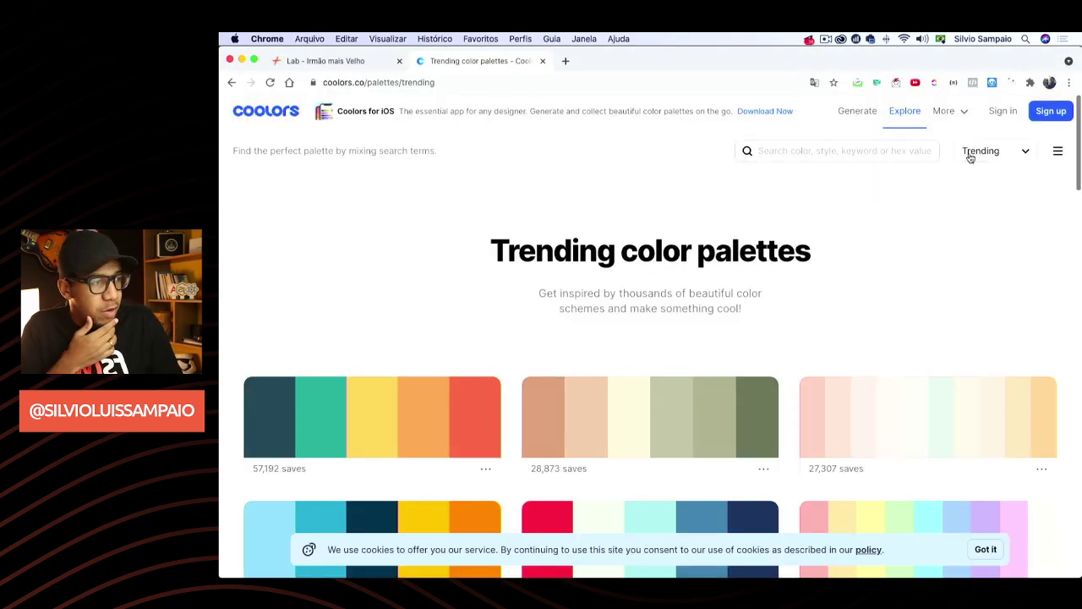
Filter Coolors' trending palettes by the Blue colour tag
left_click(973, 154)
left_click(853, 149)
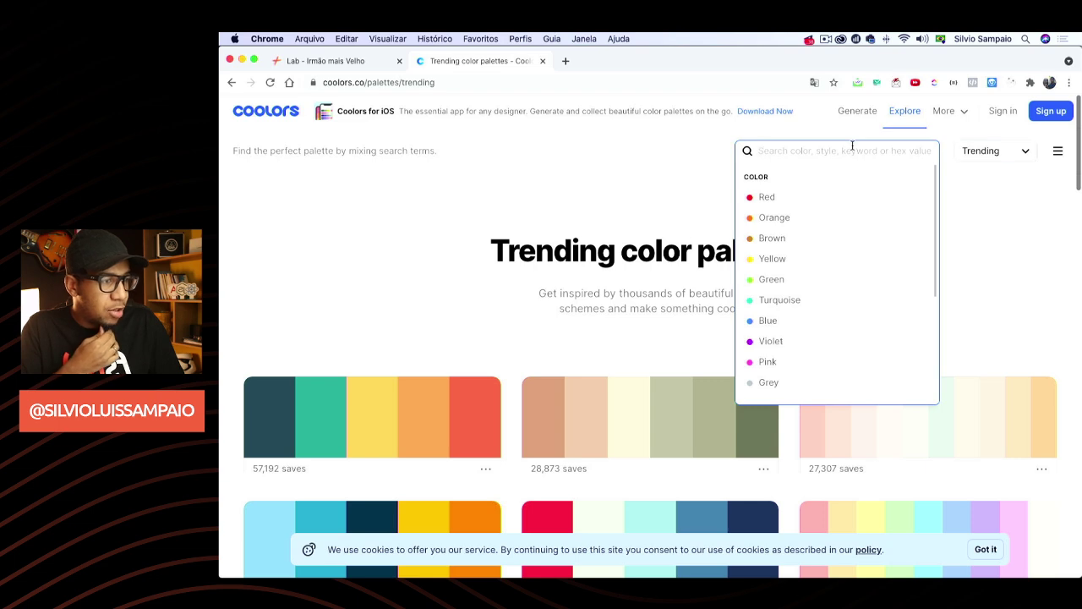
left_click(790, 323)
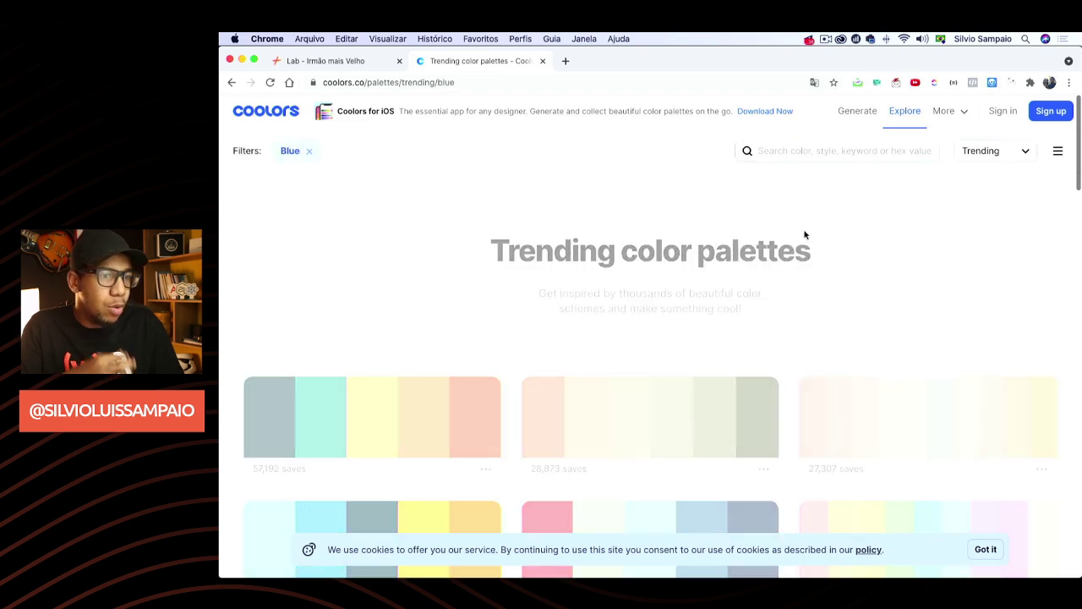
Browse the blue palettes, then return to the Money Runners Figma file
scroll(803, 241, "down", 4)
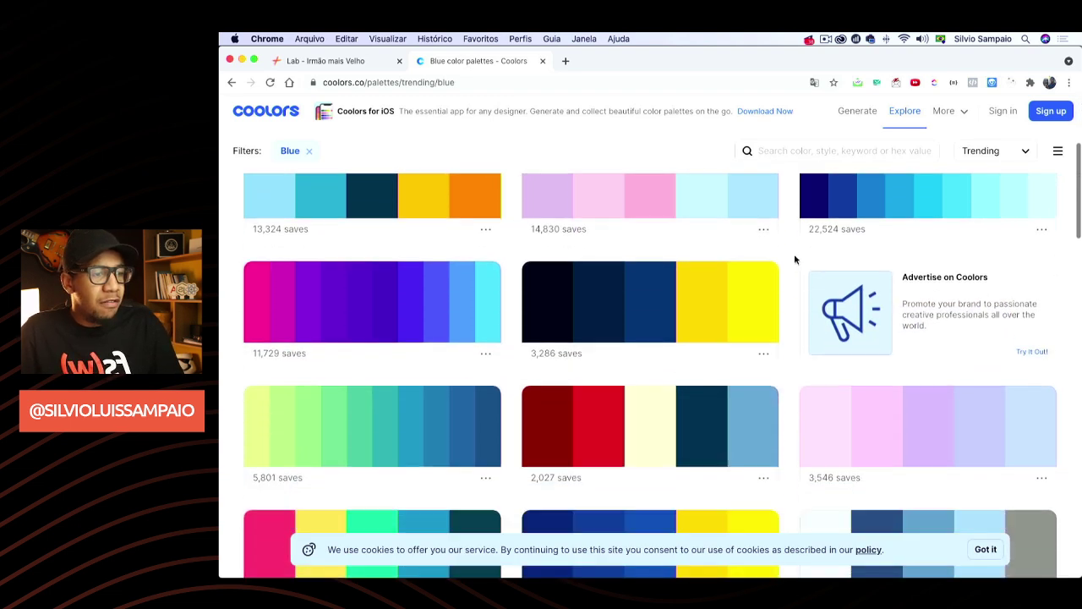
scroll(795, 259, "down", 5)
scroll(795, 259, "down", 5)
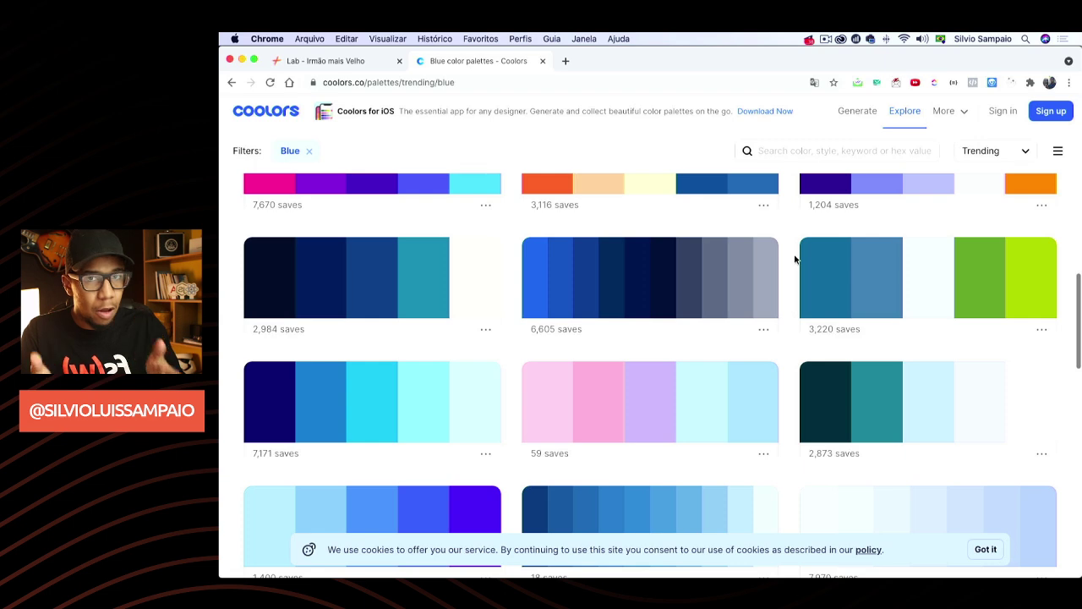
scroll(795, 259, "up", 10)
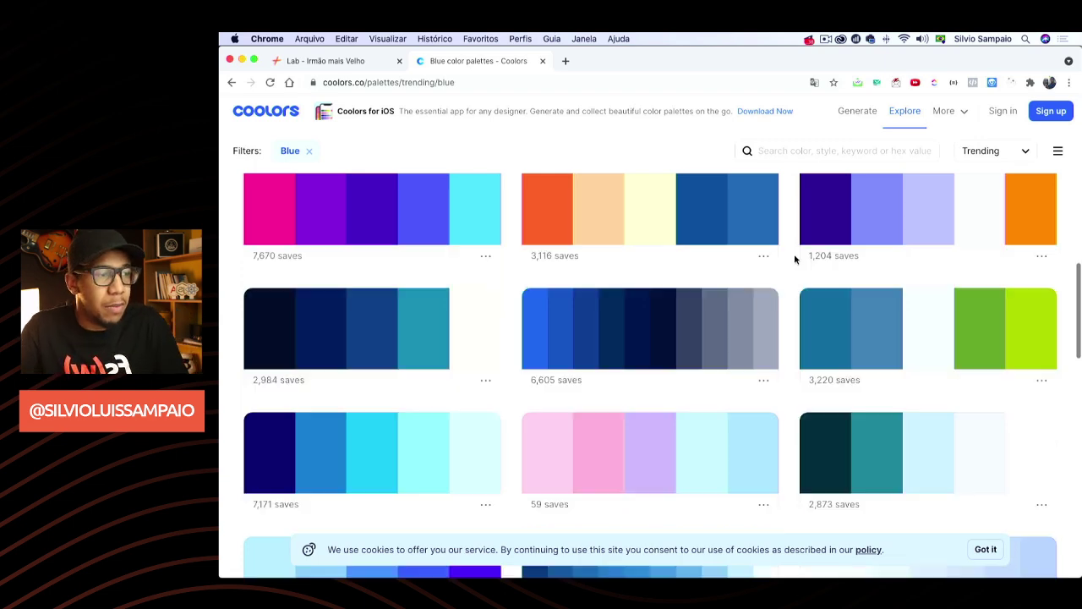
scroll(796, 258, "up", 3)
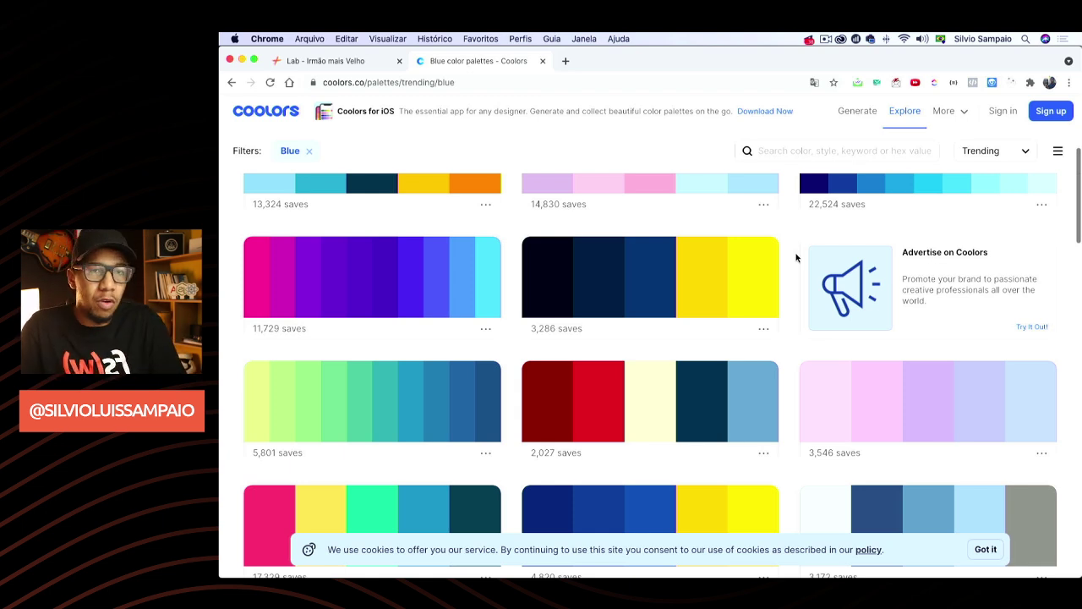
key("super+Tab")
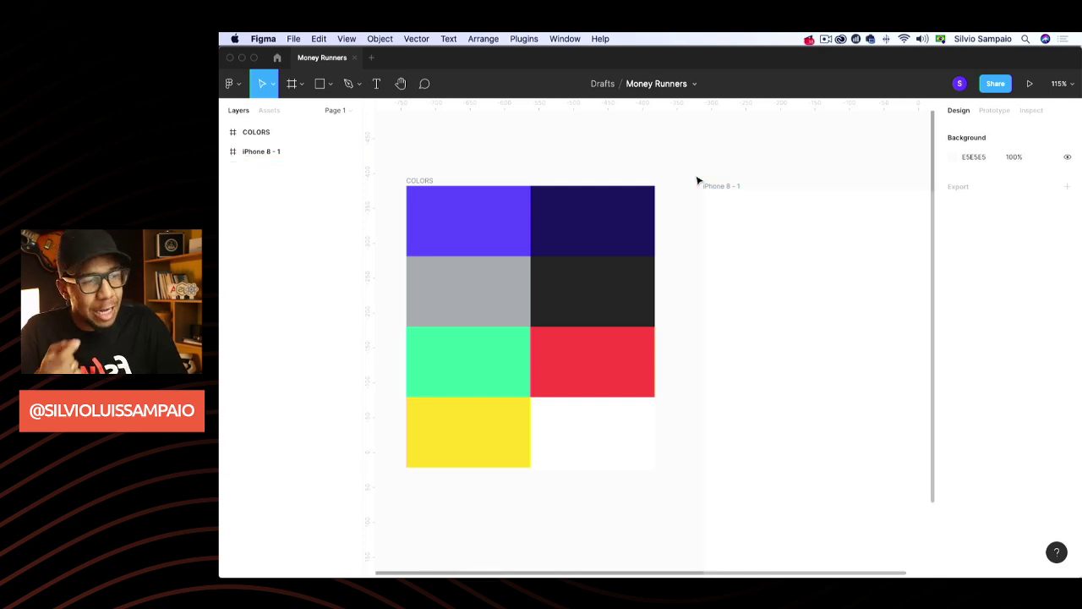
left_click(472, 218)
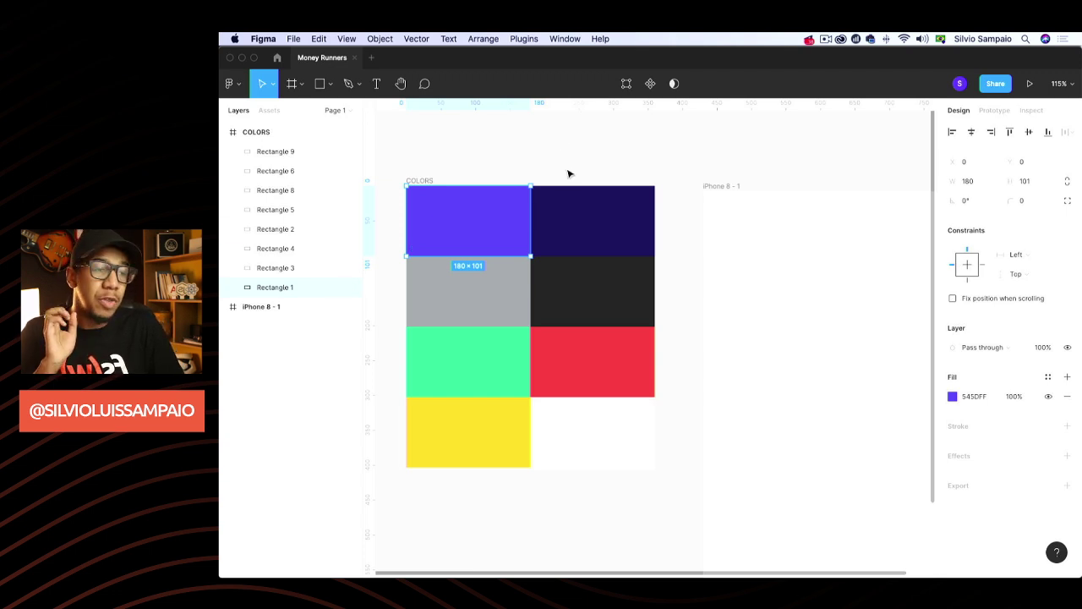
left_click(575, 206)
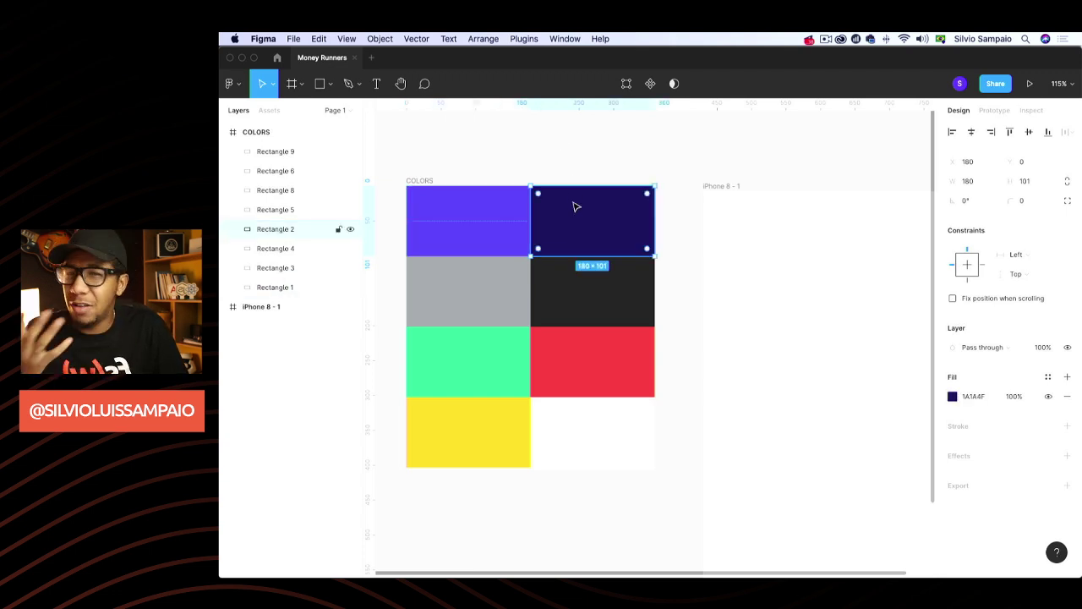
left_click(572, 161)
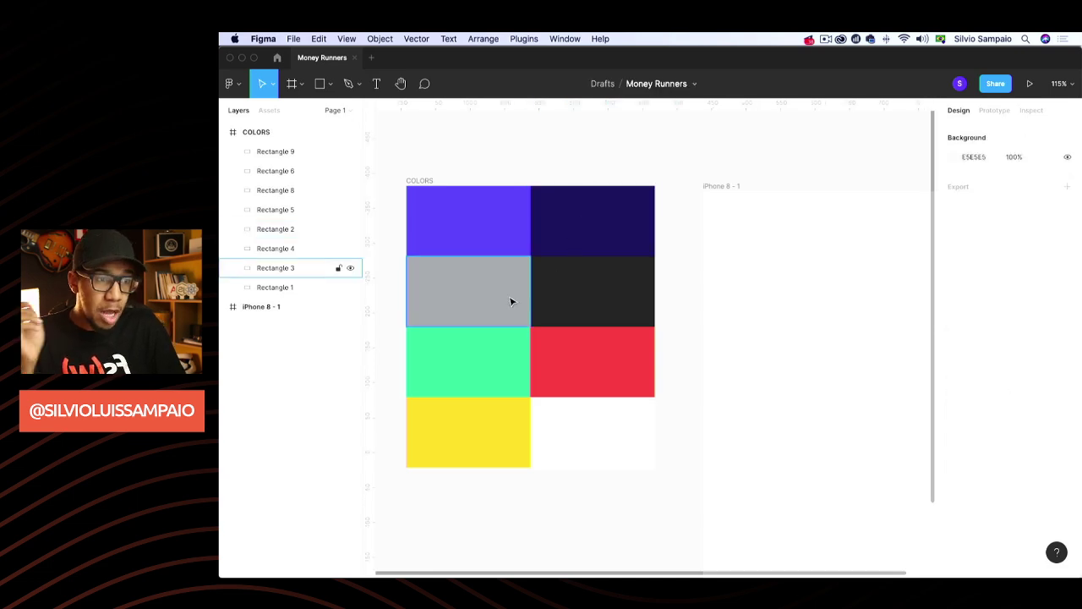
left_click(566, 284)
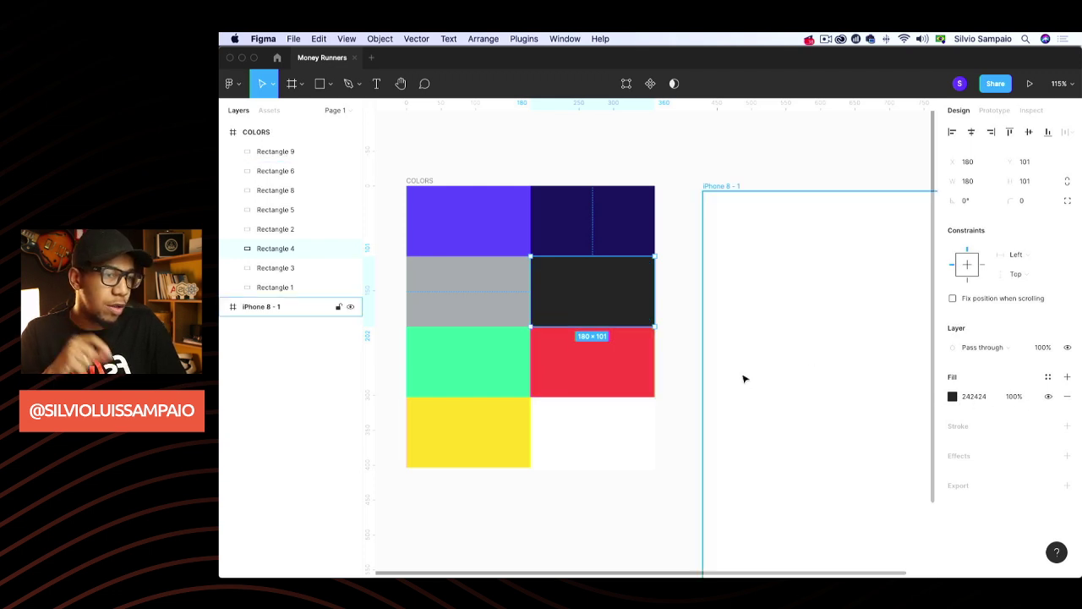
left_click(505, 304)
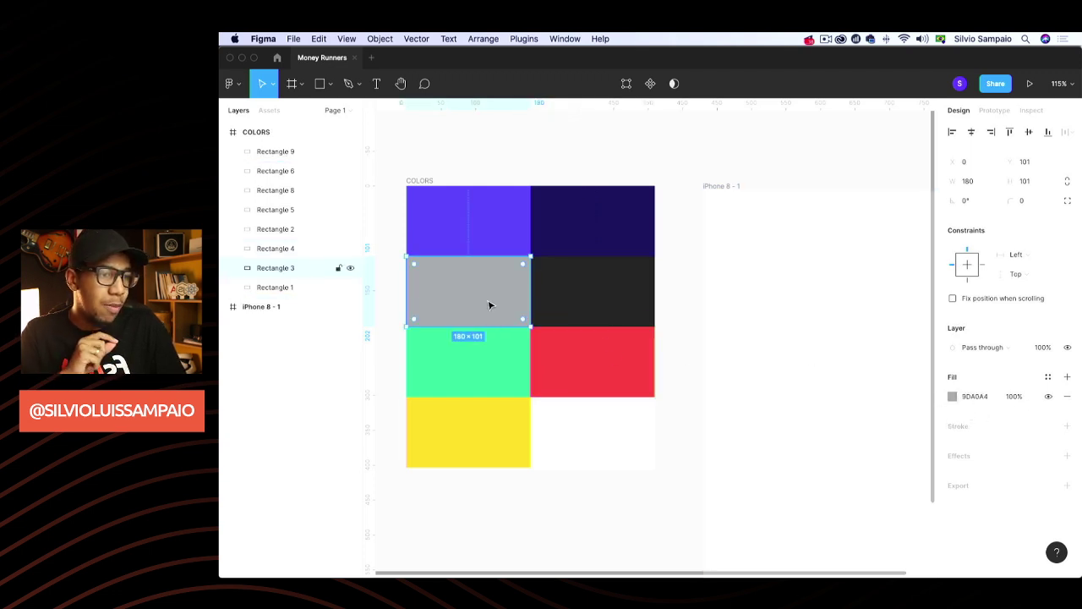
left_click(480, 365)
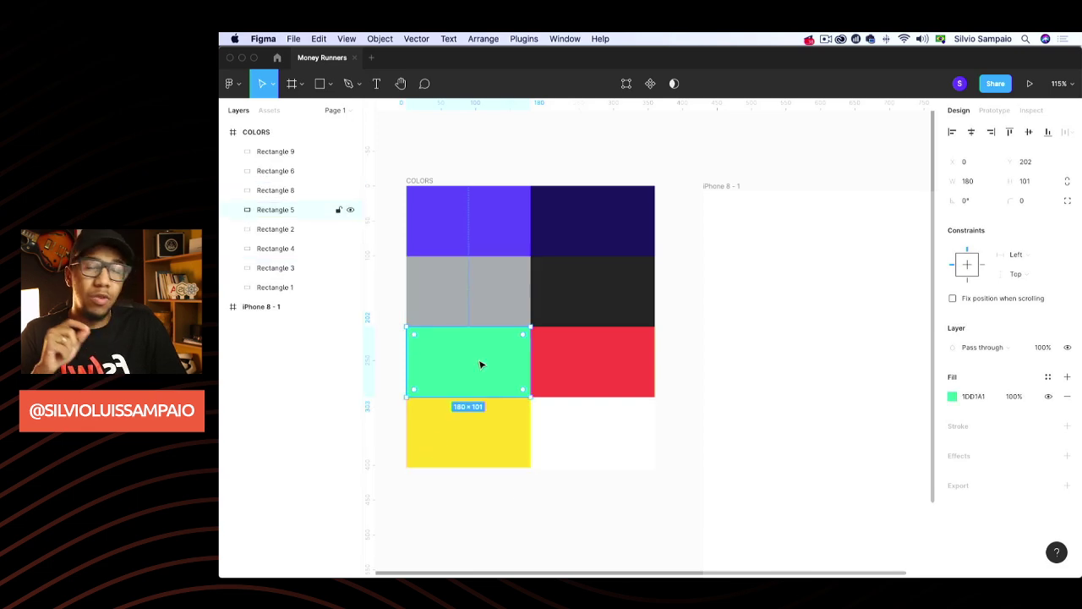
left_click(570, 363)
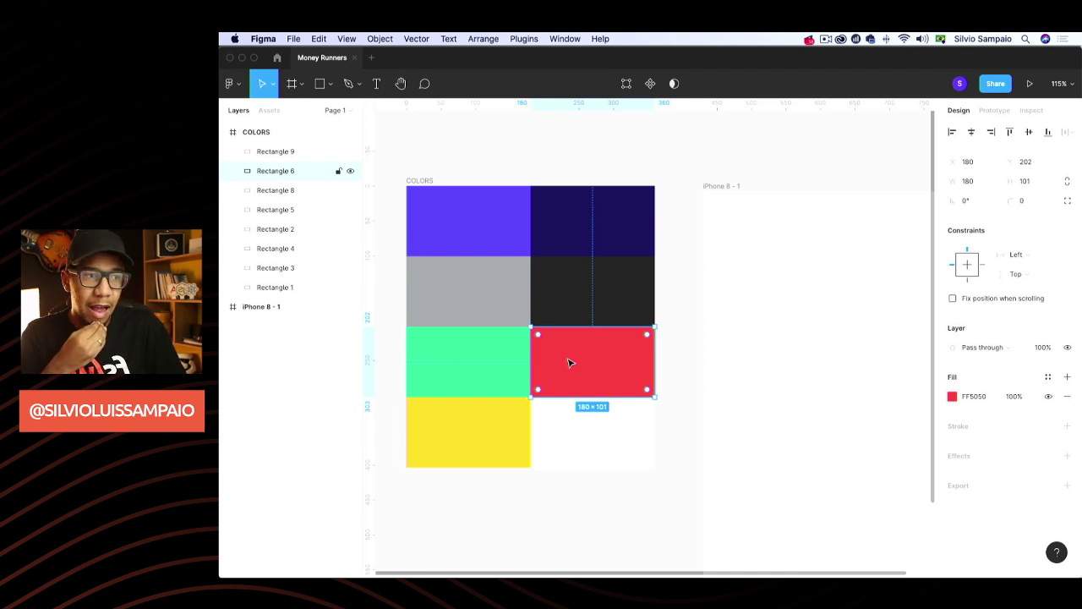
left_click(609, 178)
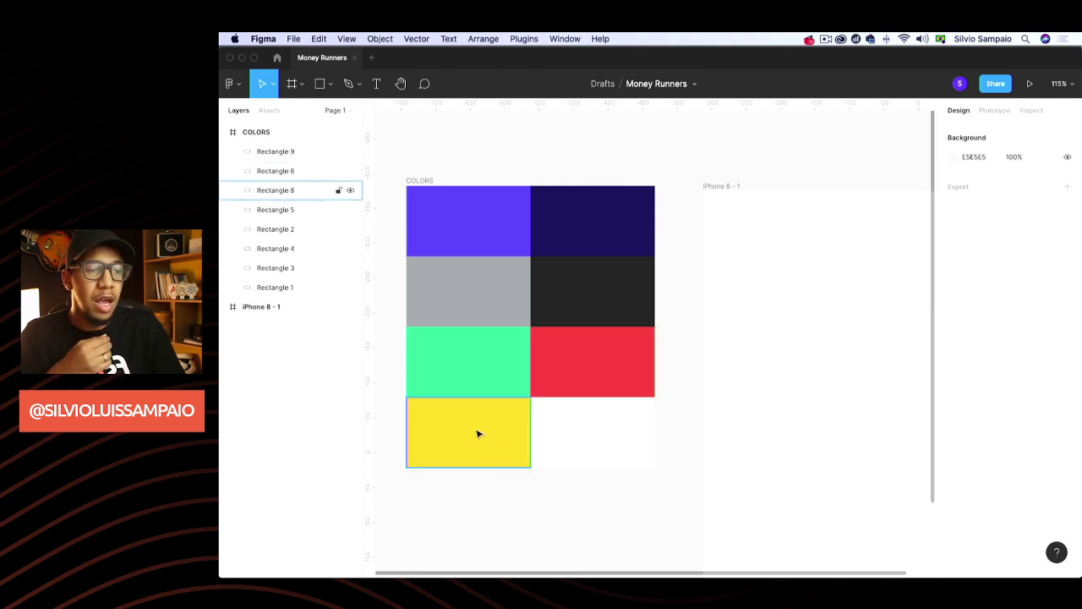
left_click(487, 388)
left_click(580, 380)
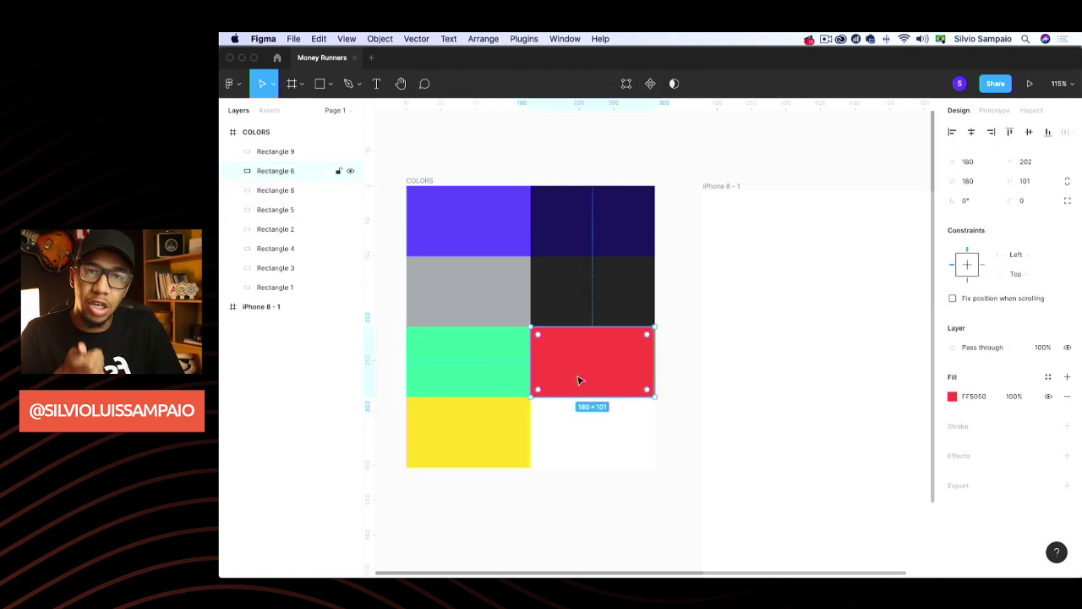
left_click(505, 494)
left_click(488, 449)
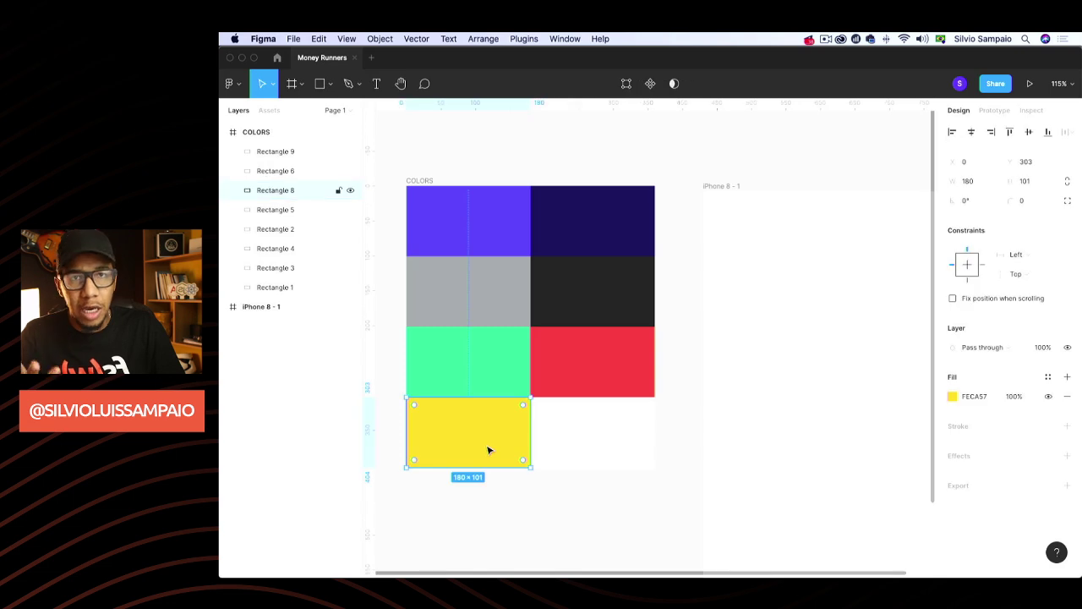
left_click(542, 444)
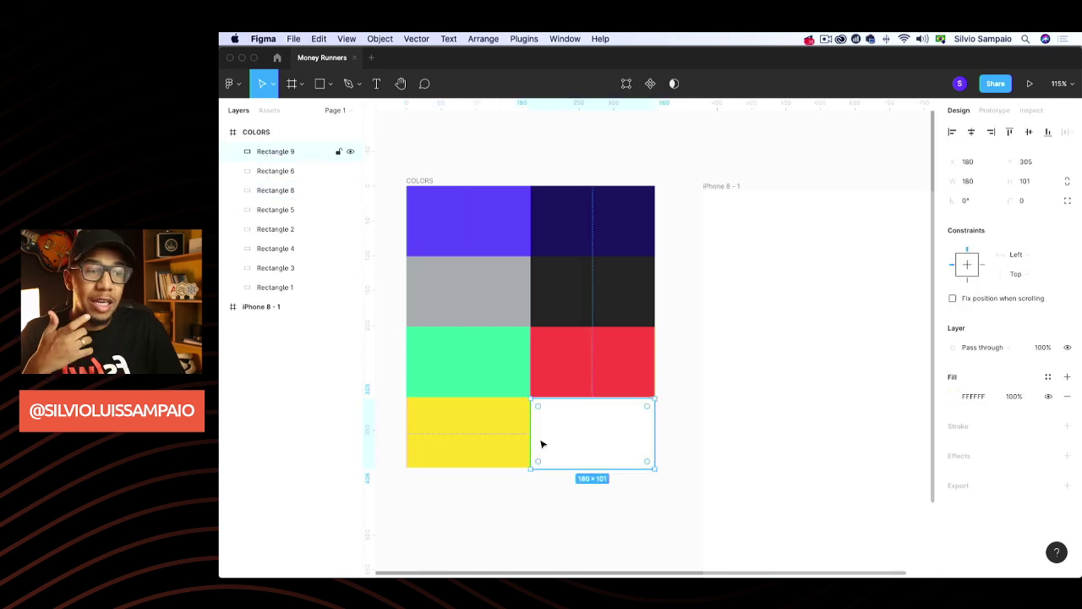
left_click(580, 305)
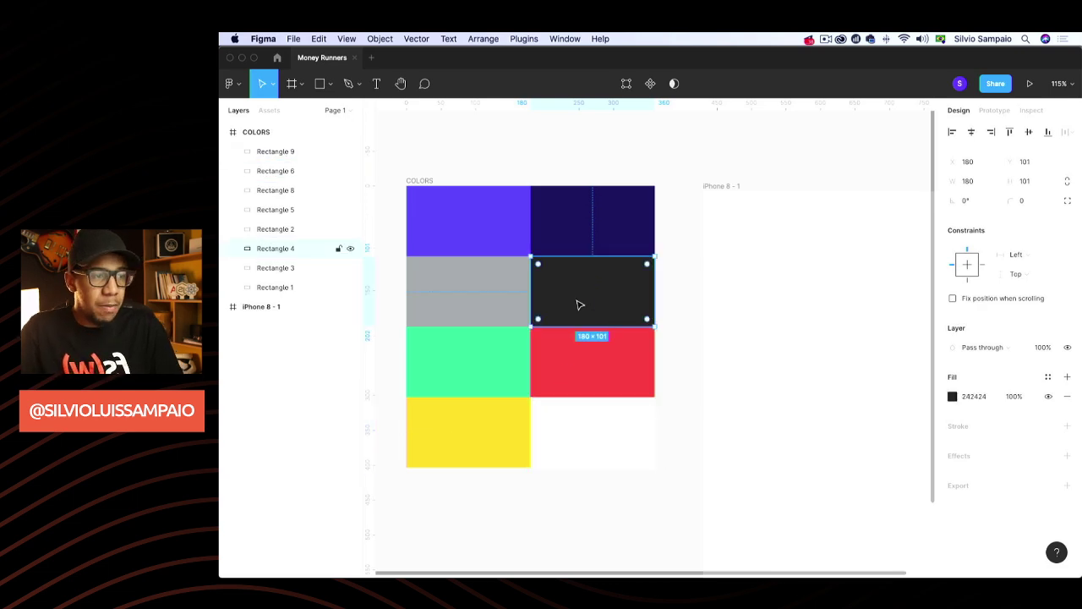
Move the dark grey swatch below the yellow one and recolour it 000000
left_click_drag(591, 295, 464, 507)
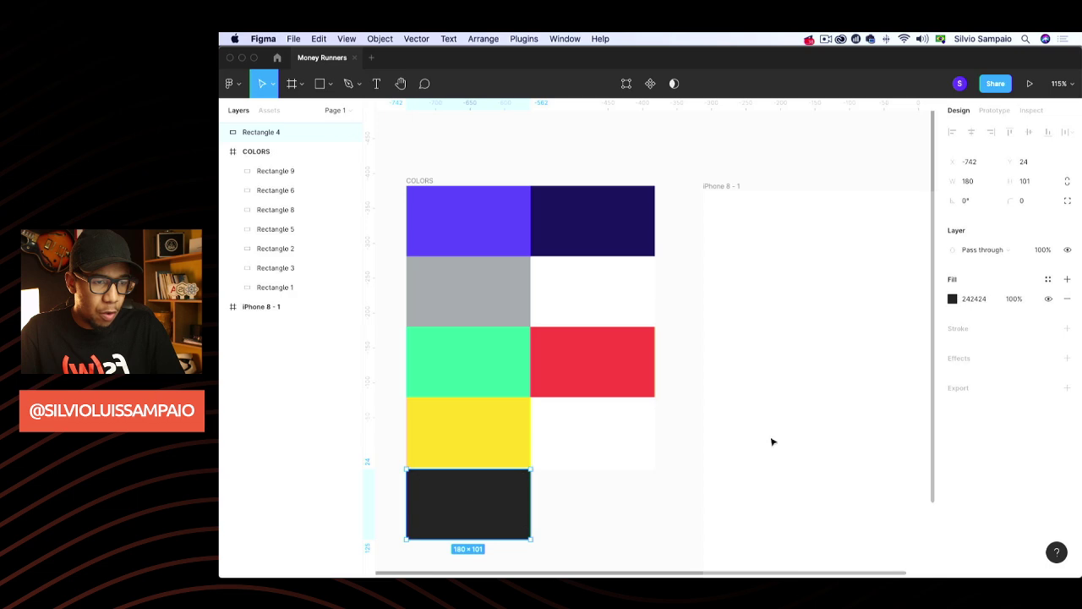
left_click(977, 300)
type("000000")
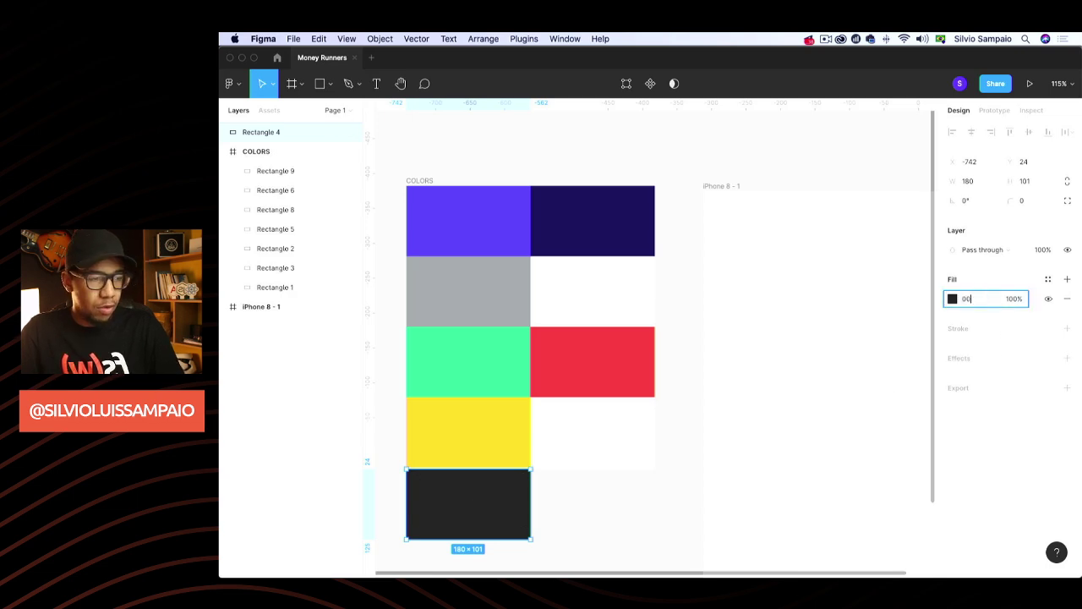
key("Return")
Put the black swatch inside COLORS and extend the frame to 360 × 505
left_click_drag(290, 138, 302, 271)
left_click(486, 147)
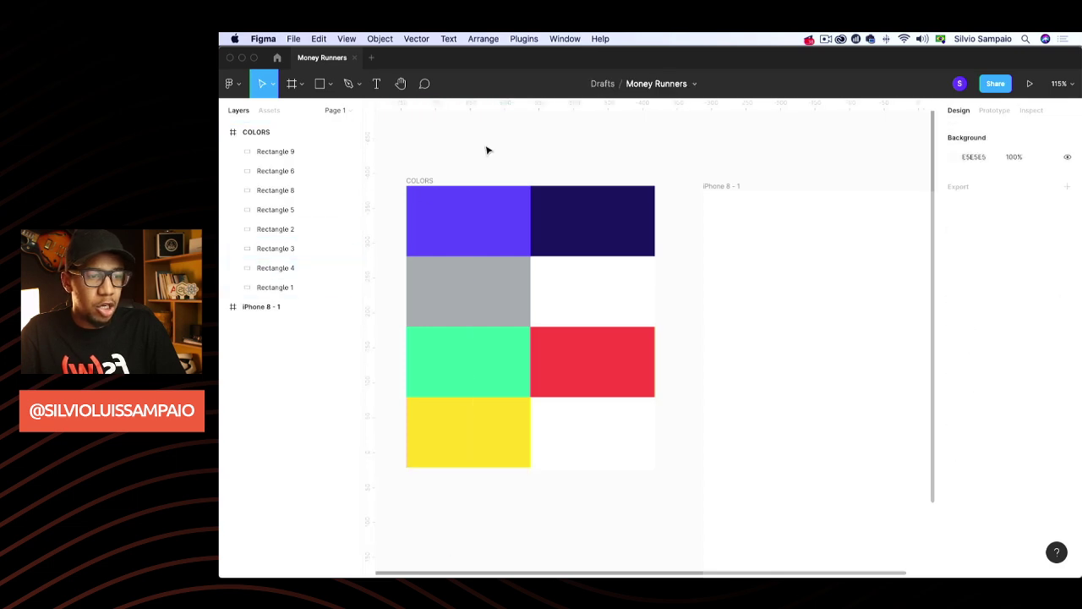
left_click(279, 136)
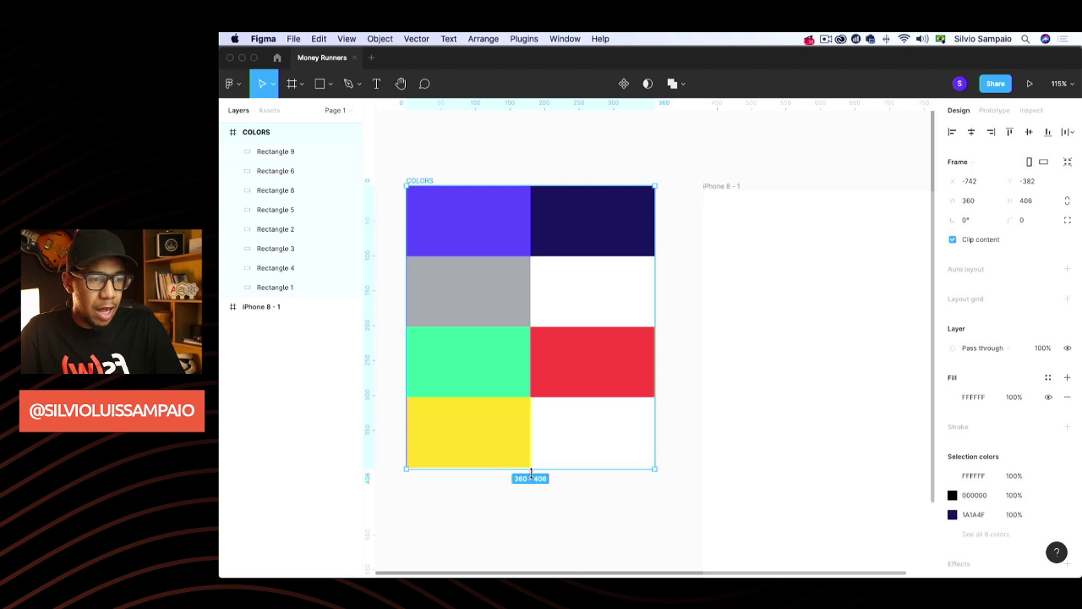
left_click_drag(532, 468, 516, 536)
left_click(519, 531)
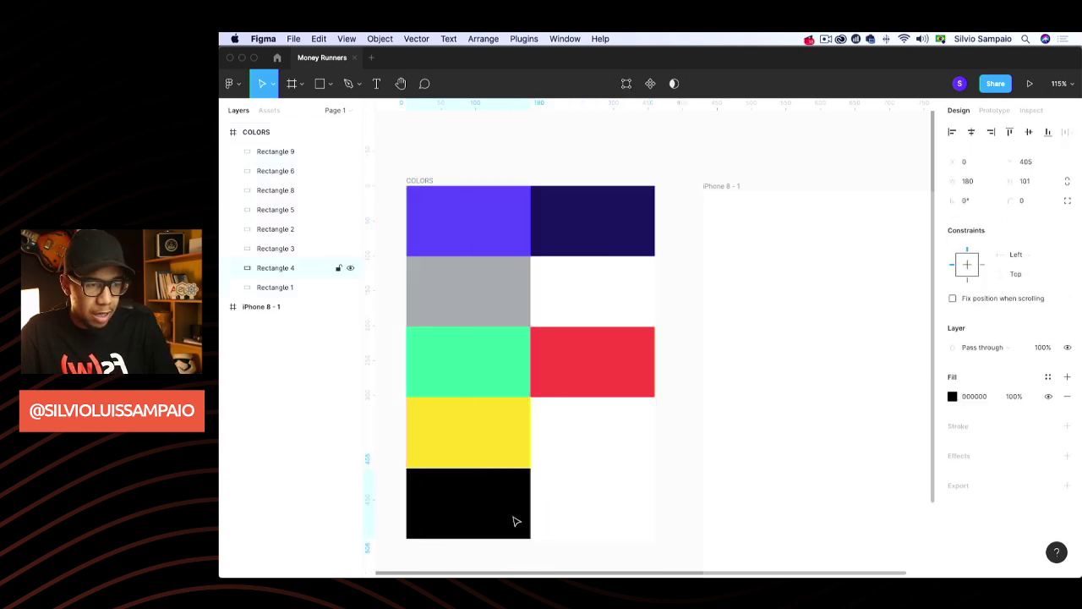
key("Escape")
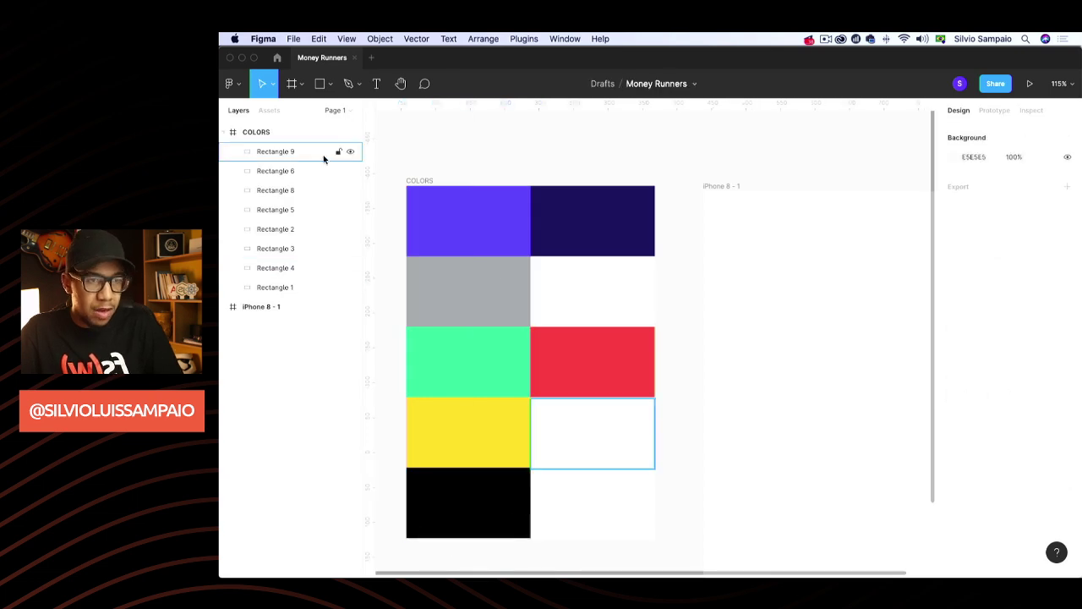
left_click(271, 133)
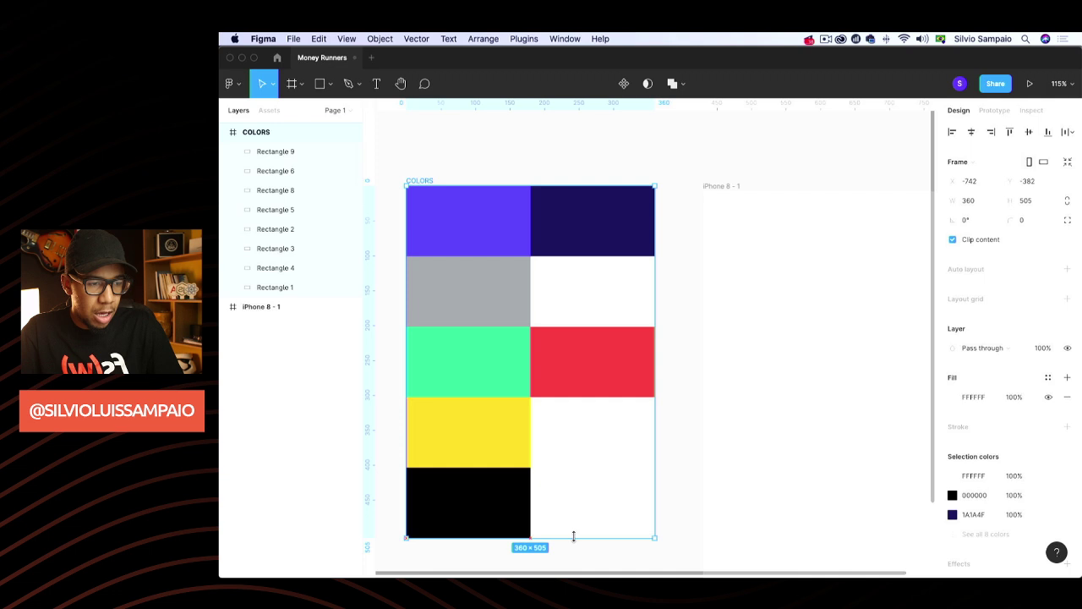
left_click(536, 177)
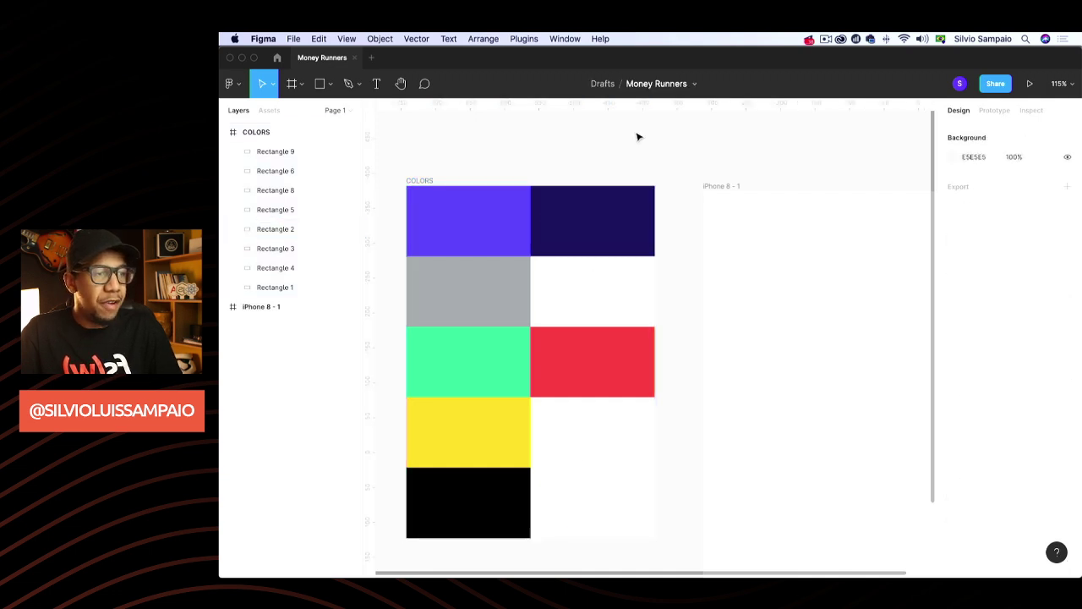
scroll(639, 137, "down", 3)
scroll(638, 137, "right", 2)
Select a swatch rectangle in the COLORS palette
scroll(638, 137, "left", 1)
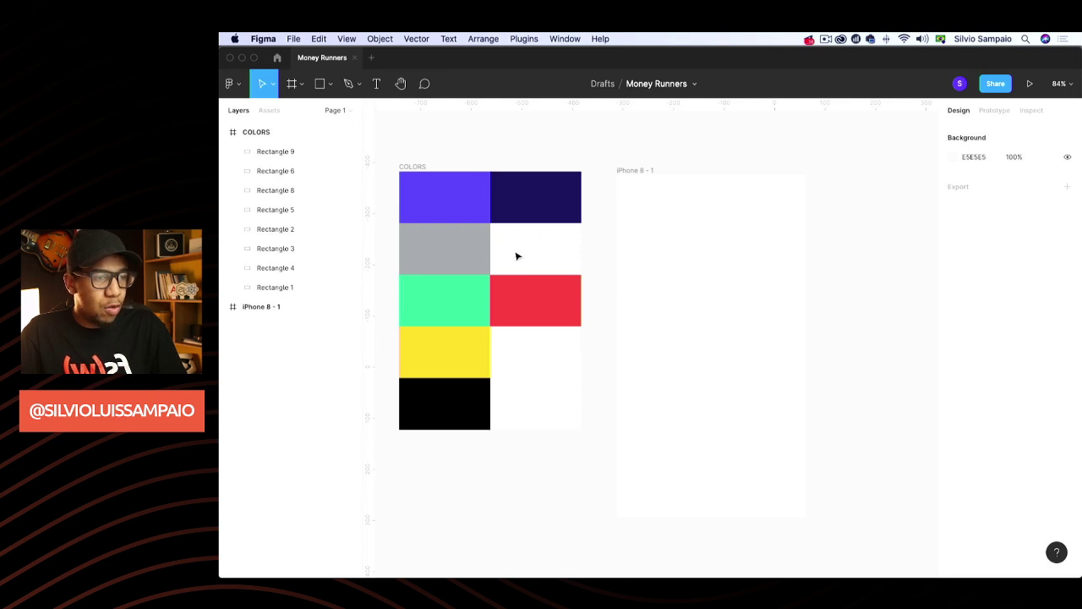
scroll(536, 248, "up", 5)
scroll(536, 248, "down", 1)
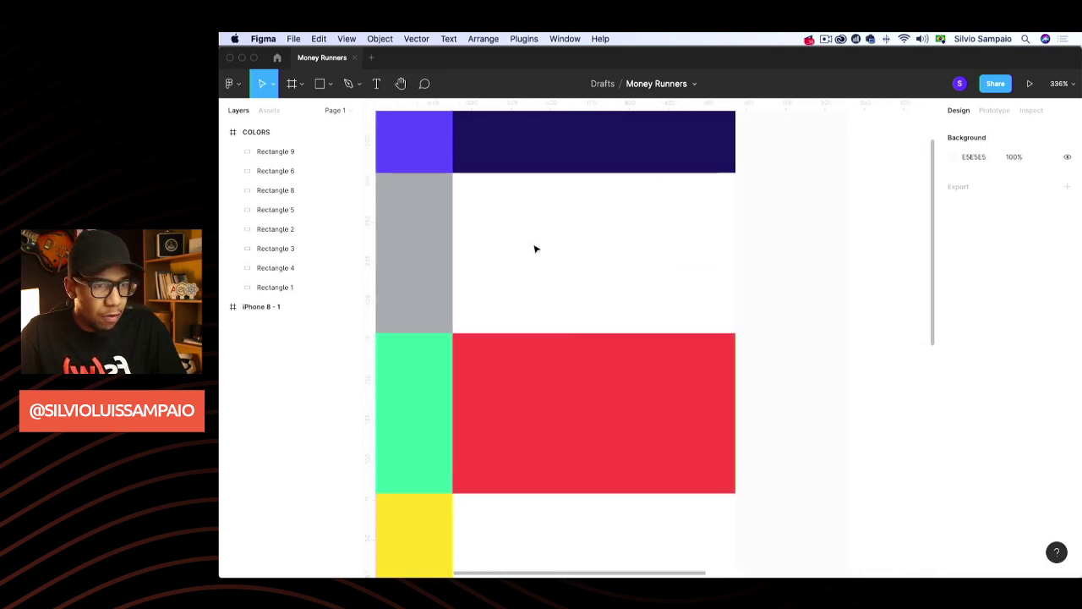
left_click_drag(555, 218, 625, 273)
left_click(412, 263)
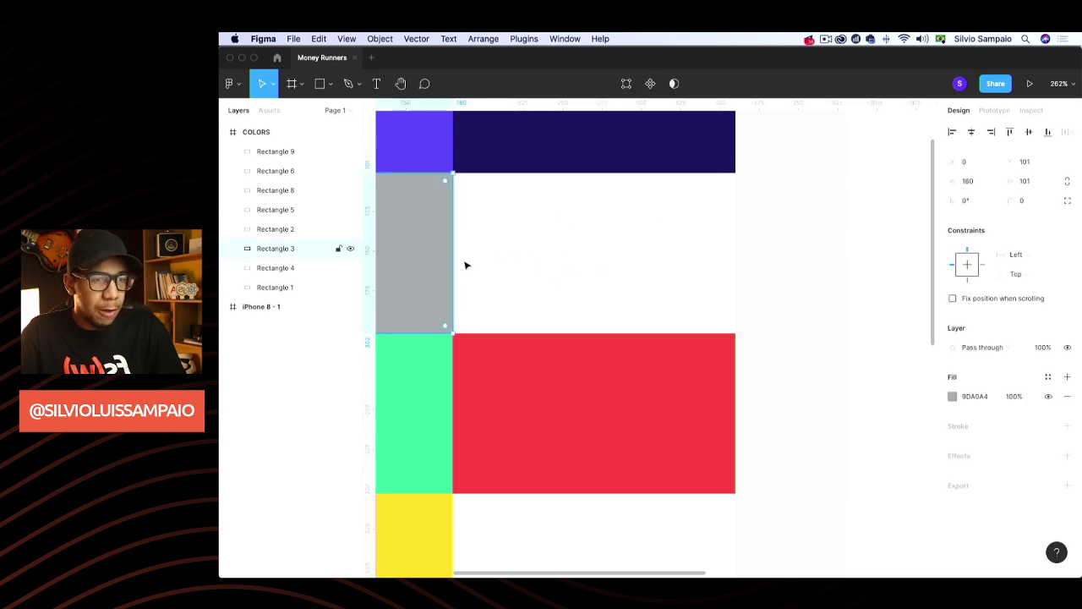
left_click(541, 270)
left_click(558, 262)
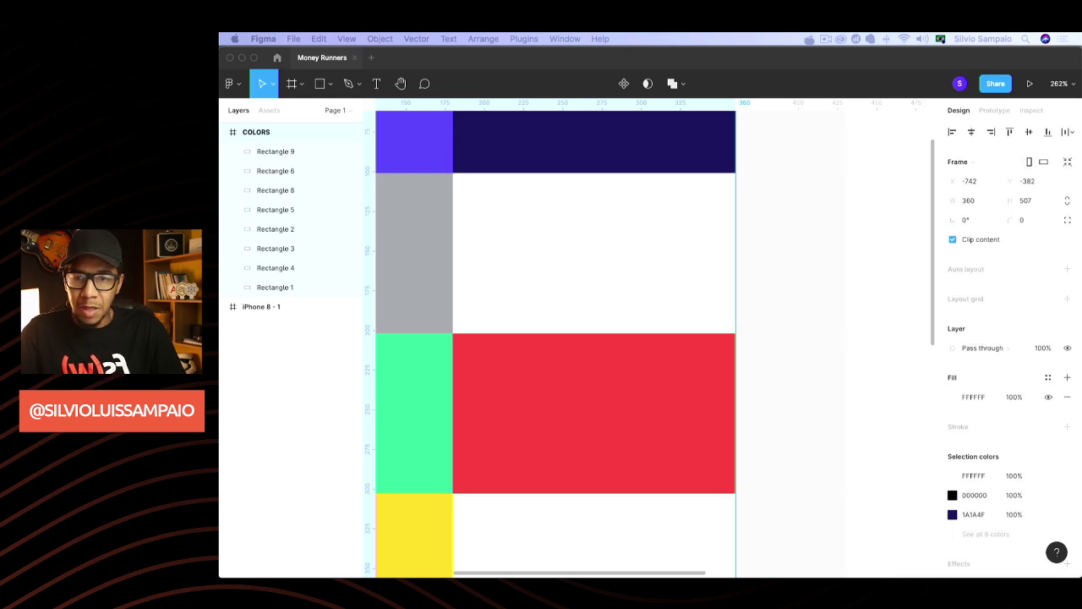
Copy and paste it as Rectangle 10 over the white cell, then view the whole palette
key("super+c")
key("super+v")
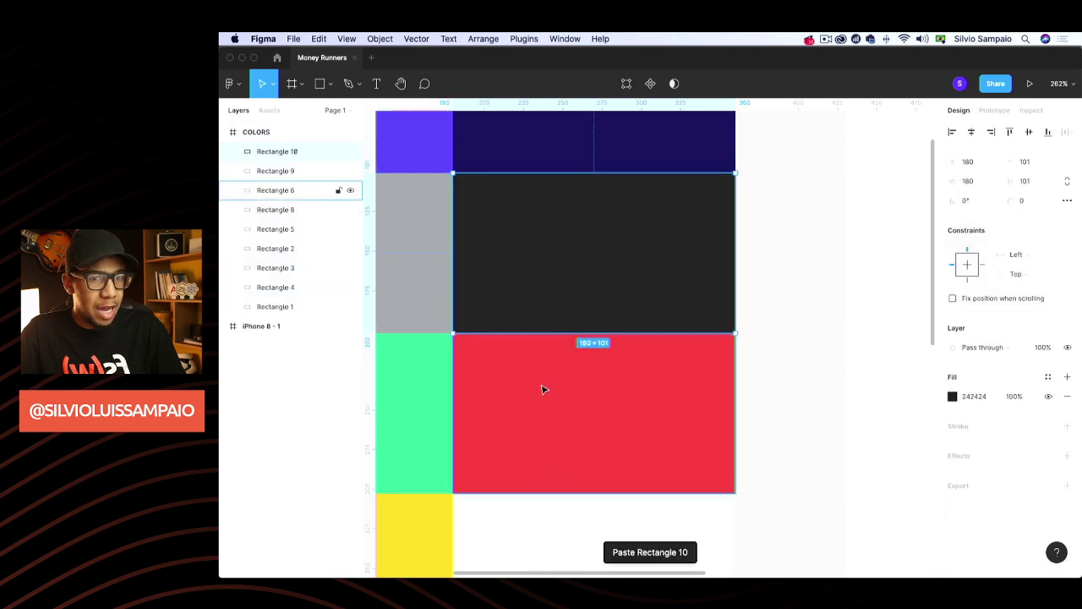
left_click(746, 306)
scroll(747, 305, "down", 6)
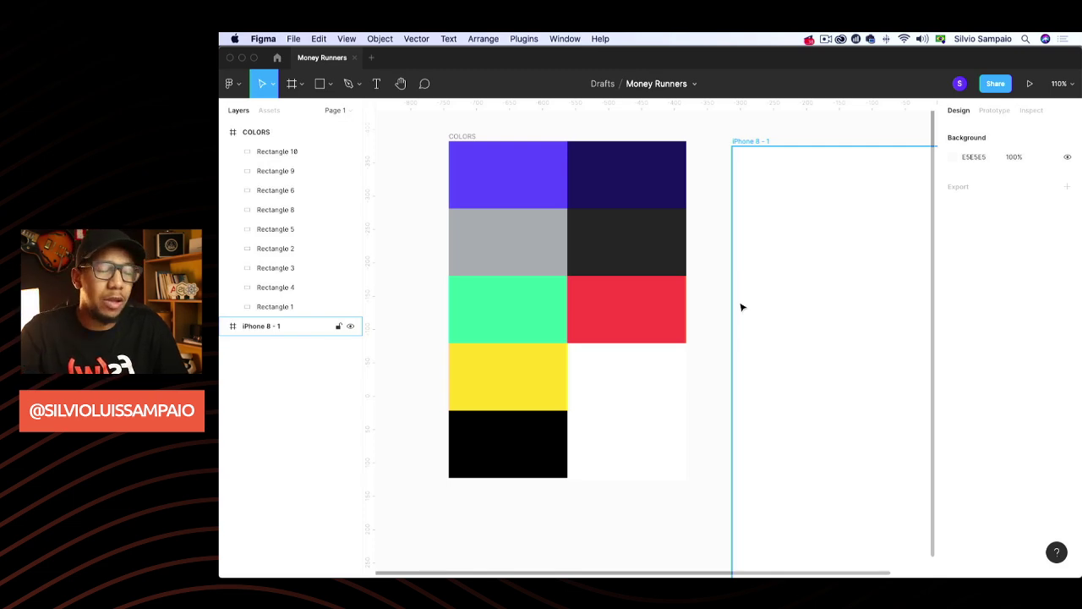
left_click(710, 356)
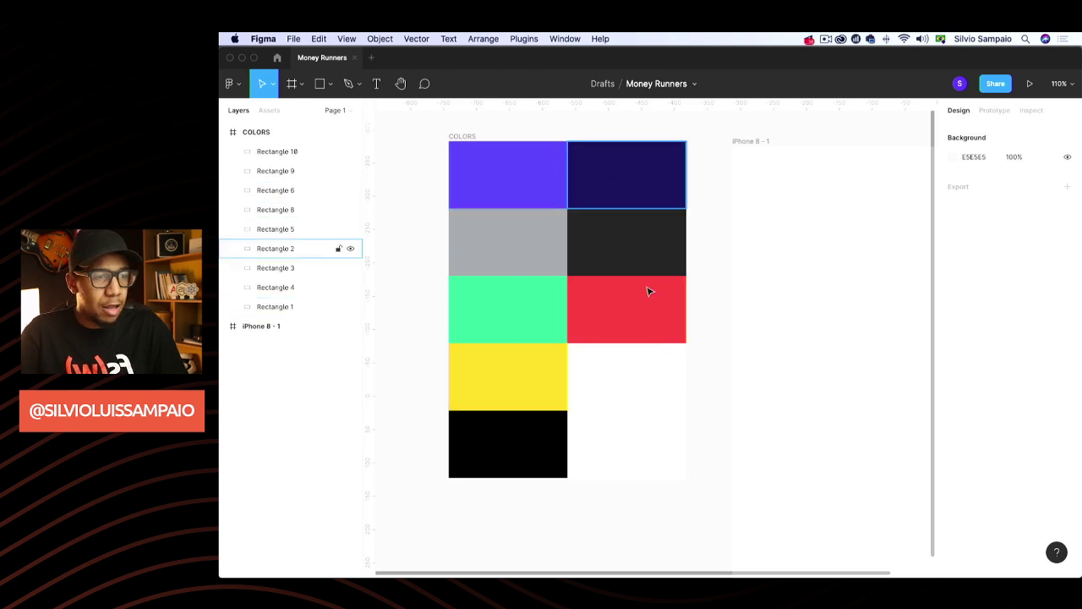
scroll(661, 412, "down", 5)
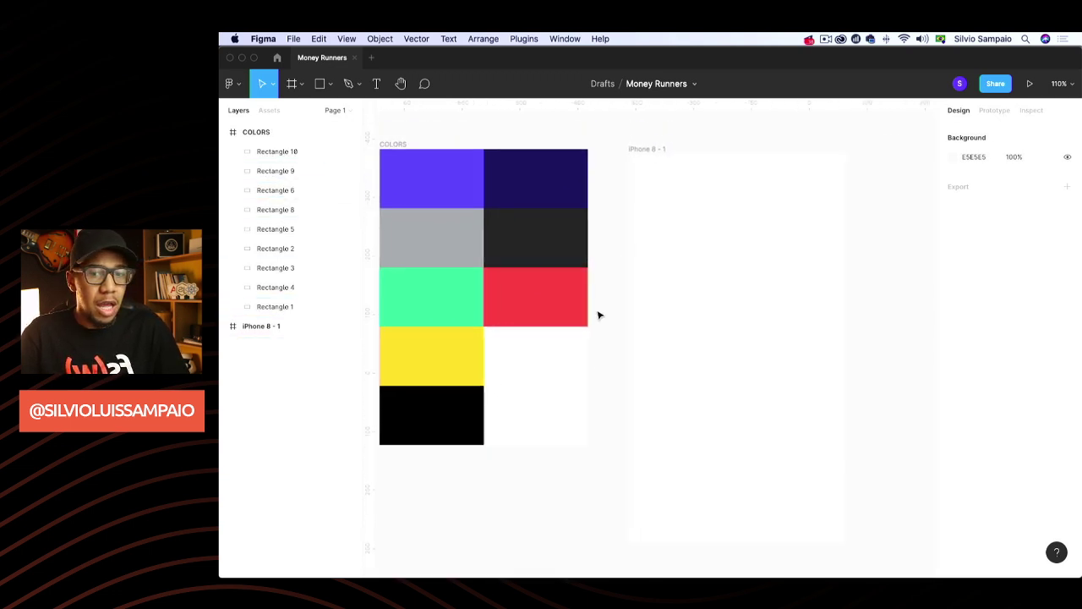
scroll(623, 304, "down", 1)
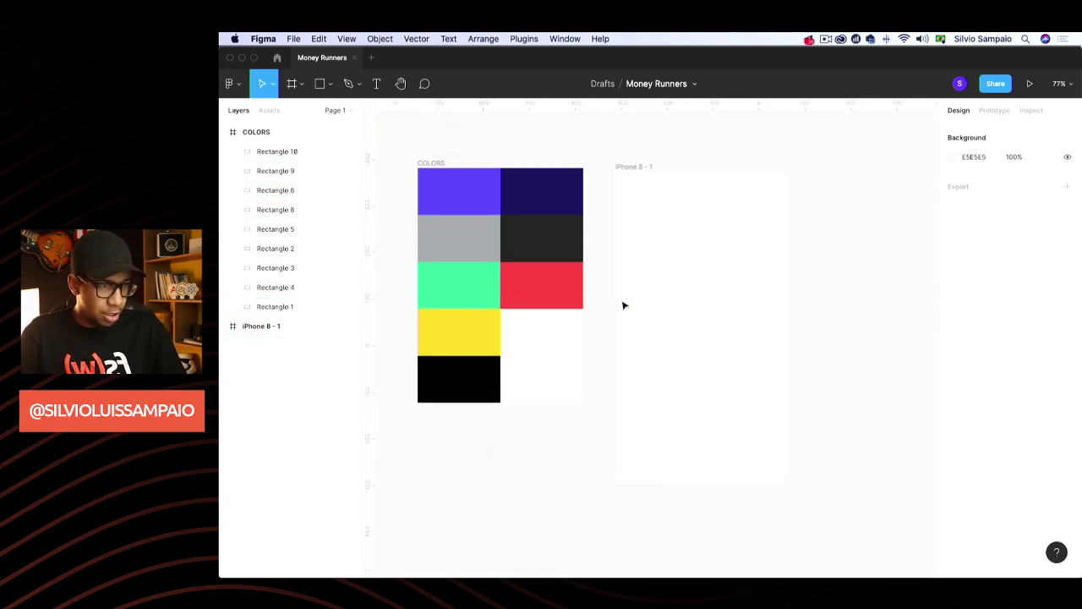
Replace the iPhone 8 - 1 frame with a 414 × 736 iPhone 8 Plus frame and begin renaming it
key("Delete")
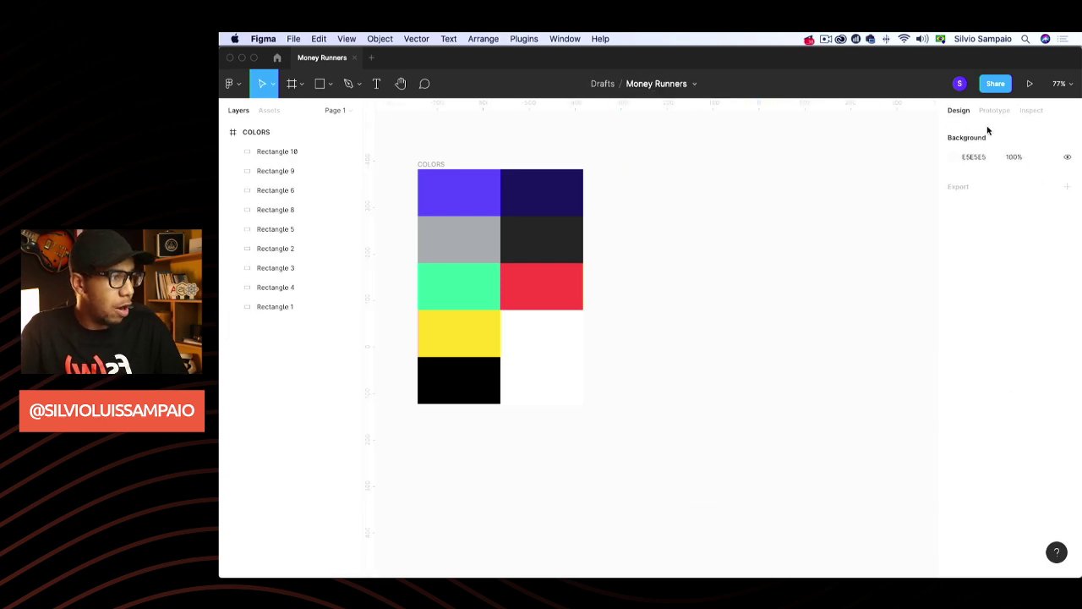
key("f")
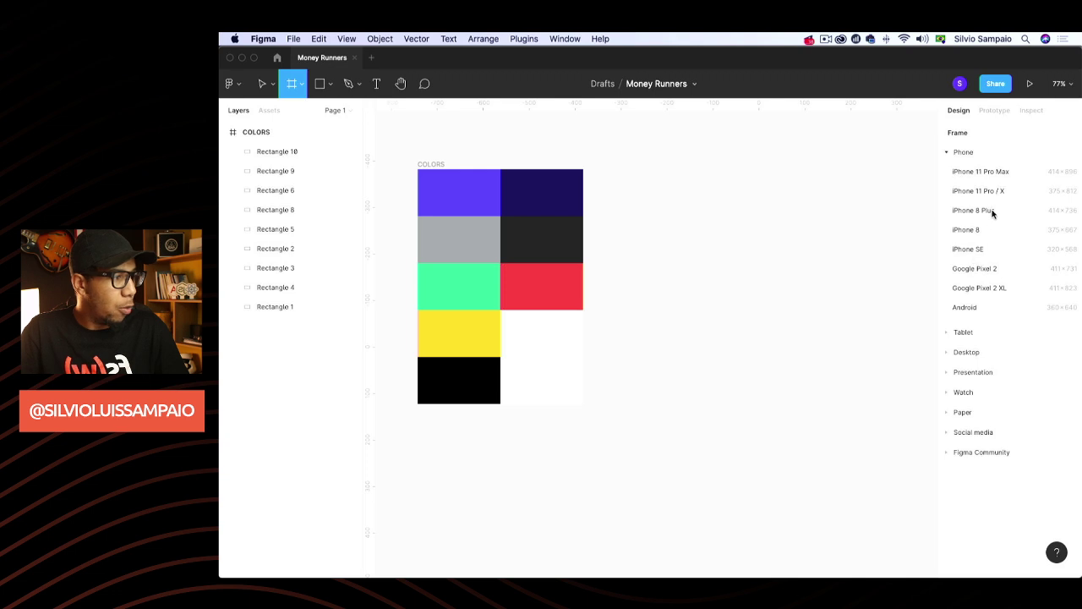
left_click(991, 211)
left_click(666, 149)
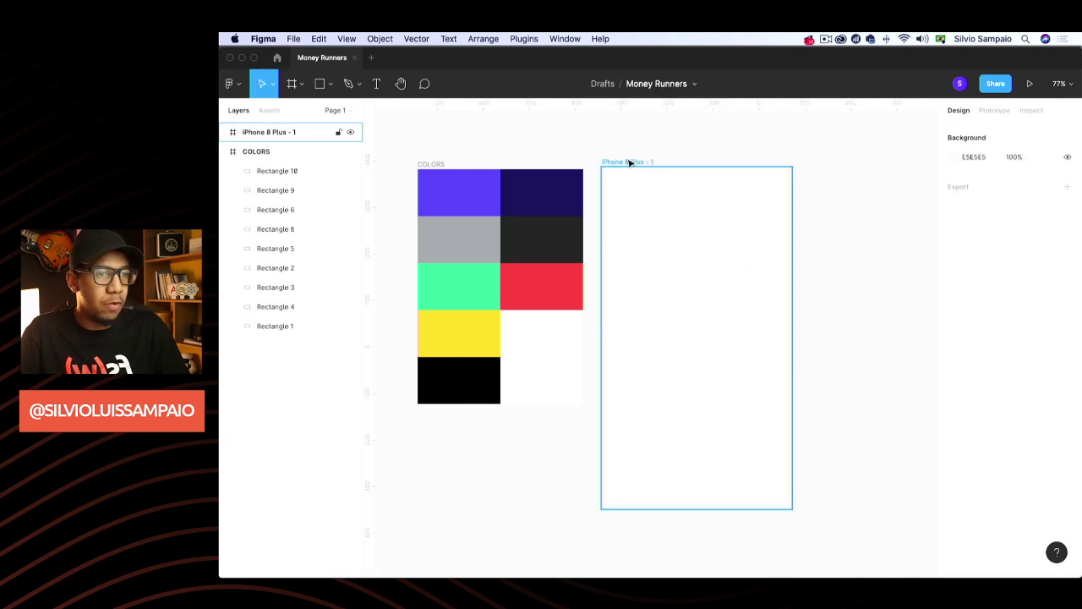
left_click(628, 161)
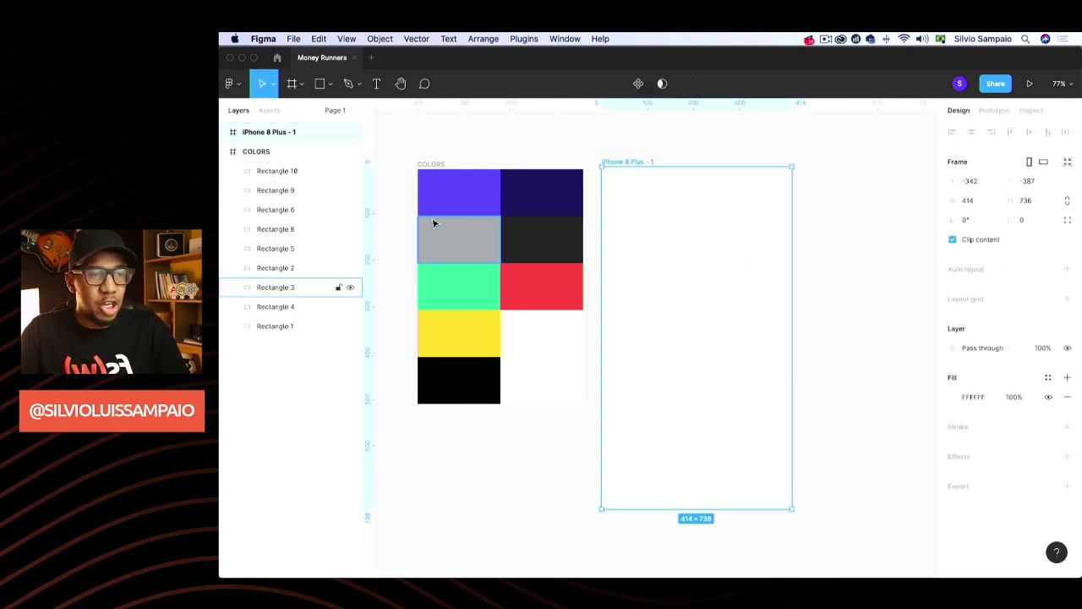
double_click(291, 132)
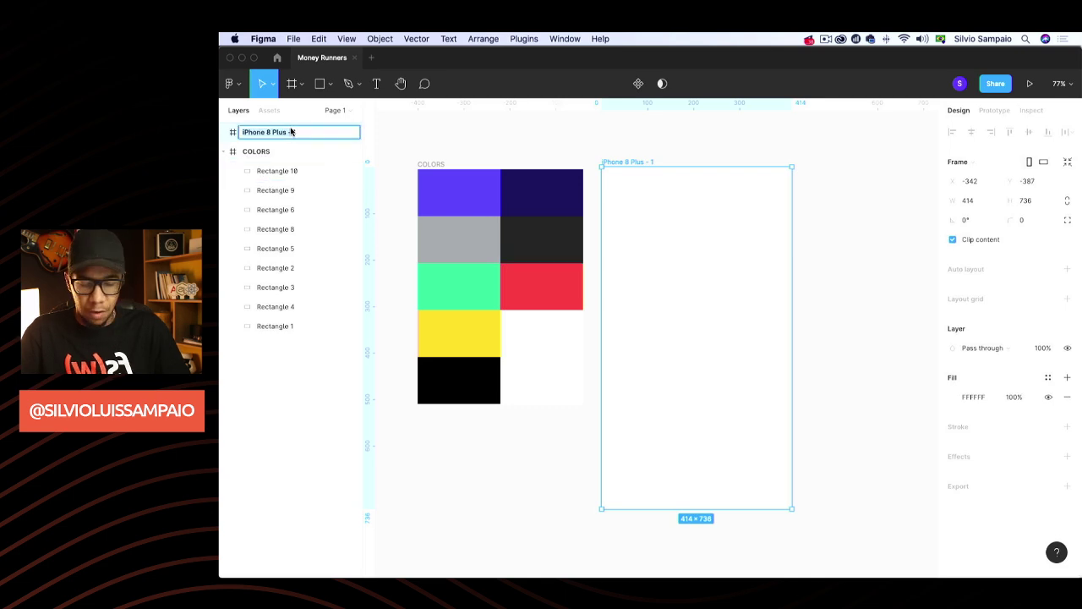
type("R0")
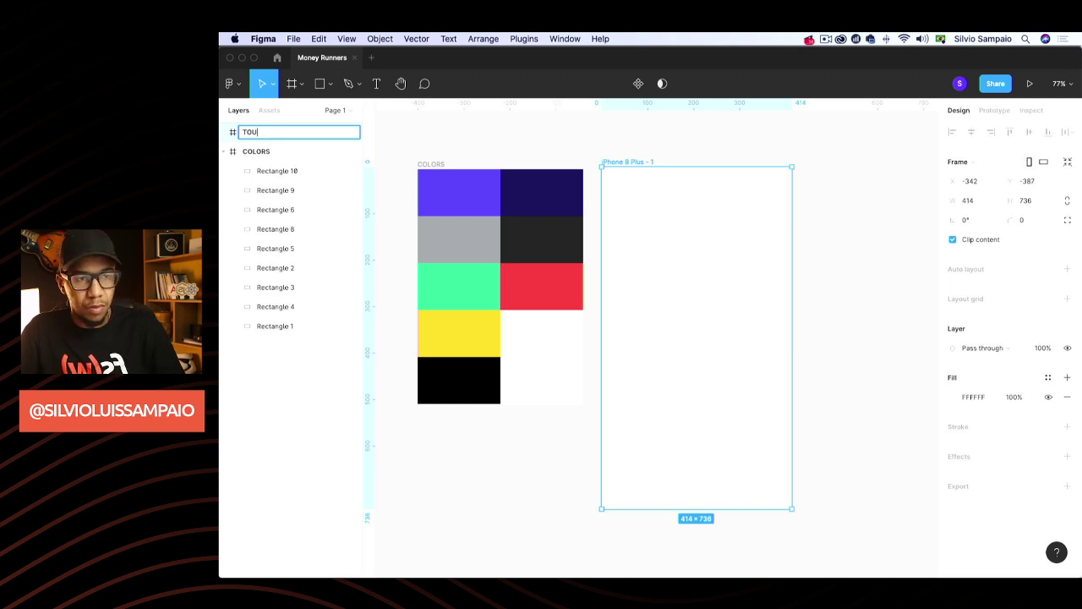
Confirm the phone frame's name as TOUR #01
key("Return")
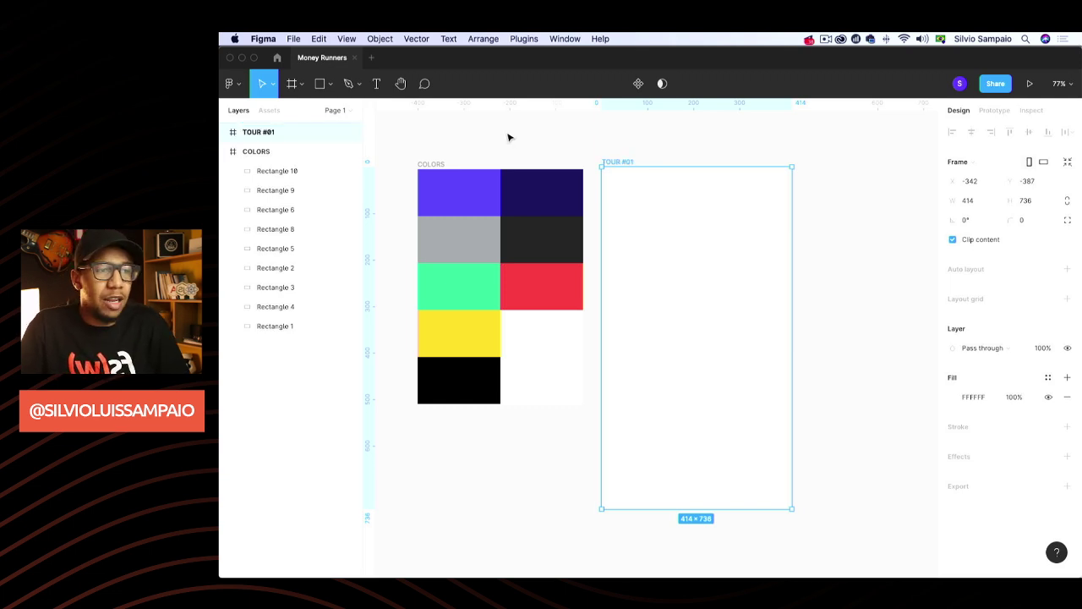
left_click(508, 138)
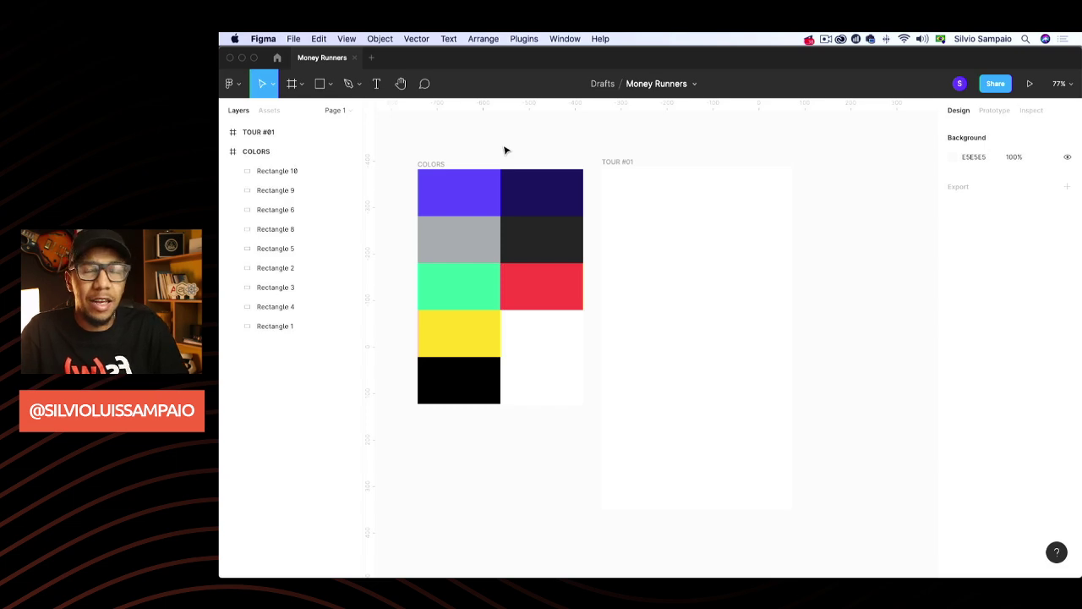
scroll(633, 150, "right", 3)
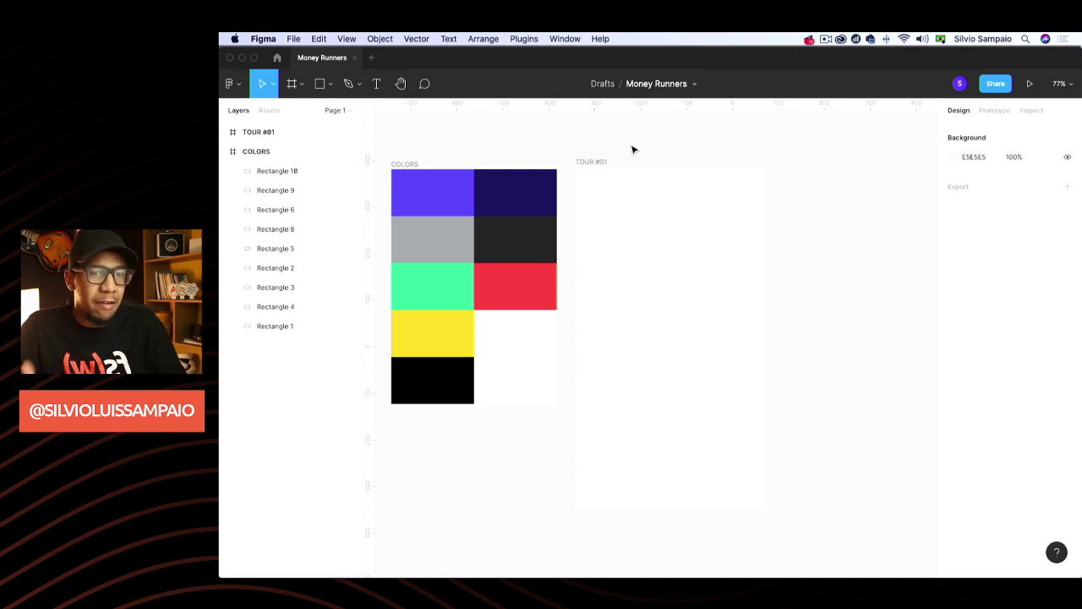
Fill the TOUR #01 frame with solid black 000000 from Document colors
left_click(601, 161)
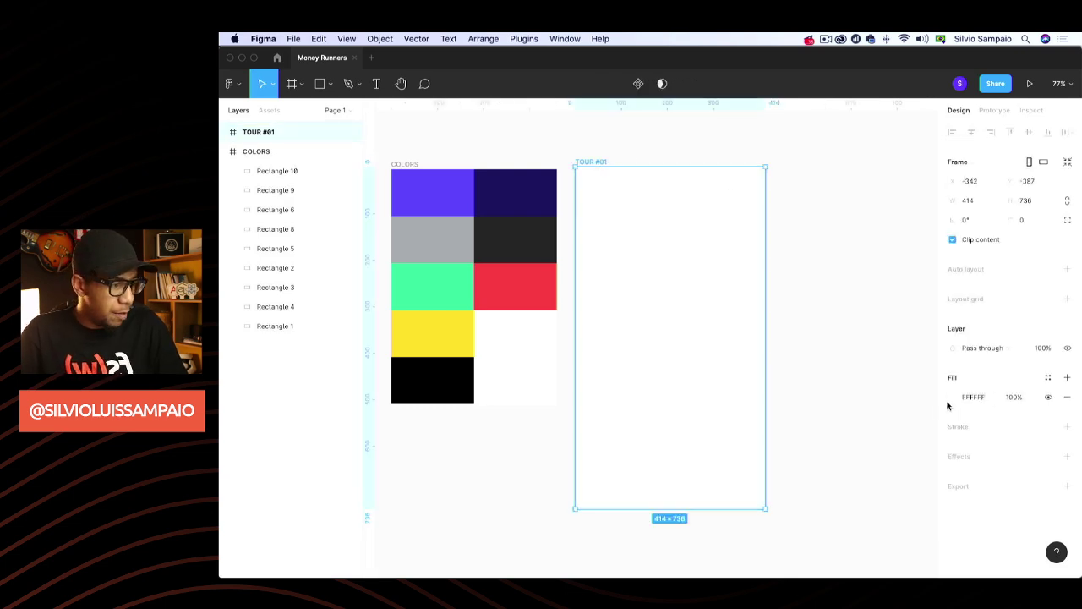
left_click(952, 400)
left_click(809, 533)
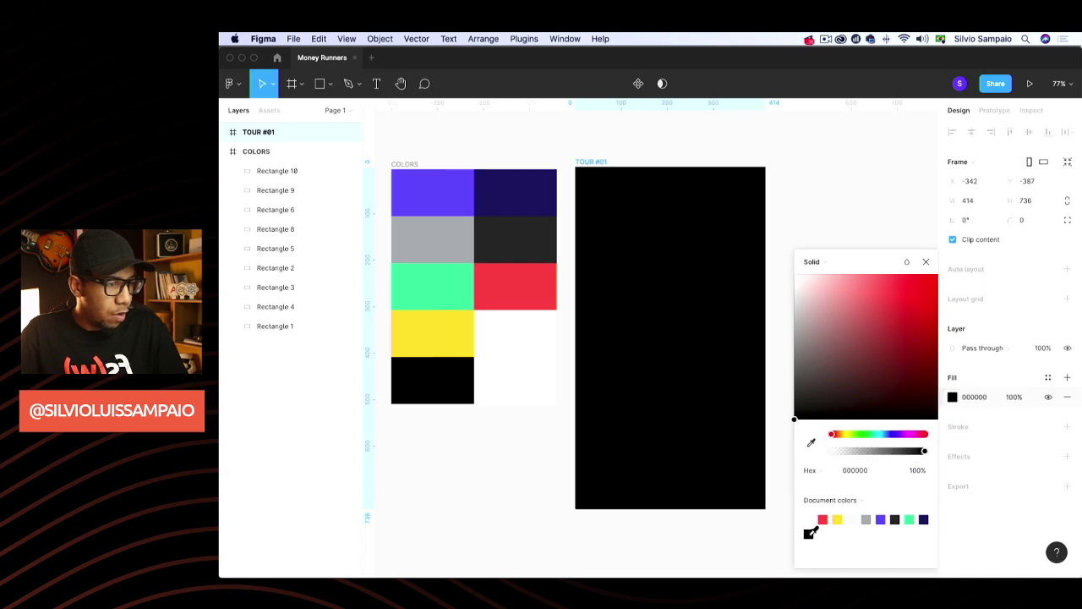
left_click(869, 226)
key("t")
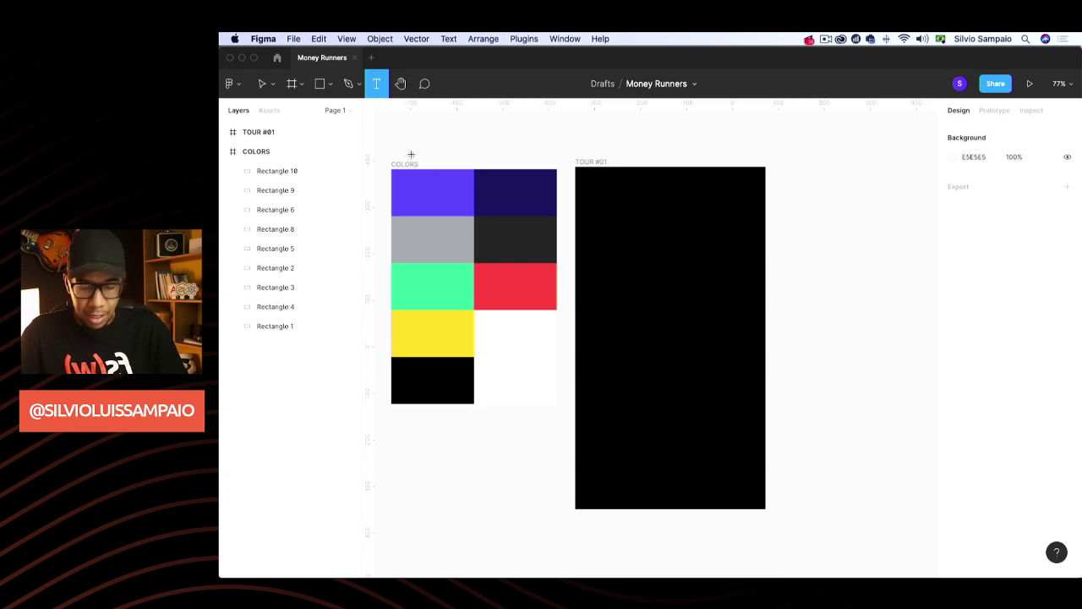
key("r")
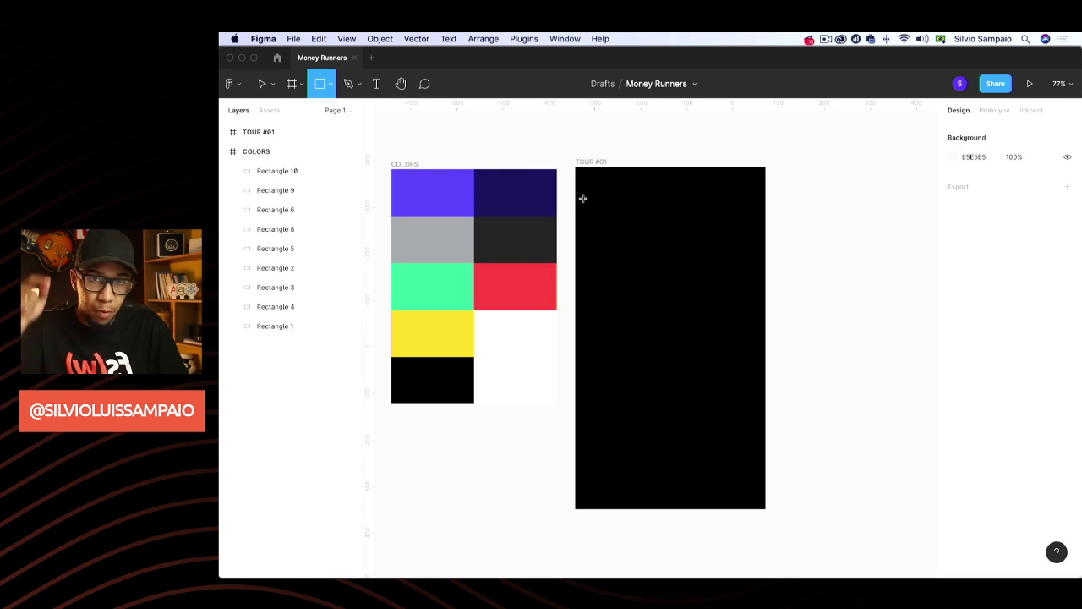
Place a square inside TOUR #01, trying sizes 40 × 40 and then 20 × 20
left_click(601, 199)
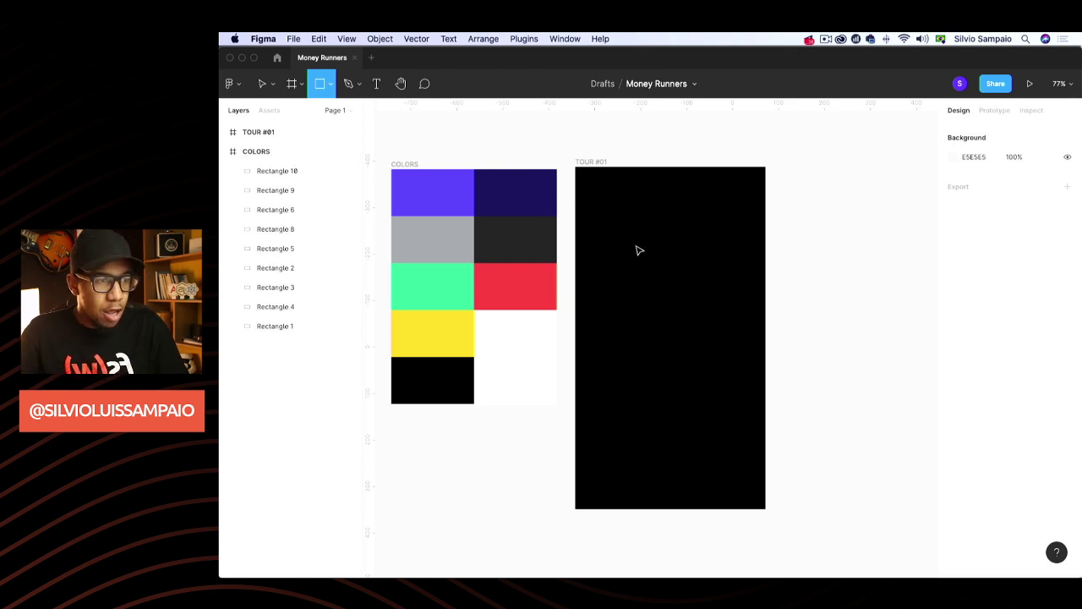
left_click(989, 182)
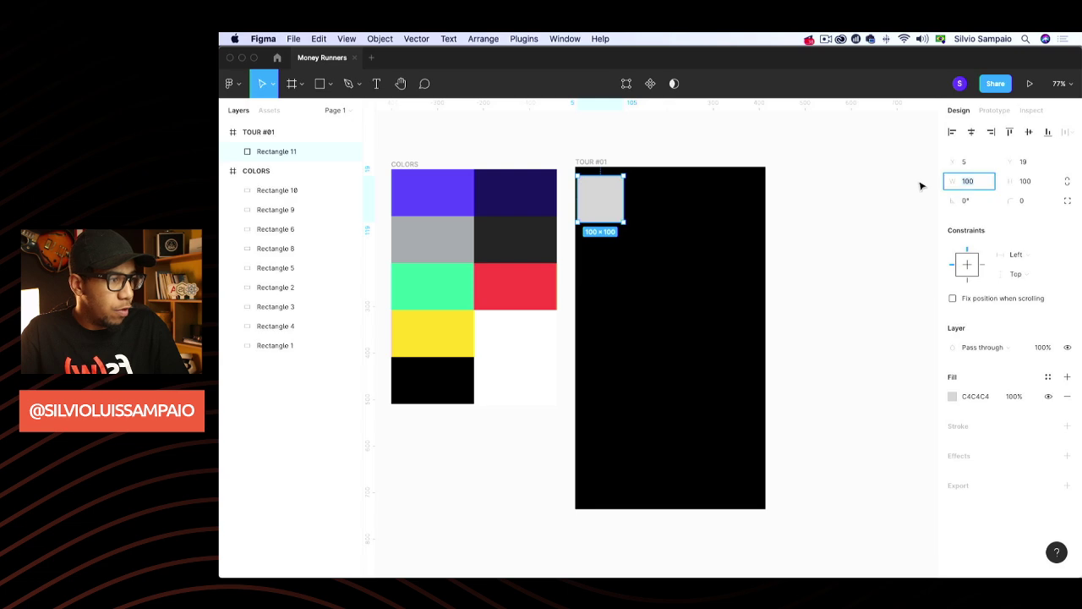
type("40")
key("Tab")
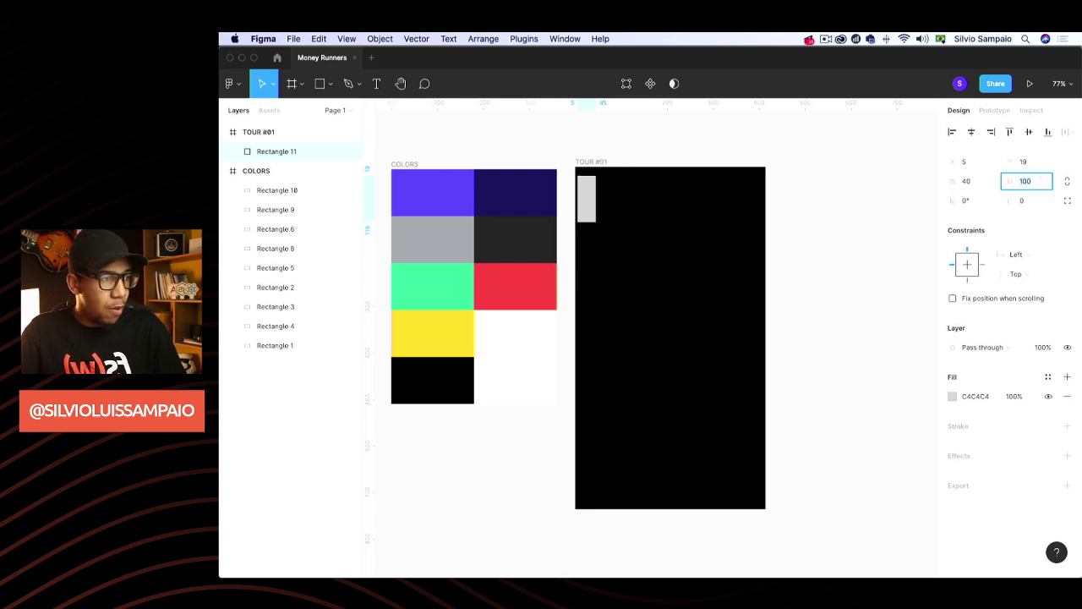
type("40")
key("Return")
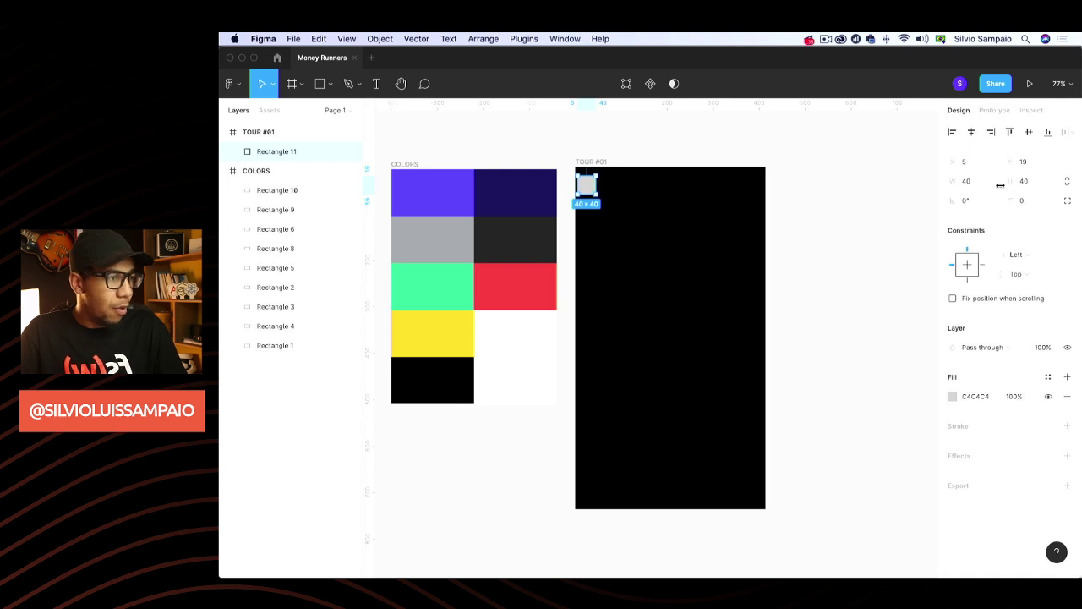
left_click(989, 183)
type("20")
key("Return")
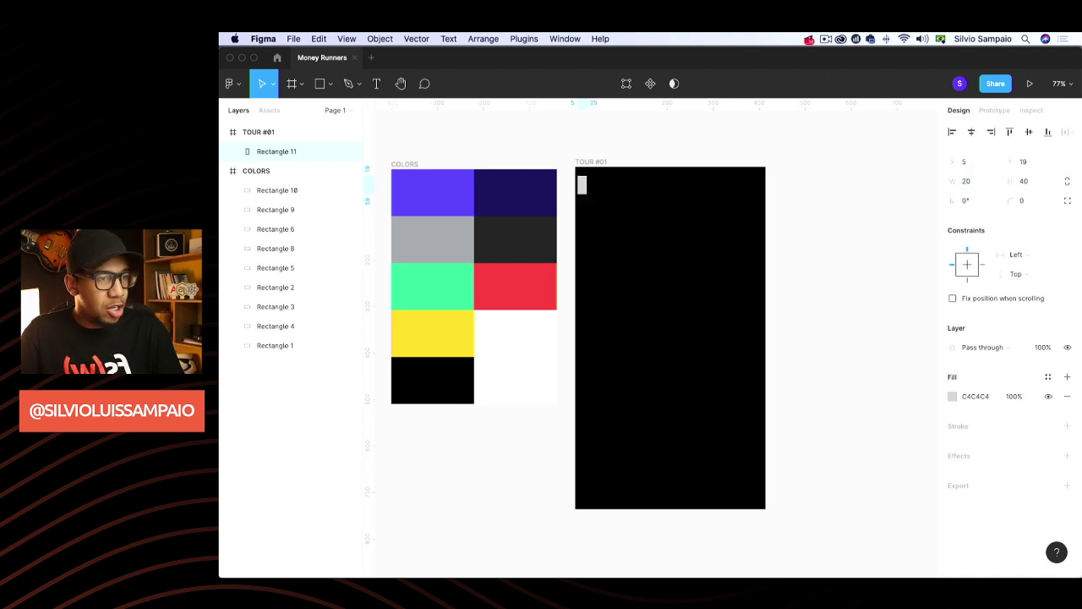
left_click(1041, 188)
type("20")
key("Return")
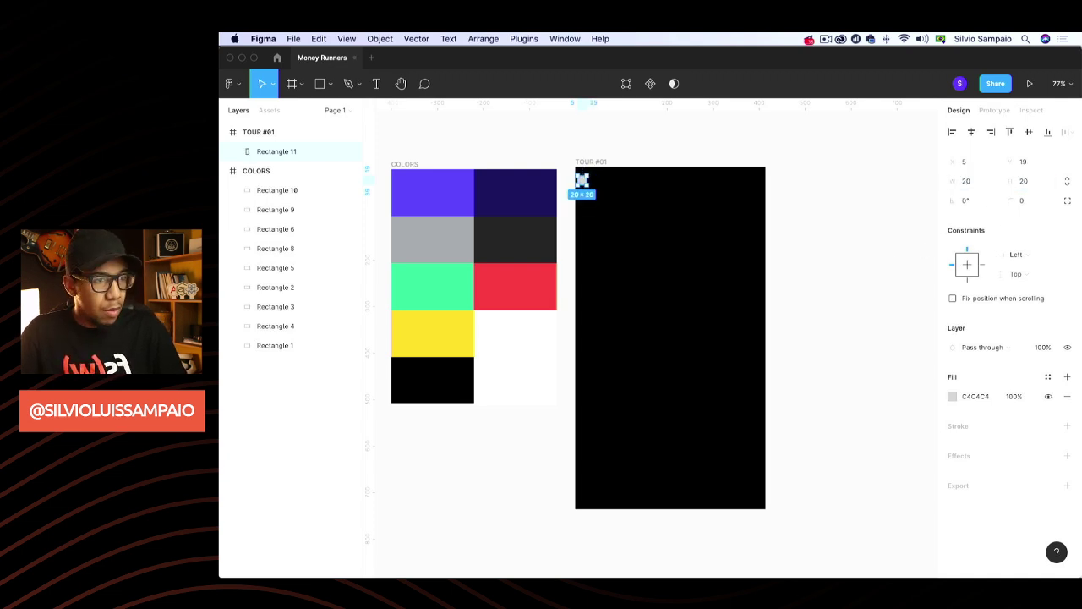
Resize the square to 30 × 30 and move it flush to the frame's left edge
left_click(971, 185)
type("30")
key("Tab")
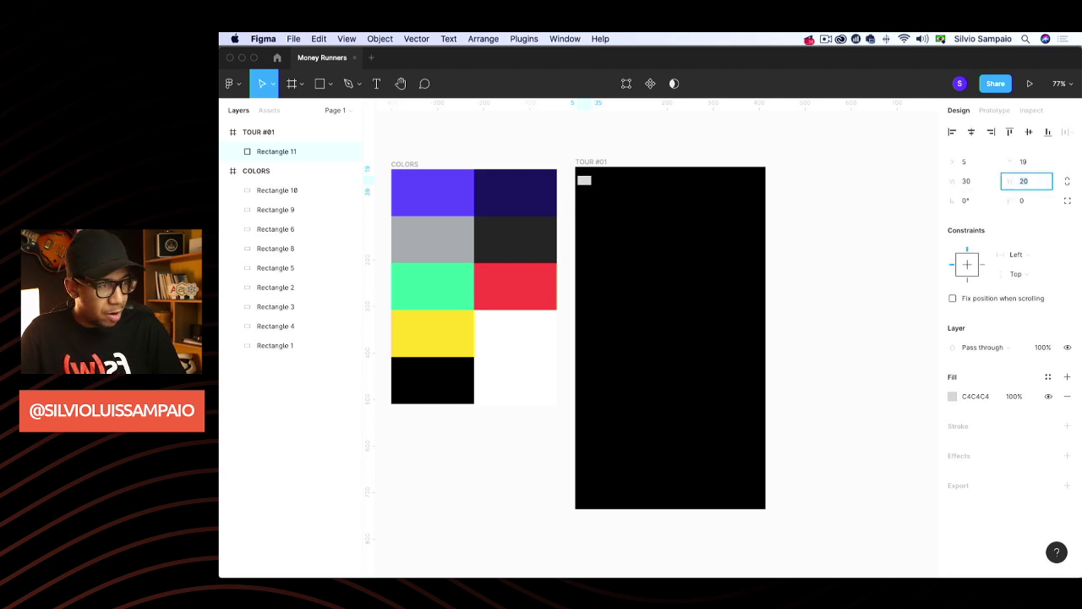
type("30")
key("Return")
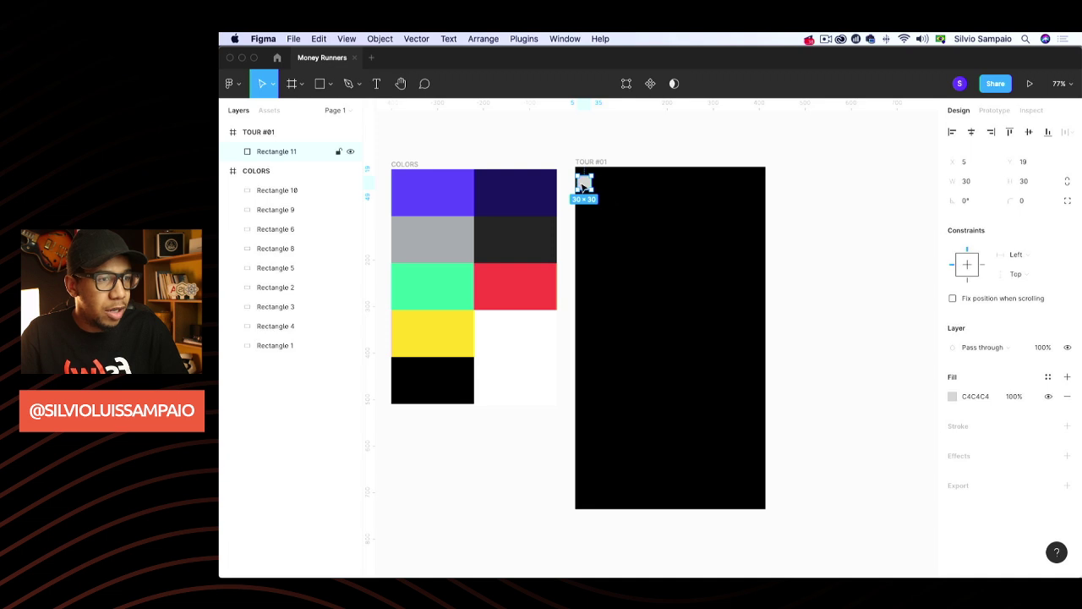
left_click_drag(585, 183, 564, 195)
scroll(564, 195, "up", 5)
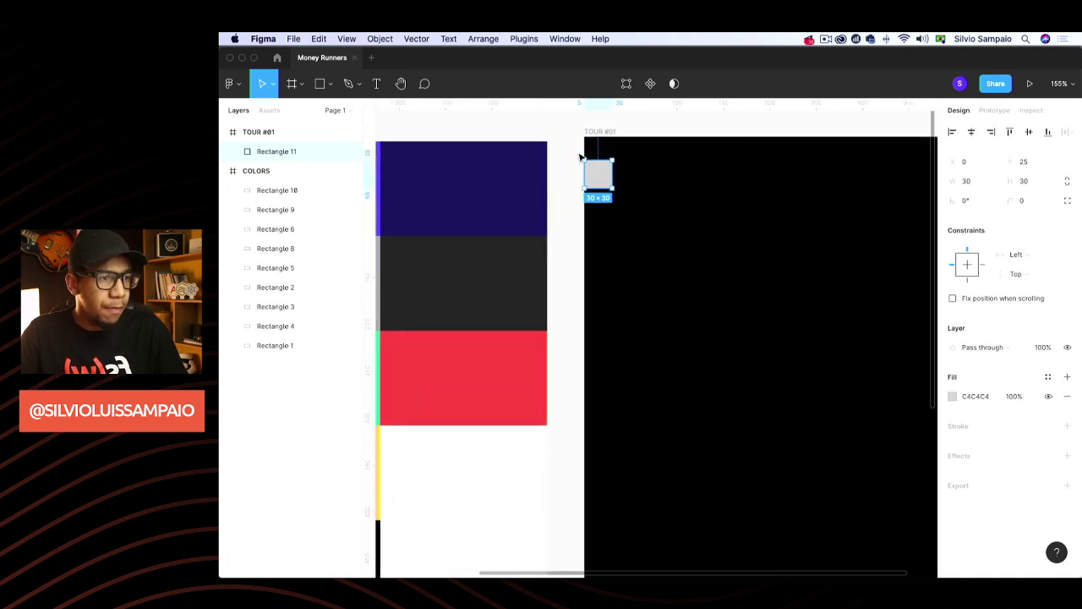
Turn on rulers from the View menu
key("Escape")
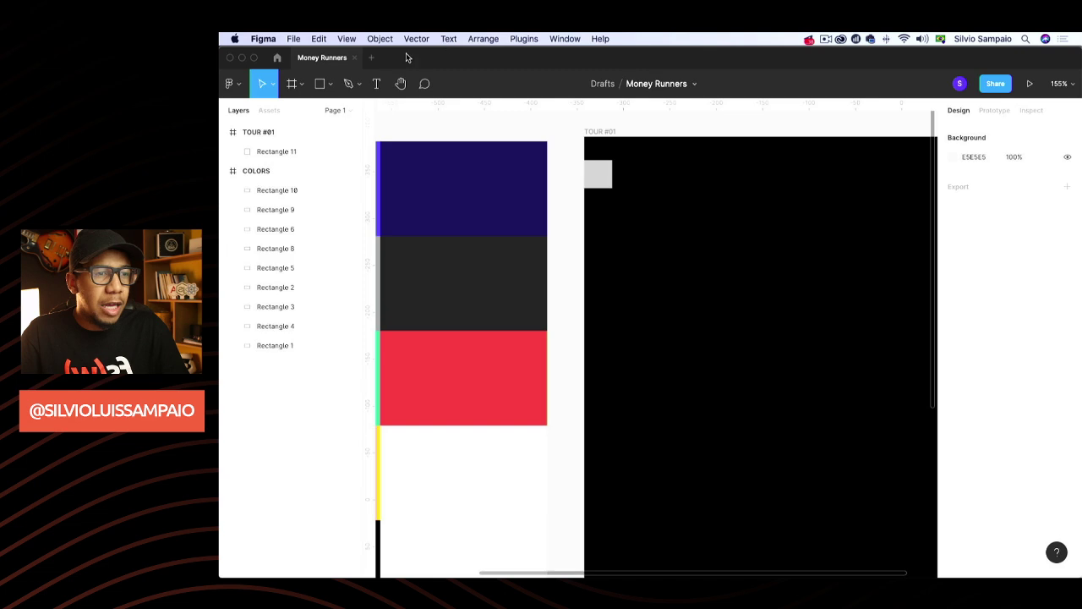
left_click(347, 39)
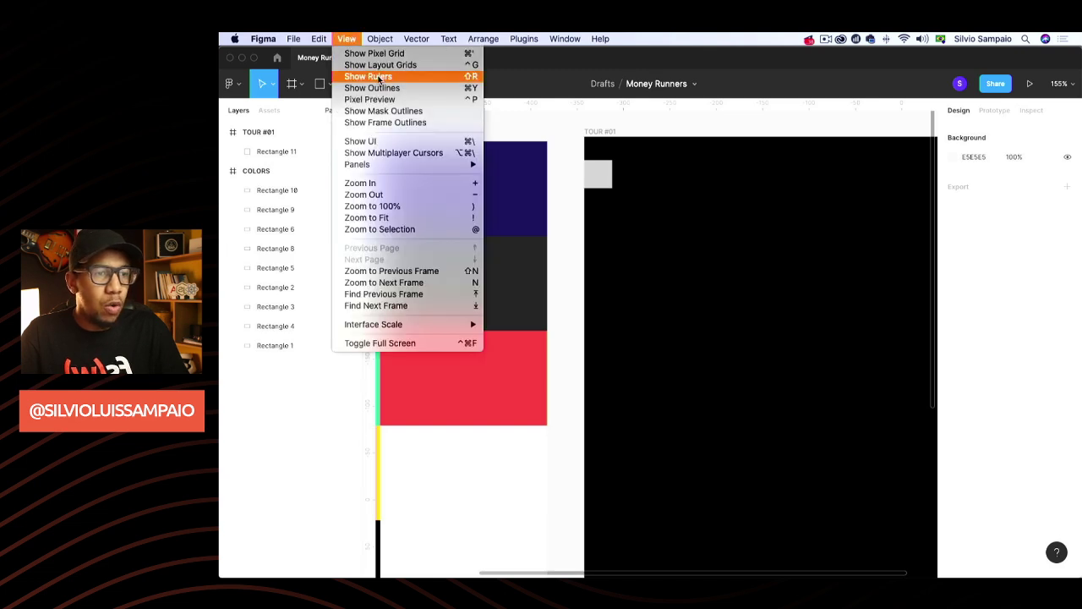
left_click(434, 78)
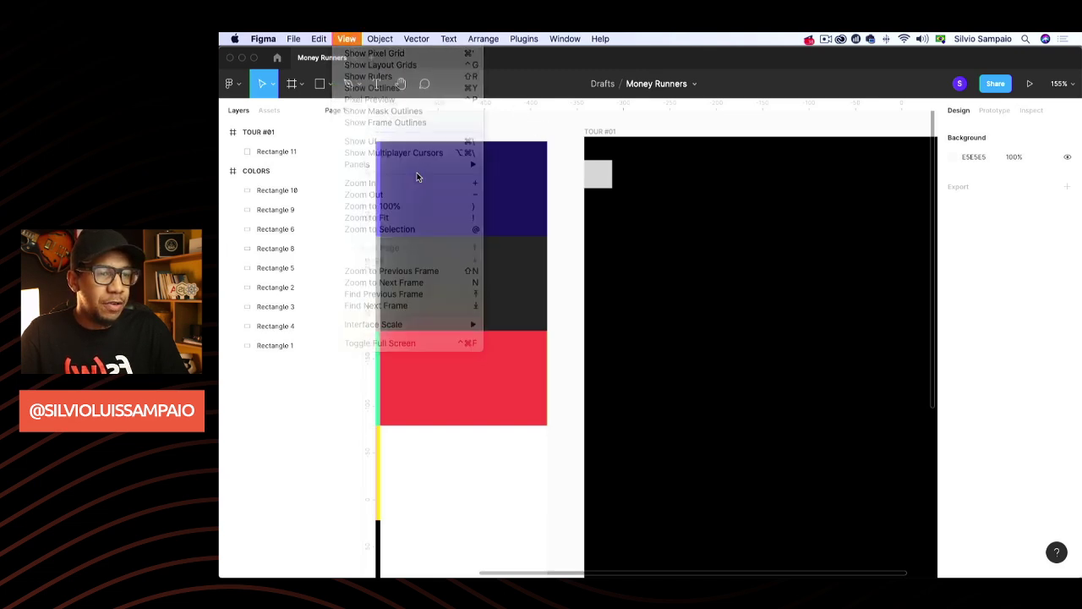
Place a vertical guide 30 px inside the TOUR #01 frame's left edge
left_click_drag(367, 214, 612, 132)
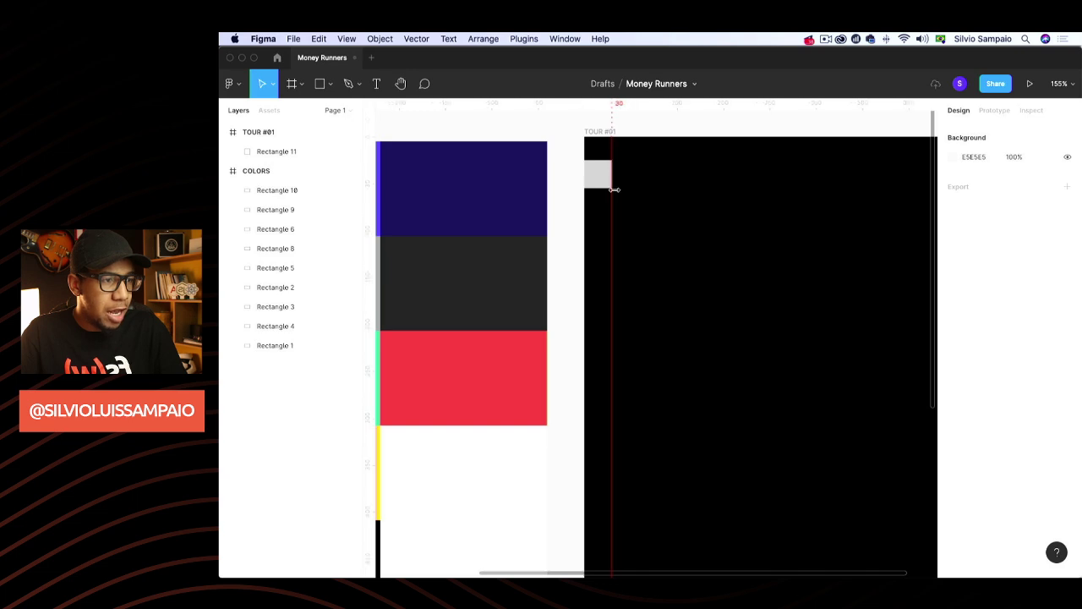
left_click(613, 132)
left_click(638, 121)
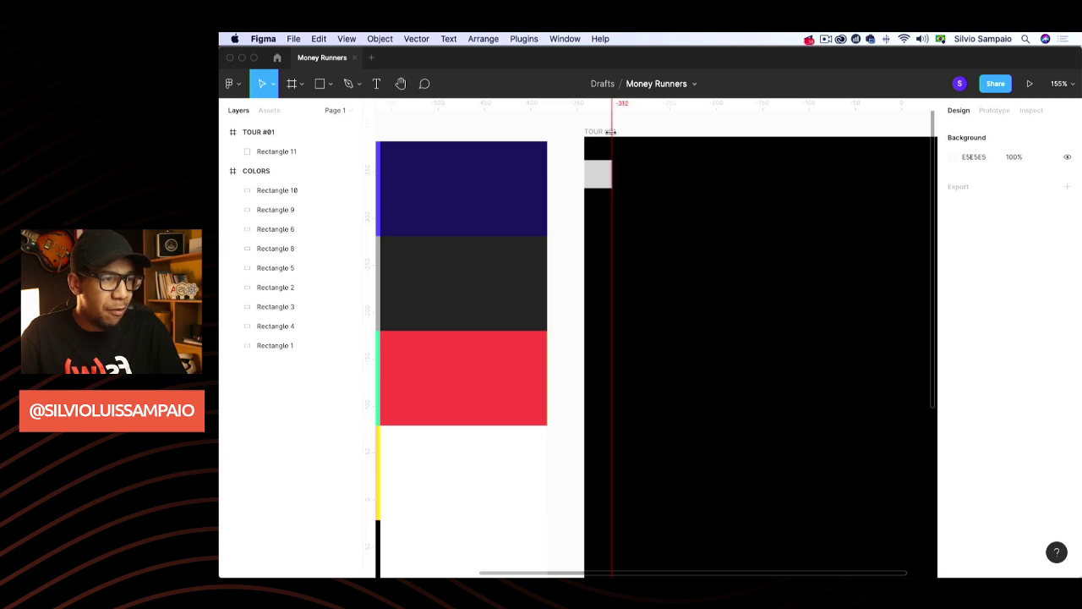
scroll(640, 213, "down", 10)
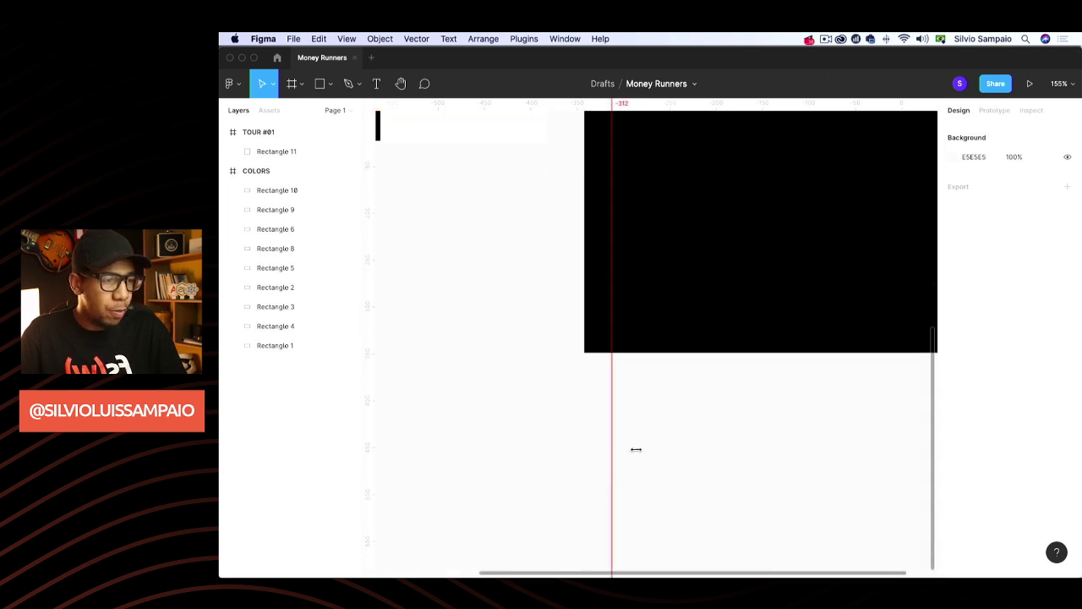
scroll(682, 394, "up", 10)
scroll(672, 386, "right", 4)
scroll(662, 393, "down", 3)
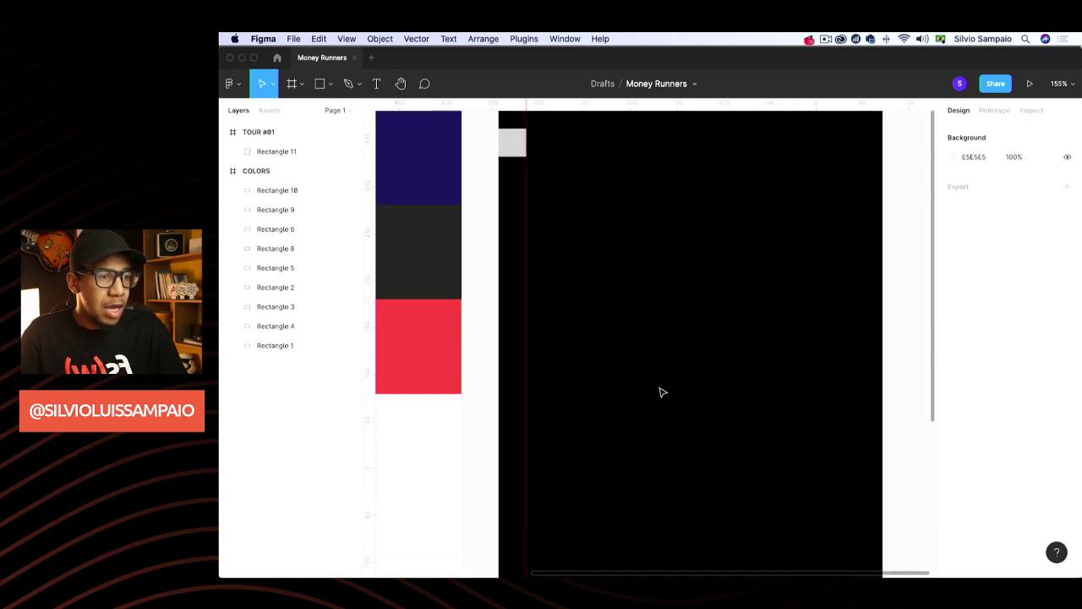
scroll(662, 392, "right", 1)
Place a second vertical guide at the frame's right margin, using the grey square as spacer
left_click_drag(485, 144, 712, 173)
left_click_drag(370, 193, 698, 186)
scroll(702, 165, "up", 3)
left_click(672, 223)
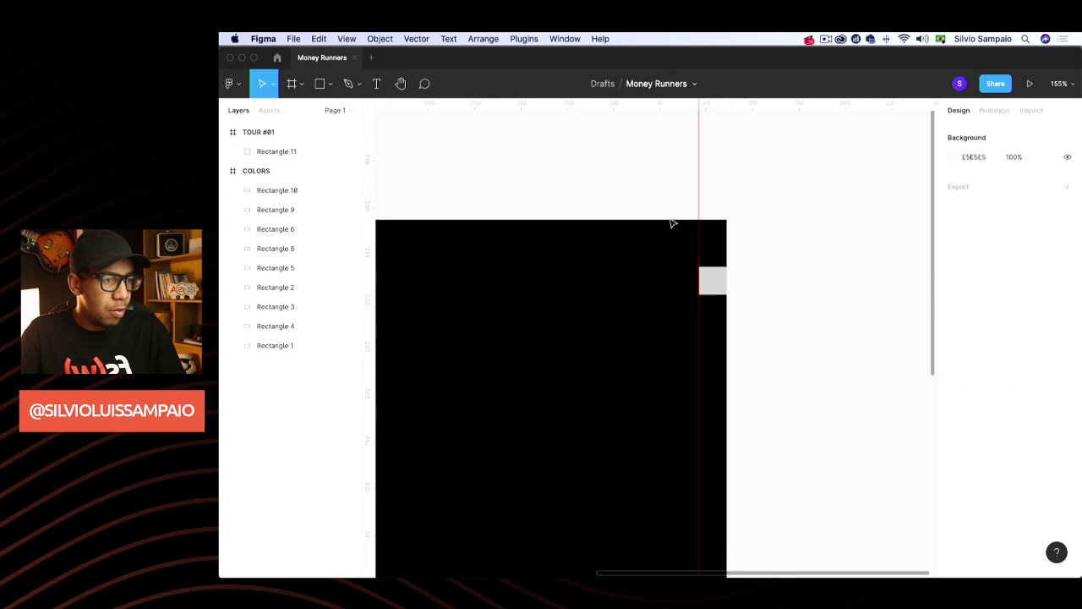
Delete the grey placeholder square Rectangle 11
left_click(715, 284)
key("BackSpace")
scroll(744, 283, "up", 3)
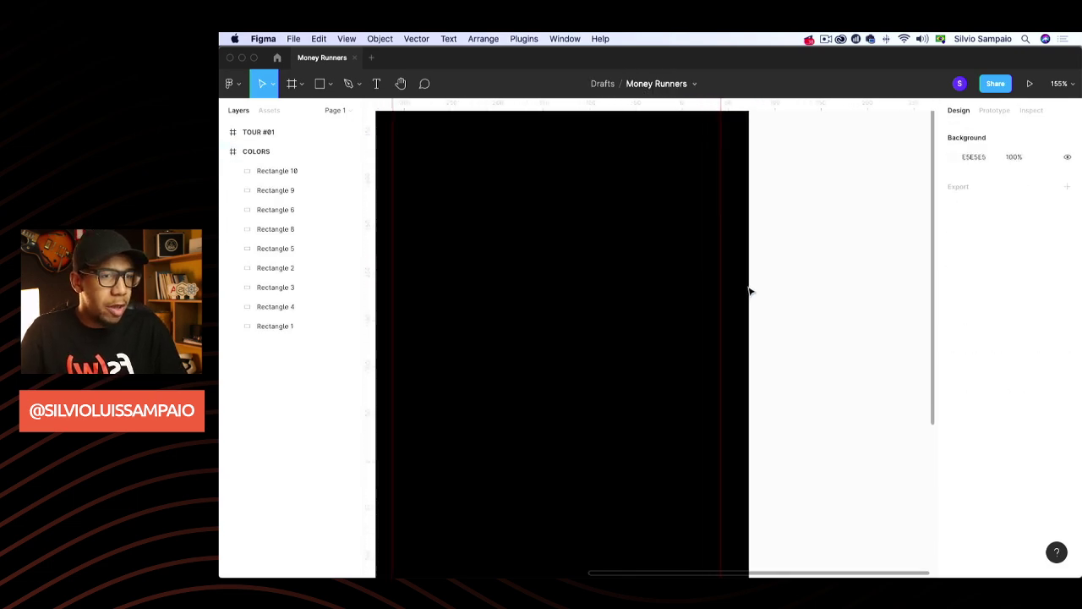
scroll(749, 292, "up", 2)
scroll(749, 292, "left", 1)
scroll(718, 280, "down", 2)
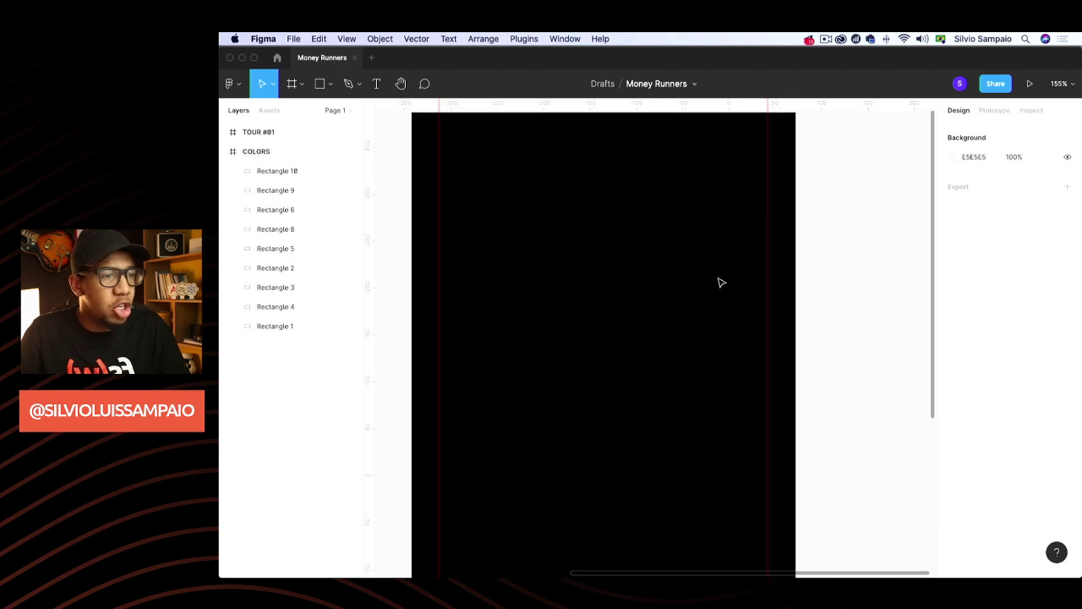
scroll(718, 280, "up", 2)
scroll(718, 280, "down", 2)
scroll(550, 299, "up", 2)
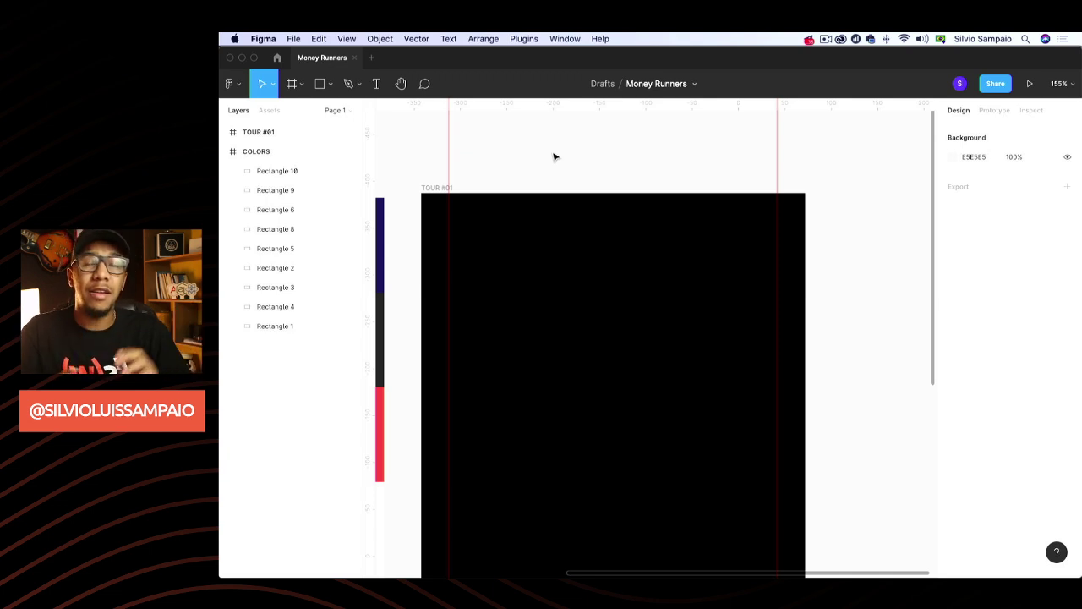
Scroll the canvas to the top of the TOUR #01 frame
scroll(677, 140, "down", 2)
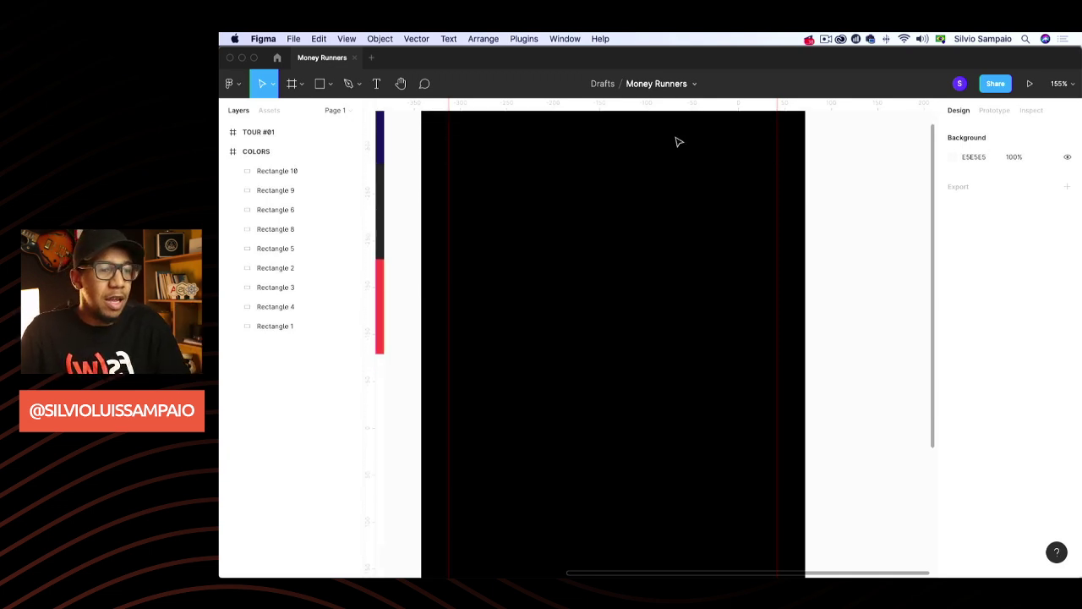
scroll(677, 140, "down", 2)
scroll(679, 141, "left", 1)
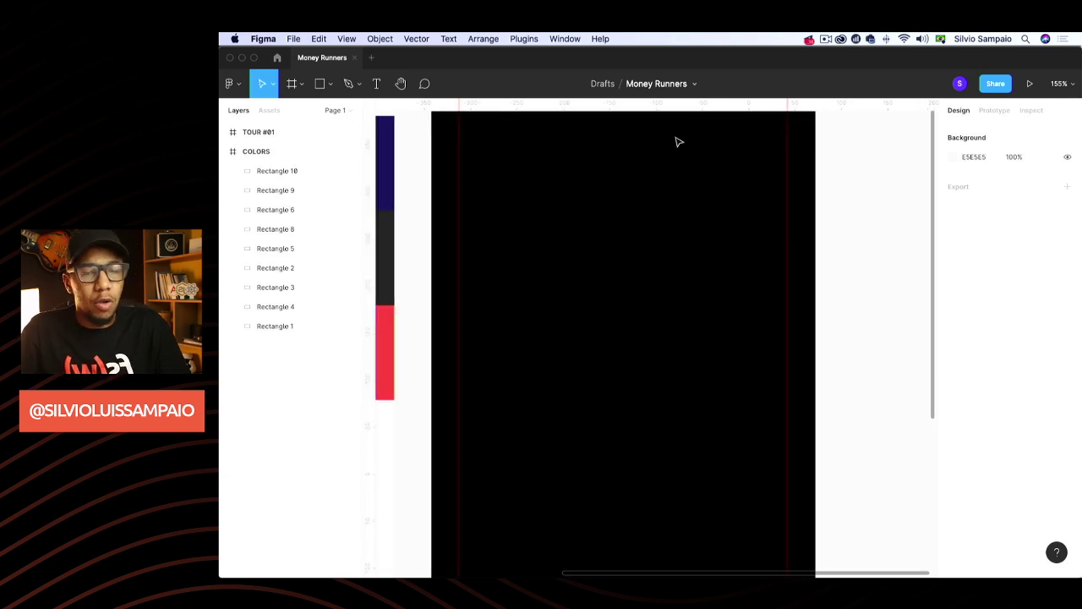
scroll(642, 197, "up", 1)
scroll(643, 198, "left", 1)
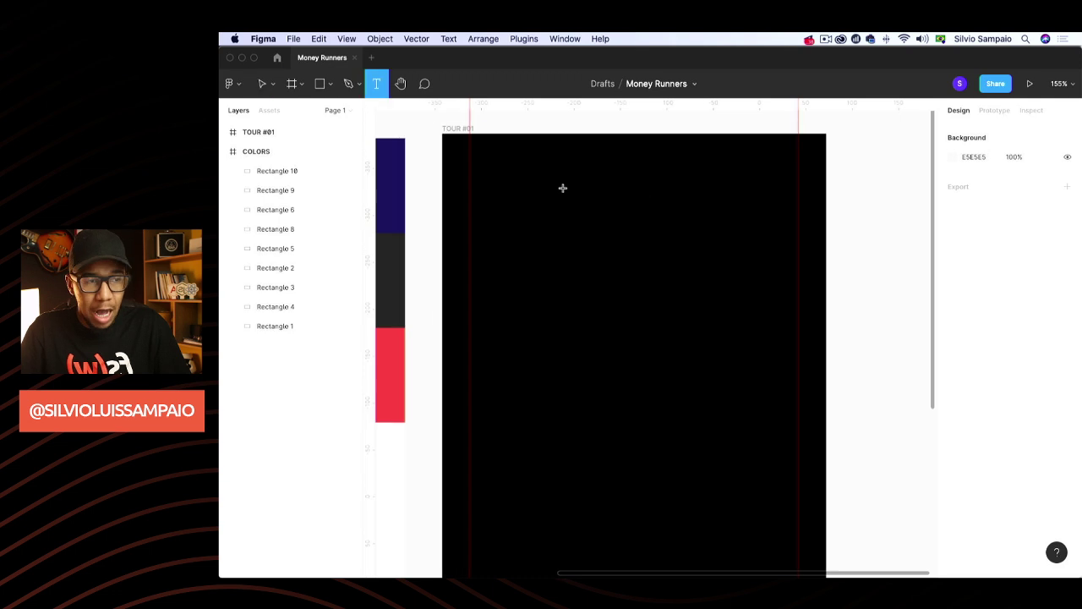
Add the text 'Chega de planejamento sem motivação.' aligned to the left guide at X 30
key("t")
left_click(473, 167)
scroll(495, 197, "left", 1)
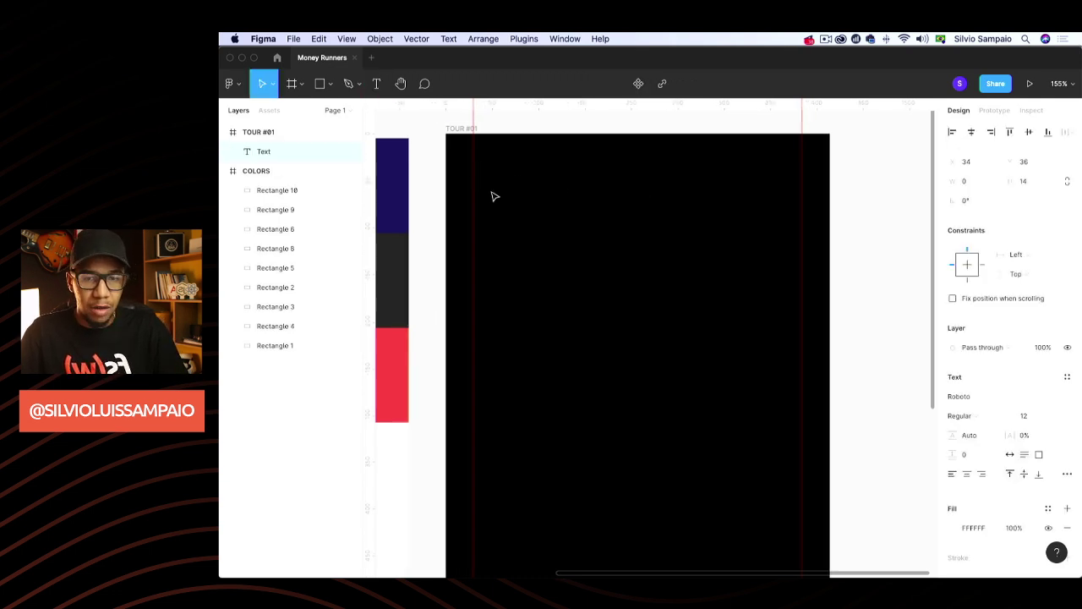
type("Chega de p")
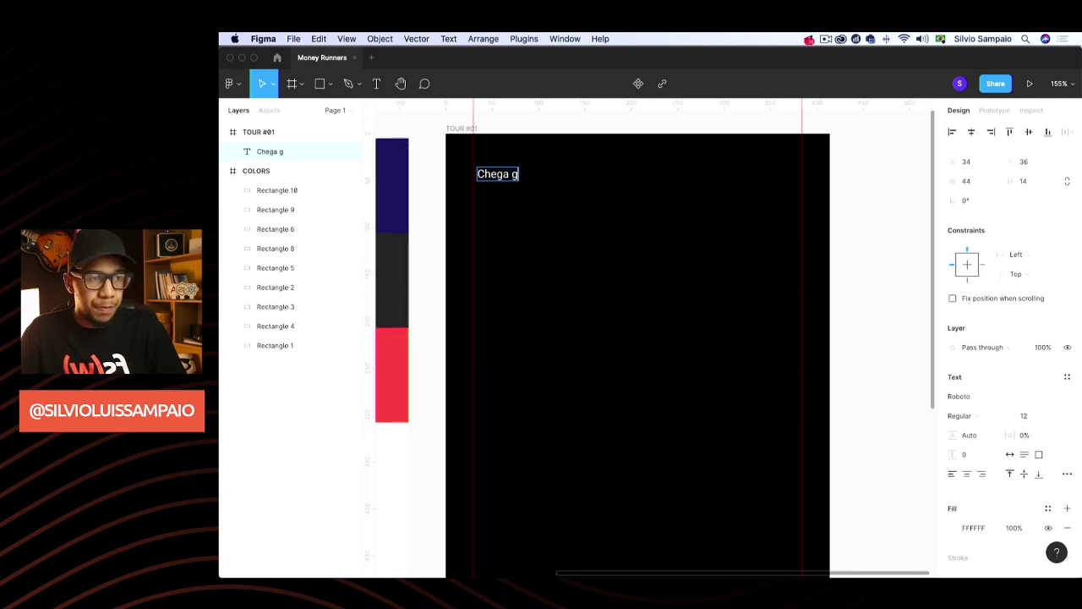
type("lanejame")
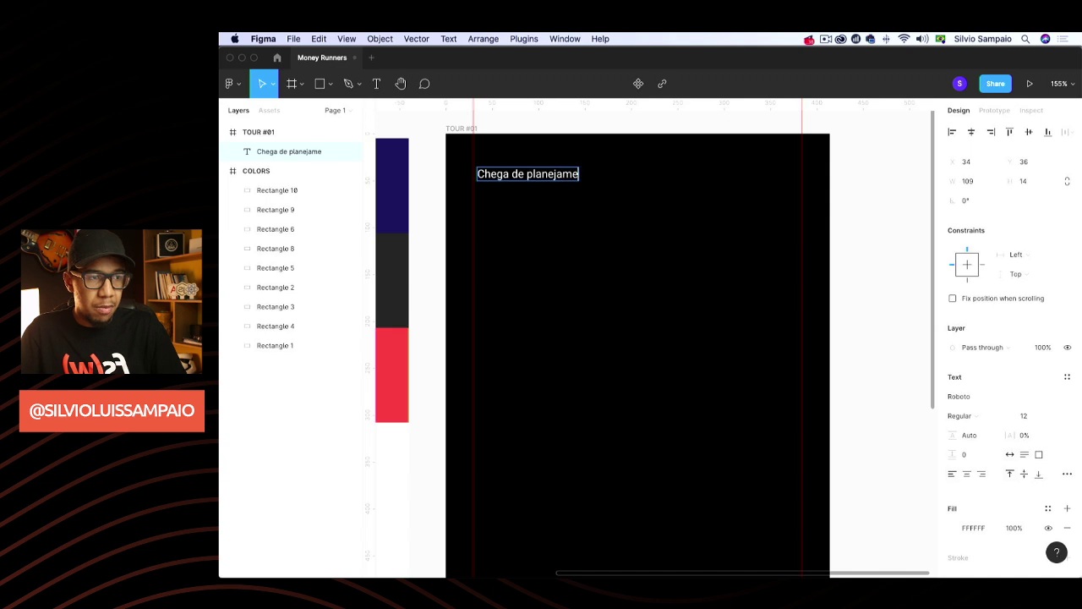
type("nto sem motivação")
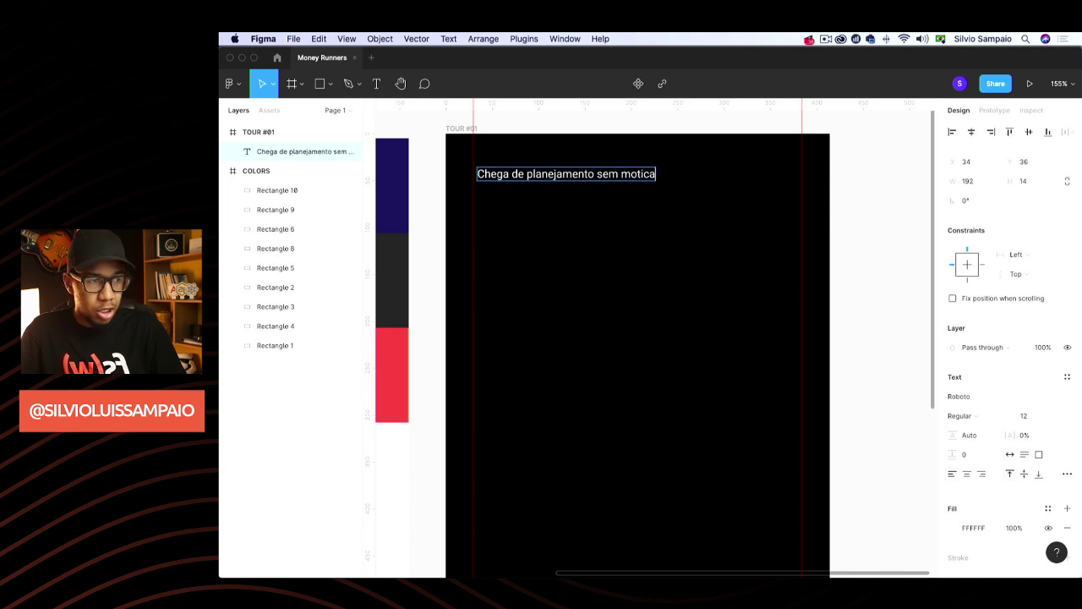
key("BackSpace")
key("BackSpace")
key("BackSpace")
key("BackSpace")
key("BackSpace")
type("va")
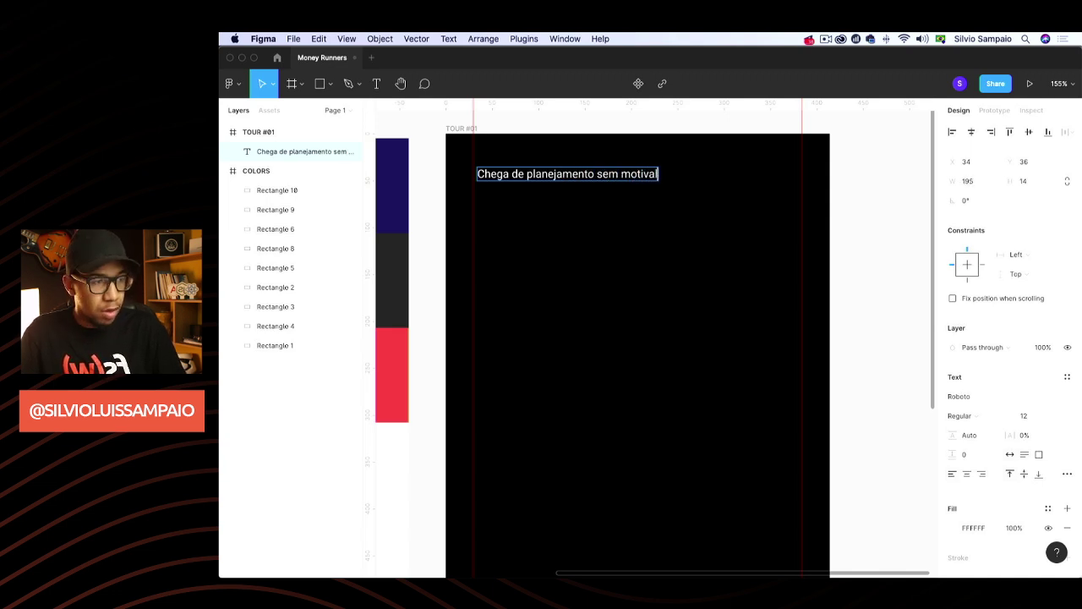
type("ção")
key("BackSpace")
key("BackSpace")
key("BackSpace")
type("ção")
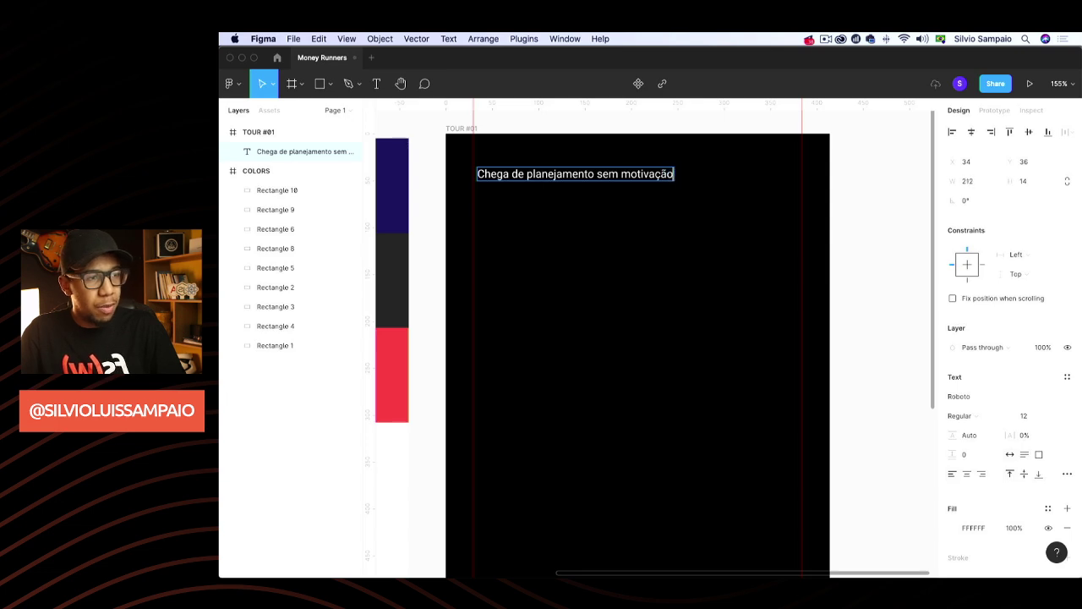
type(".")
key("Escape")
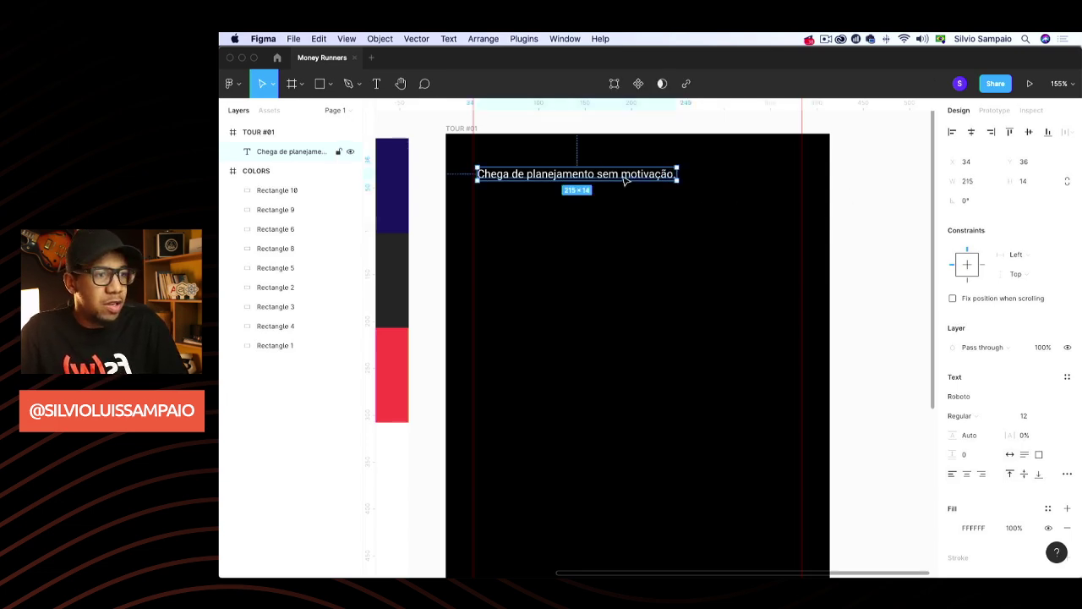
left_click_drag(627, 180, 622, 180)
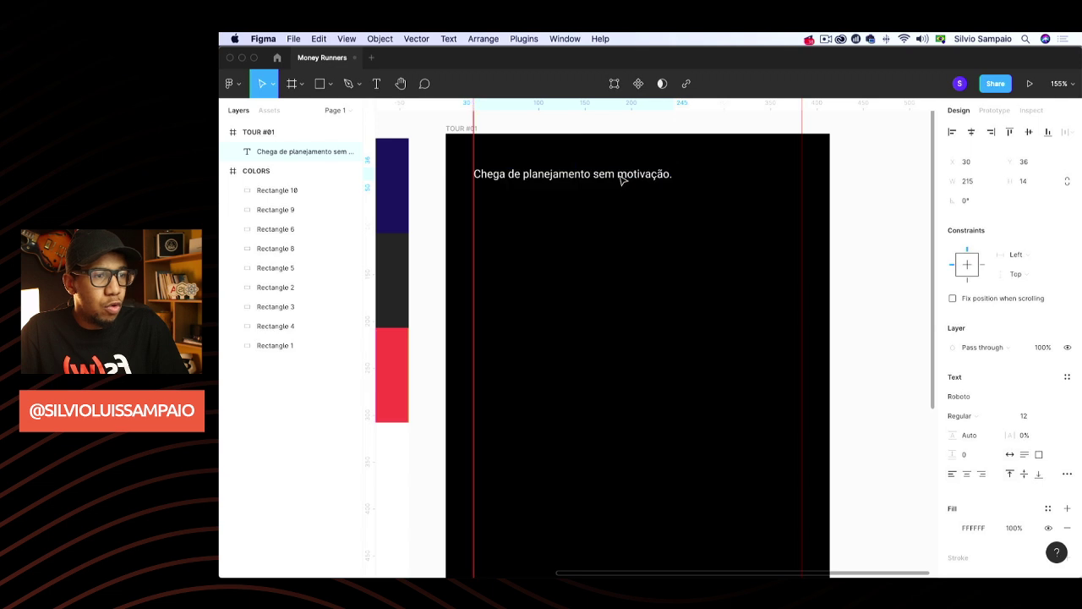
left_click(880, 192)
Replace the word 'planejamento' with 'rotina'
double_click(572, 176)
double_click(572, 176)
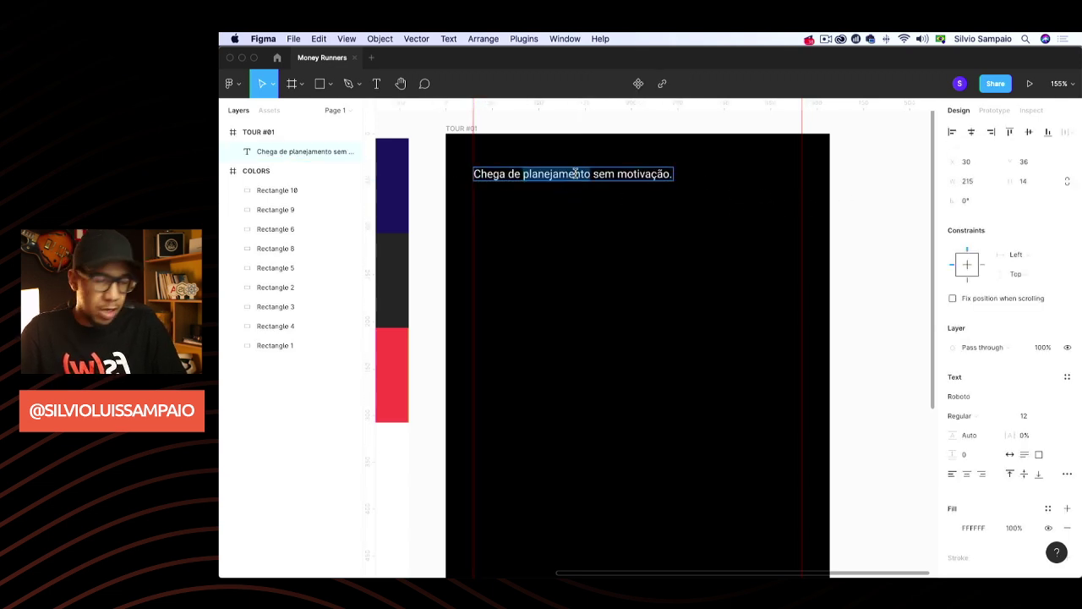
type("rotina")
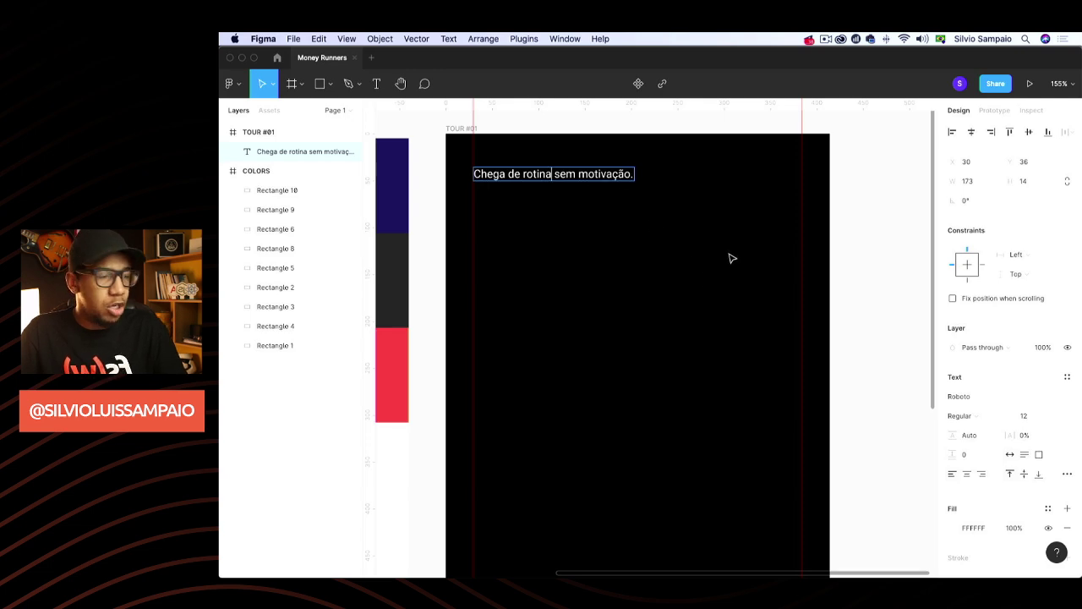
key("Escape")
Set the headline font to Ubuntu
scroll(879, 385, "down", 1)
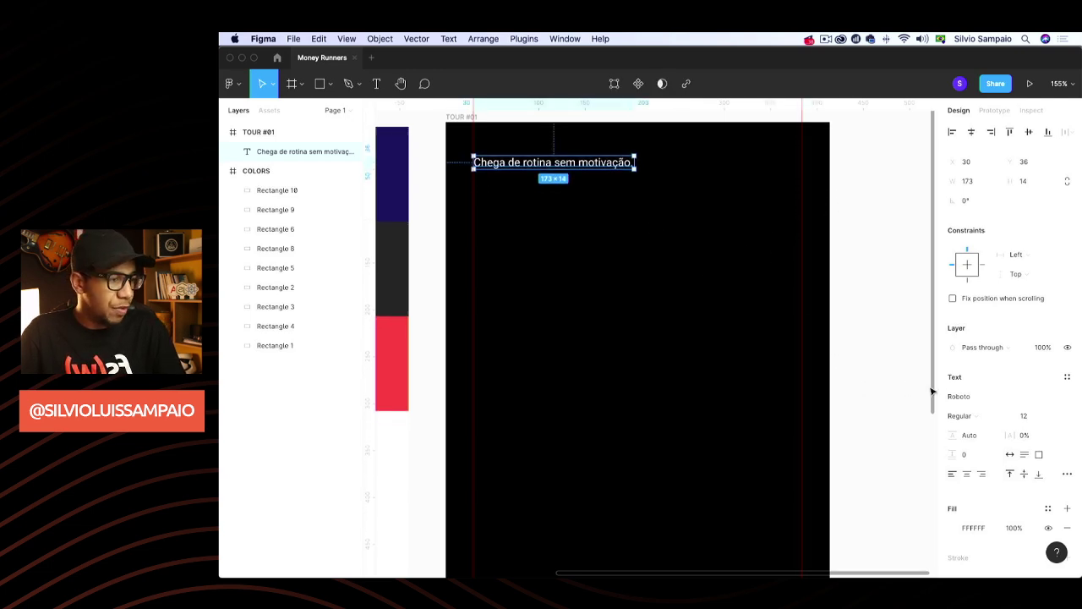
left_click(981, 395)
type("Ubuntu")
key("Return")
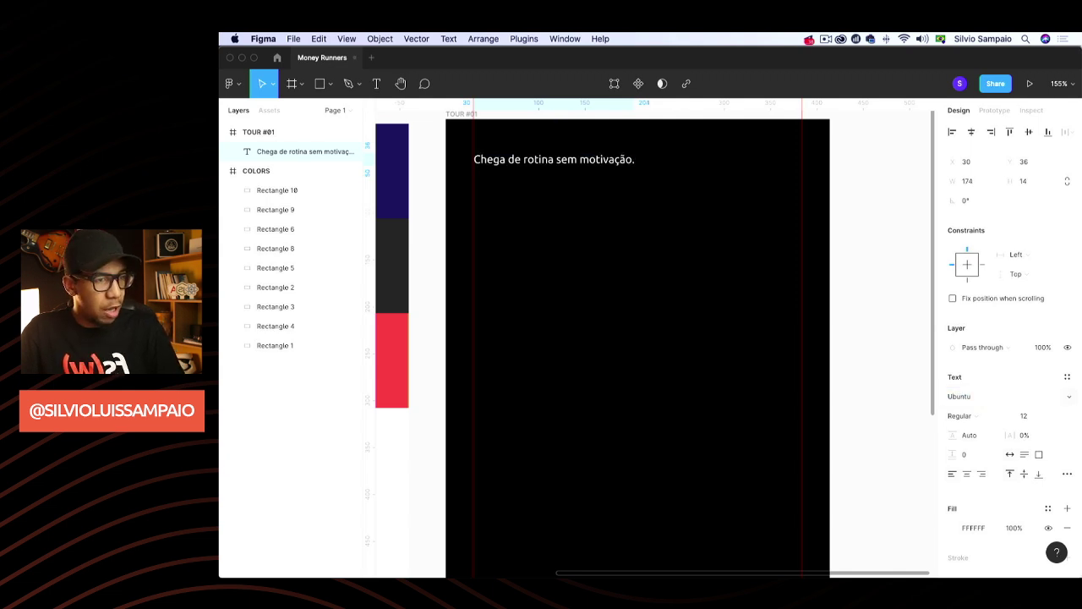
key("Escape")
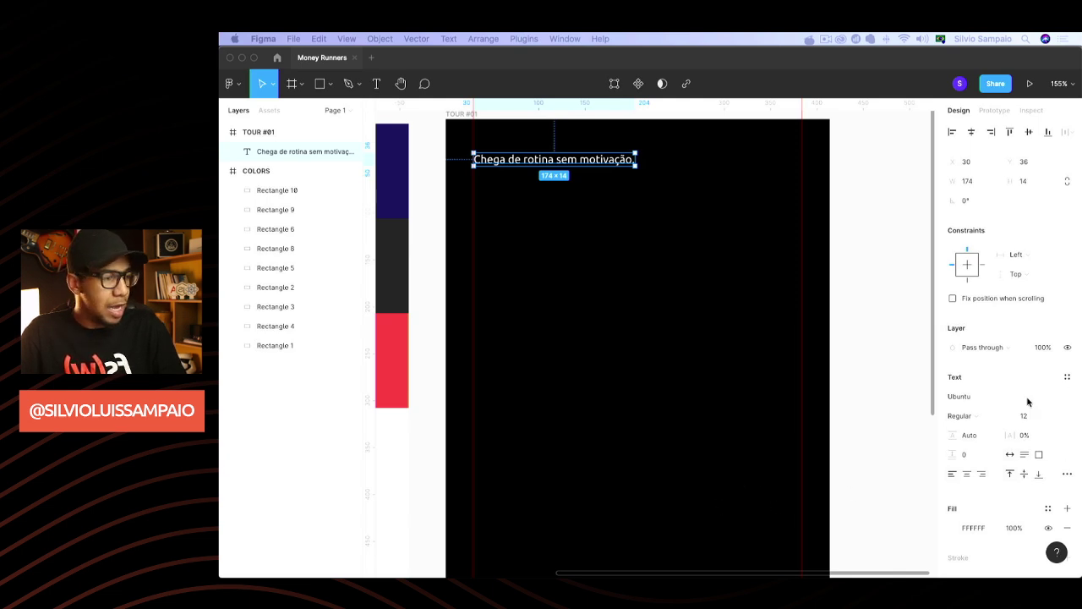
Tighten the letter spacing and make the headline Bold at size 36
scroll(778, 374, "up", 5)
scroll(705, 307, "down", 3)
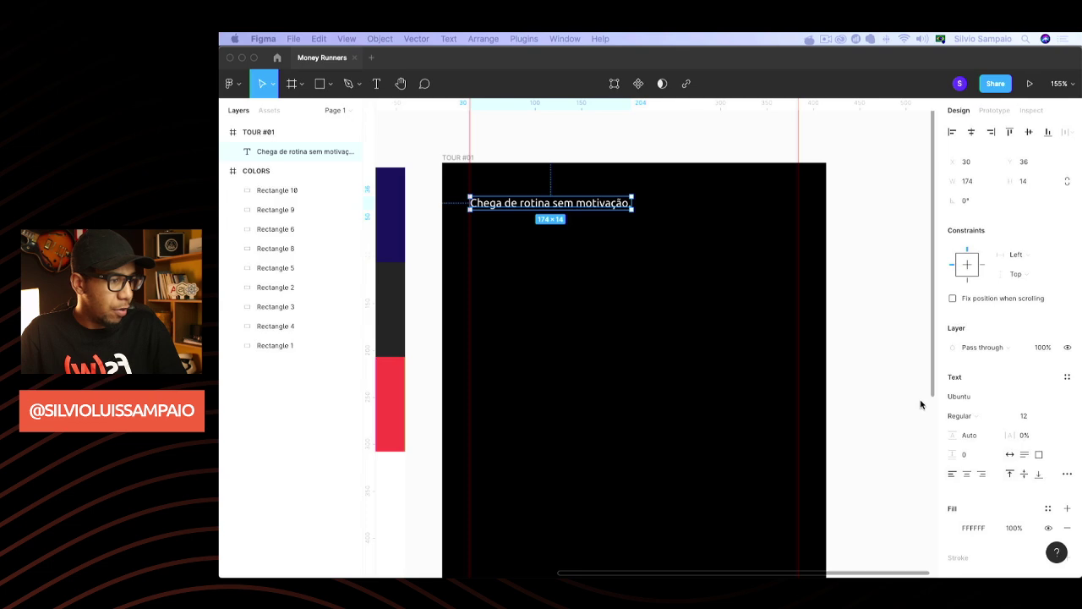
left_click(1034, 436)
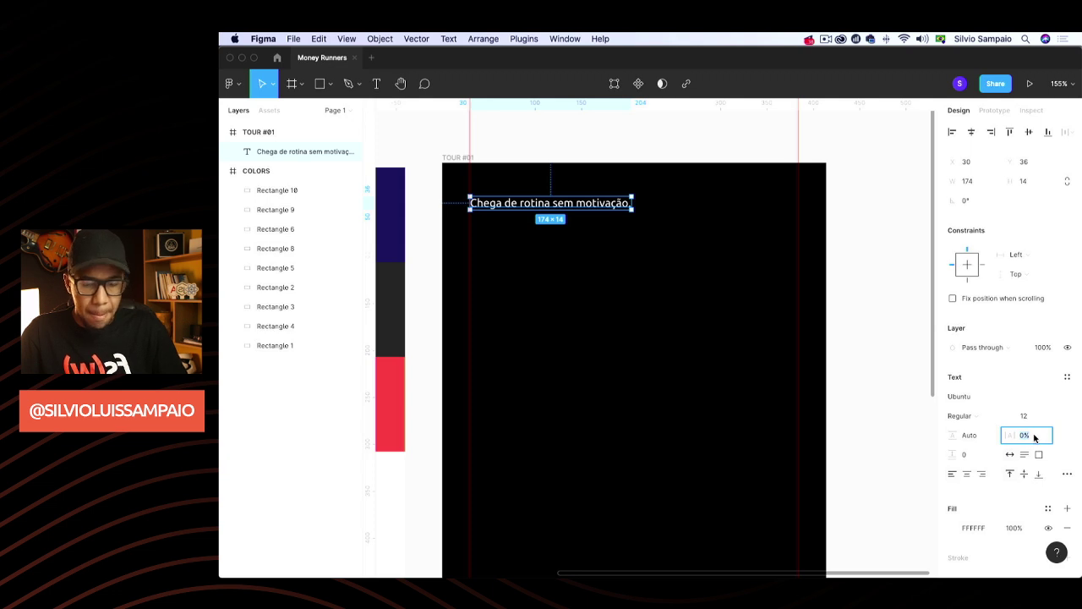
type("-1")
key("Return")
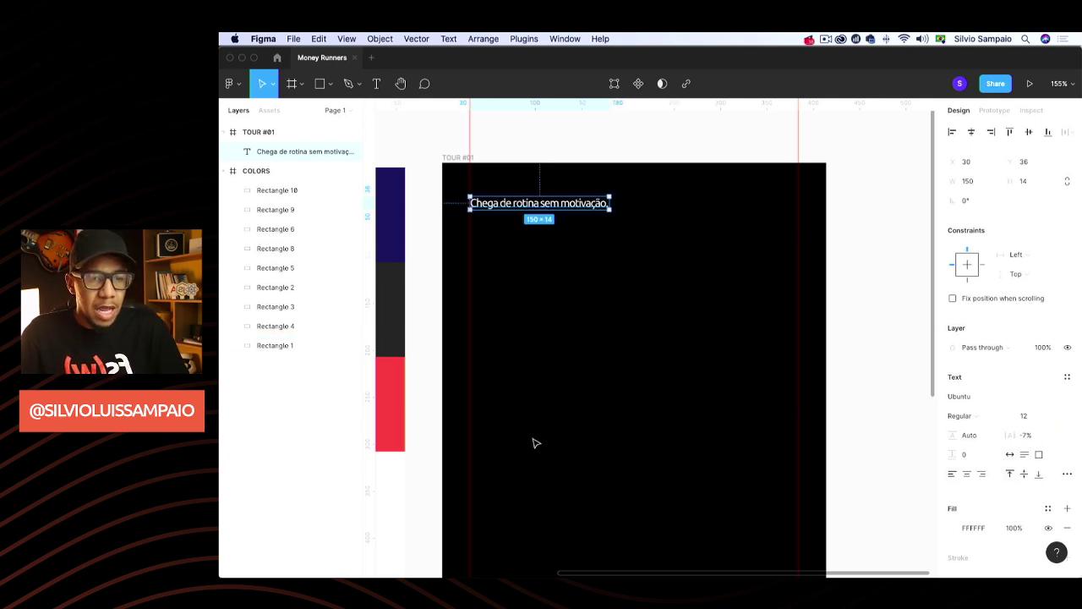
left_click(996, 415)
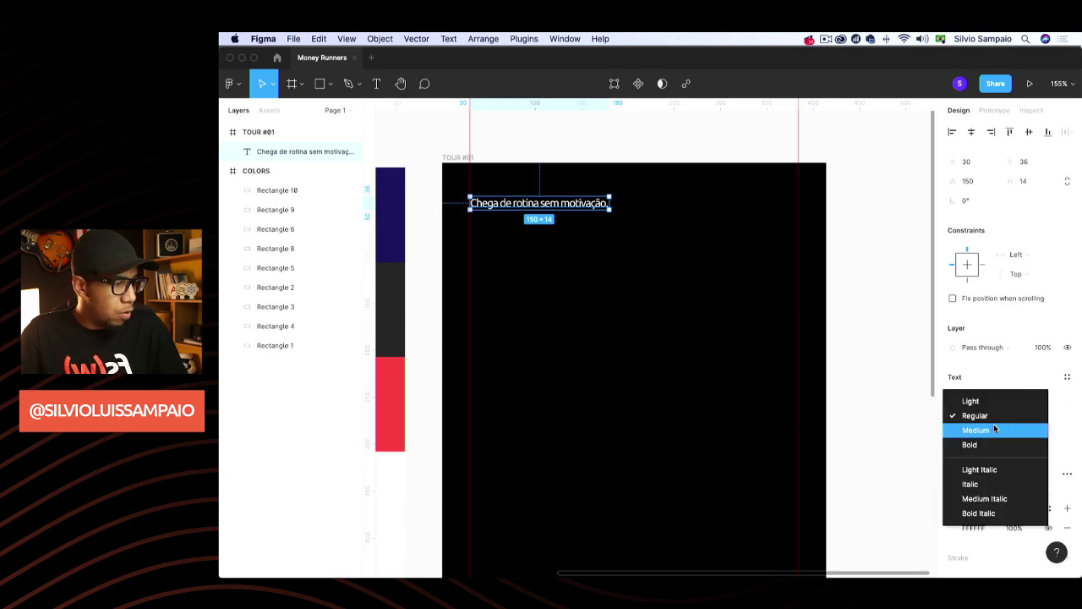
left_click(998, 445)
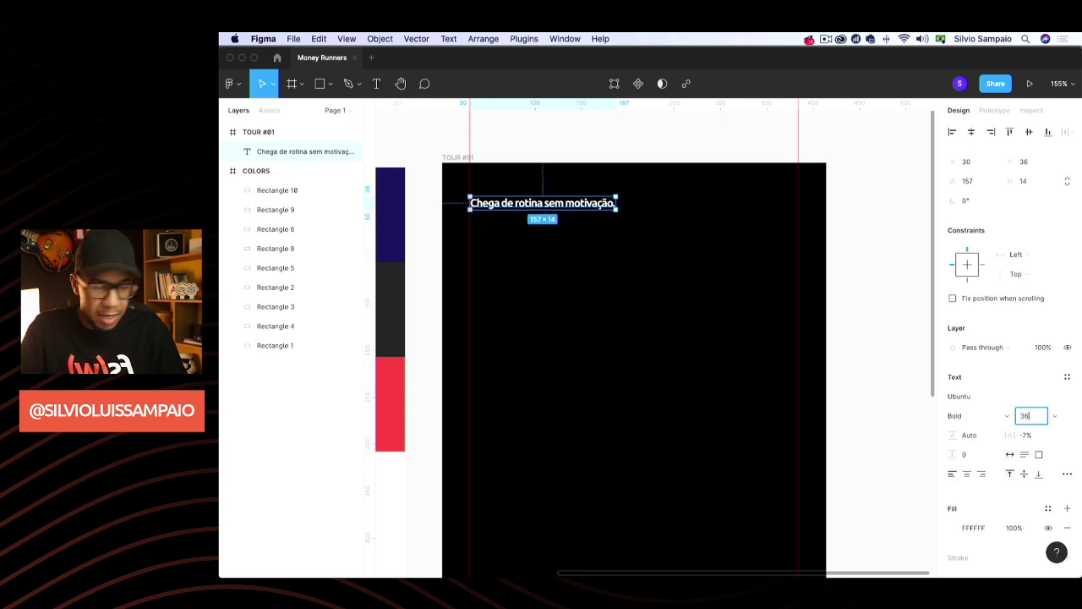
type("36")
key("Return")
Break the headline onto two lines after 'rotina' and move it slightly down
double_click(688, 215)
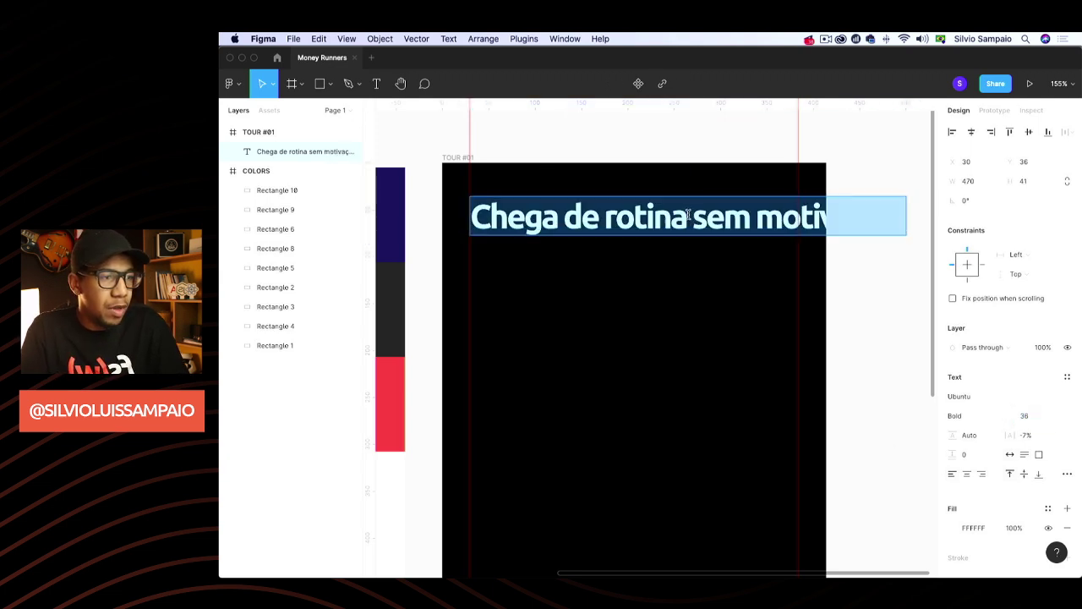
left_click(690, 216)
key("Return")
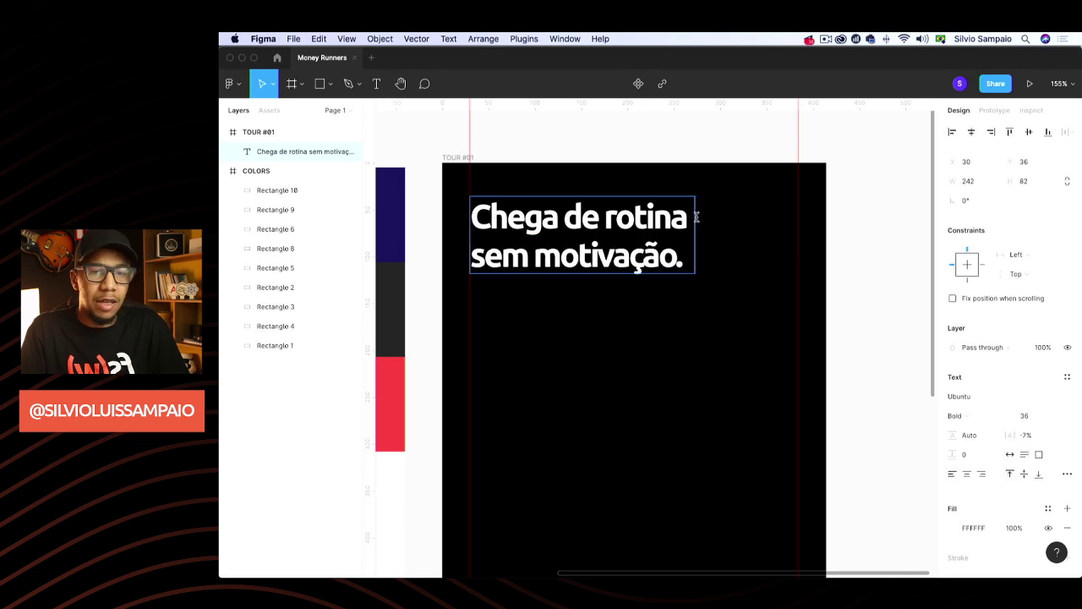
key("Escape")
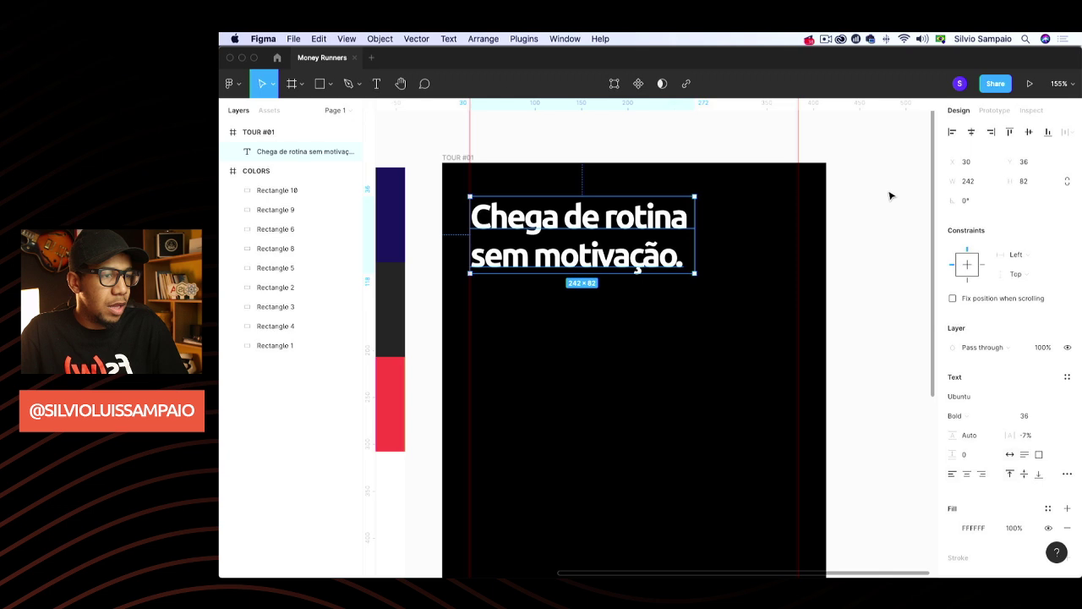
left_click(889, 197)
scroll(855, 251, "down", 2)
left_click_drag(584, 180, 584, 229)
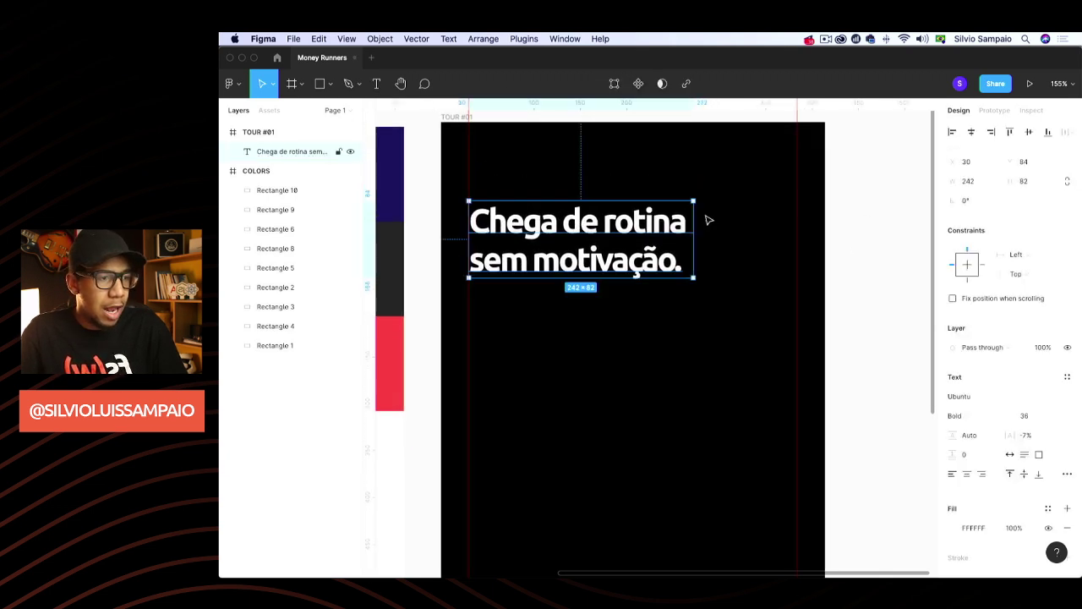
left_click(824, 211)
scroll(807, 250, "down", 5)
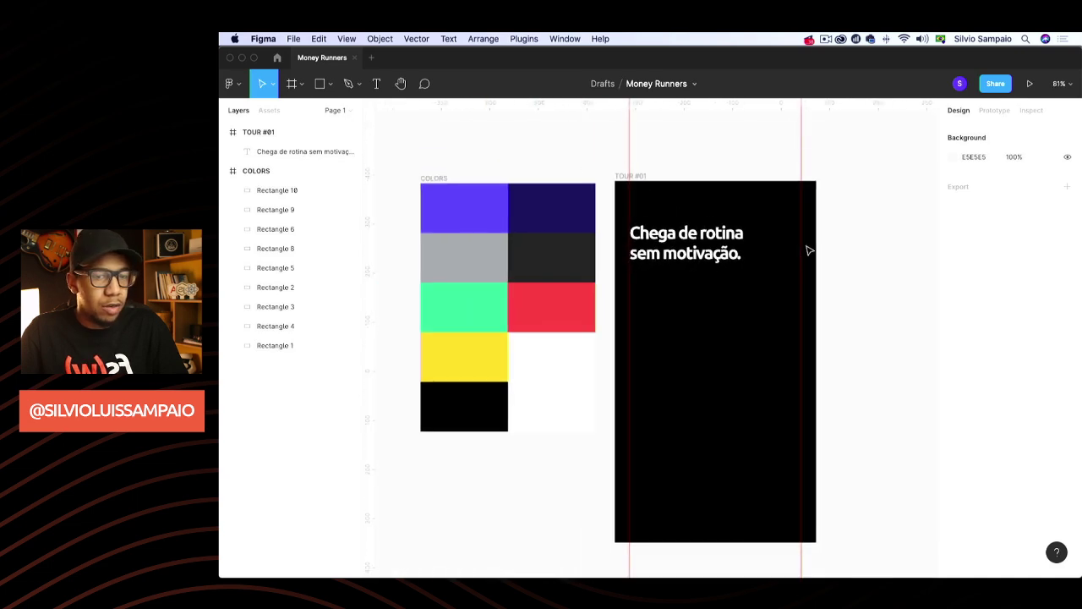
Create a Montserrat Regular 12 text layer in the TOUR #01 screen with the pasted body copy
scroll(810, 250, "down", 2)
scroll(809, 251, "right", 3)
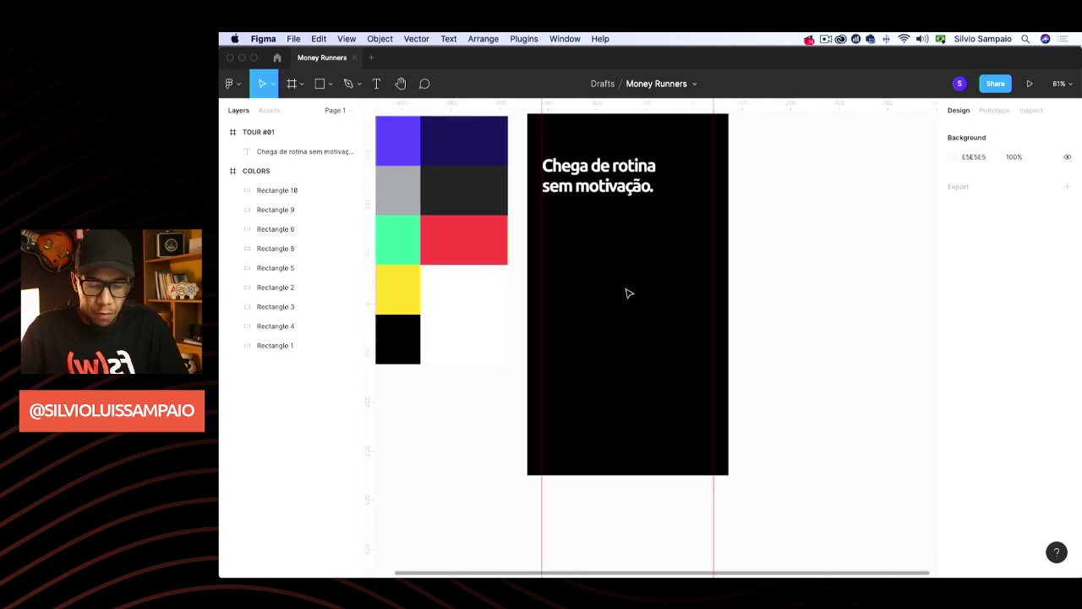
key("t")
left_click(575, 325)
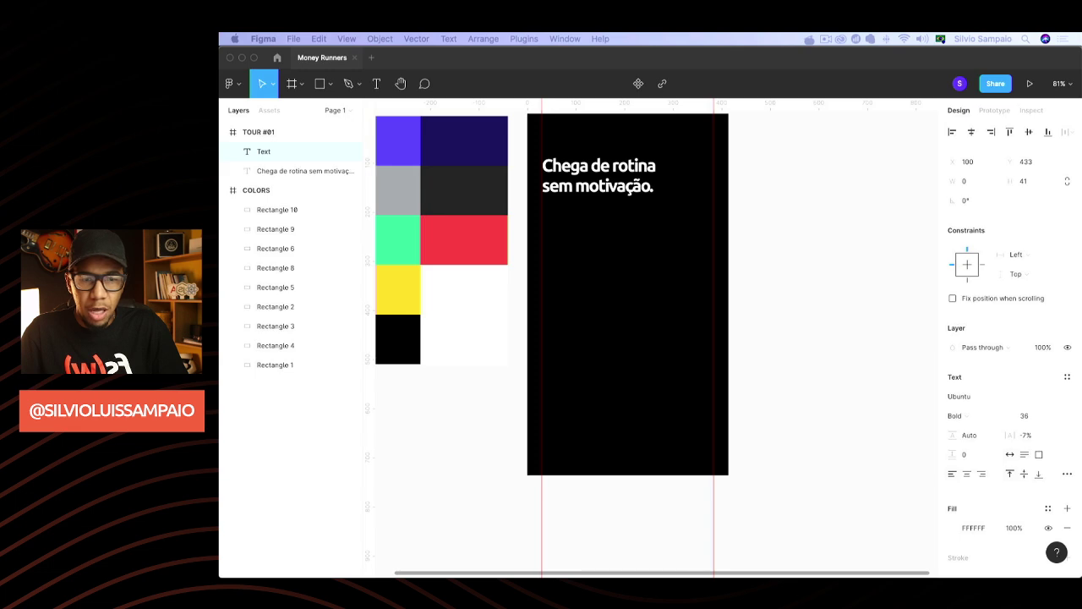
left_click(1030, 419)
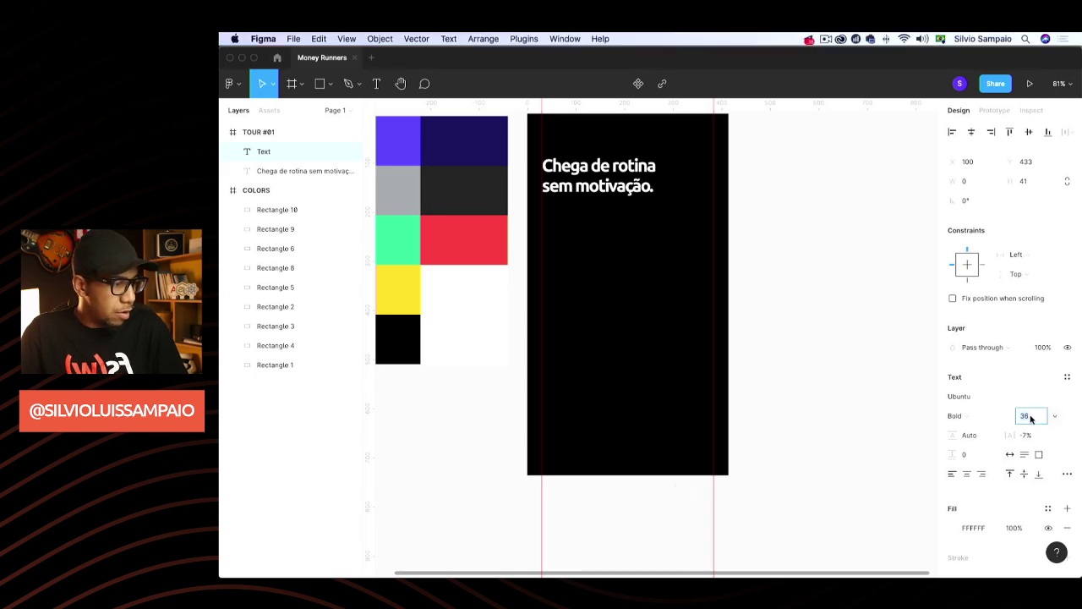
type("12")
key("Return")
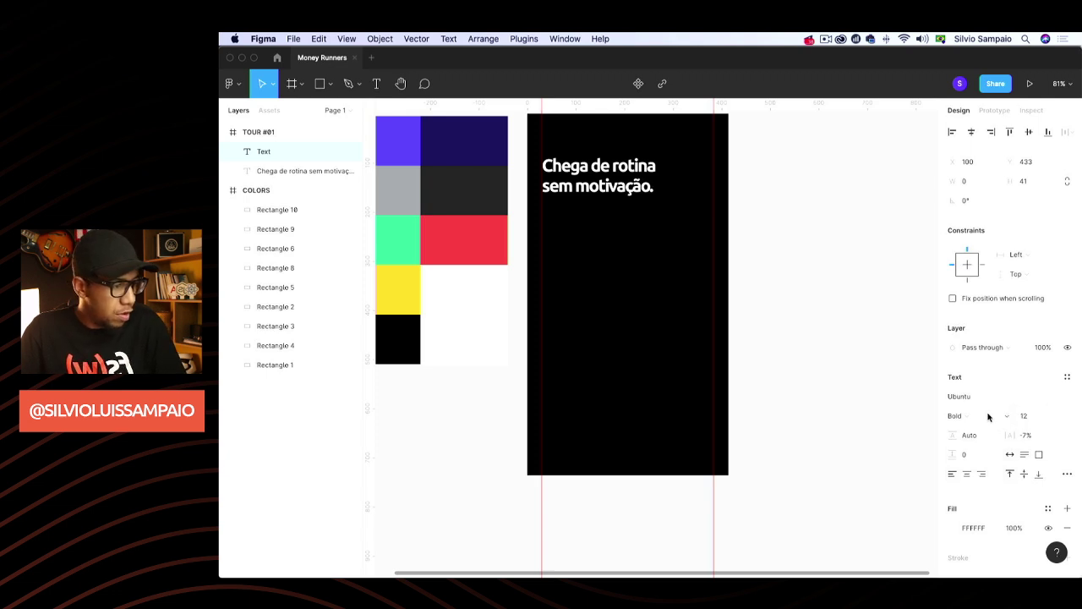
left_click(1010, 418)
left_click(938, 383)
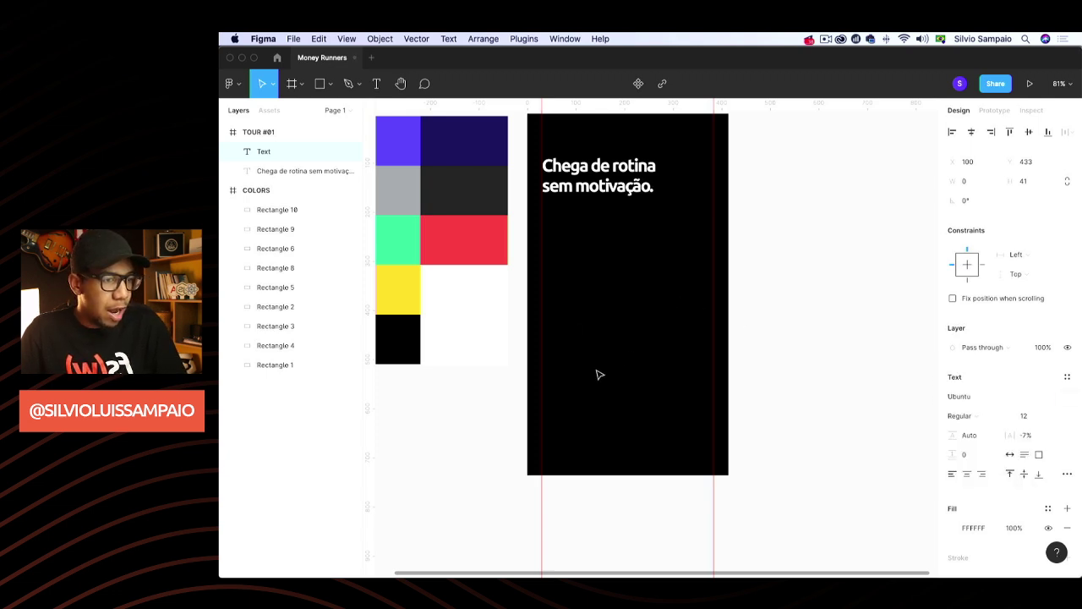
key("super+v")
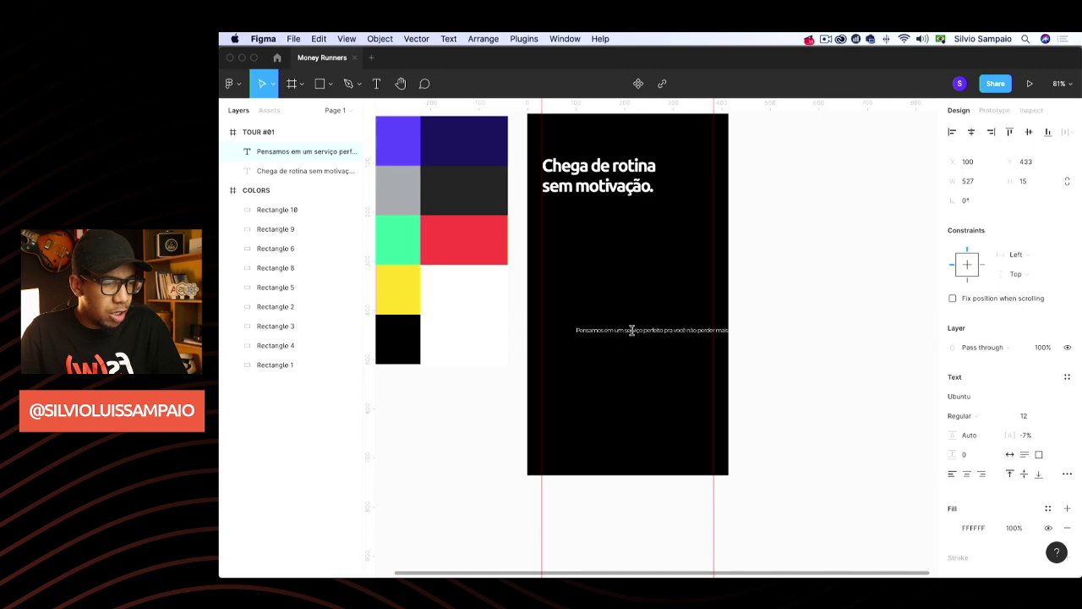
key("Escape")
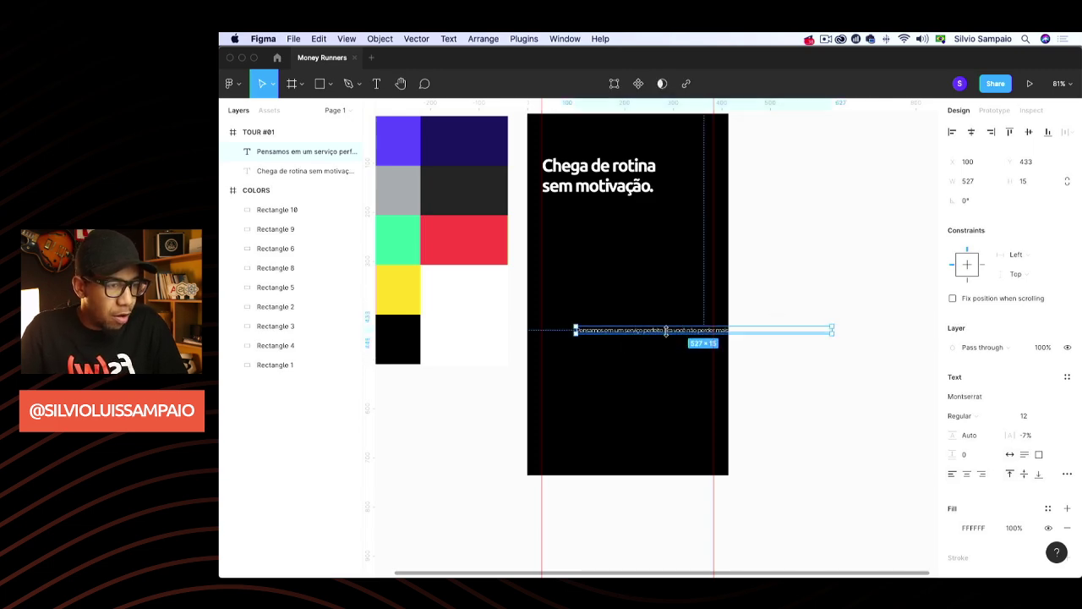
Narrow the body text box to about 281 wide and center it lower on the screen
left_click_drag(666, 330, 641, 353)
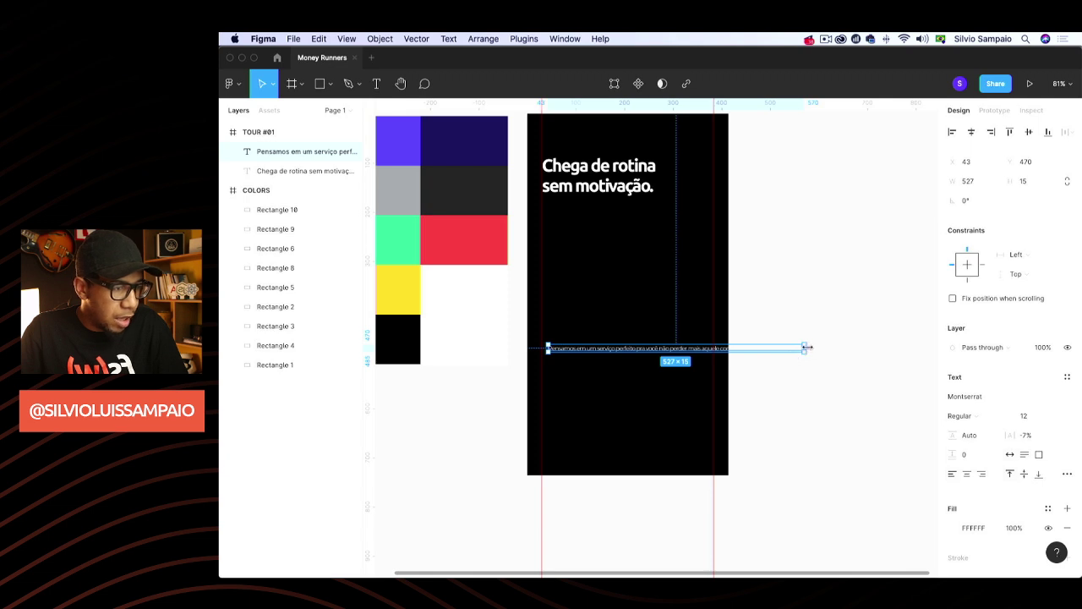
left_click_drag(808, 347, 683, 347)
left_click_drag(610, 355, 628, 365)
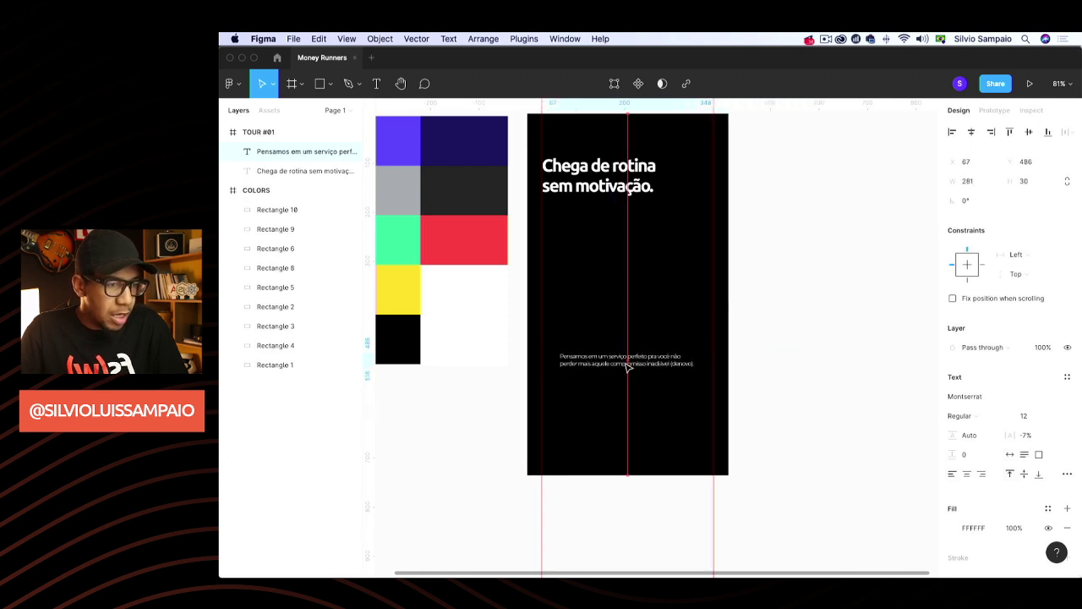
scroll(627, 366, "up", 5)
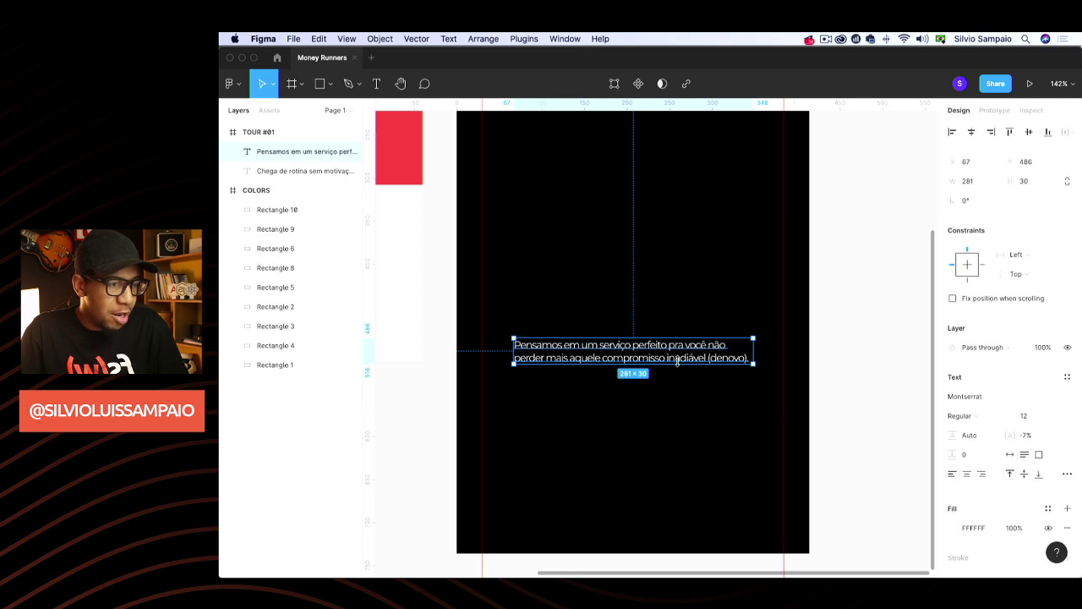
Rewrite the sentence's ending to read 'construir hábitos'
double_click(654, 357)
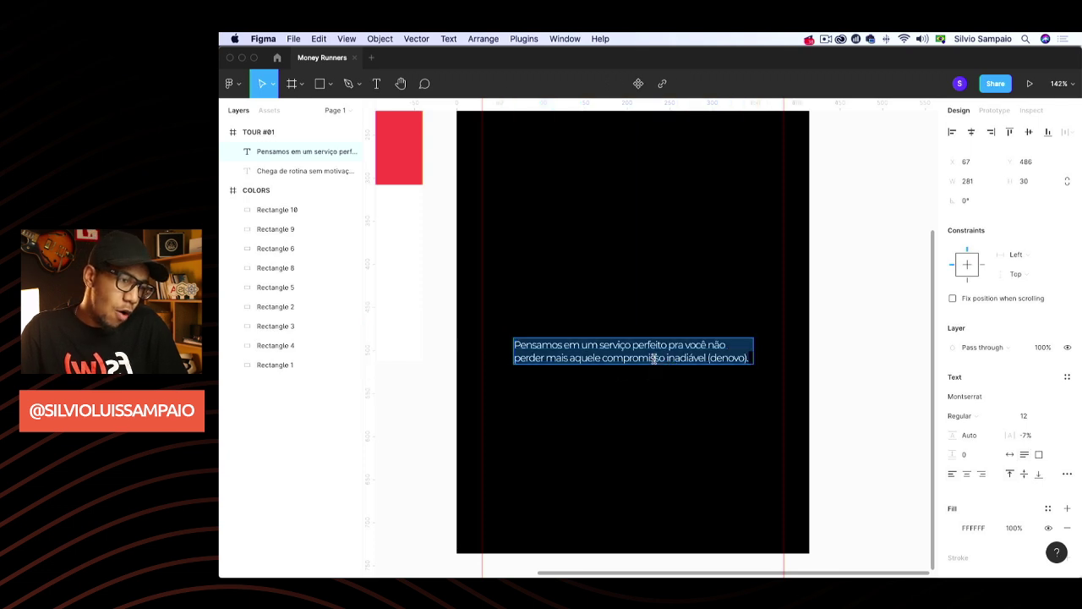
double_click(656, 357)
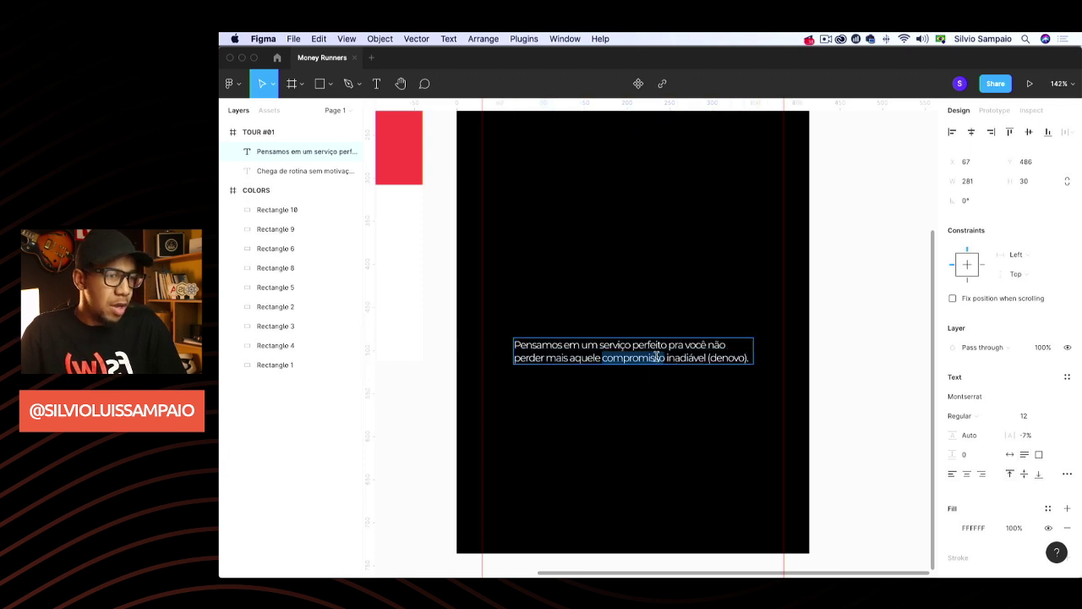
key("BackSpace")
key("BackSpace")
key("BackSpace")
key("BackSpace")
key("BackSpace")
key("BackSpace")
key("BackSpace")
key("BackSpace")
key("BackSpace")
key("BackSpace")
key("BackSpace")
key("BackSpace")
key("BackSpace")
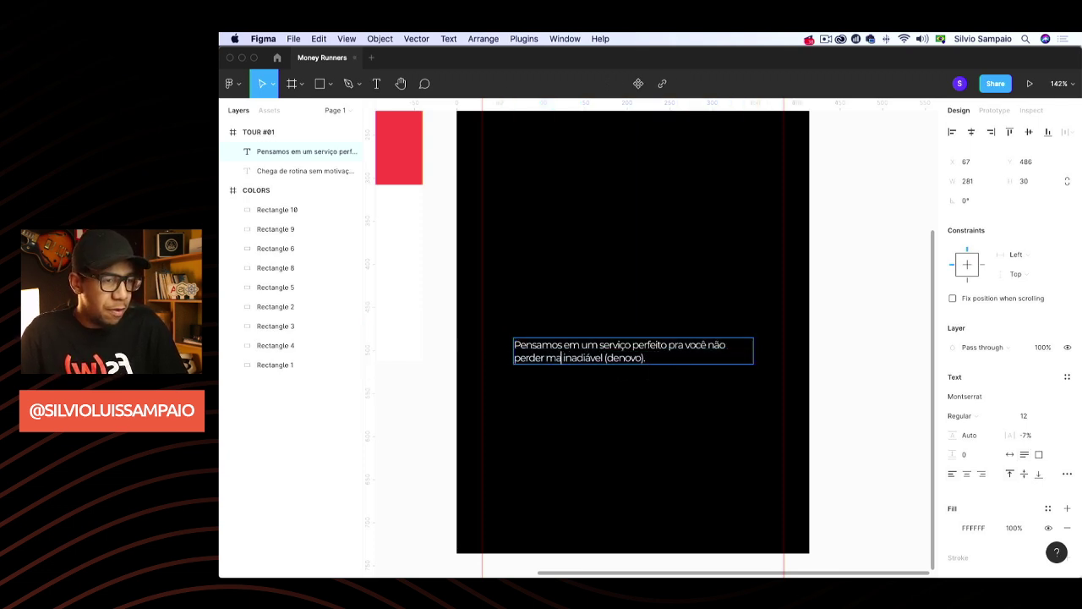
key("BackSpace")
key("BackSpace")
key("BackSpace")
key("BackSpace")
key("BackSpace")
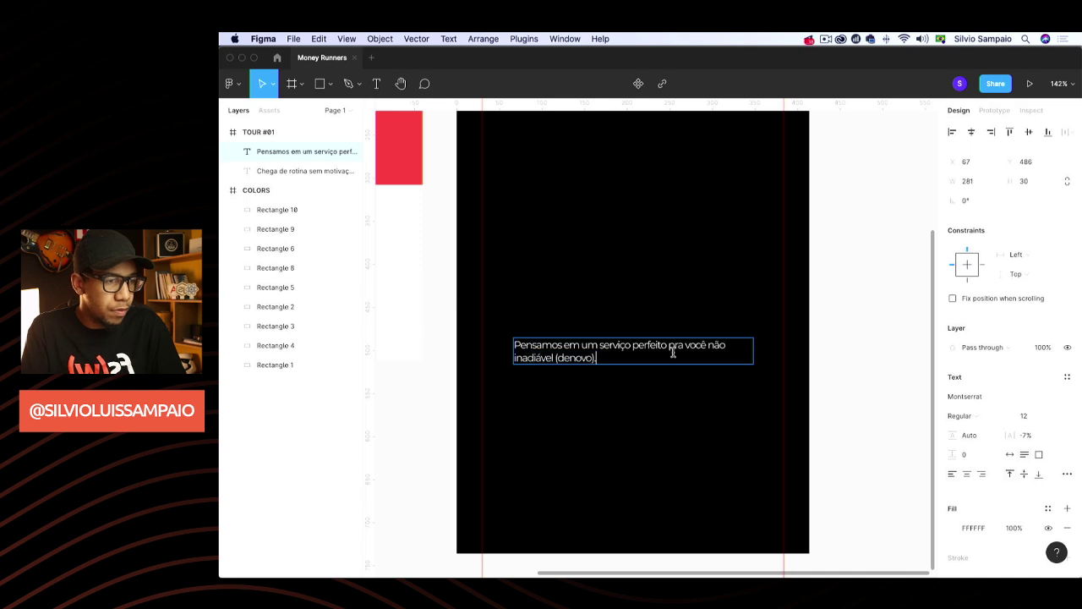
key("super+a")
key("BackSpace")
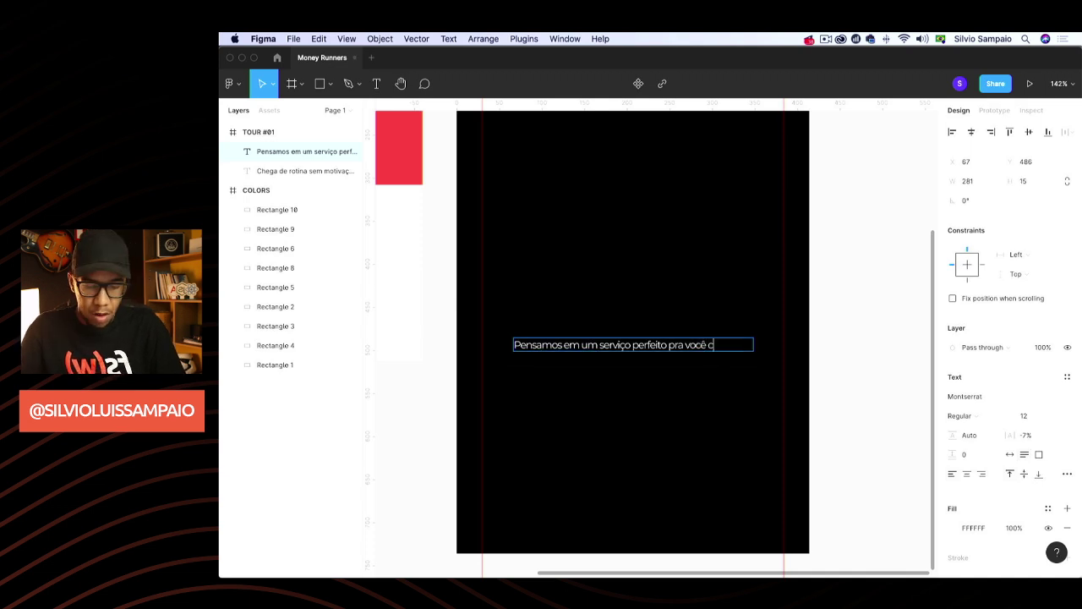
type("construir hábi")
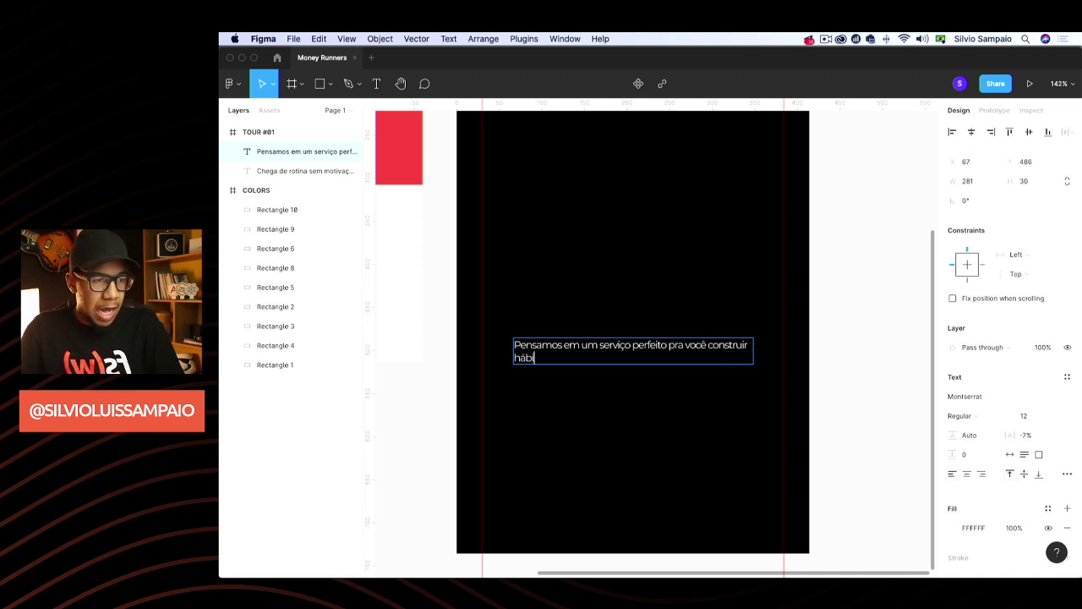
type("so")
key("BackSpace")
key("BackSpace")
type("tos")
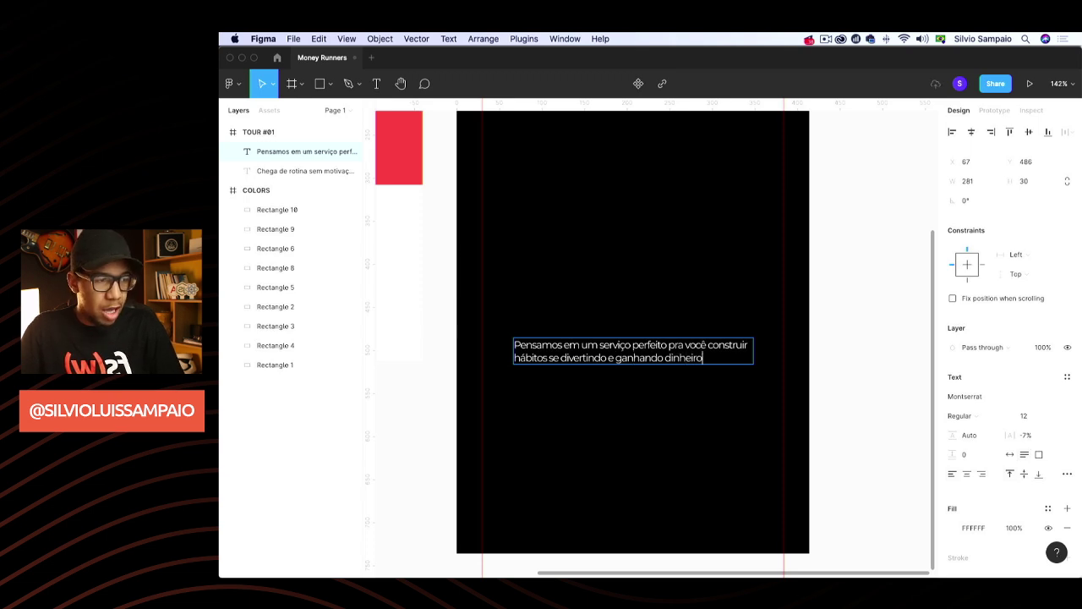
scroll(780, 406, "left", 3)
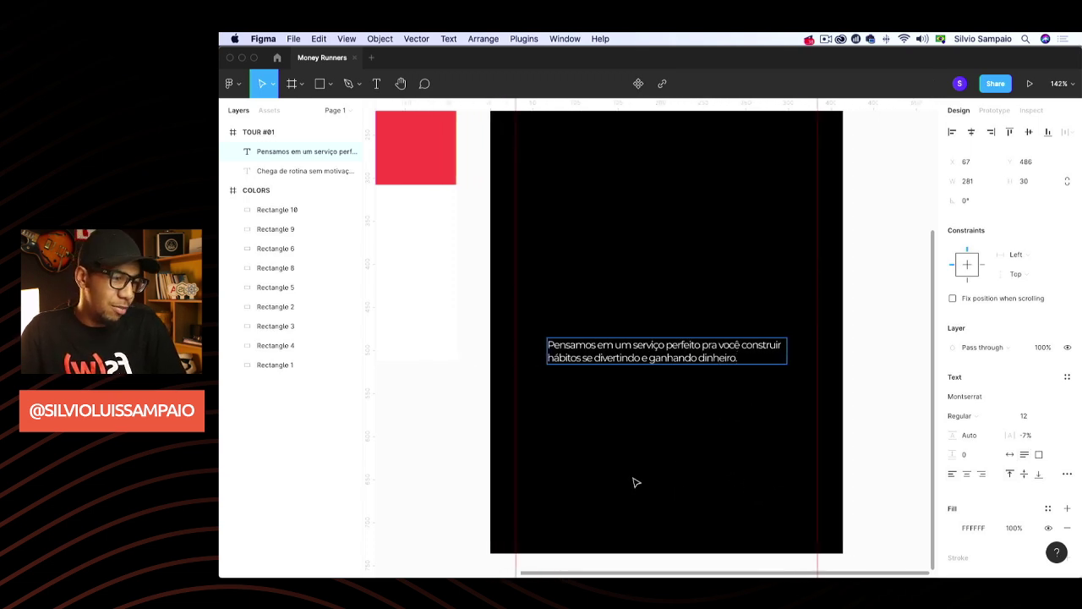
key("Escape")
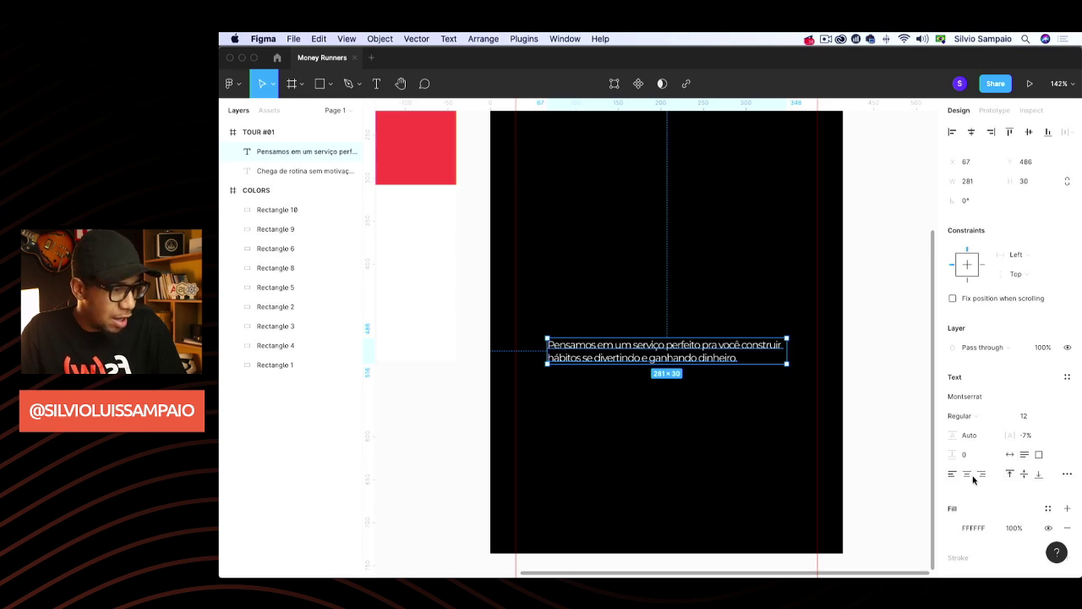
Centre-align the body paragraph and nudge it slightly lower
left_click(968, 475)
left_click(881, 359)
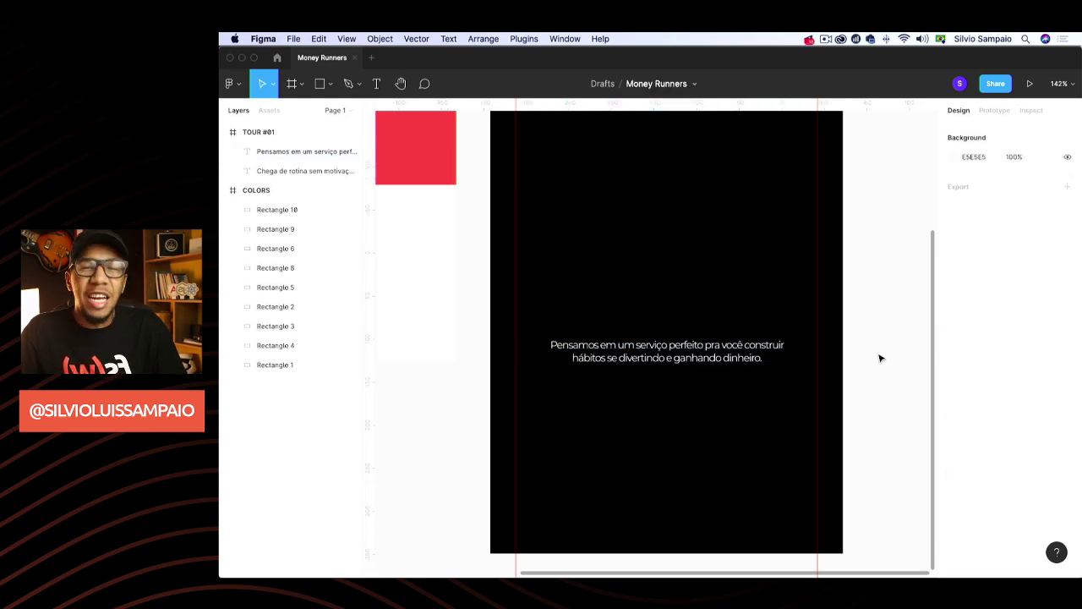
left_click_drag(694, 353, 692, 367)
left_click(882, 320)
scroll(882, 321, "right", 3)
scroll(879, 316, "down", 1)
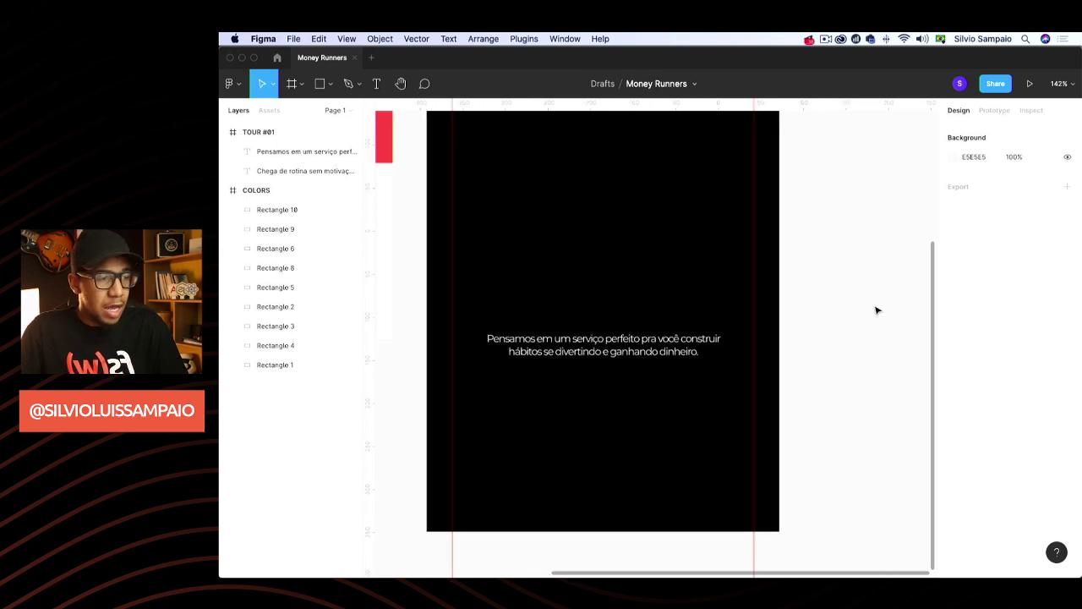
scroll(840, 331, "down", 2)
scroll(839, 330, "left", 1)
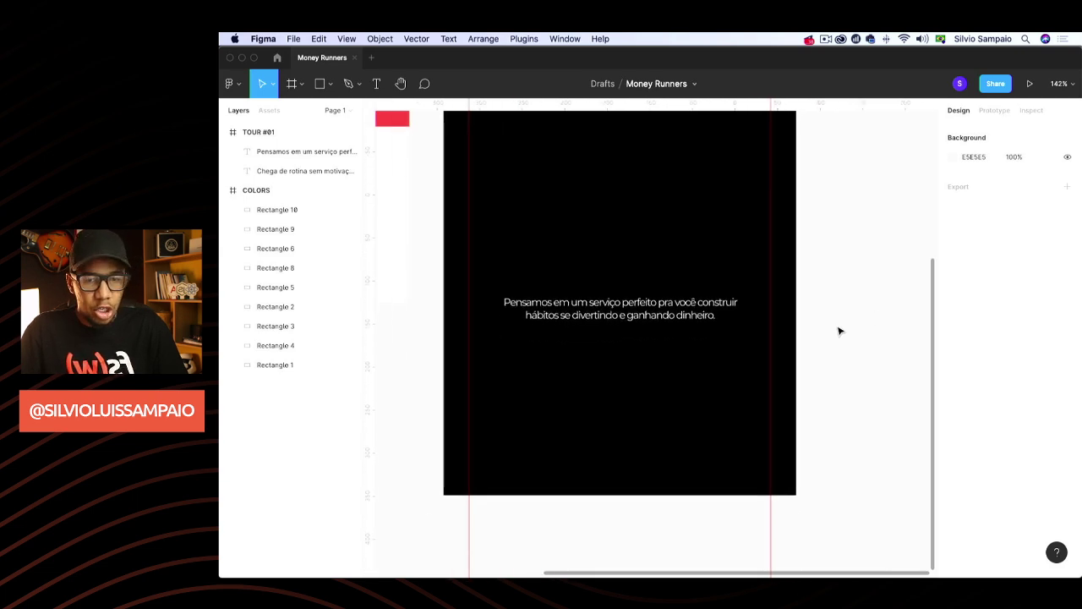
Duplicate the paragraph near the screen bottom as an auto-width 'Pular Tour' label
left_click(643, 310)
key("super+d")
left_click_drag(642, 309, 638, 444)
key("Return")
type("Pule")
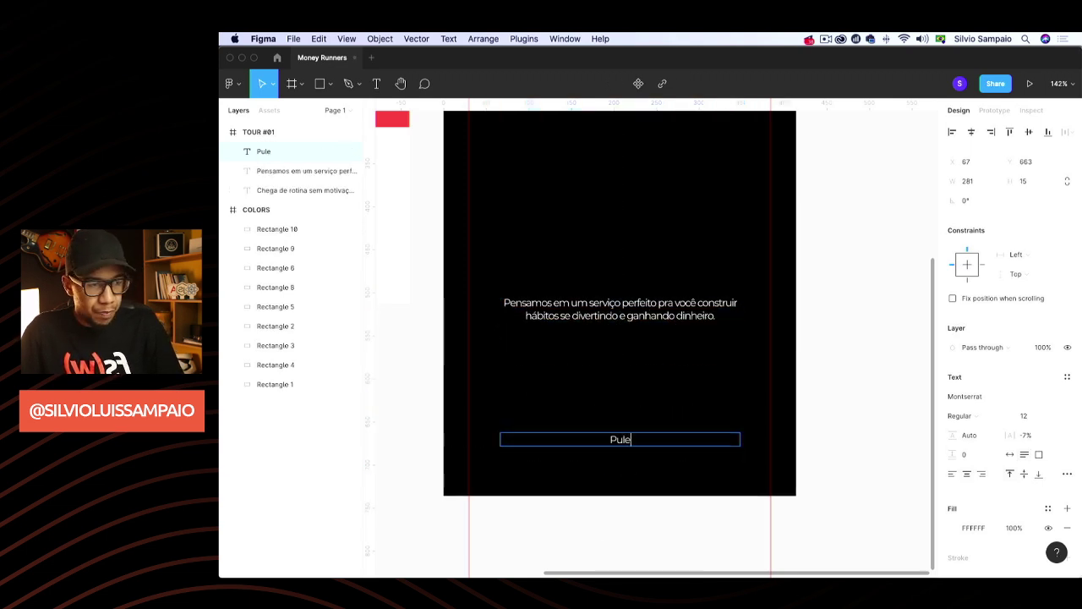
key("BackSpace")
type("ar")
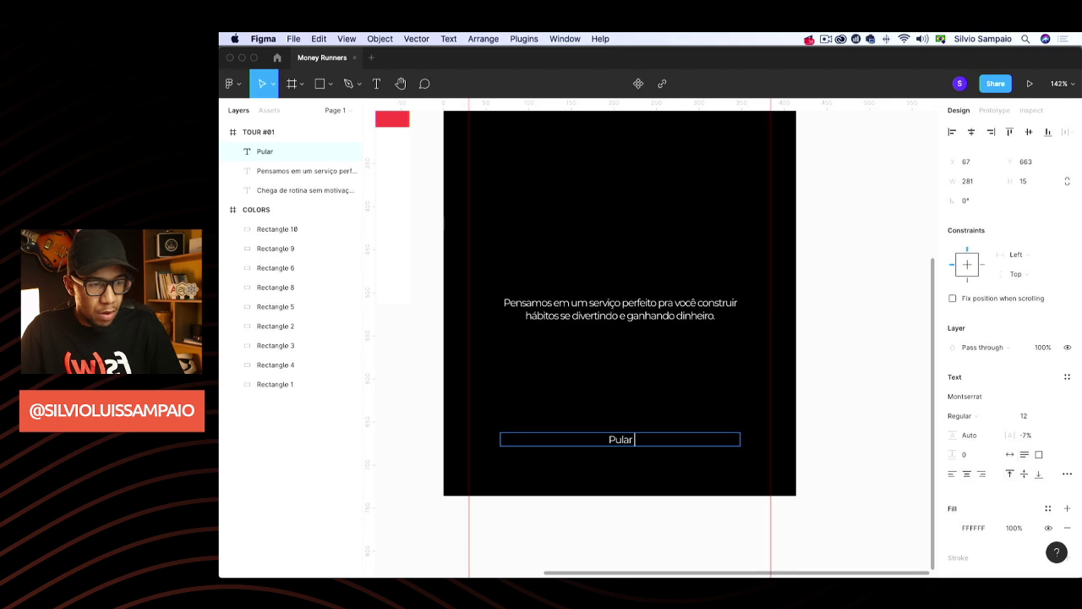
type(" Tour")
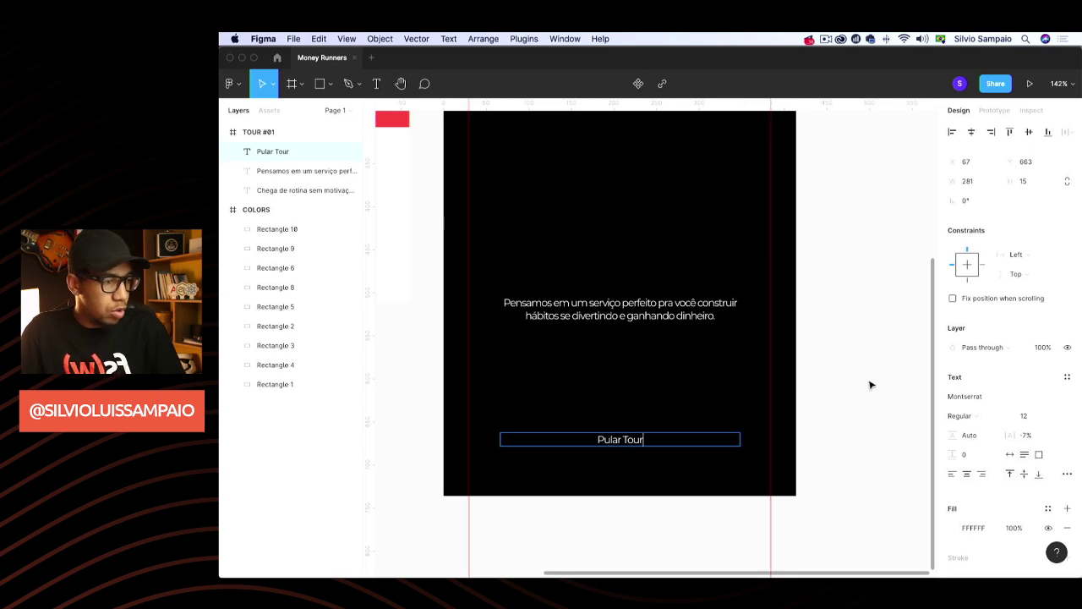
key("Escape")
left_click(1009, 454)
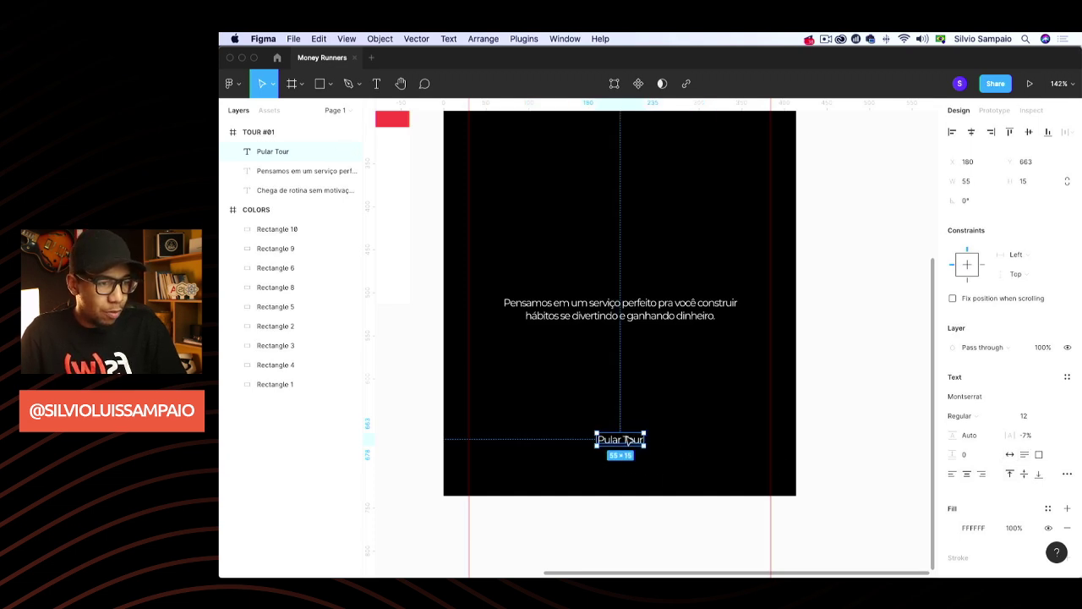
left_click(863, 336)
scroll(865, 336, "up", 2)
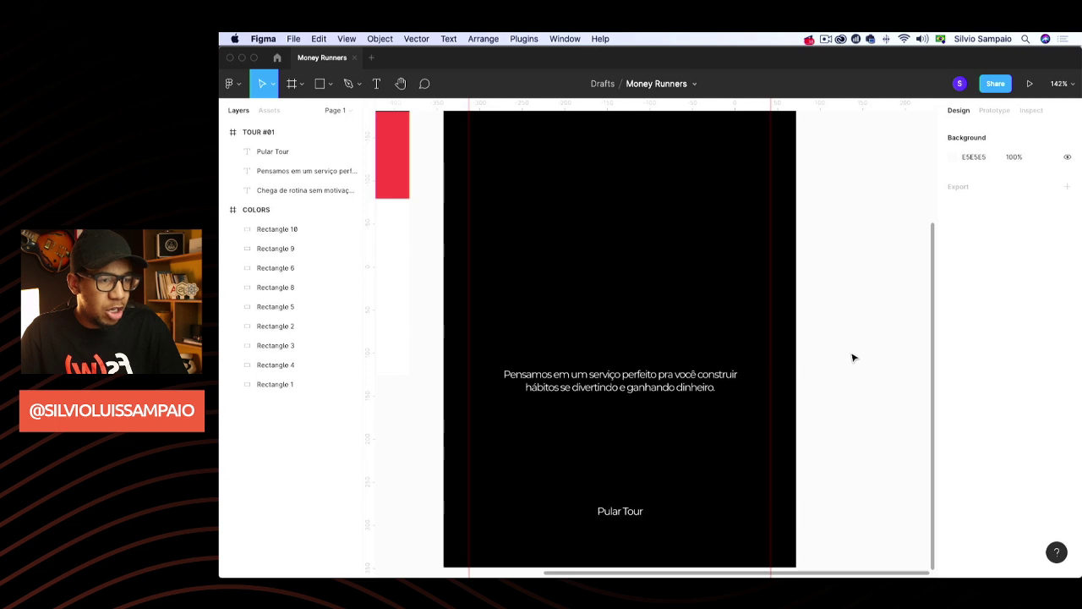
scroll(829, 376, "down", 2)
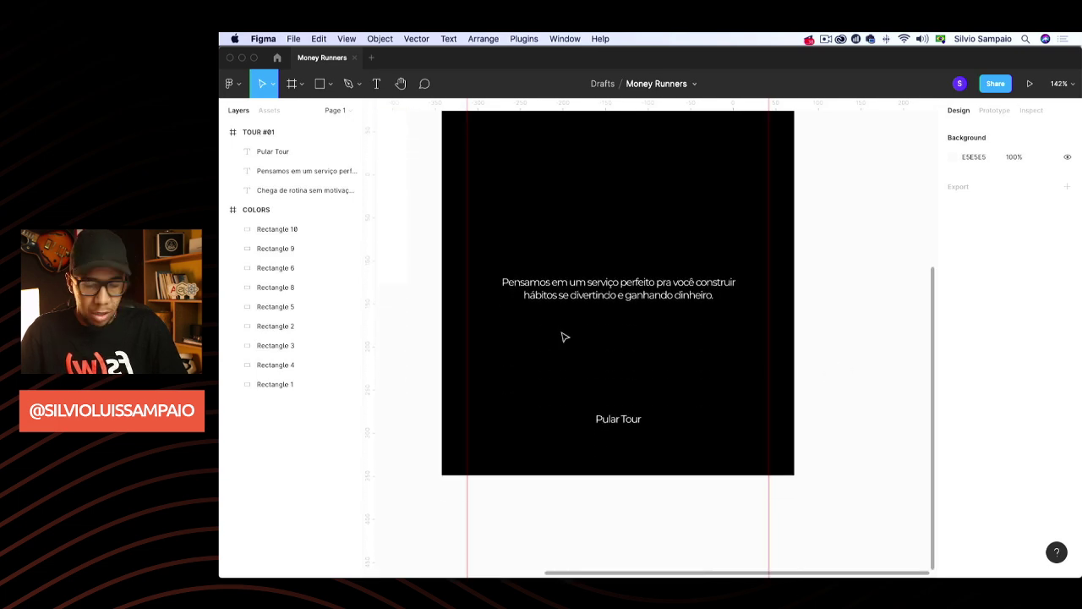
Draw a wide bar below the paragraph with height 45 and corner radius 3
key("r")
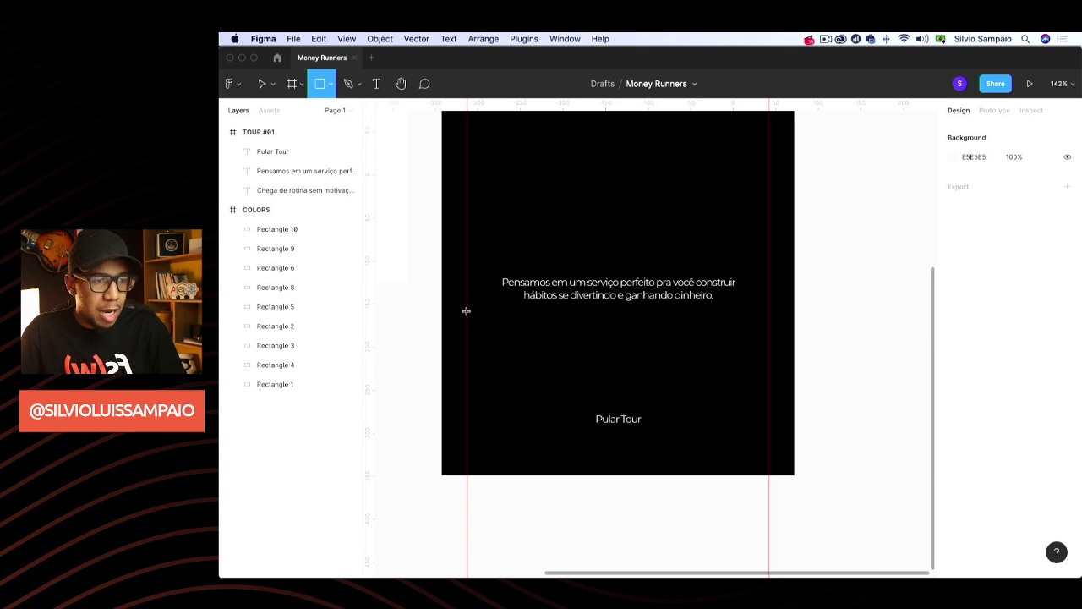
mouse_move(467, 310)
left_mouse_down()
mouse_move(769, 337)
mouse_move(739, 339)
left_mouse_up()
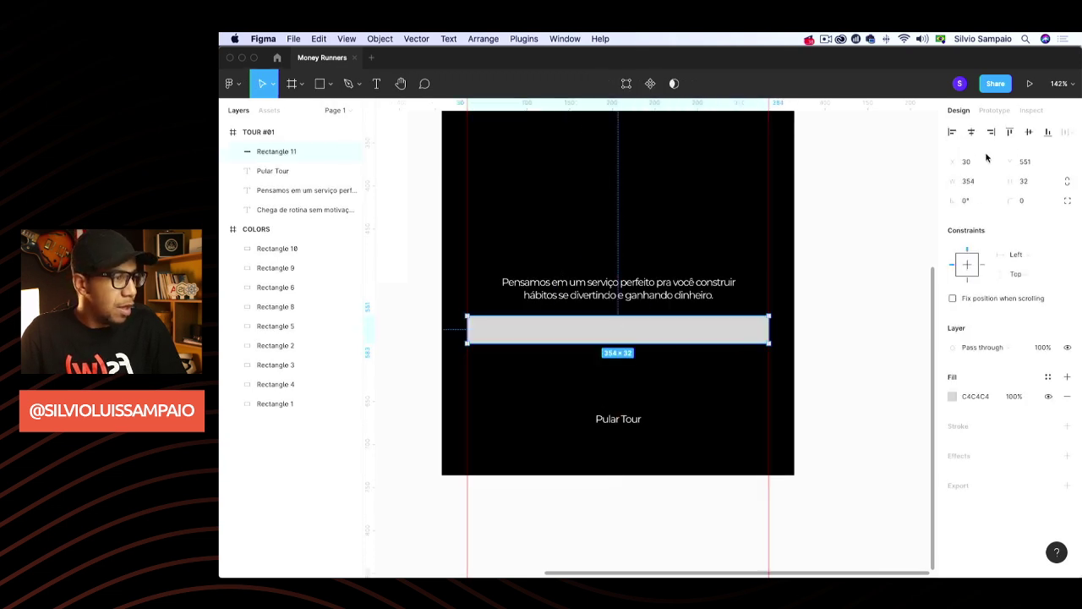
left_click(1040, 184)
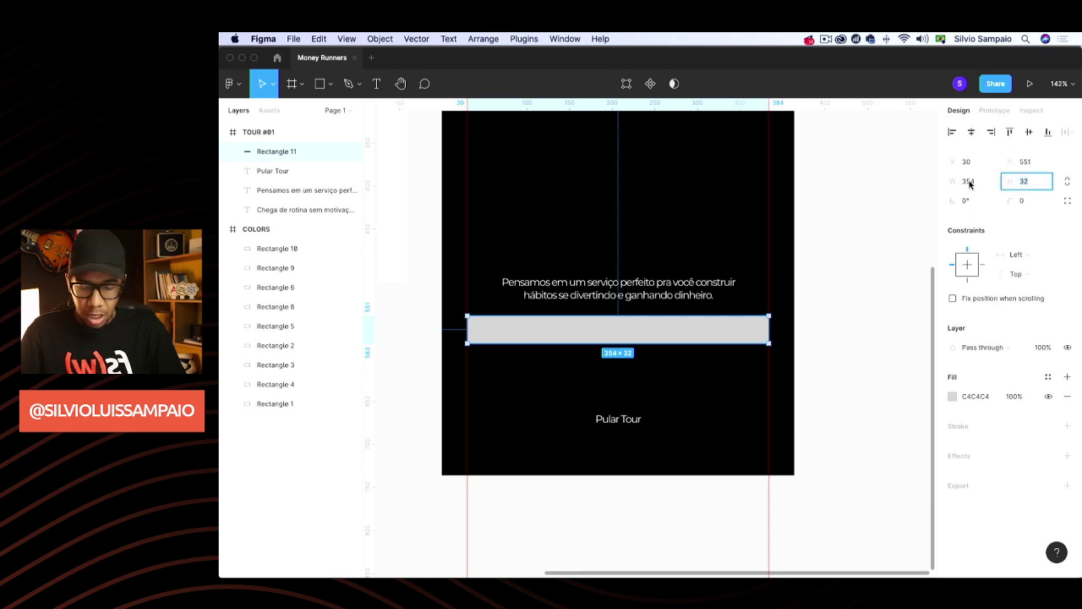
type("45")
key("Return")
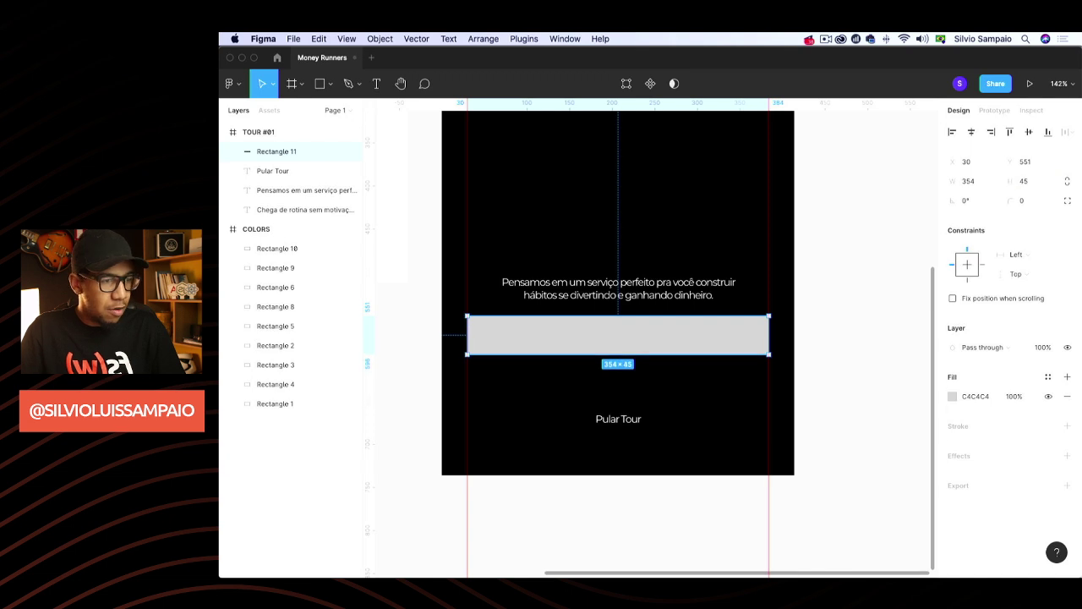
left_click(1031, 181)
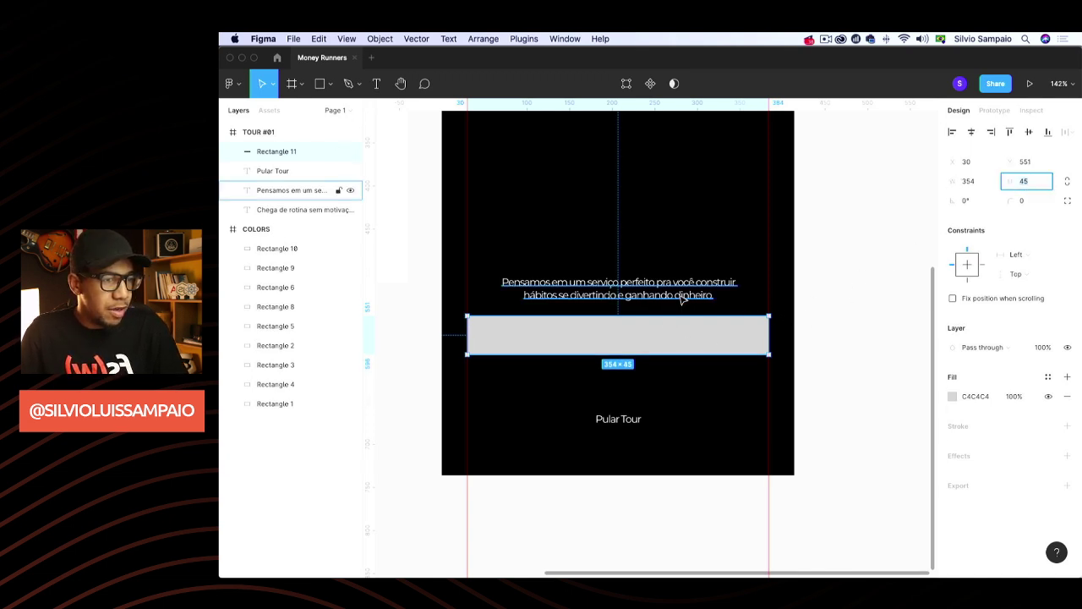
left_click(1042, 201)
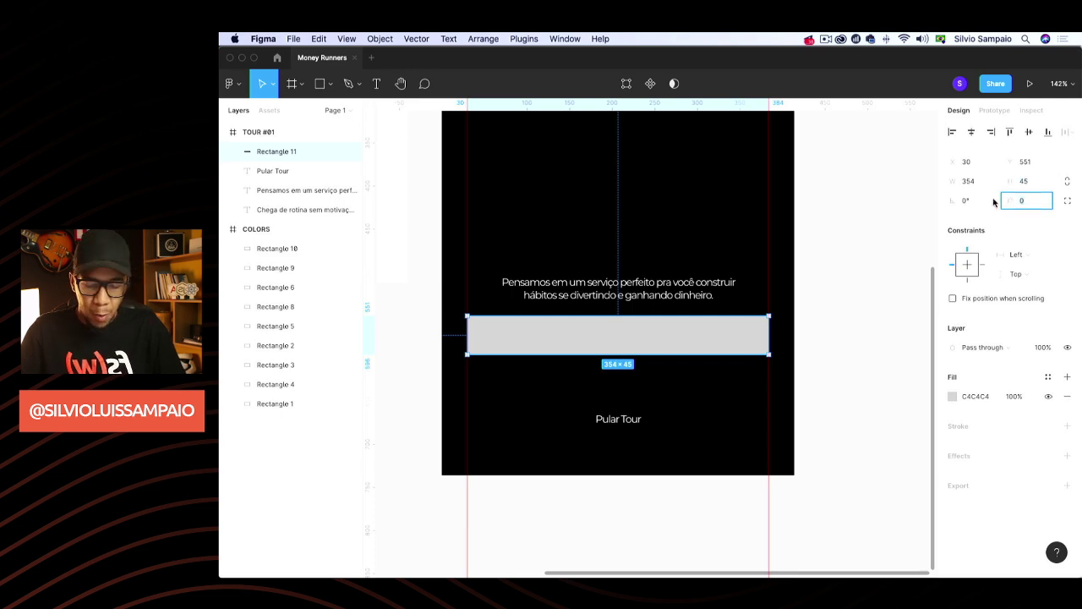
type("3")
key("Return")
left_click(906, 304)
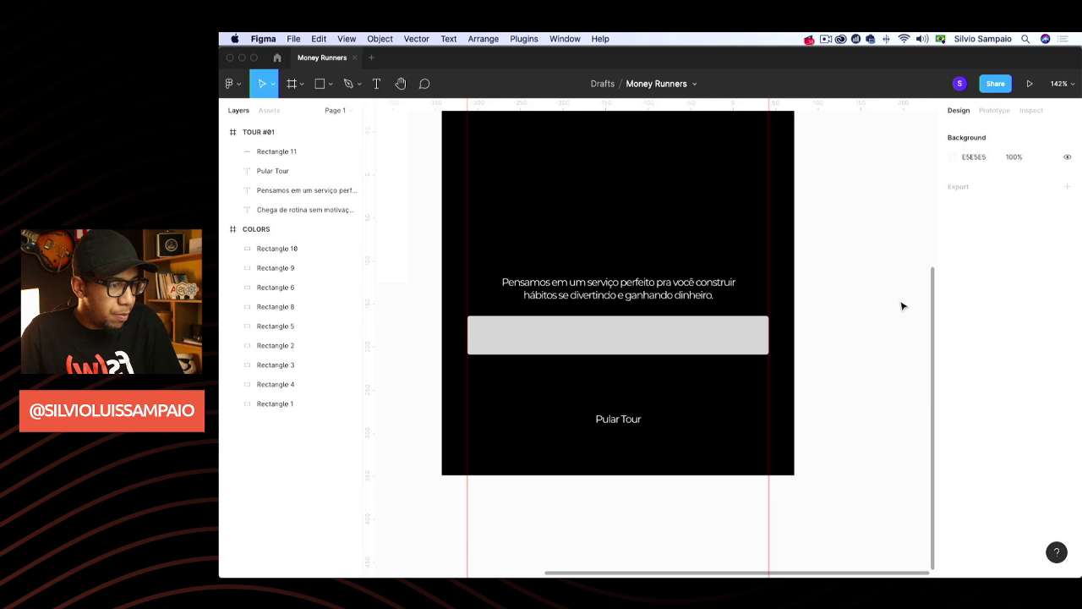
left_click(673, 327)
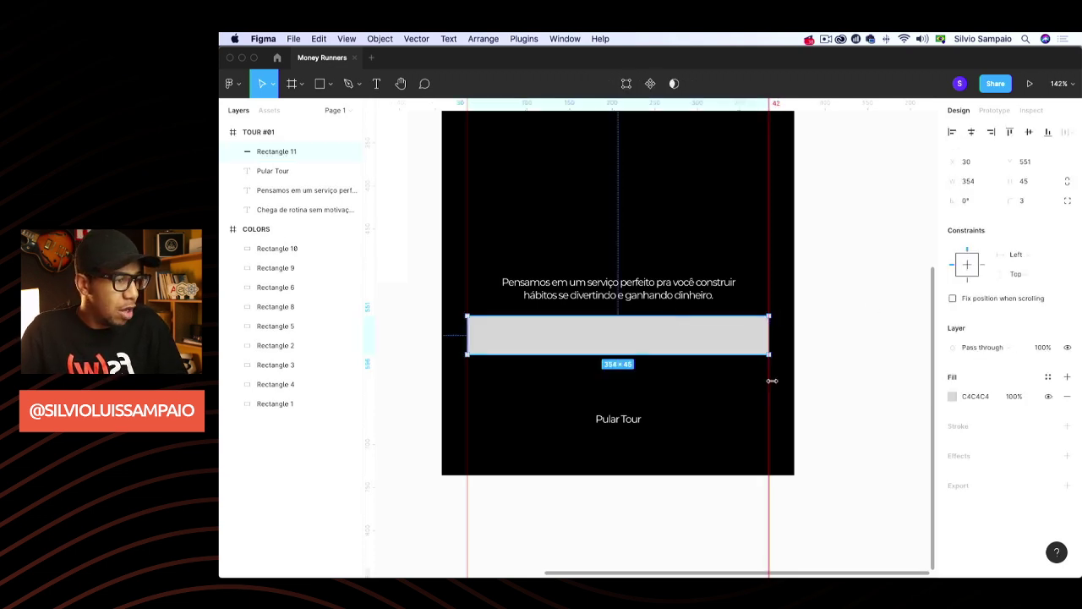
Fill the bar with the purple 545DFF sampled from the swatch using the eyedropper
scroll(775, 382, "left", 3)
scroll(778, 384, "down", 5)
scroll(507, 220, "up", 2)
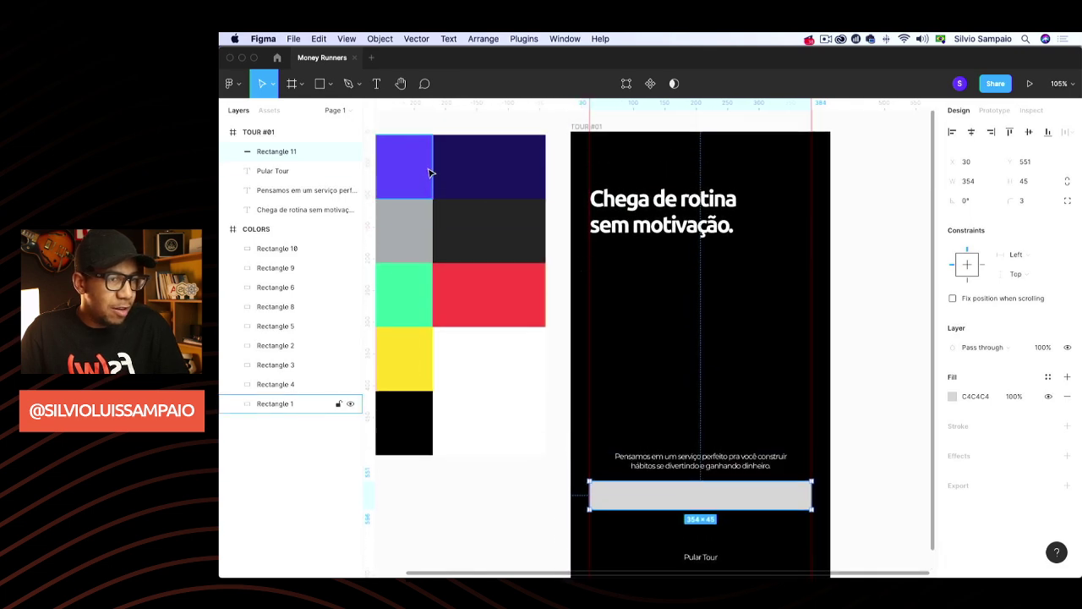
scroll(430, 175, "left", 2)
left_click(952, 396)
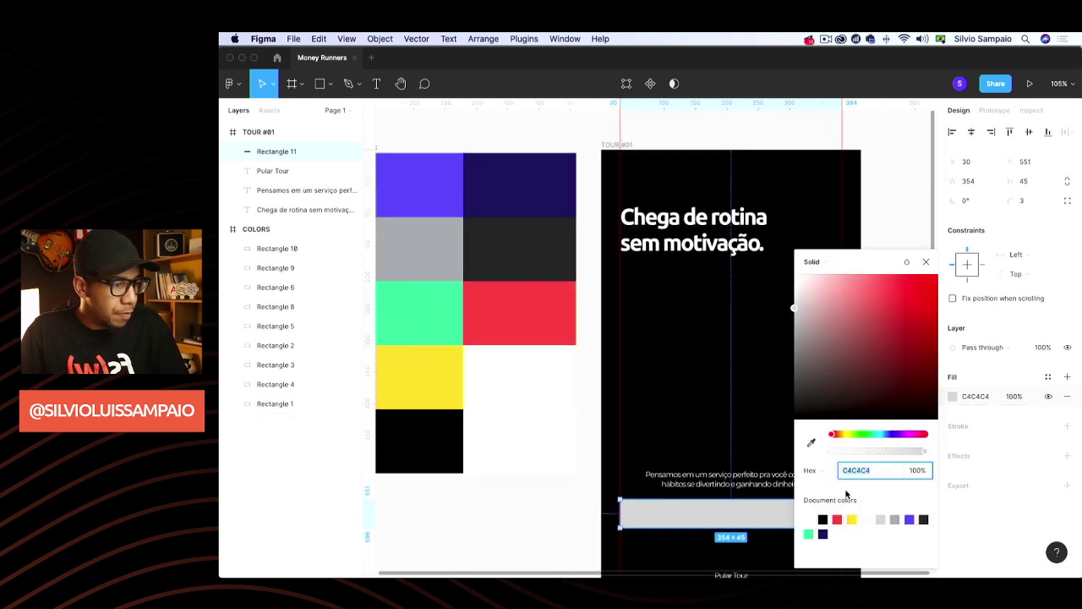
left_click(812, 444)
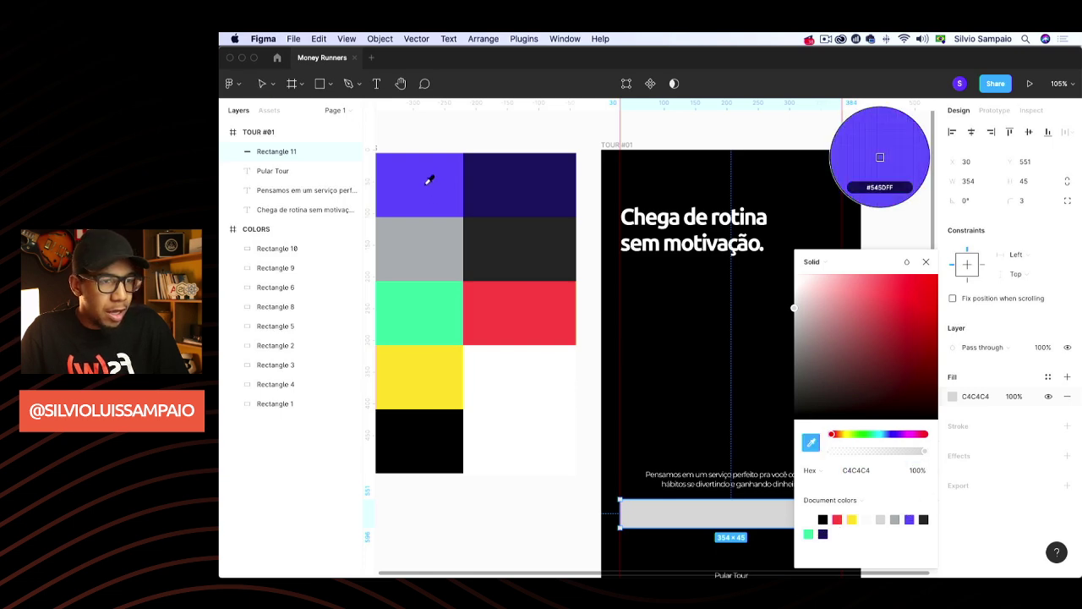
left_click(428, 176)
left_click(919, 354)
scroll(918, 356, "down", 3)
scroll(918, 356, "right", 3)
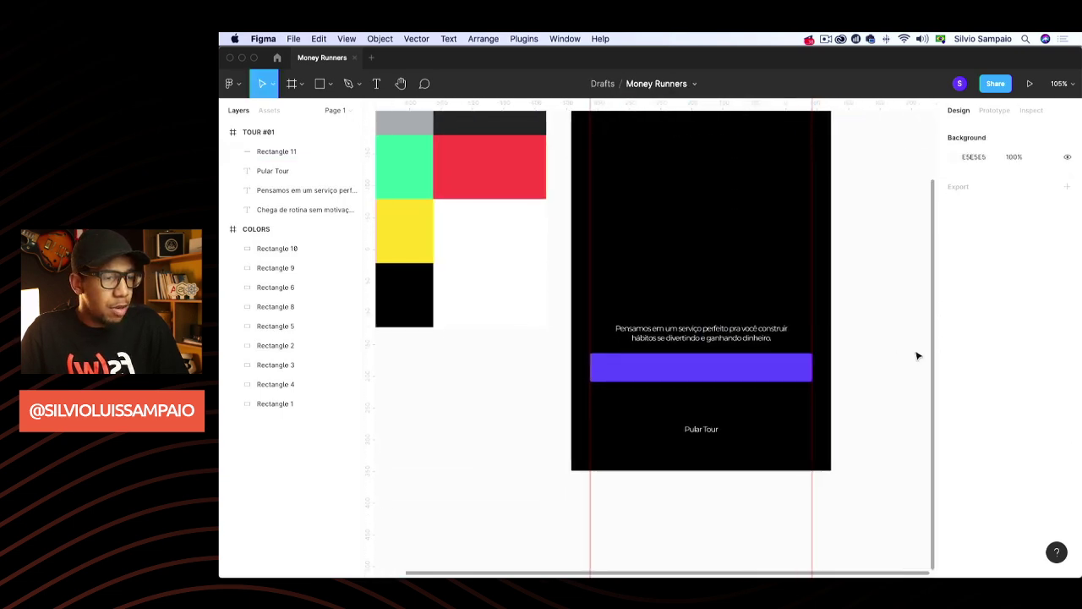
scroll(902, 355, "up", 1)
left_click(713, 386)
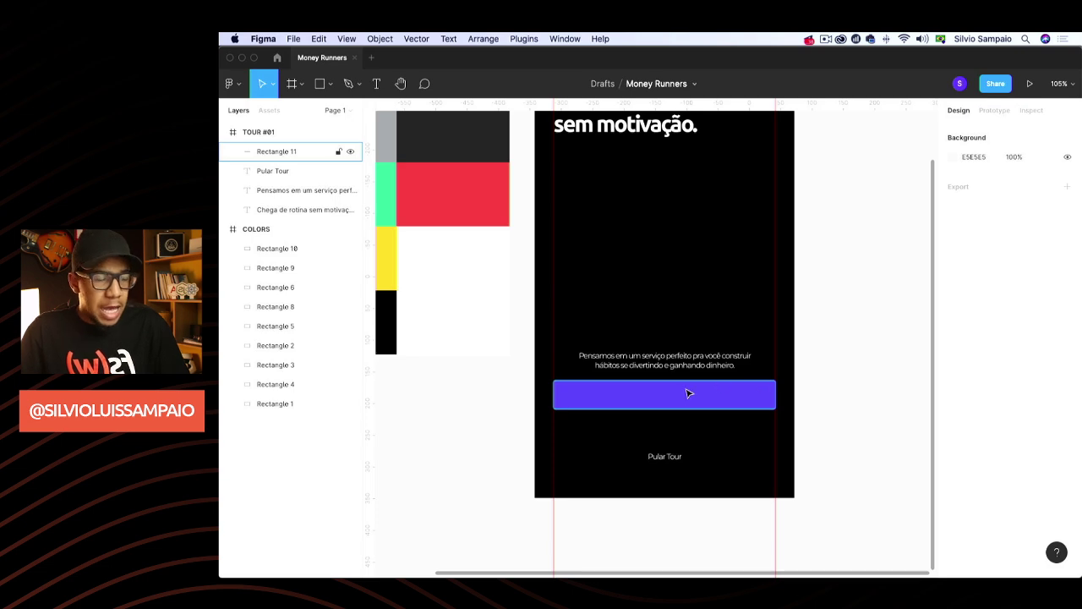
left_click(668, 456)
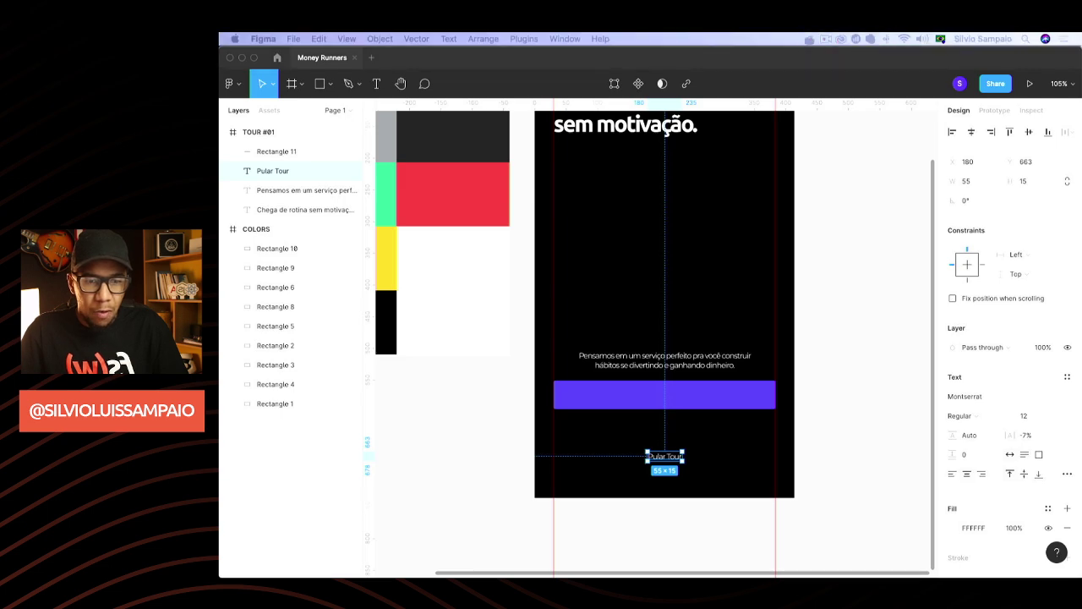
Enlarge the Pular Tour text to font size 18
left_click(1028, 416)
type("18")
key("Return")
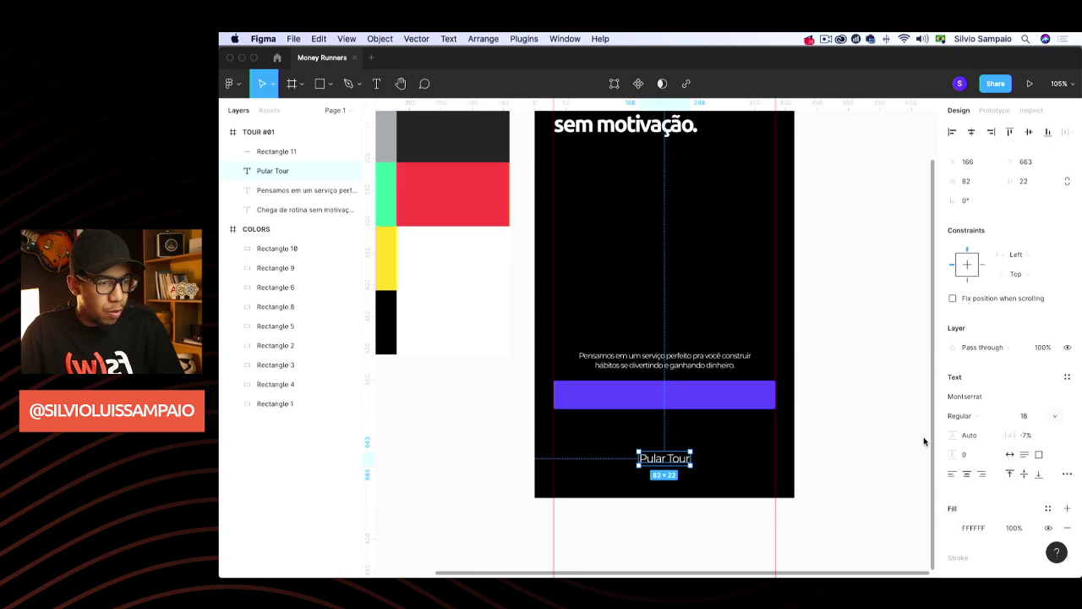
Duplicate it onto the purple bar, above the bar's layer, as a centred 'Próximo' label
key("super+d")
left_click_drag(659, 467, 659, 395)
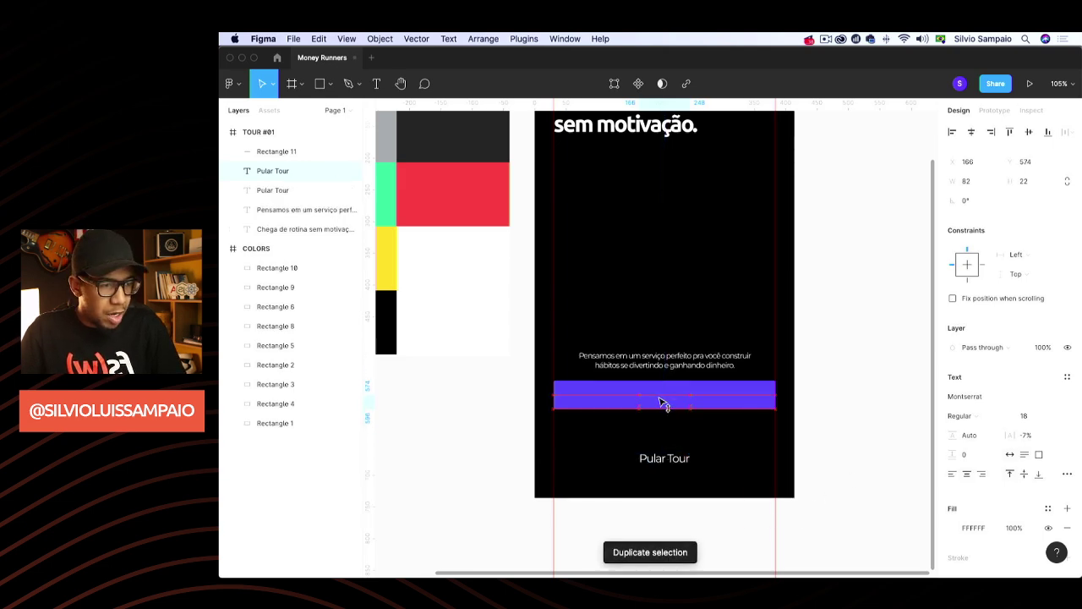
left_click_drag(279, 172, 338, 142)
left_click_drag(667, 390, 664, 394)
type("Pró")
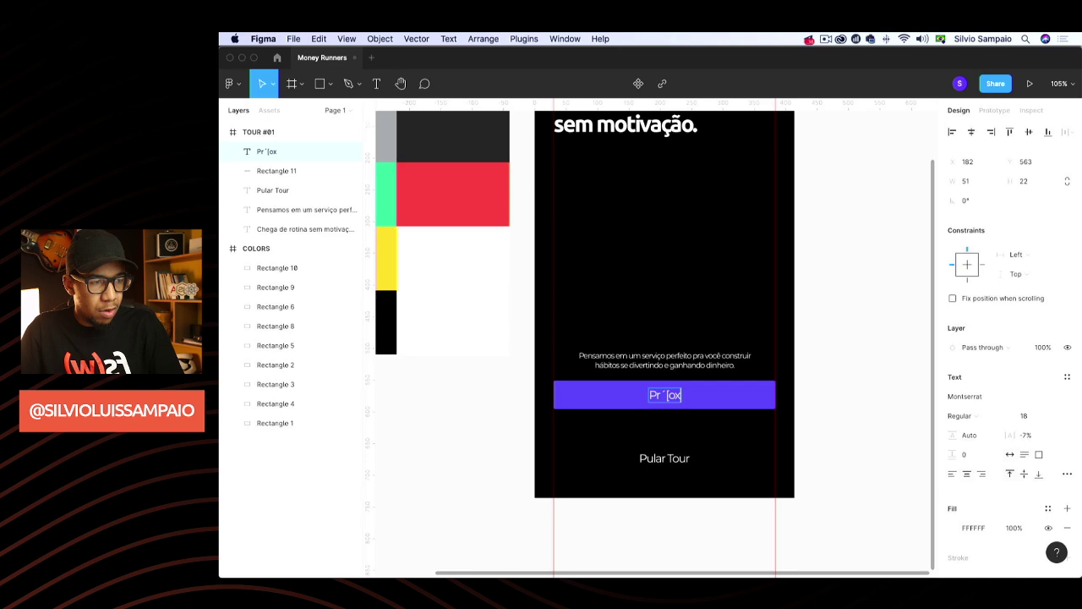
type("ximo")
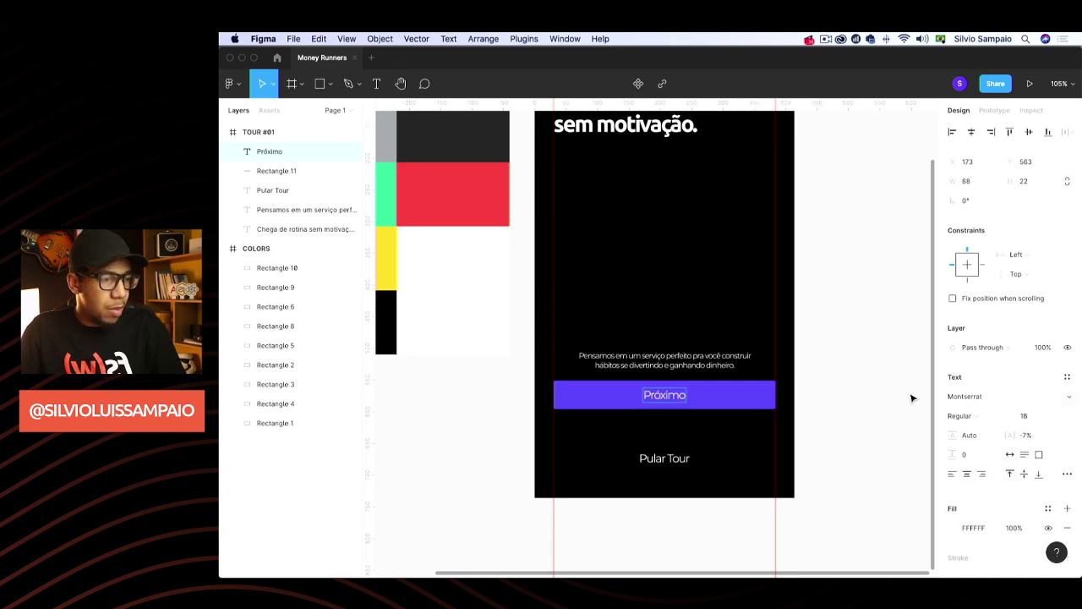
key("Escape")
Nudge the description paragraph slightly upward
left_click(879, 383)
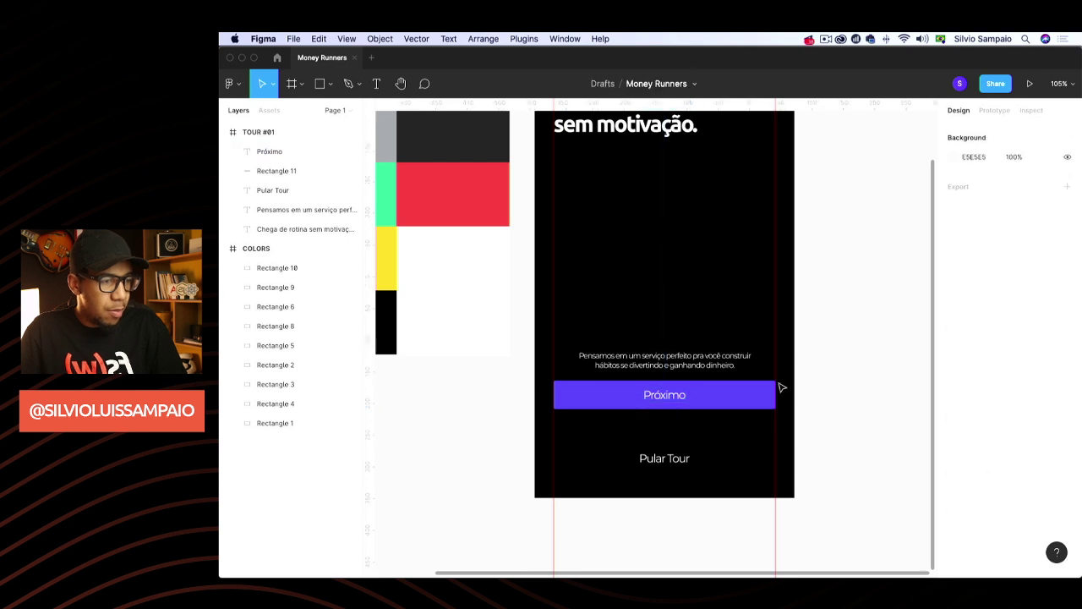
left_click_drag(707, 358, 708, 346)
left_click(837, 303)
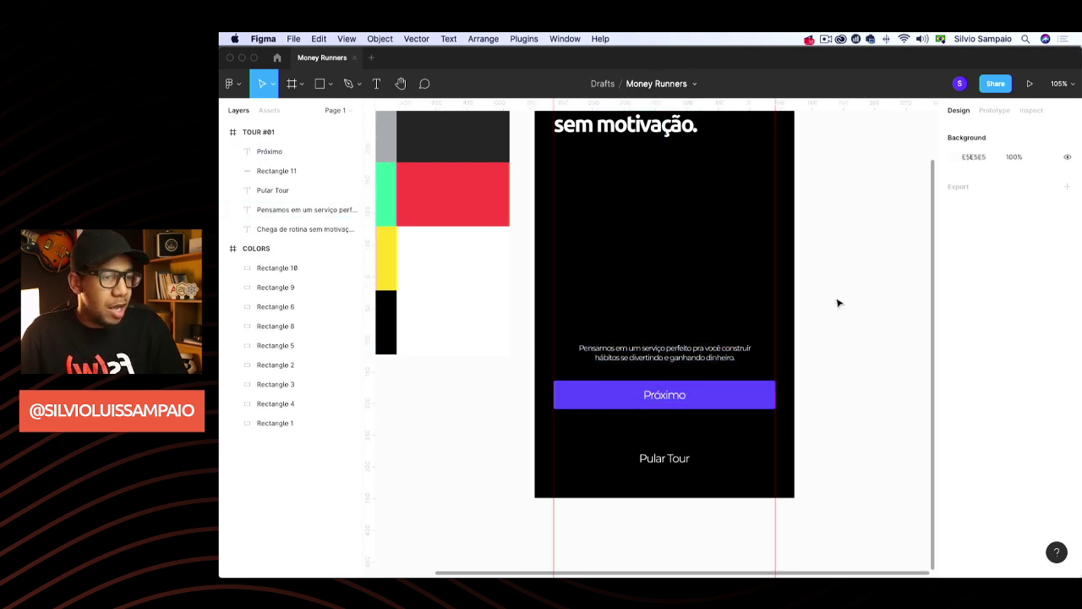
Lower the description paragraph's layer opacity to 50%
scroll(836, 303, "up", 2)
left_click(307, 208)
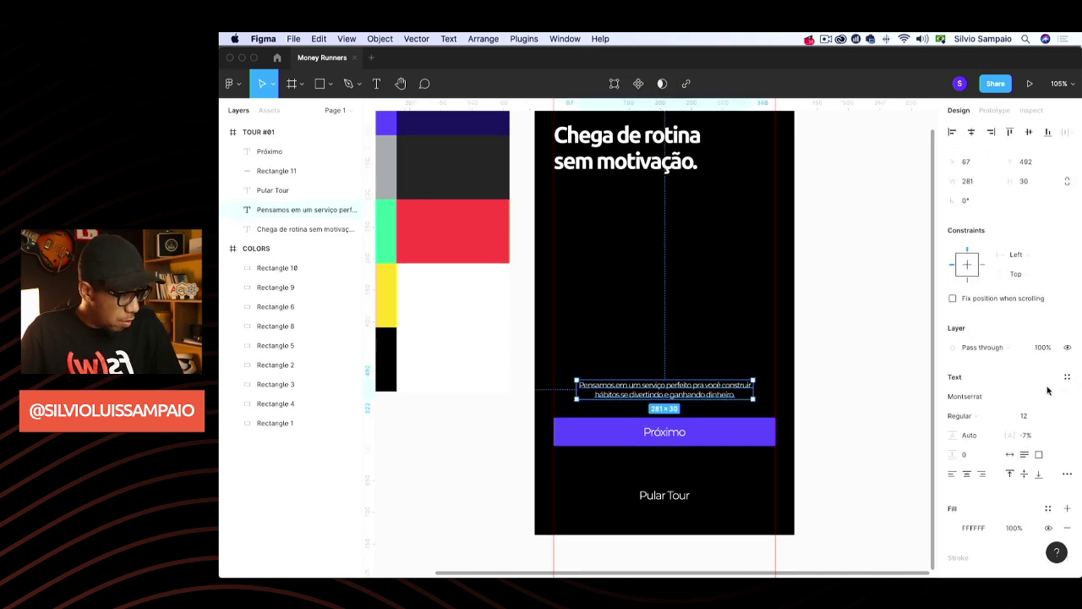
left_click(1046, 346)
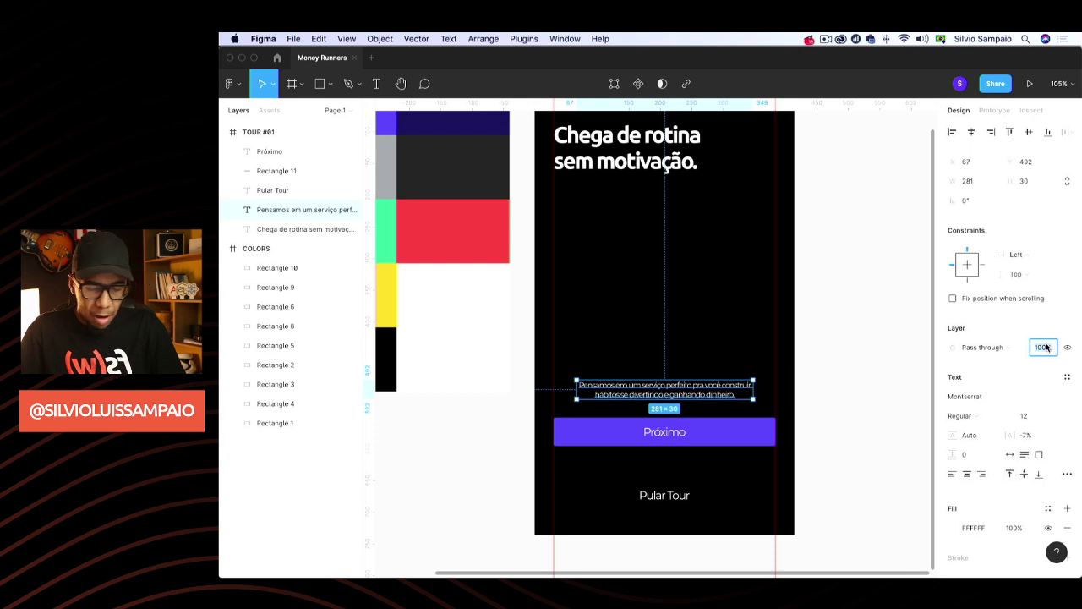
type("70")
key("Return")
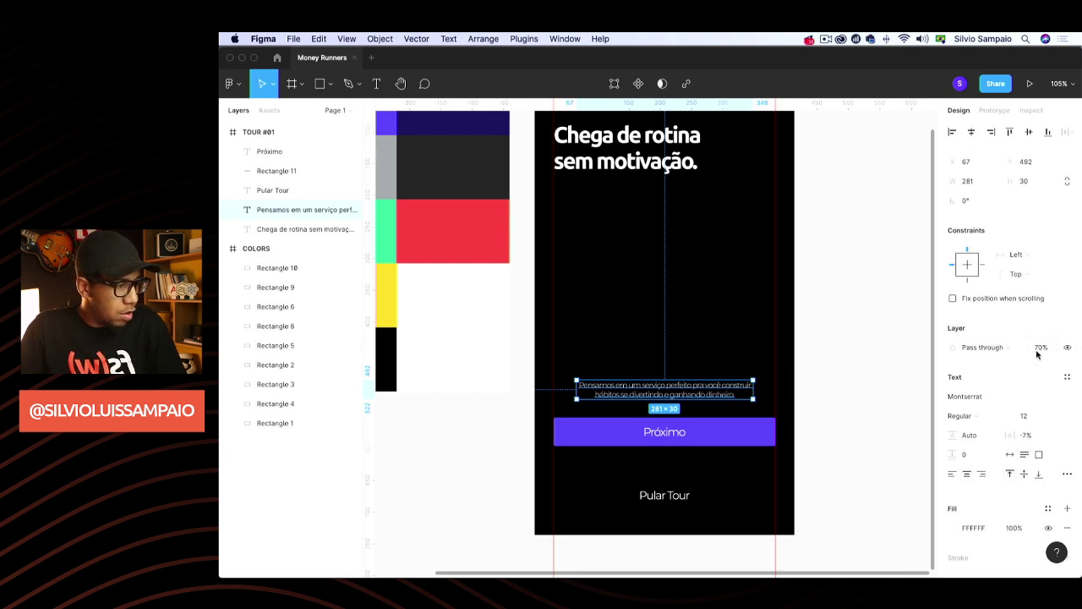
type("50")
key("Return")
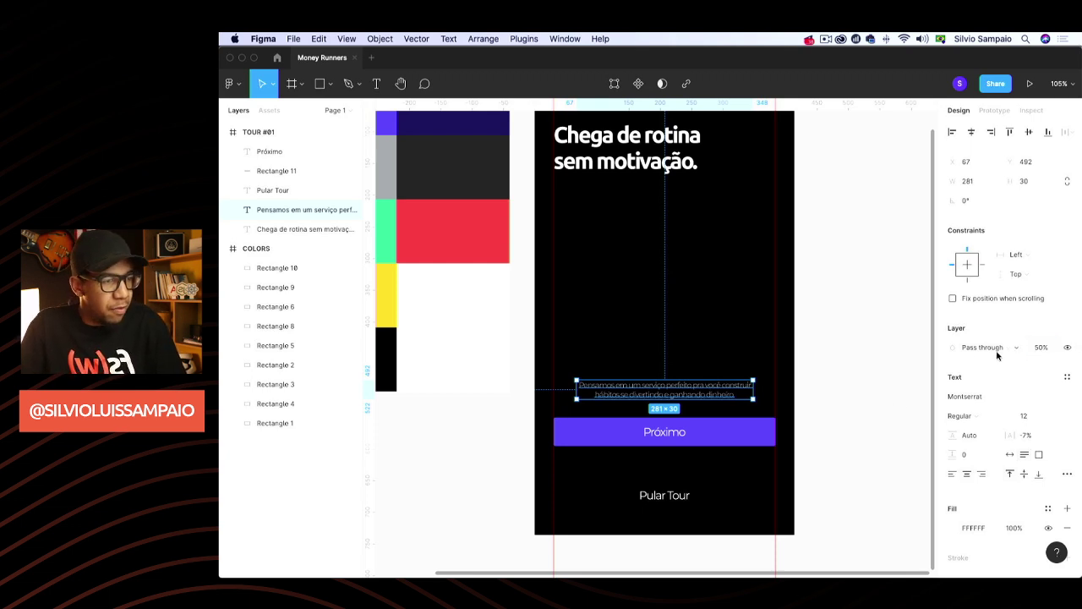
left_click(874, 386)
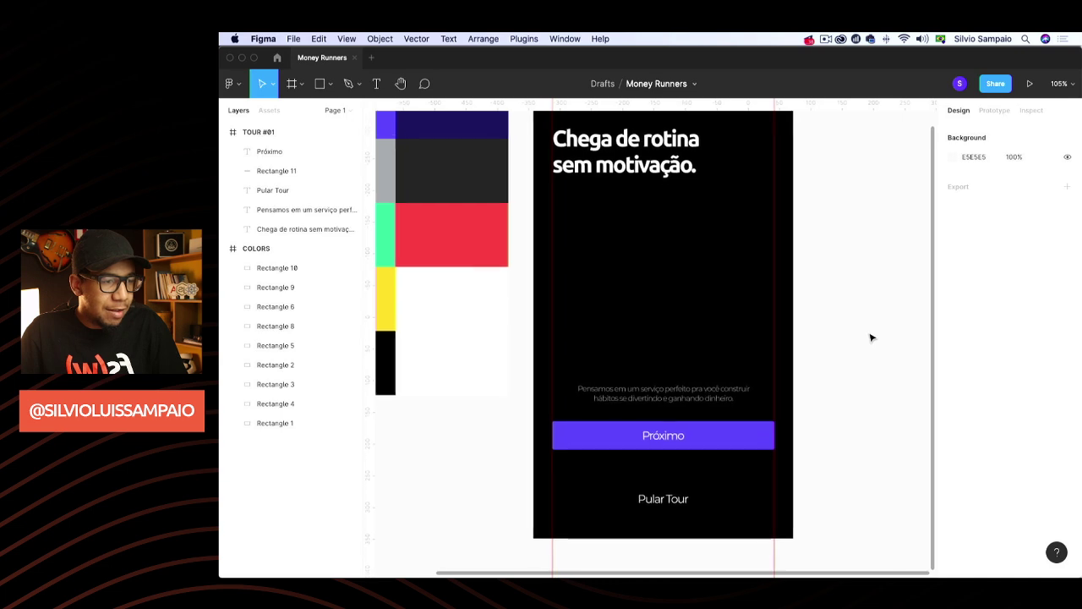
scroll(872, 337, "up", 3)
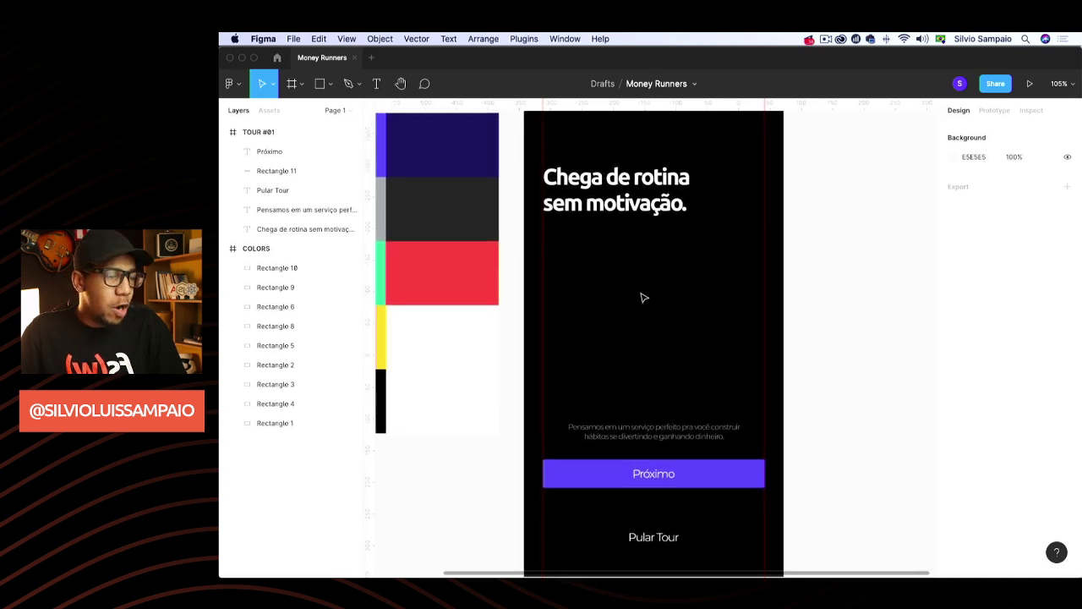
scroll(668, 292, "down", 3)
scroll(672, 290, "right", 1)
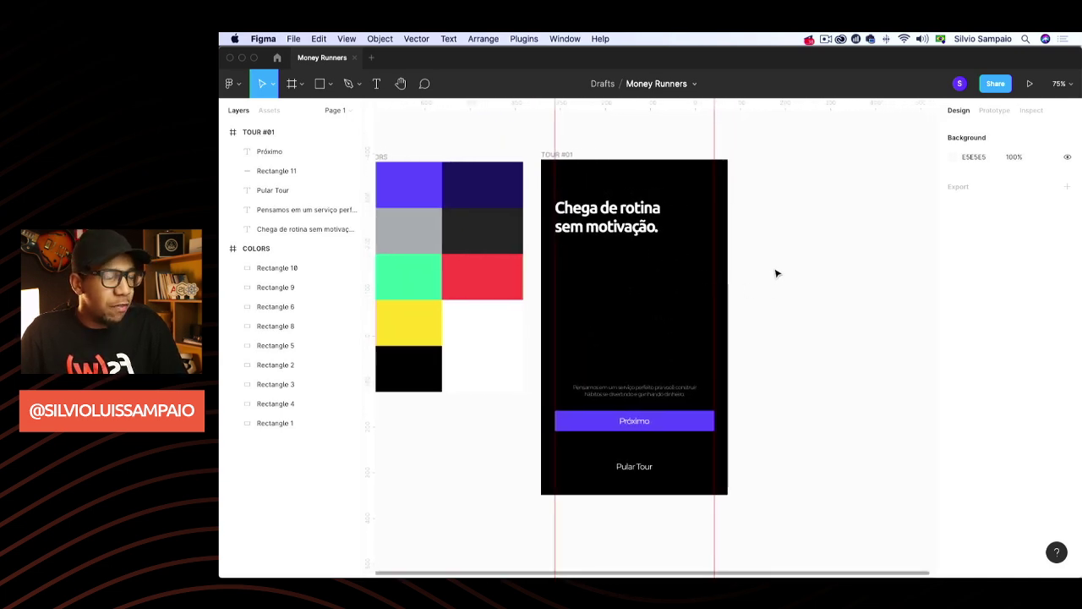
key("super+Tab")
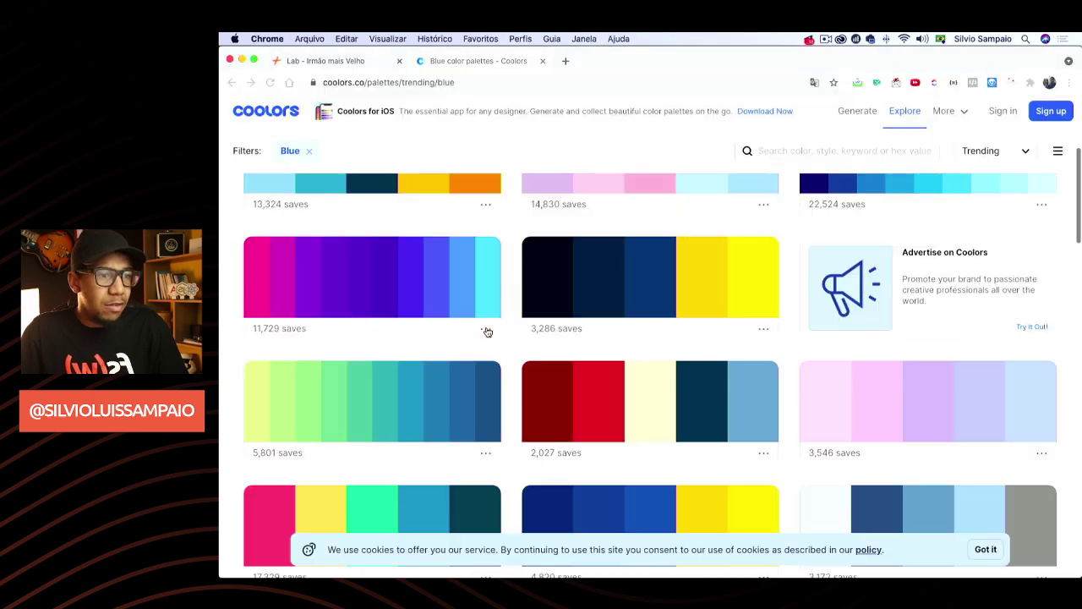
Search 'open doodles' in a new Chrome tab and open the Open Doodles site
left_click(560, 61)
type("open")
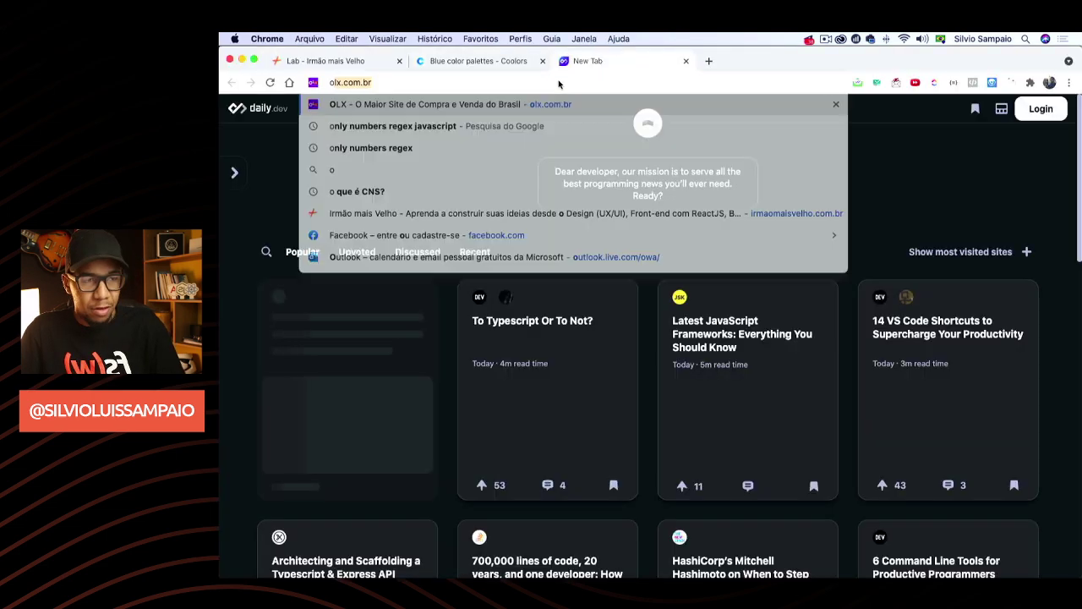
key("BackSpace")
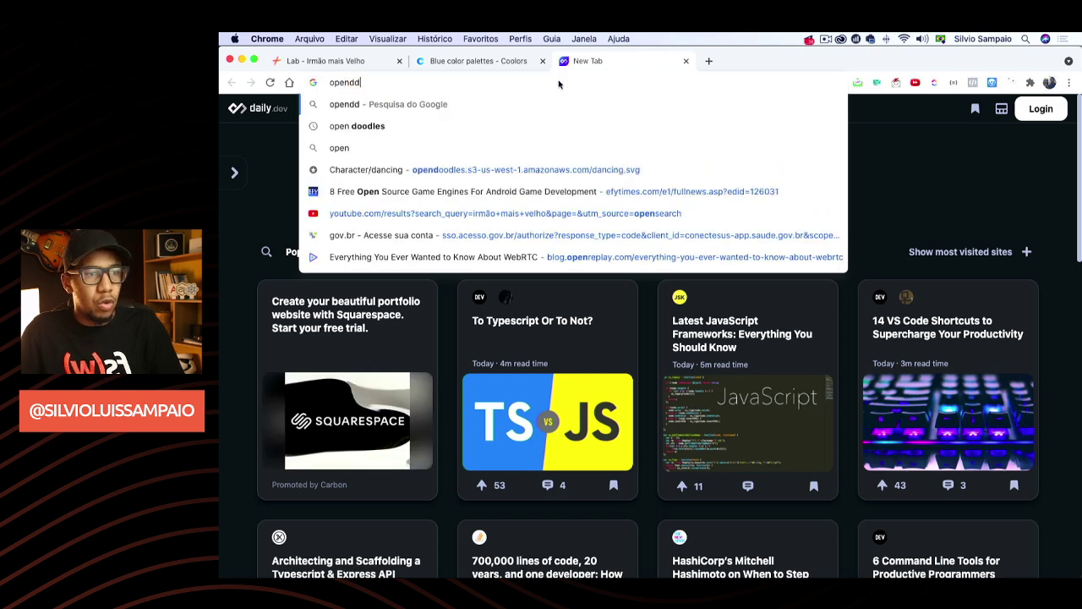
type("d")
key("BackSpace")
type("doodles")
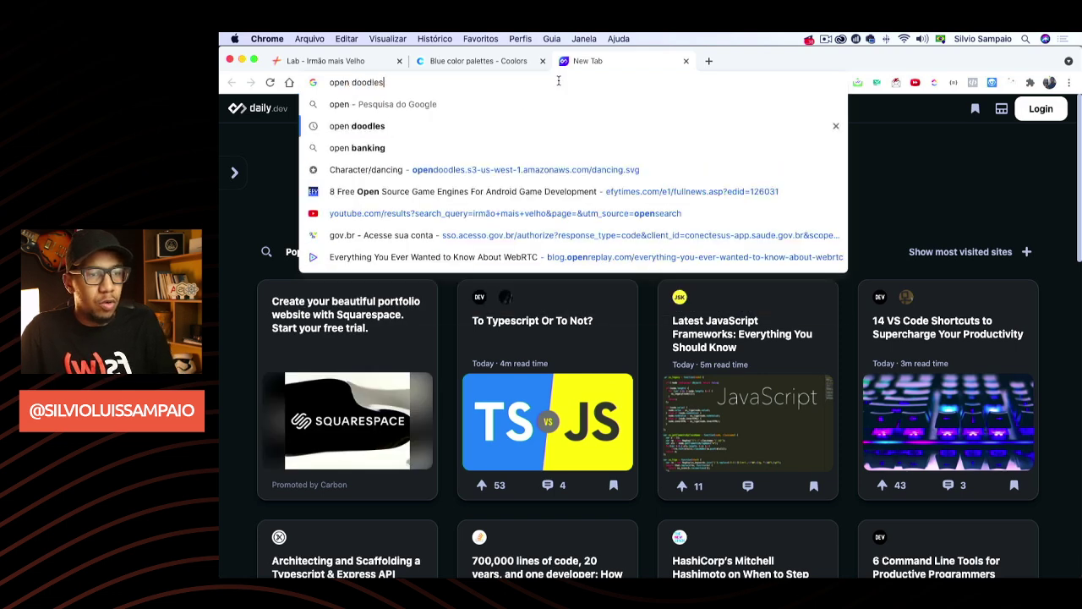
key("Return")
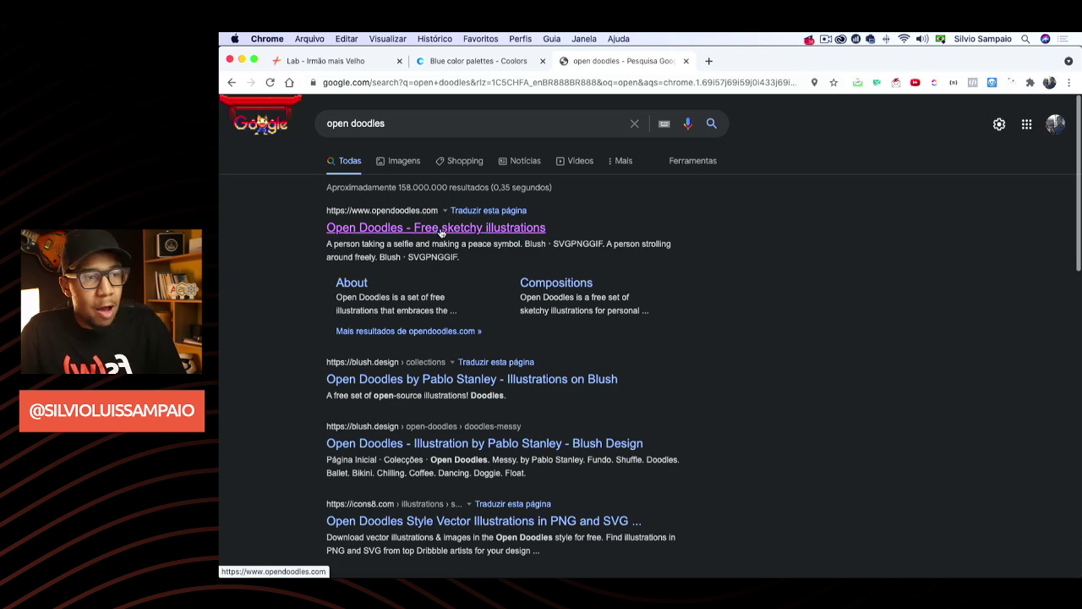
left_click(440, 229)
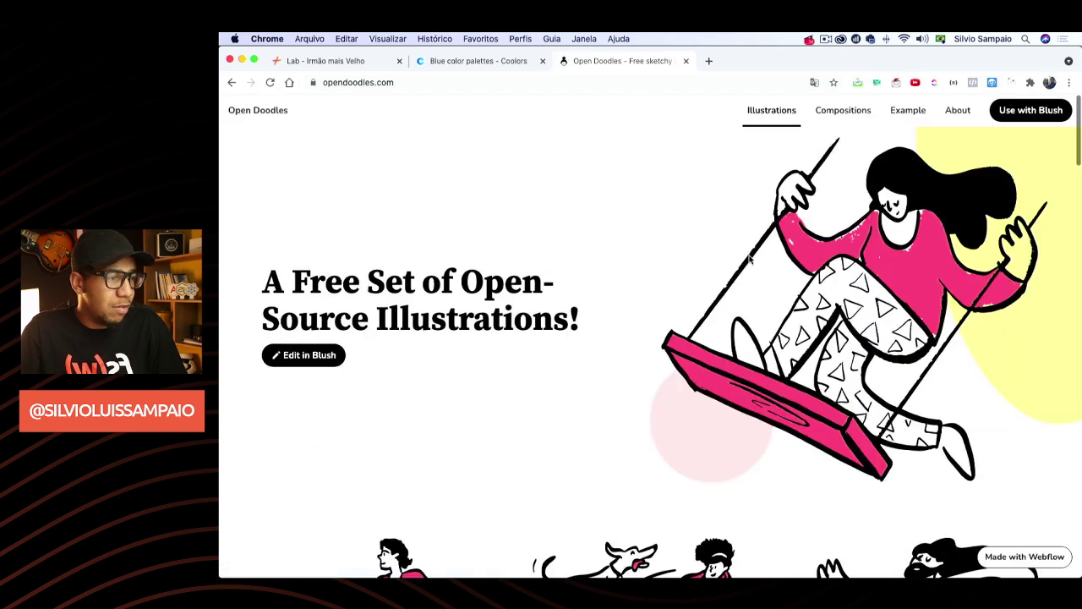
Scroll the Open Doodles gallery and open the SVG of the man with flying papers
scroll(749, 259, "down", 3)
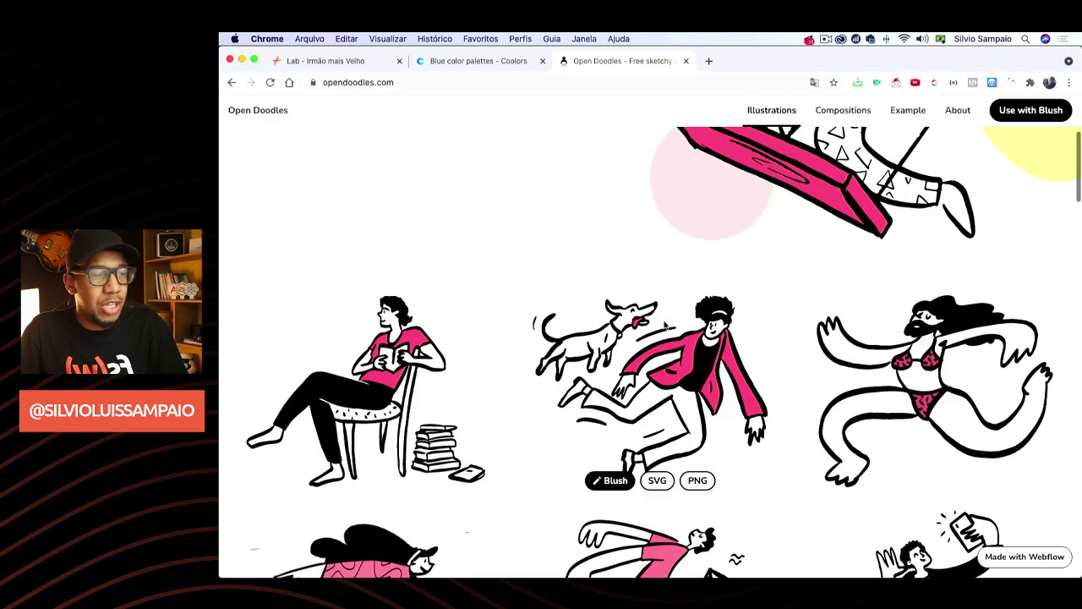
scroll(693, 285, "down", 8)
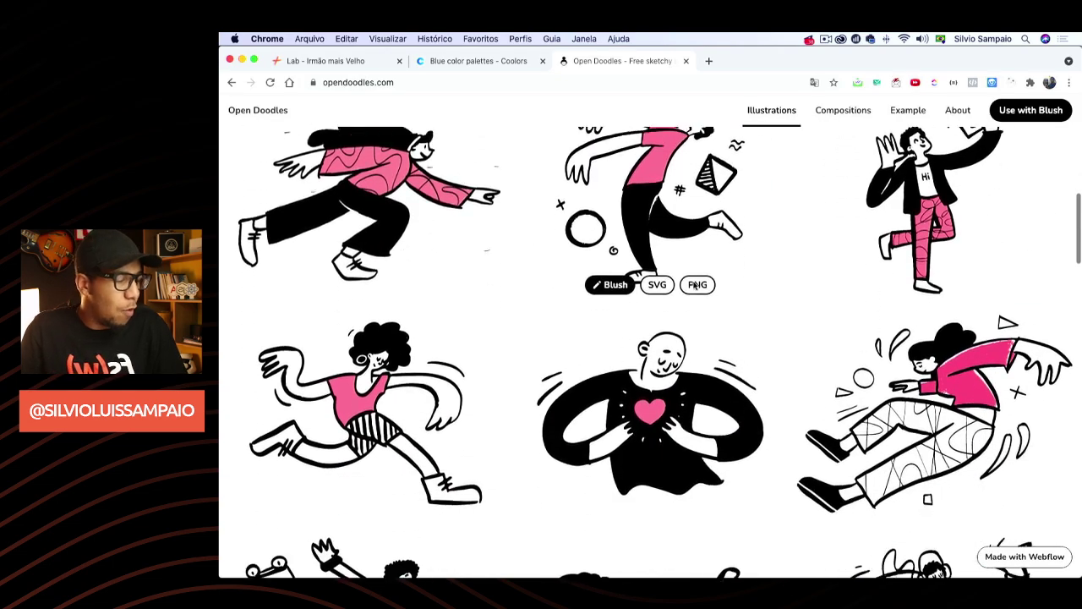
scroll(694, 286, "down", 5)
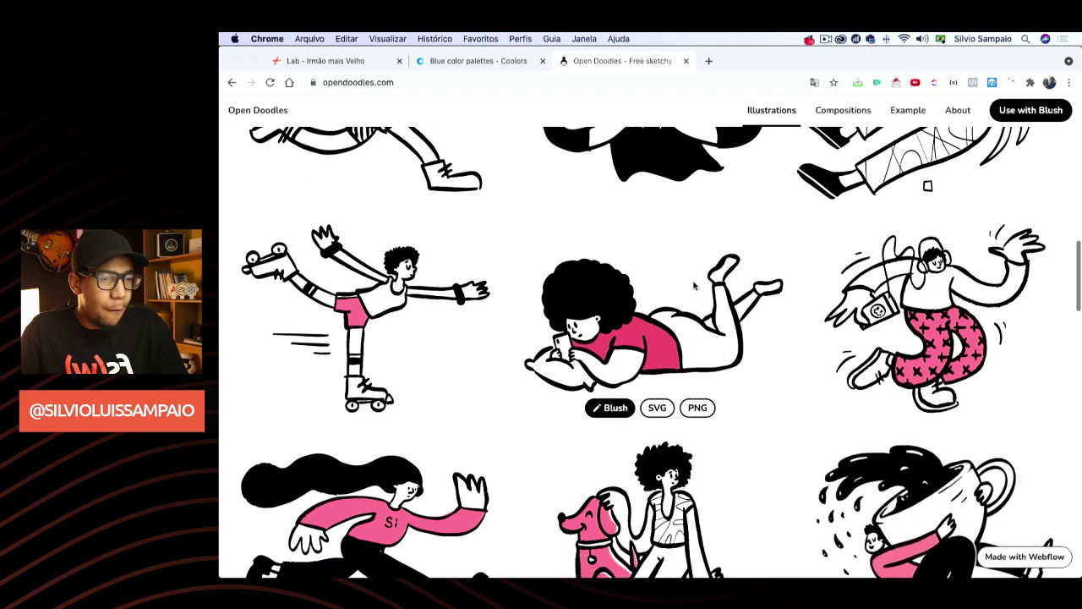
key("super+Tab")
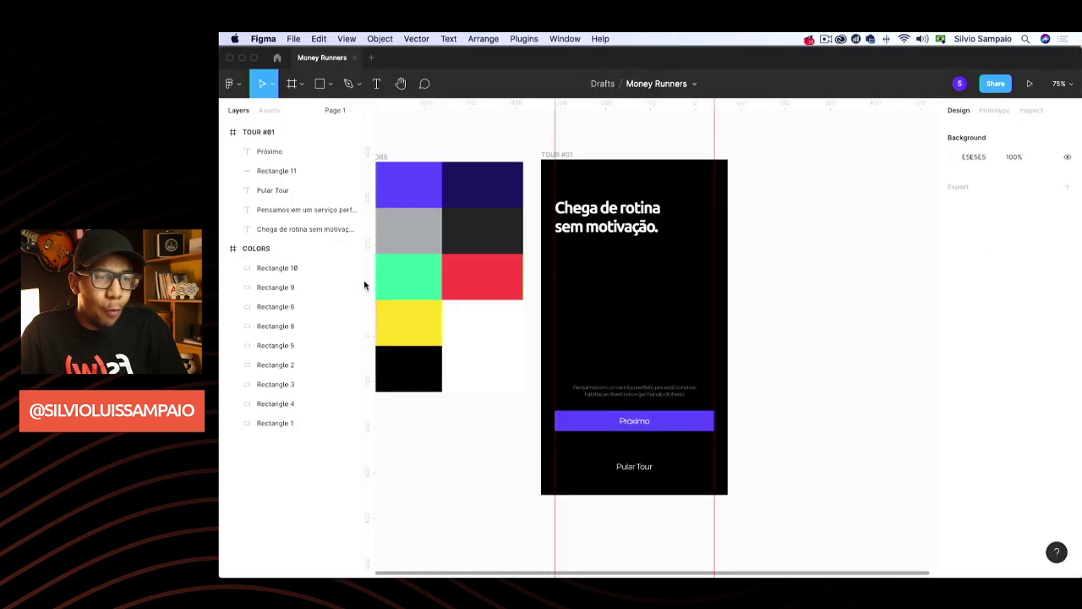
key("super+Tab")
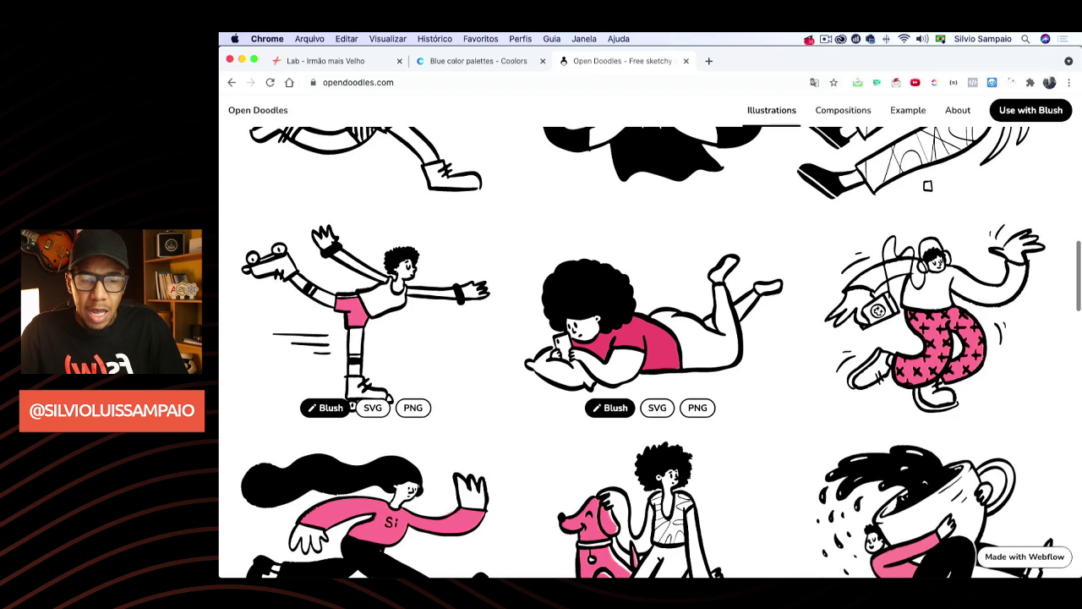
key("super+Tab")
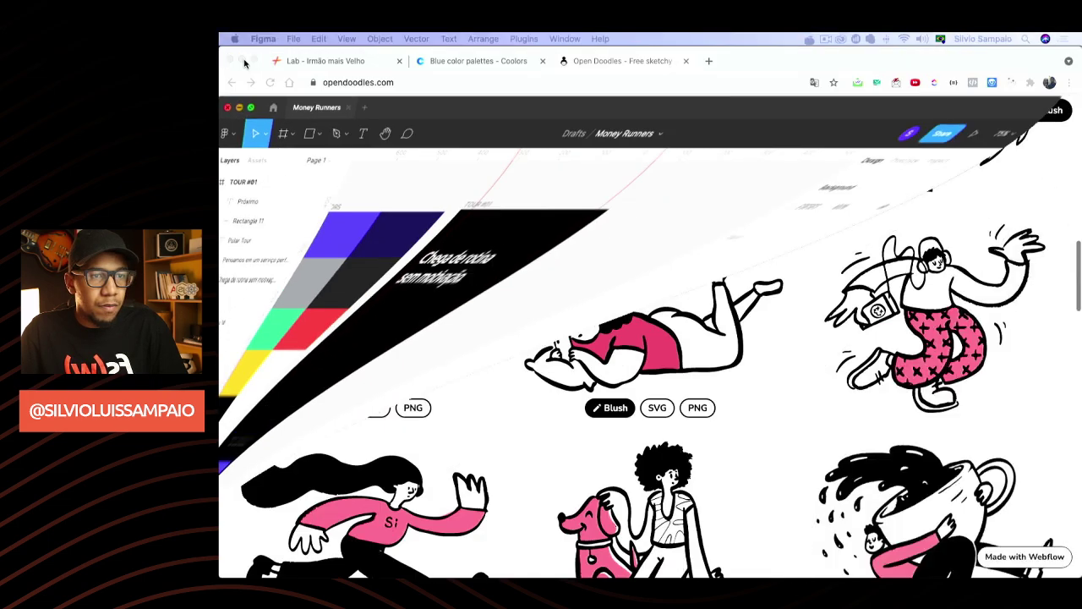
scroll(751, 244, "down", 5)
scroll(751, 244, "down", 10)
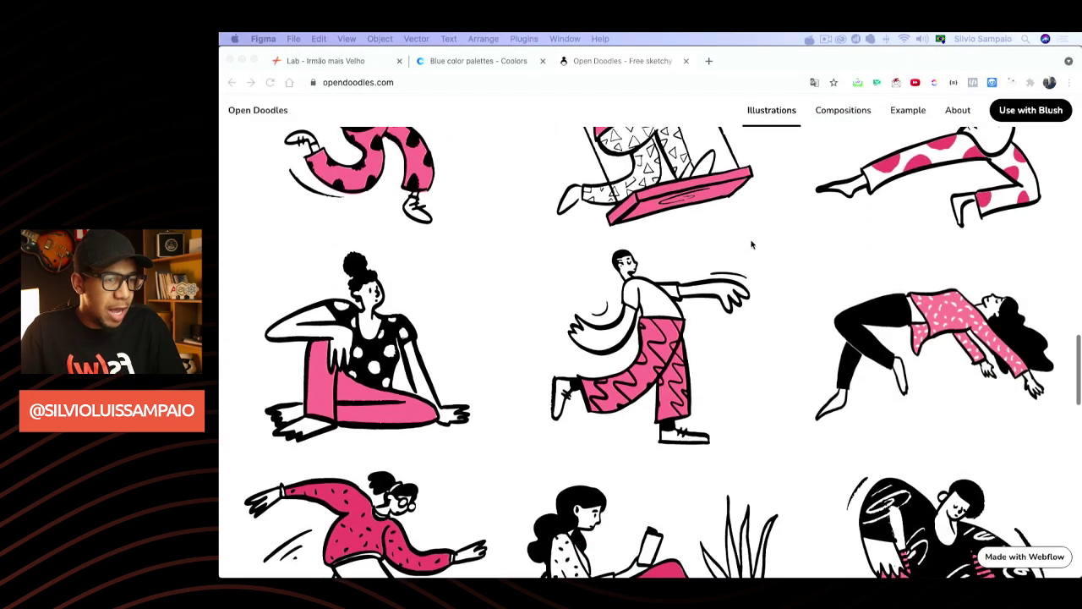
scroll(751, 245, "down", 2)
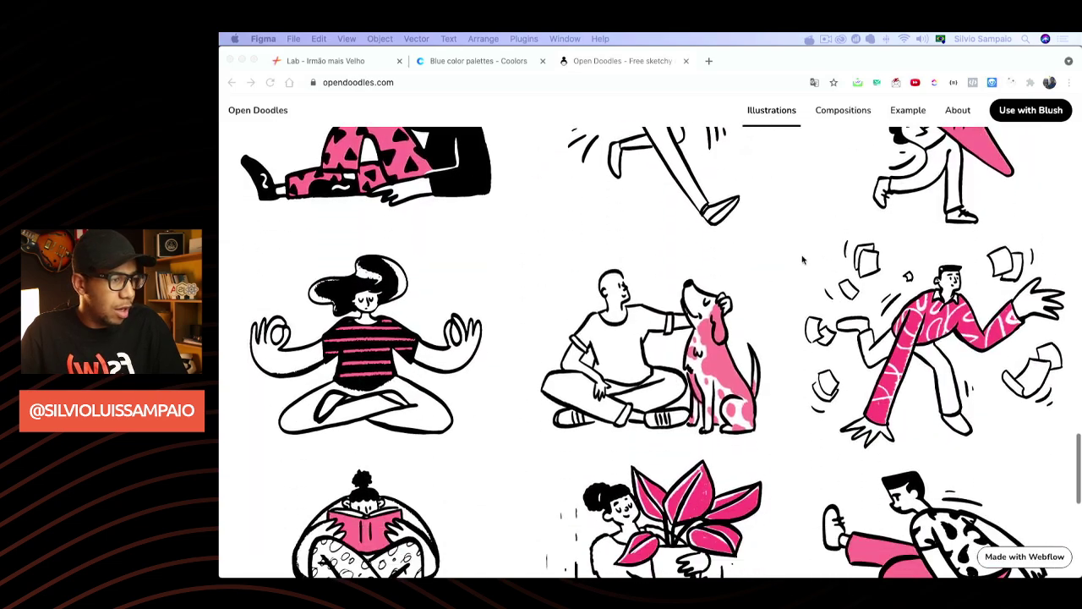
mouse_move(935, 422)
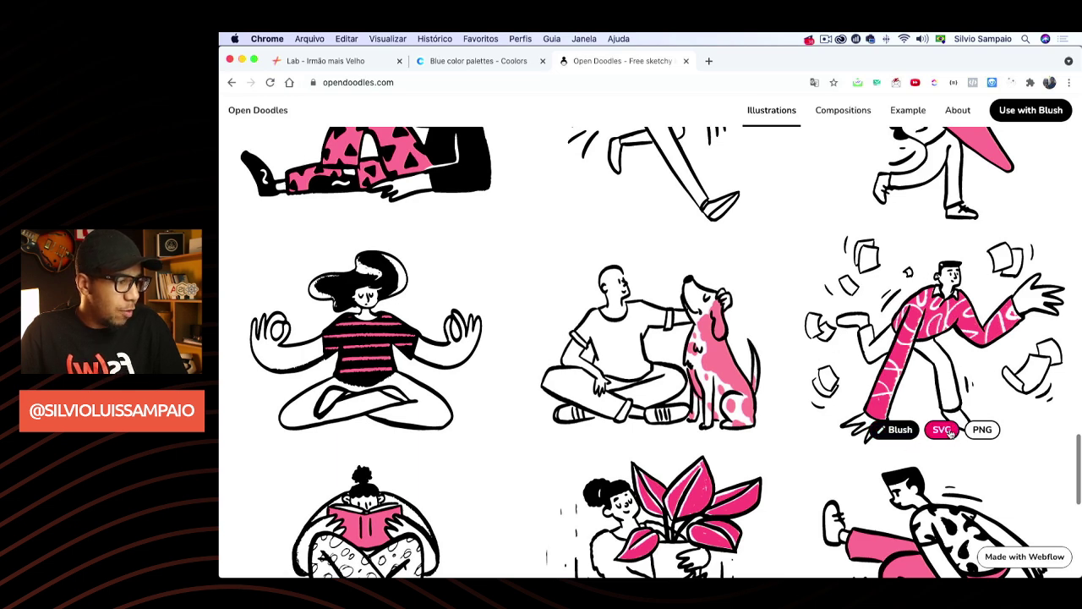
left_click(941, 430)
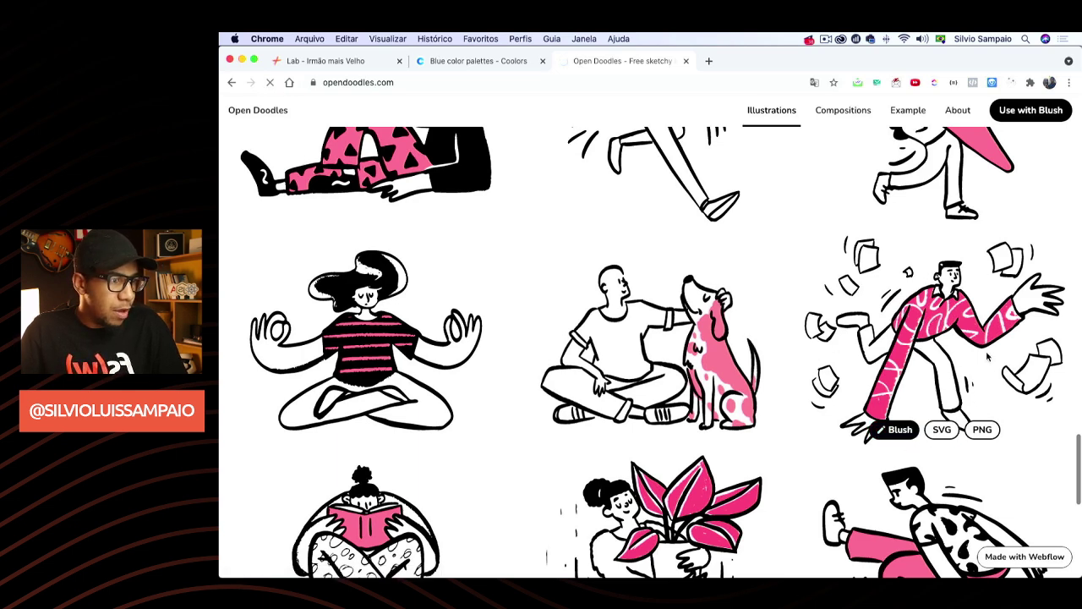
Save the SVG as 'MONNEY-RUNNERS' inside a new desktop folder named FSW
right_click(575, 241)
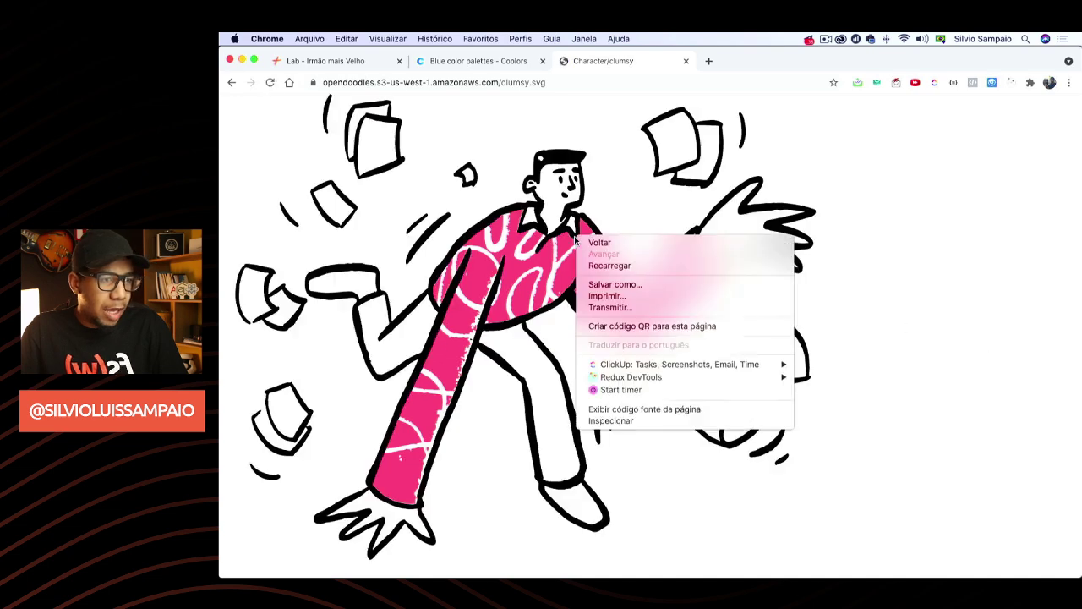
left_click(605, 287)
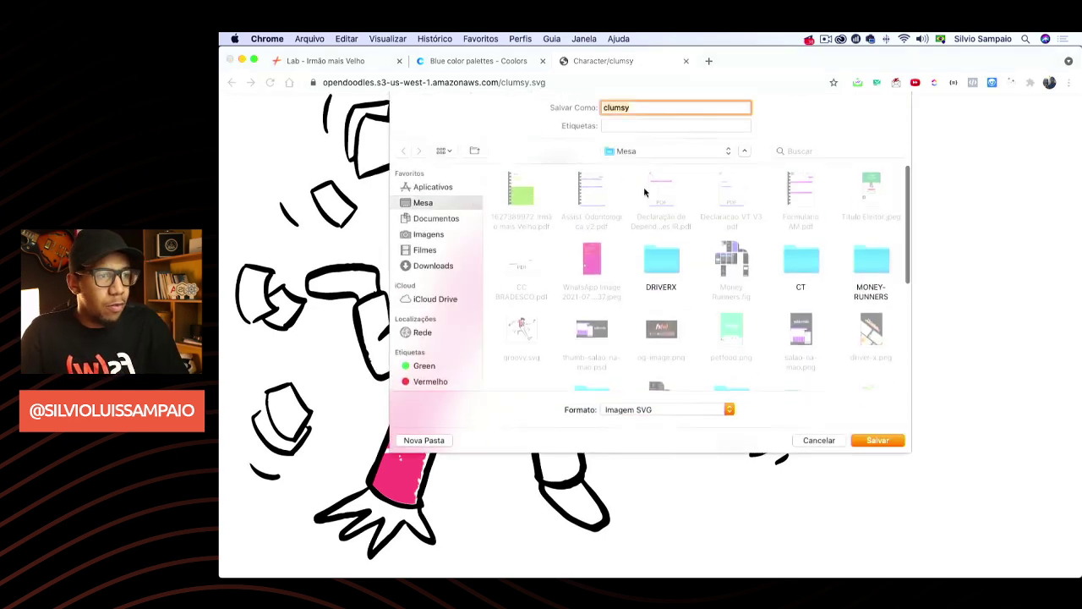
left_click(424, 440)
type("FSW")
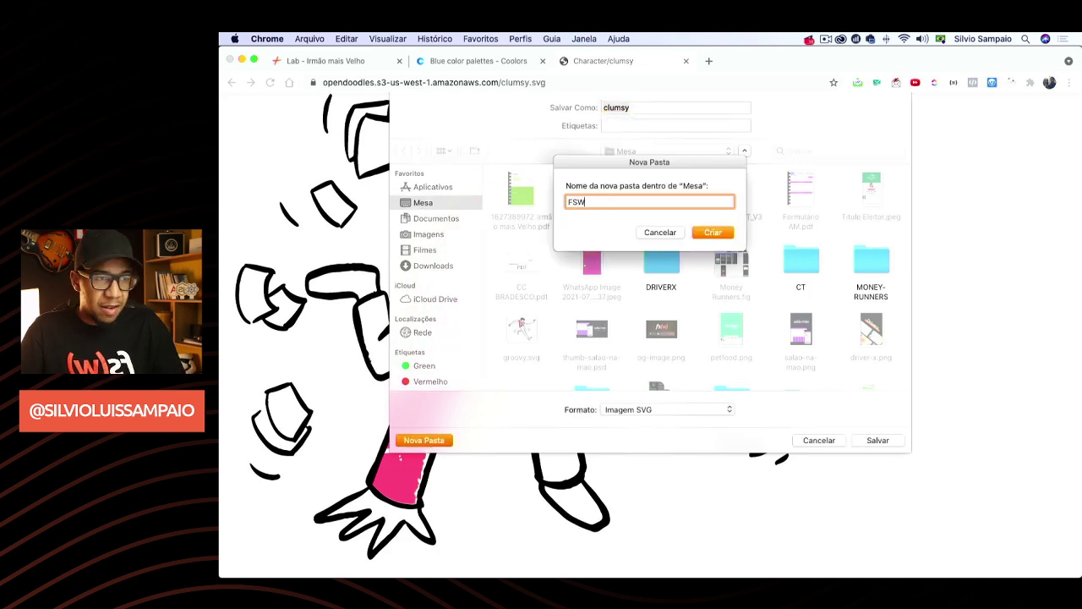
key("Return")
type("mon")
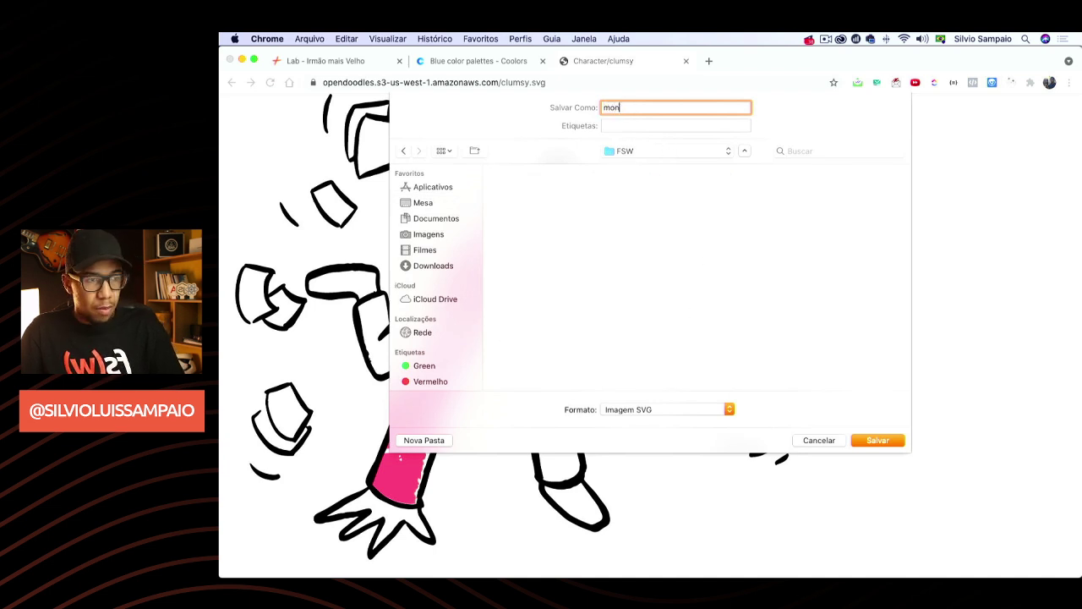
key("BackSpace")
type("MONNEY-RUN")
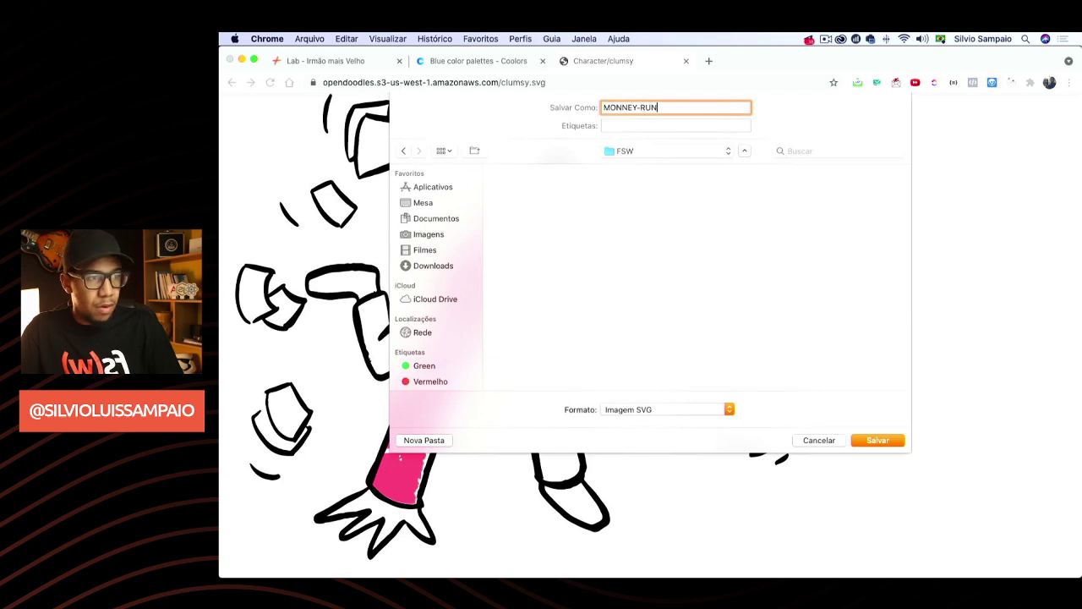
type("NERS")
key("Return")
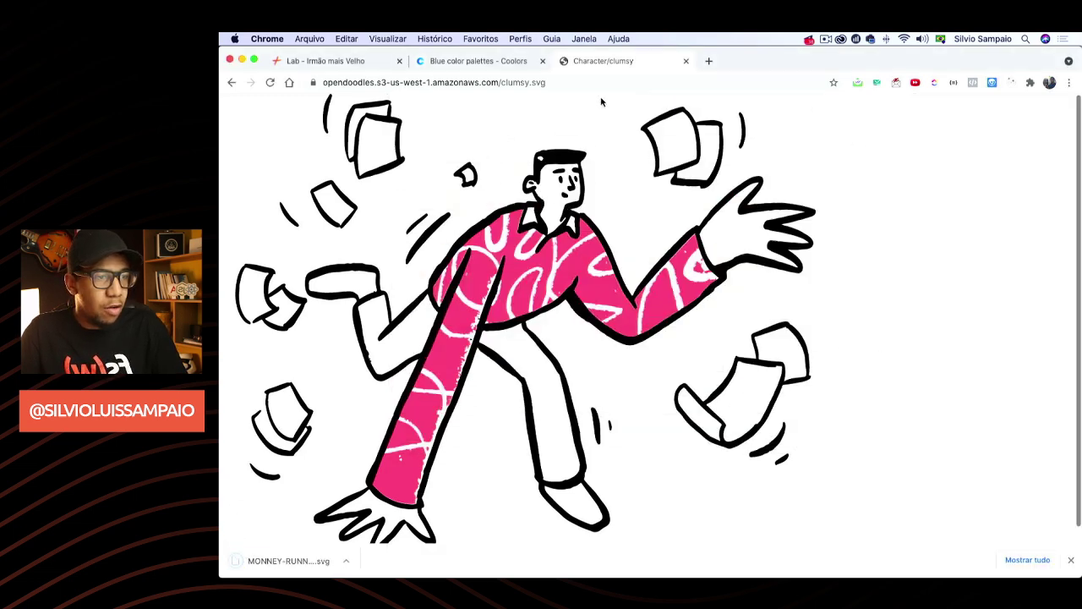
Save the coffee-cup doodle as coffee.svg in the FSW folder
left_click(233, 82)
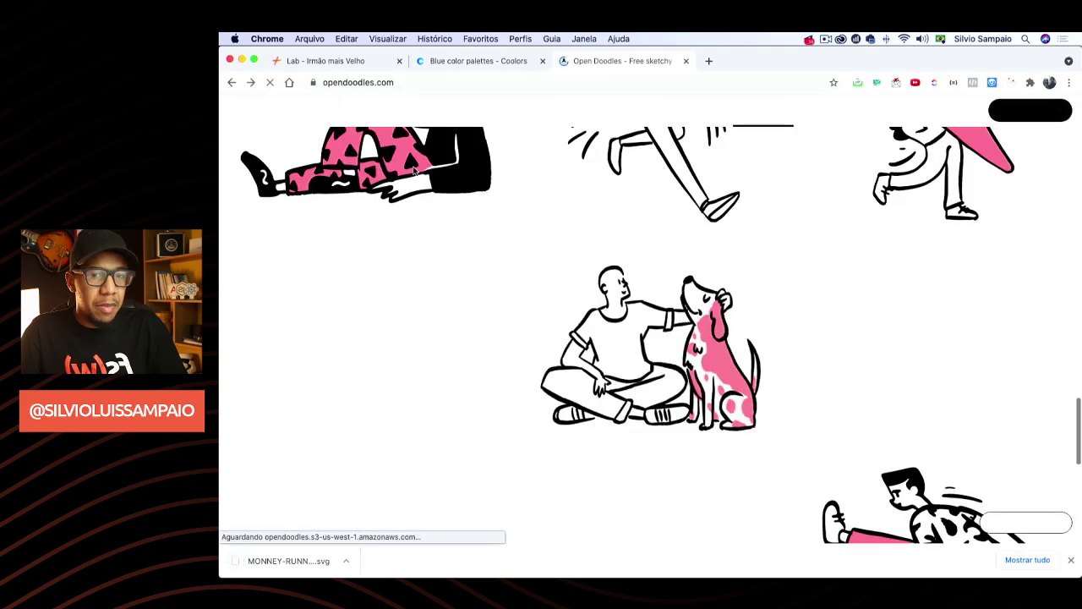
scroll(780, 254, "up", 2)
scroll(780, 254, "up", 15)
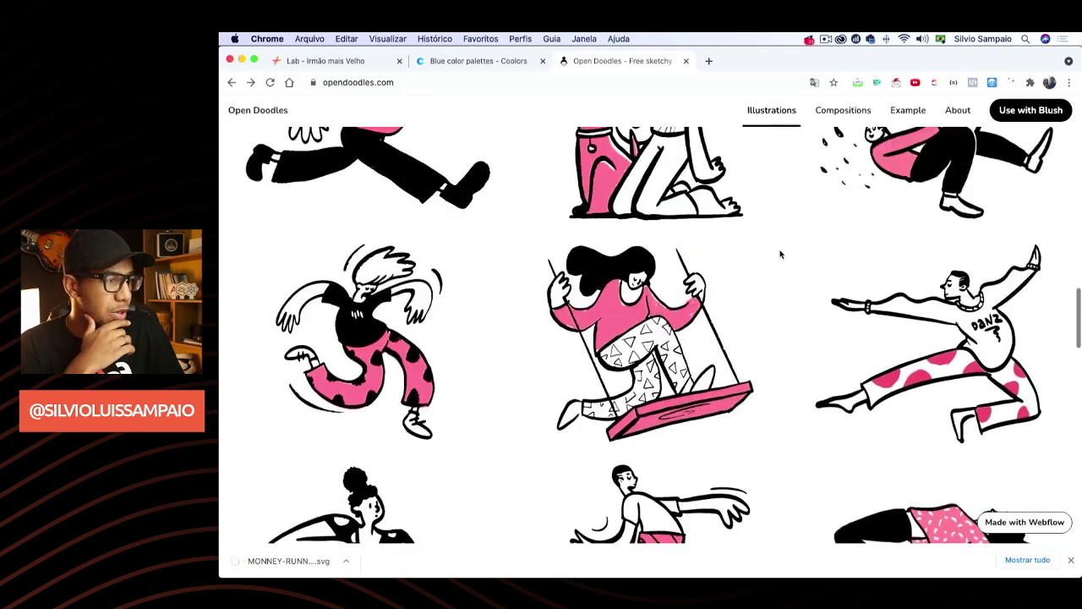
mouse_move(913, 355)
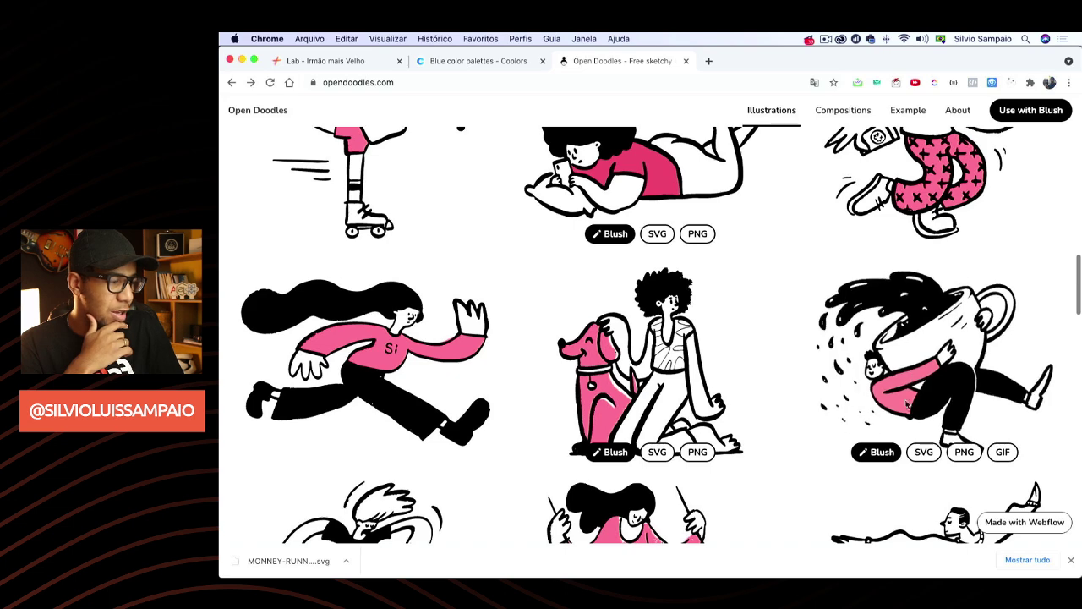
left_click(922, 452)
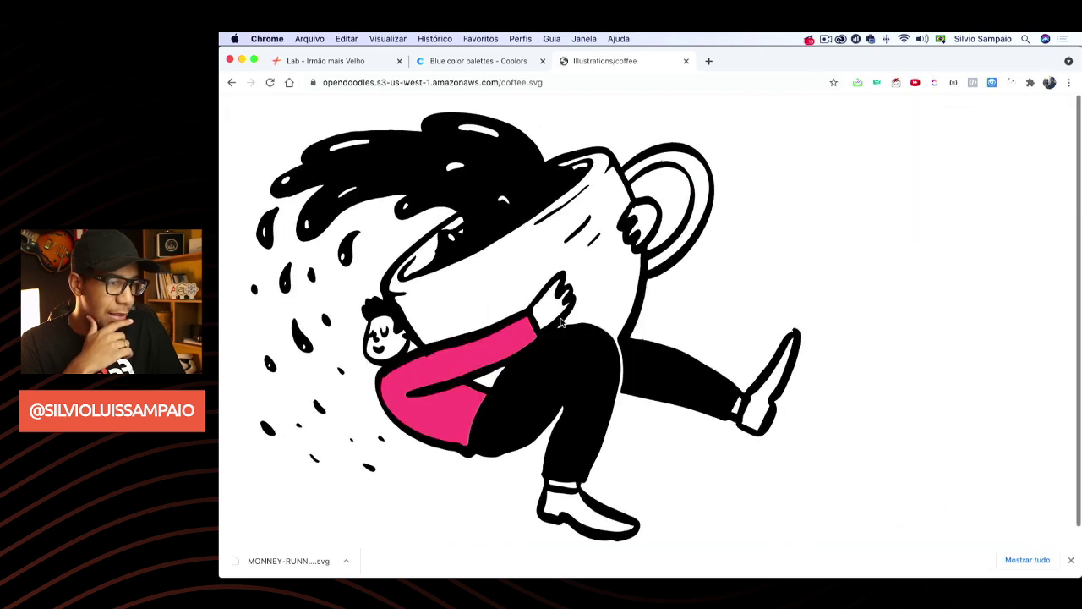
right_click(548, 234)
left_click(564, 282)
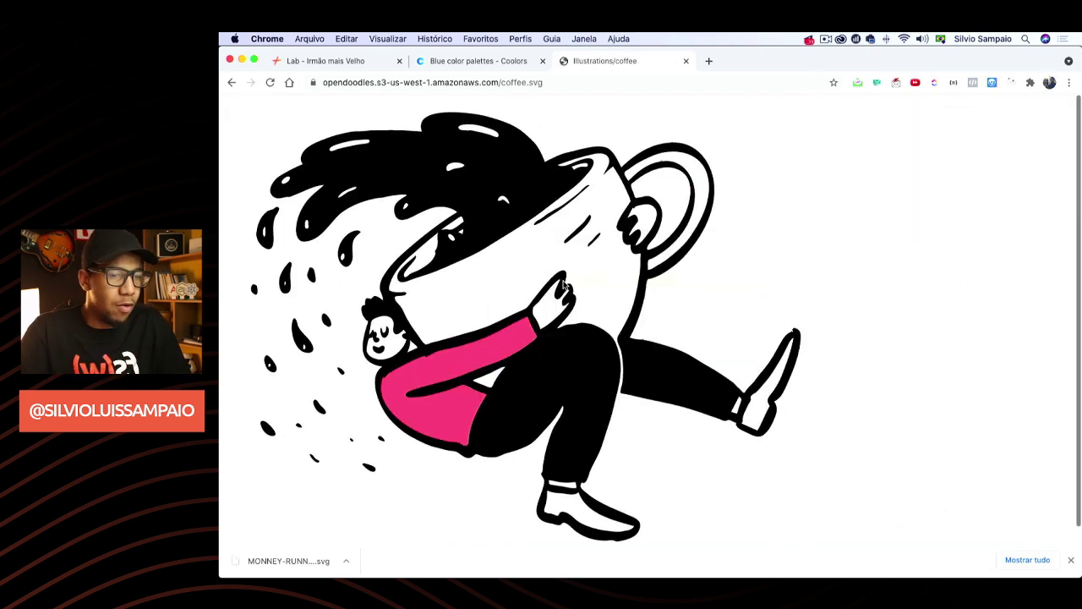
left_click(868, 441)
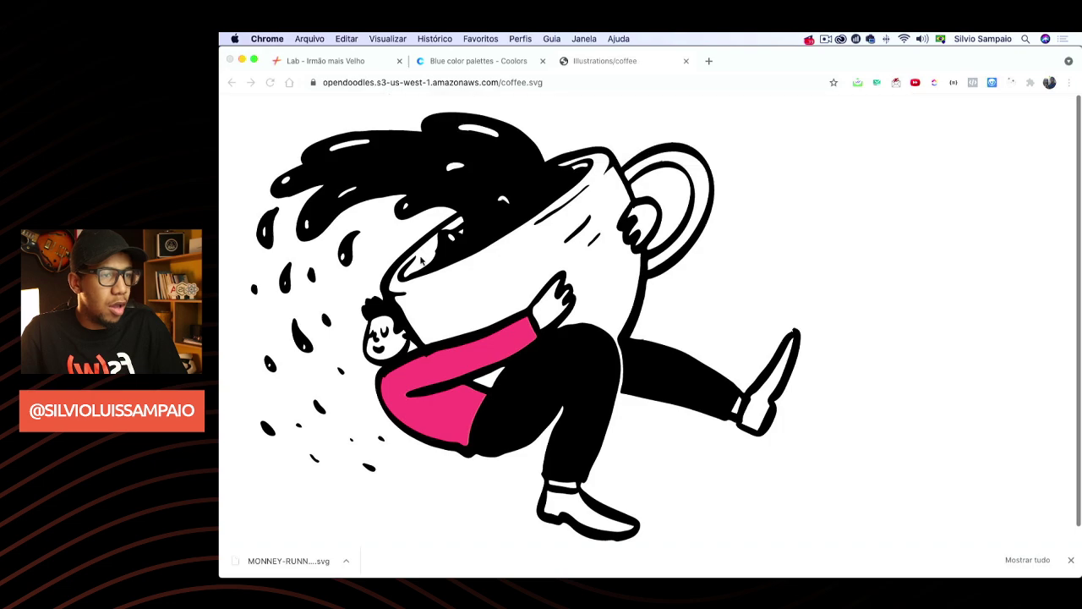
Save the groovy dancer doodle as groovy.svg in the FSW folder
left_click(231, 82)
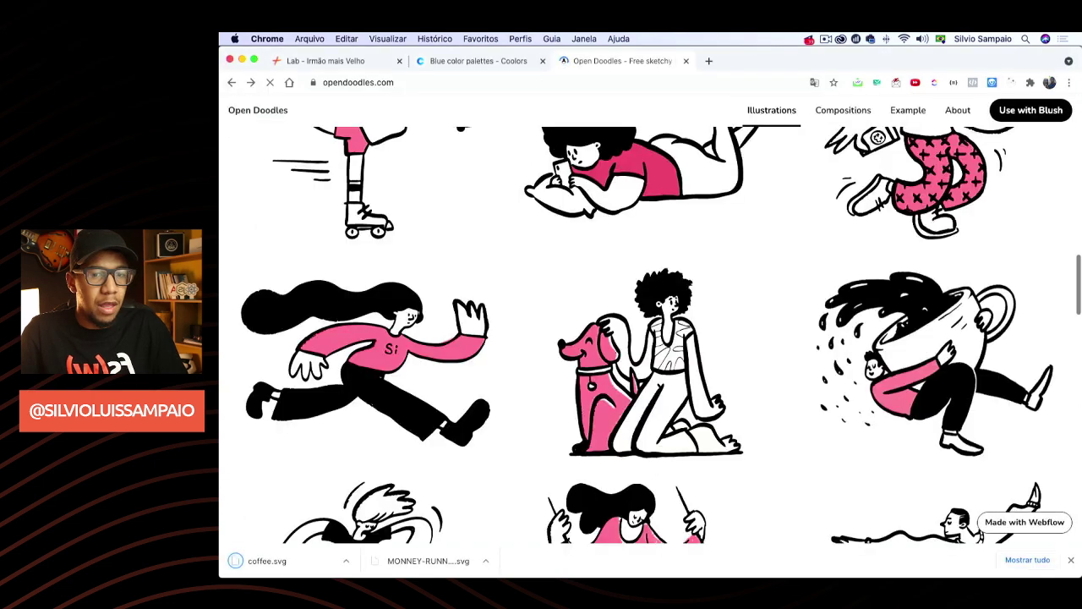
scroll(773, 307, "up", 5)
mouse_move(931, 398)
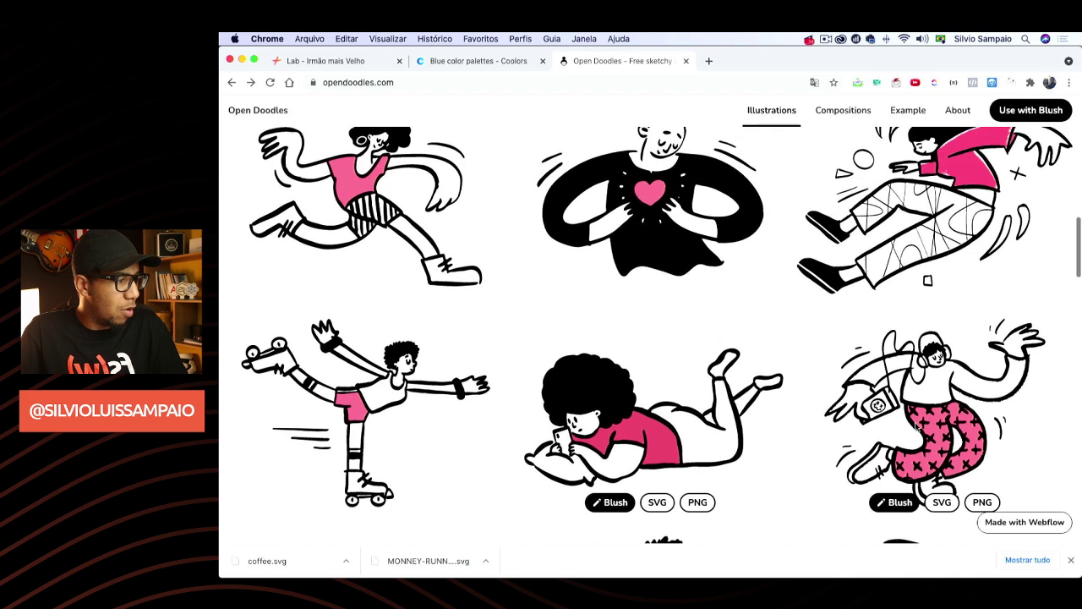
scroll(930, 397, "up", 2)
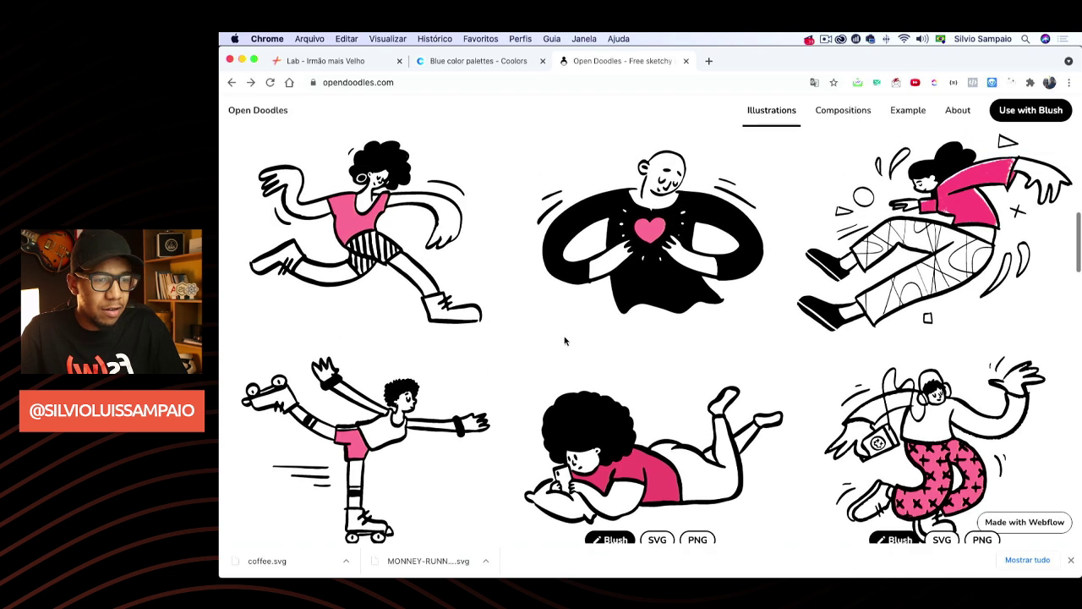
scroll(375, 355, "up", 5)
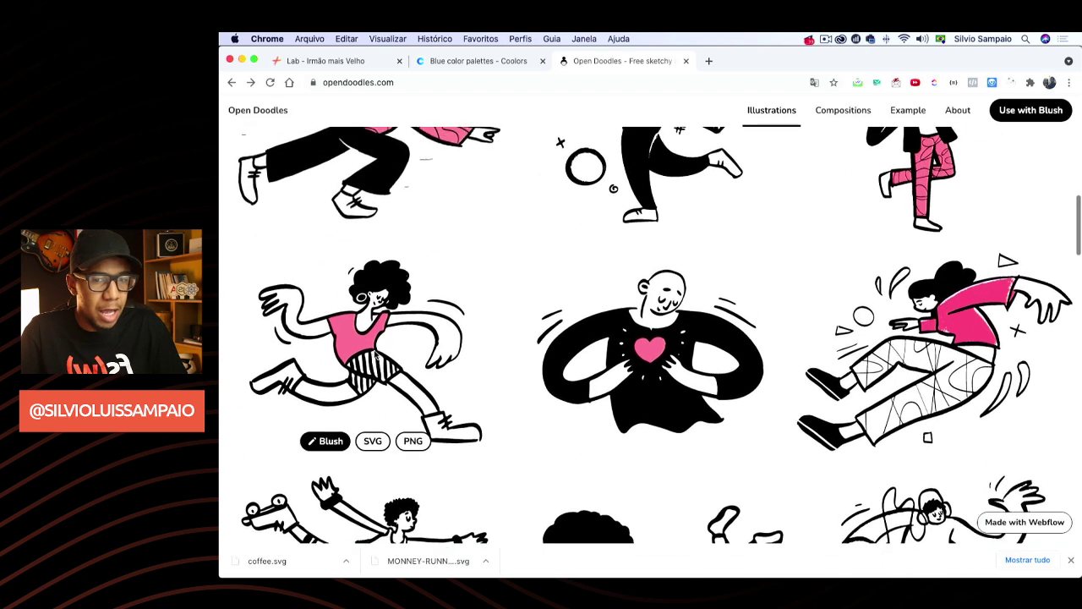
scroll(407, 349, "up", 5)
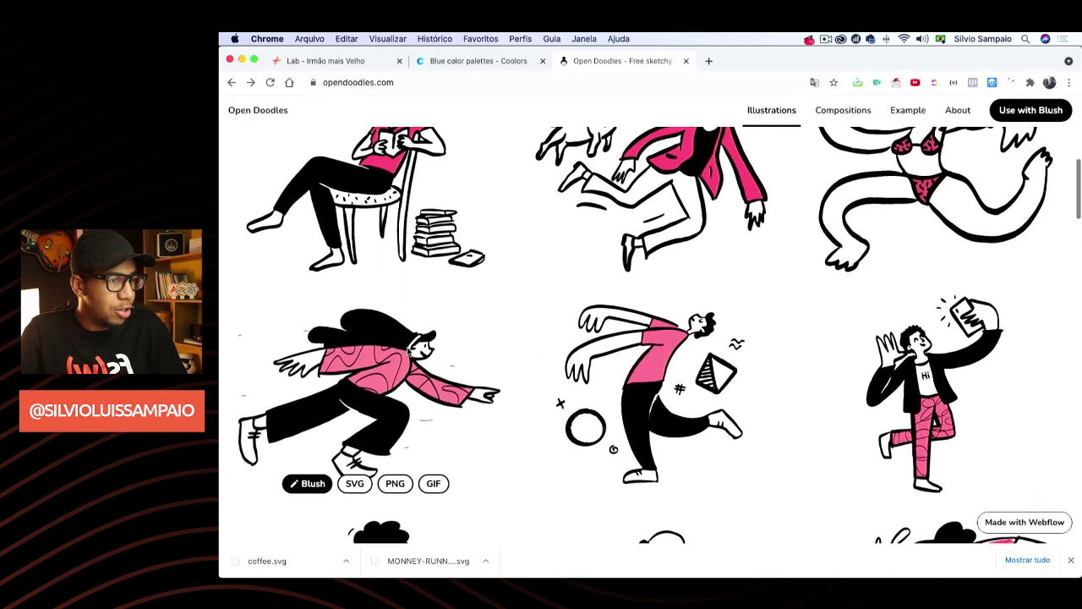
scroll(406, 349, "down", 12)
scroll(407, 351, "down", 8)
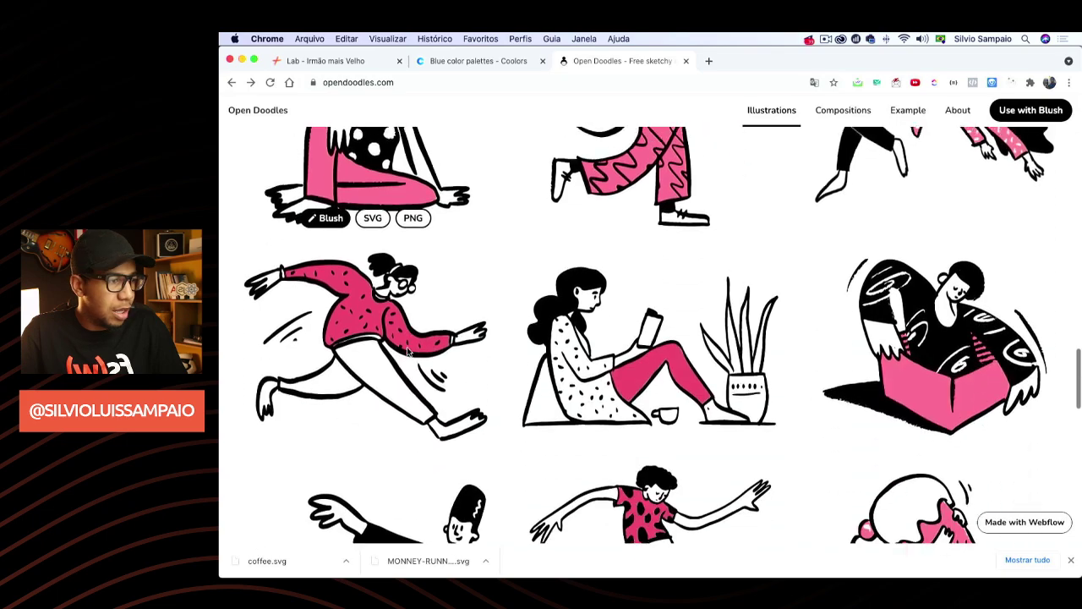
scroll(407, 351, "down", 6)
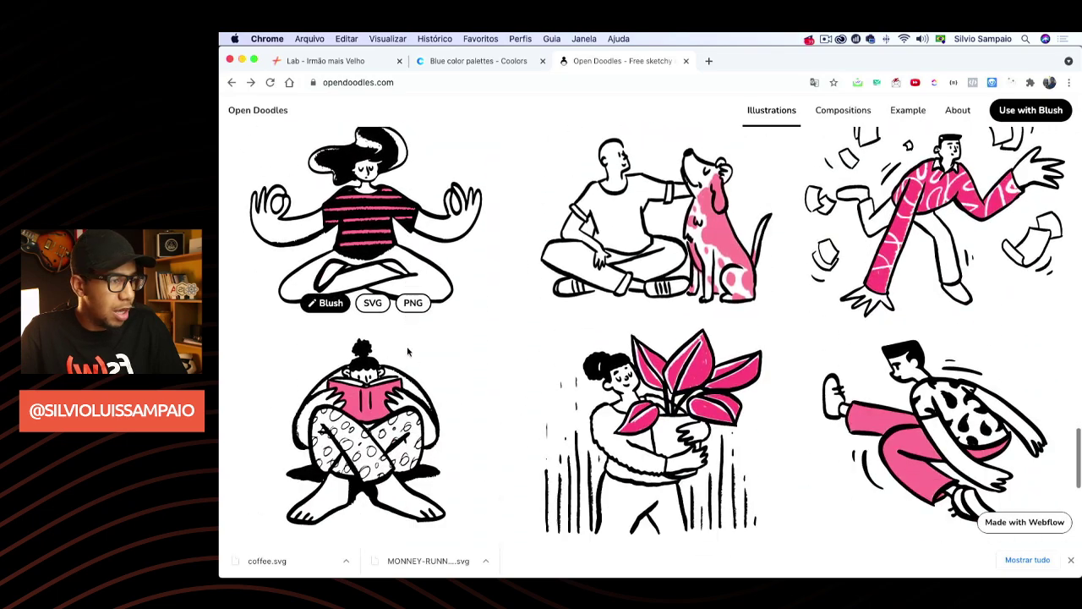
scroll(406, 346, "up", 10)
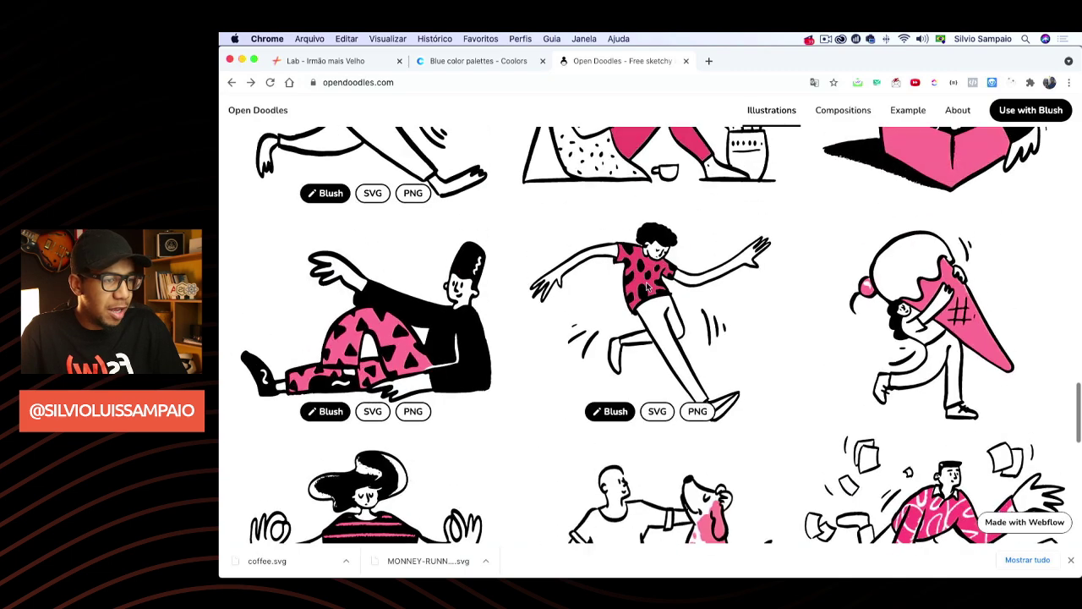
left_click(654, 412)
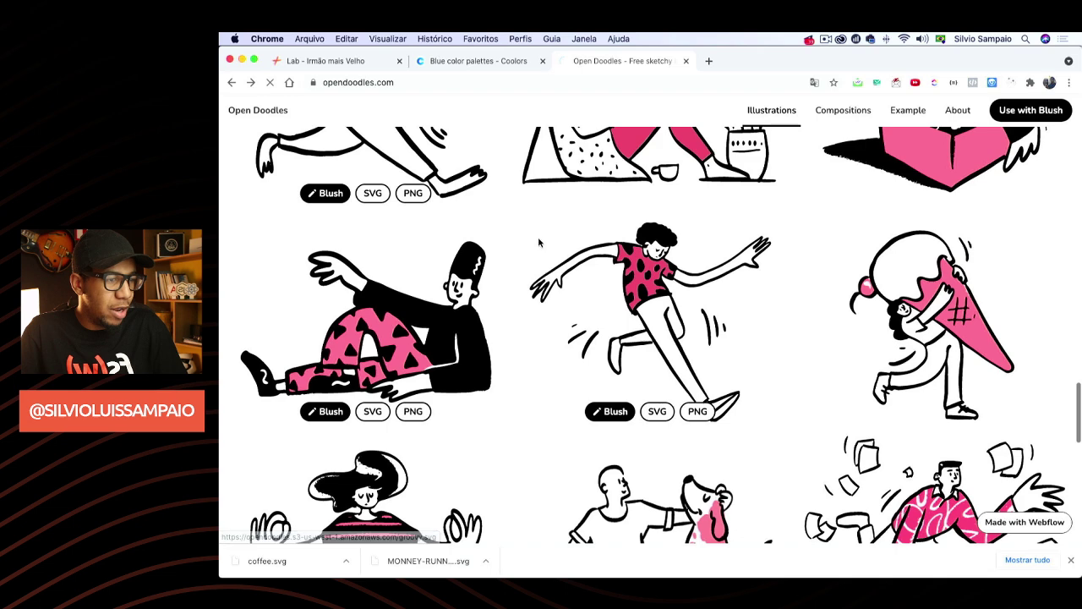
right_click(522, 183)
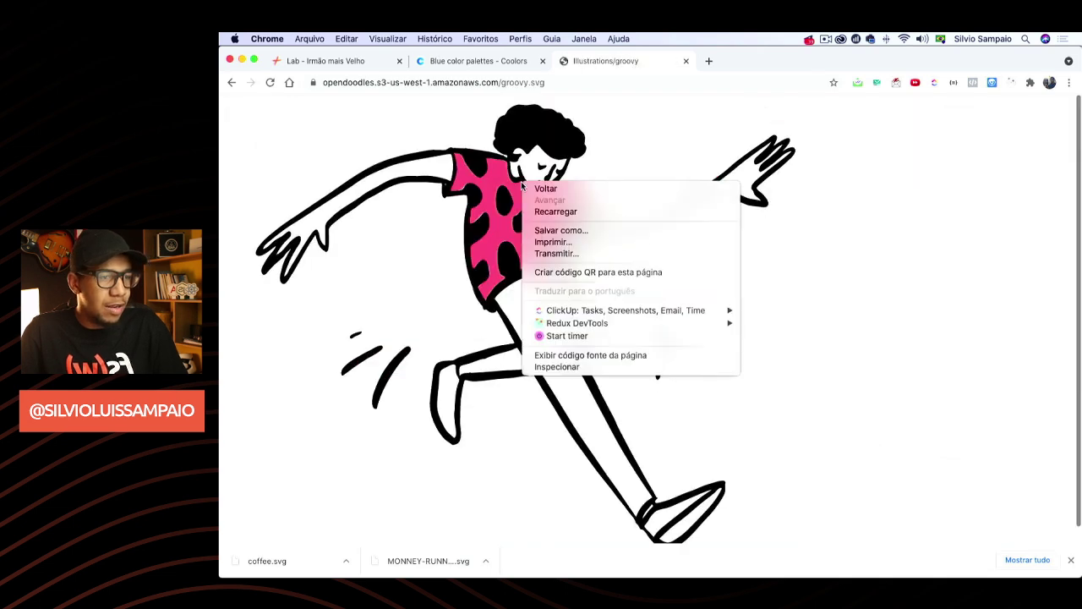
left_click(549, 231)
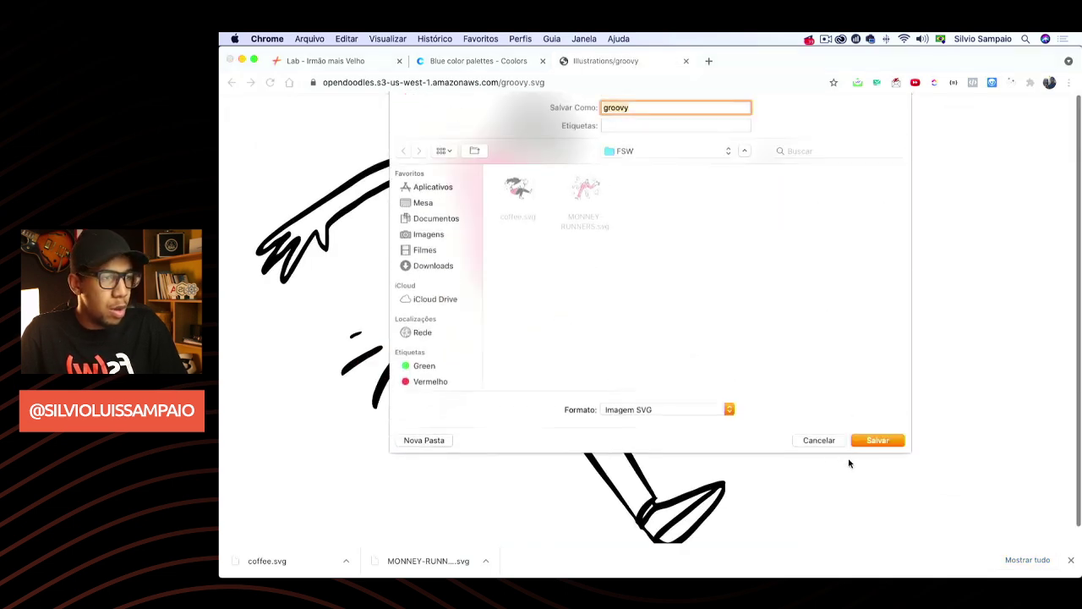
left_click(879, 441)
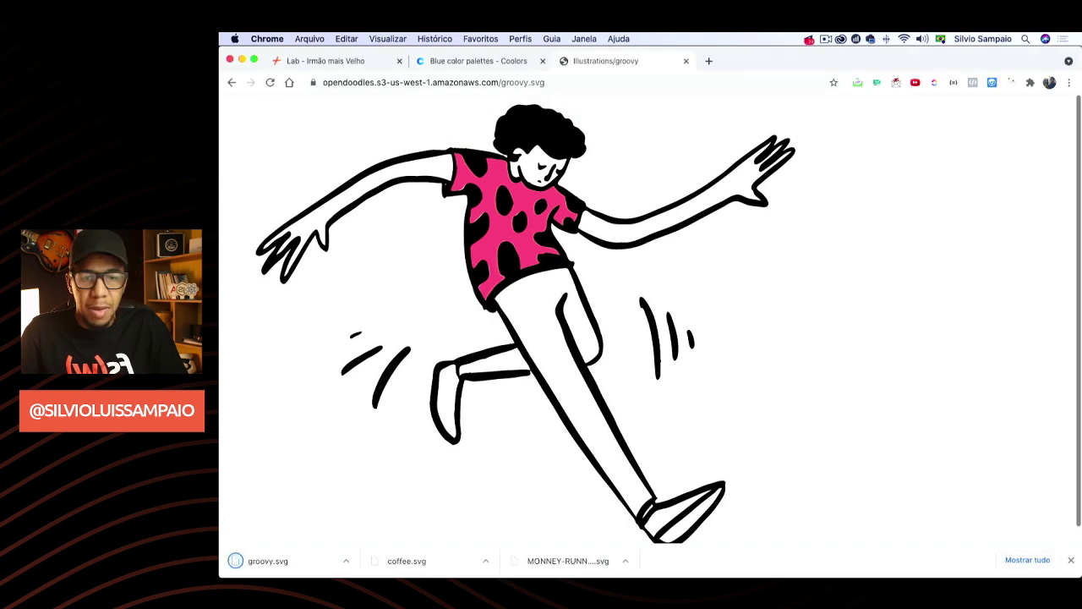
mouse_move(753, 562)
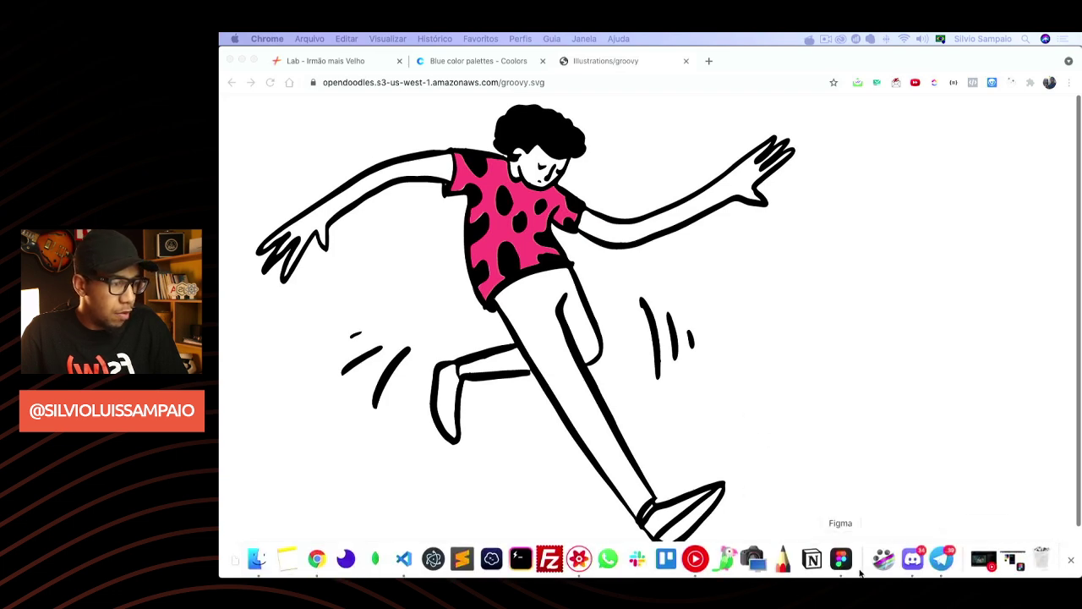
Drag MONNEY-RUNNERS.svg from the Desktop's FSW folder onto the Figma TOUR #01 frame
left_click(1010, 565)
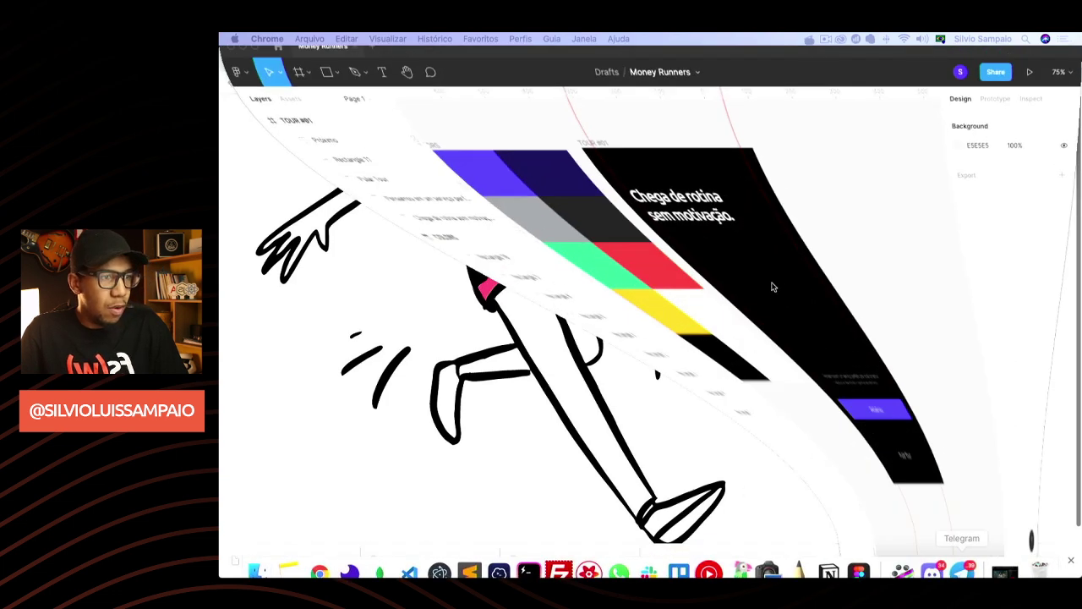
scroll(797, 297, "down", 2)
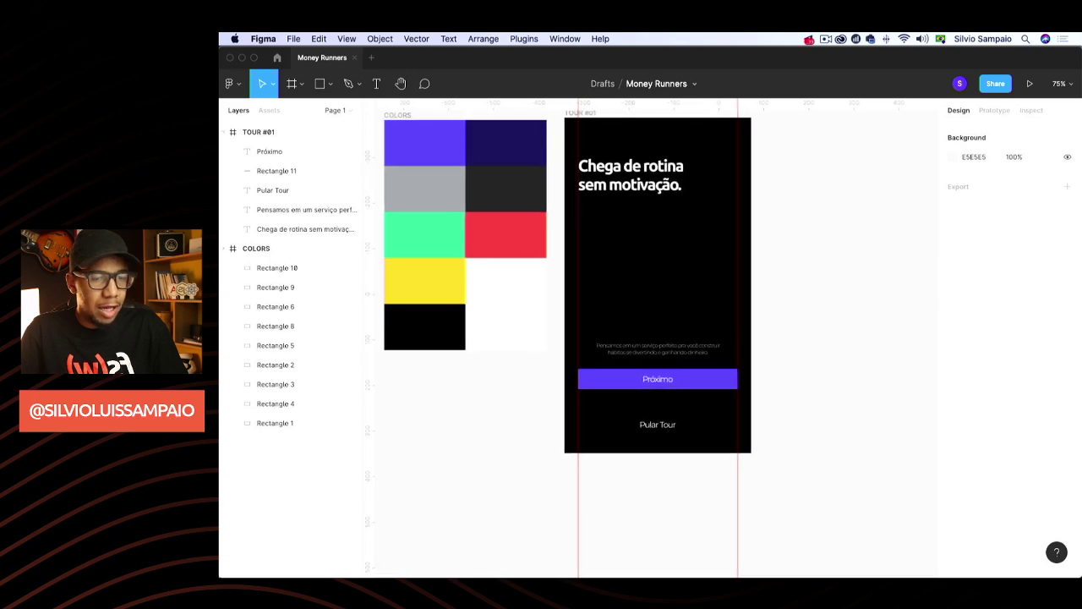
left_click(258, 560)
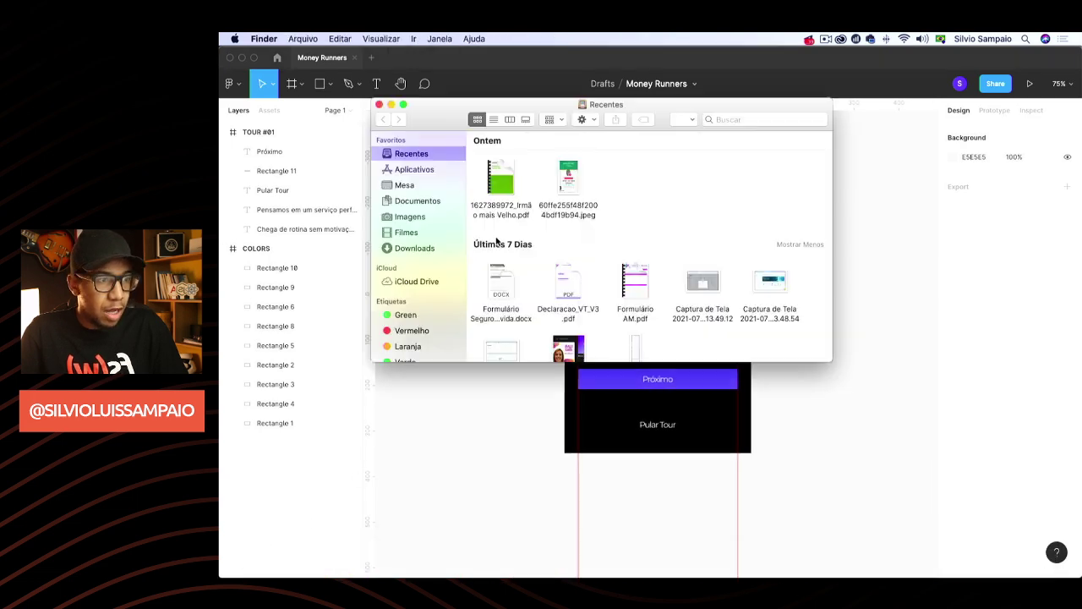
left_click(406, 186)
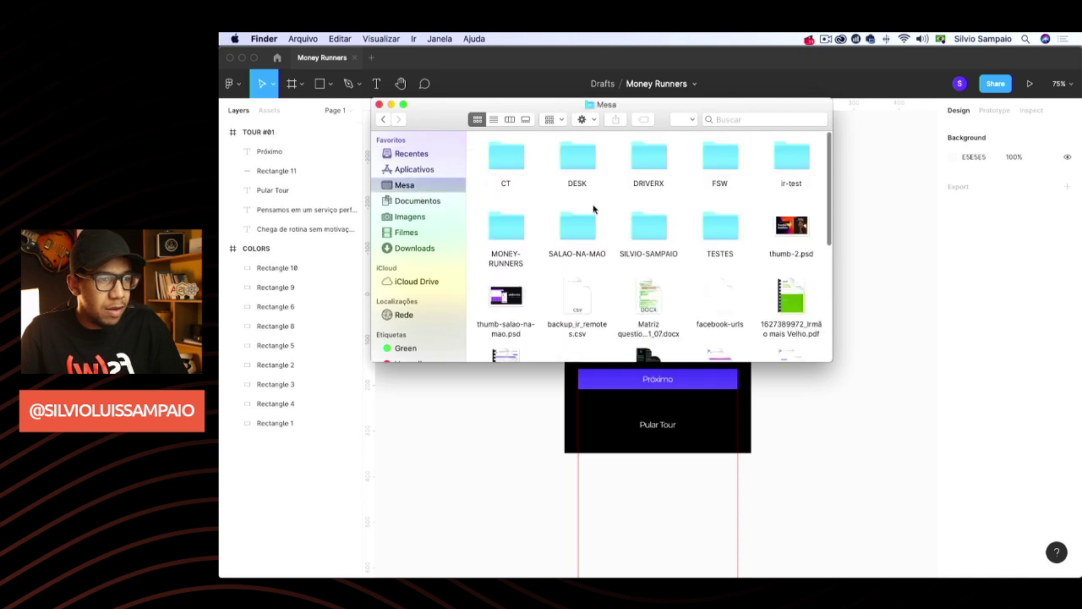
double_click(717, 158)
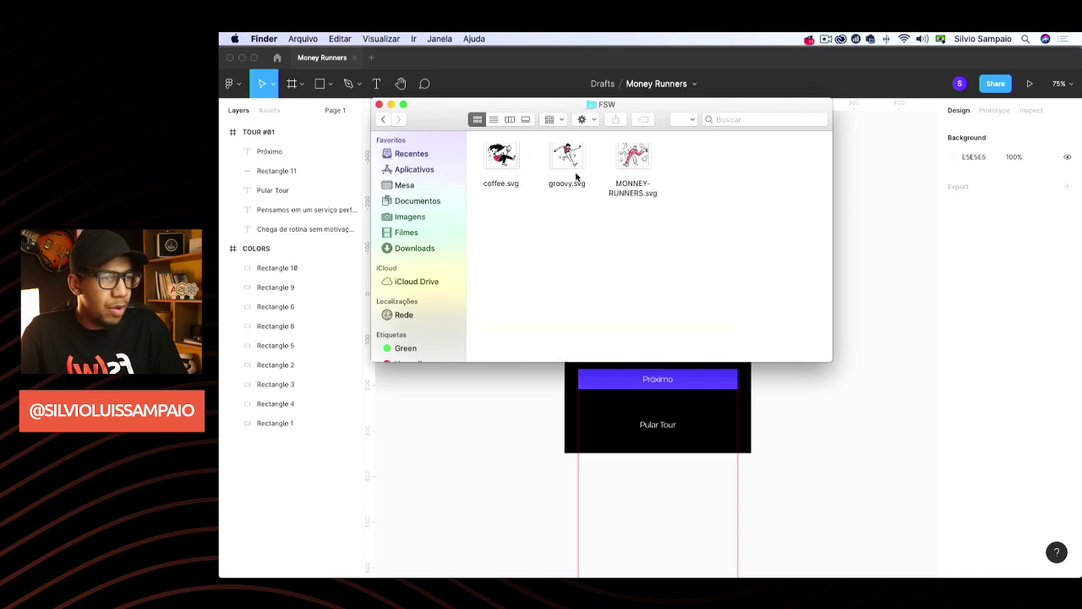
left_click_drag(630, 166, 681, 285)
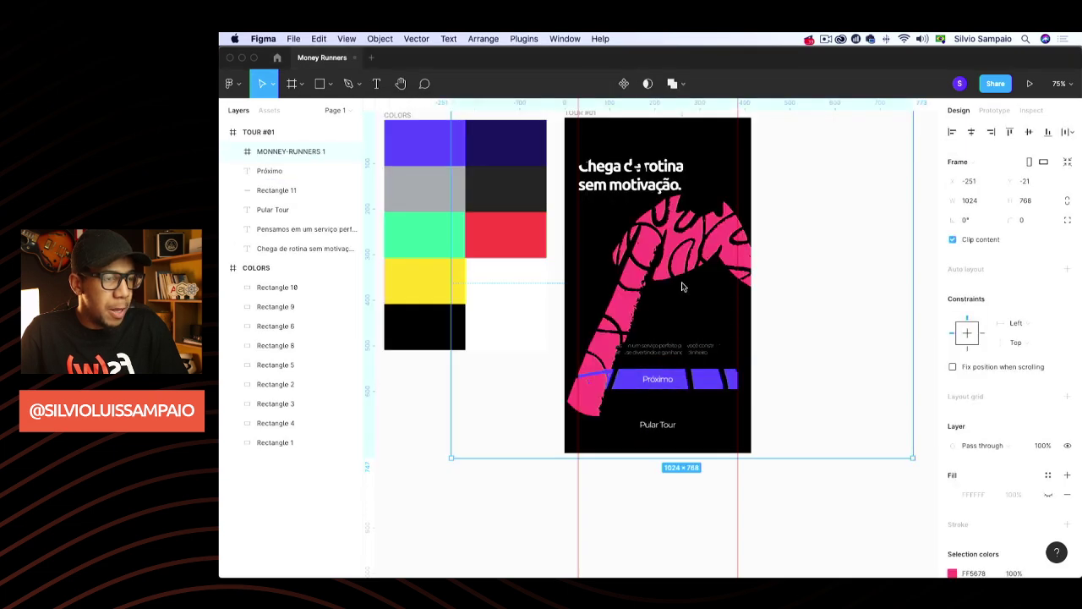
Shrink the imported artwork to 328×246, centre it, and nudge the heading and illustration up
left_click_drag(913, 455, 671, 273)
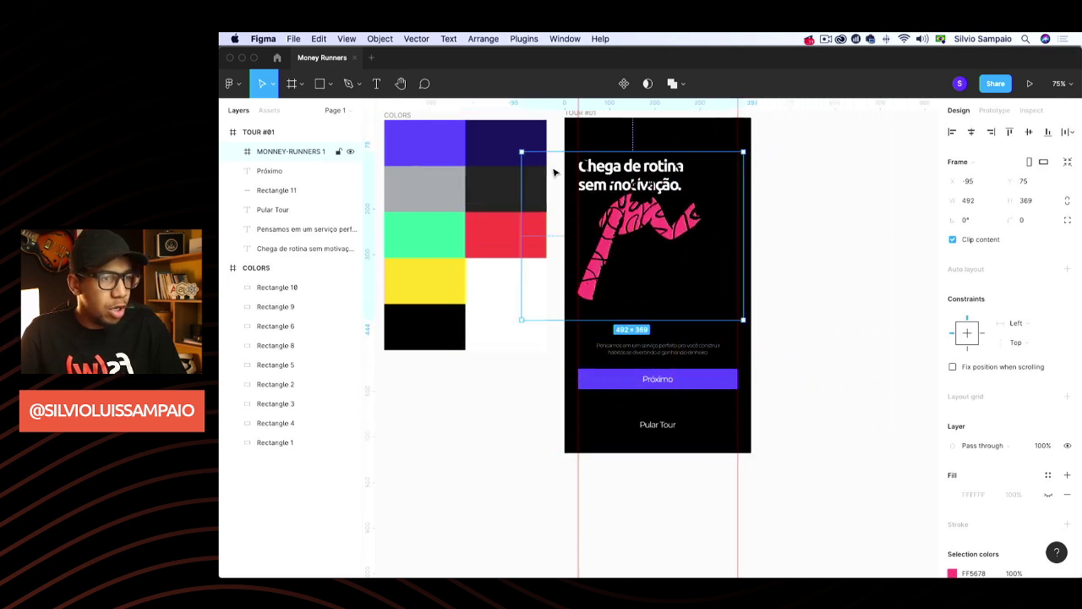
left_click_drag(524, 149, 604, 205)
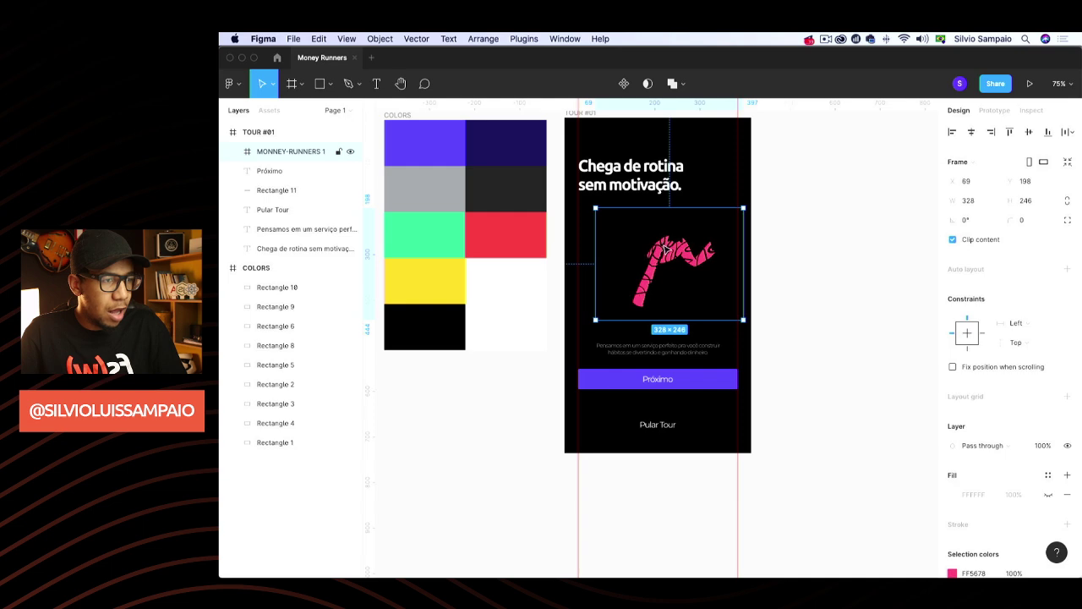
left_click_drag(667, 249, 653, 245)
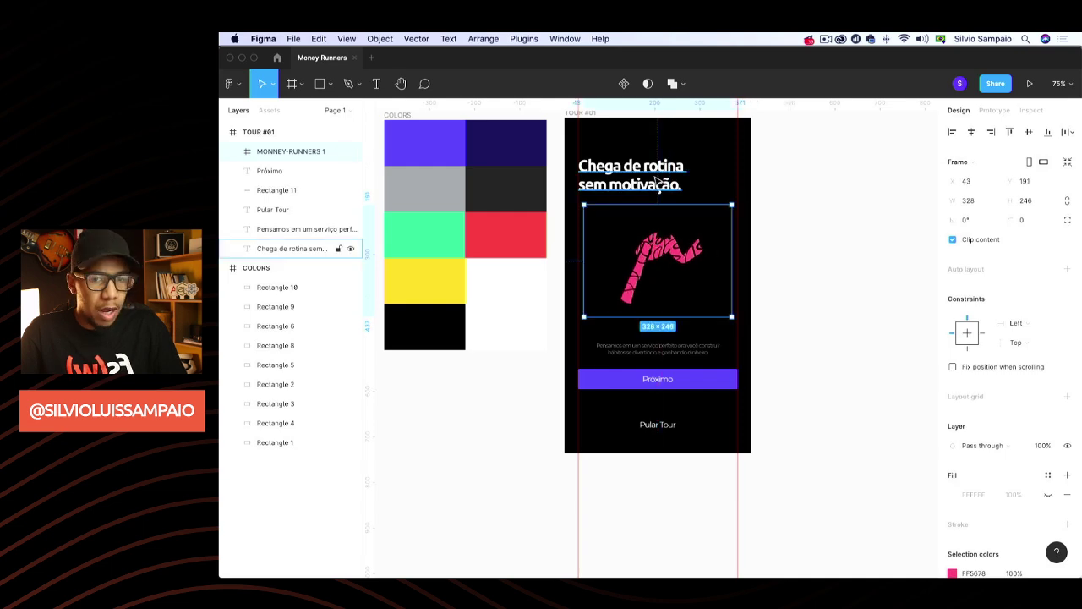
left_click_drag(661, 175, 661, 157)
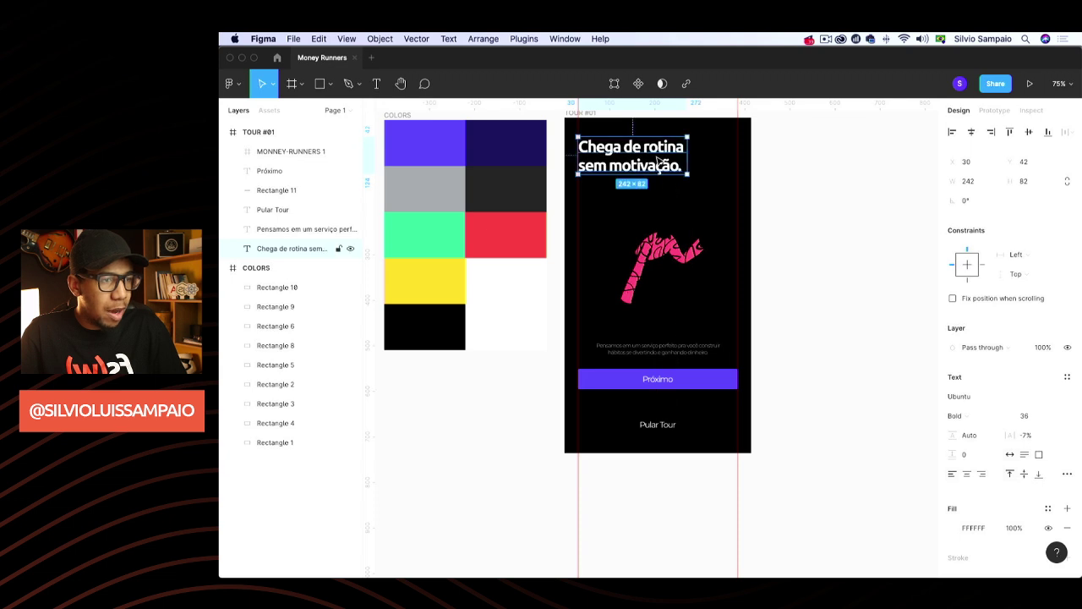
left_click_drag(662, 254, 662, 249)
Change the illustration's black 000000 outlines to white
scroll(969, 389, "down", 3)
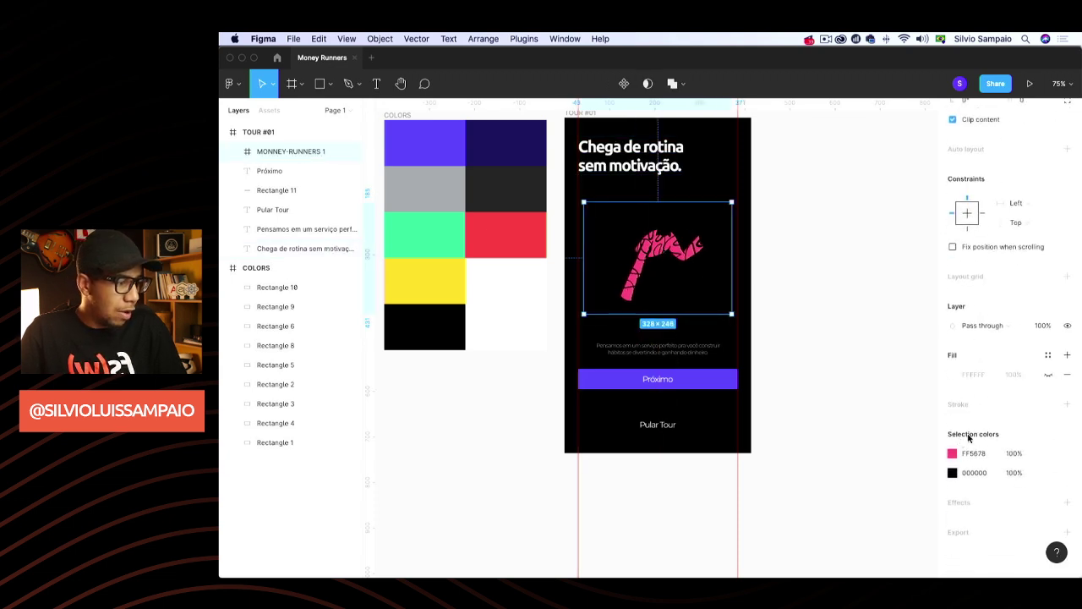
left_click(233, 152)
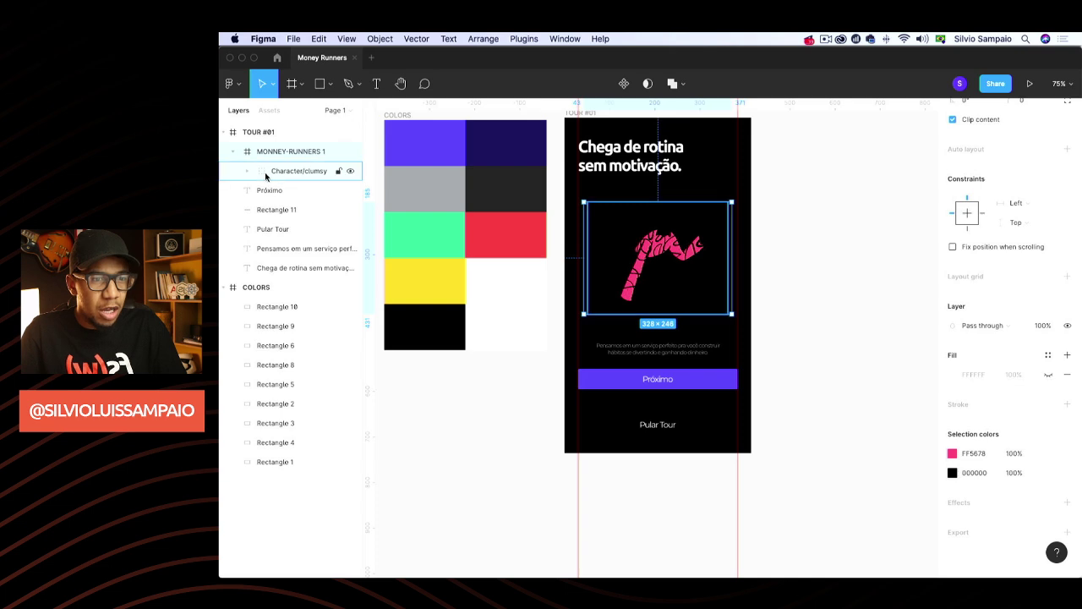
left_click(247, 171)
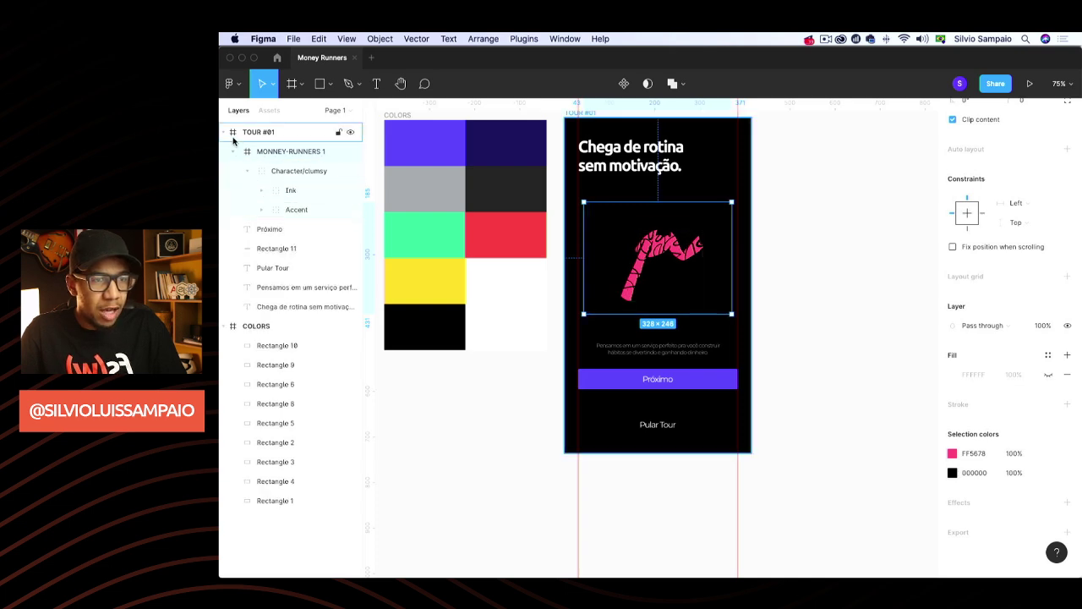
left_click(228, 133)
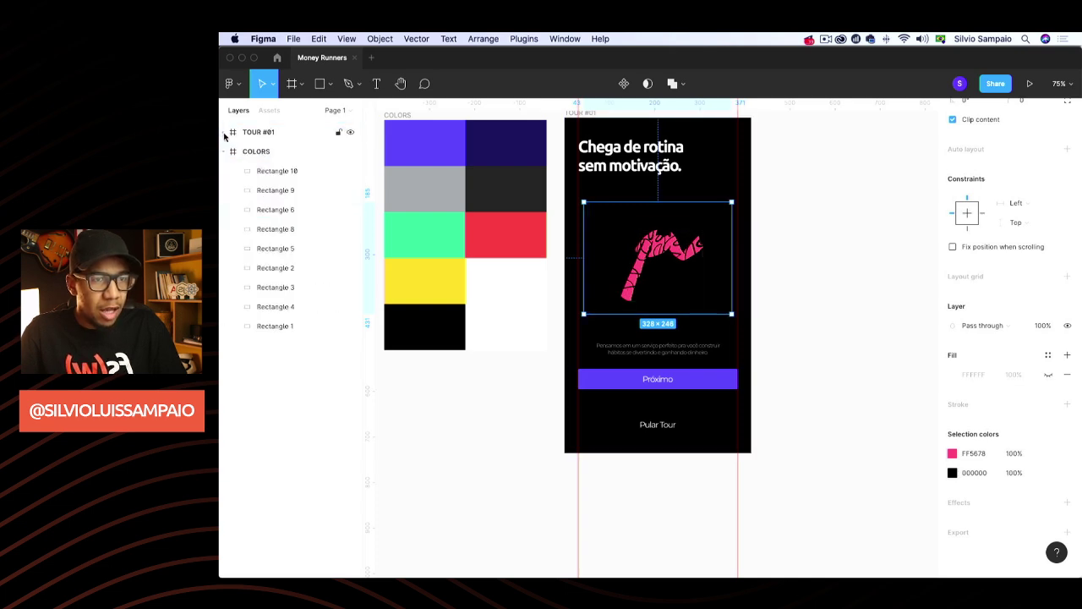
left_click(952, 474)
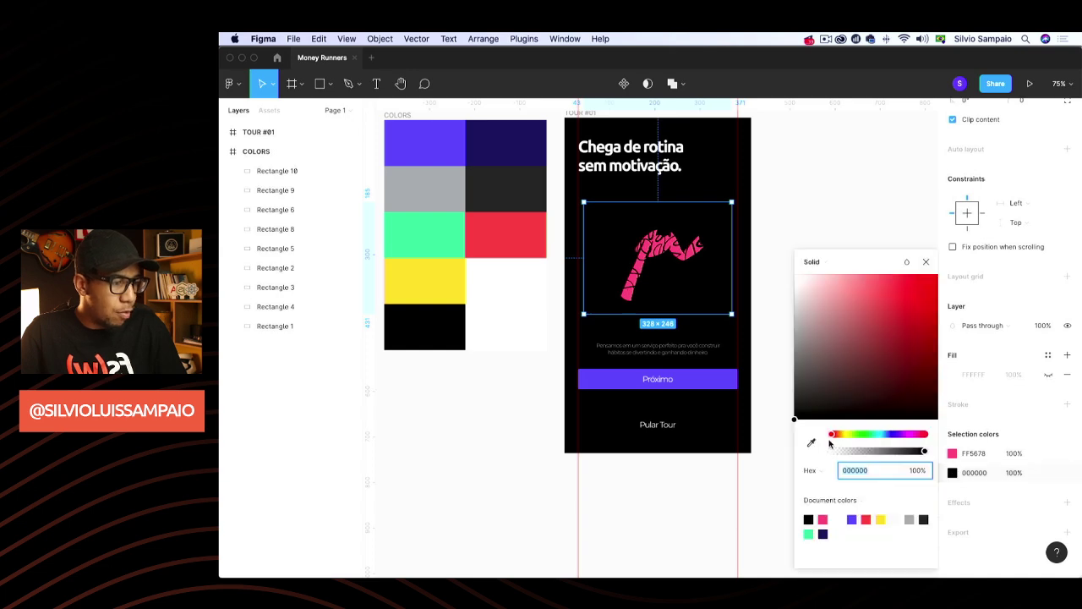
left_click(813, 443)
left_click(536, 279)
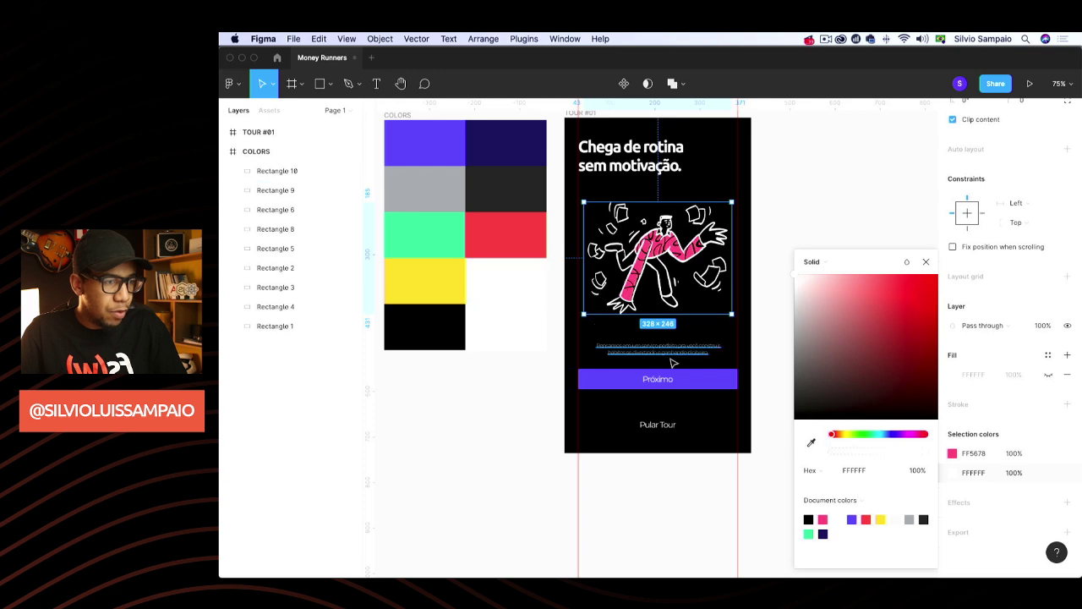
Change the illustration's FF5678 pink accent to the palette's purple
left_click(953, 454)
left_click(953, 453)
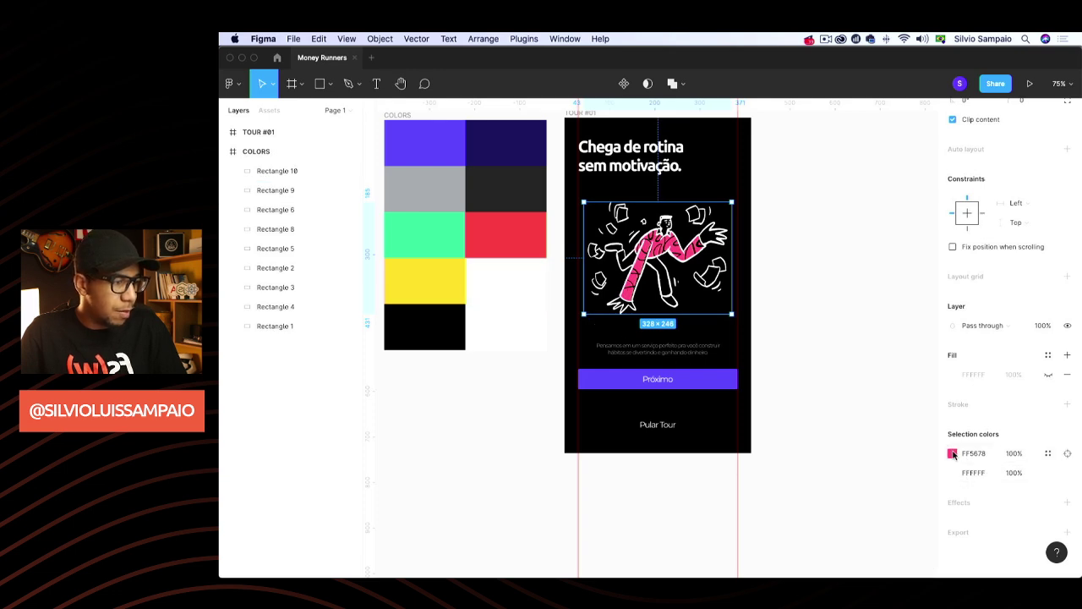
left_click(953, 454)
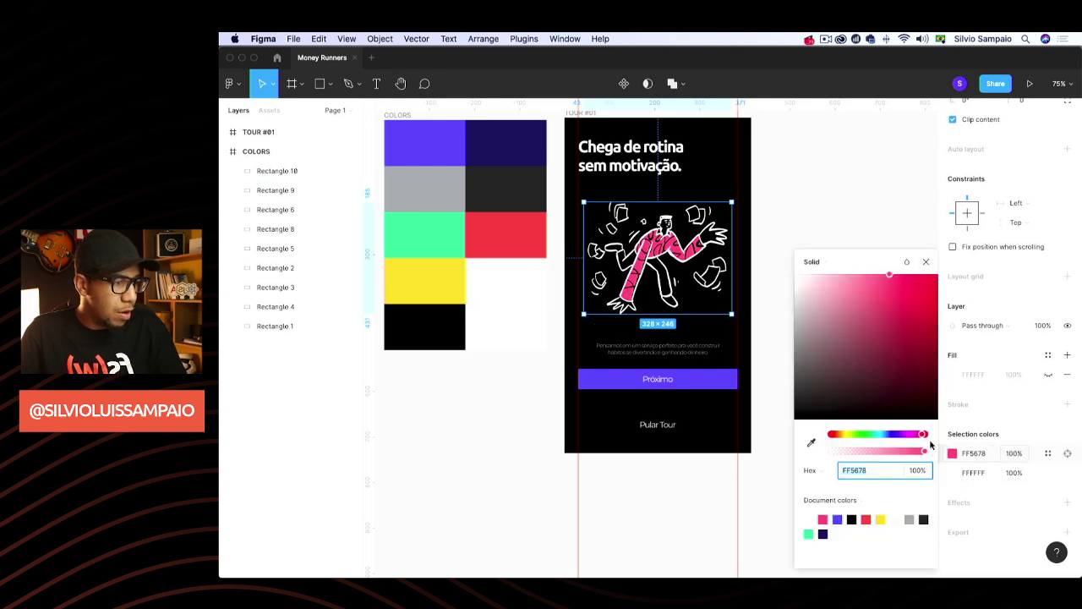
left_click(811, 442)
left_click(422, 137)
left_click(545, 435)
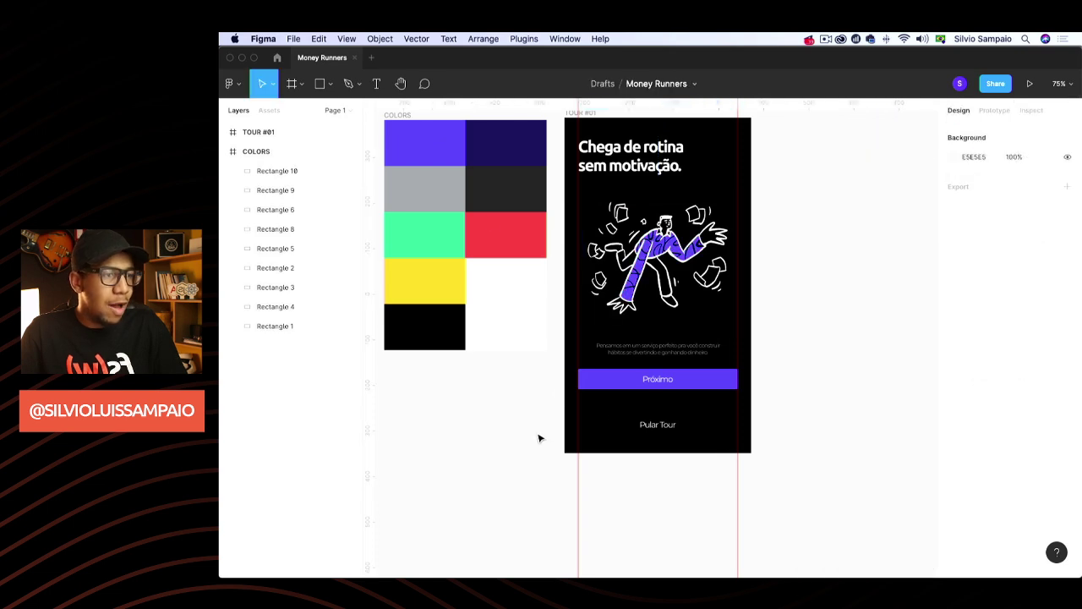
Draw a small ellipse below the Próximo button and size it to 10 × 10
scroll(781, 351, "right", 2)
scroll(780, 351, "up", 1)
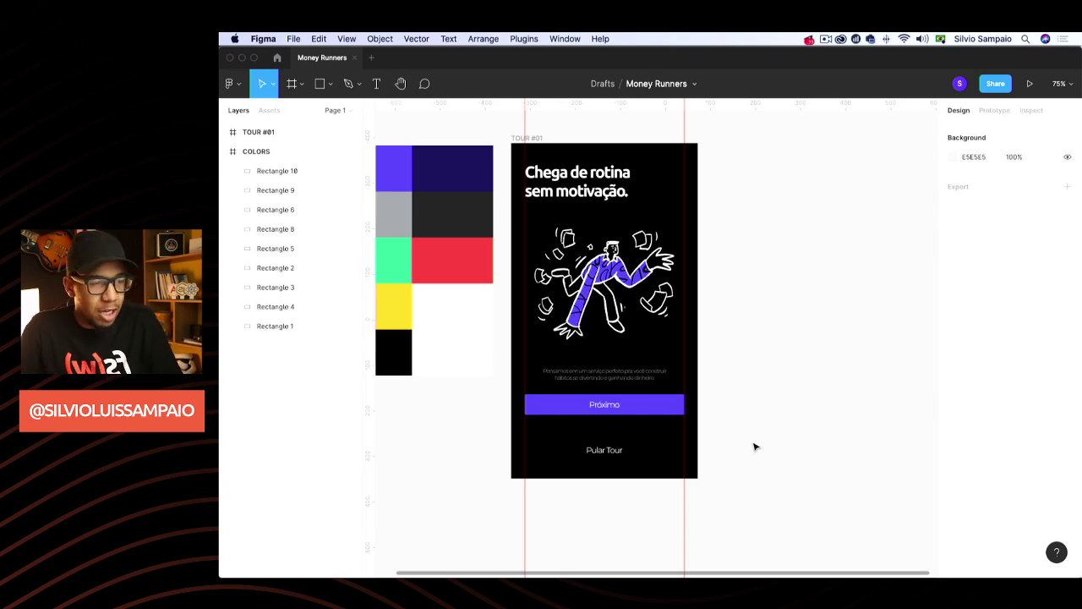
scroll(609, 457, "up", 3)
scroll(592, 427, "up", 5)
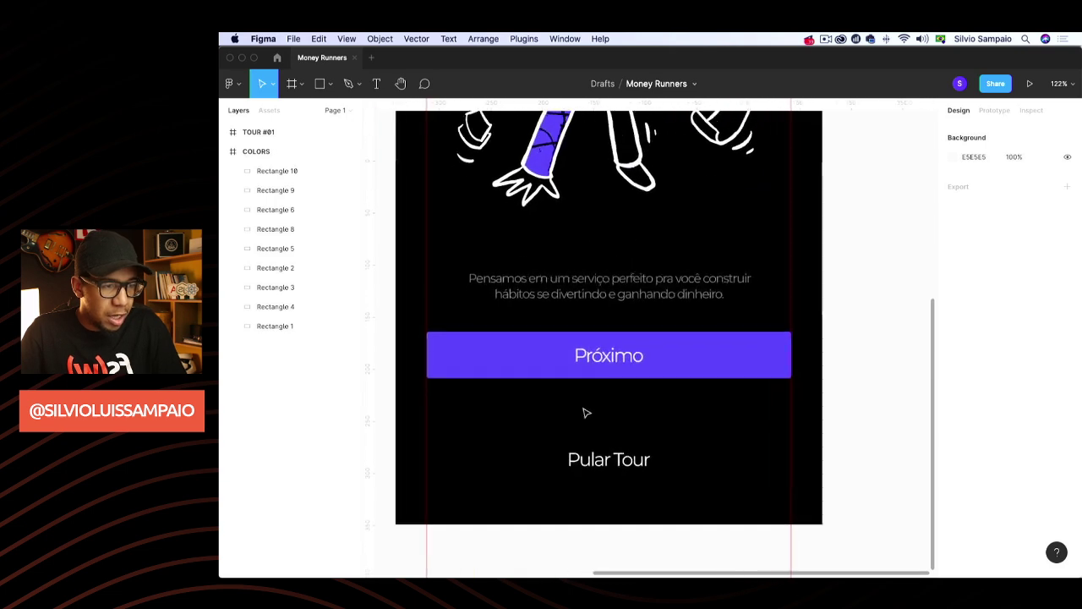
scroll(590, 406, "down", 1)
key("o")
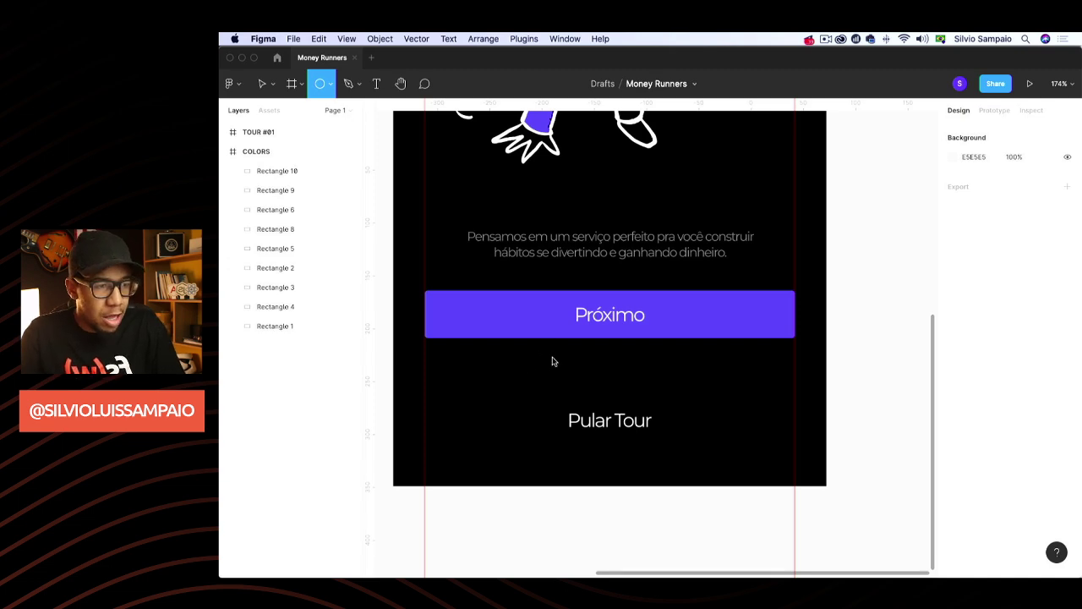
left_click_drag(546, 353, 555, 364)
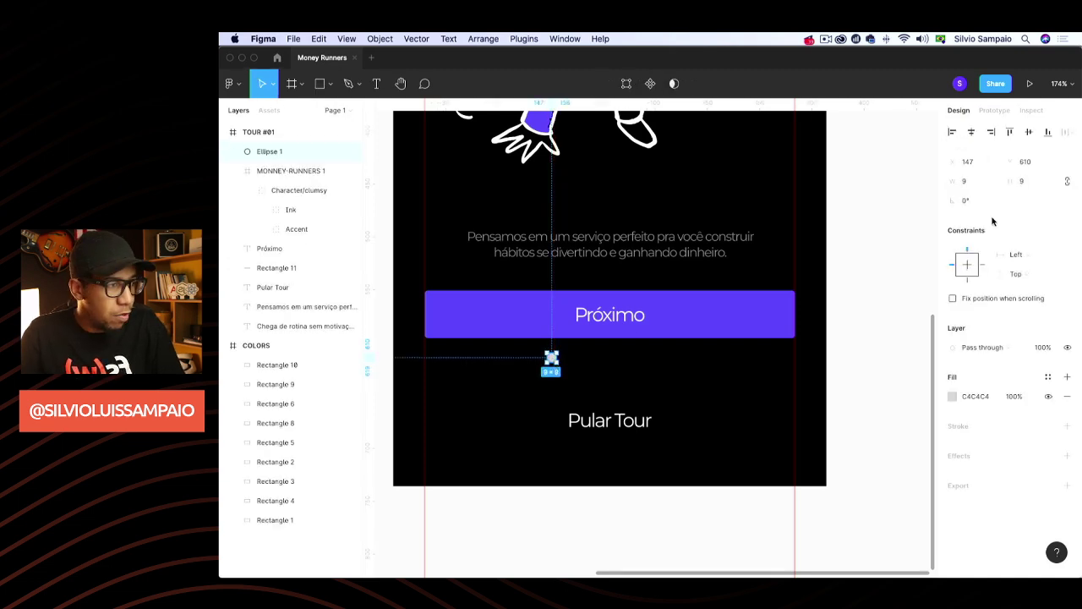
left_click(956, 182)
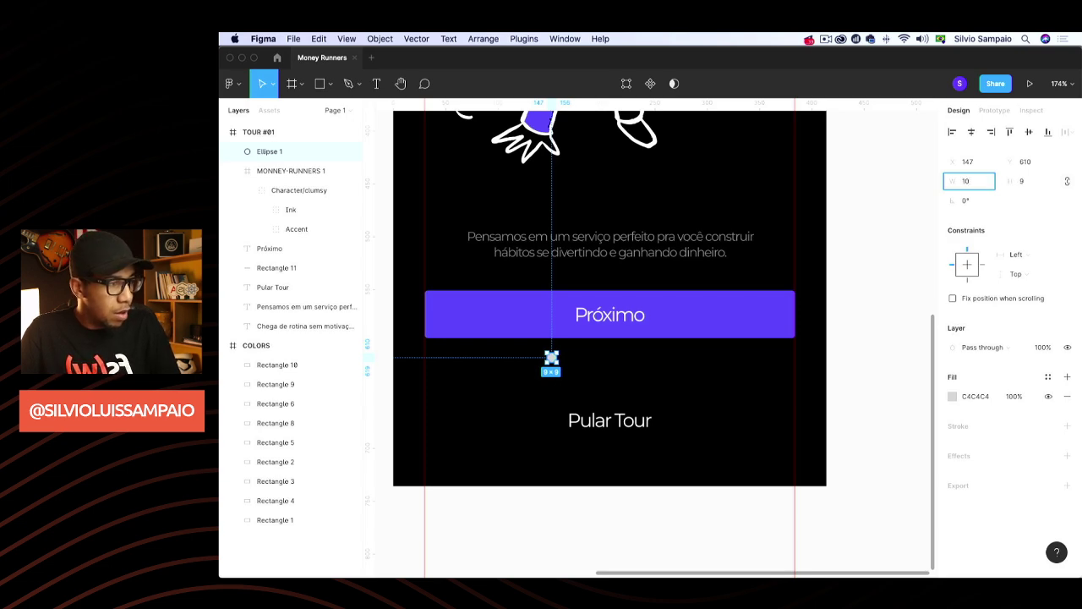
type("10")
left_click(1040, 184)
type("10")
key("Return")
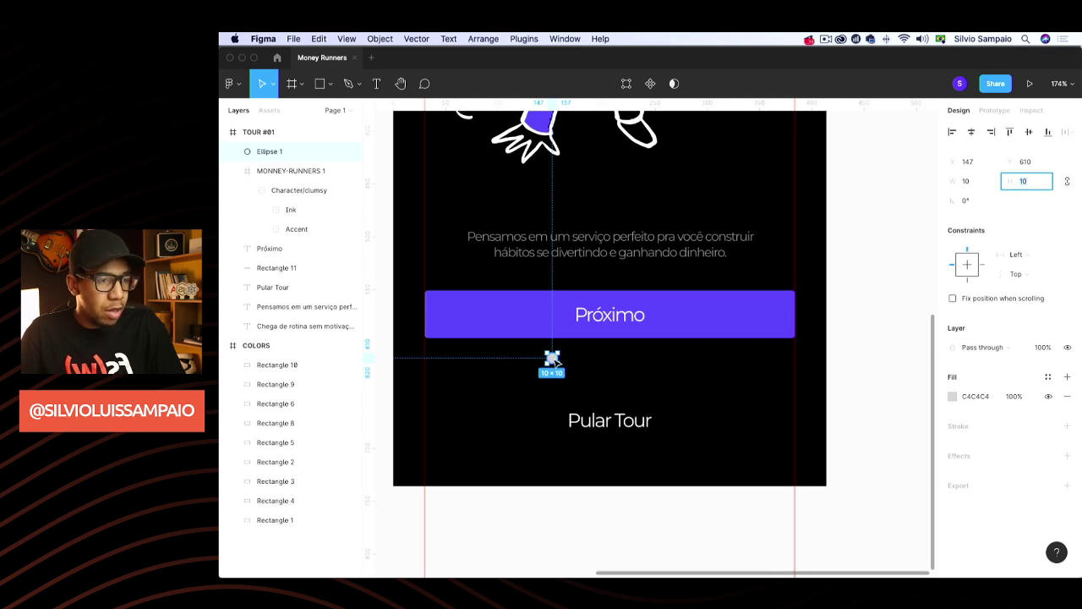
Duplicate the dot under Próximo into three with 19 px spacing and group them
left_click_drag(551, 358, 566, 373)
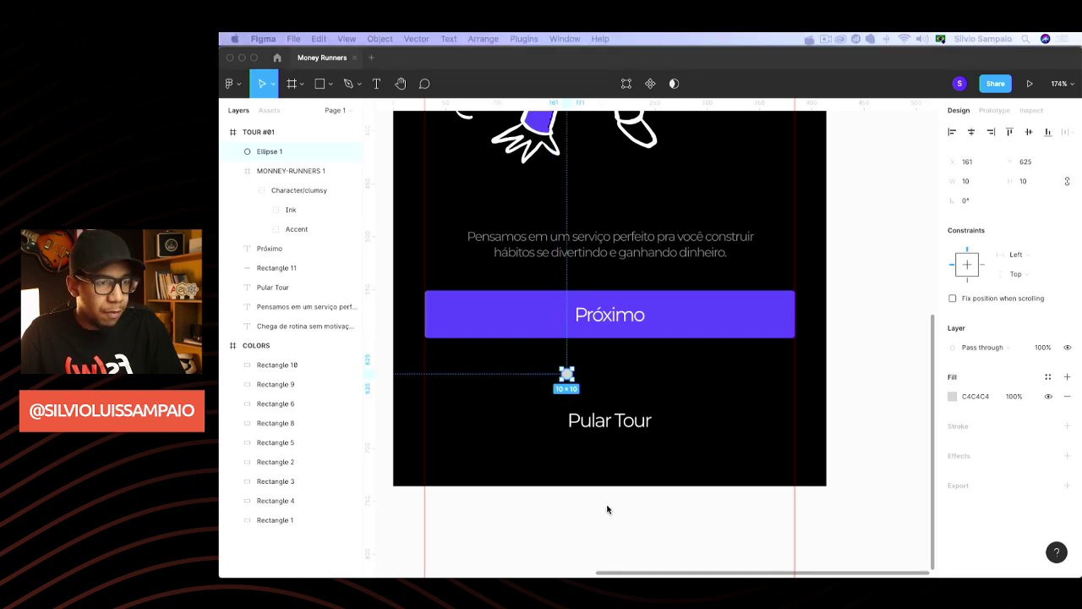
left_click(567, 379)
left_click_drag(566, 373, 611, 370)
key("super+d")
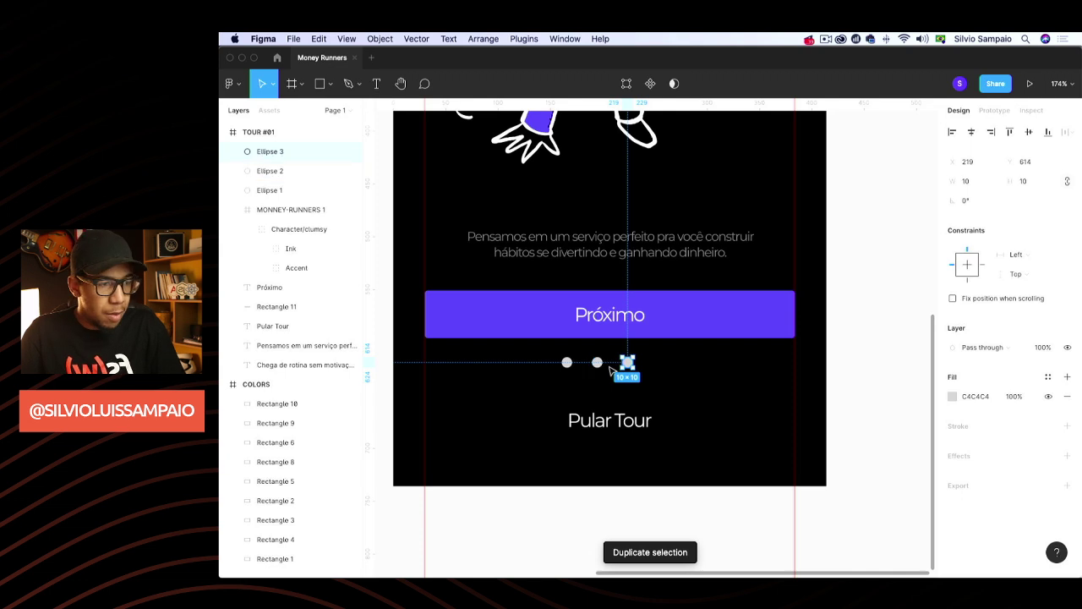
left_click(597, 363, "shift")
left_click(567, 363, "shift")
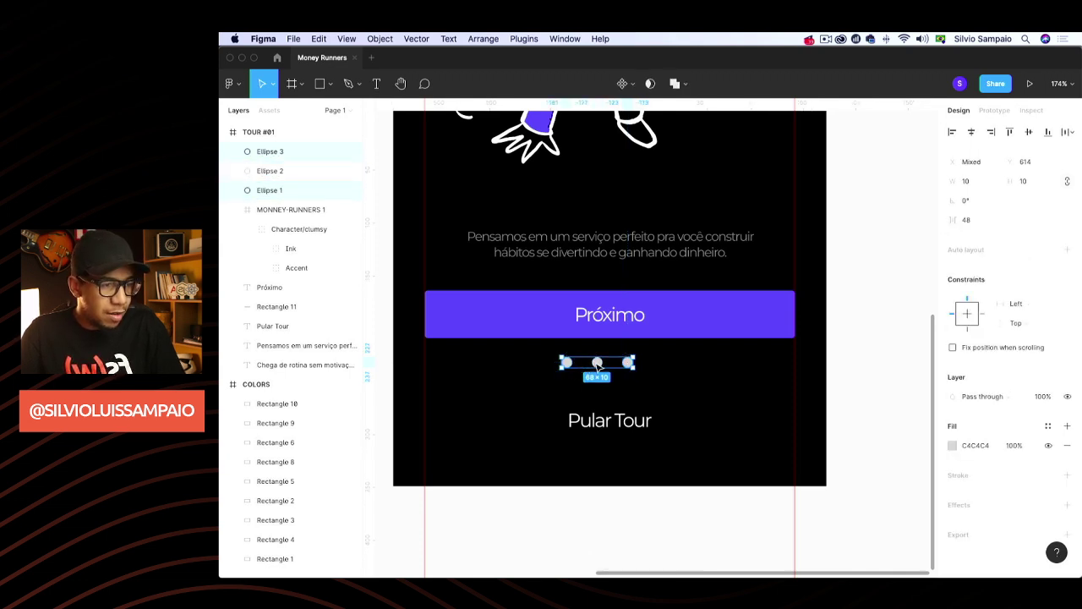
left_click(597, 364, "shift")
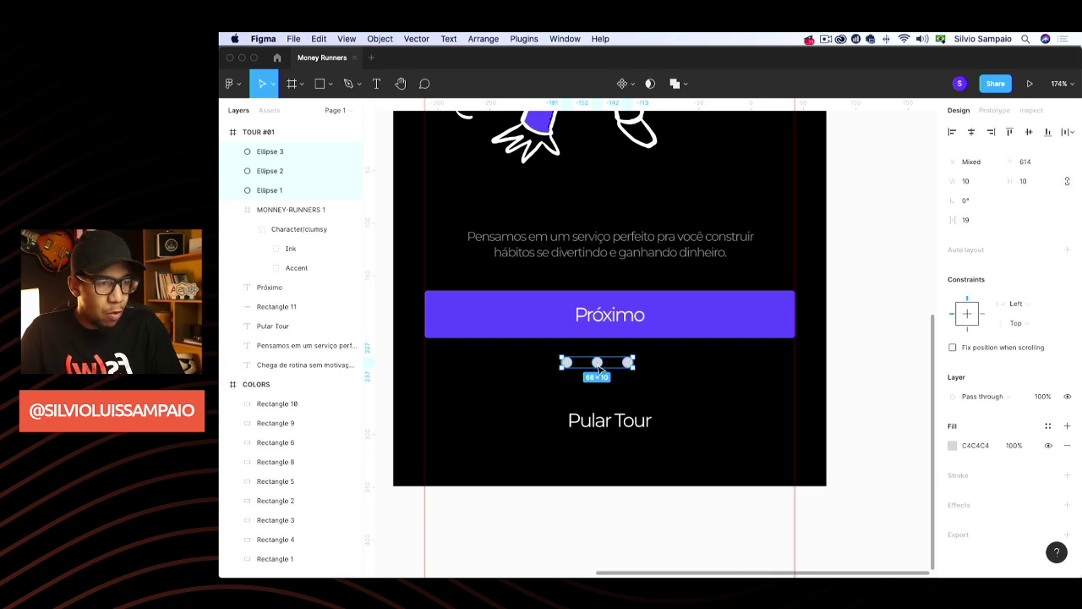
key("super+g")
key("Down")
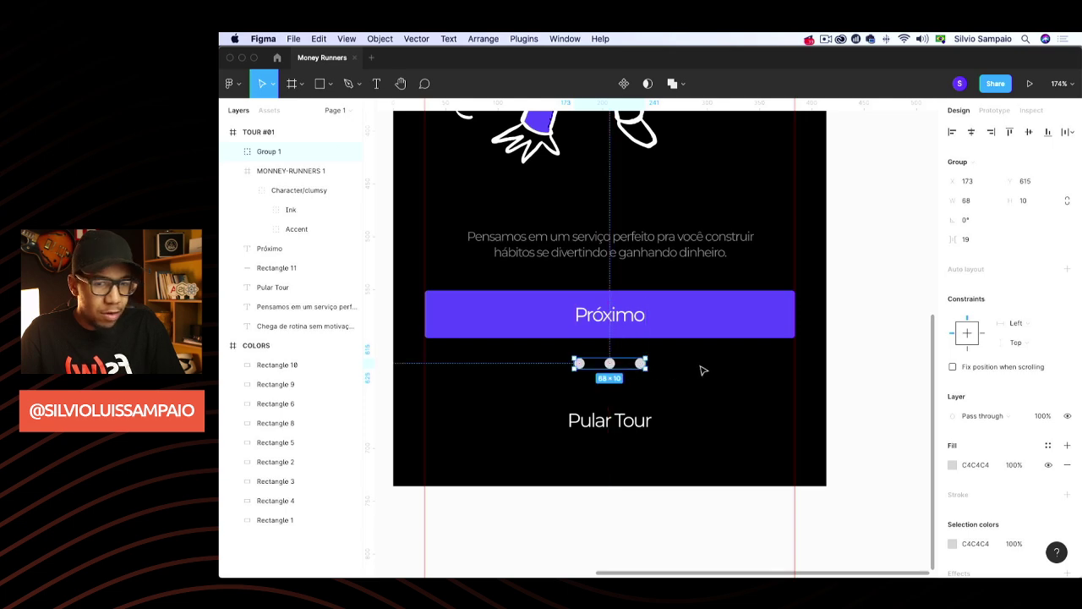
Make the first dot in the group purple 545DFF
left_click(608, 379)
left_click(609, 363)
double_click(579, 363)
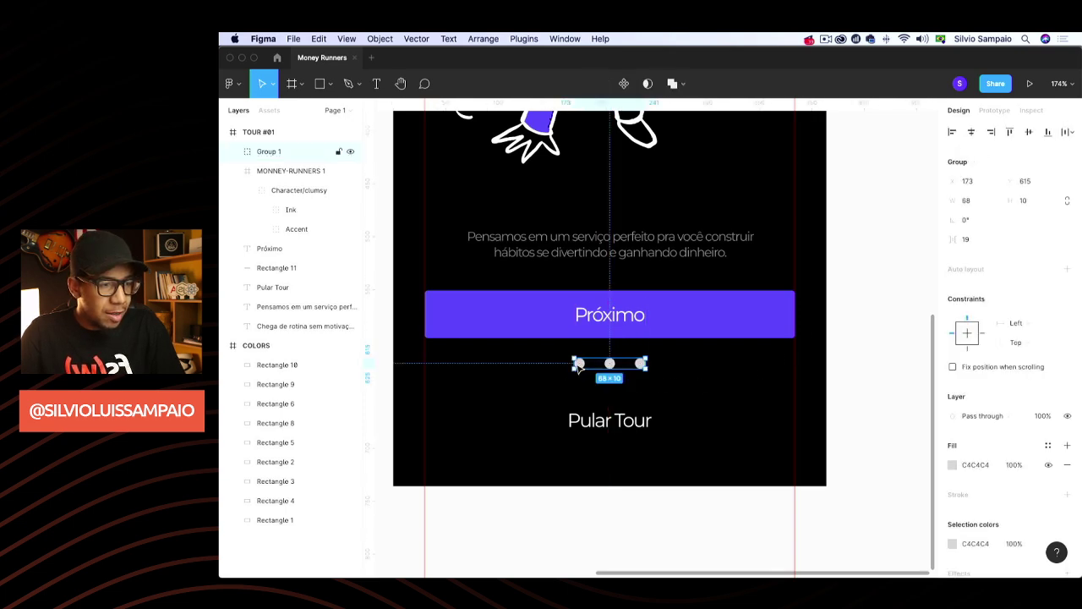
left_click(953, 377)
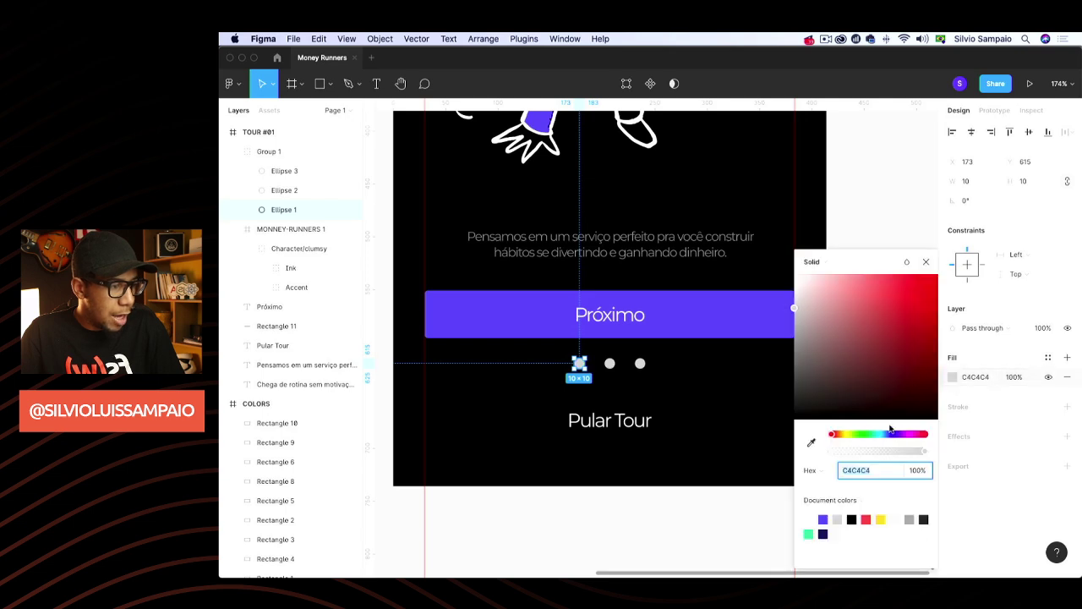
left_click(827, 516)
left_click(925, 263)
left_click(886, 240)
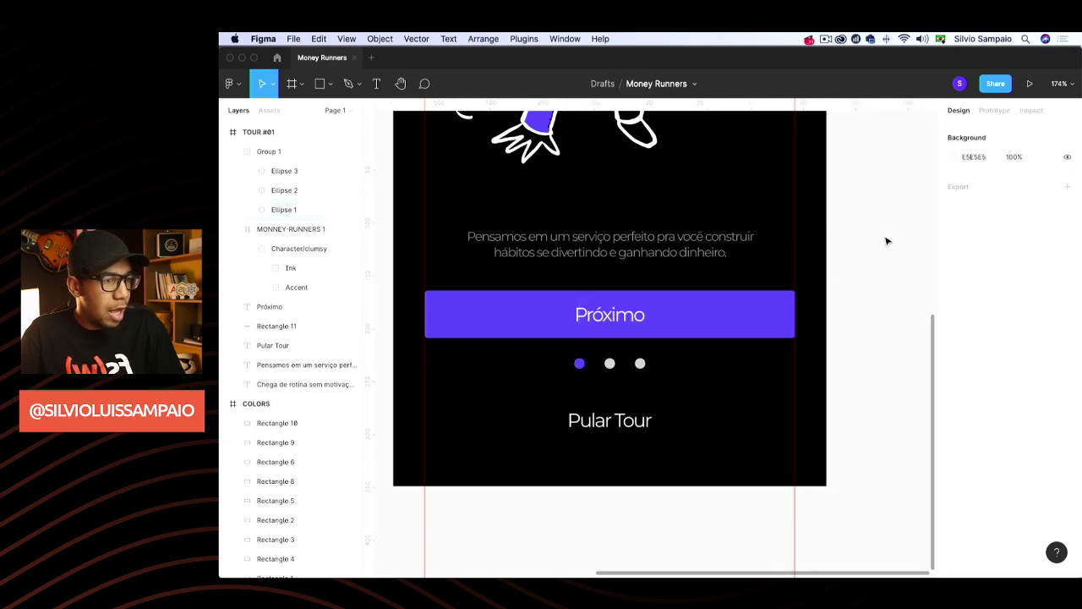
Scale the dot group proportionally to 53 × 7.79 and centre it at X 181 under Próximo
scroll(885, 330, "down", 5)
scroll(882, 329, "up", 3)
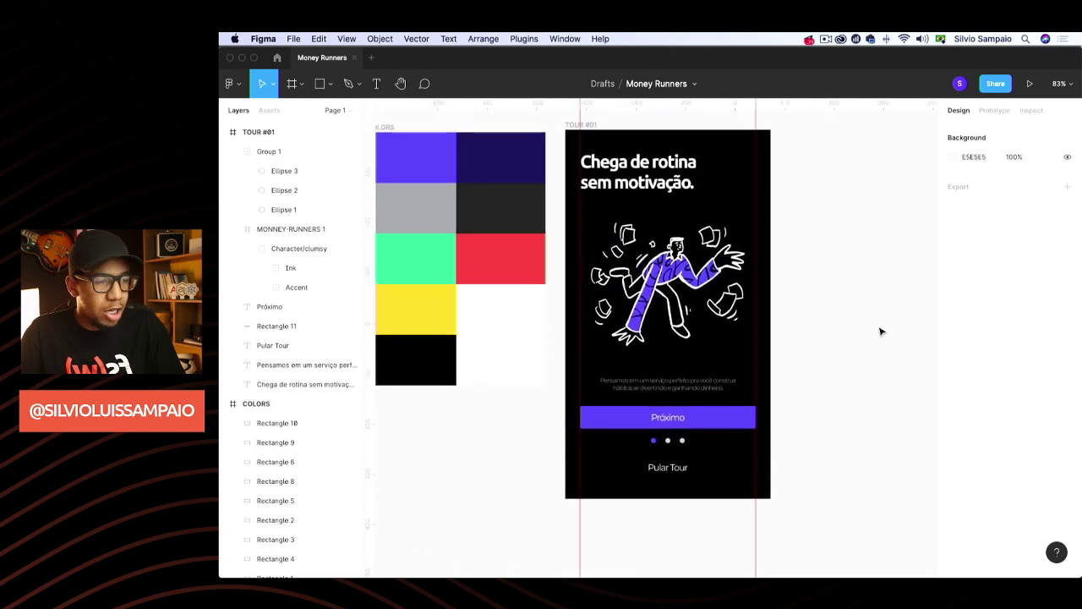
scroll(720, 420, "down", 2)
scroll(723, 422, "up", 5)
scroll(723, 423, "up", 6)
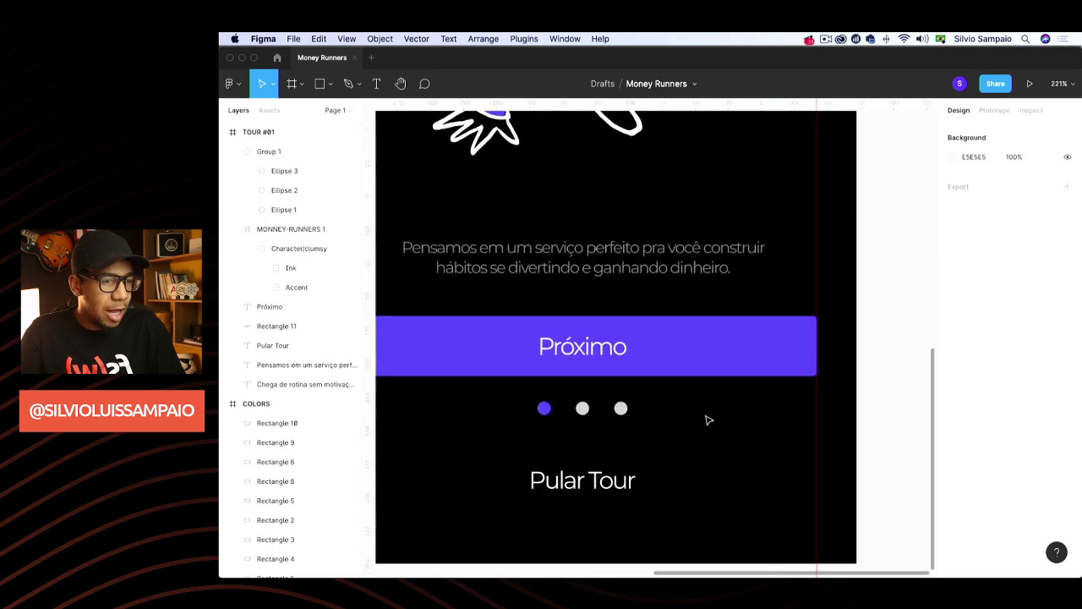
left_click(676, 396)
left_click(675, 403)
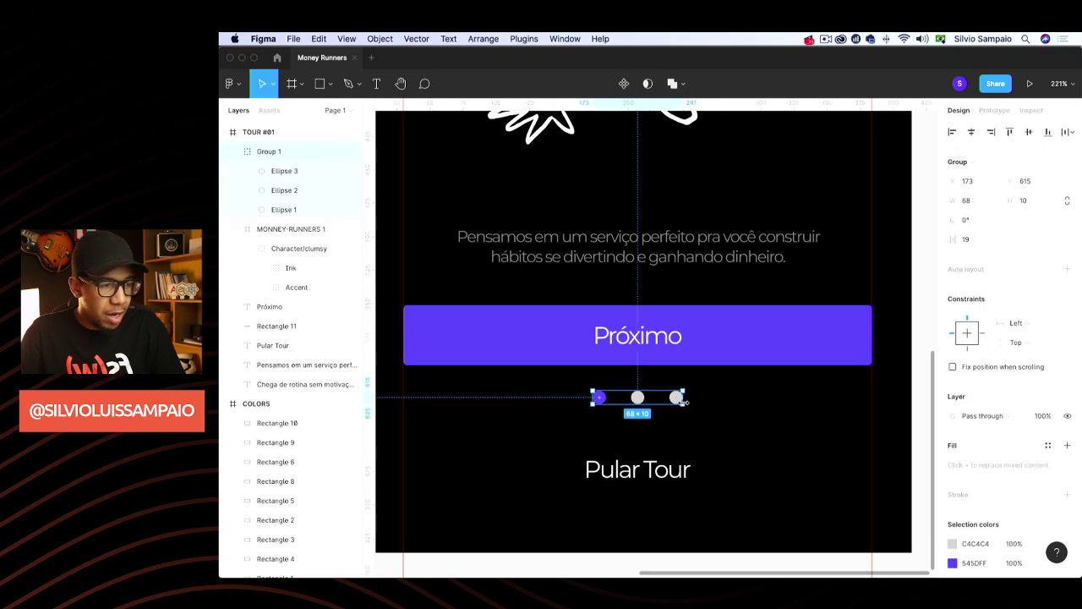
key("k")
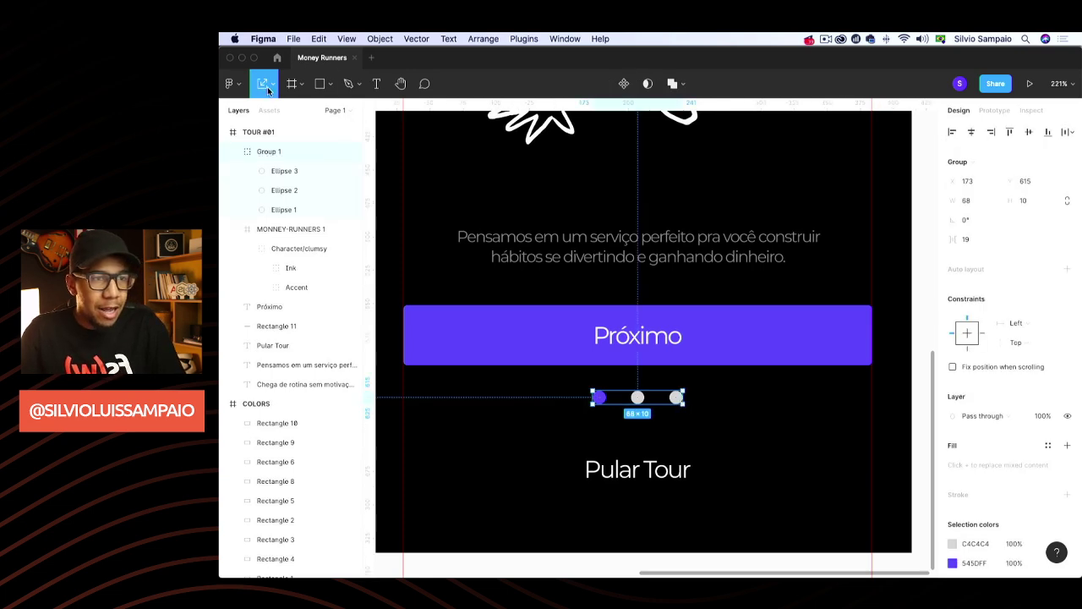
left_click(271, 85)
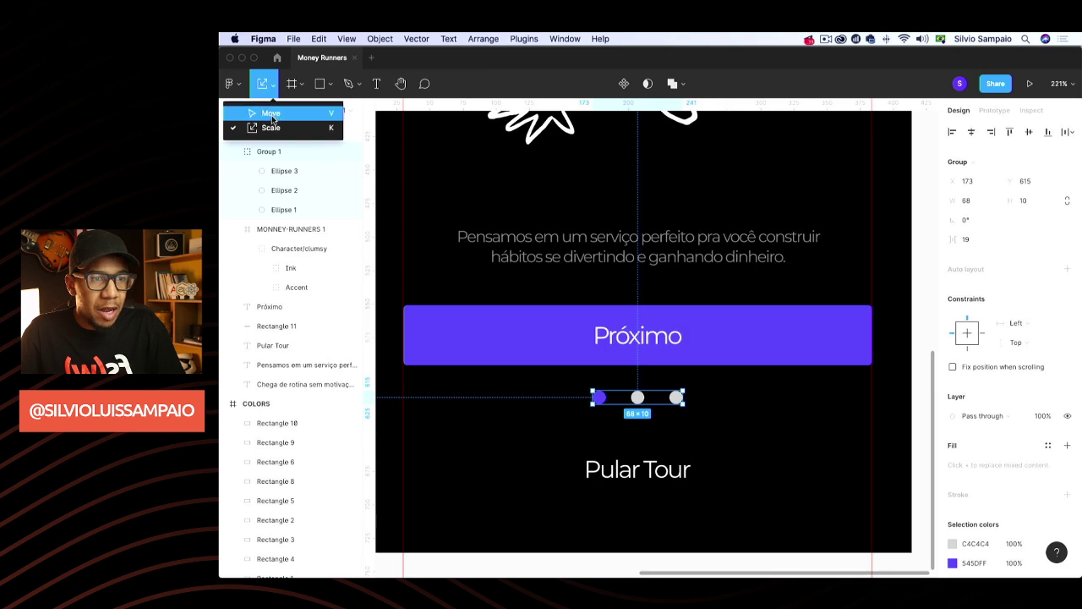
left_click(681, 403)
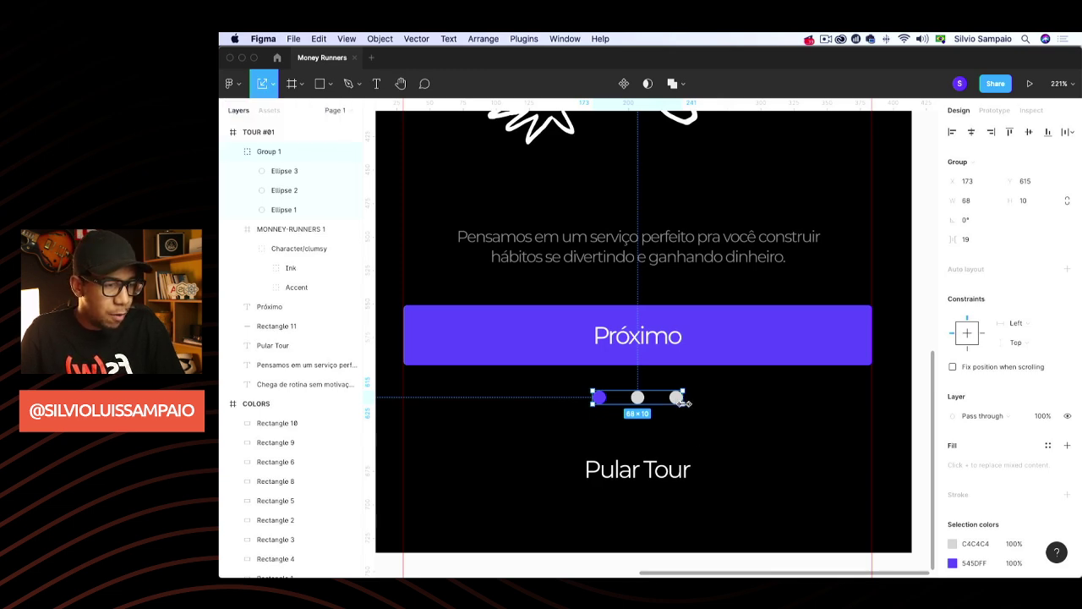
left_click_drag(683, 405, 660, 397)
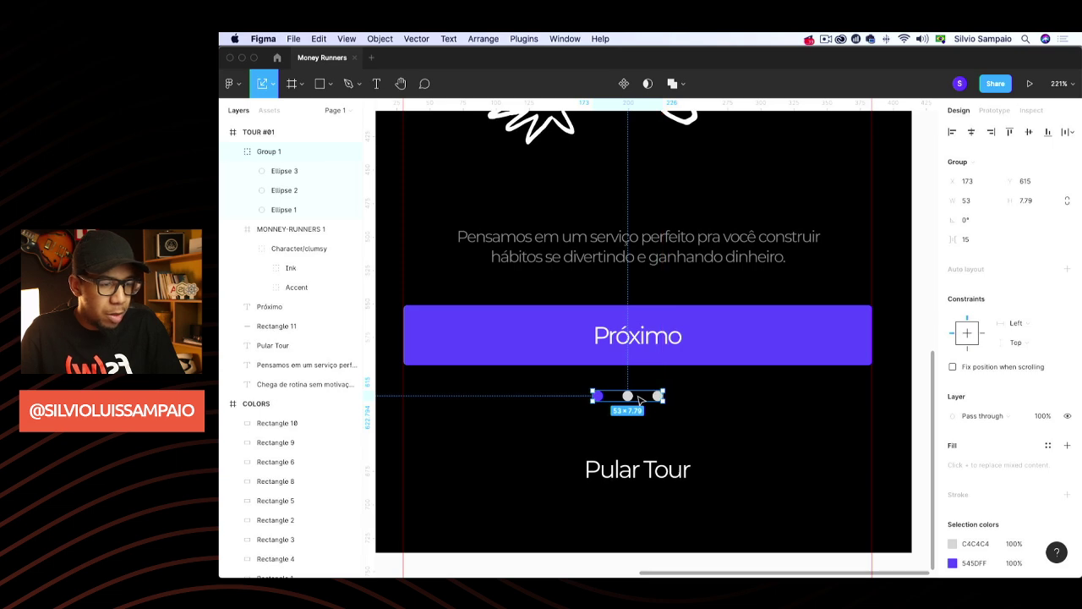
scroll(640, 401, "left", 1)
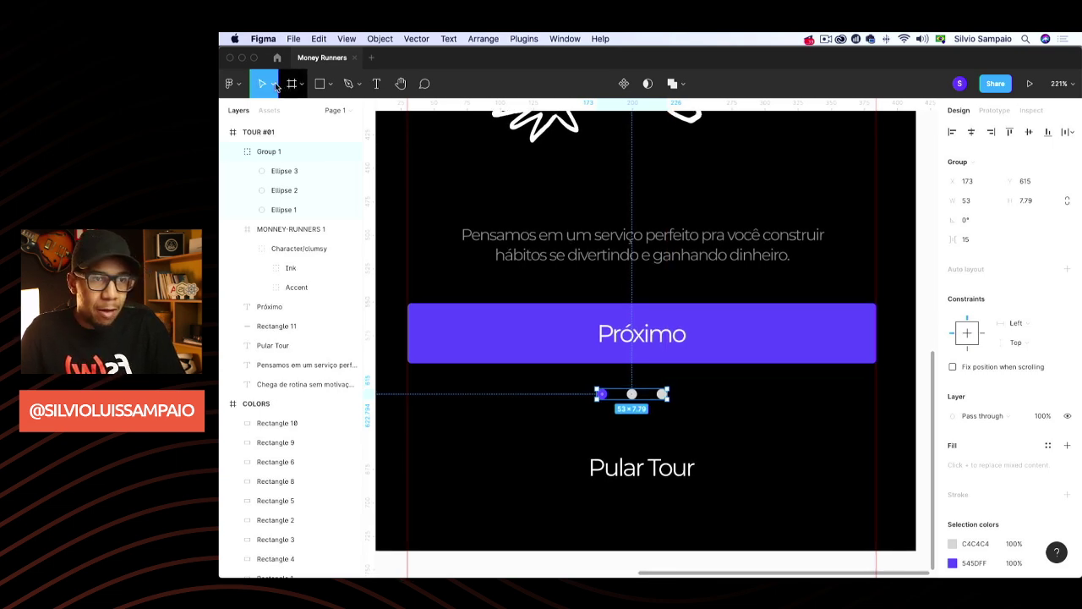
left_click_drag(638, 398, 654, 399)
scroll(647, 400, "down", 3)
scroll(647, 400, "down", 5)
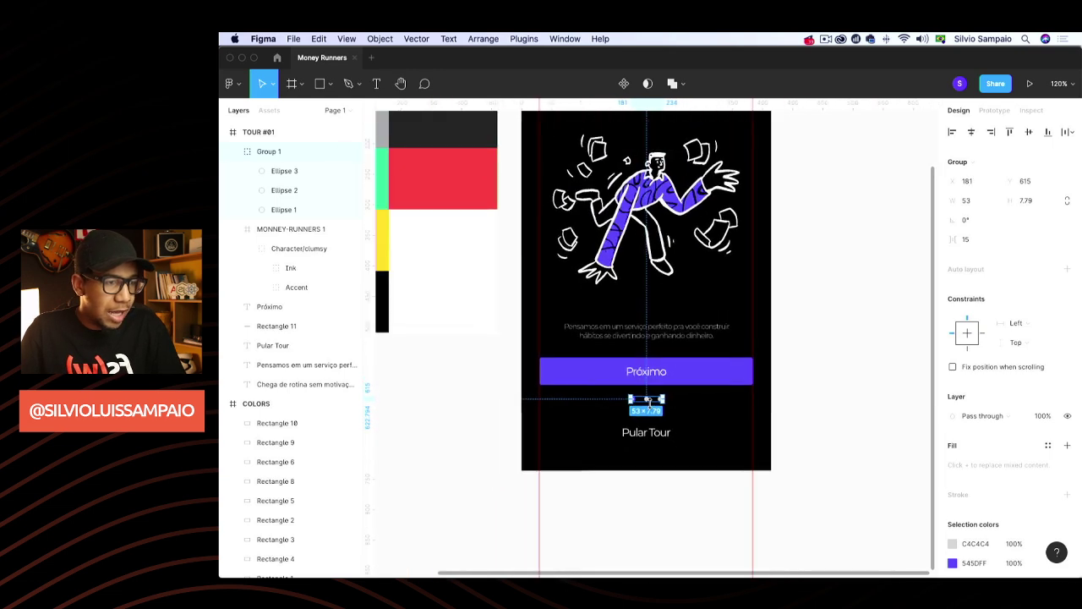
Resize the MONEY-RUNNERS 1 illustration to 293×220 and centre it on the screen
left_click(809, 326)
scroll(810, 328, "up", 1)
scroll(809, 327, "down", 2)
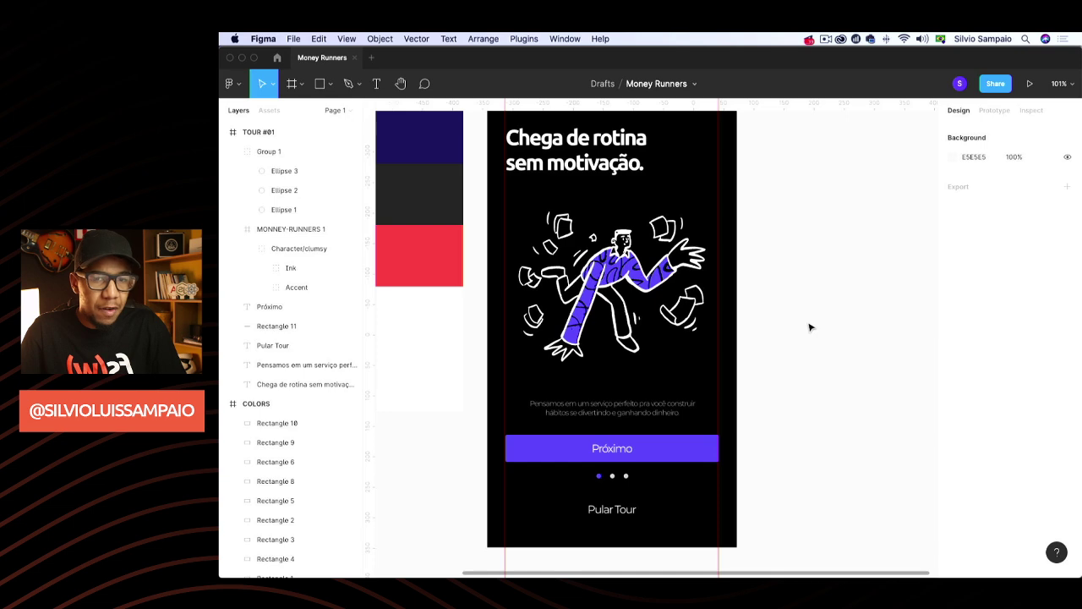
left_click(631, 280)
left_click_drag(712, 213, 690, 228)
left_click_drag(619, 284, 630, 281)
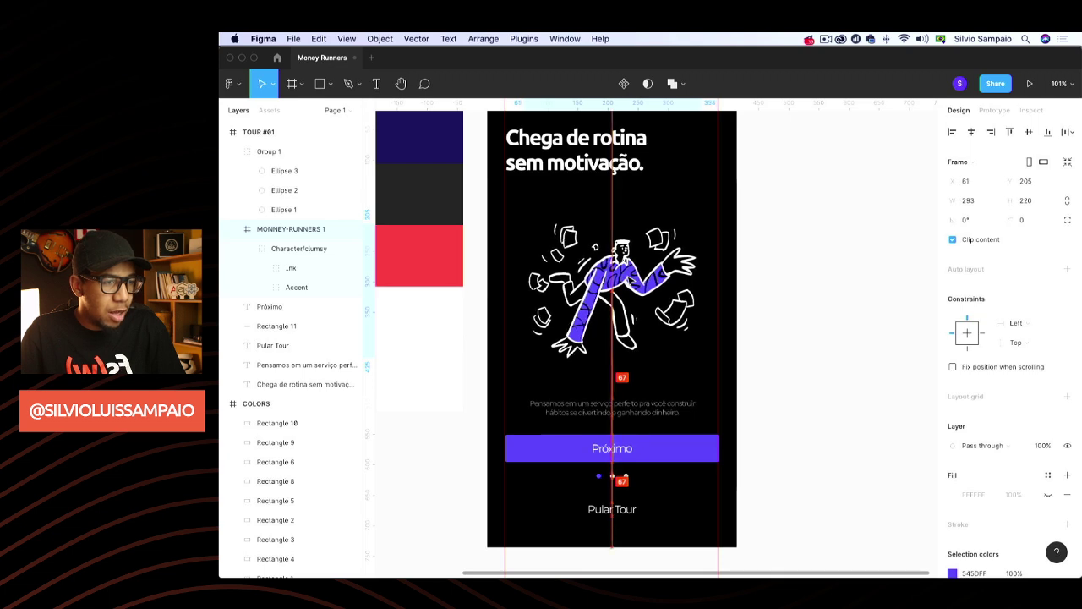
left_click(811, 312)
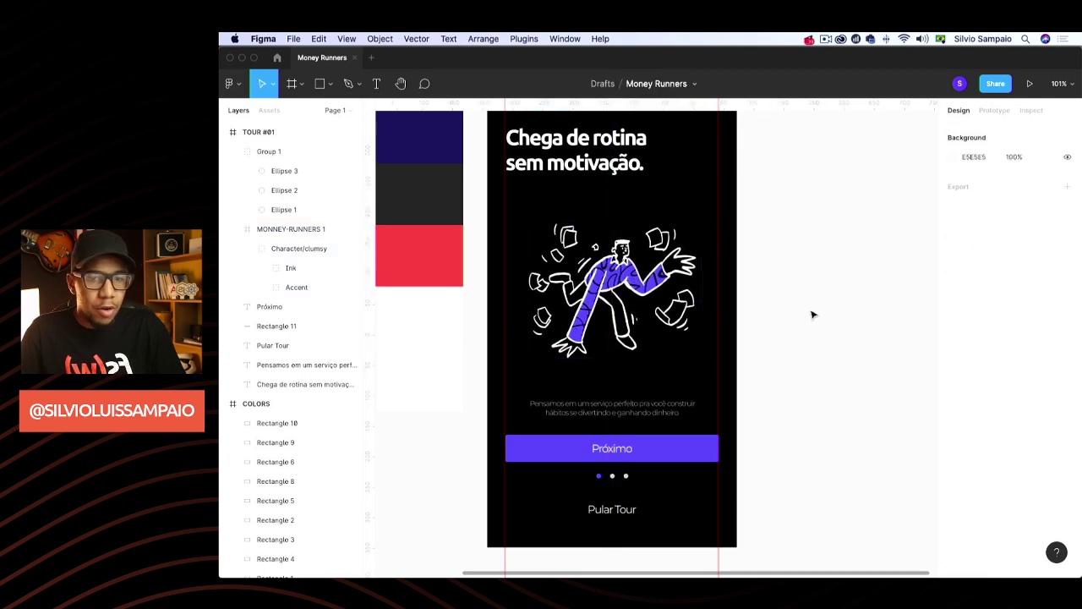
Check the Pular Tour text and review the finished TOUR #01 screen layout
scroll(807, 314, "down", 3)
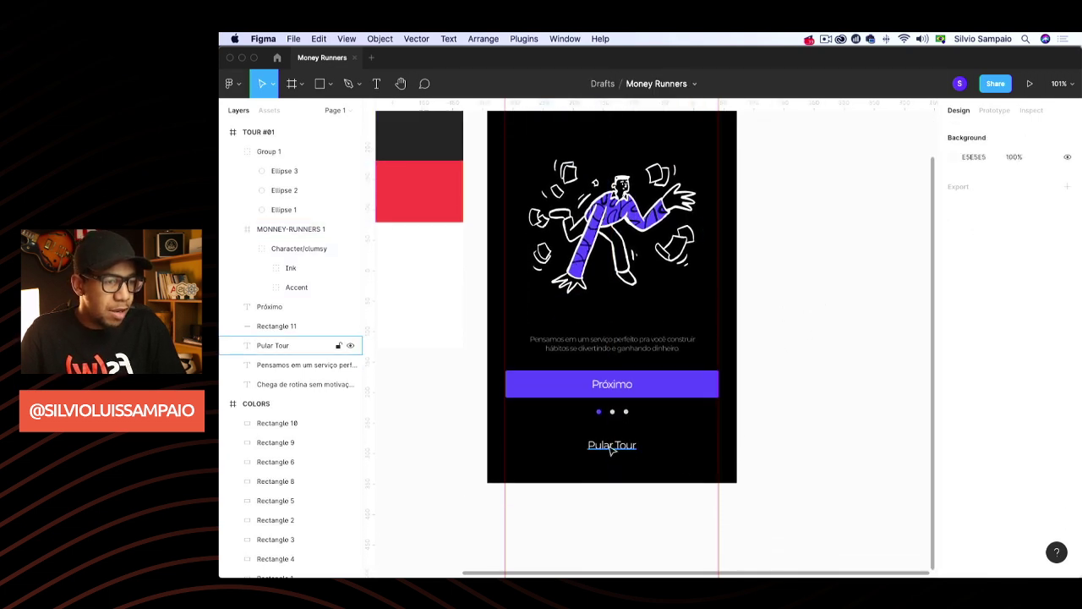
left_click(620, 449)
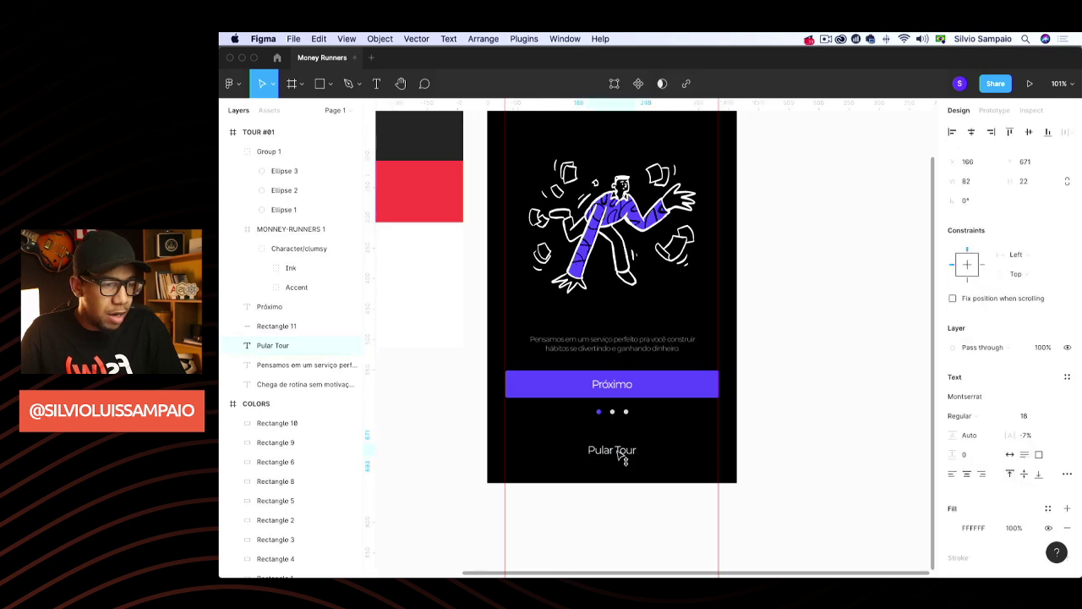
left_click(787, 342)
scroll(787, 342, "up", 2)
scroll(787, 342, "up", 4)
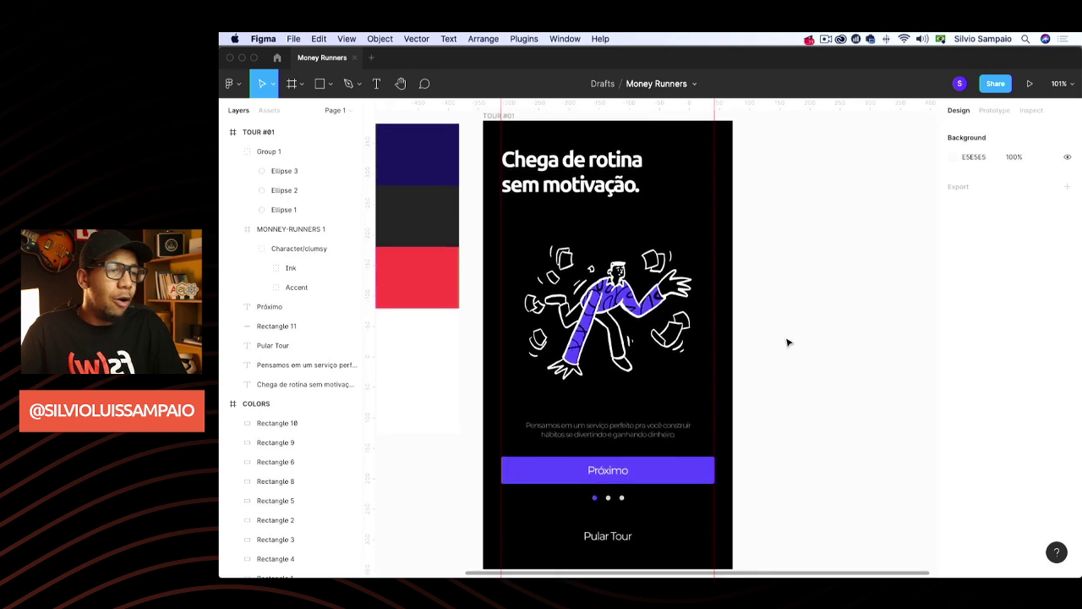
scroll(788, 343, "down", 4)
scroll(788, 342, "up", 2)
scroll(787, 343, "up", 1)
scroll(787, 342, "right", 1)
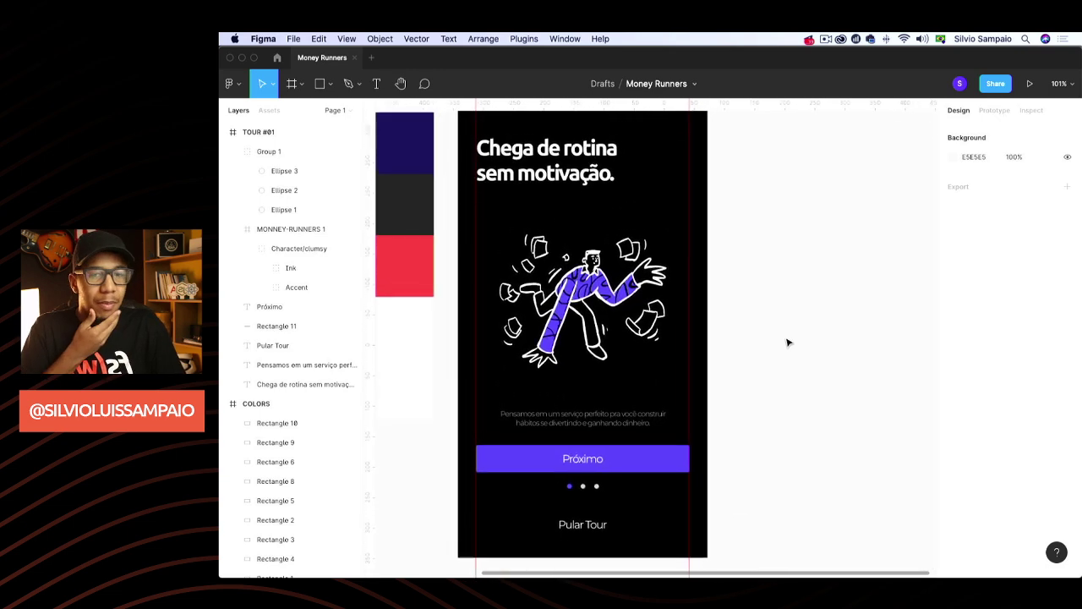
scroll(787, 342, "down", 3)
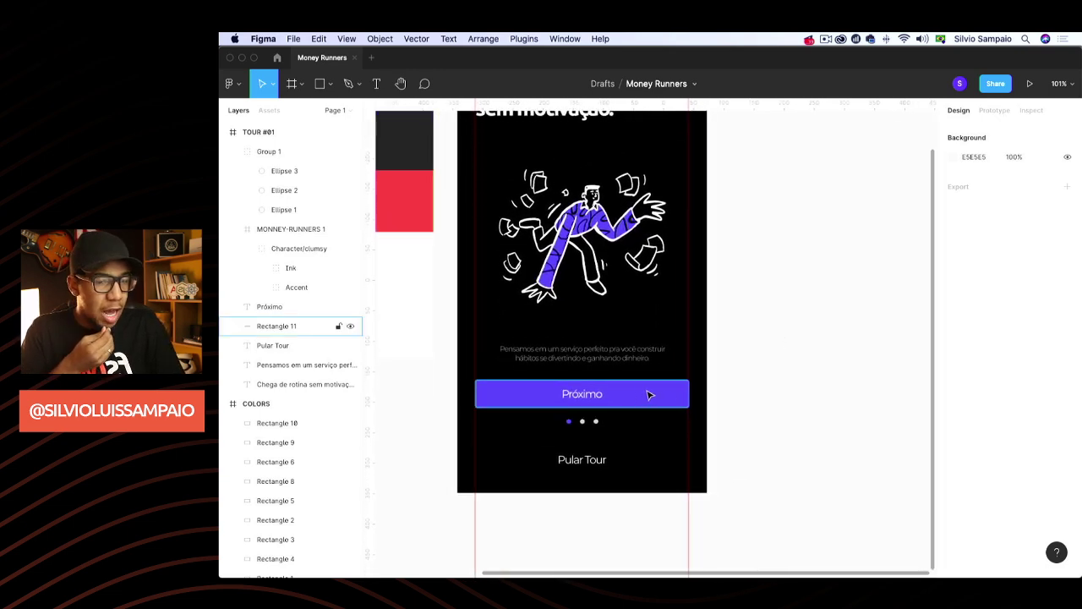
scroll(768, 273, "up", 4)
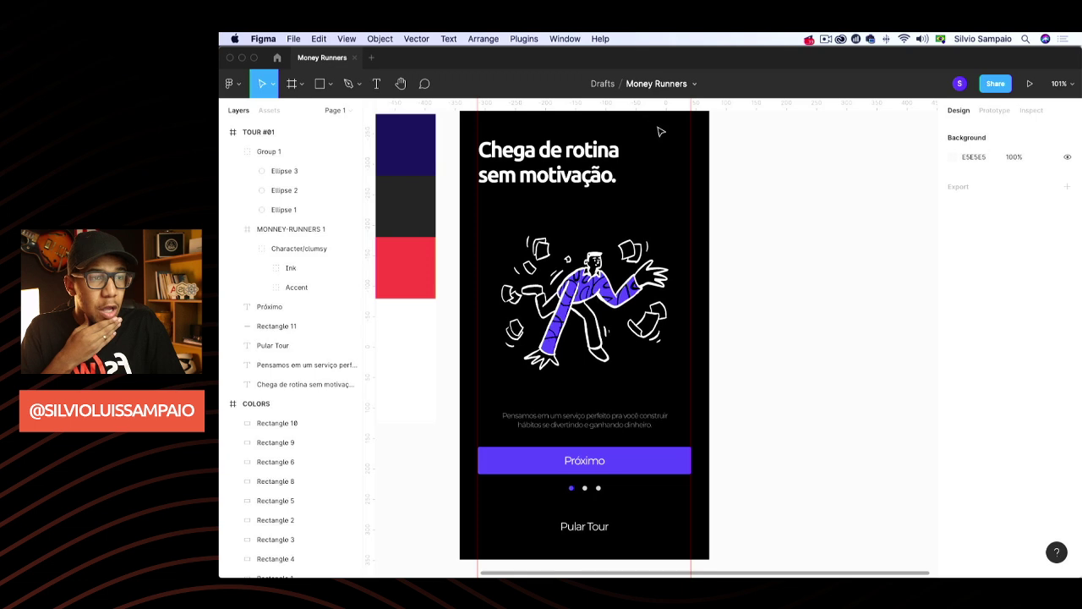
right_click(733, 141)
Browse the Manage plugins dialog's tabs, close it, and return to the Drafts file browser
mouse_move(762, 174)
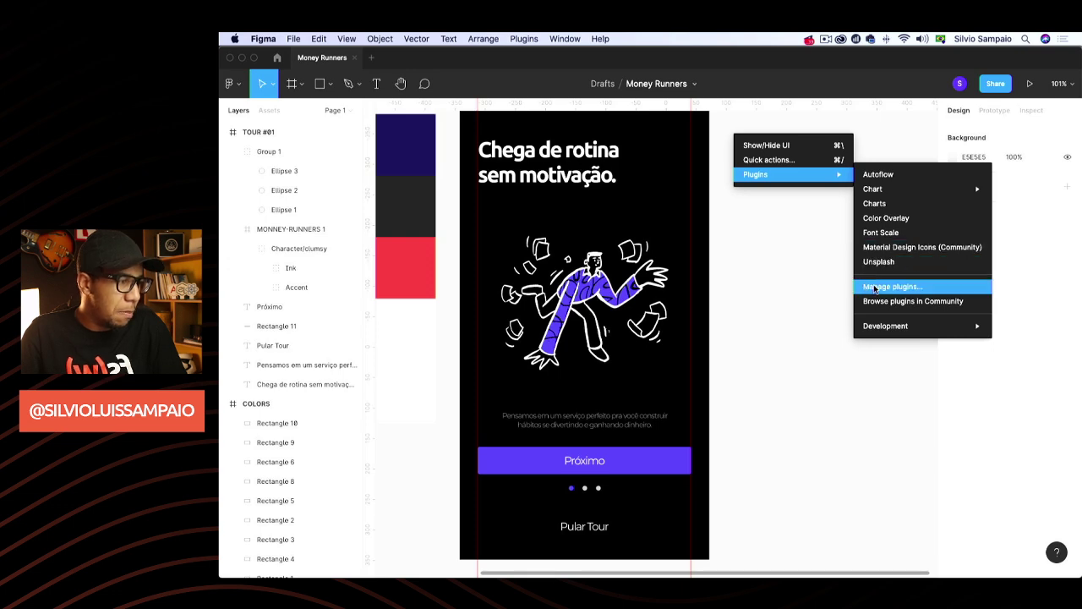
left_click(875, 289)
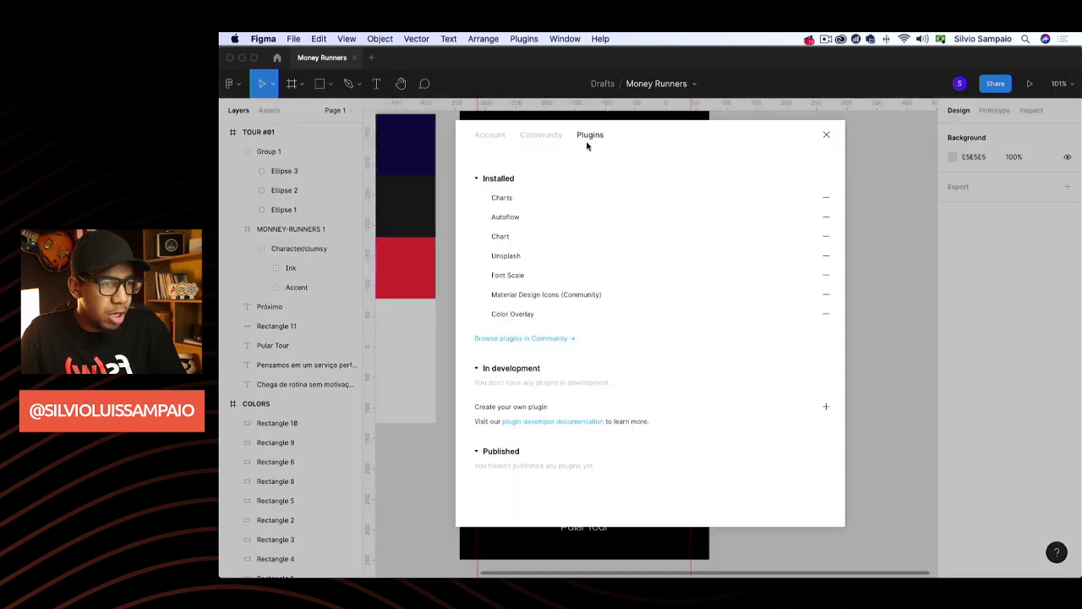
left_click(545, 135)
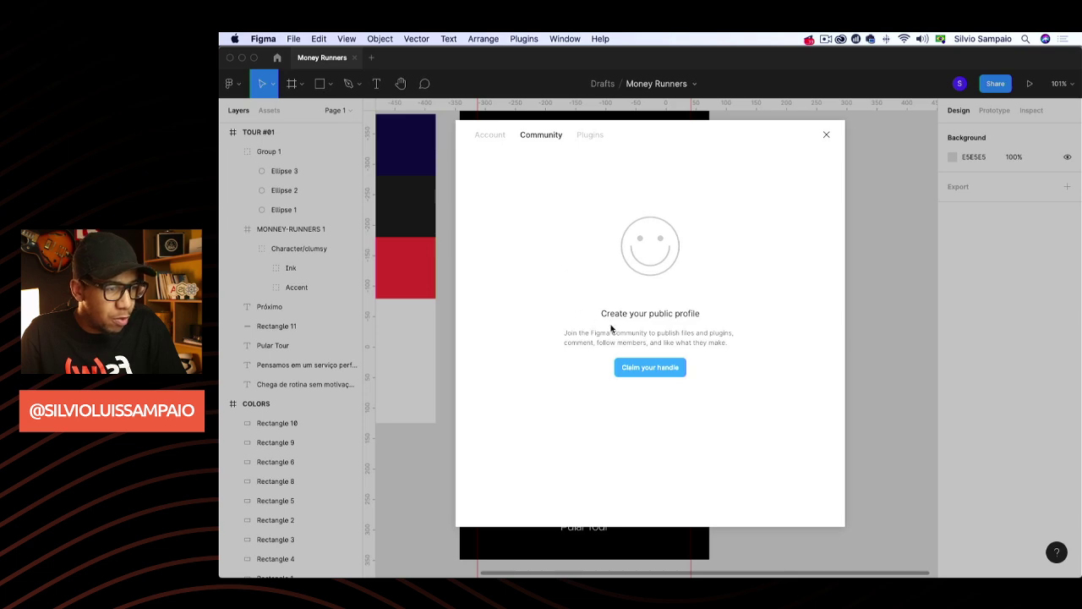
left_click(490, 136)
left_click(579, 136)
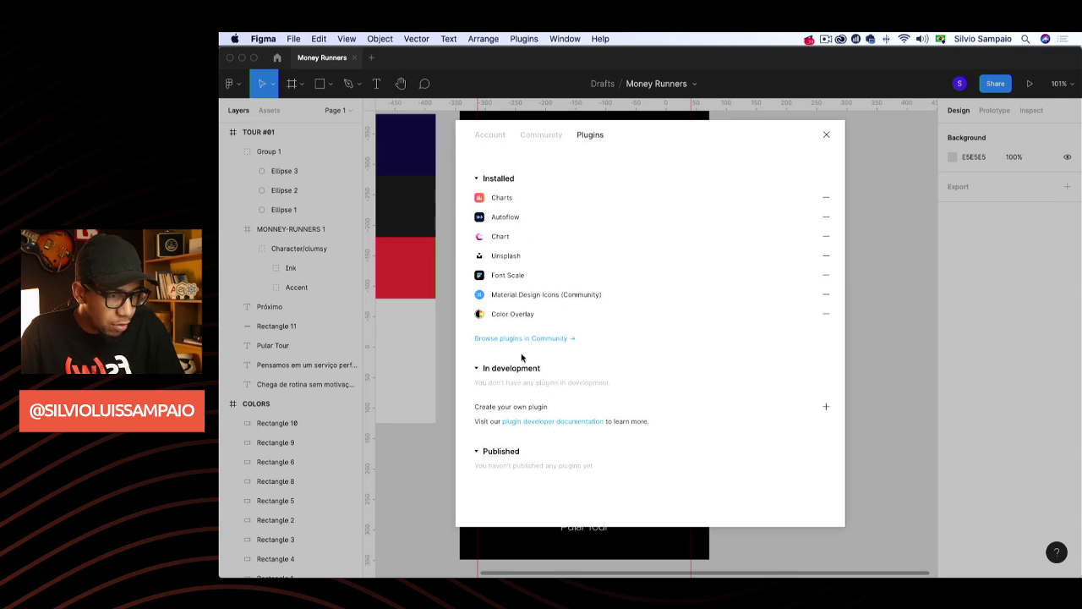
left_click(827, 134)
left_click(278, 58)
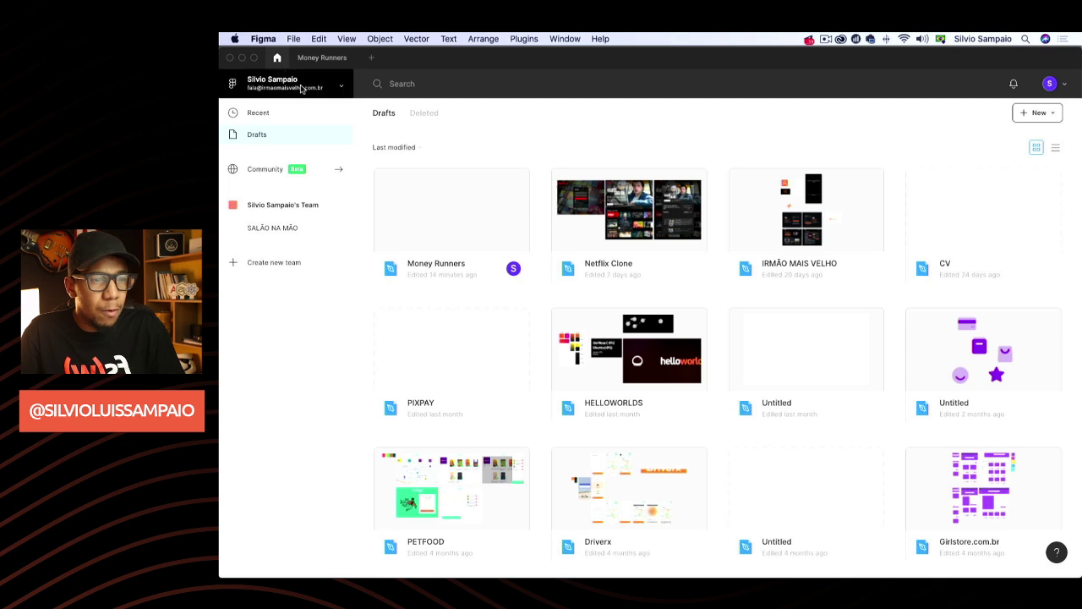
Search Community plugins for 'material design' and open Material Design Icons' materialdesignicons.com link
left_click(271, 174)
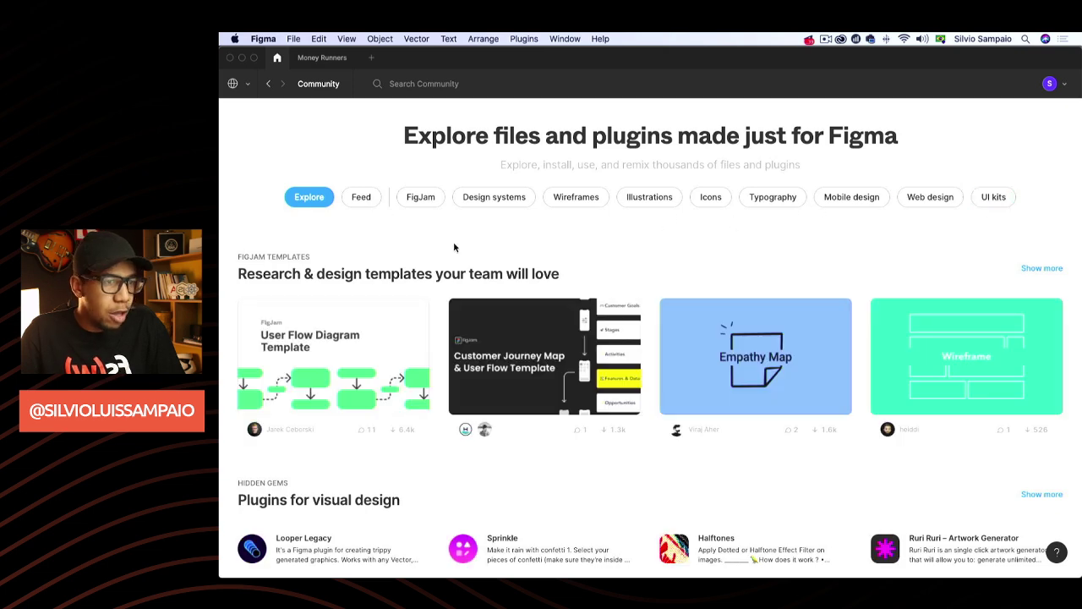
scroll(380, 233, "down", 1)
scroll(378, 237, "up", 1)
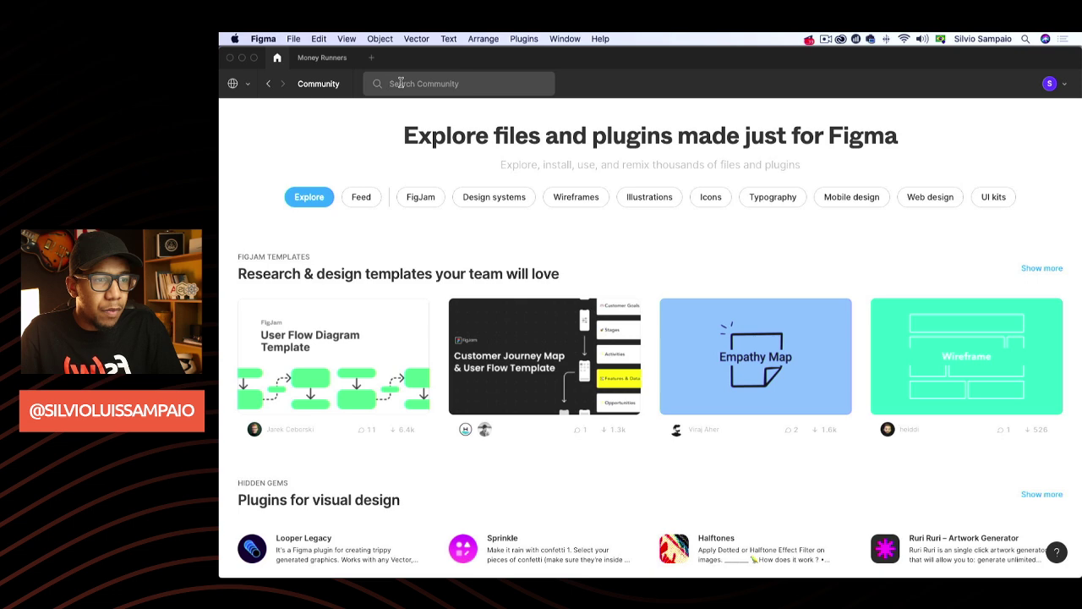
type("materi")
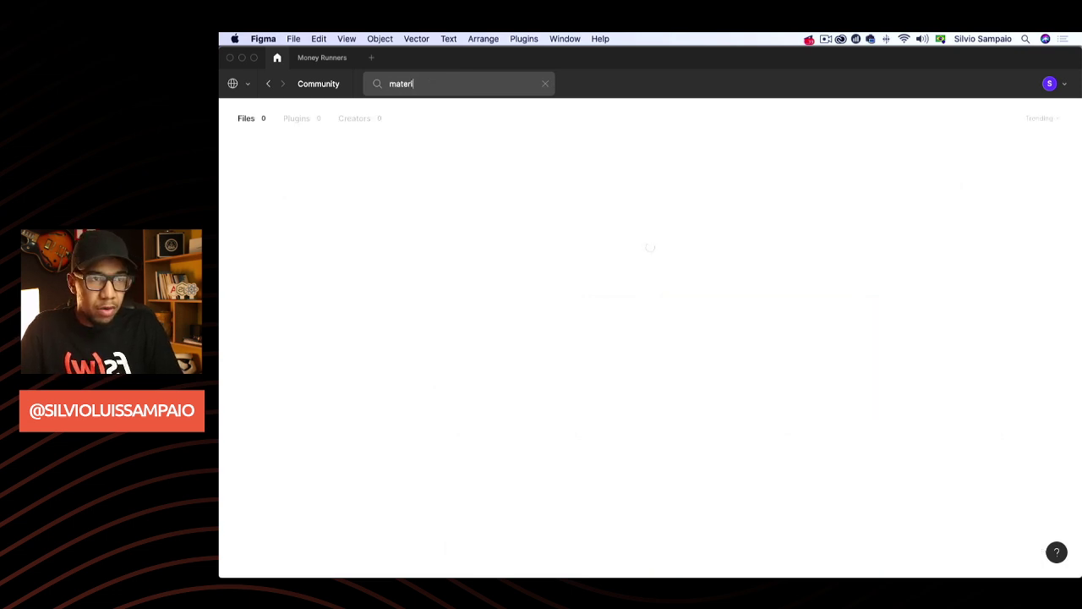
type("al design")
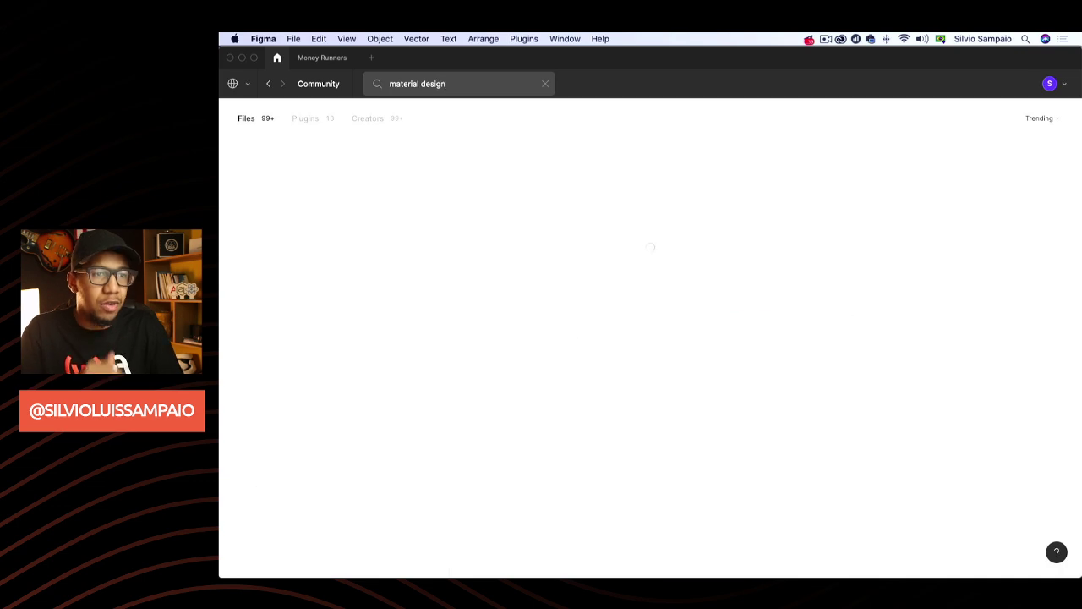
left_click(313, 119)
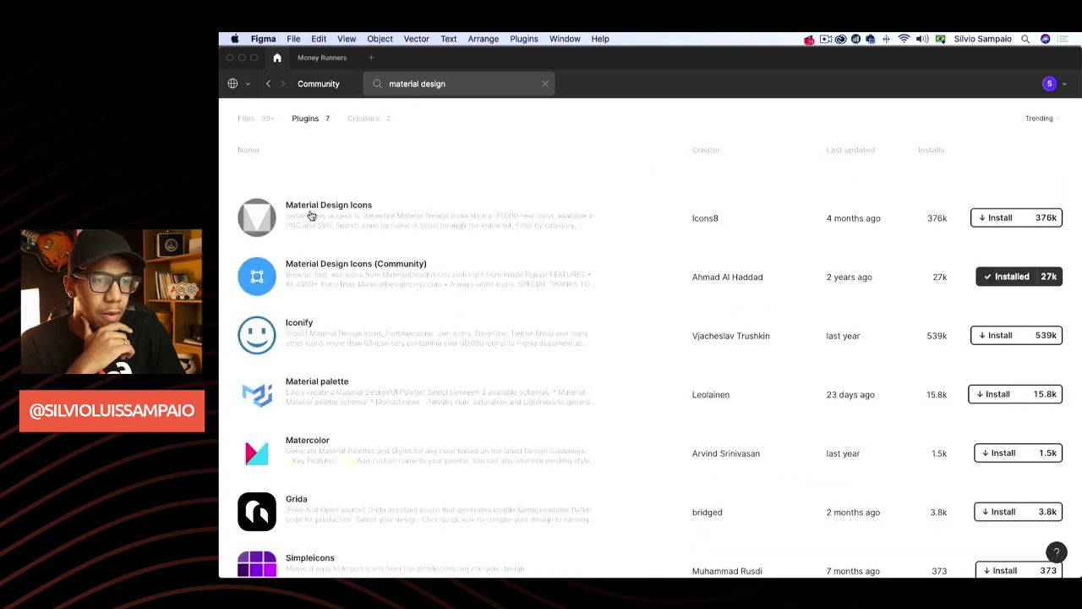
left_click(499, 273)
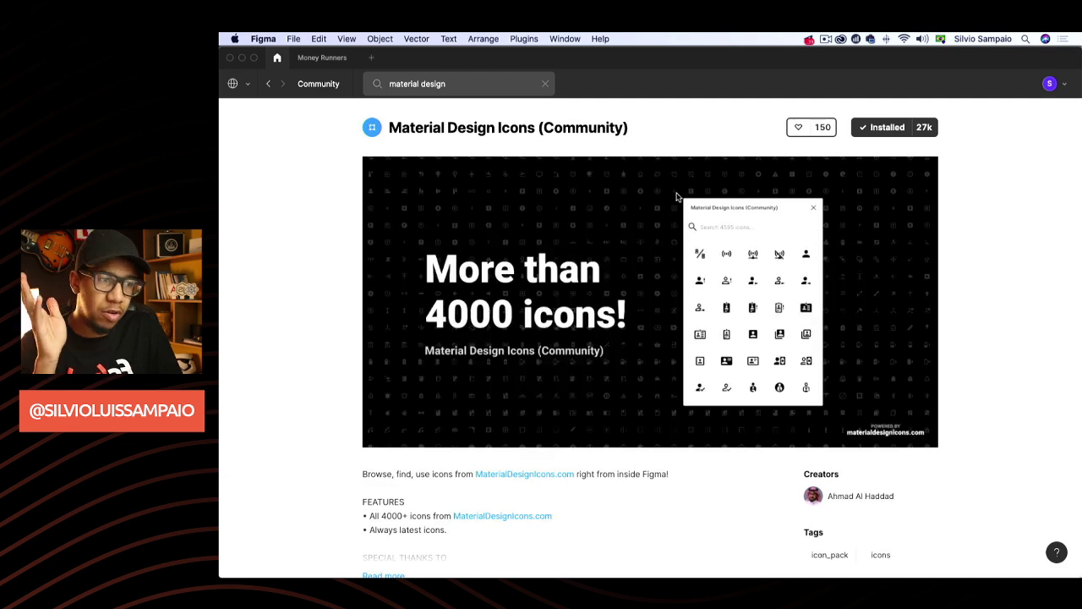
scroll(557, 459, "down", 2)
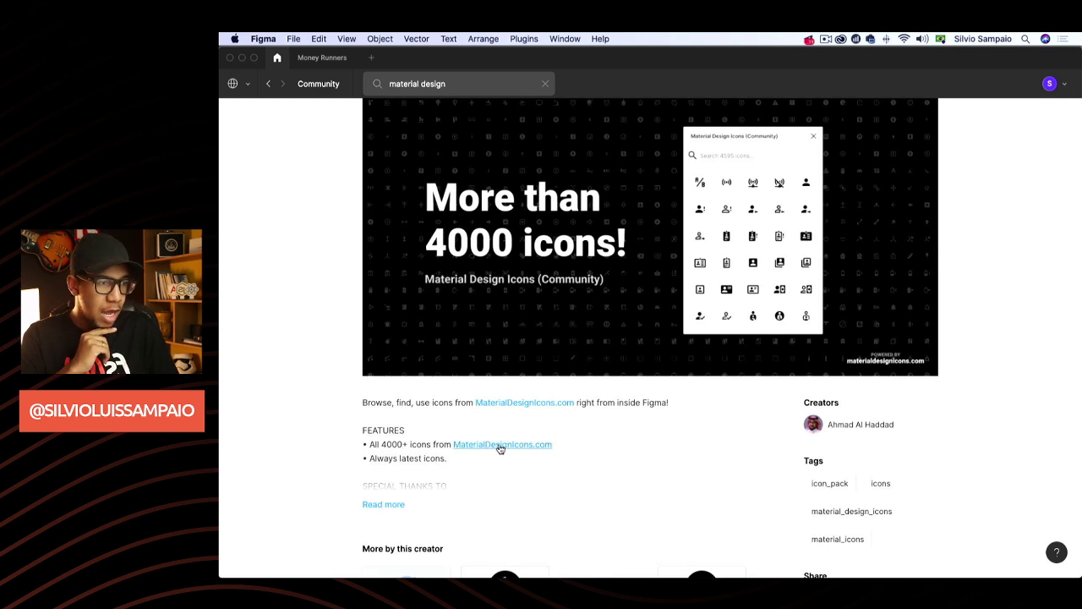
scroll(500, 449, "up", 2)
scroll(507, 364, "down", 2)
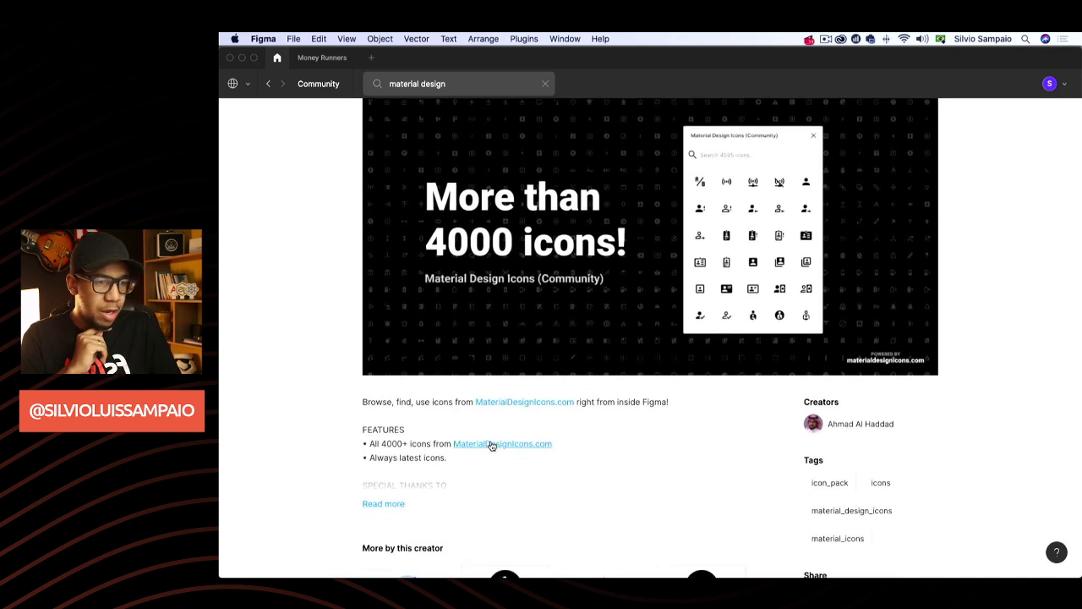
left_click(492, 444)
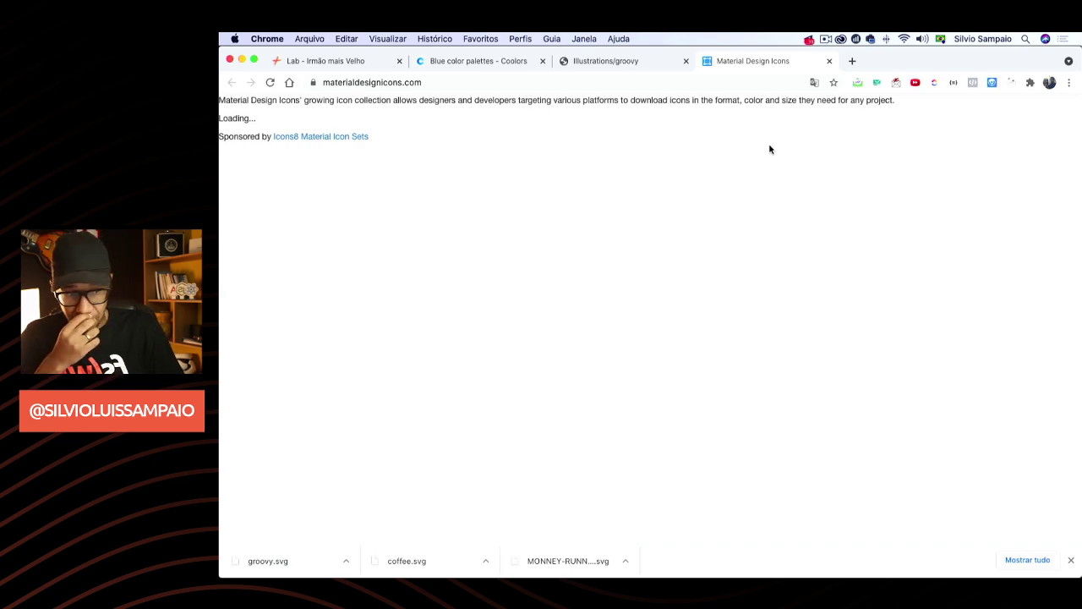
scroll(790, 203, "down", 5)
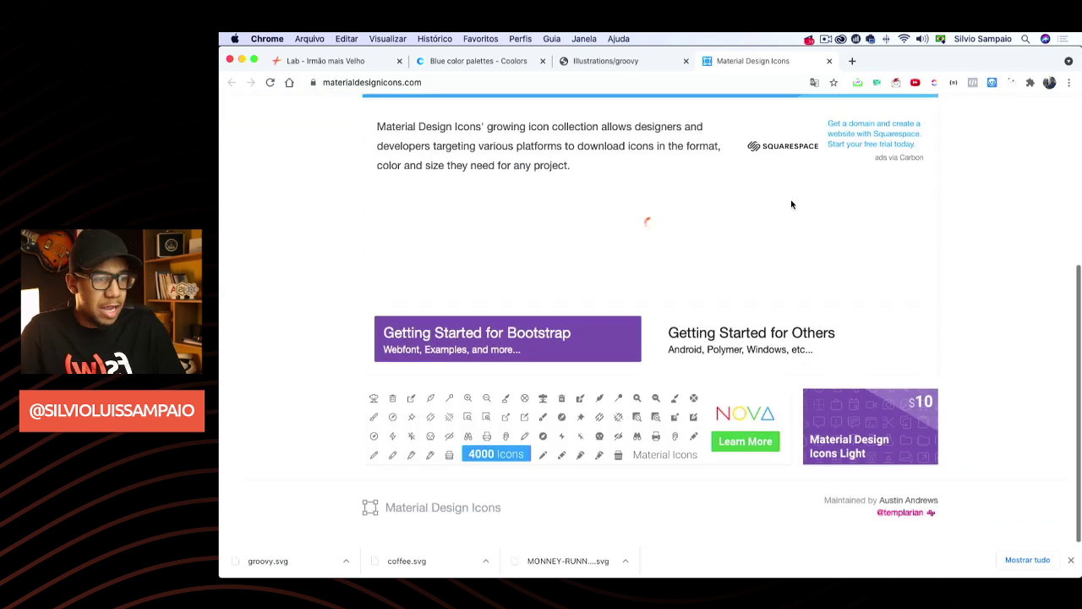
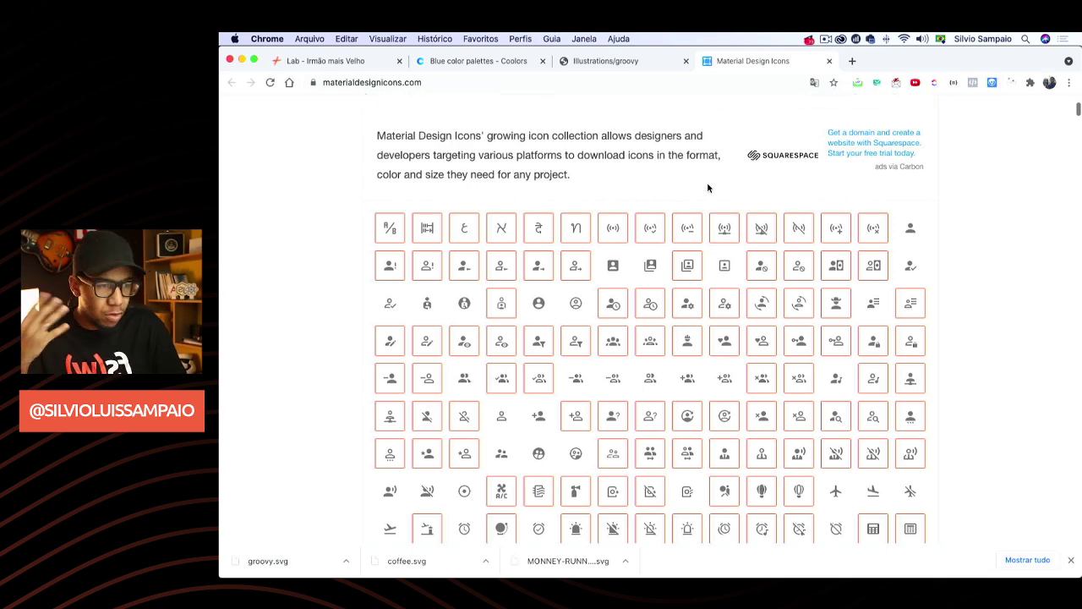
Close the Material Design Icons tab in Chrome, leaving the groovy.svg illustration showing
scroll(708, 188, "down", 5)
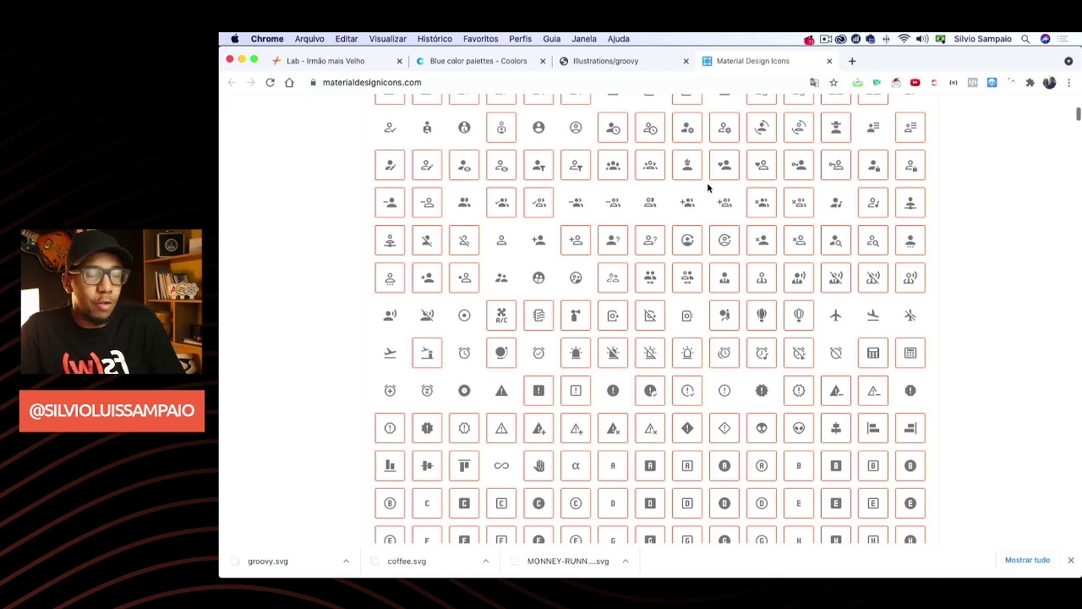
scroll(873, 203, "down", 15)
scroll(765, 186, "up", 10)
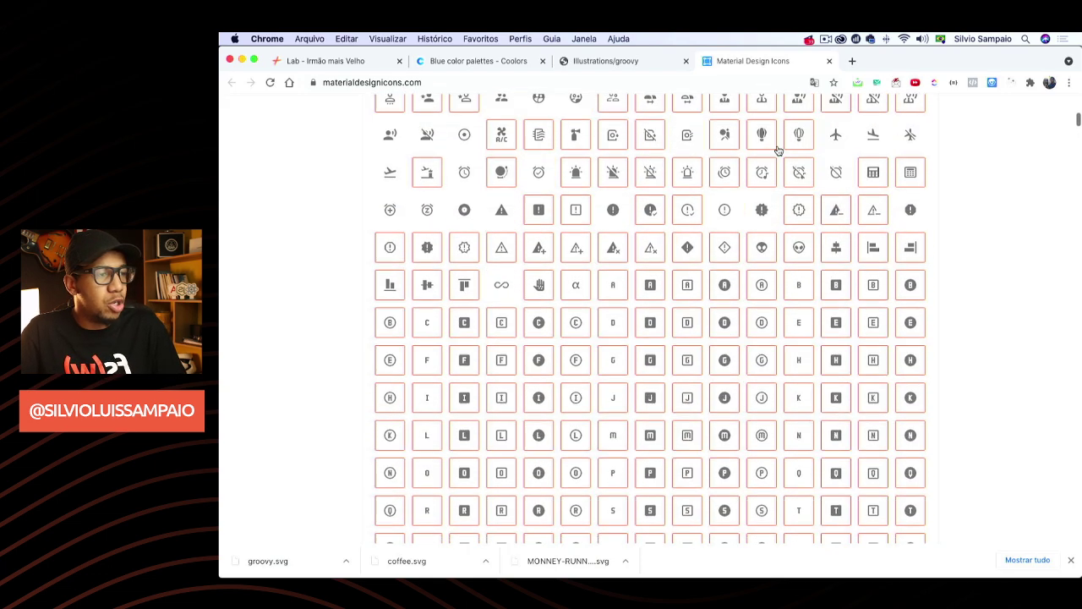
scroll(779, 150, "up", 2)
left_click(829, 61)
key("super+Tab")
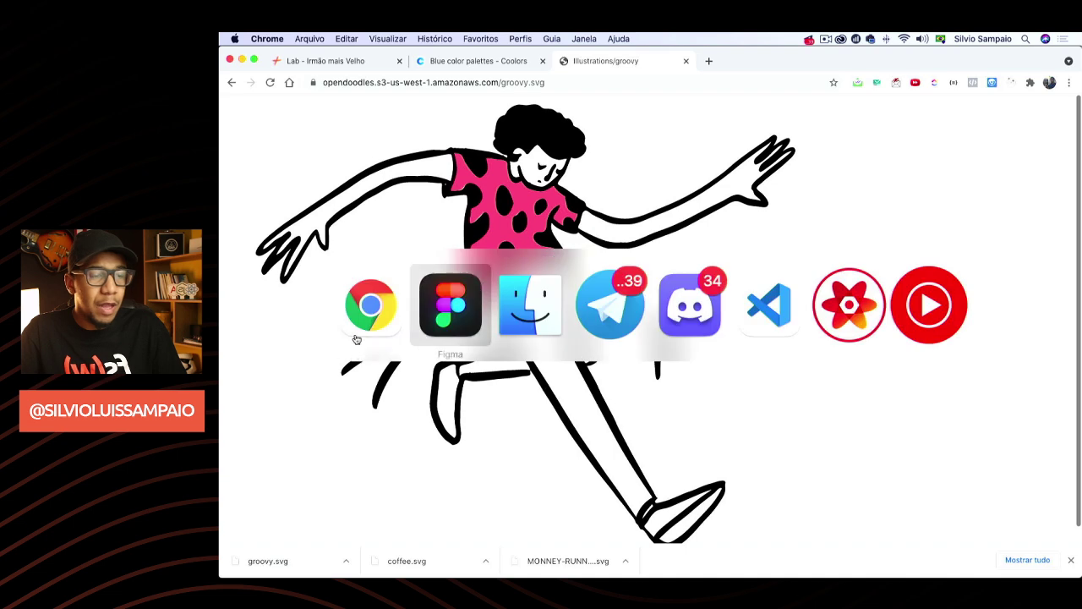
Return to the Money Runners design file in Figma after checking the Material Design Icons plugin page
left_click(429, 311)
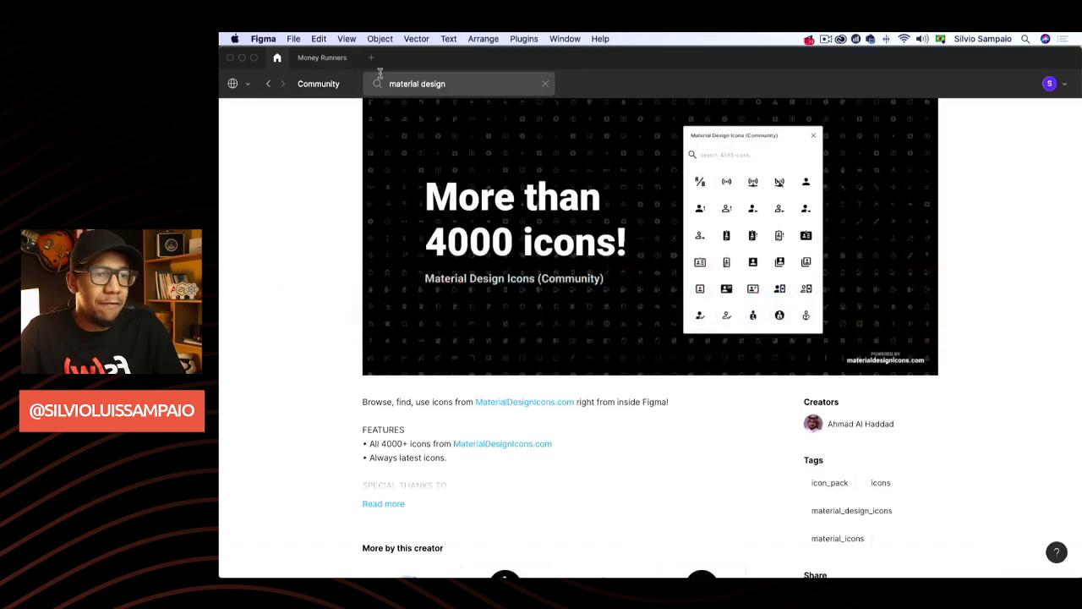
left_click(322, 58)
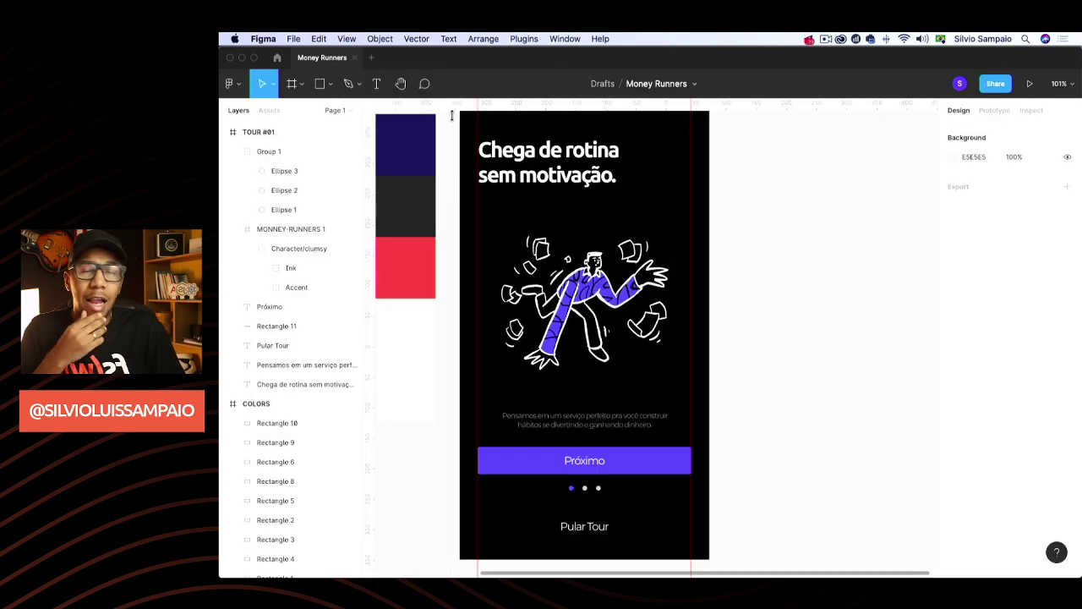
scroll(592, 211, "left", 2)
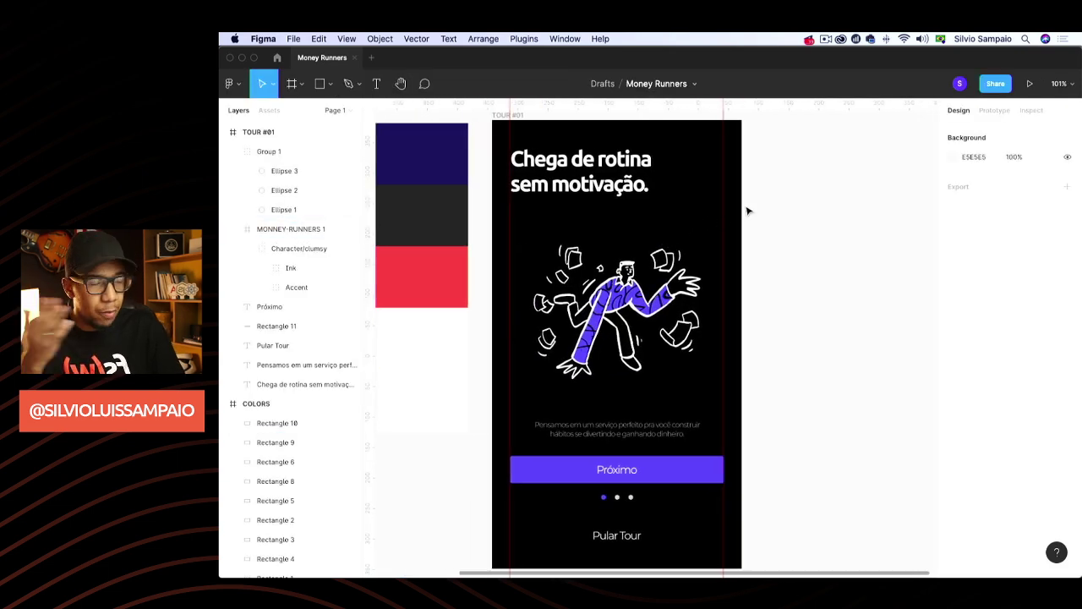
right_click(770, 183)
mouse_move(788, 217)
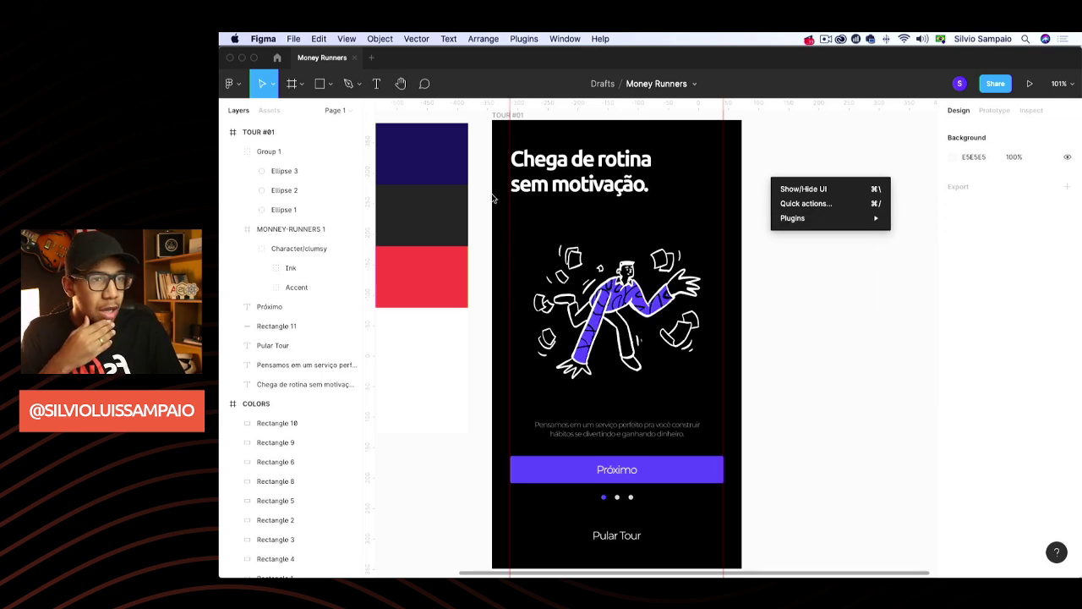
key("Escape")
left_click(278, 57)
scroll(474, 126, "up", 2)
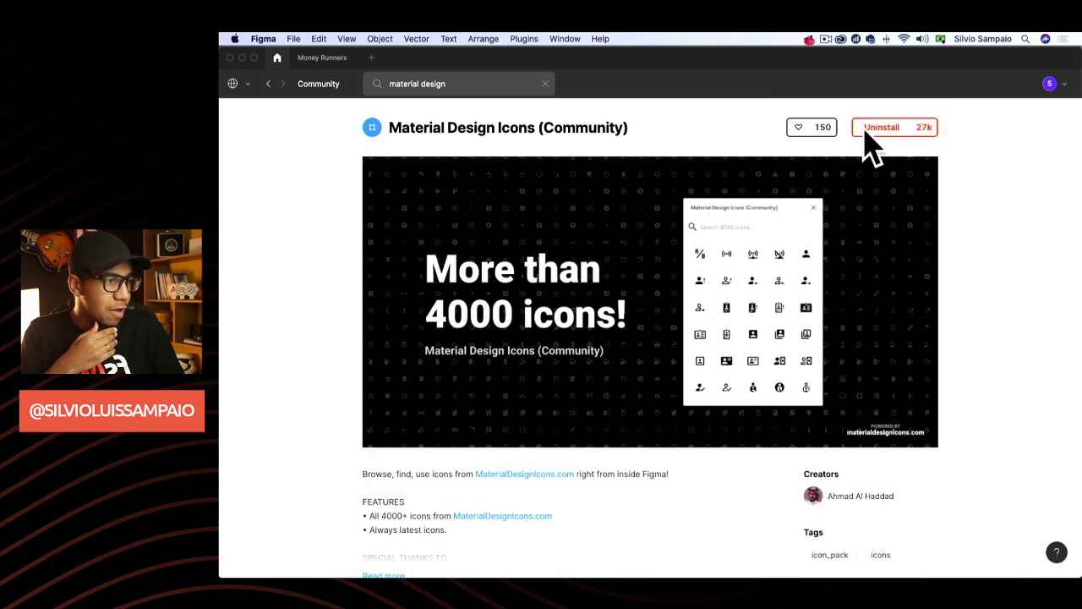
left_click(343, 59)
Run the Material Design Icons plugin, search 'arrow right' and insert the arrow-right icon
right_click(783, 178)
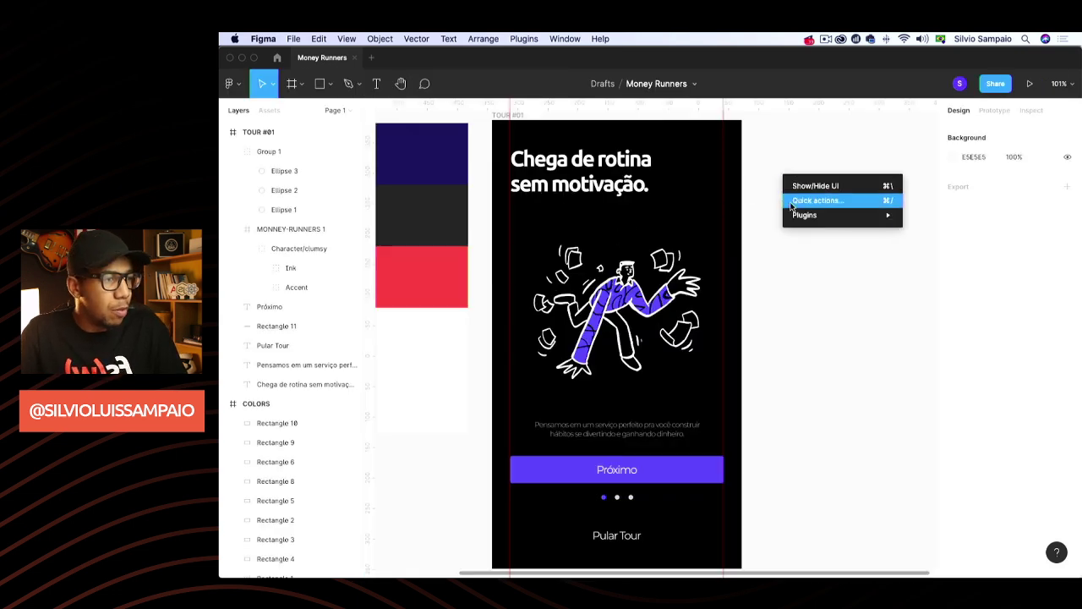
mouse_move(854, 213)
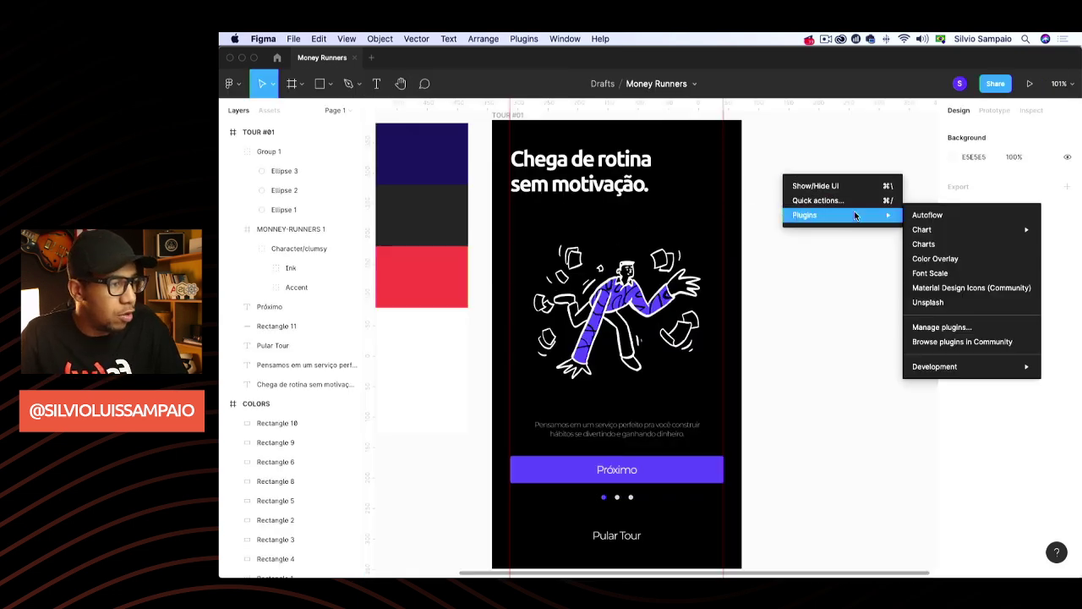
left_click(957, 288)
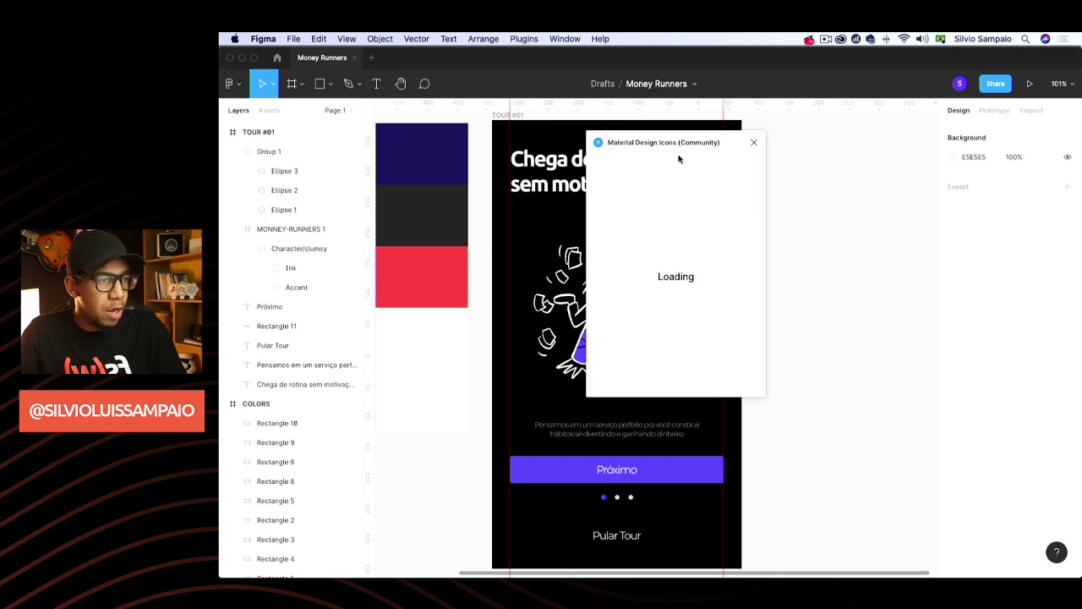
left_click_drag(703, 159, 823, 166)
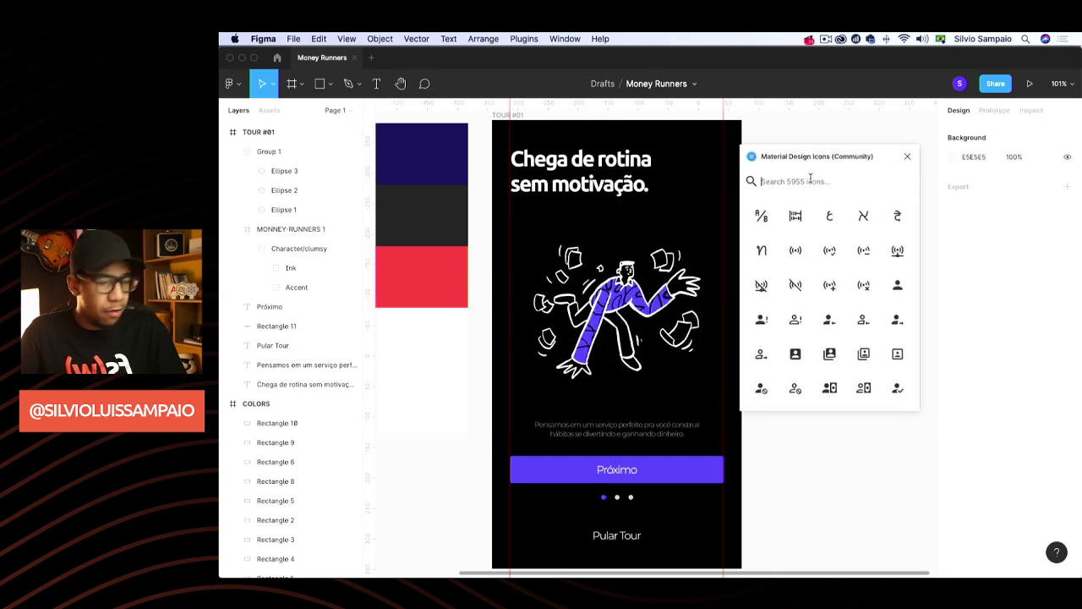
type("arrow ")
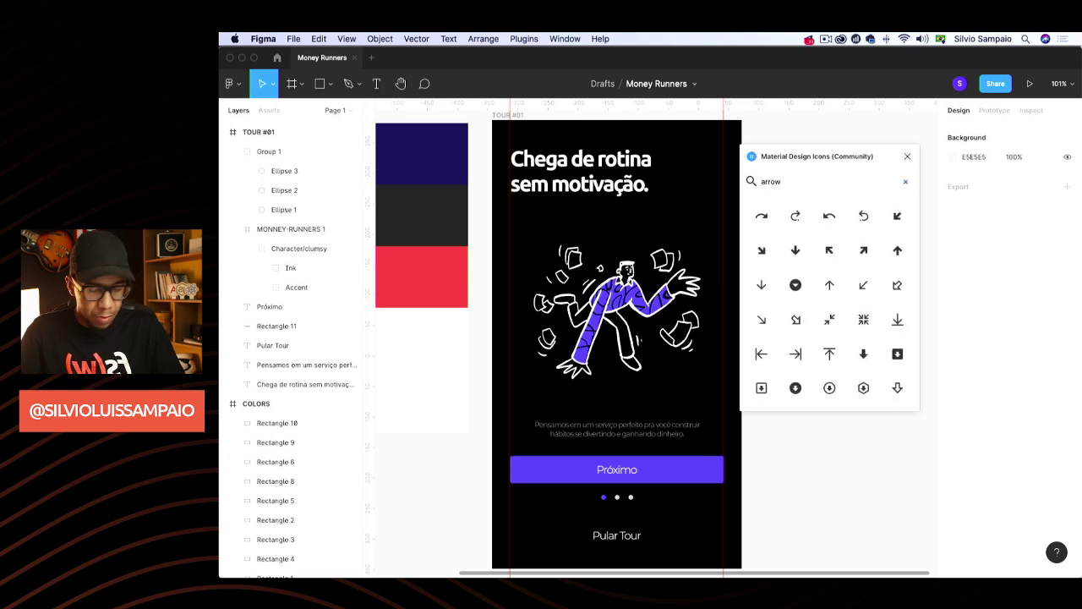
type("right")
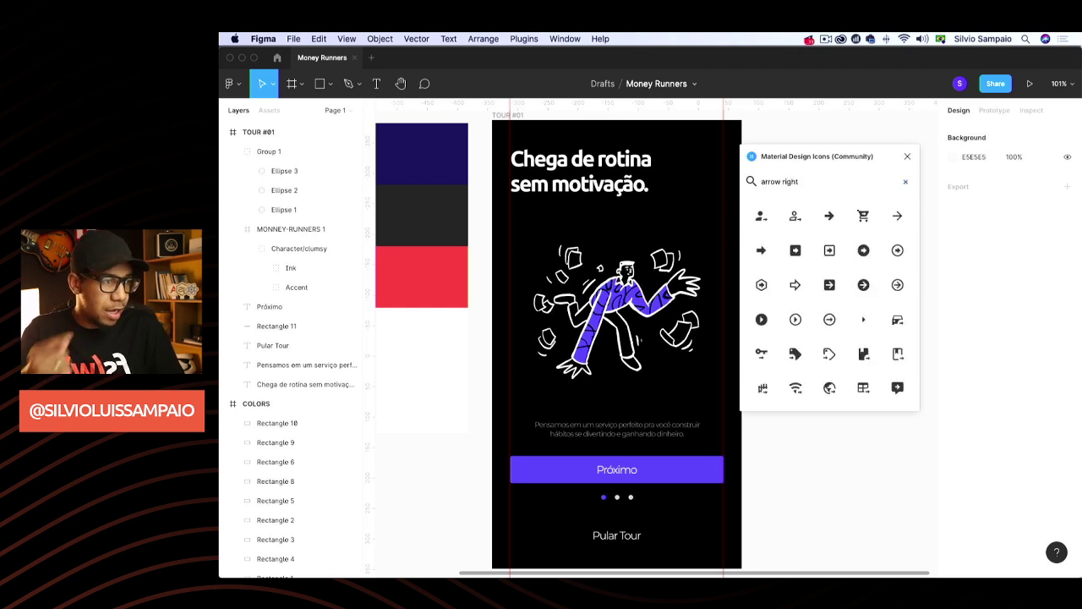
left_click(897, 217)
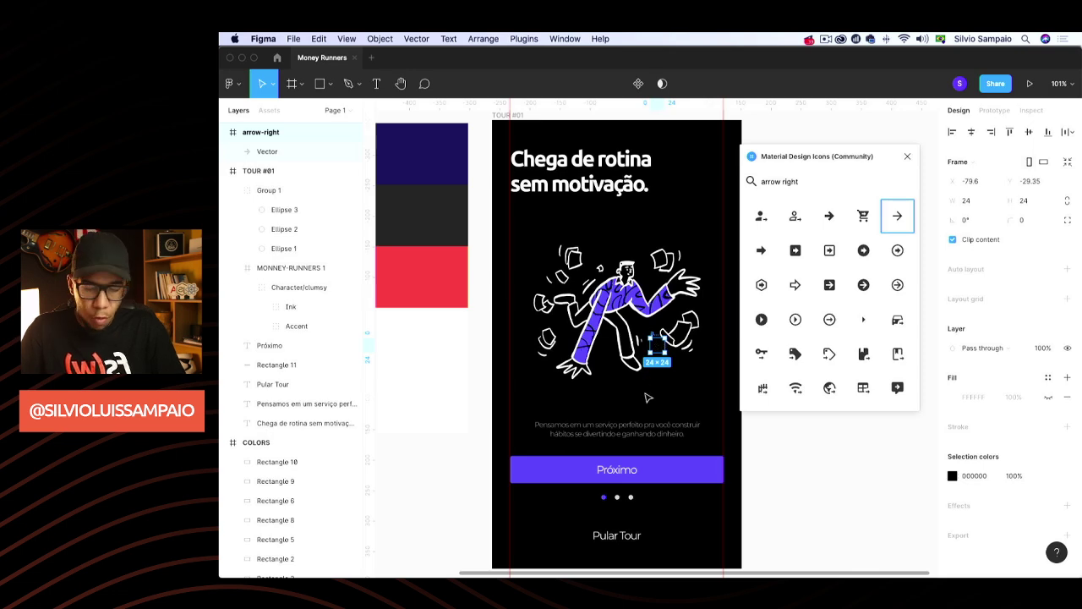
key("super+shift+g")
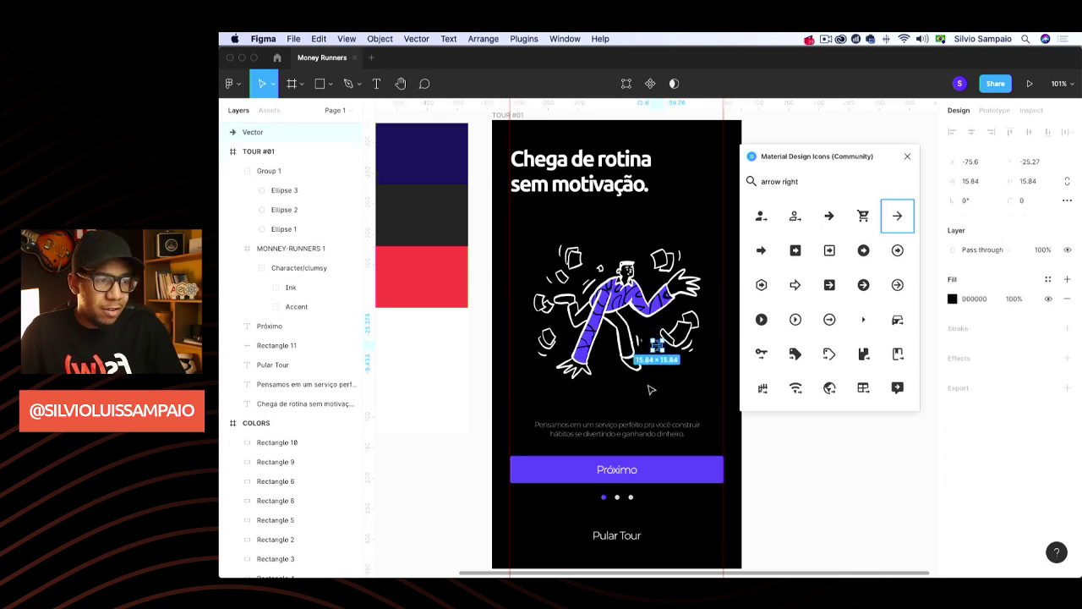
key("BackSpace")
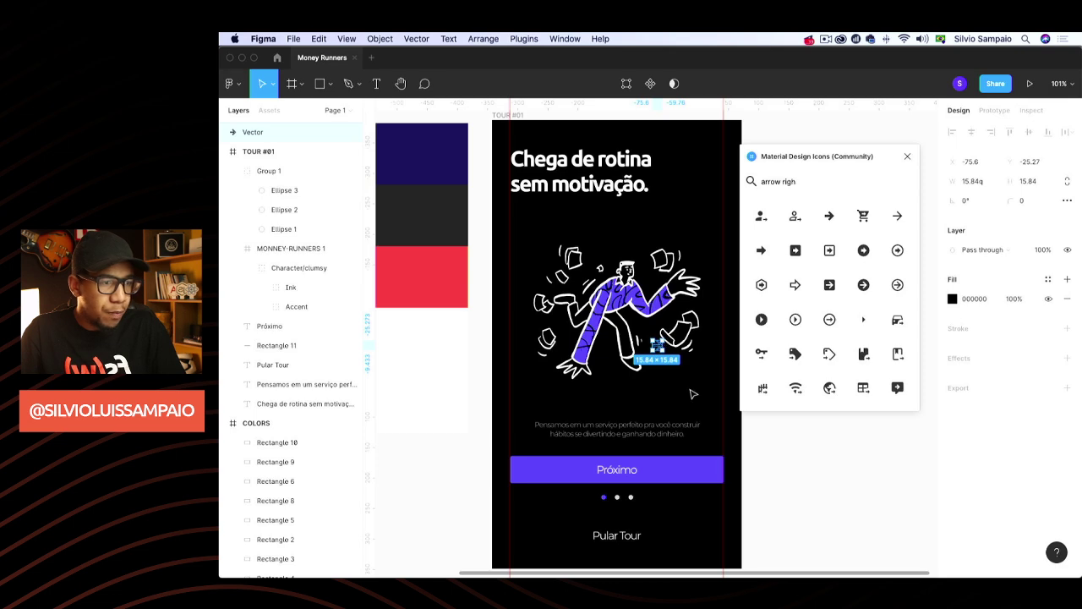
Delete the stray arrow vector left on the canvas
left_click(908, 156)
left_click(880, 214)
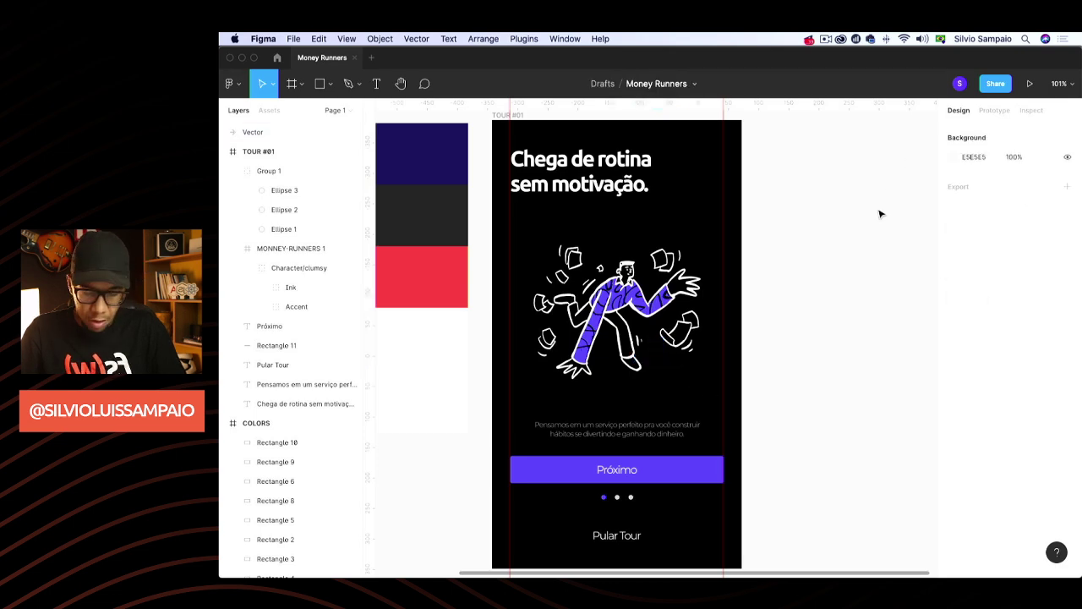
key("Tab")
key("BackSpace")
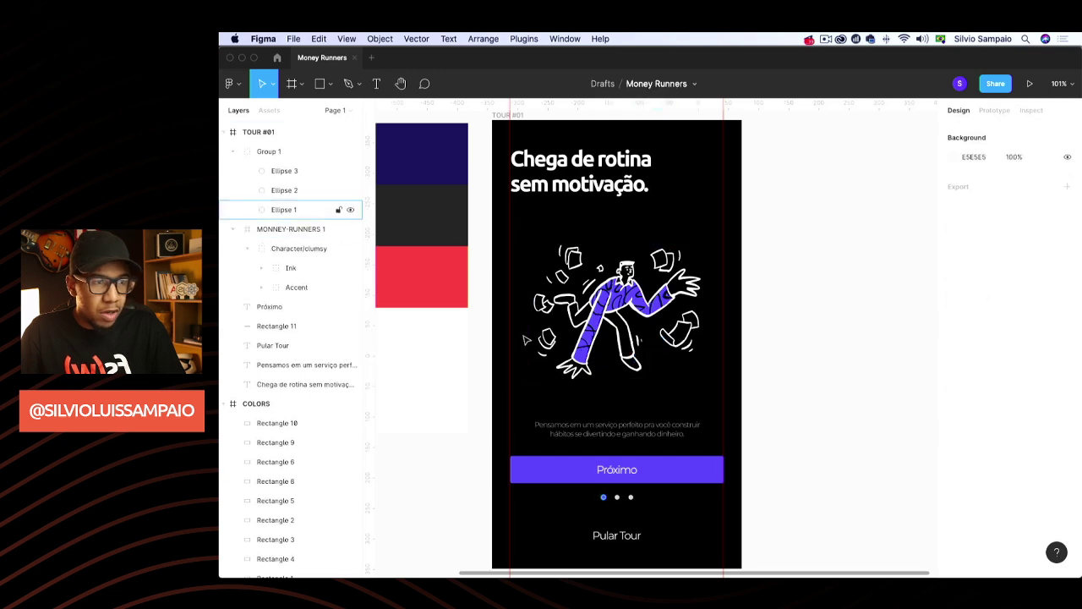
Relaunch the plugin, correct the search to 'arrow right', and insert the 24×24 arrow-right icon
right_click(821, 297)
mouse_move(846, 334)
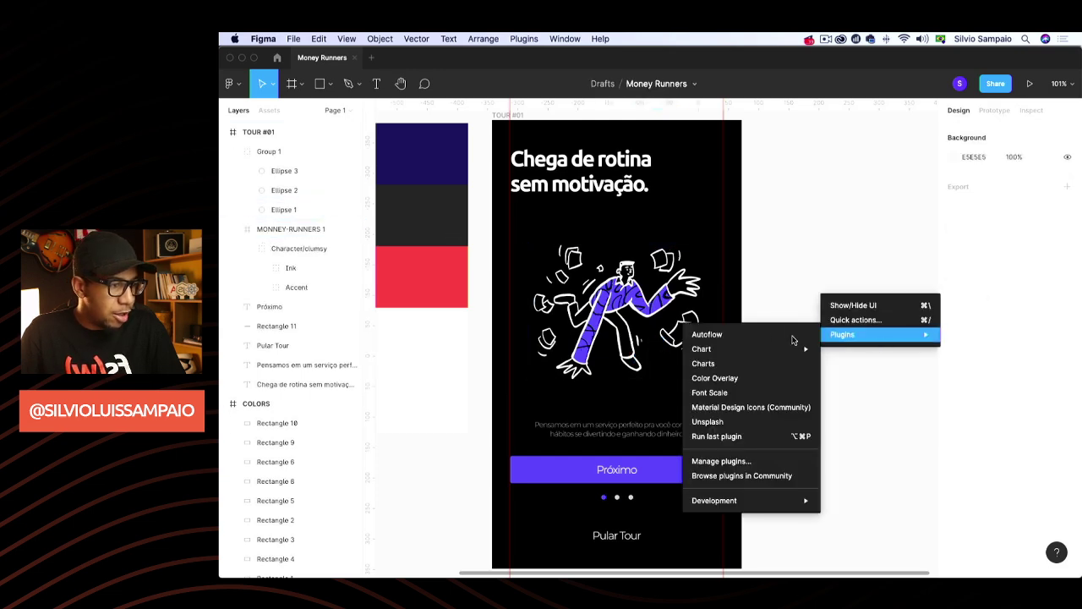
left_click(732, 407)
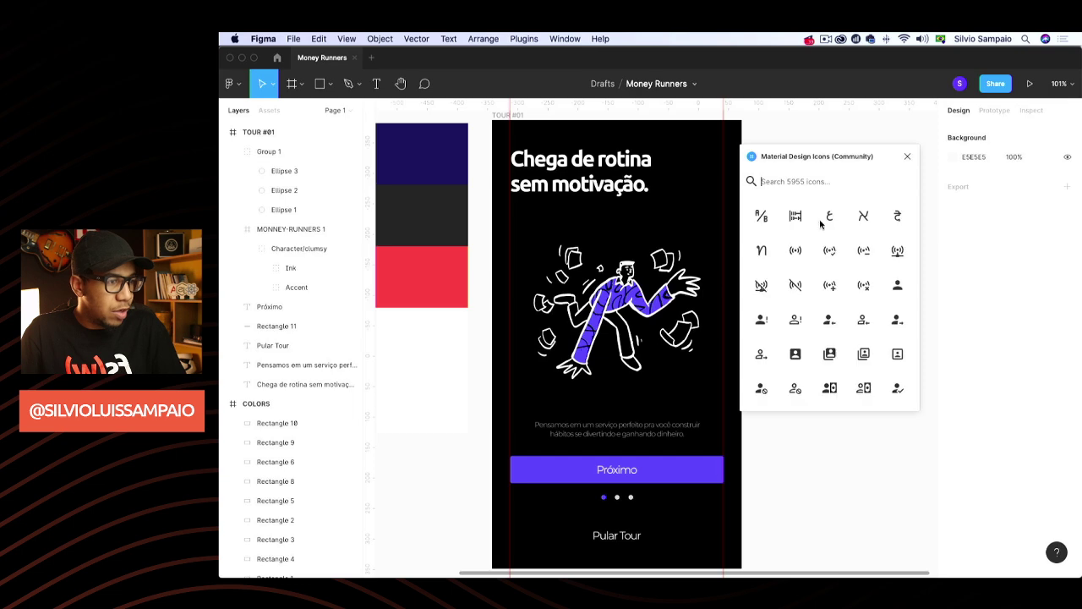
type("arrow left")
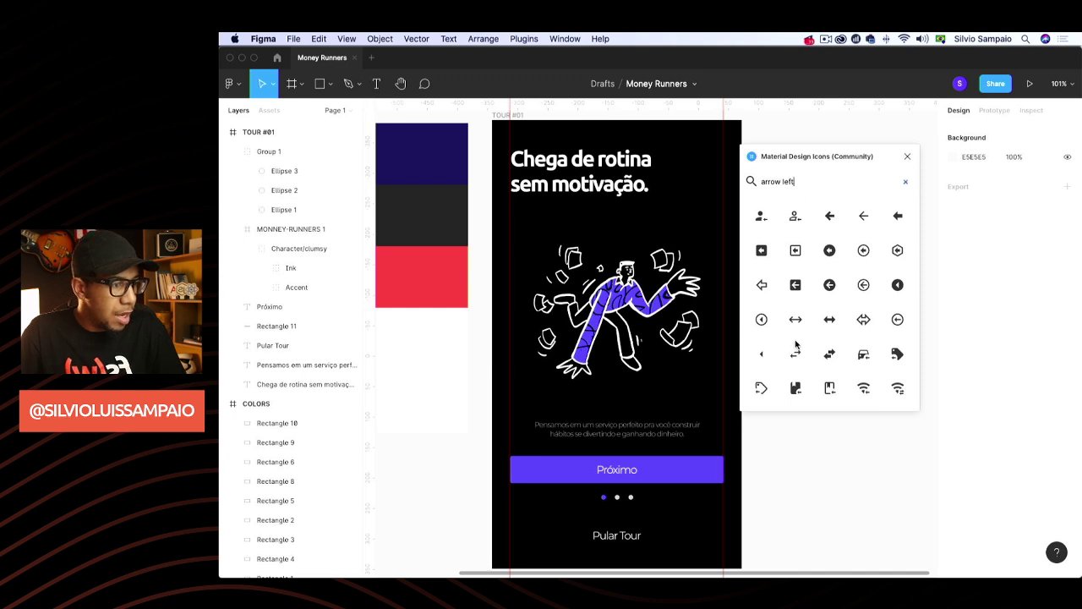
scroll(829, 221, "down", 1)
scroll(828, 222, "up", 1)
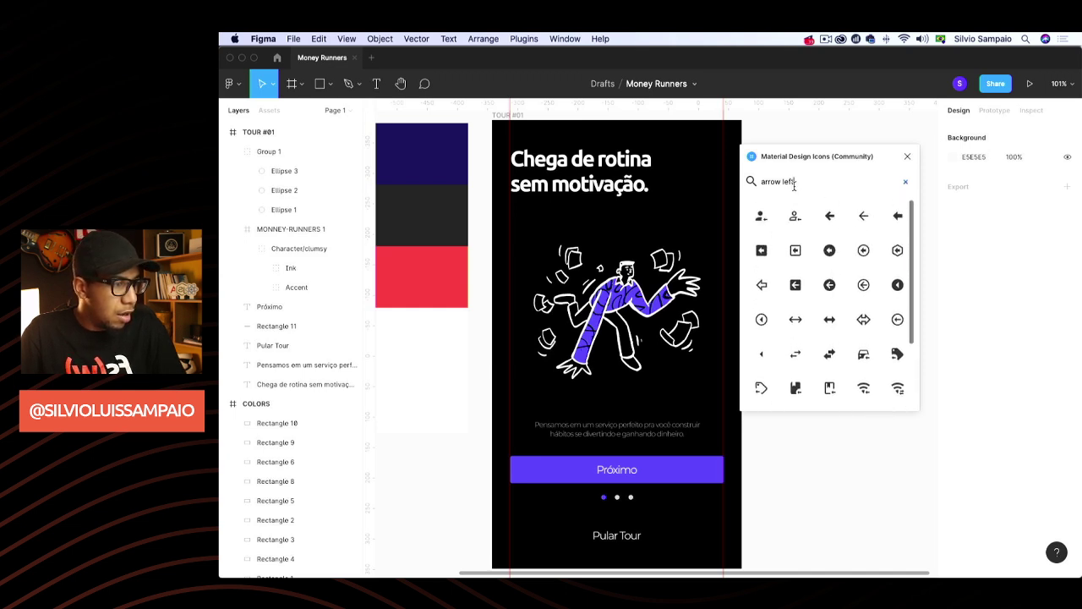
double_click(792, 182)
type("right")
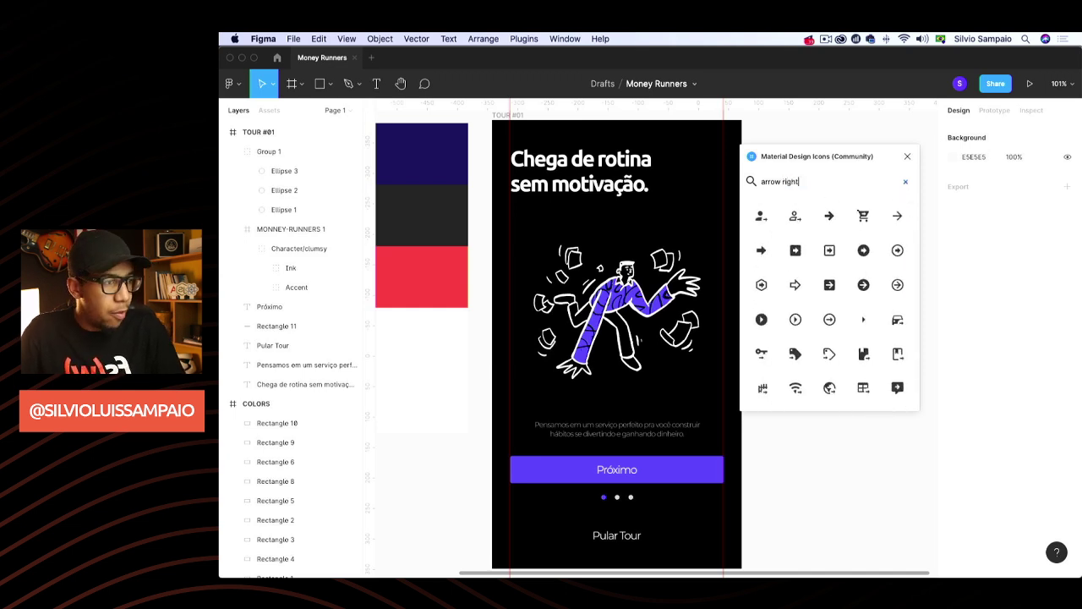
left_click(899, 218)
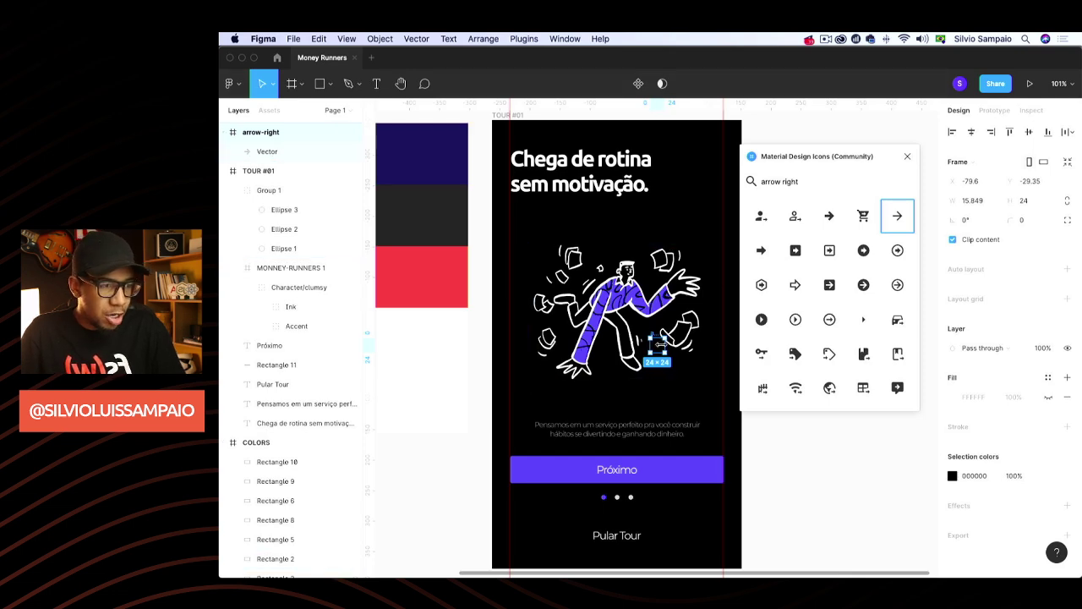
Unwrap the arrow icon's frame, make it white, and move it onto the Próximo button
key("super+shift+g")
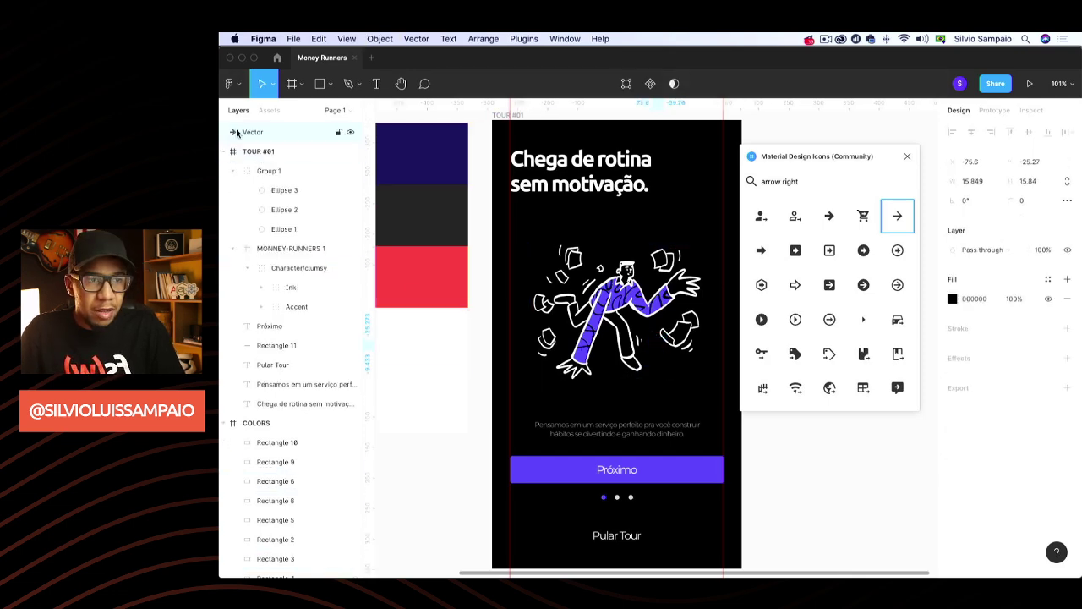
left_click(907, 156)
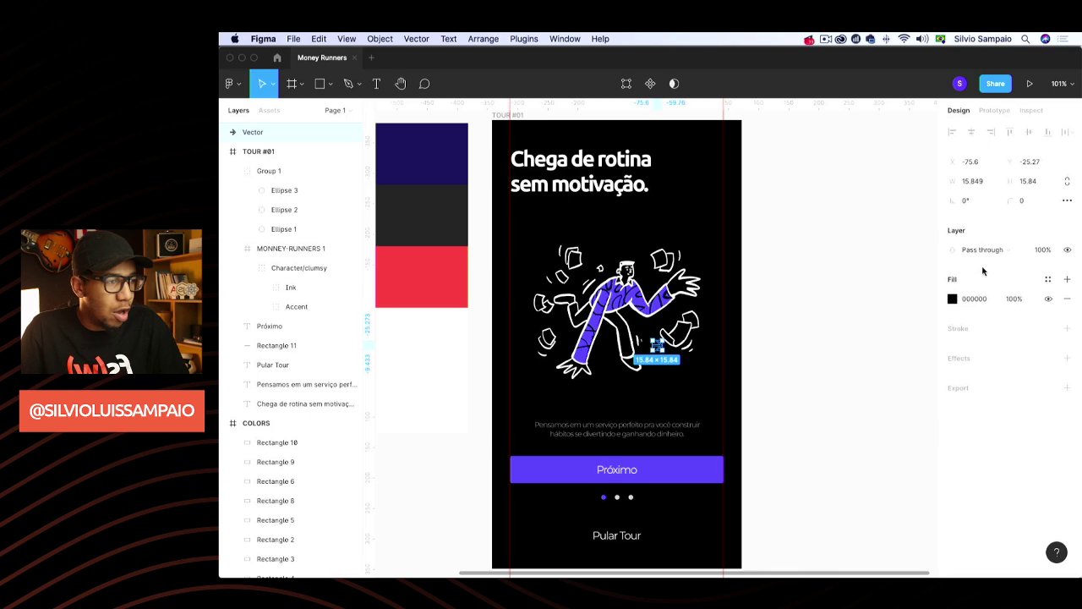
left_click(953, 301)
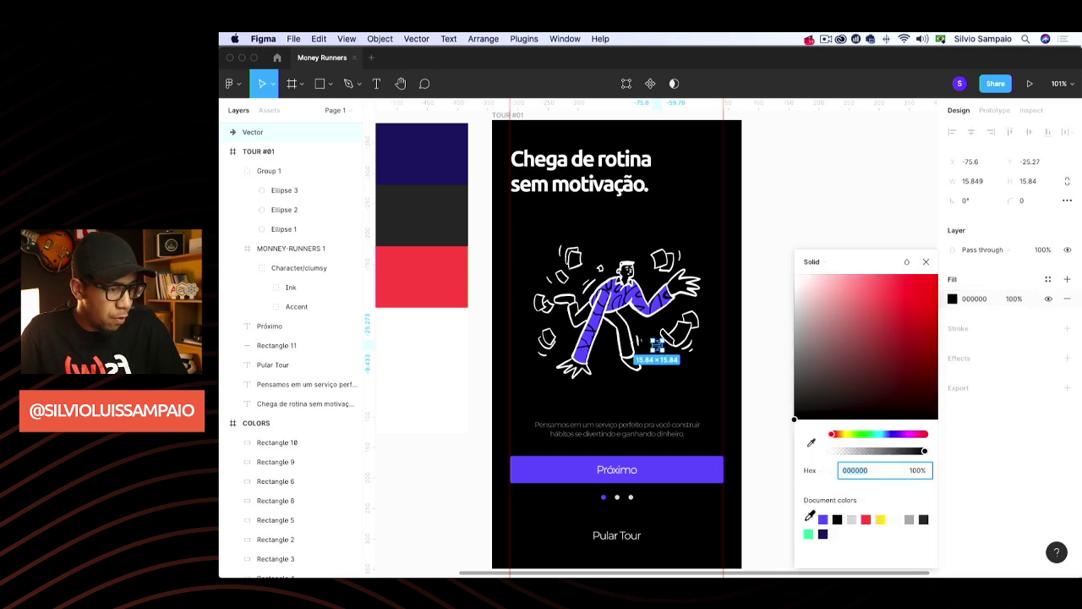
left_click(809, 517)
left_click(925, 261)
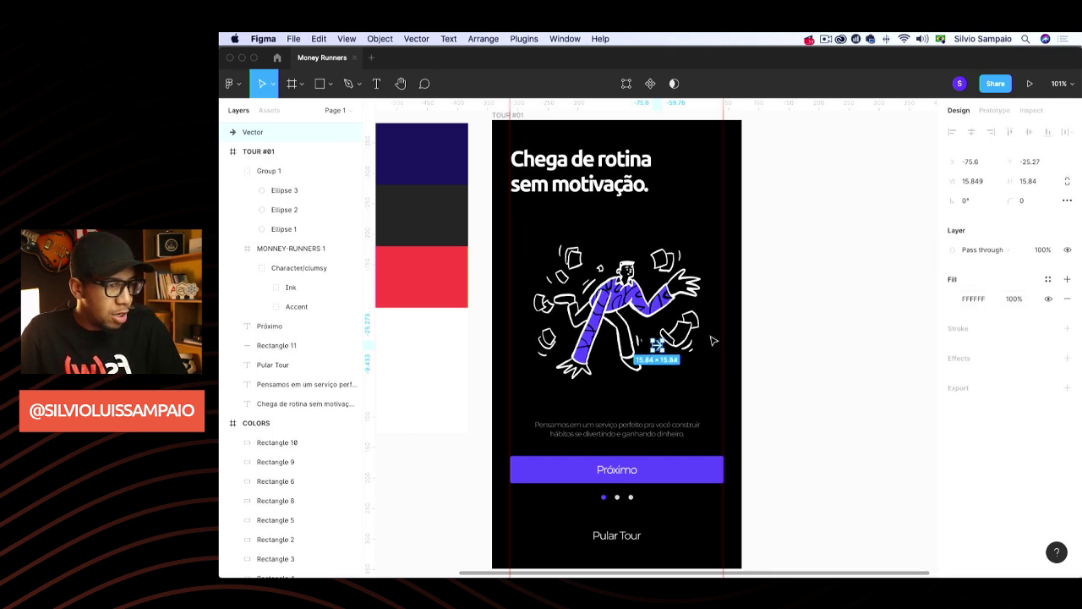
left_click_drag(657, 352, 709, 472)
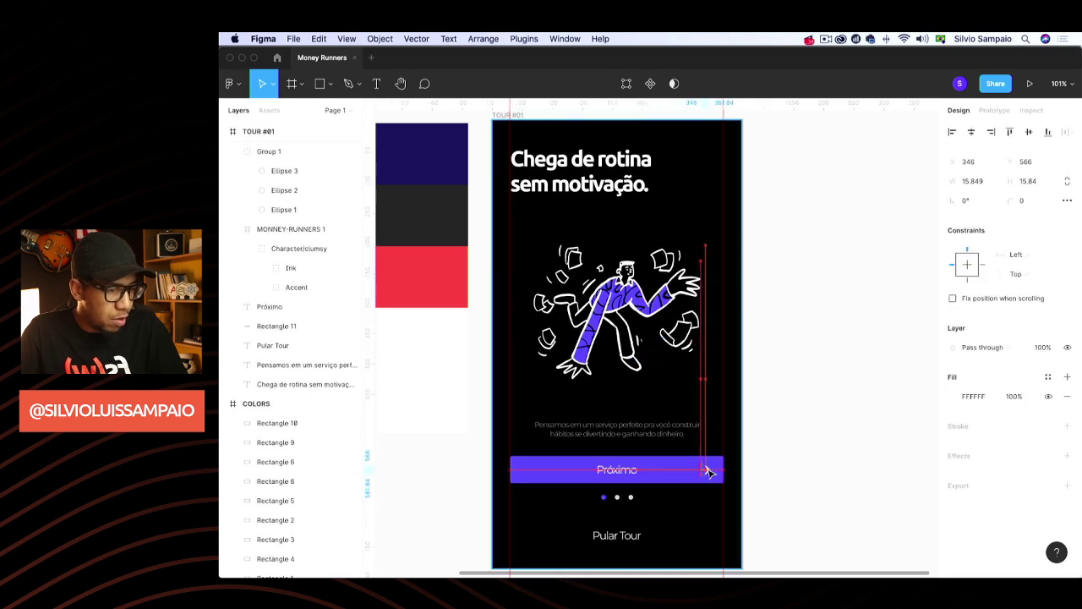
Vertically centre the arrow on the Próximo button rectangle
left_click(784, 423)
scroll(798, 416, "down", 2)
scroll(796, 416, "down", 3)
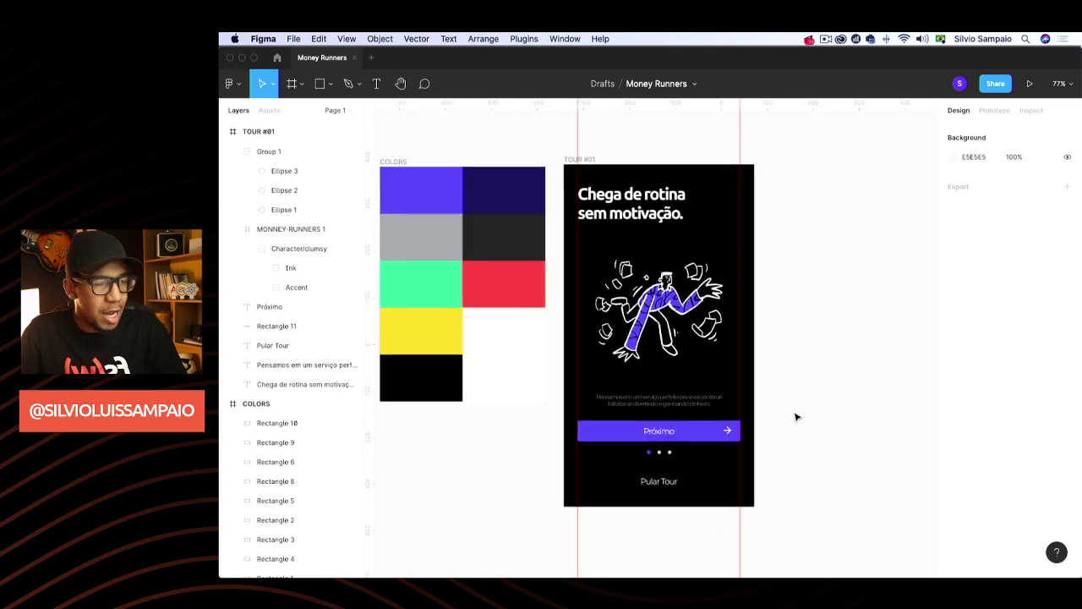
left_click(725, 433)
left_click(713, 434, "shift")
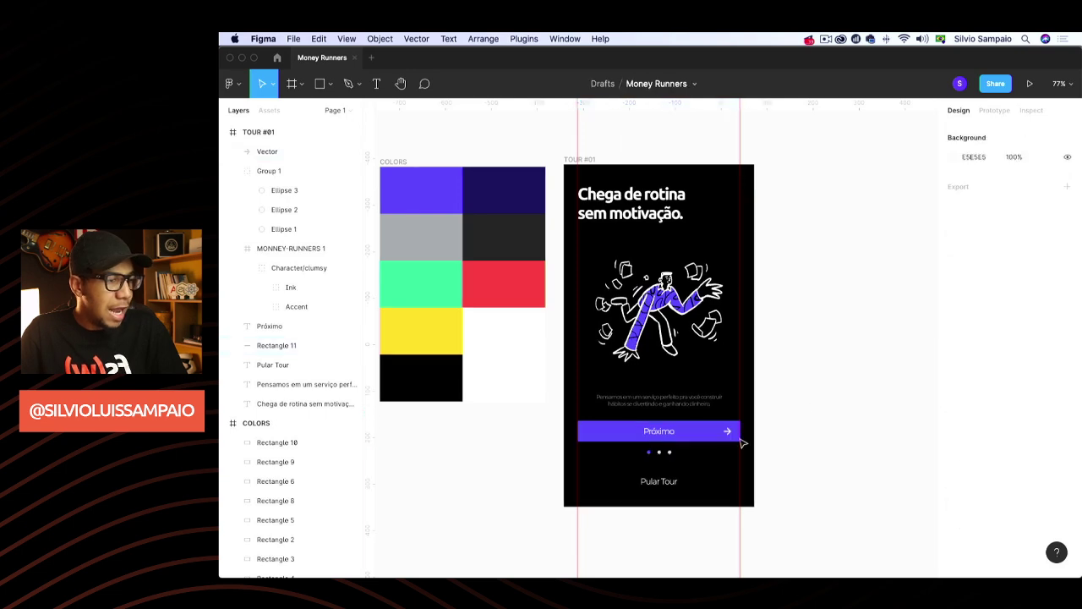
left_click(727, 432)
left_click(718, 435, "shift")
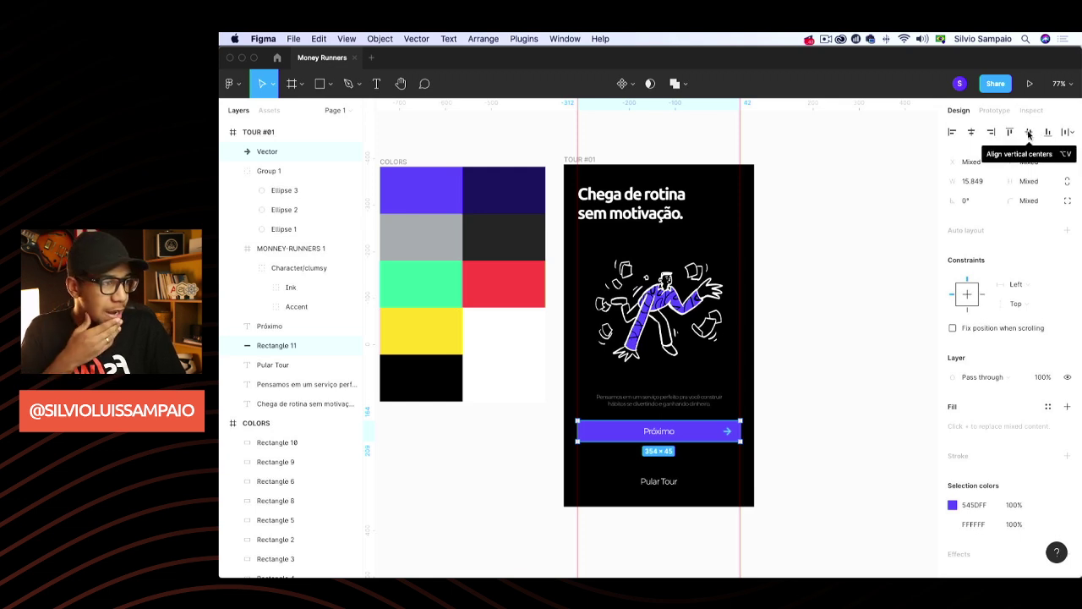
left_click(1029, 133)
left_click(885, 340)
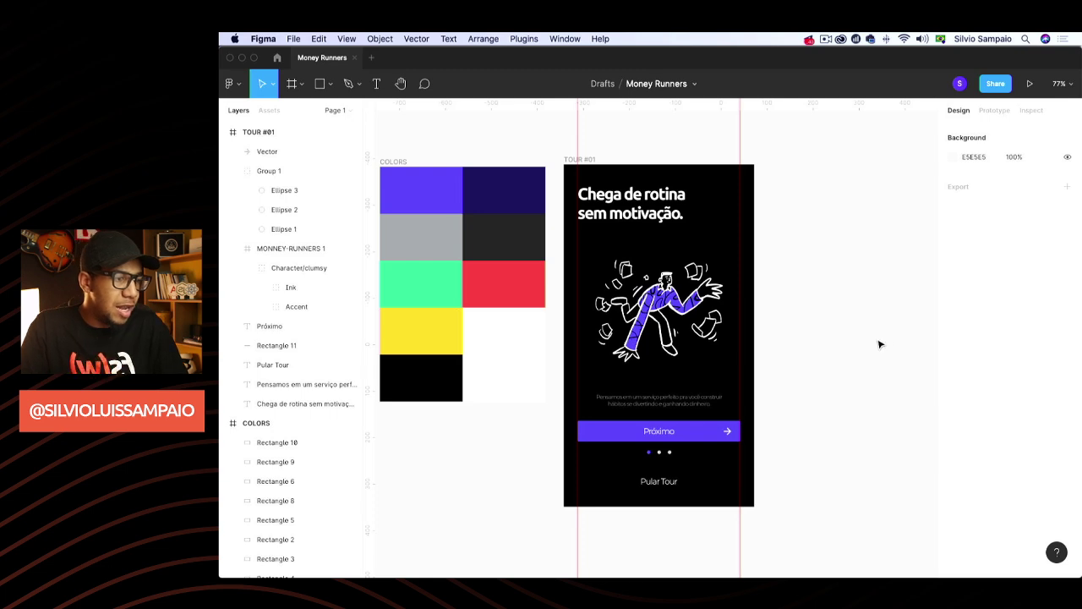
Pan across the canvas and select the TOUR #01 frame
scroll(796, 495, "up", 5)
scroll(783, 498, "down", 5)
scroll(804, 365, "up", 1)
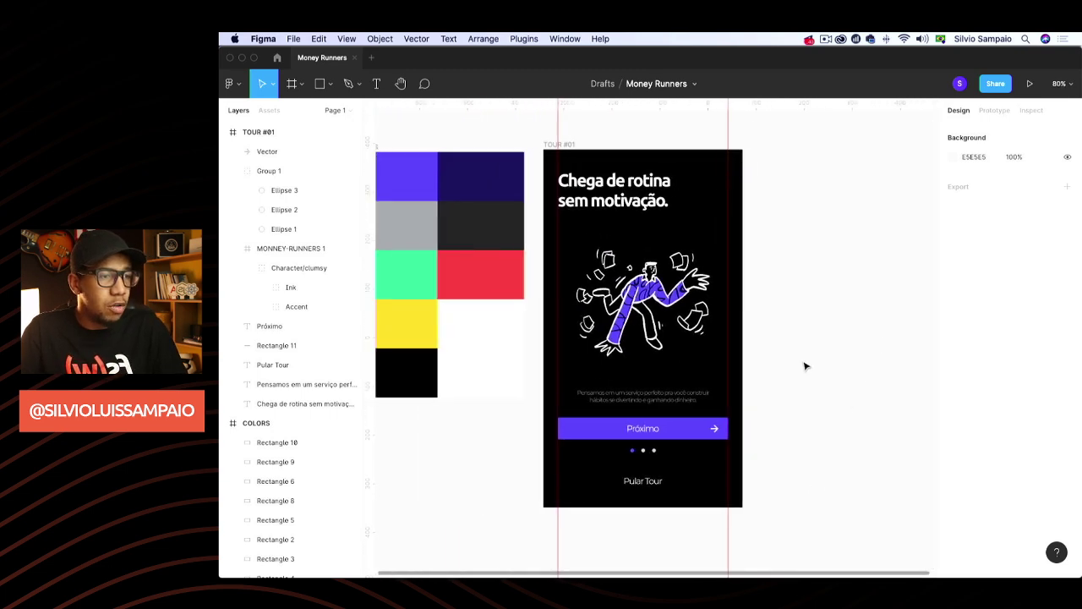
scroll(805, 366, "right", 2)
scroll(805, 366, "right", 2)
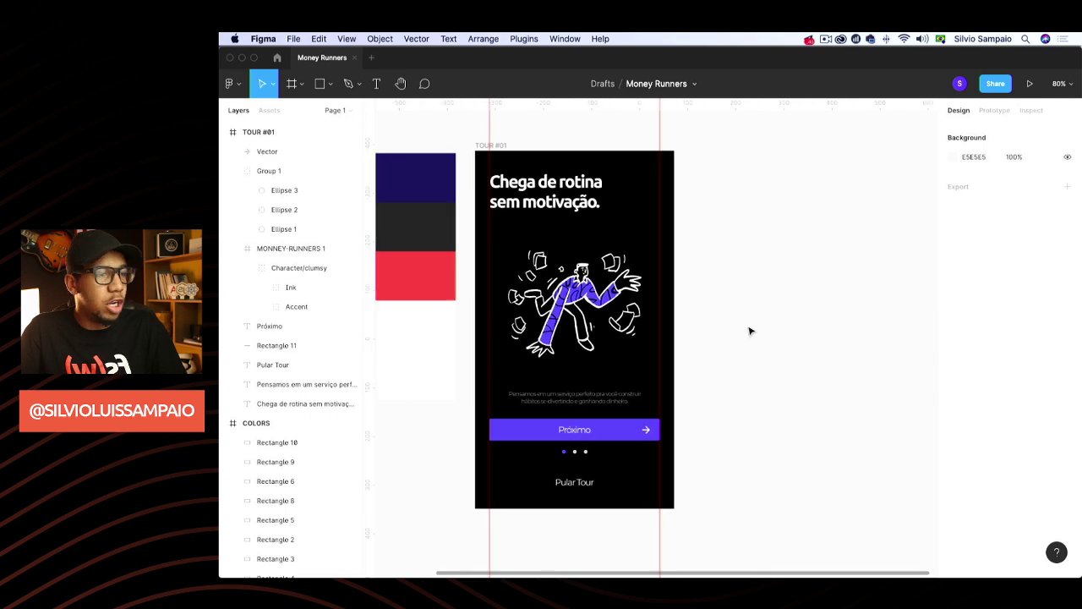
left_click(502, 149)
Duplicate the TOUR #01 frame twice to make three tour screens
scroll(516, 149, "down", 1)
key("super+d")
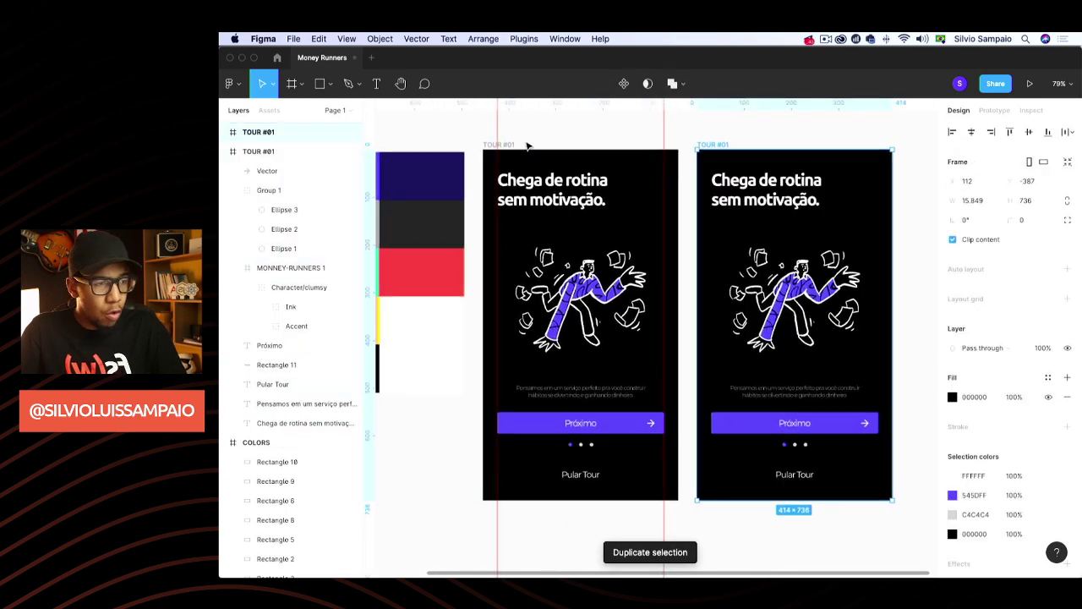
key("super+d")
Add vertical guides at 30 and 398 on the second frame and at 30 on the third
scroll(583, 186, "right", 5)
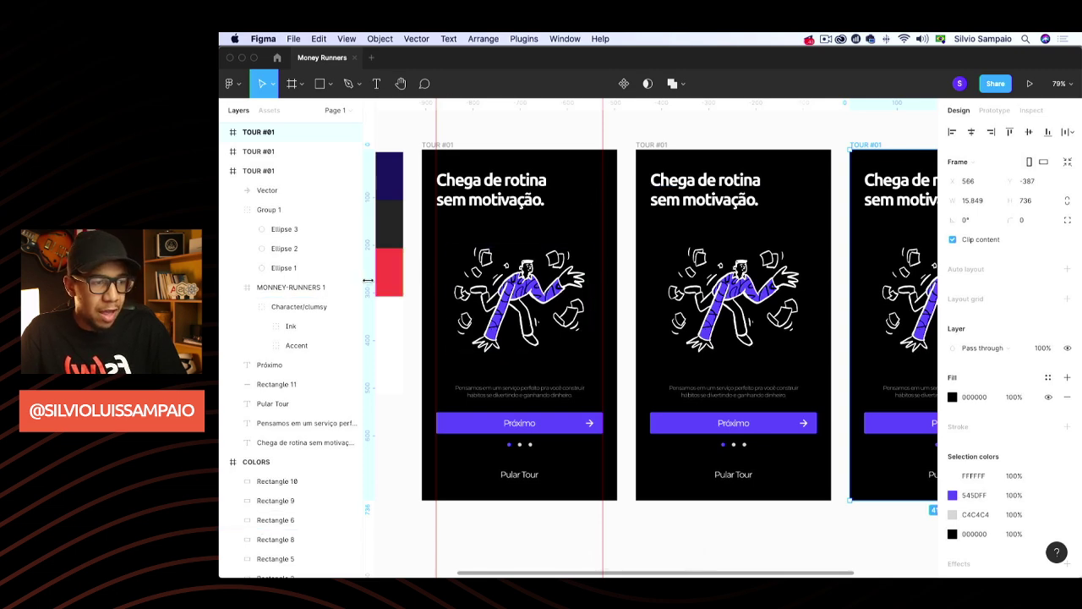
left_click_drag(367, 280, 651, 286)
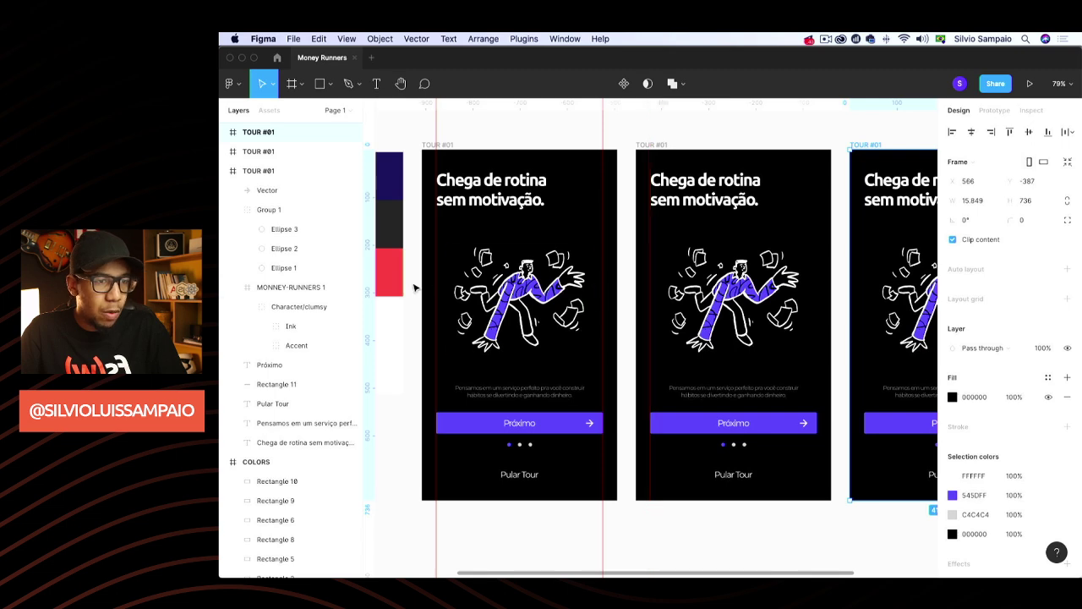
left_click_drag(370, 290, 820, 293)
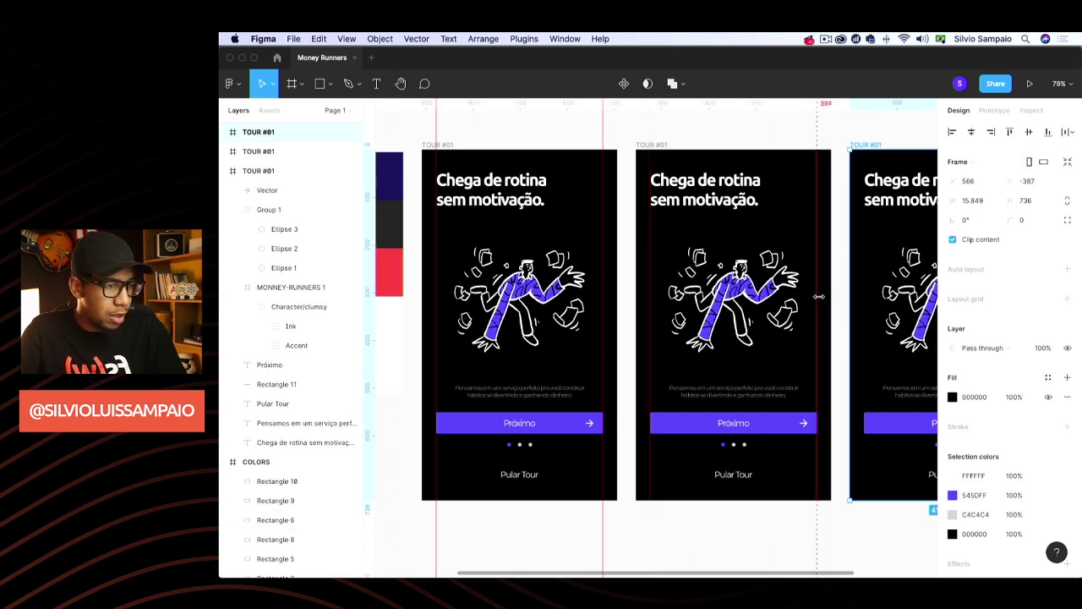
scroll(610, 309, "right", 3)
scroll(393, 285, "right", 2)
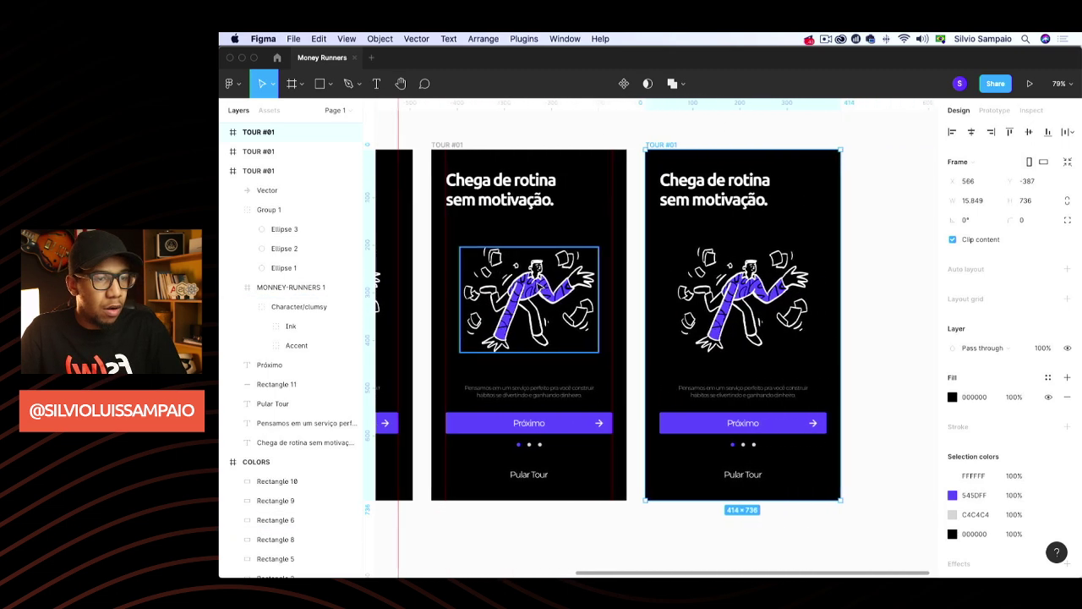
left_click_drag(370, 286, 804, 283)
Fill the middle tour frame's background with purple 545DFF
left_click(852, 268)
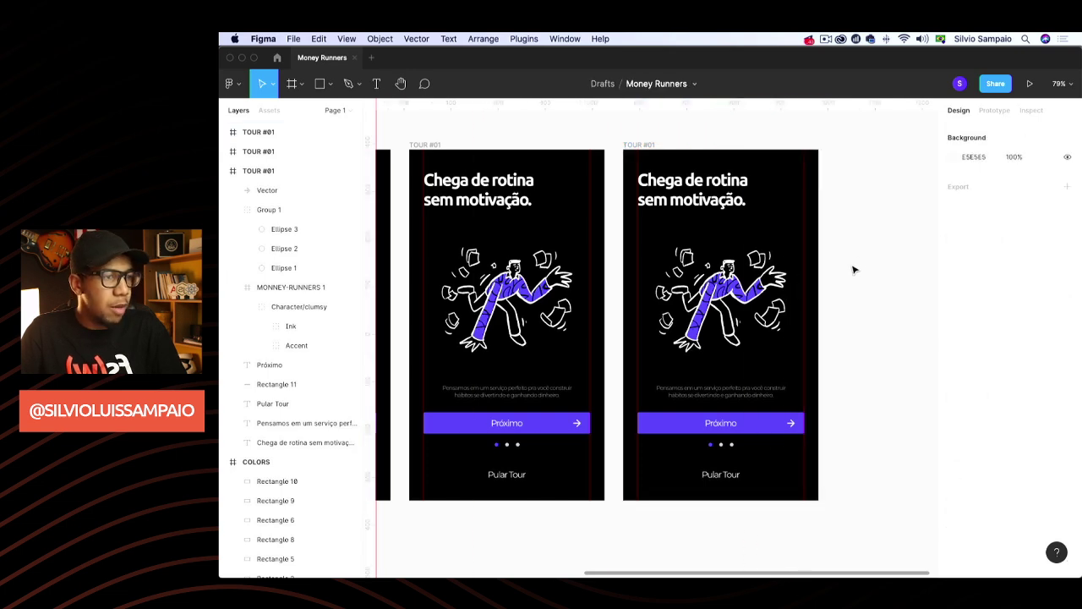
scroll(852, 269, "left", 3)
left_click(528, 145)
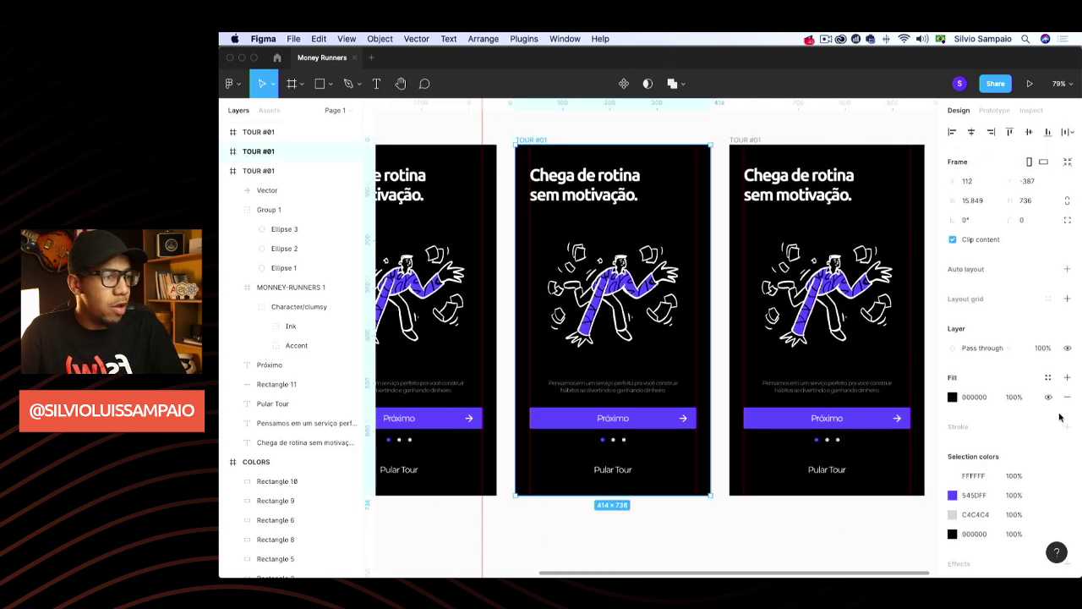
left_click(953, 397)
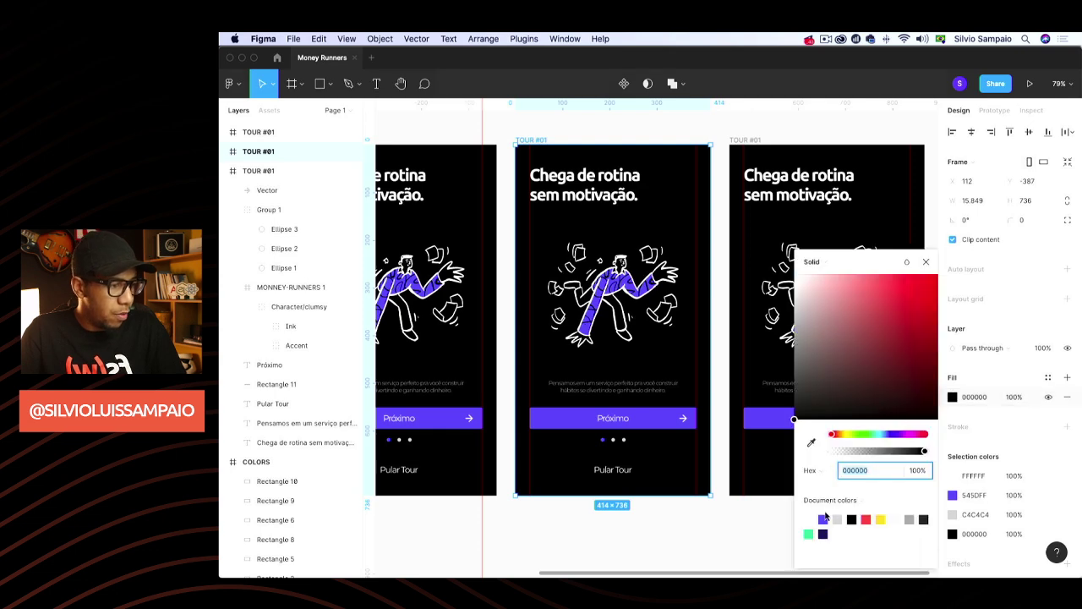
left_click(825, 518)
left_click(926, 262)
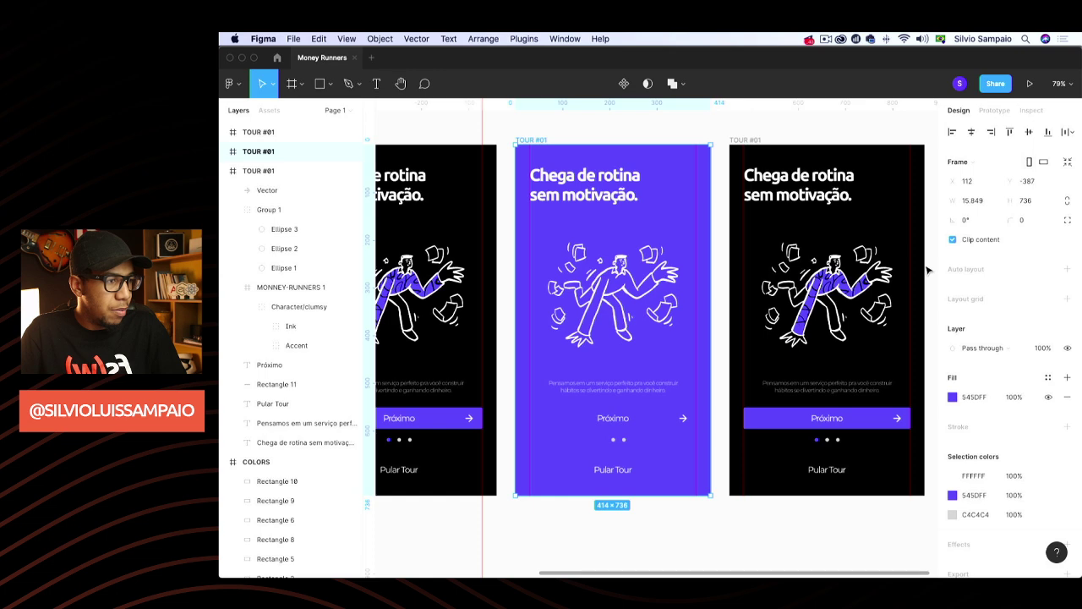
left_click(691, 132)
Make the middle frame's Próximo button fill black 000000
left_click(660, 425)
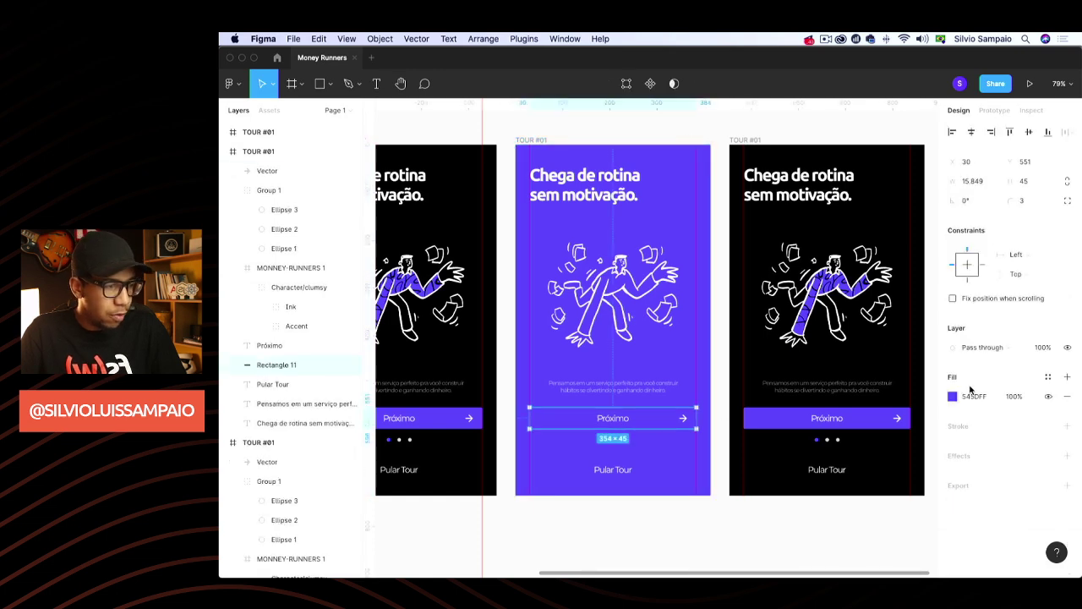
left_click(953, 396)
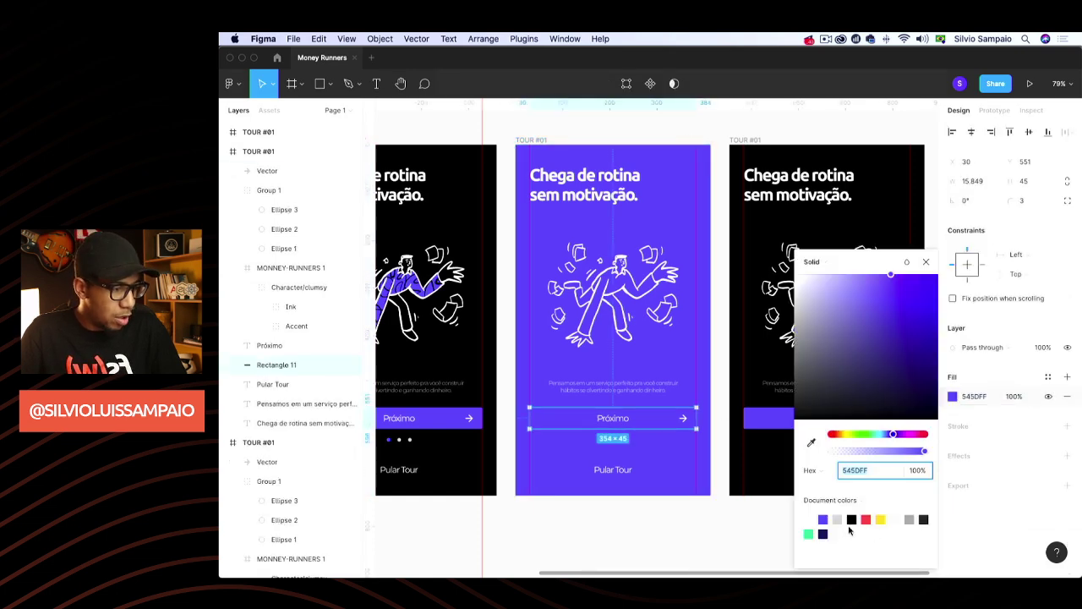
type("000")
key("Return")
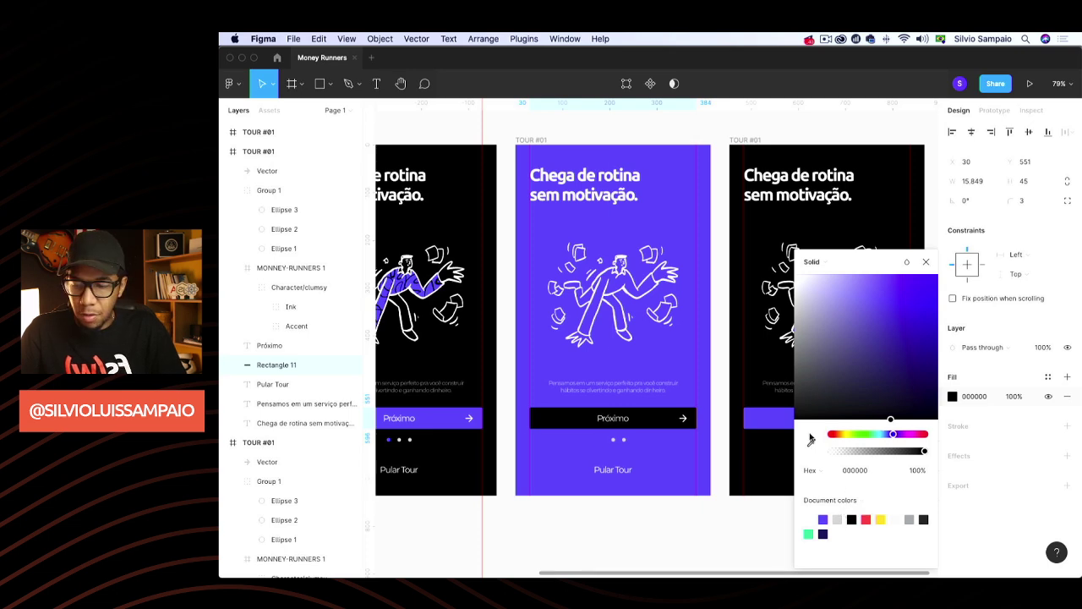
left_click(681, 135)
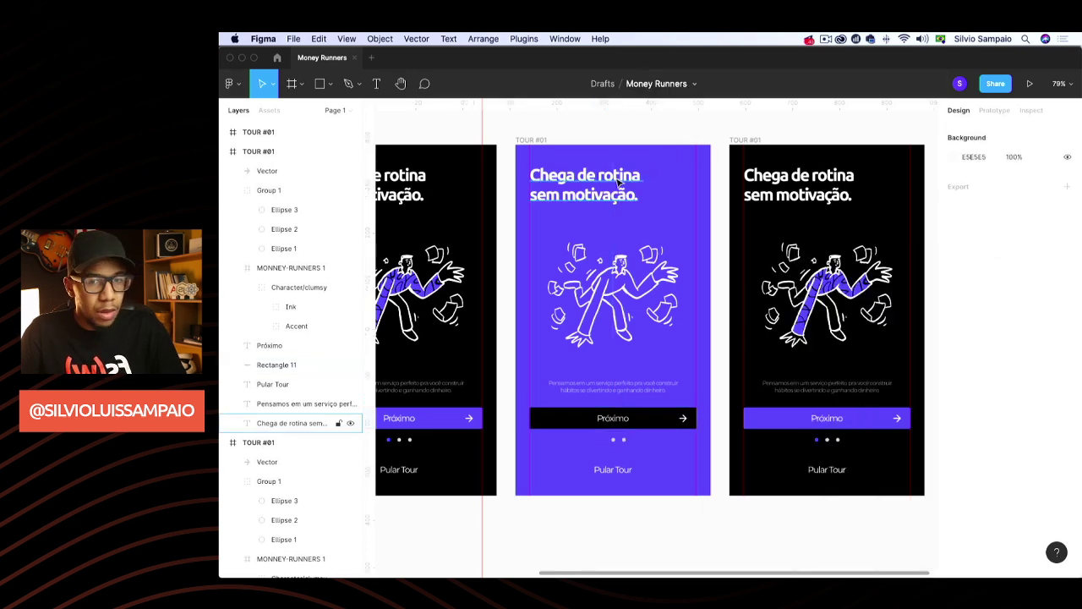
Make the middle frame's first pagination dot black
left_click(618, 181)
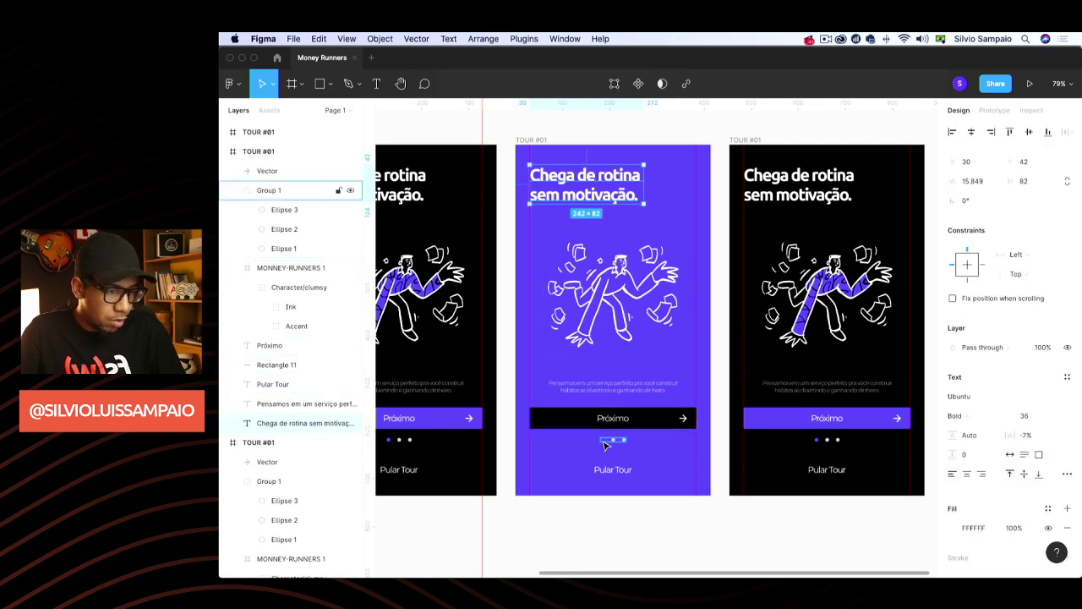
double_click(603, 441)
left_click(953, 376)
left_click(898, 473)
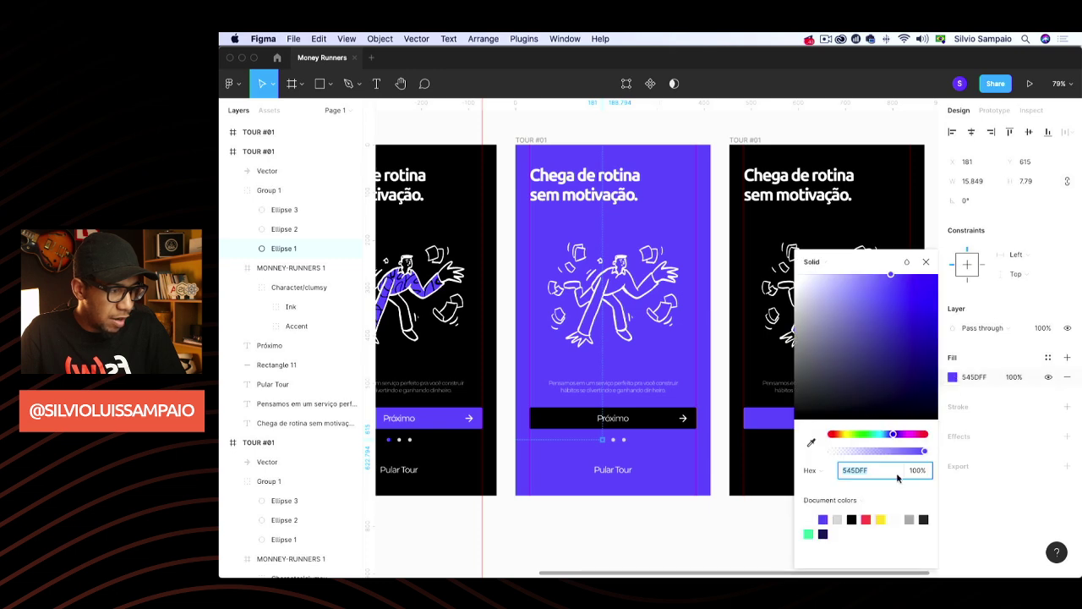
left_click(852, 519)
left_click(686, 138)
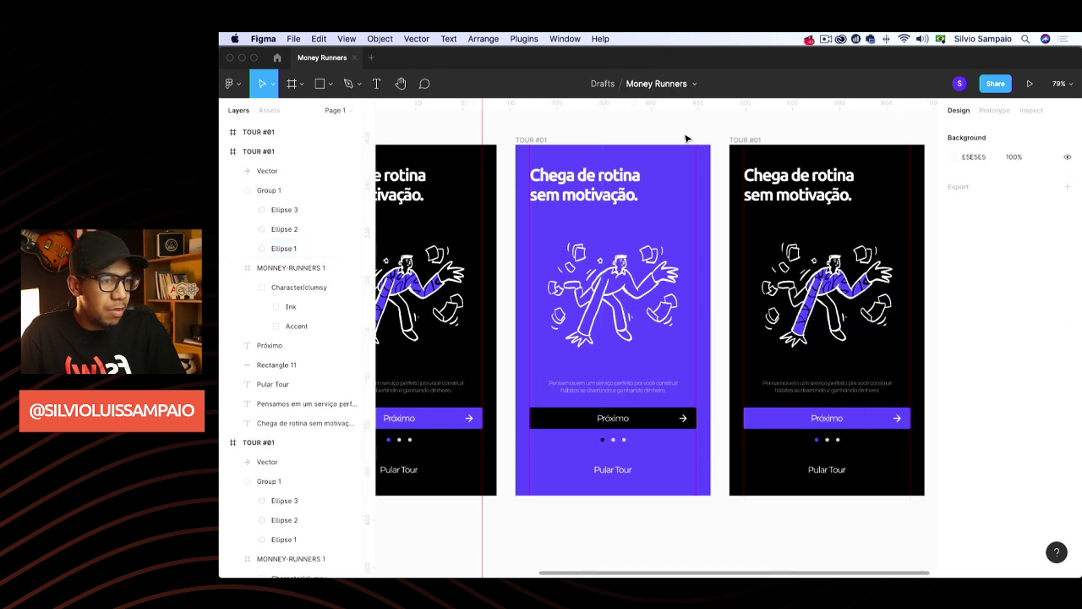
left_click(666, 263)
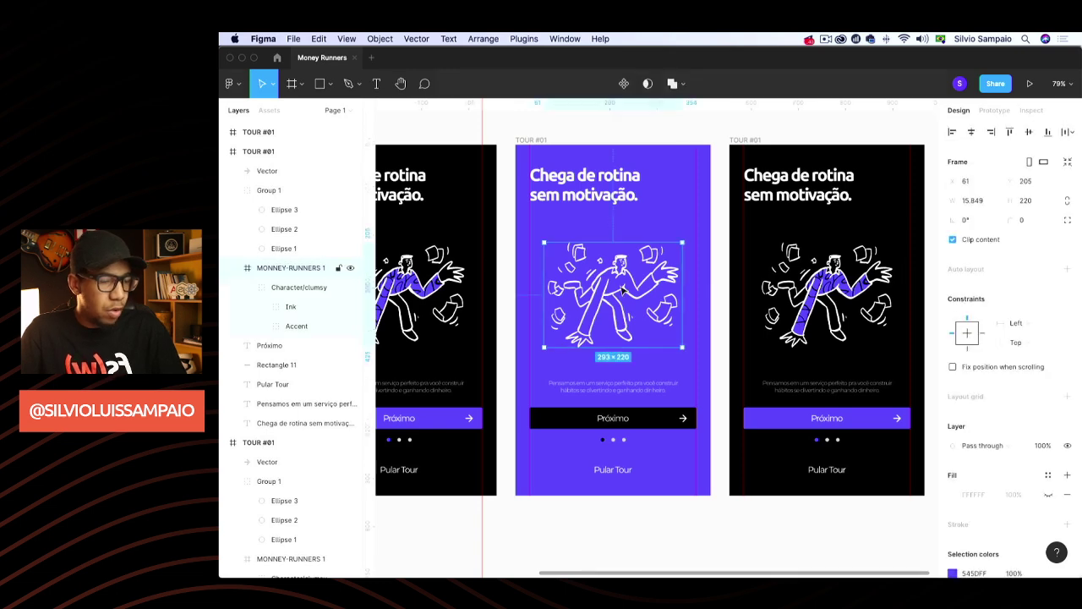
Delete the old illustrations from the middle and right tour frames
key("Delete")
left_click(807, 268)
key("Delete")
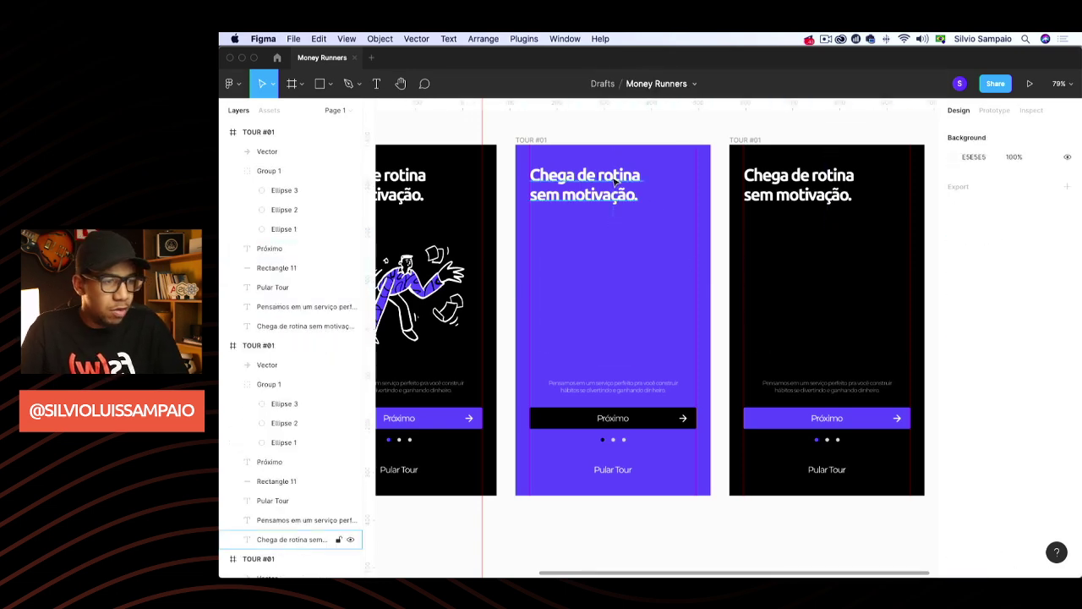
Rewrite the middle headline as 'Construa hábitos / por bem (ou por mal).' on two lines
left_click(613, 176)
double_click(613, 176)
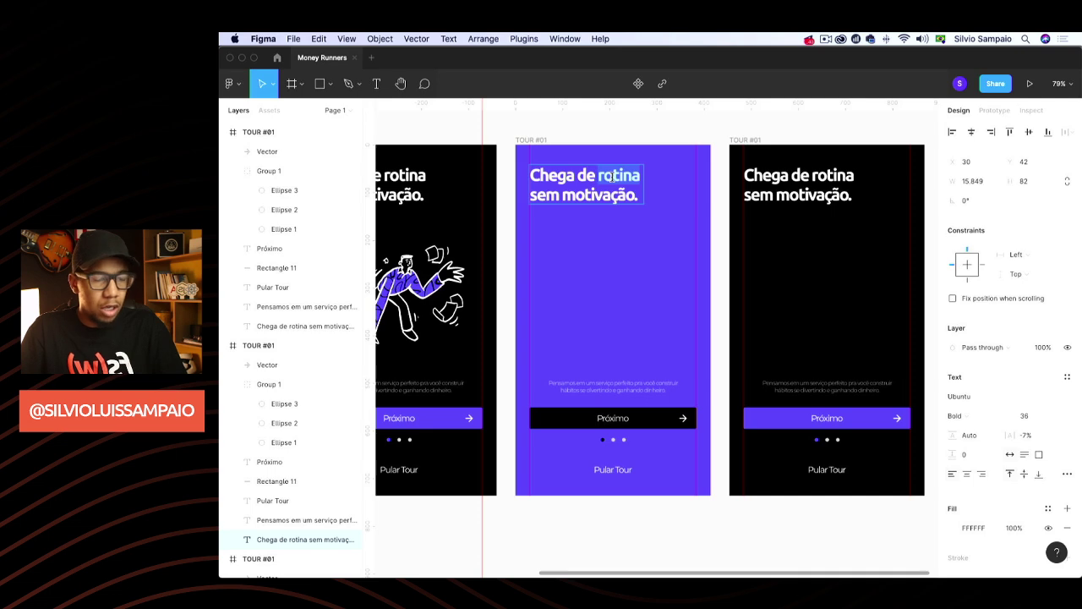
triple_click(613, 176)
type("Cons")
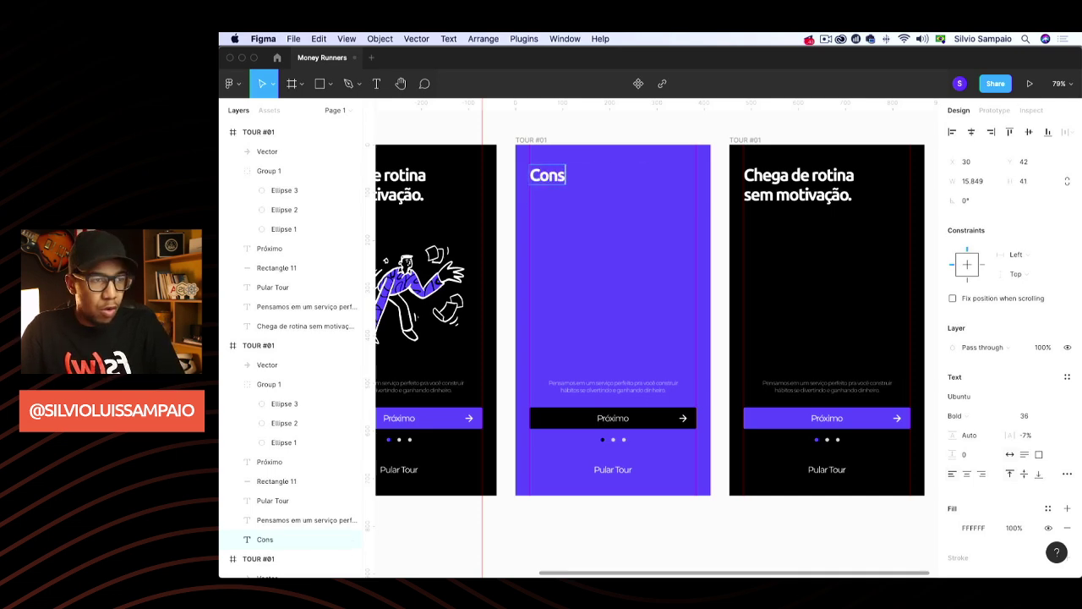
type("trua há")
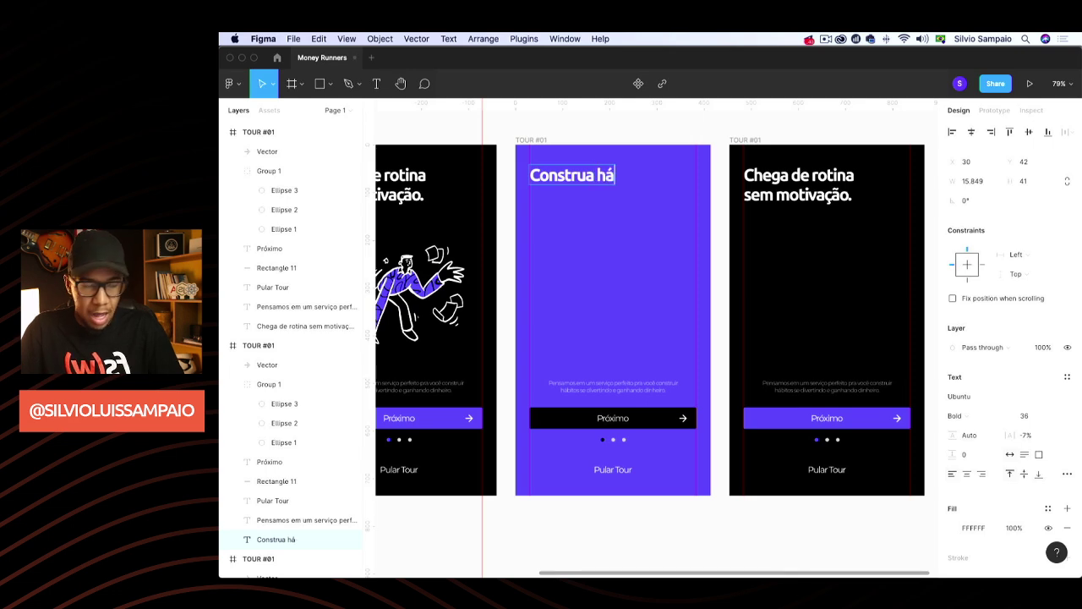
type("bitos")
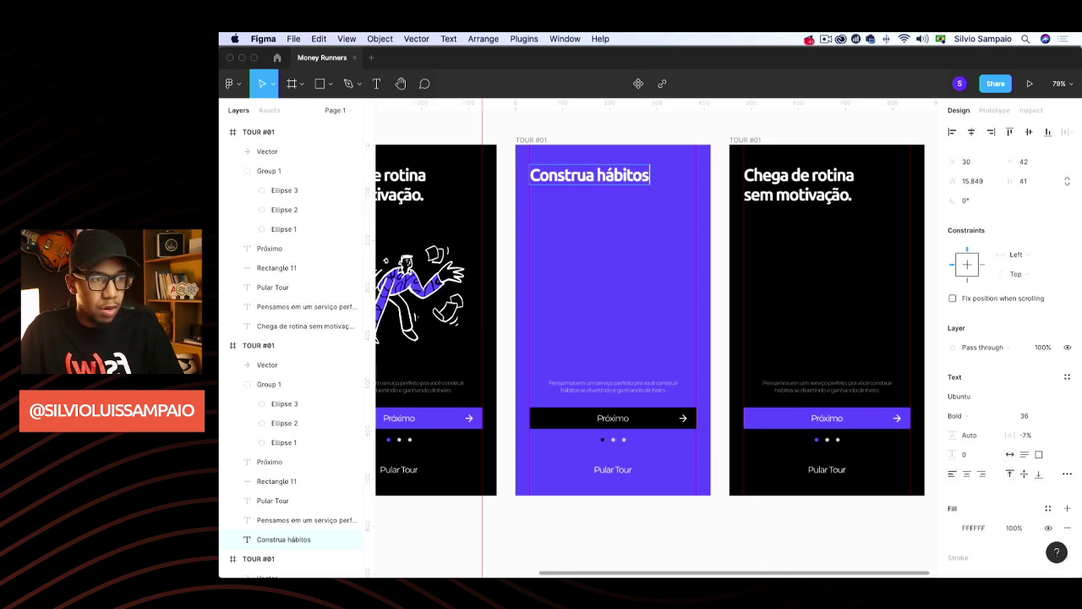
key("Return")
type("por bem (p)")
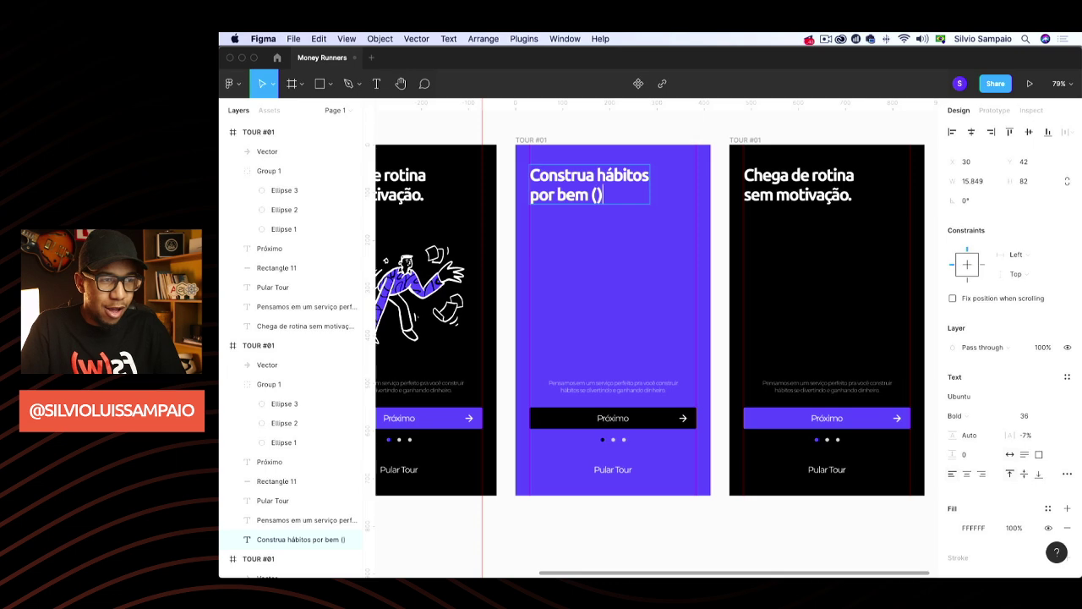
key("BackSpace")
type("oi por mal)")
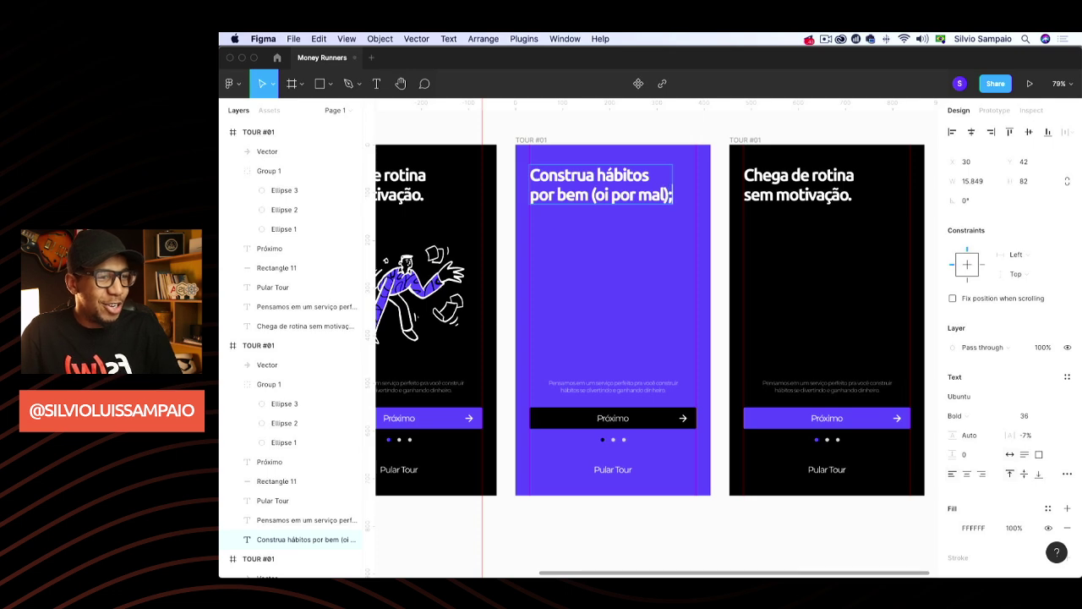
type(".")
key("Left")
key("Left")
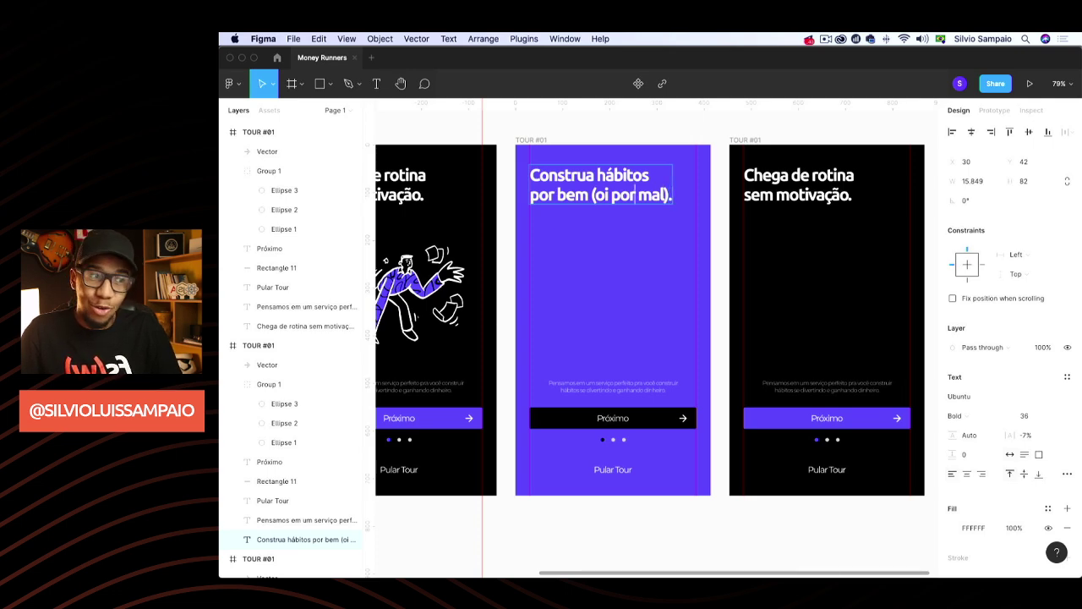
key("BackSpace")
key("BackSpace")
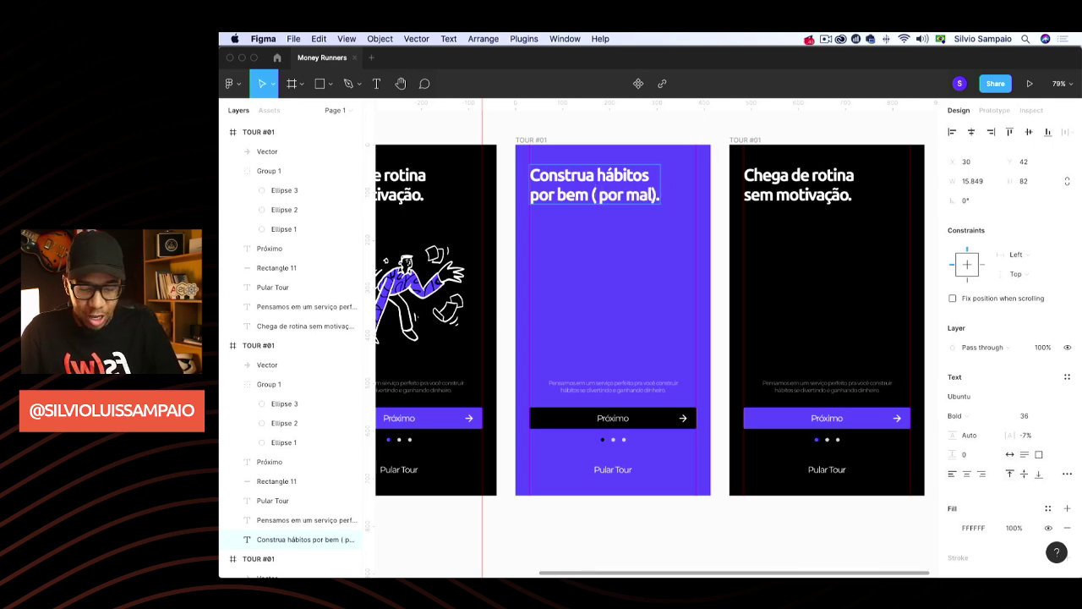
type("ou")
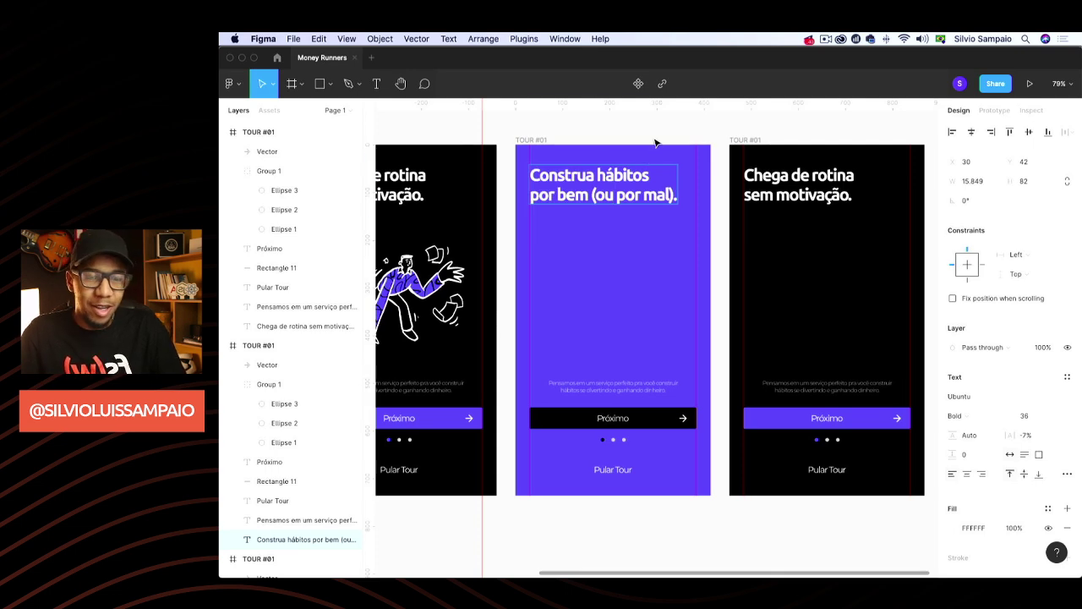
key("Escape")
left_click(677, 142)
Replace the third headline with 'Ganhe dinheiro / com os amigos.' on two lines
scroll(762, 214, "left", 2)
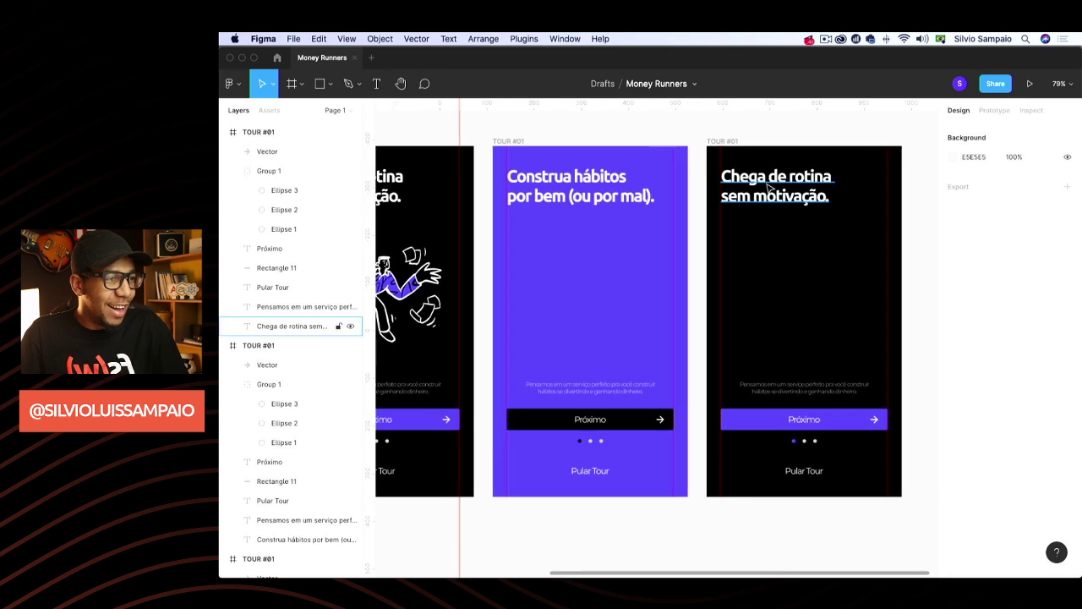
left_click(766, 185)
key("BackSpace")
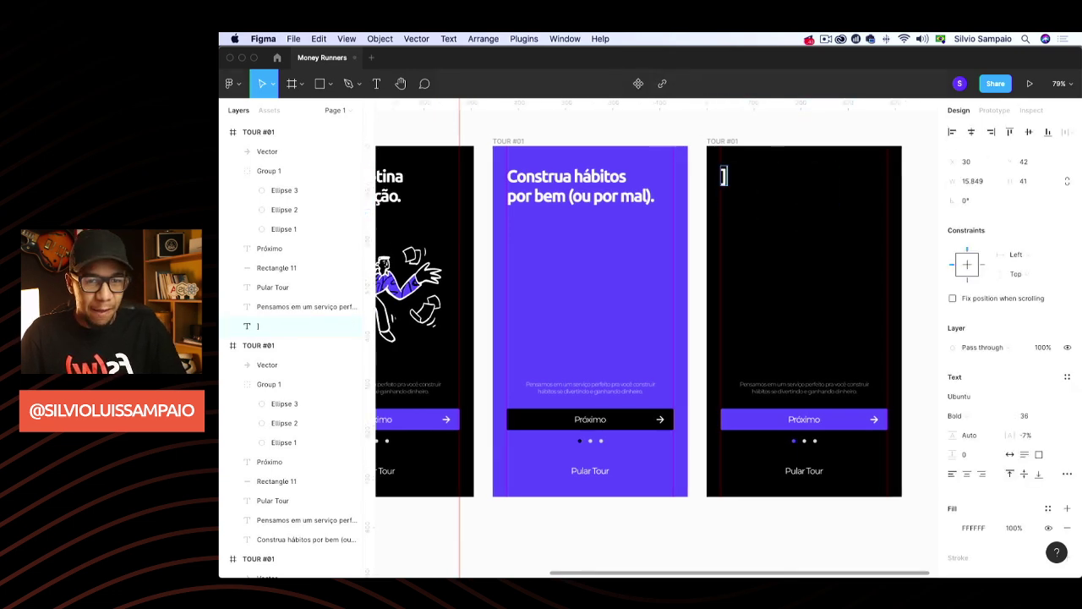
type("Ganh")
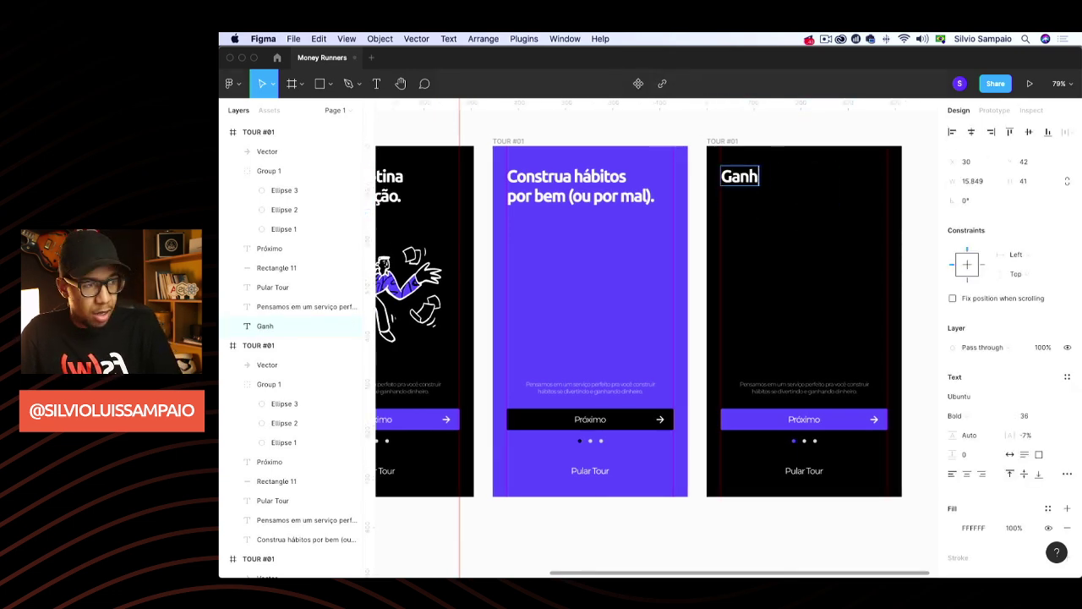
type("e dinheiro com")
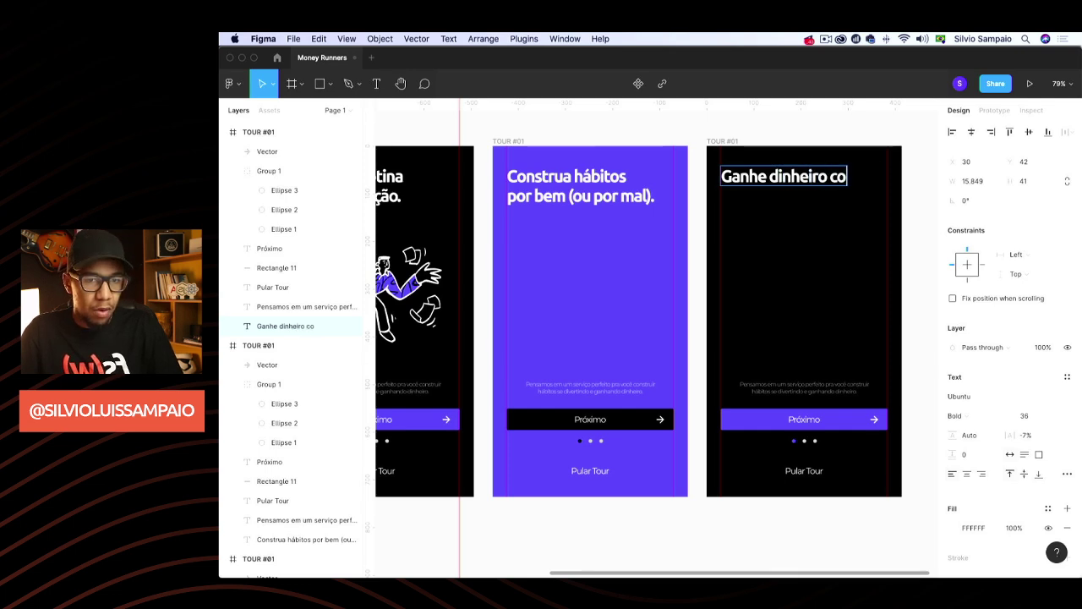
key("BackSpace")
key("BackSpace")
key("BackSpace")
key("BackSpace")
key("Return")
type("com os amigos.")
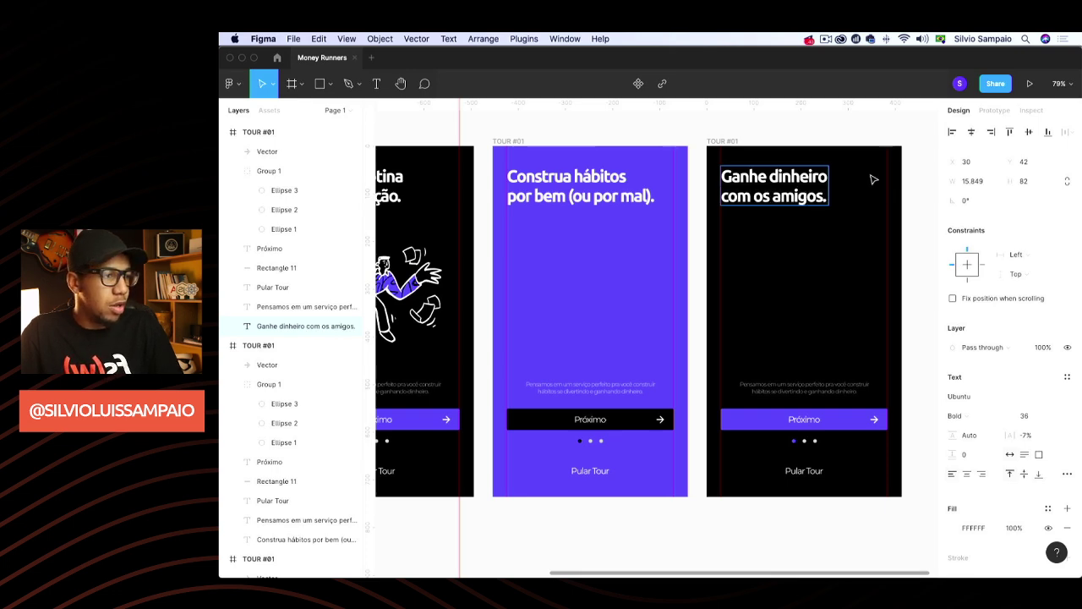
key("Escape")
left_click(804, 139)
Drag coffee.svg from the Finder illustrations folder onto the Figma canvas
scroll(391, 374, "left", 3)
key("super+Tab")
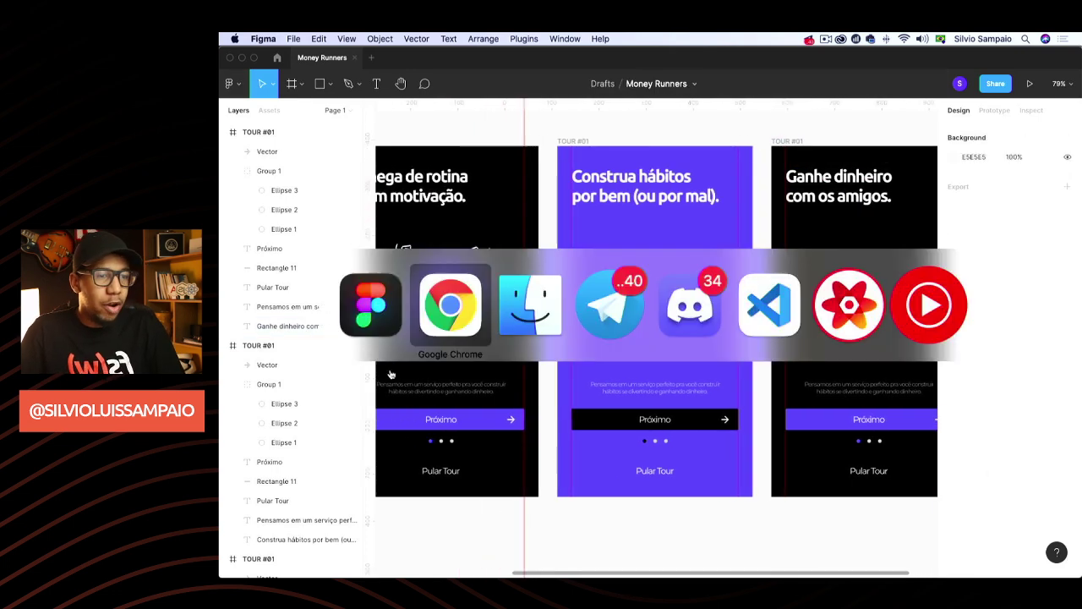
key("super+Tab")
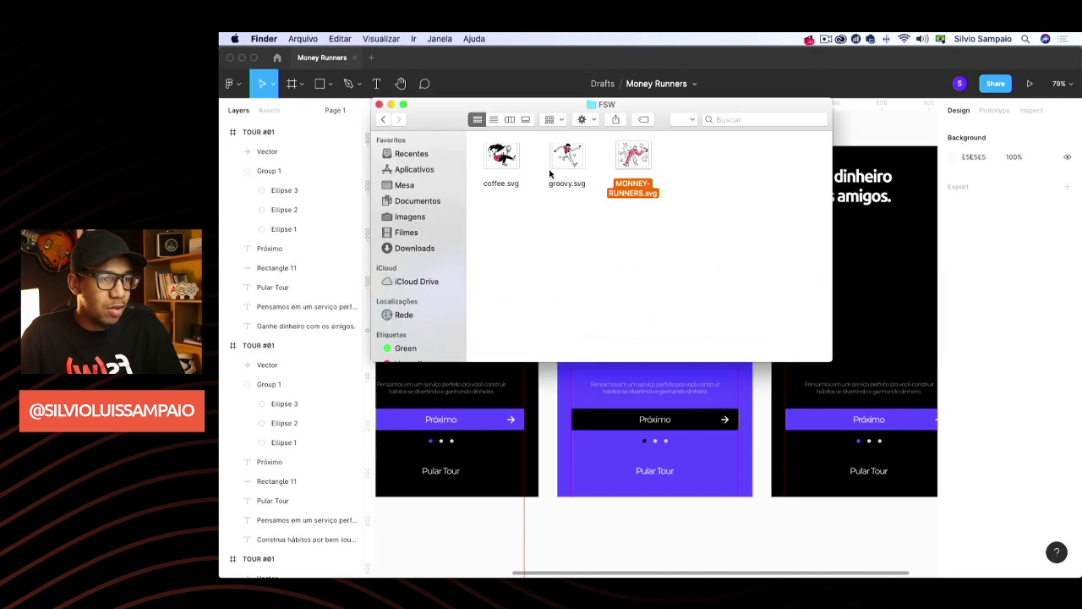
left_click_drag(501, 156, 638, 302)
key("super+Tab")
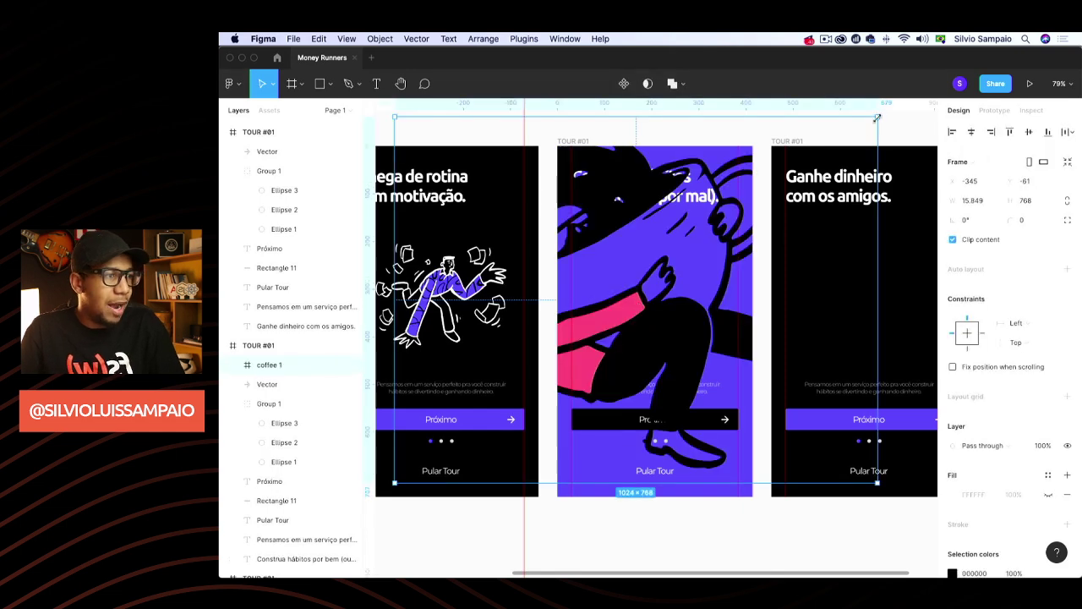
Scale the coffee illustration down and move it into the middle tour frame
left_click_drag(877, 118, 703, 249)
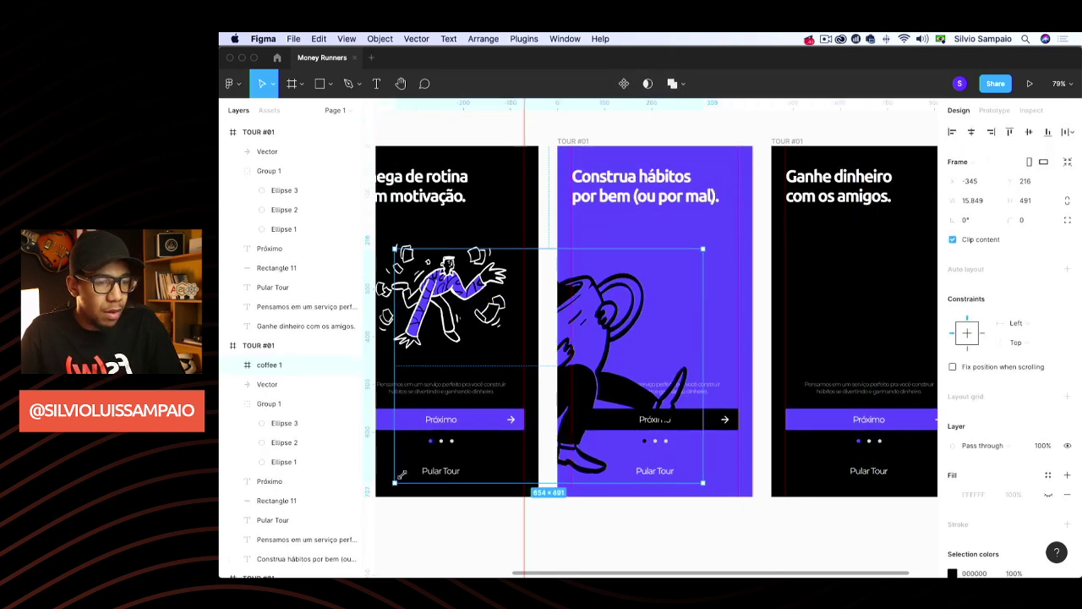
left_click_drag(401, 474, 570, 355)
left_click_drag(640, 322, 657, 318)
left_click(460, 318)
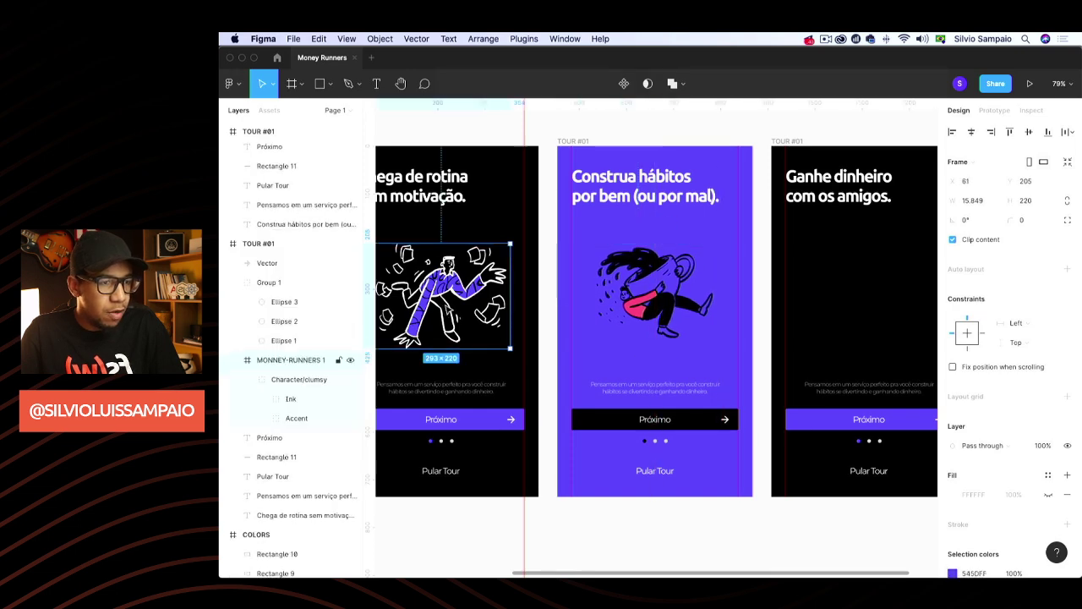
left_click(660, 296)
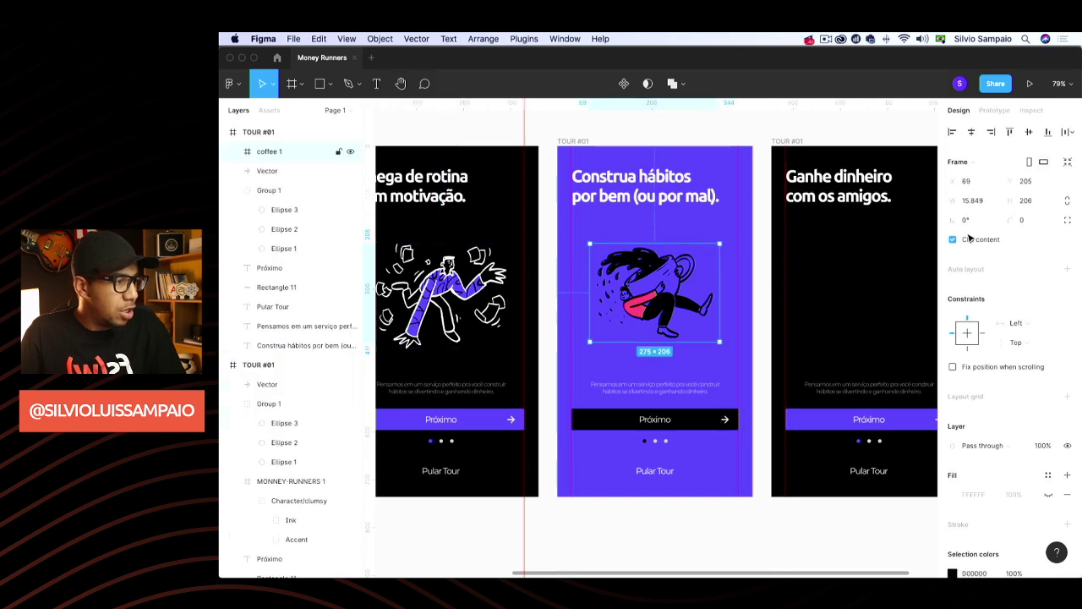
Set the coffee illustration's height to 220 and centre it horizontally in the frame
left_click(1037, 202)
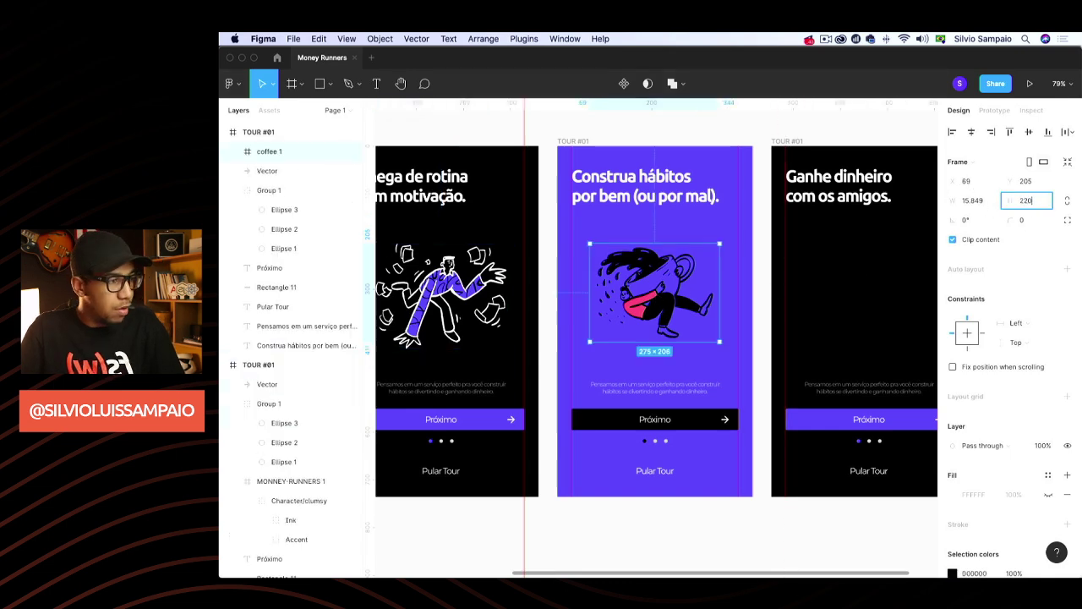
key("Return")
key("super+z")
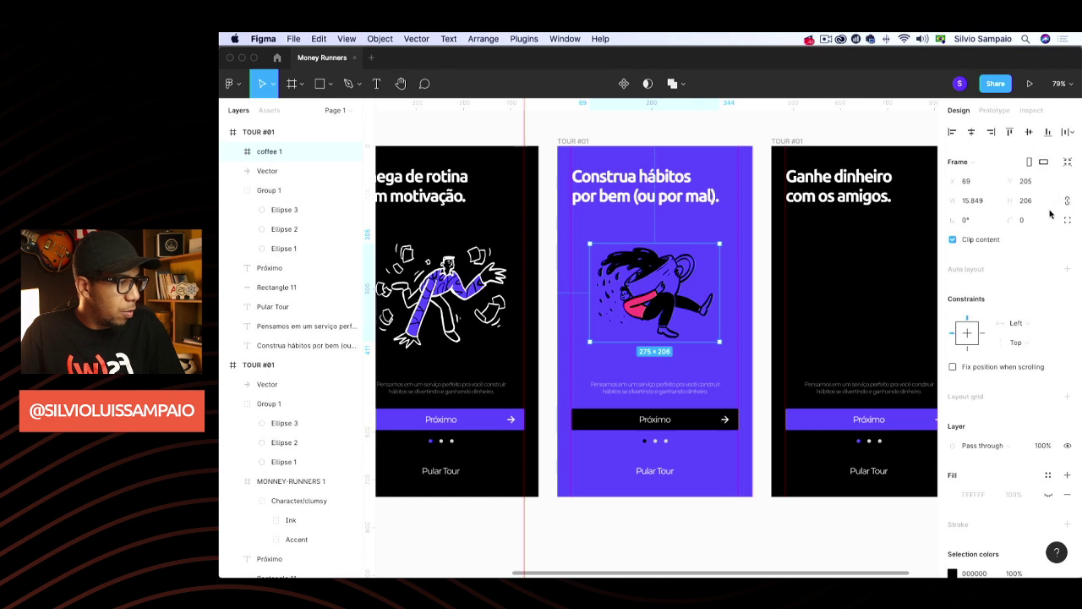
left_click(1039, 203)
type("2")
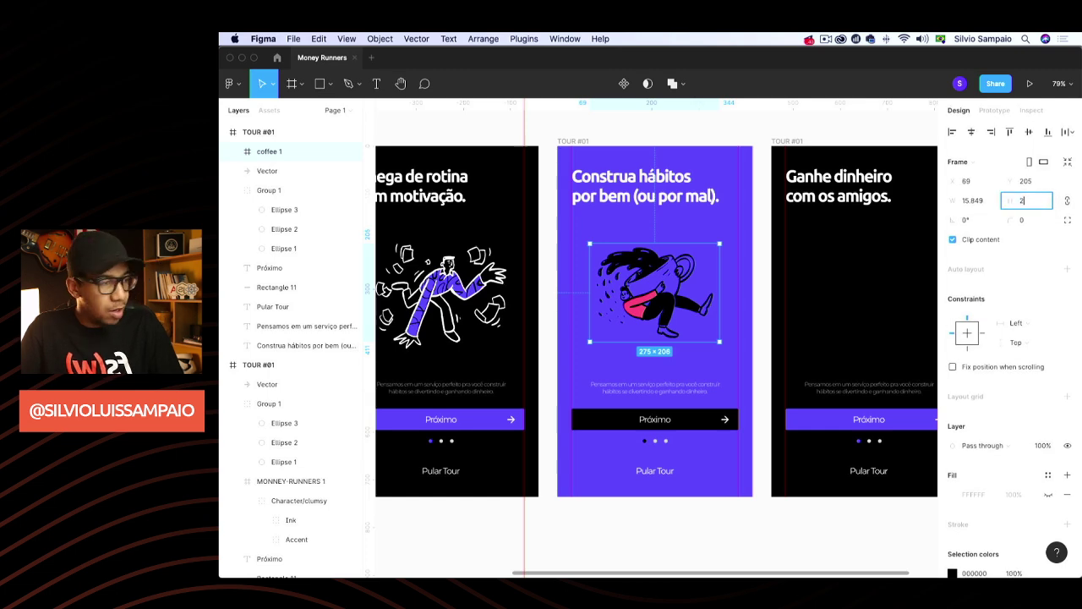
type("20")
key("Return")
left_click_drag(654, 310, 653, 309)
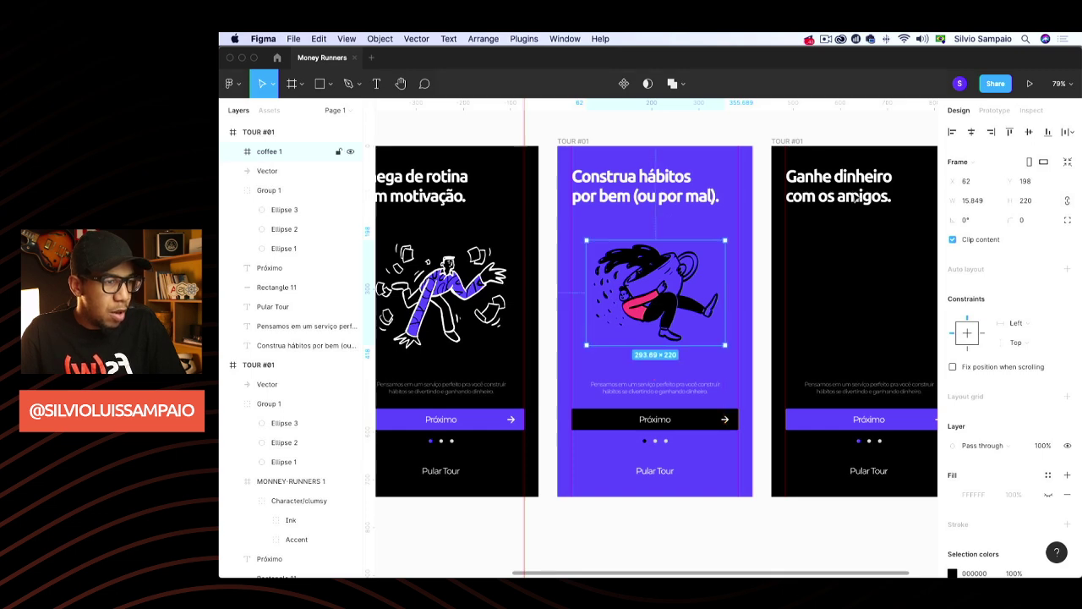
left_click(973, 133)
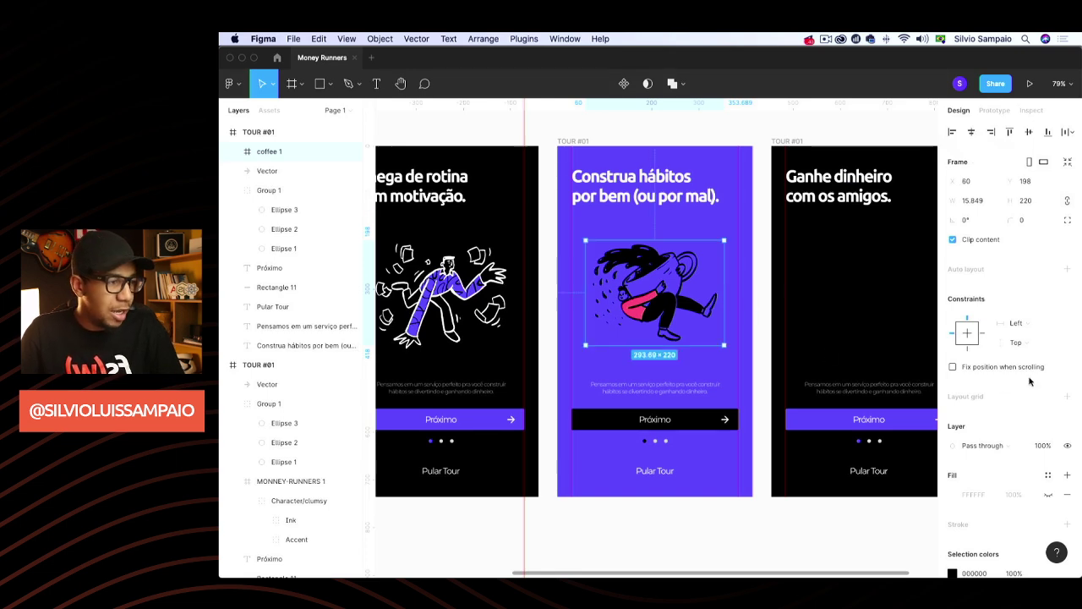
scroll(1014, 389, "down", 3)
Keep the coffee illustration's outlines black 000000 and change its pink FF5678 parts to white FFFFFF
left_click(952, 455)
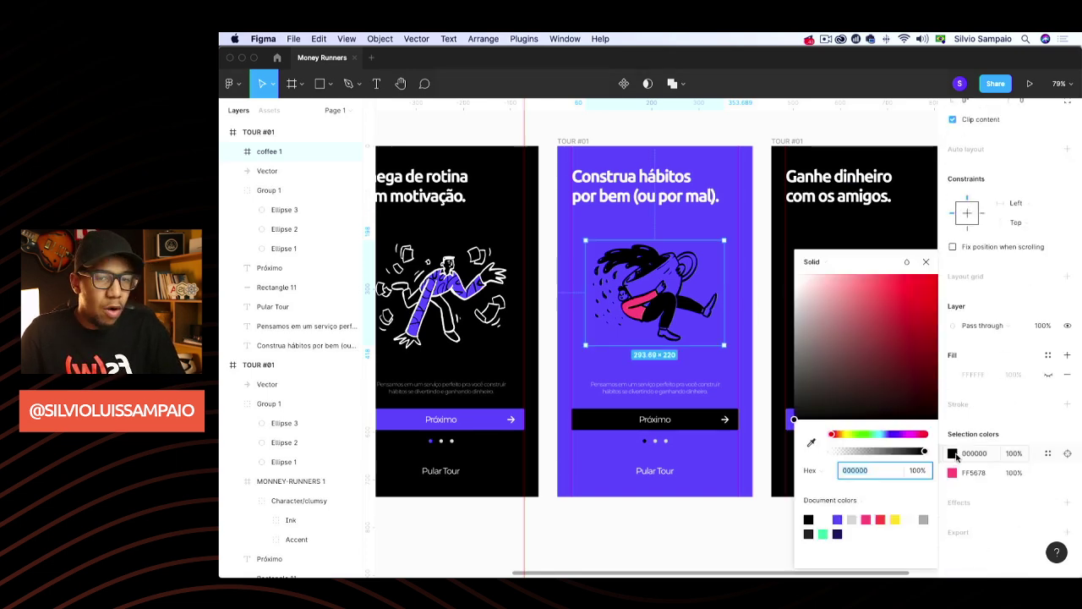
left_click(837, 533)
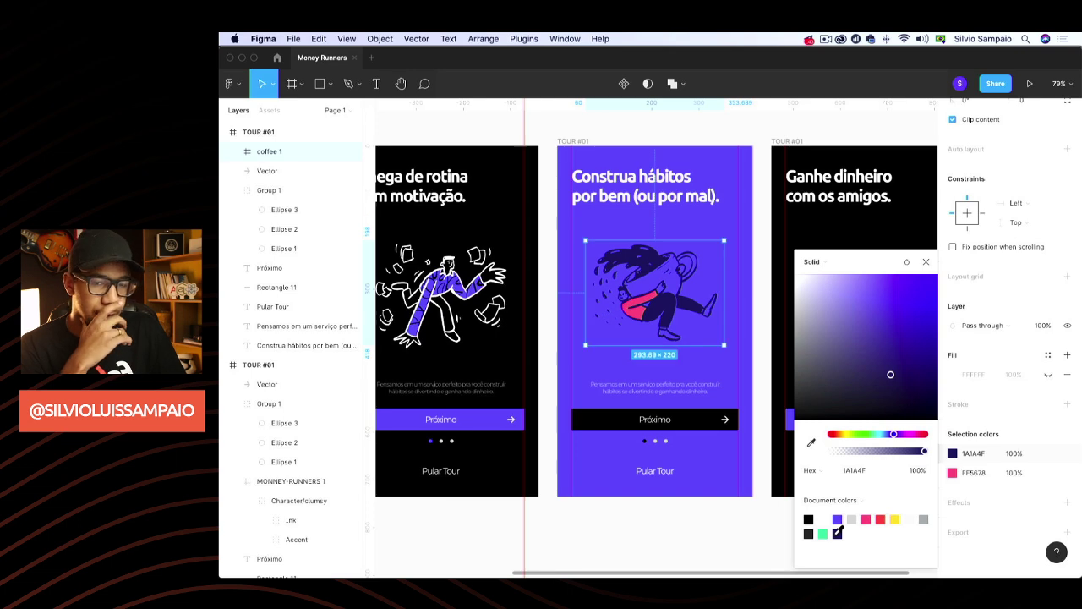
left_click(809, 519)
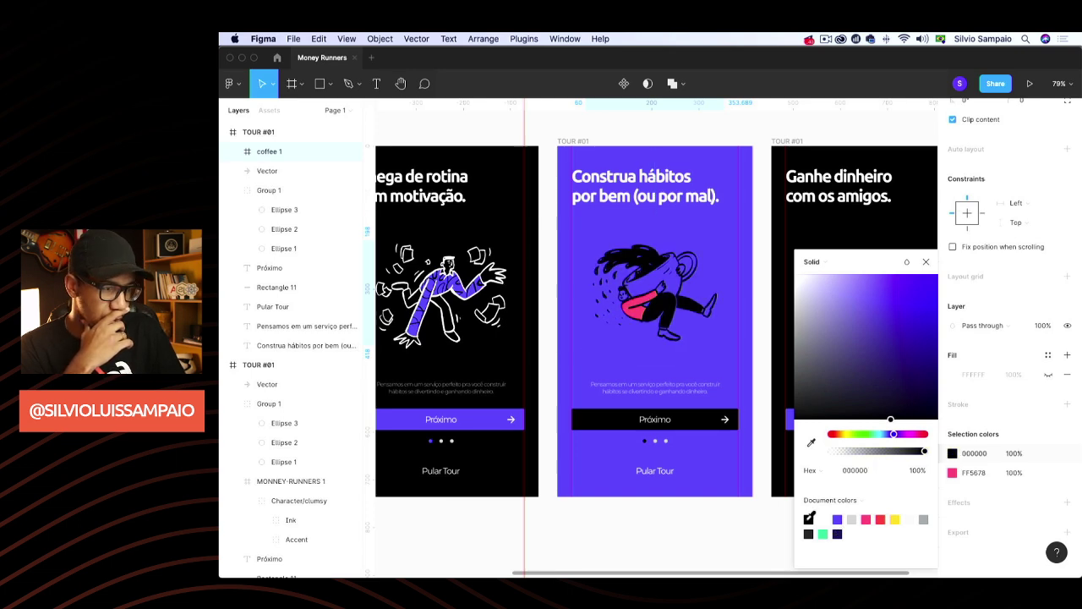
left_click(953, 474)
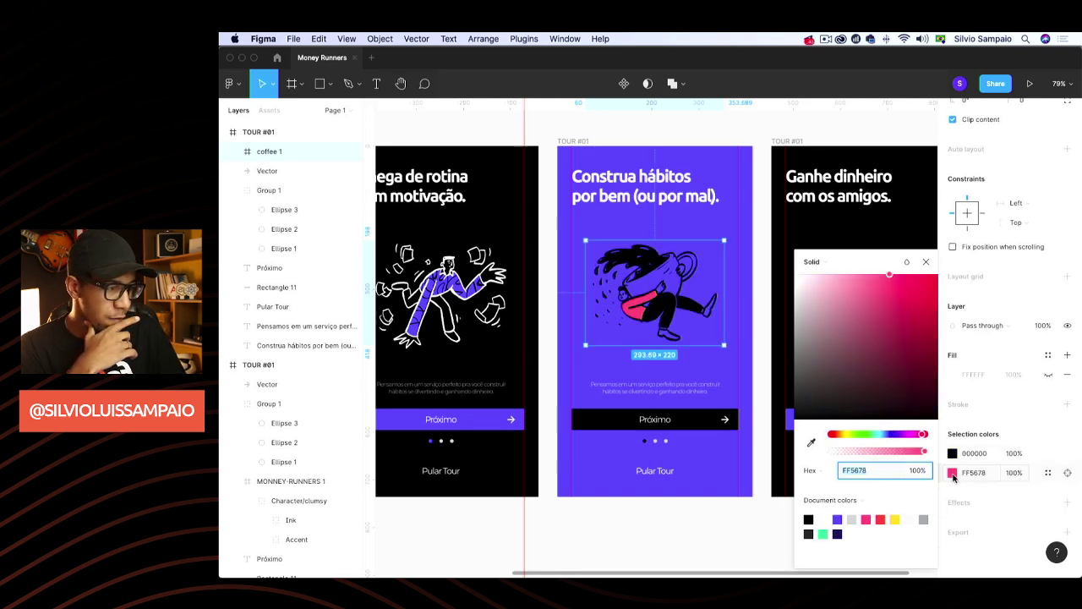
left_click(830, 516)
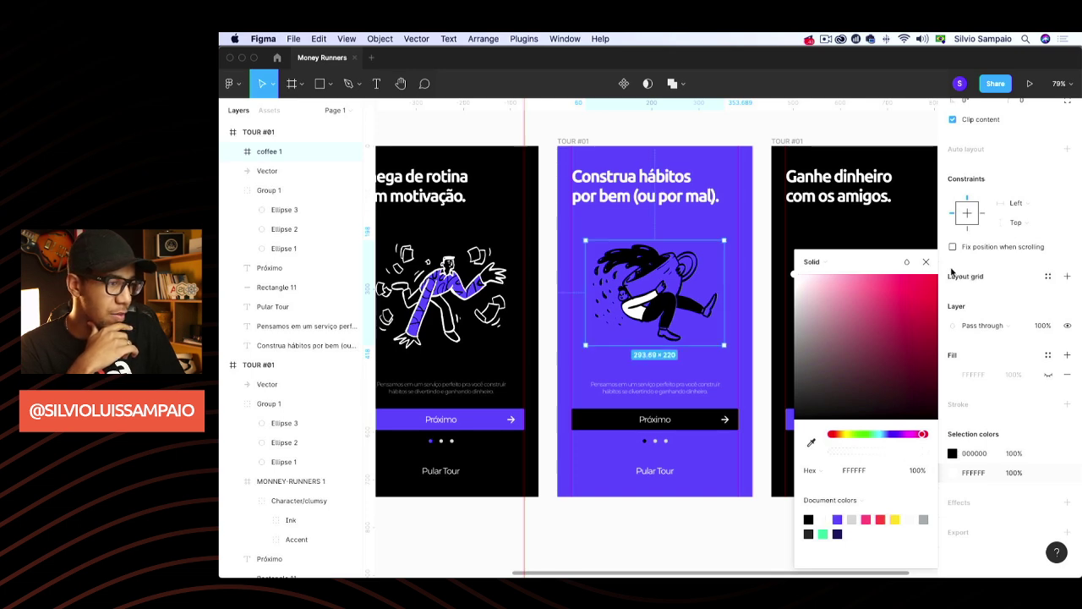
left_click(926, 261)
left_click(745, 136)
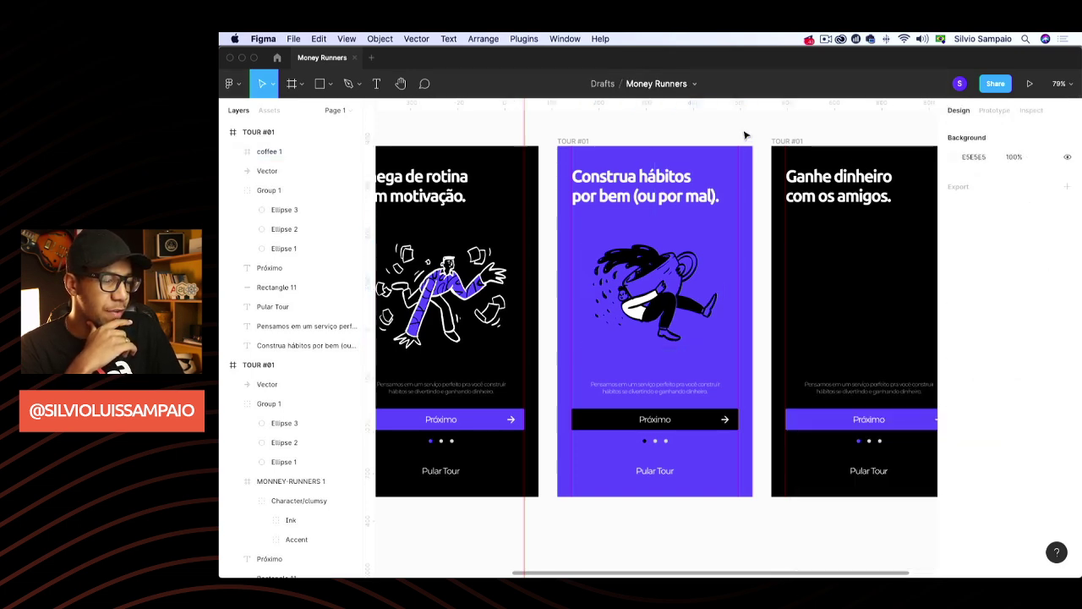
scroll(741, 207, "right", 3)
scroll(747, 229, "left", 3)
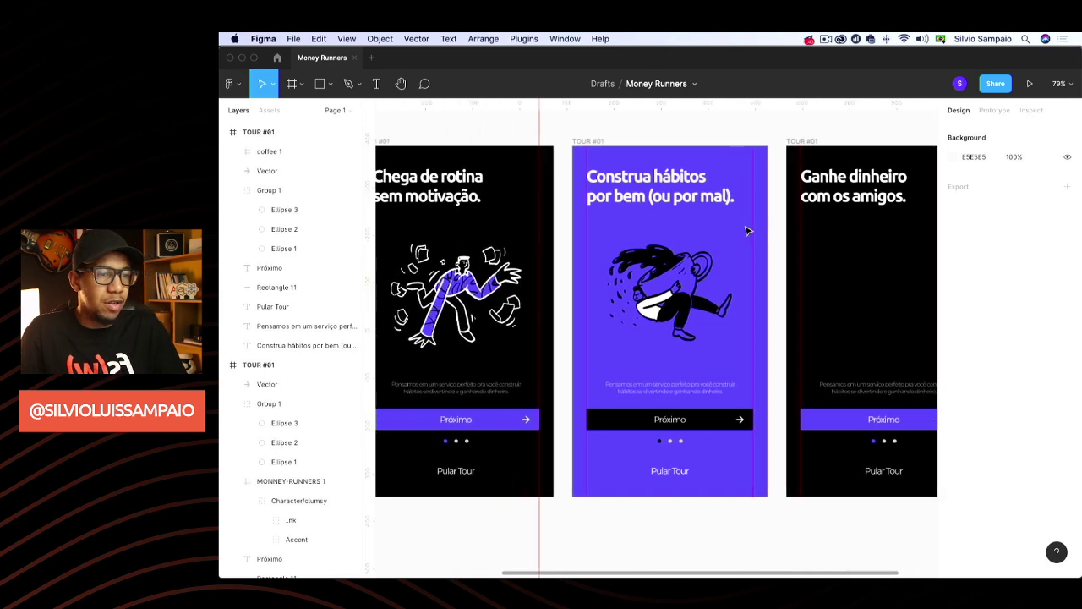
key("super+Tab")
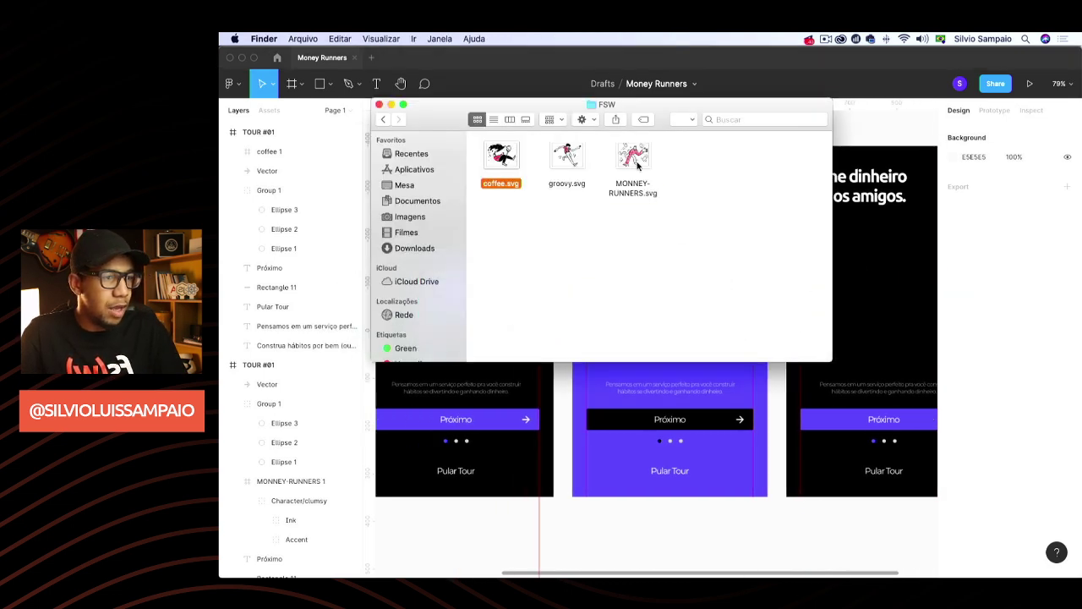
Place the groovy.svg runner illustration at 220 tall in the third tour screen
left_click_drag(638, 164, 879, 309)
left_click(571, 163)
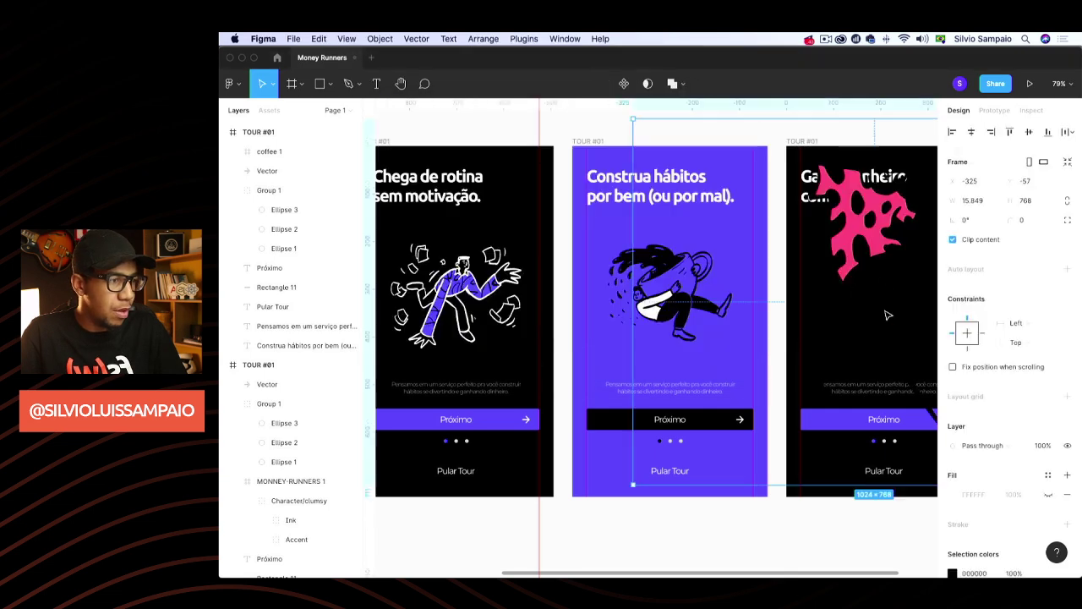
scroll(887, 315, "right", 5)
left_click(1024, 200)
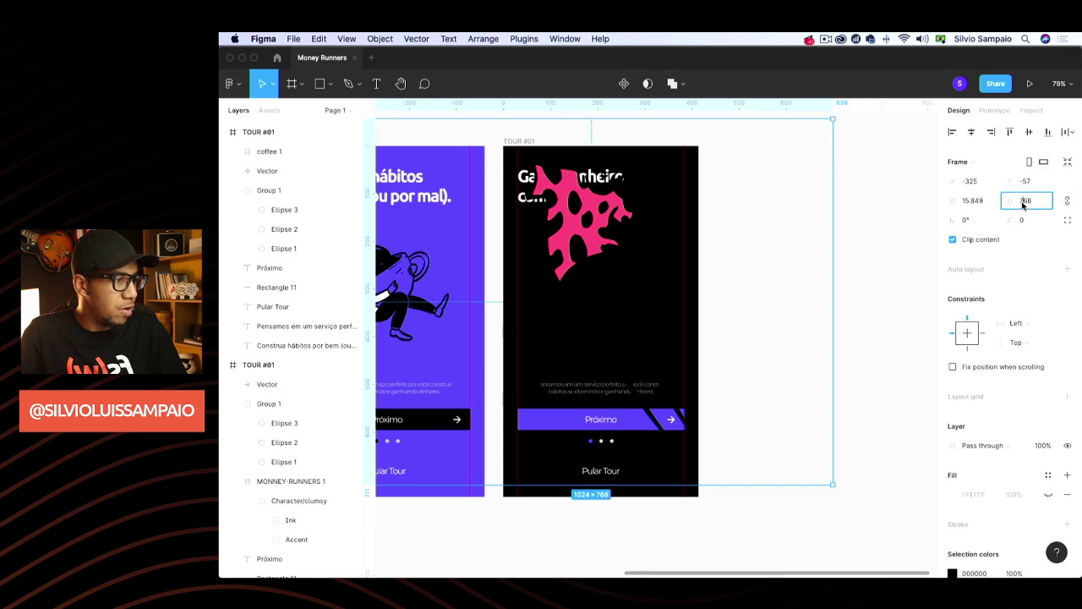
key("Return")
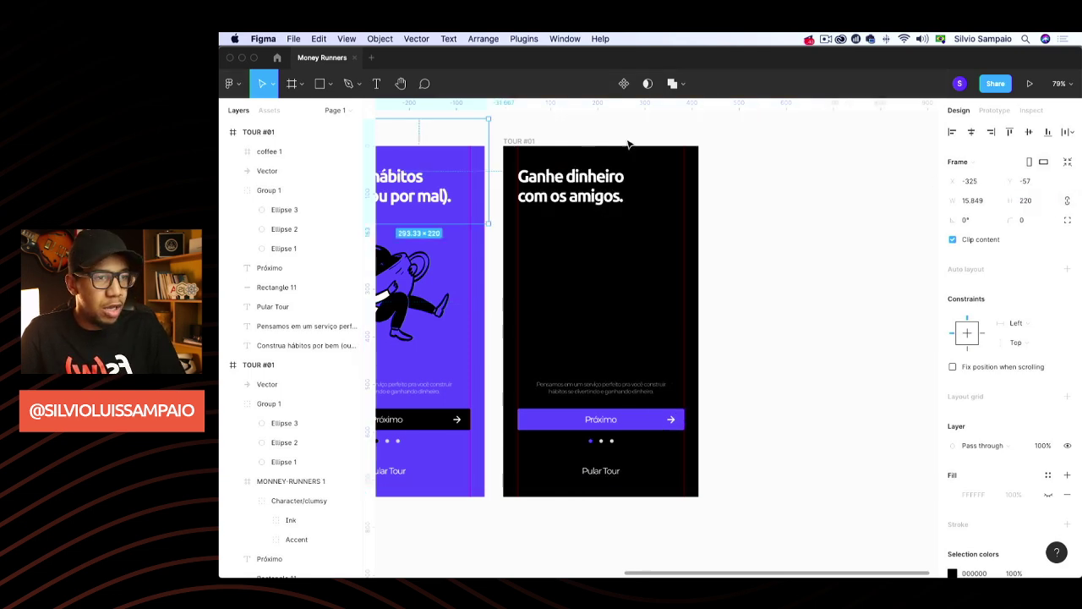
left_click_drag(442, 138, 620, 280)
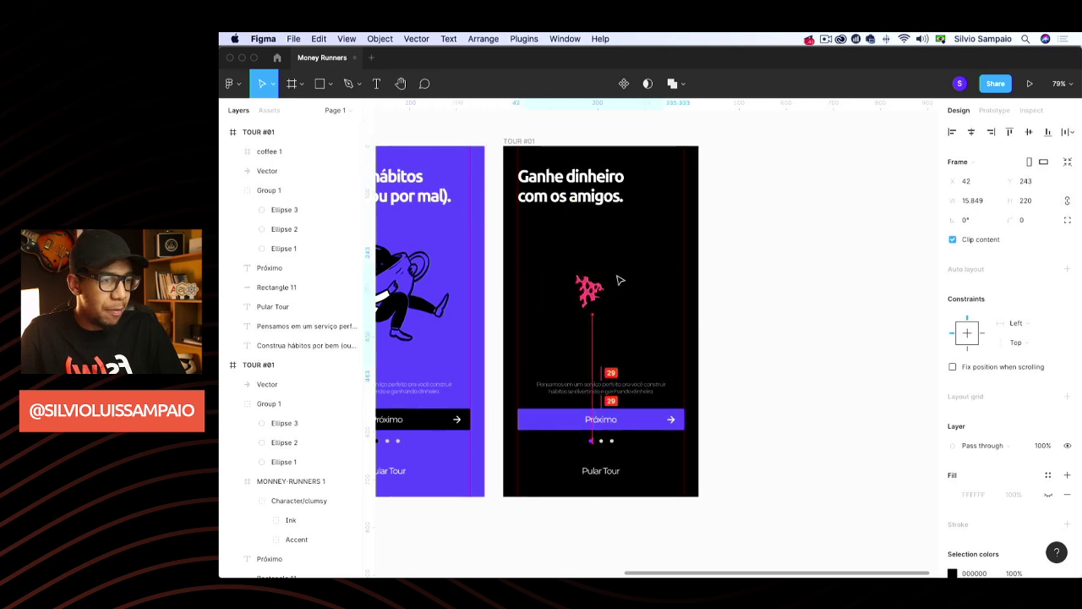
Recolour the illustration's black strokes white and pink accents 545DFF, and nudge it up
scroll(997, 406, "down", 3)
left_click(953, 454)
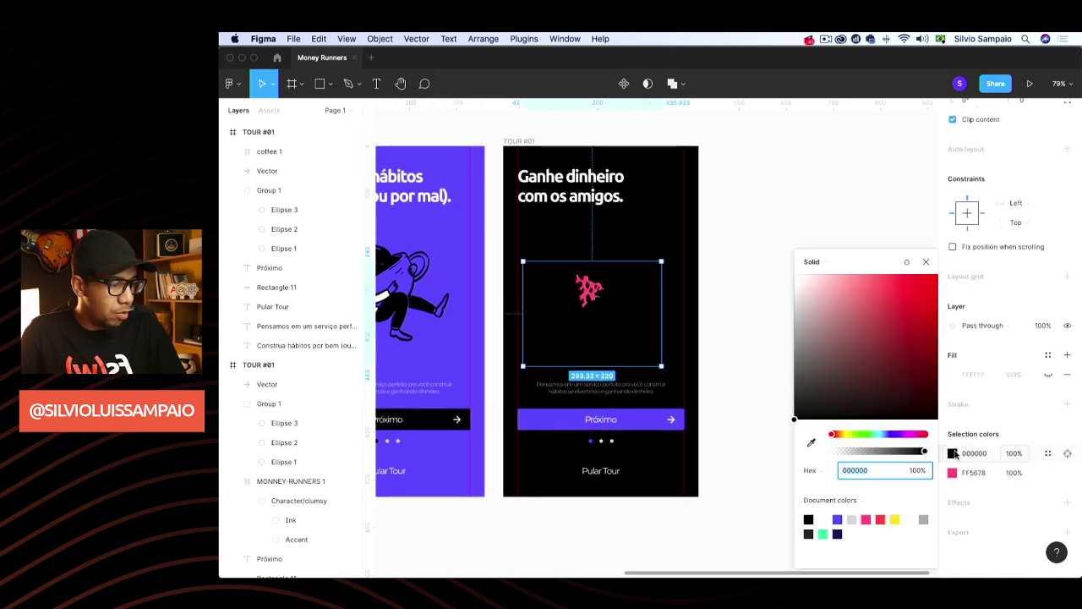
left_click(828, 516)
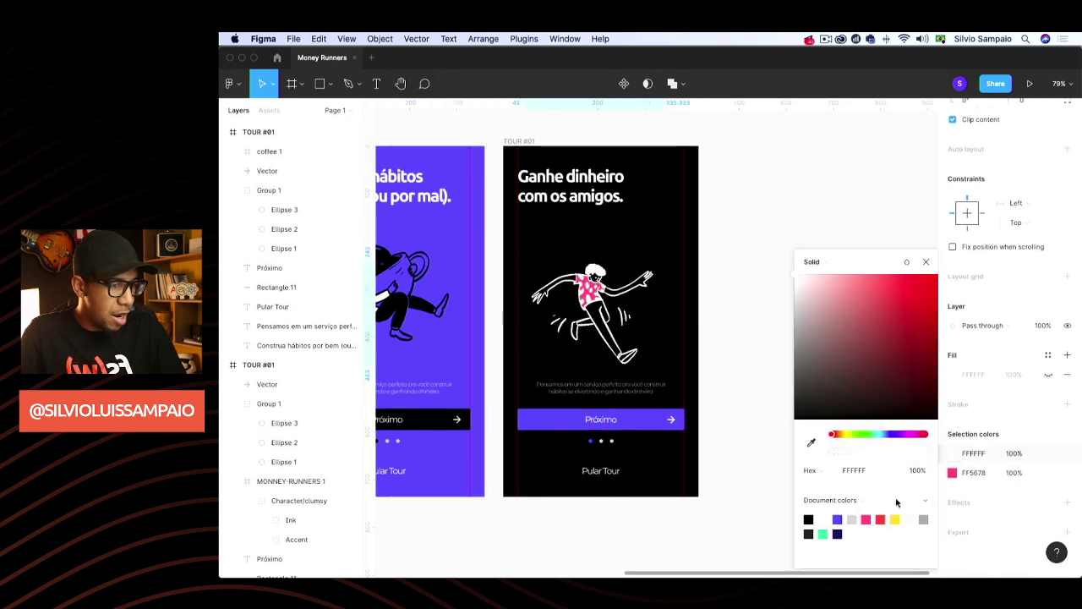
key("Escape")
left_click(953, 453)
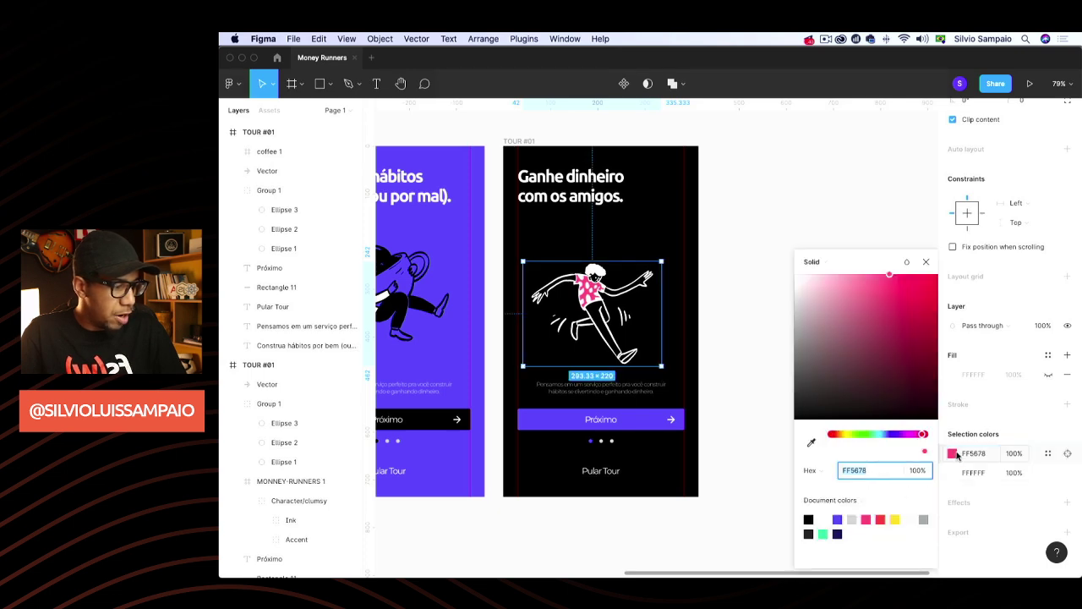
left_click(840, 518)
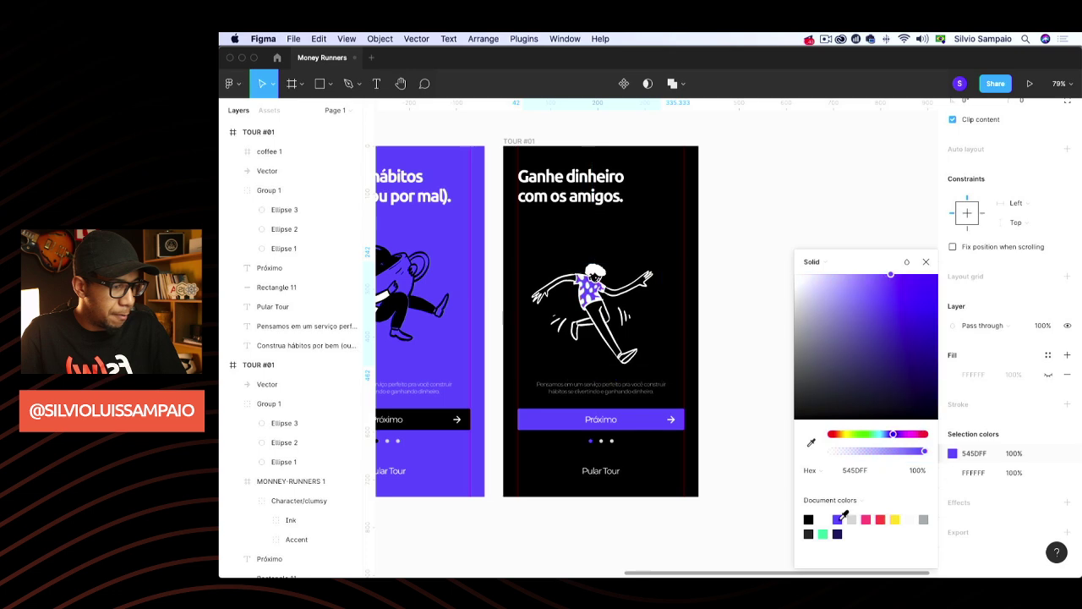
left_click(926, 264)
left_click_drag(597, 322, 596, 291)
Delete the arrow icon from the third screen's Próximo button
left_click(773, 305)
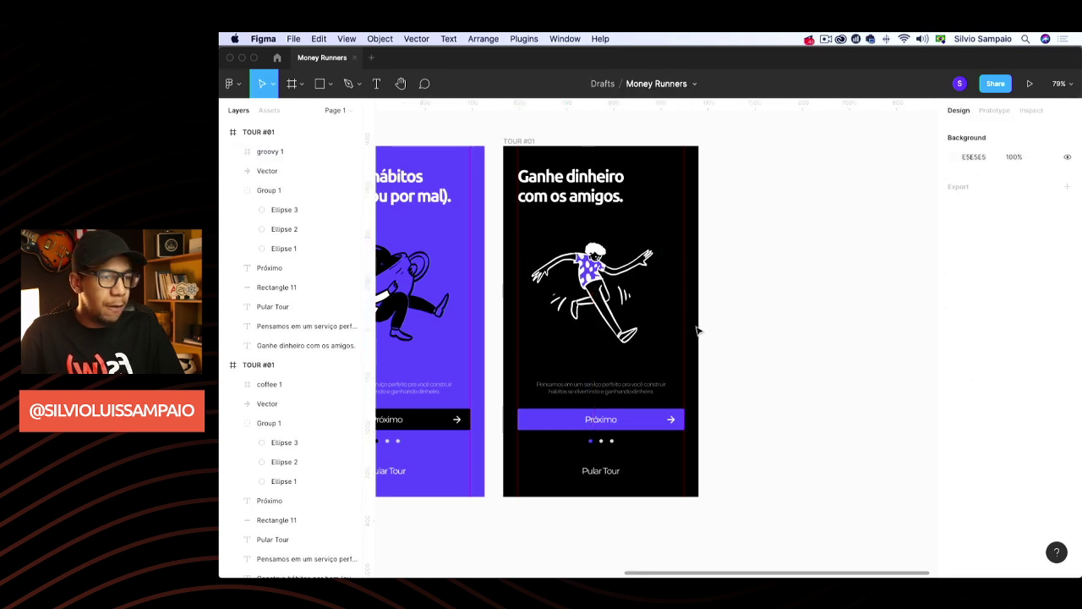
left_click(665, 320)
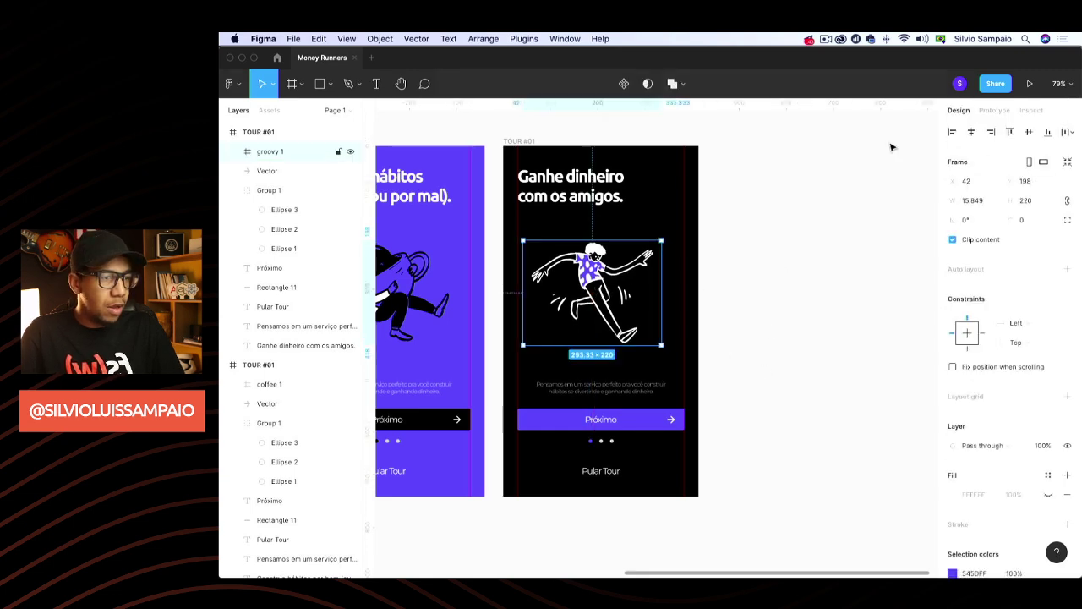
left_click(892, 239)
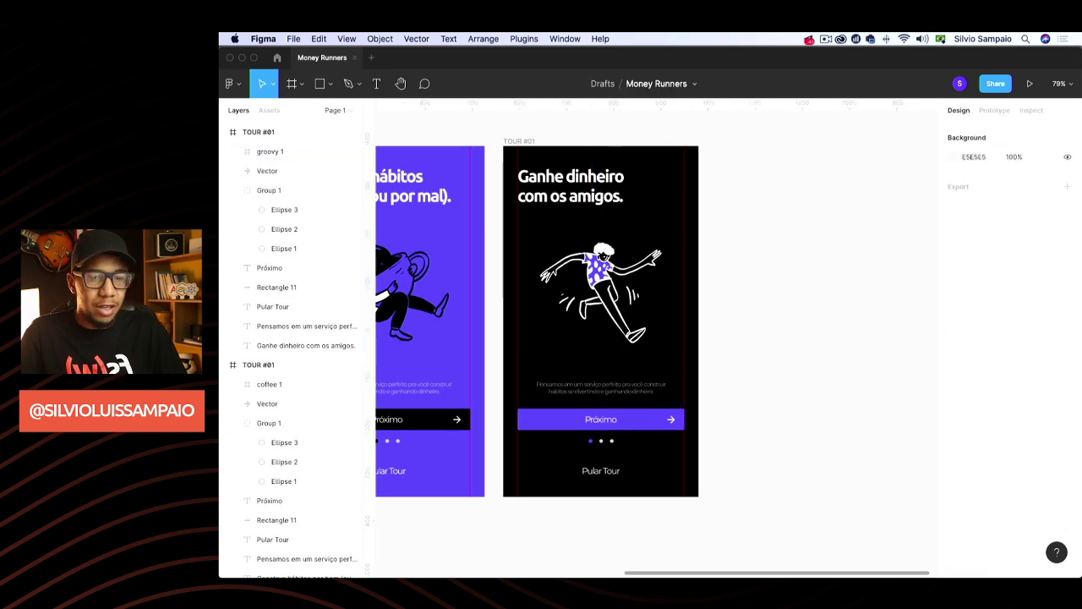
left_click(671, 419)
key("Delete")
Change the button label from Próximo to 'Explorar'
left_click(601, 419)
double_click(598, 418)
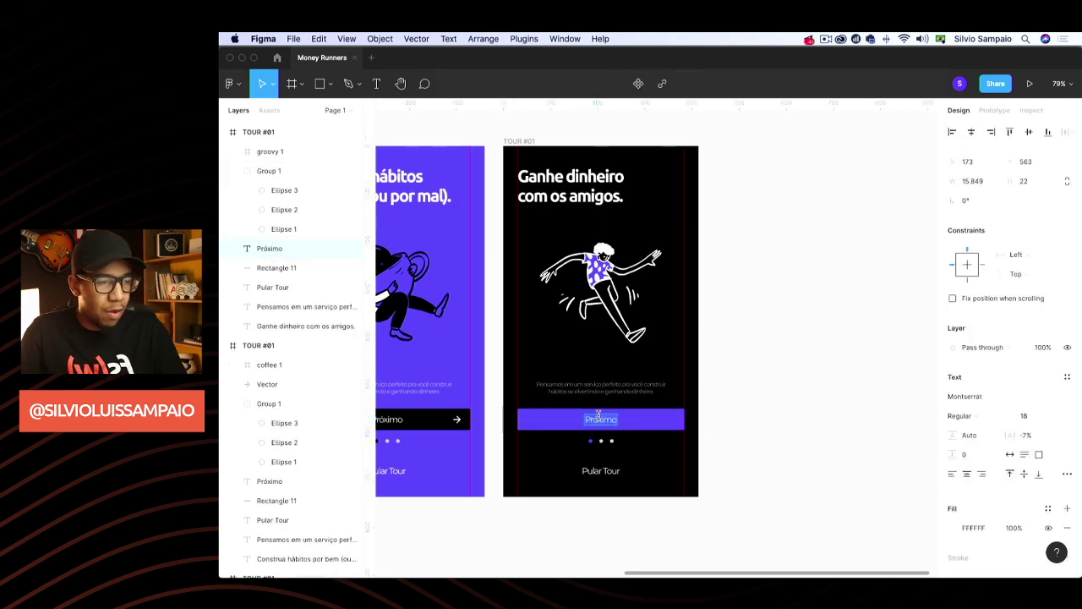
type("Expl")
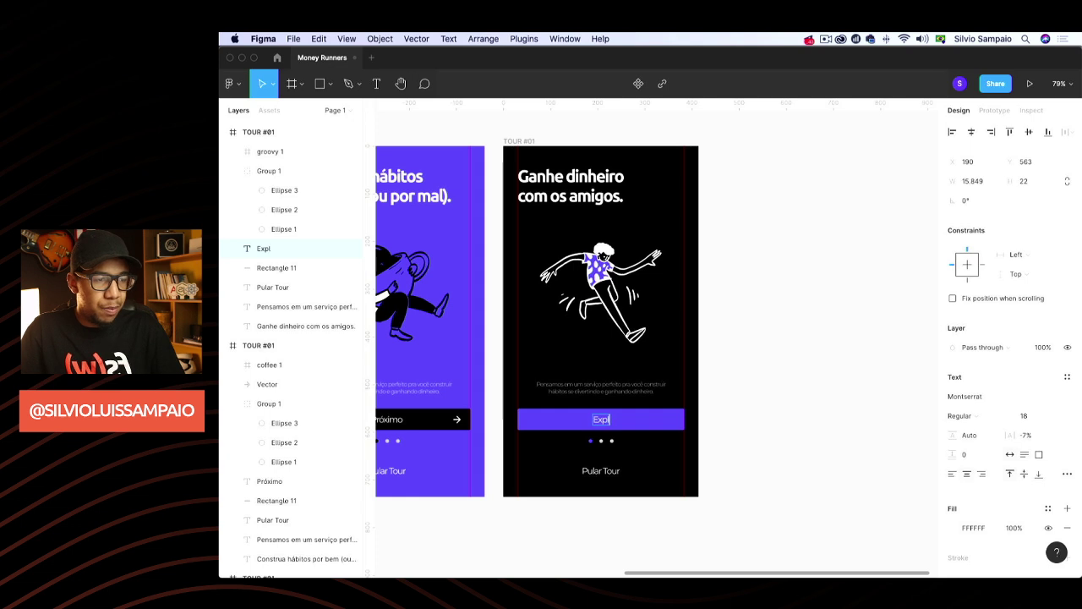
type("orar")
key("Escape")
left_click(748, 364)
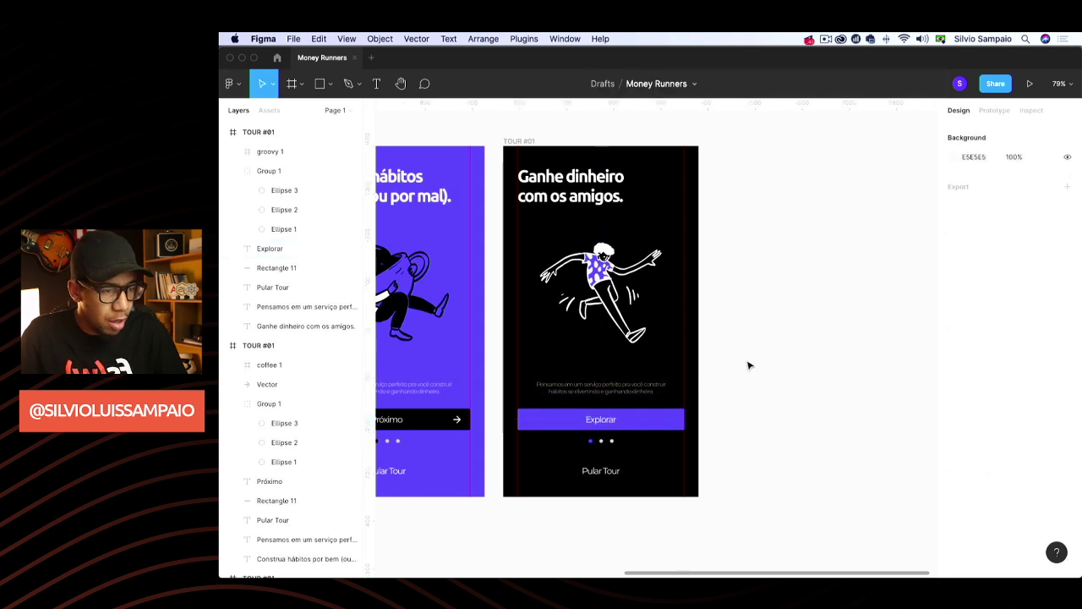
On the third screen, make the first pagination dot grey and the last dot purple 545DFF
left_click(598, 441)
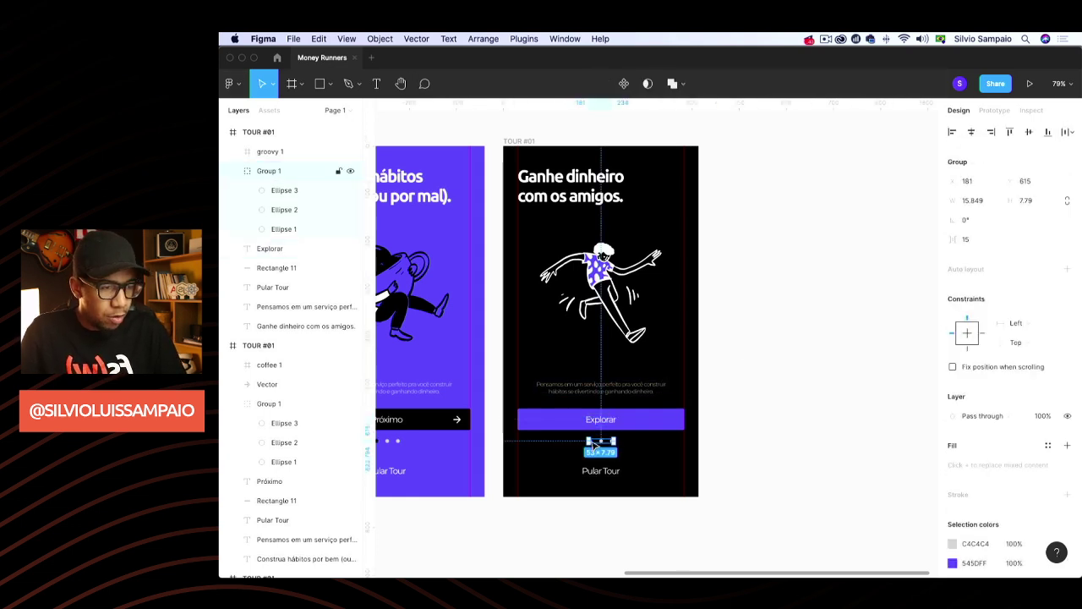
scroll(592, 443, "up", 5)
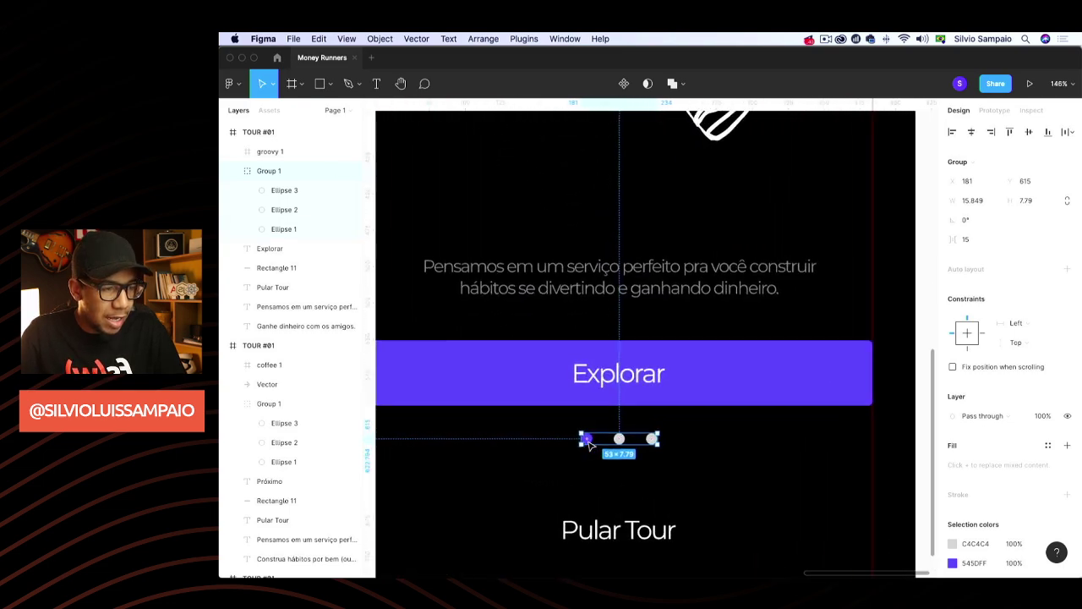
scroll(590, 444, "up", 2)
double_click(587, 439)
left_click(952, 377)
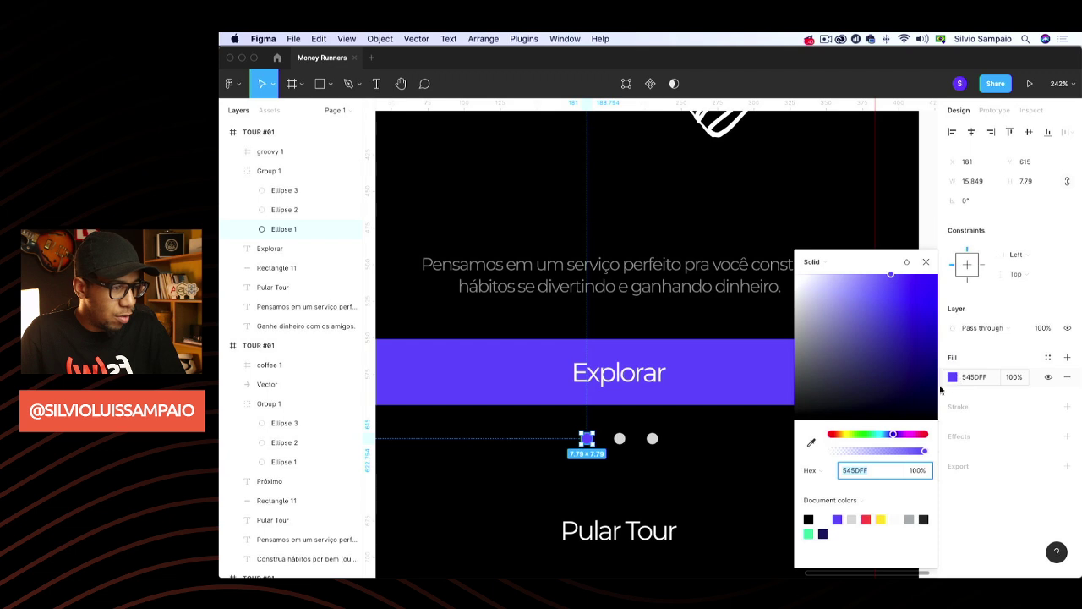
left_click(812, 443)
left_click(652, 438)
left_click(652, 439)
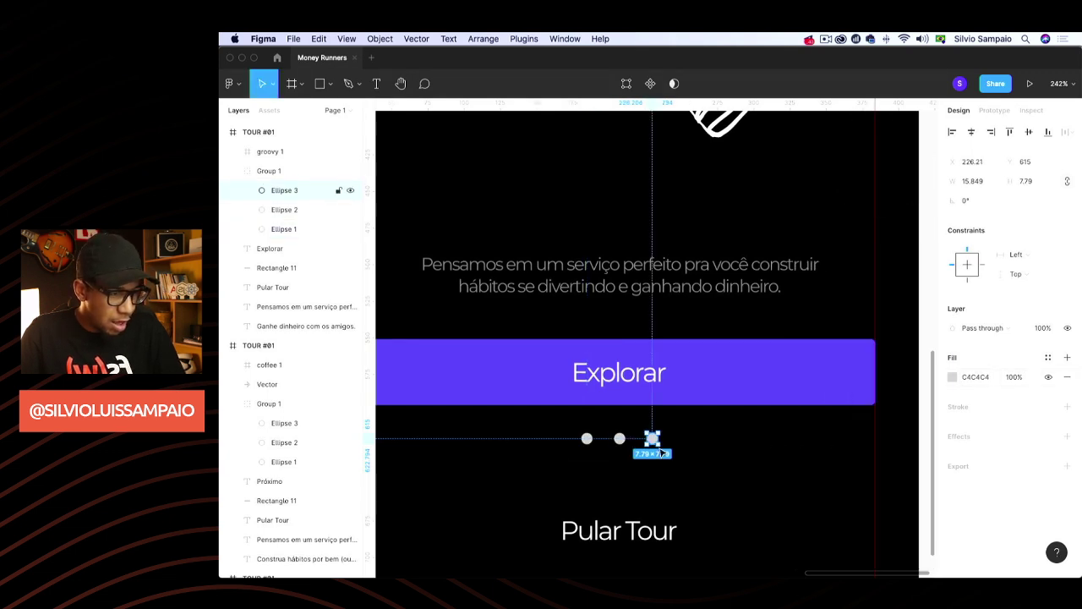
left_click(952, 377)
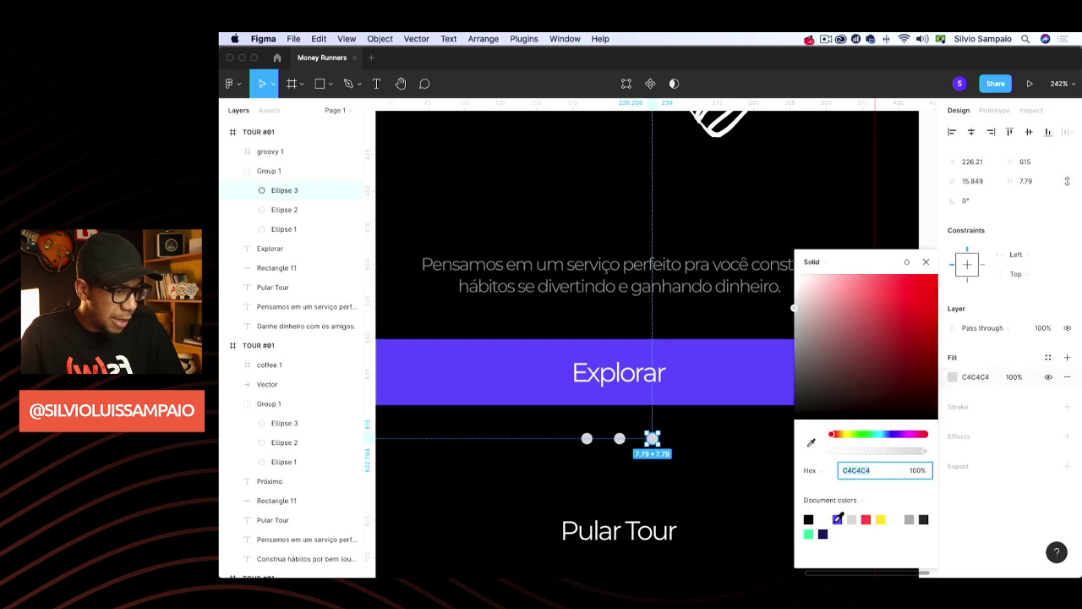
left_click(837, 519)
left_click(925, 262)
On the purple second screen, make the first pagination dot grey and the third dot black
scroll(819, 307, "down", 10)
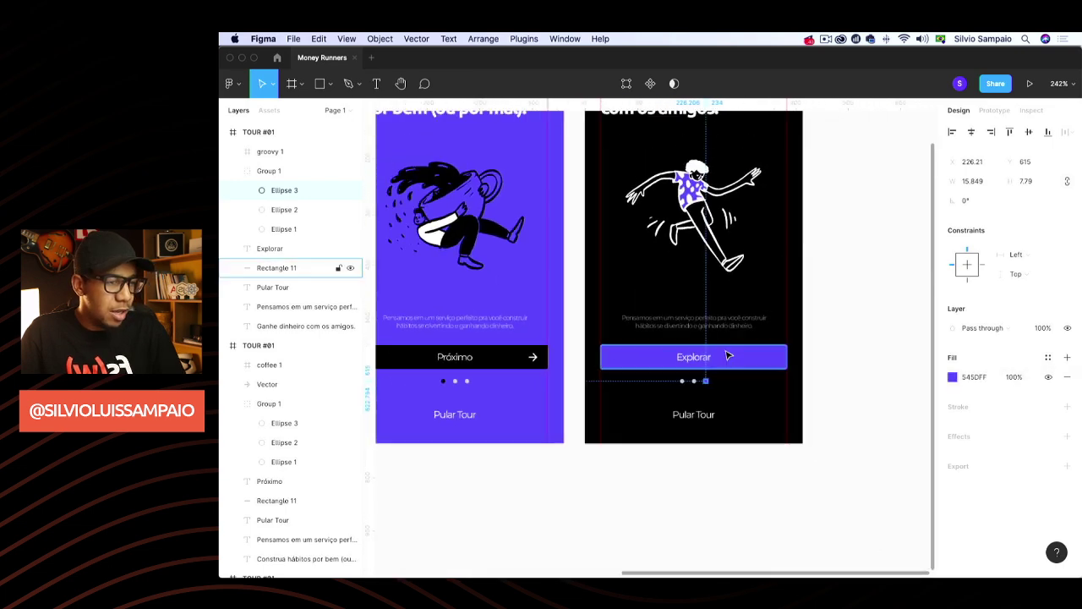
scroll(734, 394, "up", 10)
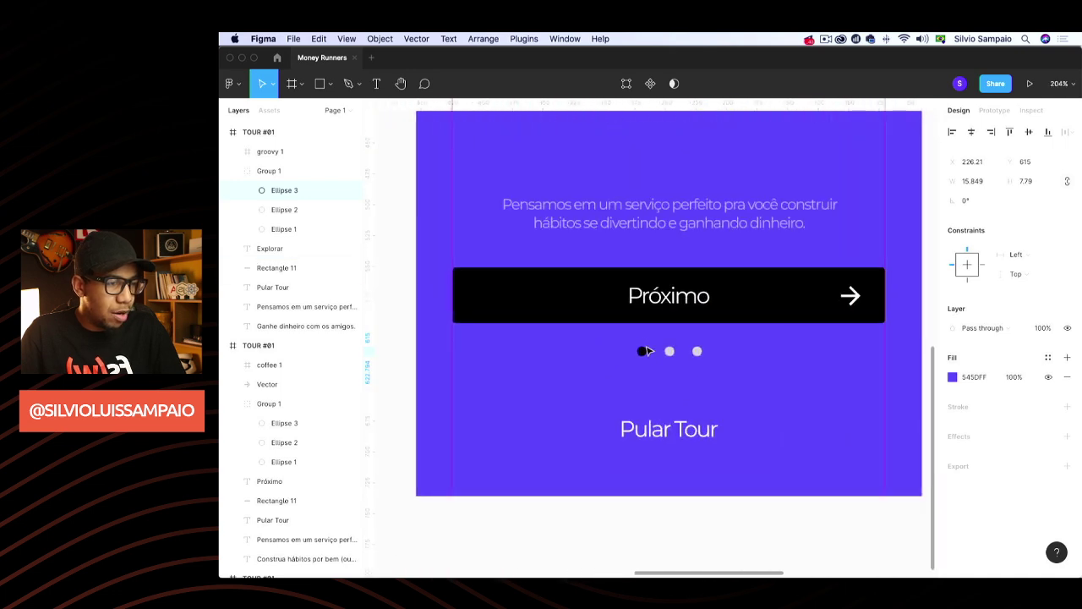
left_click(691, 372)
left_click(692, 372)
left_click(960, 377)
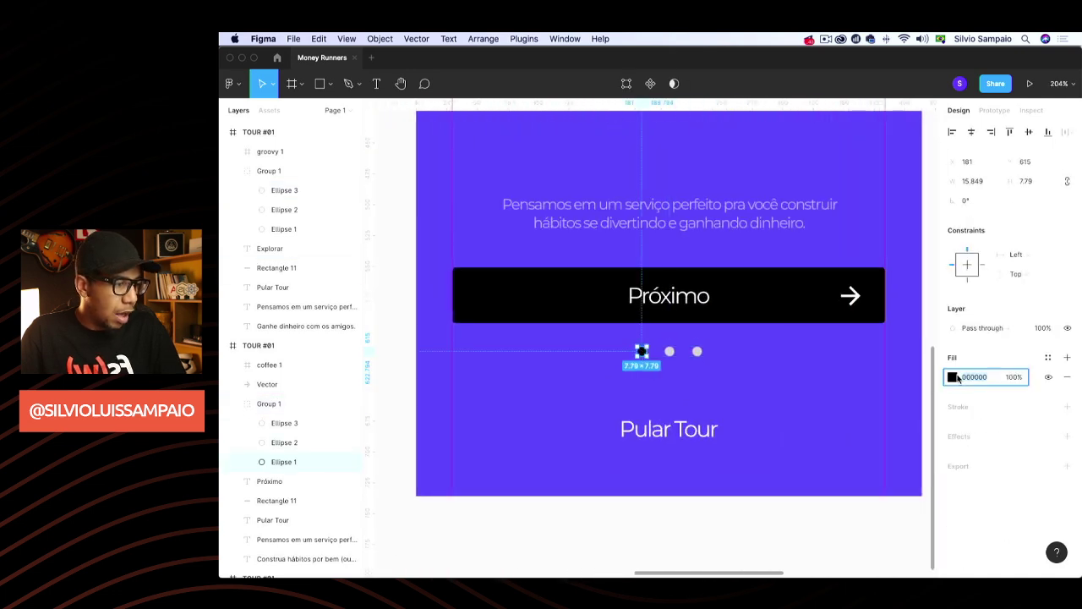
left_click(953, 378)
left_click(812, 444)
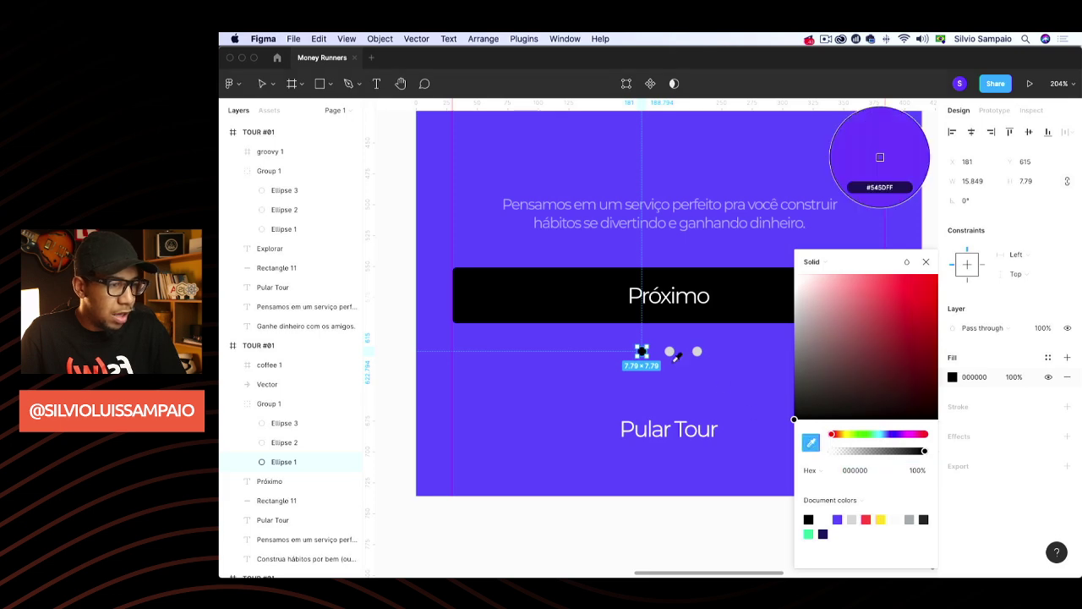
left_click(670, 351)
left_click(696, 351)
key("Escape")
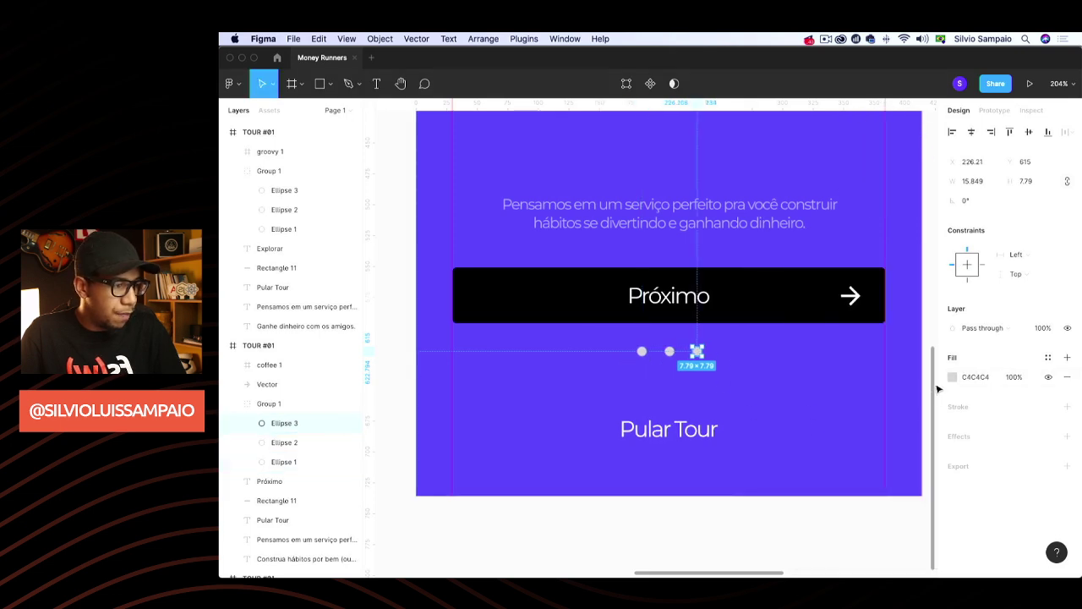
left_click(952, 377)
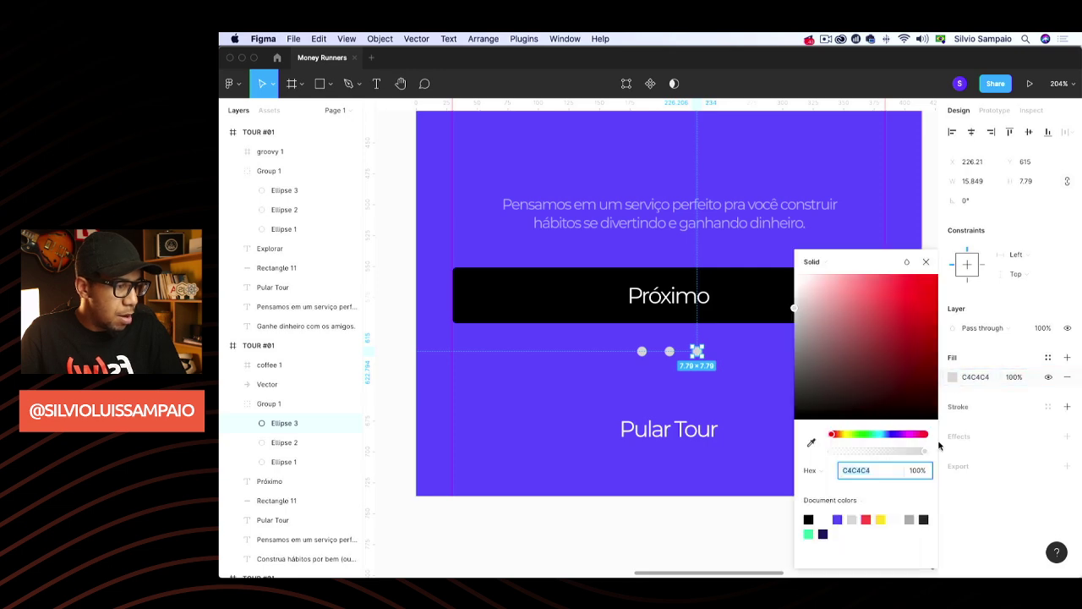
left_click(809, 519)
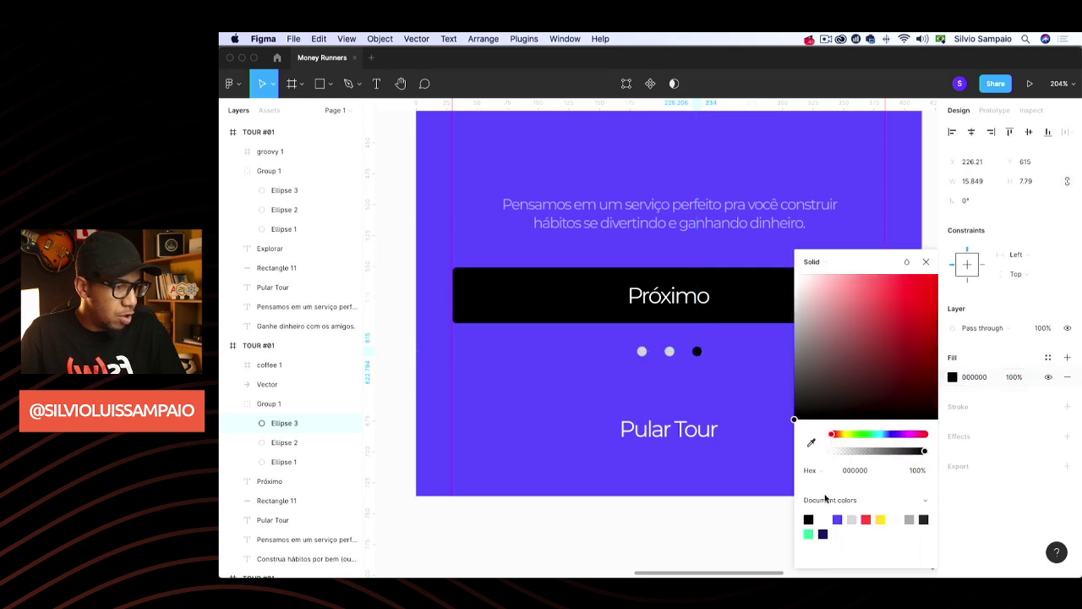
left_click(926, 262)
scroll(920, 258, "down", 10)
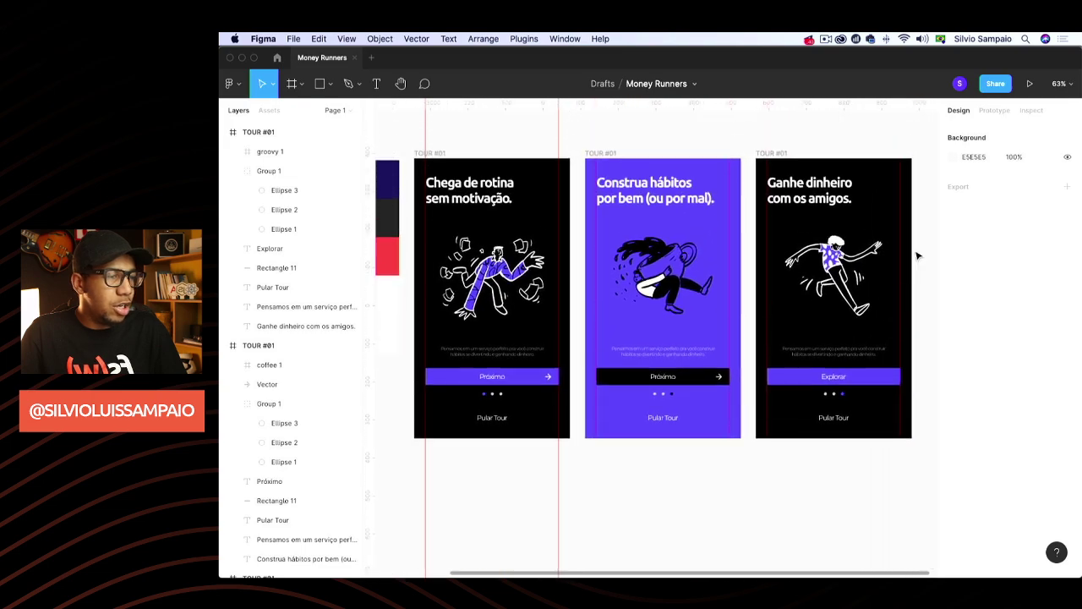
Resize the third screen's runner illustration and centre it with even side margins
scroll(919, 255, "down", 3)
scroll(919, 256, "right", 5)
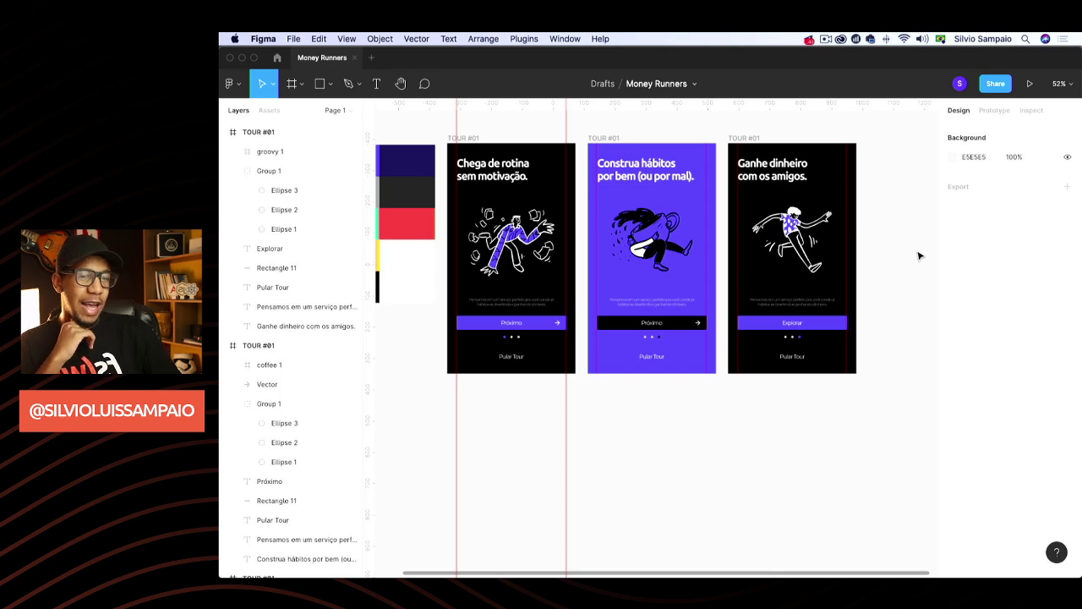
left_click(830, 254)
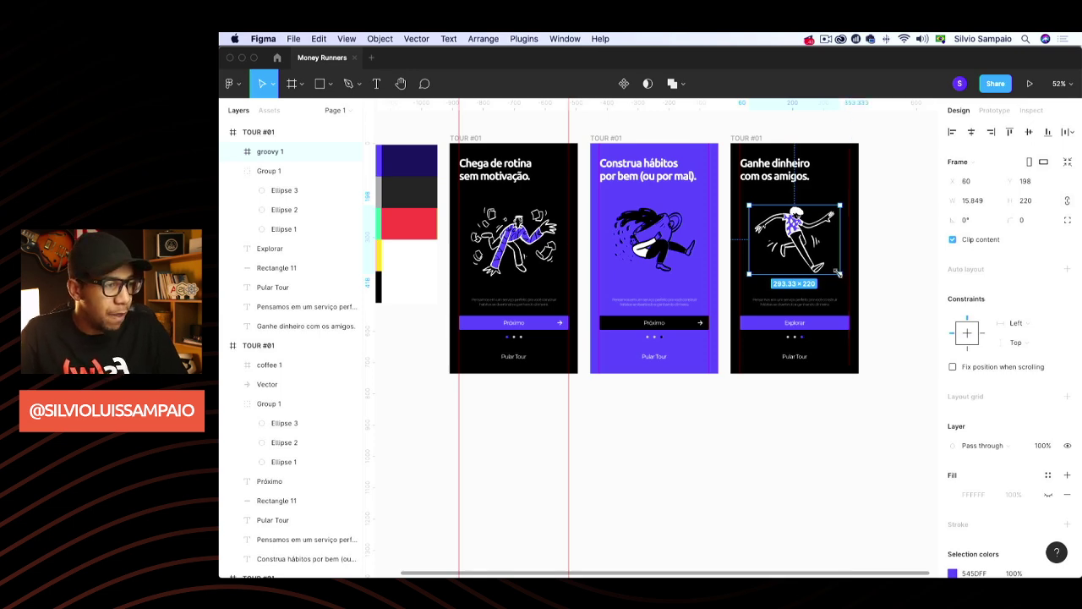
left_click_drag(838, 273, 859, 288)
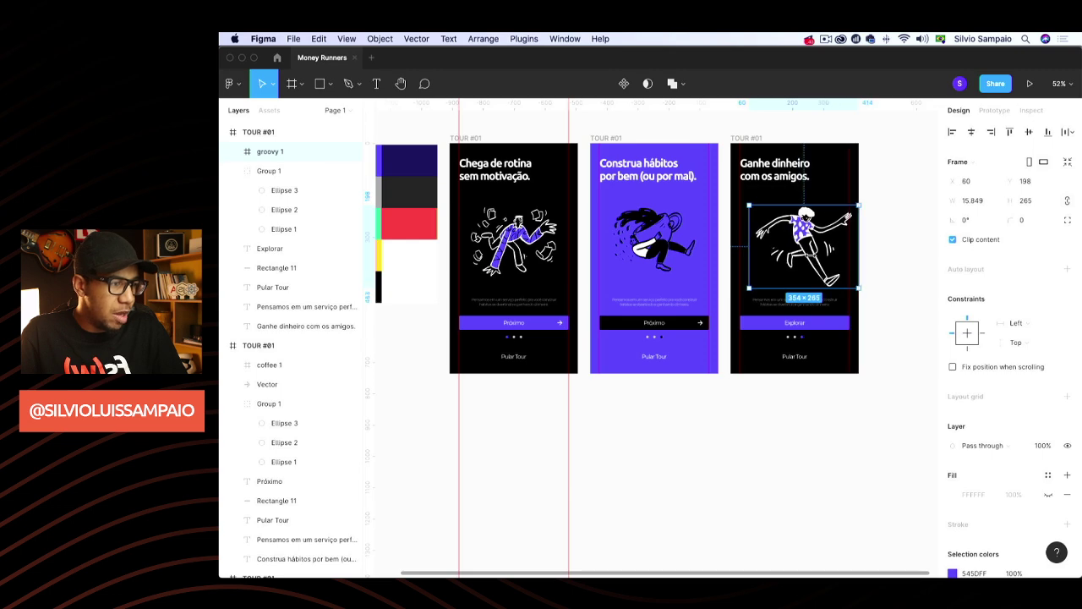
left_click_drag(747, 203, 735, 196)
left_click_drag(804, 235, 798, 234)
left_click_drag(850, 290, 844, 286)
left_click_drag(793, 249, 800, 252)
left_click(911, 223)
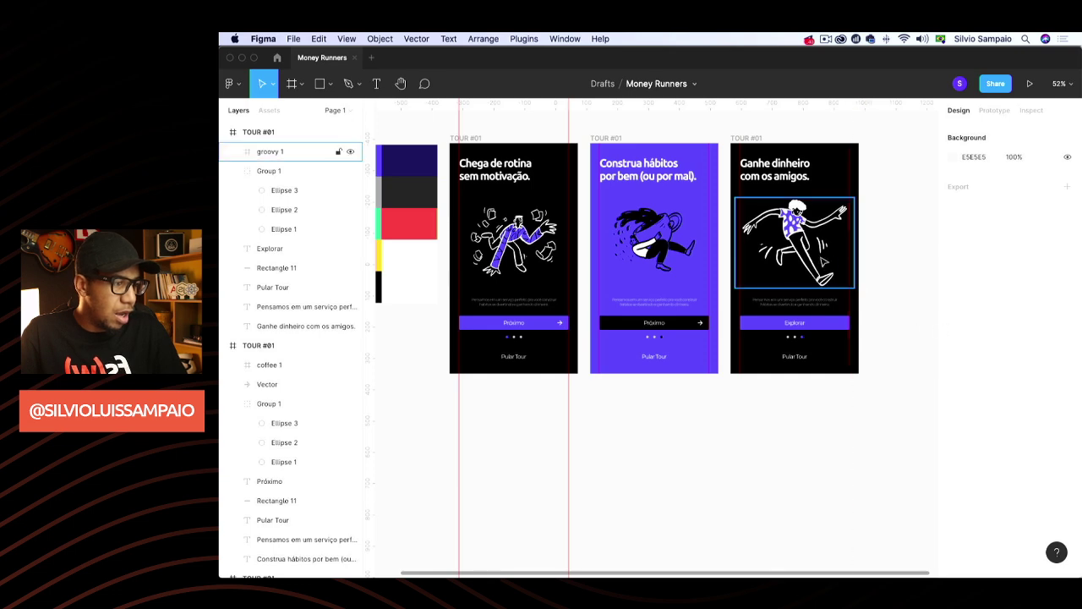
left_click(824, 262)
left_click(901, 245)
Enlarge the coffee illustration in the second frame and reposition it within the frame
left_click(699, 271)
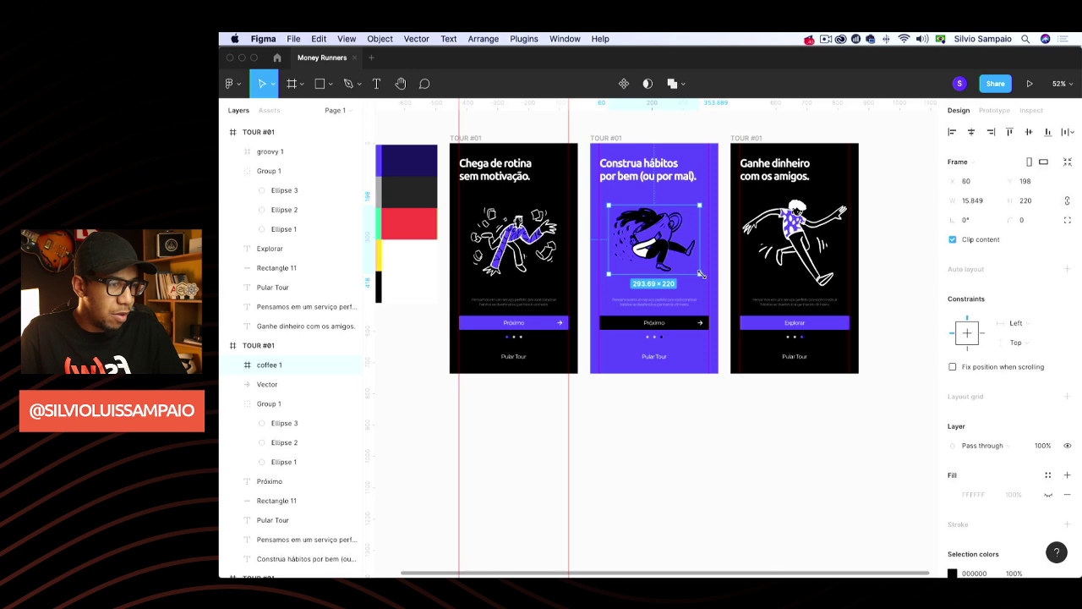
left_click_drag(700, 274, 712, 284)
left_click_drag(672, 246, 663, 246)
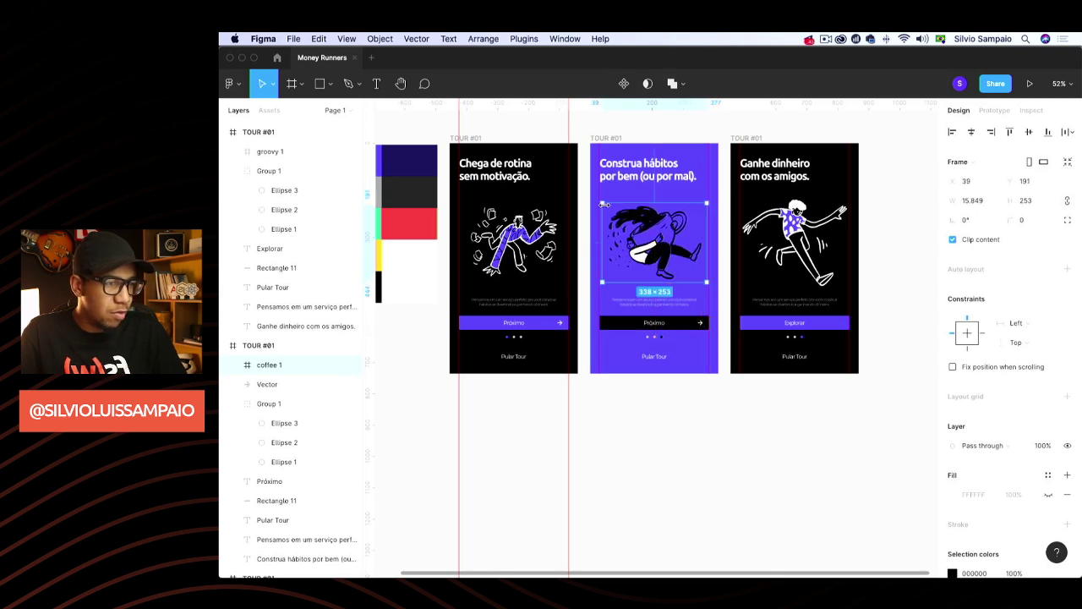
left_click_drag(603, 204, 596, 197)
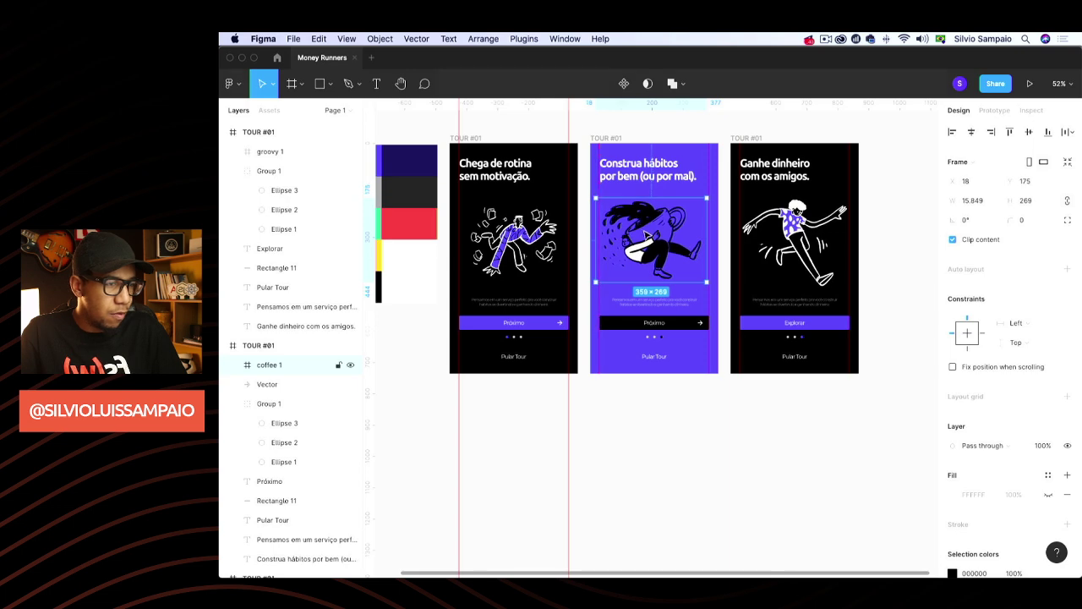
left_click_drag(645, 231, 649, 233)
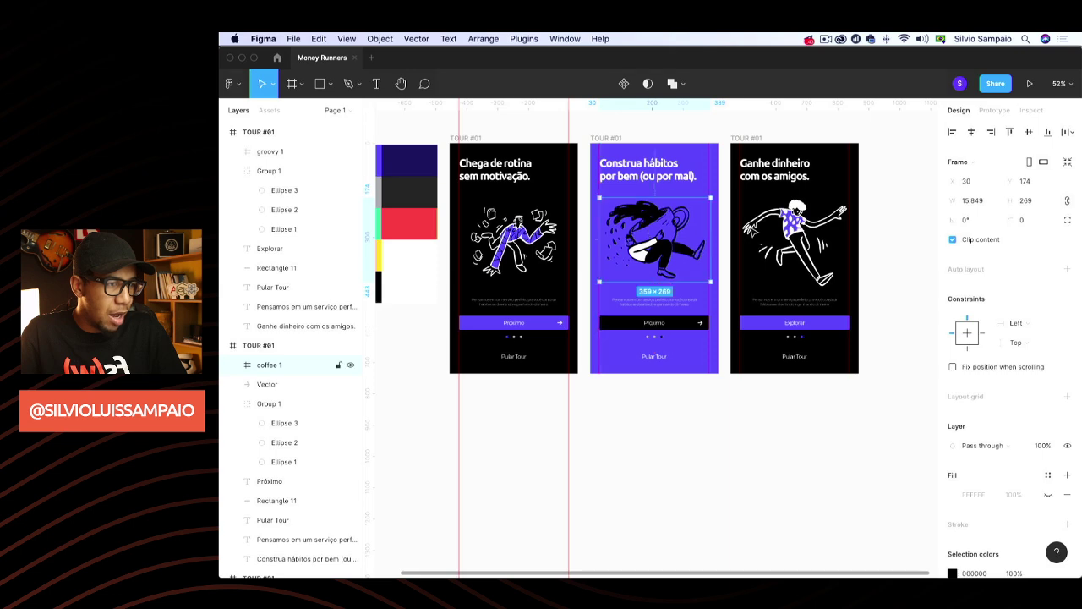
Enlarge the first frame's illustration and move it right and up to y 185
left_click(821, 232)
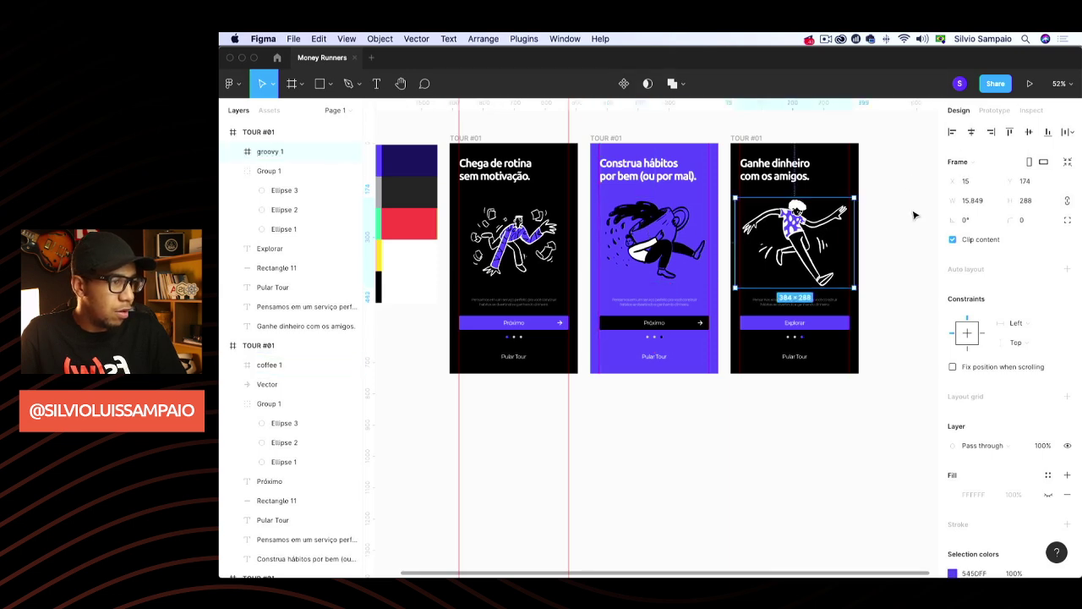
left_click(915, 215)
left_click(480, 273)
left_click_drag(462, 282, 455, 285)
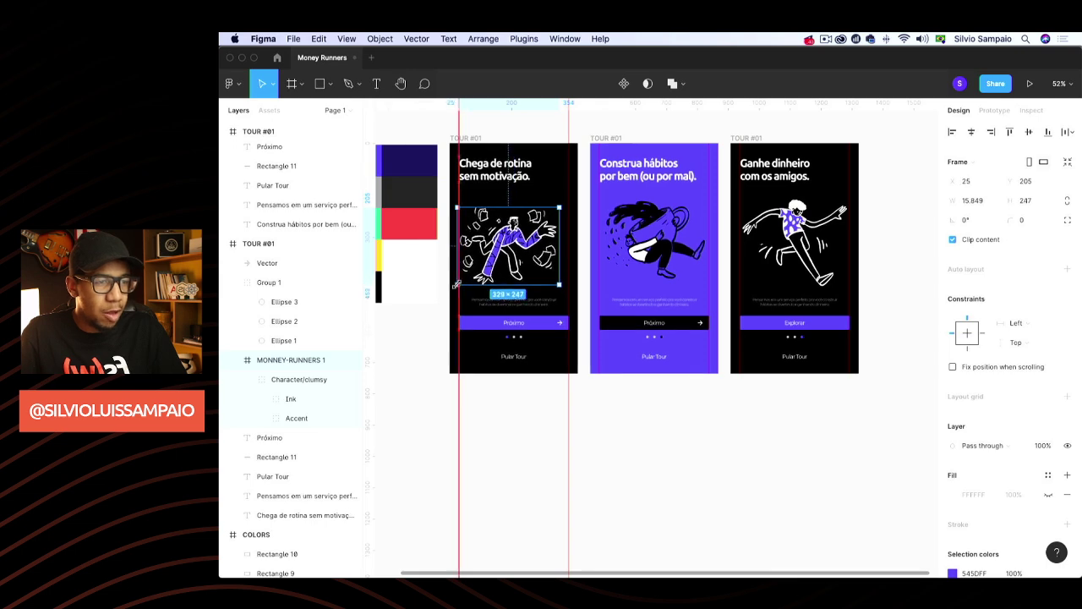
left_click_drag(506, 254, 514, 242)
left_click(433, 386)
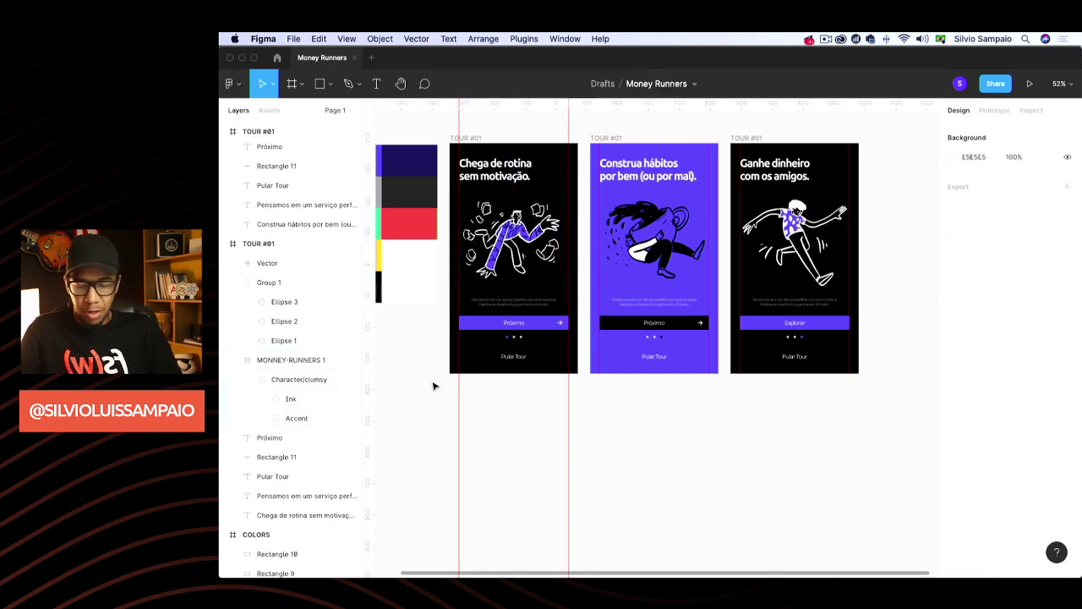
Hide the rulers with Shift+R and check the sizes of the three frames' illustrations
key("shift+r")
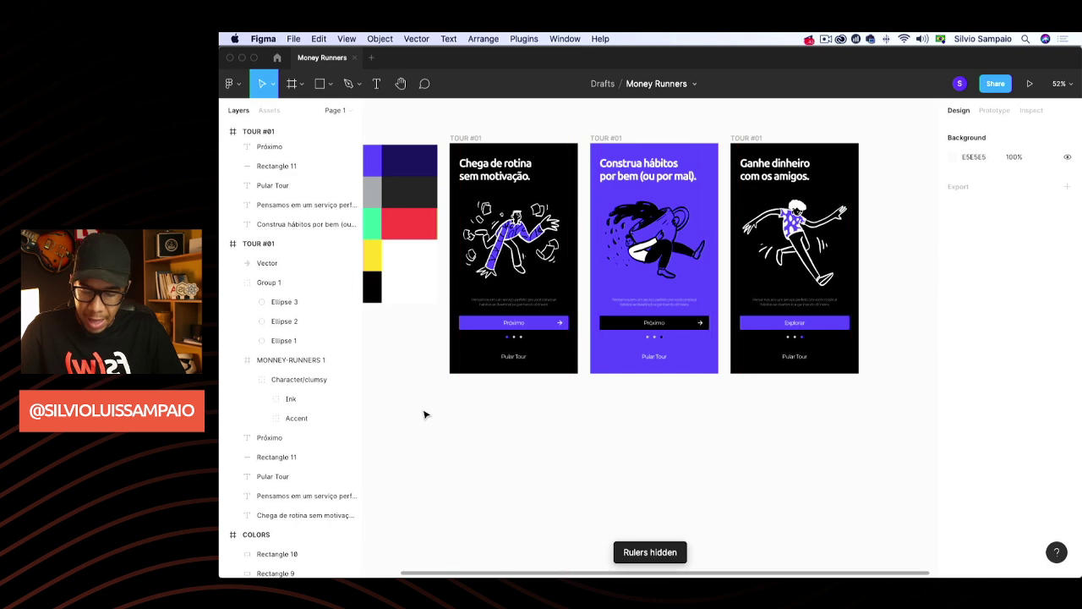
key("shift+r")
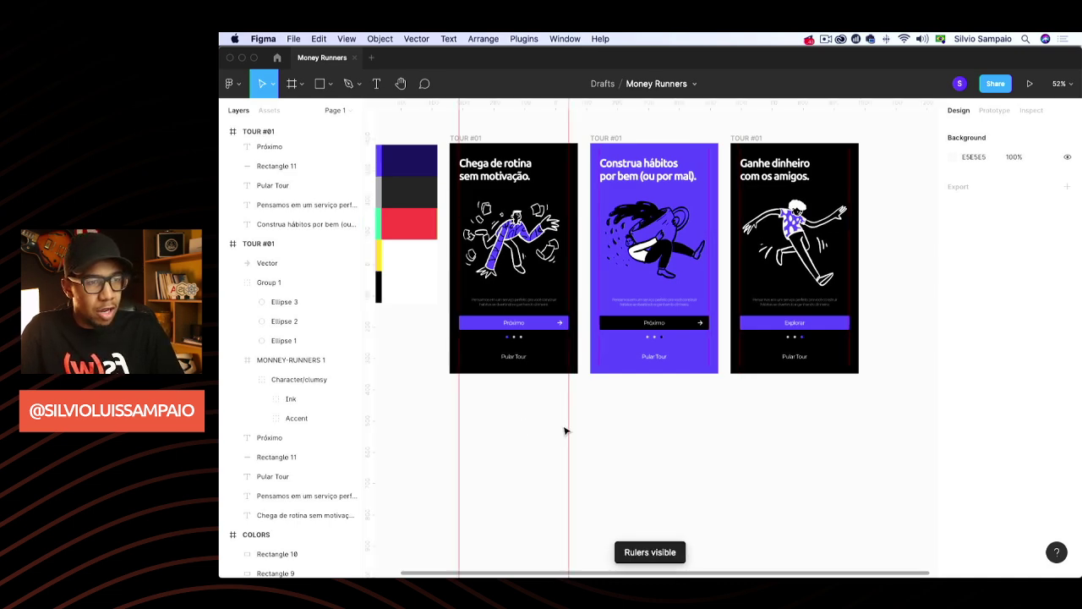
key("shift+r")
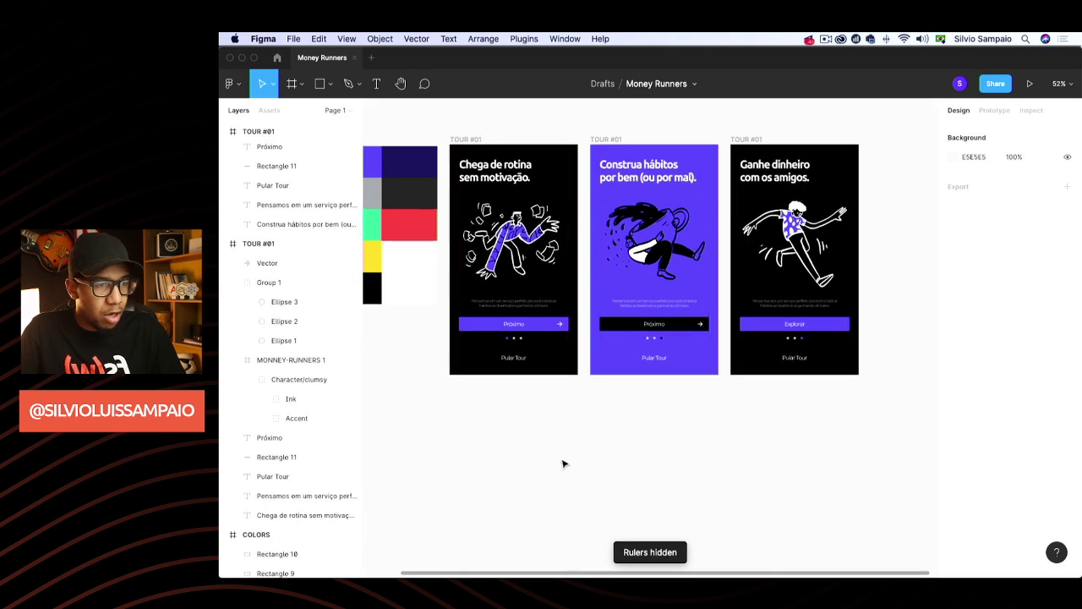
left_click(305, 359)
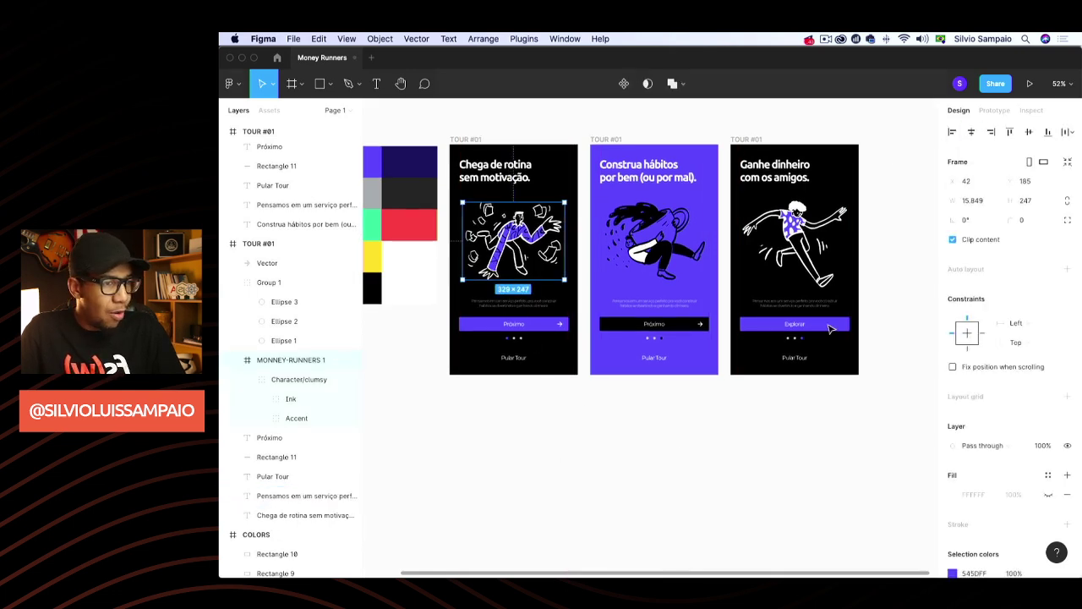
left_click(675, 214)
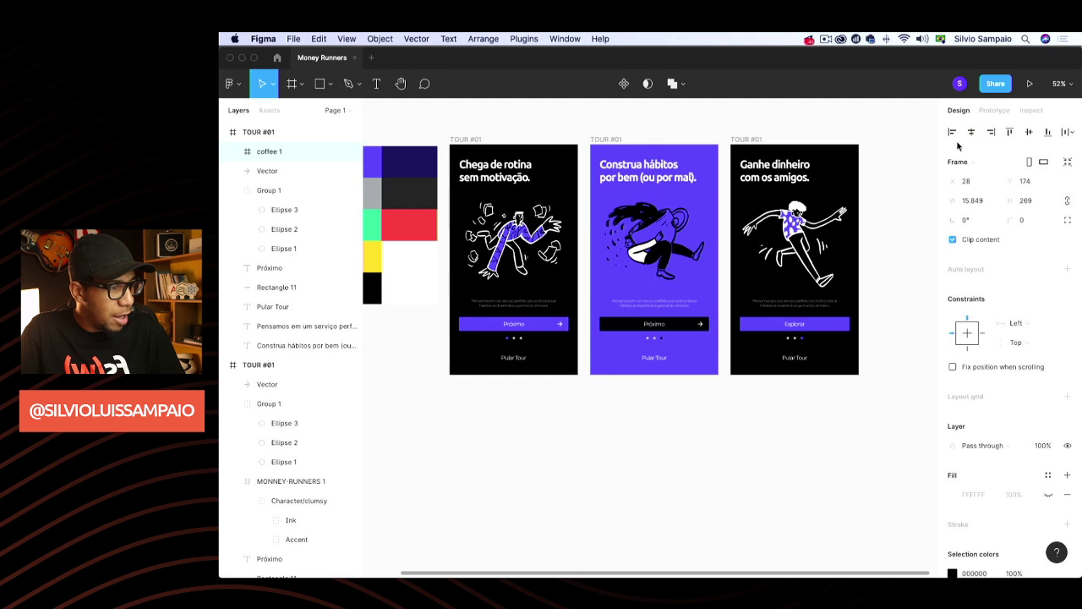
left_click(775, 460)
left_click(799, 266)
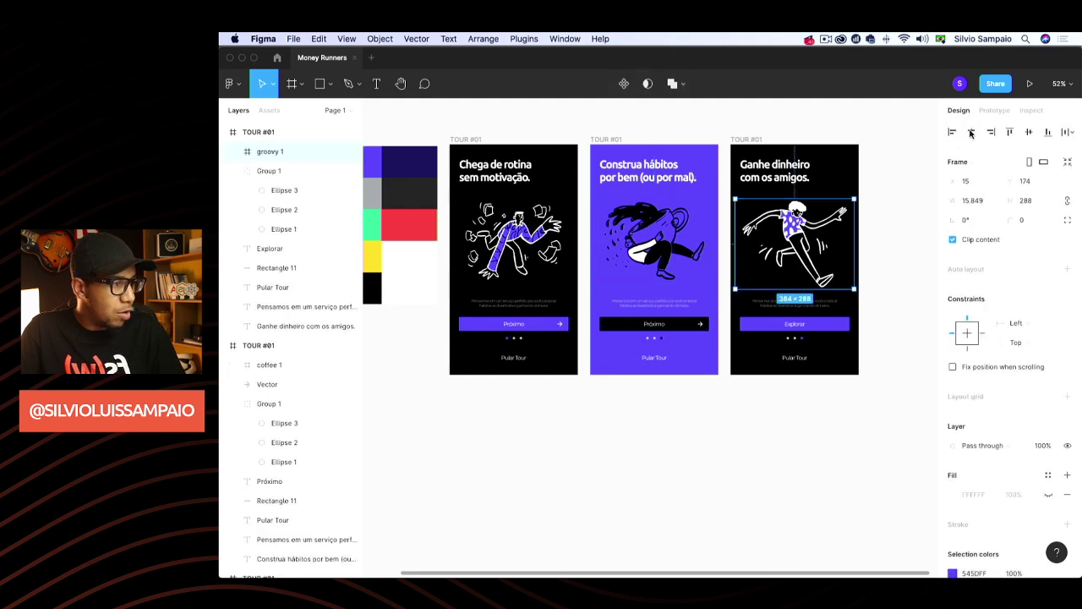
left_click(864, 154)
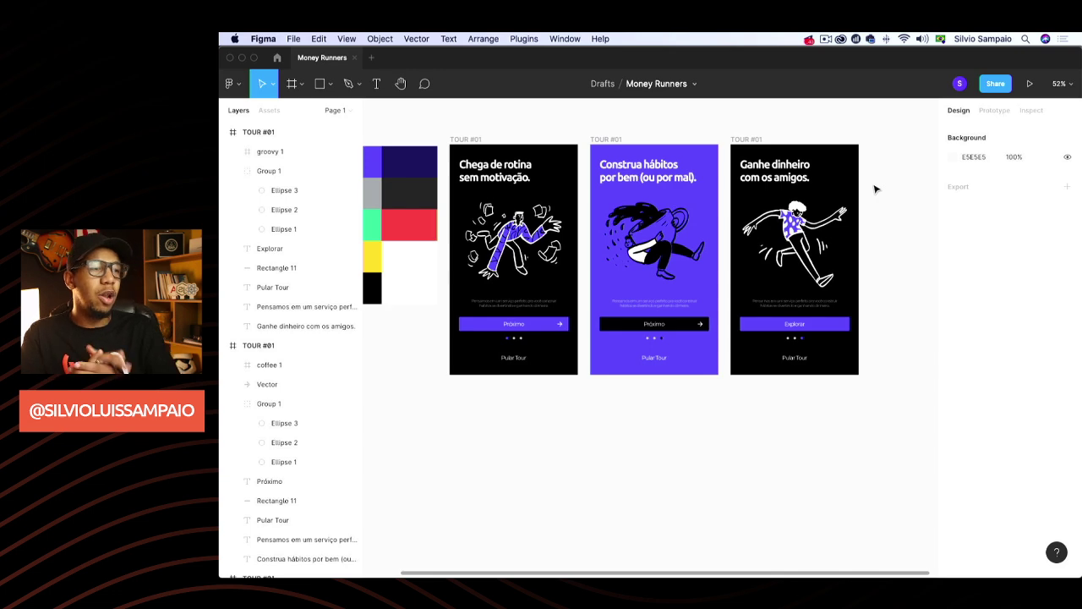
Rename the middle tour frame to TOUR #02
left_click(606, 138)
double_click(276, 348)
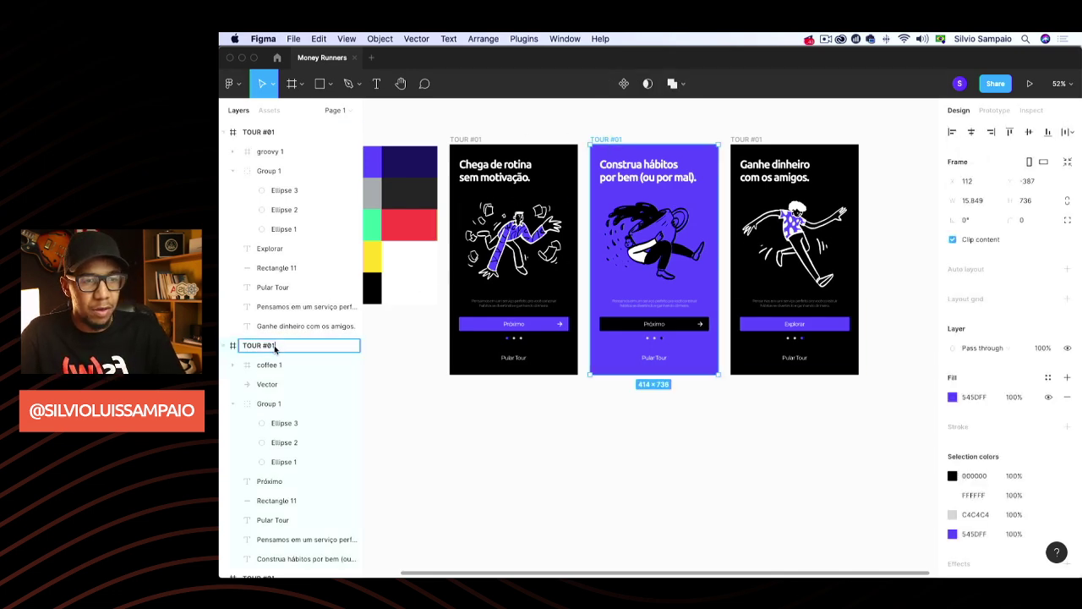
key("BackSpace")
type("2")
key("Return")
Rename the right-hand tour frame to TOUR #03
left_click(258, 131)
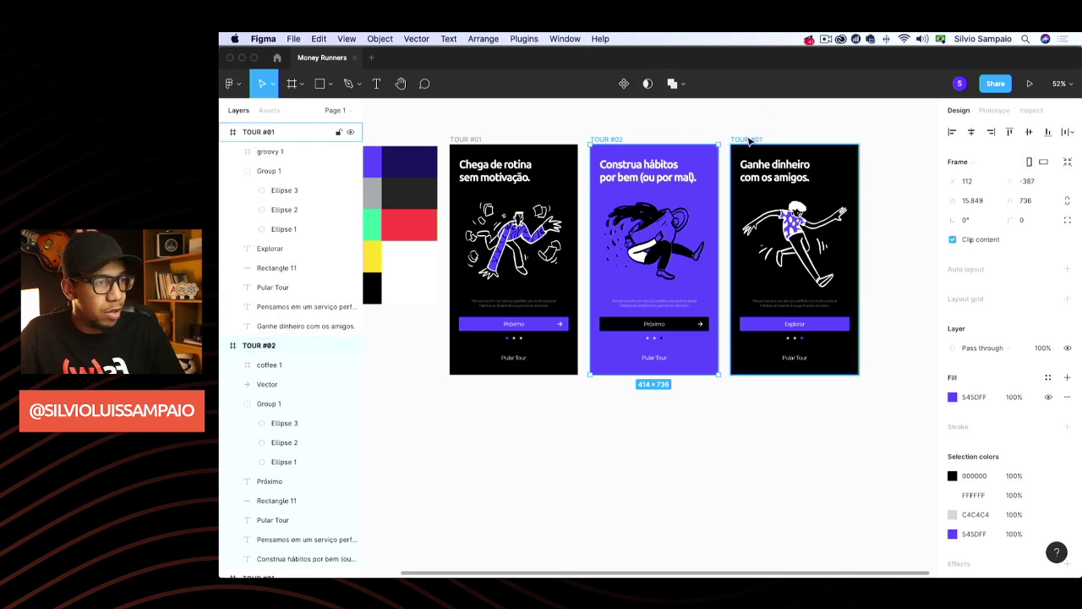
double_click(282, 133)
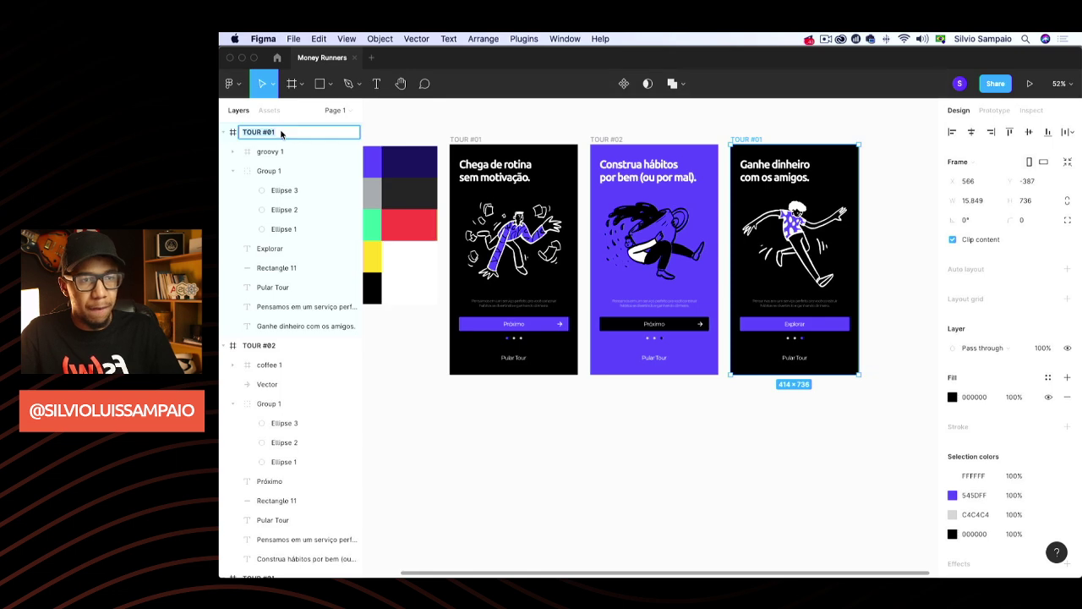
type("TOUR #03")
key("Return")
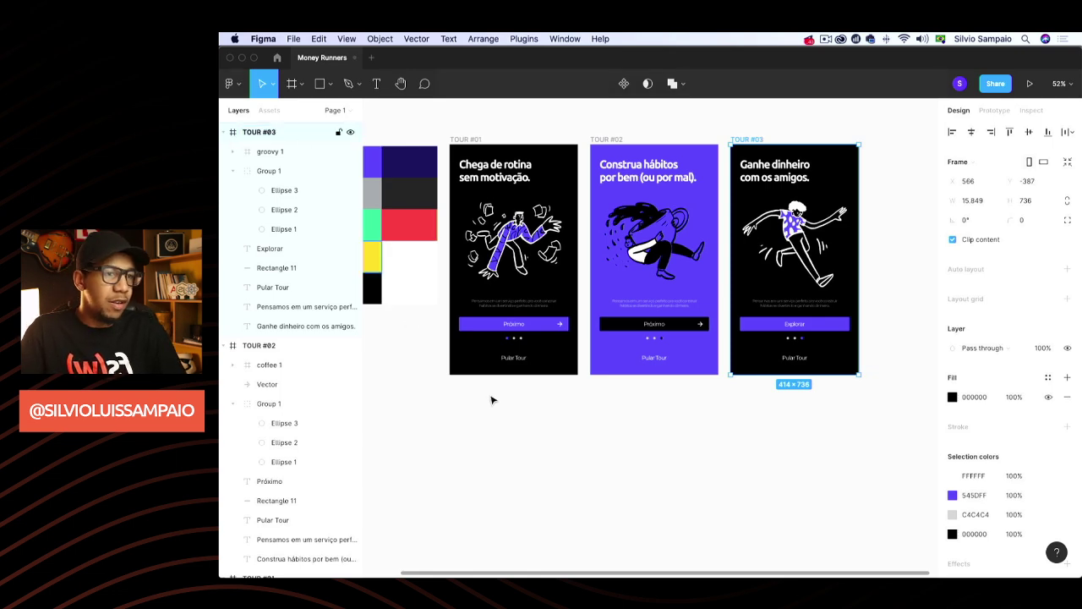
left_click(532, 416)
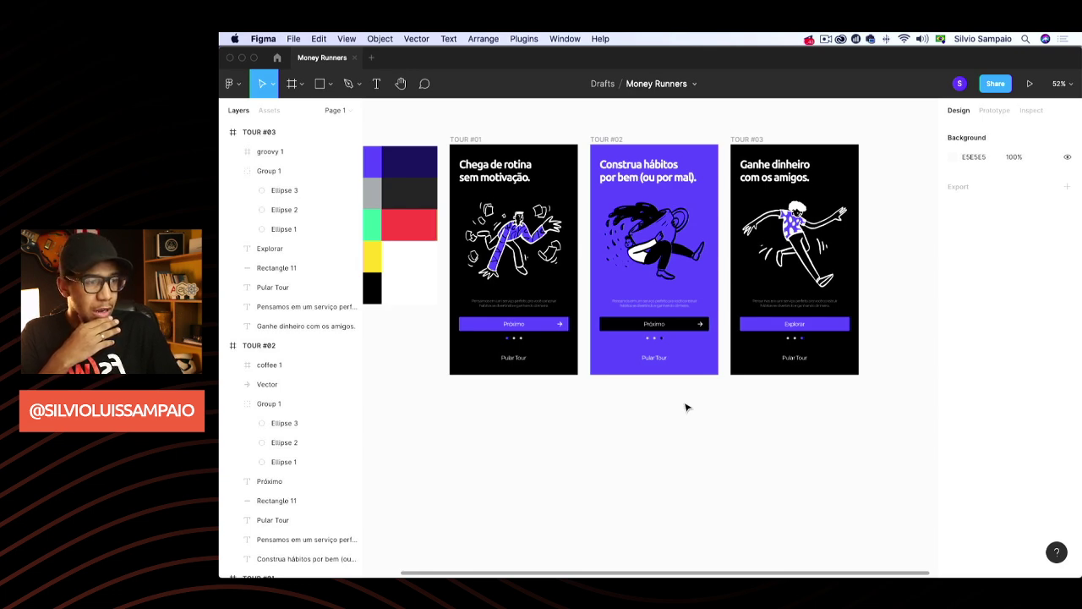
Duplicate the TOUR #03 frame and name the copy LOGIN
scroll(686, 408, "right", 5)
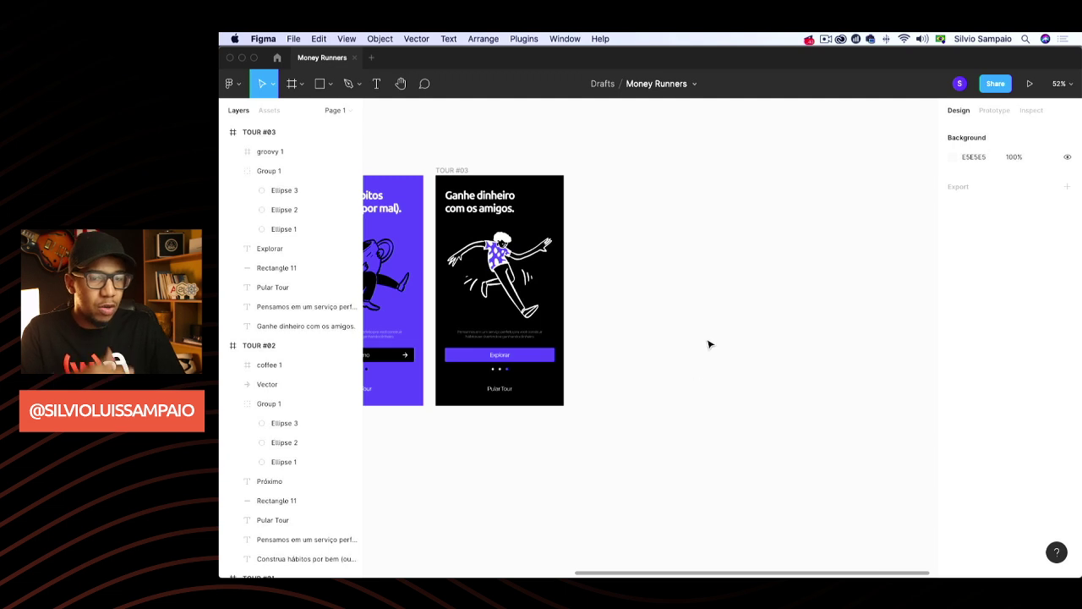
left_click(456, 172)
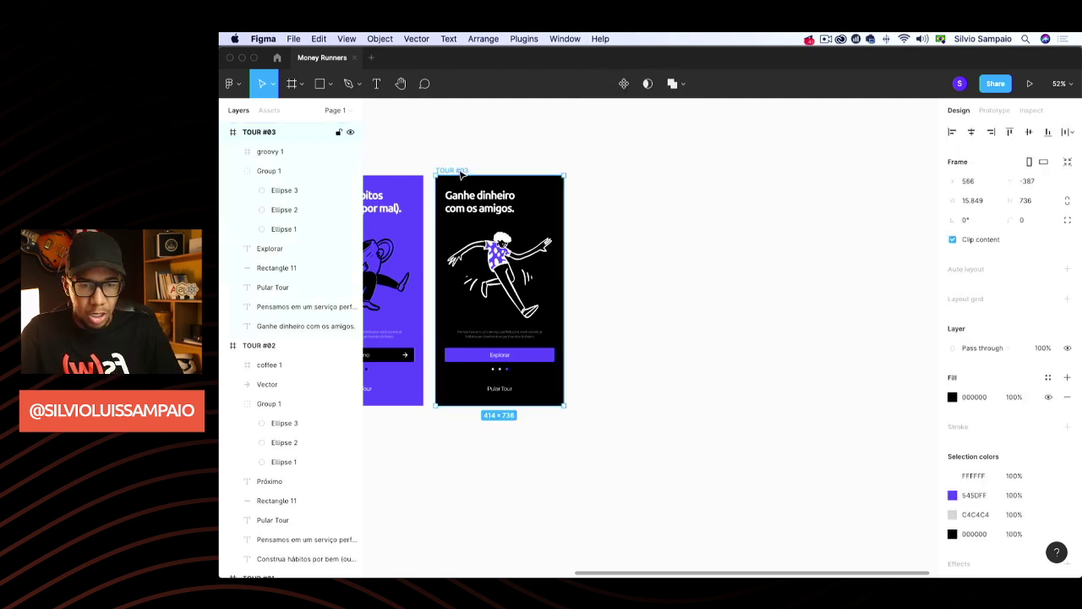
key("super+d")
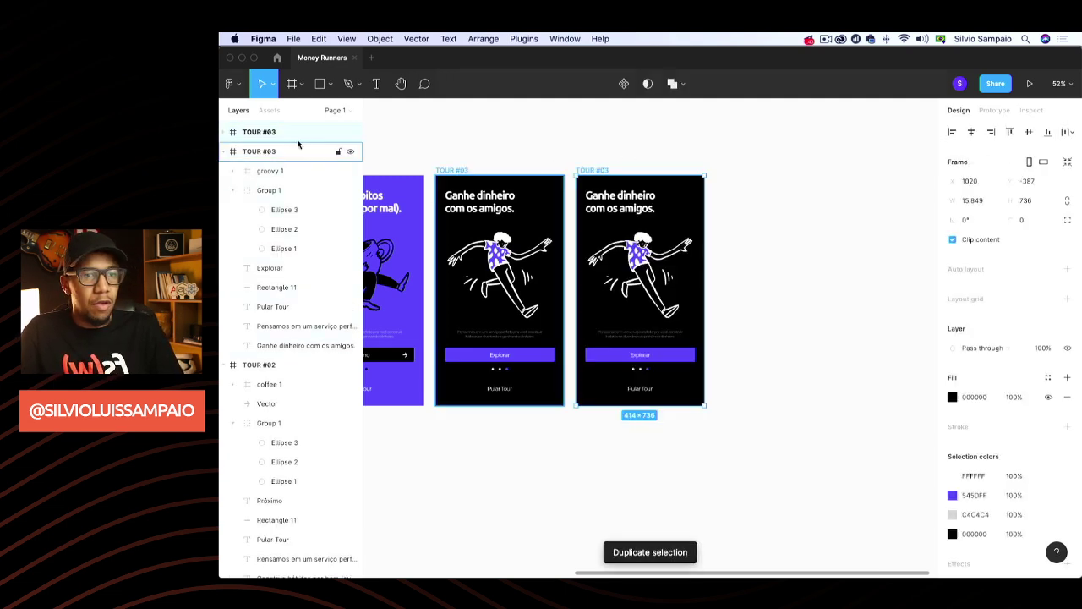
left_click(259, 132)
double_click(259, 132)
type("LO")
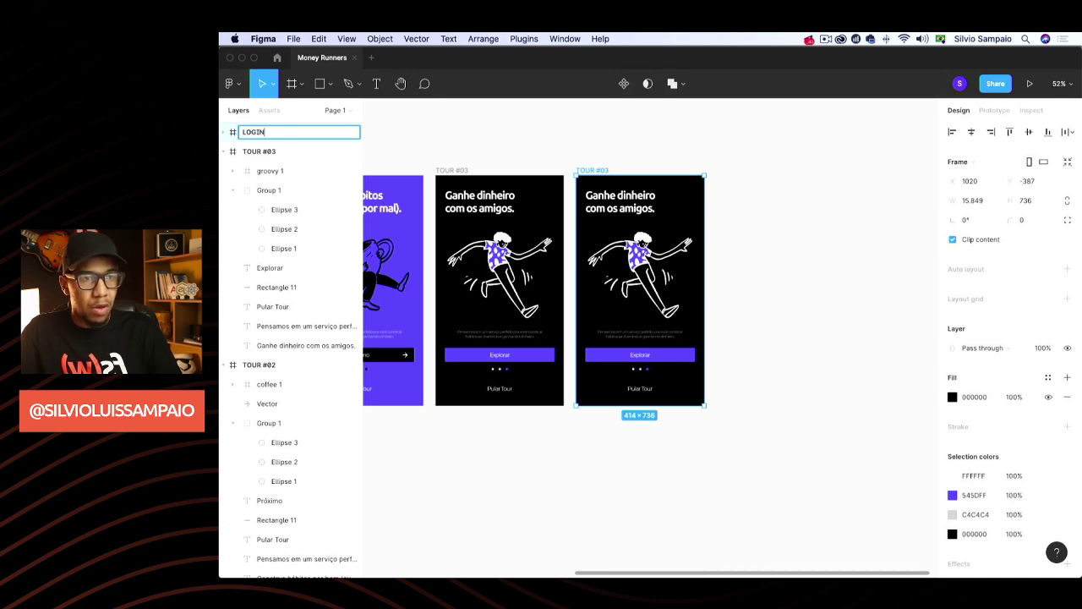
type("GIN")
key("Return")
left_click(550, 144)
scroll(560, 144, "right", 2)
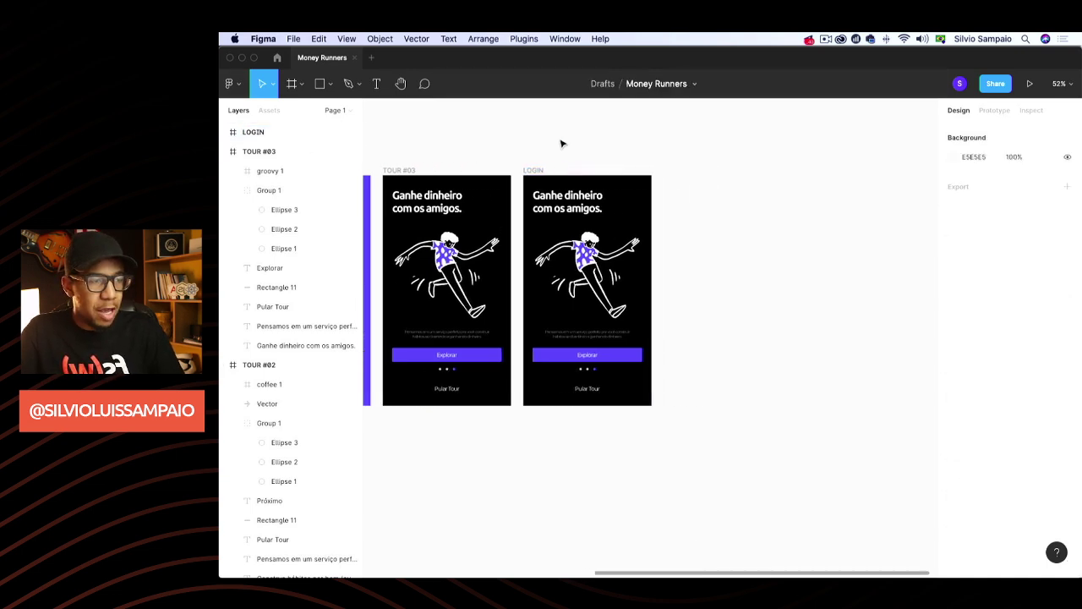
scroll(560, 144, "left", 1)
Delete the runner illustration from the LOGIN frame
left_click(605, 287)
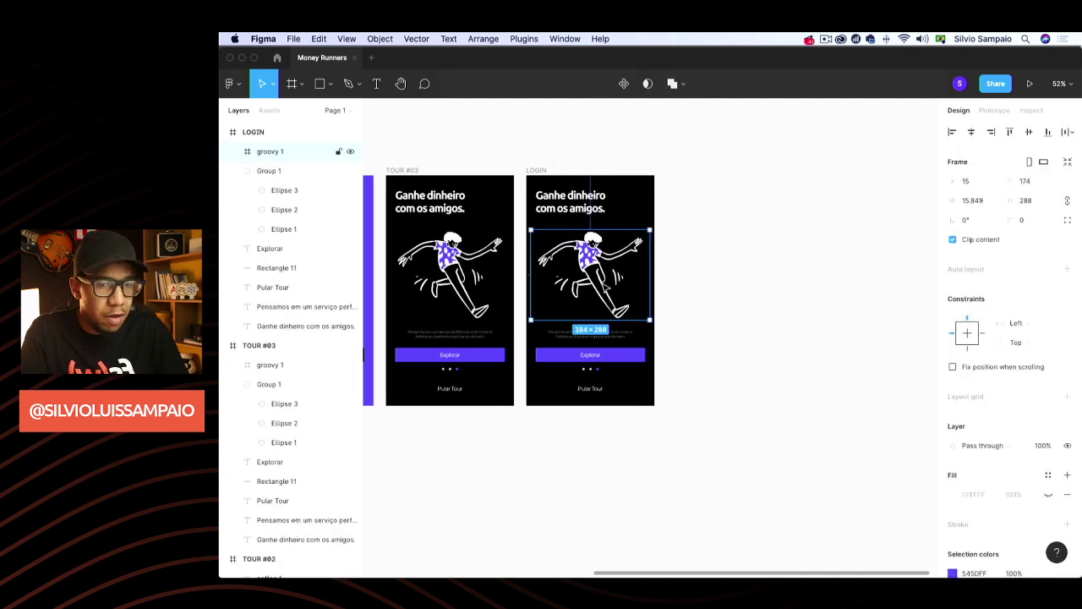
key("Delete")
scroll(597, 378, "right", 1)
scroll(596, 378, "down", 2)
scroll(597, 378, "left", 2)
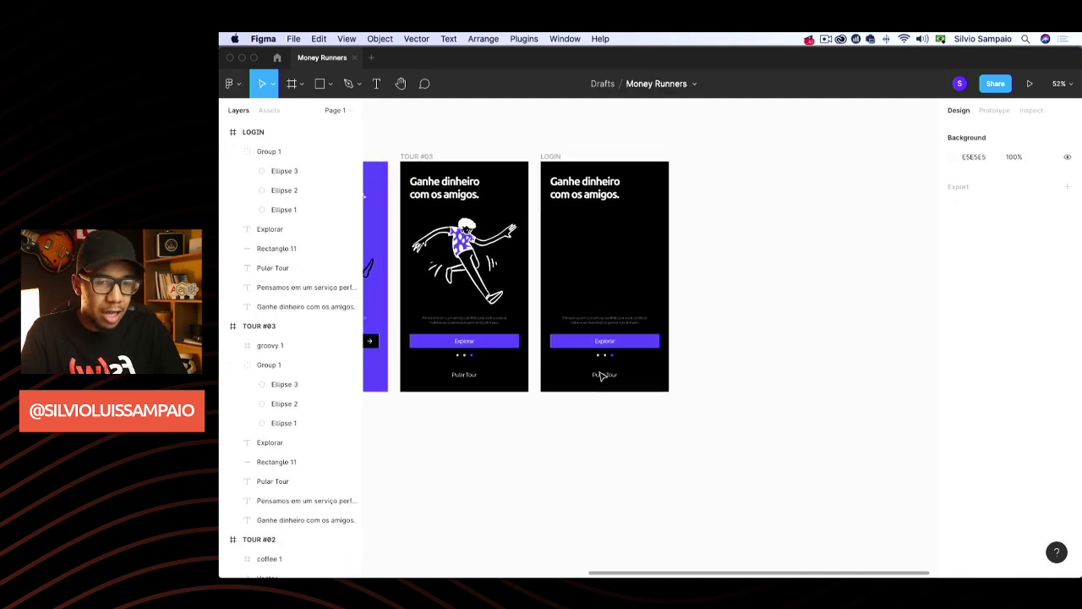
Delete the pagination dots and the Pular Tour text from the LOGIN frame
left_click(598, 355)
key("Delete")
left_click(599, 373)
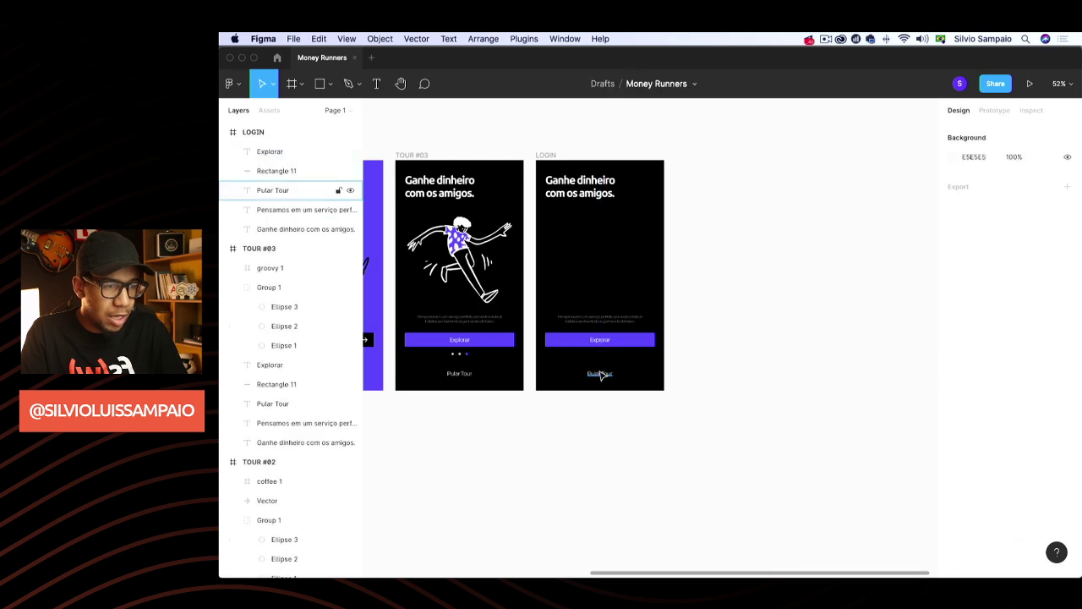
key("Delete")
Move the LOGIN description text just below the Explorar button
left_click(607, 318)
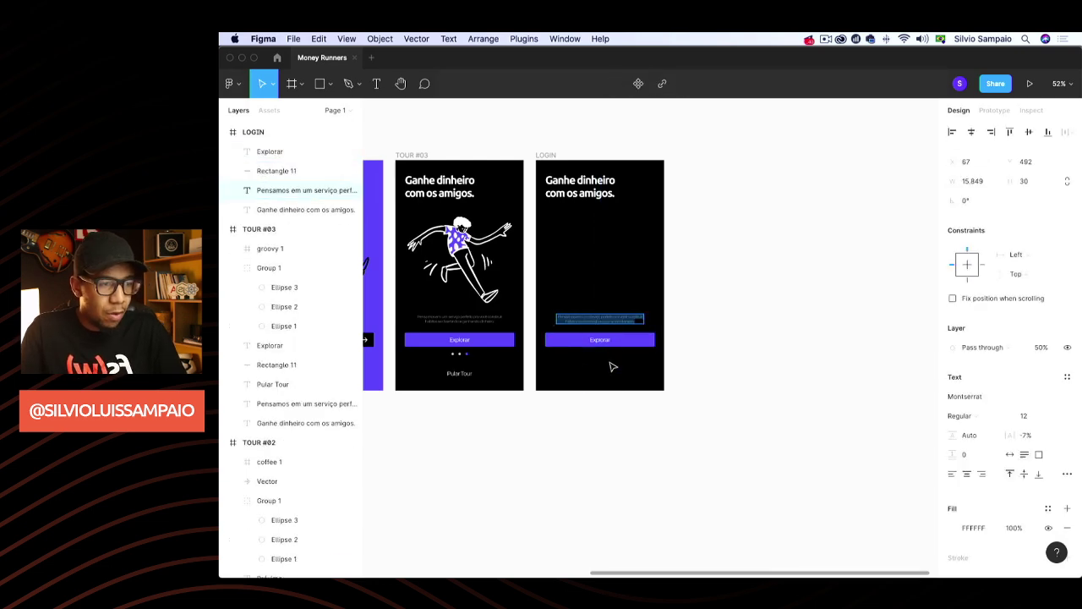
left_click_drag(614, 324, 614, 364)
key("Down")
key("Down")
key("Down")
key("Down")
key("Down")
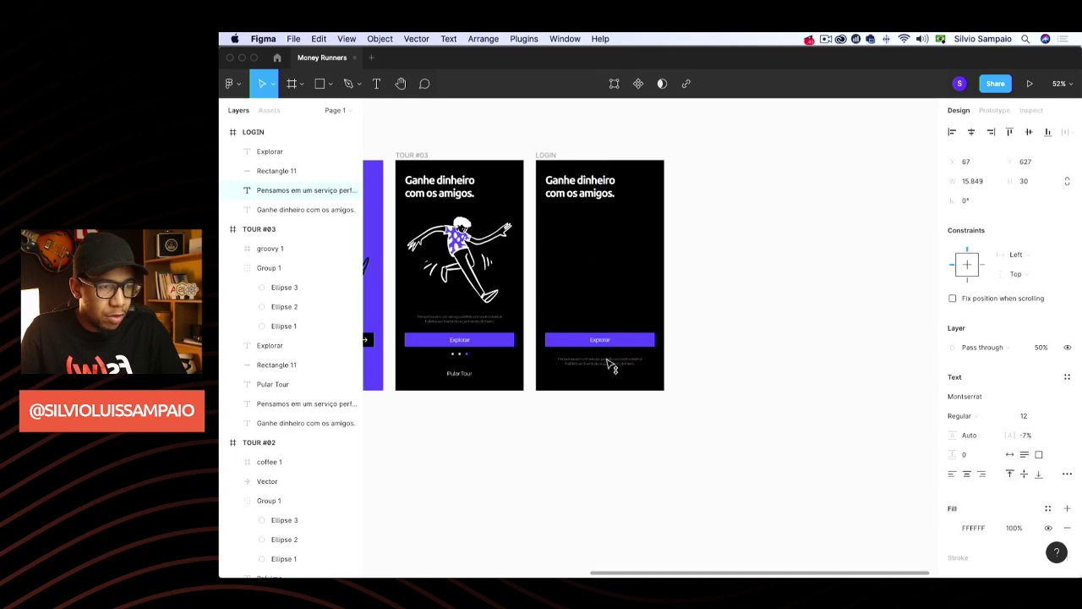
left_click(590, 406)
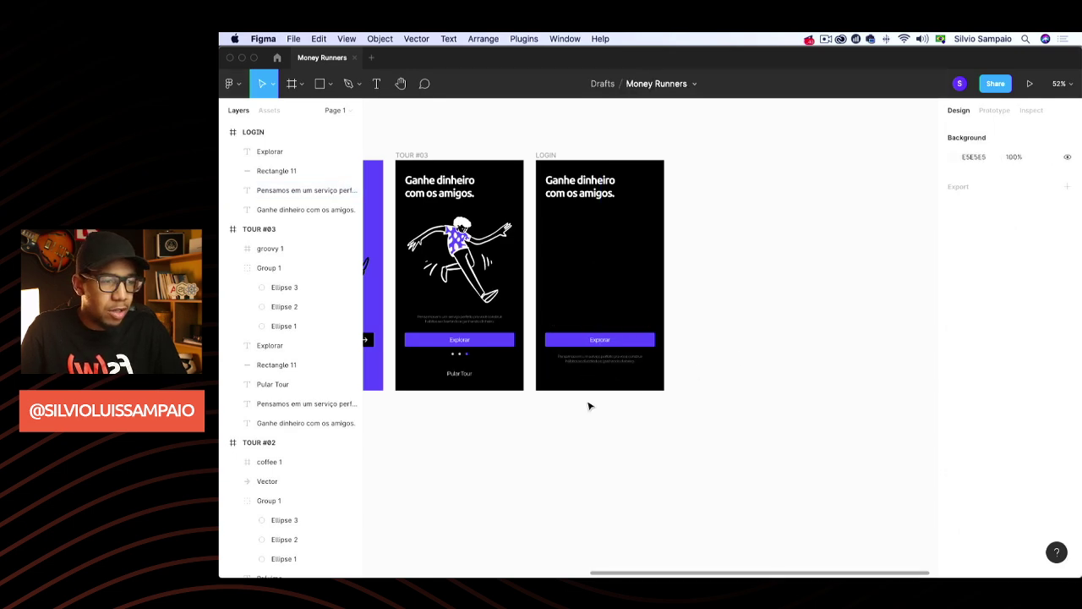
scroll(589, 406, "up", 5)
Rewrite the text as 'Ao fazer login você concorda com nossos' / 'Termos e Condições e Política de Privacidade', auto-width
double_click(617, 296)
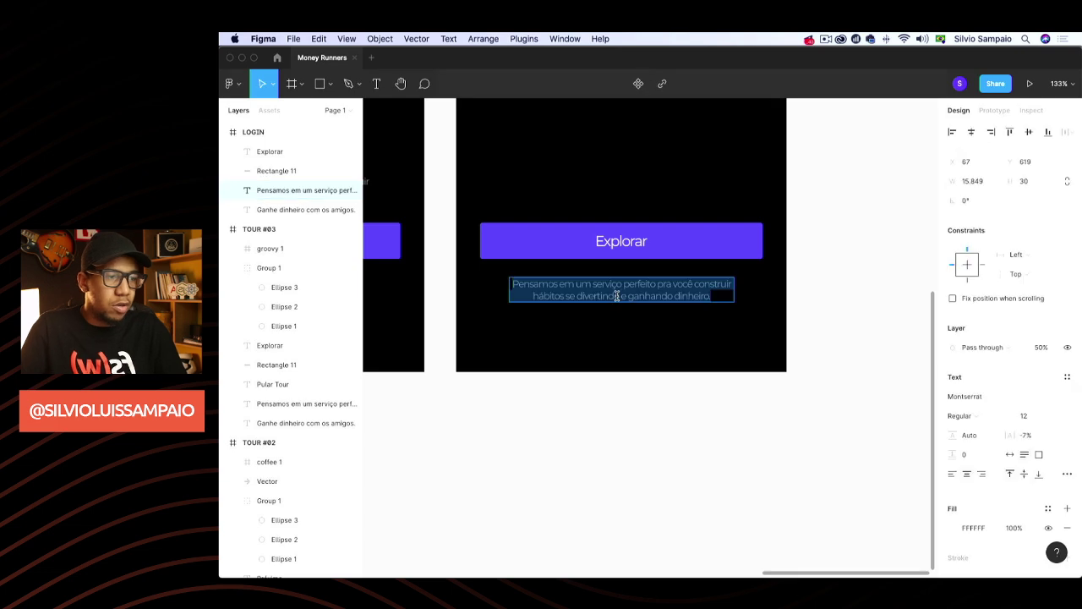
type("Ac")
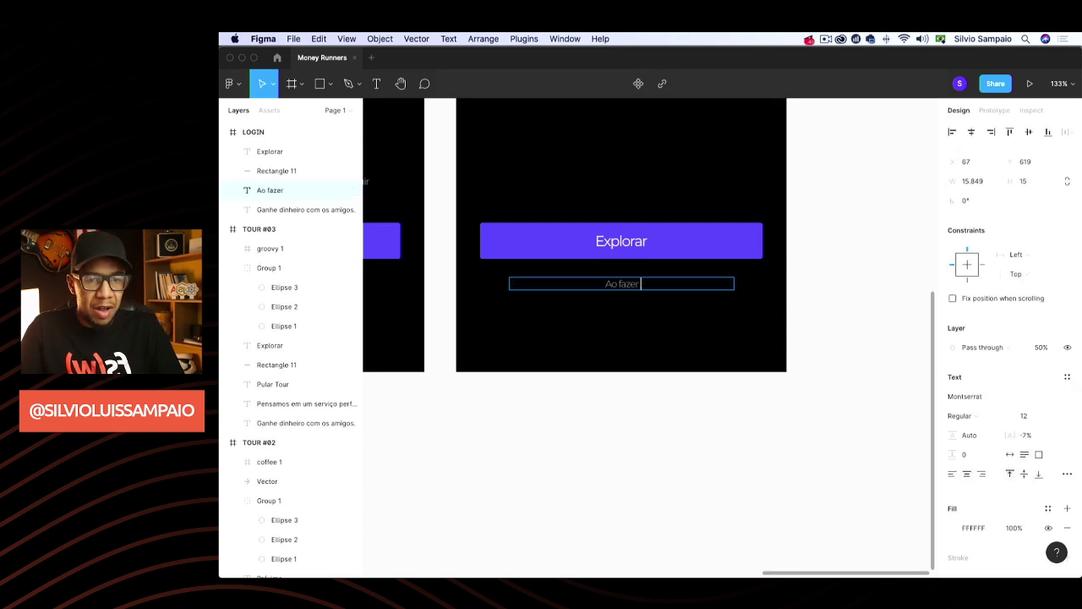
type(" fazer login você con")
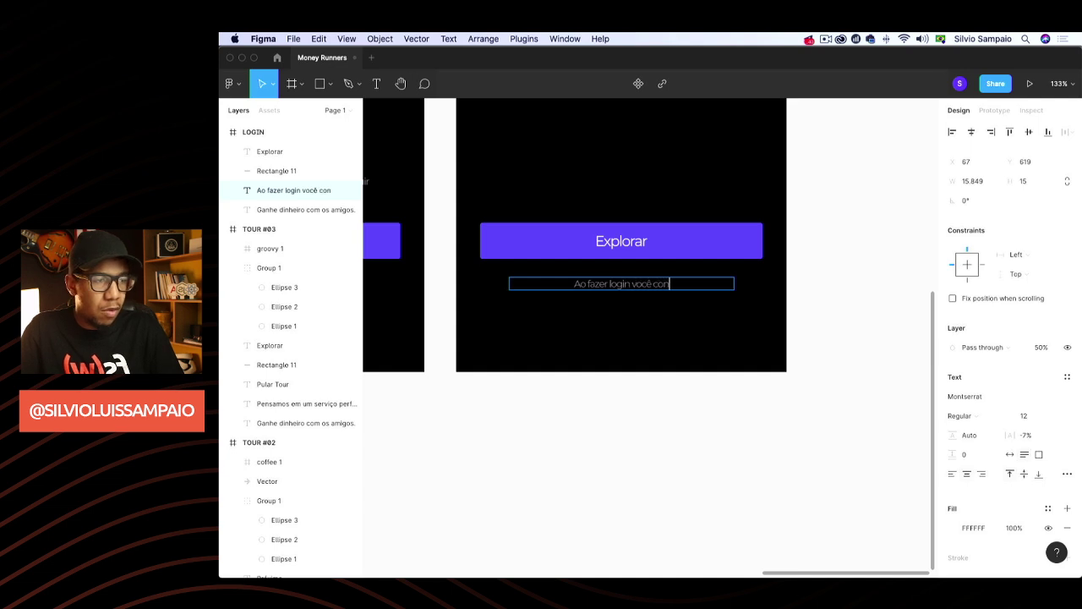
type("corda com nossos")
key("Return")
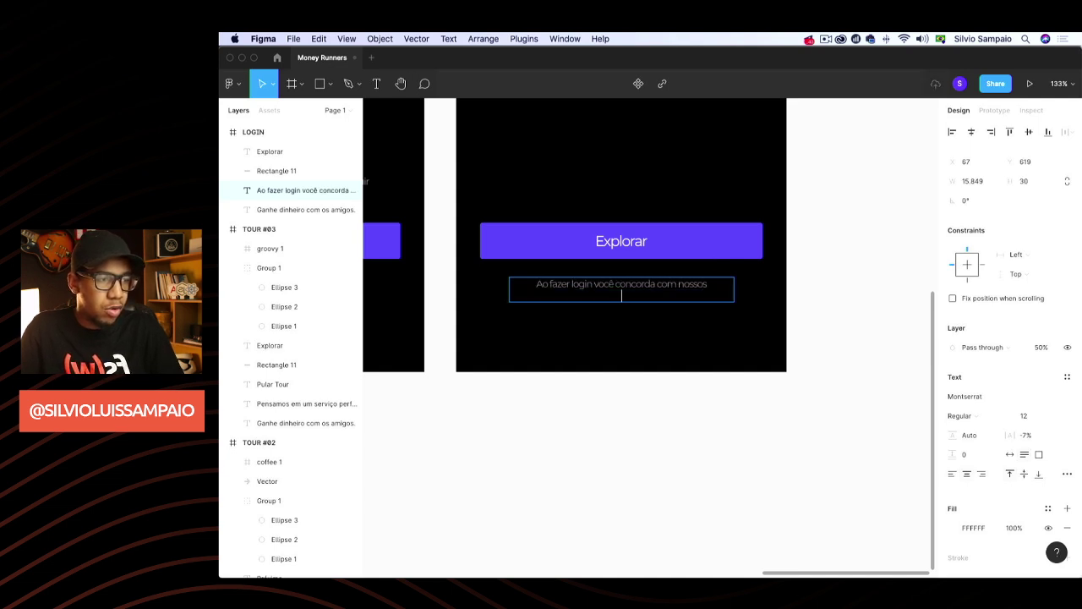
type("Termos e Con")
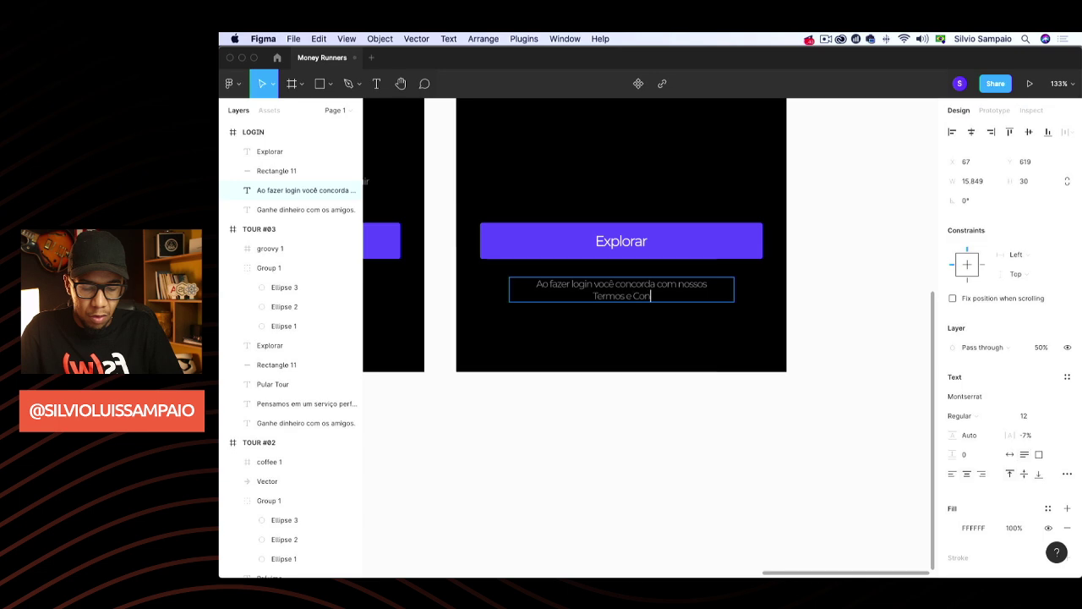
type("dições e Polít")
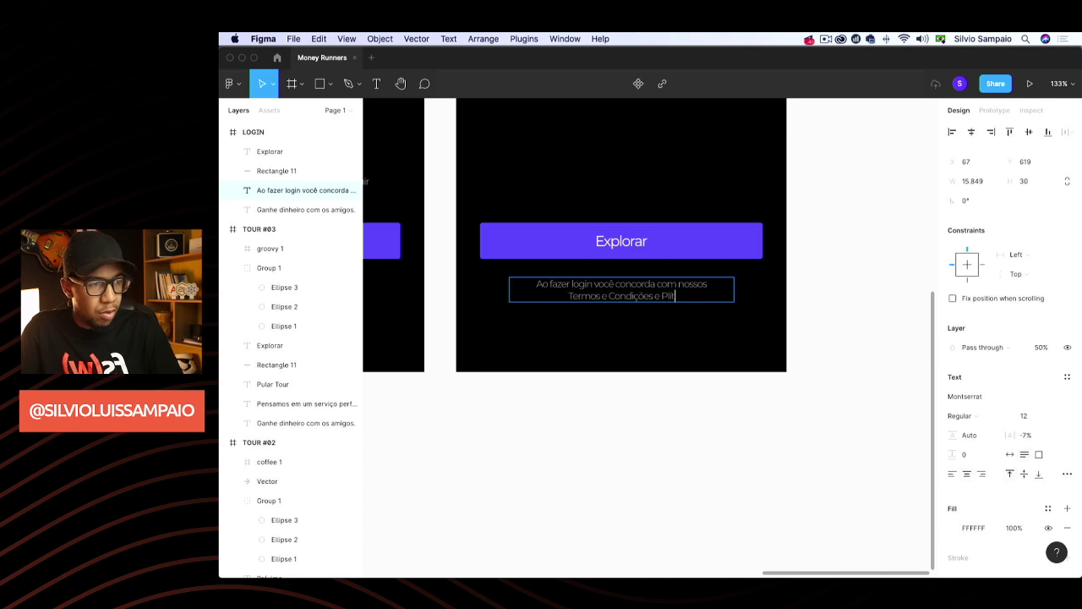
type("ri")
key("BackSpace")
key("BackSpace")
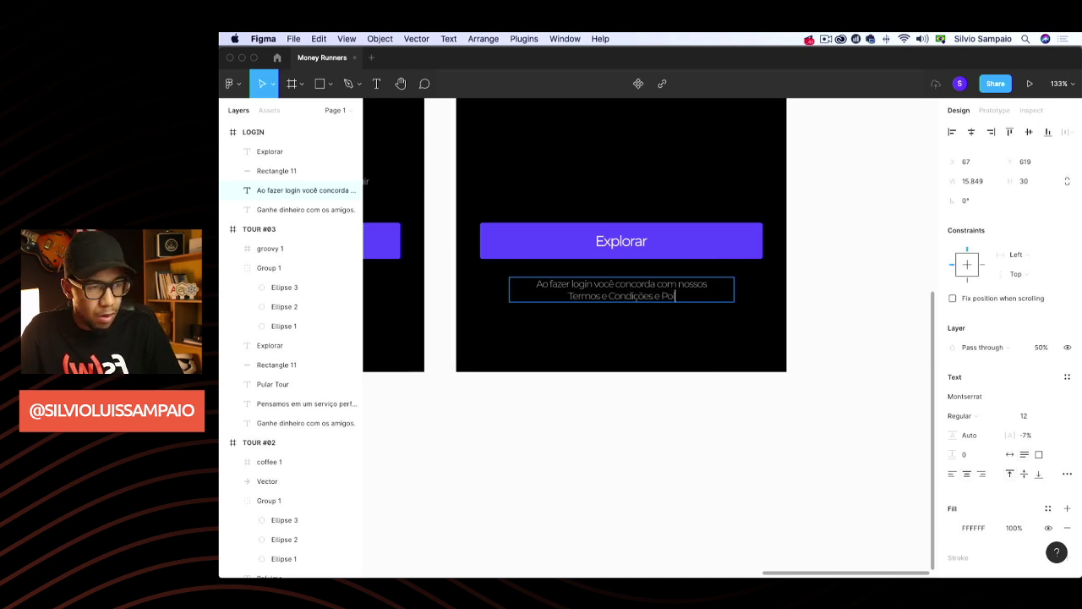
type("olítica de Privacidade.")
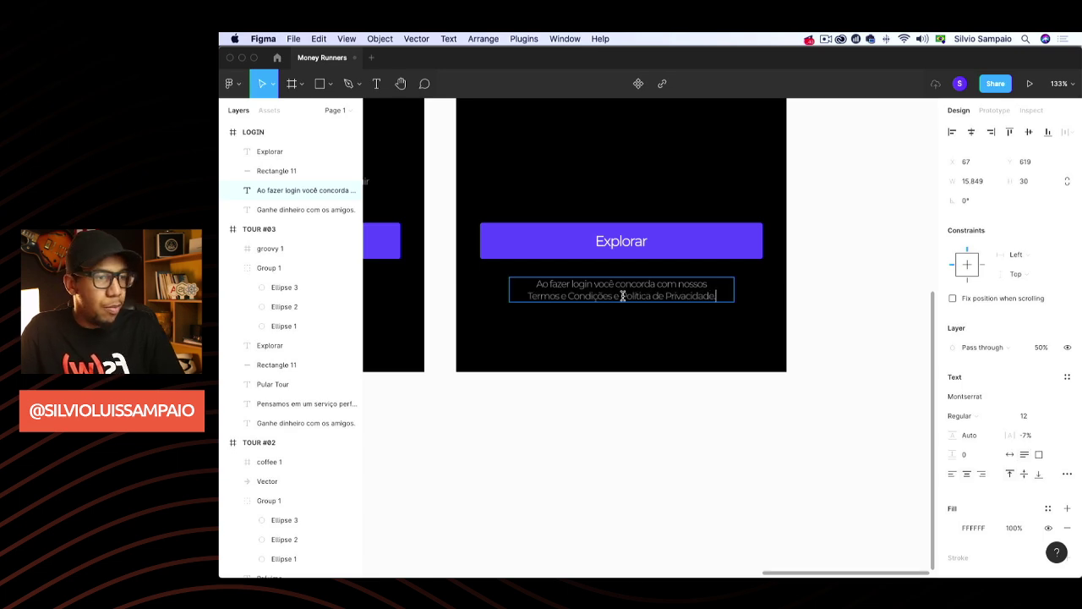
key("Escape")
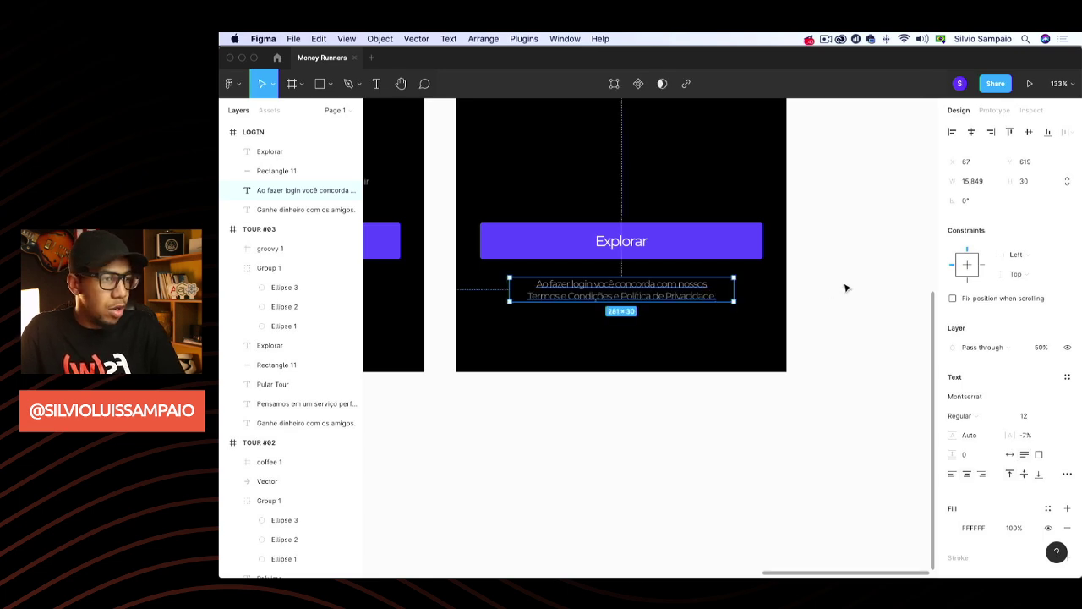
left_click(1008, 455)
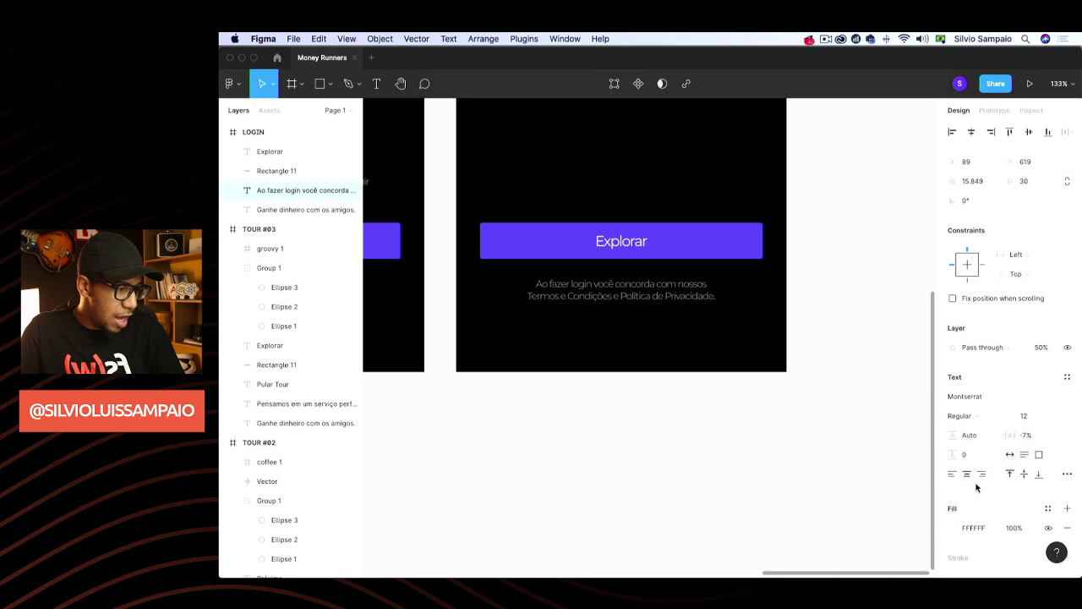
left_click(869, 403)
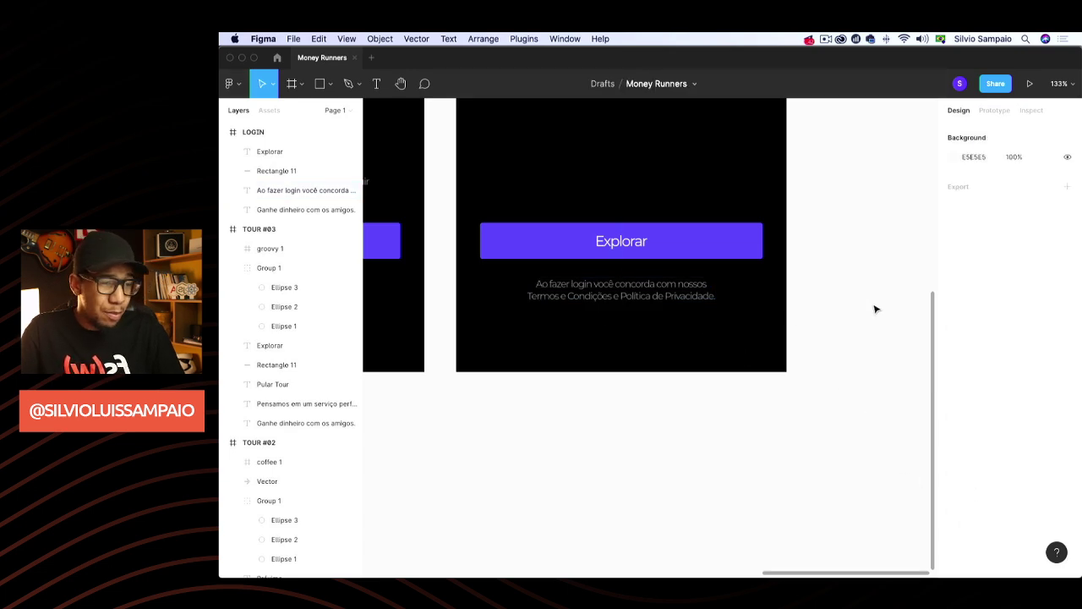
scroll(843, 338, "down", 5)
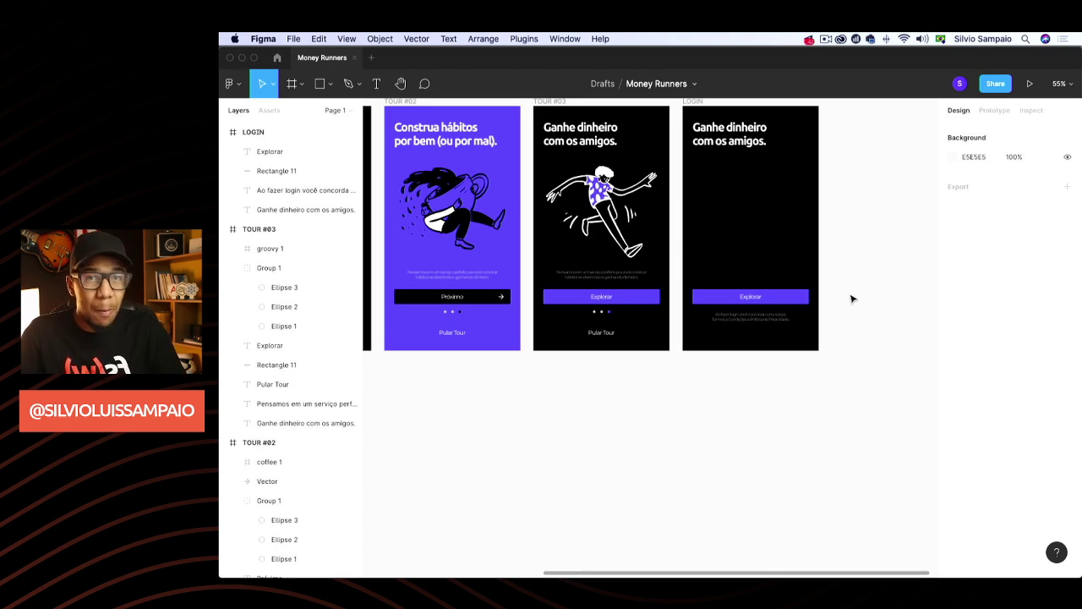
scroll(852, 298, "right", 3)
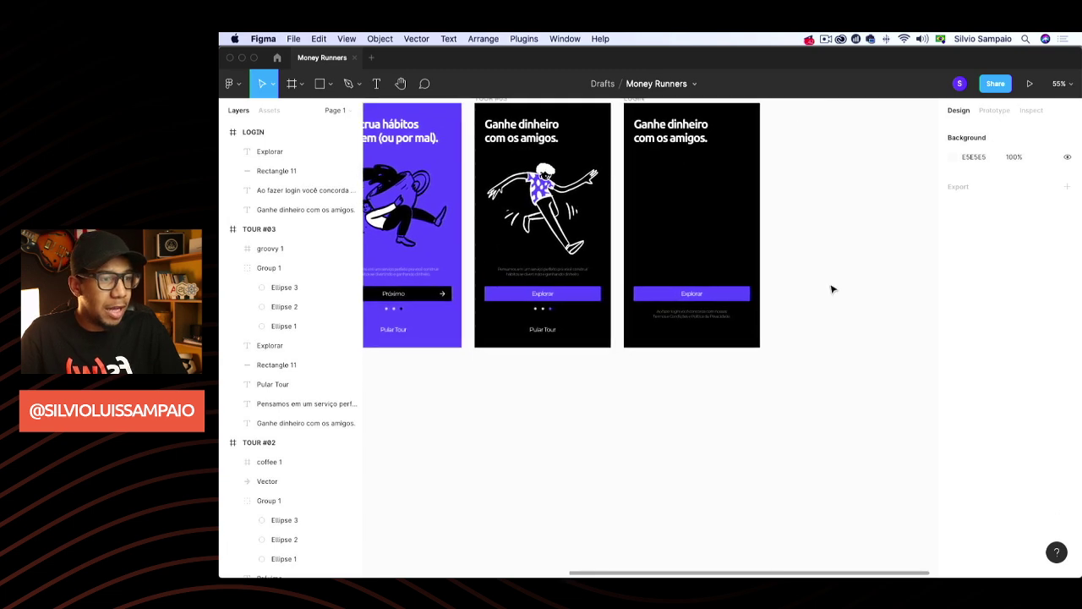
scroll(726, 329, "up", 5)
Colour the phrases 'Termos e Condições' and 'Política de Privacidade' 545DFF in the consent text
double_click(621, 278)
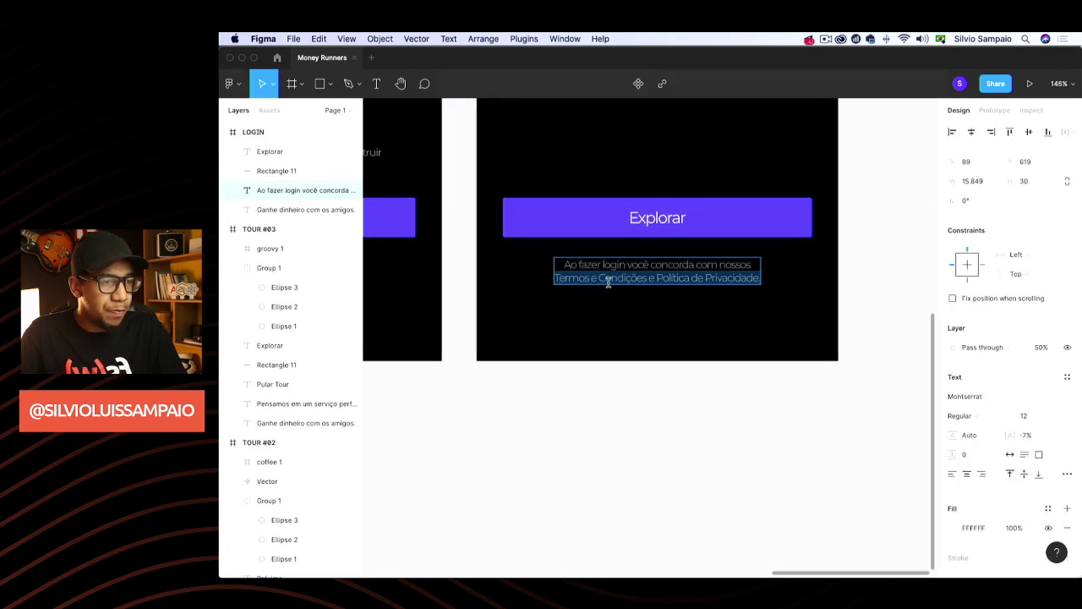
left_click_drag(647, 278, 554, 278)
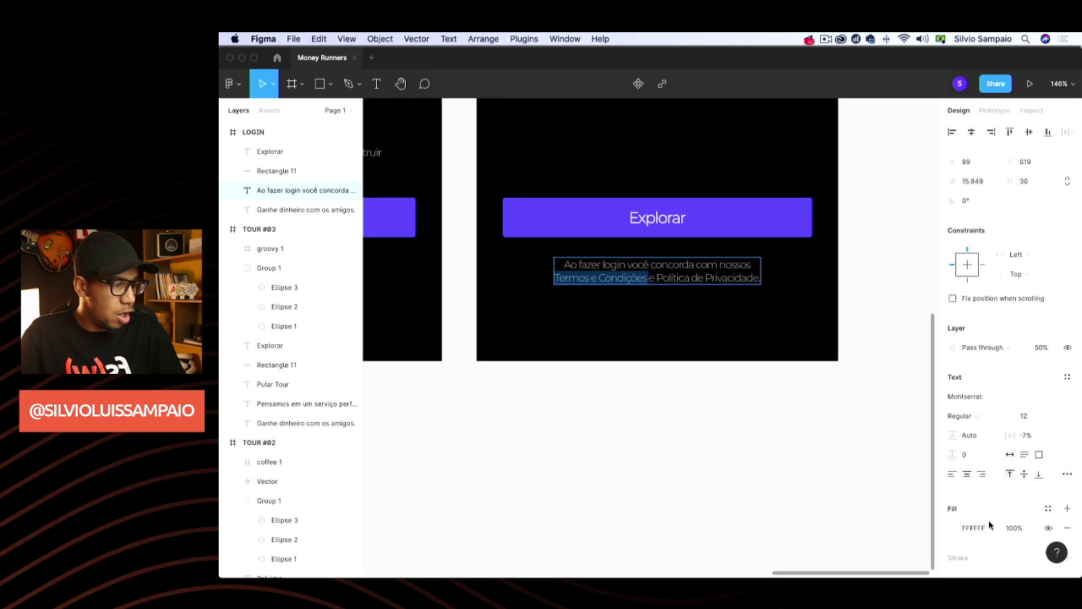
left_click(952, 527)
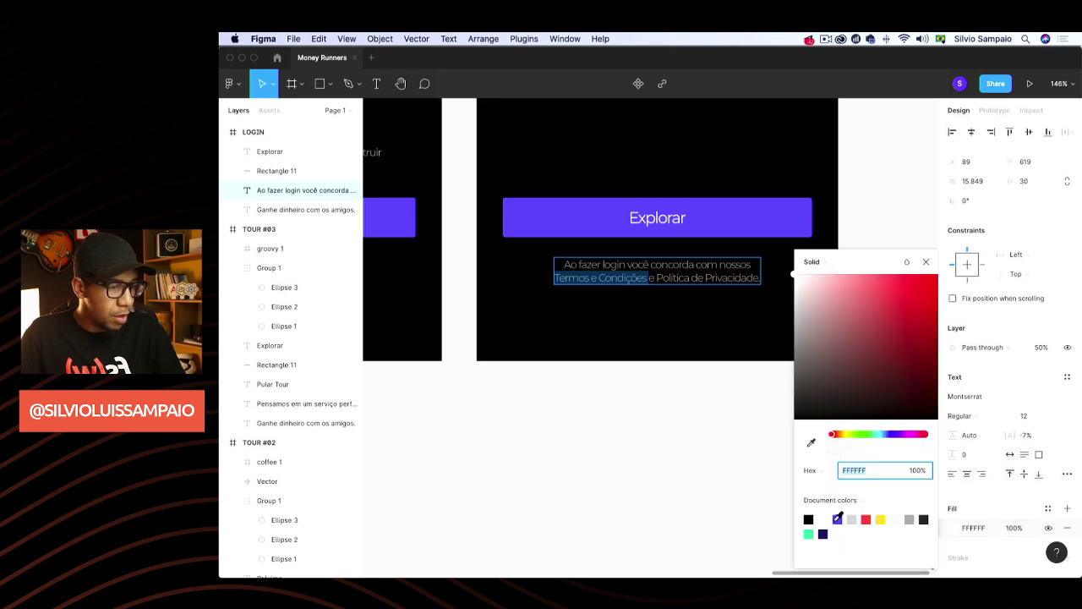
left_click(835, 519)
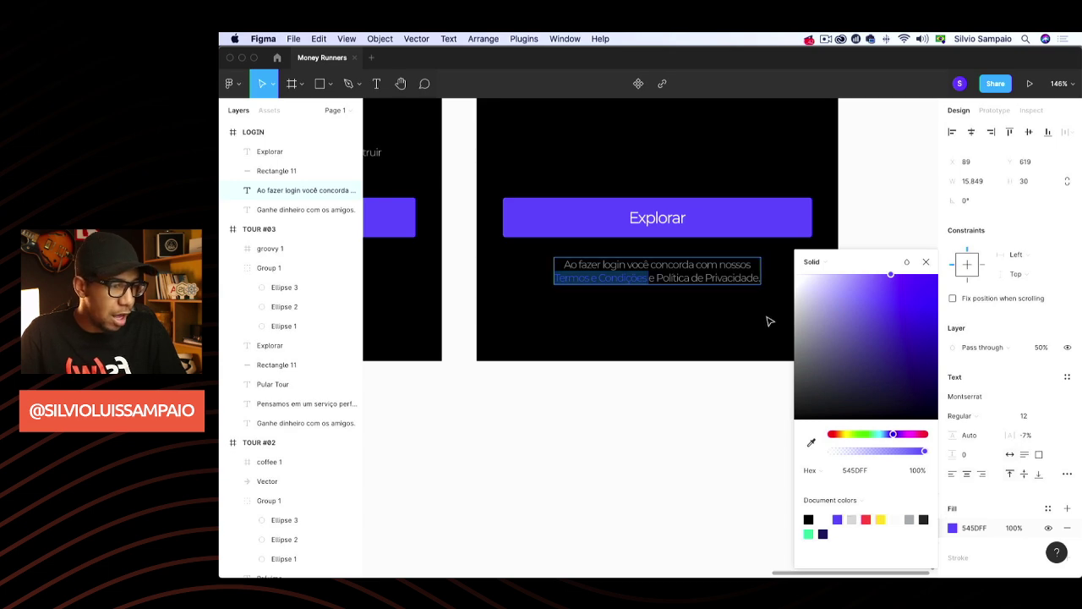
left_click_drag(656, 278, 758, 277)
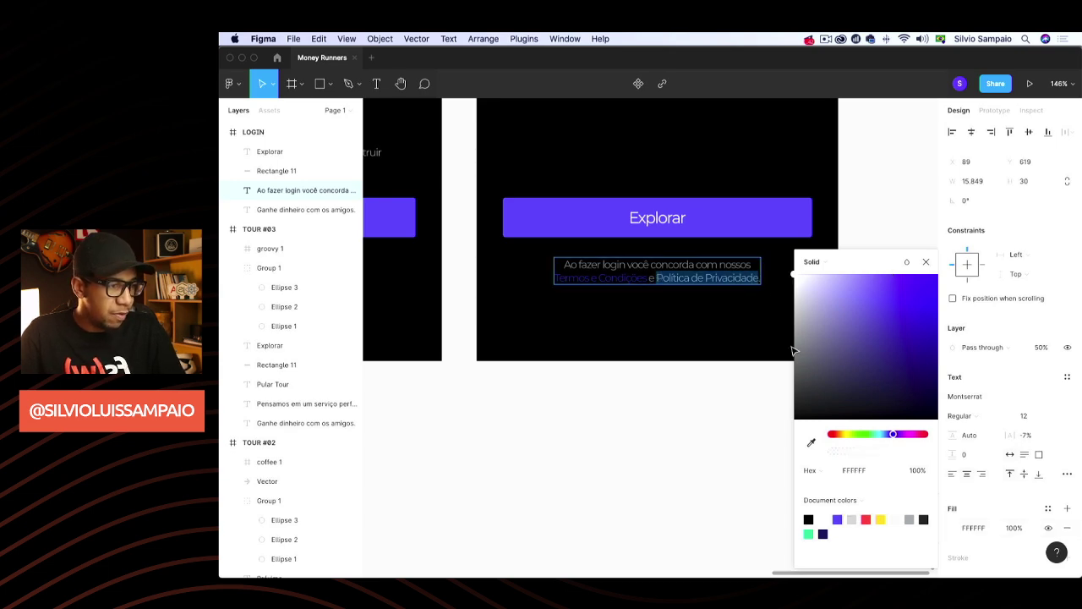
left_click(837, 519)
left_click(926, 262)
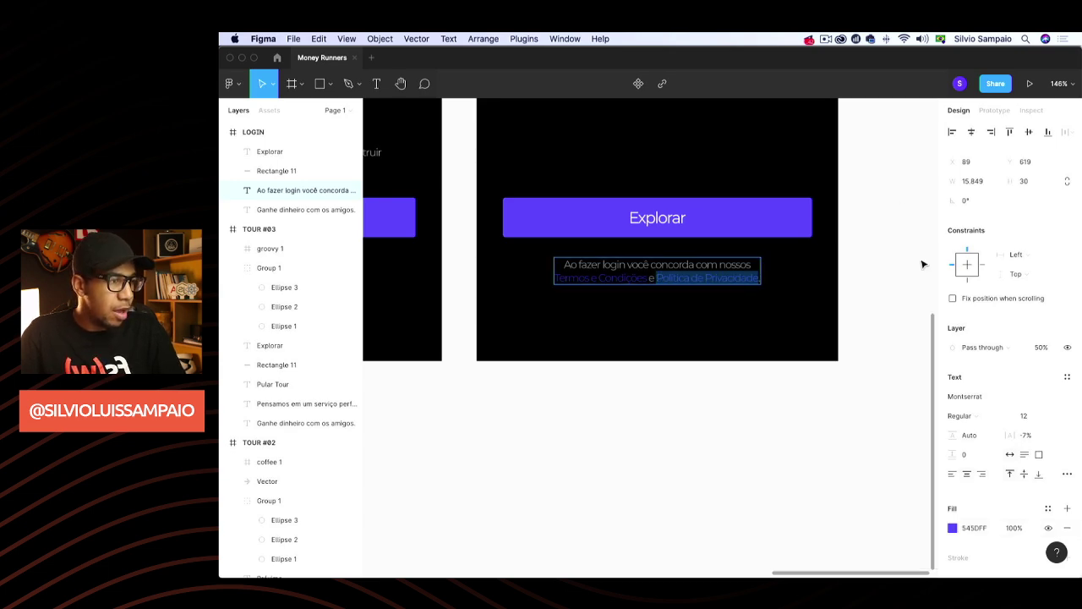
key("Escape")
left_click(904, 199)
Relabel the Explorar button to 'Entrar', group it with its purple shape, and move it higher
scroll(905, 199, "up", 2)
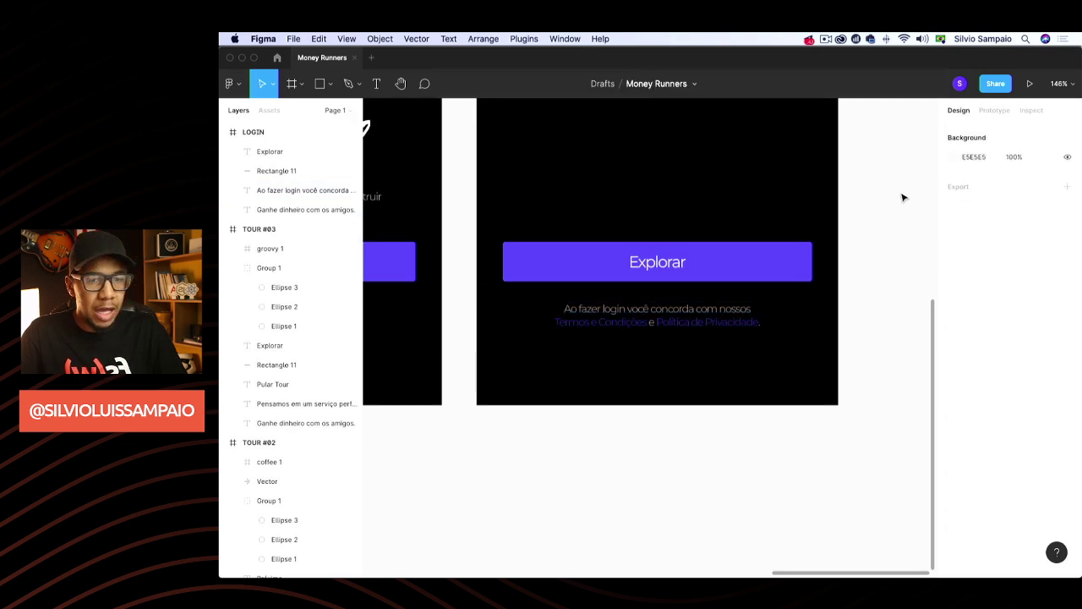
scroll(862, 206, "up", 4)
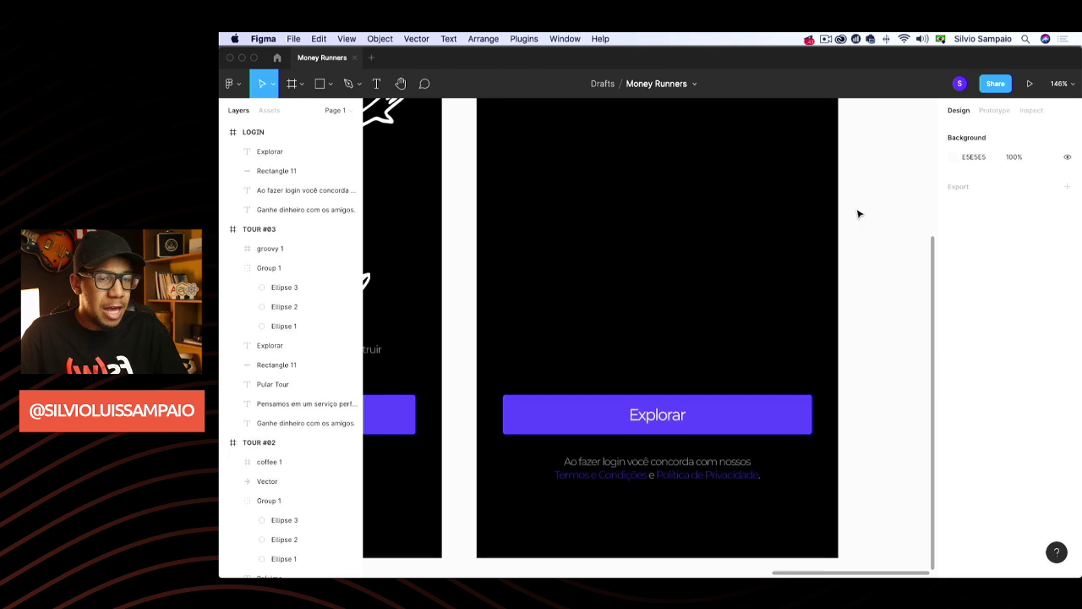
scroll(860, 212, "down", 2)
left_click(689, 394)
double_click(688, 394)
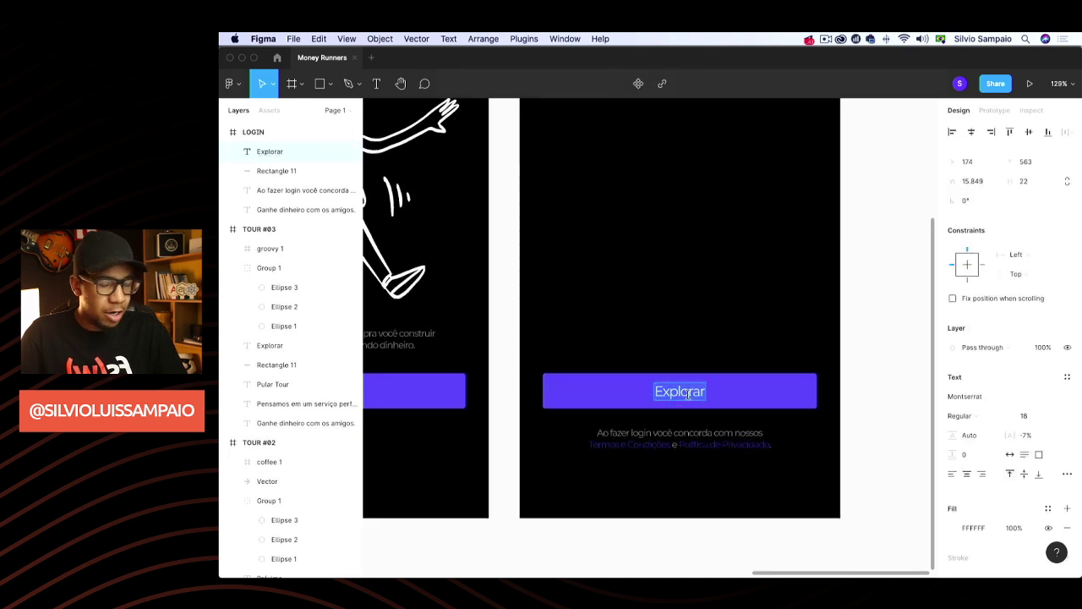
type("Entrar")
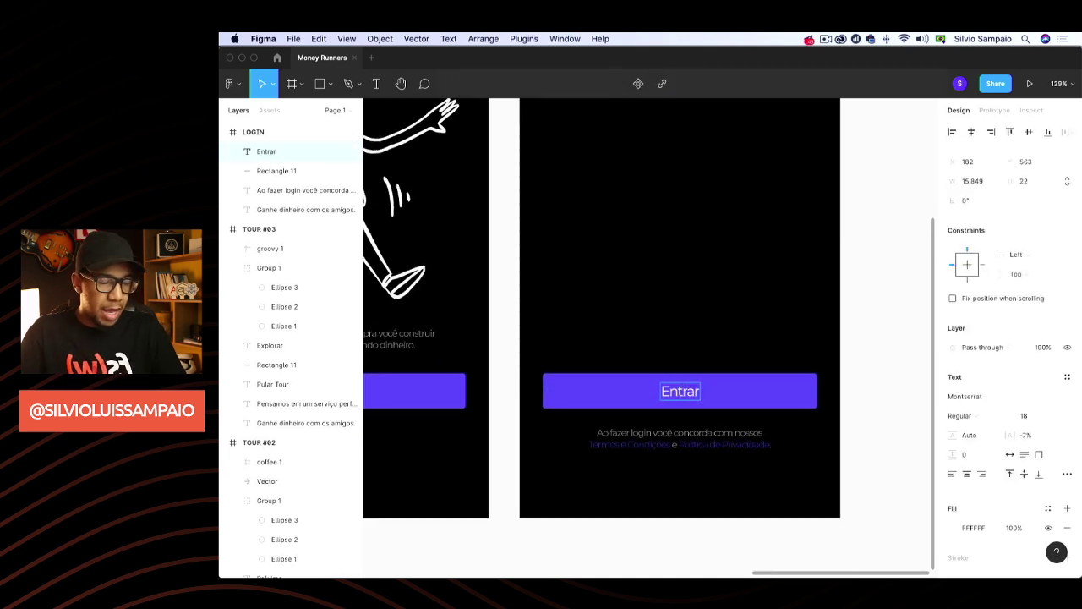
type(" na")
key("BackSpace")
key("BackSpace")
key("BackSpace")
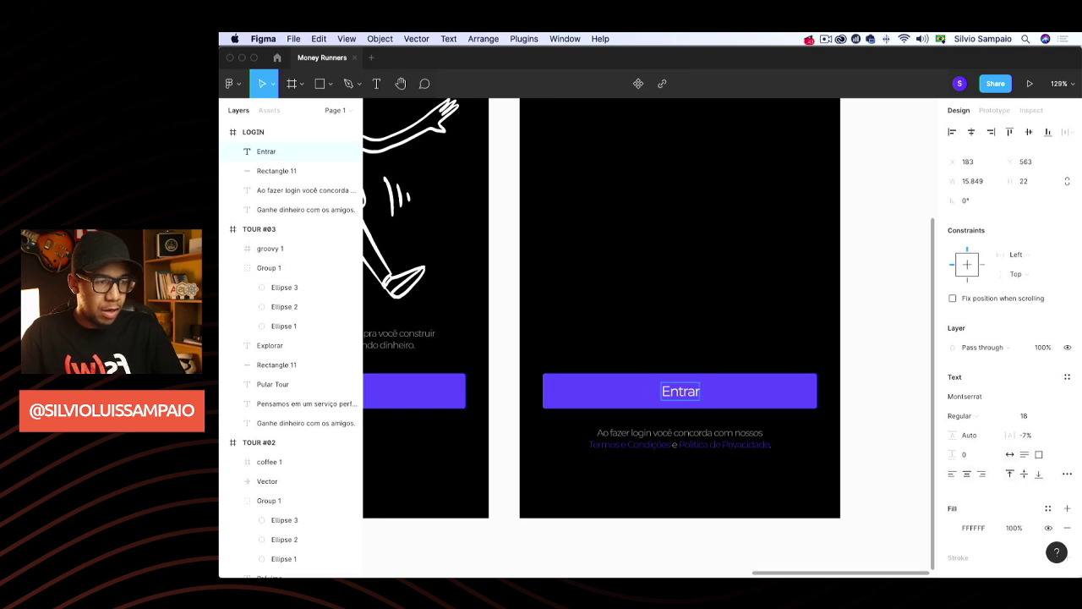
key("Escape")
key("Escape")
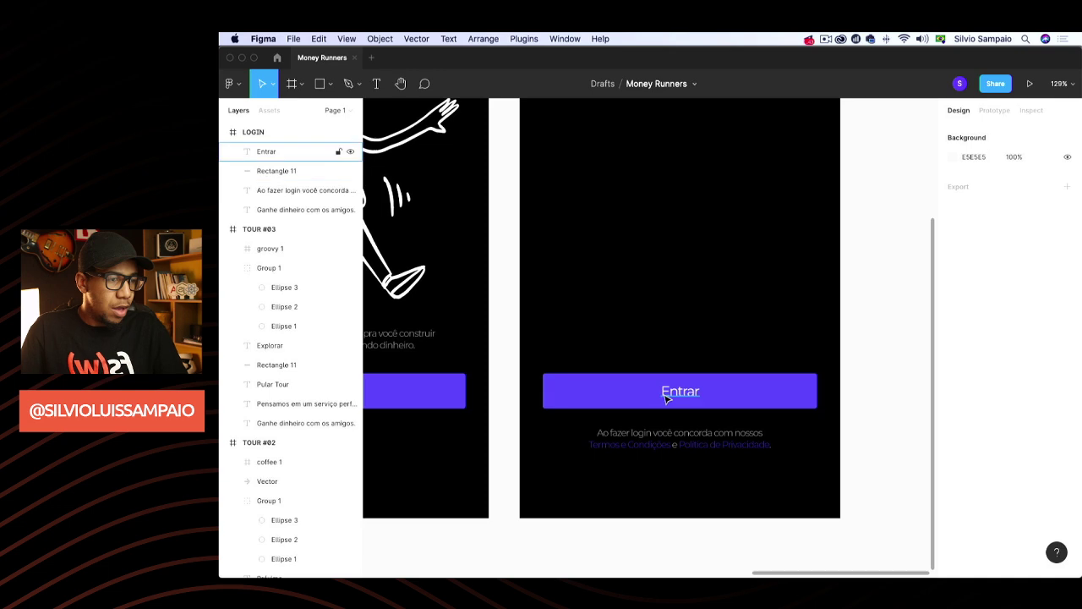
left_click(667, 399)
left_click(737, 393, "shift")
key("super+g")
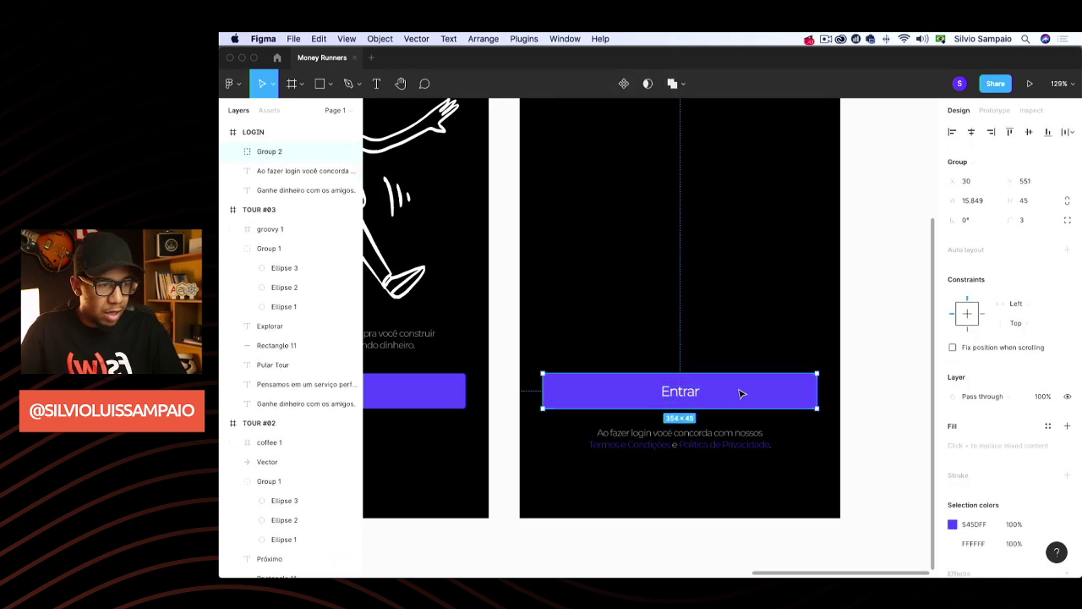
left_click_drag(742, 392, 739, 368)
Duplicate the button, relabel the copy 'Pedir Convite', and delete its background rectangle
key("super+d")
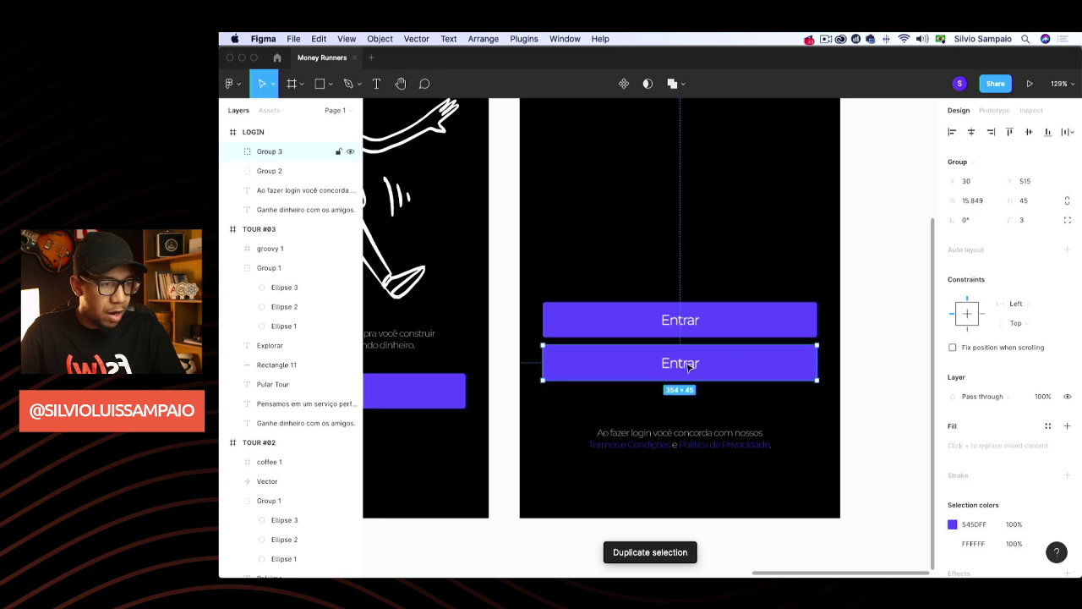
double_click(681, 363)
double_click(685, 362)
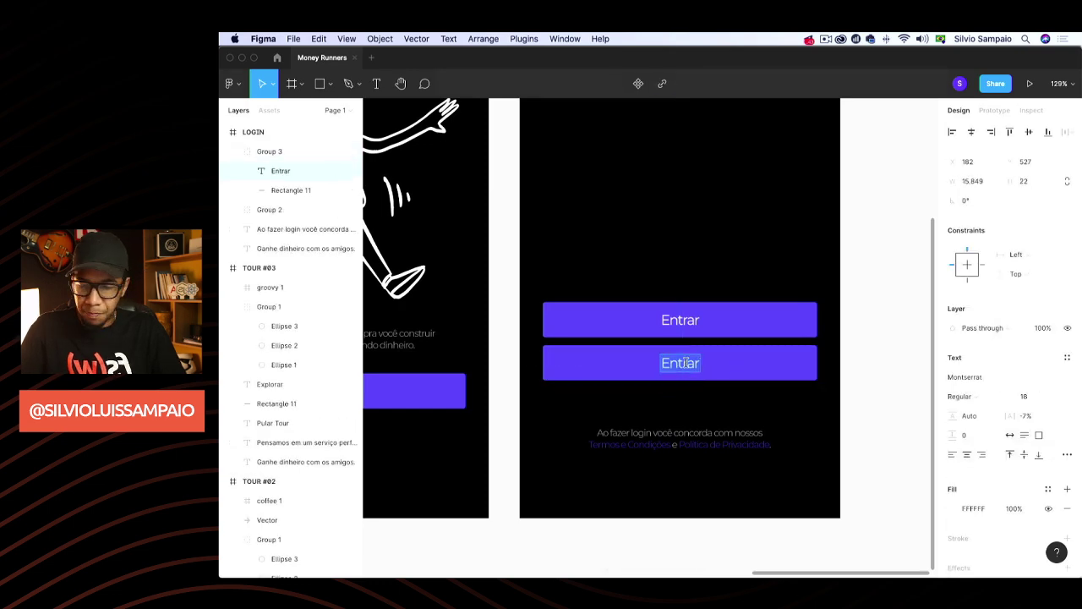
type("Soliciar")
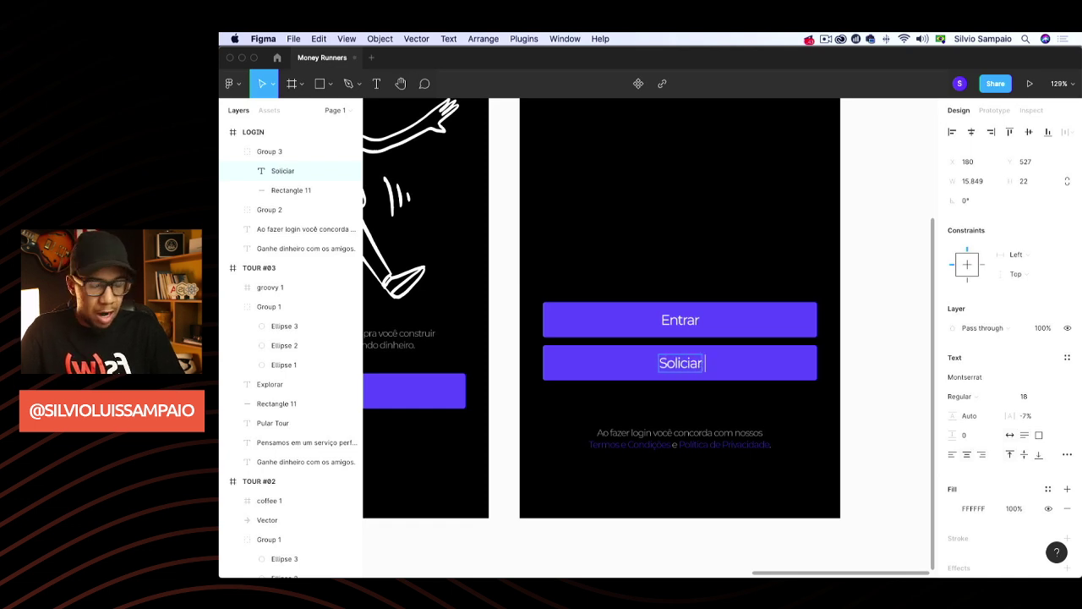
type(" Com")
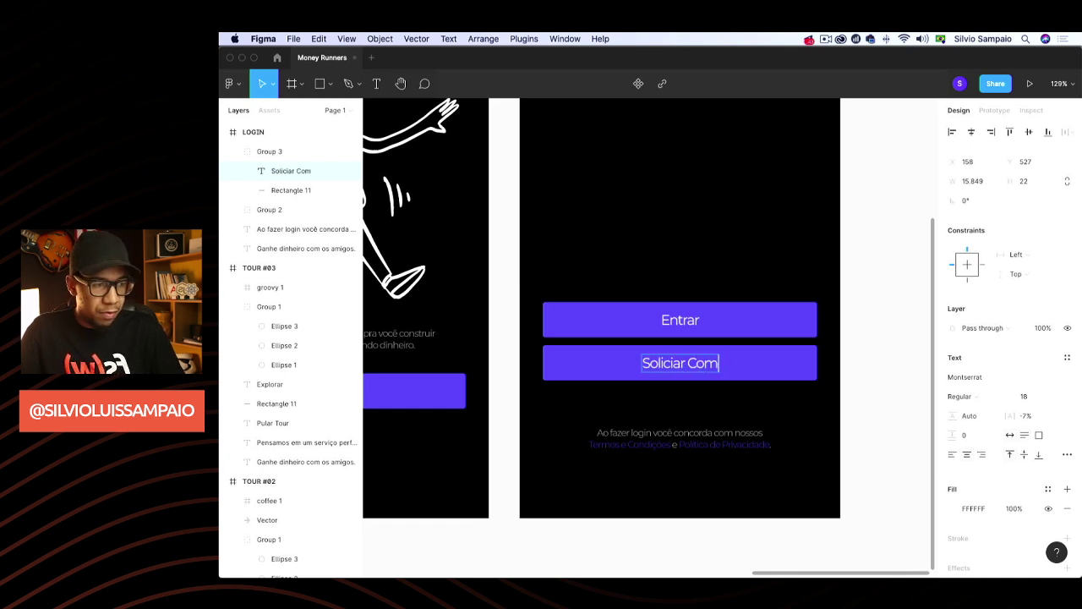
key("BackSpace")
key("BackSpace")
key("BackSpace")
key("BackSpace")
key("BackSpace")
key("BackSpace")
key("BackSpace")
key("BackSpace")
key("BackSpace")
key("BackSpace")
key("BackSpace")
key("BackSpace")
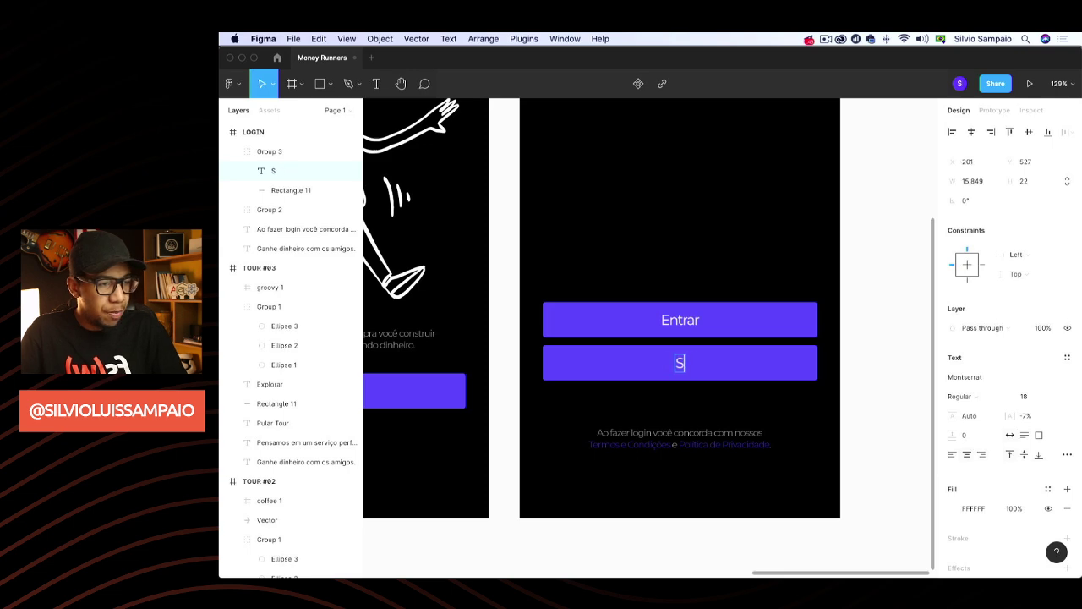
type("Pedir Convite")
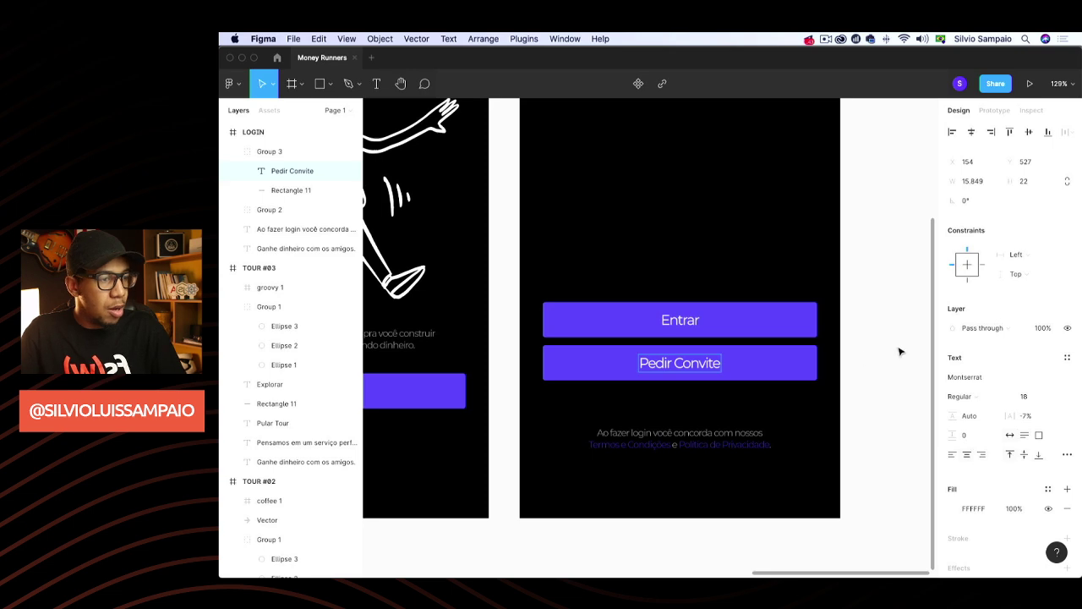
key("Escape")
left_click(794, 363)
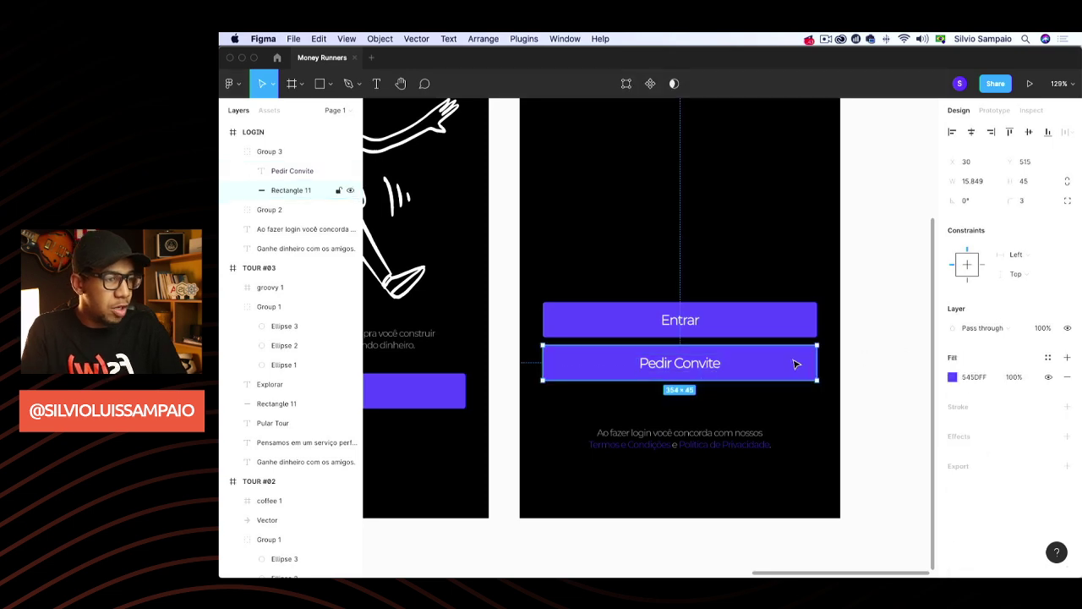
key("Delete")
Extend the main button label to 'Entrar na minha conta'
left_click(703, 323)
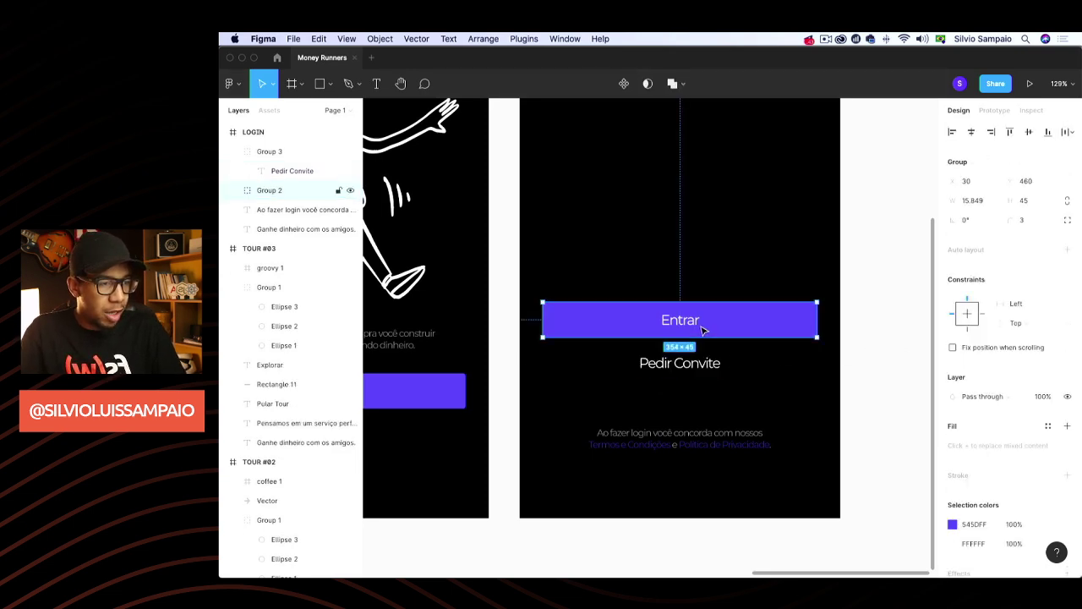
double_click(699, 326)
left_click(695, 322)
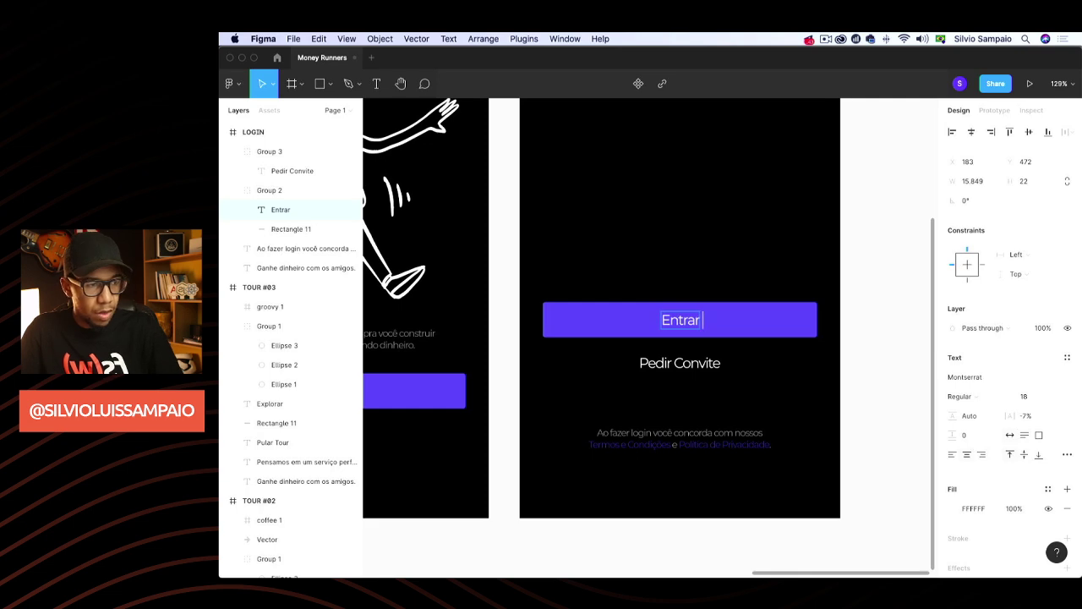
type("na minha conta")
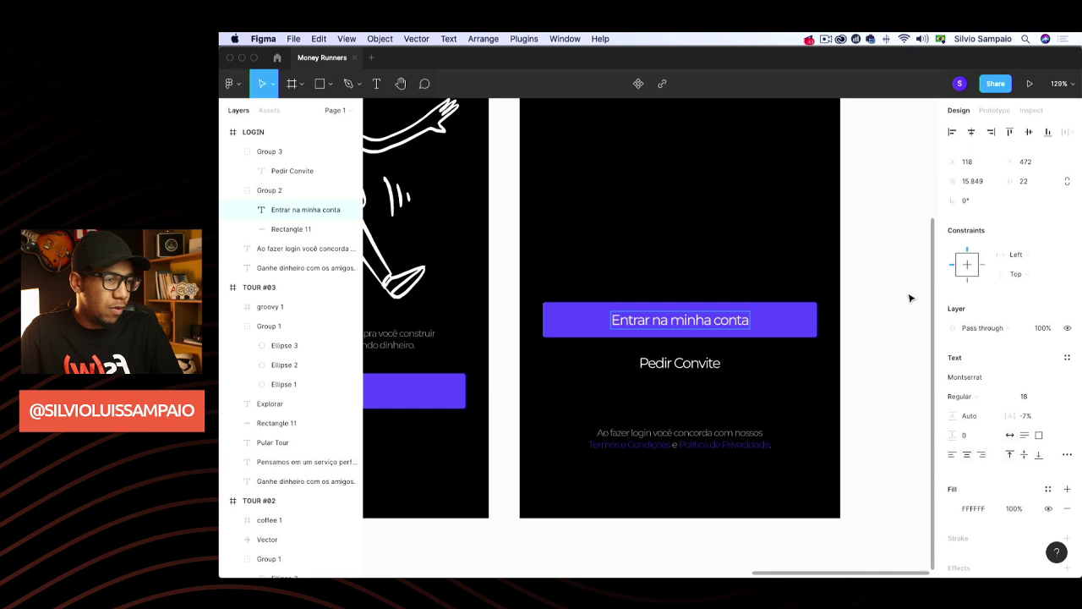
key("Escape")
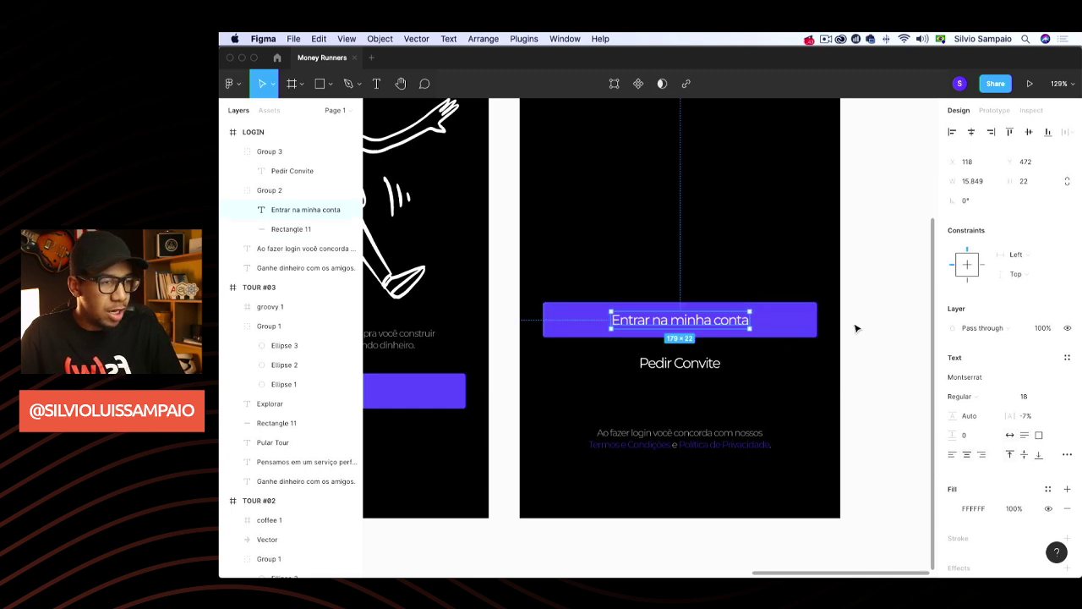
left_click(856, 329)
Group the Pedir Convite link with the Entrar button and nudge the group lower
left_click(695, 364)
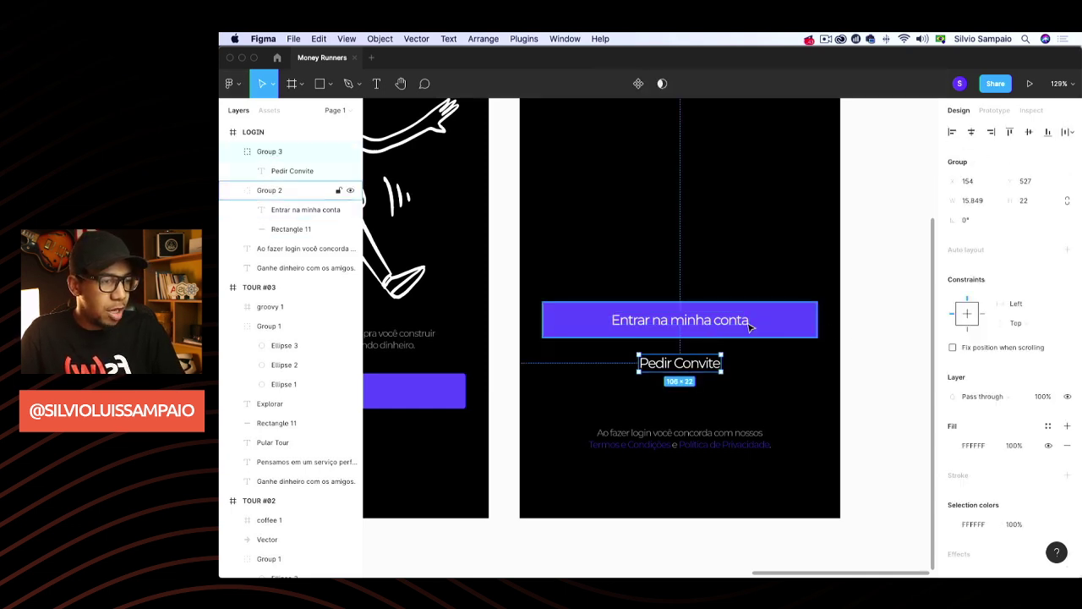
left_click(736, 324, "shift")
scroll(747, 324, "up", 3)
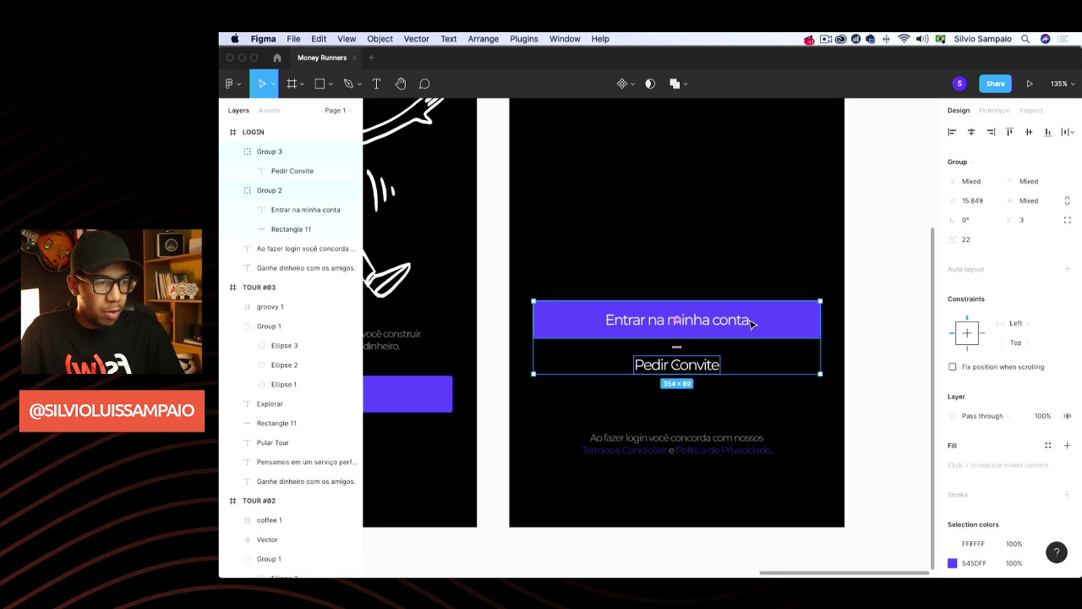
key("super+g")
left_click_drag(748, 324, 752, 341)
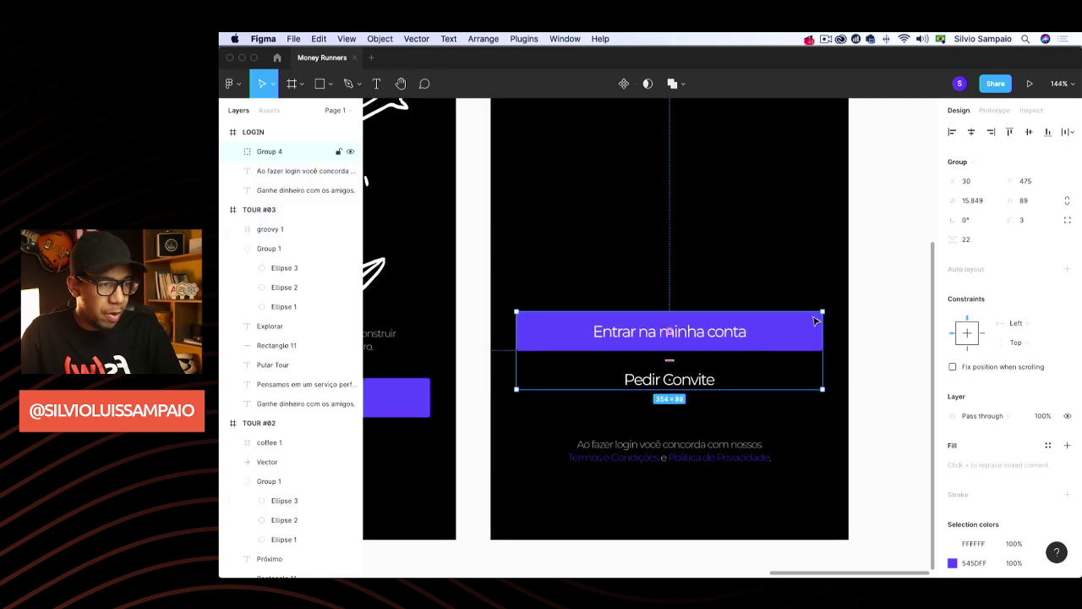
left_click(882, 276)
scroll(881, 276, "down", 5)
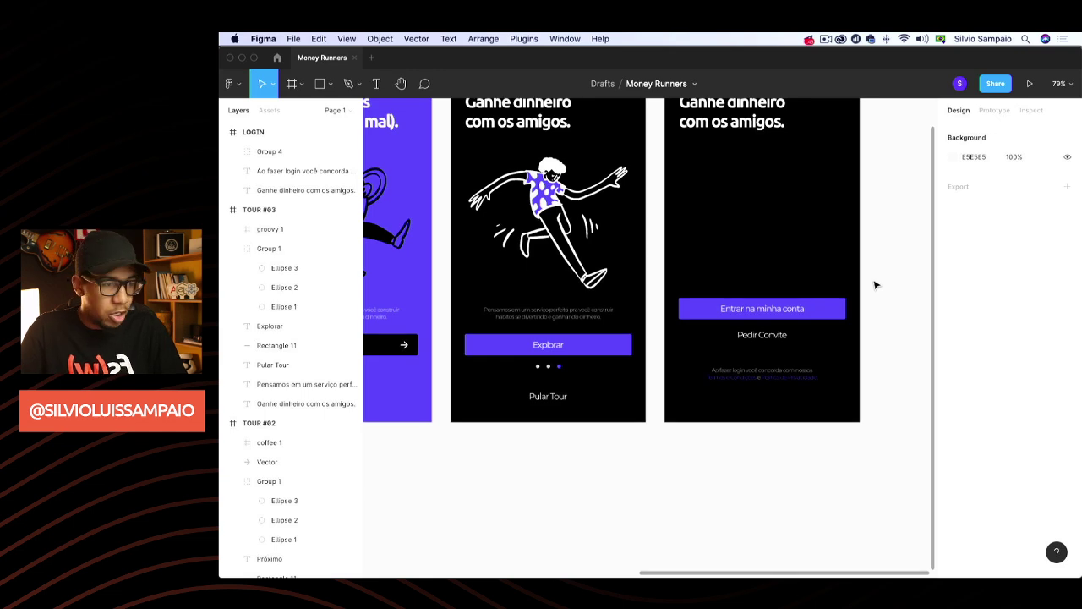
Show rulers, move the Ganhe dinheiro headline to mid-frame, and retype it as 'Money'
key("shift+r")
scroll(880, 275, "up", 3)
scroll(879, 275, "right", 3)
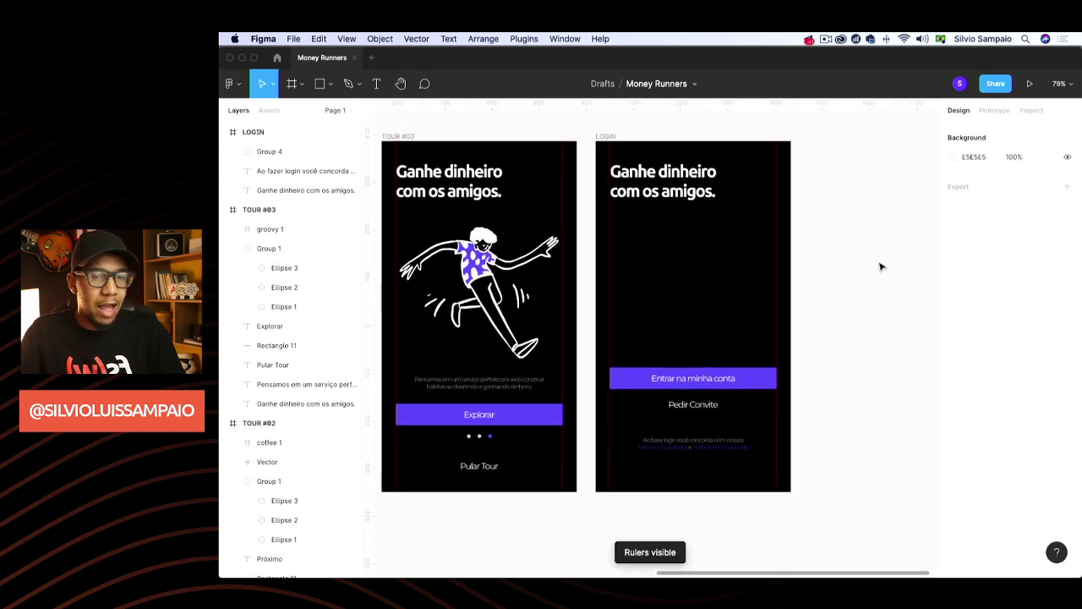
left_click(675, 193)
left_click_drag(675, 194, 698, 291)
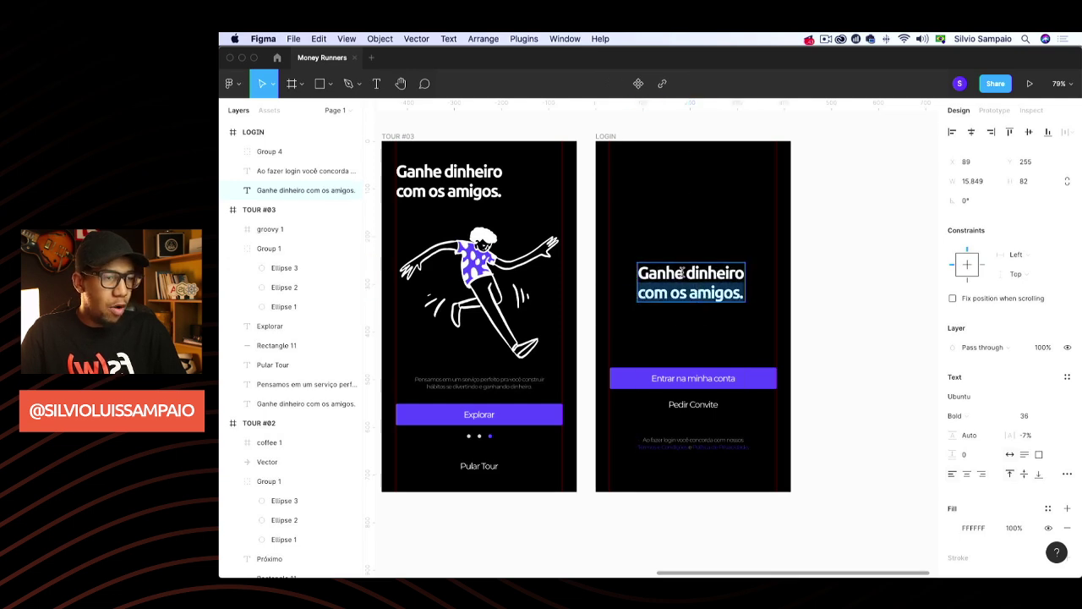
double_click(681, 272)
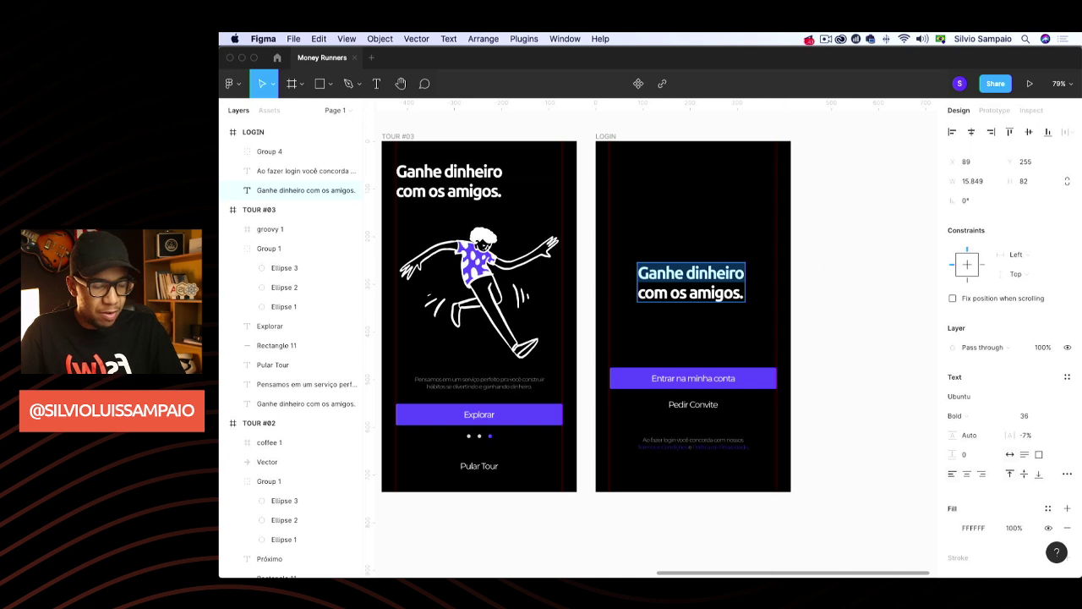
key("BackSpace")
triple_click(727, 292)
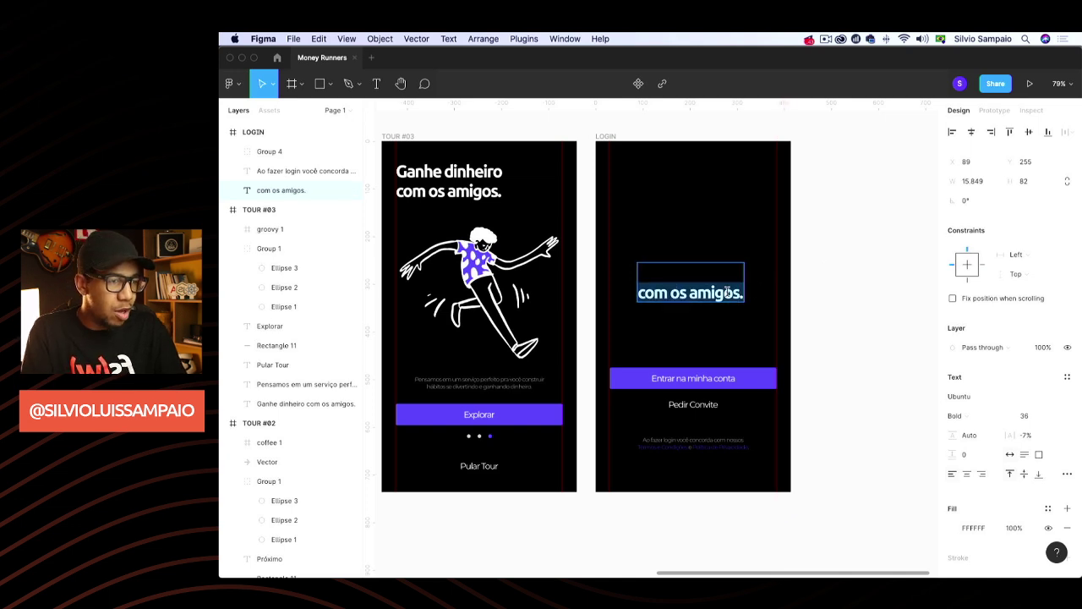
key("BackSpace")
type("Moneuy")
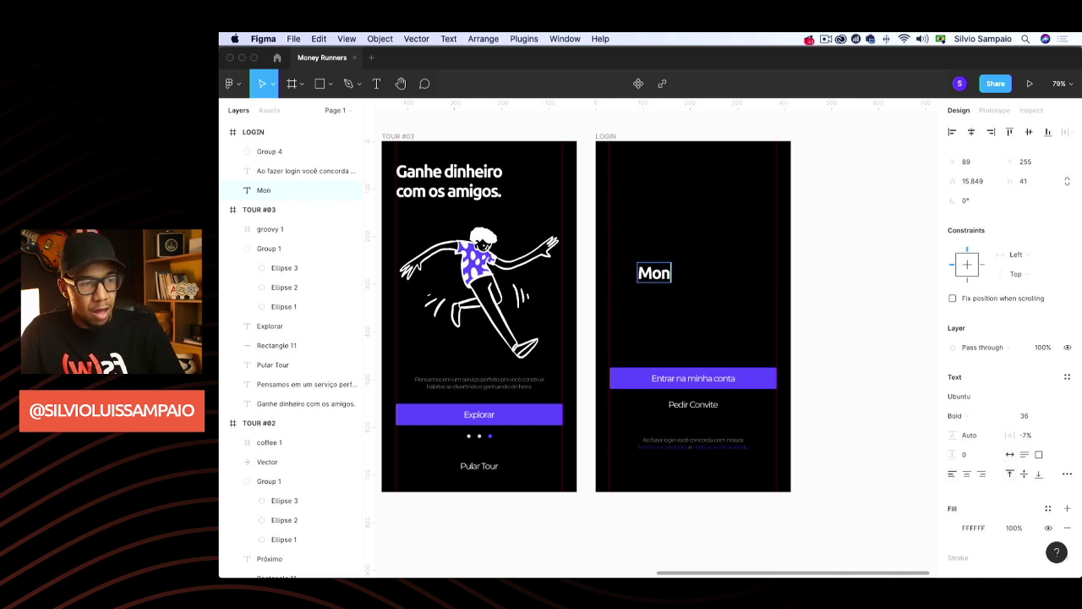
key("BackSpace")
key("BackSpace")
type("y")
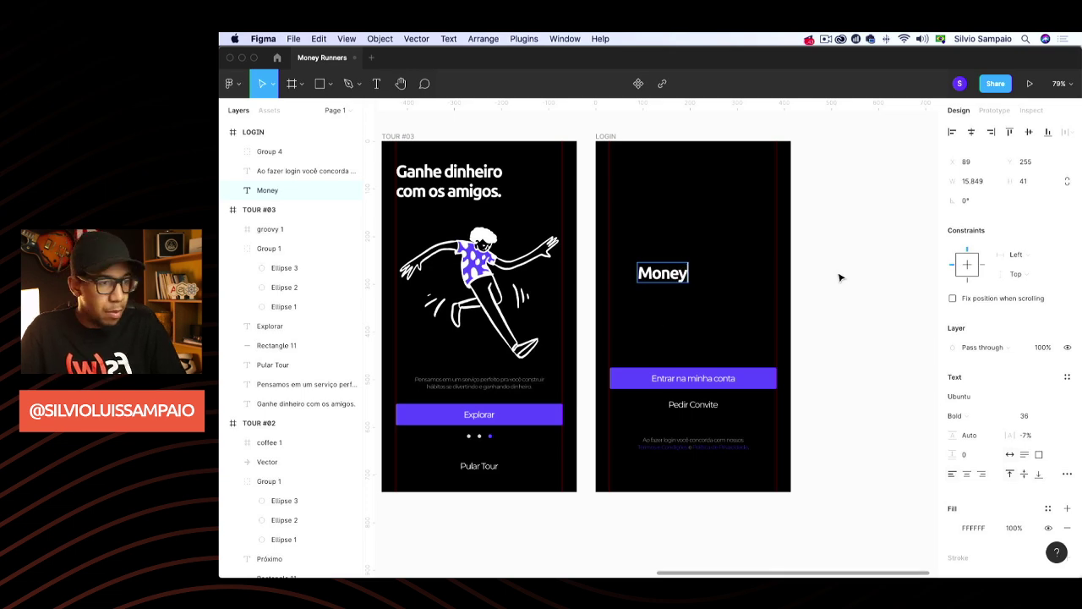
key("Escape")
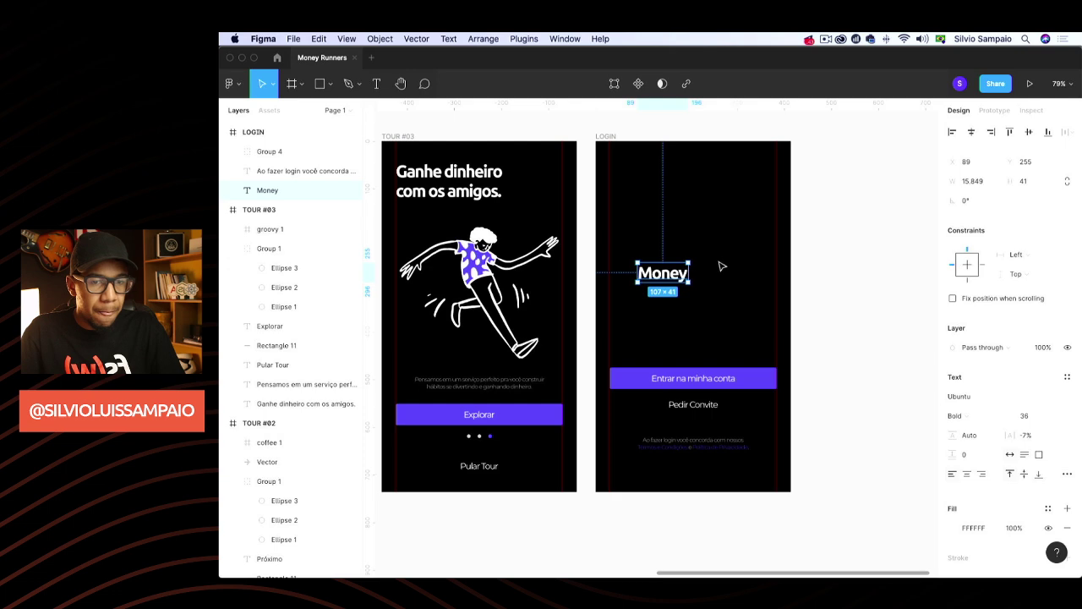
Set Money to Uni Neue Heavy with auto width, and scale it up with the K tool
left_click_drag(677, 272, 639, 237)
key("super+z")
key("k")
left_click(852, 290)
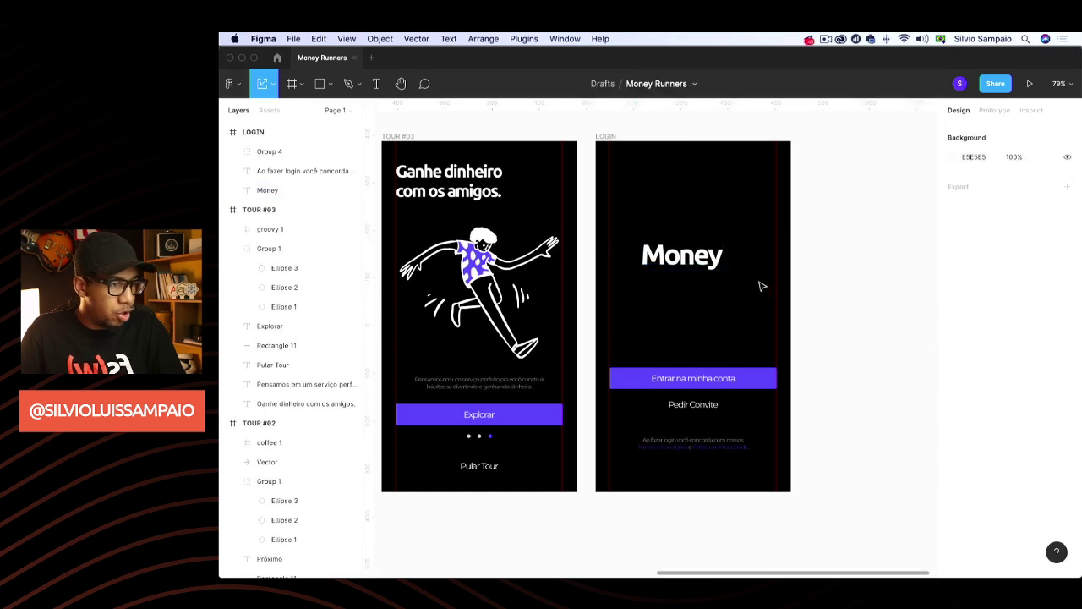
left_click(719, 260)
left_click(1001, 402)
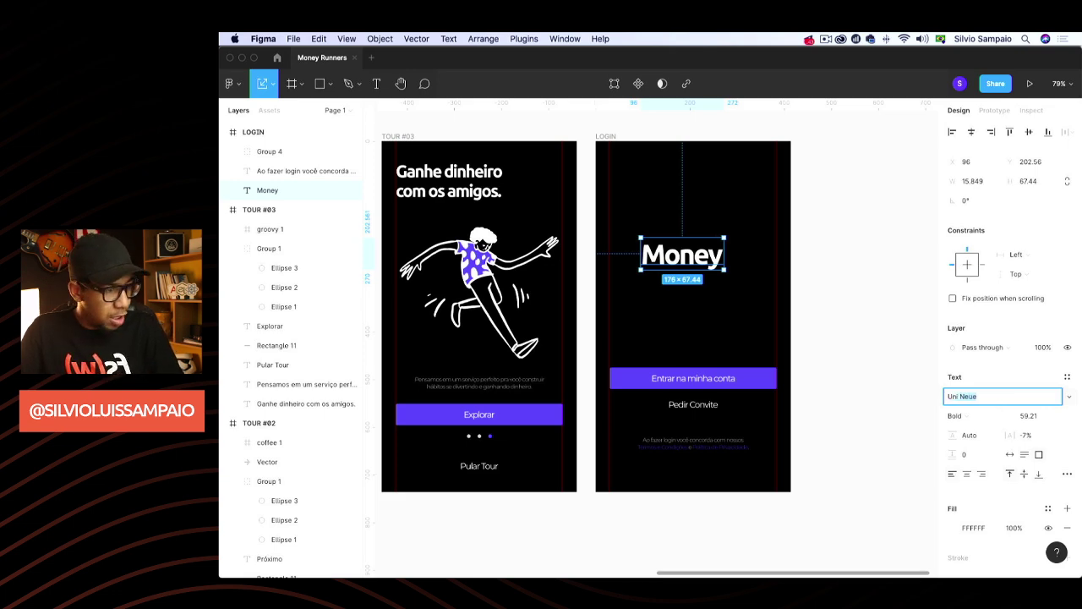
key("Return")
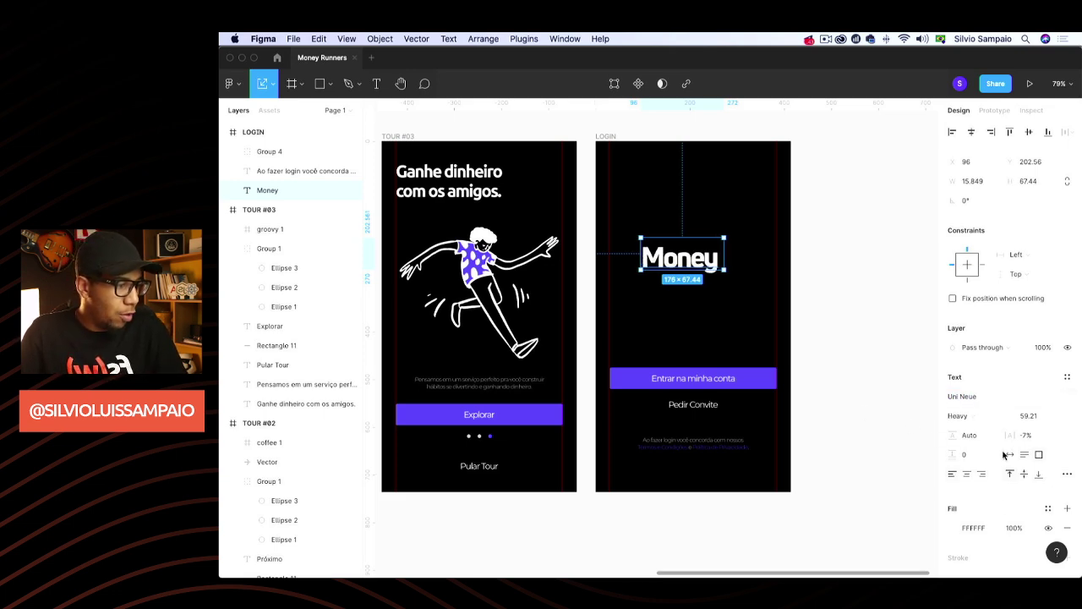
left_click(1005, 455)
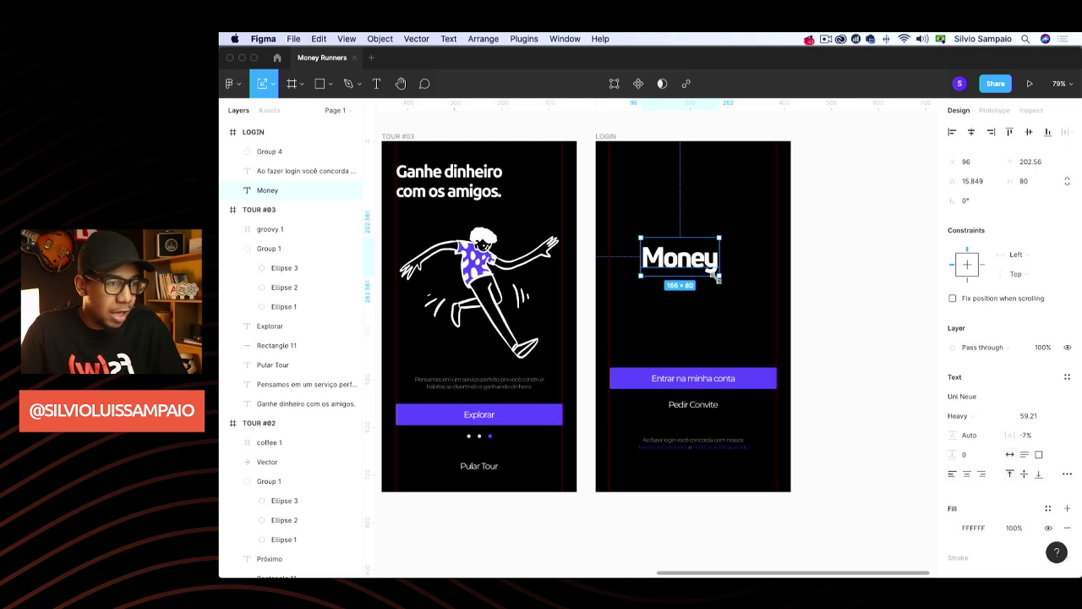
left_click_drag(720, 275, 715, 273)
left_click(857, 285)
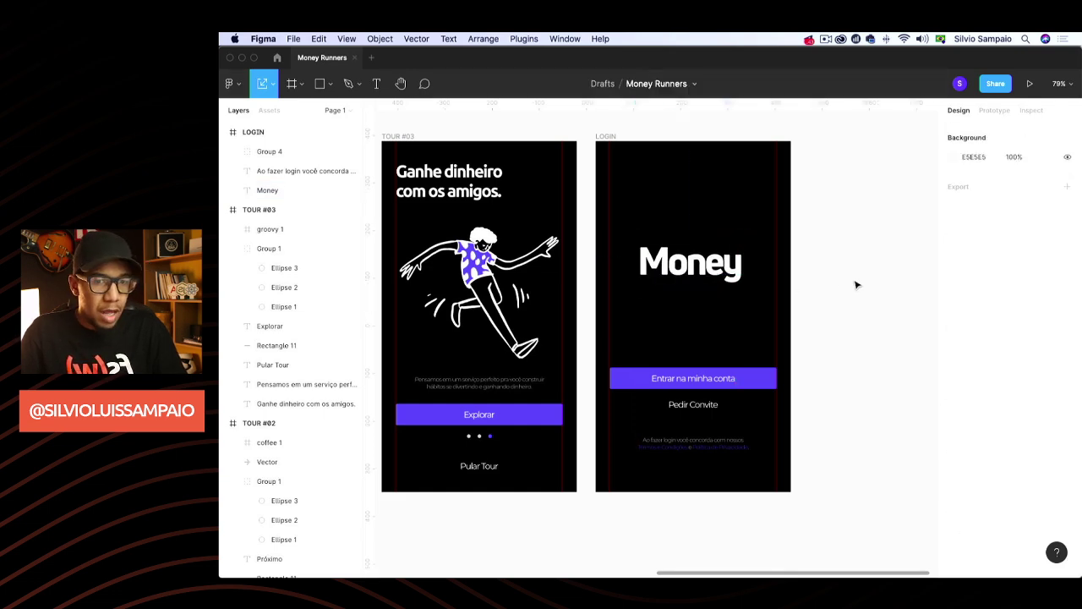
Duplicate the Pedir Convite text, place the copy under Money, and ungroup it
left_click(714, 275)
left_click(693, 407)
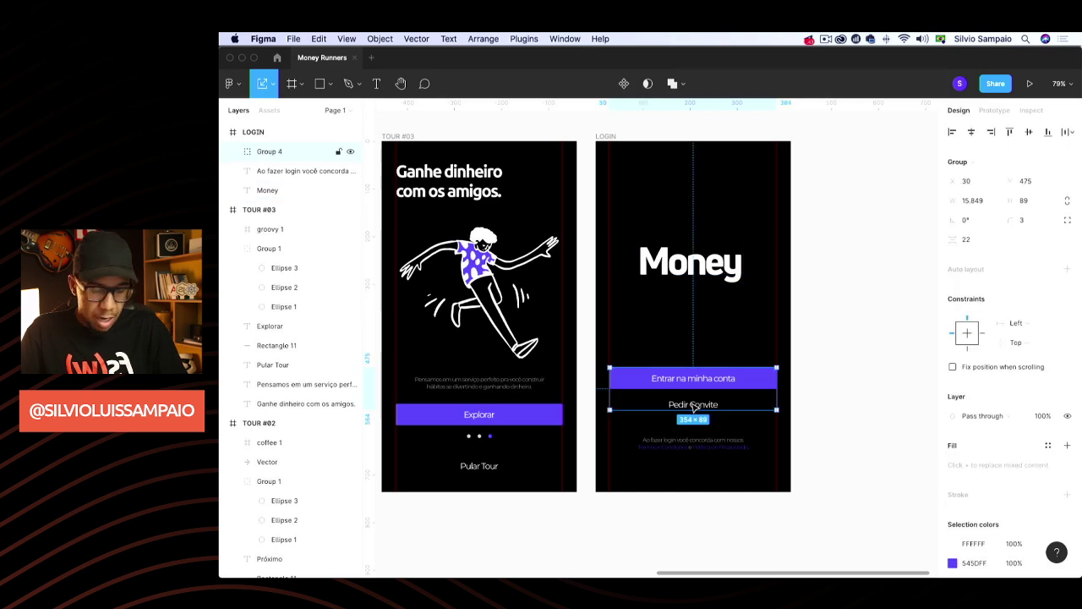
double_click(693, 407)
left_click(799, 398)
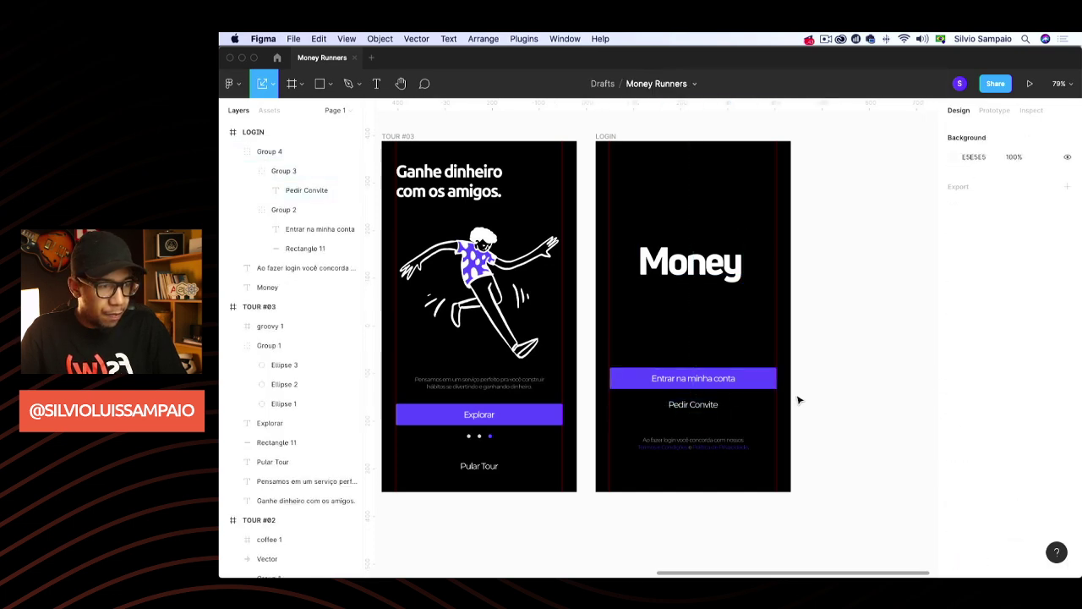
left_click(725, 379)
left_click(846, 364)
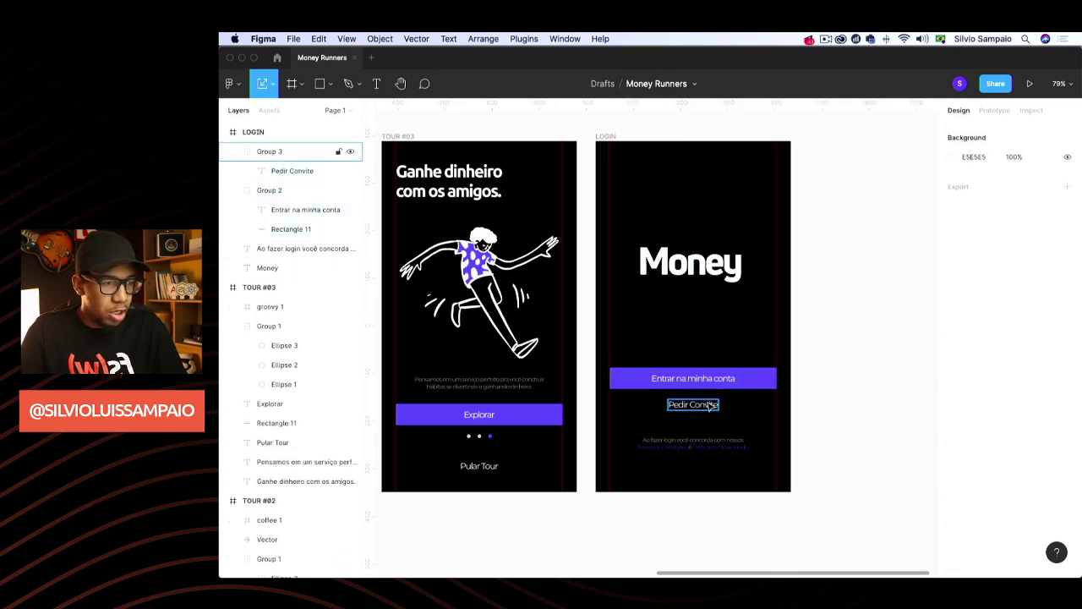
double_click(701, 406)
key("super+d")
left_click_drag(709, 407, 699, 287)
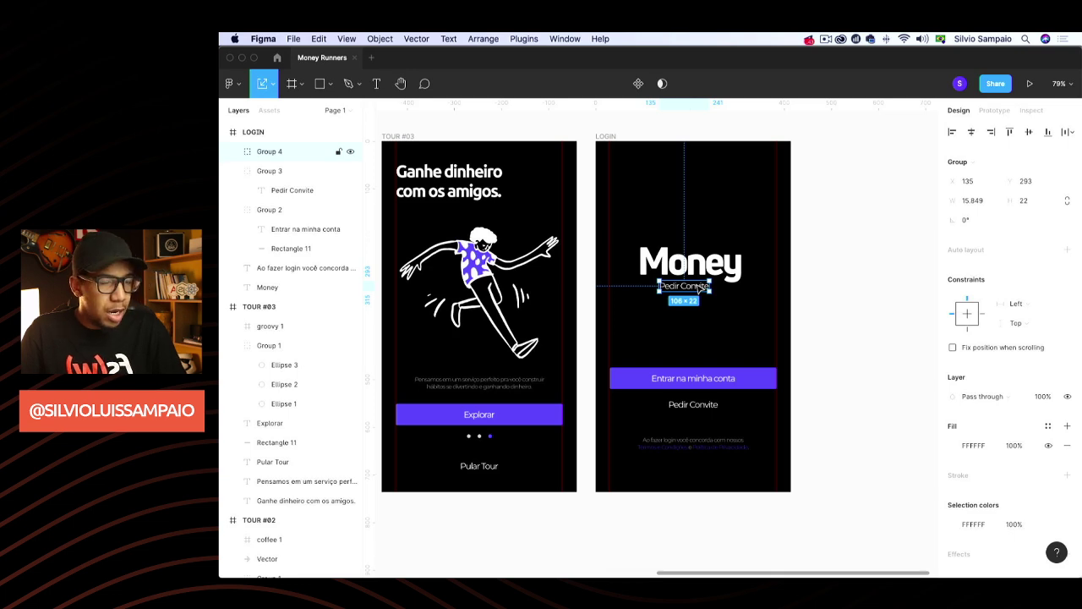
key("super+shift+g")
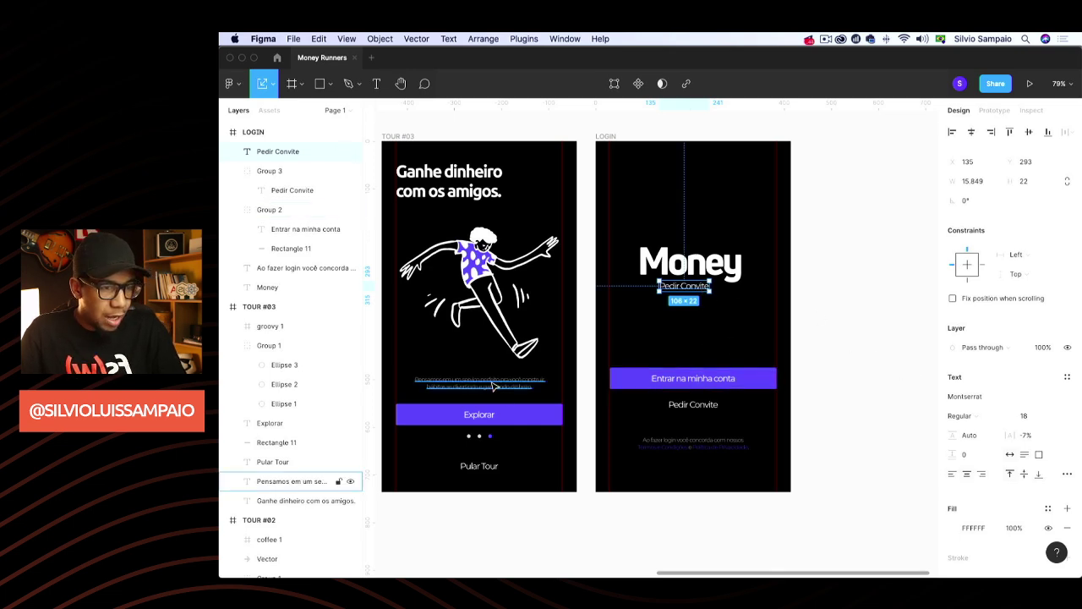
Retype the copy as 'RUNNERS' and set its letter spacing to 60%
double_click(692, 288)
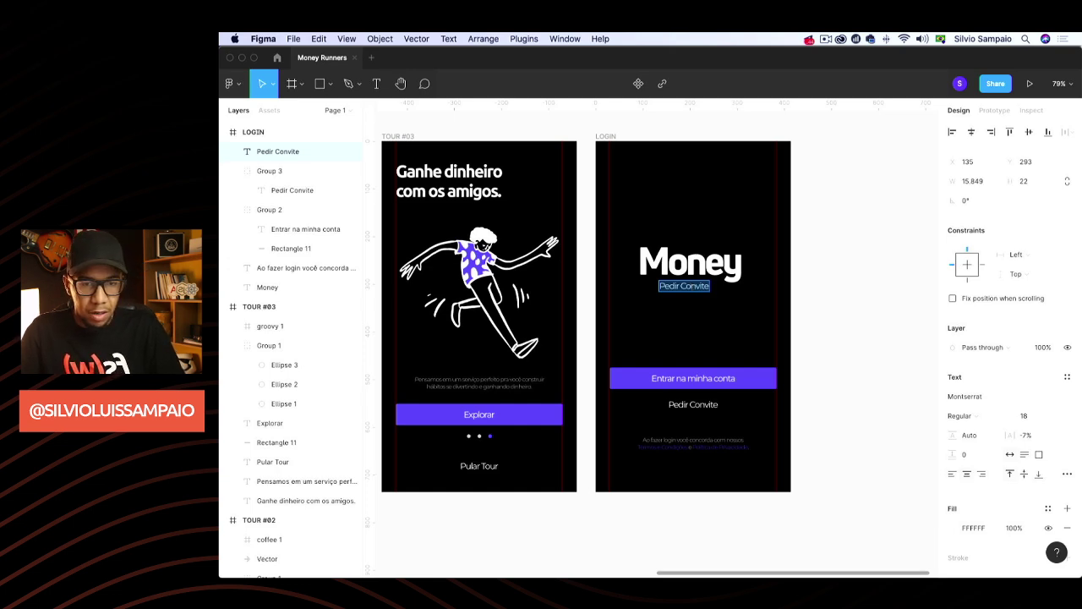
type("RUNNERS")
key("Escape")
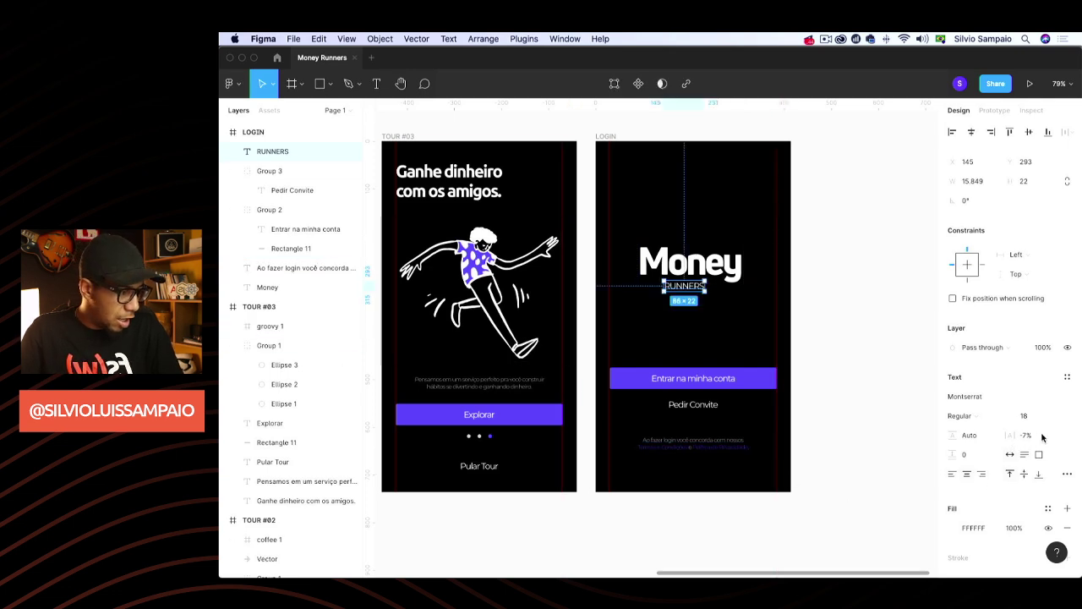
left_click(1001, 434)
type("5")
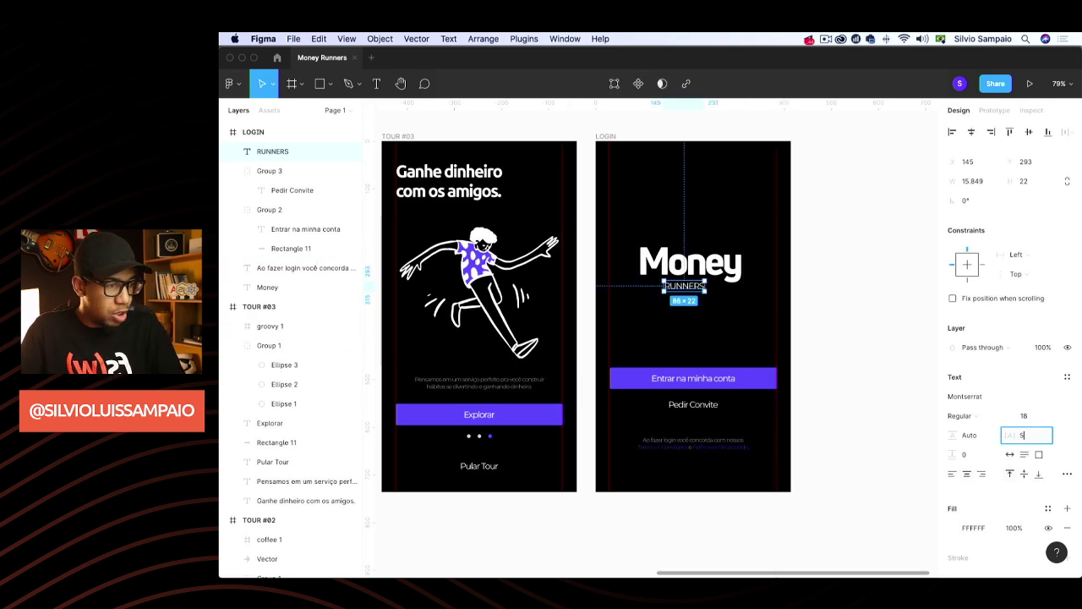
key("BackSpace")
type("10")
key("Return")
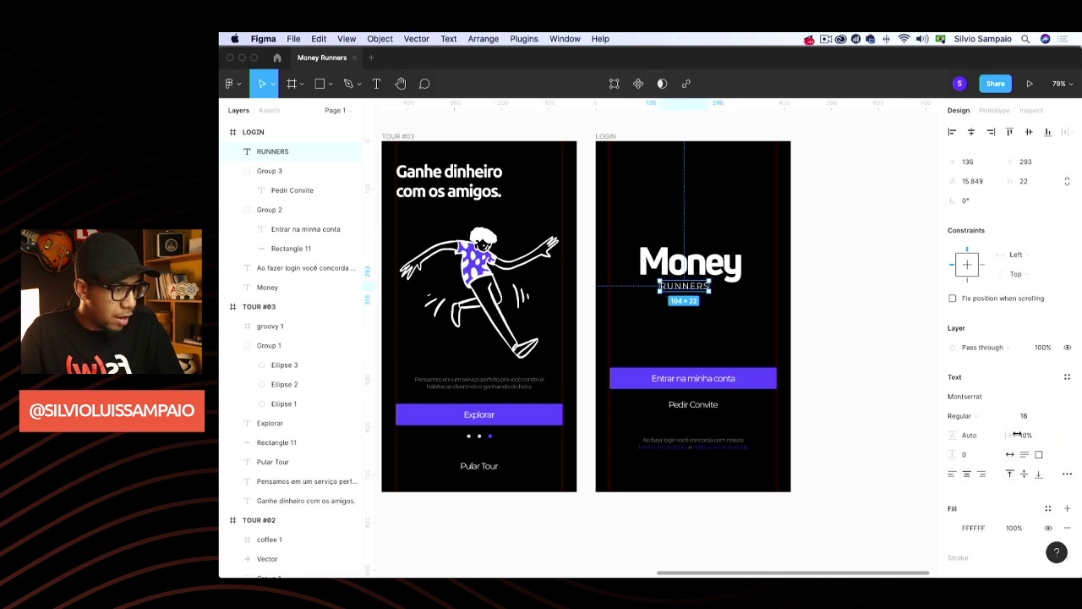
left_click(1017, 434)
key("Return")
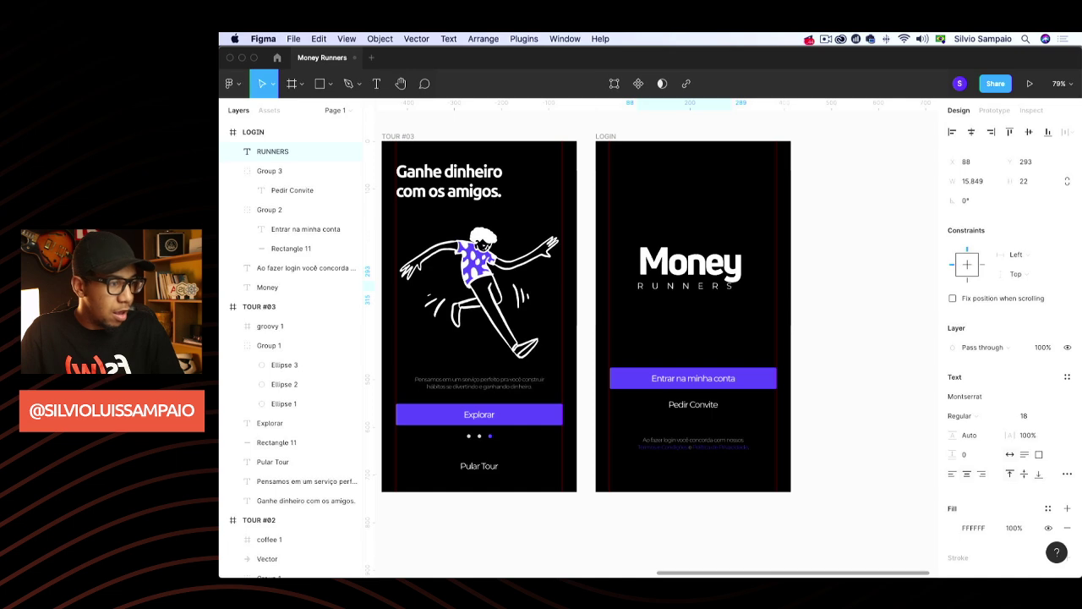
left_click(1040, 437)
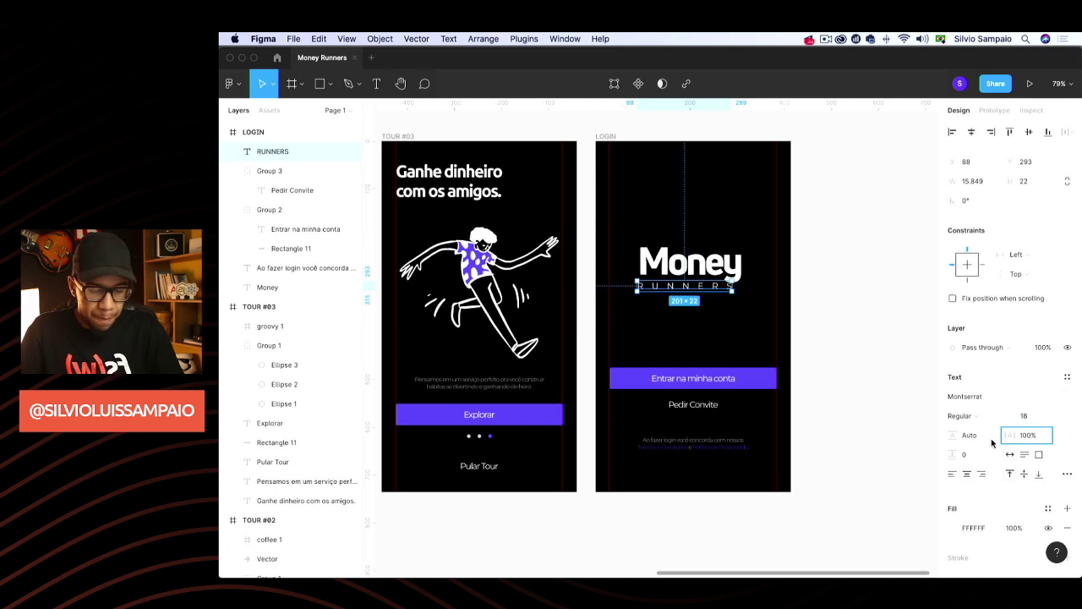
key("Return")
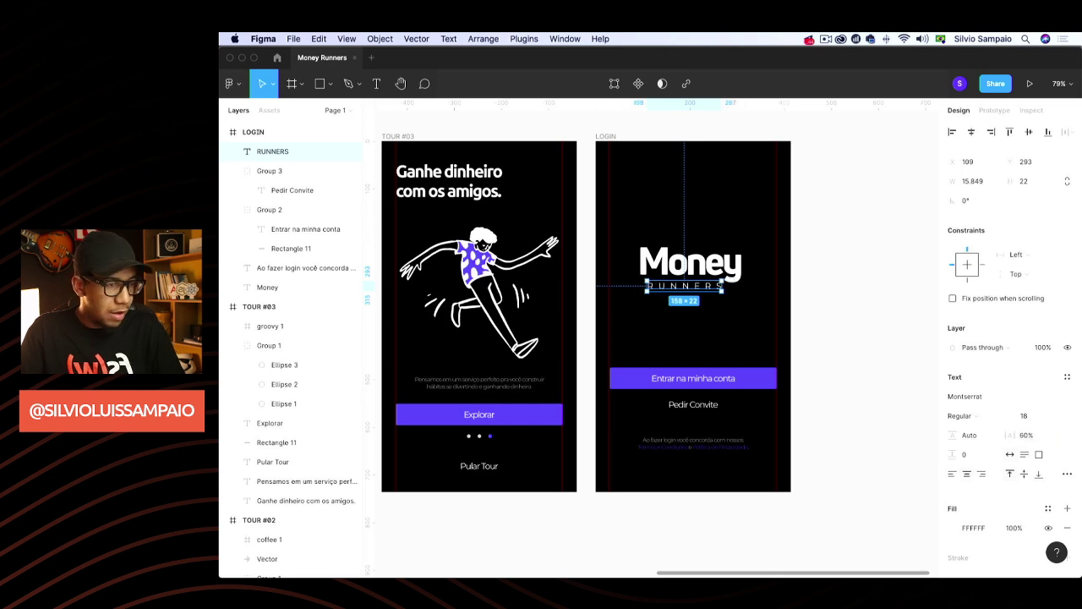
Place RUNNERS just under Money, group the two, and centre the logo lower
left_click_drag(700, 285, 710, 293)
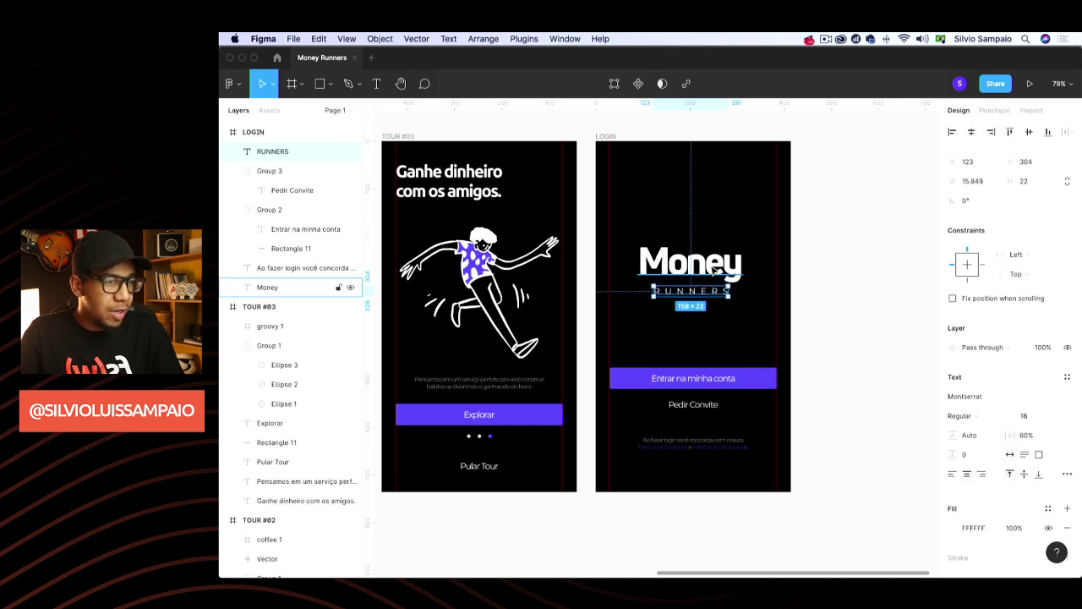
left_click(714, 269, "shift")
key("super+g")
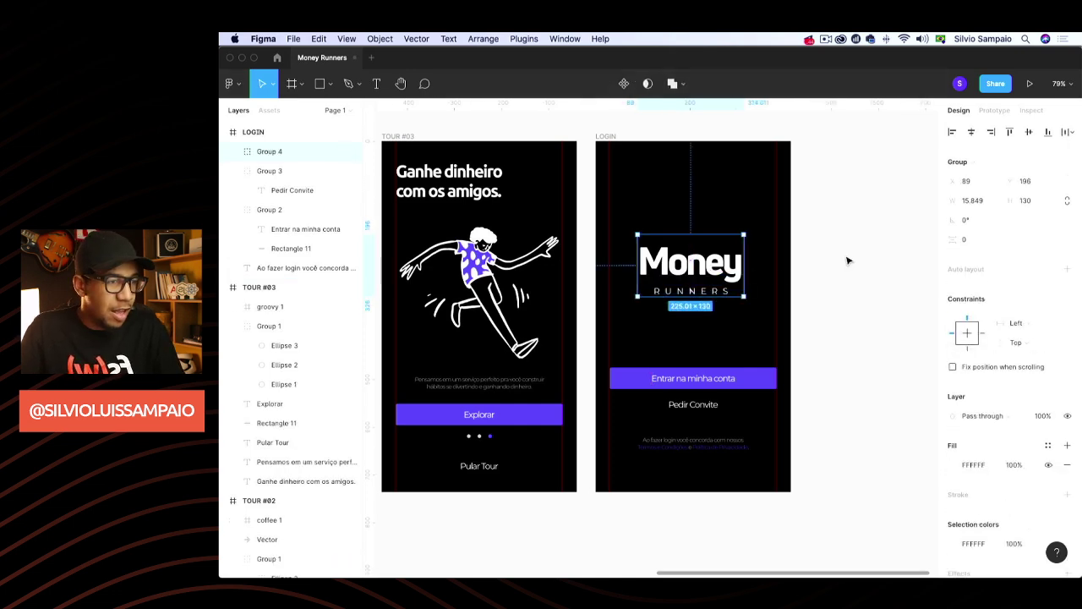
left_click(847, 260)
left_click_drag(717, 272, 723, 280)
Deselect the logo and pan the canvas until all four frames are in view
left_click(833, 270)
scroll(868, 300, "right", 5)
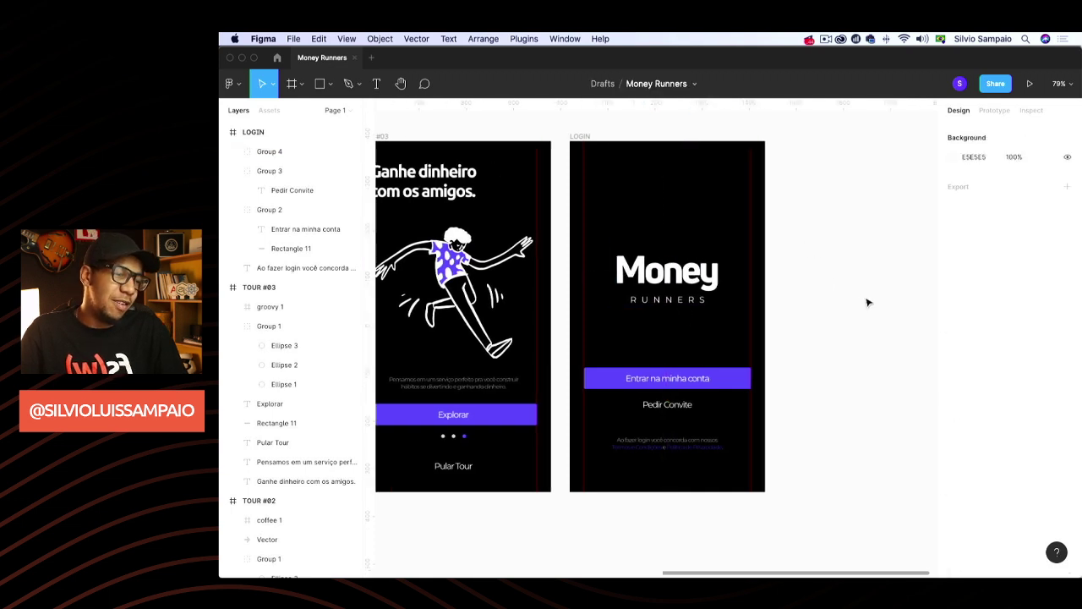
scroll(867, 302, "left", 2)
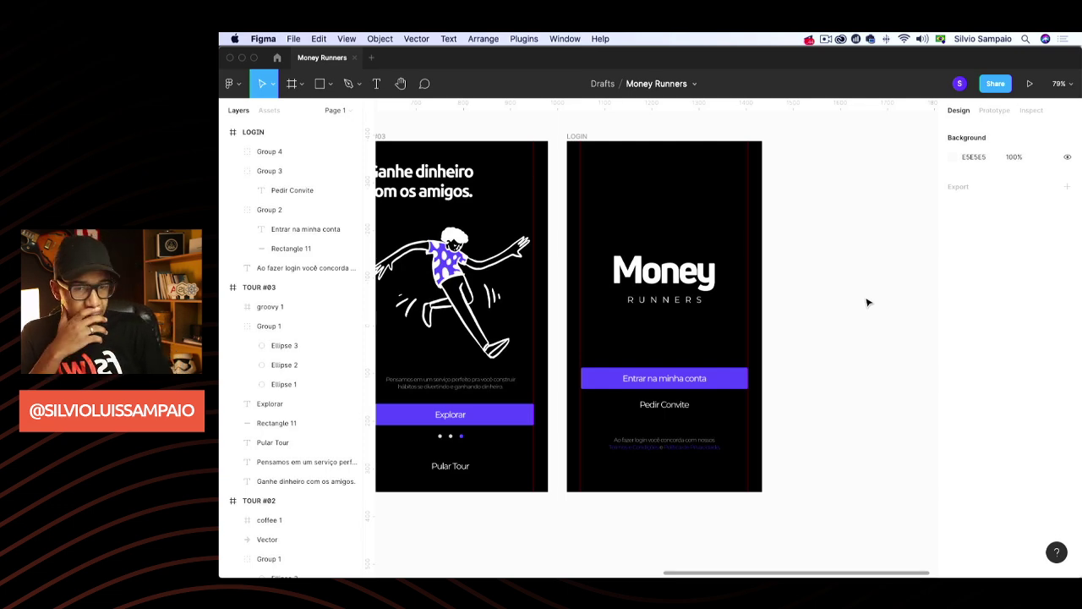
scroll(835, 323, "right", 2)
scroll(836, 323, "up", 2)
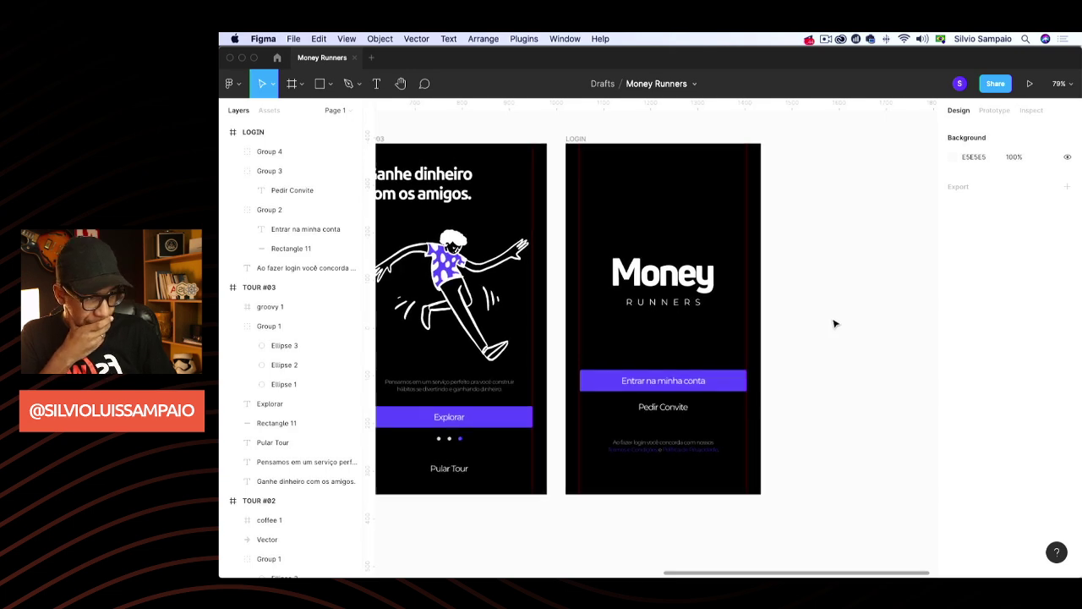
scroll(835, 323, "right", 2)
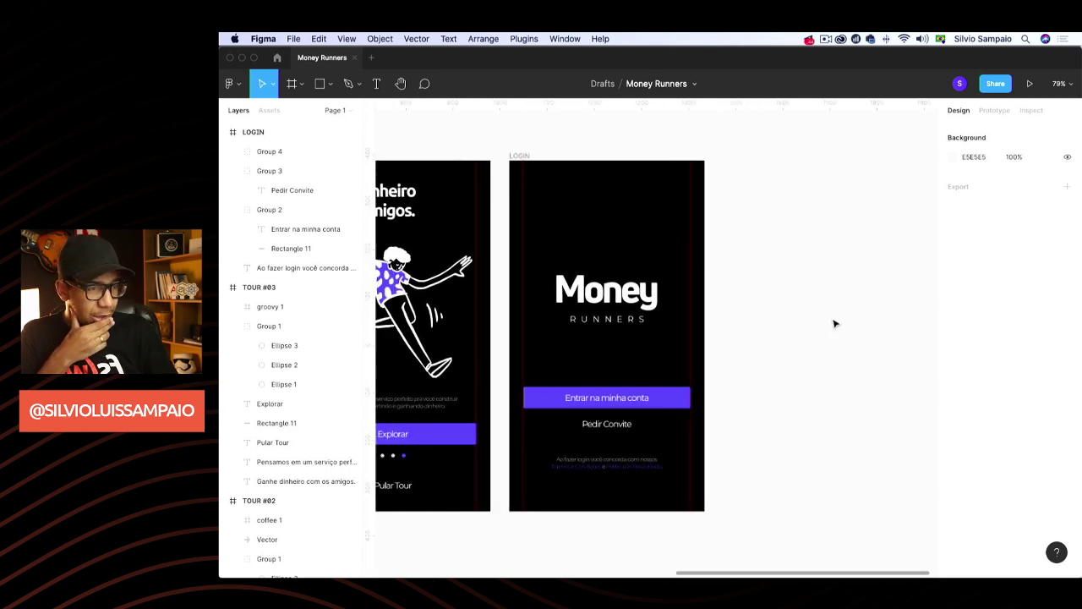
scroll(835, 323, "left", 5)
scroll(834, 323, "down", 3)
scroll(835, 323, "up", 2)
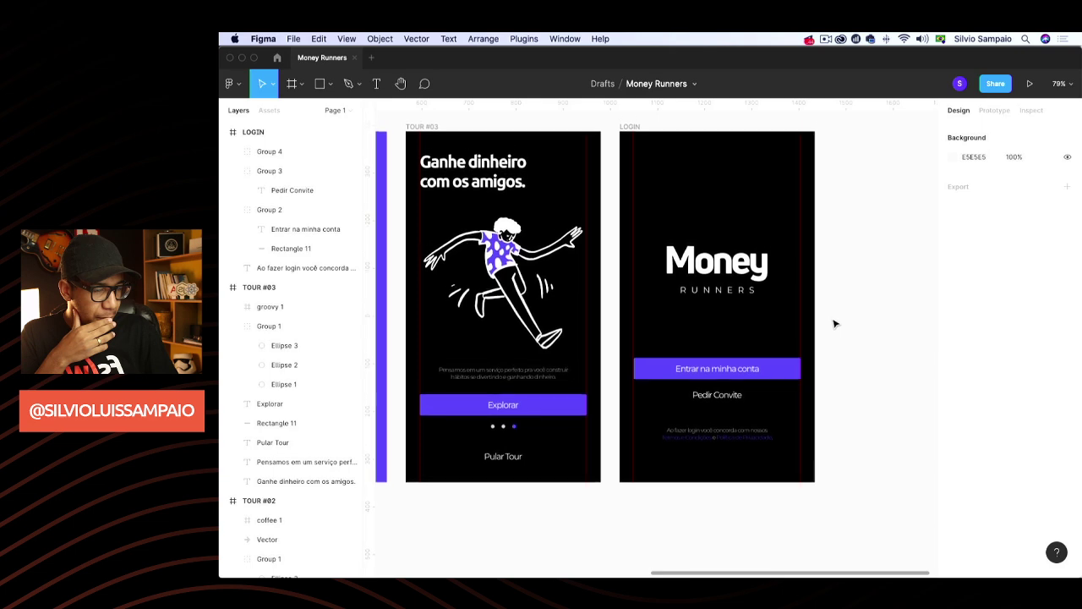
scroll(850, 319, "up", 3)
scroll(851, 319, "right", 2)
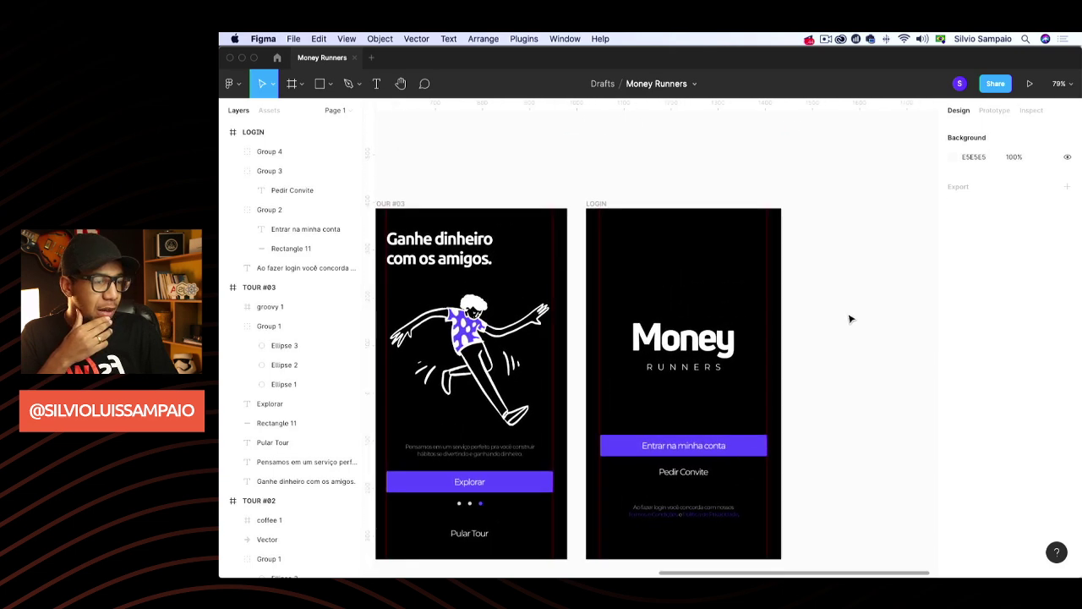
scroll(851, 319, "down", 4)
scroll(851, 319, "left", 3)
scroll(850, 318, "down", 2)
scroll(850, 319, "left", 3)
scroll(851, 319, "right", 1)
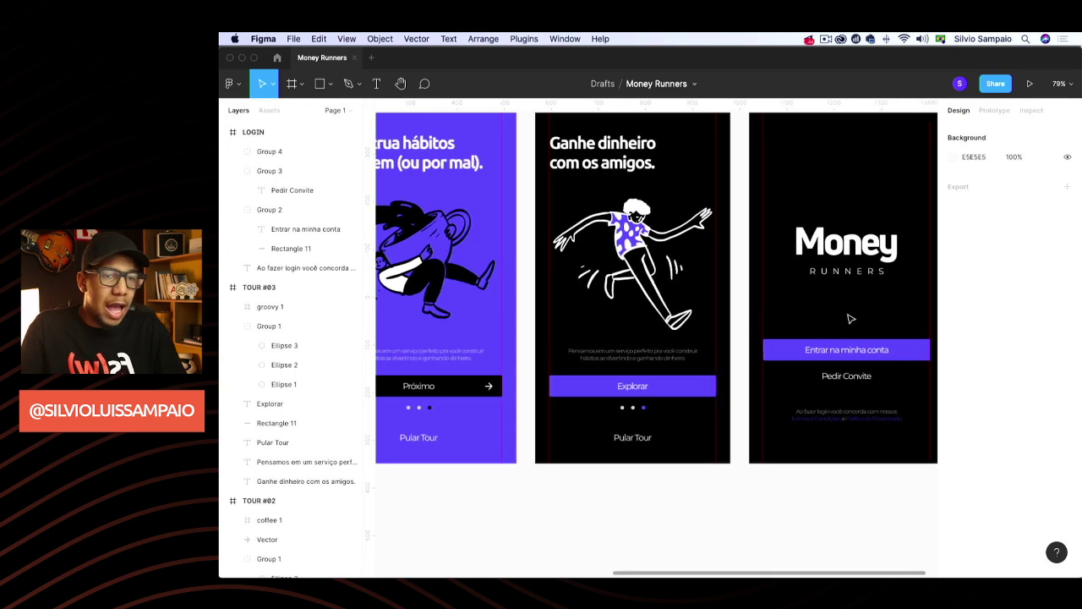
scroll(673, 321, "down", 5)
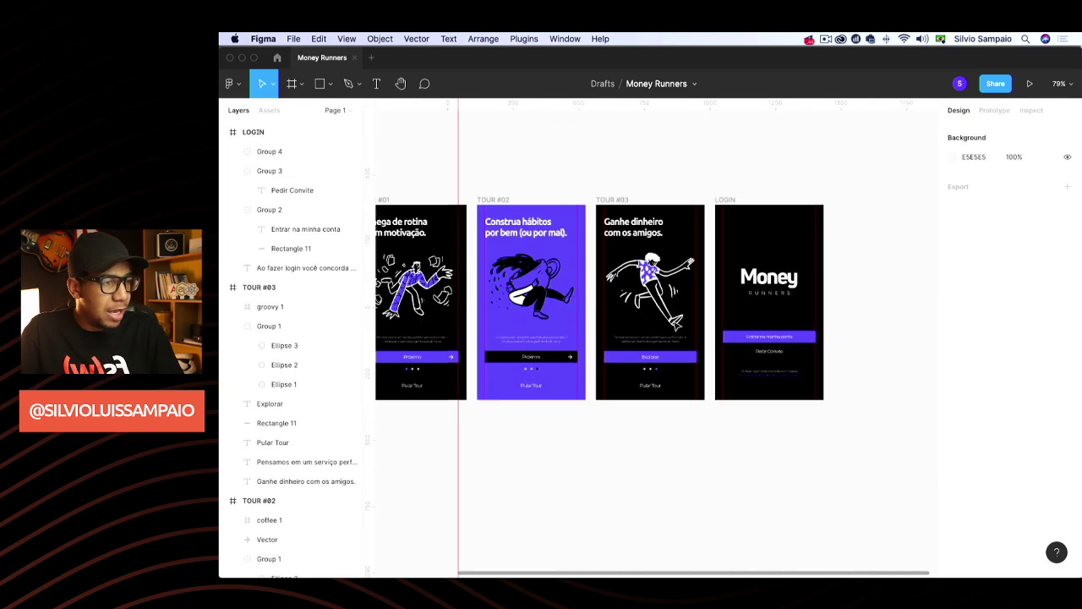
scroll(673, 322, "up", 2)
scroll(673, 322, "up", 4)
scroll(673, 322, "down", 3)
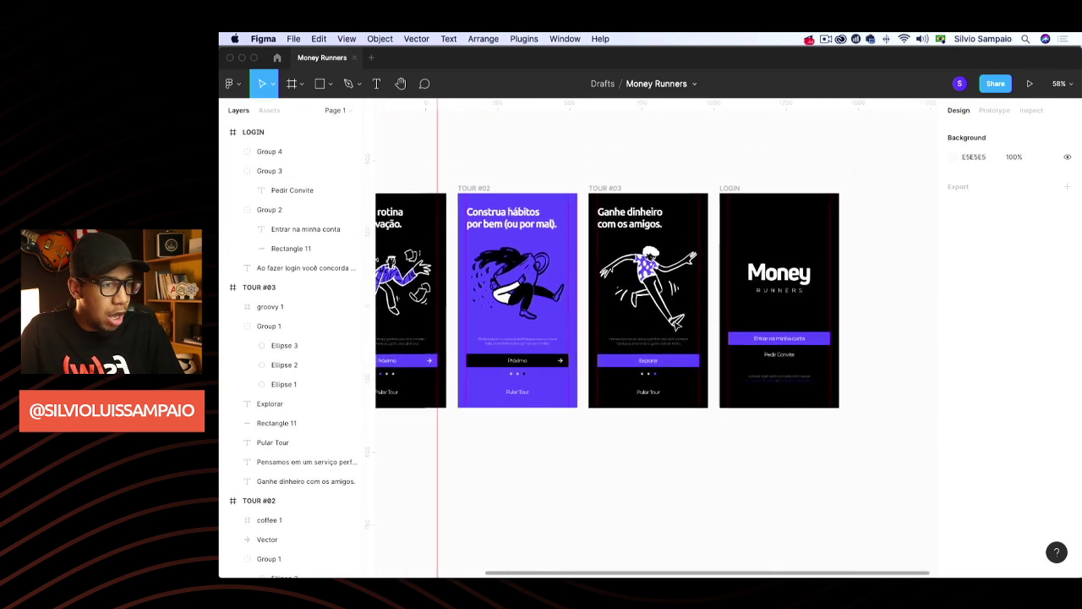
scroll(673, 321, "up", 1)
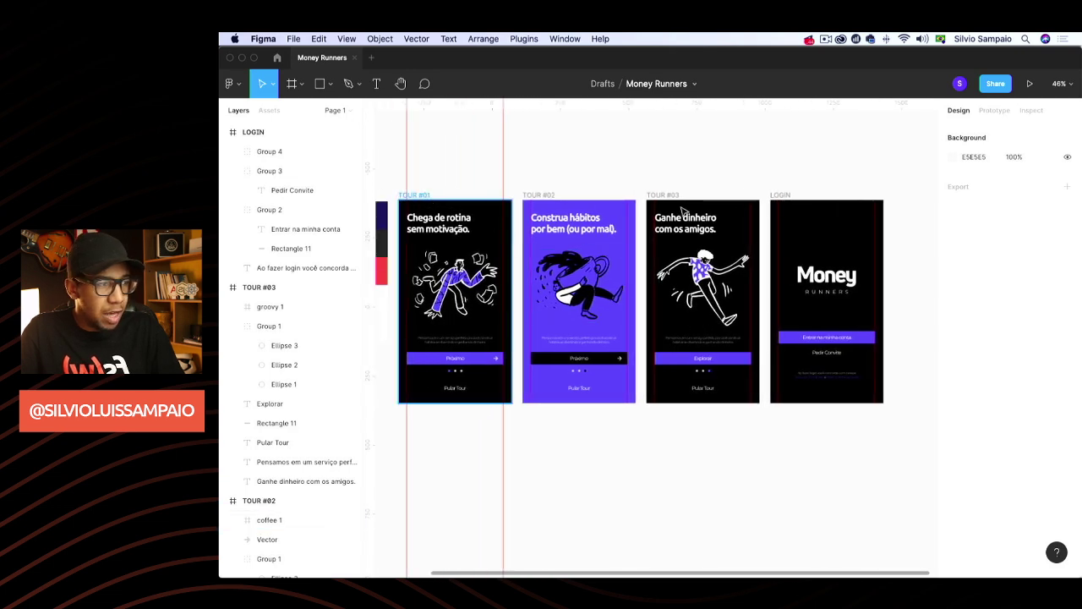
Select, then deselect the TOUR #01 frame and activate the Frame tool
left_click(456, 254)
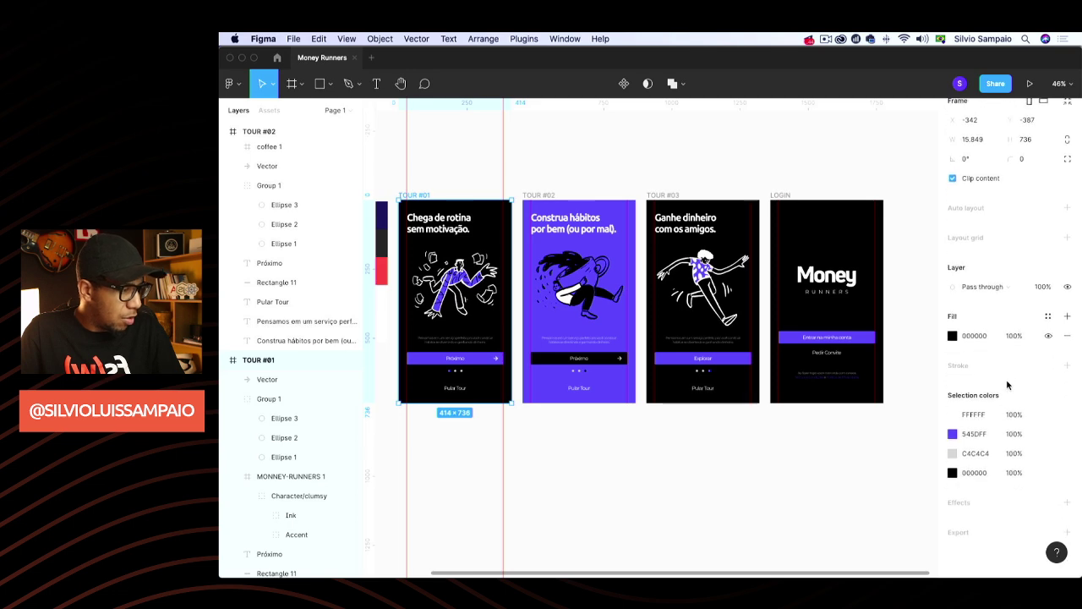
scroll(1009, 363, "up", 1)
left_click(453, 145)
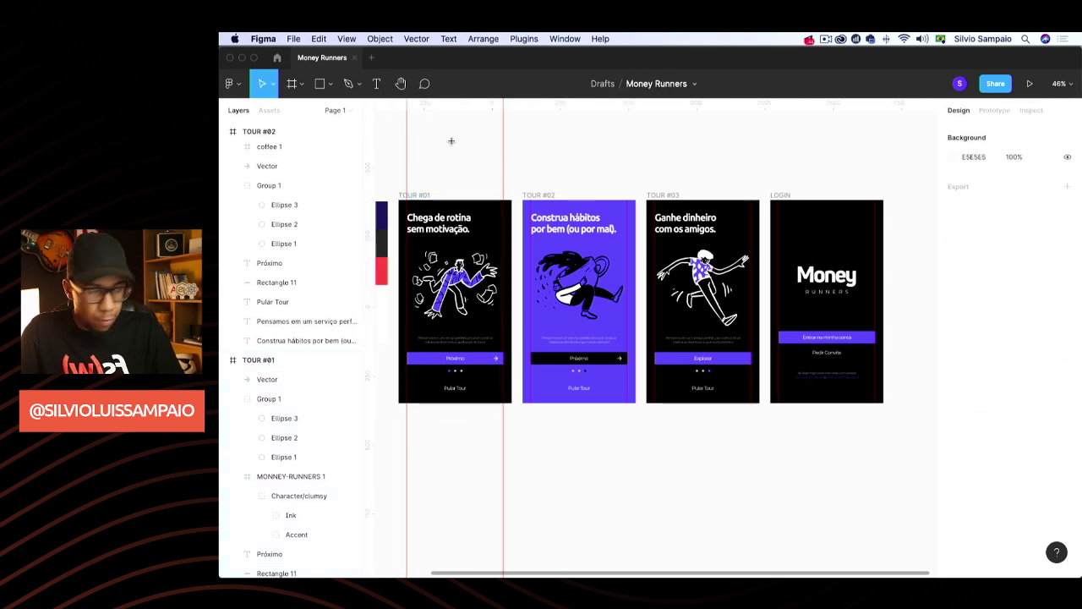
key("f")
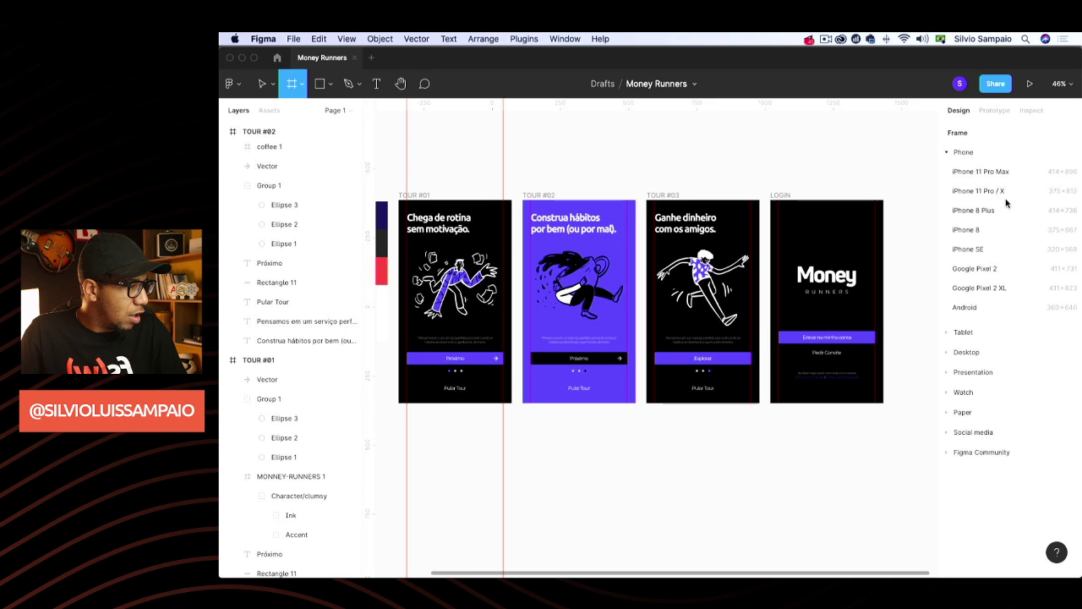
Undo a stray new frame and set TOUR #01 and TOUR #02 heights to 818
left_click(623, 165)
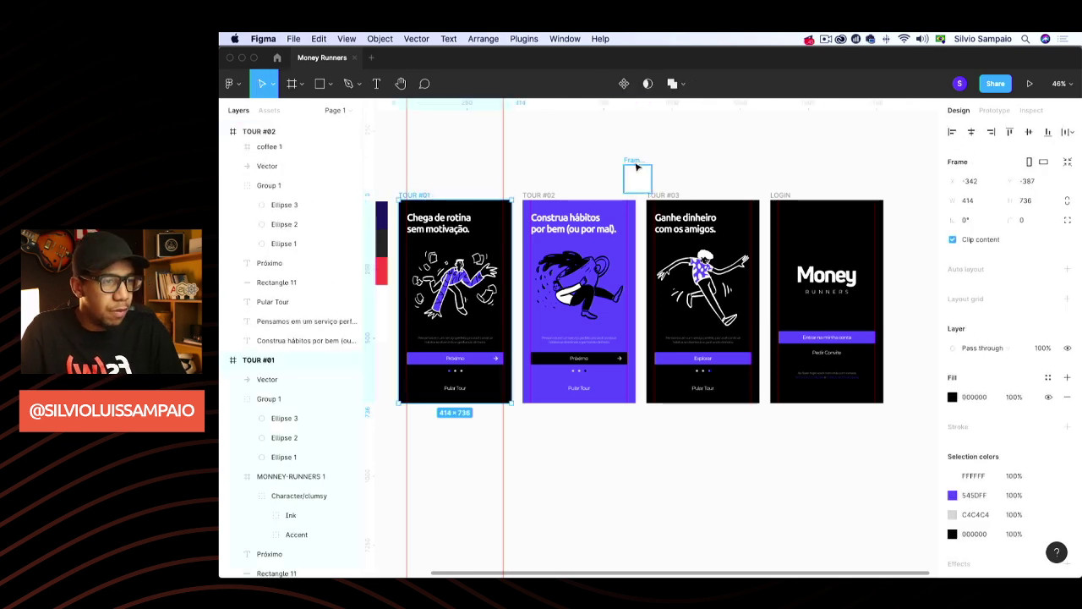
key("super+z")
left_click(425, 196)
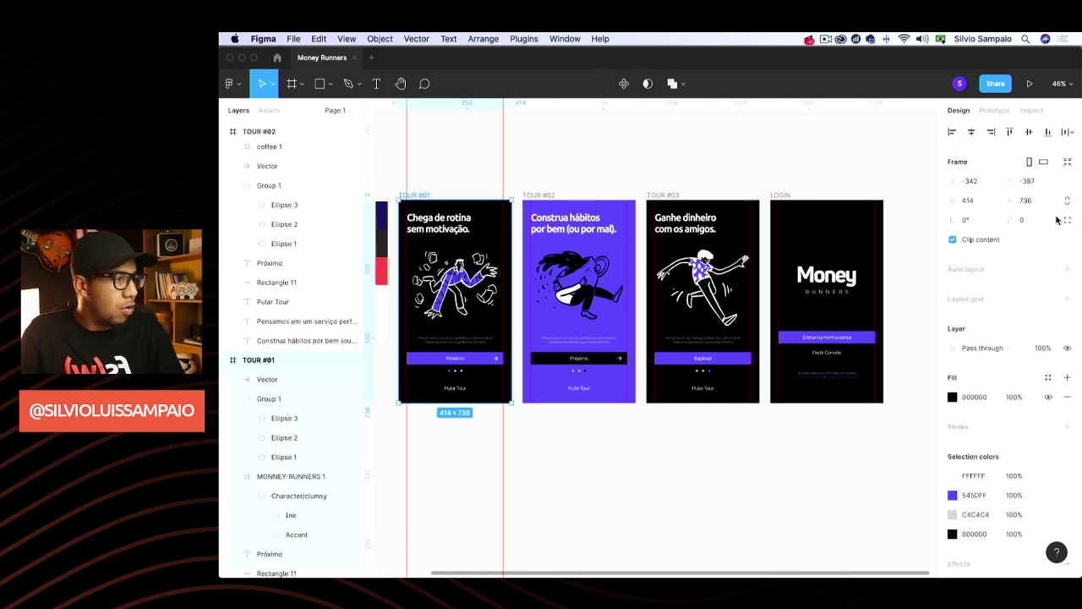
left_click(1040, 203)
type("8")
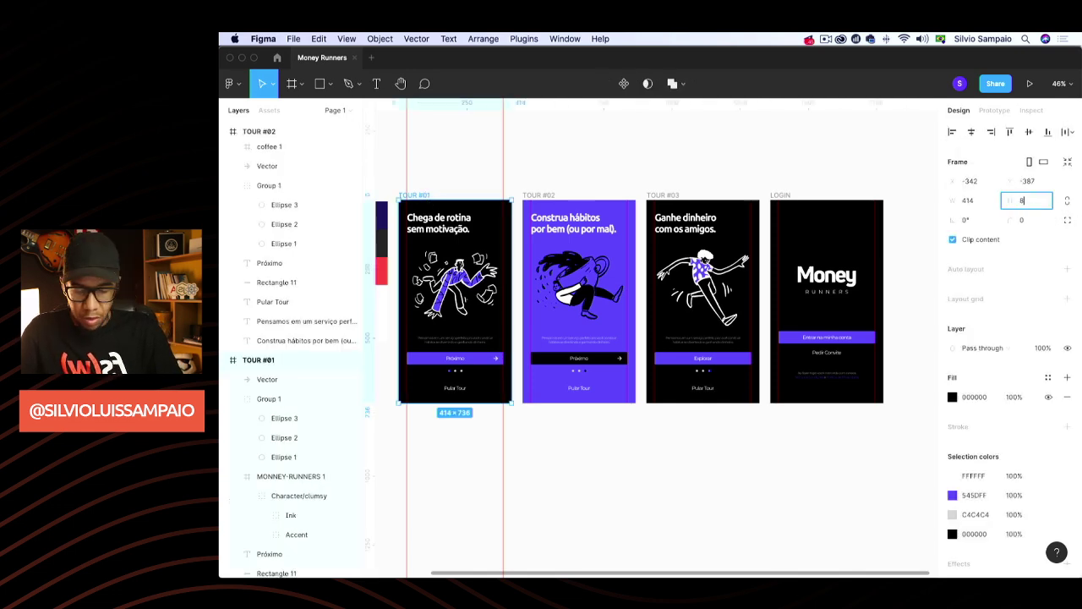
type("18")
key("Return")
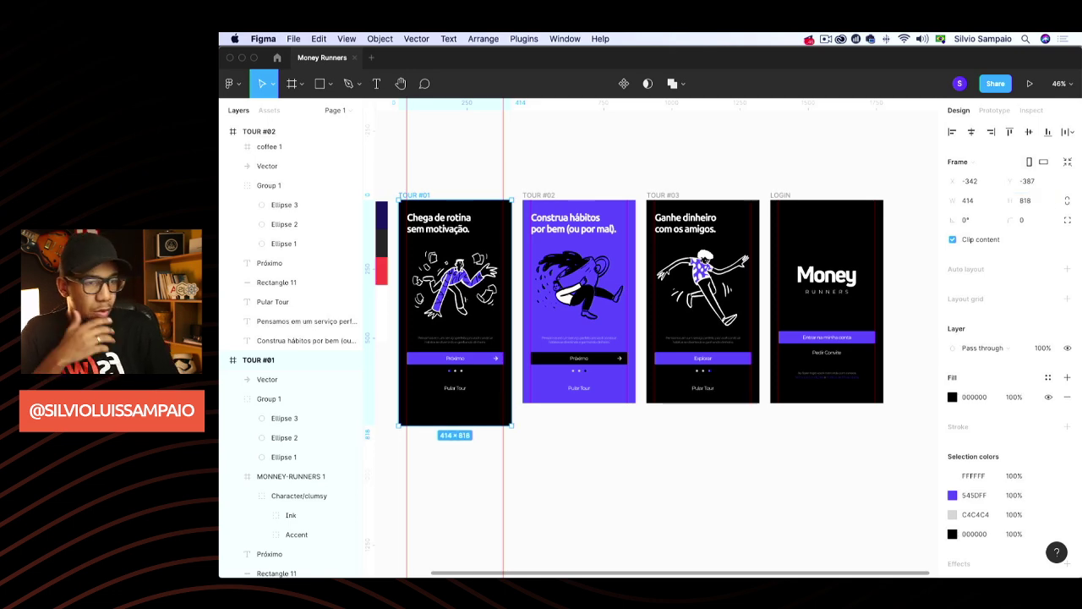
left_click(609, 479)
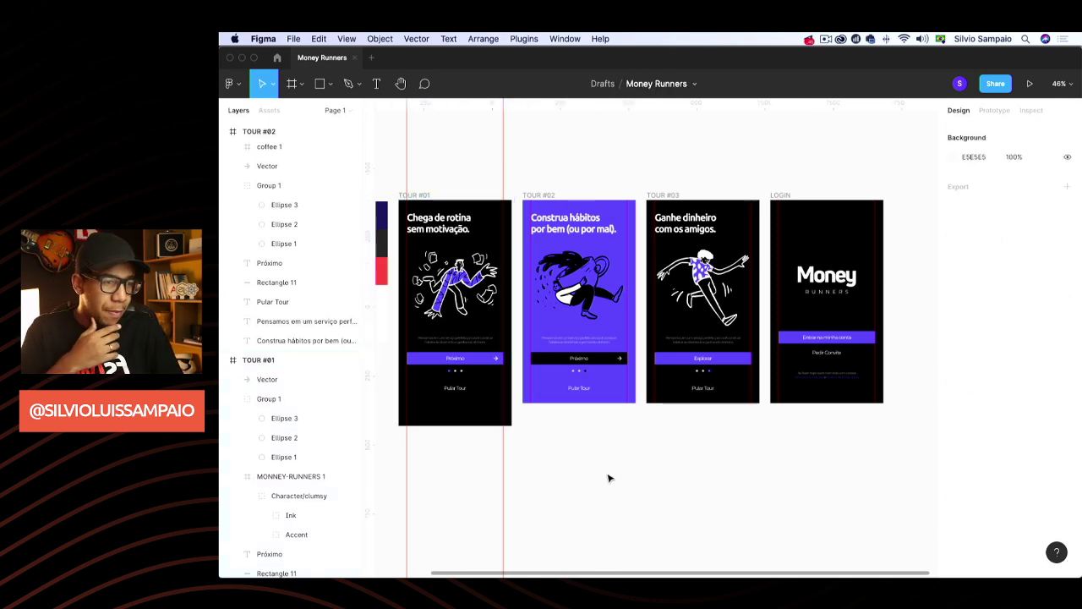
left_click(557, 195)
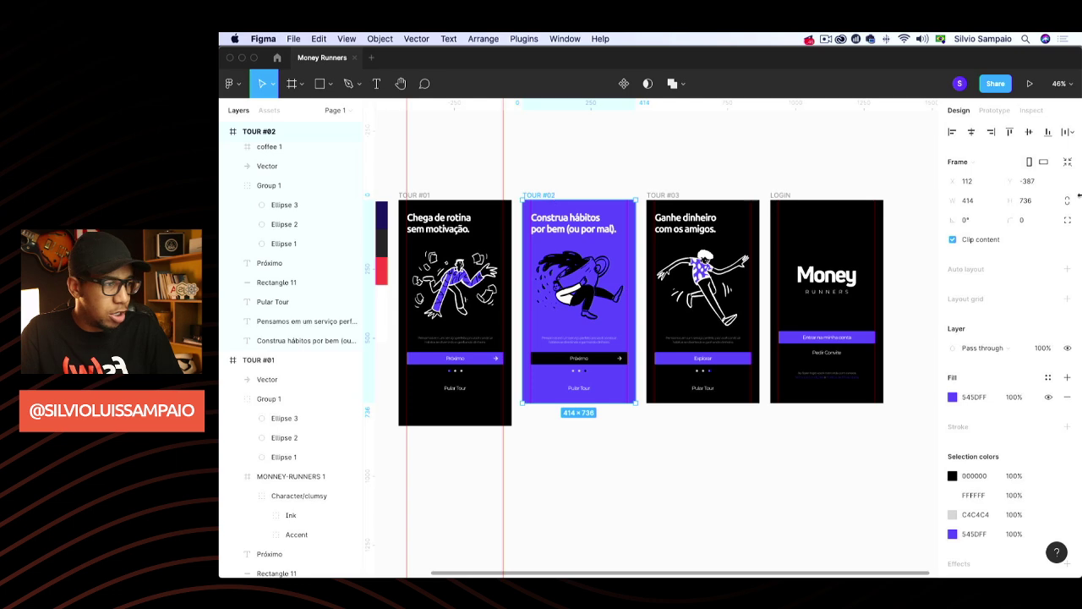
left_click(1037, 200)
type("81")
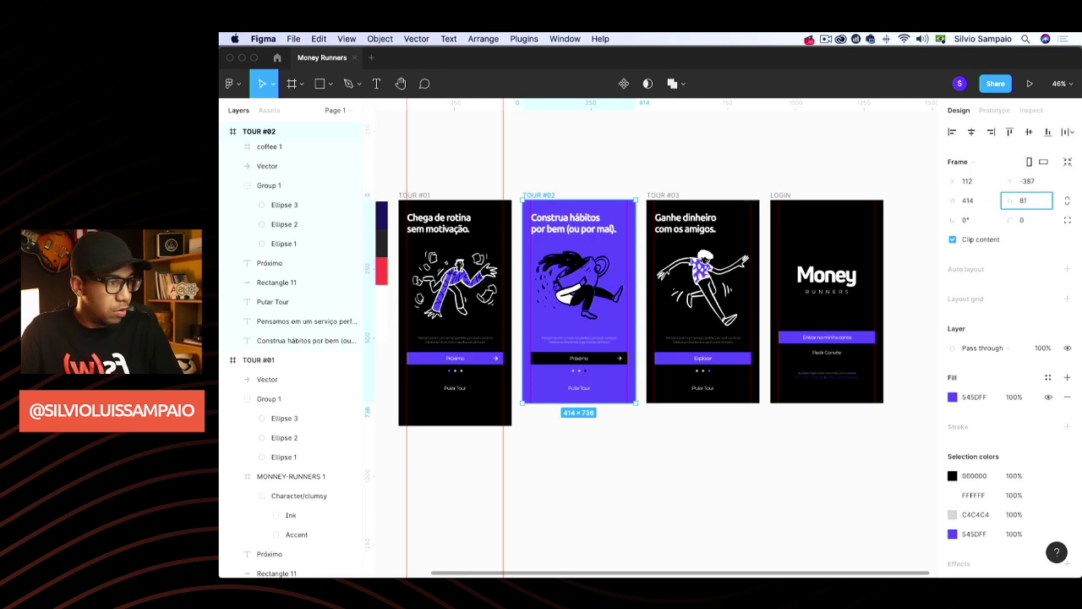
type("8")
key("Return")
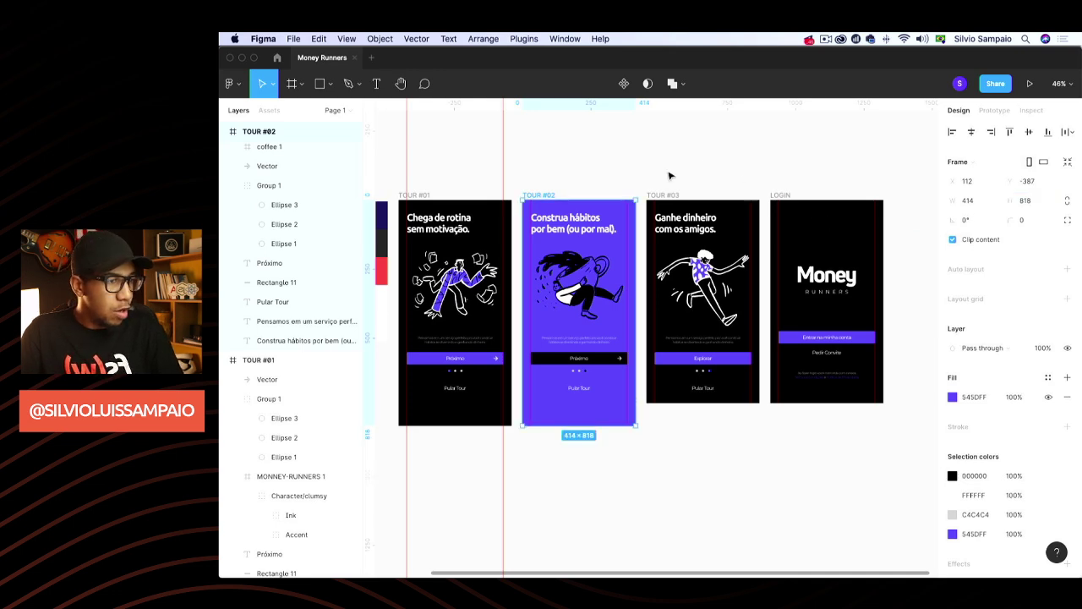
Set TOUR #03 and LOGIN frame heights to 818, then deselect
left_click(664, 197)
left_click(1038, 201)
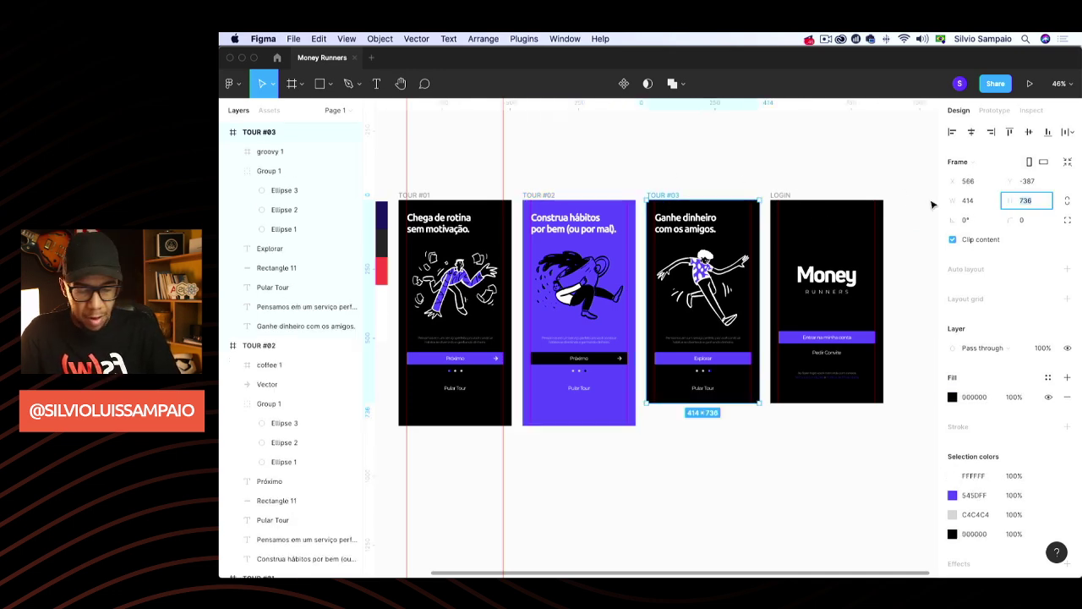
type("818")
key("Return")
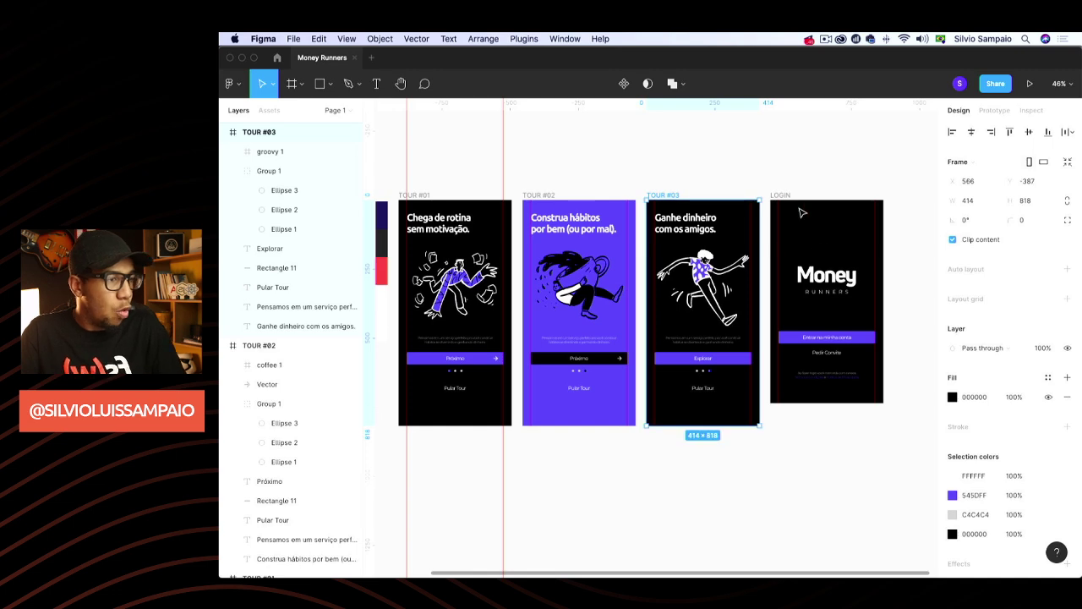
left_click(782, 195)
left_click(1045, 200)
type("8")
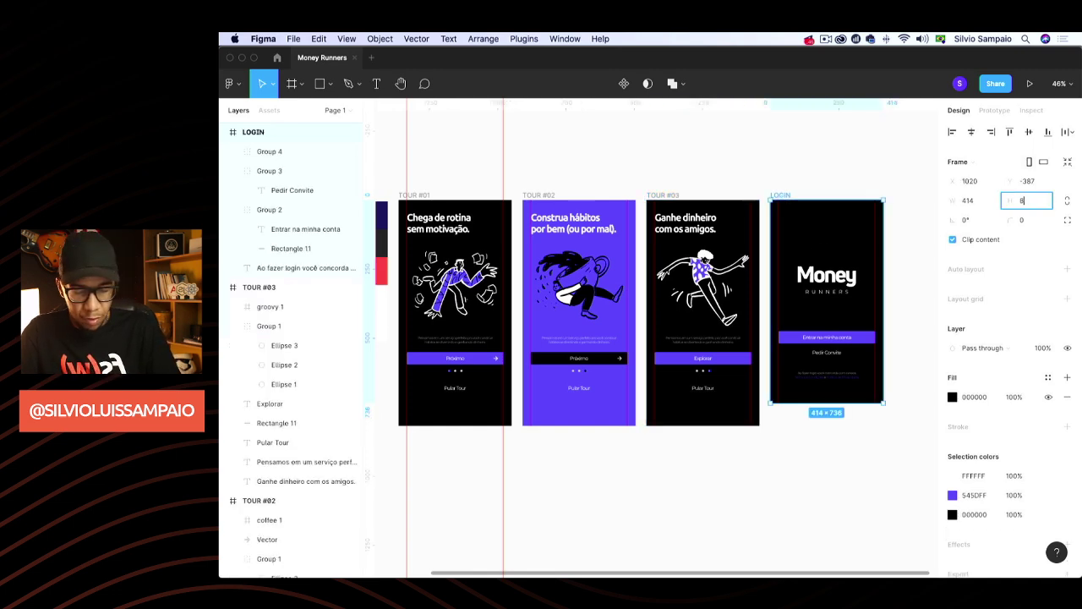
type("18")
key("Return")
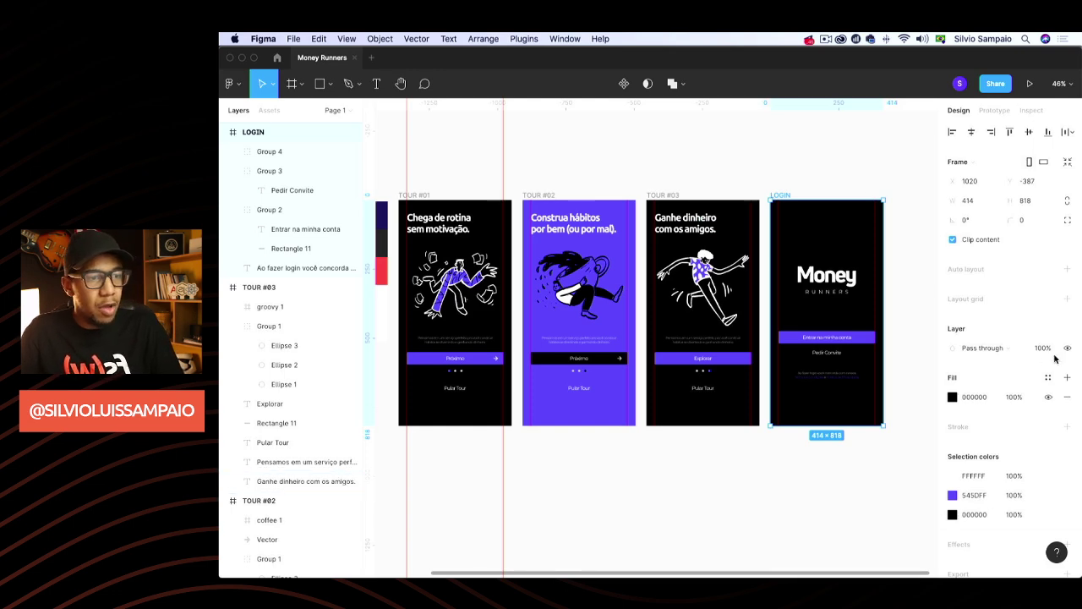
left_click(497, 135)
scroll(561, 186, "down", 3)
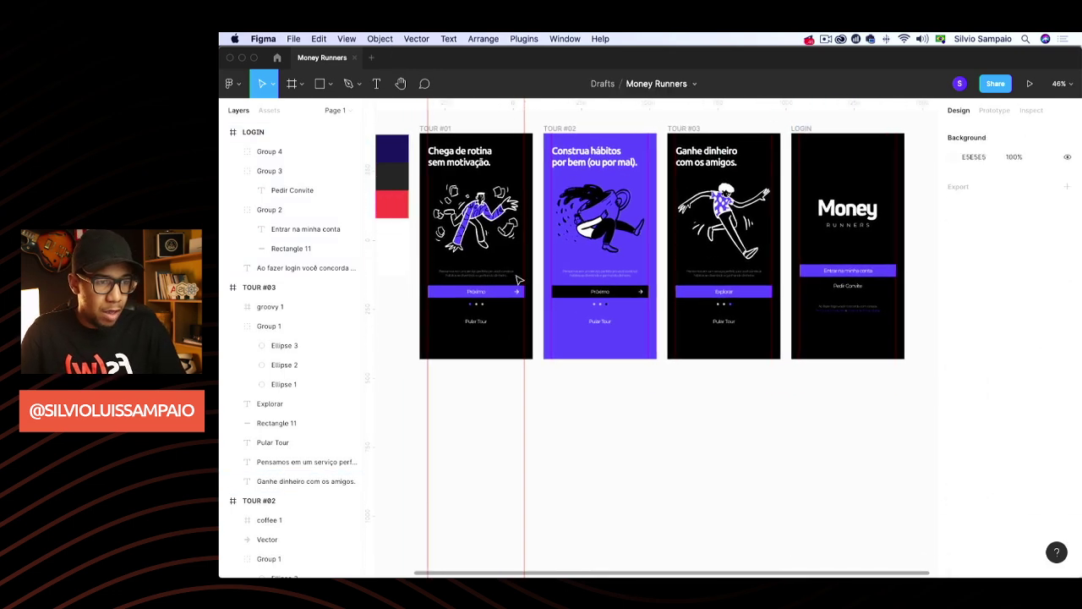
Group TOUR #01's body text, Próximo button, dots and Pular Tour, and nudge the group down
left_click(476, 274)
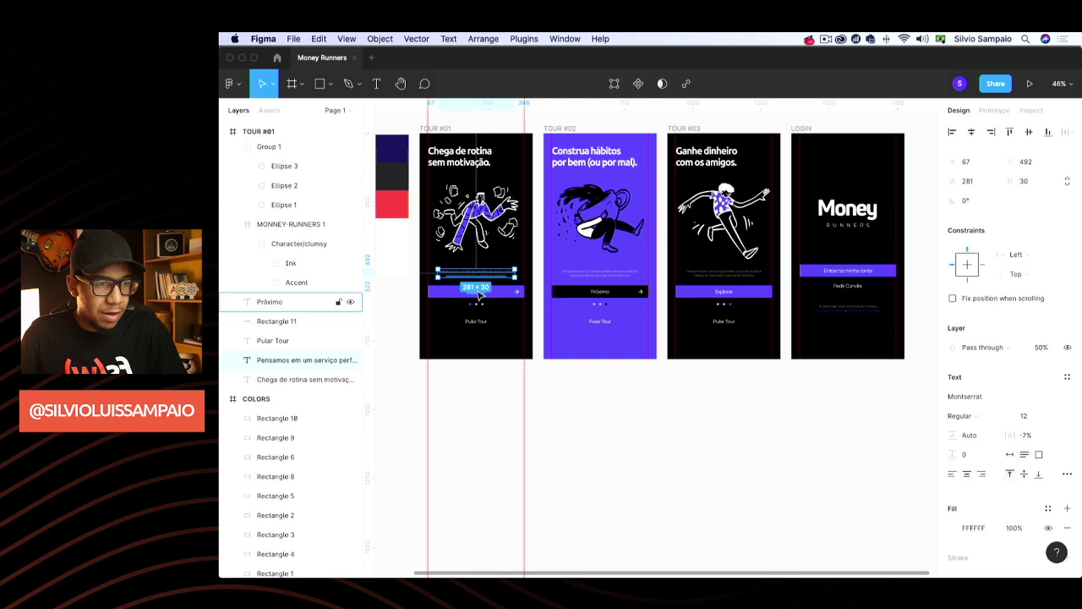
left_click(476, 291, "shift")
scroll(476, 380, "up", 5)
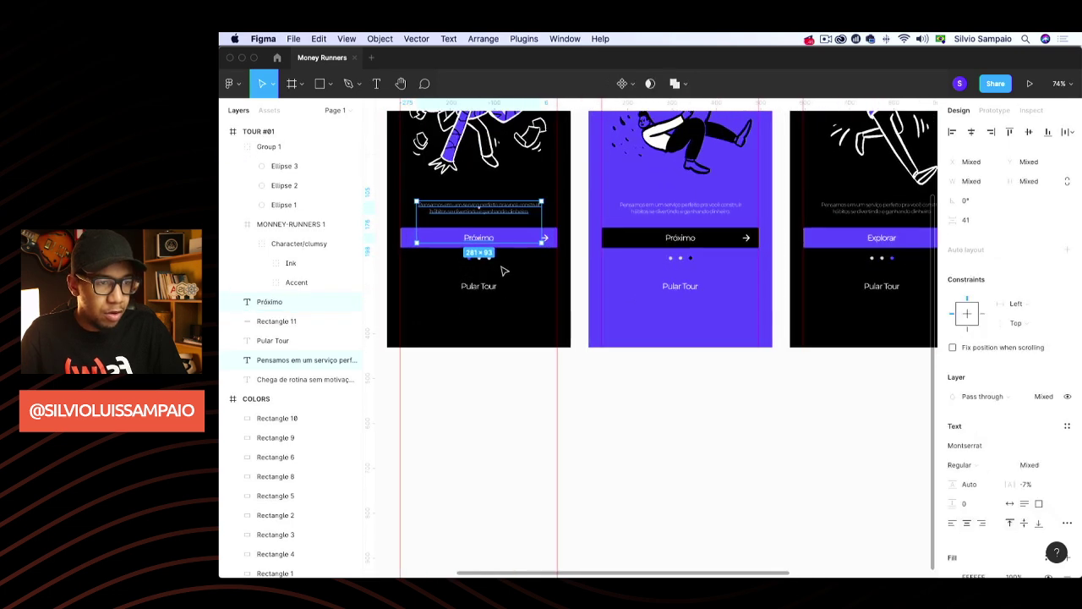
left_click(479, 258, "shift")
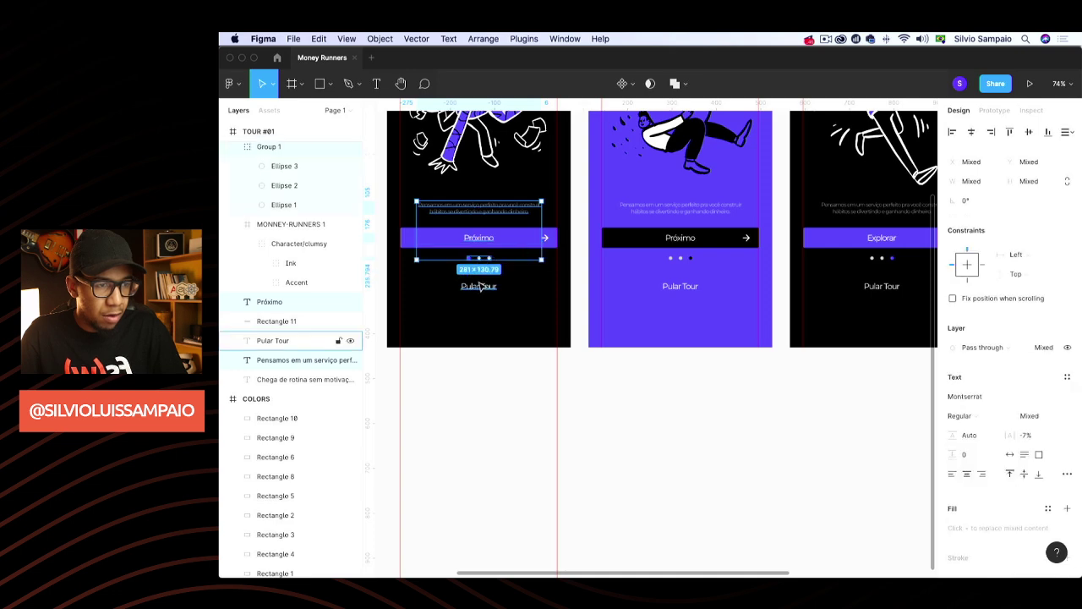
left_click(478, 286, "shift")
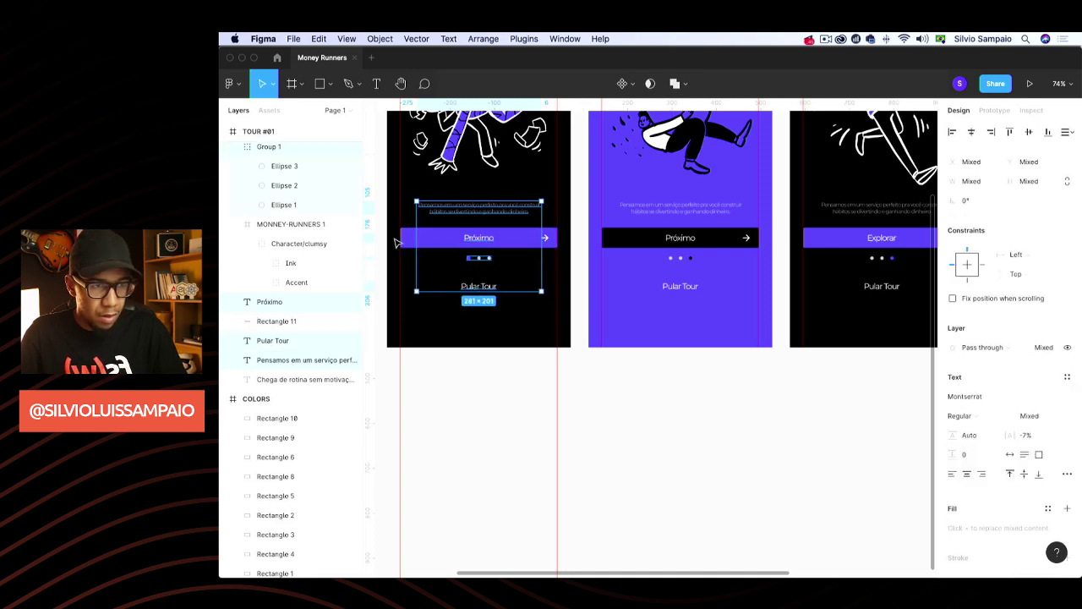
left_click(408, 242, "shift")
key("super+g")
key("shift+Down")
key("shift+Down")
key("shift+Down")
key("shift+Down")
key("shift+Down")
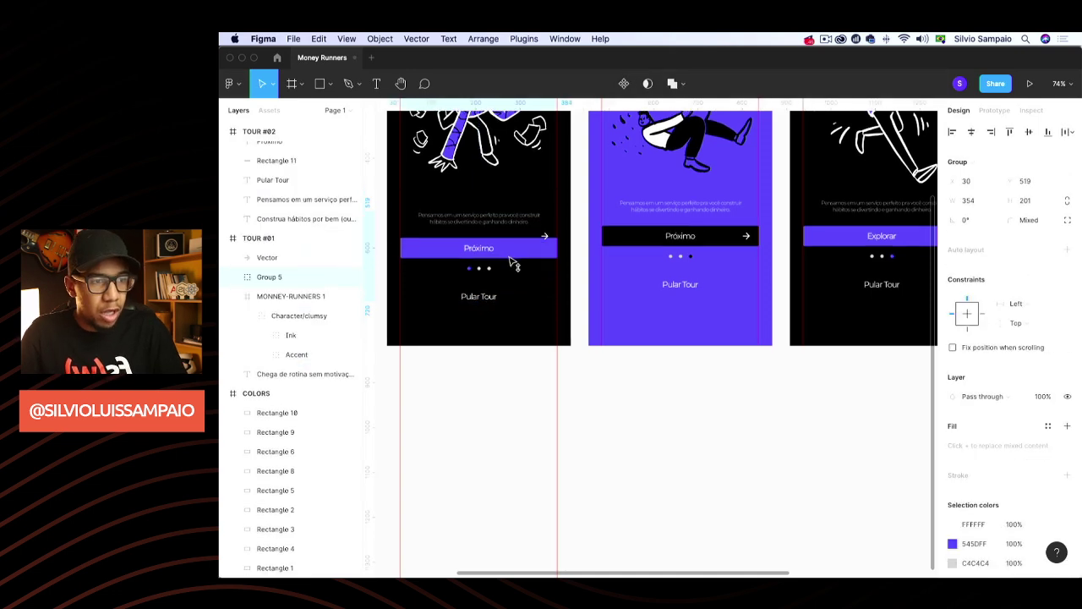
left_click(507, 372)
scroll(514, 398, "up", 5)
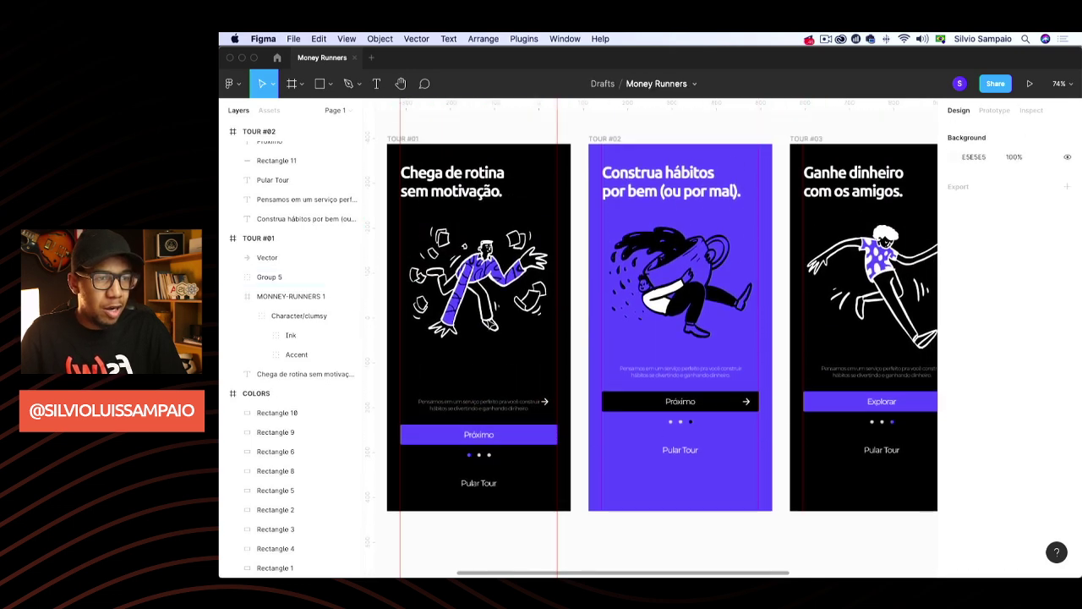
left_click(507, 305)
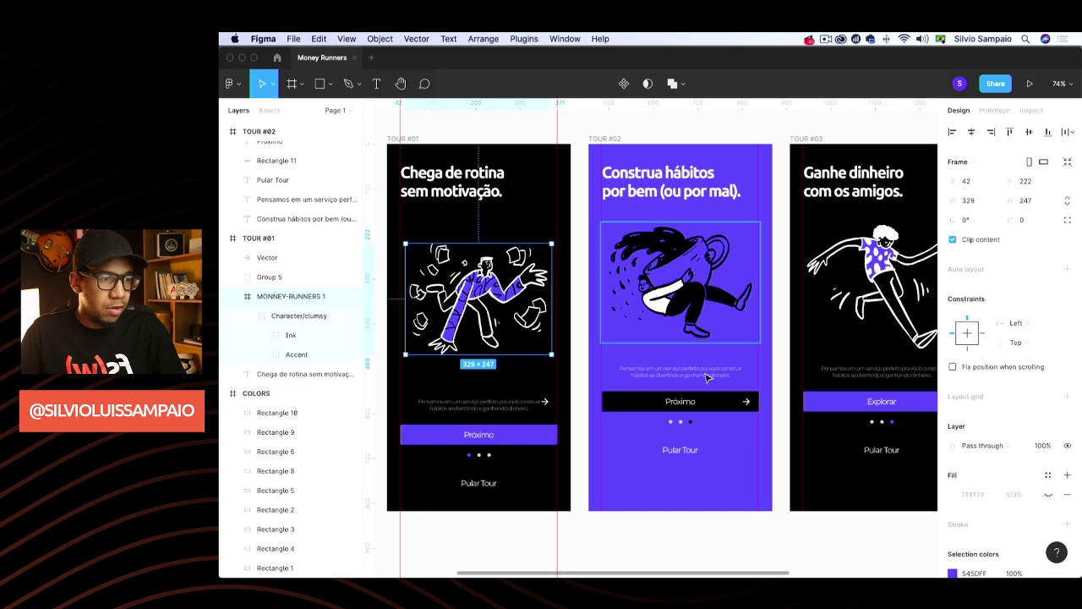
Move TOUR #01's arrow down onto its Próximo button
left_click(681, 401)
left_click(729, 410, "shift")
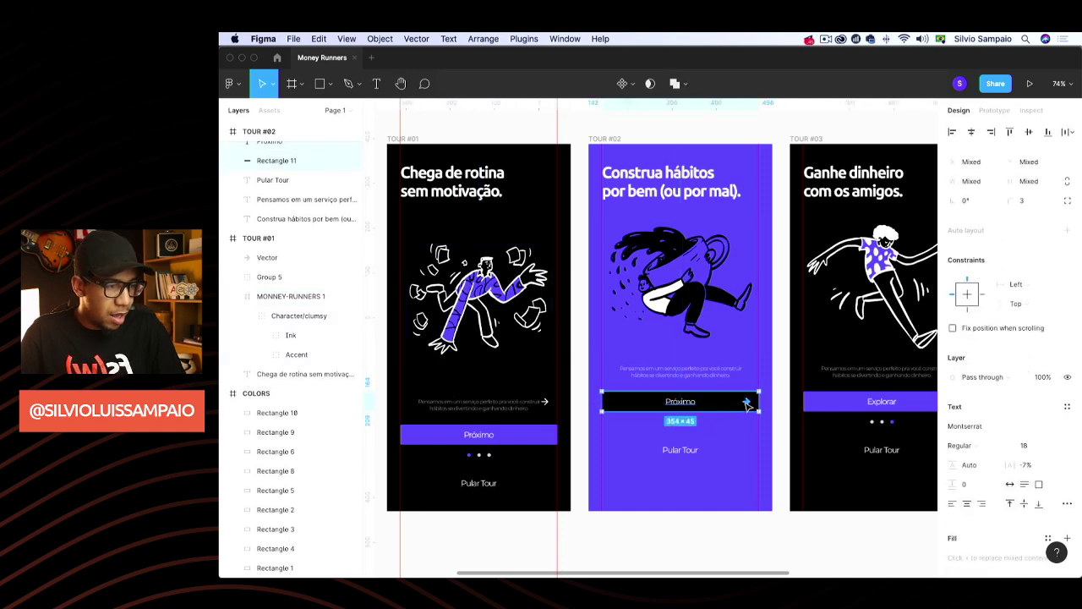
left_click(747, 403, "shift")
left_click(546, 404)
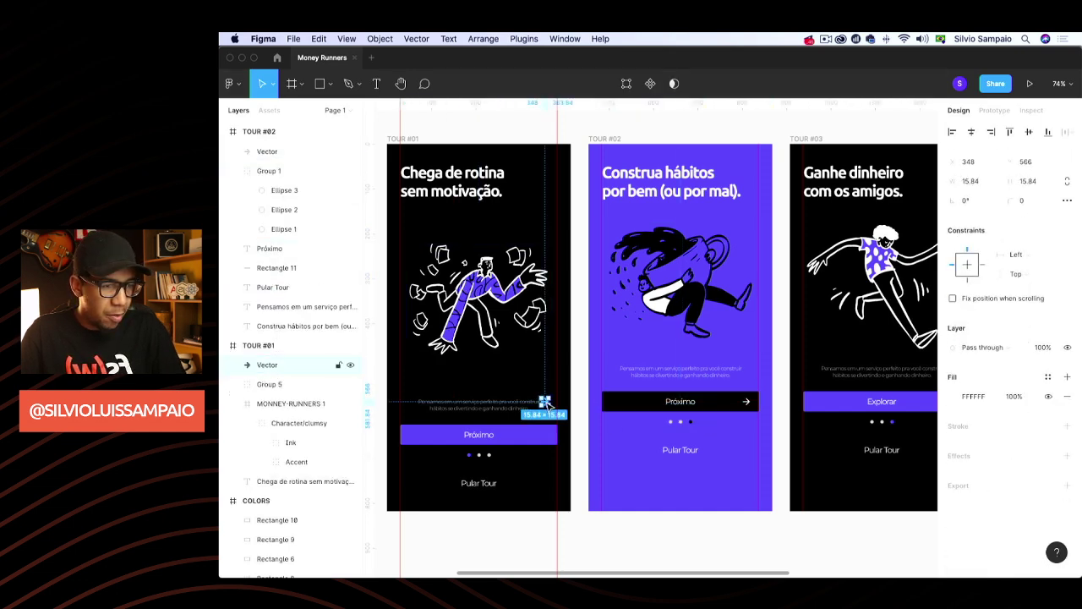
left_click_drag(545, 403, 546, 437)
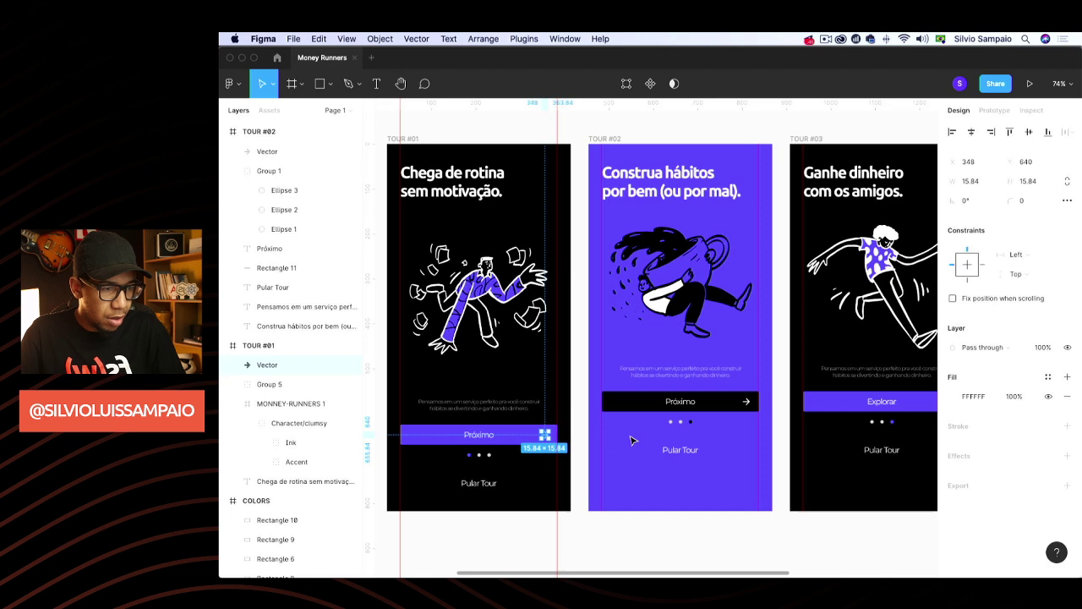
Group TOUR #02's black Próximo button, arrow and label into one button group
left_click(710, 408)
left_click(748, 407, "shift")
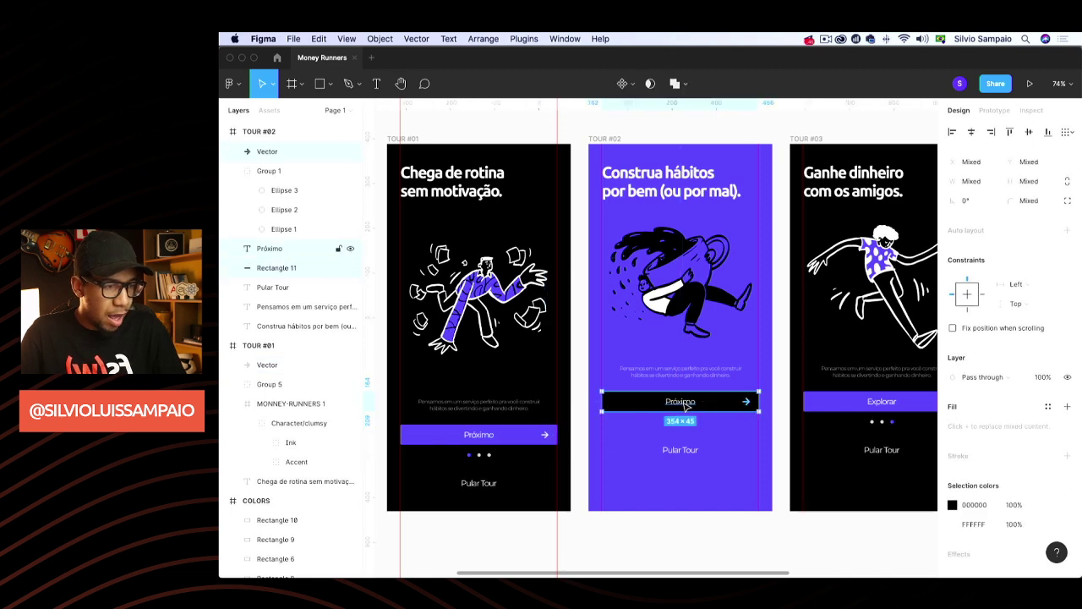
left_click(687, 404, "shift")
key("super+g")
Group TOUR #02's bottom block, lower it, and line TOUR #01's bottom group up with it
left_click(694, 375)
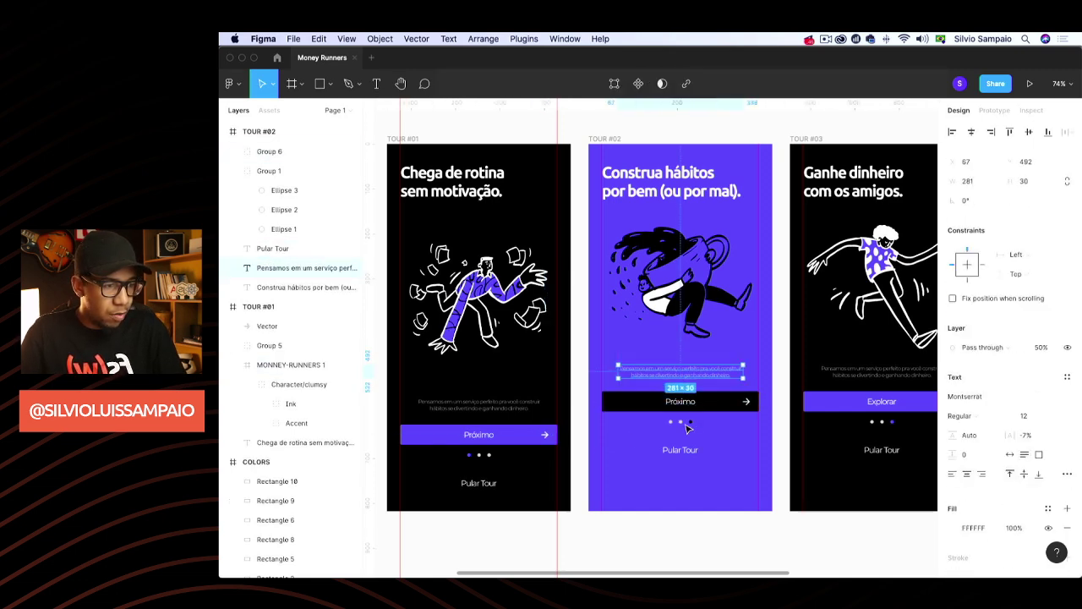
left_click(689, 426, "shift")
left_click(695, 404, "shift")
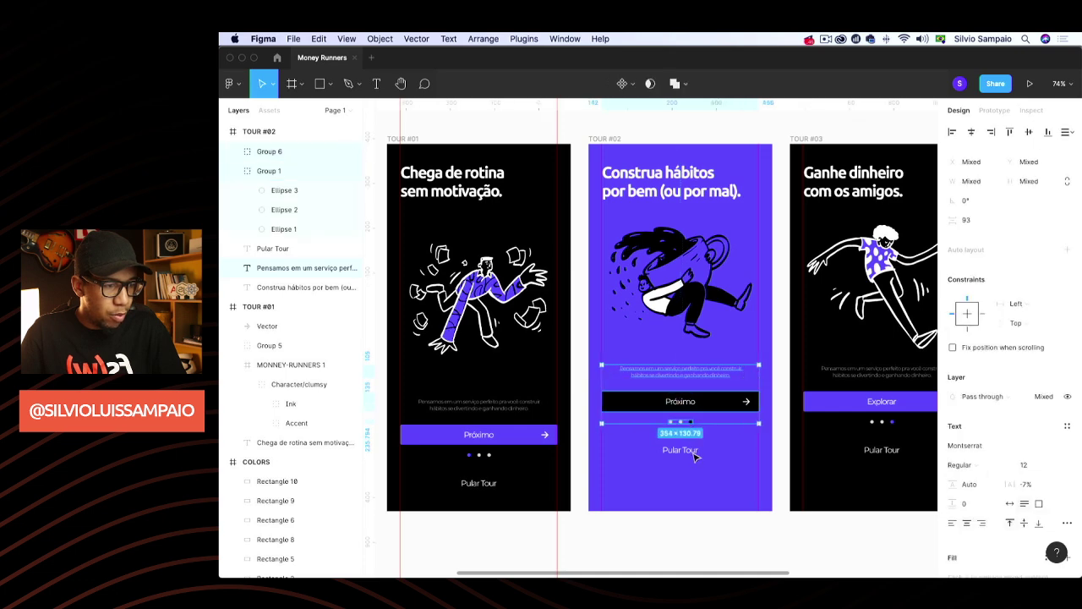
left_click(694, 451, "shift")
left_click(693, 453, "shift")
key("super+g")
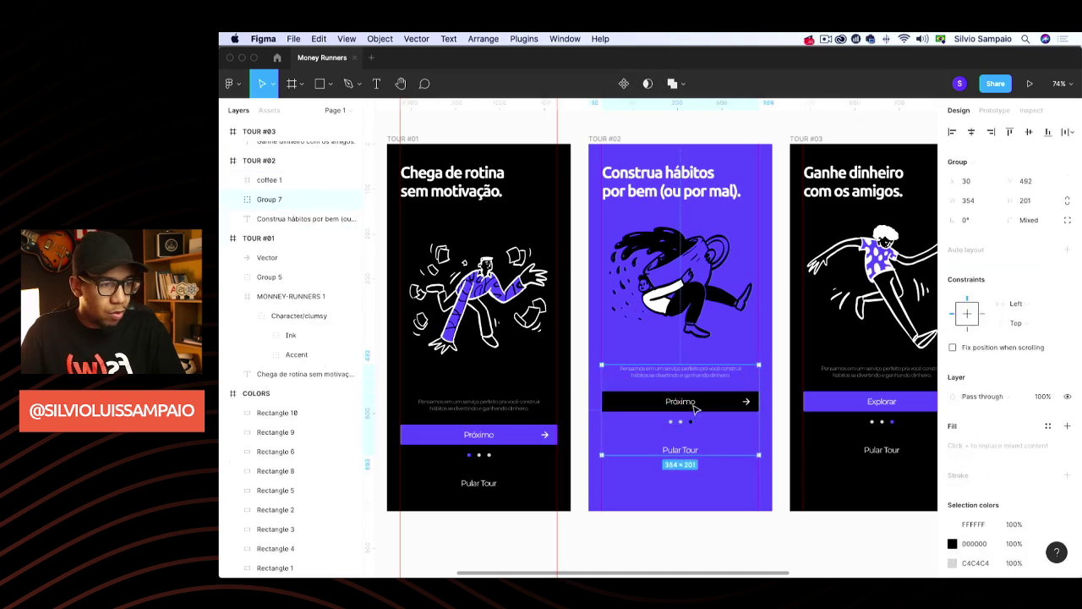
left_click_drag(695, 410, 580, 423)
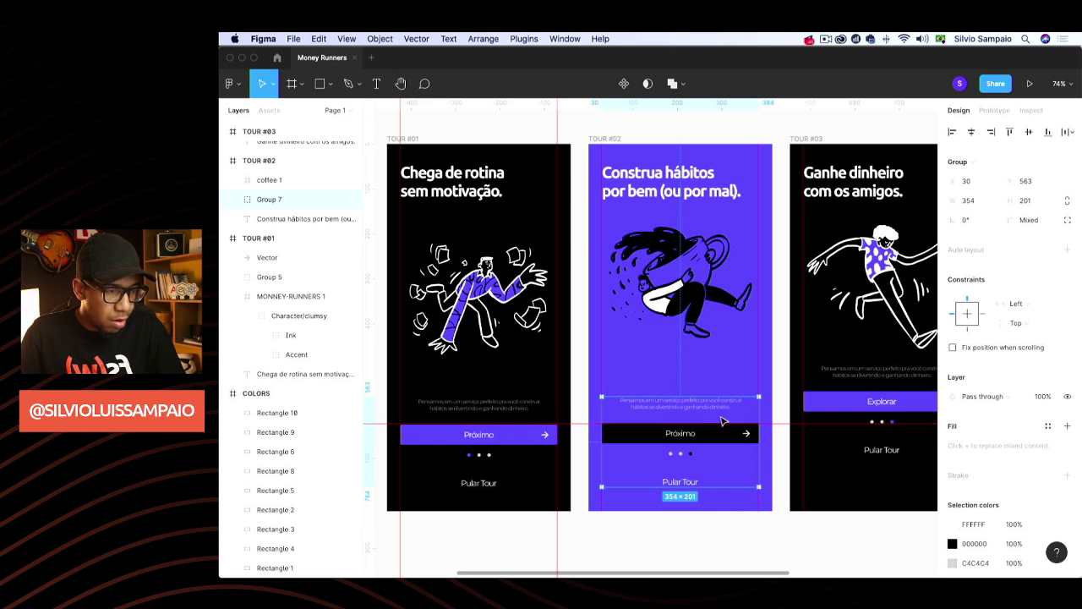
left_click_drag(519, 437, 519, 435)
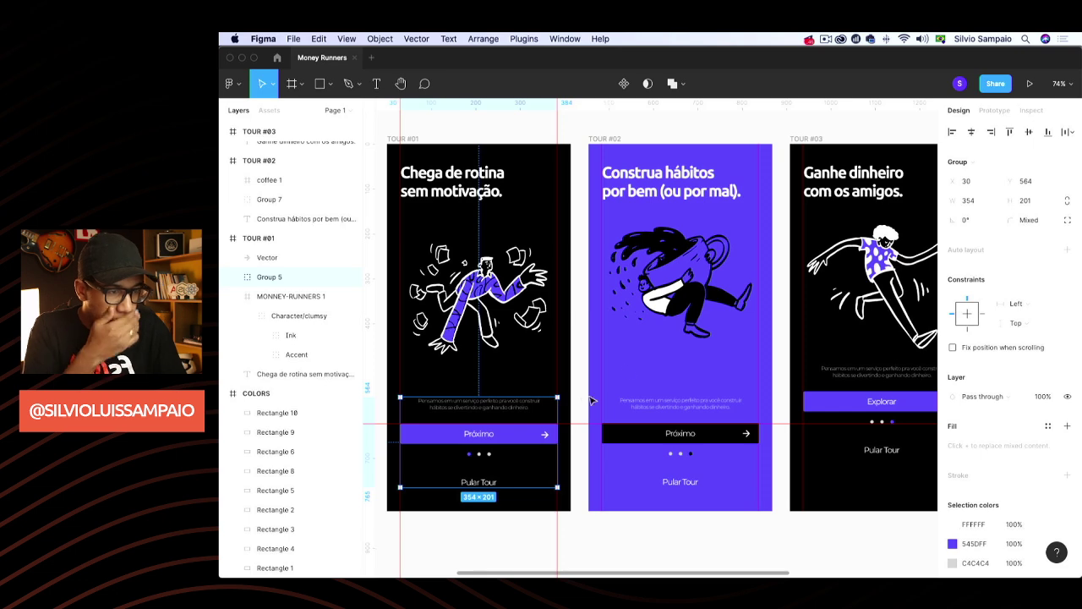
key("Escape")
Move the coffee illustration down to centre it in its frame
left_click_drag(702, 276, 710, 298)
left_click(727, 140)
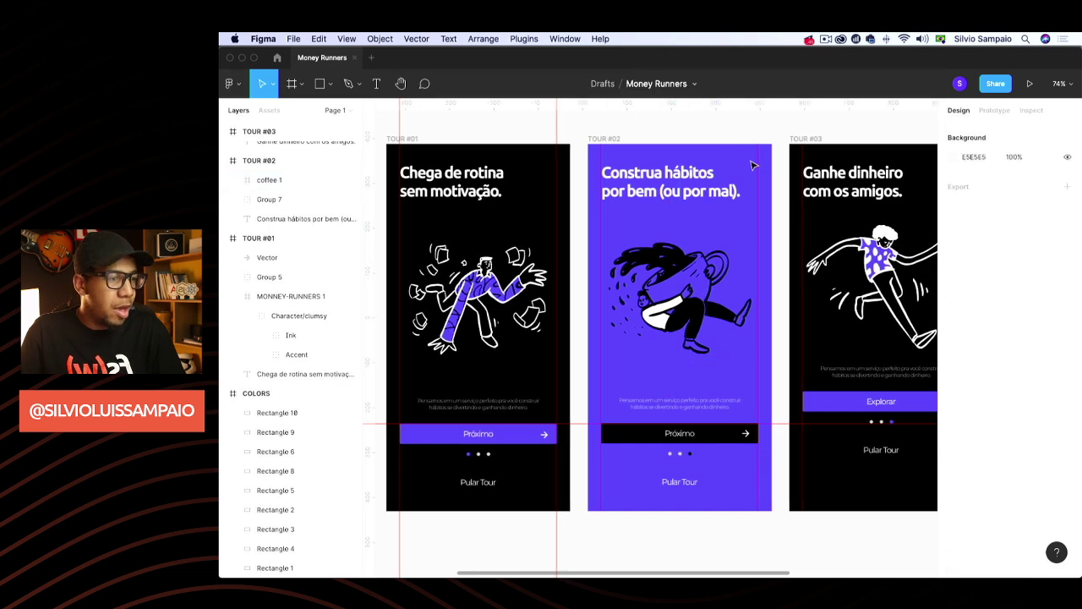
scroll(714, 395, "right", 5)
Group TOUR #03's body text, Explorar button, Pular Tour and dots, and lower the group to match
left_click(701, 372)
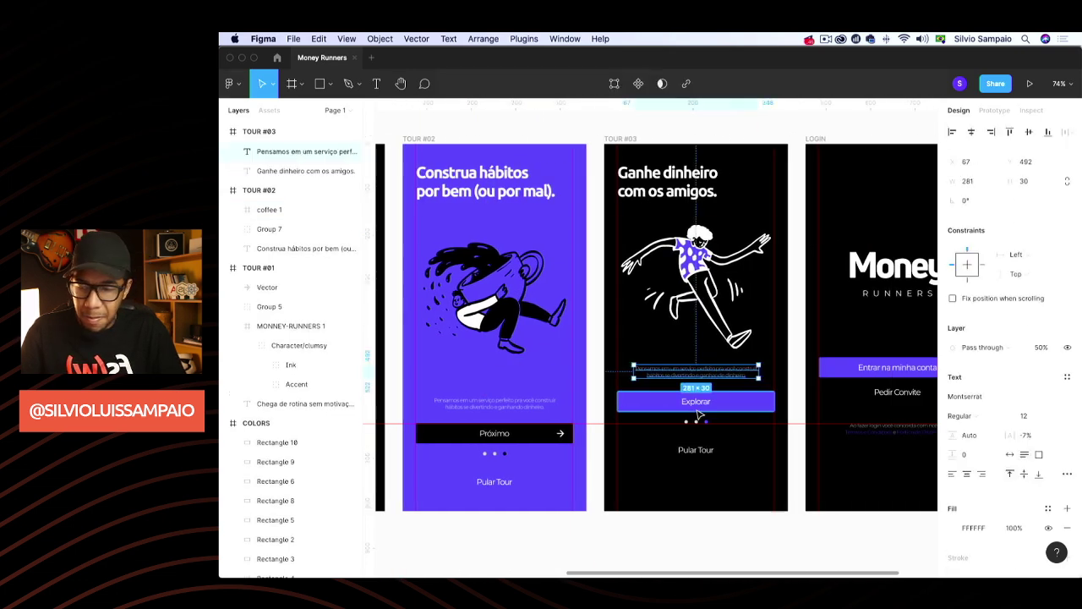
scroll(700, 388, "left", 1)
left_click(699, 407, "shift")
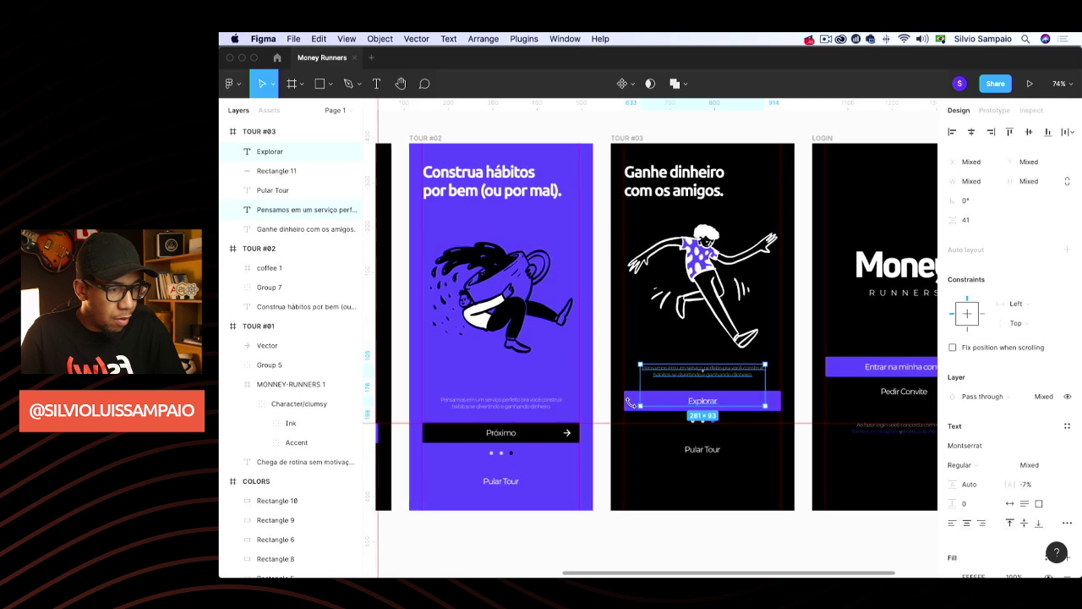
left_click(631, 411, "shift")
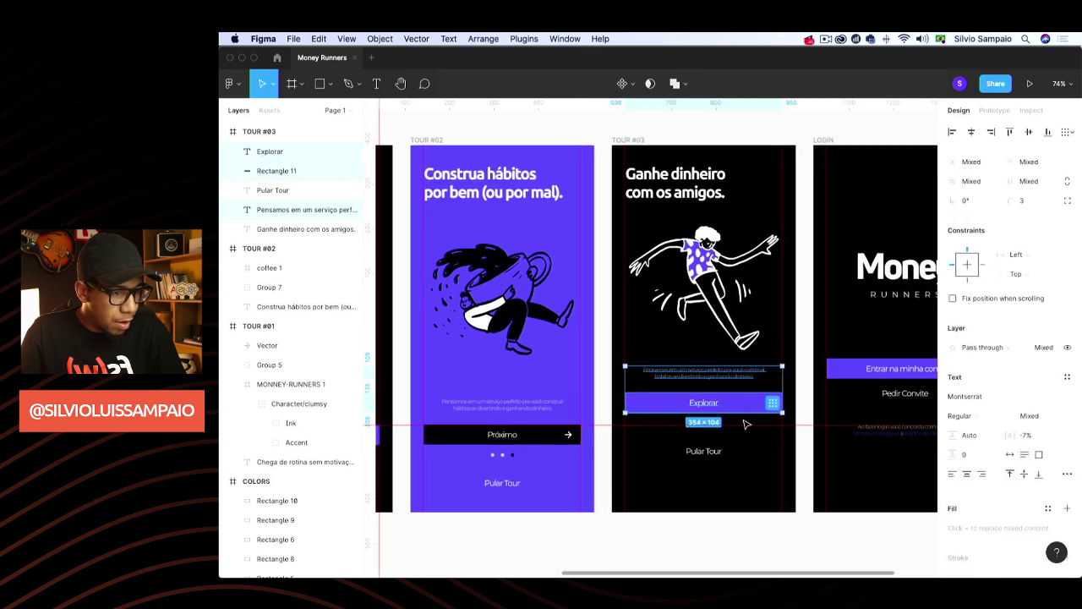
left_click(709, 448, "shift")
left_click(715, 420, "shift")
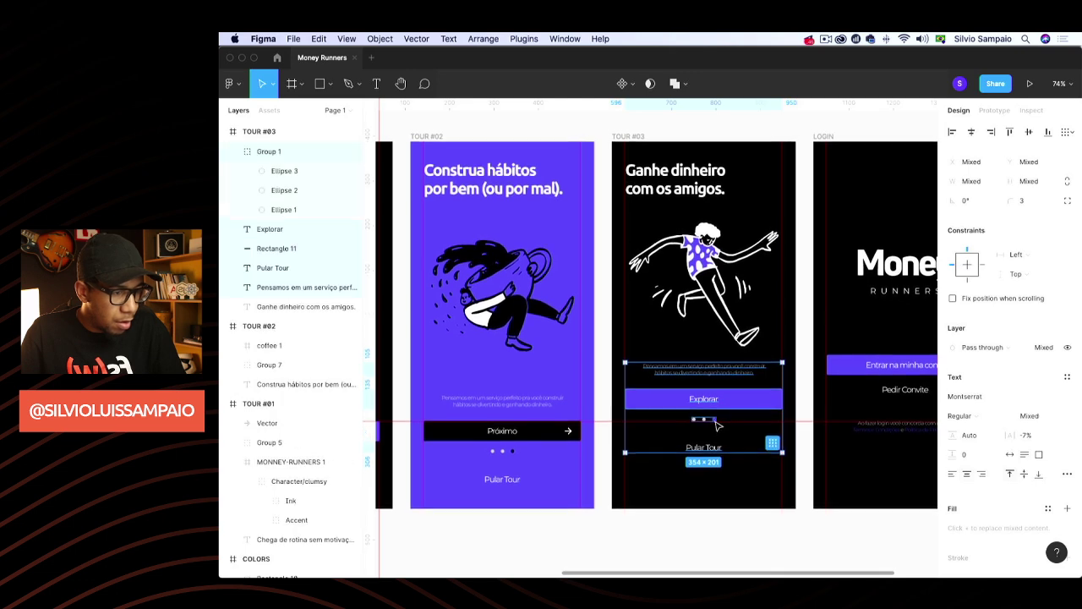
key("super+g")
left_click_drag(734, 405, 738, 436)
Check the spacing above and below TOUR #03's groovy illustration
left_click(693, 266)
key("Escape")
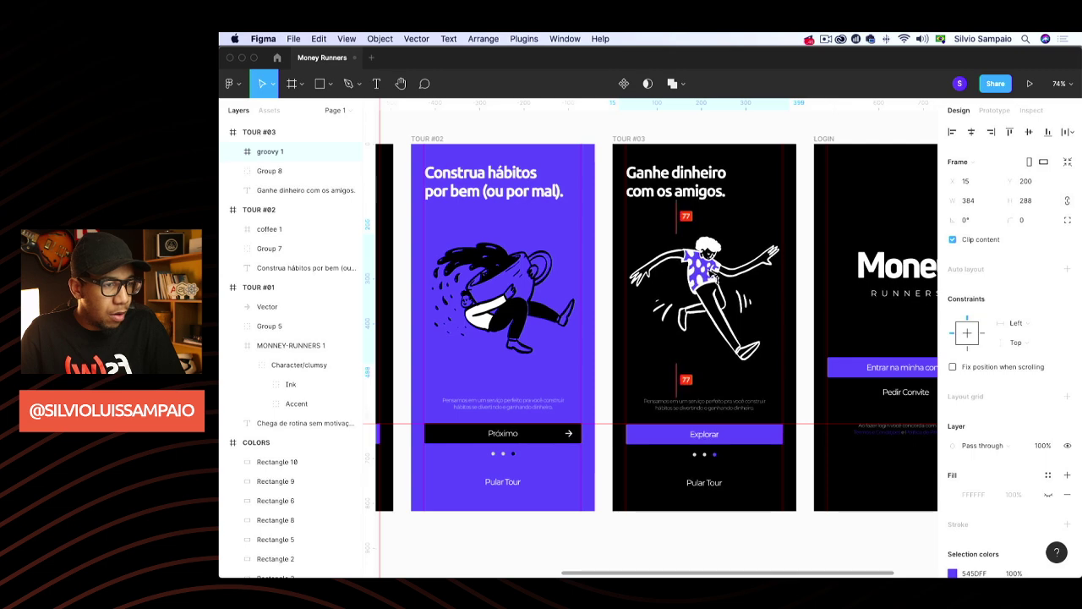
left_click(711, 272)
left_click(737, 139)
scroll(804, 229, "right", 5)
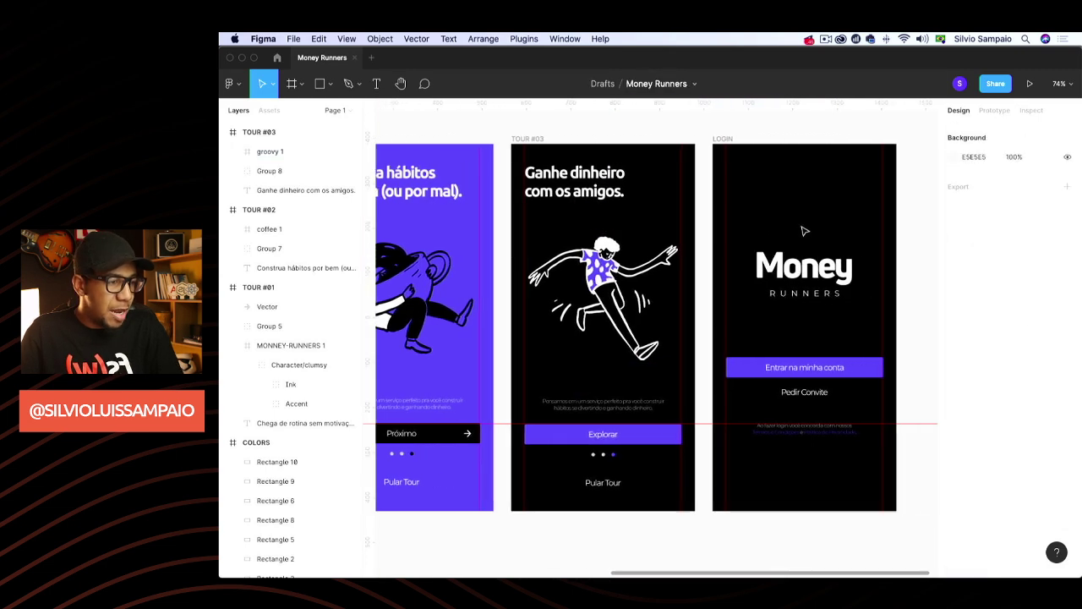
Move LOGIN's Entrar na minha conta button, Pedir Convite and terms text down about 50 px
left_click(823, 368)
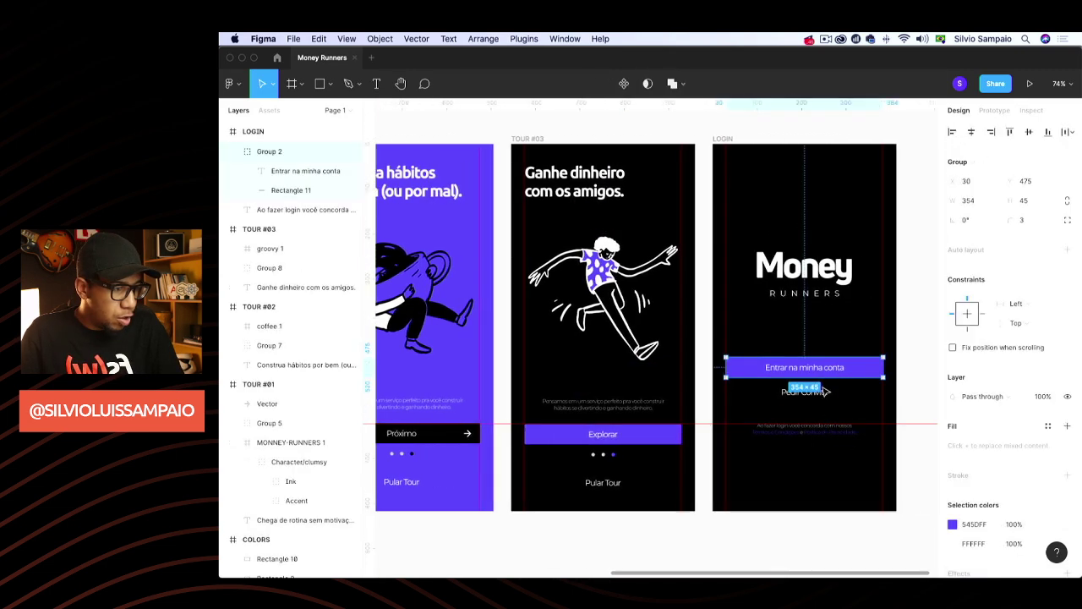
left_click(814, 392, "shift")
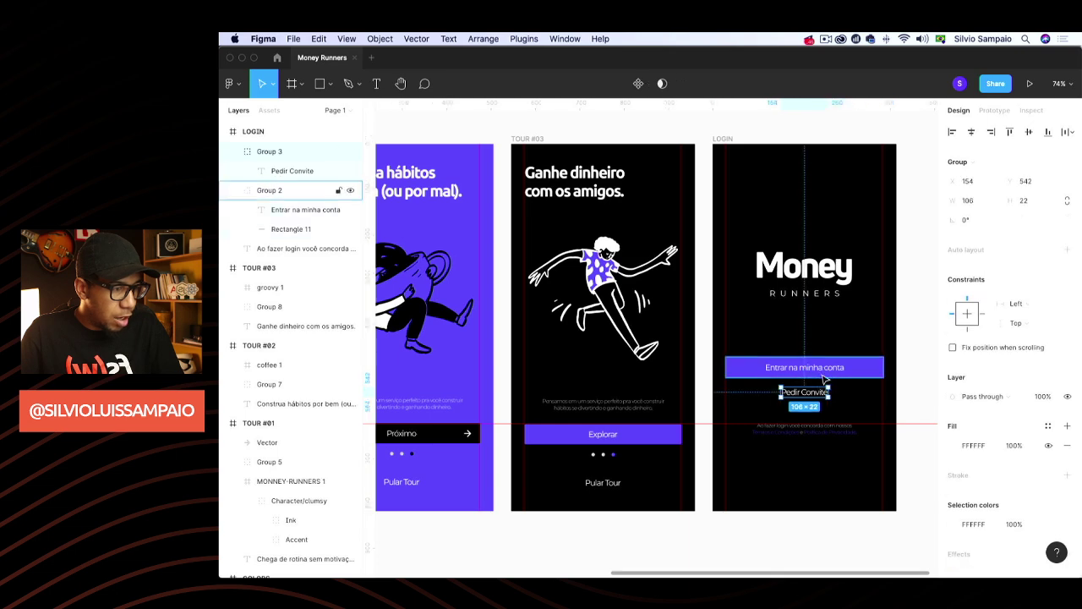
left_click(824, 427, "shift")
left_click_drag(818, 391, 823, 424)
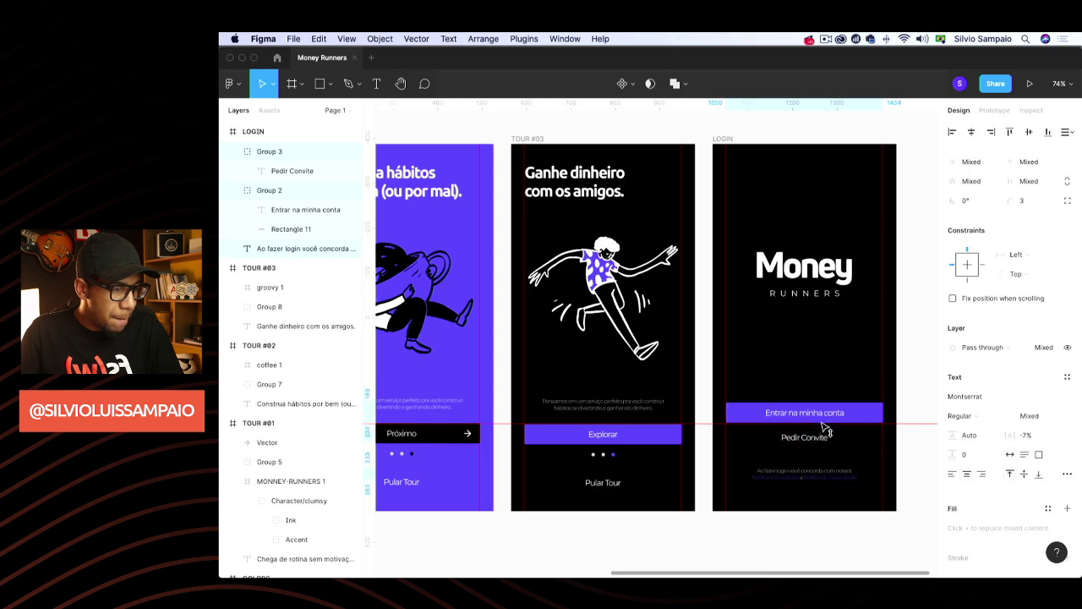
left_click(899, 255)
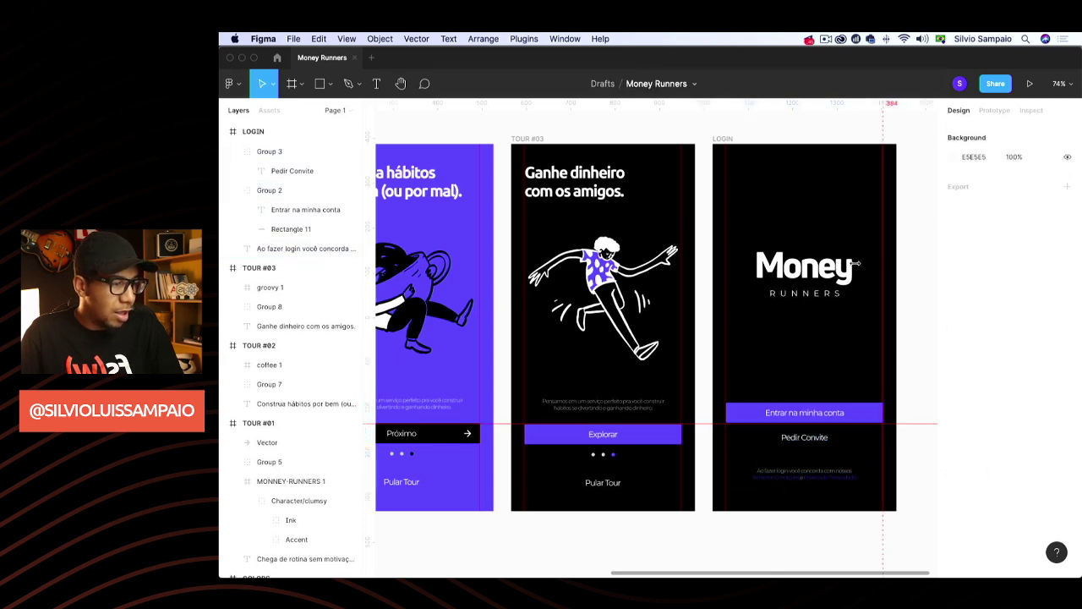
Enlarge the Money logo to 249.24 × 144 and move it down to y 238
left_click(836, 276)
scroll(811, 287, "left", 1)
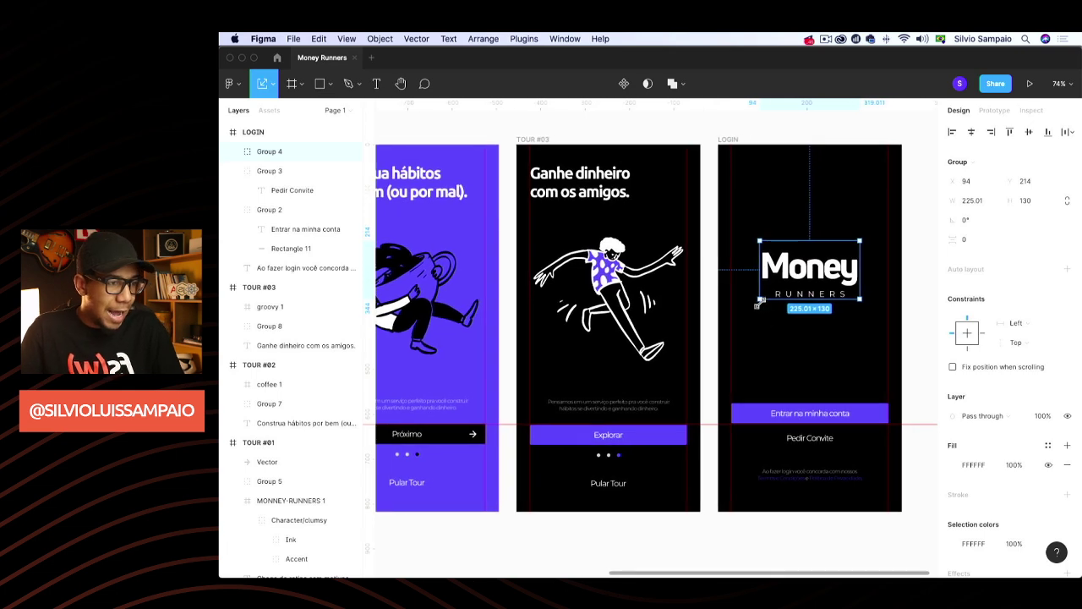
left_click_drag(760, 301, 750, 306)
scroll(808, 274, "left", 1)
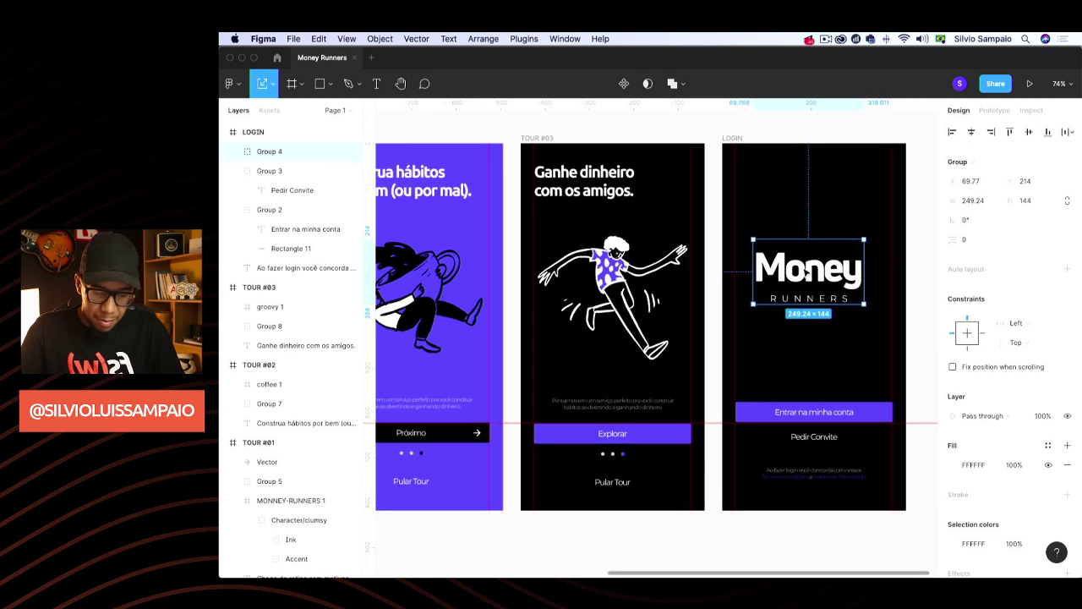
left_click_drag(833, 269, 838, 279)
left_click(795, 135)
Drag the horizontal guide line back into the ruler to remove it
scroll(744, 392, "down", 4)
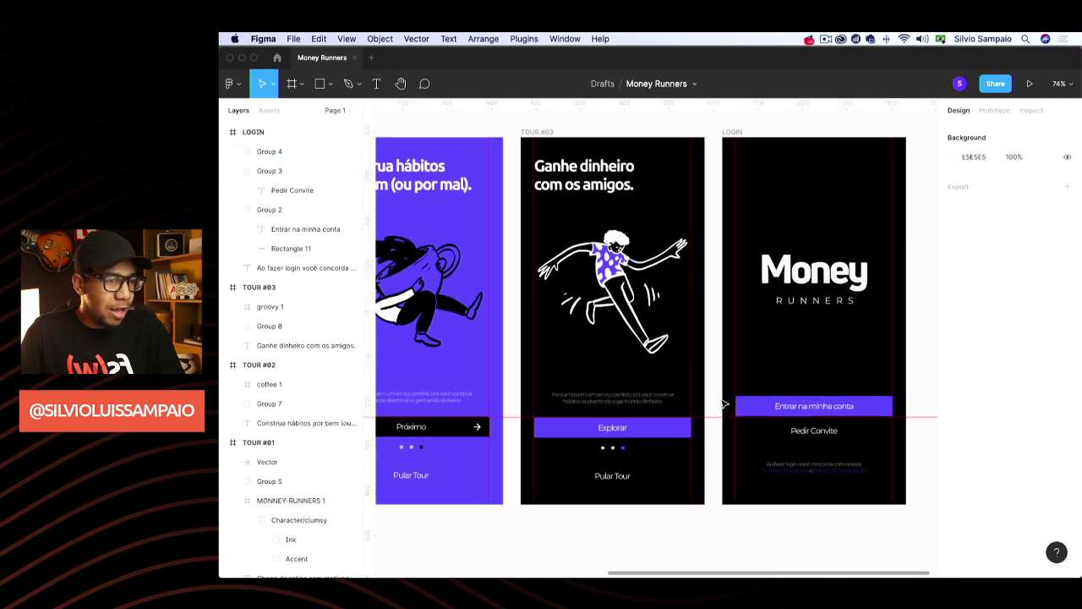
left_click_drag(709, 347, 709, 105)
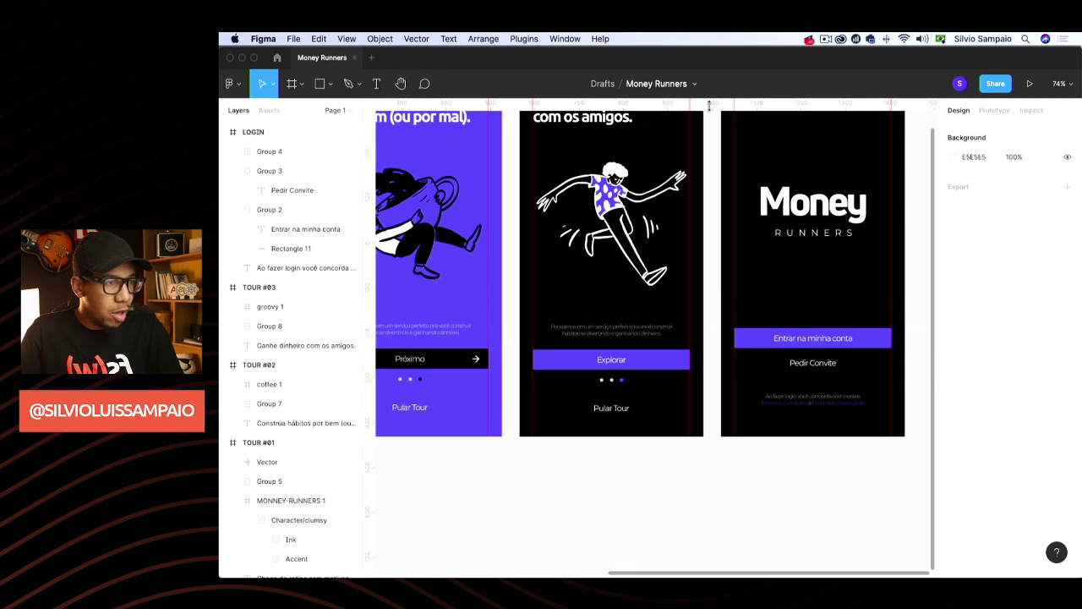
scroll(720, 151, "down", 5)
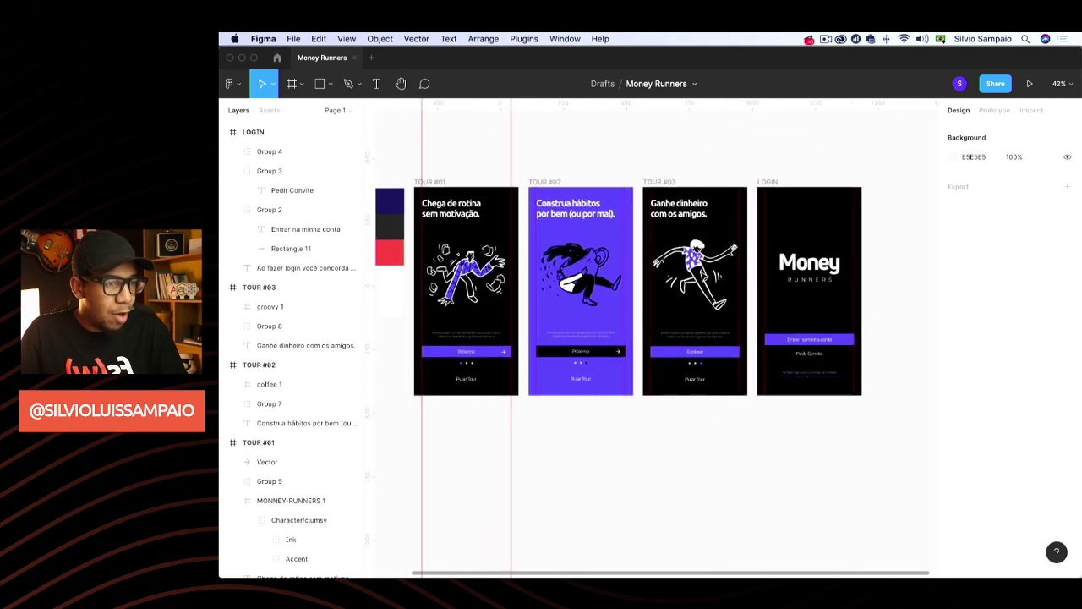
Turn off rulers and guides with Shift+R and pan across the three tour screens and LOGIN
scroll(697, 429, "left", 2)
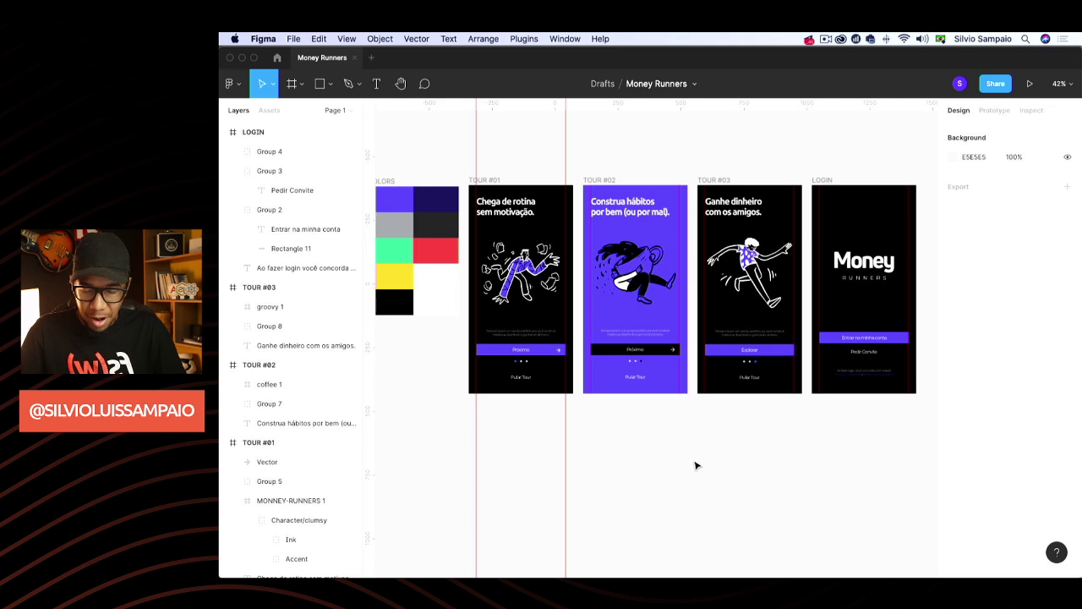
key("shift+r")
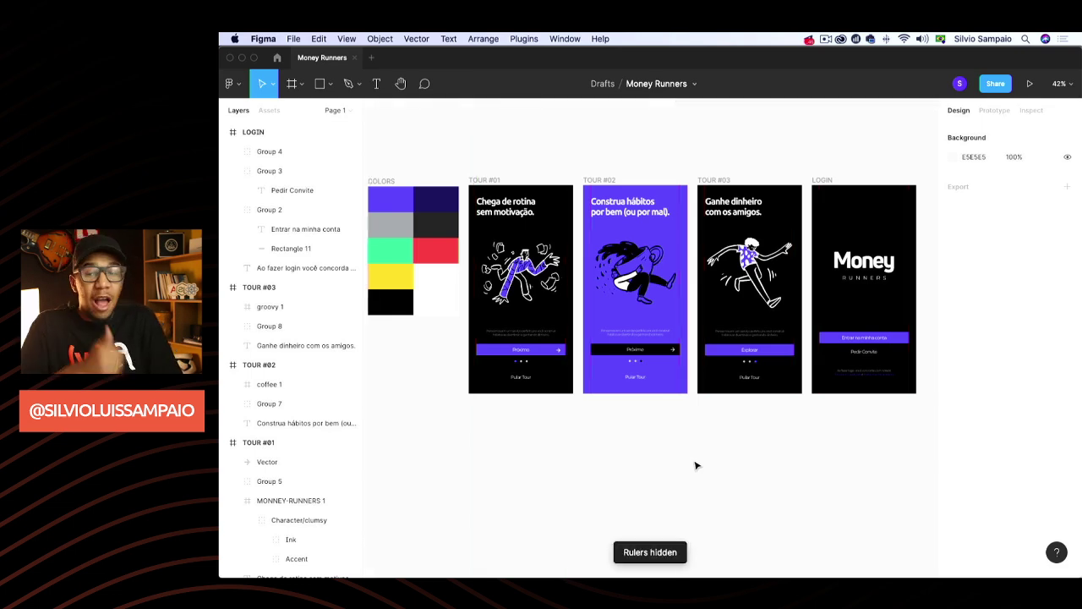
scroll(688, 415, "right", 2)
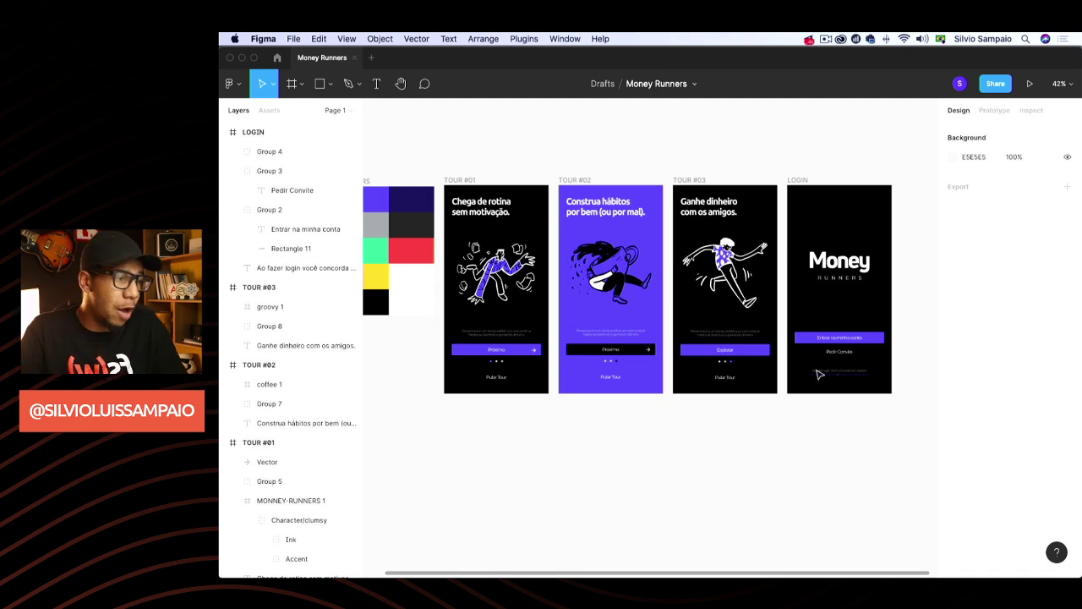
scroll(844, 354, "up", 5)
scroll(797, 436, "down", 5)
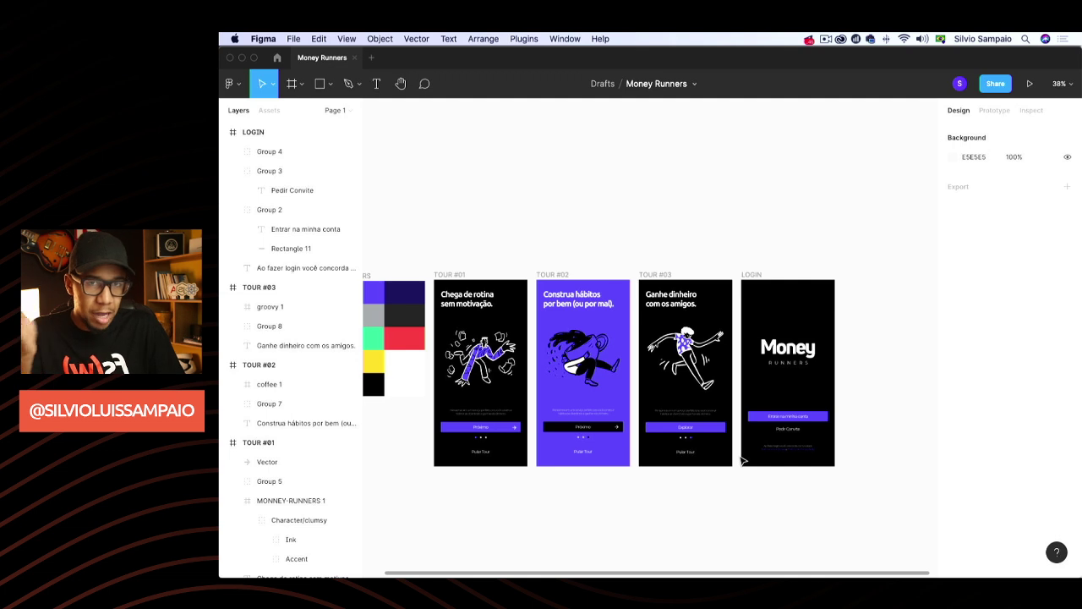
scroll(743, 460, "down", 3)
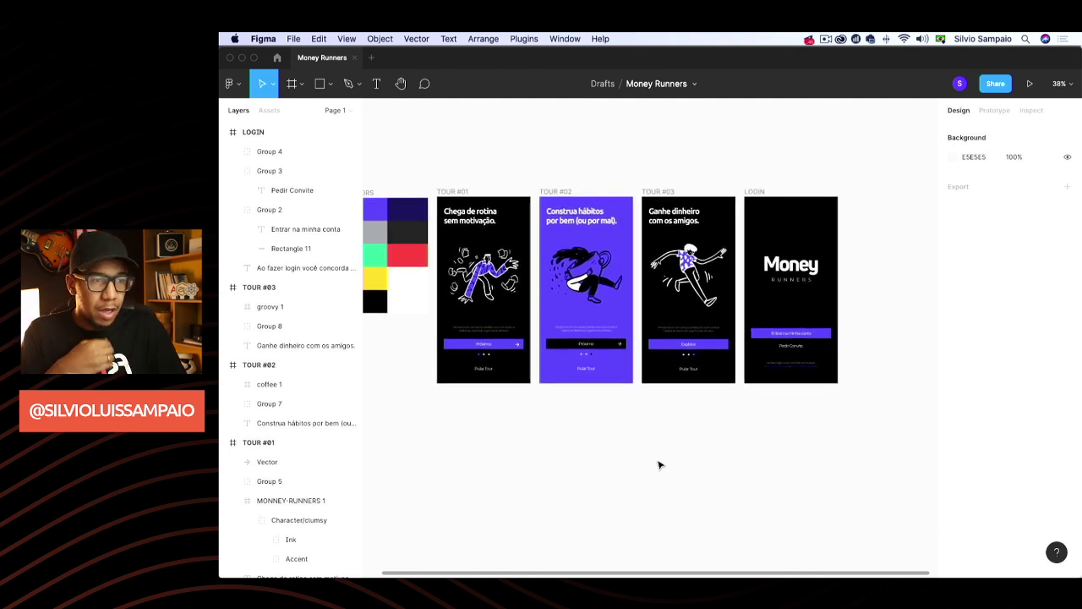
Duplicate the TOUR #01 frame and place the copy below the original
left_click(449, 193)
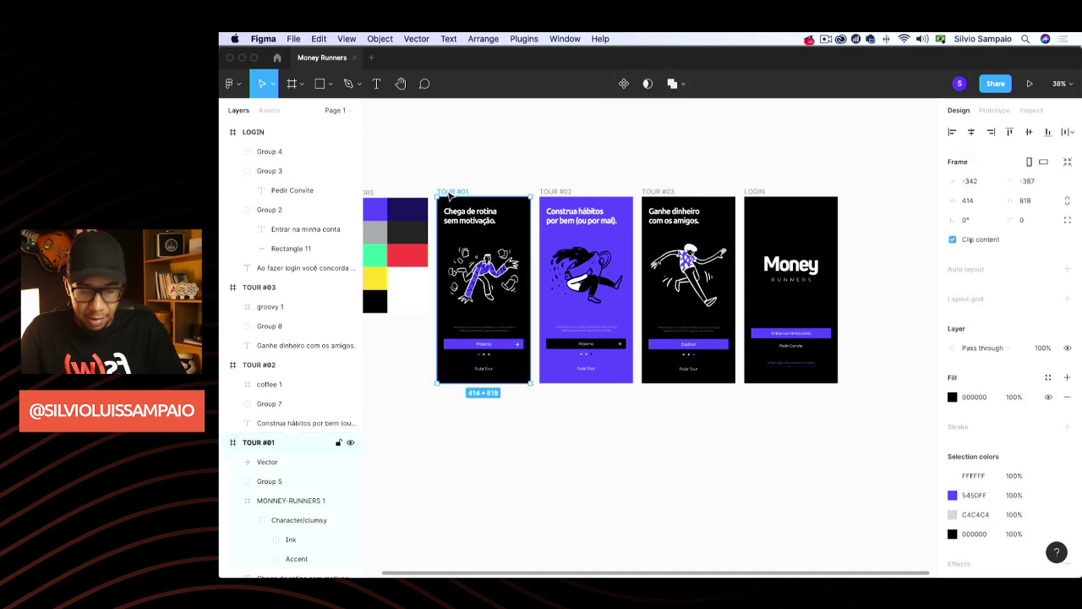
key("super+d")
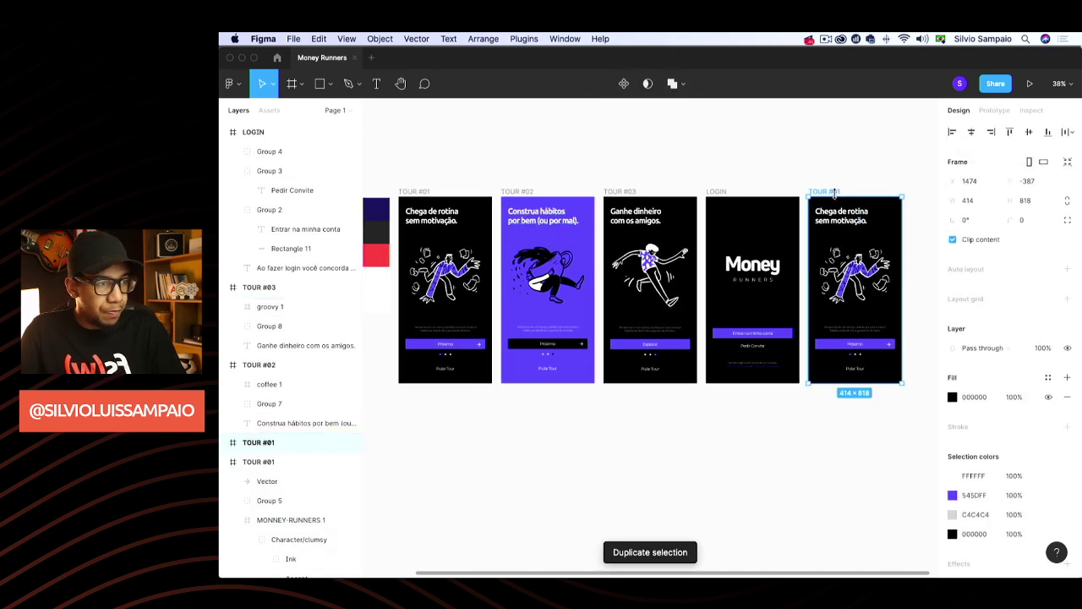
left_click_drag(840, 194, 429, 408)
scroll(570, 442, "down", 3)
scroll(573, 444, "left", 1)
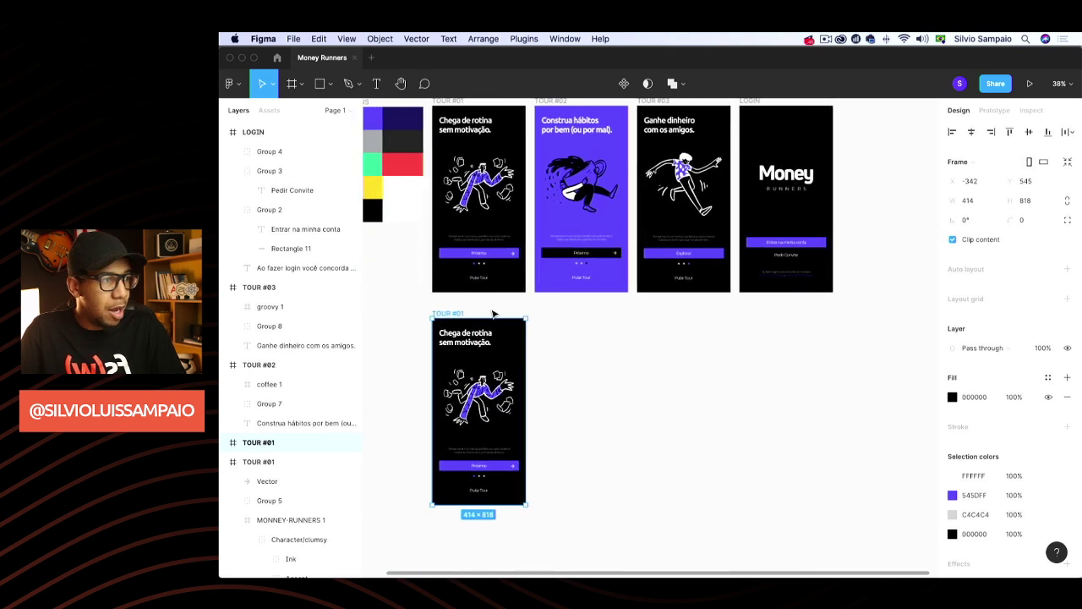
Rename the copied frame HOME and nudge it slightly upward
double_click(266, 446)
type("HOME")
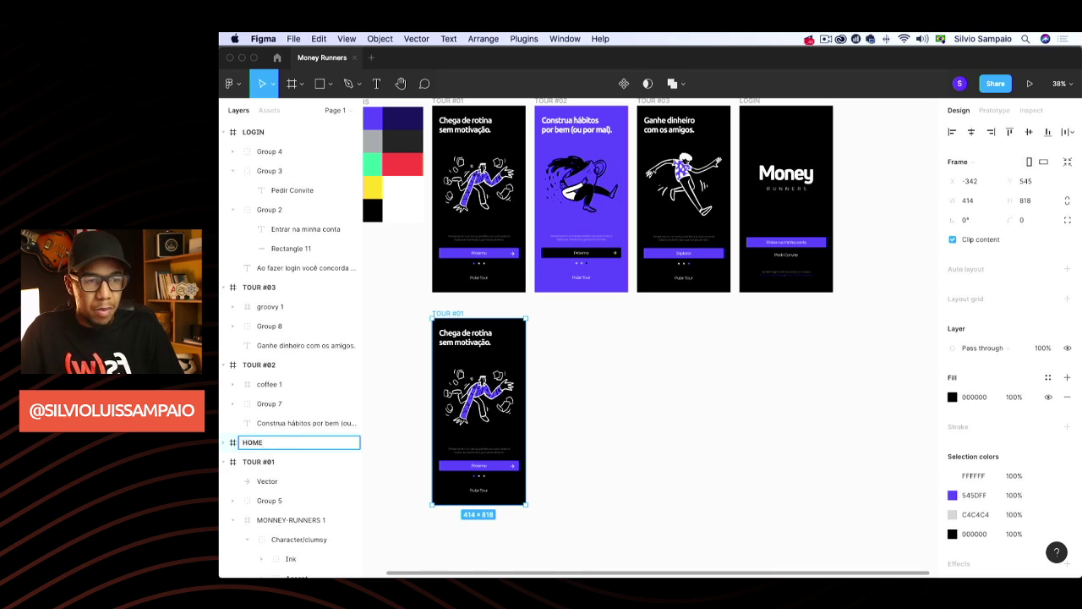
key("Return")
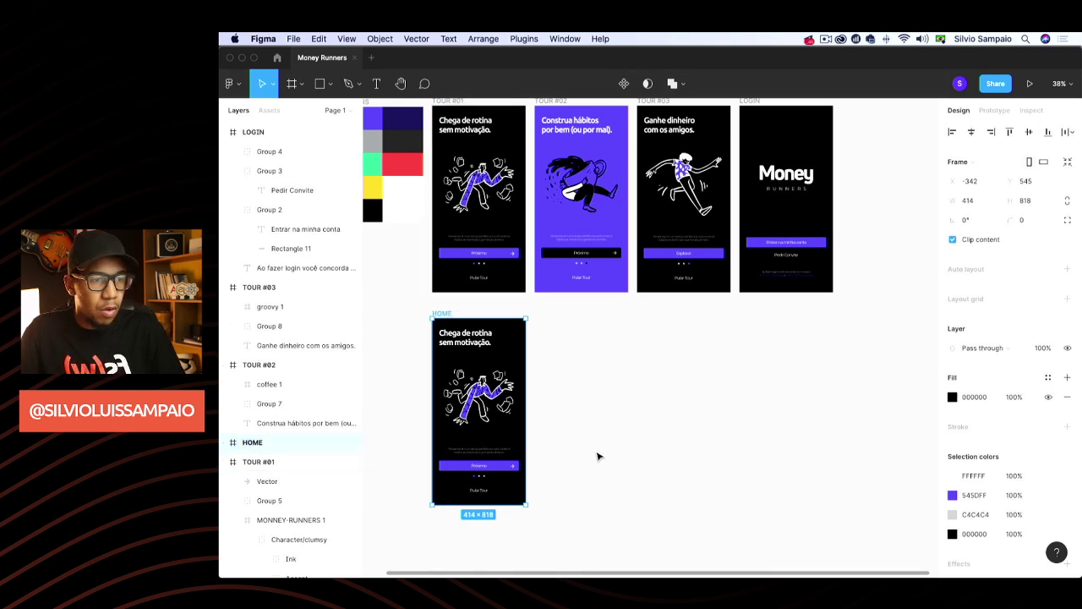
left_click(598, 454)
left_click_drag(446, 315, 445, 307)
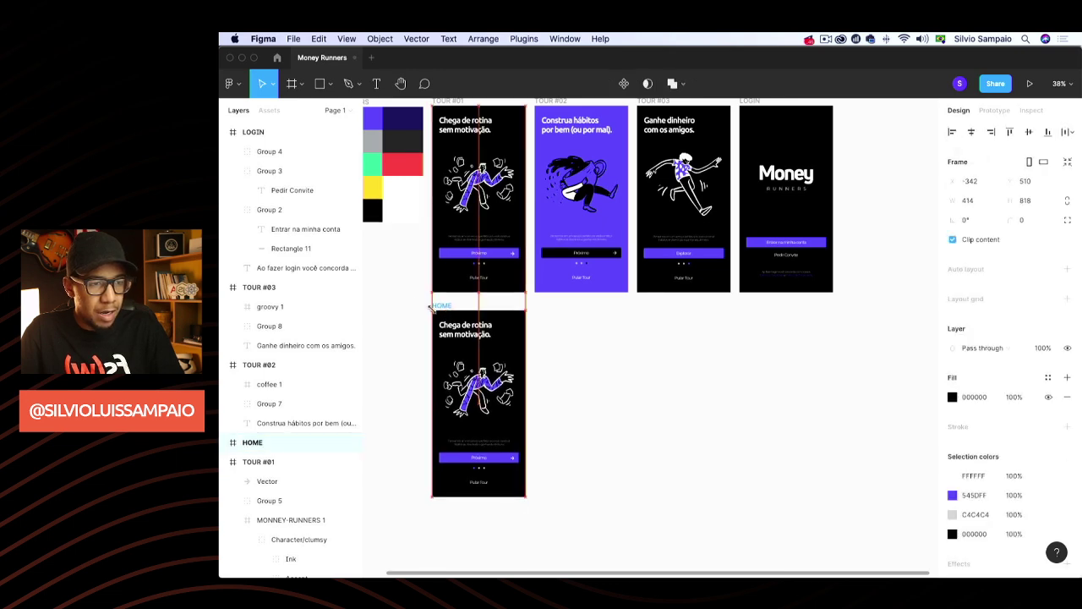
left_click(417, 325)
Delete HOME's headline, character illustration, bottom group and leftover vector, leaving it blank black
key("shift+r")
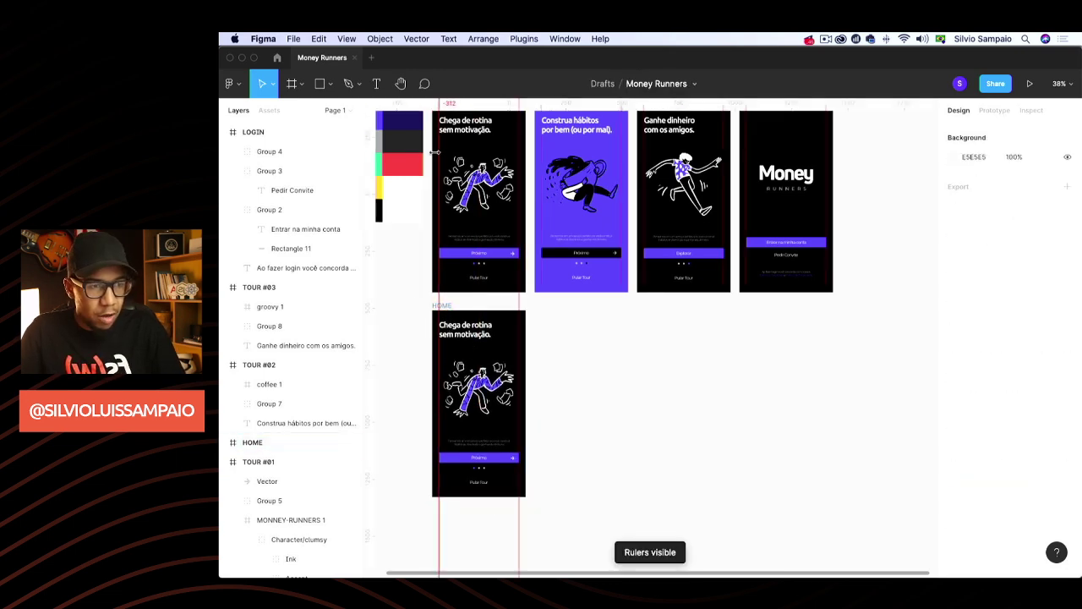
scroll(427, 487, "up", 3)
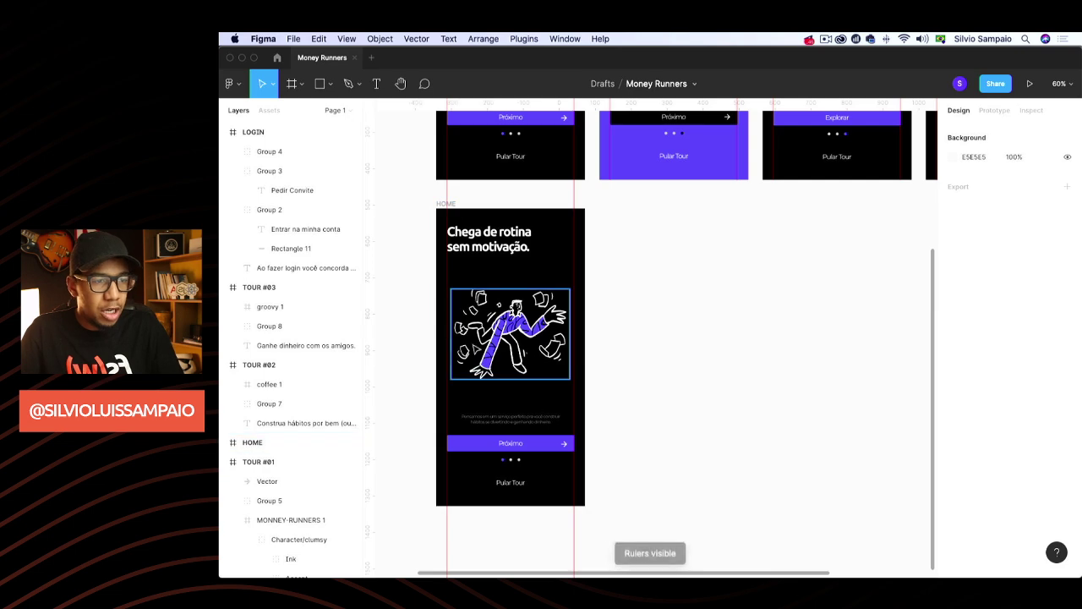
left_click(490, 242)
key("Delete")
left_click(512, 364)
key("Delete")
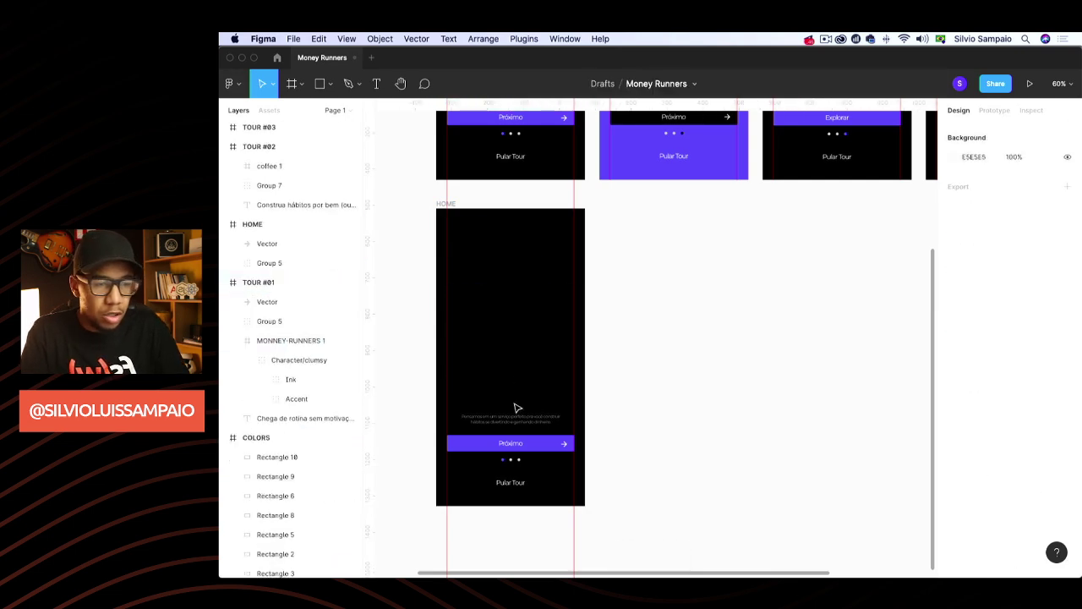
left_click(515, 429)
key("Delete")
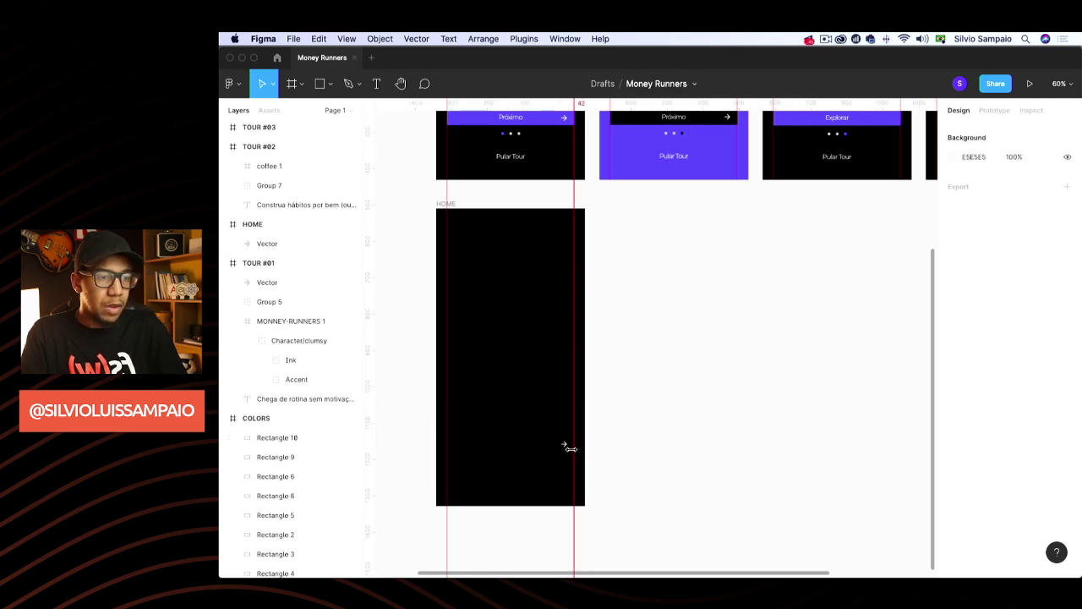
left_click(565, 448)
key("Delete")
scroll(688, 359, "up", 5)
scroll(688, 358, "left", 3)
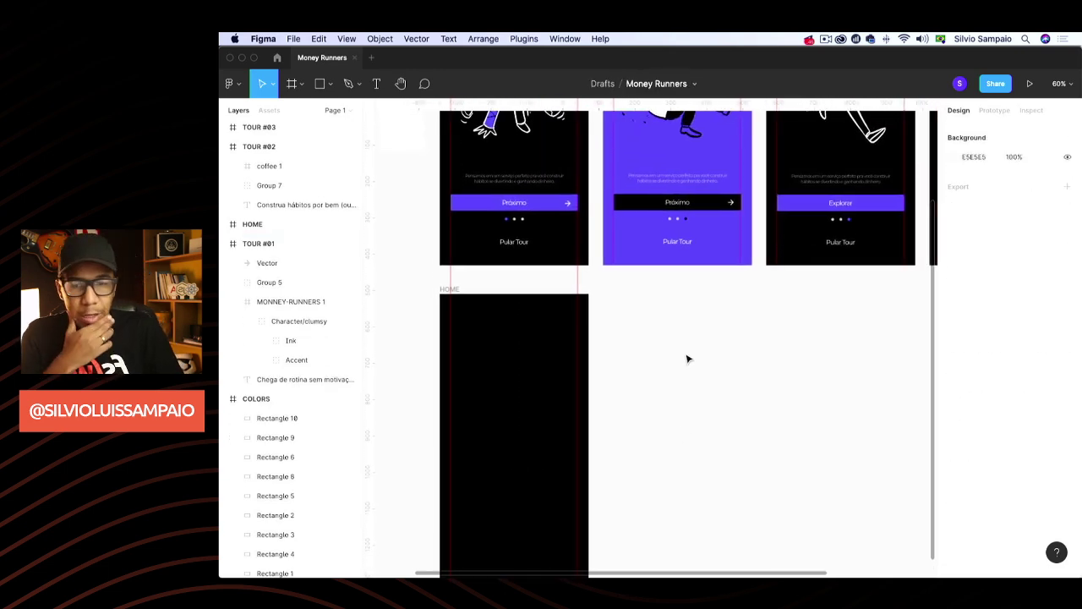
scroll(688, 359, "right", 1)
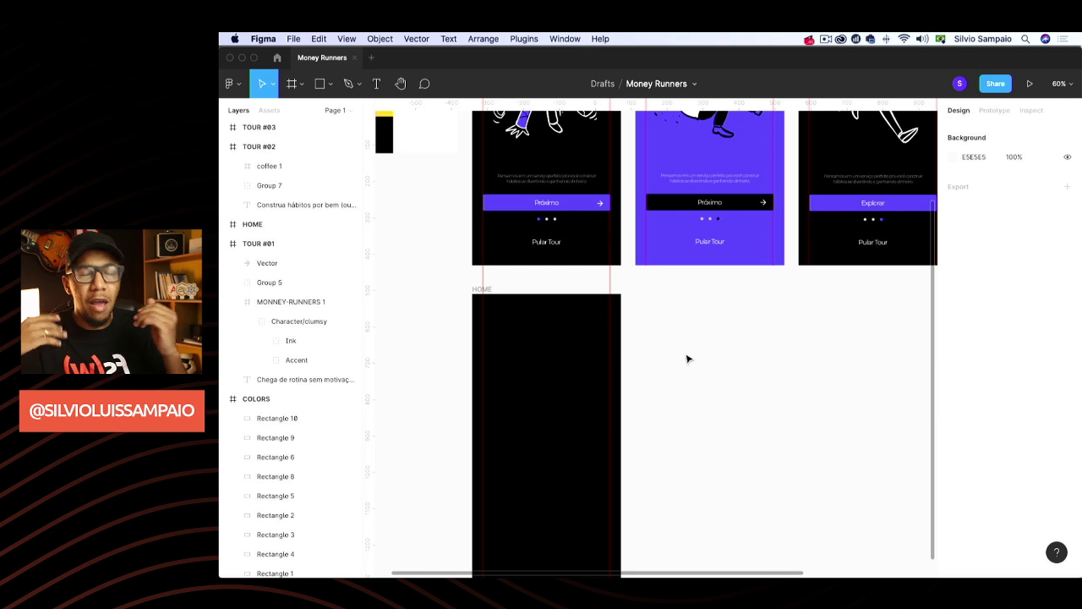
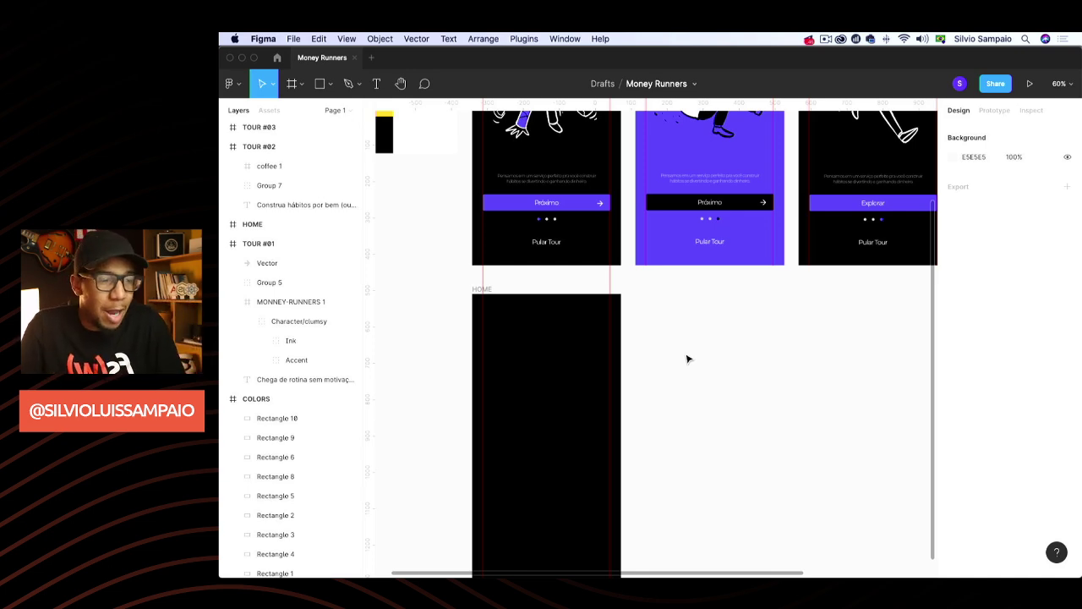
Draw a 414×250 rectangle across the top of HOME and fill it with purple #545DFF
scroll(687, 359, "down", 3)
scroll(687, 358, "down", 2)
scroll(688, 358, "right", 2)
key("r")
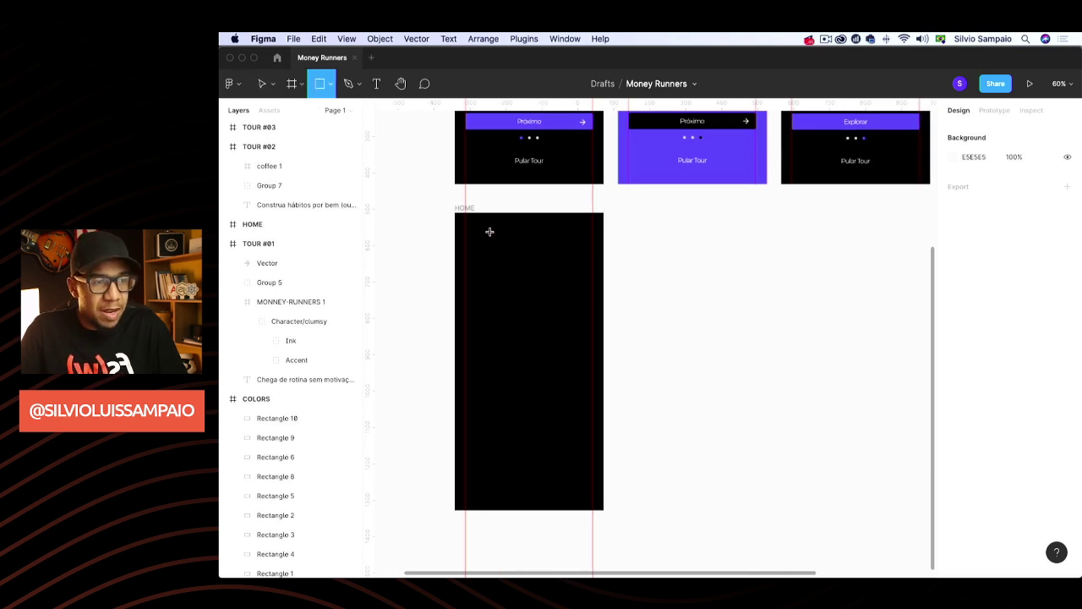
mouse_move(456, 213)
left_mouse_down()
mouse_move(546, 280)
mouse_move(601, 292)
mouse_move(604, 306)
left_mouse_up()
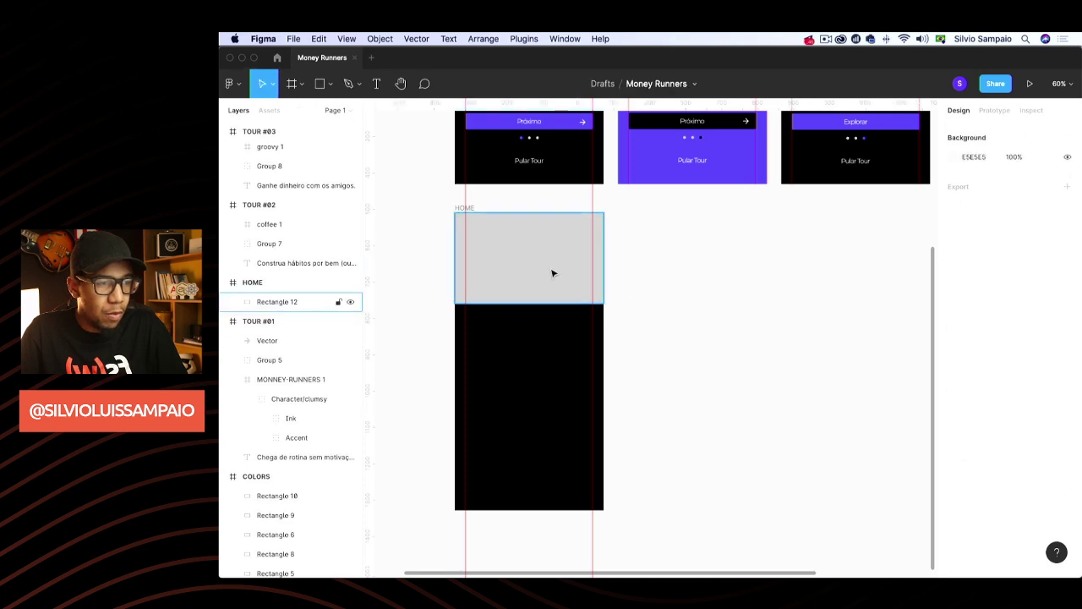
scroll(544, 328, "up", 3)
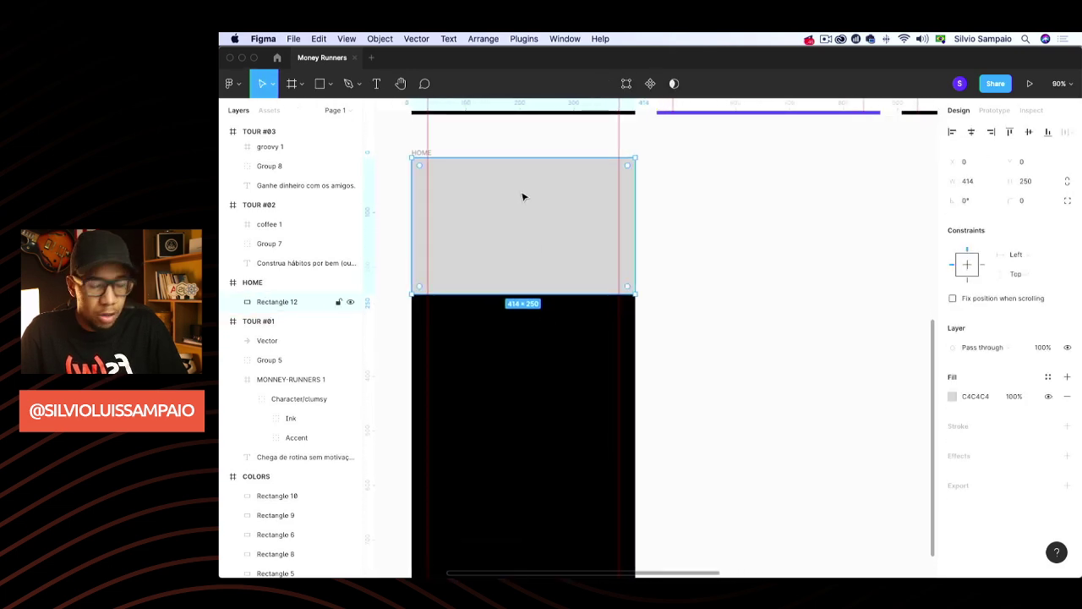
left_click(710, 245)
left_click(519, 267)
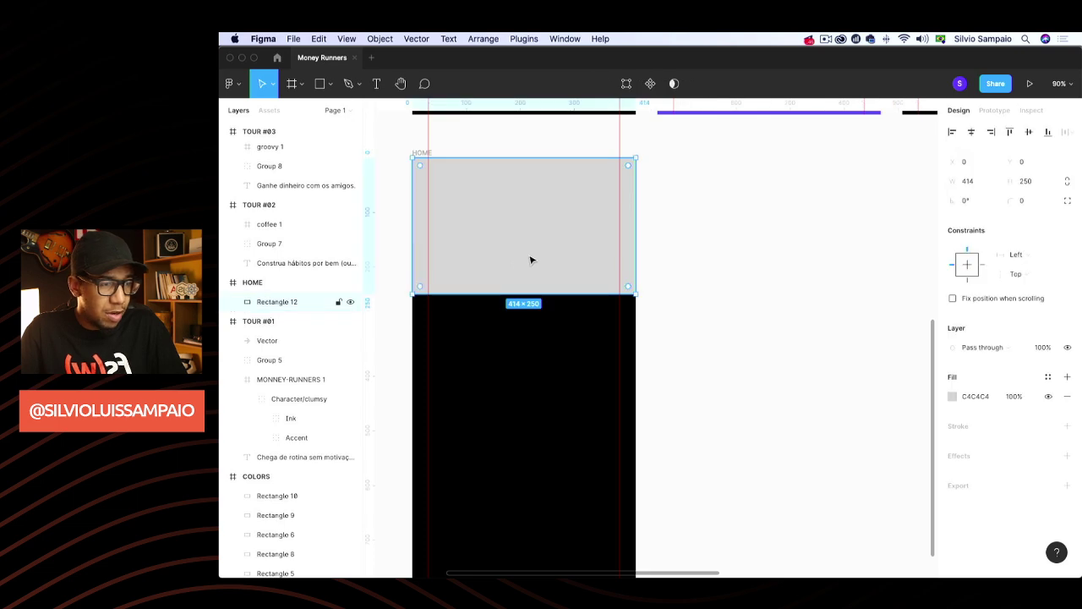
left_click(953, 397)
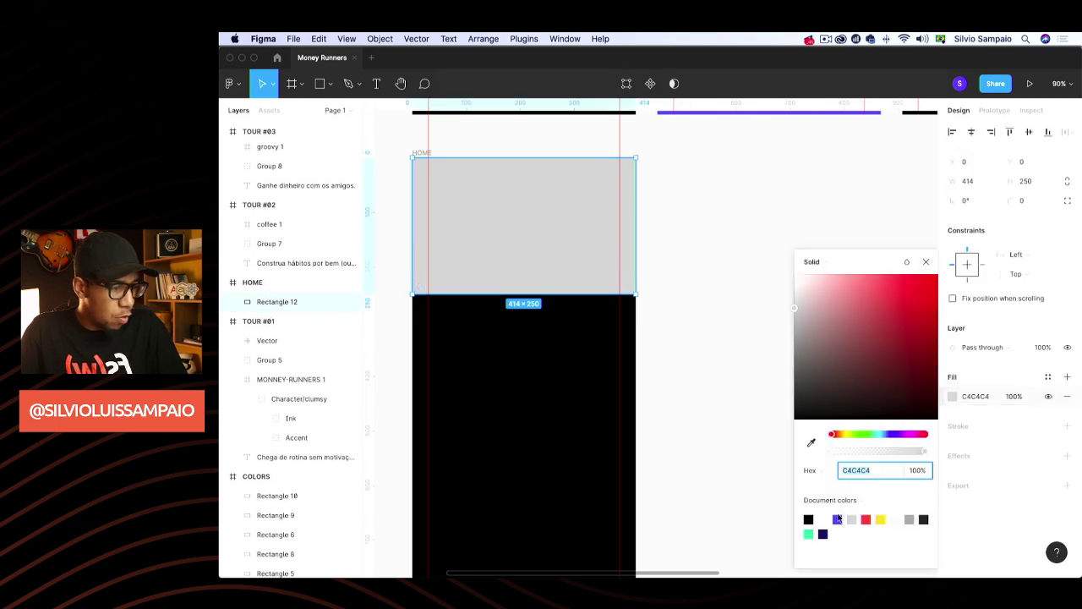
left_click(837, 520)
left_click(715, 227)
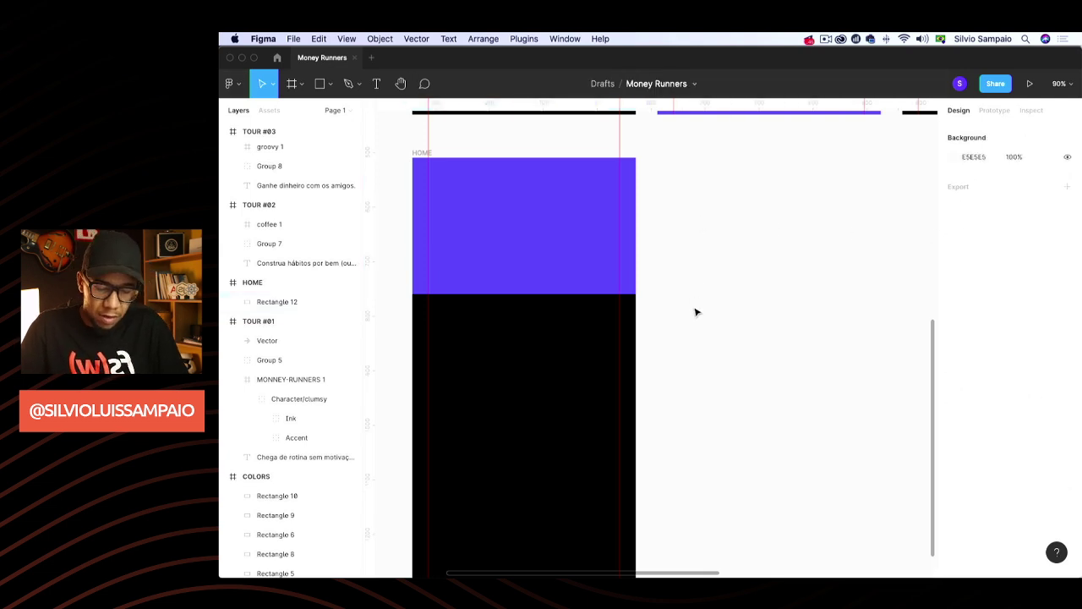
Add a grey circle placeholder and stretch the purple header to 278 tall
key("r")
mouse_move(490, 185)
left_mouse_down()
mouse_move(539, 222)
mouse_move(537, 206)
mouse_move(522, 214)
left_mouse_up()
key("super+z")
key("o")
left_click(538, 291)
left_click_drag(534, 295, 534, 309)
left_click(713, 249)
Select the tour heading 'Chega de rotina sem motivação.' to reuse it
scroll(659, 262, "up", 8)
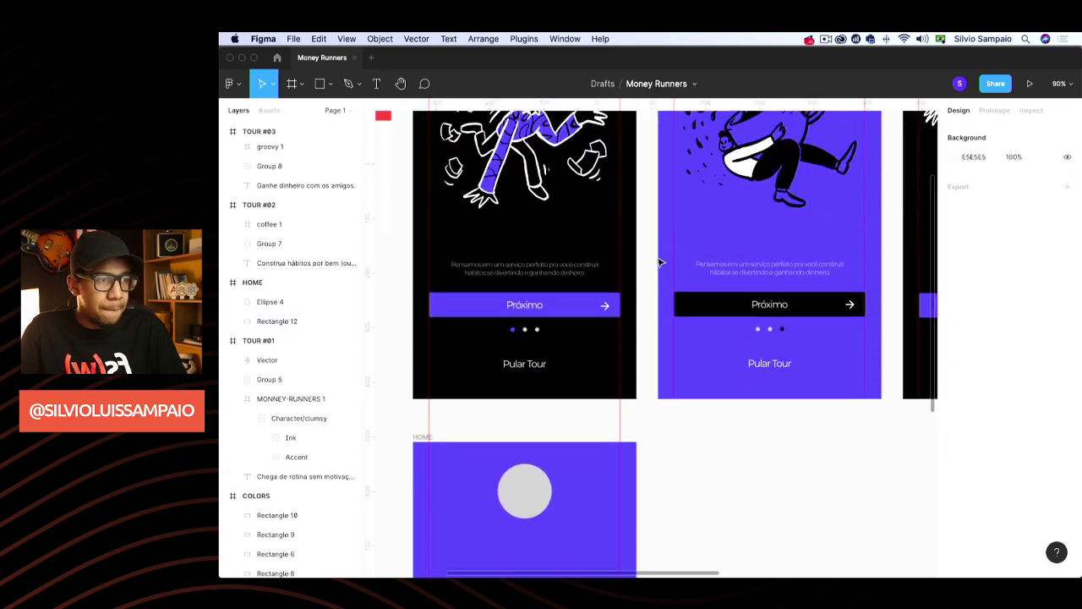
scroll(660, 262, "up", 5)
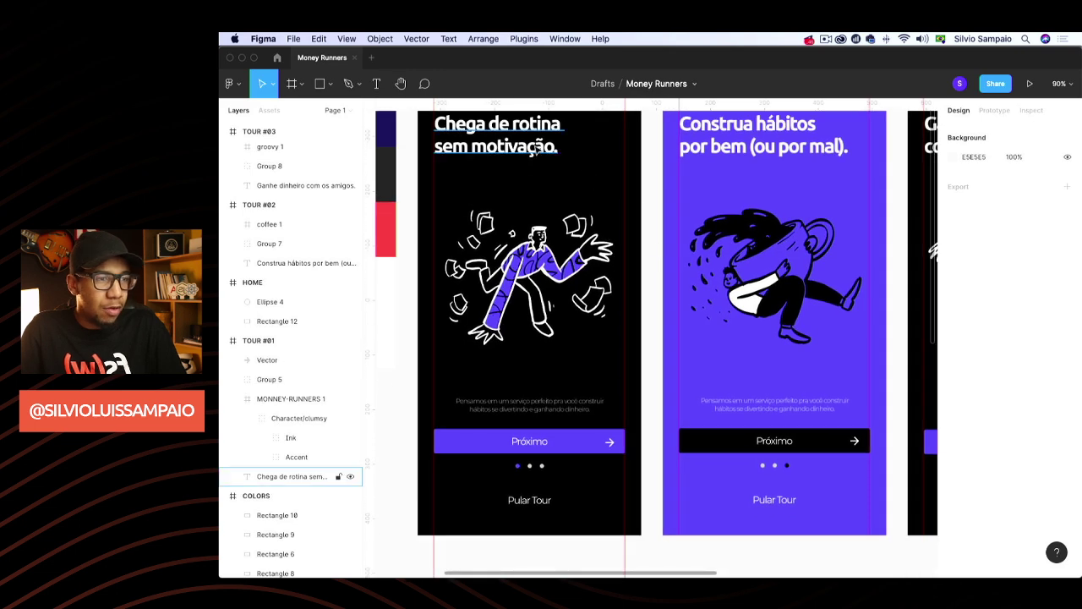
left_click(535, 148)
scroll(619, 314, "down", 8)
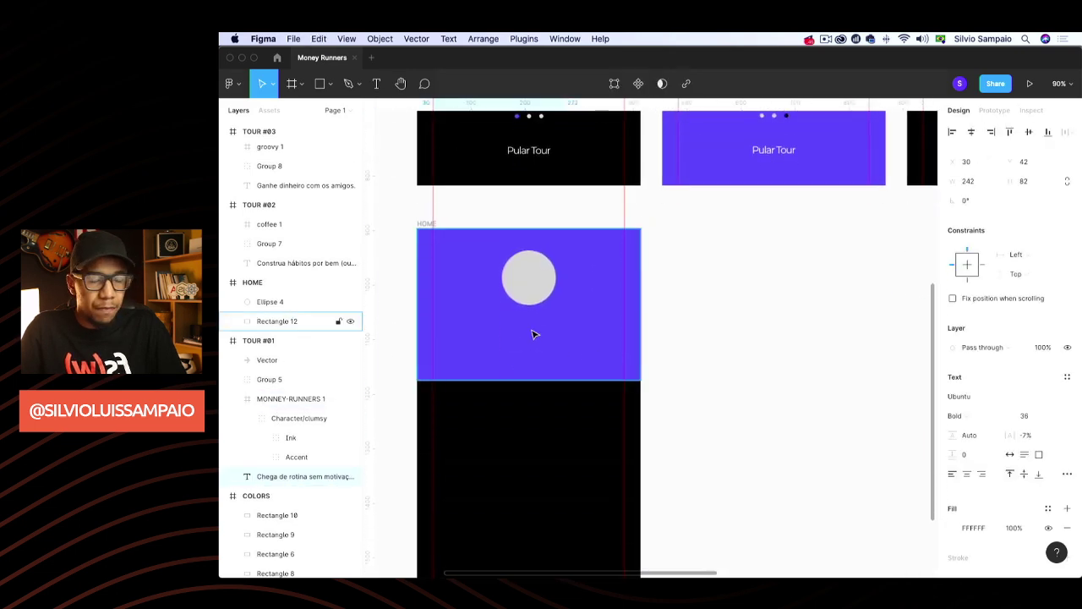
Paste the tour heading below the circle and set its font size to 24
key("super+v")
left_click_drag(507, 270, 548, 335)
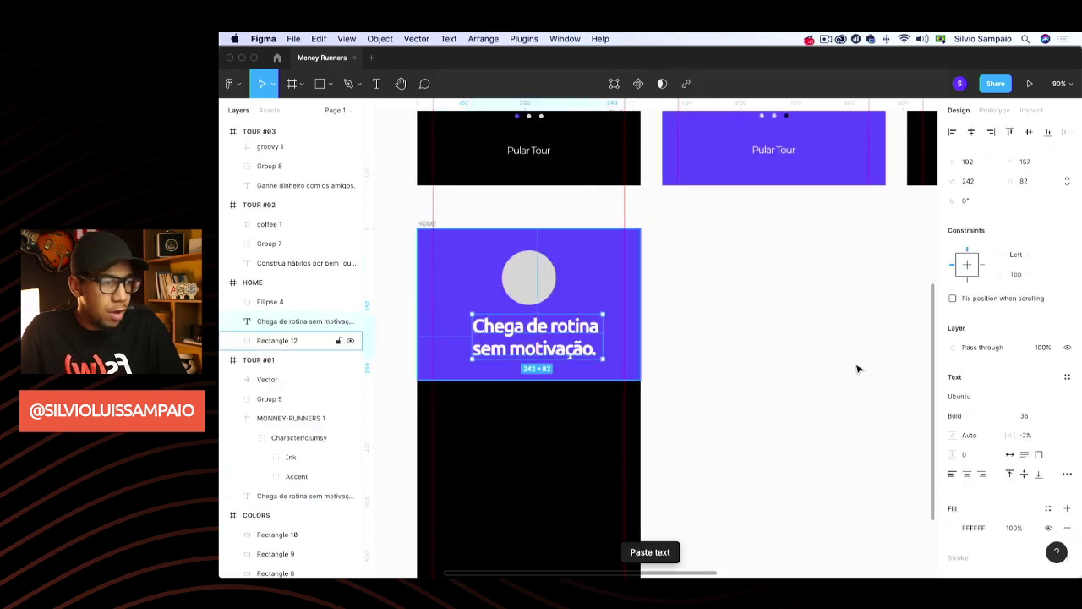
left_click(1059, 421)
left_click(1048, 392)
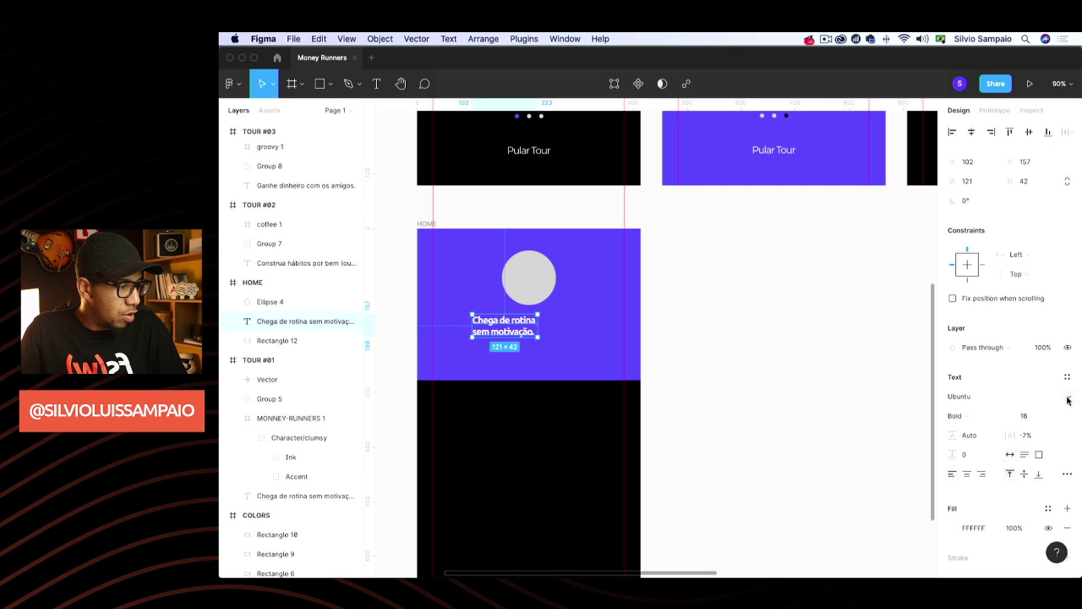
left_click(1068, 400)
left_click(896, 413)
left_click(1055, 418)
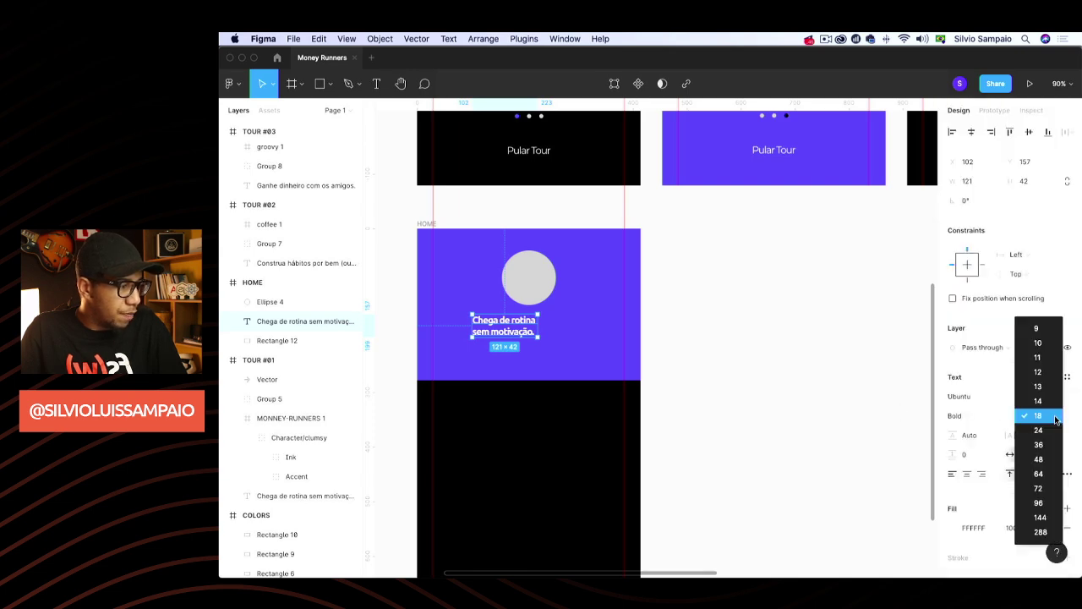
left_click(1044, 430)
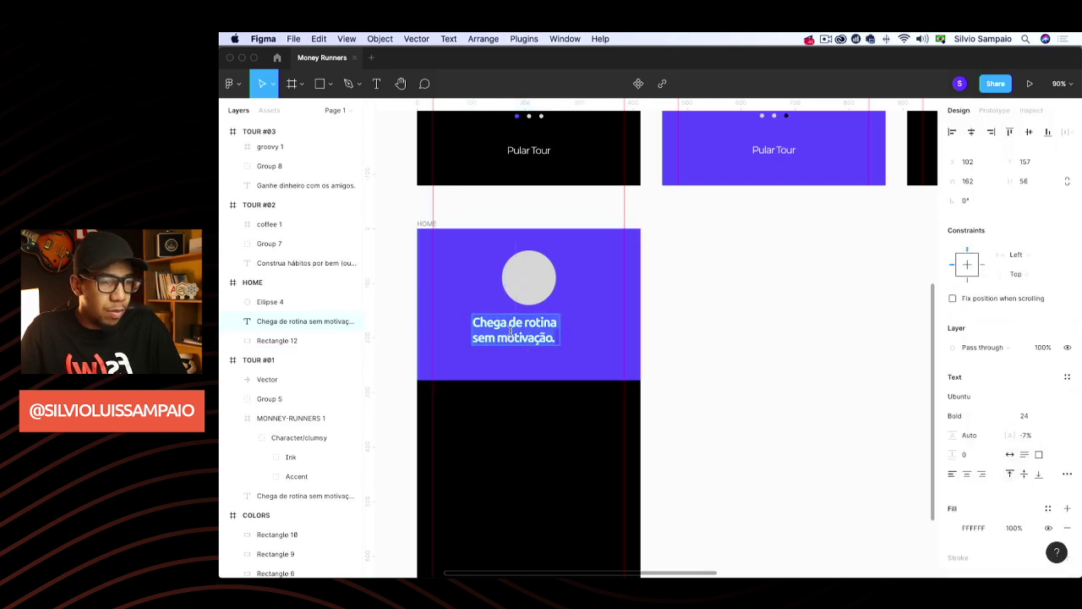
Replace the heading with the user's full name and centre it under the circle
left_click_drag(510, 332, 511, 332)
key("BackSpace")
key("BackSpace")
key("BackSpace")
key("BackSpace")
key("BackSpace")
key("BackSpace")
key("BackSpace")
key("BackSpace")
key("BackSpace")
key("BackSpace")
key("BackSpace")
key("BackSpace")
key("BackSpace")
key("BackSpace")
key("BackSpace")
key("BackSpace")
key("BackSpace")
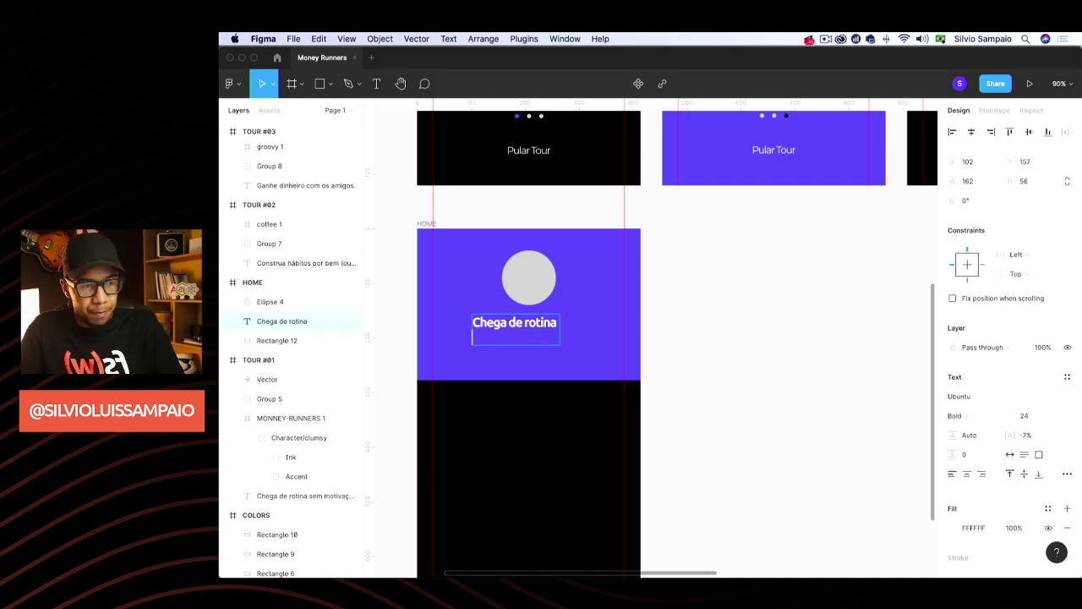
key("BackSpace")
key("BackSpace")
key("BackSpace")
key("BackSpace")
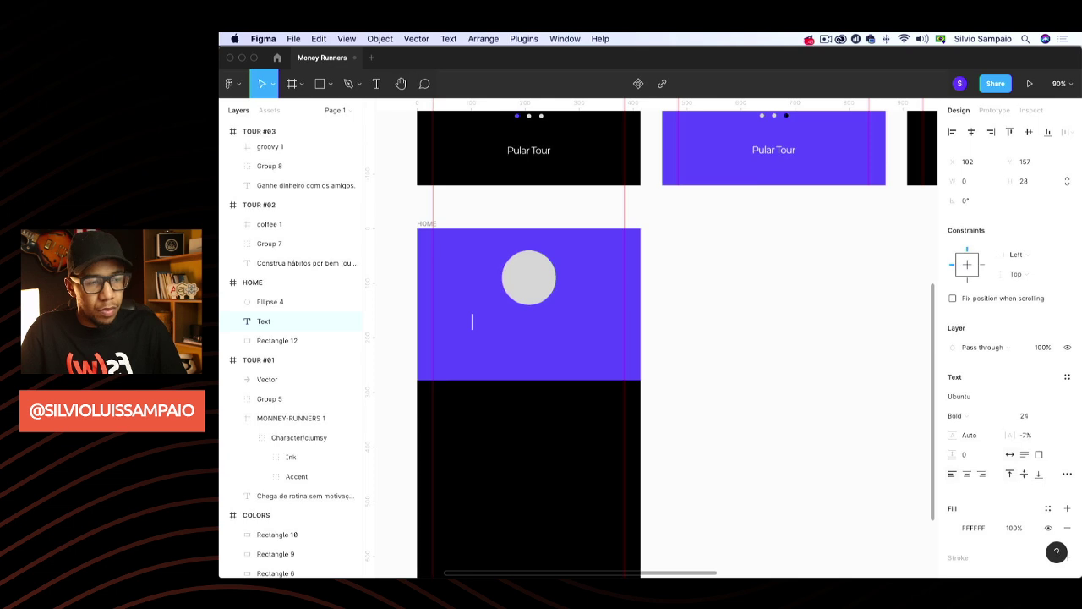
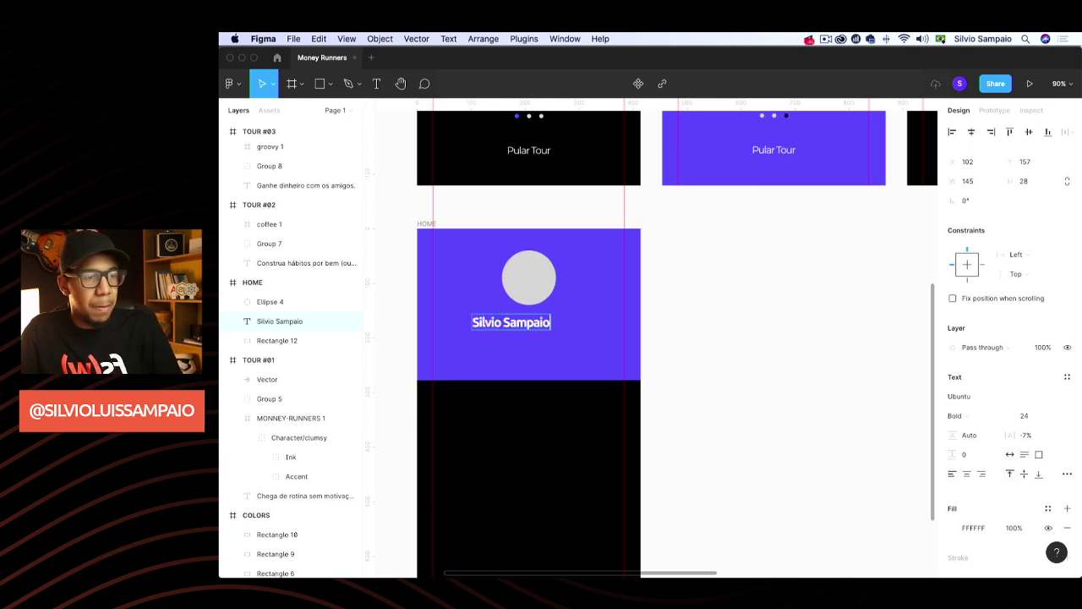
key("Escape")
left_click_drag(512, 326, 540, 330)
left_click(671, 329)
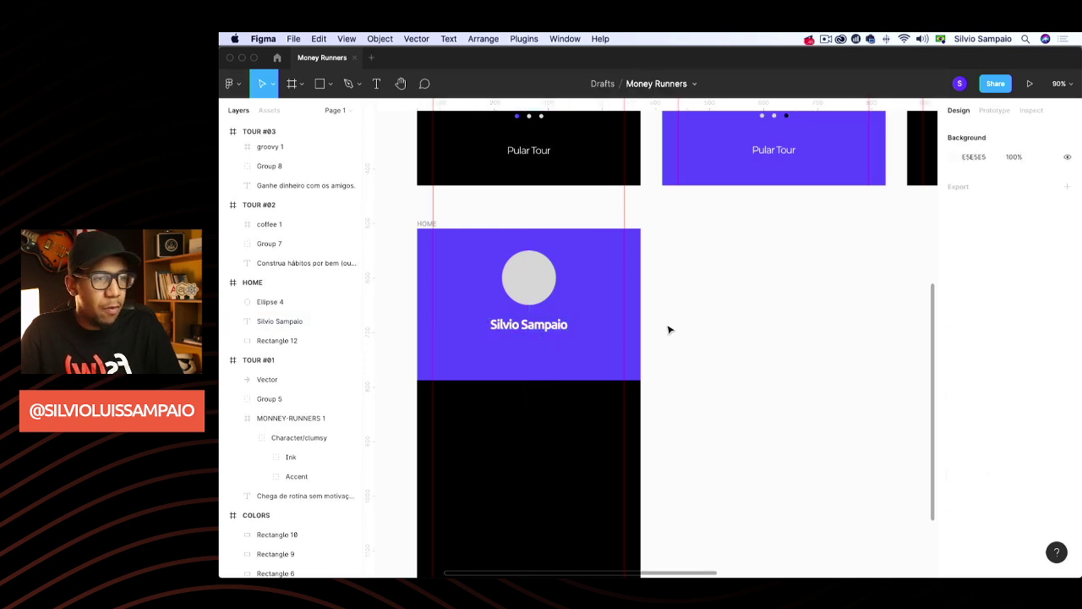
scroll(634, 279, "up", 2)
Copy the 'Pular Tour' text into the purple header just below the name
left_click(539, 225)
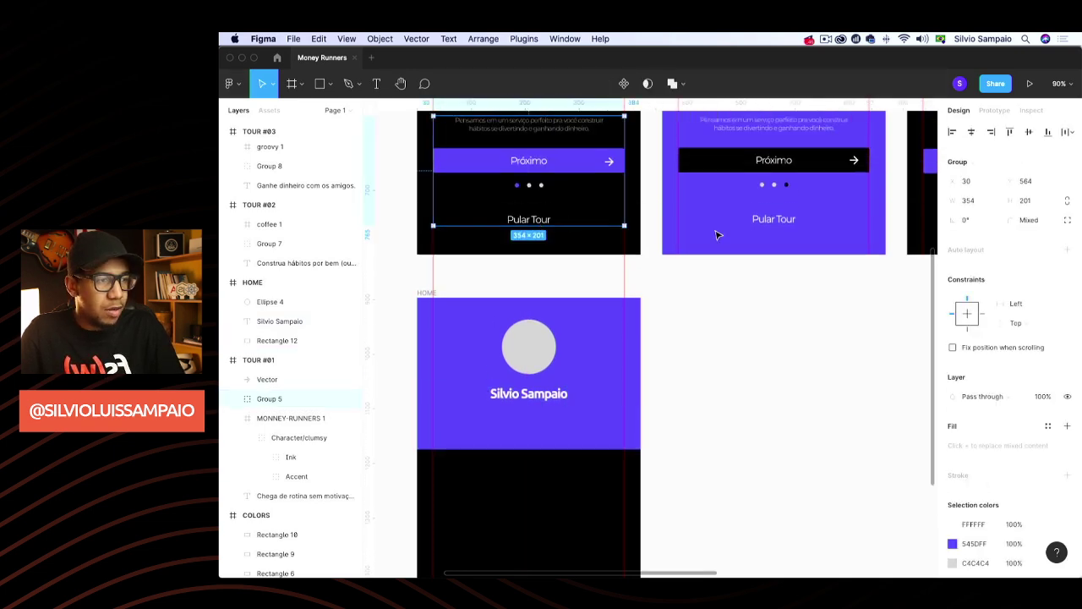
double_click(548, 222)
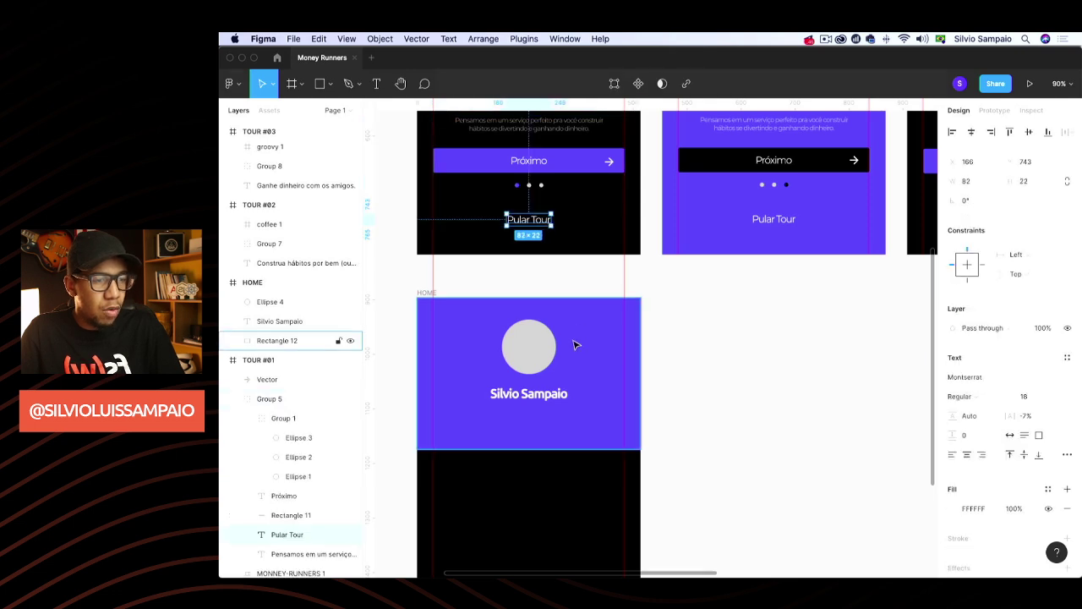
key("super+v")
left_click(520, 435)
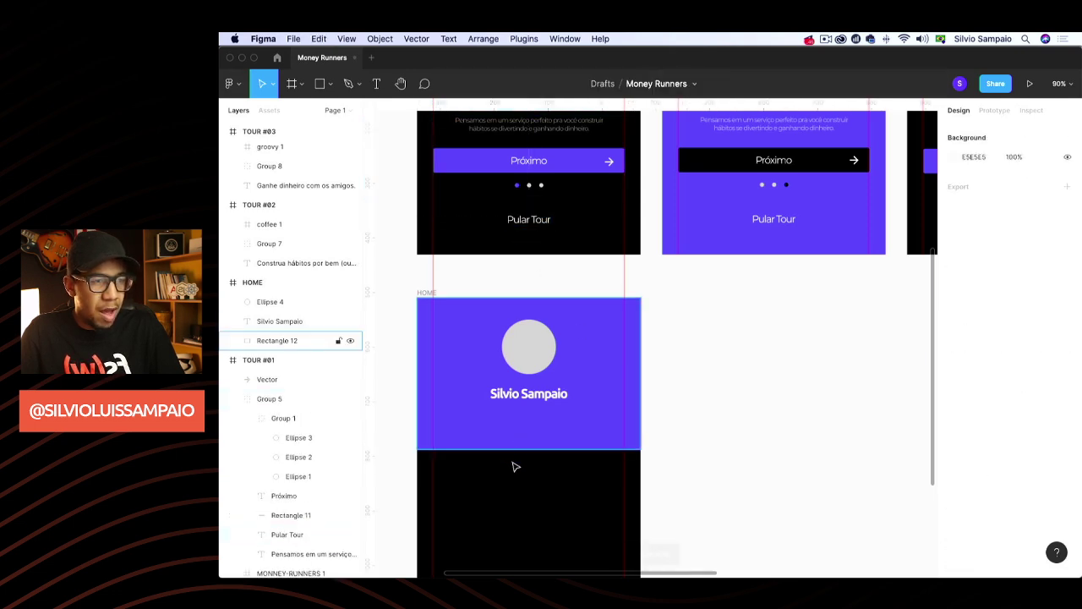
key("super+v")
scroll(668, 439, "down", 1)
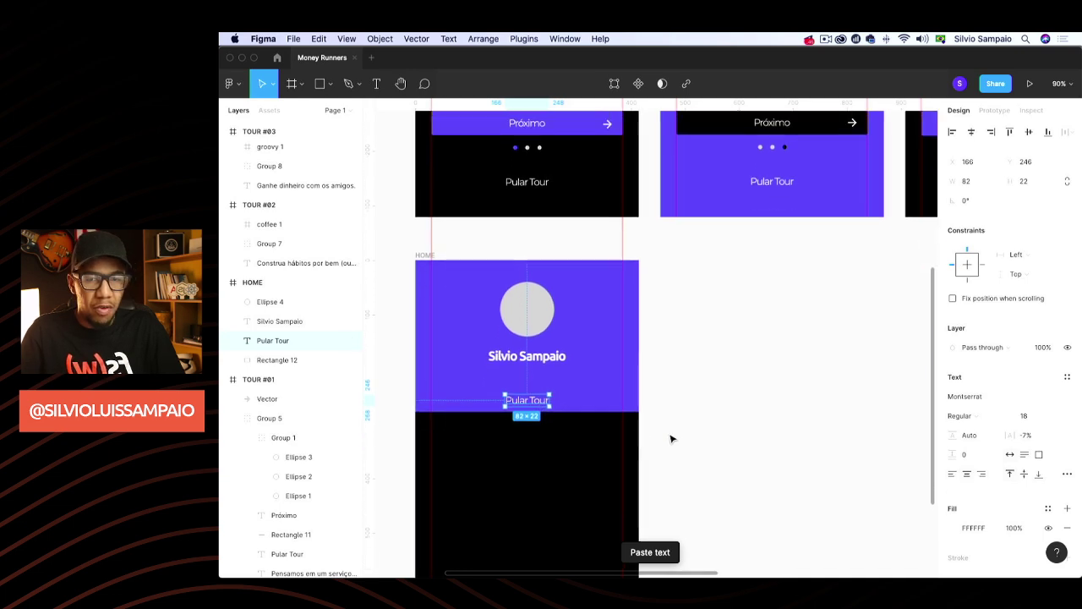
left_click_drag(536, 404, 534, 381)
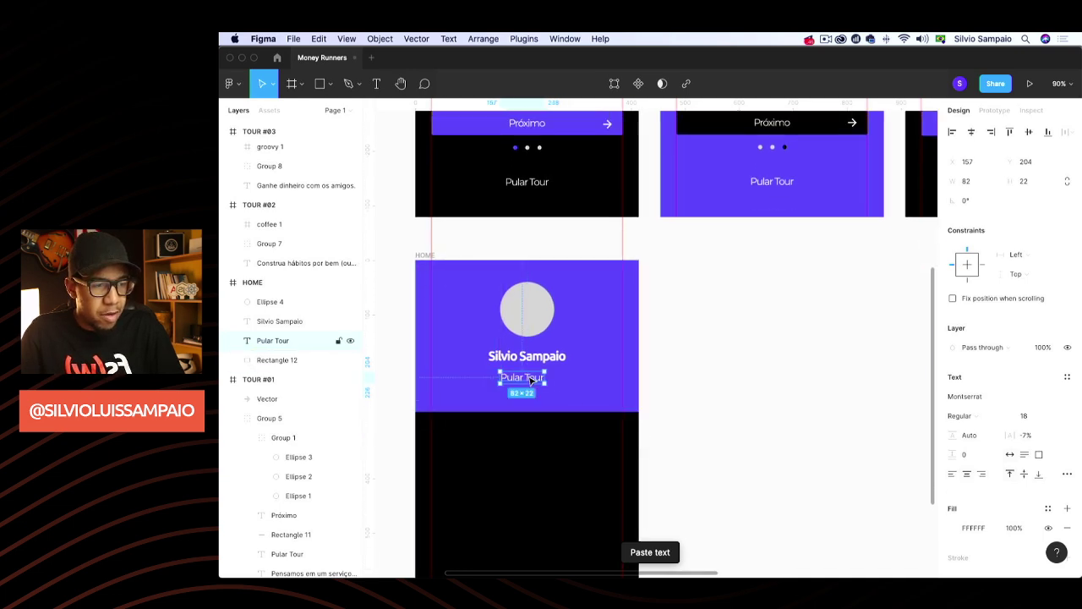
Retype the pasted text as the user's e-mail address and centre it under the name
double_click(527, 377)
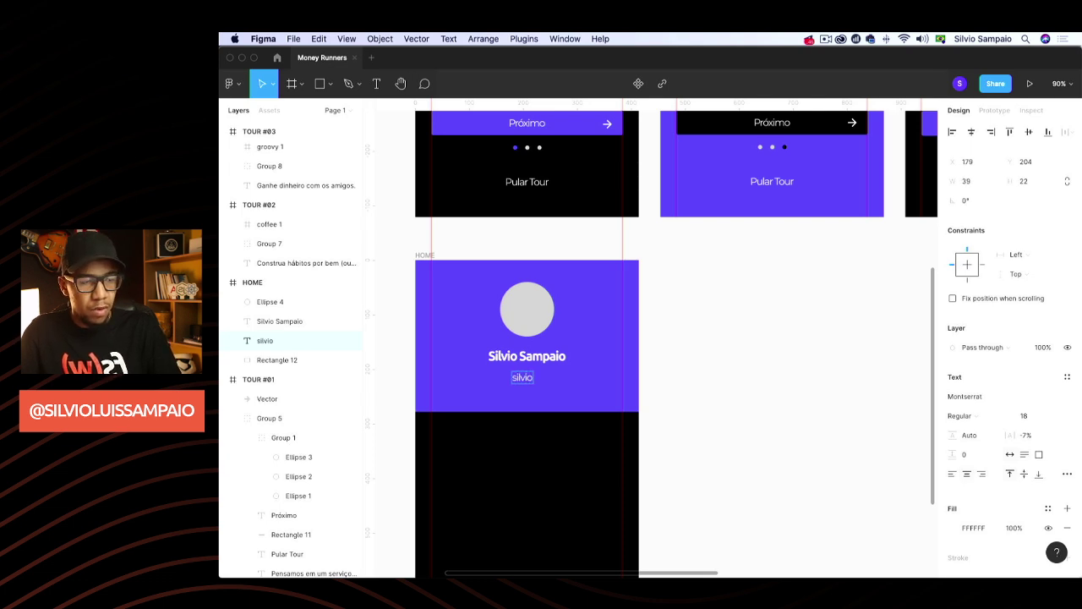
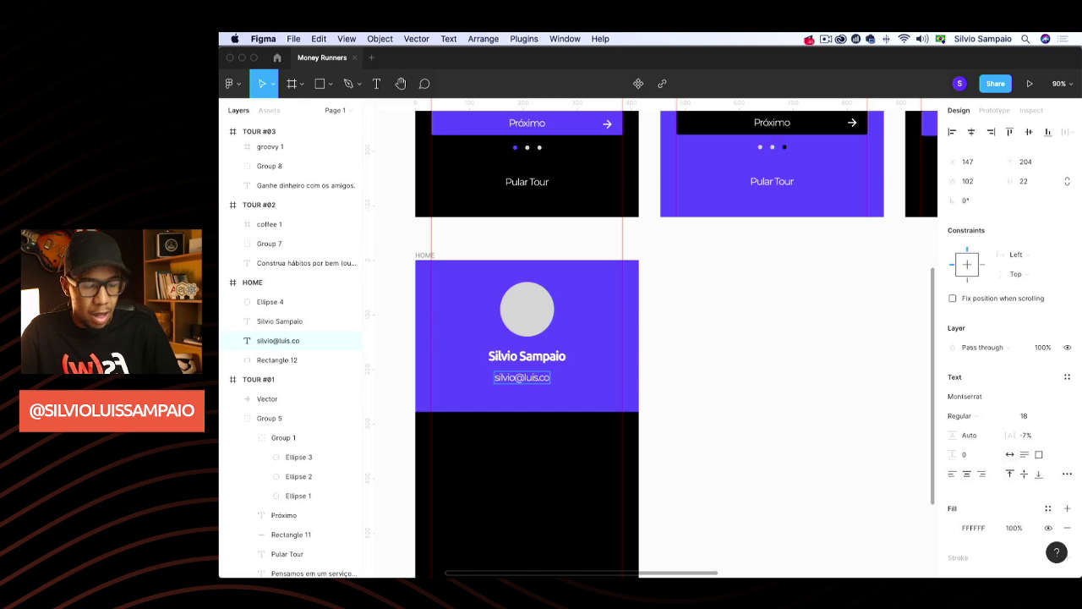
type("m")
key("Escape")
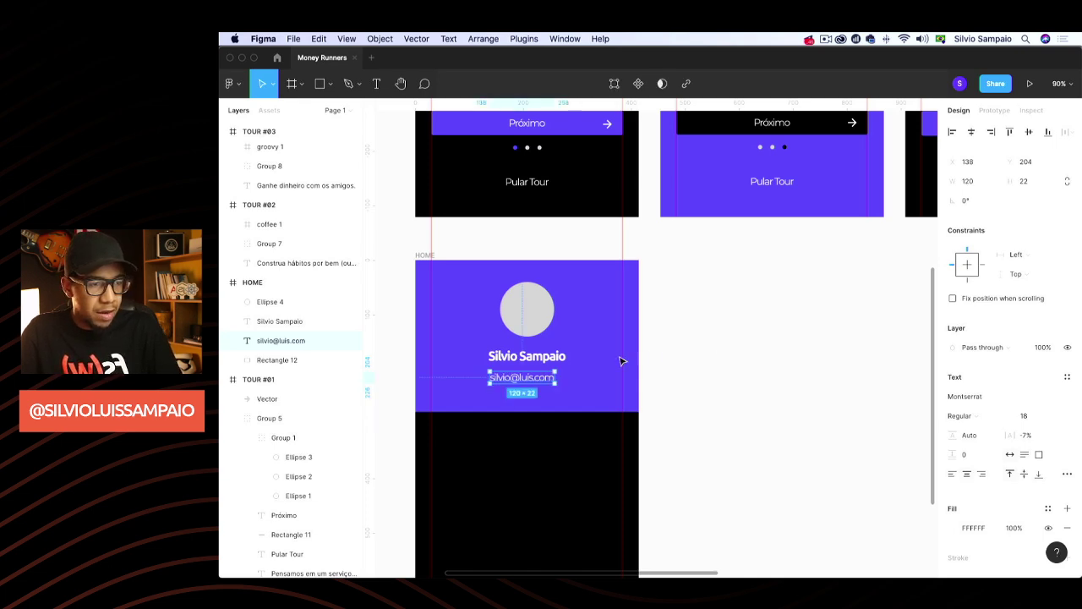
left_click_drag(539, 385, 544, 380)
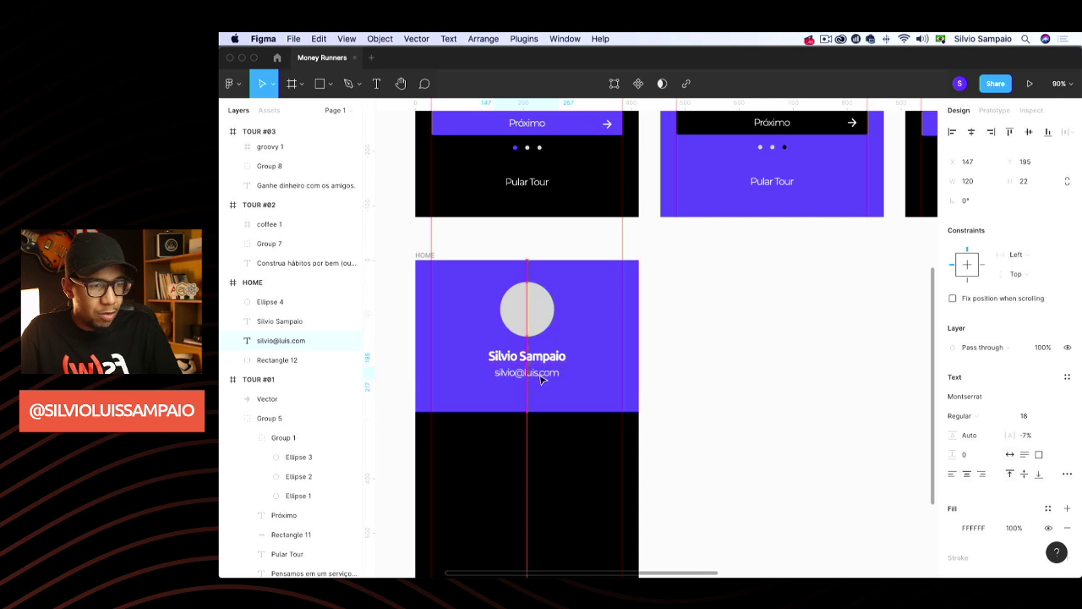
left_click(519, 500)
scroll(519, 500, "down", 3)
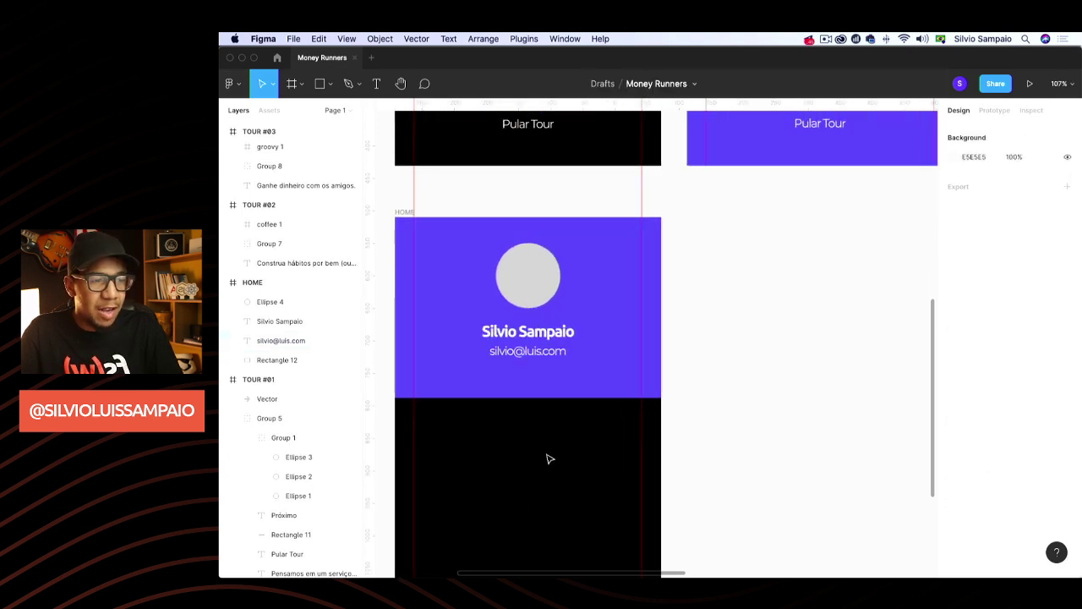
scroll(550, 456, "down", 2)
Shorten the purple header to 242 tall and shrink the avatar circle to 76×76
left_click(545, 407)
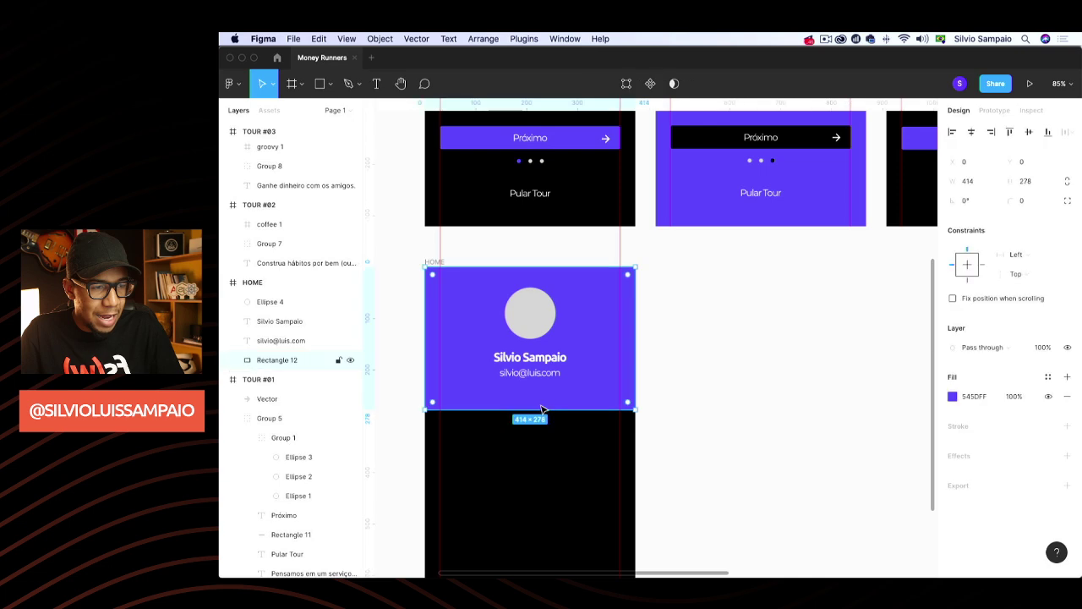
left_click_drag(542, 409, 536, 391)
left_click(617, 404)
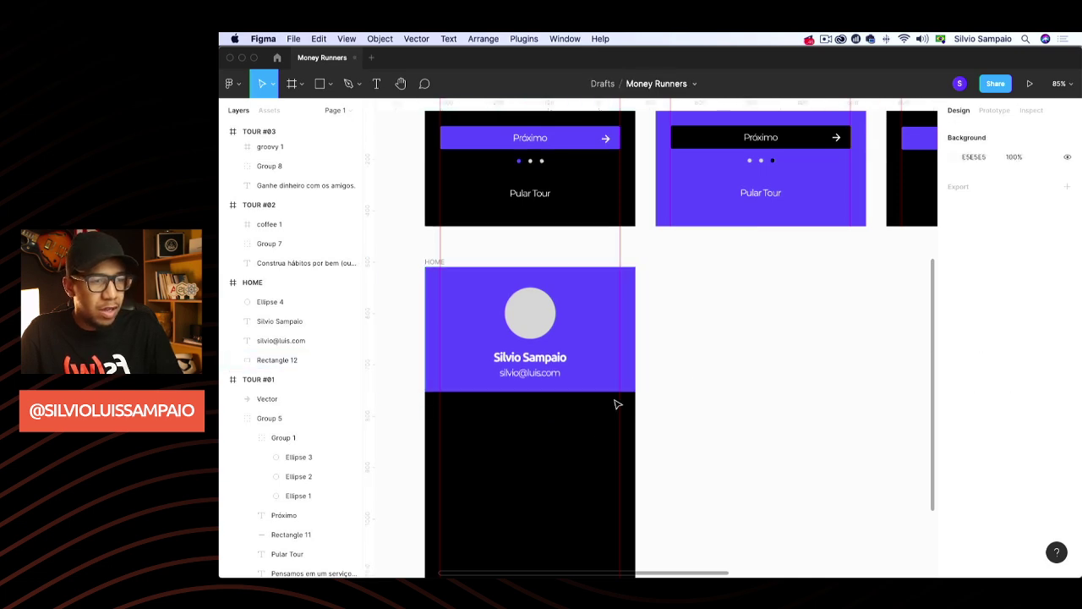
left_click(531, 313)
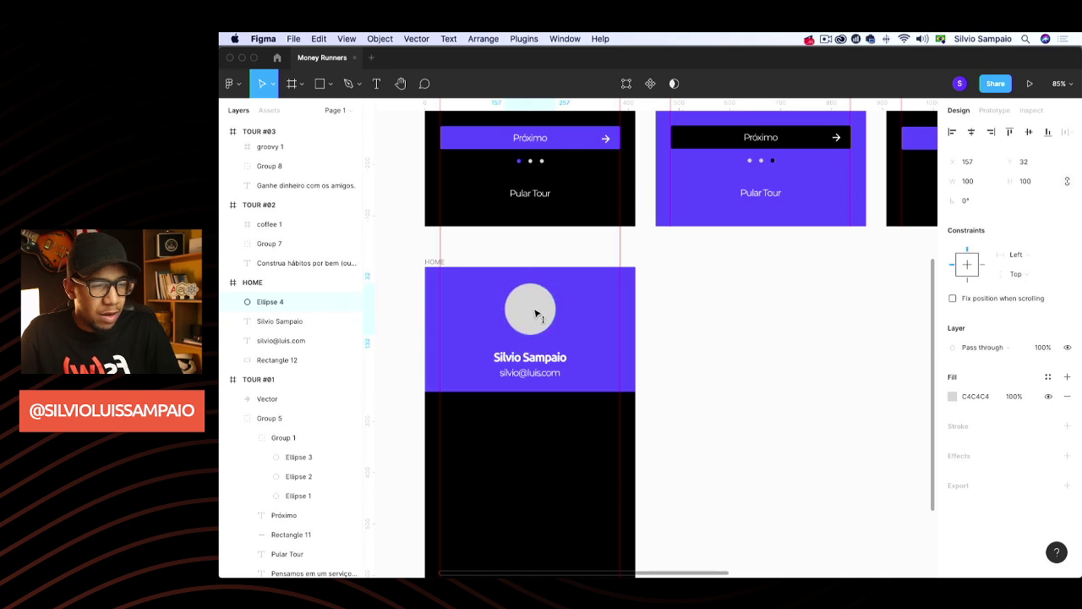
left_click_drag(553, 335, 528, 310)
Scale the name text up to about 29 and move the name and e-mail up
left_click(547, 365)
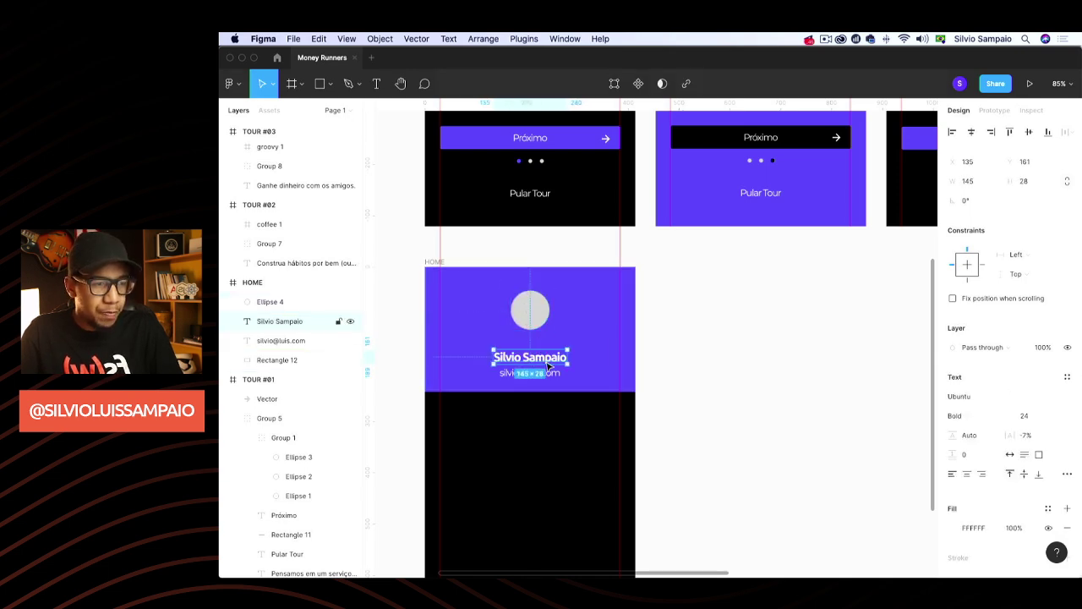
key("k")
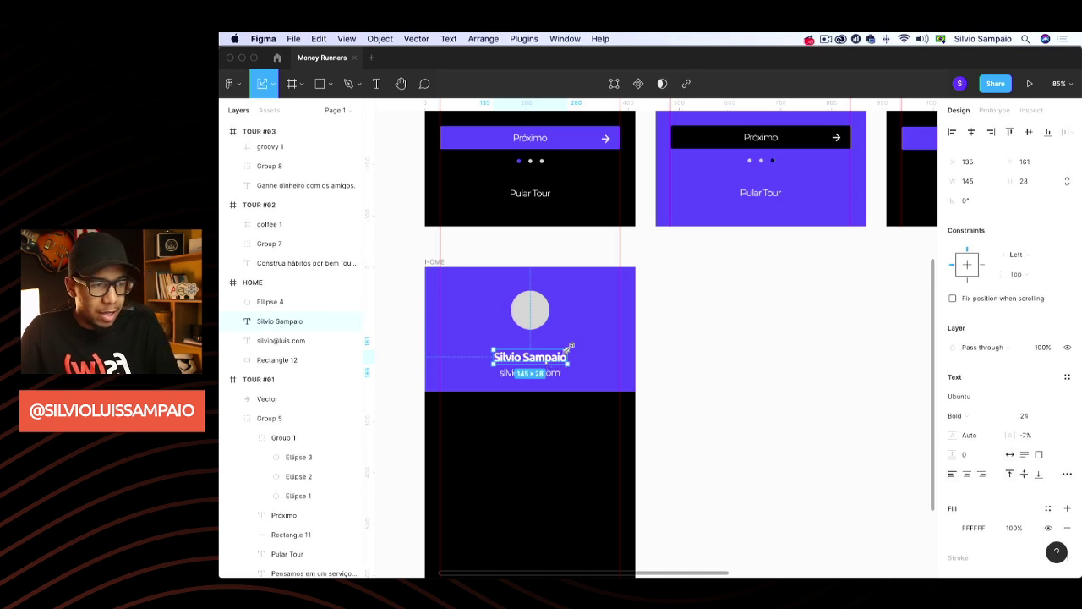
left_click_drag(570, 347, 546, 373)
left_click(708, 358)
left_click(537, 355)
double_click(544, 374)
key("Escape")
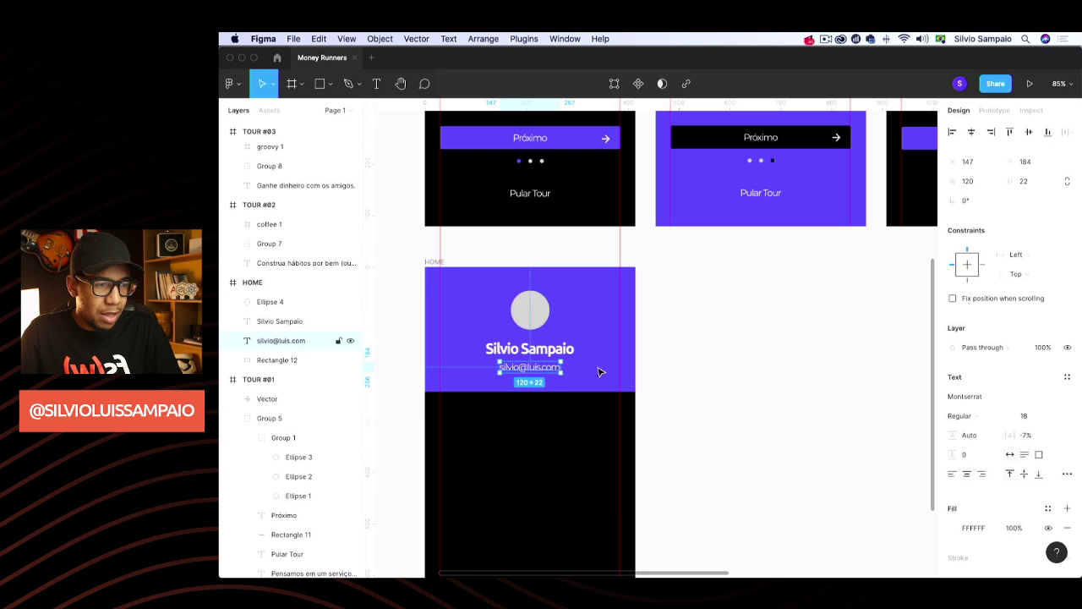
key("Escape")
left_click(604, 332)
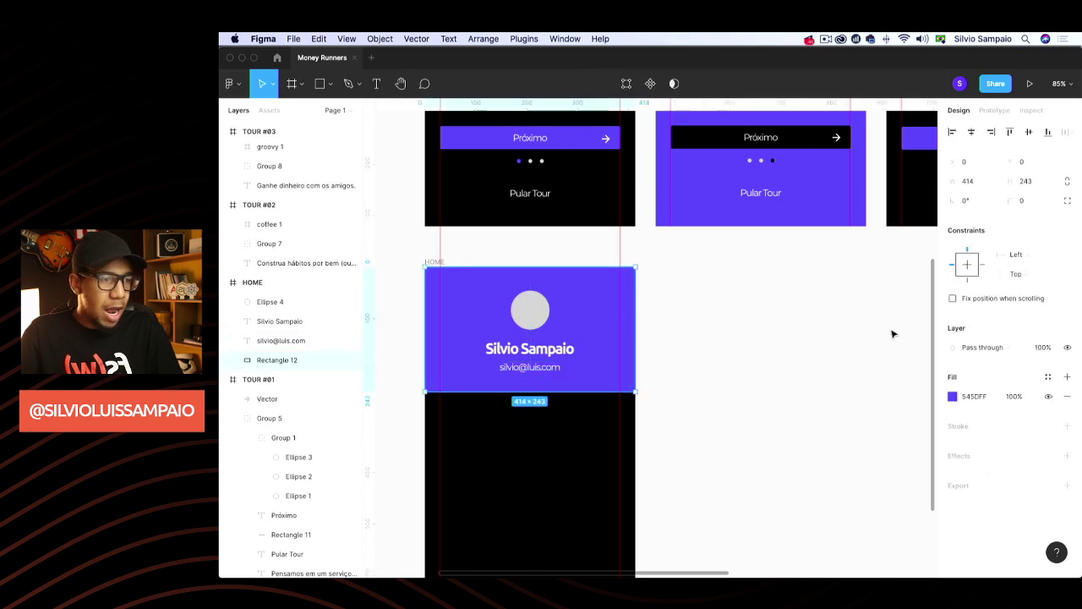
Change the header fill to a linear gradient running diagonally across the block
left_click(953, 396)
left_click(825, 264)
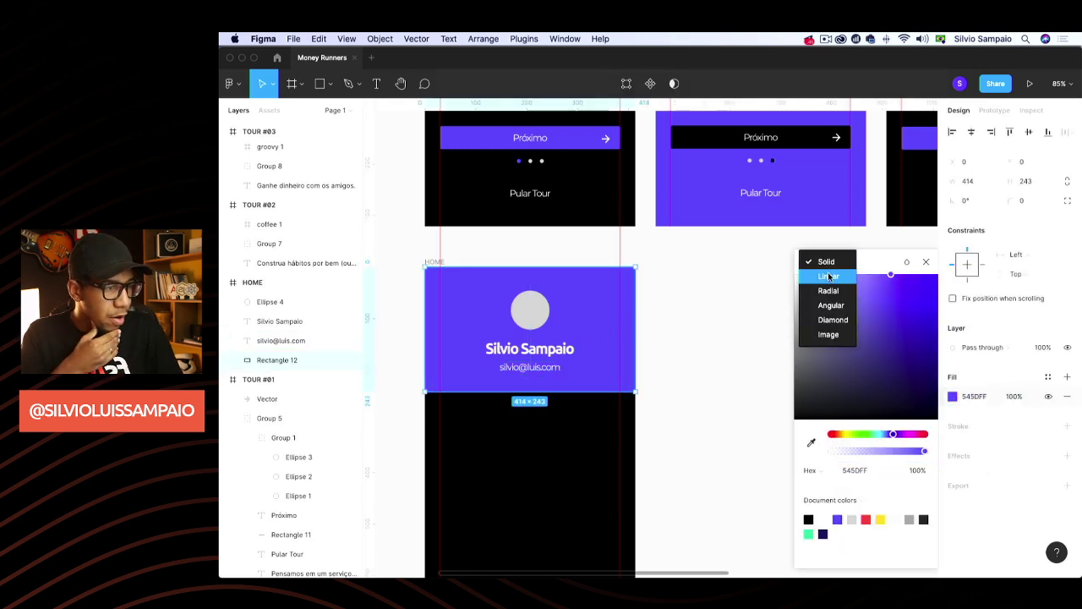
left_click(828, 272)
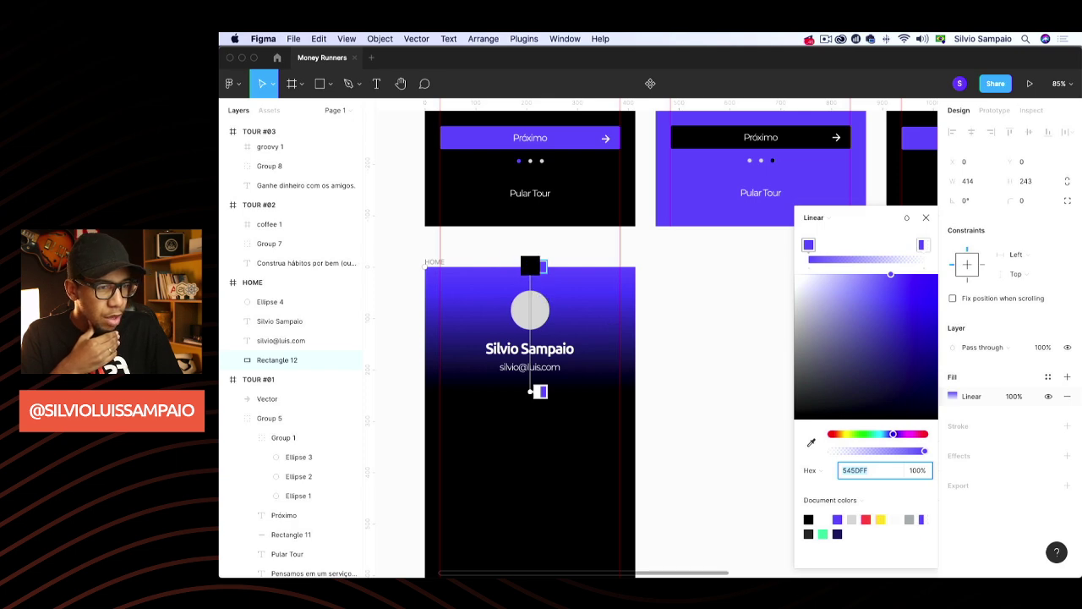
left_click_drag(530, 266, 414, 240)
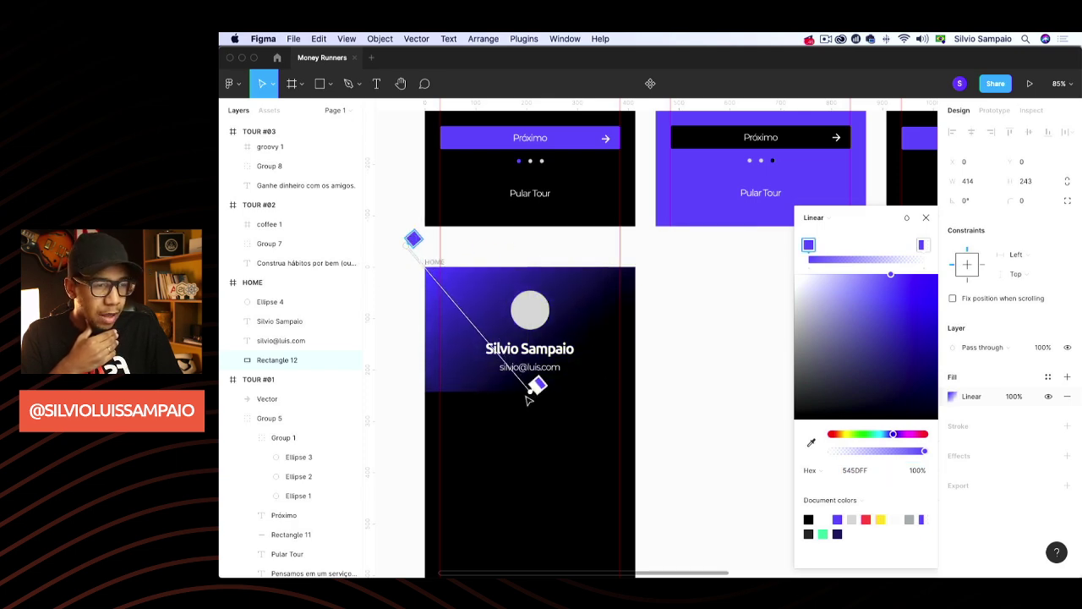
left_click_drag(528, 397, 685, 405)
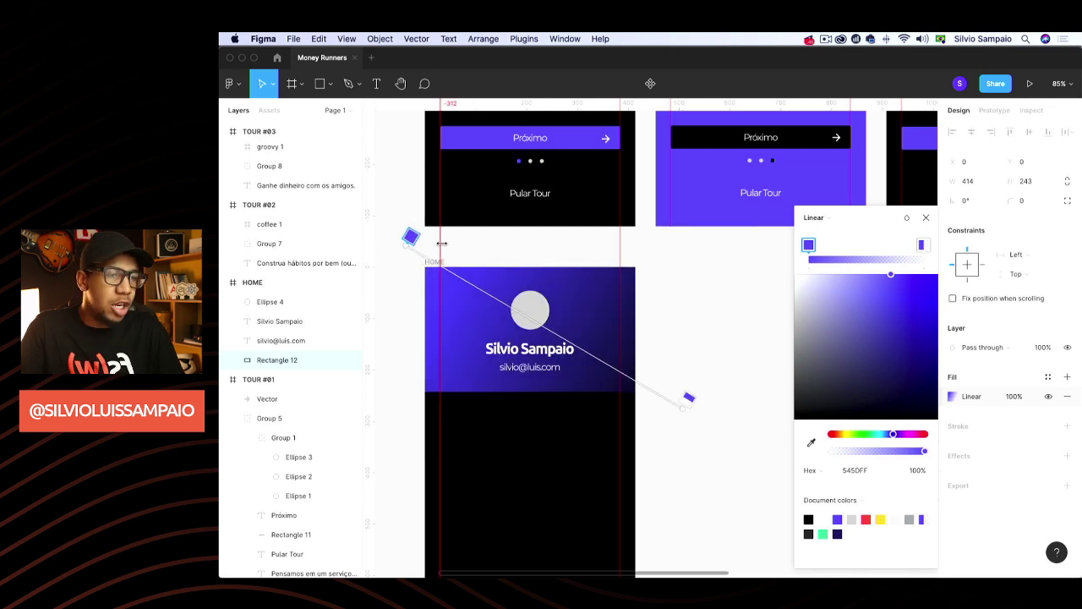
left_click_drag(411, 239, 399, 234)
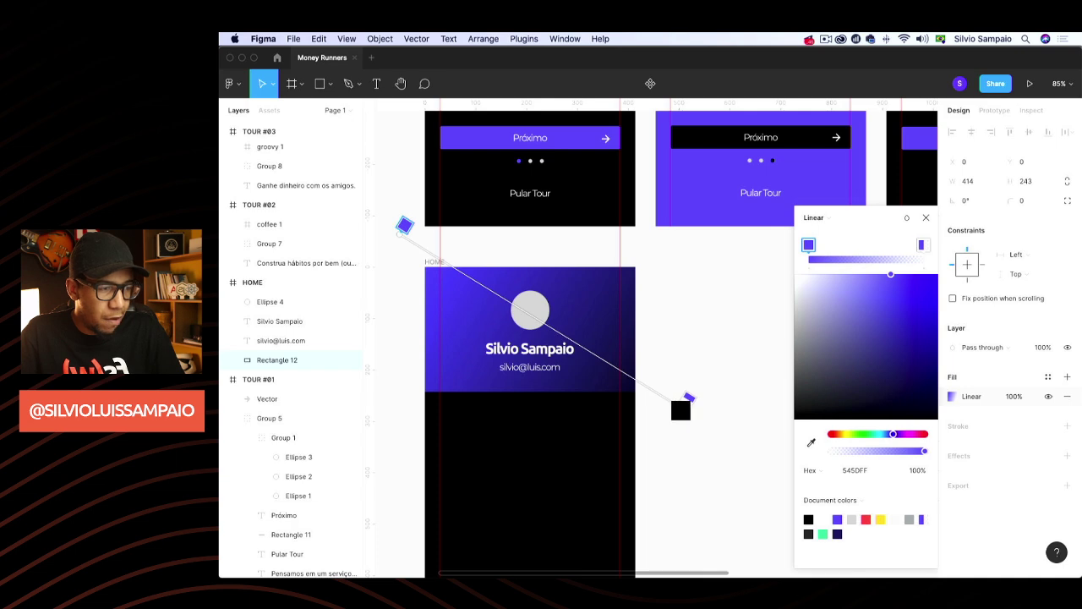
left_click_drag(682, 409, 691, 406)
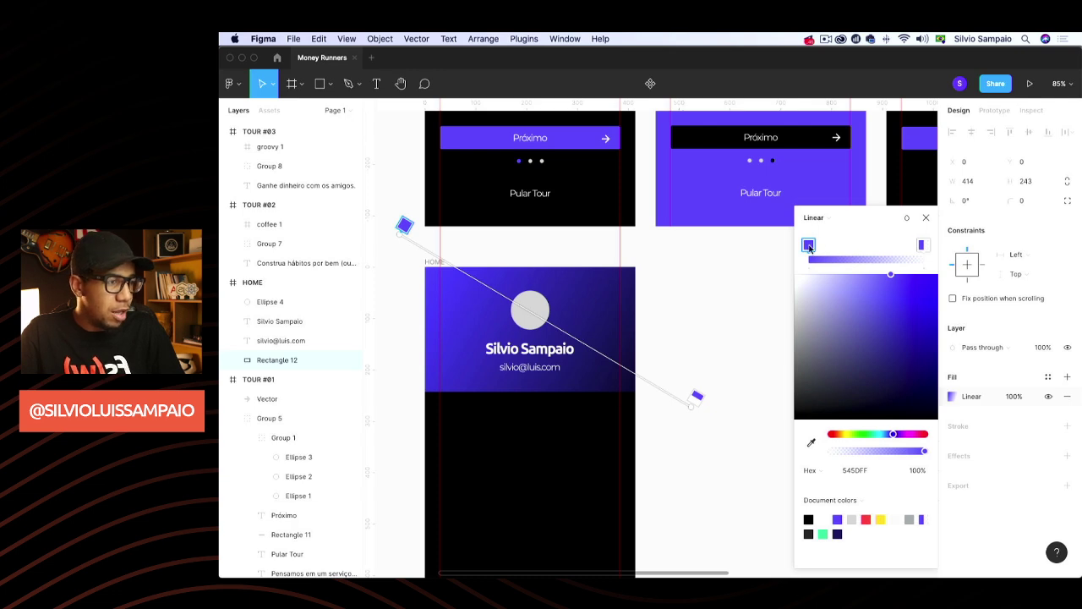
Set the gradient's end stop to dark navy 1A1A4F and align the handles to the corners
left_click(923, 246)
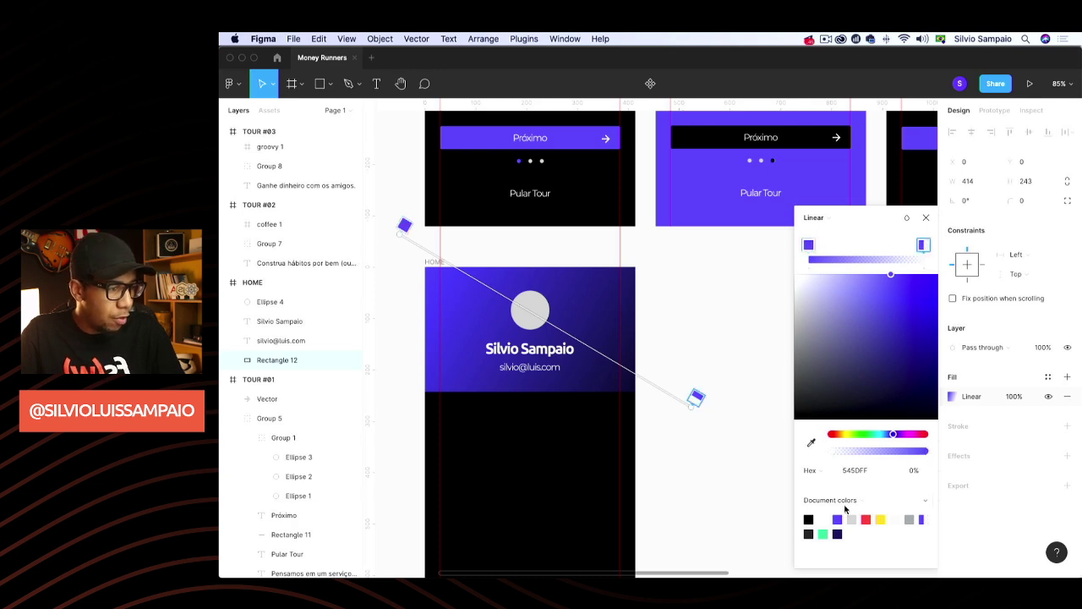
left_click(838, 532)
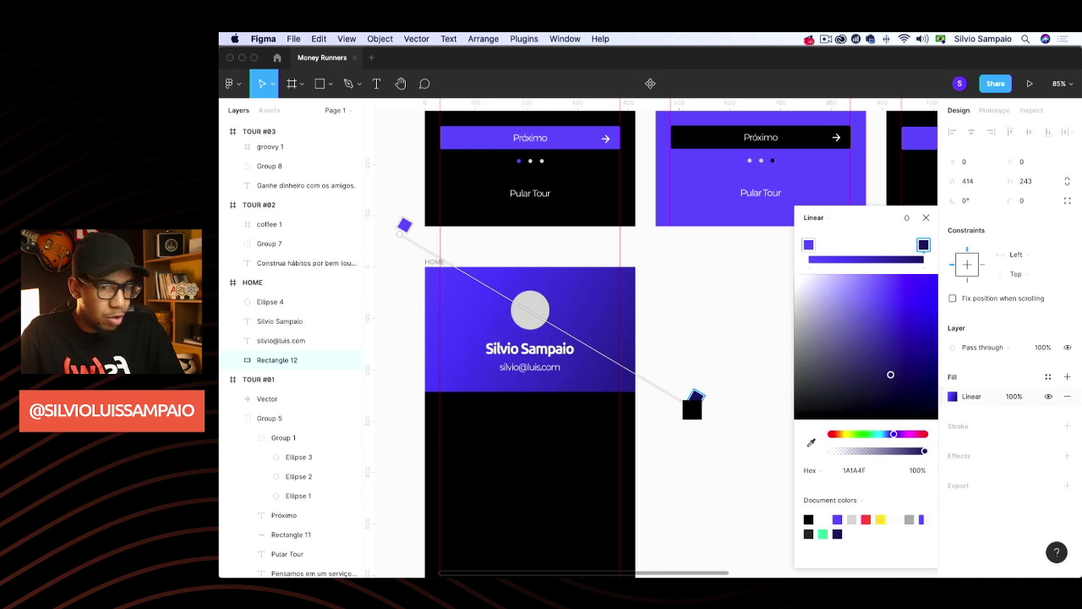
left_click_drag(695, 398, 662, 394)
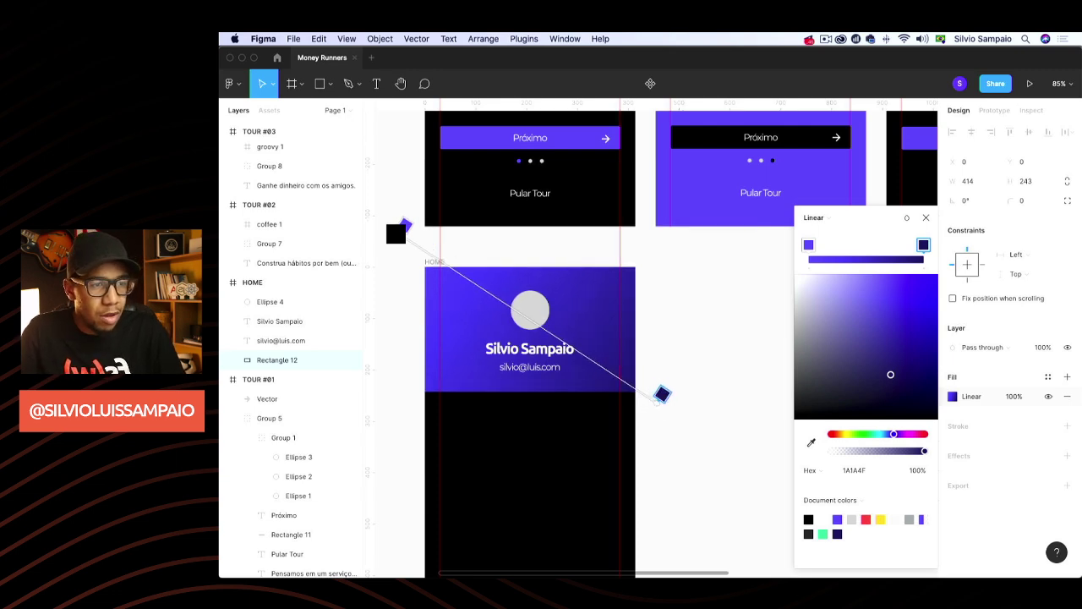
left_click_drag(394, 232, 382, 219)
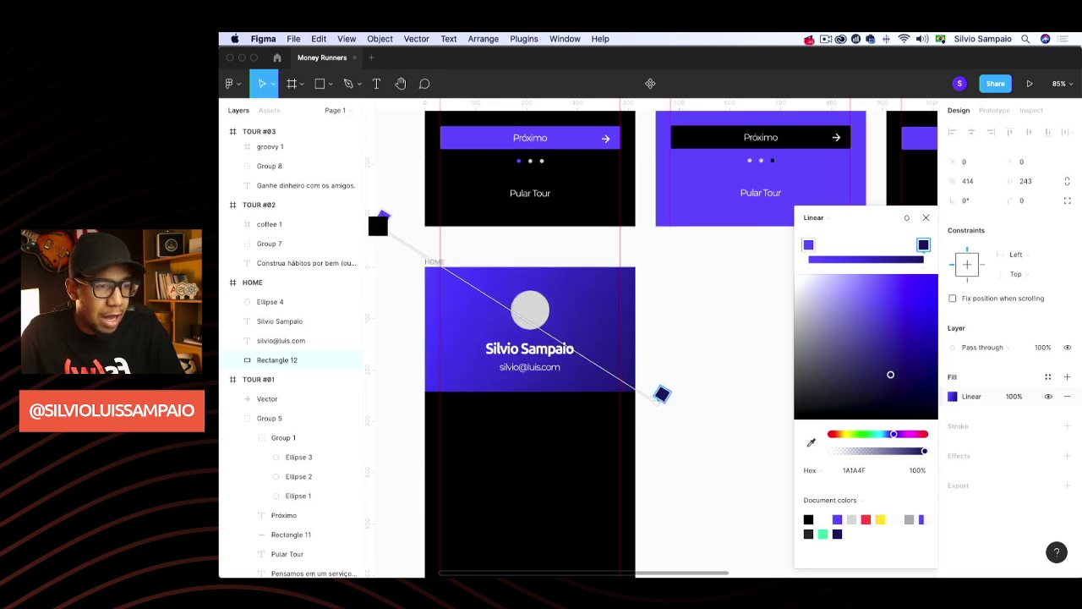
Run the Unsplash plugin on the avatar circle, then switch to Chrome
left_click(927, 220)
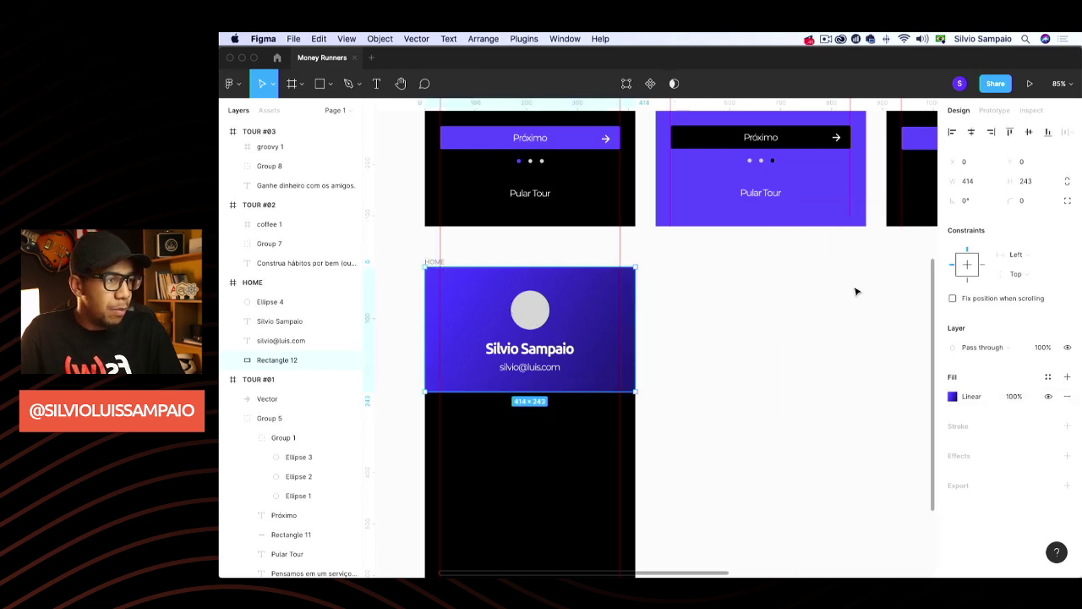
left_click(704, 372)
left_click(519, 319)
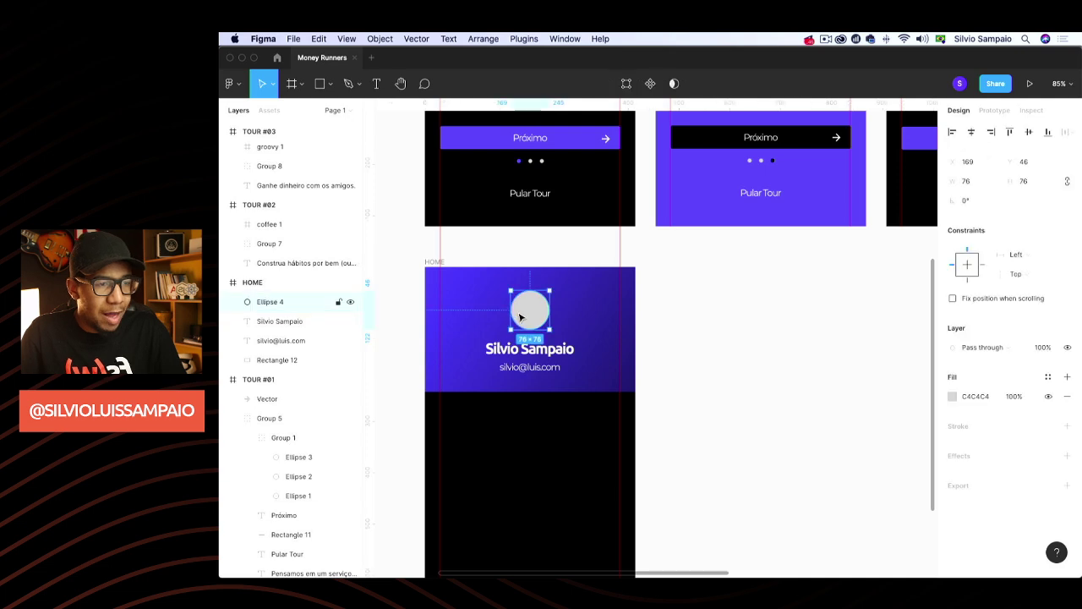
right_click(523, 314)
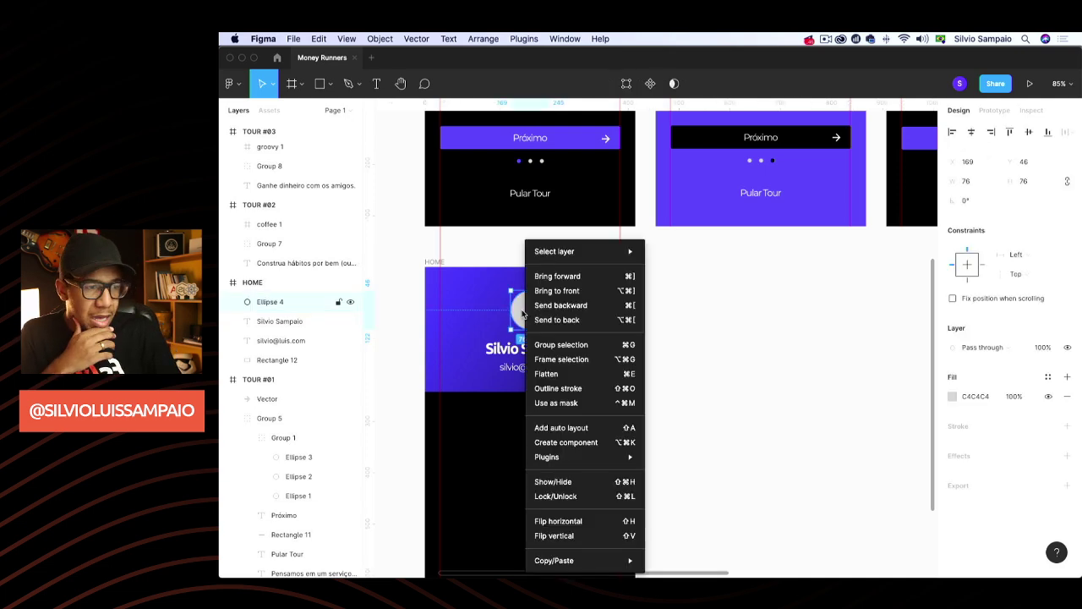
mouse_move(570, 457)
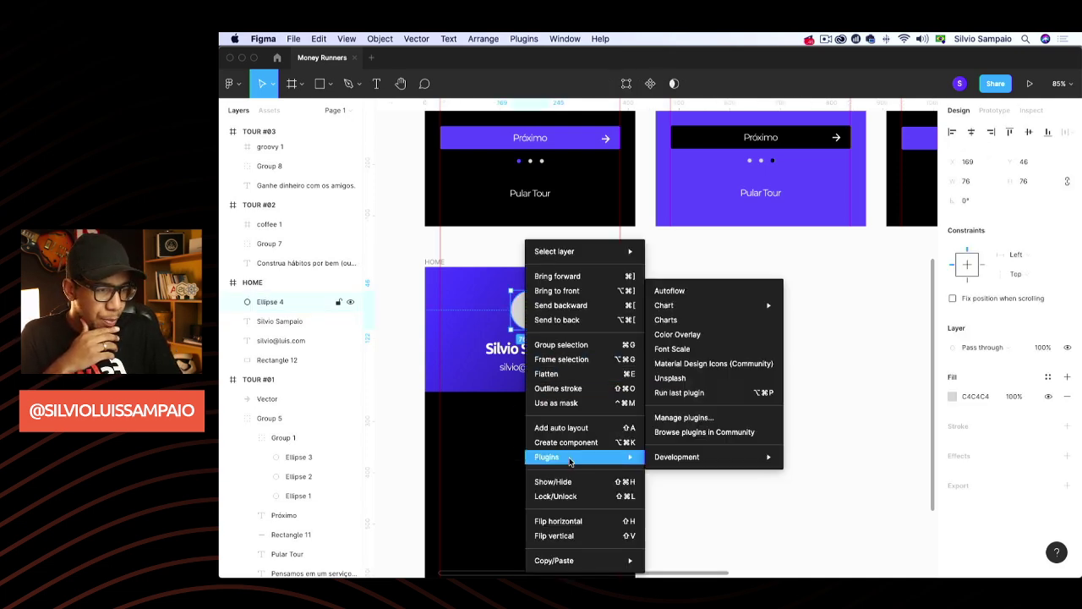
left_click(695, 380)
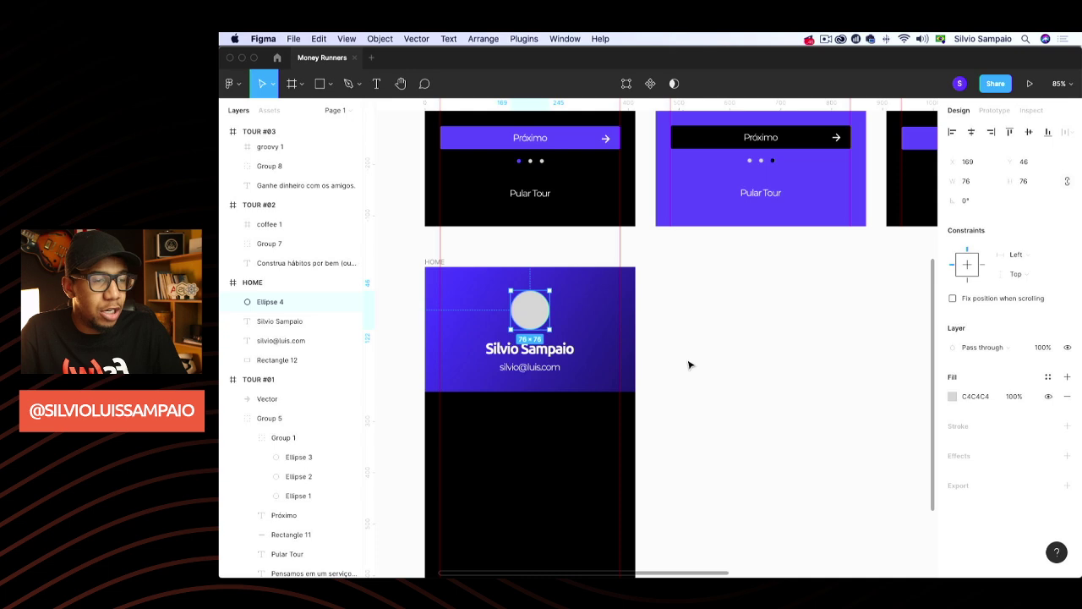
key("super+Tab")
key("super+Tab")
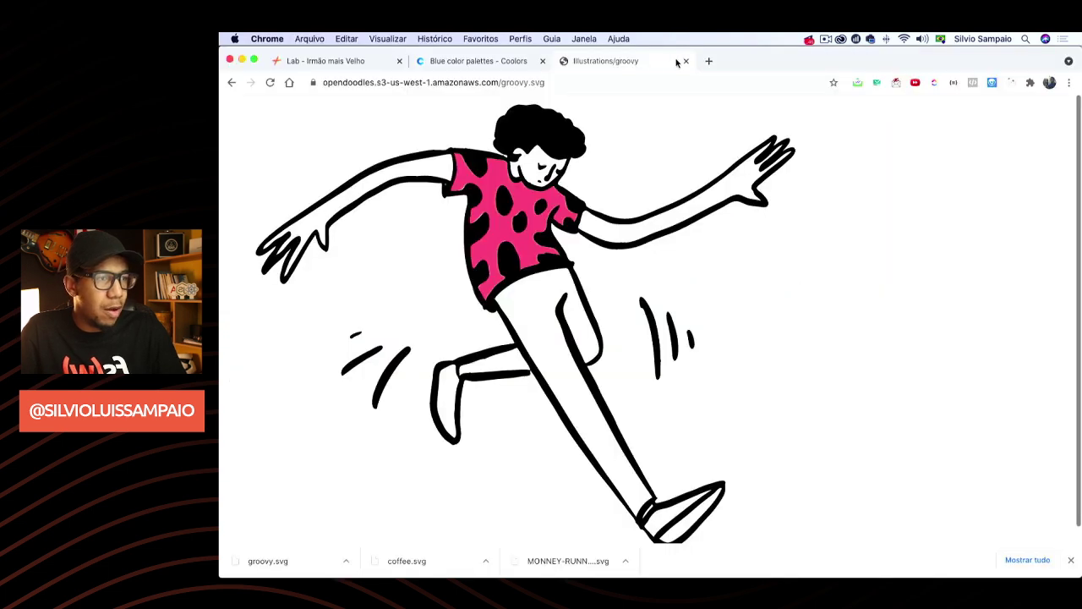
Load unsplash.com in a new tab, scroll through the photos, and return to Figma
left_click(708, 62)
type("unspla")
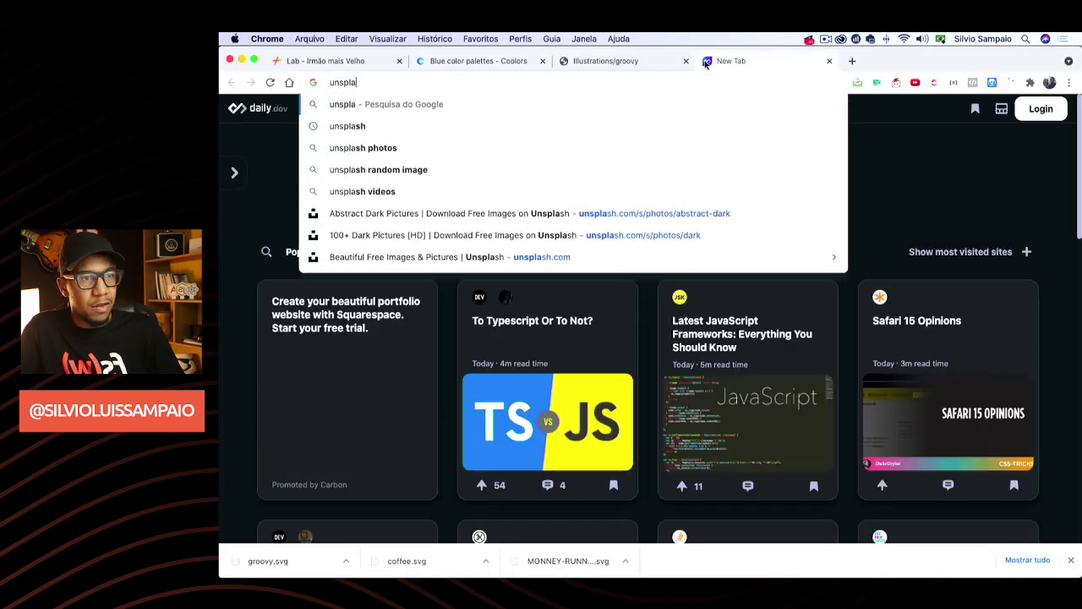
type("sh.")
key("Return")
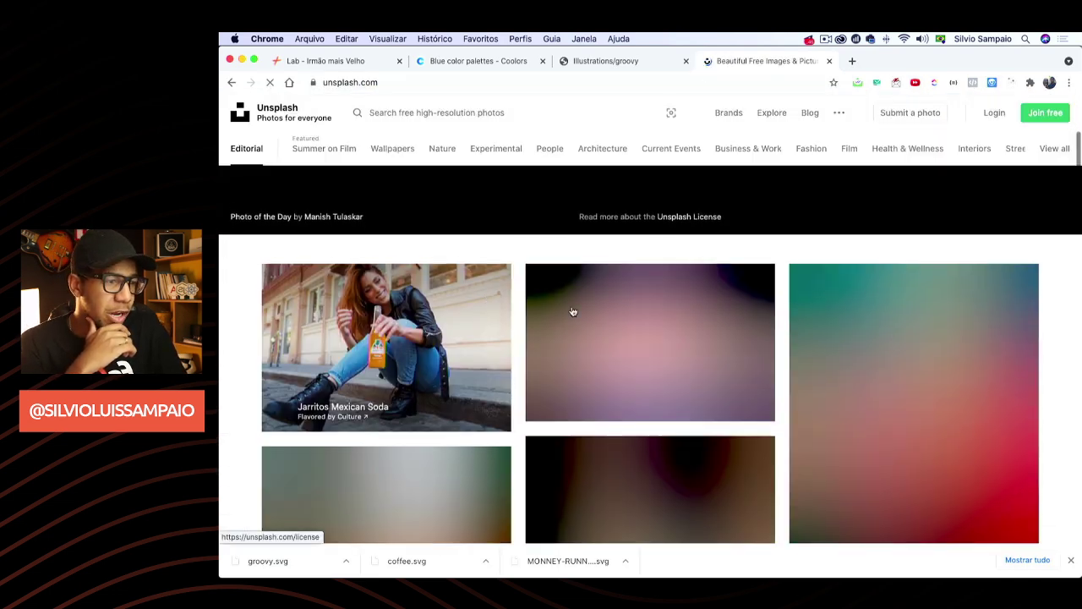
scroll(526, 265, "down", 5)
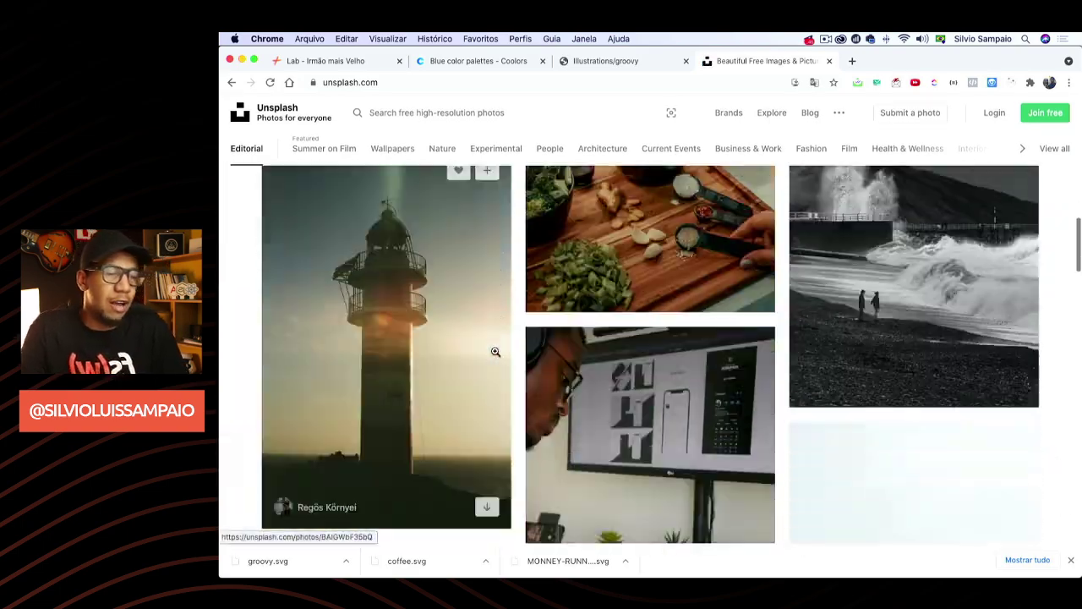
scroll(526, 325, "down", 10)
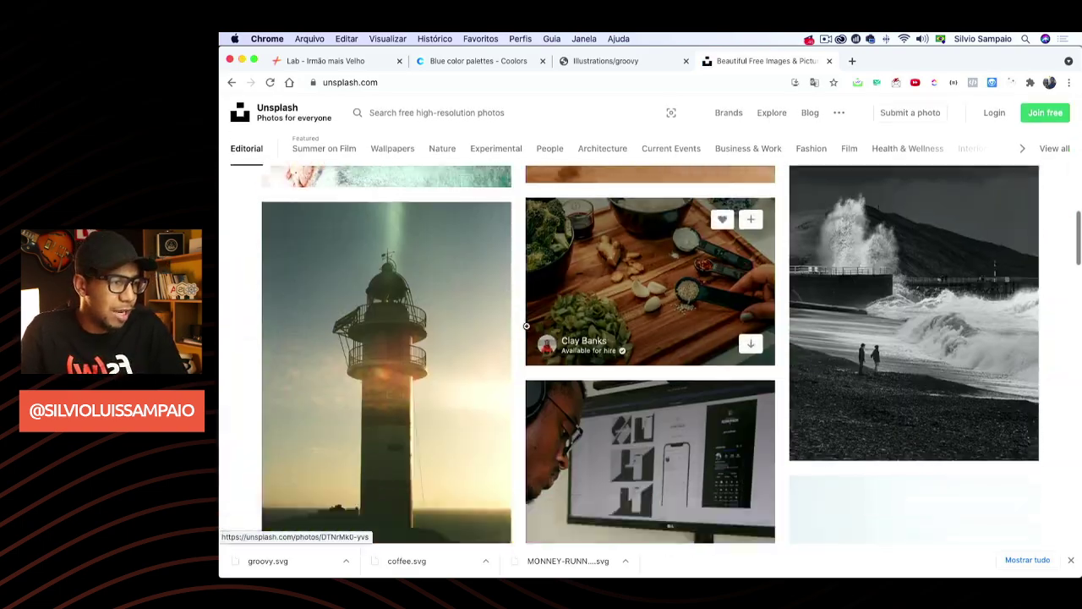
scroll(526, 326, "down", 10)
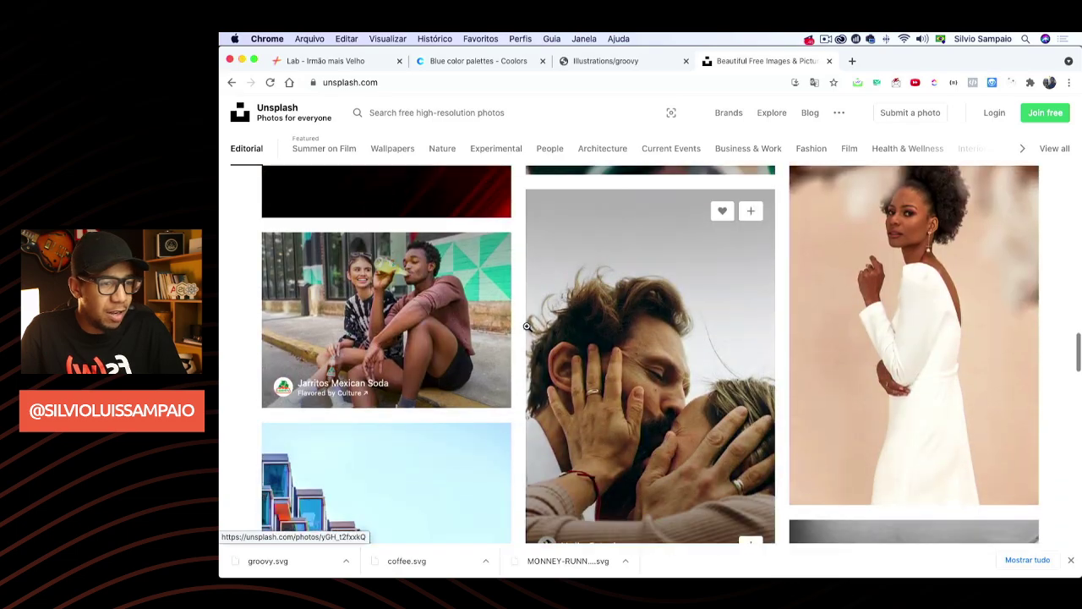
scroll(527, 327, "down", 10)
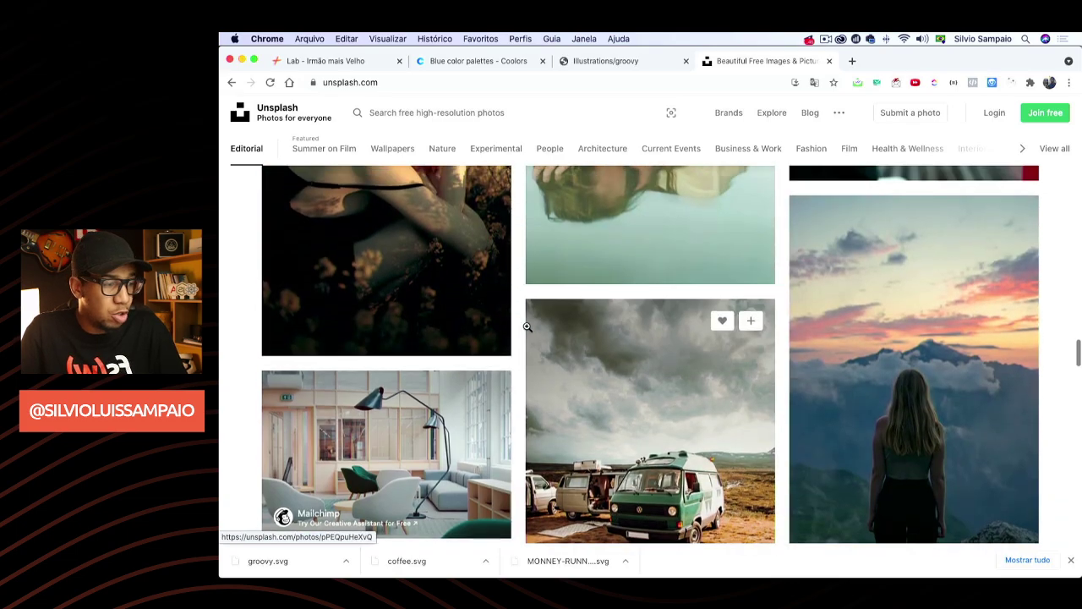
key("super+Tab")
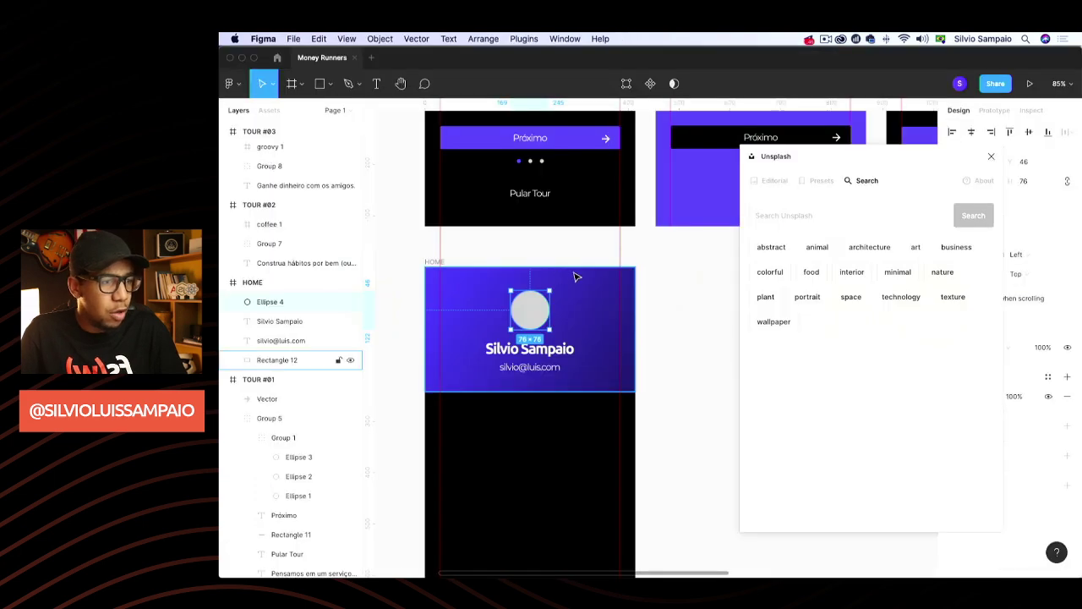
Search the Unsplash plugin for 'man' photos and scroll through the results
left_click(834, 212)
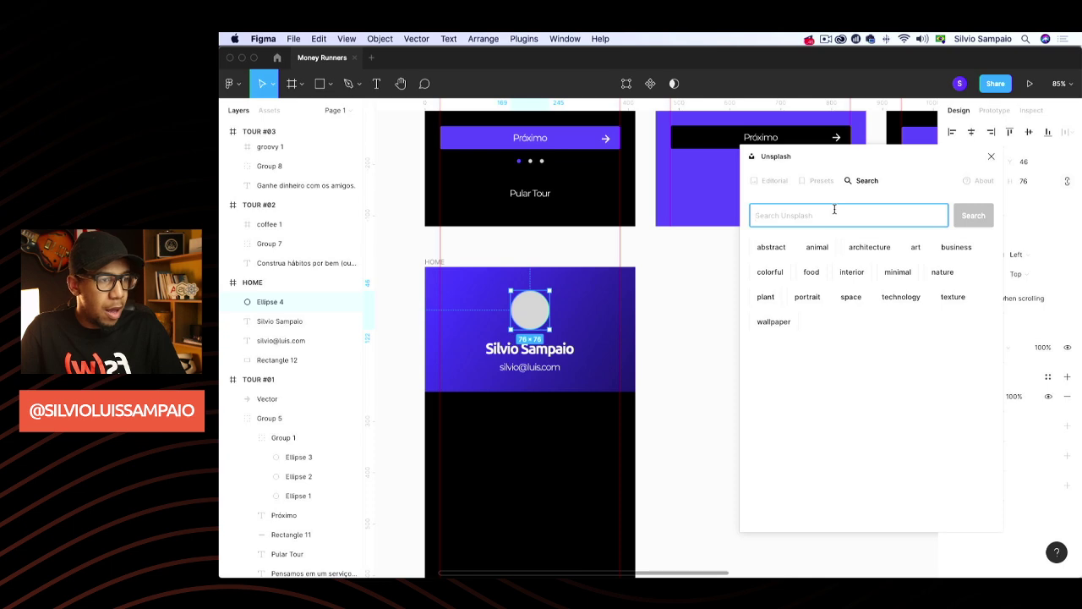
type("man")
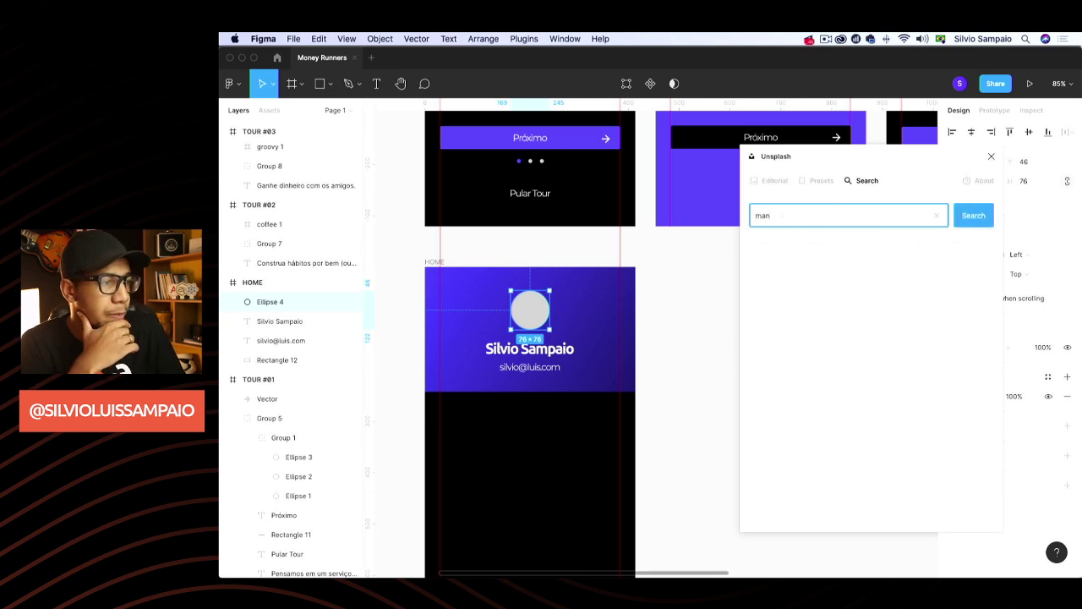
left_click(972, 215)
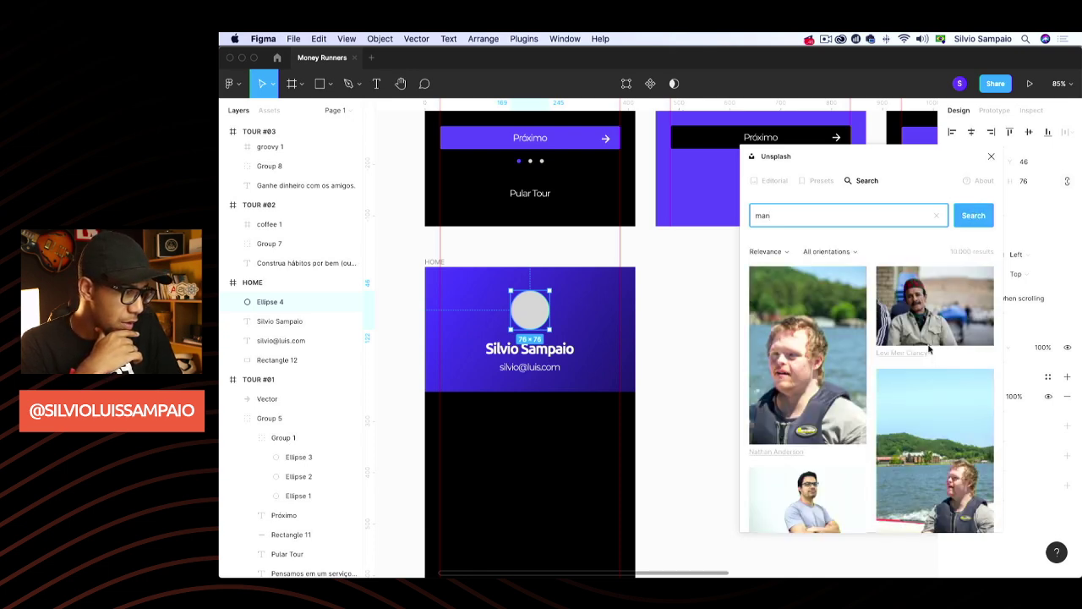
scroll(929, 348, "down", 5)
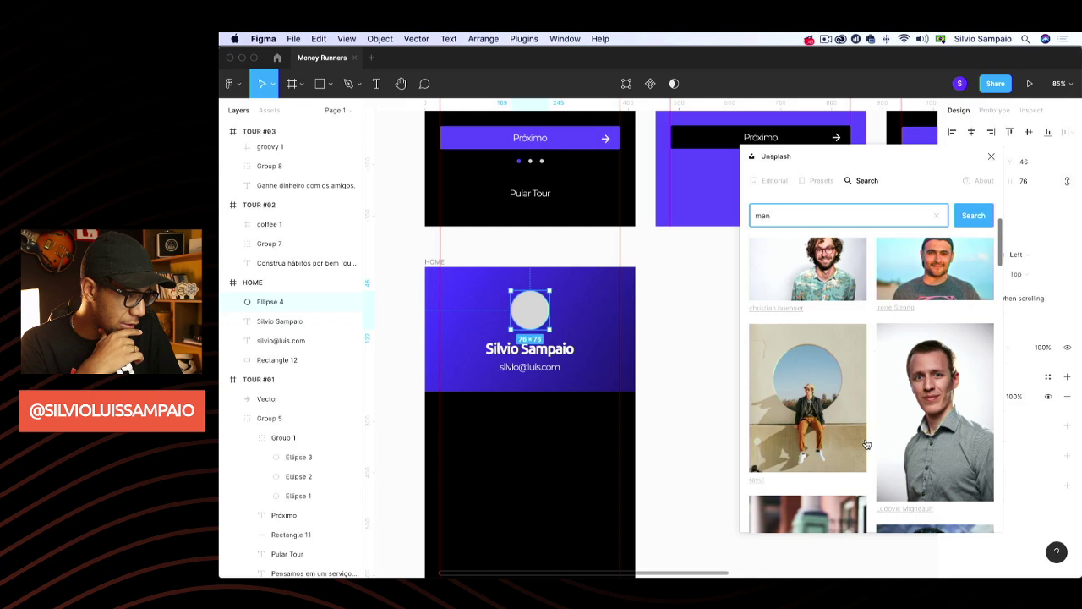
scroll(867, 422, "down", 3)
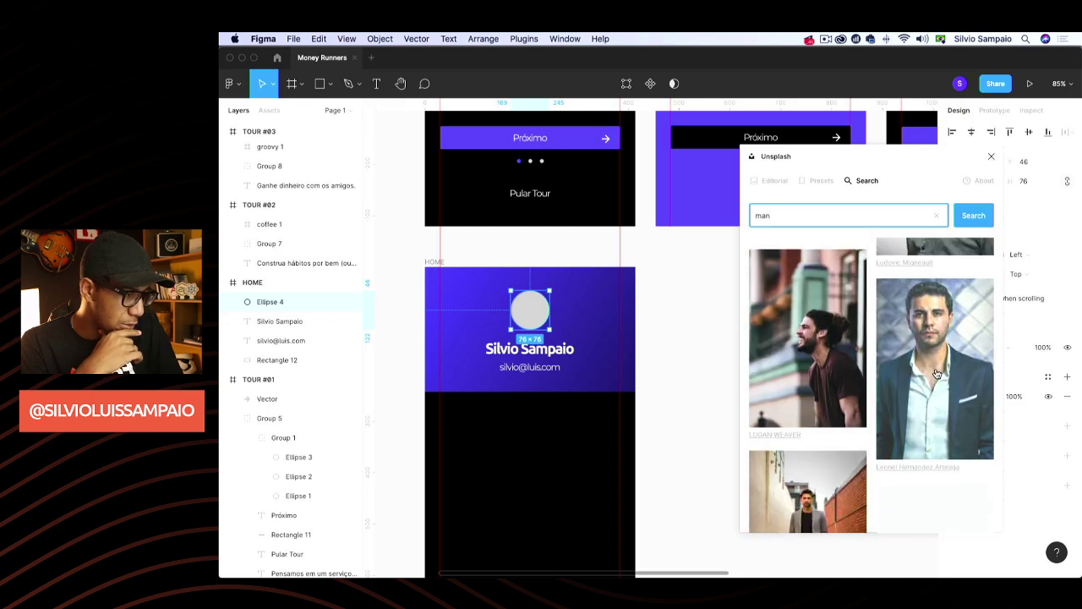
scroll(905, 366, "down", 6)
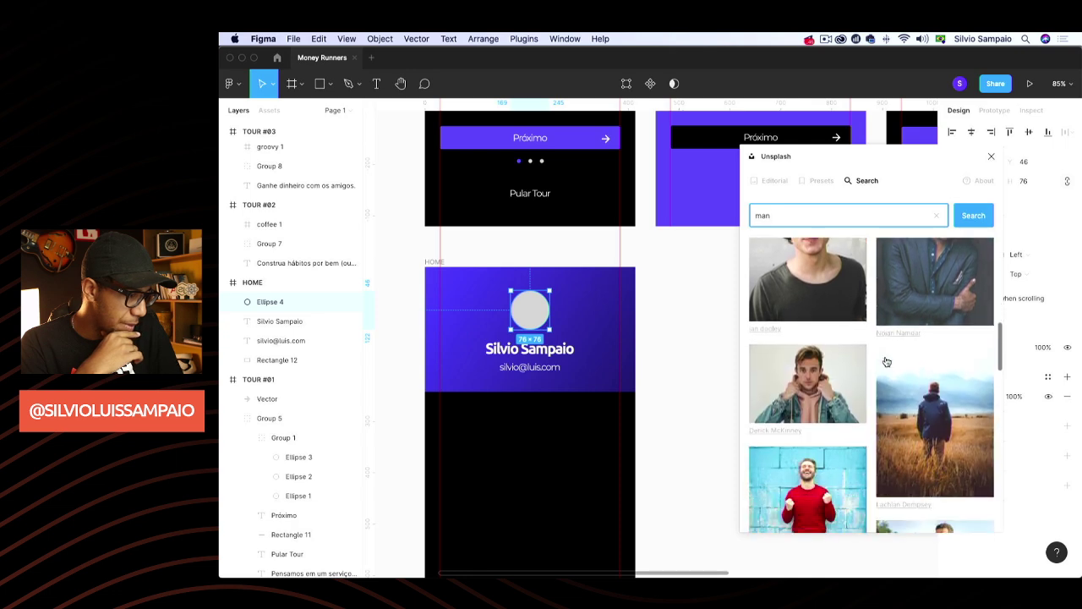
scroll(886, 362, "down", 8)
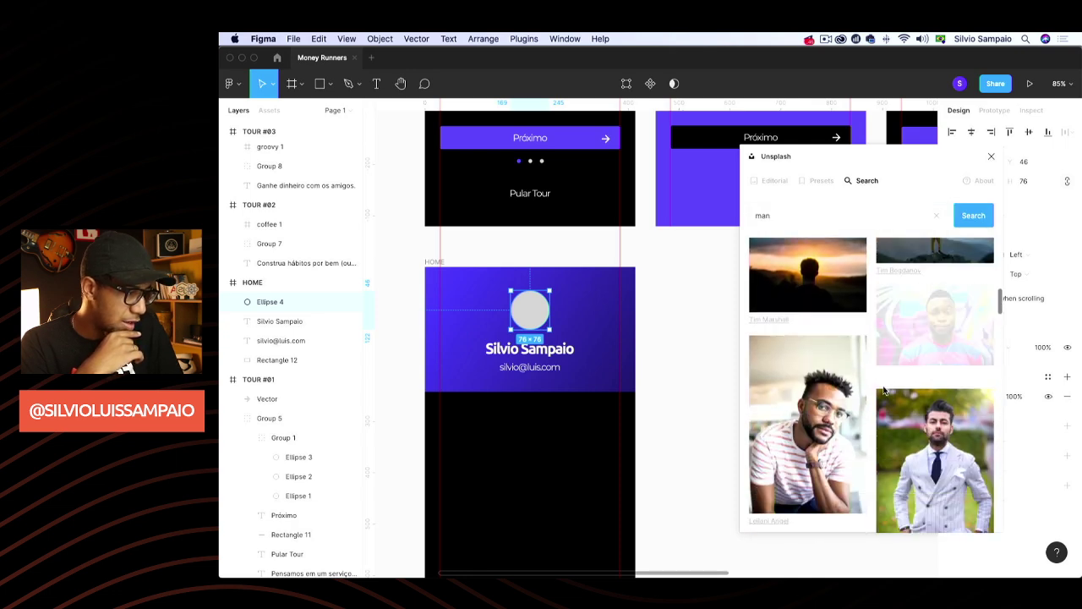
Drop a portrait photo into the avatar circle and close the plugin
left_click(852, 413)
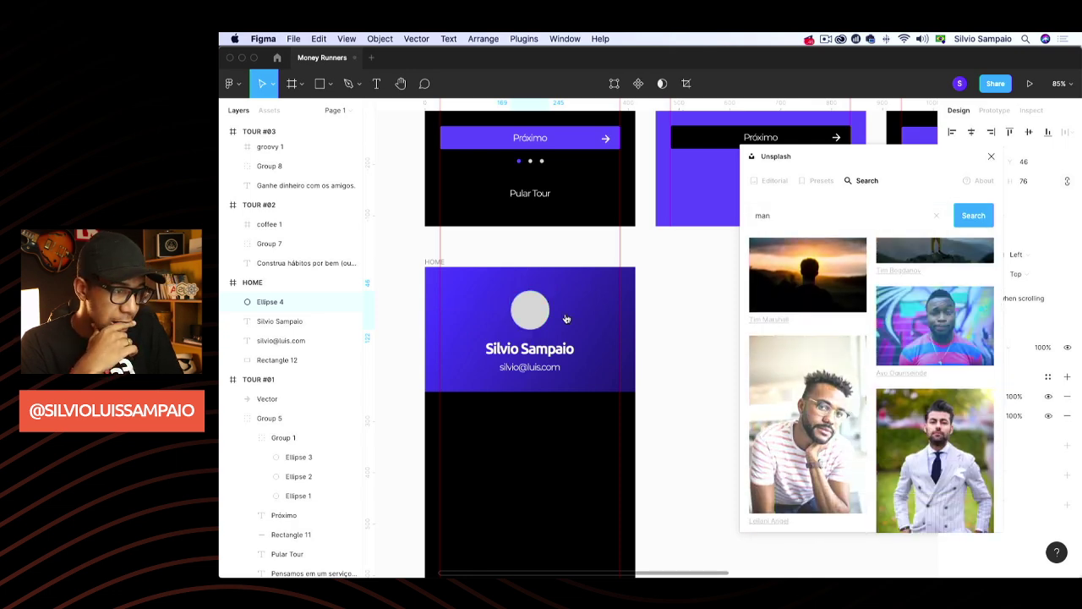
left_click_drag(566, 318, 555, 324)
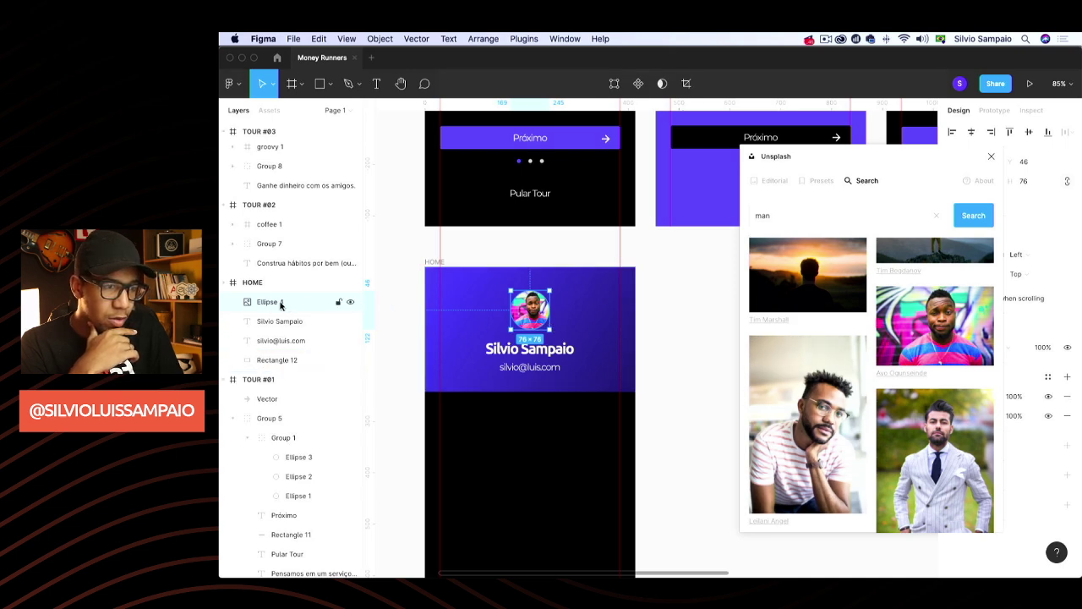
left_click(991, 158)
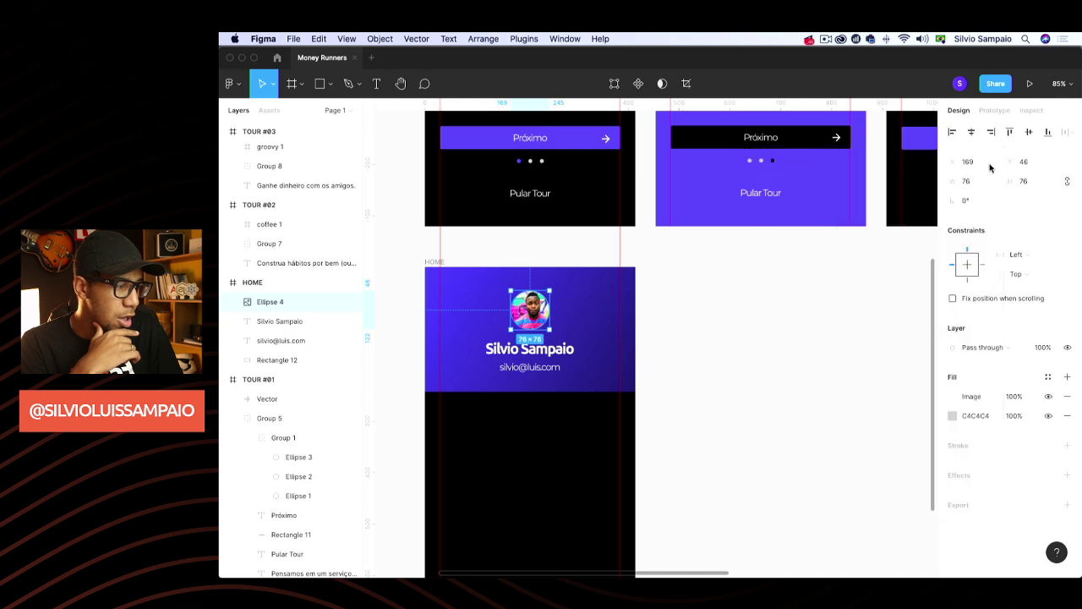
left_click(953, 397)
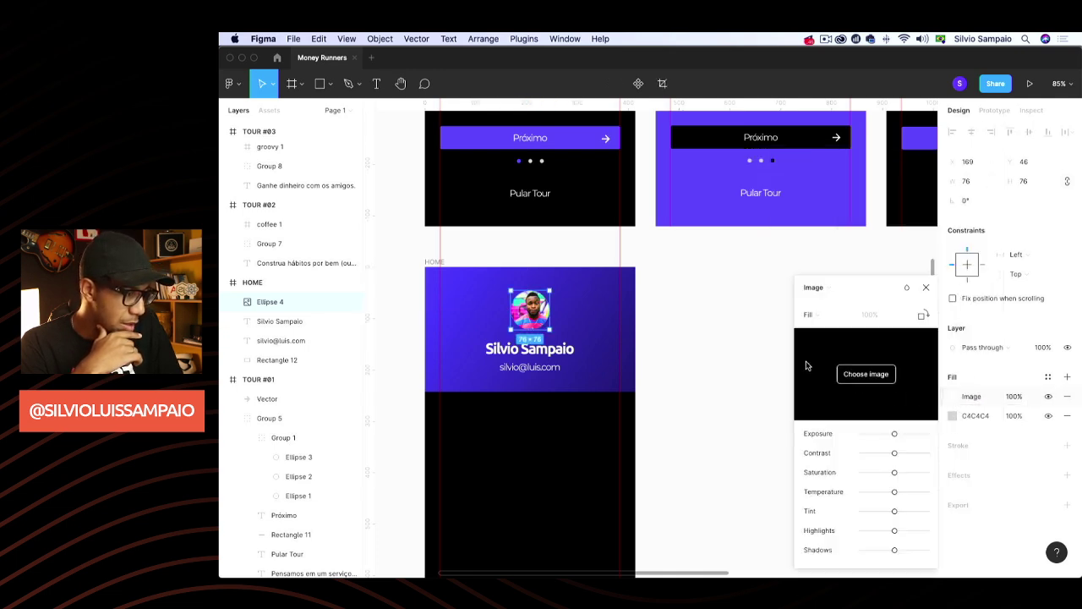
mouse_move(820, 351)
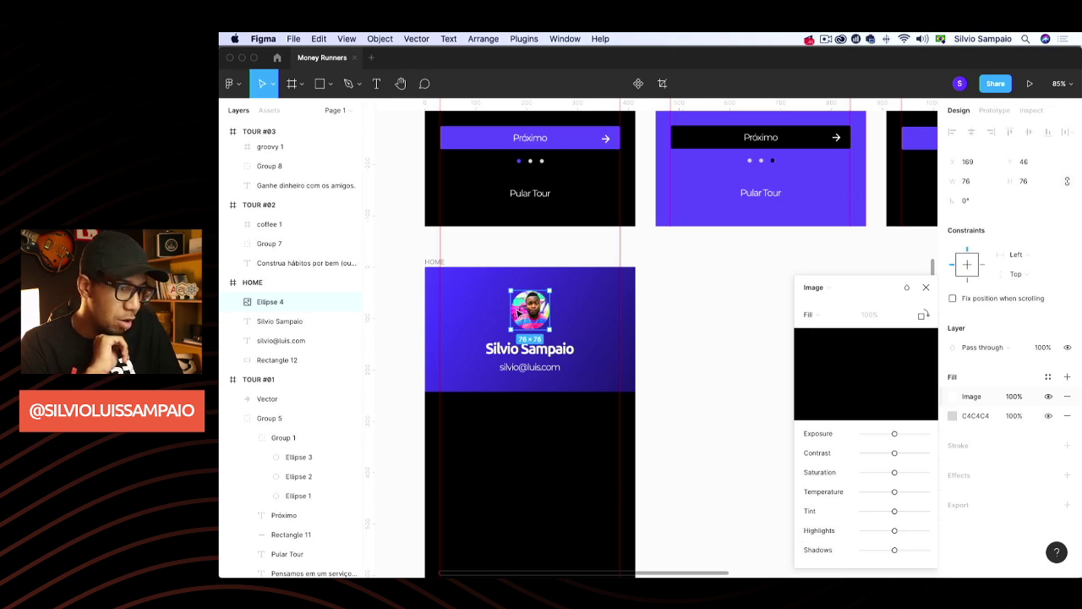
left_click(926, 288)
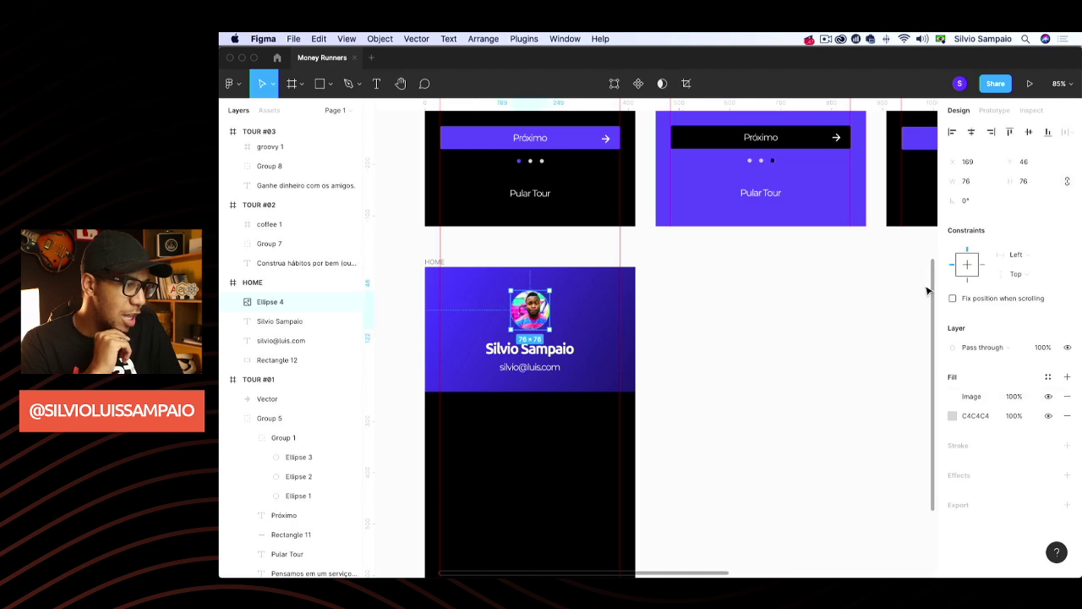
Edit the e-mail line to a longer username with a gmail domain
left_click(770, 320)
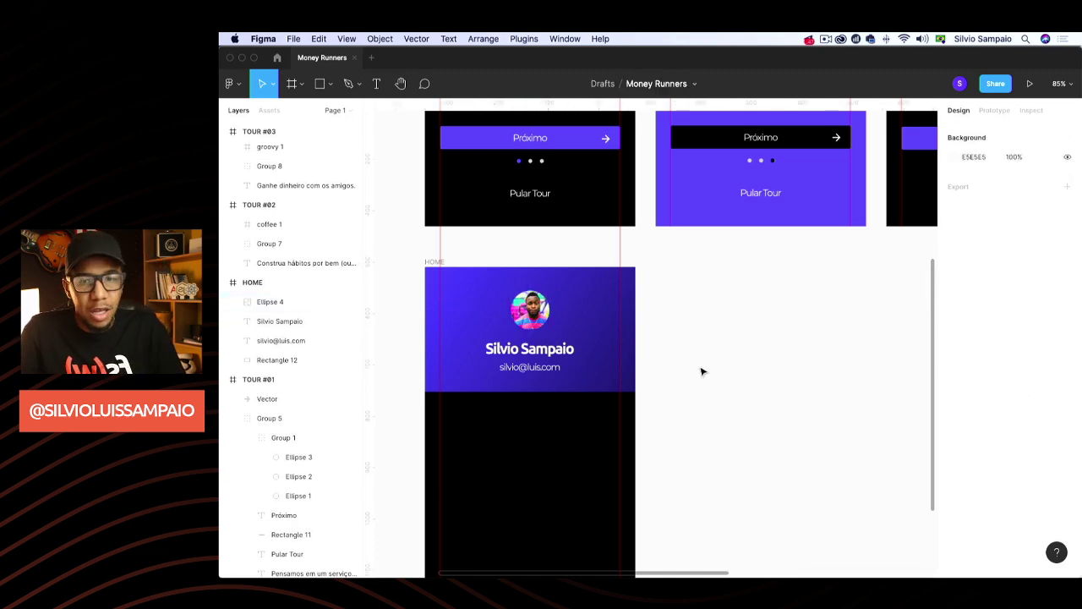
scroll(701, 371, "right", 2)
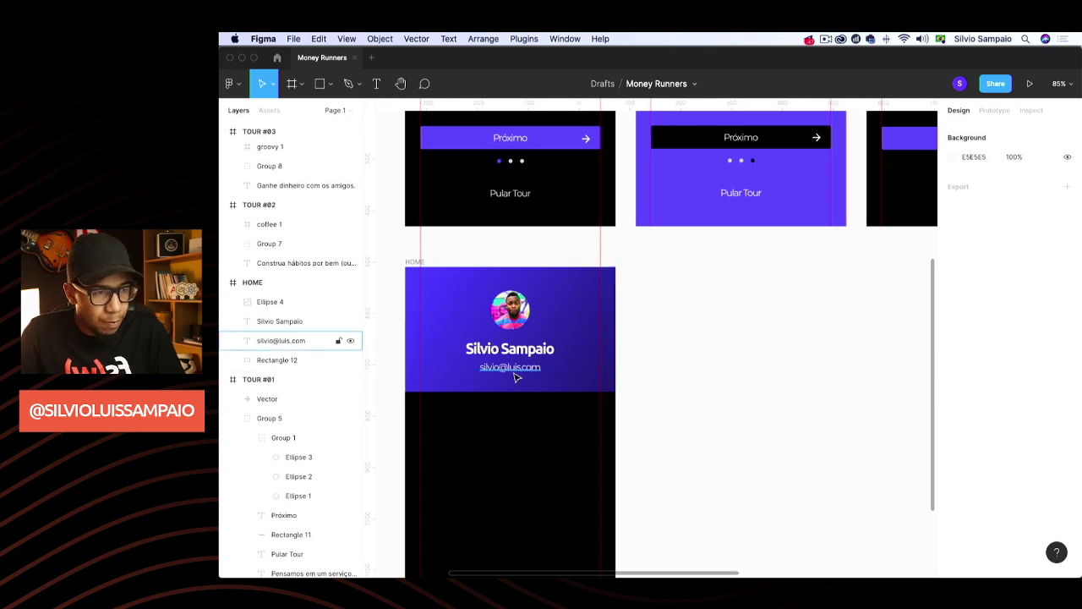
scroll(705, 389, "left", 2)
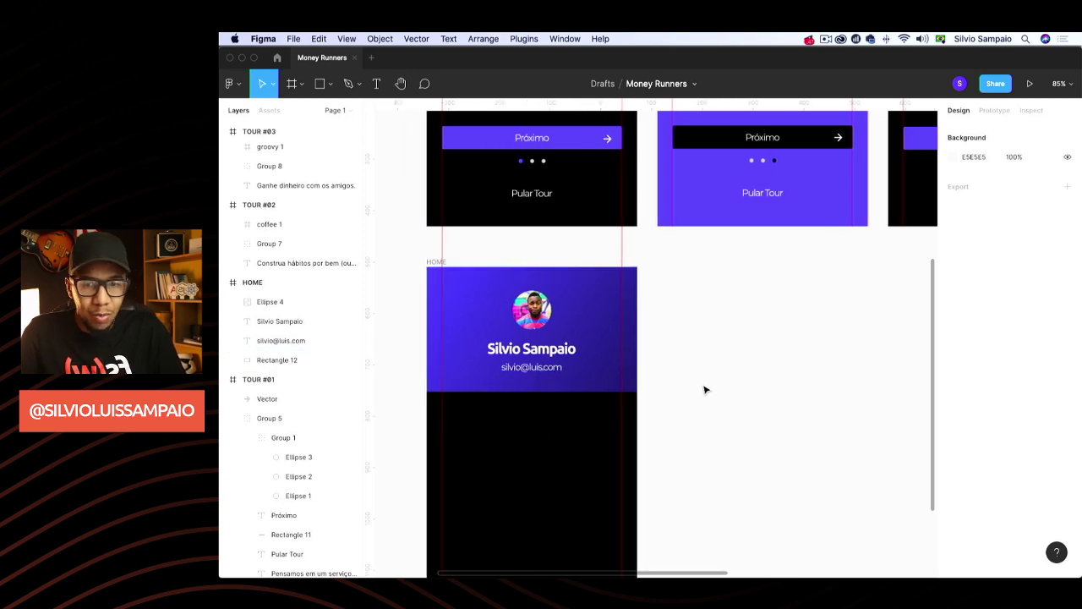
left_click(525, 366)
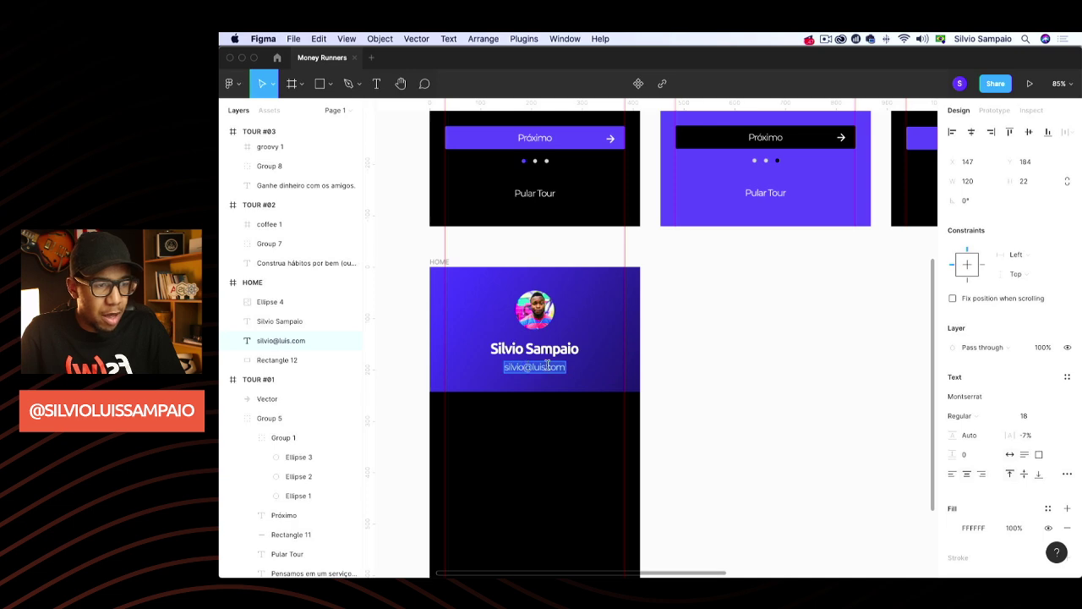
left_click(526, 367)
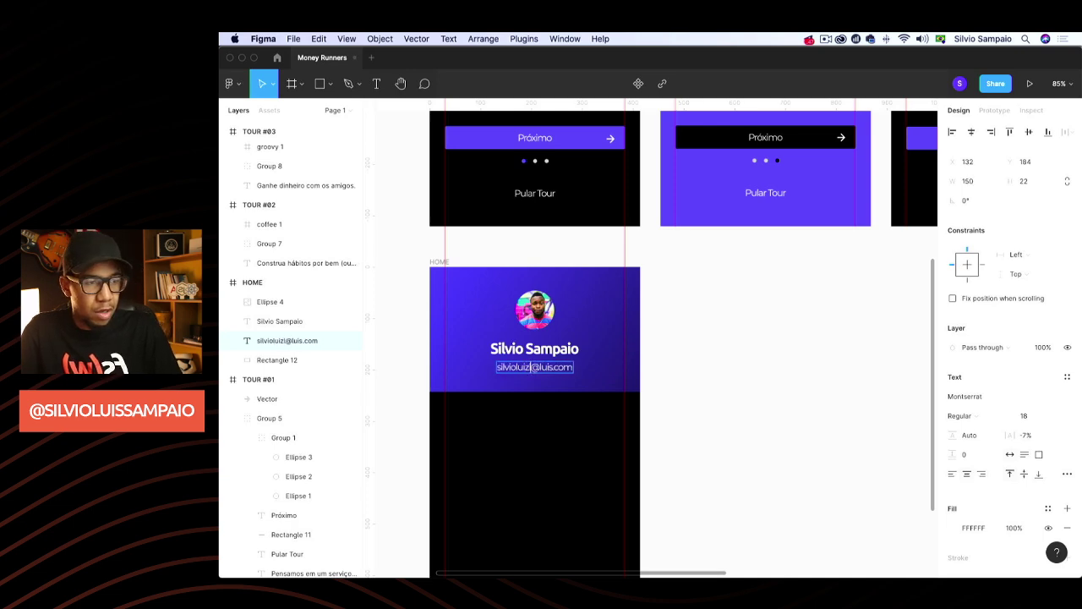
key("Escape")
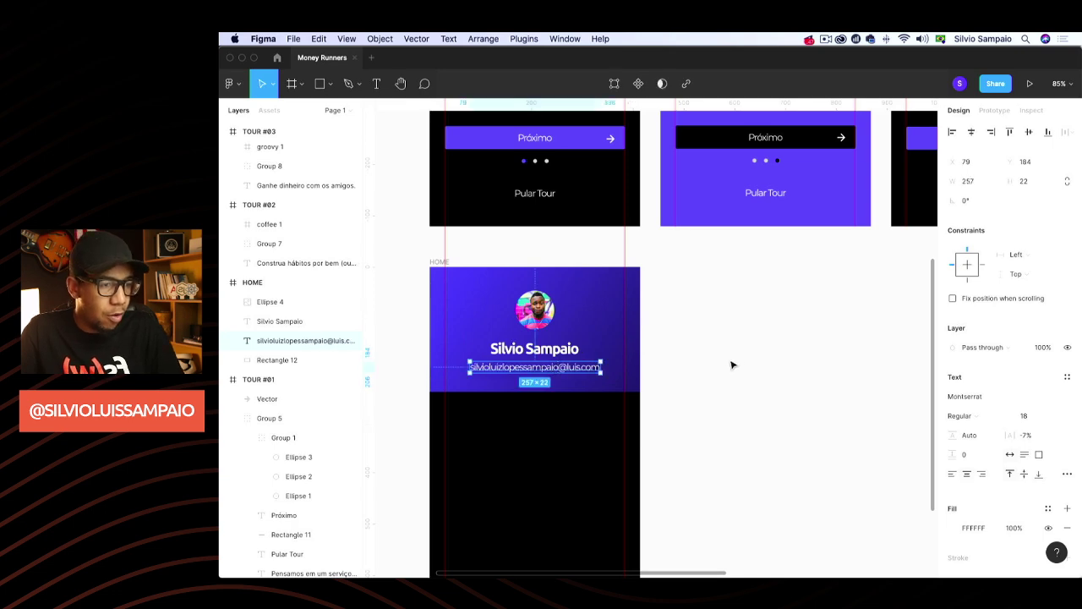
double_click(578, 369)
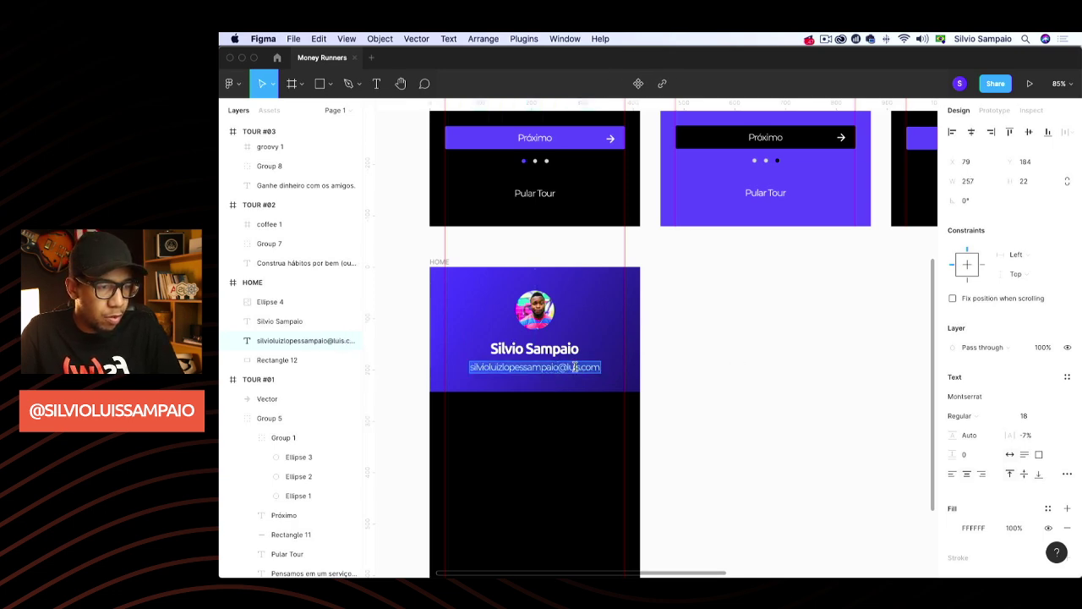
double_click(574, 367)
type("gmail")
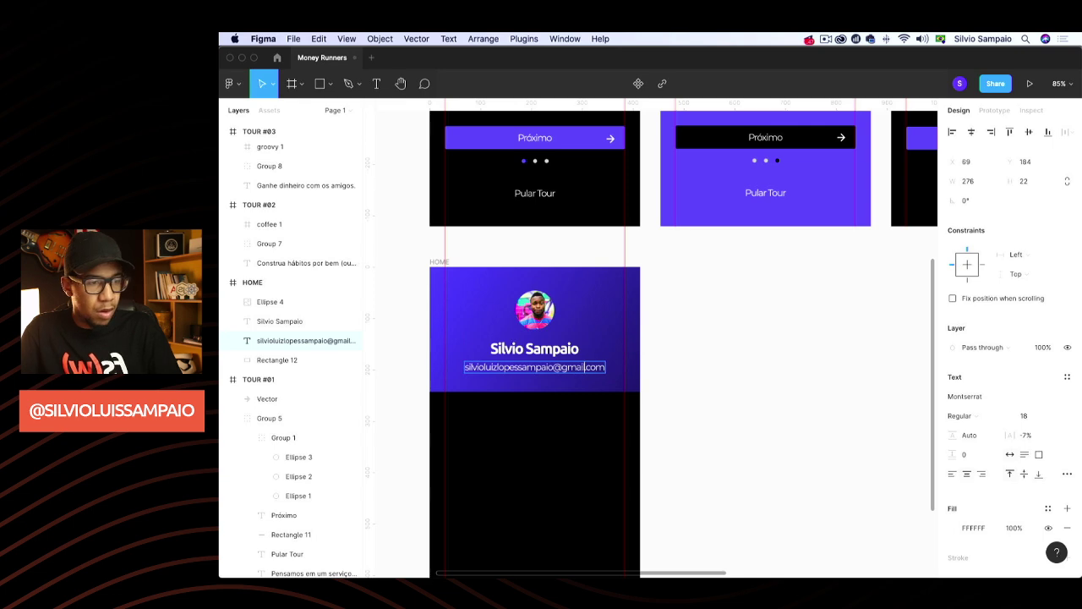
key("Escape")
Set the e-mail text layer opacity to 50%
scroll(546, 394, "up", 3)
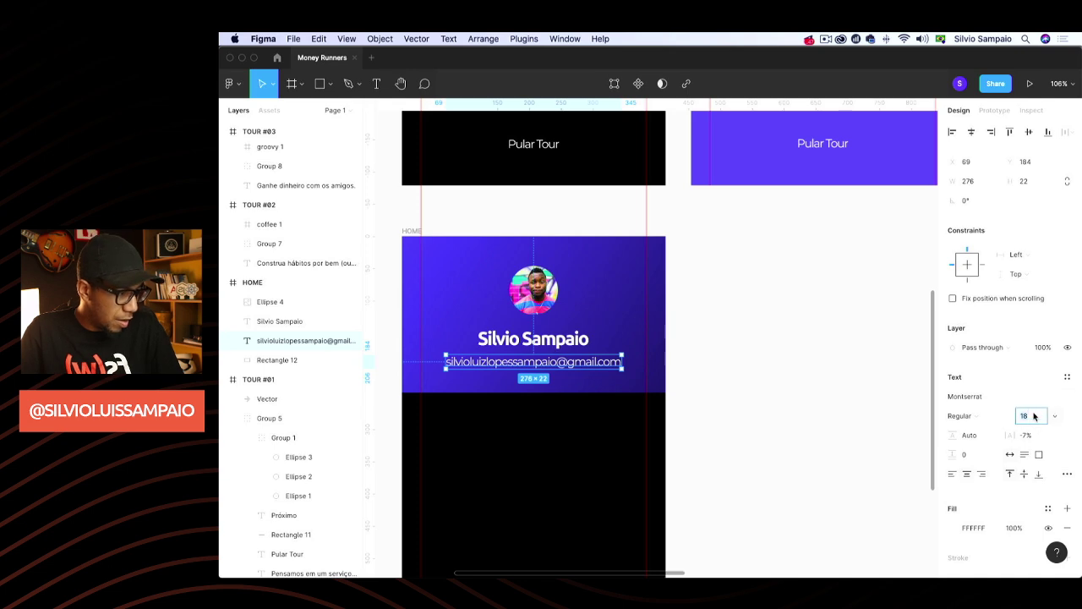
left_click(1039, 348)
type("50")
key("Return")
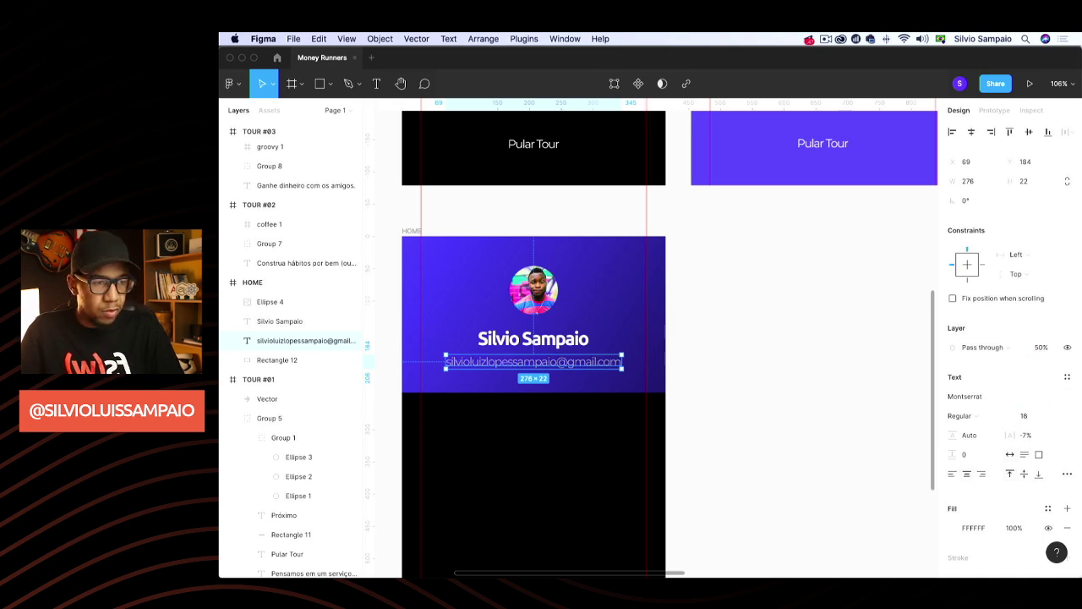
left_click(774, 397)
scroll(749, 388, "down", 3, "ctrl")
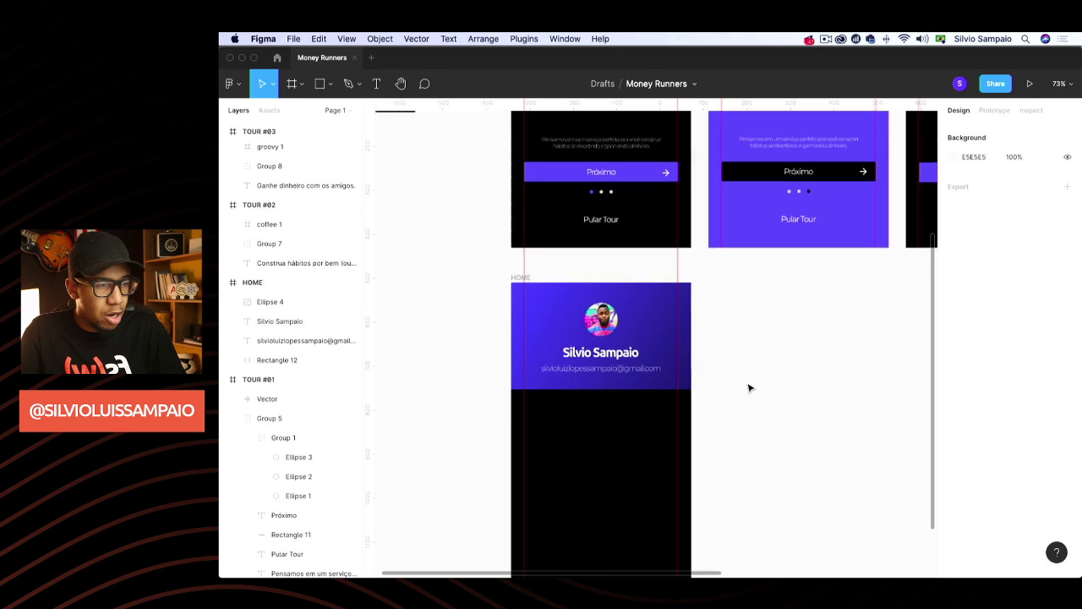
scroll(749, 388, "up", 4)
scroll(744, 379, "down", 3)
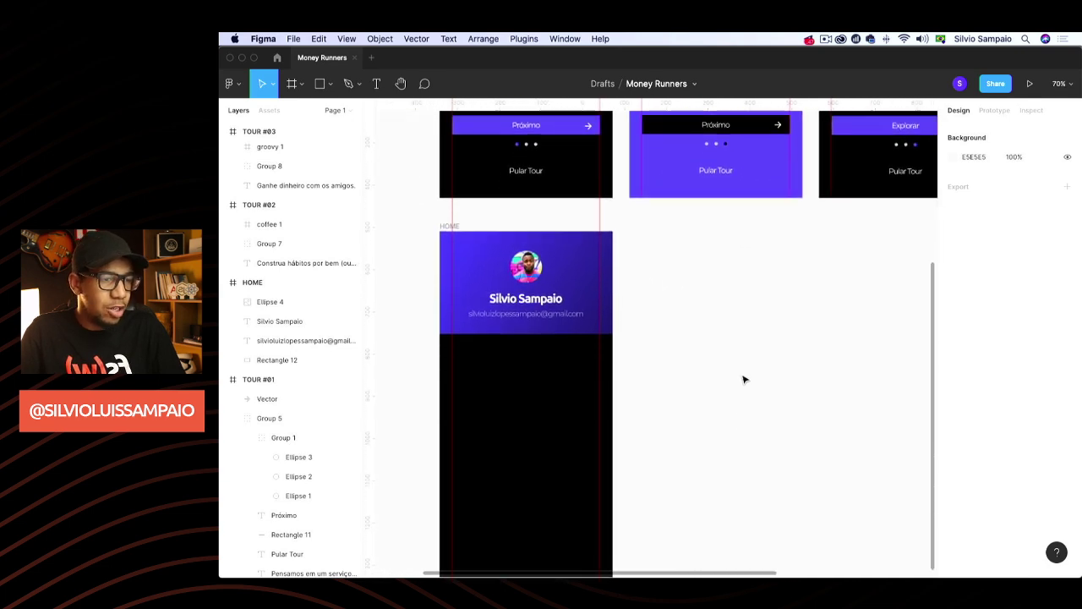
scroll(733, 377, "down", 2)
scroll(718, 378, "left", 2)
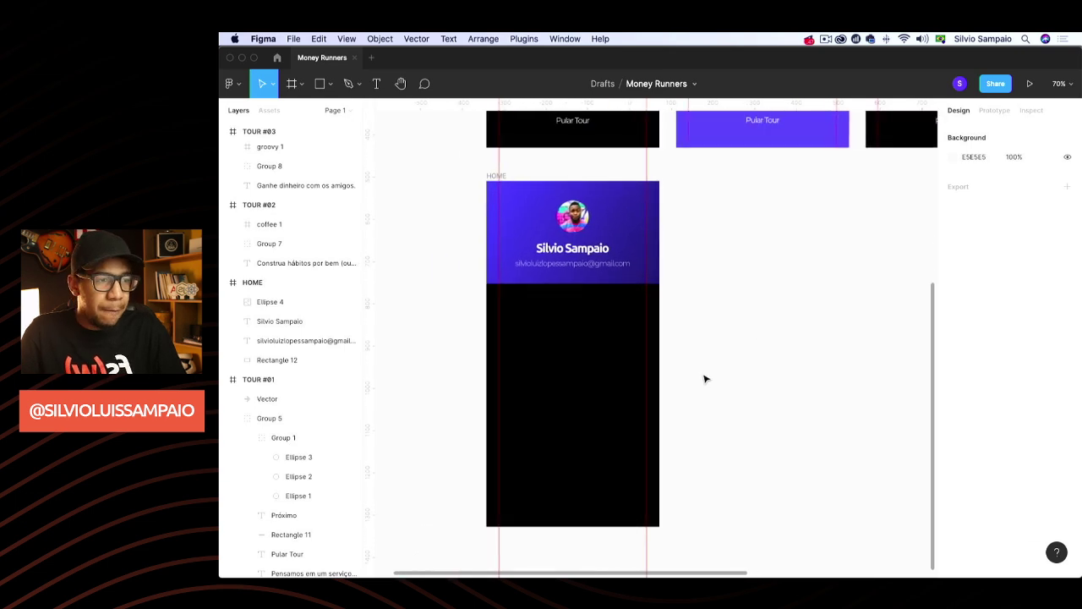
scroll(679, 362, "up", 3)
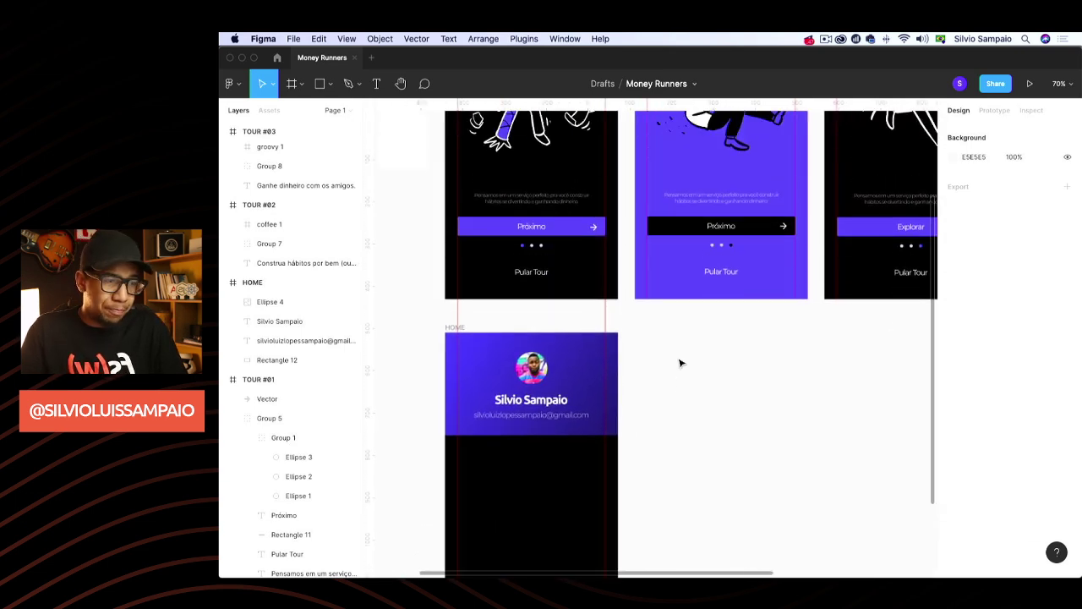
scroll(679, 363, "right", 3)
scroll(679, 362, "up", 2)
scroll(679, 363, "right", 4)
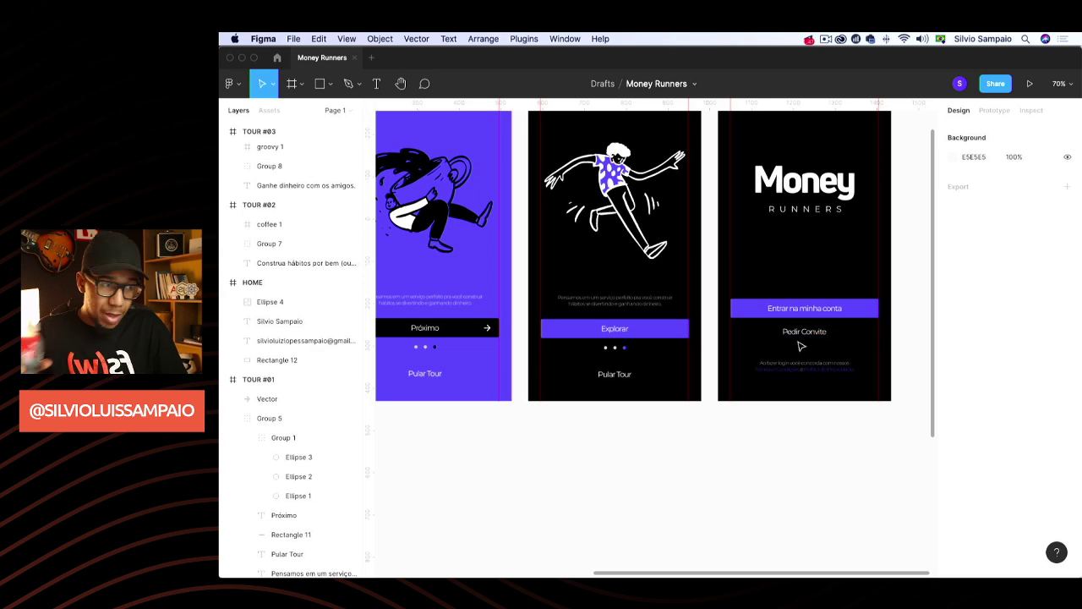
scroll(779, 359, "left", 6)
scroll(780, 360, "down", 5)
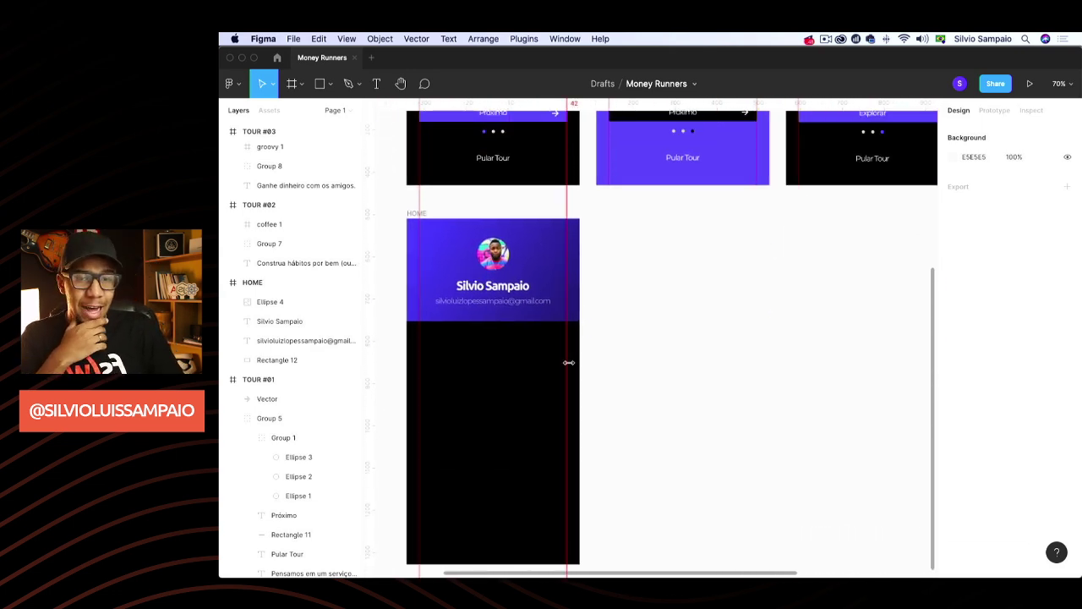
scroll(693, 321, "up", 5)
scroll(693, 322, "right", 6)
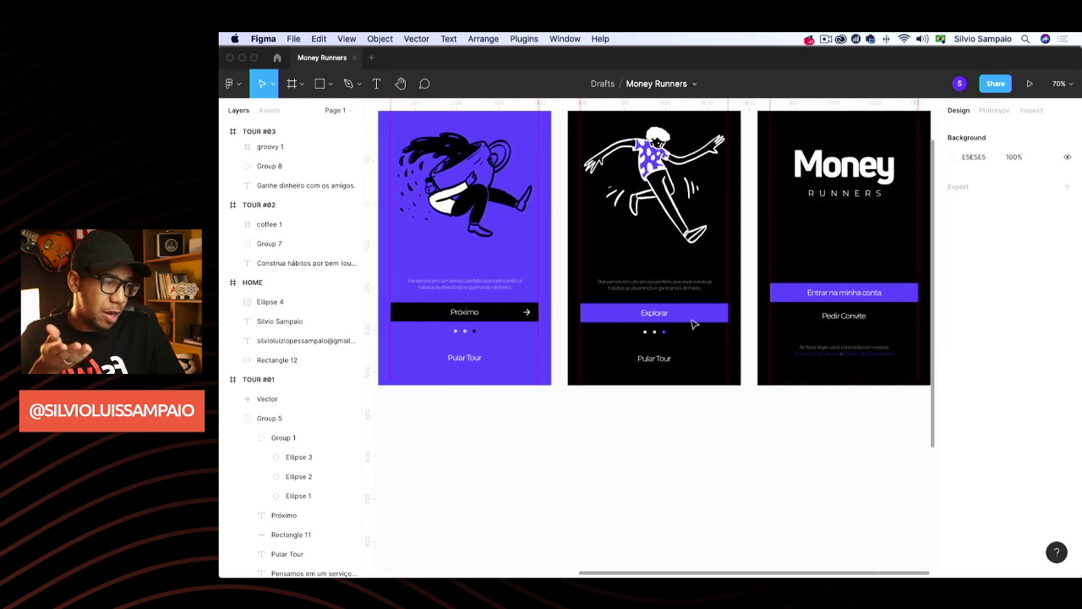
scroll(693, 324, "up", 3)
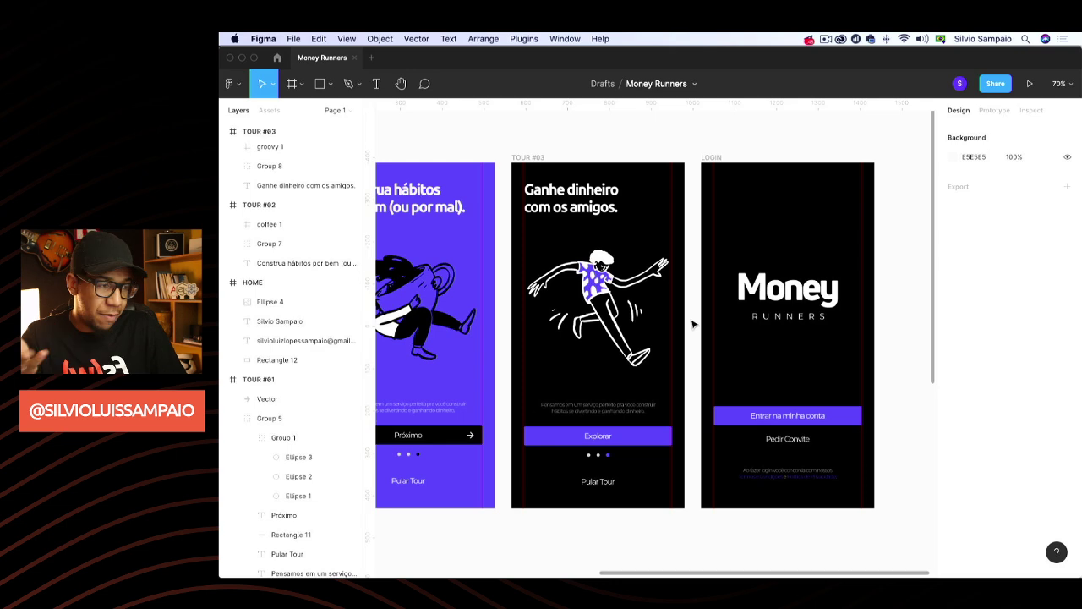
scroll(694, 324, "down", 6)
scroll(694, 323, "left", 6)
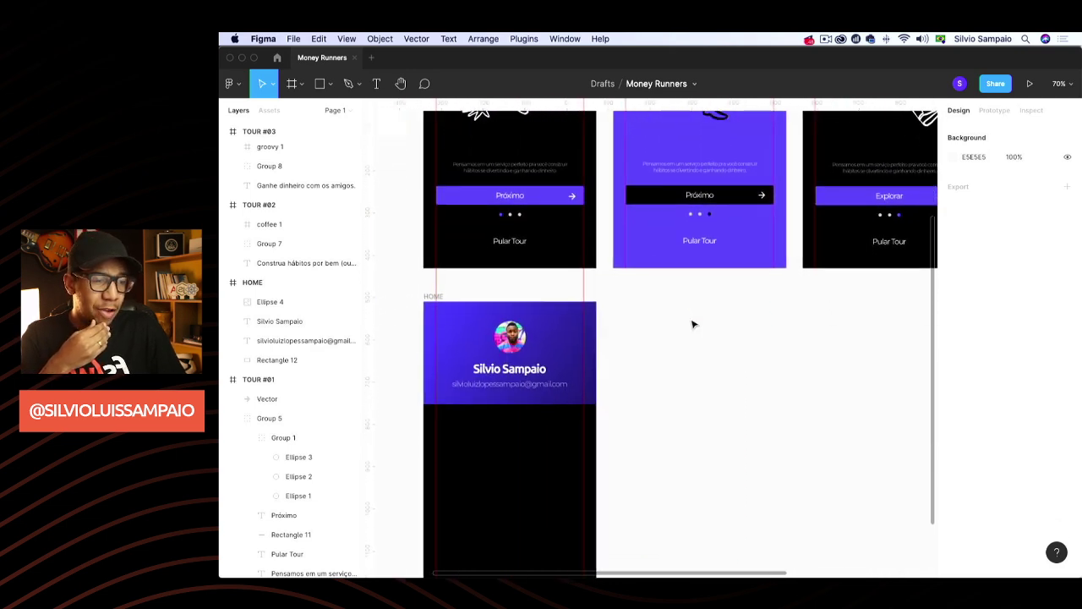
scroll(693, 324, "down", 3)
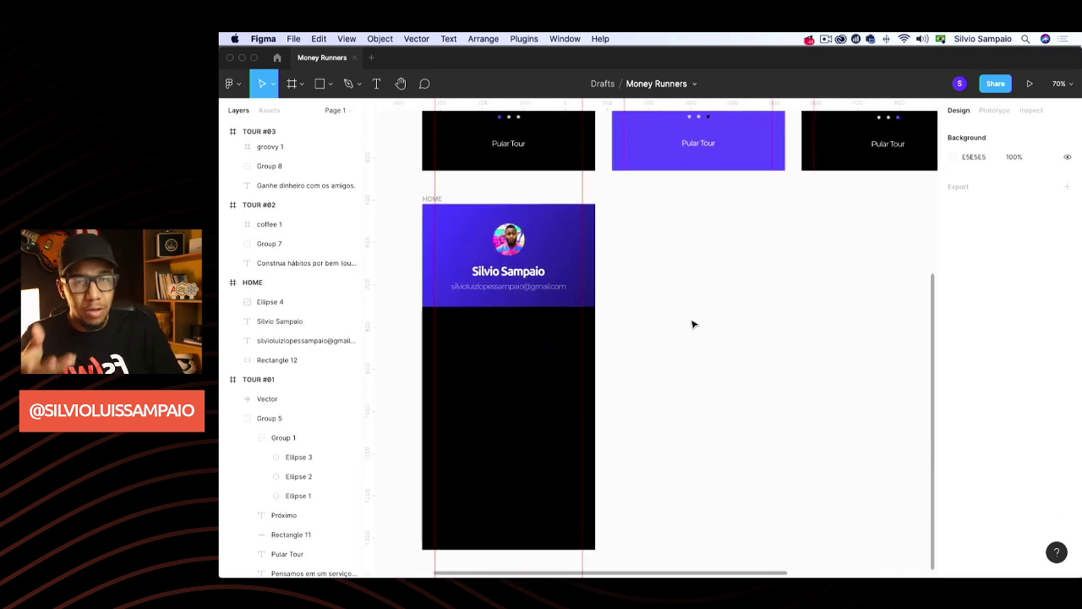
scroll(692, 324, "up", 1)
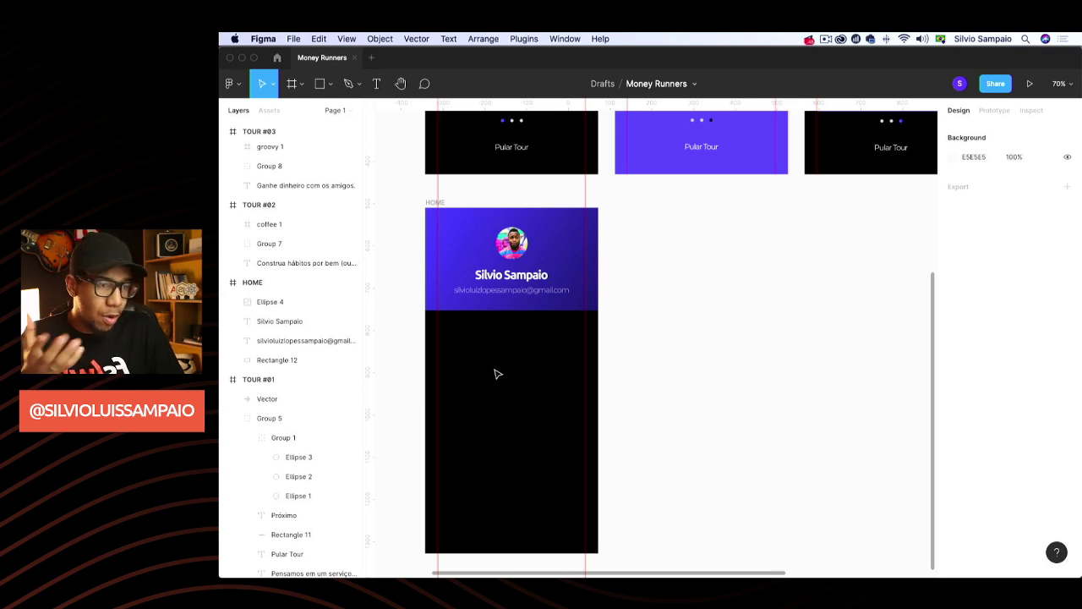
scroll(510, 362, "down", 2)
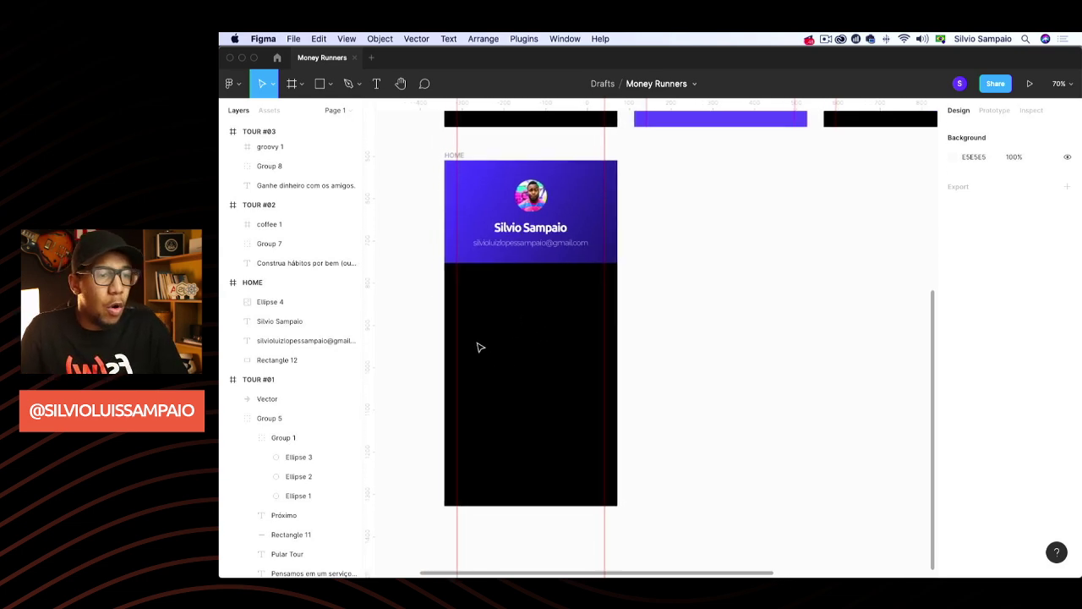
scroll(480, 347, "up", 2)
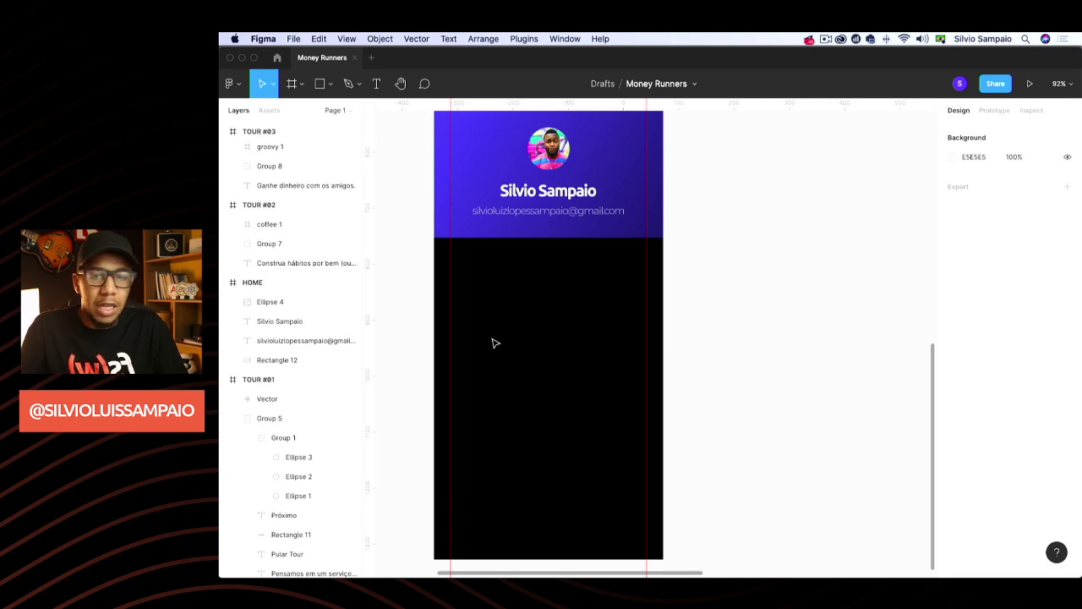
scroll(495, 342, "down", 1)
Draw a 353×145 grey card with corner radius 3 snapped just below the header
key("r")
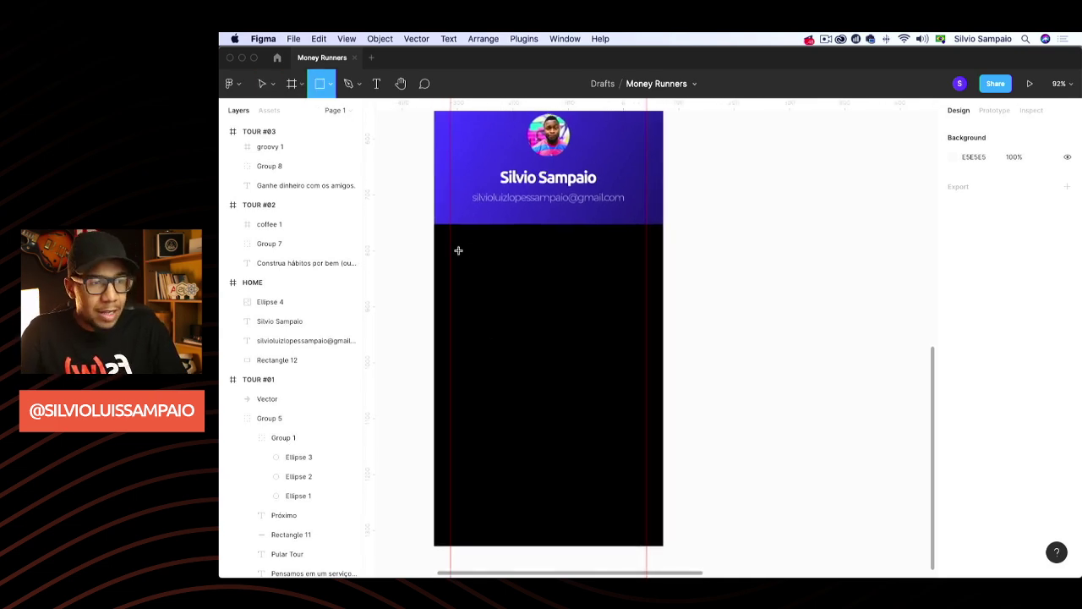
left_click_drag(452, 241, 645, 322)
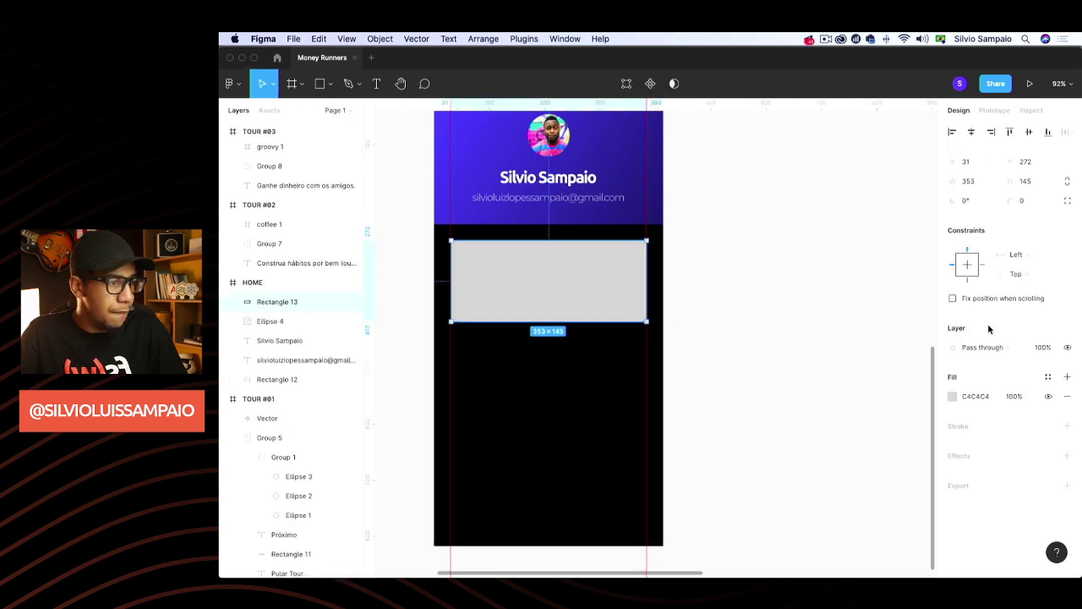
left_click(1031, 205)
key("Return")
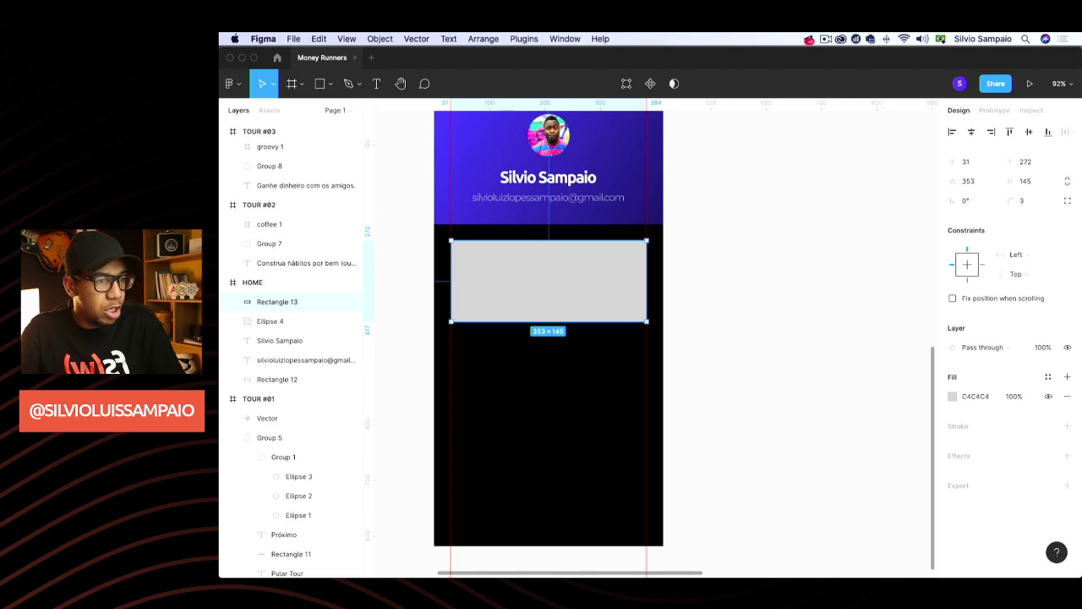
left_click_drag(597, 280, 596, 279)
scroll(747, 404, "down", 5)
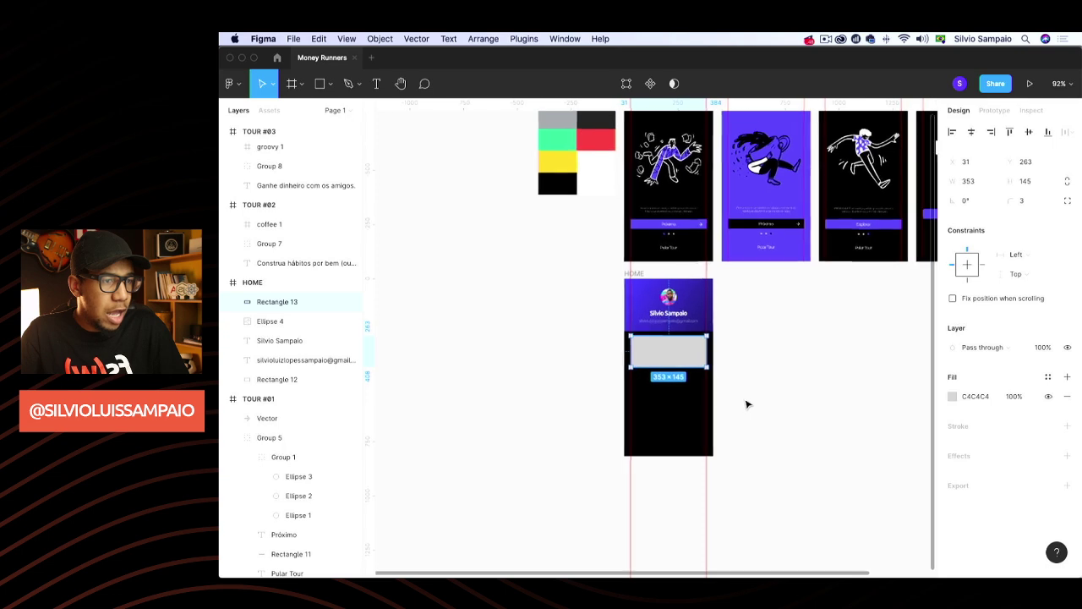
Sample the dark grey swatch into the card's fill with the eyedropper
scroll(829, 365, "up", 2)
left_click(952, 396)
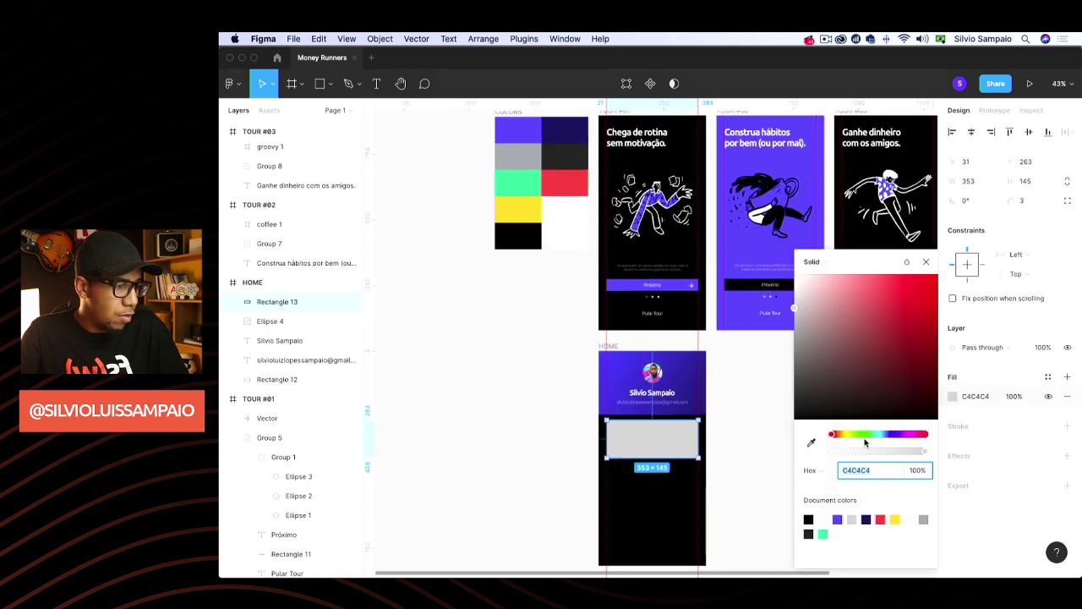
left_click(810, 442)
left_click(555, 152)
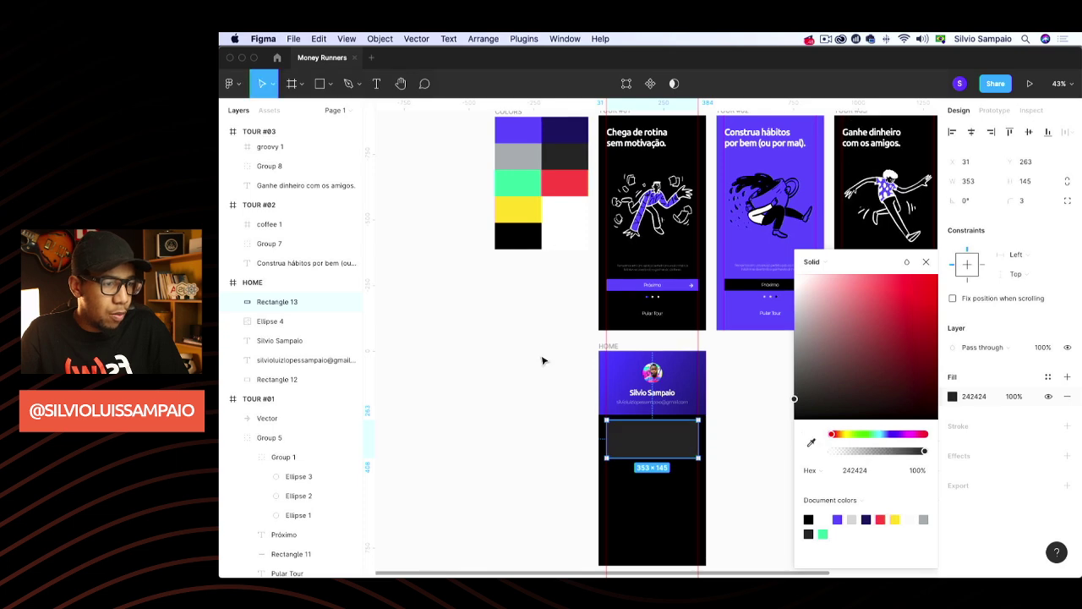
left_click(786, 438)
Reselect the card and sample black from the frame background into its fill
scroll(699, 444, "up", 8)
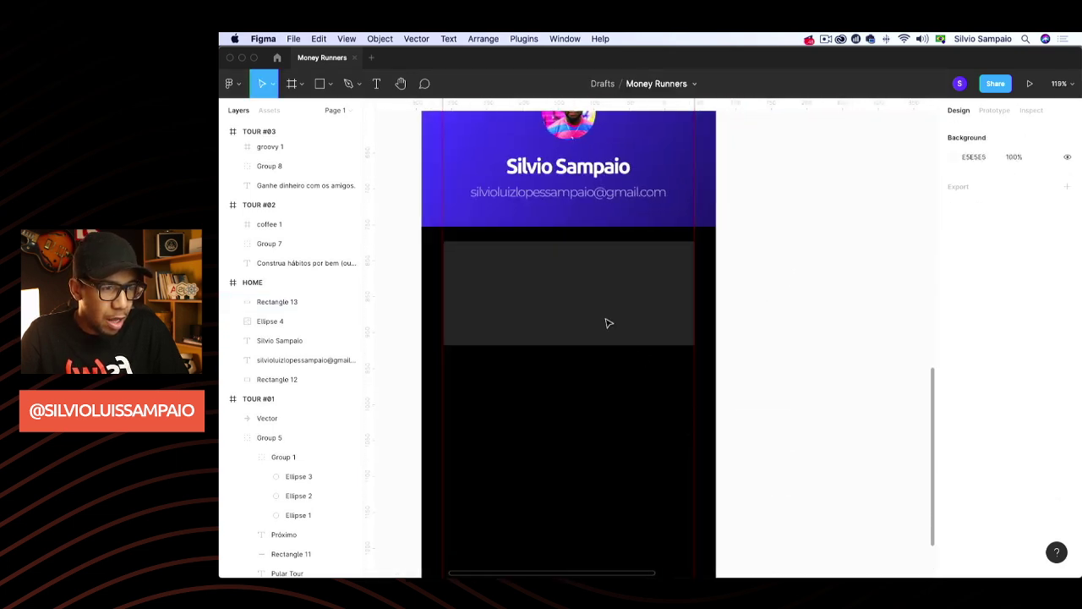
left_click(464, 292)
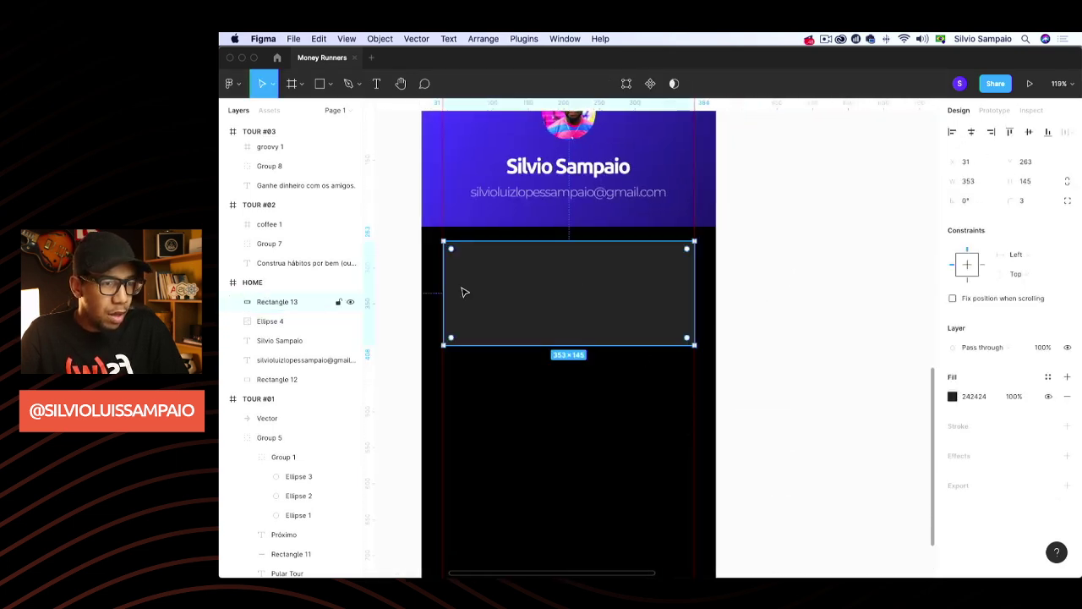
left_click(793, 281)
left_click(648, 307)
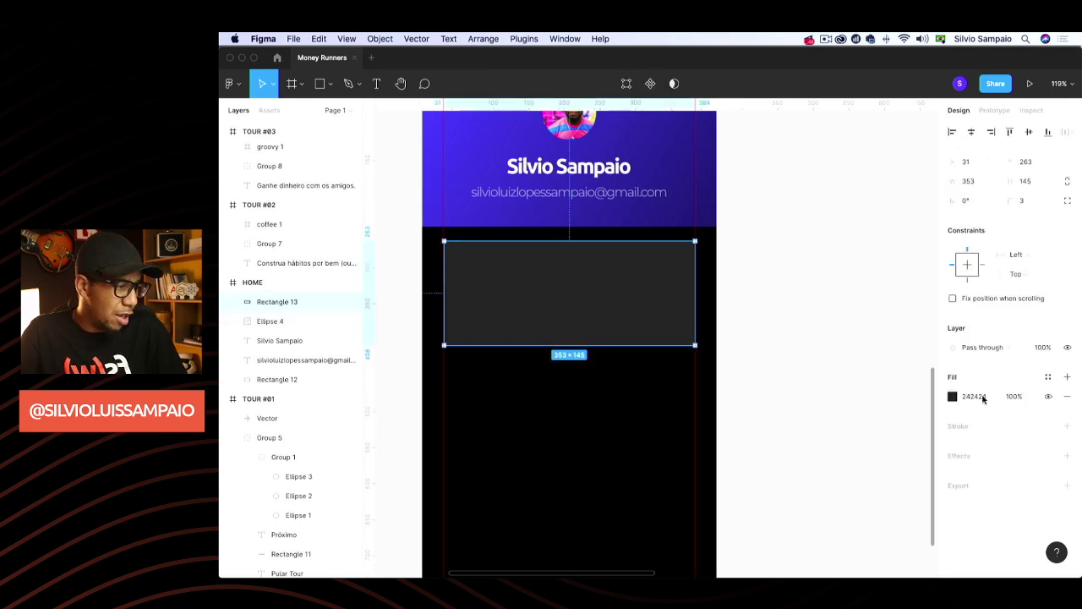
left_click(953, 397)
left_click(810, 446)
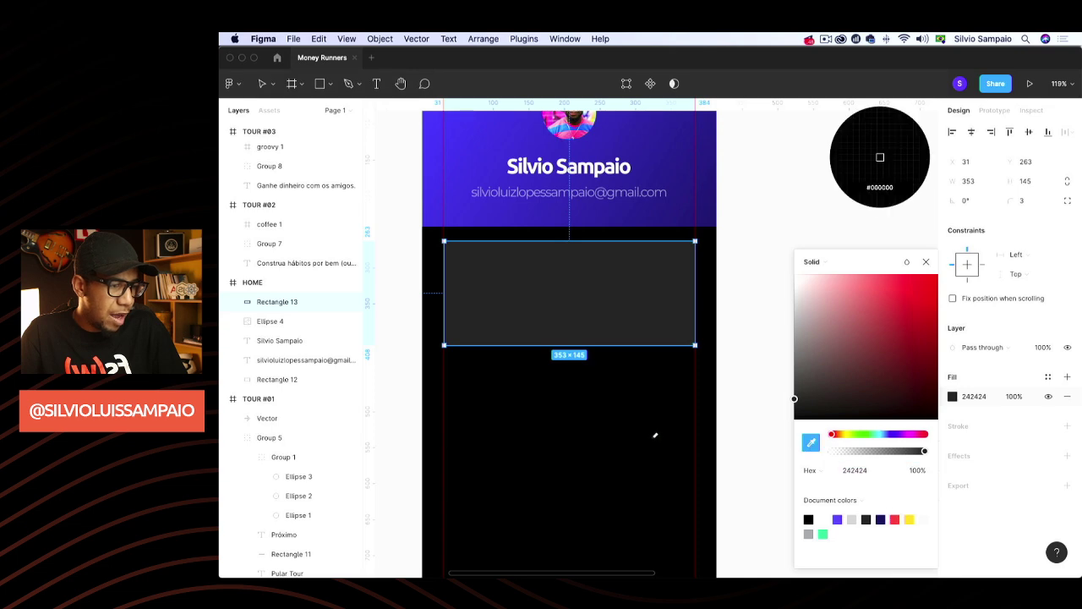
left_click(652, 435)
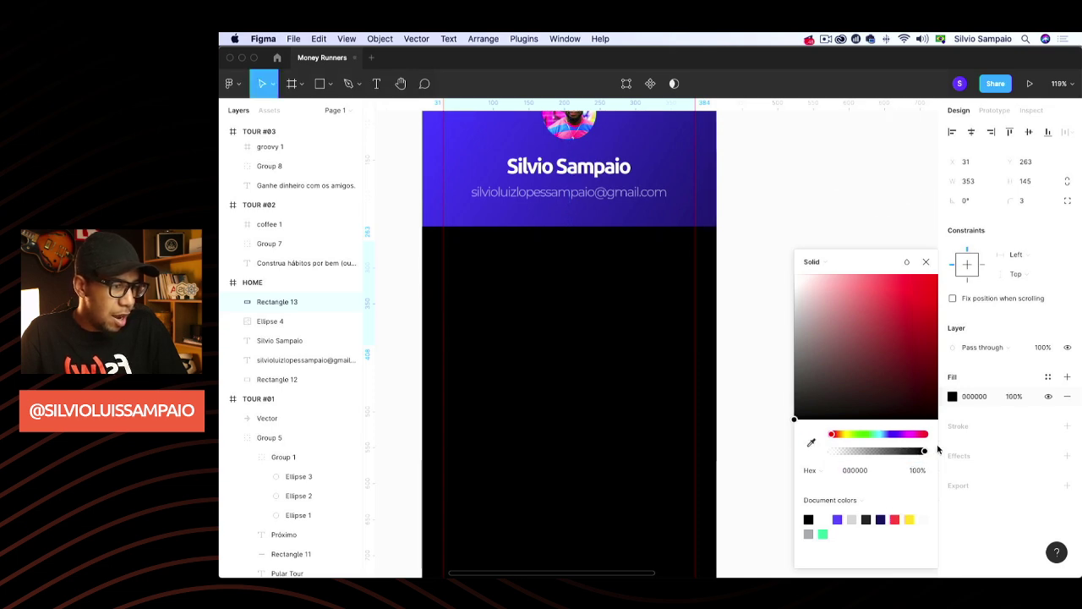
Change the card fill to white at 4% opacity
left_click_drag(838, 359, 775, 241)
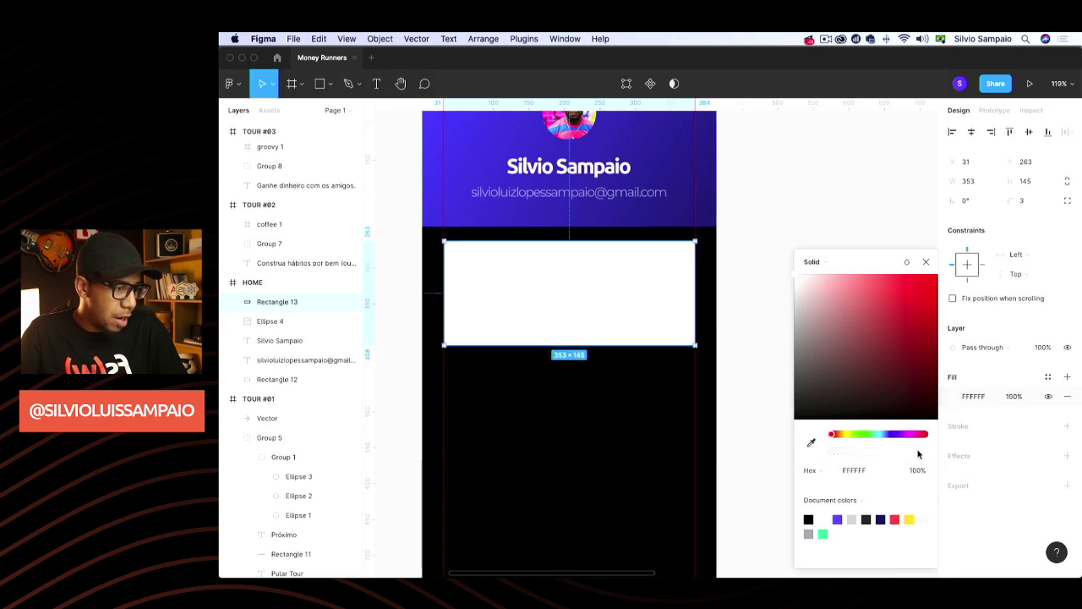
left_click_drag(918, 451, 835, 457)
left_click_drag(926, 479, 918, 469)
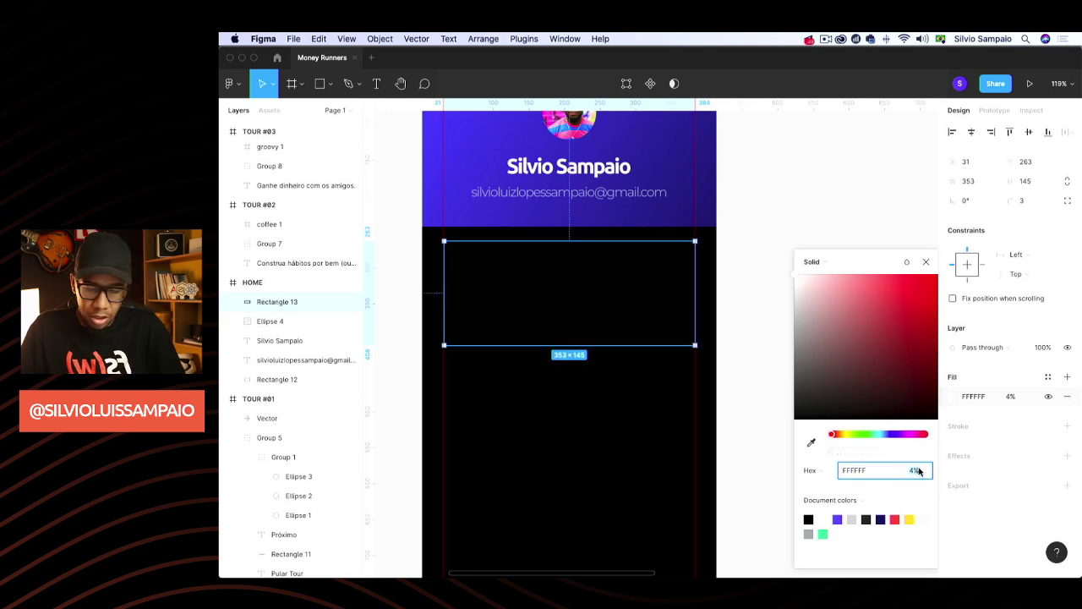
left_click(926, 262)
left_click(850, 279)
Set the card fill back to black, adjusting opacity and lightening it toward dark grey
scroll(855, 276, "down", 2)
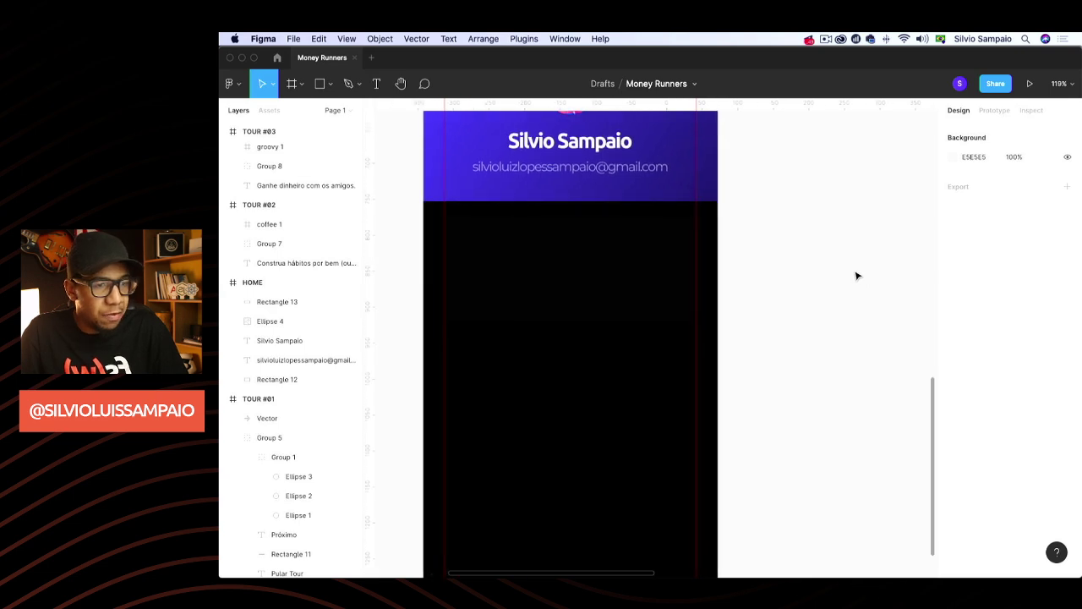
left_click(581, 277)
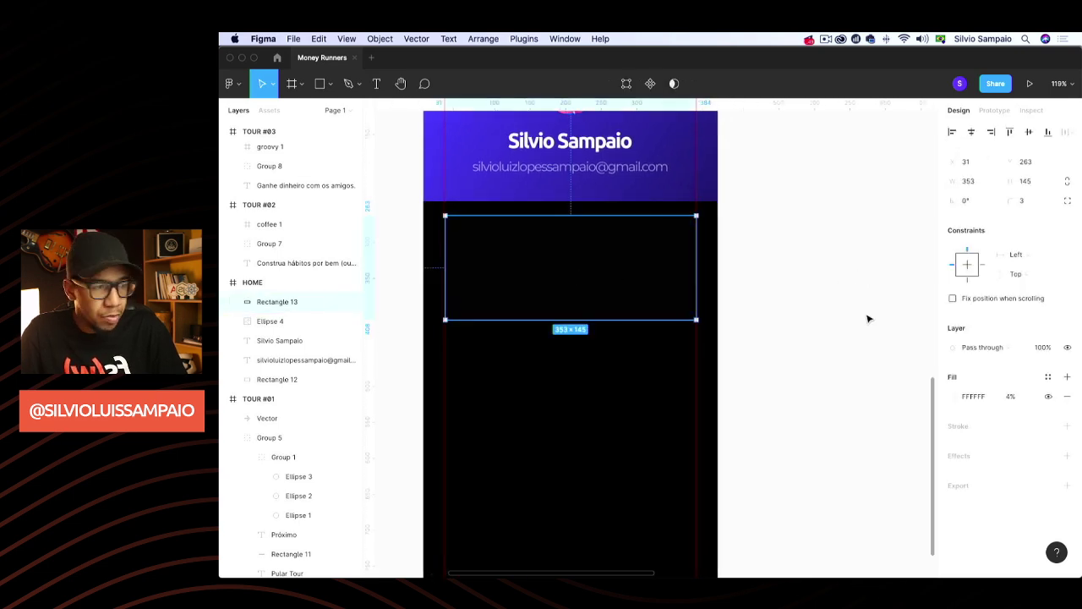
left_click(955, 397)
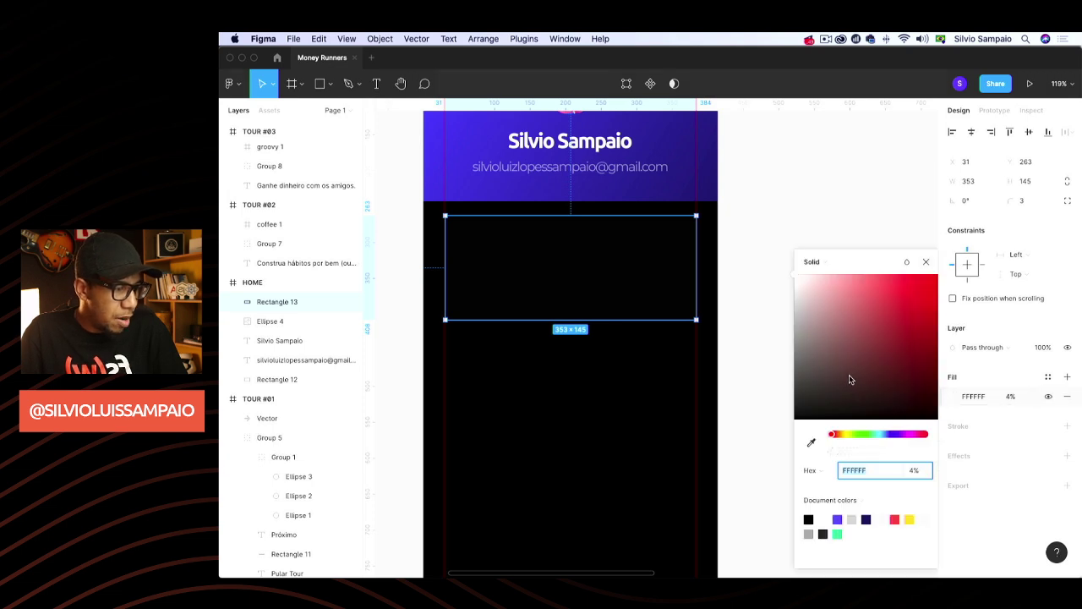
left_click_drag(851, 379, 753, 437)
left_click_drag(834, 454, 964, 453)
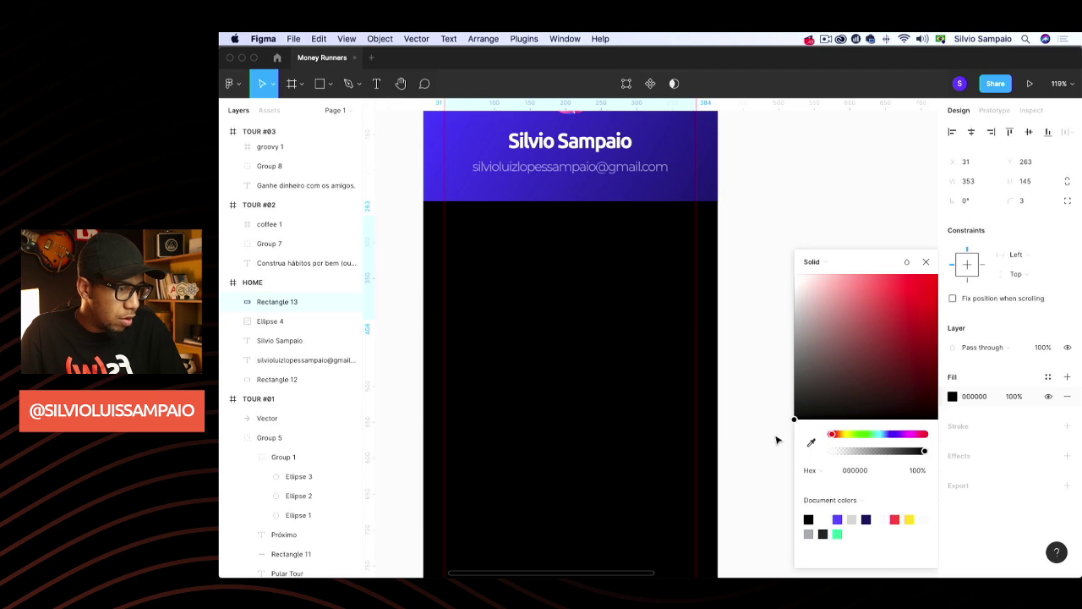
left_click_drag(794, 418, 804, 412)
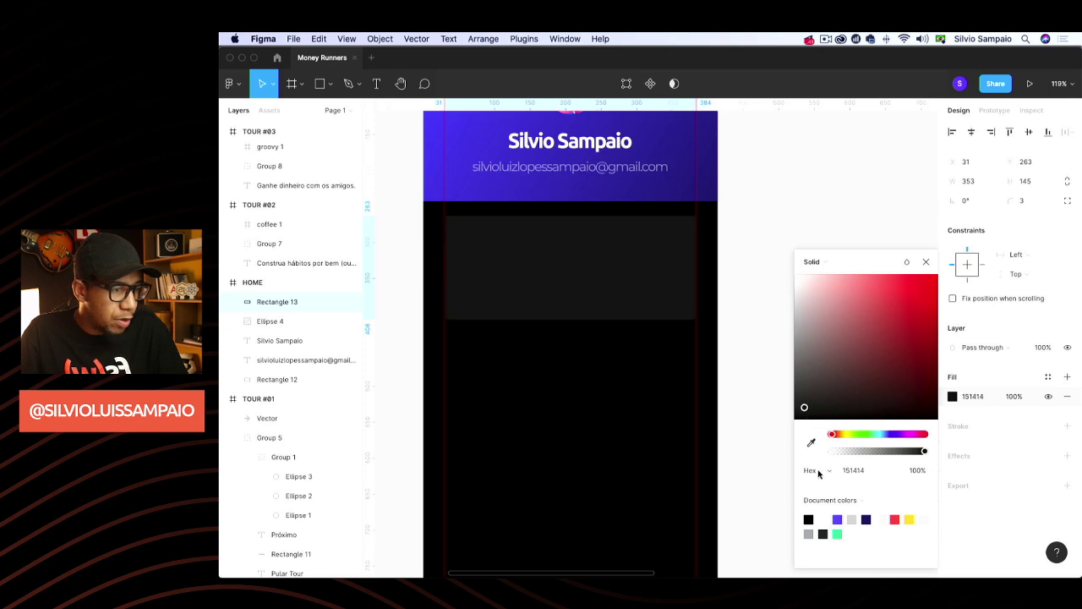
Eyedrop the dark grey 242424 swatch from the COLORS palette into the card fill
scroll(763, 474, "left", 5)
scroll(764, 465, "up", 6)
scroll(765, 463, "right", 3)
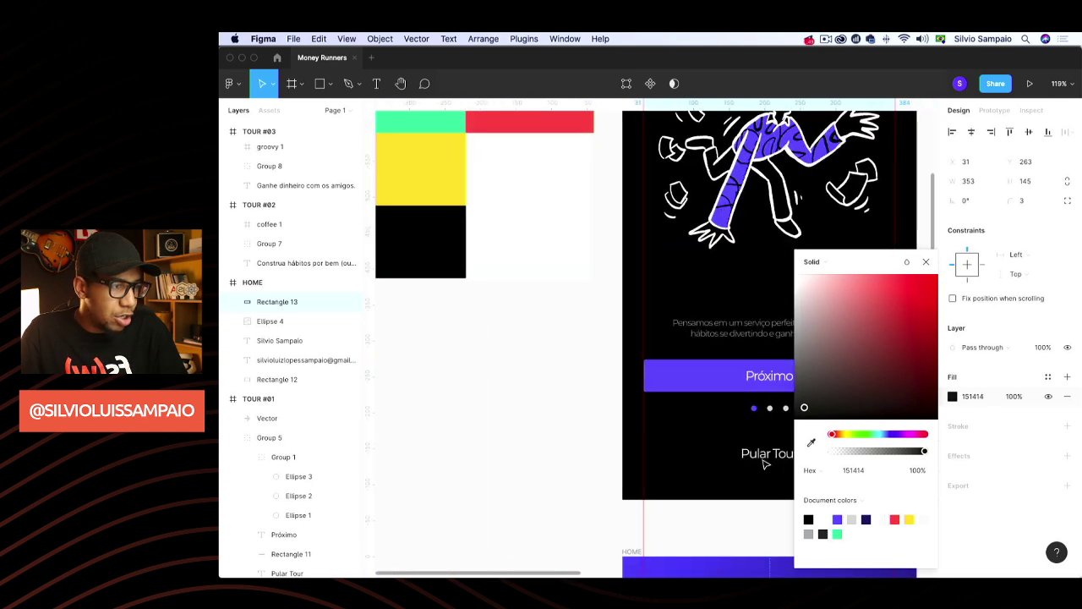
scroll(763, 463, "left", 2)
scroll(763, 463, "up", 5)
left_click(811, 442)
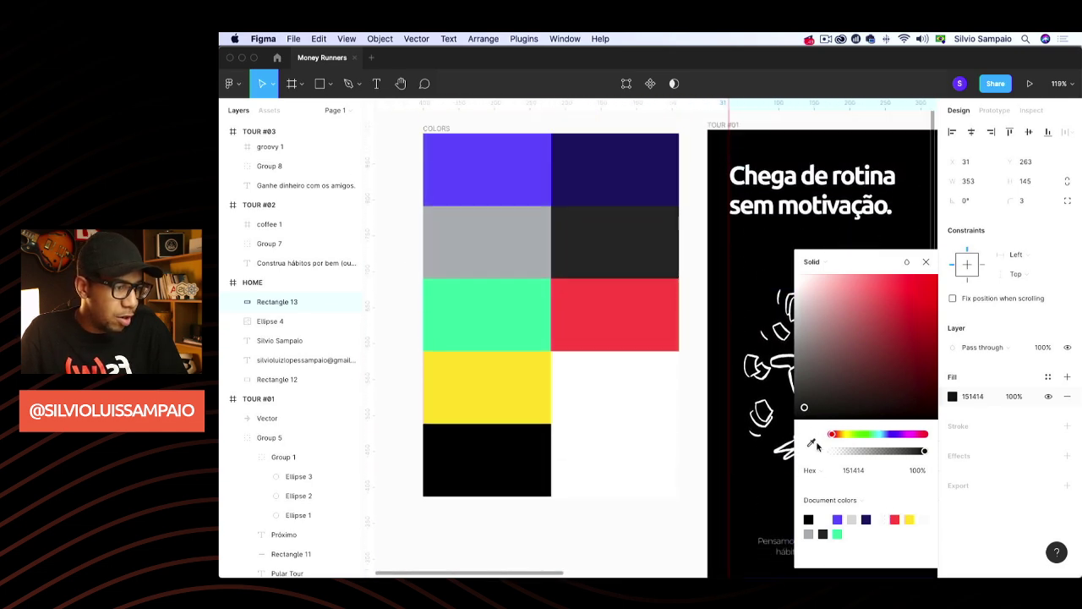
left_click(660, 274)
scroll(667, 274, "down", 6)
scroll(658, 284, "right", 4)
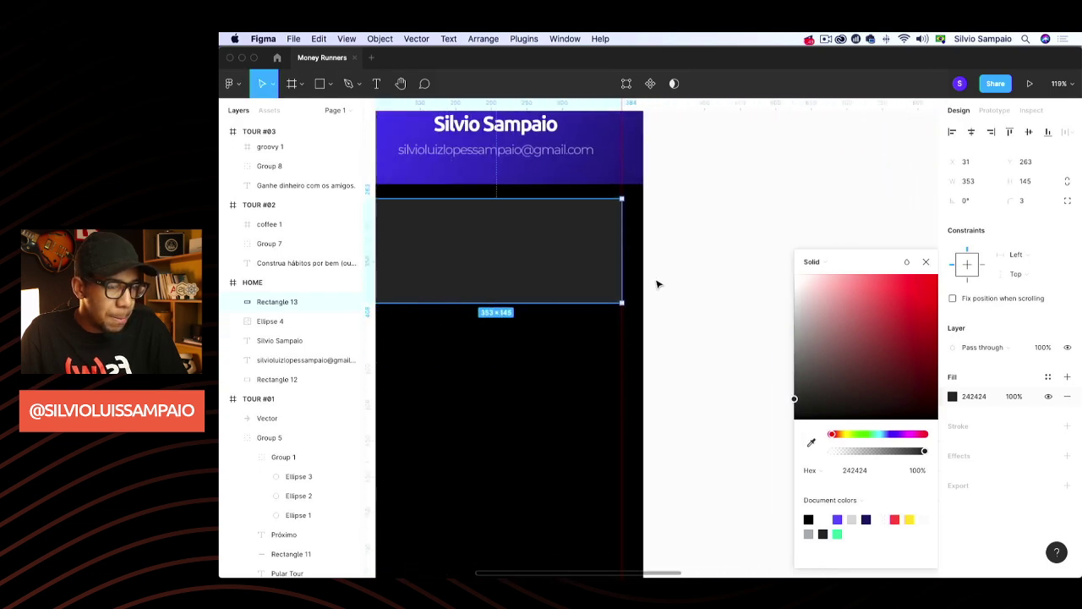
scroll(658, 284, "left", 3)
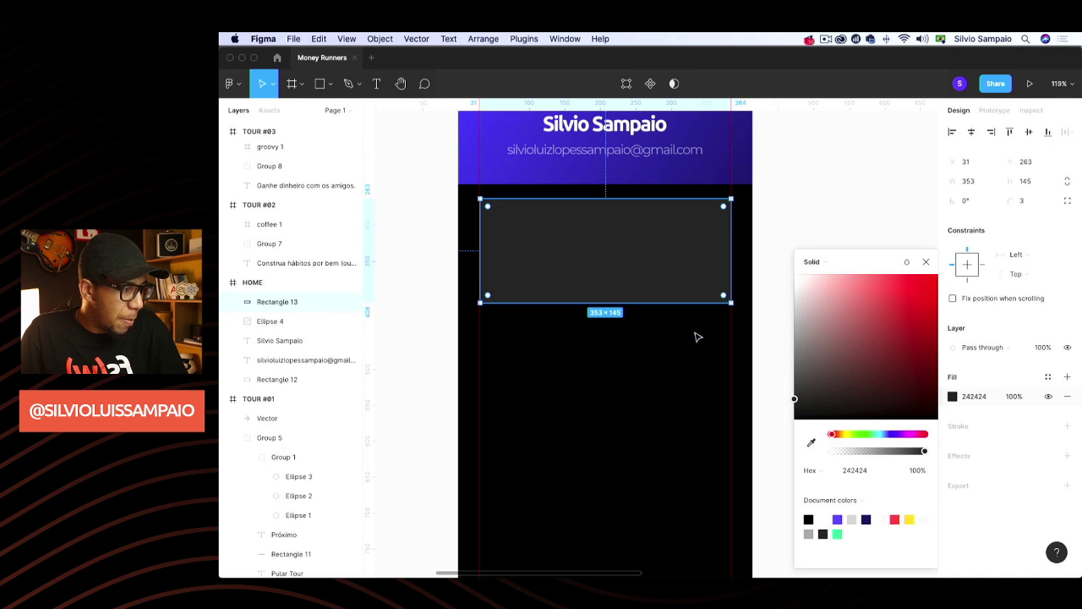
left_click(752, 292)
Drag Rectangle 13's bottom edge down so the card measures 353×161
left_click_drag(705, 65, 716, 62)
left_click(553, 278)
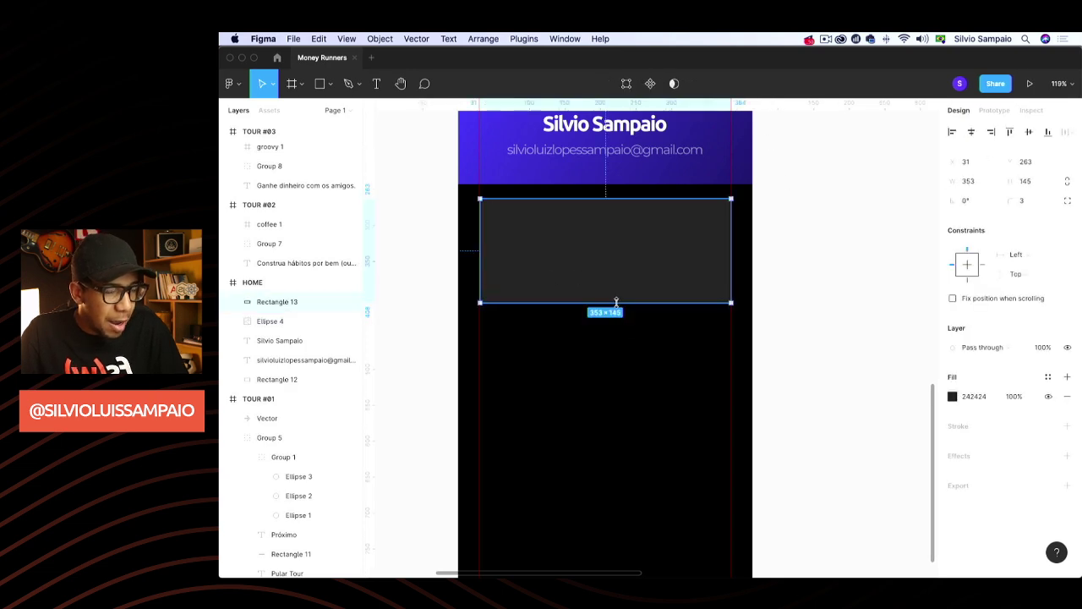
left_click_drag(616, 302, 613, 313)
left_click(785, 239)
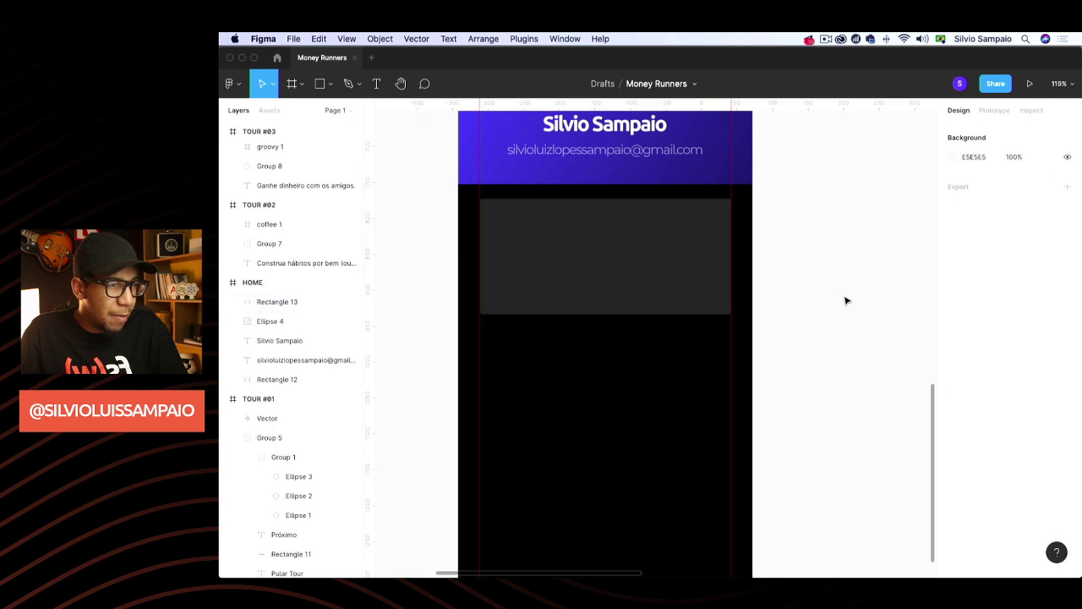
scroll(846, 300, "up", 2)
left_click(638, 309)
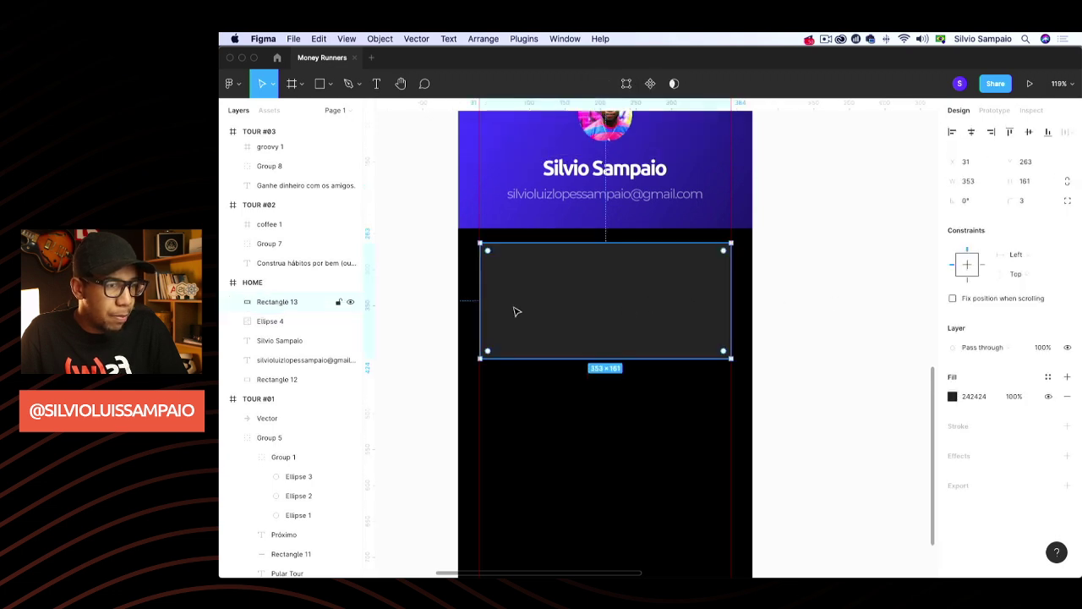
left_click(829, 295)
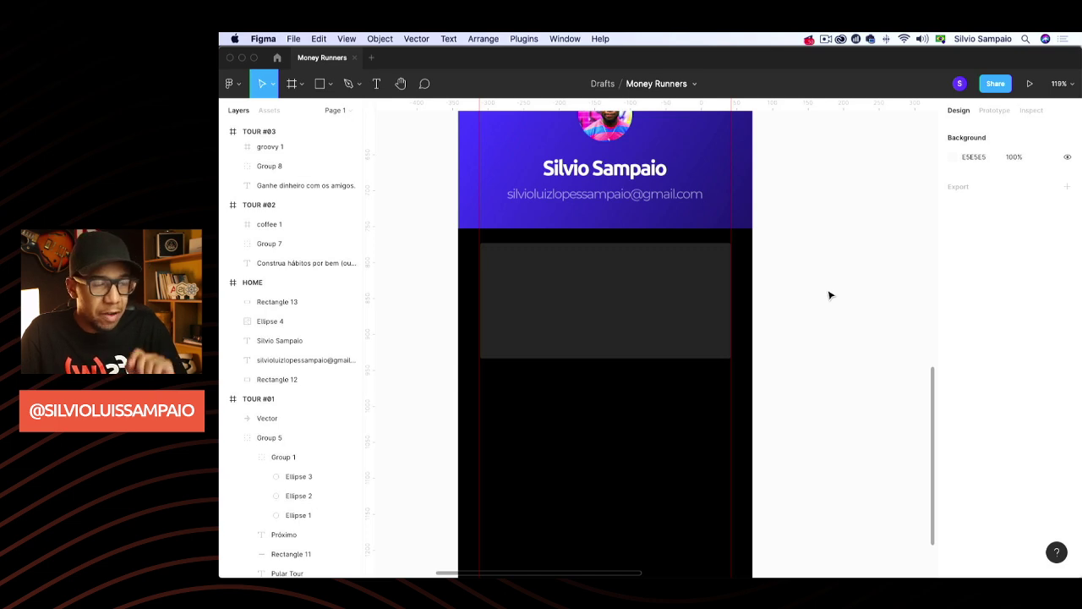
left_click(657, 329)
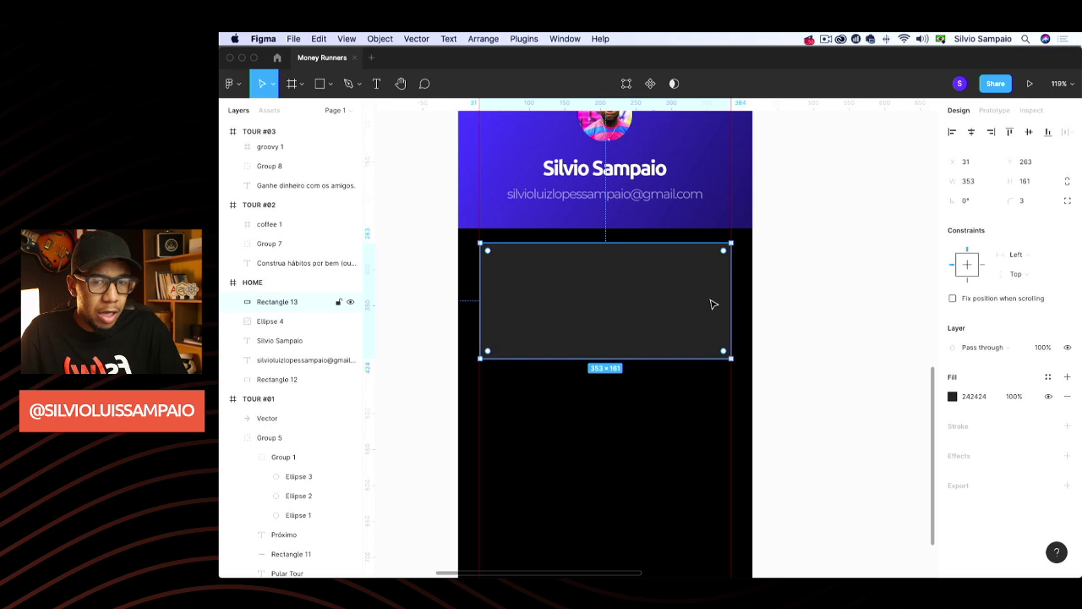
left_click(764, 292)
scroll(702, 322, "down", 1)
scroll(703, 321, "up", 2)
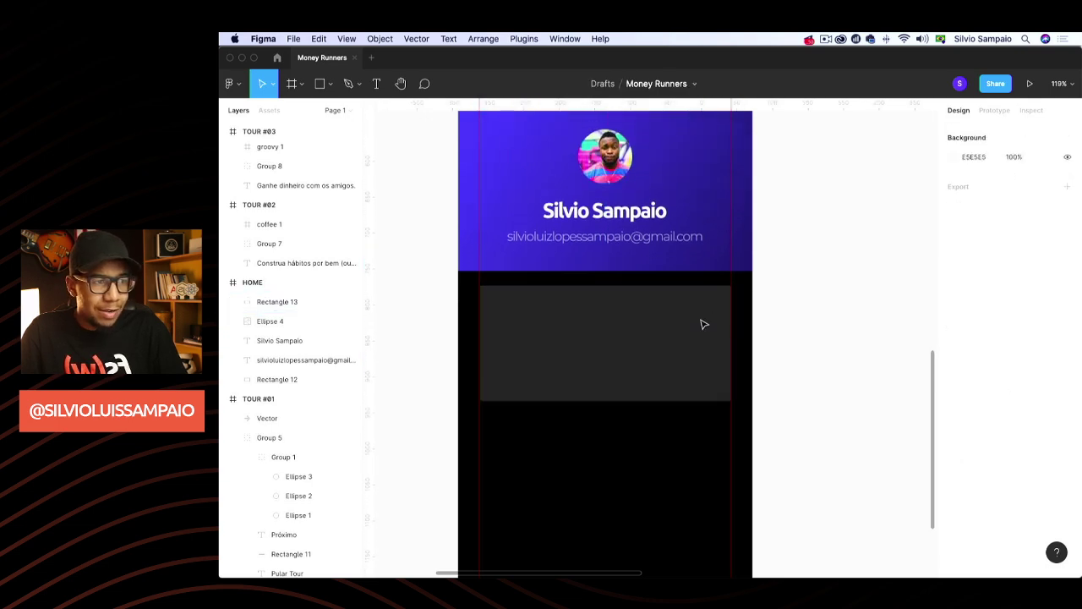
Paste a copy of the TOUR #01 description text into the HOME frame
left_click(628, 241)
scroll(628, 240, "up", 10)
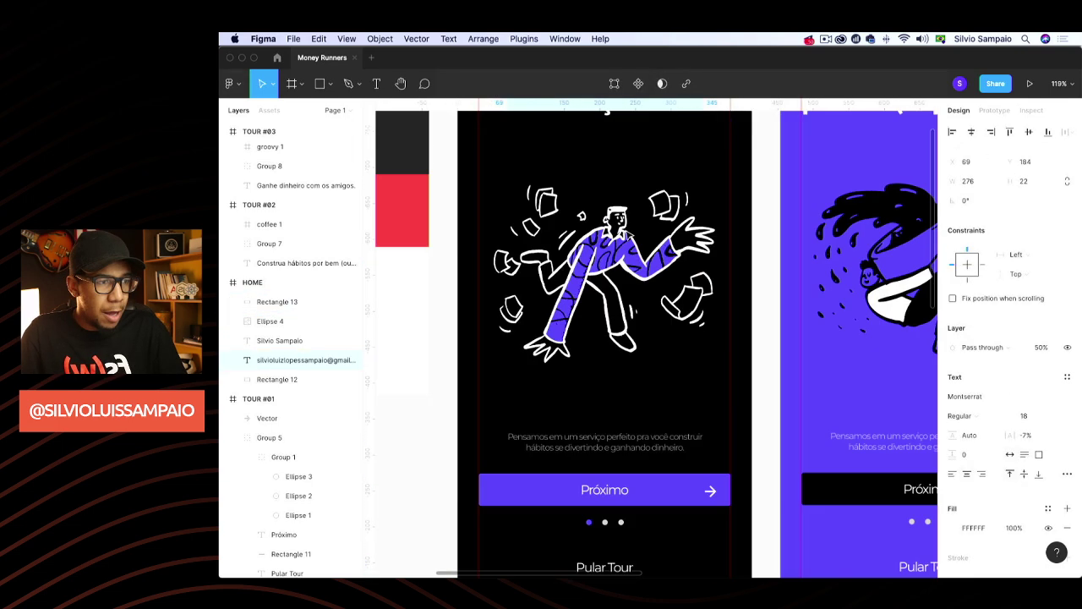
scroll(627, 241, "down", 2)
scroll(630, 237, "up", 5)
scroll(632, 236, "down", 4)
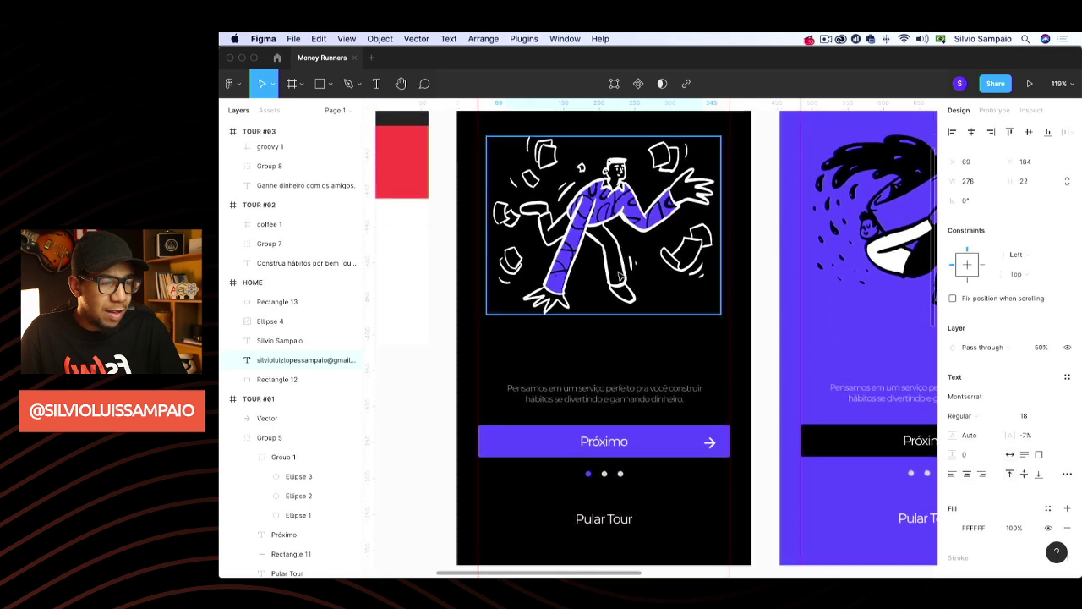
double_click(617, 389)
scroll(613, 406, "down", 8)
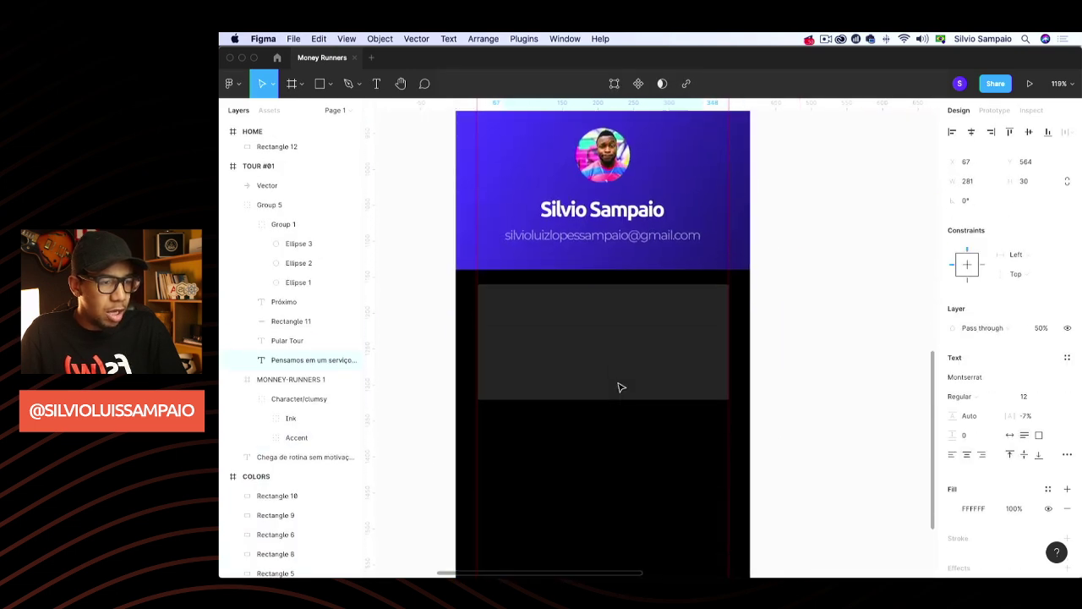
left_click(598, 423)
key("super+v")
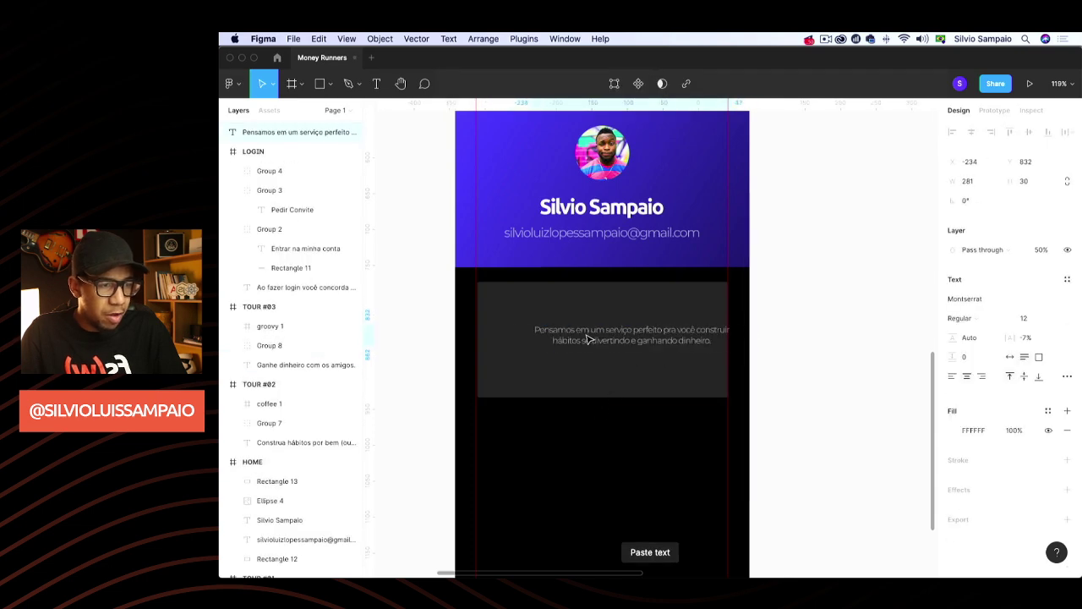
left_click(1010, 358)
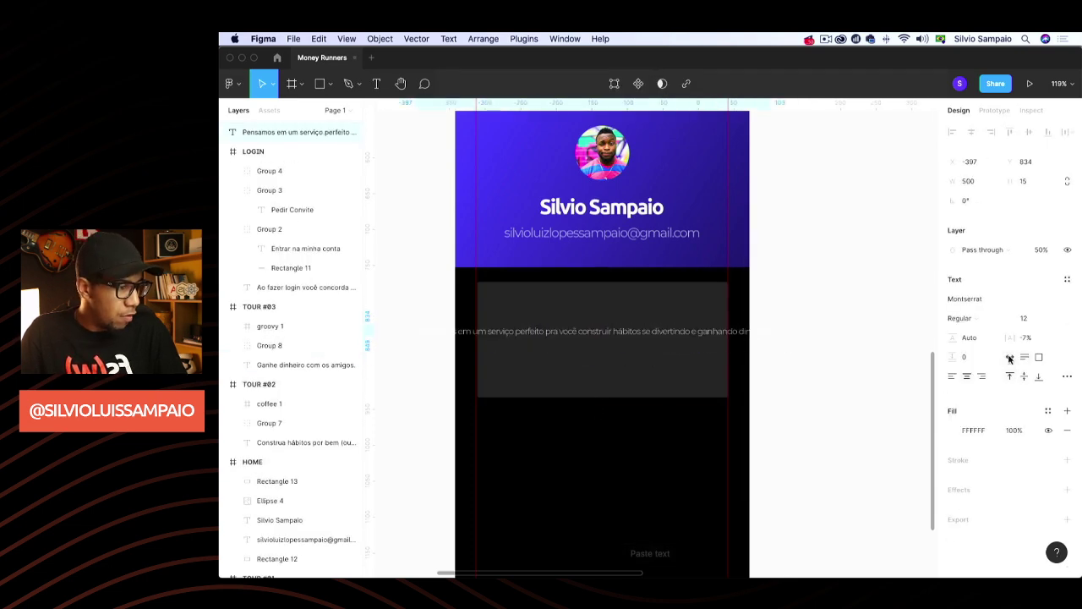
key("super+z")
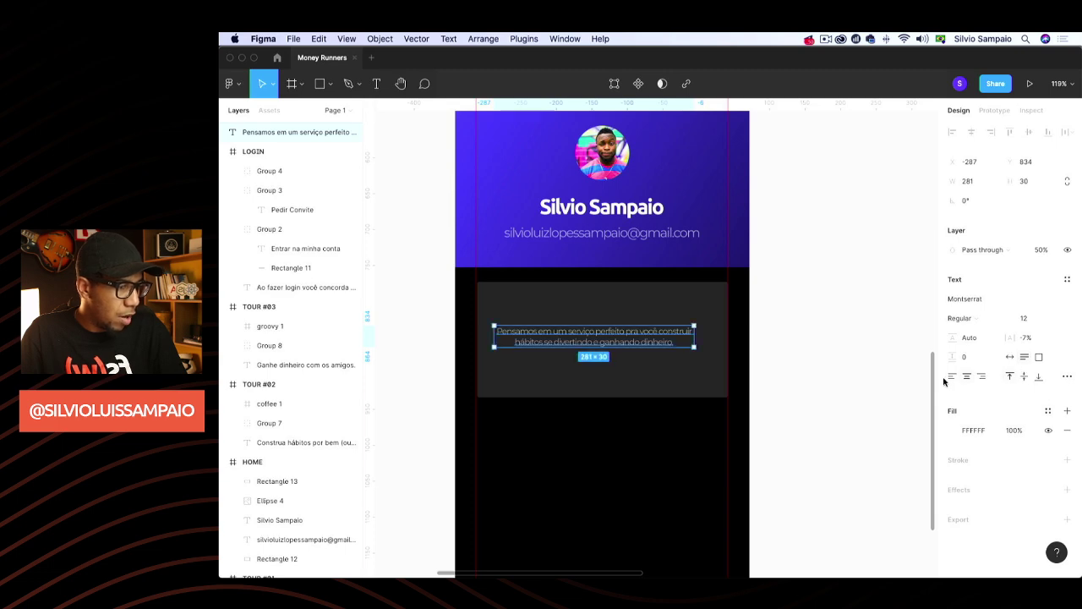
Left-align the pasted text and place it at the grey card's top-left
left_click(953, 380)
left_click_drag(643, 346, 717, 318)
scroll(650, 333, "left", 1)
scroll(681, 334, "down", 1)
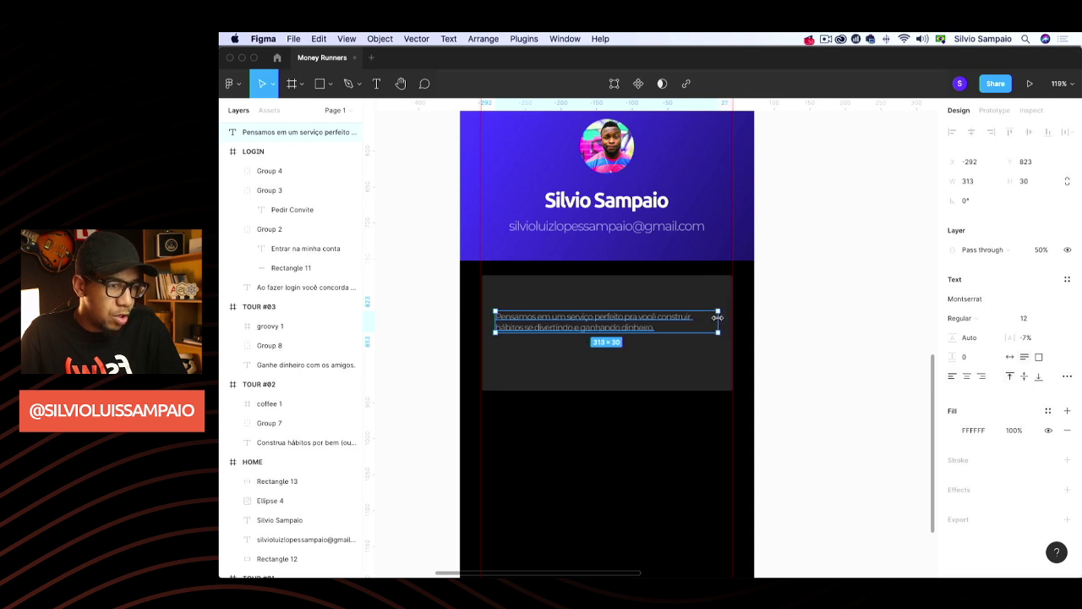
left_click(749, 315)
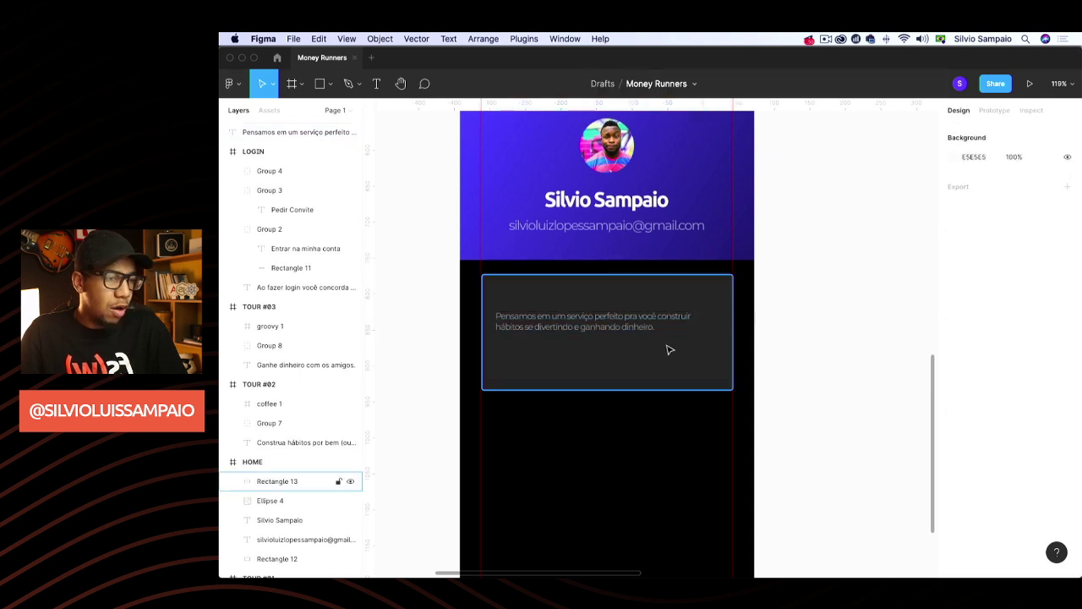
left_click(619, 335)
scroll(618, 335, "left", 1)
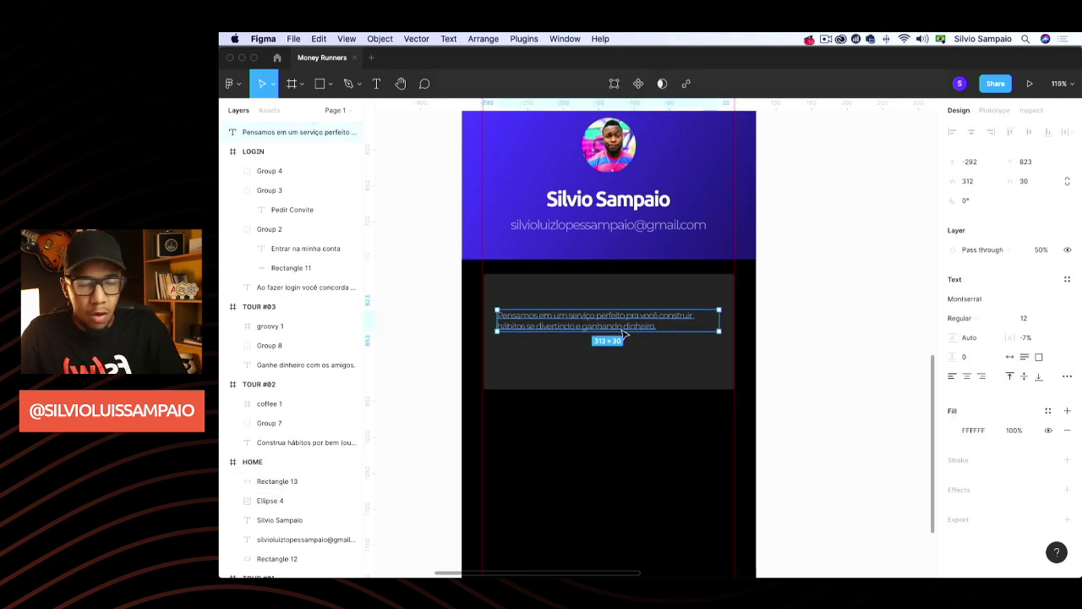
key("Return")
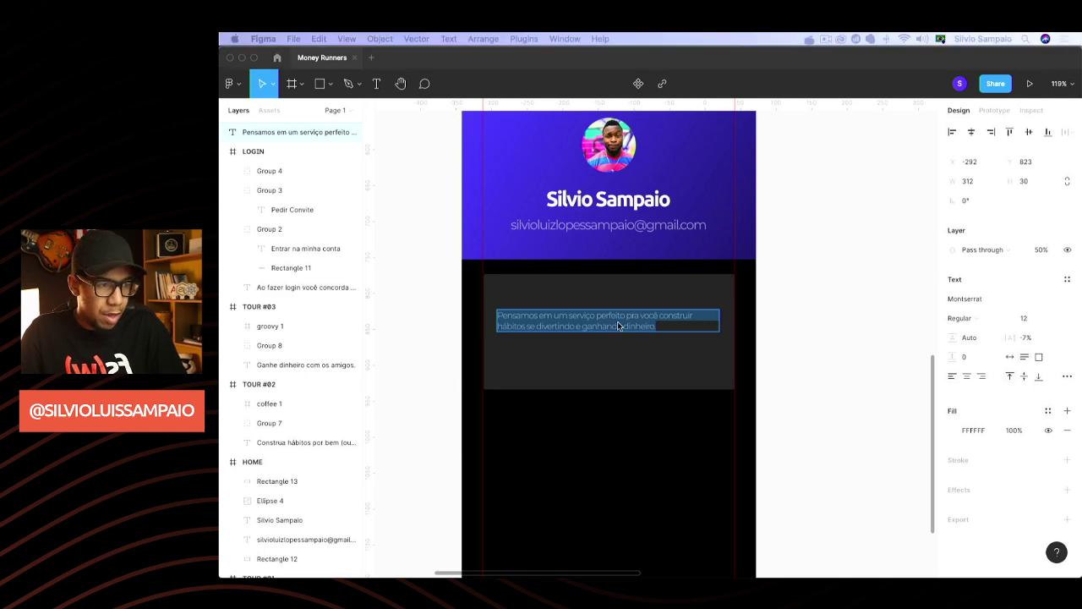
Paste the new challenge paragraph and correct 'dos' to 'todos' and 'parar' to 'para'
type("Mantenha a consistência corrento dos os dias para criar um novo hábito para você e para sua família. O Desafio termina em 30/07/2021.")
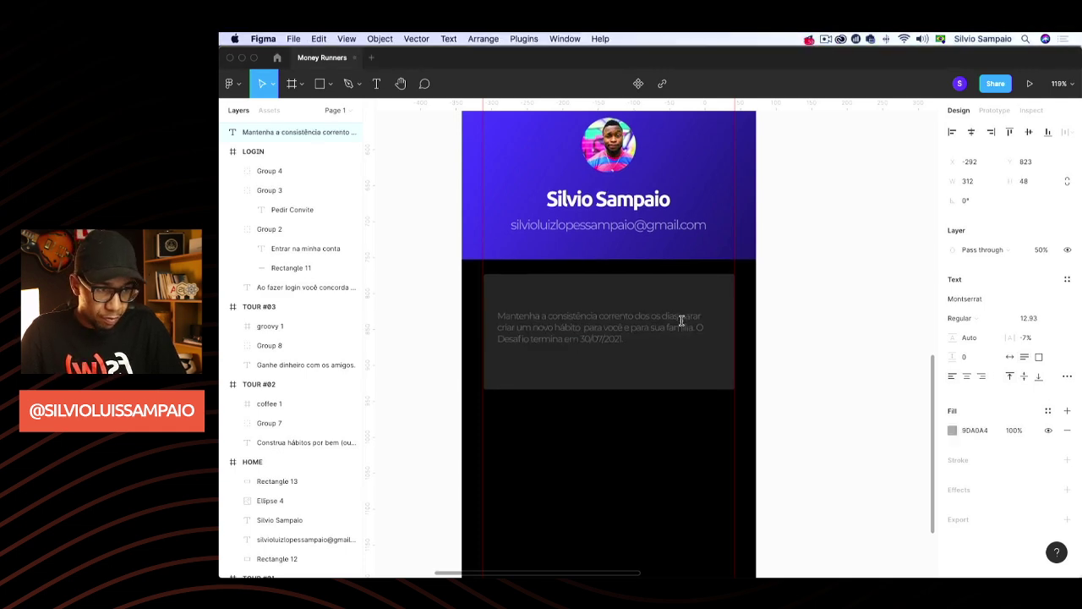
key("Escape")
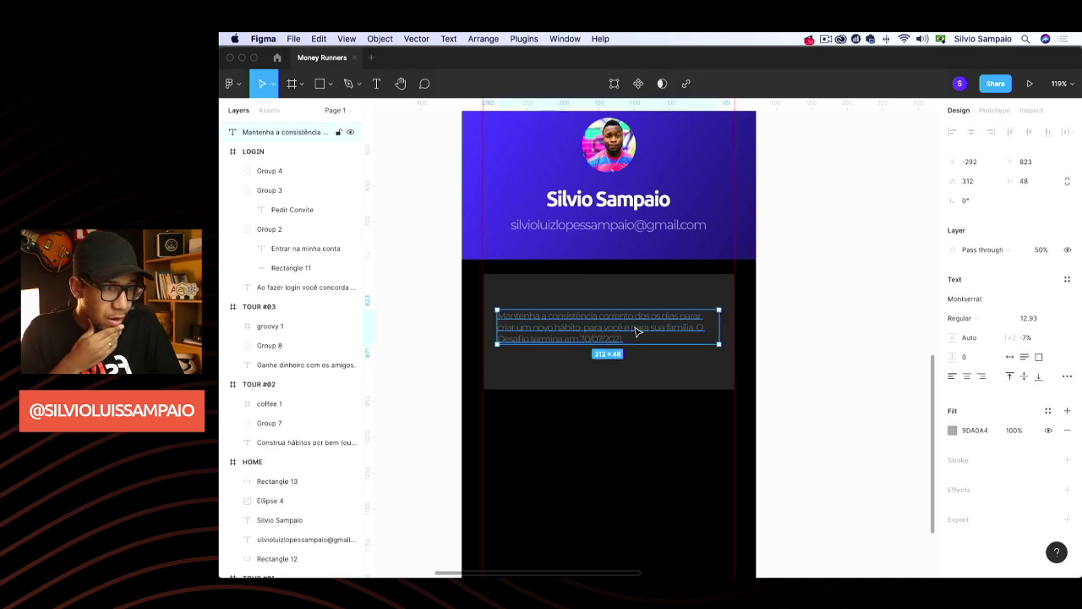
double_click(645, 316)
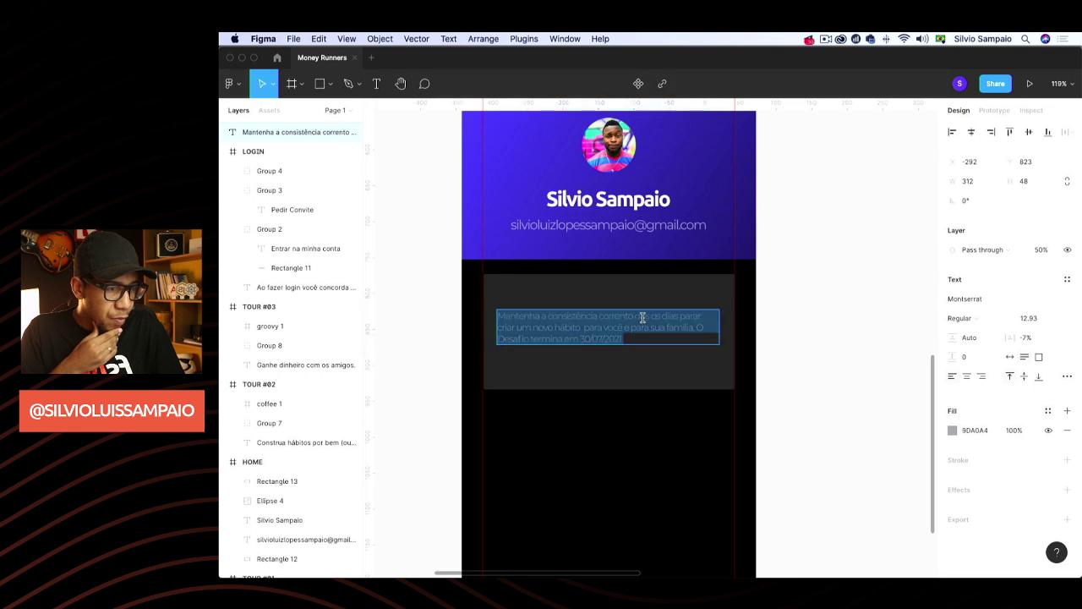
left_click(645, 315)
double_click(642, 315)
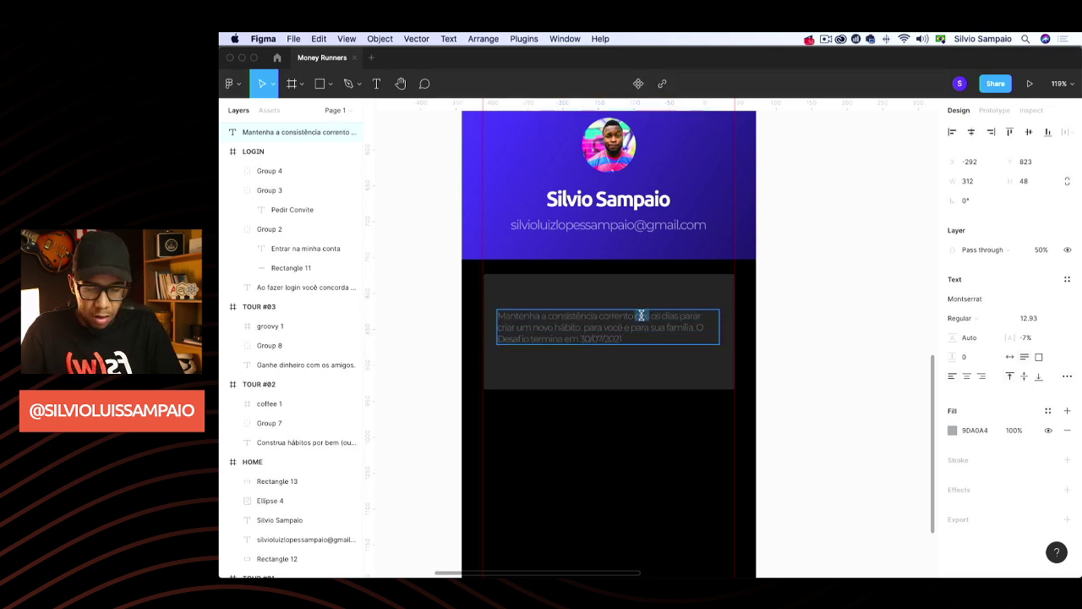
type("todos")
scroll(655, 330, "right", 1)
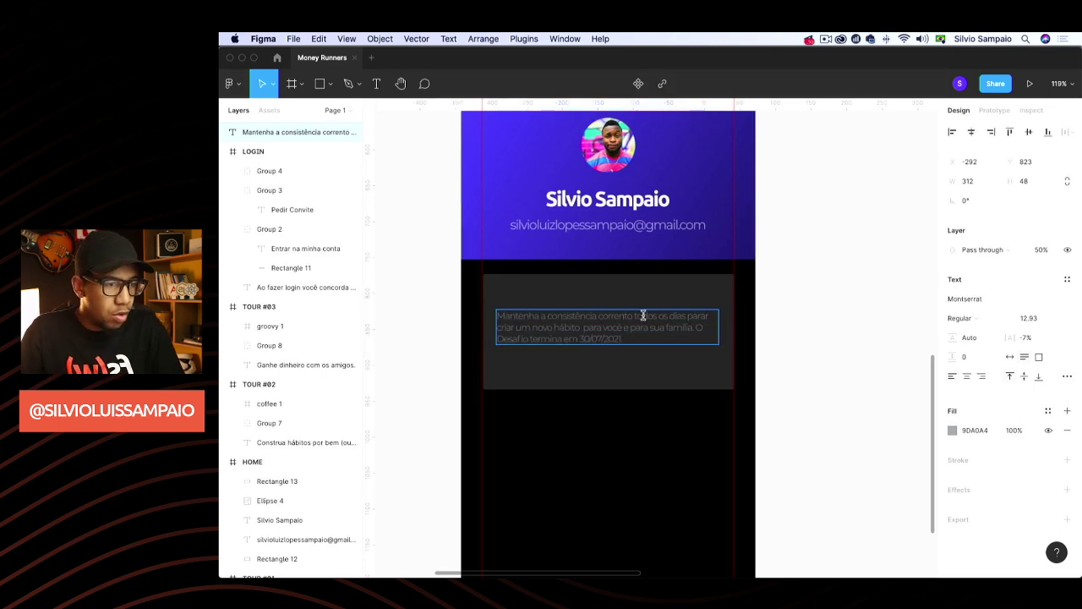
double_click(692, 316)
type("para")
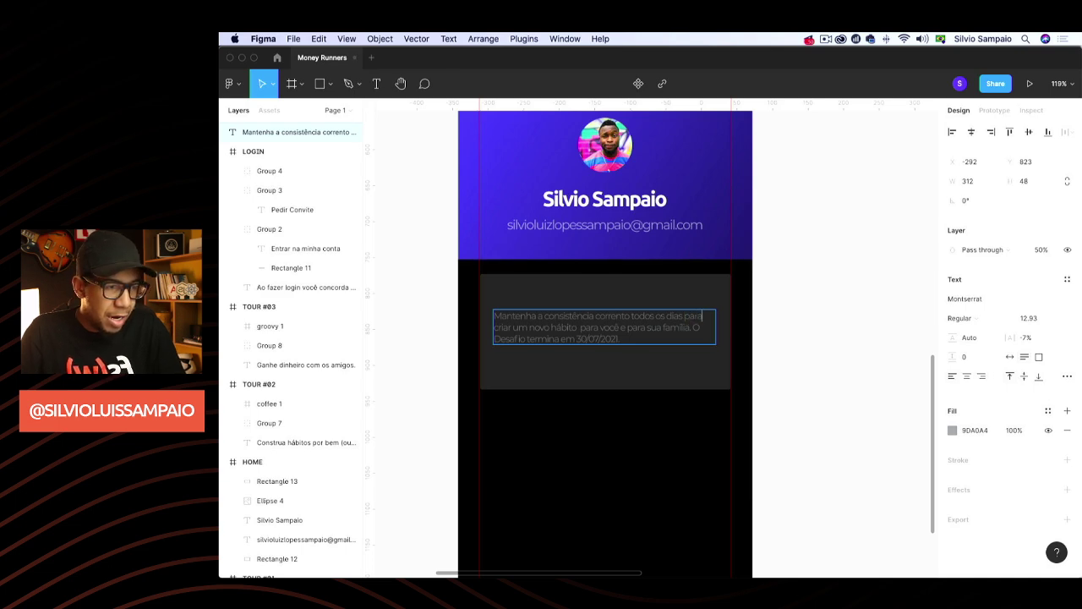
Delete 'você e para sua família' and put 'O Desafio termina em 30/07/2021.' on its own line
double_click(583, 327)
key("BackSpace")
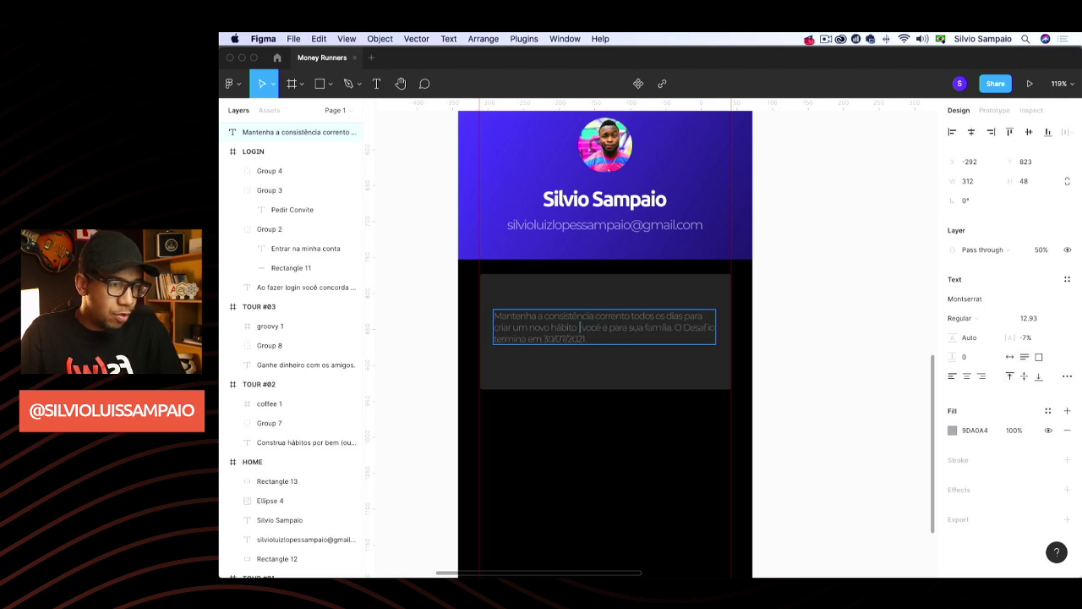
left_click_drag(581, 327, 670, 327)
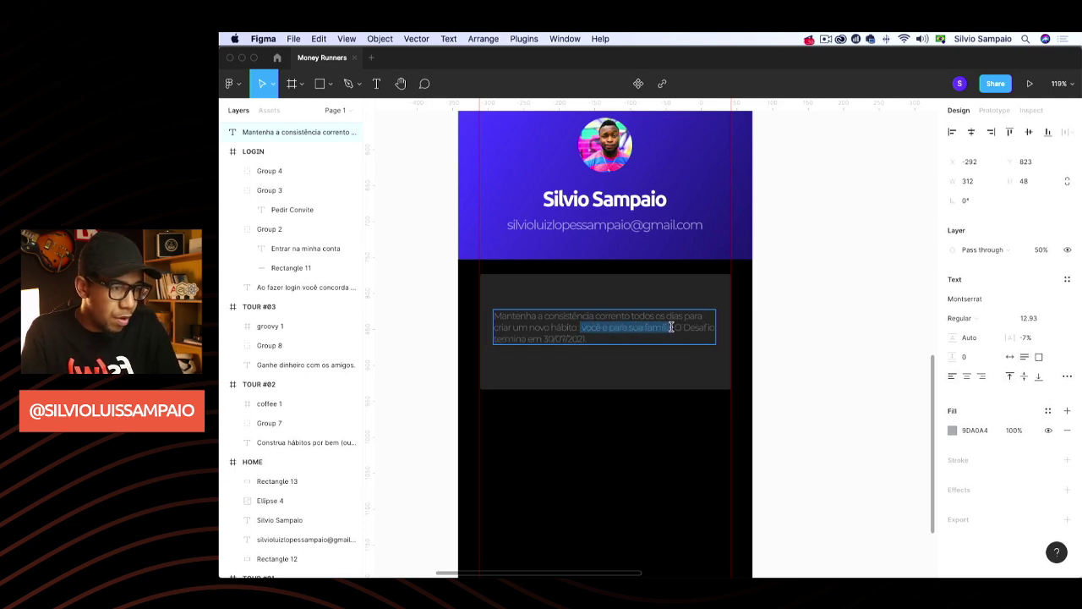
key("BackSpace")
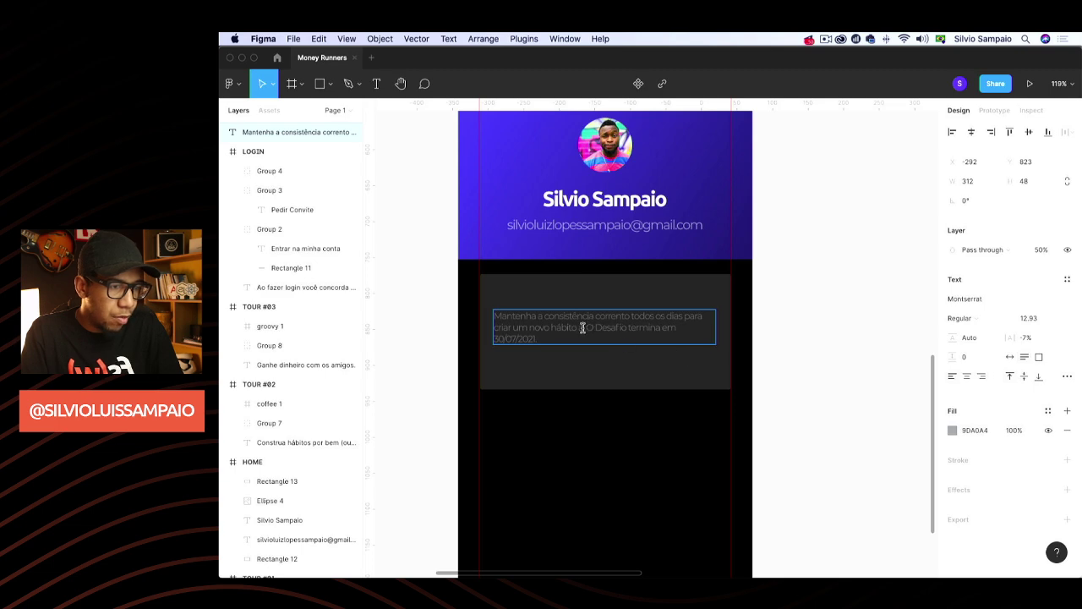
key("BackSpace")
key("Return")
key("Return")
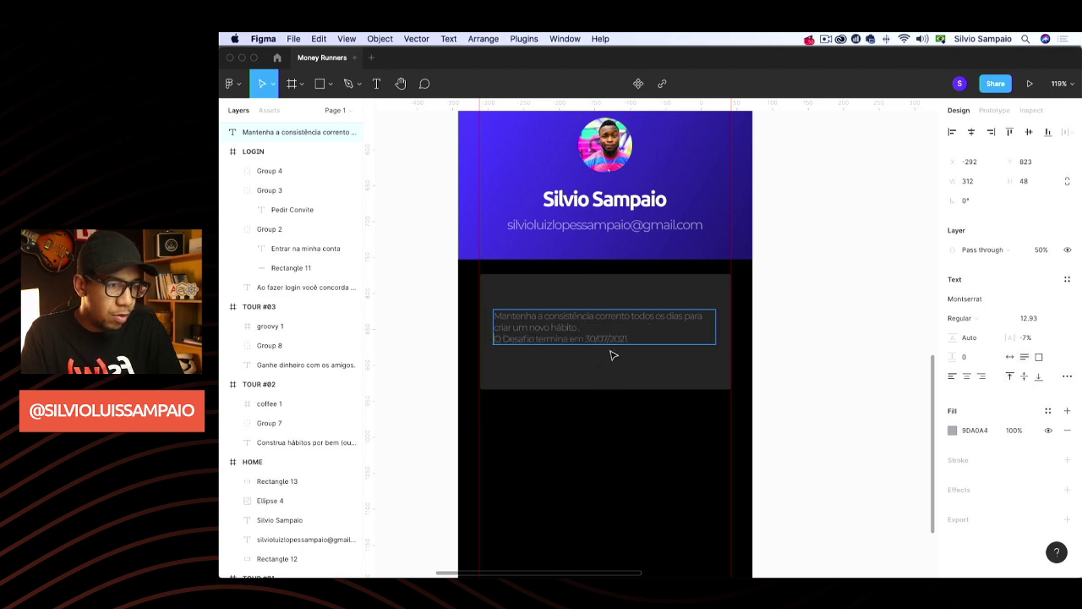
key("Escape")
left_click_drag(558, 333, 566, 330)
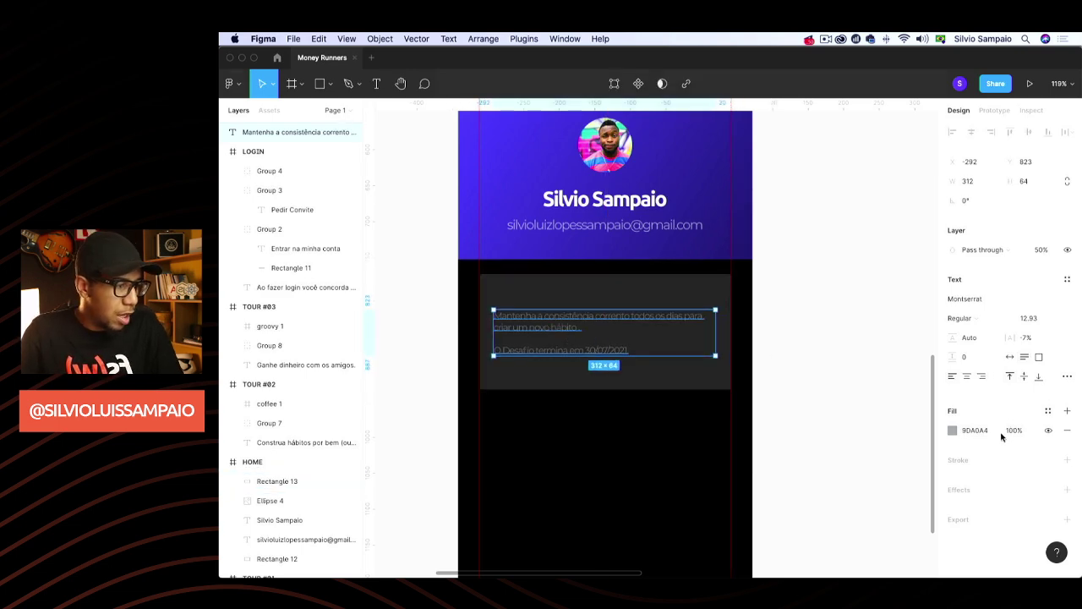
Make the card paragraph's text colour white (FFFFFF)
left_click(953, 431)
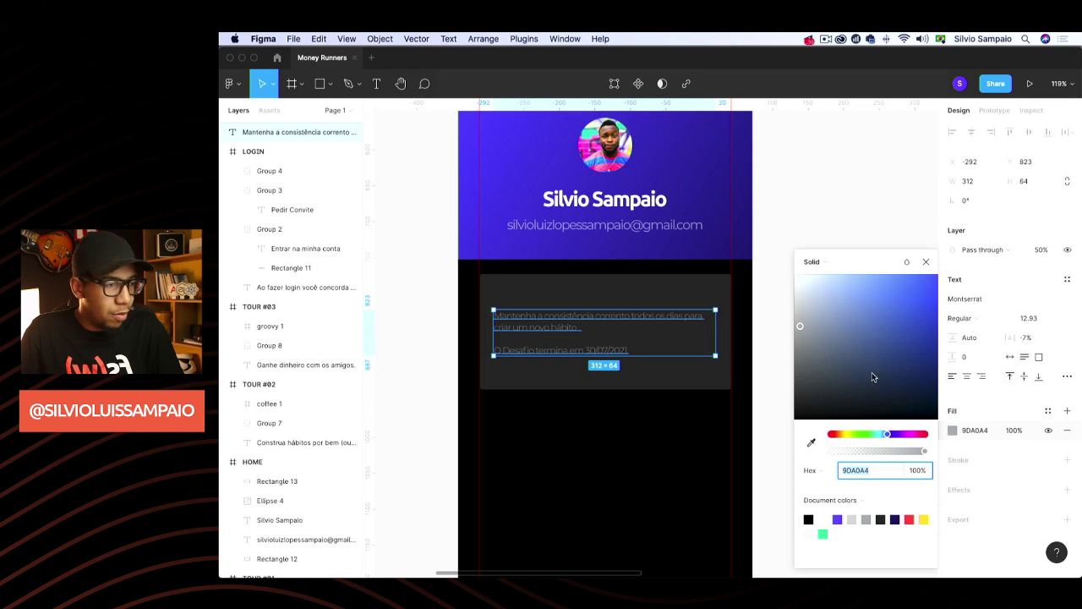
left_click_drag(817, 380, 742, 471)
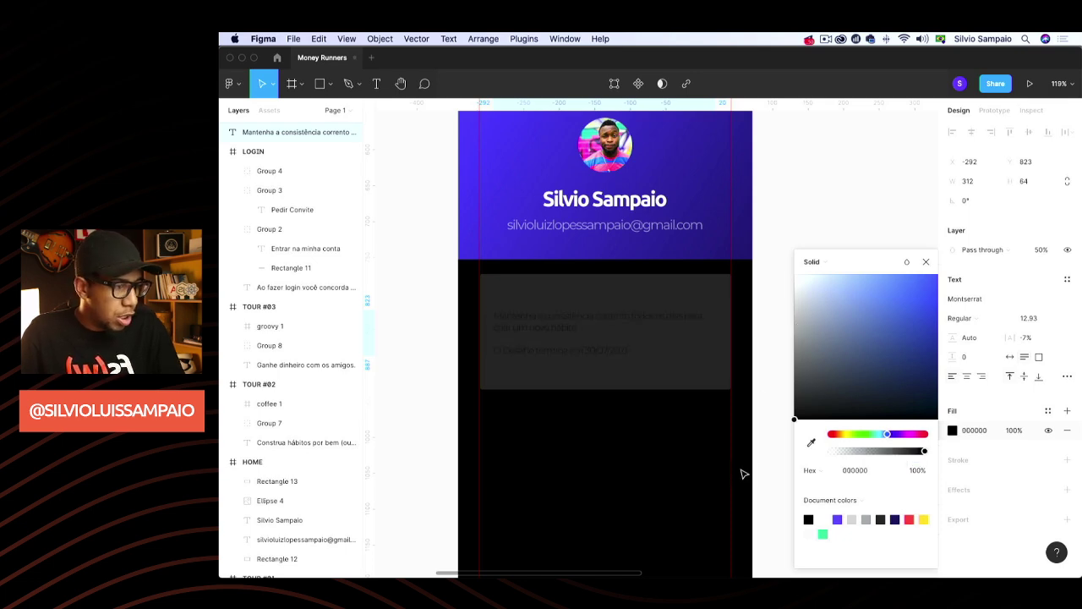
left_click_drag(837, 355, 756, 230)
left_click(1024, 430)
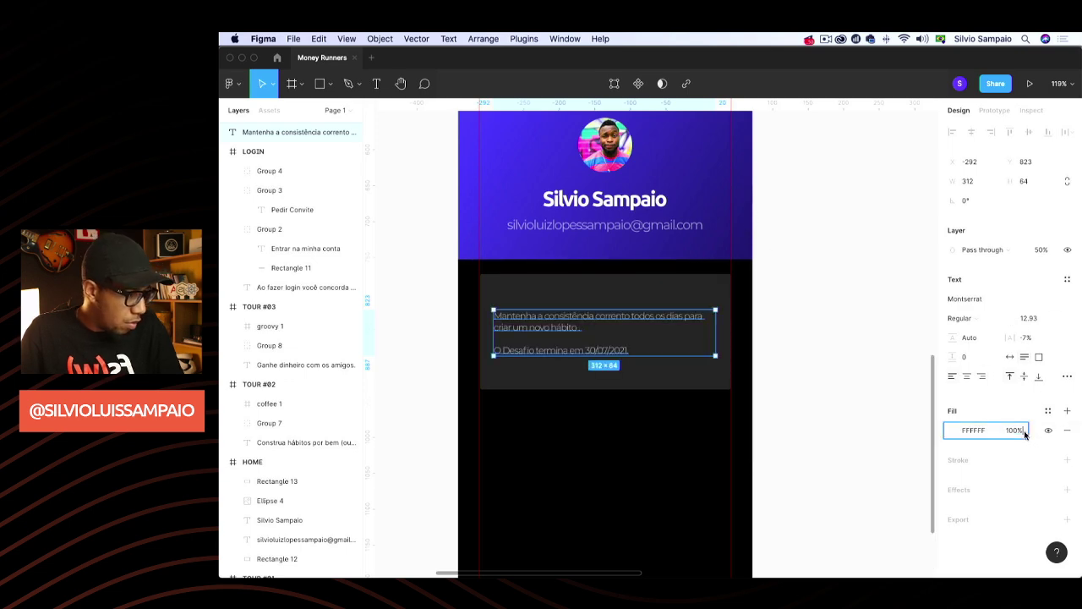
left_click(879, 391)
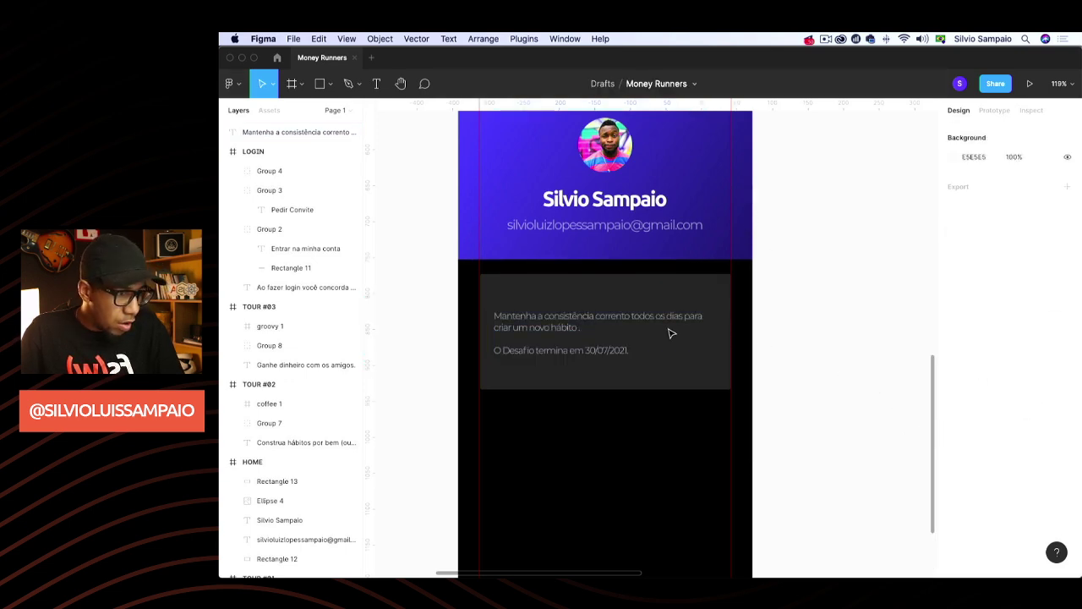
Move the paragraph's layer into the HOME frame in the Layers panel
left_click(573, 323)
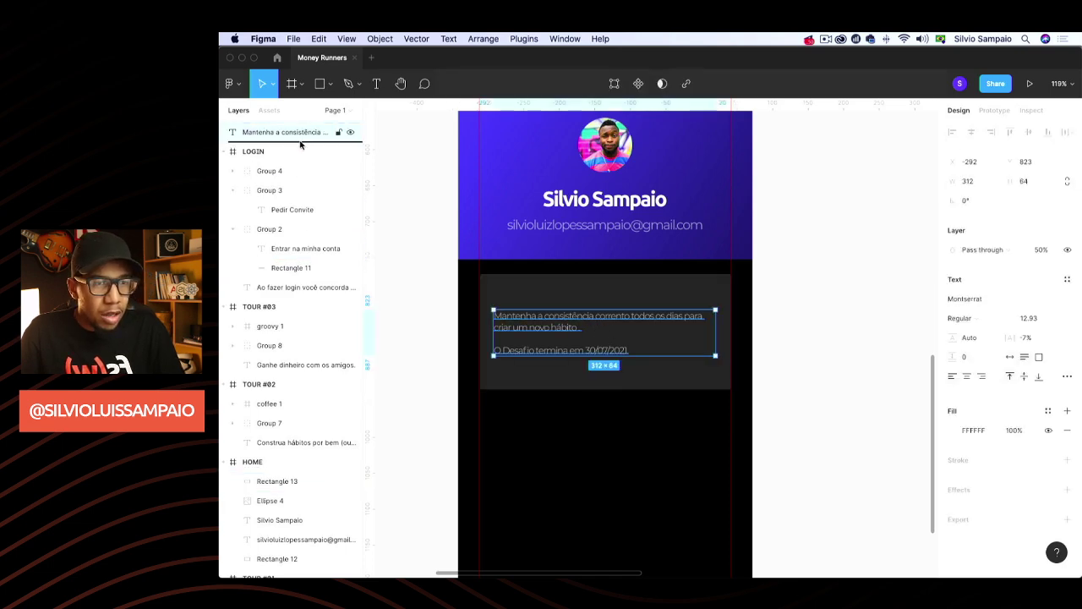
left_click_drag(706, 332, 709, 332)
left_click_drag(369, 248, 359, 250)
left_click_drag(292, 132, 288, 462)
left_click(604, 338)
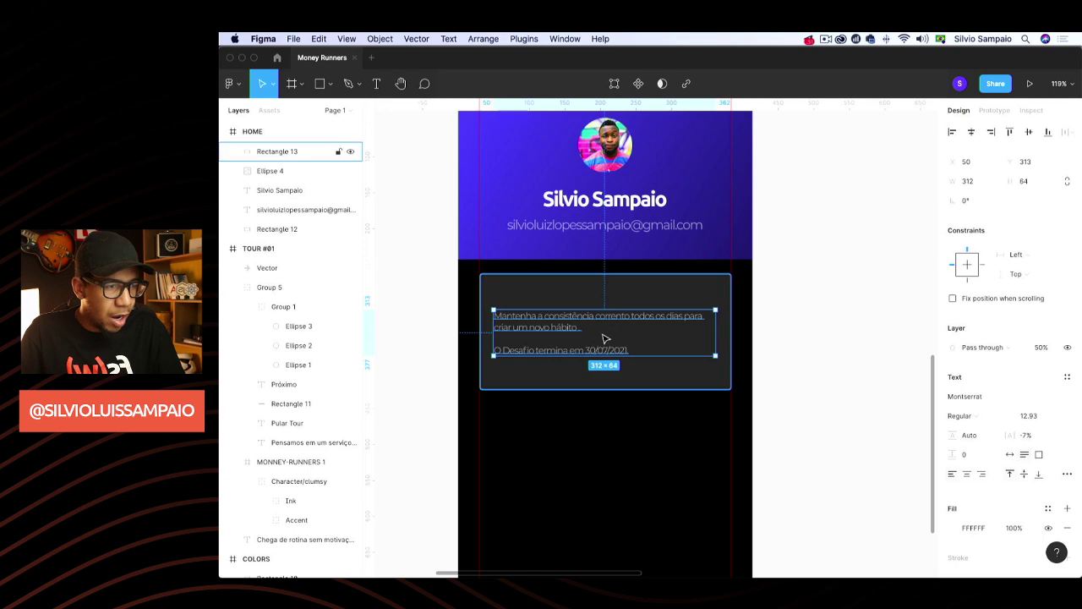
left_click(881, 330)
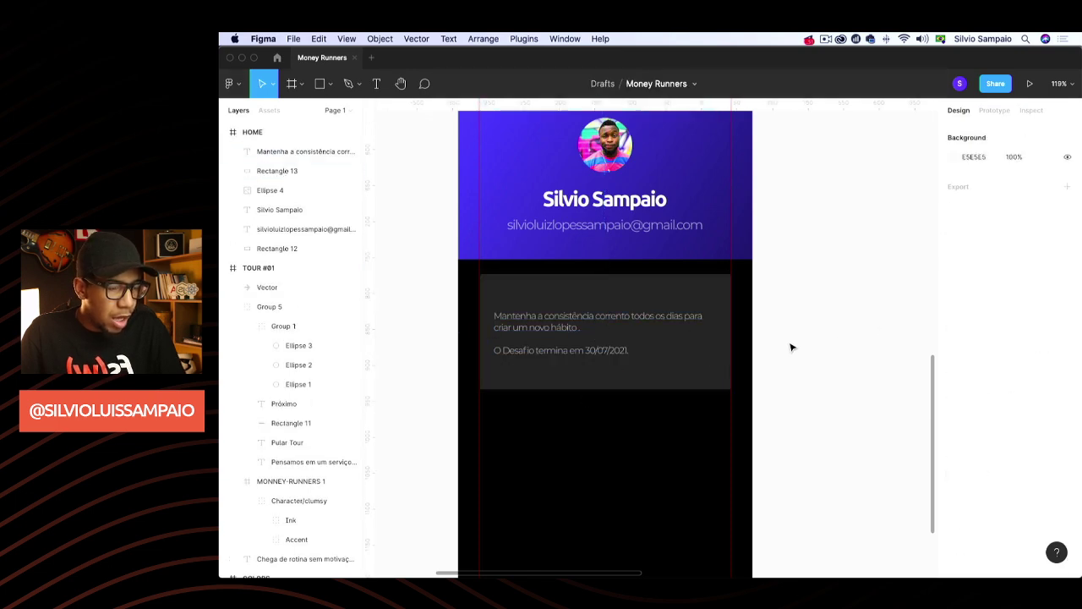
scroll(792, 345, "down", 2)
scroll(794, 345, "left", 2)
Duplicate the profile name heading into the card, aligned with the paragraph's left edge
left_click(577, 301)
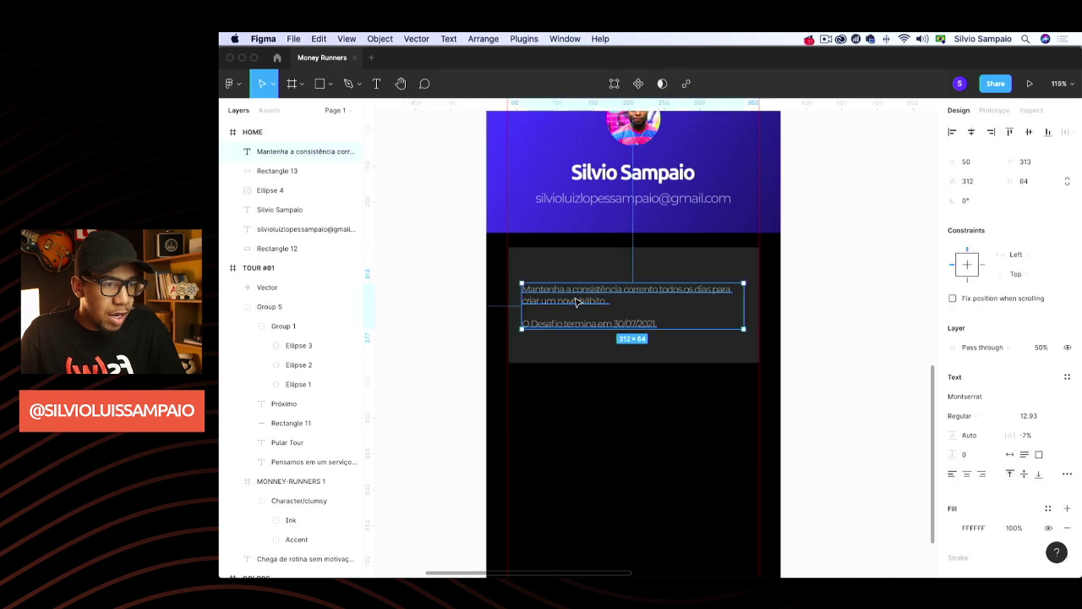
key("shift+Down")
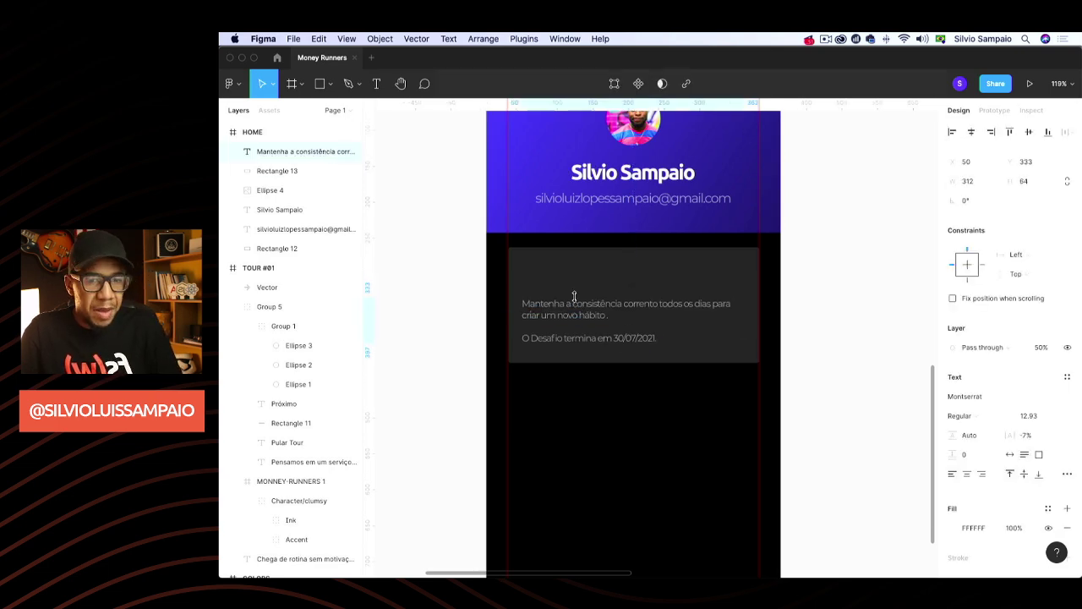
left_click_drag(574, 296, 574, 289)
left_click(609, 172)
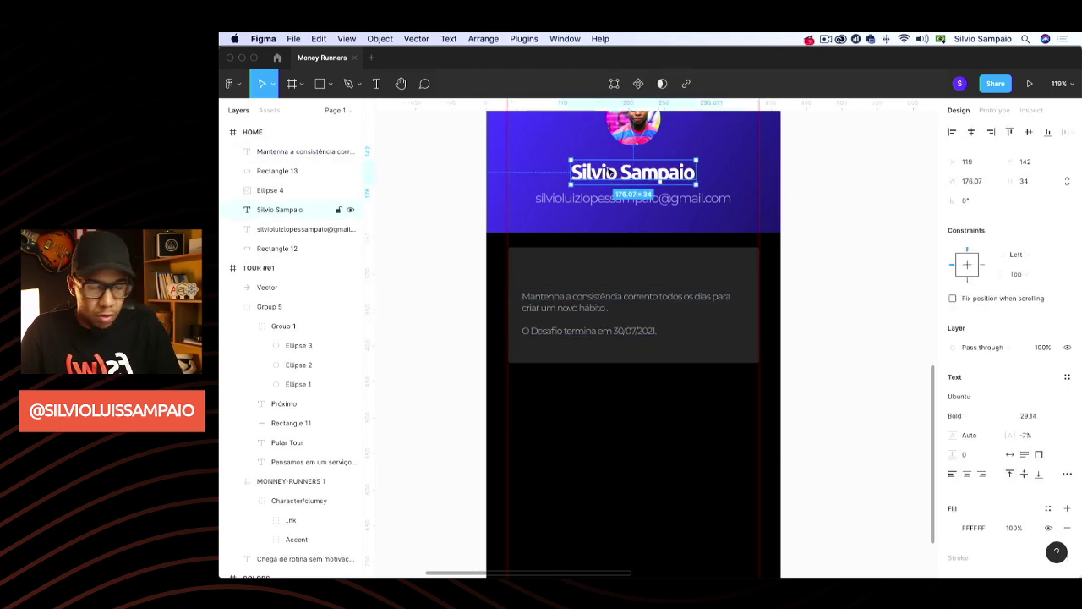
key("ctrl+d")
left_click_drag(609, 171, 572, 288)
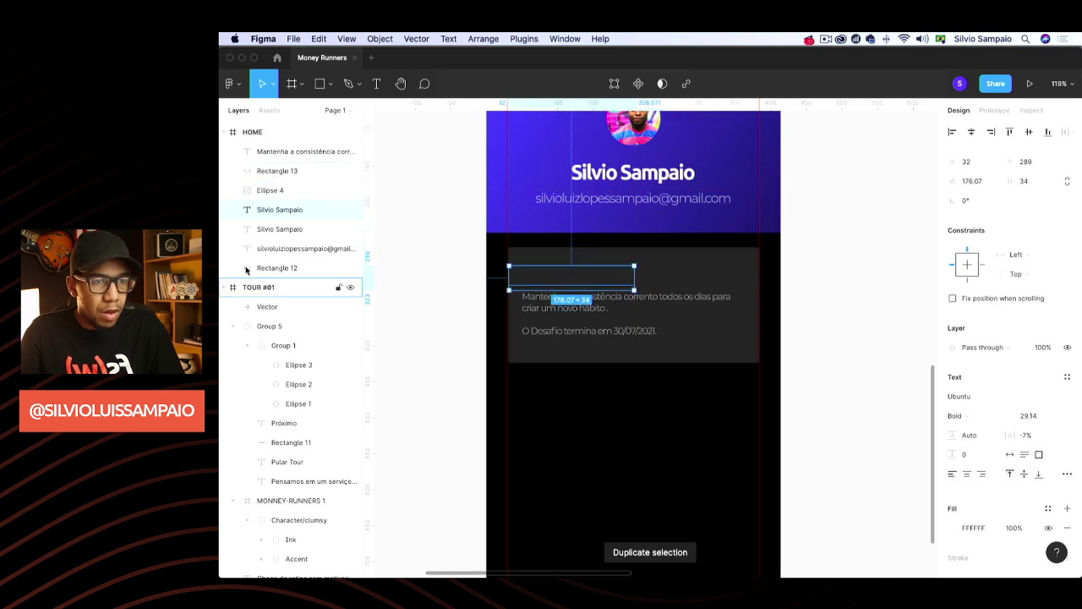
left_click_drag(292, 213, 285, 222)
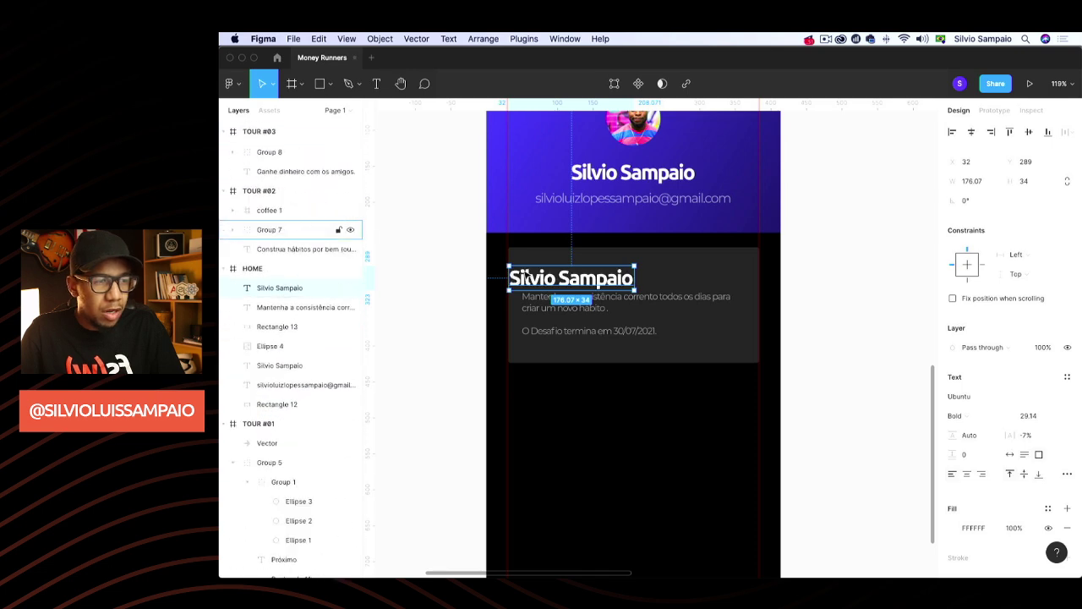
left_click_drag(524, 276, 570, 272)
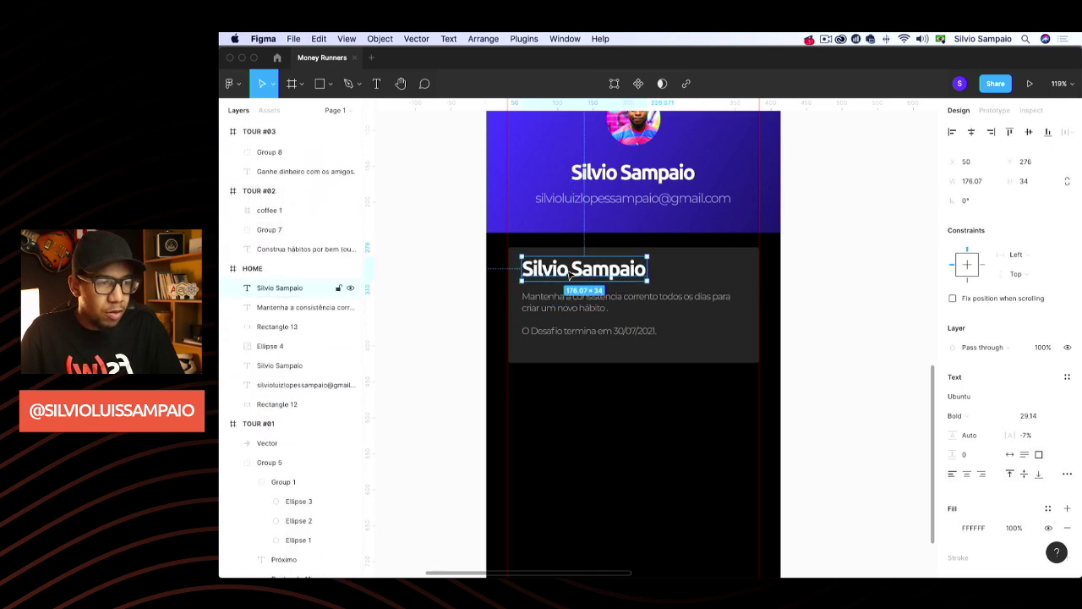
Retype the heading as 'Correr 2km todos os dias às 5am durante 30 dias.' with auto width
double_click(567, 268)
type("Correr 2")
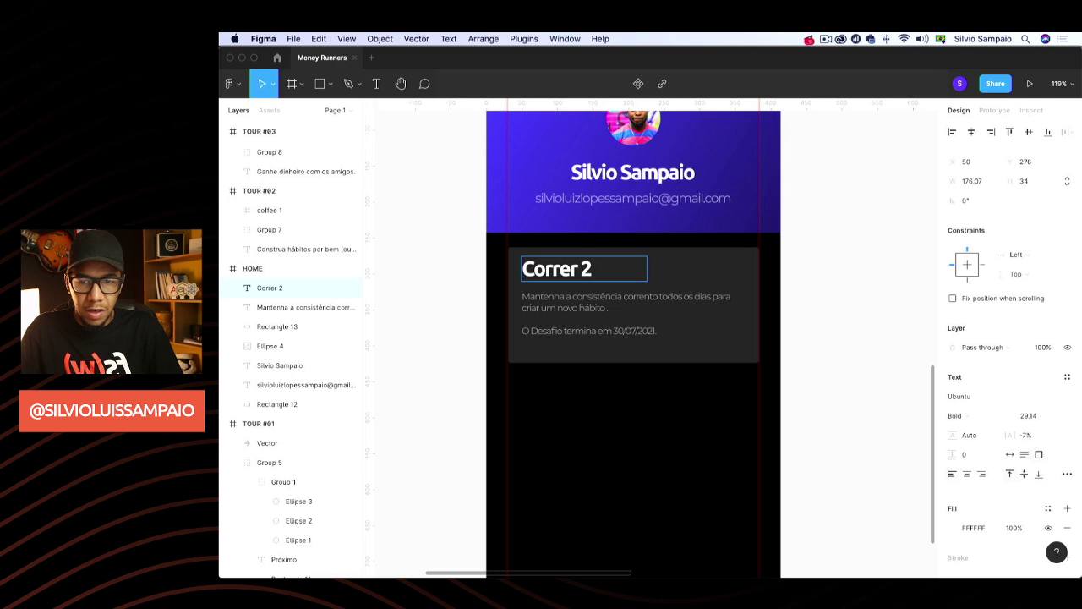
type("km tod")
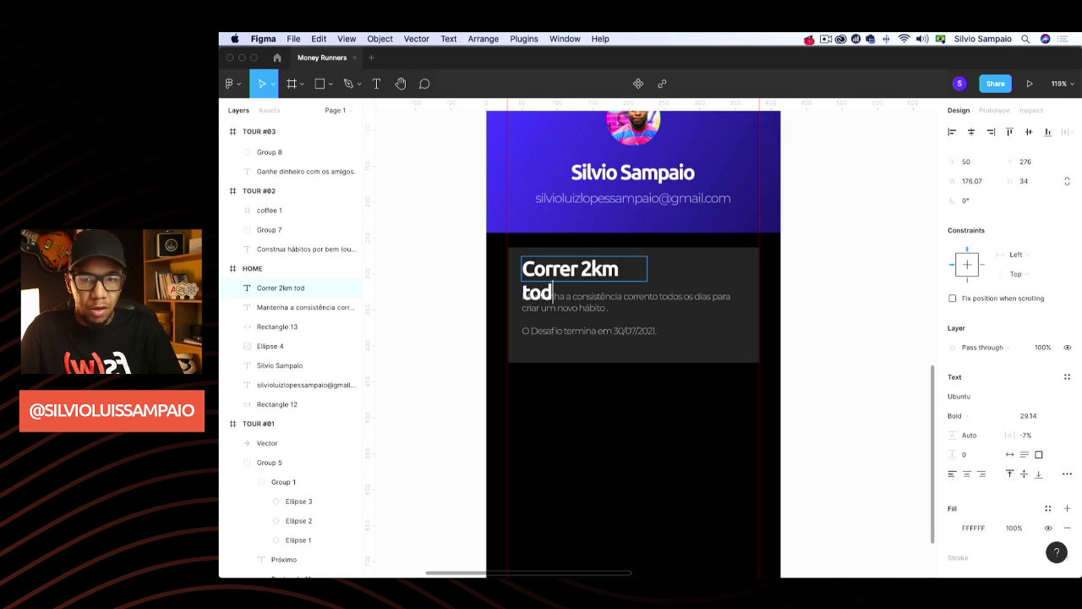
type("os os dias às")
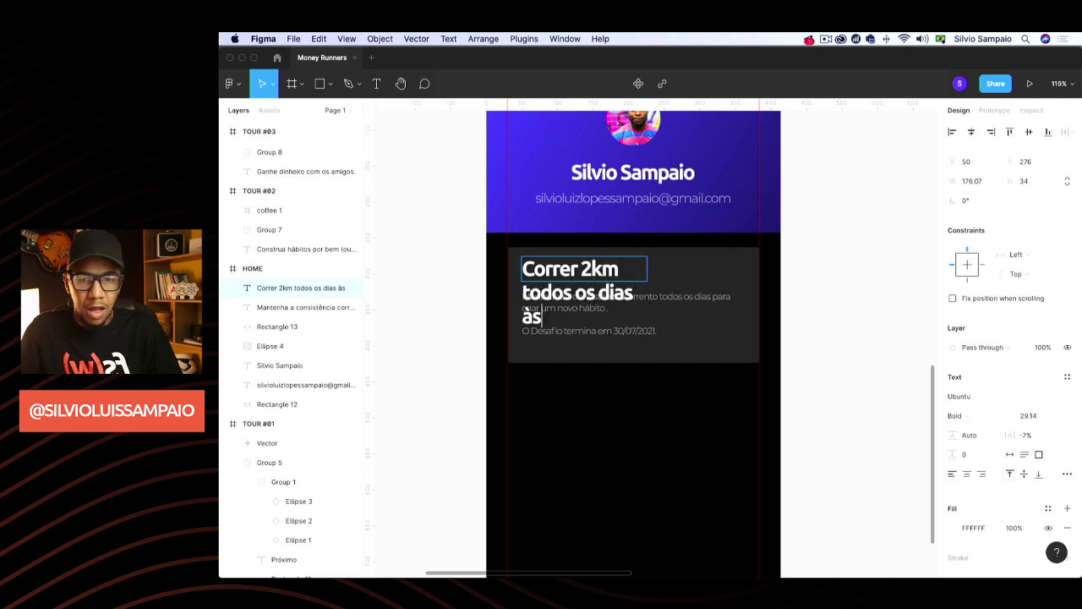
type(" 5a")
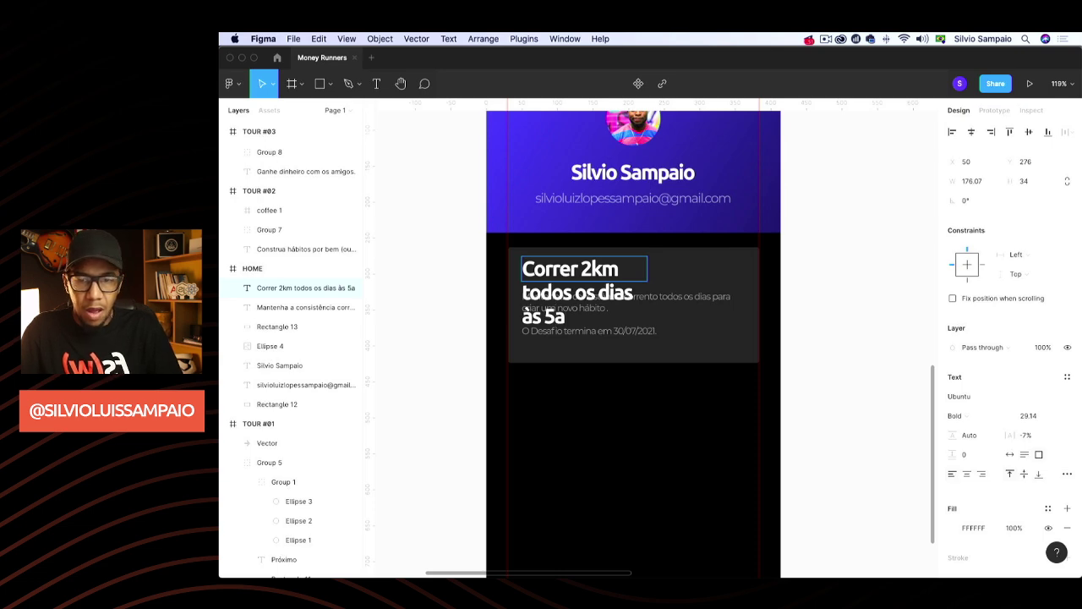
type("m durante ")
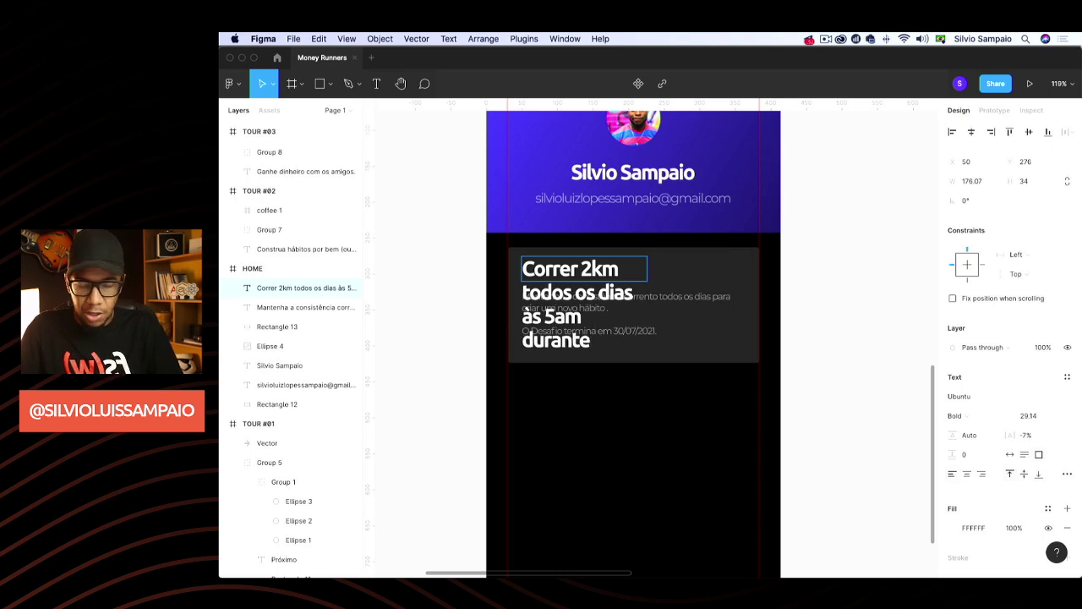
type("30 dias.")
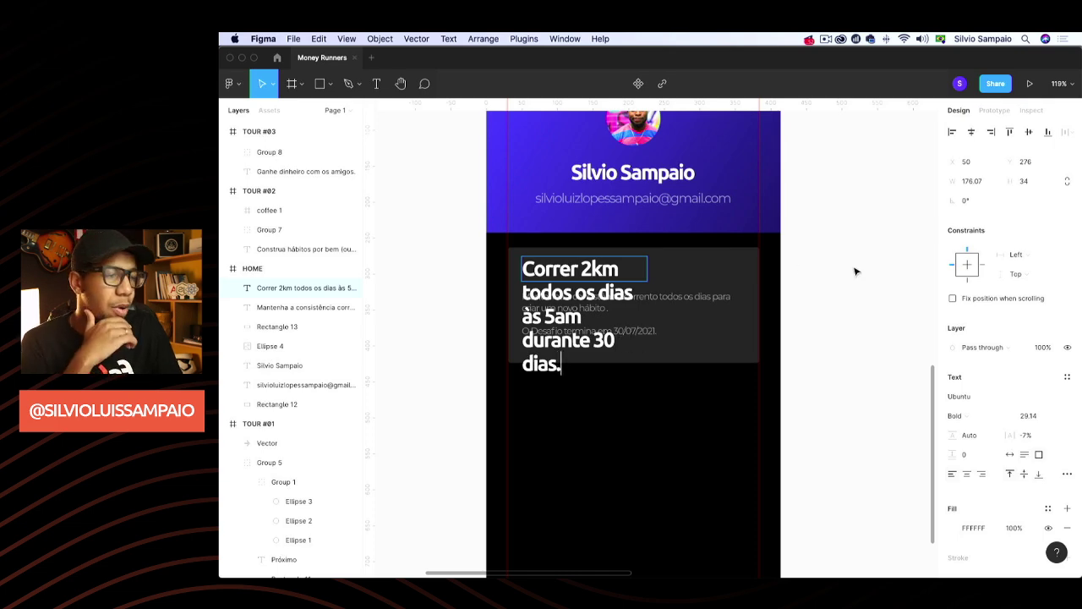
key("Escape")
left_click(1009, 456)
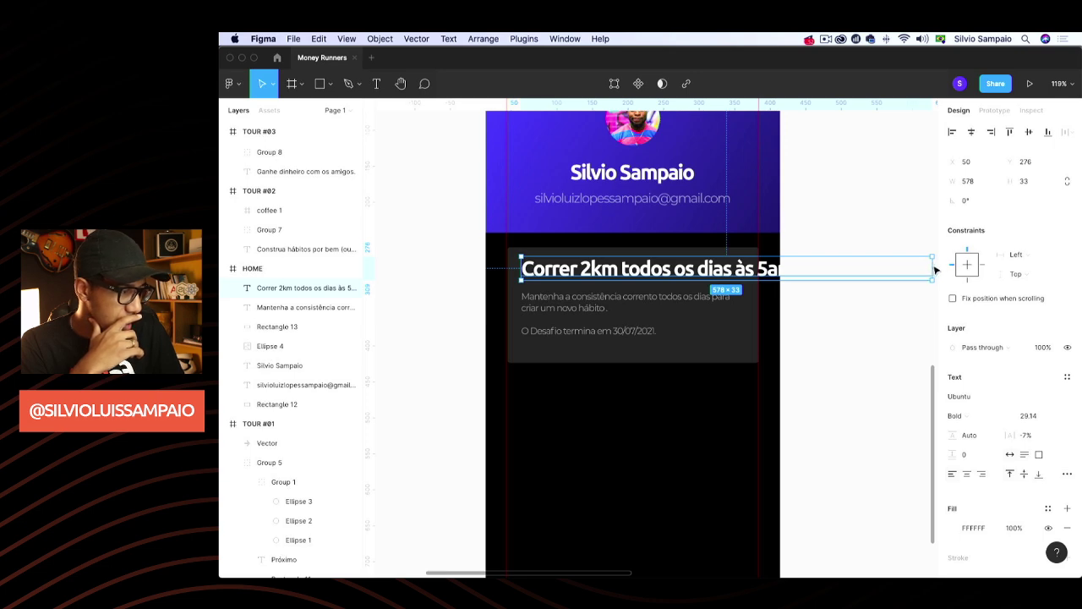
Narrow the heading to 312 px wide and set its font size to 20
left_click_drag(935, 269, 743, 284)
left_click(1028, 413)
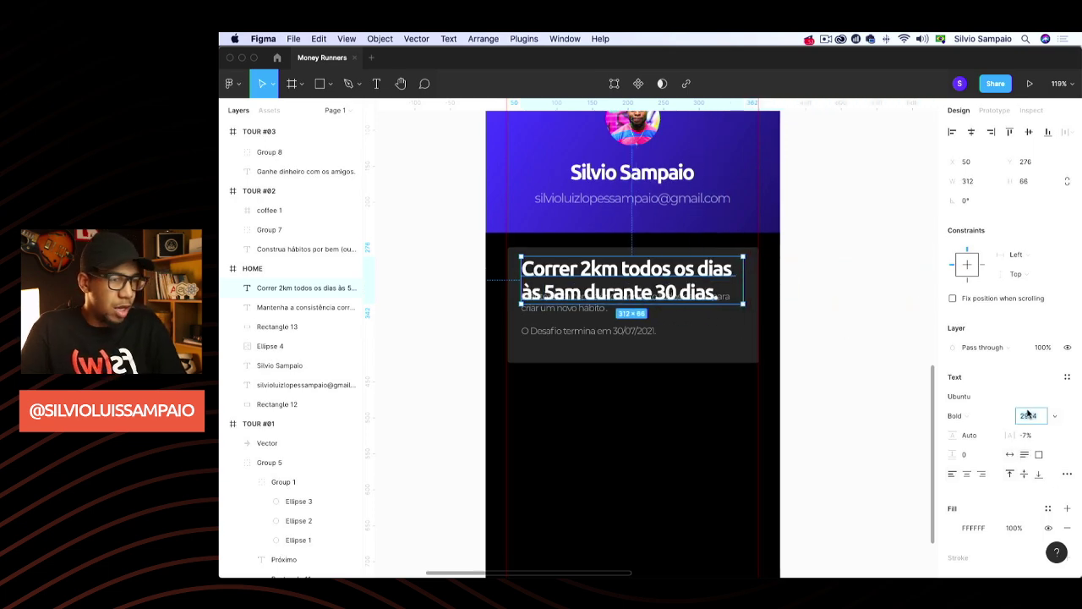
key("Down")
key("Down")
key("Down")
key("Down")
key("Down")
key("Down")
key("Down")
key("Down")
key("Down")
key("Down")
key("Down")
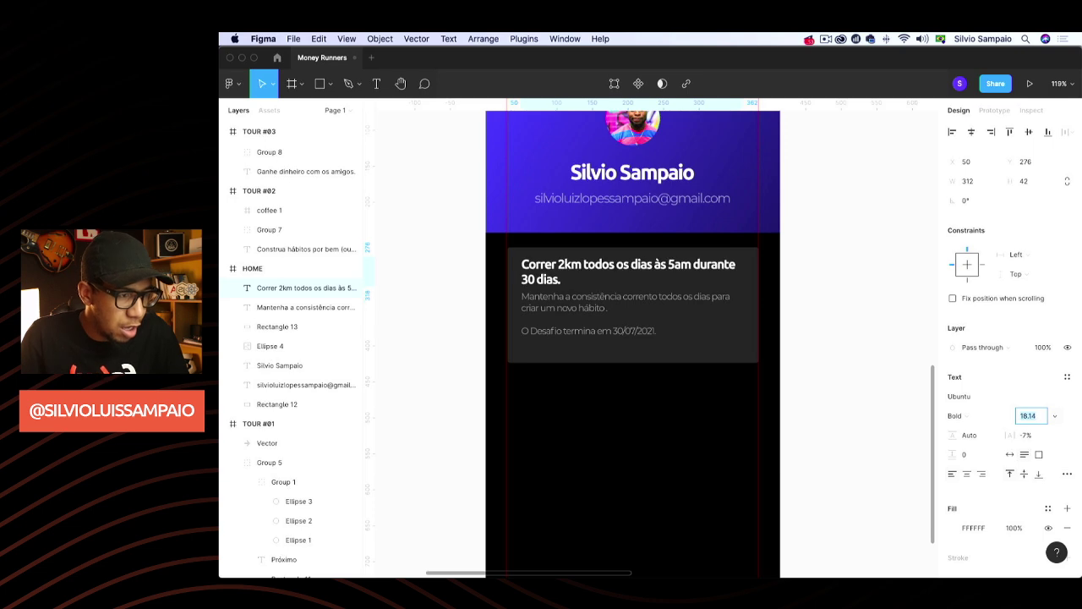
key("Down")
key("Down")
key("Up")
key("Up")
key("Up")
key("Up")
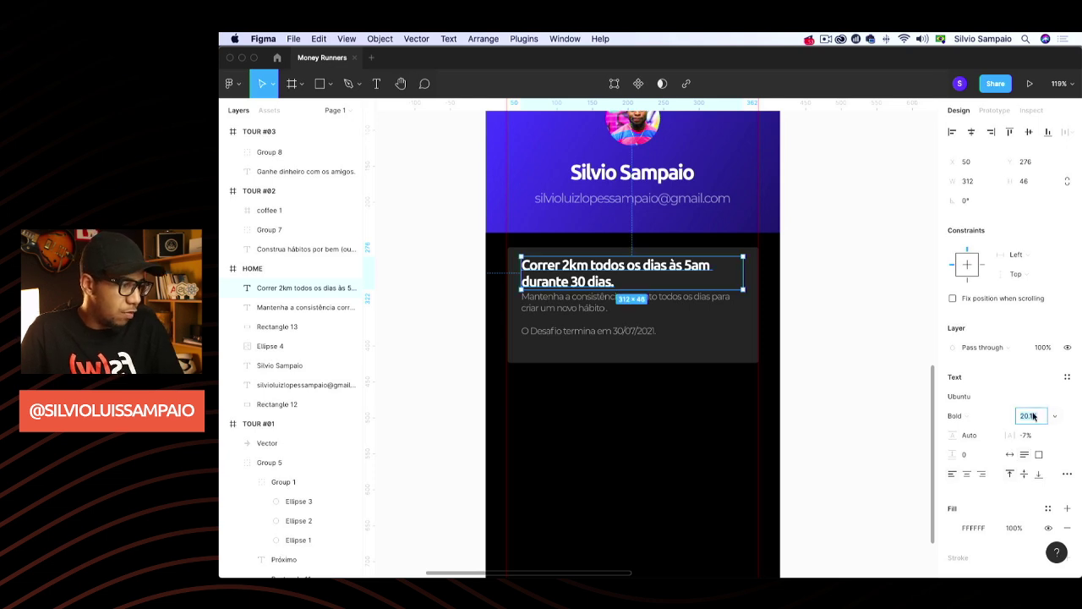
type("20")
key("Return")
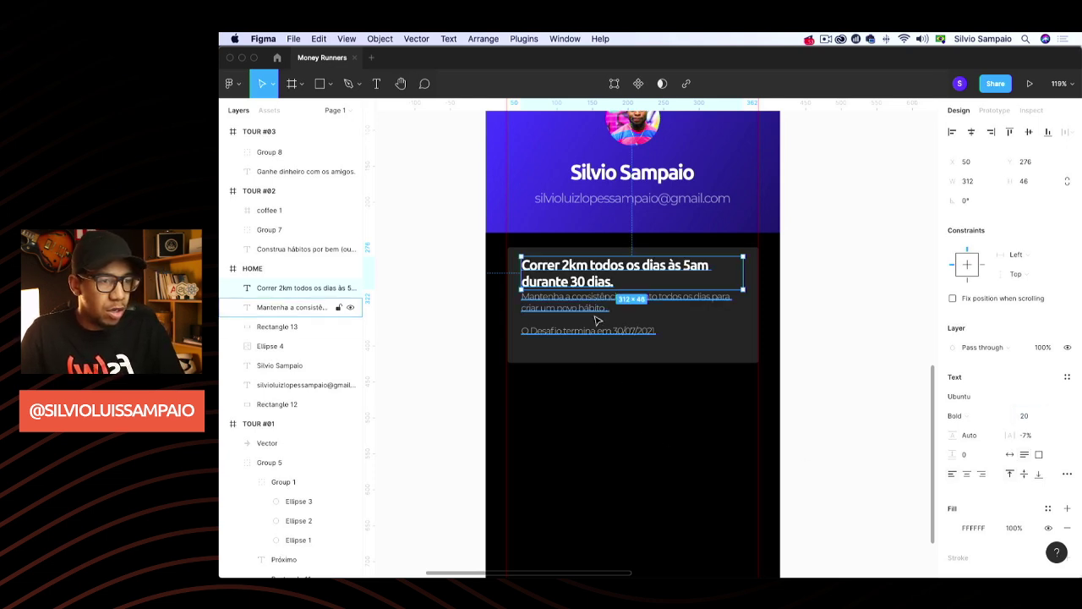
Lower the description slightly and break the heading onto a new line before 'às'
left_click(596, 312)
key("Escape")
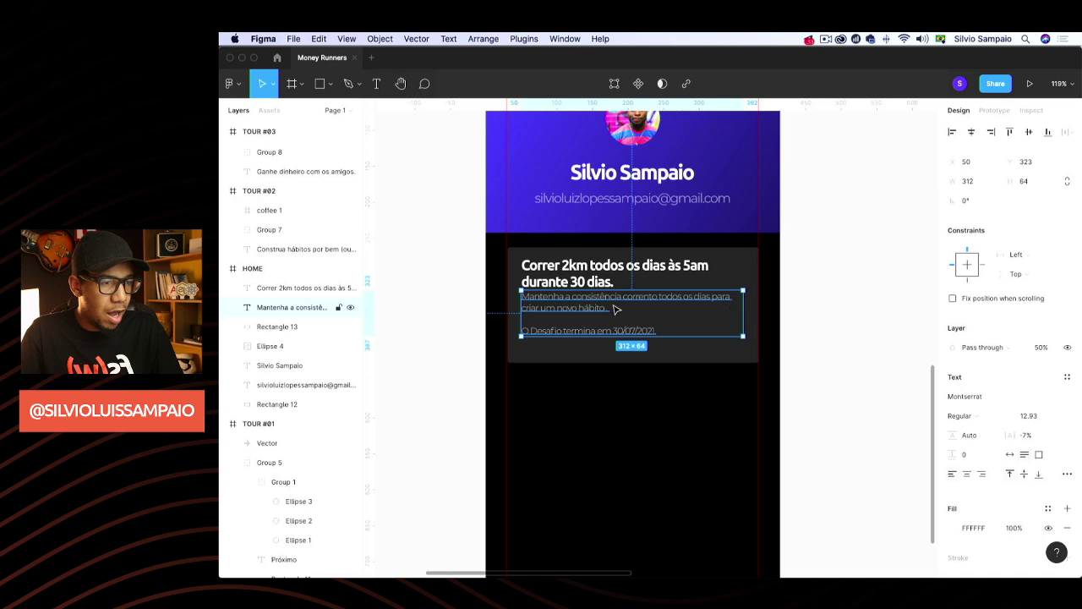
left_click_drag(587, 307, 585, 313)
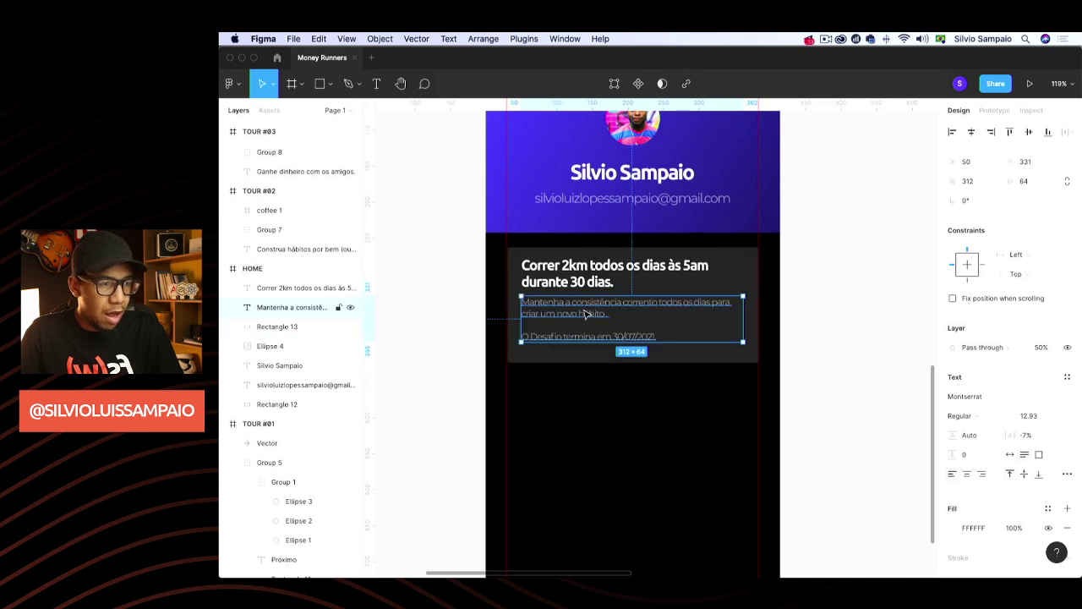
double_click(636, 269)
key("Escape")
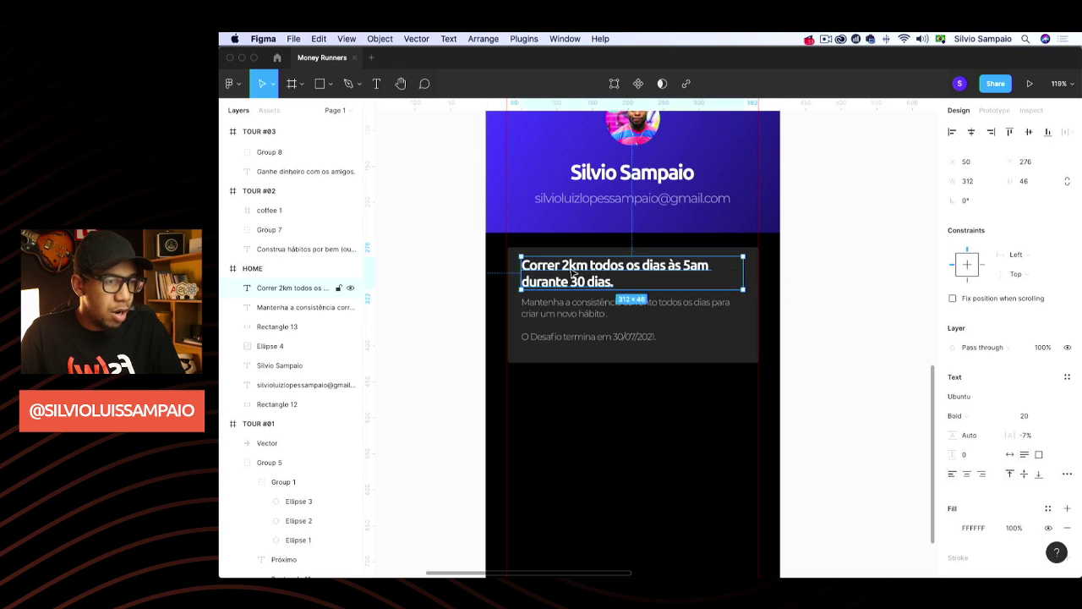
double_click(668, 271)
left_click(667, 265)
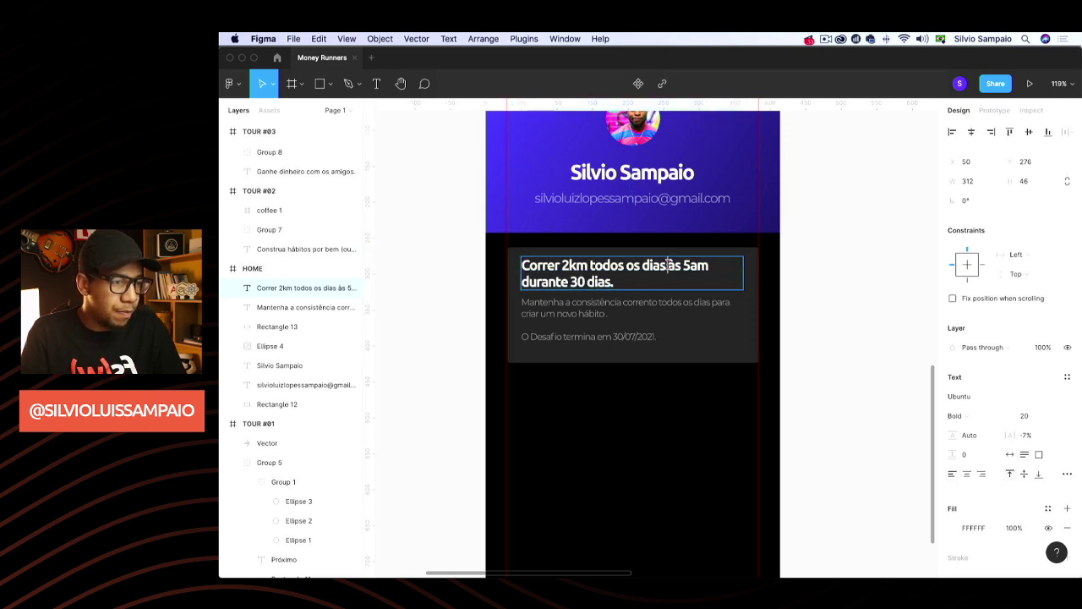
key("Return")
key("Escape")
key("Escape")
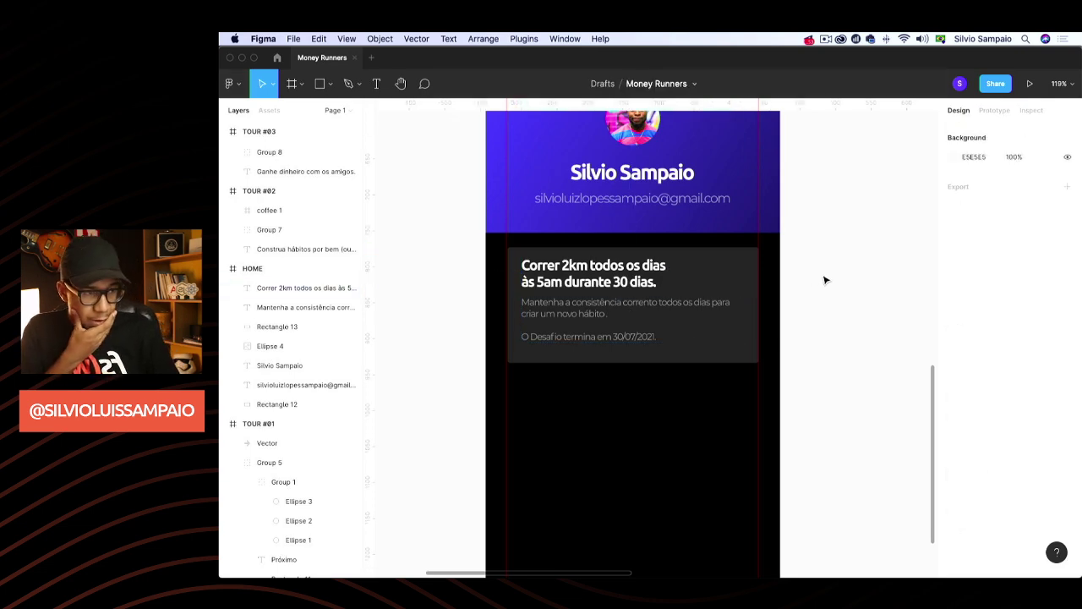
Nudge the description text down a few more pixels
left_click(584, 313)
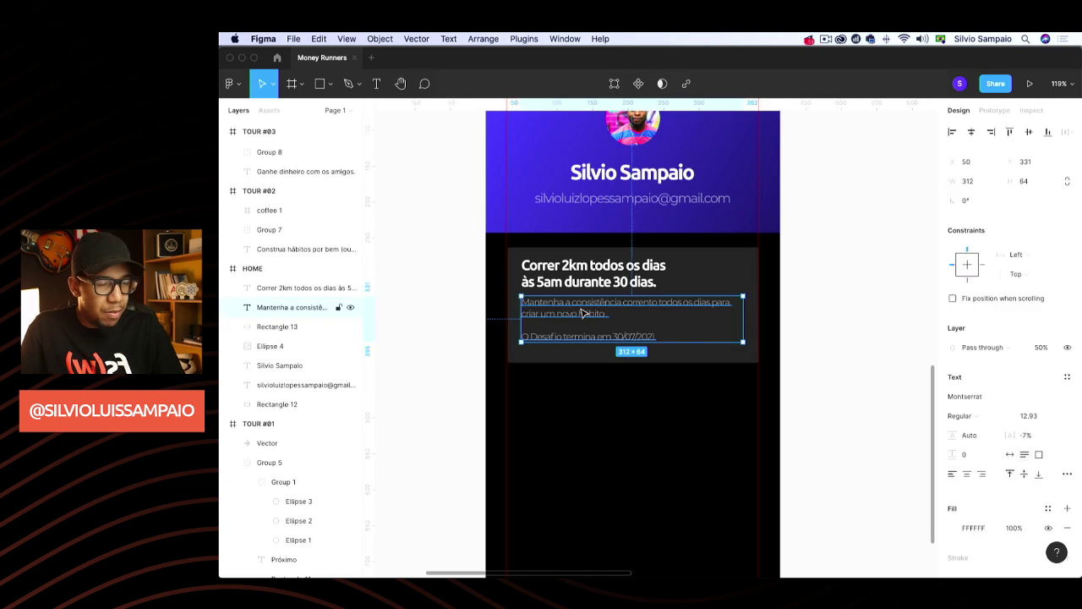
key("Down")
key("Down")
key("Down")
key("Down")
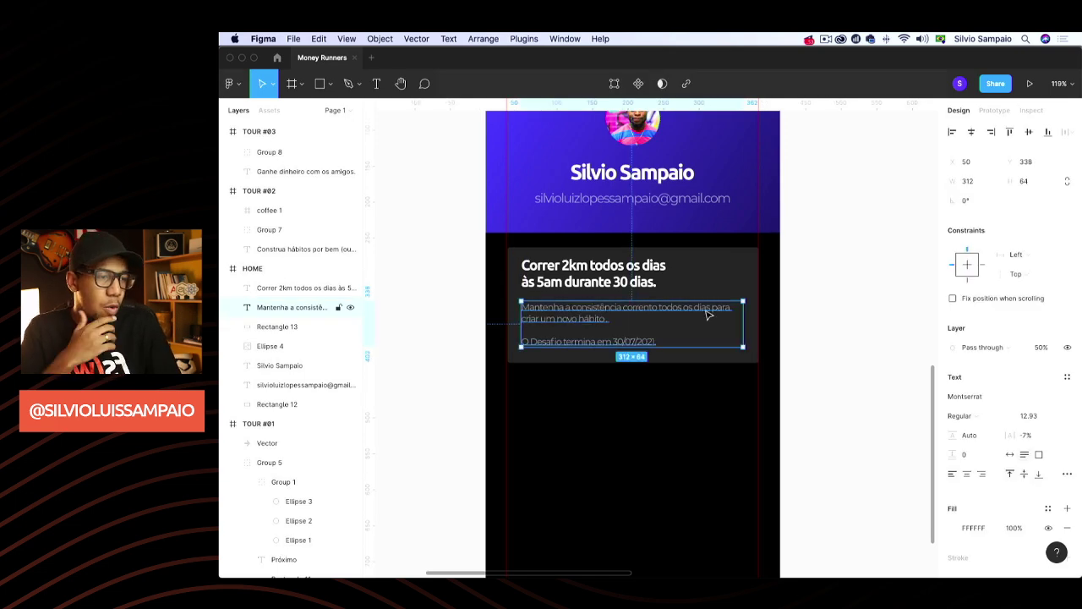
left_click(850, 303)
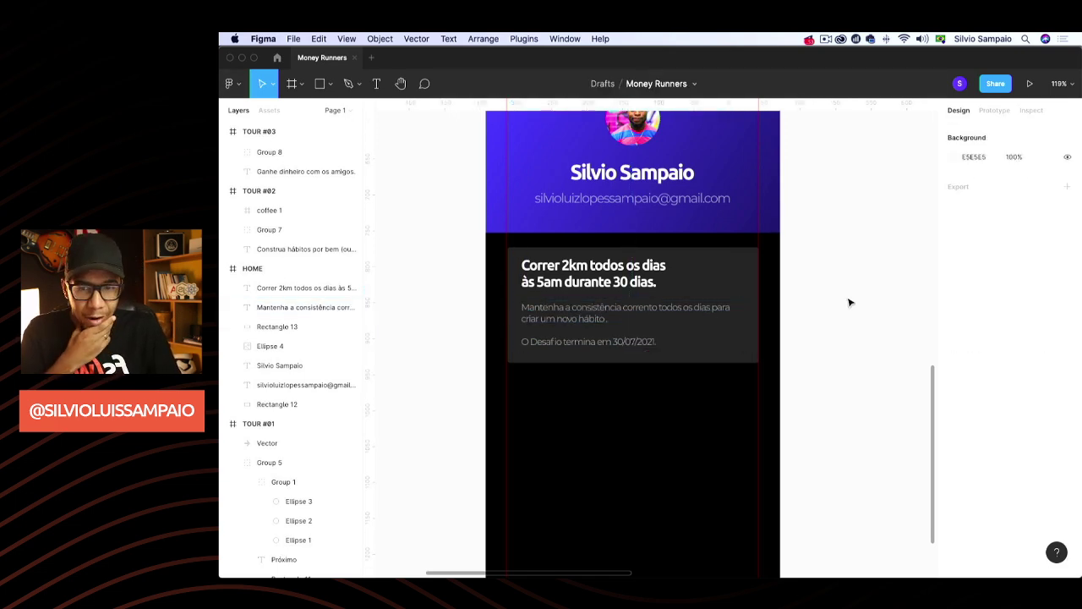
scroll(850, 303, "up", 3)
scroll(850, 320, "down", 3)
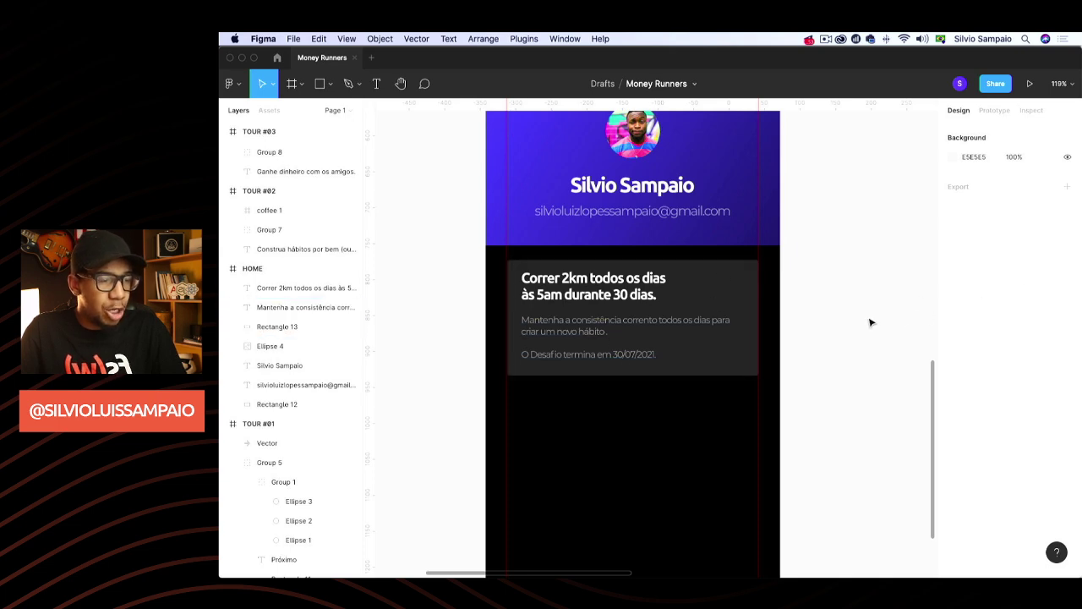
Drag Rectangle 13's fill from 242424 down to near-black, just lighter than the body
left_click(735, 282)
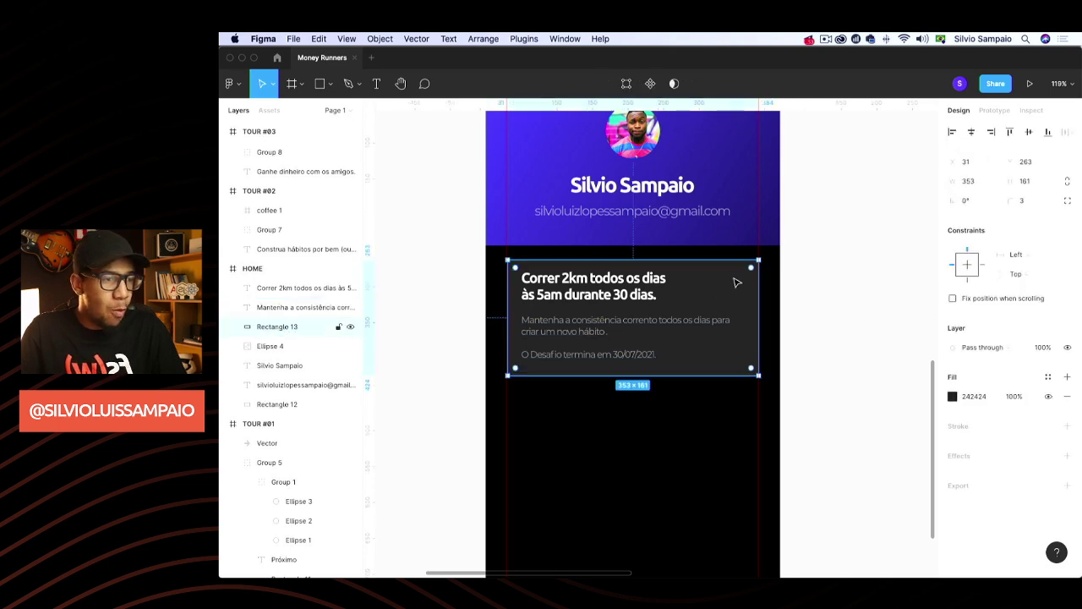
left_click(953, 396)
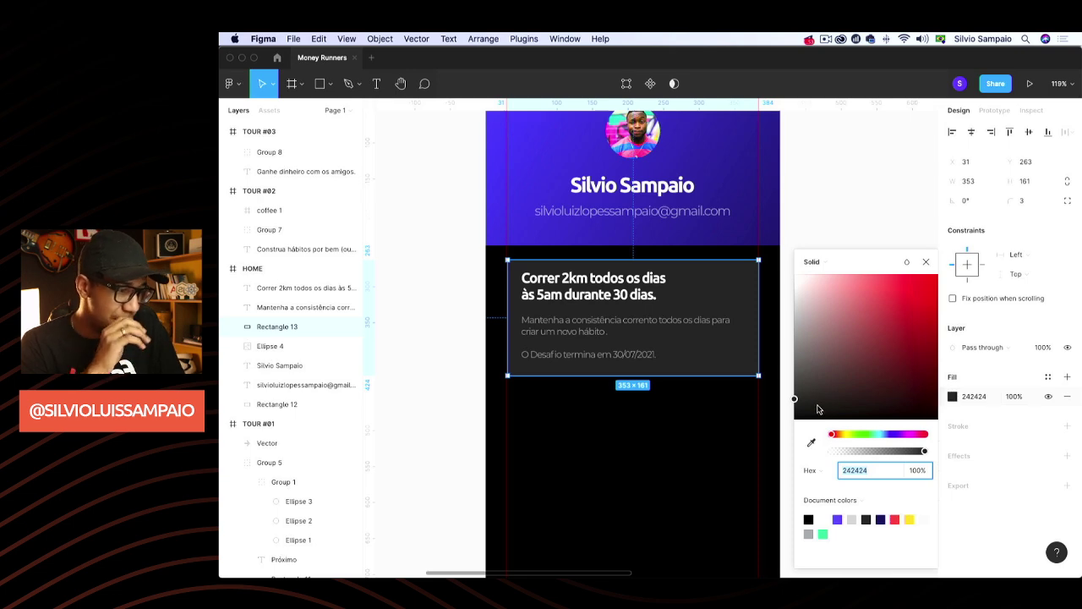
left_click_drag(817, 407, 794, 412)
left_click(901, 232)
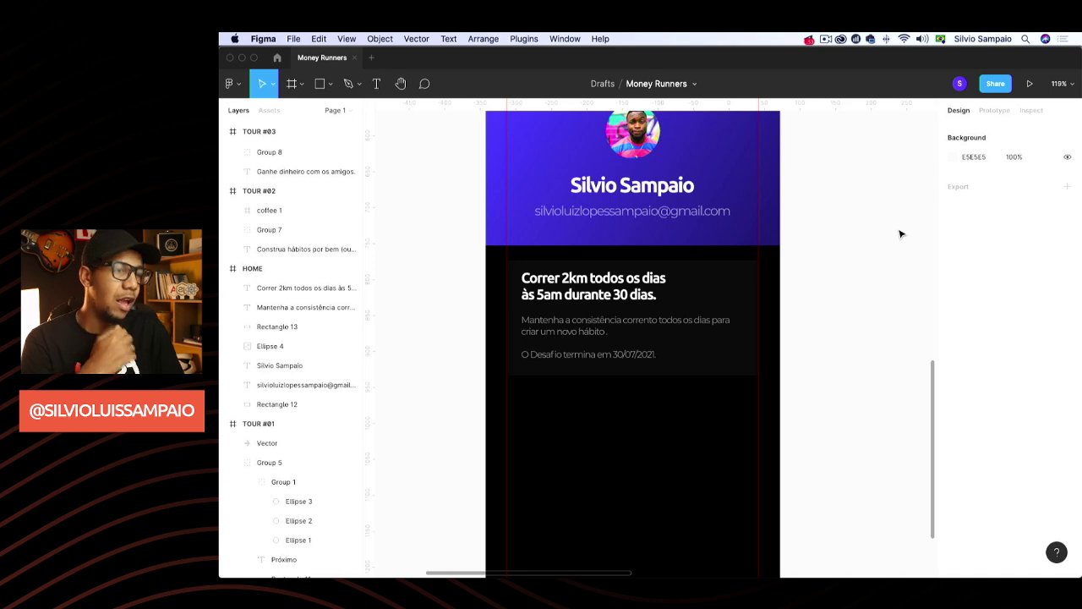
scroll(901, 234, "down", 3)
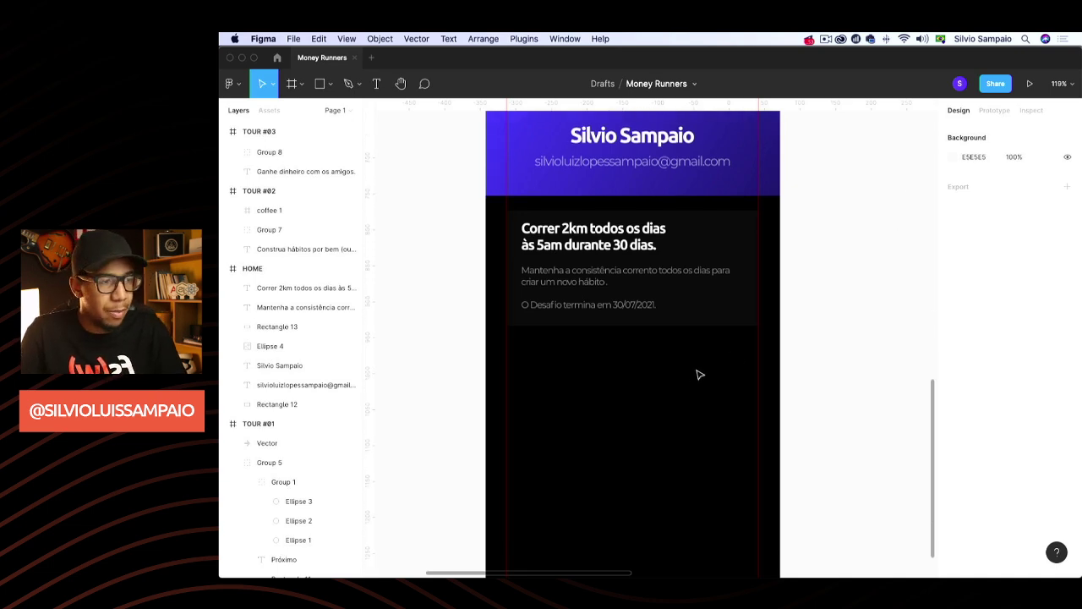
Duplicate the dark challenge card, place the copy below the original and make it 290 px tall
left_click(734, 242)
key("super+d")
left_click_drag(735, 237, 737, 363)
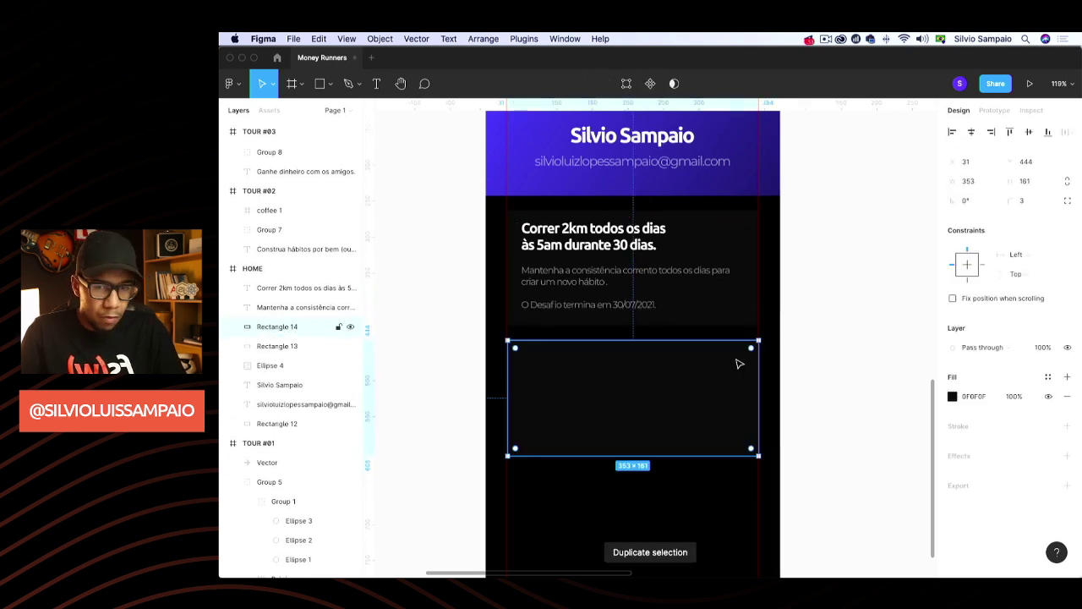
scroll(812, 338, "down", 8)
left_click_drag(635, 321, 635, 414)
left_click(804, 321)
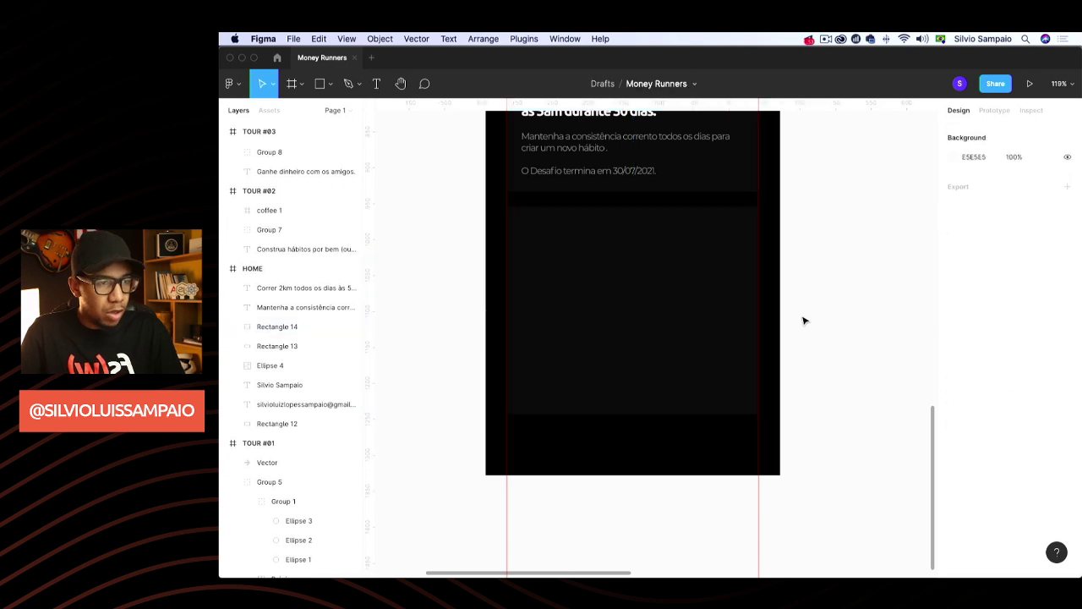
scroll(818, 313, "up", 1)
Draw a centred grey 313 × 179 placeholder in the copied card, and duplicate the top card's title
key("r")
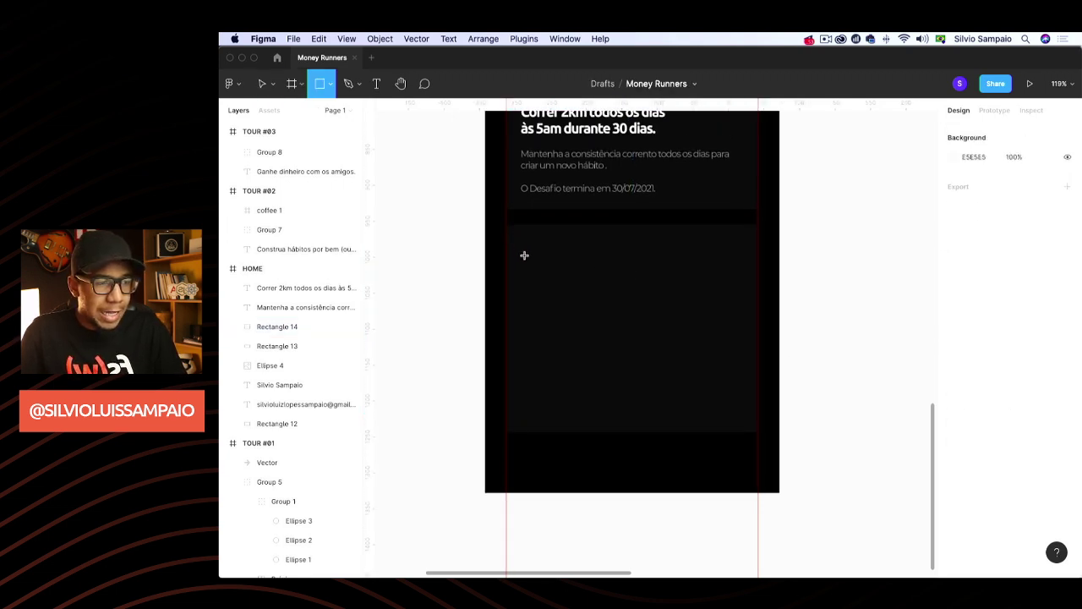
left_click_drag(524, 256, 746, 335)
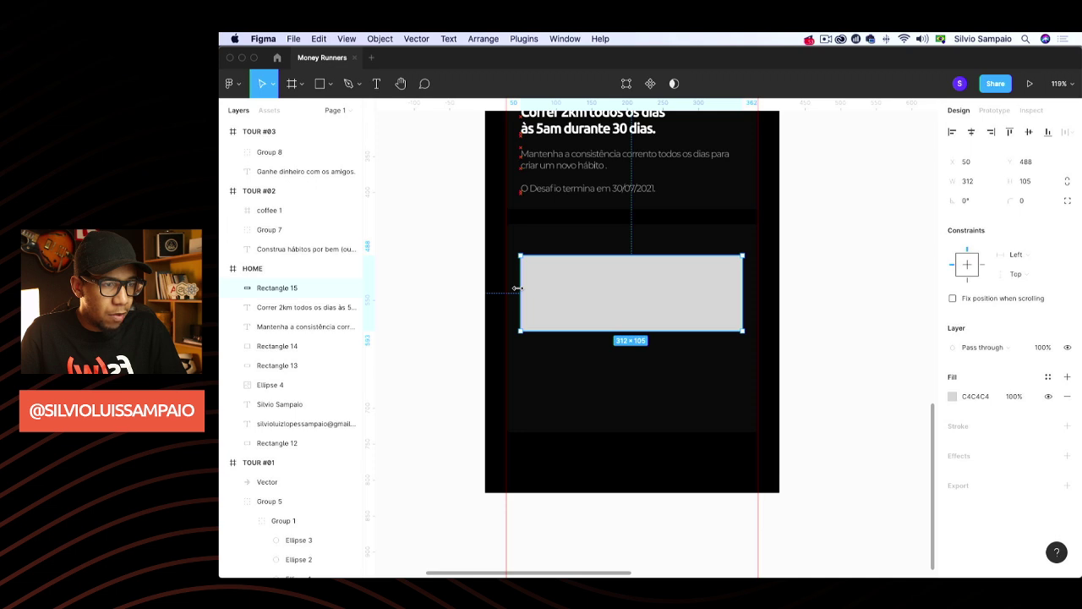
left_click(969, 133)
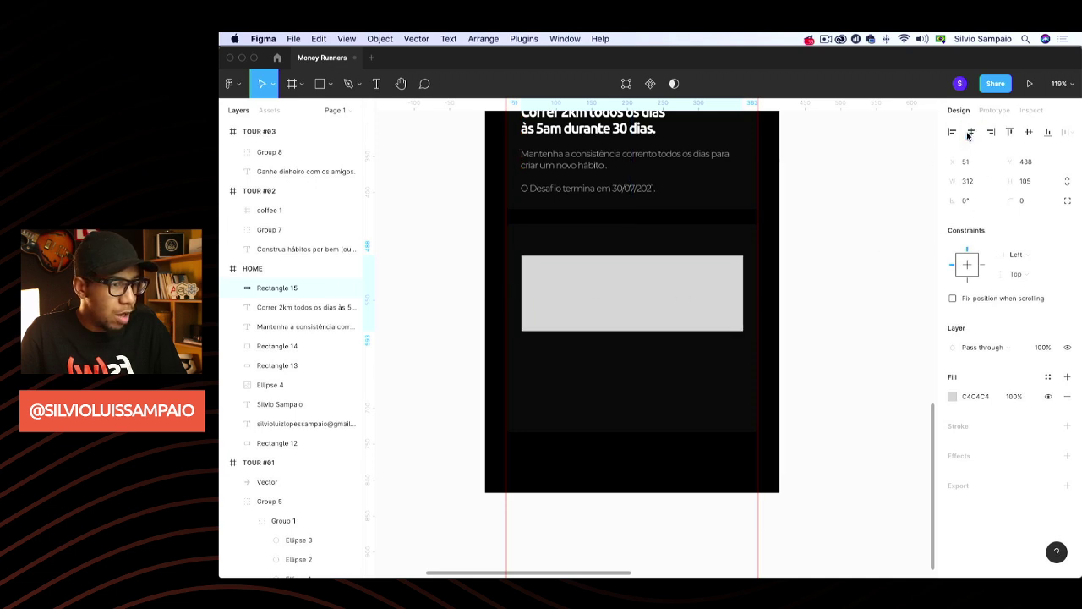
left_click_drag(516, 301, 514, 301)
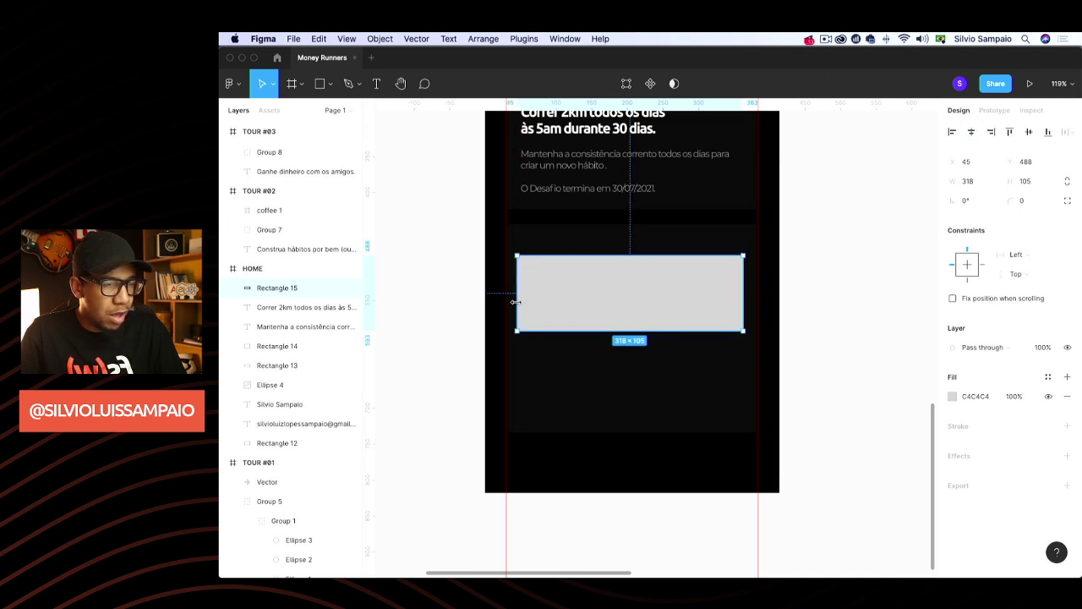
key("super+z")
left_click_drag(631, 299, 614, 367)
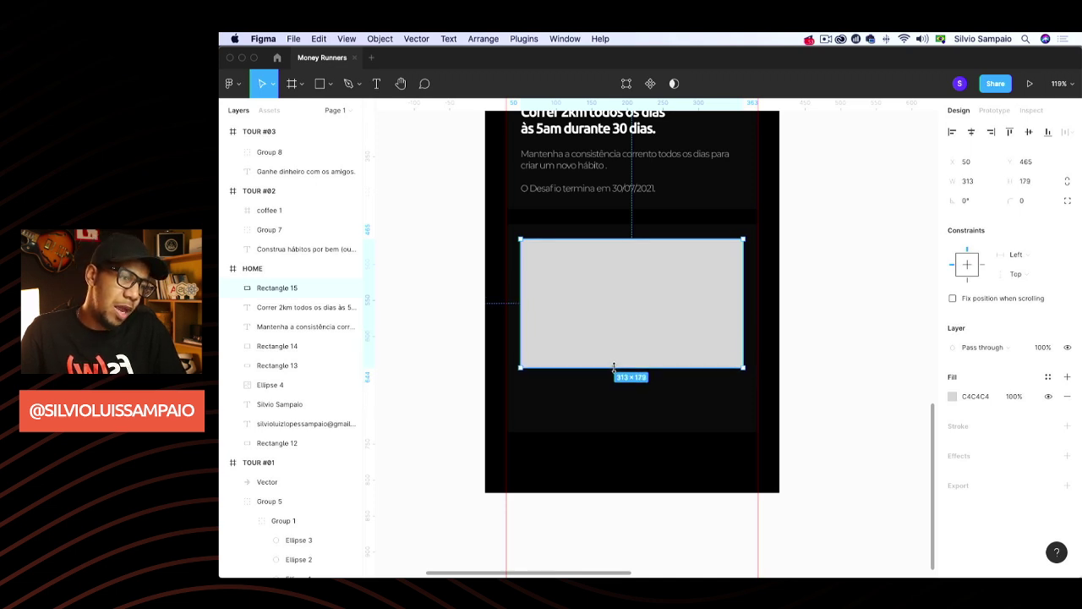
left_click(784, 305)
scroll(753, 307, "up", 3)
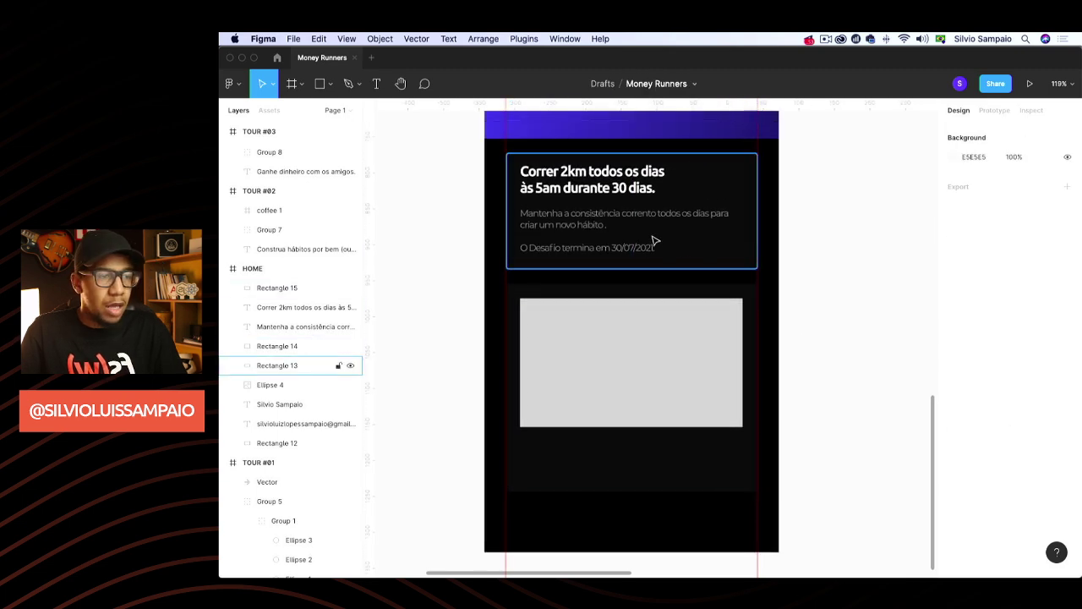
left_click(607, 184)
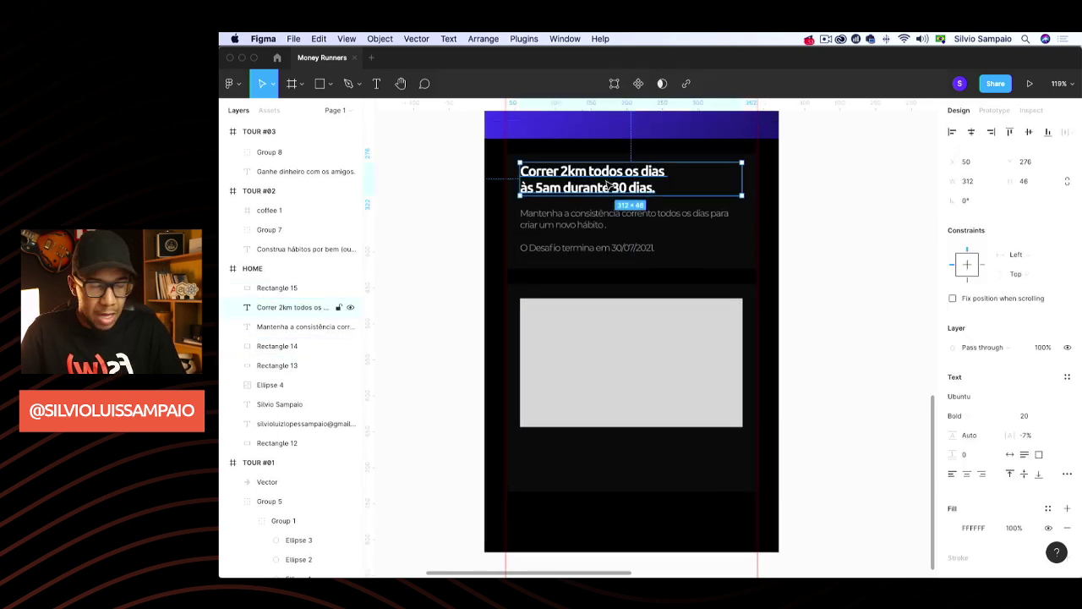
key("super+d")
Move the duplicated title into the lower card and retype it as 'Eae?! Vai encarar o desafio?'
left_click(646, 372)
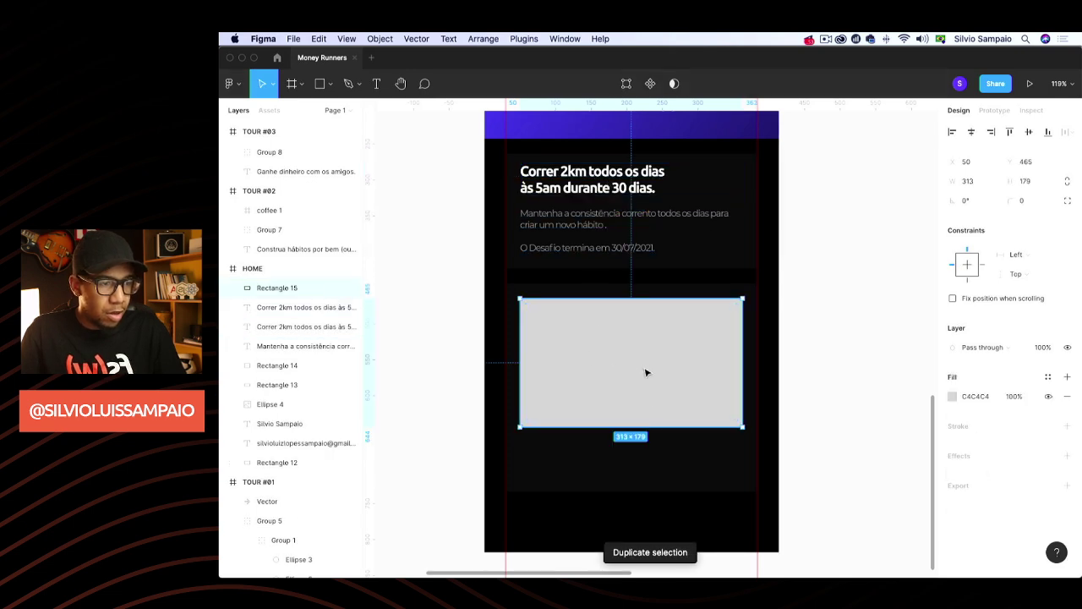
left_click_drag(646, 372, 646, 424)
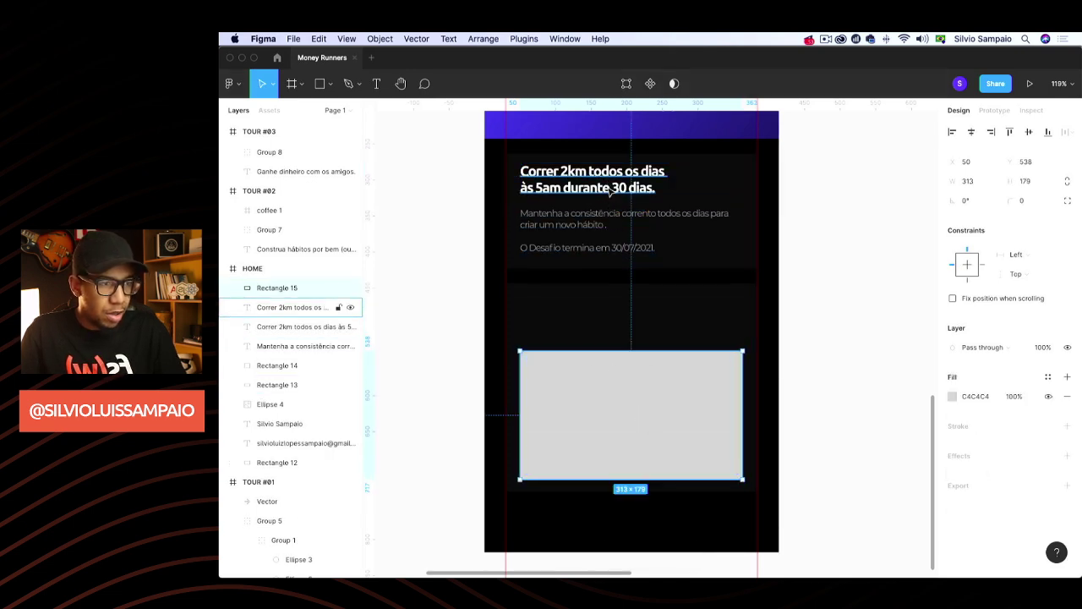
left_click_drag(609, 191, 629, 329)
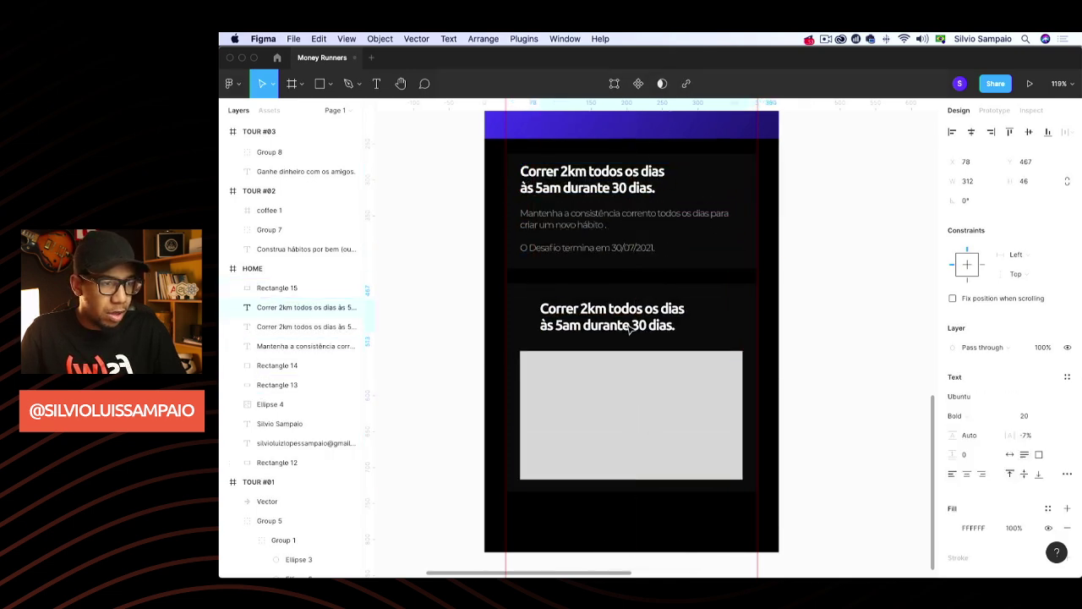
left_click(968, 475)
triple_click(626, 312)
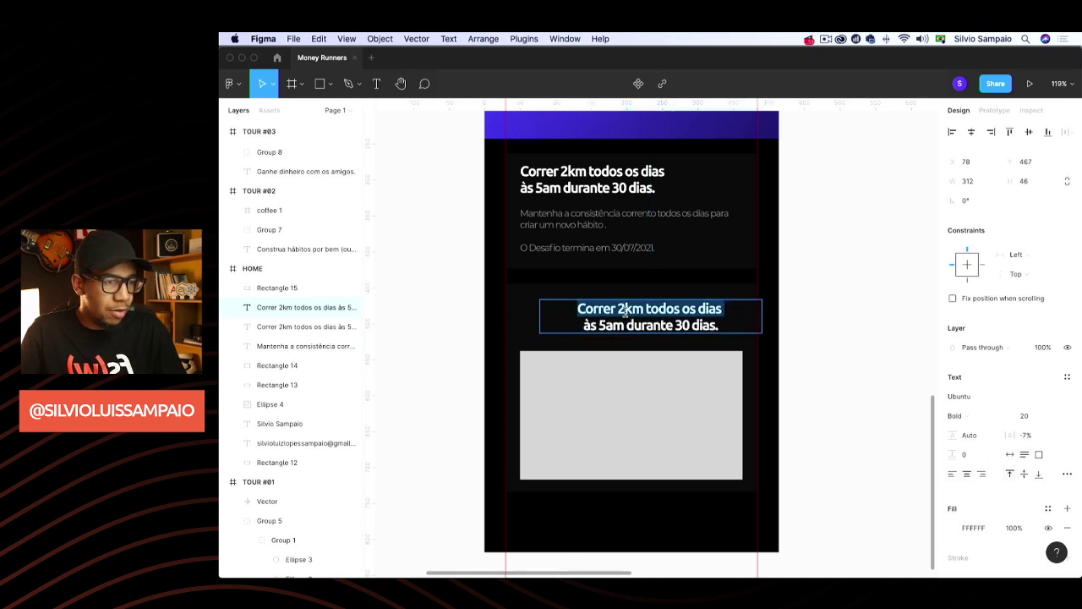
key("super+a")
key("BackSpace")
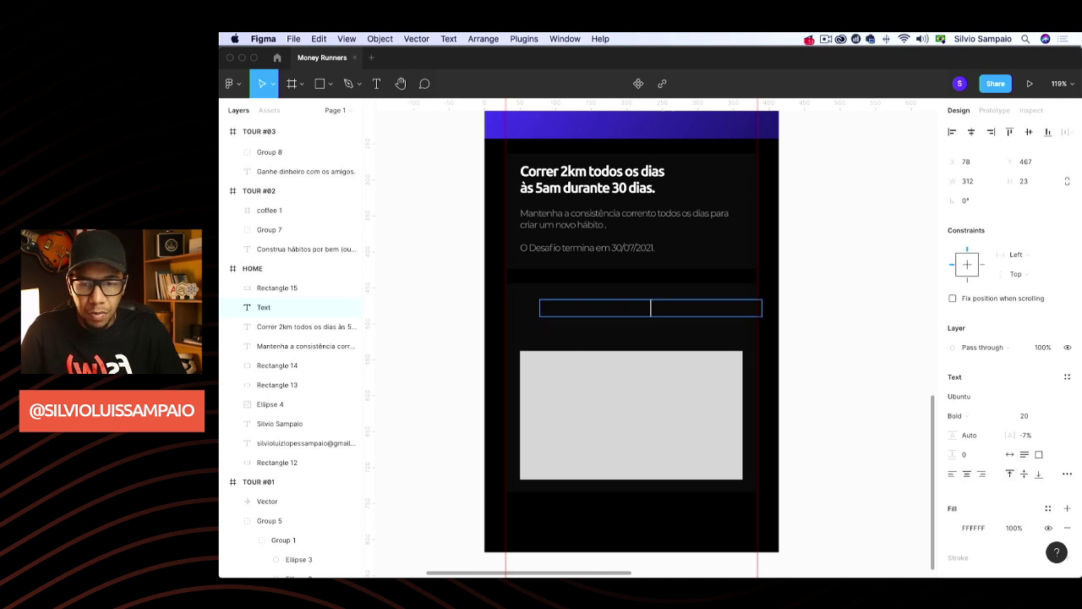
type("Eae?!")
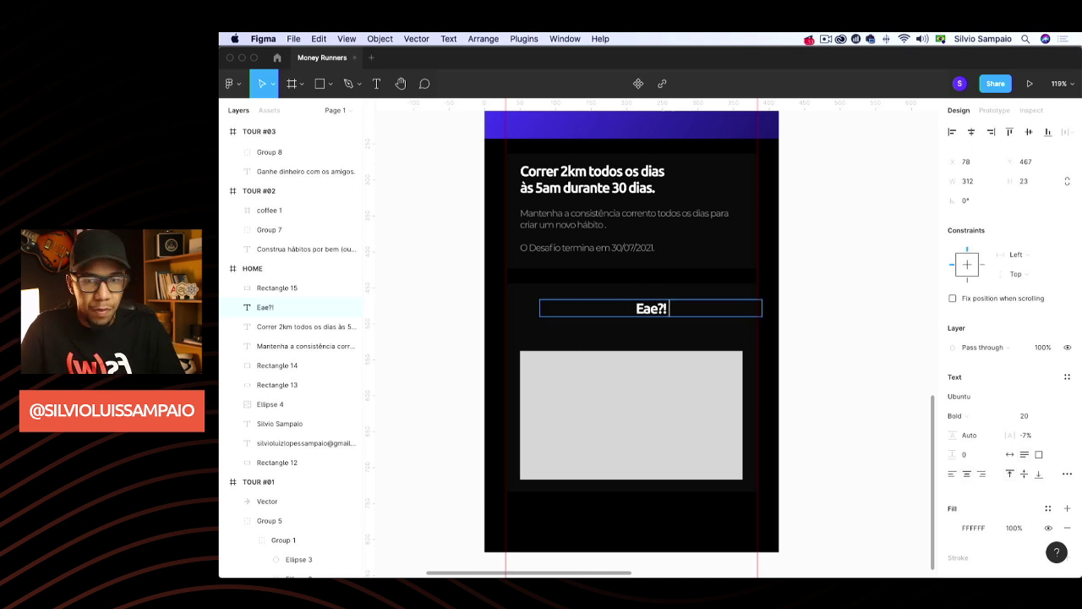
type(" Vai encarar")
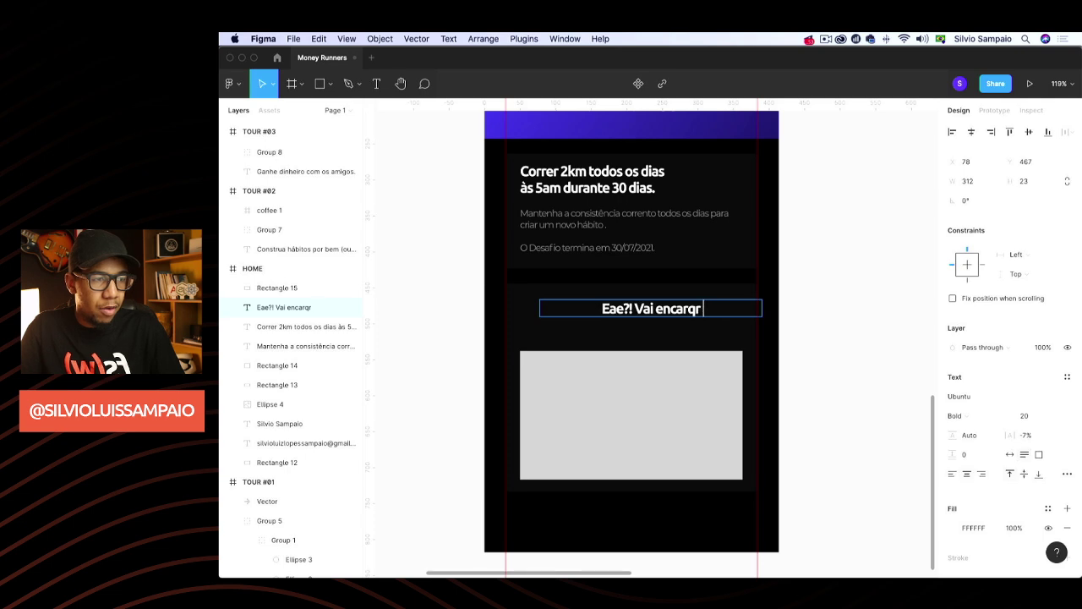
key("BackSpace")
key("BackSpace")
type("ar o desafio?")
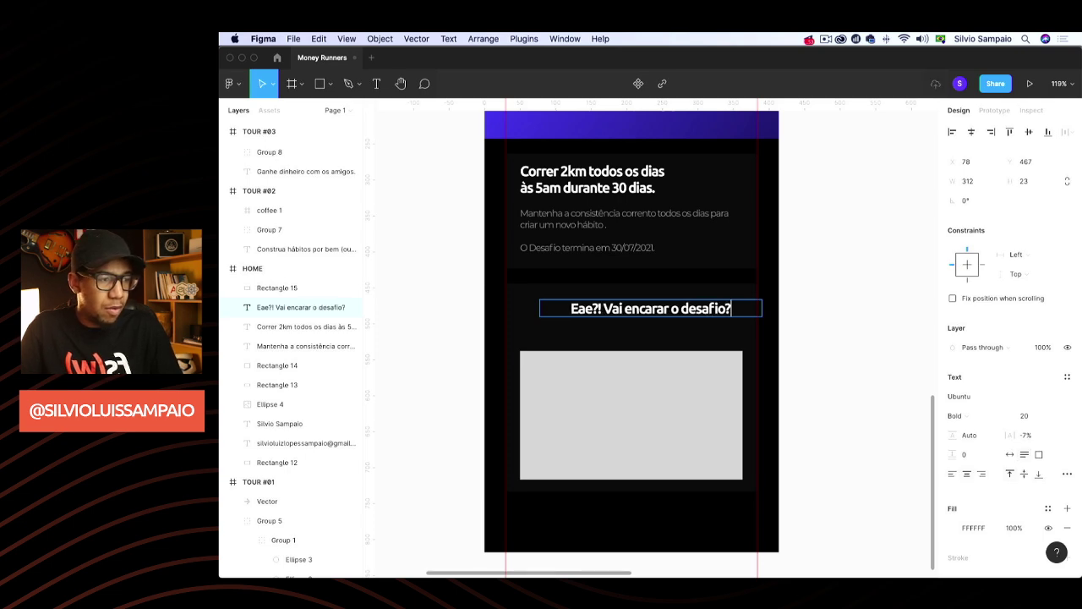
key("Escape")
left_click(898, 367)
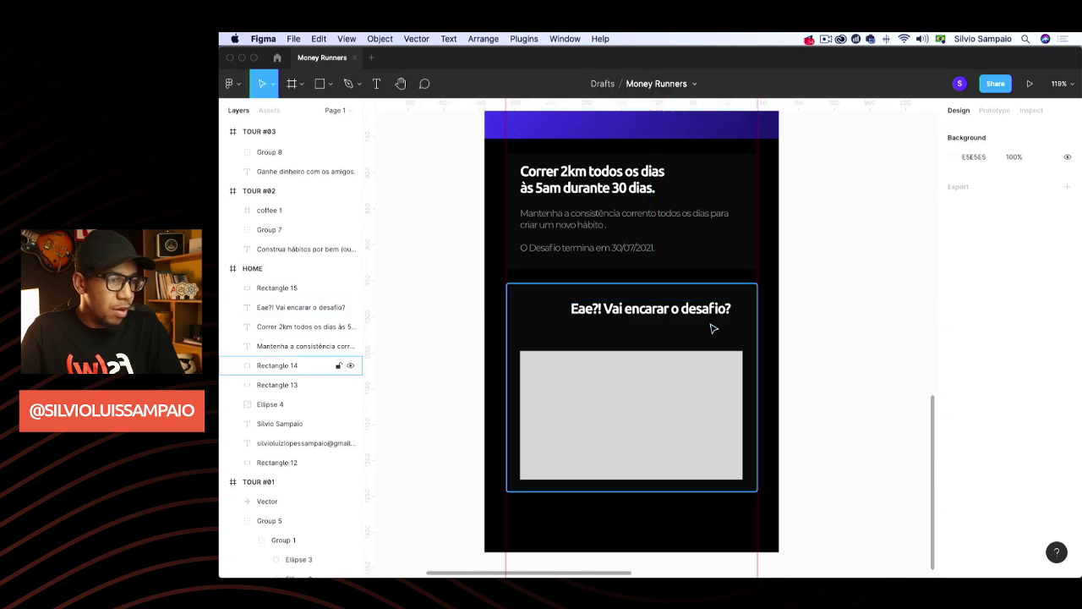
Centre the heading, move the grey box up beneath it and shorten the lower card
double_click(670, 312)
key("Escape")
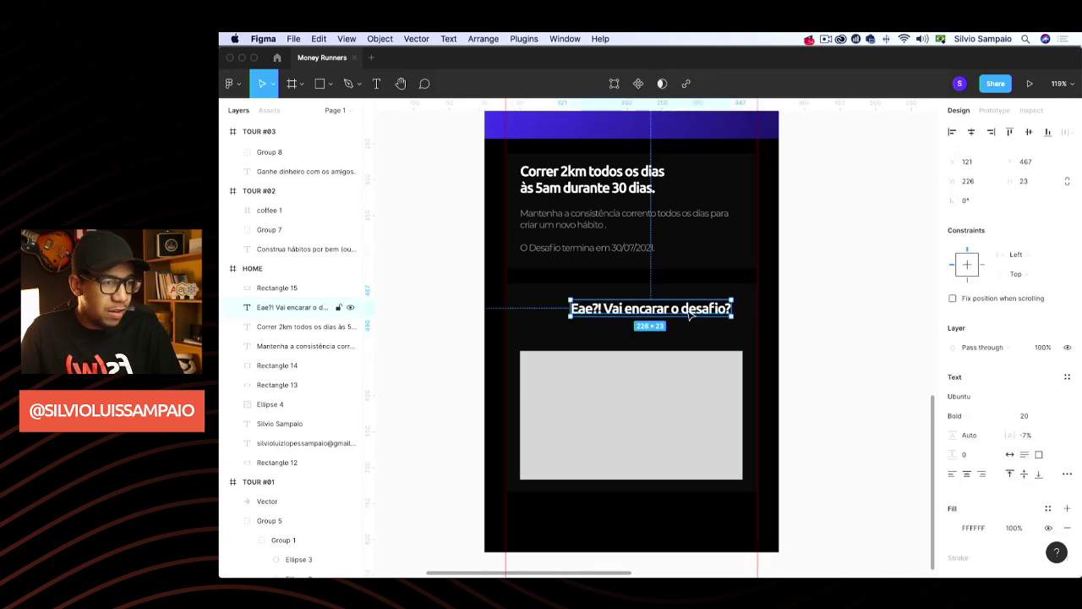
left_click_drag(690, 313, 671, 313)
left_click(651, 395)
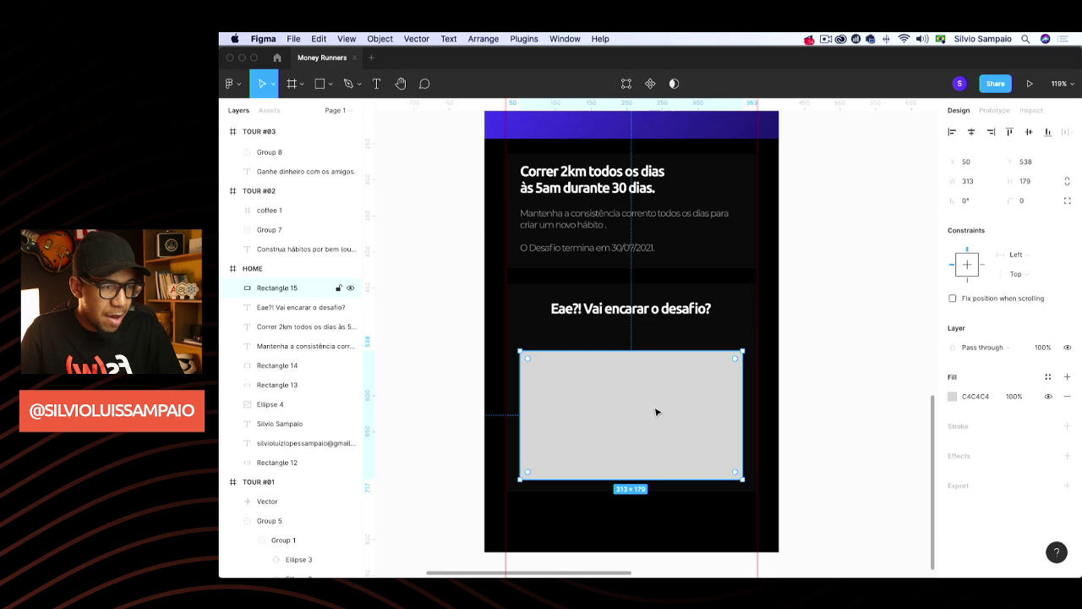
left_click_drag(657, 411, 657, 394)
left_click(644, 480)
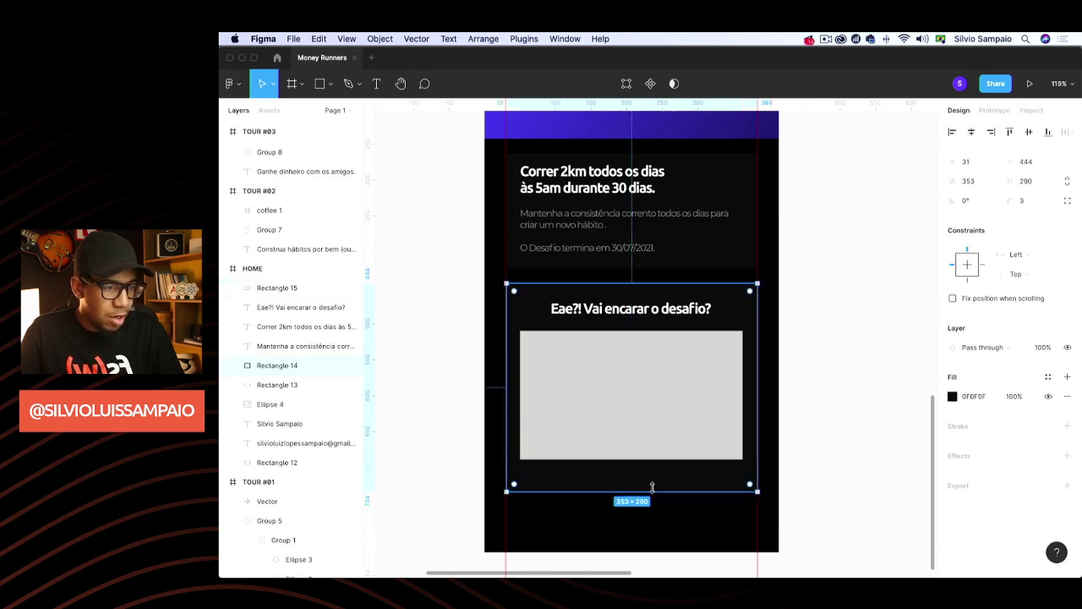
left_click_drag(649, 490, 656, 474)
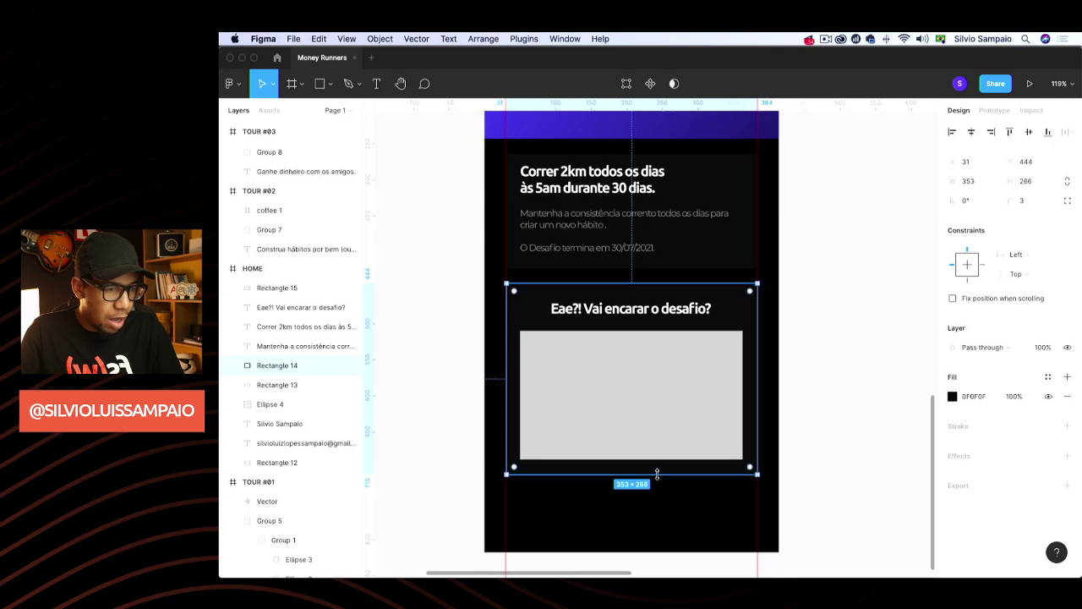
left_click(862, 347)
Group the heading, grey box and lower card as Group 9, move it down, and lengthen the top card
left_click(677, 310)
left_click(667, 344, "shift")
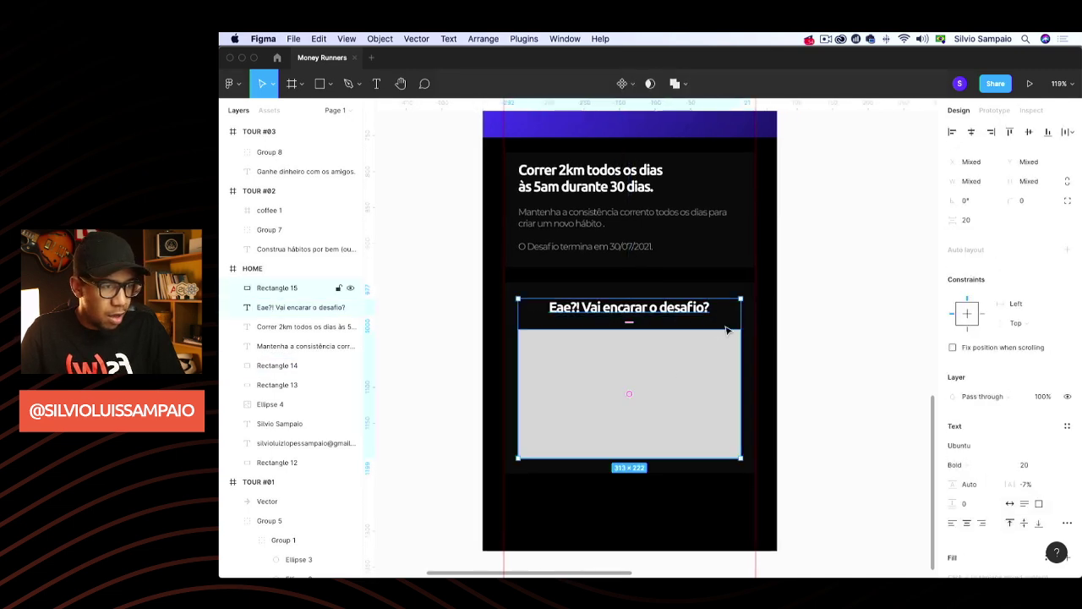
left_click(744, 290, "shift")
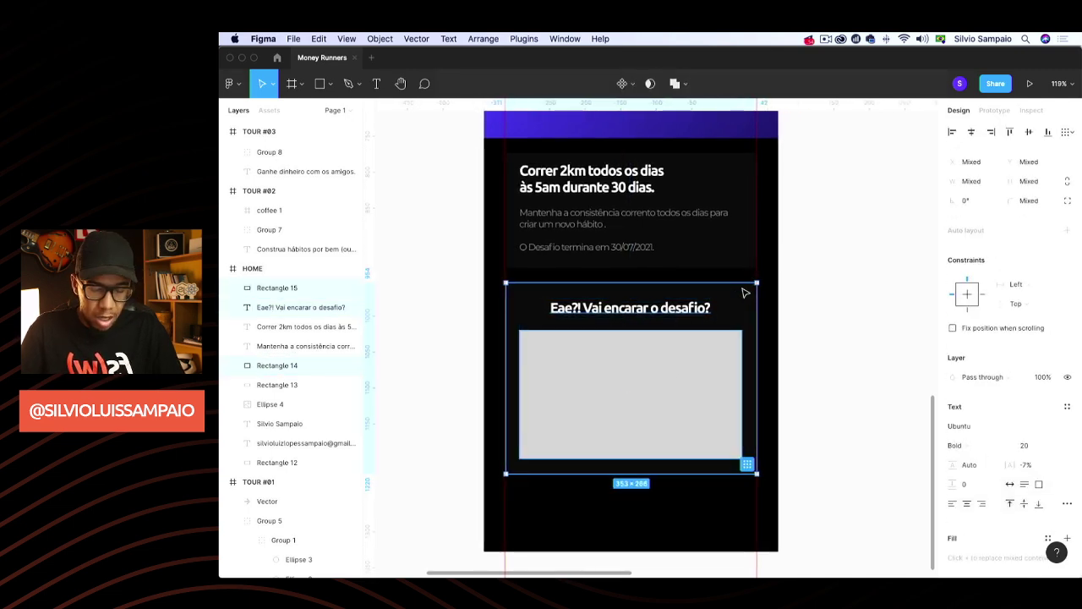
key("super+g")
scroll(685, 357, "up", 1)
left_click_drag(677, 374, 676, 428)
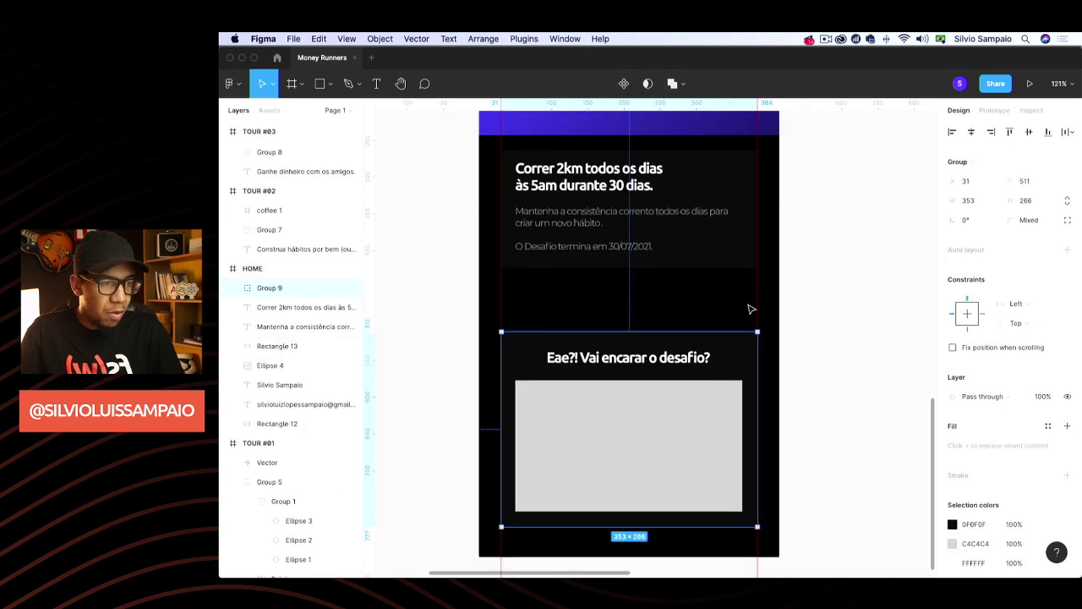
left_click(712, 269)
left_click_drag(713, 269, 701, 306)
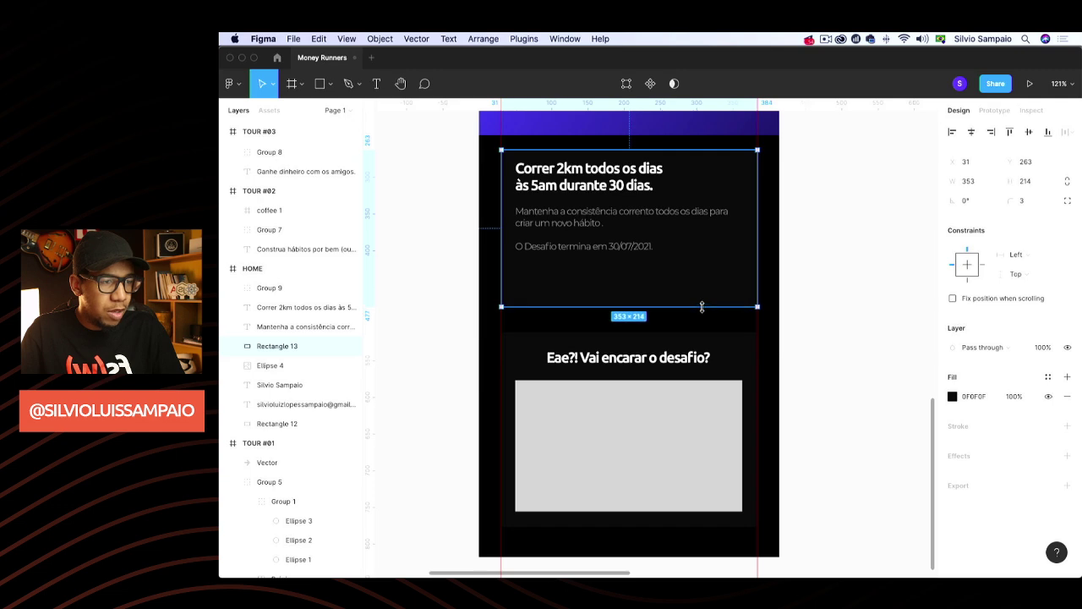
left_click(820, 242)
scroll(820, 242, "up", 10)
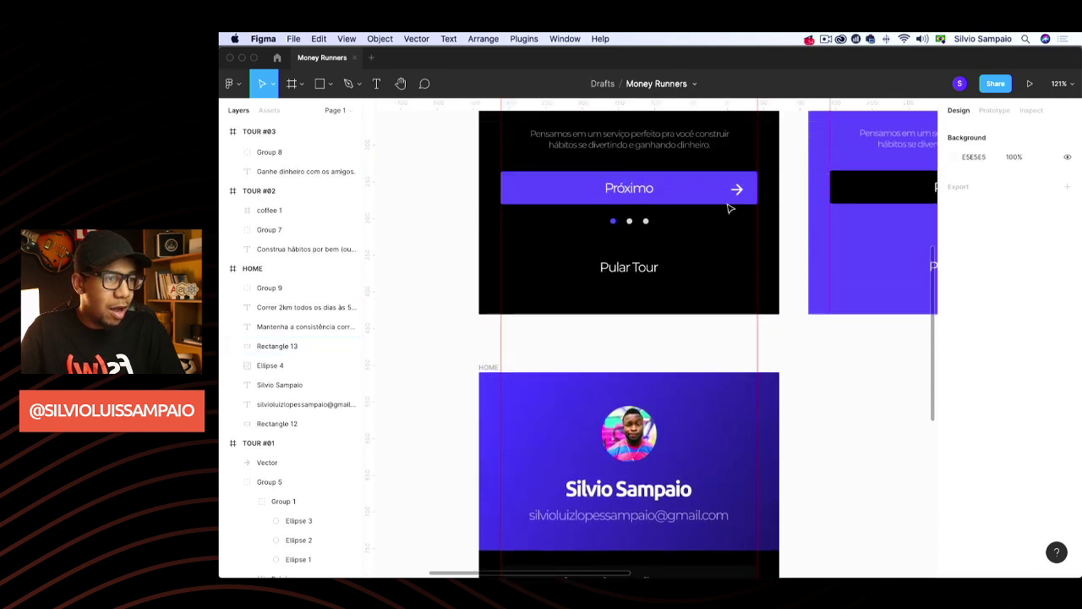
Paste the Próximo button's purple bar into HOME below the end-date text and narrow it to fit
double_click(723, 199)
scroll(733, 253, "down", 4)
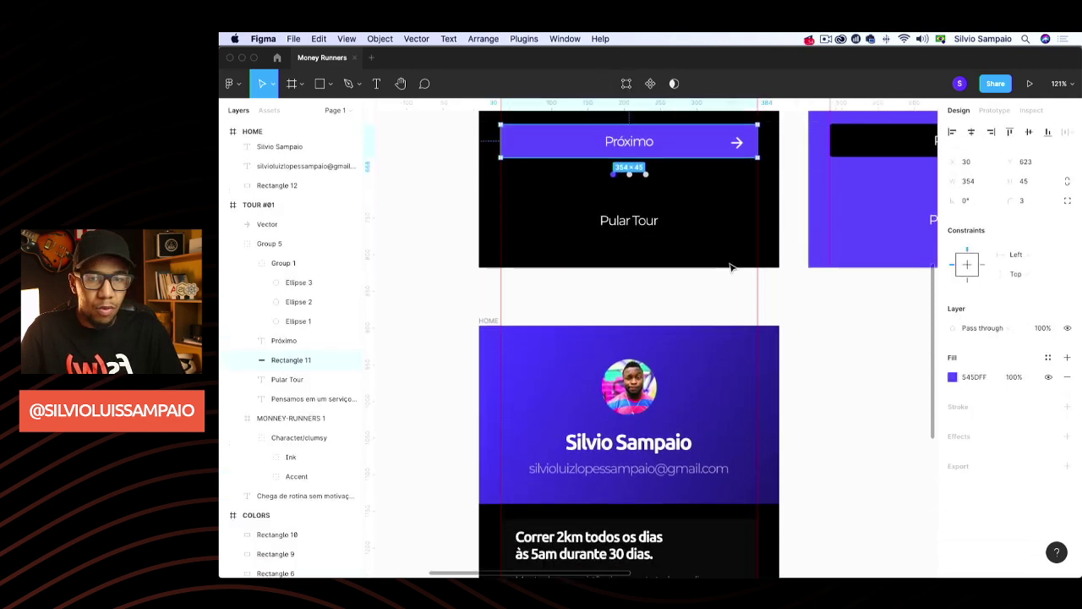
scroll(651, 413, "down", 5)
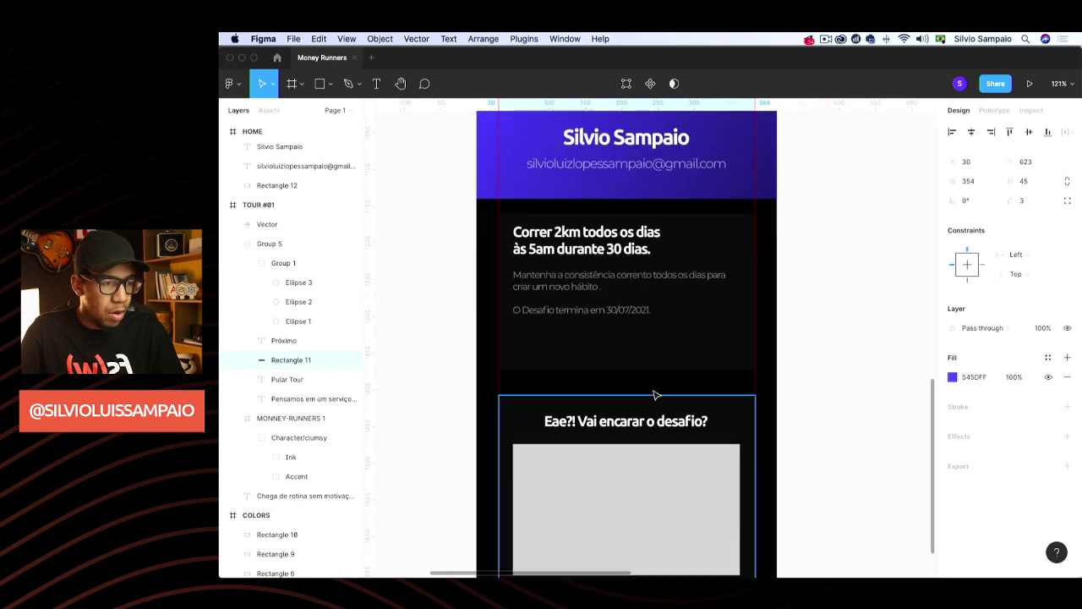
left_click(662, 381)
key("super+v")
scroll(698, 341, "right", 1)
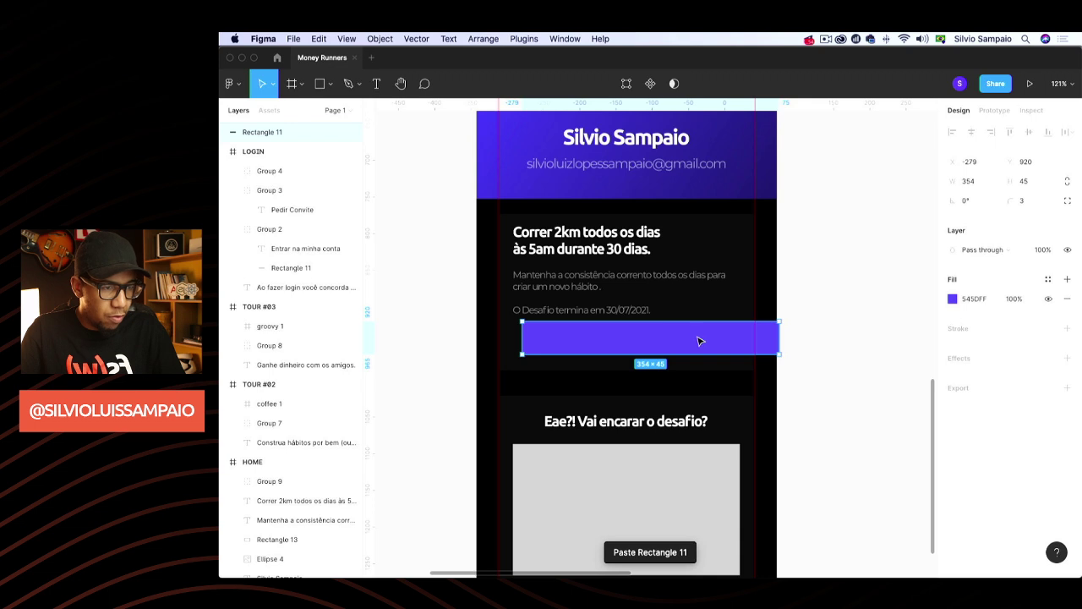
left_click_drag(699, 340, 687, 343)
left_click_drag(772, 340, 737, 336)
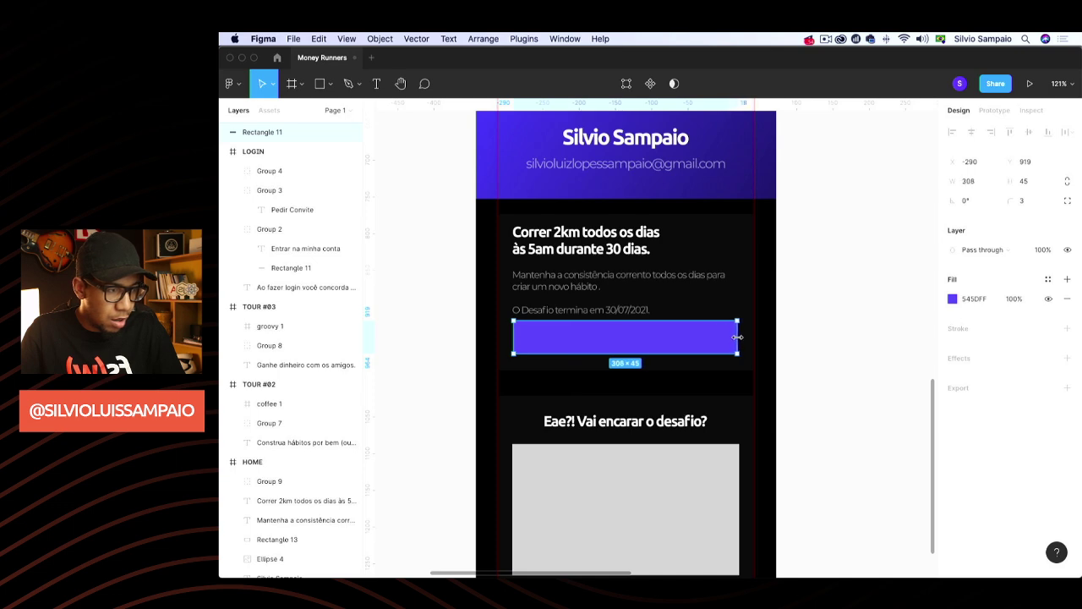
left_click(795, 312)
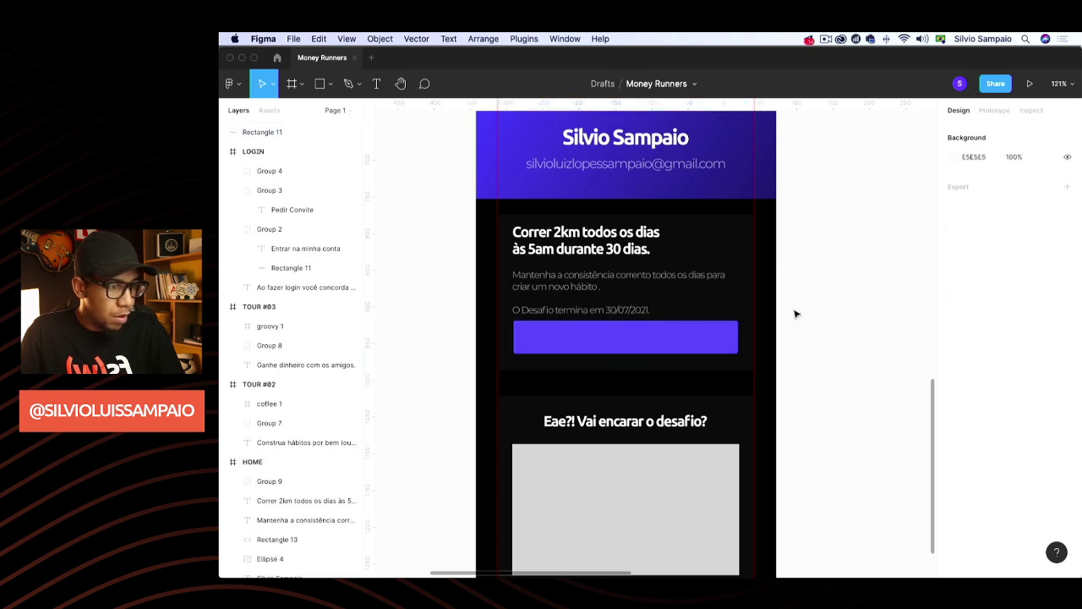
Fine-tune the purple bar to 309 × 45 and lower it slightly within the top card
key("super+z")
scroll(768, 380, "down", 2)
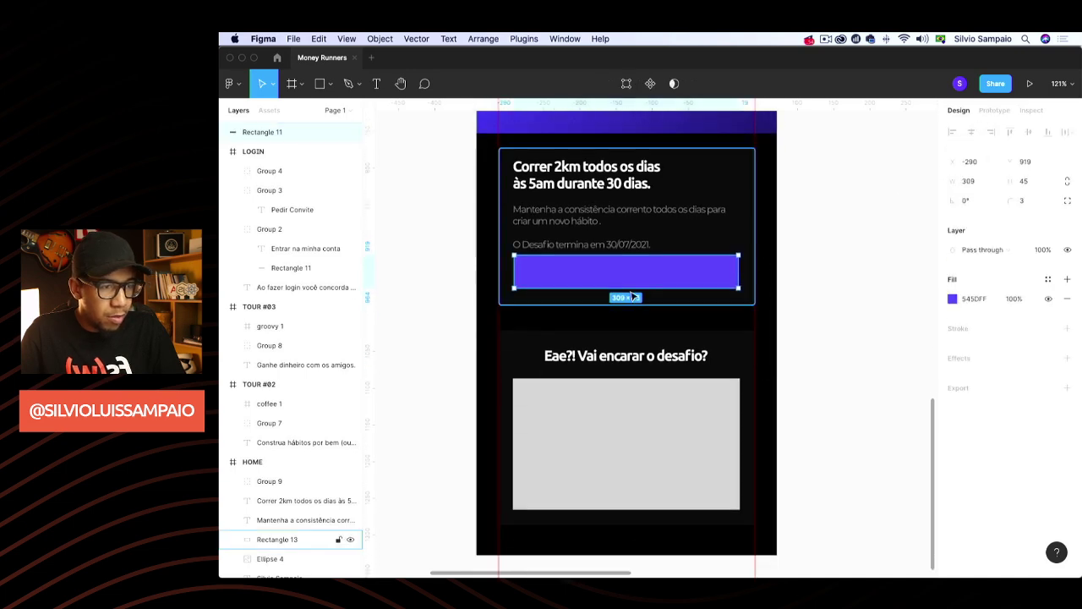
left_click_drag(512, 273, 514, 272)
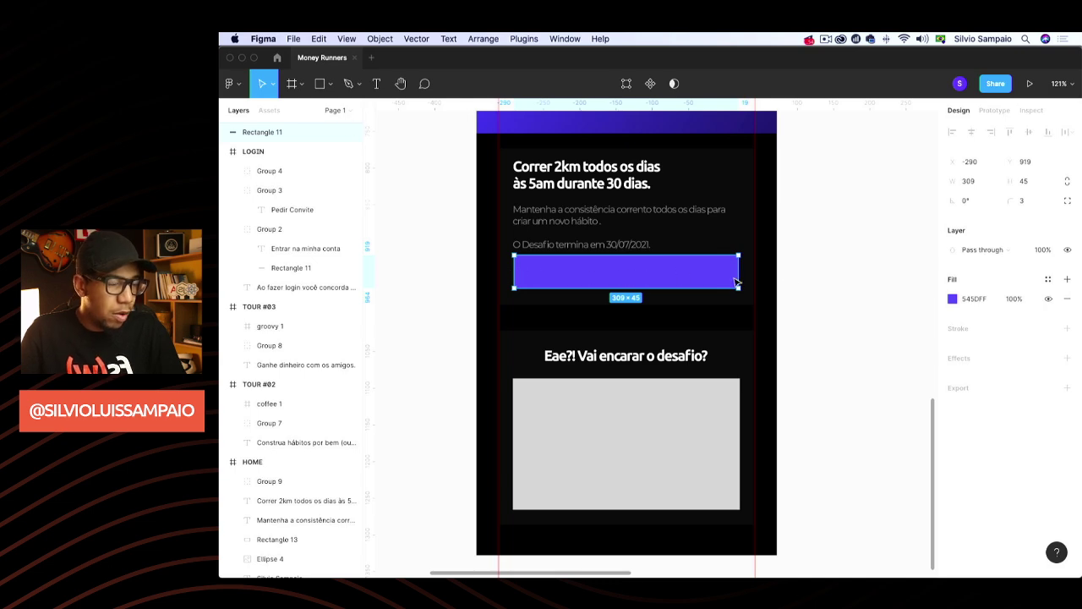
scroll(830, 302, "down", 2)
left_click(701, 259)
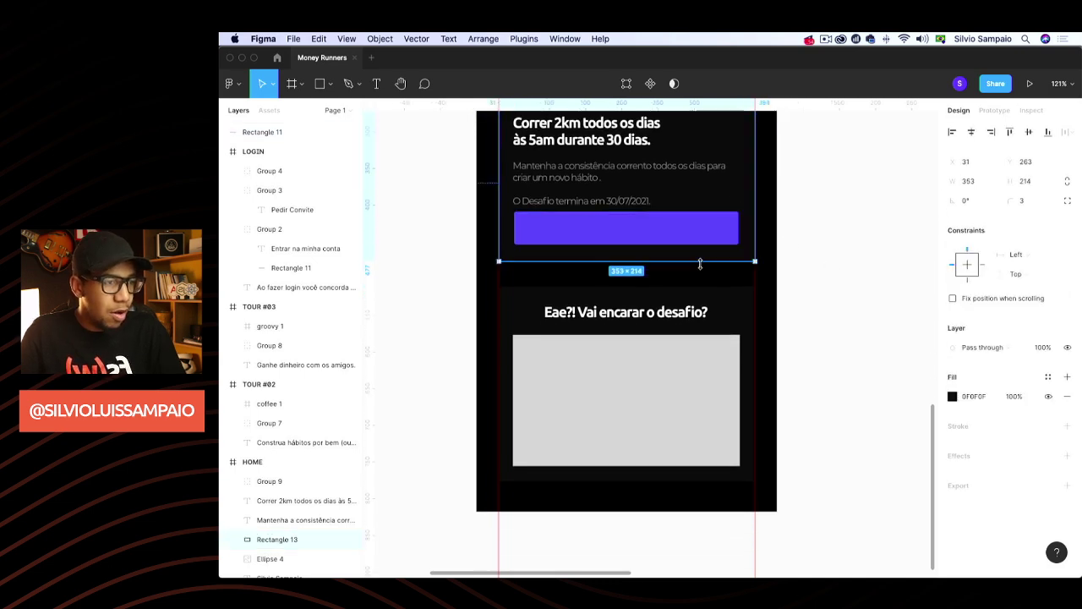
left_click(685, 240)
left_click_drag(693, 229, 695, 239)
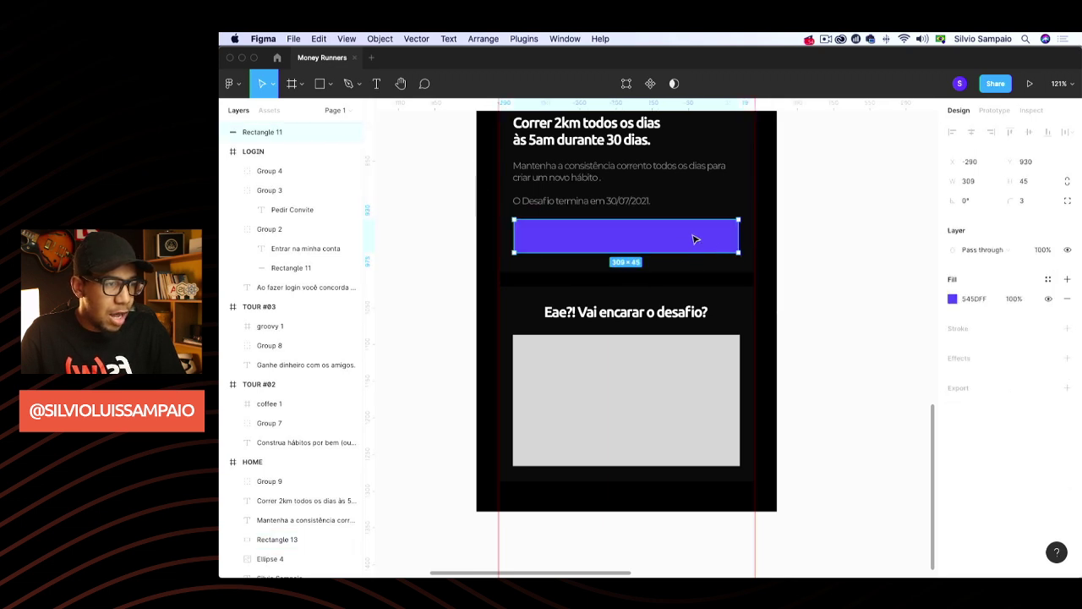
left_click(866, 268)
scroll(746, 268, "up", 10)
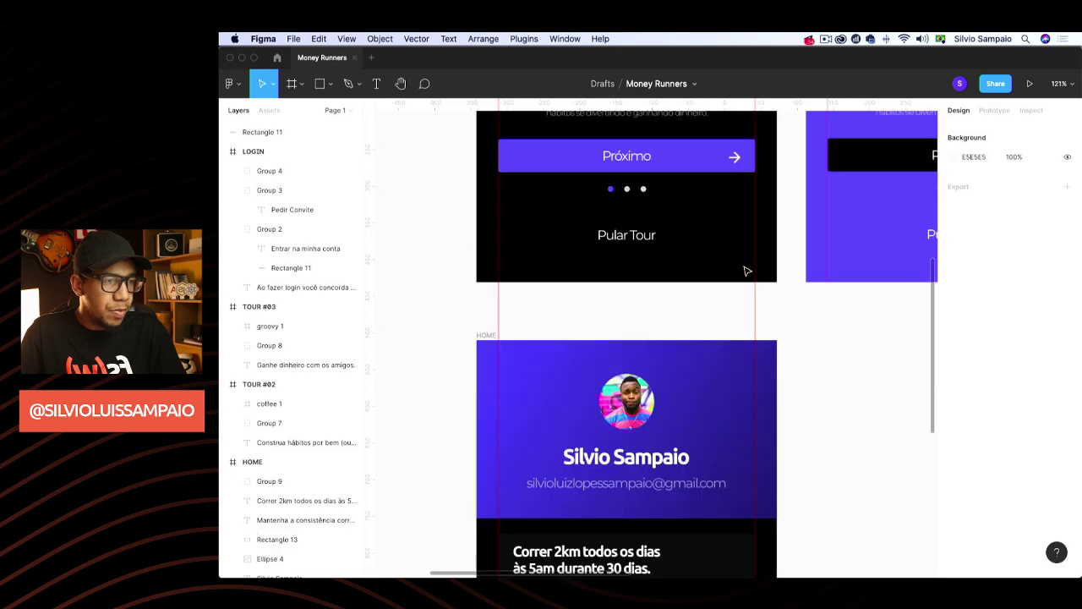
Paste the Próximo text into HOME and place it on the purple button
left_click(644, 165)
left_click(644, 165)
scroll(706, 246, "down", 8)
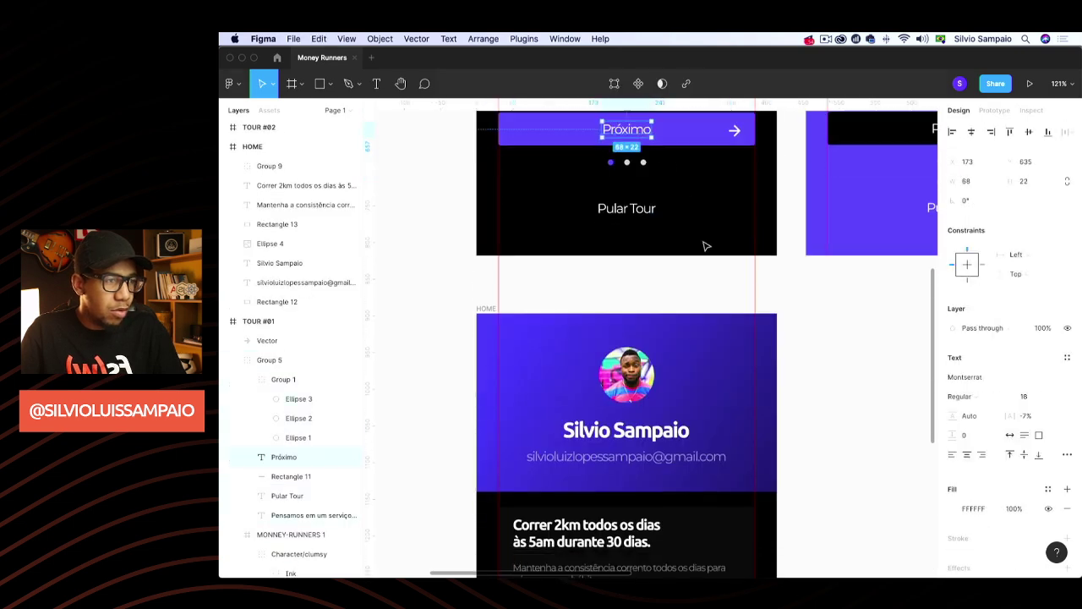
scroll(708, 246, "down", 2)
key("super+v")
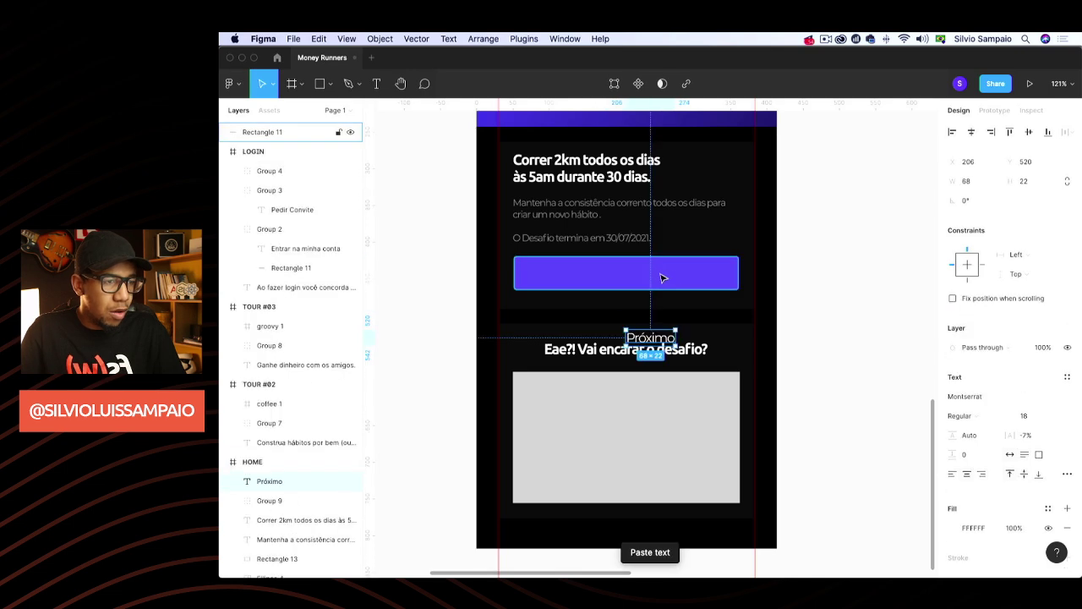
left_click_drag(658, 342, 622, 278)
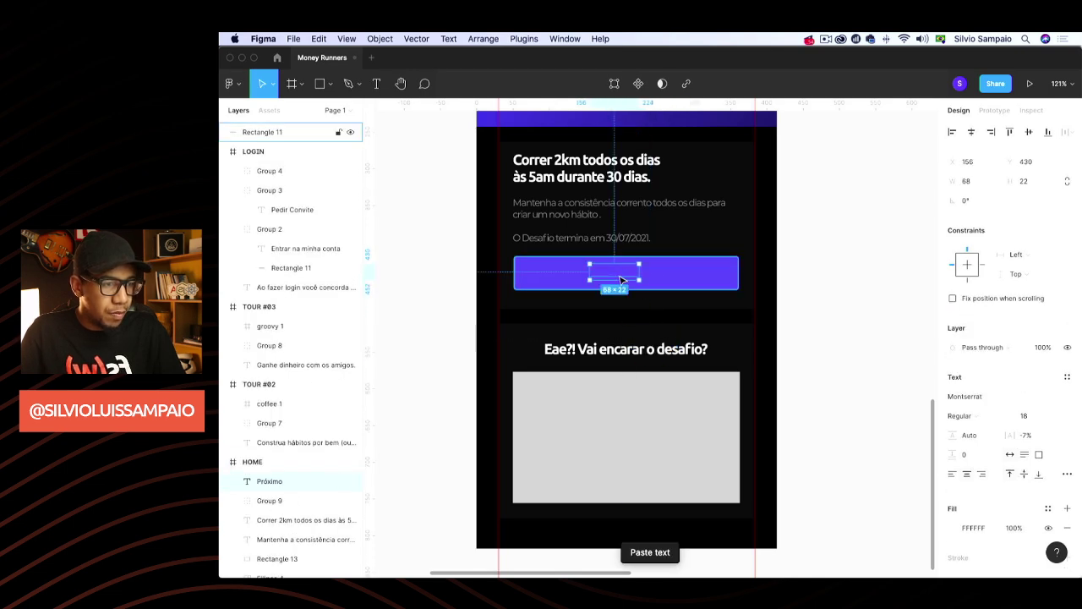
scroll(279, 322, "down", 5)
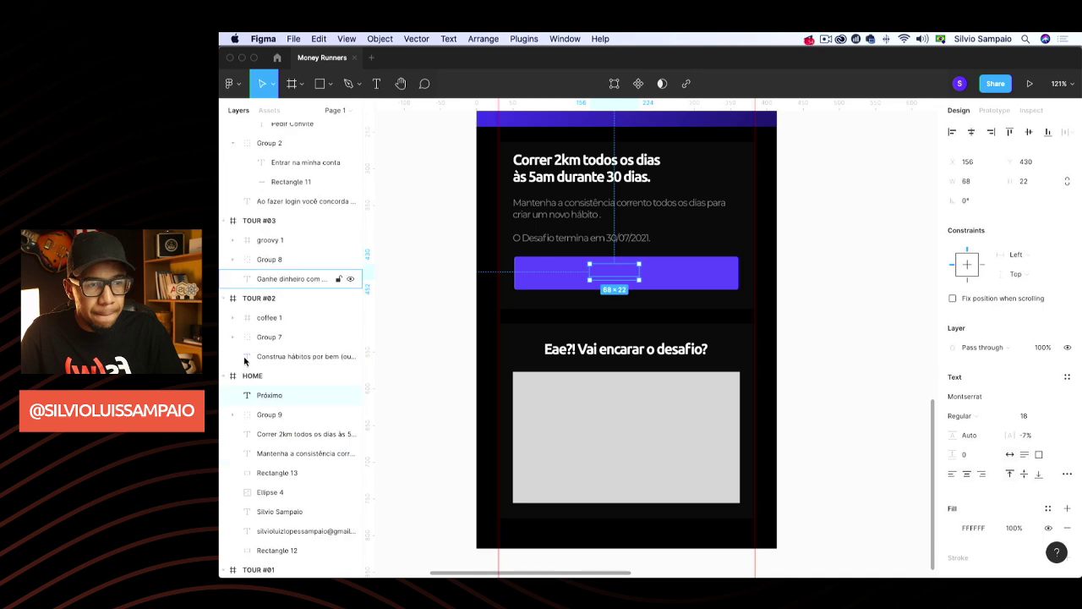
scroll(296, 291, "up", 2)
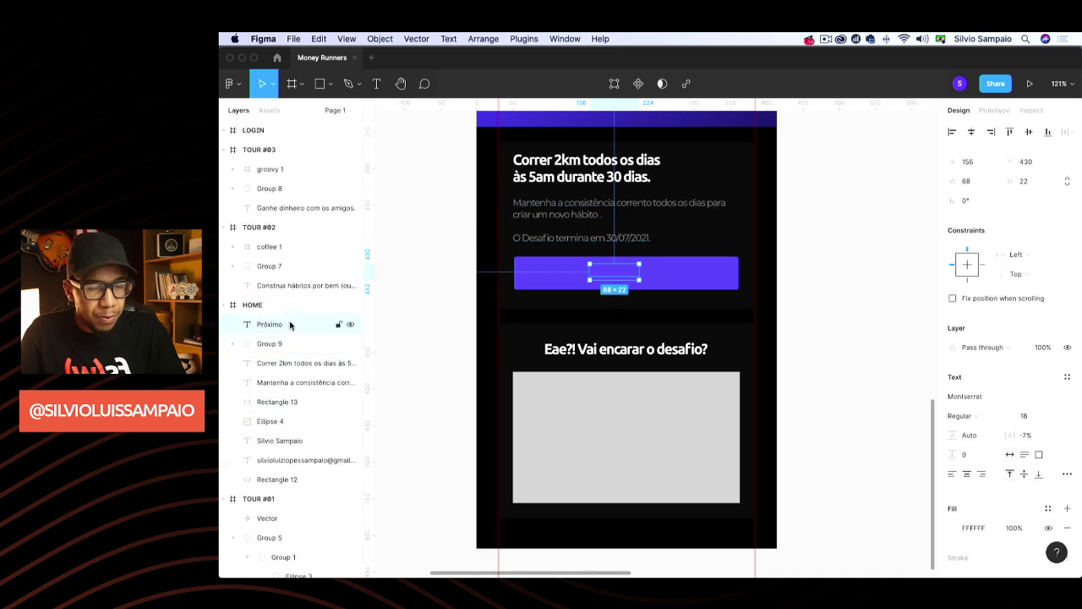
left_click(543, 279)
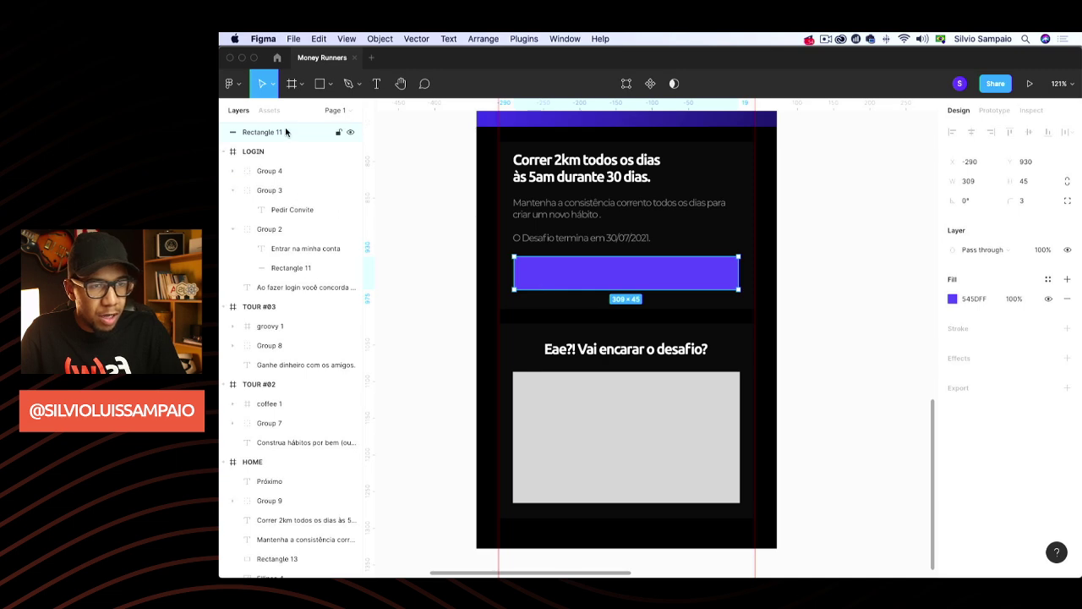
left_click_drag(285, 130, 268, 483)
Retype the label as 'Participar Agora' and centre it horizontally and vertically on the button
left_click(622, 273)
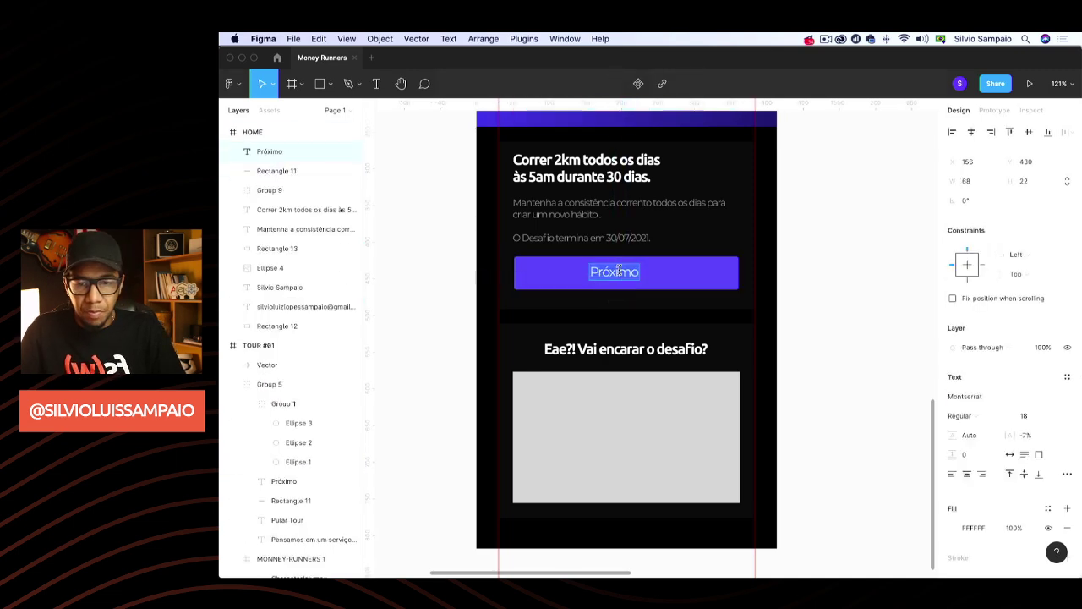
type("Parci")
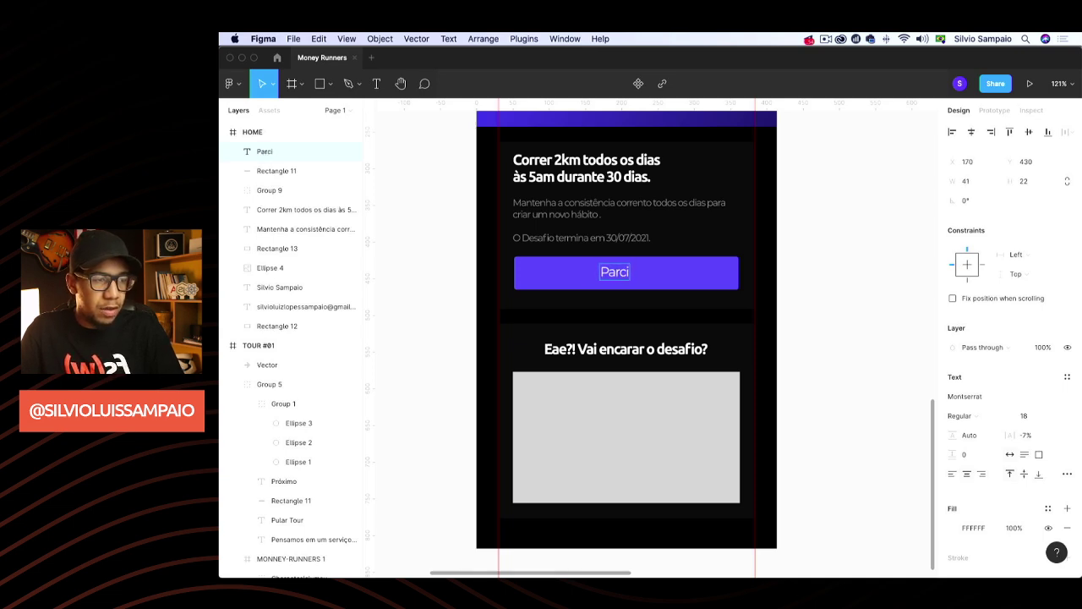
key("BackSpace")
key("BackSpace")
type("ticipar Ag")
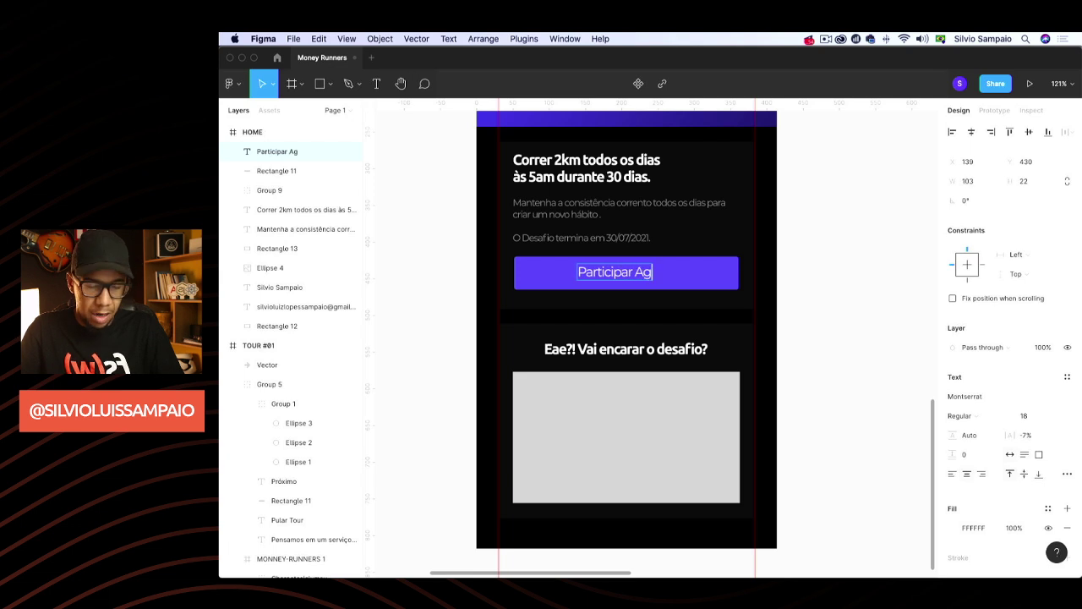
type("ora")
key("Escape")
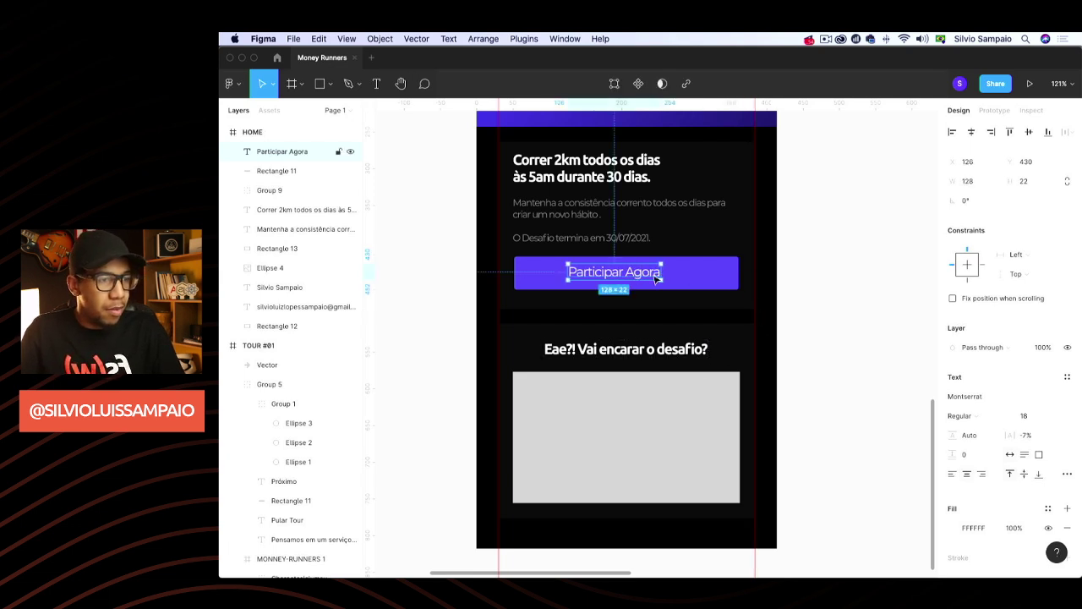
left_click(677, 277, "shift")
left_click(971, 132)
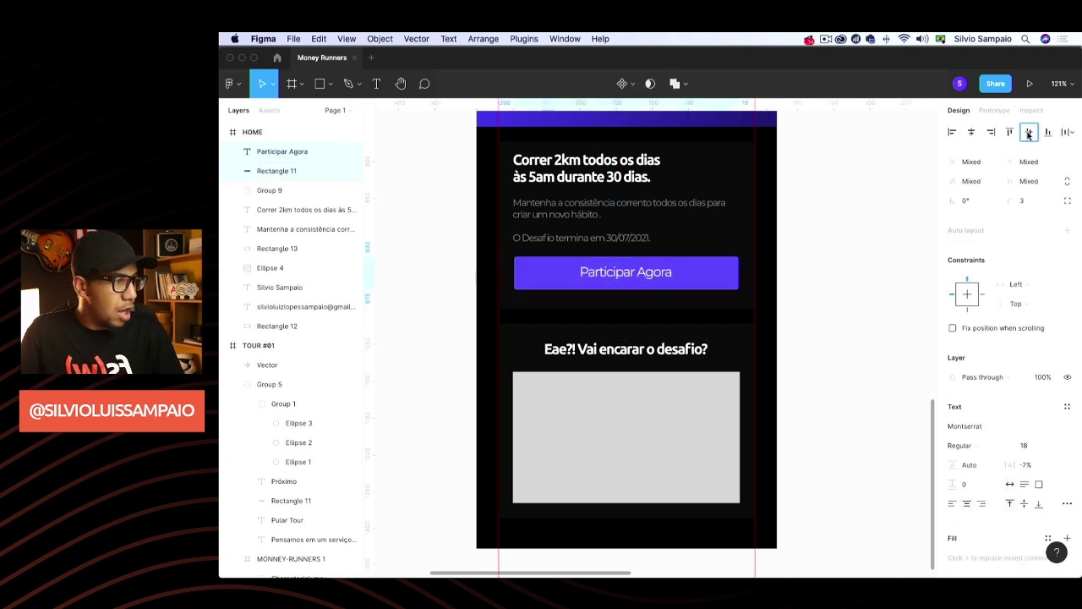
left_click(1029, 132)
left_click(790, 280)
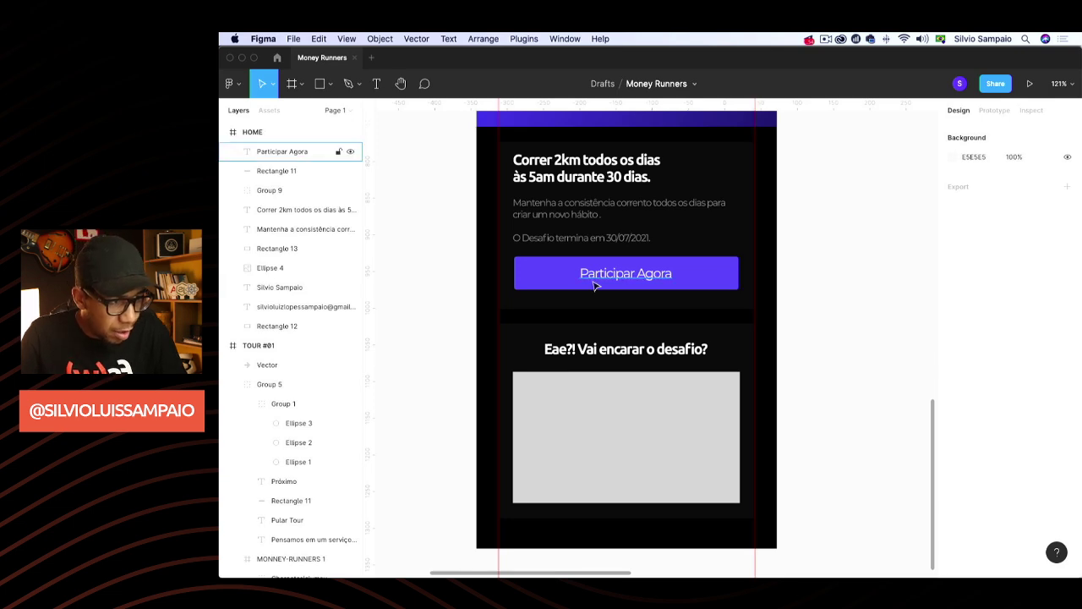
left_click(594, 283)
left_click(715, 279, "shift")
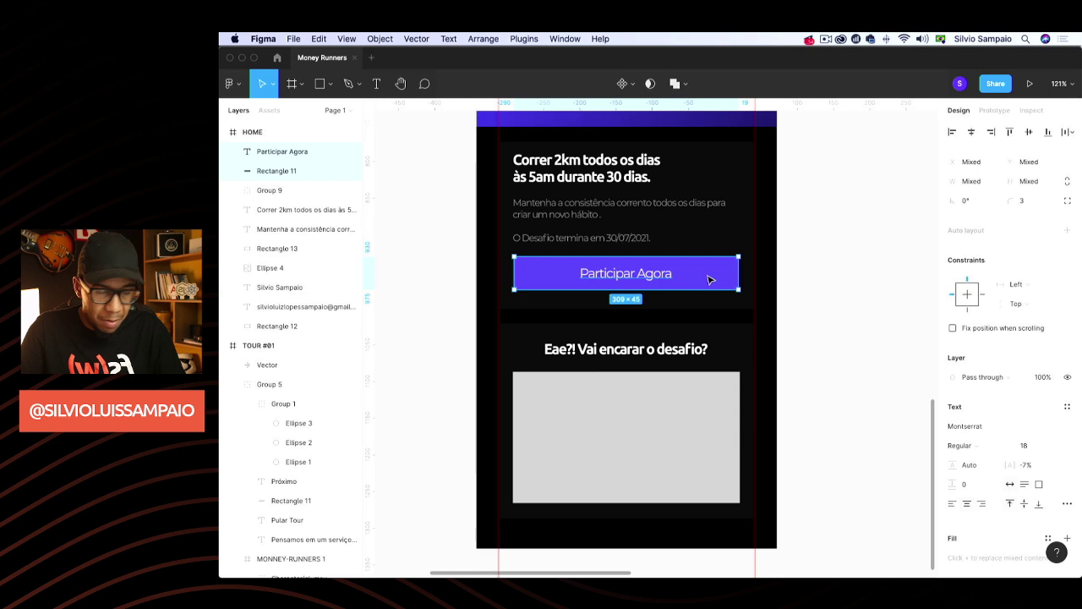
Group label and button as Group 10, shorten the challenge card to fit, and nudge the lower card up
key("super+g")
left_click_drag(702, 283, 705, 283)
left_click(864, 266)
left_click(648, 309)
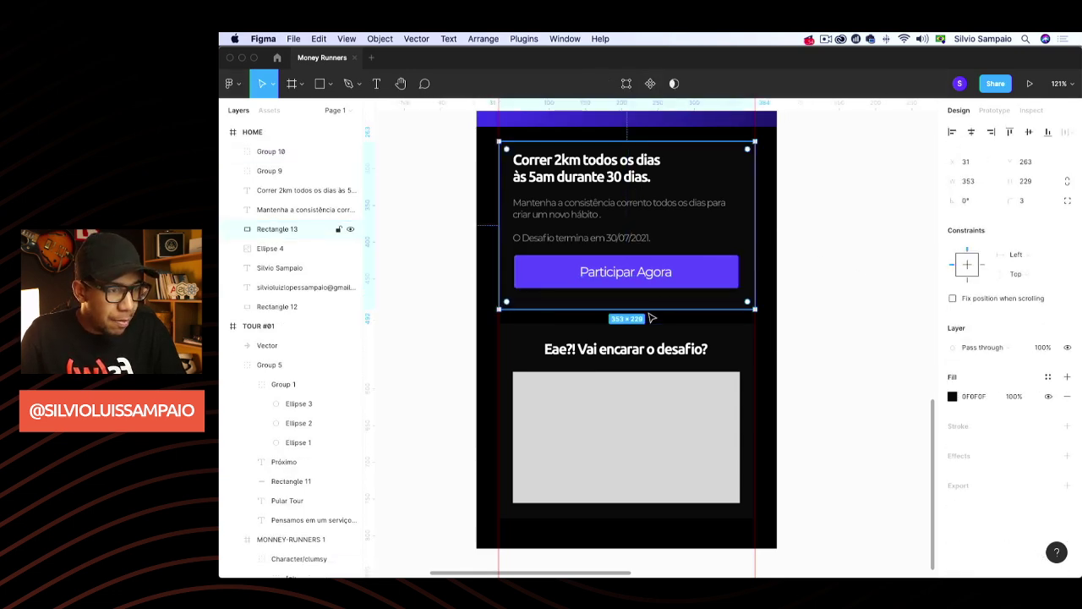
left_click_drag(649, 308, 649, 302)
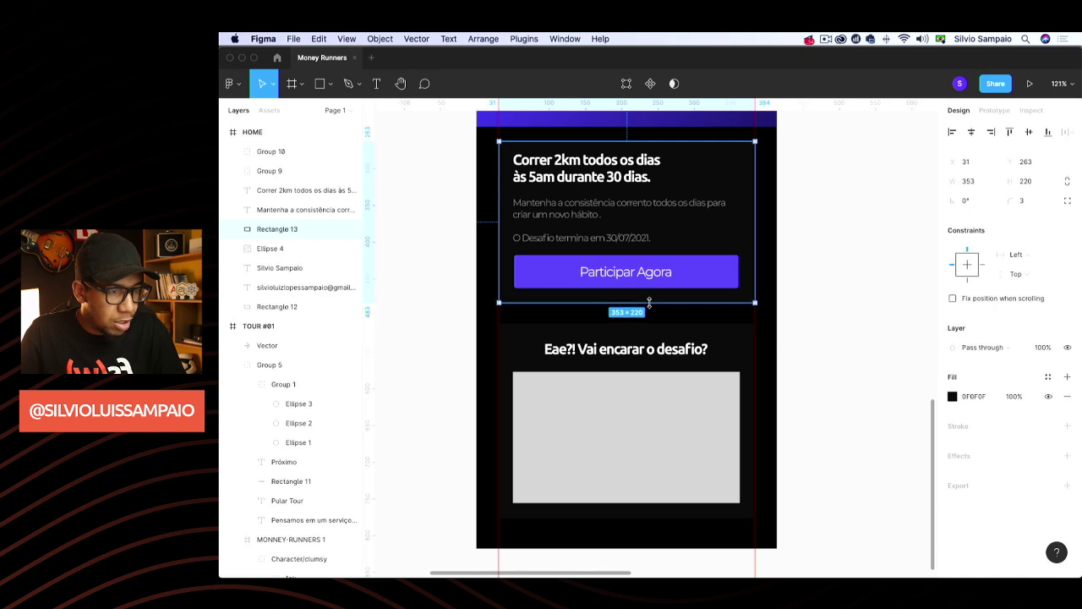
left_click(679, 350)
left_click_drag(679, 350, 683, 344)
left_click(814, 269)
scroll(814, 274, "down", 5)
scroll(815, 284, "up", 3)
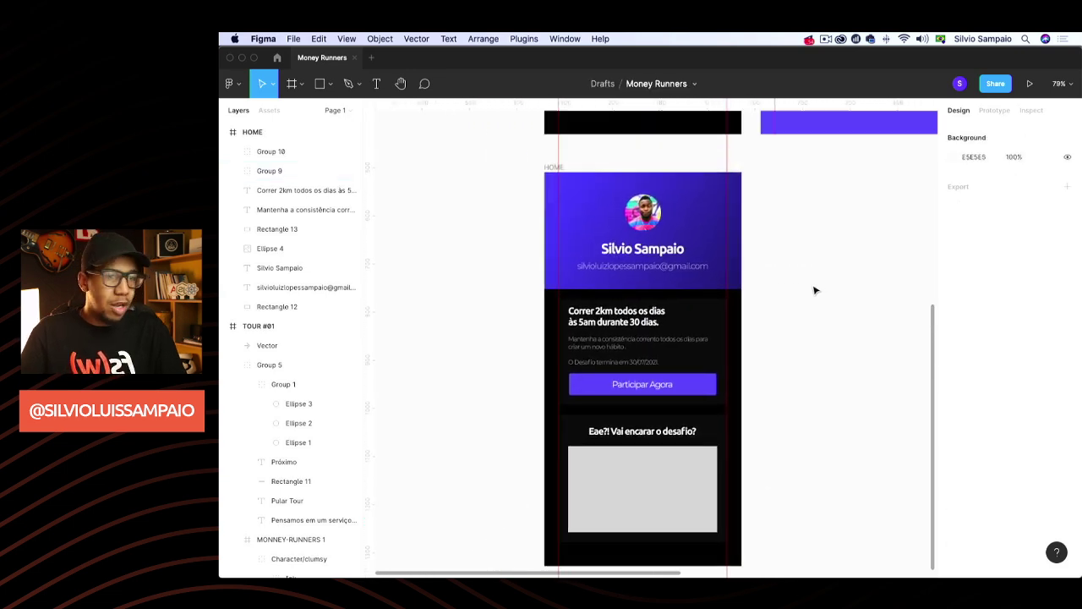
Fill the button rectangle with green 1DD1A1
double_click(688, 381)
left_click(953, 377)
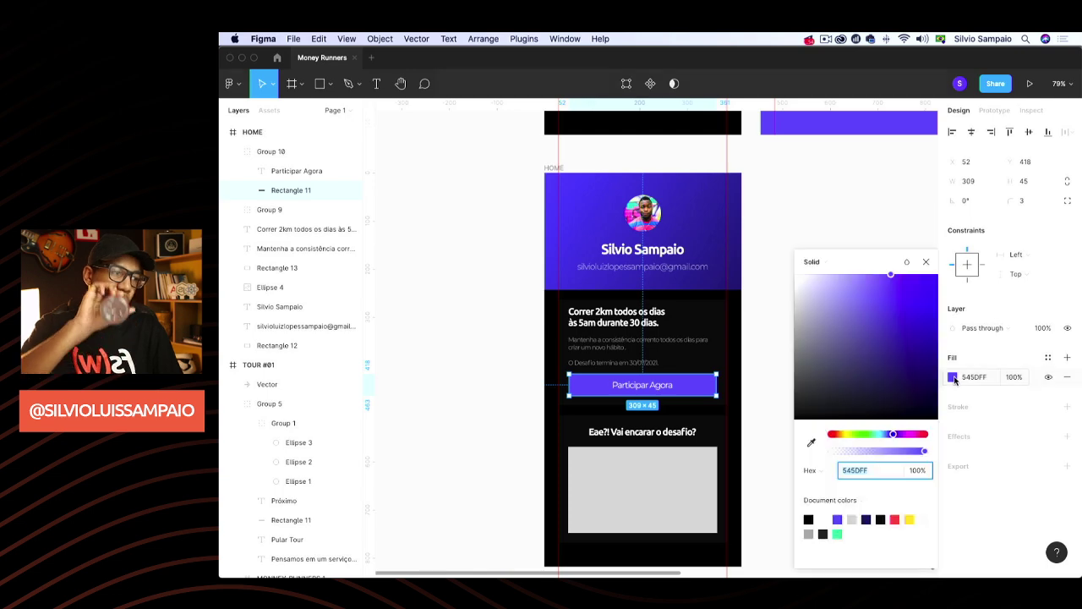
left_click(837, 534)
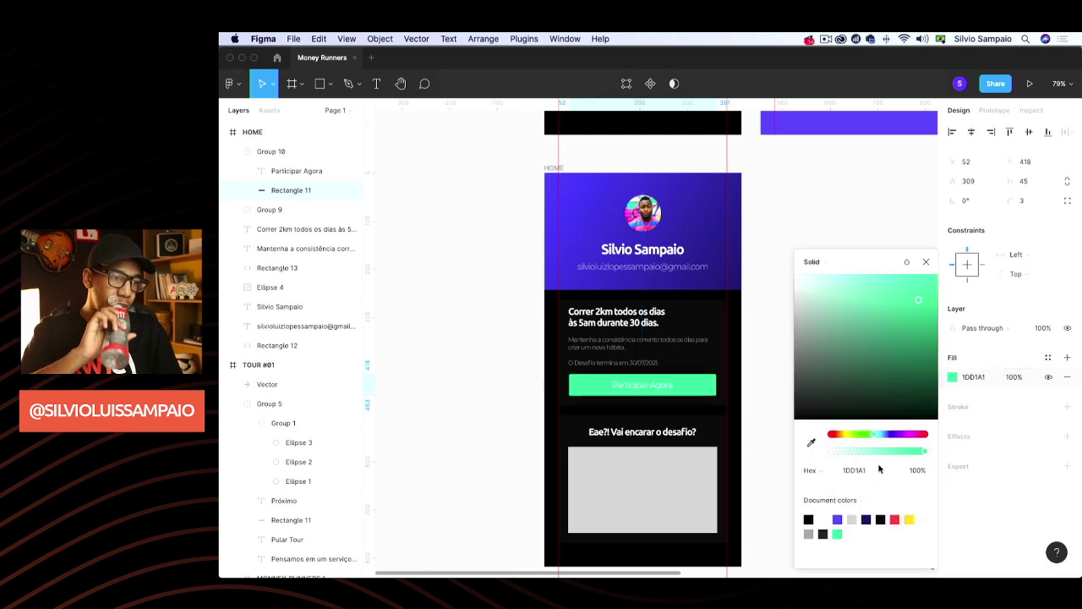
left_click(927, 263)
left_click(873, 245)
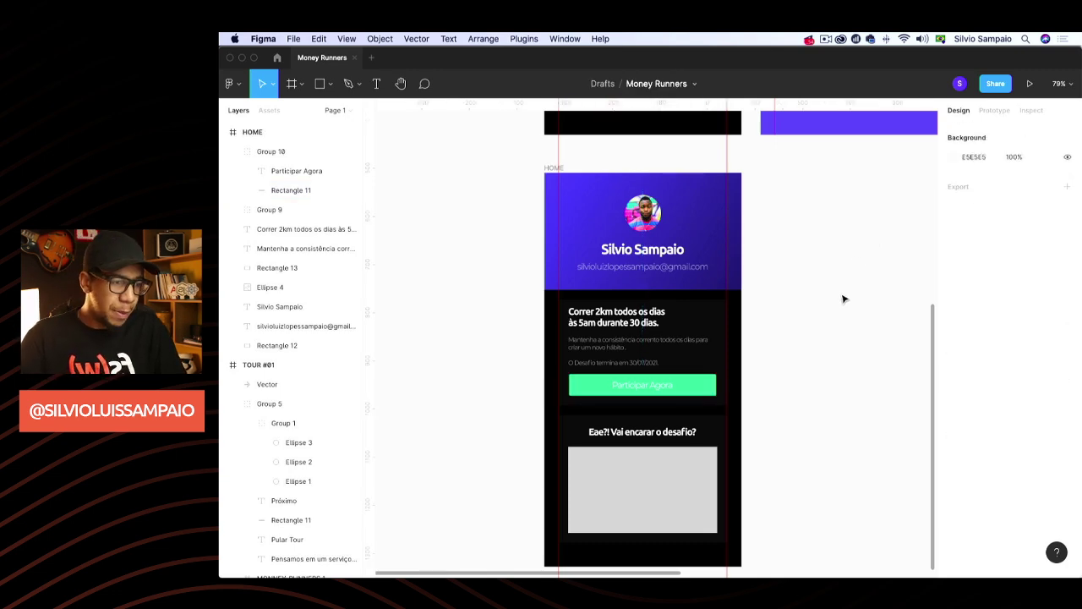
scroll(843, 298, "right", 3)
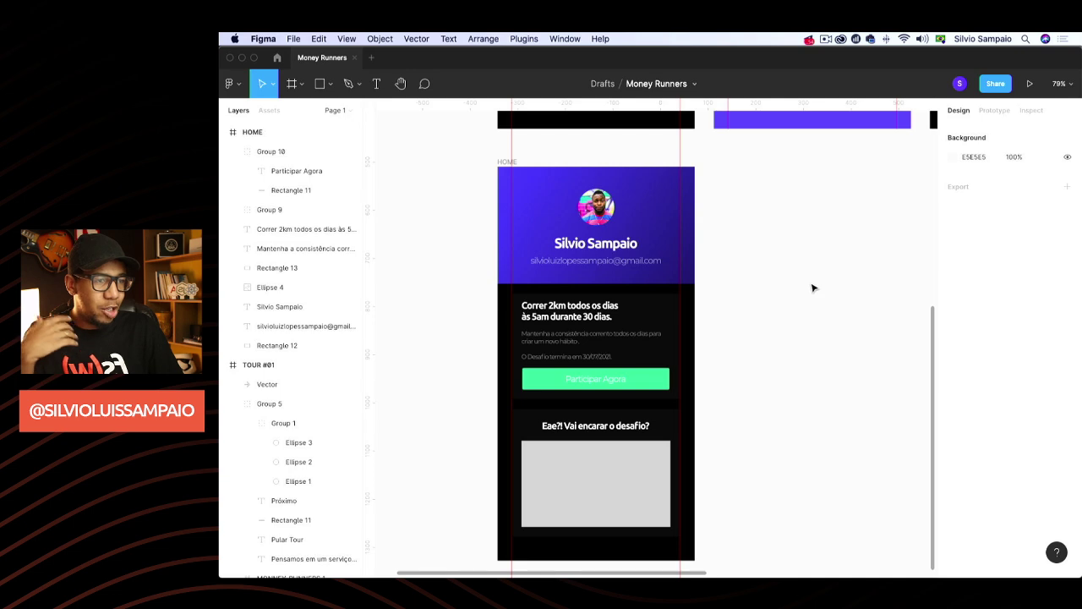
Duplicate the HOME frame and rename the copy 'ADICIONAR SALDO'
left_click(500, 163)
key("super+d")
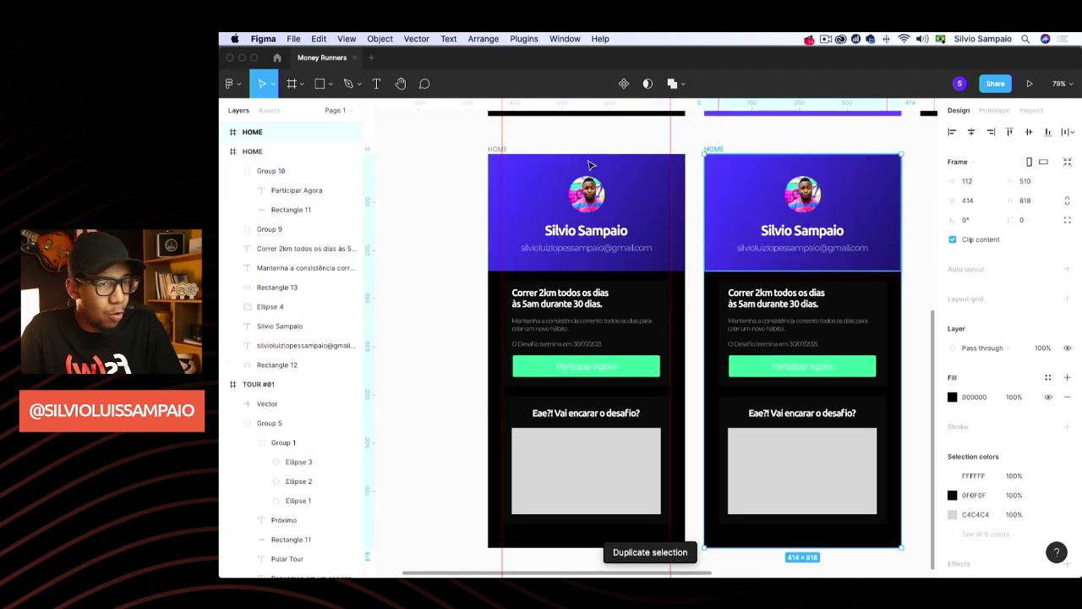
double_click(264, 132)
type("ad")
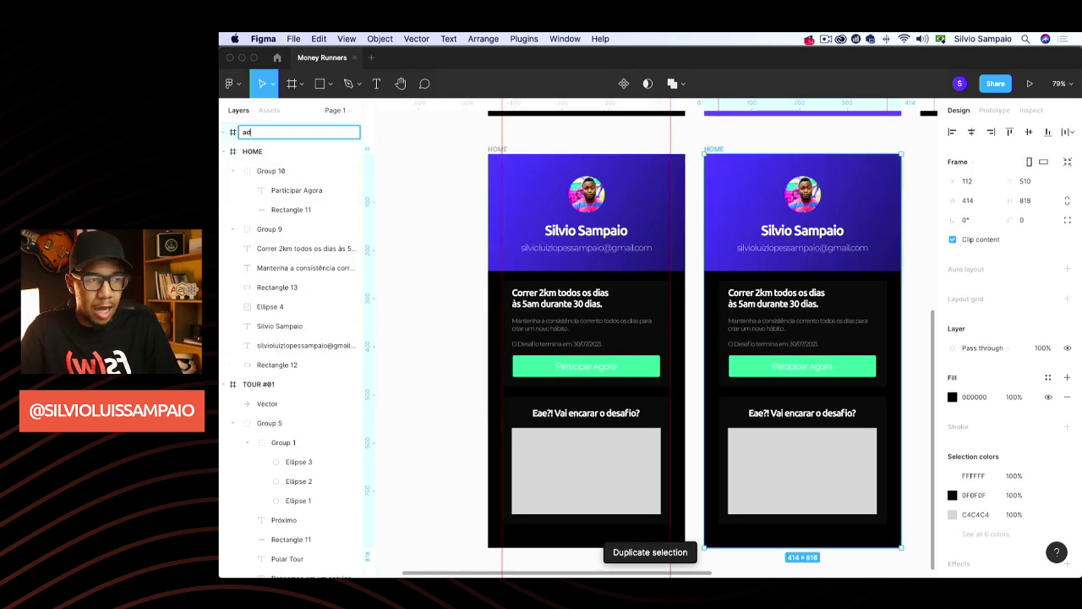
type("icionar sa")
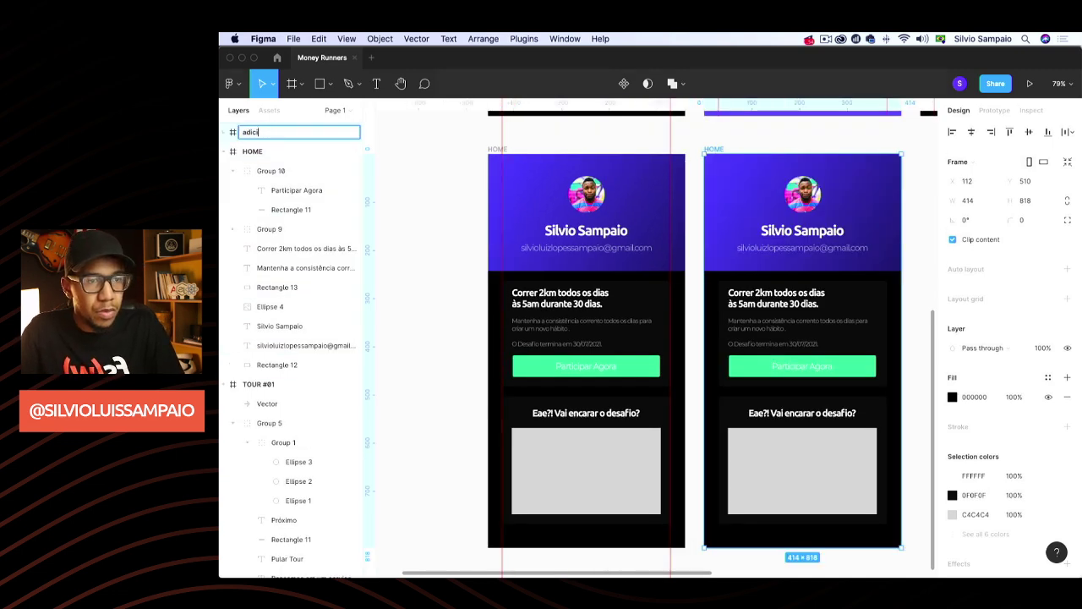
key("BackSpace")
key("BackSpace")
key("BackSpace")
key("BackSpace")
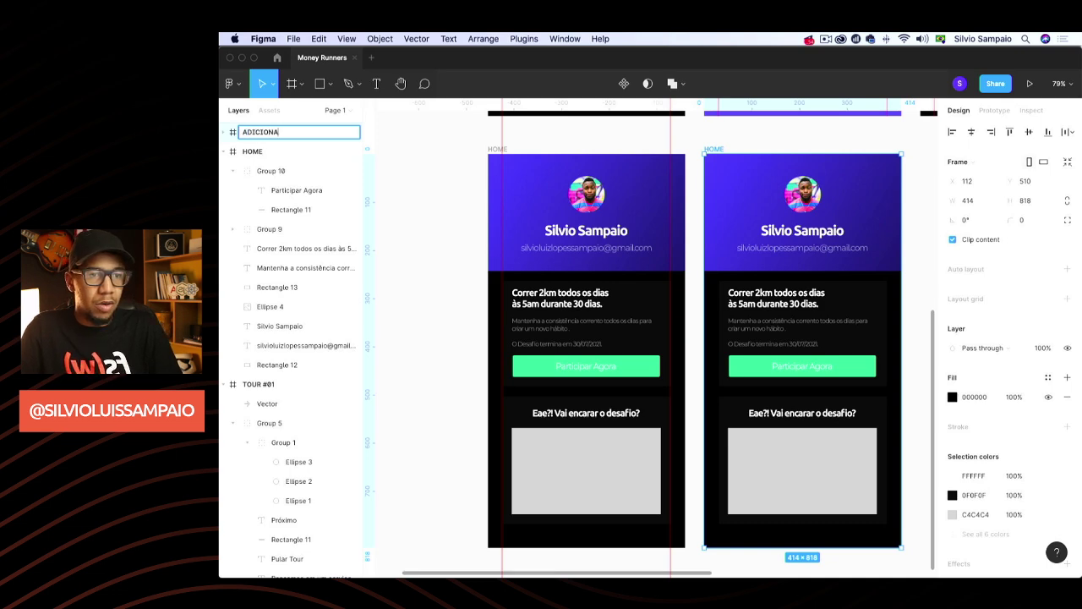
type("DICIONAR SALDO")
key("Return")
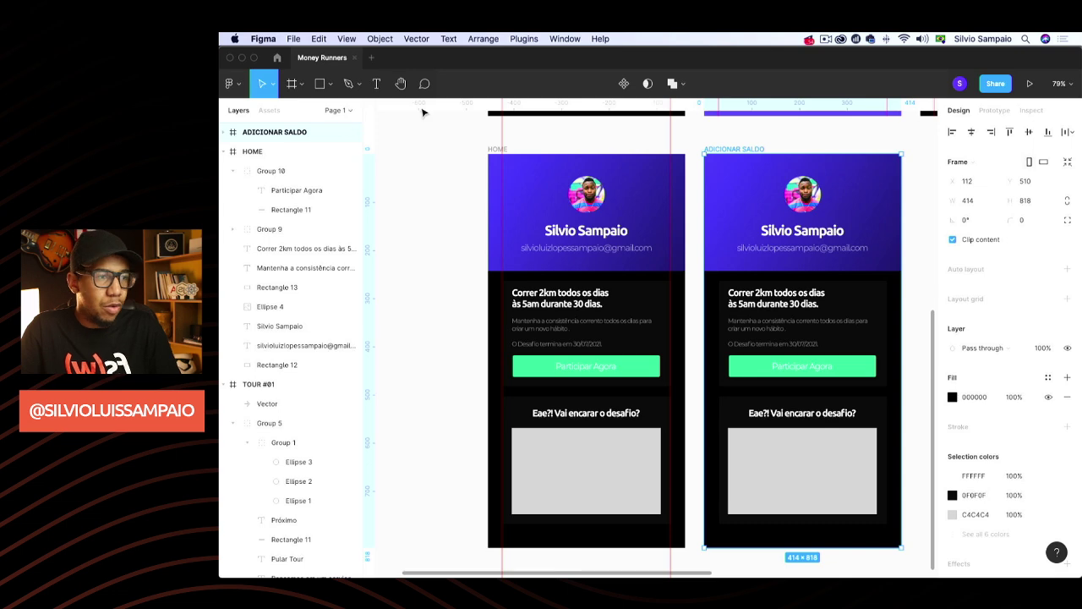
left_click(776, 137)
scroll(774, 138, "right", 3)
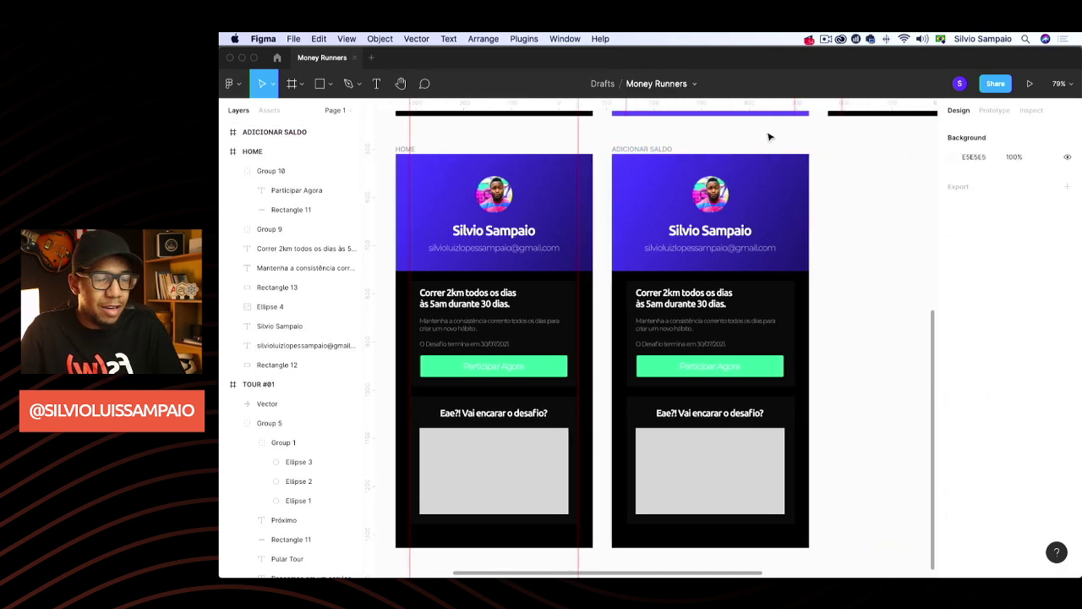
Delete the avatar, purple header, e-mail line, profile name, card background and Eae?! card from the copy
left_click(721, 205)
key("Delete")
left_click(737, 205)
key("Delete")
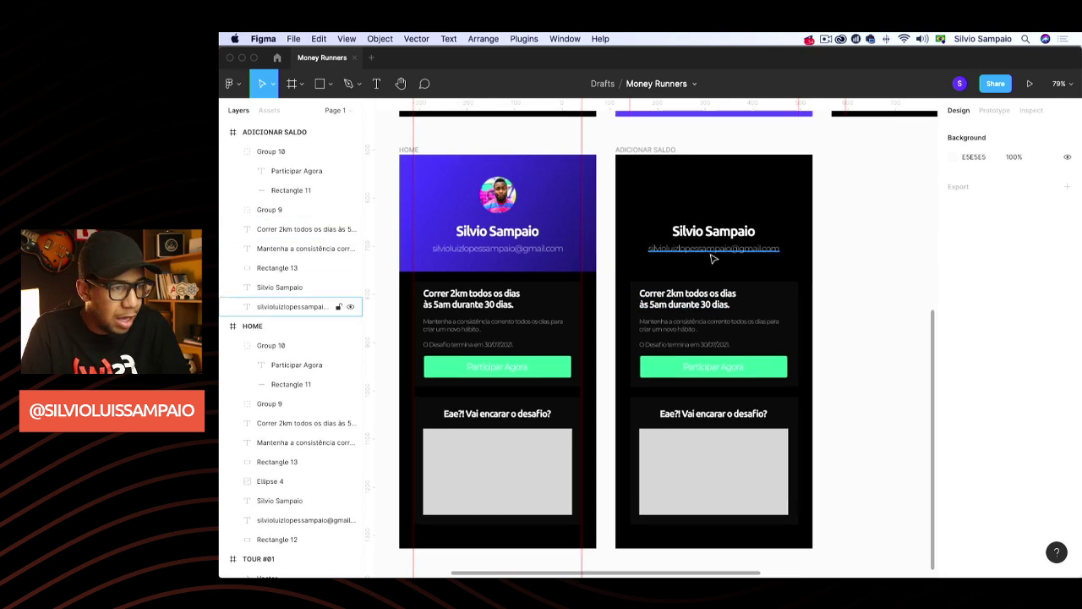
left_click(711, 244)
key("Delete")
left_click(716, 235)
key("Delete")
left_click(783, 301)
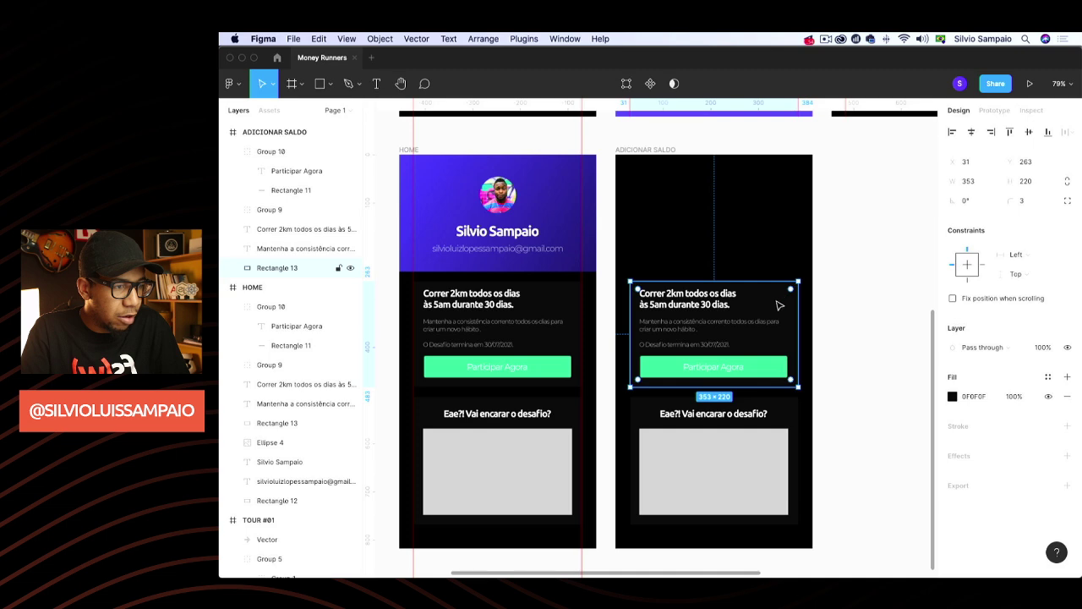
key("Delete")
left_click(758, 417)
key("Delete")
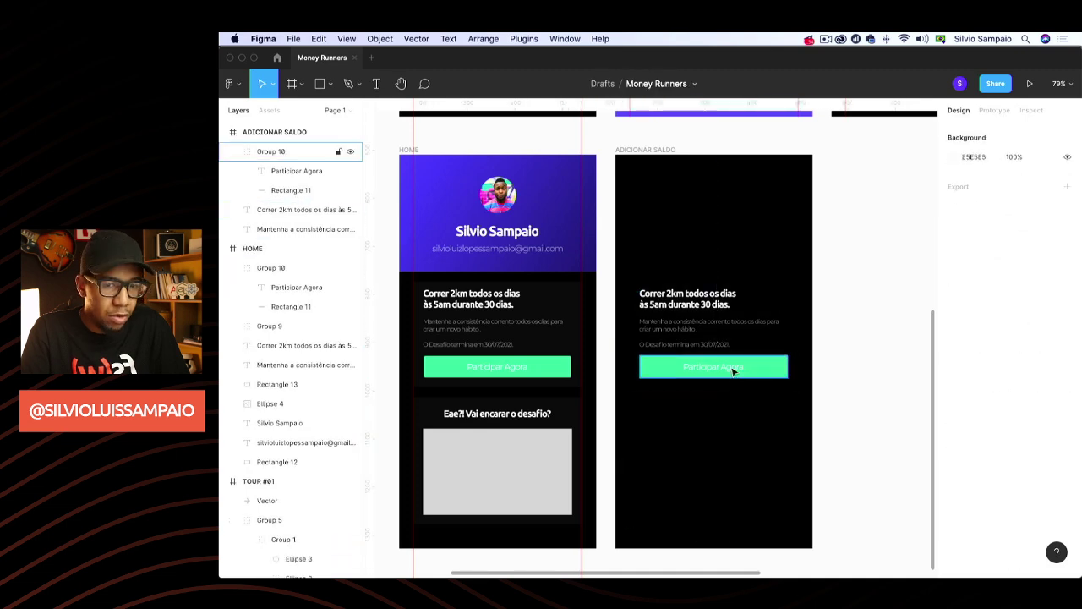
left_click(748, 375)
Place two vertical layout guides along the frame's content edges
scroll(748, 375, "up", 10)
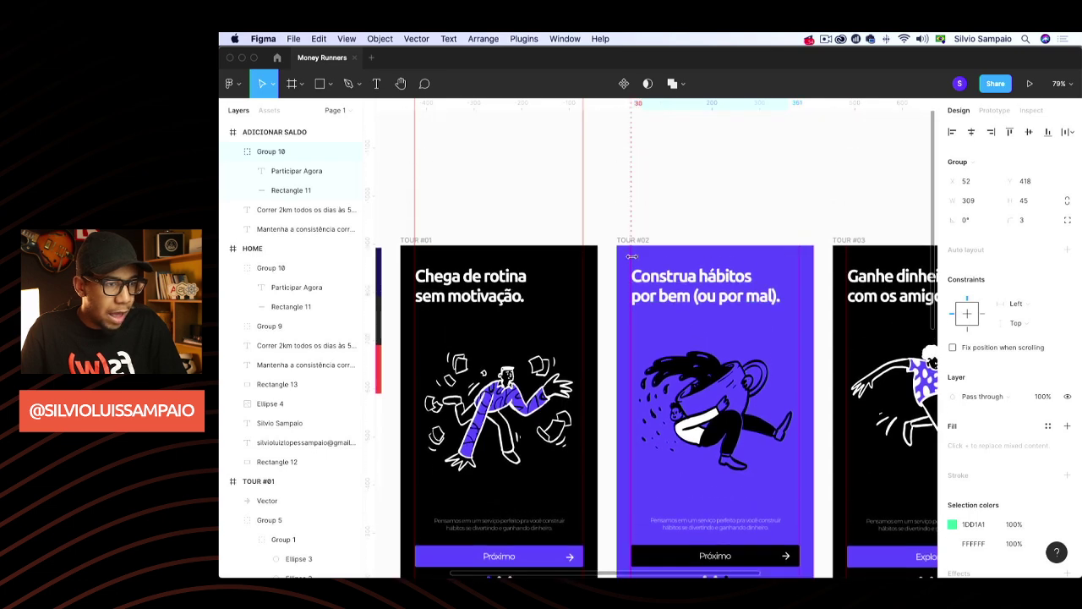
left_click(632, 253)
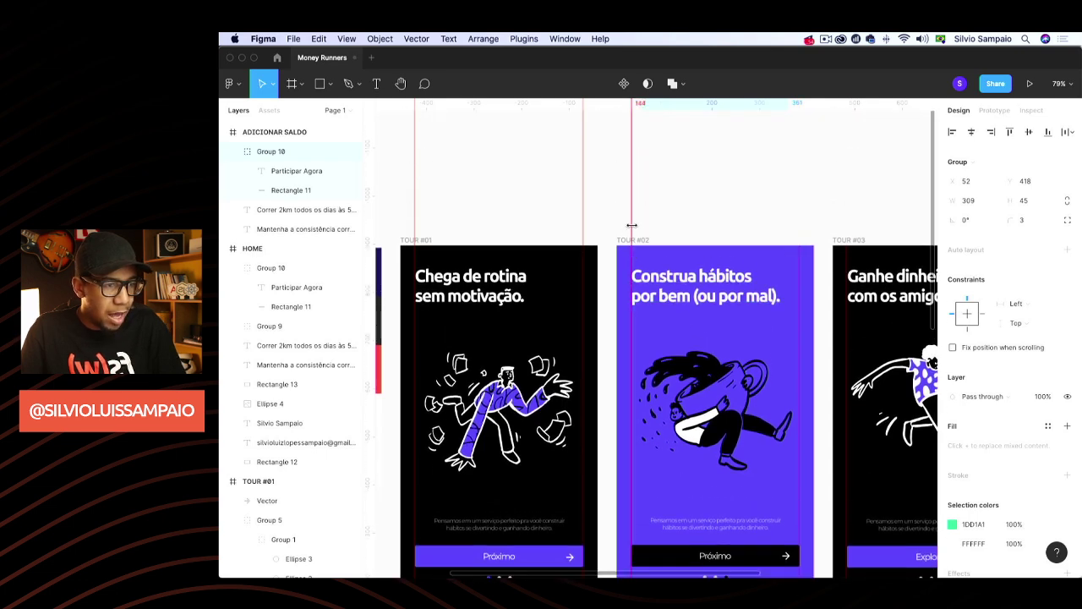
scroll(665, 314, "down", 5)
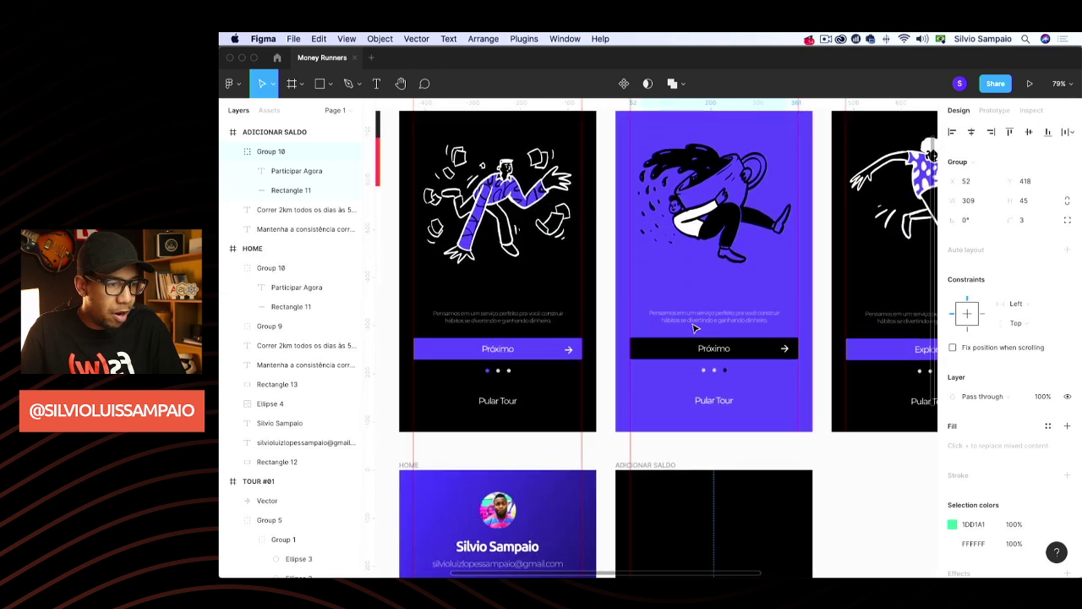
scroll(693, 321, "up", 7)
left_click(795, 367)
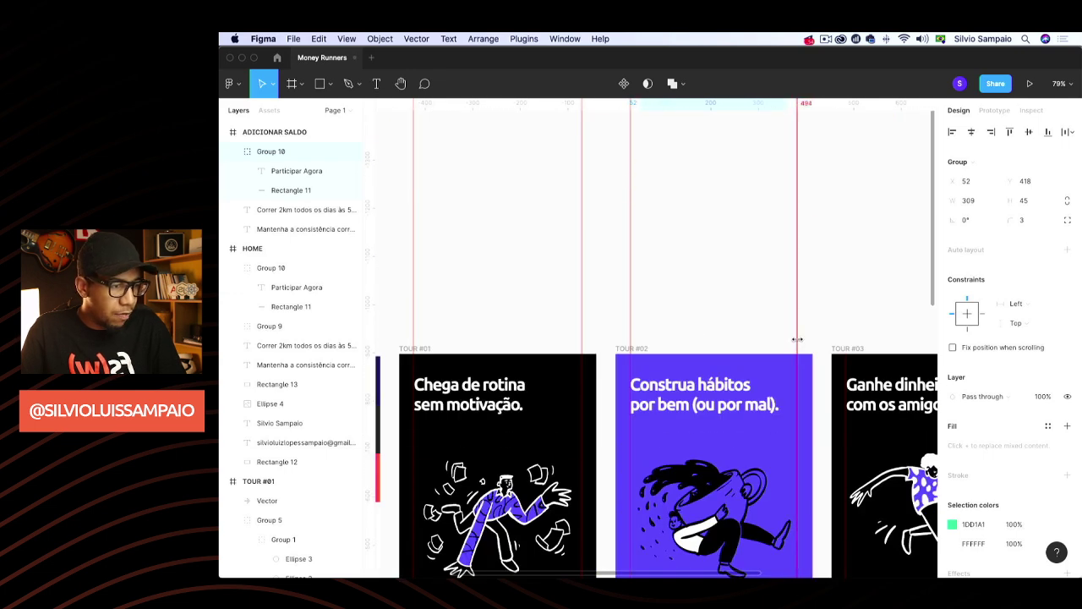
scroll(795, 333, "down", 3)
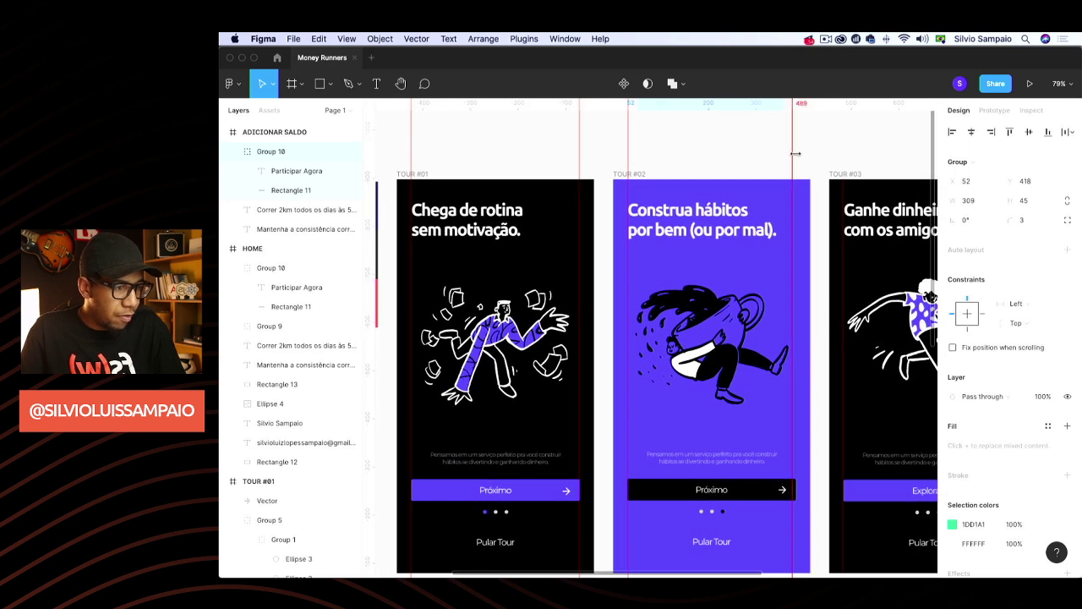
scroll(780, 306, "right", 2)
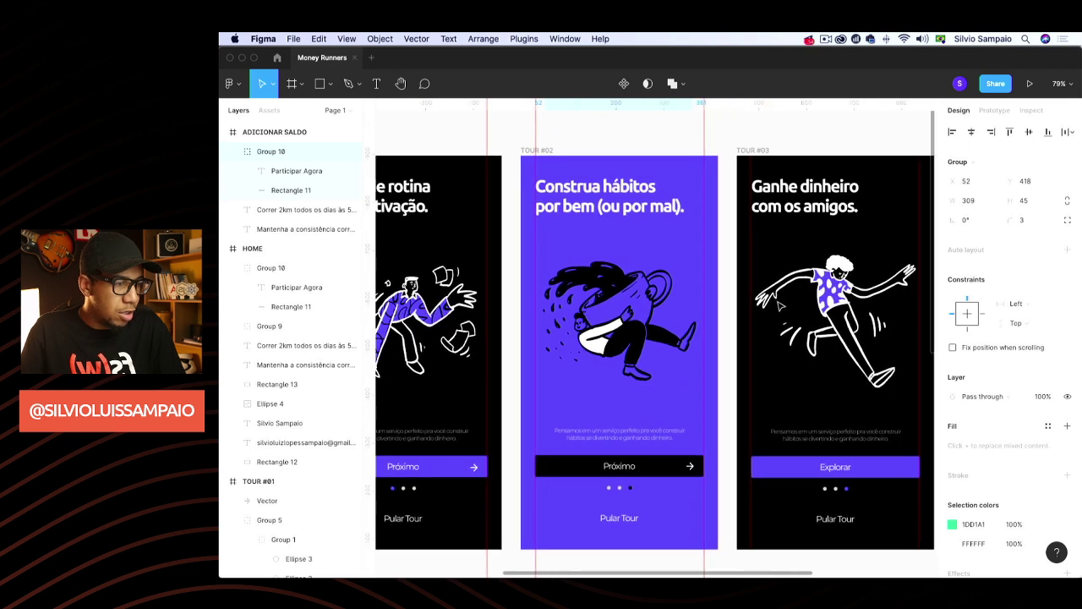
scroll(780, 307, "down", 7)
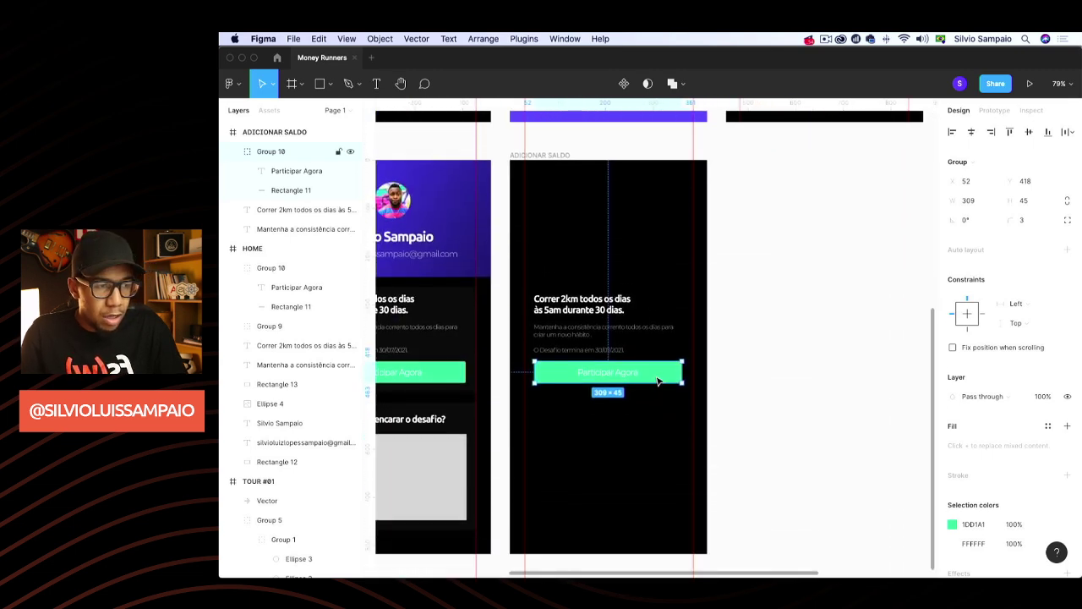
Move the green button to the bottom of ADICIONAR SALDO and relabel it 'Pagar R$ 300,00'
left_click_drag(658, 382, 695, 514)
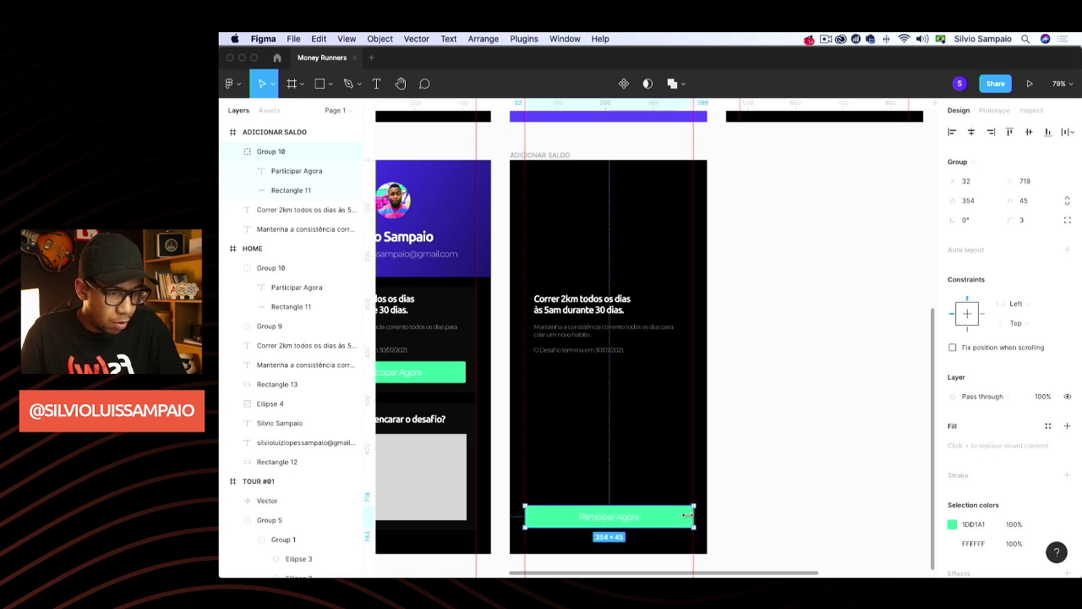
double_click(615, 520)
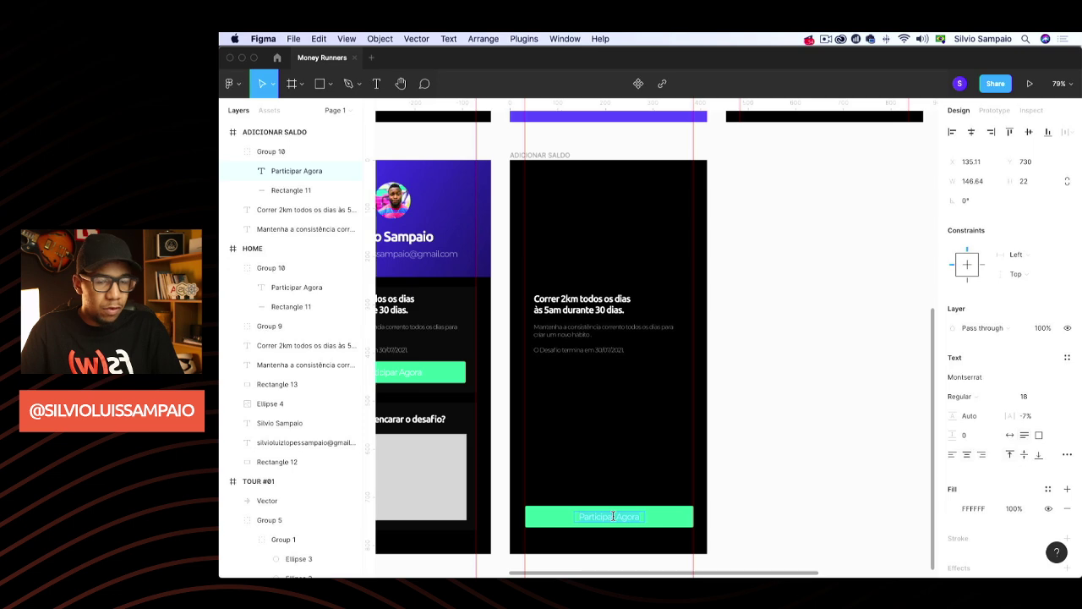
type("Pa")
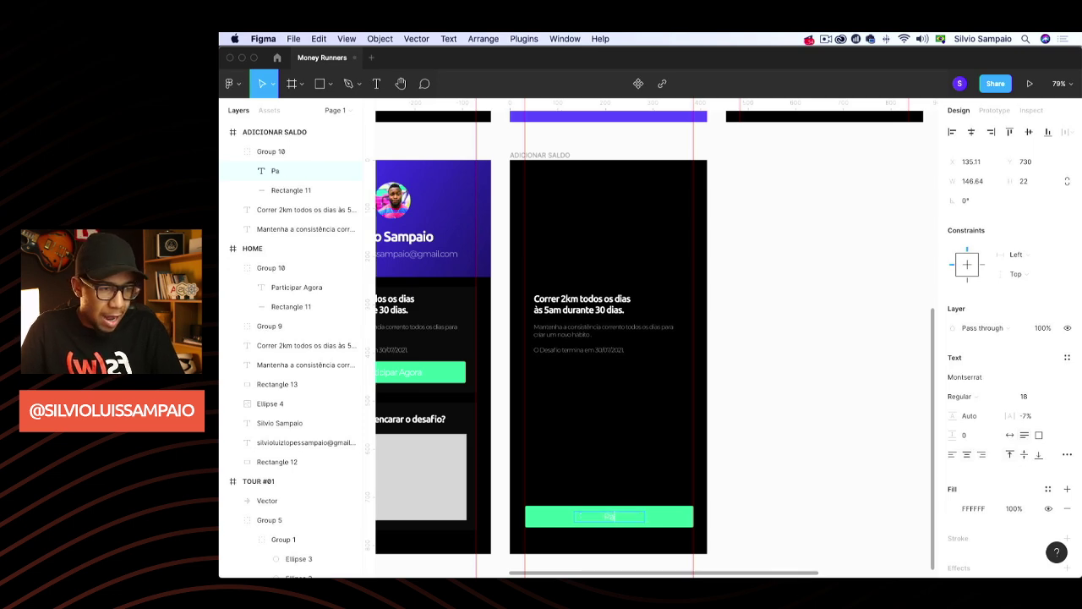
type("rar R$ 300,00")
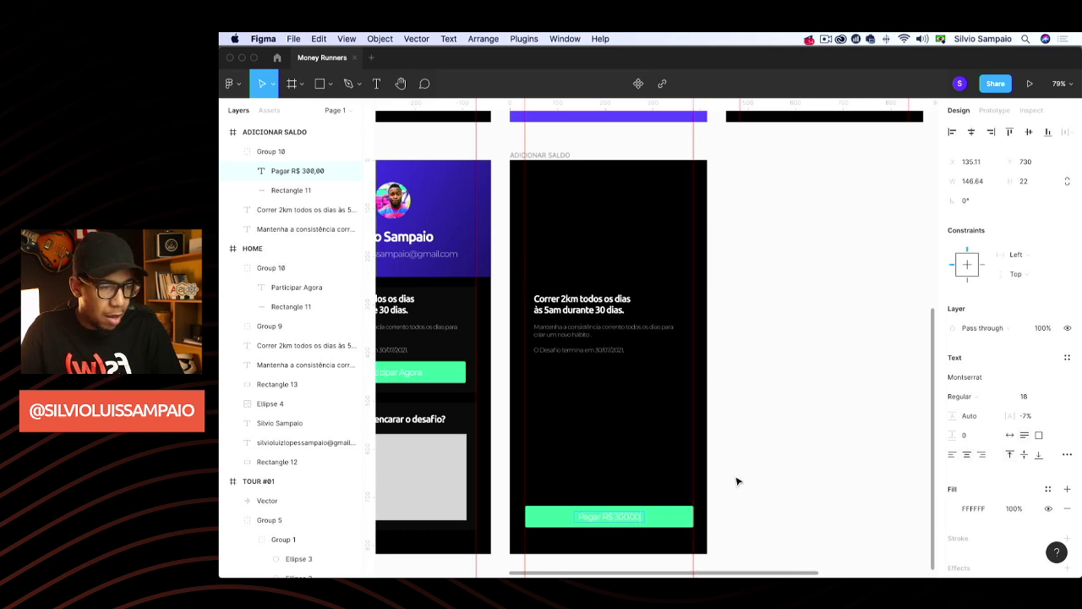
left_click(751, 463)
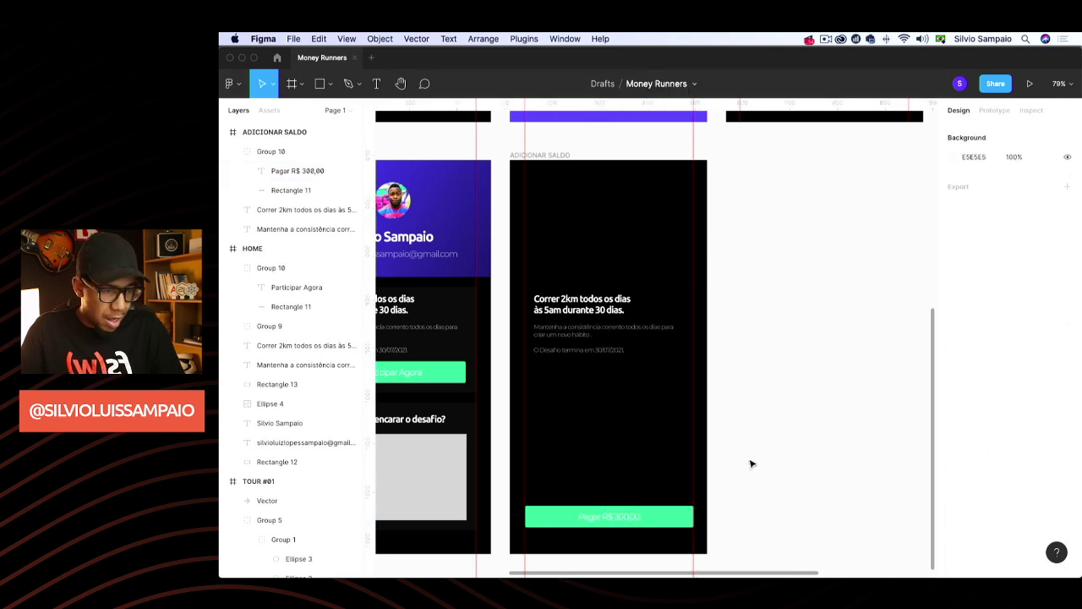
Move the Correr 2km heading and Mantenha description up near the frame top
left_click(581, 334)
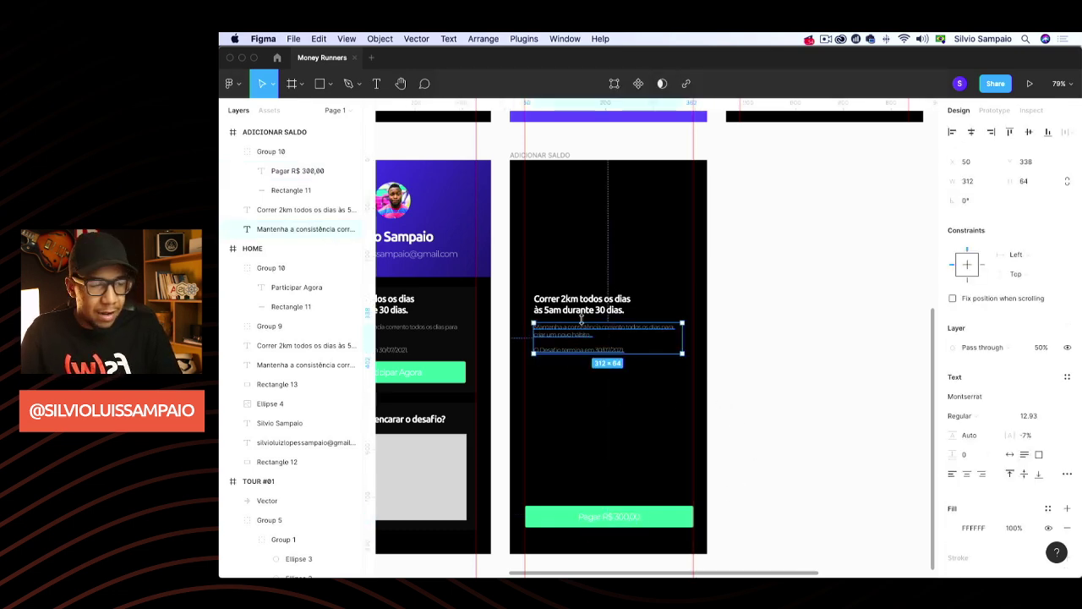
left_click(581, 310, "shift")
left_click_drag(581, 310, 571, 198)
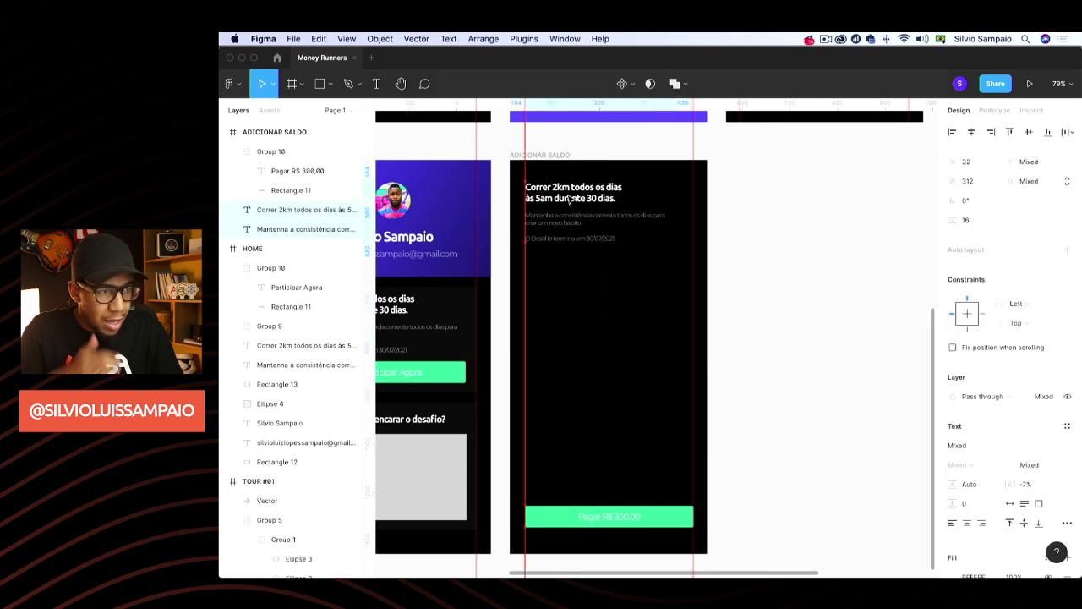
left_click(772, 235)
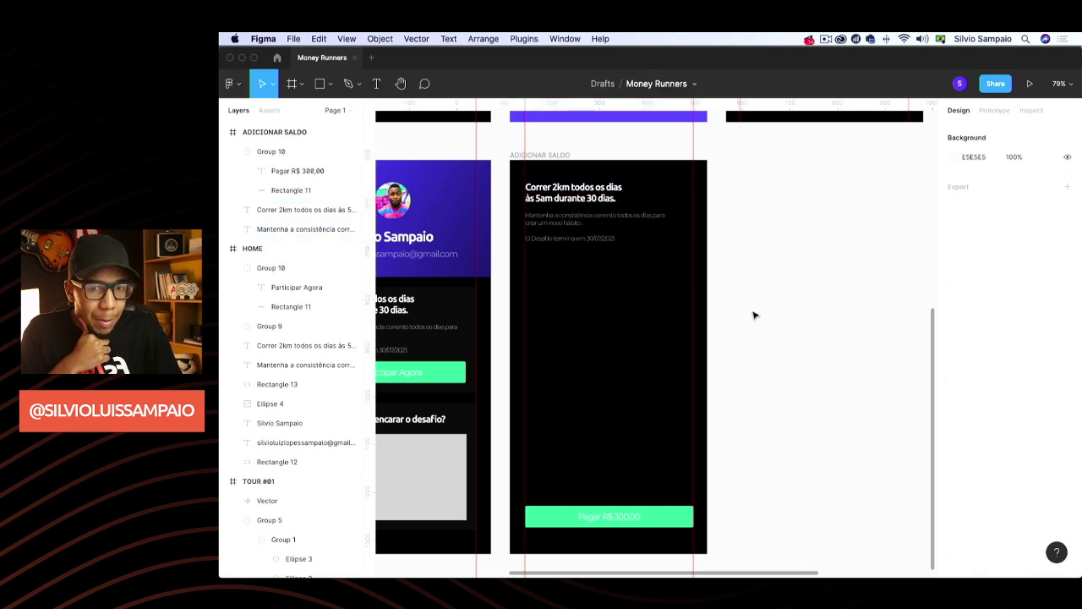
Draw a grey 345×182 placeholder rectangle below the heading text
scroll(750, 345, "down", 5)
scroll(750, 345, "up", 5)
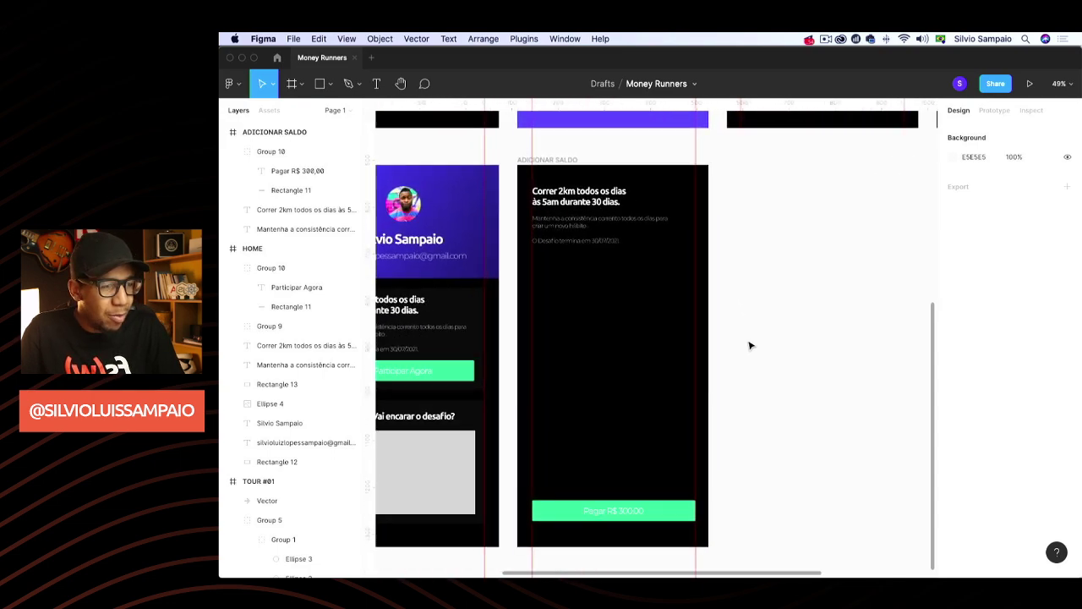
scroll(750, 345, "up", 5)
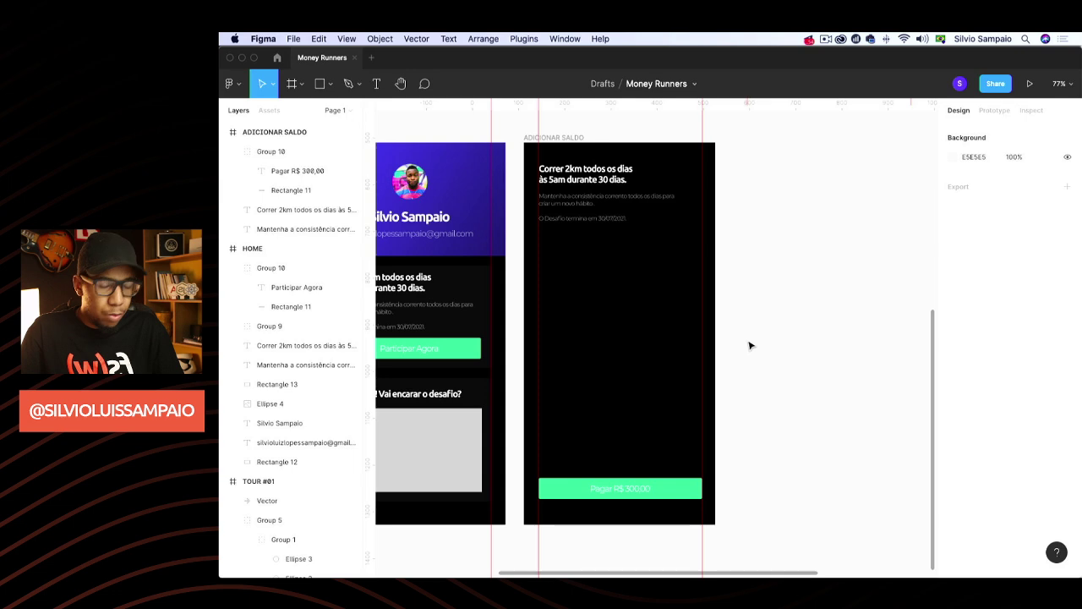
key("r")
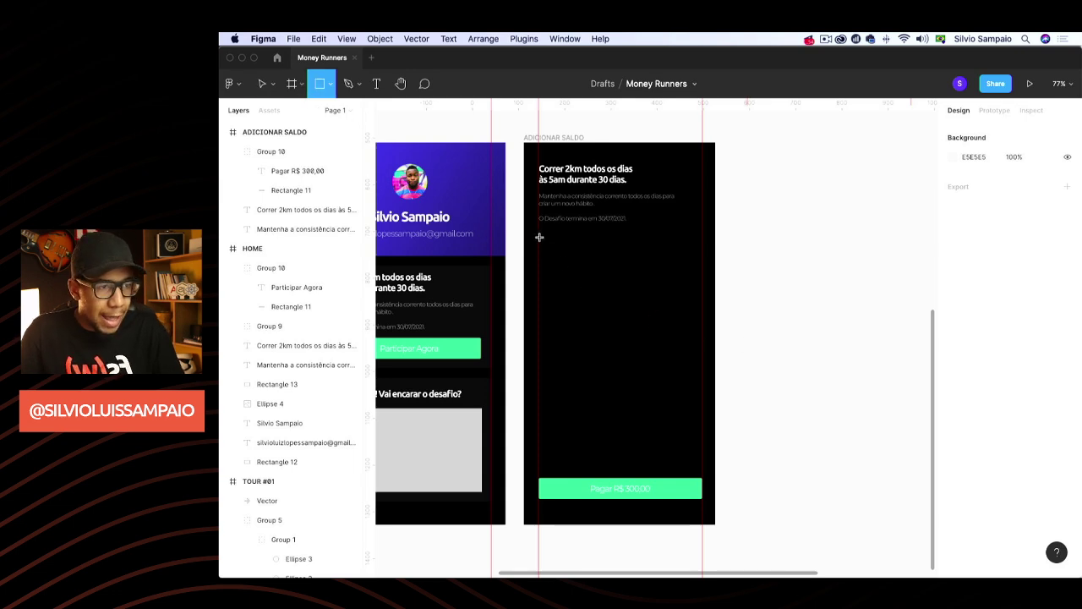
left_click_drag(539, 239, 700, 324)
key("super+Tab")
Google 'react native credit card input' in a new Chrome tab and open the GitHub repository's readme
key("super+shift+Tab")
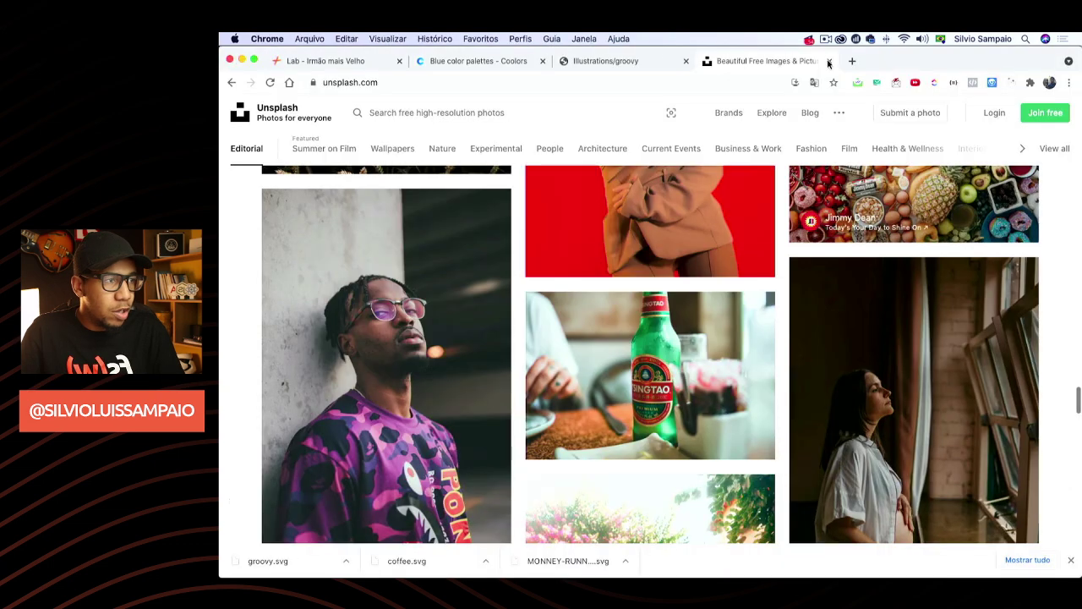
key("super+t")
type("react")
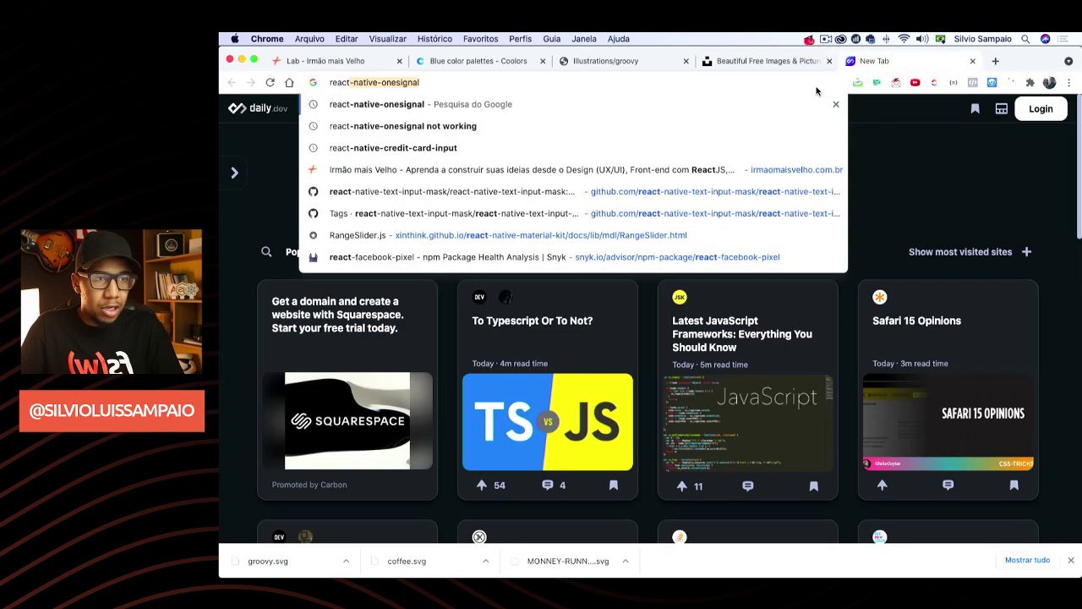
type(" native credit card input")
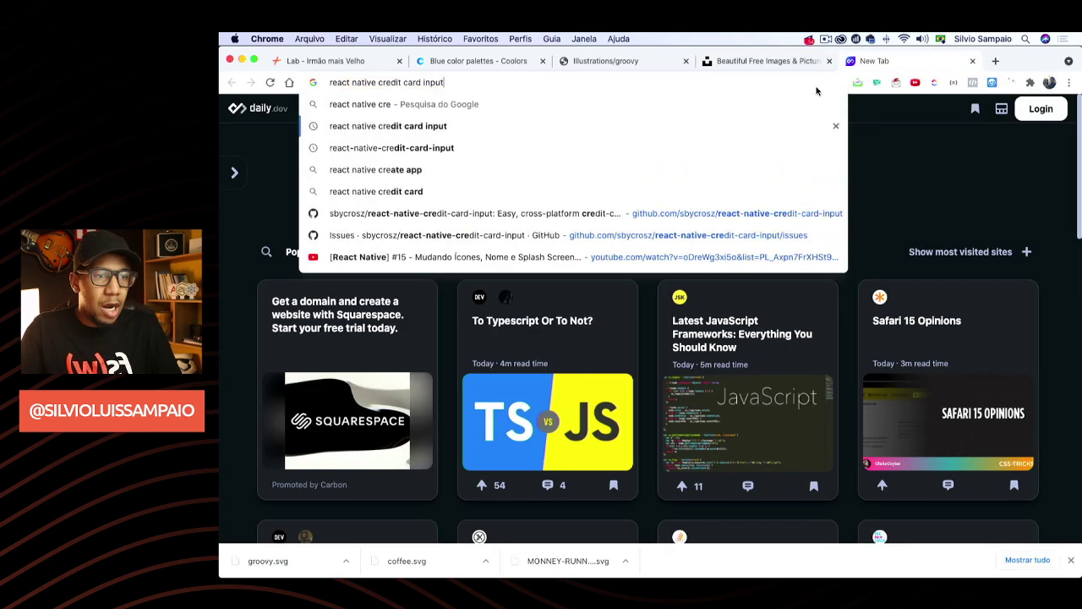
key("Return")
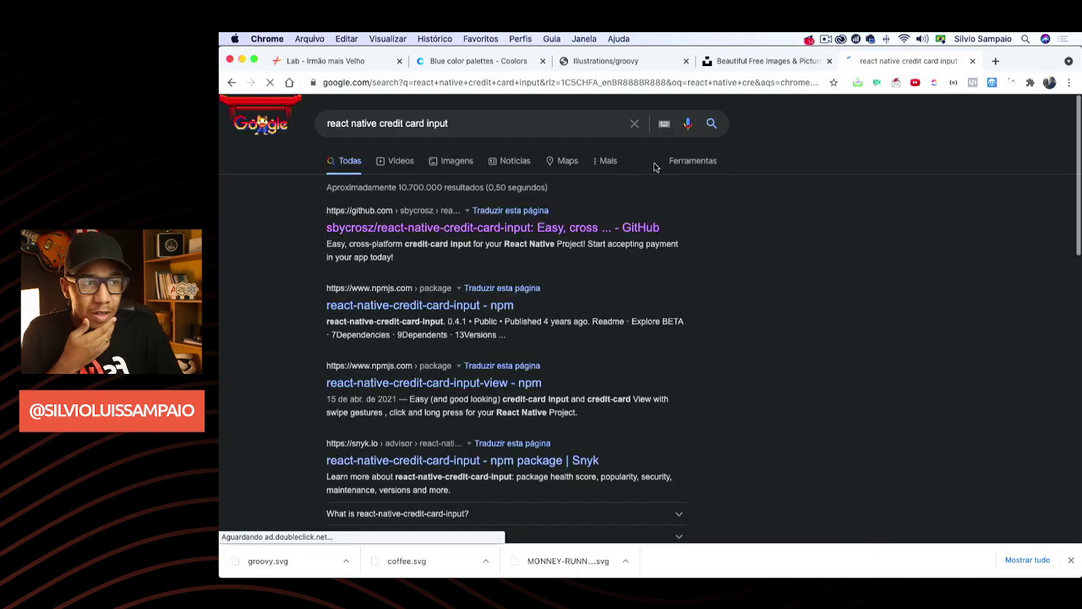
left_click(637, 225)
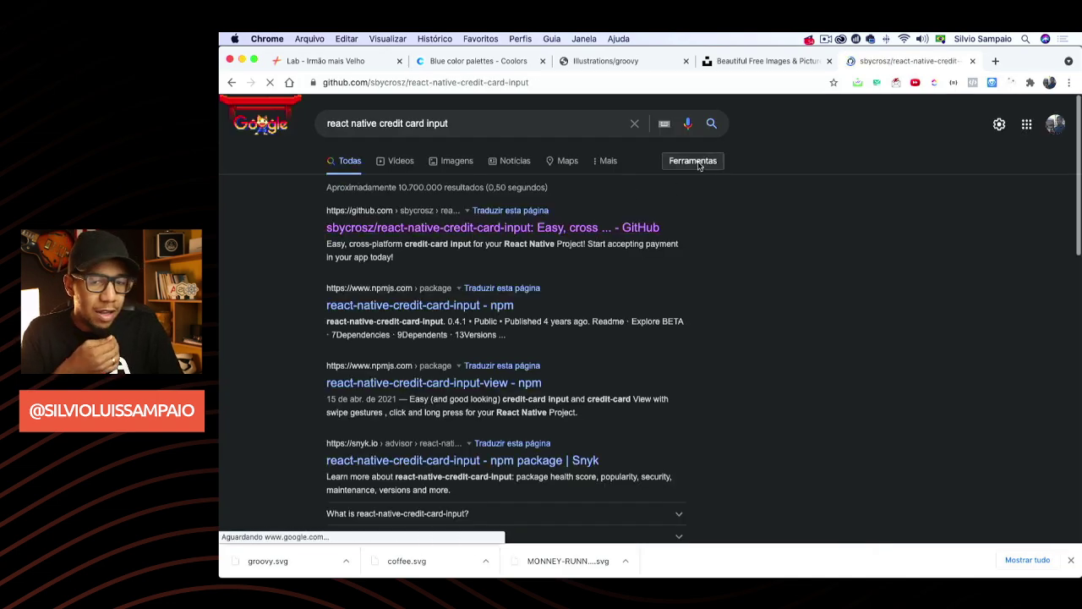
scroll(710, 165, "down", 10)
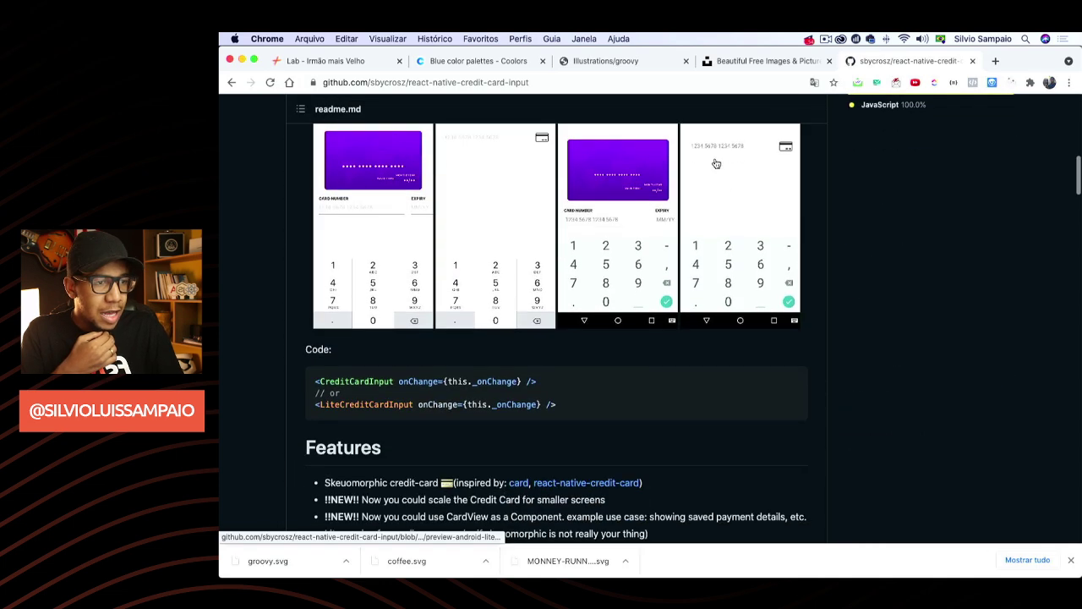
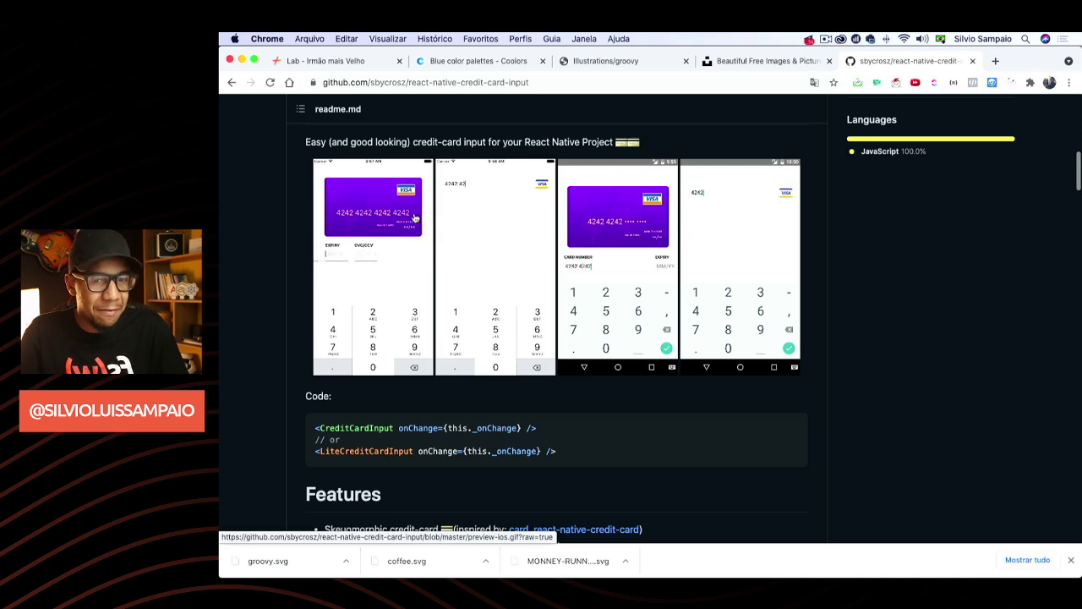
Switch from the Chrome credit-card readme back to the Money Runners design in Figma
key("super+Tab")
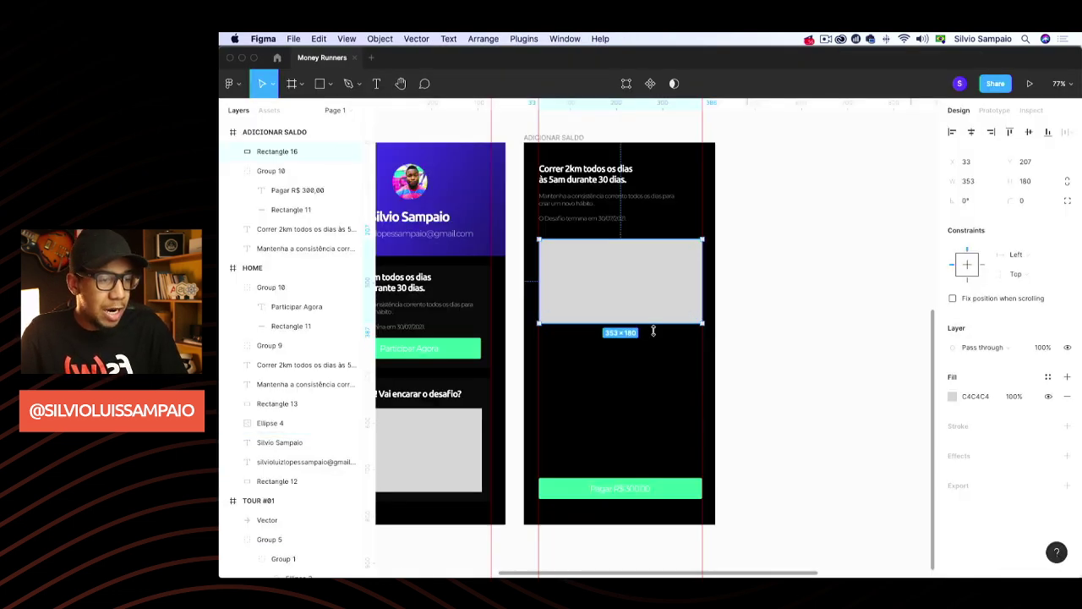
Resize the grey card placeholder rectangle taller, to about 353×195
left_click_drag(653, 329, 653, 333)
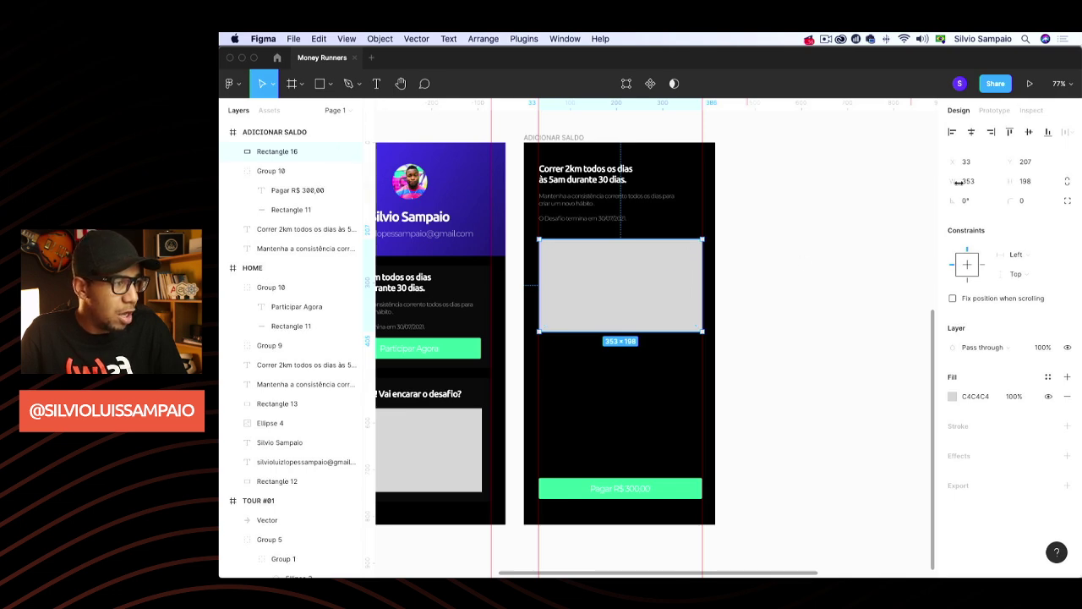
left_click(1040, 184)
type("5")
key("Return")
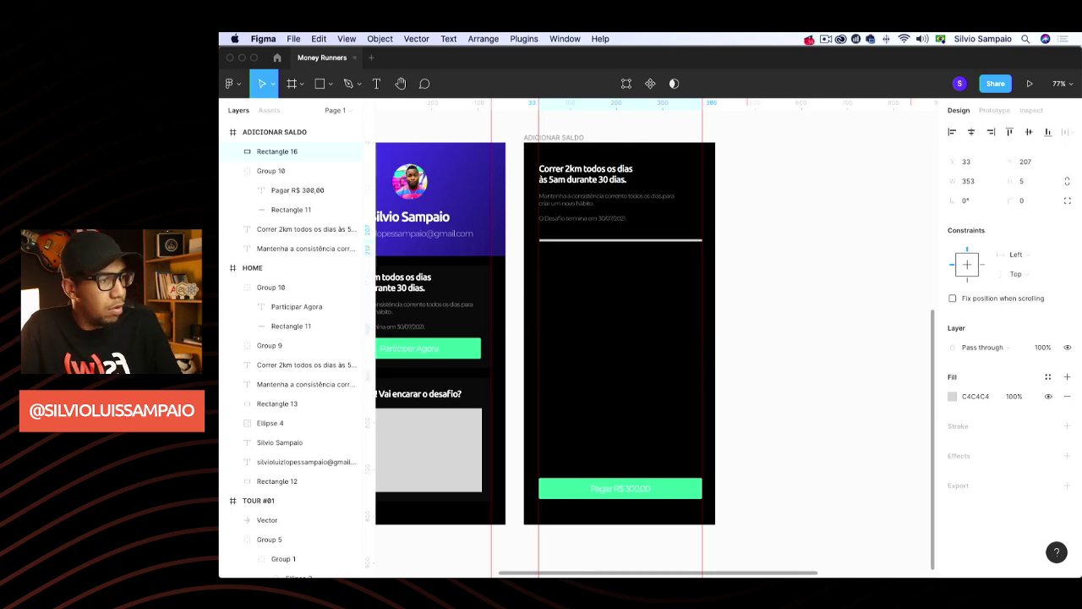
left_click(1007, 184)
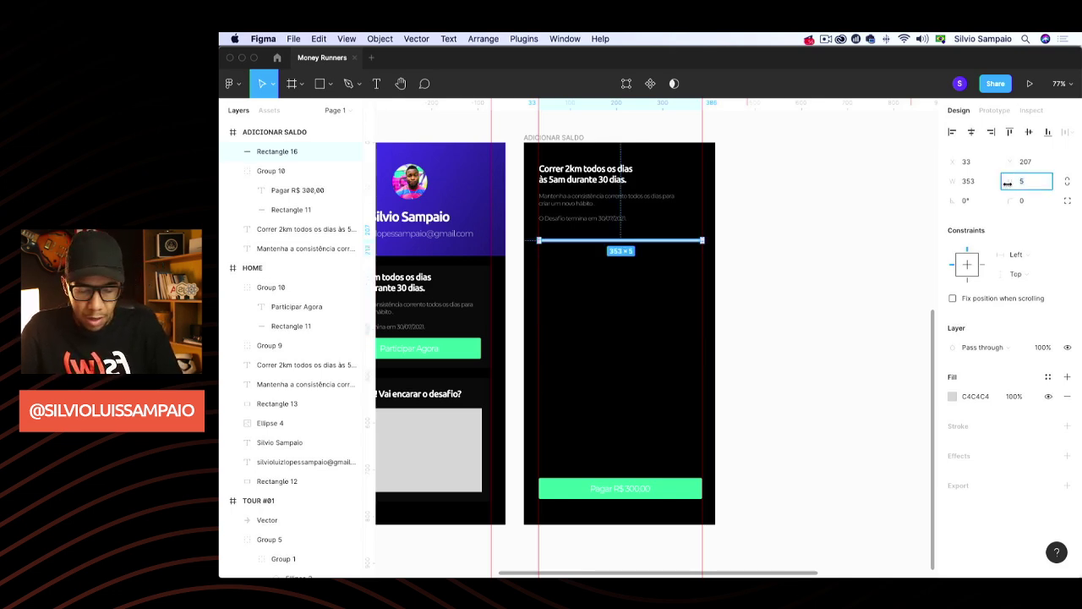
type("198")
key("Return")
left_click(875, 288)
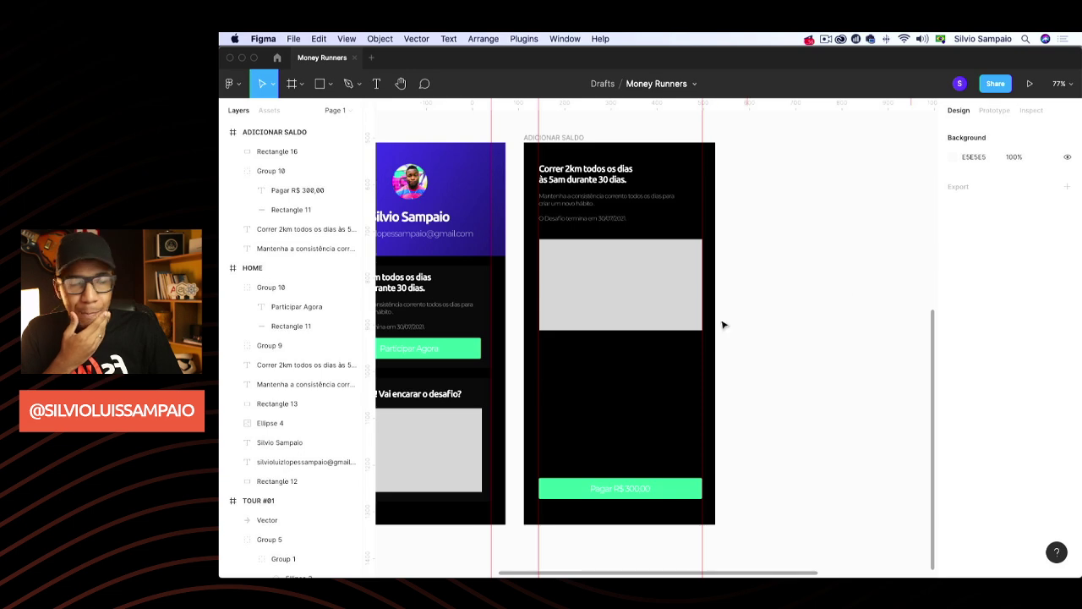
Round the grey placeholder's corners to a radius of 3
left_click(648, 310)
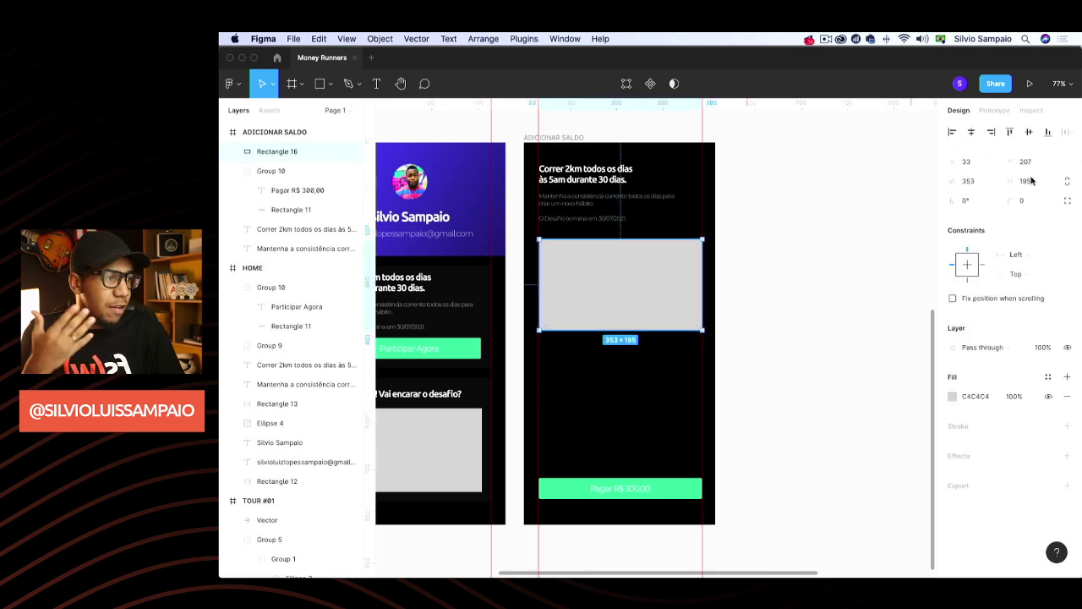
left_click(1022, 199)
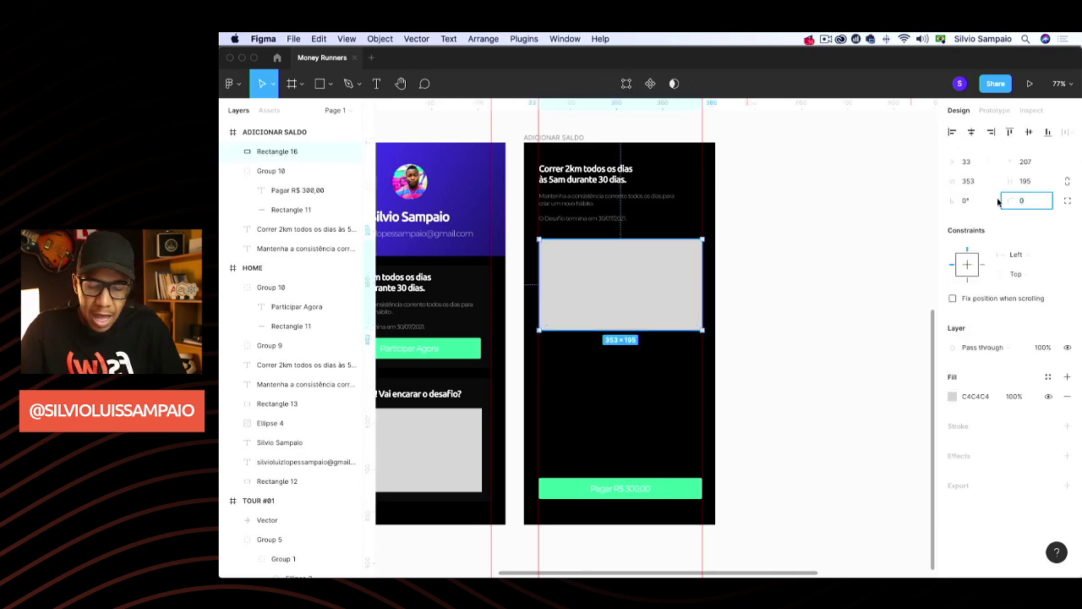
type("3")
key("Return")
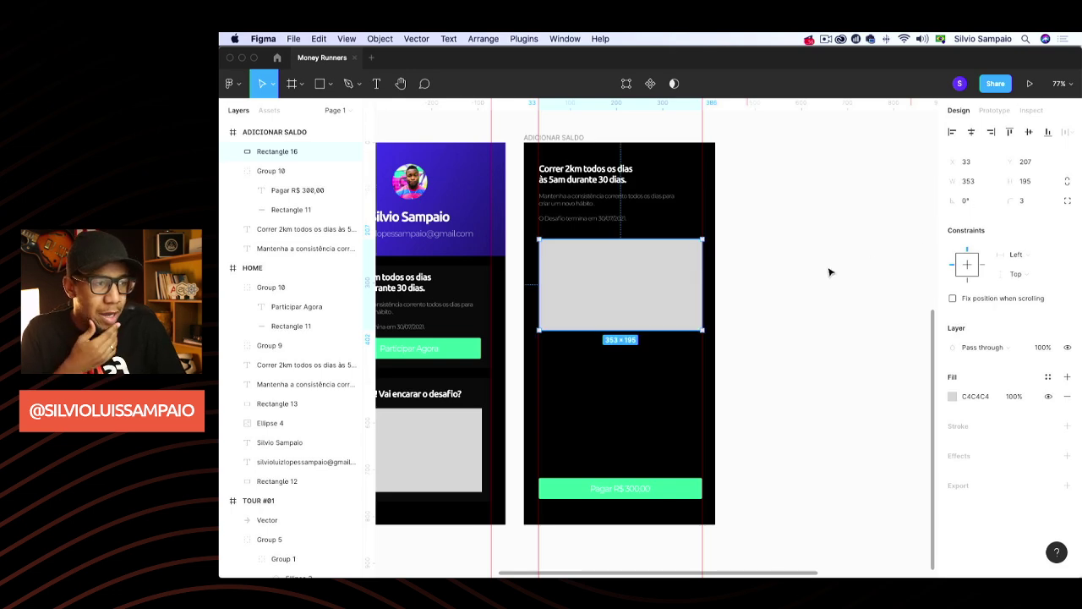
left_click(830, 271)
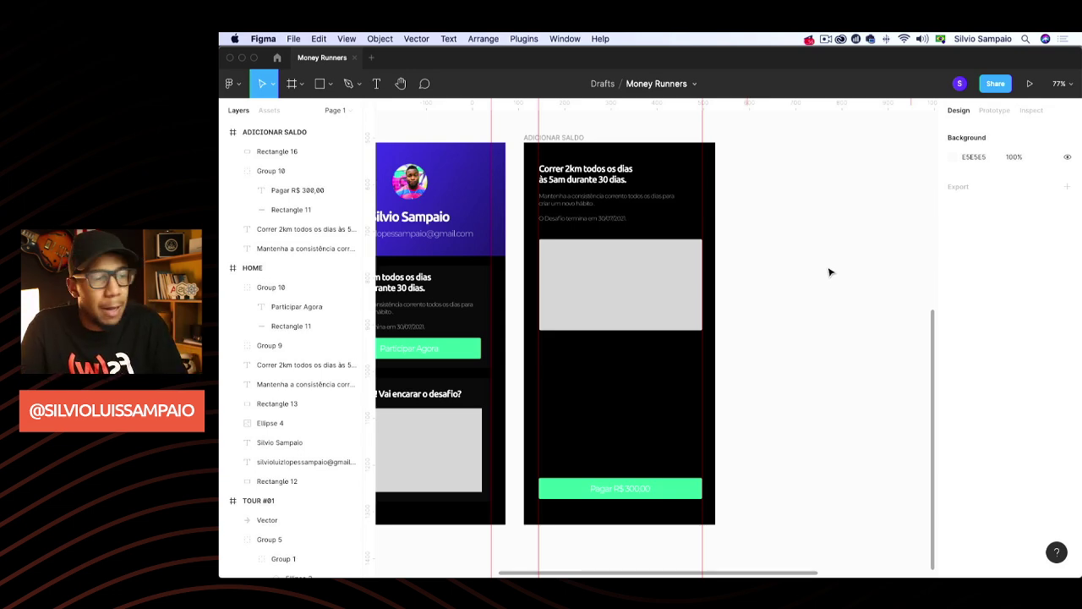
Check the credit-card input reference in Chrome, then return to the TOUR #01 screen in Figma
left_click(662, 297)
left_click(752, 324)
scroll(753, 327, "down", 5)
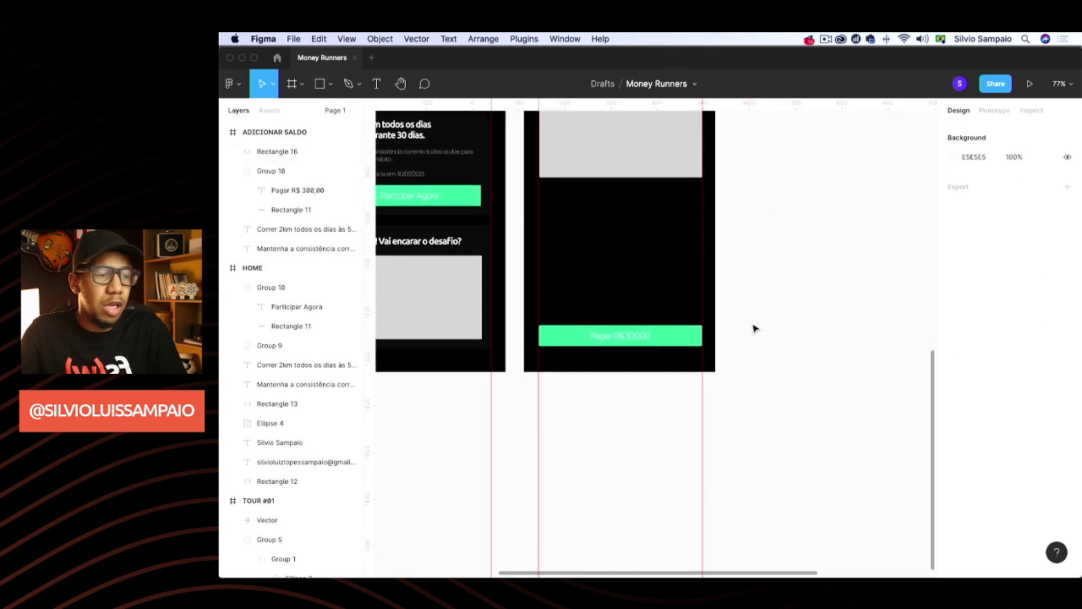
scroll(722, 310, "up", 2)
scroll(722, 310, "down", 3)
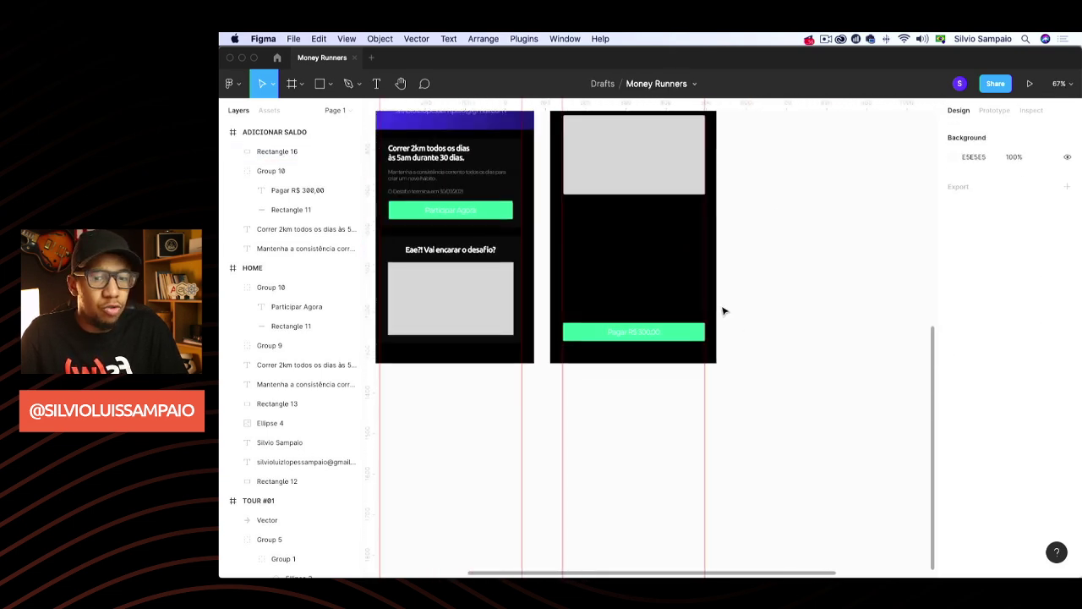
scroll(589, 276, "up", 1)
scroll(577, 268, "up", 4)
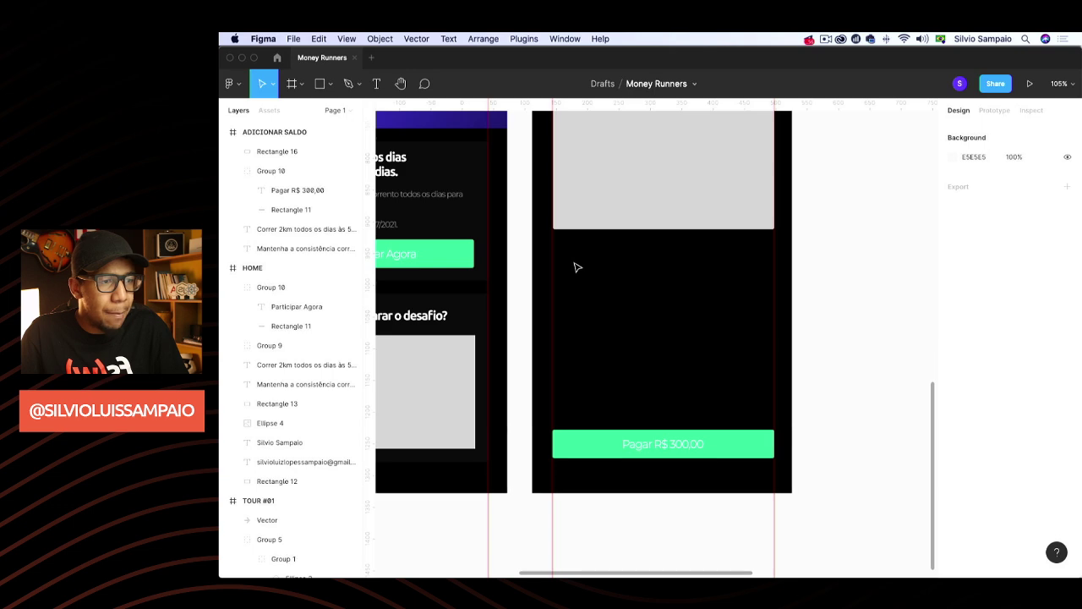
key("super+Tab")
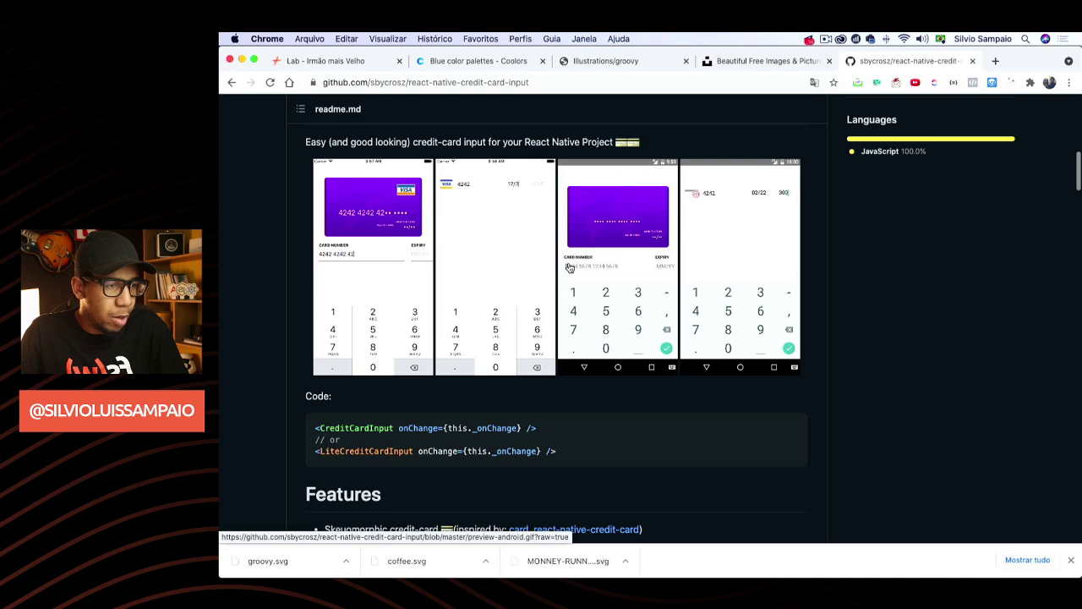
key("super+Tab")
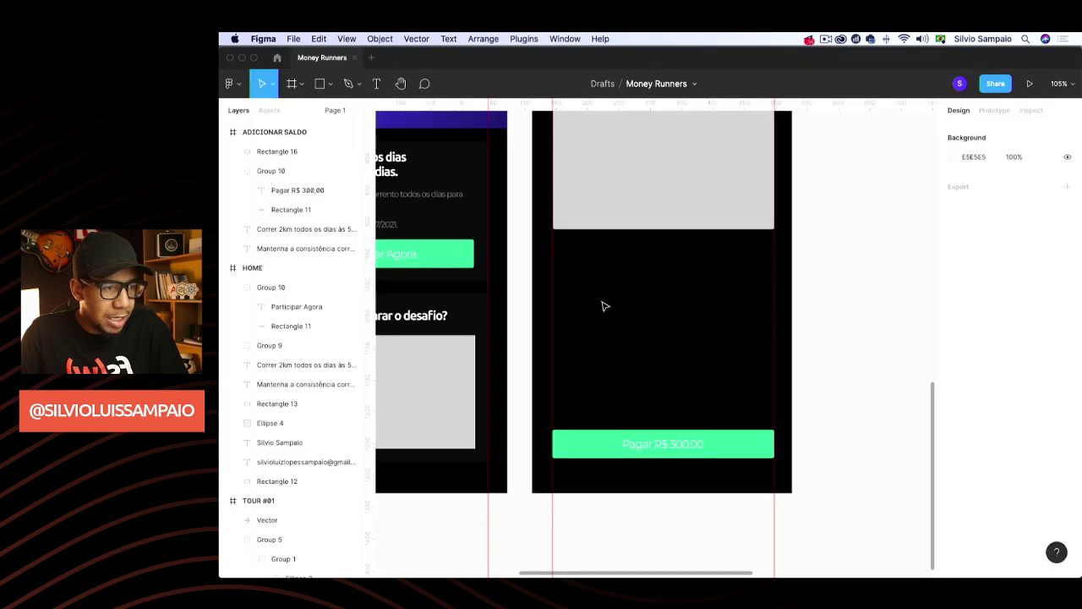
scroll(568, 290, "up", 5)
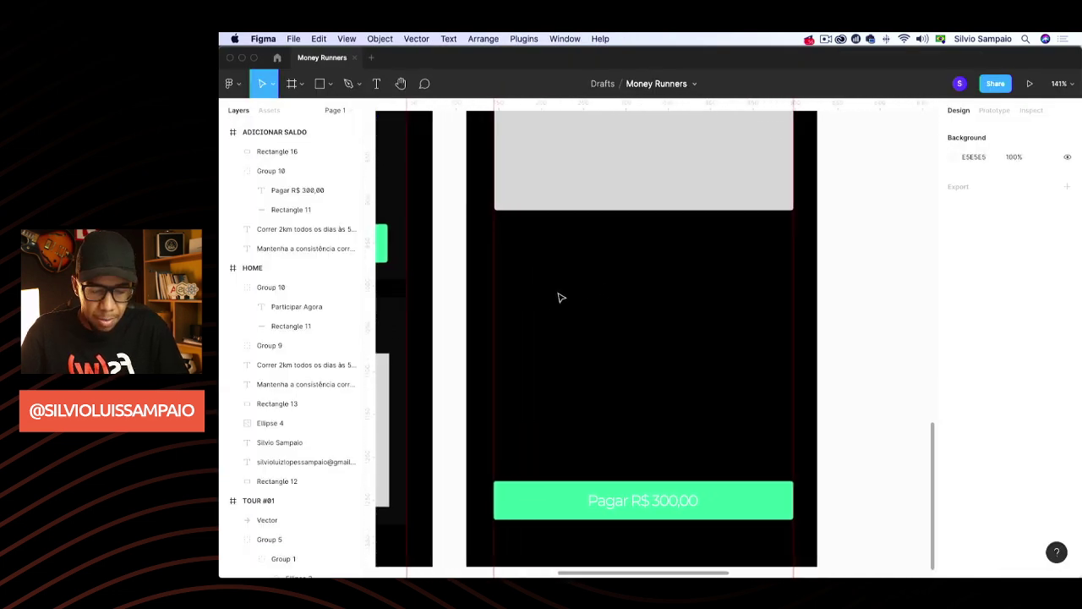
key("t")
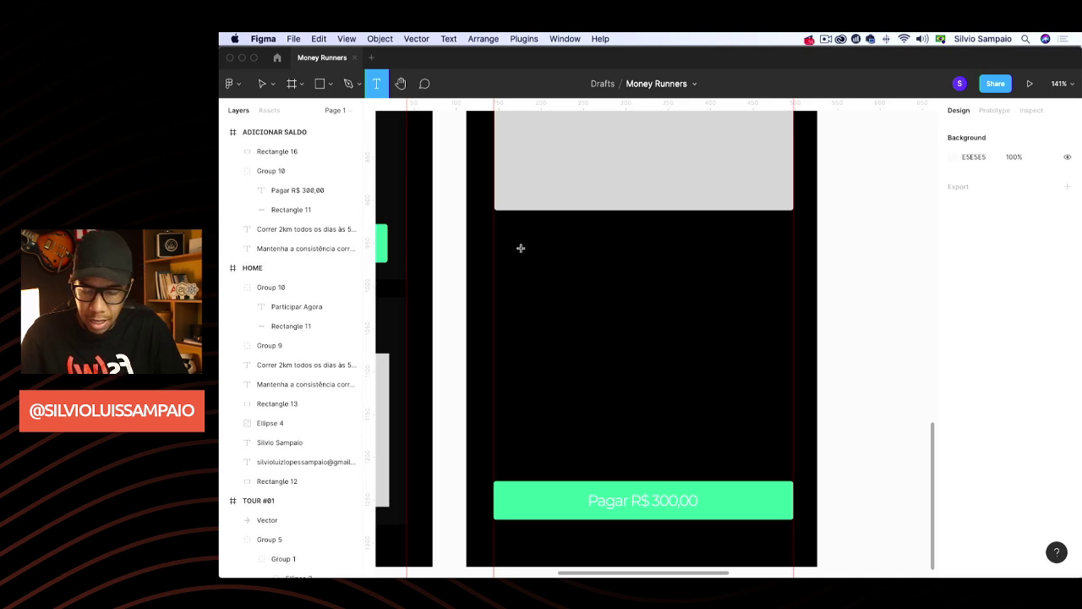
key("v")
scroll(526, 254, "down", 5)
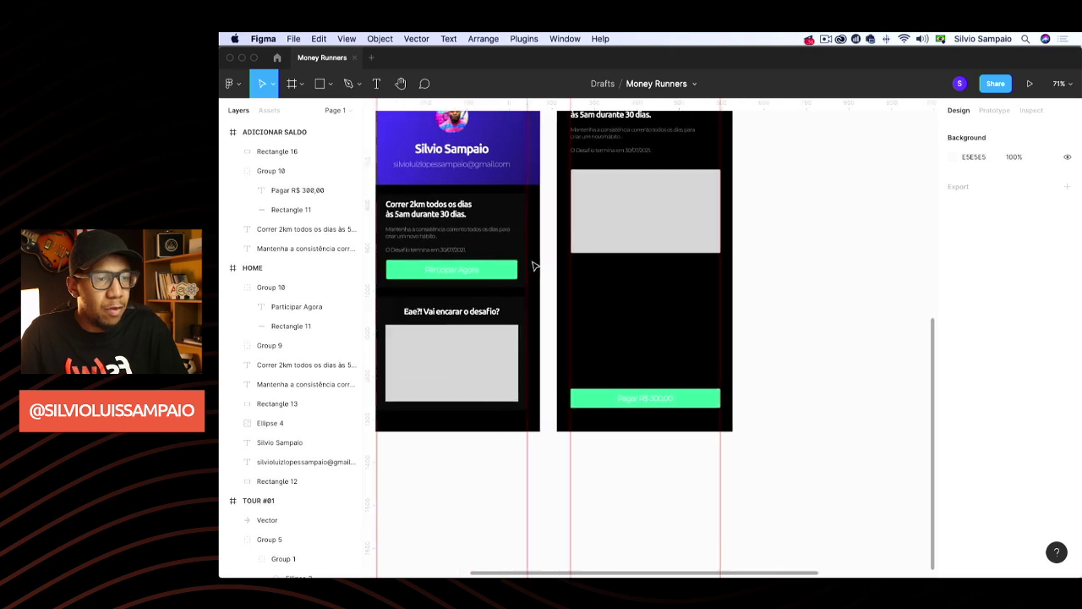
scroll(535, 266, "up", 5)
scroll(534, 265, "right", 5)
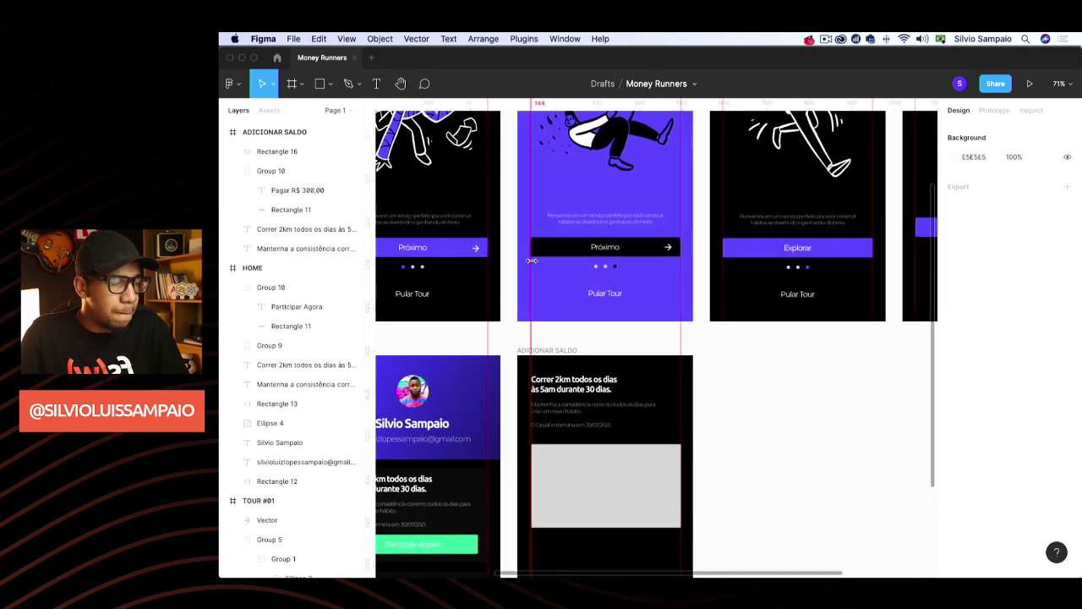
scroll(534, 265, "right", 2)
scroll(535, 266, "left", 5)
scroll(535, 265, "up", 1)
scroll(534, 266, "down", 4)
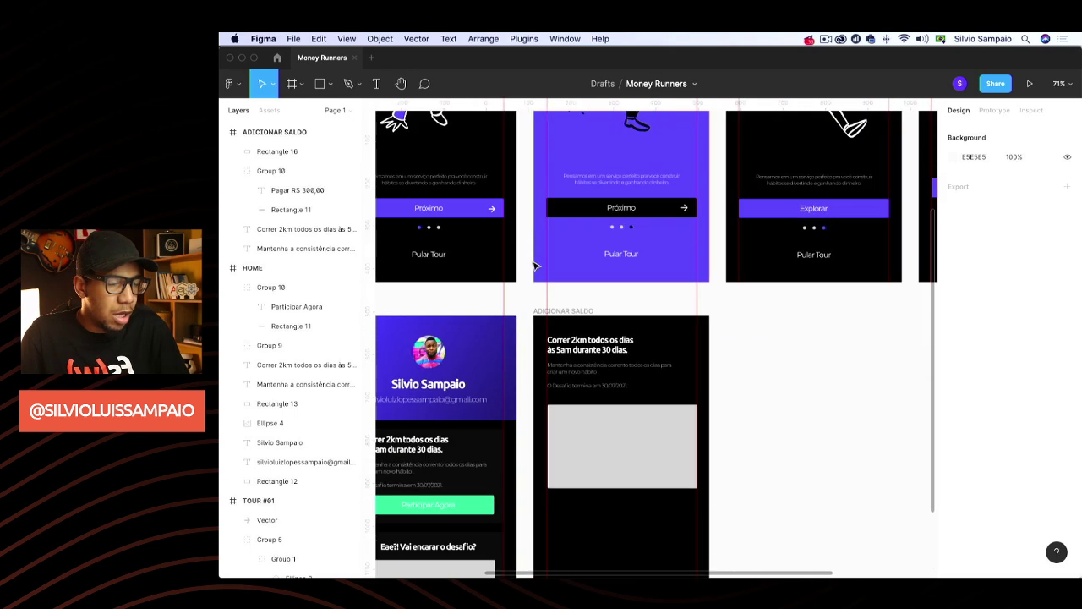
scroll(534, 265, "left", 2)
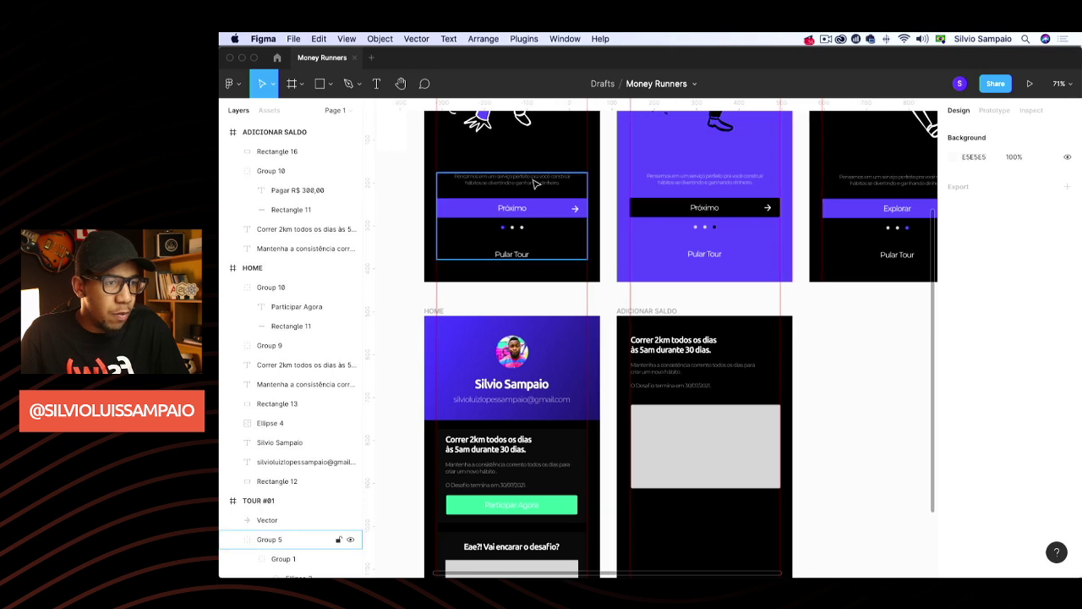
Copy the 'Pensamos em um serviço…' paragraph and paste it below the grey card in ADICIONAR SALDO
left_click(533, 181)
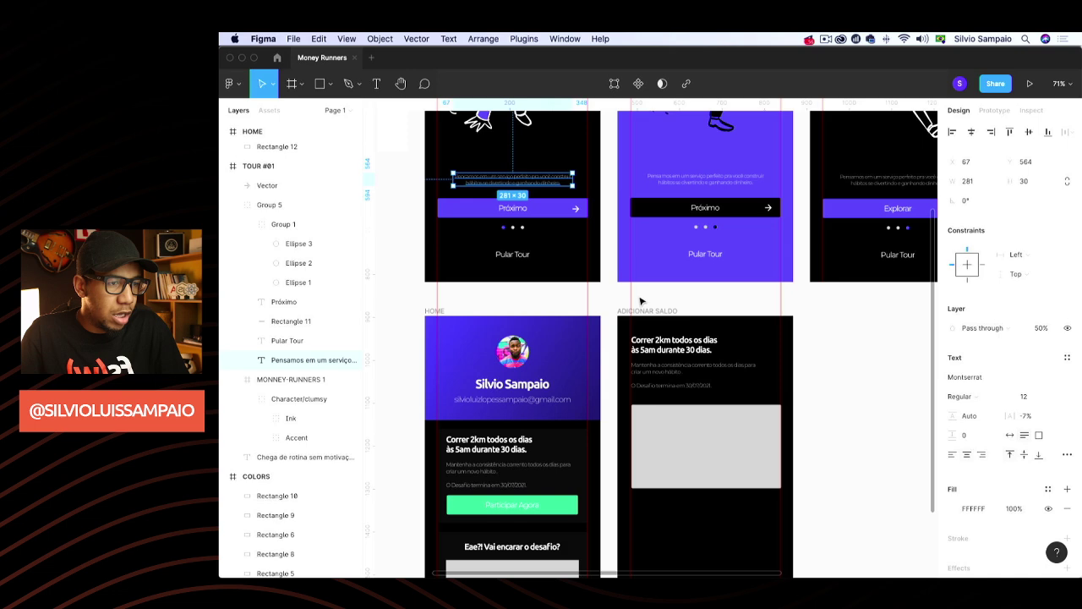
scroll(682, 380, "down", 5)
left_click(679, 307)
key("super+equal")
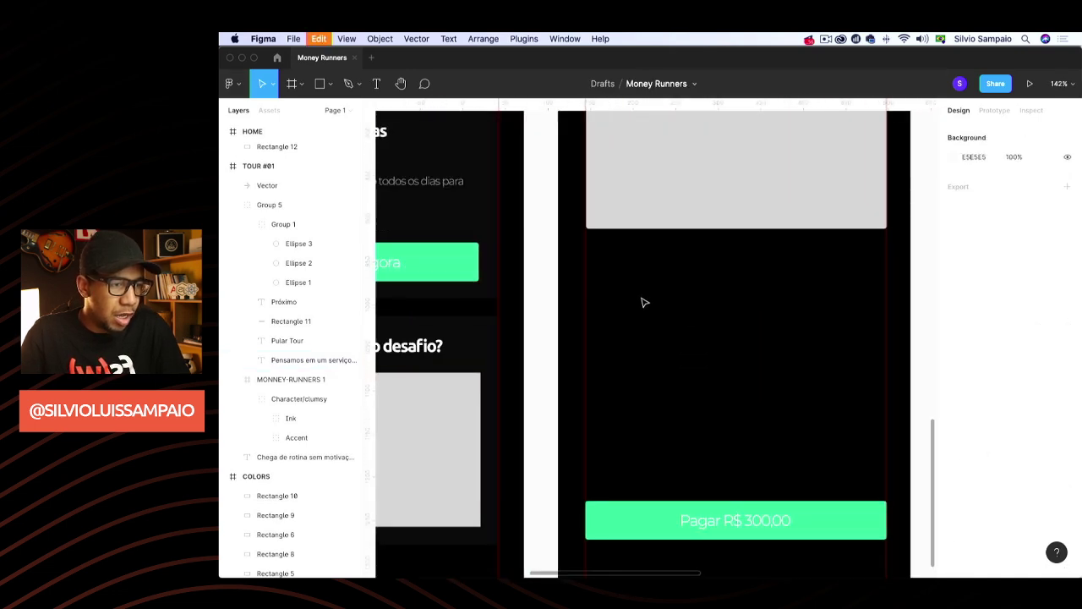
key("super+v")
left_click_drag(647, 338, 701, 262)
Replace the pasted paragraph with an auto-width '**** **** **** ****' line, moved left
double_click(699, 256)
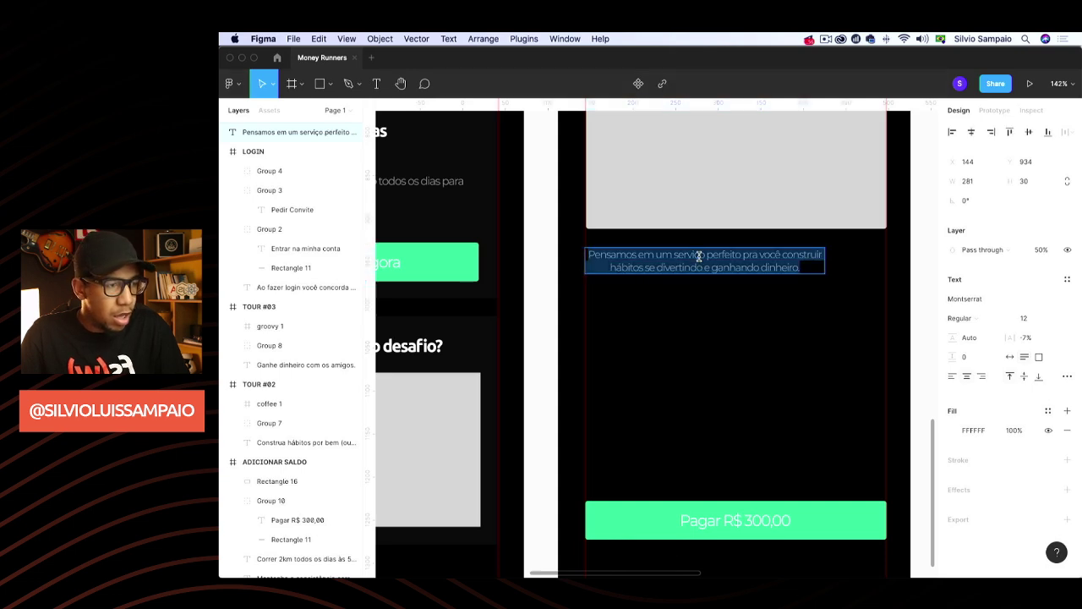
key("BackSpace")
type("**")
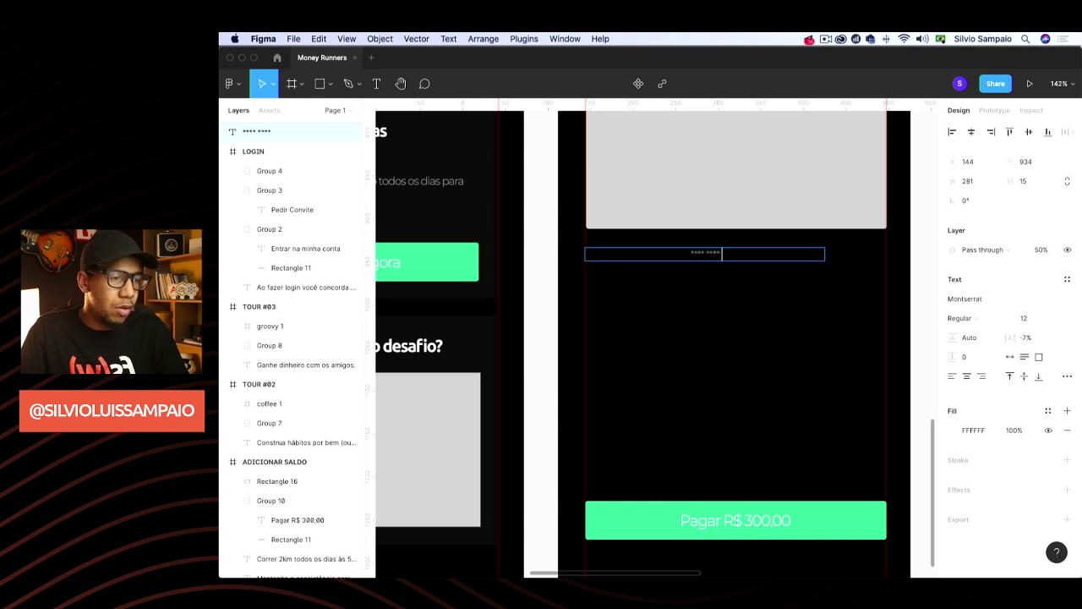
type("** **** ***")
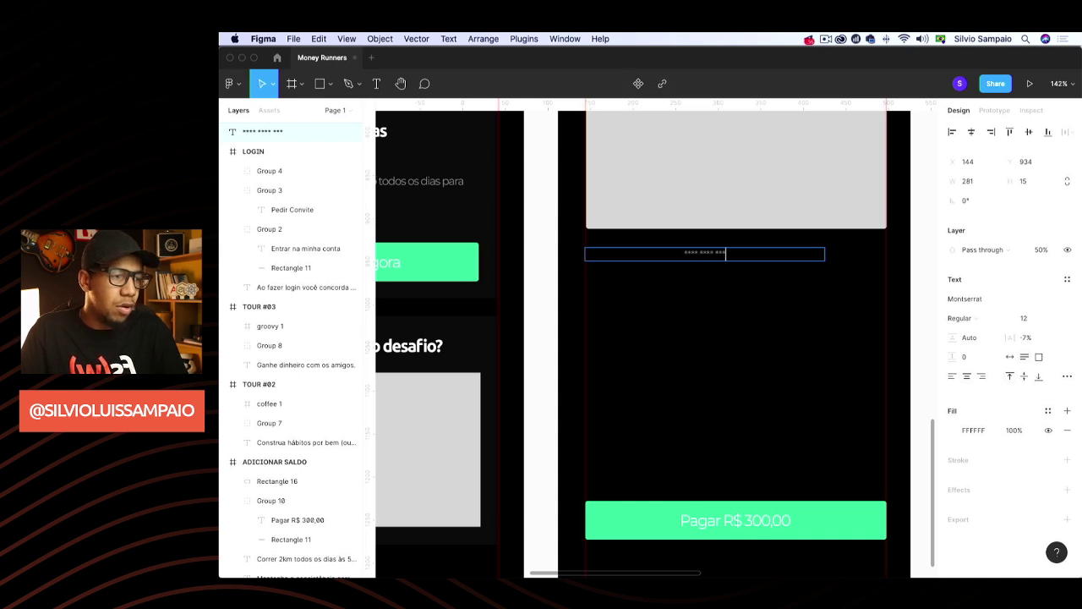
type("* ****")
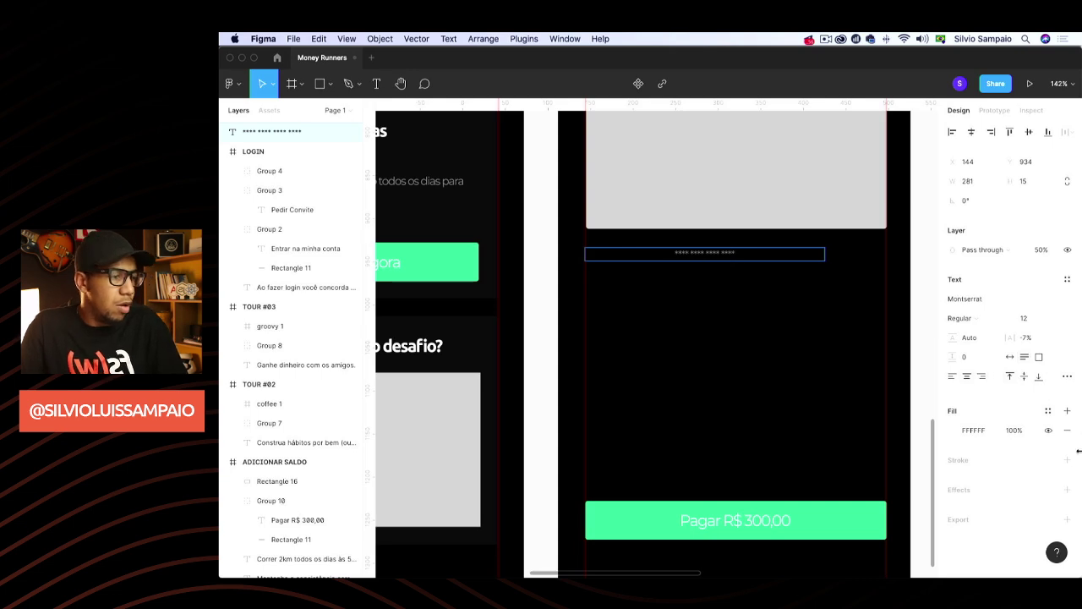
left_click(1011, 359)
key("Escape")
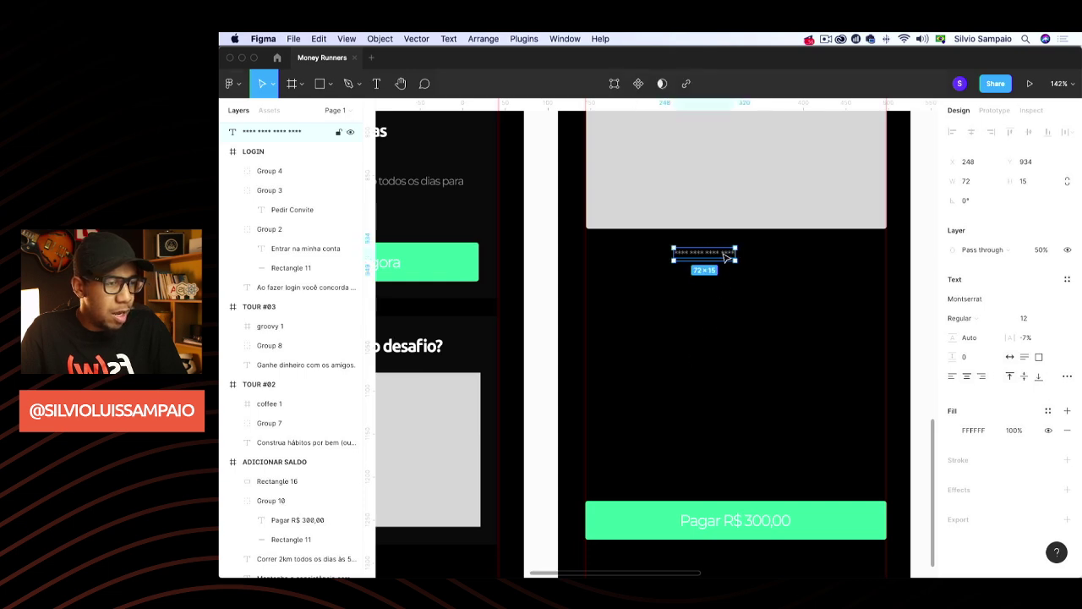
left_click_drag(725, 257, 633, 253)
Duplicate the masked line and retype the copy as 'Número no cartão de Crédito'
key("super+d")
double_click(630, 253)
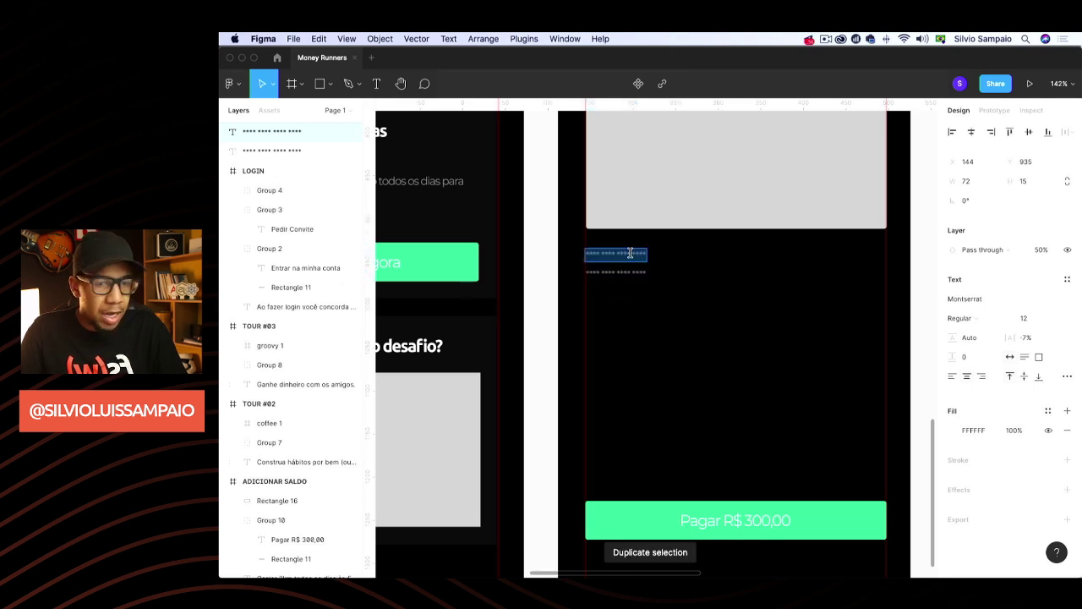
type("Número nn")
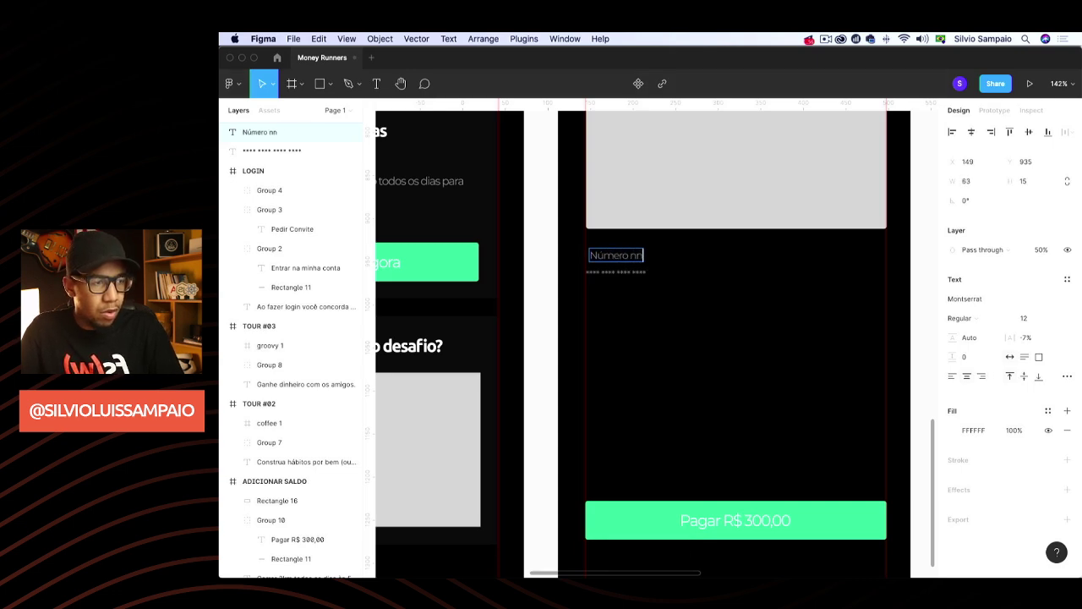
key("BackSpace")
type("o cartã")
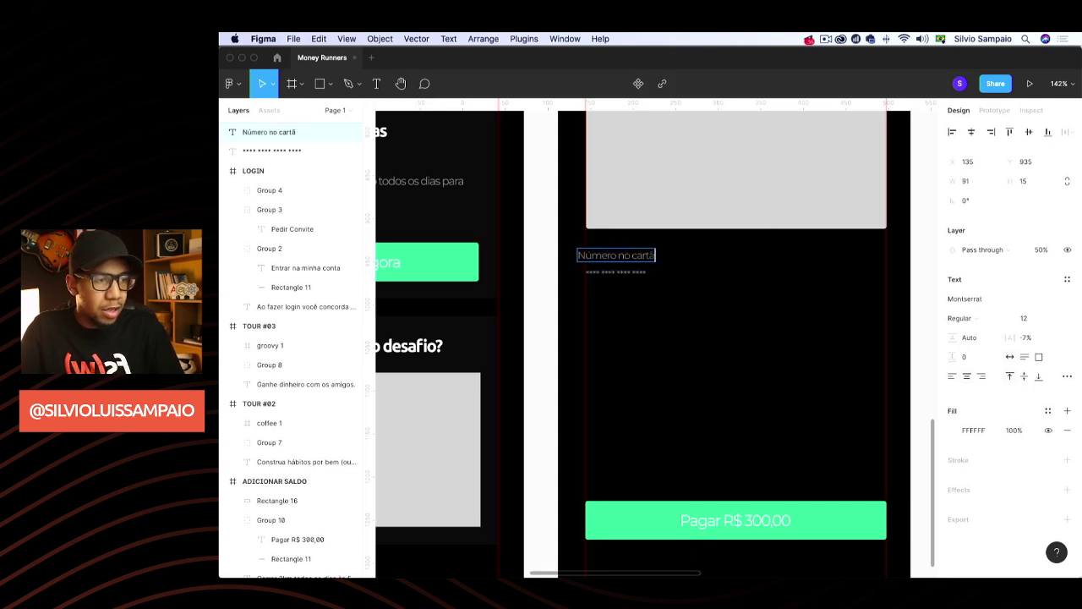
type("o de Crédito")
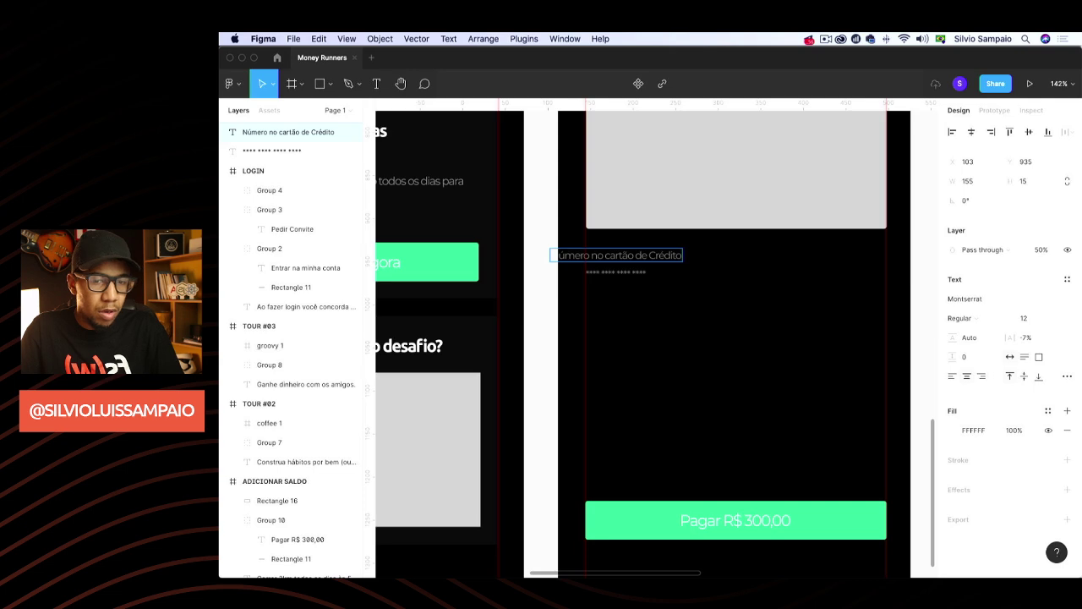
key("Escape")
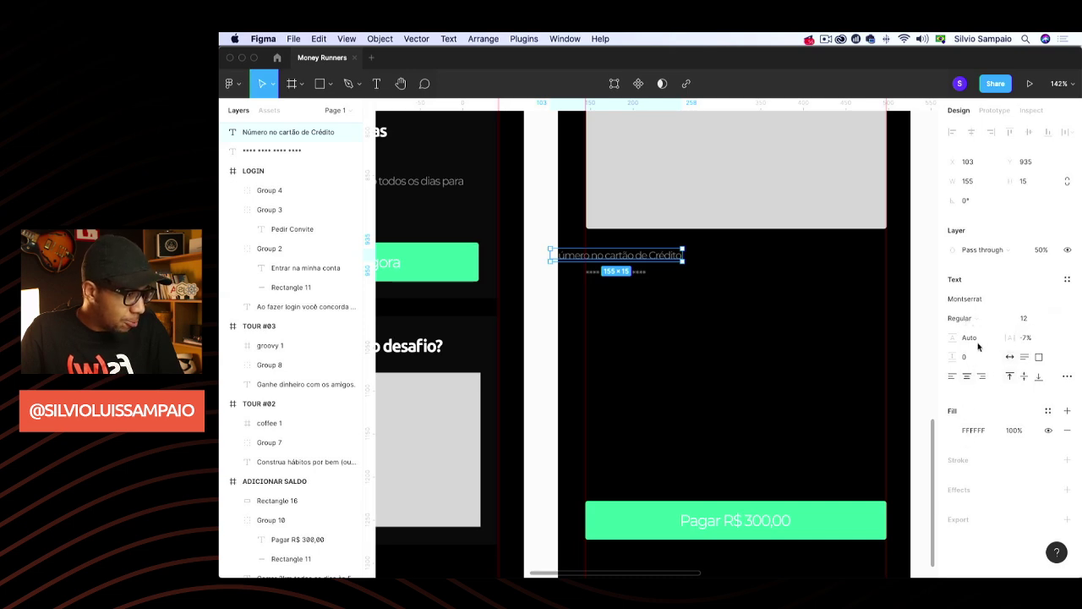
Make the label Bold, align it with the card field, and set its opacity to 100%
left_click(991, 319)
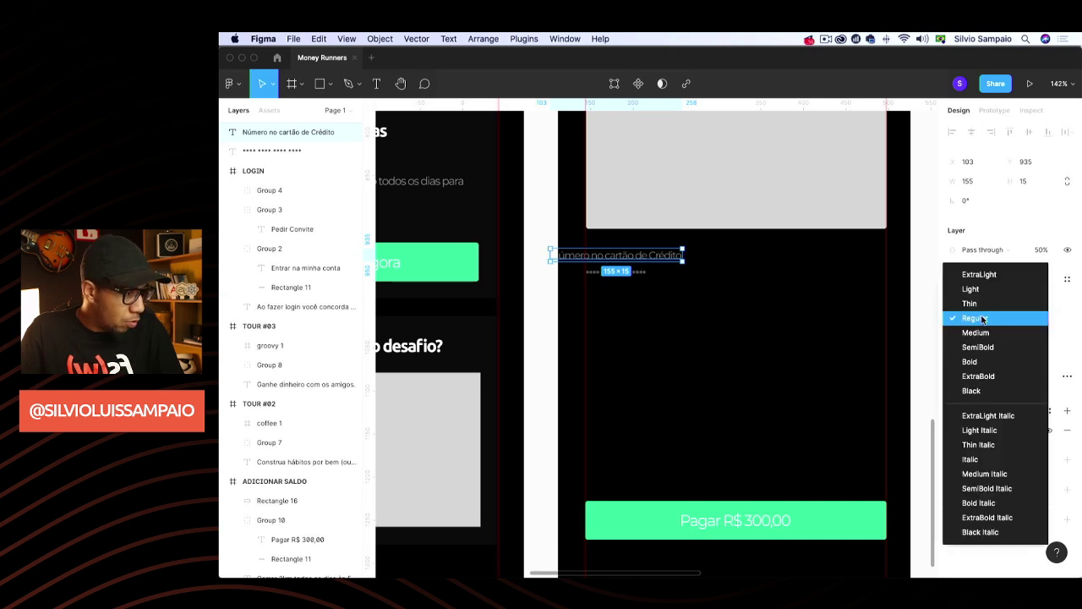
left_click(973, 362)
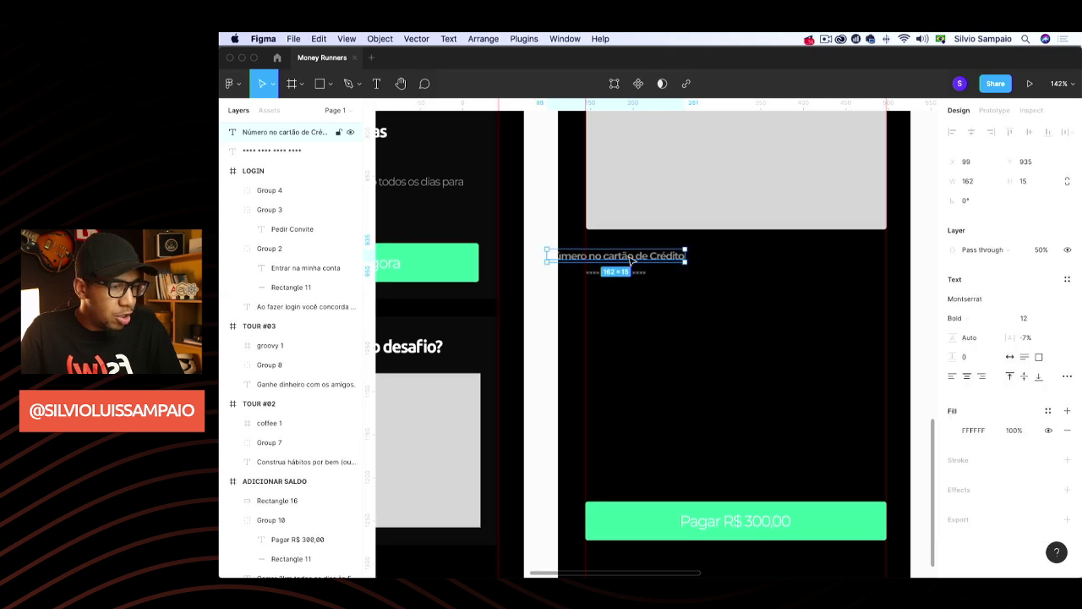
left_click_drag(632, 261, 668, 262)
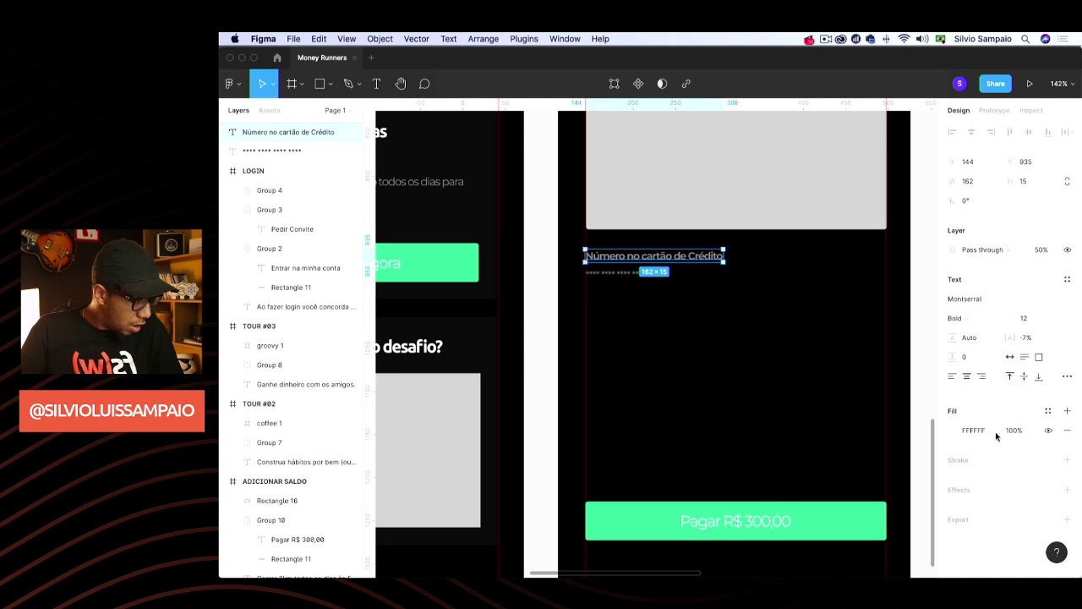
left_click(1041, 251)
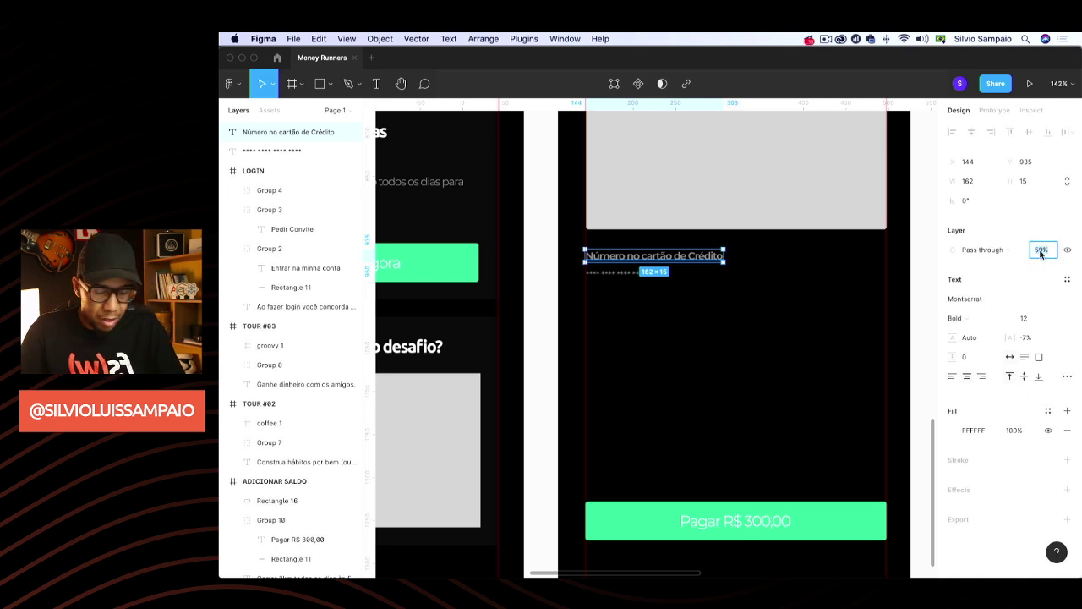
key("Return")
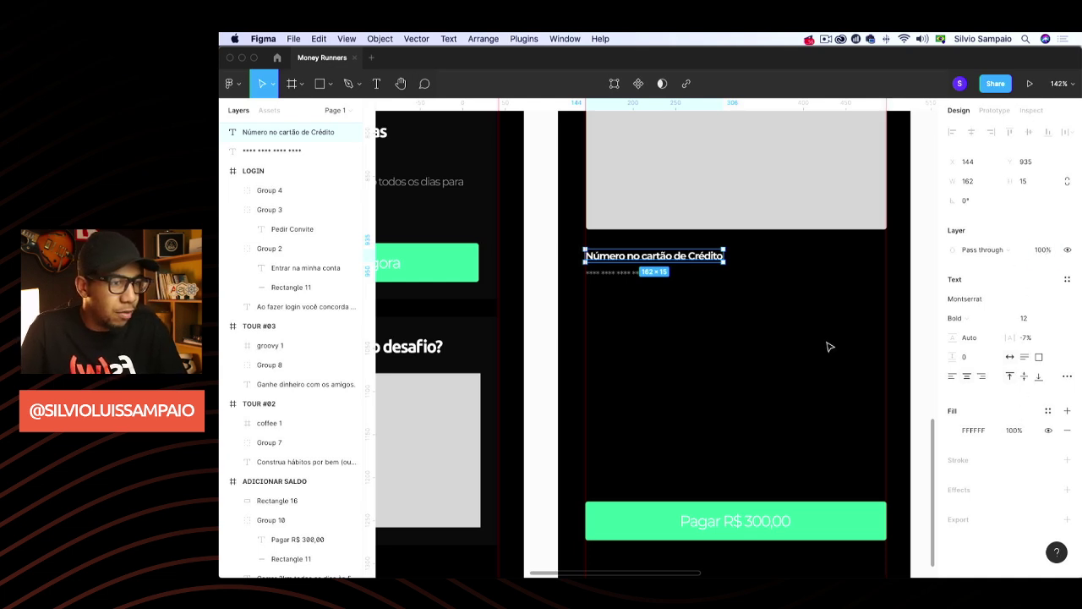
left_click(827, 348)
scroll(490, 381, "down", 5)
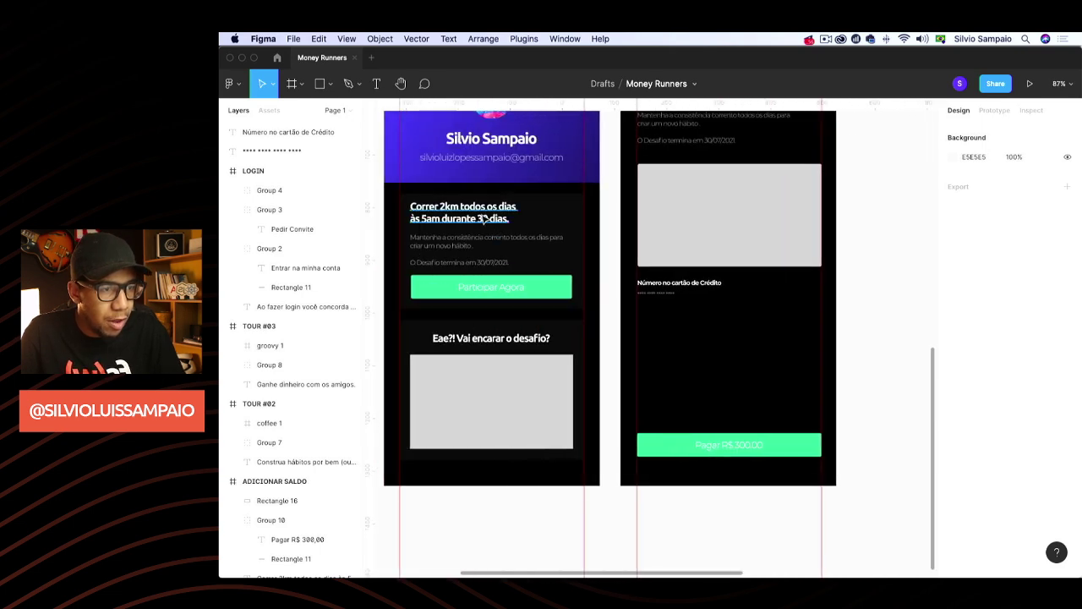
Widen the gap after the first asterisk group in the card-number placeholder
scroll(476, 383, "up", 5)
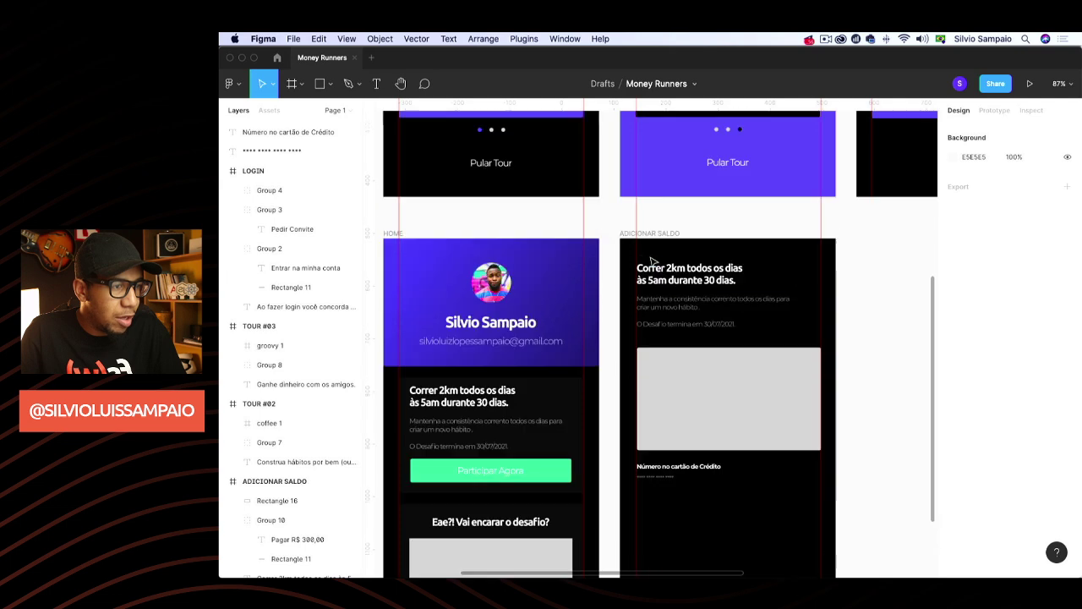
scroll(652, 260, "up", 3)
scroll(652, 260, "down", 7)
scroll(722, 369, "up", 5)
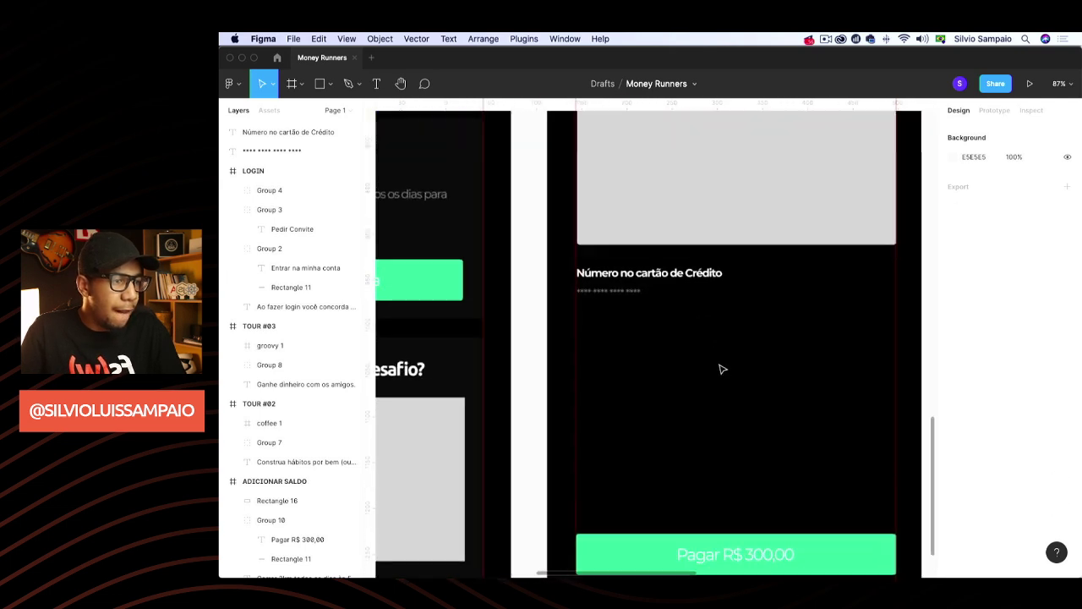
scroll(722, 368, "up", 2)
left_click(584, 276)
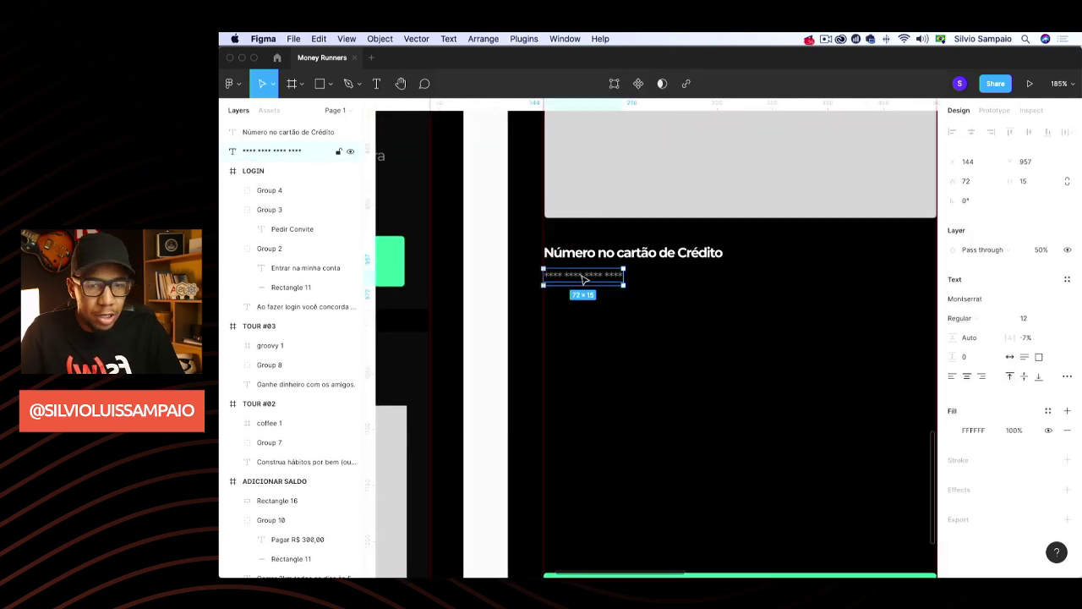
double_click(565, 278)
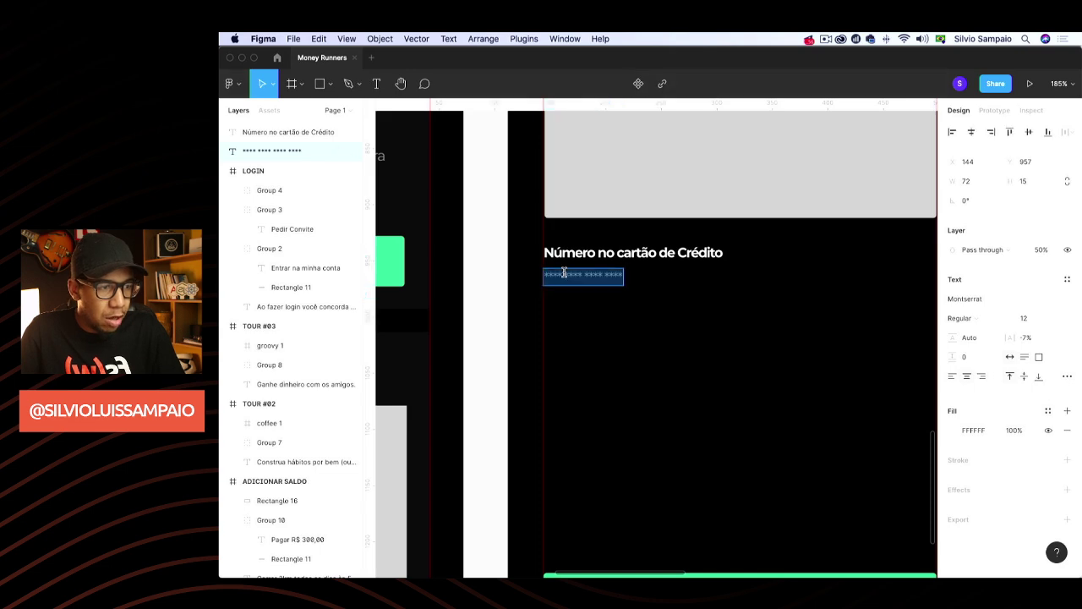
left_click(564, 275)
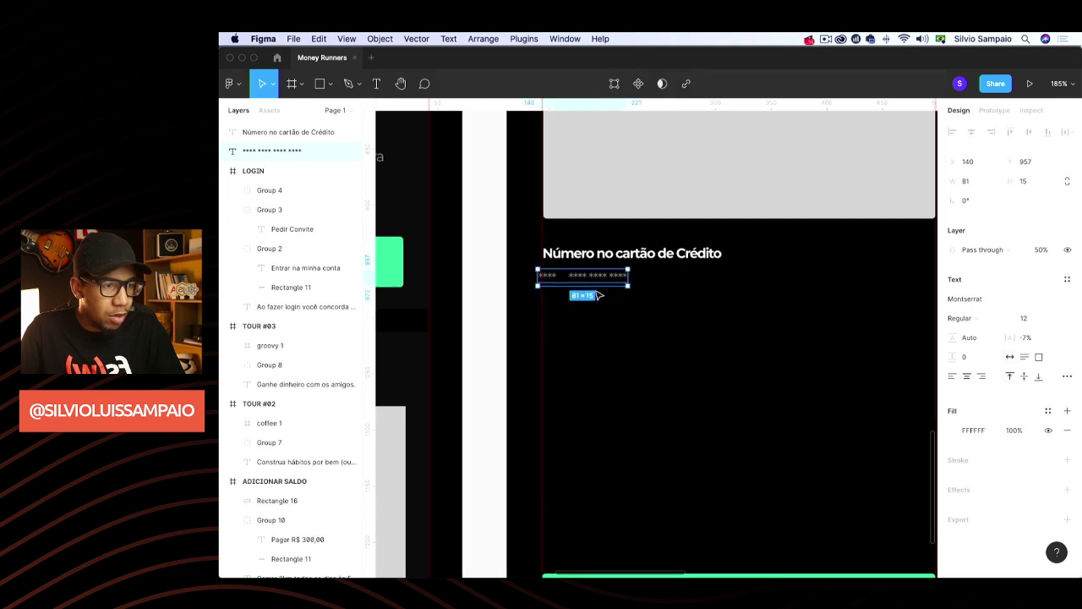
key("Escape")
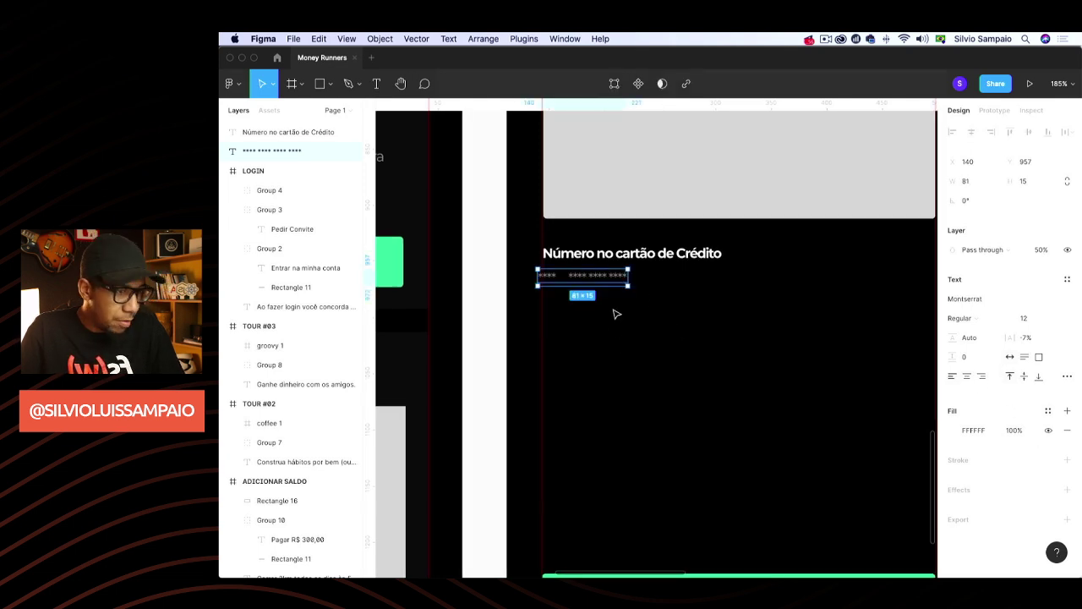
Widen the remaining gaps between asterisk groups and nudge the placeholder just under the label
double_click(590, 278)
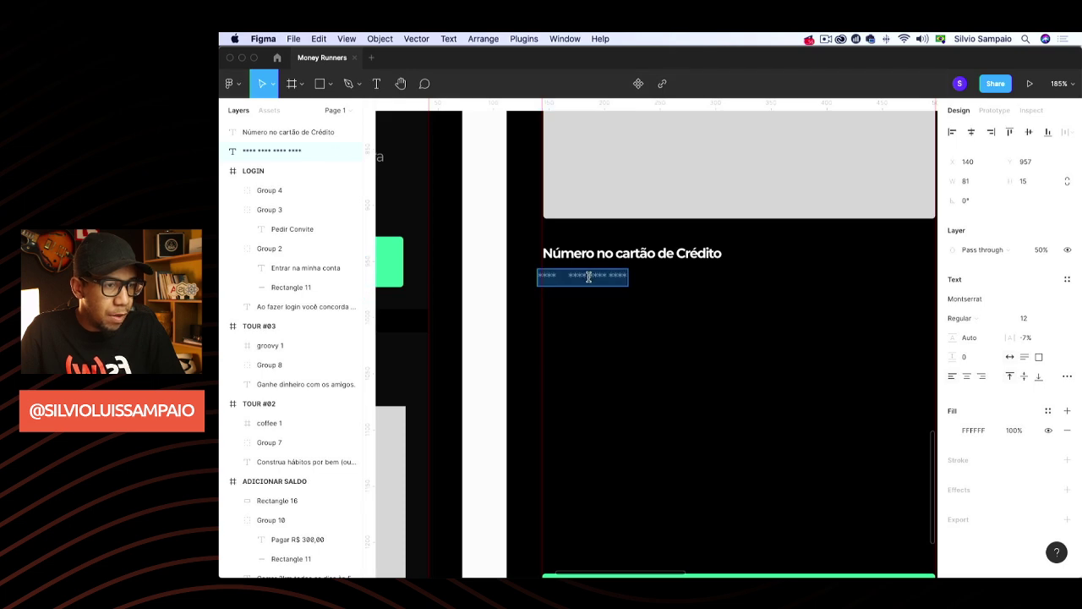
left_click(586, 277)
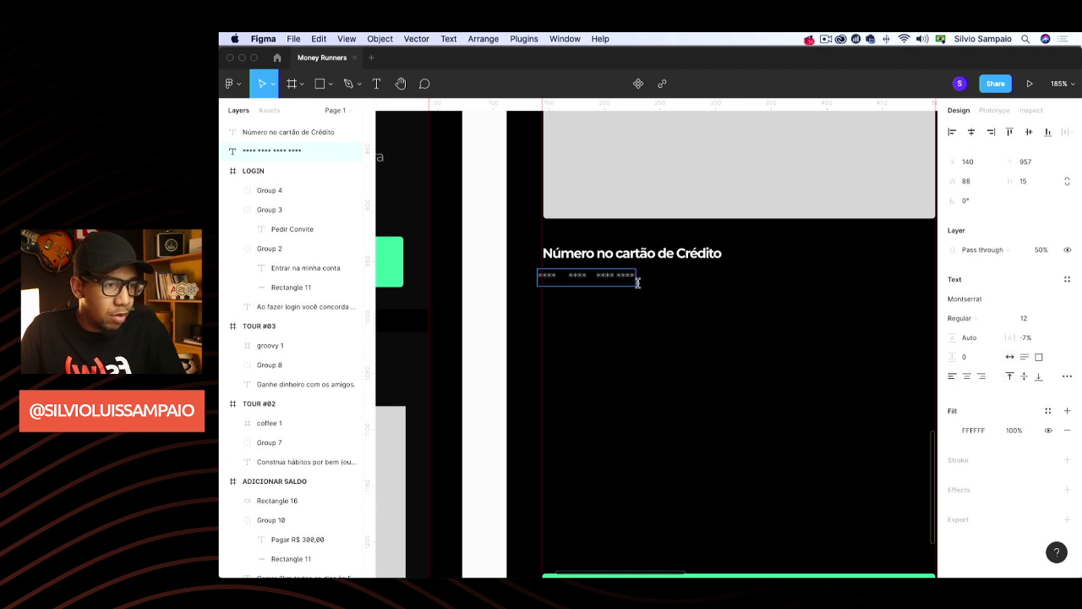
left_click(617, 276)
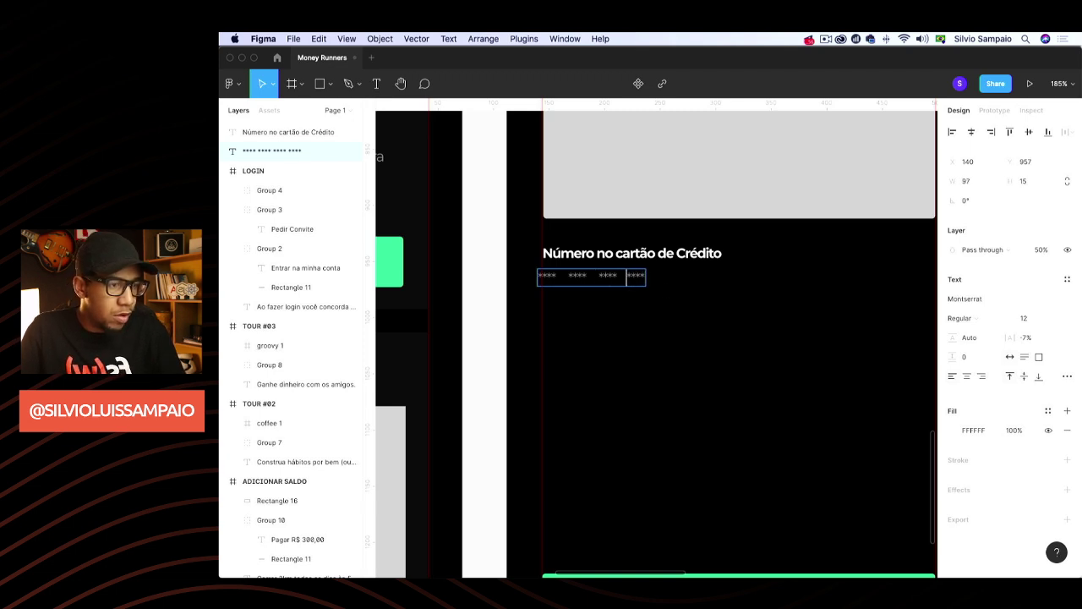
key("Escape")
left_click_drag(606, 277, 611, 285)
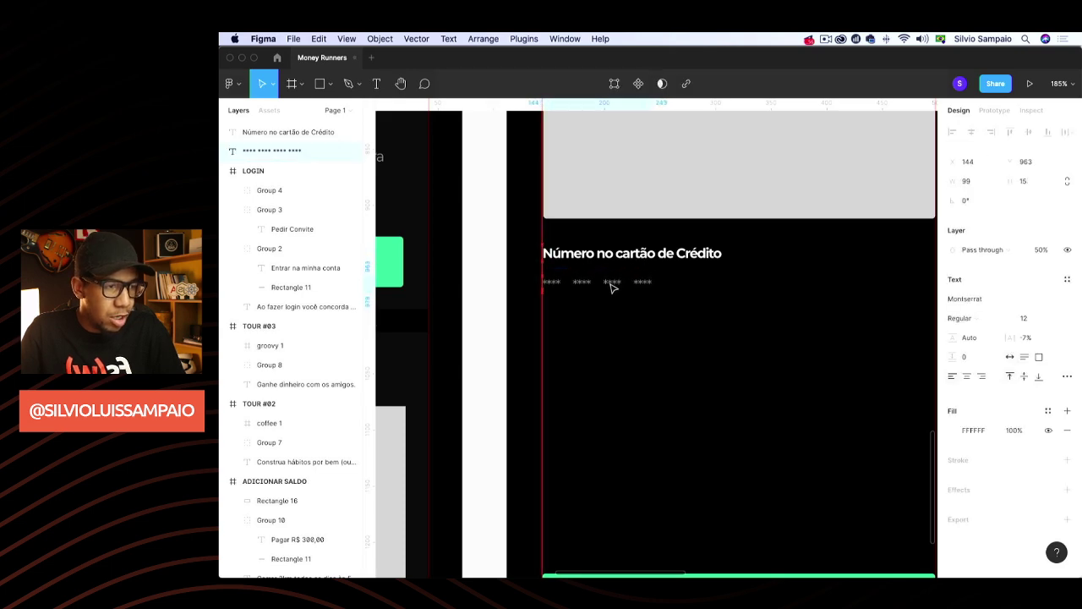
left_click(631, 334)
scroll(632, 364, "right", 2)
scroll(631, 365, "down", 1)
scroll(632, 364, "right", 1)
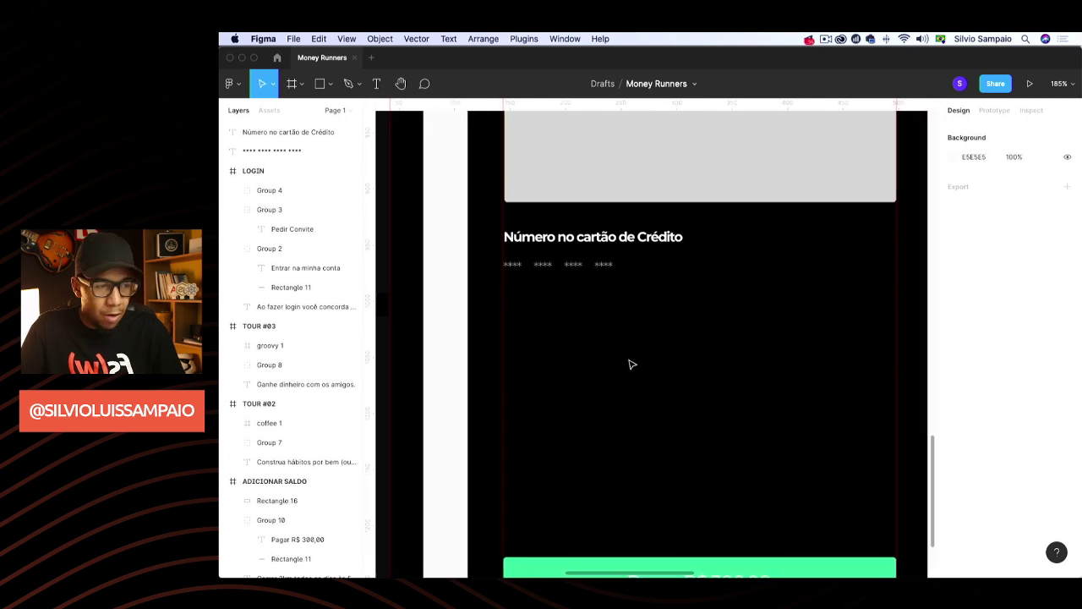
Draw a 175-wide horizontal underline beneath the asterisk groups
key("l")
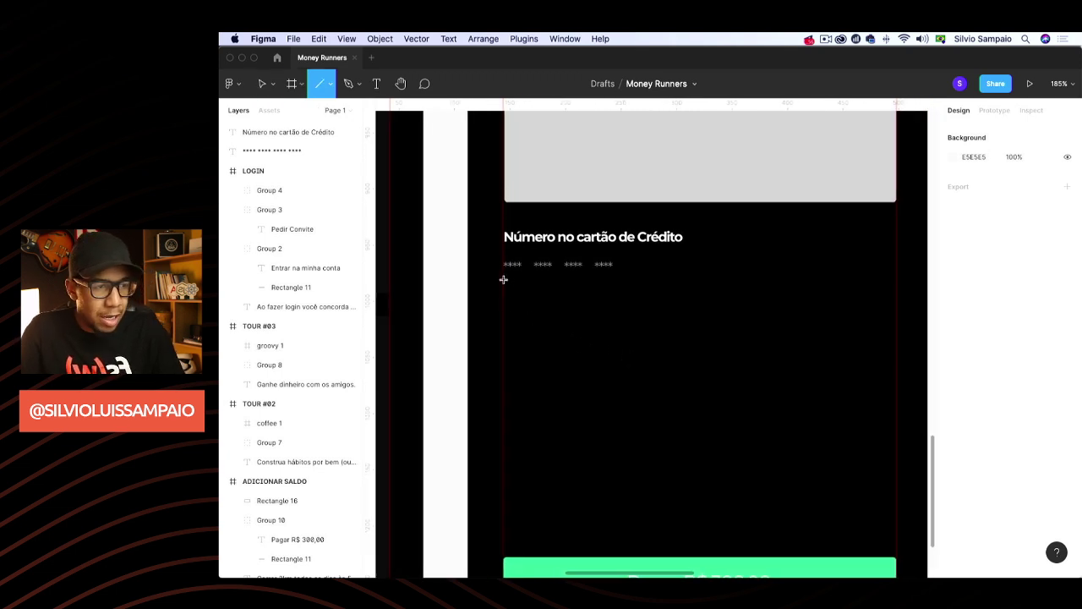
left_click_drag(511, 277, 698, 284)
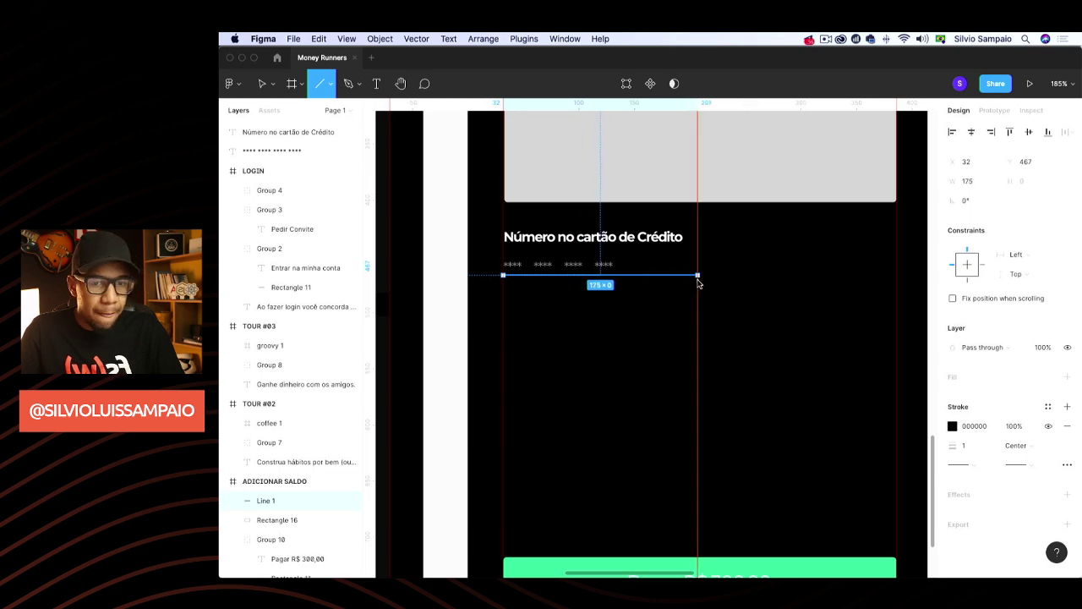
left_click_drag(693, 284, 695, 281)
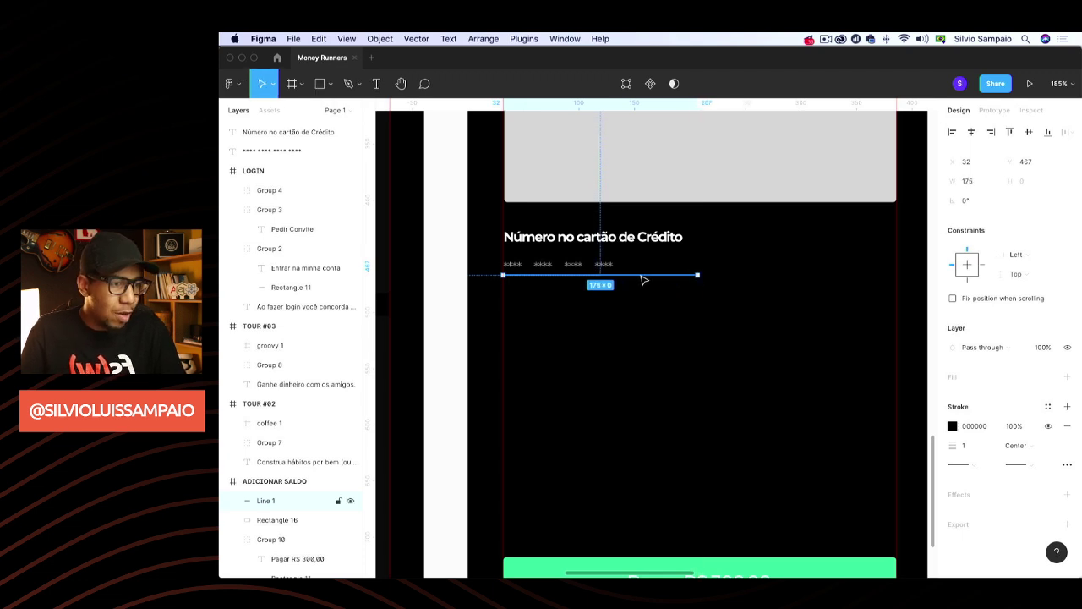
left_click(642, 330)
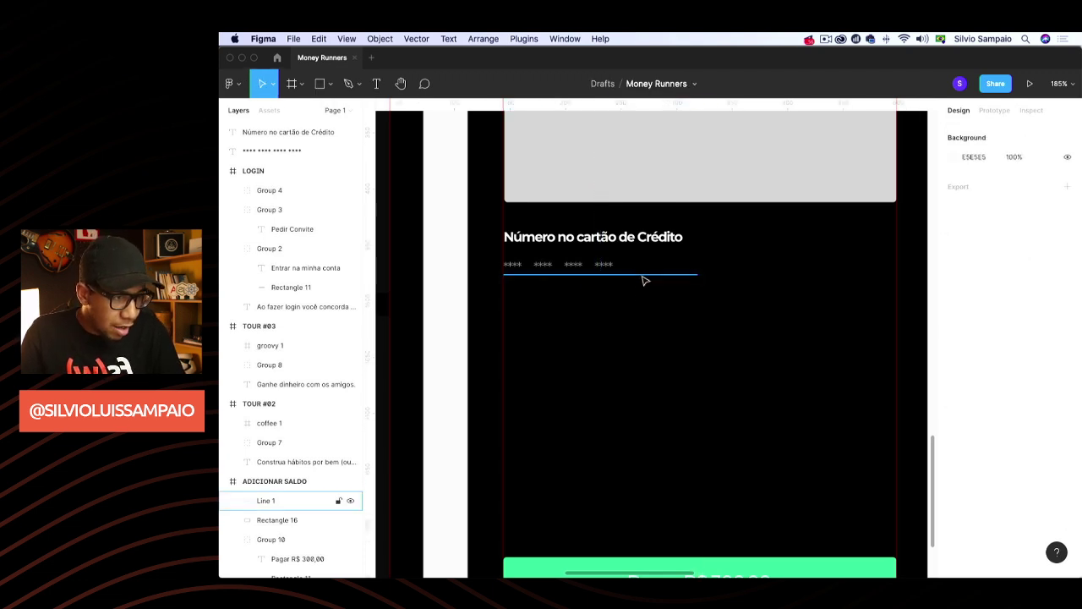
Give the underline a 0.5 stroke weight and shift it slightly lower
left_click(643, 274)
left_click(953, 427)
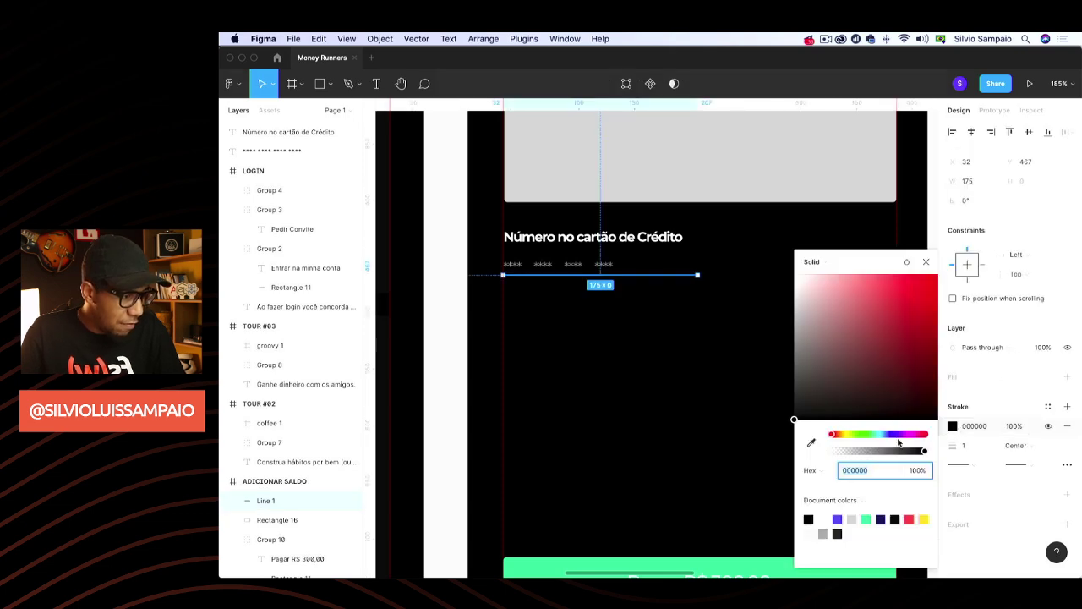
type("ffffff")
key("Return")
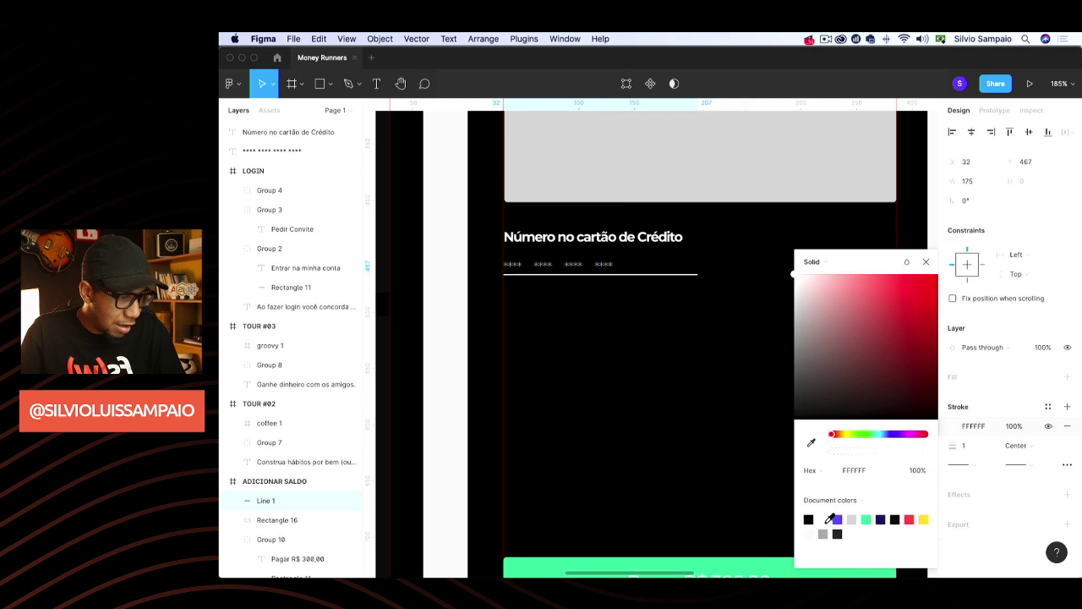
left_click(854, 519)
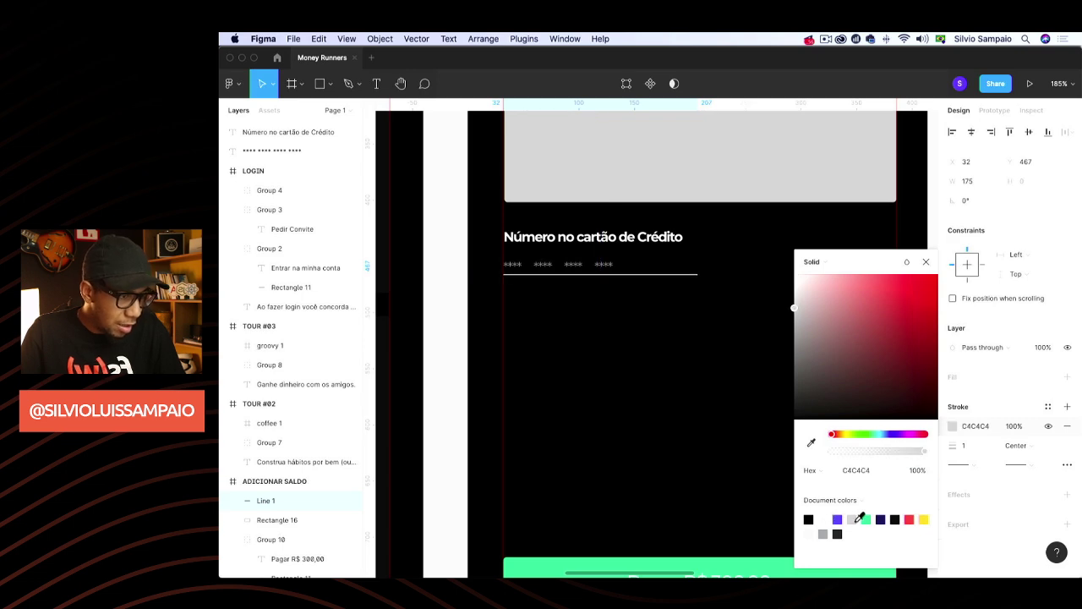
left_click(947, 445)
type("0.5")
key("Return")
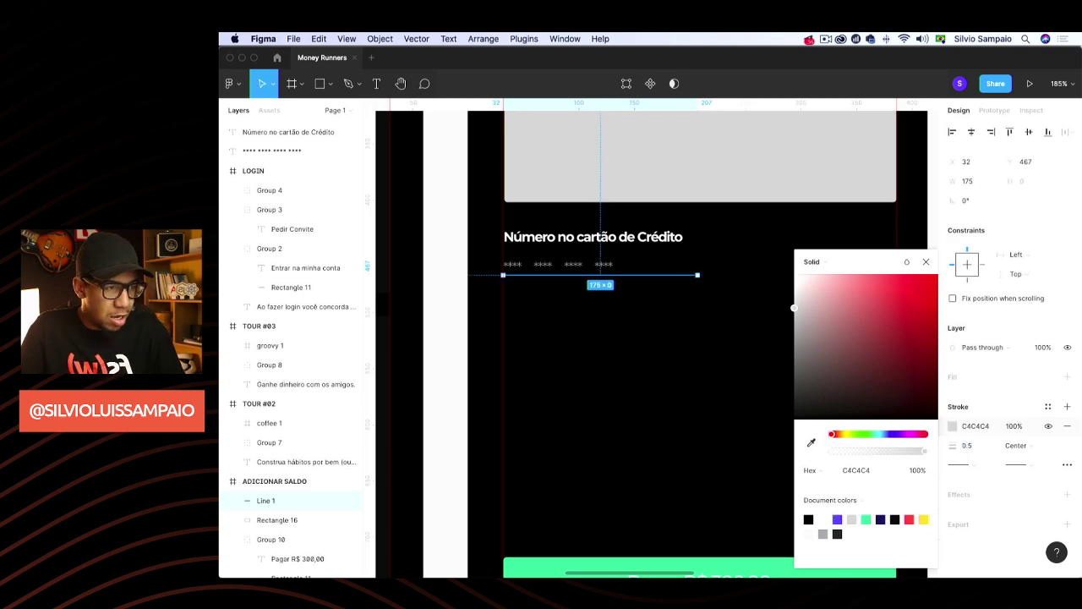
left_click(757, 339)
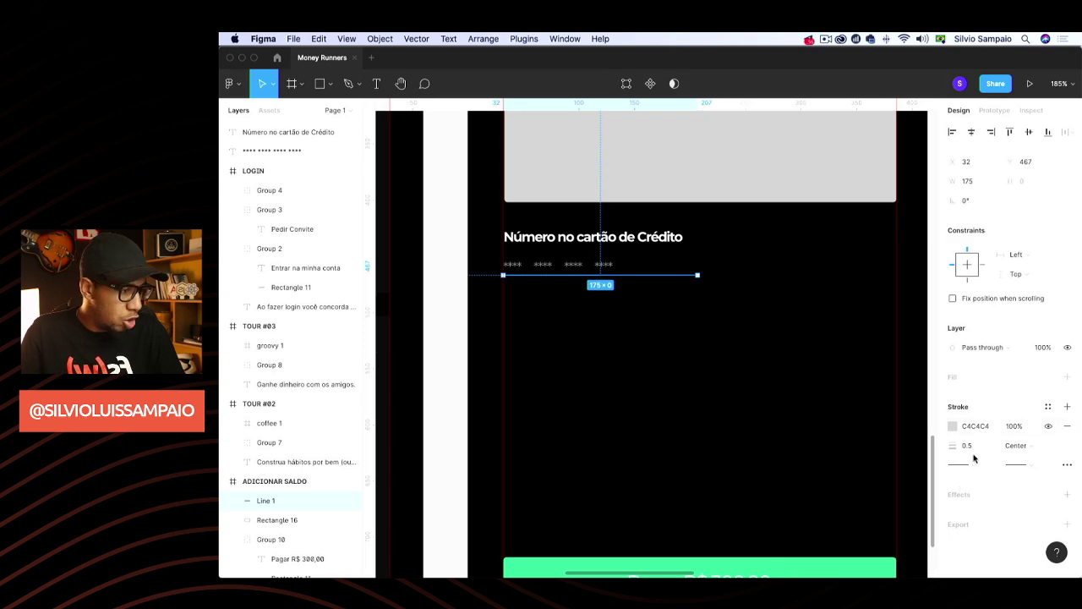
left_click(652, 297)
left_click_drag(643, 277, 640, 287)
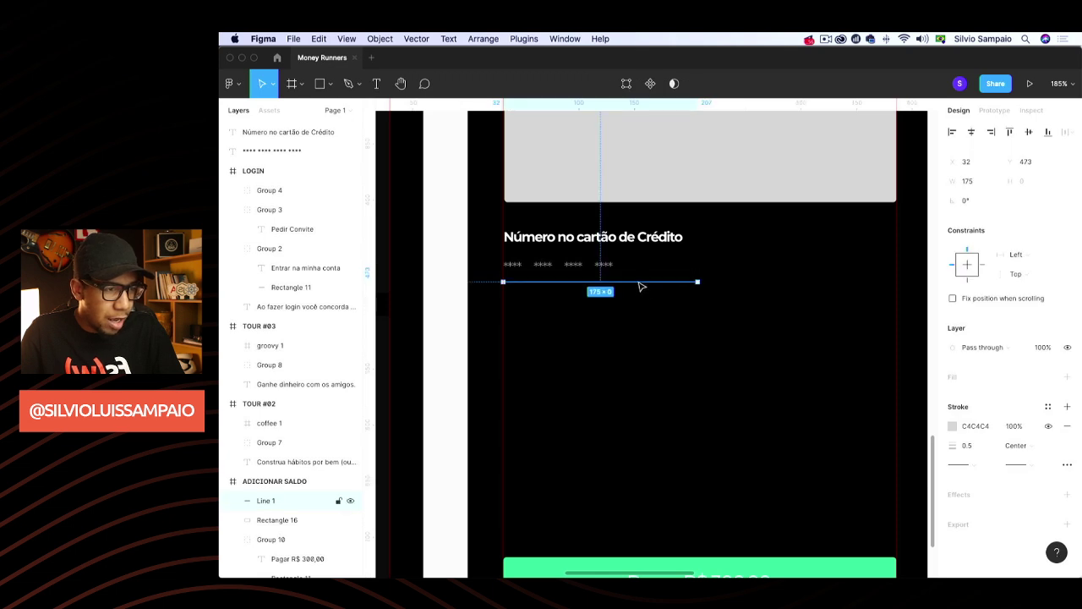
Change the divider line's stroke colour from light grey to white FFF
left_click(609, 266)
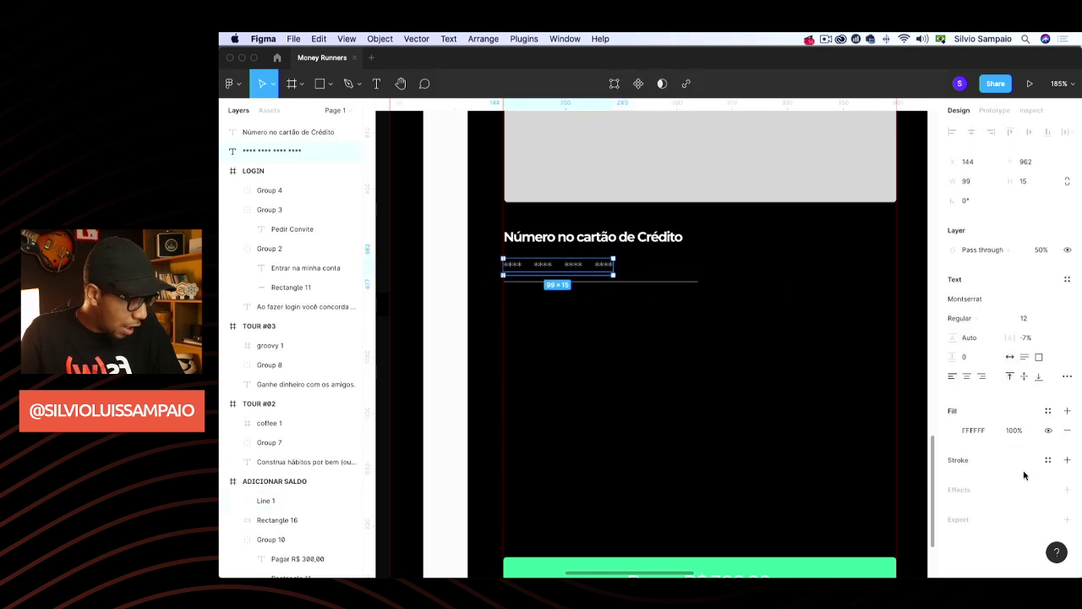
left_click(642, 282)
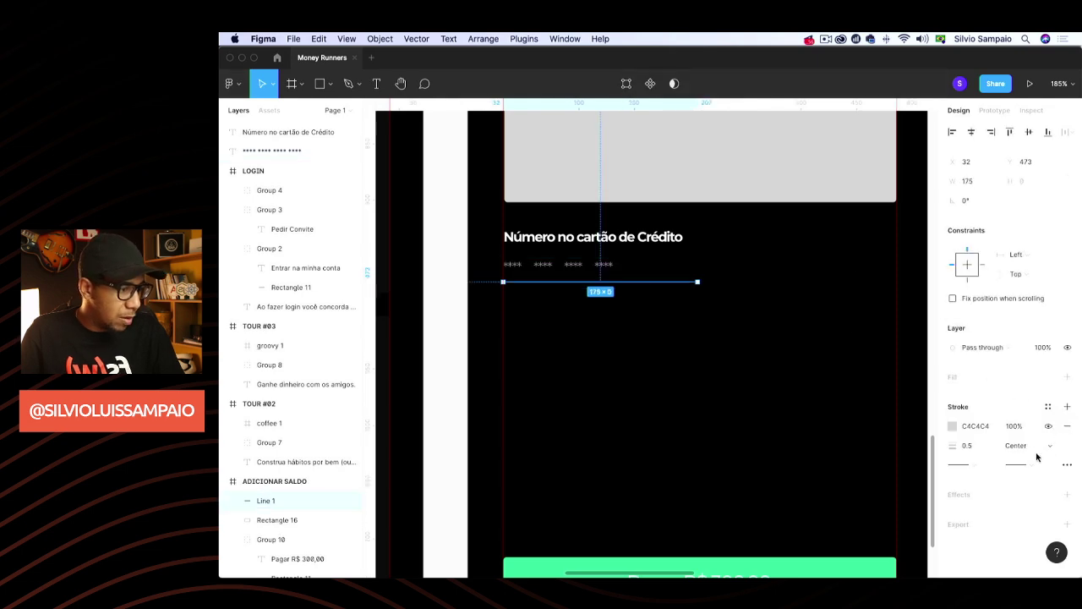
left_click(977, 426)
type("4C4")
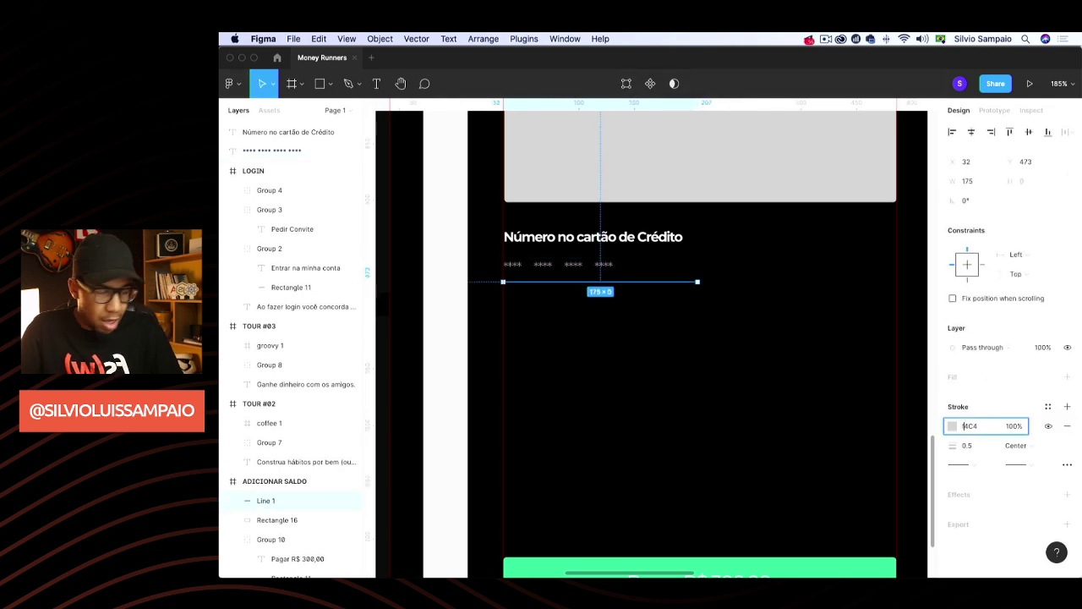
key("super+a")
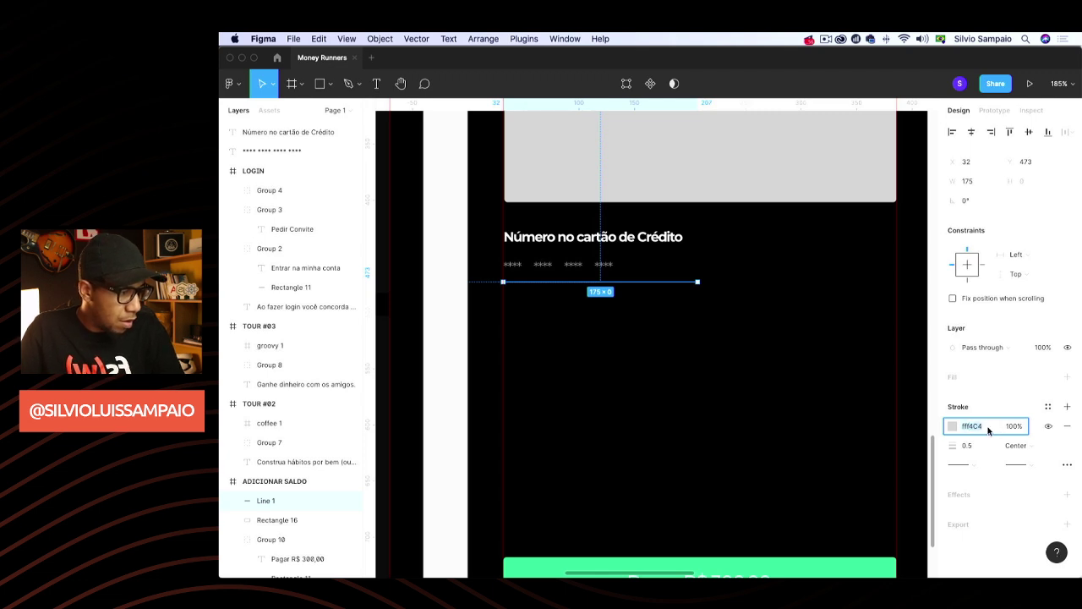
type("fff")
key("Return")
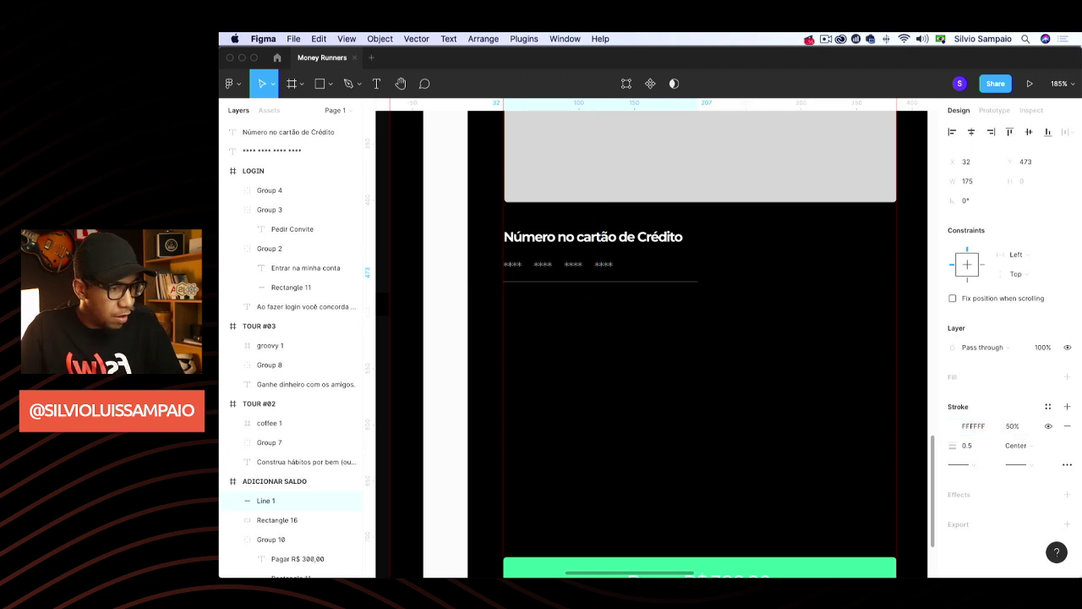
left_click(669, 335)
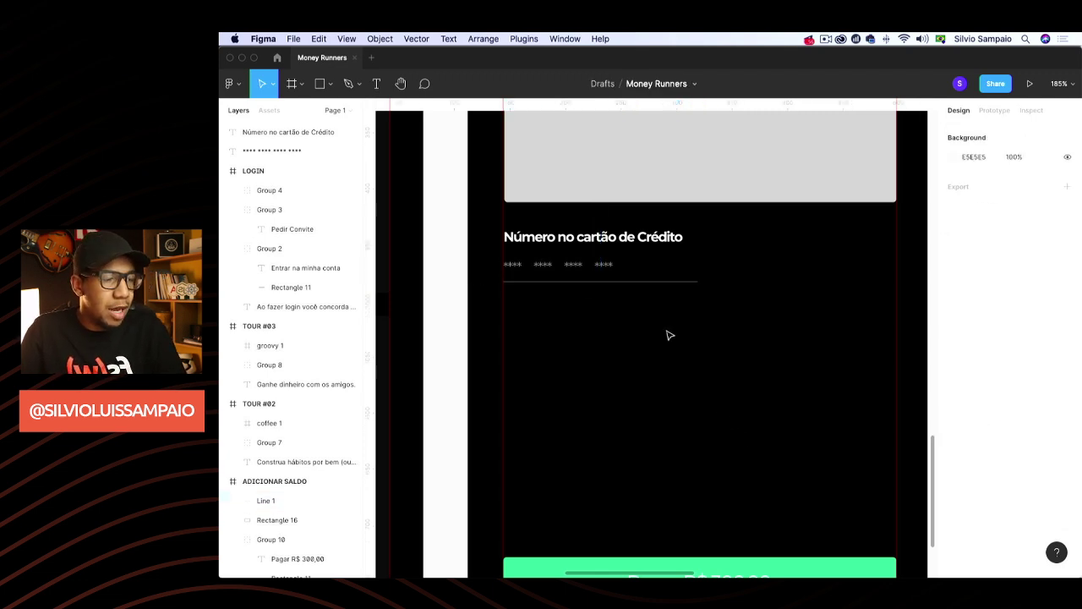
Nudge the asterisk placeholder text slightly upward toward the label
left_click(612, 276)
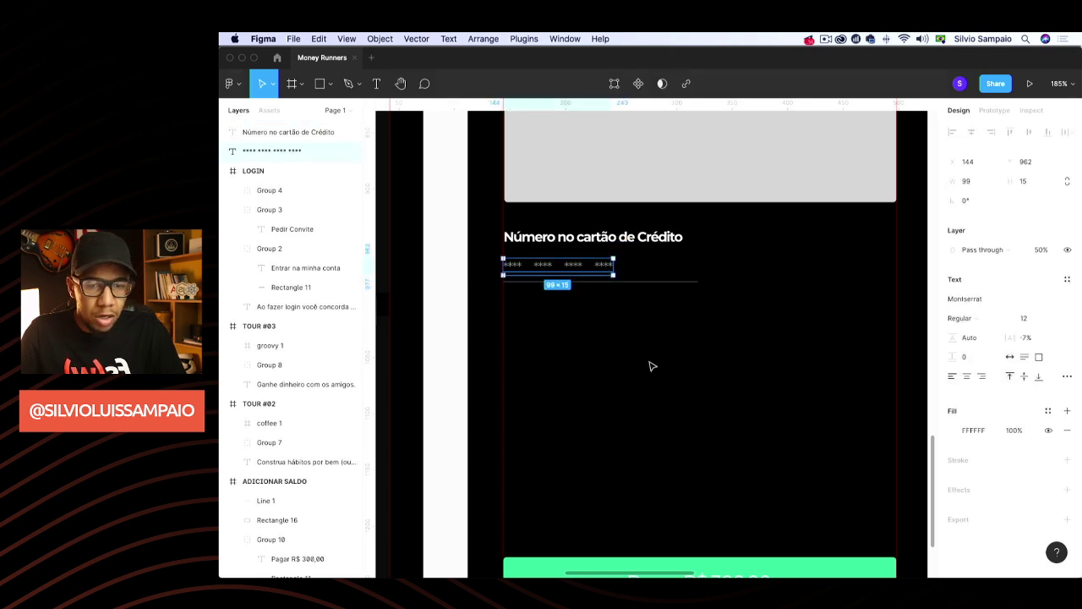
scroll(650, 364, "down", 2)
left_click(636, 358)
scroll(636, 359, "up", 2)
scroll(635, 358, "right", 1)
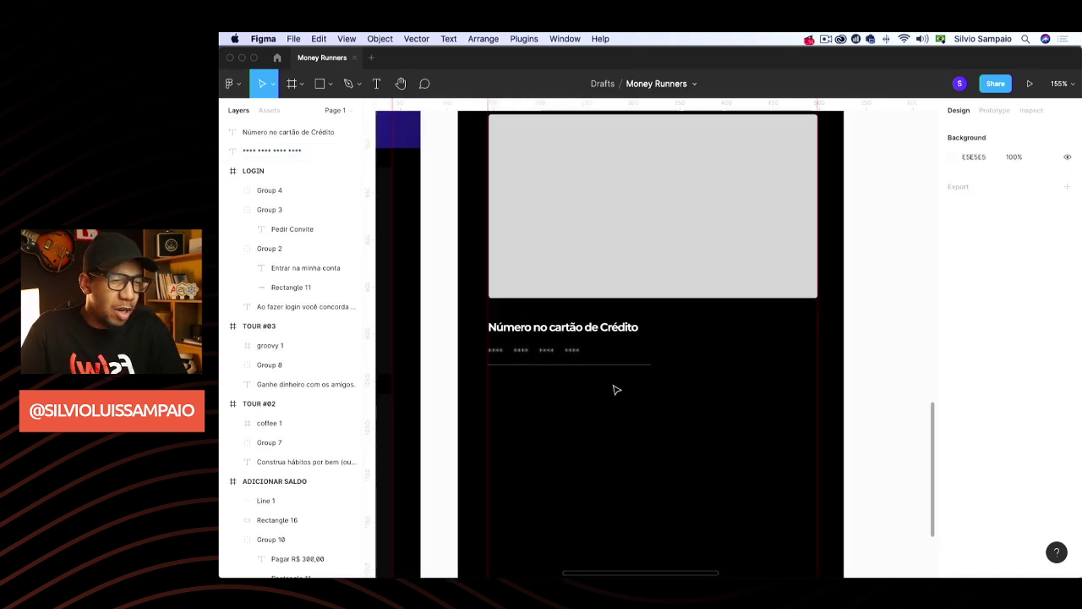
left_click(583, 365)
left_click(561, 355, "shift")
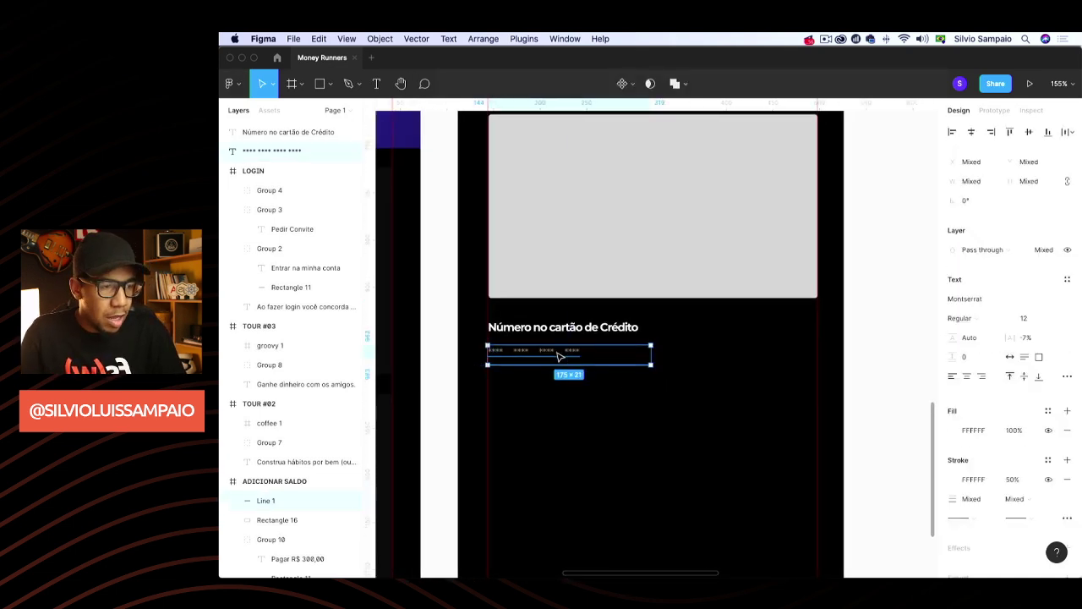
left_click(568, 356)
left_click(579, 365, "shift")
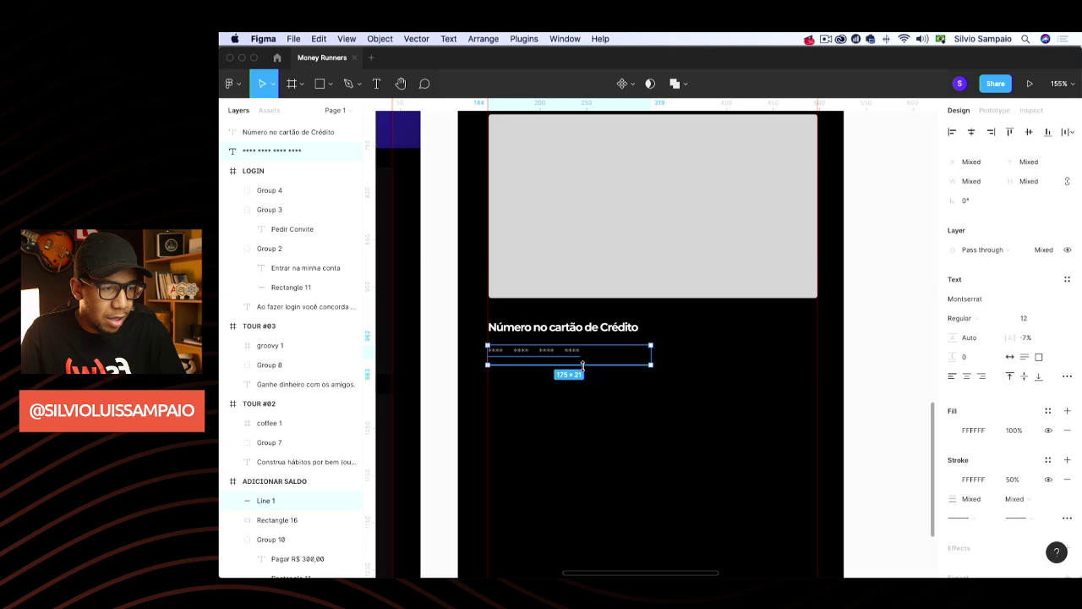
left_click(618, 408)
left_click_drag(616, 402, 533, 347)
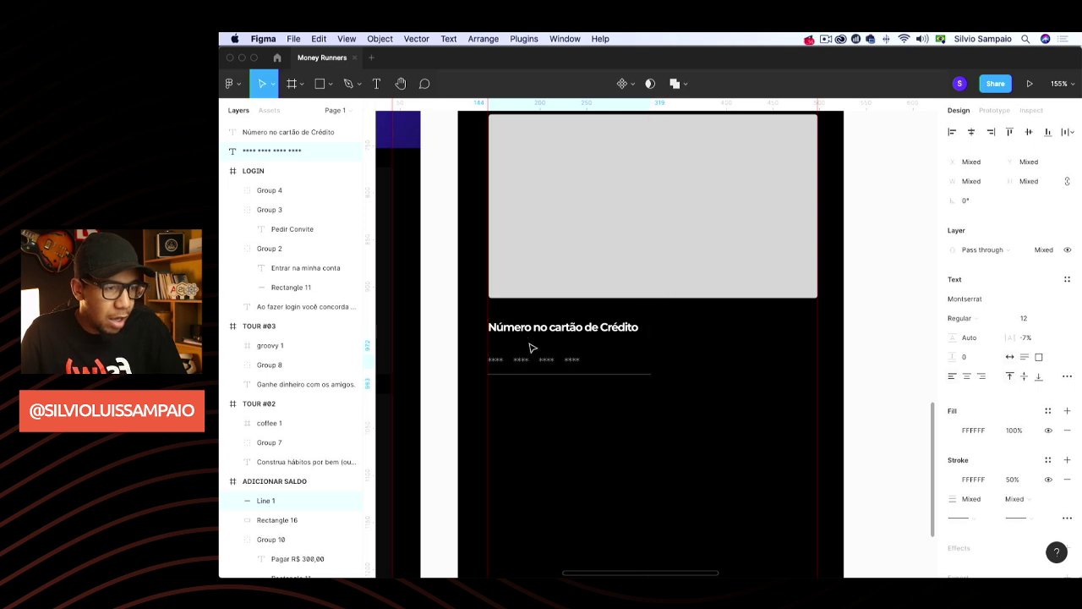
left_click(582, 415)
left_click(554, 362)
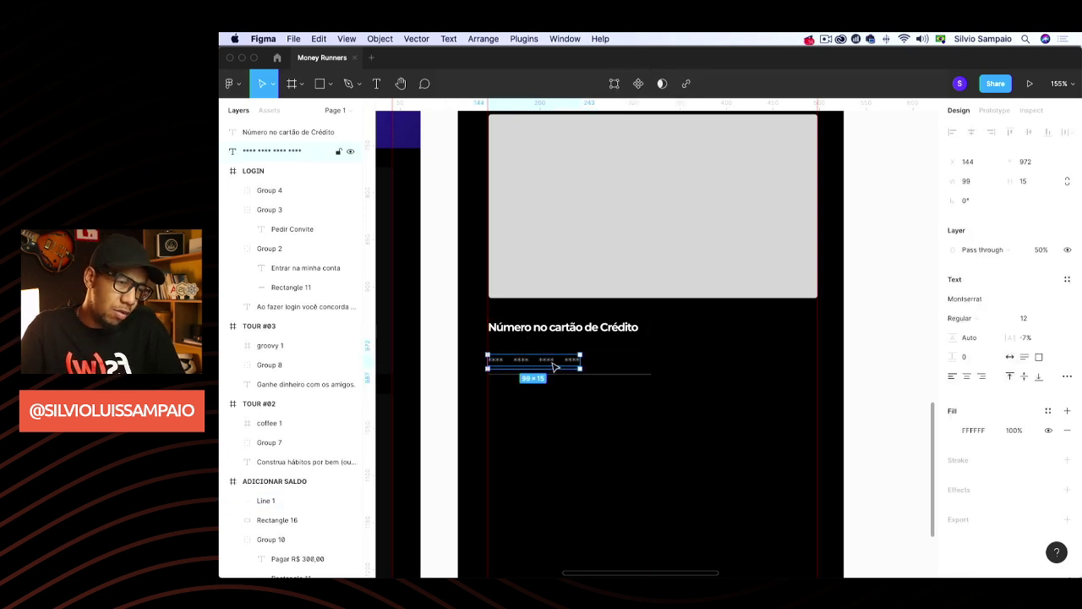
key("Up")
key("Up")
key("Up")
key("Escape")
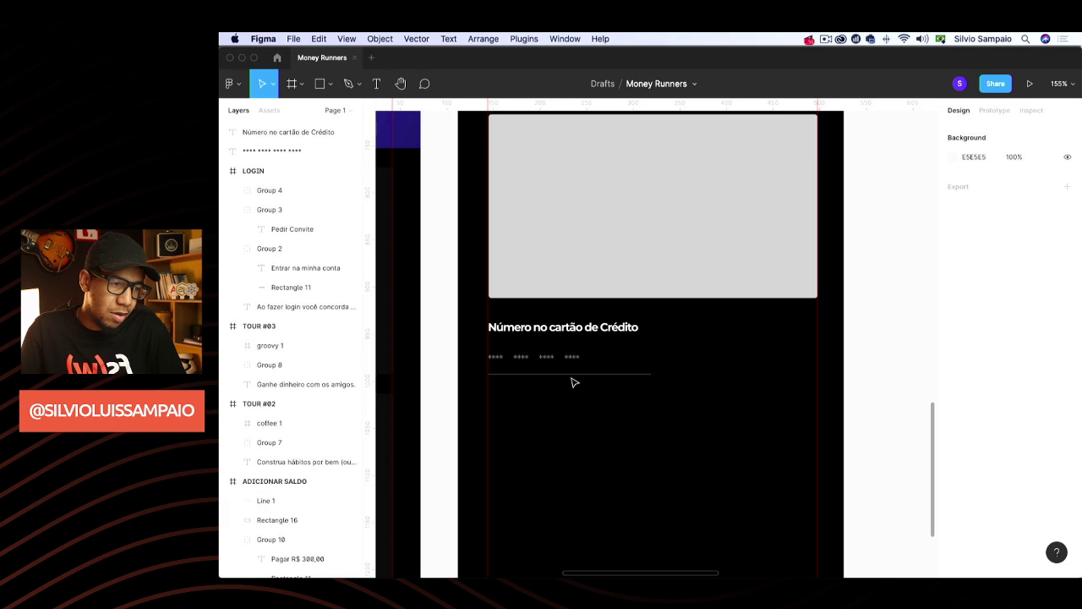
Group the asterisks, divider and title into a 175×54 field block, then duplicate it
left_click(573, 374)
left_click(574, 365, "shift")
key("super+g")
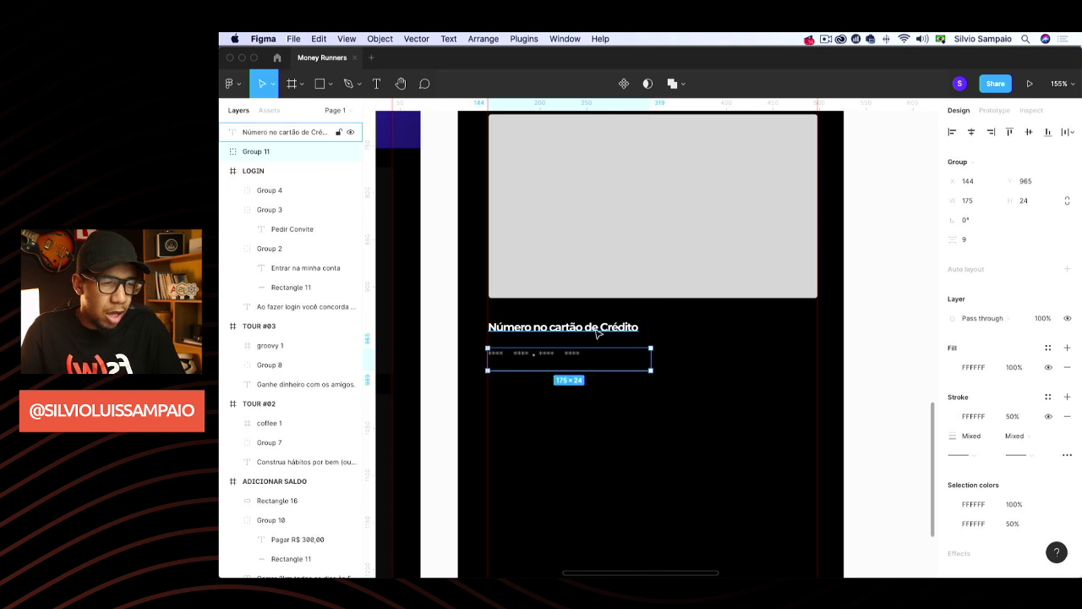
left_click(597, 333, "shift")
key("super+g")
key("super+d")
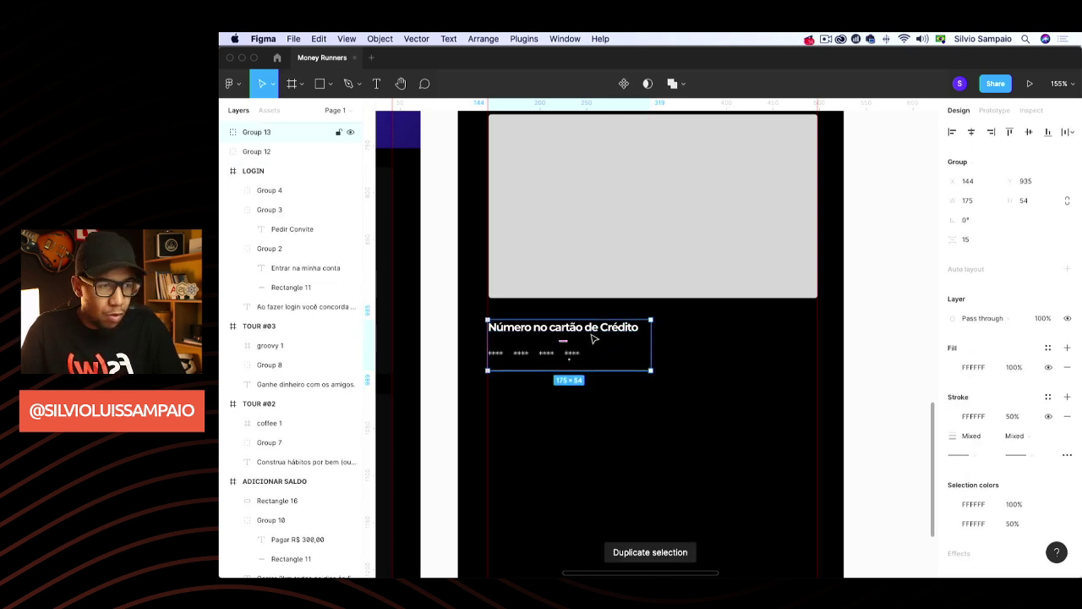
Place the duplicated field to the right of the original field
left_click_drag(592, 339, 752, 342)
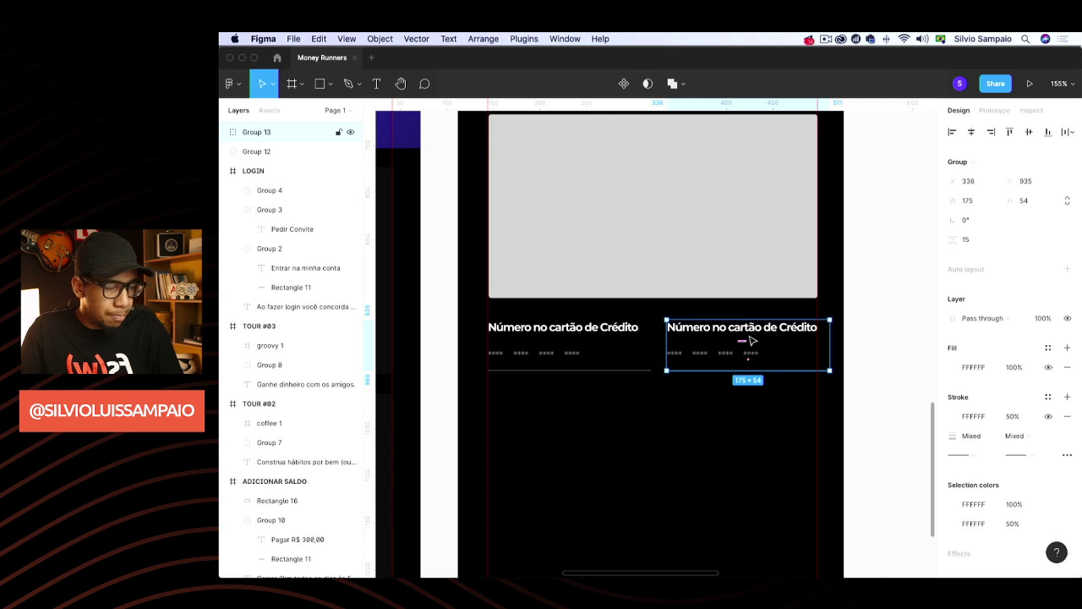
left_click(869, 333)
left_click(776, 326)
double_click(776, 327)
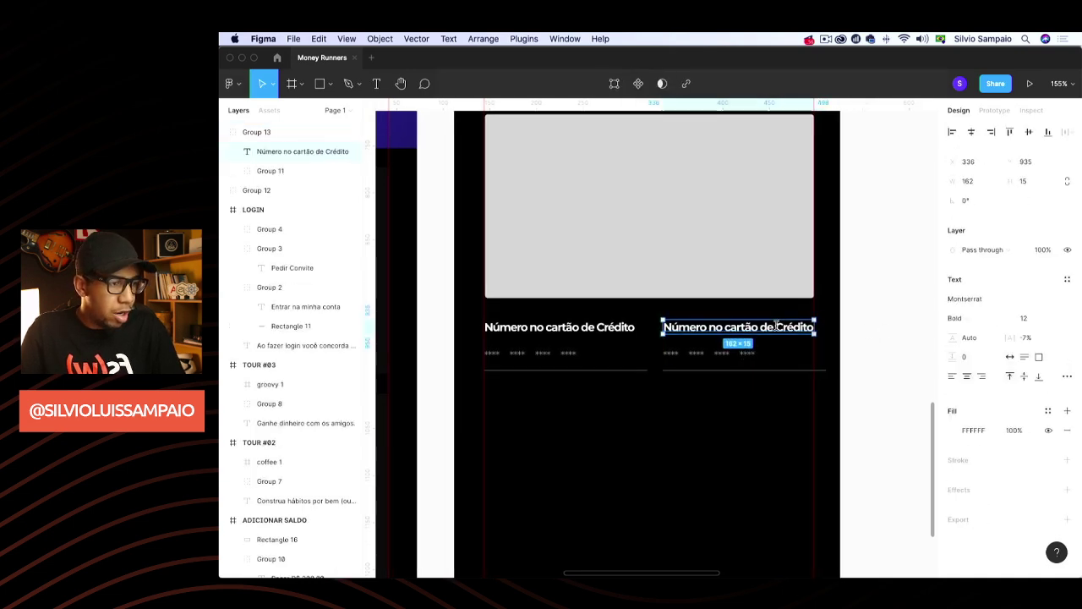
double_click(776, 327)
Change the copy's title from Número to 'Nome no cartão de Crédito'
key("super+a")
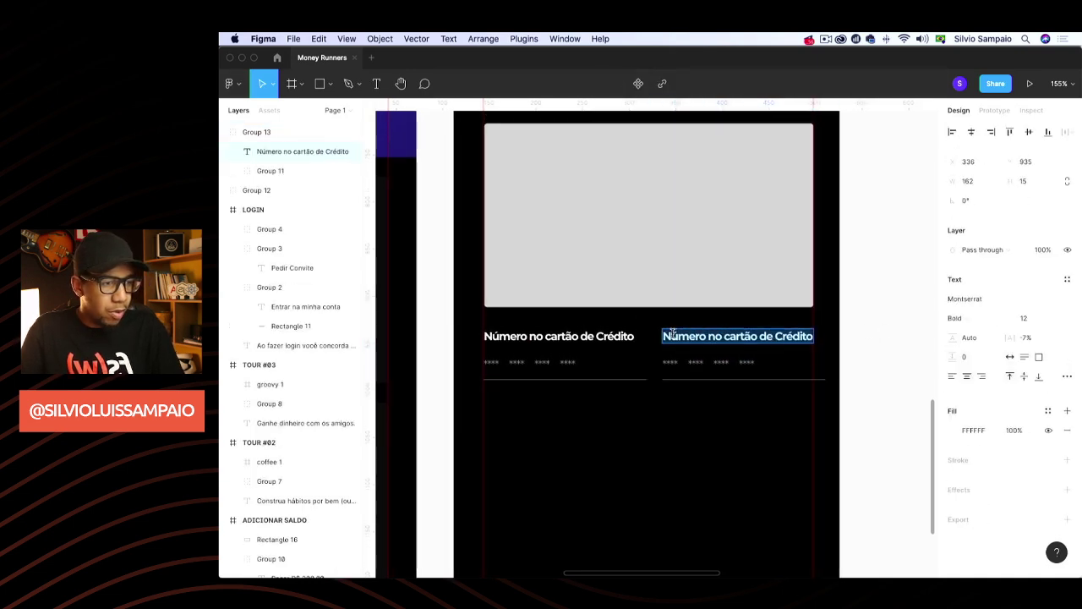
key("Left")
key("shift+alt+Right")
type("Nome")
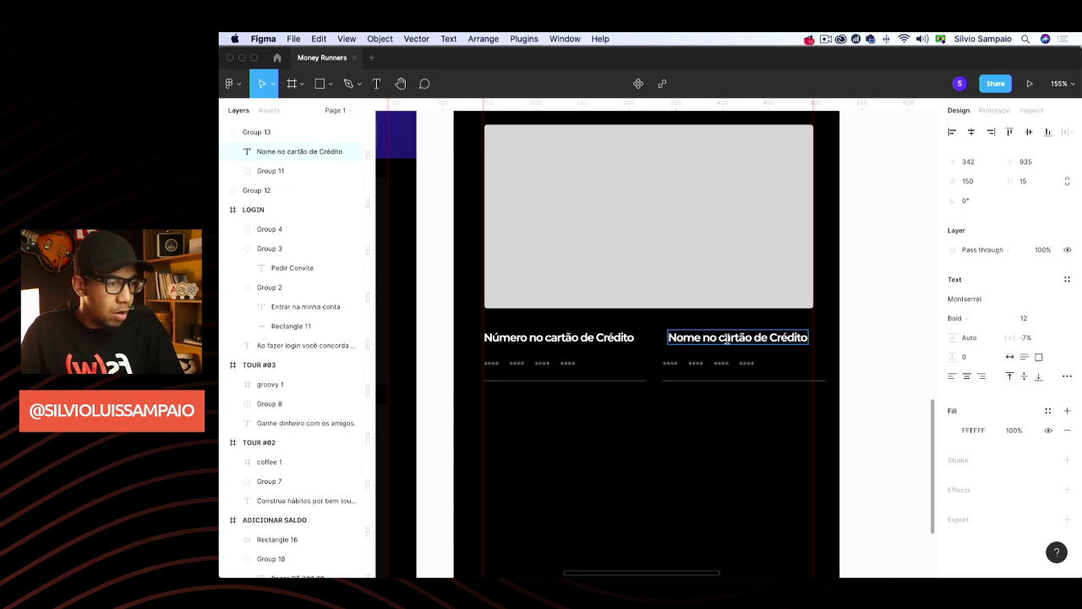
key("Escape")
key("super+z")
key("super+z")
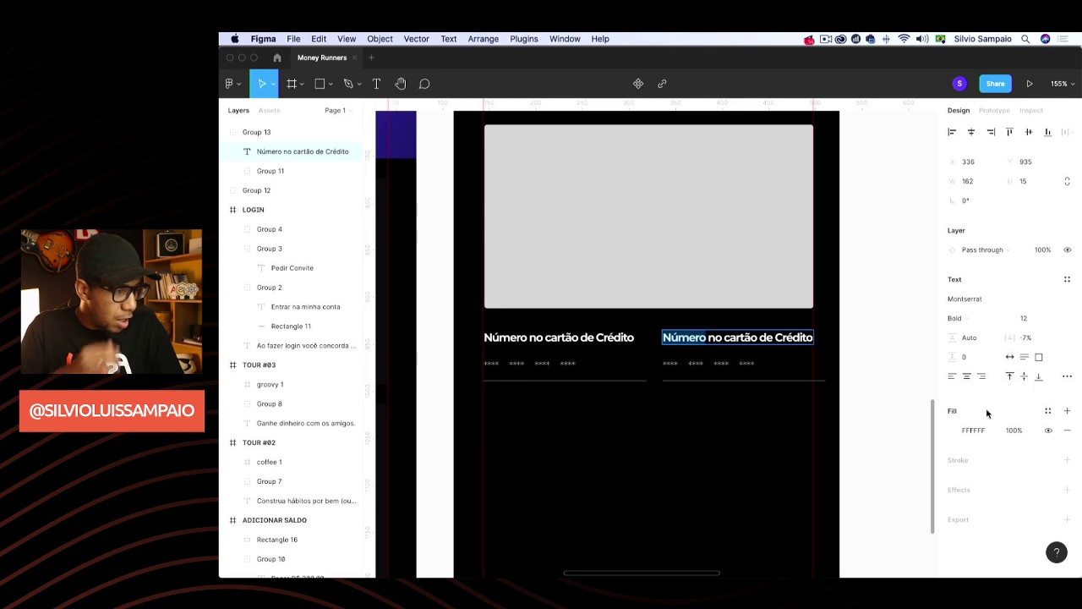
key("Escape")
double_click(704, 338)
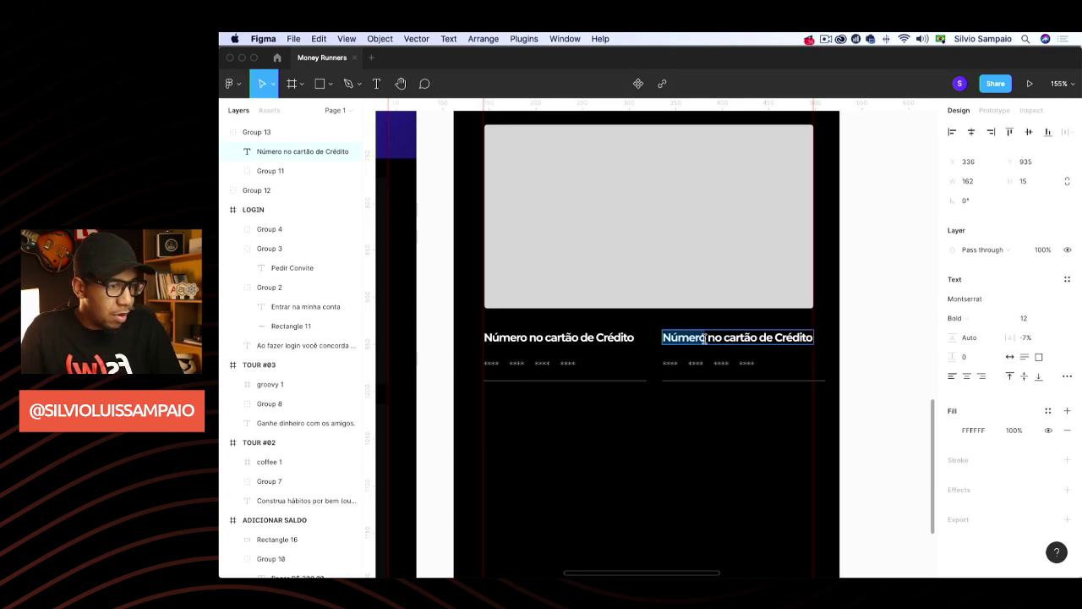
type("Nome")
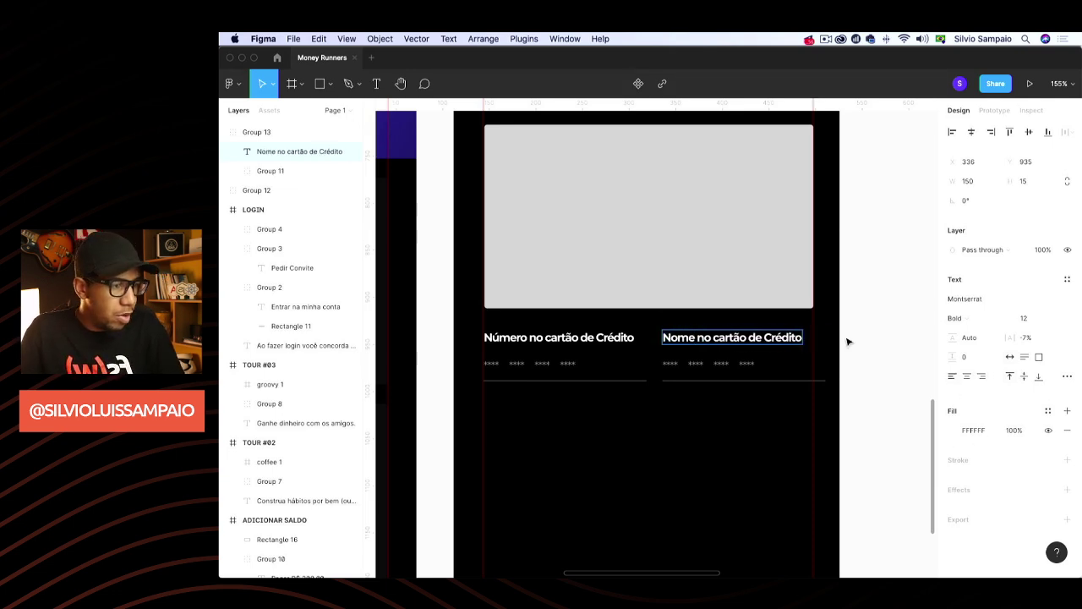
key("Escape")
Replace the copy's asterisk placeholder with a sample cardholder name
double_click(747, 368)
double_click(744, 364)
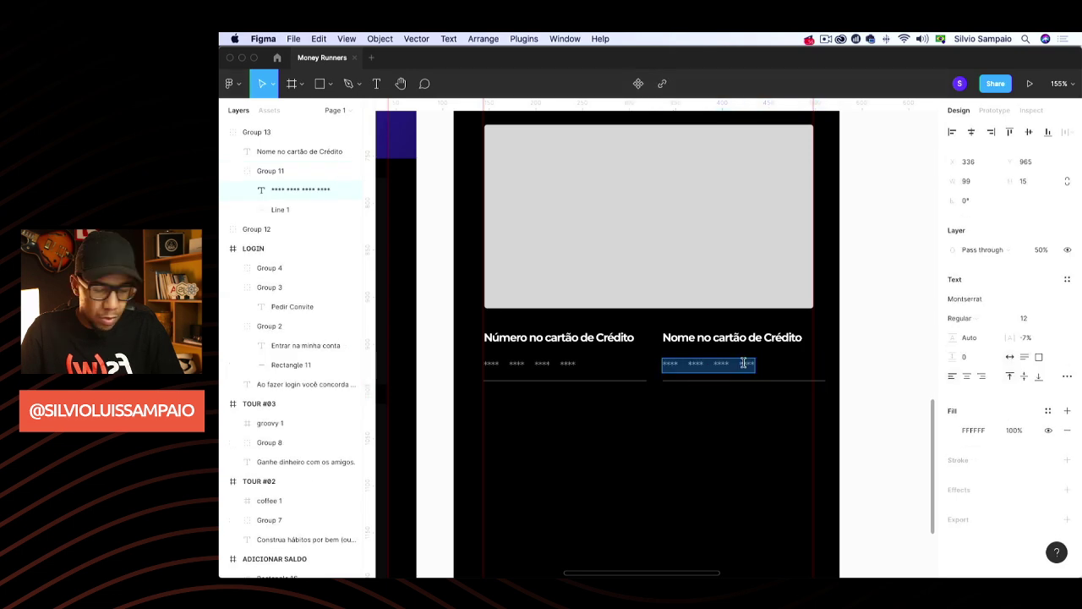
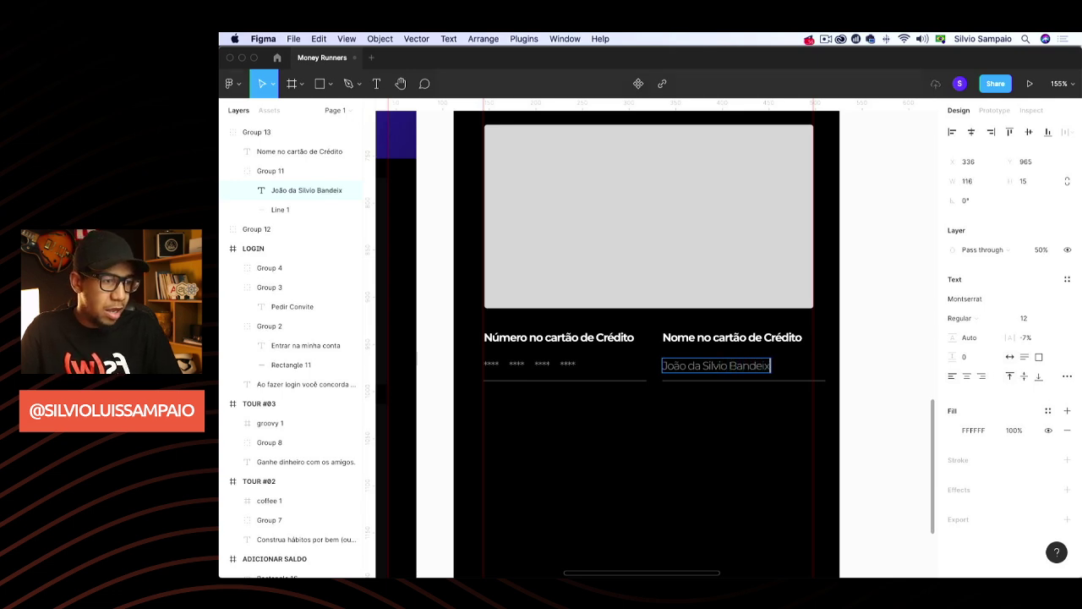
key("Escape")
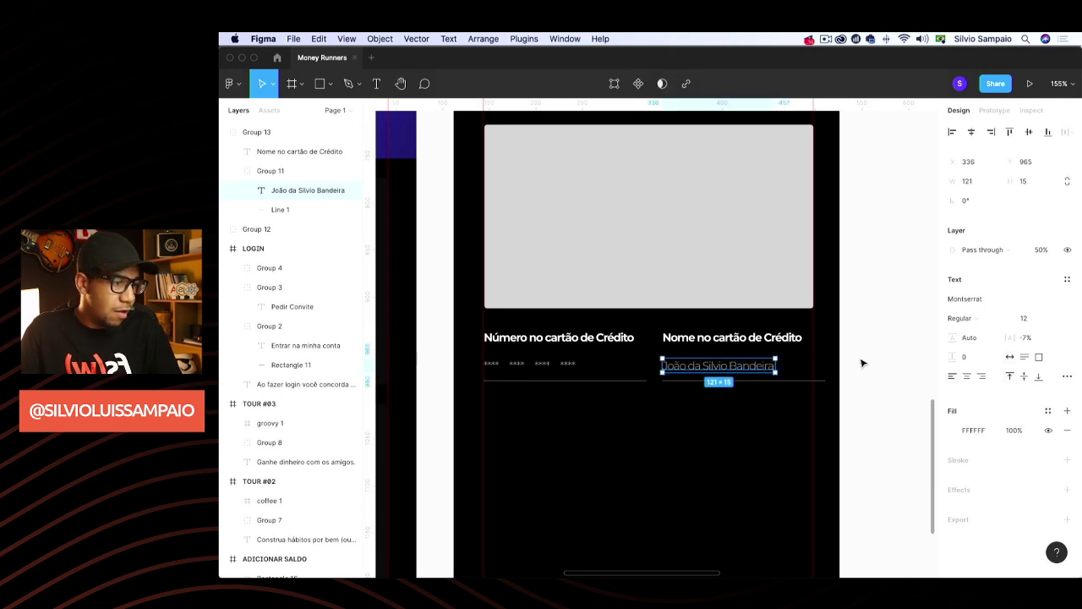
left_click(842, 373)
left_click(804, 381)
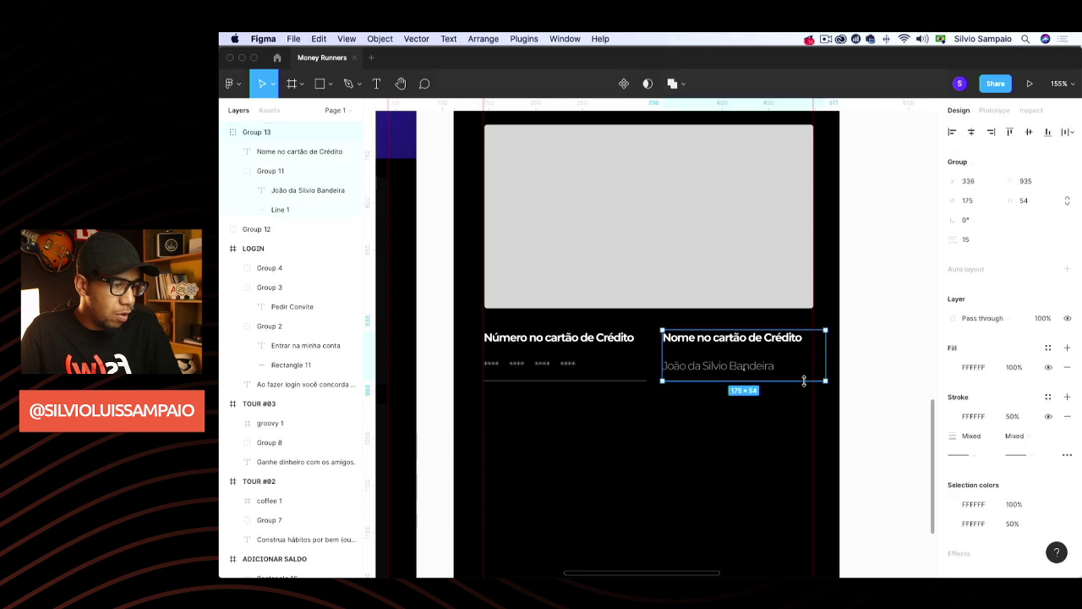
Shorten the card-holder name underline so it snaps toward the red layout guide
left_click_drag(824, 367, 790, 376)
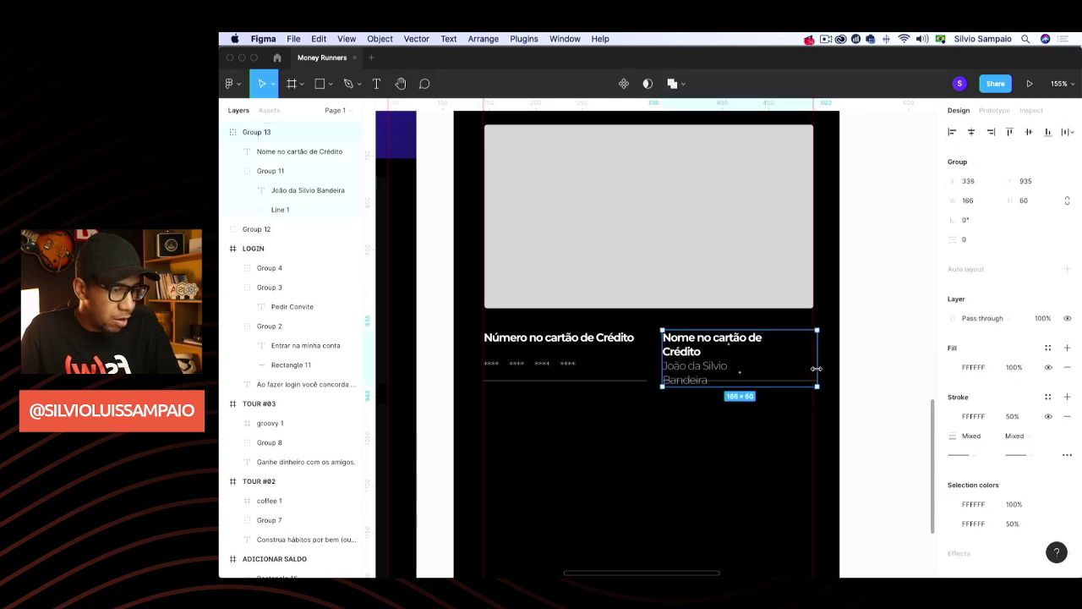
key("ctrl+z")
scroll(800, 381, "up", 5)
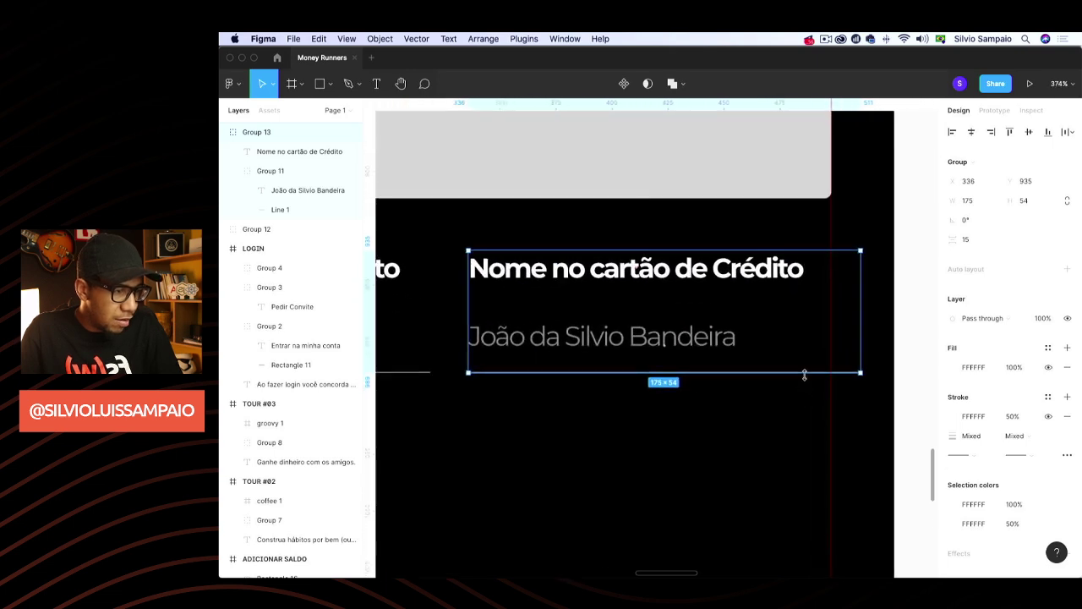
double_click(810, 372)
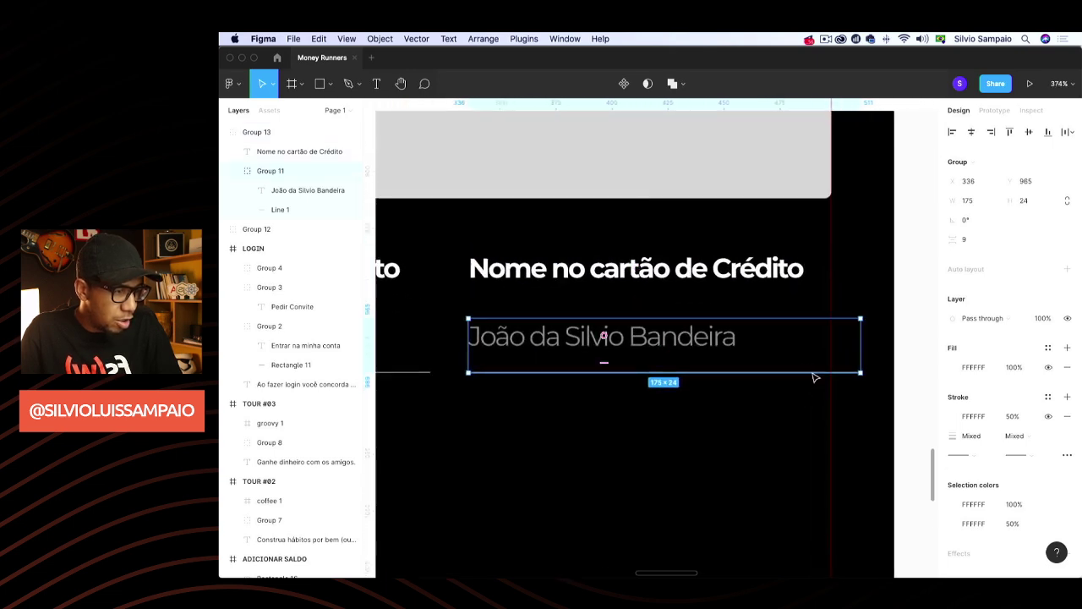
double_click(828, 372)
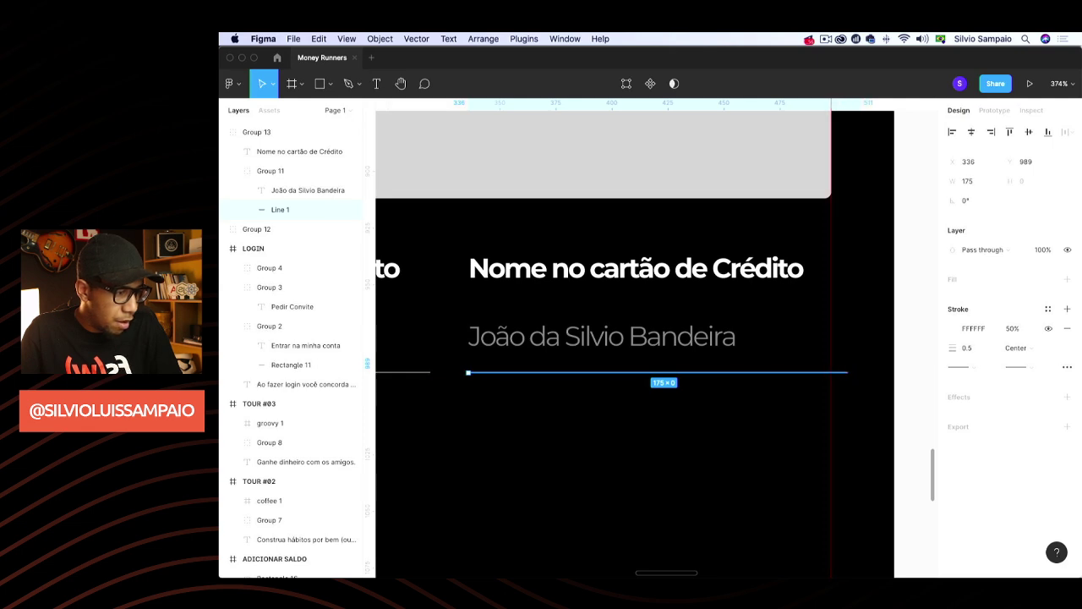
left_click_drag(847, 372, 829, 372)
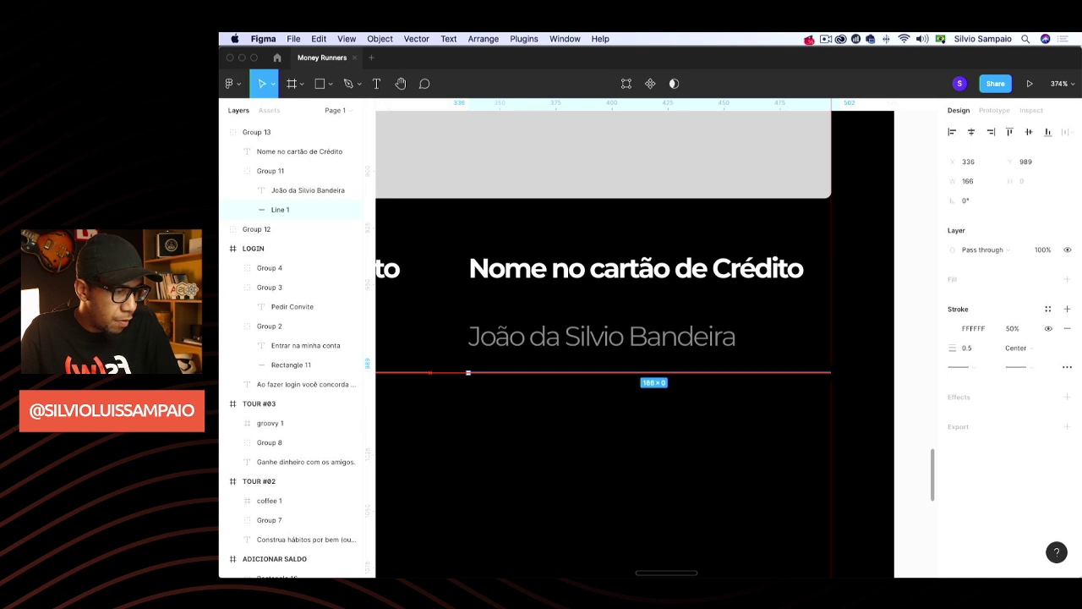
left_click(790, 438)
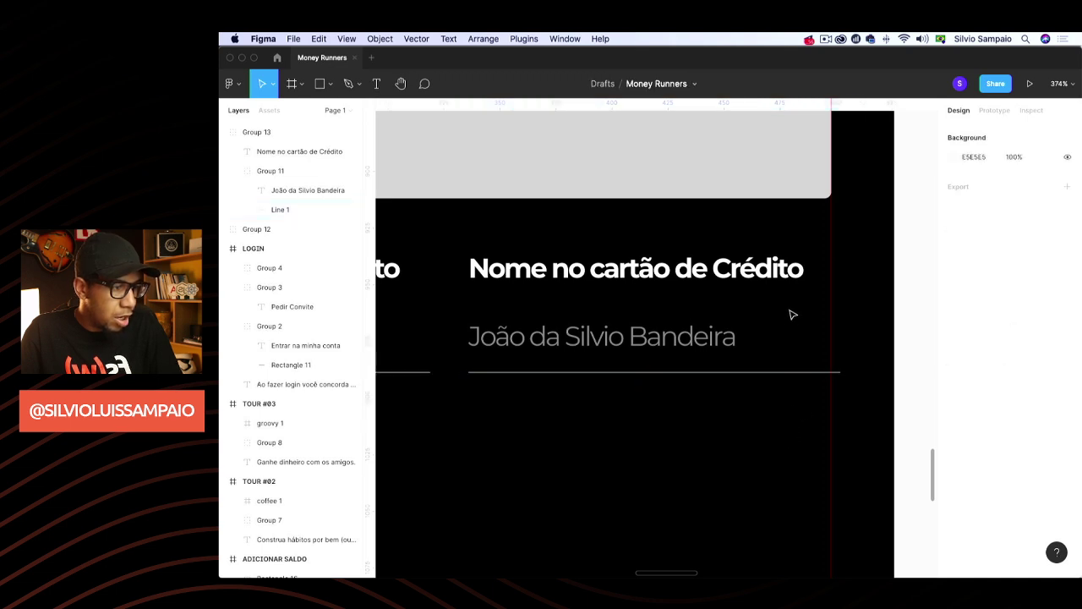
Pull the underline's right end further left so it is 163 wide
left_click(842, 375)
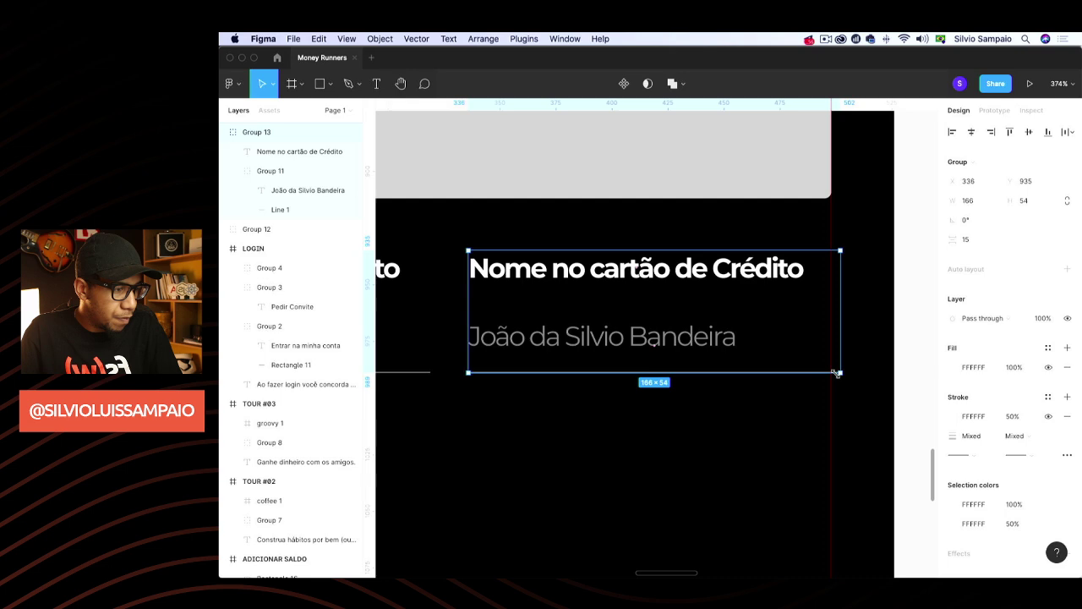
scroll(835, 373, "up", 10)
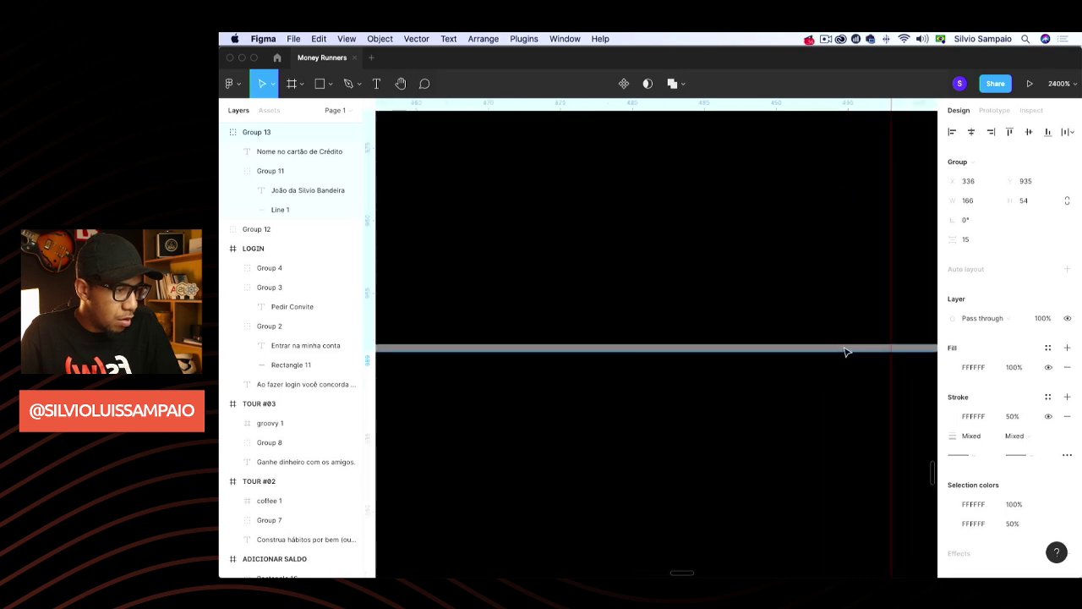
scroll(847, 352, "down", 5)
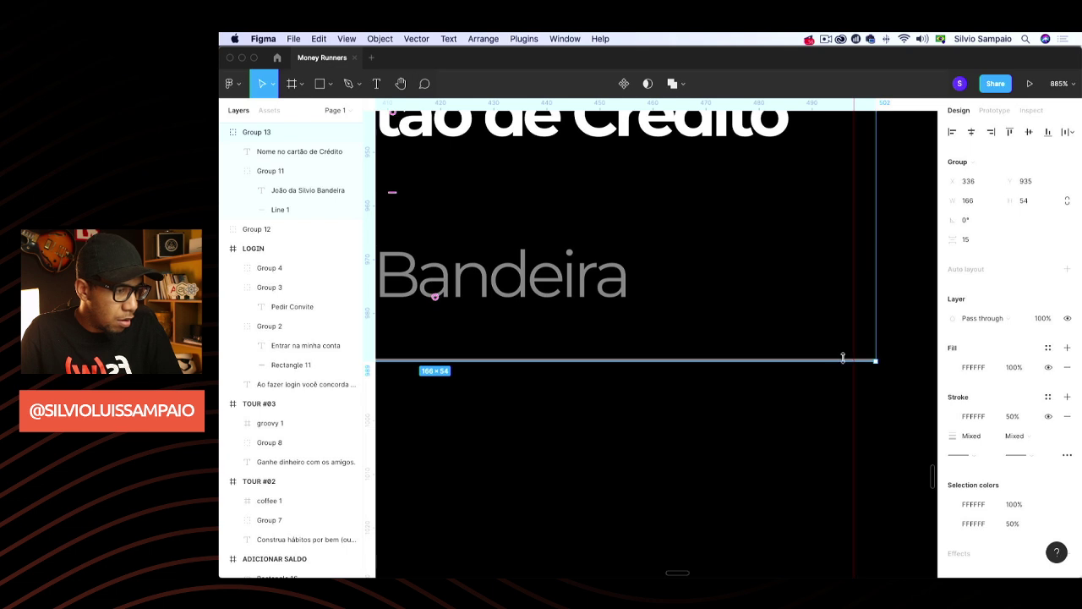
left_click(845, 357)
left_click(862, 361, "super")
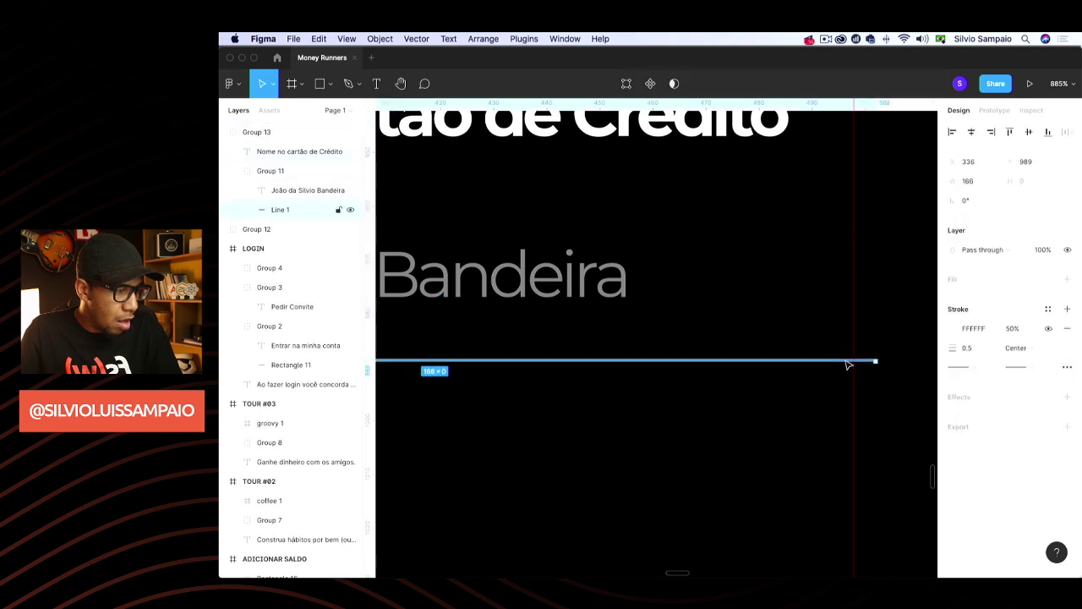
left_click_drag(862, 362, 852, 360)
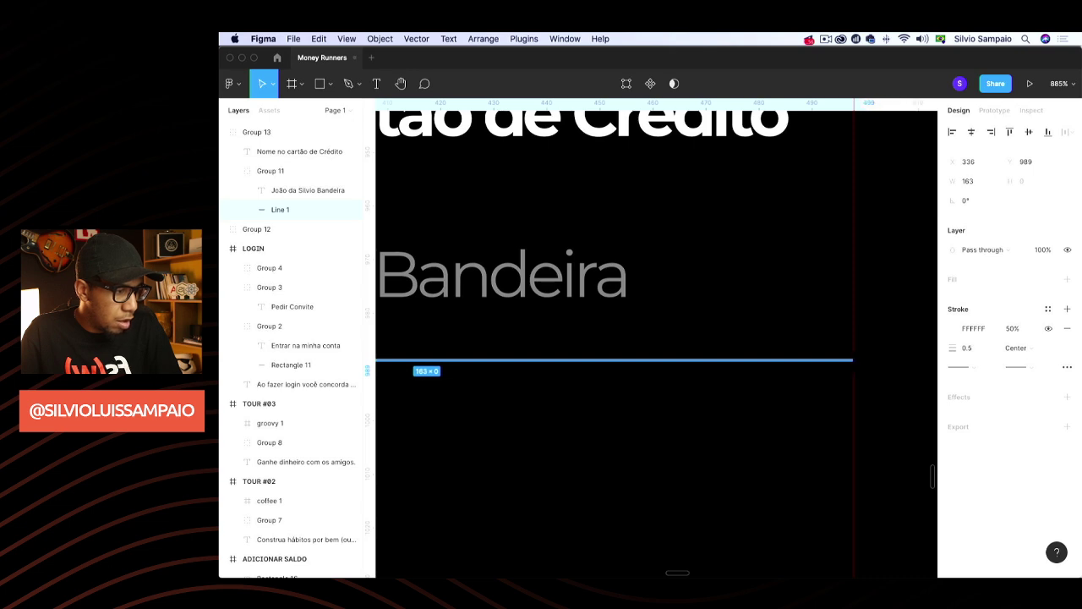
left_click(897, 350)
scroll(826, 389, "down", 5)
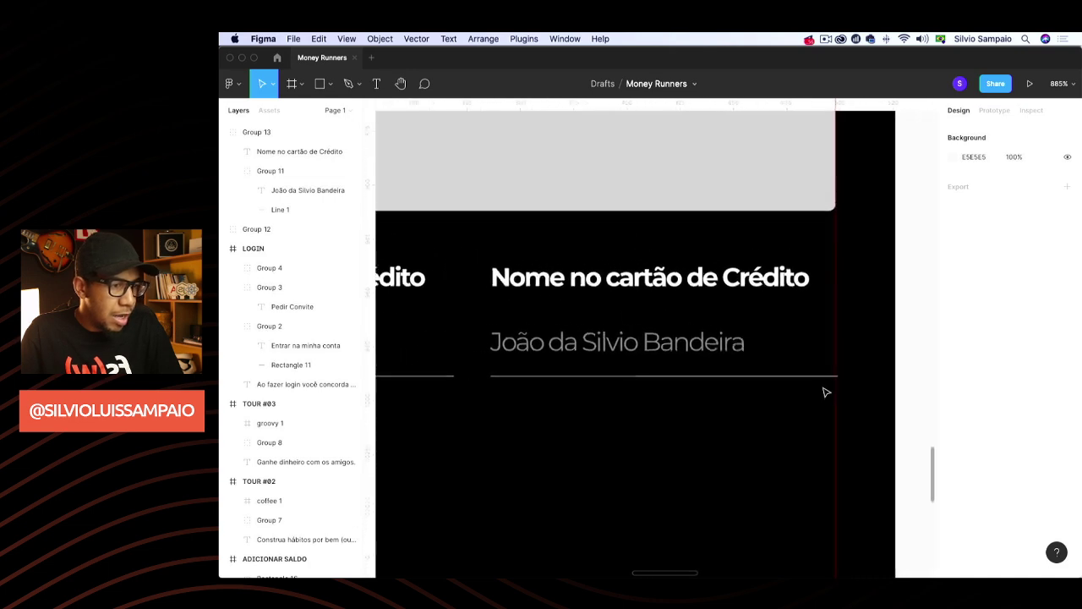
scroll(826, 393, "down", 3)
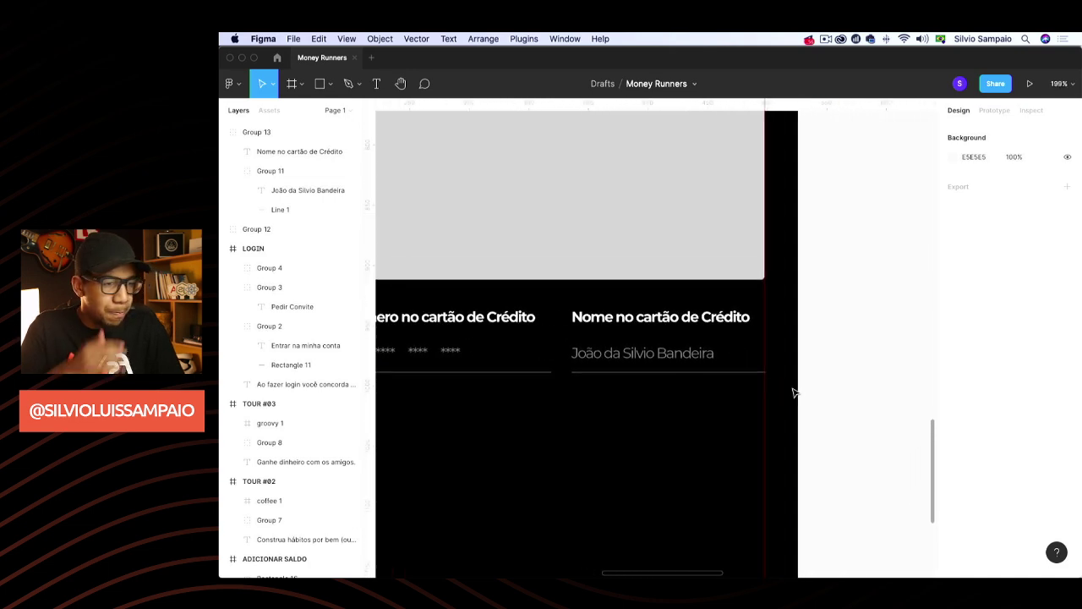
left_click(676, 325)
key("super+d")
left_click_drag(665, 357, 870, 321)
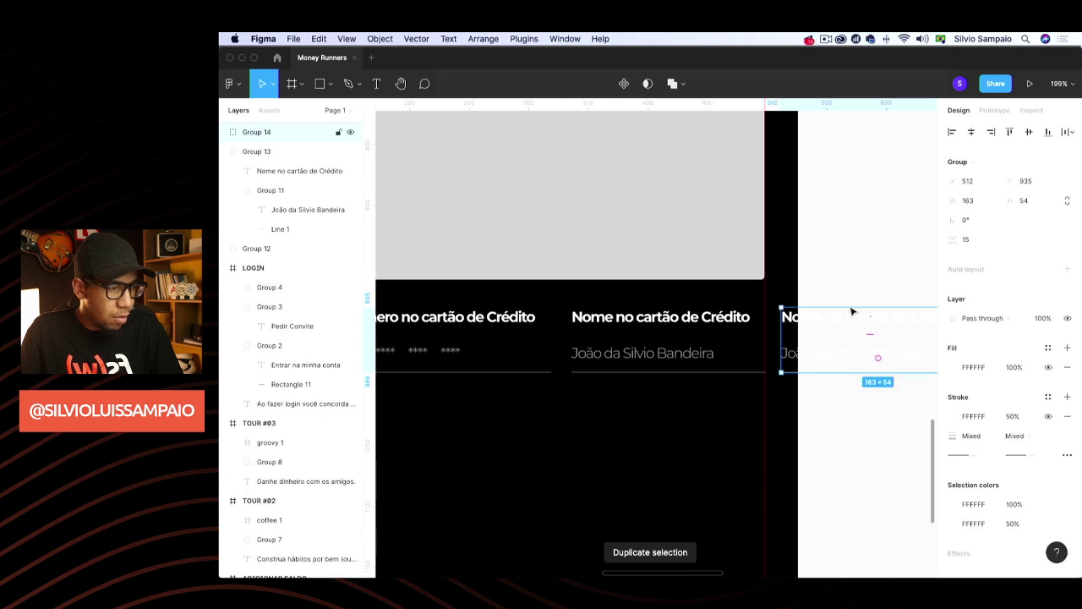
left_click(854, 268)
left_click_drag(256, 132, 336, 476)
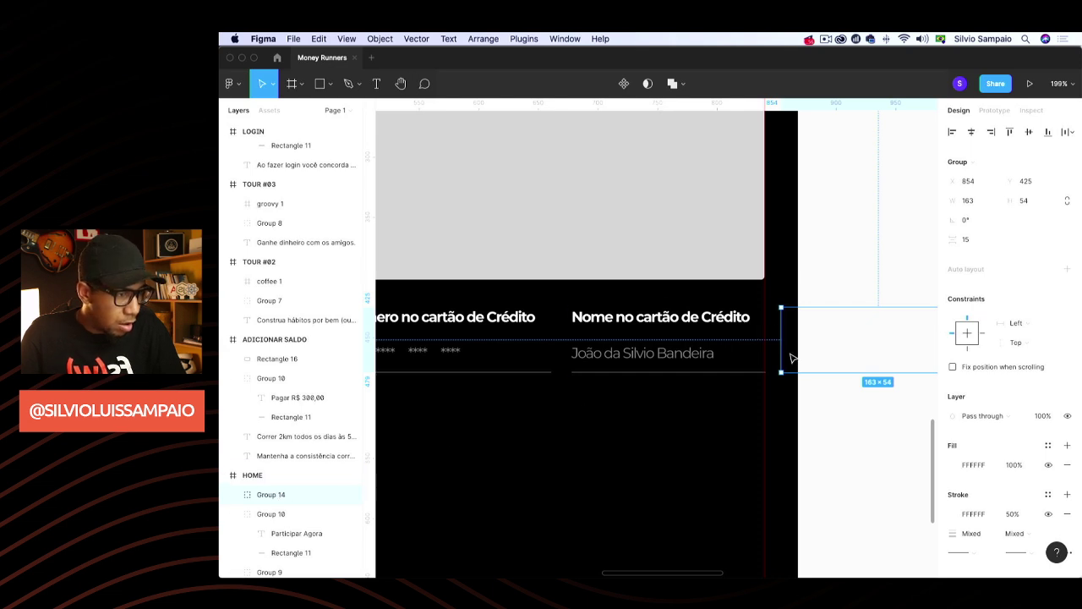
left_click_drag(795, 344, 745, 345)
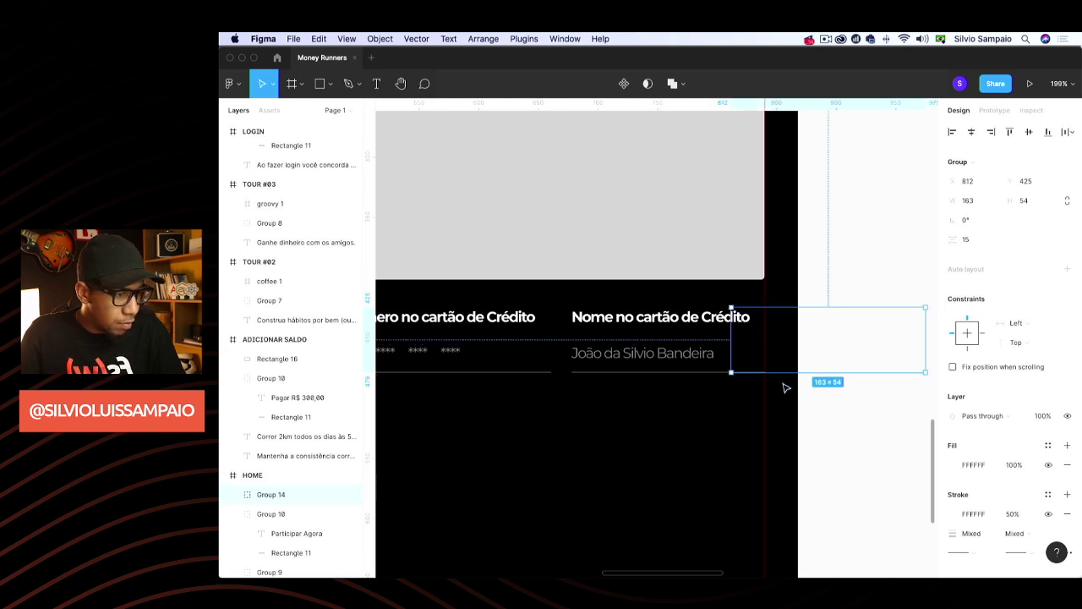
scroll(295, 477, "down", 3)
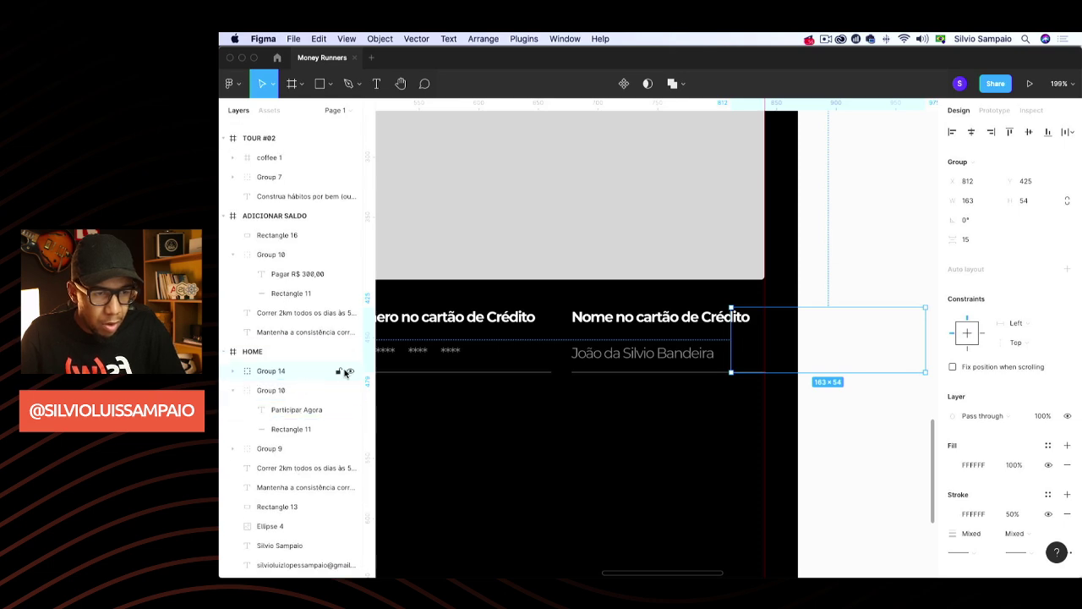
left_click_drag(772, 363, 679, 490)
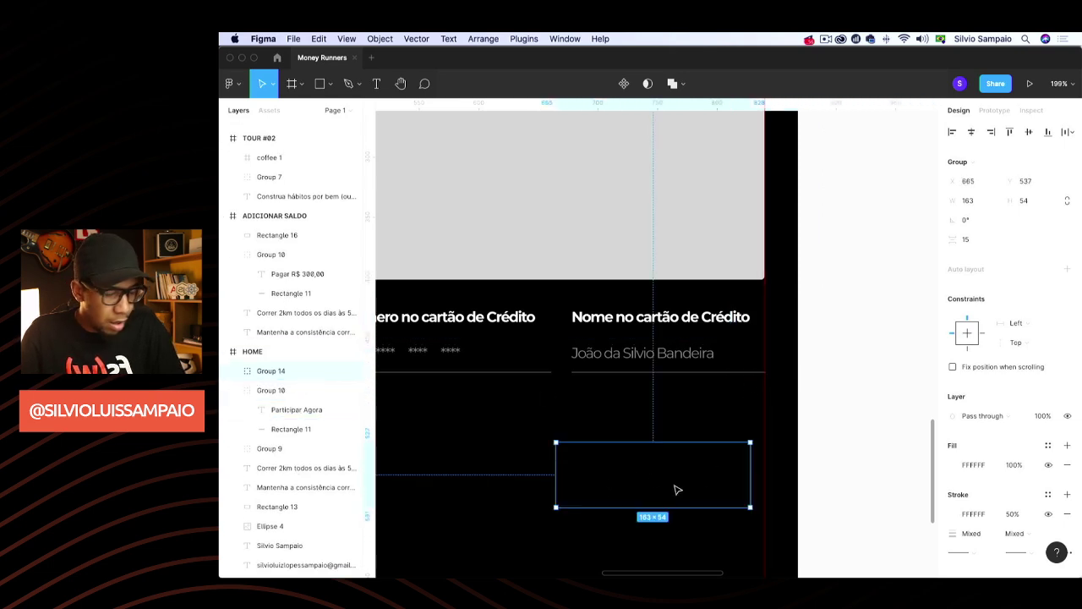
key("Delete")
left_click(686, 351)
key("super+d")
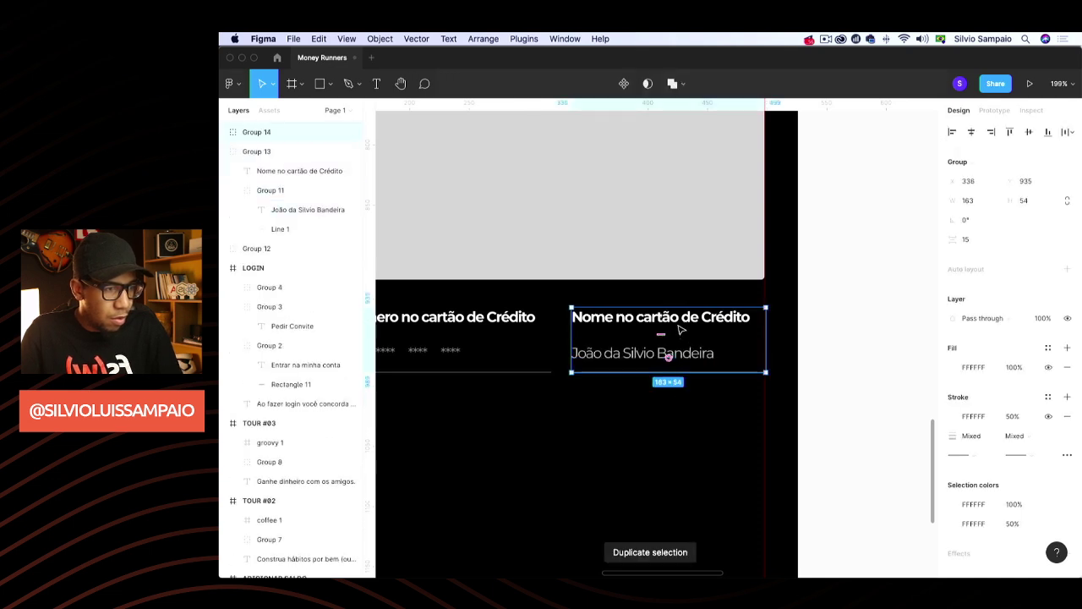
left_click_drag(683, 350, 878, 332)
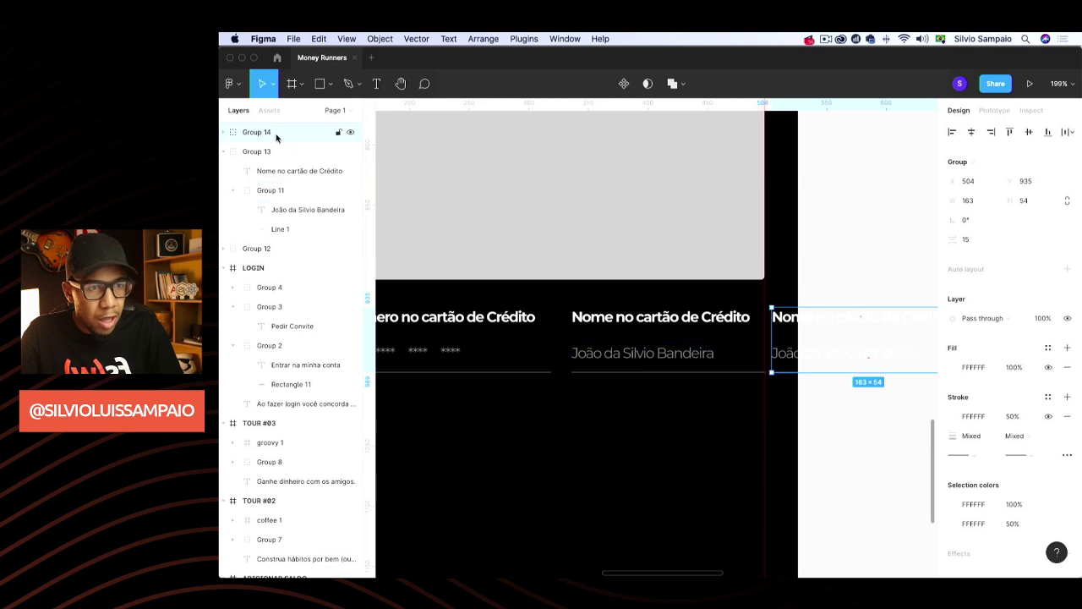
scroll(271, 446, "down", 5)
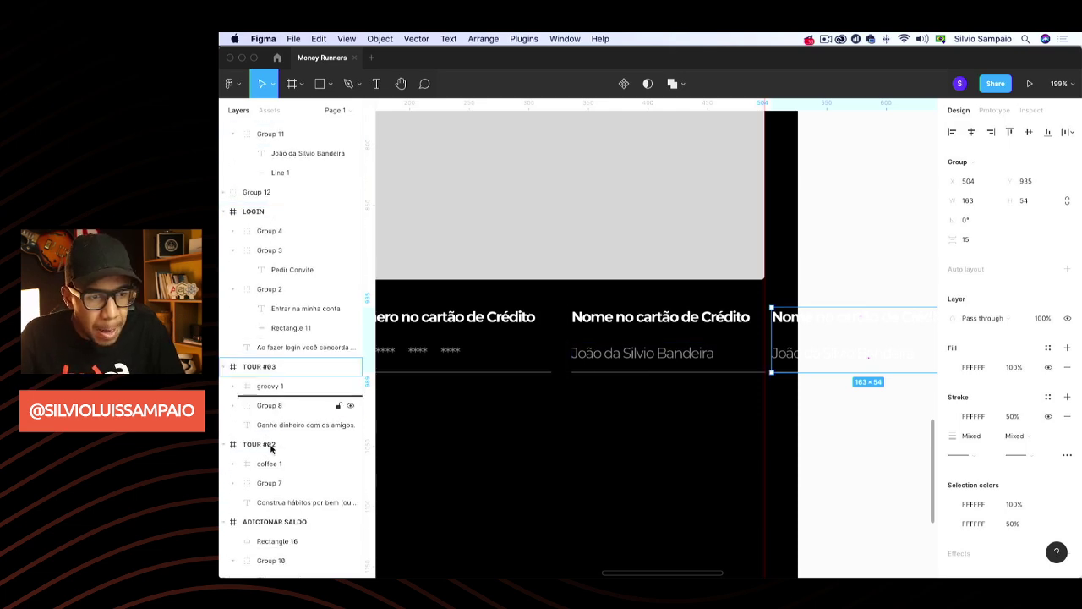
scroll(272, 491, "down", 3)
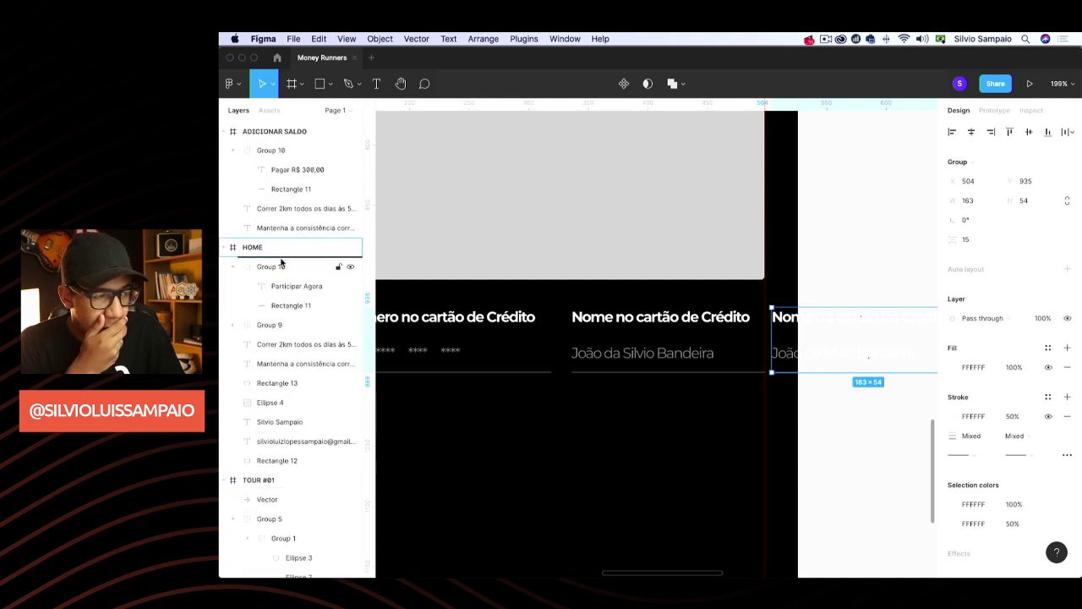
left_click_drag(281, 262, 280, 262)
left_click(235, 286)
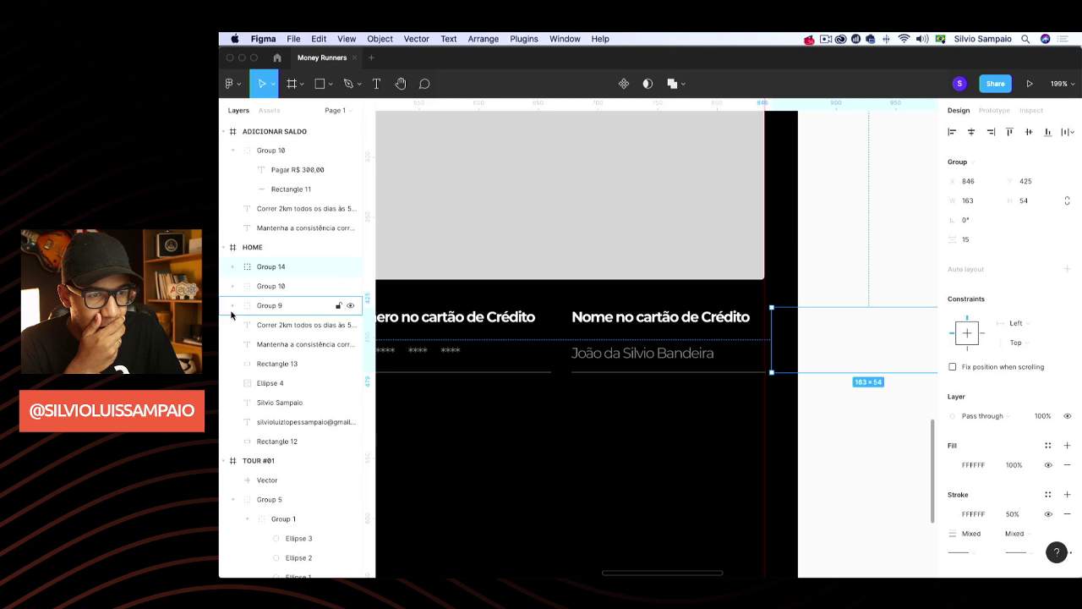
left_click(232, 306)
left_click(233, 267)
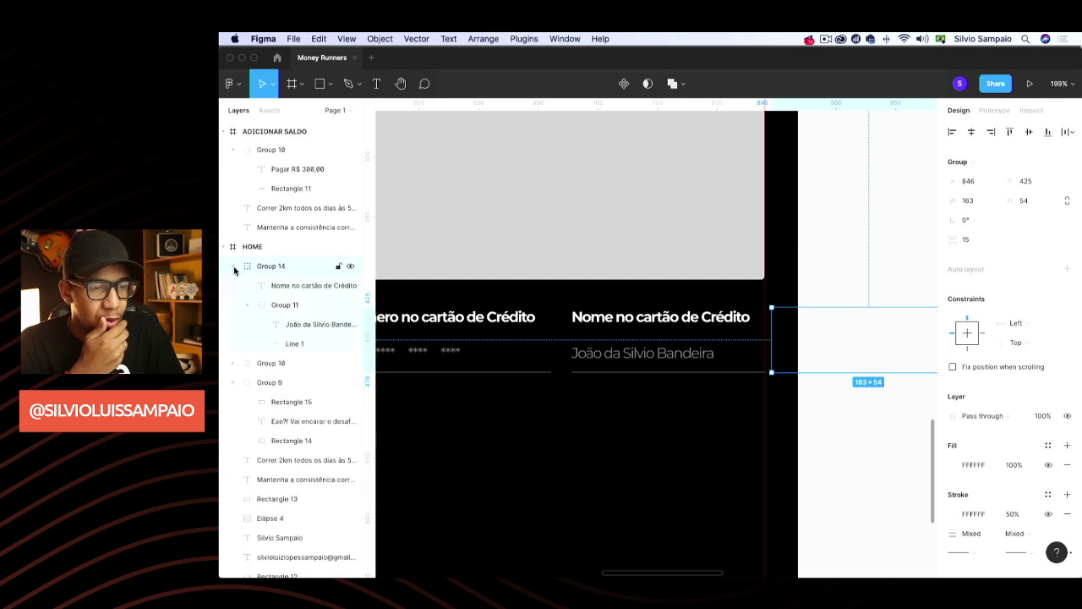
scroll(283, 288, "down", 1)
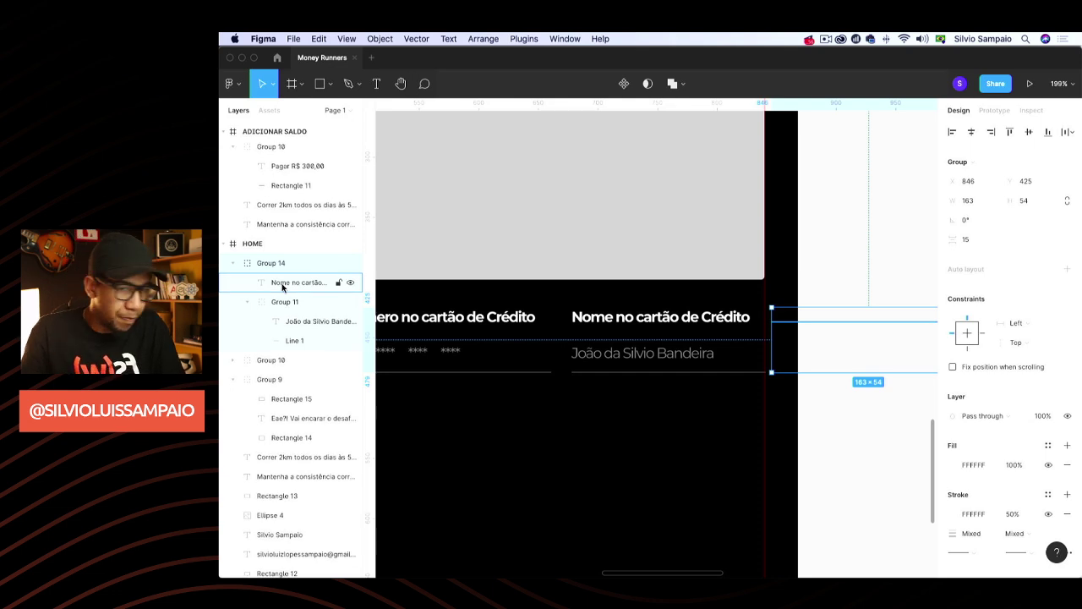
left_click(229, 269)
left_click_drag(282, 268, 288, 295)
key("Delete")
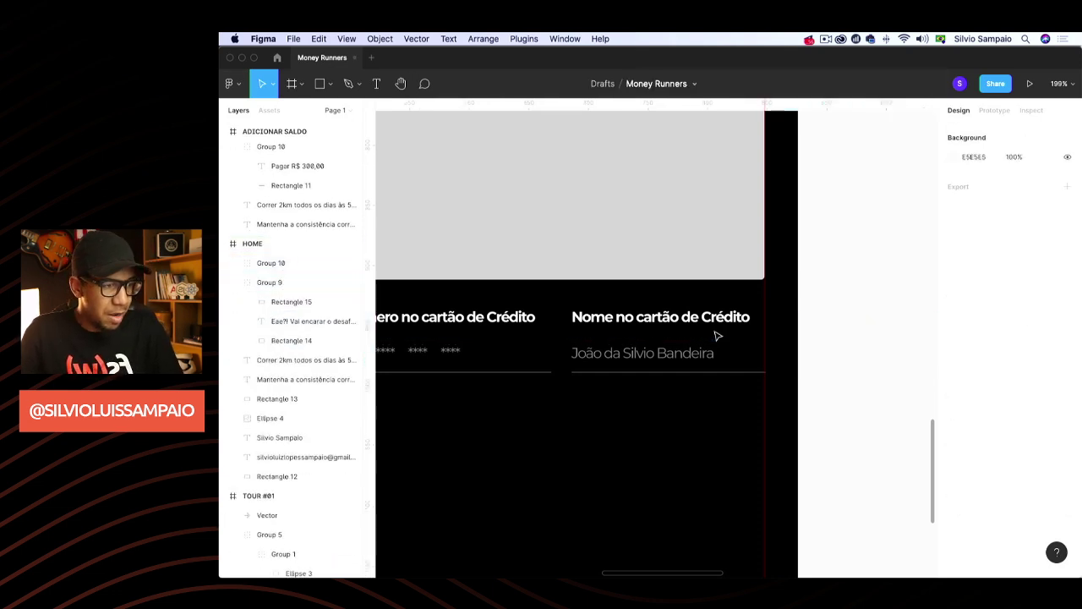
scroll(862, 387, "down", 5)
scroll(806, 381, "up", 5)
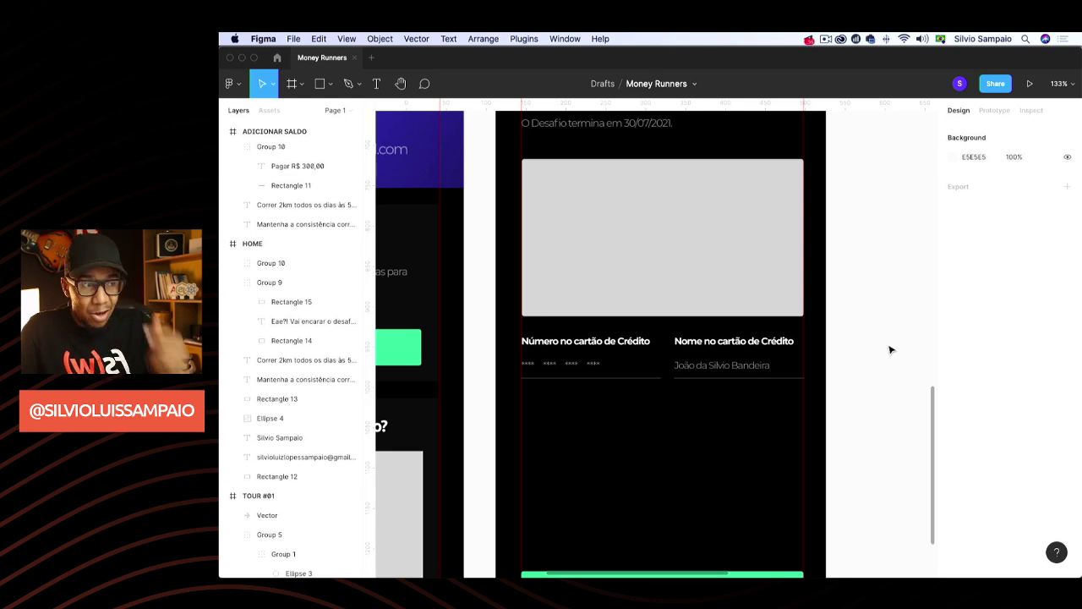
scroll(889, 349, "down", 3)
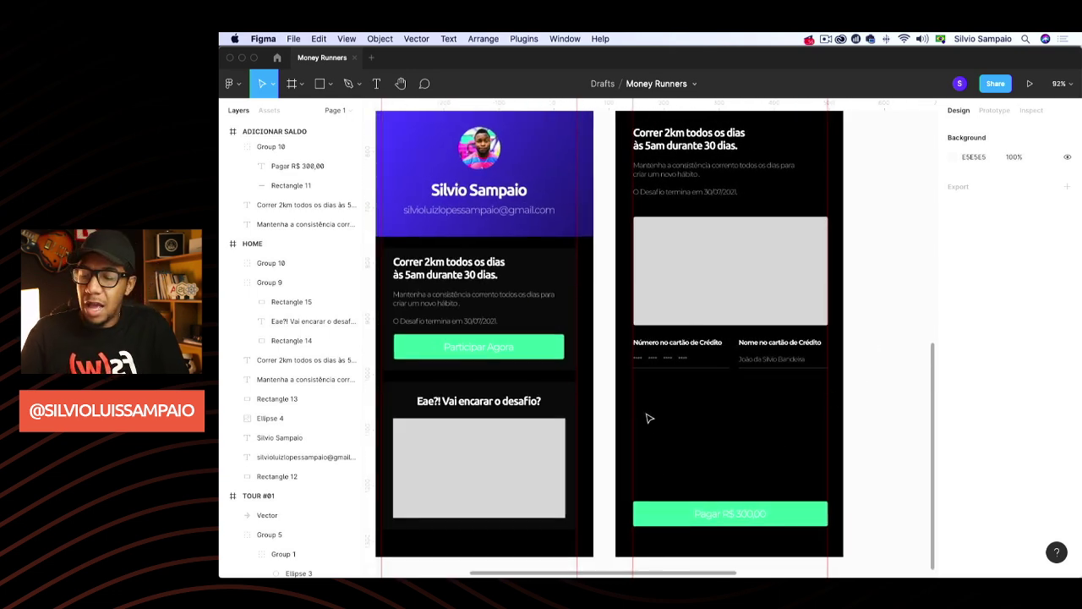
scroll(647, 404, "left", 1)
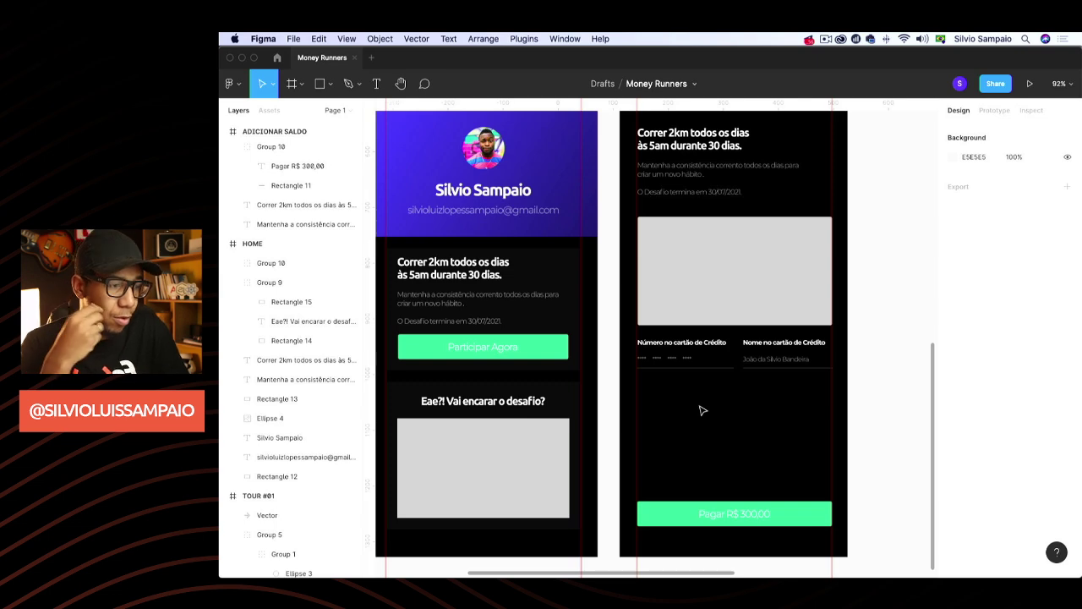
scroll(750, 258, "up", 2)
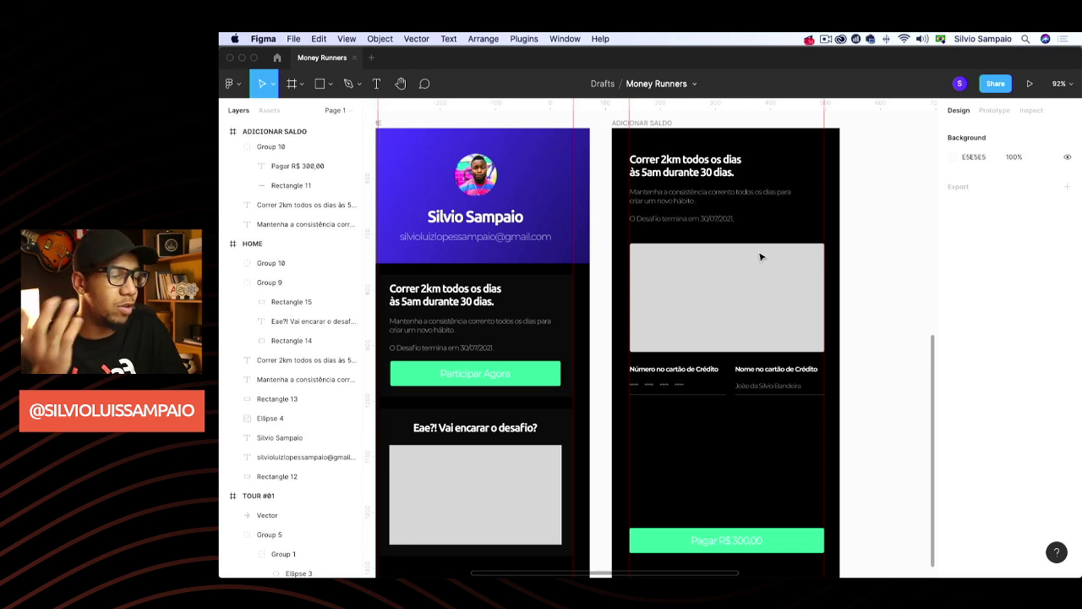
scroll(761, 257, "down", 5)
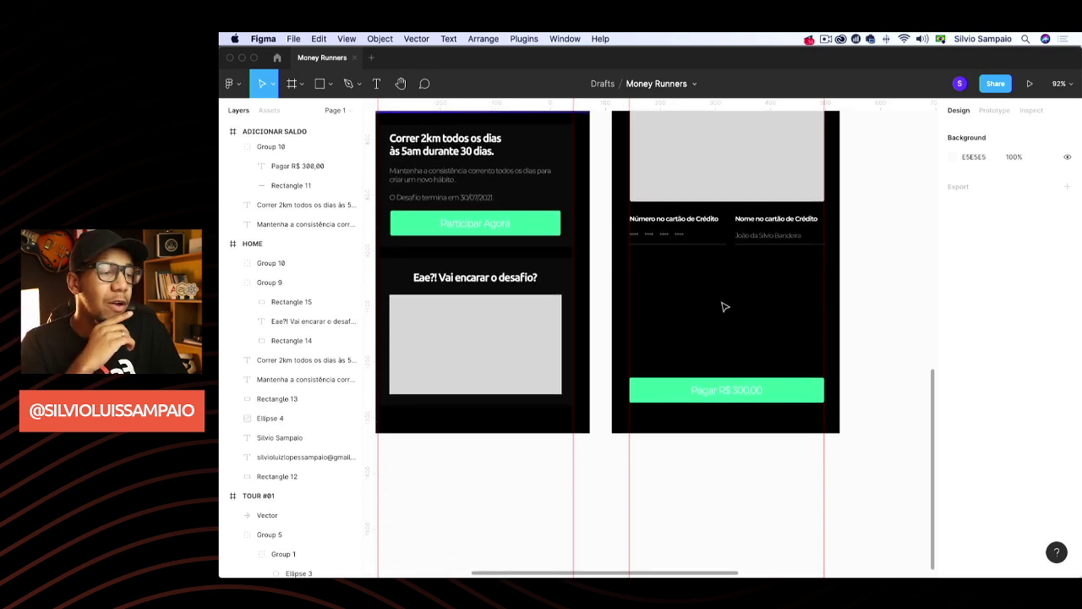
scroll(724, 307, "up", 3)
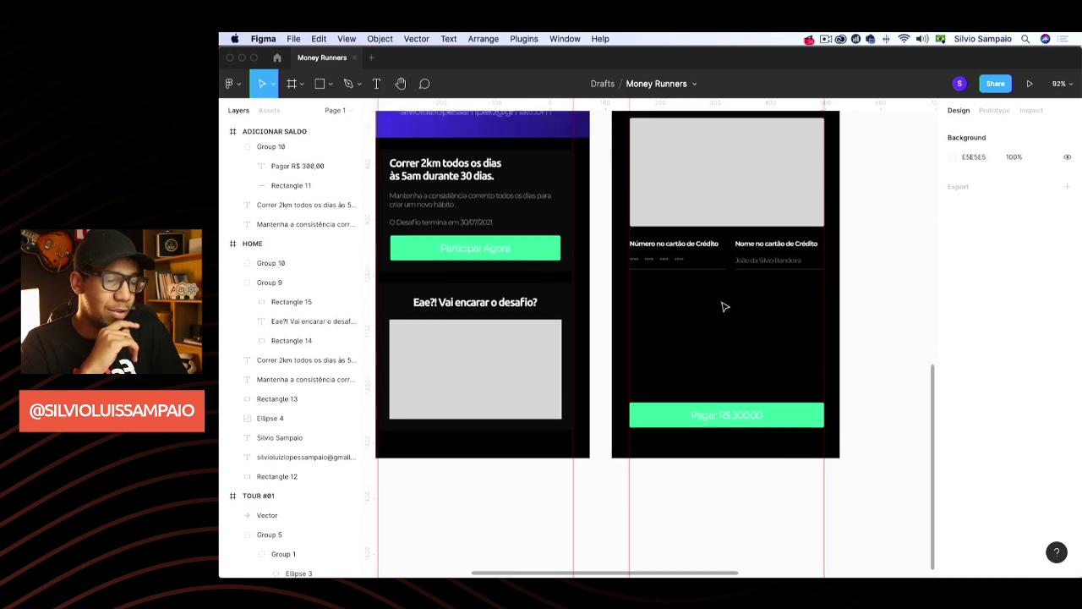
scroll(723, 307, "right", 1)
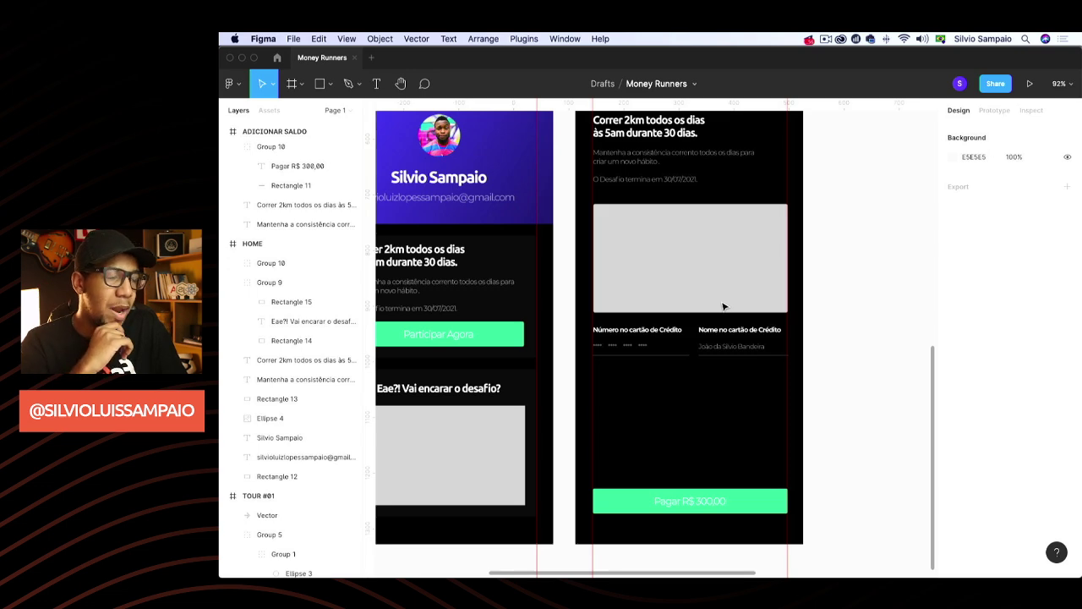
scroll(724, 307, "up", 2)
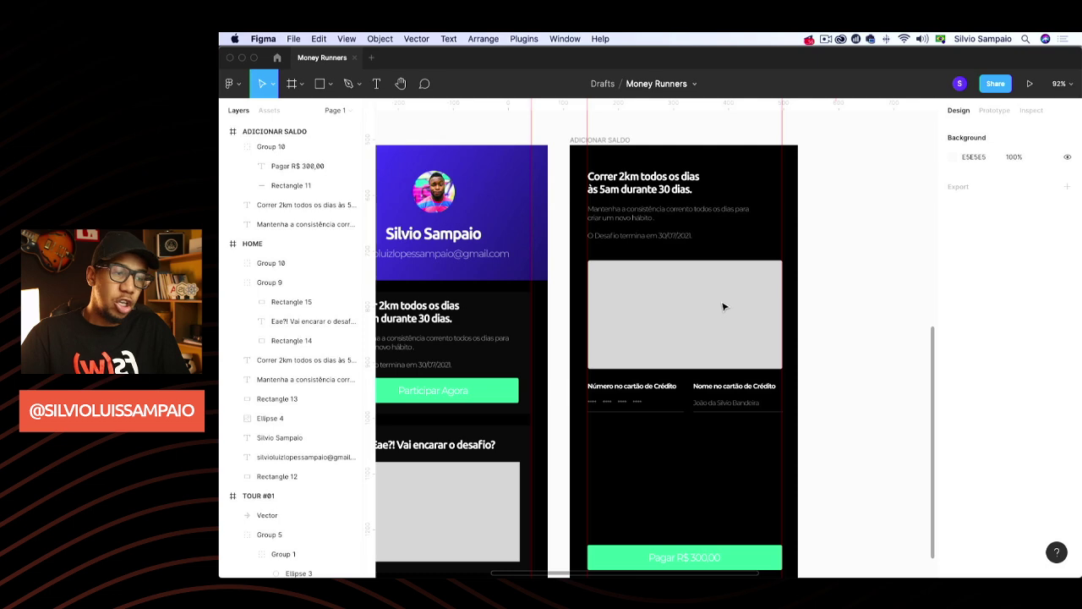
scroll(724, 309, "down", 4)
scroll(723, 307, "up", 3)
scroll(722, 307, "left", 1)
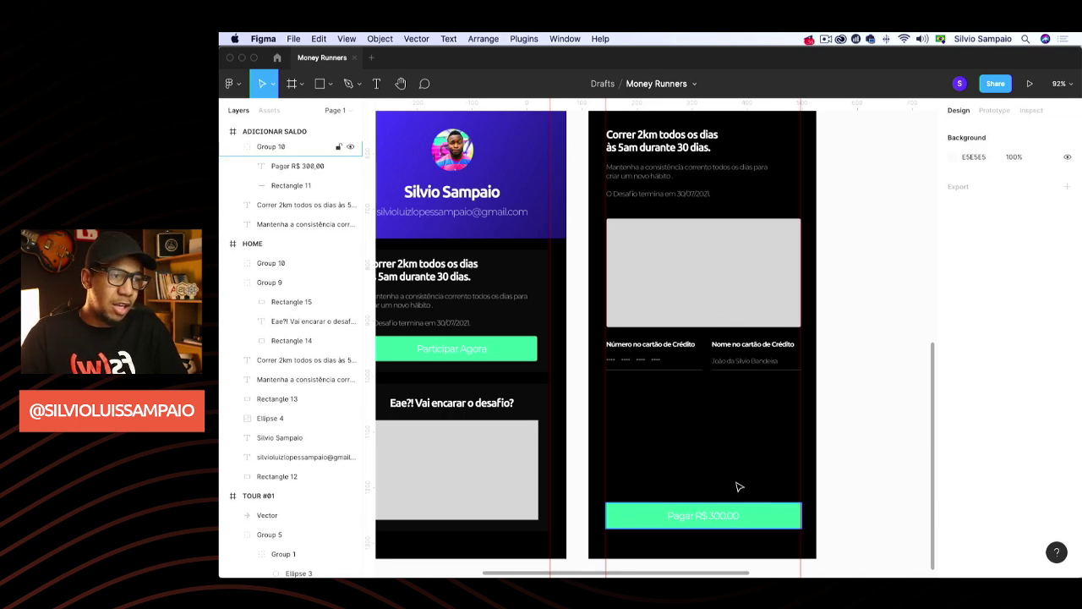
scroll(841, 285, "left", 2)
scroll(840, 286, "up", 1)
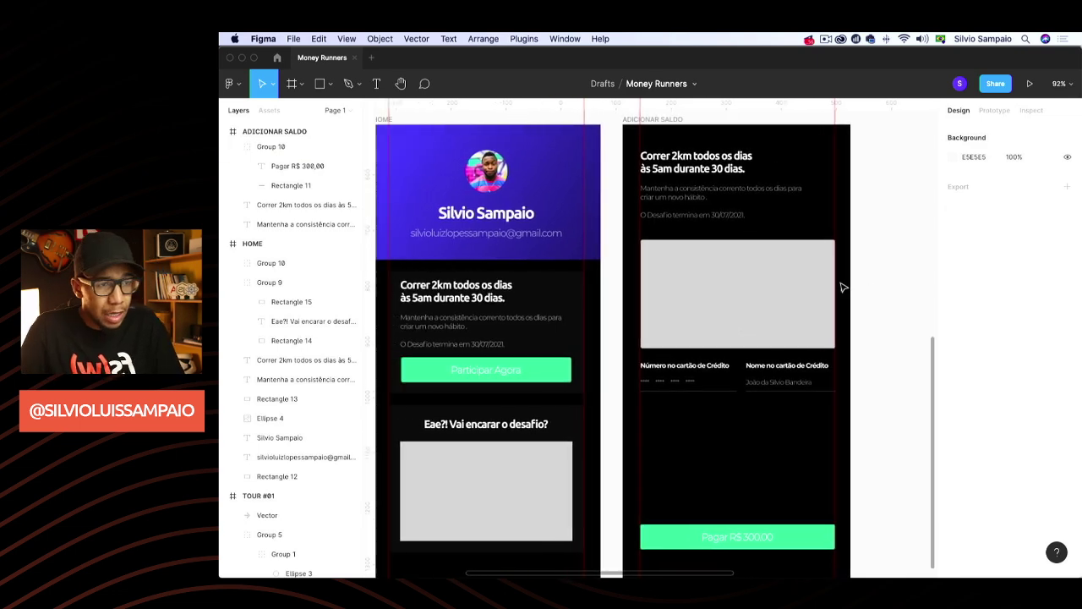
scroll(843, 287, "left", 3)
Duplicate the HOME screen and place the copy beside ADICIONAR SALDO
left_click(421, 120)
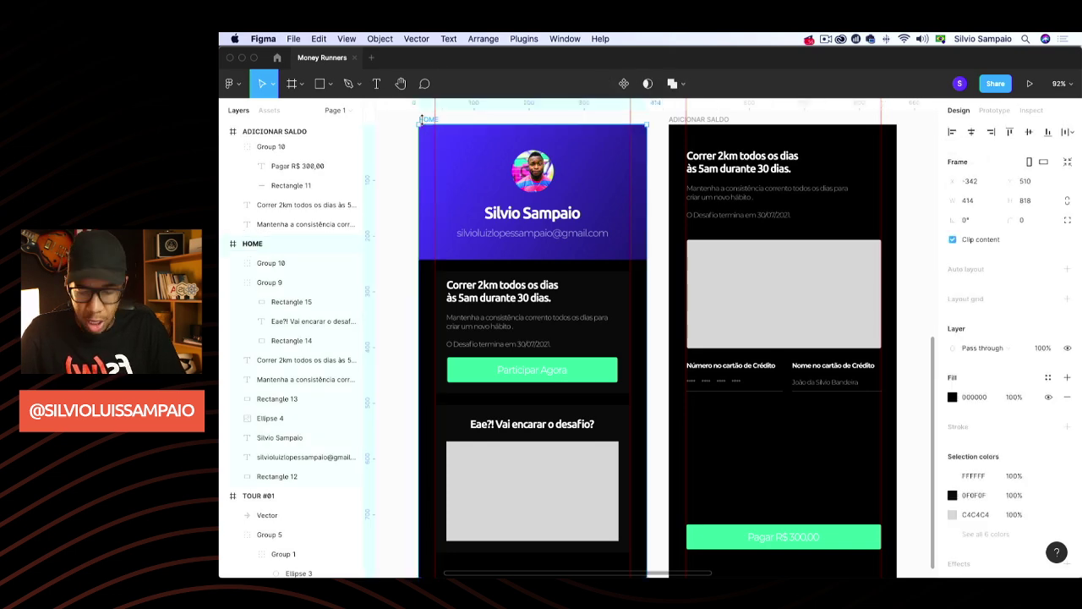
key("super+d")
scroll(718, 212, "up", 2)
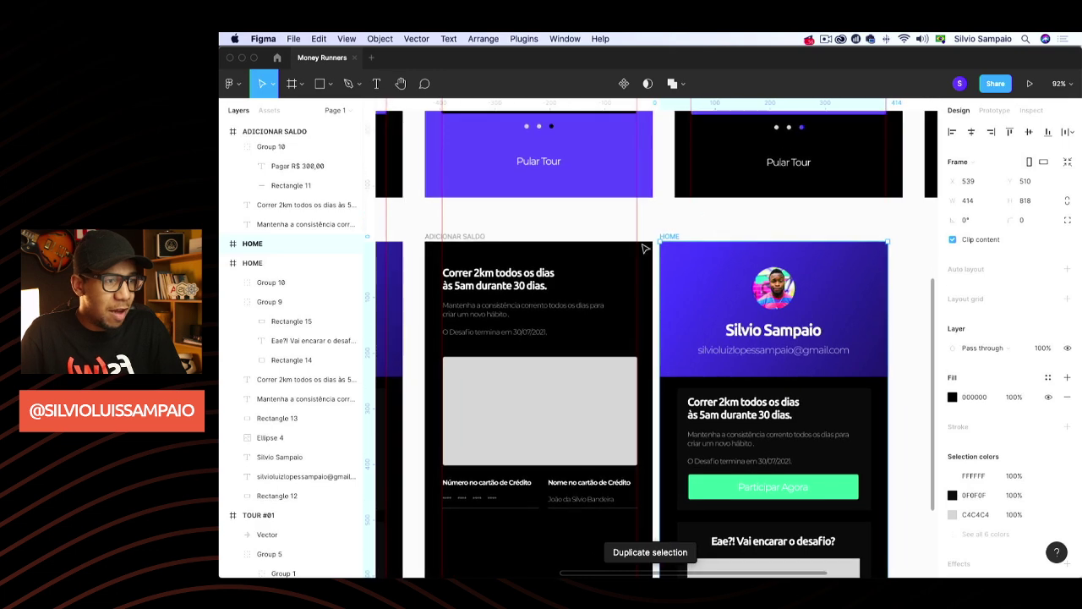
left_click_drag(668, 239, 685, 241)
key("Escape")
scroll(687, 195, "up", 10)
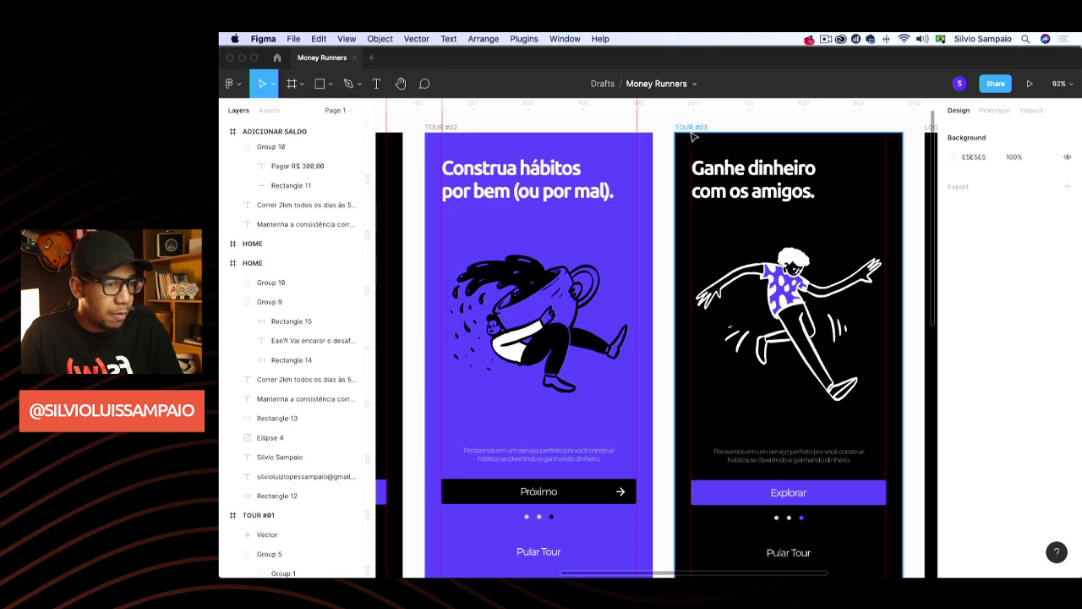
Nudge the TOUR #03 screen slightly higher
left_click(691, 139)
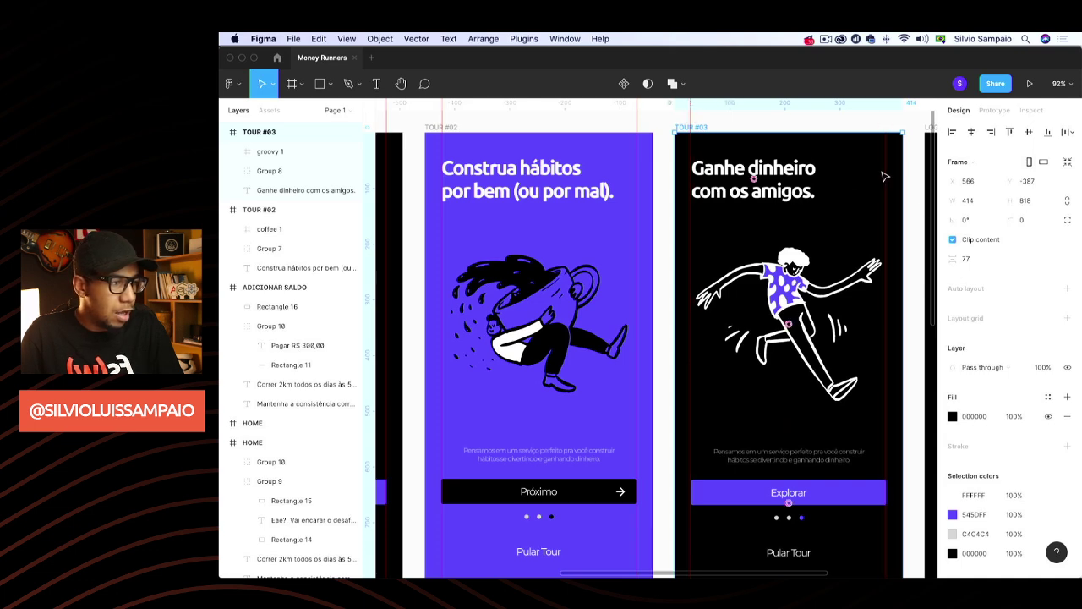
left_click_drag(888, 178, 887, 179)
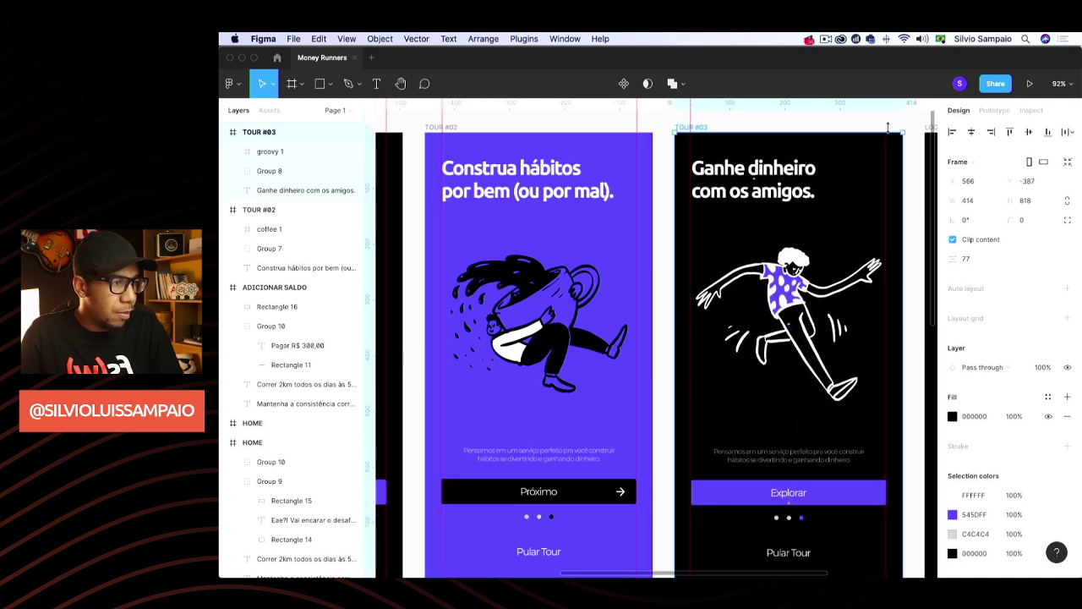
left_click_drag(884, 123, 882, 123)
key("Escape")
scroll(829, 218, "down", 10)
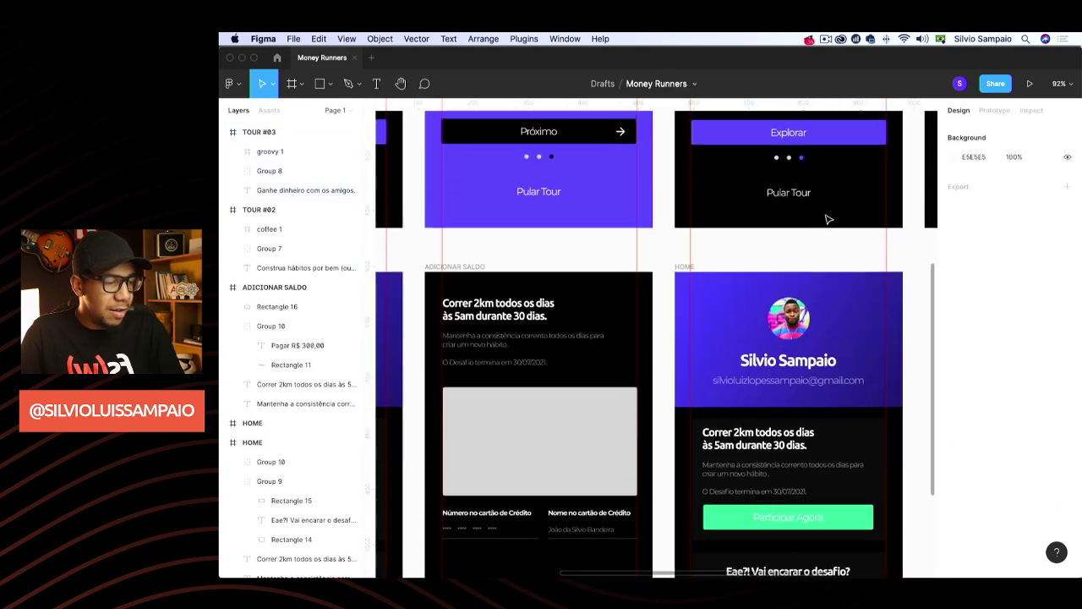
scroll(829, 219, "up", 5)
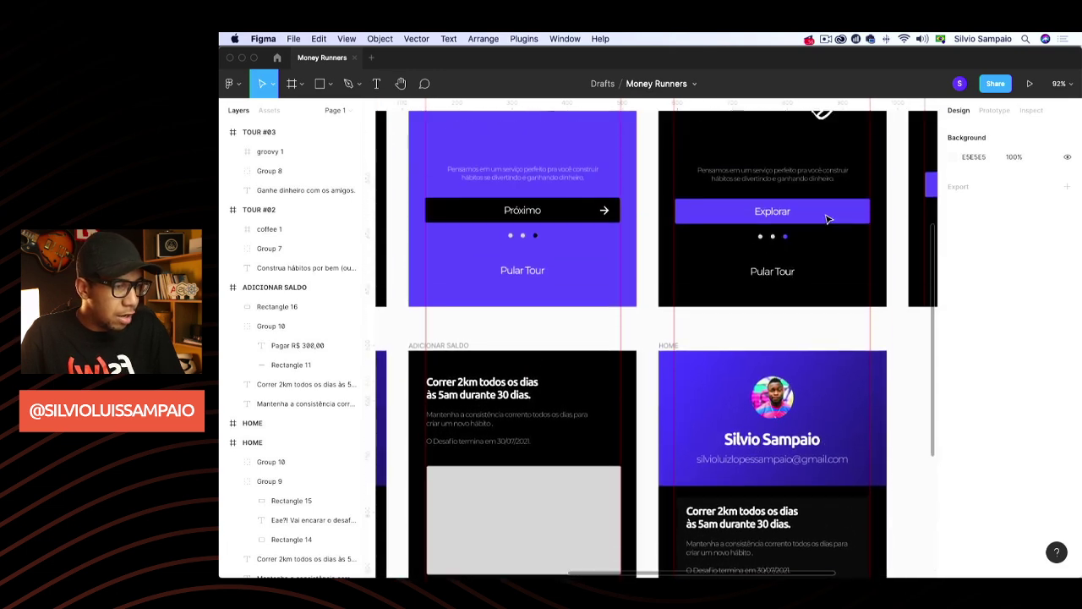
scroll(829, 218, "up", 6)
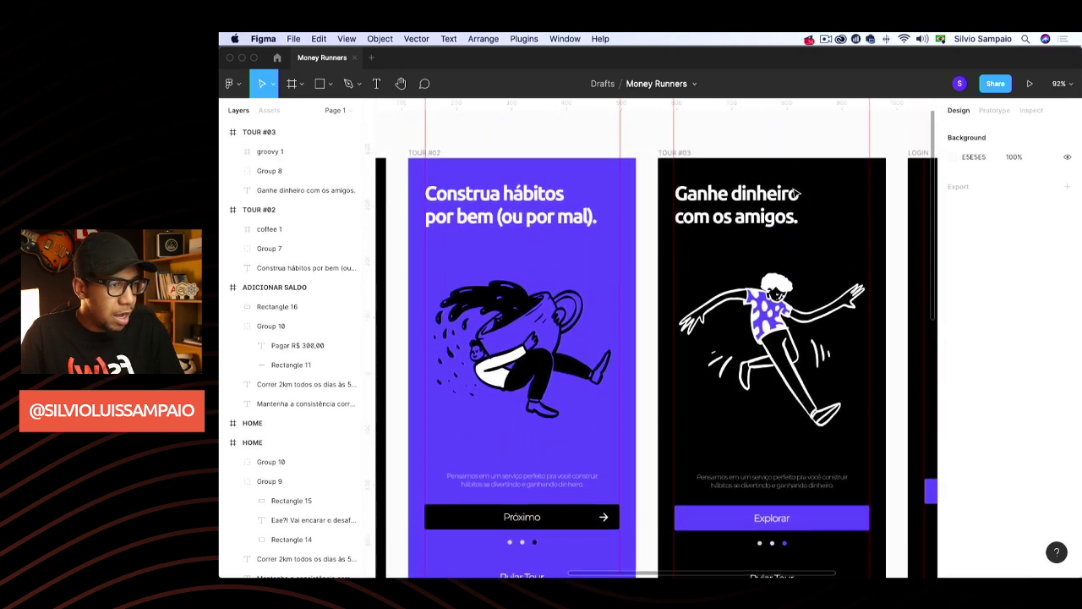
scroll(679, 142, "right", 1)
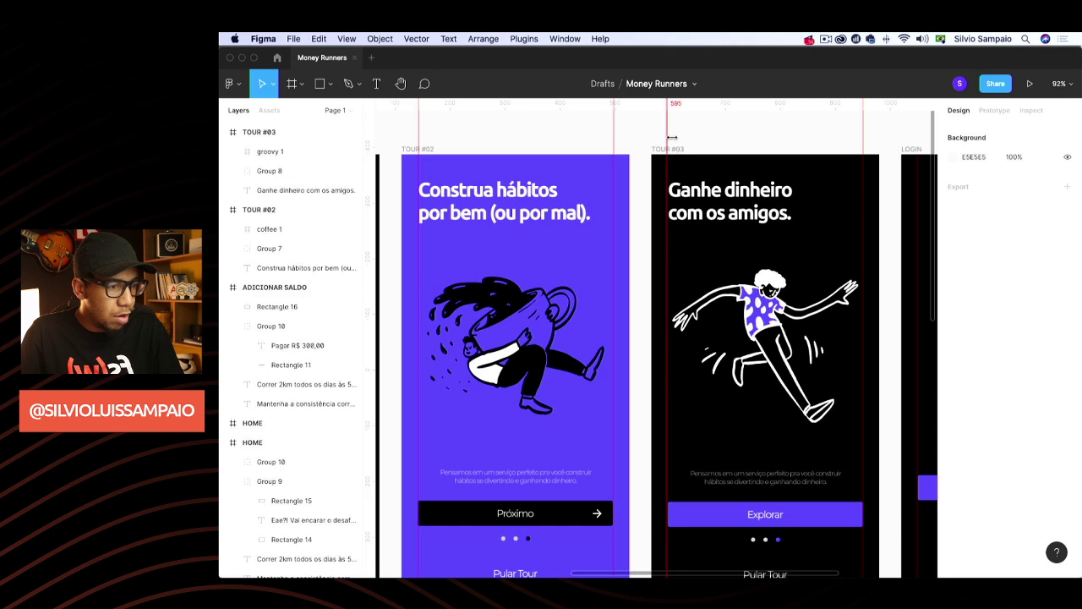
left_click_drag(673, 137, 668, 144)
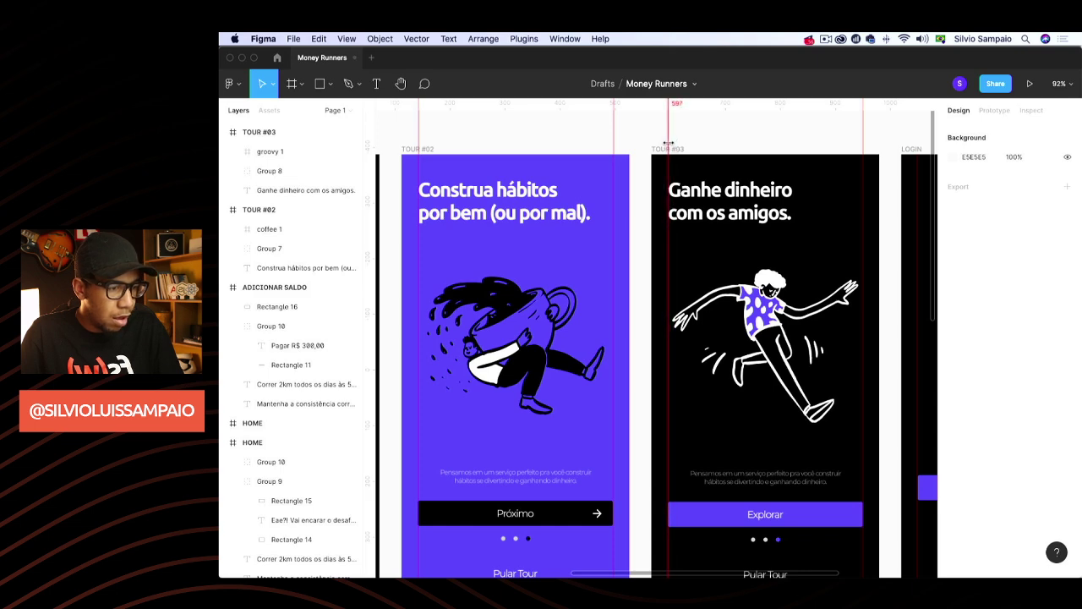
scroll(720, 246, "down", 15)
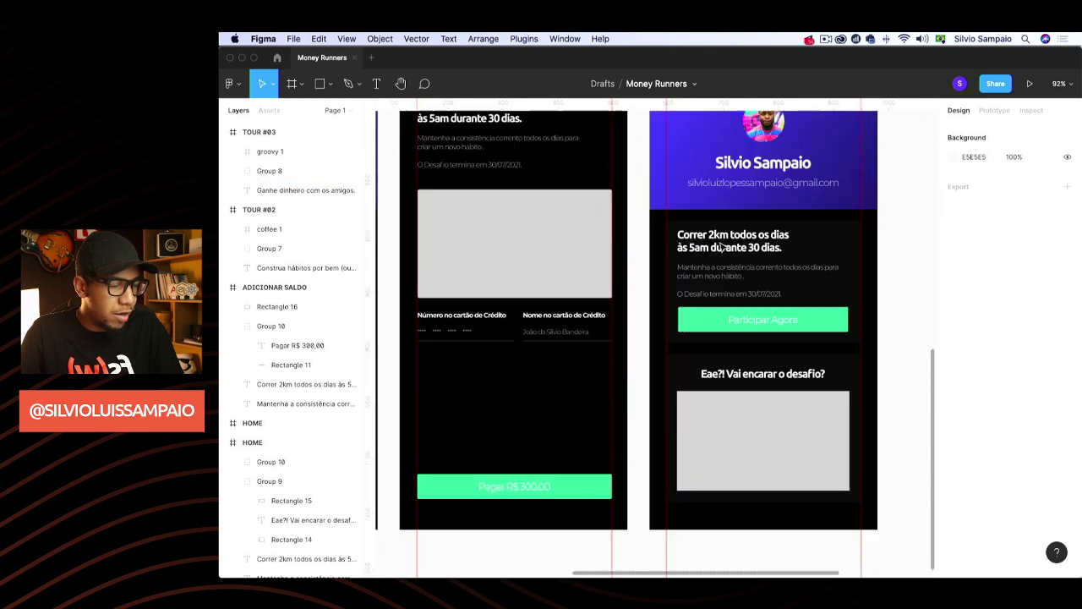
scroll(720, 246, "up", 1)
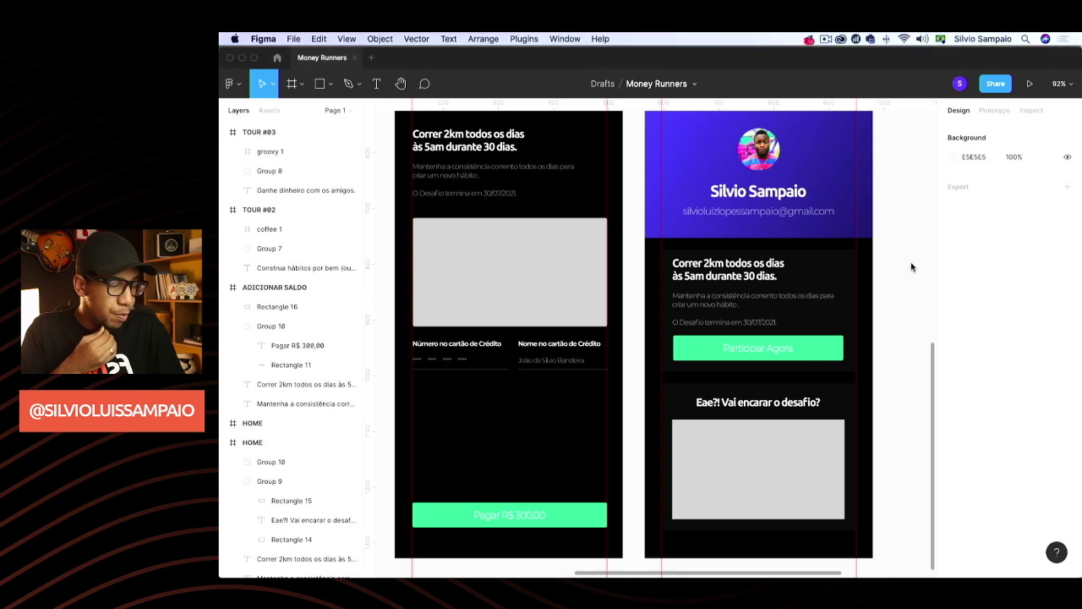
scroll(911, 268, "right", 2)
scroll(911, 268, "up", 2)
scroll(911, 267, "down", 1)
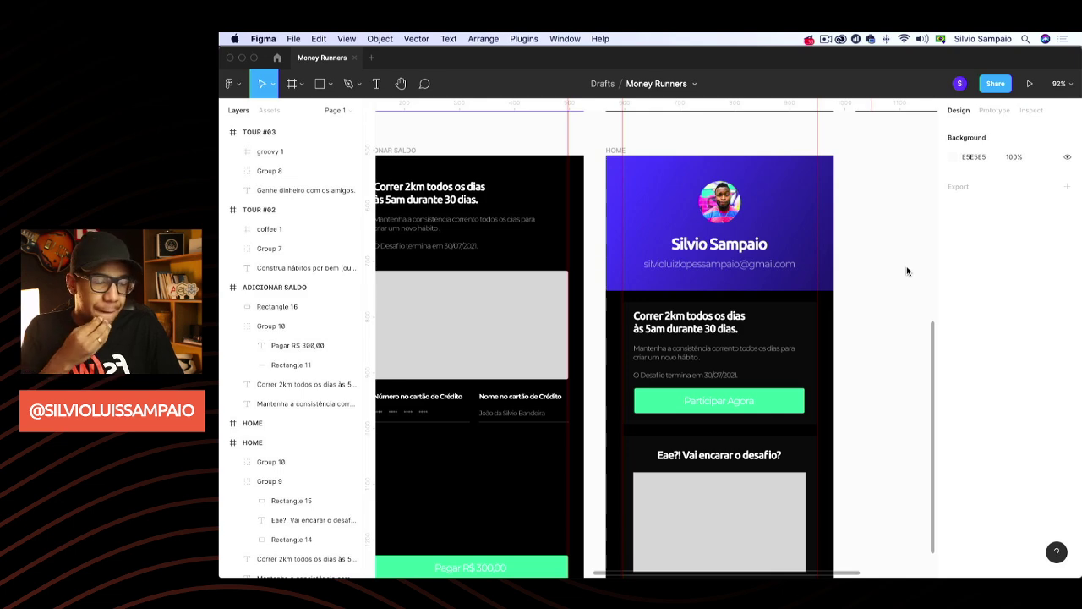
scroll(887, 321, "down", 3)
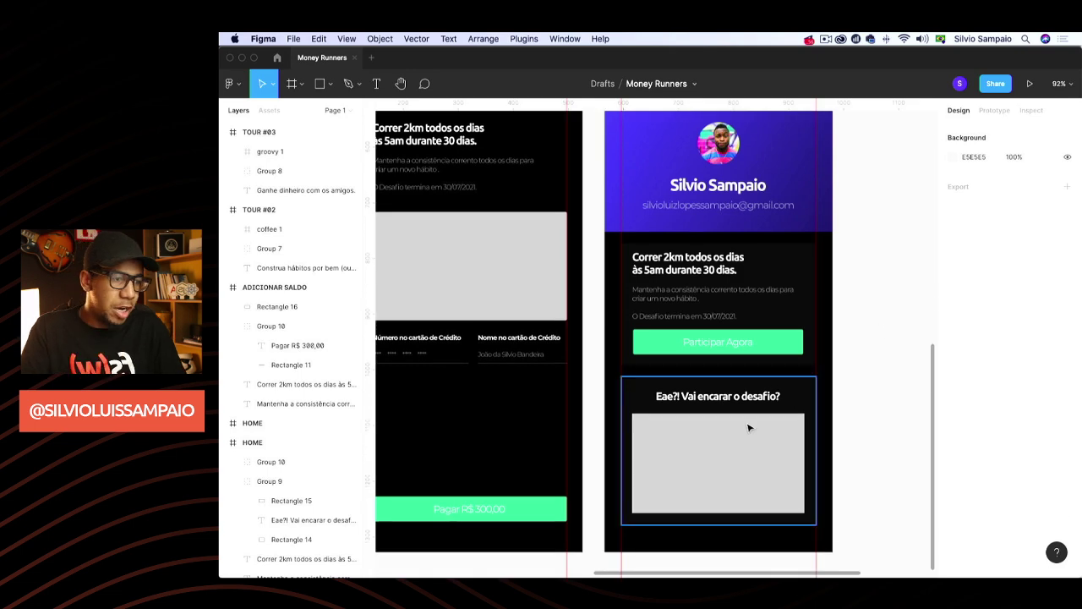
Delete the 'Eae?! Vai encarar o desafio?' section and enlarge the dark card and purple header
left_click(749, 427)
key("Delete")
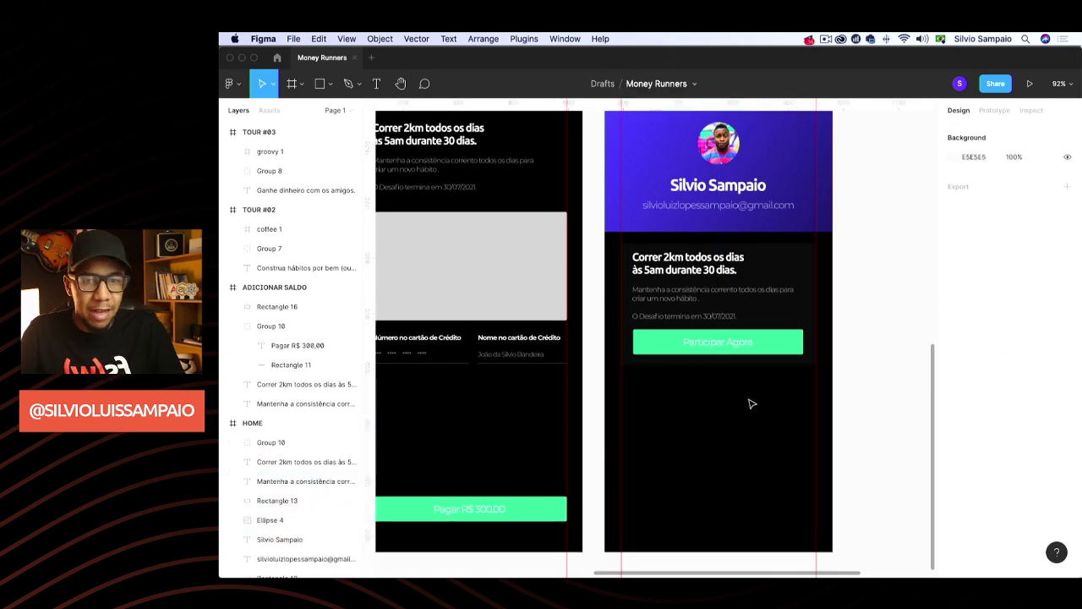
left_click(704, 267)
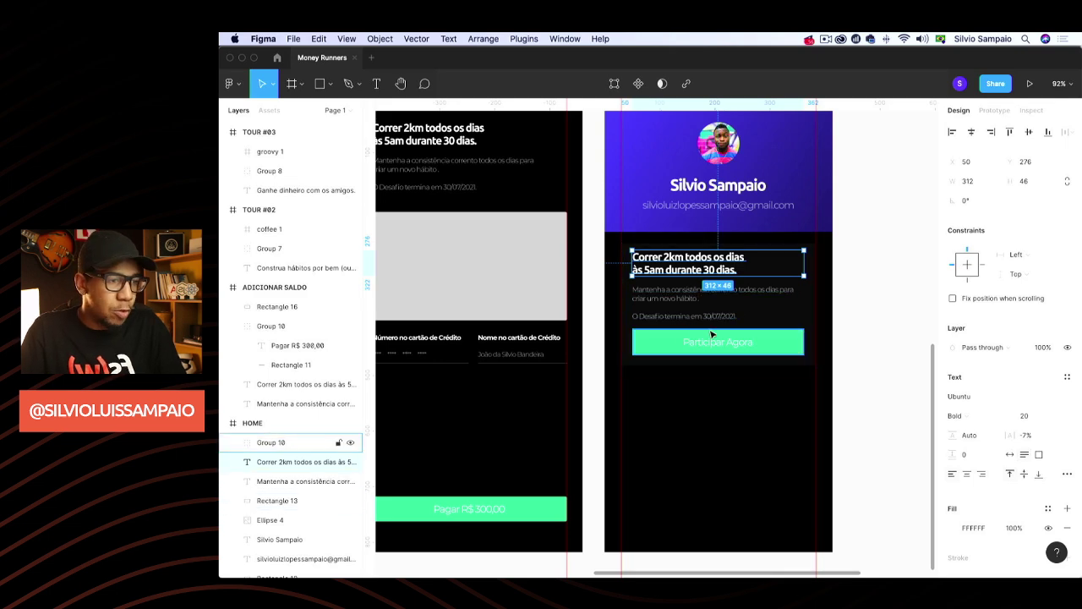
left_click(800, 287)
left_click_drag(708, 235, 711, 219)
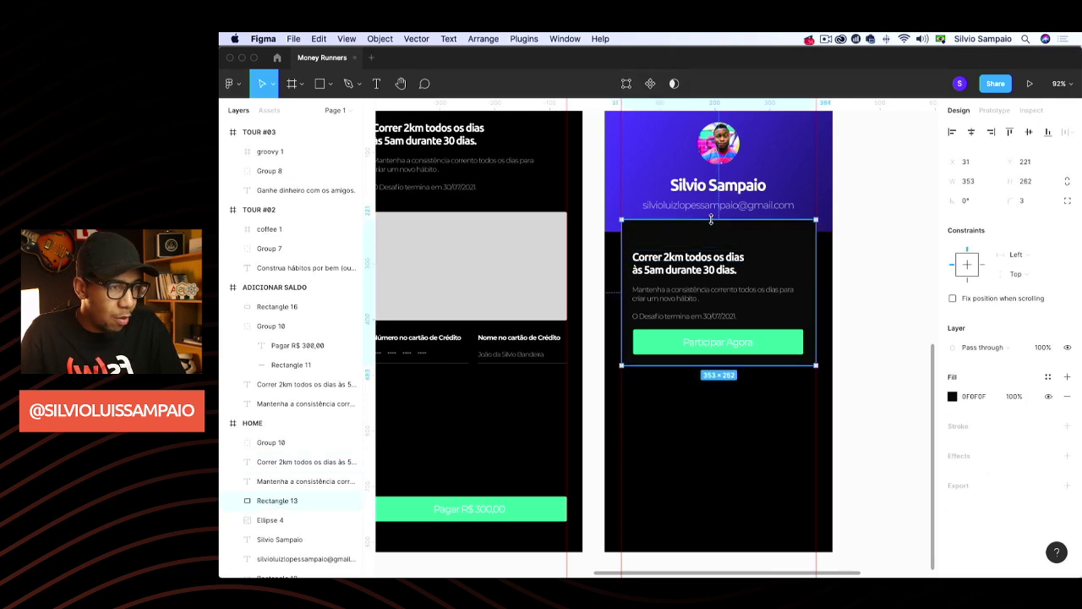
left_click(633, 181)
left_click_drag(660, 232, 668, 241)
left_click(889, 262)
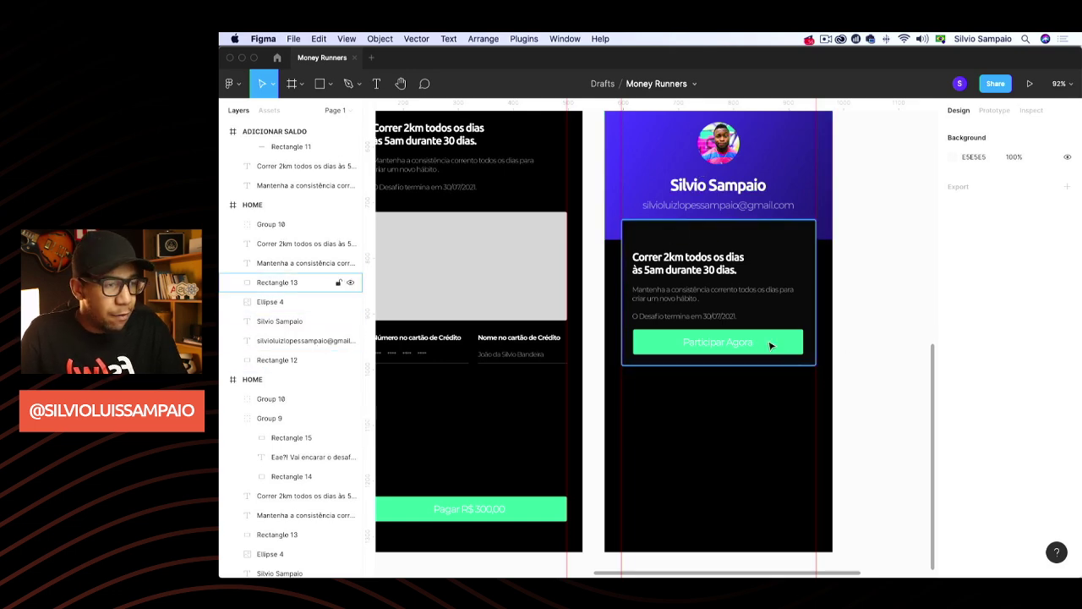
Clear the card's running-challenge heading text
left_click(696, 270)
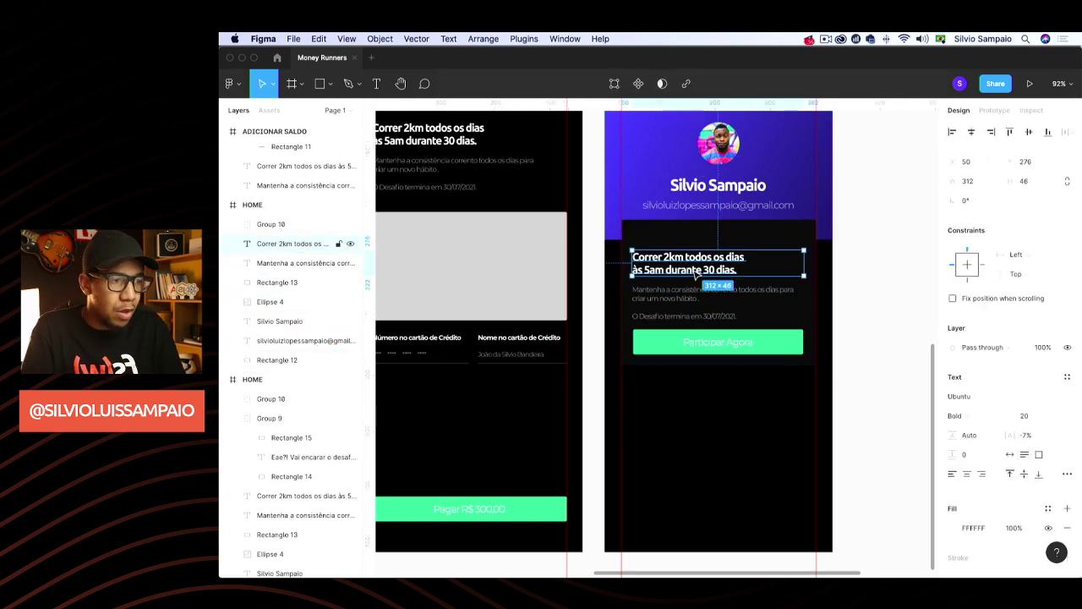
double_click(695, 271)
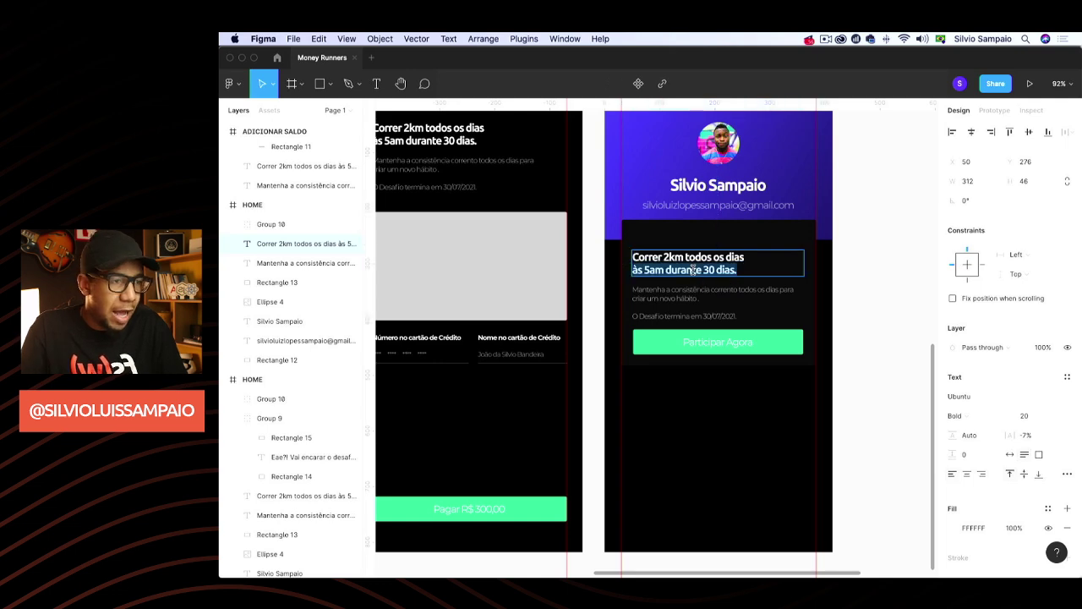
left_click_drag(738, 270, 609, 257)
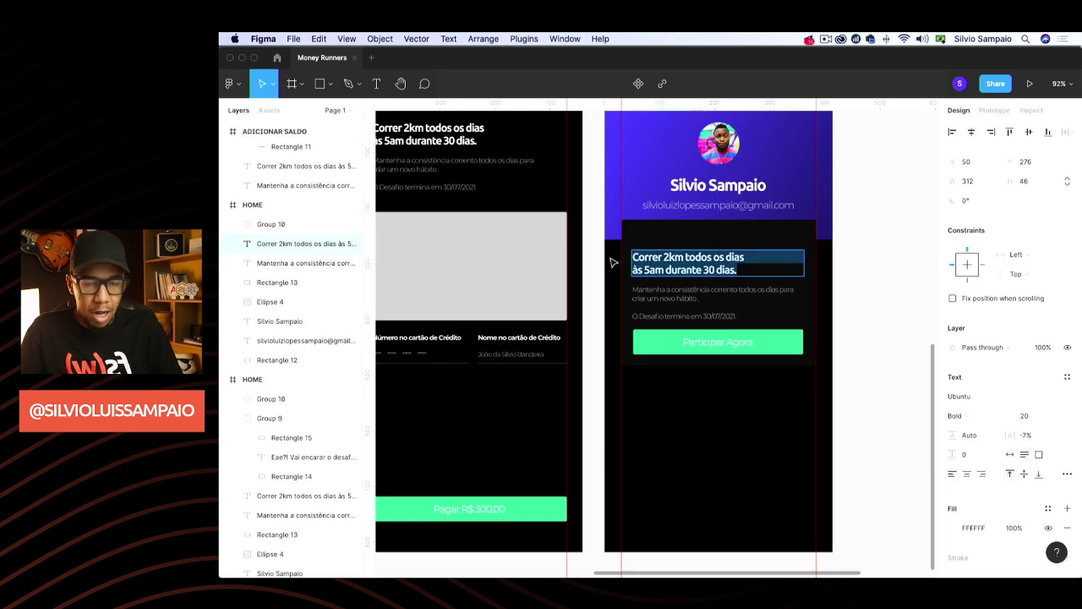
key("BackSpace")
Type 25:00, scale it up, and place it below the challenge text
type("2")
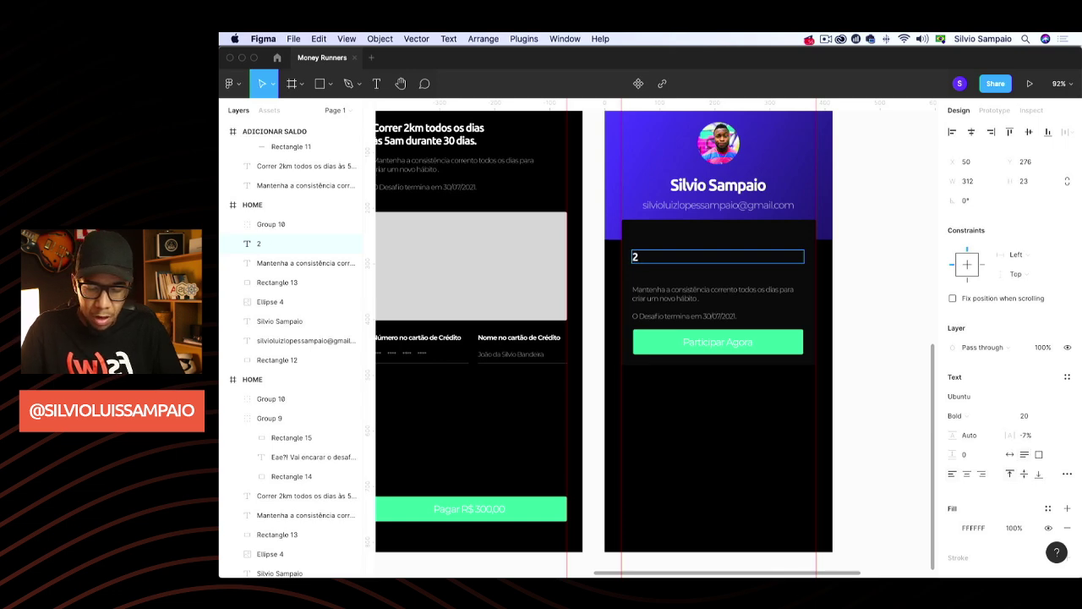
type("5")
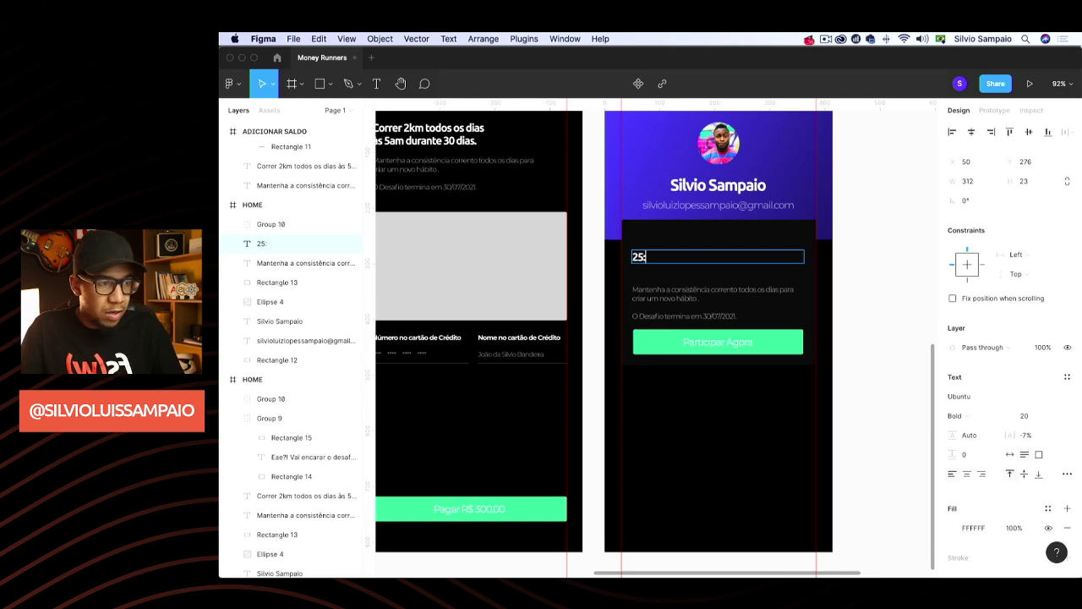
type(":00")
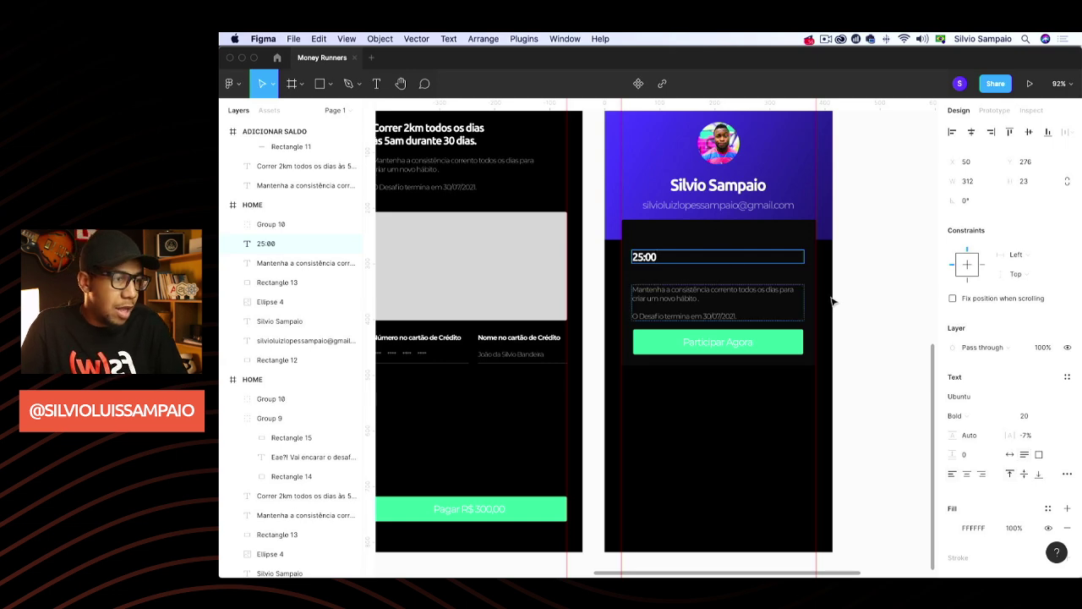
key("Escape")
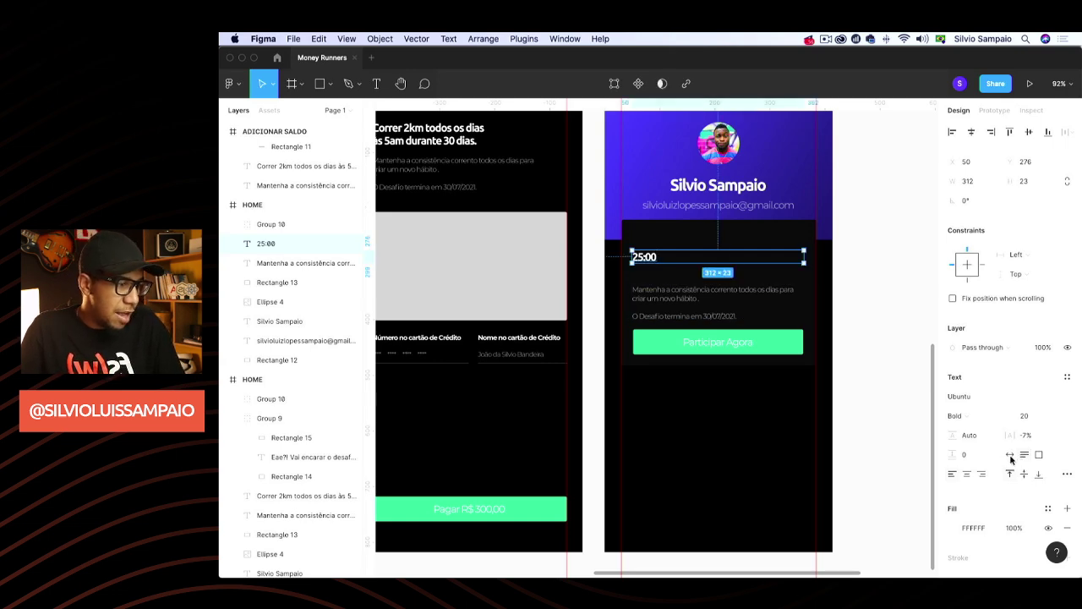
left_click(1009, 455)
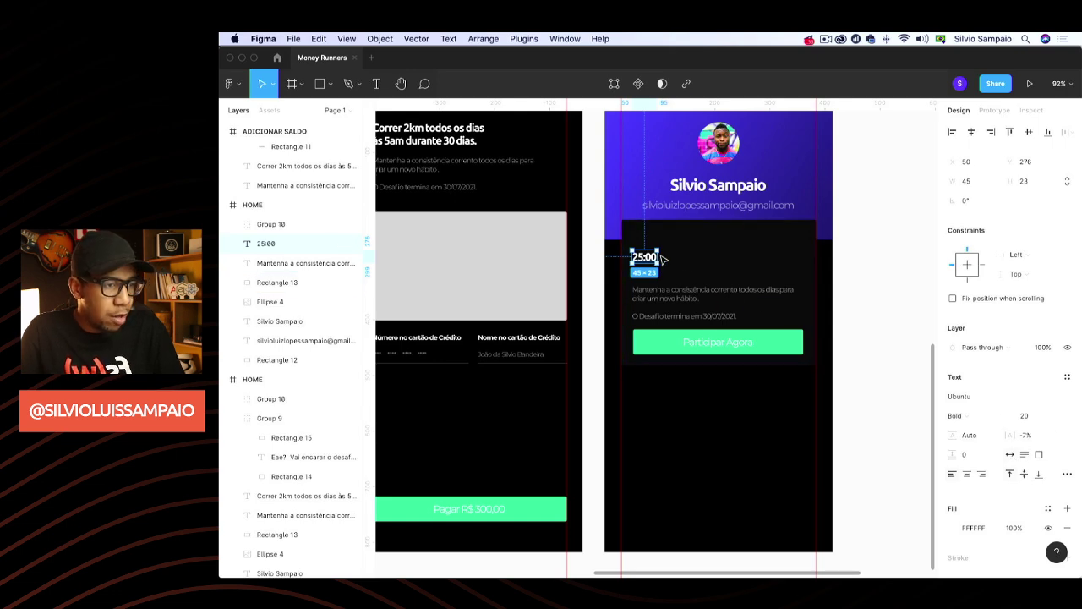
left_click_drag(652, 257, 719, 266)
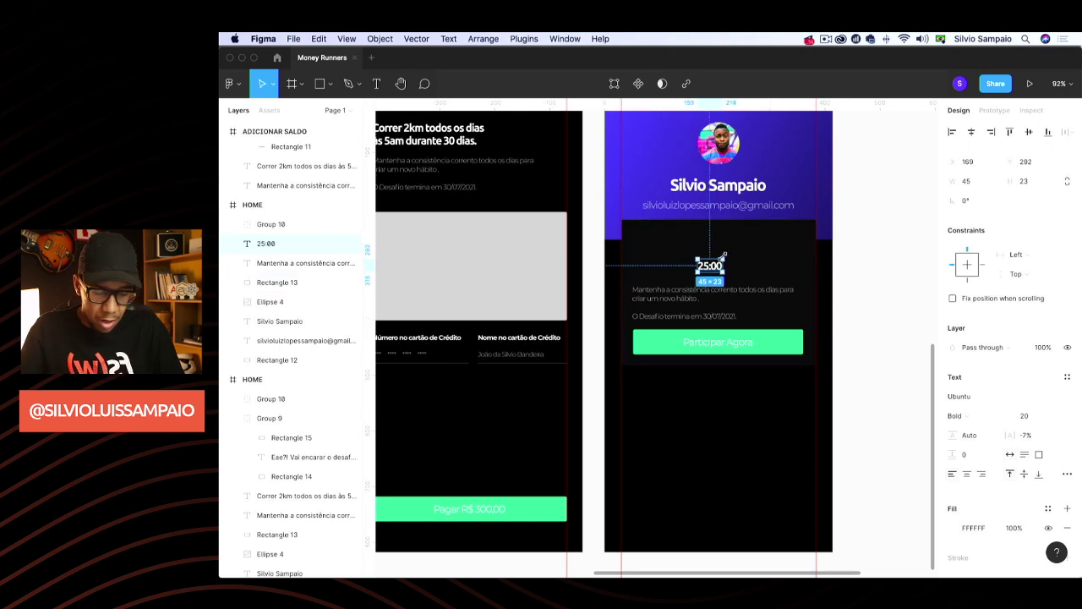
key("k")
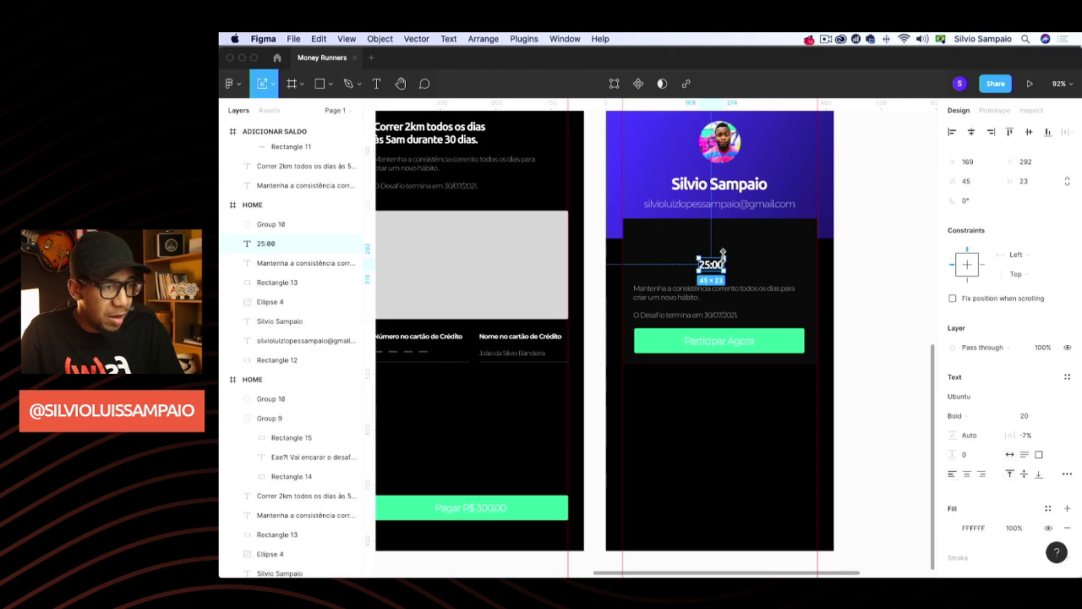
left_click_drag(722, 252, 725, 267)
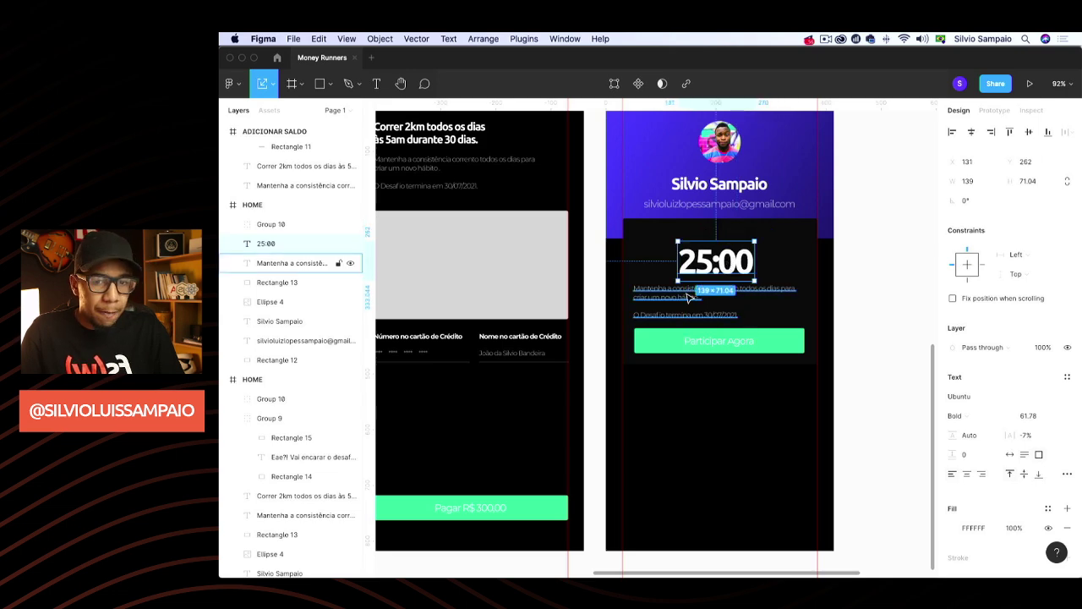
left_click_drag(690, 298, 686, 228)
left_click_drag(737, 273, 734, 297)
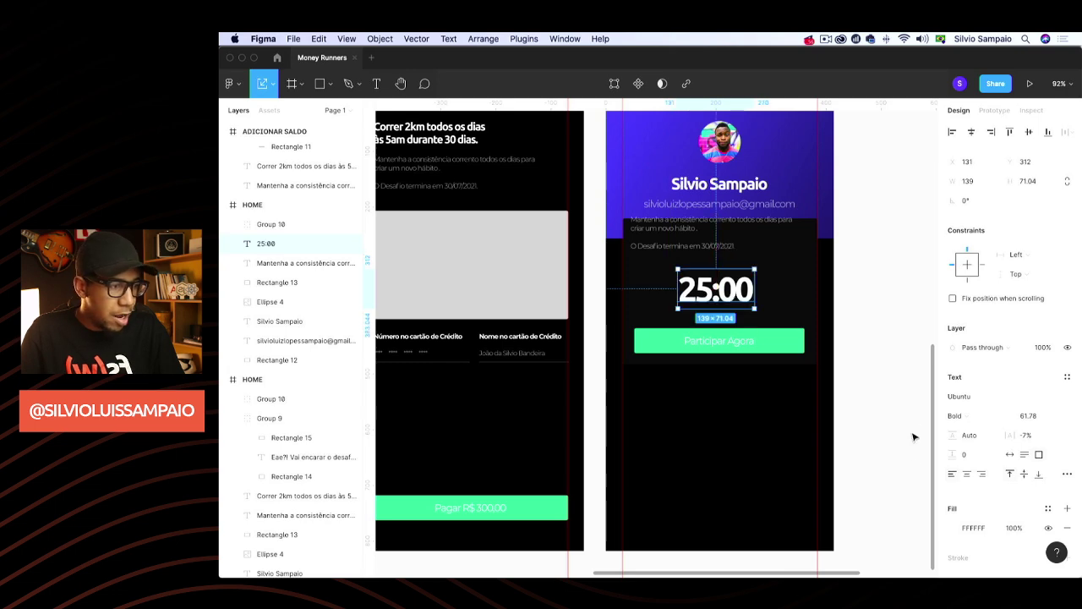
Colour the 25:00 timer red (FF5050)
left_click(952, 528)
left_click(924, 518)
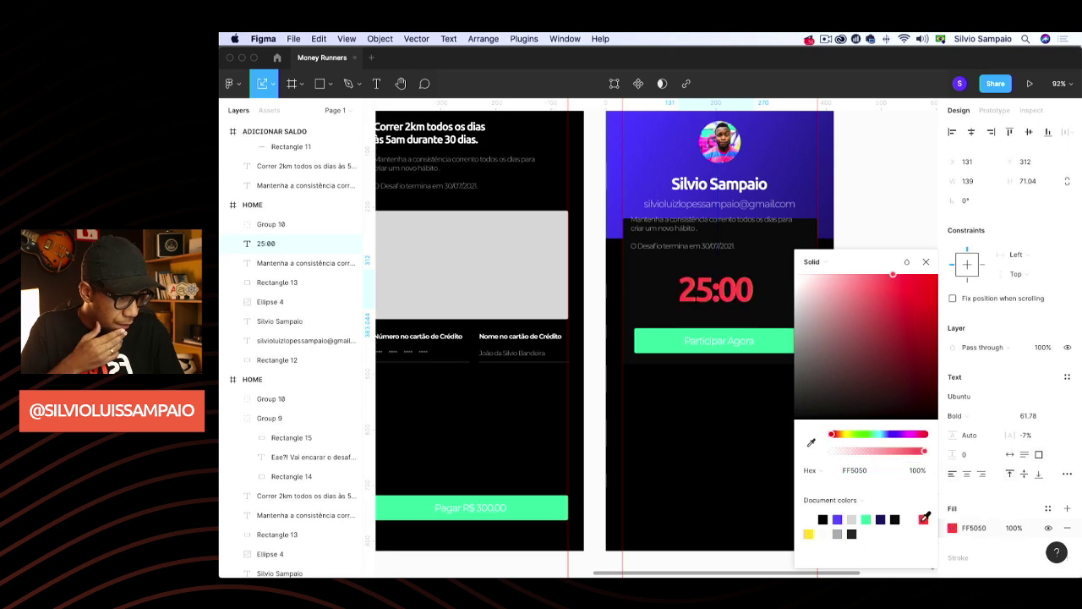
left_click(927, 263)
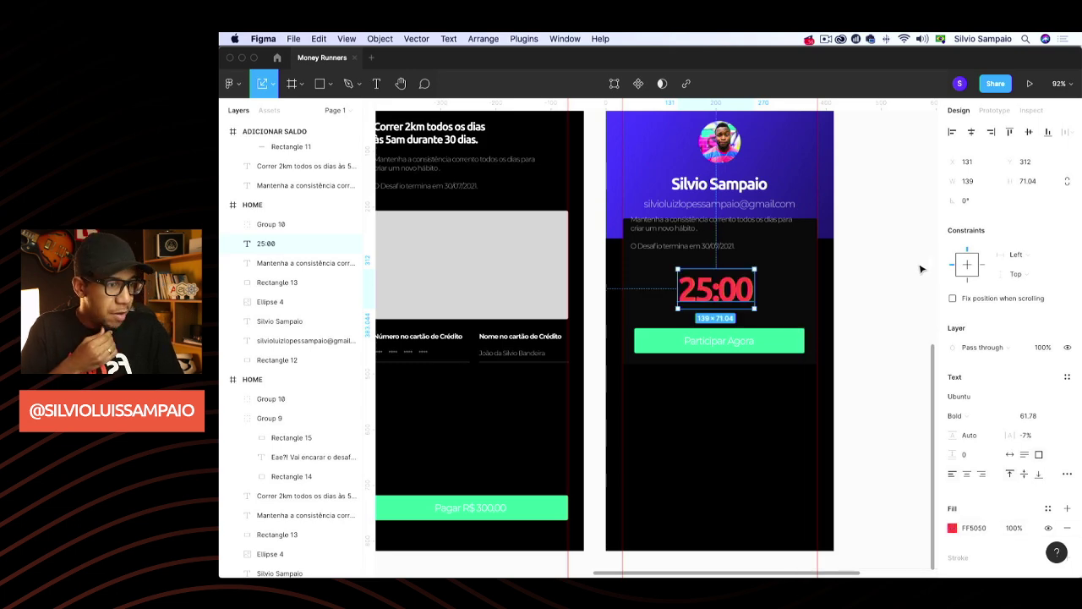
Relabel the green button to 'Iniciar Agora'
double_click(741, 346)
double_click(741, 344)
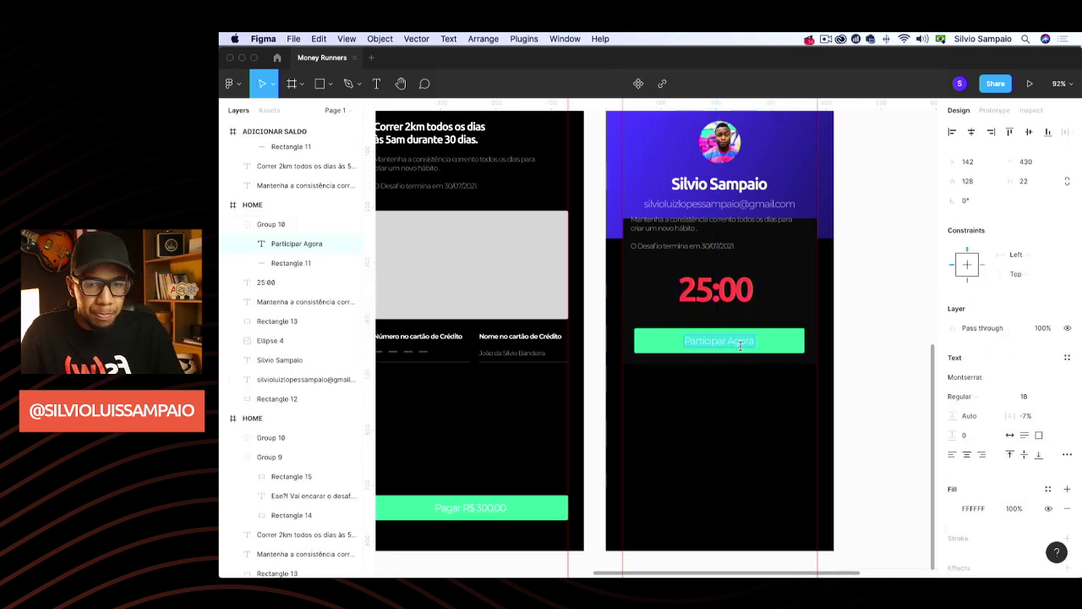
type("I")
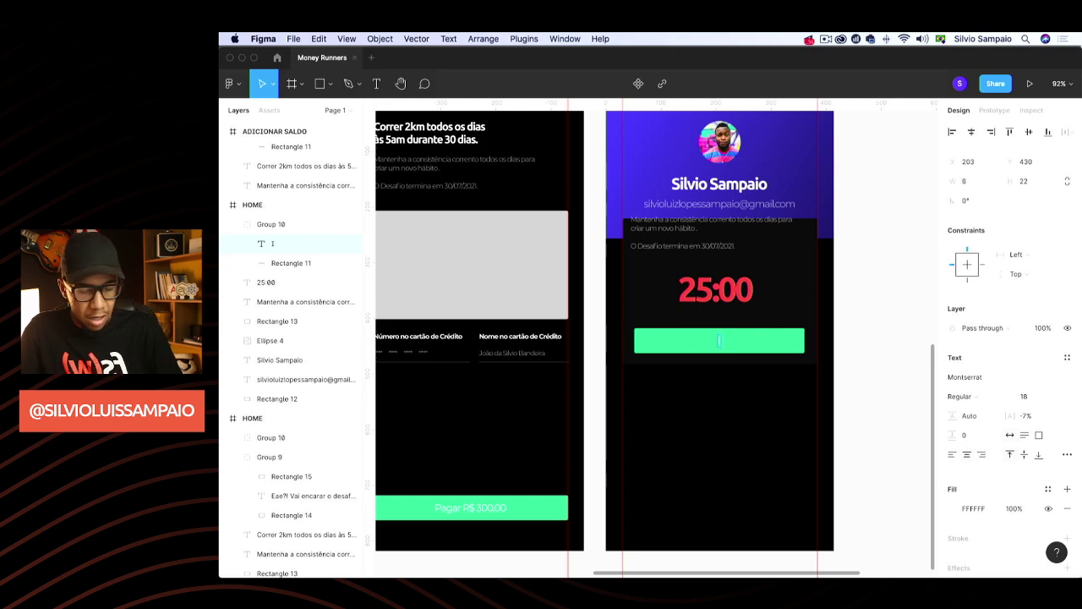
type("niciar A")
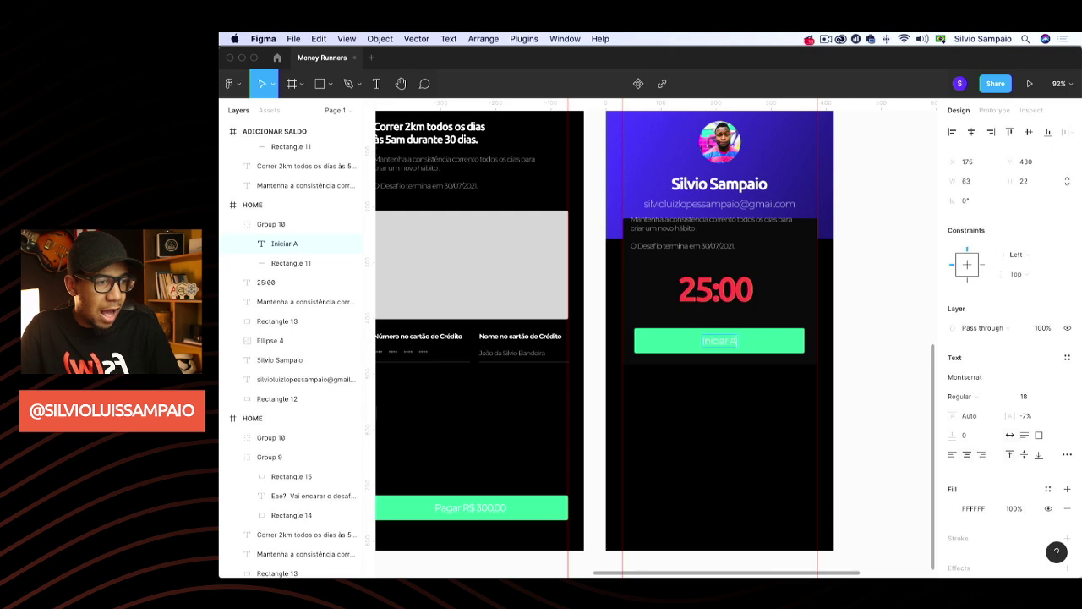
type("gora")
left_click(771, 343)
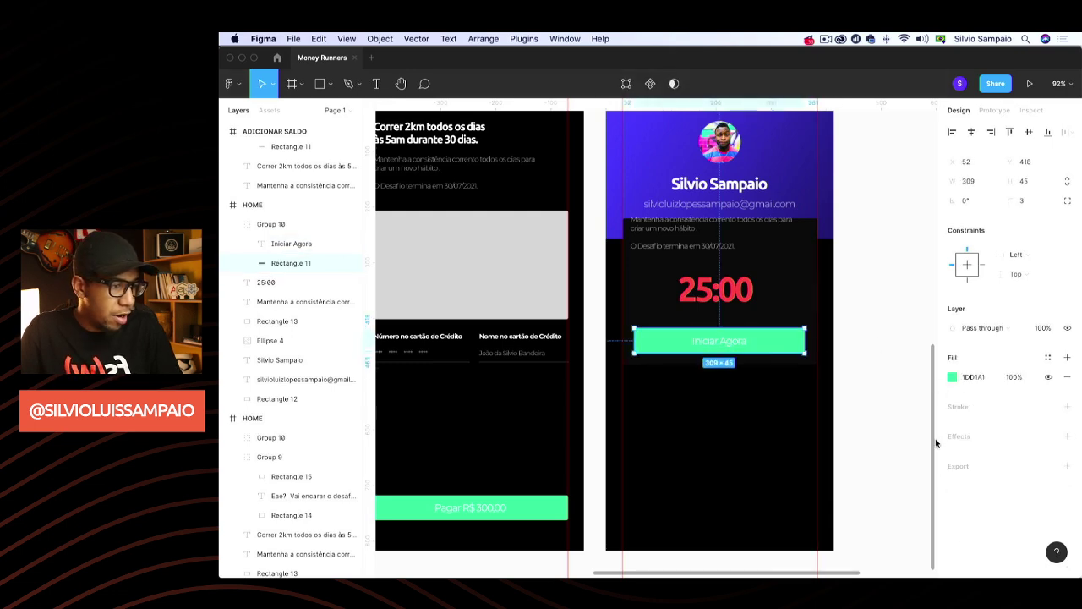
Change the button's fill to purple 545DFF
left_click(958, 381)
left_click(952, 378)
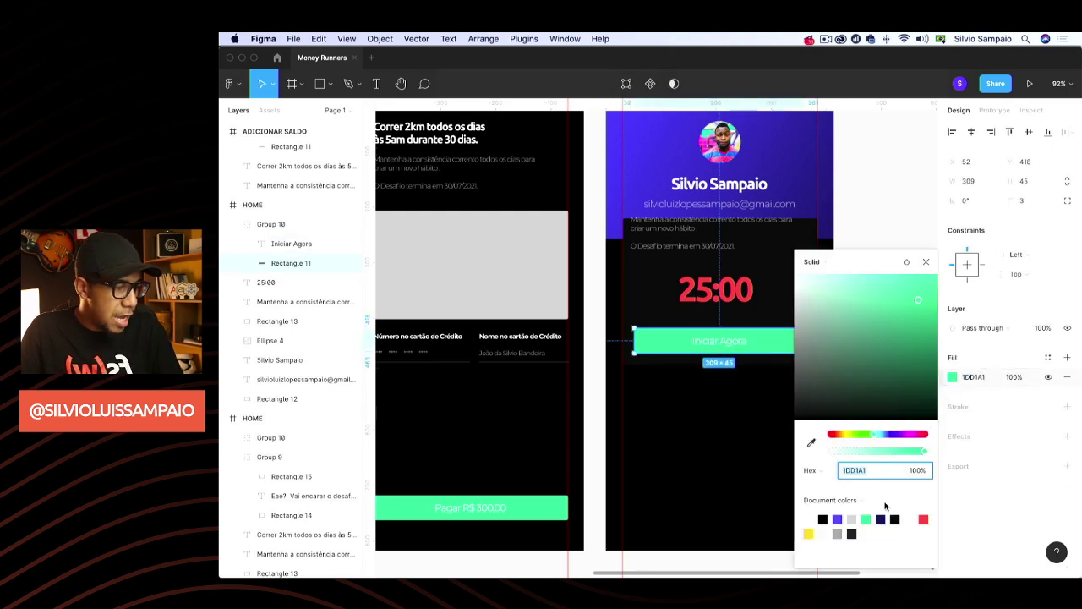
left_click(836, 520)
left_click(925, 262)
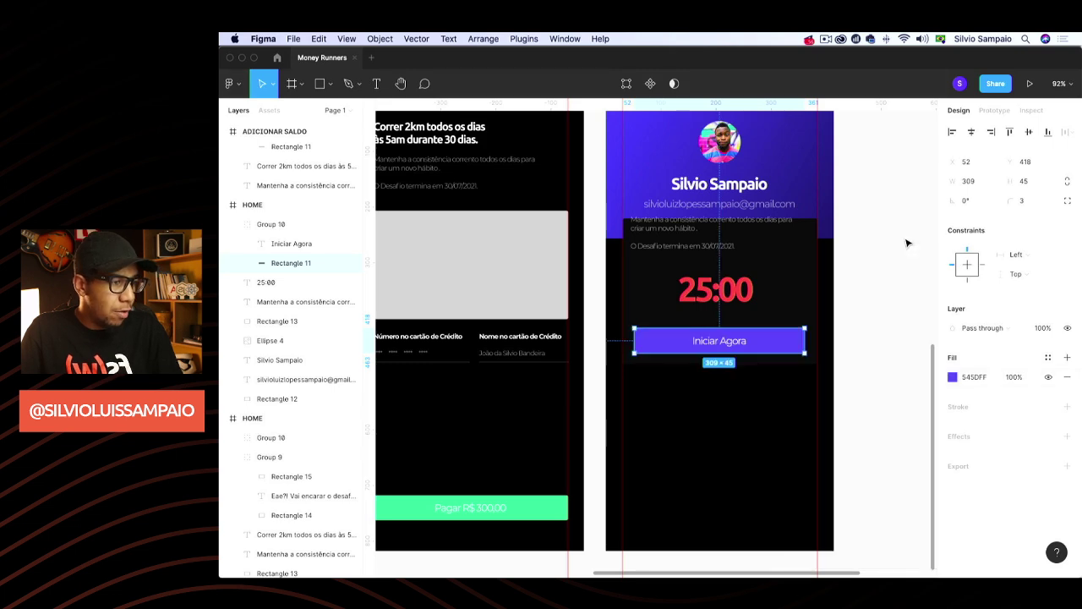
Nudge the red 25:00 timer slightly down
left_click(768, 324)
left_click(734, 292)
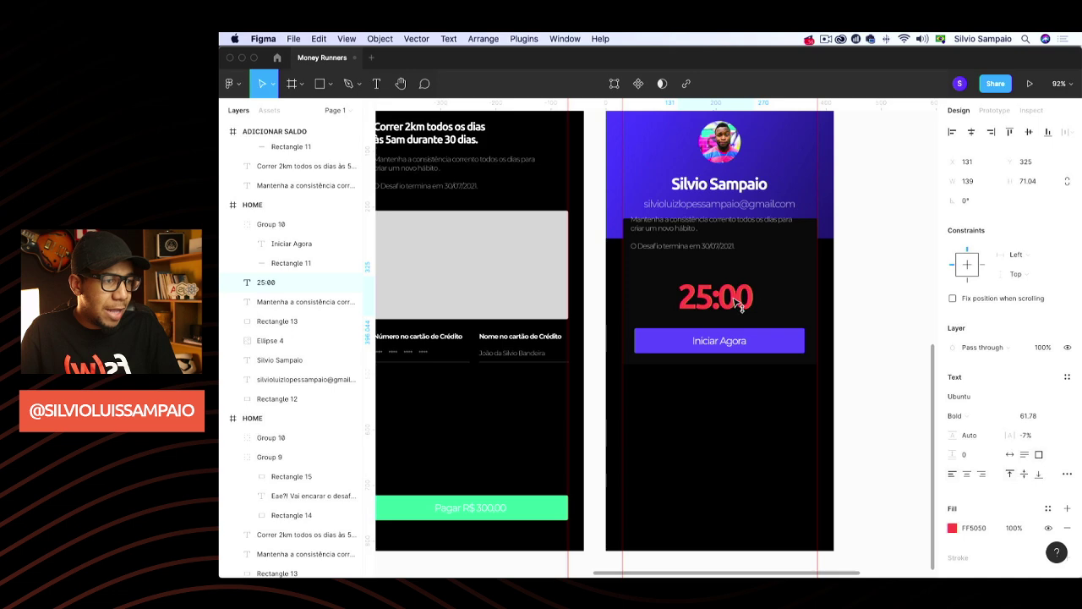
left_click_drag(733, 292, 734, 296)
left_click(855, 262)
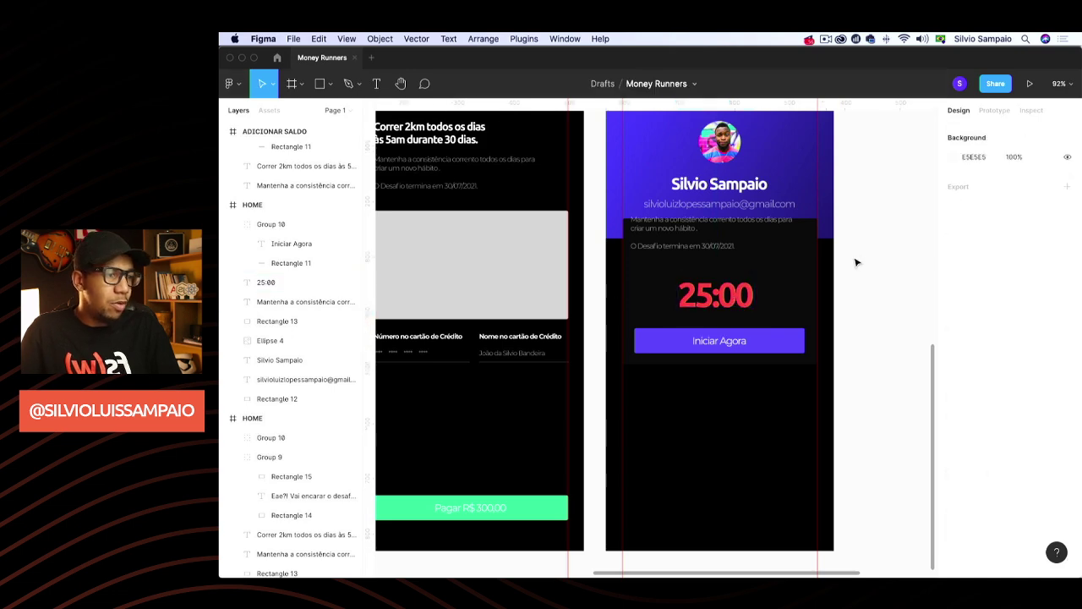
Replace the challenge paragraph with 'Quarta-feira, 28/07/2021' and move it above the timer
left_click(702, 236)
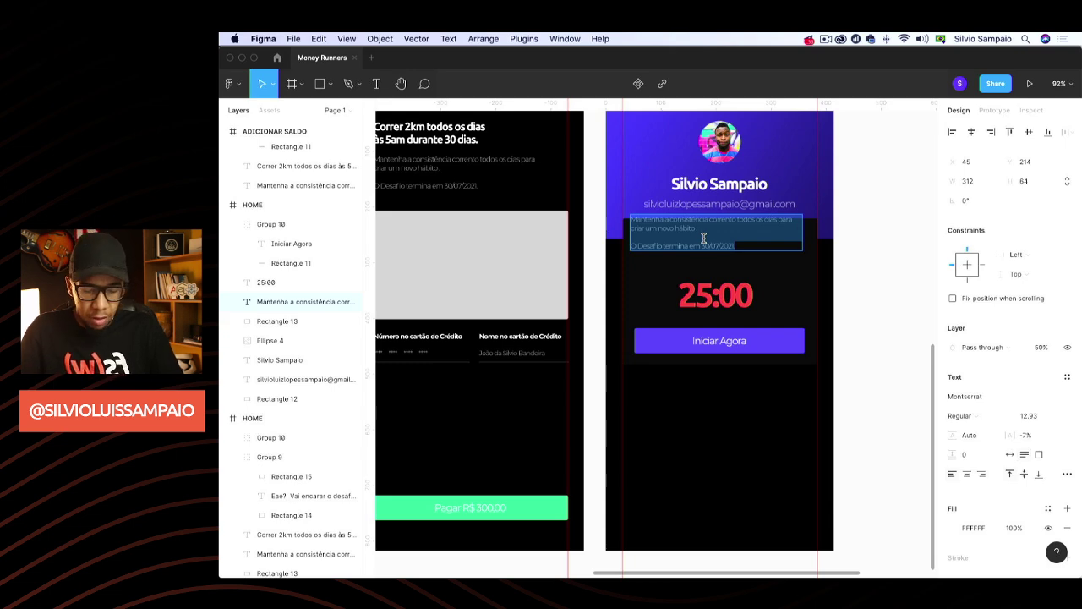
type("Segunda")
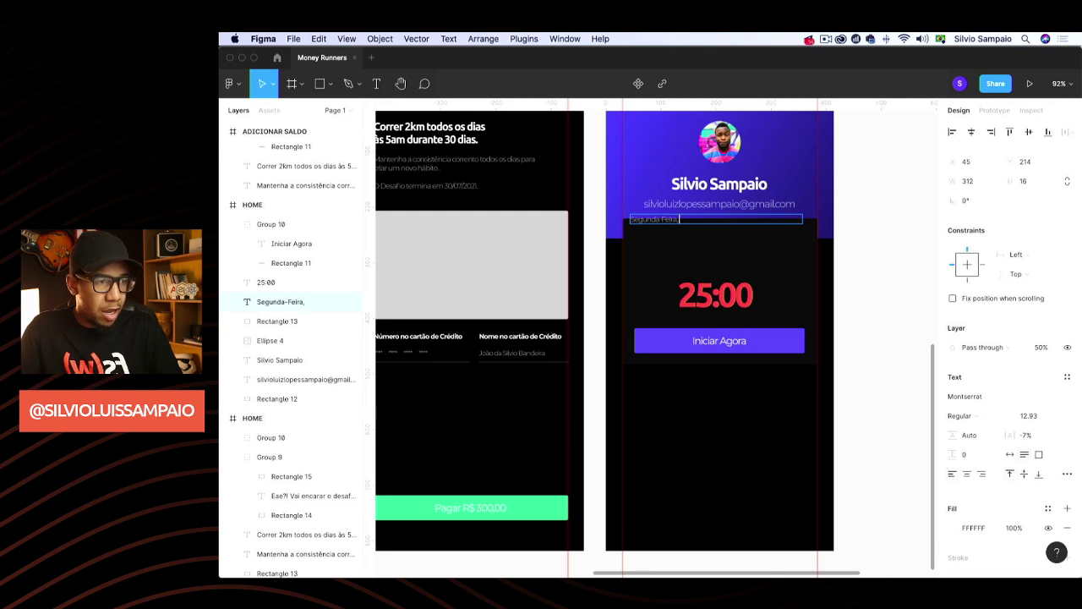
type("-Feir")
key("BackSpace")
key("BackSpace")
key("BackSpace")
key("BackSpace")
key("BackSpace")
key("BackSpace")
key("BackSpace")
key("BackSpace")
key("BackSpace")
key("BackSpace")
key("BackSpace")
key("BackSpace")
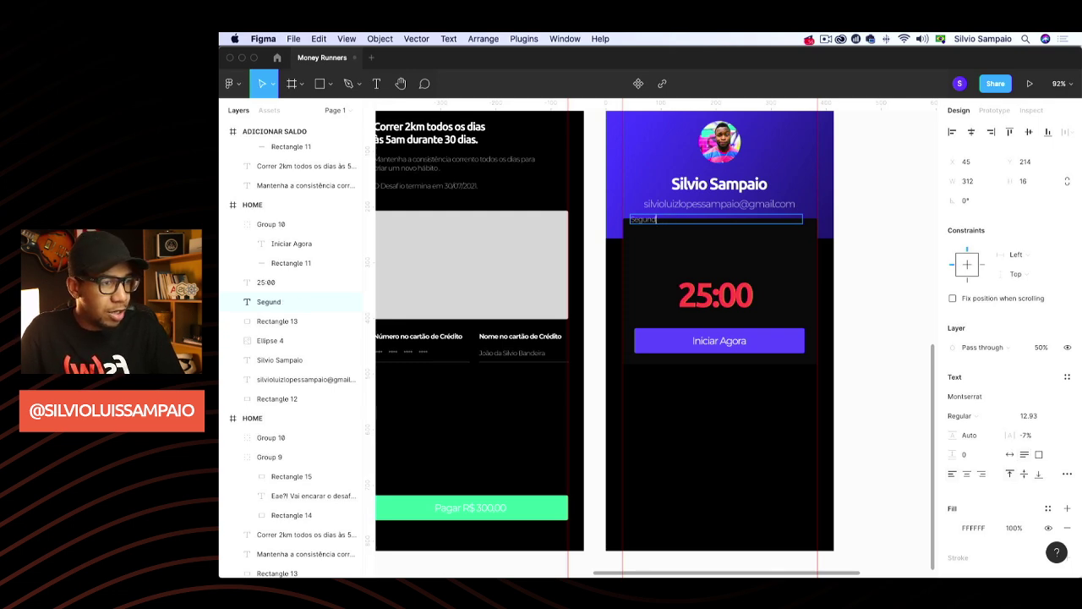
type("quart")
key("BackSpace")
key("BackSpace")
key("BackSpace")
key("BackSpace")
key("BackSpace")
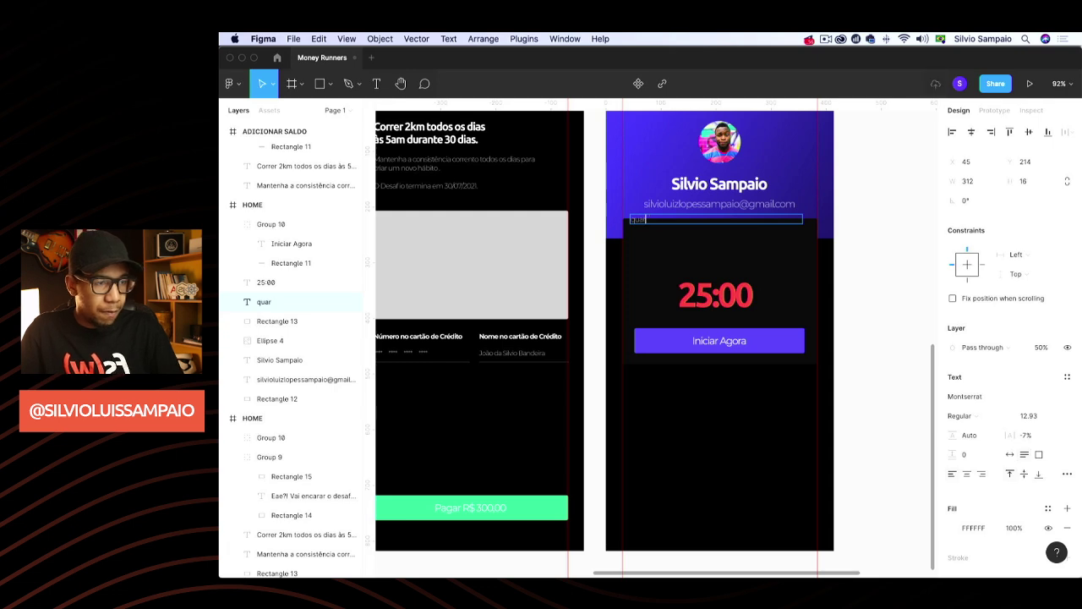
type("Quarta-")
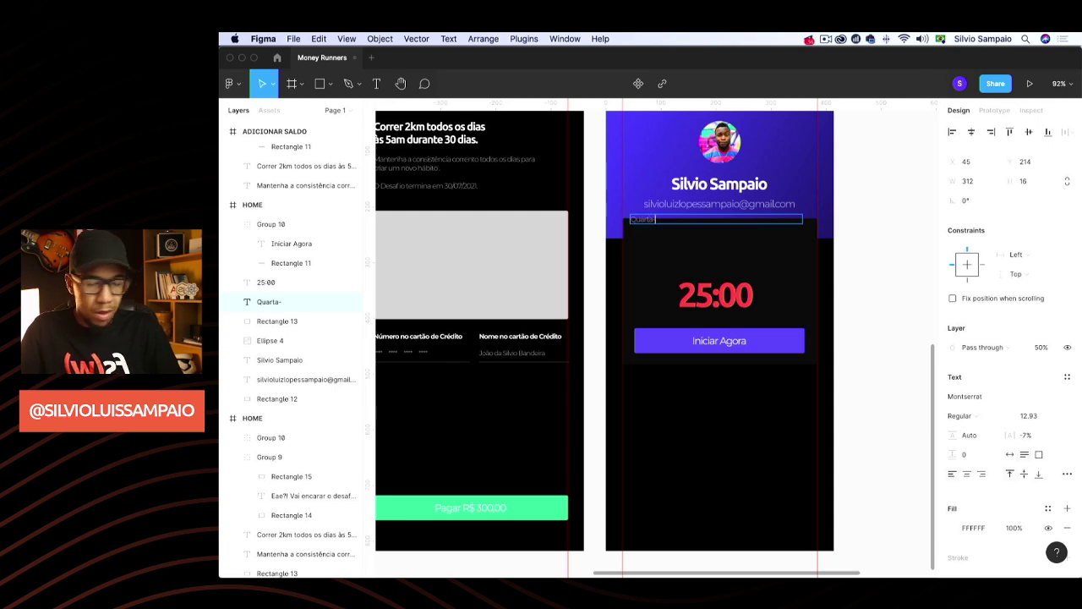
type("feira, 28/")
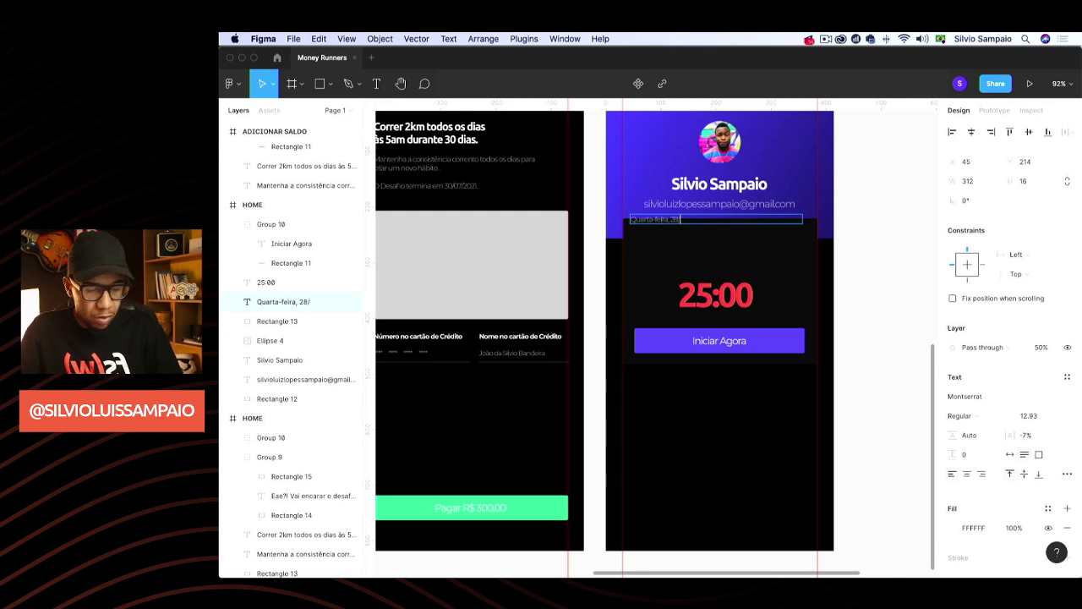
type("07/2021.")
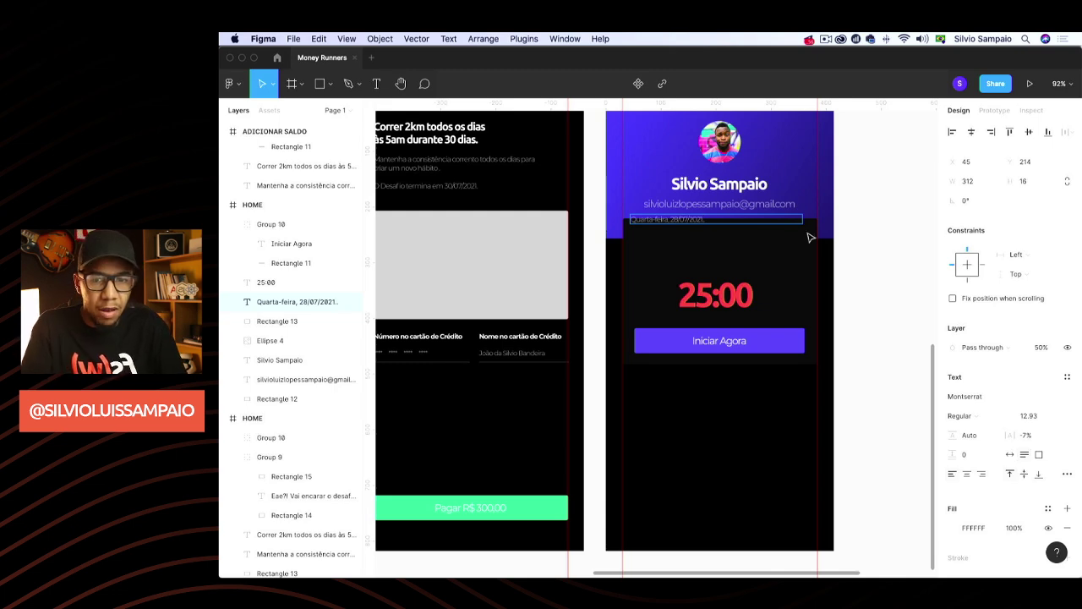
key("Escape")
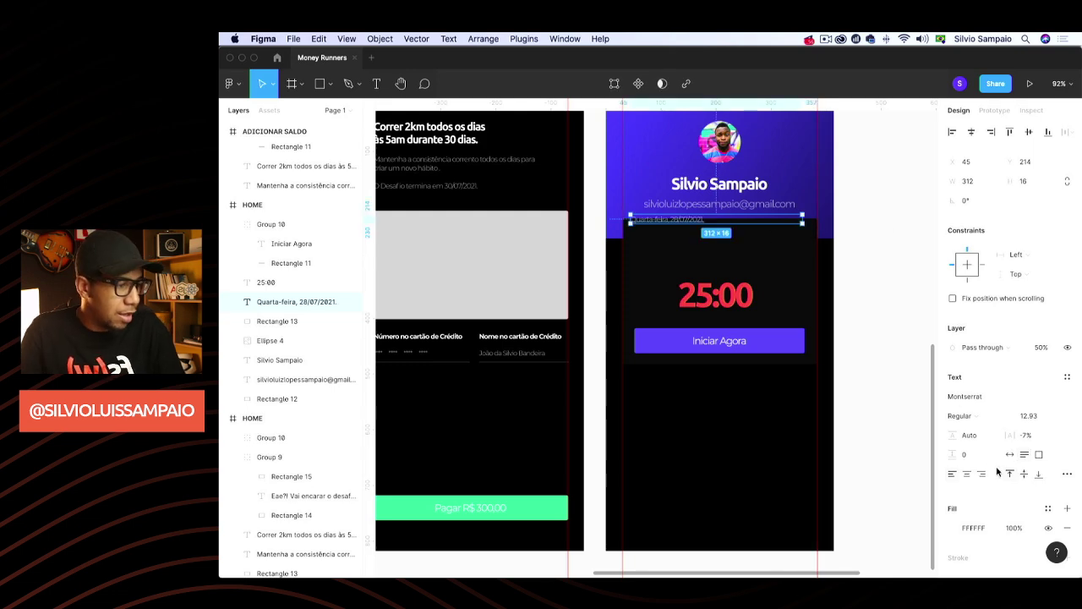
double_click(802, 222)
left_click_drag(703, 234, 729, 252)
Duplicate the date line and retype the copy as 'Incie seu compromisso'
key("super+d")
type("Inic")
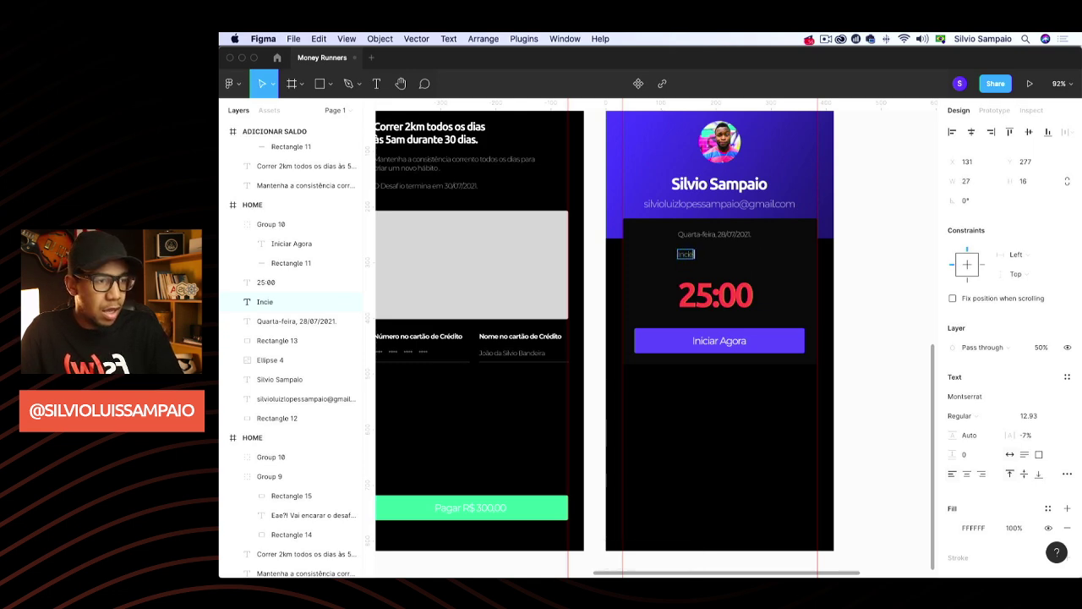
type("ie seu desafio")
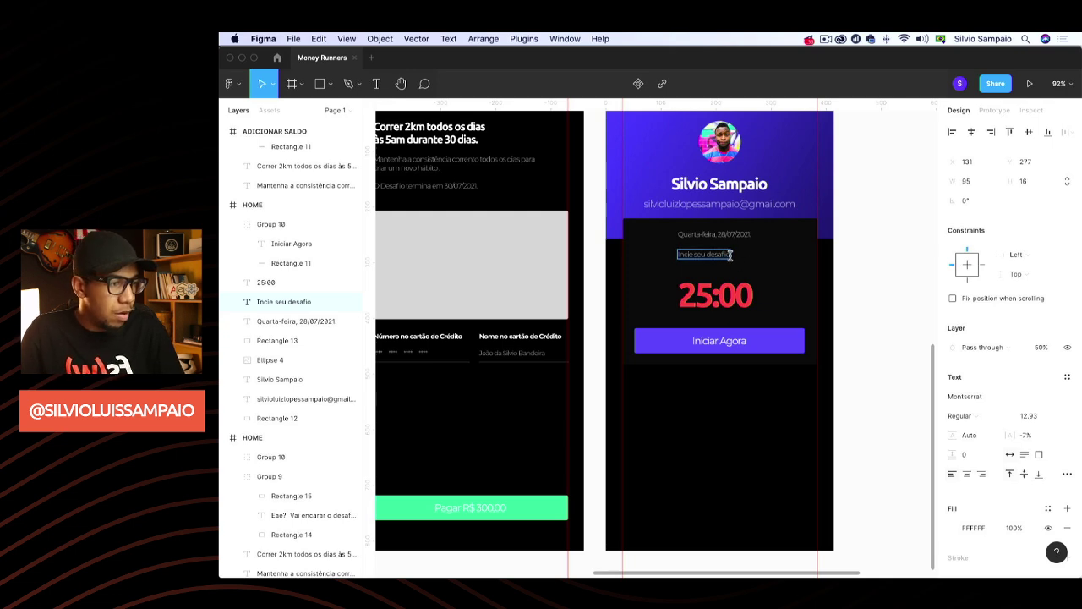
key("alt+shift+Left")
type("compromoiss")
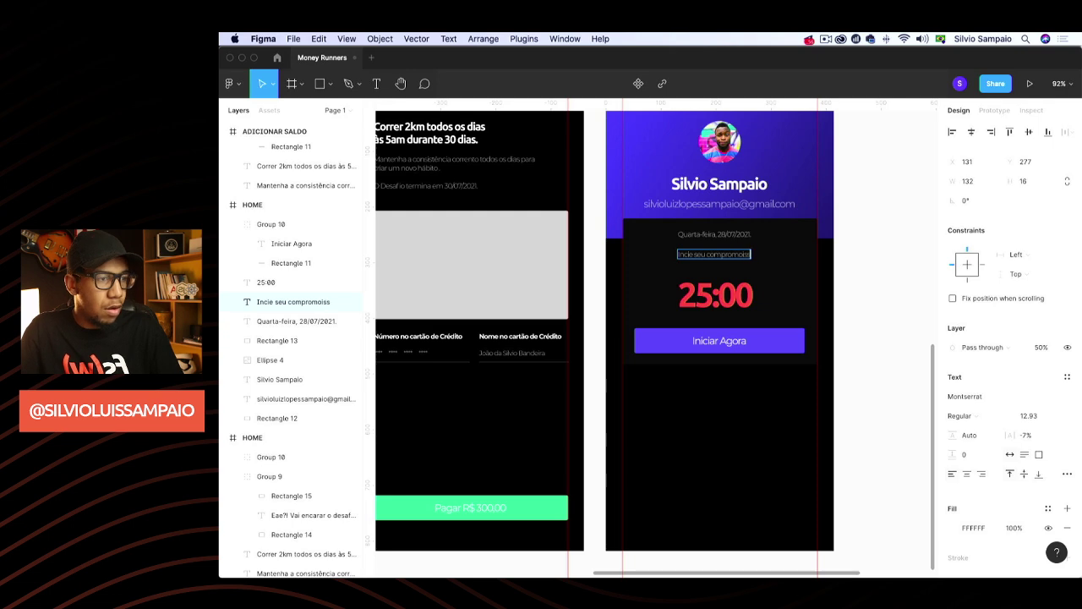
key("BackSpace")
key("BackSpace")
key("BackSpace")
key("BackSpace")
type("isso")
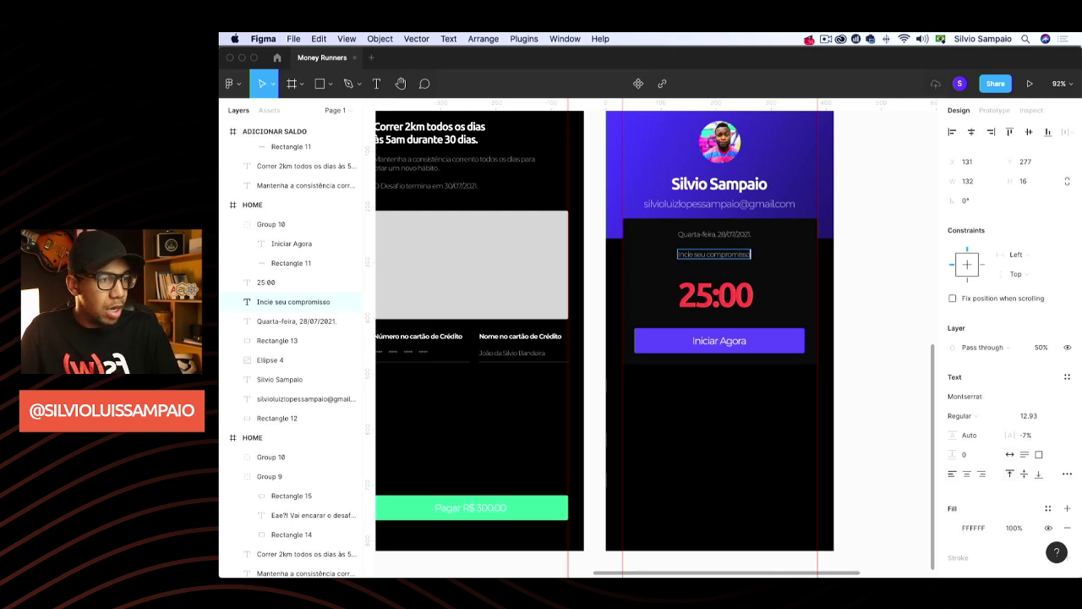
scroll(902, 262, "right", 3)
scroll(902, 262, "left", 4)
Give the 'Incie seu compromisso' line 100% opacity and bold weight
key("Escape")
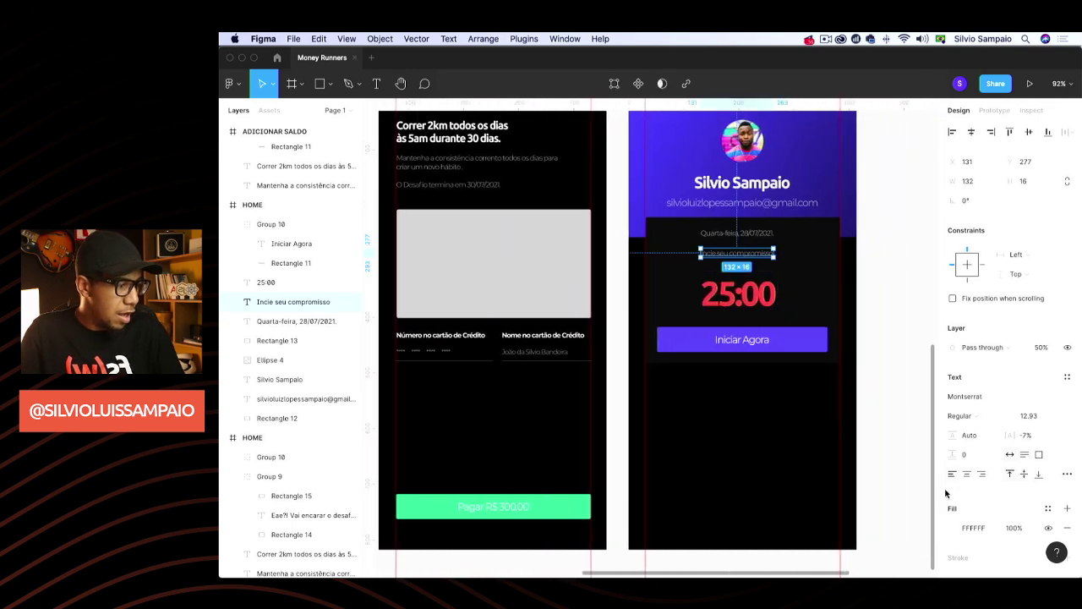
left_click(1044, 348)
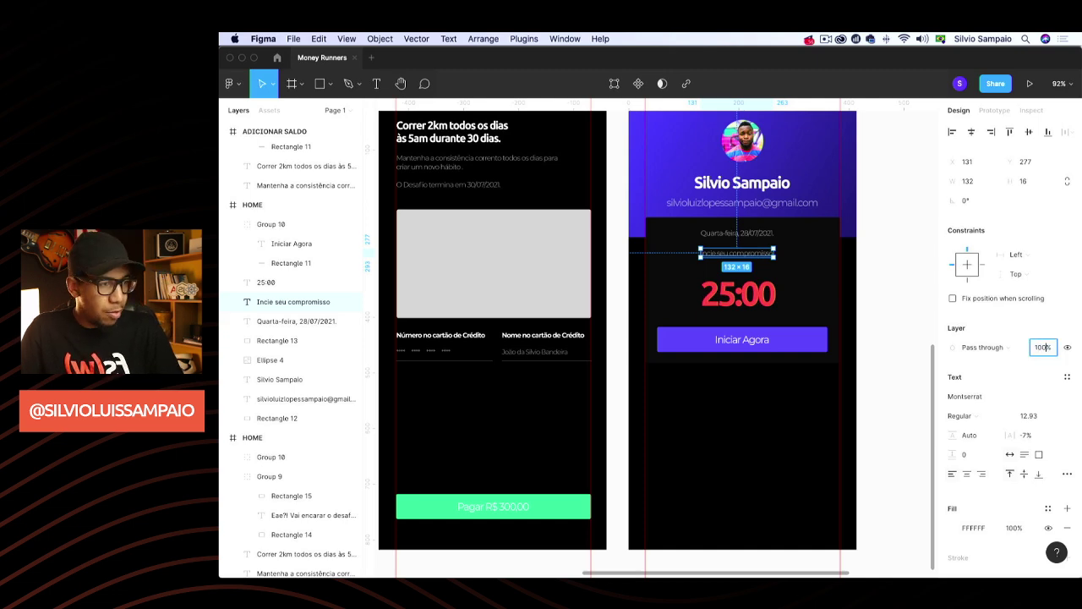
type("100")
key("Return")
left_click(1009, 416)
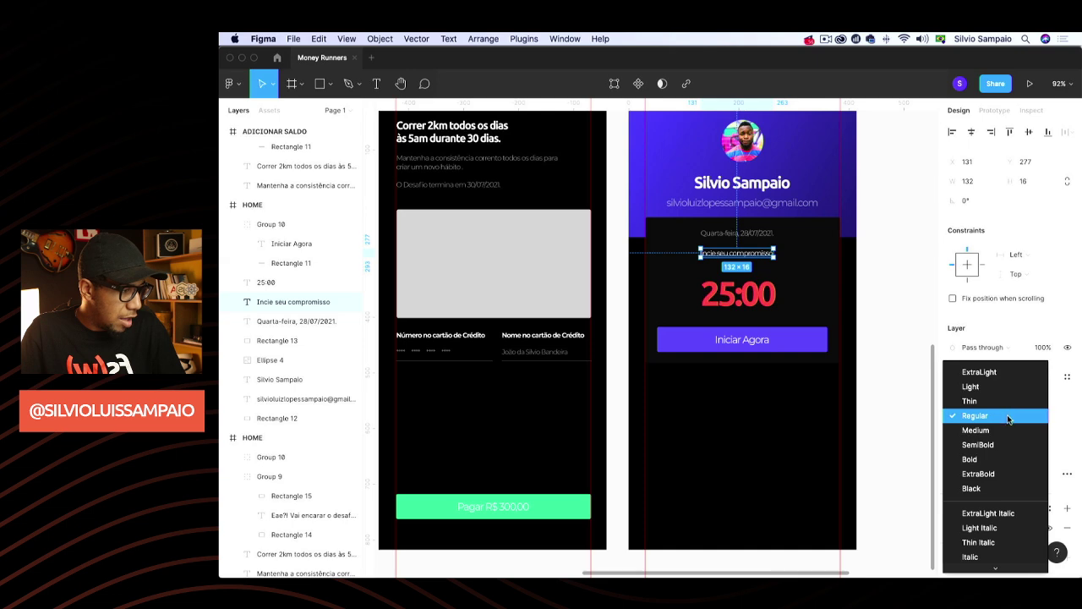
left_click(991, 458)
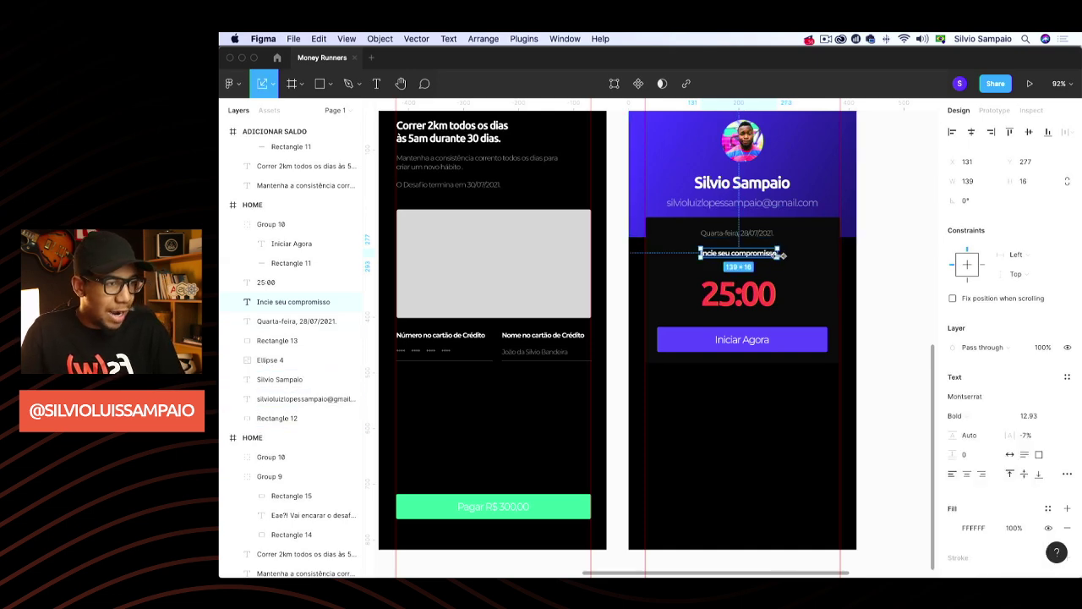
Scale the line up to about 19.4 and centre it above the 25:00 timer
left_click_drag(779, 260, 790, 263)
left_click(878, 261)
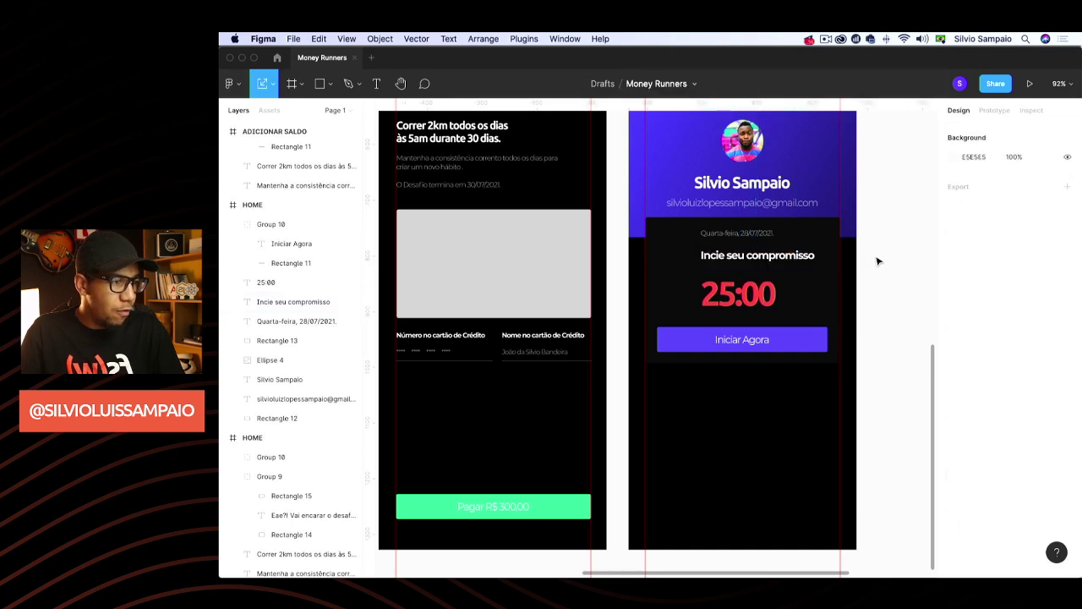
key("v")
left_click_drag(771, 262, 756, 246)
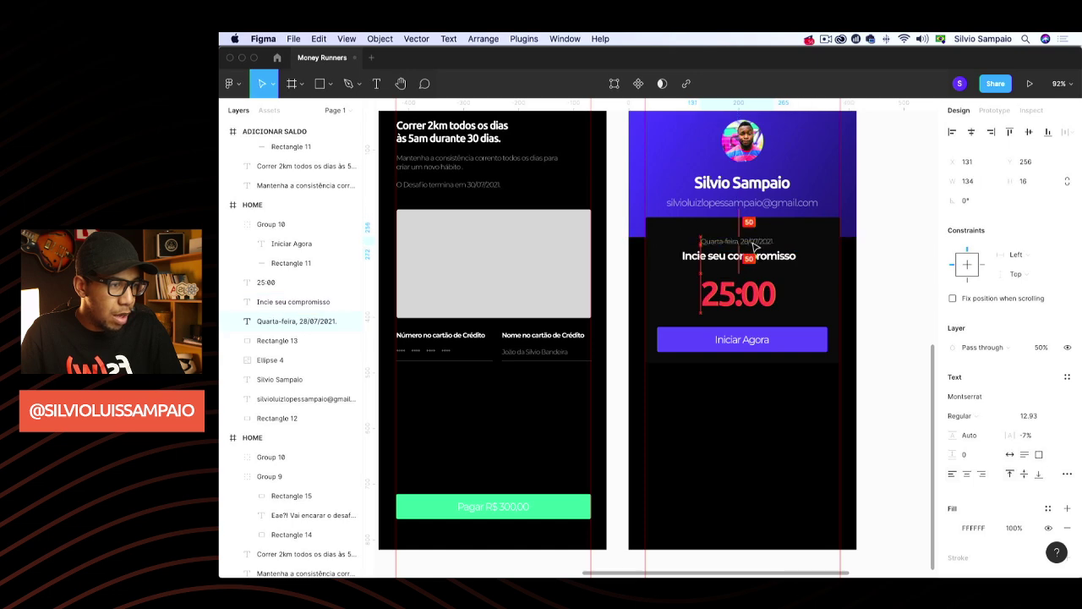
left_click(865, 242)
scroll(843, 276, "right", 3)
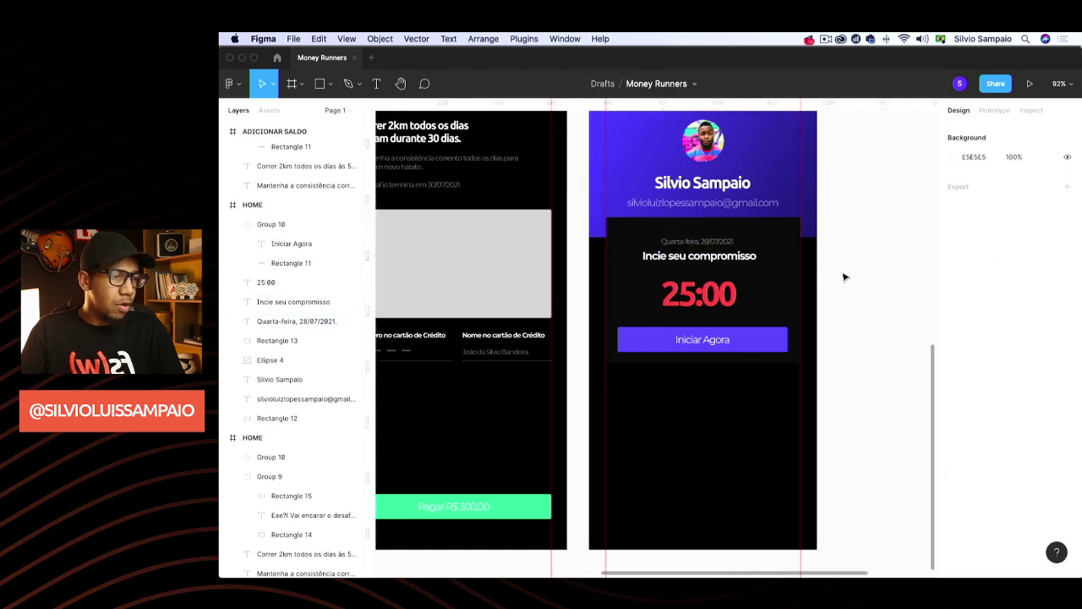
Centre the 25:00 timer and move the title and date down slightly
left_click(685, 285)
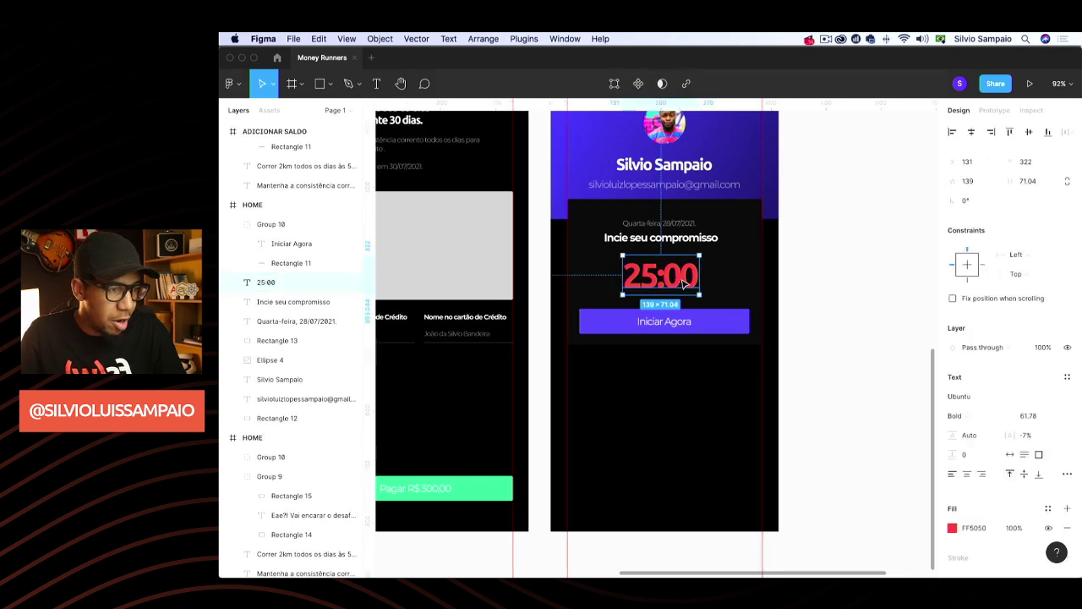
left_click_drag(685, 284, 688, 285)
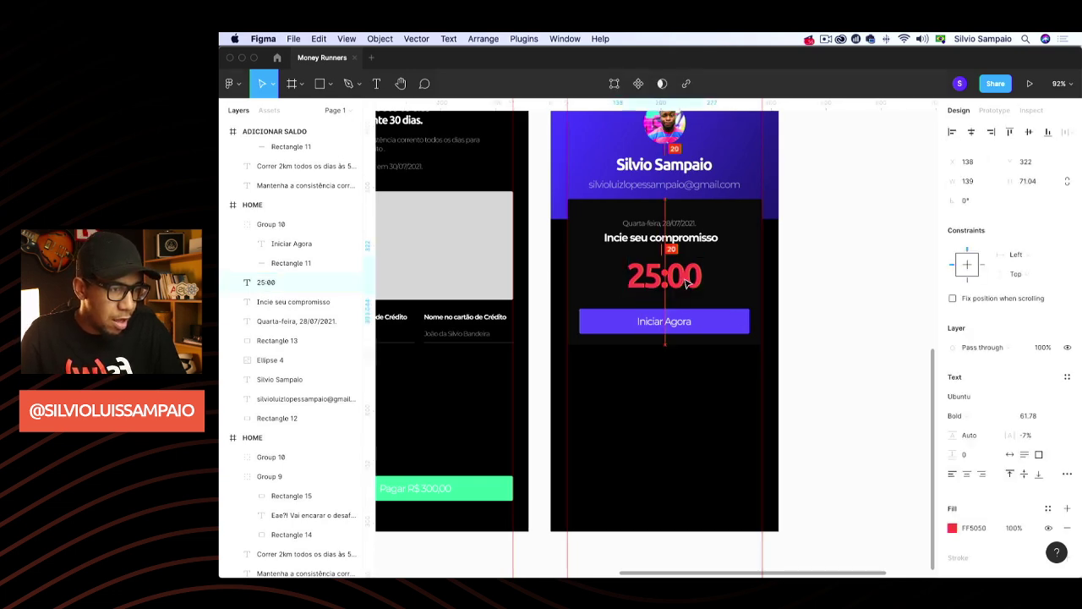
left_click(687, 238)
left_click(689, 225, "shift")
left_click_drag(692, 238, 695, 244)
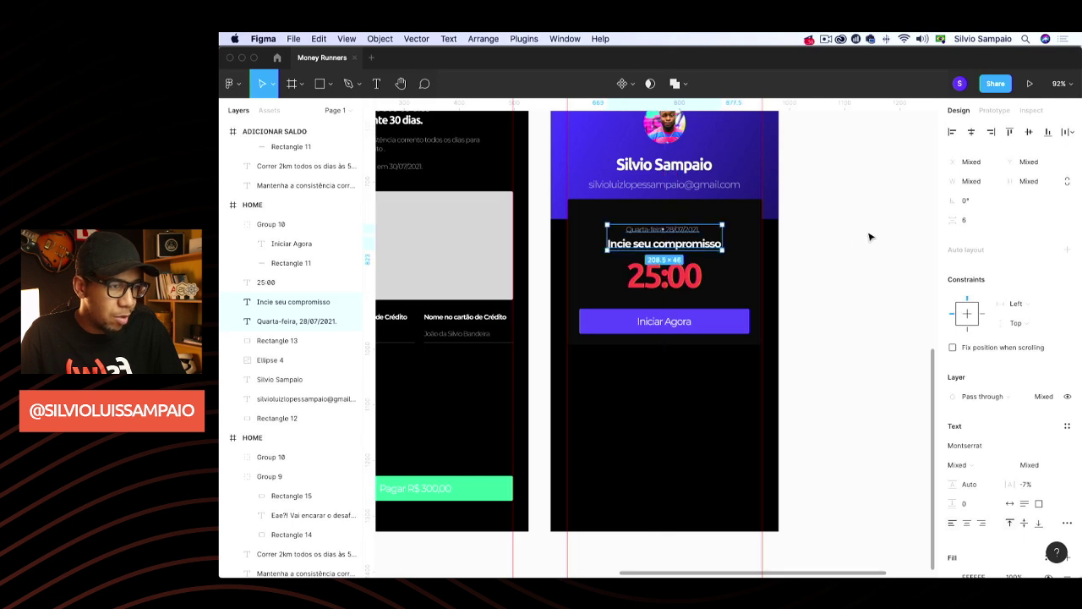
left_click(871, 237)
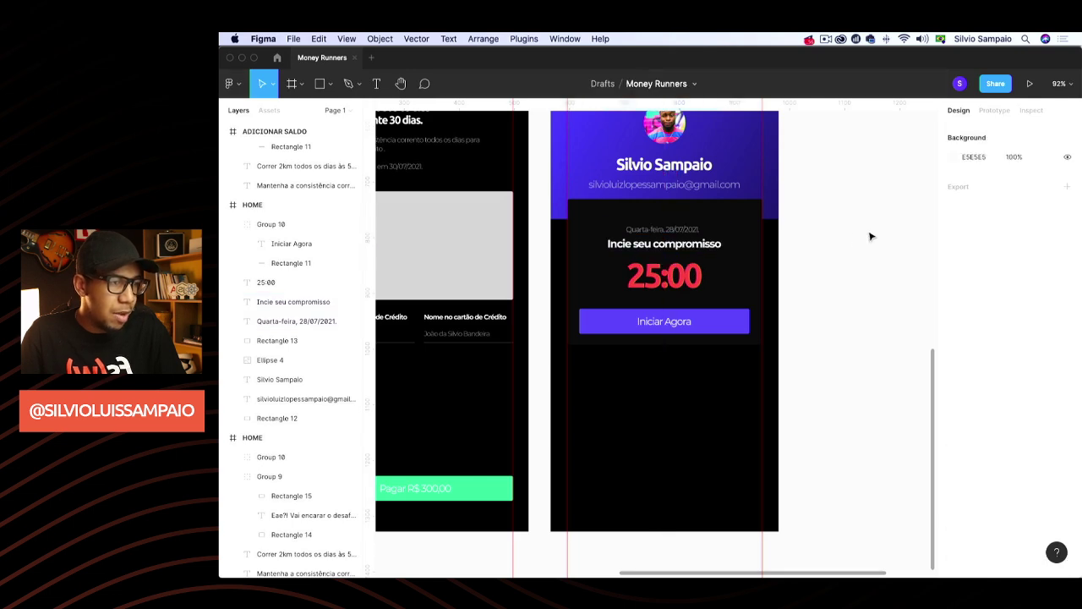
Extend the dark card downward, then group date, title, timer and button and move it lower
left_click(710, 347)
left_click_drag(699, 345, 701, 367)
left_click(691, 328)
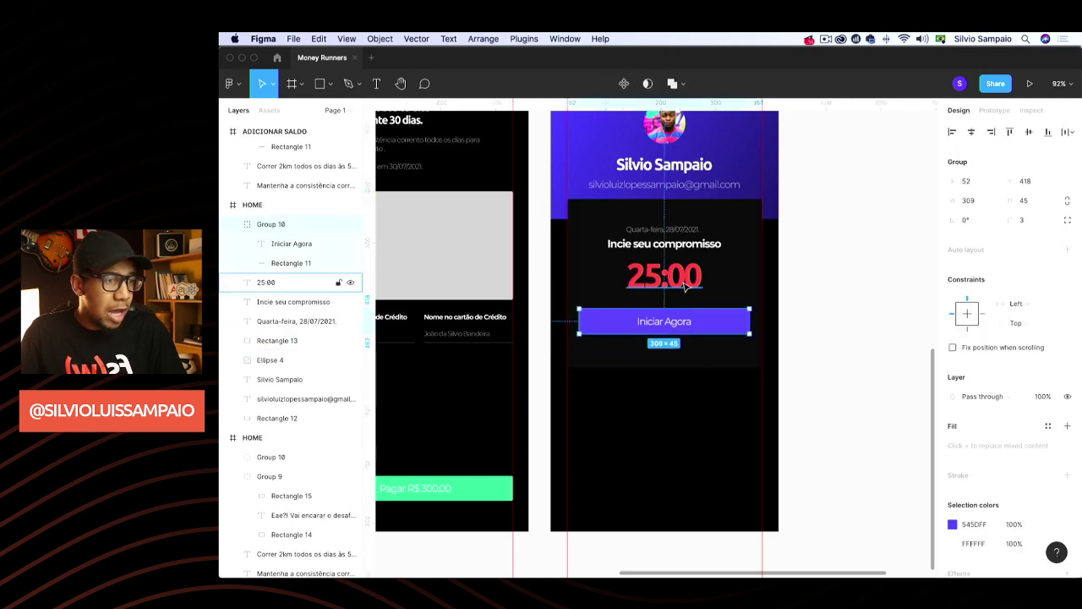
left_click(685, 279, "shift")
left_click(685, 245, "shift")
left_click(687, 230, "shift")
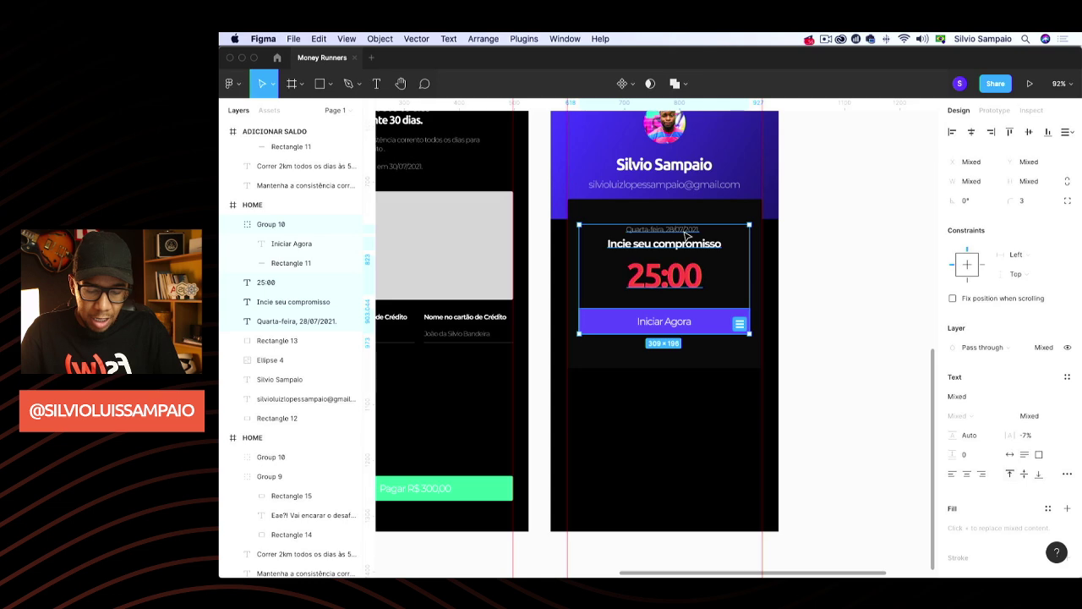
key("super+g")
left_click_drag(686, 283, 691, 304)
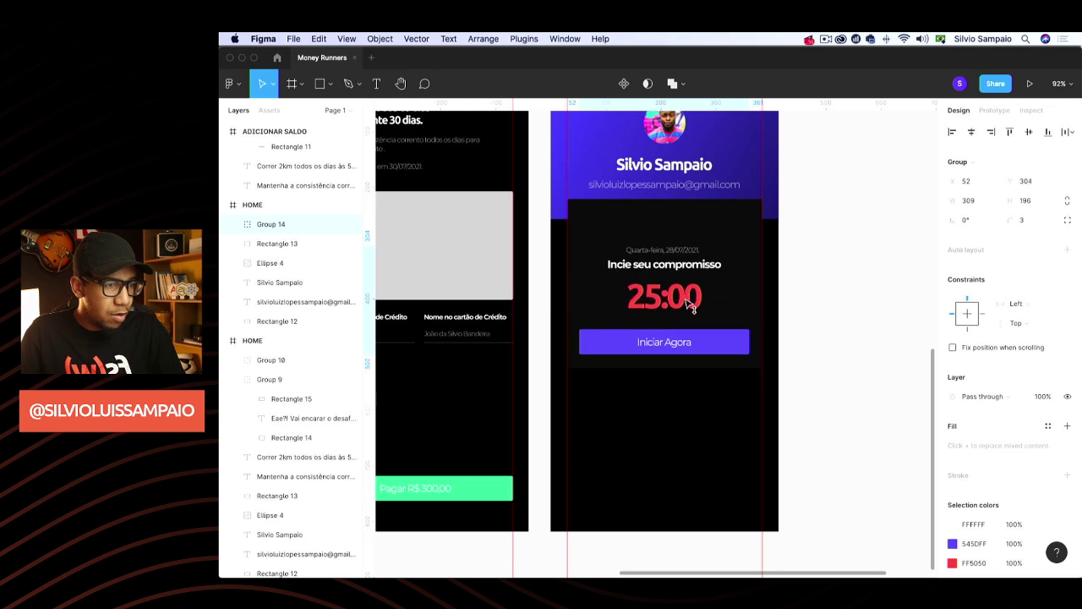
left_click(855, 264)
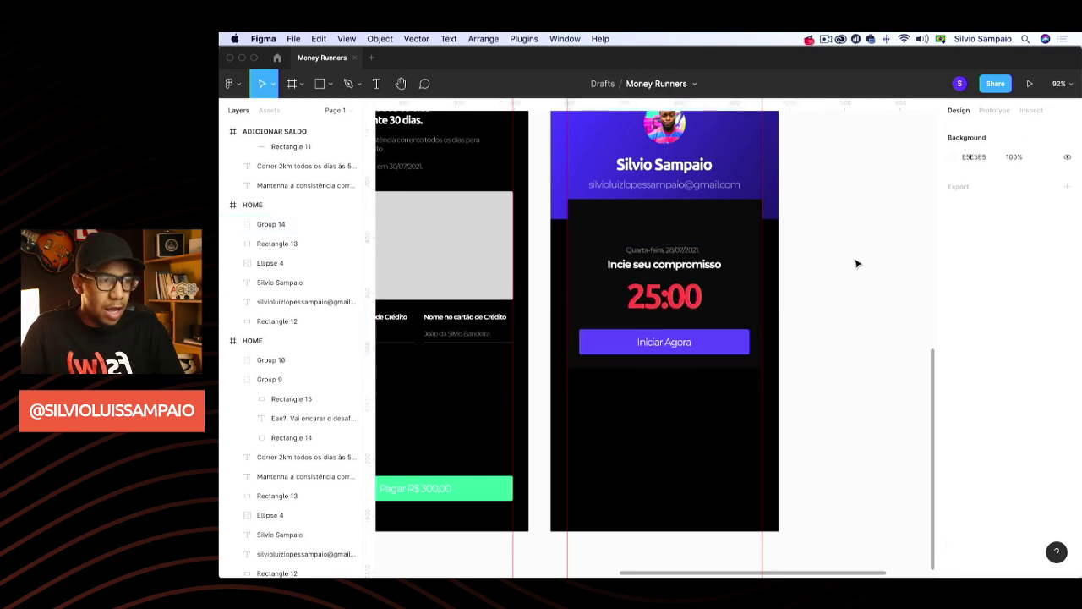
scroll(862, 278, "up", 2)
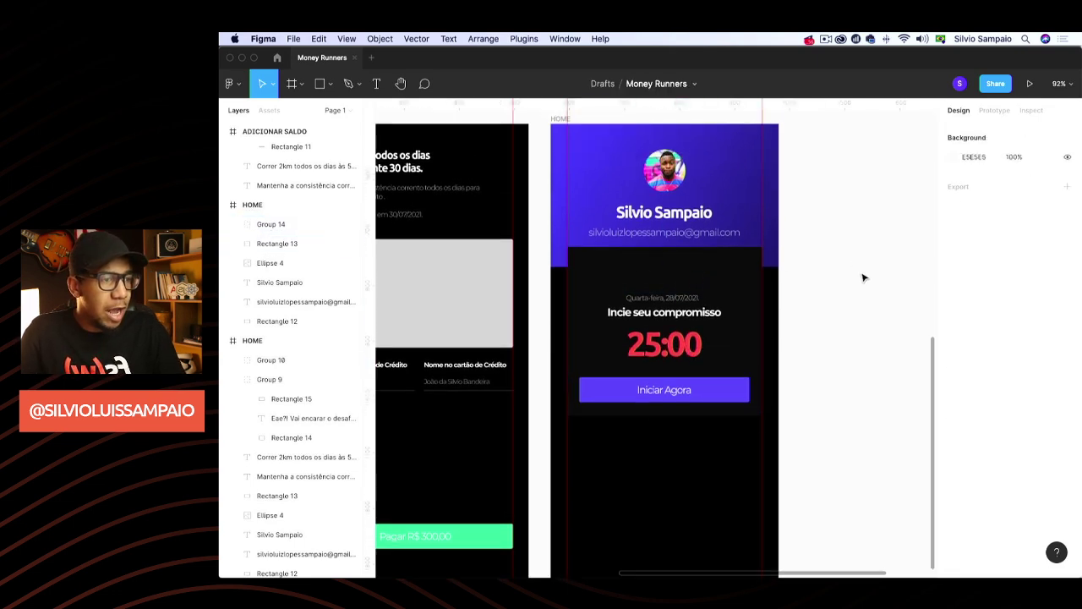
scroll(828, 267, "up", 1)
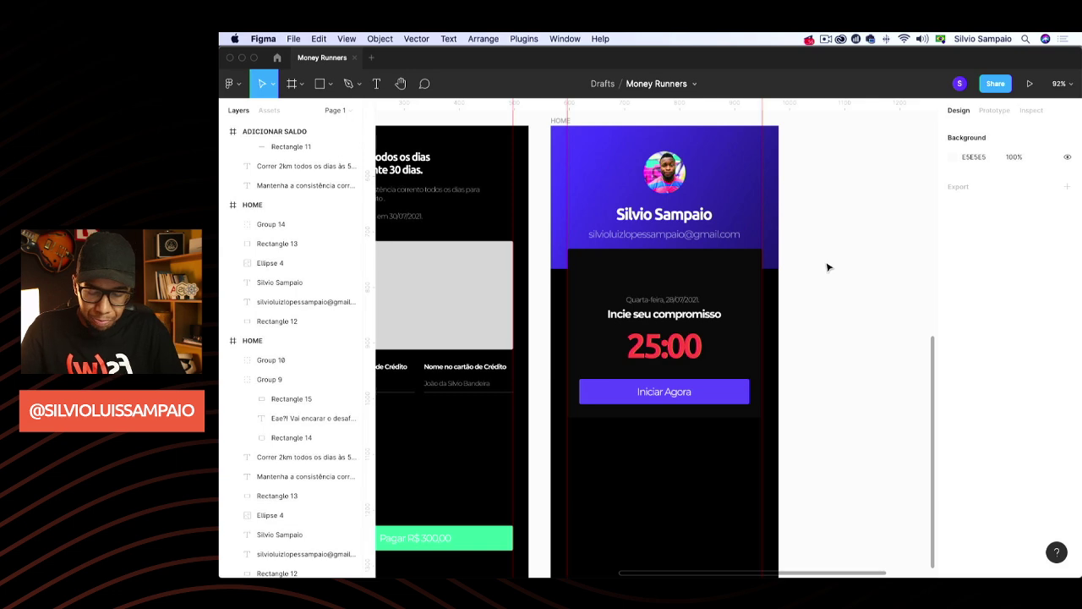
Draw a grey rectangle above the date and set its height to 30
key("r")
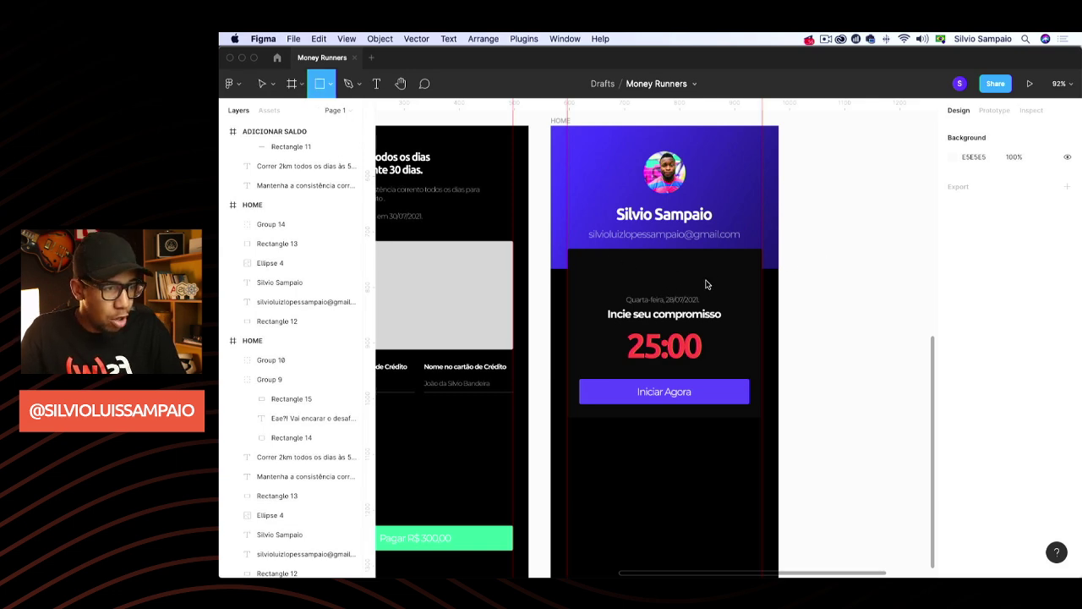
mouse_move(706, 284)
left_mouse_down()
mouse_move(611, 292)
mouse_move(610, 262)
left_mouse_up()
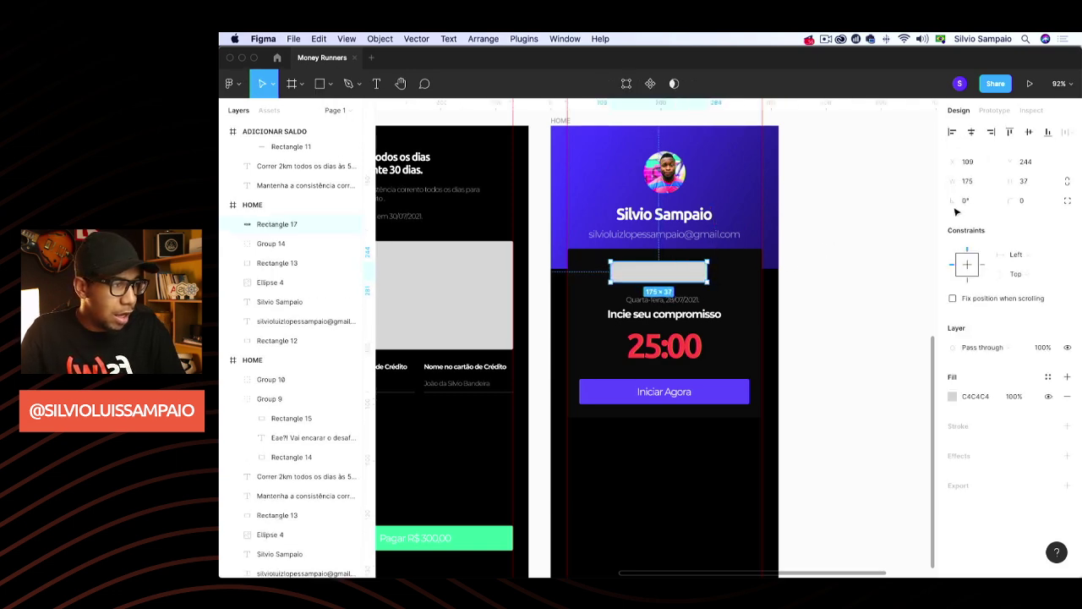
left_click(1025, 183)
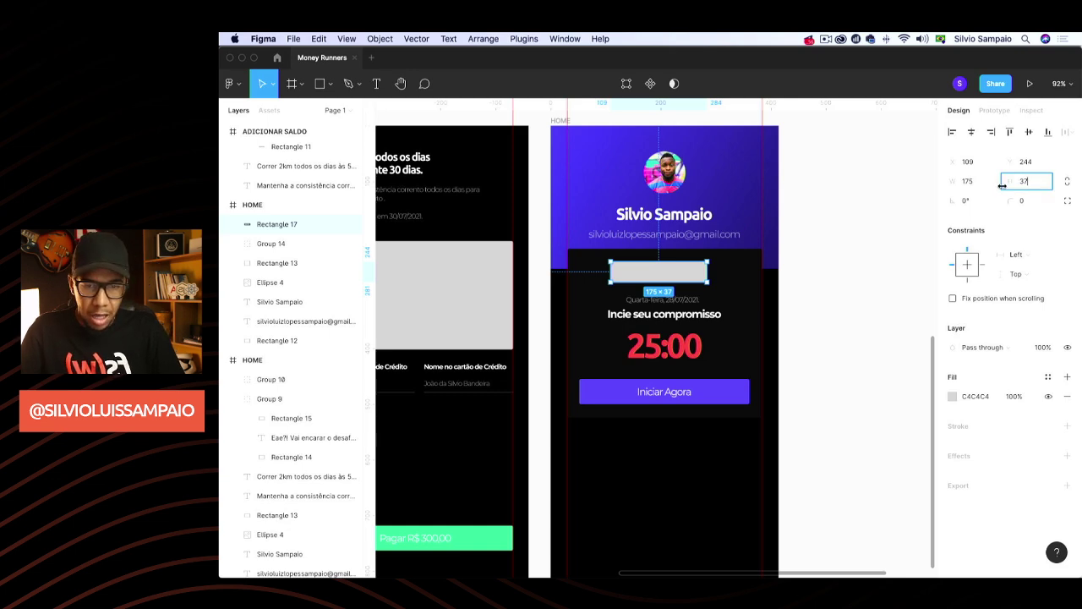
type("40")
key("Return")
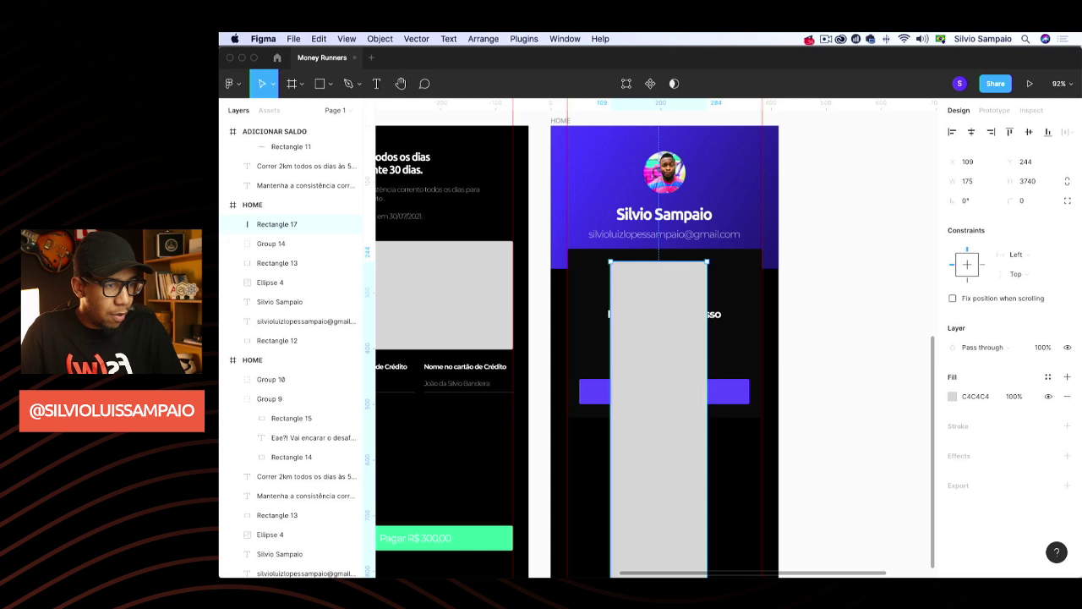
left_click(1047, 184)
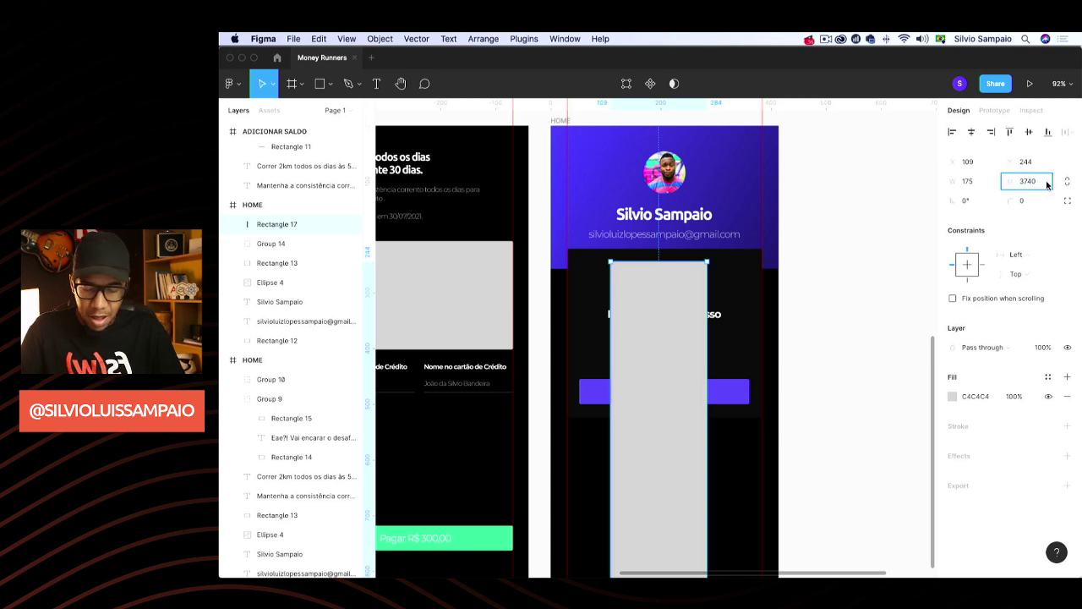
type("40")
key("Return")
left_click(1048, 181)
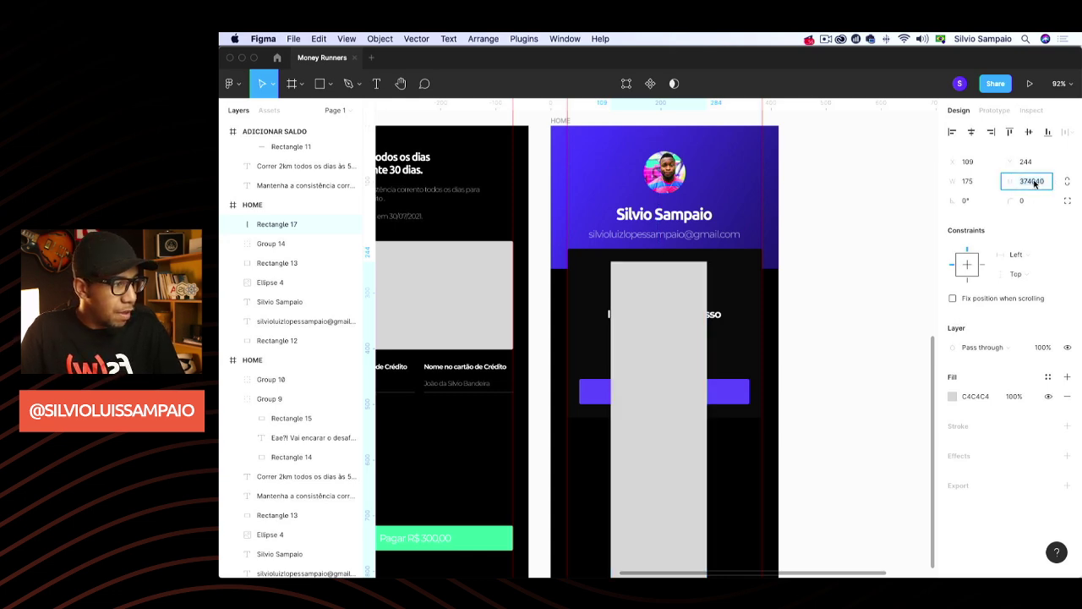
type("40")
key("Return")
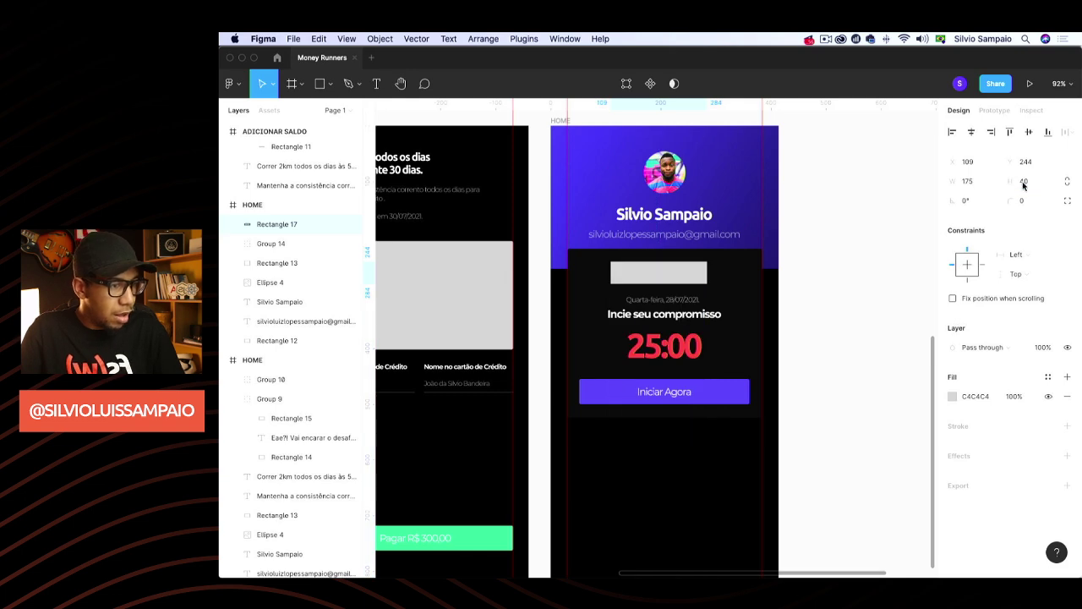
left_click(1024, 183)
type("30")
key("Return")
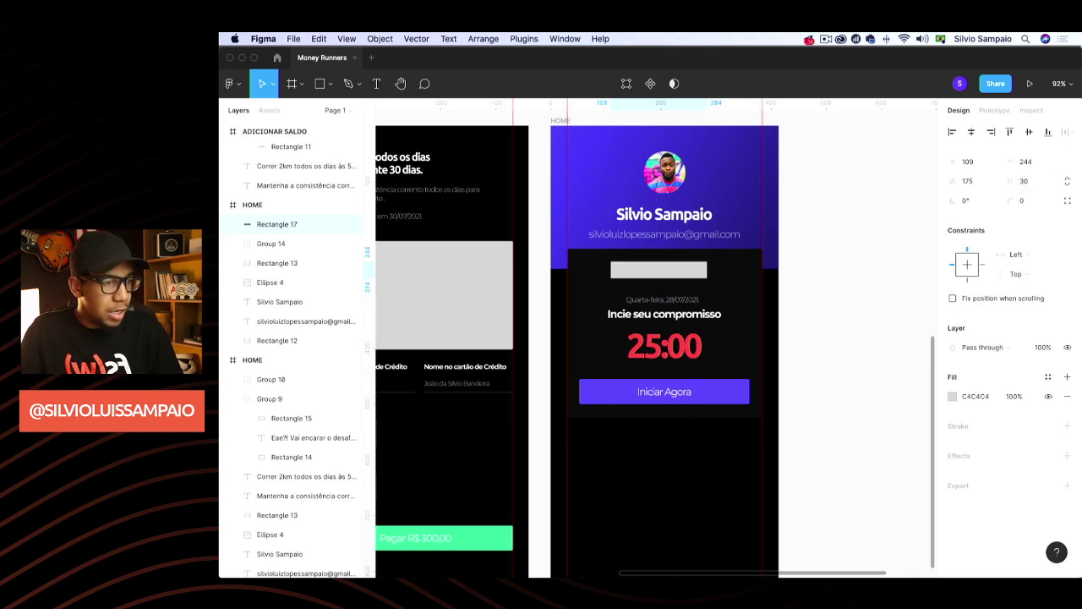
Round the rectangle's ends with corner radius 100 and narrow it to 115 wide
left_click(1025, 201)
type("10")
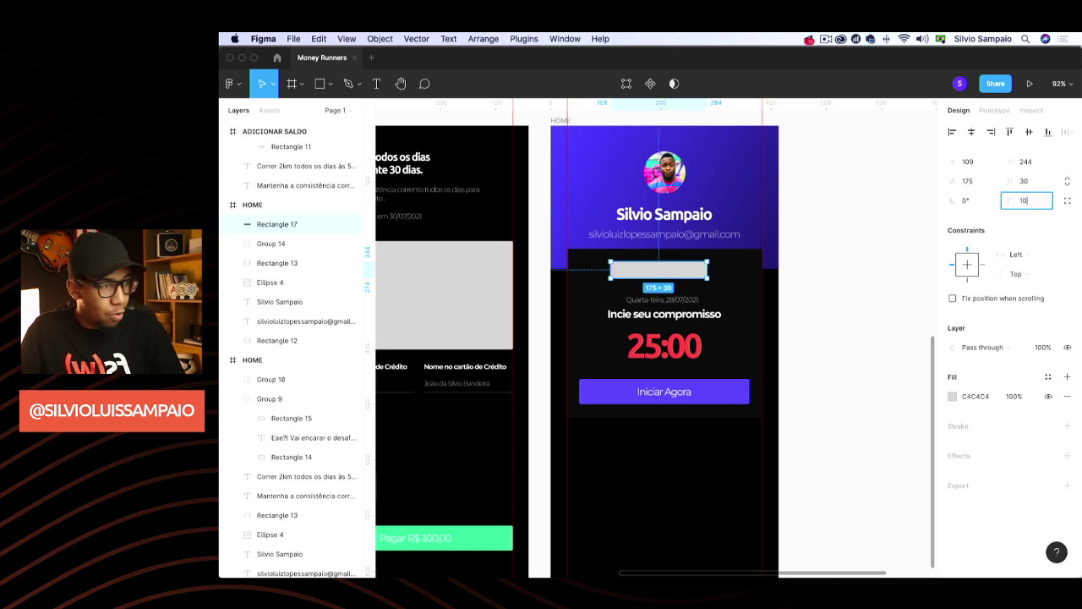
type("0")
key("Return")
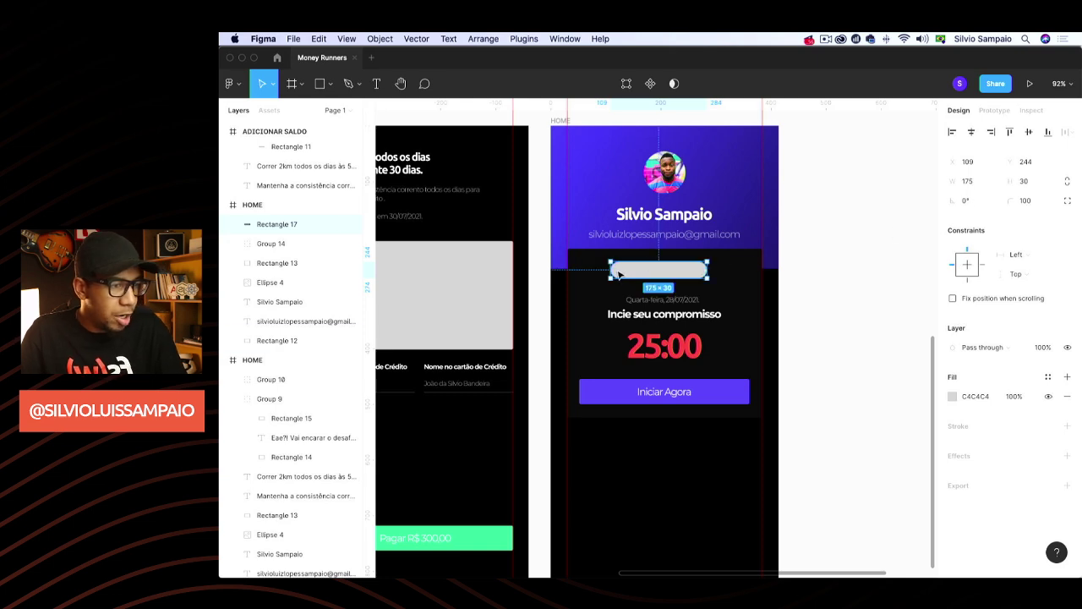
left_click_drag(614, 269, 666, 277)
scroll(660, 292, "up", 3)
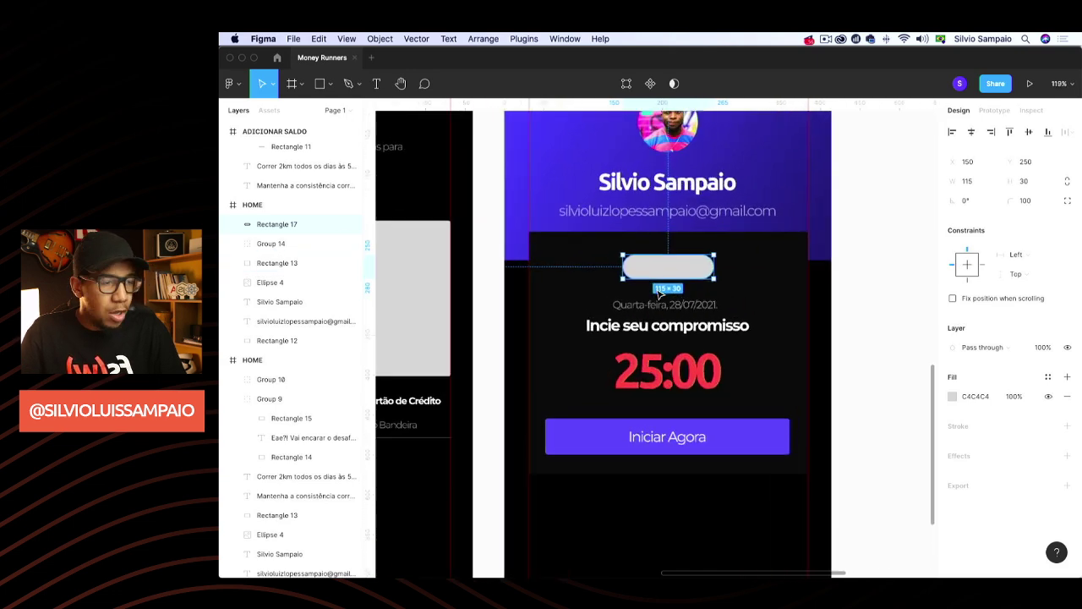
scroll(660, 292, "up", 2)
Ungroup the timer block, then duplicate the date text onto the pill, in front of it
double_click(668, 309)
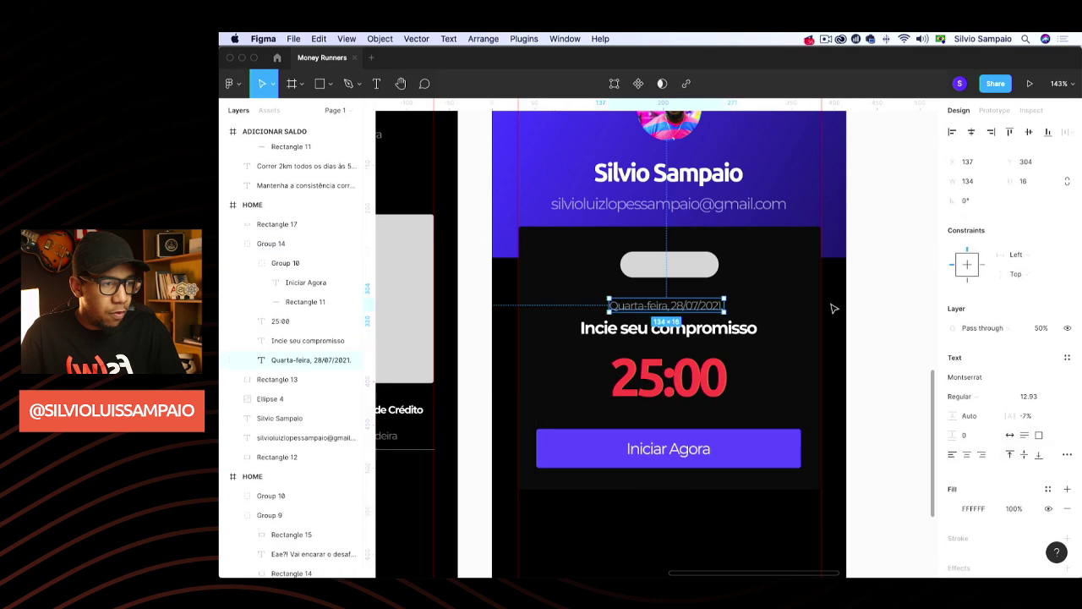
left_click(834, 307)
left_click(725, 310)
key("super+shift+g")
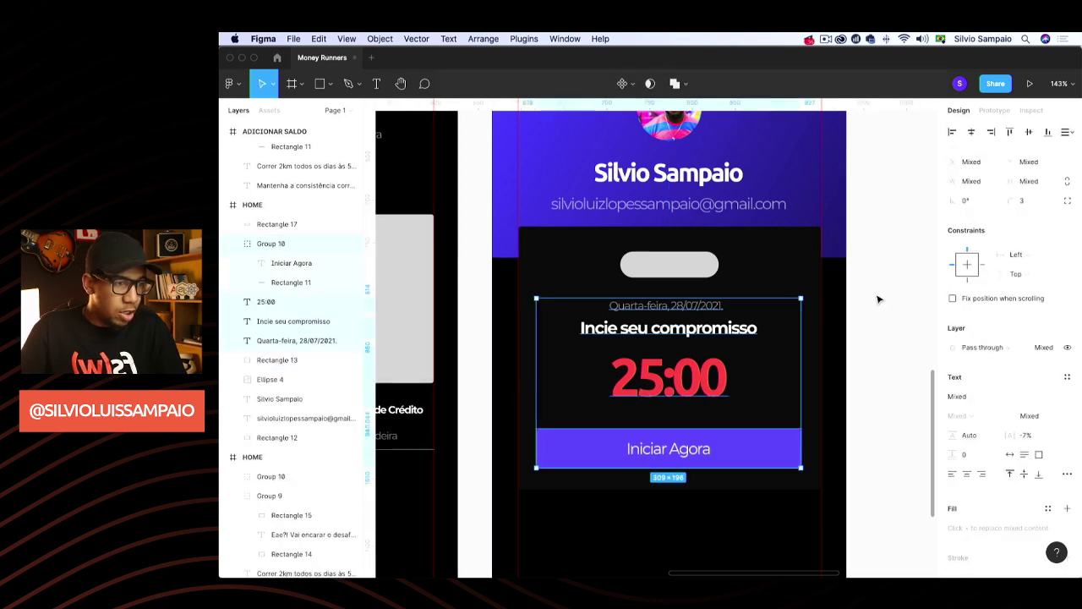
left_click(689, 310)
key("super+d")
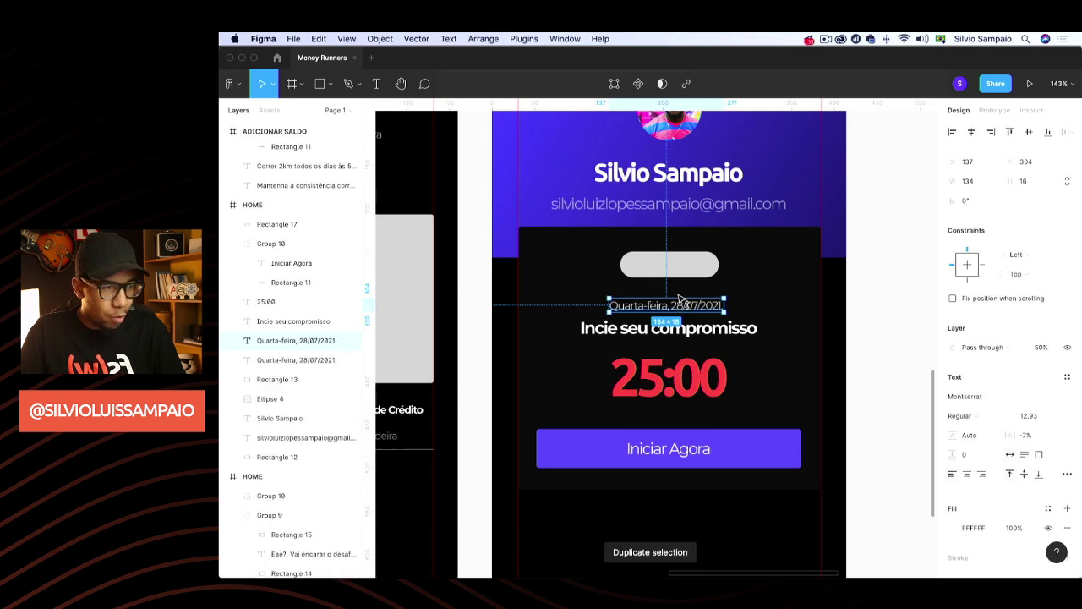
left_click_drag(689, 311, 679, 265)
left_click_drag(291, 337, 286, 220)
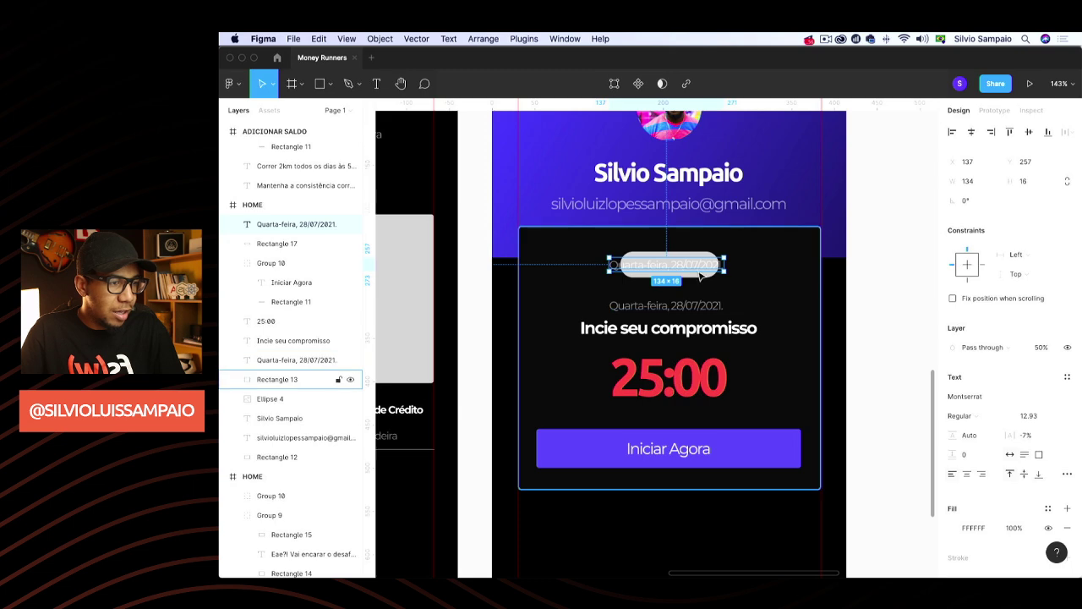
Change the copied text to '+ R$ 10,00' and centre it on the grey pill
key("Return")
type("+")
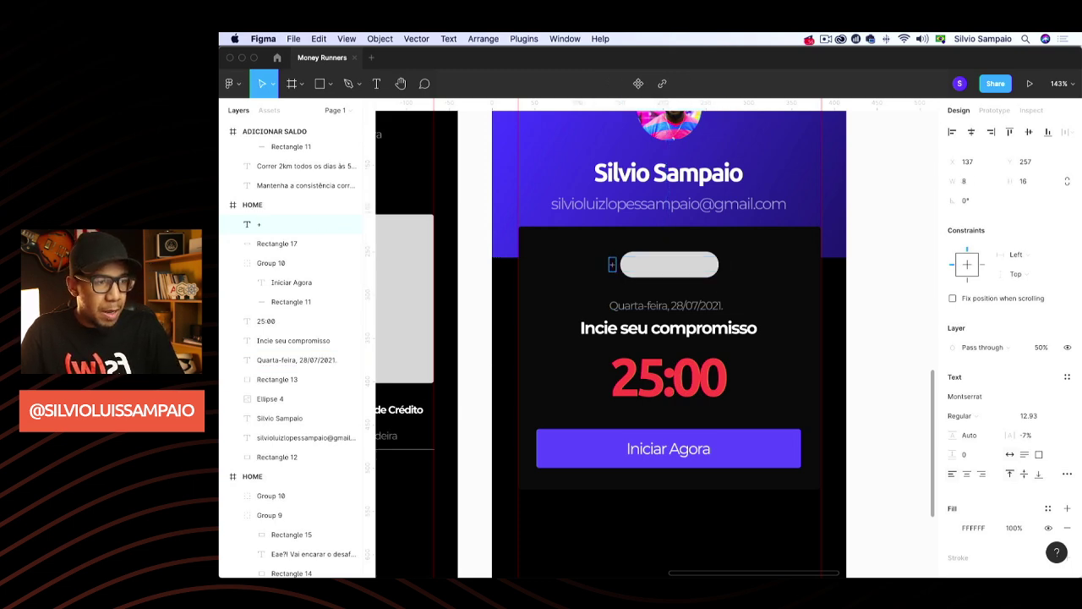
type(" R$ 10")
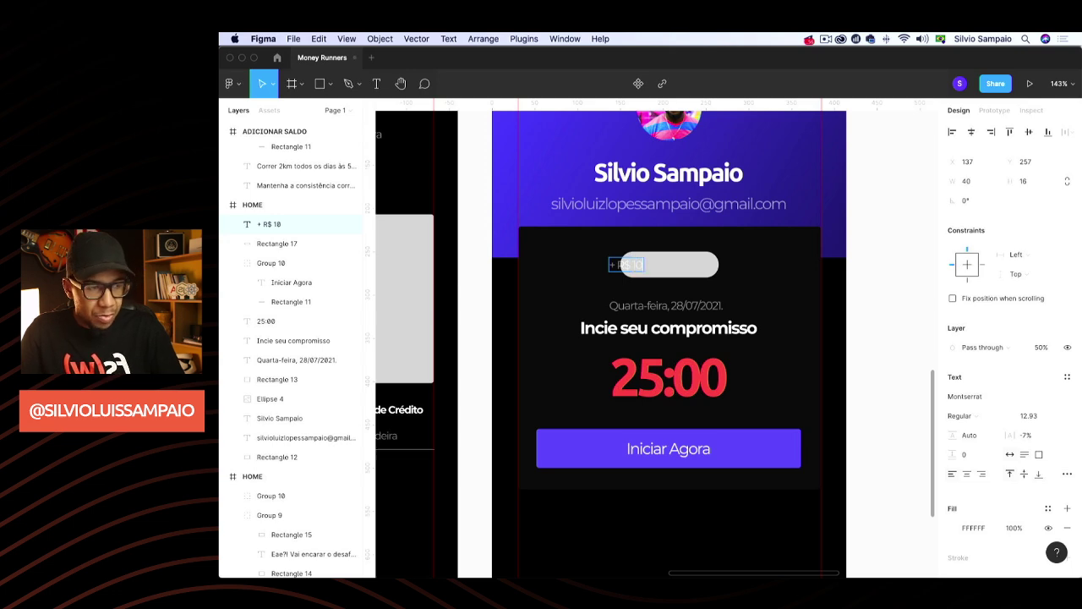
type(",00")
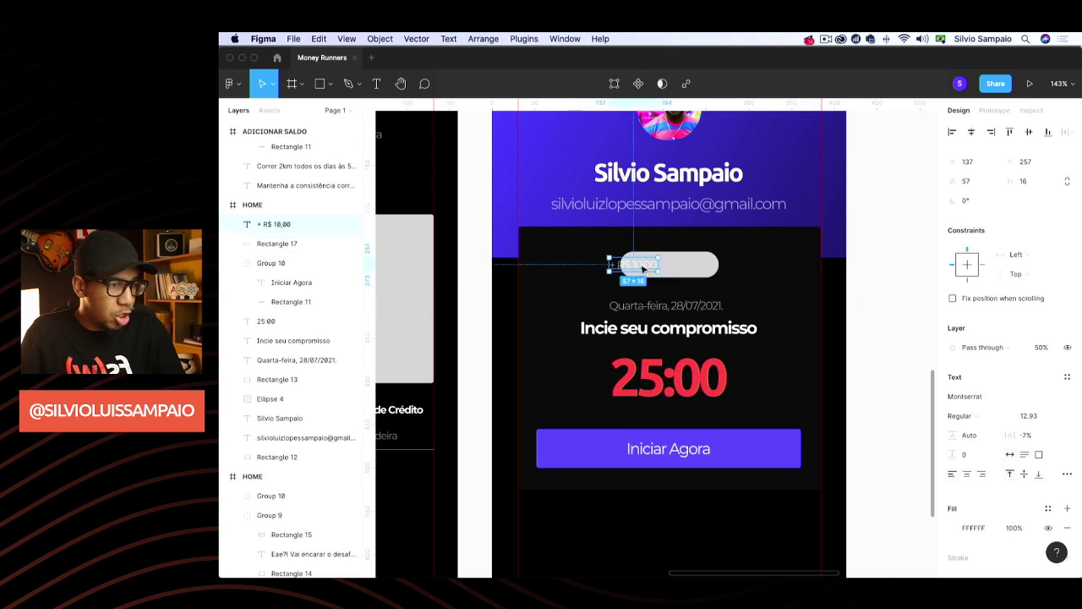
key("Escape")
left_click_drag(629, 266, 679, 269)
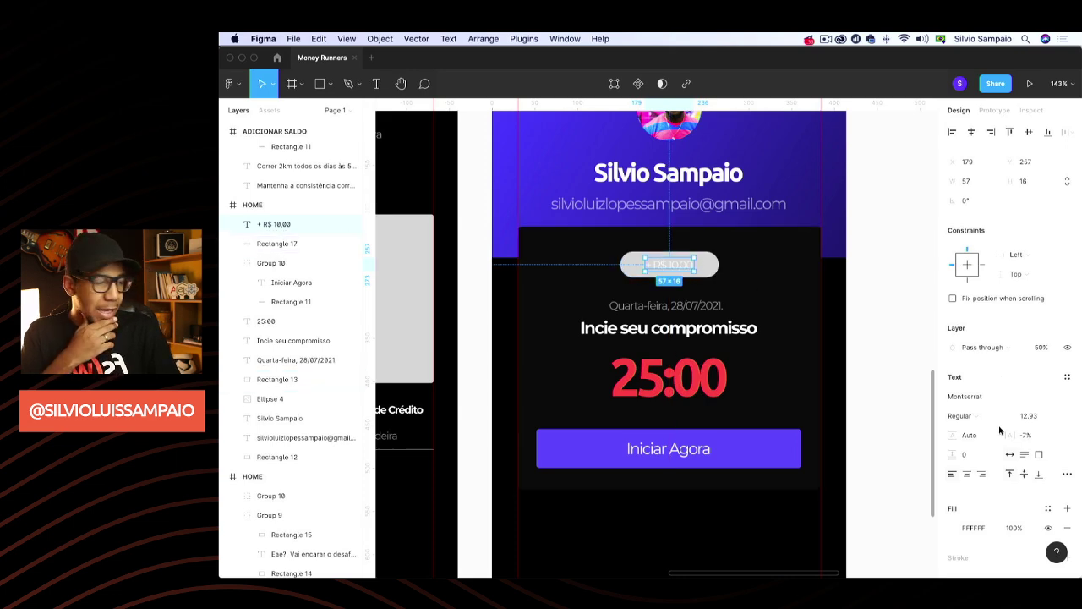
Apply the green 1DD1A1 document colour to the badge text and the pill
left_click(950, 528)
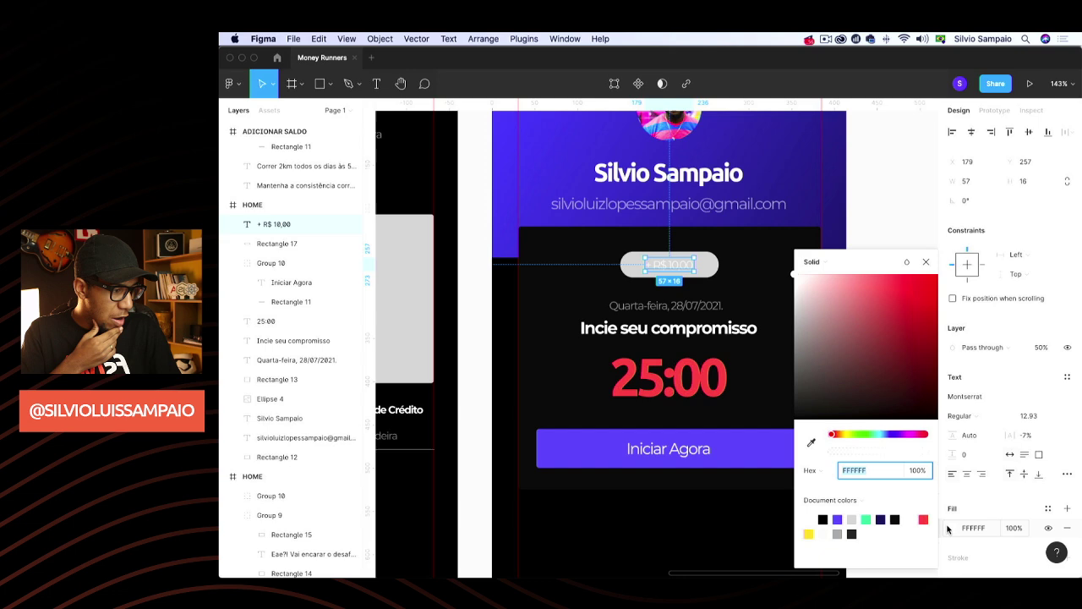
left_click(866, 520)
key("Escape")
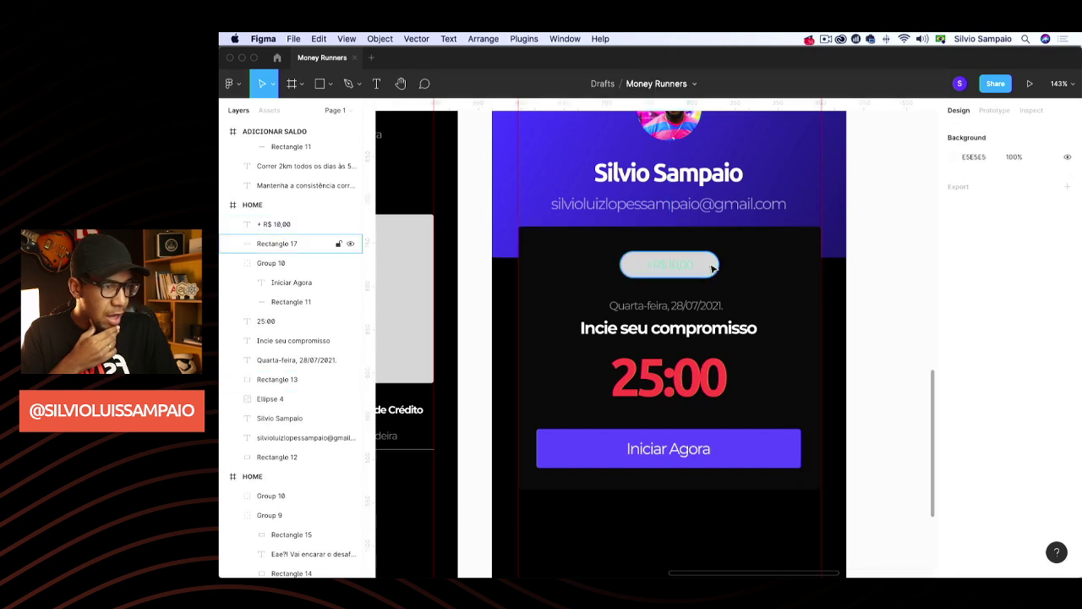
left_click(715, 269)
left_click(951, 395)
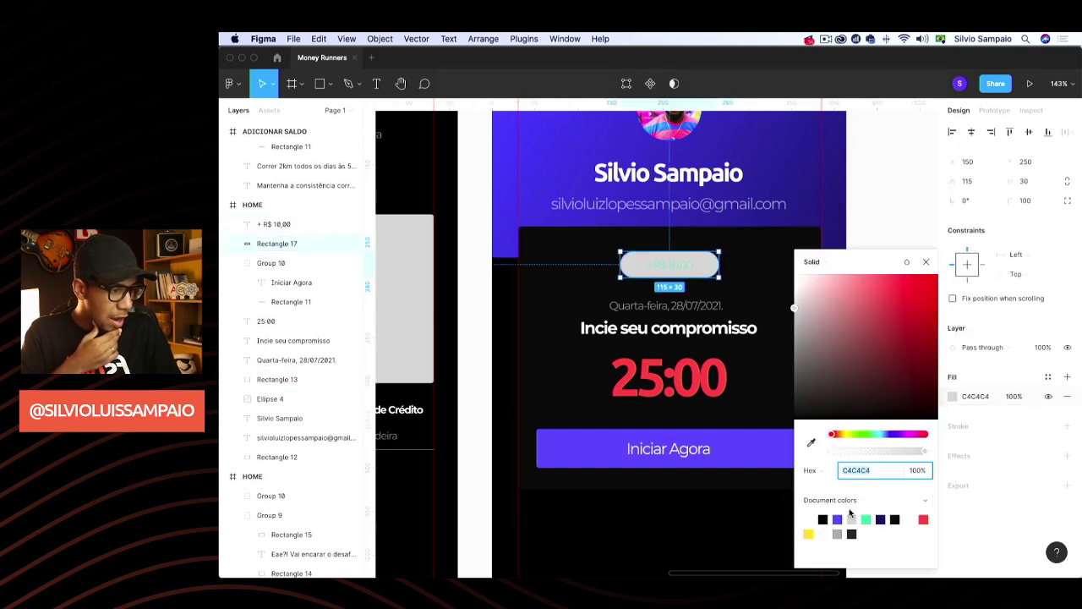
left_click(867, 517)
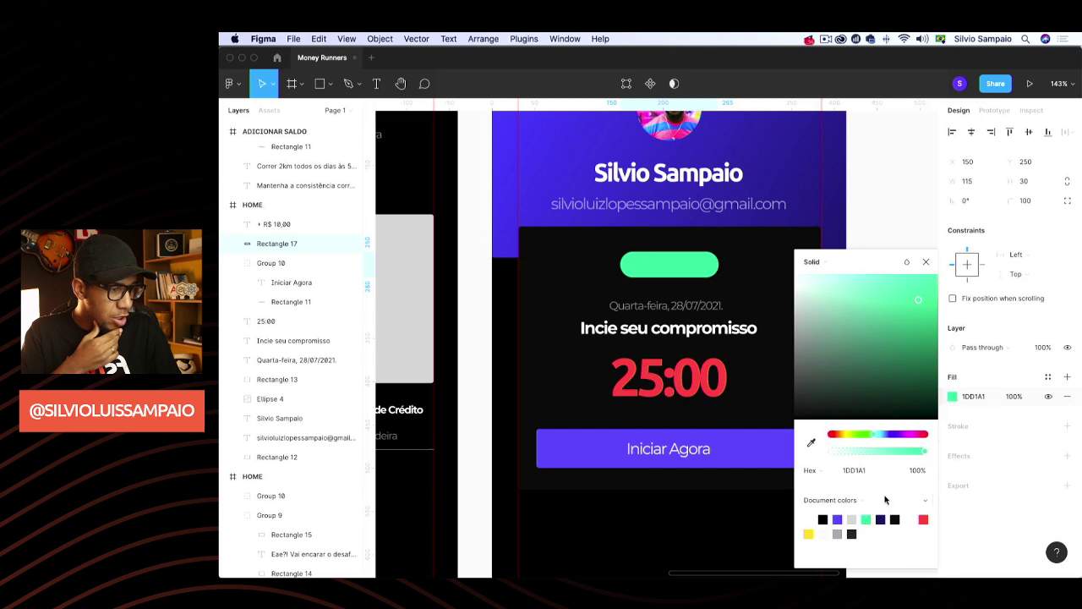
Set the pill's fill opacity to 10%
left_click(1019, 396)
type("10")
key("Return")
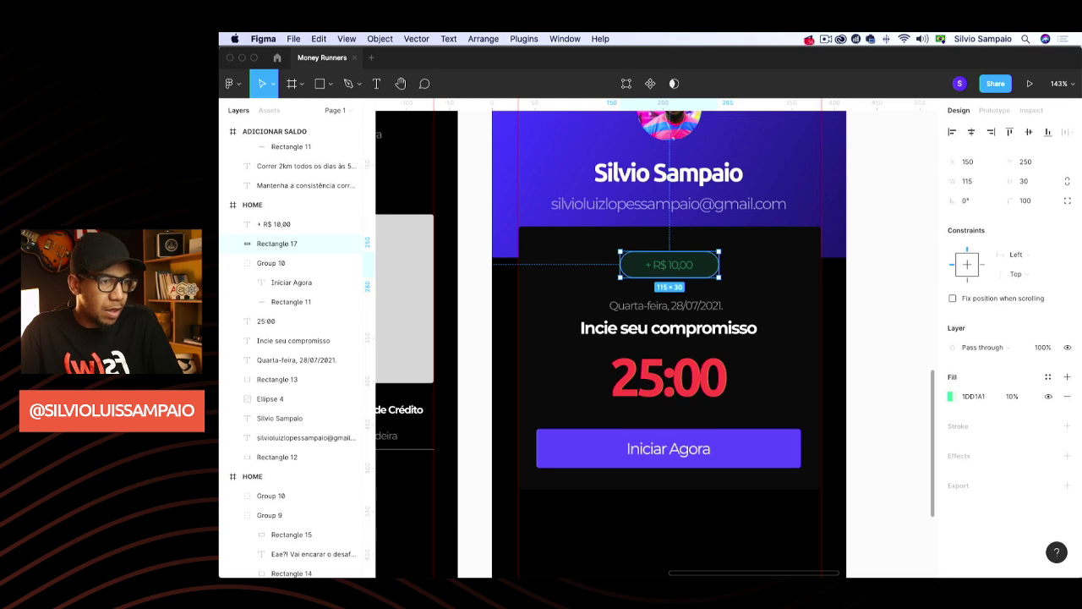
left_click(1014, 395)
key("Return")
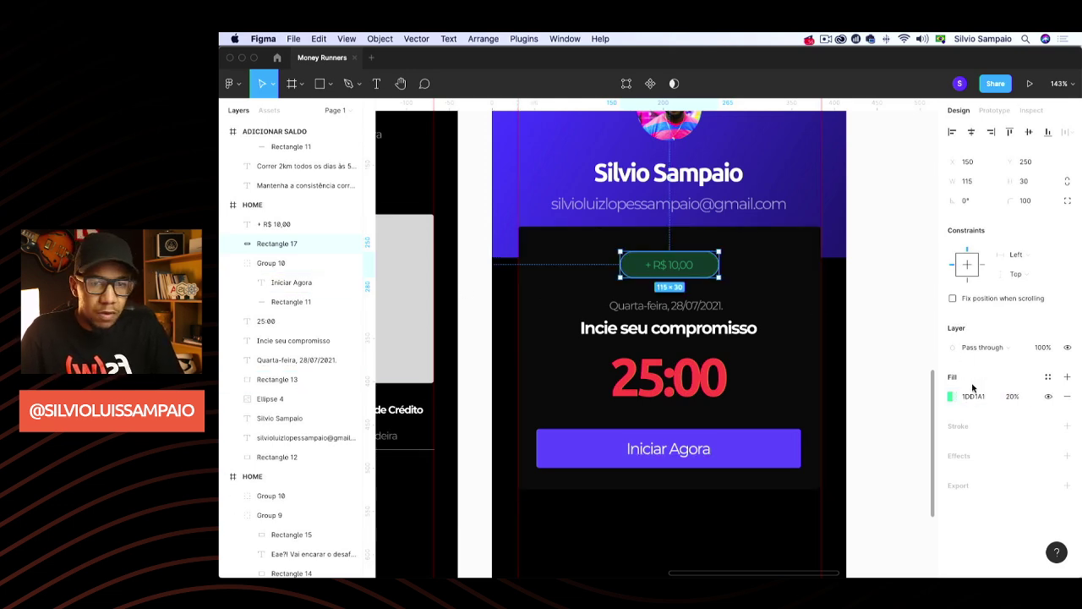
left_click(1012, 397)
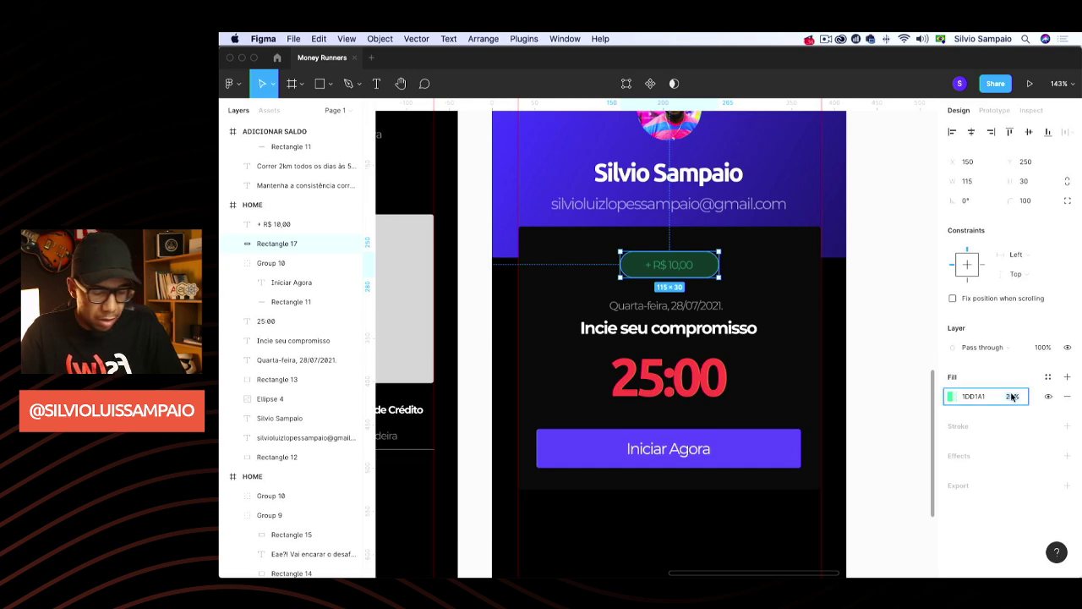
type("10")
key("Return")
Make the '+ R$ 10,00' text layer 100% opaque
key("shift+Tab")
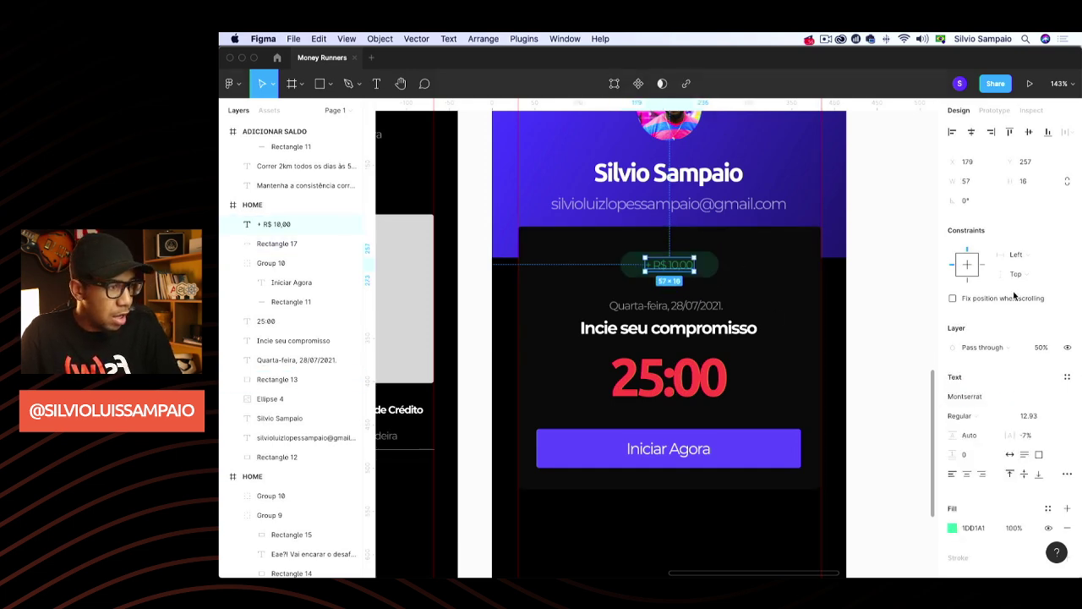
left_click(1036, 350)
type("100")
key("Return")
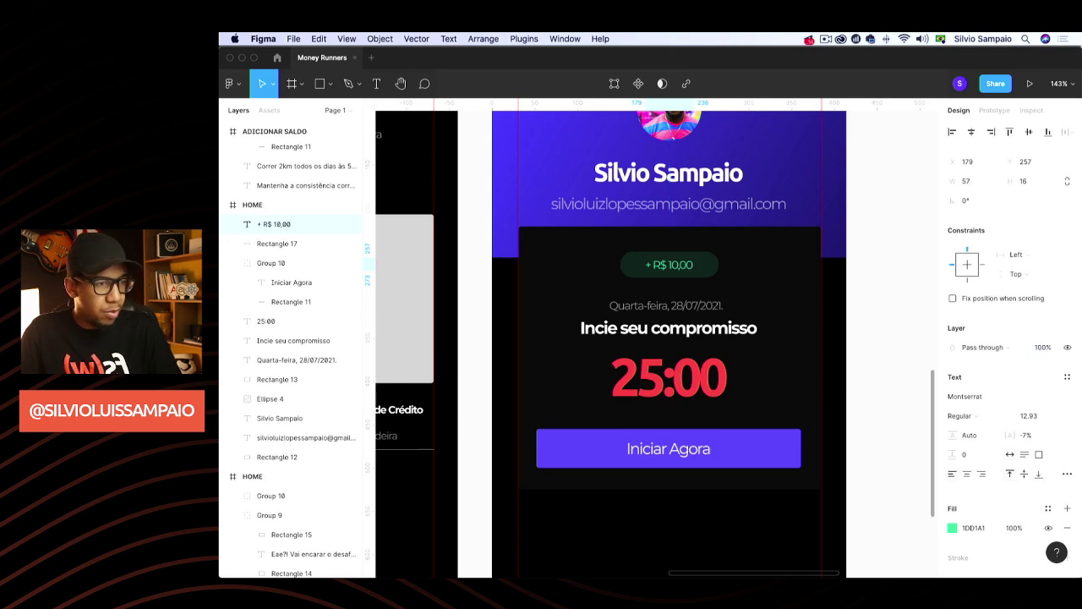
left_click(850, 279)
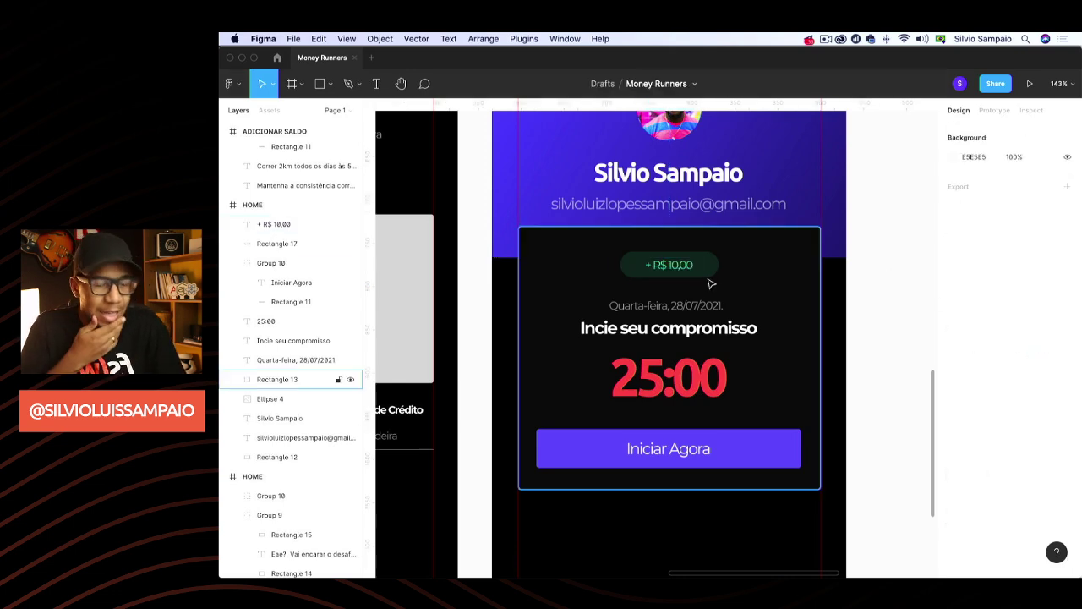
Change the '+ R$ 10,00' text to SemiBold weight
left_click(669, 264)
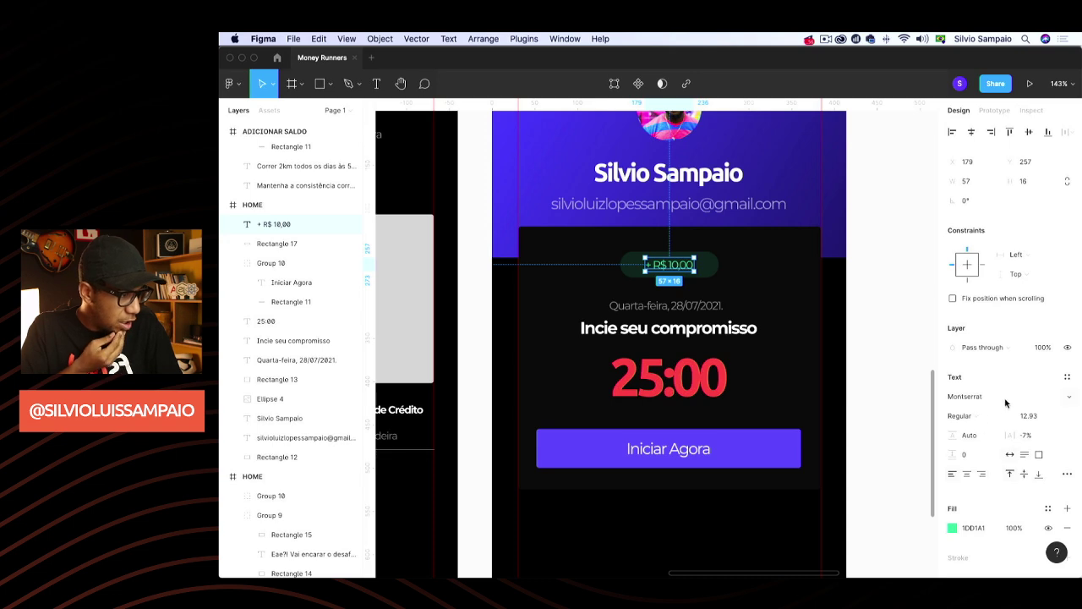
left_click(1007, 418)
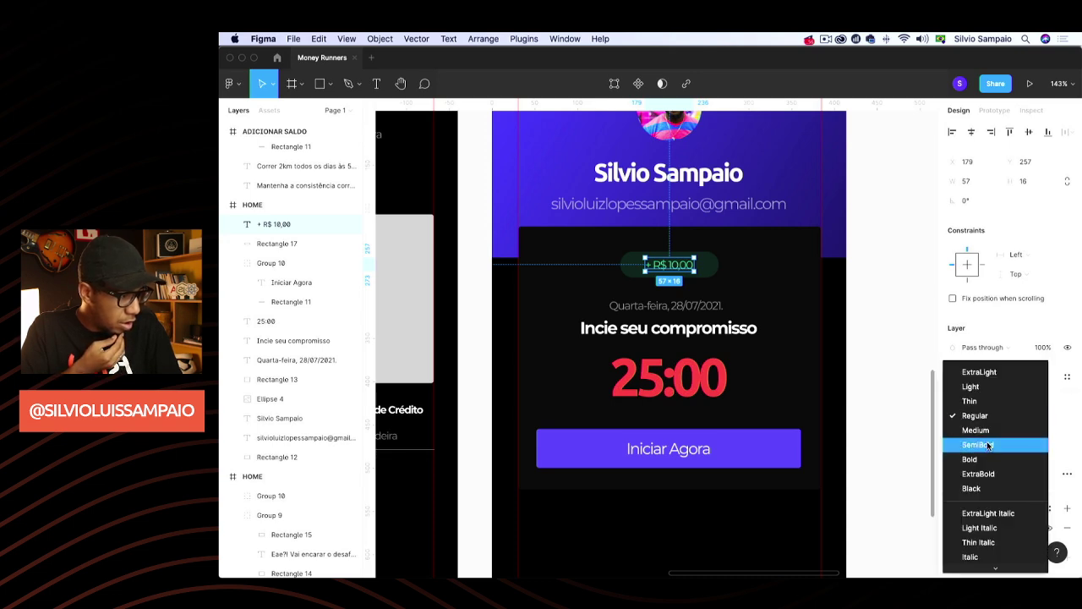
left_click(989, 446)
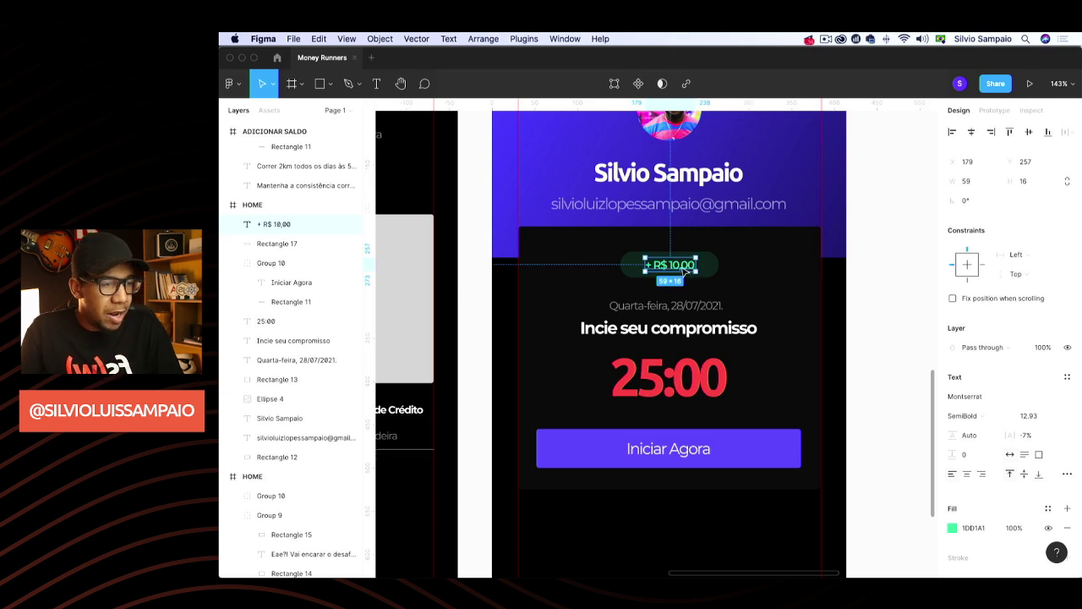
left_click_drag(685, 271, 679, 273)
Centre the text horizontally on the green pill and group them together
left_click(710, 266, "shift")
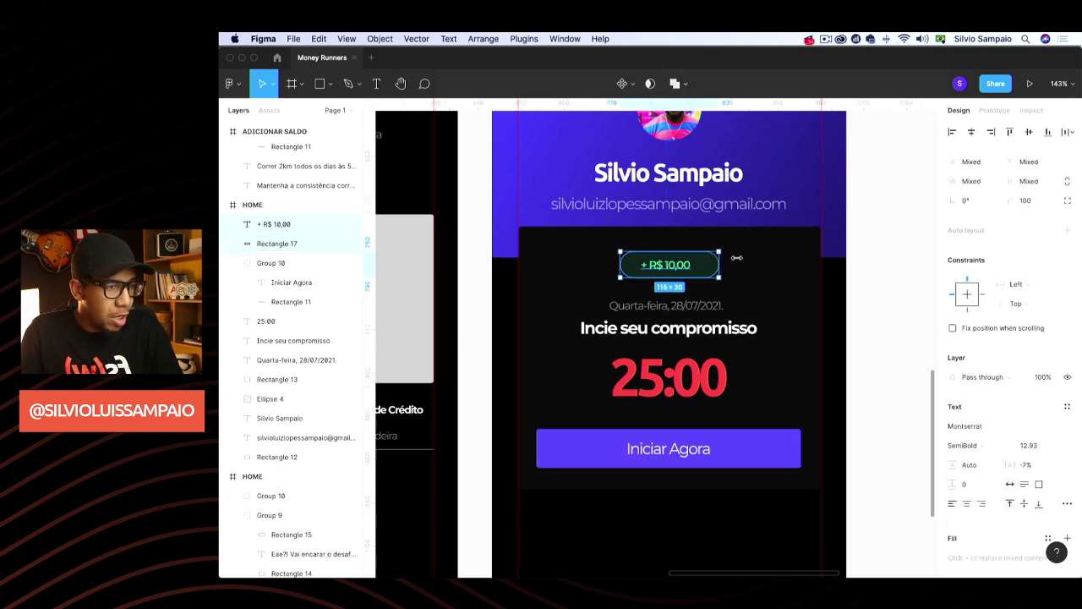
left_click(970, 131)
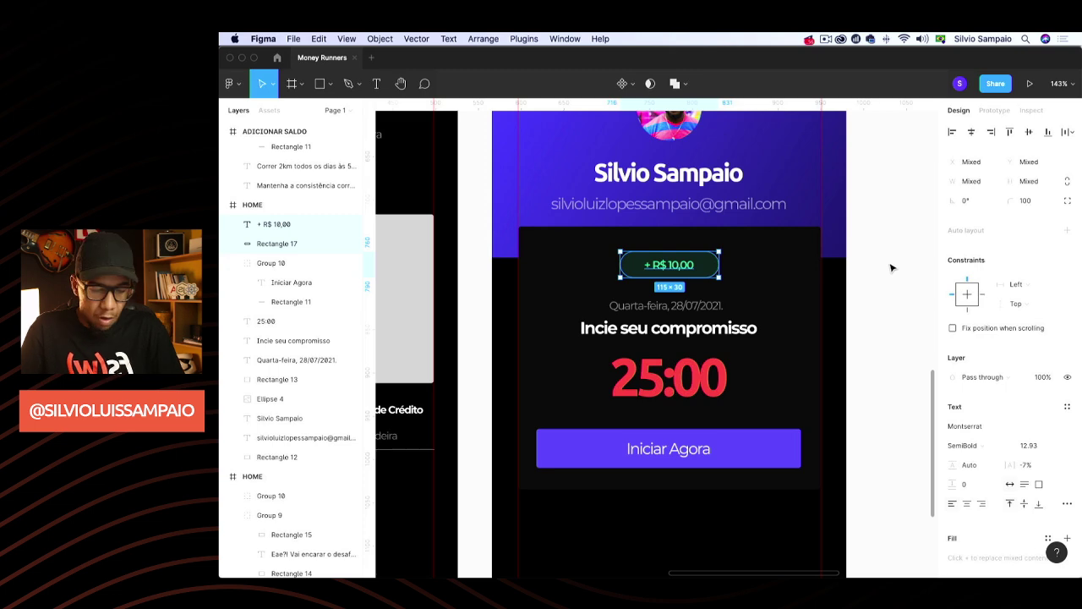
key("super+g")
left_click(769, 280, "shift")
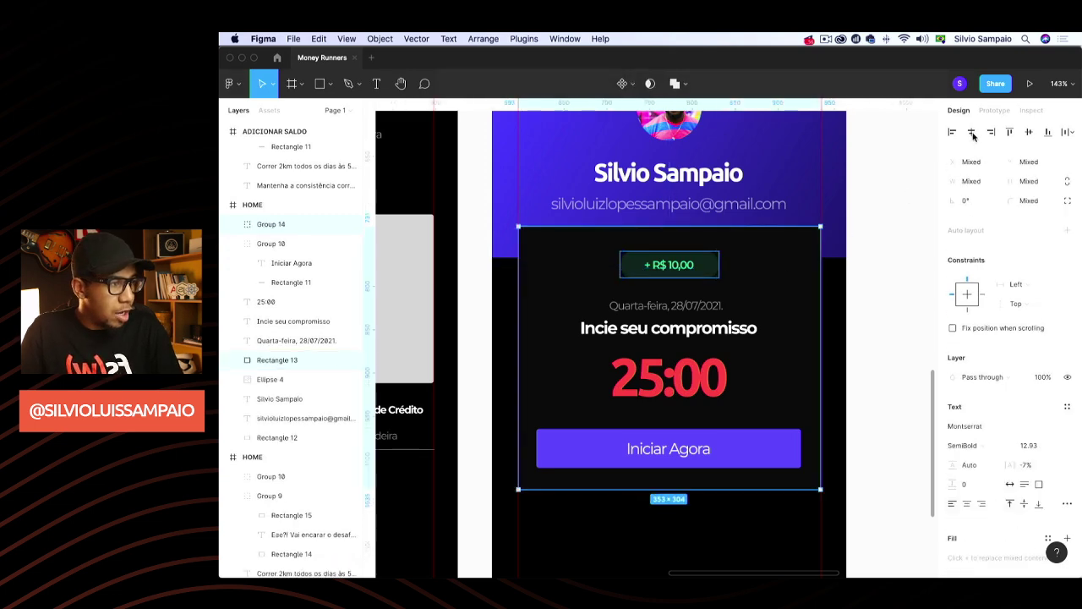
left_click(870, 257)
scroll(877, 273, "down", 3)
scroll(877, 274, "up", 5)
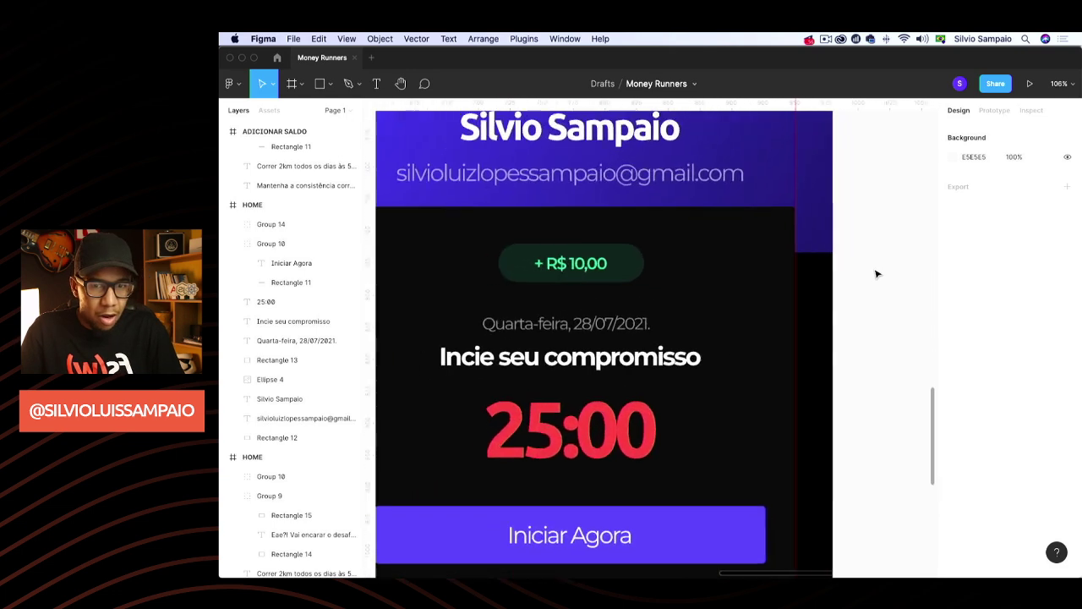
Ungroup the badge and shrink the green pill to hug the '+ R$ 10,00' text
left_click(288, 224)
key("shift+super+g")
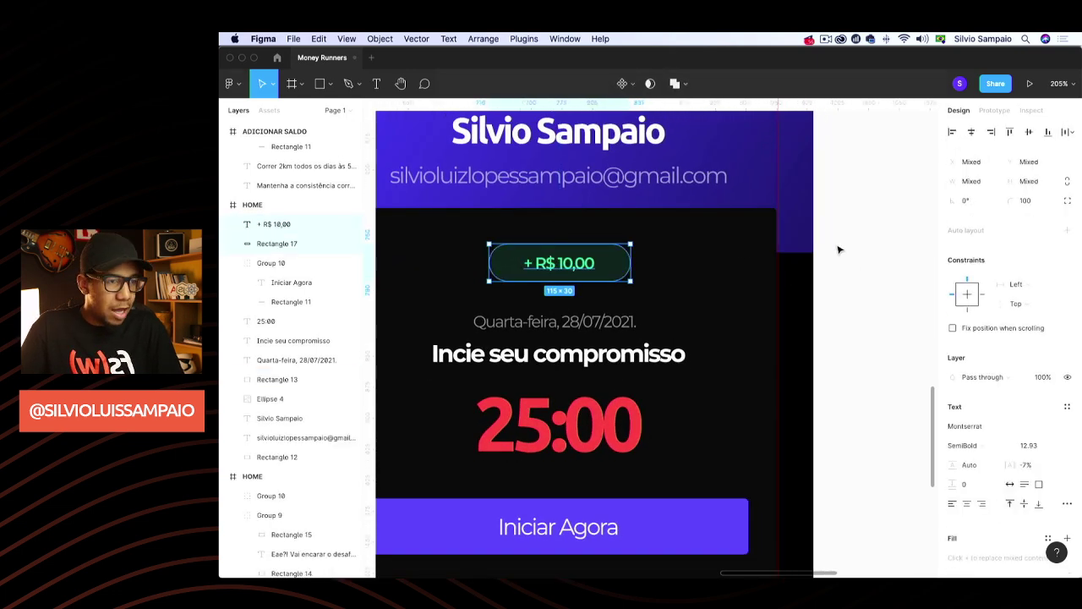
left_click(839, 249)
left_click(350, 224)
left_click(350, 244)
left_click_drag(630, 263, 608, 263)
left_click_drag(490, 263, 508, 263)
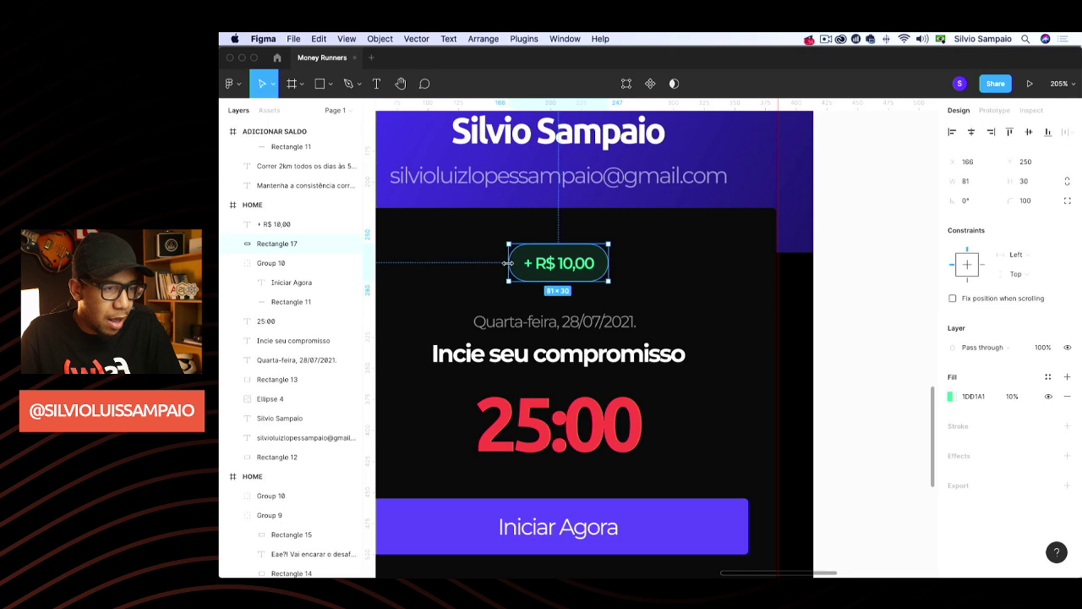
Regroup the text and pill, then scale the badge up to about 105×38
left_click(558, 263, "shift")
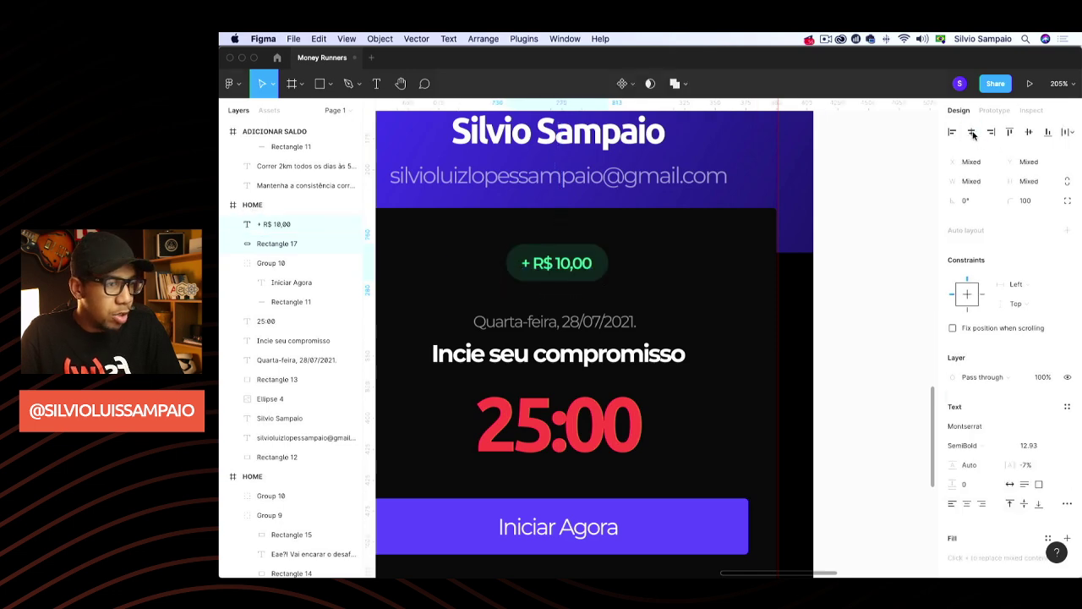
key("super+g")
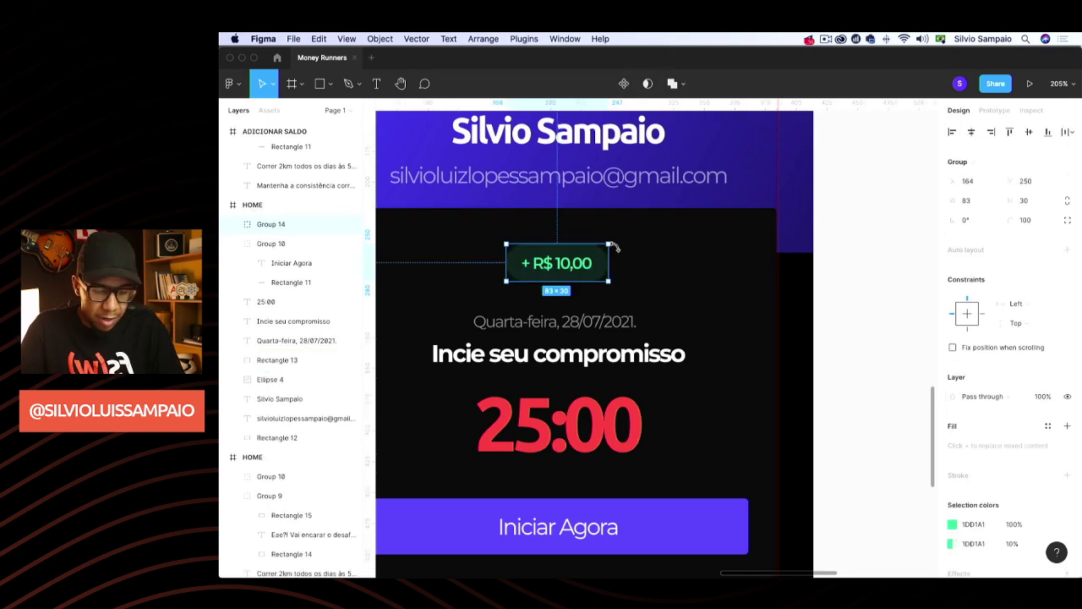
key("k")
left_click_drag(606, 242, 636, 233)
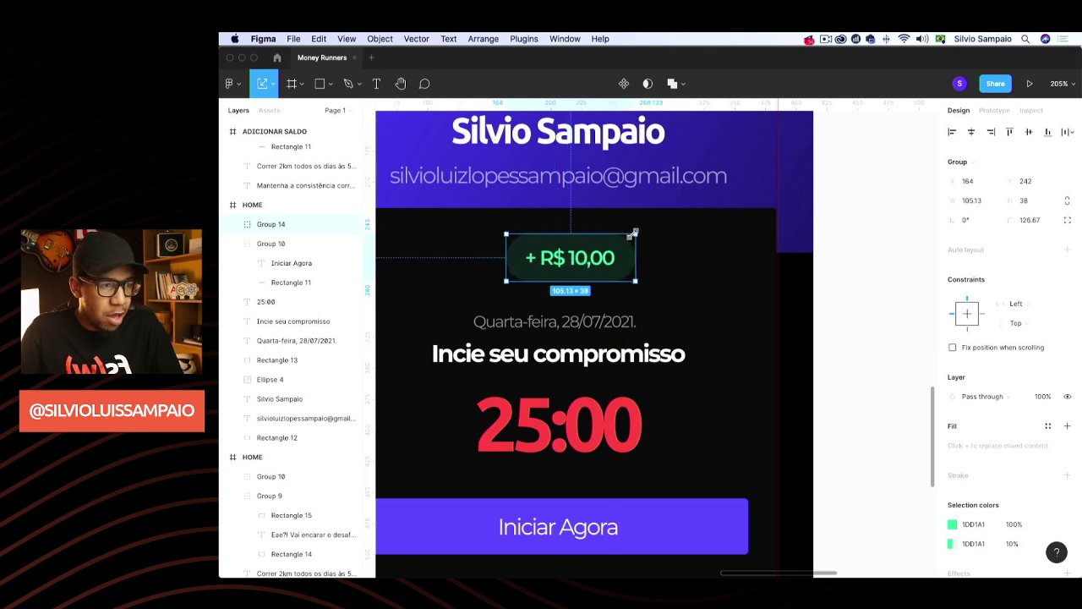
Centre the enlarged badge above the date and review the result
scroll(656, 315, "down", 3)
left_click_drag(616, 284, 609, 285)
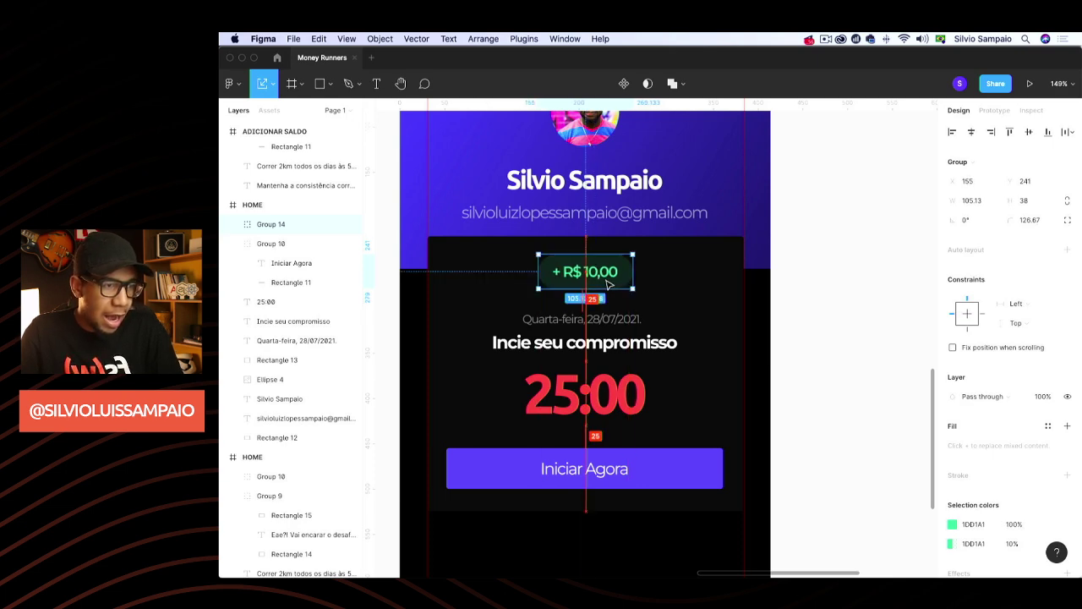
left_click(841, 257)
scroll(841, 256, "down", 3)
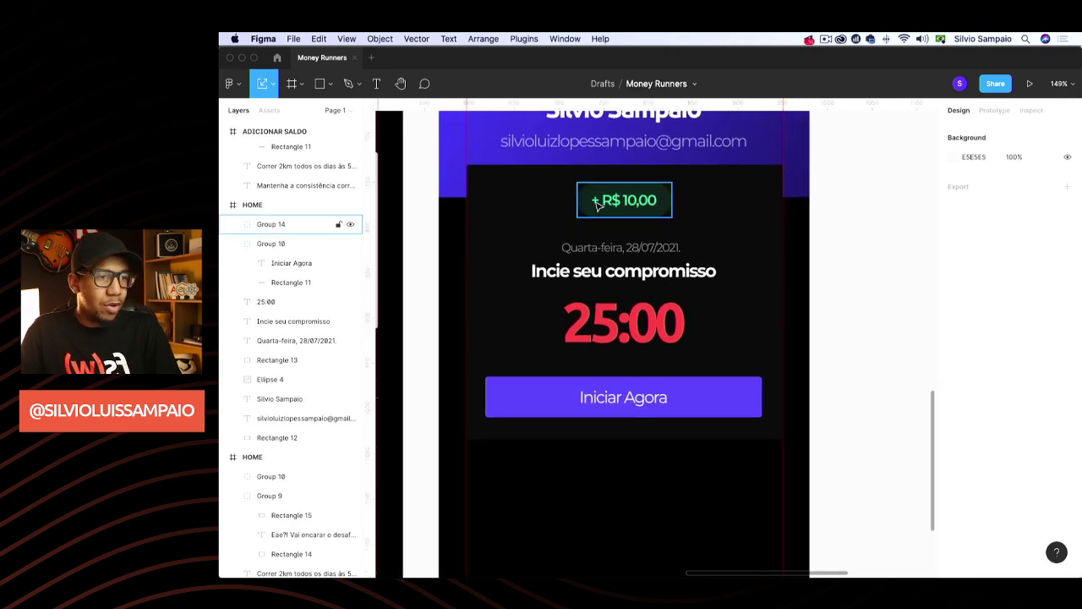
left_click(629, 208)
left_click(884, 223)
scroll(885, 222, "down", 3)
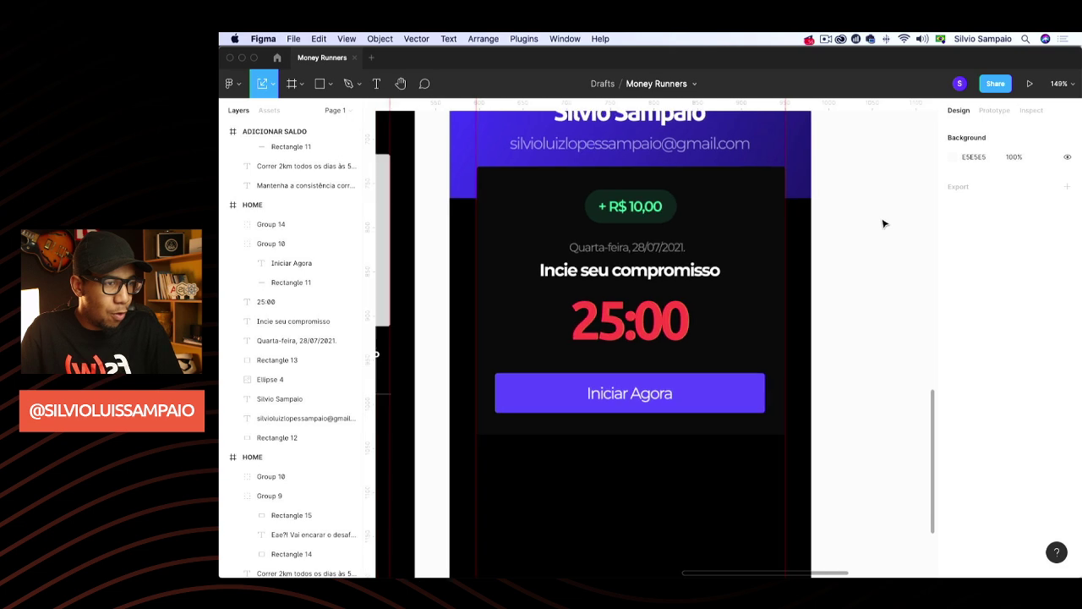
scroll(884, 222, "up", 2)
scroll(835, 281, "down", 2)
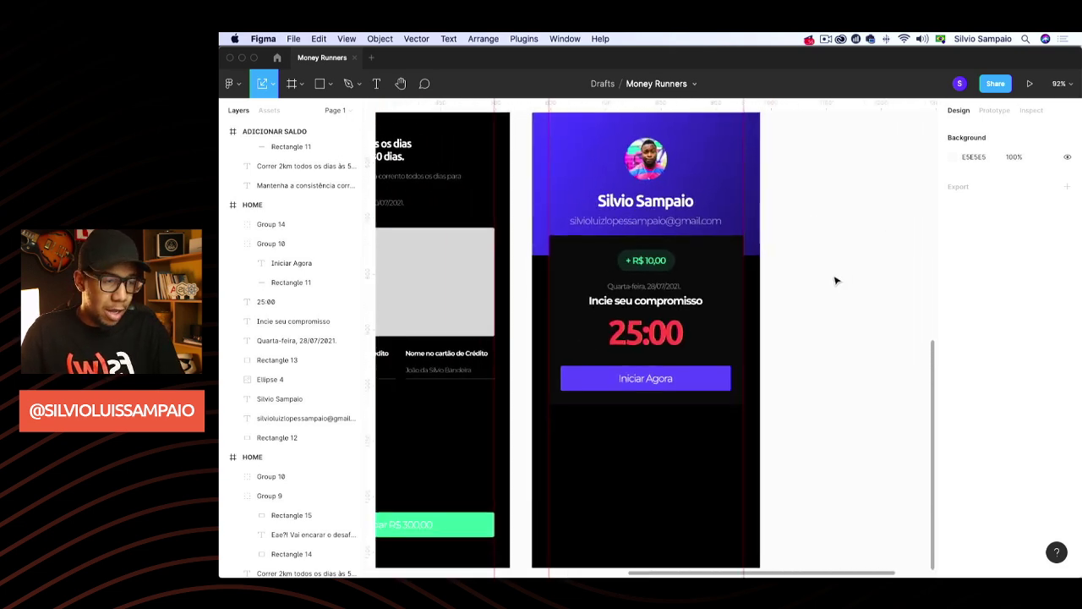
scroll(836, 280, "up", 2)
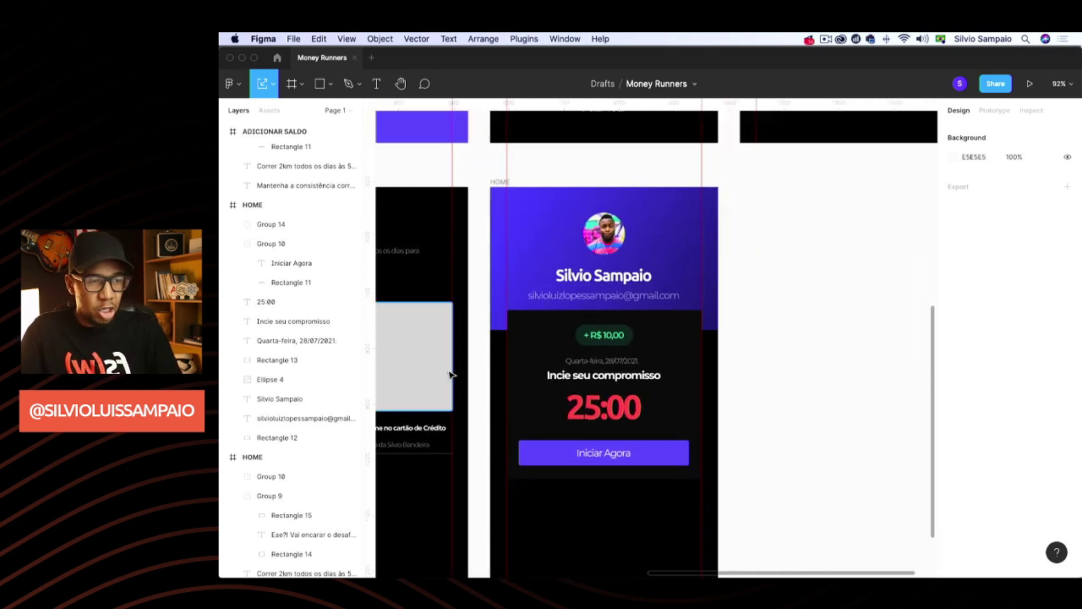
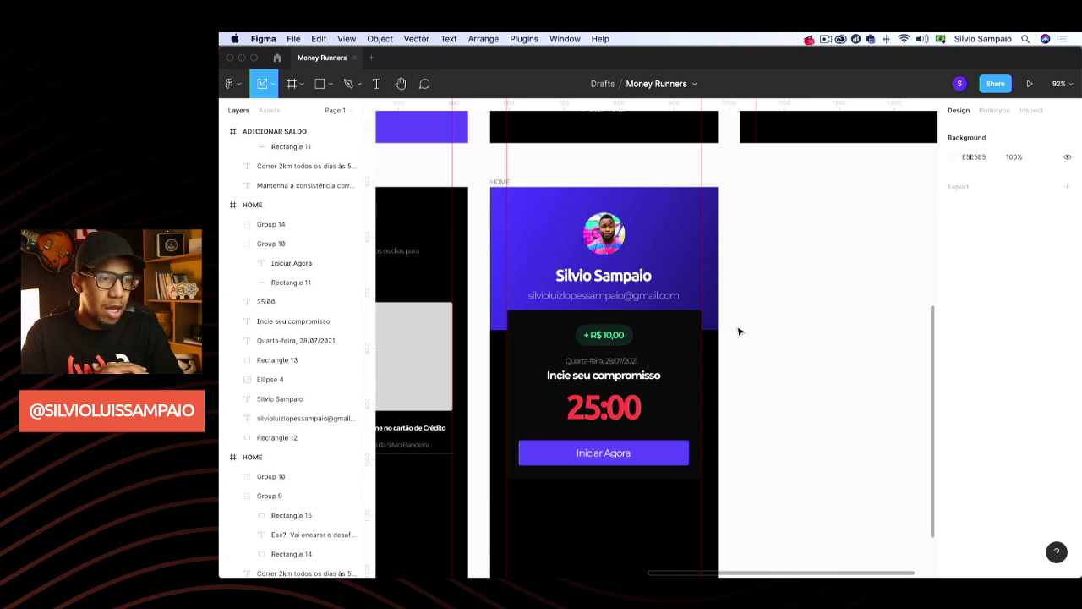
Duplicate the HOME frame and name the leftmost screen HOME #01
scroll(786, 328, "down", 5)
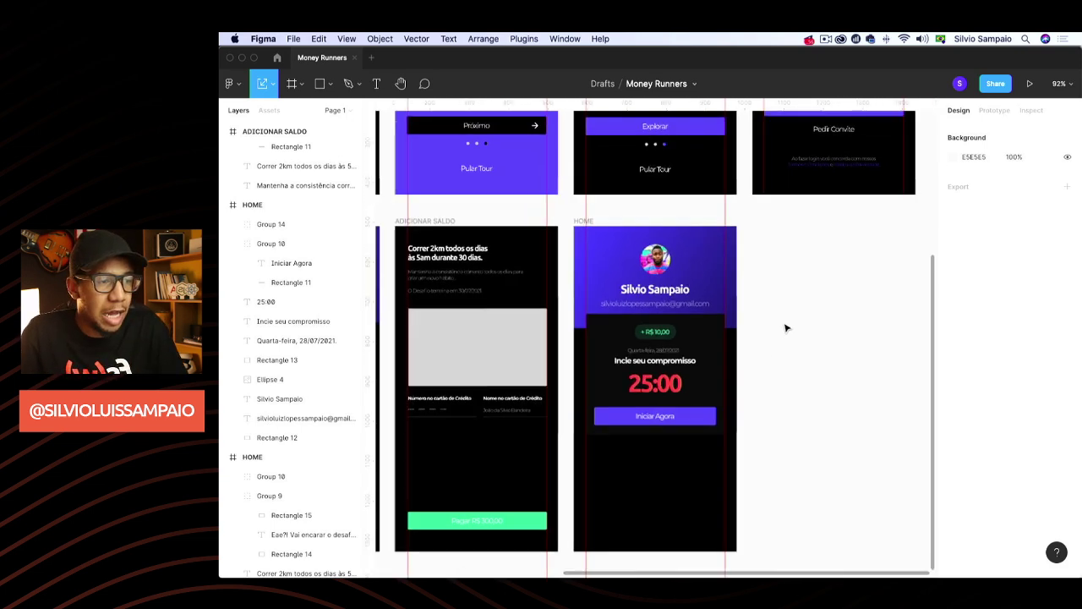
scroll(786, 328, "up", 1)
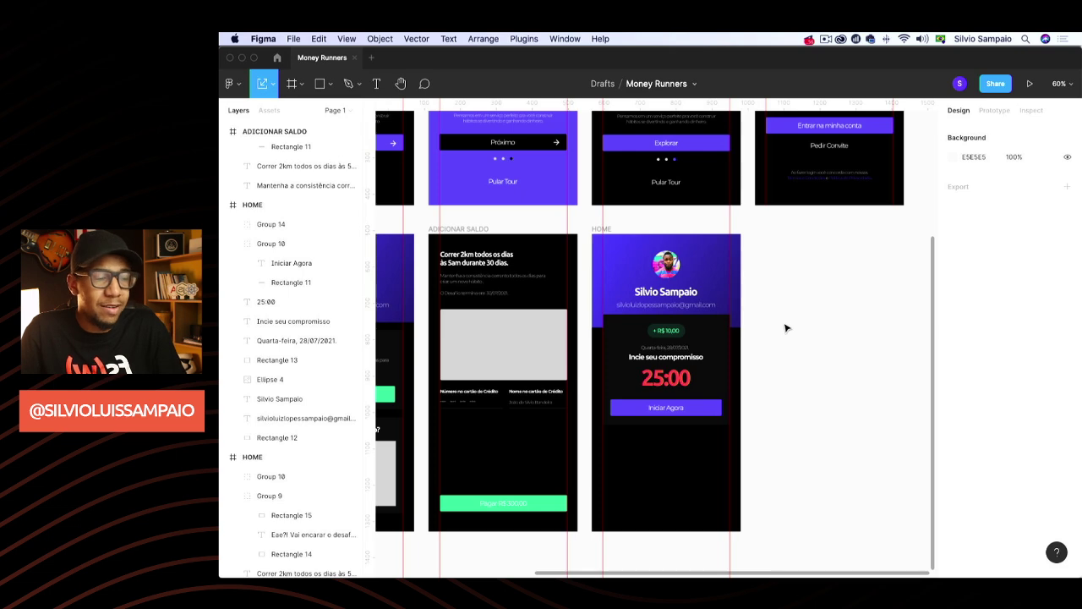
scroll(799, 314, "right", 3)
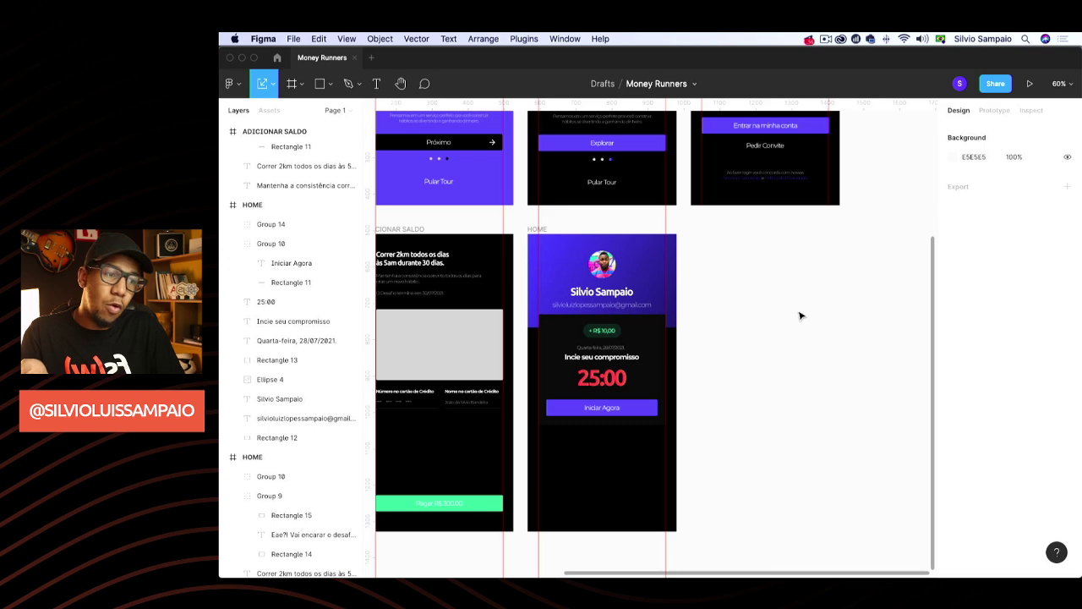
left_click(541, 230)
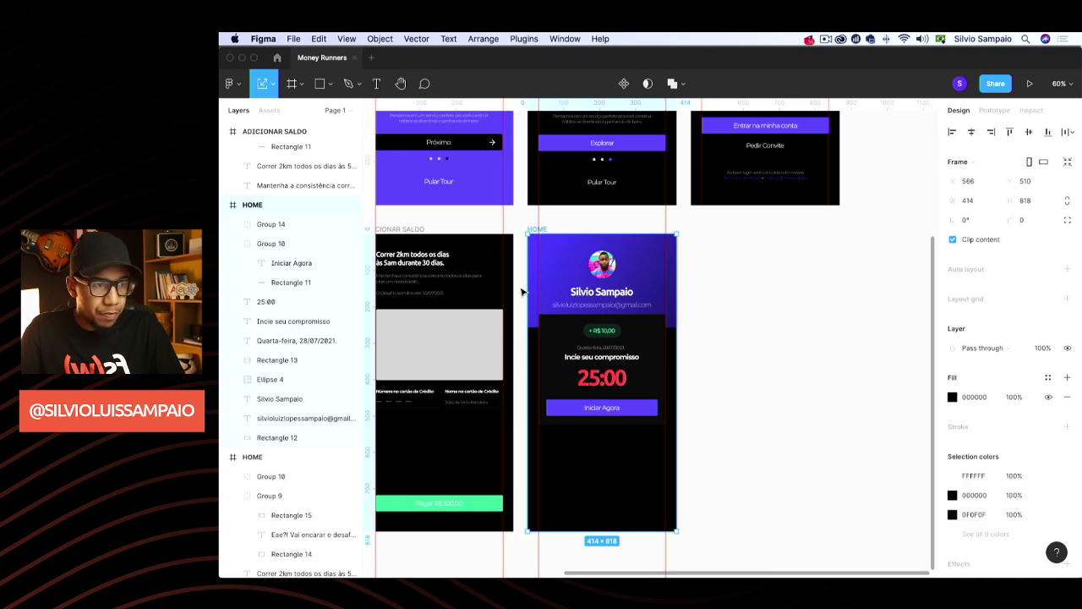
key("super+d")
scroll(568, 251, "left", 5)
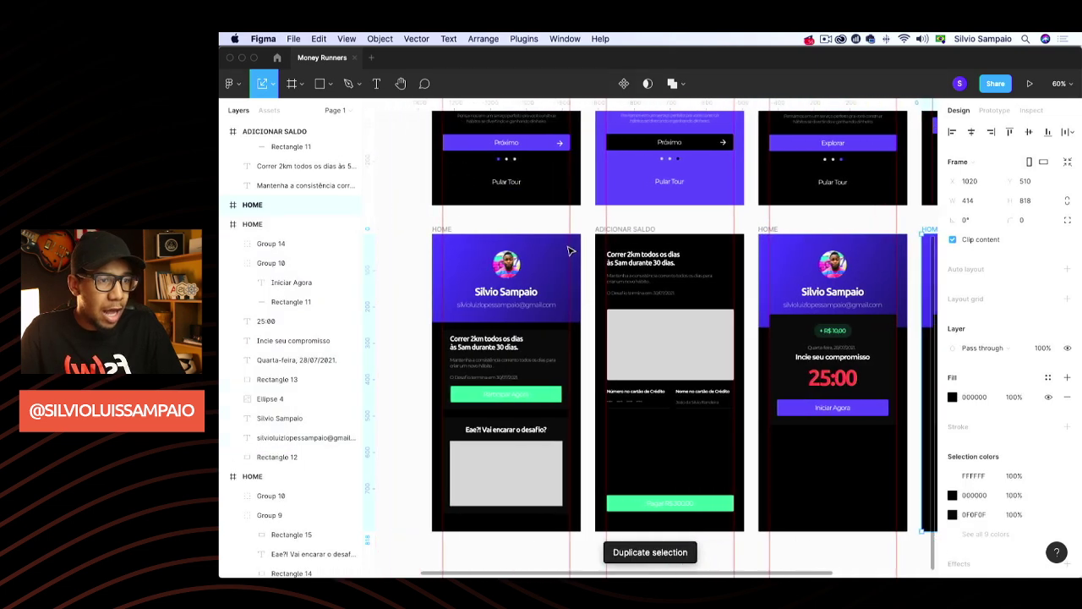
double_click(265, 476)
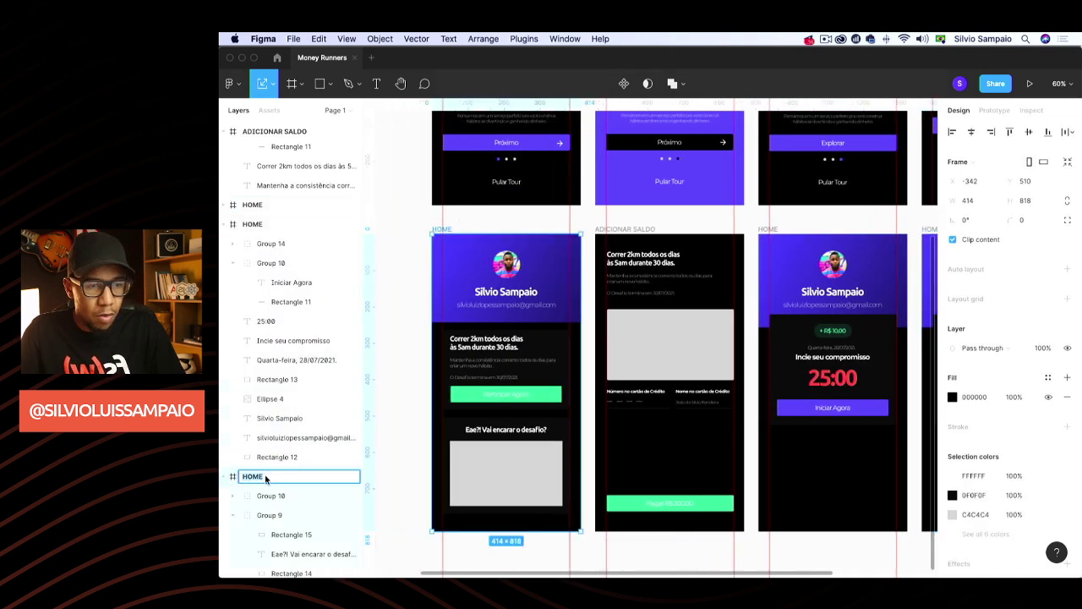
key("Return")
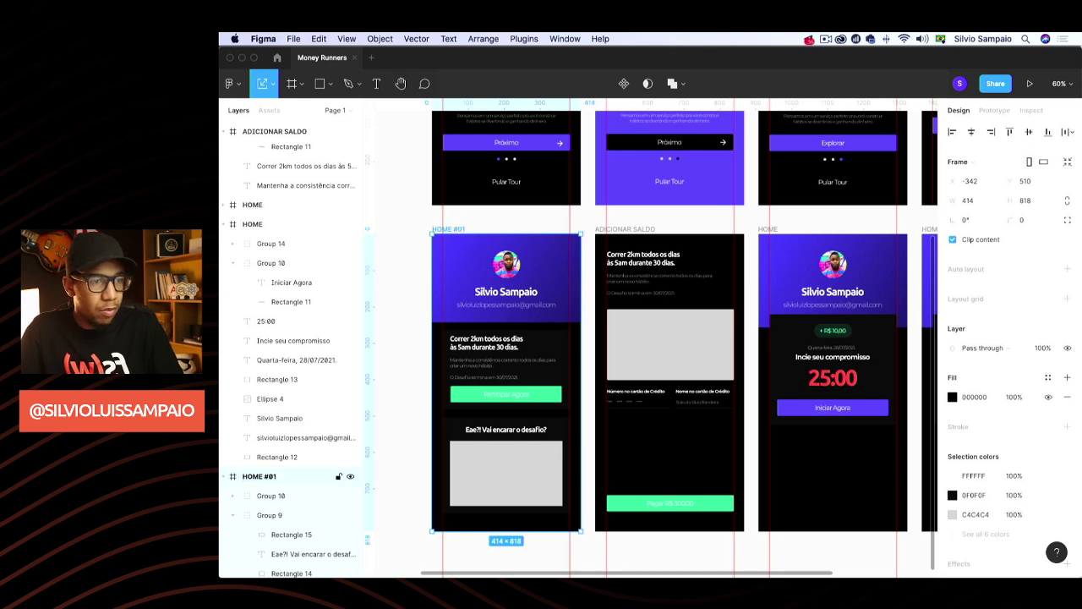
Name the original screen HOME #02 and the new copy HOME#03
scroll(628, 338, "right", 4)
left_click(628, 231)
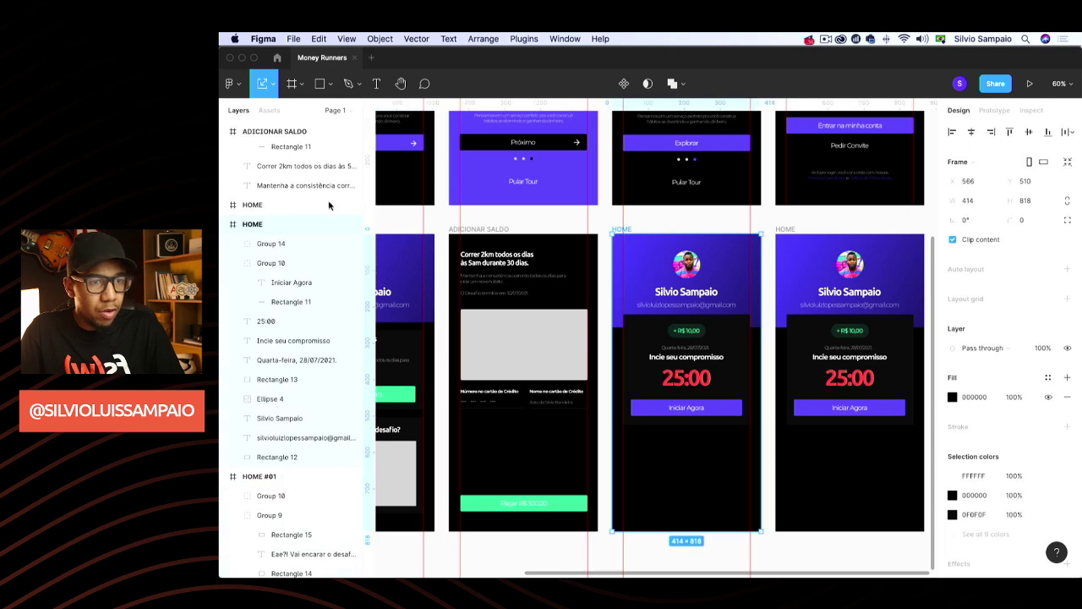
double_click(252, 225)
type("#02")
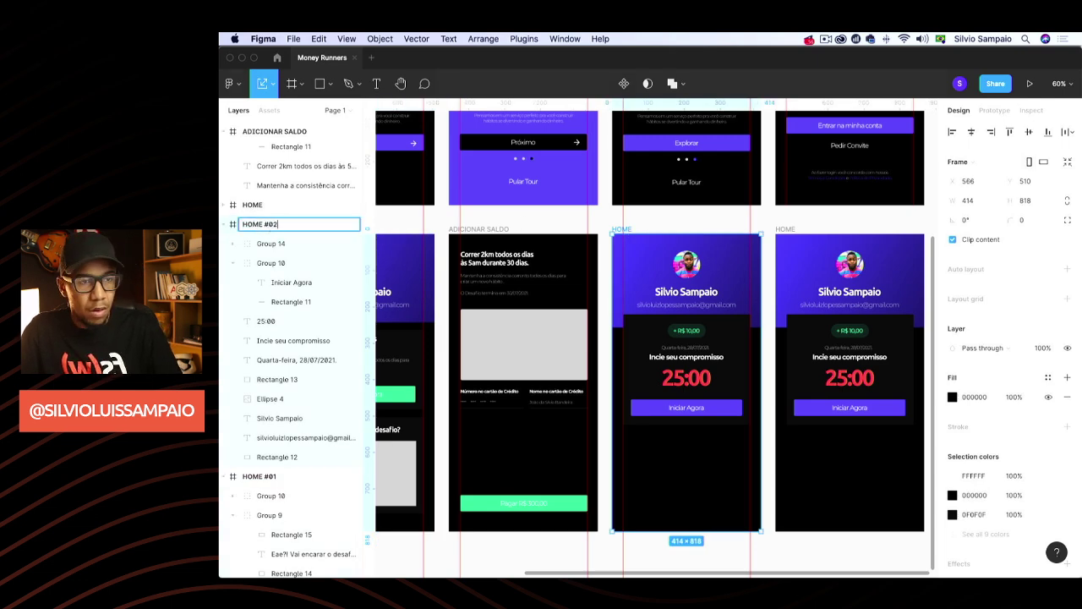
key("Return")
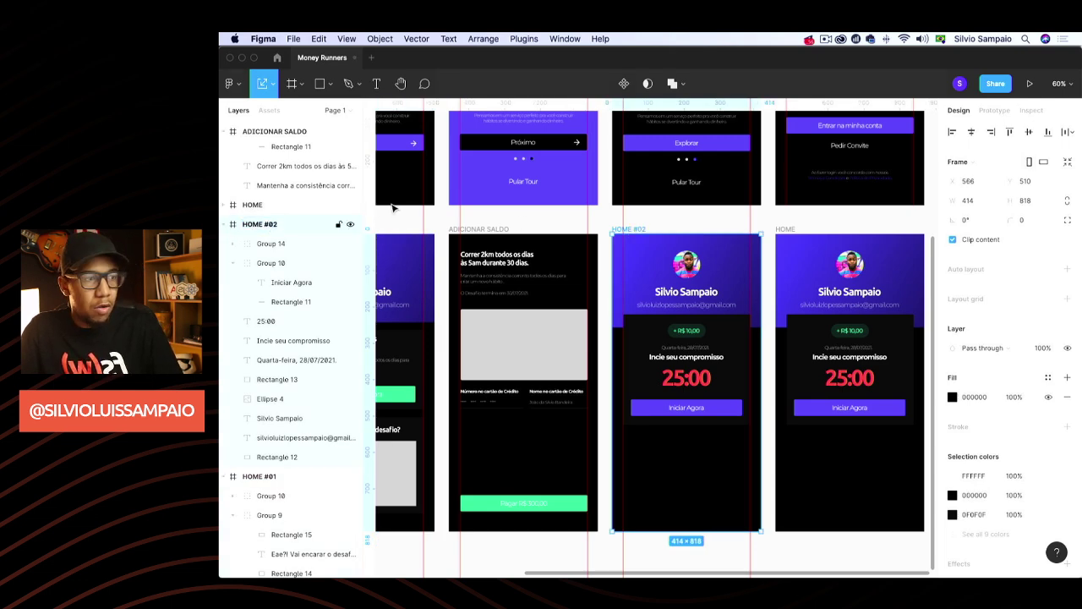
left_click(783, 230)
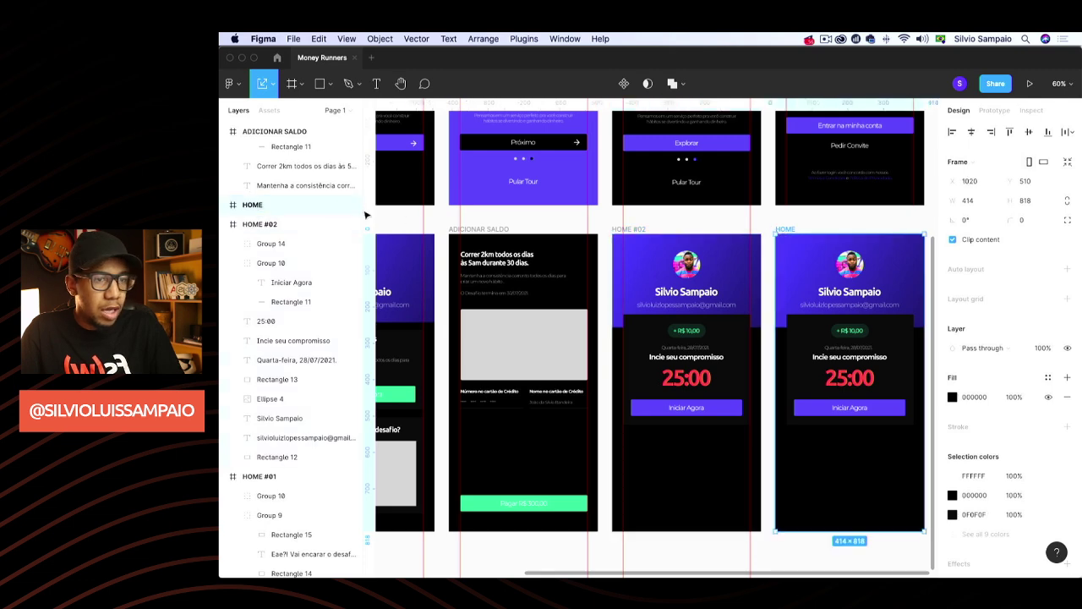
double_click(268, 206)
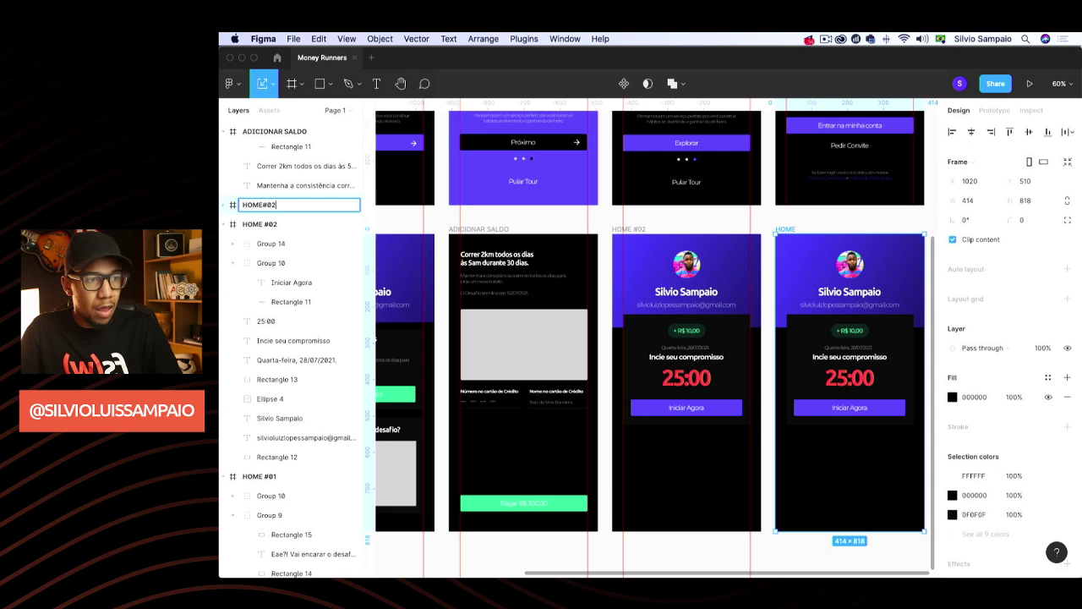
key("Return")
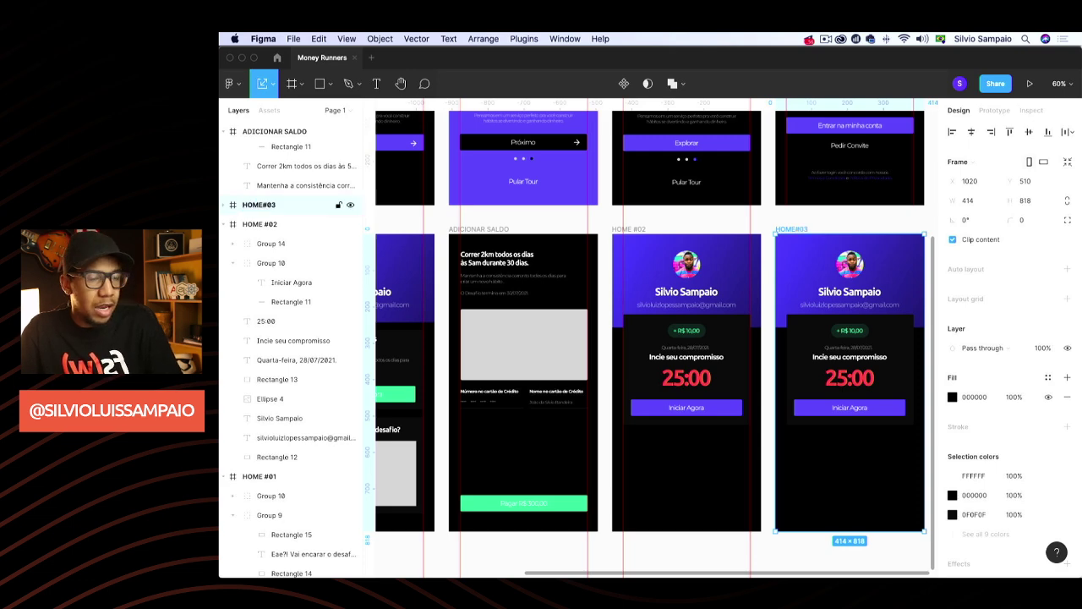
Delete the extra HOME#03 copy from the canvas
scroll(613, 368, "right", 5)
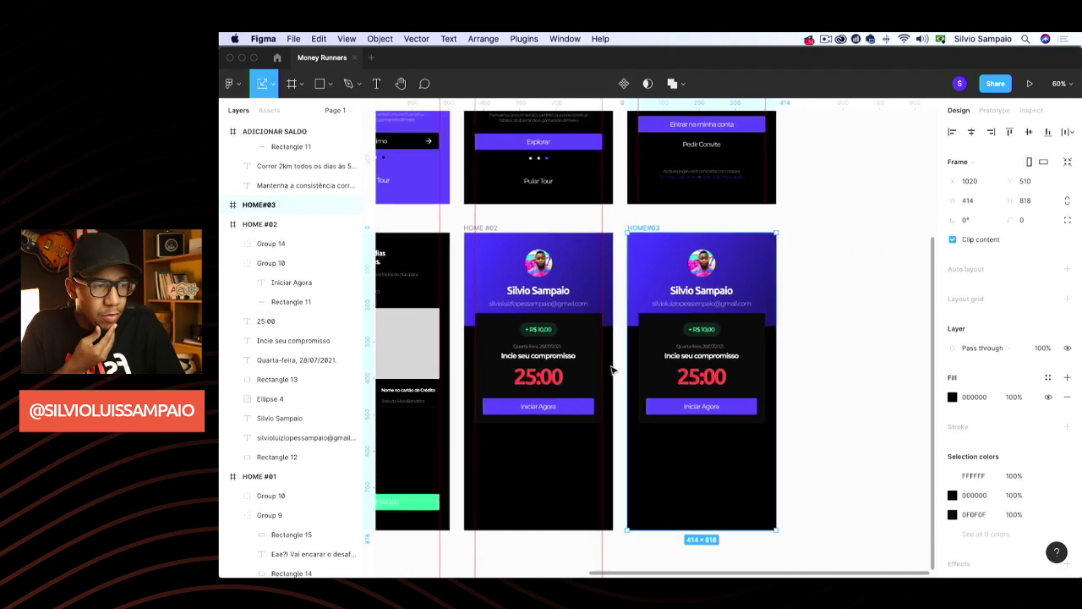
scroll(612, 368, "down", 5)
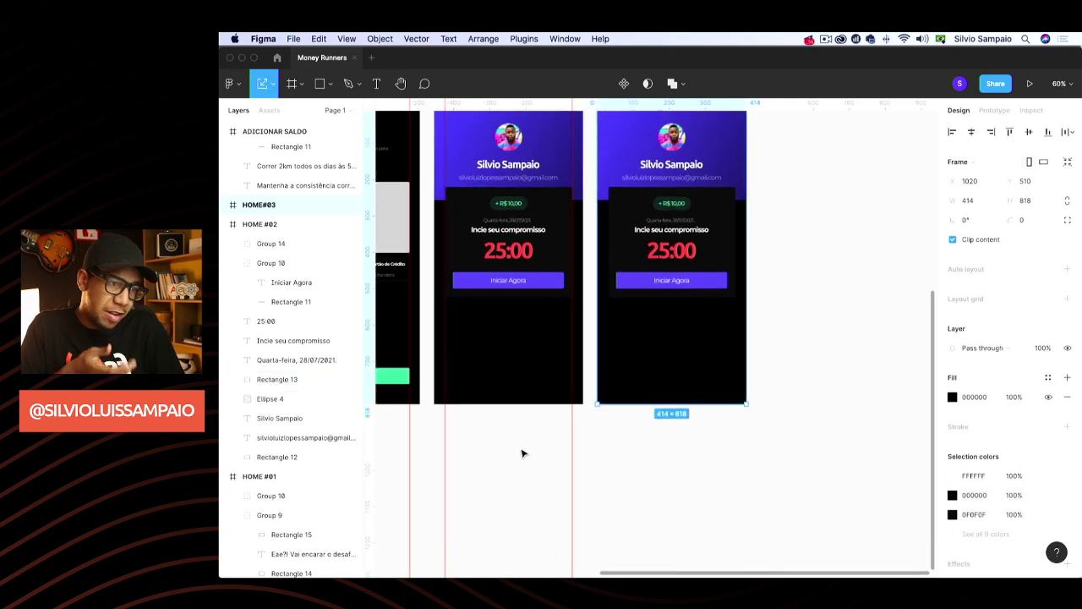
scroll(612, 431, "up", 2)
scroll(612, 431, "left", 2)
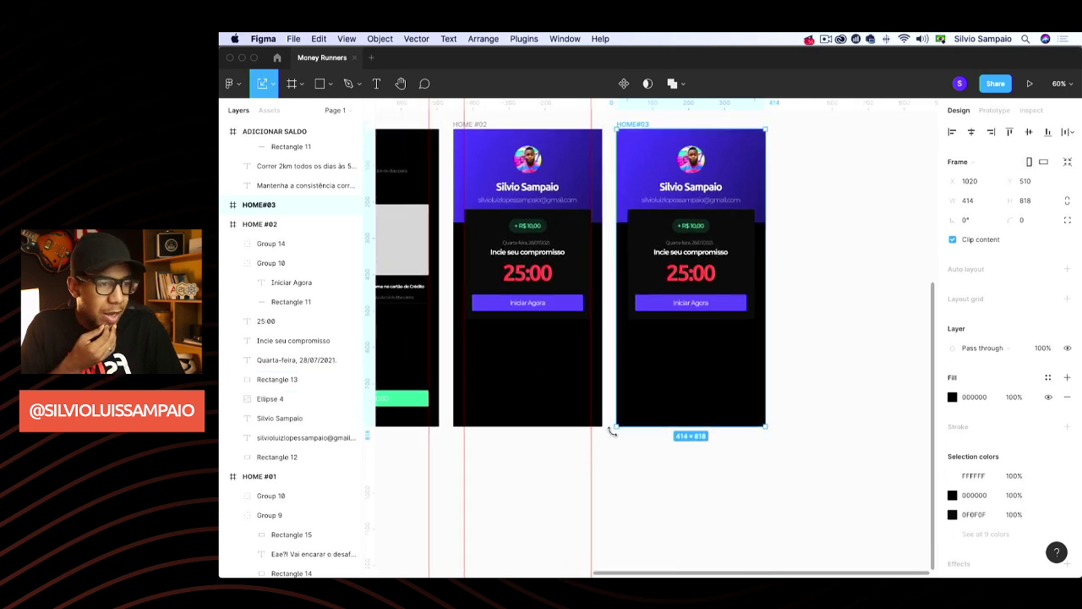
key("Delete")
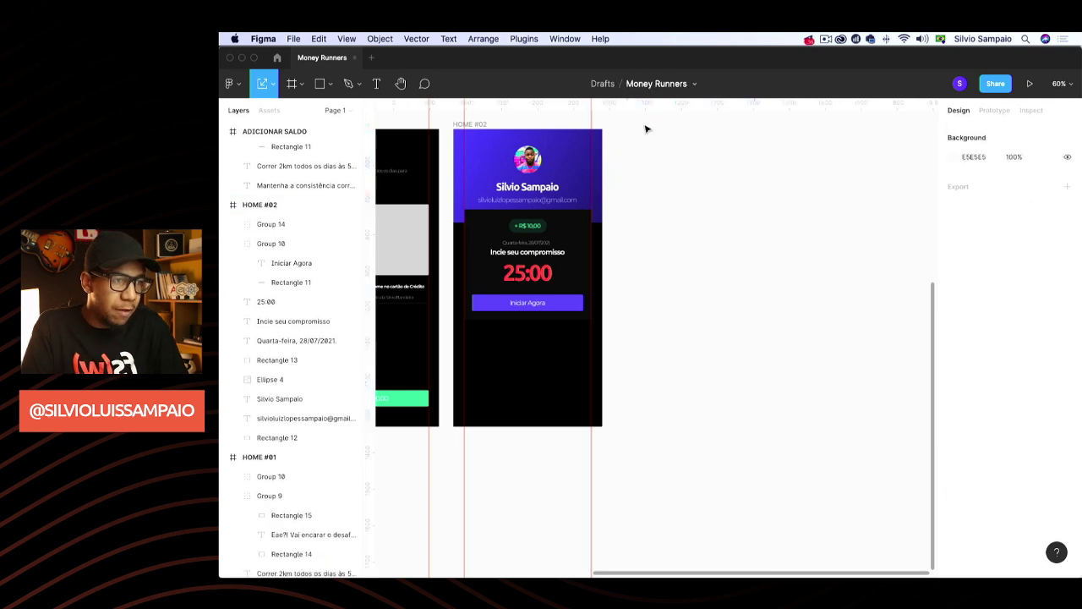
Duplicate HOME #02 below it, then delete the misplaced copy
left_click(481, 123)
key("super+d")
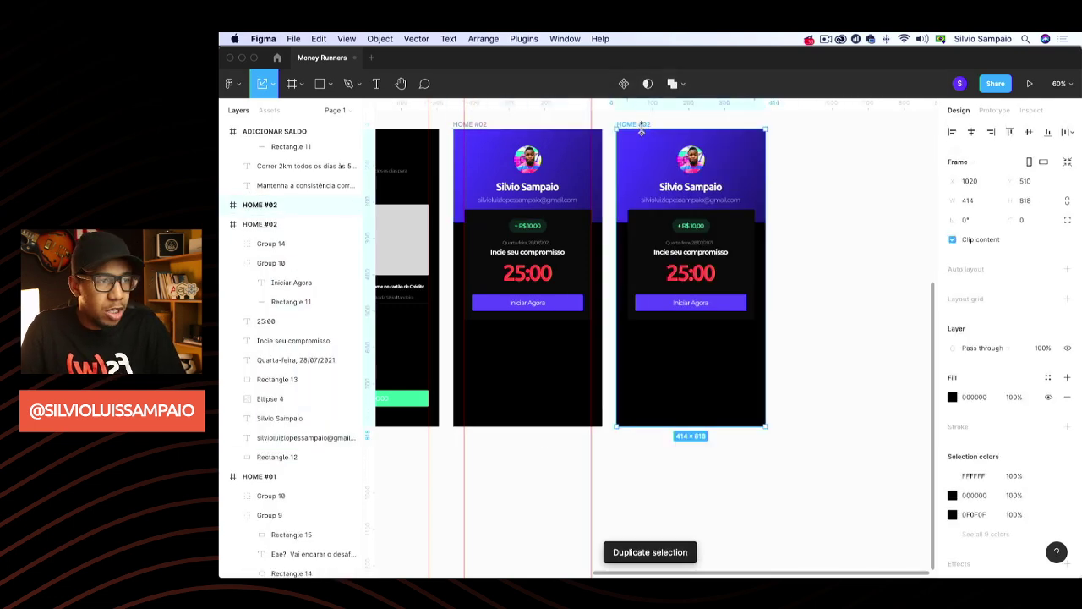
left_click_drag(645, 126, 479, 451)
scroll(710, 389, "down", 5)
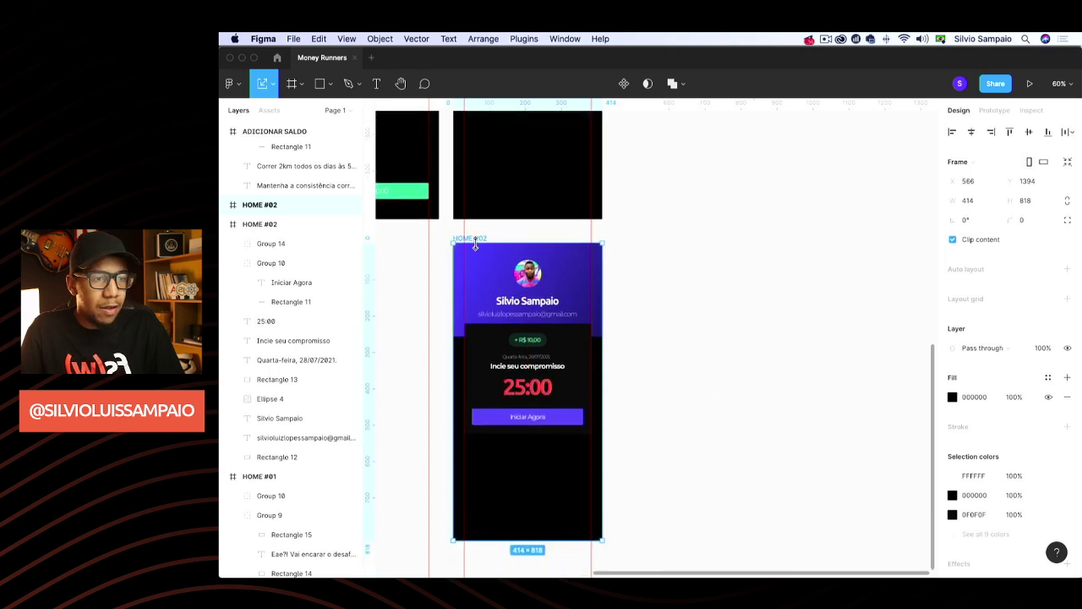
left_click_drag(481, 240, 702, 192)
scroll(702, 193, "up", 3)
key("Delete")
scroll(631, 174, "up", 2)
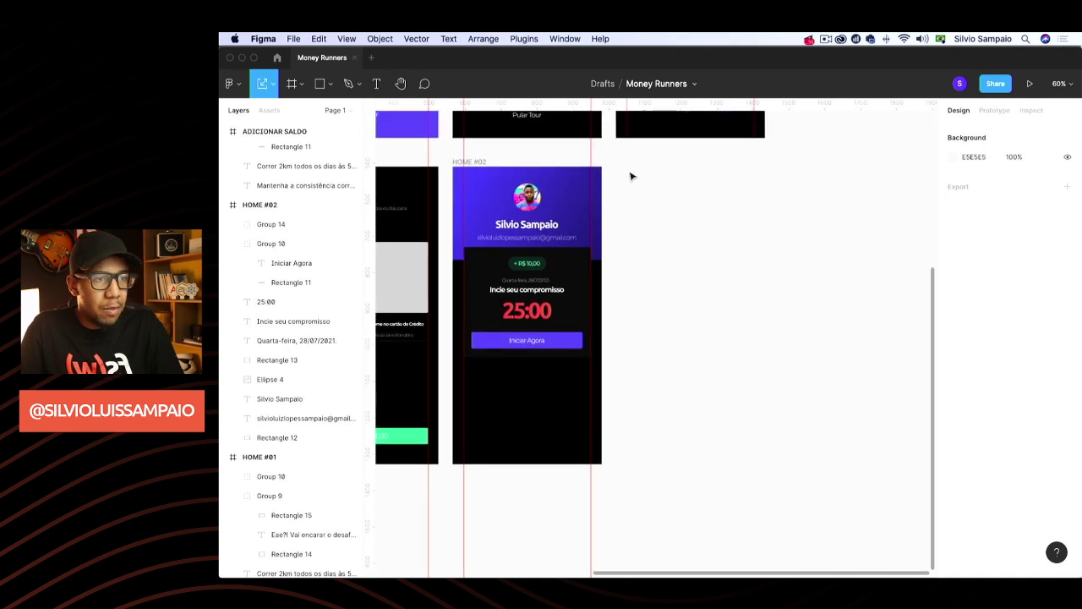
Duplicate HOME #02 to its right and rename the copy TIMER
left_click(478, 164)
key("super+d")
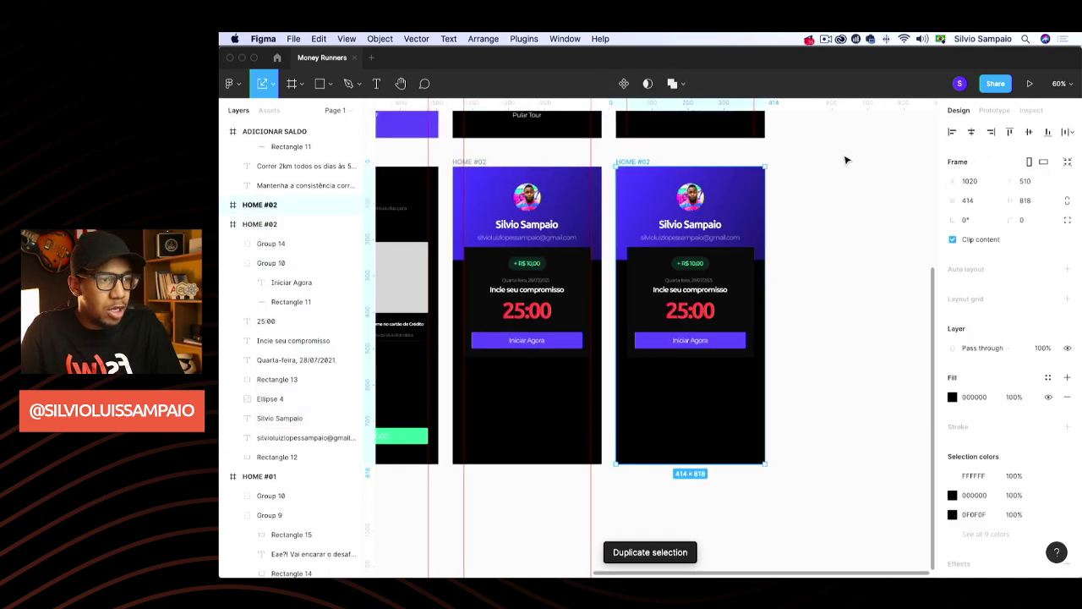
left_click(846, 157)
left_click(635, 163)
double_click(280, 206)
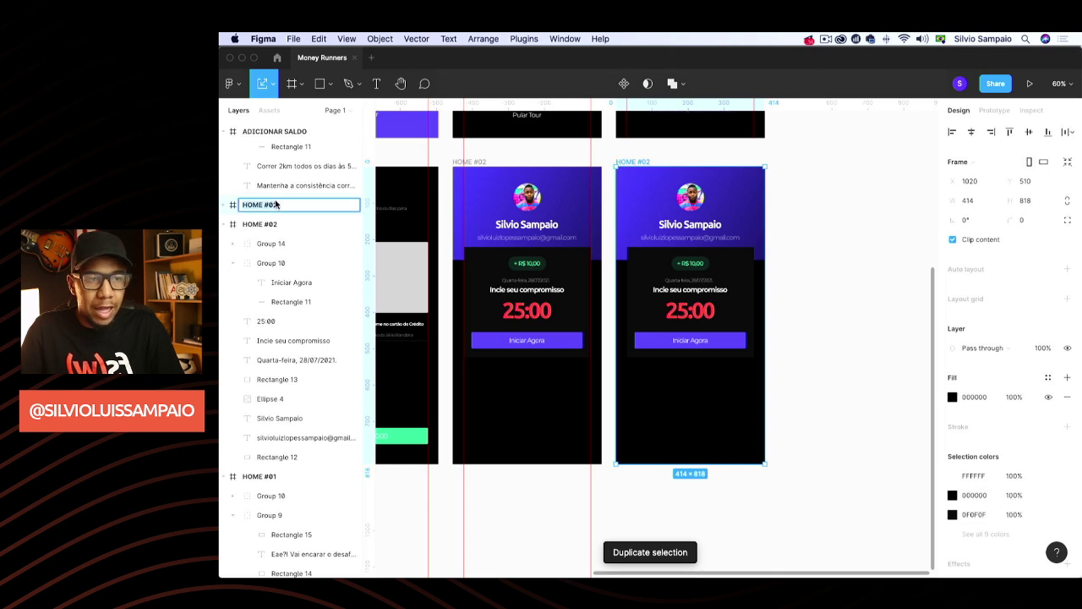
type("TIMER")
key("Return")
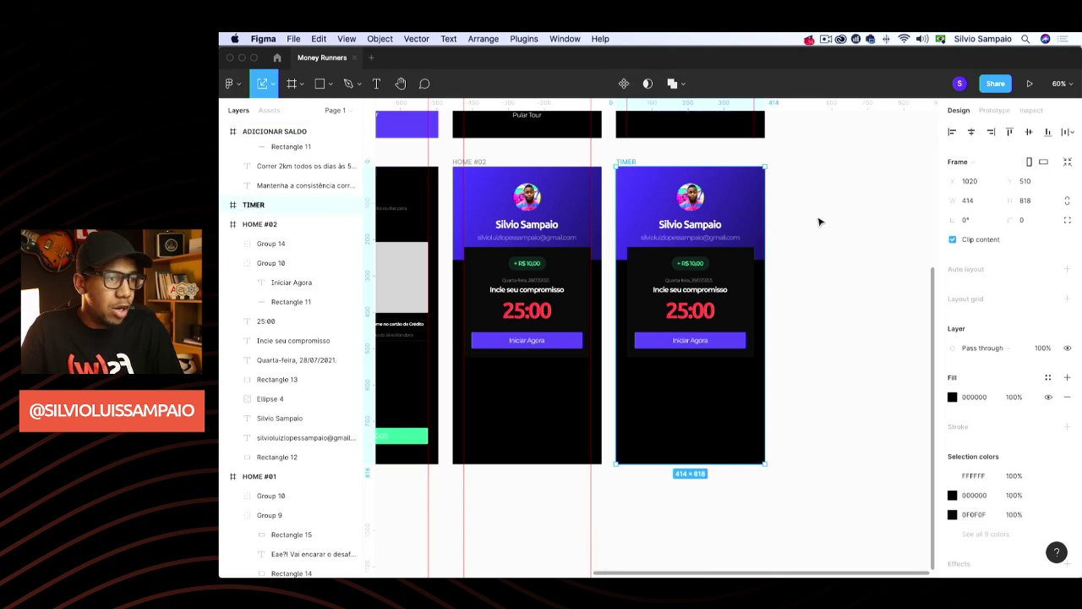
left_click(831, 218)
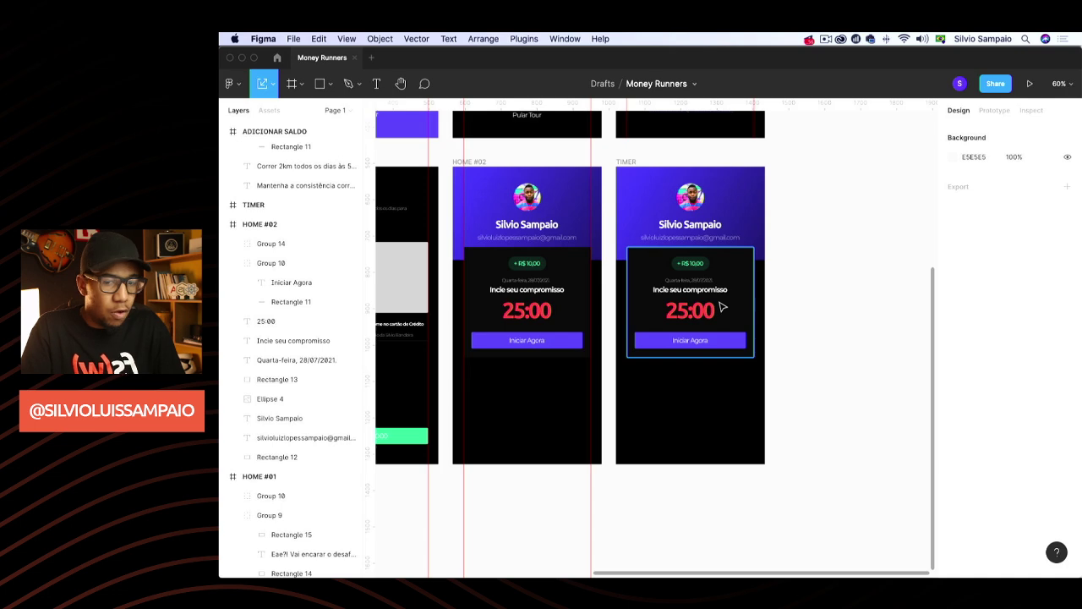
Remove the profile text, purple header and avatar from TIMER, then switch to Chrome
left_click(727, 268)
key("Escape")
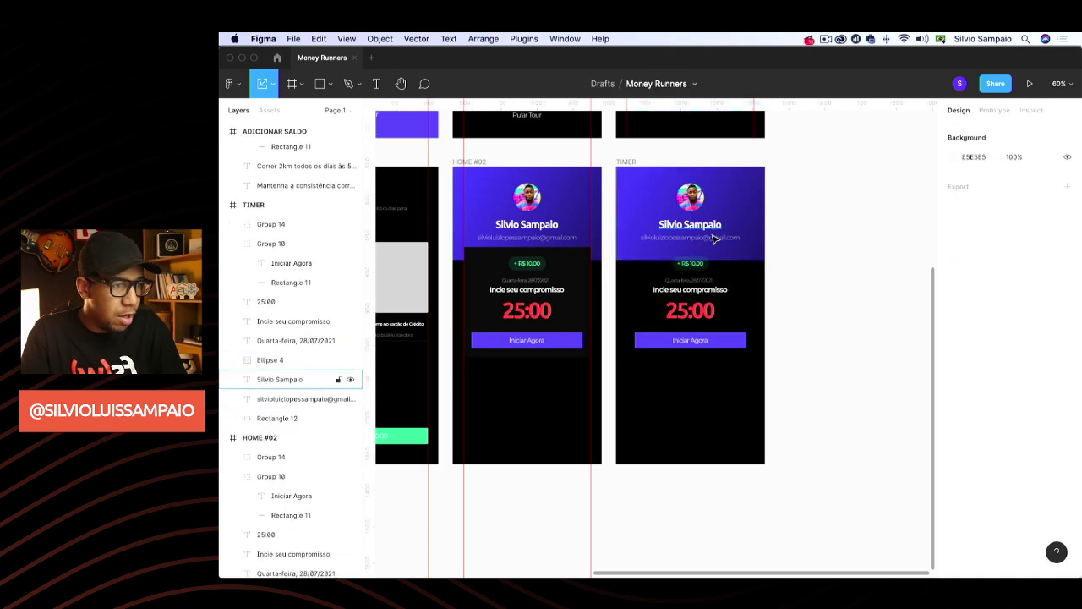
left_click(717, 240)
key("Delete")
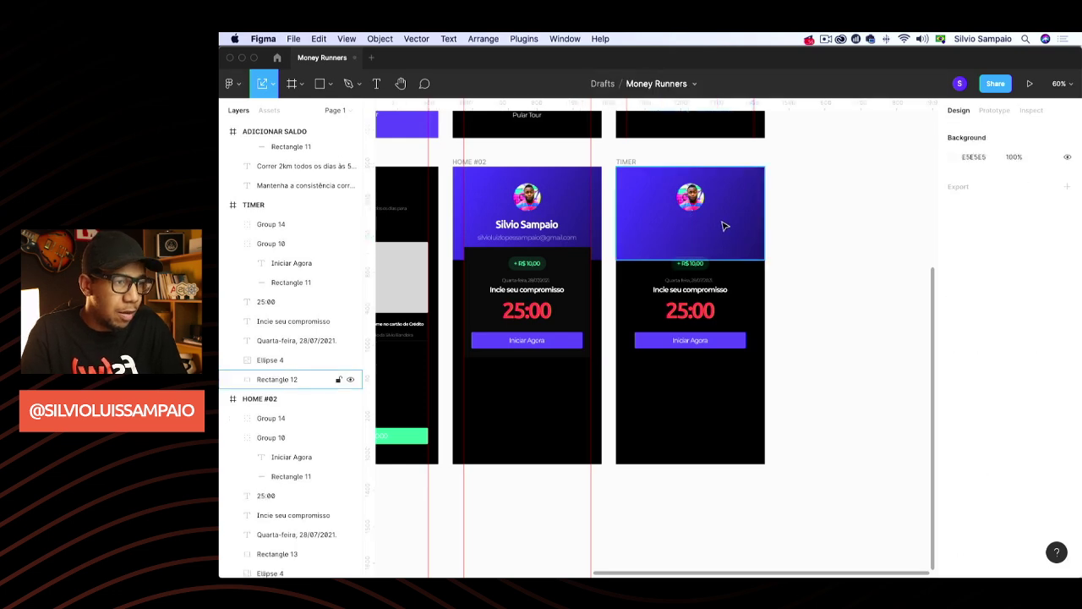
left_click(707, 213)
key("Delete")
left_click(690, 199)
key("Delete")
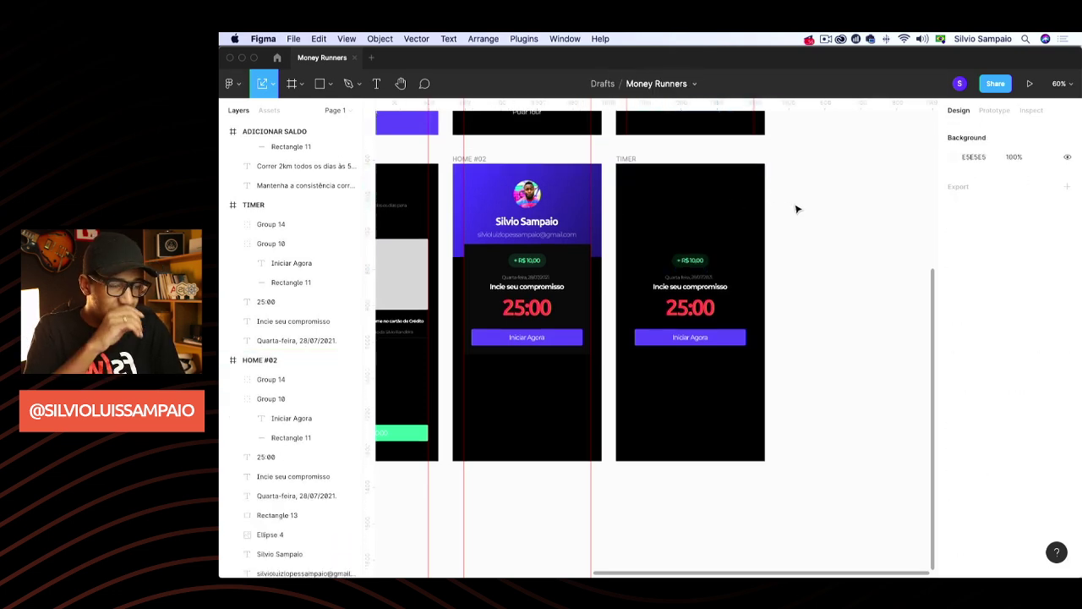
scroll(796, 209, "down", 2)
scroll(796, 209, "up", 2)
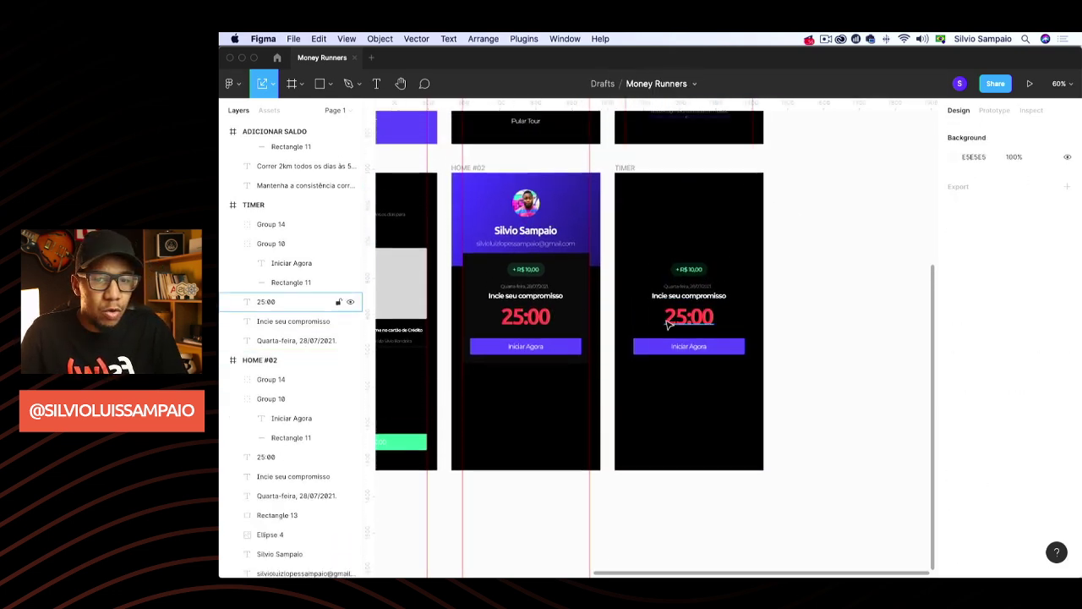
scroll(665, 316, "up", 3)
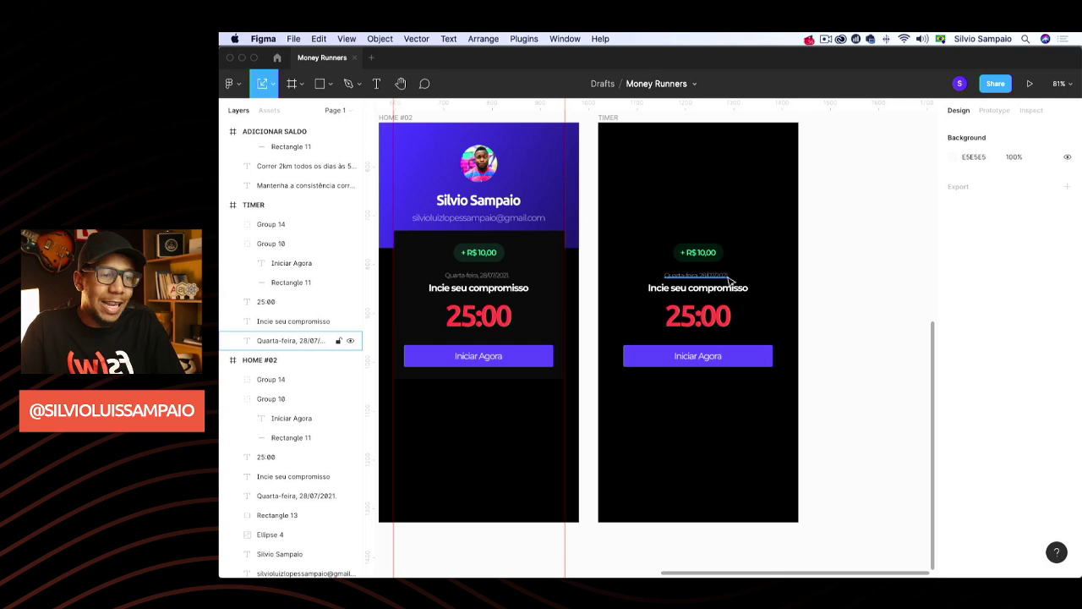
key("super+Tab")
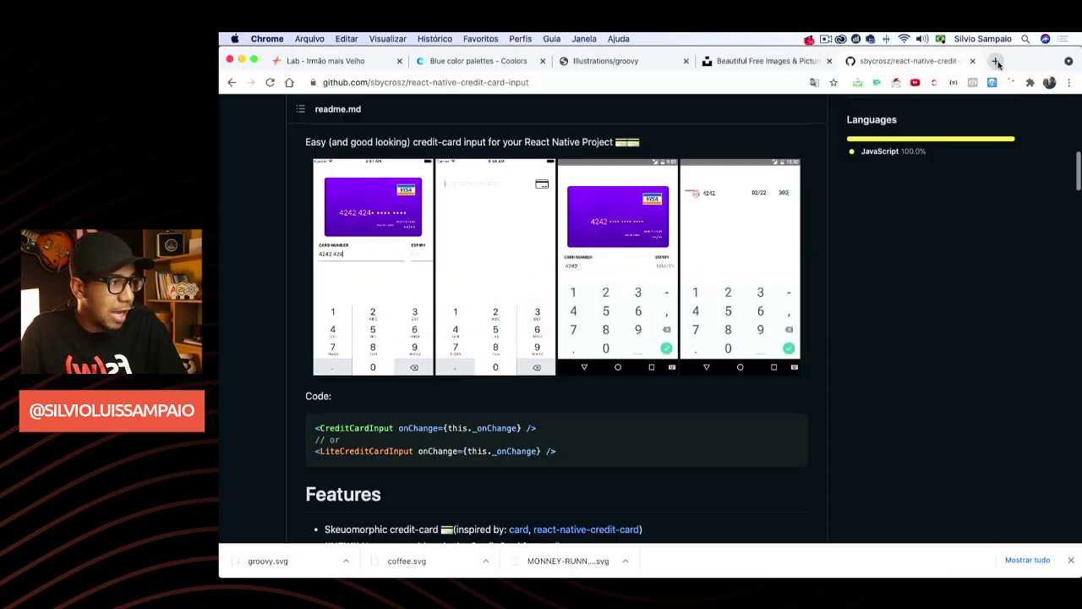
Search images for 'nike run club' in a new tab and preview the Nike Run Club App screenshot
left_click(997, 61)
type("nike ")
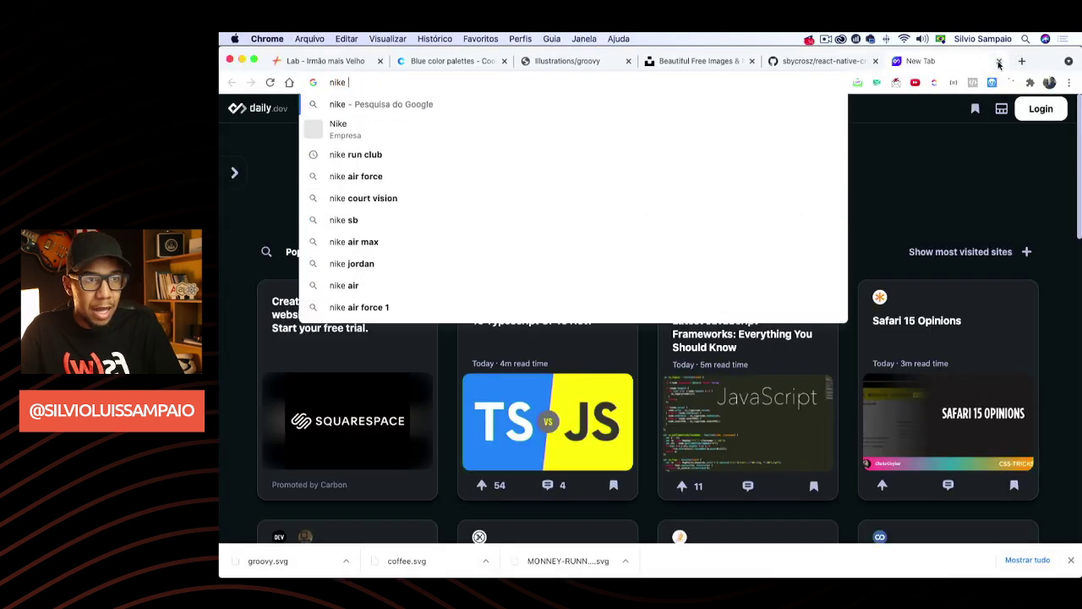
type("run club")
key("Return")
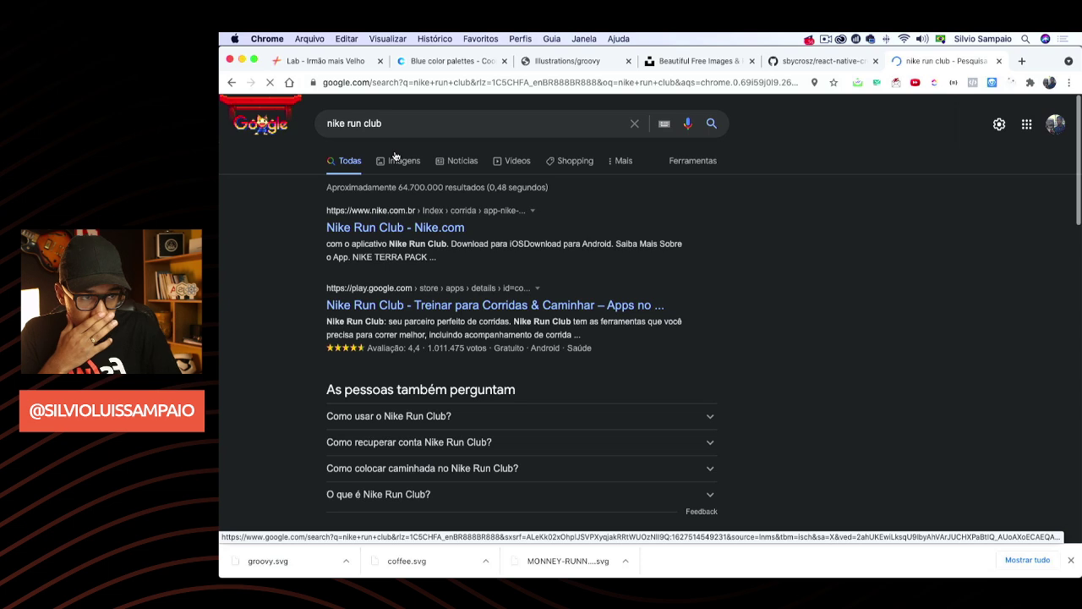
left_click(395, 158)
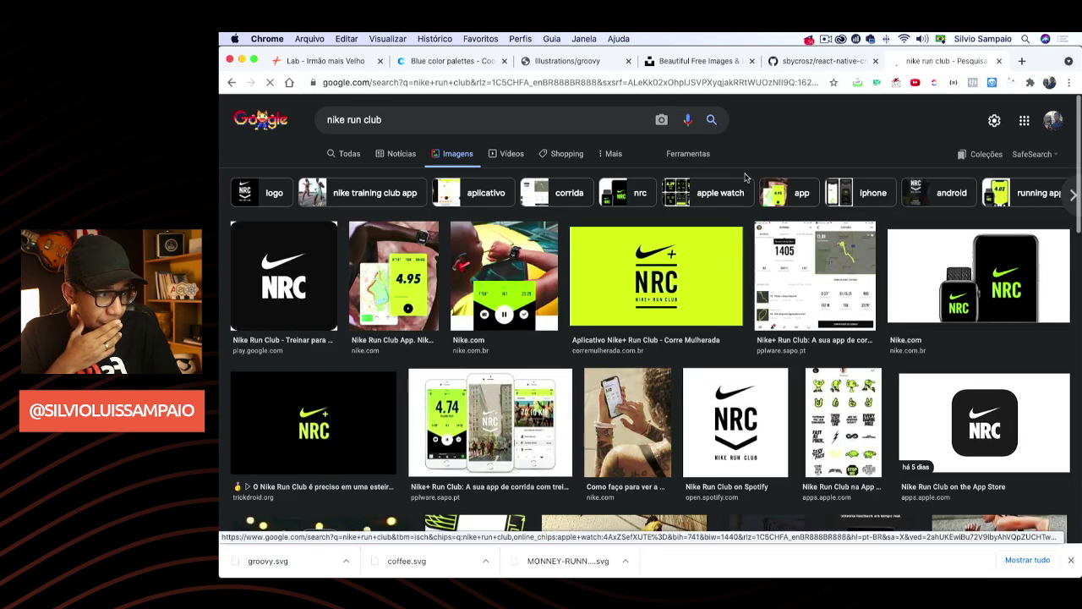
left_click(388, 303)
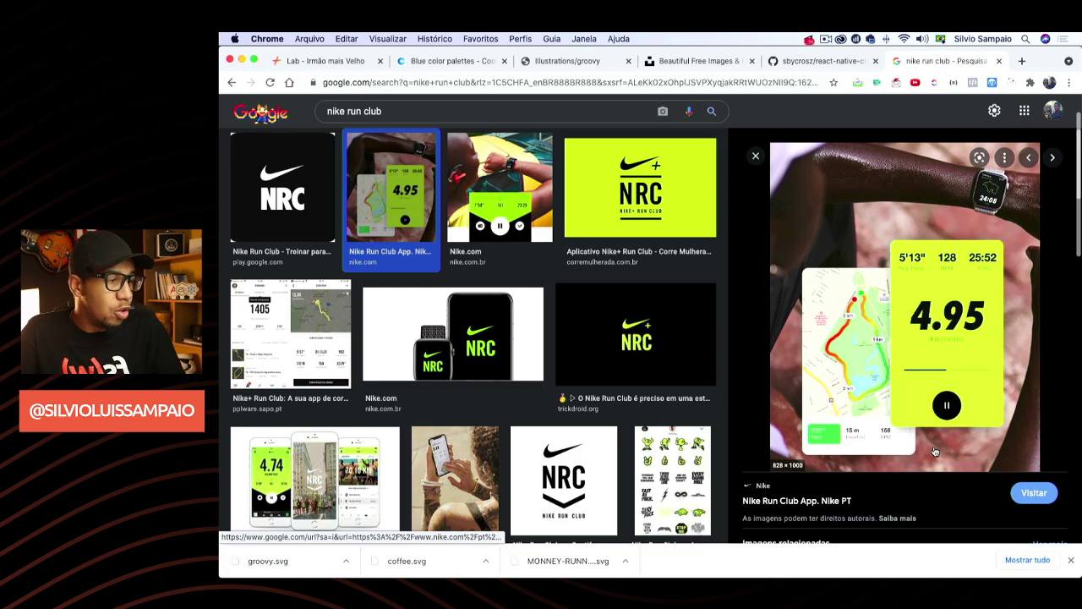
key("super+Tab")
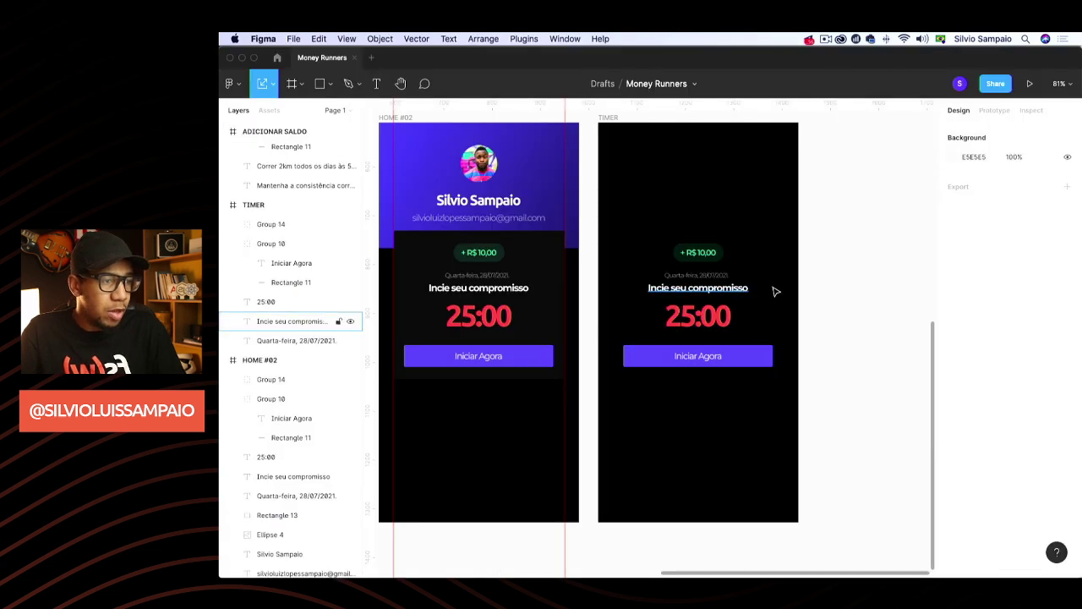
Move the Iniciar Agora button (Group 10) to the bottom of the TIMER frame
key("super+Tab")
key("super+Tab")
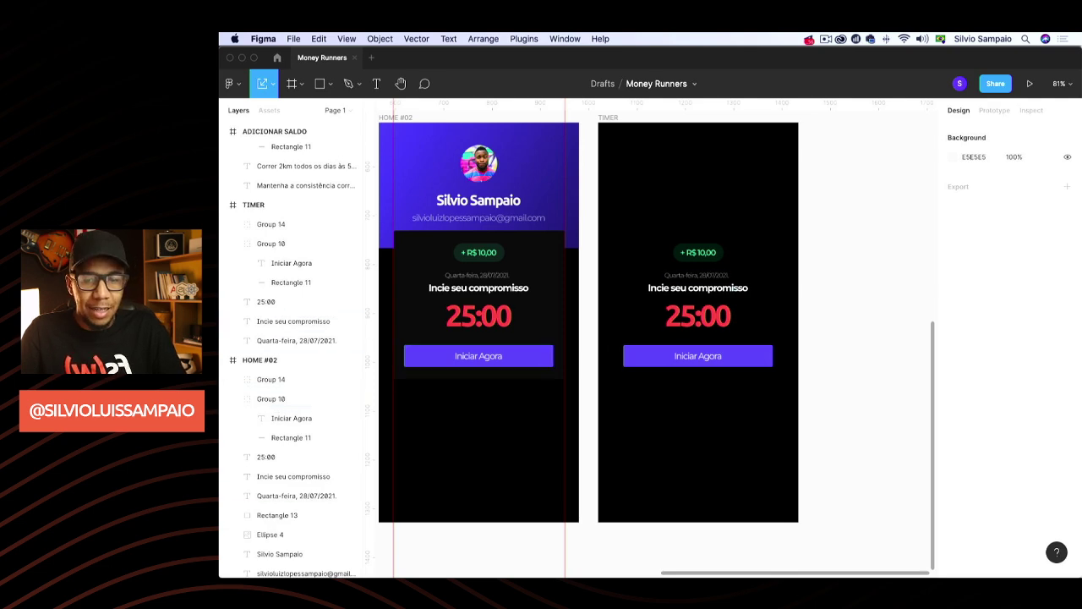
left_click_drag(732, 358, 738, 499)
scroll(814, 350, "up", 5)
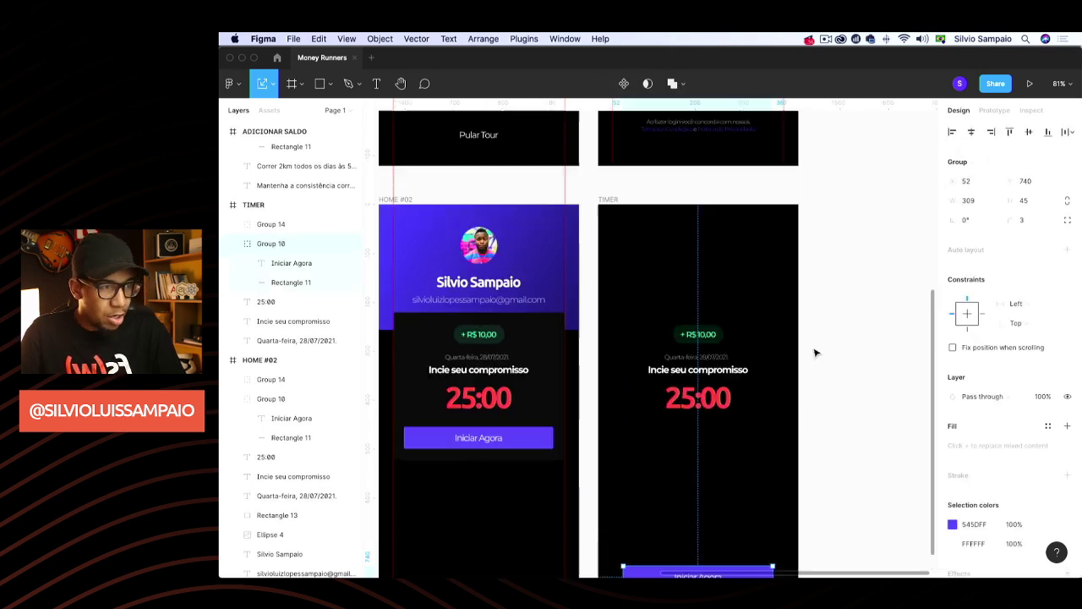
scroll(614, 191, "up", 10)
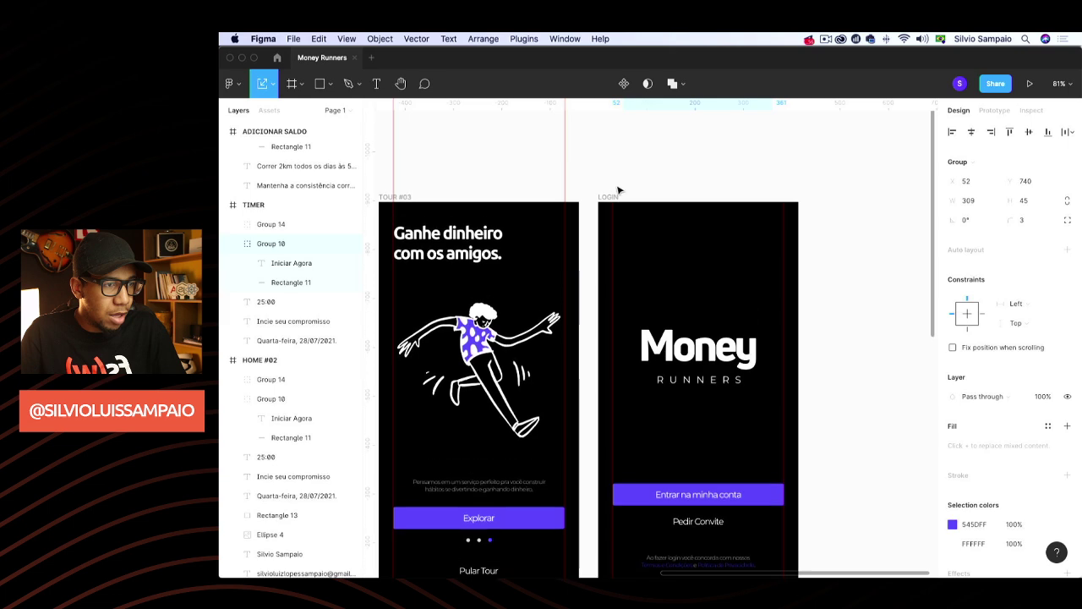
scroll(611, 214, "down", 1)
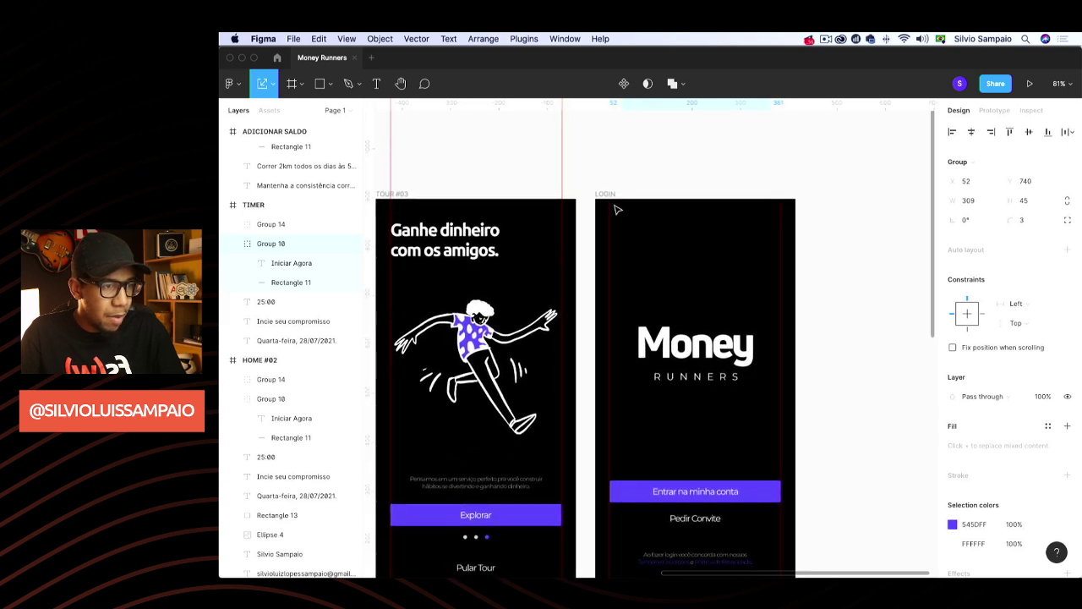
left_click(615, 211)
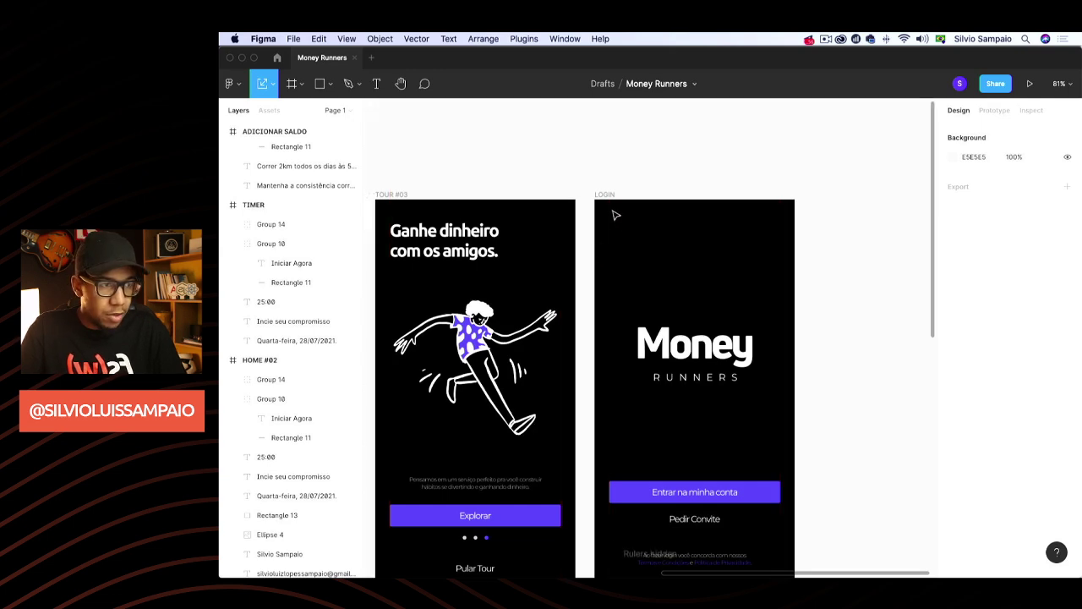
Show the rulers with Shift+R and add left and right vertical margin guides
key("shift+r")
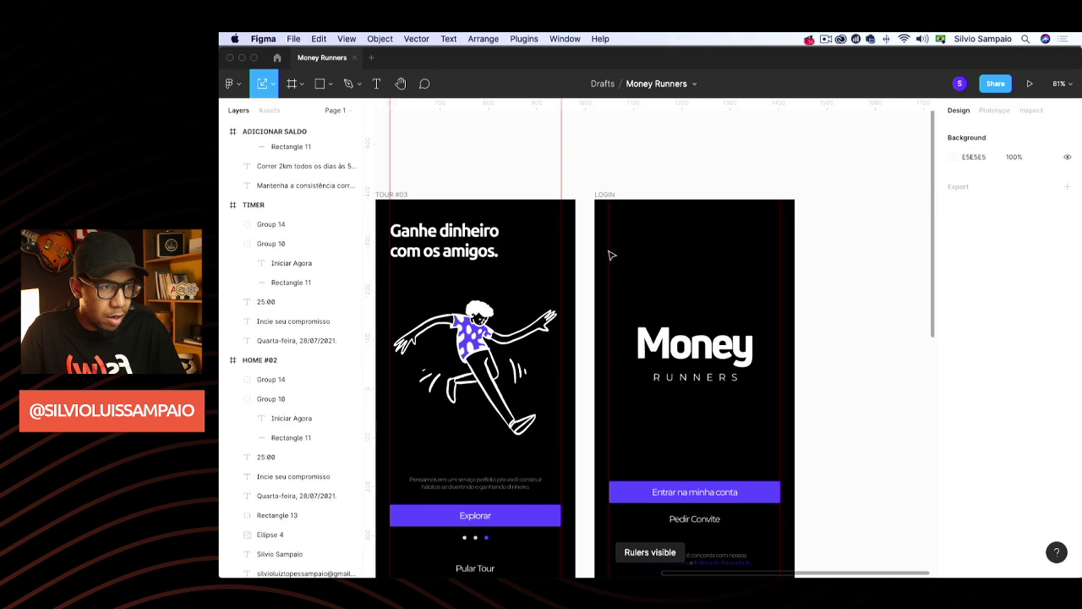
scroll(612, 256, "down", 5)
scroll(610, 261, "up", 10)
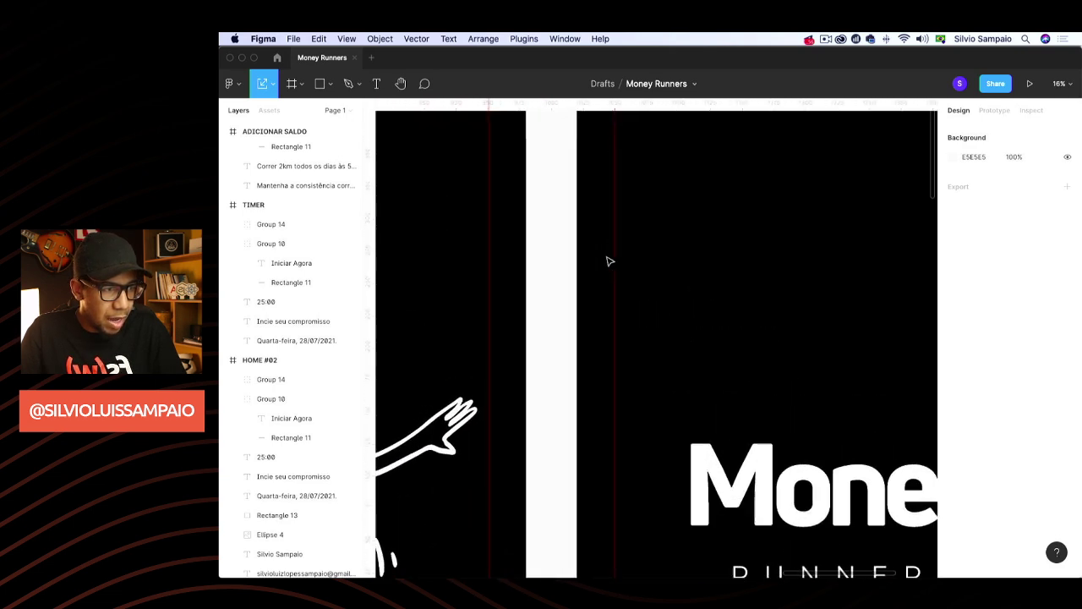
scroll(610, 261, "up", 5)
scroll(656, 242, "down", 8)
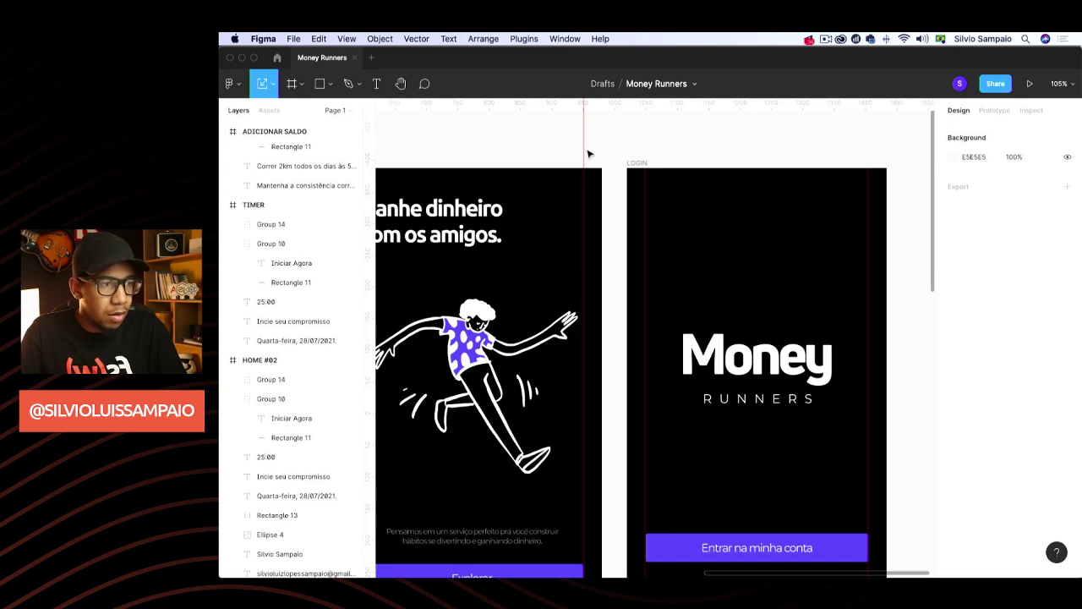
scroll(641, 139, "down", 3)
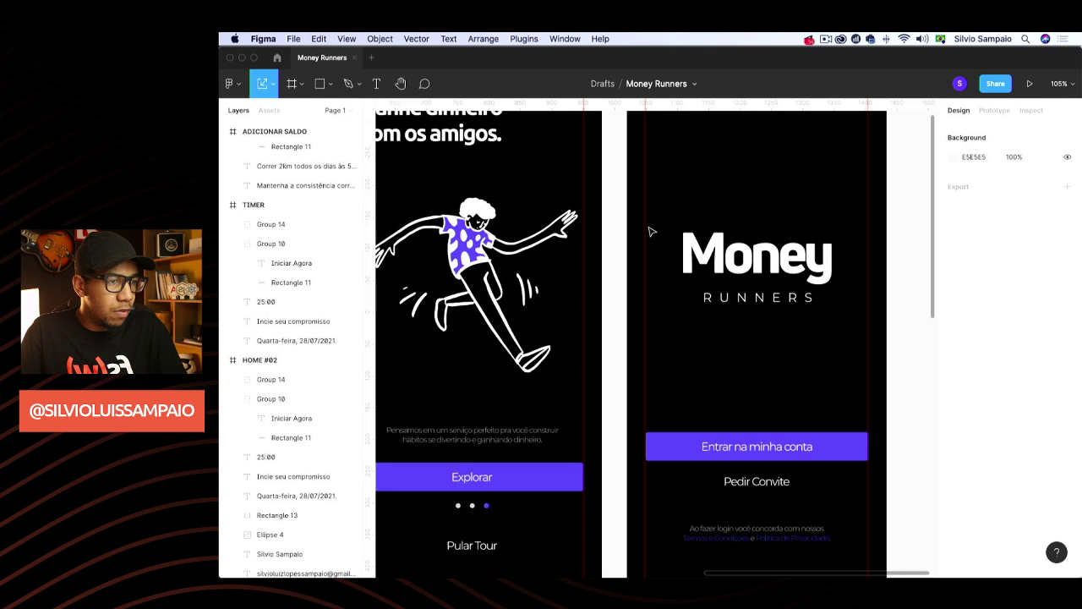
scroll(649, 219, "up", 5)
scroll(541, 225, "down", 2)
scroll(541, 225, "right", 1)
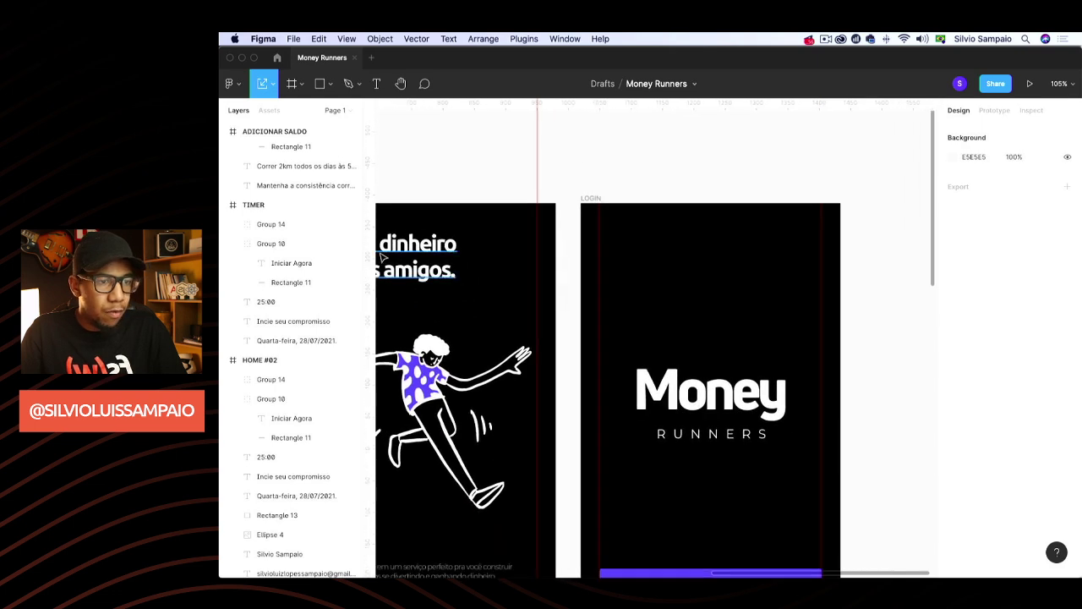
left_click_drag(373, 253, 598, 186)
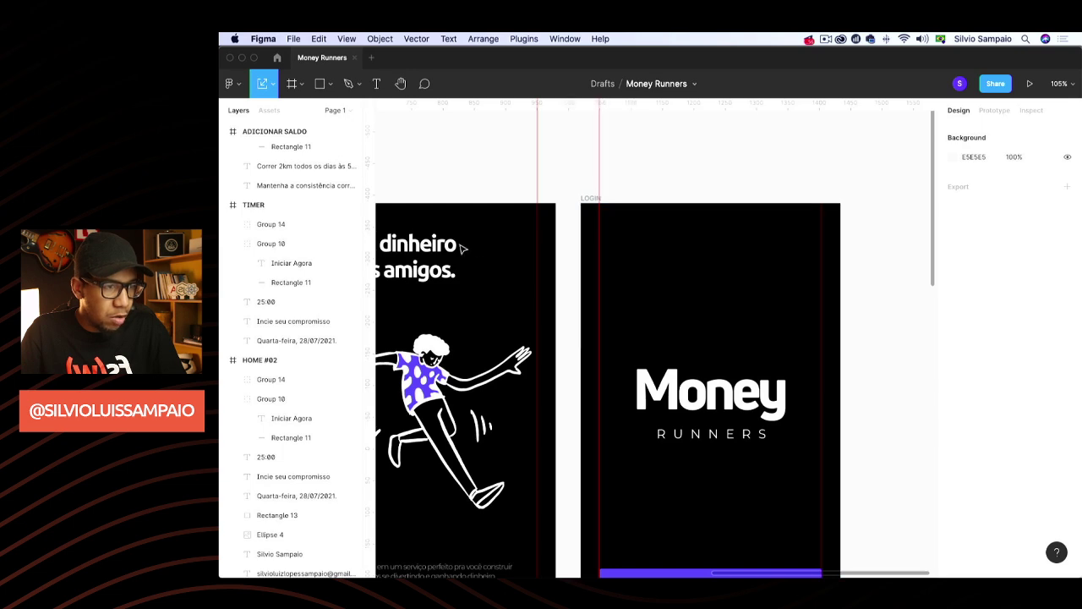
left_click_drag(371, 254, 822, 176)
scroll(870, 164, "down", 10)
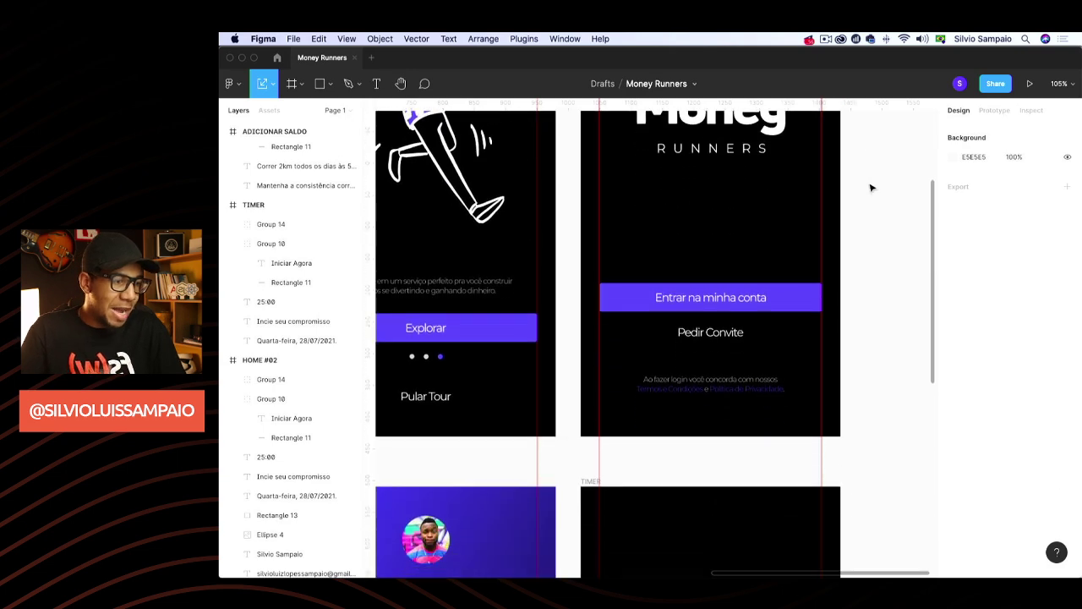
scroll(863, 198, "down", 5)
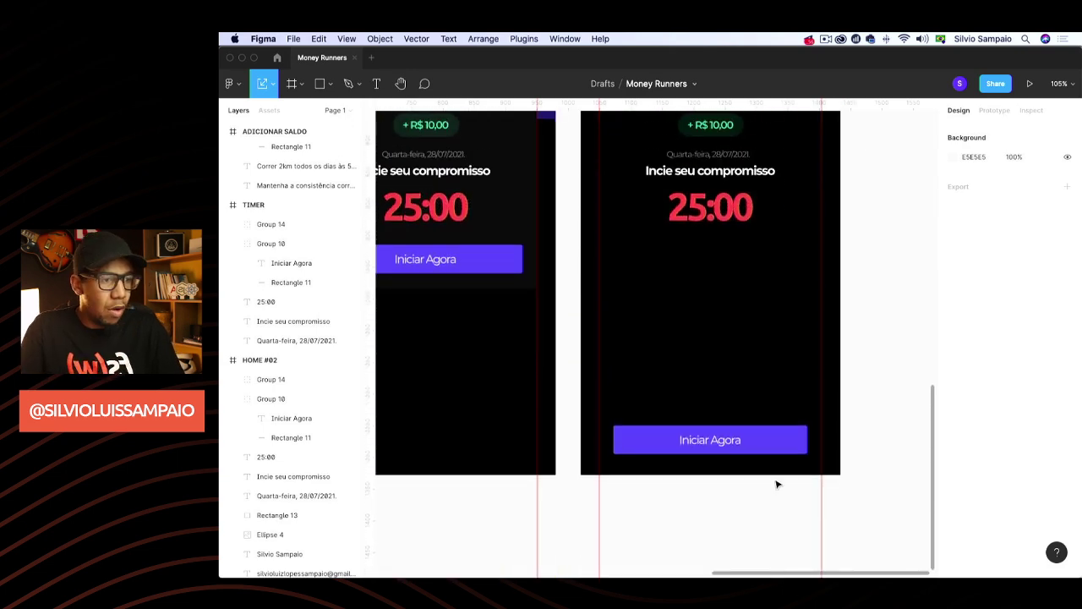
Realign the margin guides and stretch the Iniciar Agora button between them to 354 × 45 at x 30
left_click(748, 442)
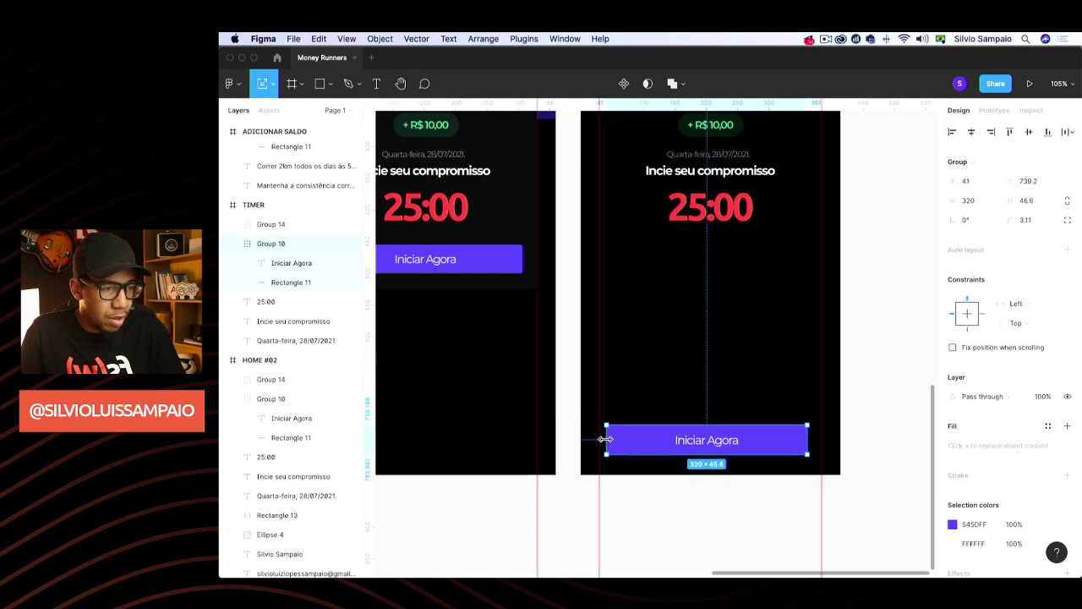
scroll(605, 437, "up", 1)
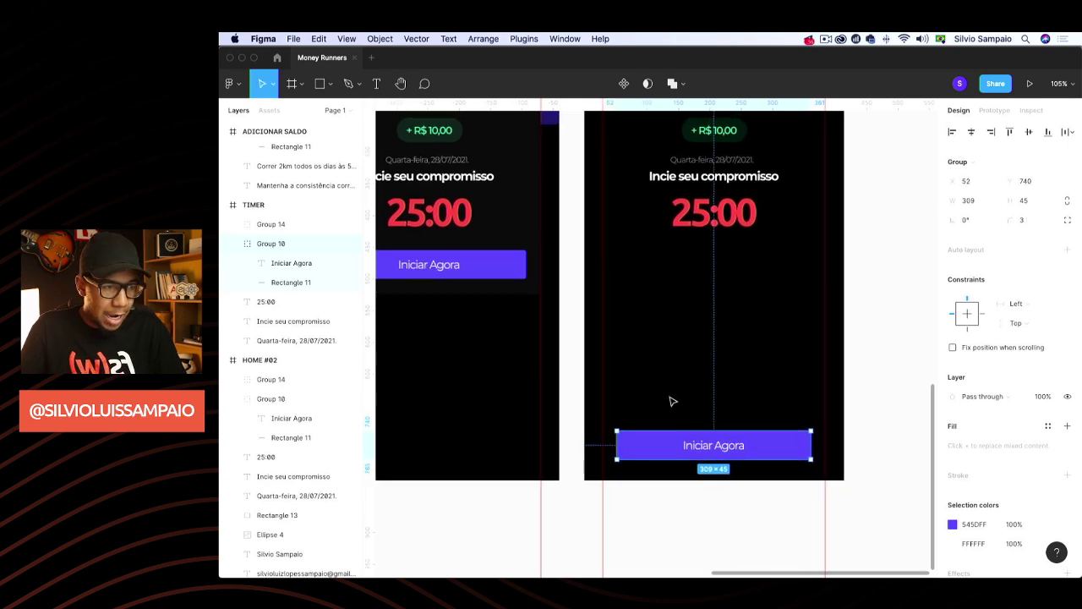
scroll(640, 355, "up", 12)
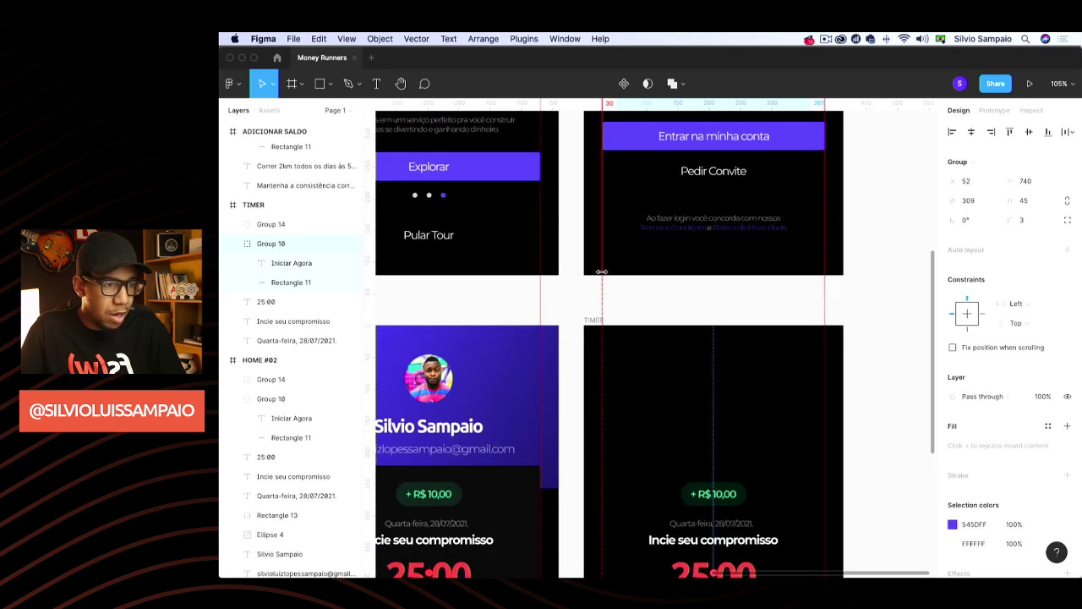
left_click_drag(602, 271, 379, 291)
left_click_drag(825, 299, 362, 342)
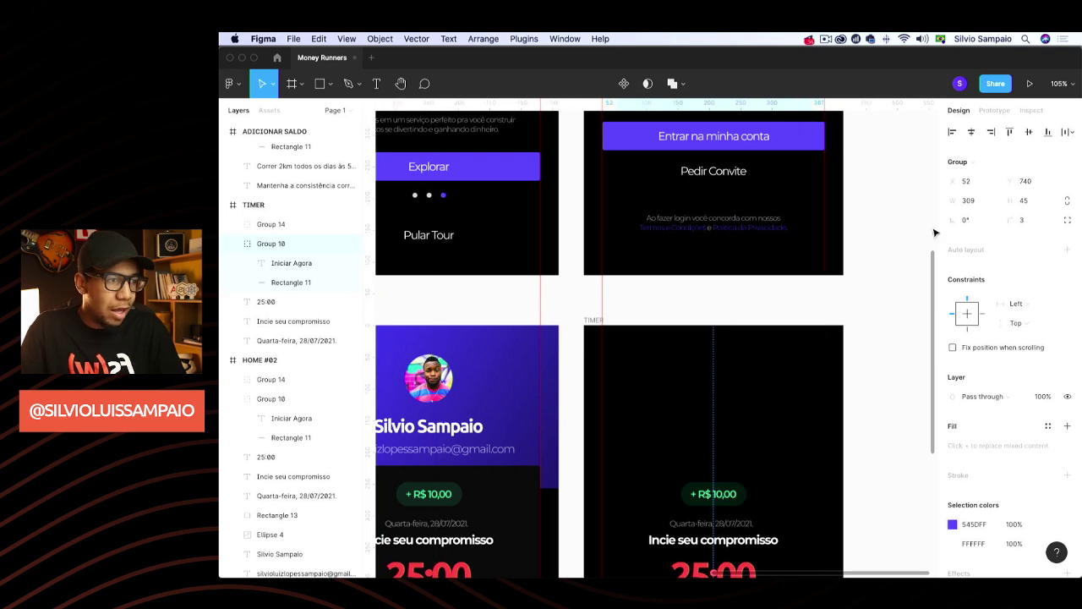
scroll(935, 233, "up", 10)
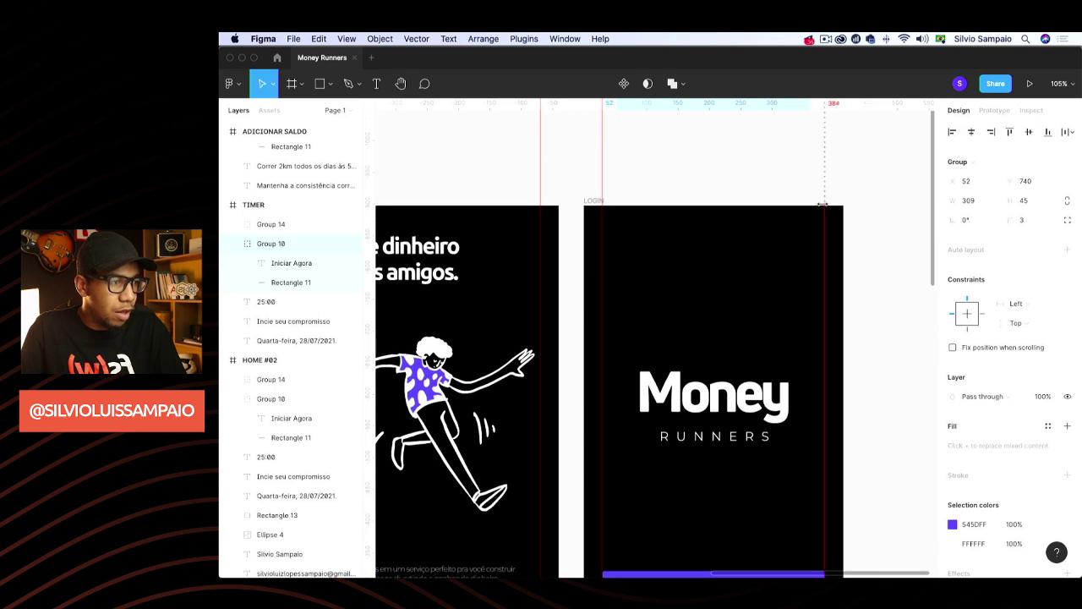
left_click_drag(822, 205, 824, 184)
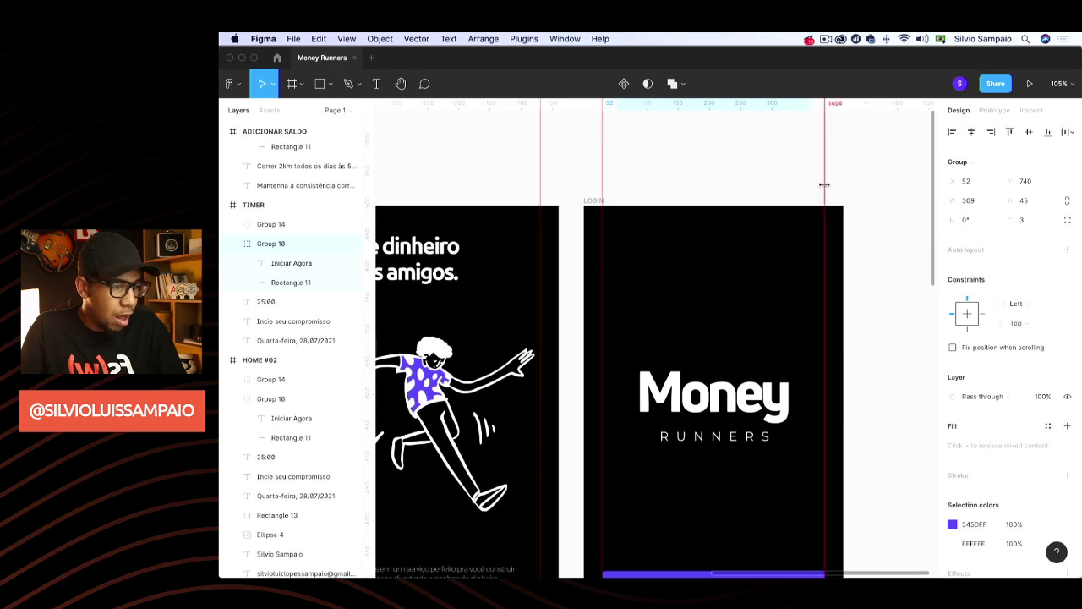
scroll(843, 225, "down", 13)
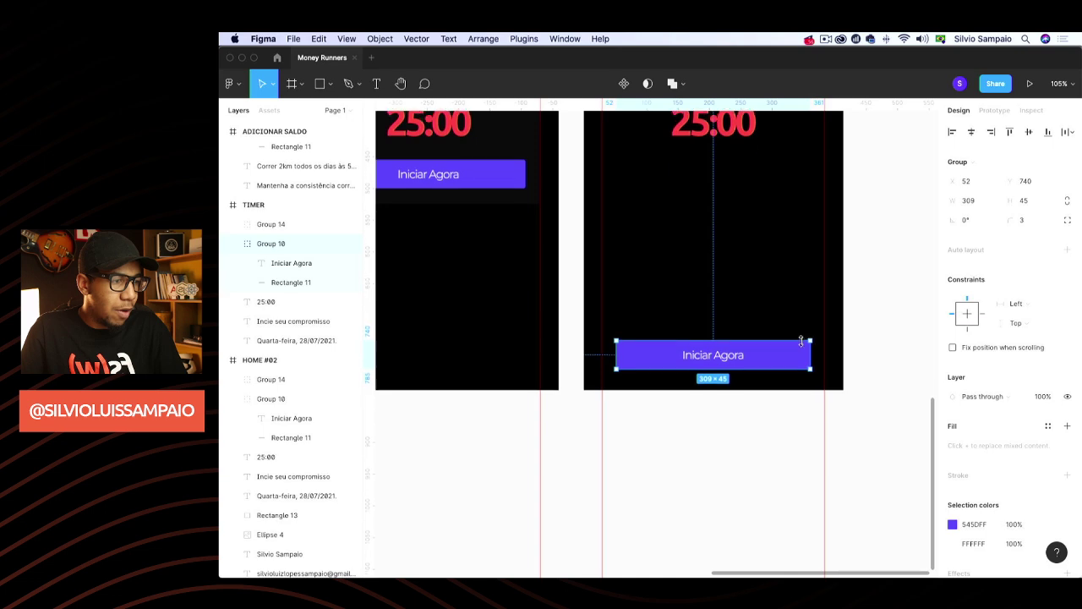
left_click_drag(816, 332, 825, 333)
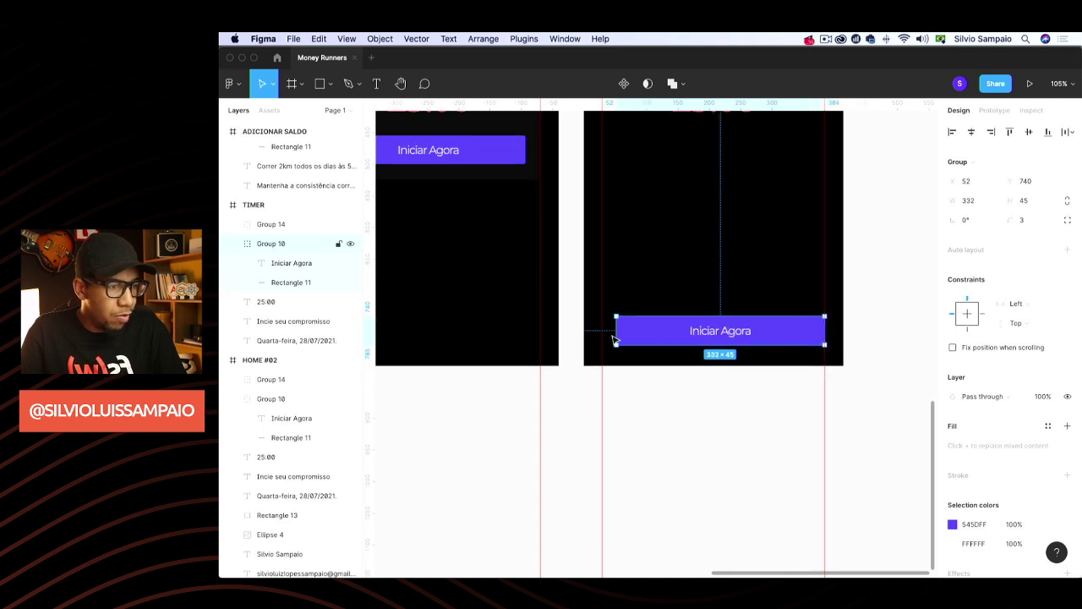
left_click_drag(614, 328, 602, 329)
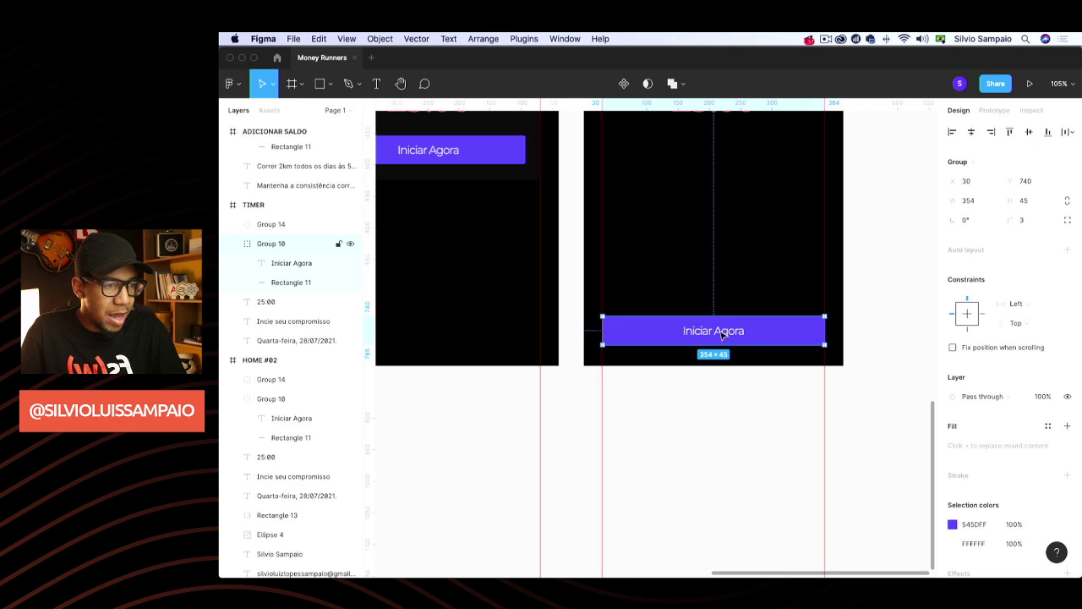
Change the TIMER button's label from Iniciar Agora to 'Desisir'
double_click(723, 334)
double_click(720, 329)
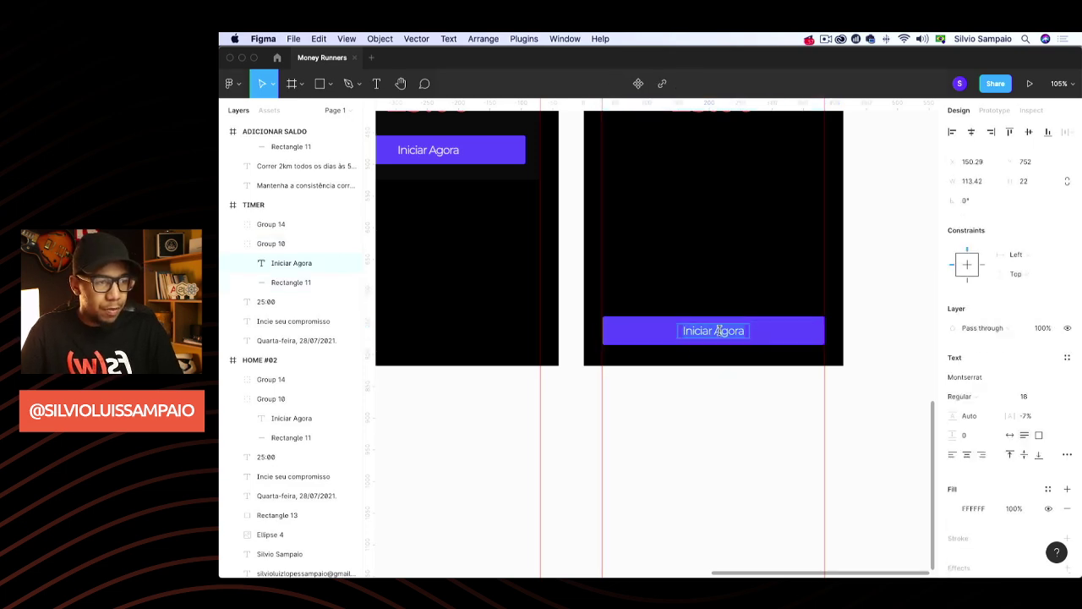
type("Desis")
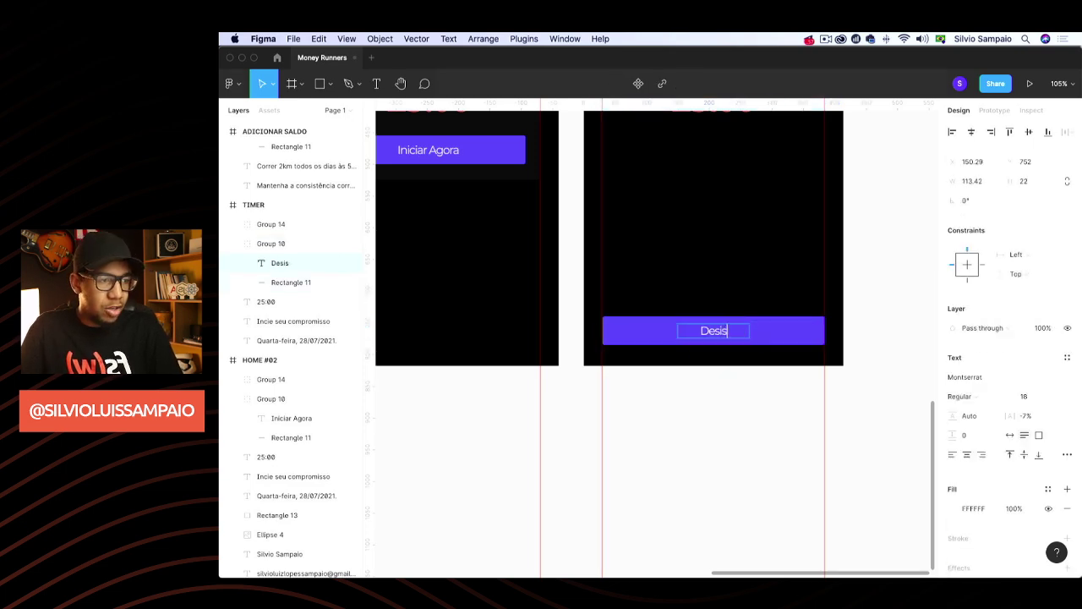
type("it")
key("BackSpace")
type("r")
key("Escape")
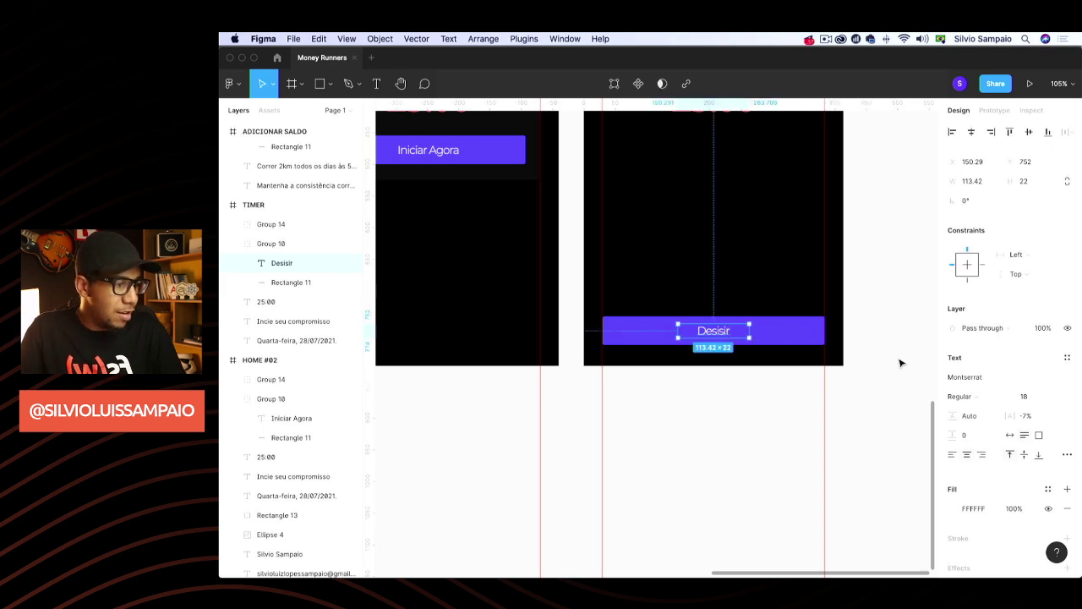
left_click(891, 331)
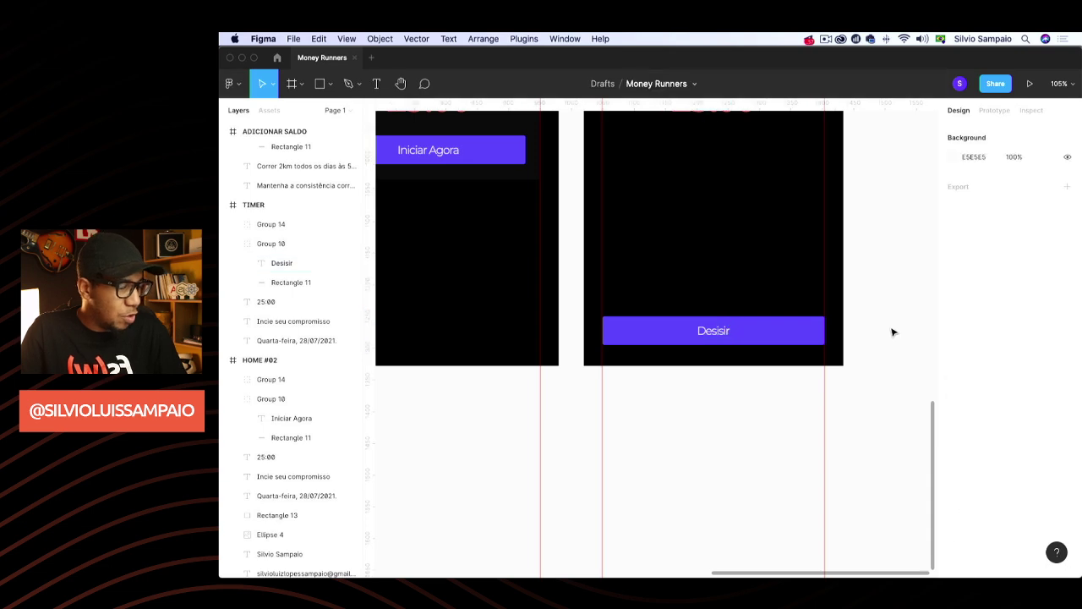
Recolour the Desisir button's fill from purple 545DFF to red FF5050
scroll(893, 332, "up", 3)
scroll(893, 331, "up", 5)
scroll(892, 331, "down", 4)
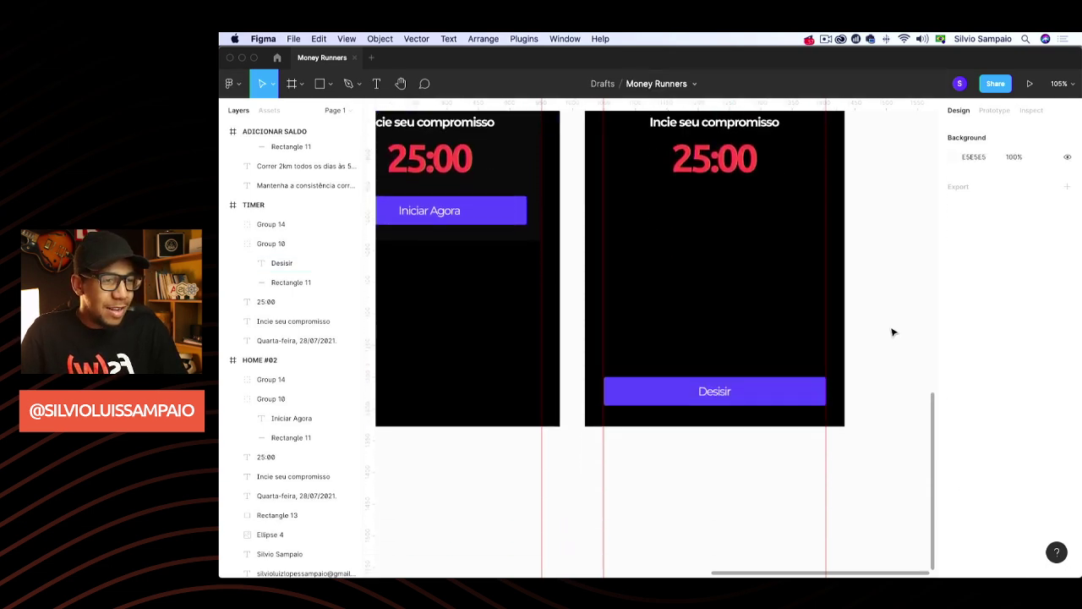
scroll(893, 331, "up", 2)
left_click(801, 427)
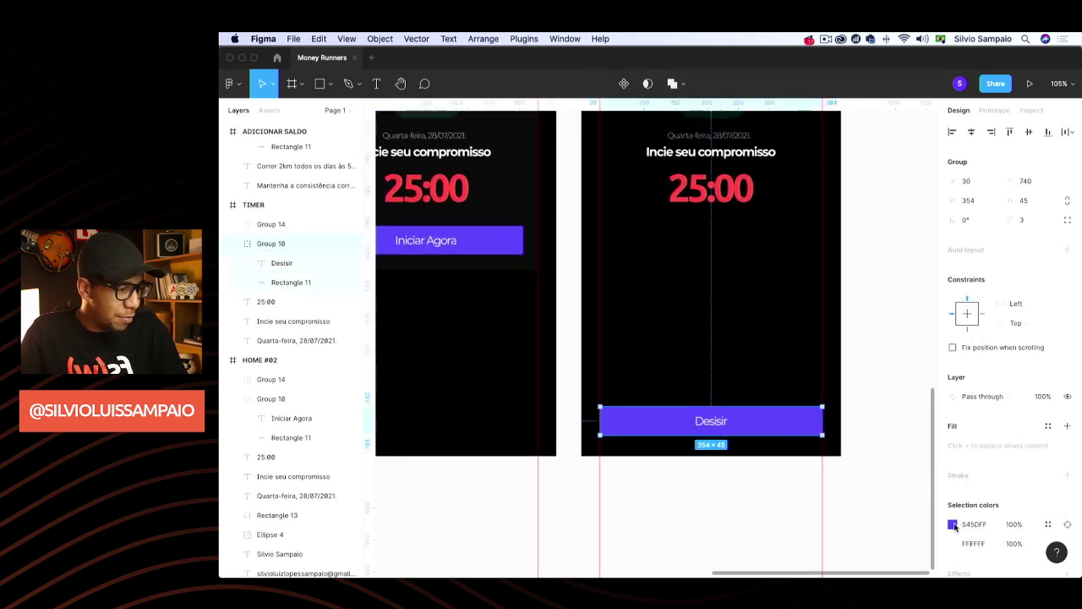
left_click(953, 524)
left_click(881, 518)
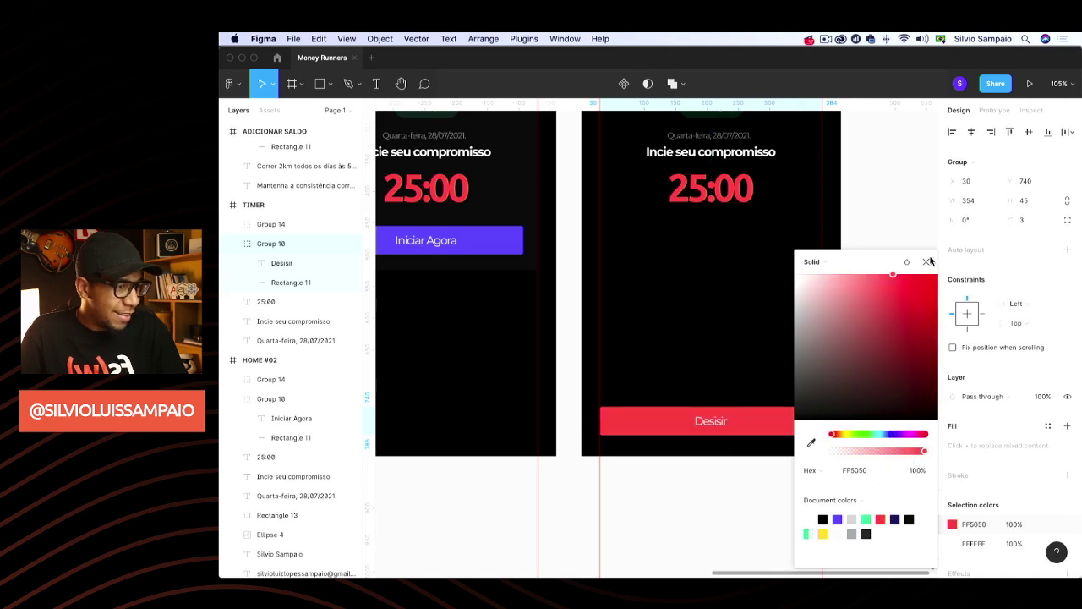
left_click(927, 262)
left_click(913, 213)
scroll(913, 213, "up", 3)
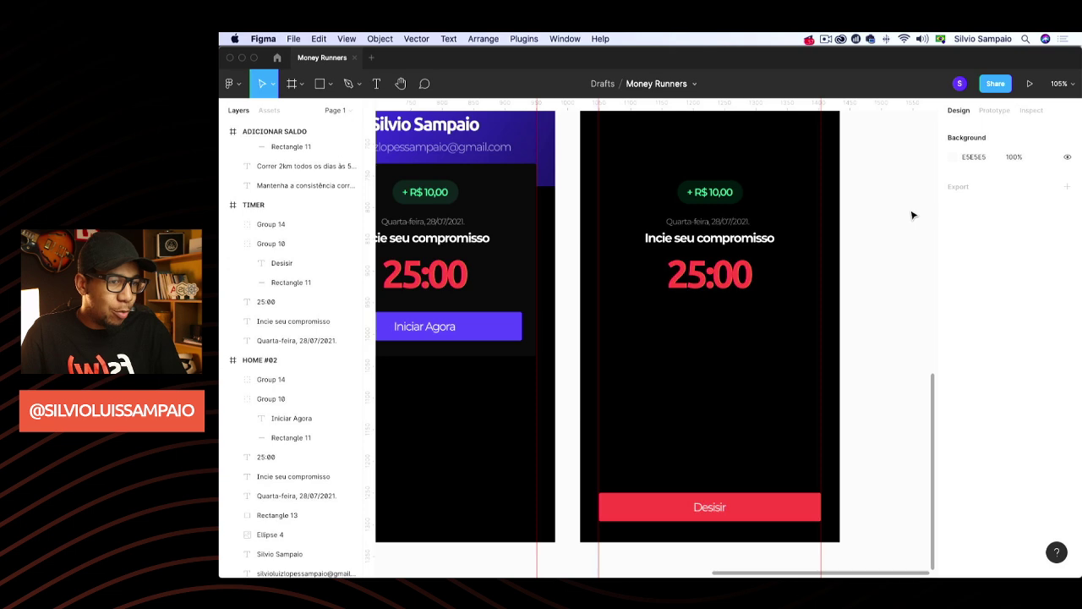
Delete the 'Incie seu compromisso' line and retype the date line as TEMPO RESTANTE
left_click(708, 276)
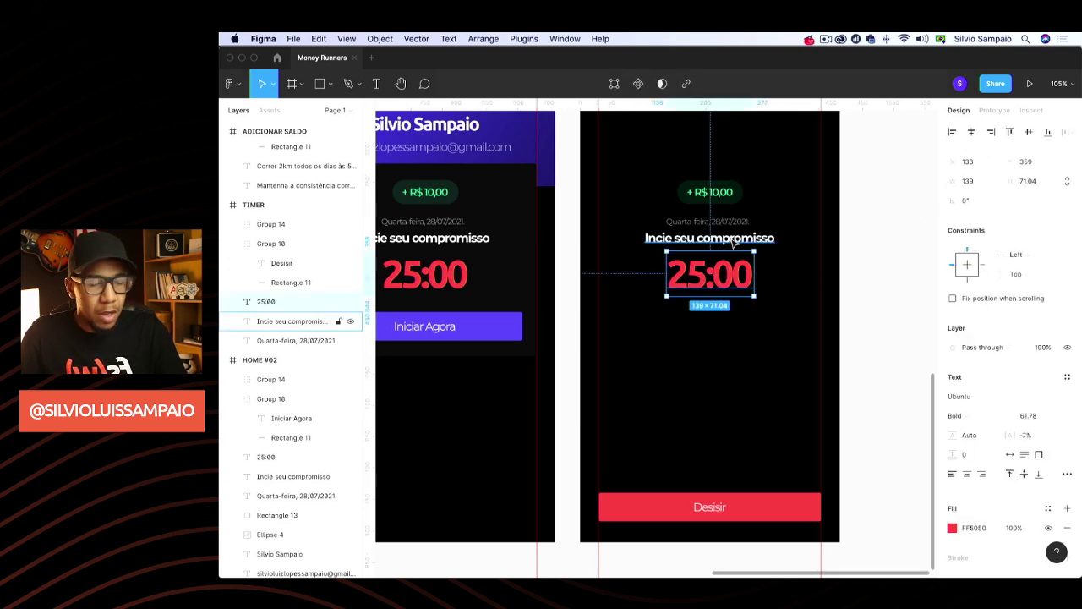
scroll(734, 242, "up", 1)
left_click(725, 254)
key("BackSpace")
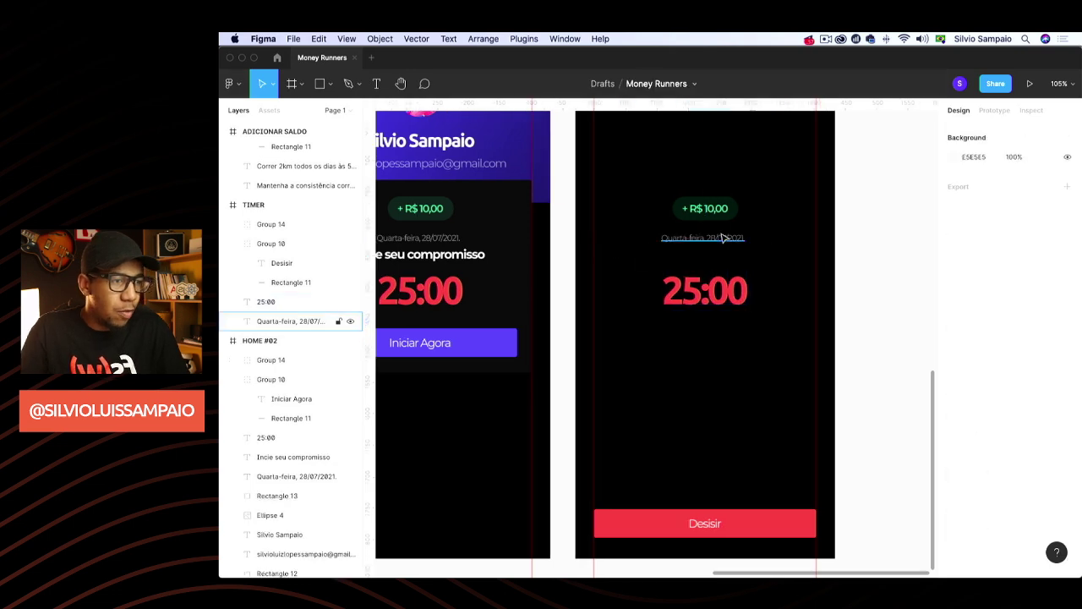
double_click(723, 238)
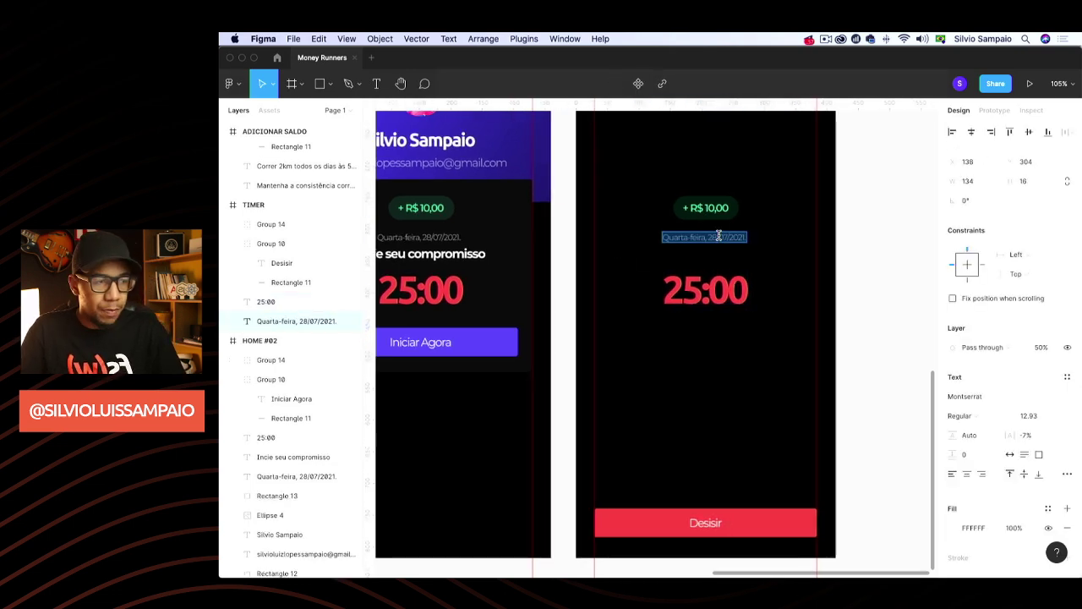
type("TEMPO RESTANTE")
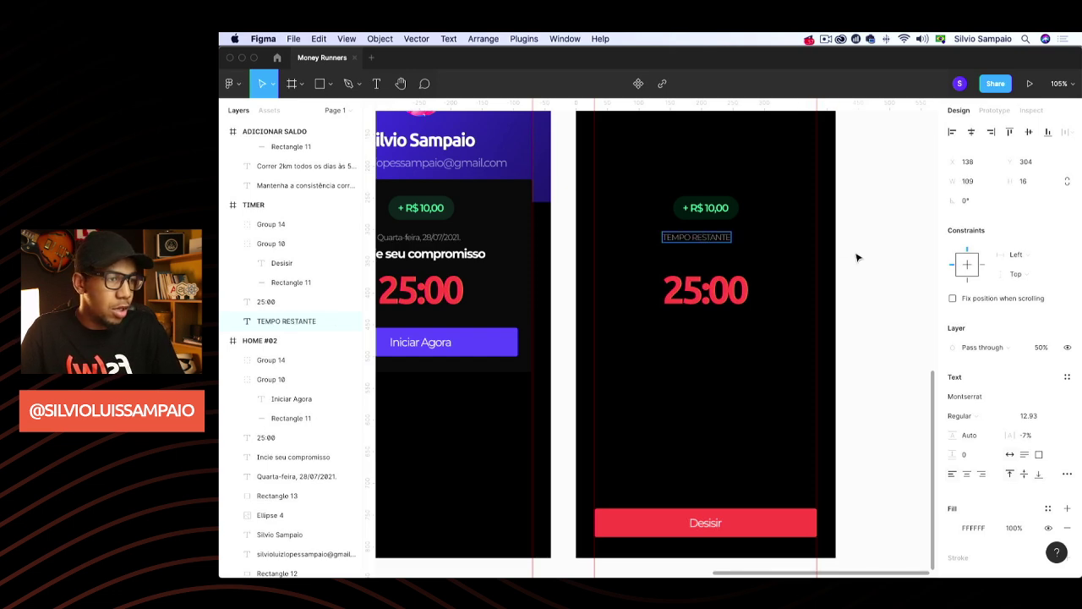
Move the + R$ 10,00 badge just above Desisir and TEMPO RESTANTE closer to 25:00
left_click(707, 208)
left_click_drag(706, 208, 702, 490)
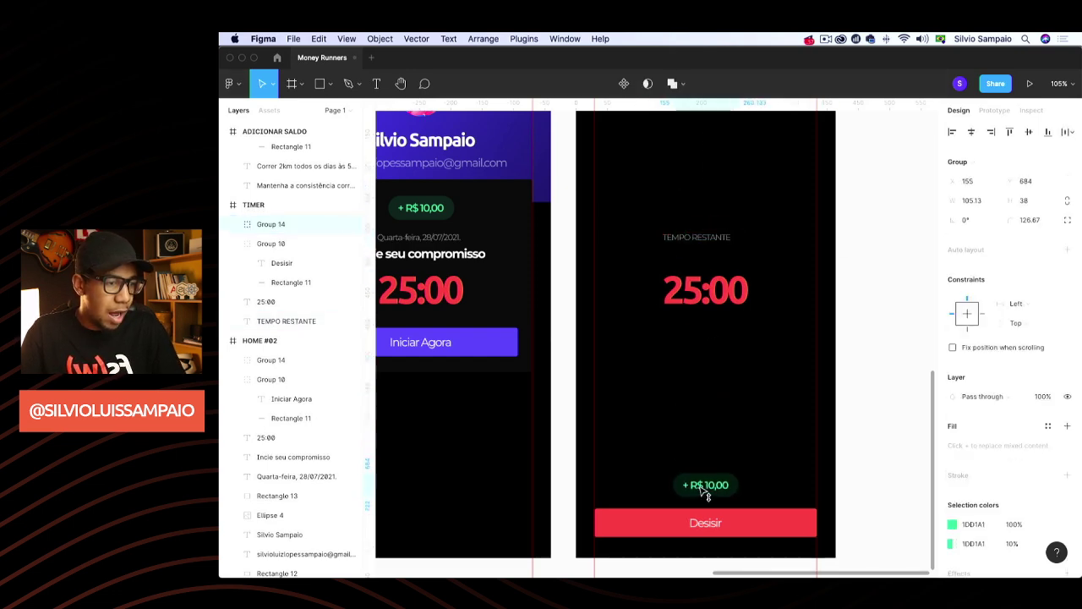
left_click_drag(706, 237, 716, 263)
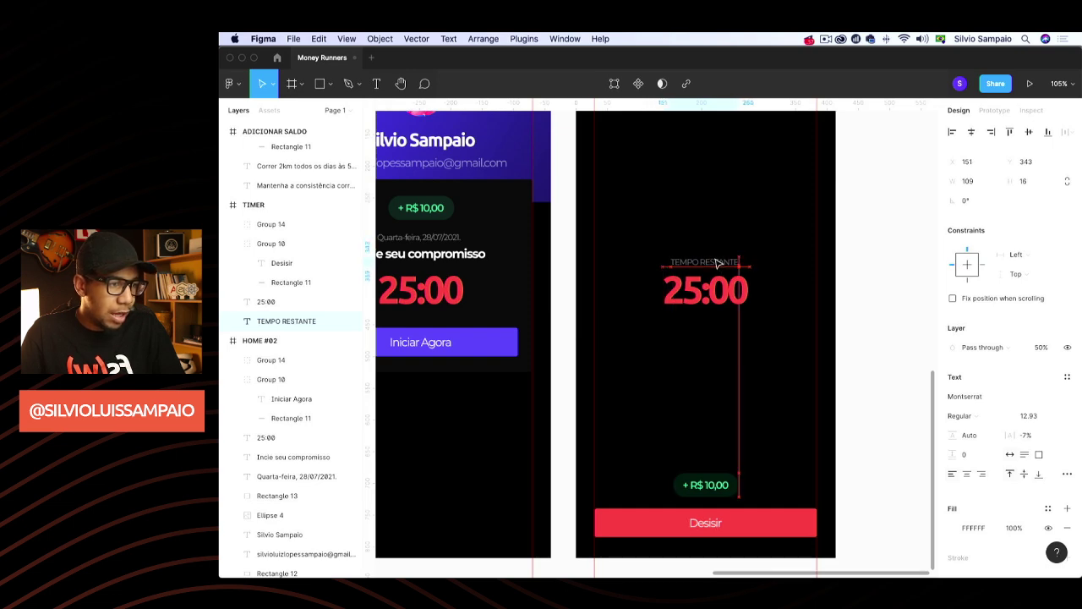
Group TEMPO RESTANTE with 25:00 and move the group to the top of TIMER
left_click_drag(668, 296, 881, 150)
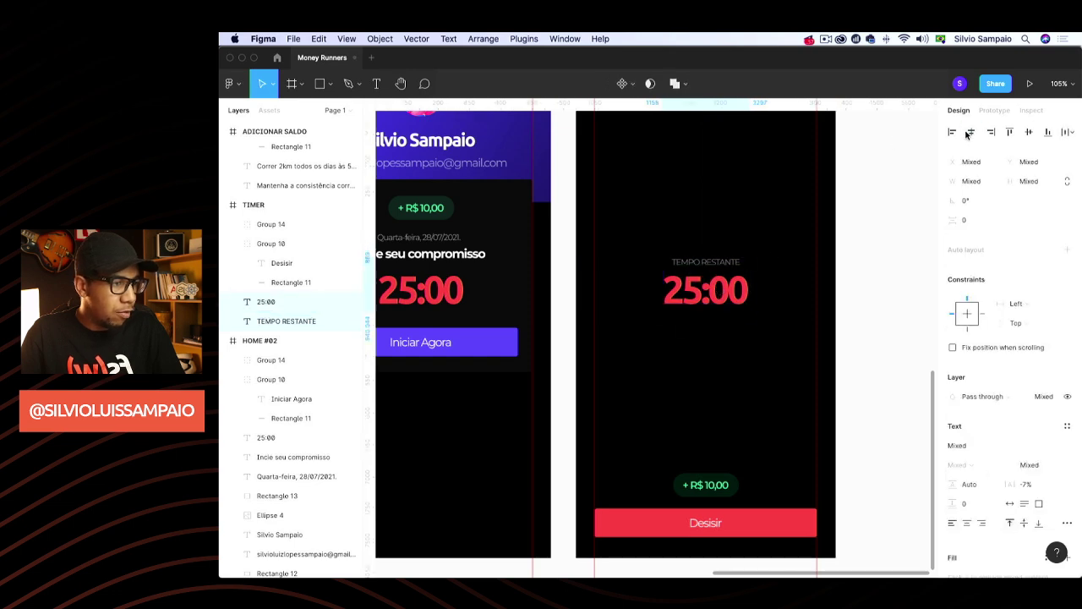
key("super+g")
scroll(668, 355, "up", 3)
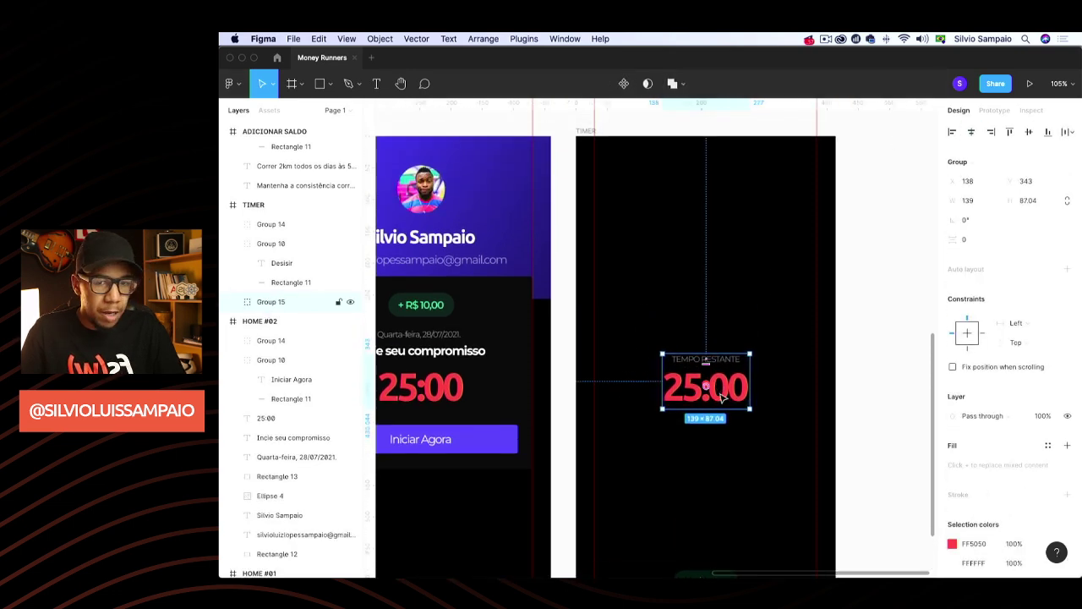
left_click_drag(686, 377, 706, 238)
key("Down")
key("Down")
key("Down")
key("Down")
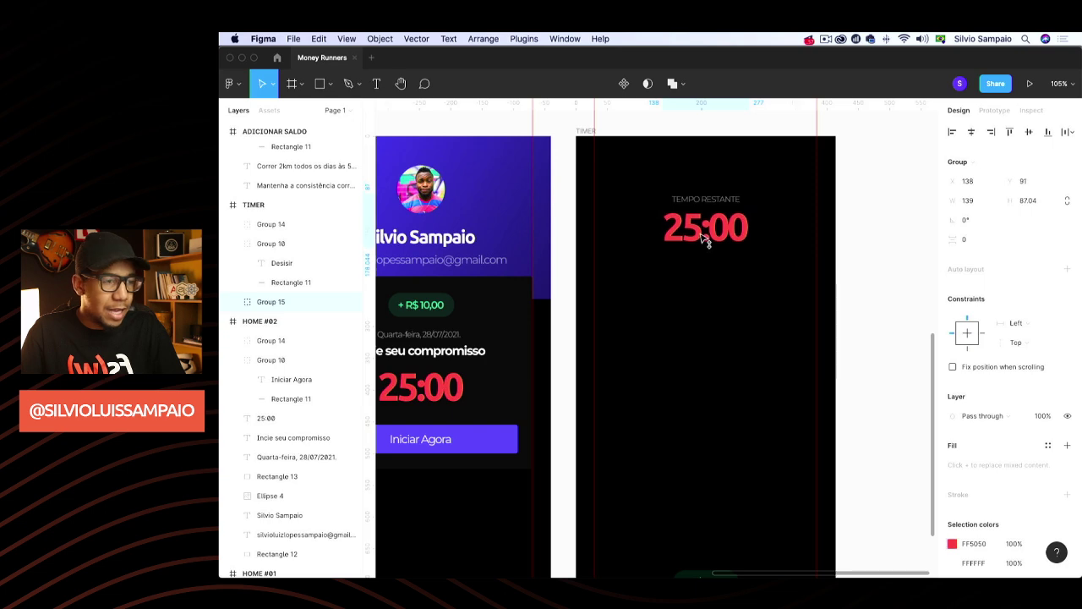
key("Up")
key("Up")
key("Up")
key("Up")
left_click(887, 227)
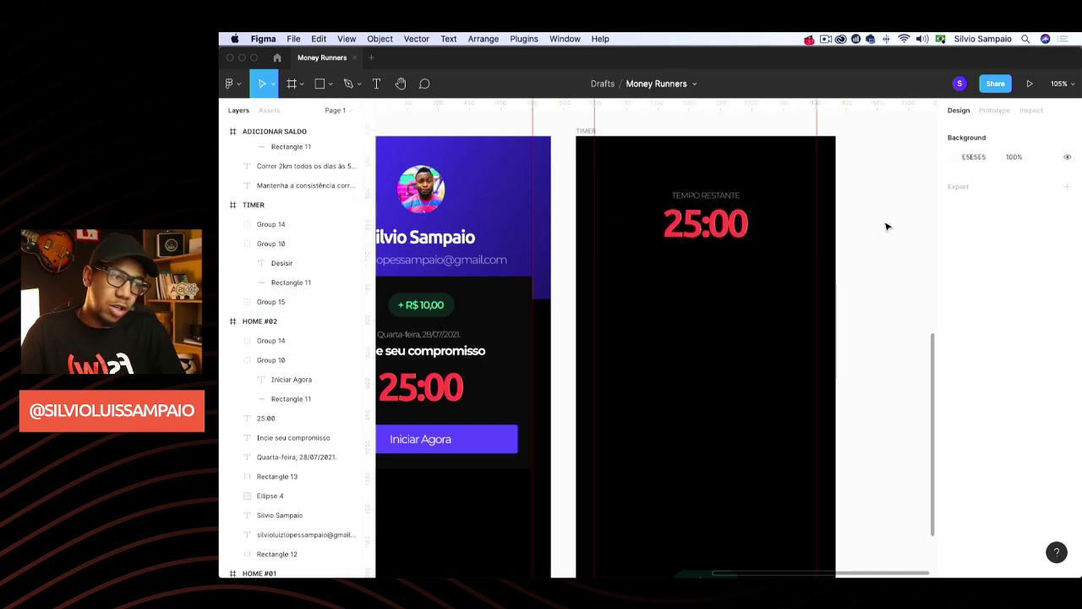
scroll(887, 227, "down", 4)
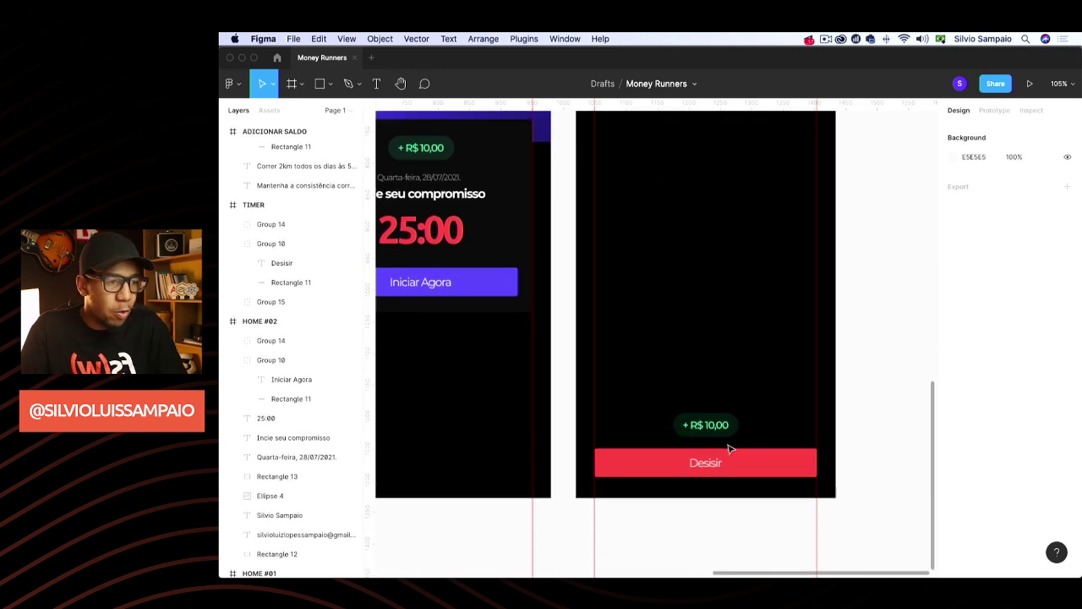
Change the badge amount to '- R$ 10,00' with red FF5050 text
double_click(707, 429)
double_click(689, 426)
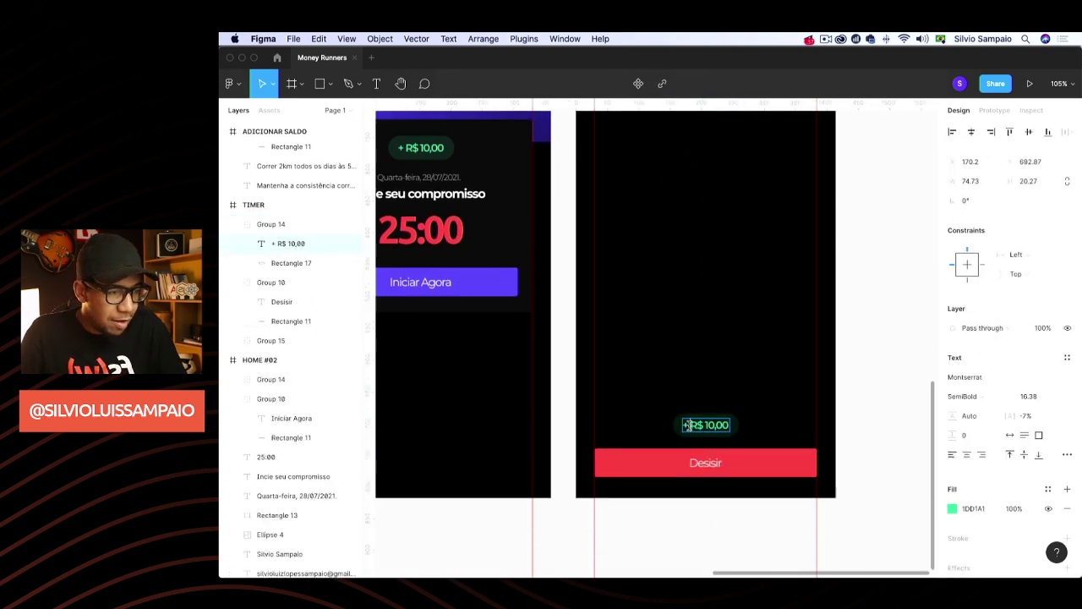
type("-")
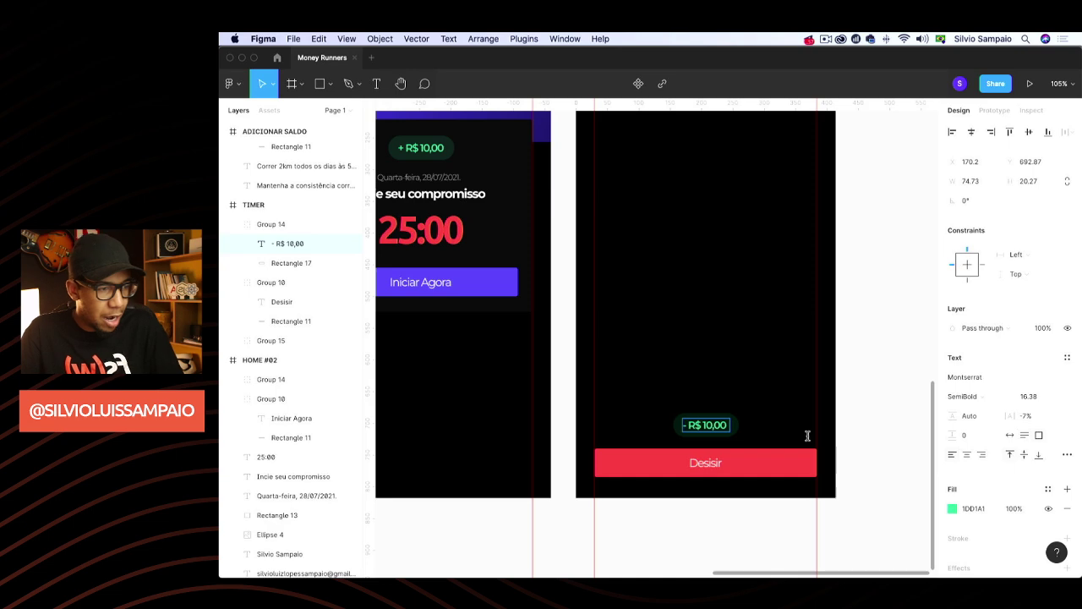
key("Escape")
left_click(952, 508)
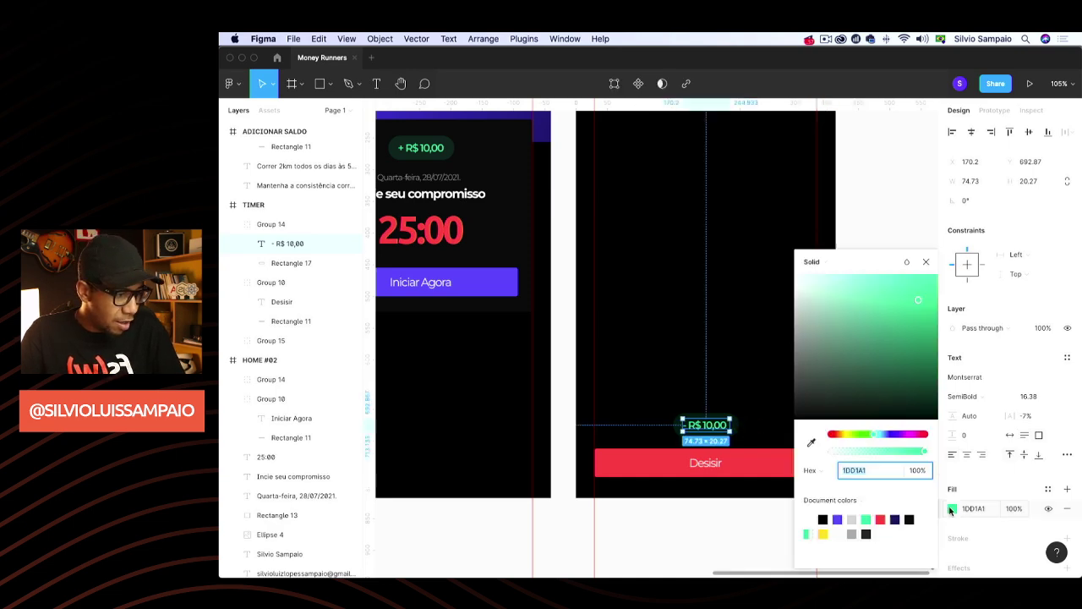
left_click(880, 519)
left_click(887, 215)
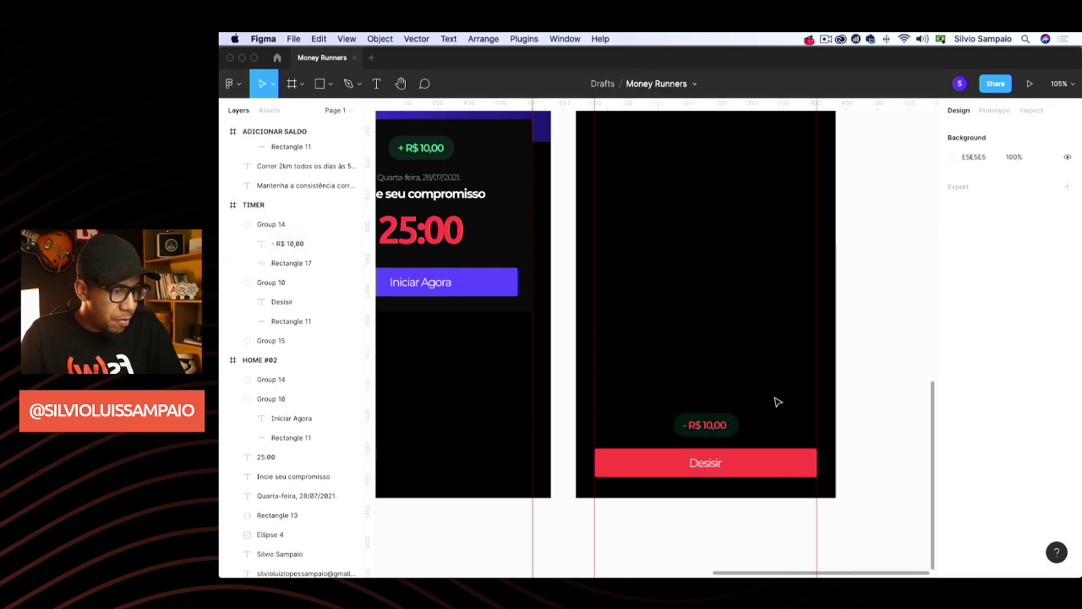
Change the badge pill from green 1DD1A1 to FF5050 at 10% opacity
left_click(727, 427)
left_click(951, 525)
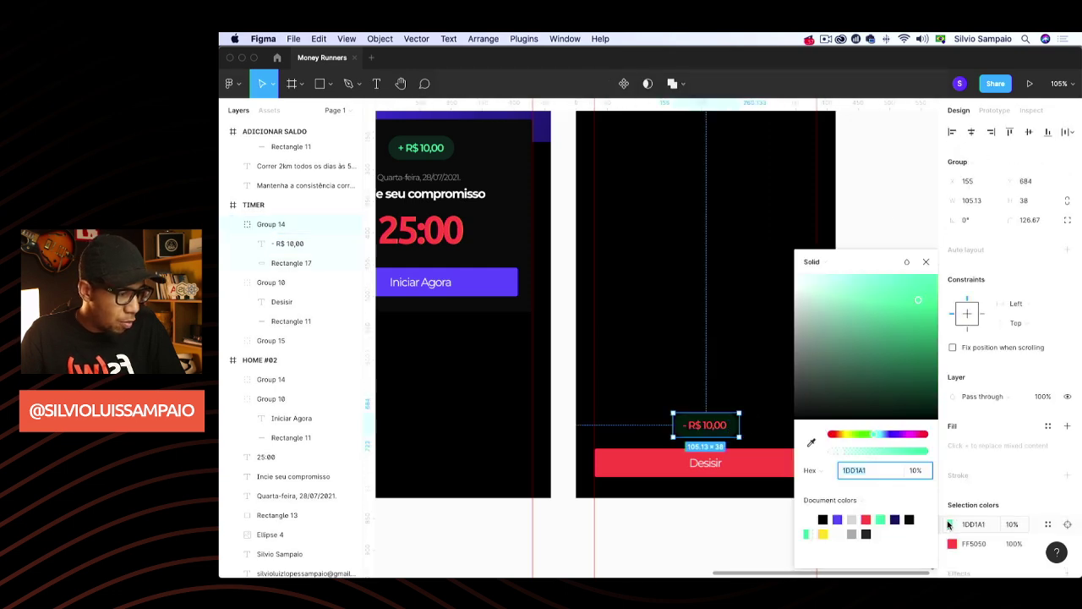
left_click(866, 519)
left_click(1014, 525)
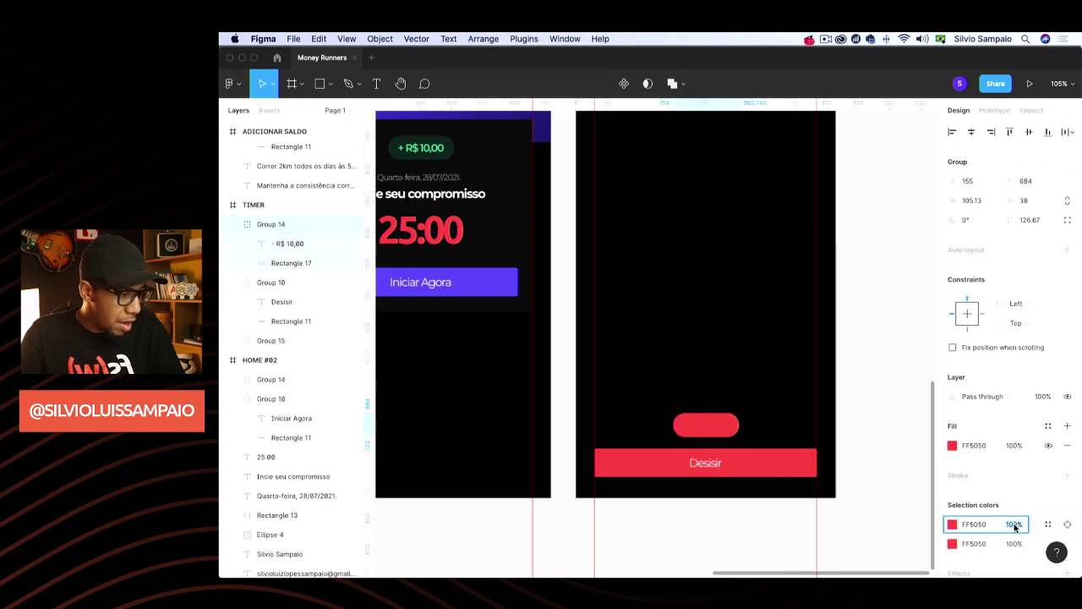
key("Return")
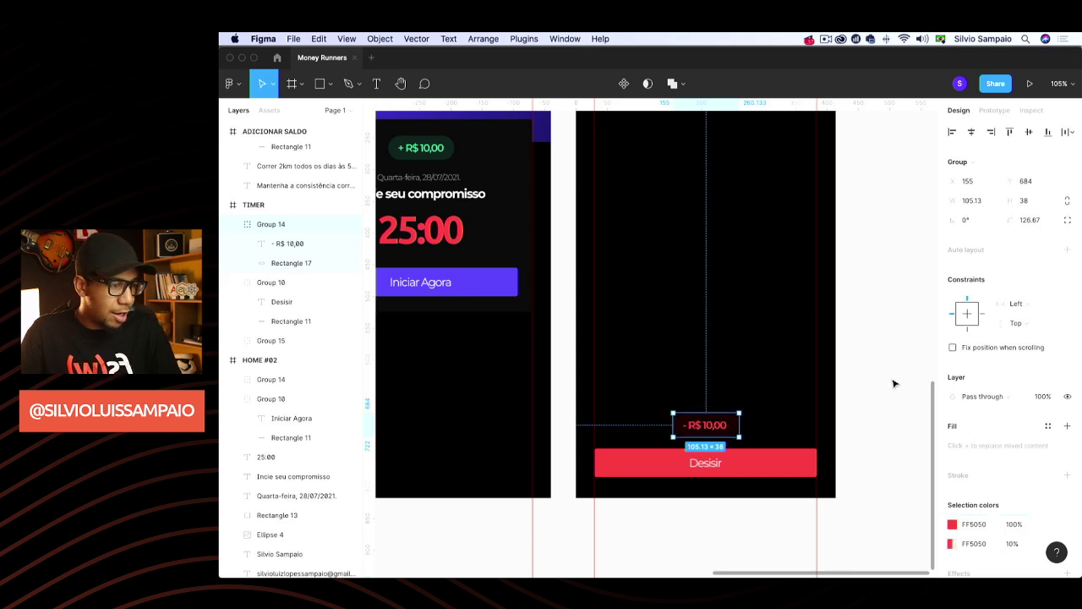
left_click(874, 331)
scroll(875, 333, "up", 2)
scroll(876, 333, "up", 2)
scroll(874, 331, "down", 4)
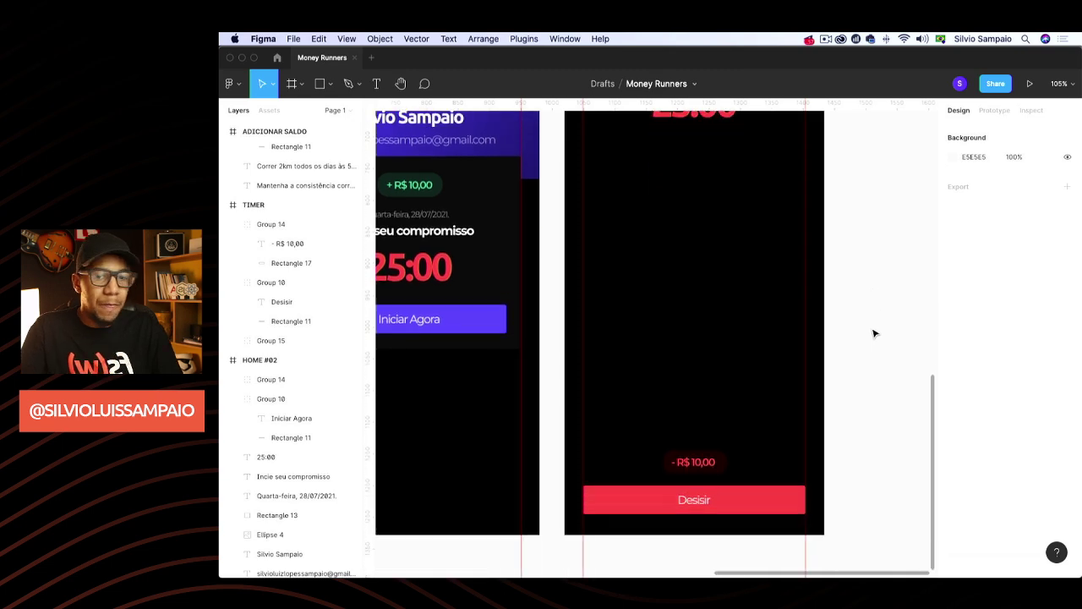
scroll(870, 335, "up", 3)
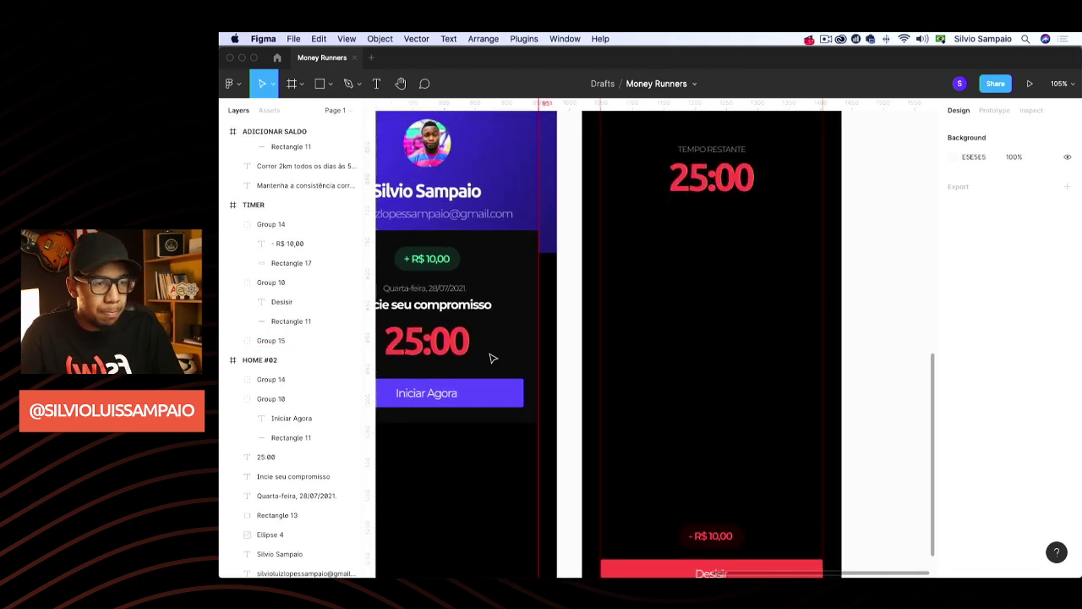
left_click(453, 350)
Paste a copy of the 25:00 text into the TIMER screen, retype it as 2.95, and make it auto width
left_click(732, 344)
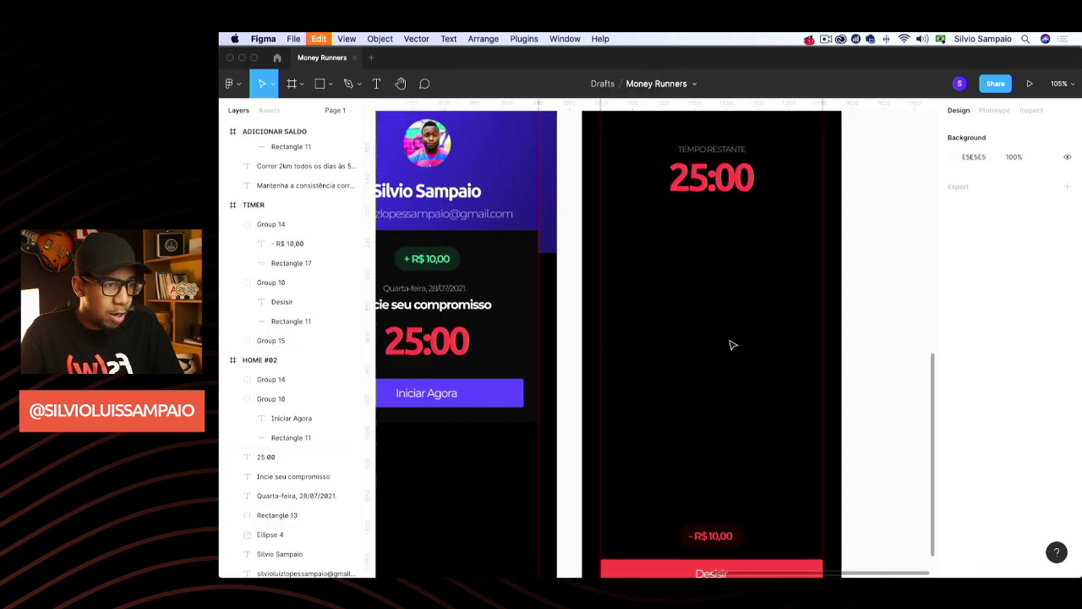
key("super+v")
left_click_drag(461, 343, 742, 338)
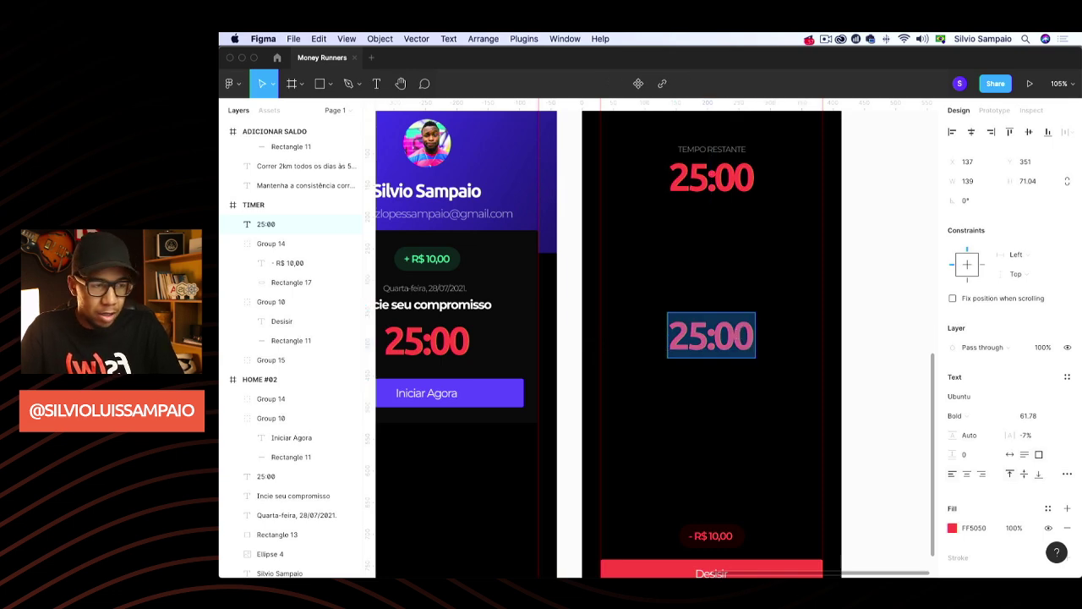
type("2.95")
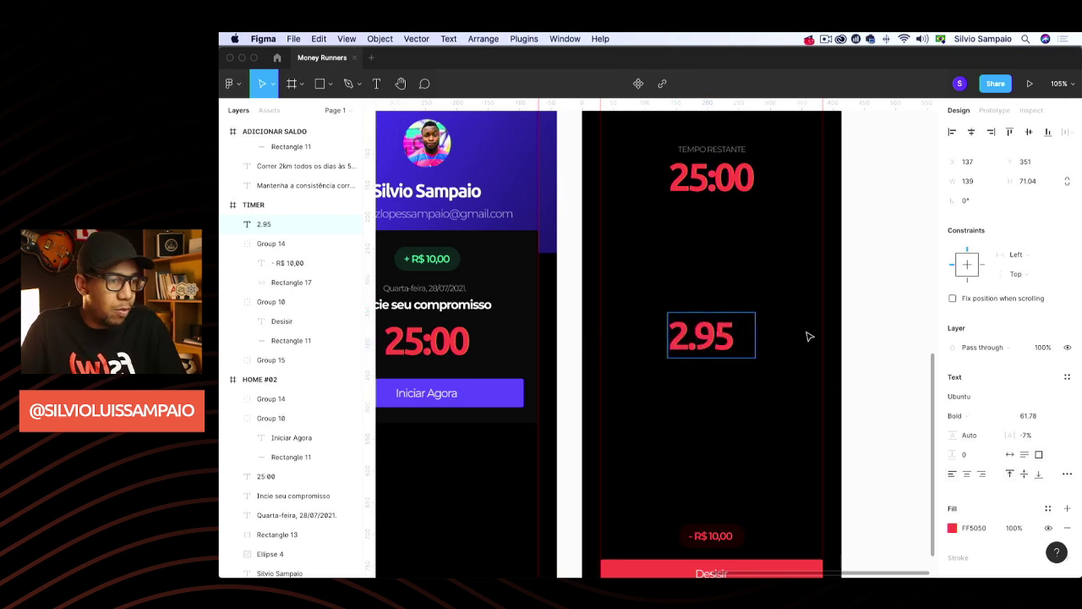
key("Escape")
left_click(1009, 455)
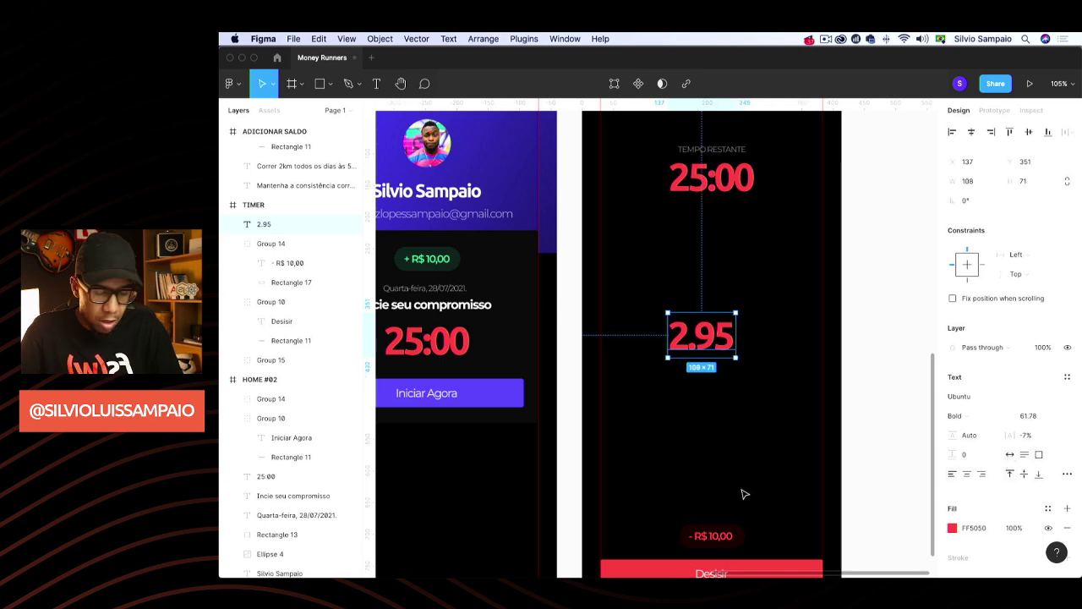
Enlarge 2.95 proportionally, shift it slightly right, and fill it white (FFFFFF)
key("k")
left_click_drag(742, 309, 749, 336)
left_click(967, 529)
type("FF")
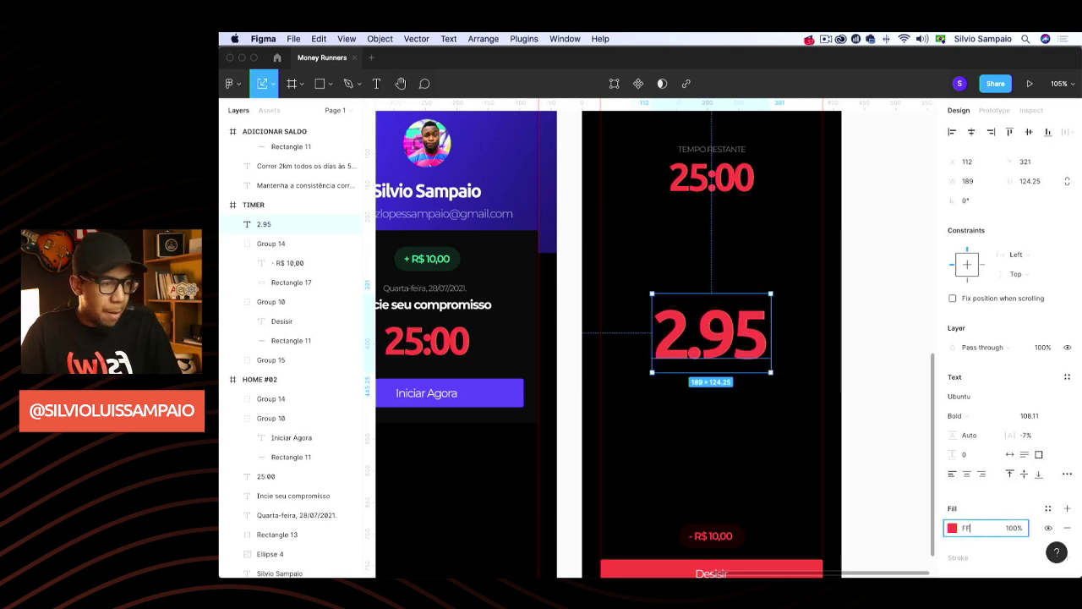
type("FFFF")
key("Return")
left_click(878, 416)
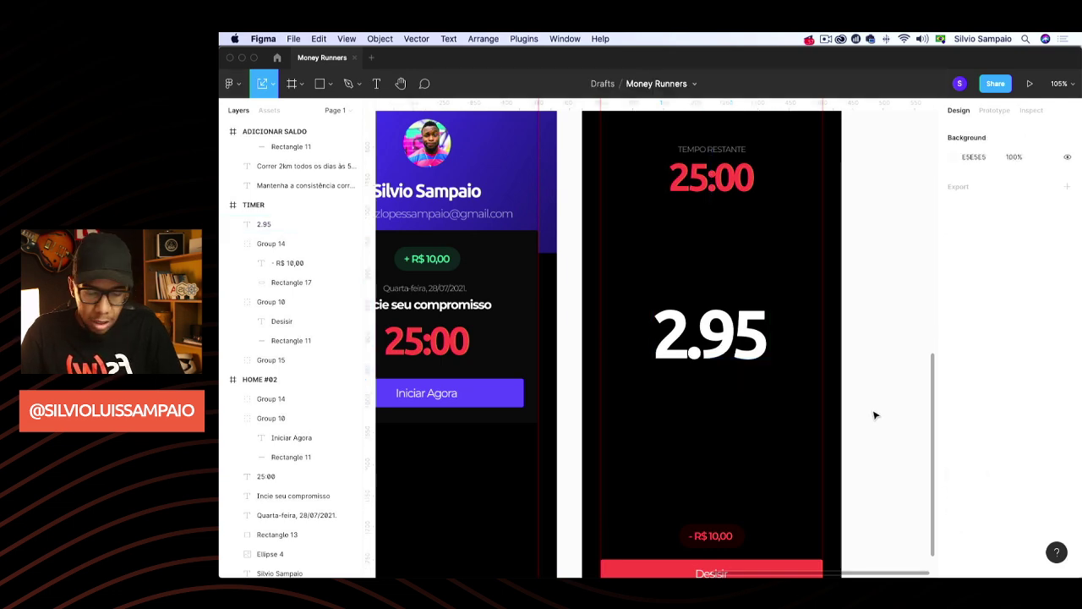
Ungroup the timer, duplicate TEMPO RESTANTE below 25:00, and retype it as the name greeting, centred
left_click(722, 141)
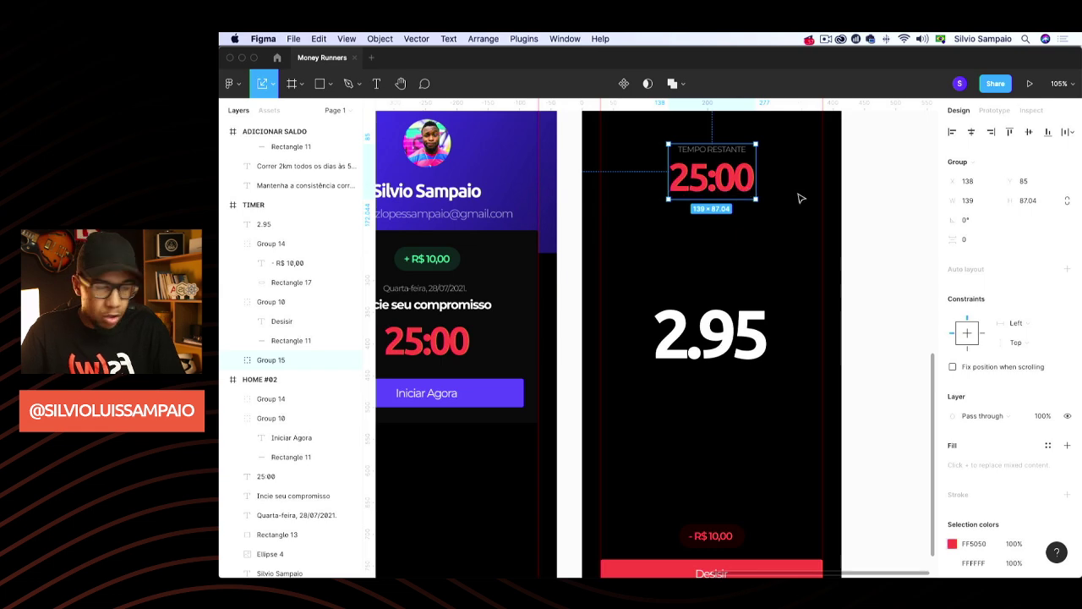
key("super+shift+g")
left_click(713, 151)
key("super+d")
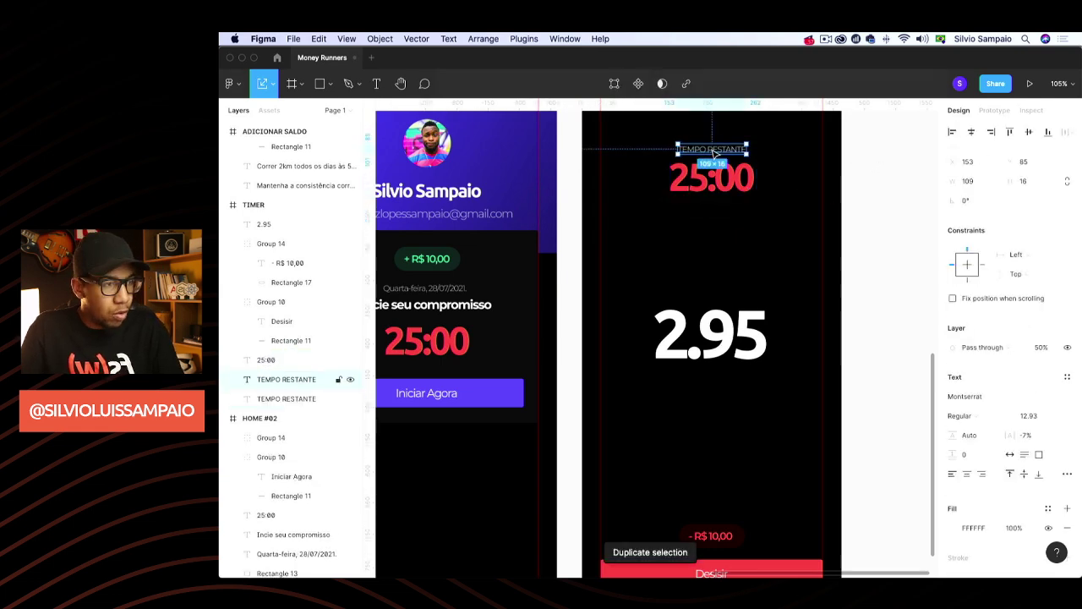
left_click_drag(713, 151, 714, 245)
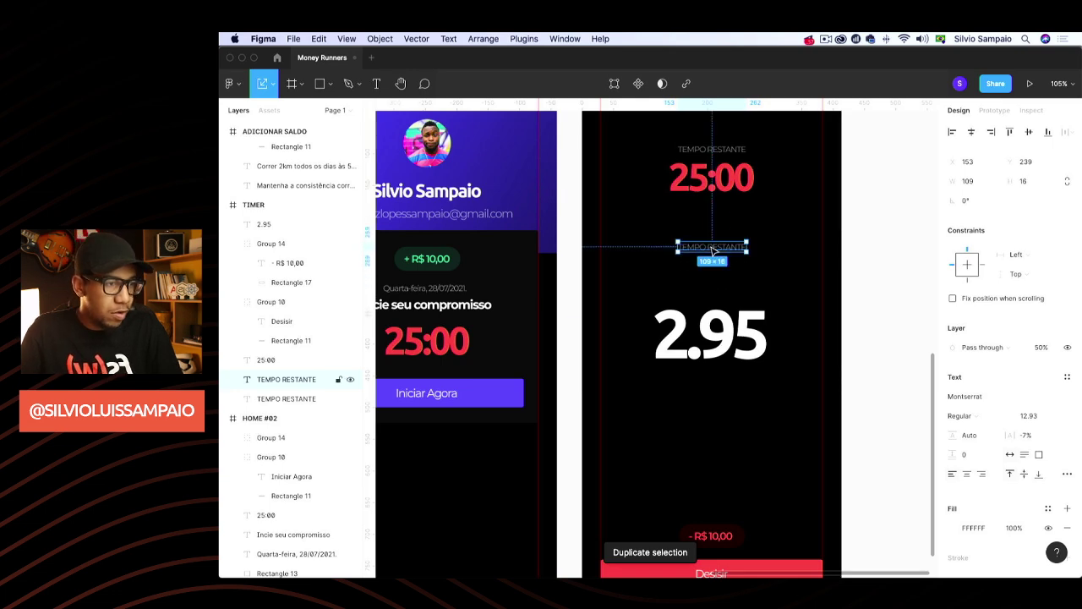
double_click(711, 246)
type("Silvio, Faltam")
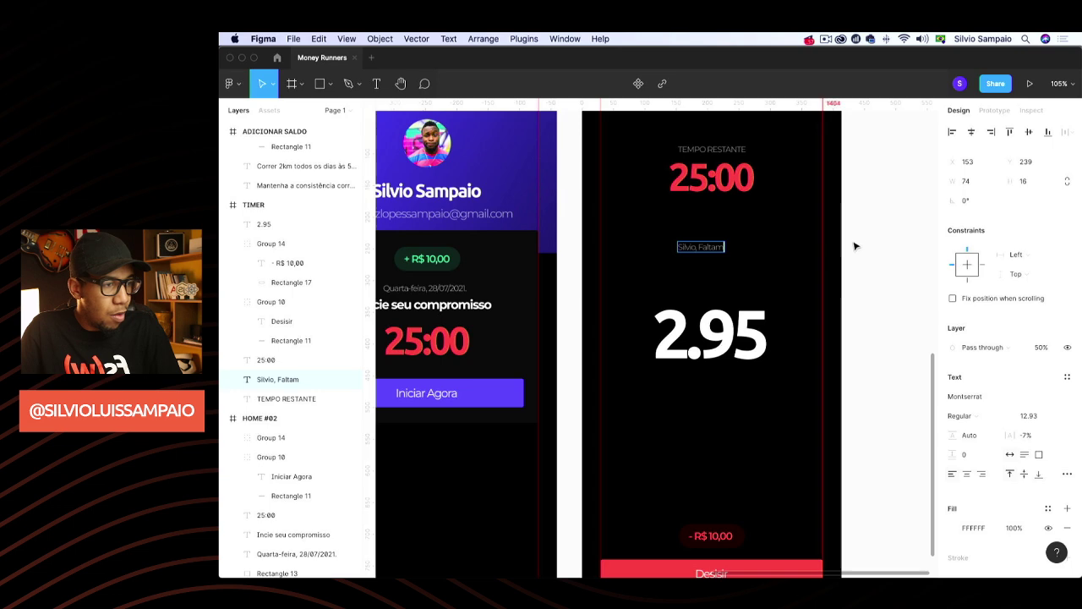
key("Escape")
left_click_drag(695, 252, 708, 251)
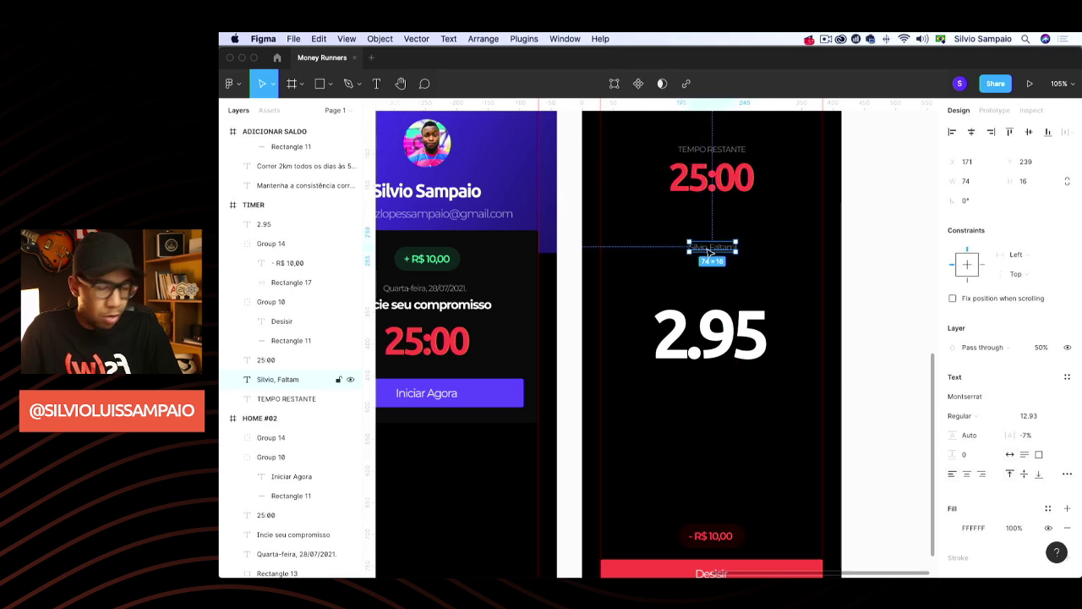
Scale the greeting caption proportionally to about 21 pt
scroll(736, 277, "right", 1)
key("k")
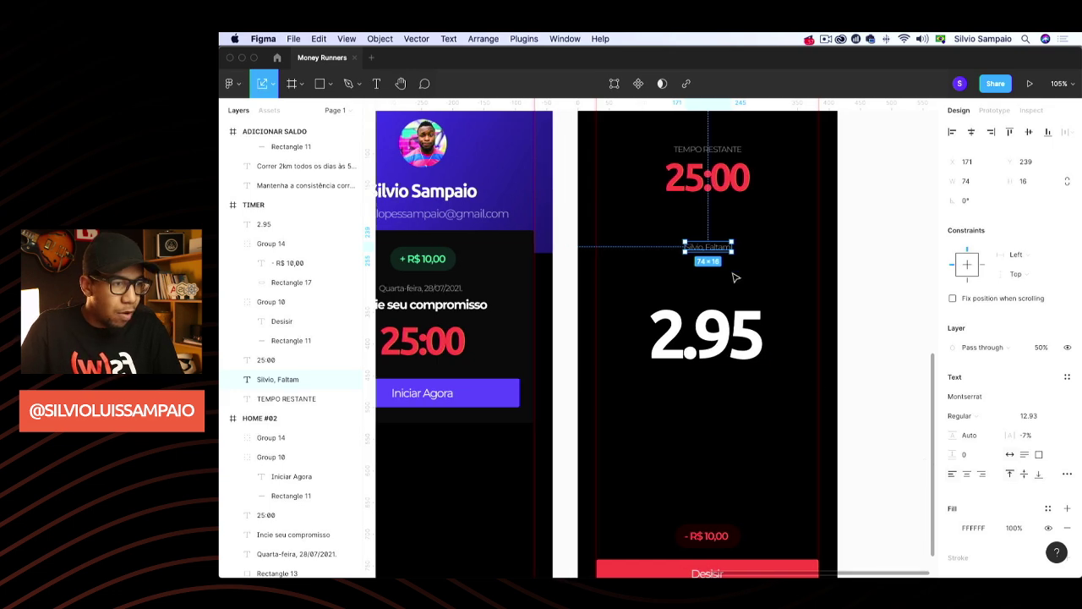
scroll(738, 240, "down", 1)
left_click_drag(737, 240, 730, 247)
left_click(842, 255)
key("v")
Place a copy of the caption below 2.95 reading 'Kilômetros p/ meta.', auto width and centred
left_click_drag(734, 454, 727, 434)
key("BackSpace")
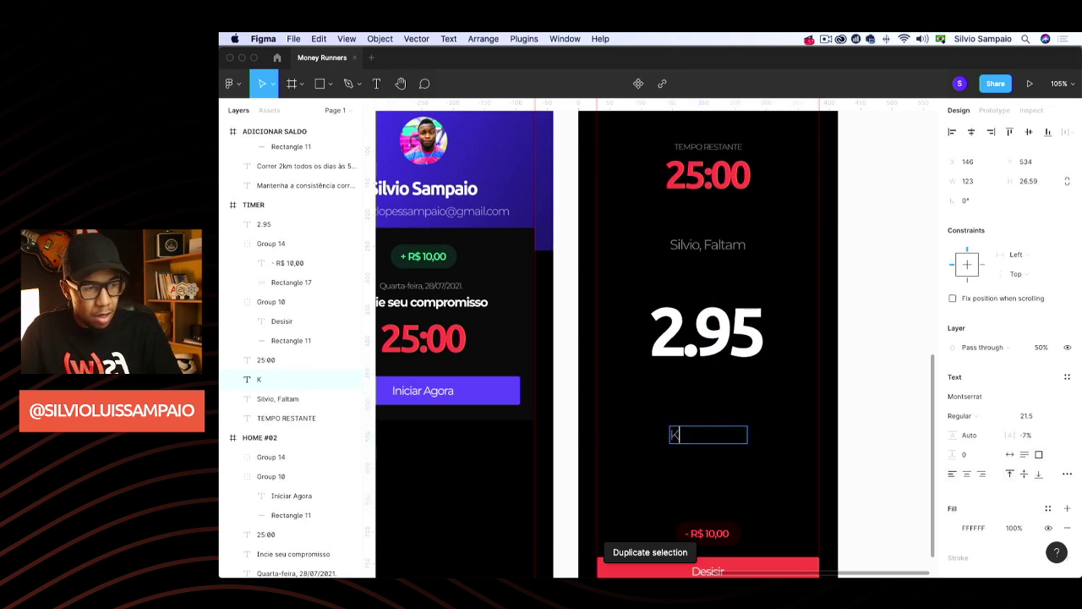
type("Kilô")
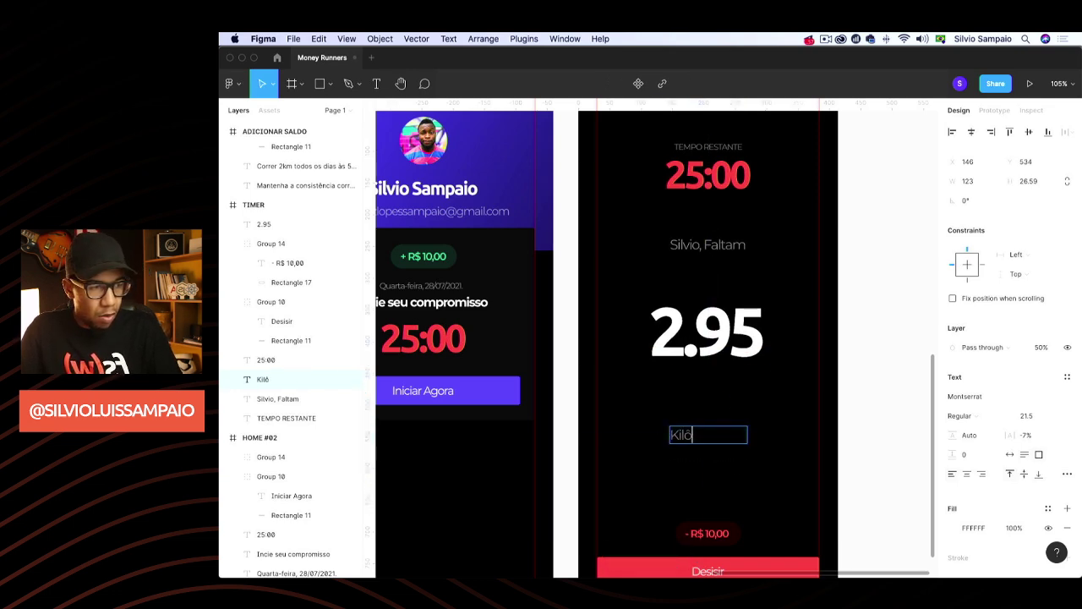
type("metros p")
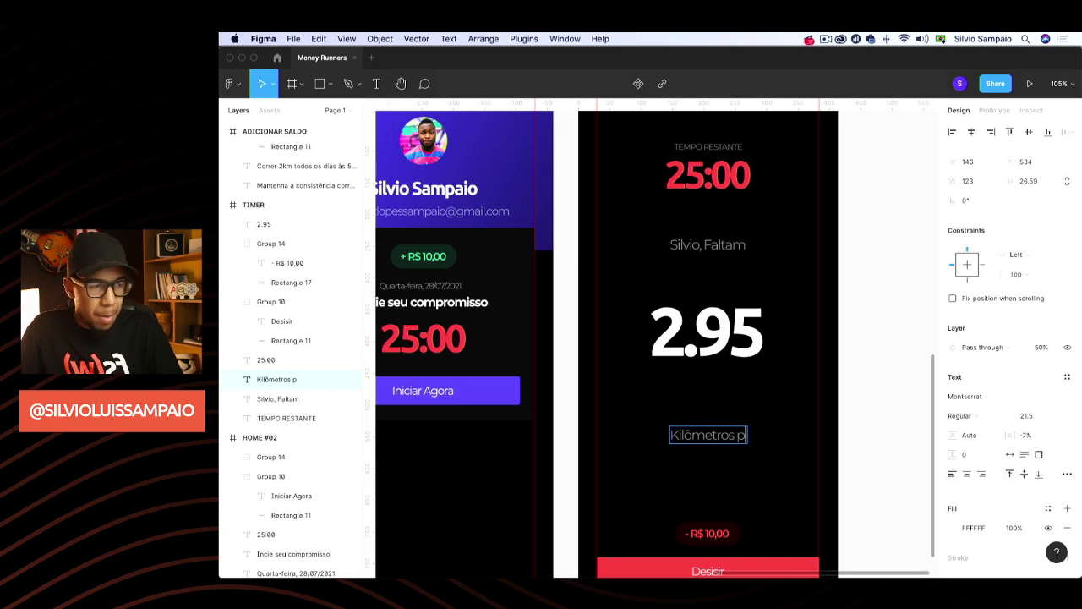
type("/ meta.")
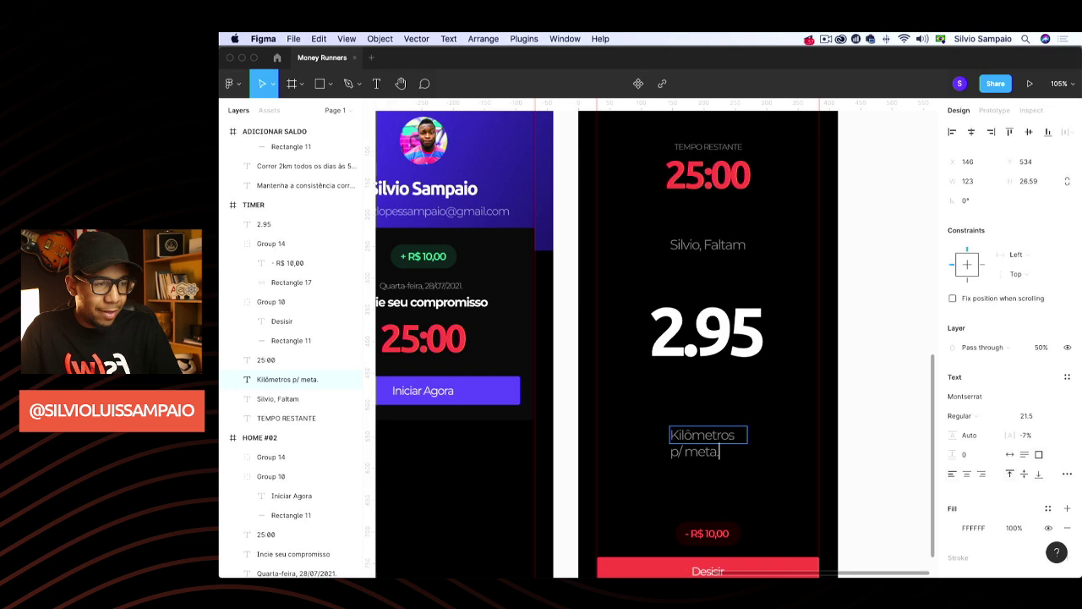
key("Escape")
left_click(1010, 455)
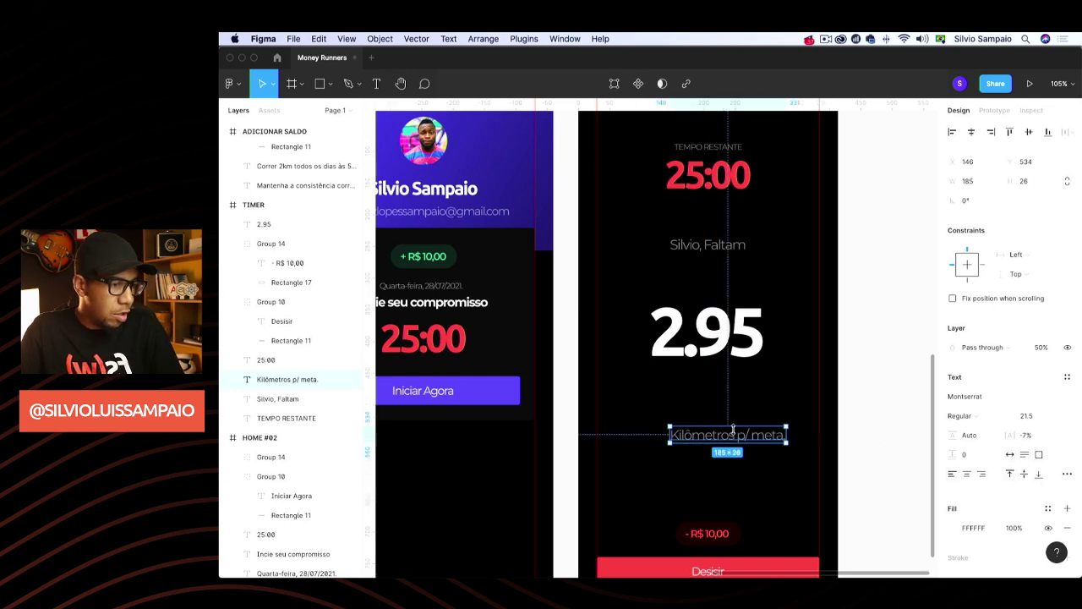
left_click_drag(742, 439, 749, 447)
left_click(714, 342)
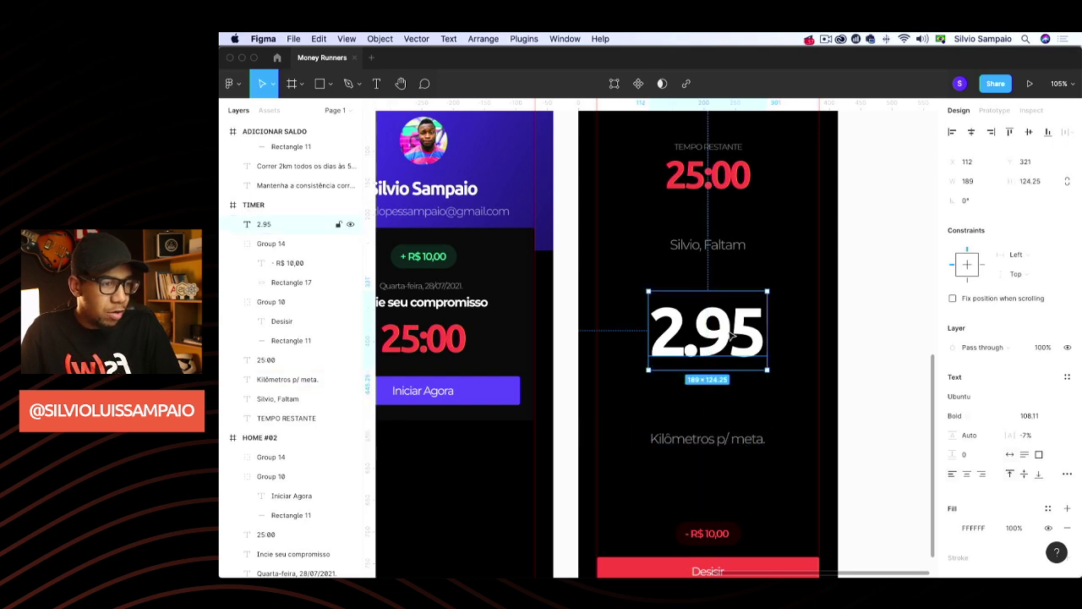
key("super+Tab")
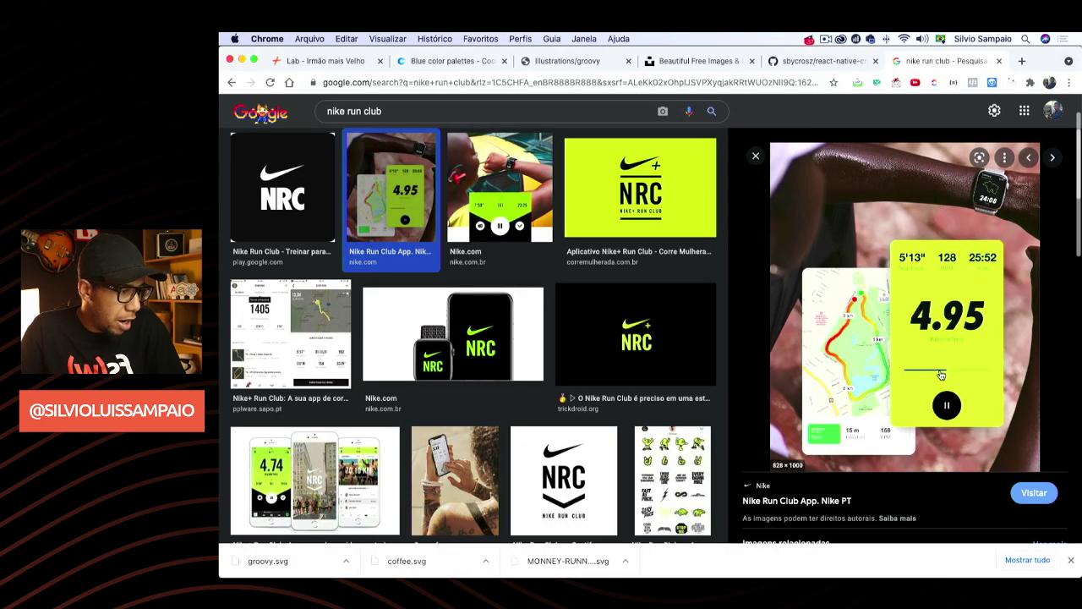
key("super+Tab")
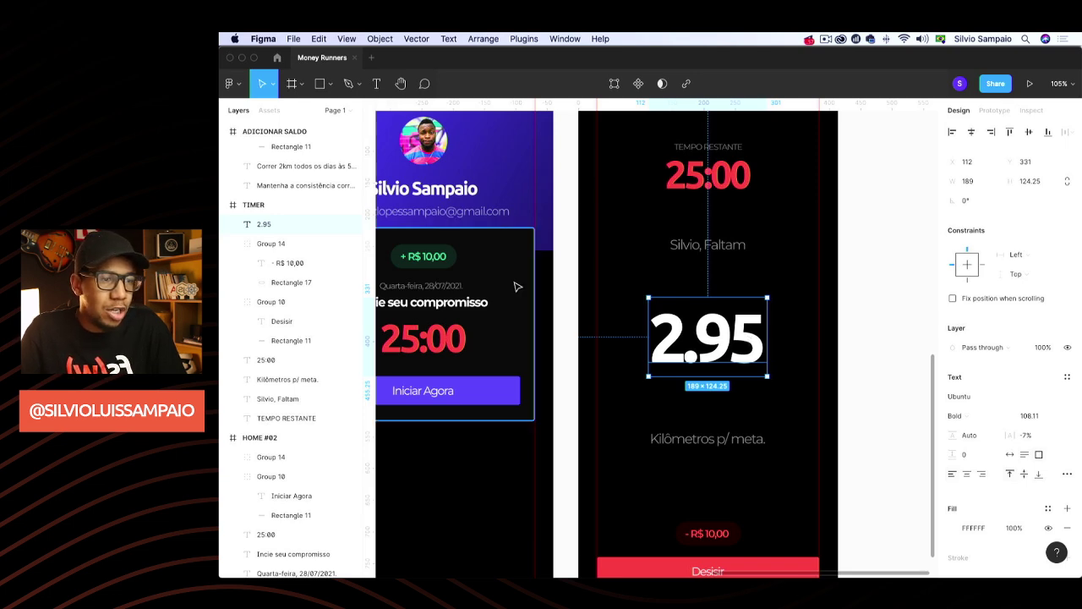
Draw a circle over the 2.95 figure and centre it on the number
scroll(516, 283, "left", 3)
scroll(518, 284, "right", 5)
scroll(592, 284, "down", 3)
scroll(626, 283, "right", 2)
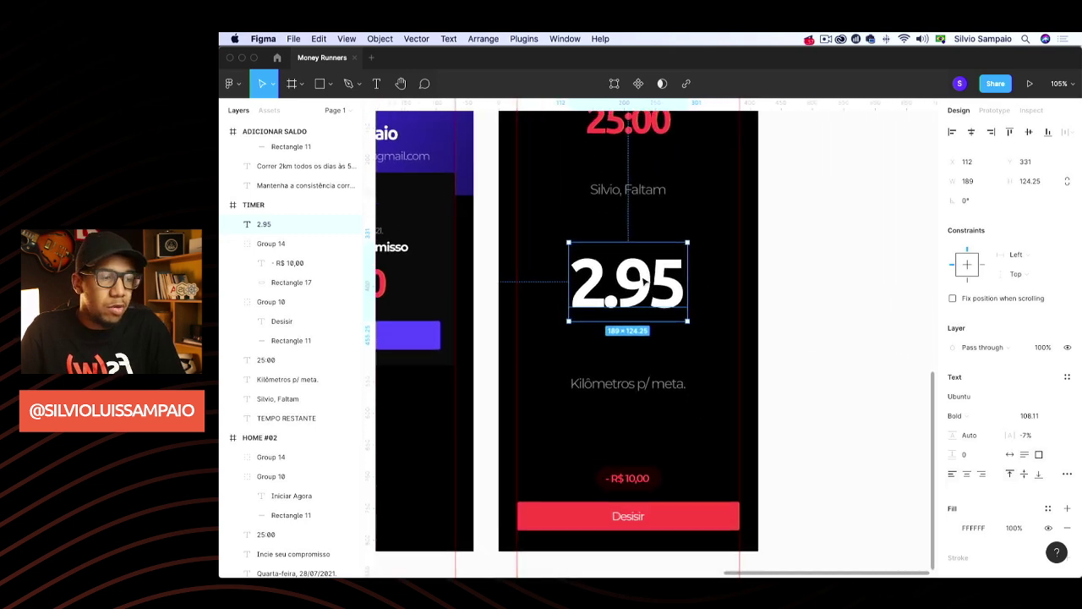
left_click(892, 256)
scroll(602, 235, "left", 1)
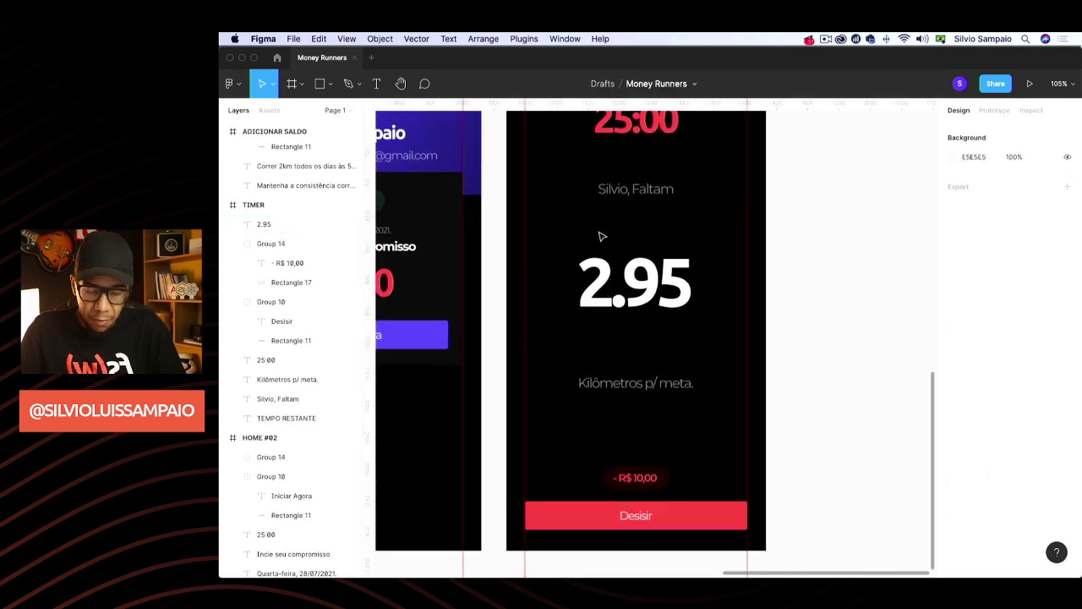
key("r")
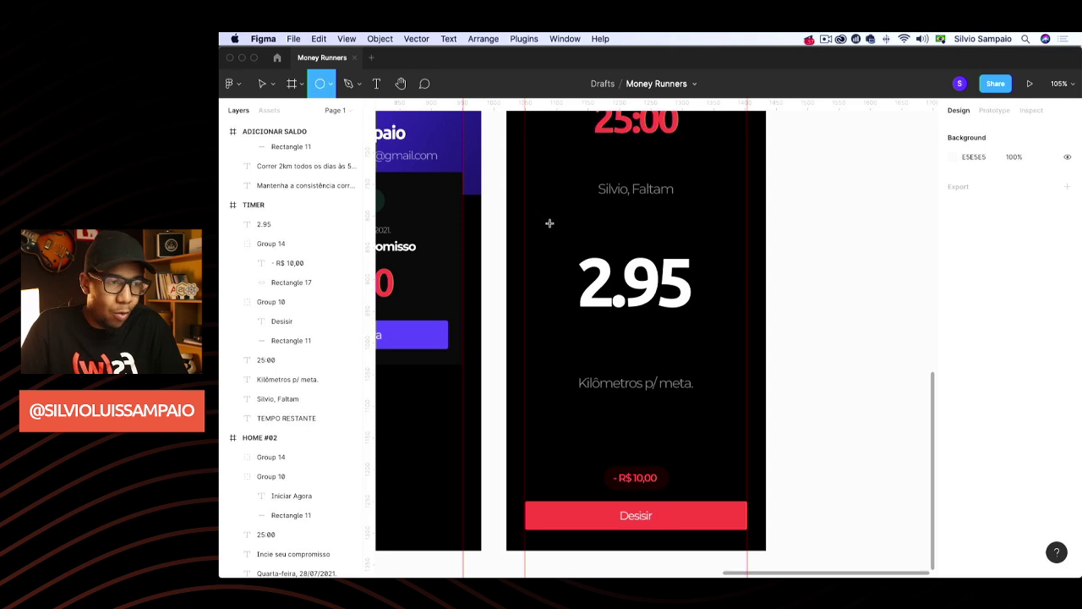
left_click_drag(546, 220, 731, 345)
left_click_drag(660, 323, 657, 312)
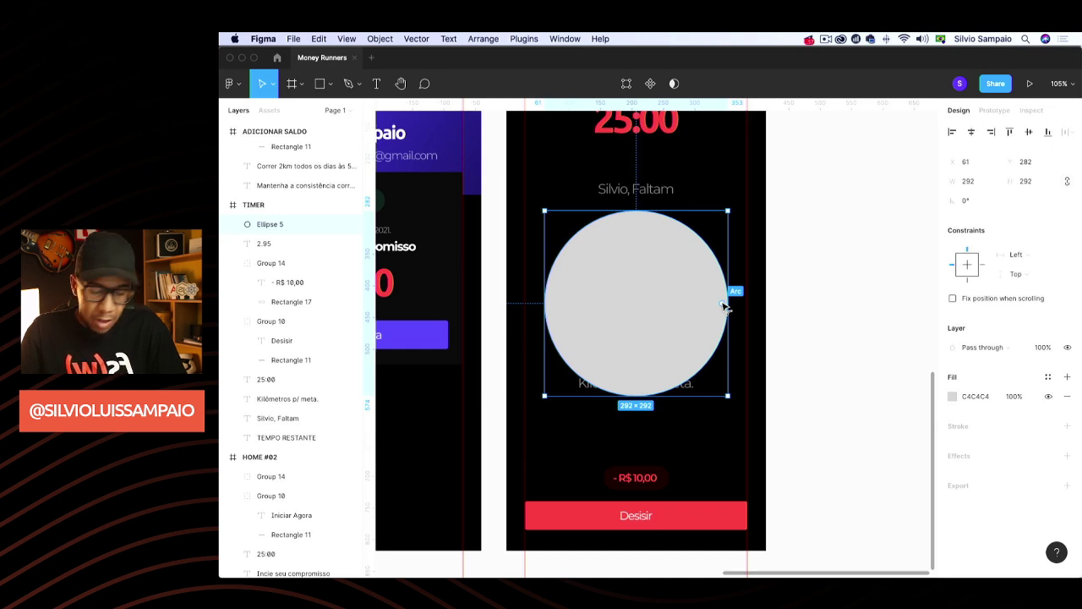
Turn the circle into a ring open at the top right: arc sweep 90.27%, ratio 95.61%, rounded ends
left_click_drag(725, 306, 691, 267)
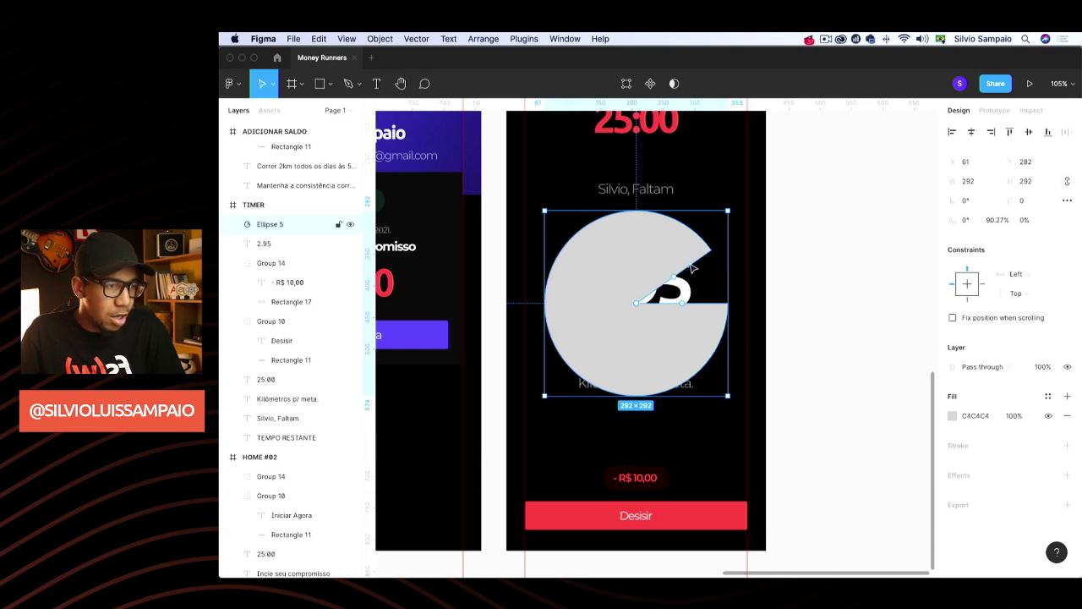
left_click_drag(640, 305, 550, 328)
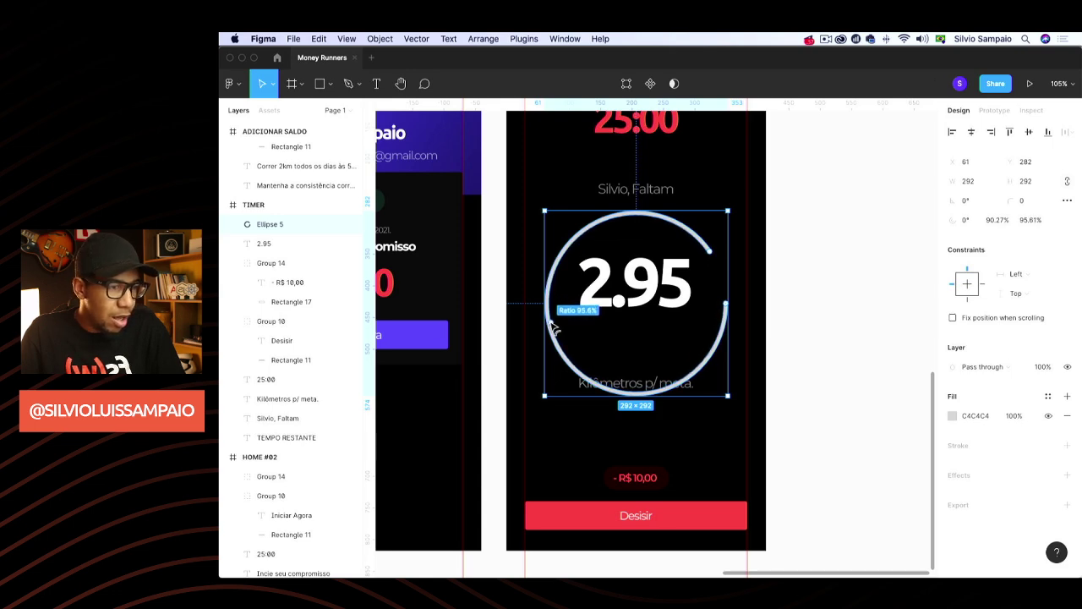
left_click_drag(554, 328, 555, 328)
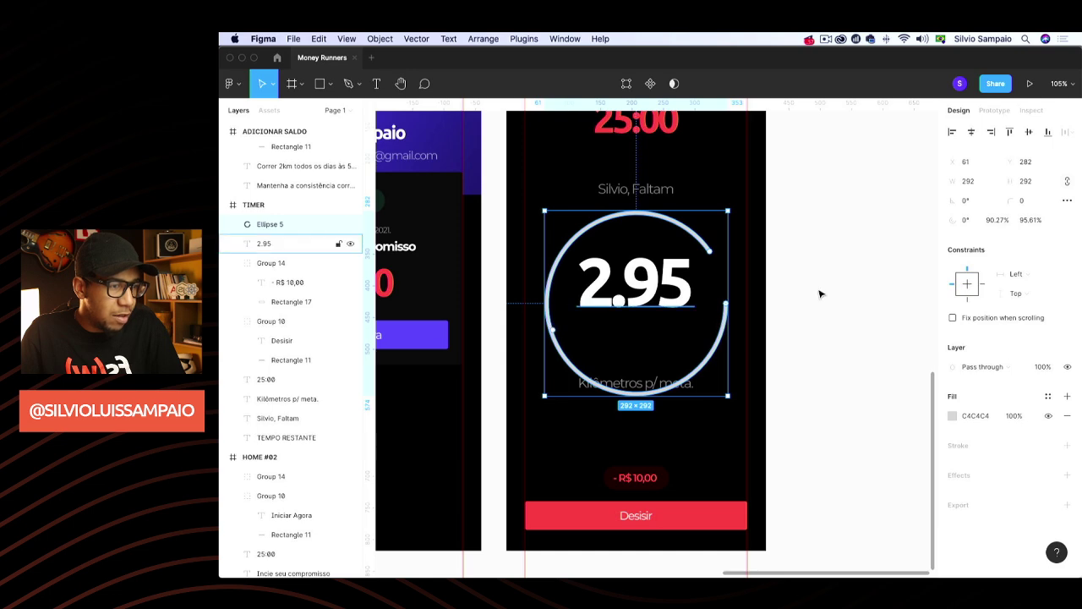
left_click(1048, 205)
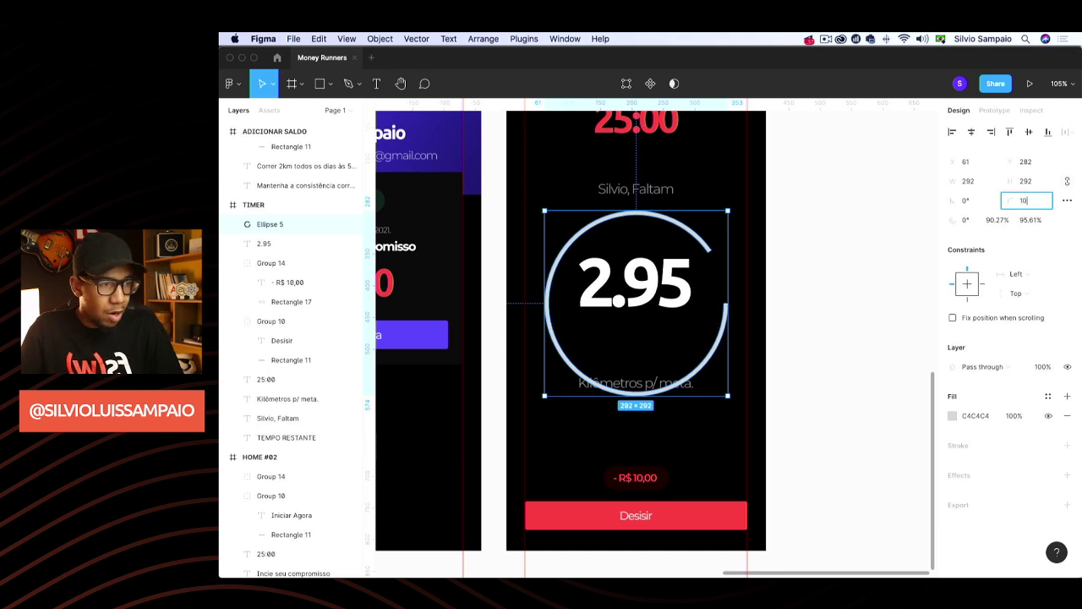
left_click(886, 270)
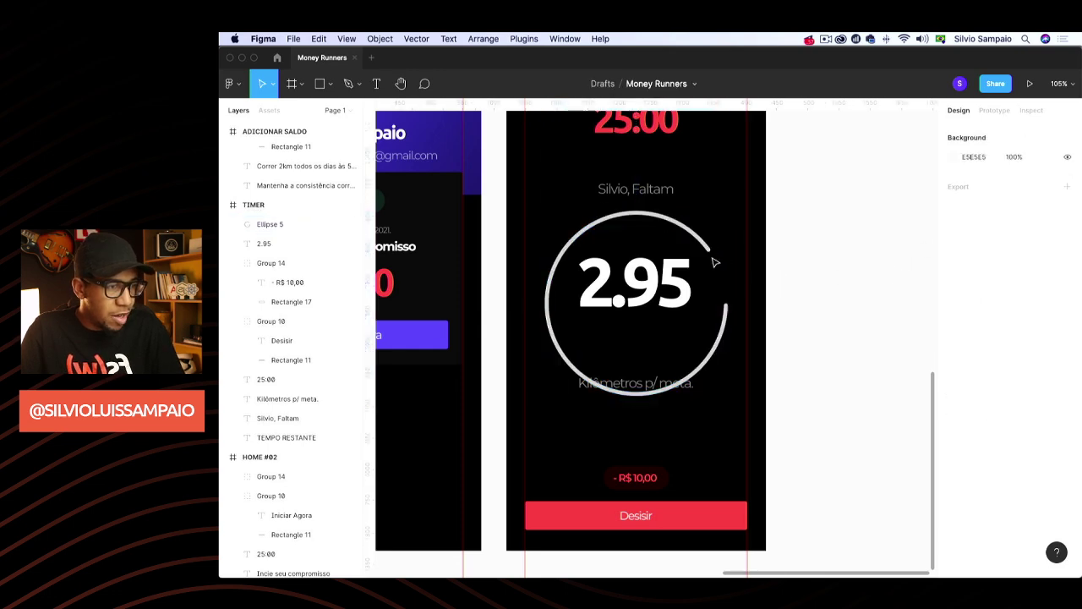
Fill the ring with the red FF5050 document colour
left_click(713, 259)
left_click(953, 416)
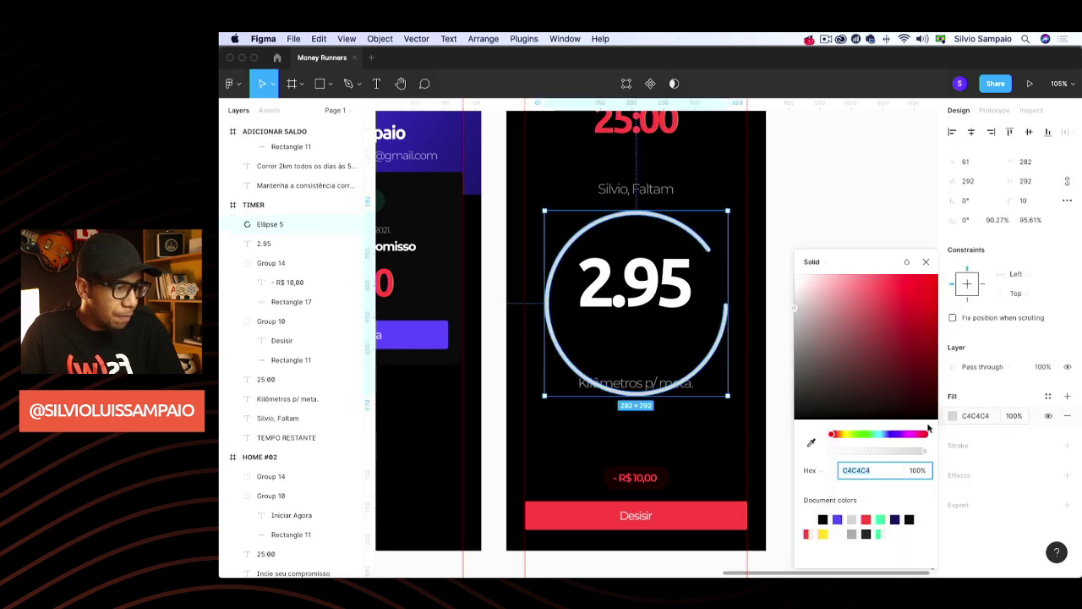
left_click(867, 518)
left_click(928, 261)
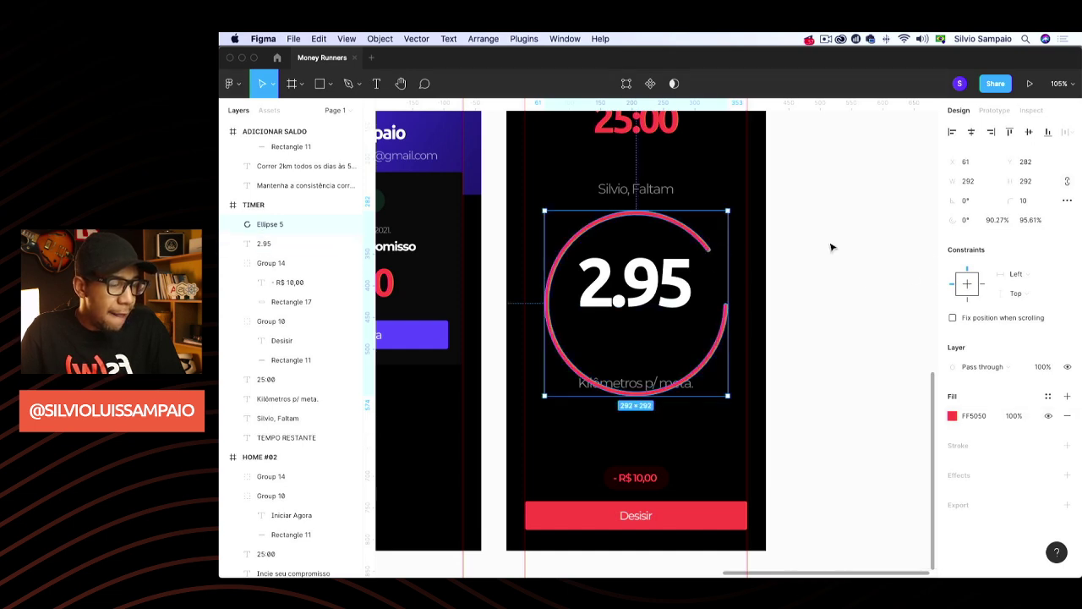
scroll(837, 251, "left", 1)
left_click(882, 315)
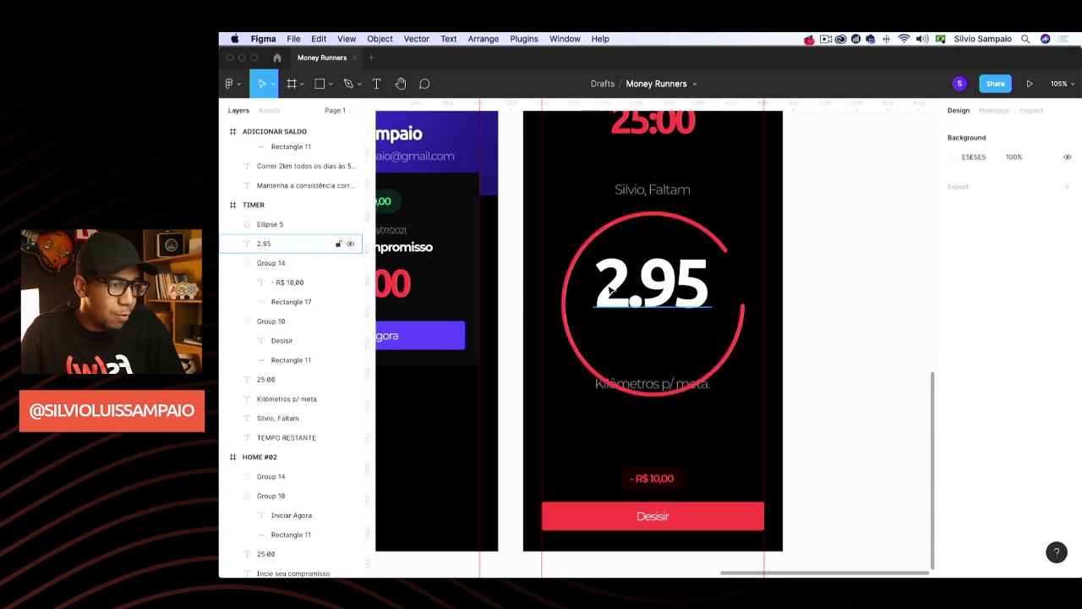
Move Kilômetros p/ meta. below the ring and align 2.95 vertically centred on the ring
left_click(743, 336)
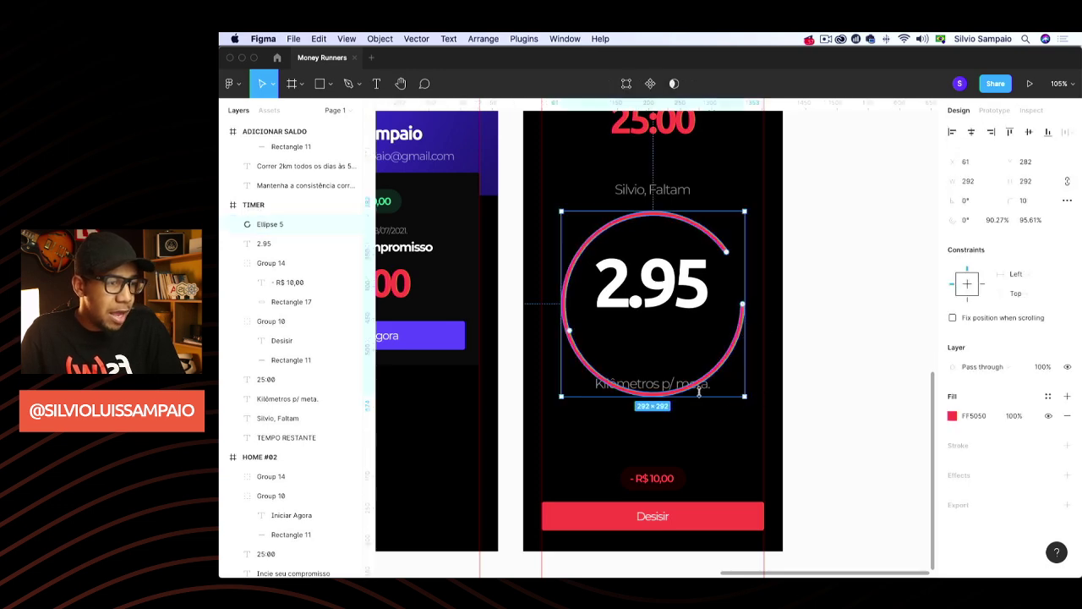
left_click(671, 387)
left_click_drag(671, 387, 669, 427)
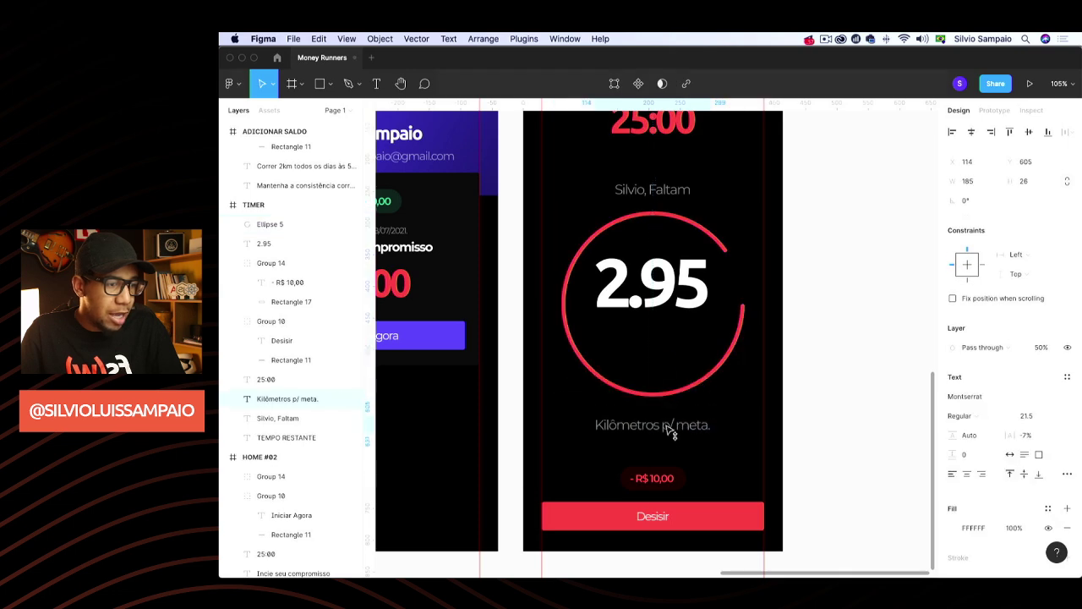
left_click(674, 289)
left_click_drag(675, 289, 677, 308)
left_click(715, 247, "shift")
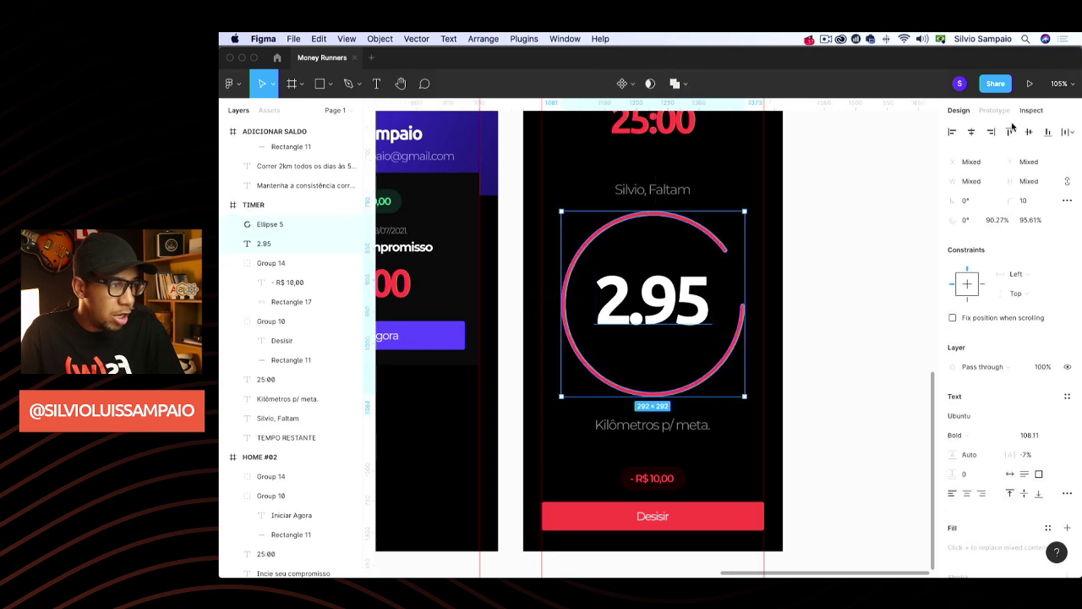
left_click(1033, 132)
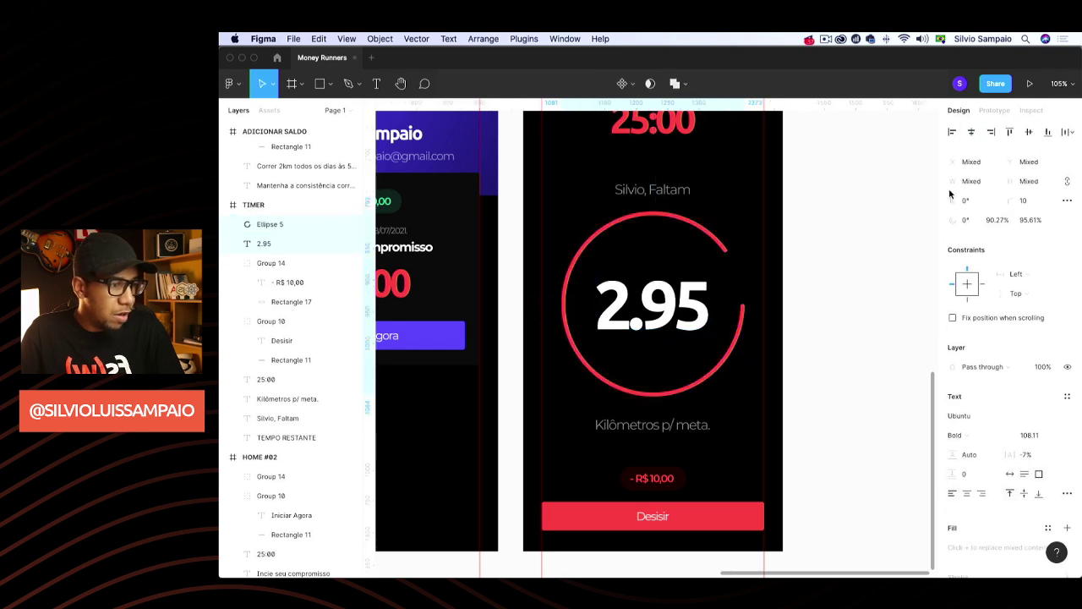
left_click(870, 259)
Group 2.95 with the ring as Group 15, then shift the group and both captions up
scroll(853, 301, "up", 2)
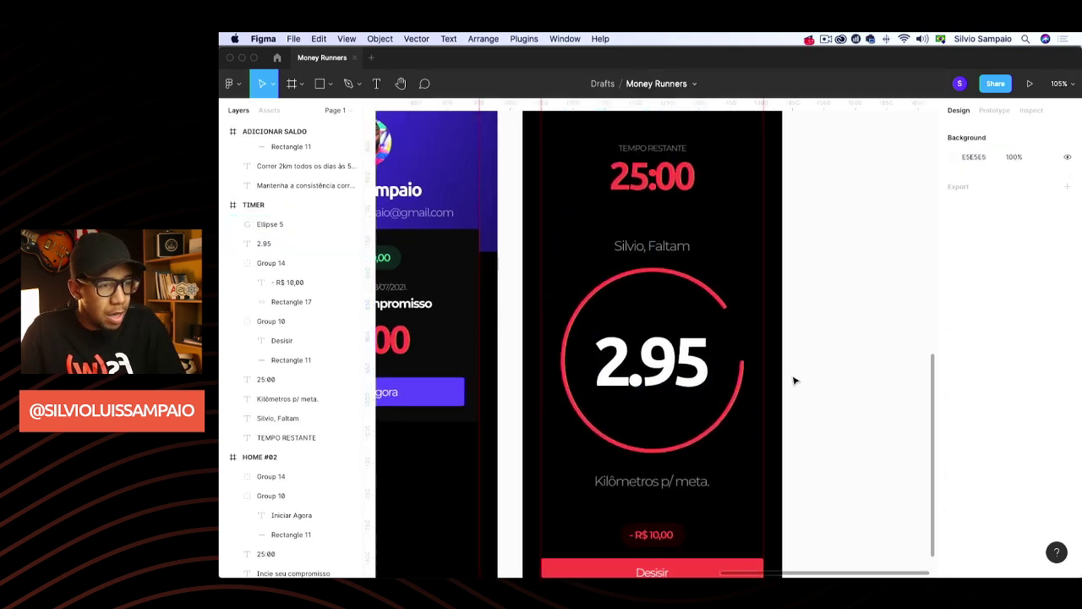
left_click(698, 389)
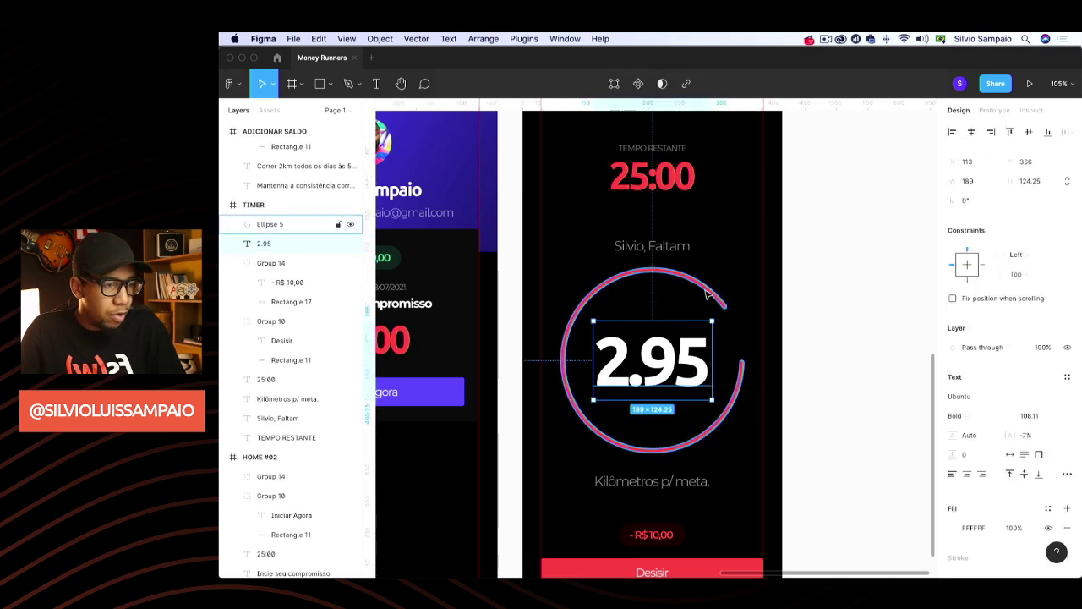
left_click(715, 296, "shift")
key("super+g")
left_click_drag(662, 369, 665, 370)
left_click(668, 482)
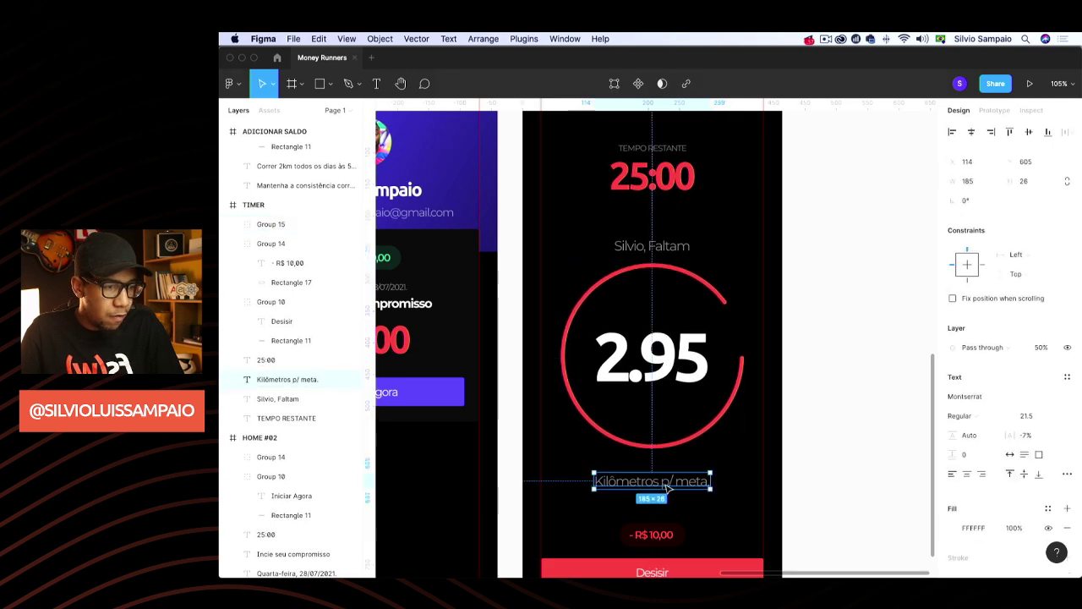
left_click_drag(671, 483, 669, 473)
left_click_drag(671, 246, 670, 243)
left_click(809, 302)
scroll(810, 312, "up", 3)
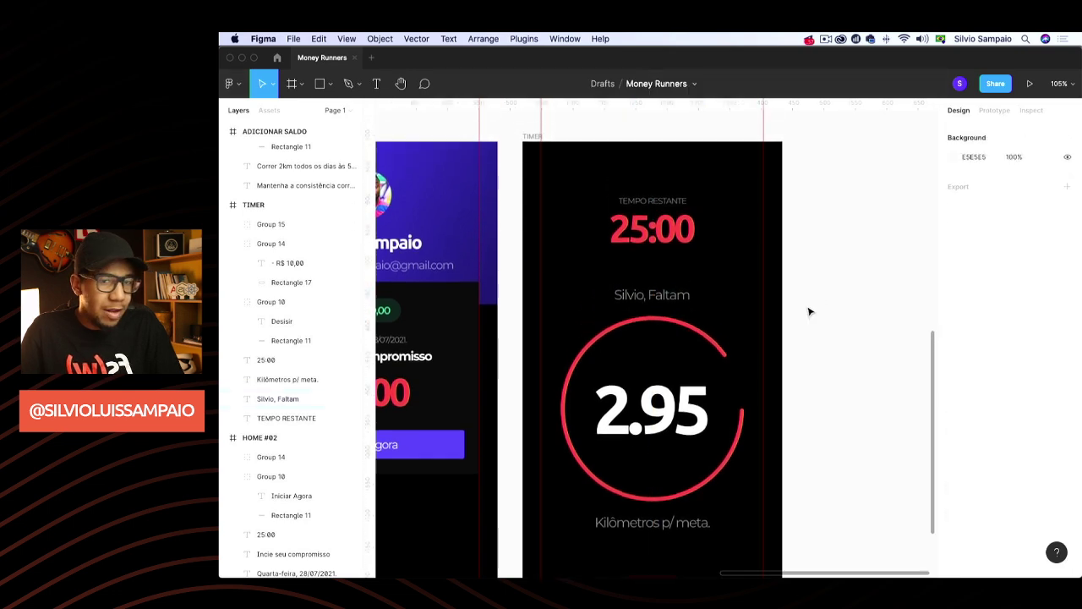
Zoom out to 68% and pan across to the HOME screens, selecting HOME #02's name text
scroll(804, 365, "down", 5)
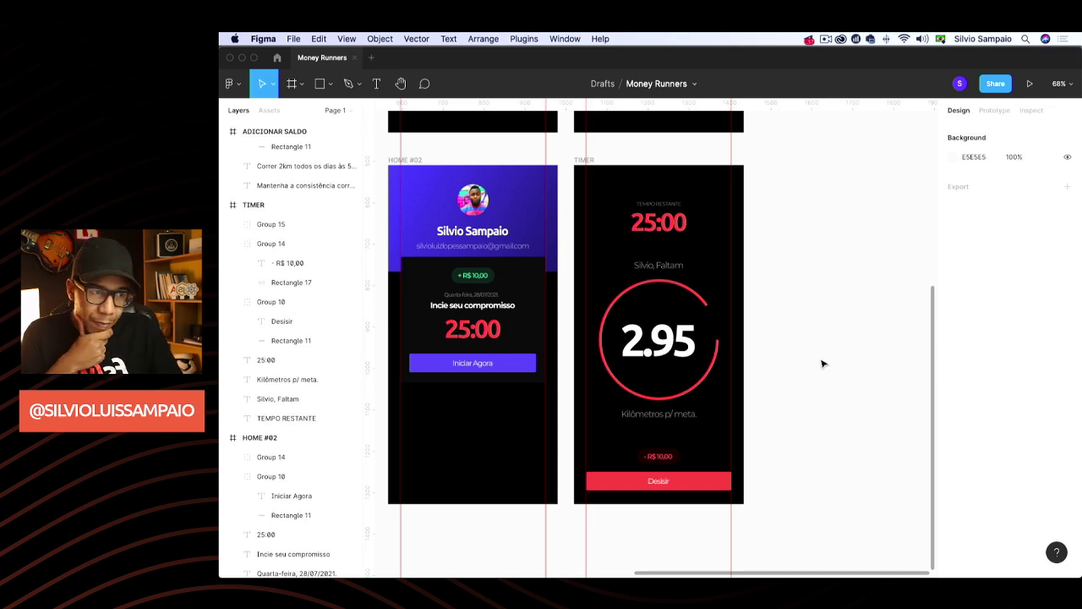
scroll(825, 372, "left", 3)
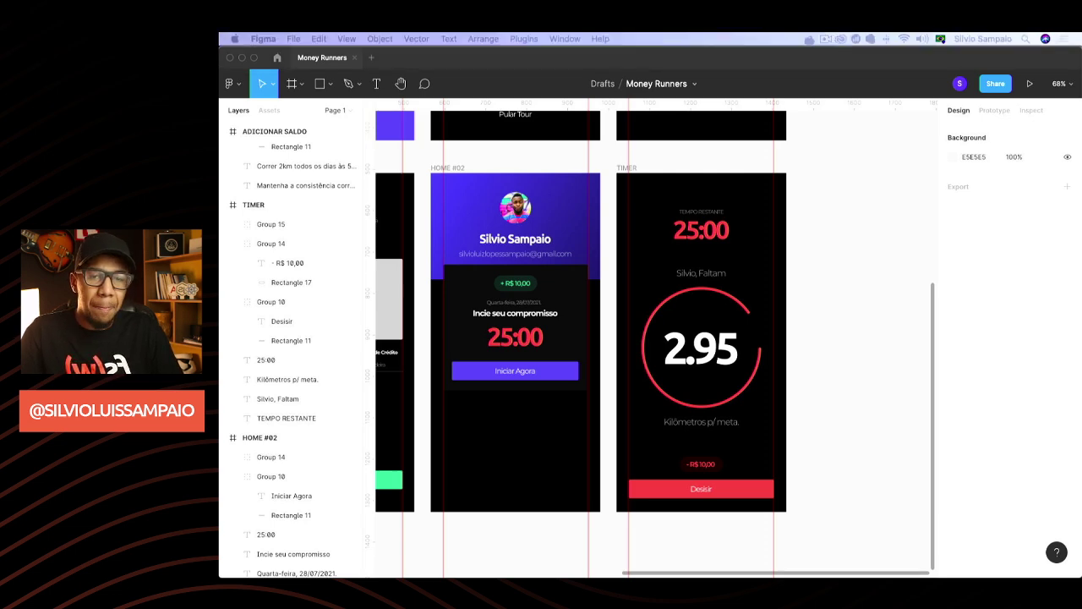
left_click(519, 242)
scroll(508, 270, "left", 10)
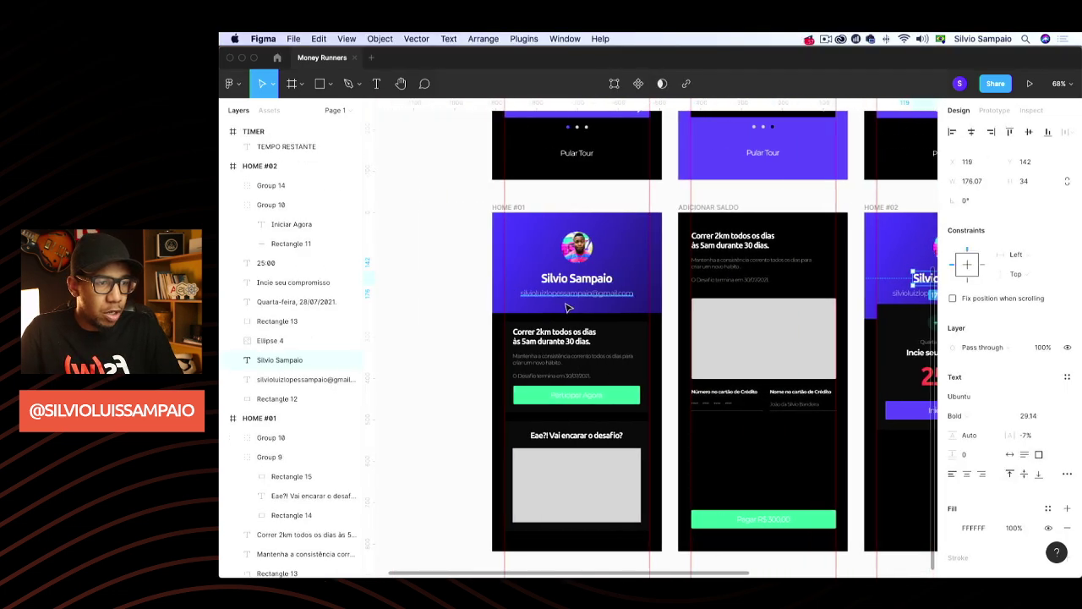
scroll(507, 288, "right", 10)
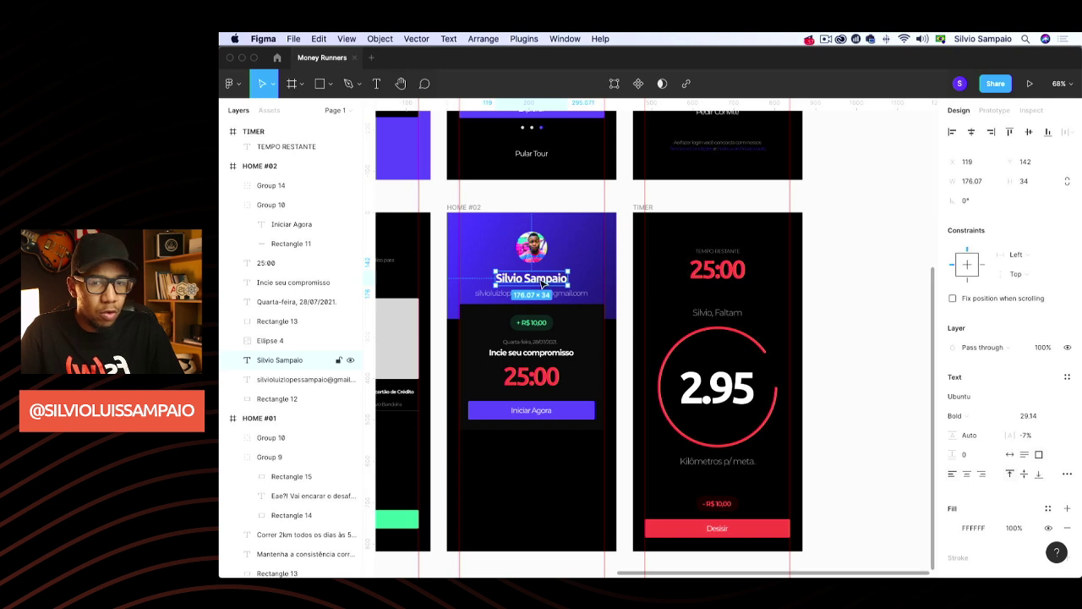
Replace the name under the HOME #02 avatar with '95% de disciplina', auto width and centred
double_click(538, 280)
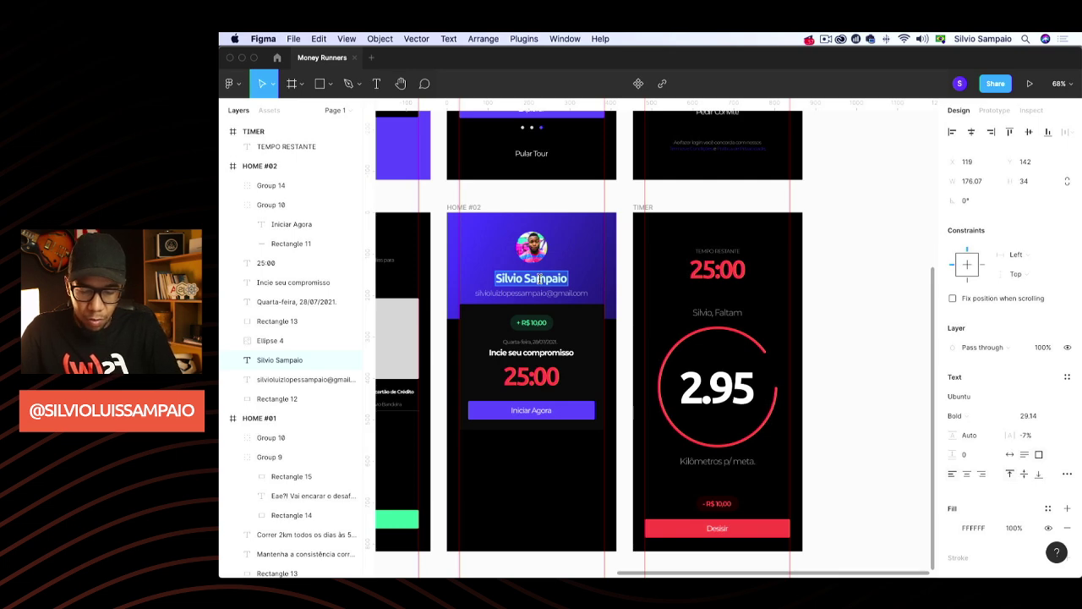
type("95")
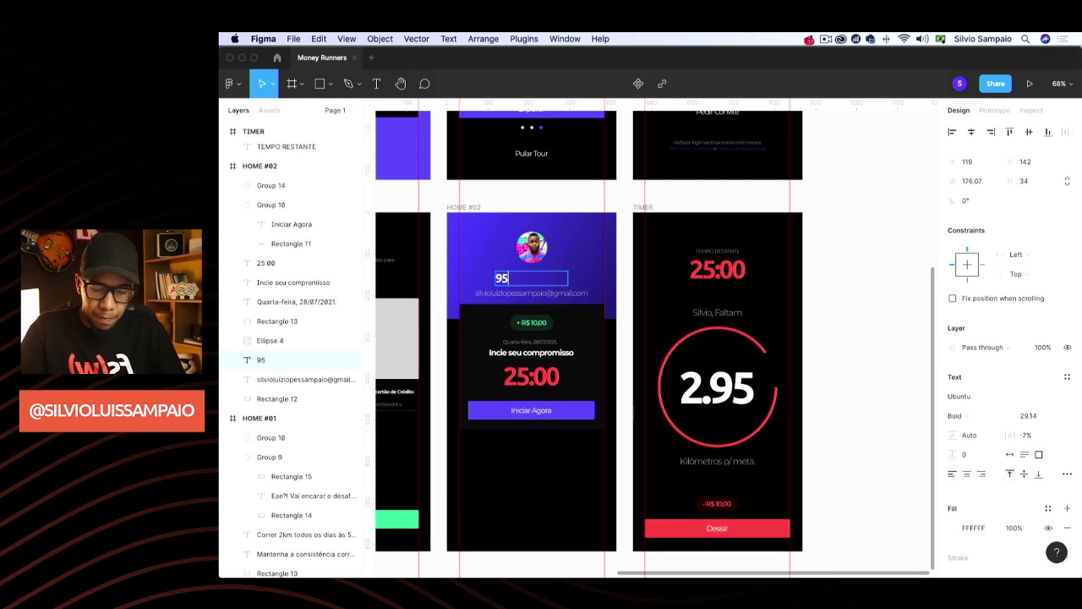
type("% de ")
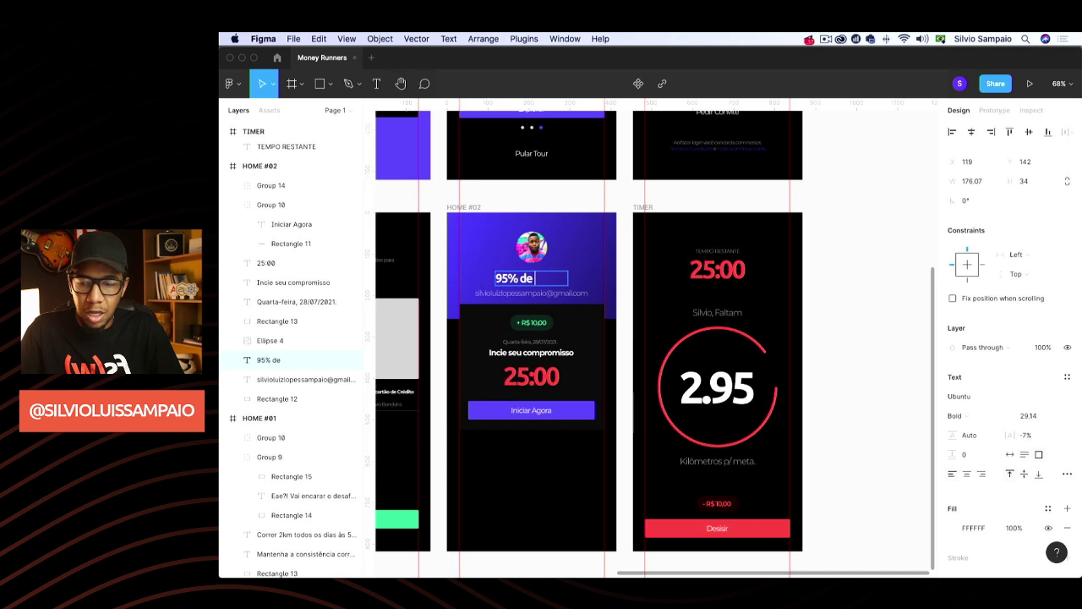
type("diusipl")
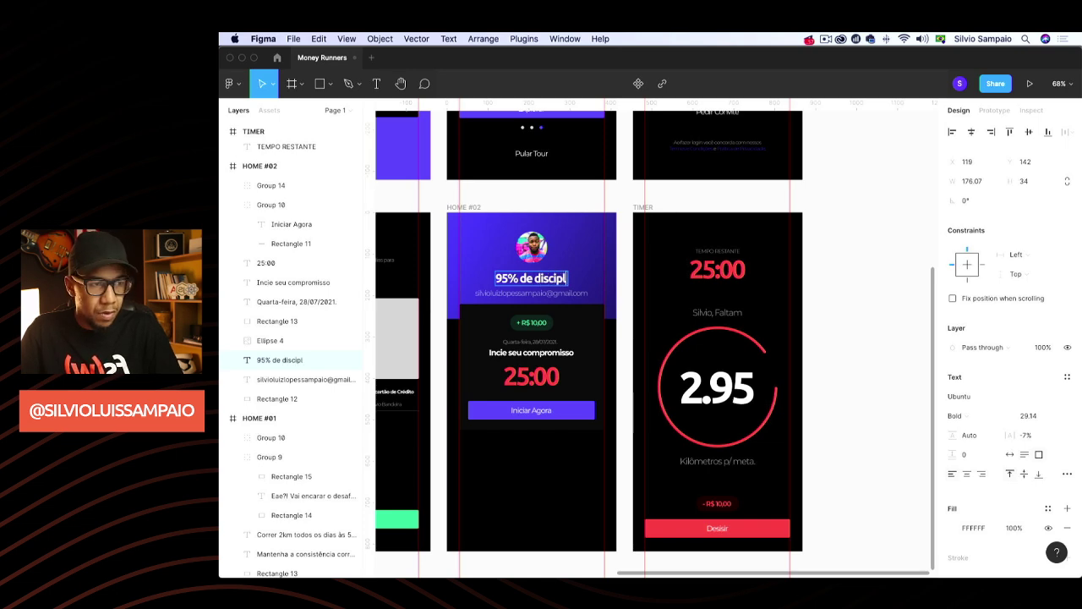
type("ina")
key("Escape")
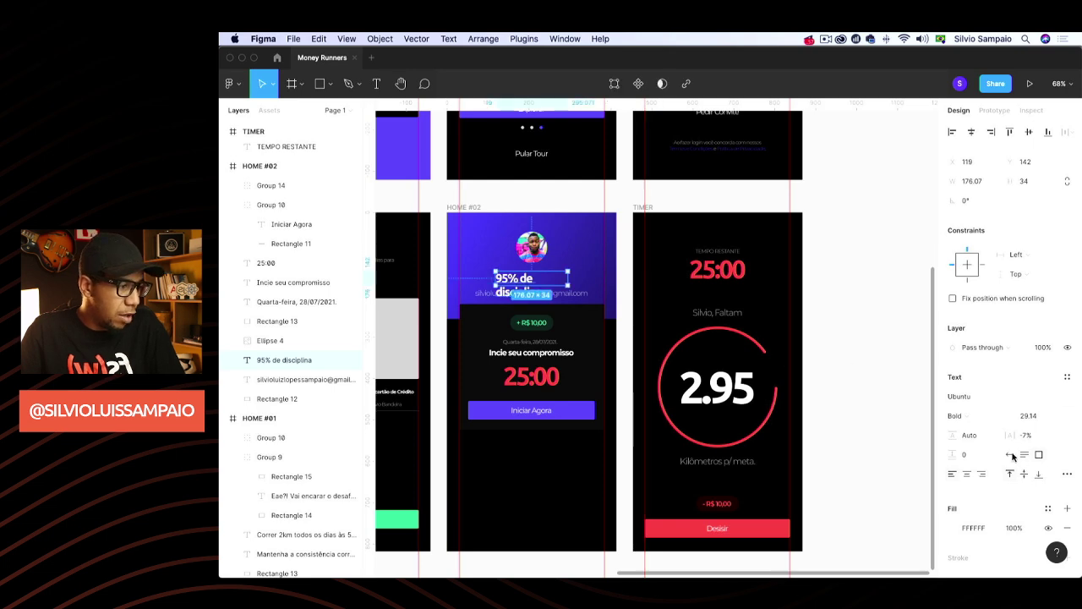
left_click(1010, 455)
left_click_drag(567, 280, 563, 284)
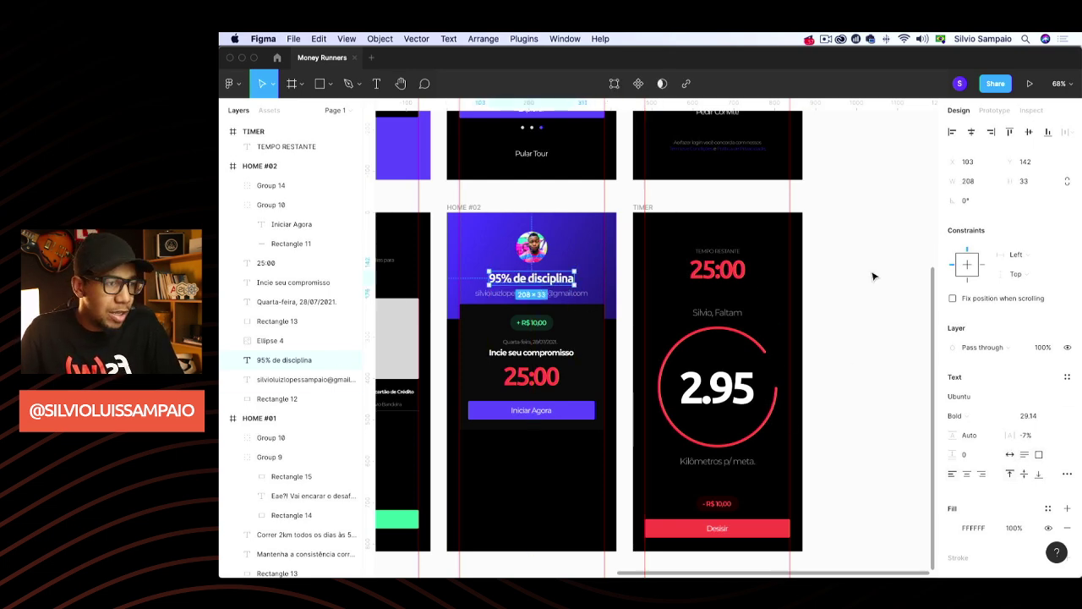
Change the e-mail line beneath it to '10/30 dias concluidos'
left_click(526, 296)
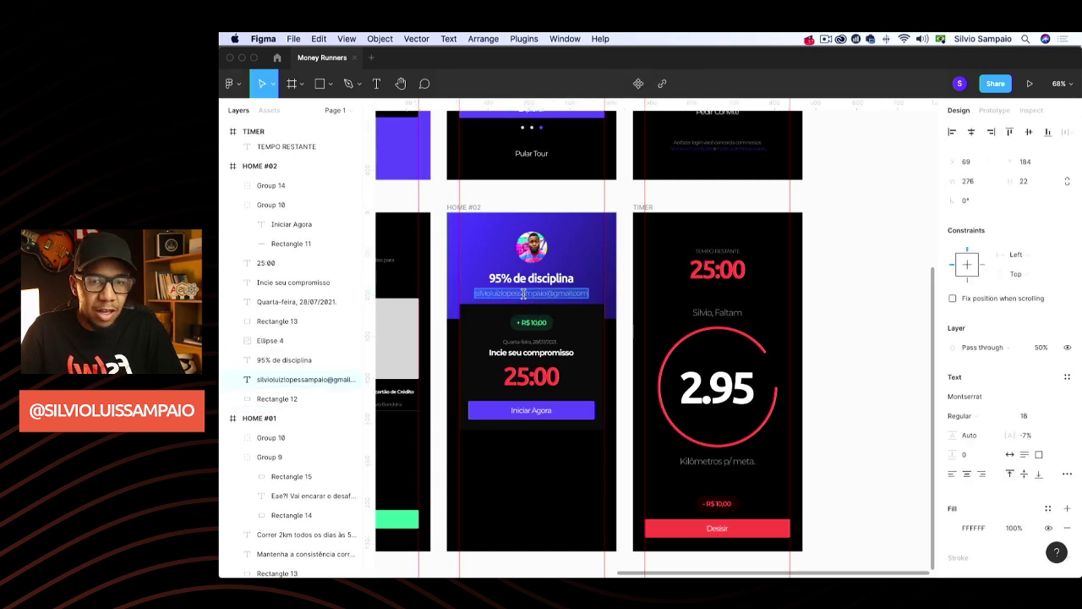
type("10/30")
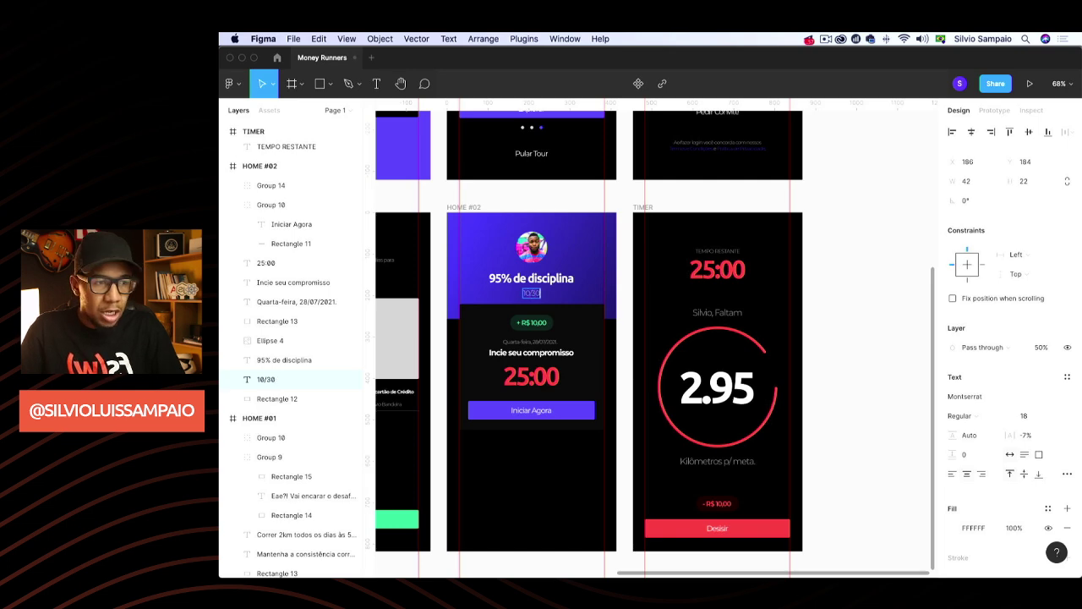
type(" dias concluidos")
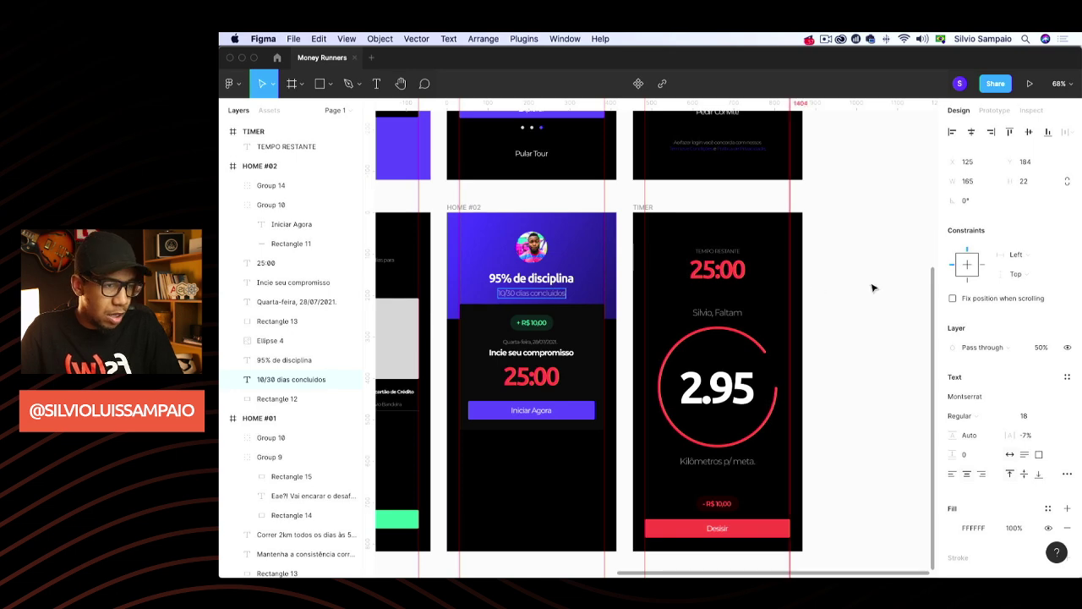
key("Escape")
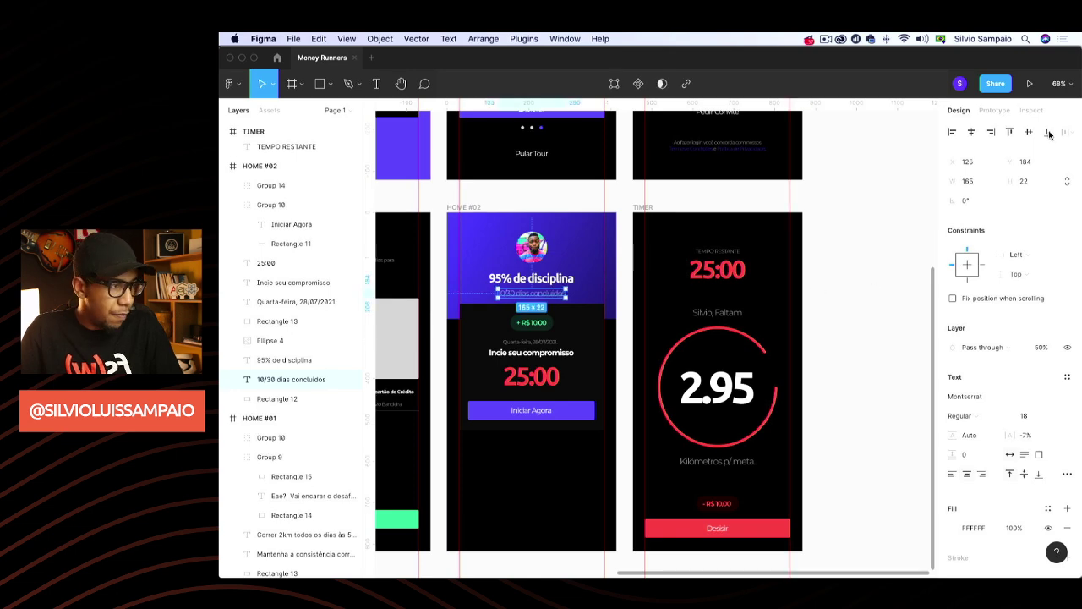
left_click(892, 236)
scroll(765, 316, "right", 2)
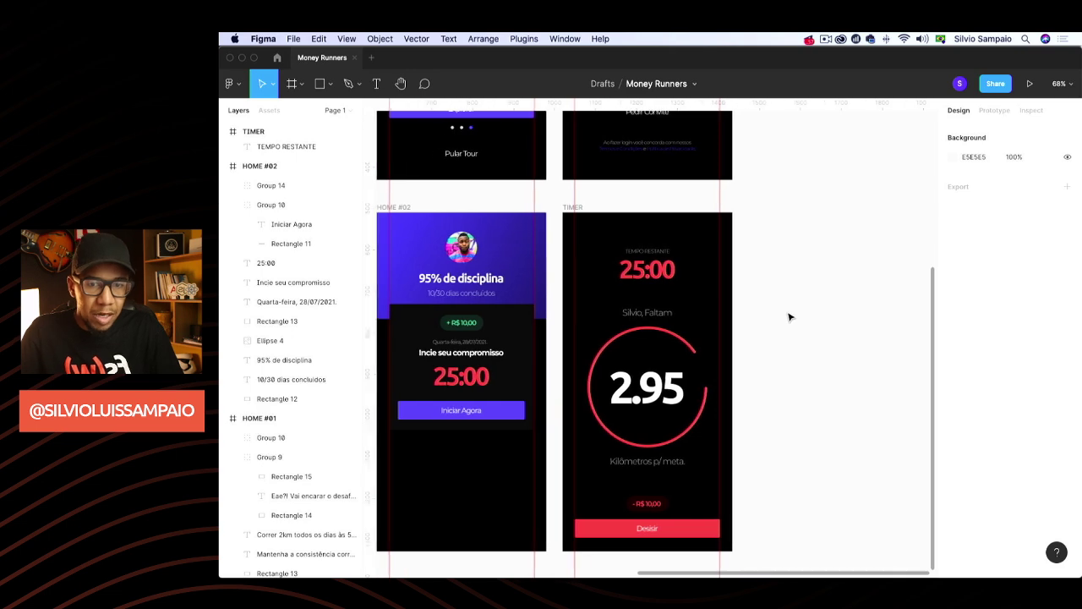
scroll(789, 316, "left", 1)
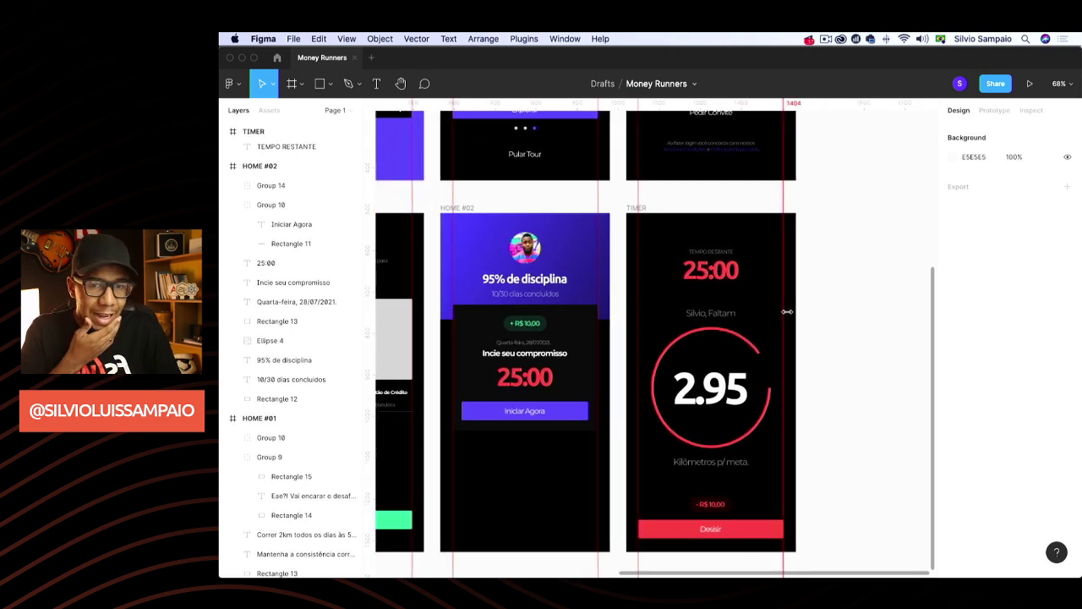
Copy the red ring from the TIMER screen into HOME #02 and shrink it to 94 × 94
left_click(748, 343)
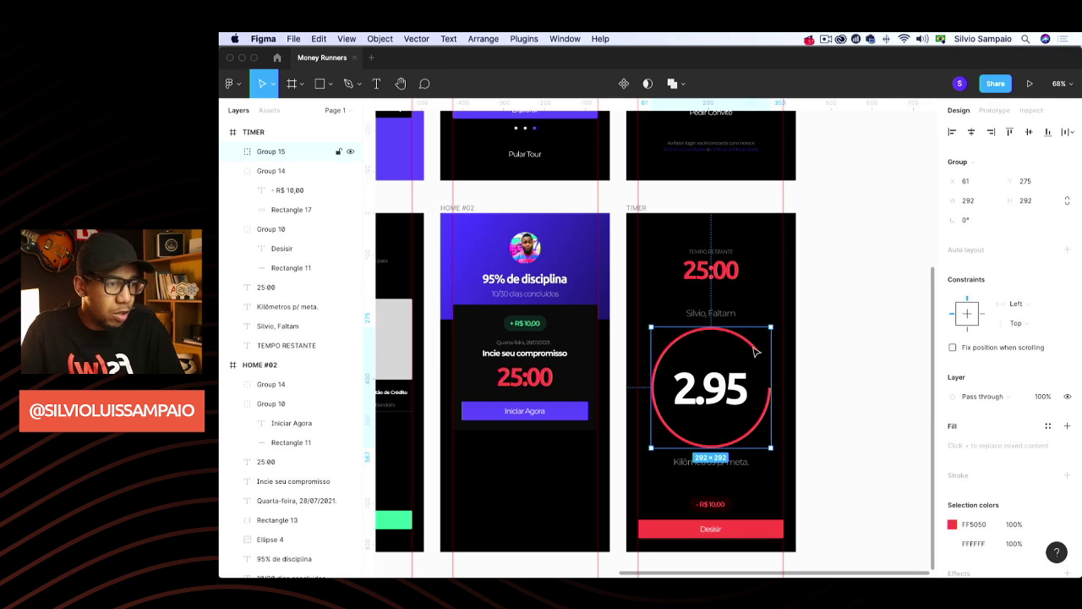
double_click(756, 351)
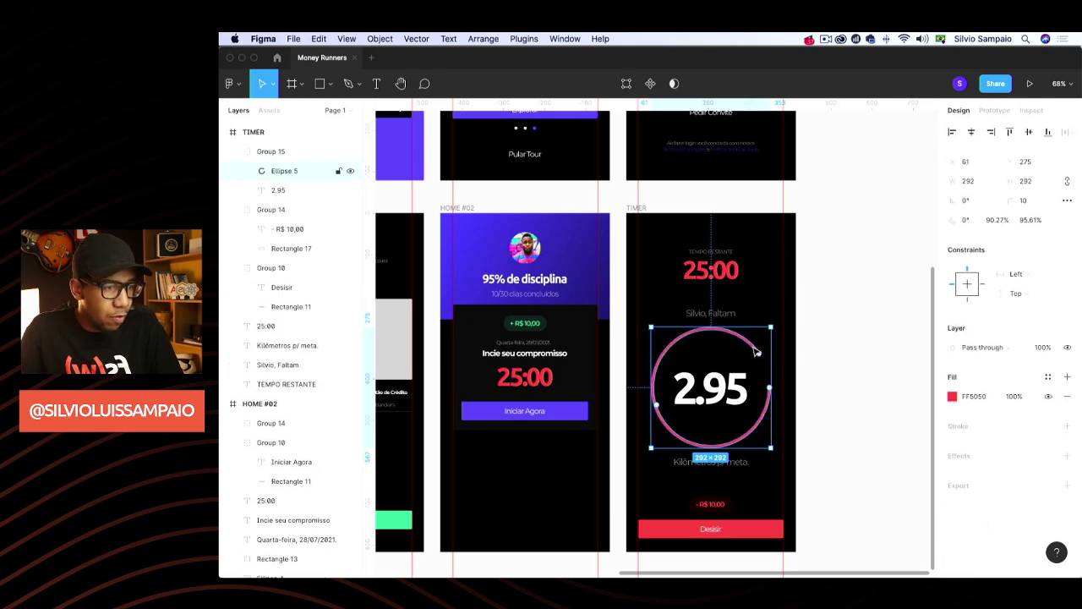
left_click(464, 222)
key("ctrl+v")
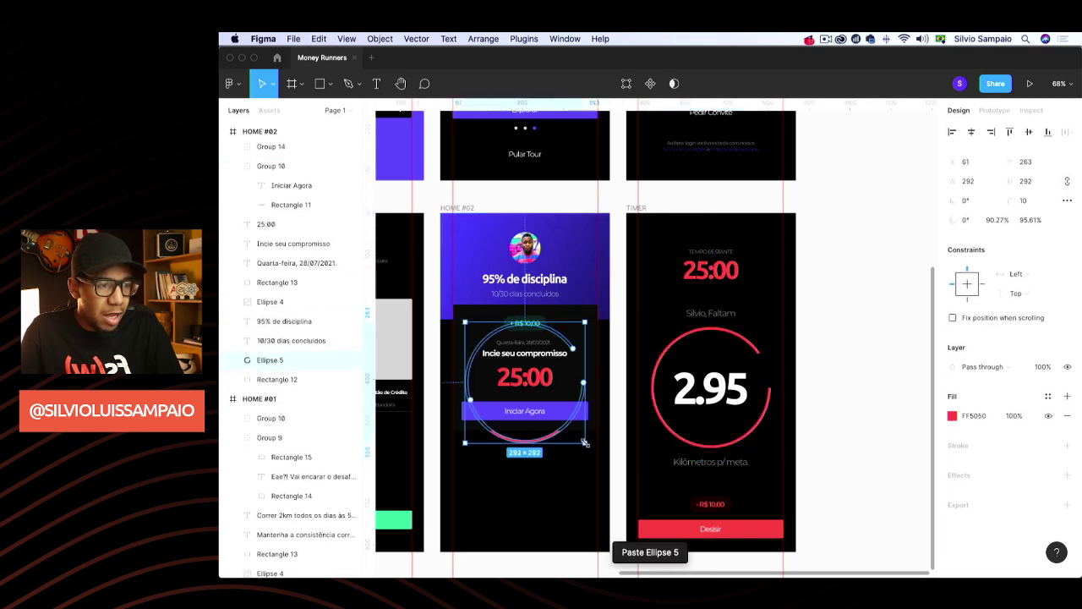
left_click_drag(584, 442, 506, 327)
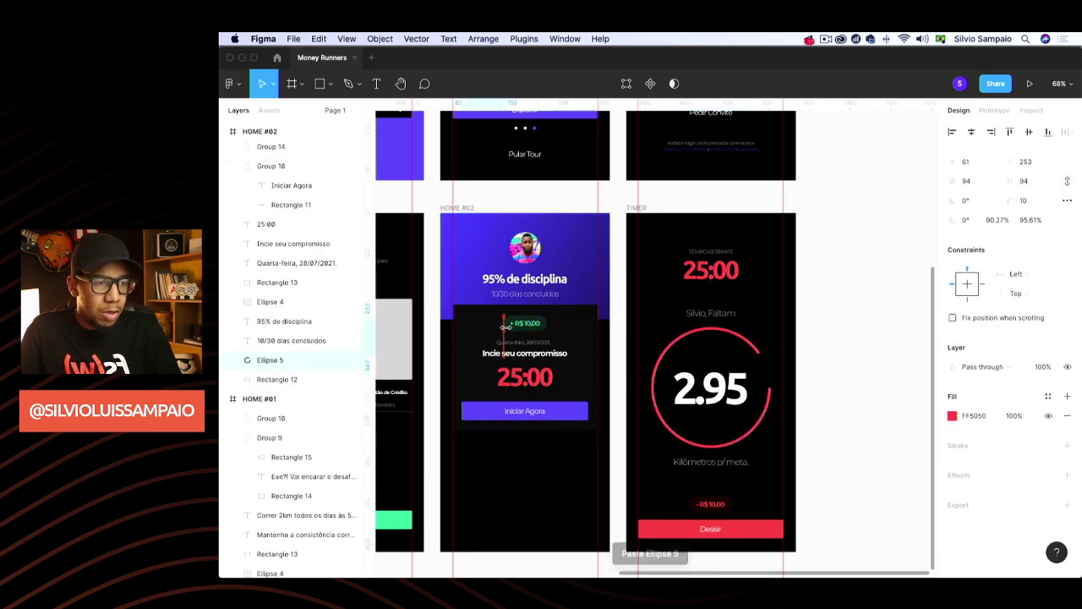
Nudge the small ring up and right until it encircles the avatar
key("shift+Up")
key("shift+Up")
key("shift+Up")
key("shift+Up")
key("shift+Up")
key("shift+Up")
key("shift+Up")
key("shift+Up")
key("shift+Up")
key("shift+Up")
key("shift+Up")
key("shift+Up")
key("shift+Up")
key("shift+Up")
key("shift+Up")
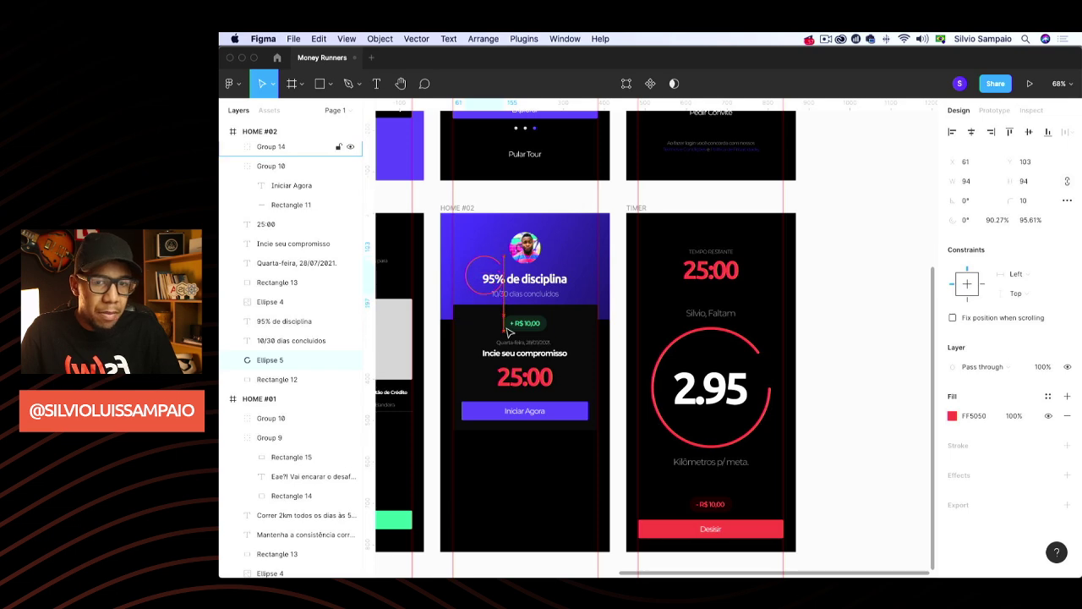
key("shift+Up")
key("shift+Up")
key("shift+Up")
key("shift+Up")
key("shift+Right")
key("shift+Right")
key("shift+Right")
key("shift+Right")
key("shift+Right")
key("shift+Right")
key("shift+Right")
key("shift+Right")
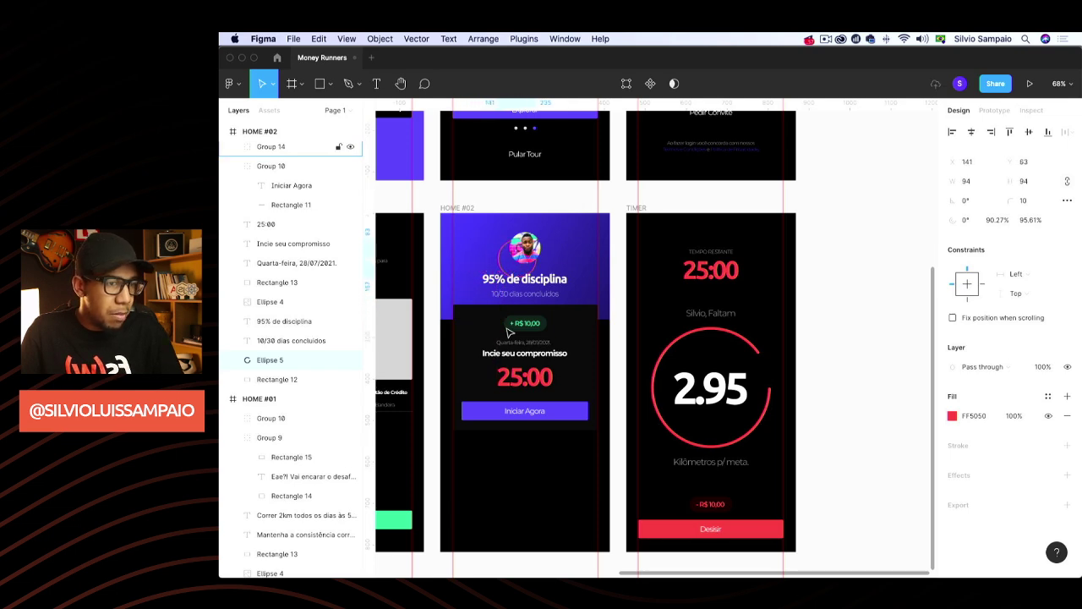
key("shift+Right")
key("shift+Right")
key("shift+Up")
key("shift+Up")
key("Up")
key("Up")
key("Up")
key("Up")
key("Up")
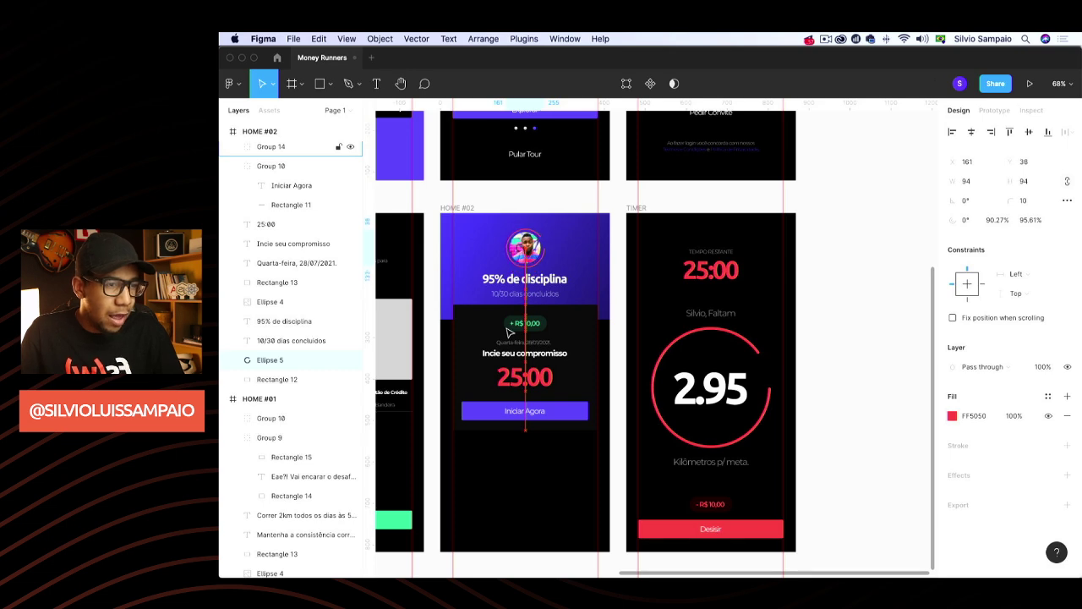
key("Up")
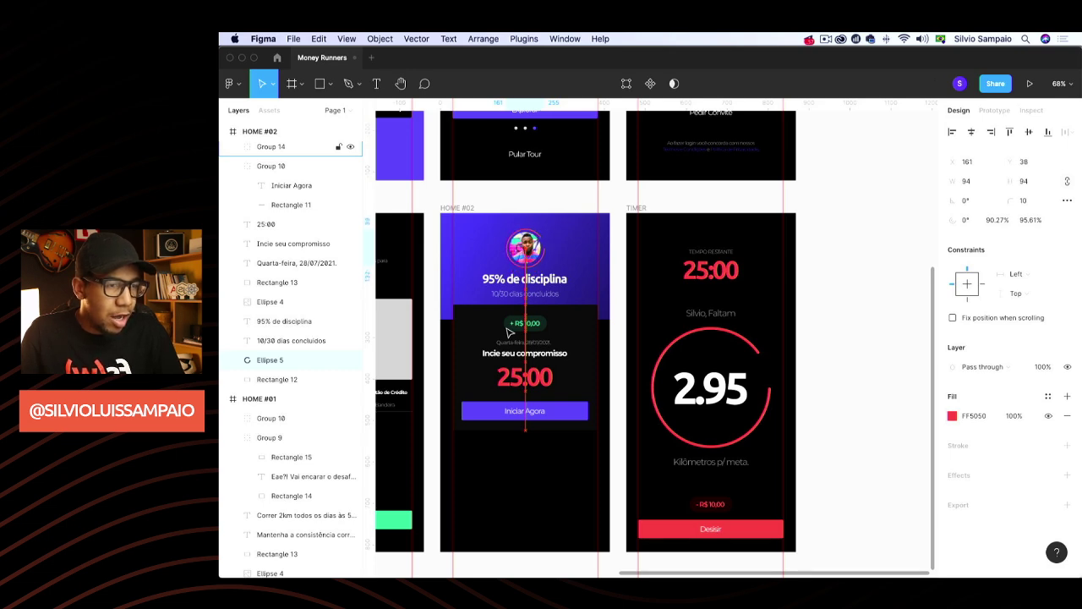
key("Up")
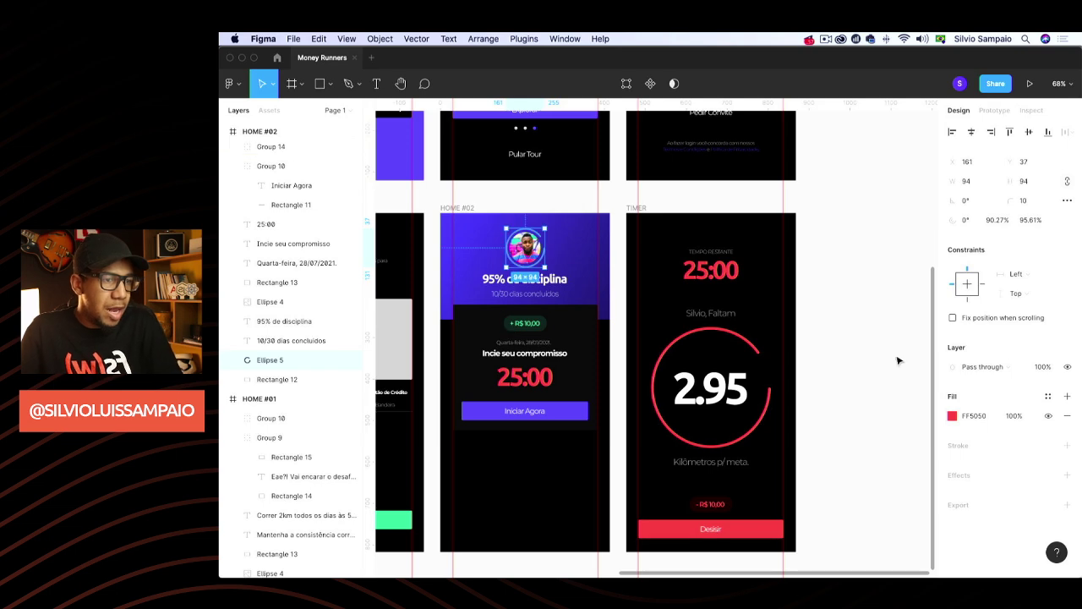
Recolour the avatar ring to yellow FECA57 and thicken it to a 92.08% ratio
left_click(952, 415)
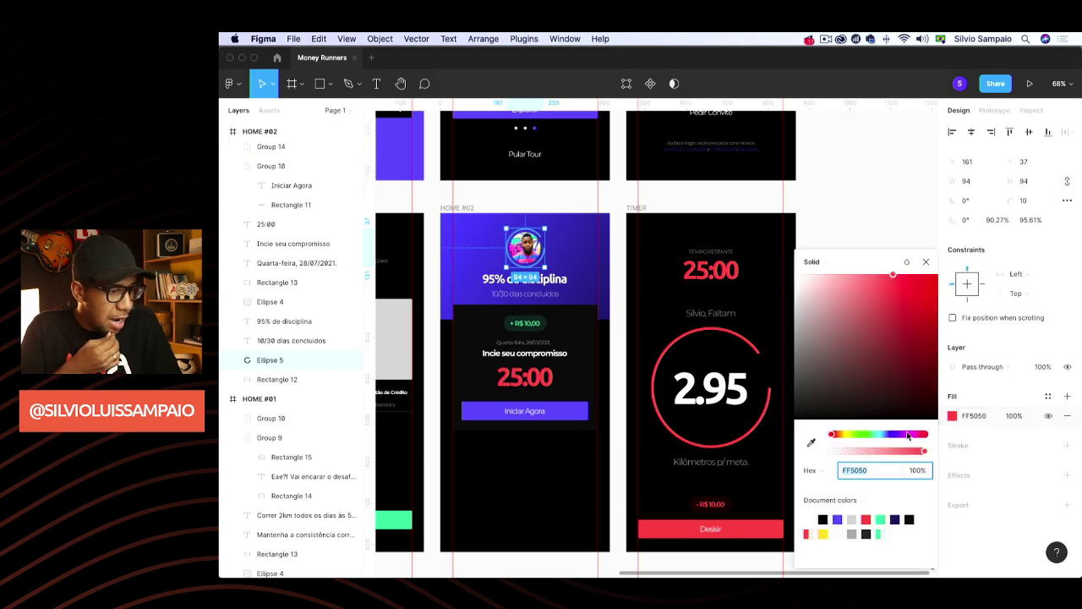
left_click(824, 533)
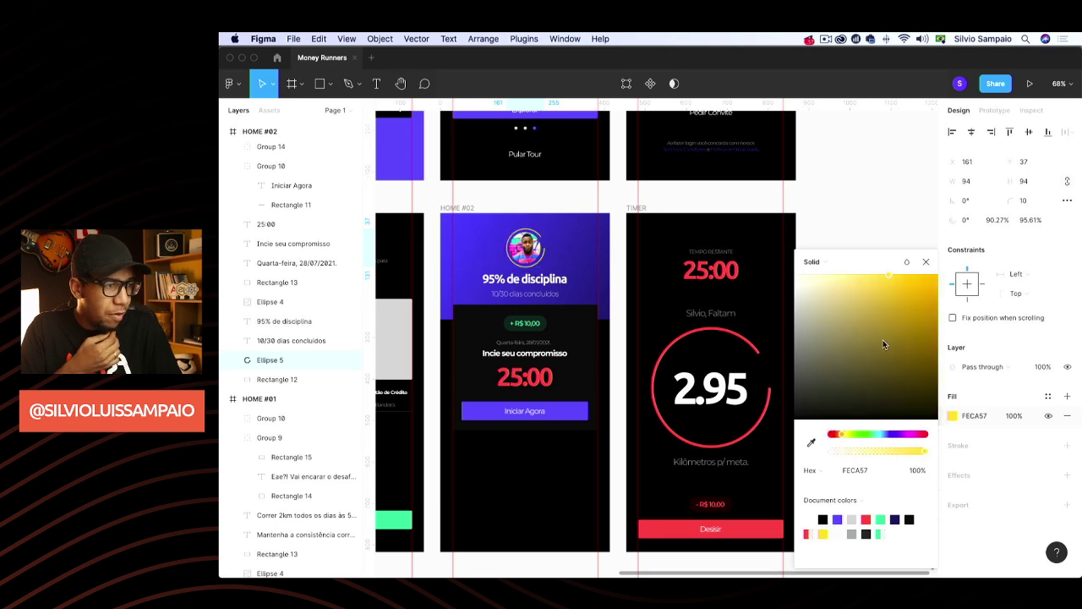
left_click(926, 263)
scroll(510, 254, "up", 5)
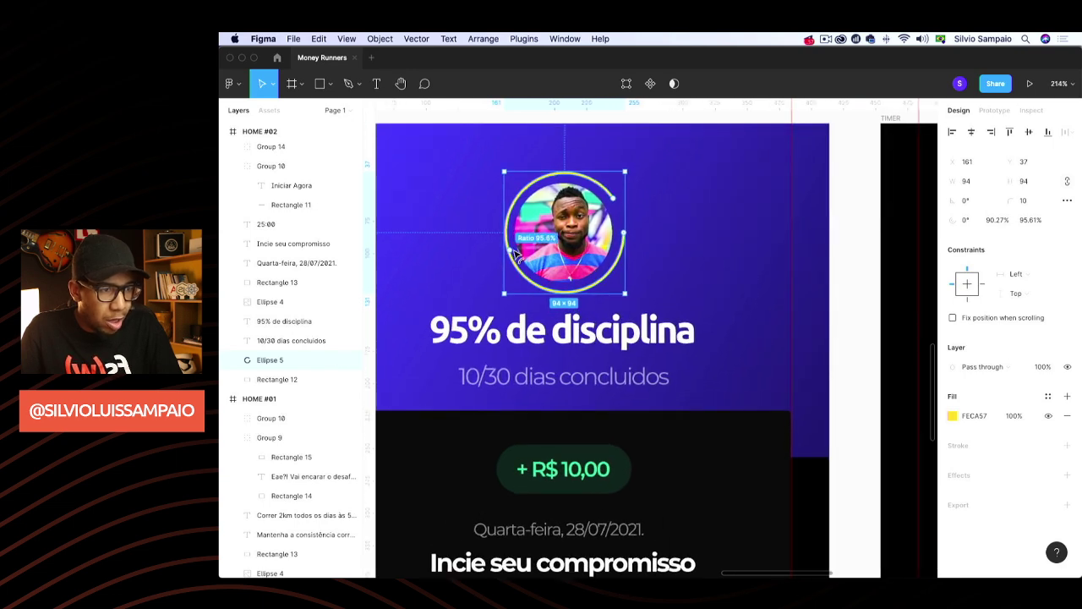
left_click_drag(515, 255, 515, 256)
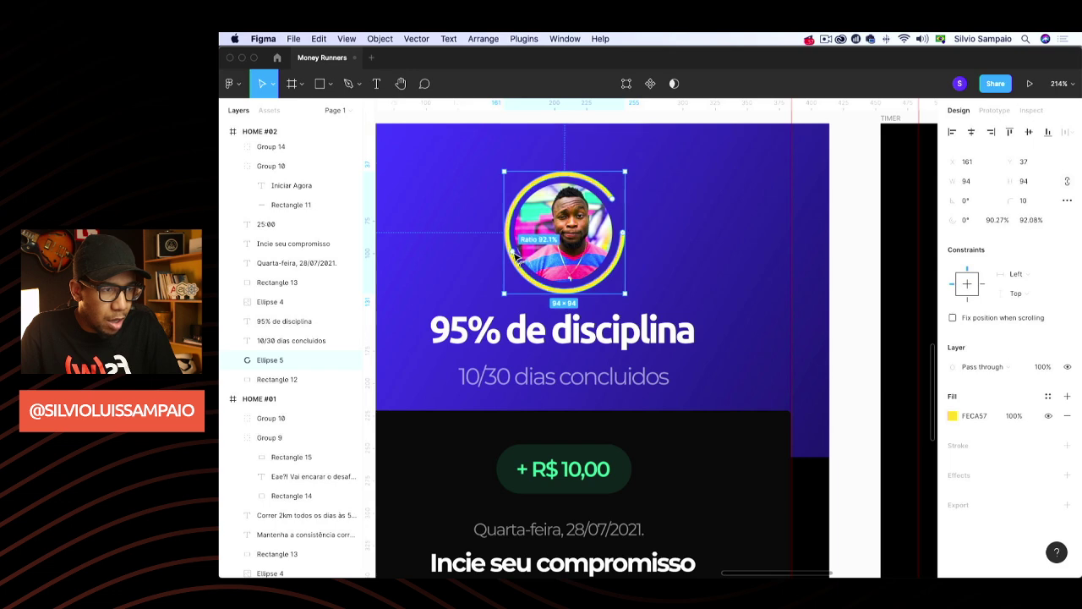
Select the purple header background, then clear the selection
left_click(713, 253)
scroll(715, 255, "down", 3)
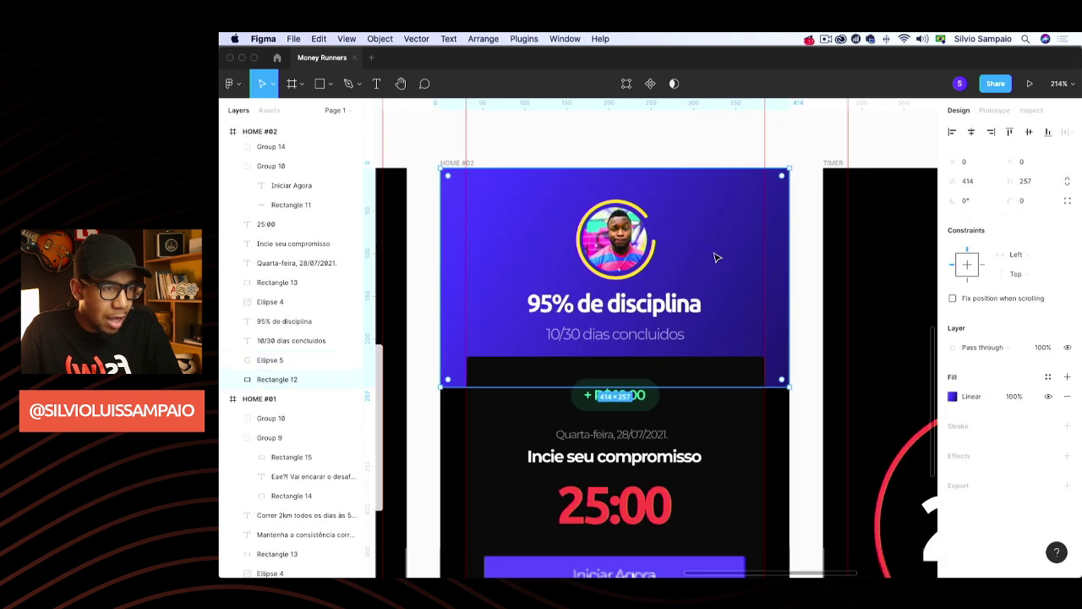
scroll(715, 258, "down", 5)
scroll(710, 256, "right", 3)
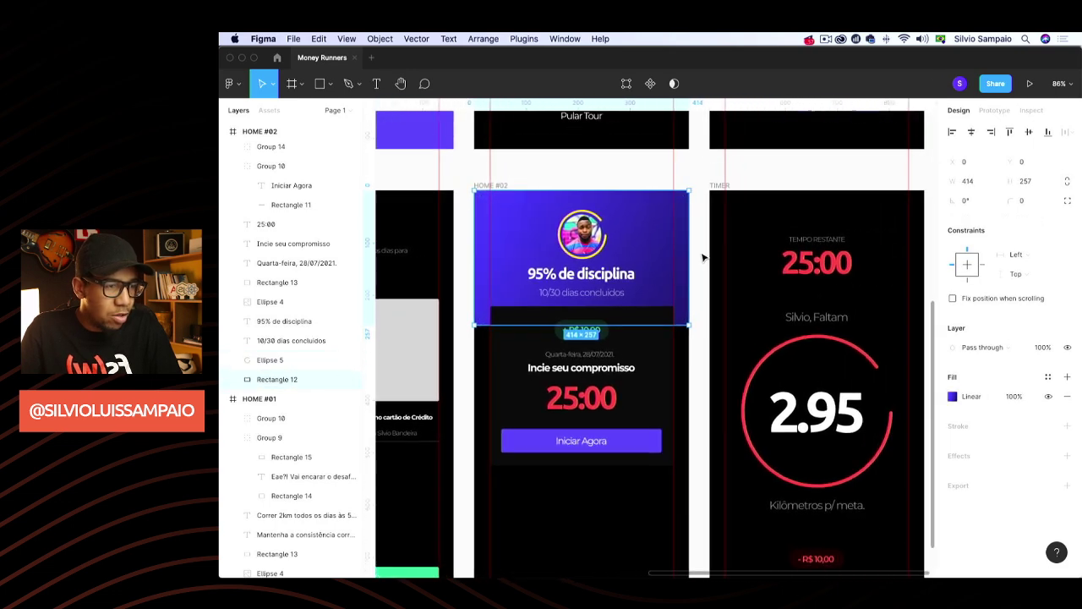
scroll(703, 257, "right", 5)
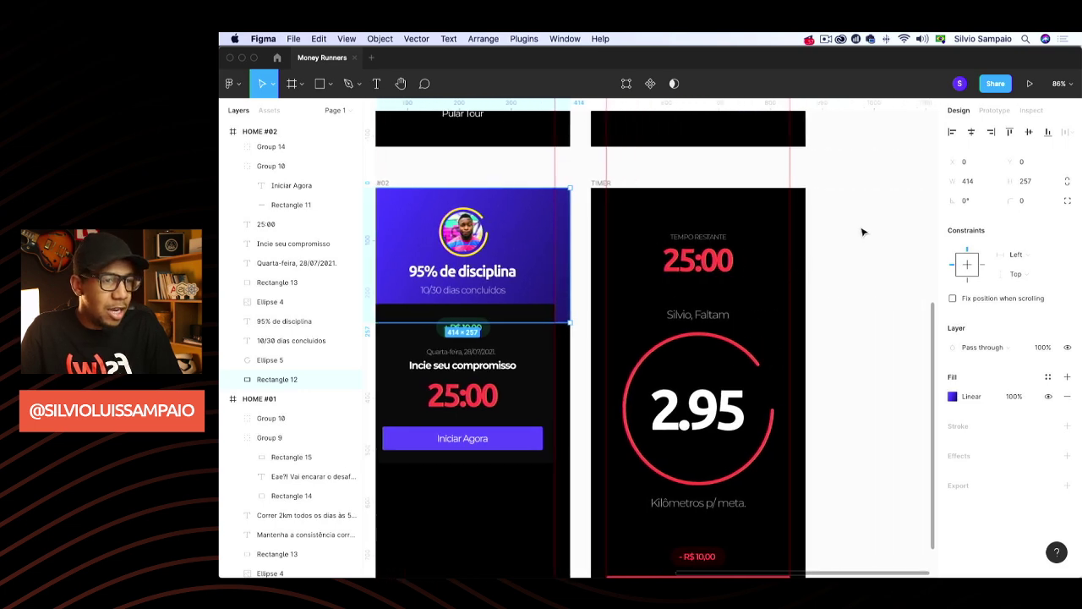
left_click(862, 232)
scroll(864, 252, "down", 3)
scroll(863, 254, "up", 5)
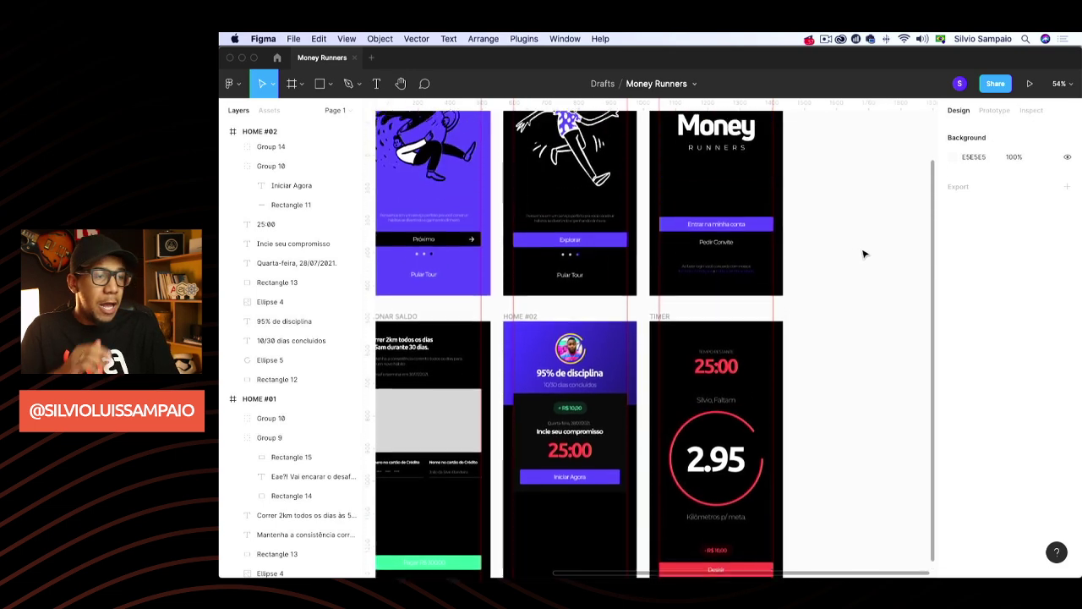
scroll(863, 253, "left", 4)
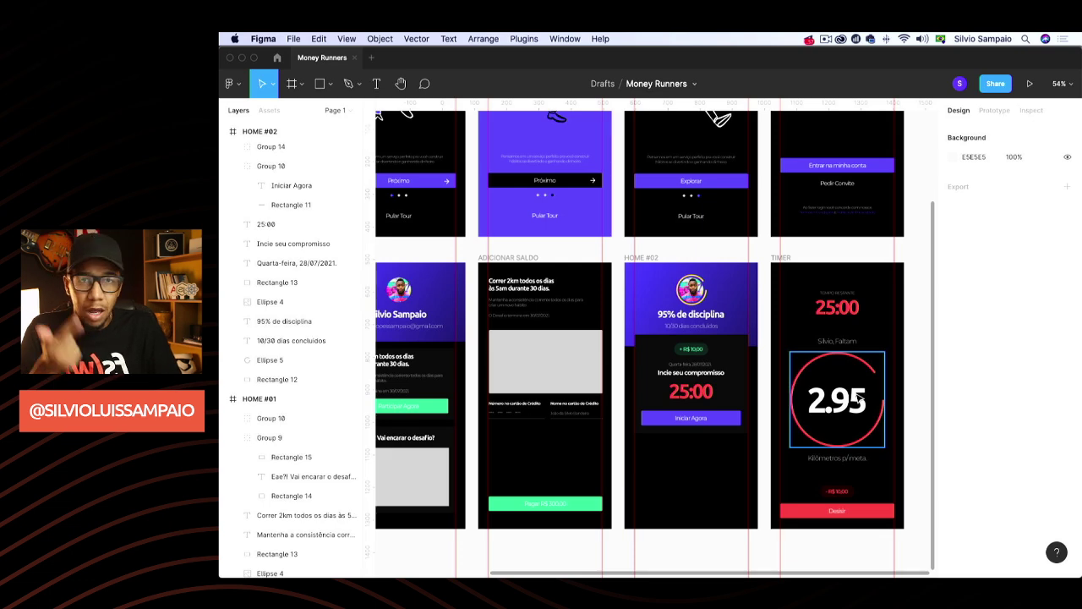
scroll(858, 397, "down", 3)
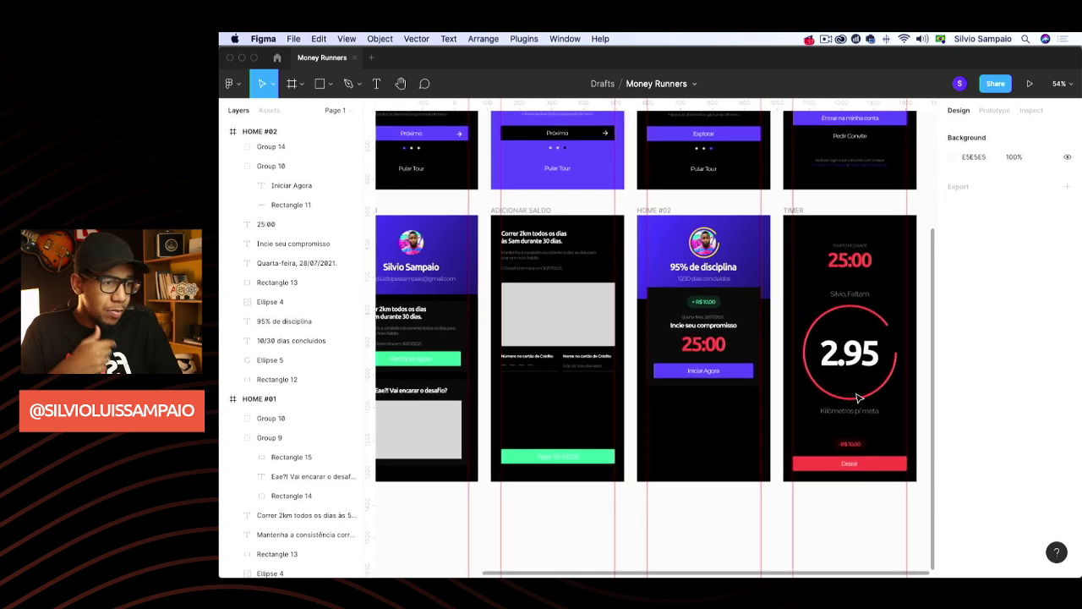
scroll(774, 418, "down", 5)
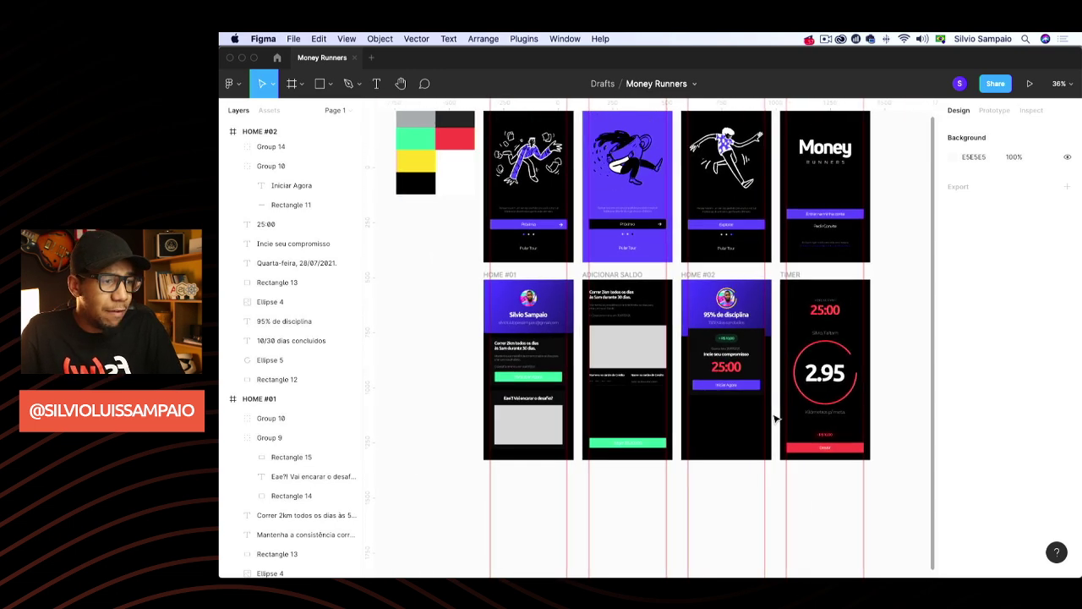
scroll(775, 415, "up", 4)
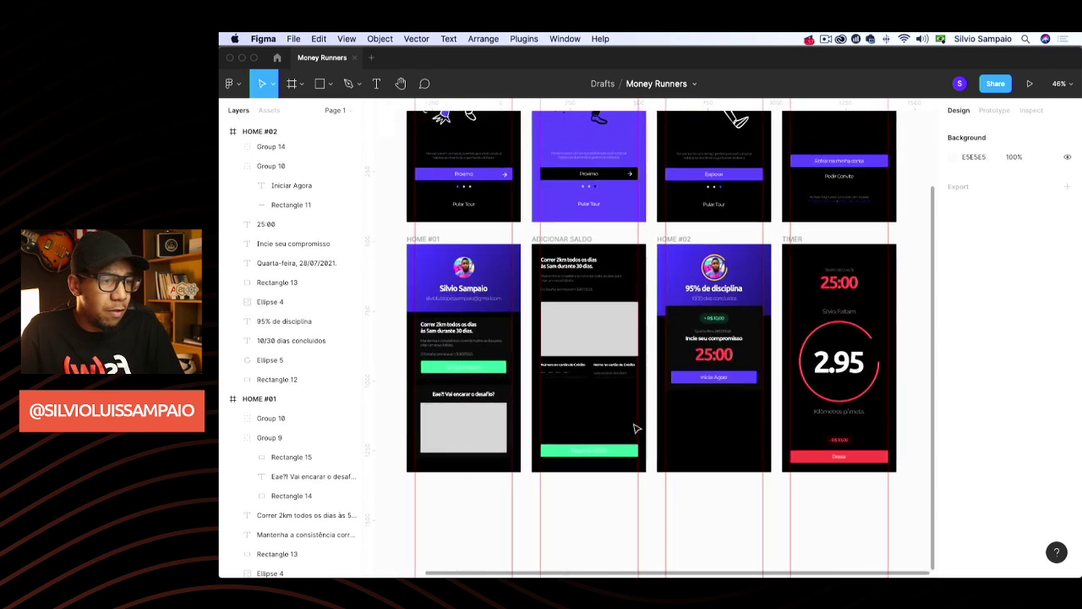
Duplicate HOME #02 and place the copy below the HOME #01 screen
left_click(684, 241)
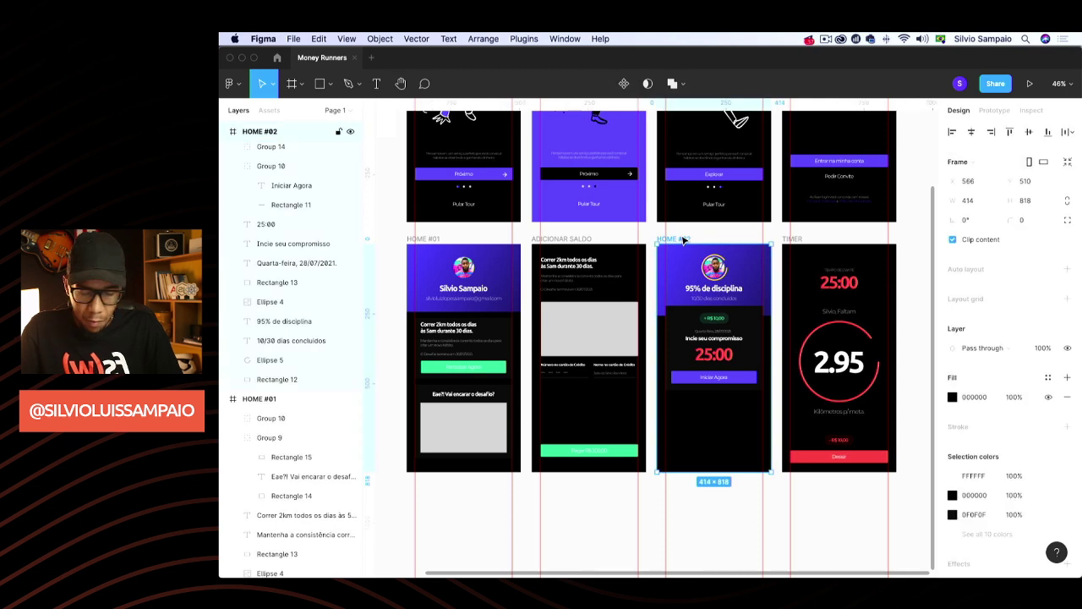
key("super+d")
left_click_drag(807, 242, 812, 319)
scroll(812, 319, "down", 3)
left_click_drag(792, 356, 555, 405)
left_click(536, 450)
Rename the copied screen to HOME #03 in the Layers panel
scroll(555, 420, "up", 5)
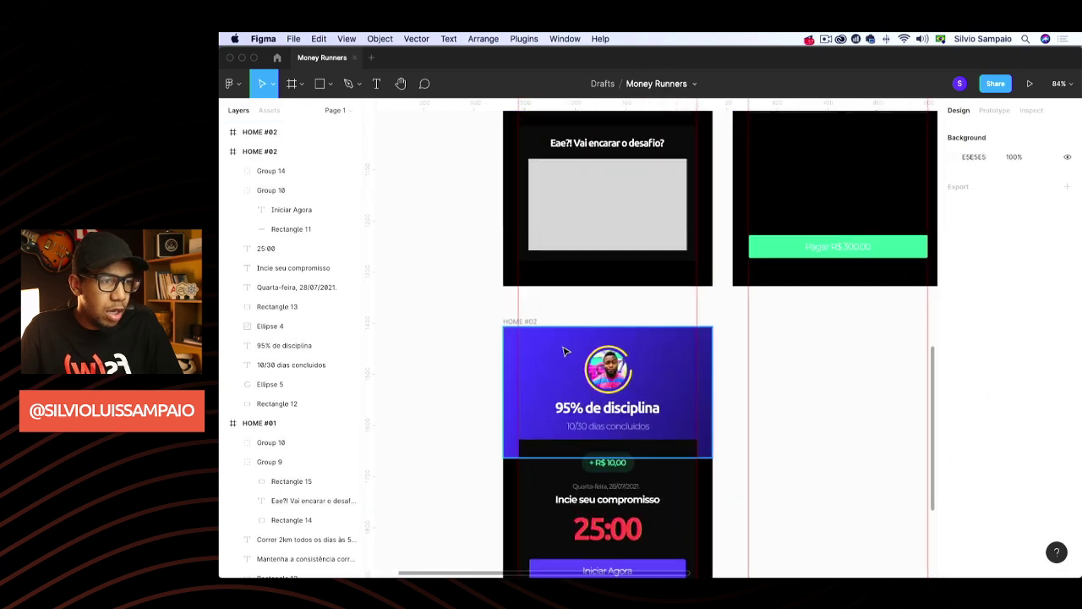
scroll(566, 351, "down", 5)
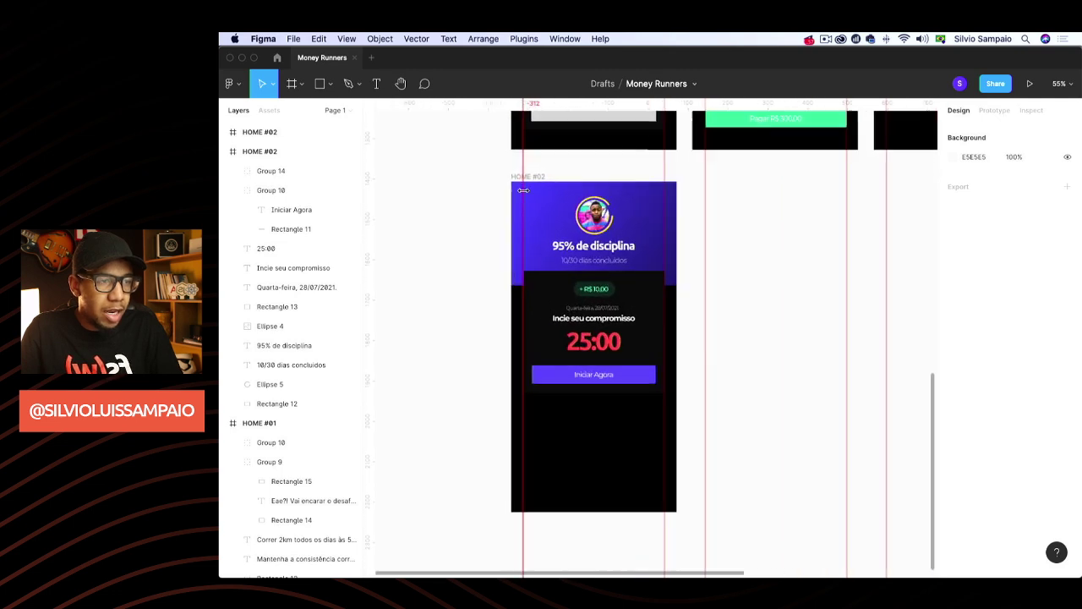
scroll(524, 190, "up", 2)
left_click(541, 176)
double_click(272, 133)
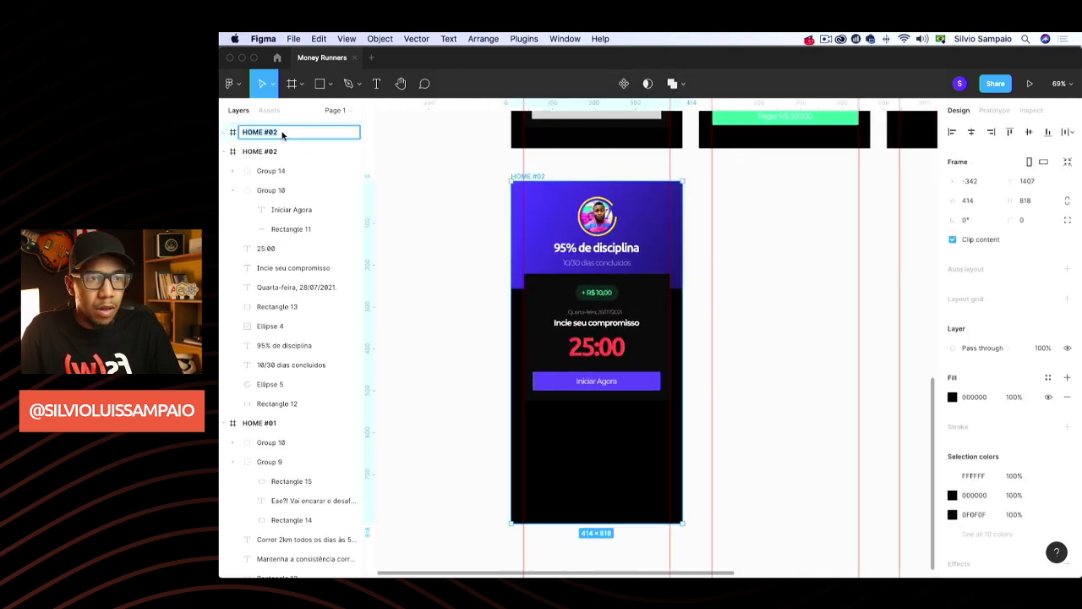
left_click(282, 135)
type("3")
key("Return")
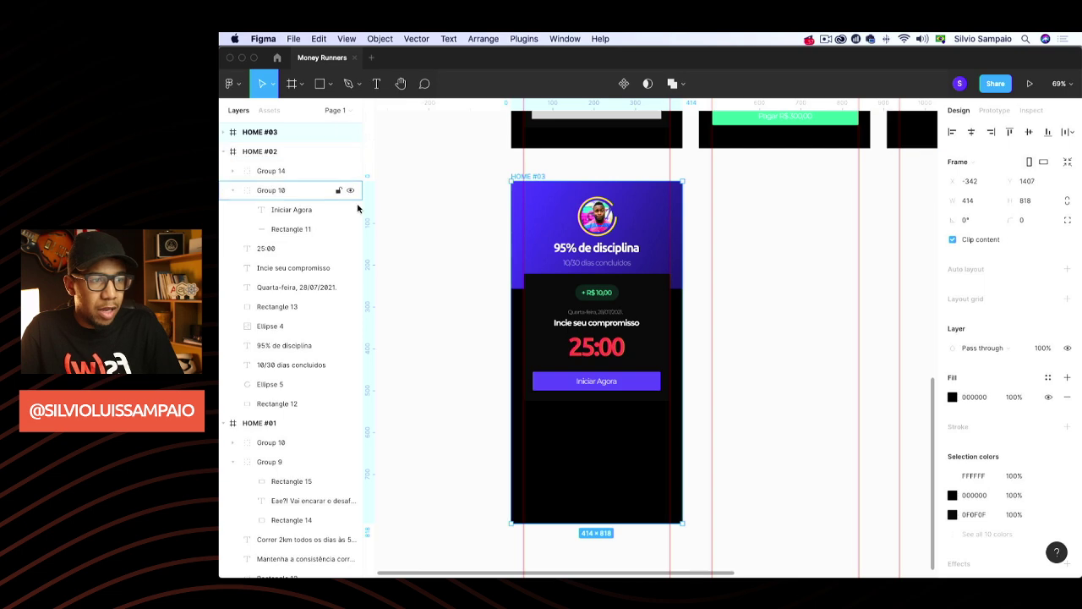
left_click(490, 270)
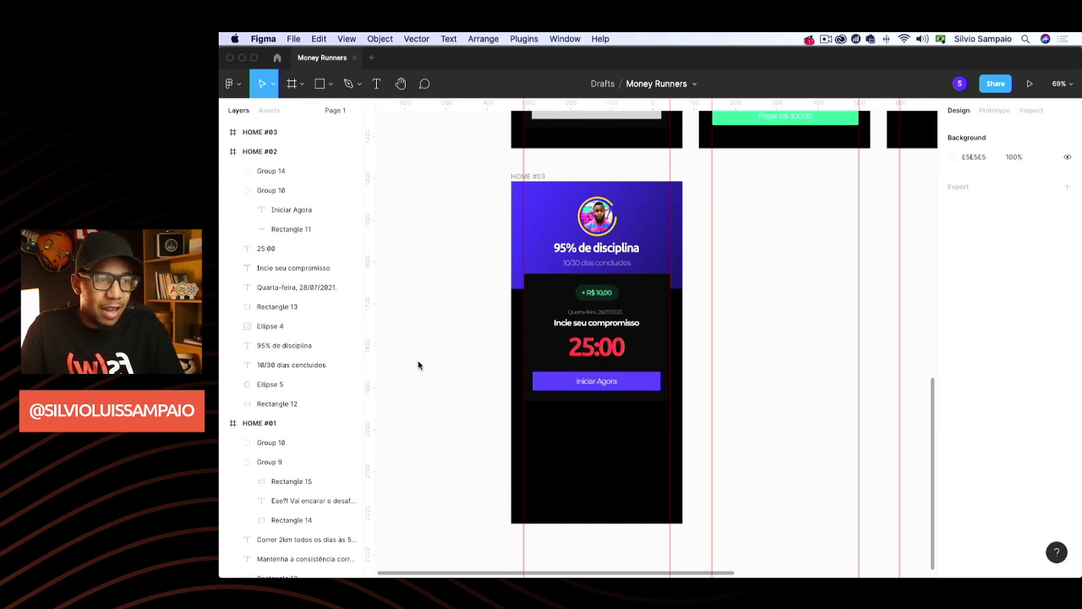
Move the + R$ 10,00 badge down below the card
scroll(609, 311, "up", 5)
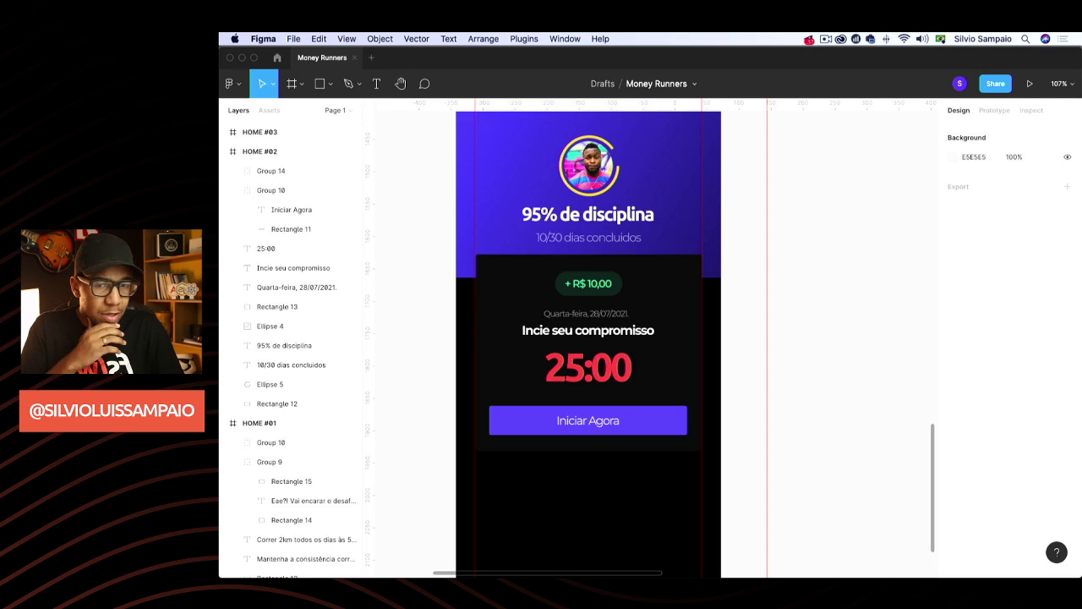
left_click(594, 289)
scroll(595, 289, "right", 1)
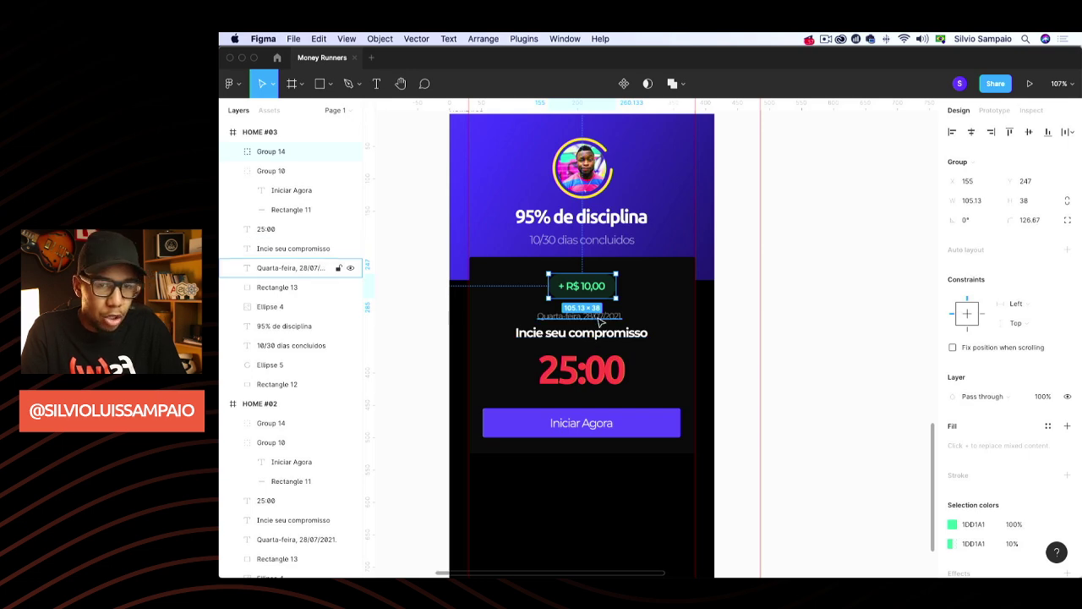
left_click_drag(601, 291, 624, 504)
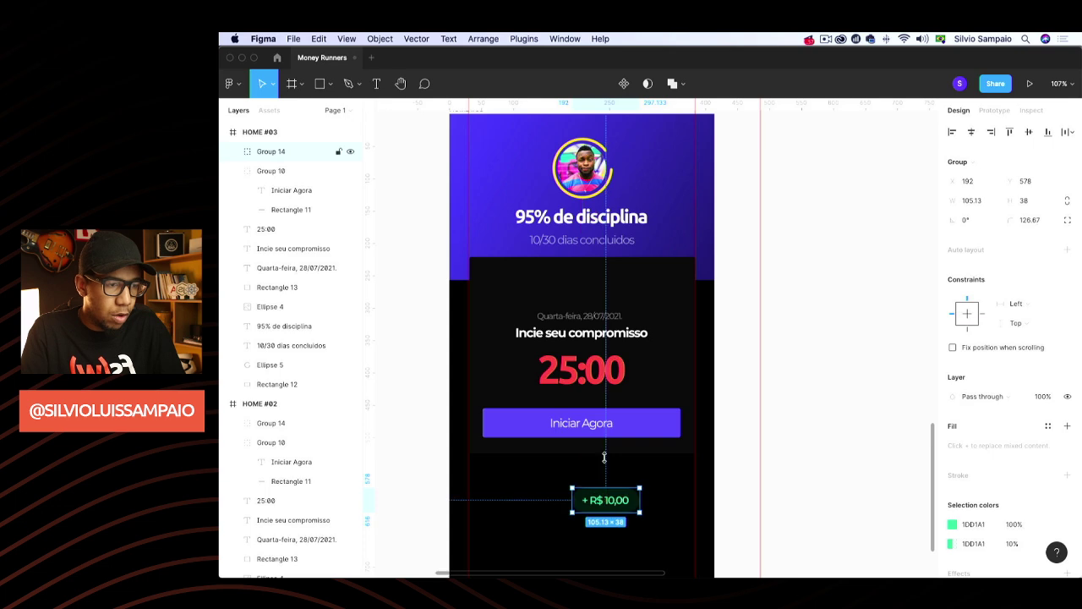
Delete the Iniciar Agora button and move the date line up to the card's top
left_click(587, 415)
key("Delete")
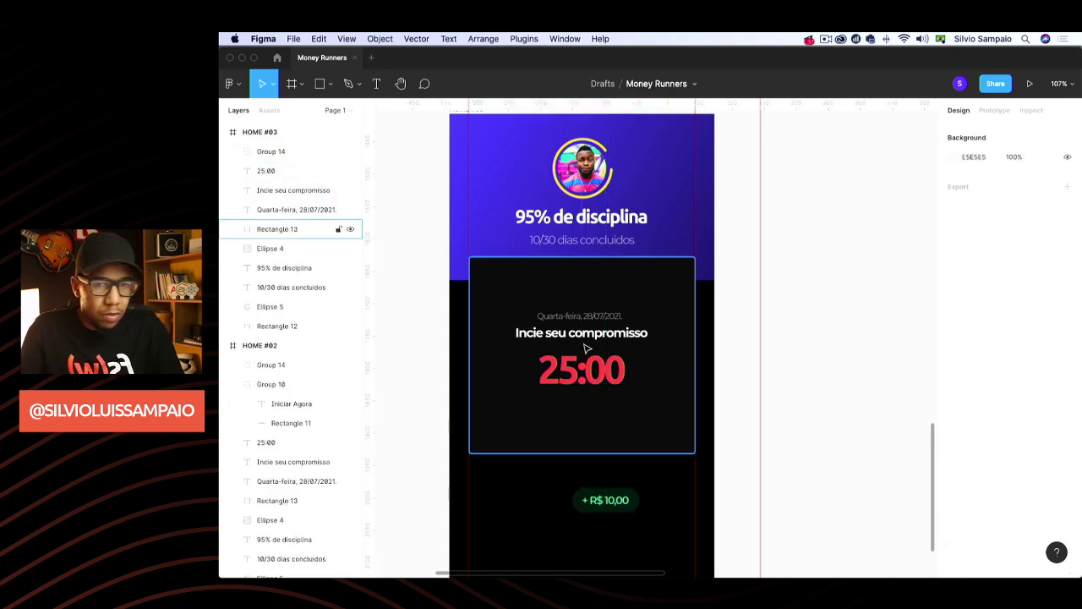
left_click_drag(562, 311, 524, 281)
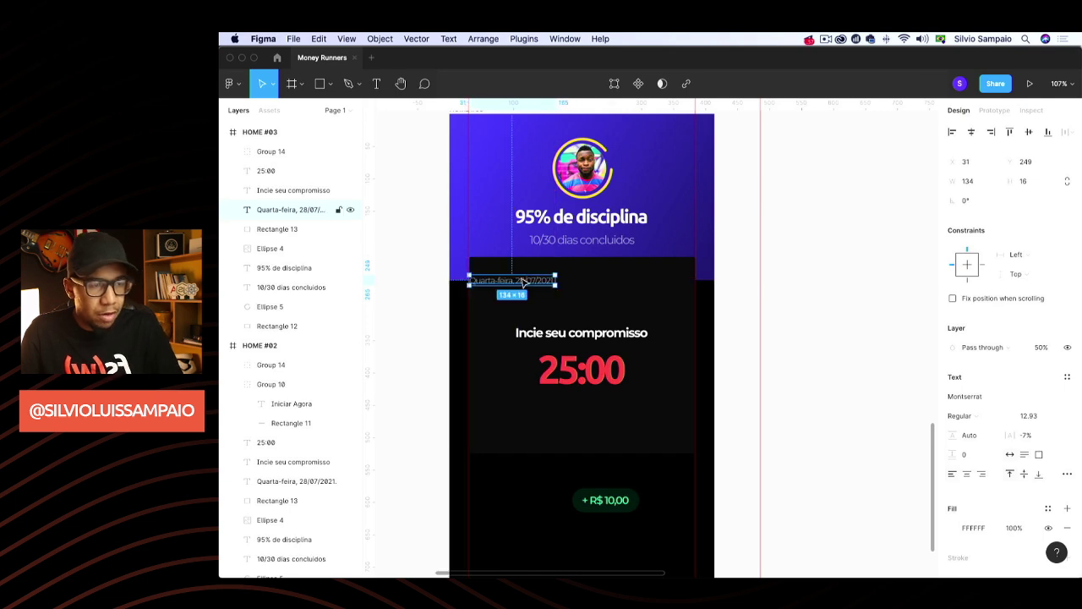
key("shift+Right")
key("shift+Right")
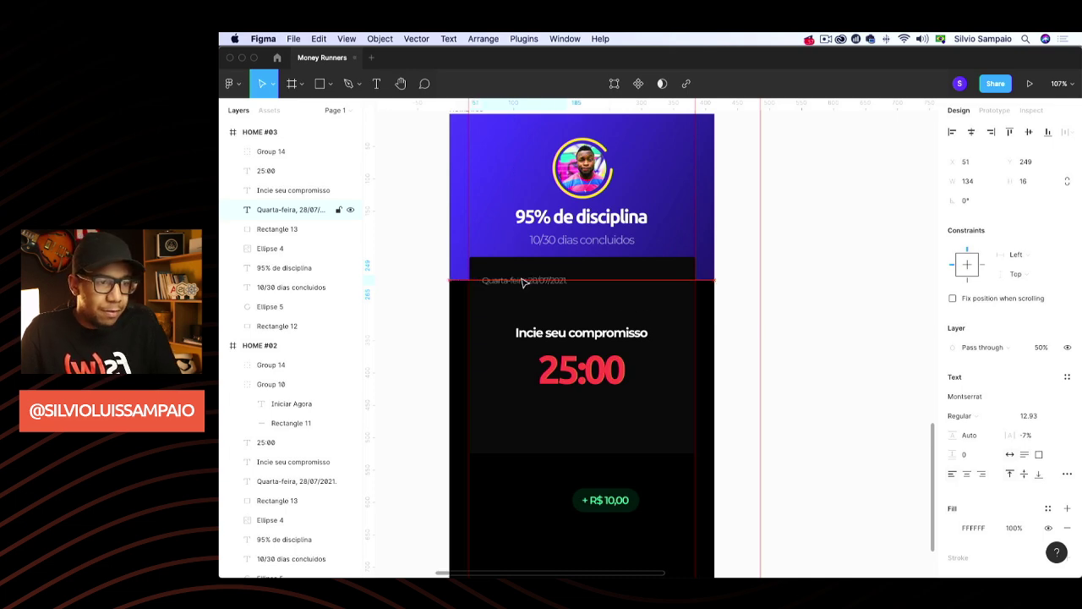
key("Return")
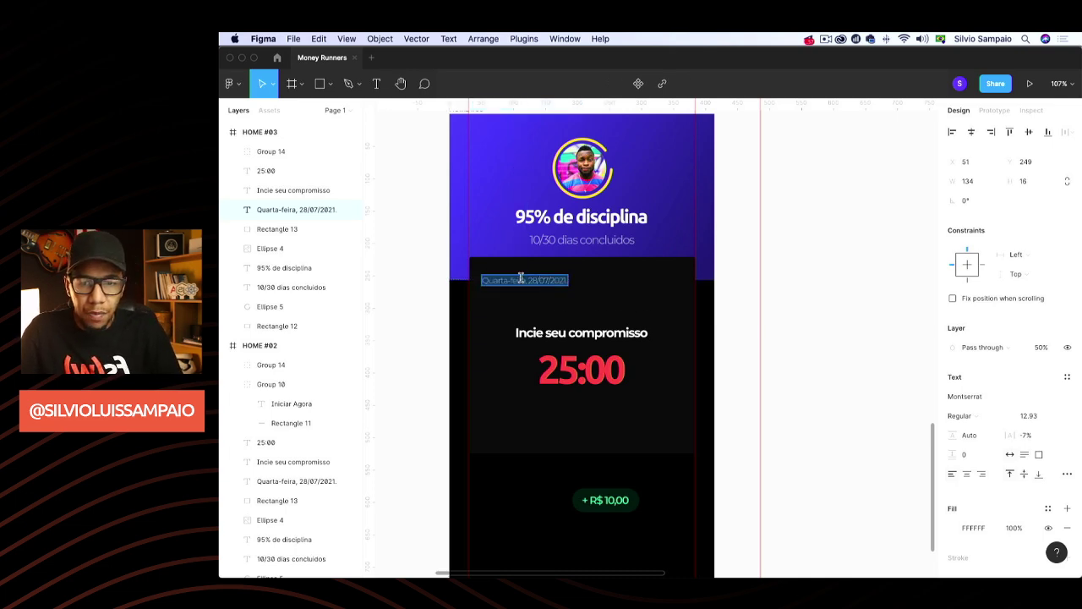
key("Escape")
Move the heading just under the date and retitle it 'Resultados de hoje.'
left_click(602, 338)
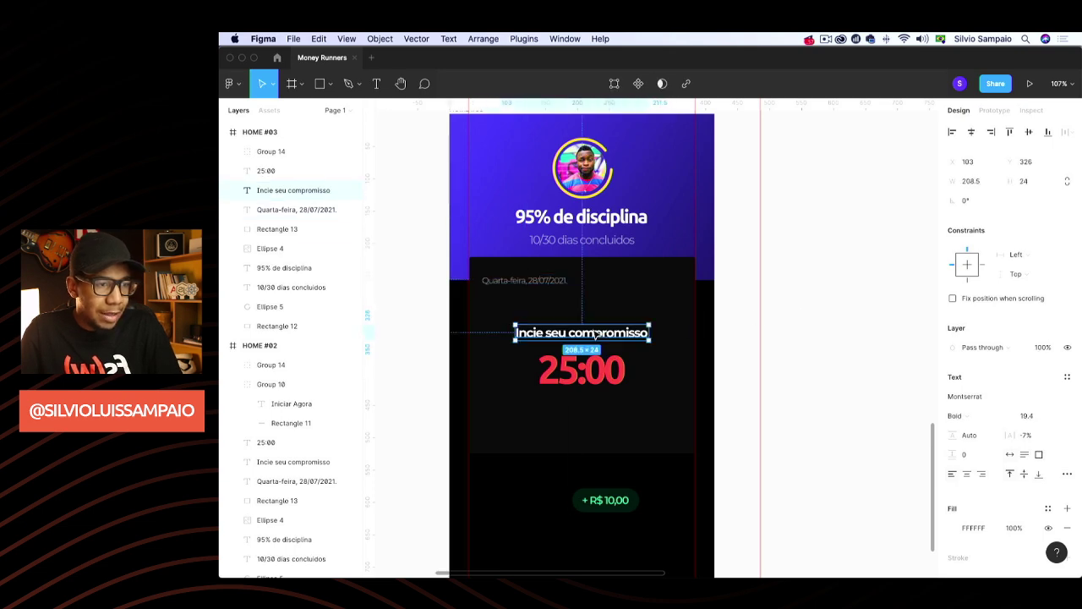
left_click_drag(602, 337, 567, 302)
key("Return")
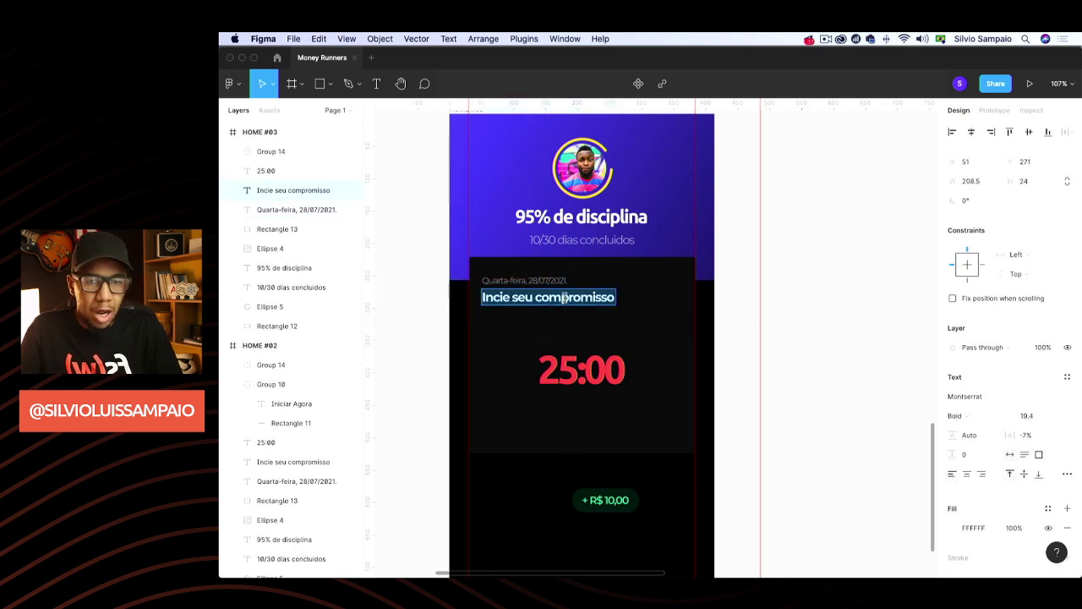
type("REsu")
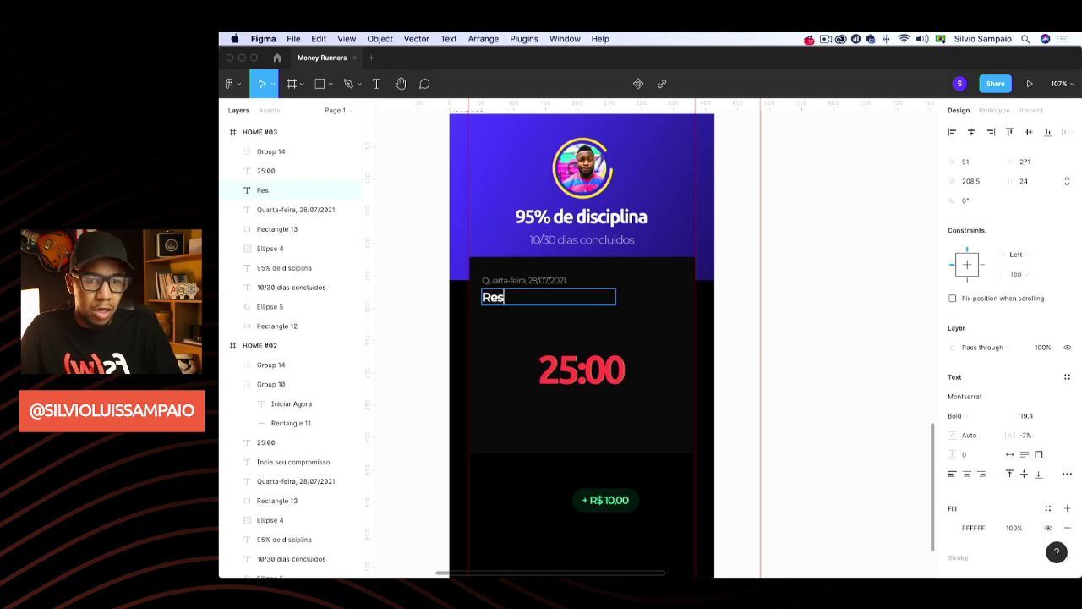
type("ultados de hoje.")
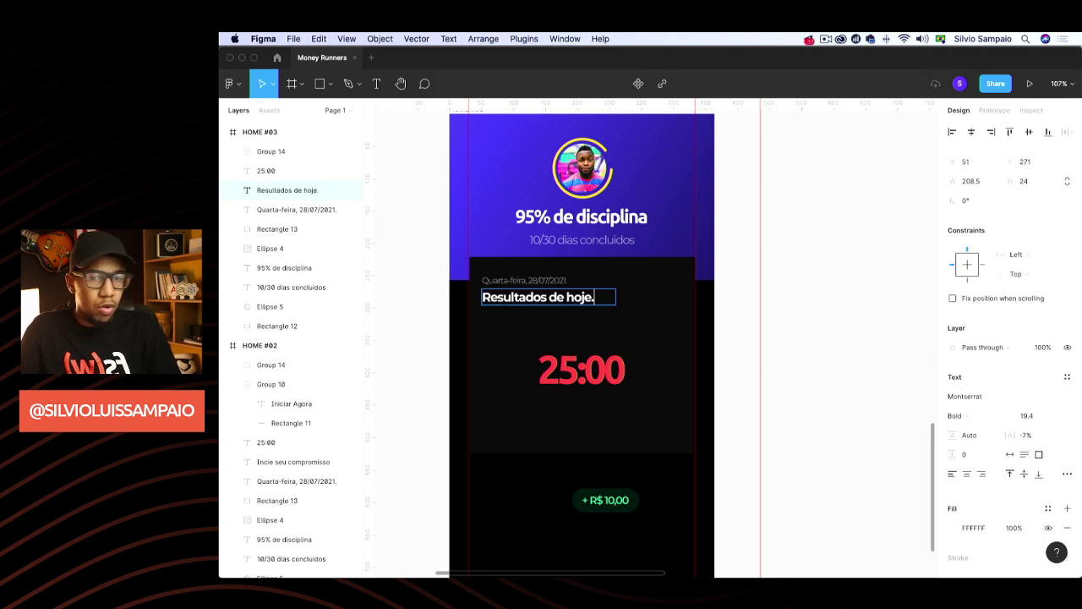
key("Escape")
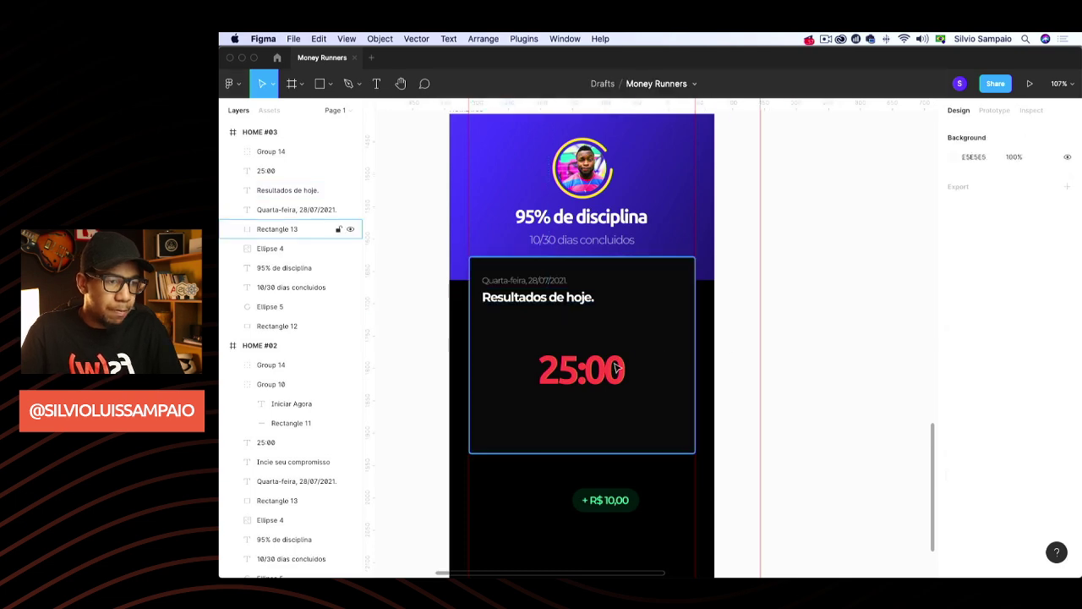
Delete the red 25:00 timer text from the card
left_click(581, 370)
key("Delete")
scroll(693, 309, "down", 1)
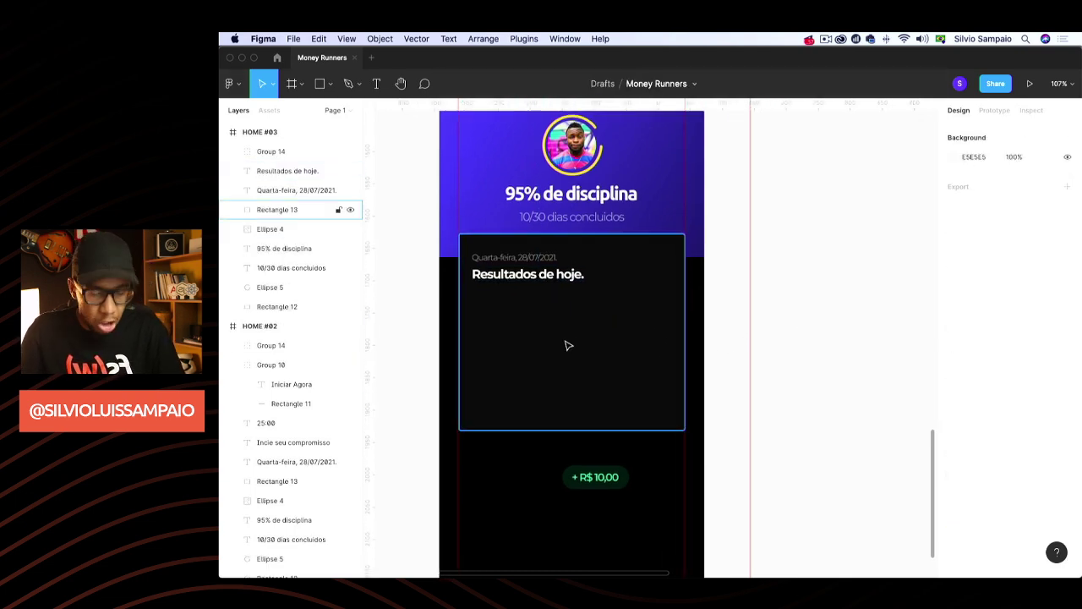
Draw a small grey avatar circle and place an auto-width copy of the heading beside it
key("o")
mouse_move(474, 294)
left_mouse_down()
mouse_move(495, 312)
mouse_move(483, 311)
left_mouse_up()
left_click(526, 275)
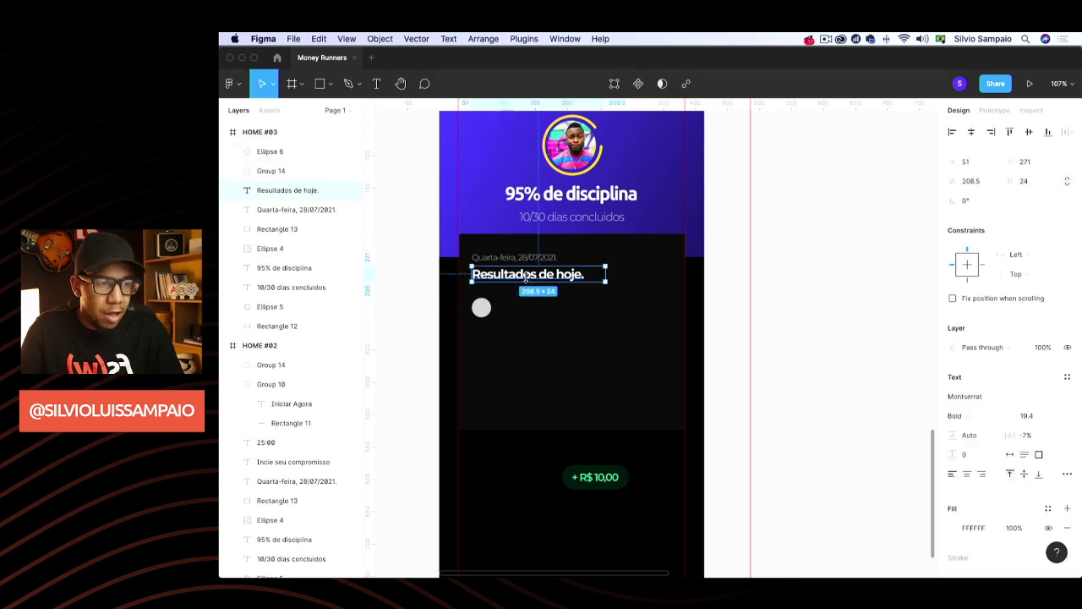
left_click(1010, 455)
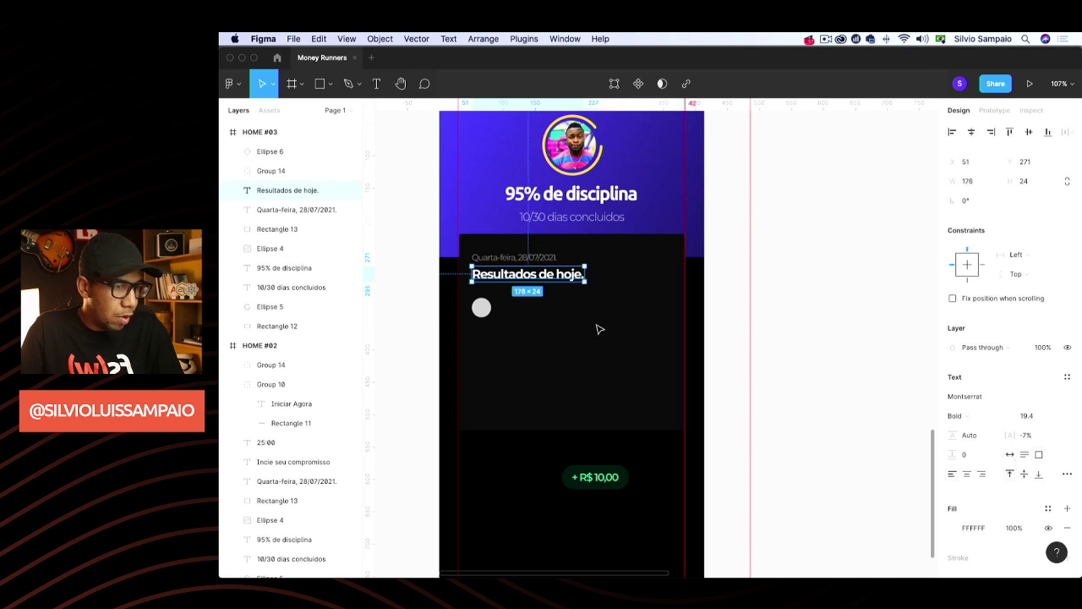
key("super+d")
left_click_drag(534, 277, 559, 313)
Retype the copy as a player's name, shrink it, and bring the + R$ 10,00 pill alongside
double_click(558, 308)
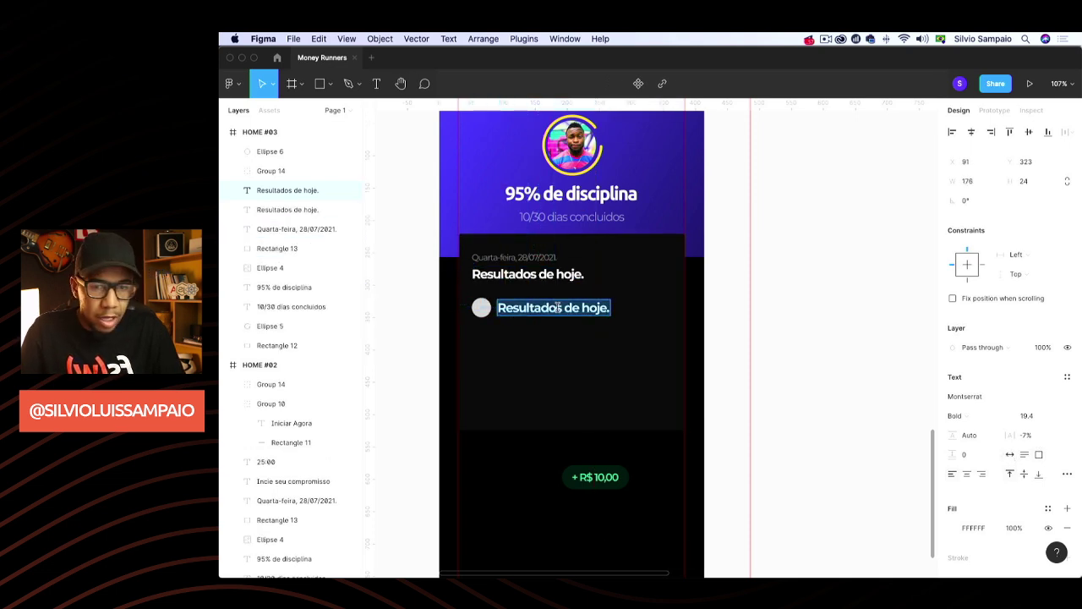
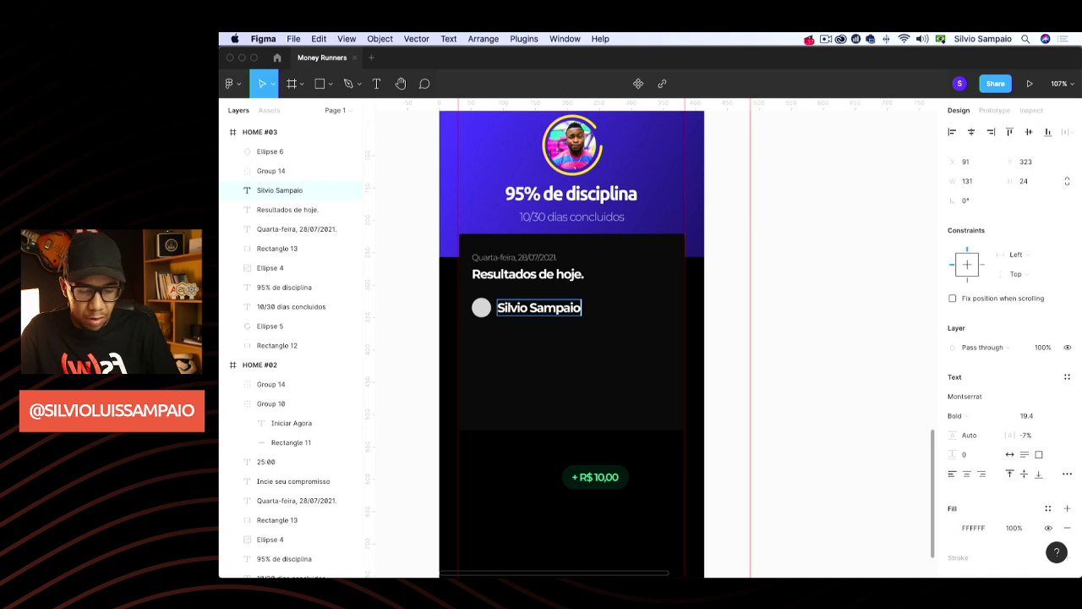
key("Escape")
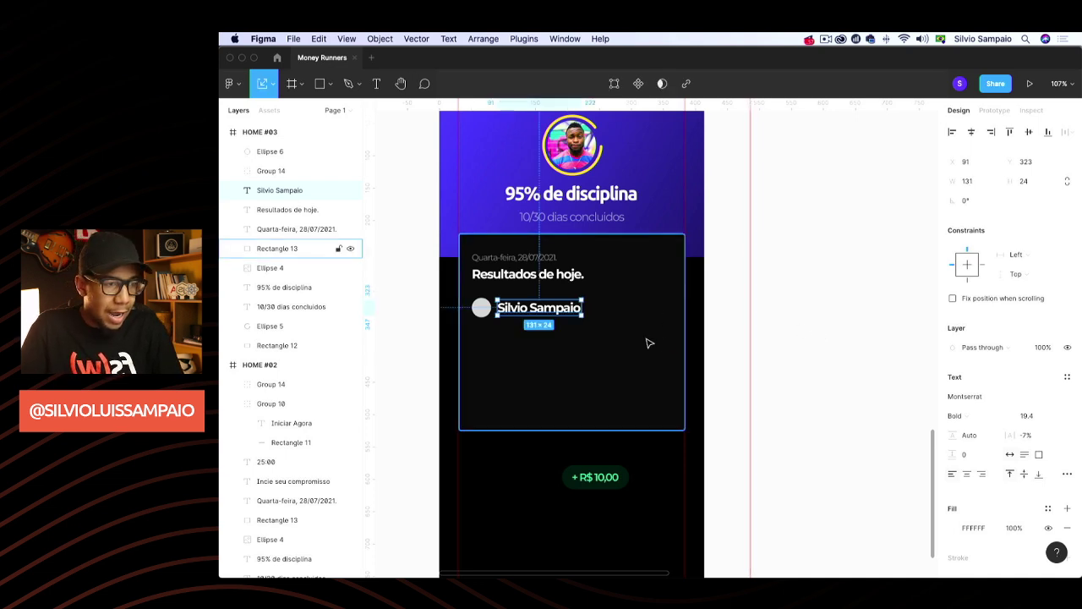
key("k")
left_click_drag(583, 315, 541, 311)
key("v")
left_click_drag(594, 482, 669, 313)
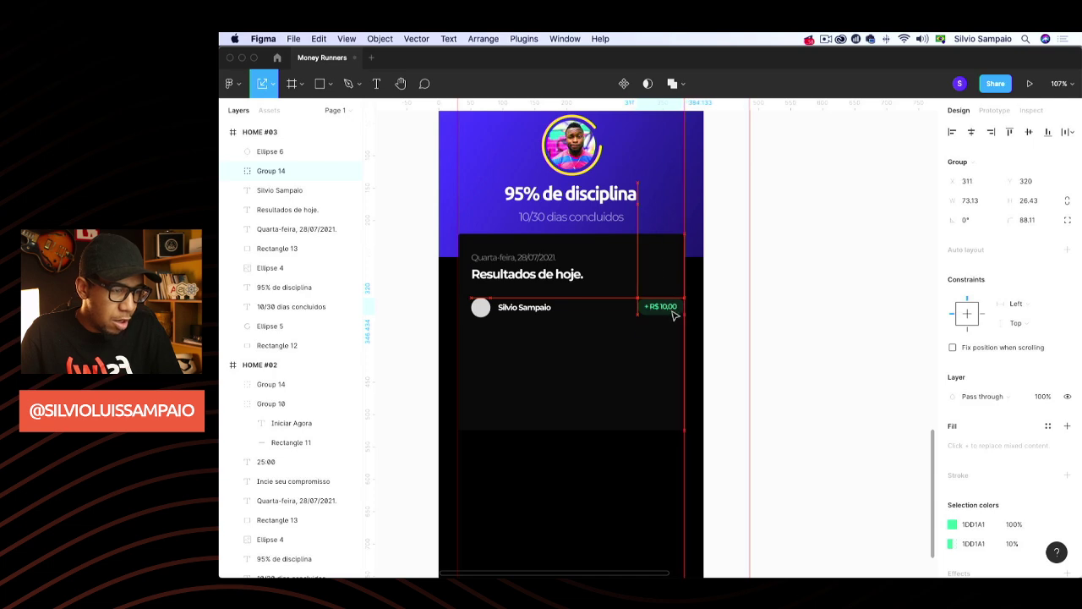
Nudge the pill left, vertically centre circle, name and pill, and group them as a row
key("shift+Left")
key("Left")
key("Left")
key("Left")
key("Left")
key("Left")
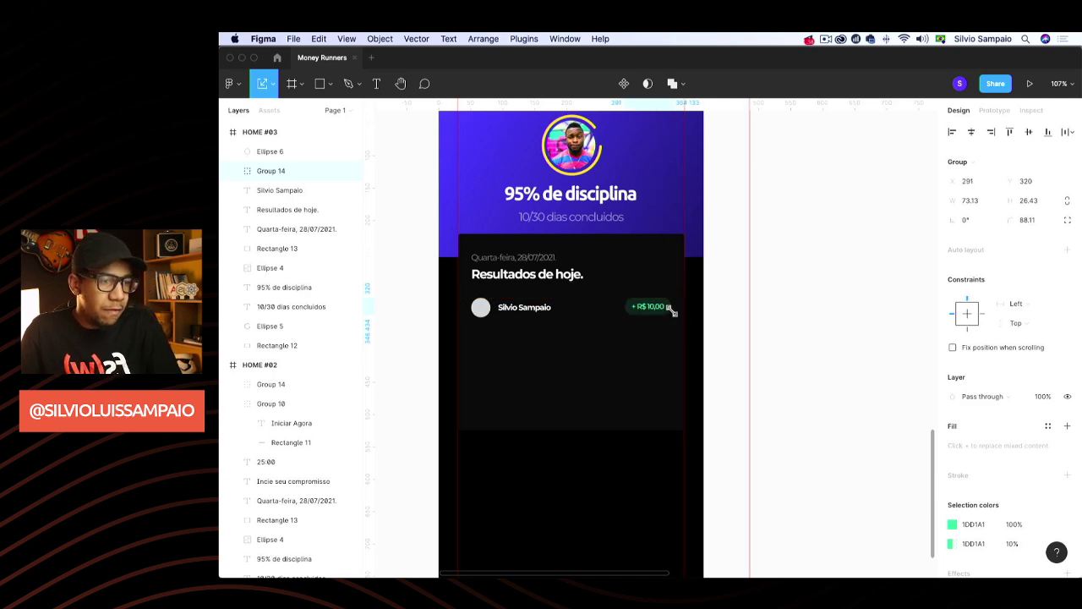
left_click(279, 191, "shift")
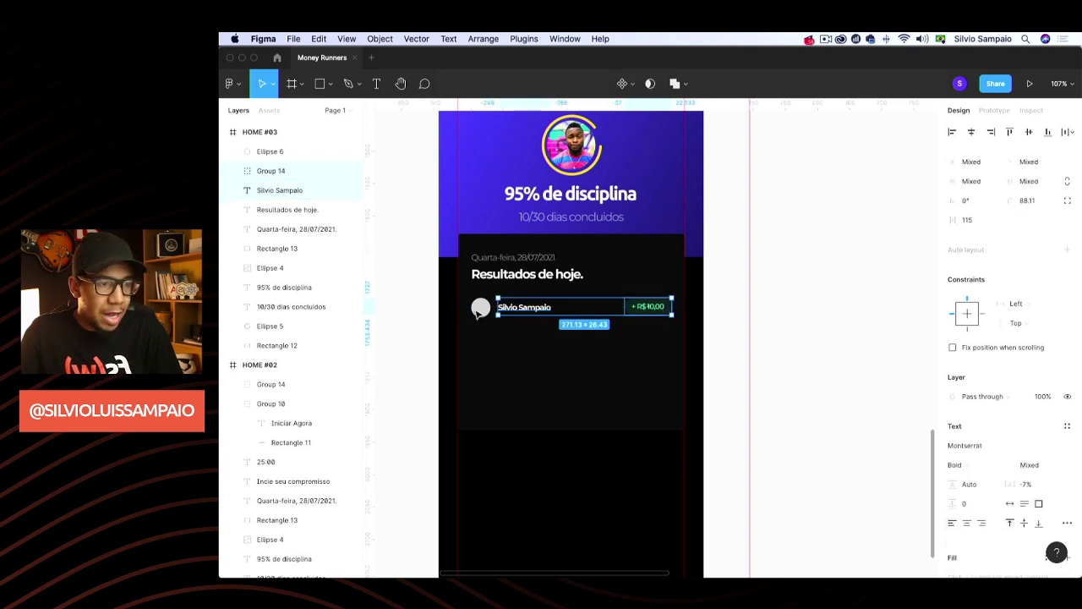
left_click(271, 151, "shift")
left_click(1029, 132)
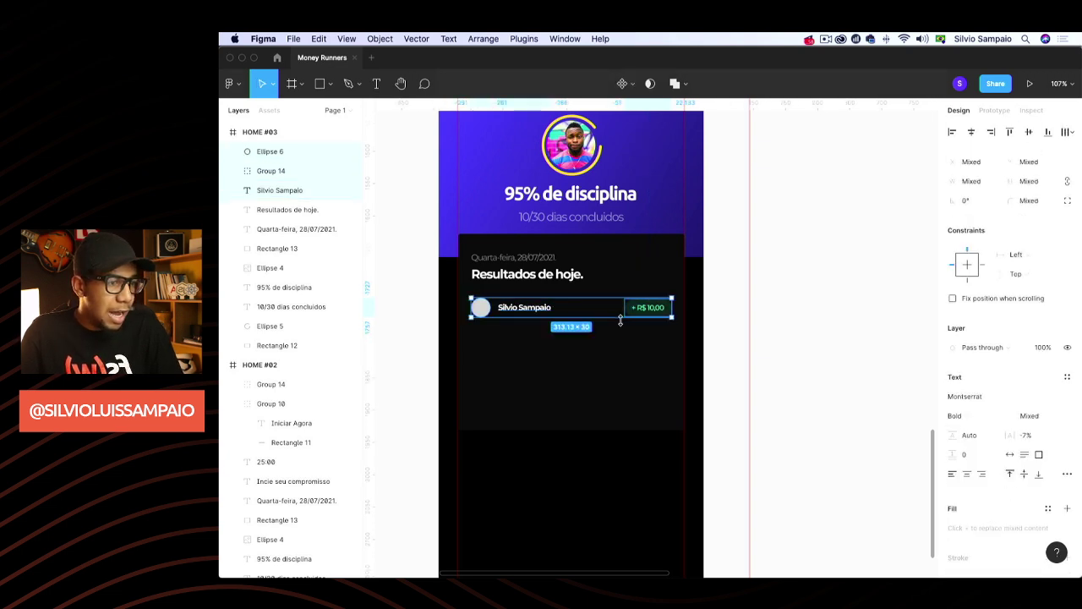
key("super+g")
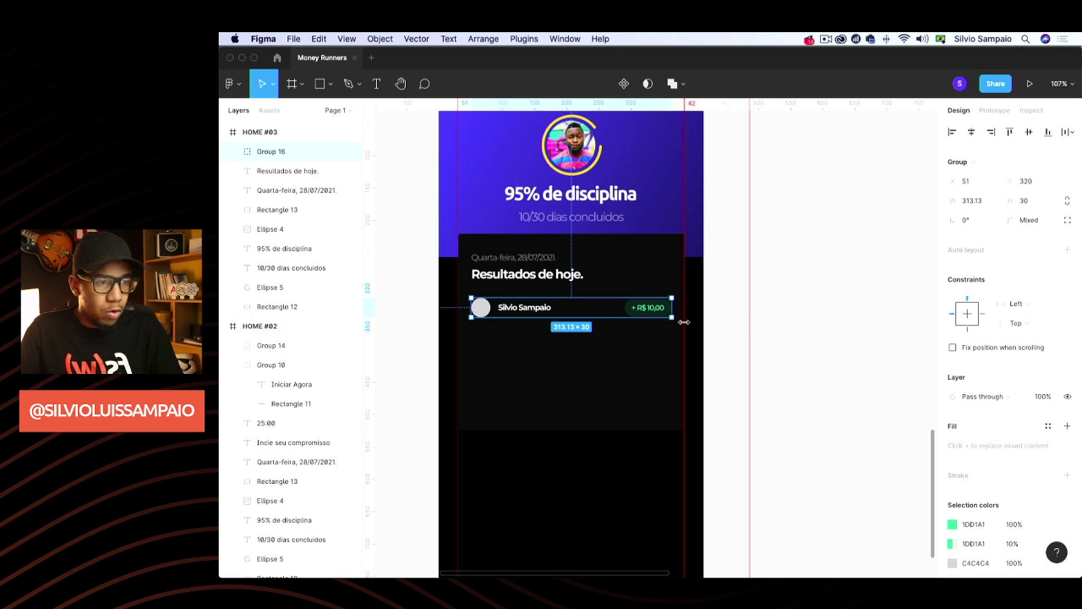
Duplicate the row repeatedly to stack copies down the card
key("super+d")
left_click_drag(647, 311, 652, 340)
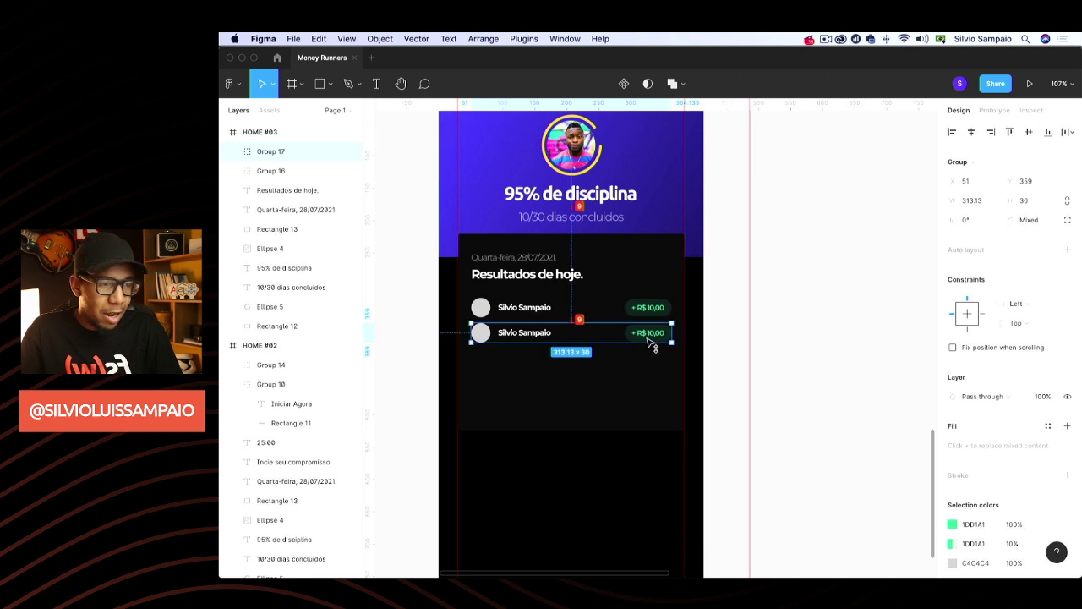
key("super+d")
key("super+d")
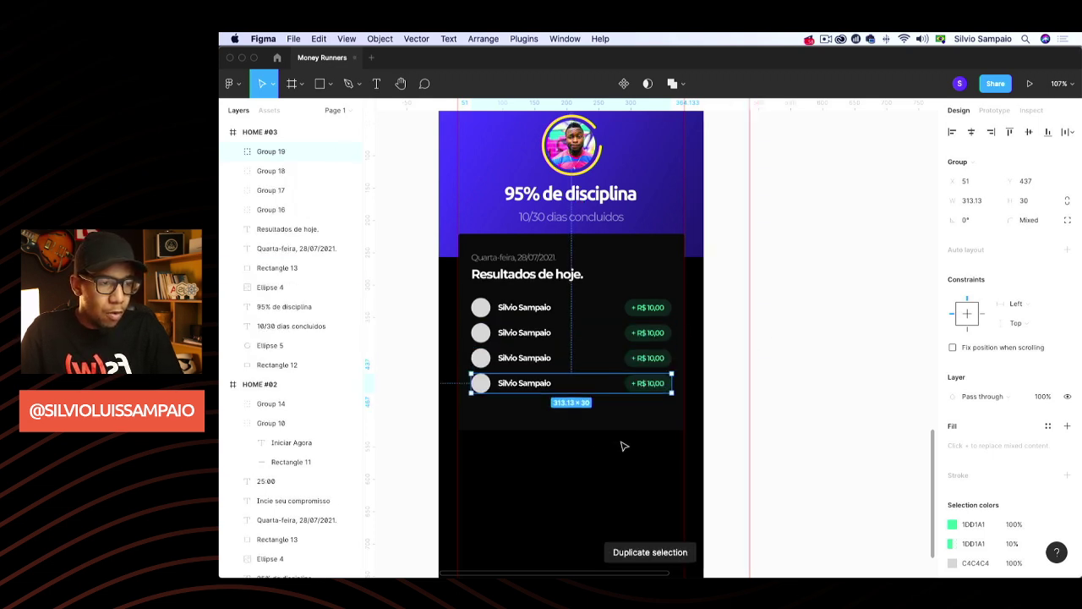
key("super+d")
key("super+d")
key("super+d")
key("super+d")
key("super+d")
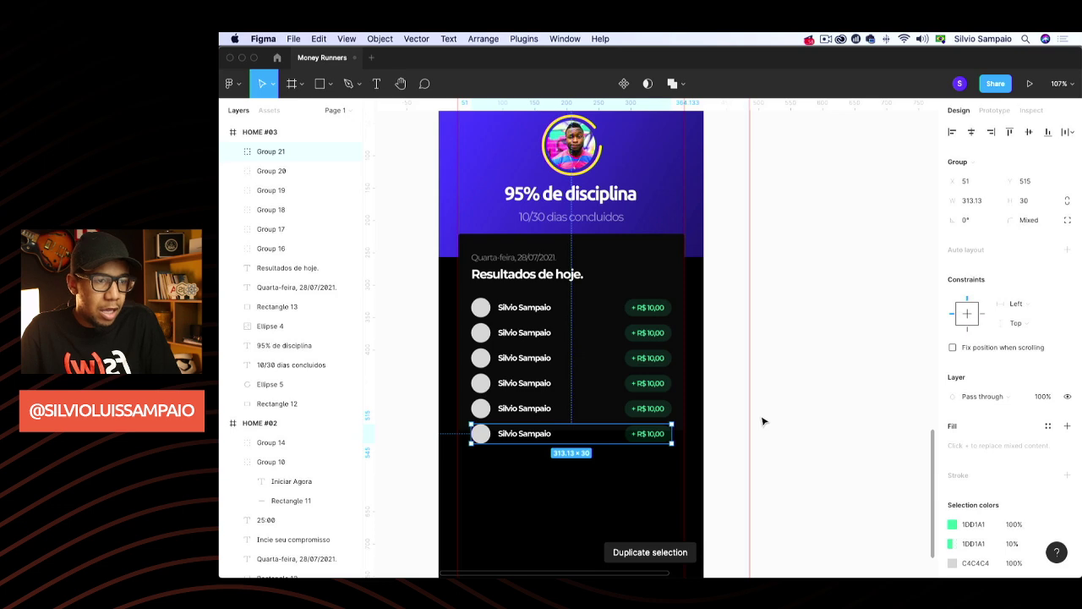
Stretch the dark results card down to 353 × 465 to fit all rows
scroll(761, 347, "down", 5)
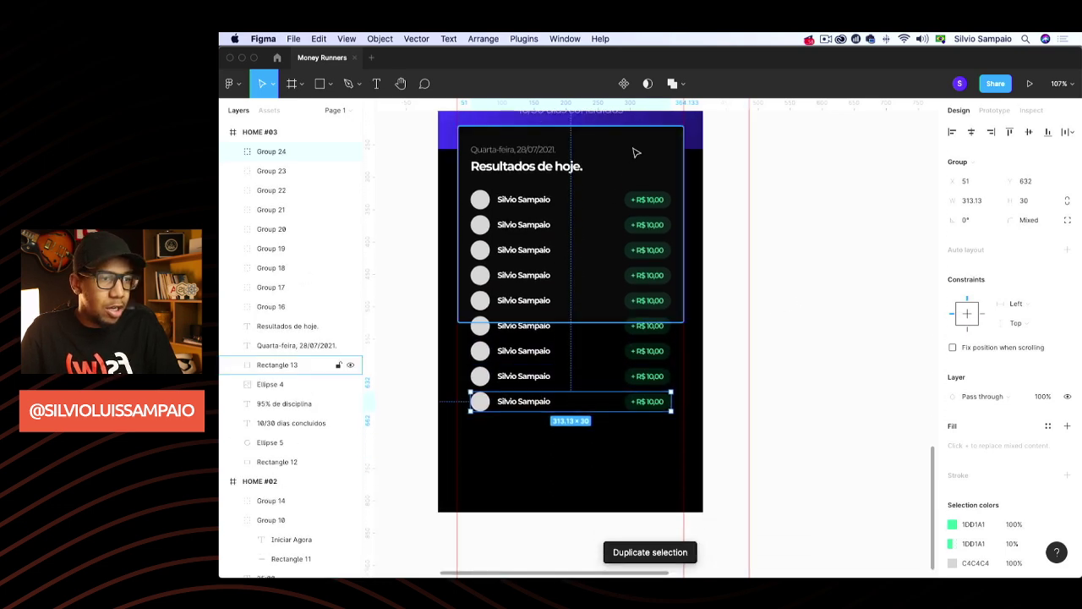
left_click(635, 193)
left_click_drag(595, 329, 592, 425)
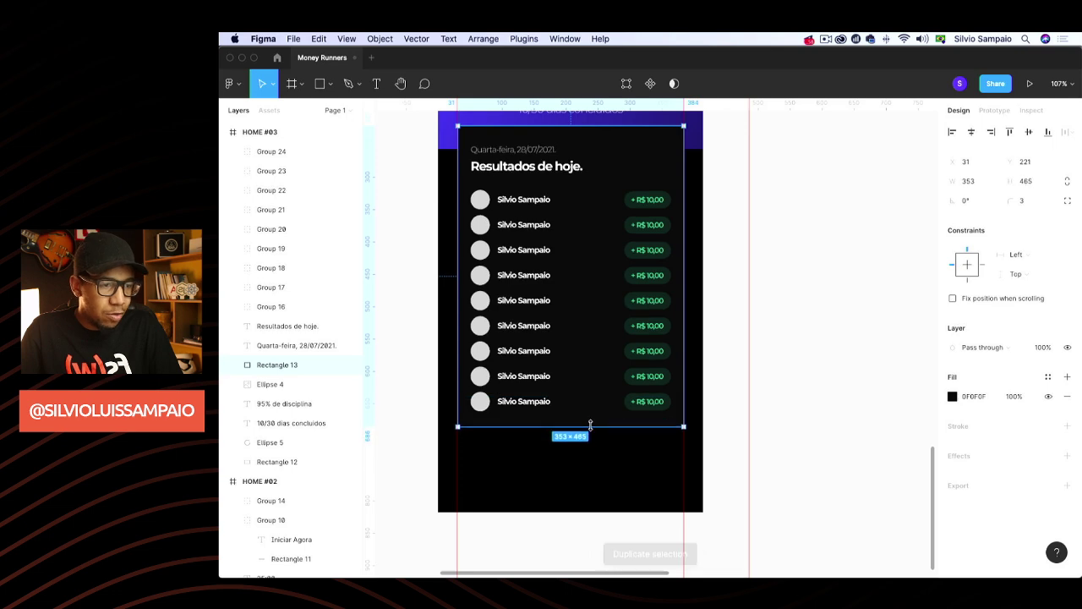
left_click(732, 313)
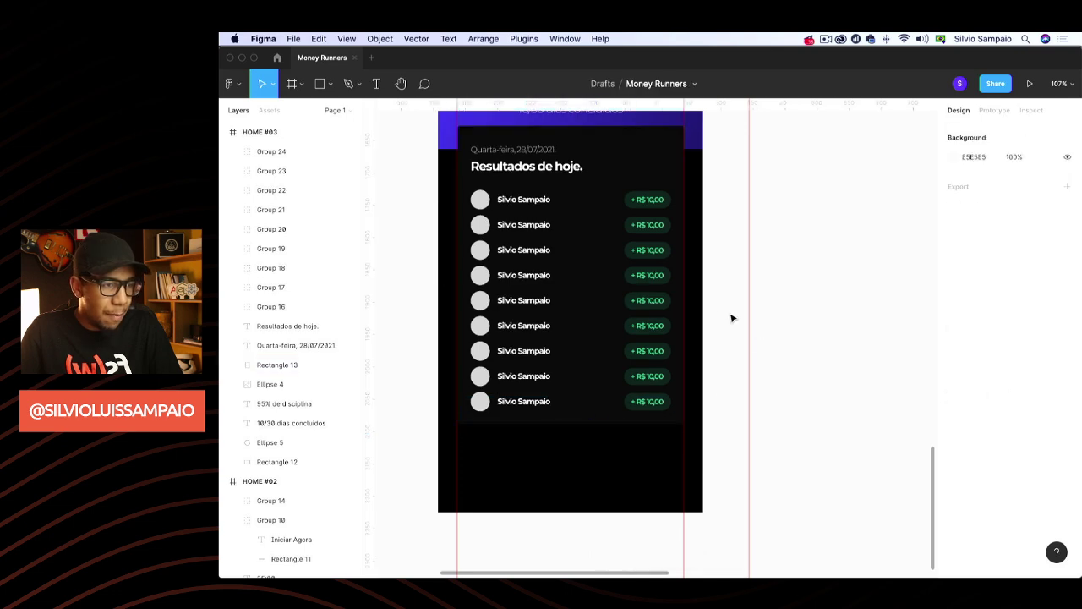
Change the second row's price text from + R$ 10,00 to - R$ 10,00
double_click(648, 225)
double_click(639, 226)
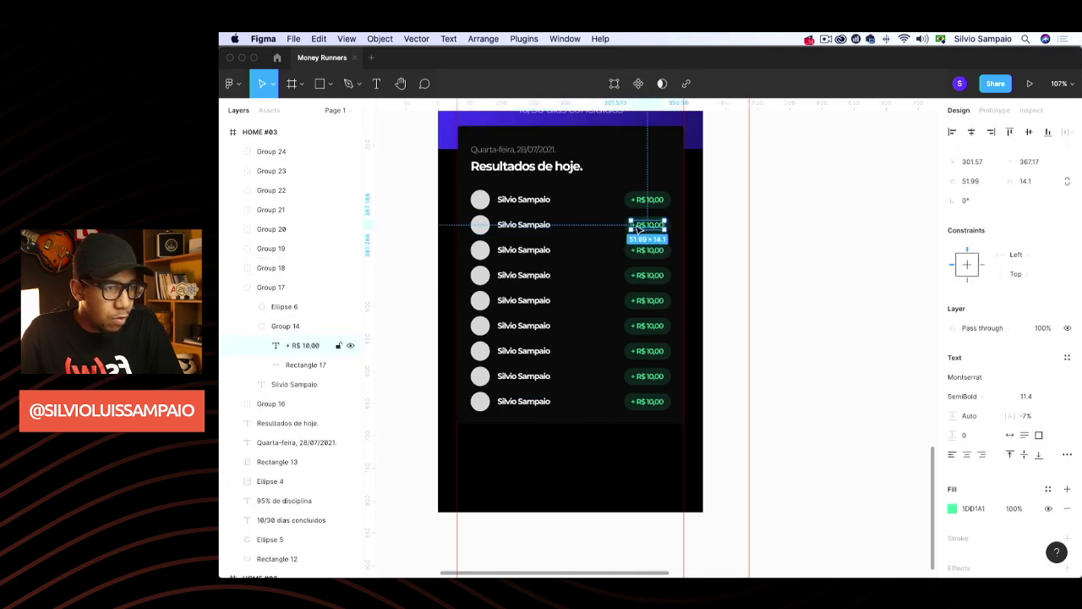
scroll(642, 254, "up", 3)
scroll(643, 304, "up", 5)
double_click(627, 306)
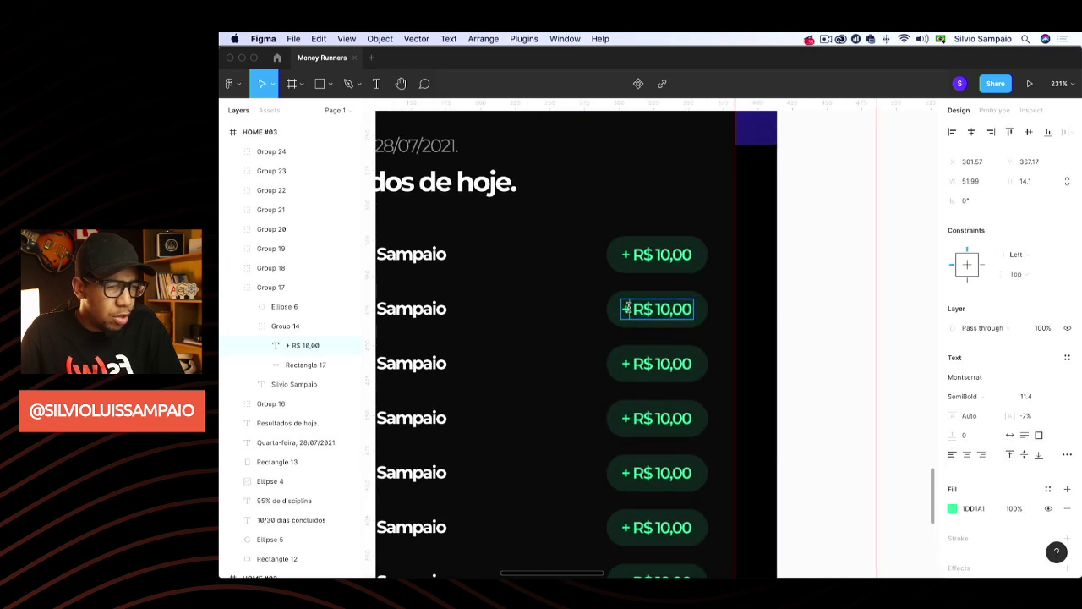
key("BackSpace")
type("-")
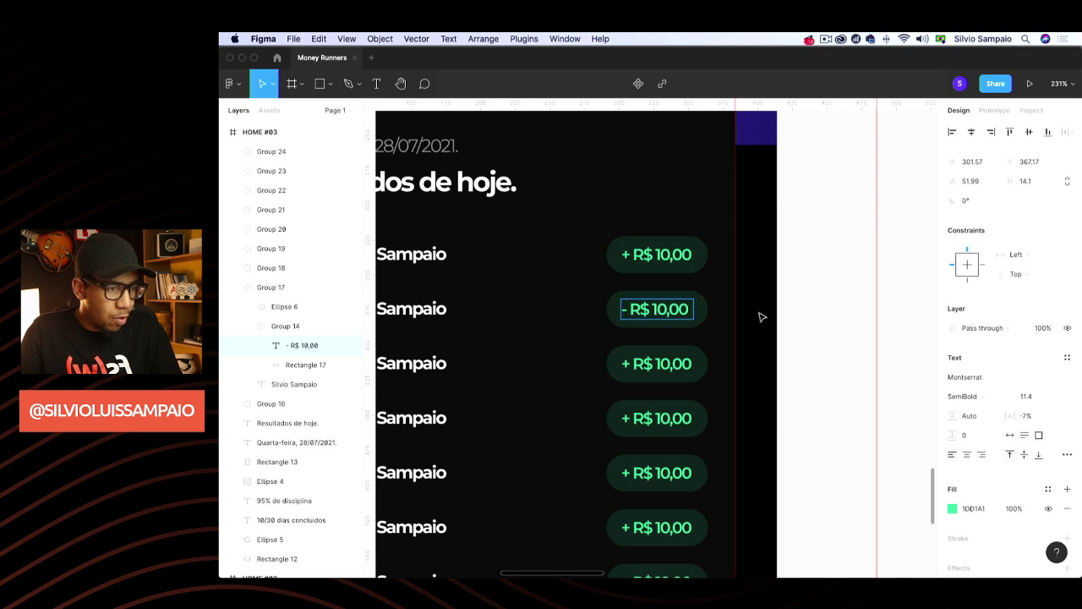
key("Escape")
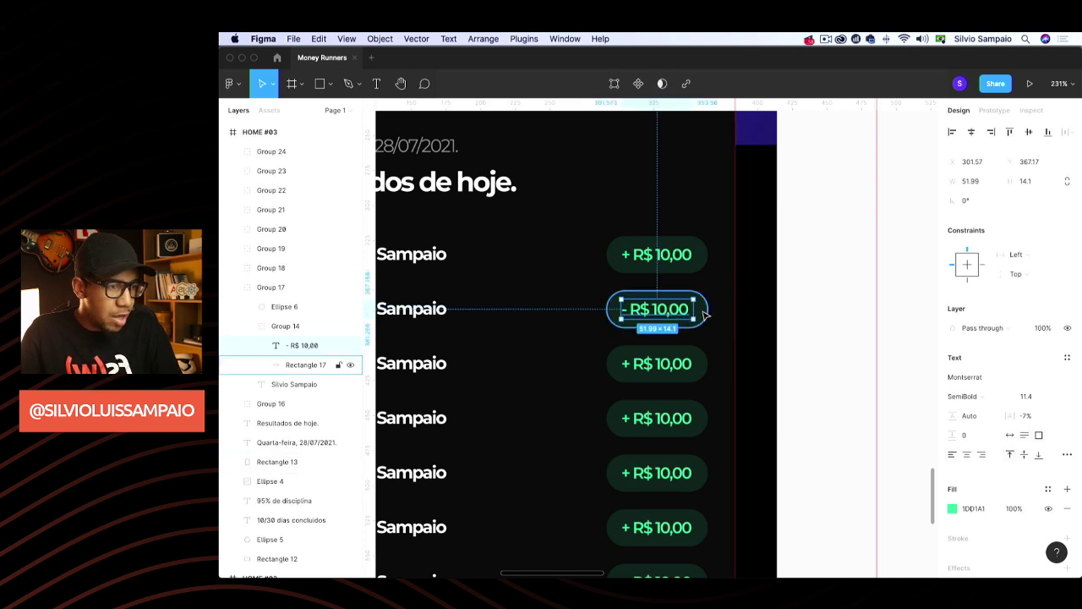
Fill the second row's pill with red FF5050 at 10% opacity
left_click(702, 311)
left_click(952, 378)
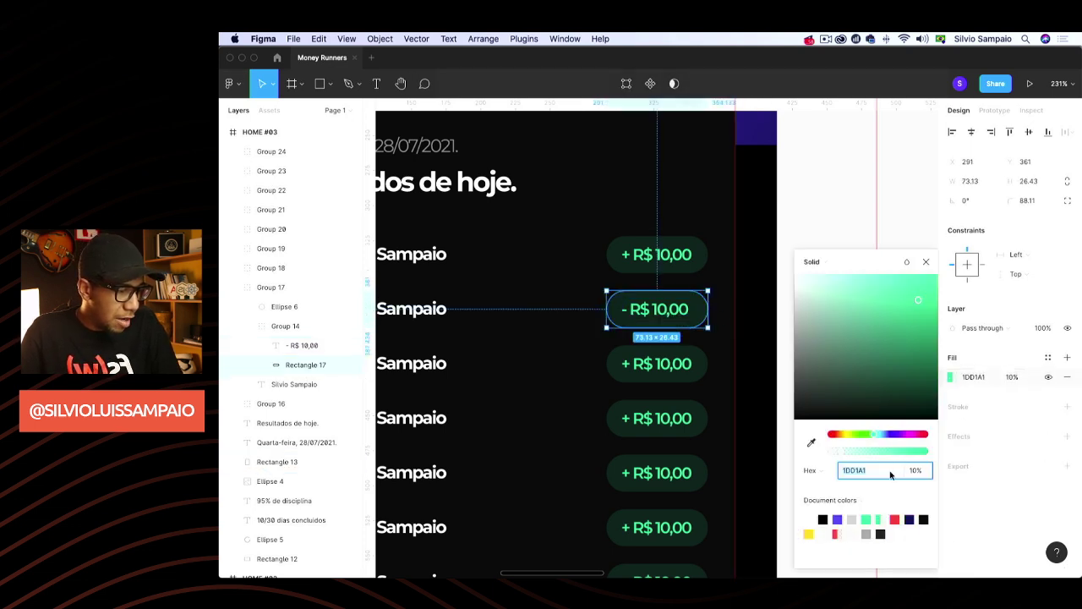
left_click(895, 519)
left_click(1010, 377)
type("10")
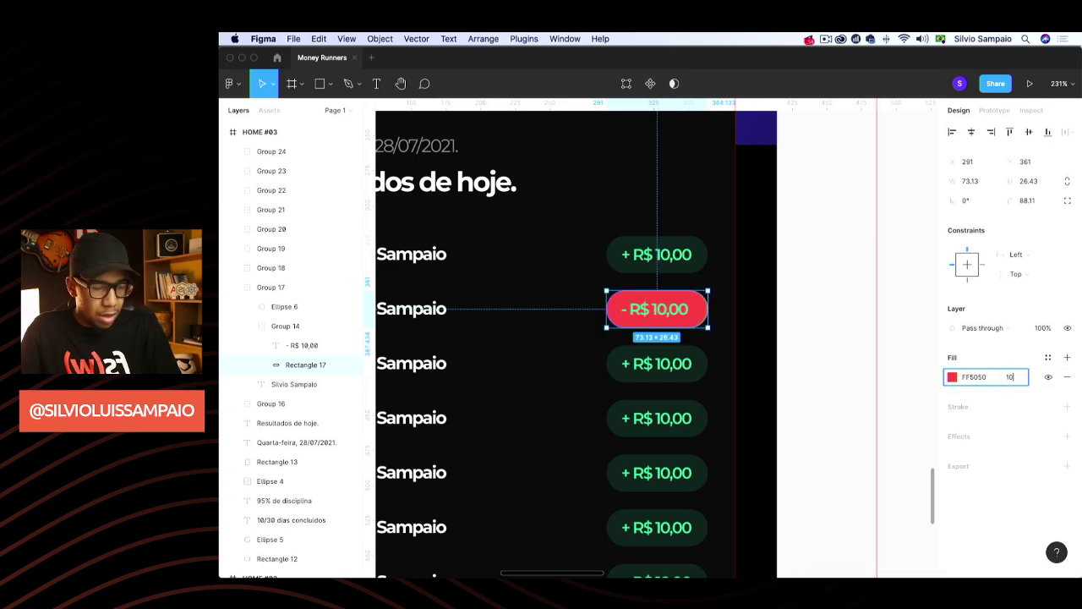
Colour the - R$ 10,00 text red FF5050
left_click(660, 310)
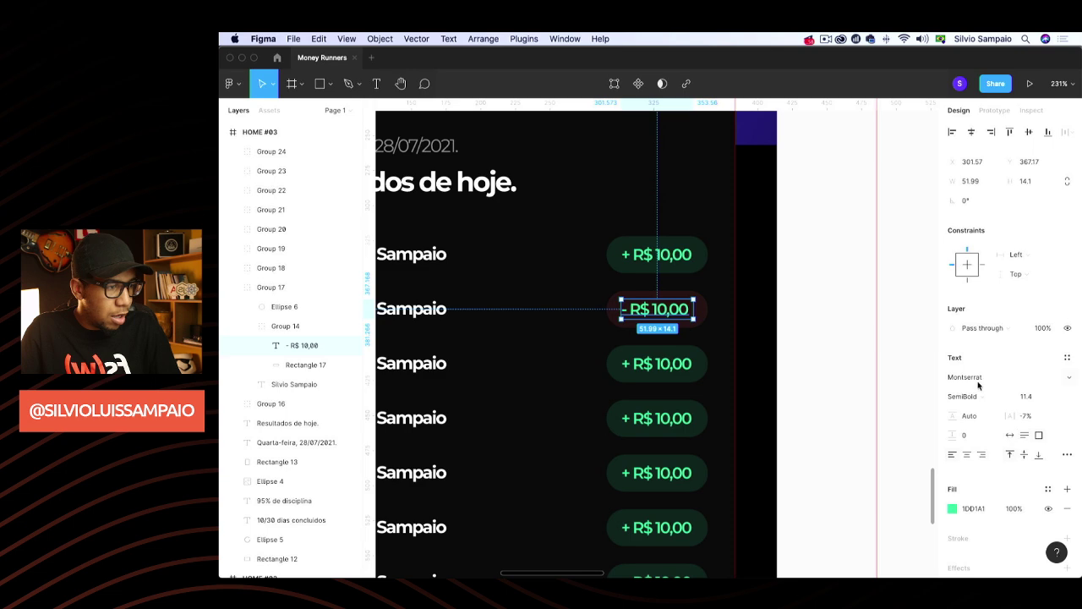
left_click(952, 509)
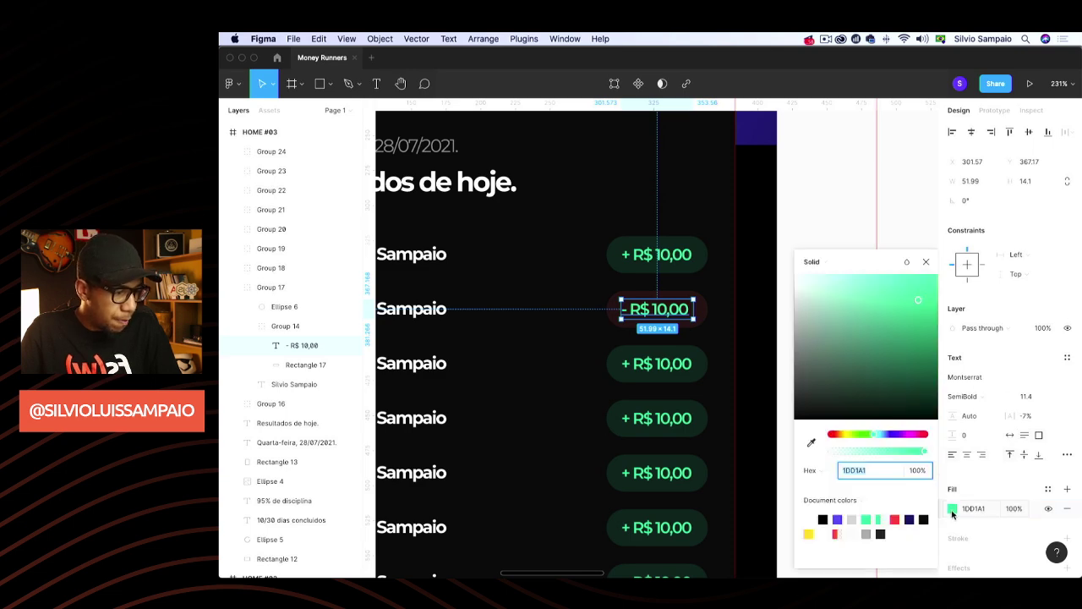
left_click(894, 520)
left_click(928, 261)
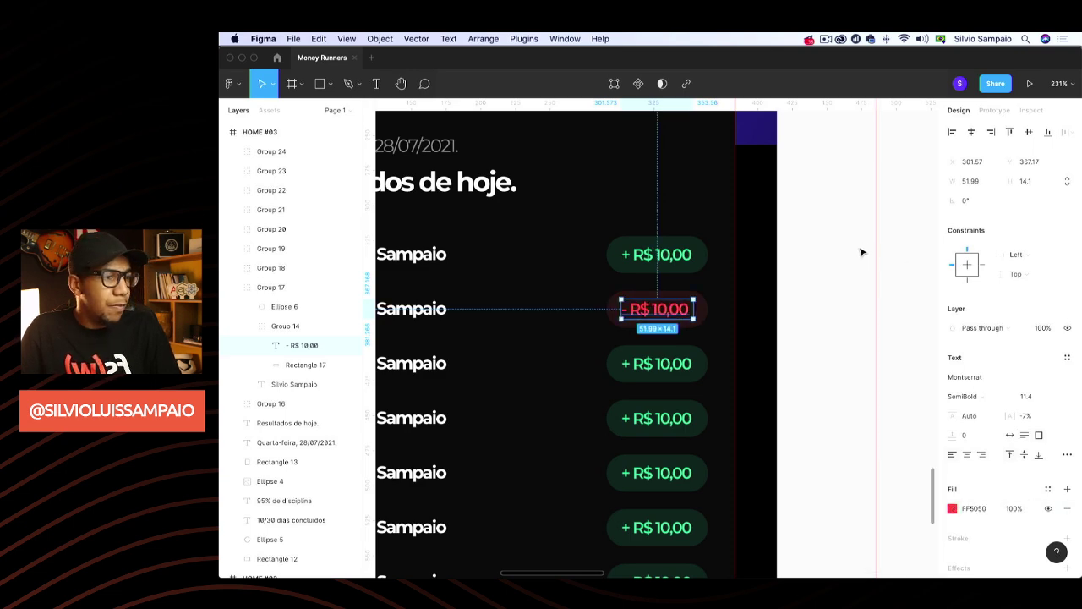
left_click(861, 252)
scroll(833, 387, "down", 6)
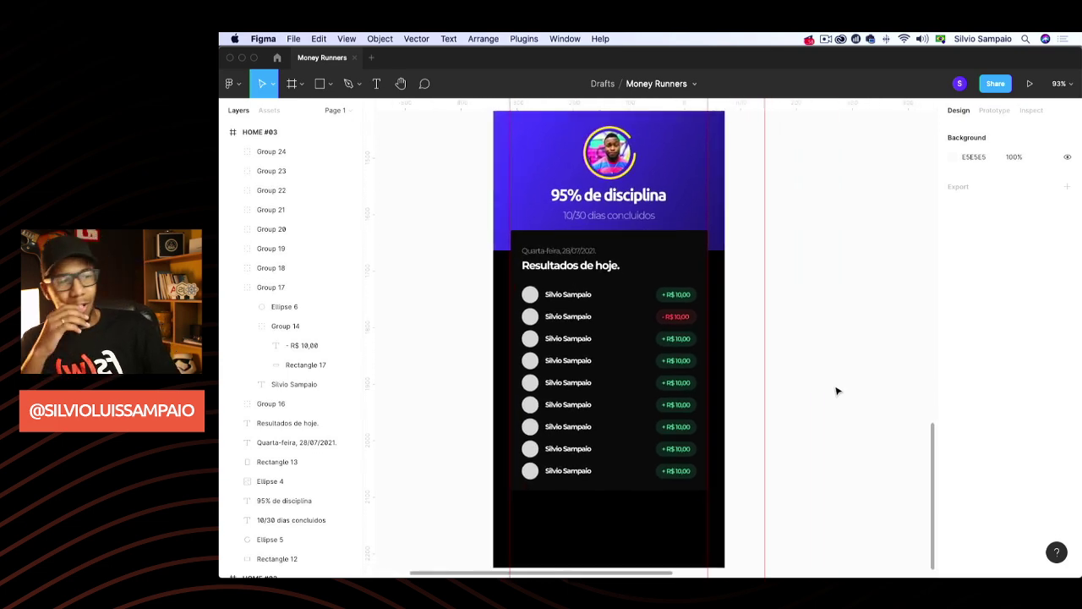
Pan the canvas from HOME #03 over to HOME #02
scroll(815, 388, "up", 3)
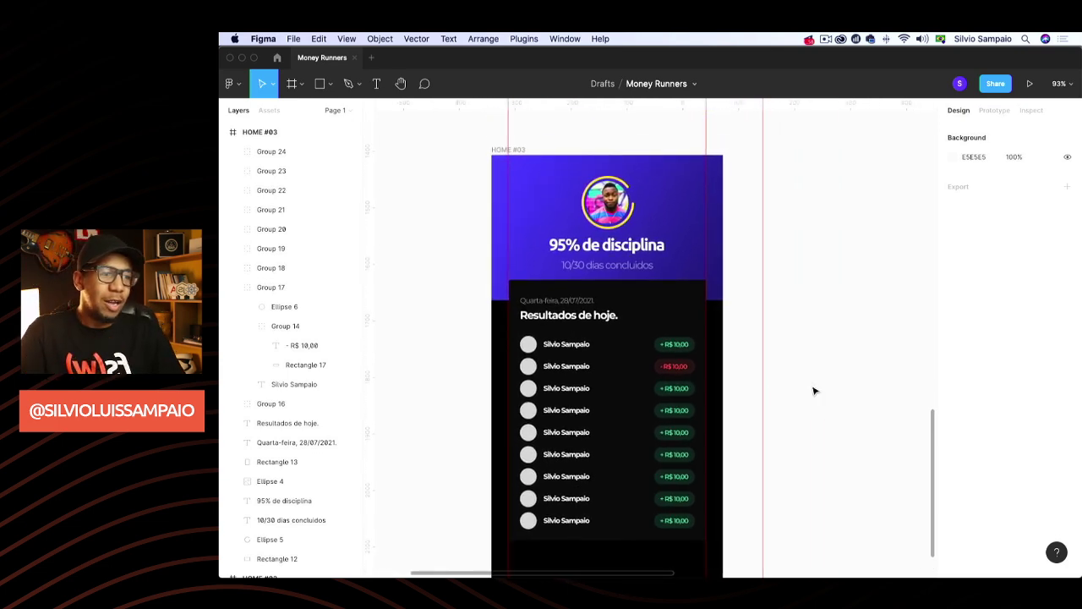
scroll(786, 387, "down", 4)
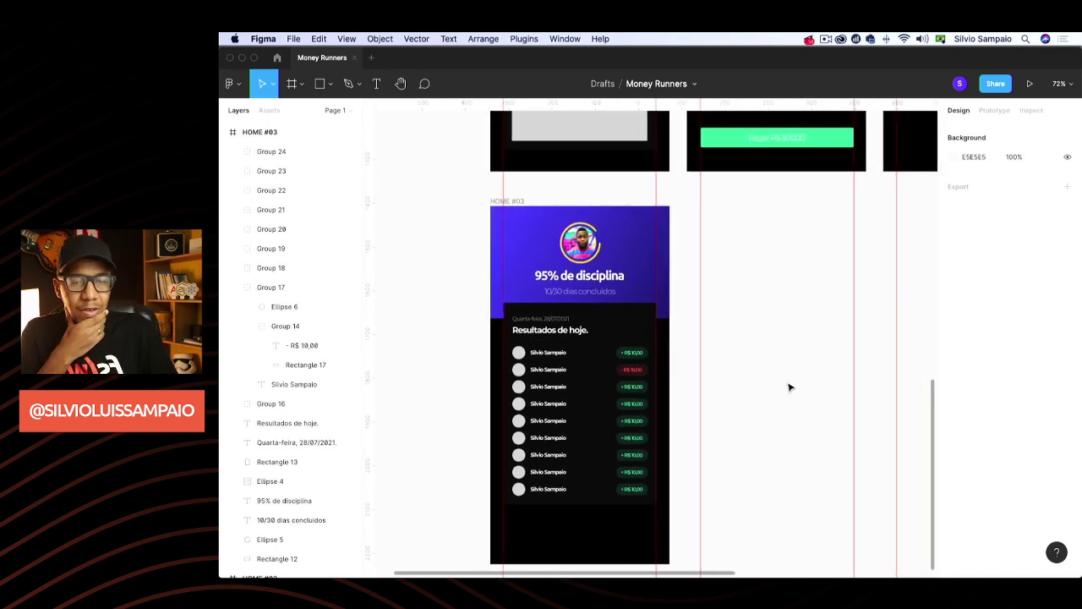
scroll(788, 387, "up", 5)
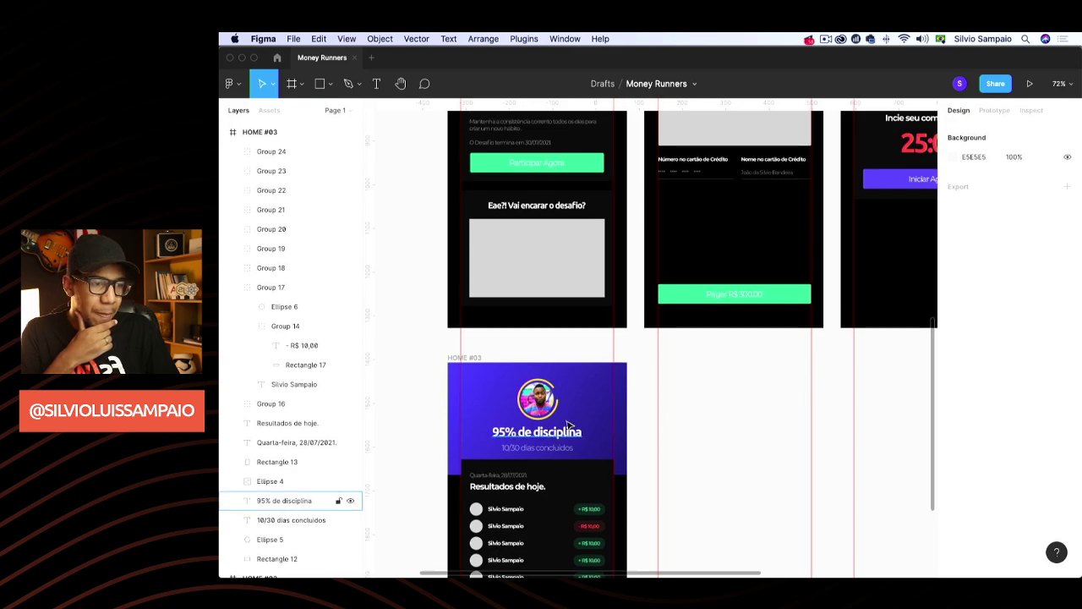
scroll(648, 415, "up", 5)
scroll(648, 415, "right", 5)
scroll(647, 415, "left", 3)
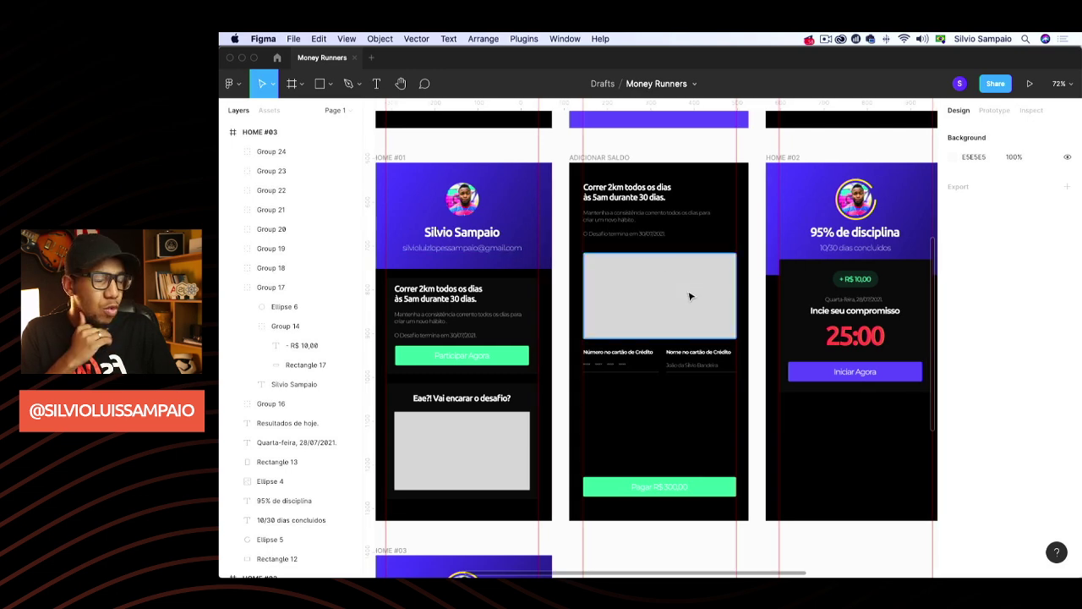
scroll(691, 296, "right", 3)
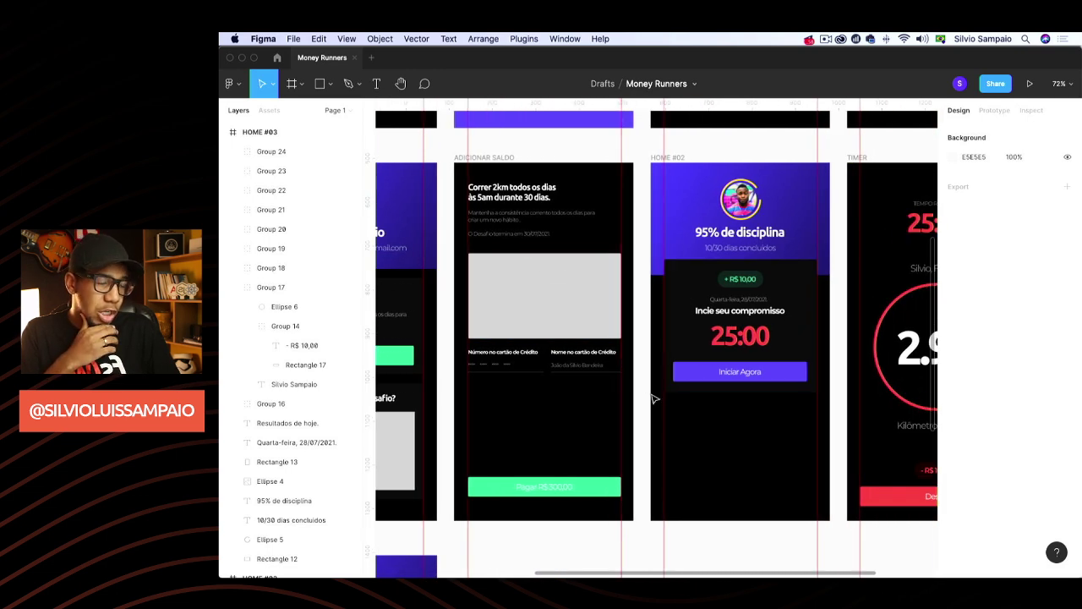
Select HOME #02's 25:00 timer, Incie seu compromisso heading and date line
left_click(742, 335)
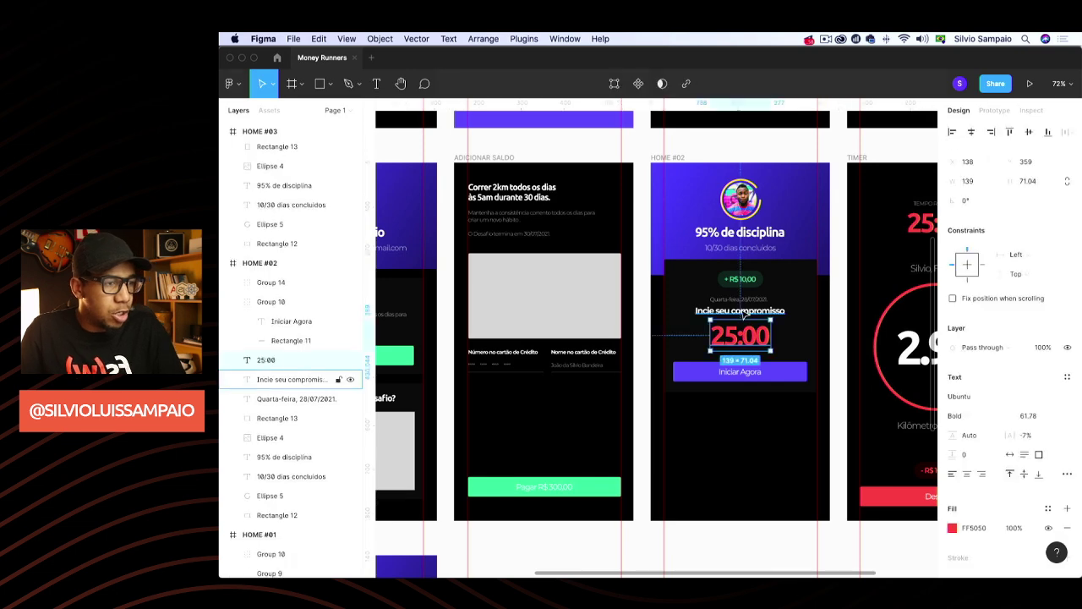
left_click(740, 310, "shift")
left_click(740, 300, "shift")
Add the badge, Iniciar Agora button and dark background, group them as Group 25, and move it lower
left_click(742, 288, "shift")
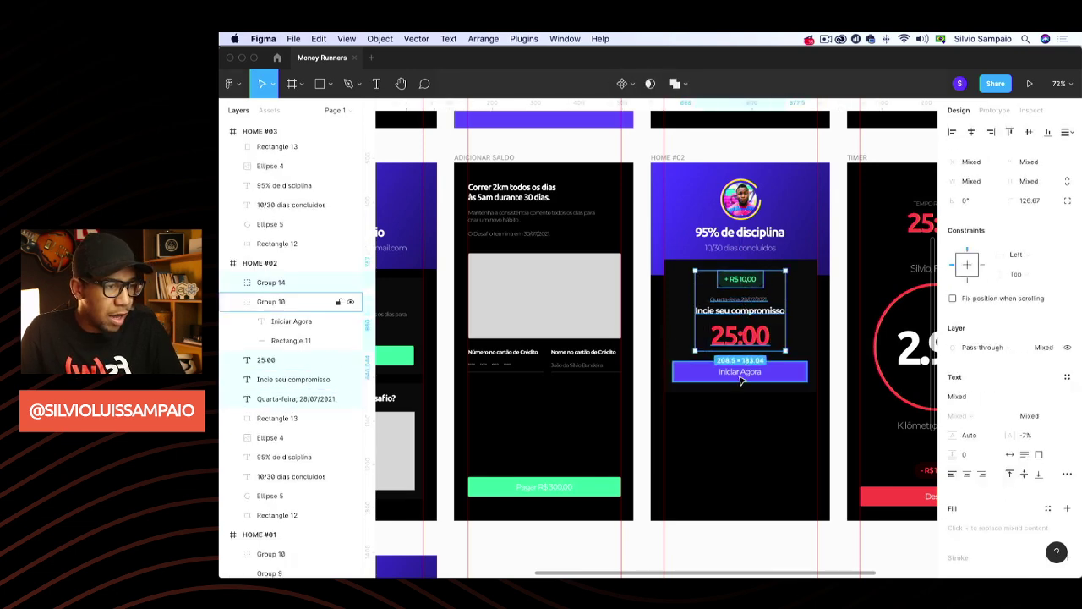
left_click(744, 373, "shift")
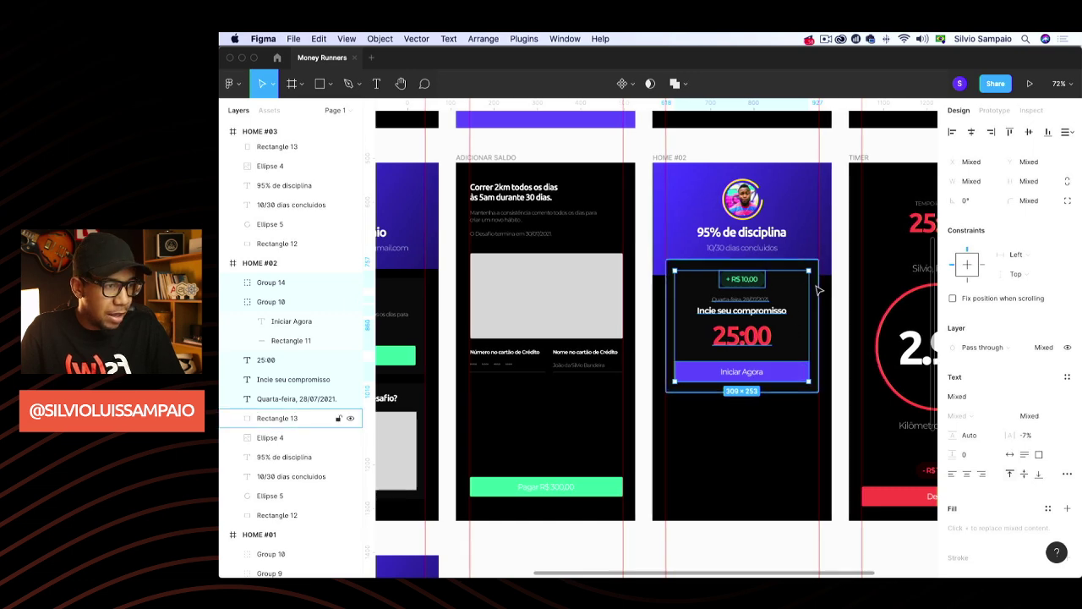
left_click(805, 309, "shift")
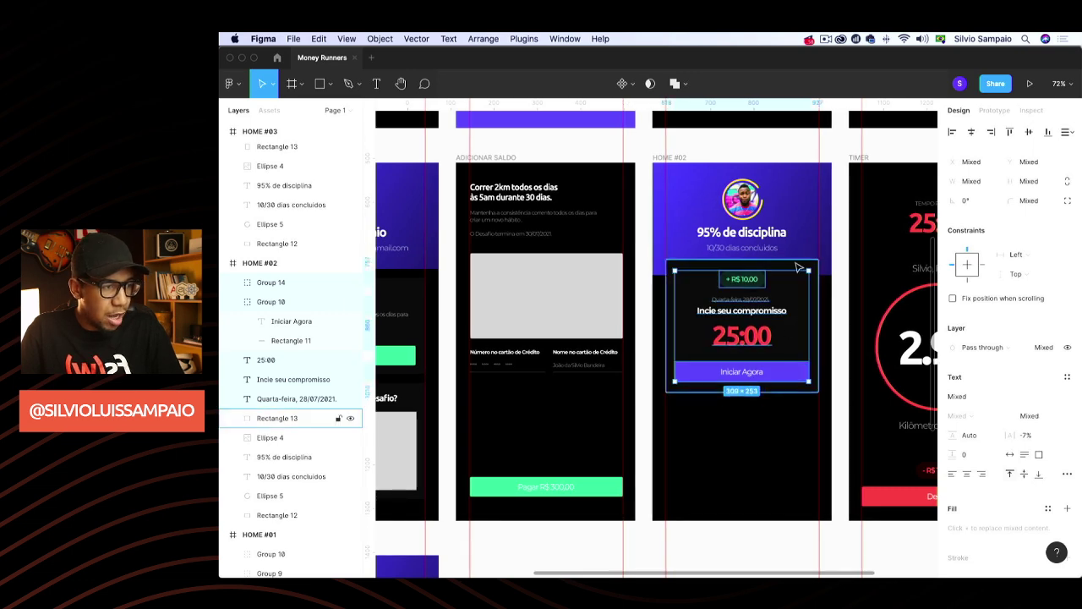
scroll(786, 273, "down", 1)
key("super+g")
left_click_drag(787, 273, 761, 347)
Stretch the purple header down above the card and select HOME #01's Participar Agora button
left_click(763, 274)
left_click_drag(763, 275, 755, 312)
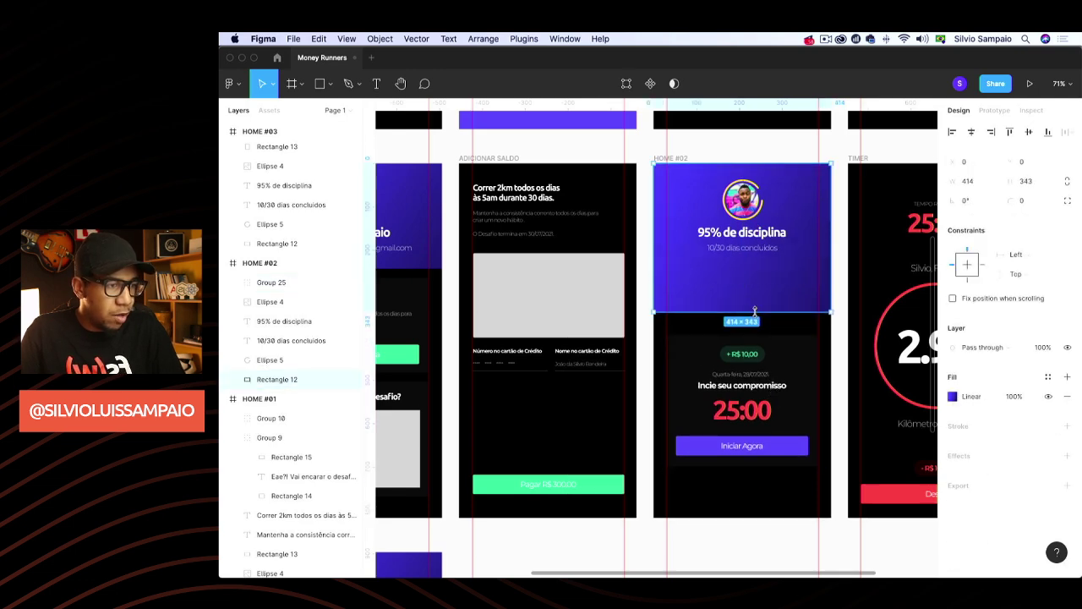
left_click(748, 157)
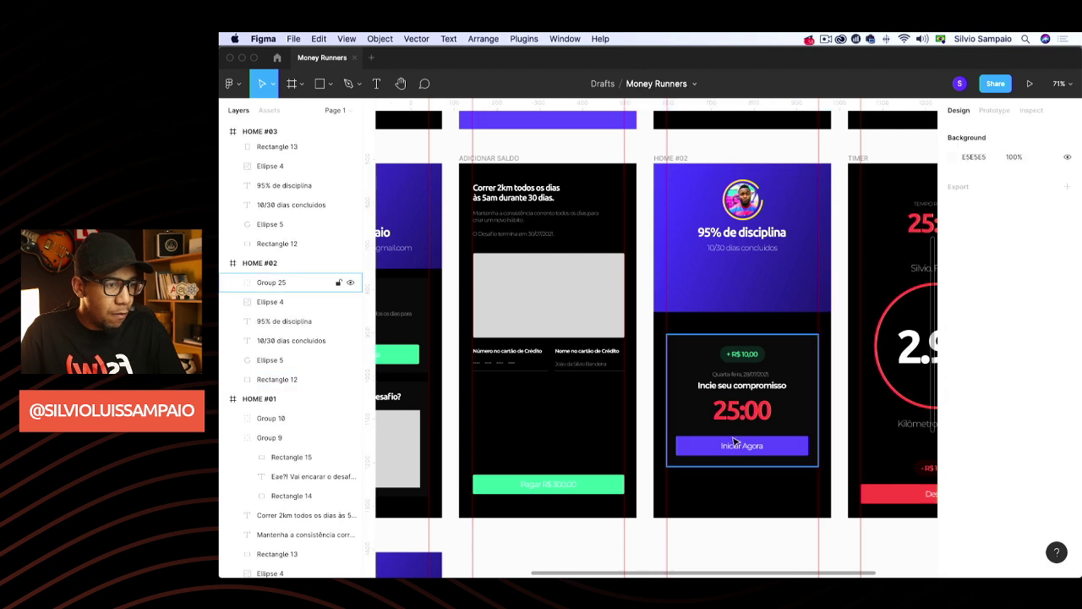
scroll(727, 332, "left", 5)
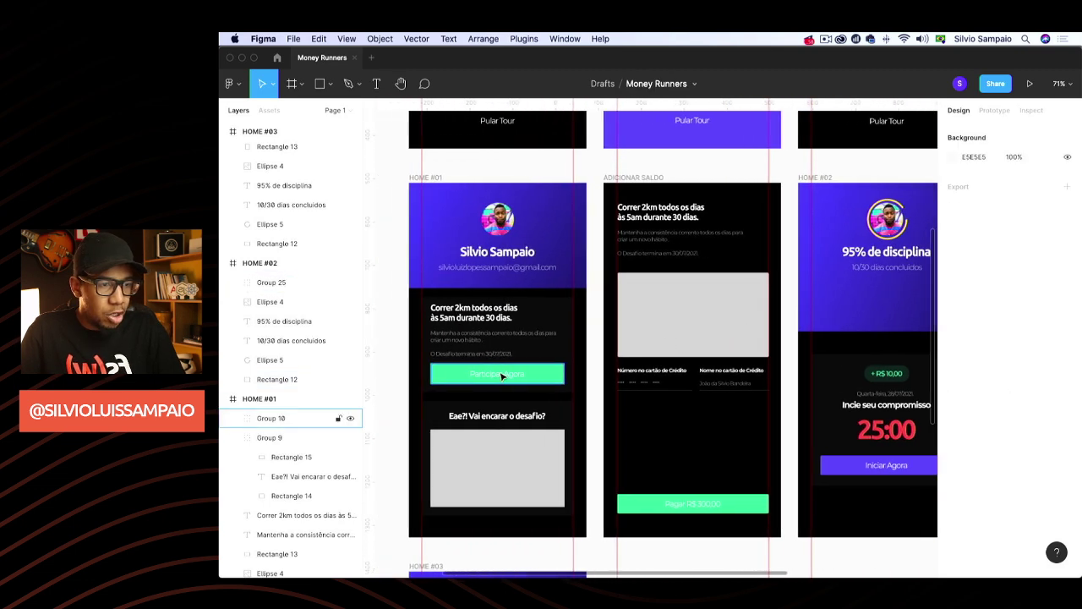
left_click(515, 377)
scroll(608, 355, "right", 5)
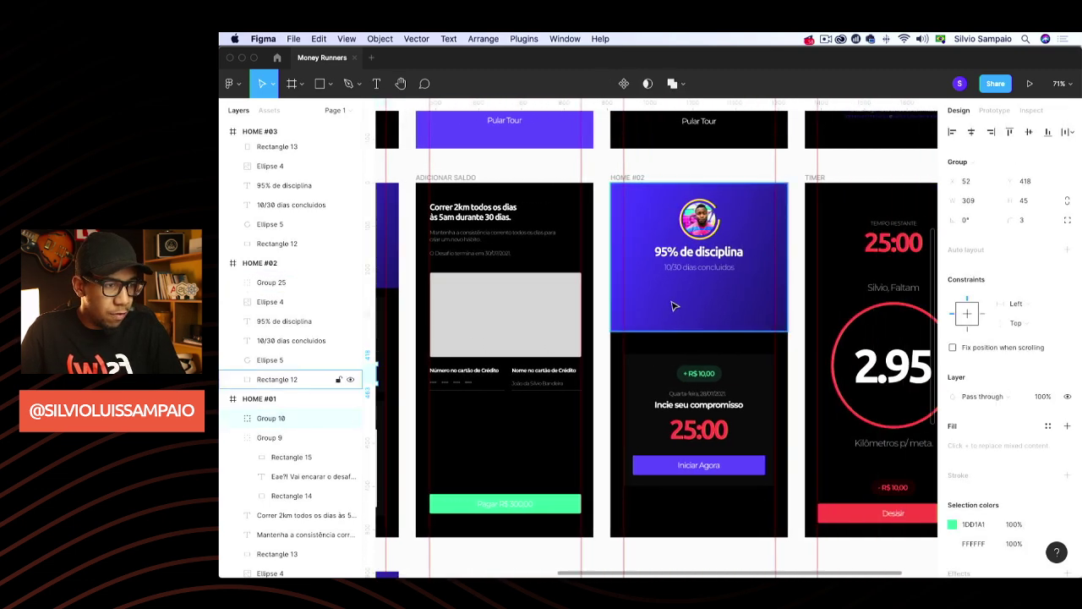
Paste HOME #01's green Participar Agora button under 10/30 dias concluidos and resize it to 353×70
left_click(679, 301)
key("super+v")
key("shift+Up")
key("shift+Up")
key("shift+Up")
key("shift+Up")
key("shift+Up")
key("shift+Up")
key("shift+Up")
key("shift+Up")
key("shift+Up")
key("shift+Up")
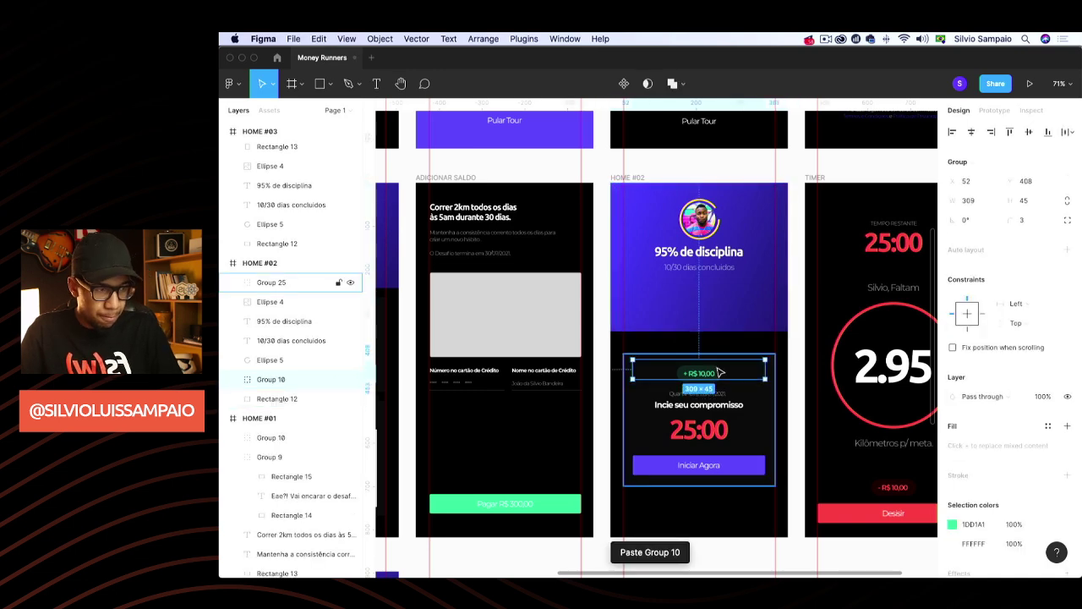
left_click_drag(716, 310, 710, 292)
left_click_drag(626, 292, 623, 291)
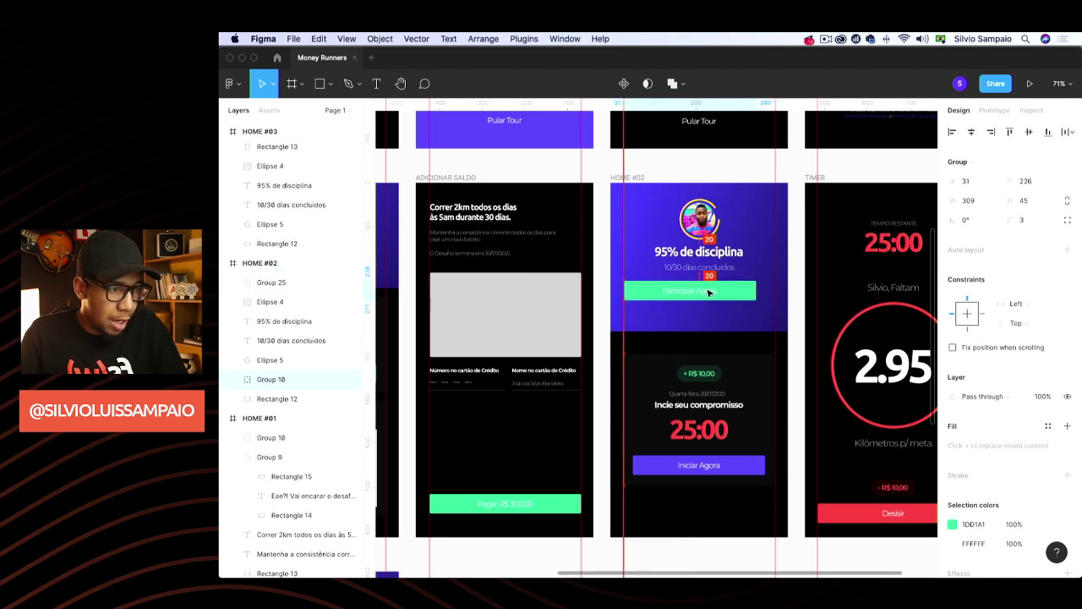
left_click_drag(759, 290, 750, 312)
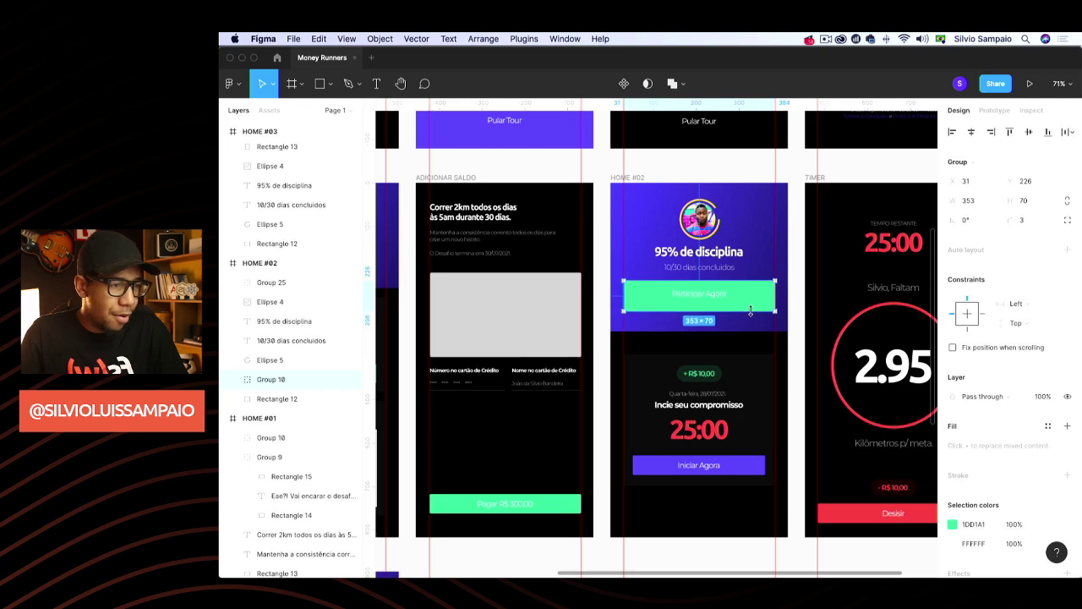
scroll(669, 327, "up", 5)
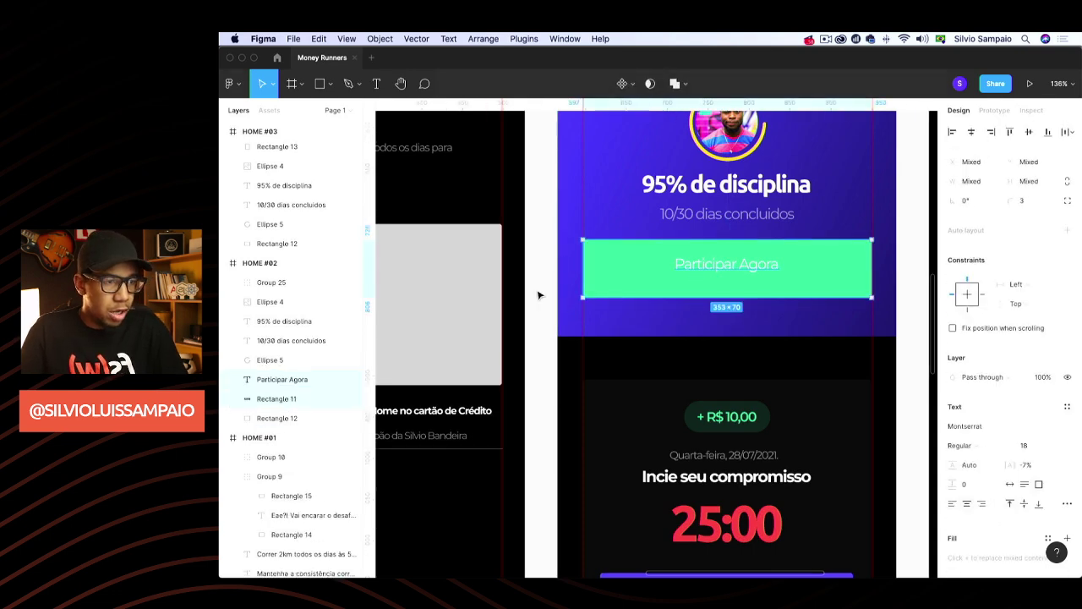
Retype the button label as Saldo Conquistado, set auto width, and move it top-left
double_click(723, 263)
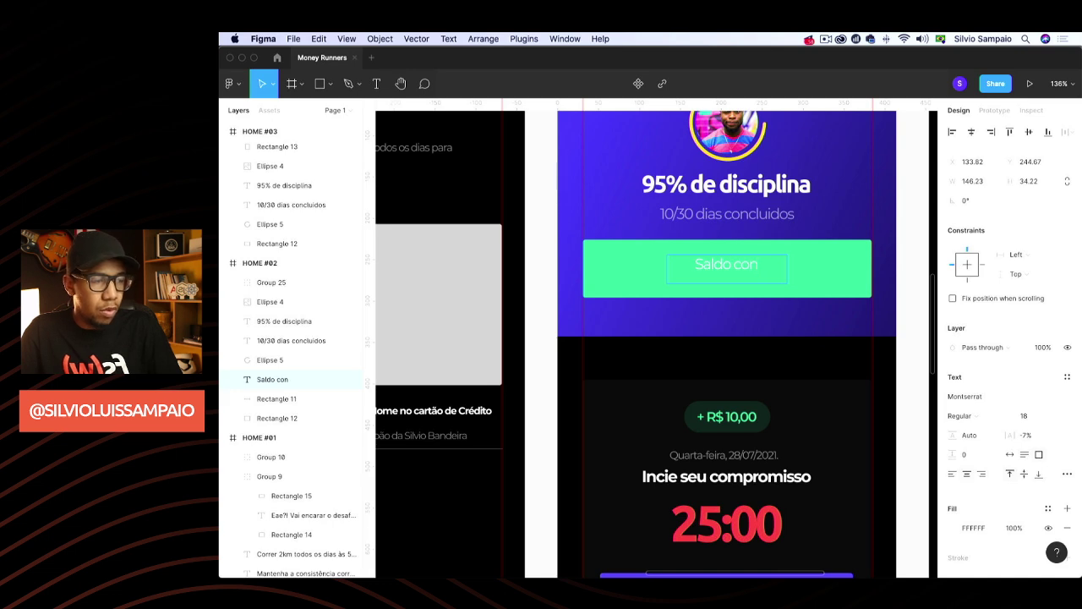
type("tgad")
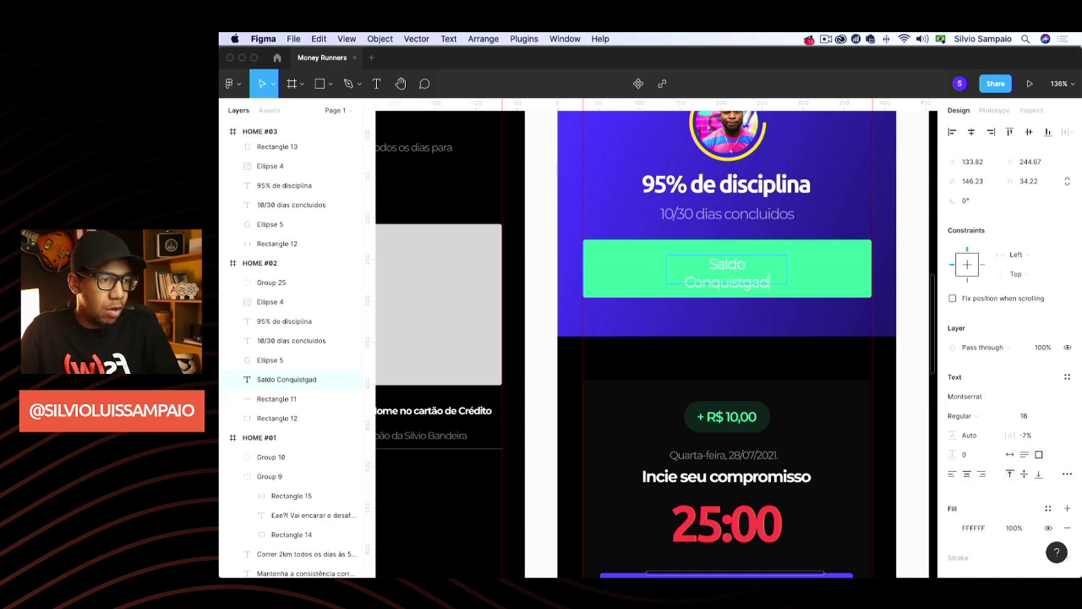
key("BackSpace")
key("BackSpace")
key("BackSpace")
type("ado")
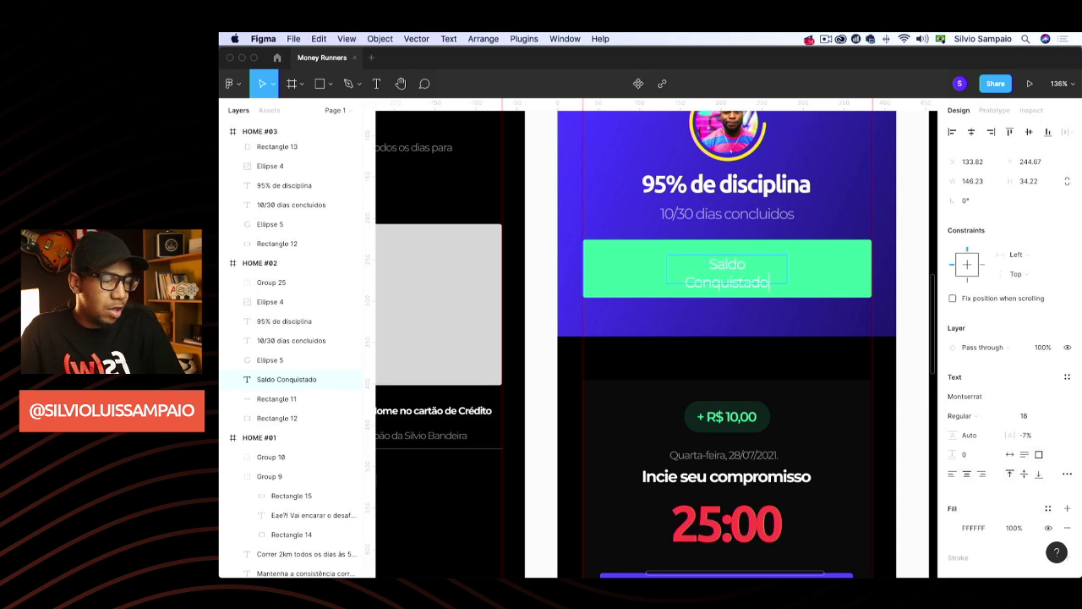
key("Escape")
left_click(1010, 454)
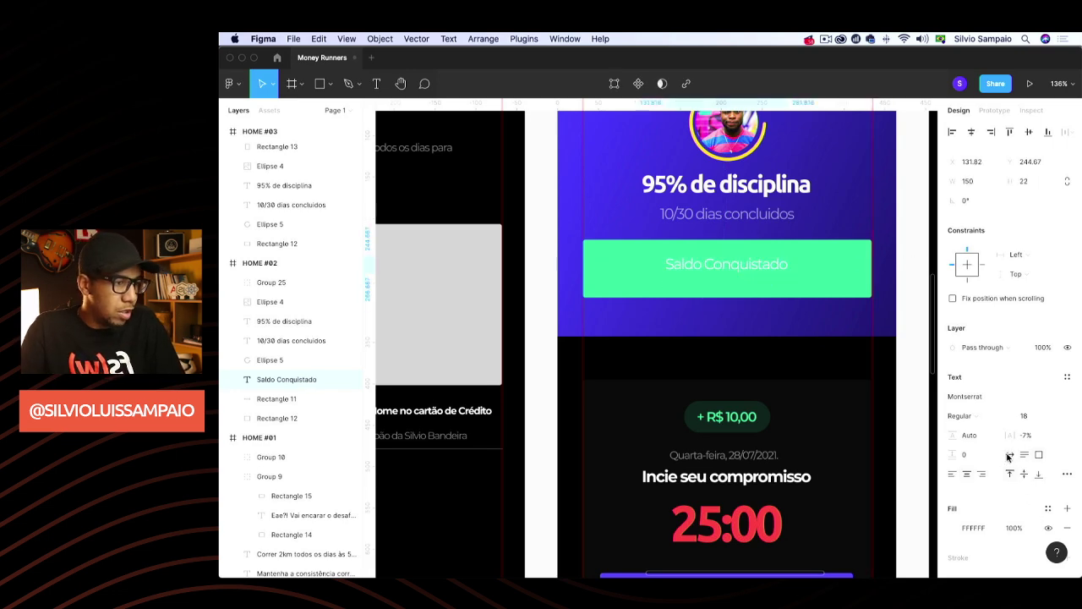
left_click_drag(725, 267, 665, 258)
key("shift+Down")
key("shift+Down")
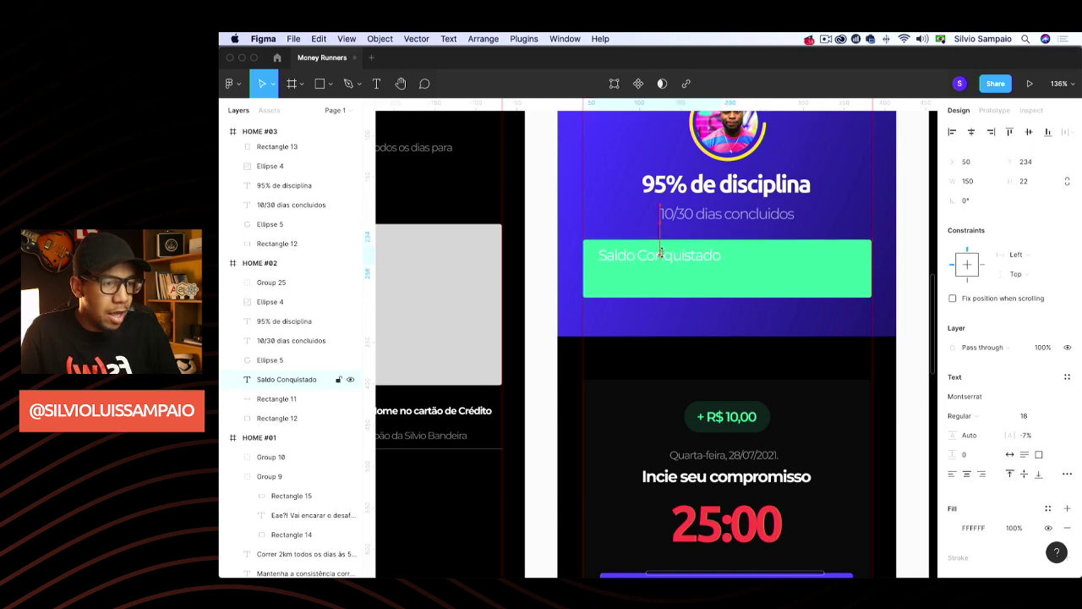
key("shift+Up")
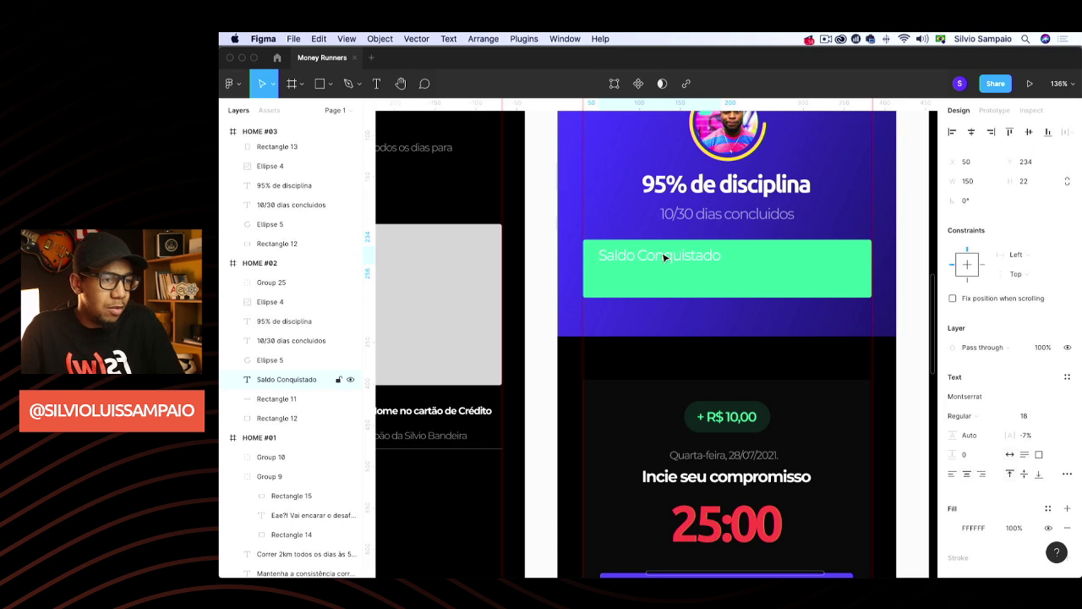
Scale the Saldo Conquistado label down to Montserrat Regular 13.09
key("k")
scroll(721, 266, "down", 1)
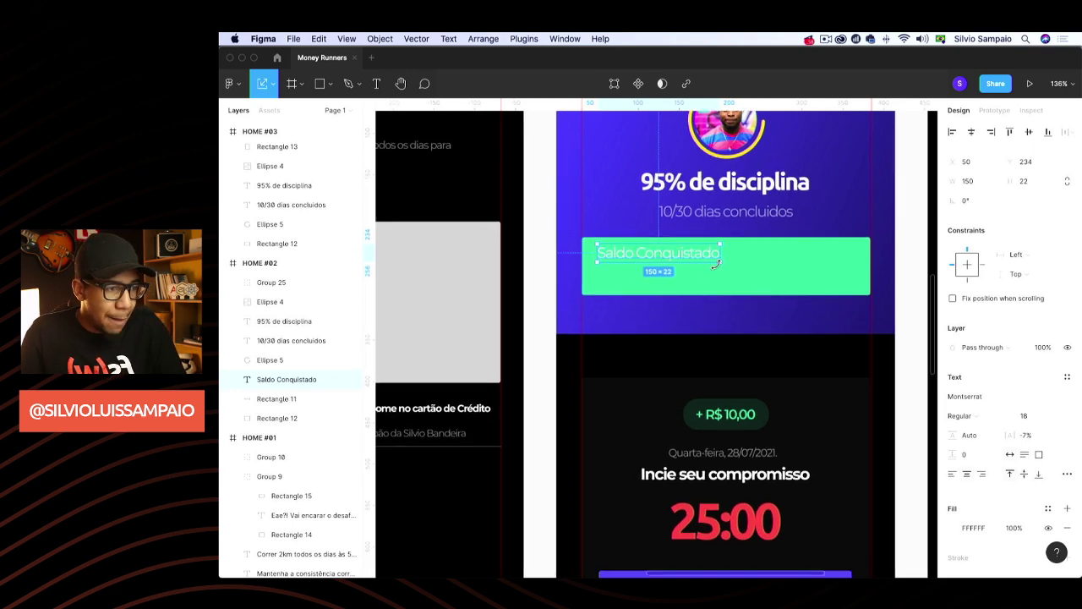
left_click_drag(721, 264, 672, 262)
scroll(669, 257, "up", 1)
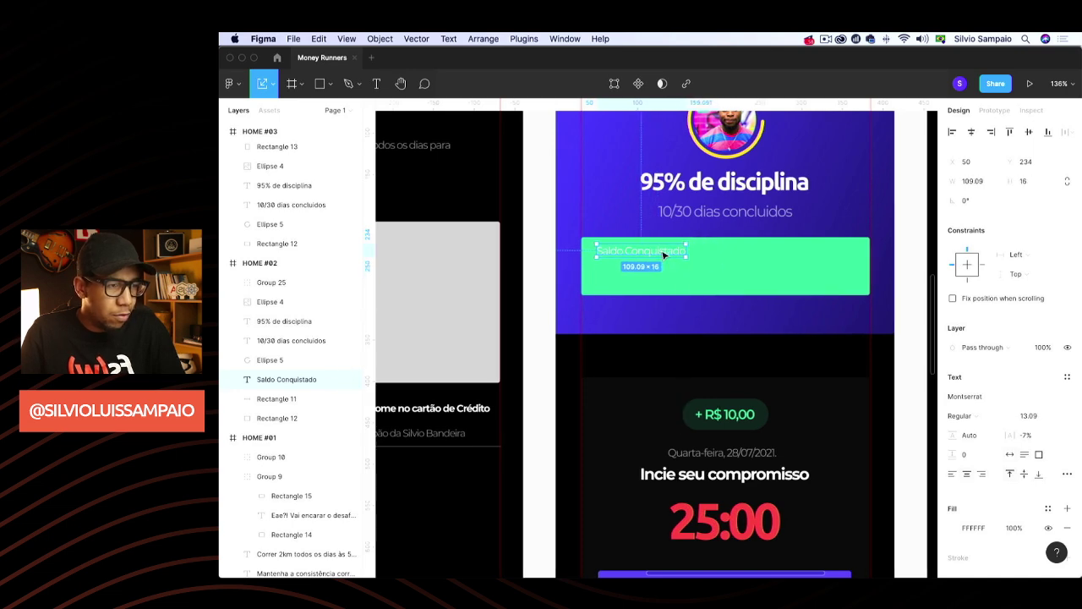
key("Down")
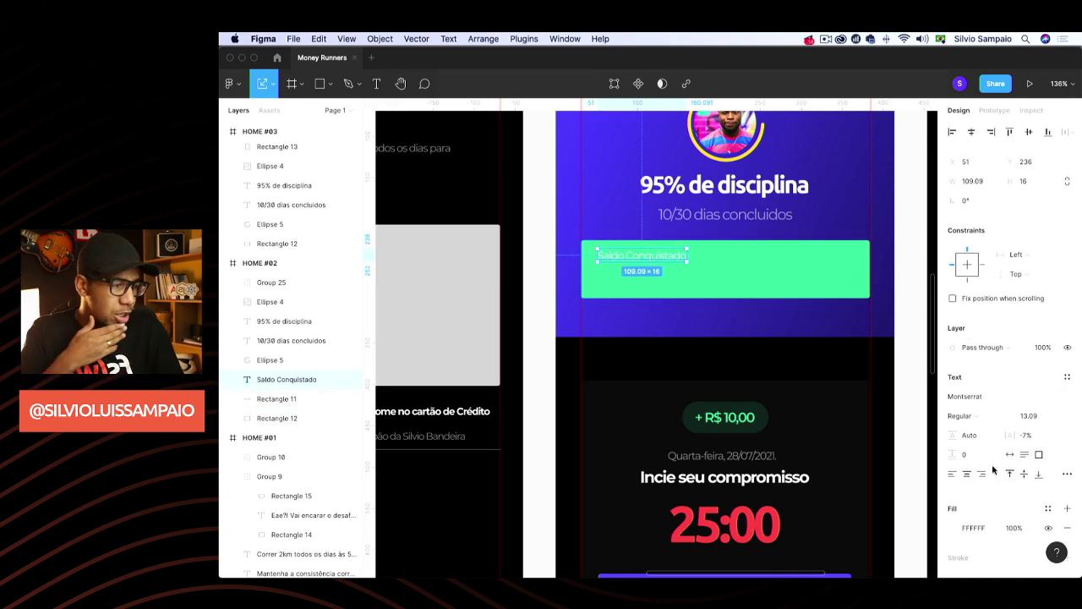
Set the label's colour to near-black 0F0F0F, sampled with the eyedropper
left_click(956, 528)
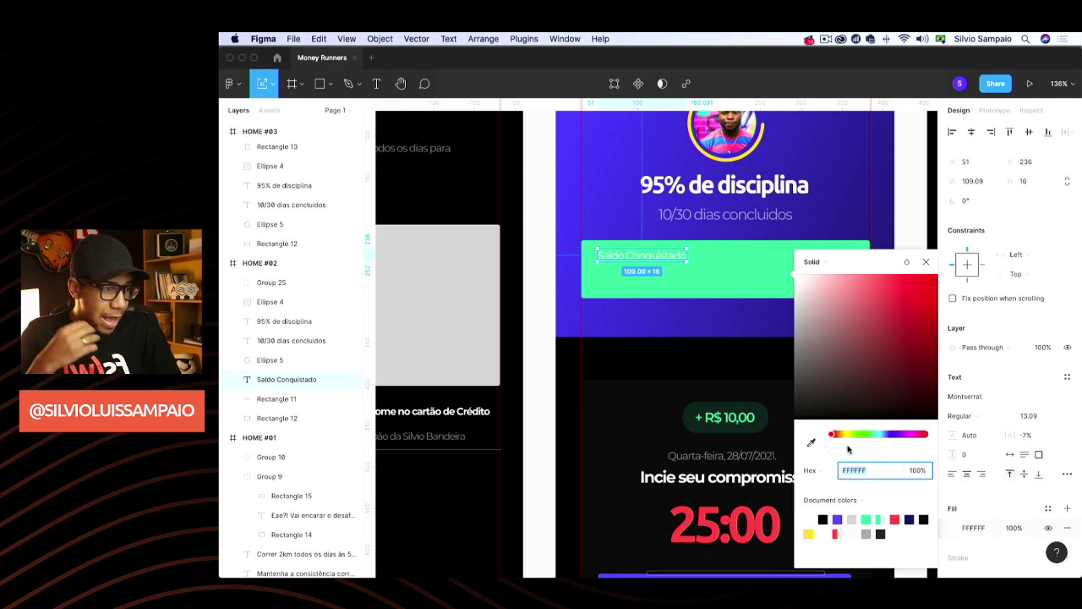
type("000000")
key("Return")
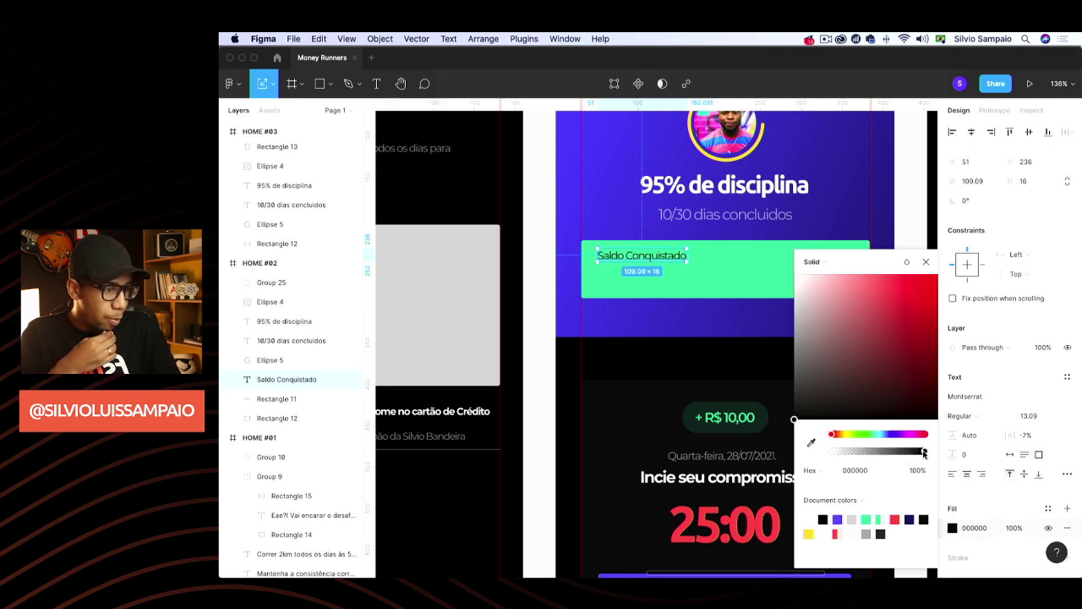
left_click_drag(924, 454, 898, 454)
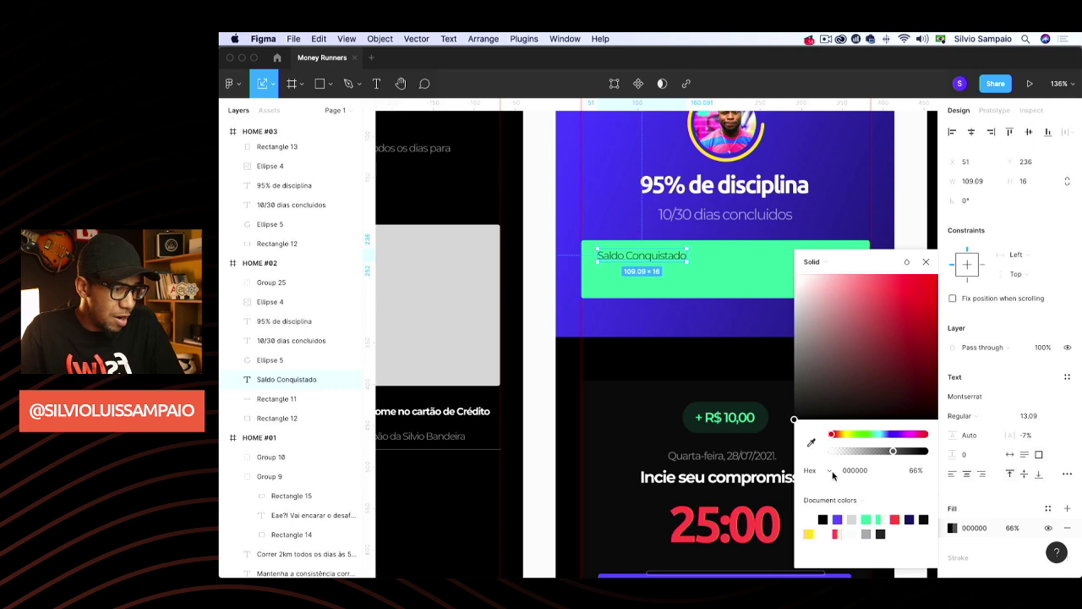
left_click(813, 443)
left_click(652, 416)
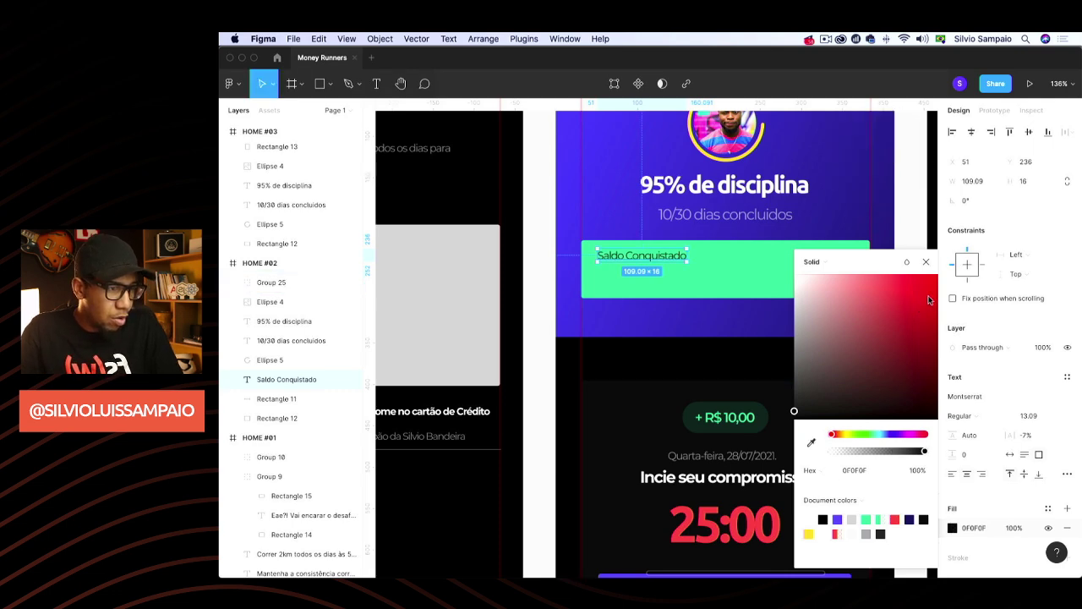
left_click(926, 263)
left_click(898, 243)
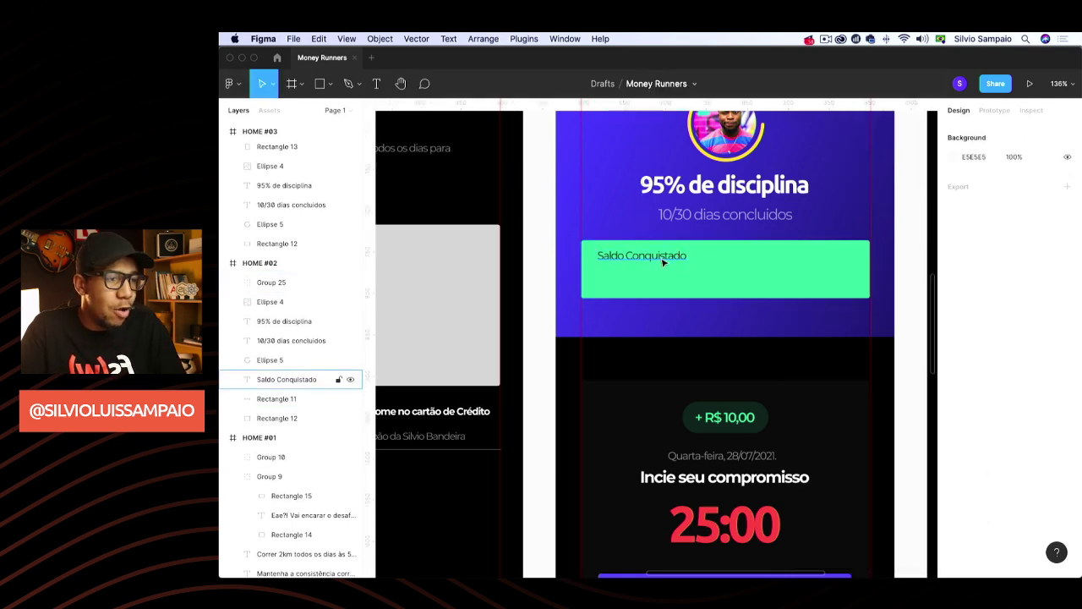
Paste a copy of the Incie seu compromisso heading into the green card
left_click_drag(663, 262, 662, 263)
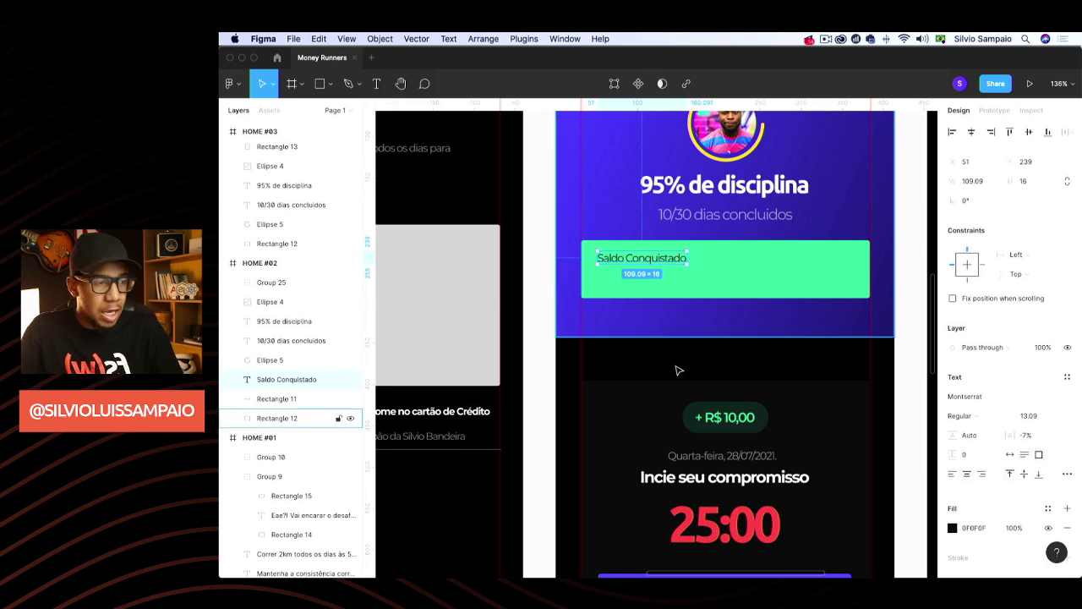
double_click(725, 485)
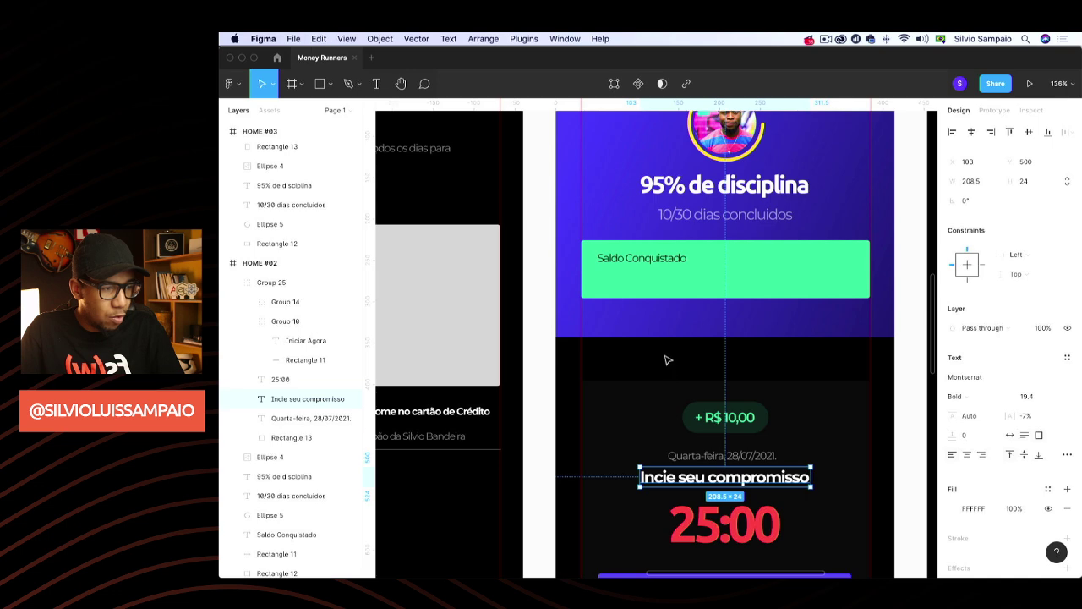
left_click(699, 283)
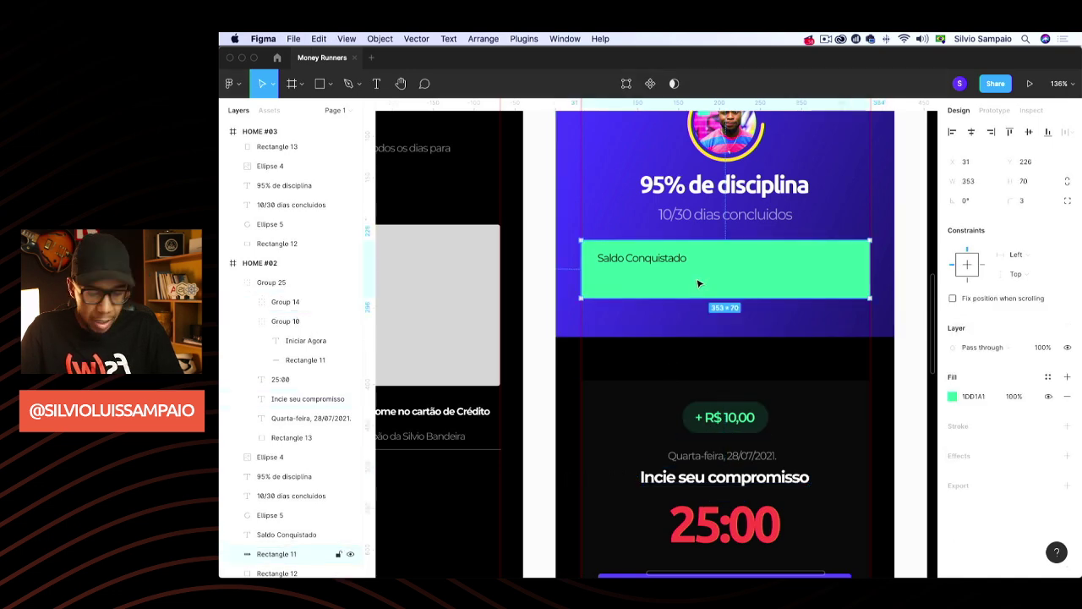
key("super+v")
left_click_drag(715, 345, 674, 281)
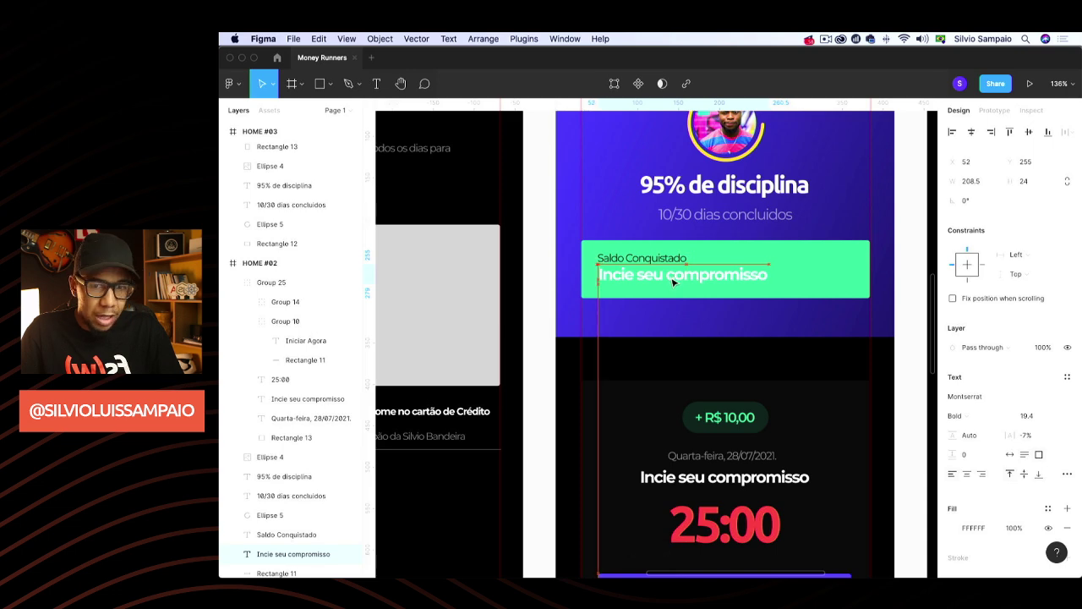
Retype the pasted text as R$ 50,00 with auto width, placed under the label
double_click(674, 282)
type("R$ 50,00")
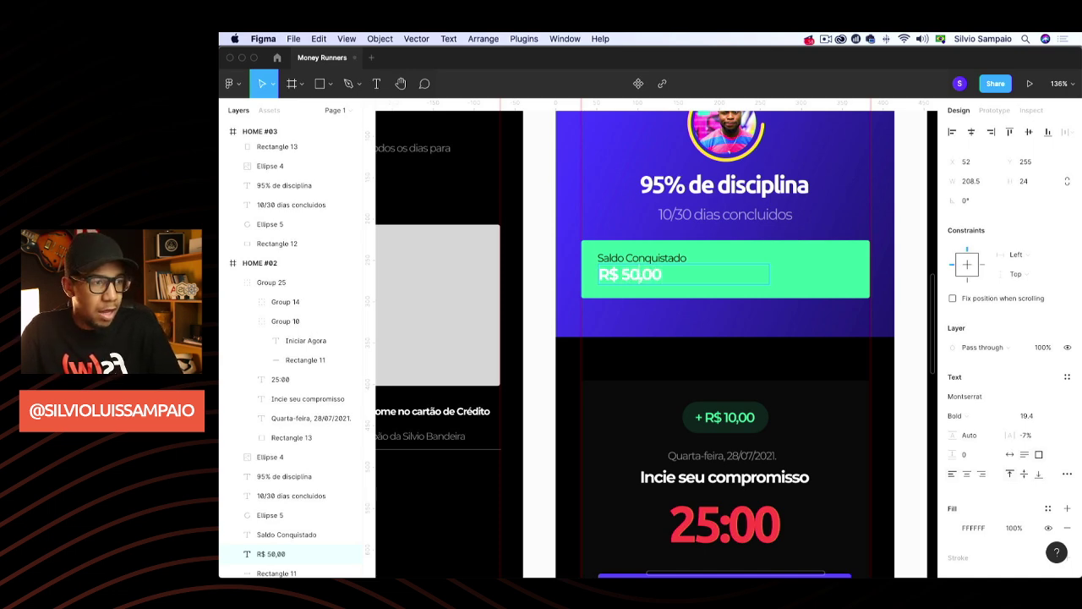
key("Escape")
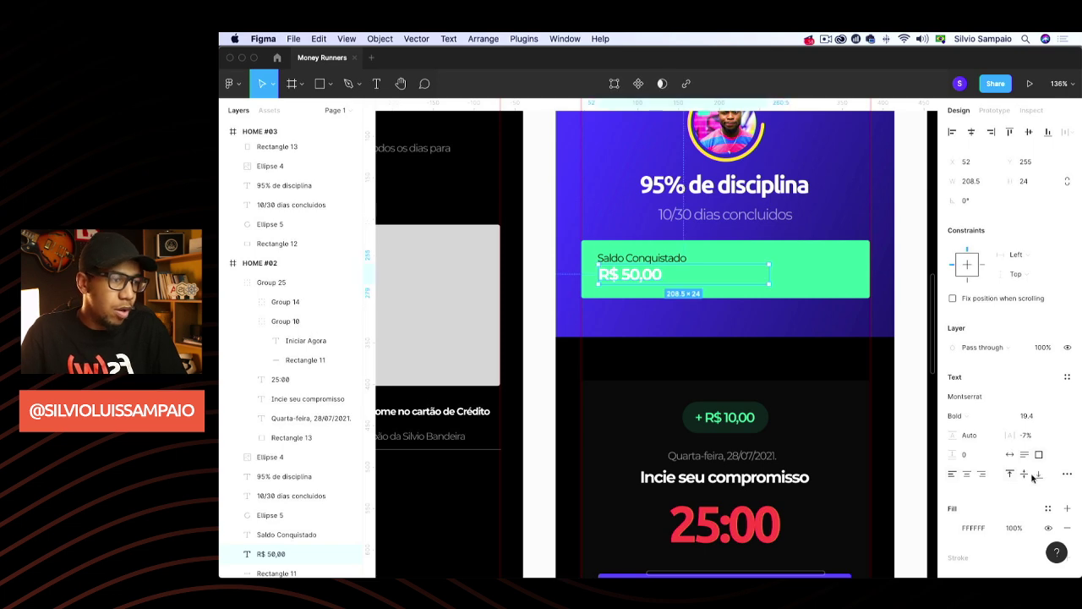
left_click(1010, 455)
left_click_drag(627, 276, 633, 287)
left_click(558, 341)
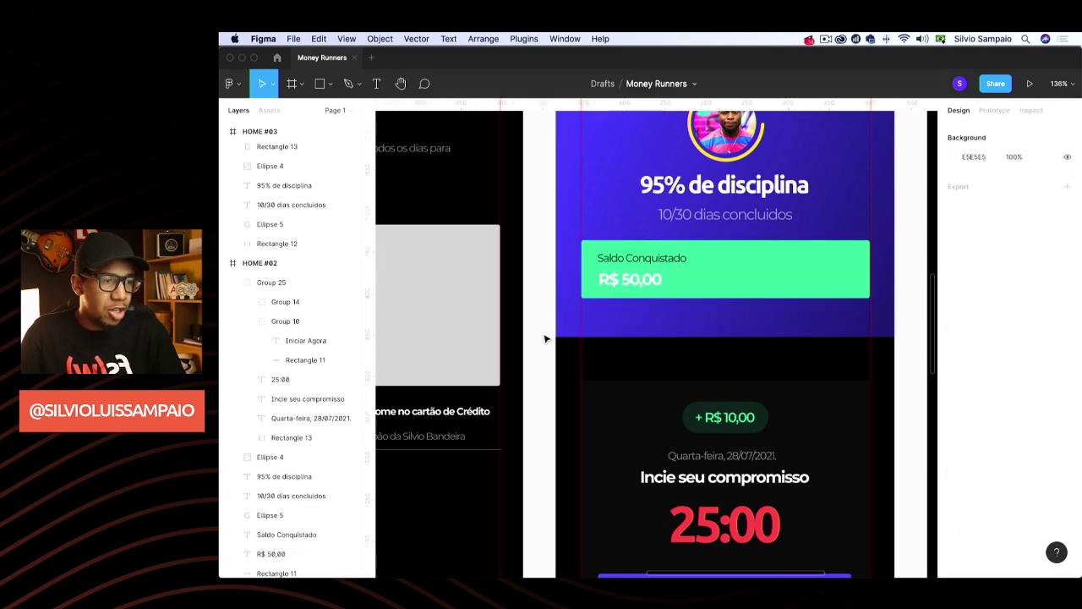
Enlarge R$ 50,00 to Montserrat Bold 23.44
scroll(558, 341, "right", 2)
left_click(571, 269)
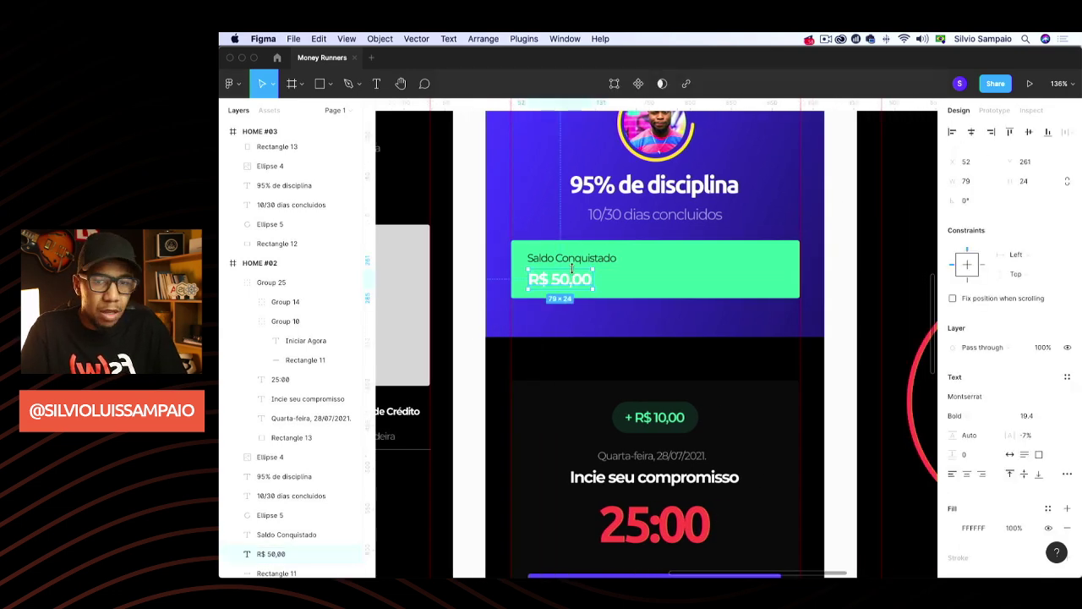
left_click(589, 258)
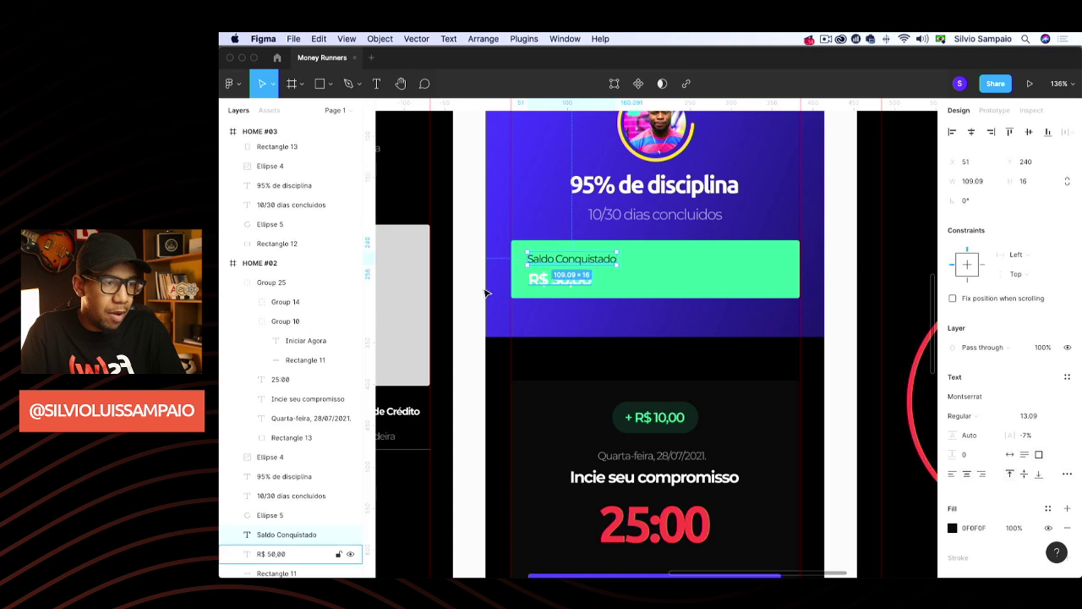
left_click(459, 311)
left_click(565, 280)
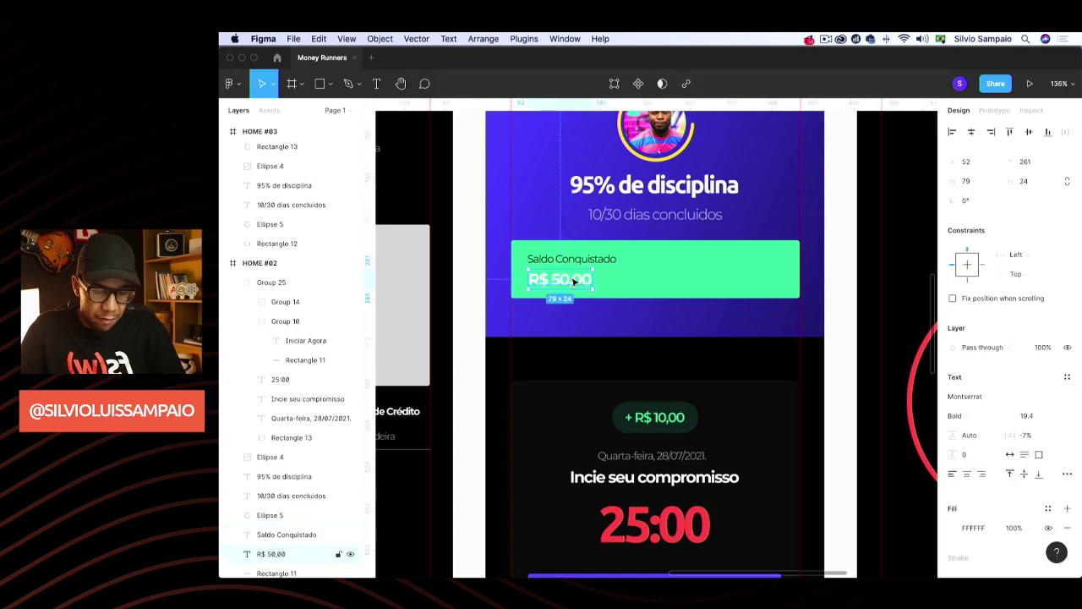
key("k")
left_click_drag(593, 272, 606, 266)
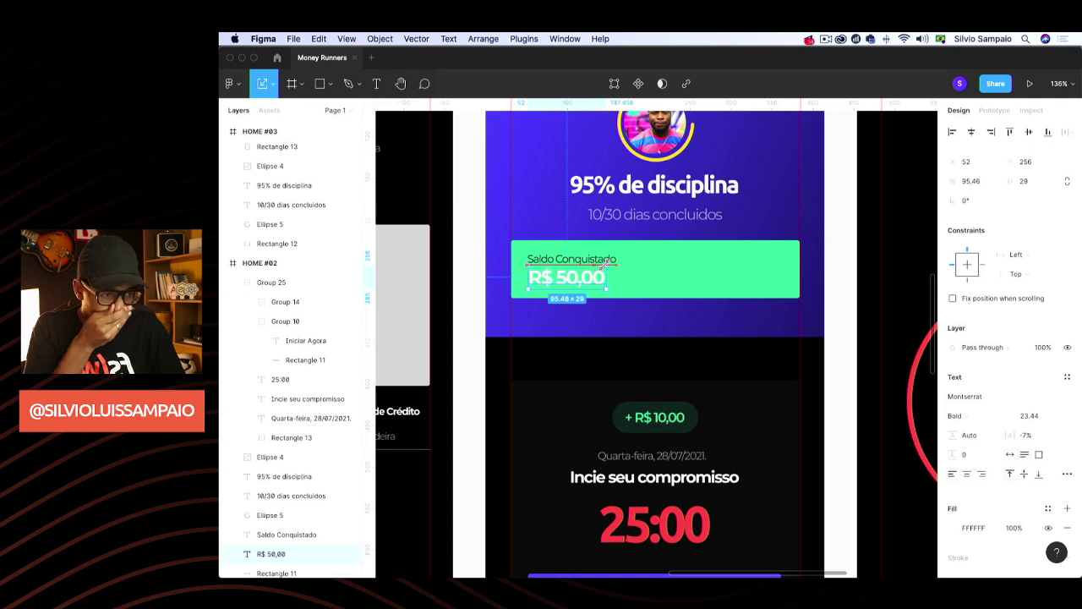
Fine-tune R$ 50,00's position beneath Saldo Conquistado in the green card
left_click(615, 285)
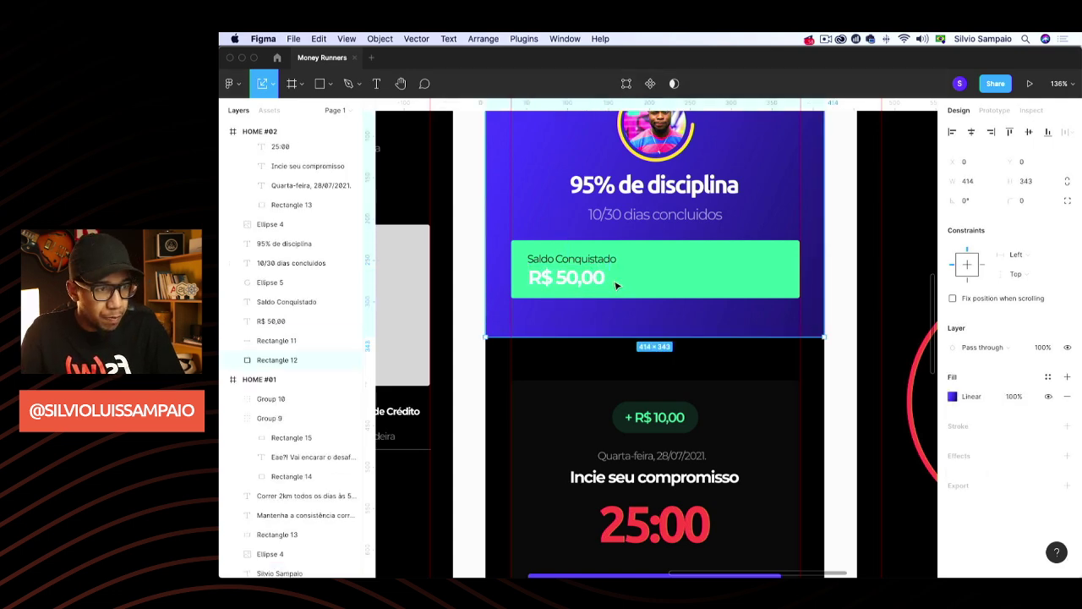
left_click(579, 285)
left_click_drag(579, 285, 579, 289)
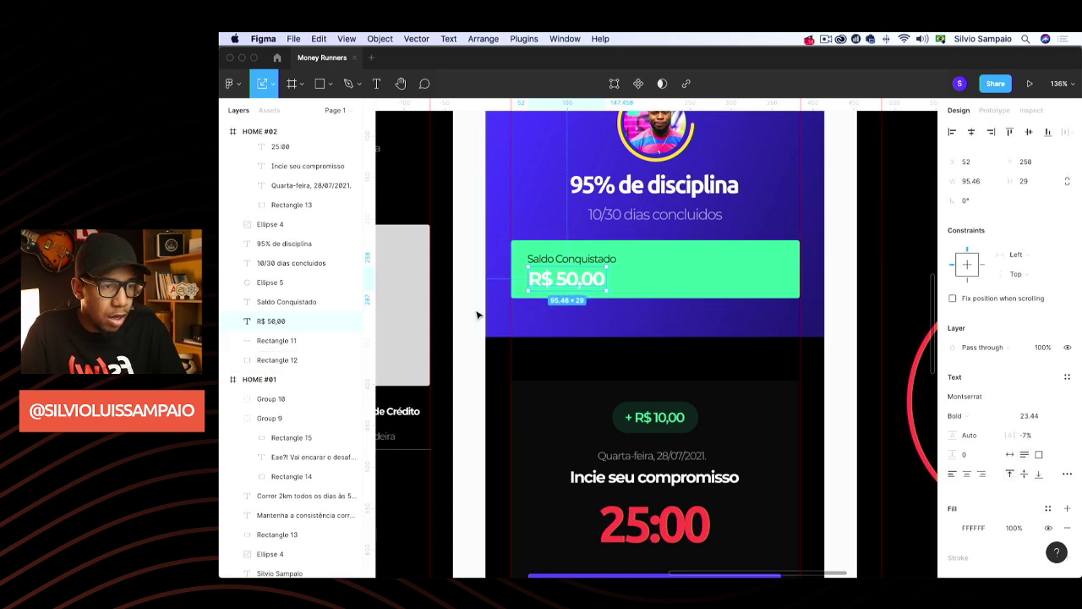
left_click(473, 342)
left_click(597, 273)
left_click_drag(597, 273, 597, 272)
left_click(504, 326)
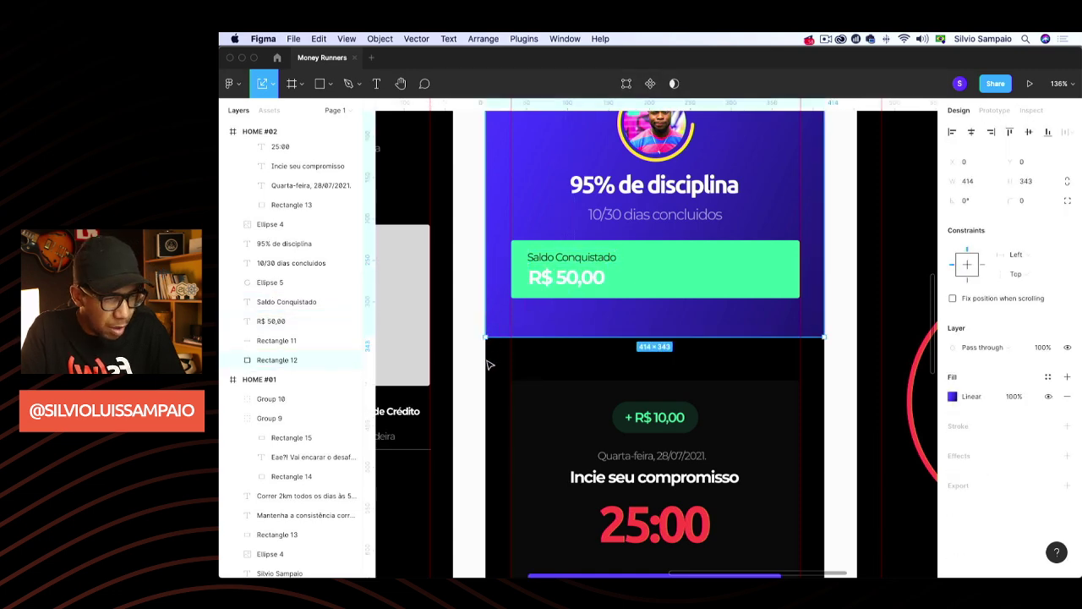
scroll(716, 290, "right", 2)
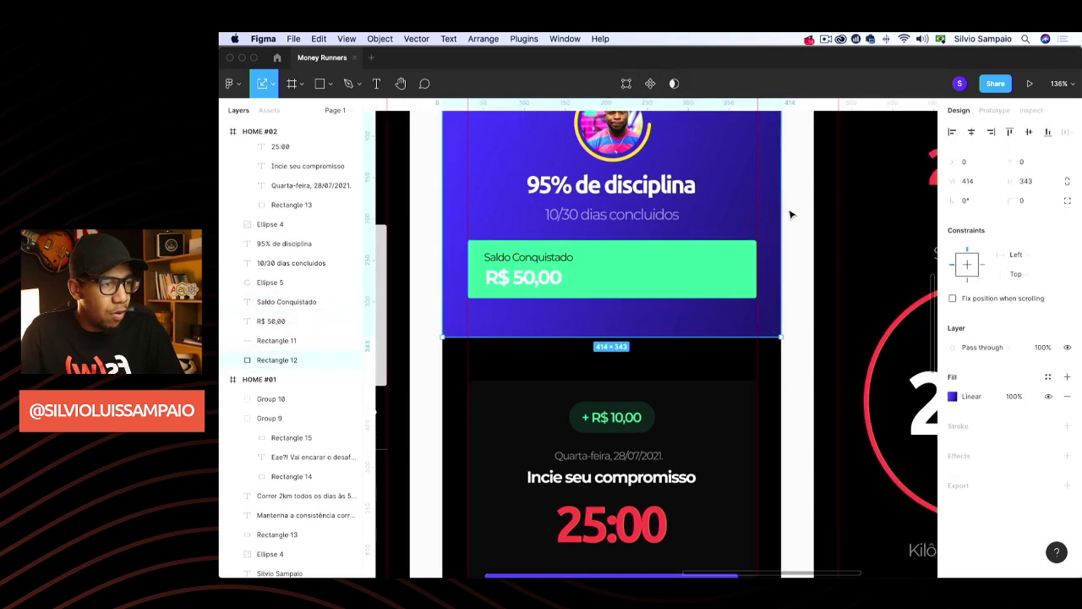
Try the Material Design Icons plugin from the canvas context menu, then close it unused
right_click(791, 213)
left_click(796, 198)
right_click(799, 194)
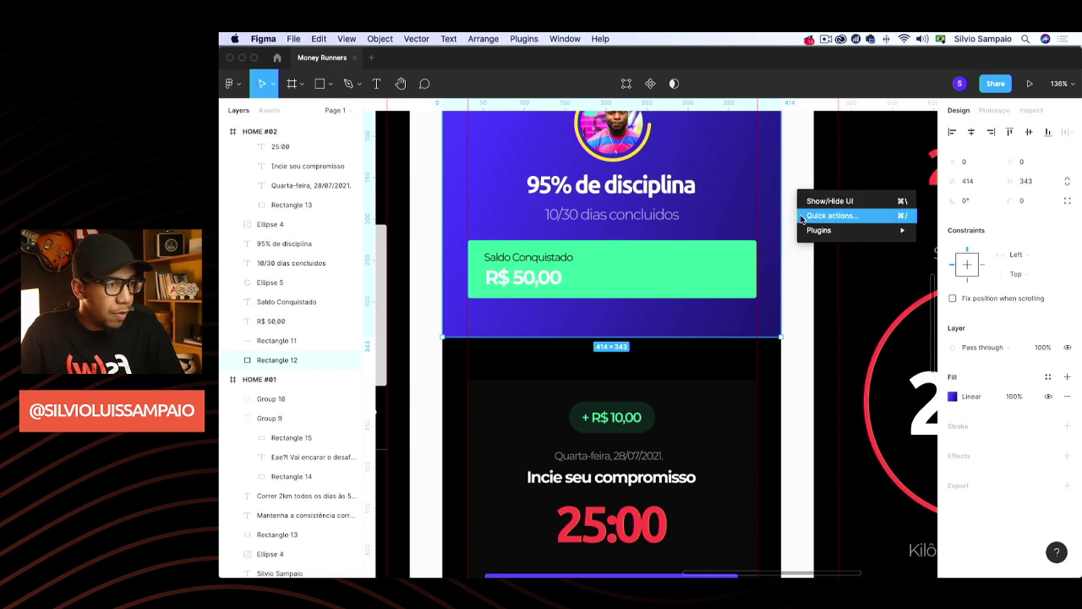
mouse_move(888, 230)
left_click(981, 303)
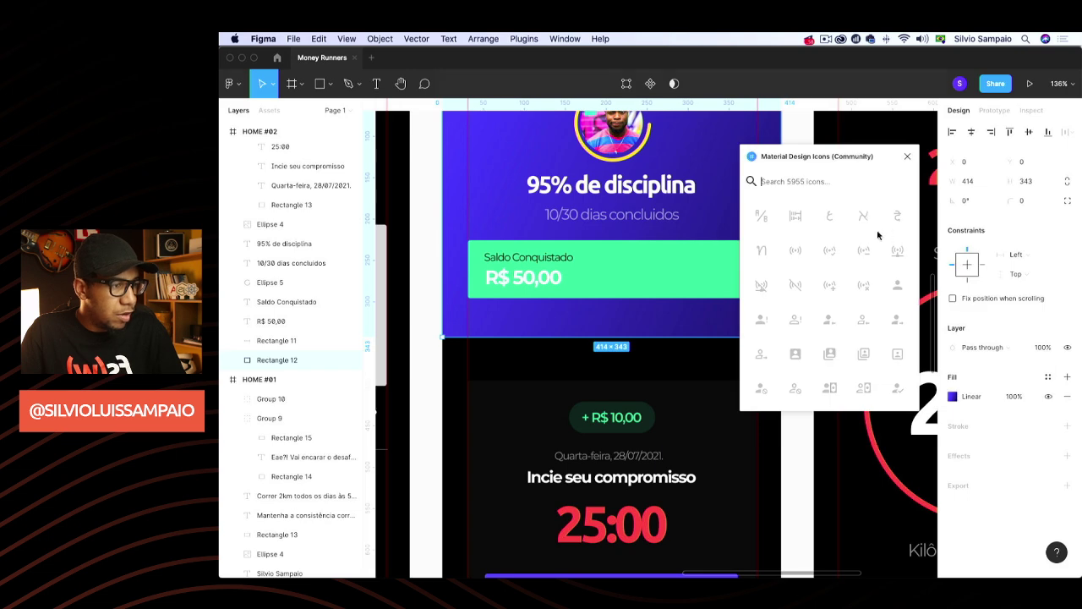
left_click(910, 151)
scroll(661, 268, "down", 5)
scroll(652, 271, "up", 3)
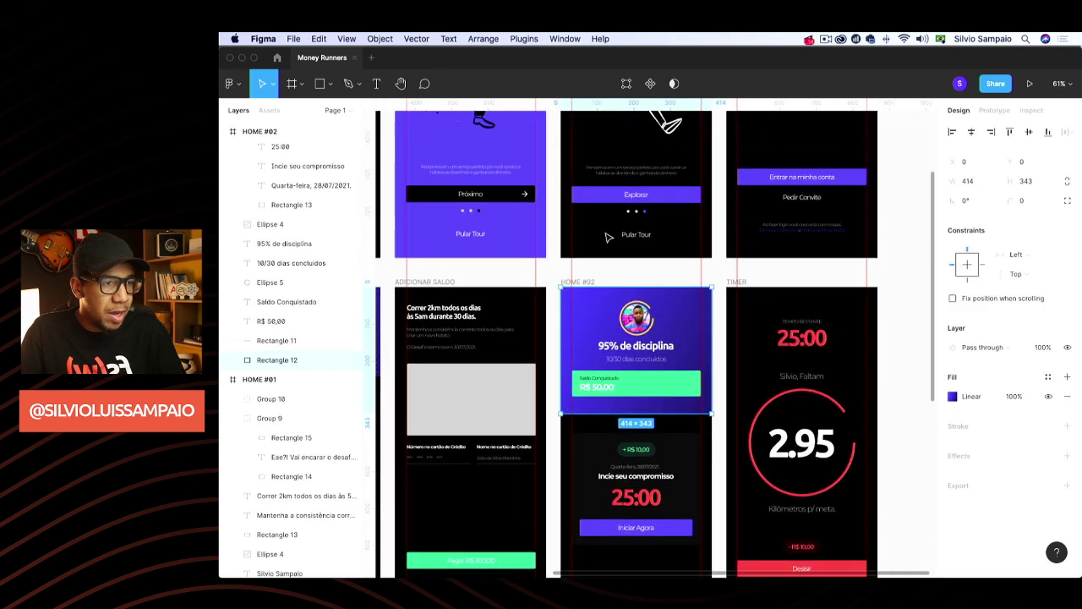
Copy the Próximo button's arrow into HOME #02 and place it at the green Saldo Conquistado card's right edge
double_click(526, 197)
double_click(526, 197)
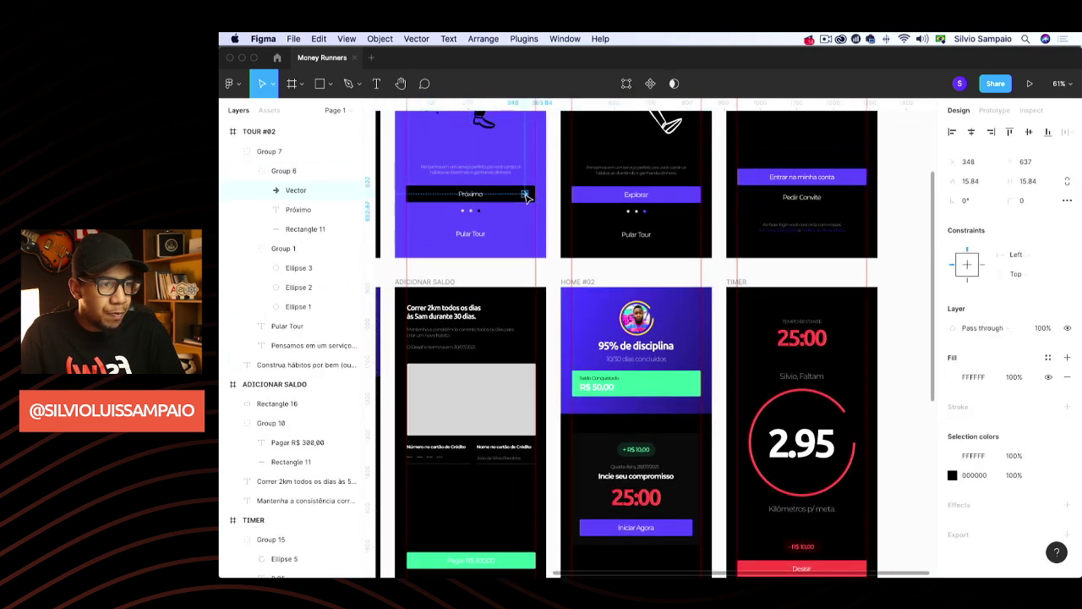
scroll(649, 353, "down", 2)
key("super+c")
left_click(688, 271)
key("super+v")
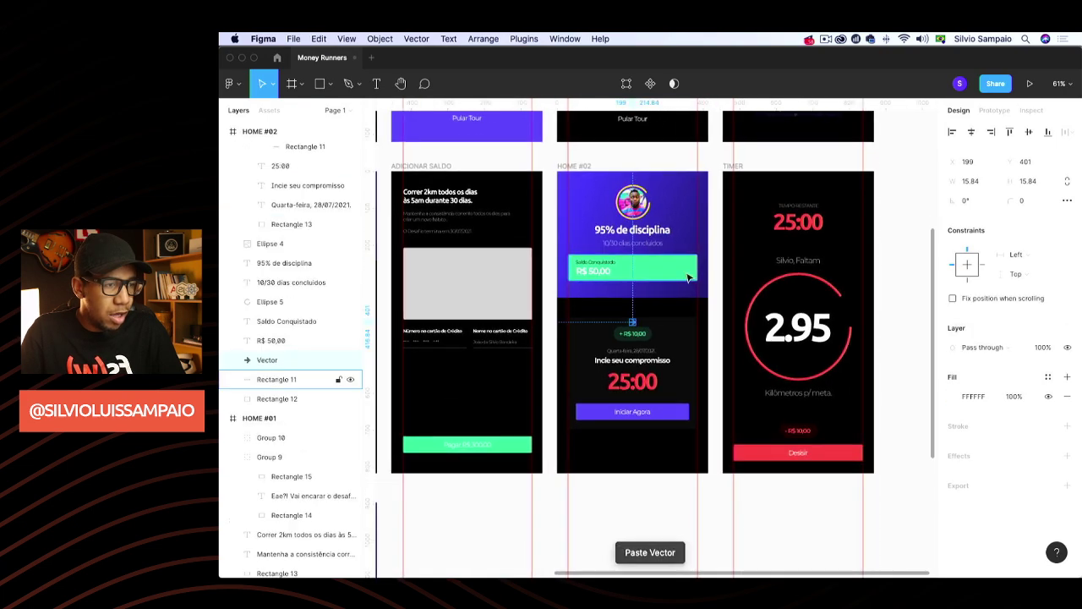
scroll(573, 256, "up", 5)
left_click_drag(585, 267, 711, 128)
scroll(710, 166, "up", 1)
scroll(710, 166, "up", 1)
left_click_drag(709, 194, 719, 199)
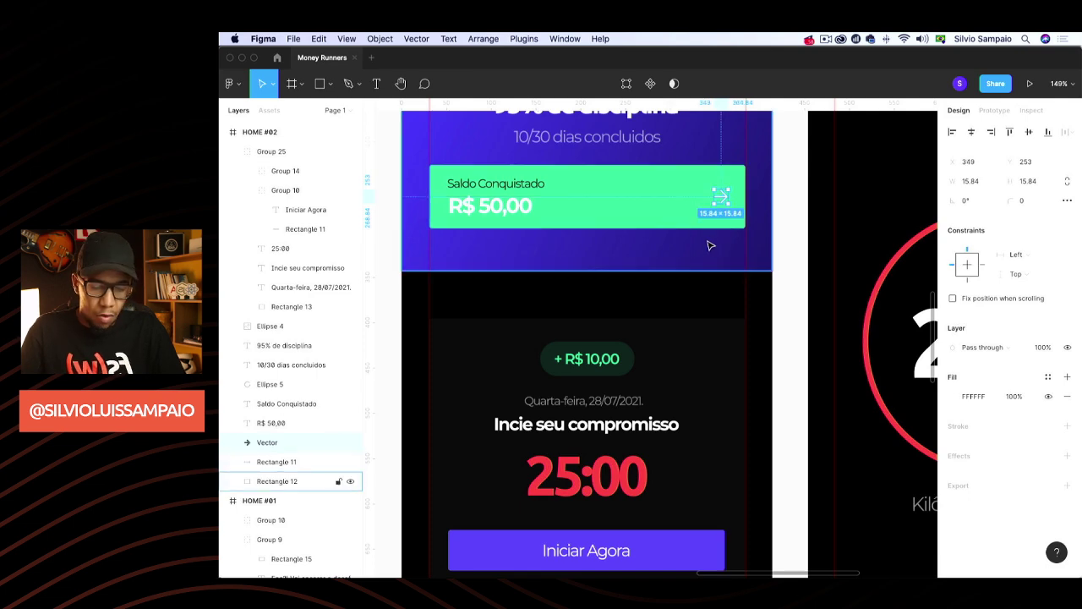
Duplicate the arrow onto the Iniciar Agora button and bring it to the front
key("super+d")
scroll(711, 245, "down", 2)
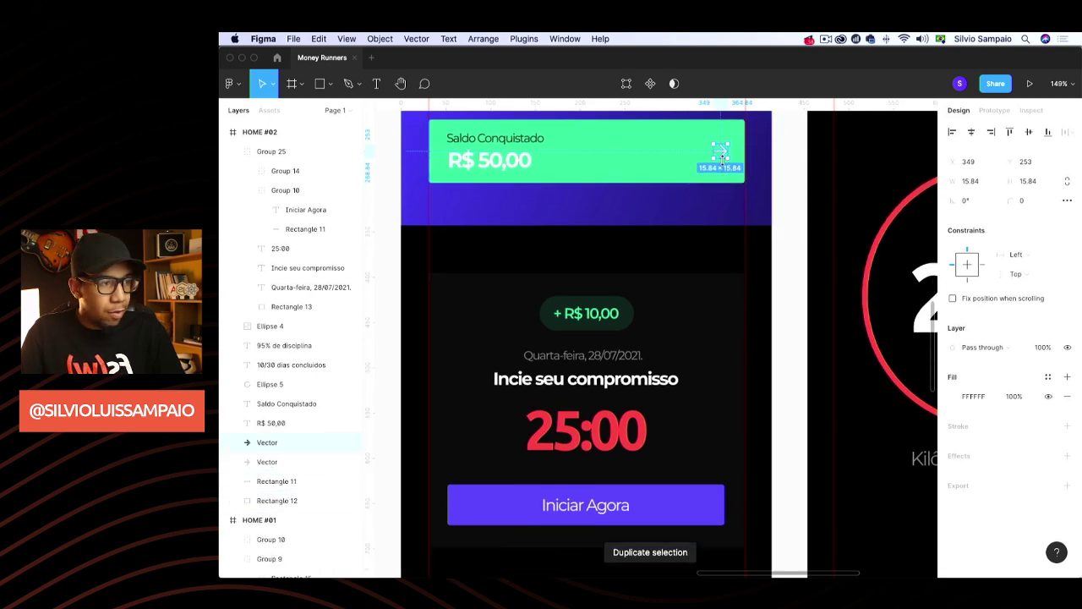
left_click_drag(724, 154, 702, 505)
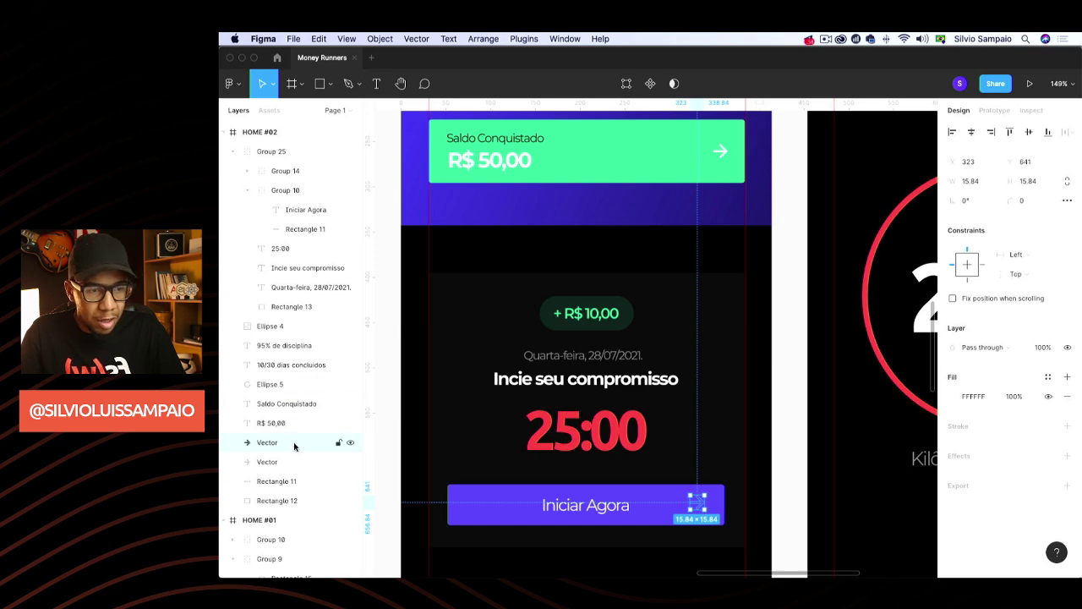
scroll(295, 474, "up", 3)
key("super+alt+bracketright")
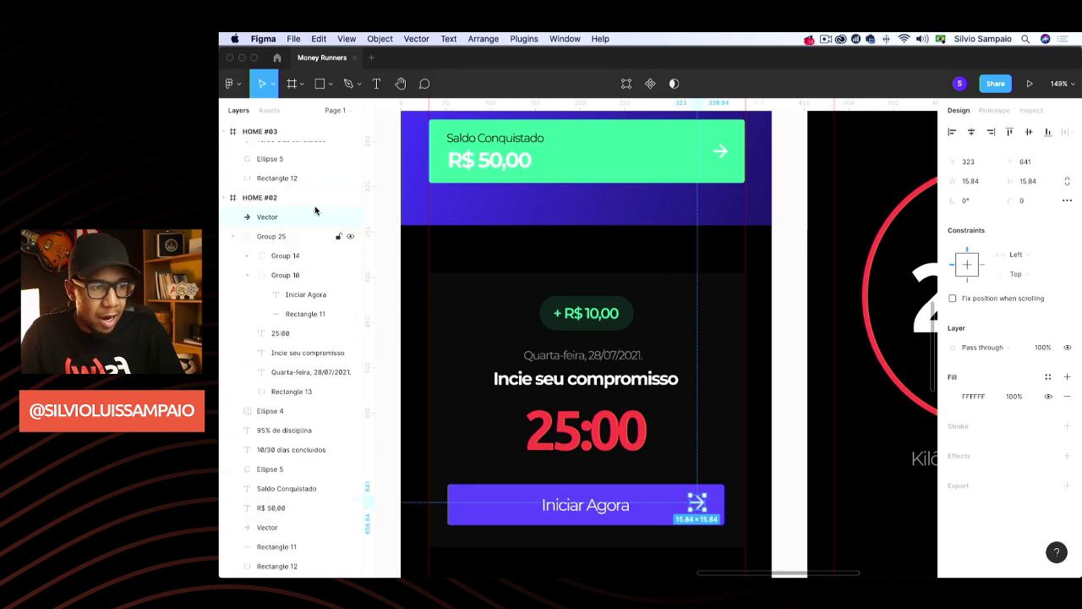
scroll(686, 381, "down", 4)
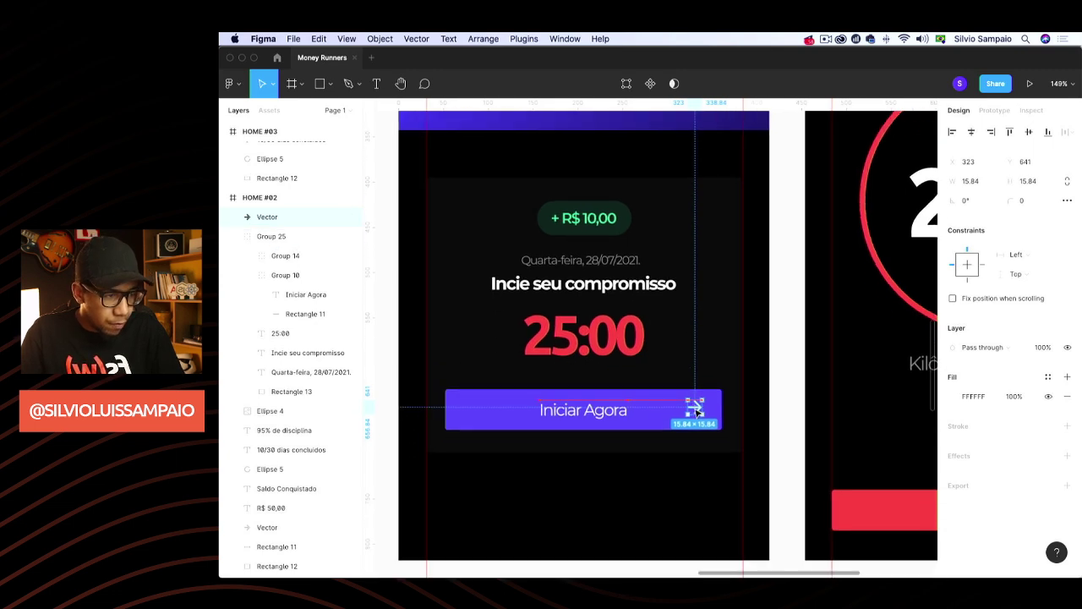
left_click_drag(696, 410, 698, 414)
Paste the arrow into HOME #01 and move it onto the Participar Agora button
scroll(696, 410, "down", 5)
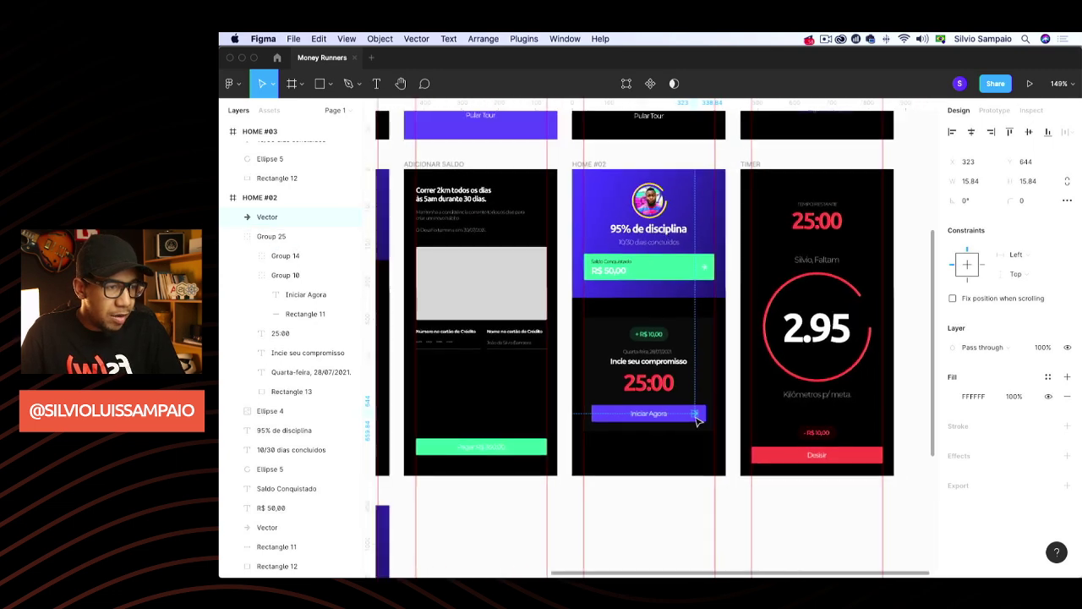
scroll(721, 448, "left", 5)
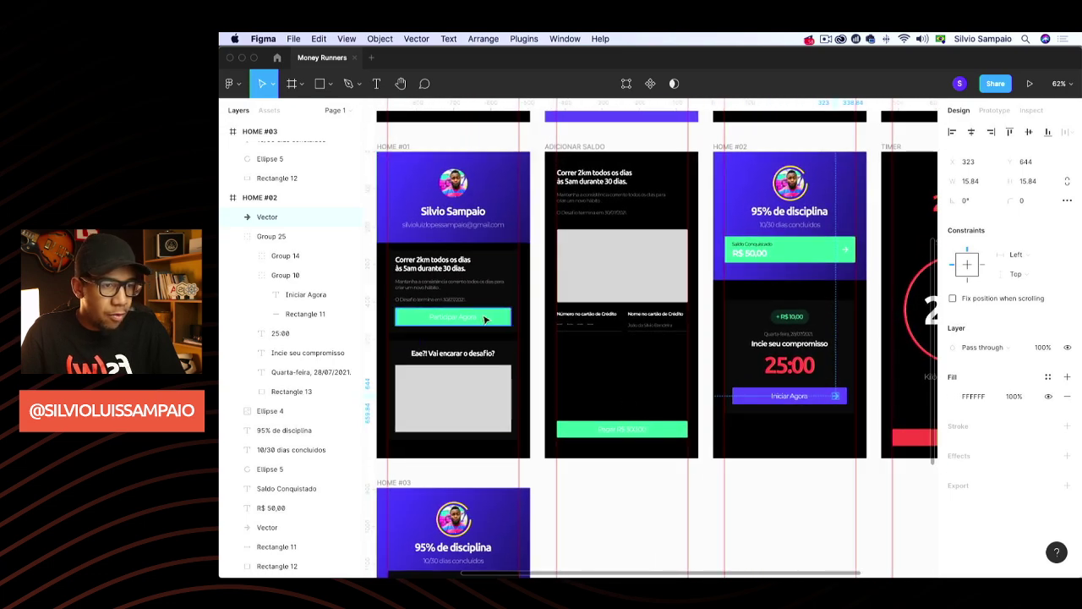
left_click(485, 319)
scroll(485, 319, "up", 5)
key("super+v")
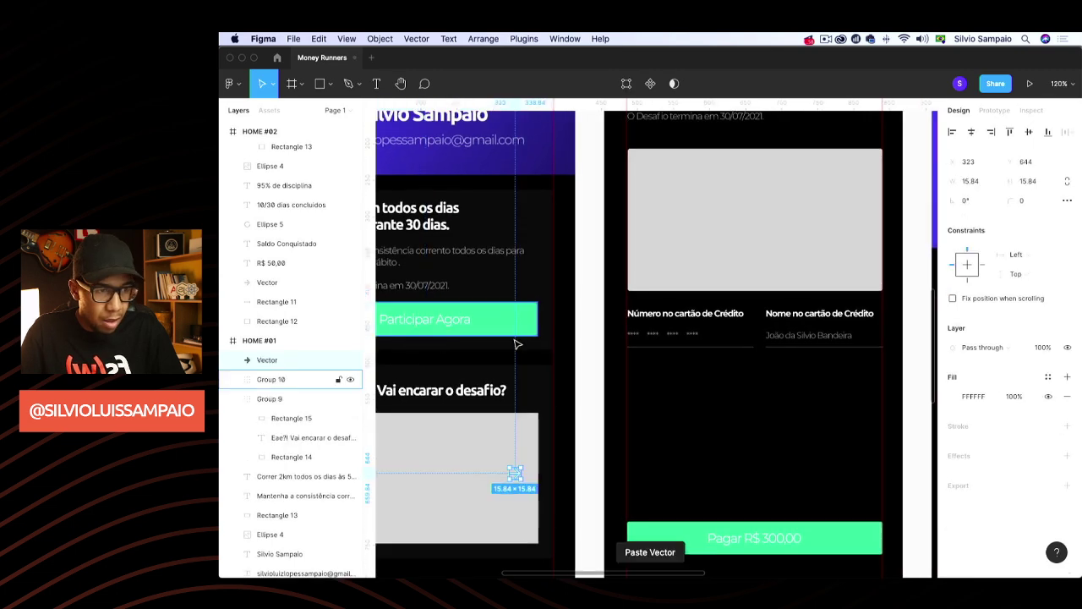
left_click_drag(518, 476, 517, 319)
Paste the arrow onto the green Pagar R$ 300,00 button on the payment screen
scroll(597, 372, "down", 4)
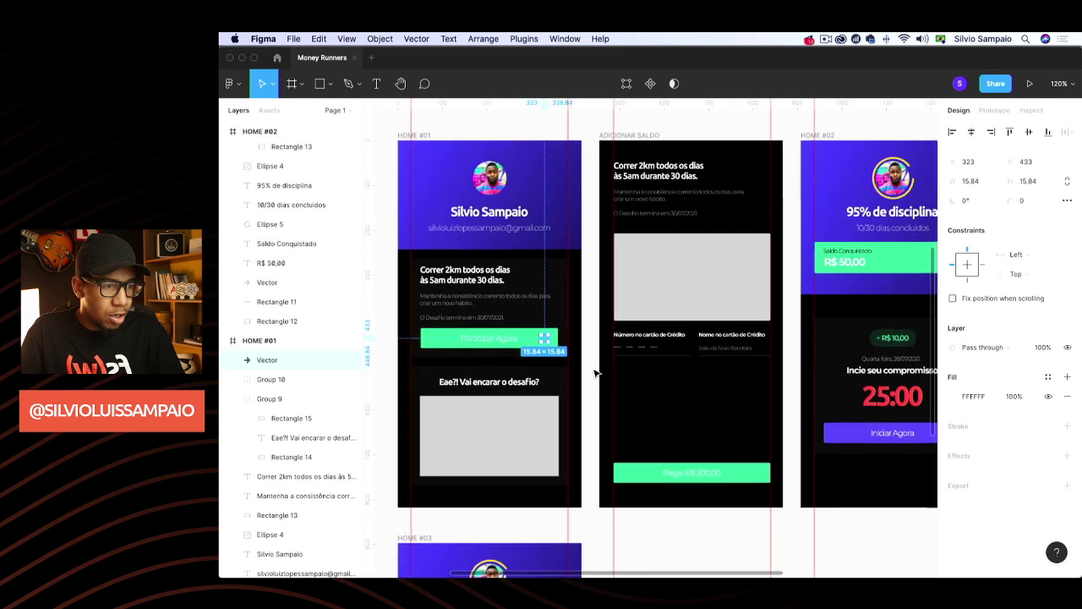
scroll(597, 372, "down", 3)
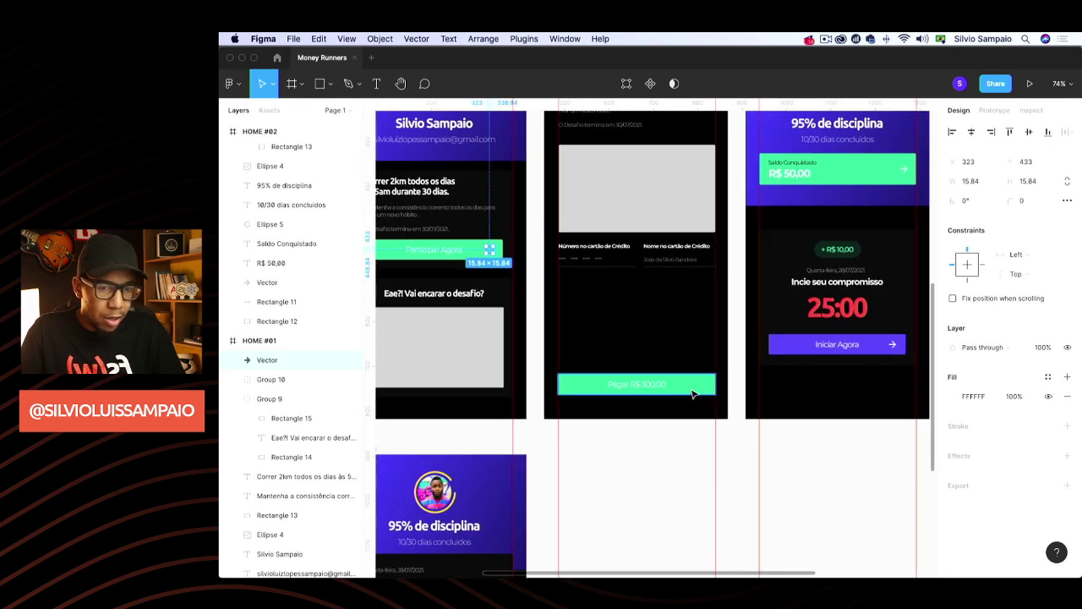
left_click(690, 397)
key("super+v")
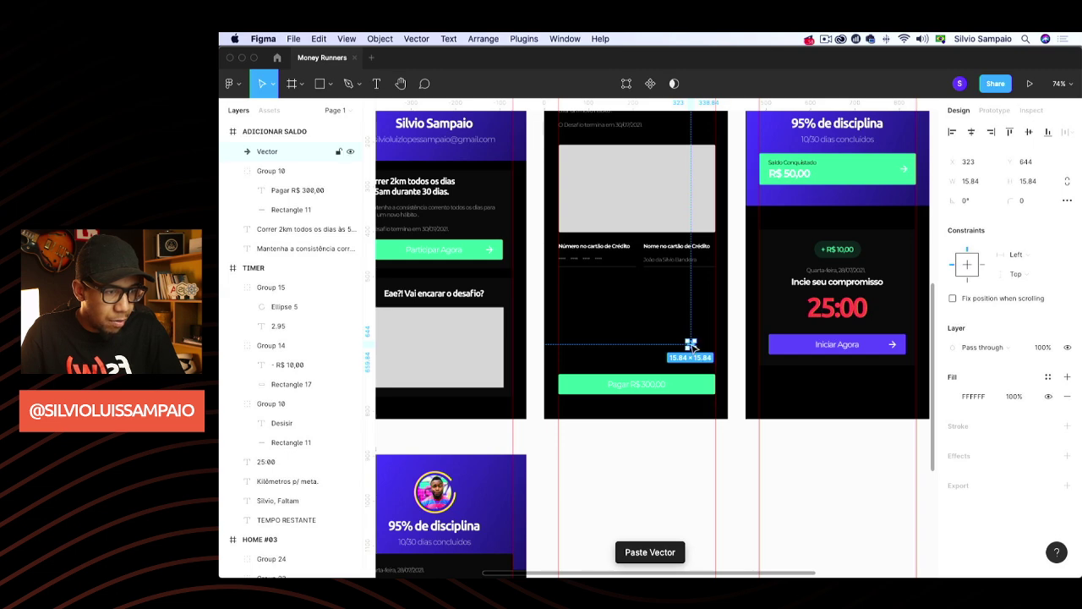
left_click_drag(692, 346, 710, 386)
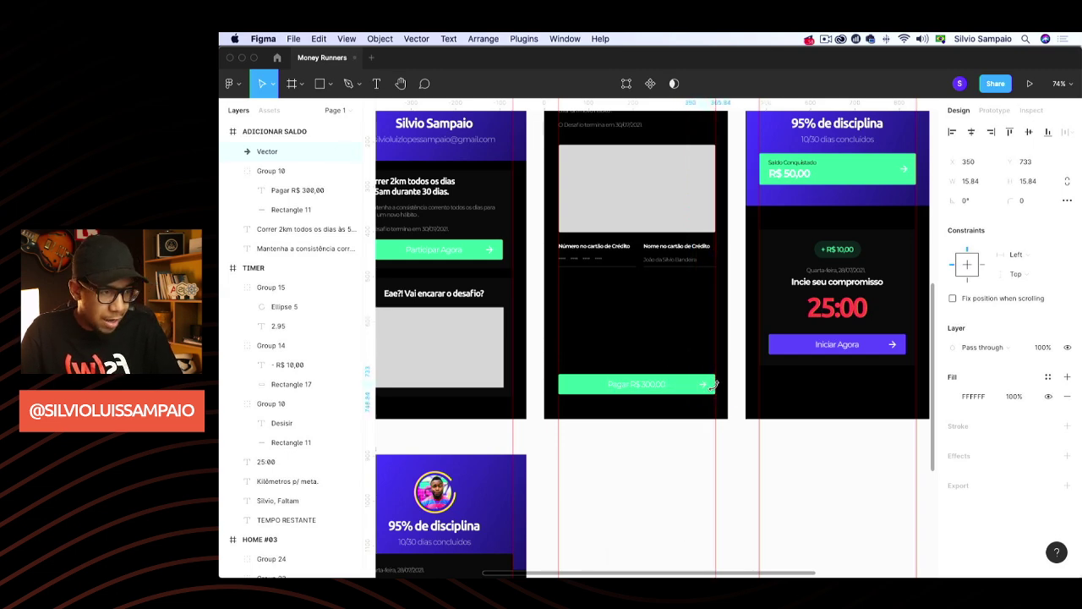
left_click(856, 459)
Paste another arrow onto the red Desisir button on the TIMER screen
scroll(846, 454, "right", 5)
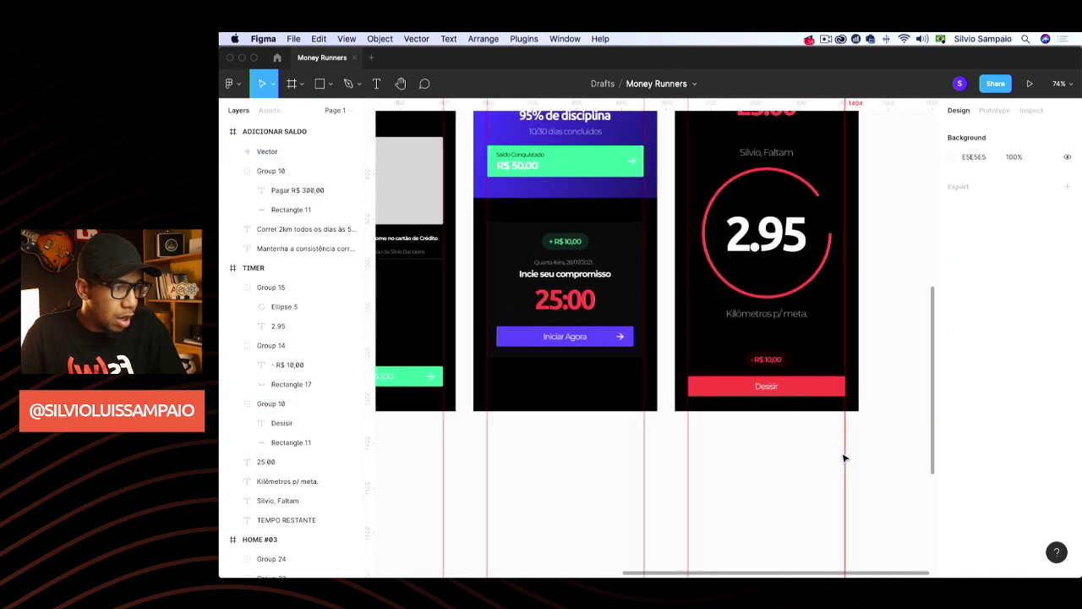
left_click(715, 389)
key("super+c")
key("super+v")
left_click_drag(811, 382, 630, 410)
scroll(806, 330, "up", 3)
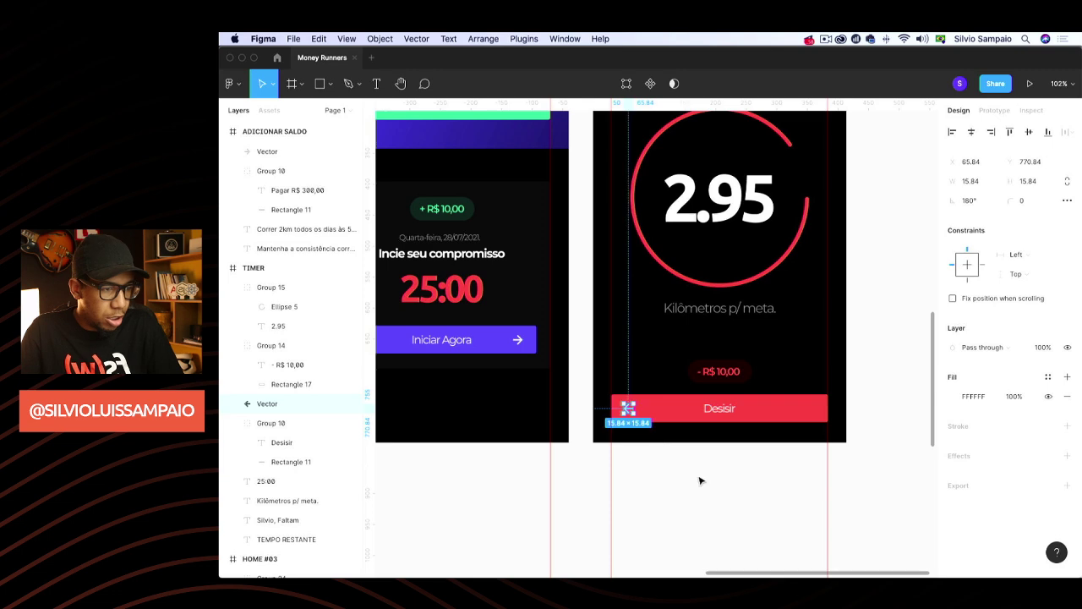
Drag HOME #02's Incie seu compromisso card about 43 px up beneath the green Saldo Conquistado bar
left_click(700, 480)
scroll(700, 480, "down", 6)
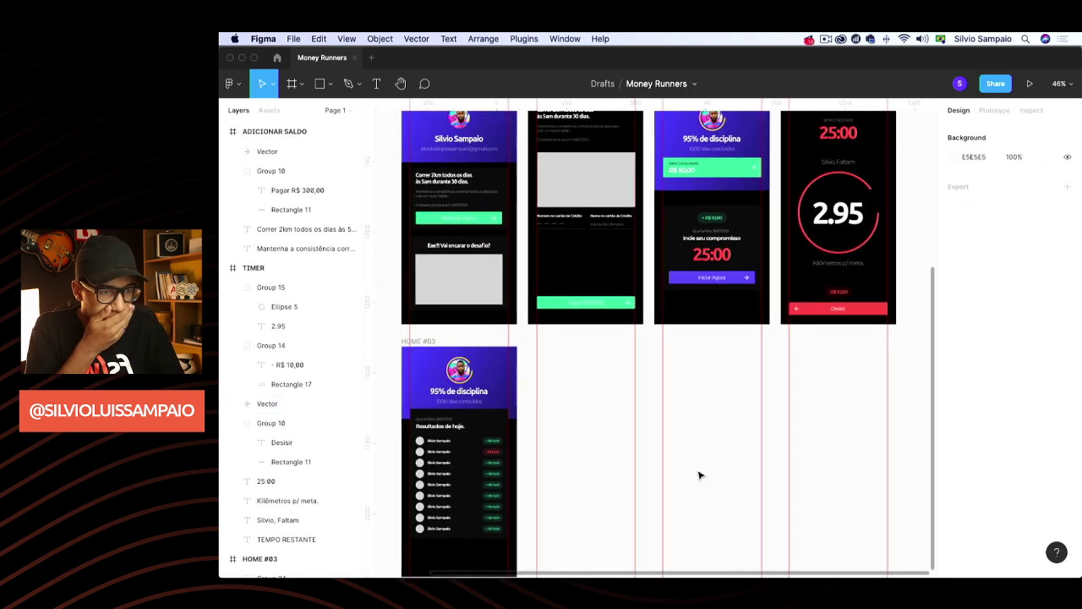
scroll(698, 473, "left", 1)
scroll(698, 473, "up", 3)
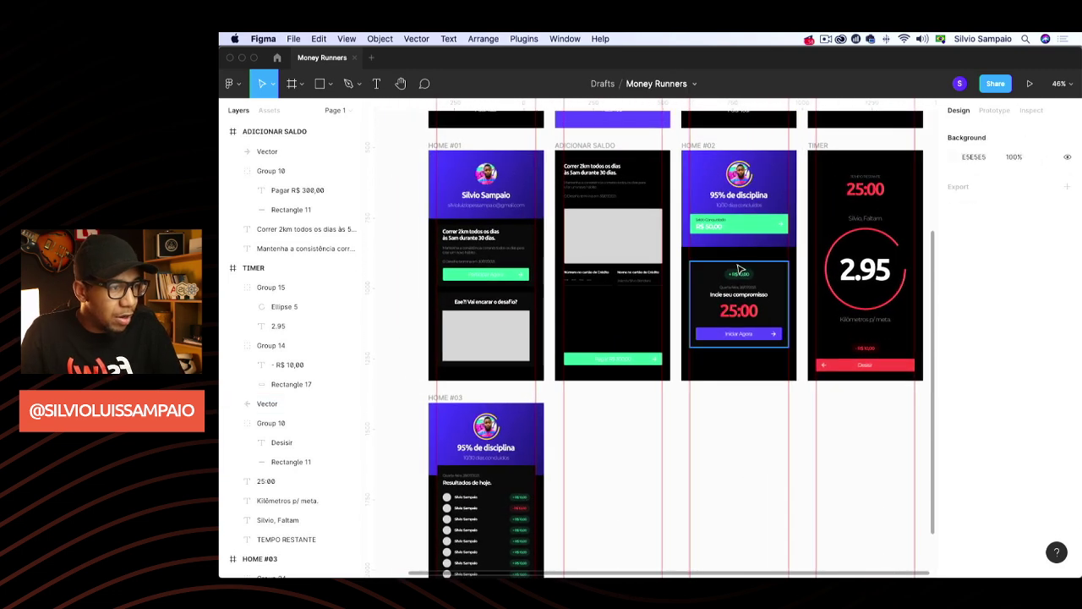
scroll(738, 269, "up", 4)
left_click(740, 235)
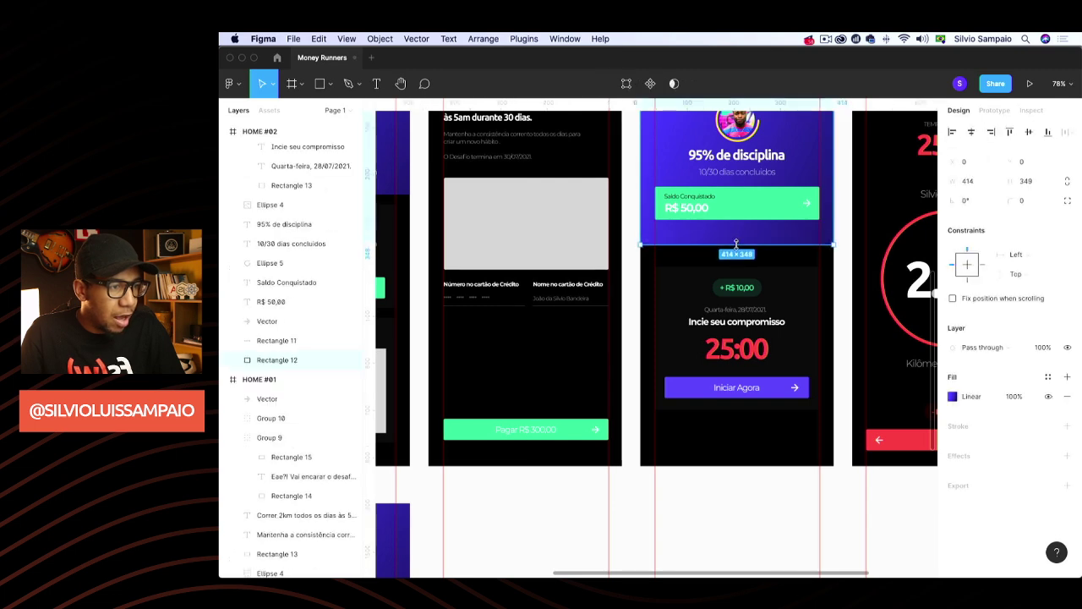
left_click_drag(751, 321, 755, 286)
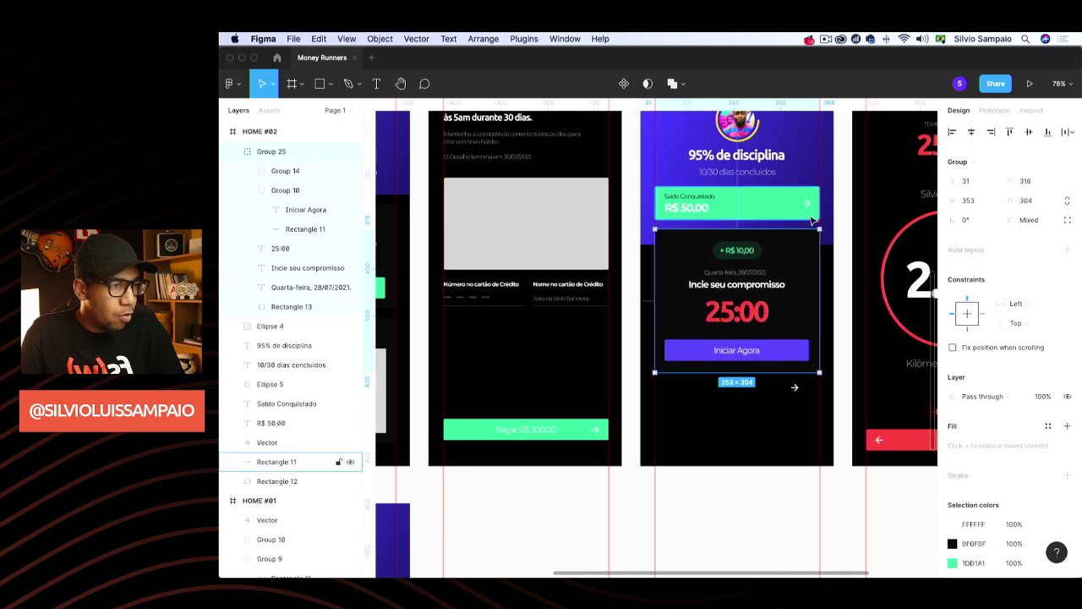
left_click(749, 208)
scroll(681, 310, "left", 5)
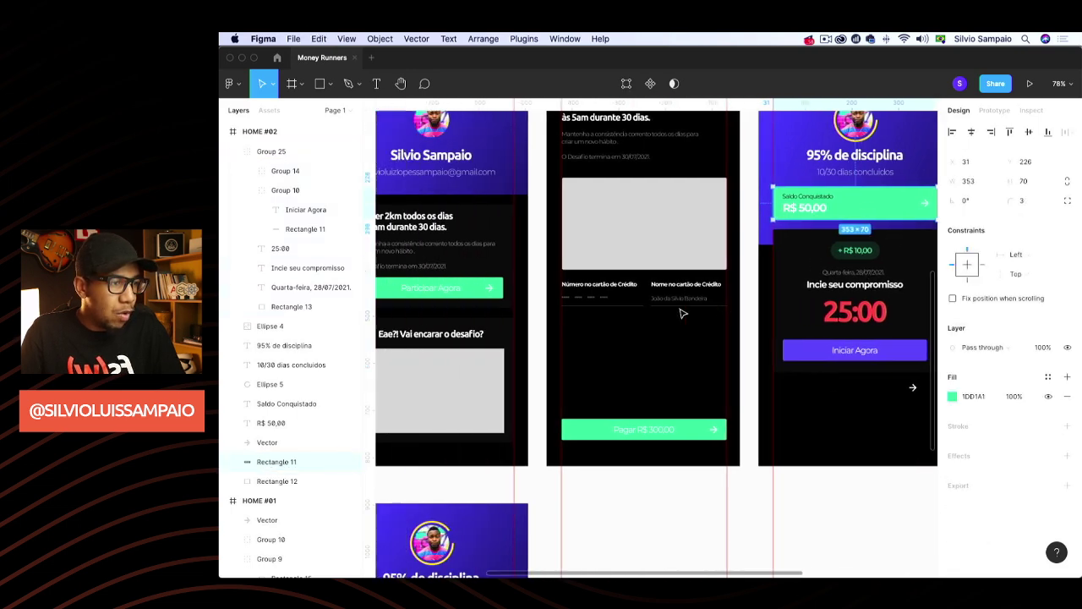
scroll(682, 309, "down", 5)
scroll(545, 431, "down", 3)
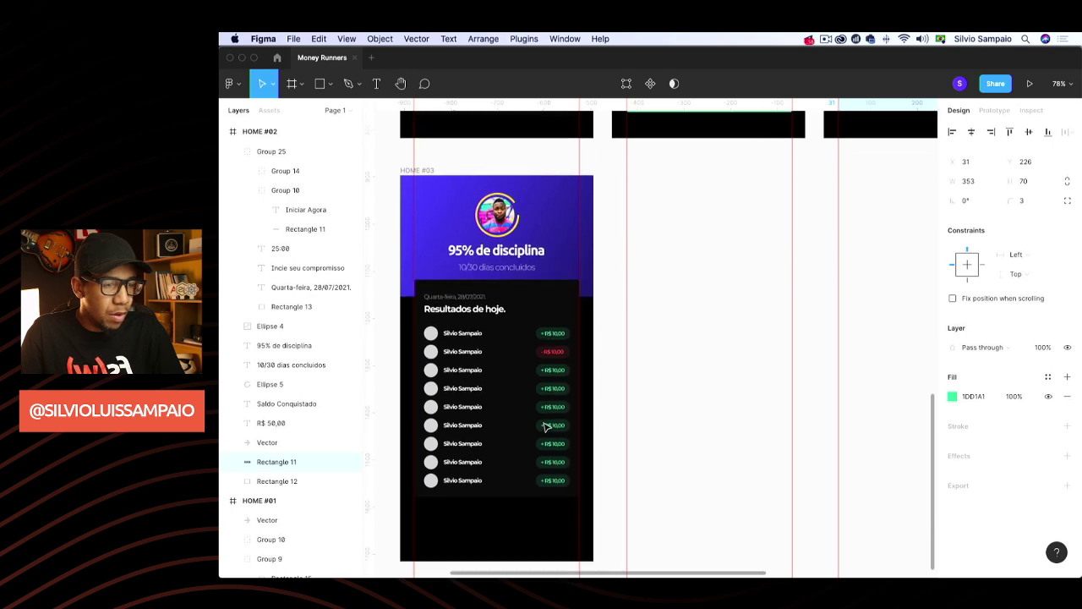
Group HOME #03's results card, nine rows and date text, and move the group lower
left_click(525, 314)
left_click(457, 325, "shift")
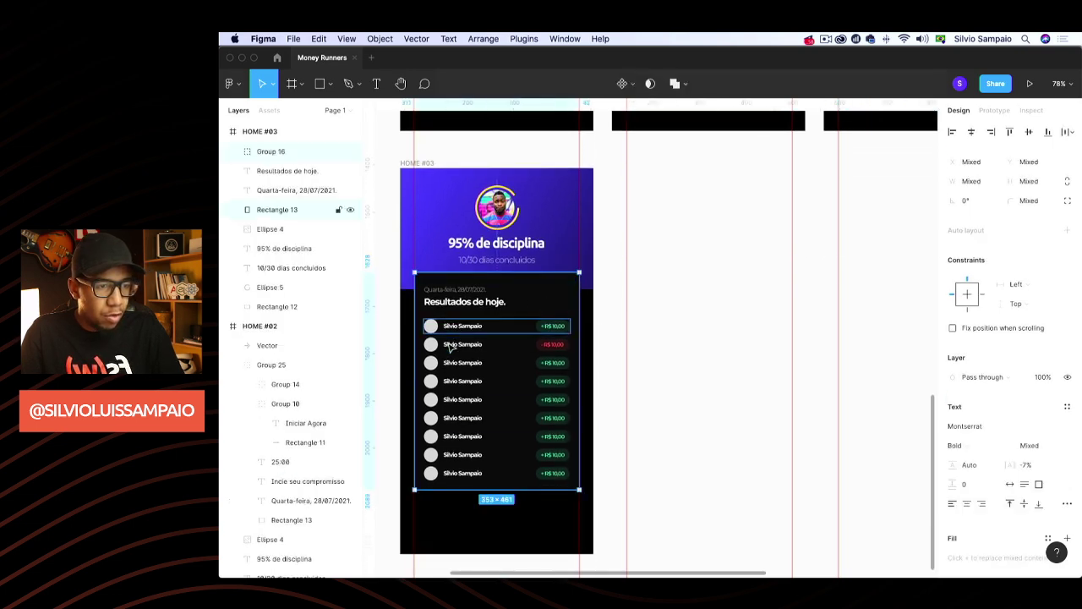
left_click(457, 344, "shift")
left_click(457, 362, "shift")
left_click(458, 380, "shift")
left_click(459, 399, "shift")
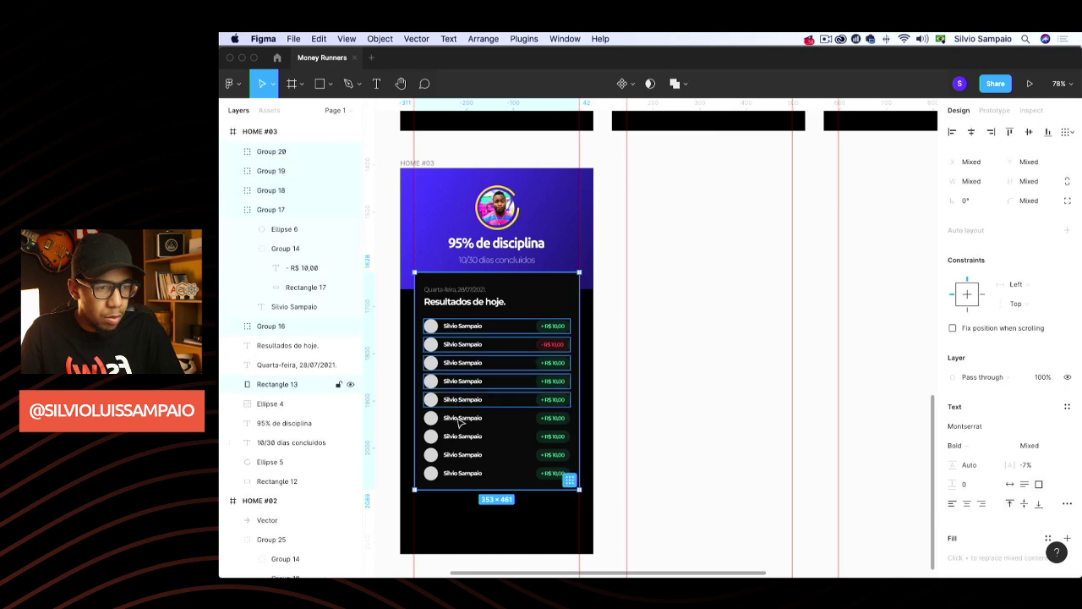
left_click(461, 418, "shift")
left_click(463, 437, "shift")
left_click(464, 455, "shift")
left_click(463, 473, "shift")
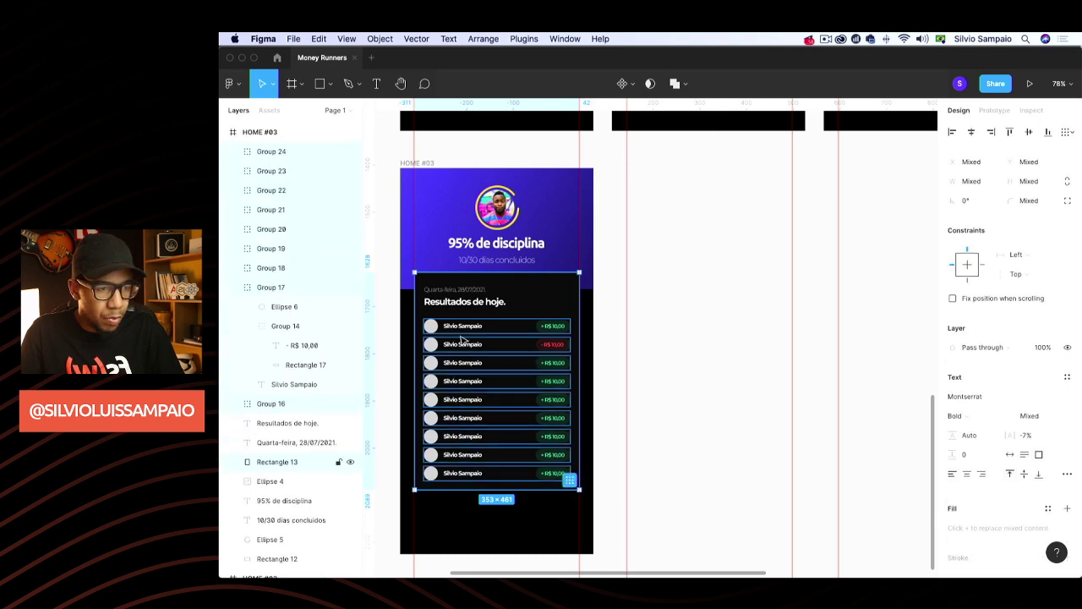
left_click(463, 291, "shift")
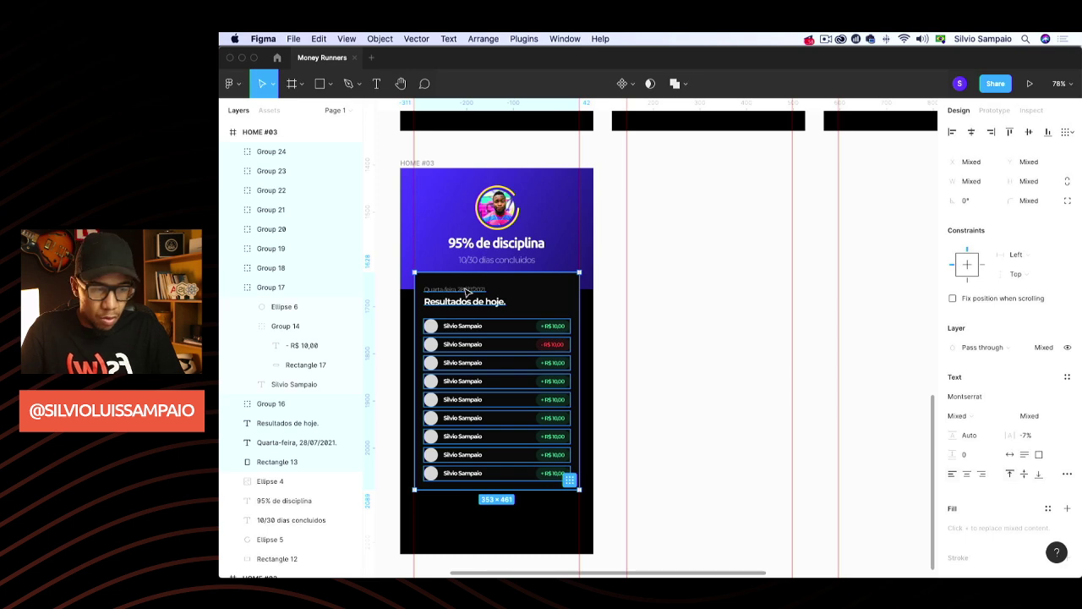
key("super+g")
left_click_drag(514, 294, 496, 314)
Undo a stray green rectangle paste and select all Saldo Conquistado card parts in HOME #02
left_click(497, 314)
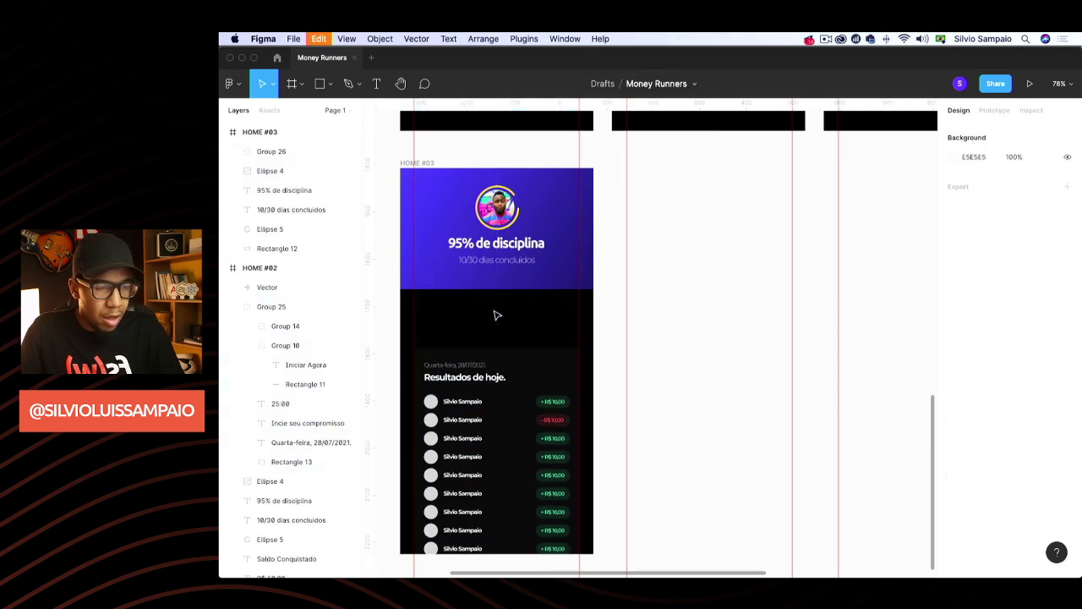
key("super+v")
key("Delete")
scroll(707, 319, "up", 8)
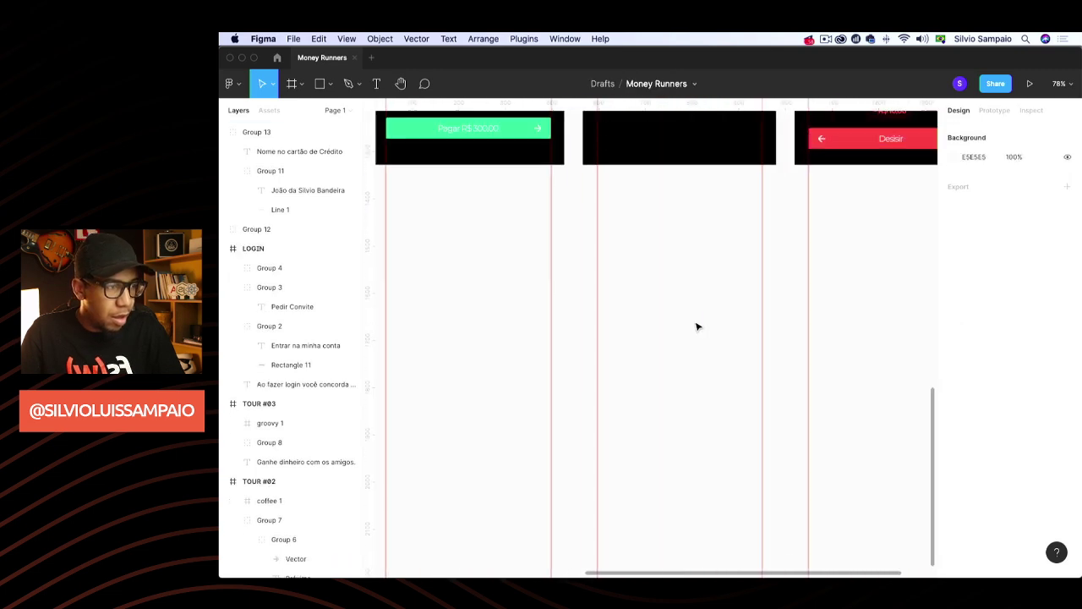
left_click_drag(591, 230, 743, 265)
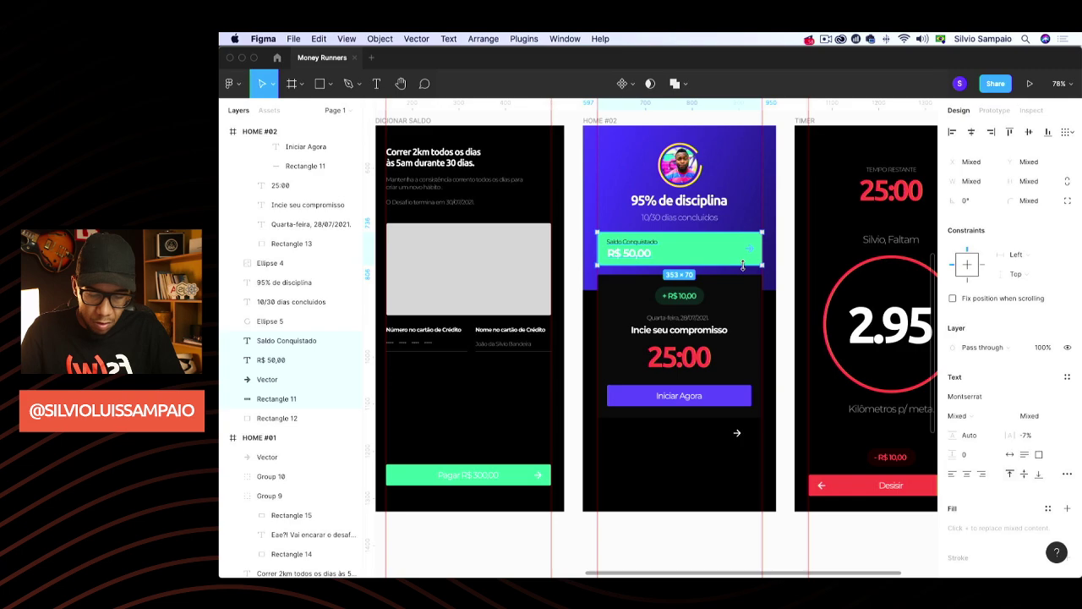
Group the Saldo Conquistado card layers and paste the group into HOME #03
key("super+g")
scroll(664, 311, "down", 10)
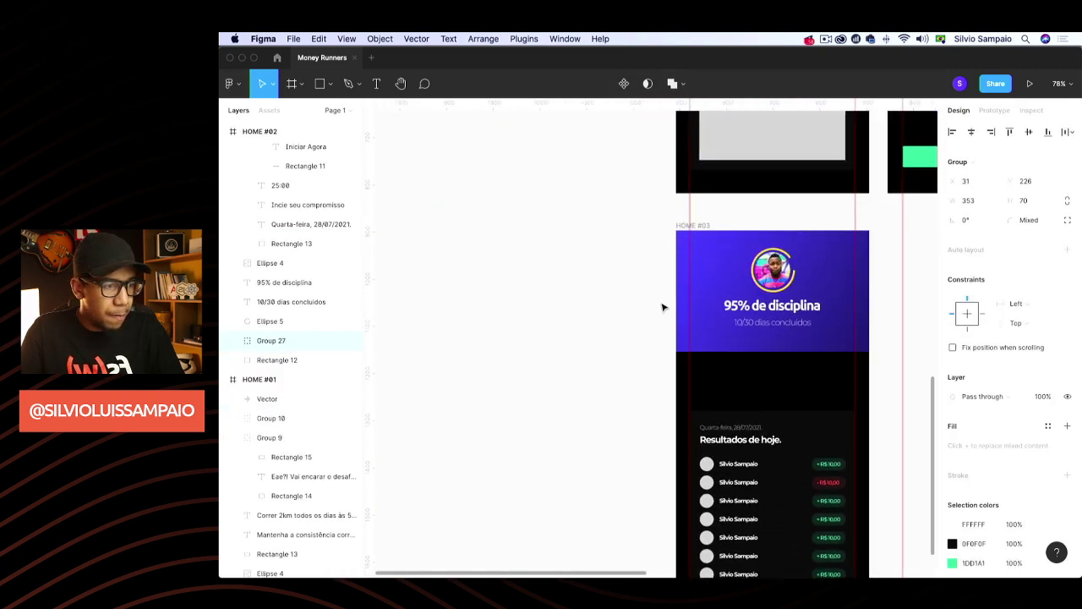
scroll(662, 308, "right", 5)
scroll(662, 308, "down", 3)
left_click(621, 174)
key("super+v")
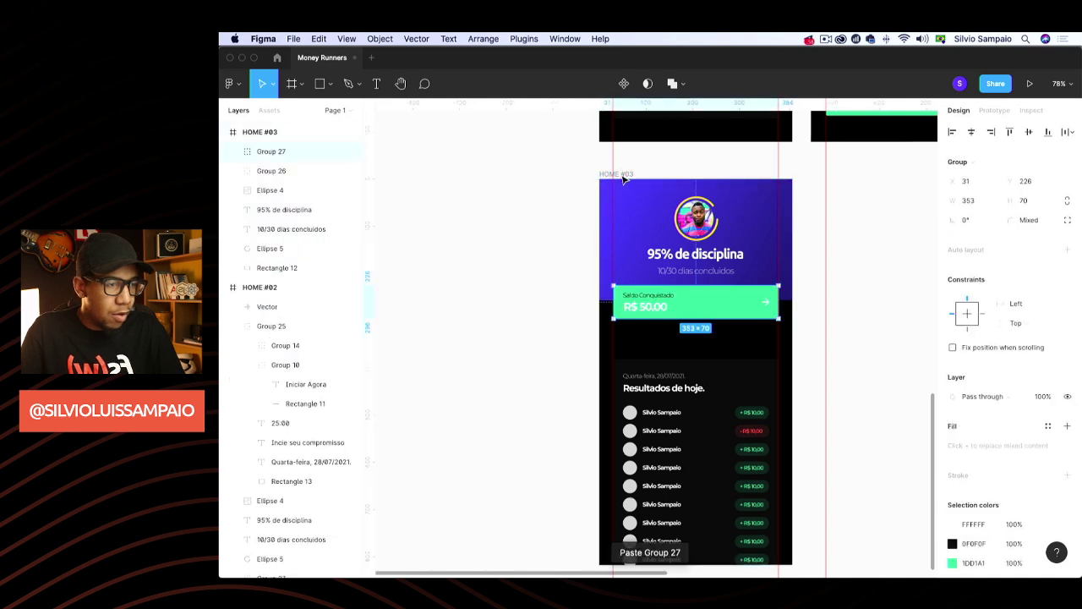
Stretch HOME #03's purple header down behind the green card to 414 × 357 and raise the results list
left_click(277, 267)
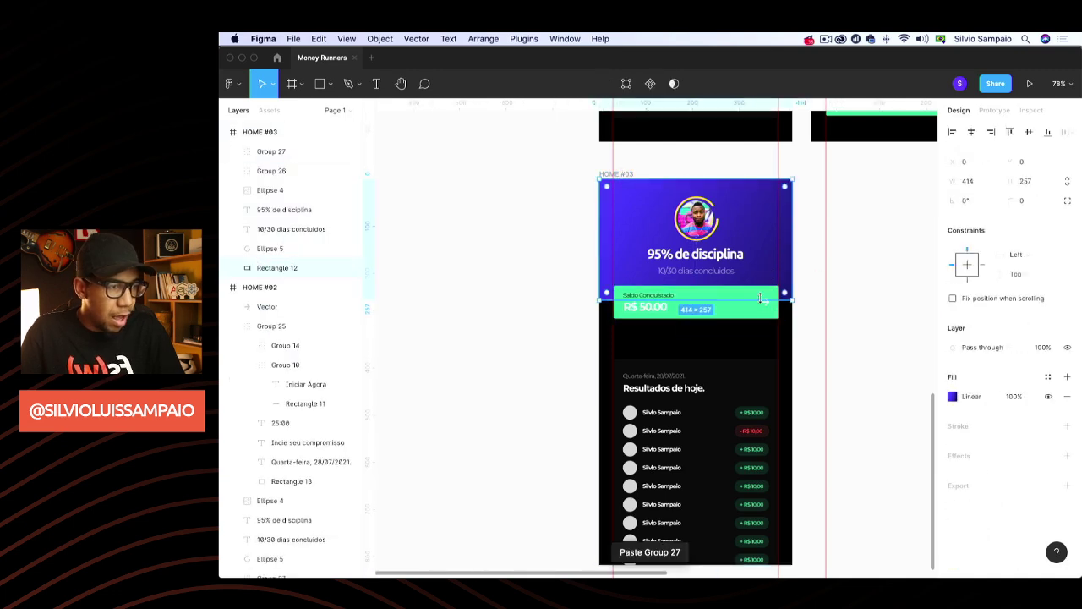
left_click_drag(760, 296, 744, 338)
left_click_drag(741, 380, 732, 356)
left_click(586, 341)
scroll(592, 338, "up", 5)
scroll(592, 339, "right", 5)
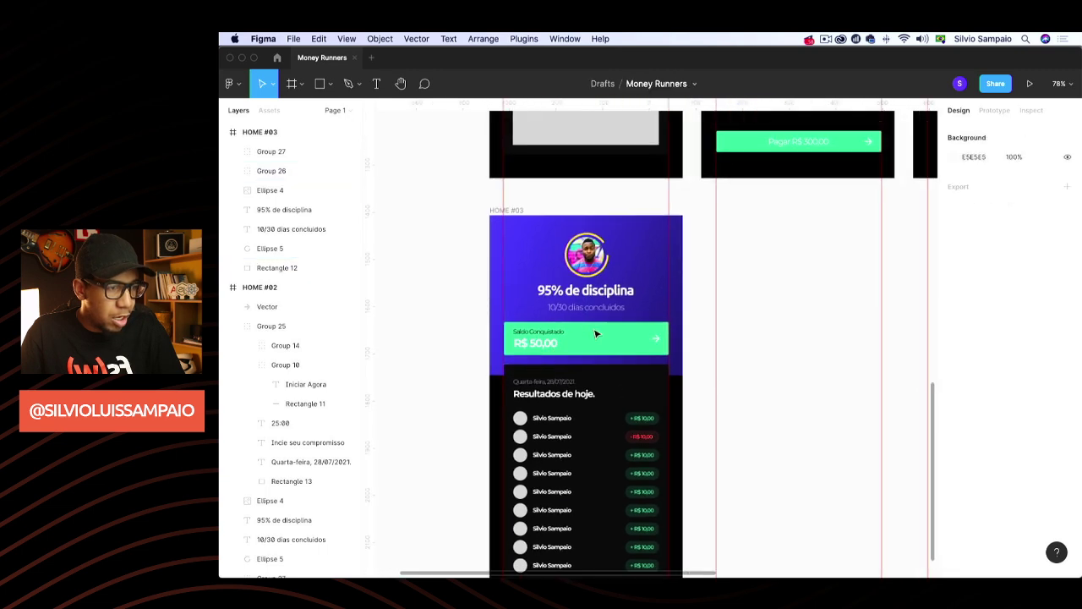
scroll(596, 333, "left", 4)
scroll(595, 333, "down", 2)
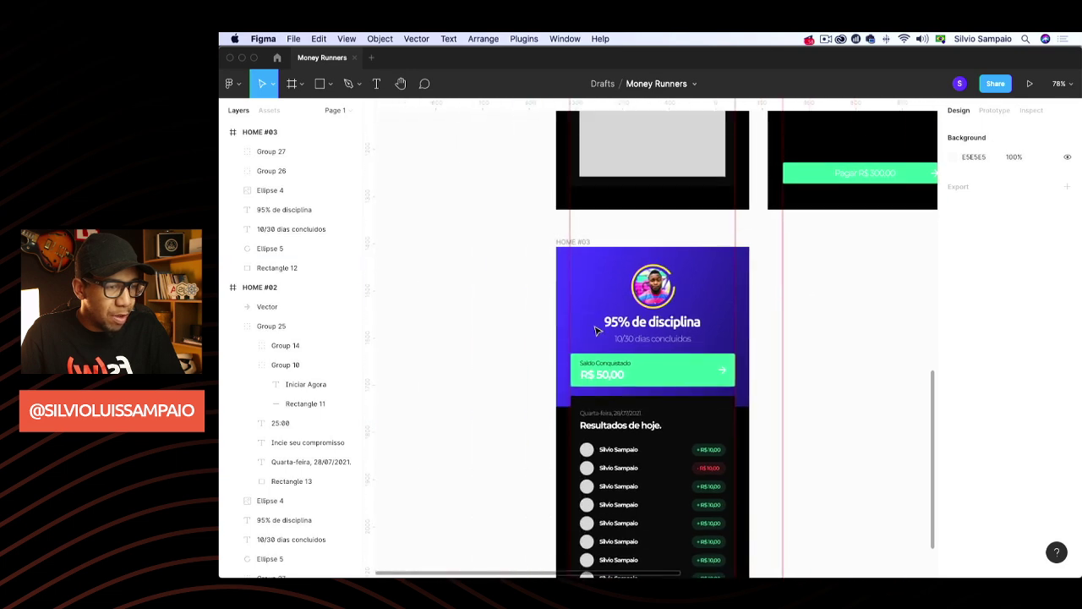
left_click(551, 355)
left_click_drag(550, 365, 551, 373)
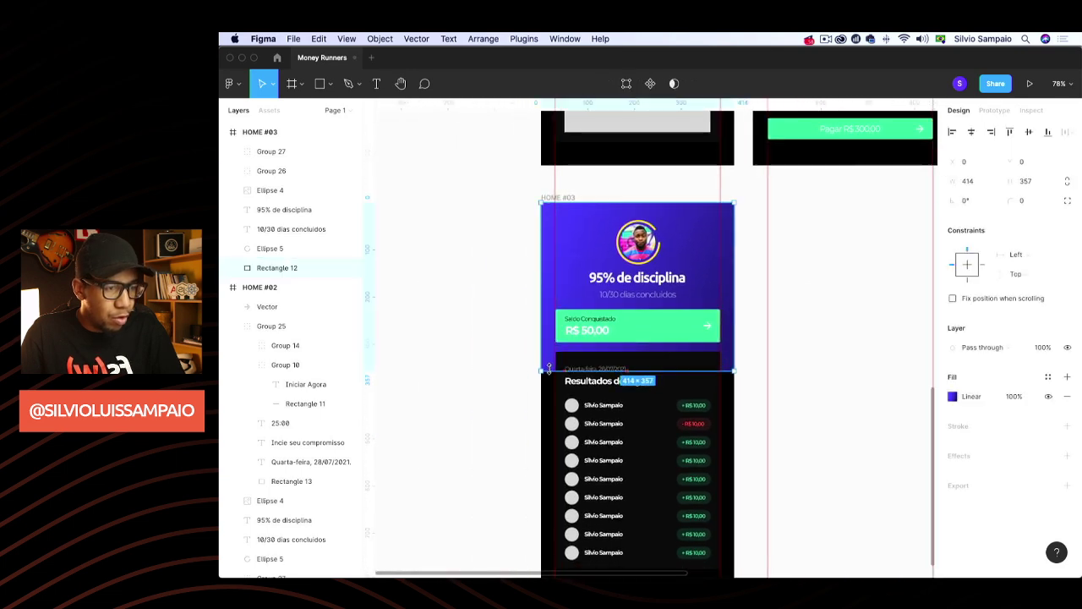
left_click(495, 366)
scroll(510, 355, "down", 1)
scroll(510, 355, "down", 5)
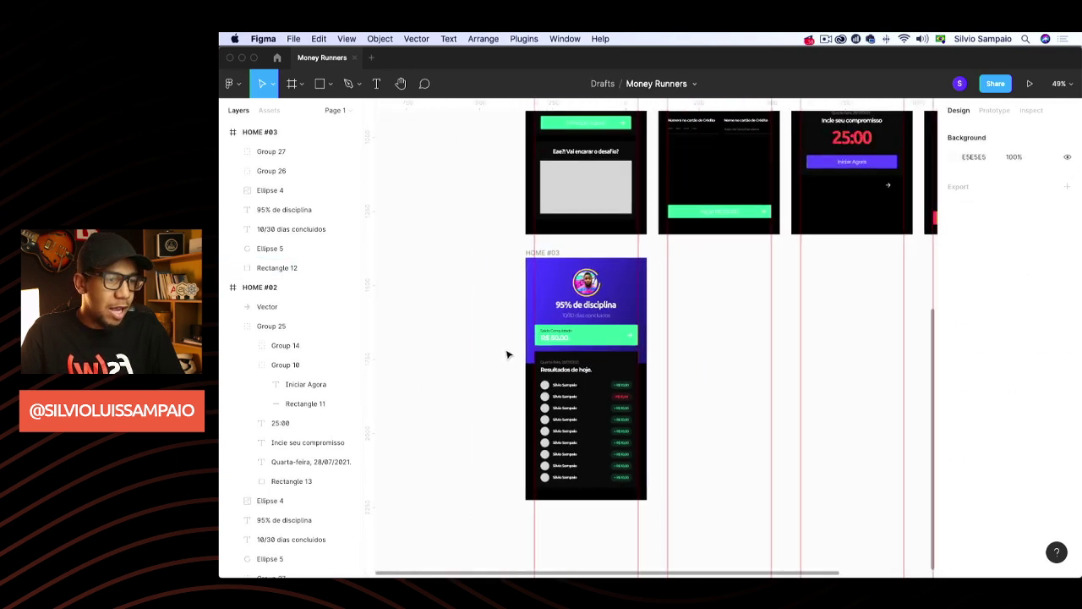
scroll(508, 356, "up", 5)
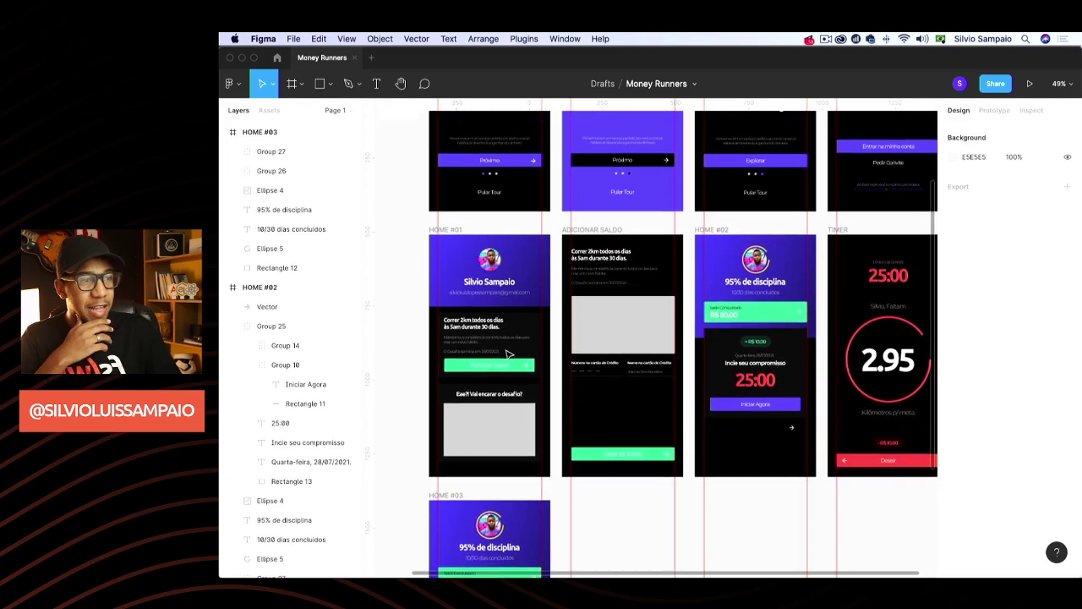
scroll(528, 338, "up", 1)
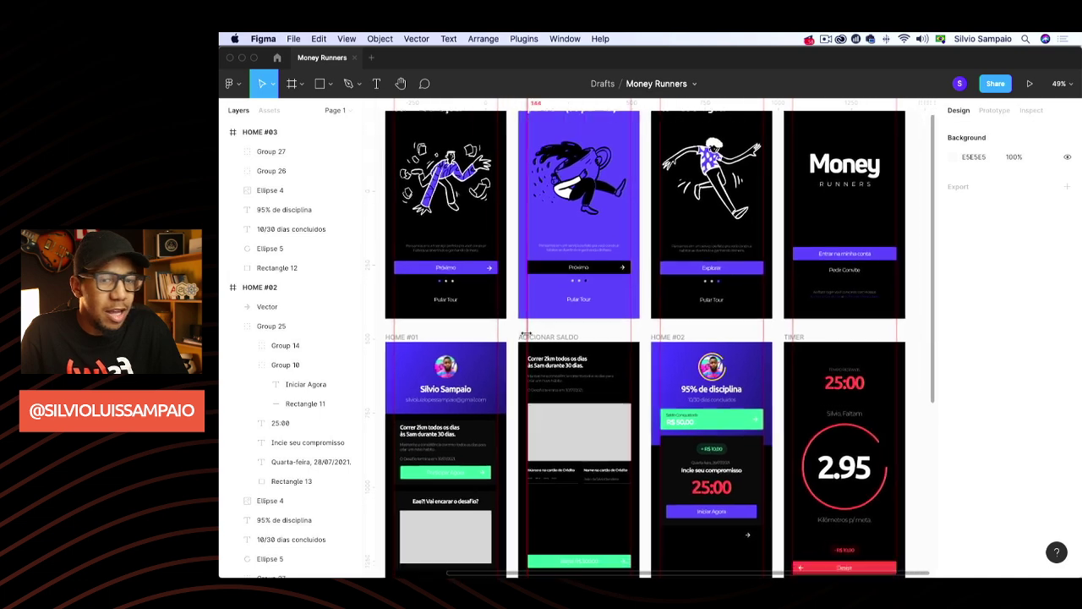
scroll(528, 338, "down", 5)
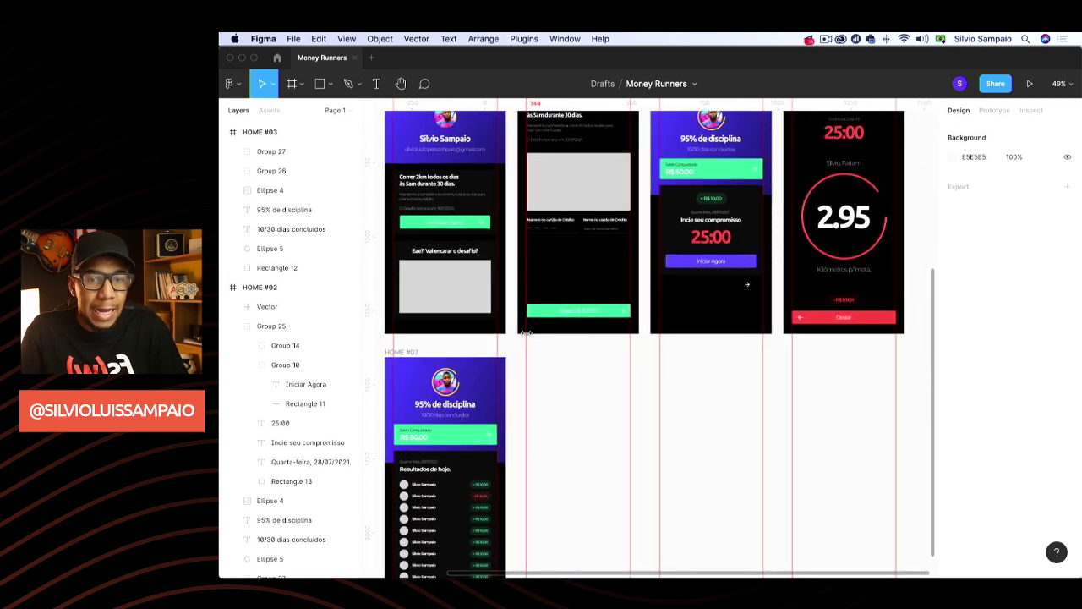
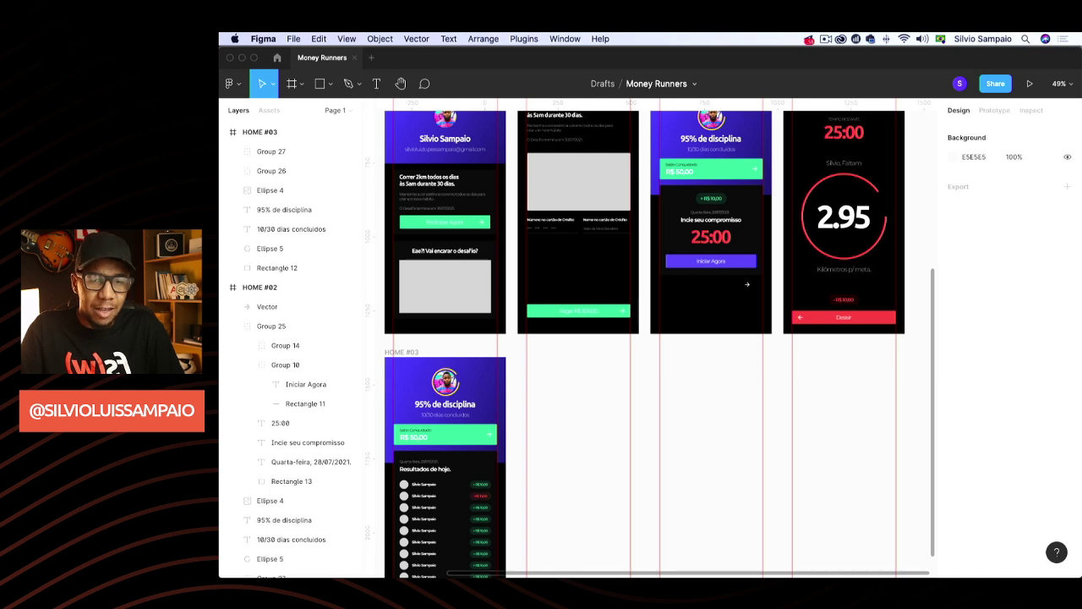
Drag the Vector arrow icon onto the right end of HOME #02's Iniciar Agora button
scroll(564, 477, "down", 2)
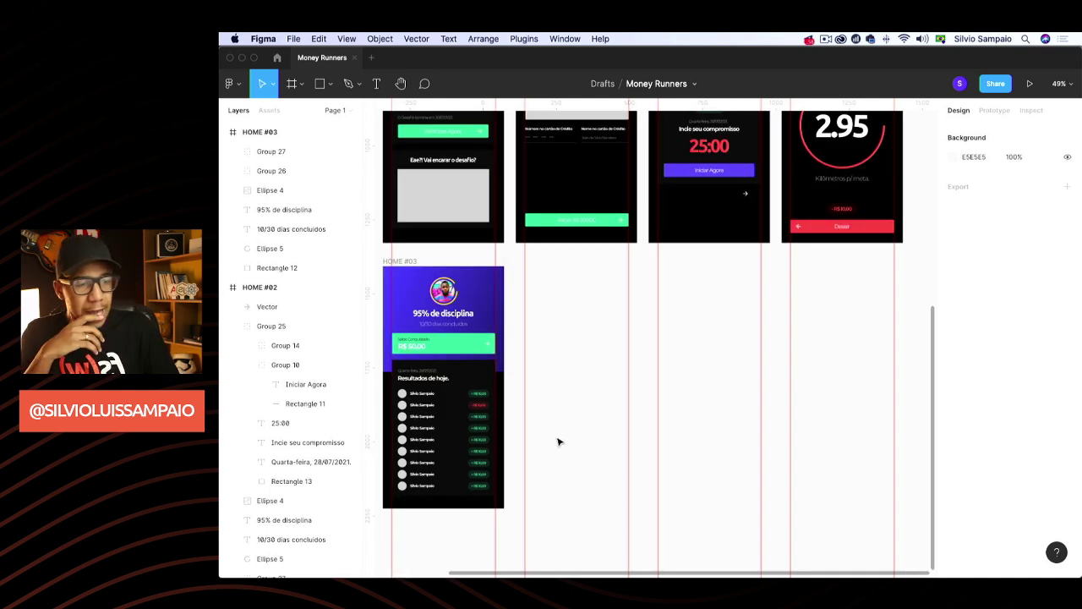
scroll(558, 442, "left", 3)
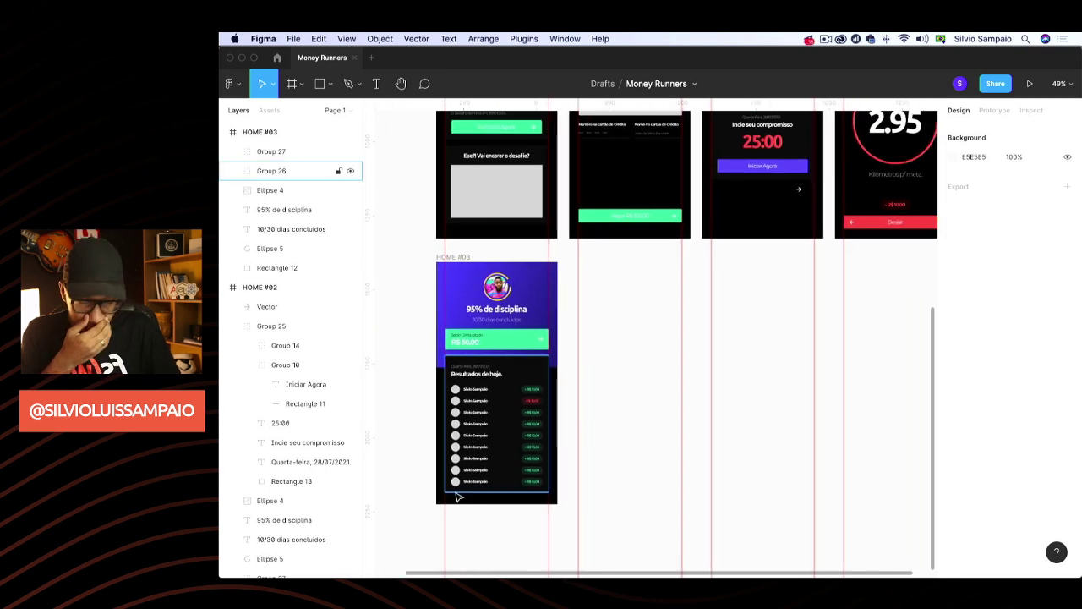
scroll(648, 390, "up", 3)
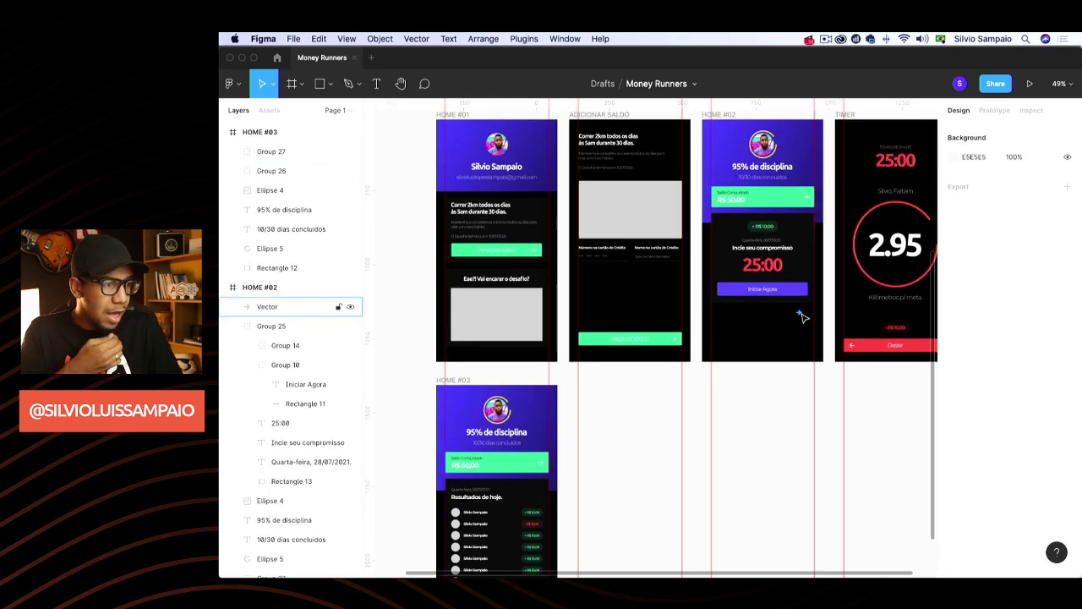
left_click_drag(801, 316, 805, 296)
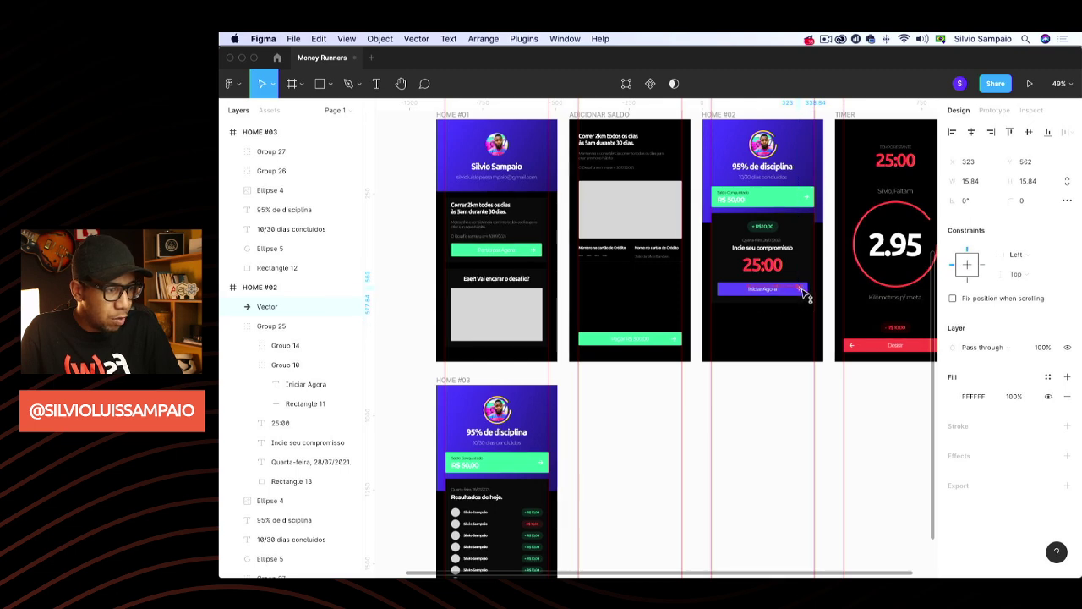
left_click(763, 428)
scroll(767, 426, "up", 3)
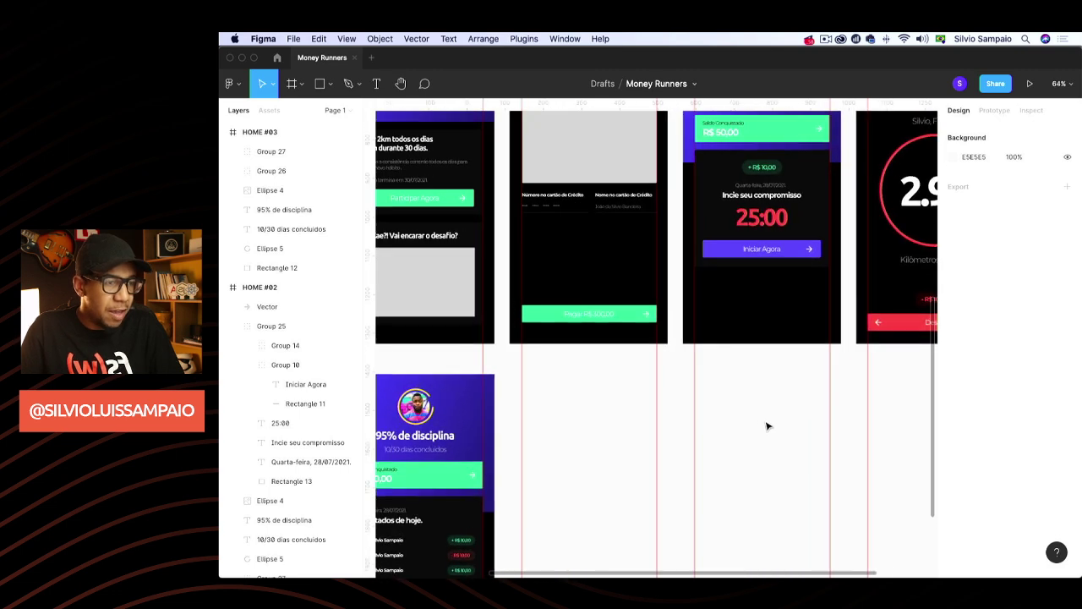
scroll(747, 437, "down", 5)
scroll(746, 437, "down", 3)
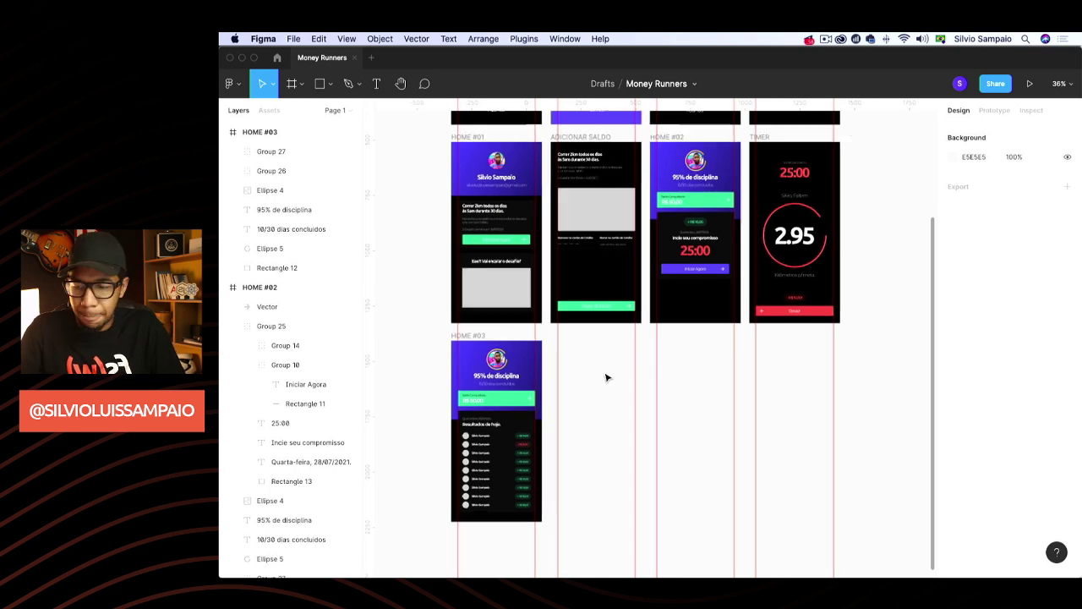
scroll(606, 377, "up", 3)
scroll(606, 377, "down", 2)
scroll(626, 369, "right", 3)
scroll(624, 370, "up", 3)
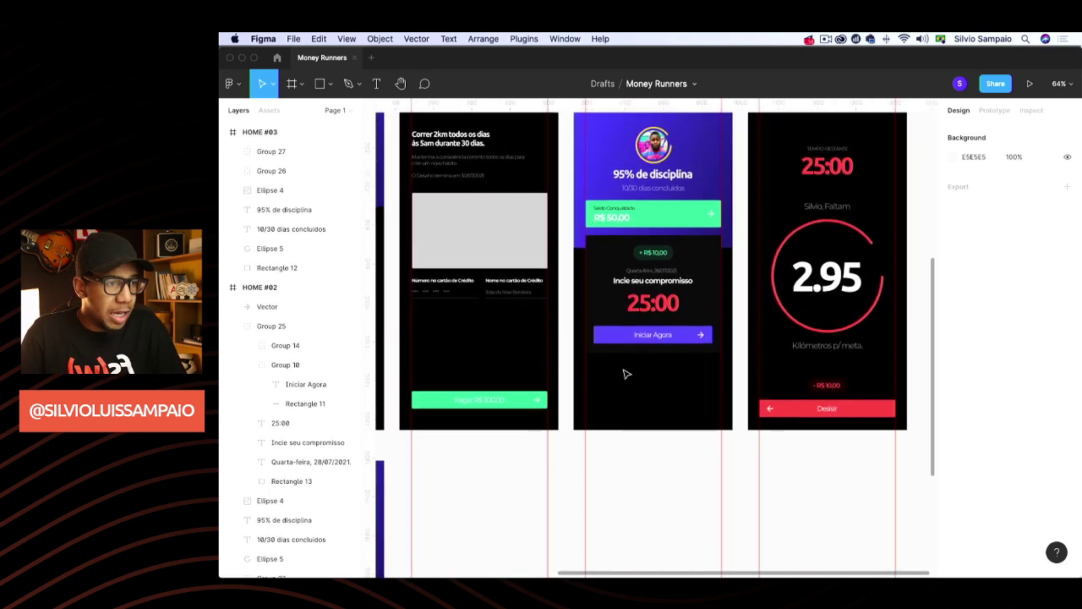
scroll(597, 430, "up", 3)
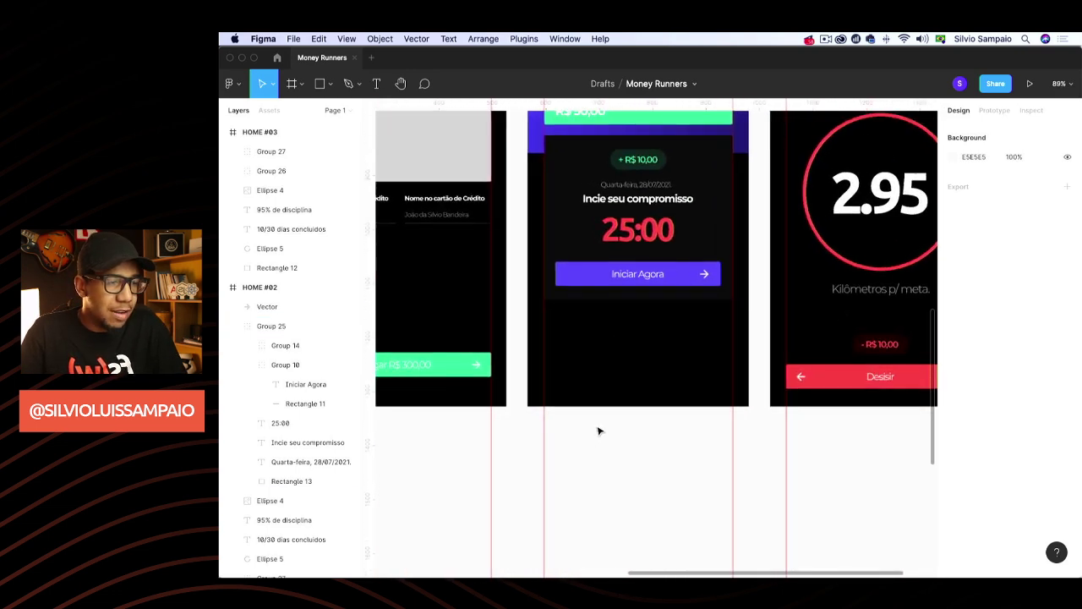
scroll(595, 429, "up", 1)
Draw a rectangle across the bottom of HOME #02 and set its height to 70
key("r")
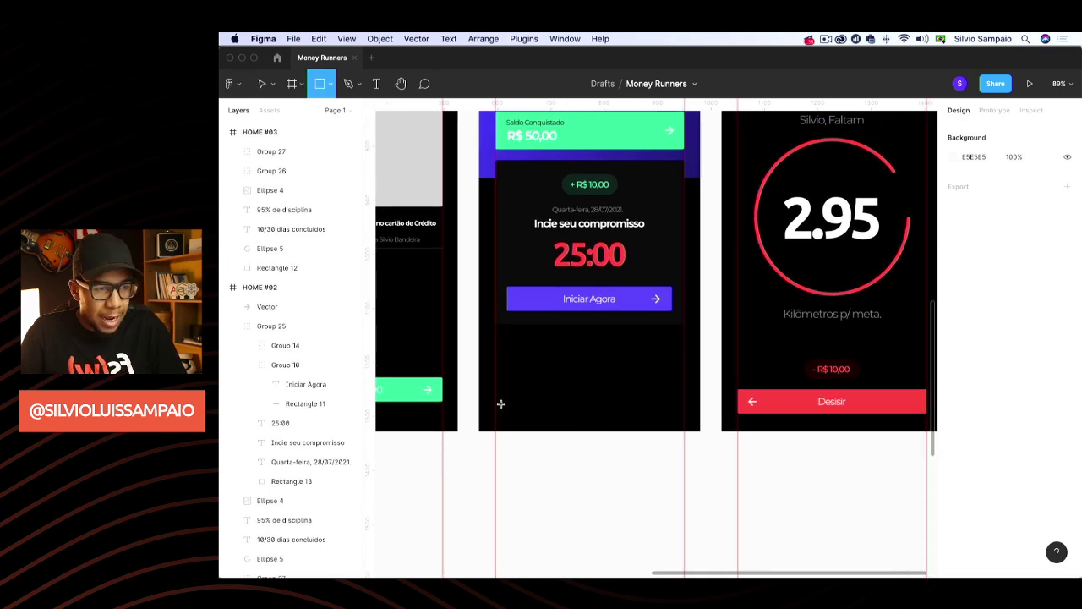
mouse_move(479, 399)
left_mouse_down()
mouse_move(697, 422)
mouse_move(648, 429)
mouse_move(699, 415)
left_mouse_up()
left_click(1027, 181)
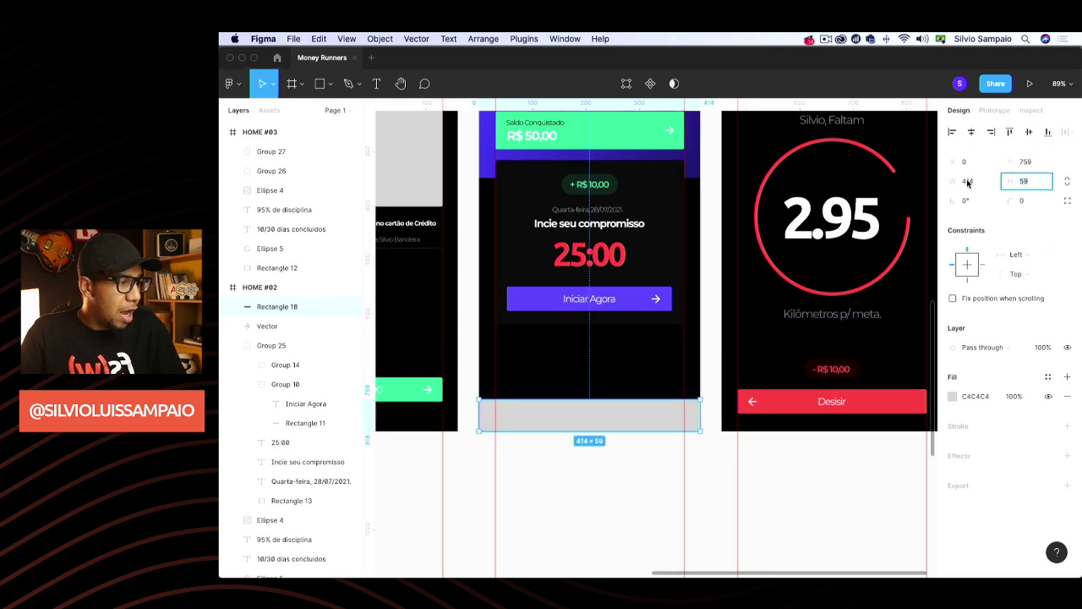
type("70")
key("Return")
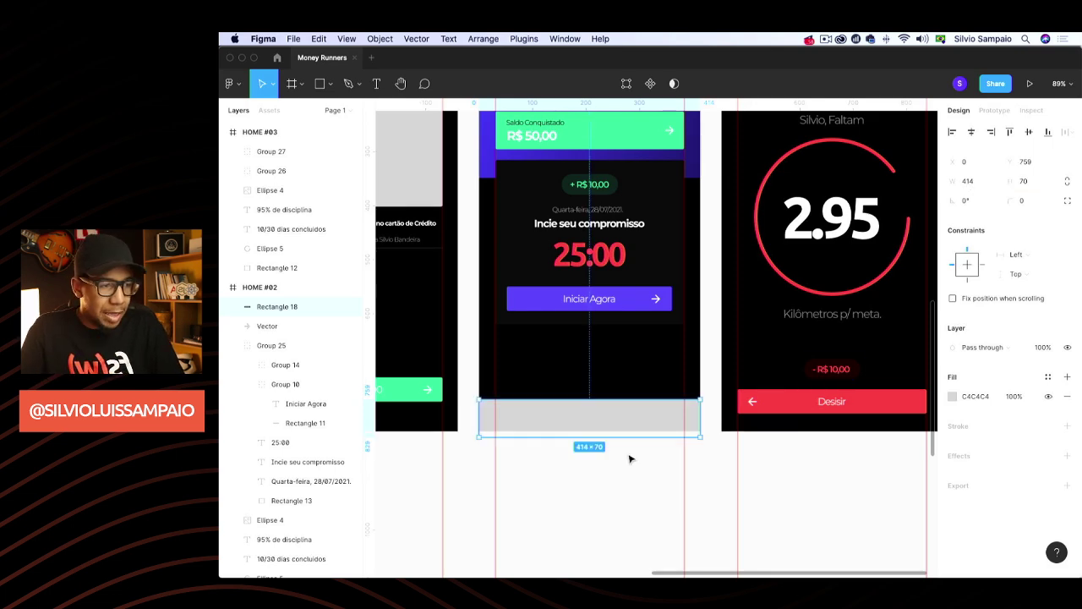
scroll(640, 340, "up", 5)
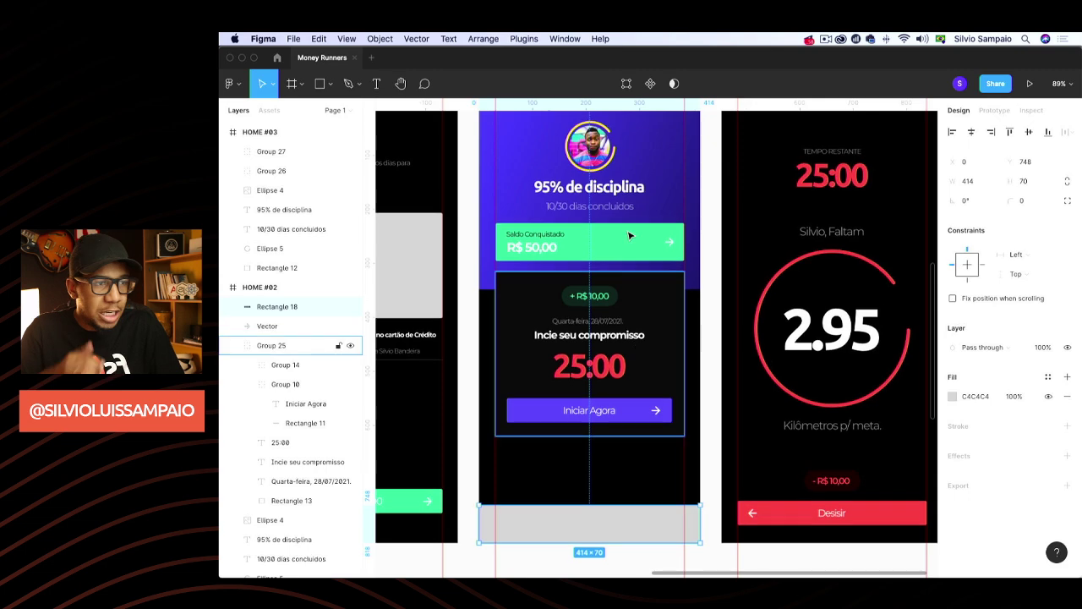
scroll(629, 309, "down", 4)
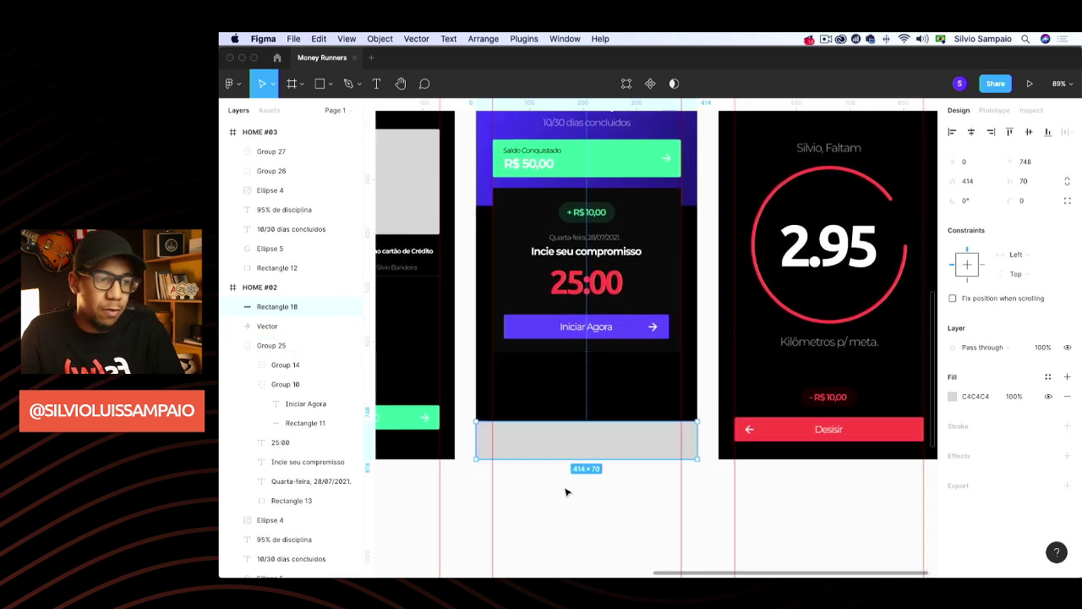
scroll(567, 492, "up", 5)
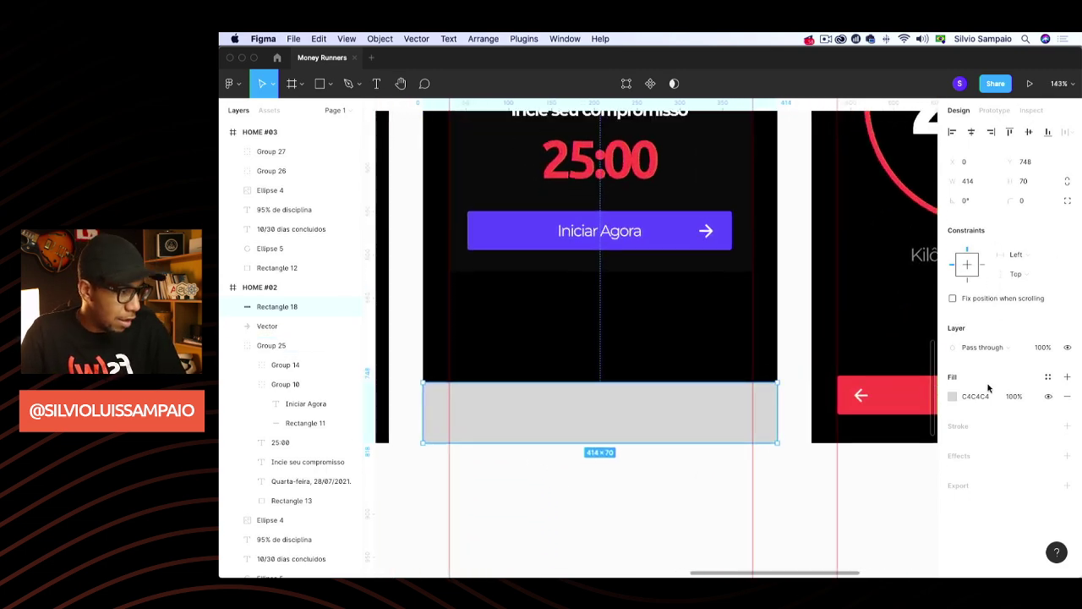
Change the bottom bar's fill from grey to pure black 000000
left_click(976, 398)
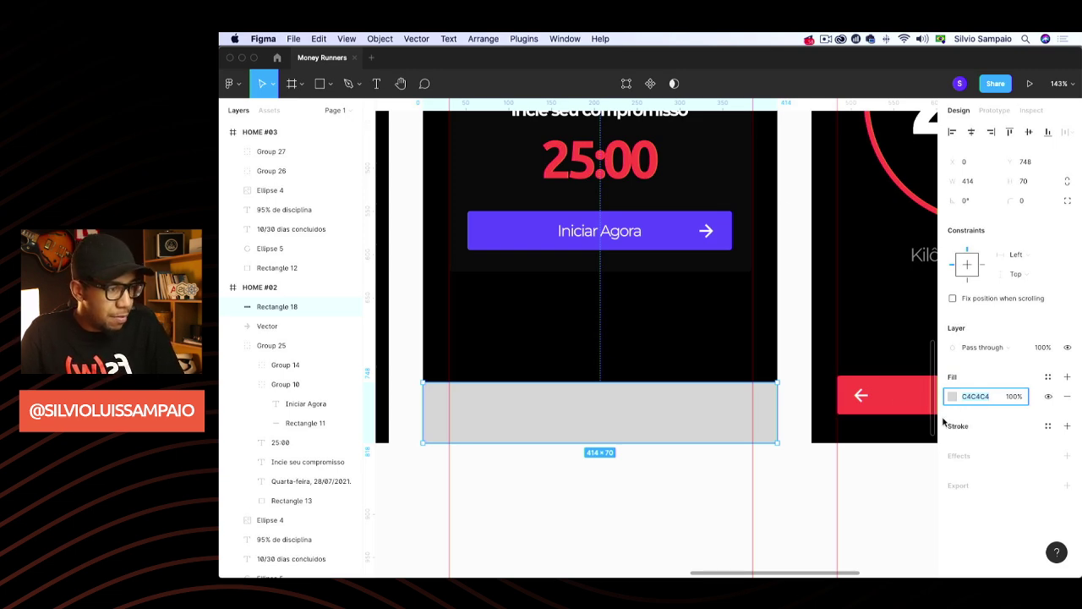
left_click(953, 396)
left_click(812, 442)
left_click(783, 273)
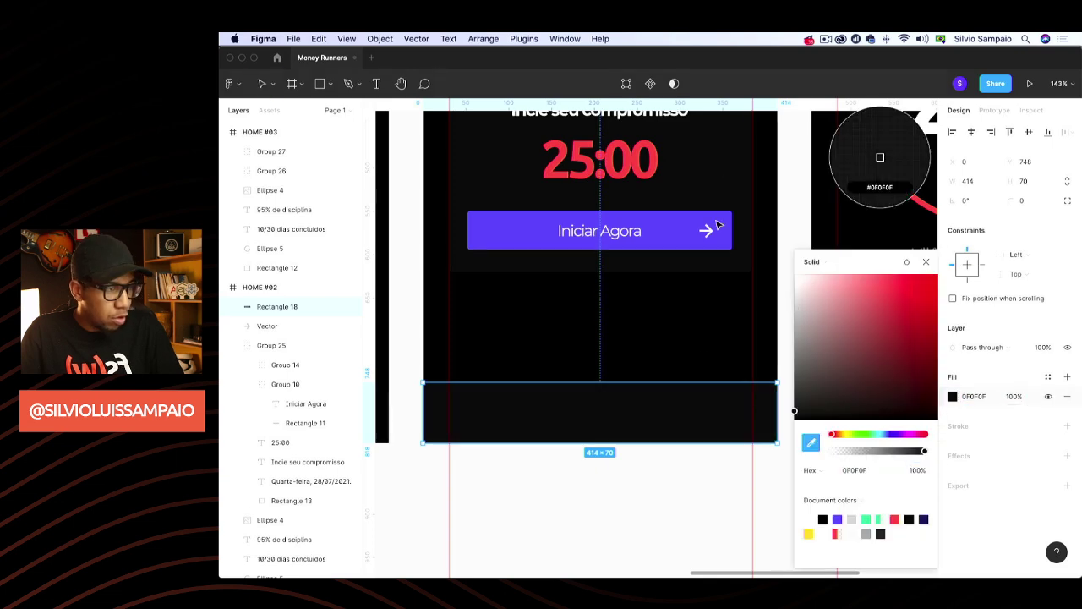
left_click(662, 483)
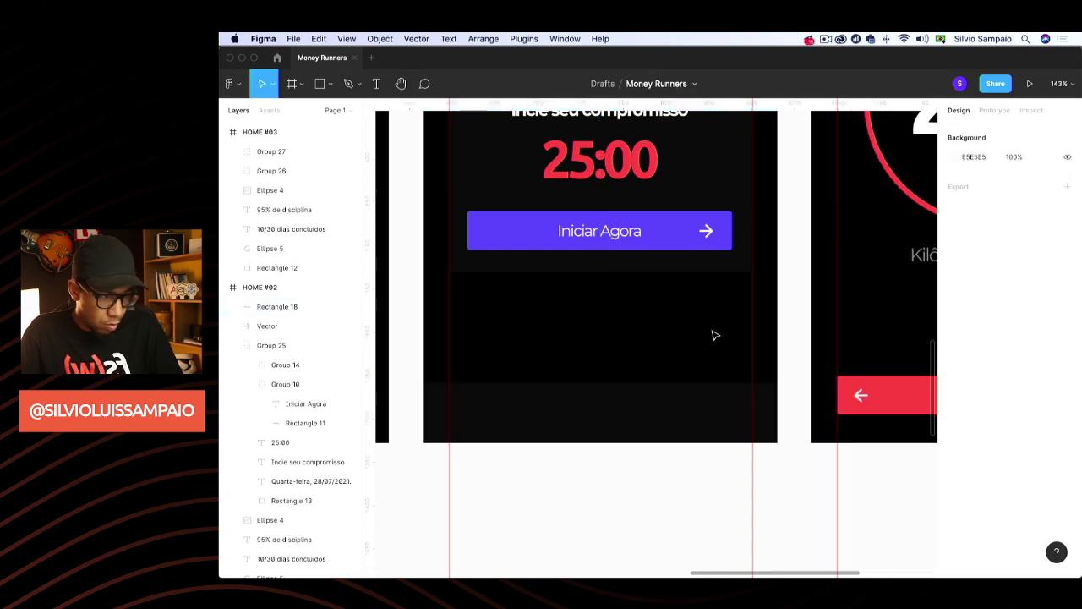
left_click(715, 411)
left_click(979, 397)
type("000")
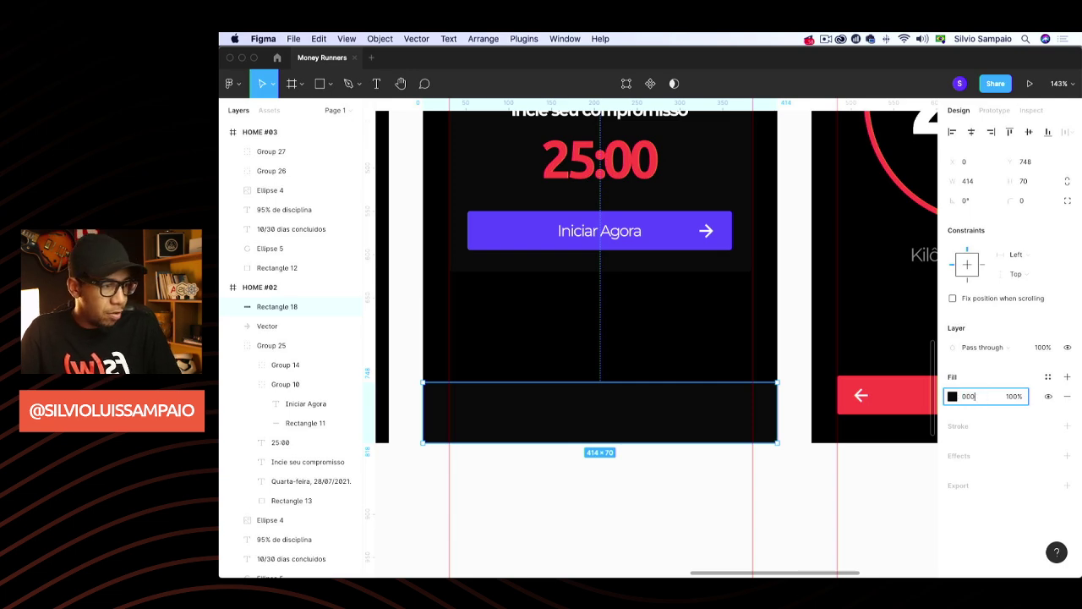
key("Return")
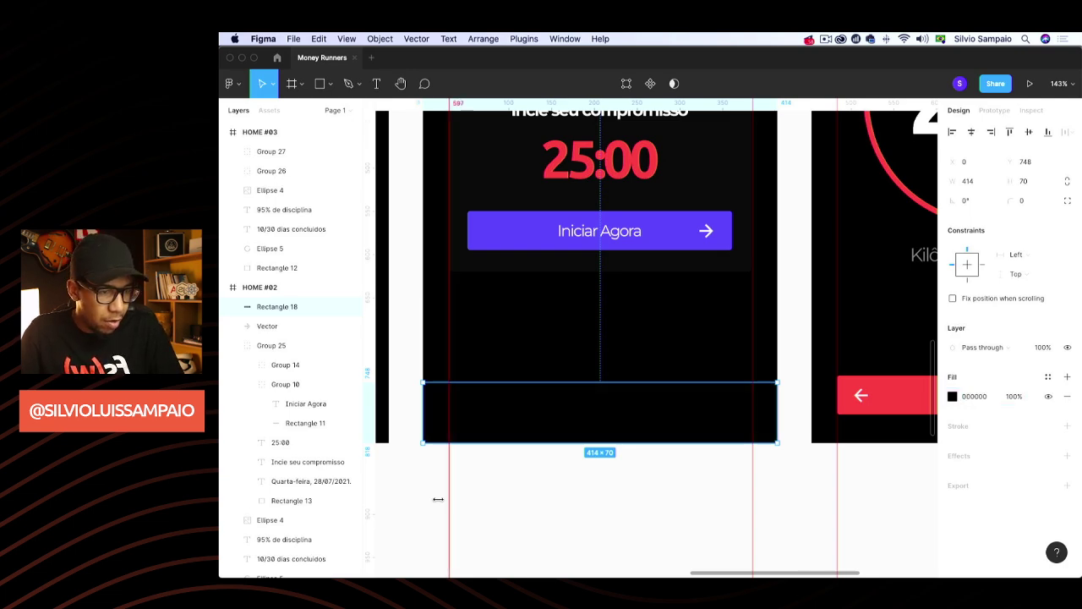
left_click(420, 501)
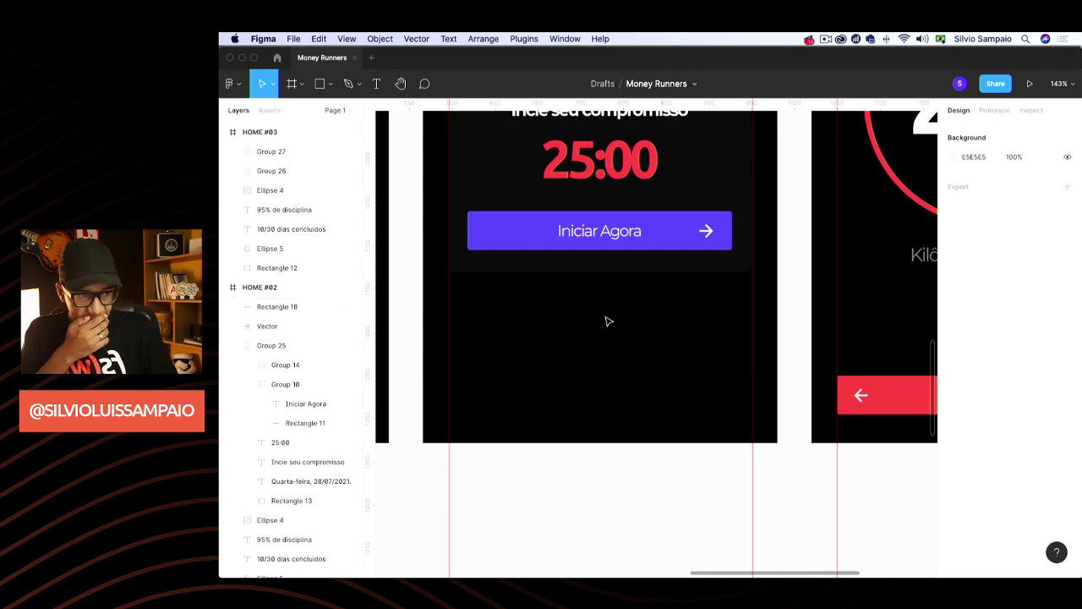
left_click(579, 399)
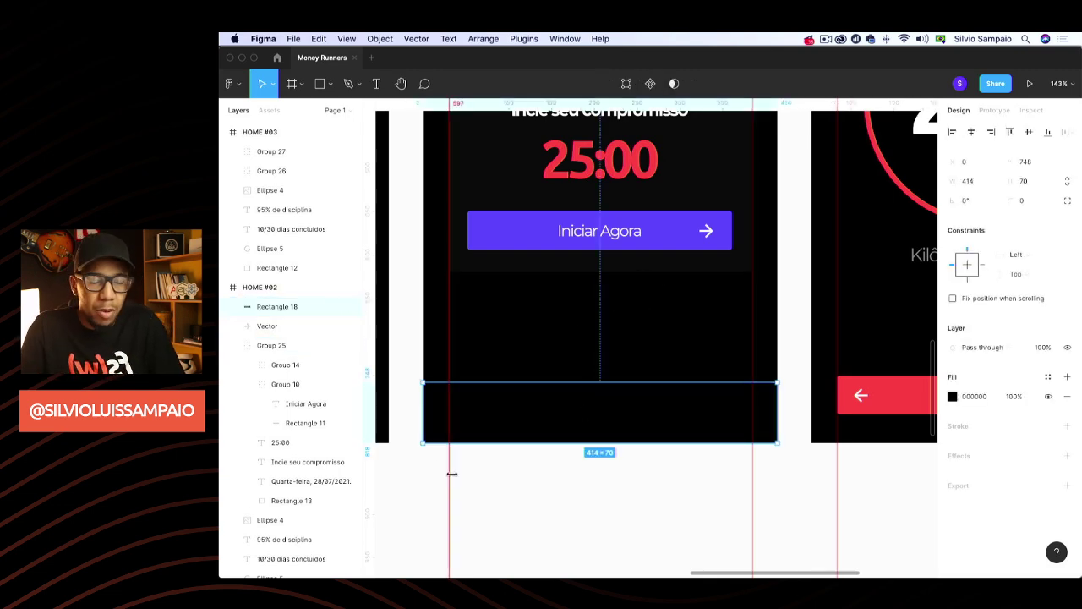
Copy TIMER's 'Kilômetros p/ meta.' caption and paste it into HOME #02
scroll(485, 464, "up", 1)
scroll(487, 465, "down", 4)
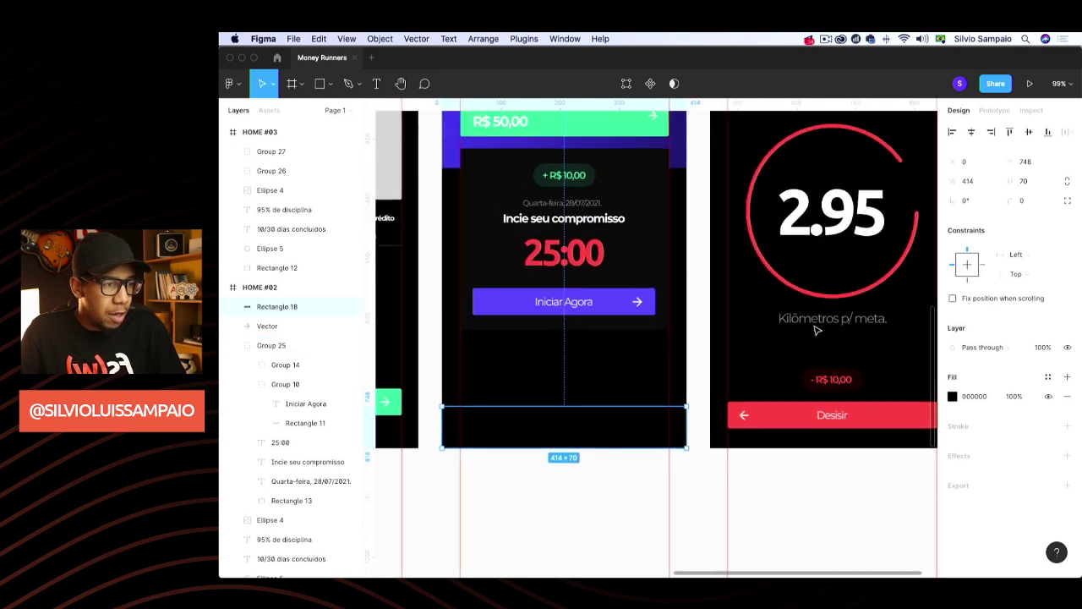
left_click(818, 323)
left_click(520, 377)
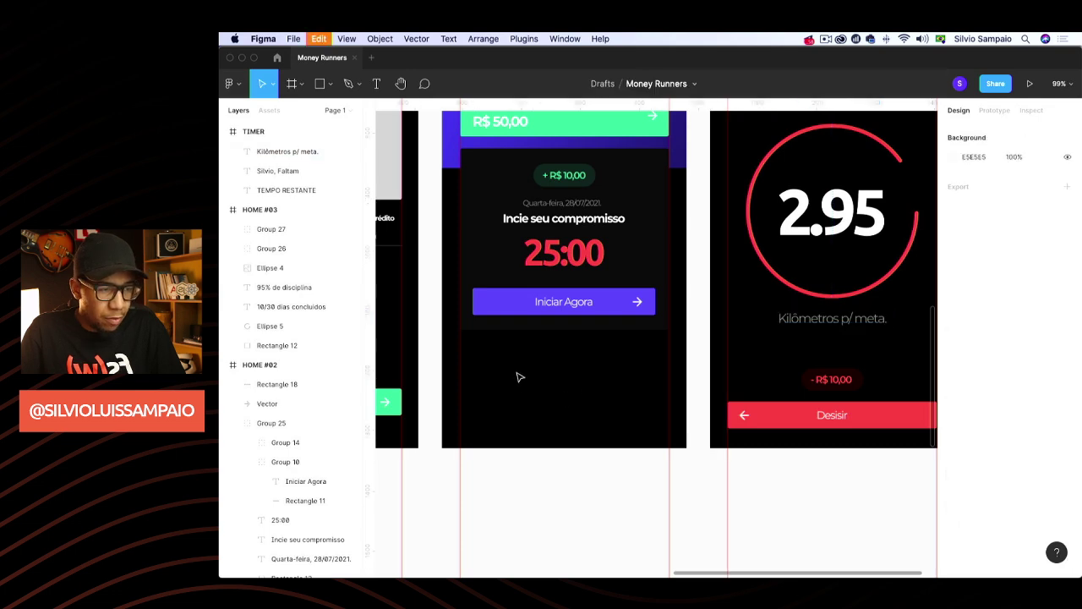
key("super+v")
key("super+z")
key("super+v")
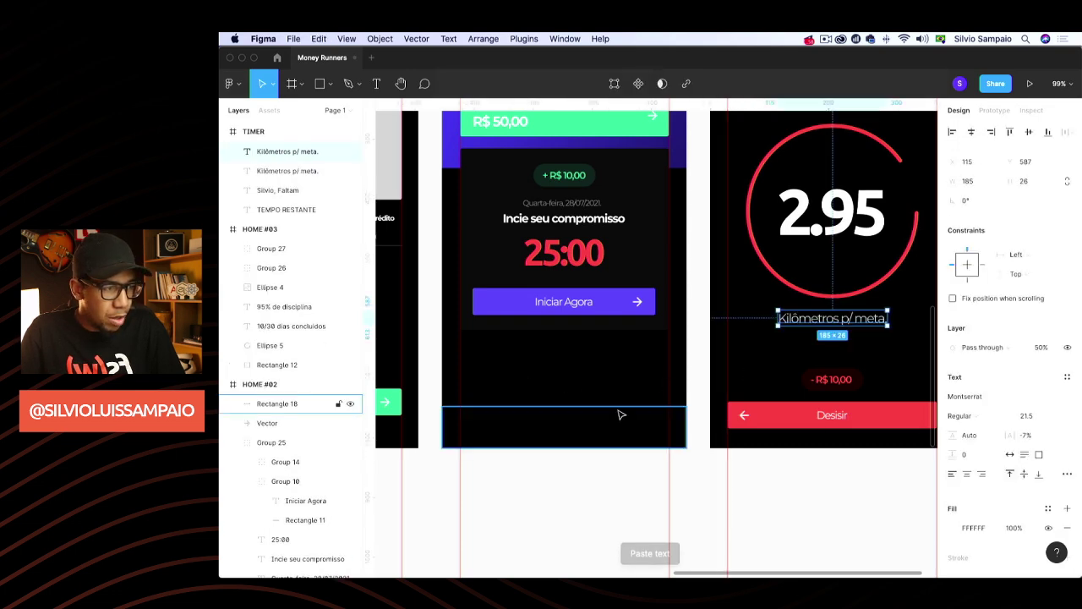
key("super+z")
left_click(833, 321)
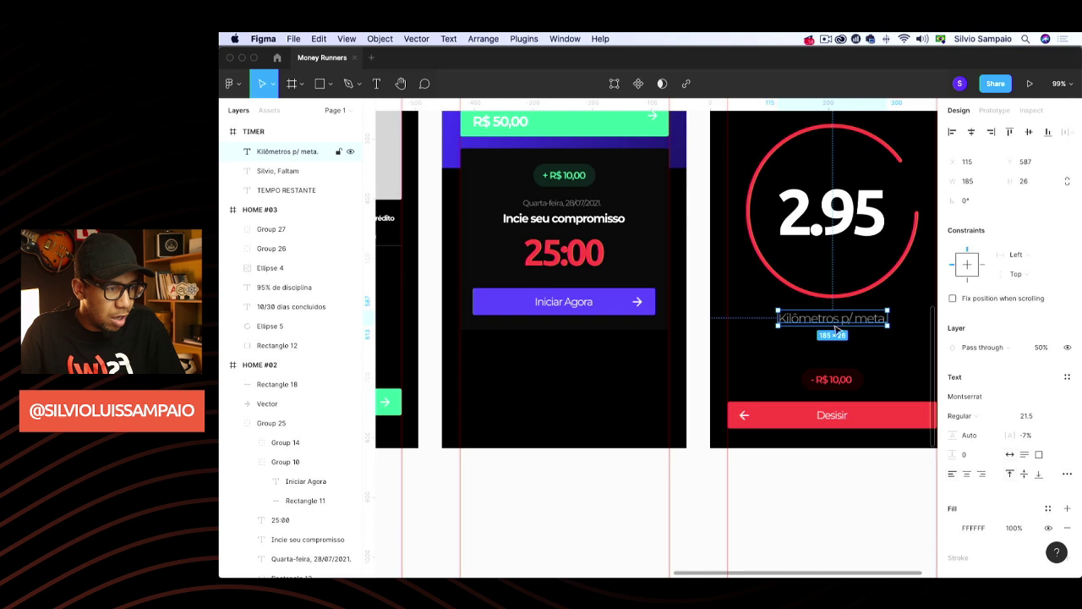
left_click(566, 442)
key("super+v")
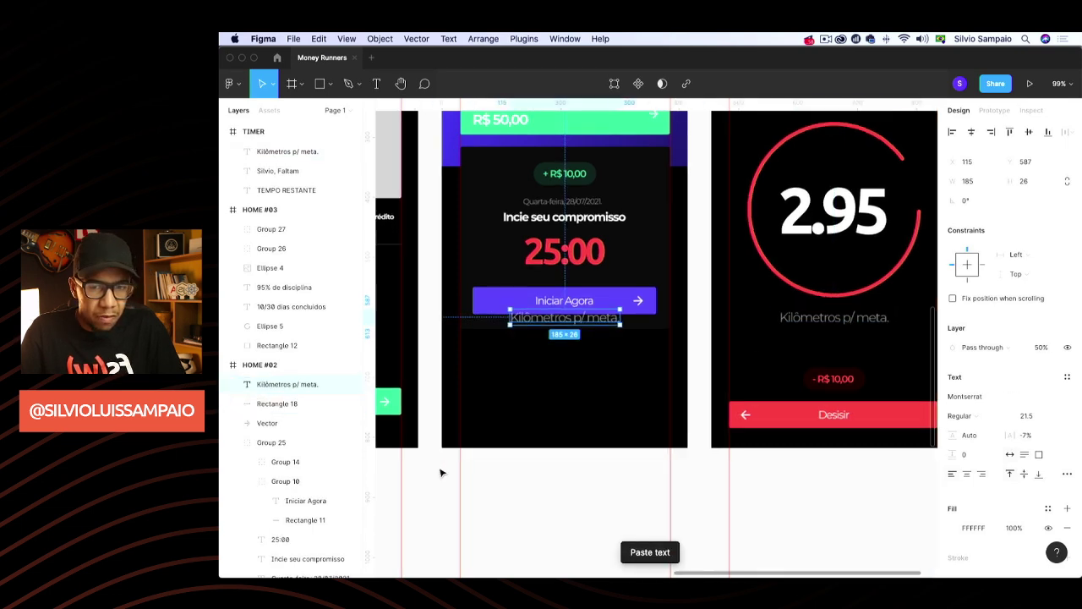
Move the pasted caption to HOME #02's bottom-left and retype it as 'Desafio'
scroll(444, 471, "up", 3)
left_click_drag(607, 269, 539, 417)
type("Desafio")
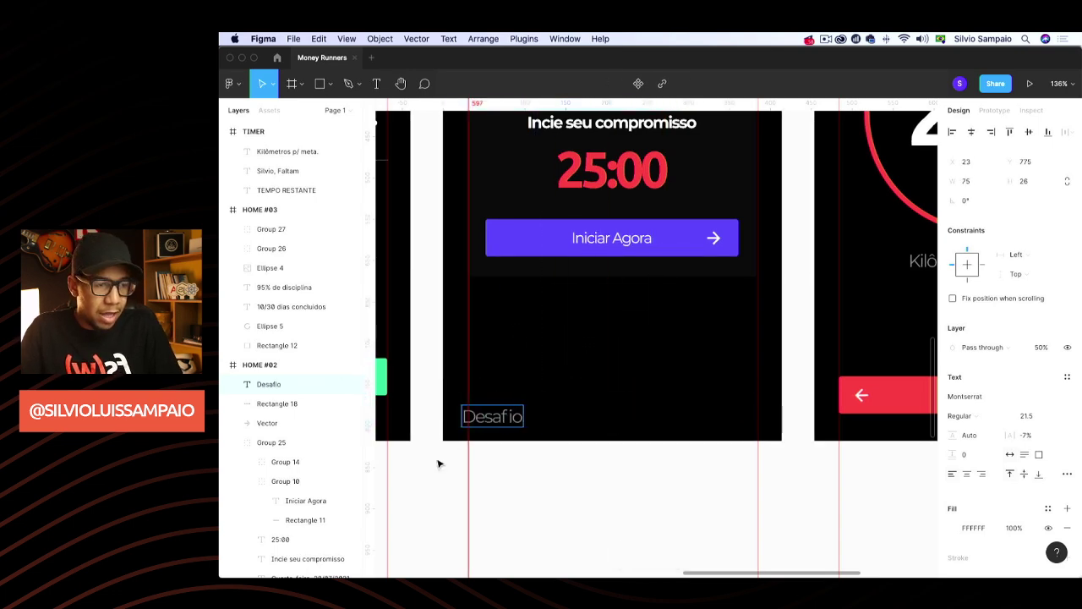
key("Escape")
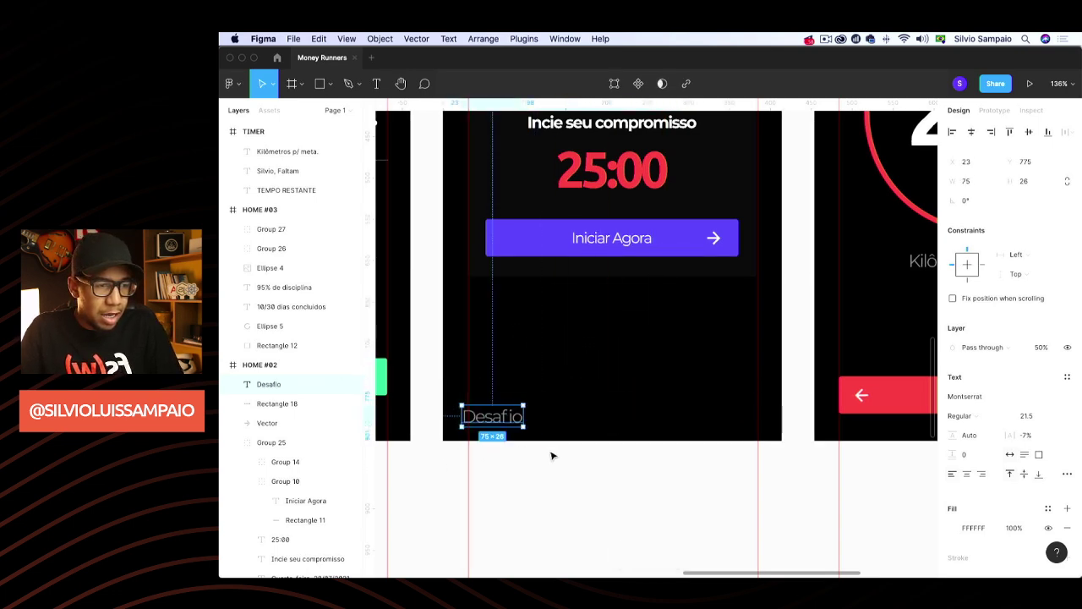
scroll(553, 454, "down", 3)
scroll(522, 466, "down", 1)
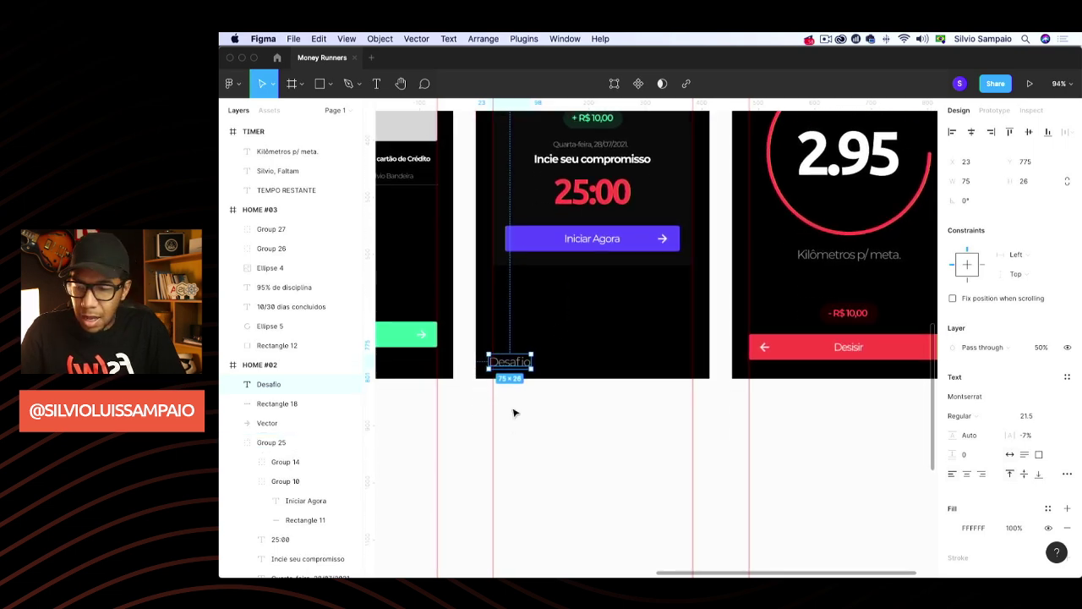
scroll(513, 410, "up", 3)
Nudge the Desafio label slightly right and set its font size to 13
left_click_drag(520, 348, 523, 348)
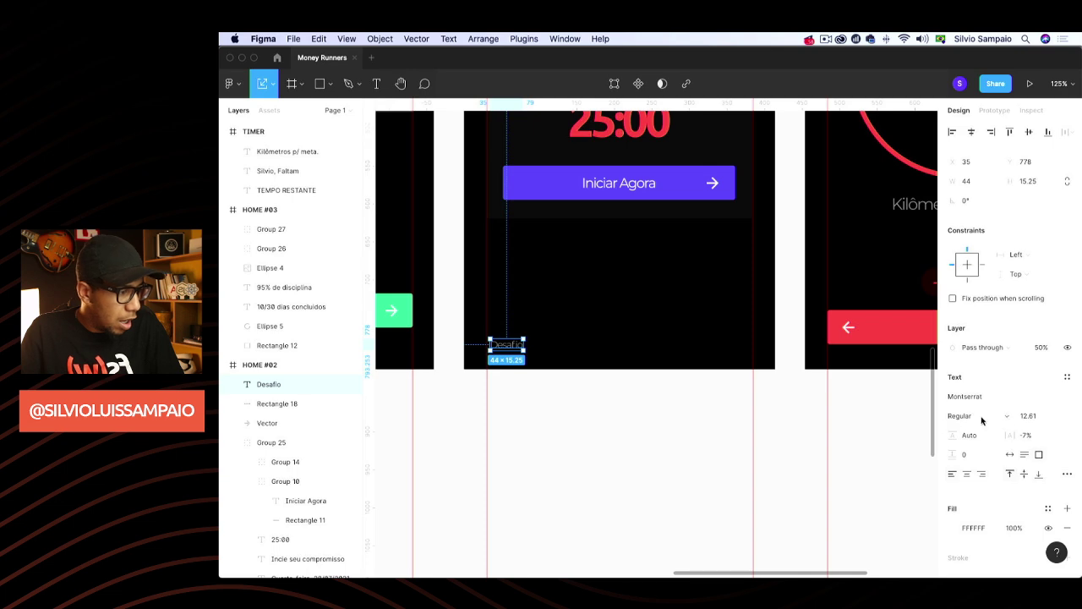
left_click(1047, 418)
key("Return")
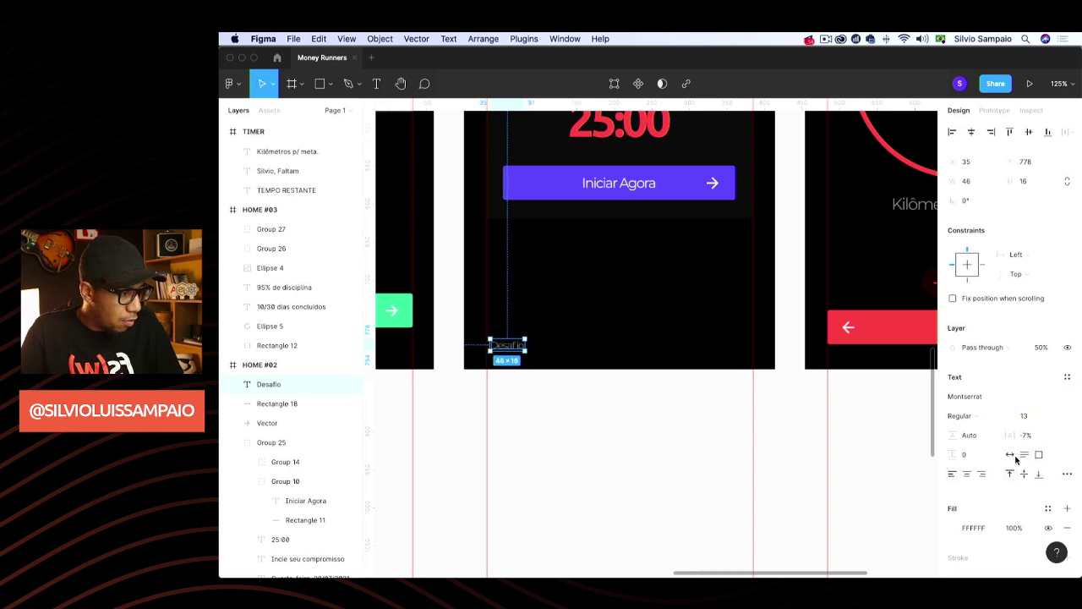
scroll(482, 404, "right", 2)
scroll(482, 405, "left", 1)
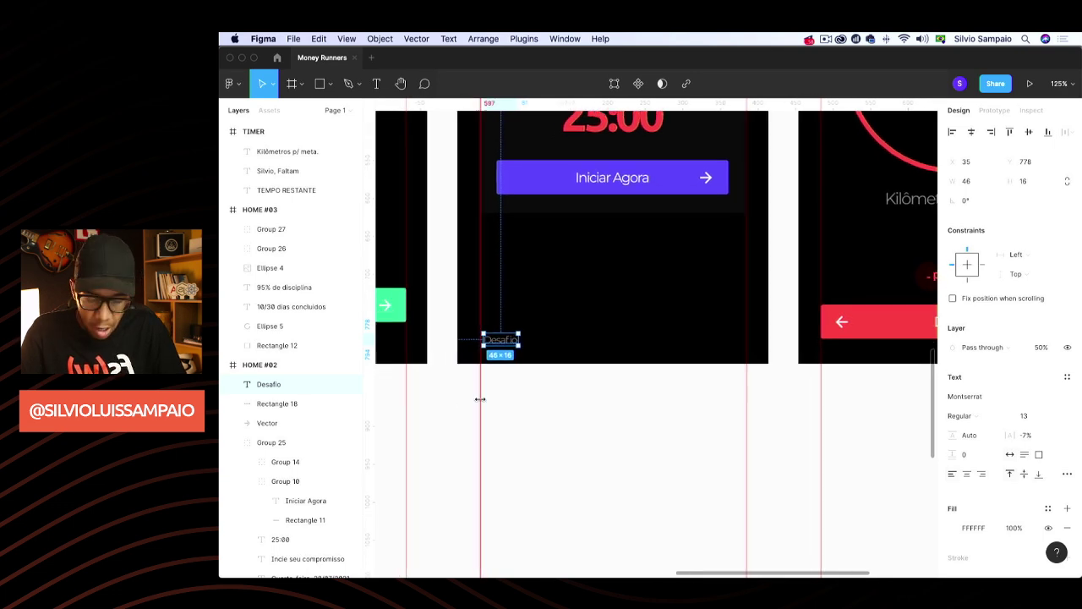
Duplicate the Desafio label, retype the copy as 'Ranking', and place it mid-row
key("super+d")
left_click_drag(500, 342, 593, 349)
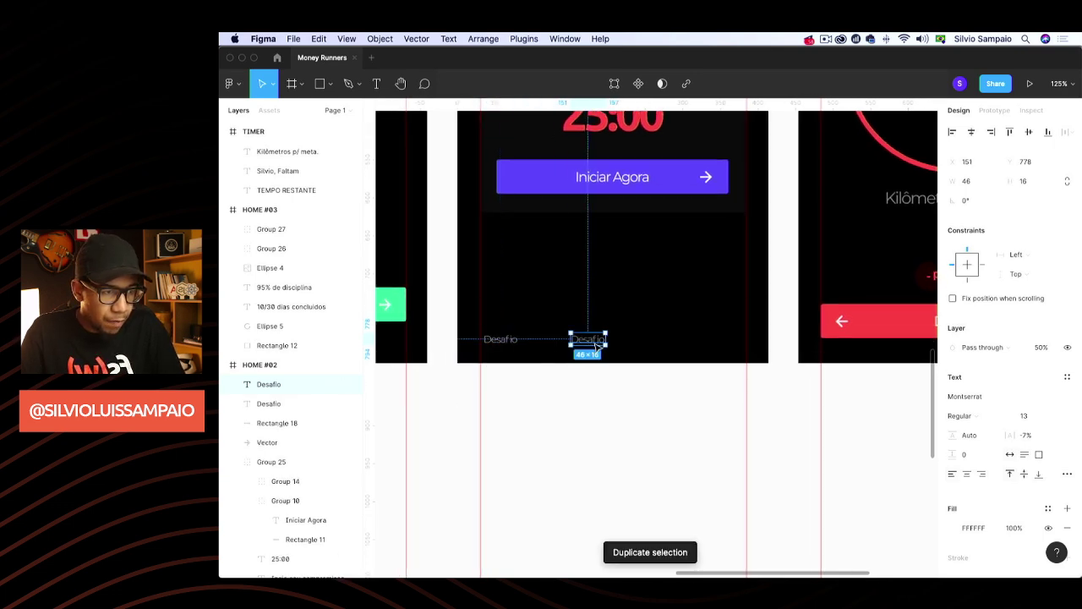
double_click(589, 339)
type("Ranking")
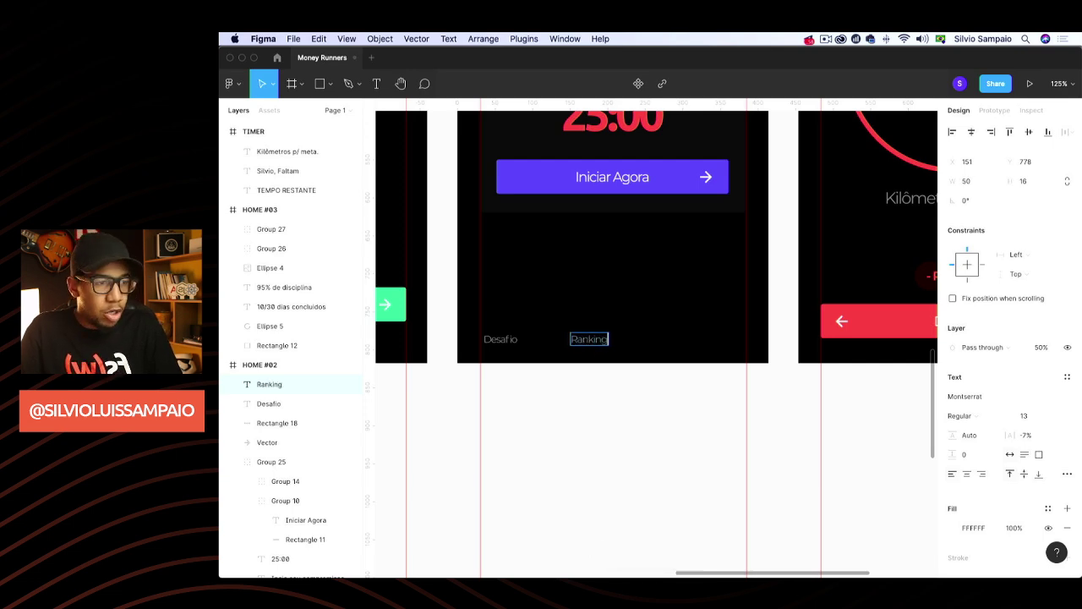
key("Escape")
left_click_drag(597, 341, 715, 338)
Retype the right-hand copy as 'Saldo' and nudge it into place at the bar's right
double_click(713, 340)
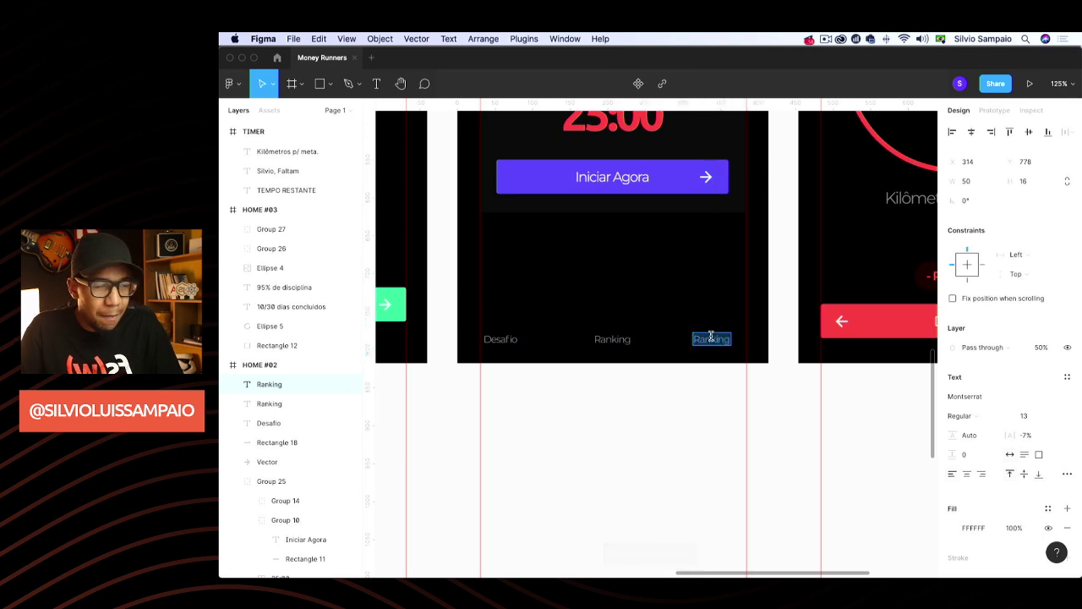
type("Saldo")
key("Escape")
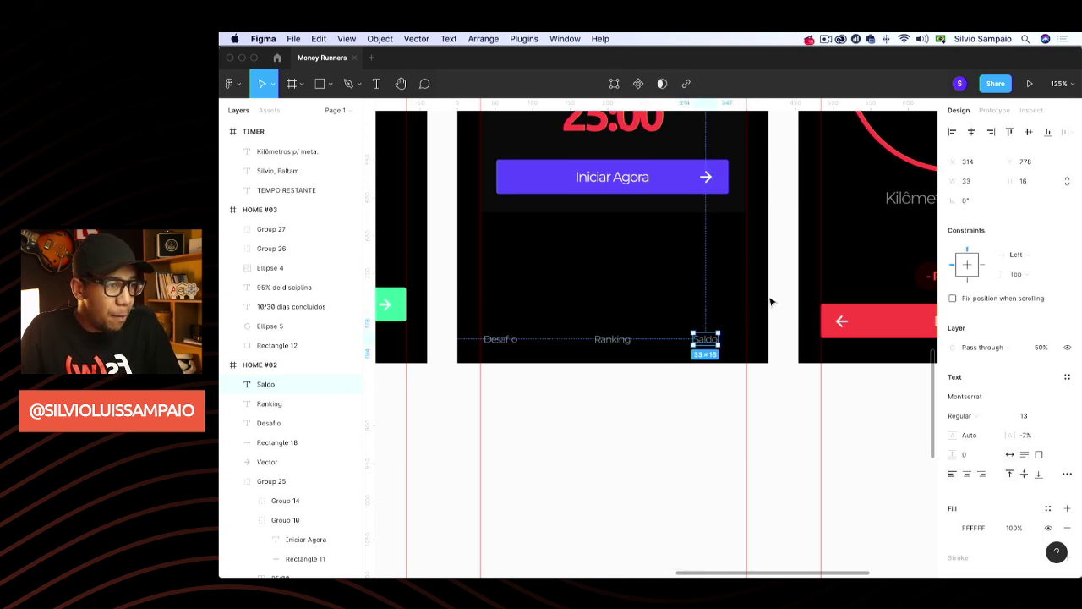
scroll(771, 302, "down", 5)
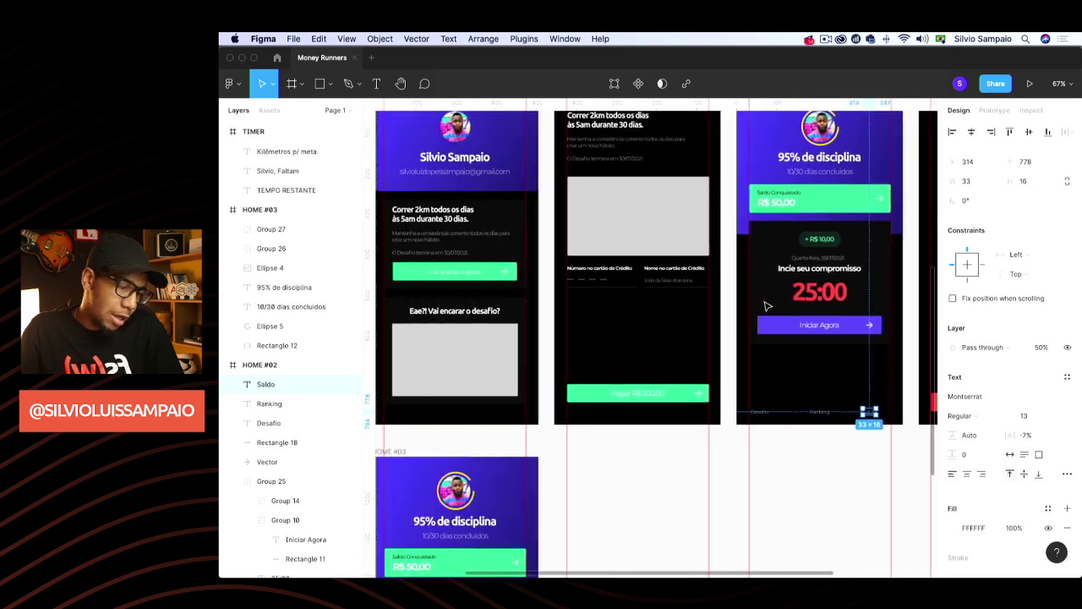
scroll(764, 300, "up", 3)
scroll(764, 304, "down", 10)
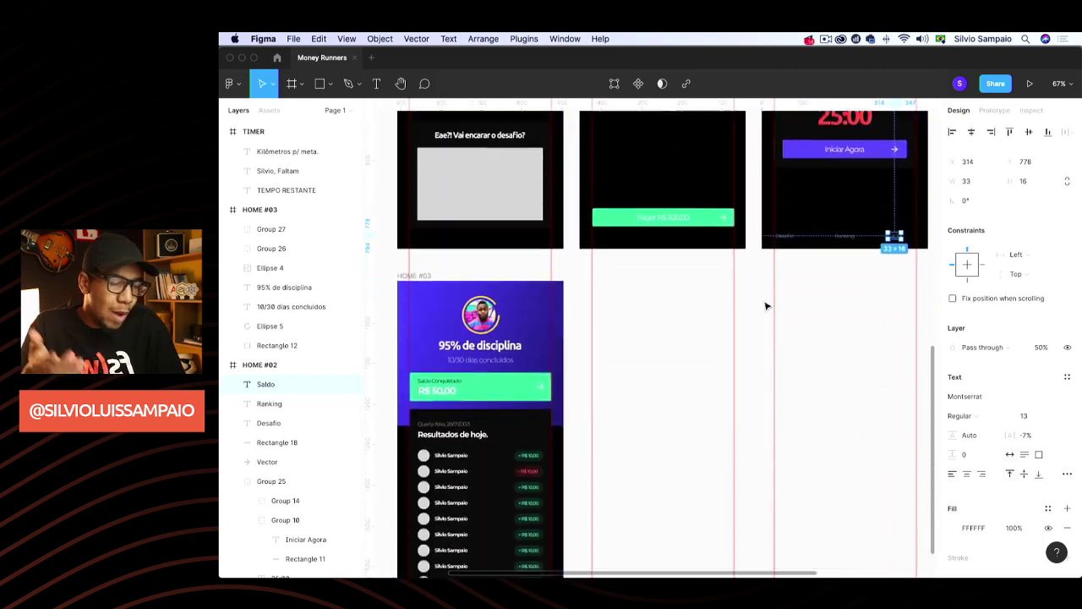
scroll(764, 307, "down", 2)
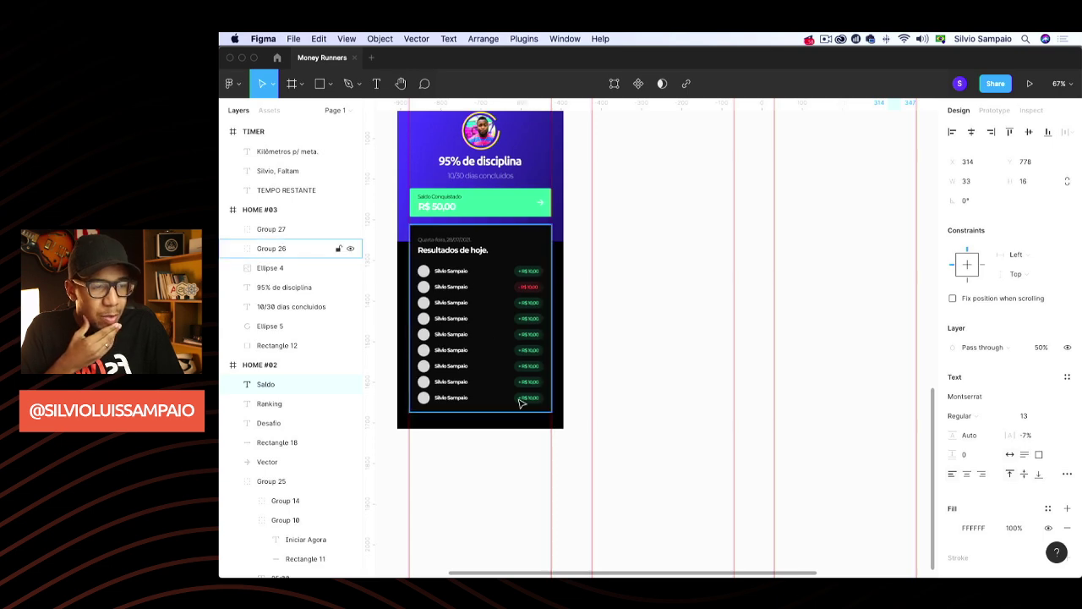
scroll(522, 404, "up", 2)
scroll(580, 320, "up", 10)
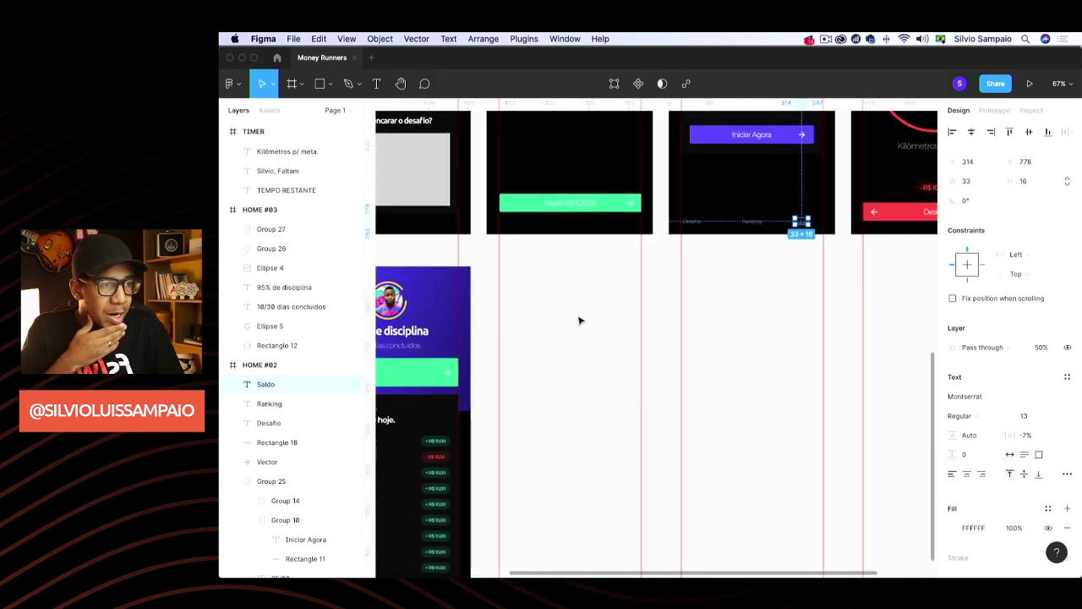
scroll(741, 423, "up", 2)
scroll(727, 377, "up", 2)
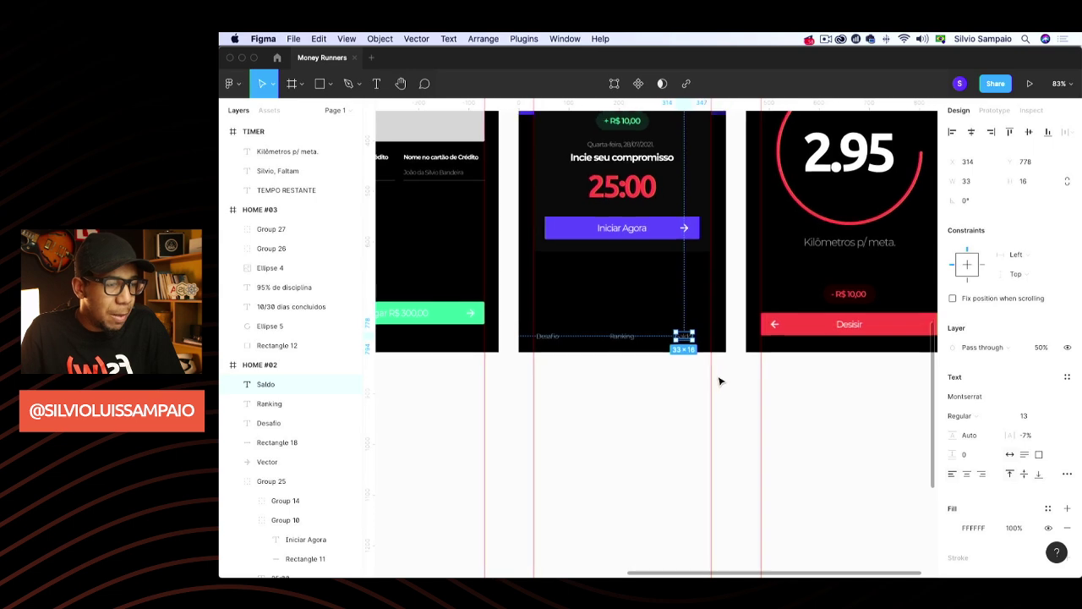
scroll(720, 380, "up", 5)
left_click_drag(677, 354, 690, 354)
left_click(439, 398)
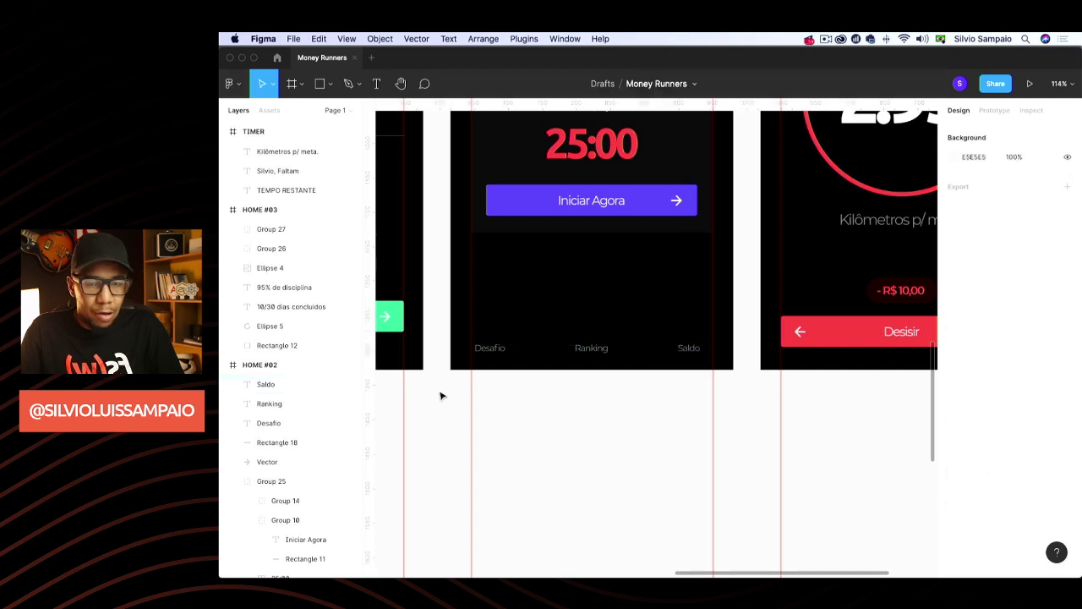
scroll(440, 394, "up", 5)
Launch the Material Design Icons (Community) plugin from the canvas menu and search 'cale'
right_click(526, 268)
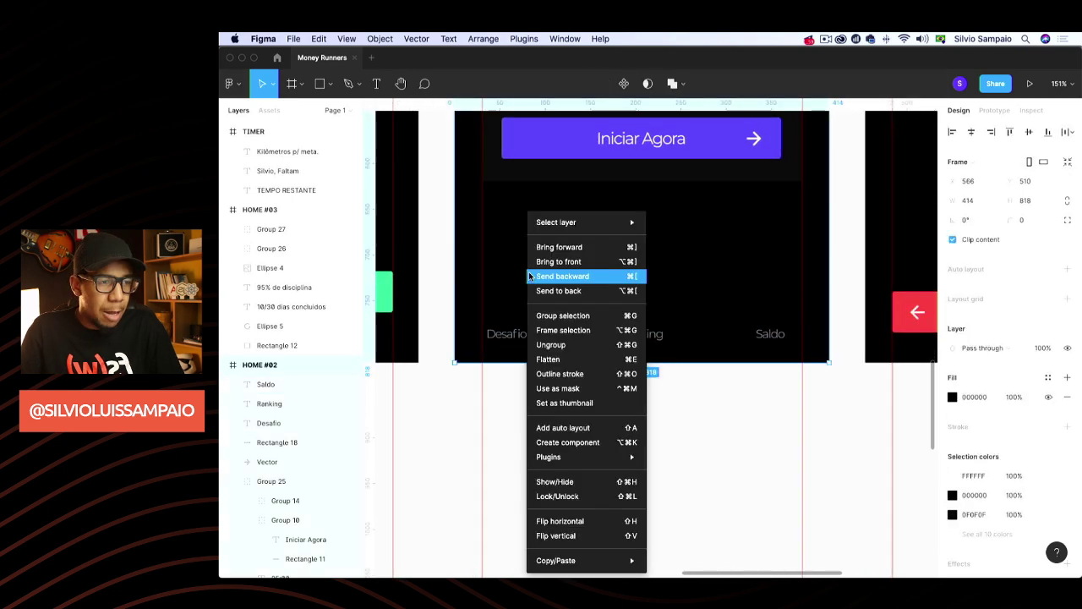
left_click(436, 397)
right_click(435, 394)
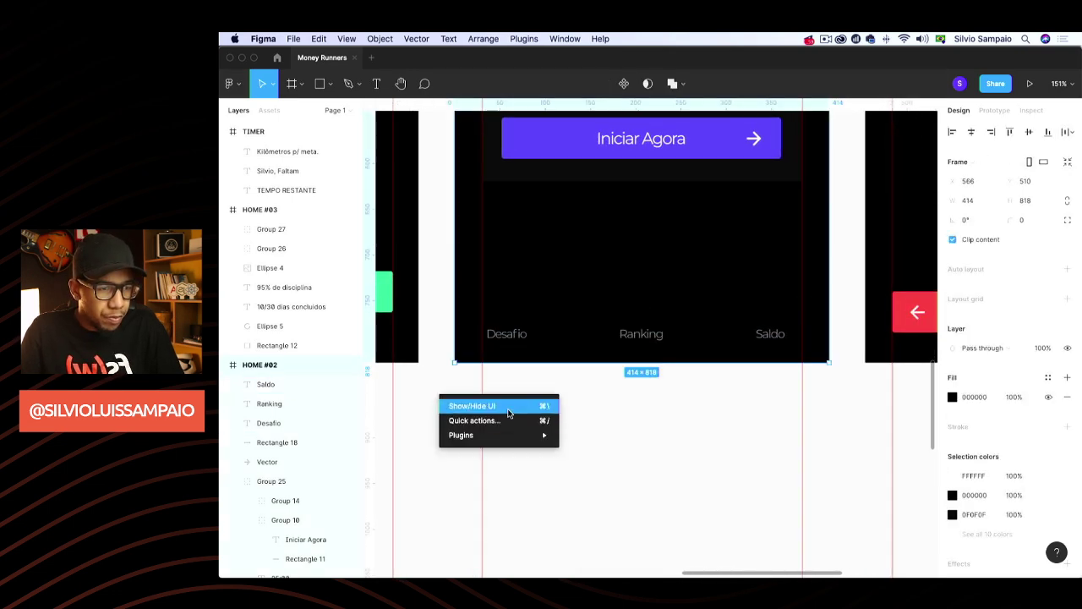
mouse_move(509, 434)
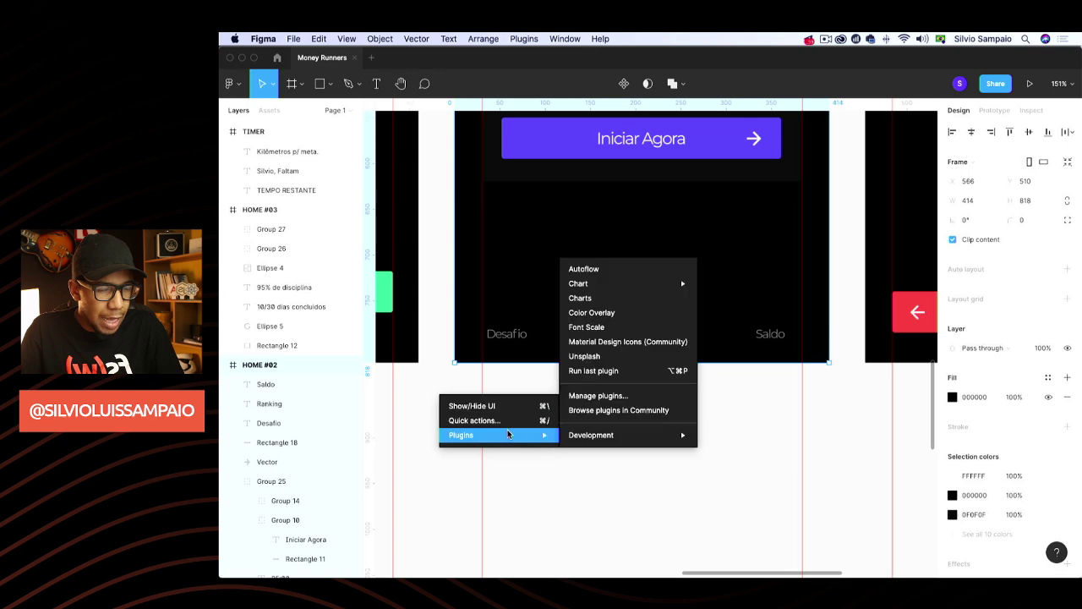
left_click(605, 342)
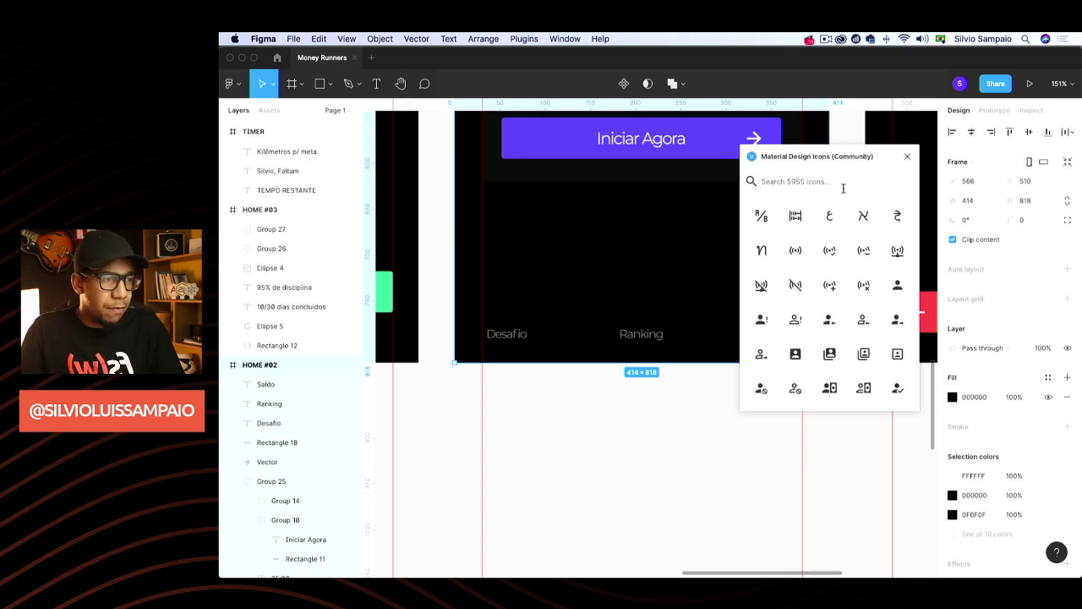
type("cale")
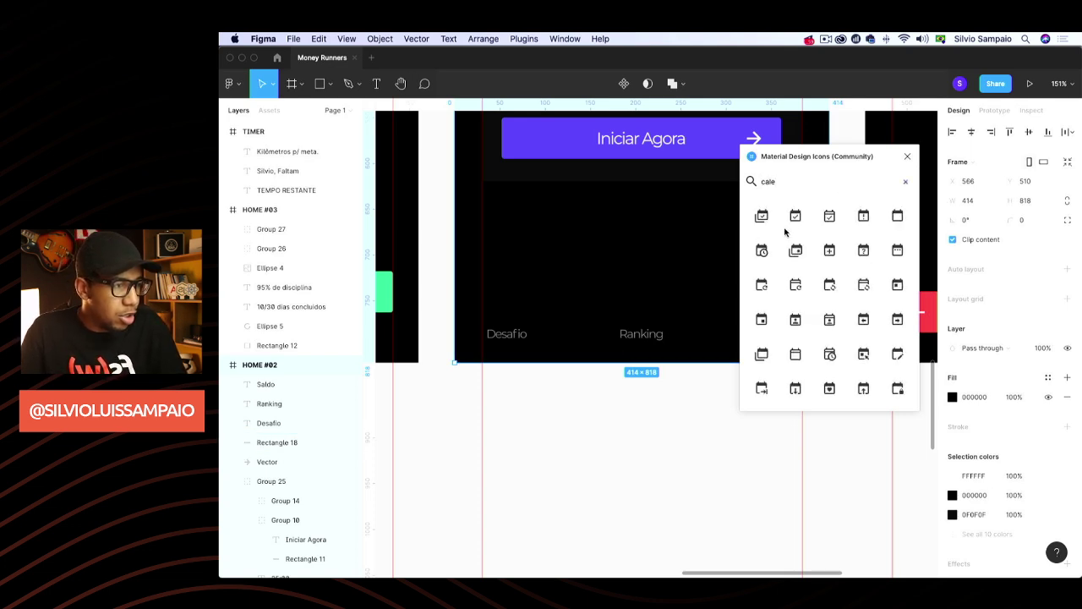
Insert the calendar-check icon from the plugin and delete the extra duplicate copy
left_click(795, 218)
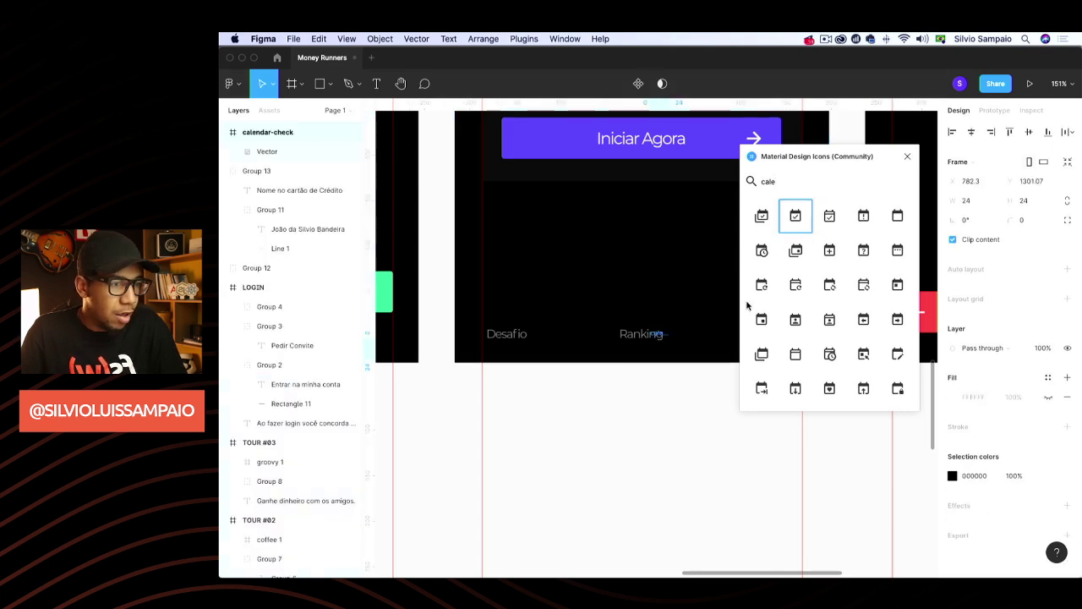
key("super+d")
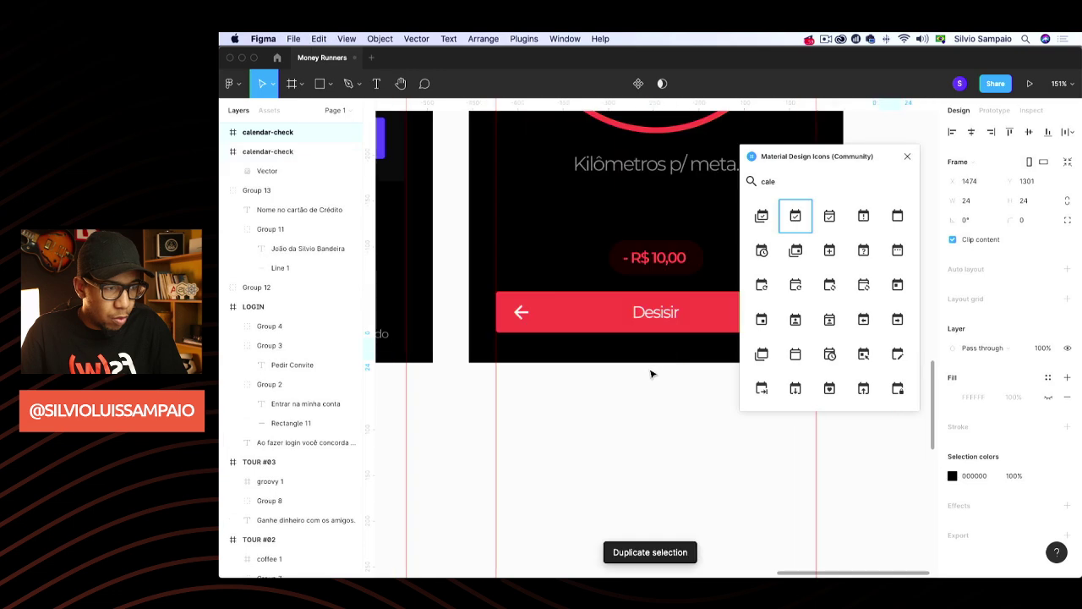
key("super+z")
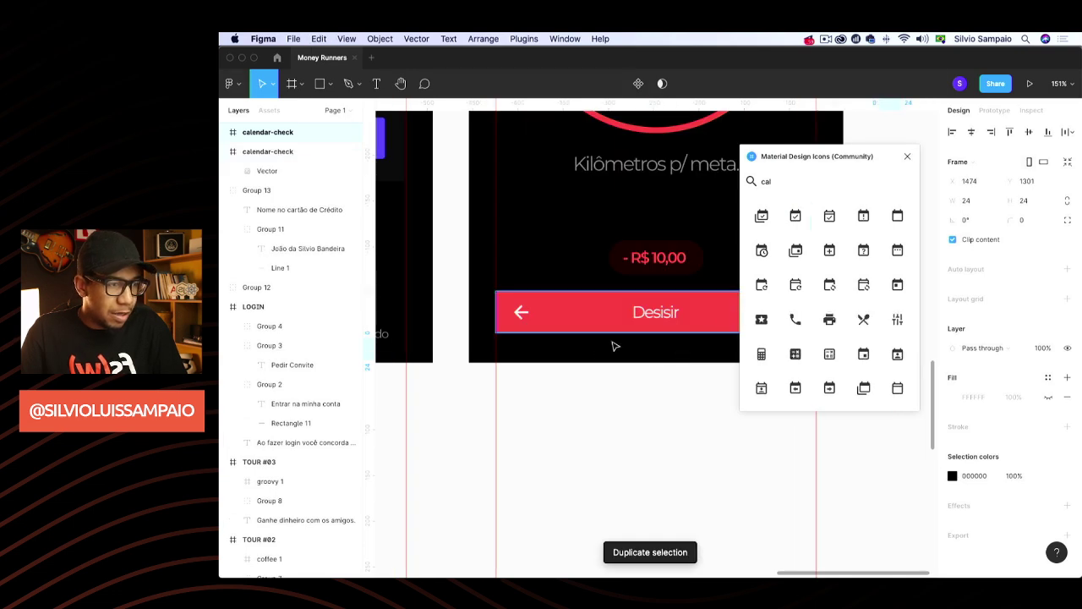
scroll(611, 344, "down", 5)
scroll(592, 353, "left", 2)
scroll(590, 347, "down", 10)
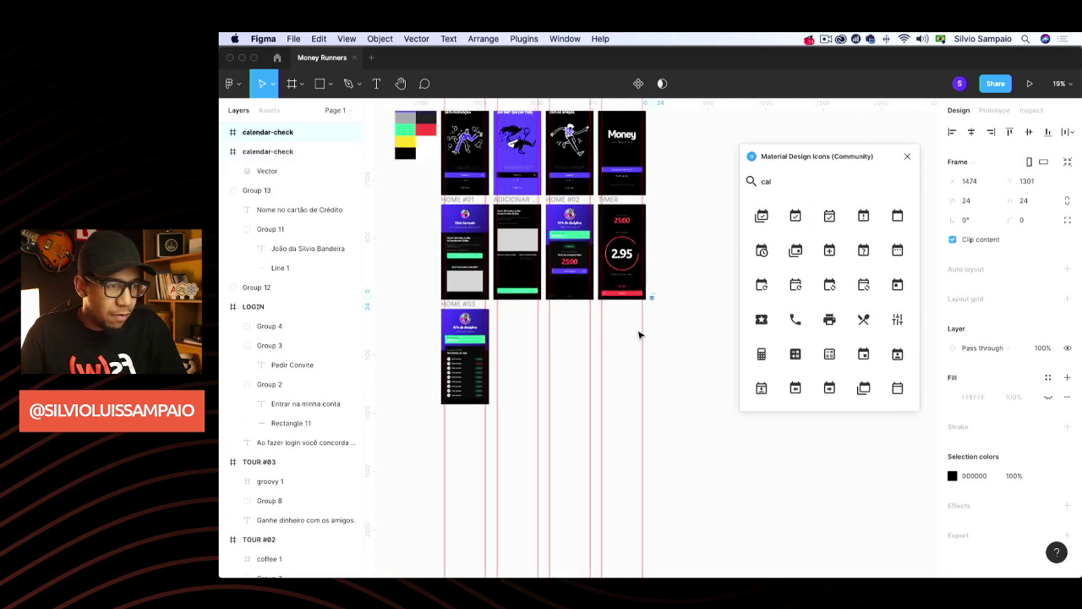
left_click(656, 303)
left_click(654, 288)
left_click(649, 297)
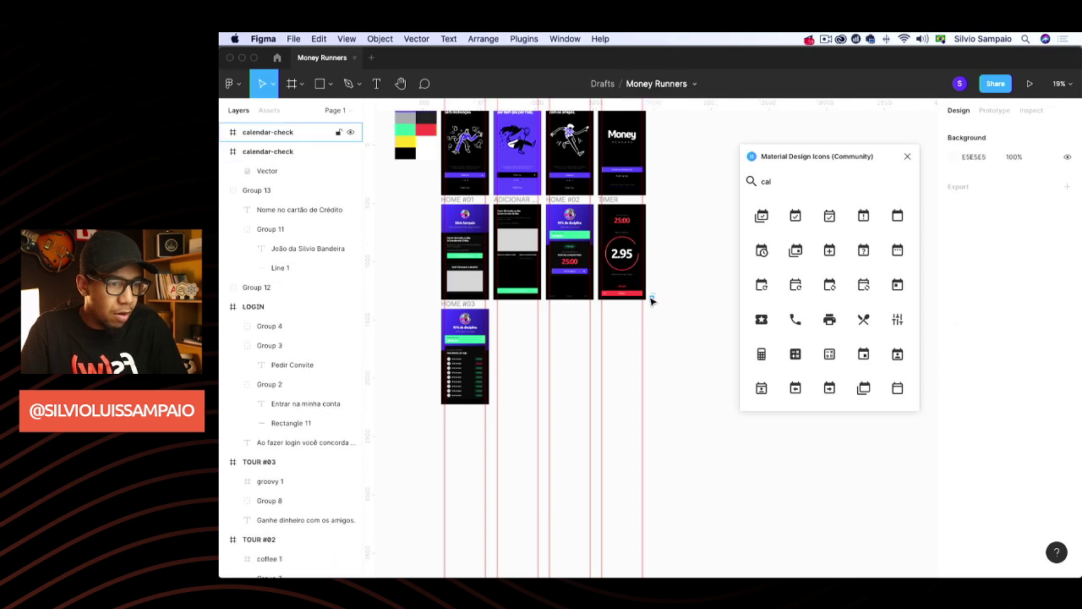
left_click(651, 297)
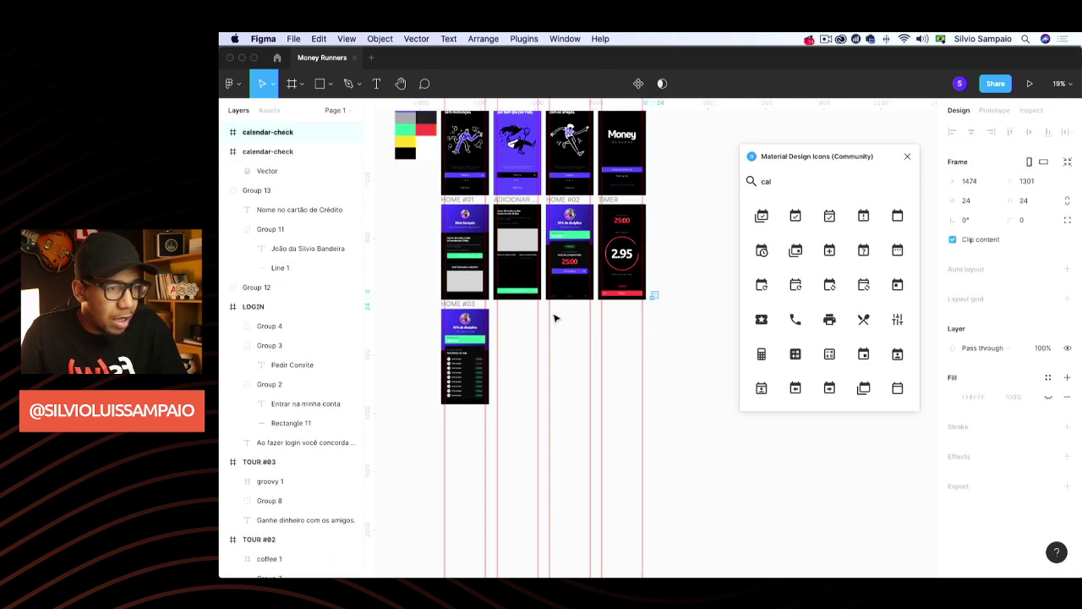
left_click(648, 306)
left_click(649, 298)
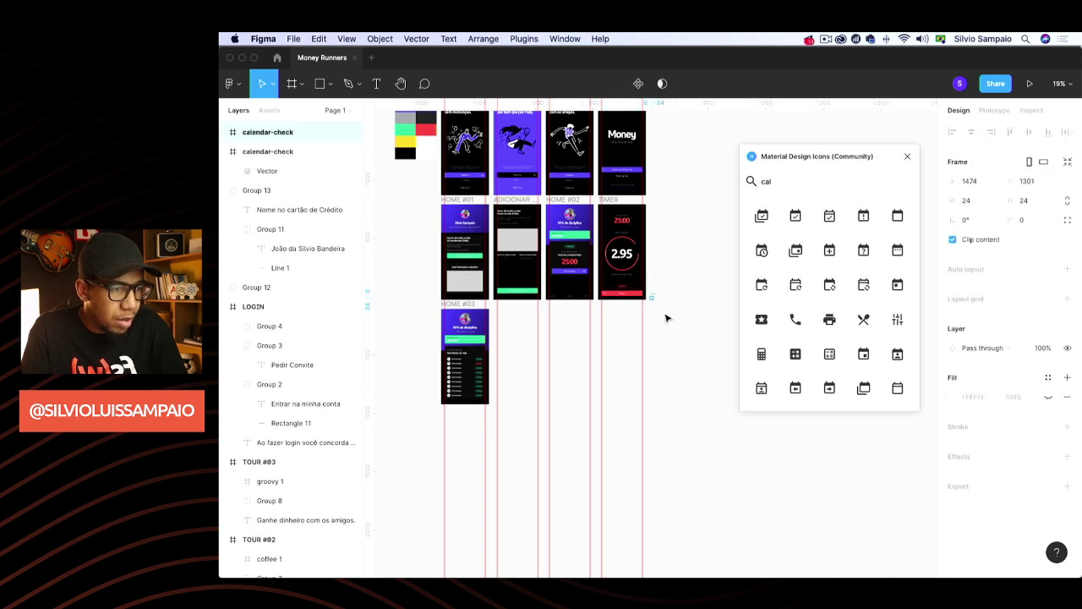
key("Delete")
scroll(571, 301, "up", 10)
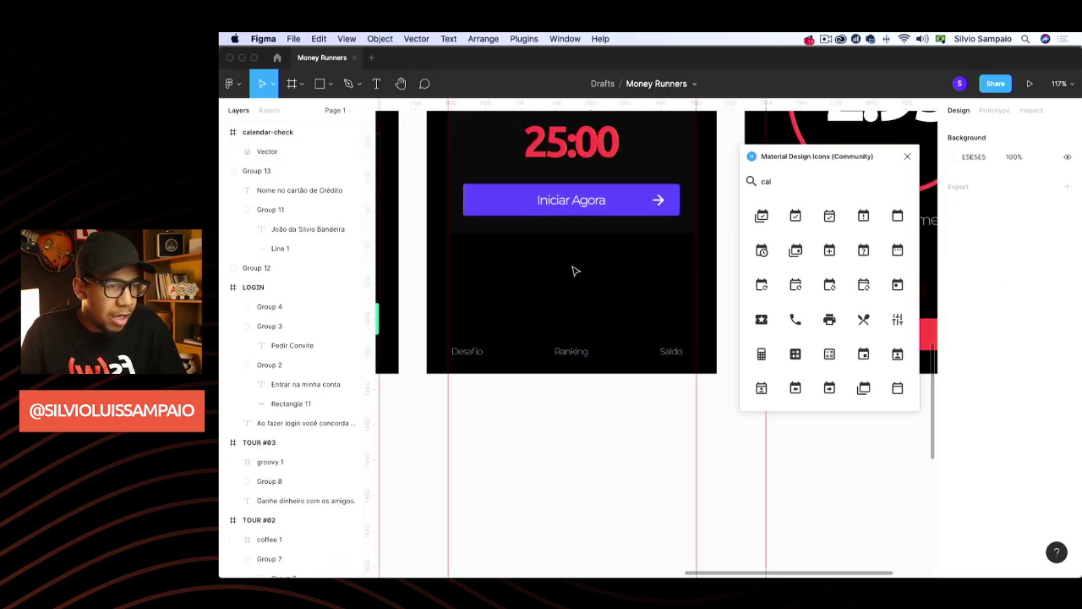
Move the calendar-check icon above the Desafio label and make its fill white FFFFFF
left_click_drag(588, 363, 532, 295)
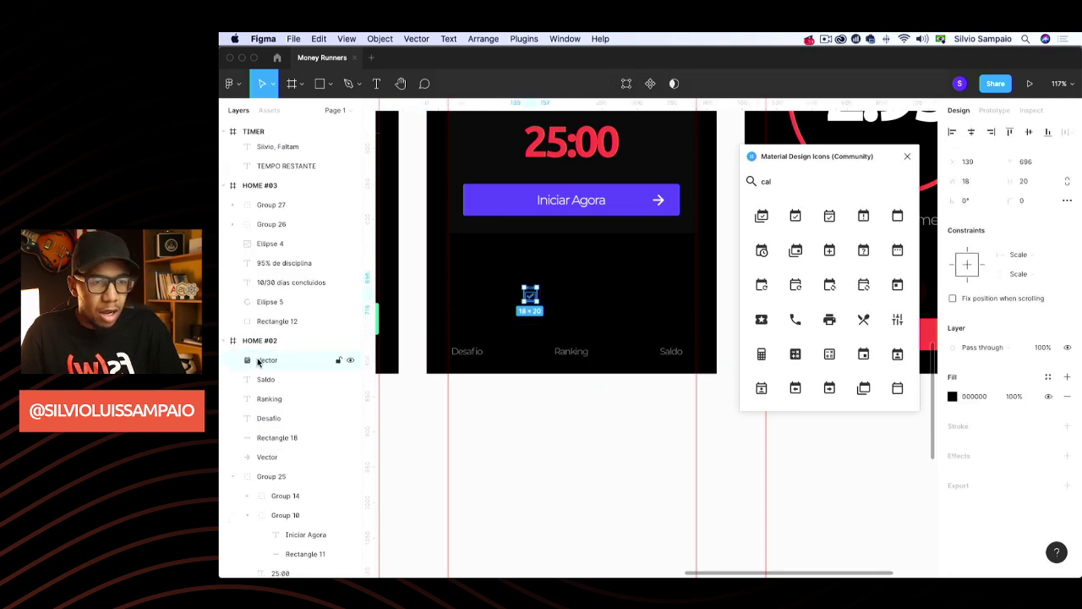
left_click(952, 396)
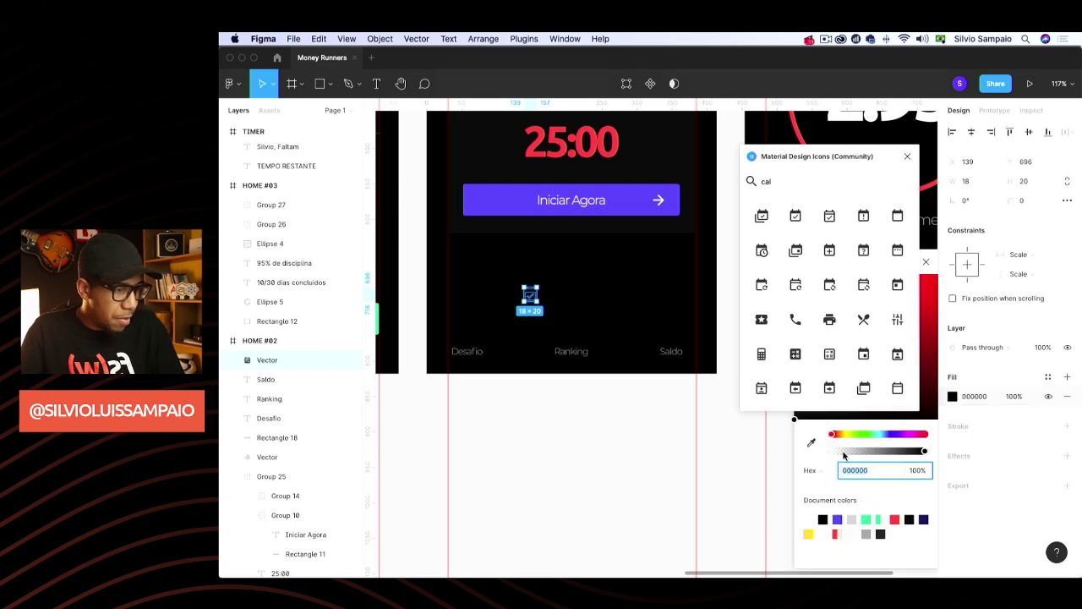
left_click_drag(849, 167, 624, 342)
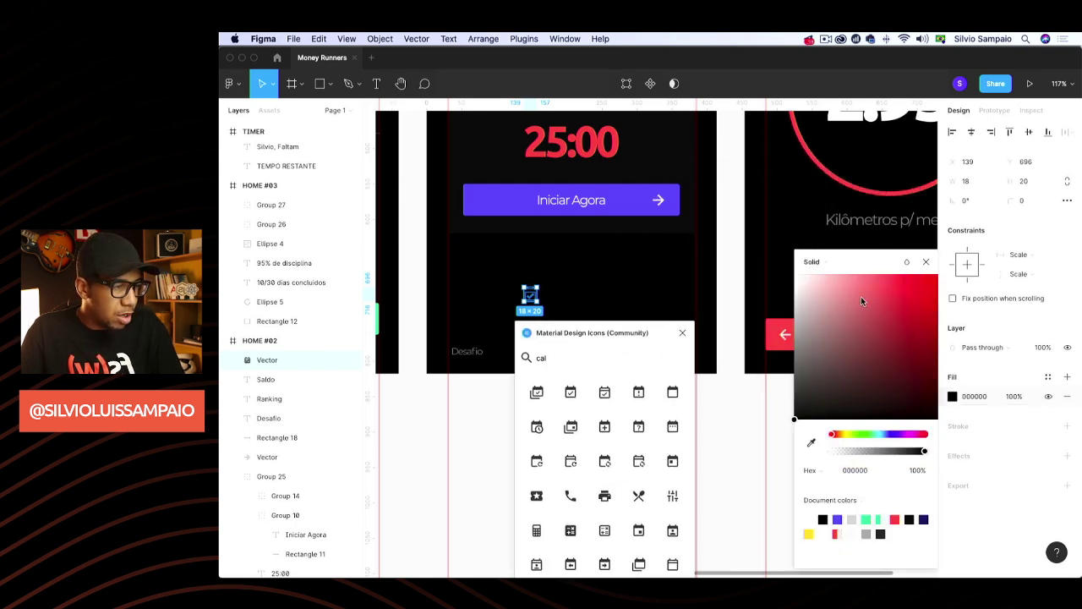
left_click_drag(860, 301, 744, 254)
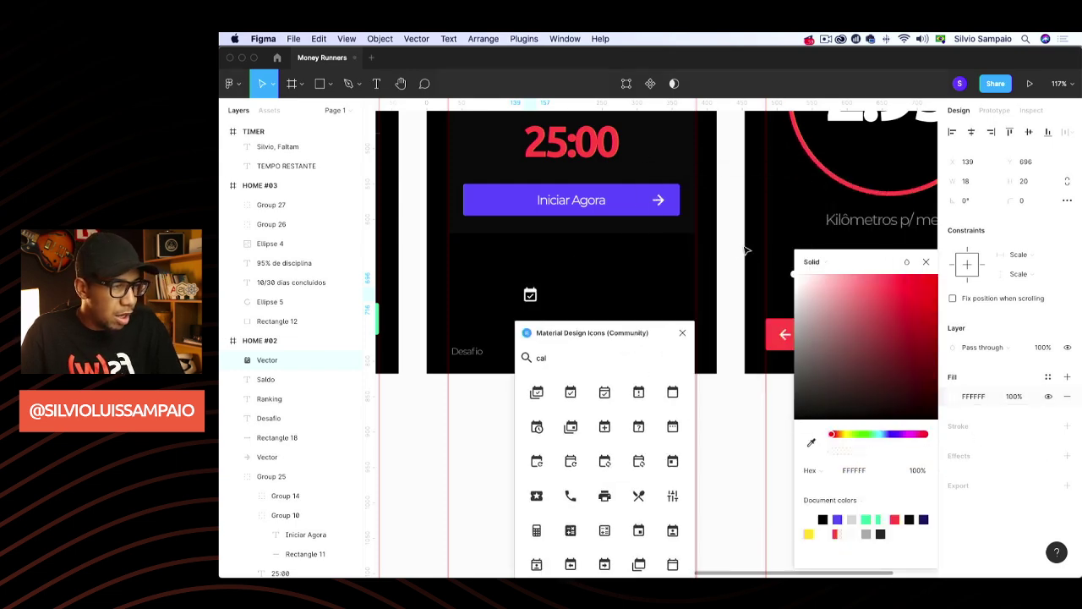
left_click(926, 262)
left_click_drag(527, 332, 660, 249)
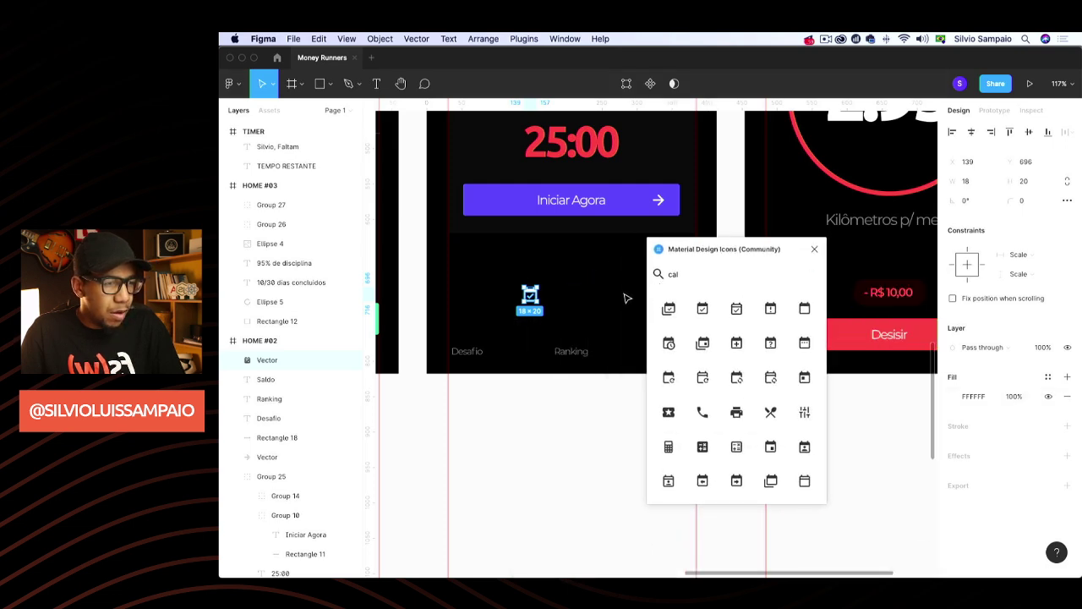
left_click(626, 297)
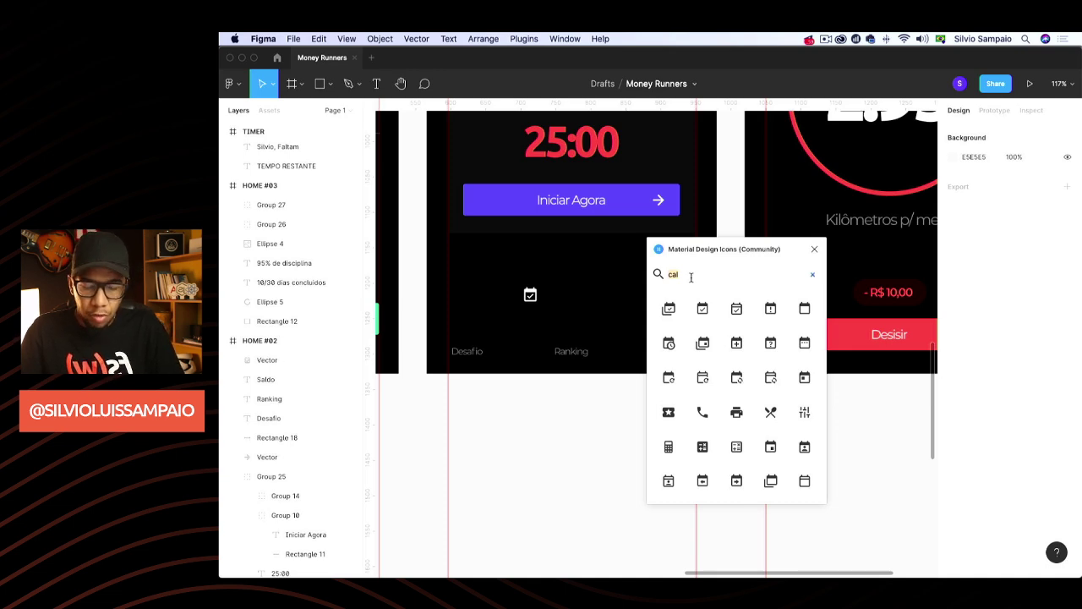
Insert a trophy icon (search 'troph'), place it in HOME #02's nav bar, fill FFFFFF
type("tro")
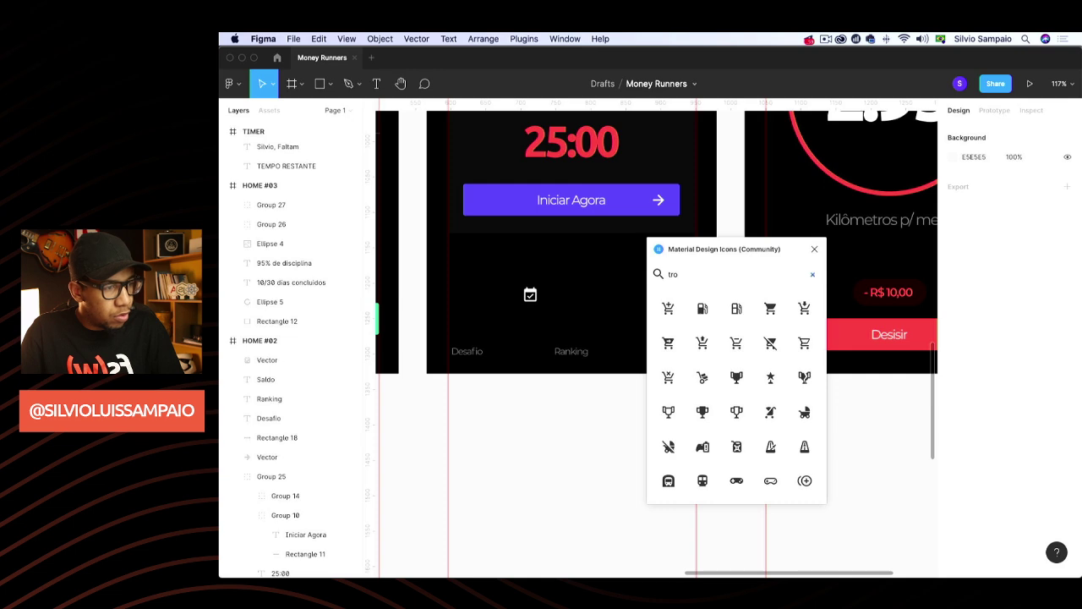
type("ph")
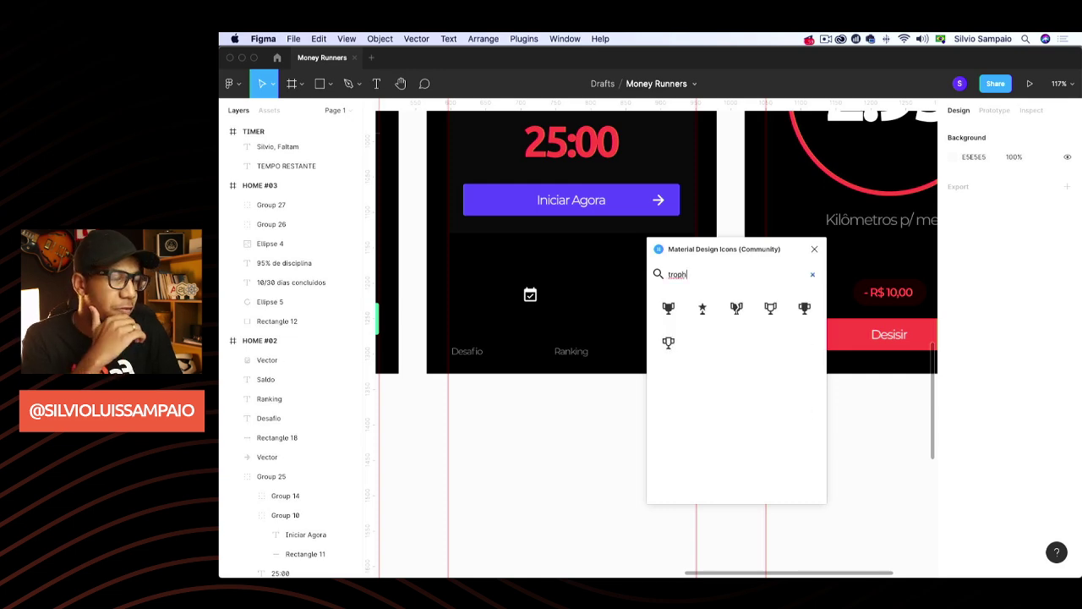
left_click(669, 309)
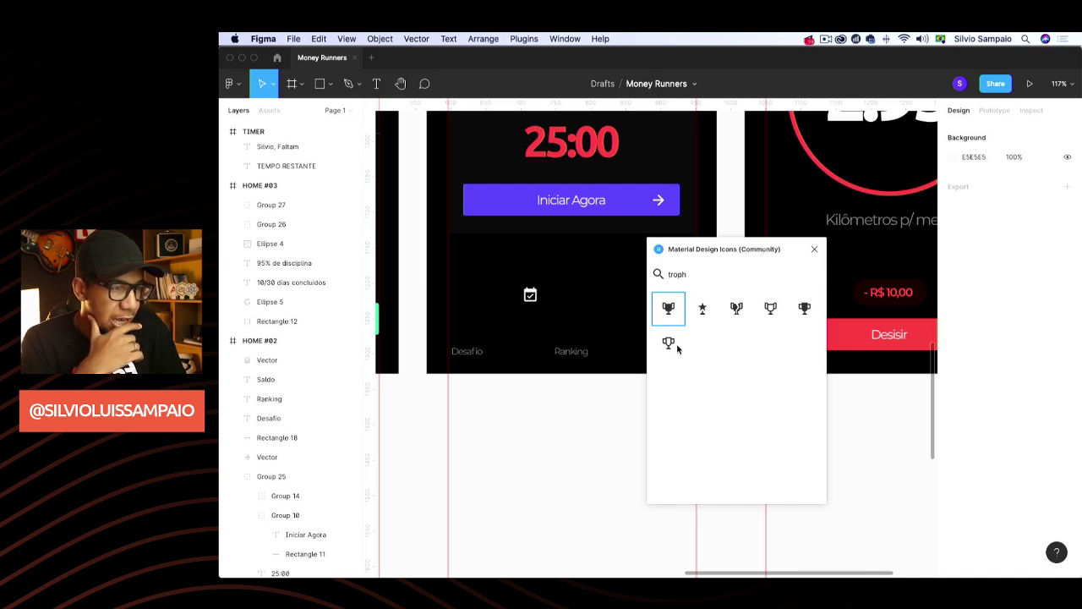
scroll(607, 291, "up", 3)
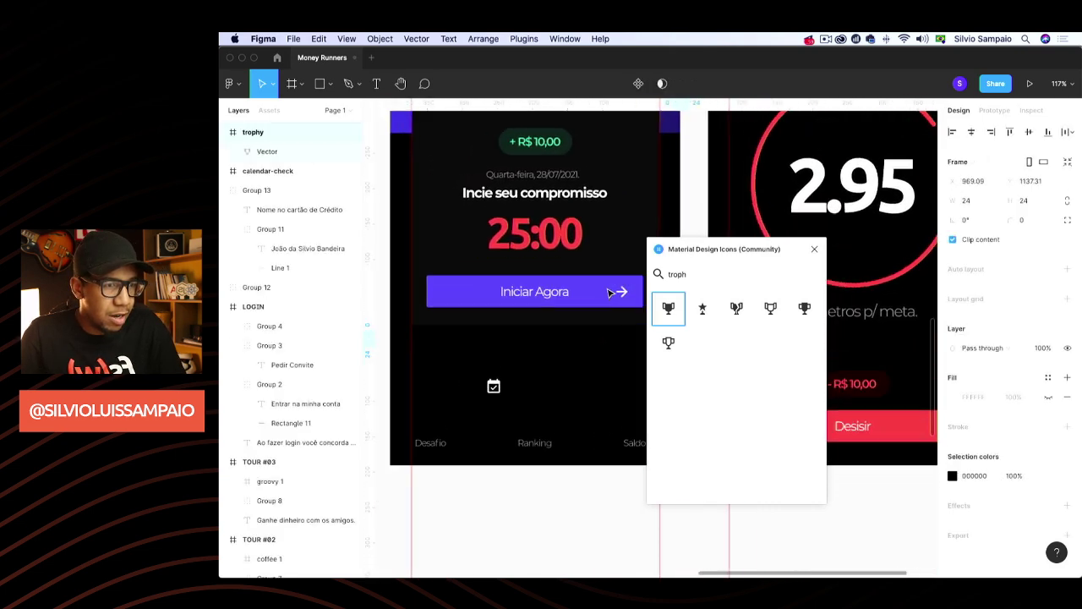
scroll(596, 357, "down", 5)
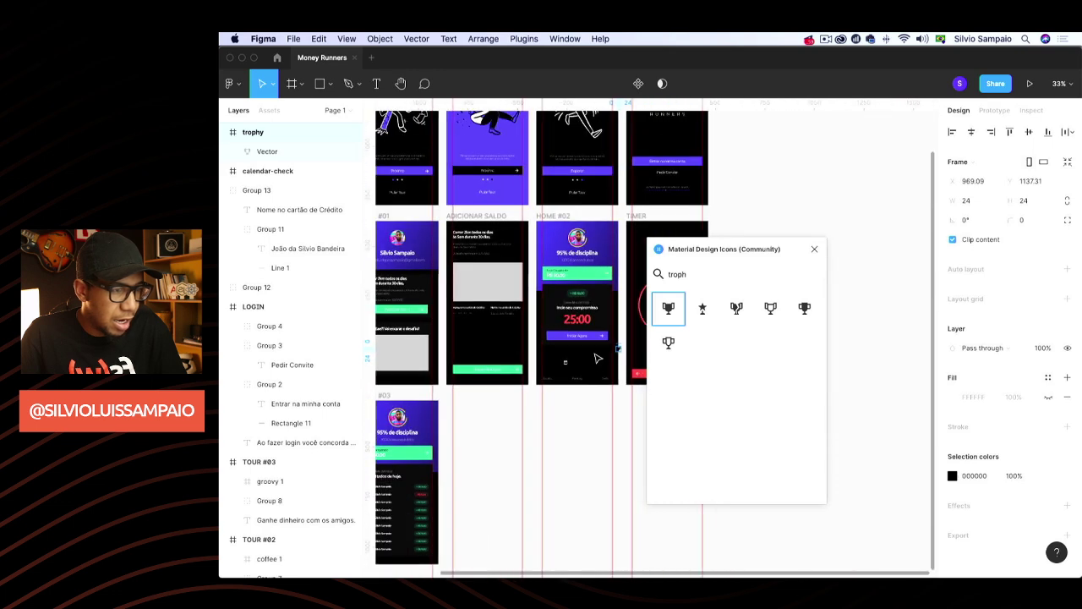
scroll(595, 355, "up", 5)
scroll(594, 353, "right", 1)
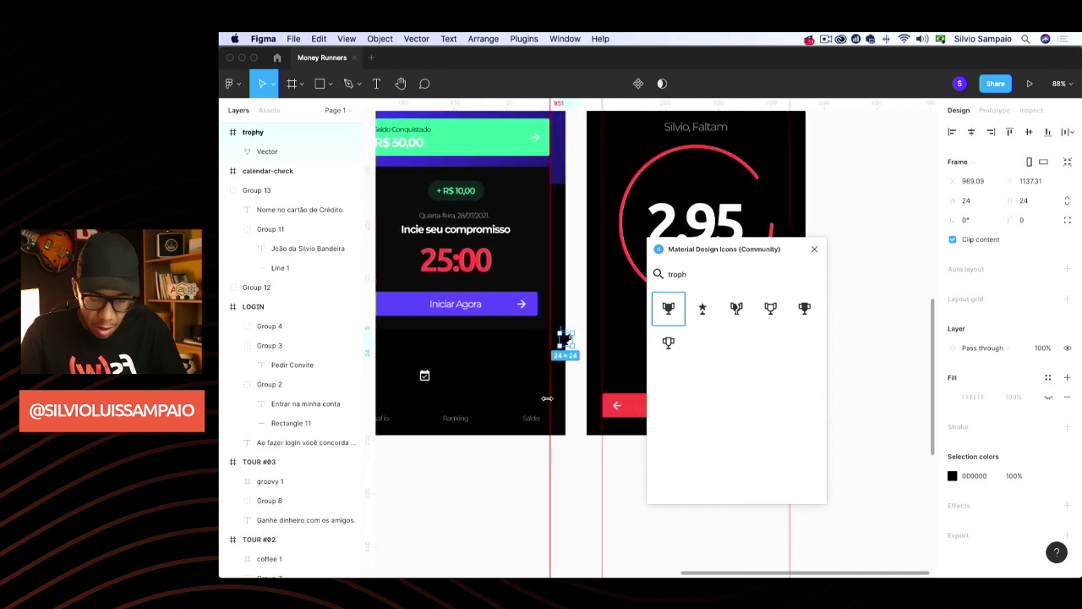
left_click_drag(565, 341, 494, 382)
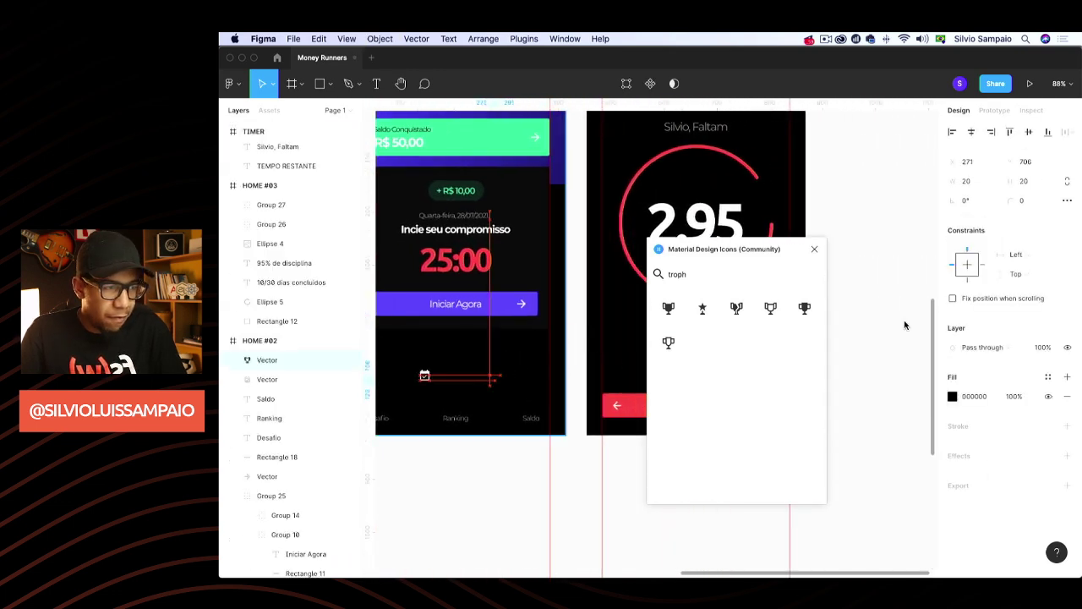
left_click(978, 399)
type("ffffff")
key("Return")
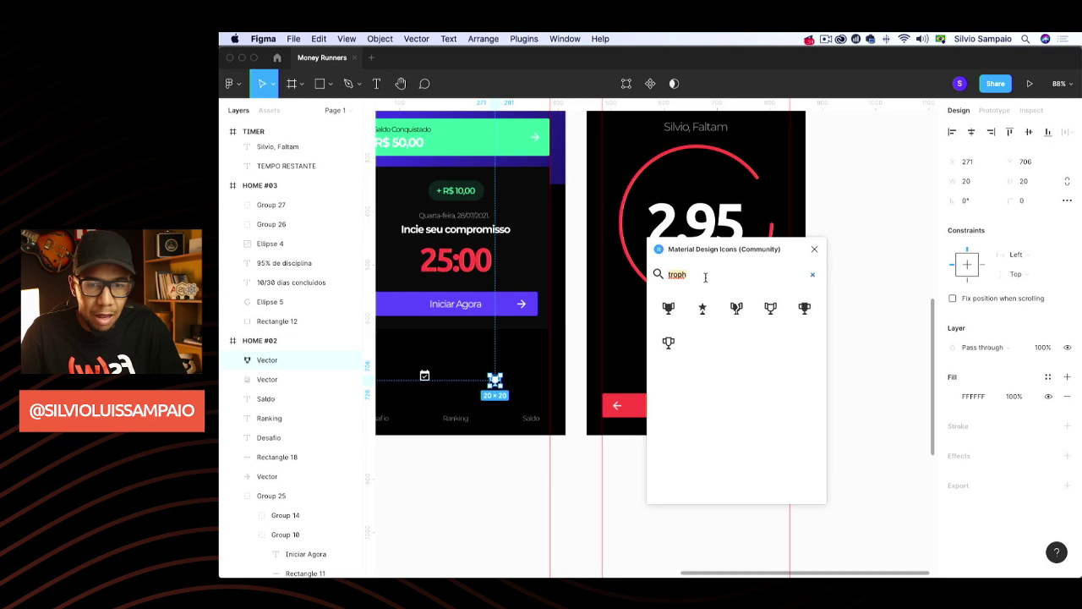
type("cash")
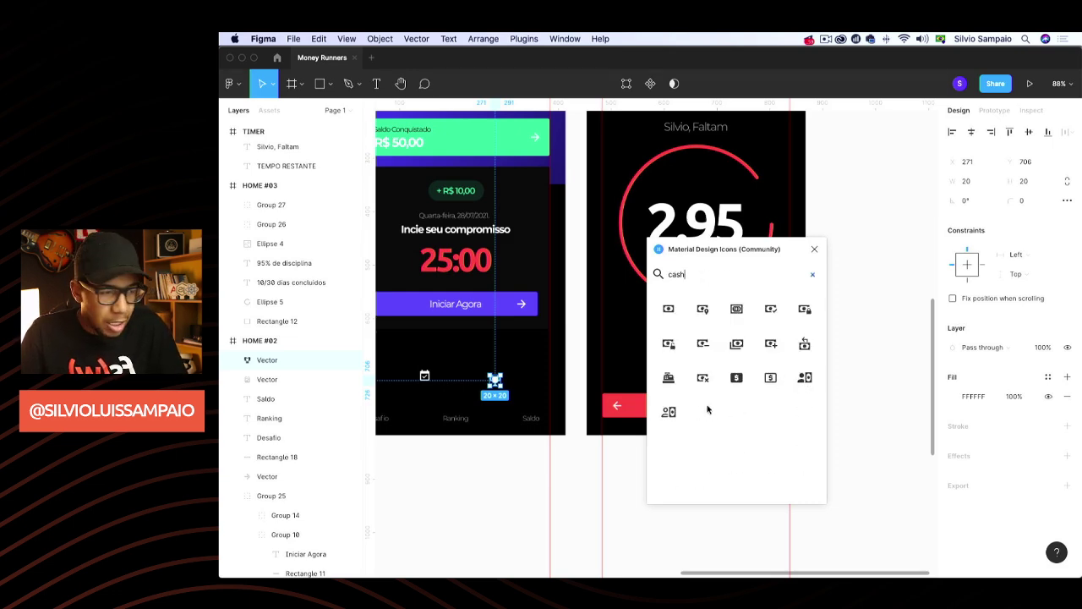
Place the account-cash icon above Saldo, ungroup it, fill it FFFFFF, and close the plugin
left_click(805, 378)
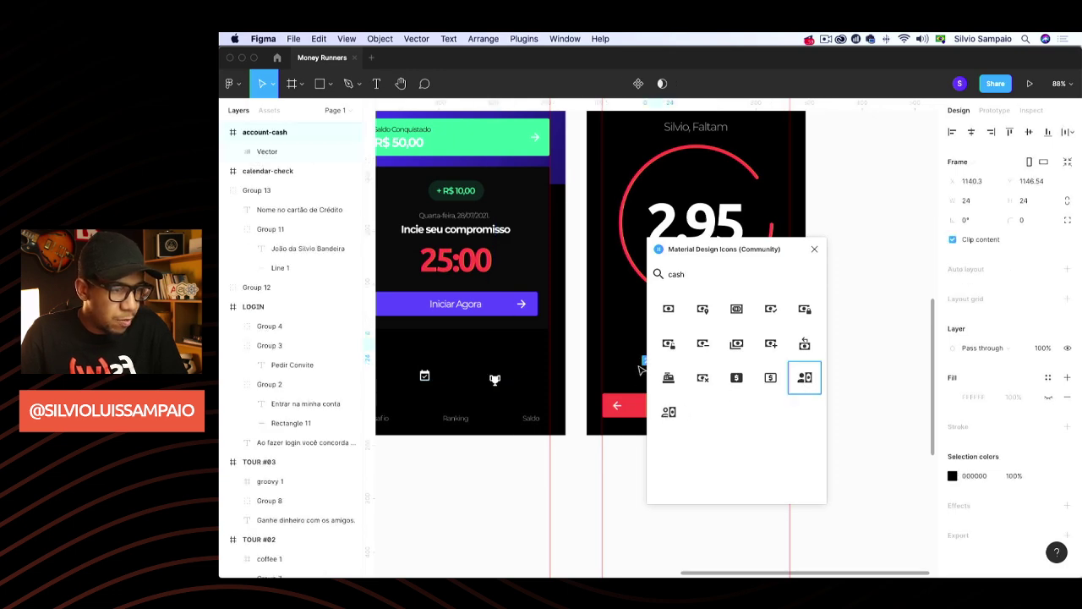
scroll(611, 377, "right", 3)
left_click_drag(584, 361, 434, 380)
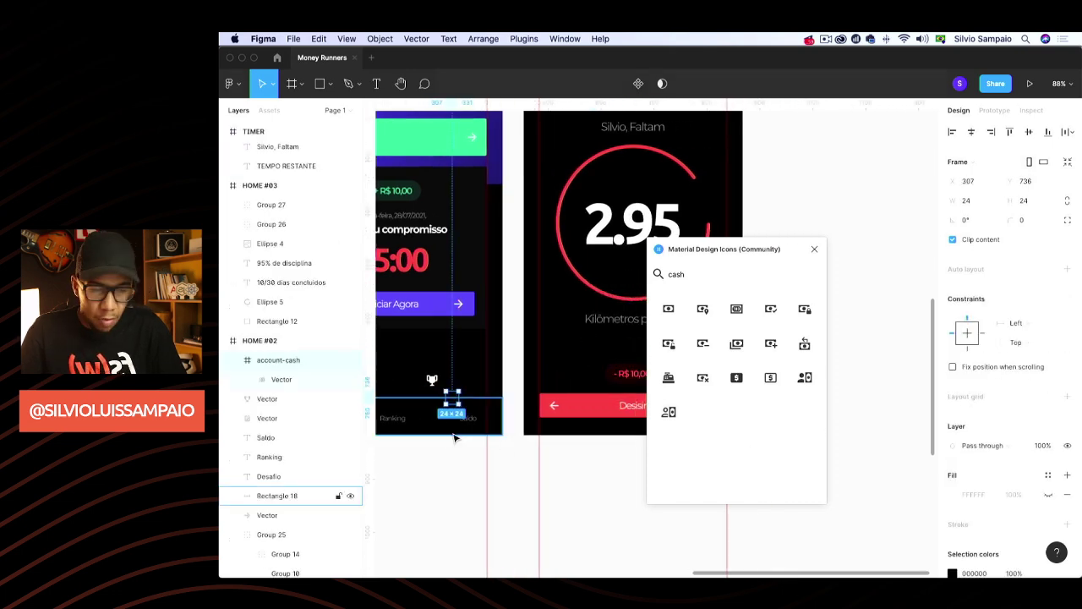
key("super+shift+g")
left_click(981, 396)
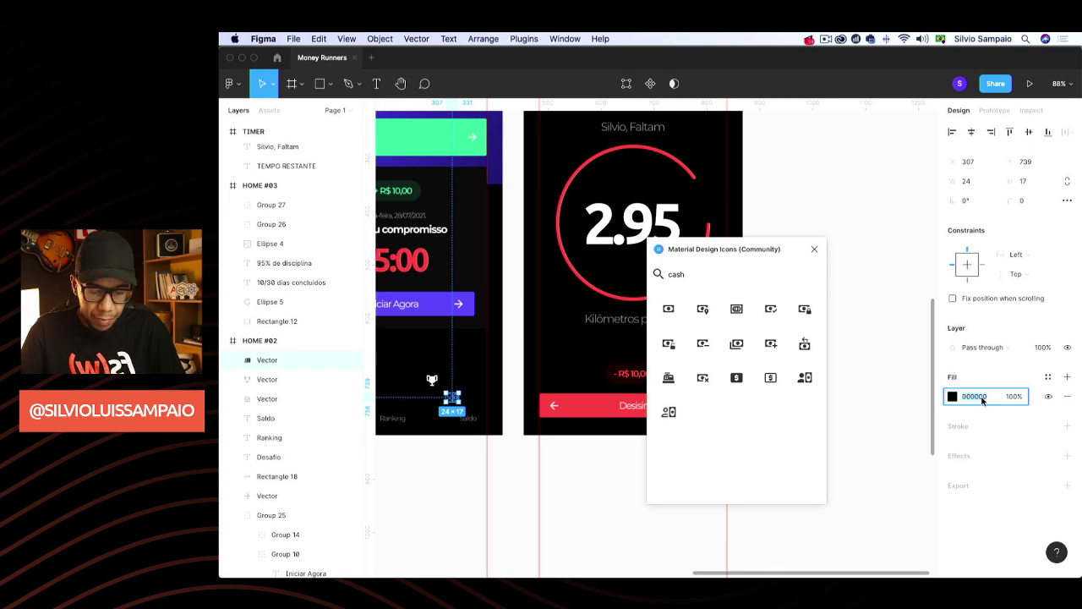
type("ffffff")
key("Return")
left_click(815, 249)
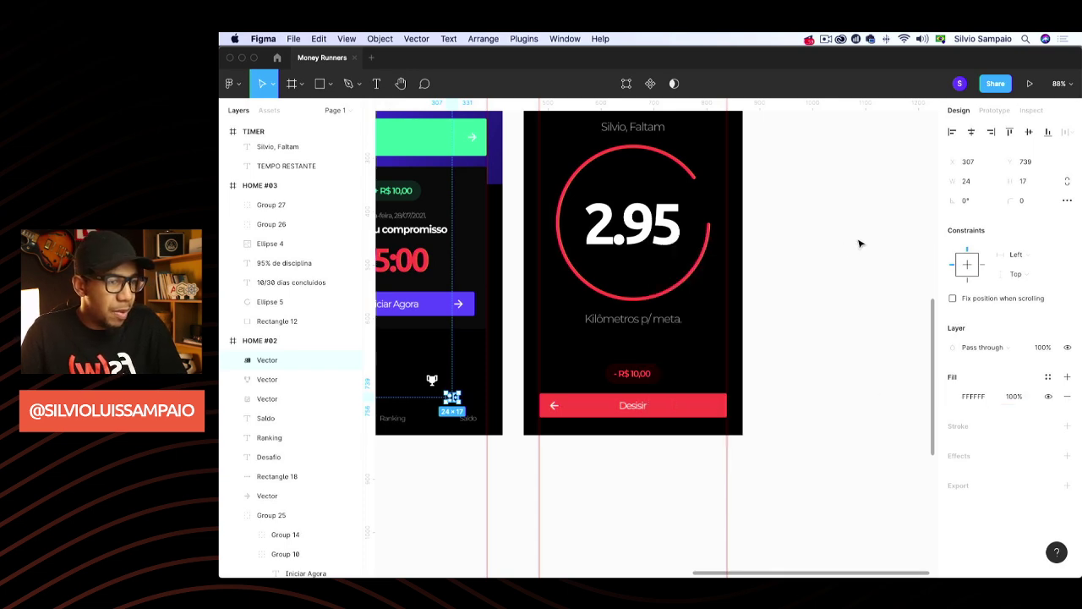
left_click(768, 375)
scroll(592, 406, "left", 5)
scroll(446, 440, "up", 5)
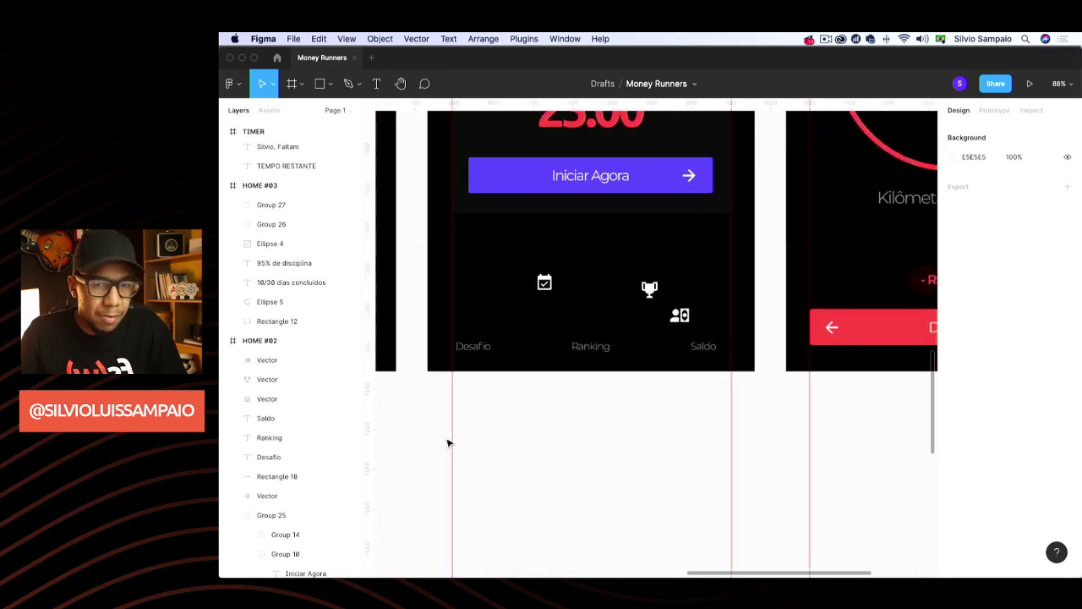
Move the calendar, trophy and cash icons above Desafio, Ranking and Saldo, centring the trophy over Ranking
left_click(551, 273)
left_click_drag(550, 273, 475, 319)
left_click_drag(662, 280, 603, 319)
left_click(600, 340, "shift")
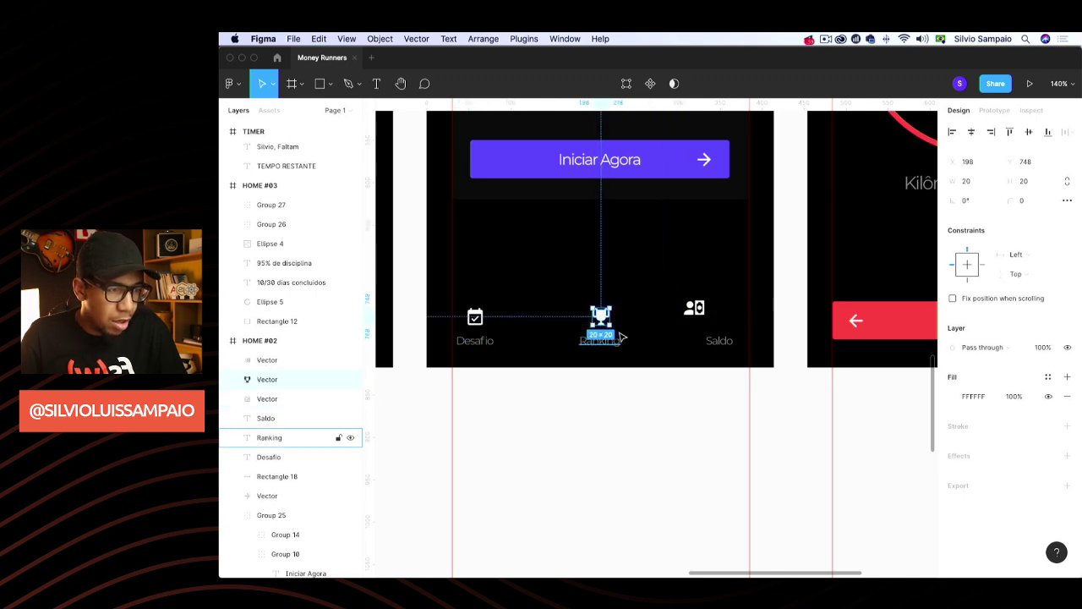
left_click(971, 132)
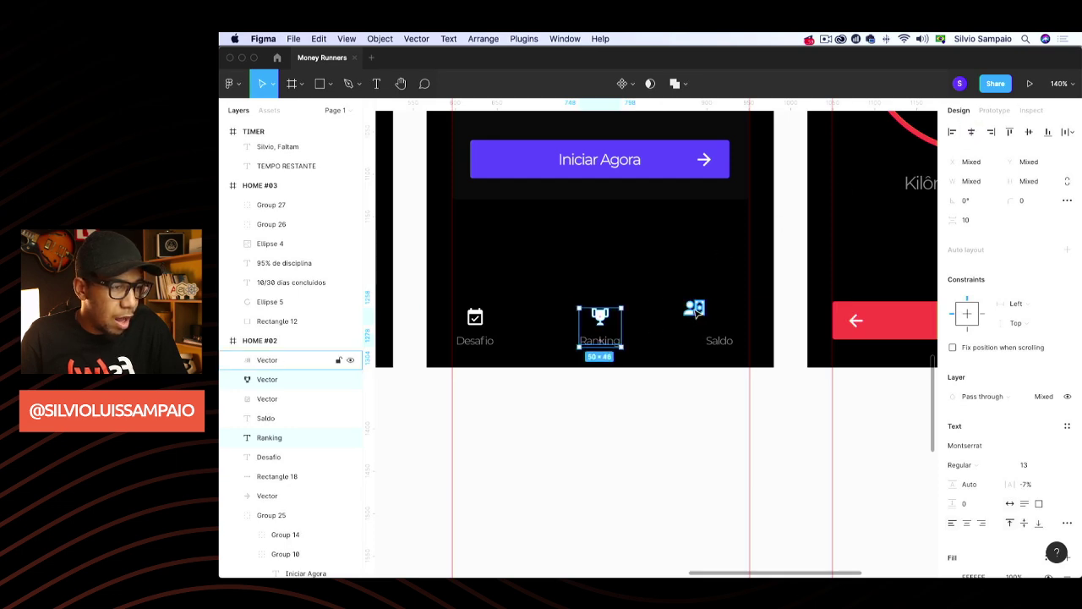
left_click_drag(695, 311, 719, 318)
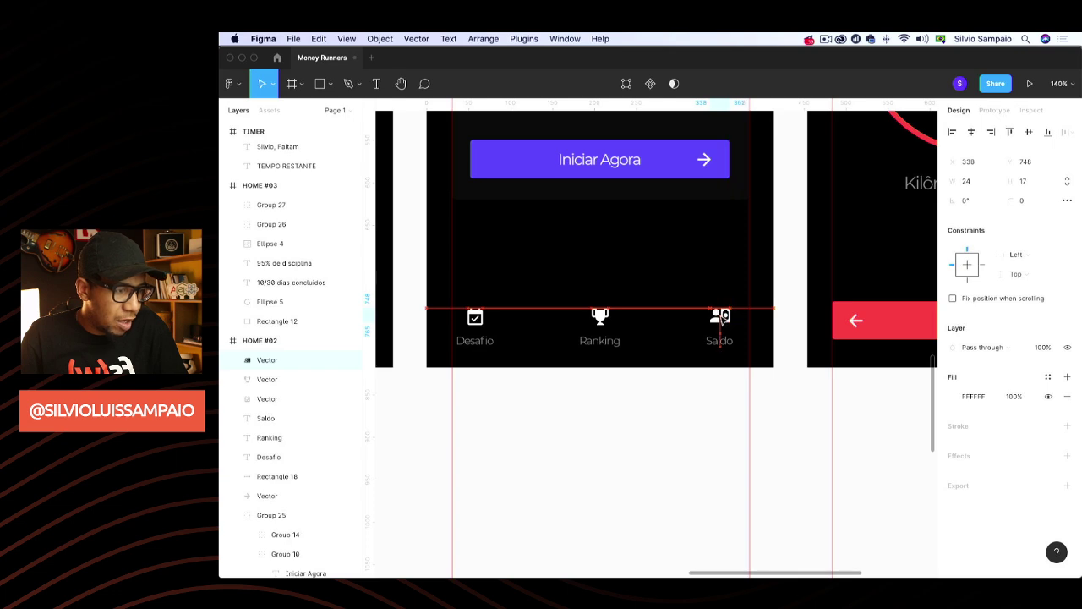
left_click(719, 341, "shift")
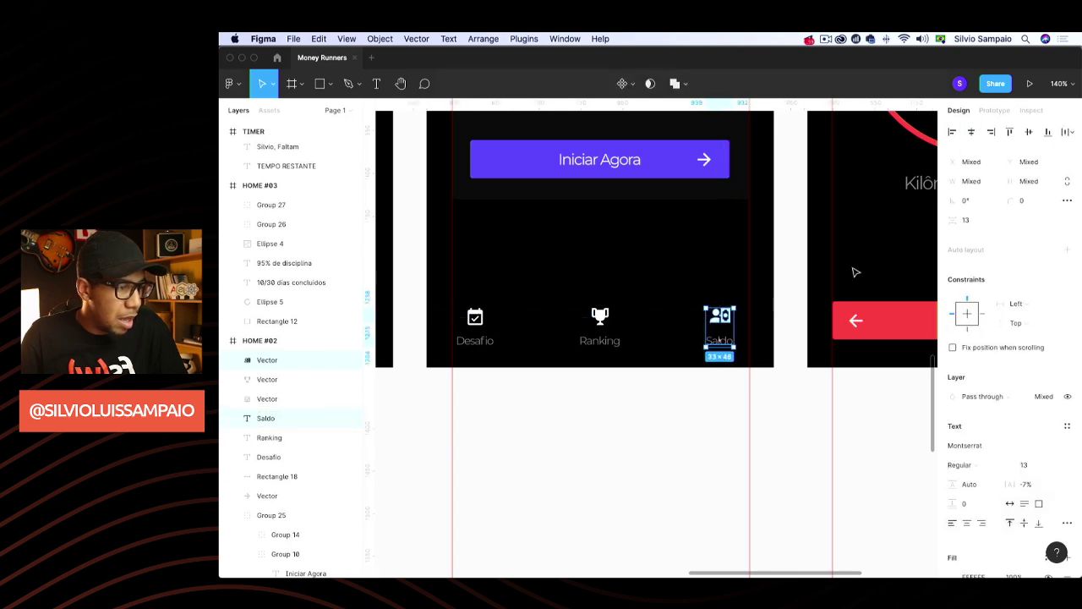
Align the calendar, trophy and cash icon layers on their vertical centres
left_click(338, 360)
left_click(338, 378, "shift")
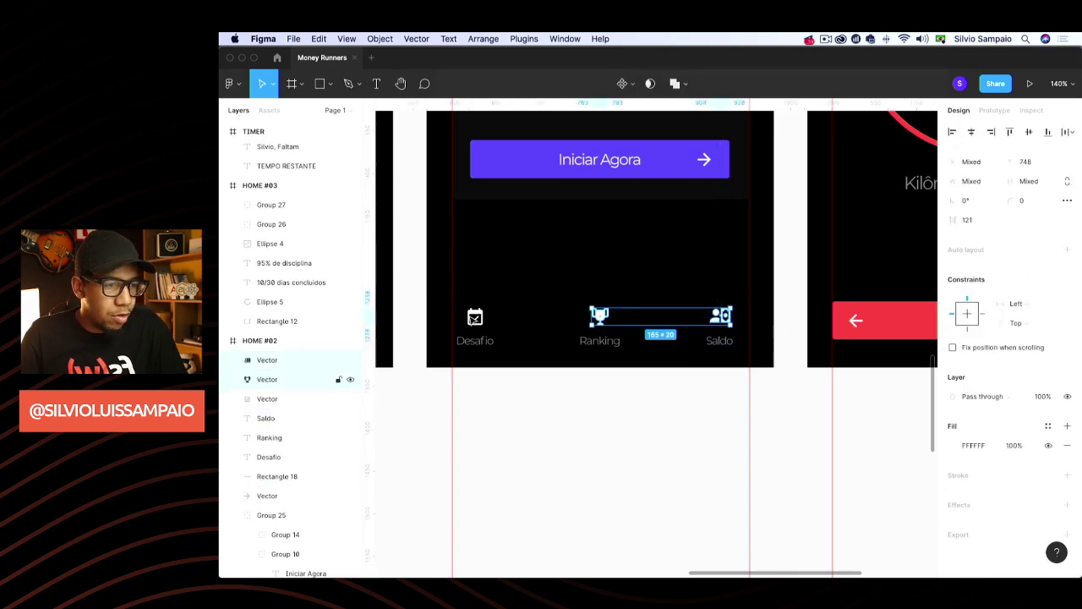
left_click(338, 398, "shift")
left_click(1028, 132)
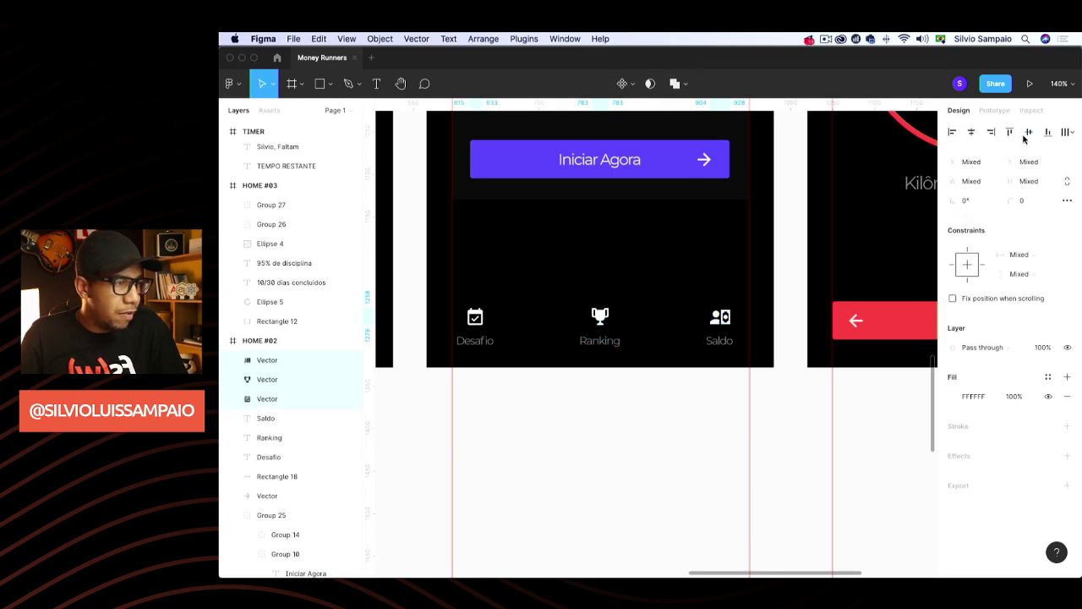
left_click(1048, 132)
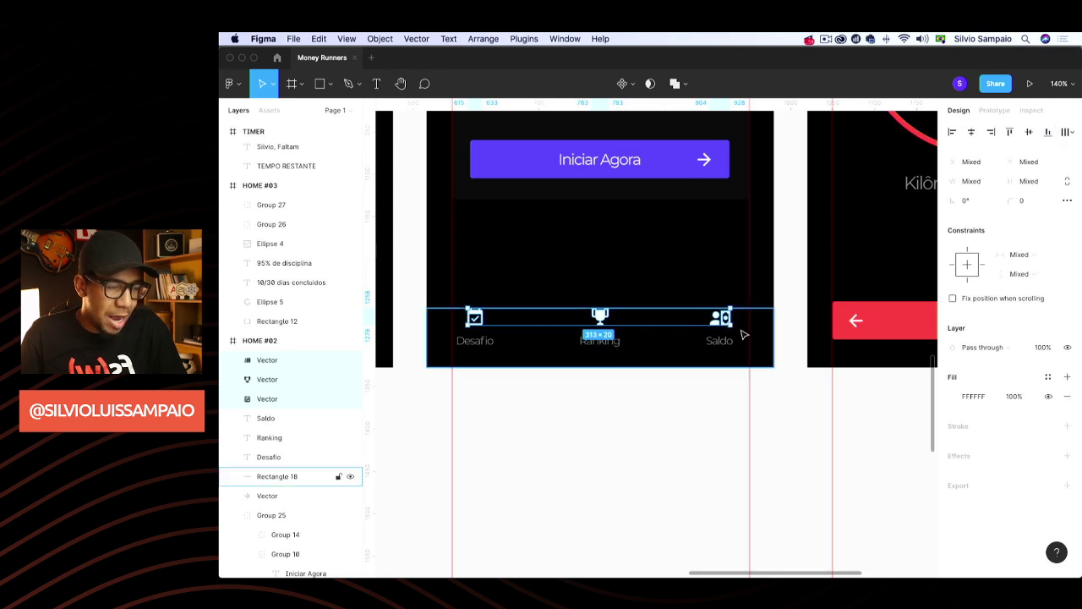
Select the navigation labels, then pick the calendar icon with its Desafio label
left_click_drag(742, 336, 487, 341)
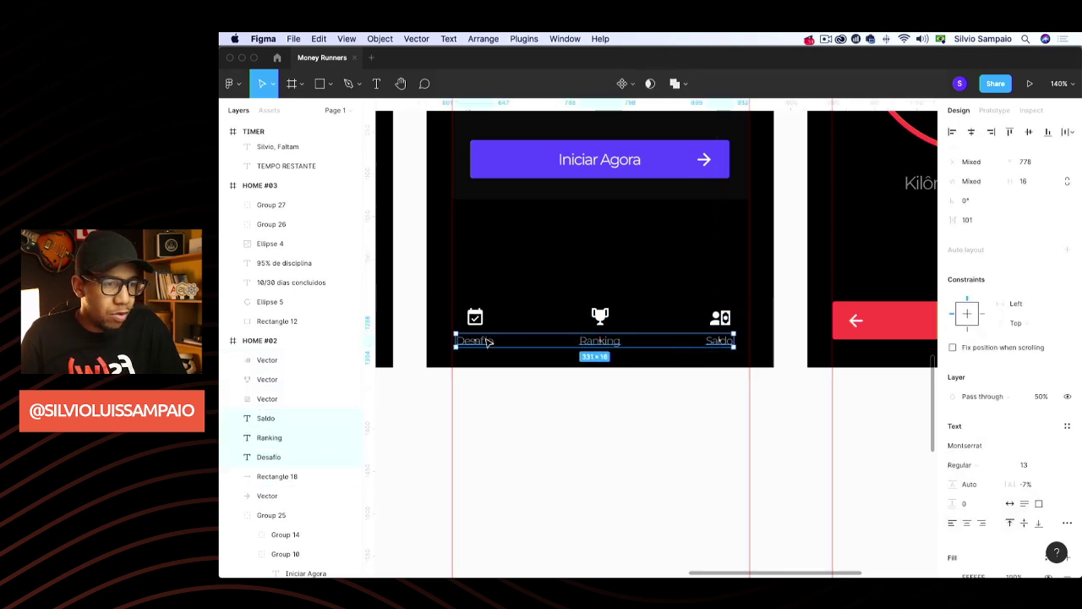
left_click(668, 446)
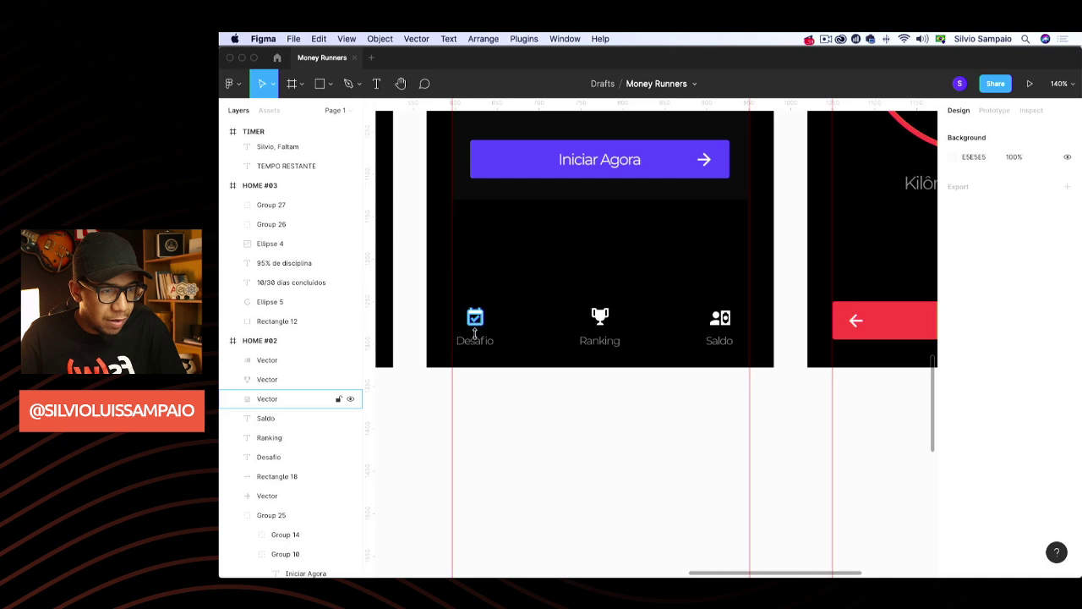
left_click(268, 398)
left_click(269, 456, "shift")
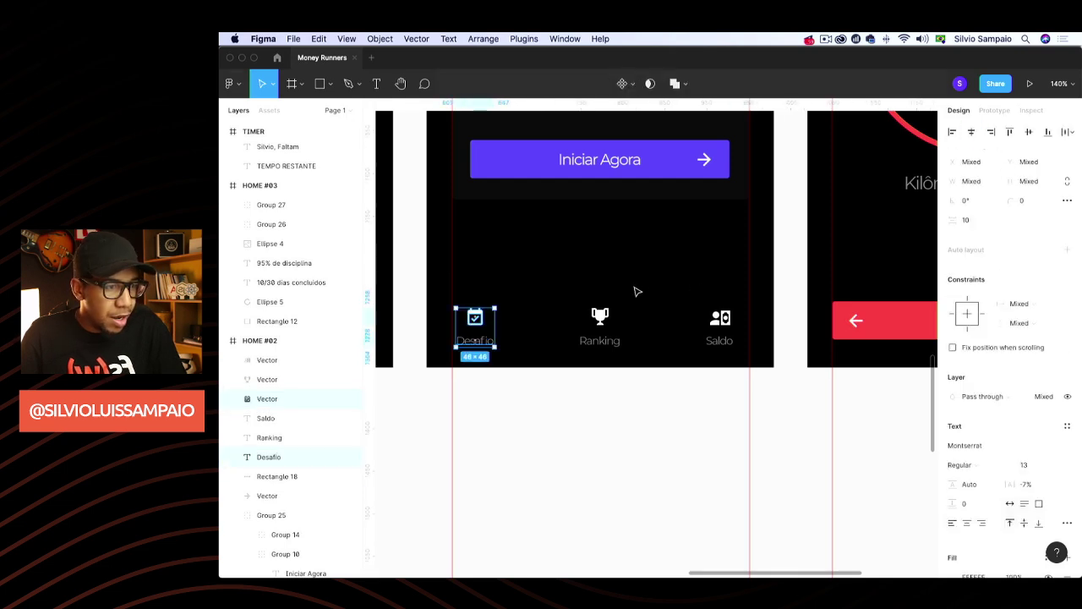
left_click(614, 345)
Select the trophy with the Ranking label and the cash icon with the Saldo label
left_click(614, 346)
left_click(623, 373)
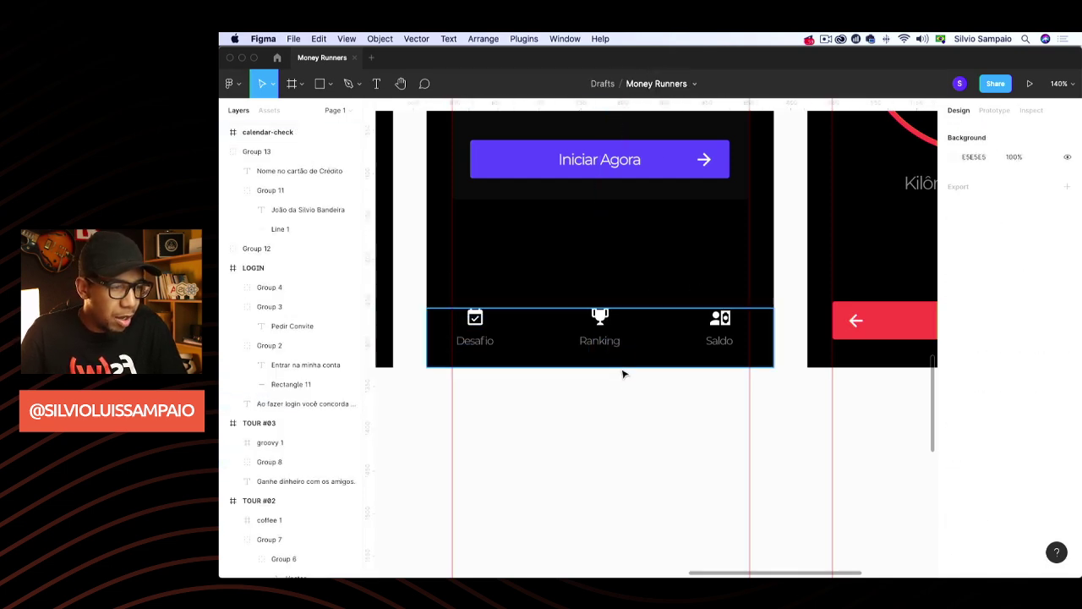
left_click_drag(626, 366, 583, 321)
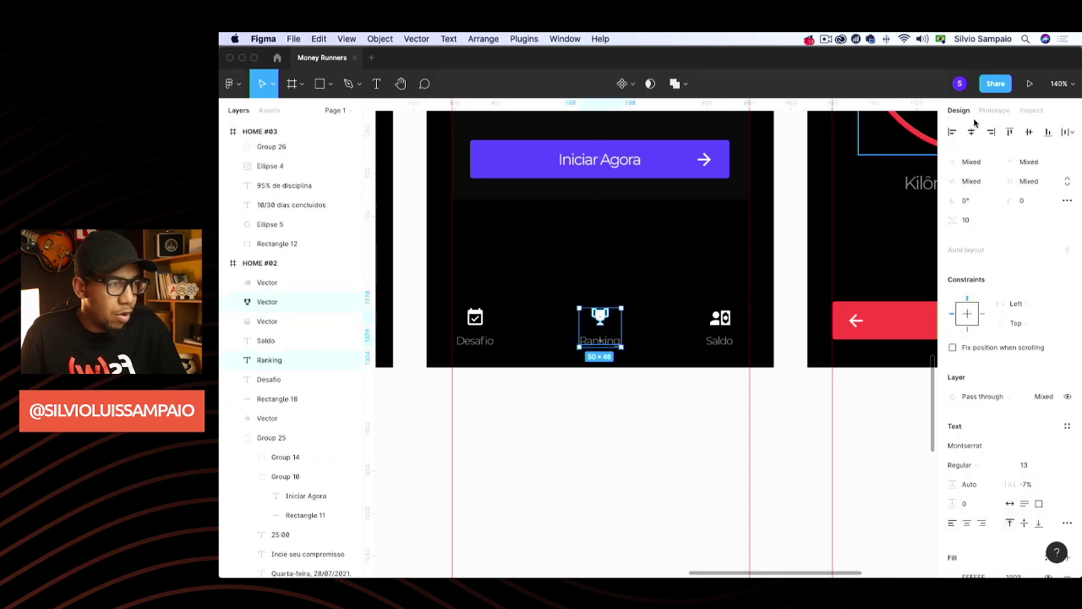
left_click(725, 351)
left_click(718, 341)
left_click(719, 318, "shift")
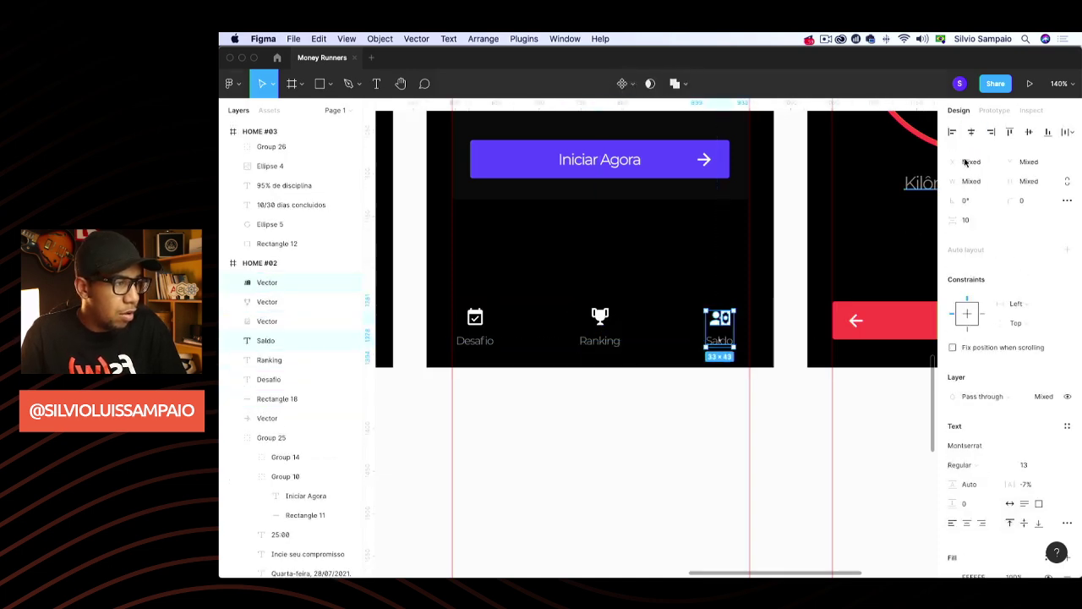
left_click(773, 428)
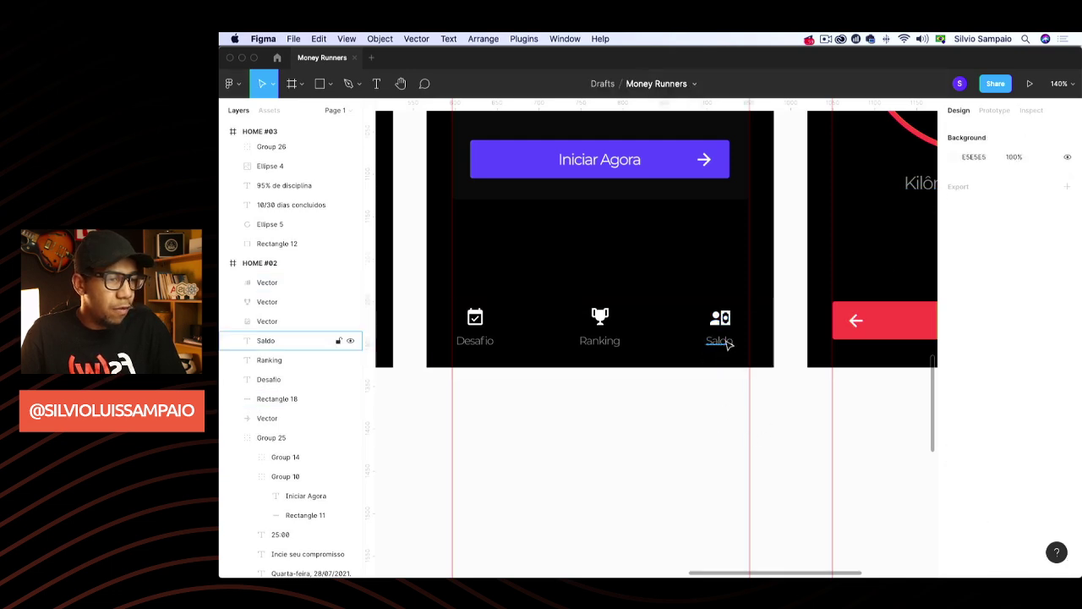
left_click(720, 343)
left_click(725, 320, "shift")
Group the trophy icon with the Ranking label
left_click(643, 345)
left_click(607, 341)
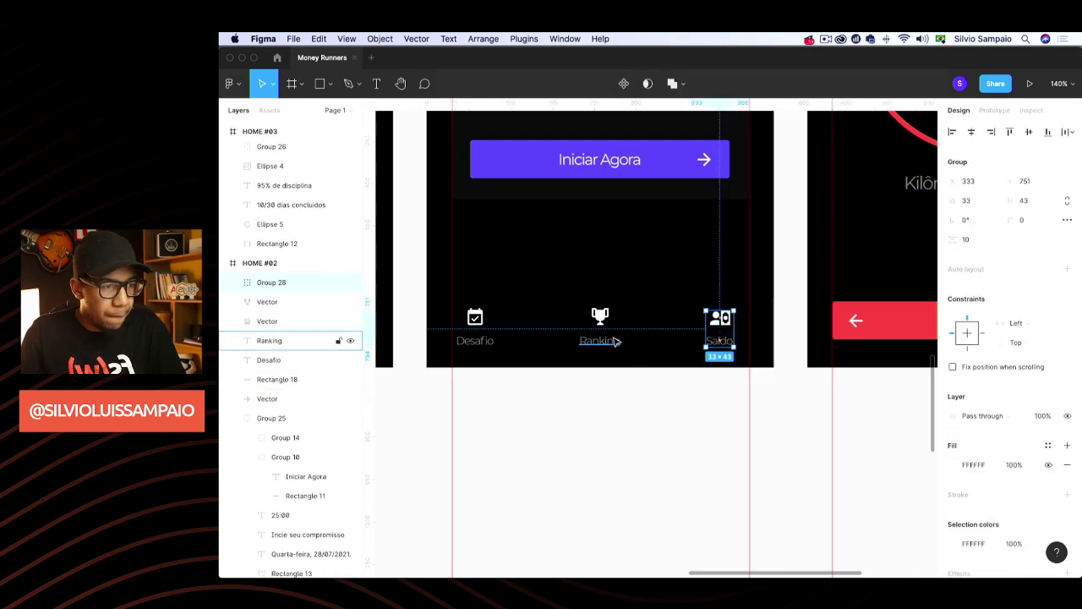
left_click(601, 317, "shift")
key("super+g")
Group the calendar icon with the Desafio label
left_click(475, 341)
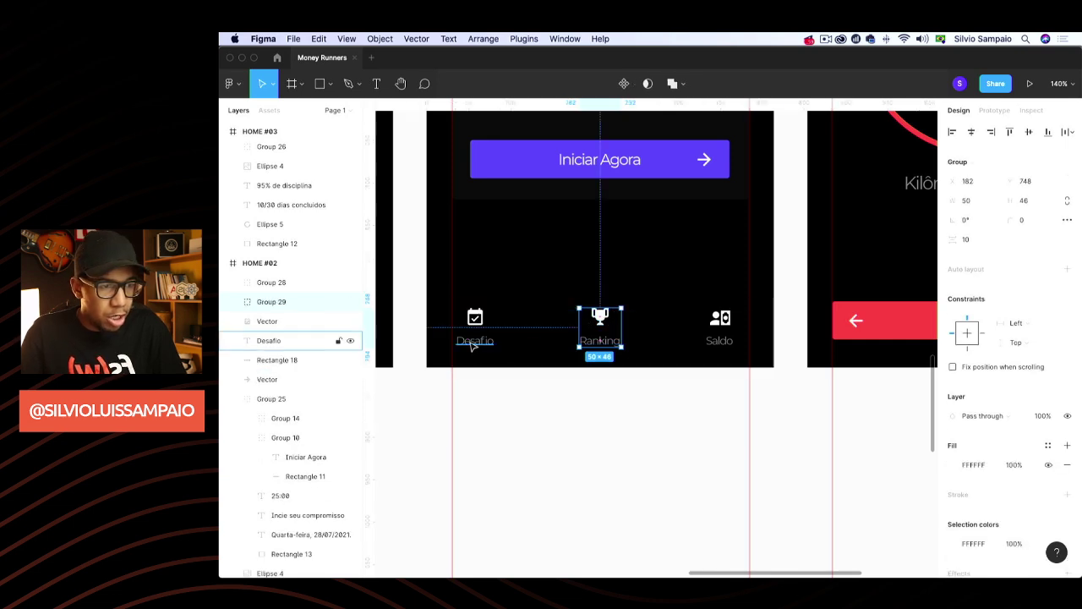
left_click(475, 317, "shift")
scroll(477, 320, "left", 1)
key("super+g")
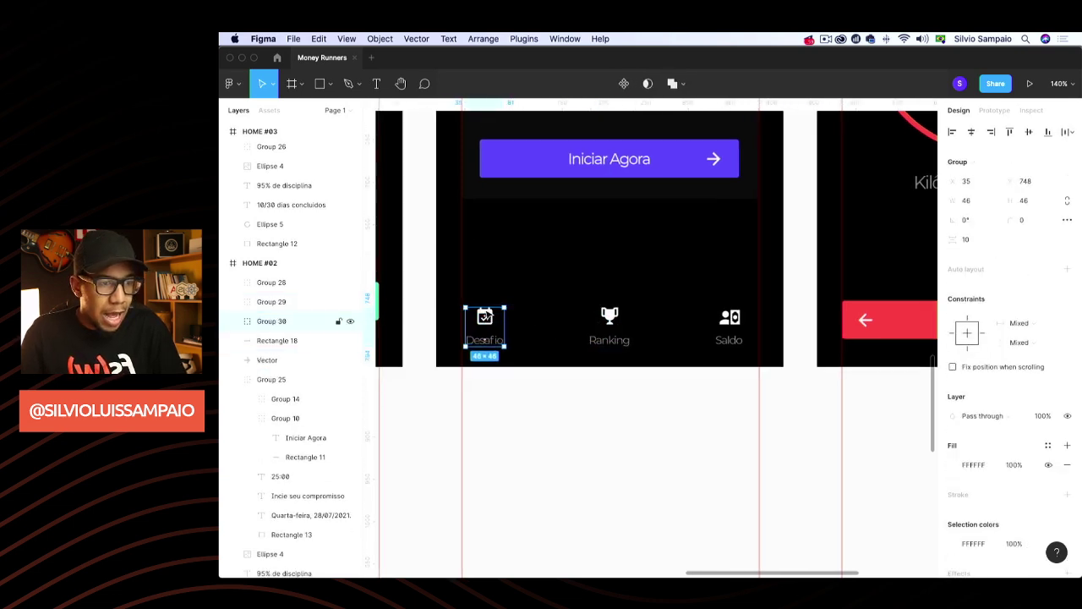
Raise the Desafio, Ranking and Saldo groups above the black bottom bar
left_click_drag(477, 321, 484, 265)
left_click_drag(606, 319, 606, 245)
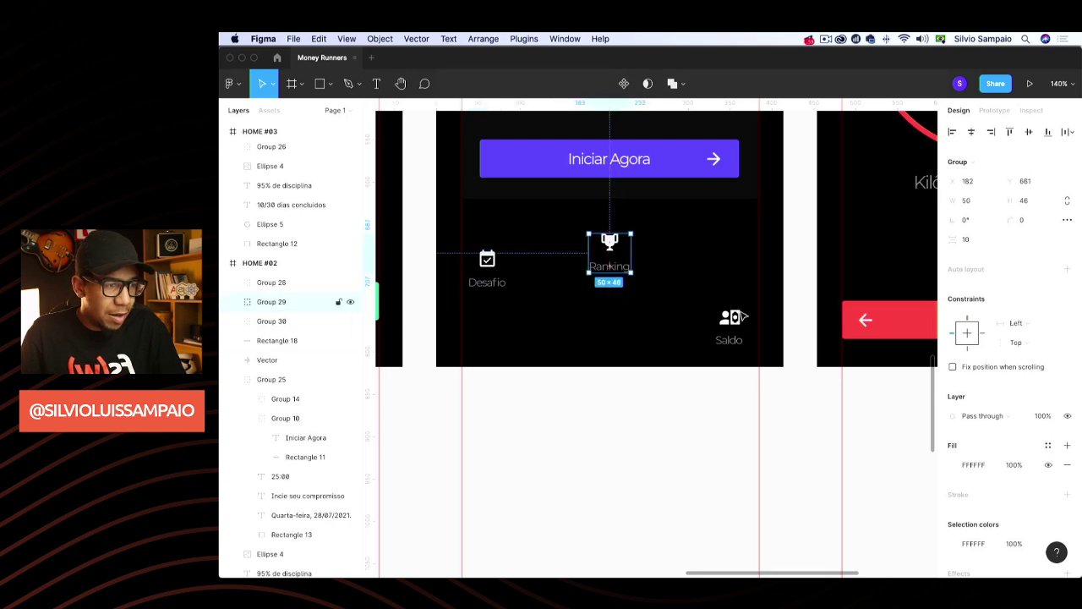
left_click_drag(735, 327, 728, 253)
left_click(618, 341)
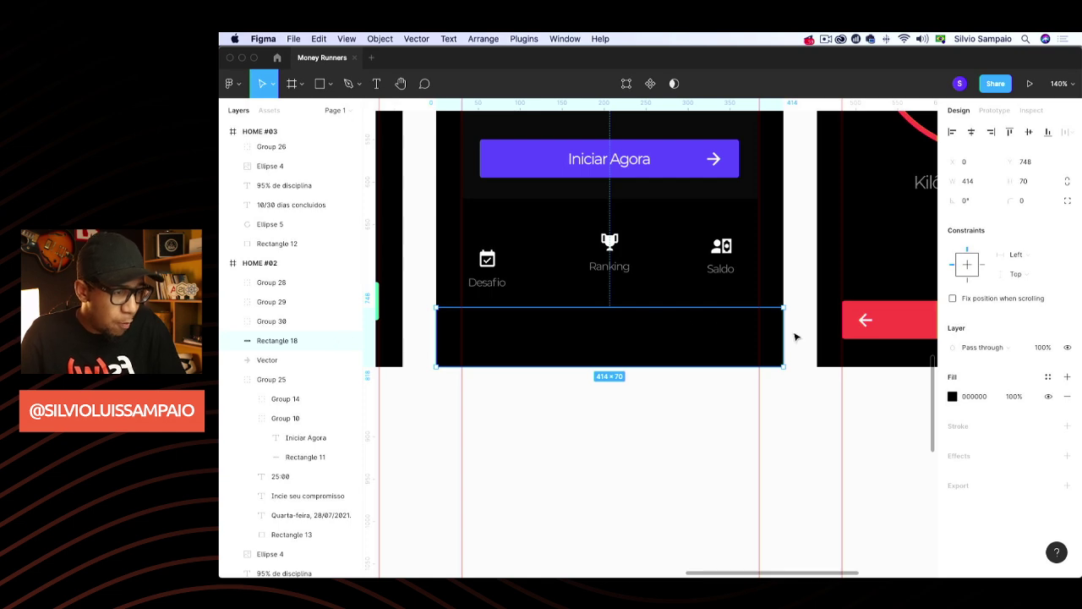
Duplicate the bottom bar as a 104-wide orange FF9900 rectangle and copy it twice
key("super+d")
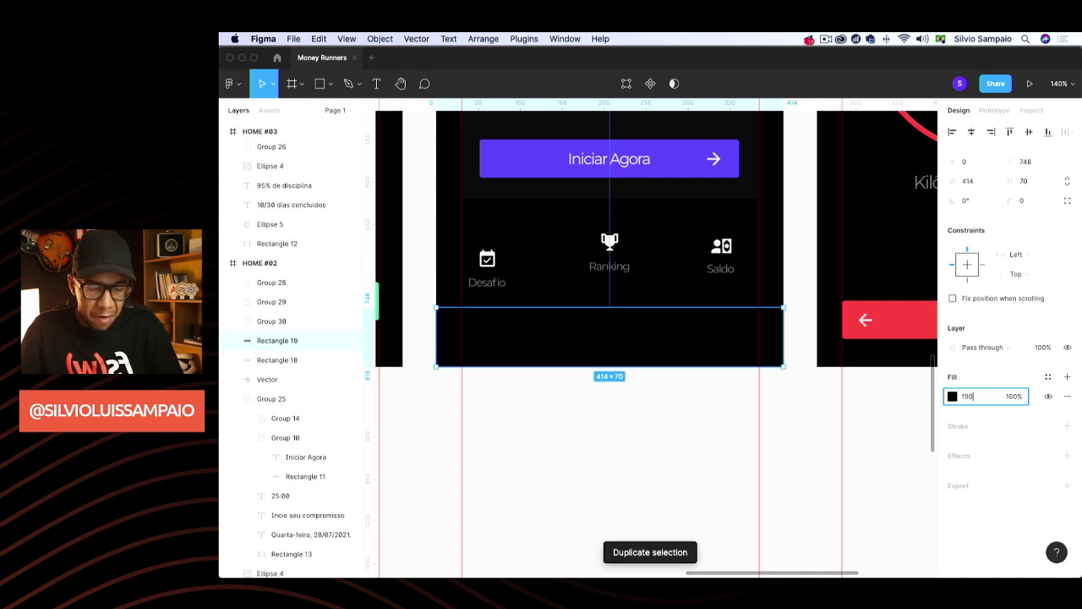
type("f90")
key("Return")
left_click_drag(781, 333, 589, 350)
key("super+d")
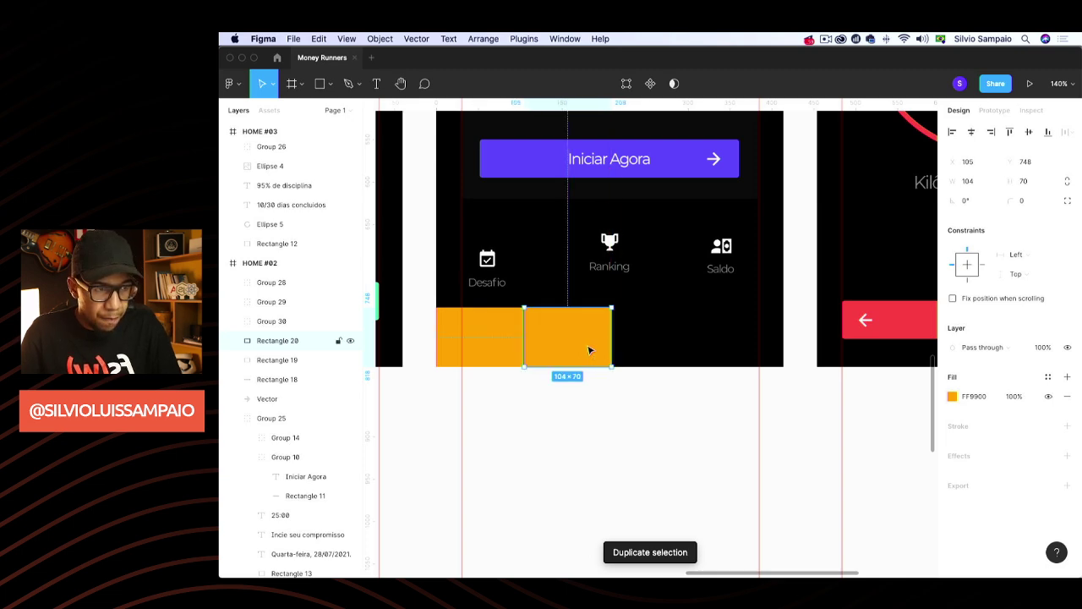
key("super+d")
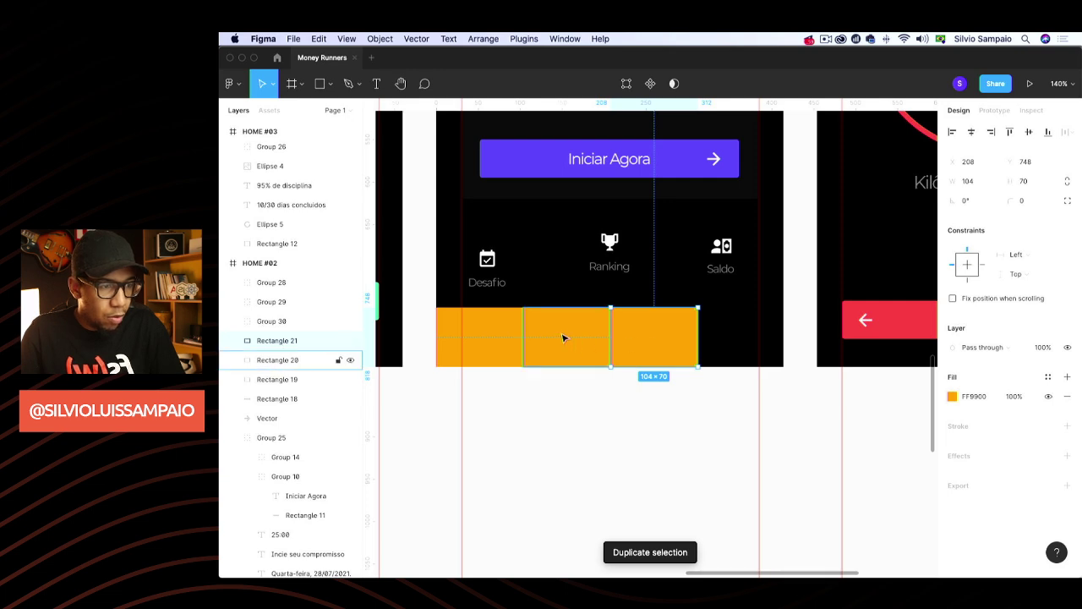
key("Escape")
Recolour the middle copy to magenta FF0099 and the right copy to blue 0099FF
left_click(573, 347)
left_click(995, 395)
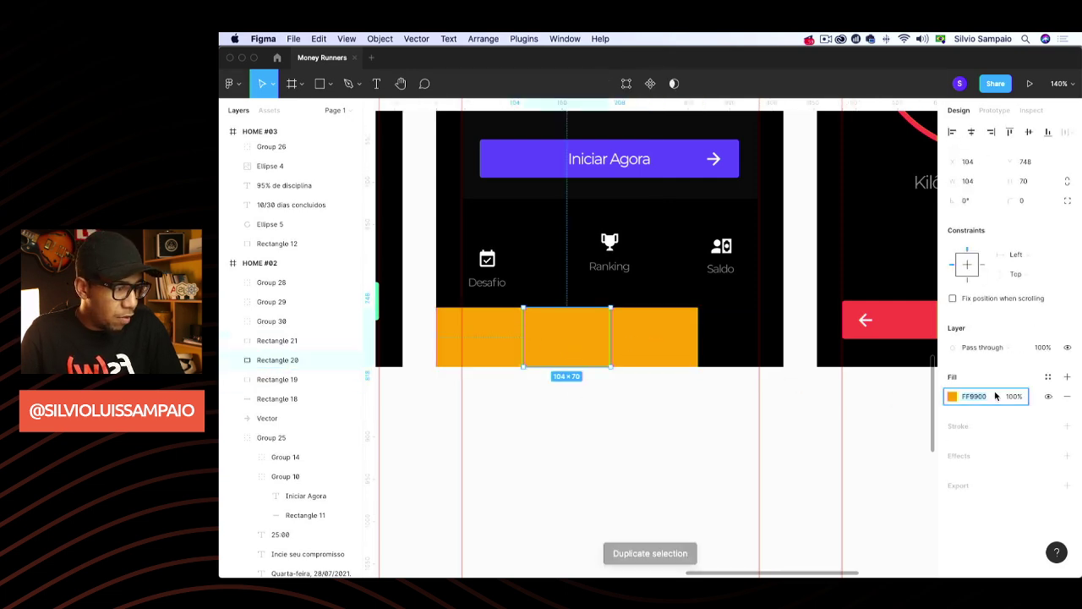
type("ff0099")
key("Return")
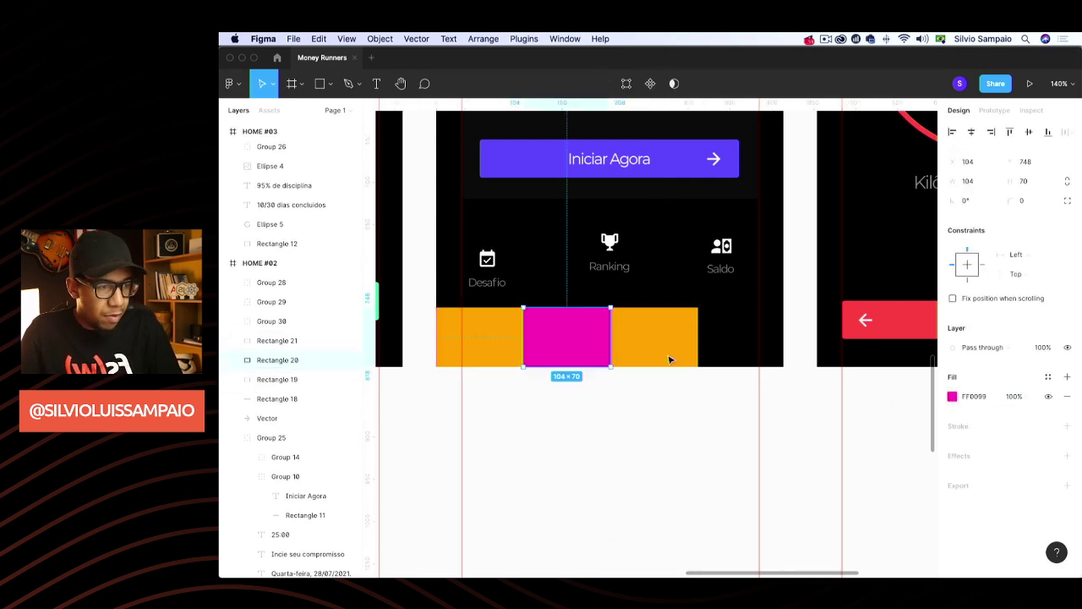
left_click(669, 360)
left_click(980, 403)
type("0")
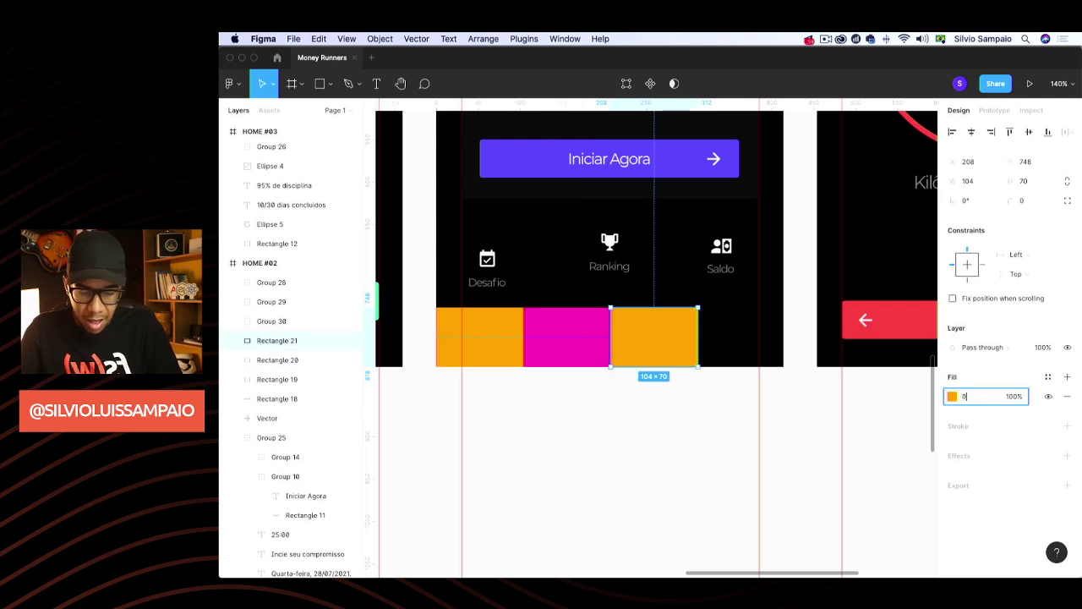
type("99ff")
key("Return")
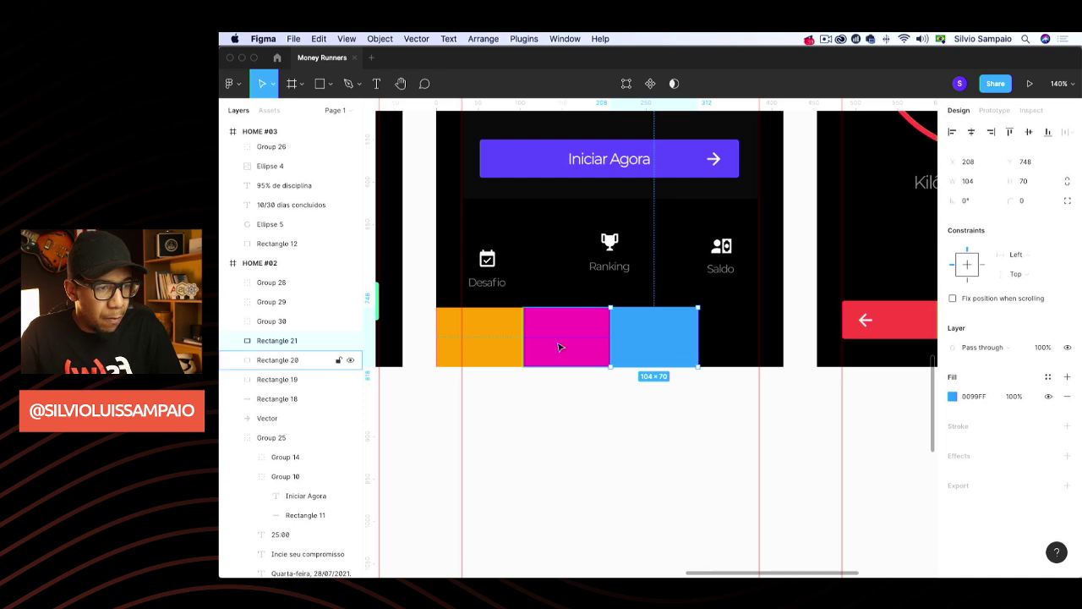
Stretch the three coloured rectangles across the full 414 width
left_click(560, 341, "shift")
left_click(479, 336, "shift")
left_click_drag(699, 341, 781, 341)
left_click(785, 418)
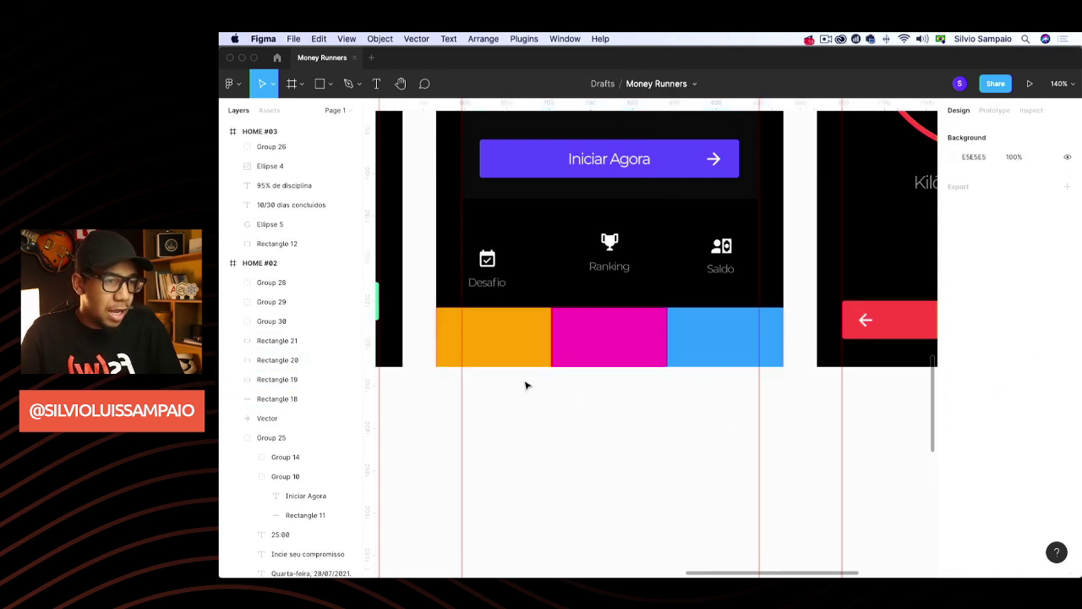
Centre the Desafio, Ranking and Saldo icons in the orange, magenta and blue tiles
left_click_drag(493, 264, 490, 331)
left_click(509, 335, "shift")
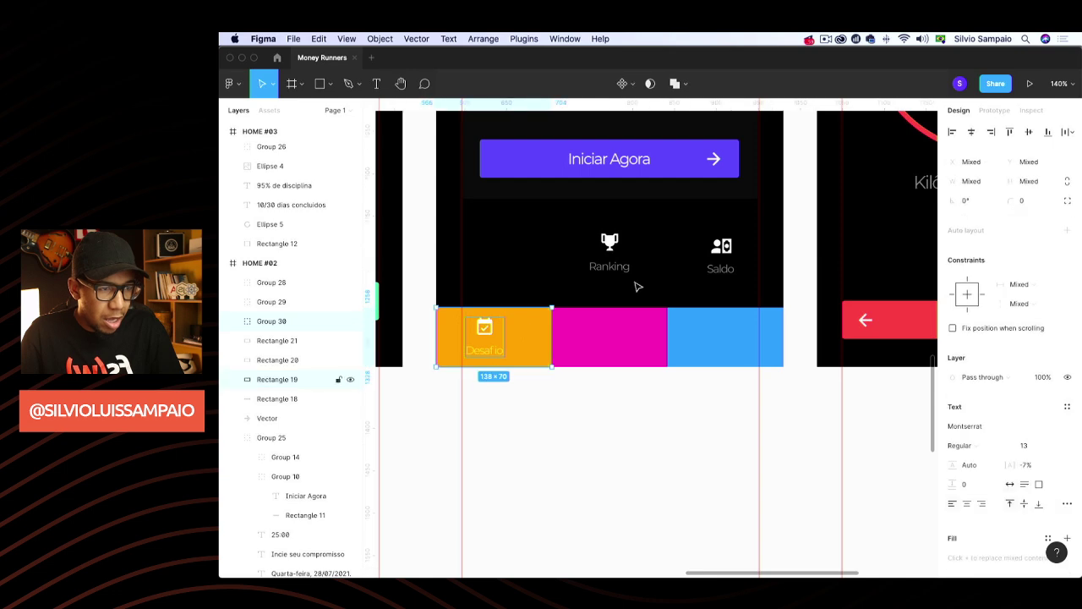
left_click(971, 133)
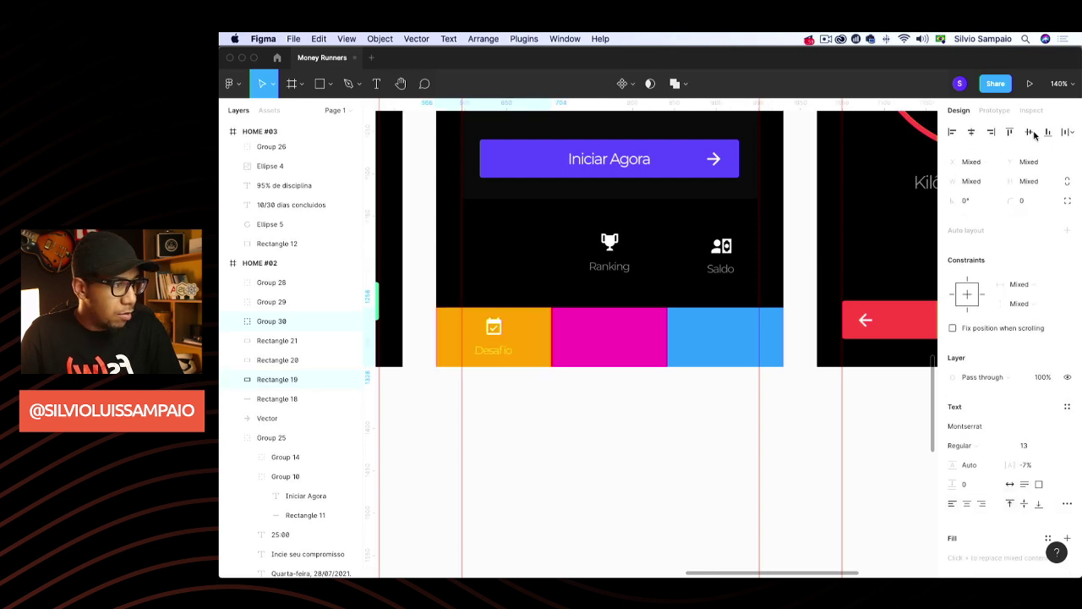
left_click(648, 302)
left_click_drag(612, 247, 612, 326)
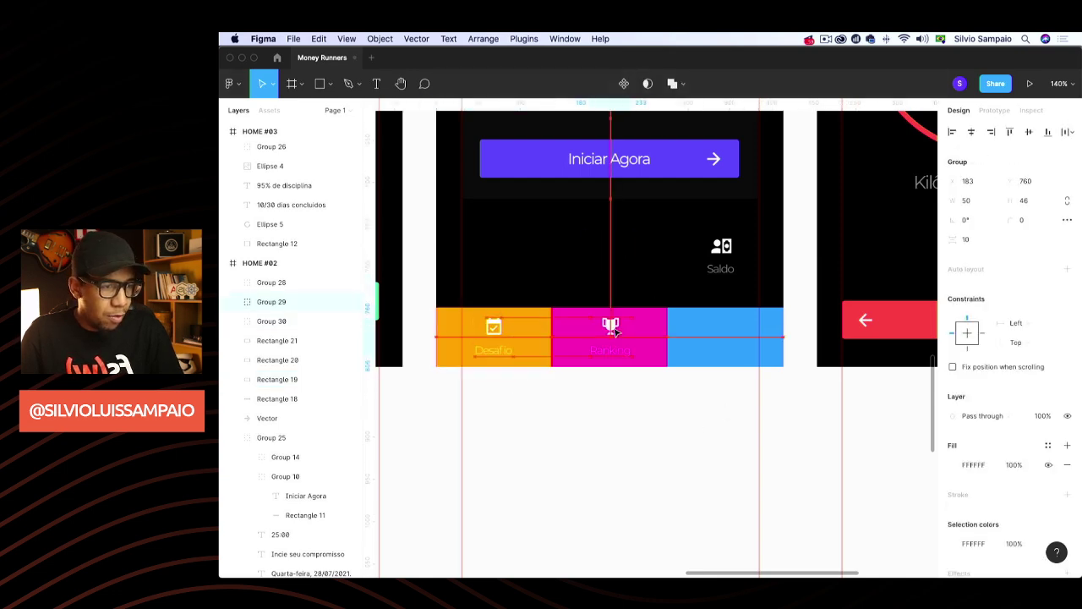
left_click(651, 326, "shift")
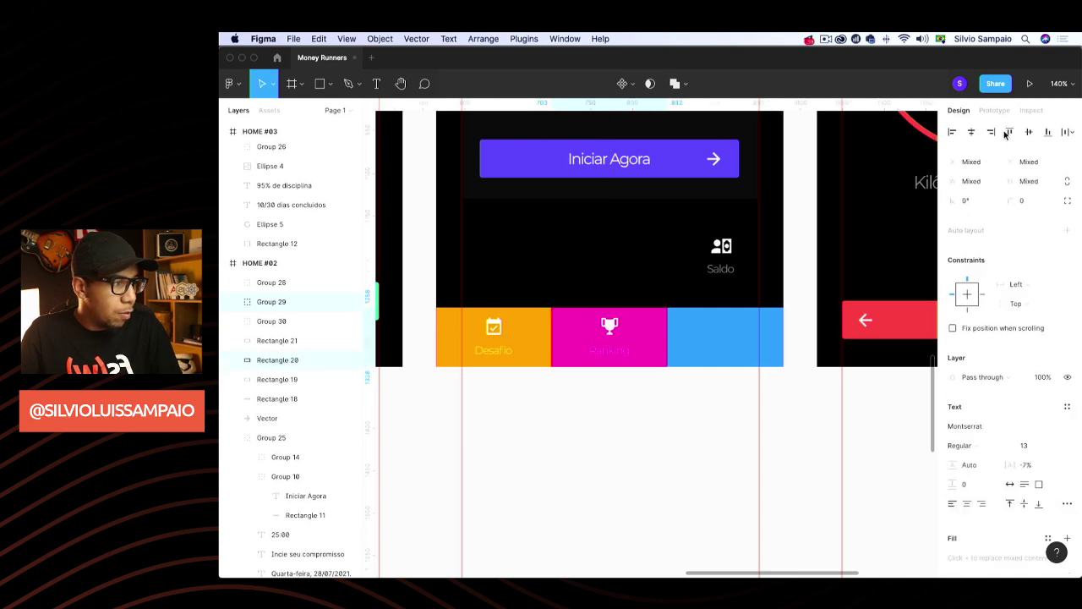
left_click_drag(720, 248, 731, 329)
left_click(698, 338, "shift")
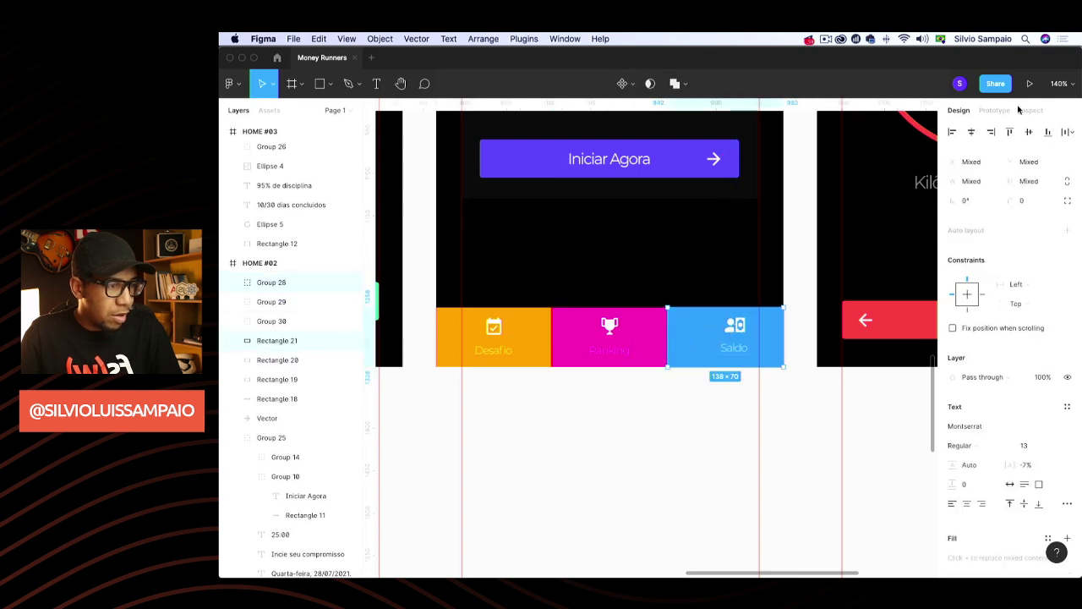
left_click(972, 132)
left_click(1029, 131)
Delete the blue, magenta and orange helper rectangles
left_click(701, 462)
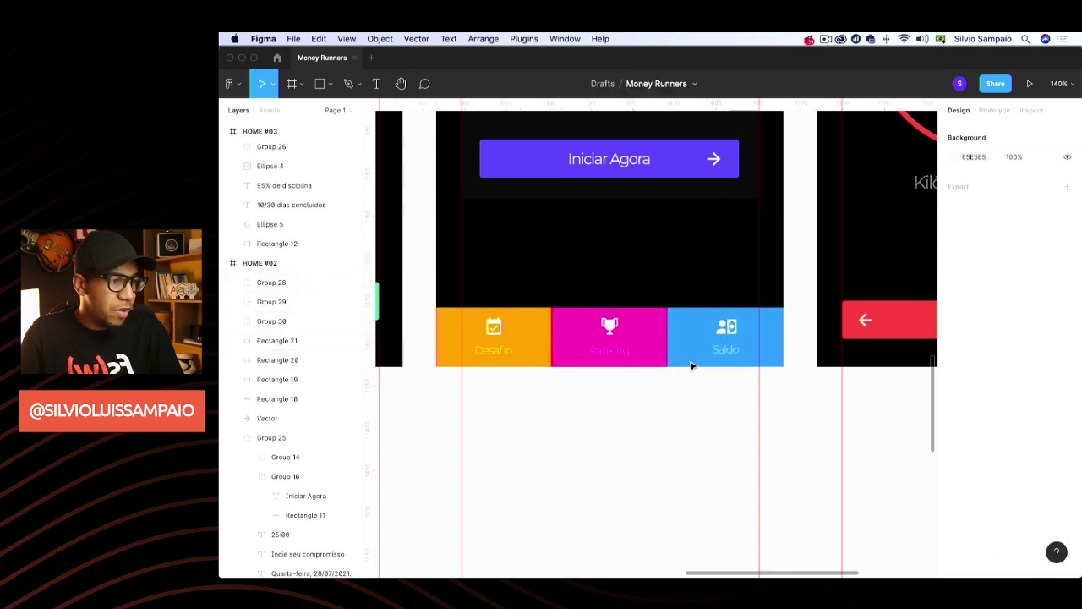
left_click(678, 324)
key("Delete")
left_click(656, 330)
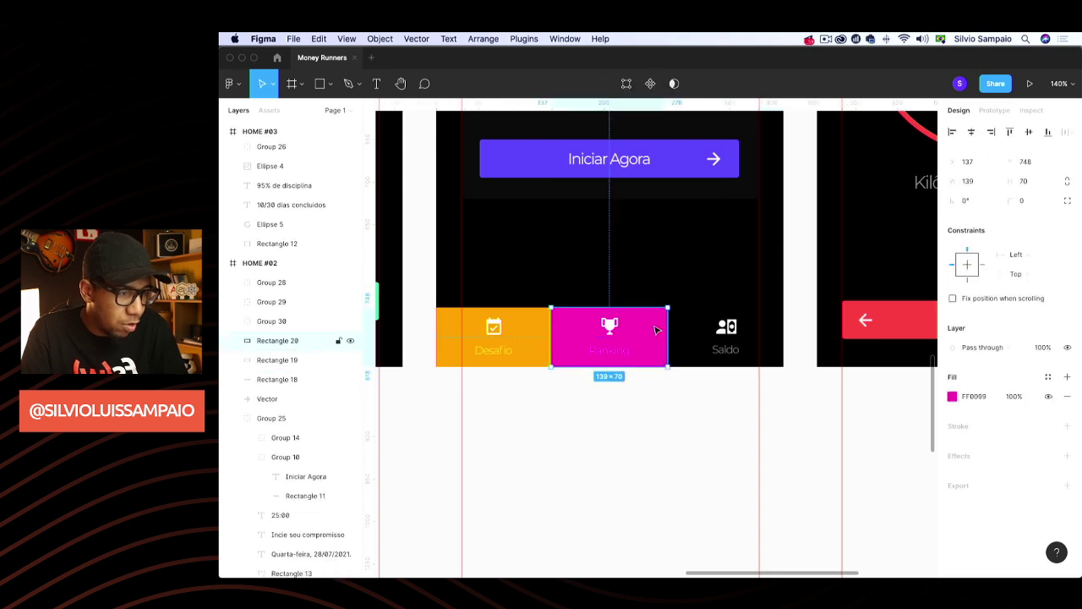
key("Delete")
left_click(517, 334)
key("Delete")
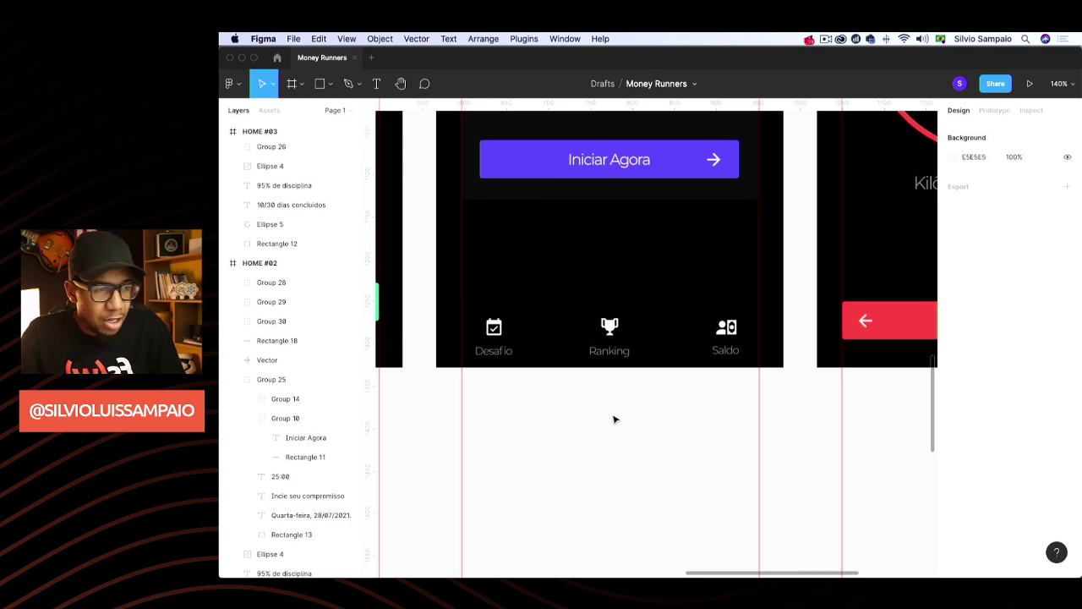
Set the Ranking trophy and Saldo cash icon shapes to 50% layer opacity
scroll(612, 420, "down", 5)
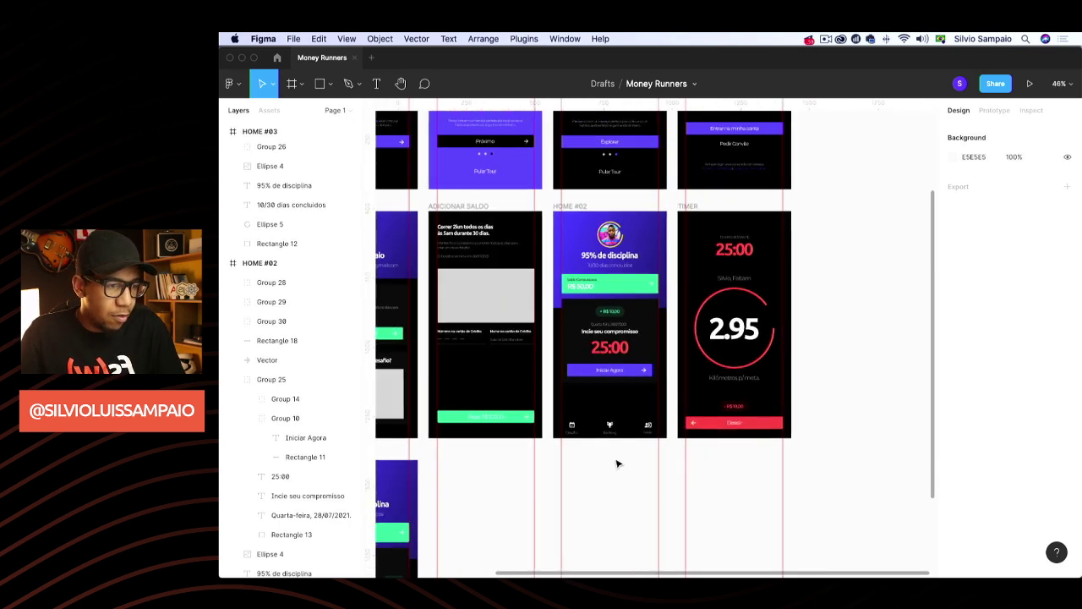
scroll(617, 463, "up", 10)
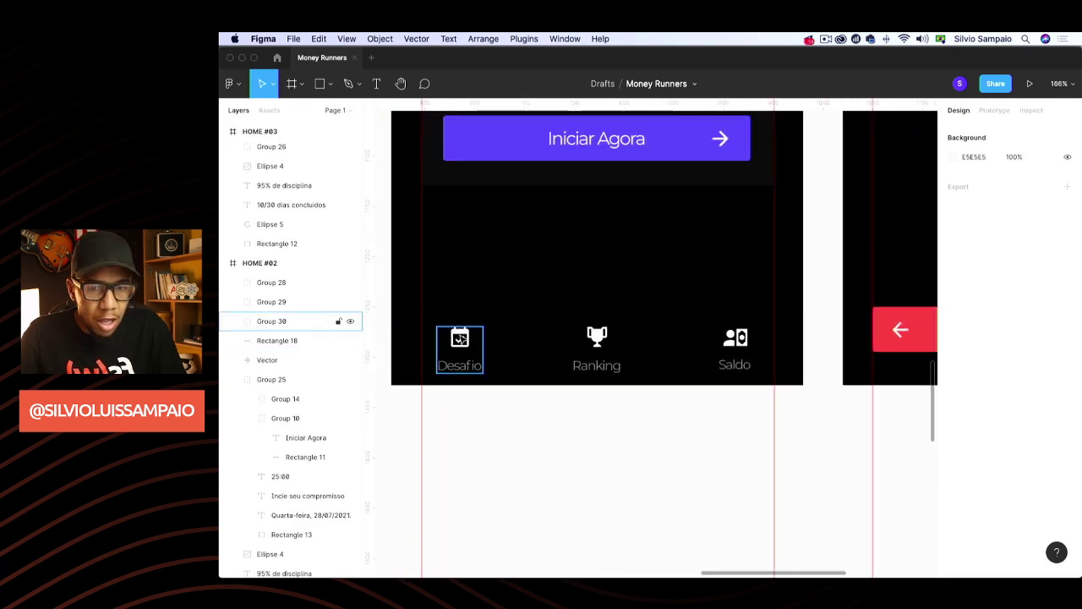
left_click(461, 341)
left_click(461, 342)
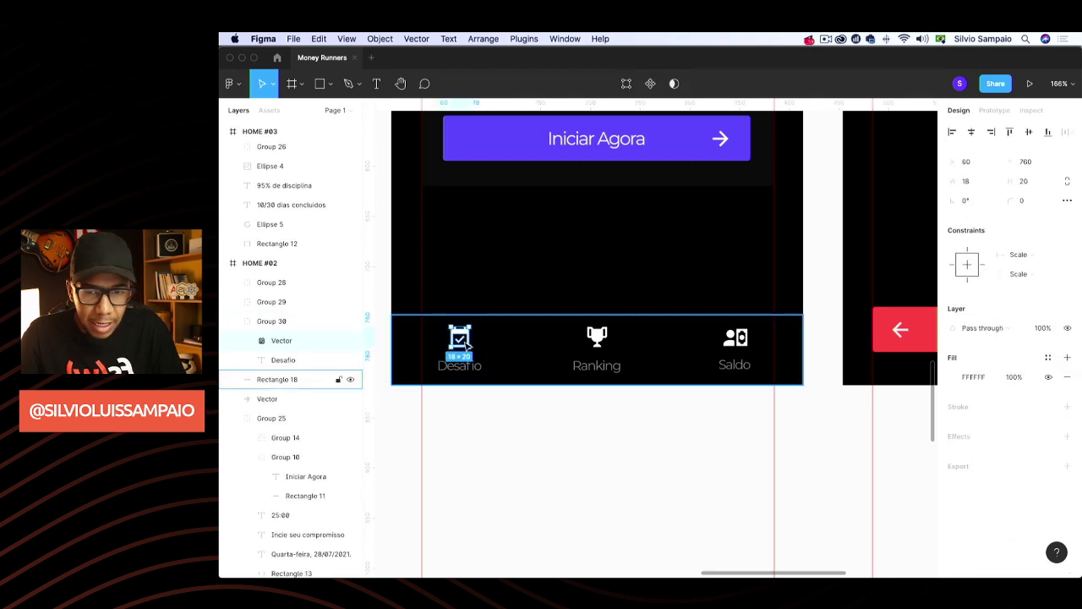
left_click(597, 338)
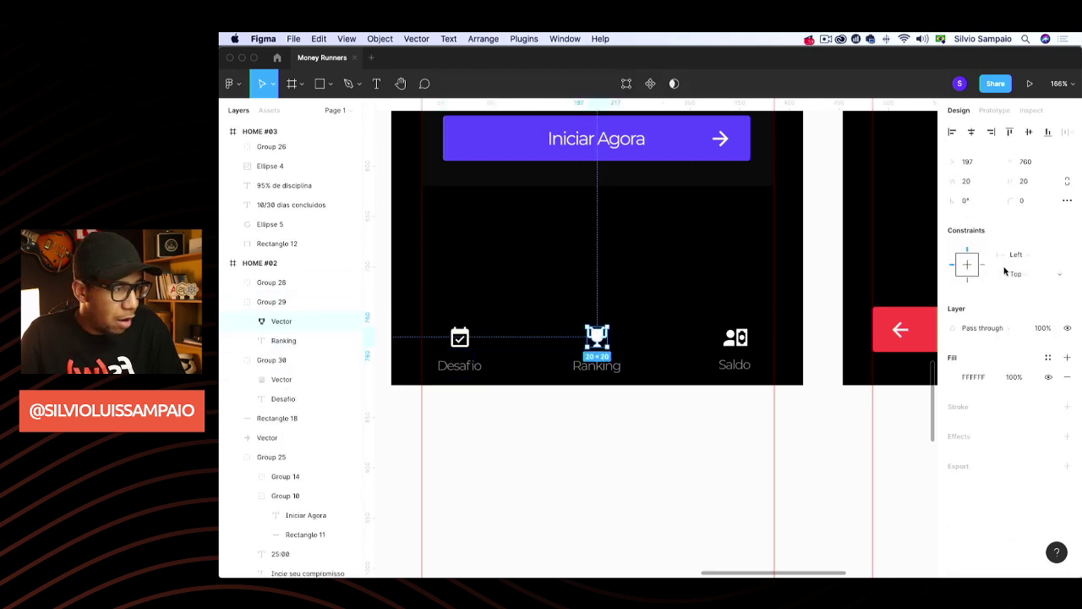
left_click(1047, 329)
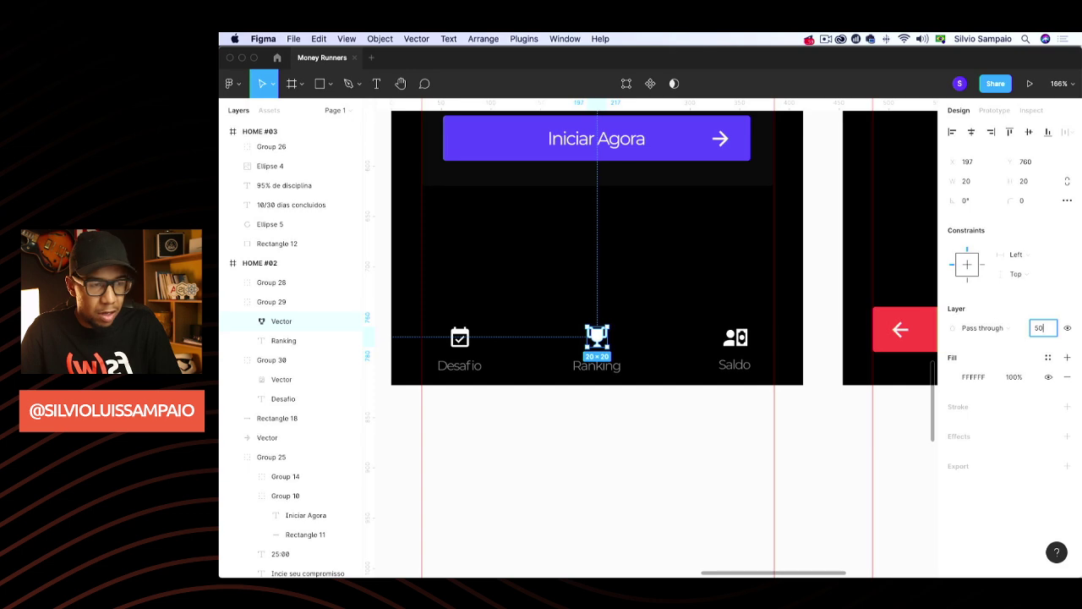
key("Return")
left_click(735, 338)
left_click(734, 338)
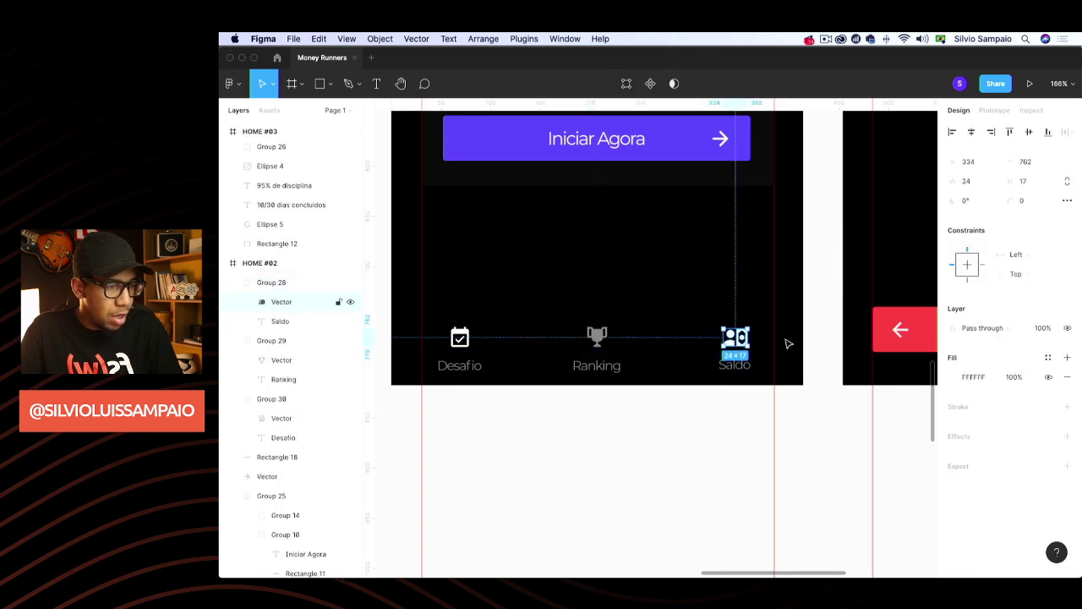
left_click(1047, 328)
key("Return")
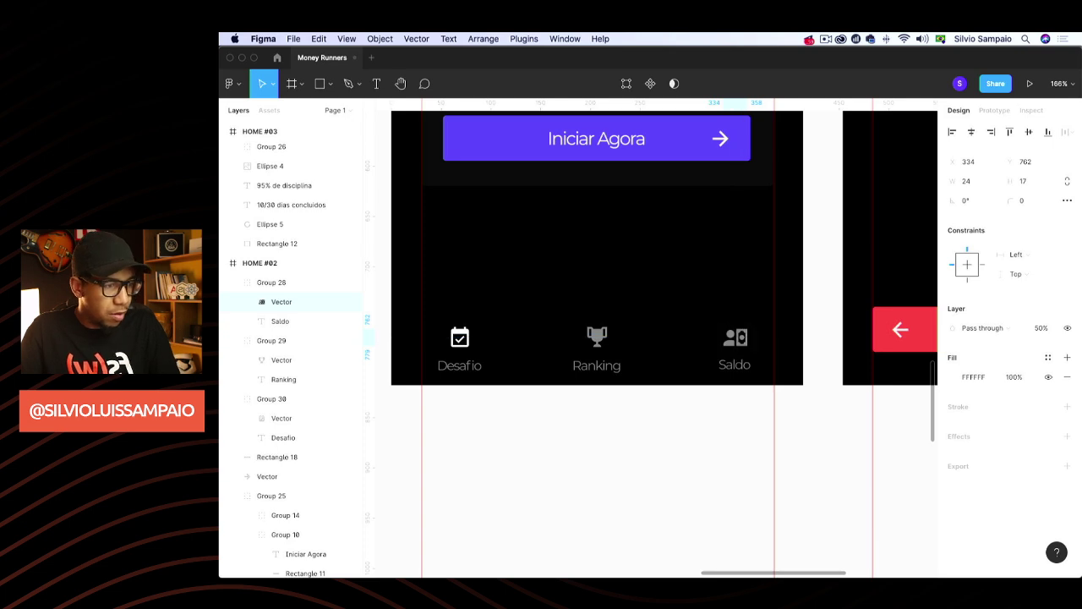
left_click(787, 434)
scroll(726, 455, "down", 10)
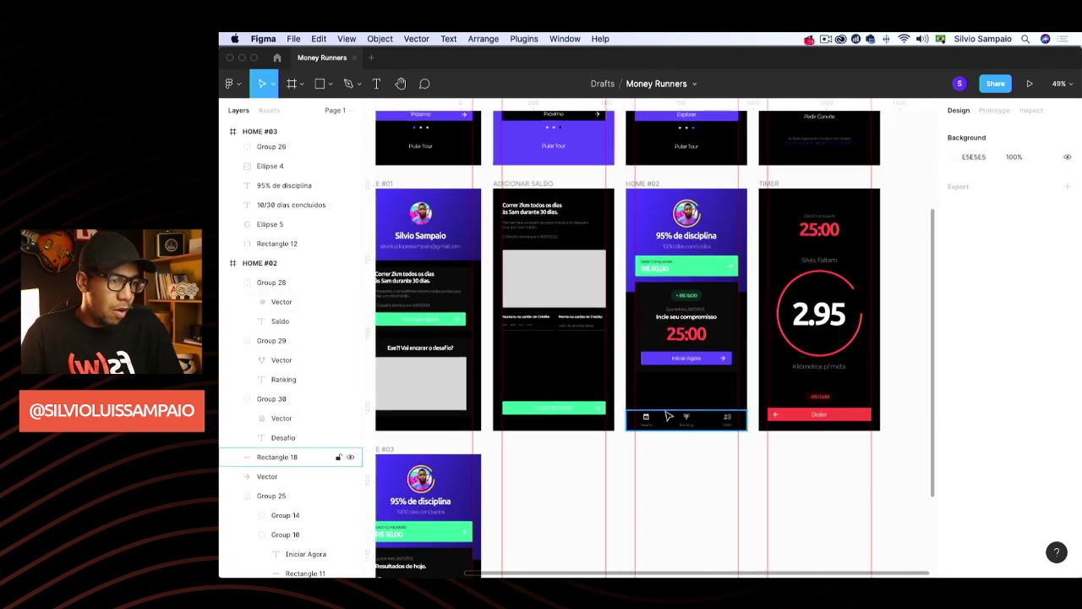
Group the HOME #02 bottom bar background with its three icon groups
left_click(654, 421)
left_click(646, 419, "shift")
left_click(686, 419, "shift")
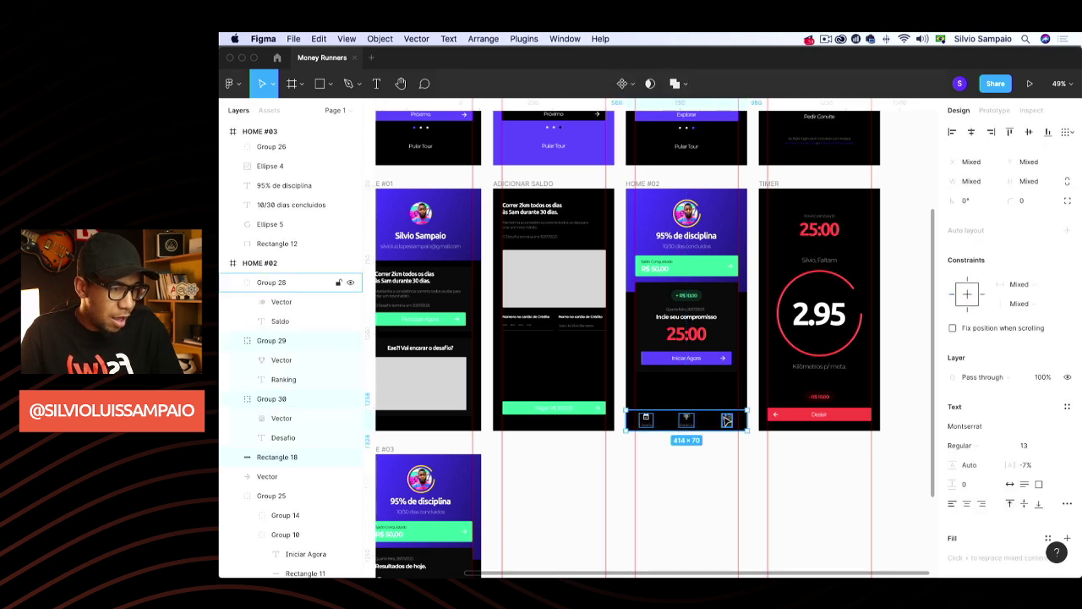
left_click(727, 419, "shift")
left_click(709, 425, "shift")
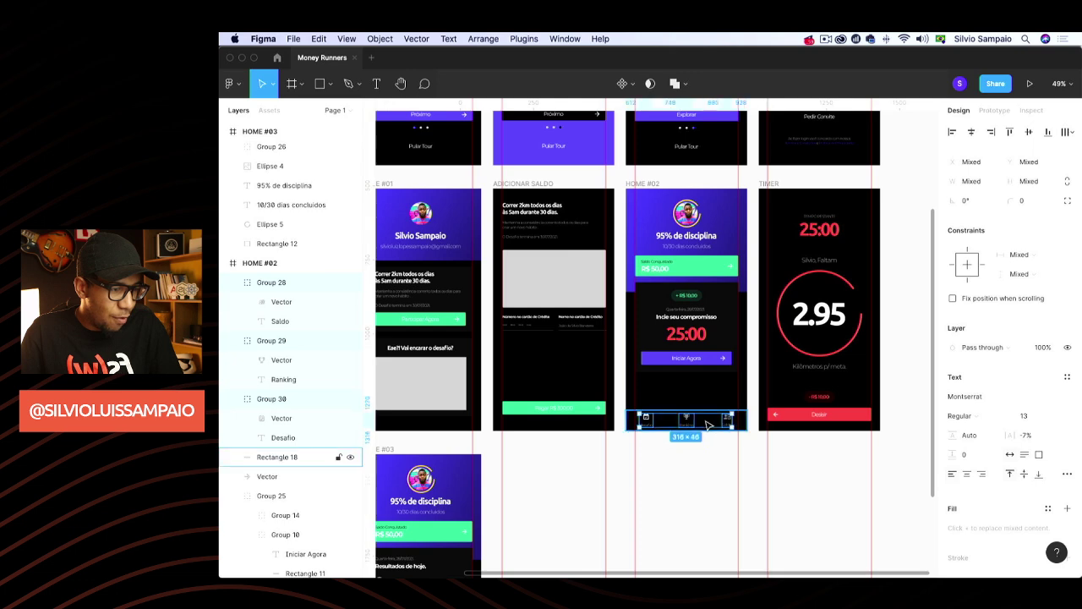
left_click(628, 421, "shift")
key("super+g")
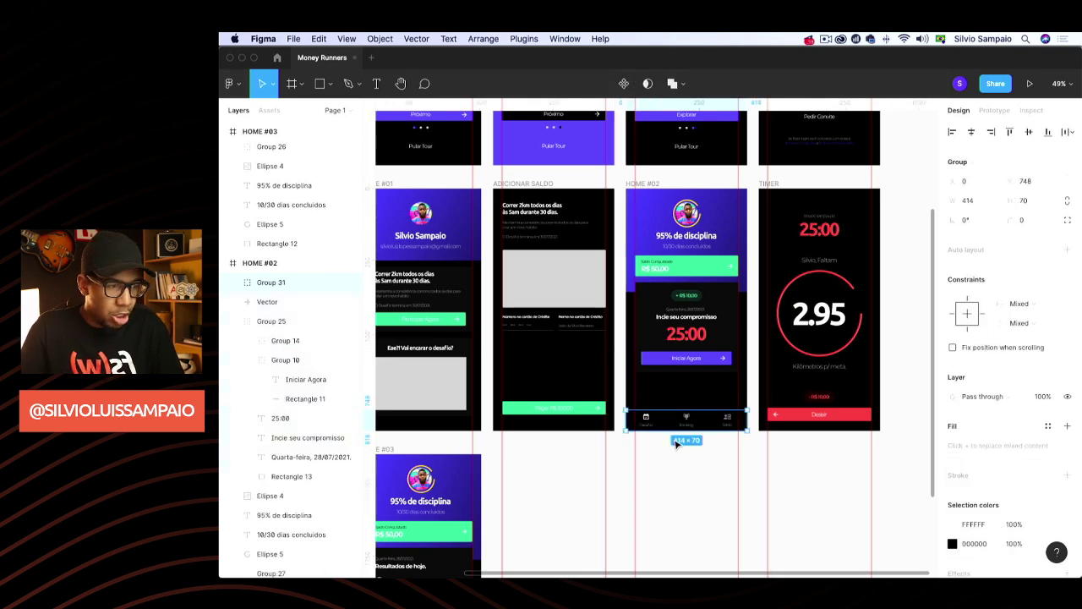
Paste the grouped navigation bar into the HOME #03 frame
scroll(676, 446, "down", 3)
scroll(592, 381, "up", 3)
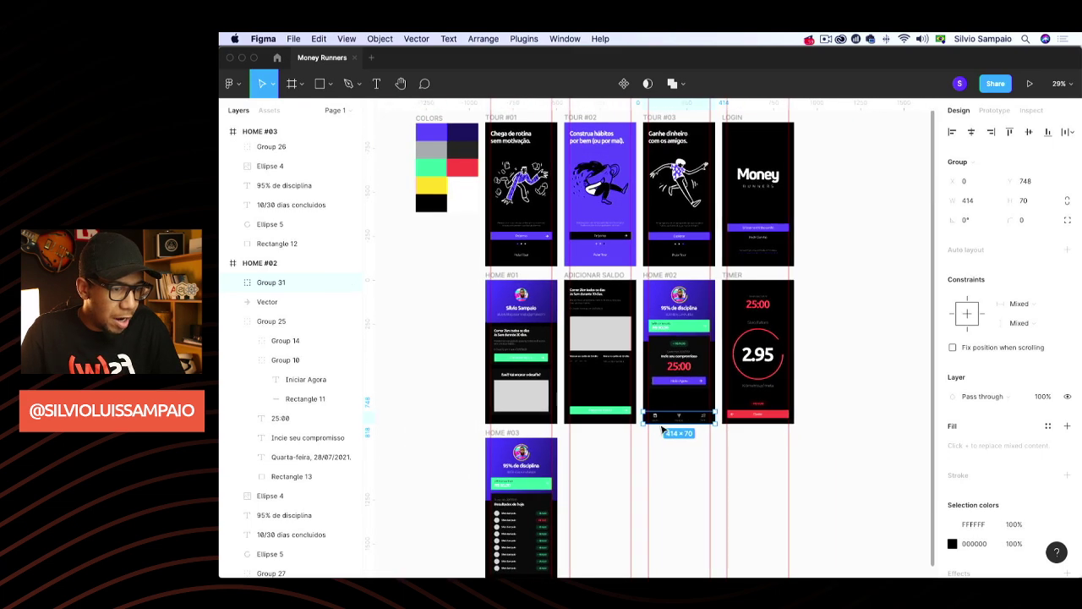
scroll(434, 326, "down", 5)
scroll(491, 324, "up", 3)
scroll(491, 324, "up", 5)
scroll(499, 253, "up", 3)
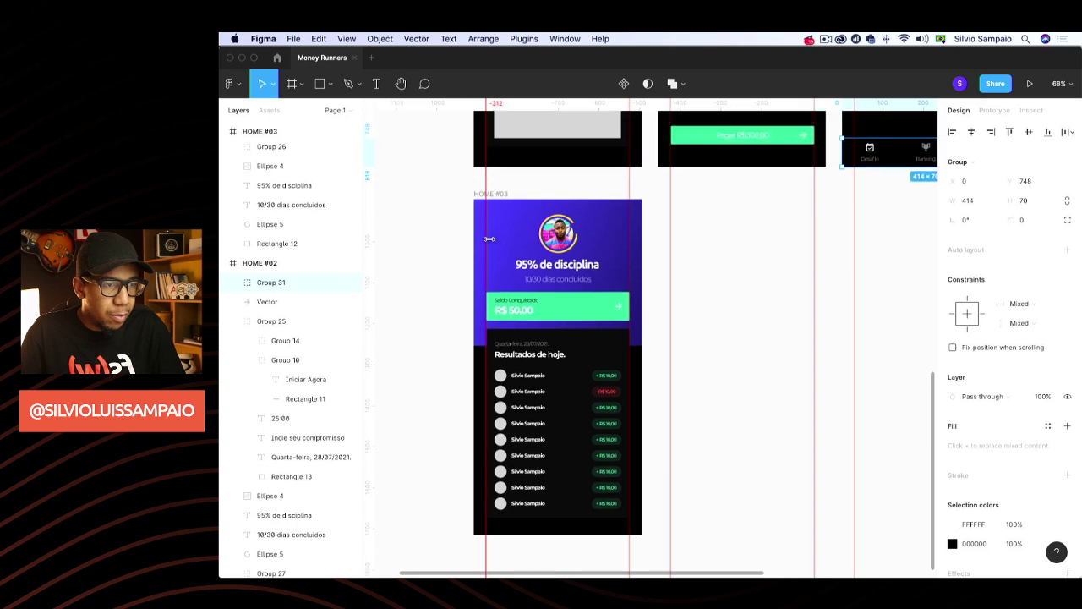
left_click(503, 220)
key("super+v")
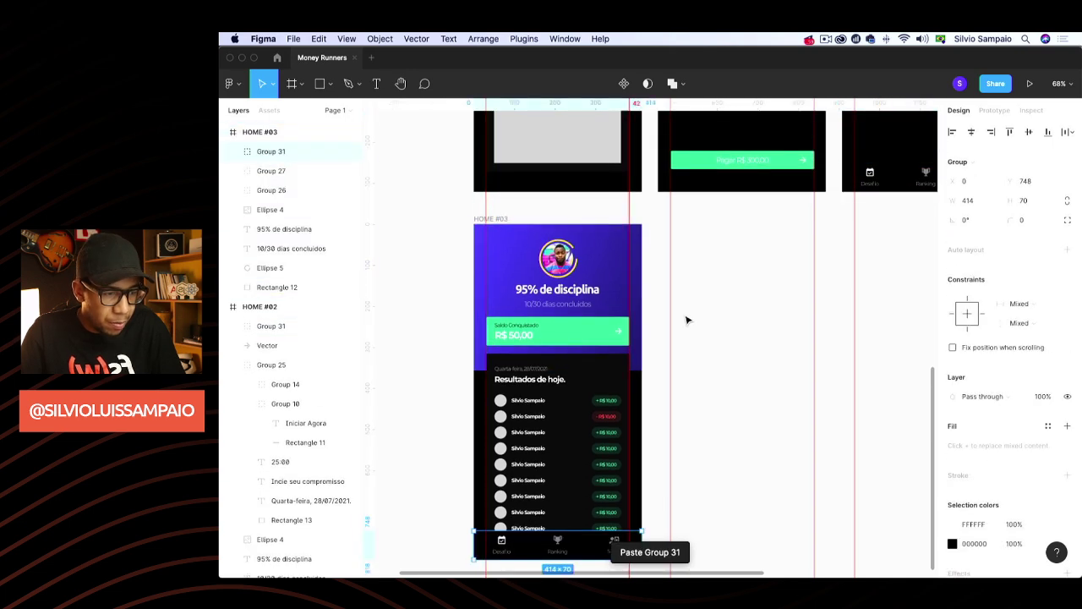
left_click(703, 313)
Duplicate the HOME #03 frame beside the original
scroll(704, 313, "down", 2)
scroll(683, 313, "right", 1)
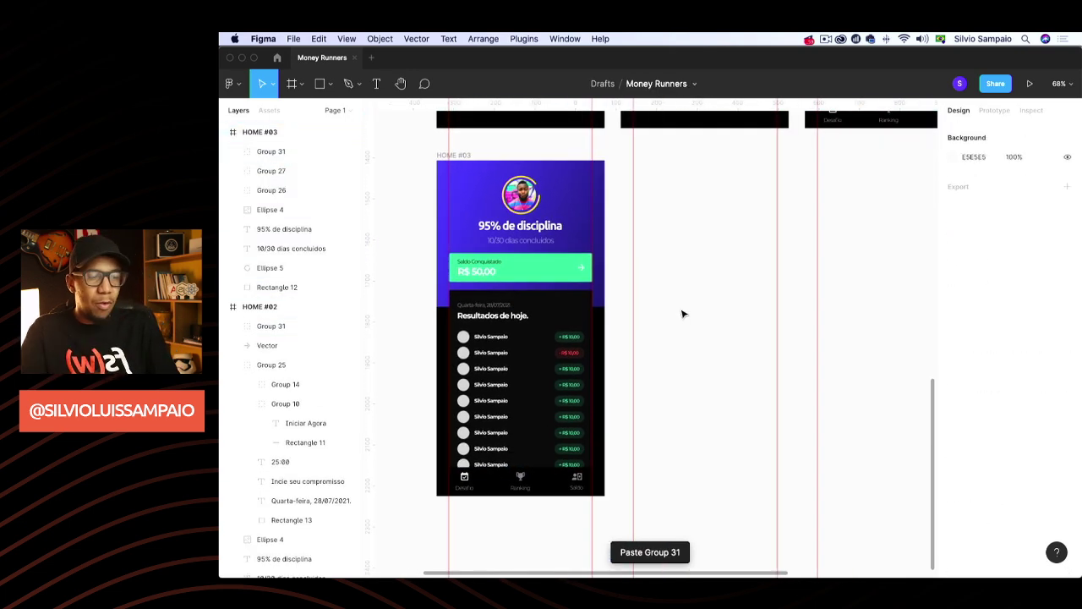
scroll(676, 326, "down", 2)
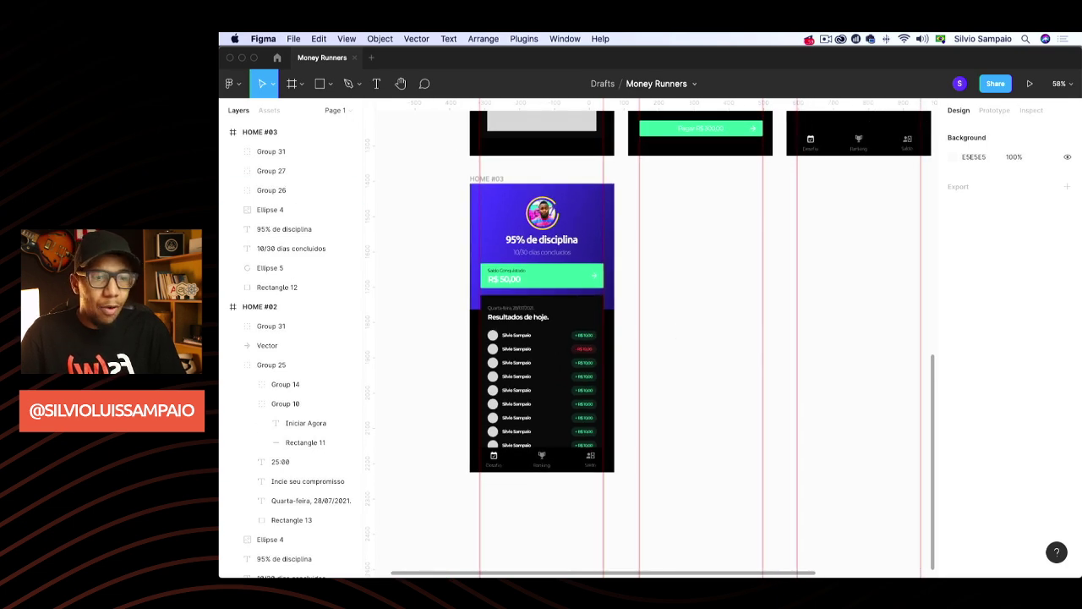
scroll(650, 412, "right", 2)
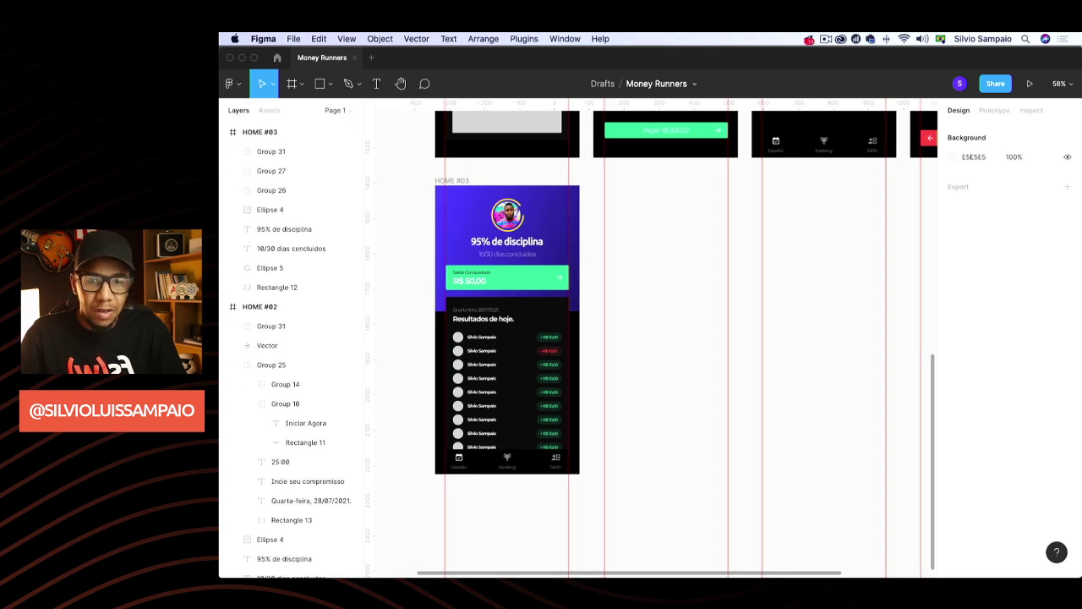
left_click(465, 181)
key("super+d")
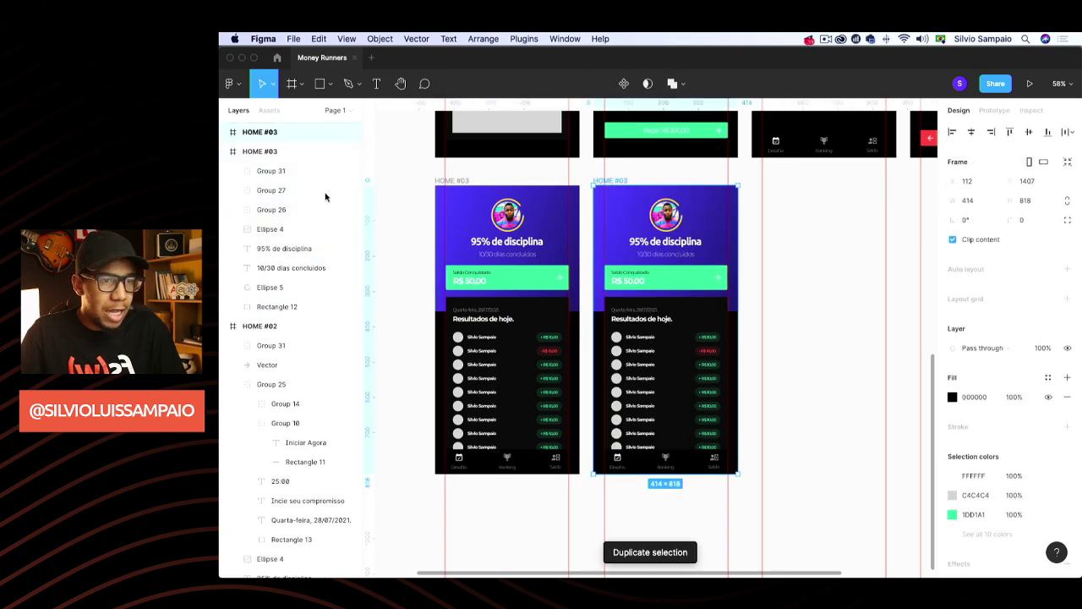
double_click(264, 132)
Name the duplicated frame RANKING and deselect it
type("RANK")
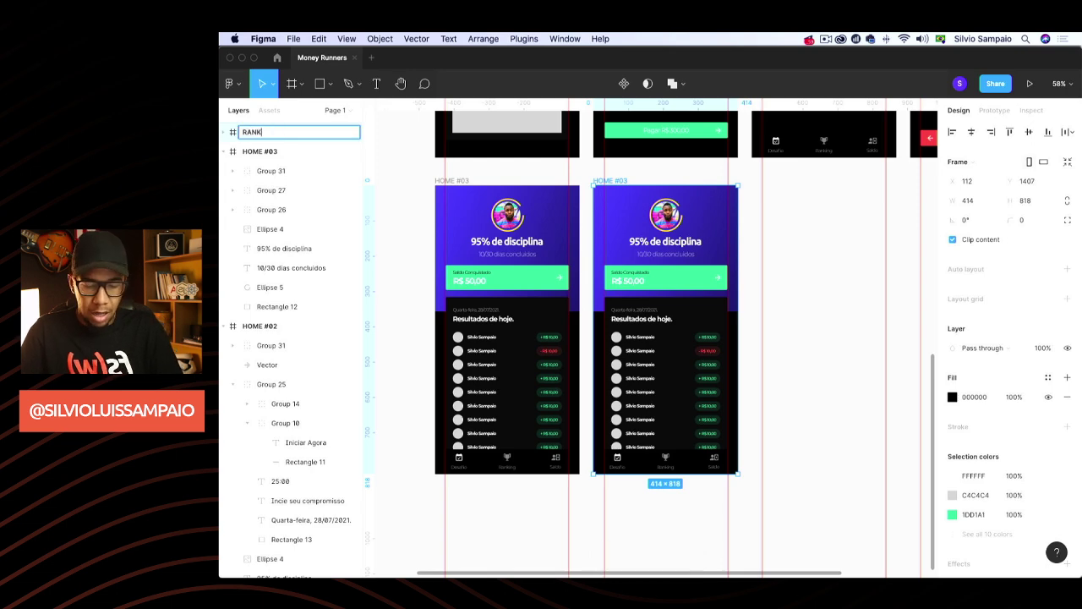
type("ING")
key("Return")
left_click(805, 234)
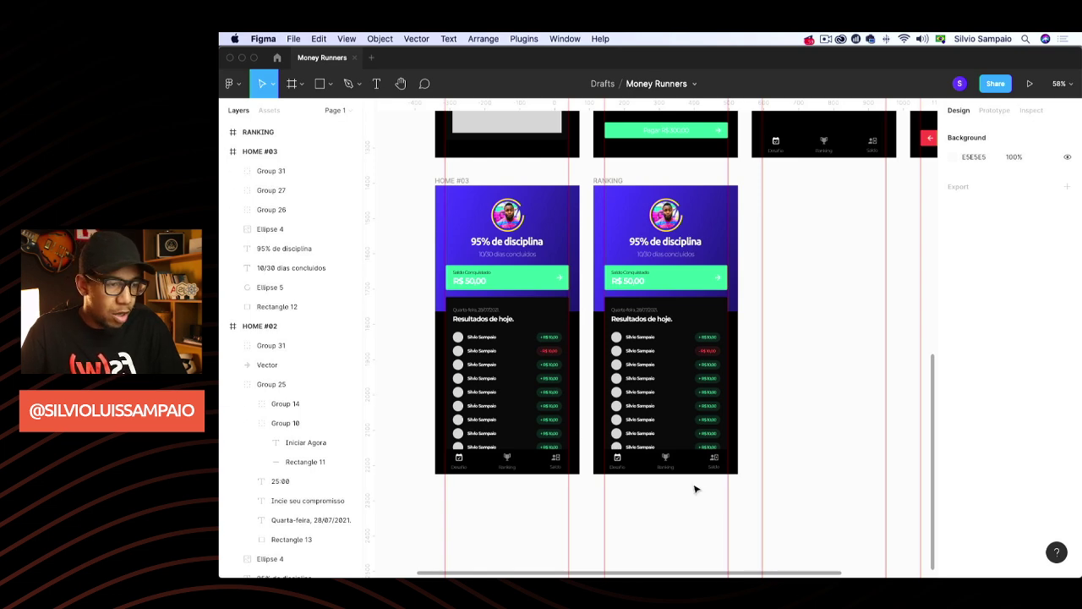
scroll(691, 488, "up", 3)
scroll(674, 473, "up", 5)
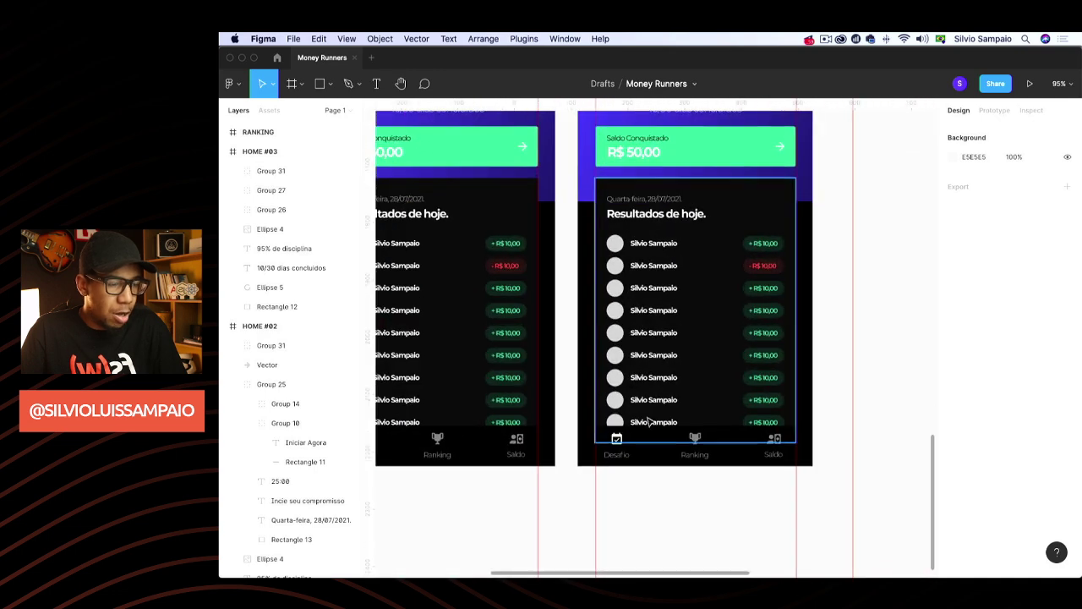
scroll(649, 421, "down", 2)
scroll(626, 418, "right", 3)
Set the RANKING screen's trophy icon to 100% opacity
double_click(629, 394)
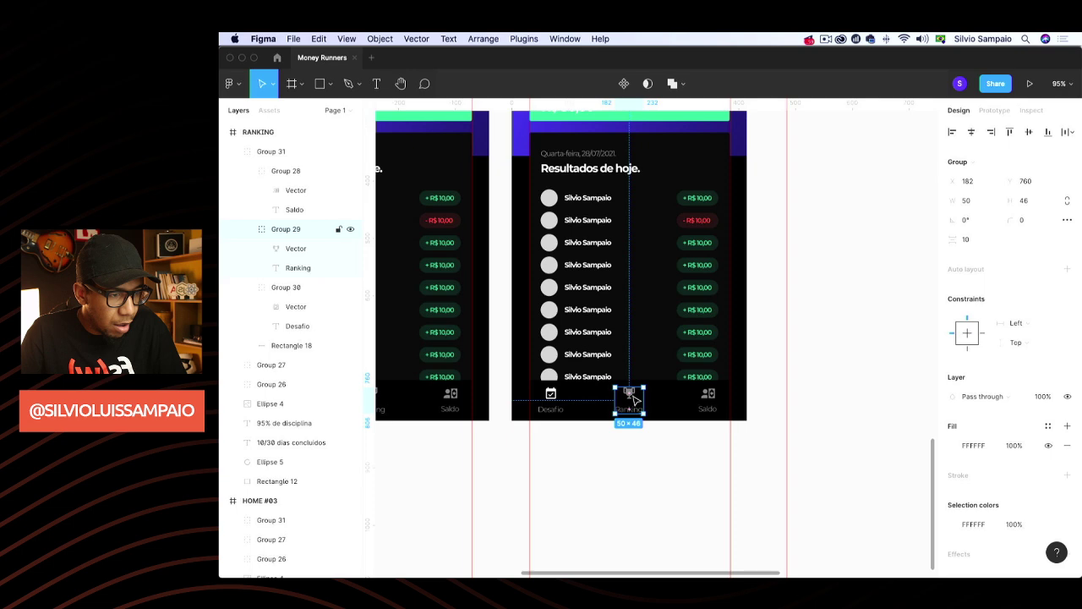
double_click(633, 394)
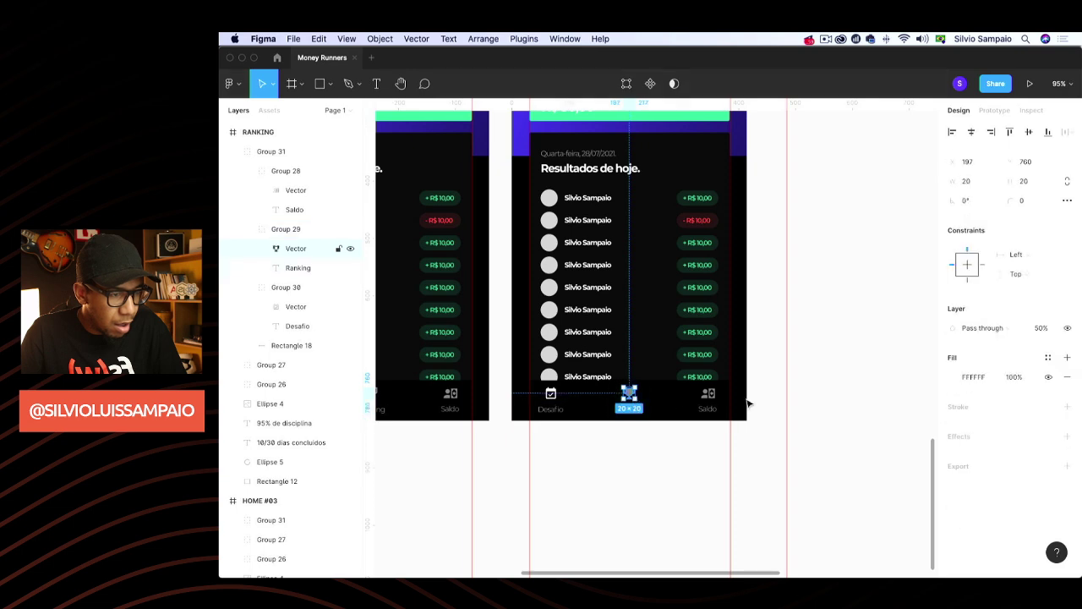
left_click(1043, 332)
type("100")
key("Return")
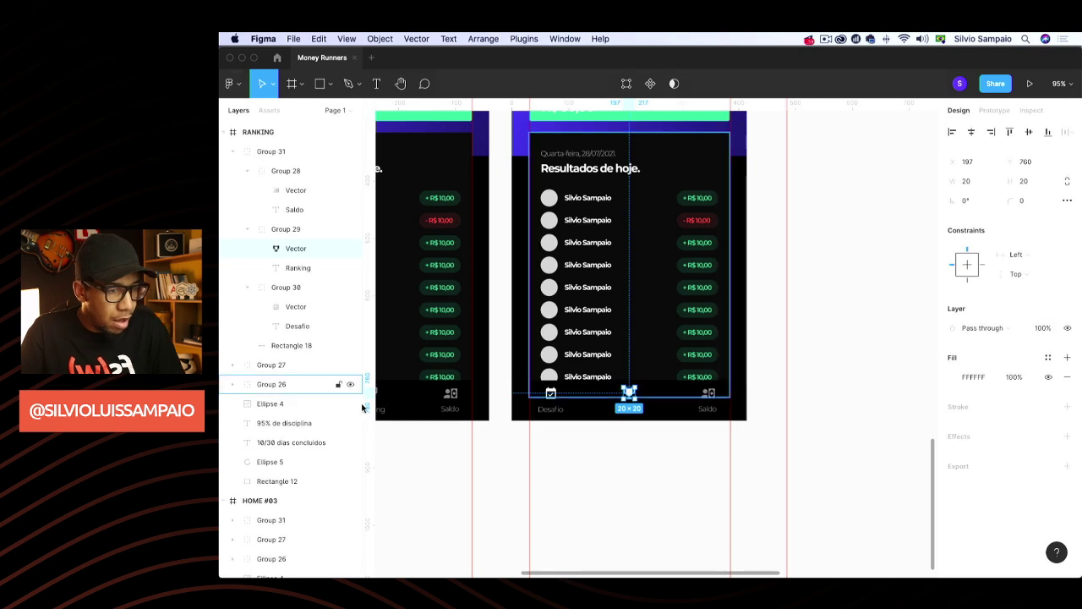
scroll(553, 390, "up", 5)
Dim the Desafio calendar icon to 50% opacity
double_click(552, 387)
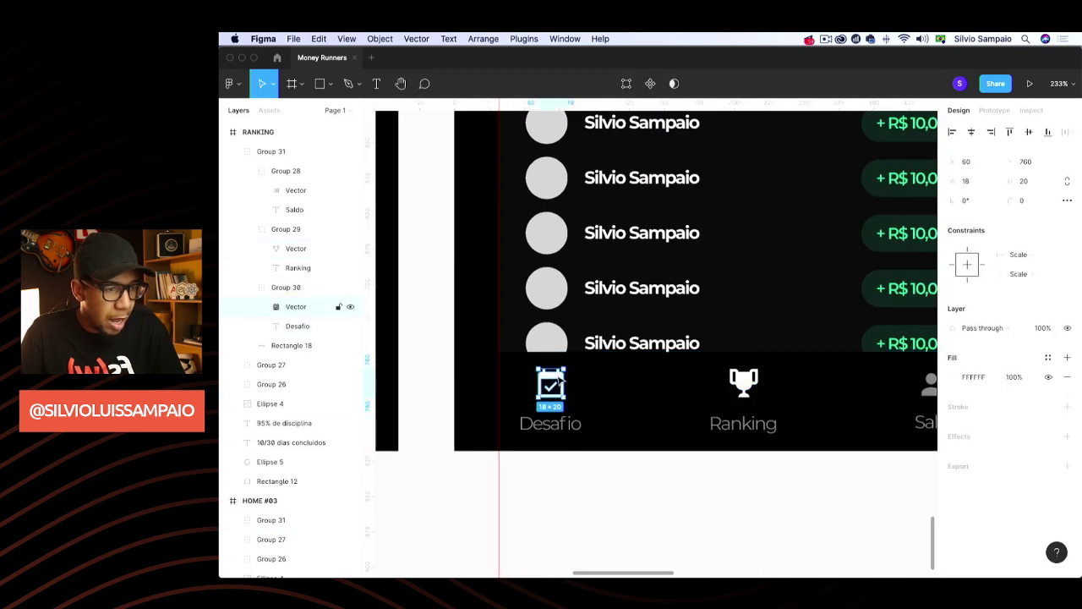
left_click(1044, 333)
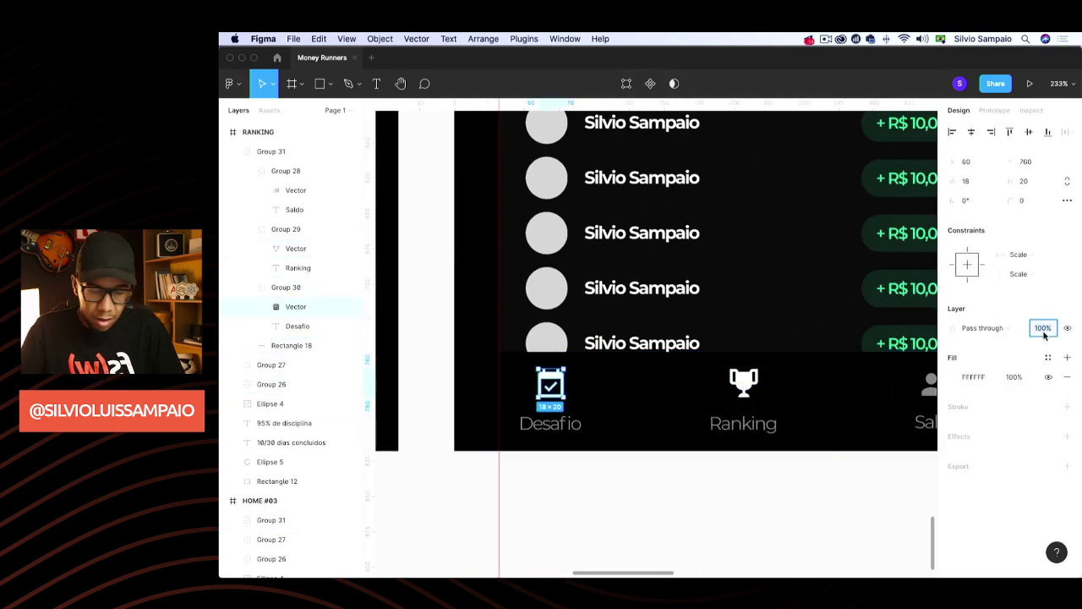
left_click(750, 493)
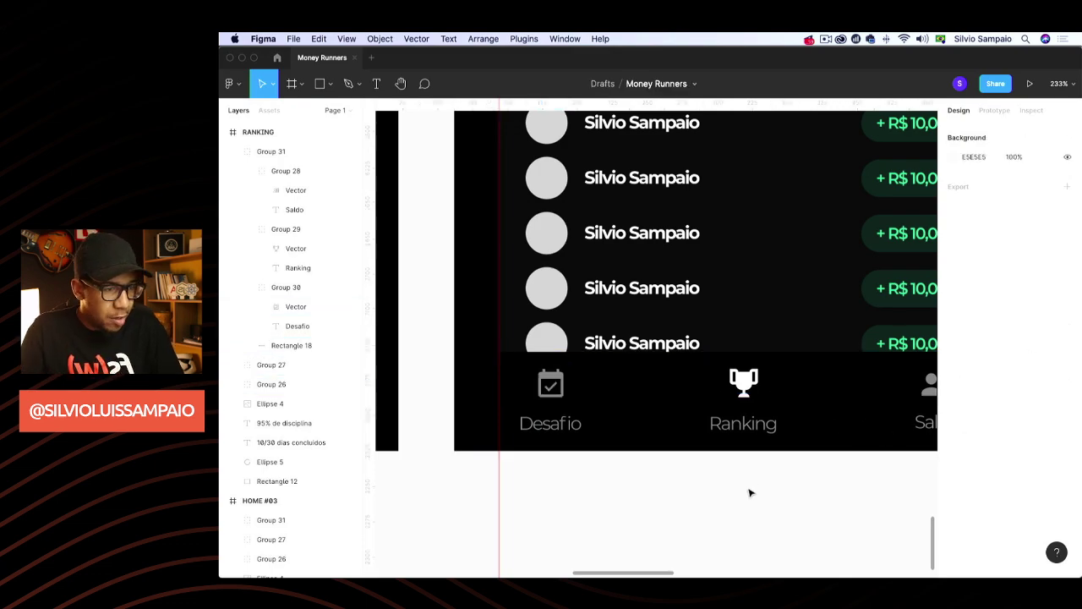
scroll(750, 493, "down", 5)
scroll(749, 493, "up", 5)
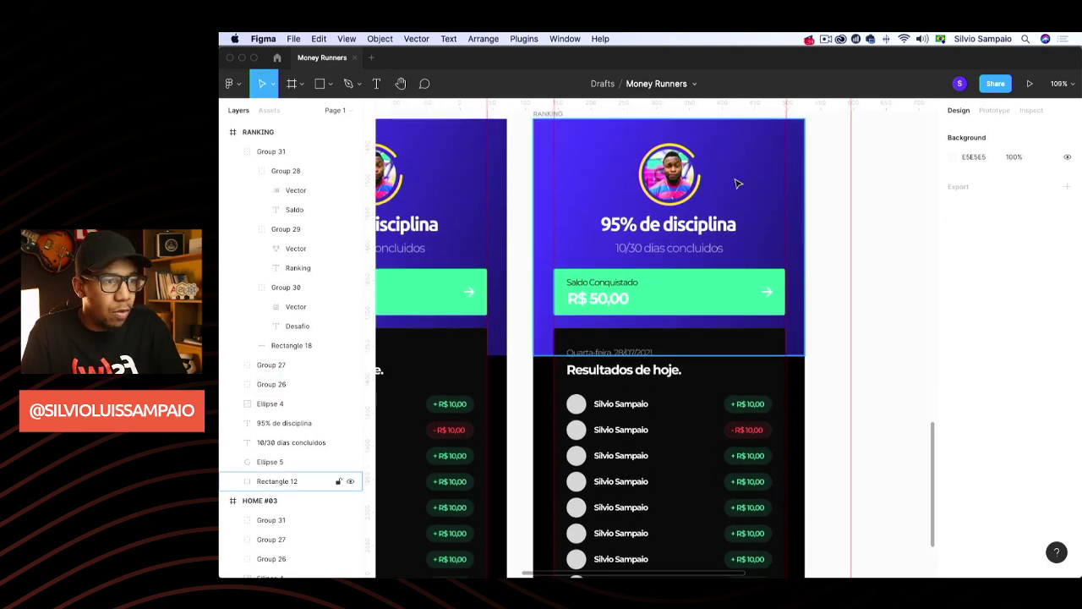
Delete the purple header background, Saldo Conquistado card, avatar photo, yellow progress ring and 10/30 dias line
key("Delete")
left_click(669, 288)
key("Delete")
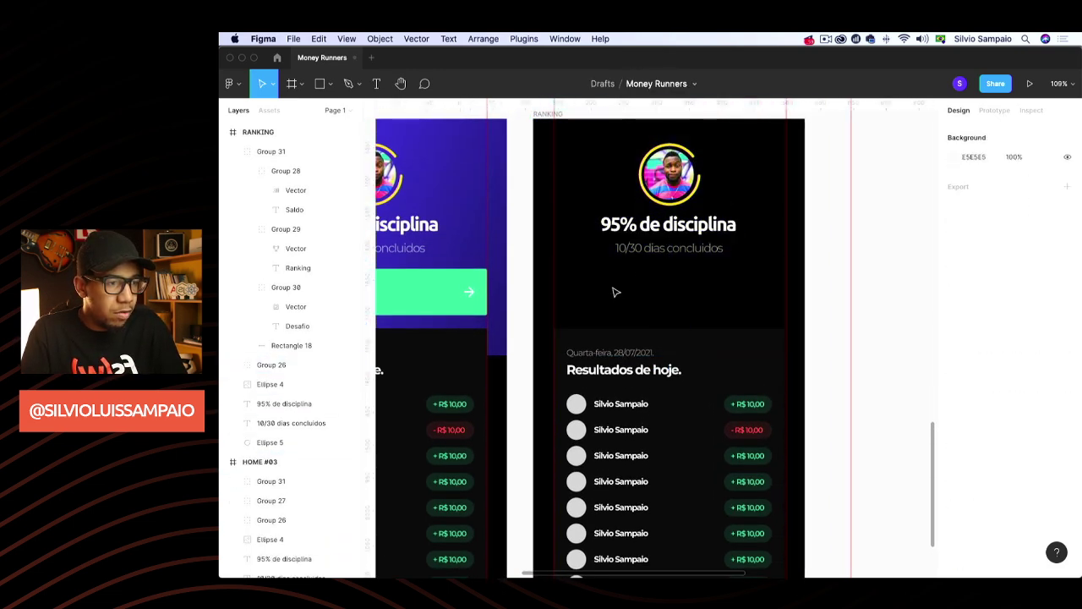
left_click(665, 248)
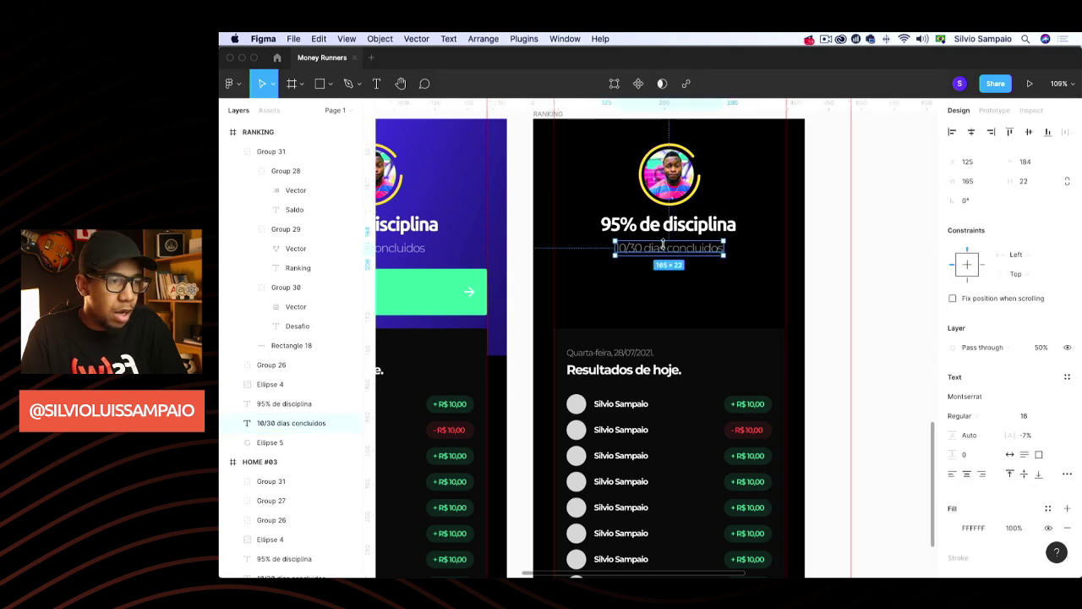
left_click(279, 384)
key("Delete")
left_click(690, 207)
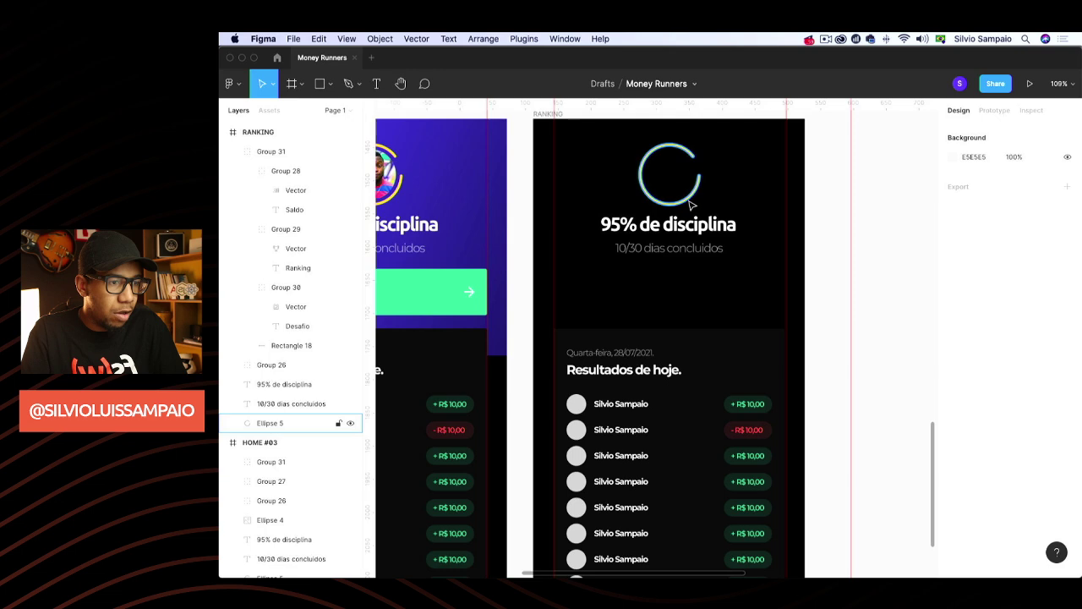
key("Delete")
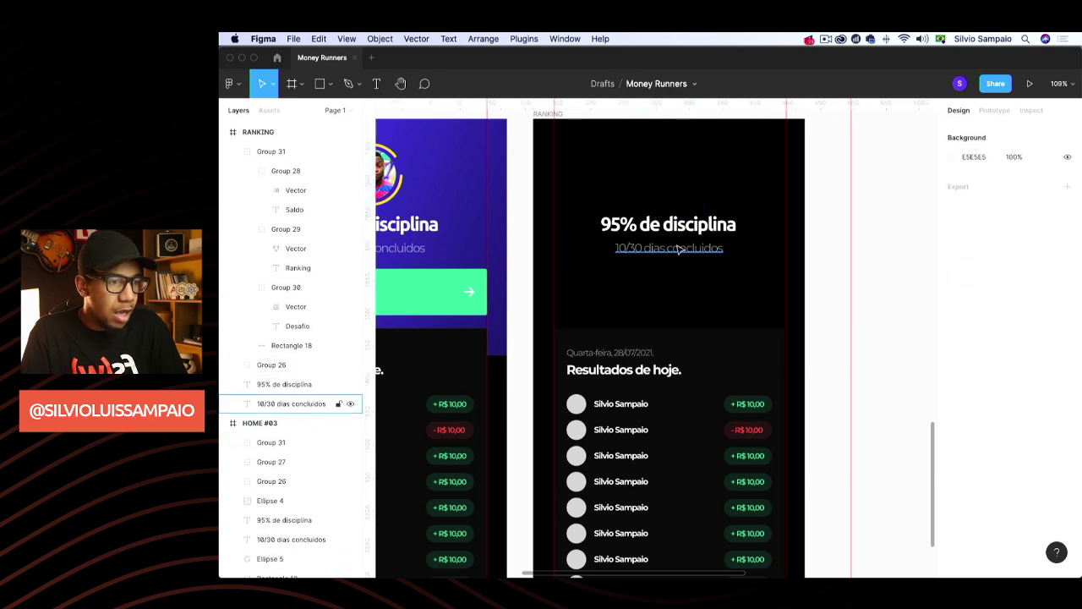
left_click(679, 247)
key("Delete")
Move the 95% de disciplina text to the top left and retype it as 'Ranking'
left_click_drag(677, 226, 631, 158)
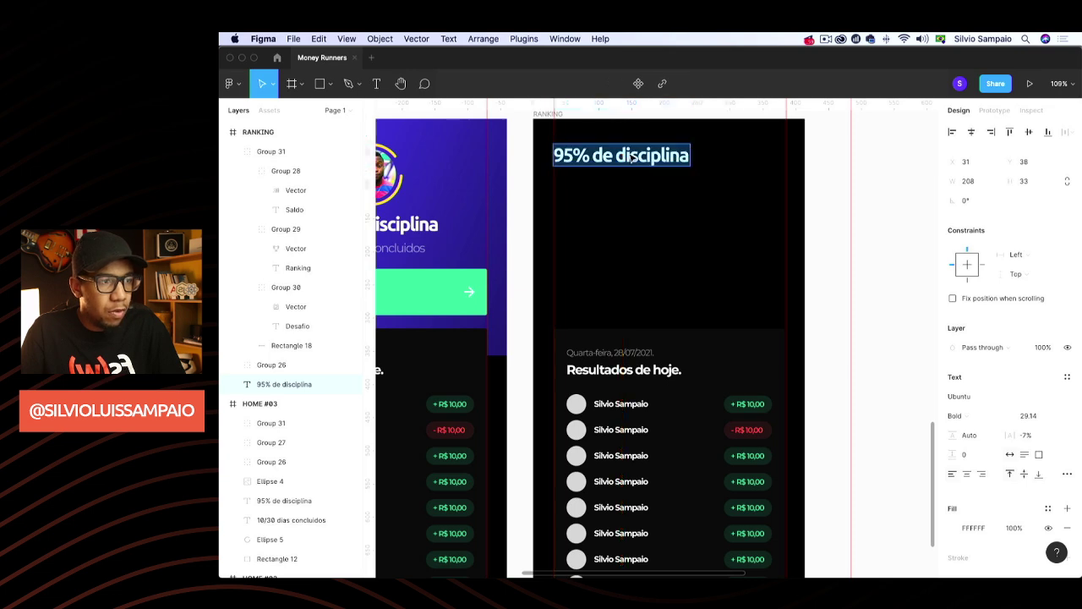
type("Ranking")
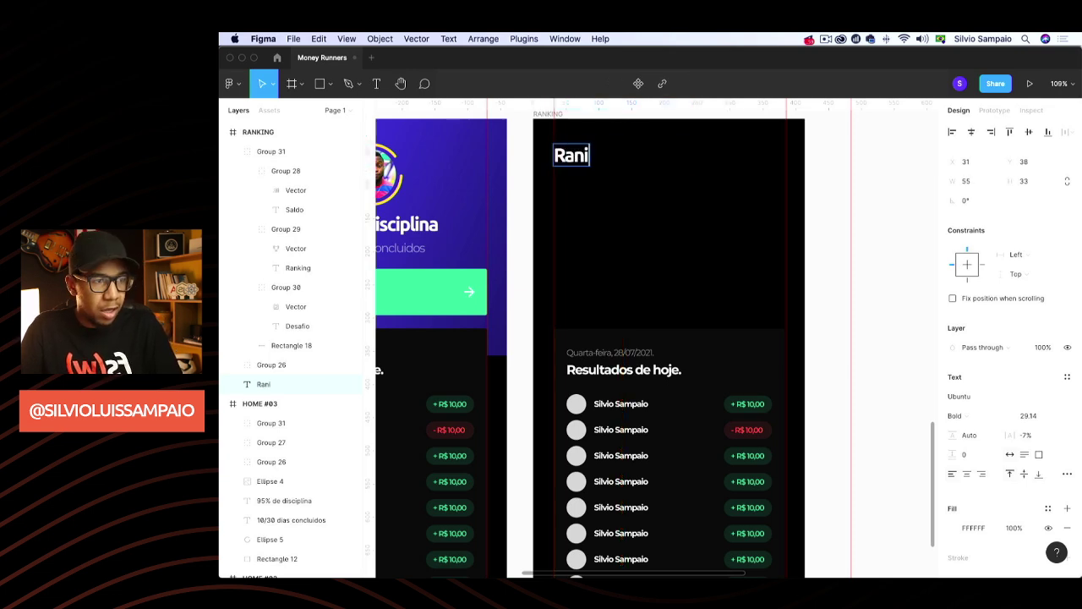
key("Escape")
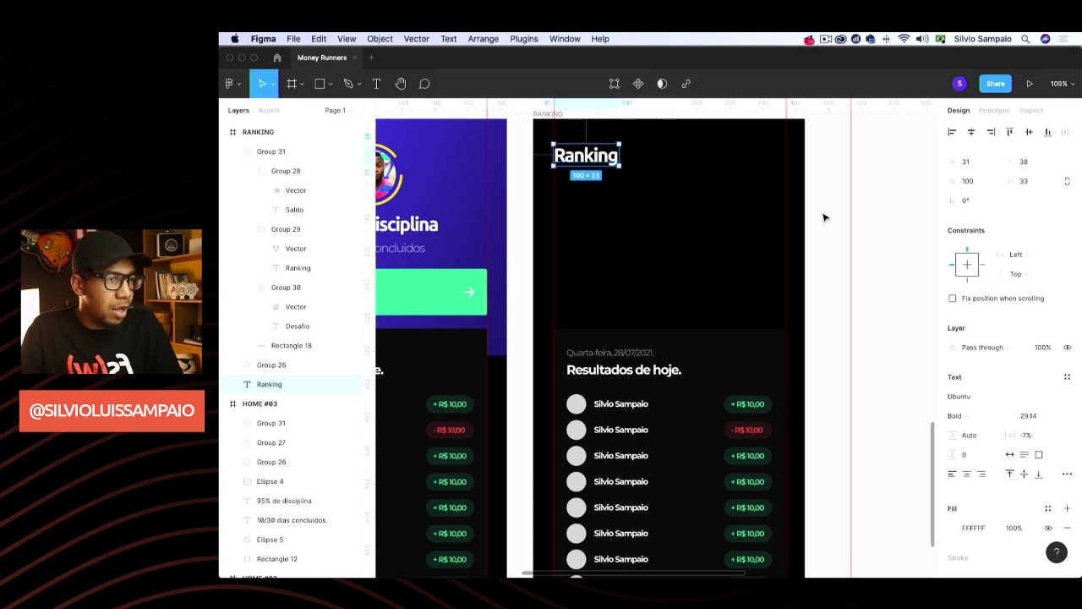
left_click(824, 228)
scroll(822, 242, "down", 3)
scroll(822, 242, "up", 5)
scroll(814, 248, "down", 3)
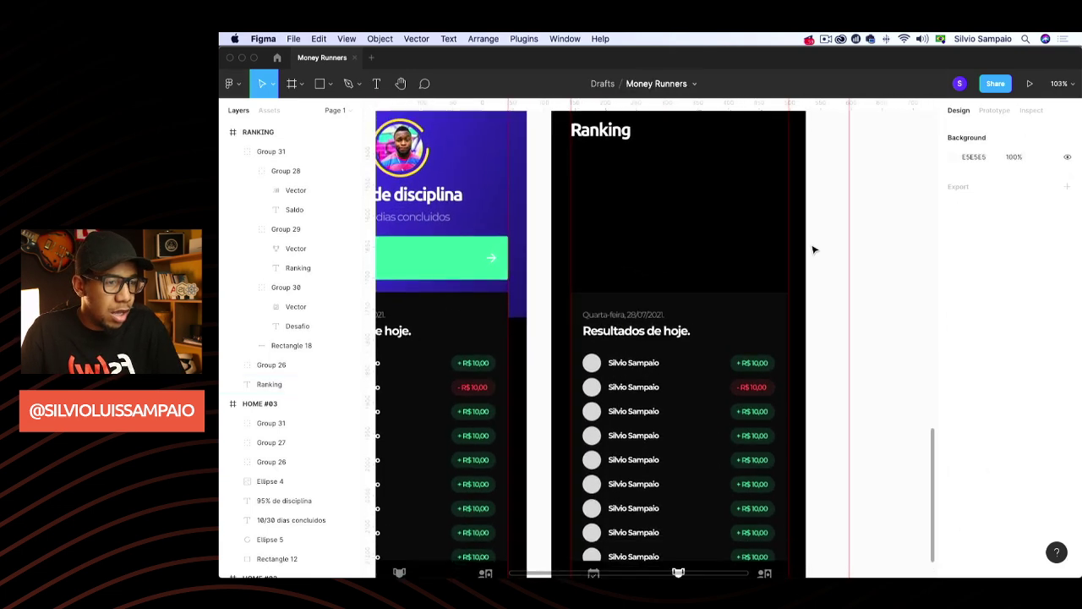
Select the date and 'Resultados de hoje.' texts inside the results list group
left_click(681, 267)
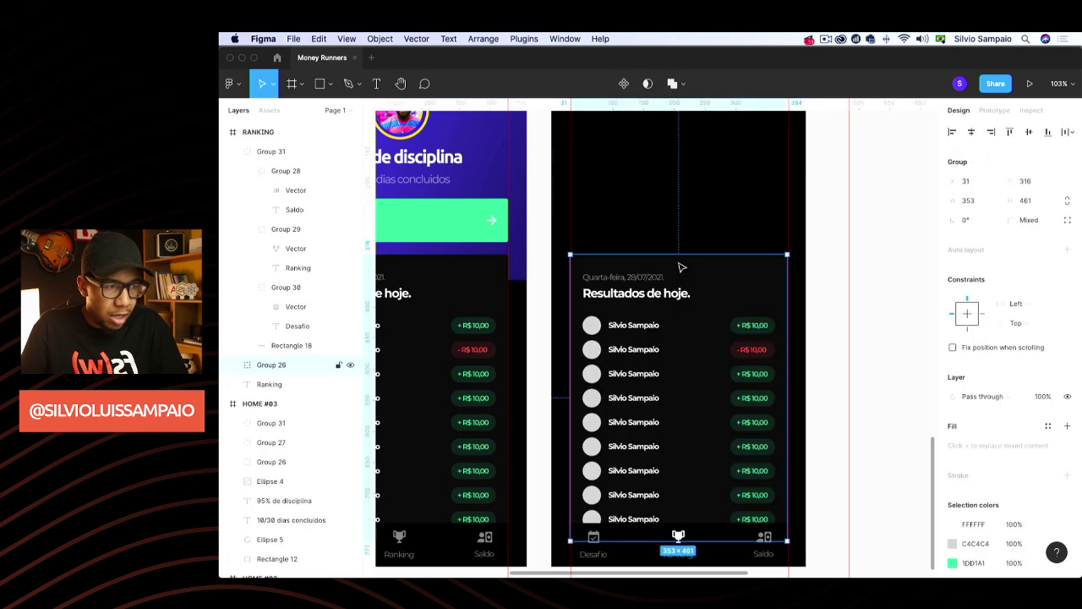
key("Return")
left_click(876, 252)
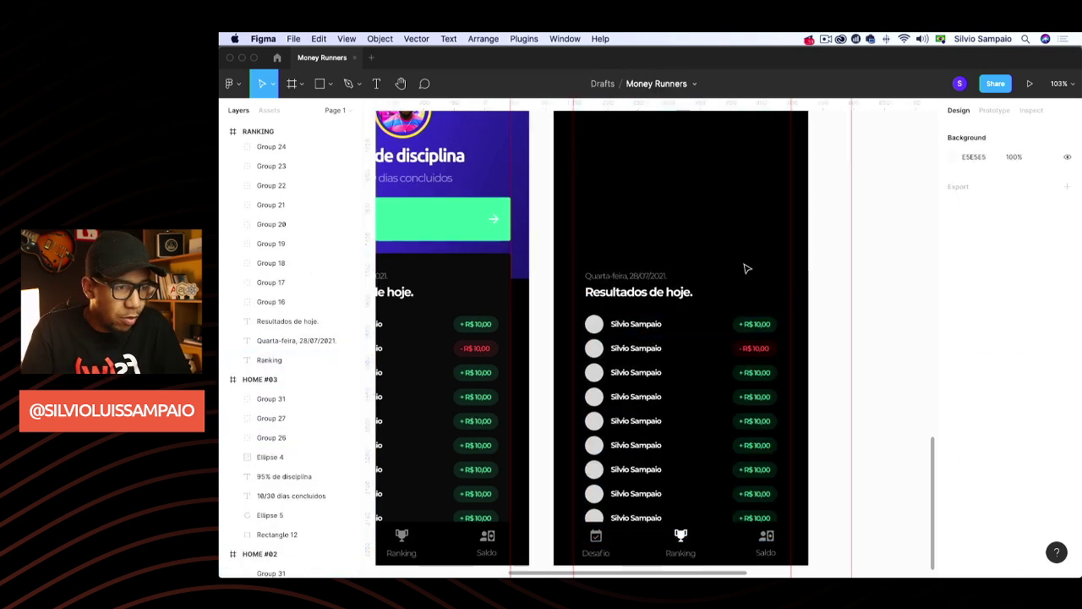
left_click(643, 276)
left_click(664, 291, "shift")
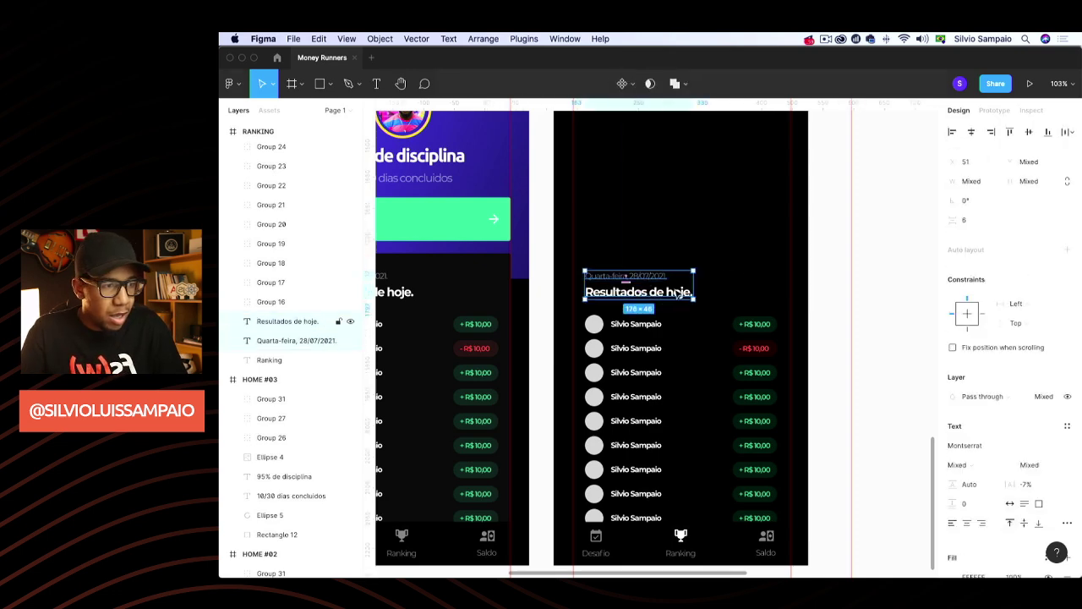
left_click_drag(652, 271, 746, 139)
key("super+z")
Drag the date and 'Resultados de hoje.' heading to the RANKING screen's top right corner
scroll(715, 234, "right", 2)
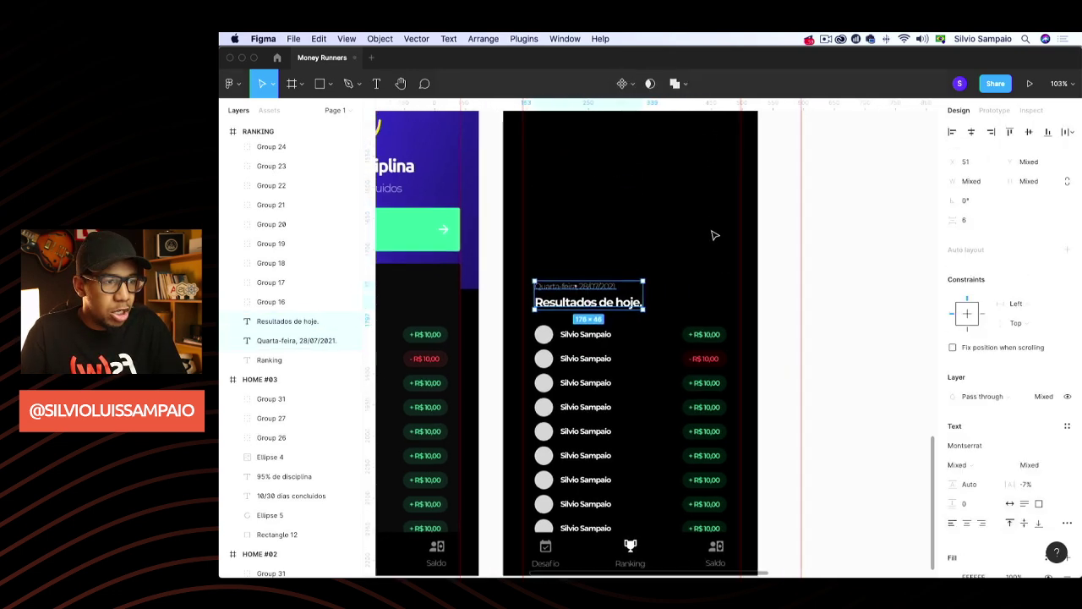
scroll(715, 234, "up", 3)
left_click_drag(599, 362, 694, 211)
left_click(804, 240)
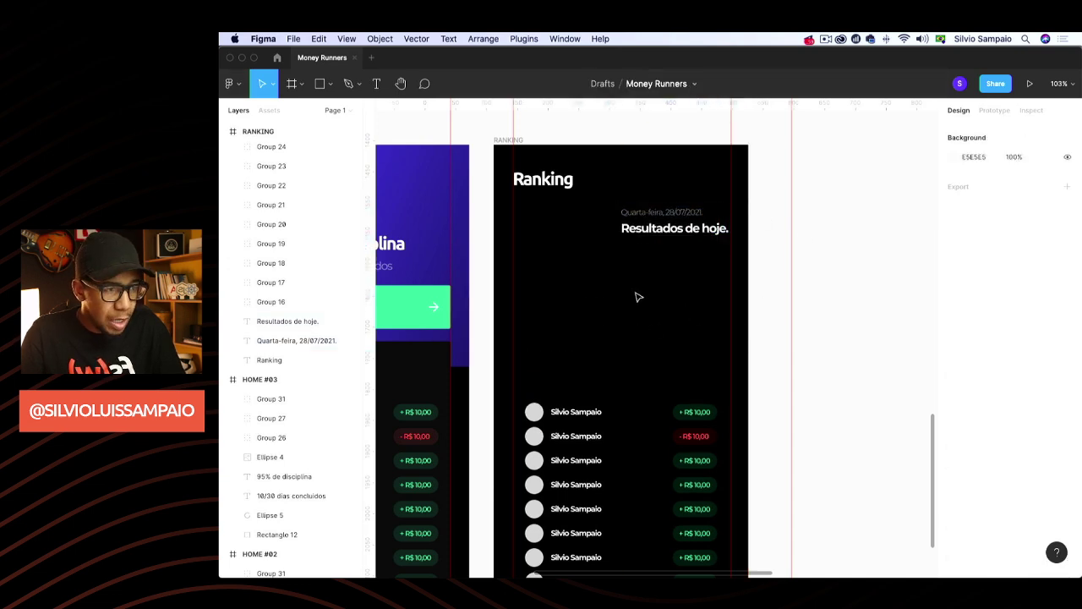
scroll(639, 296, "left", 2)
scroll(639, 296, "up", 1)
scroll(640, 294, "down", 5)
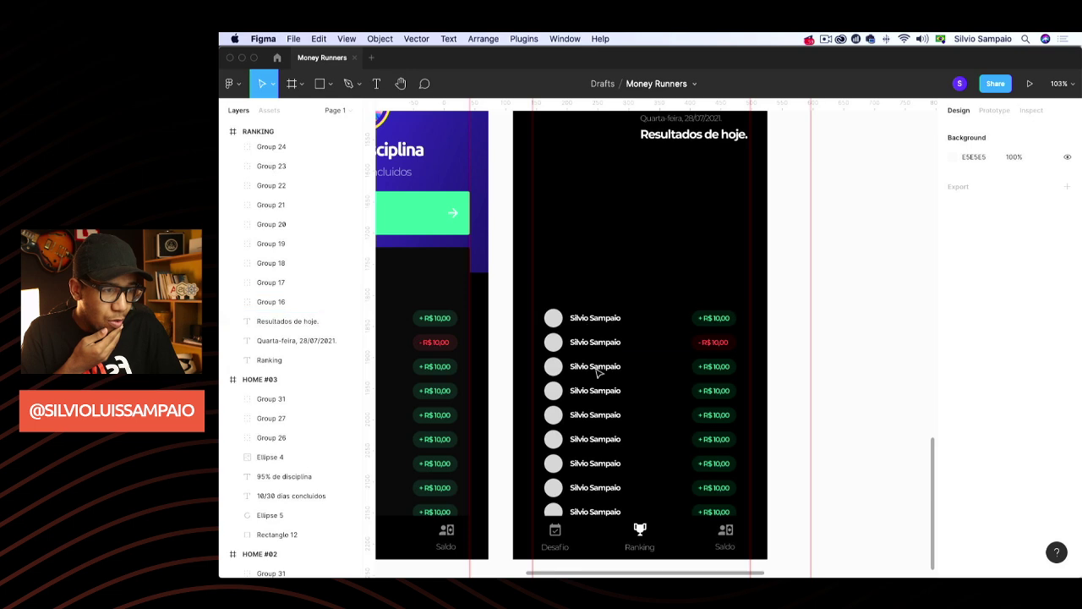
scroll(596, 372, "up", 1)
scroll(591, 355, "up", 2)
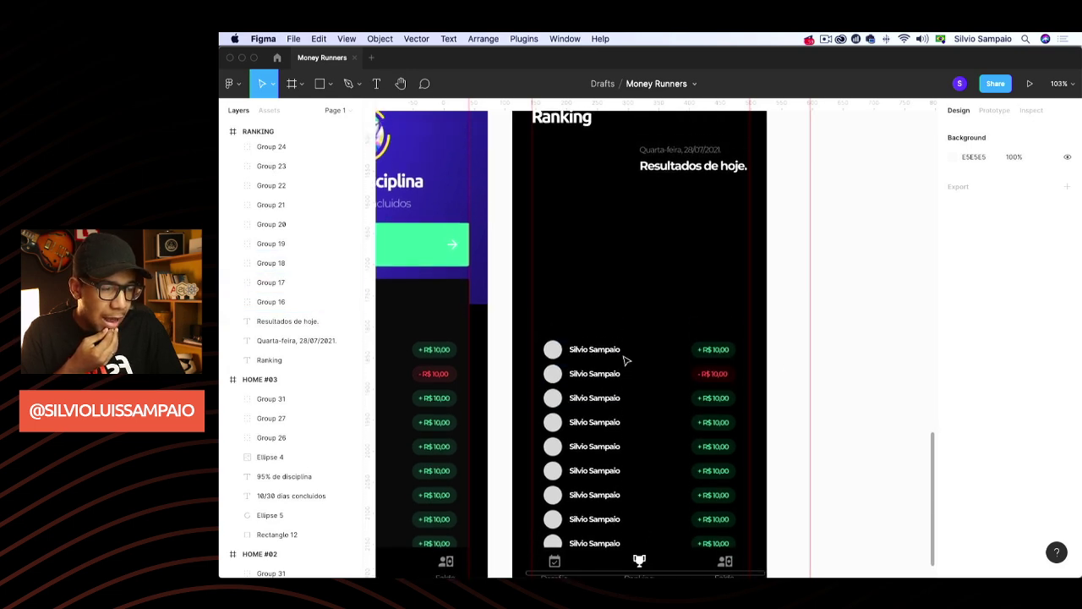
scroll(625, 361, "up", 2)
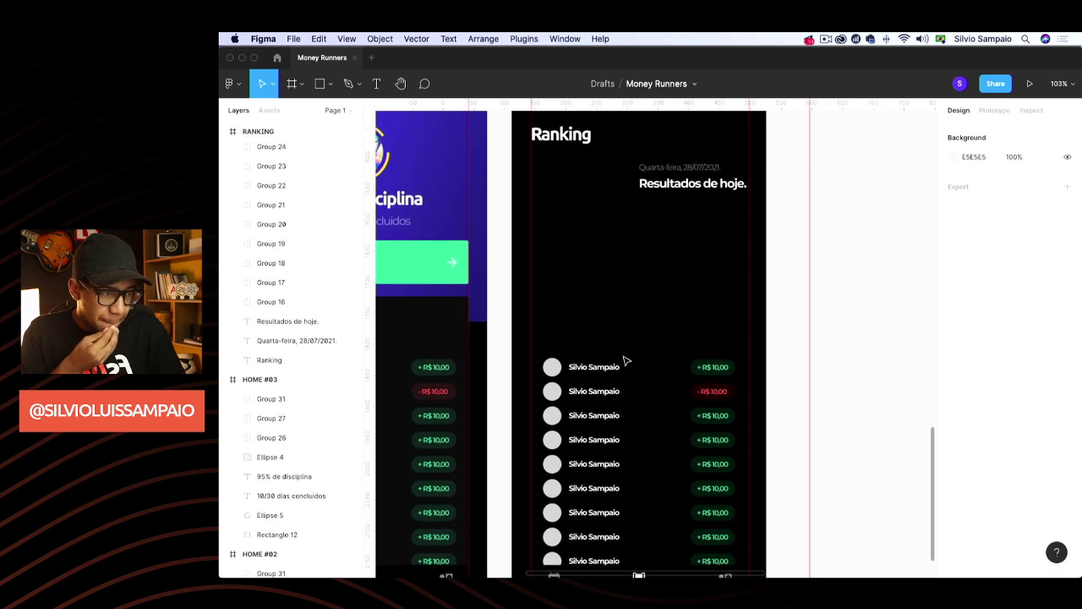
scroll(626, 361, "up", 2)
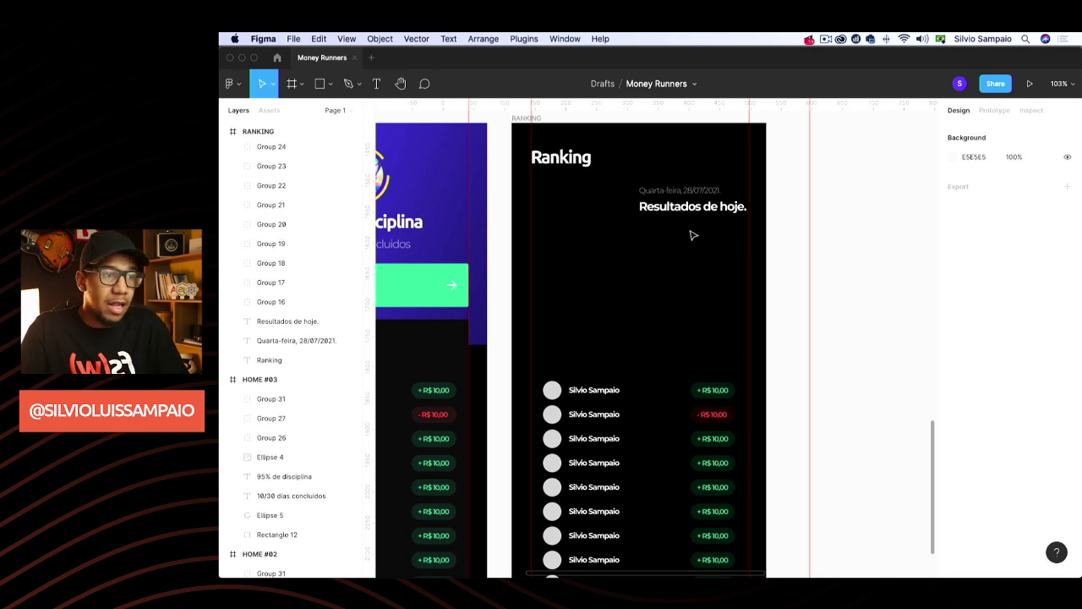
scroll(695, 252, "left", 5)
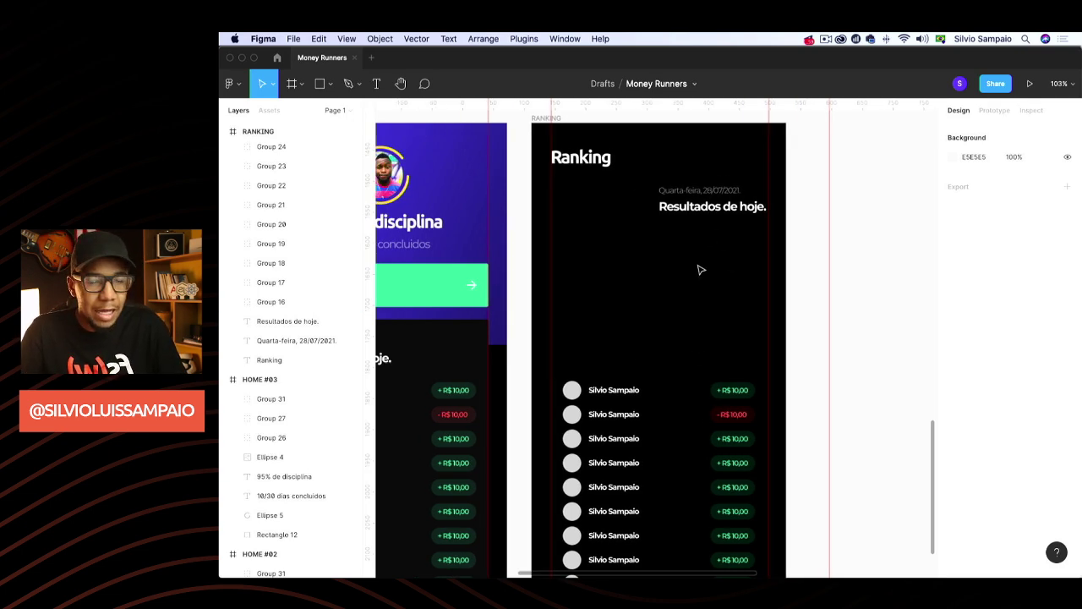
Copy the Saldo Conquistado card from HOME #03 into the RANKING screen, just under the title
left_click(488, 285)
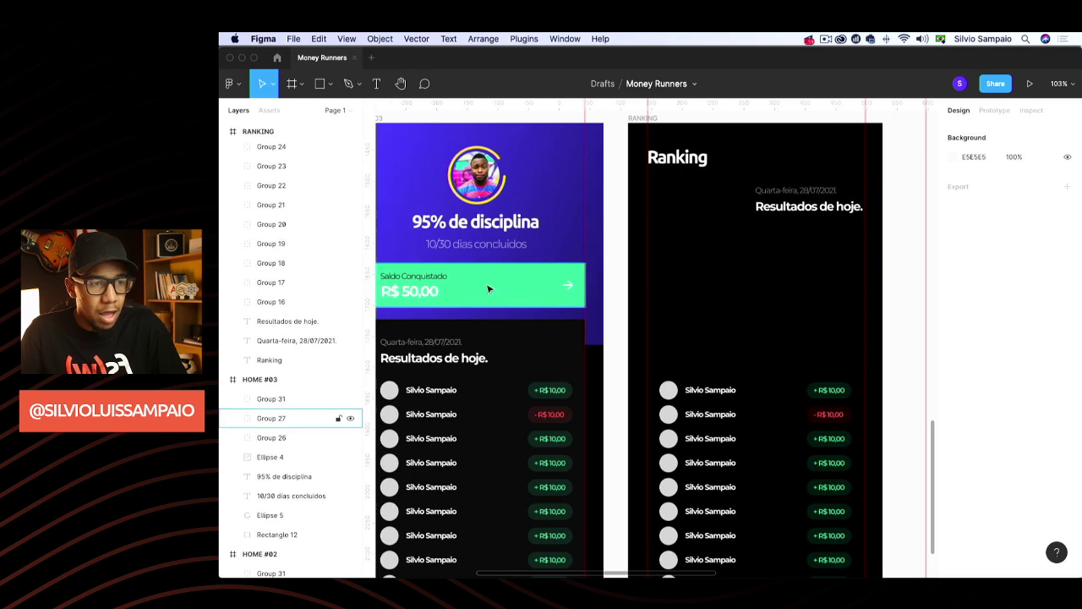
left_click(717, 265)
key("ctrl+v")
left_click(674, 277)
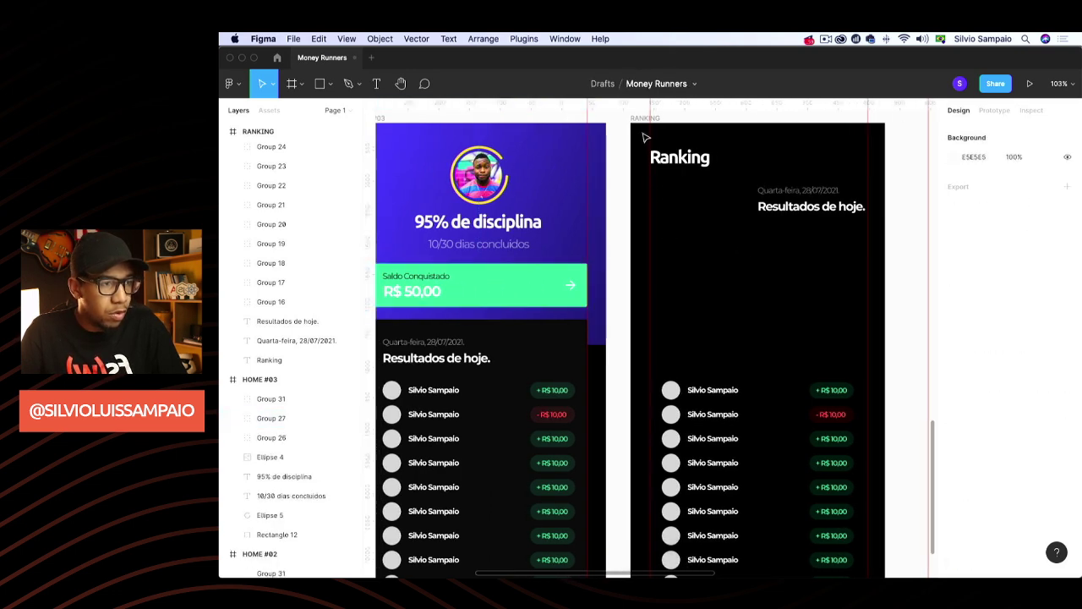
left_click(647, 118)
key("super+v")
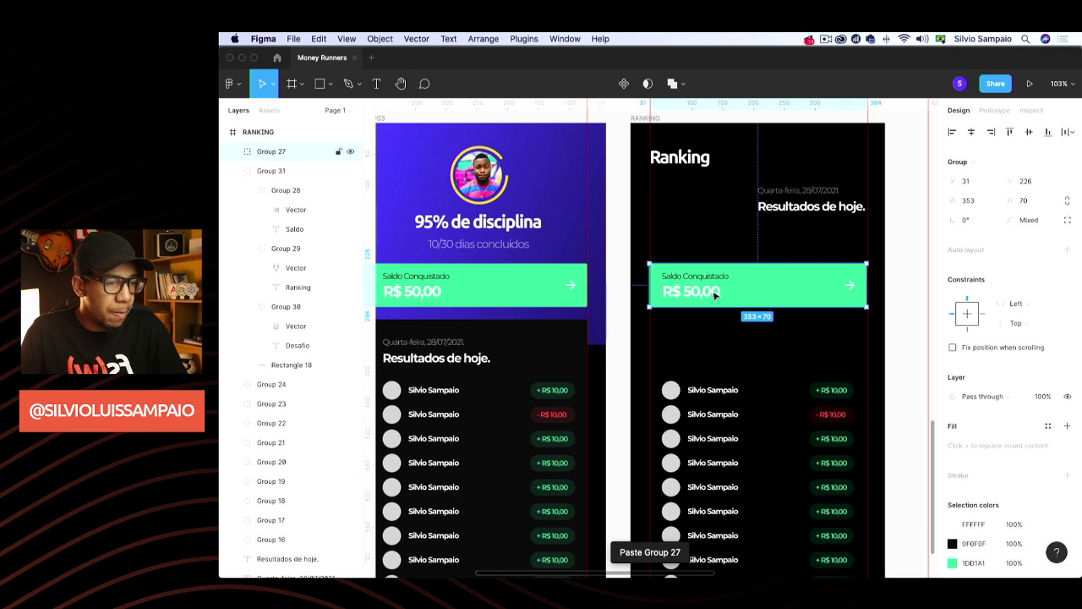
left_click_drag(715, 293, 719, 207)
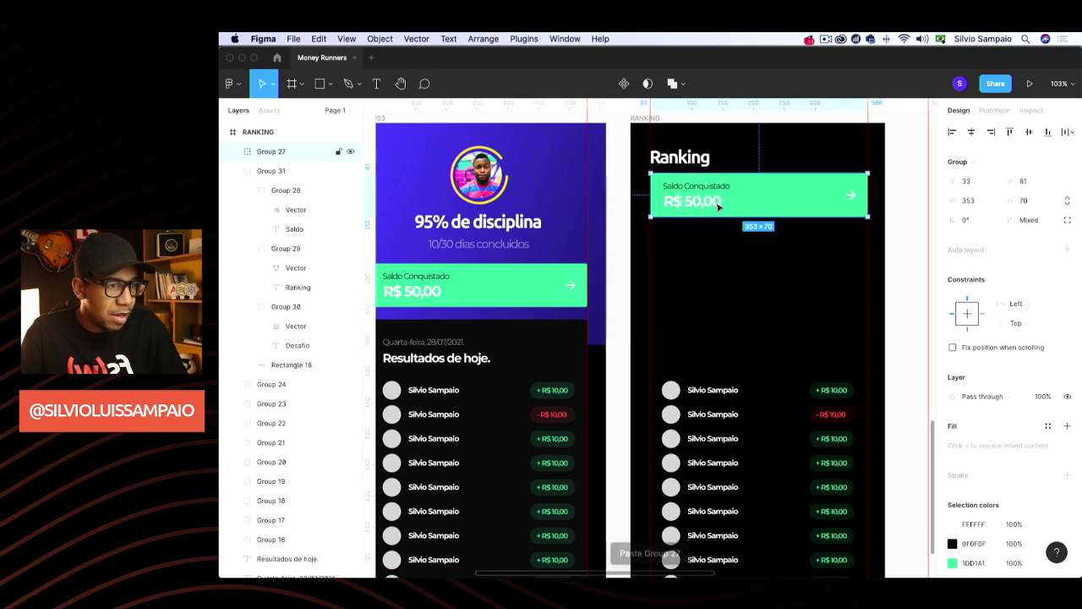
Remove the card's arrow, narrow the card and ungroup its layers
double_click(852, 198)
key("Delete")
left_click(850, 198)
left_click_drag(868, 198, 743, 198)
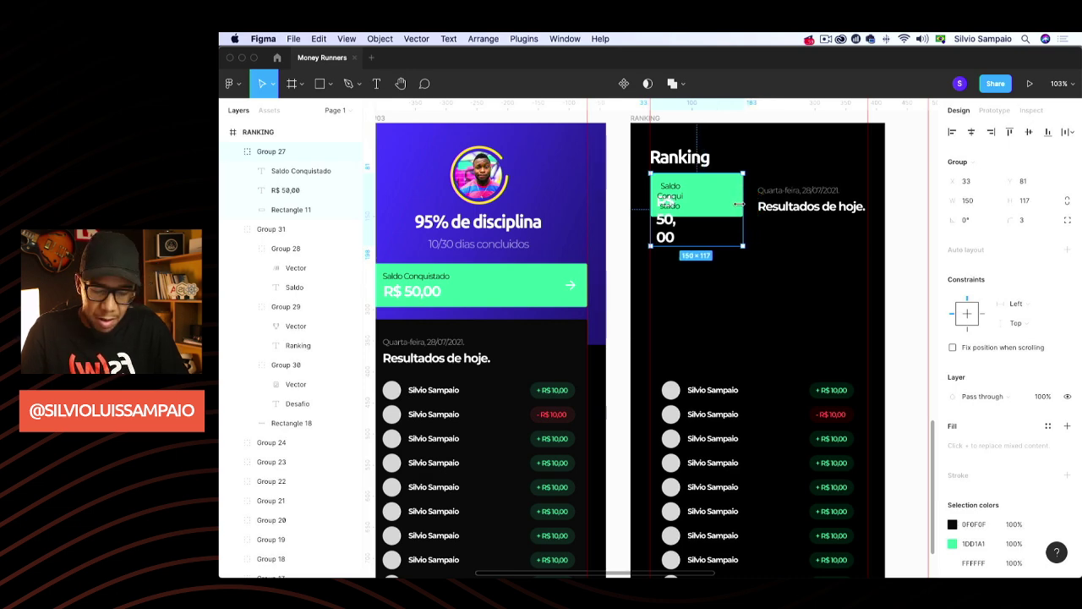
key("shift+super+g")
key("Escape")
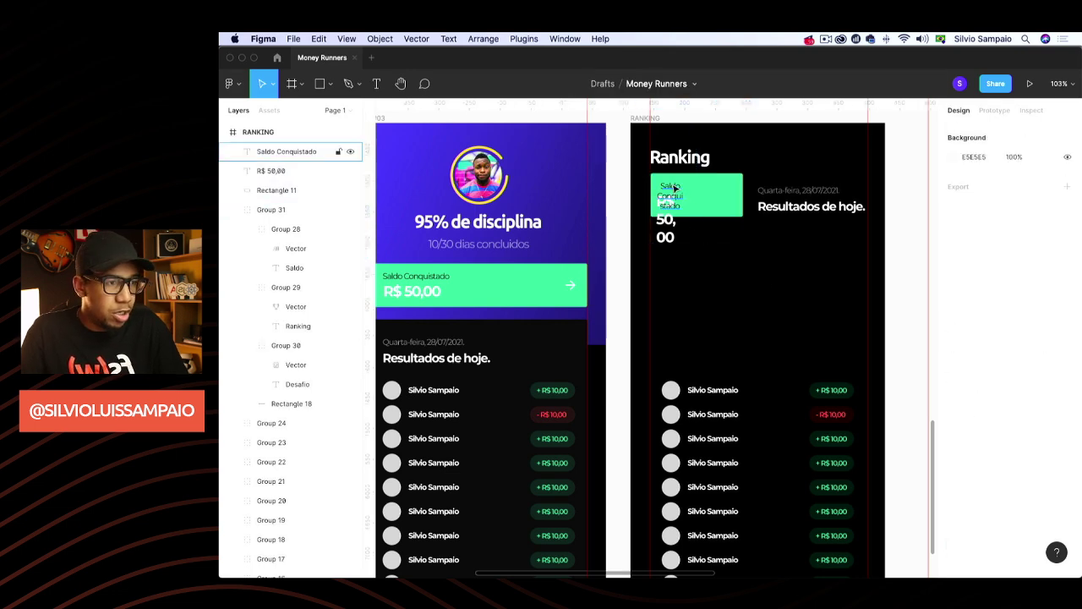
Set the card label to auto width and rename it 'Saldo Extra'
left_click(674, 189)
left_click(1010, 455)
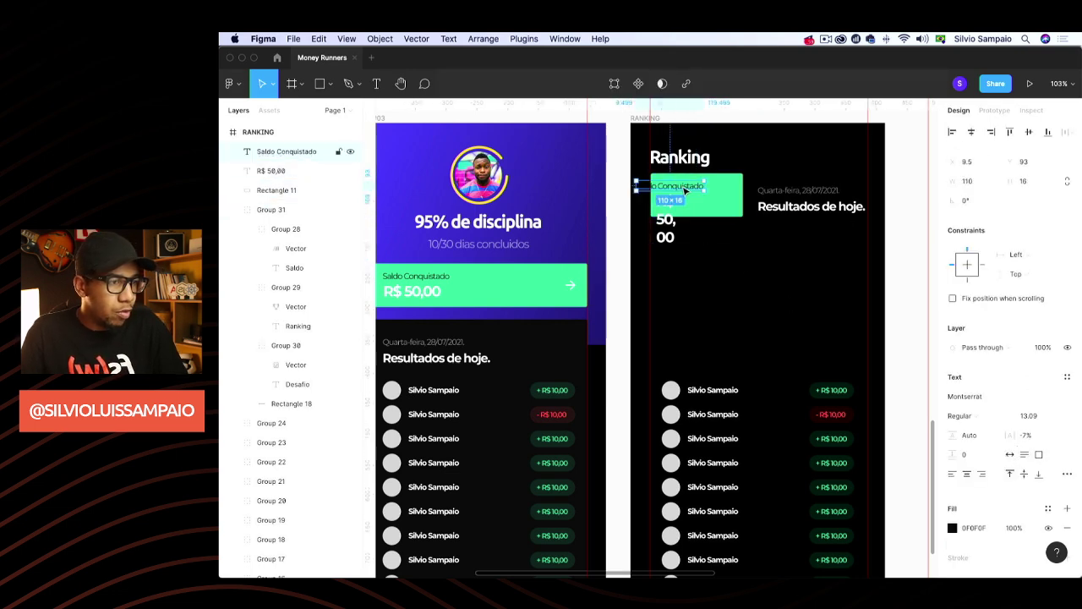
double_click(706, 186)
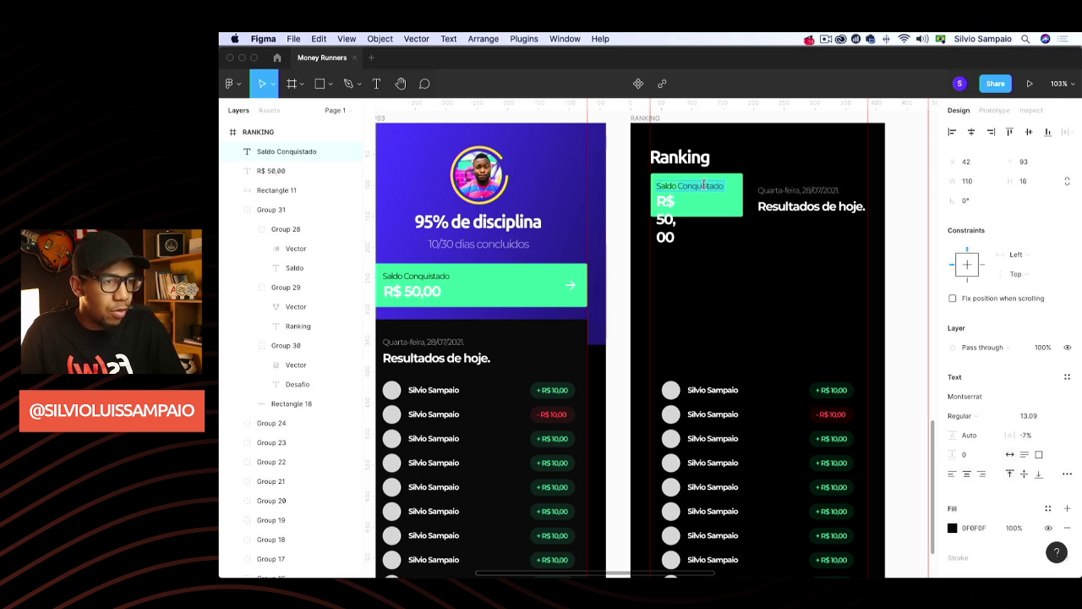
type("Saldo Extra")
key("Escape")
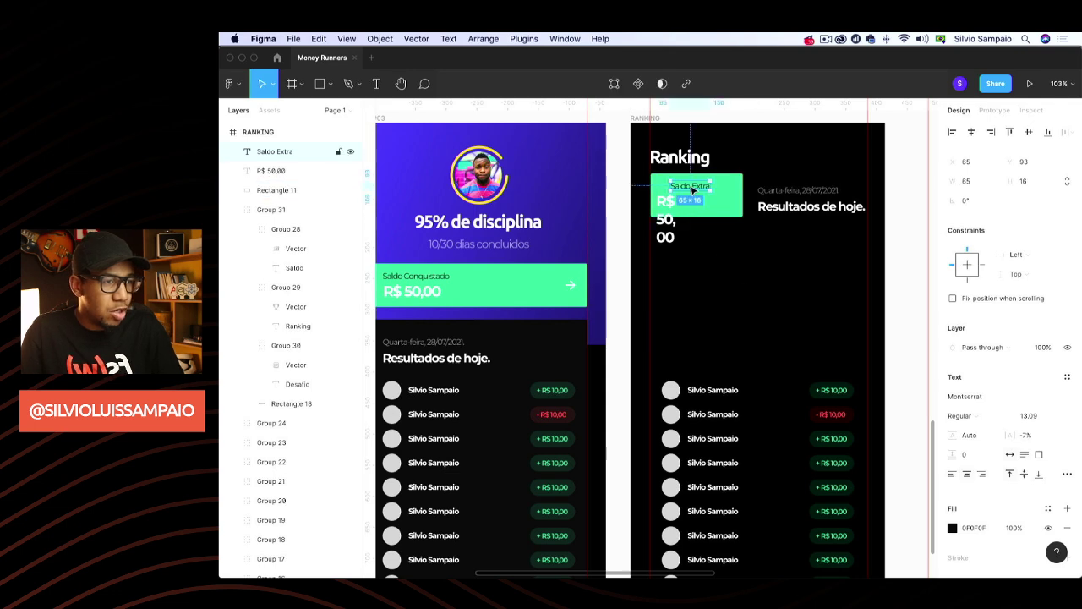
Set the amount text to auto width and change it from R$ 50,00 to R$ 10,00
left_click(668, 208)
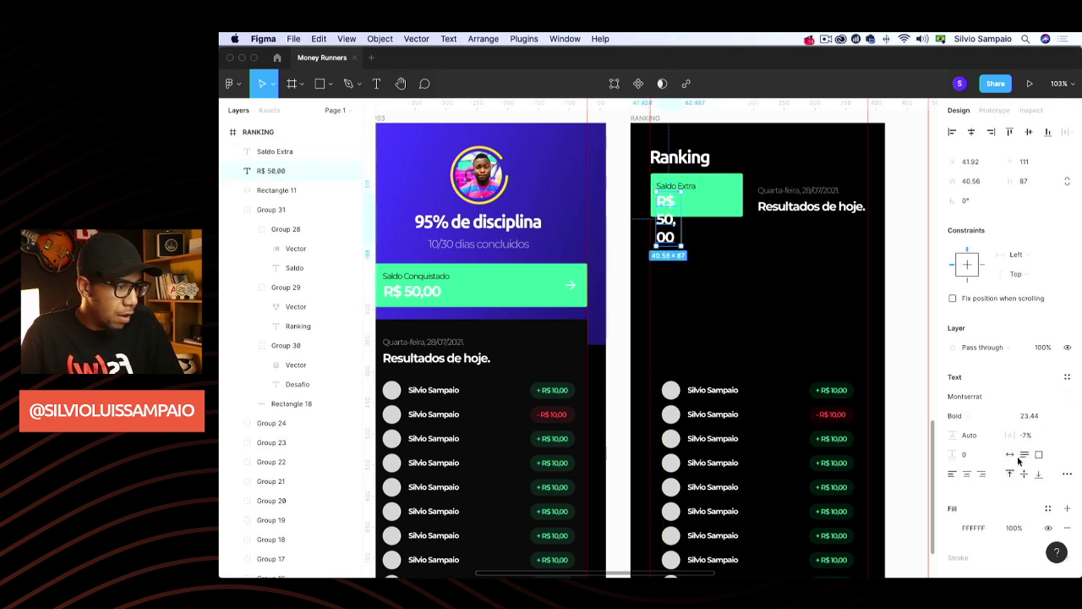
left_click(1010, 454)
double_click(692, 203)
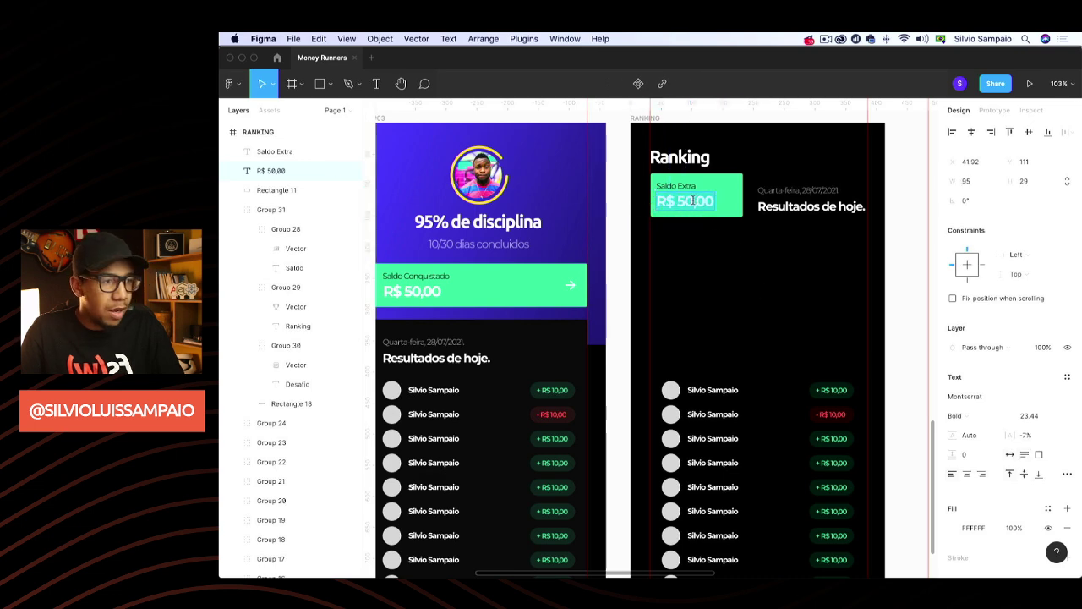
key("BackSpace")
type("1")
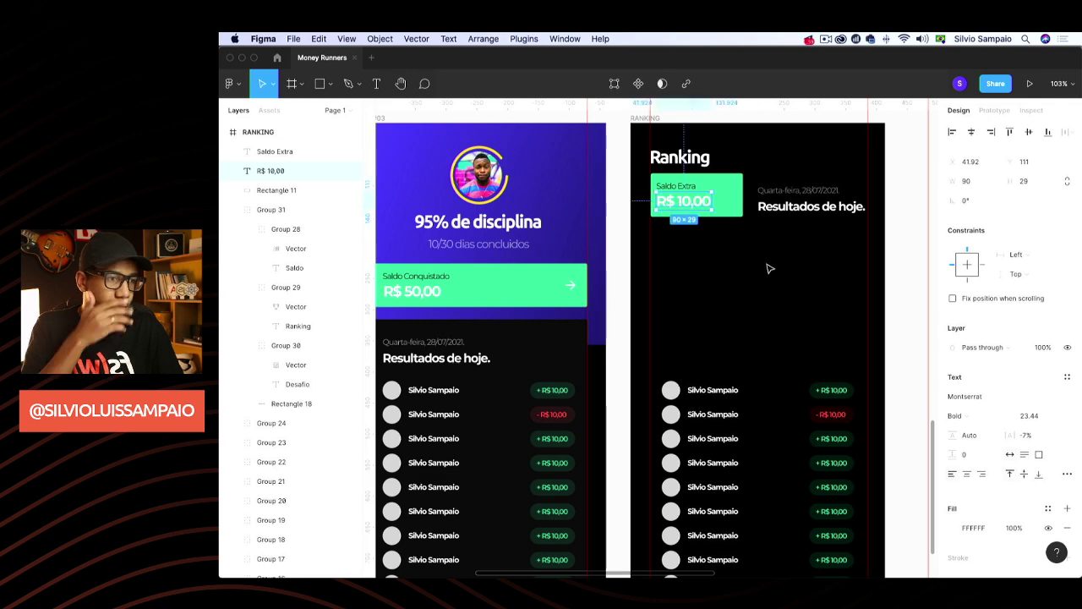
left_click(769, 269)
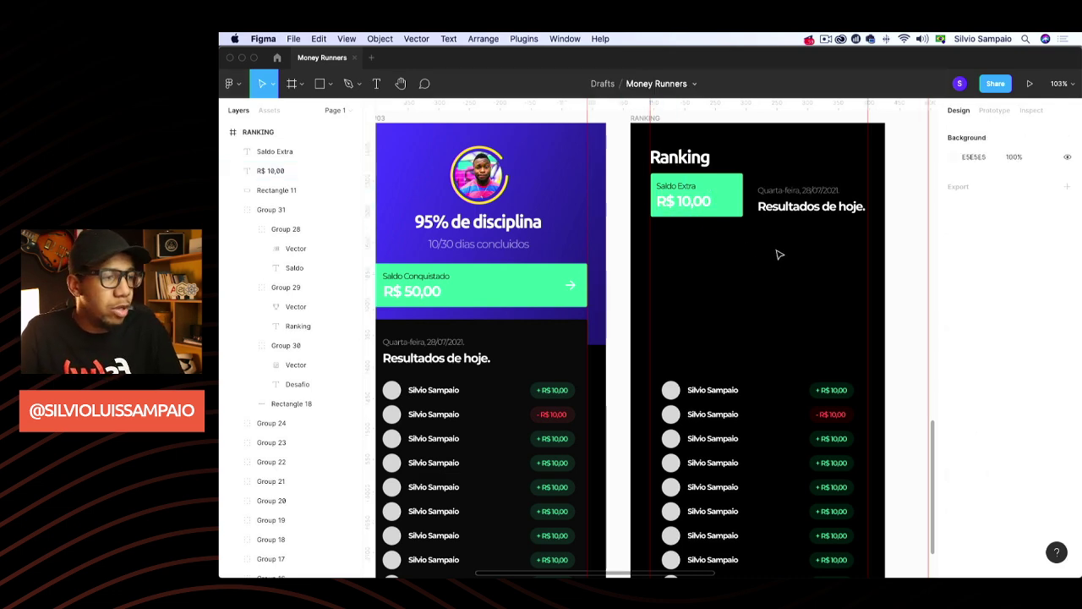
Nudge both texts 2 px right, group them with the green background, and lower the card slightly
scroll(775, 254, "right", 5)
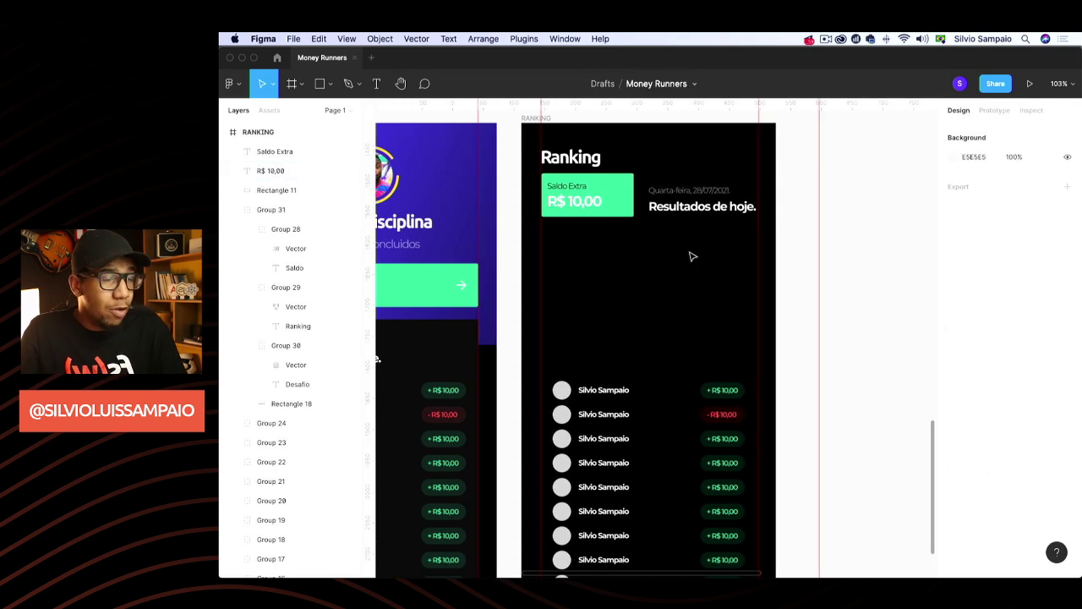
left_click(572, 198)
left_click(571, 186, "shift")
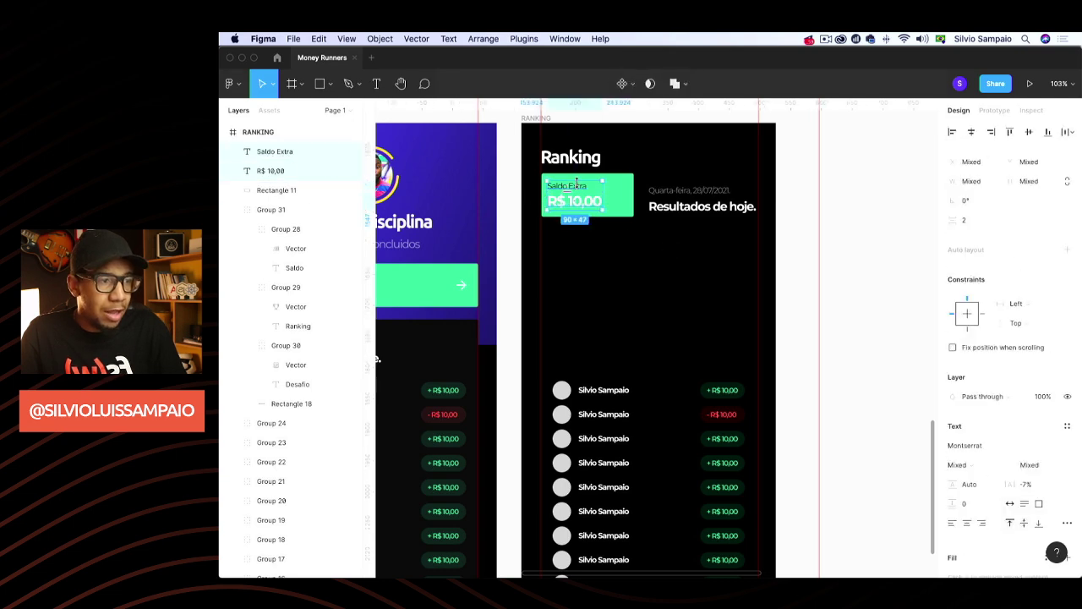
key("Right")
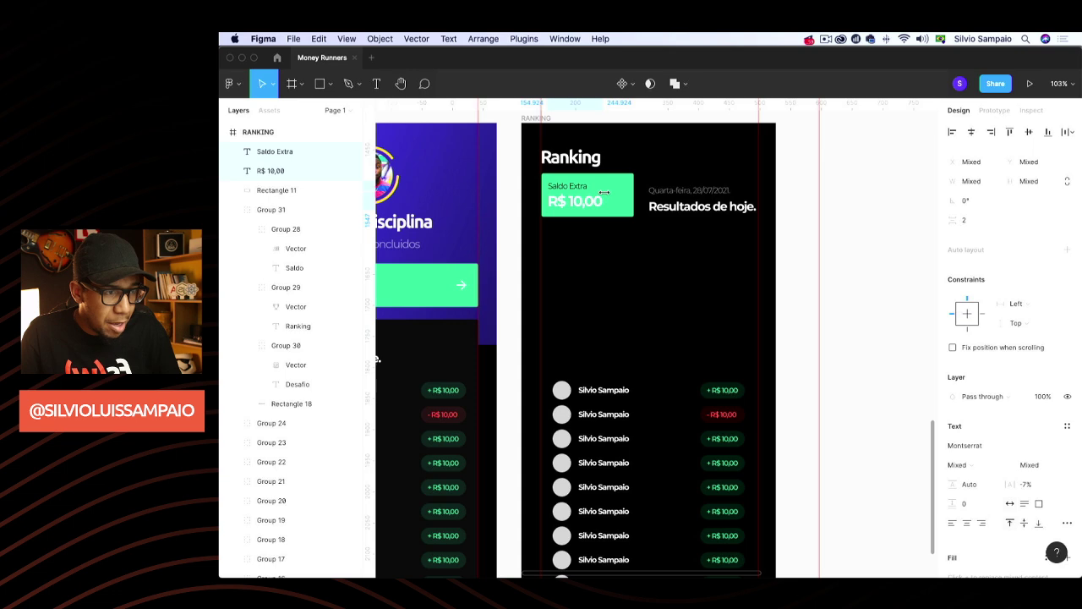
key("Right")
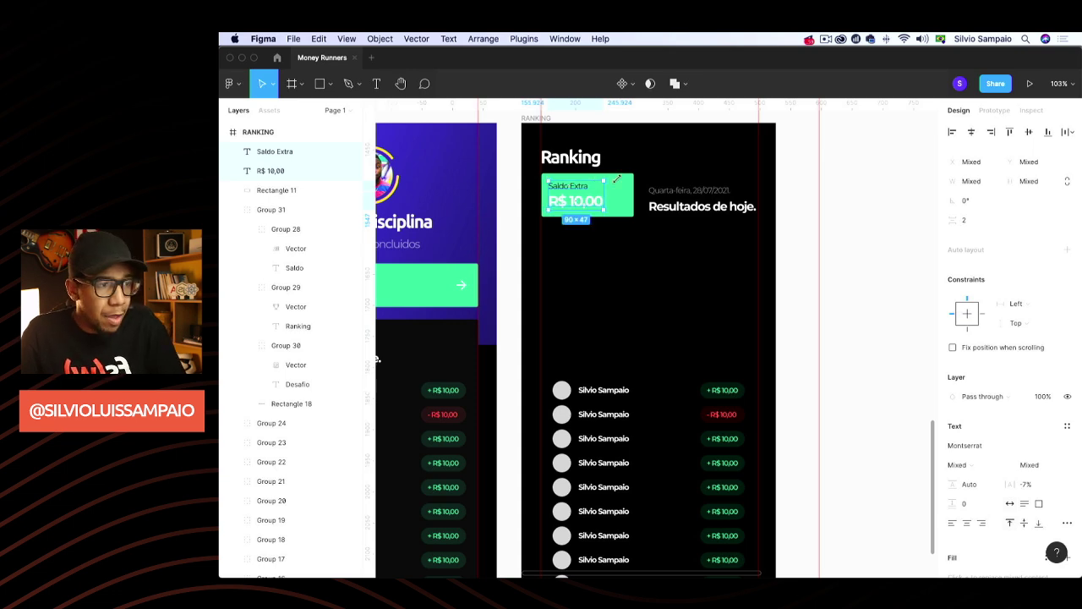
left_click(623, 184, "shift")
key("super+g")
left_click_drag(623, 186, 620, 195)
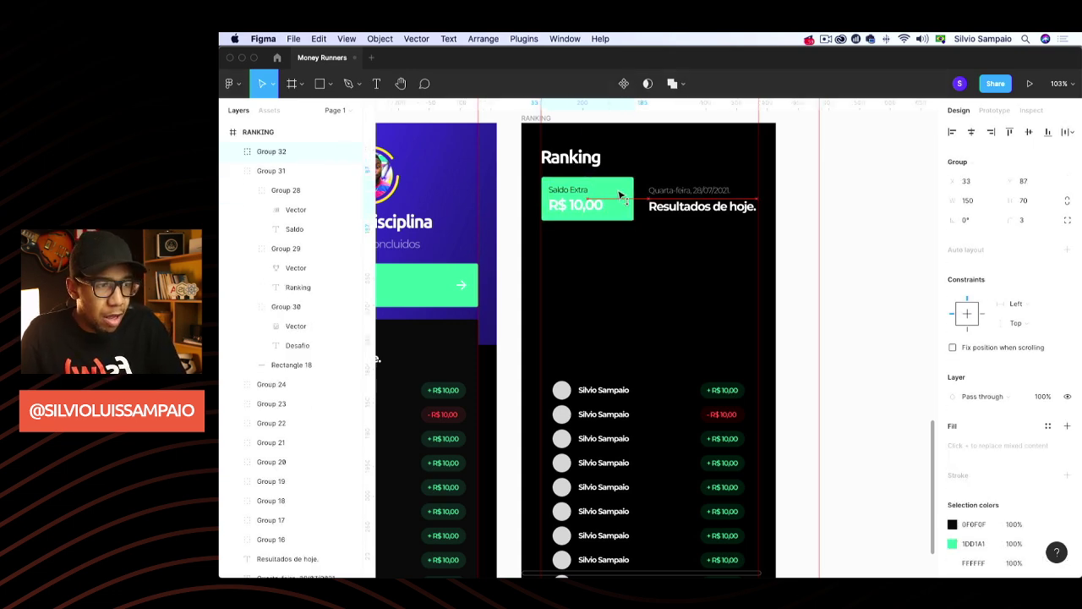
left_click(678, 240)
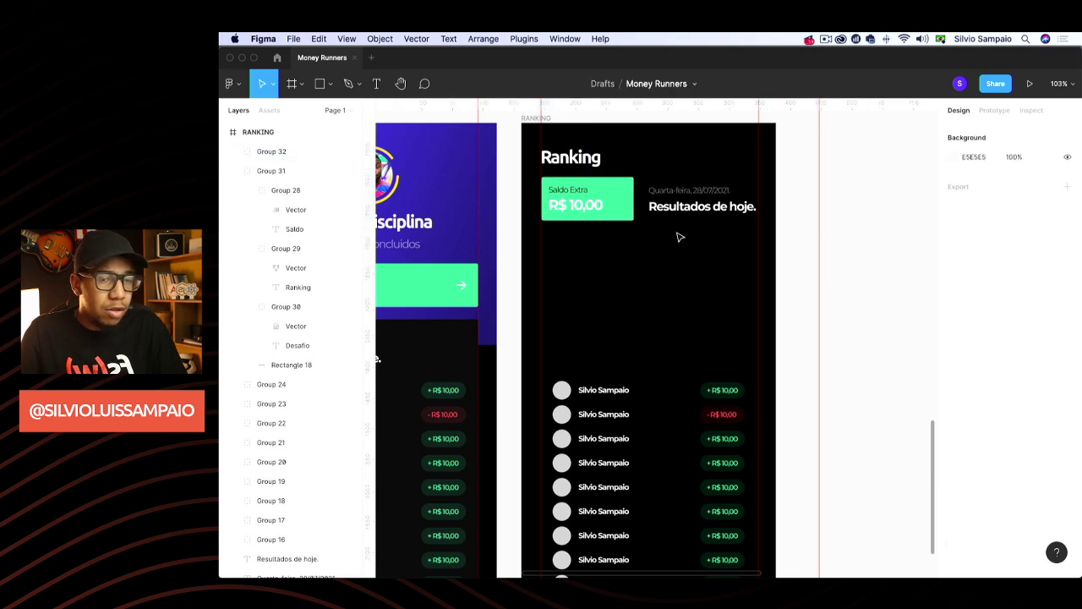
Retype the date text beside the card as 'Status do Desafio (30 dias)'
double_click(685, 188)
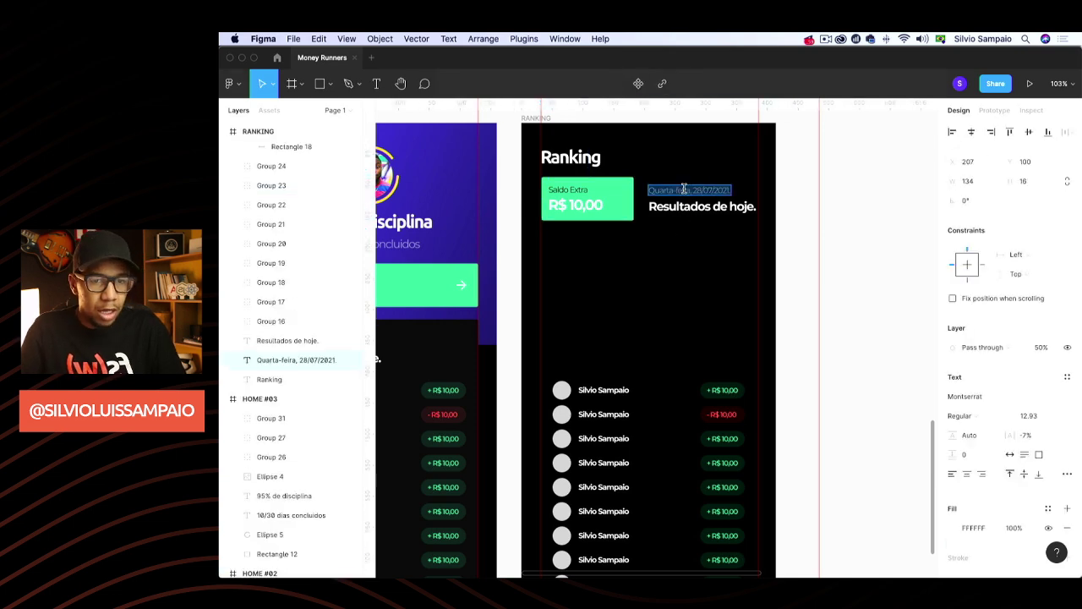
type("Status do D")
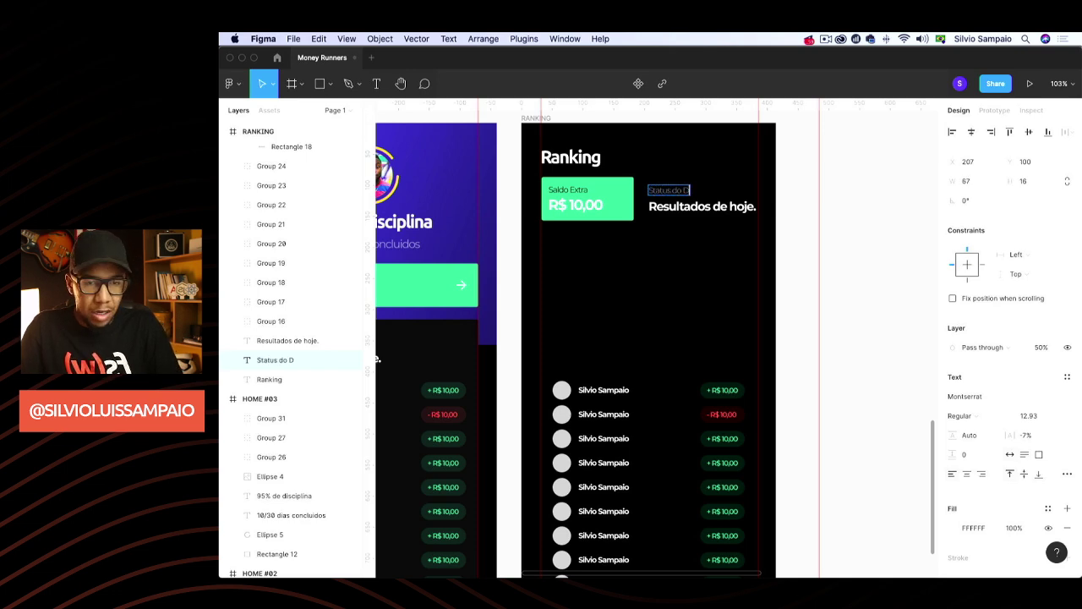
type("esafio ()")
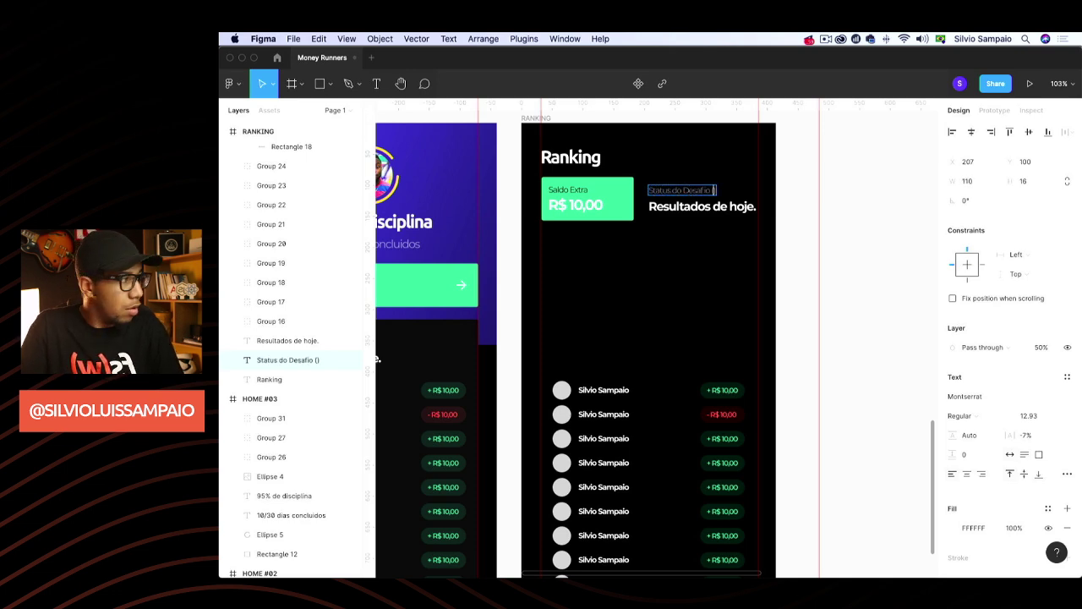
type("20 s")
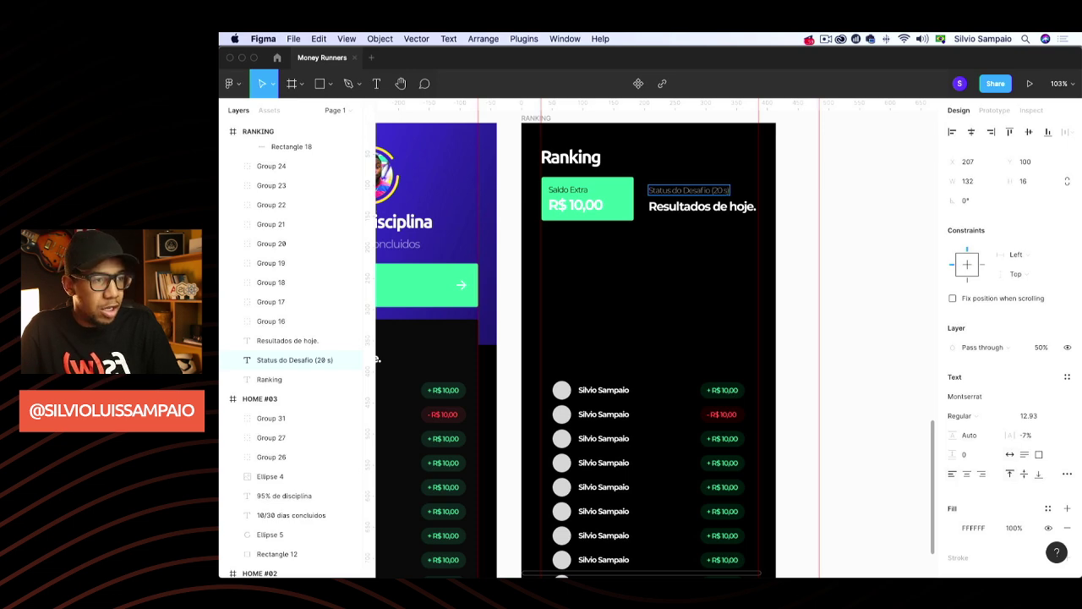
key("BackSpace")
type("d")
key("Left")
key("Left")
key("Left")
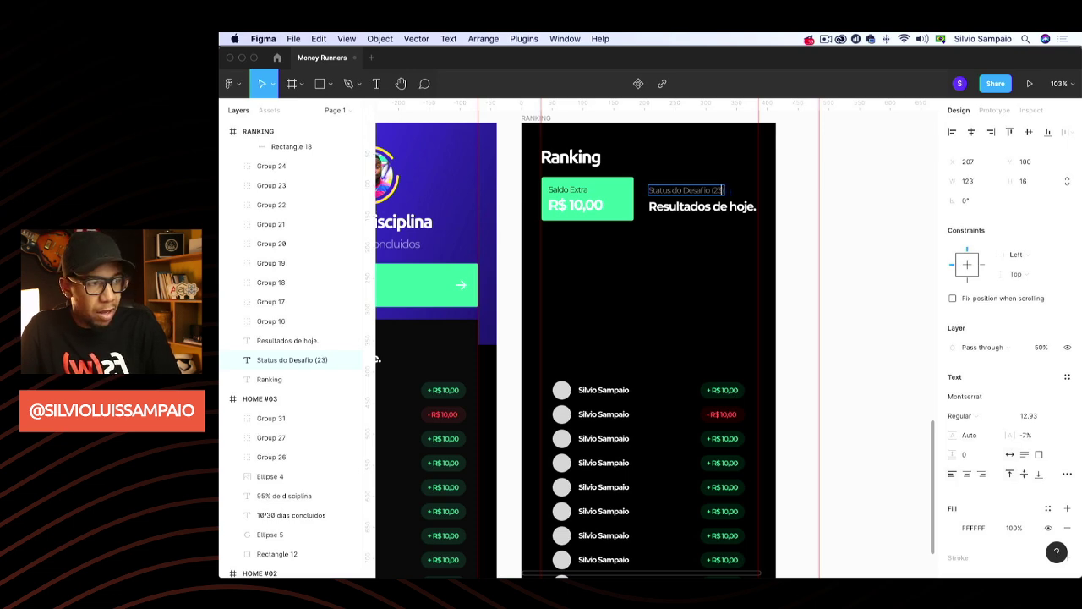
key("BackSpace")
type("30 dias")
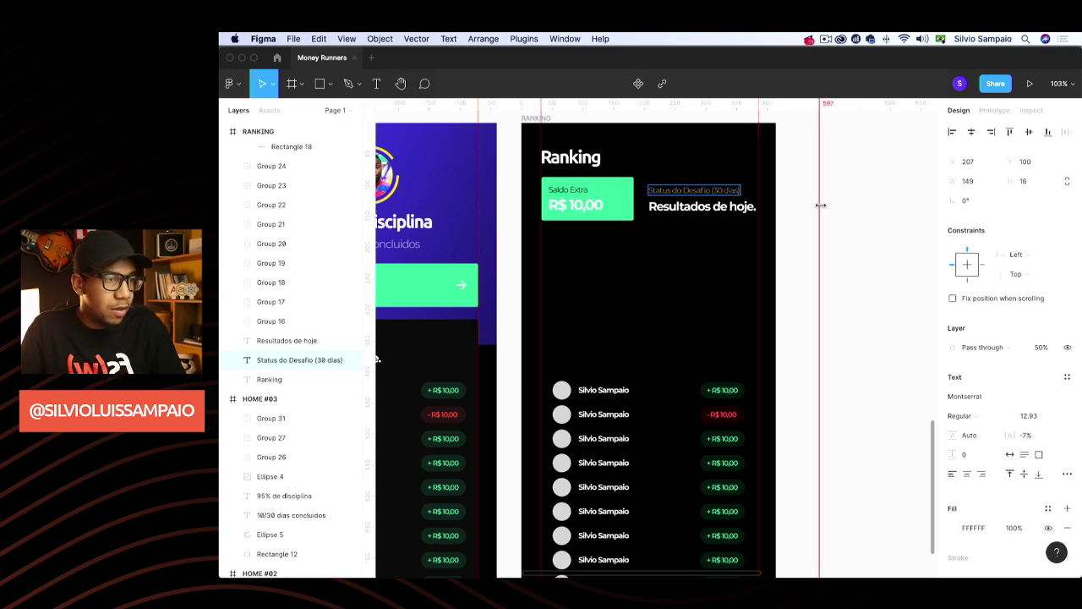
key("Escape")
Set the status label's opacity to 100% and delete the 'Resultados de hoje.' heading
left_click(1041, 347)
type("100")
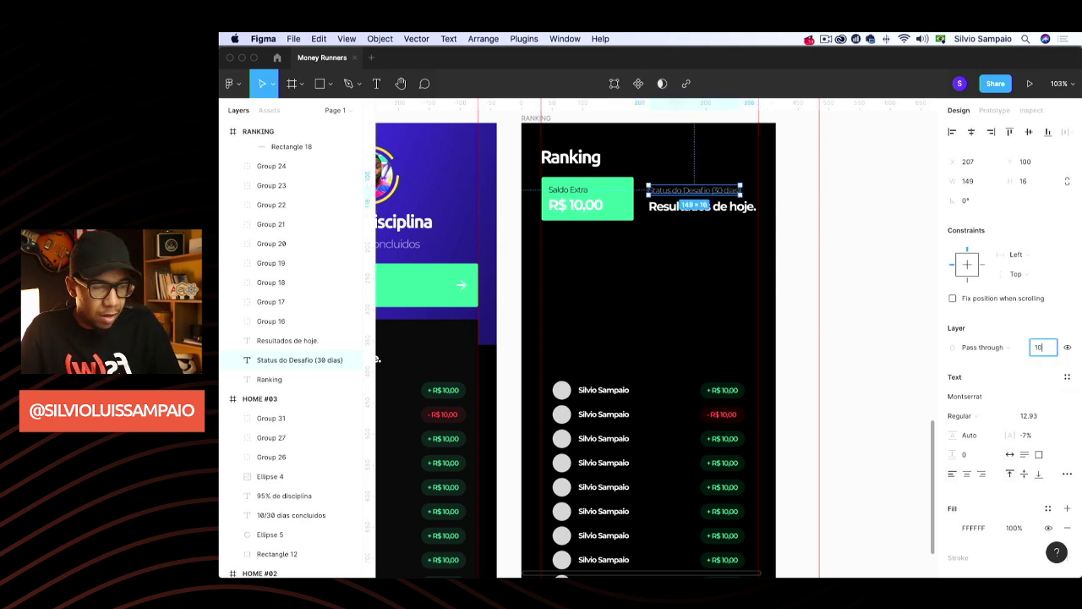
key("Return")
left_click(718, 207)
key("Delete")
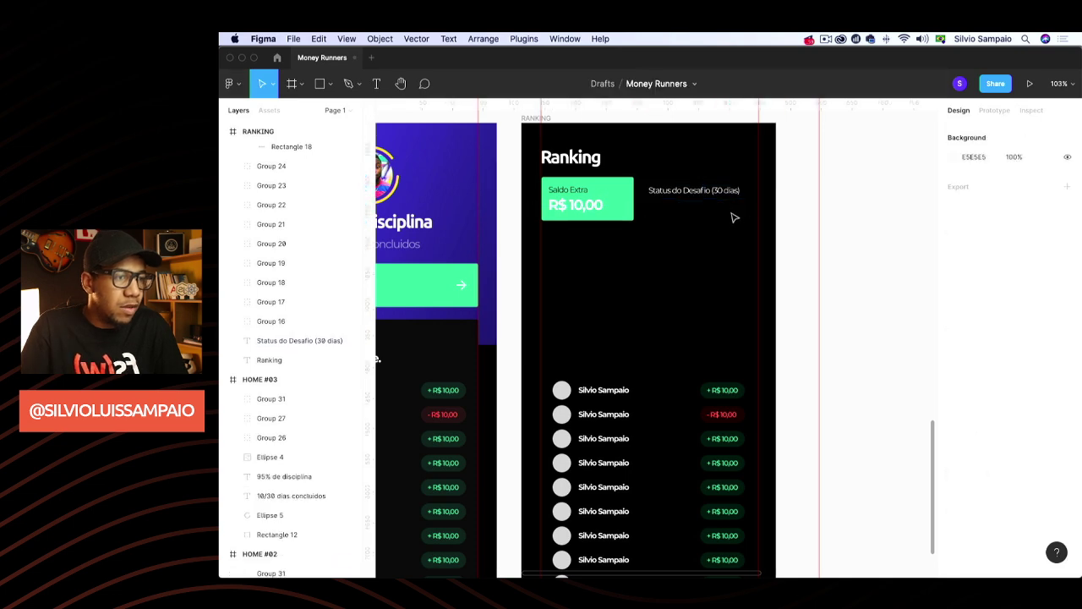
scroll(731, 226, "right", 2)
Nudge the status label slightly left toward the Saldo Extra card
key("r")
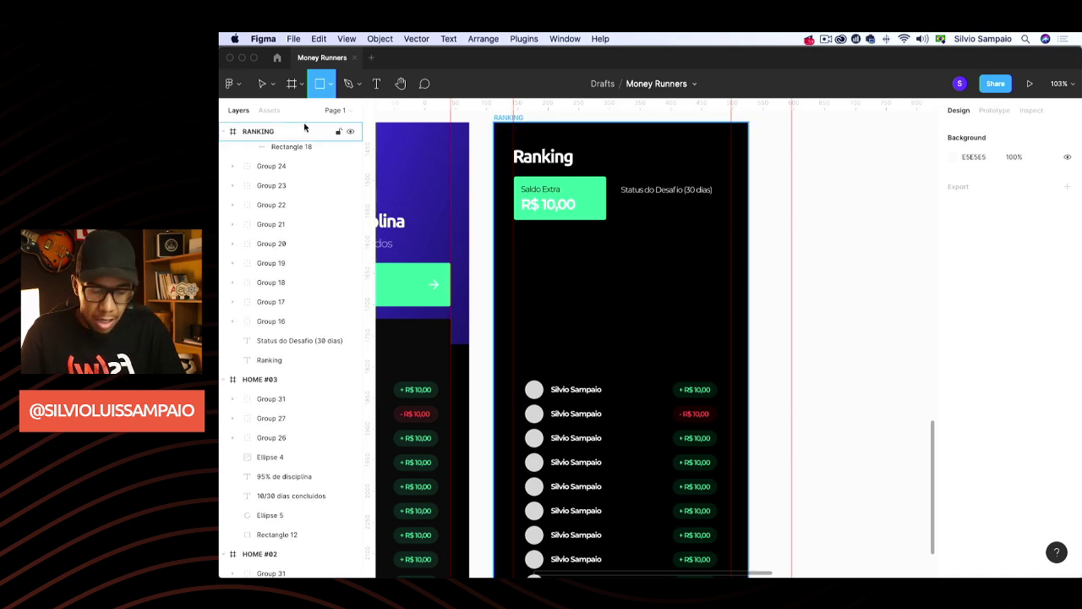
left_click(342, 340)
left_click_drag(640, 195, 645, 195)
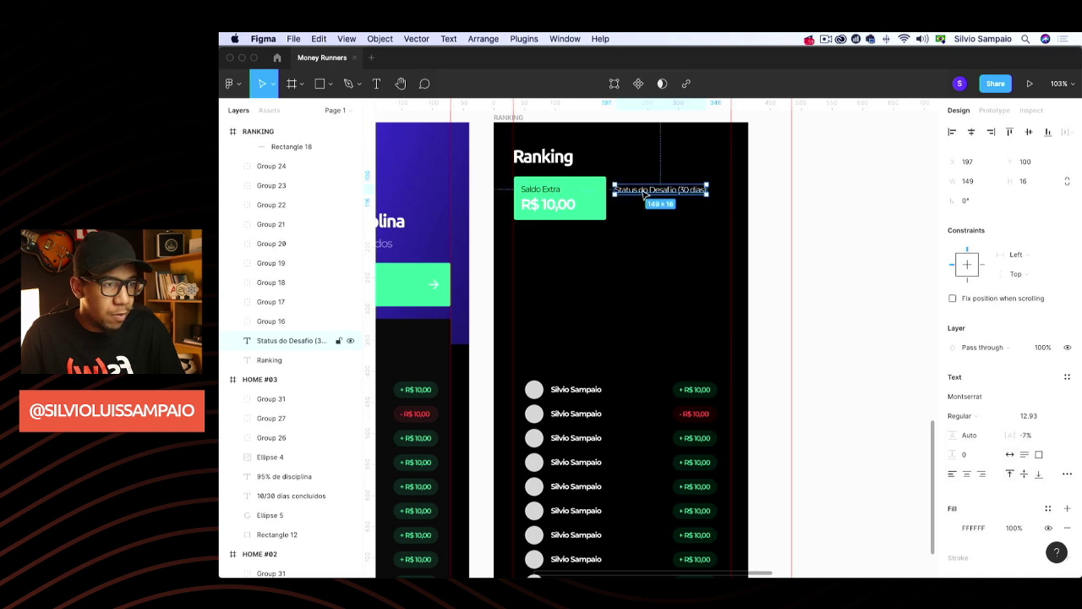
left_click(827, 208)
key("r")
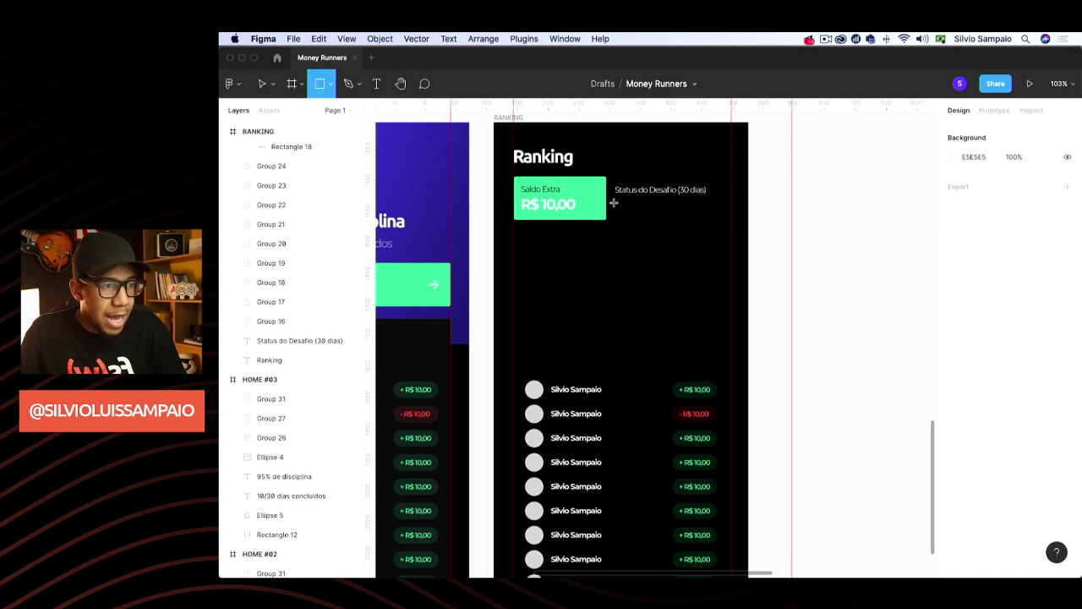
Draw a thin bar under the status label with height 7 and corner radius 7
left_click_drag(615, 202, 731, 205)
left_click(876, 236)
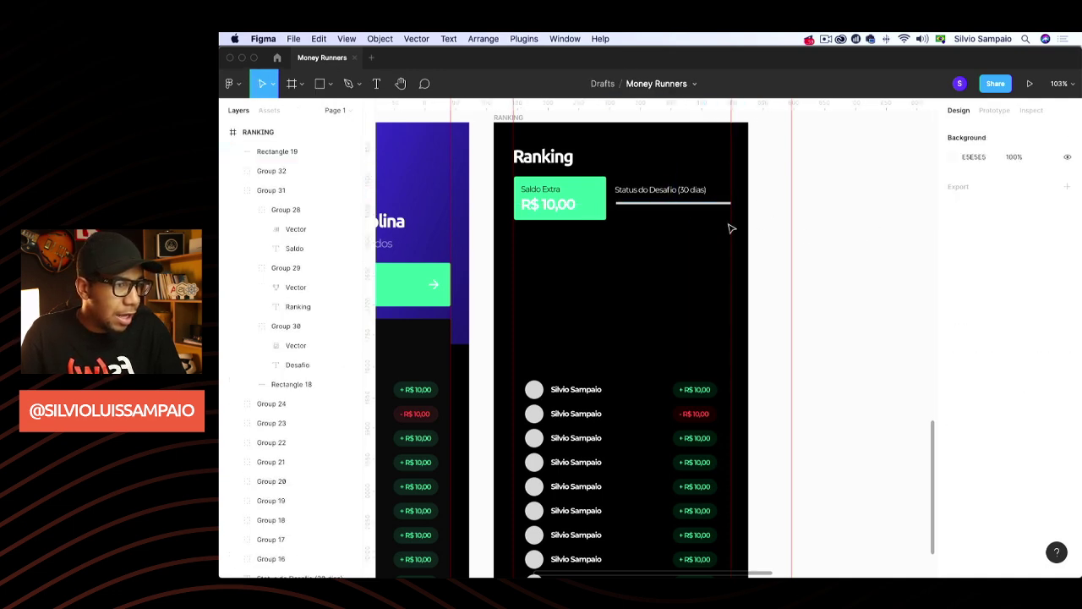
left_click(699, 204)
left_click(1038, 182)
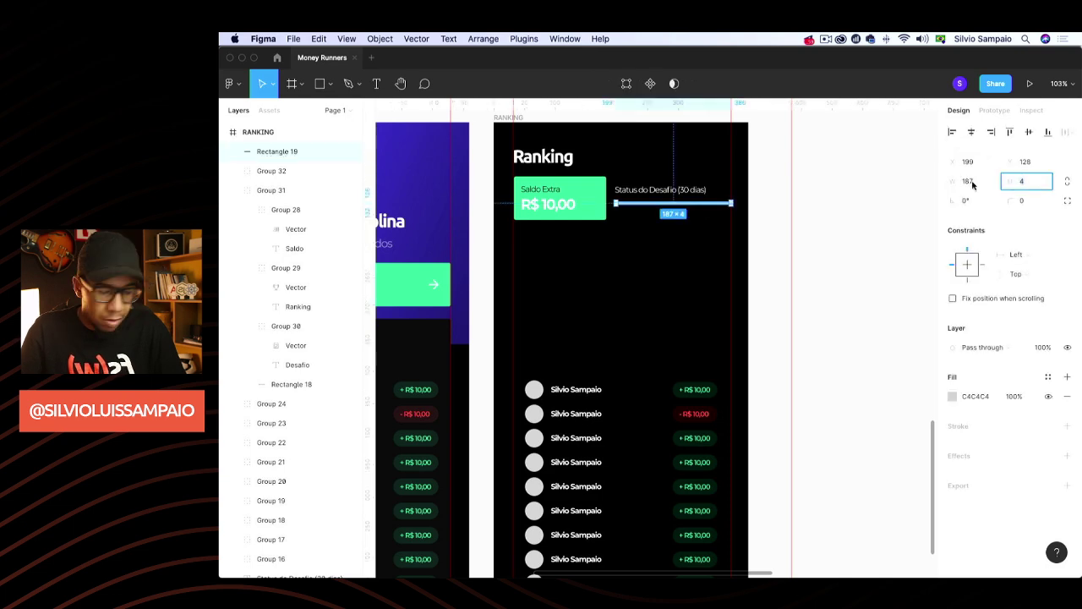
type("7")
key("Return")
left_click(1040, 201)
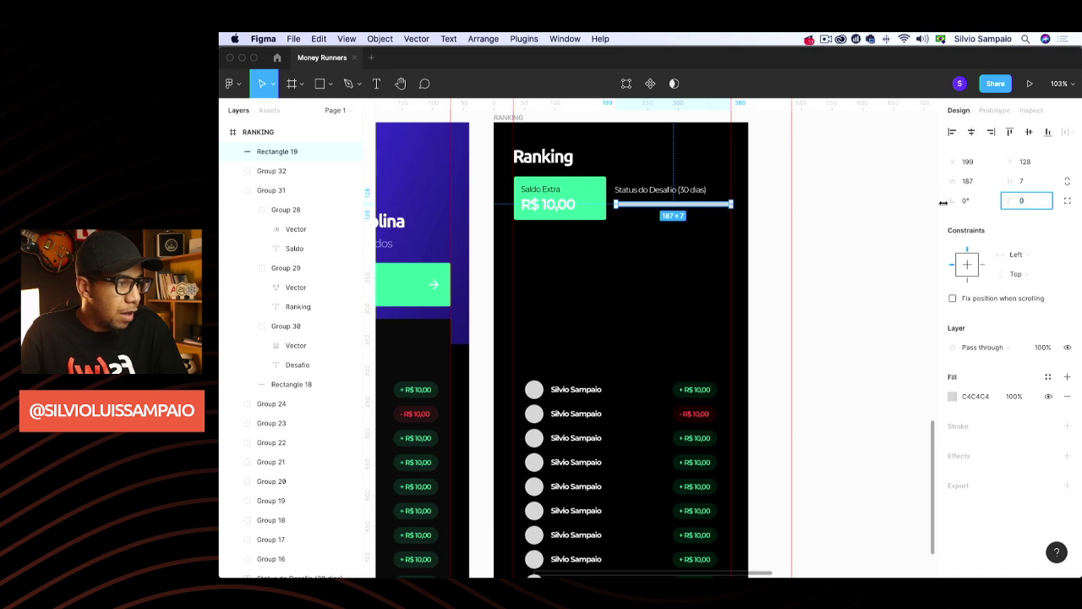
type("7")
key("Return")
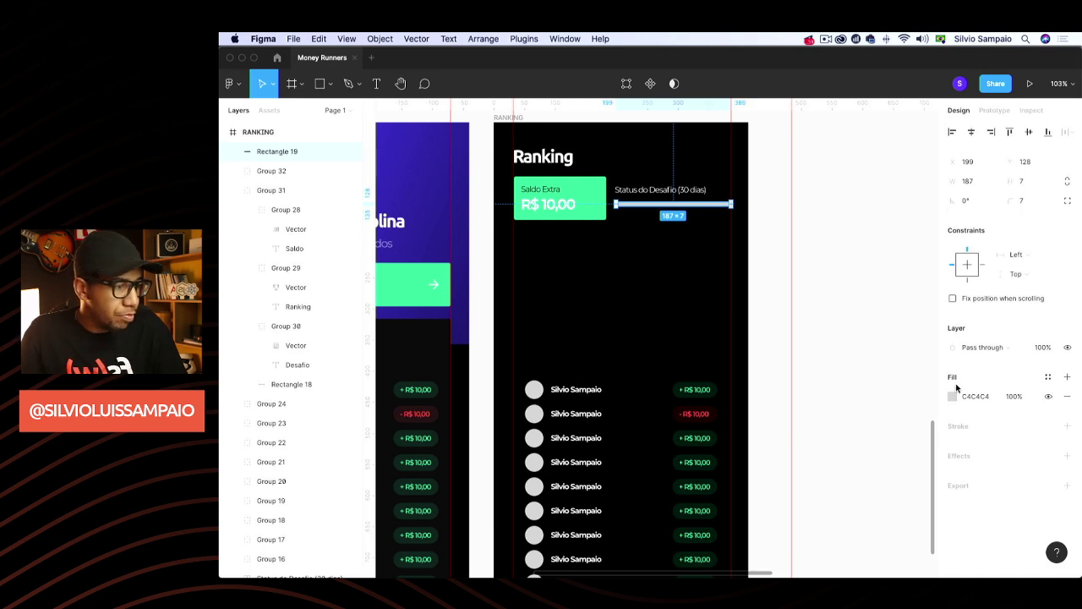
Fill the bar white at 20% opacity to make the grey track
left_click(953, 396)
left_click(838, 397)
left_click_drag(812, 414, 786, 254)
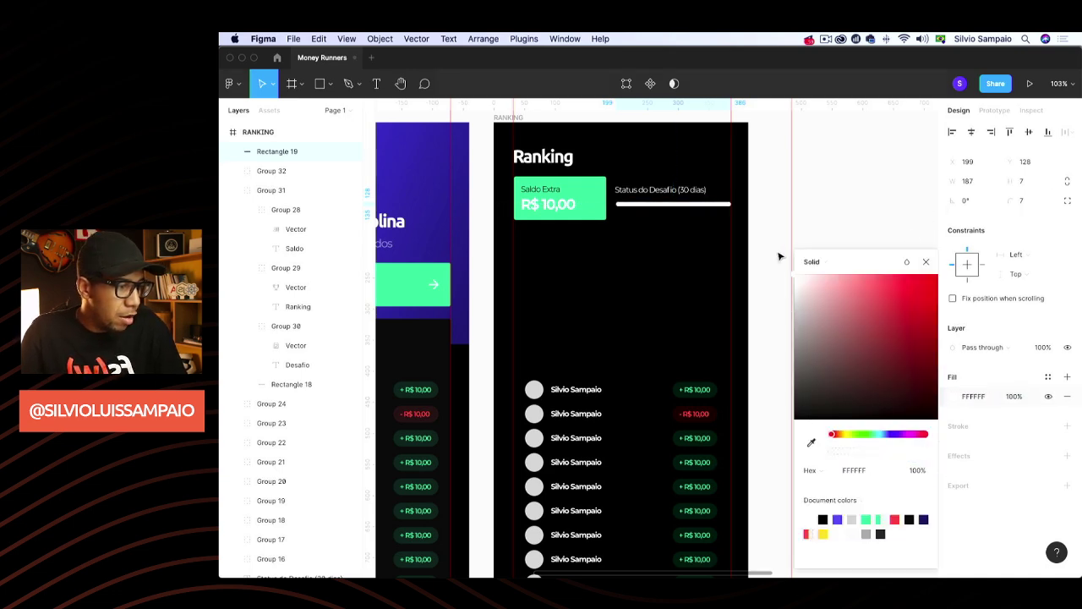
left_click(1019, 399)
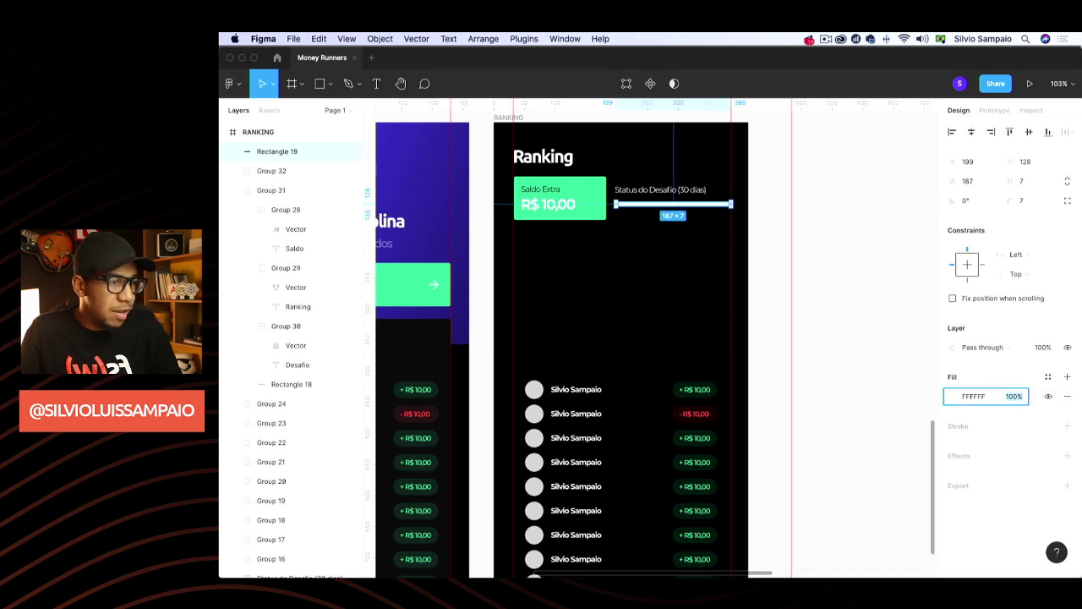
type("20")
key("Return")
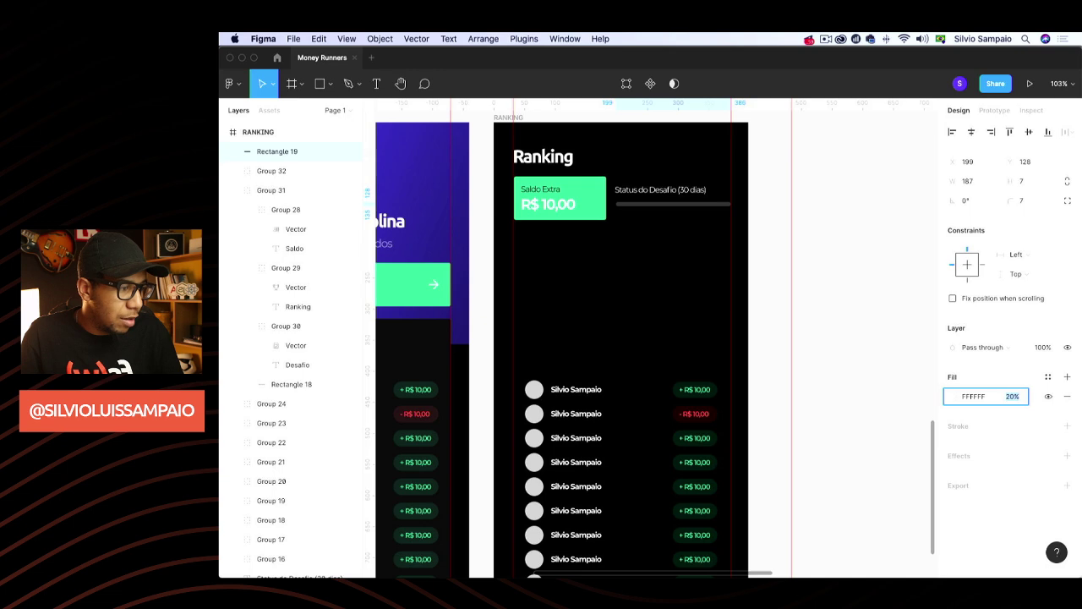
left_click(741, 212)
Duplicate the track, shorten the copy to about half width and fill it with 545DFF purple
left_click(722, 208)
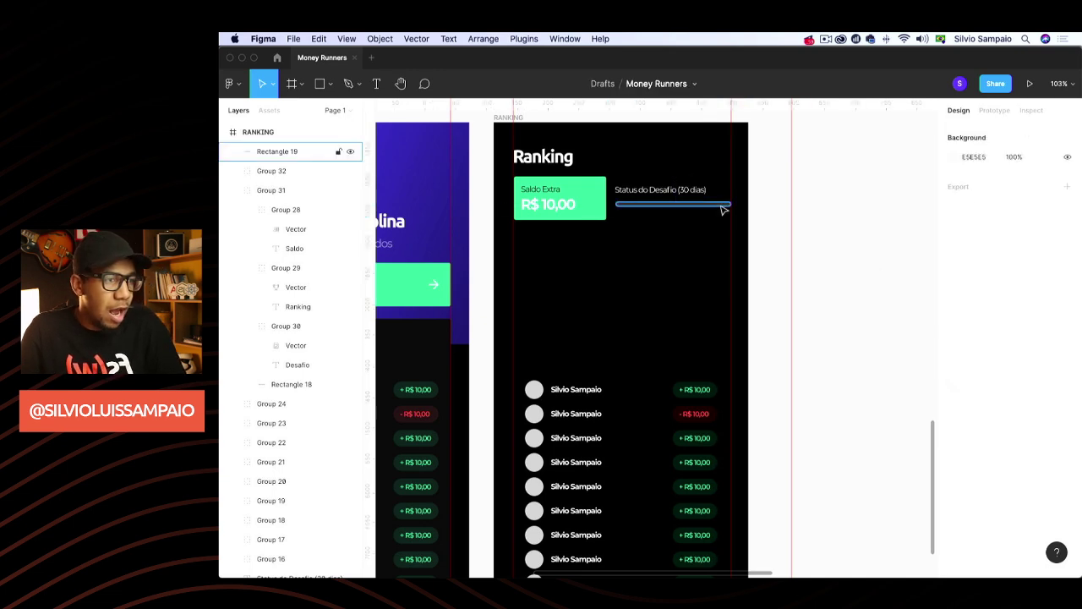
key("super+d")
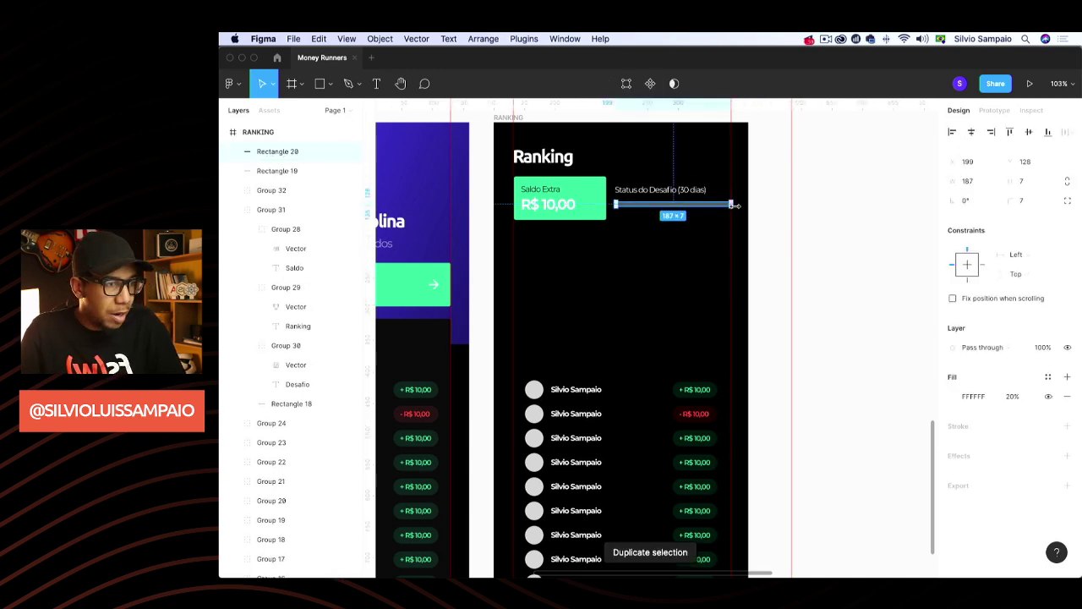
left_click_drag(731, 205, 679, 205)
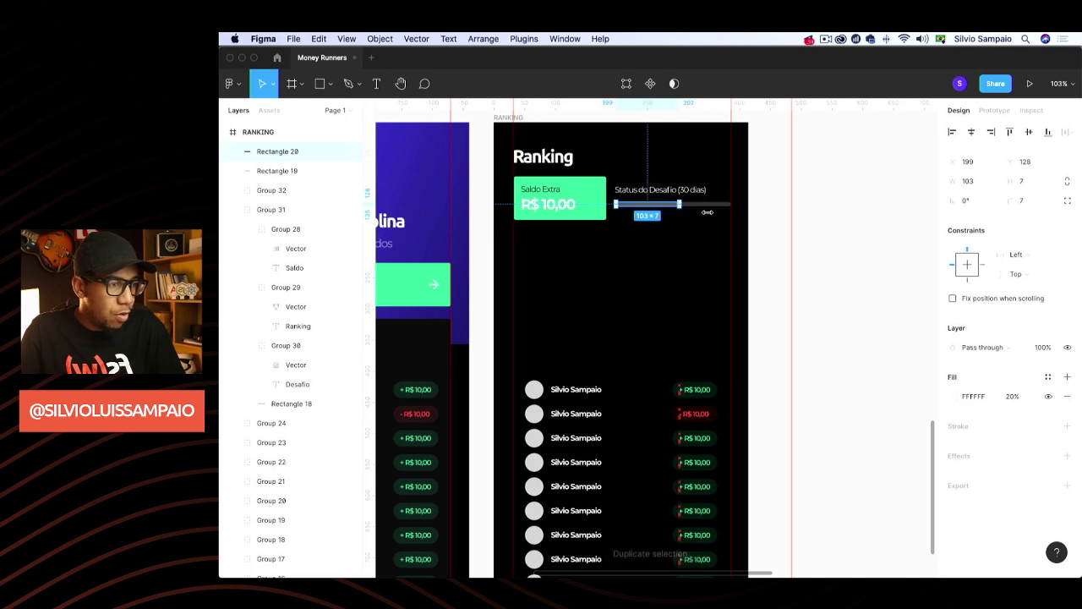
left_click(954, 396)
left_click(839, 520)
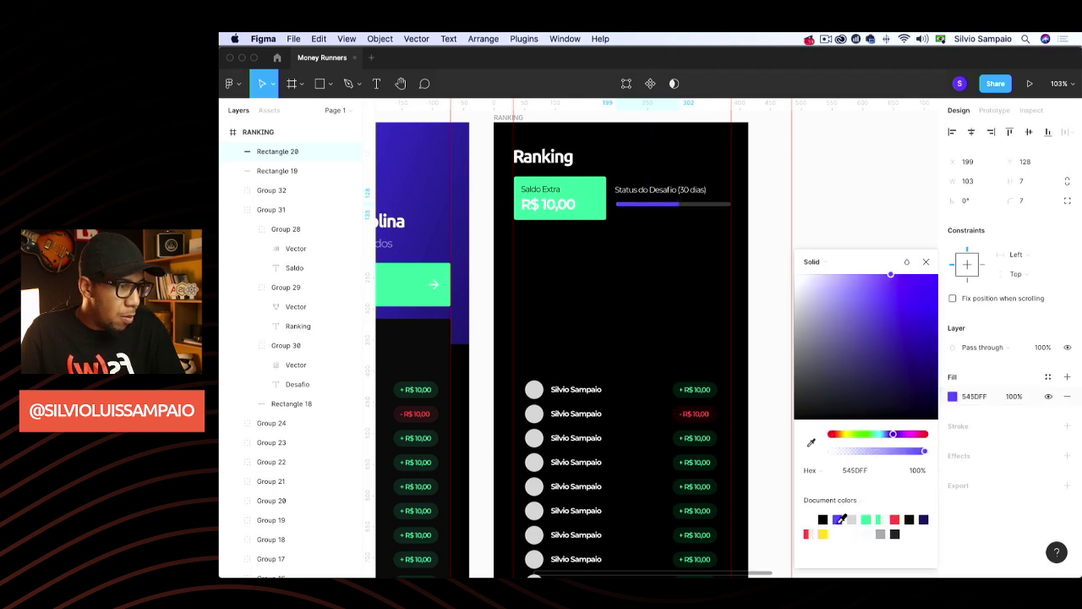
left_click(926, 261)
left_click(693, 346)
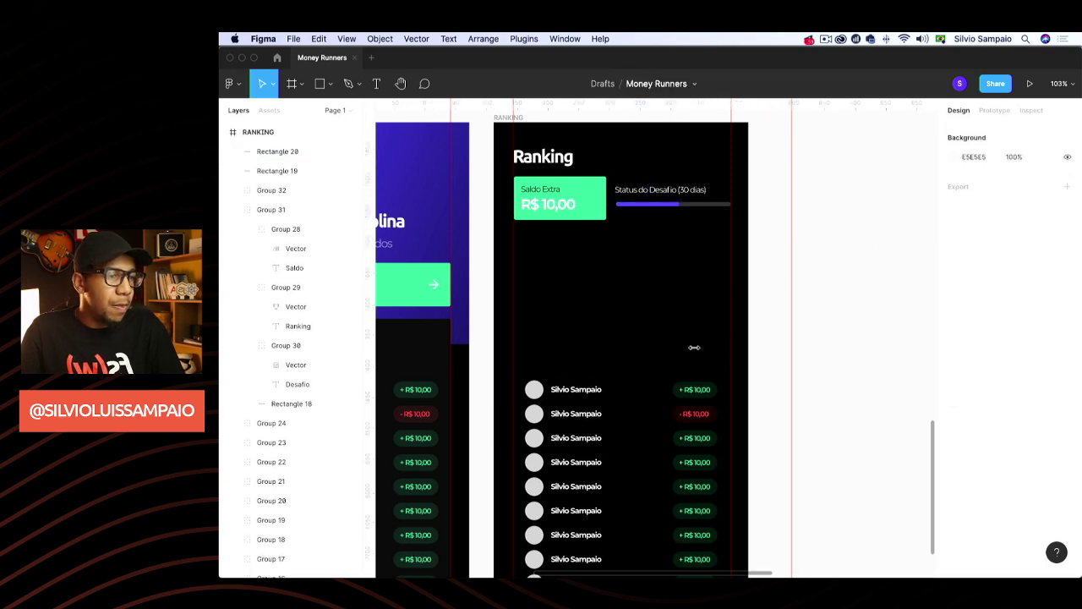
Duplicate the Status do Desafio (30 dias) title and move the copy below the progress bar
scroll(702, 300, "up", 3)
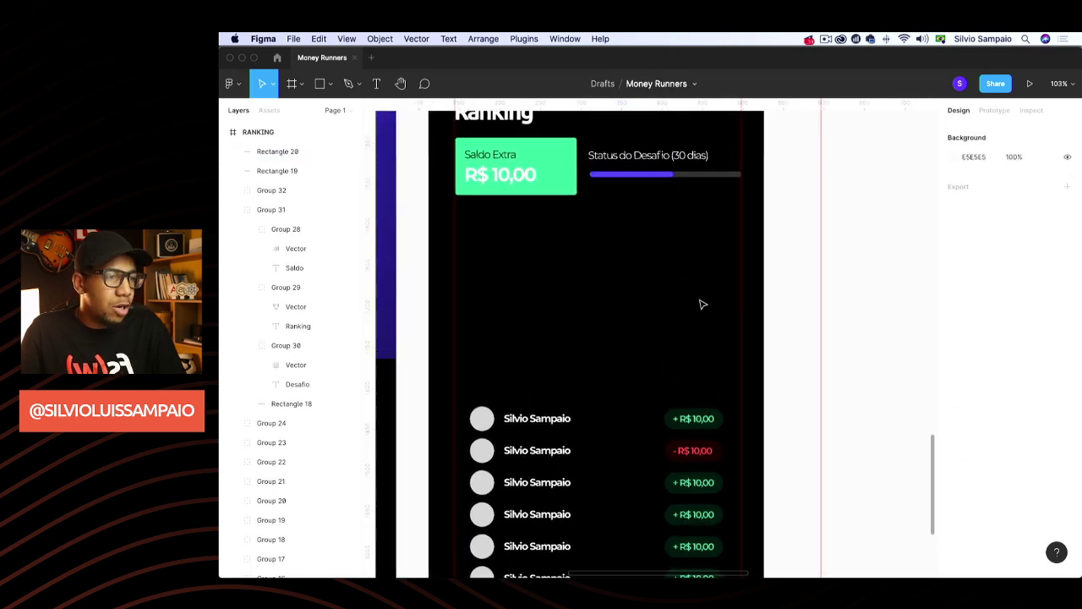
left_click(664, 175)
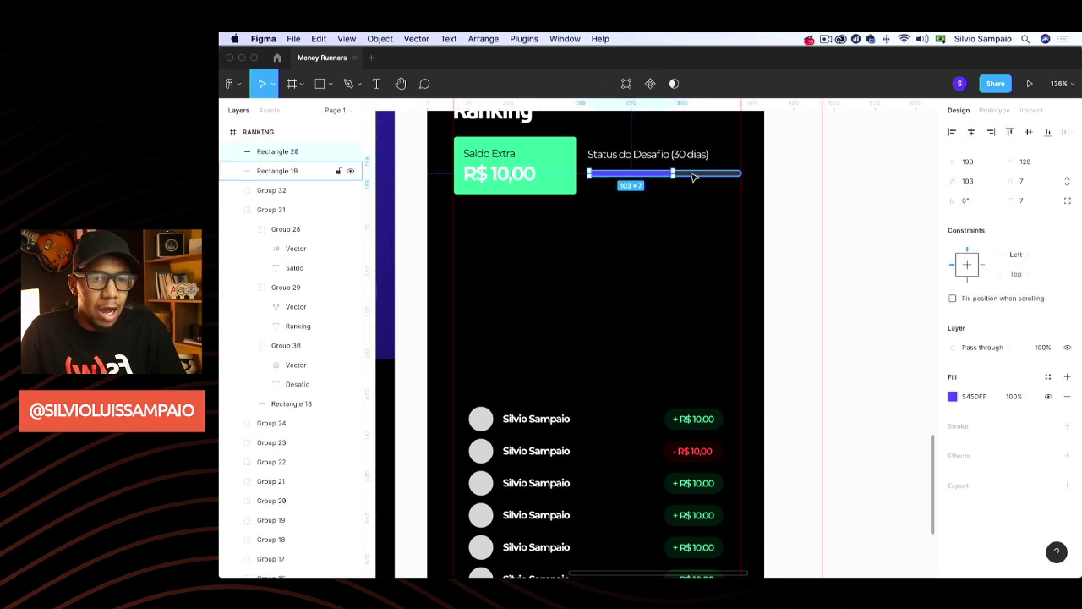
left_click(804, 176)
left_click(642, 156)
key("super+d")
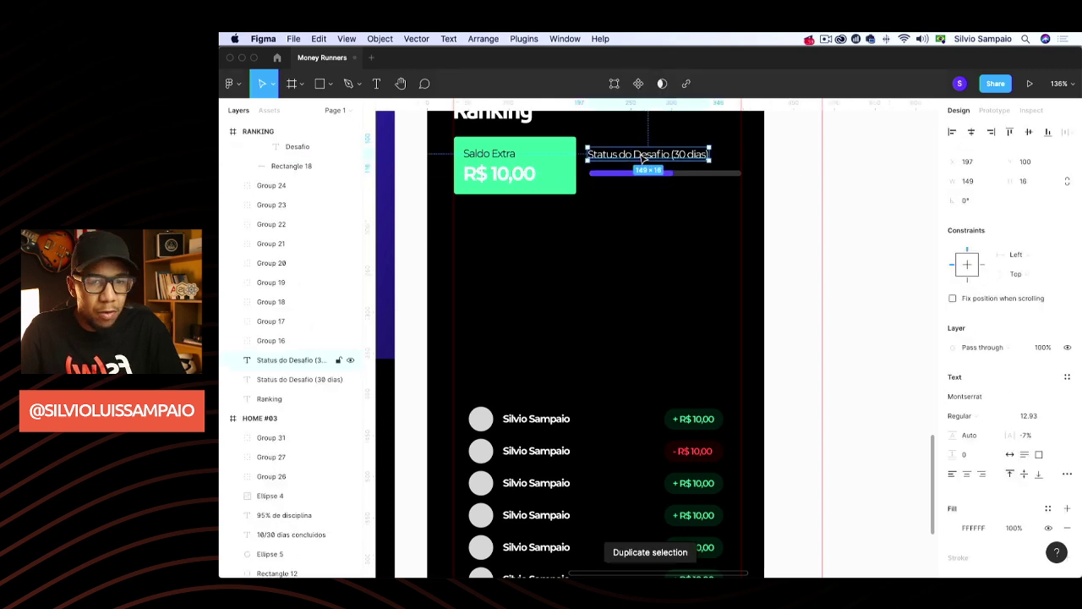
left_click_drag(643, 157, 645, 196)
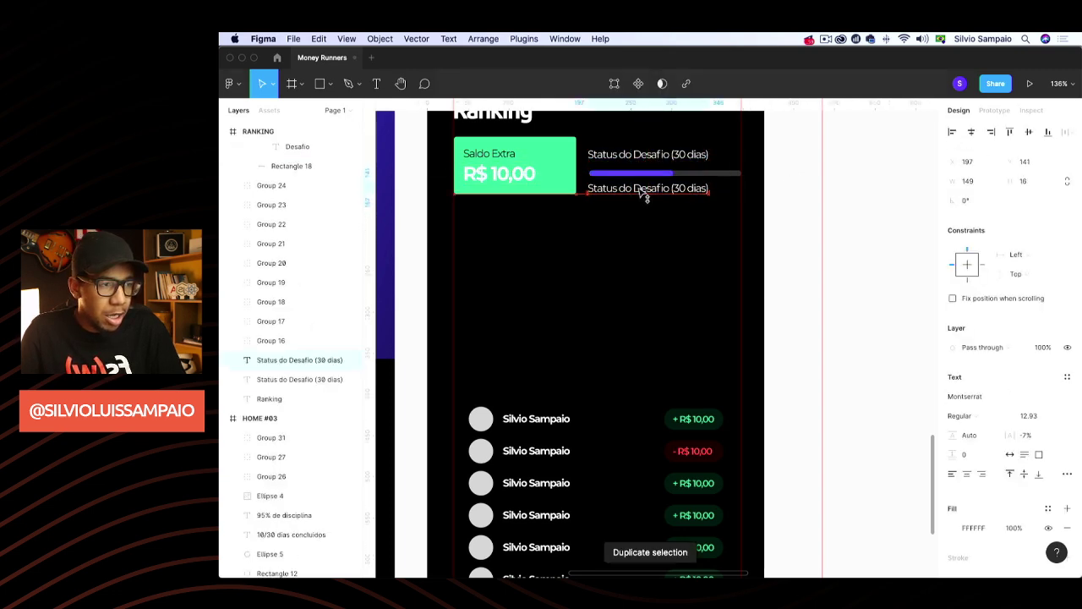
Retype the copied text as '50% (15 dias). Termina em 31/07/2021'
double_click(637, 188)
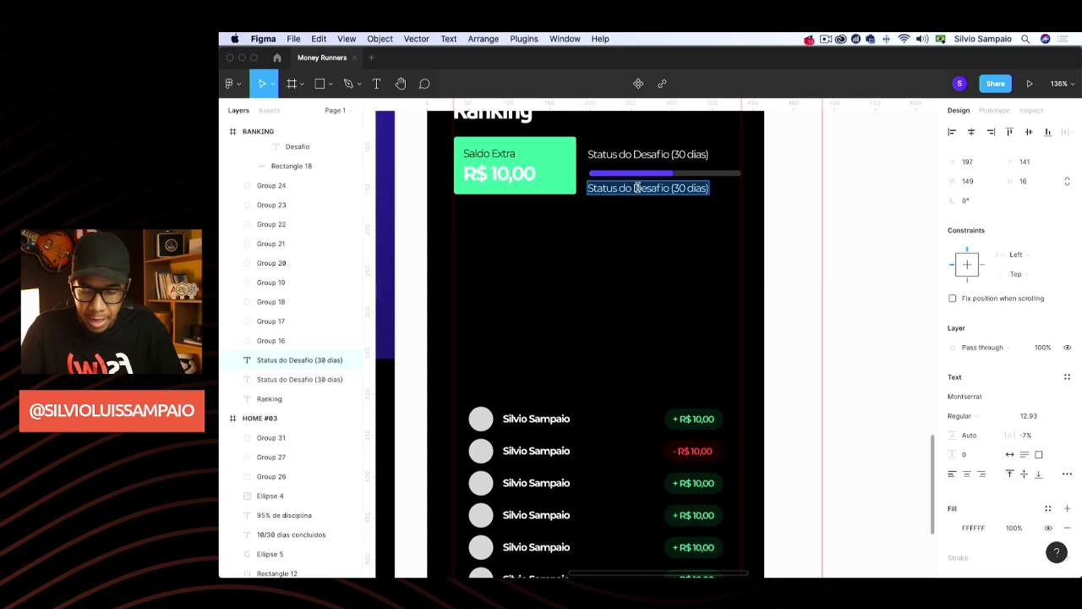
type("50")
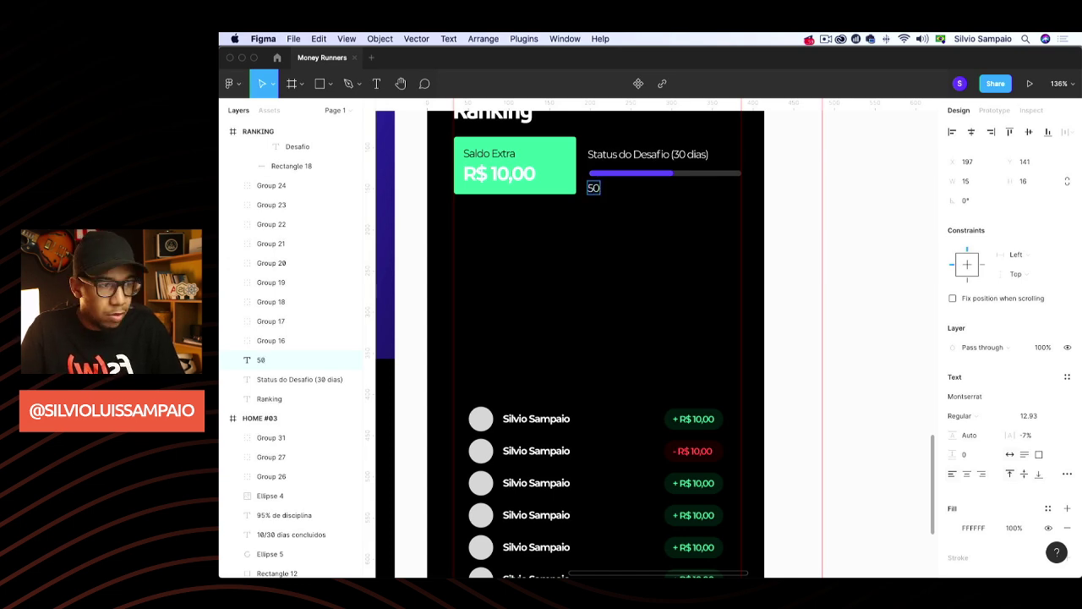
type("%")
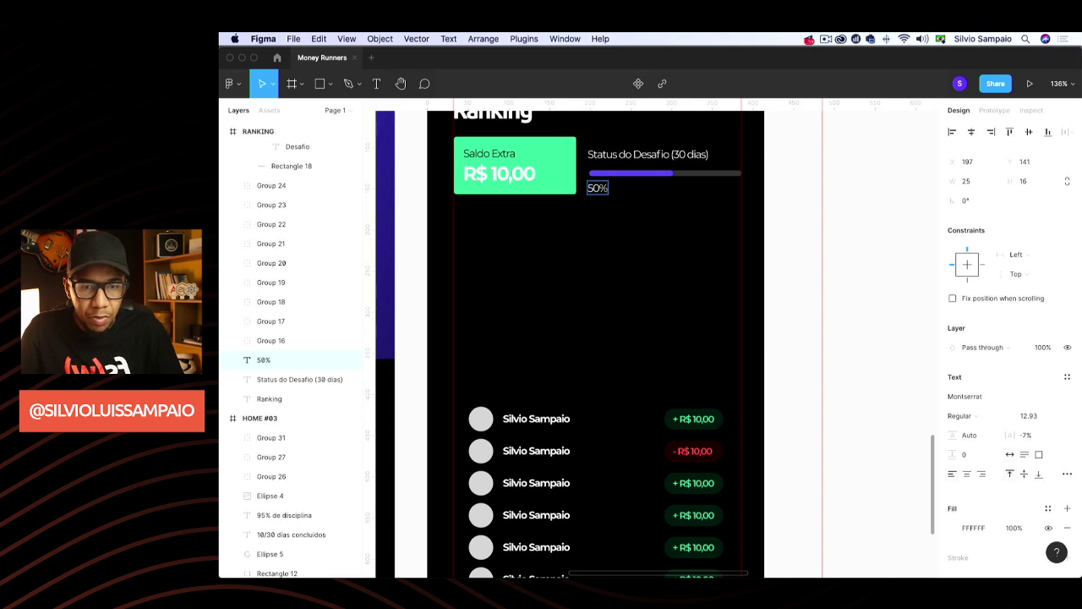
type(" (20 dias)")
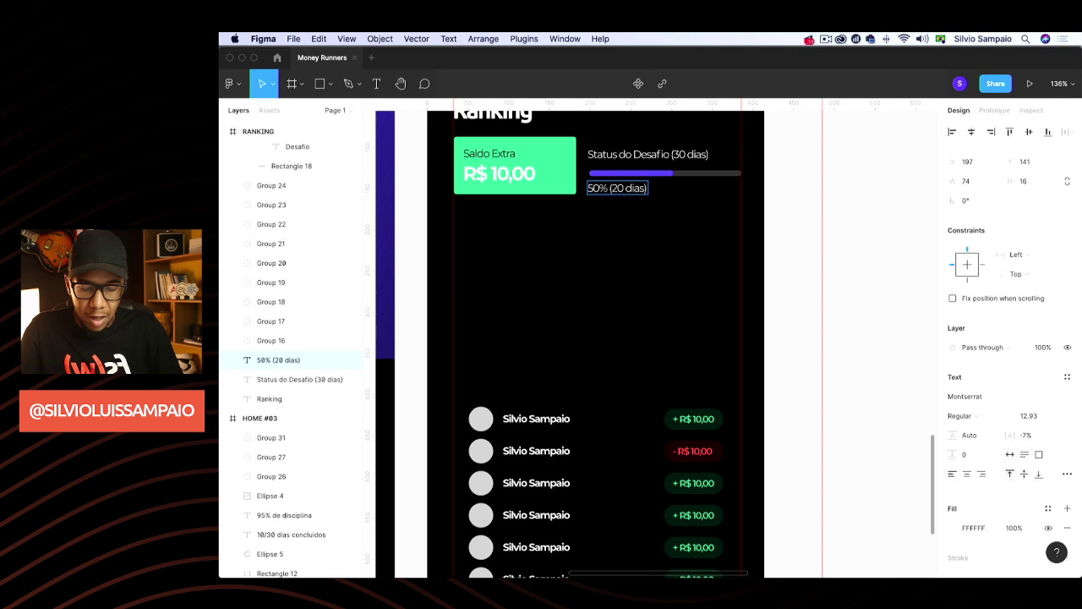
key("BackSpace")
key("BackSpace")
type("15")
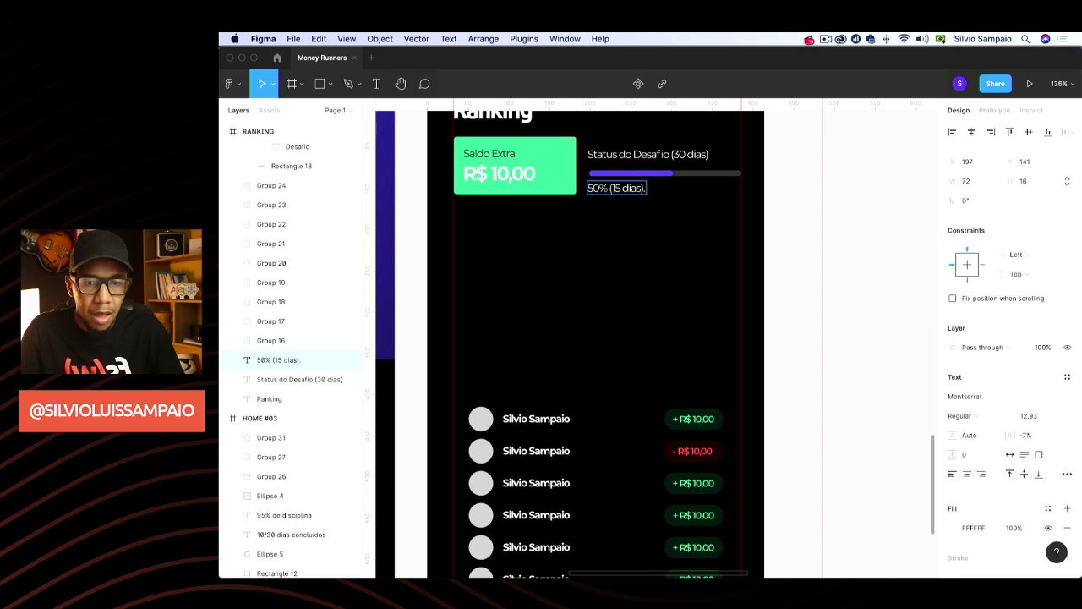
type(". Terminou")
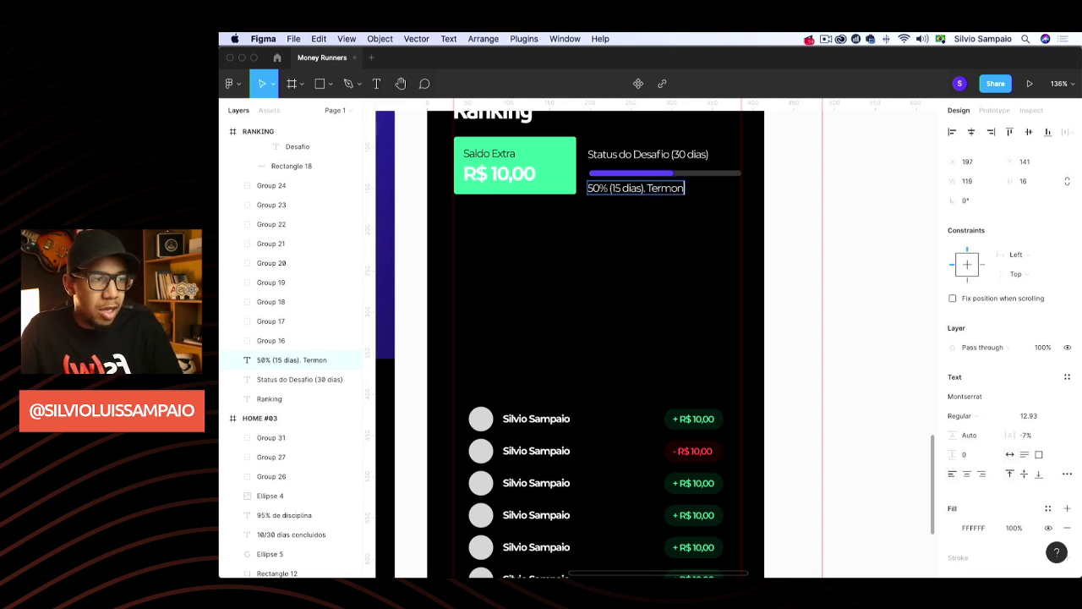
key("BackSpace")
key("BackSpace")
key("BackSpace")
type("na em")
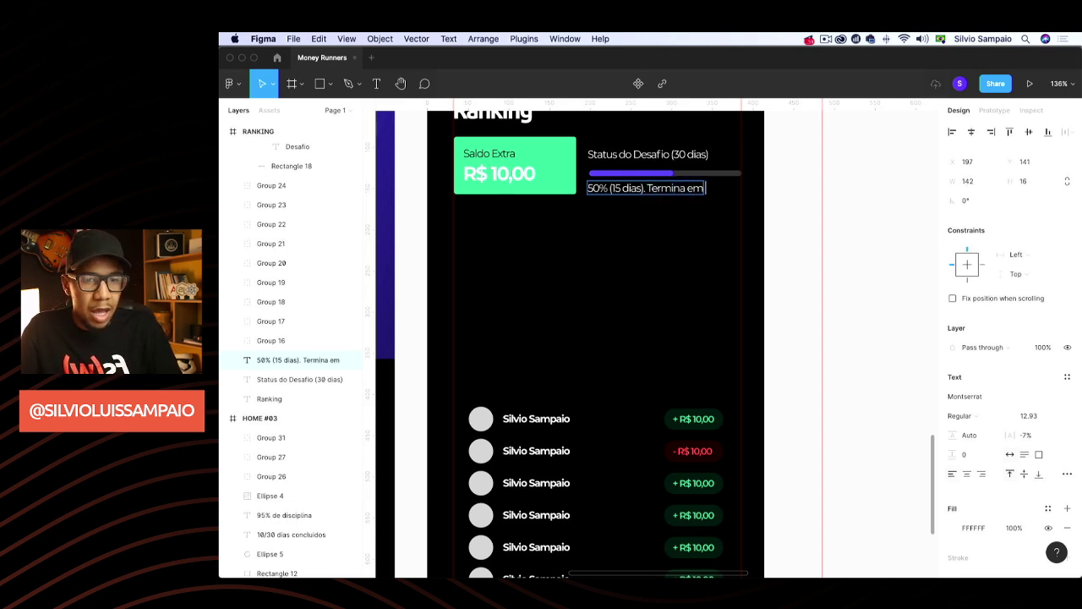
type(" 31")
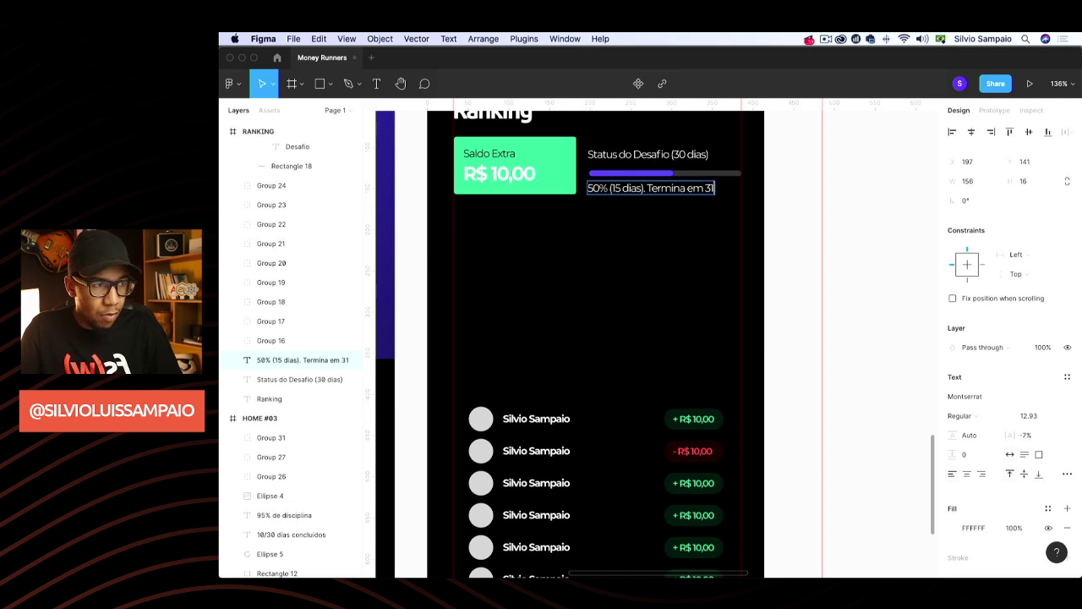
key("BackSpace")
key("BackSpace")
key("BackSpace")
type("31")
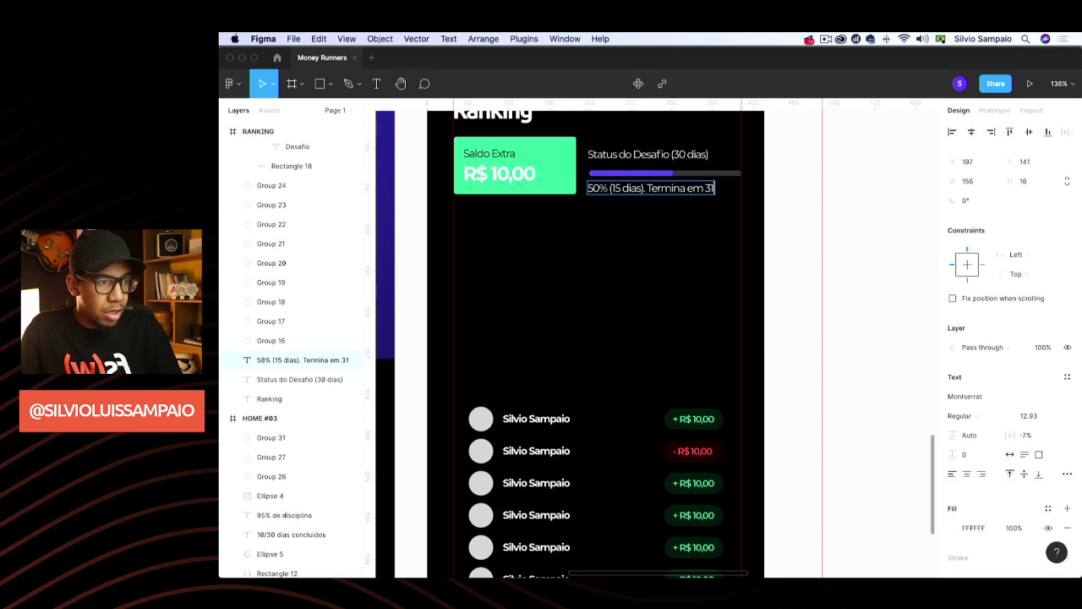
type("/07/2021.")
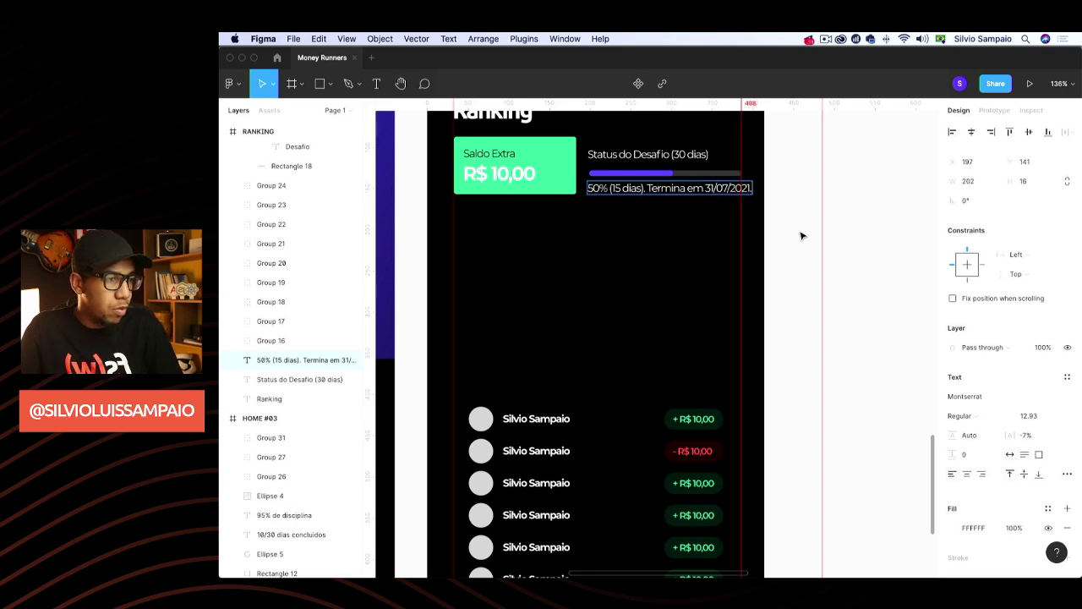
key("Escape")
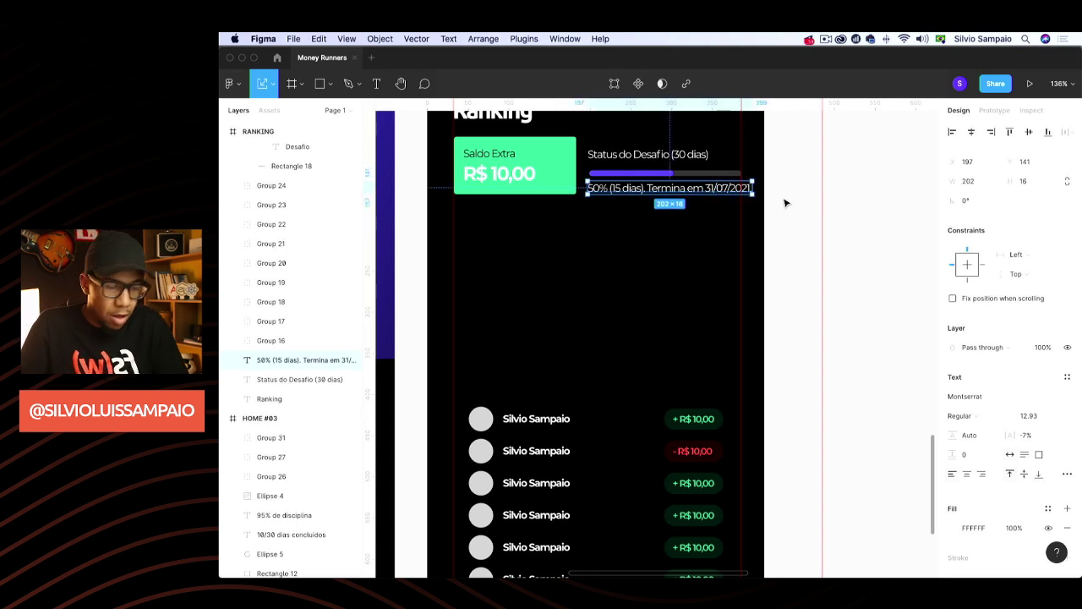
Scale the date caption down, nudge it lower and set its opacity to 50%
left_click_drag(754, 194, 699, 193)
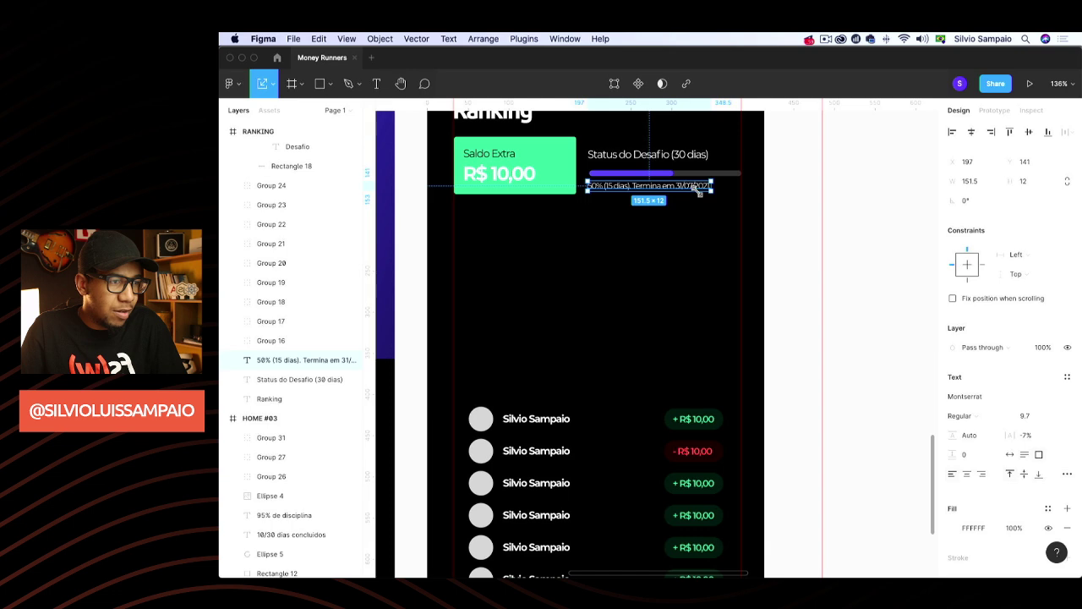
key("v")
left_click(797, 176)
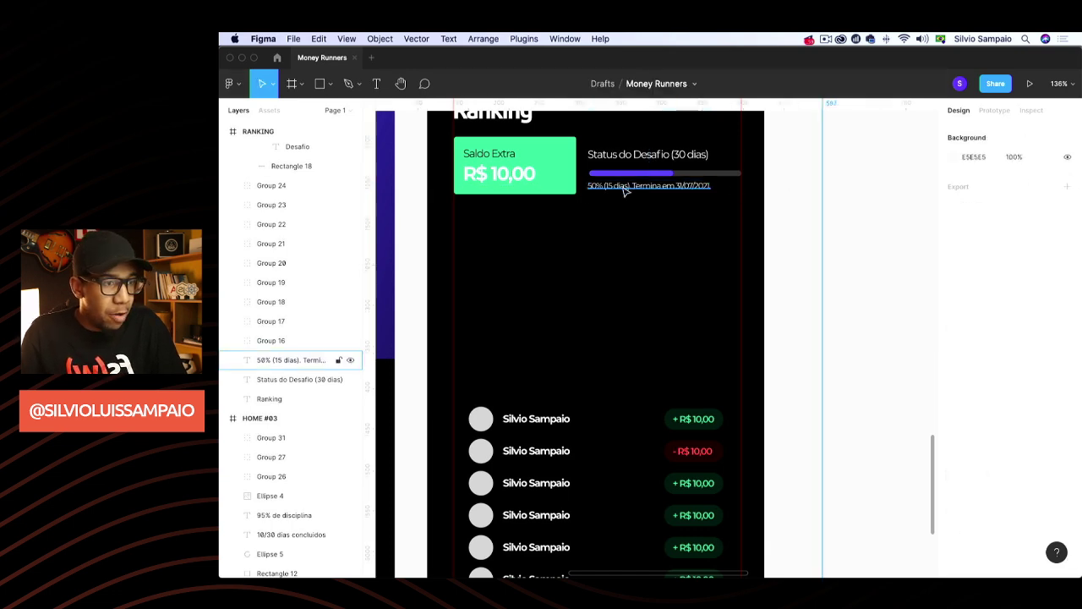
left_click_drag(626, 190, 625, 194)
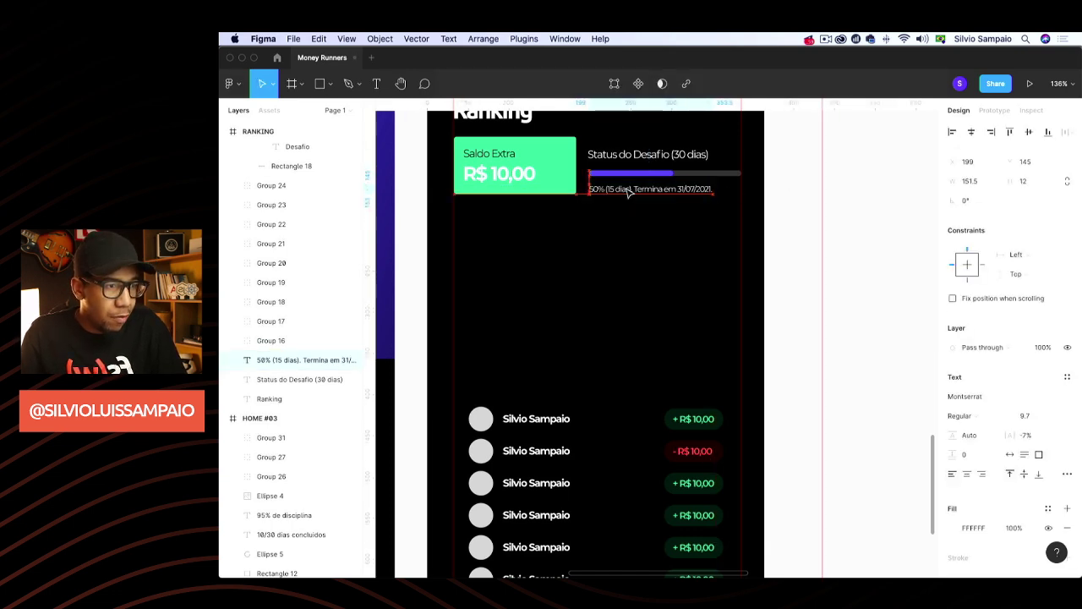
left_click(1043, 348)
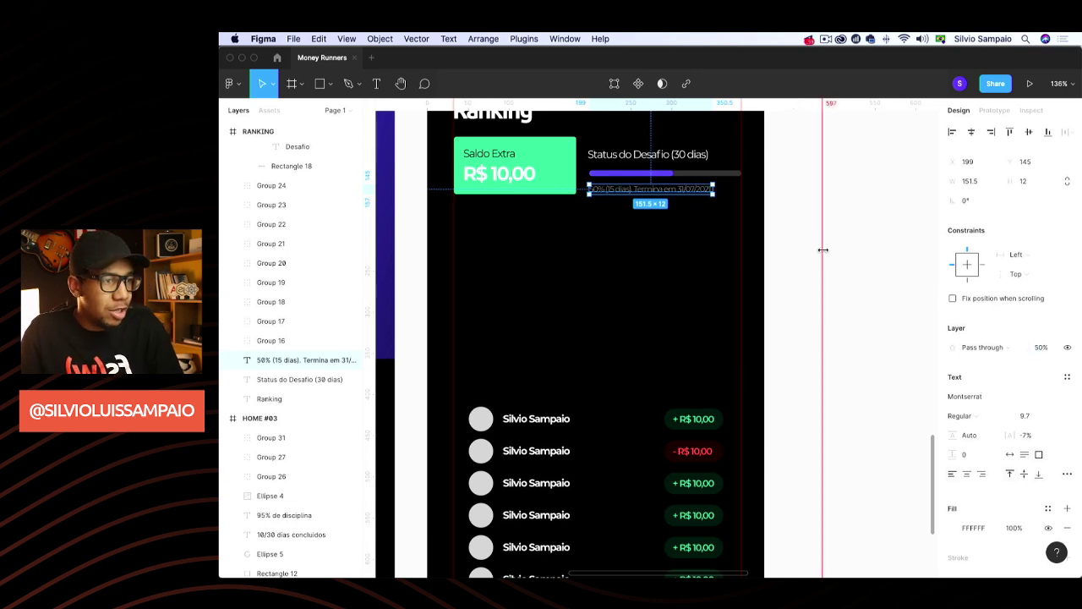
left_click(612, 251)
Fine-tune the positions of the Status do Desafio title and the date caption
left_click(617, 187)
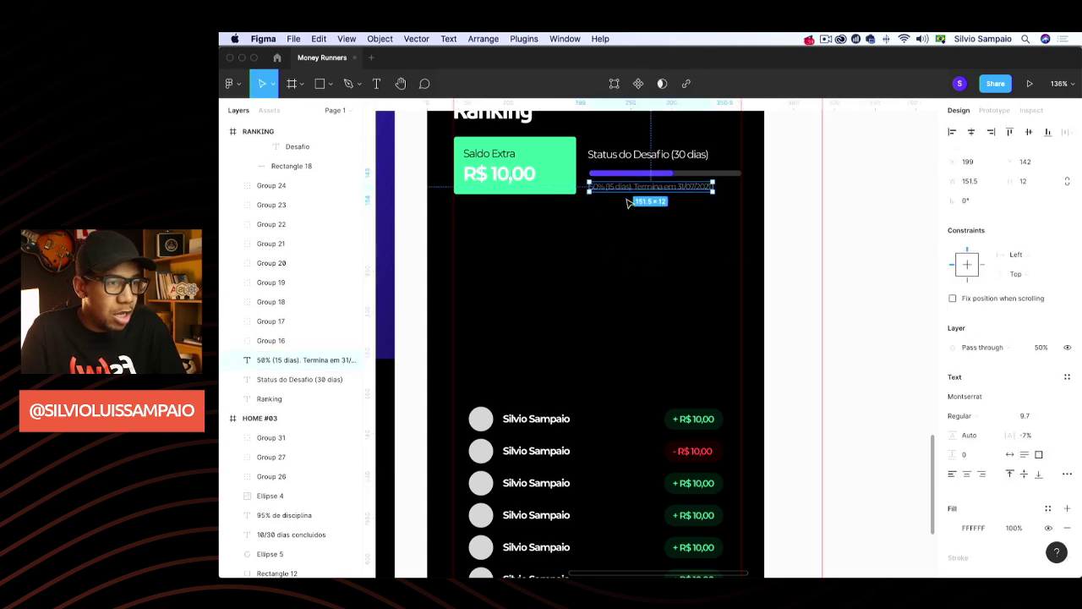
left_click_drag(634, 155, 643, 159)
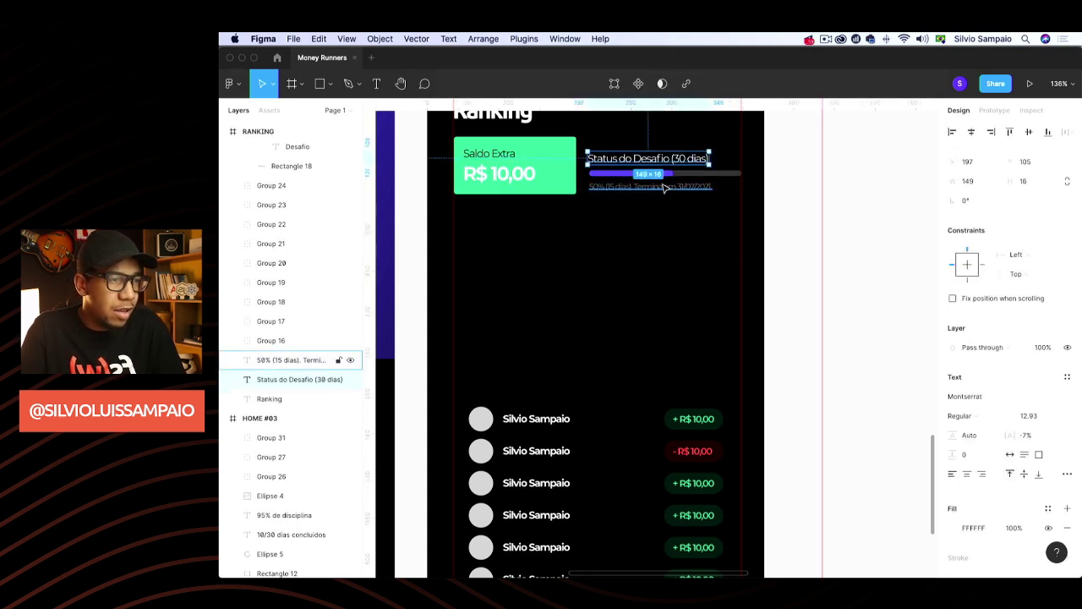
left_click(658, 176)
left_click(648, 157)
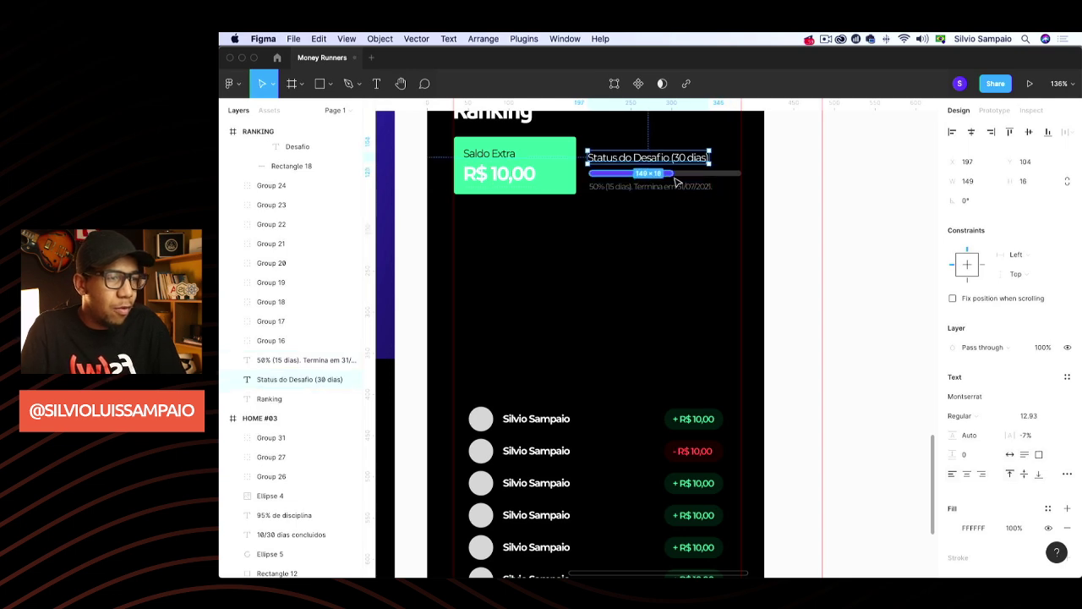
left_click(666, 189)
left_click(623, 208)
left_click(626, 191)
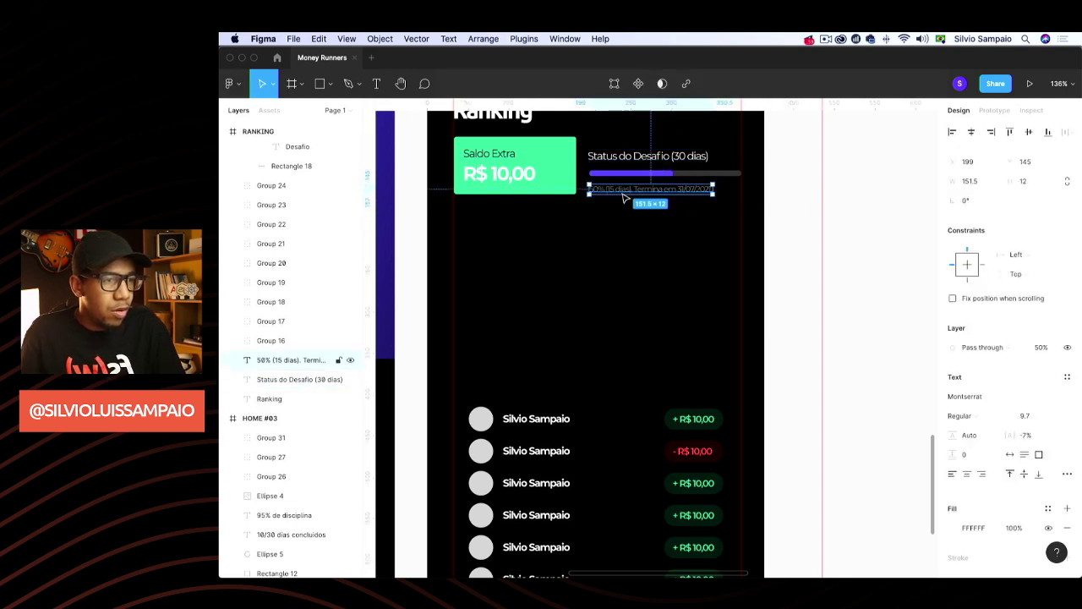
left_click(665, 211)
left_click(635, 185)
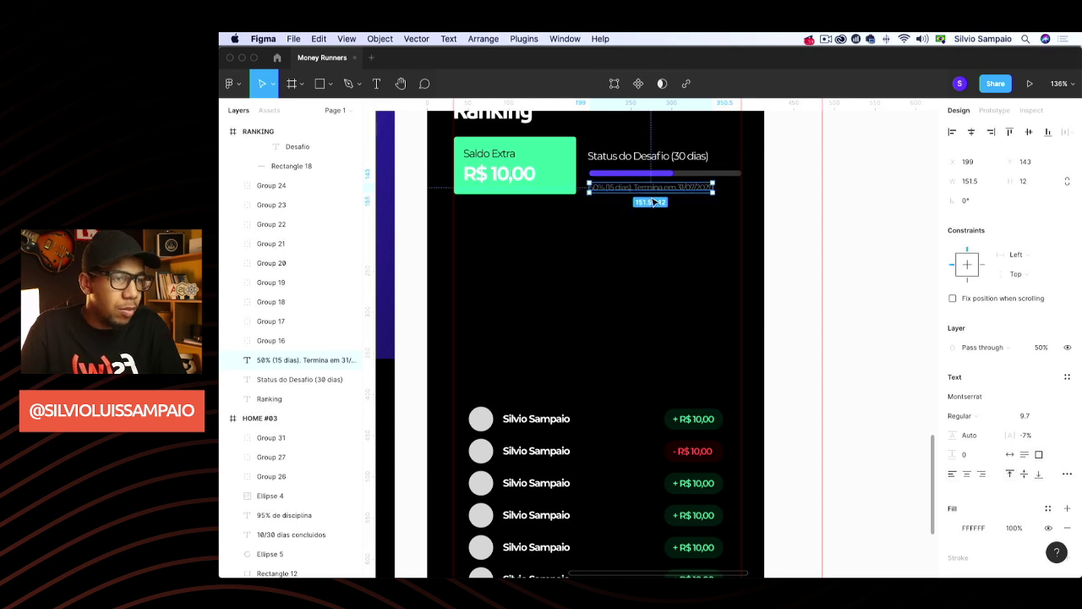
left_click_drag(635, 185, 635, 178)
Group the progress bar, title and caption, then align the group with the Saldo Extra card
left_click(670, 173, "shift")
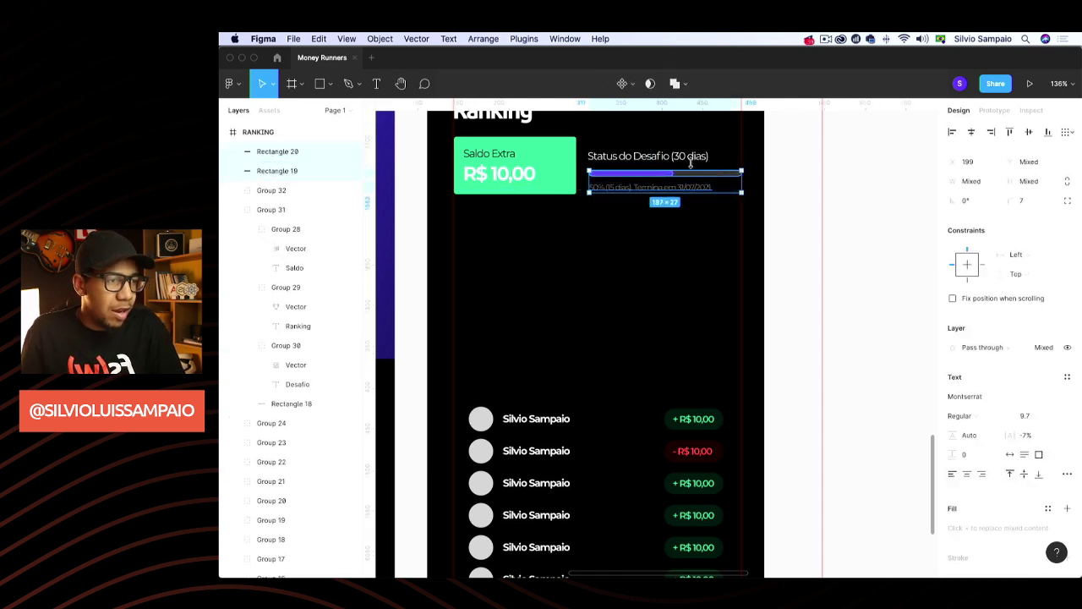
left_click(685, 164, "shift")
key("super+g")
left_click(567, 174, "shift")
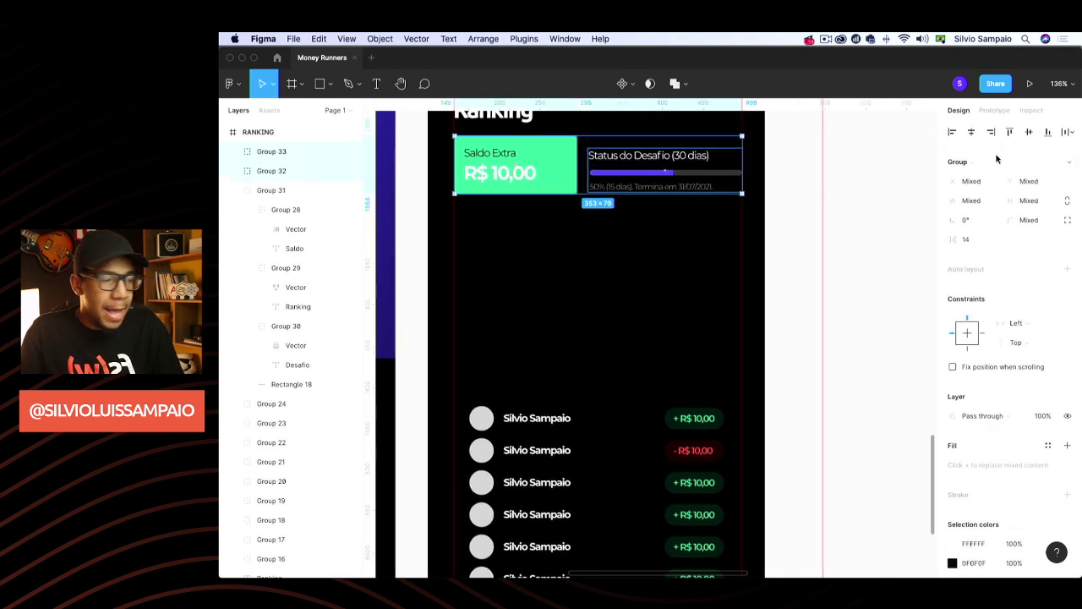
left_click(1029, 133)
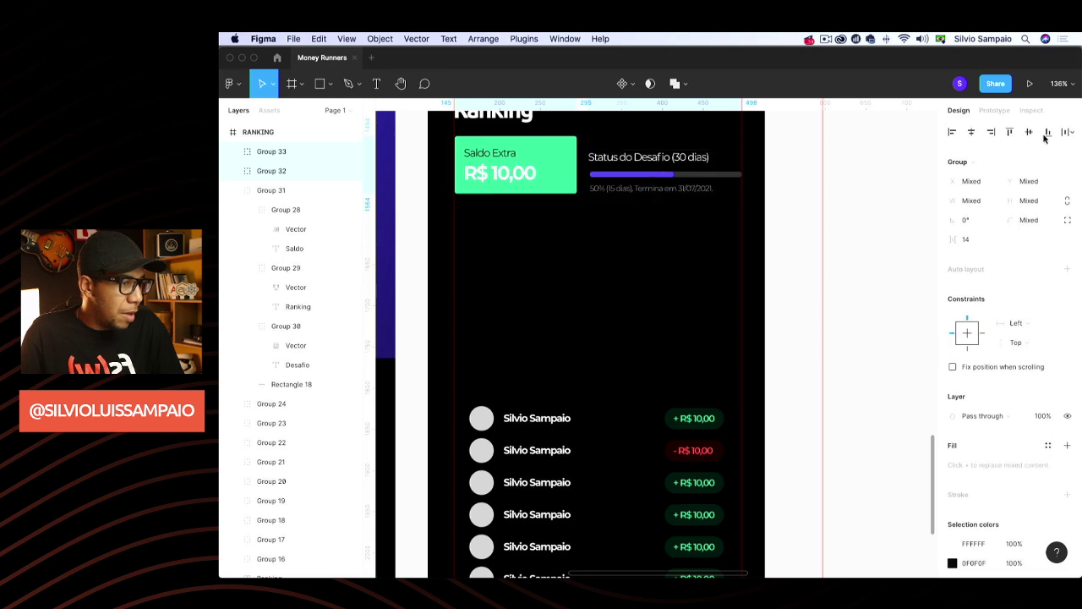
Select ranking rows 2 through 10 and delete them
left_click(820, 192)
scroll(820, 199, "up", 3)
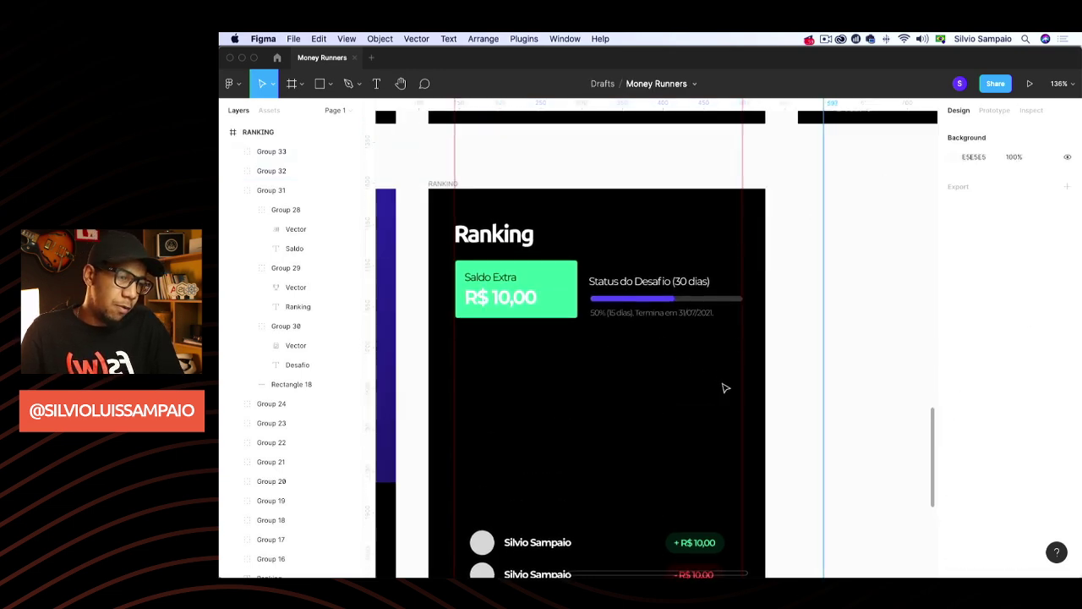
scroll(686, 300, "down", 4)
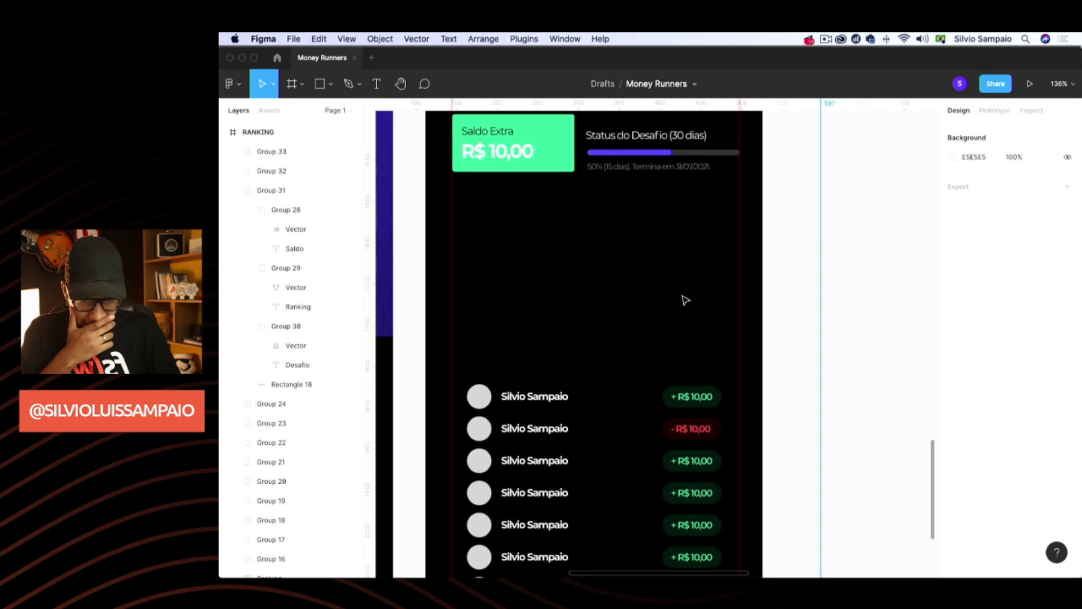
scroll(685, 300, "down", 3)
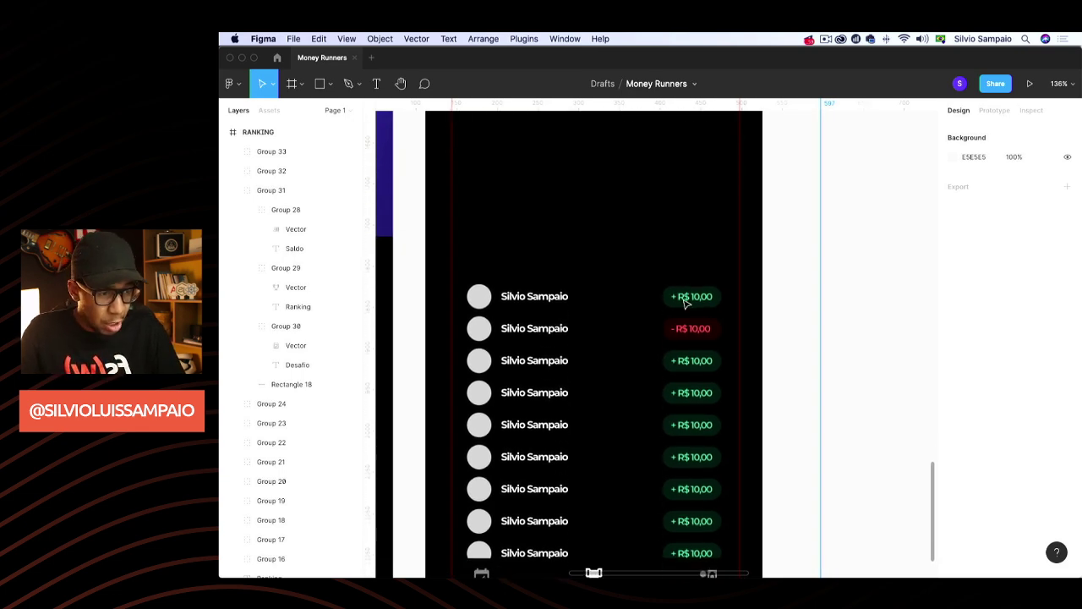
left_click(689, 328)
scroll(689, 365, "up", 1)
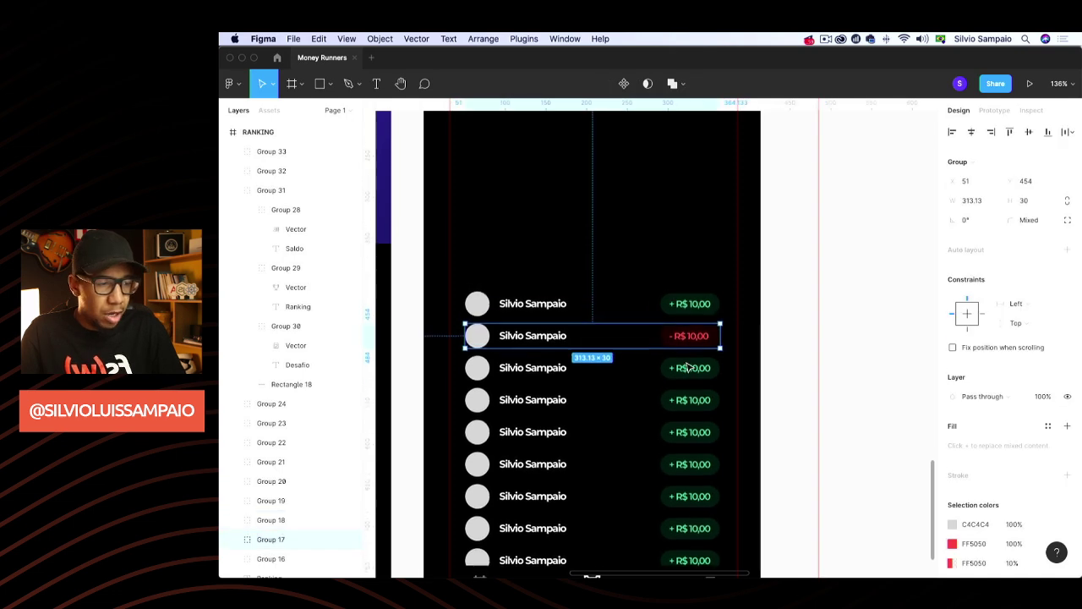
left_click(689, 367, "shift")
left_click(691, 399, "shift")
left_click(692, 431, "shift")
left_click(689, 464, "shift")
left_click(689, 496, "shift")
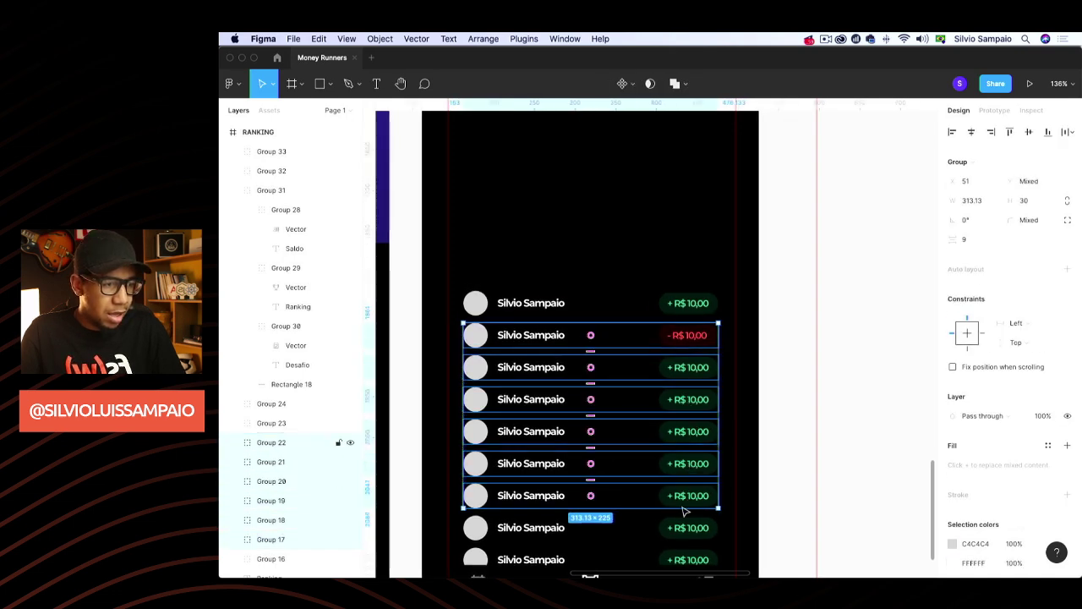
left_click(689, 527, "shift")
scroll(690, 474, "down", 3)
left_click(689, 451, "shift")
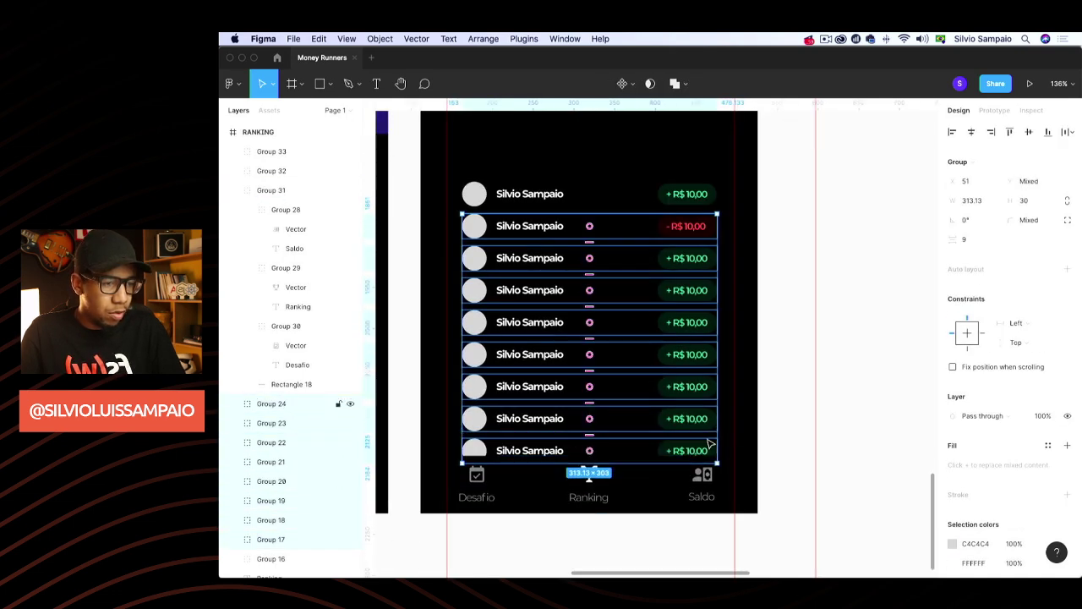
key("Delete")
Move the remaining player row up just below the Saldo Extra card
scroll(706, 371, "up", 4)
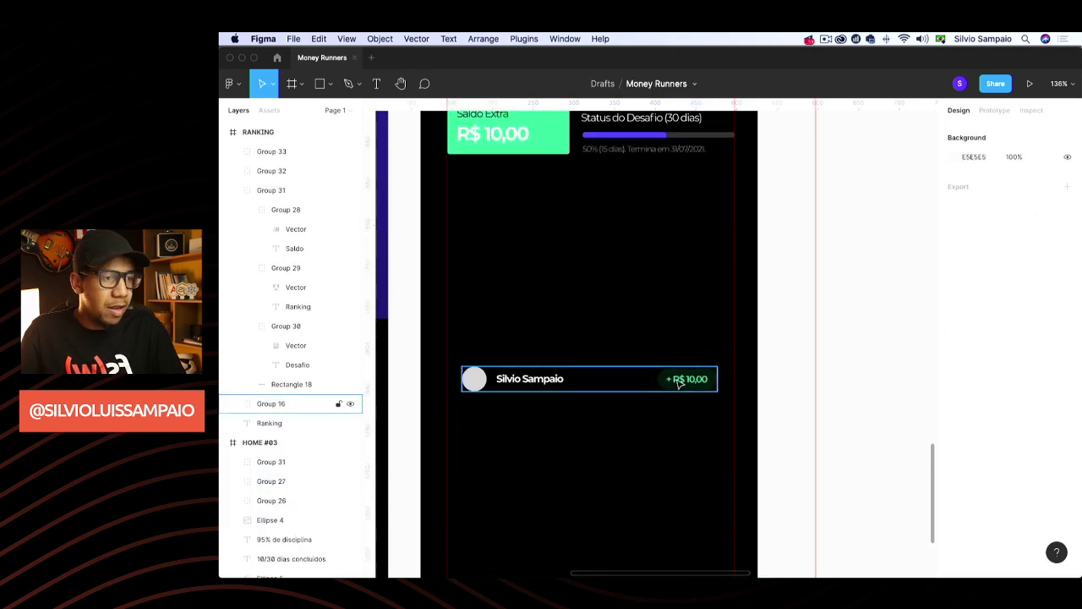
left_click(677, 381)
left_click_drag(677, 381, 664, 193)
Place a copy of the Status do Desafio text below the row and start editing it
scroll(744, 243, "up", 3)
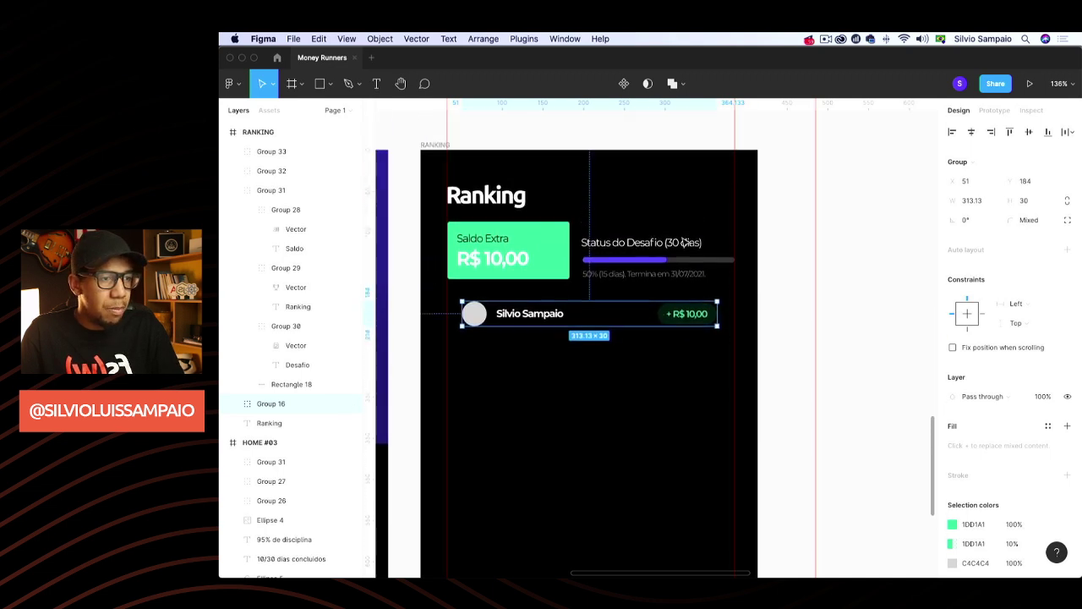
left_click(650, 239)
double_click(655, 239)
left_click(832, 253)
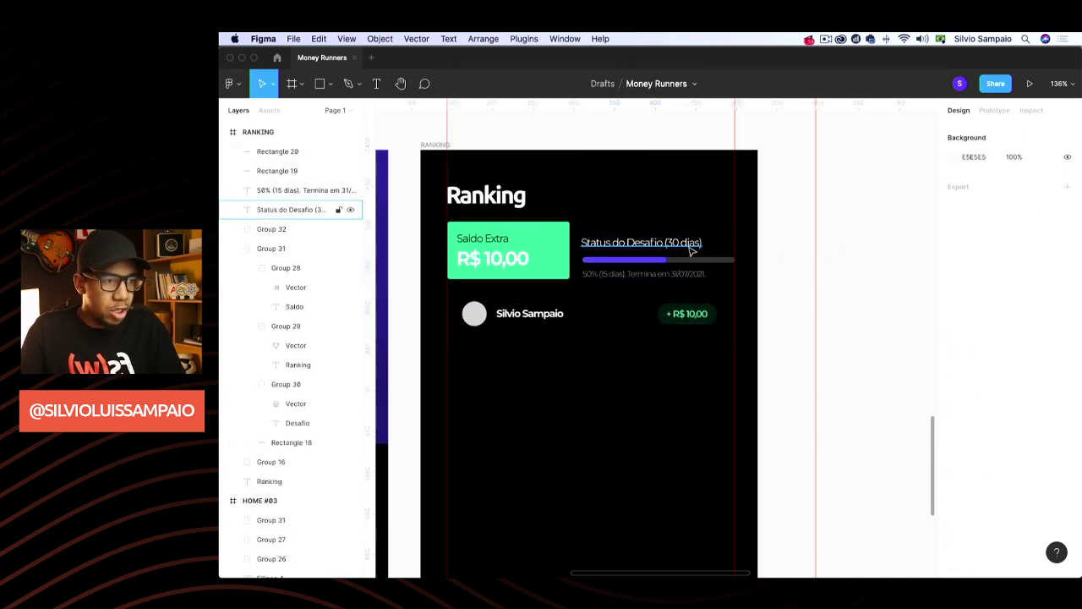
double_click(691, 244)
left_click_drag(691, 244, 579, 361)
double_click(579, 360)
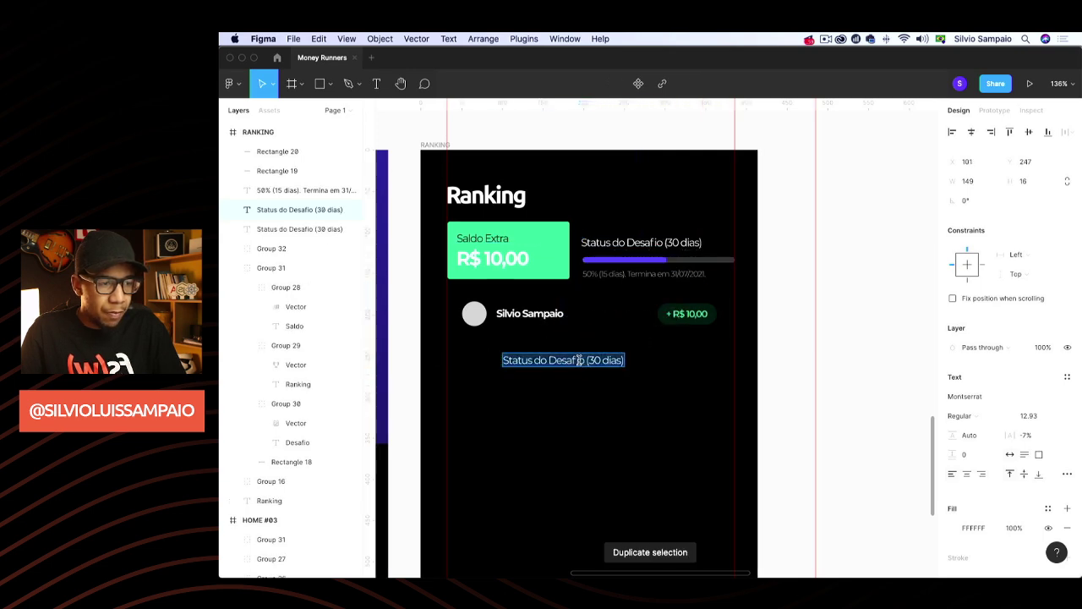
Clear the copied text, then check Google results for '1o' in Chrome before returning
key("BackSpace")
key("super+Tab")
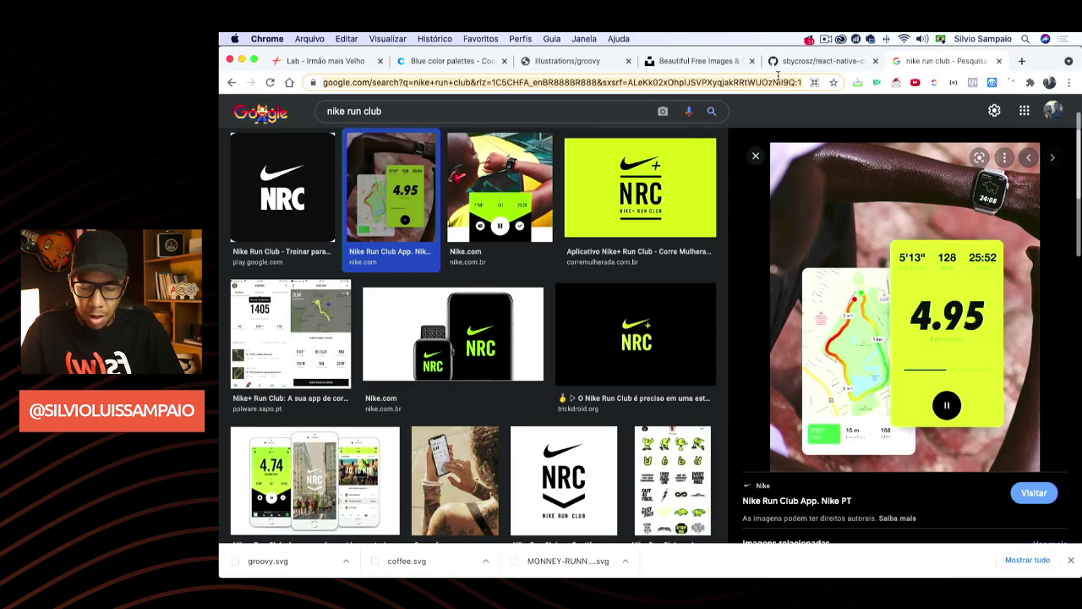
type("1o")
key("Return")
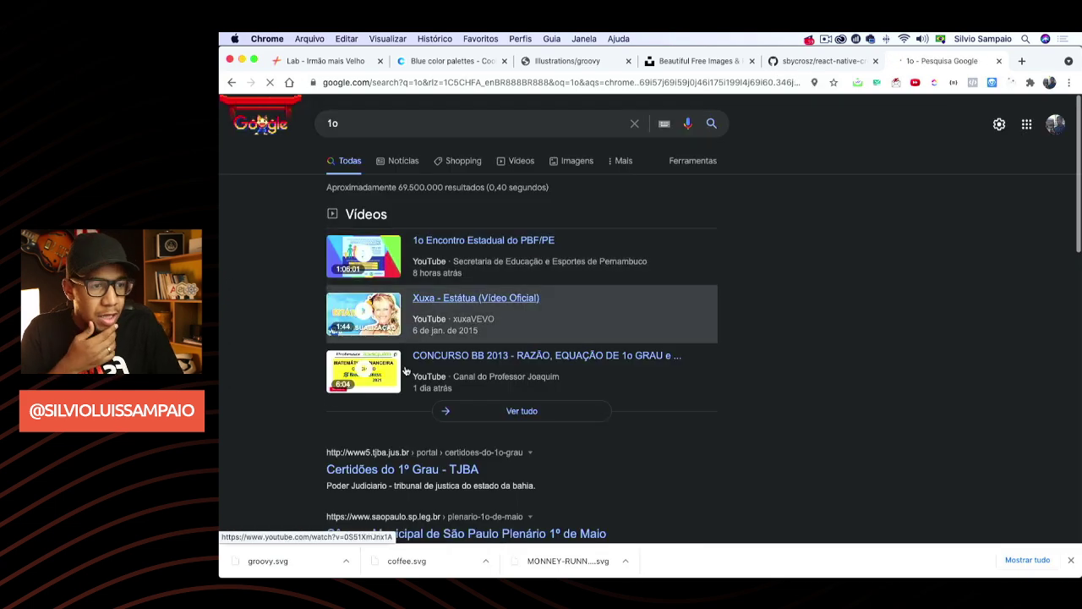
scroll(406, 370, "down", 3)
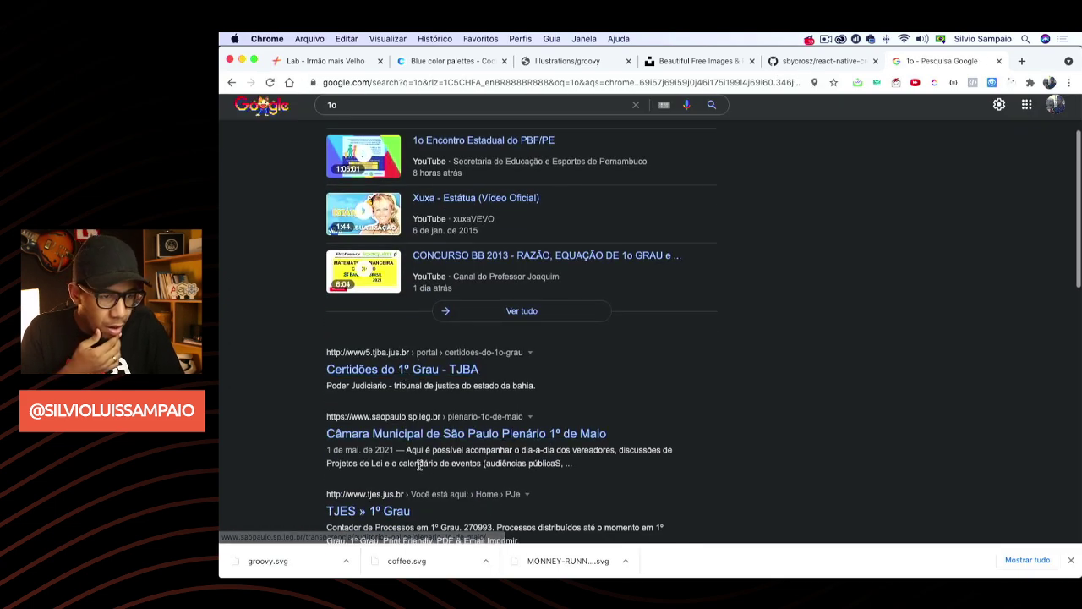
scroll(432, 467, "down", 3)
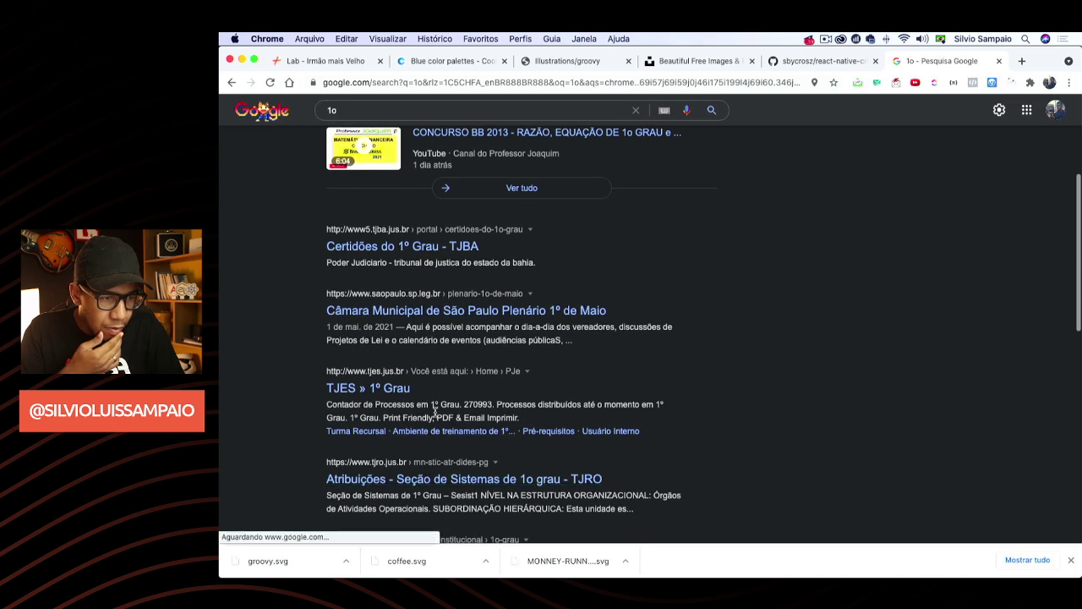
key("super+Tab")
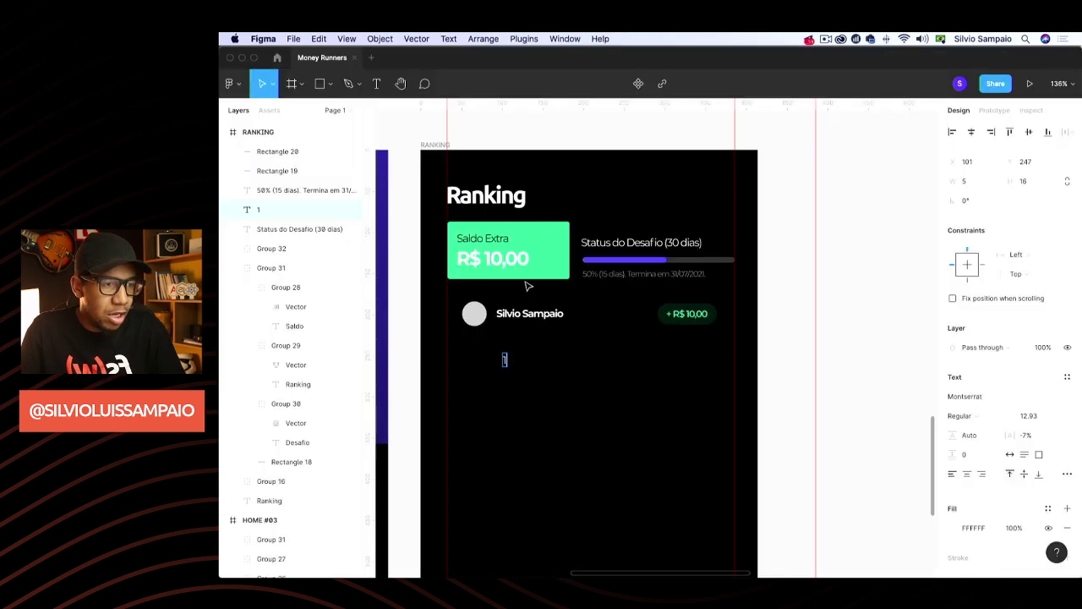
Make the copied text read '1º', place it left of the avatar and set it SemiBold
type("º")
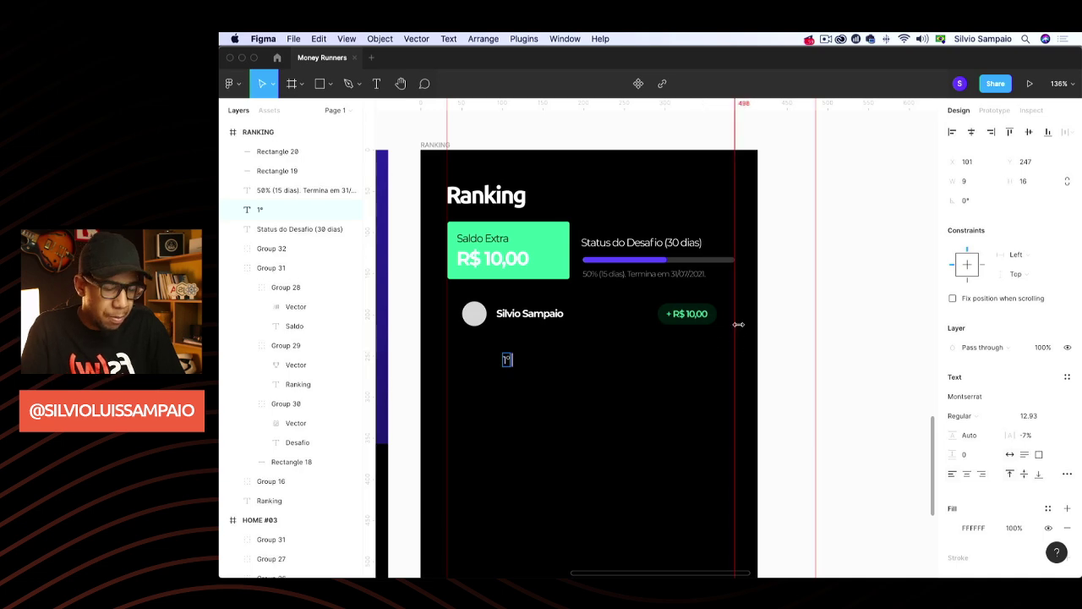
left_click(815, 297)
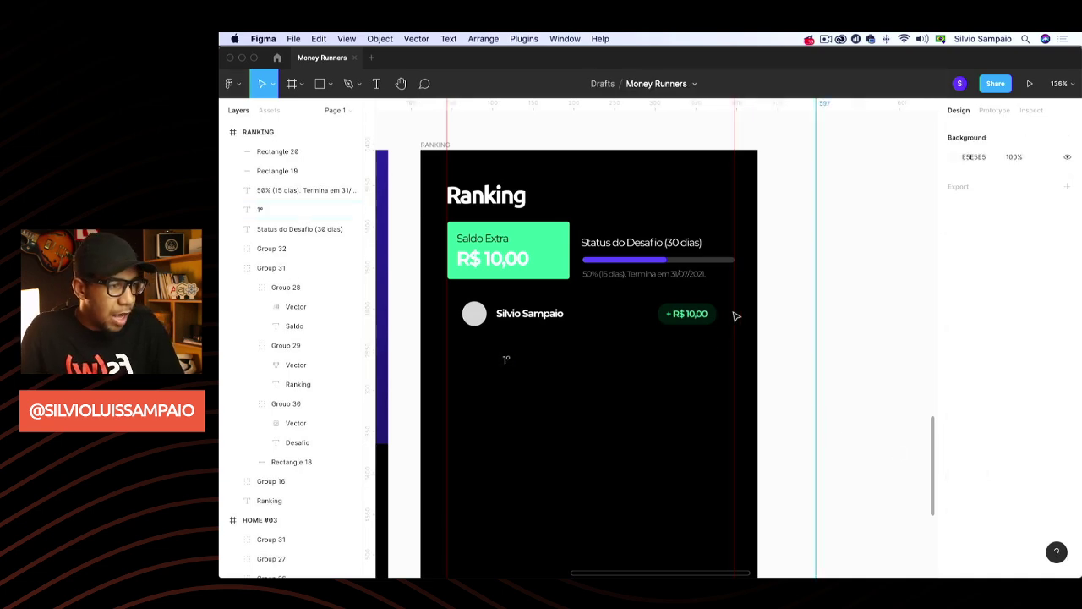
left_click_drag(508, 361, 450, 314)
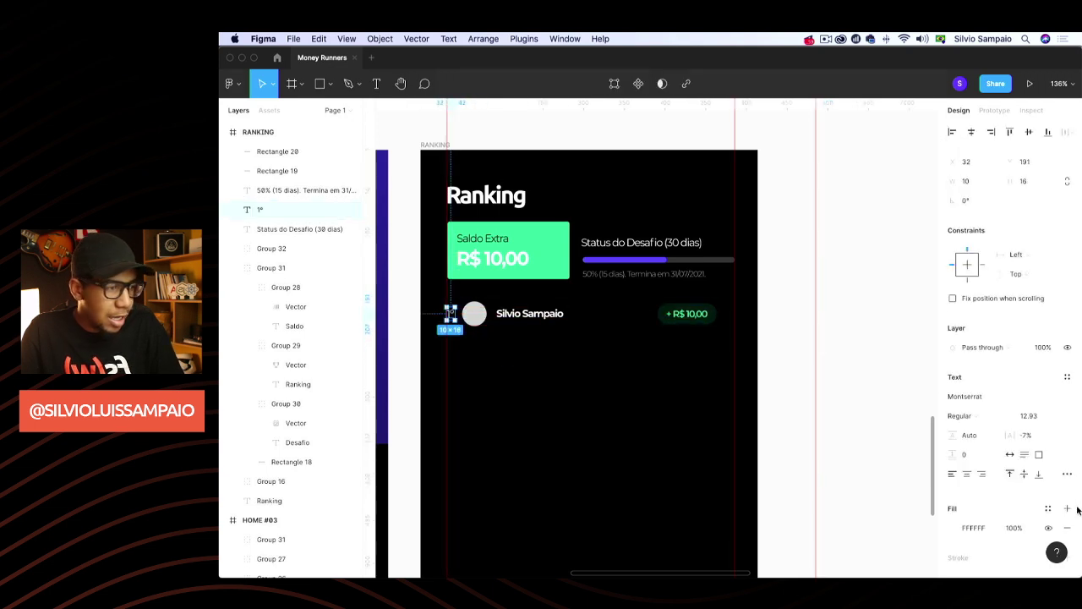
left_click(1002, 423)
left_click(992, 442)
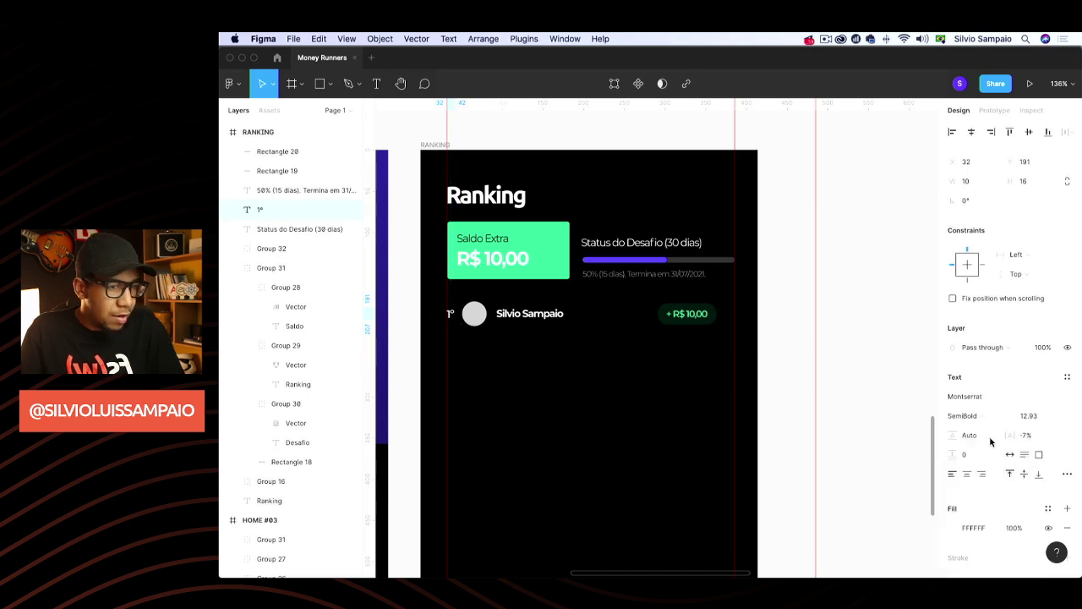
Delete the row's +R$ 10,00 amount badge
left_click(863, 375)
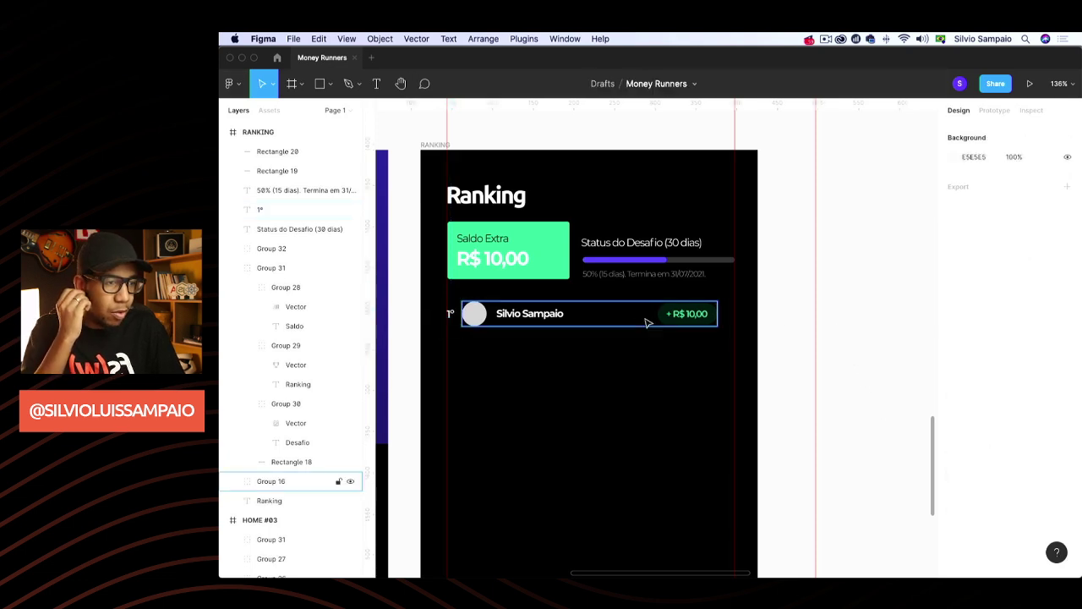
double_click(708, 319)
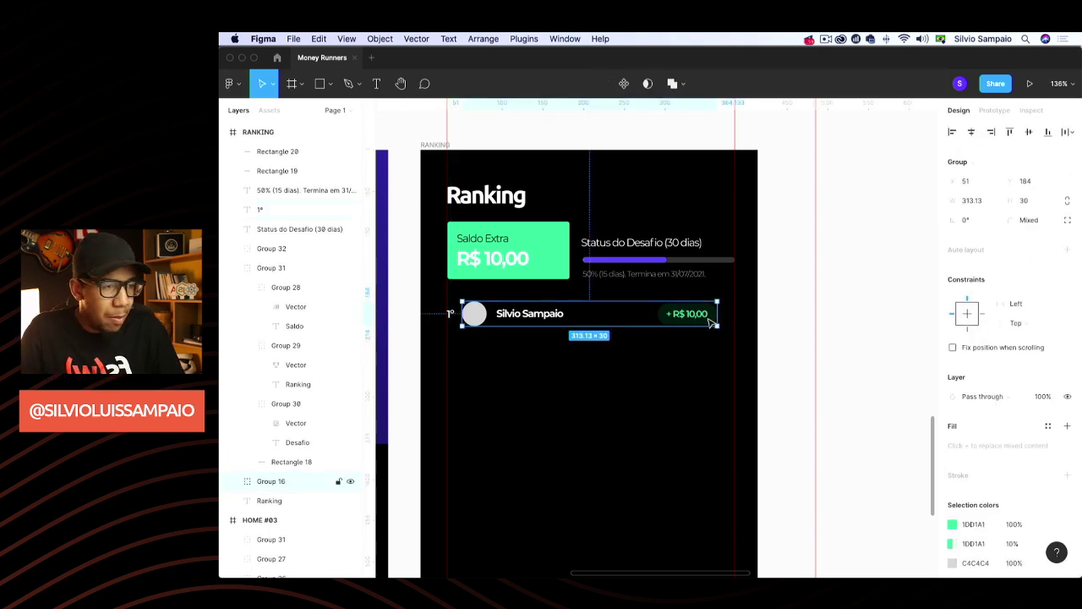
key("BackSpace")
left_click(664, 264)
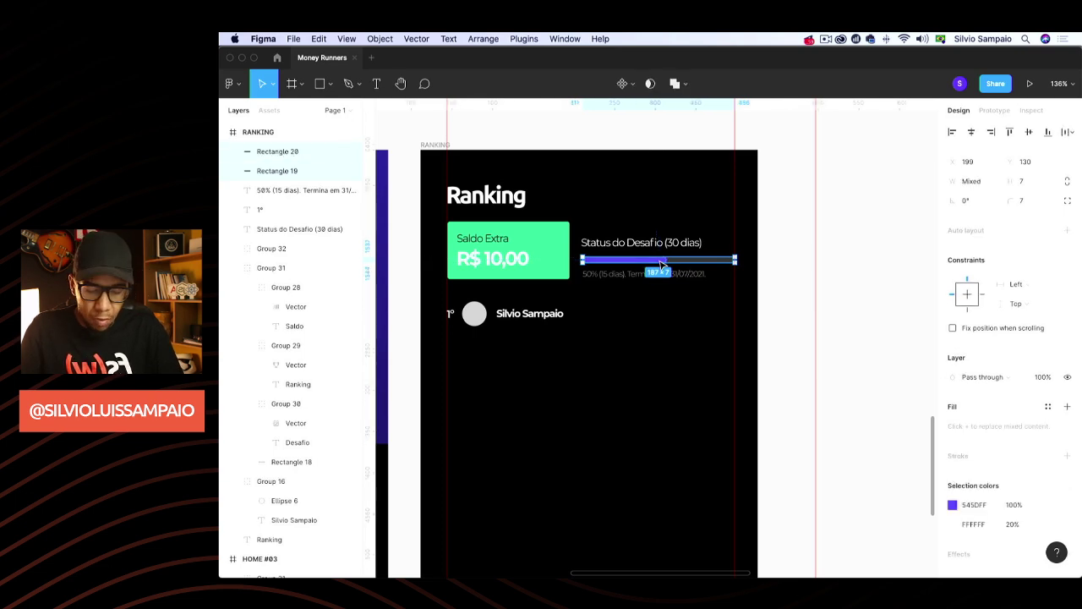
Group the progress bar, duplicate it onto the player row and shorten it from the left
key("super+g")
key("super+d")
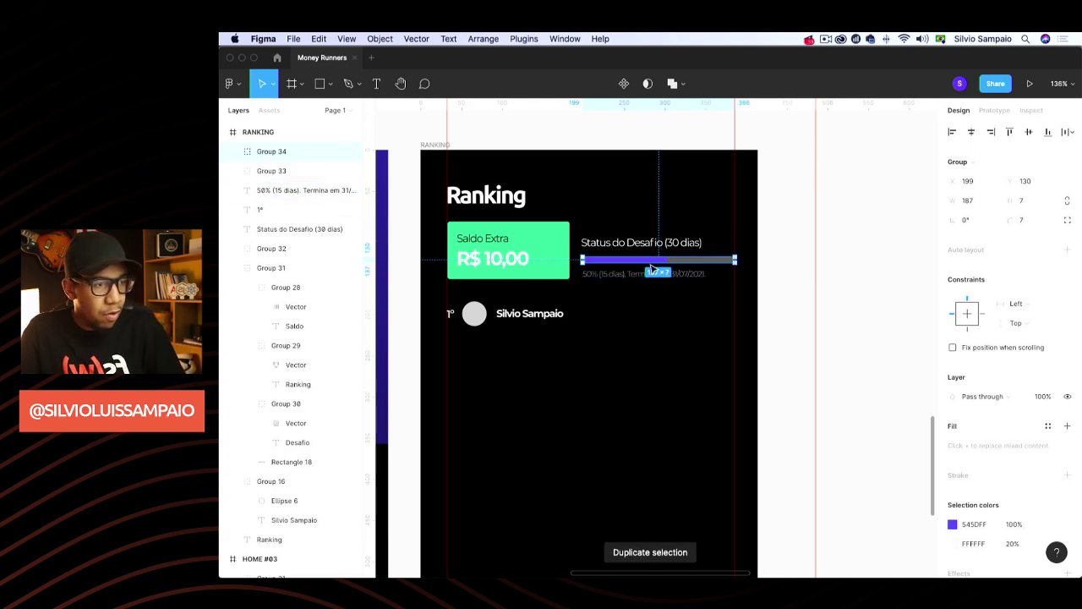
left_click_drag(653, 269, 652, 321)
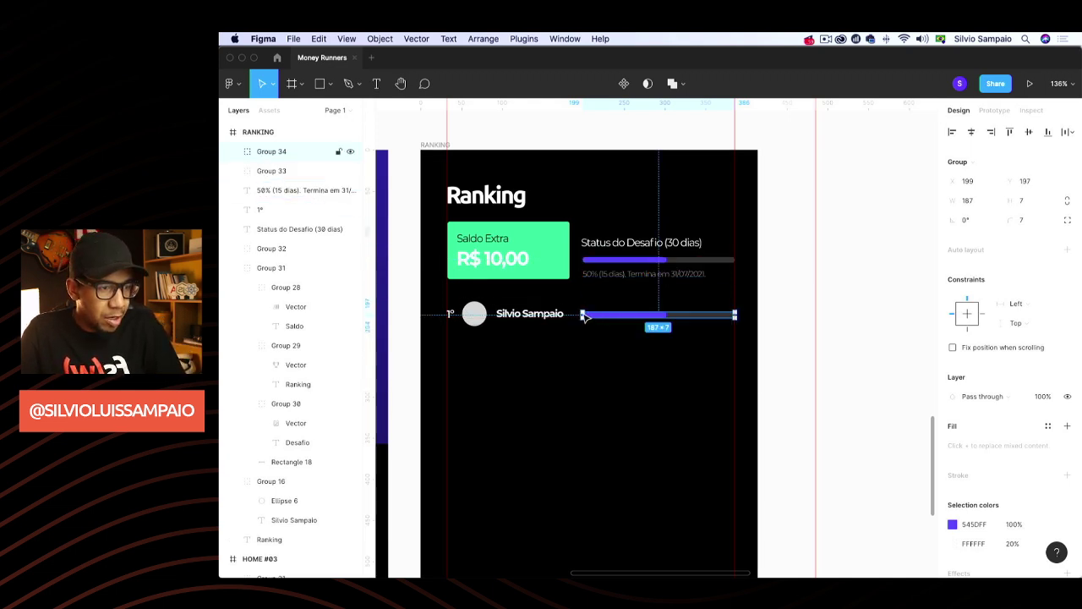
left_click_drag(584, 315, 644, 315)
left_click(832, 304)
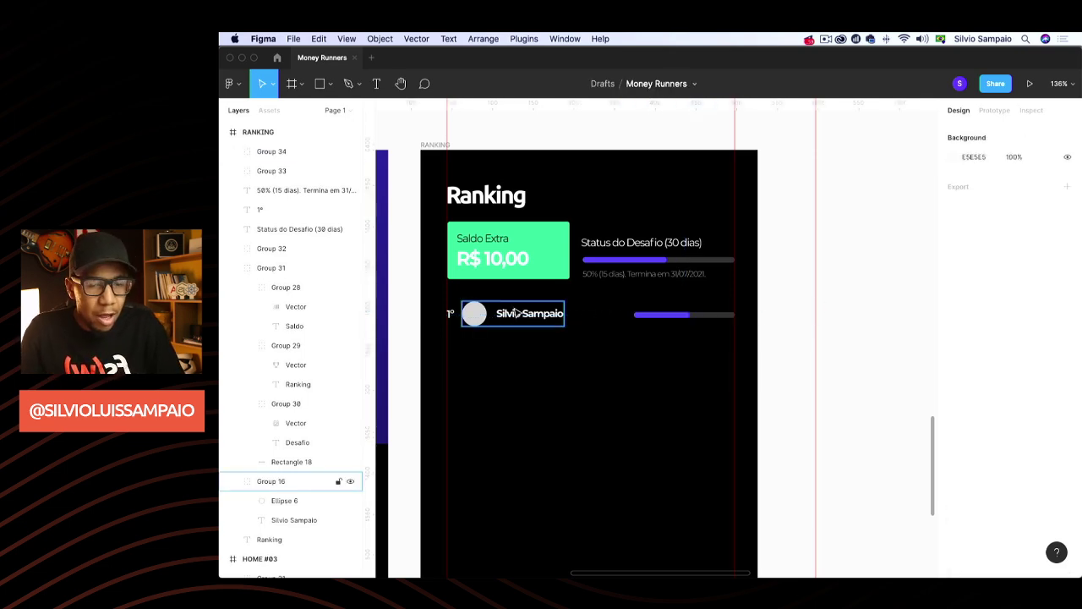
Ungroup the player row and nudge the name text up slightly
scroll(512, 315, "up", 3)
left_click(512, 313)
key("super+shift+g")
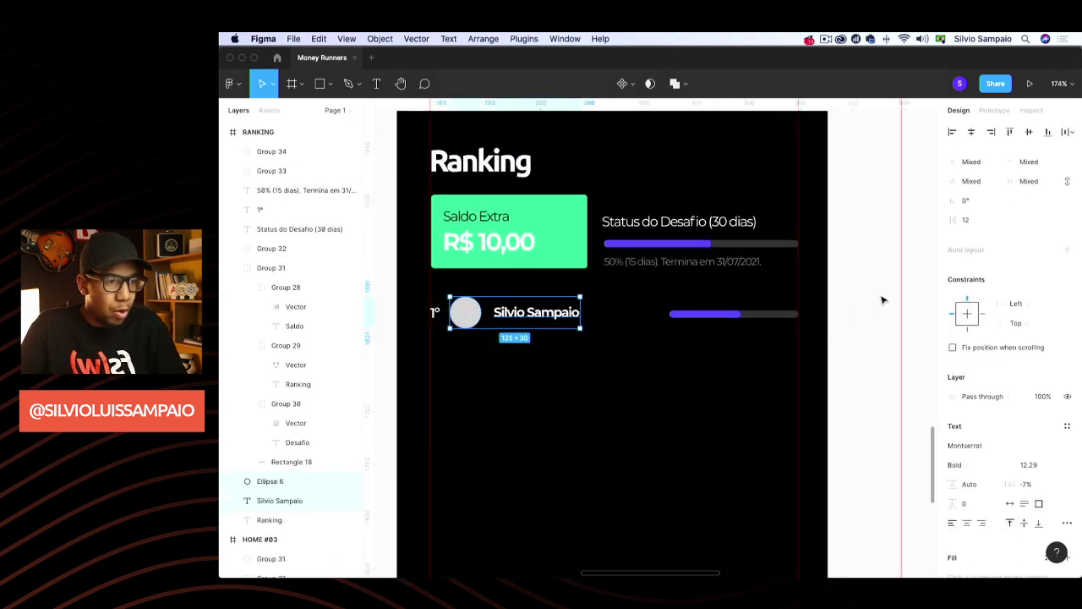
scroll(882, 299, "left", 1)
left_click(527, 315)
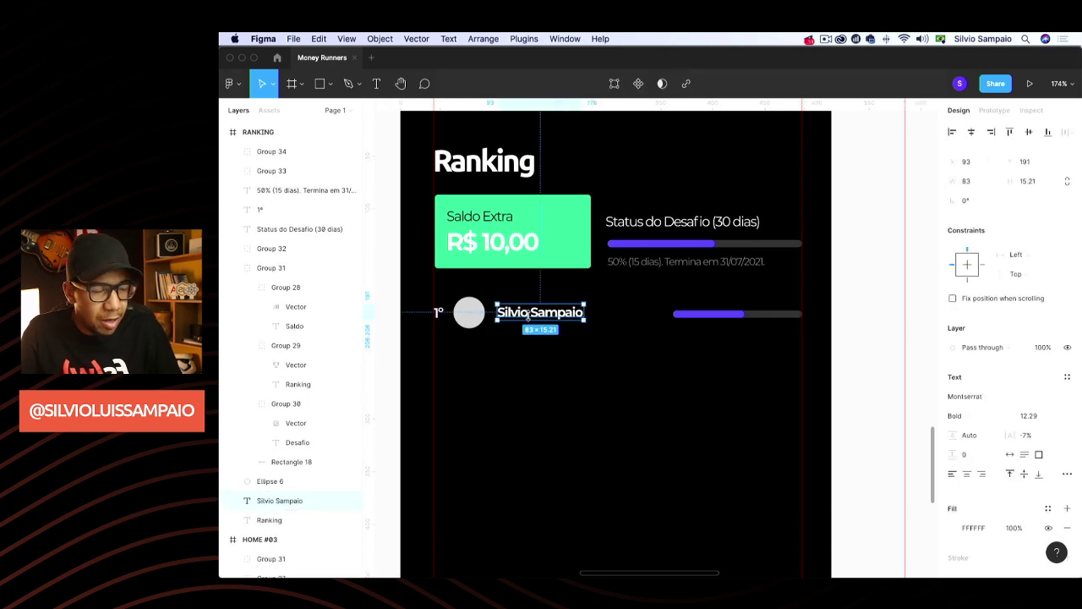
key("Up")
key("Up")
key("Up")
key("Up")
key("Up")
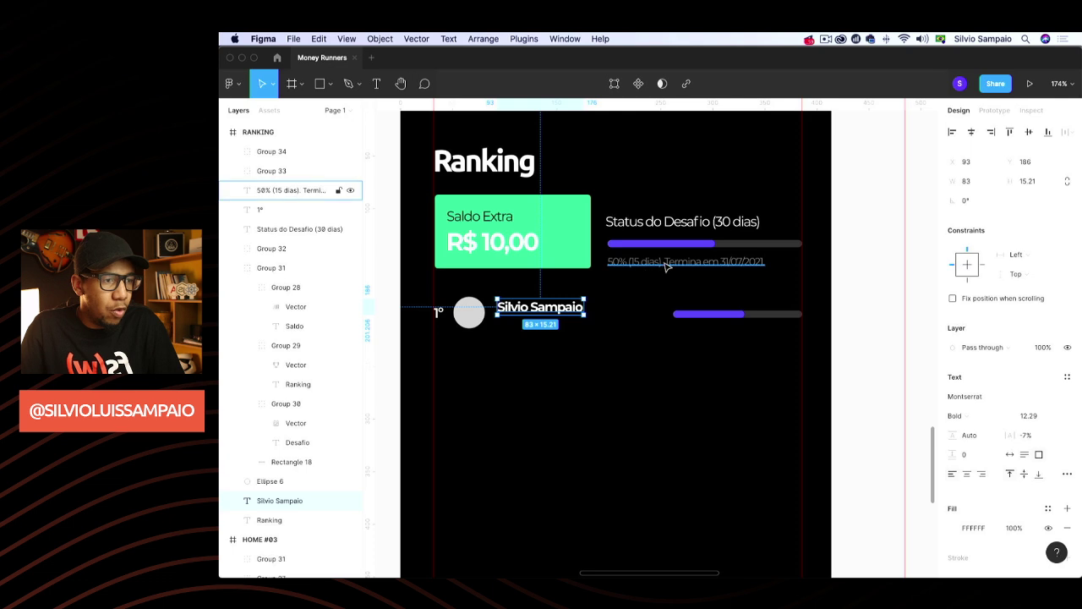
Copy the 50% status caption beneath the player's name and begin retyping it as '50'
left_click(667, 265)
key("super+d")
left_click_drag(667, 265, 553, 324)
double_click(554, 324)
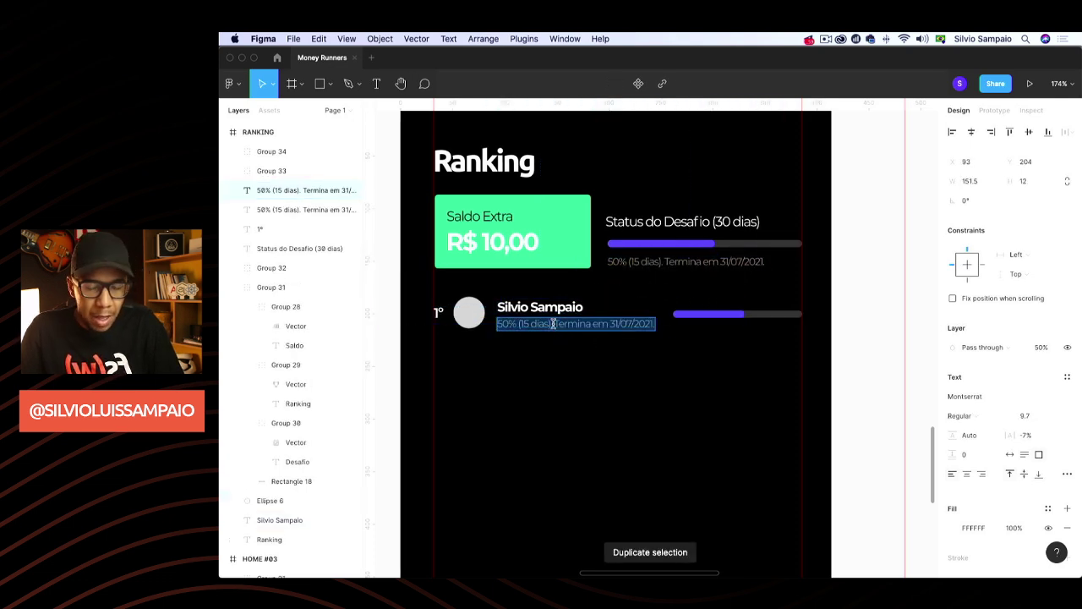
type("50% (25 dias")
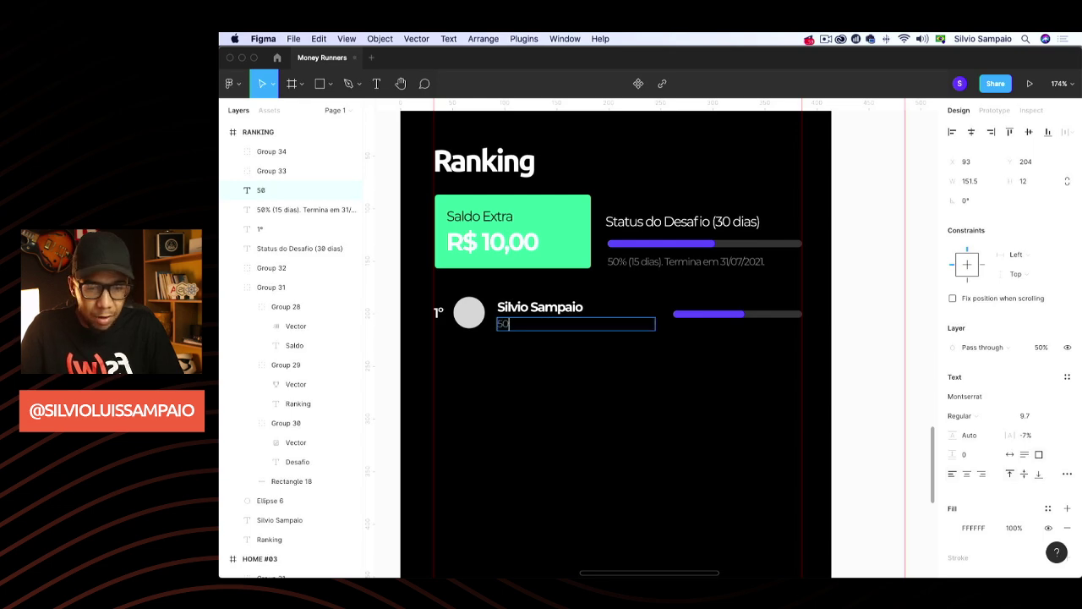
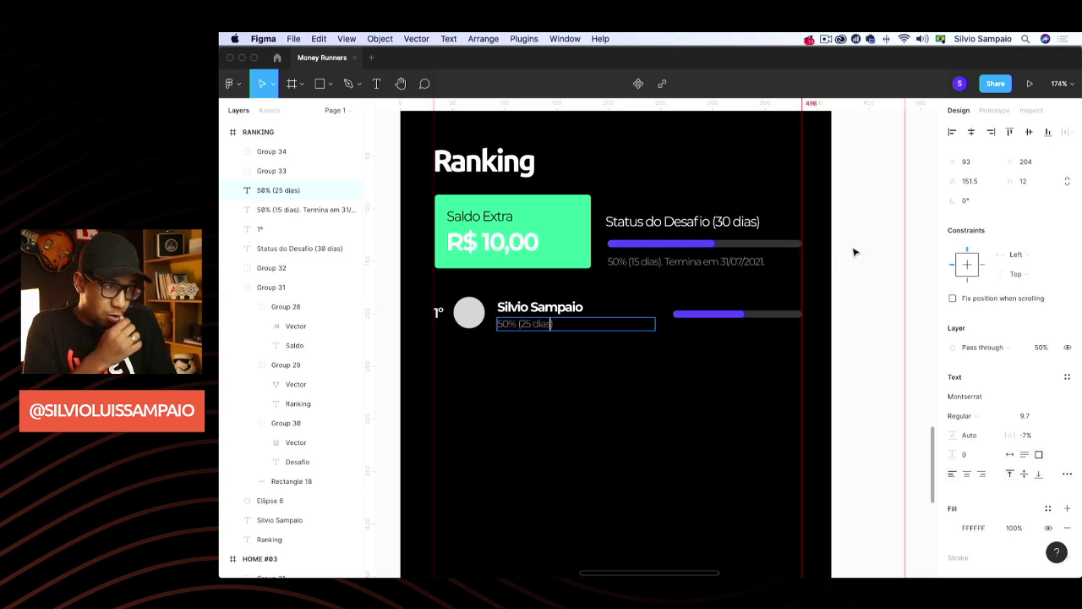
Set the 50% (25 dias) text to auto width and group it with the name text
key("Escape")
left_click(1008, 455)
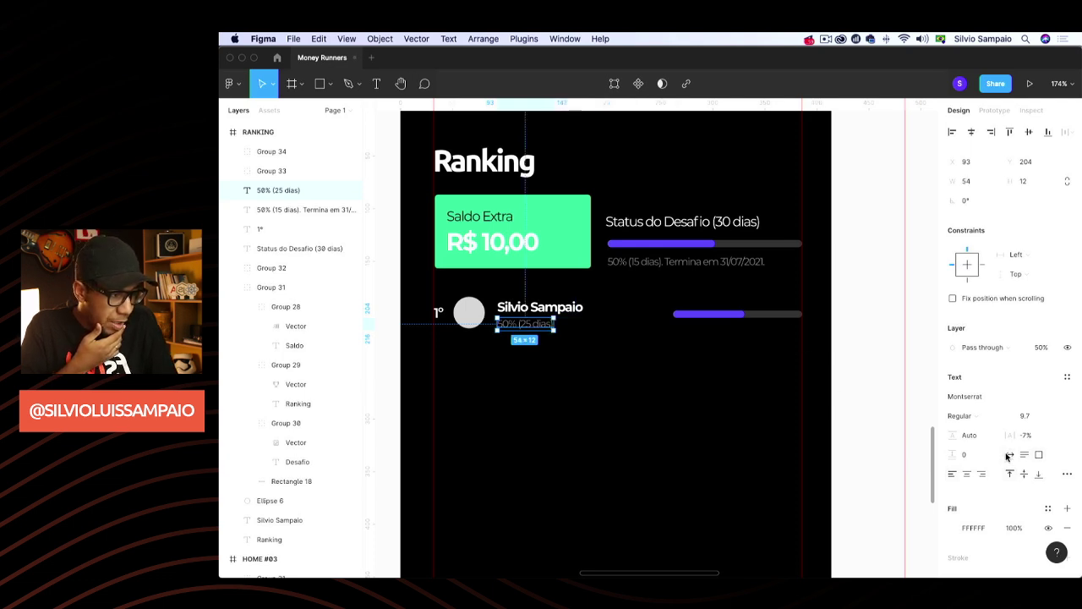
left_click(856, 337)
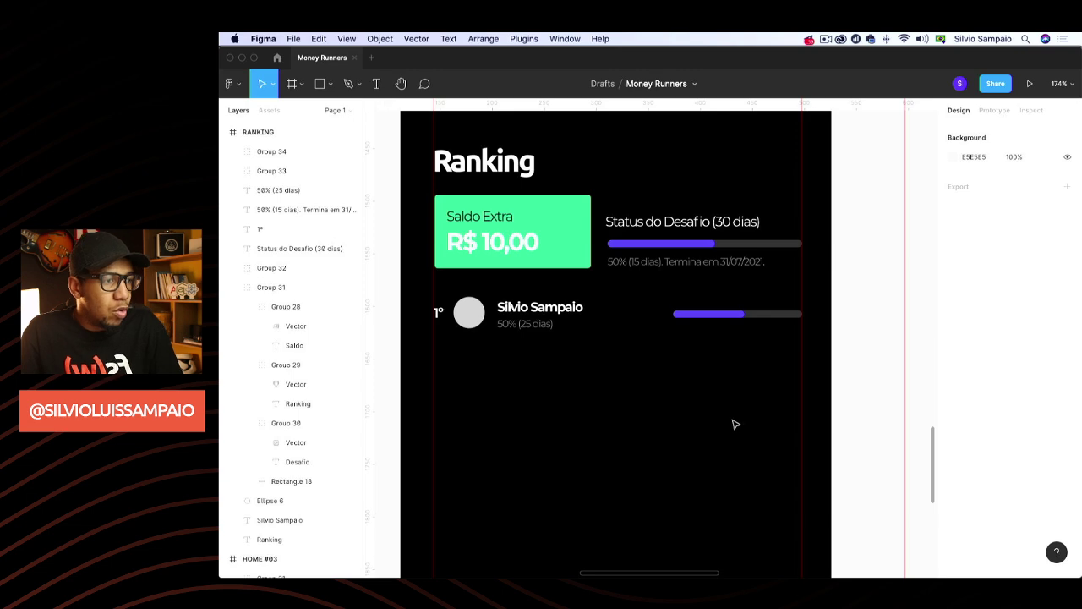
left_click(526, 324)
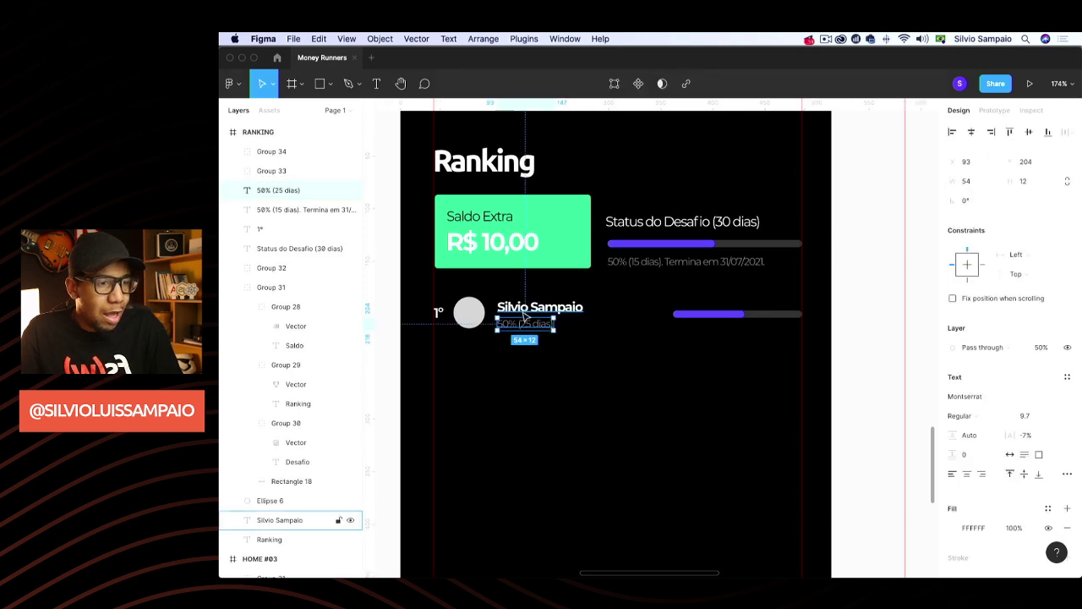
left_click(582, 338)
left_click(555, 310)
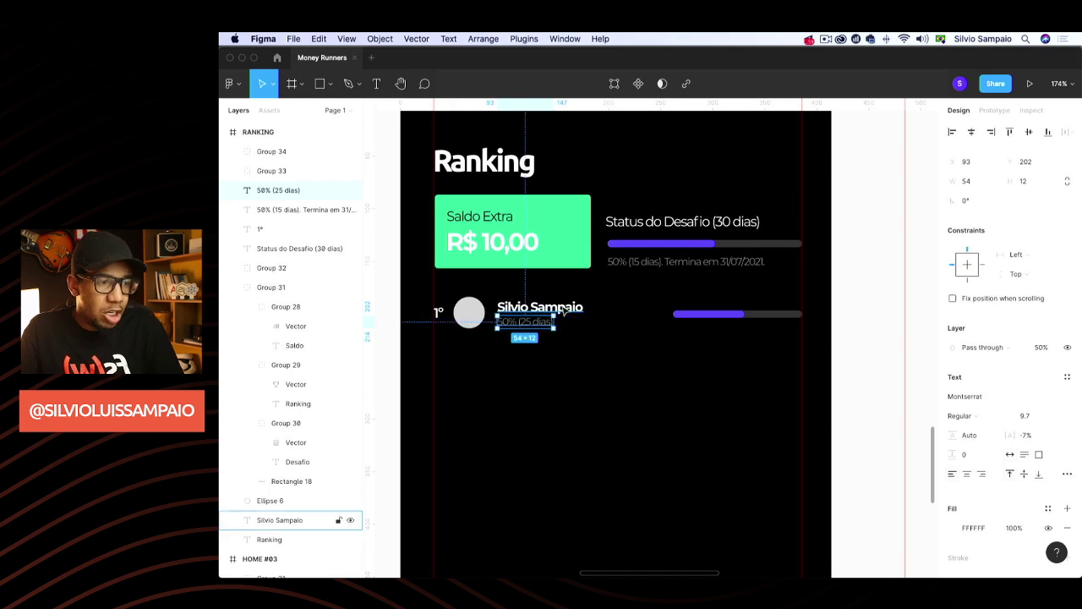
left_click(524, 322, "shift")
key("super+g")
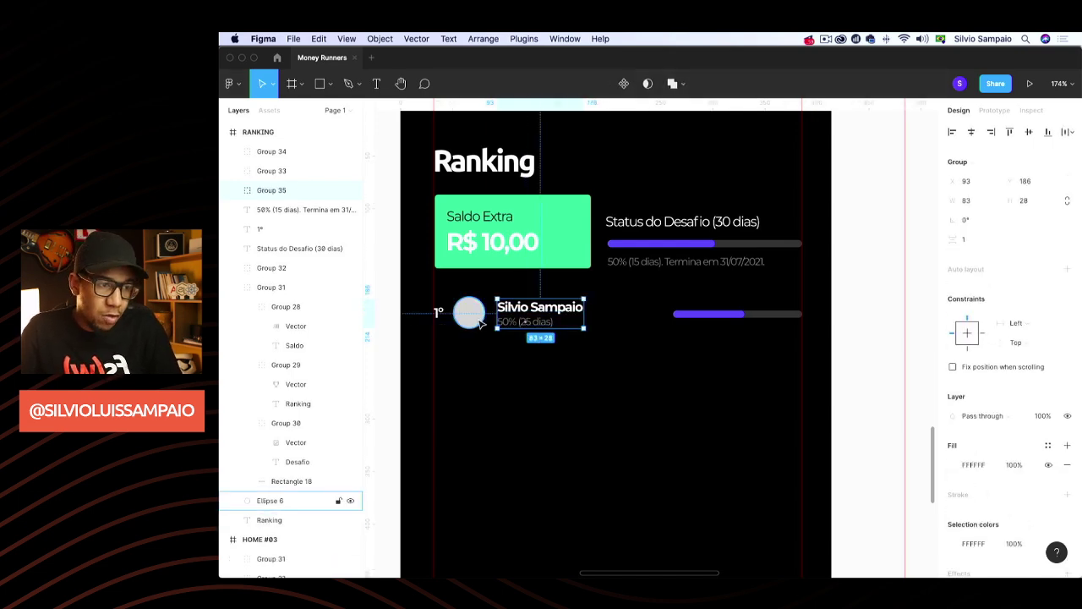
Align the avatar circle, 1° rank number and text group on vertical centres, then group them
left_click(474, 320, "shift")
left_click(439, 312, "shift")
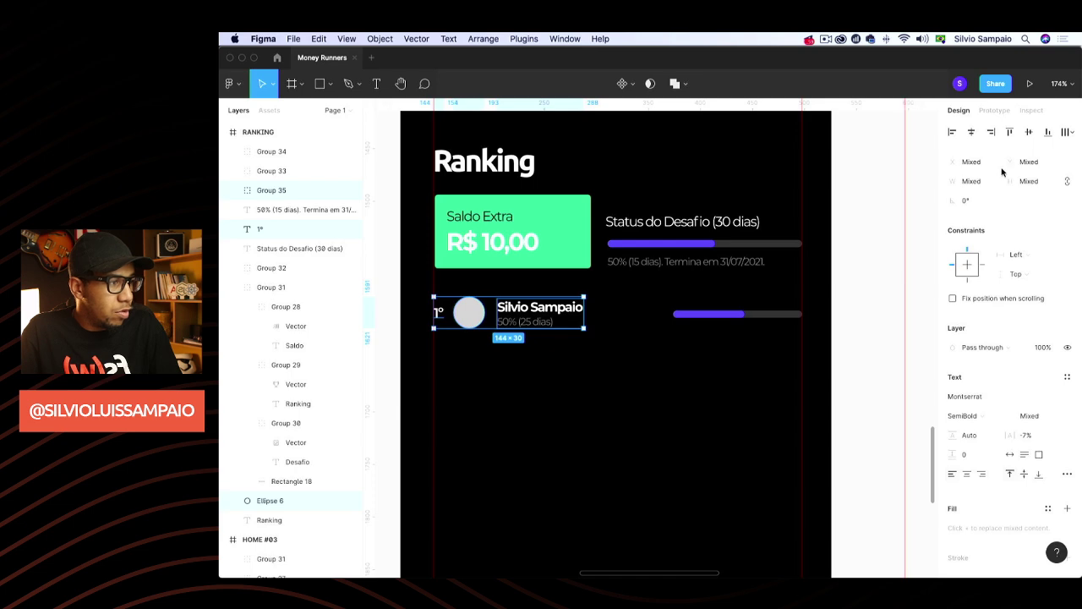
left_click(1028, 134)
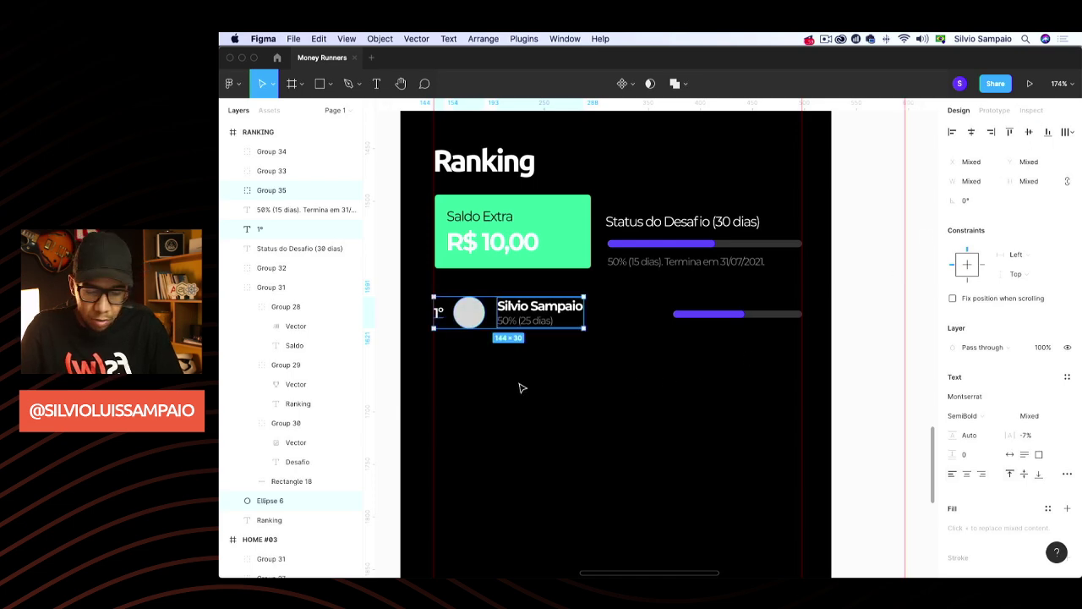
key("super+g")
Centre the progress bar vertically with the row and group the whole ranking row
left_click(713, 313, "shift")
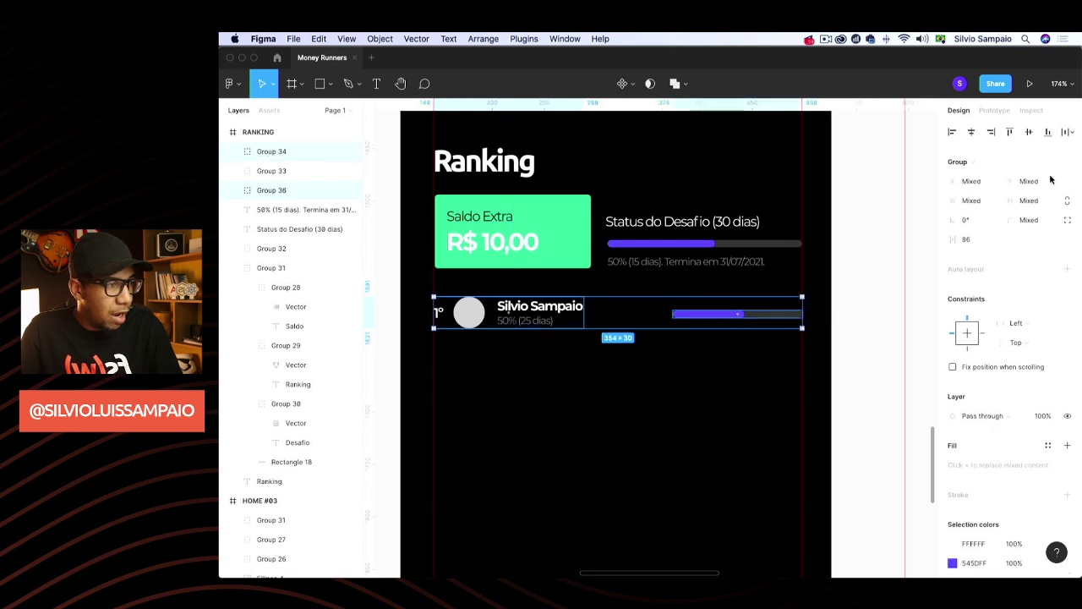
left_click(1029, 134)
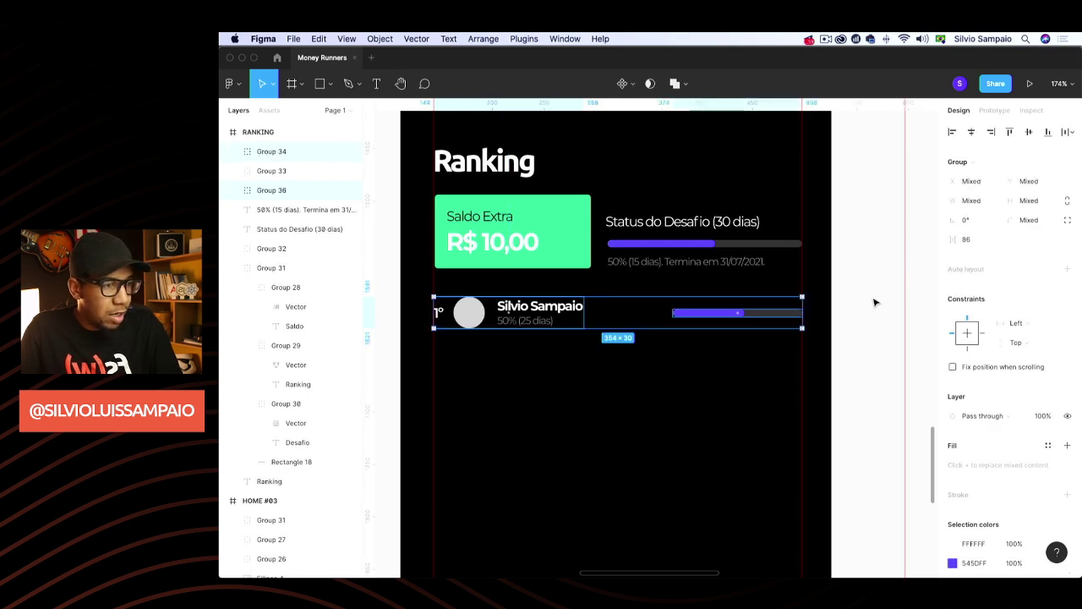
key("super+g")
scroll(843, 362, "down", 5)
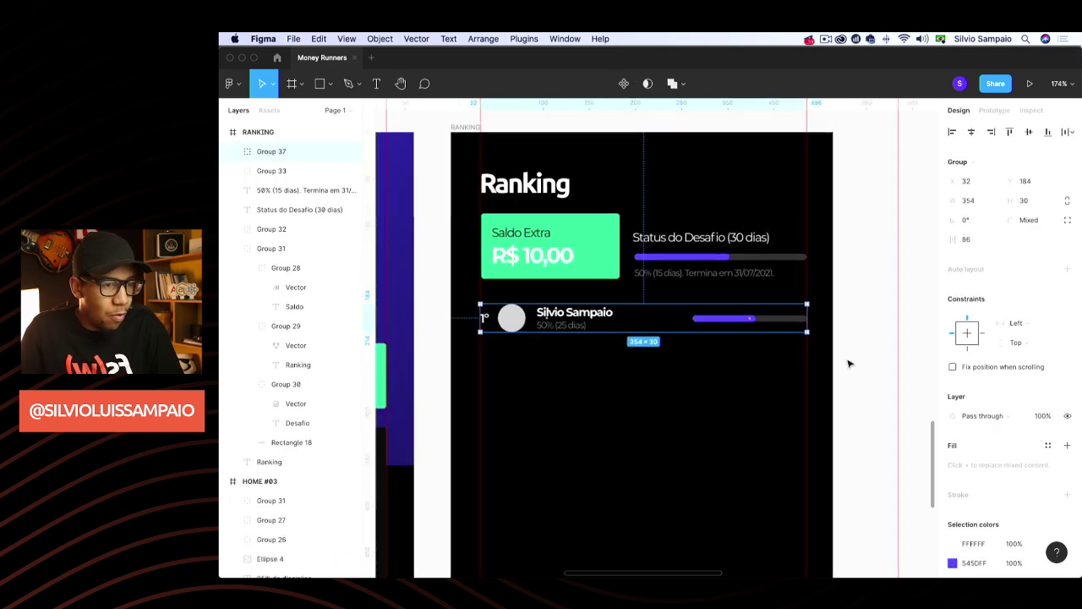
Duplicate the ranking row repeatedly into nine stacked copies
key("super+d")
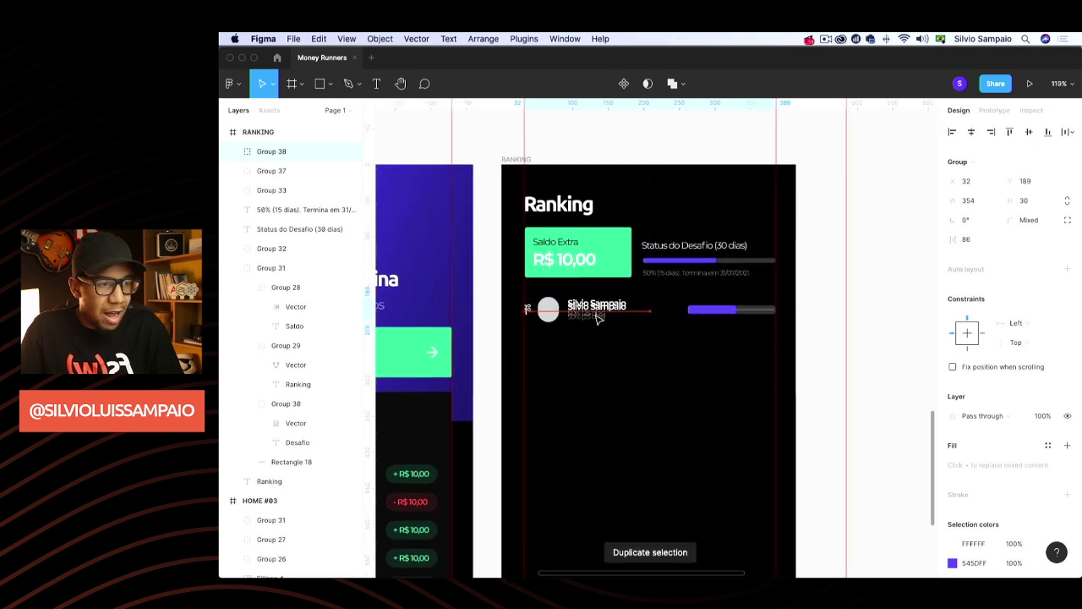
left_click_drag(582, 308, 595, 340)
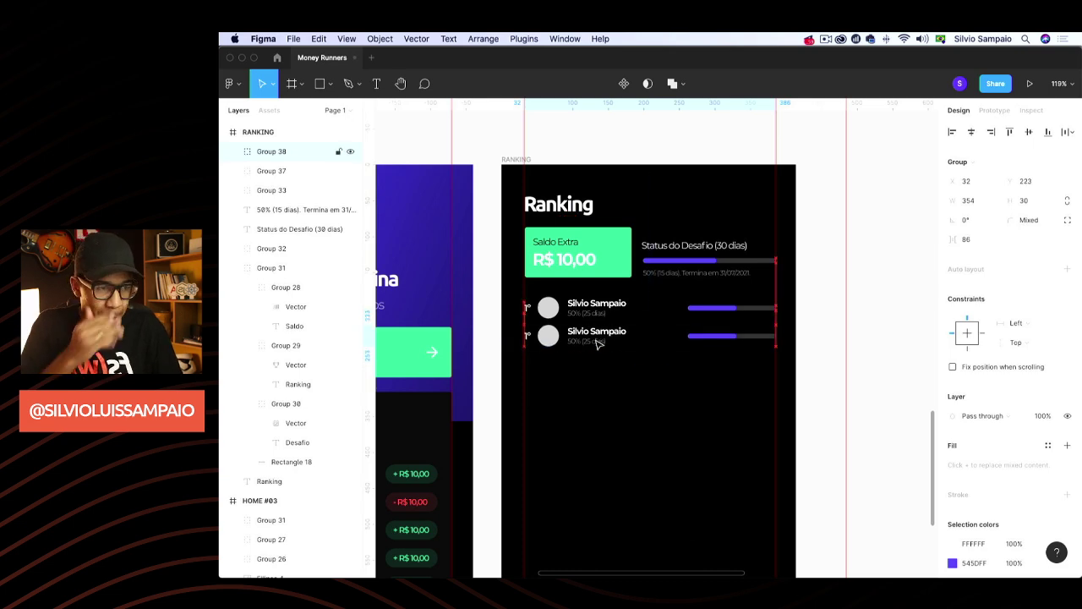
key("super+d")
key("super+d")
key("super+d")
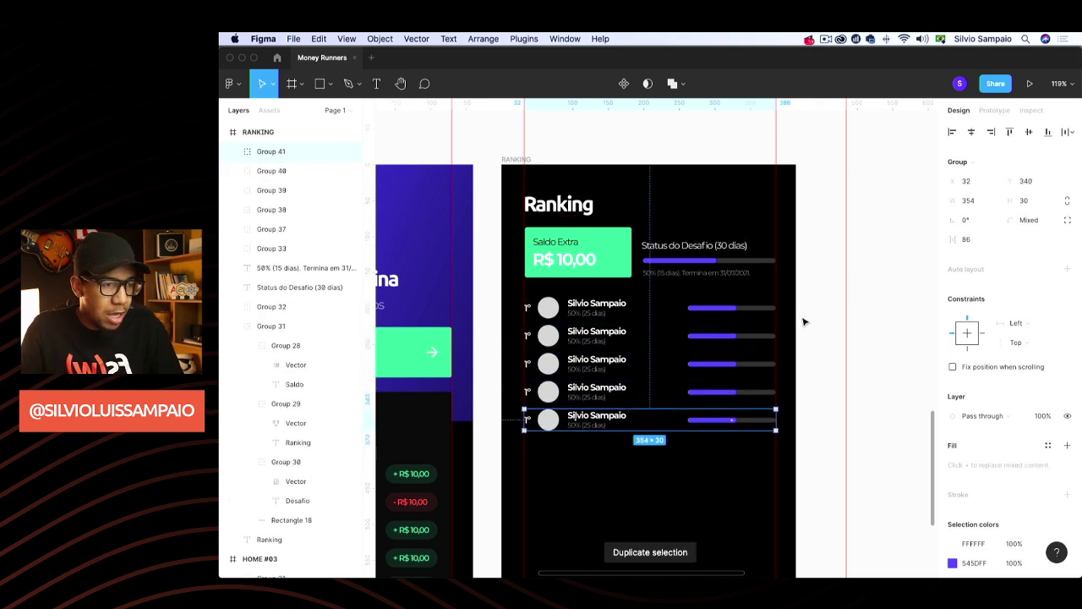
key("super+d")
key("super+d")
key("super+d")
key("super+d")
key("Escape")
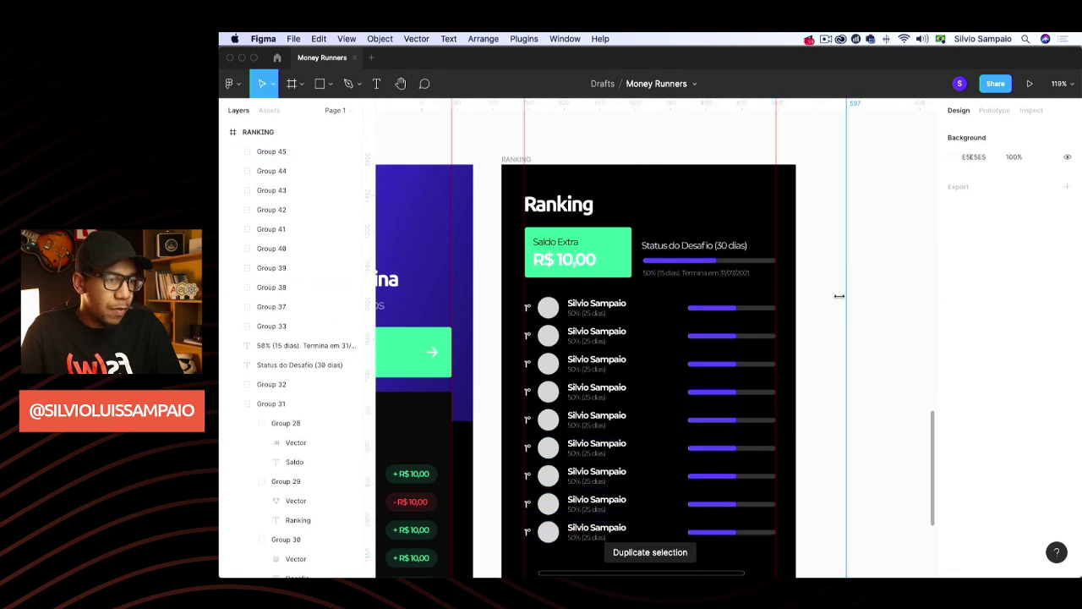
scroll(835, 302, "down", 10)
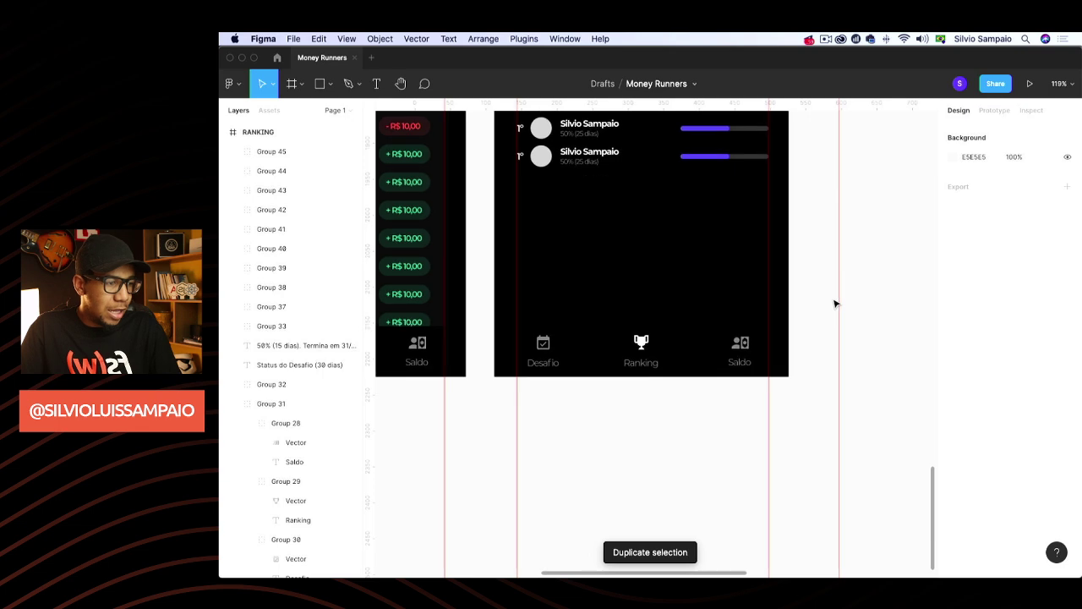
scroll(833, 298, "down", 5, "ctrl")
scroll(833, 299, "up", 5, "ctrl")
scroll(739, 307, "up", 3)
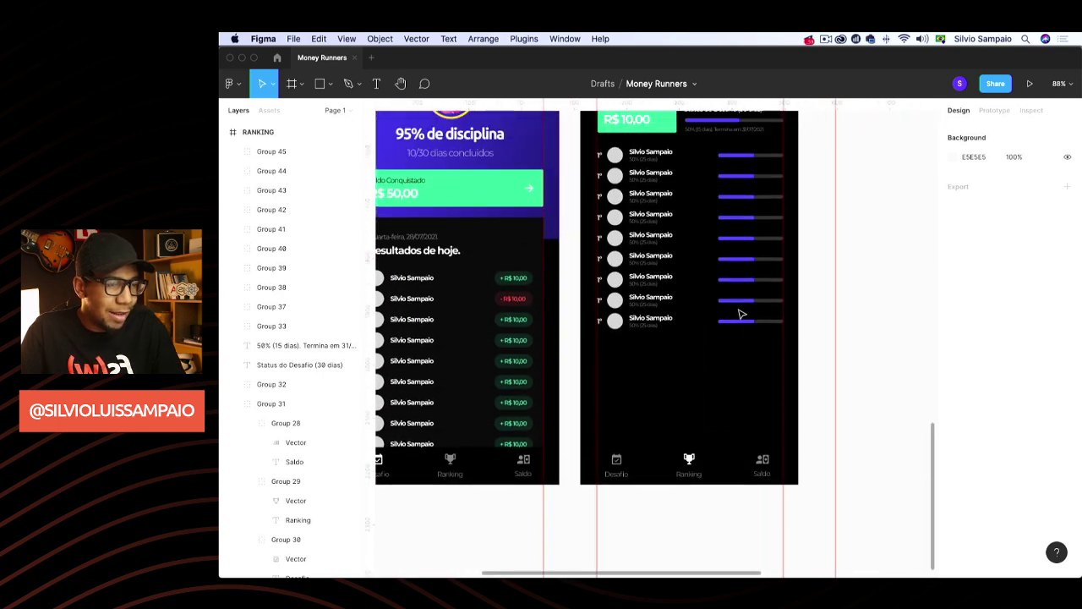
scroll(648, 367, "up", 3, "ctrl")
scroll(647, 369, "down", 3, "ctrl")
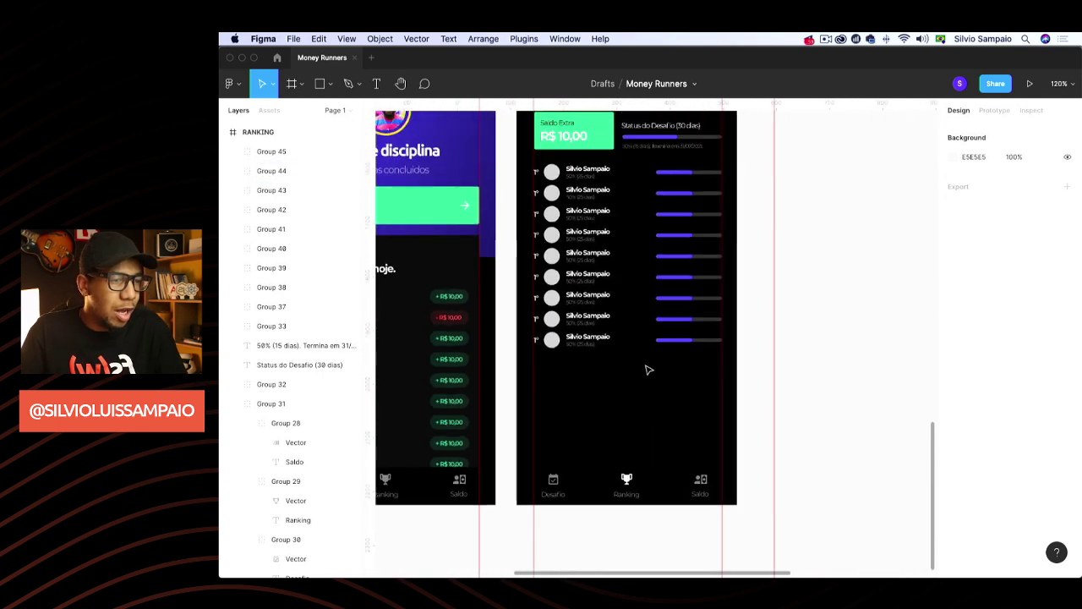
scroll(645, 373, "up", 2)
Select all nine ranking rows and set their spacing to 10
left_click(599, 377)
left_click(599, 353, "shift")
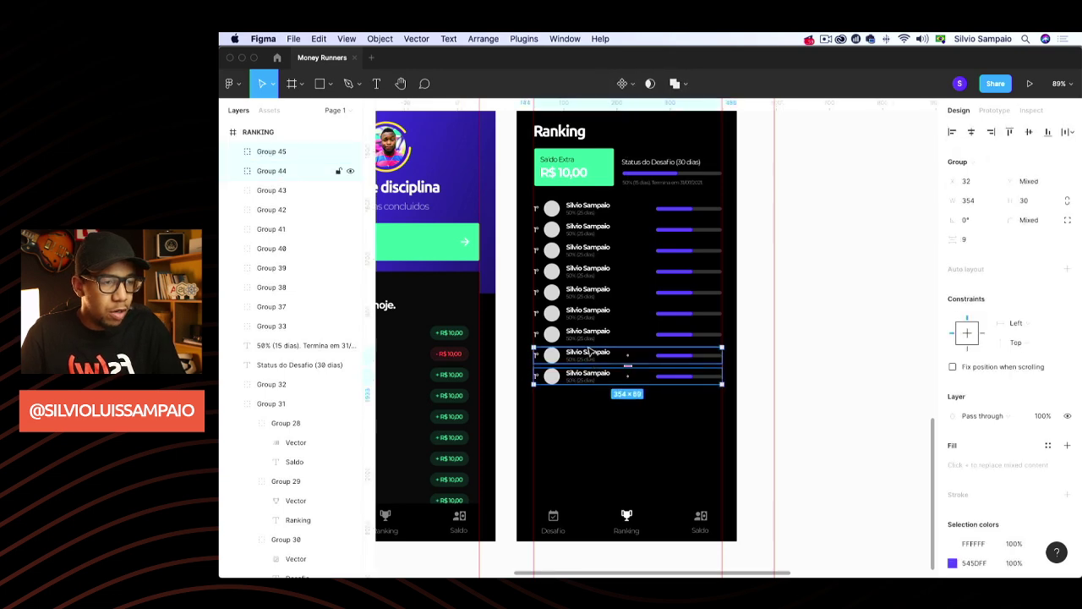
left_click(601, 333, "shift")
left_click(600, 312, "shift")
left_click(599, 292, "shift")
left_click(599, 270, "shift")
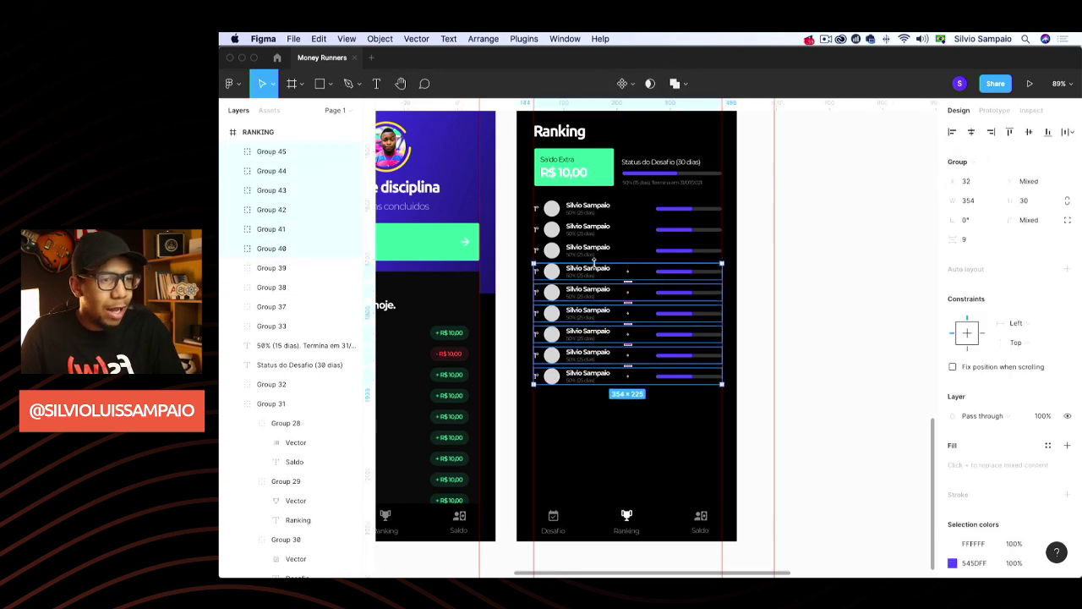
left_click(598, 250, "shift")
left_click(598, 229, "shift")
left_click(598, 208, "shift")
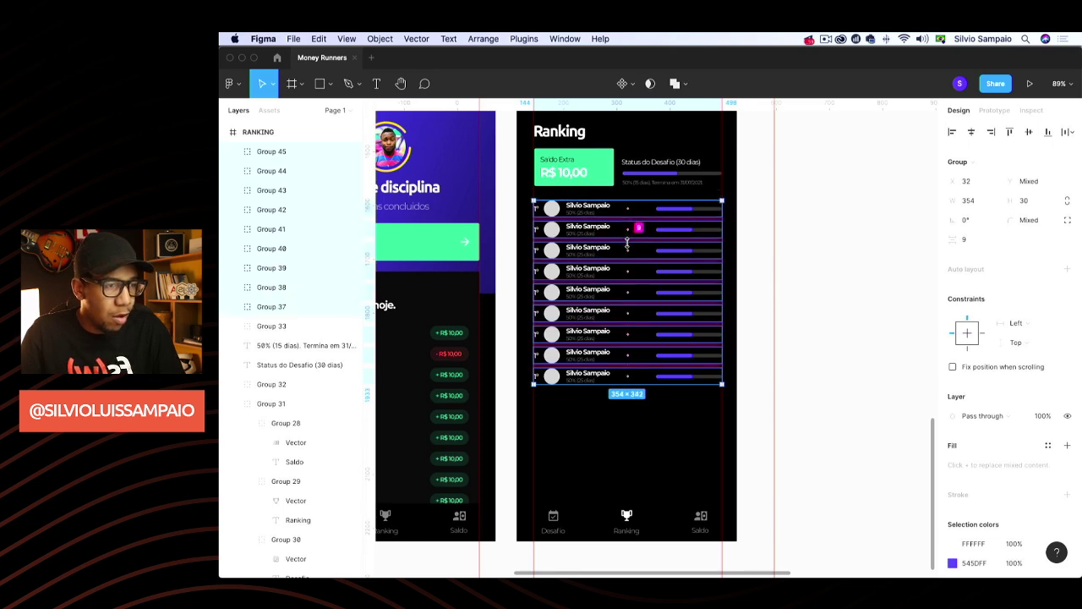
left_click_drag(626, 243, 627, 241)
left_click(970, 242)
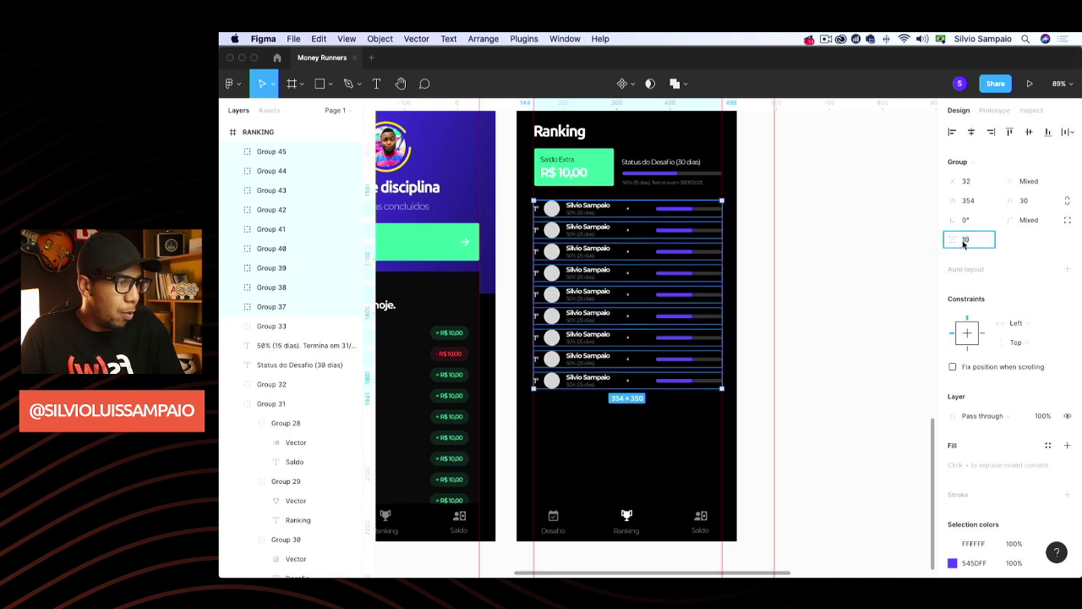
left_click(786, 299)
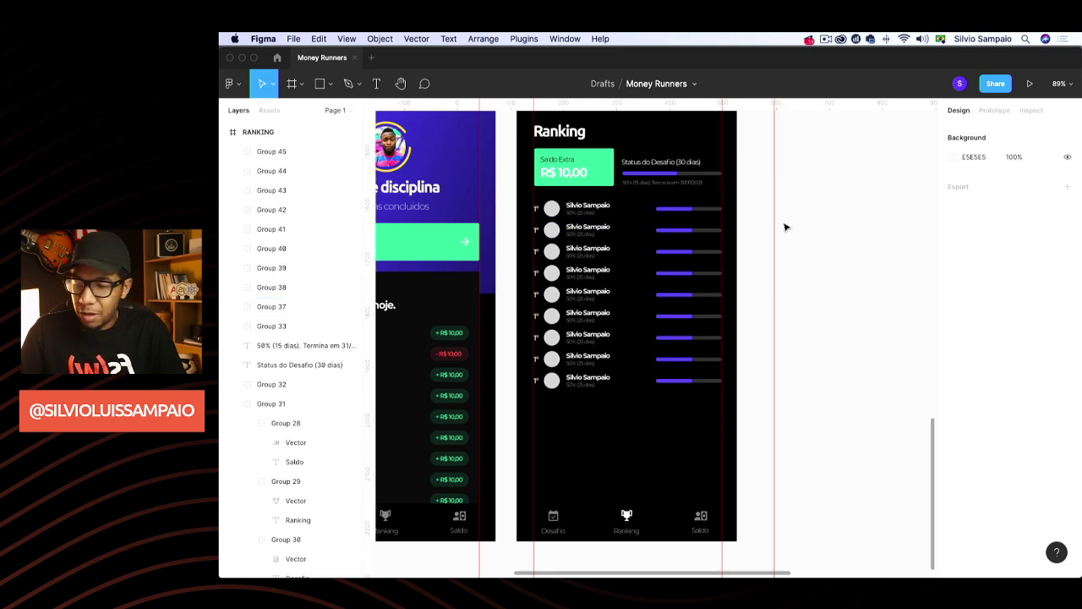
scroll(670, 316, "up", 3)
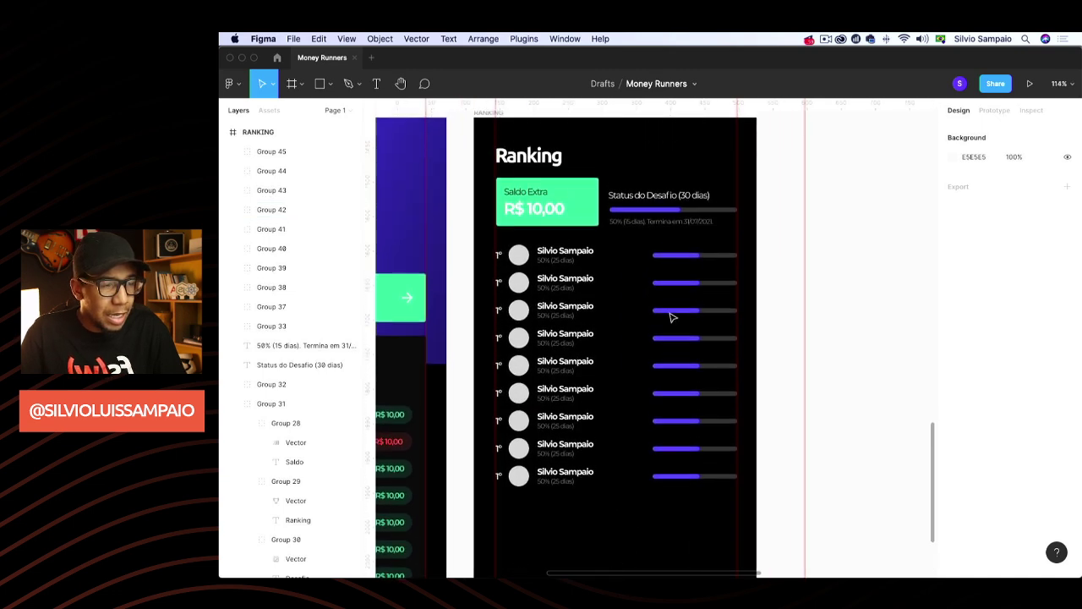
scroll(489, 298, "up", 3)
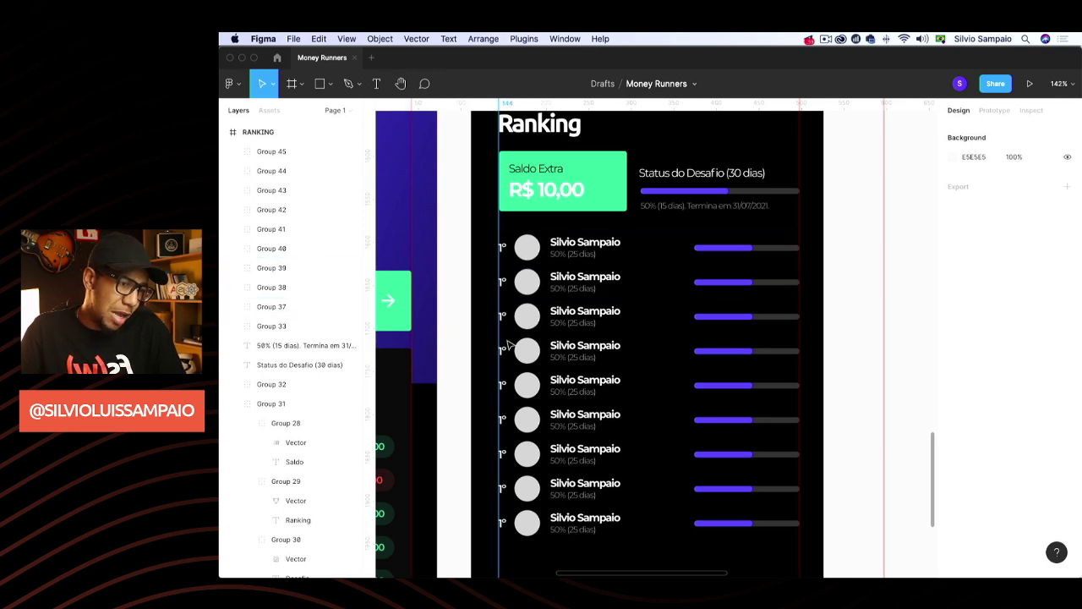
scroll(648, 451, "down", 5)
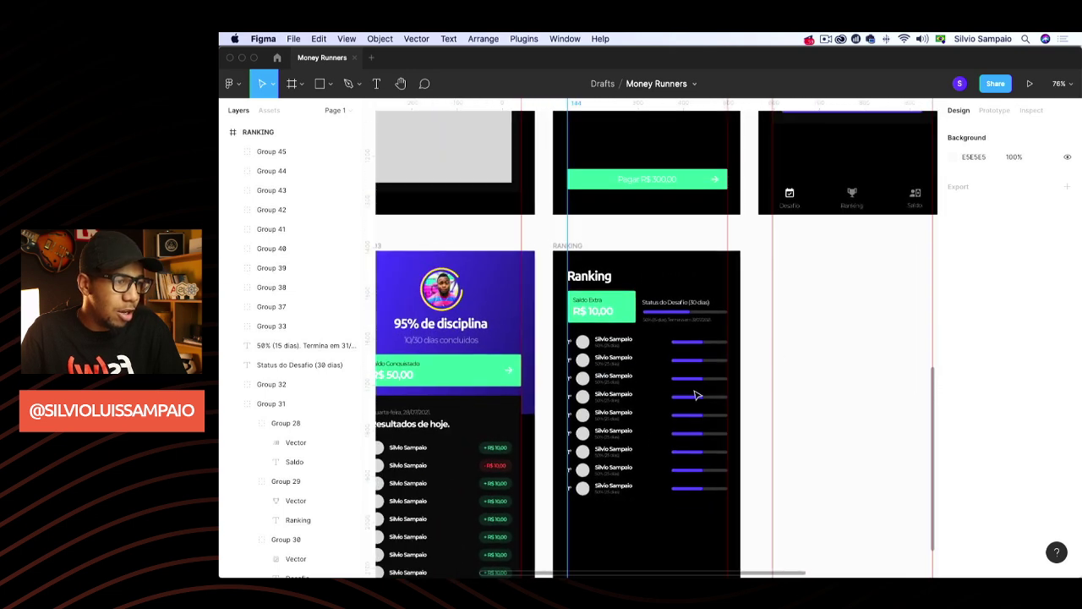
scroll(819, 298, "down", 3)
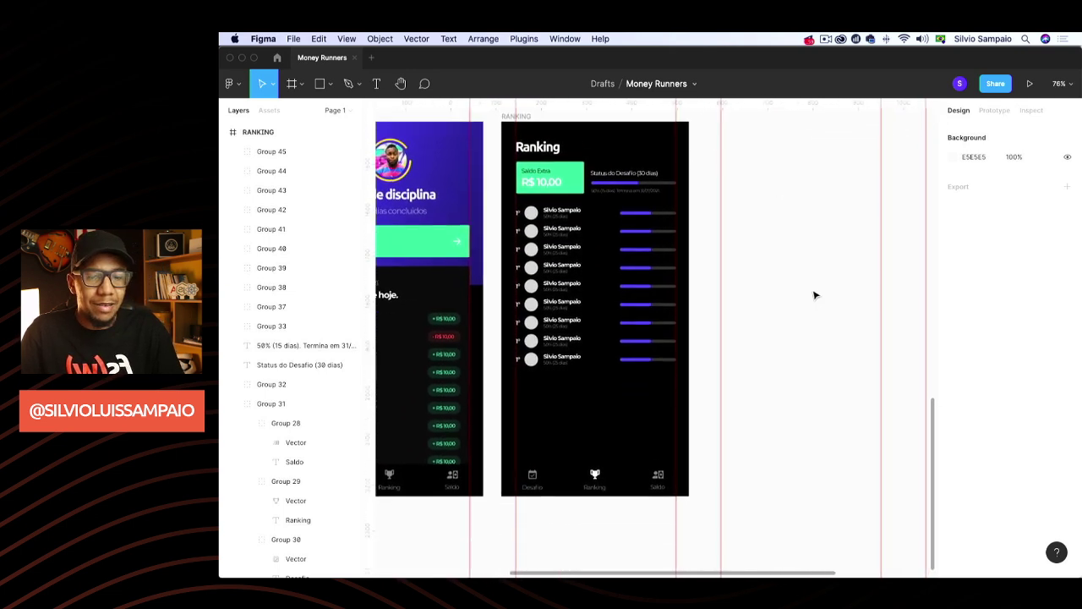
scroll(814, 296, "up", 1)
left_click(520, 204)
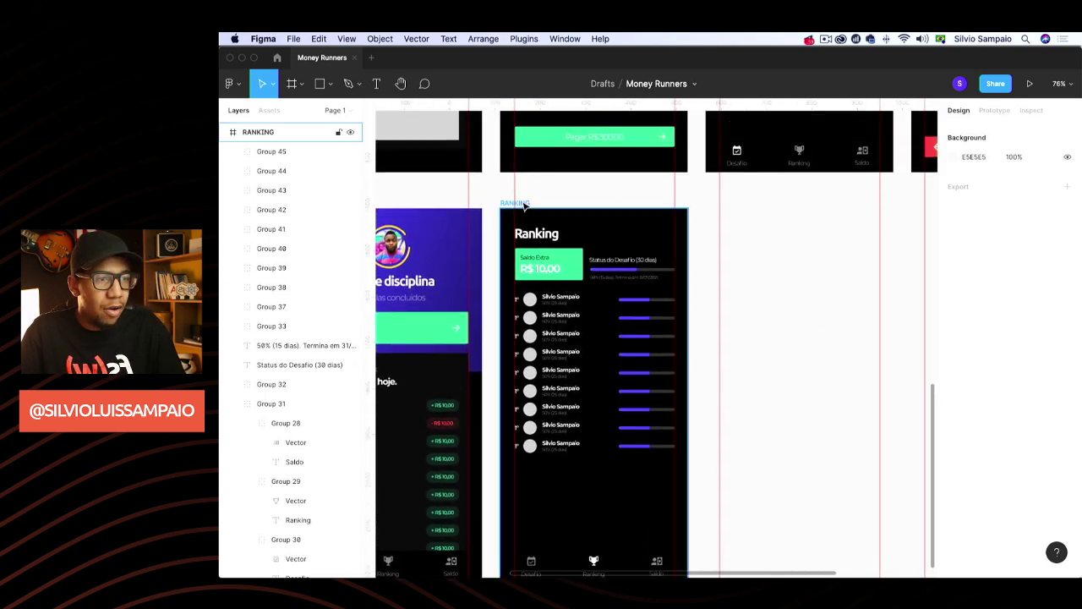
Duplicate the RANKING screen and select the Ranking title in the copy
key("super+d")
scroll(689, 158, "down", 1)
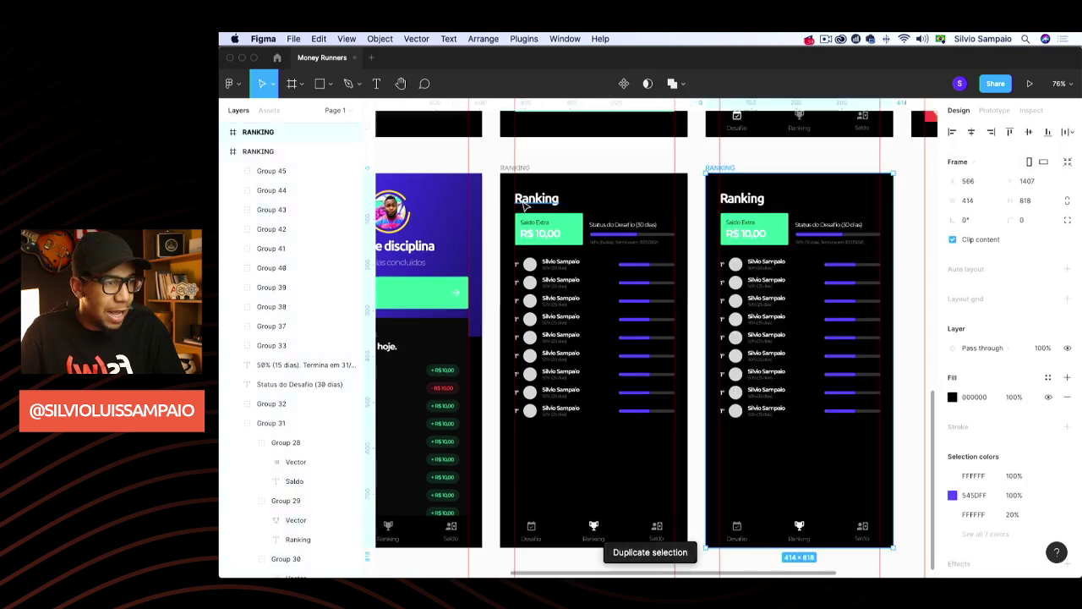
key("Escape")
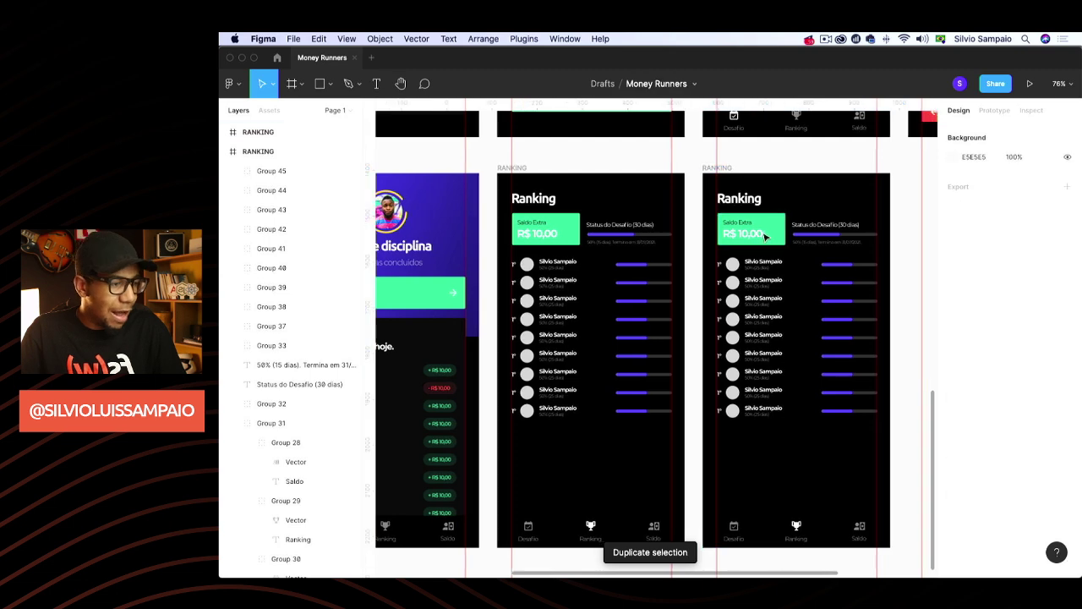
scroll(676, 186, "right", 5)
left_click(647, 191)
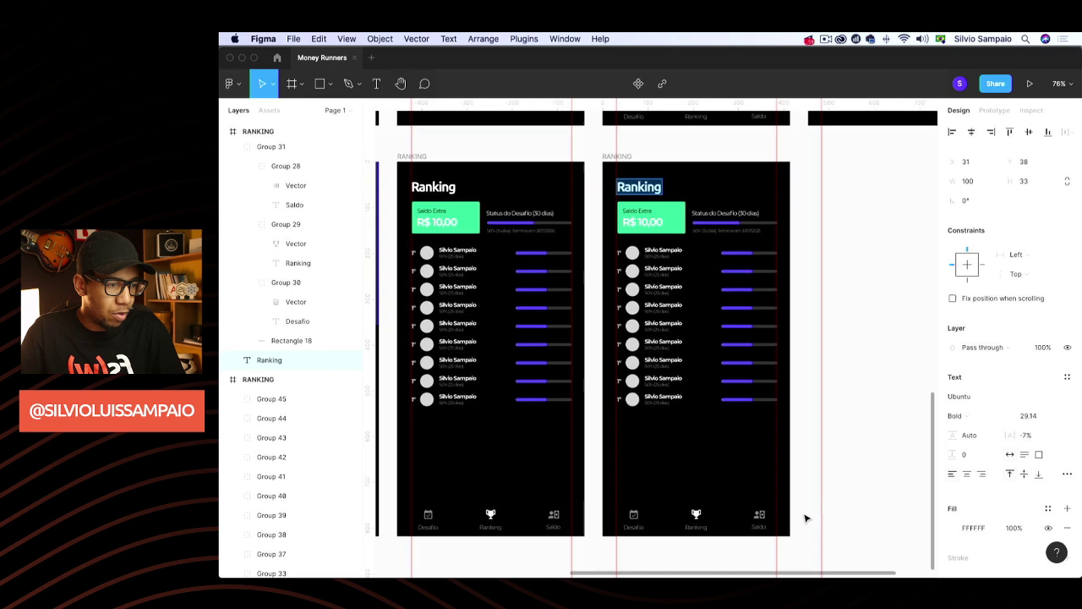
scroll(769, 485, "down", 3)
scroll(763, 465, "up", 5, "ctrl")
Set the Saldo navigation icon's vector to 100% layer opacity
left_click(757, 459)
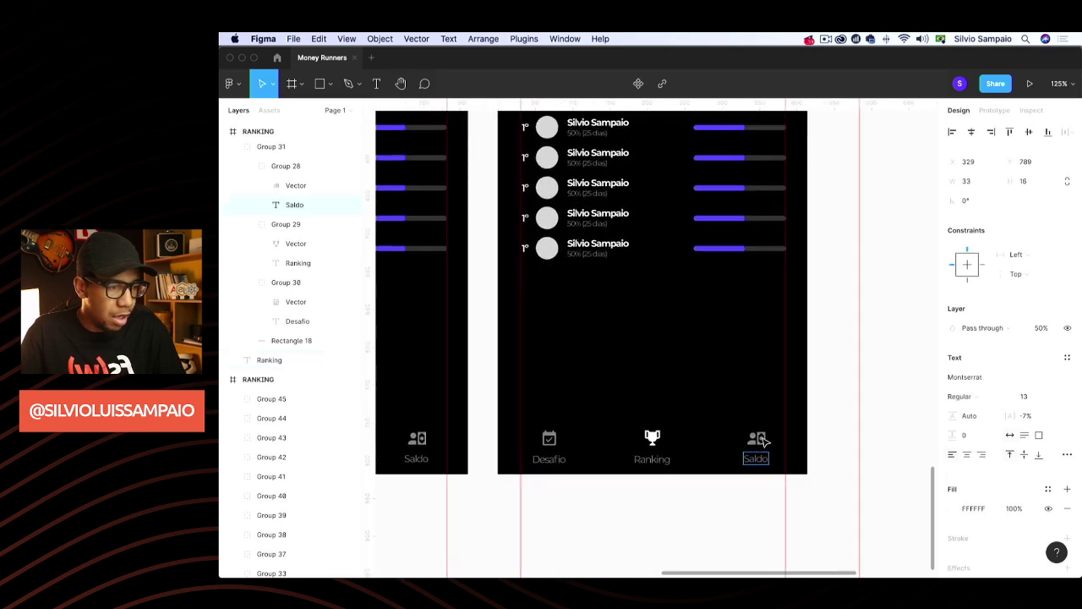
left_click(757, 439)
left_click(1049, 329)
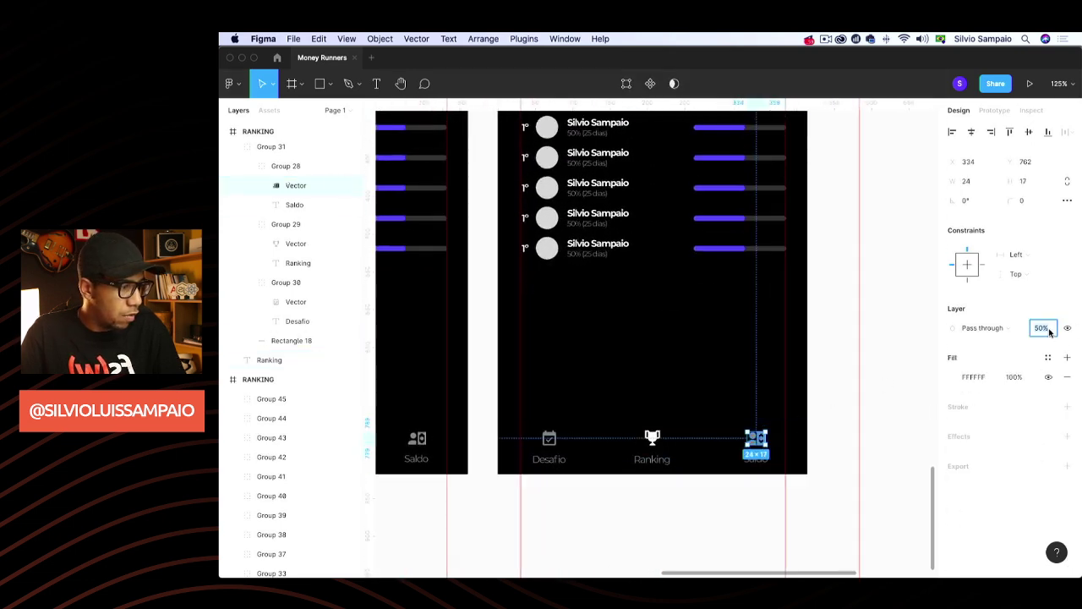
key("Return")
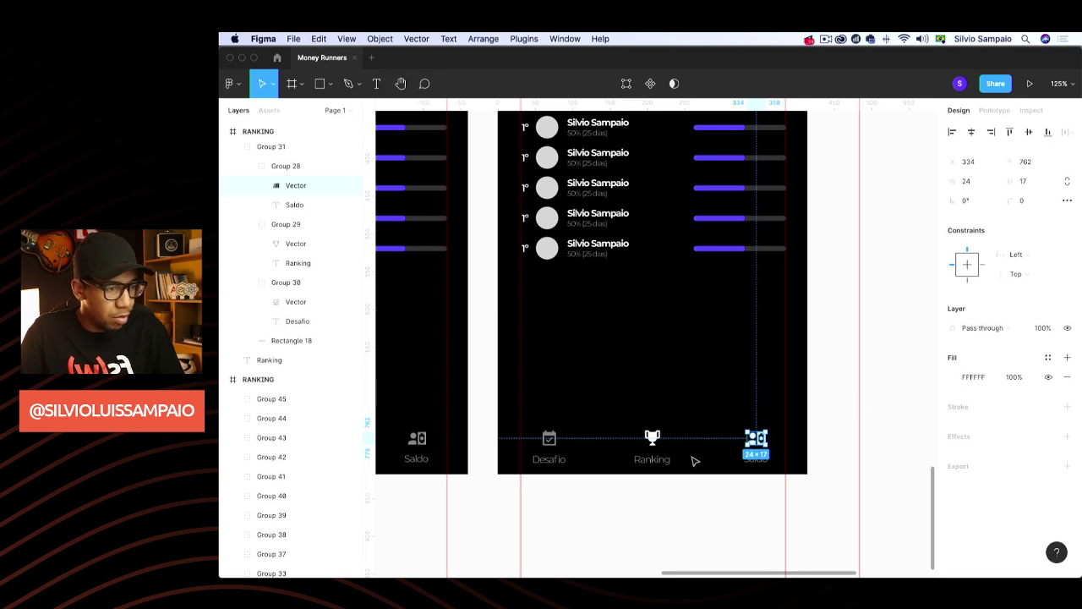
Set the Ranking trophy icon to 50% layer opacity
double_click(652, 438)
left_click(1044, 330)
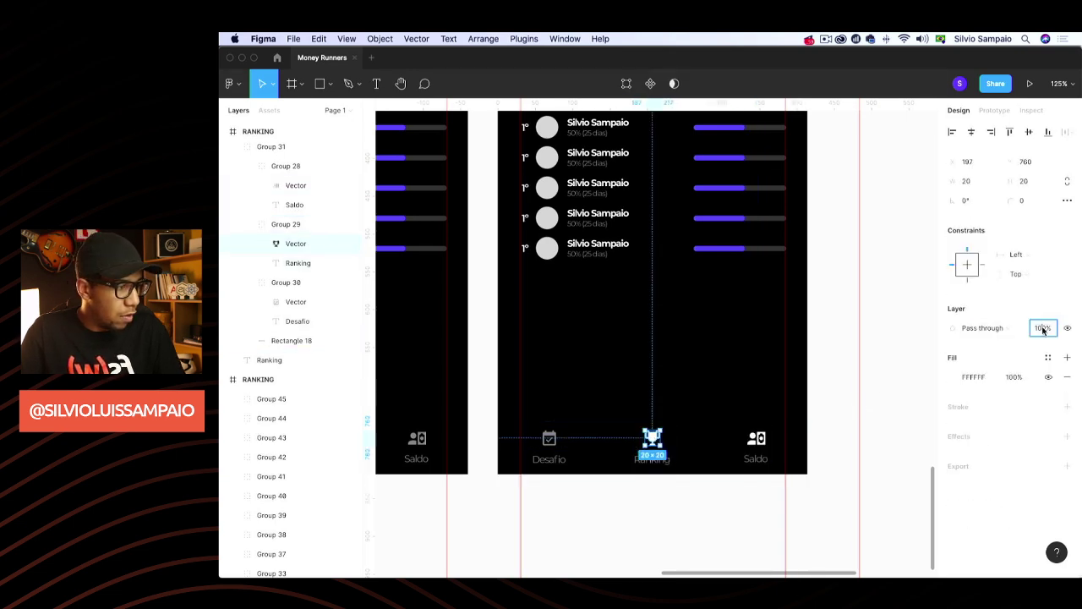
type("50")
key("Return")
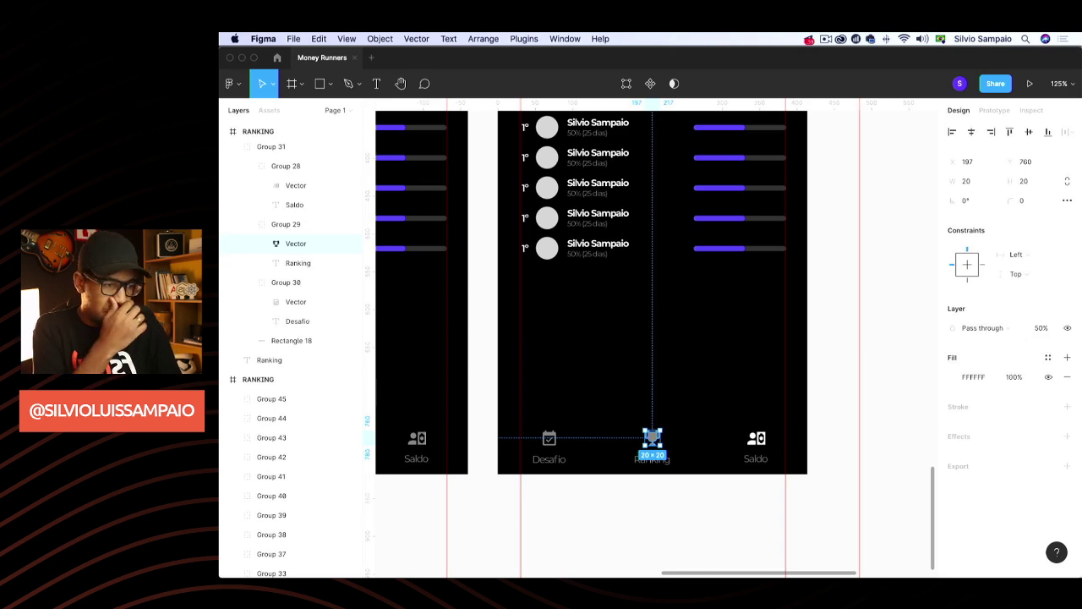
left_click(842, 366)
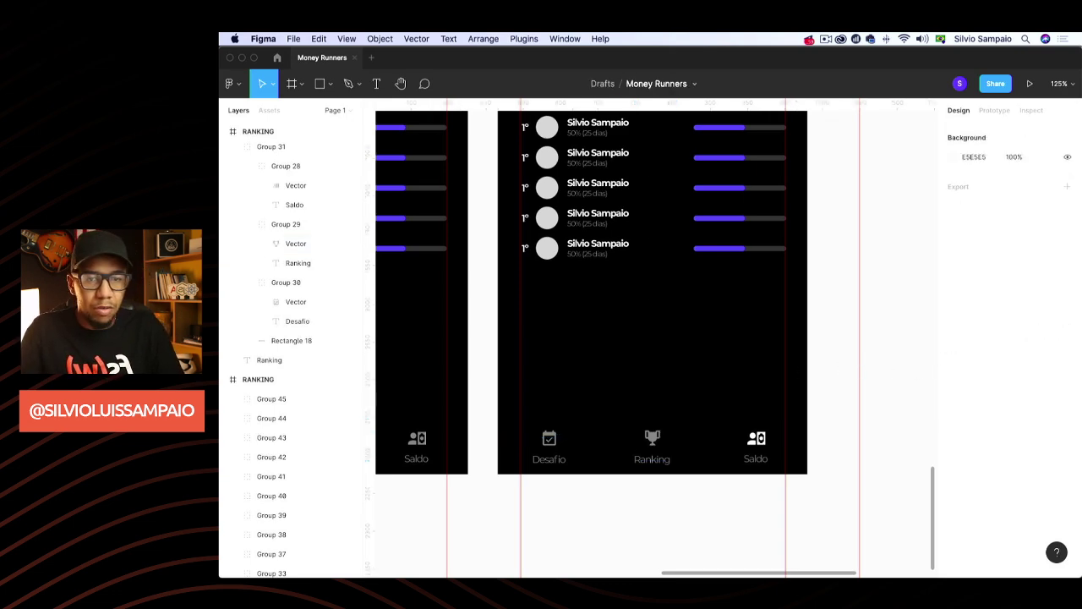
scroll(601, 339, "up", 5)
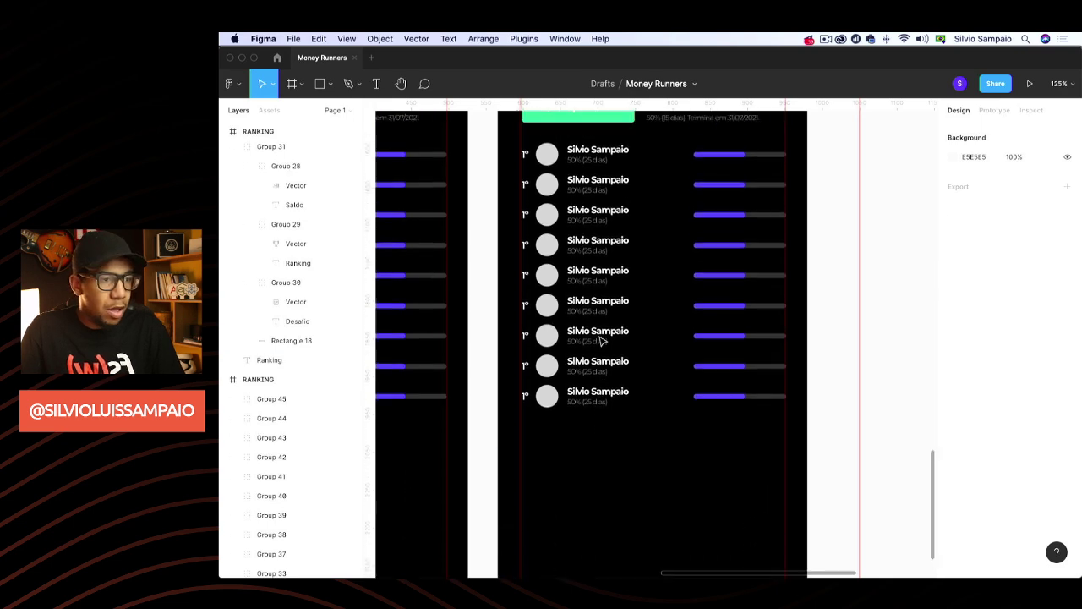
scroll(588, 364, "right", 1)
Delete all nine ranking rows from the screen copy
scroll(588, 363, "up", 1)
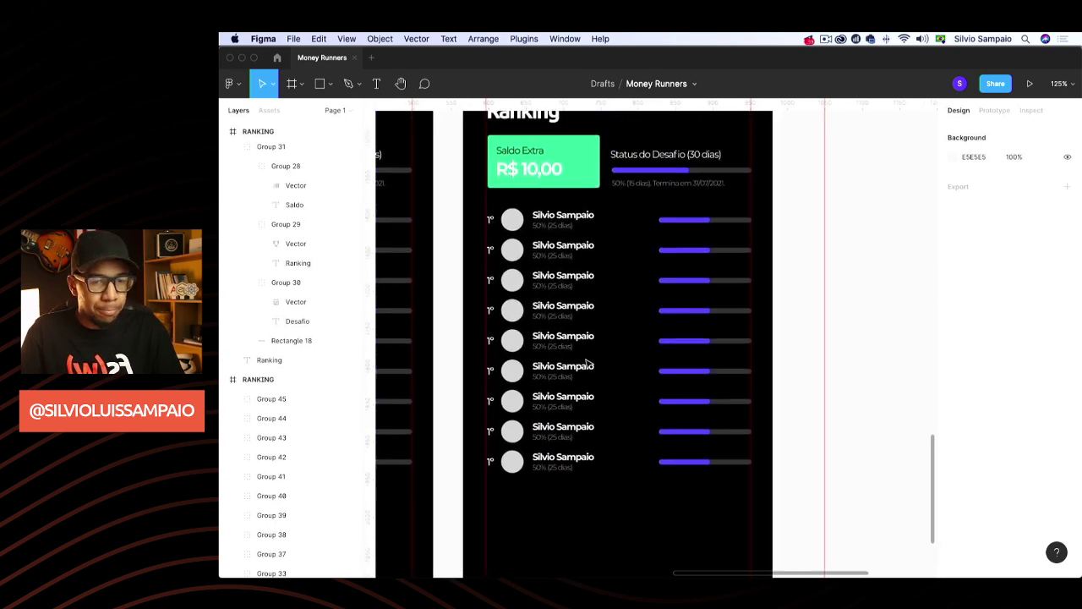
left_click(550, 461)
left_click(551, 431, "shift")
left_click(553, 401, "shift")
left_click(556, 372, "shift")
left_click(559, 341, "shift")
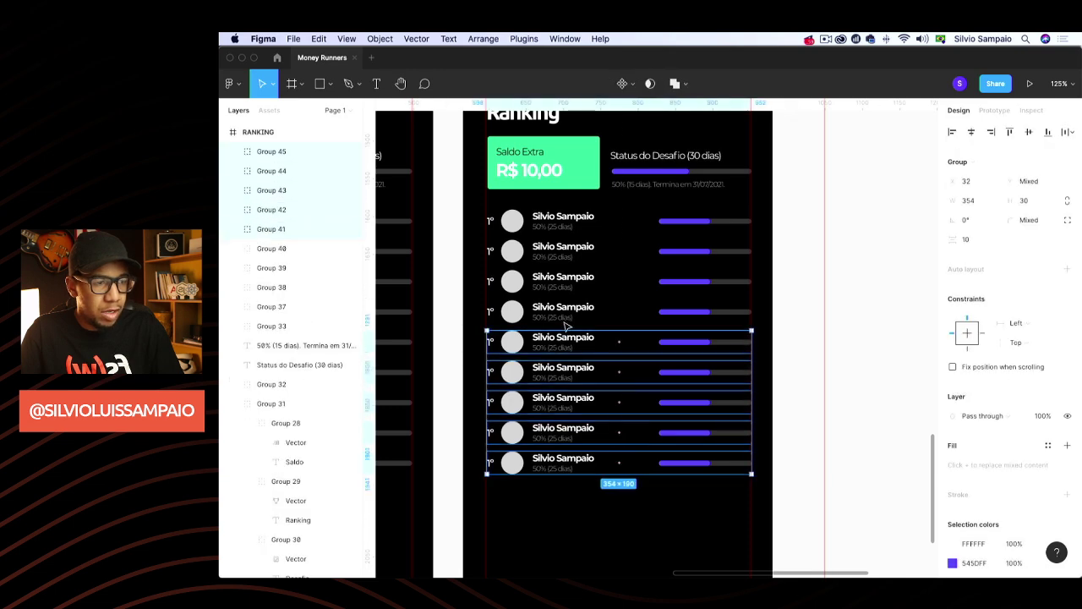
left_click(562, 311, "shift")
left_click(564, 281, "shift")
left_click(571, 251, "shift")
left_click(572, 226, "shift")
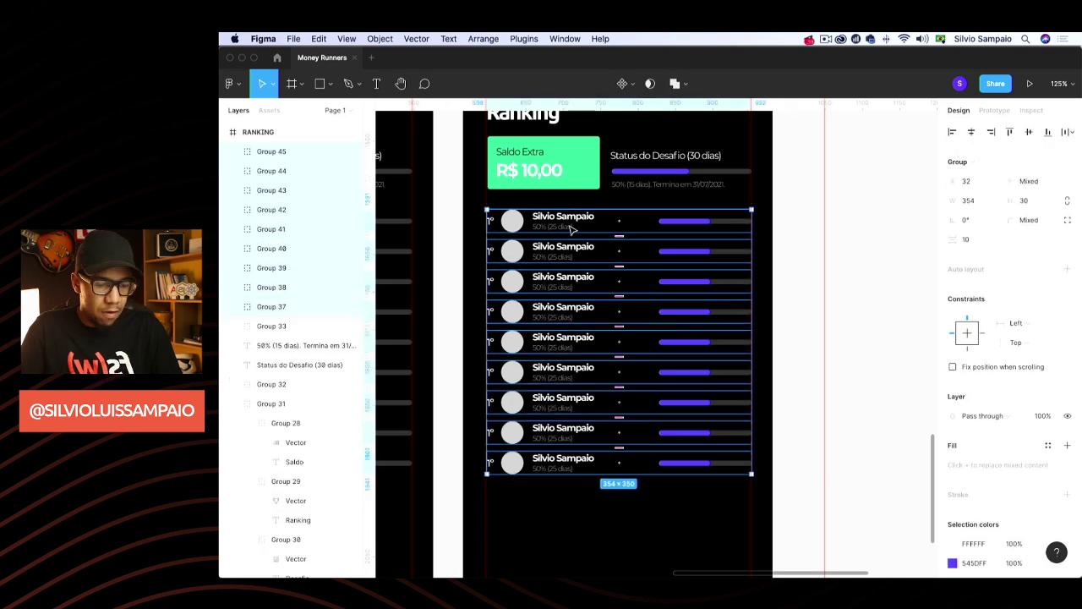
key("Delete")
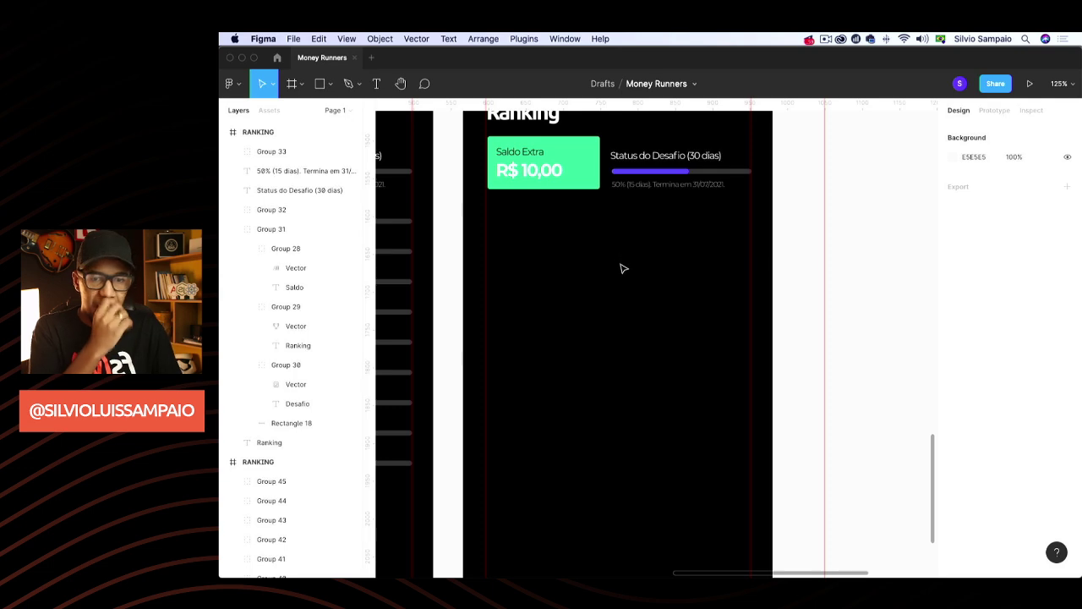
Delete the challenge progress bar, Status do Desafio text and Saldo Extra card; move the title lower
scroll(623, 269, "up", 3)
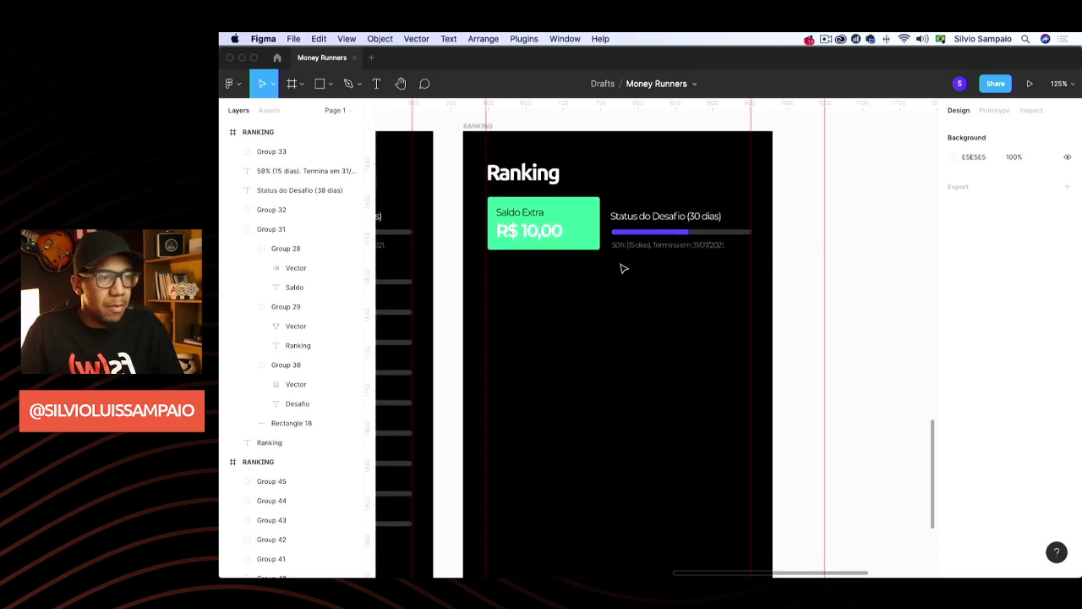
left_click(664, 233)
left_click(666, 219, "shift")
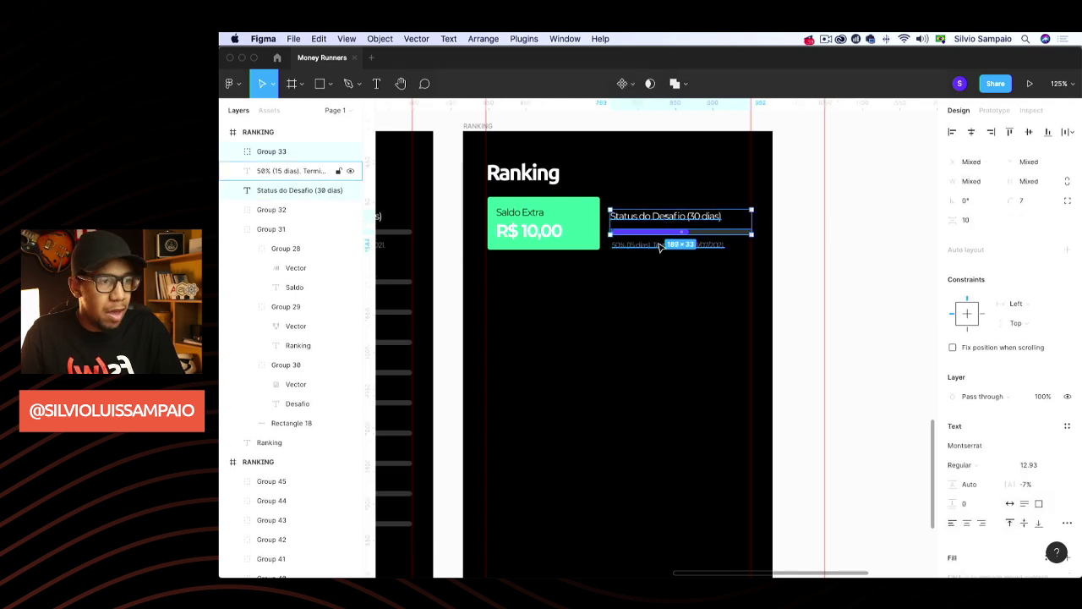
key("Delete")
left_click(551, 223)
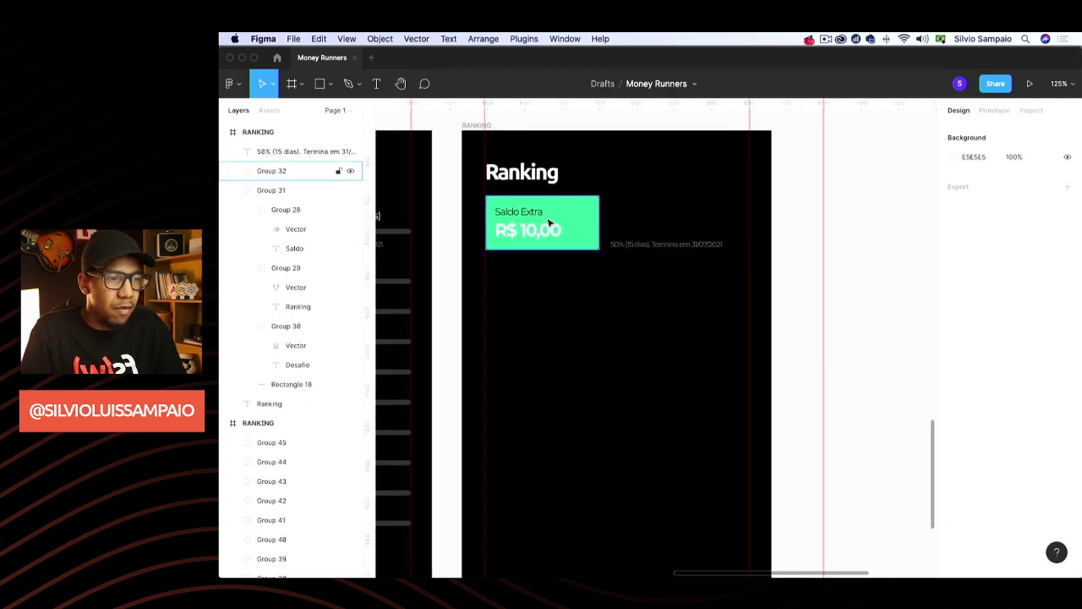
key("Delete")
left_click_drag(538, 183, 538, 241)
Retype the title as R$ 20,00 and move the status caption above it, starting 'Seu'
double_click(538, 239)
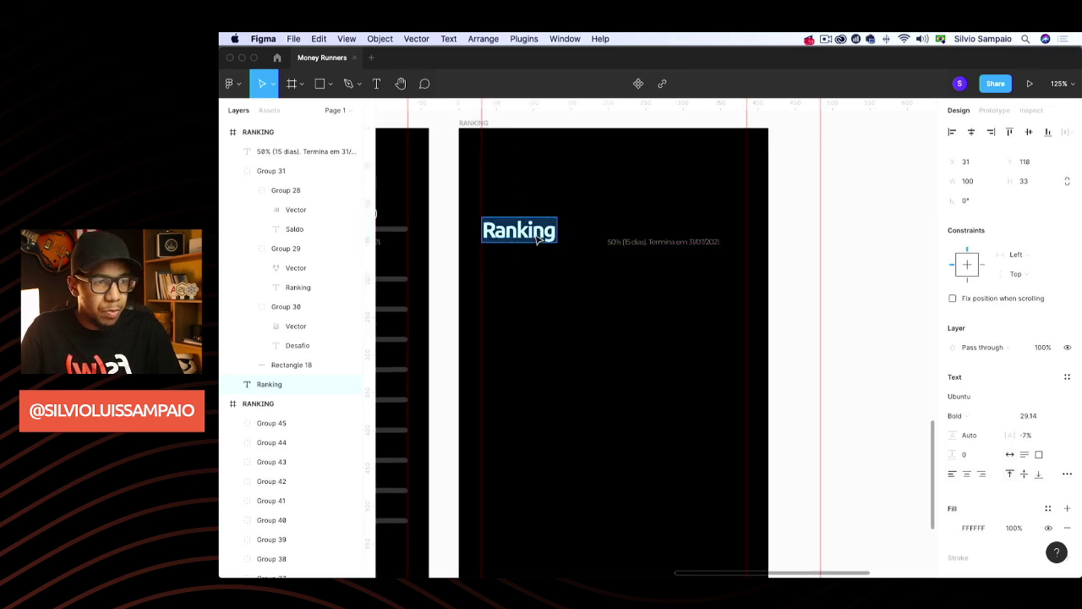
type("R$")
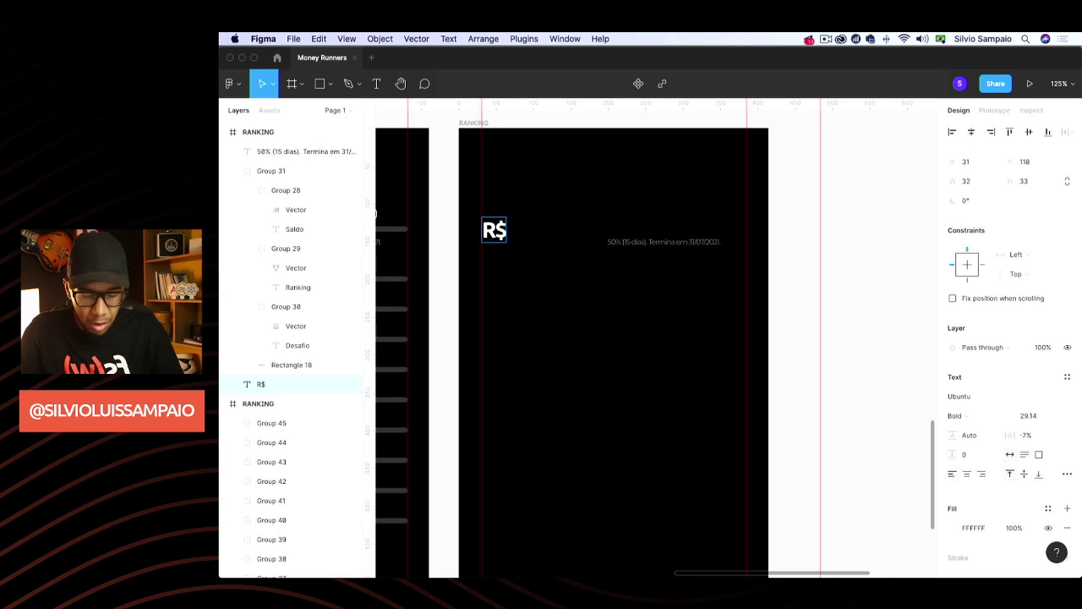
type(" 20,00")
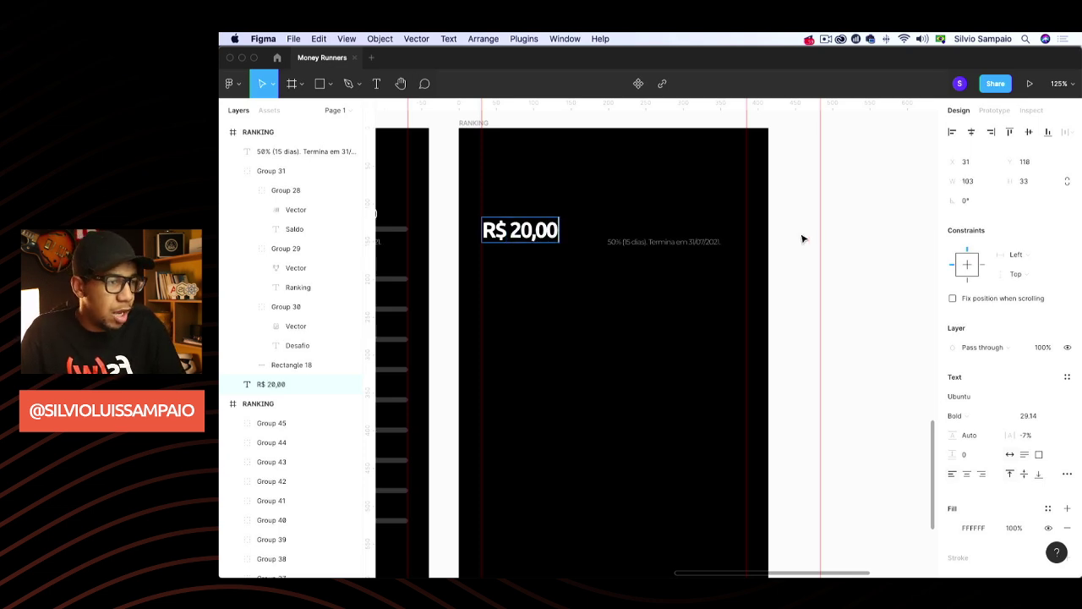
key("Escape")
left_click_drag(664, 249, 534, 206)
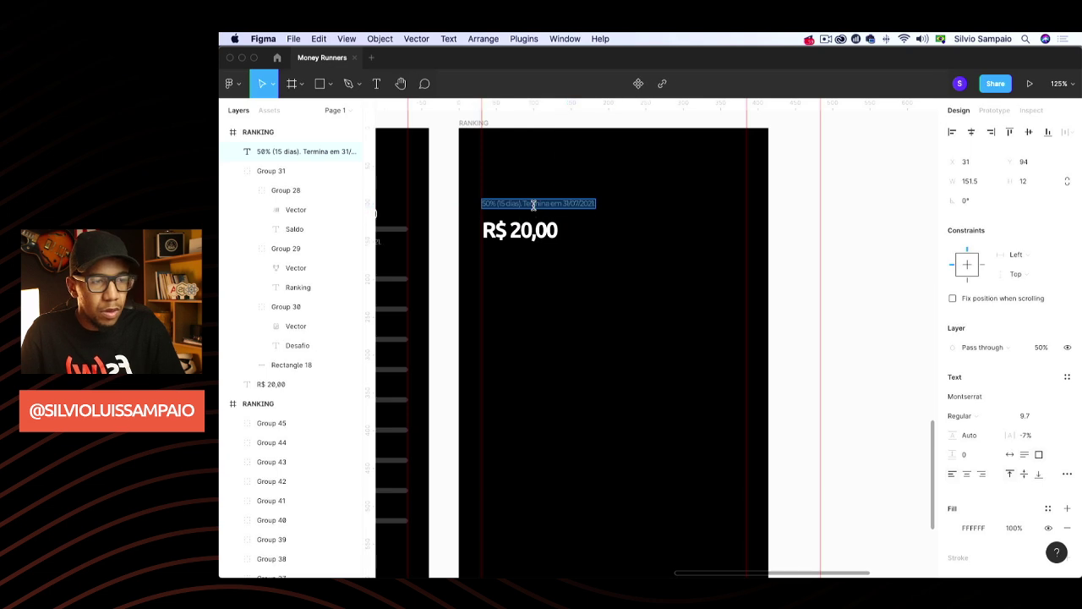
type("Seu Saldo Disponivel")
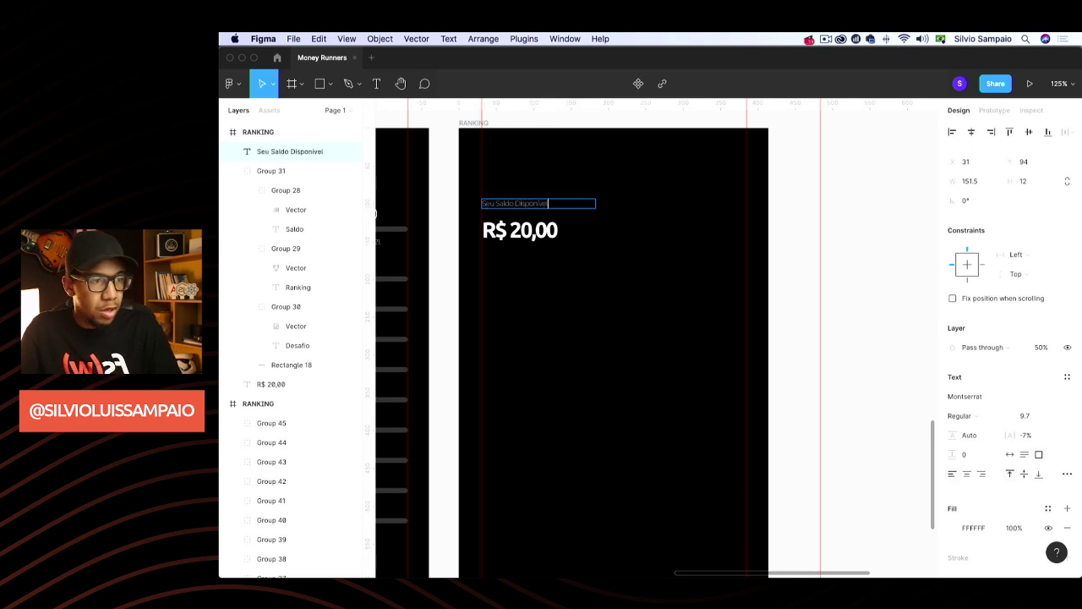
Replace the caption with a copy of the tour screen's Pular Tour text above R$ 20,00
scroll(590, 405, "down", 5, "ctrl")
scroll(589, 406, "left", 3)
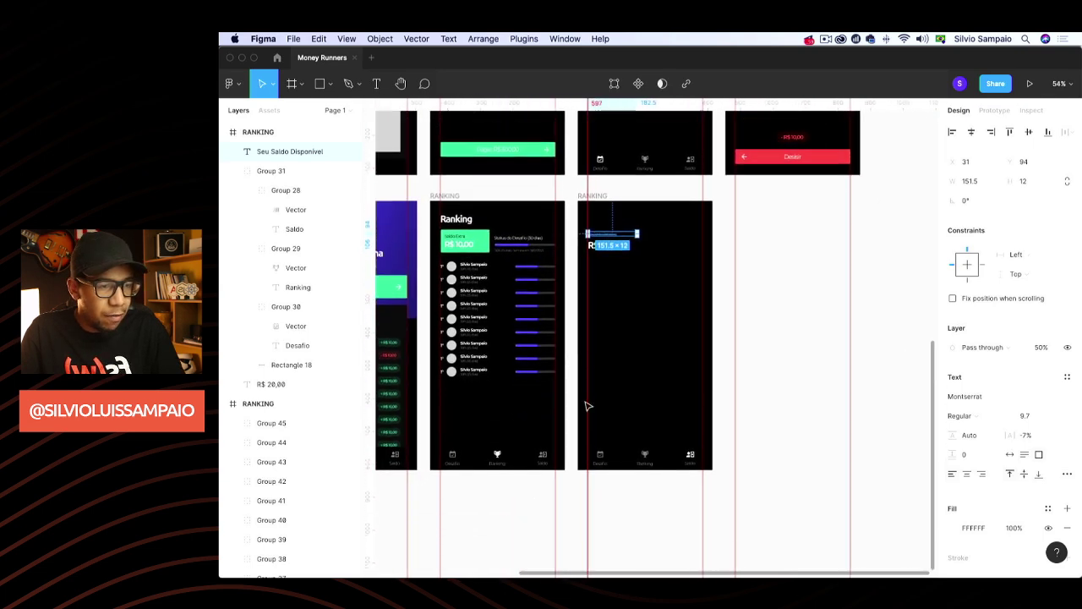
scroll(583, 405, "left", 2)
scroll(550, 313, "up", 5)
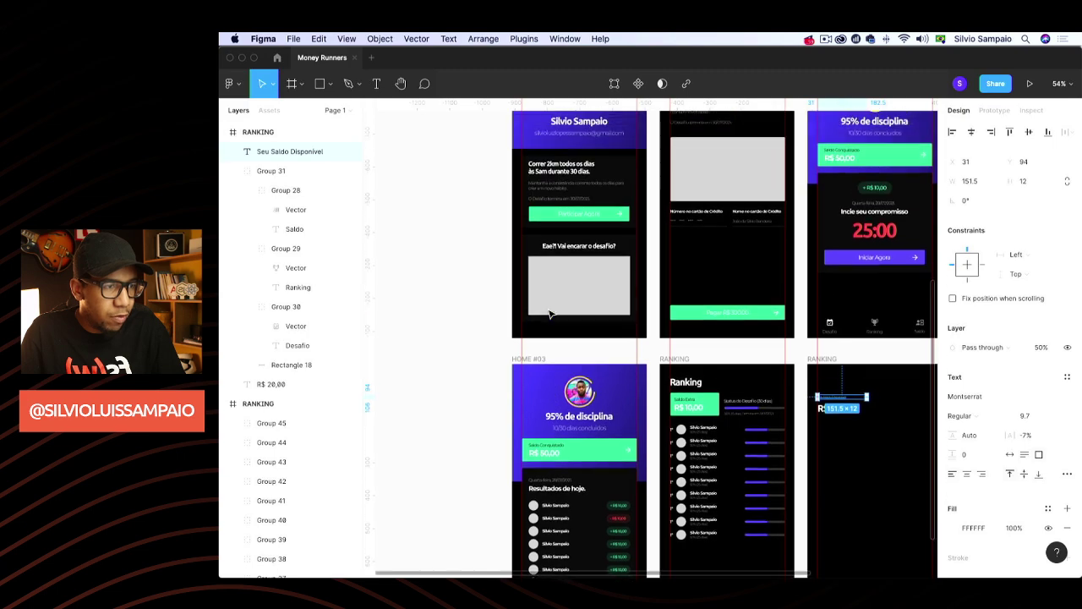
scroll(553, 220, "right", 1)
scroll(553, 219, "down", 1)
scroll(554, 219, "right", 1)
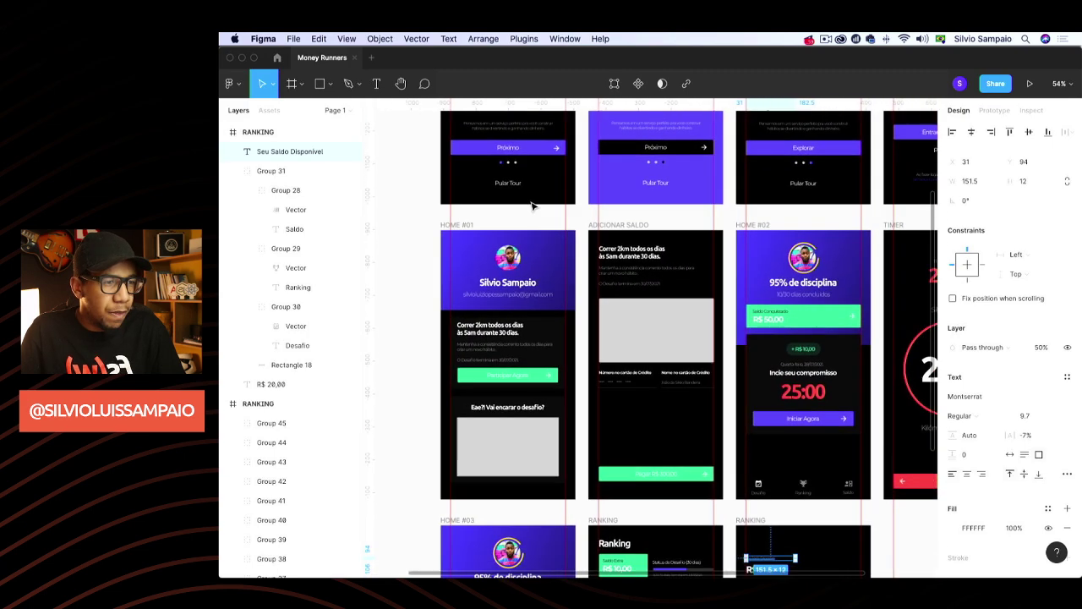
left_click(510, 180)
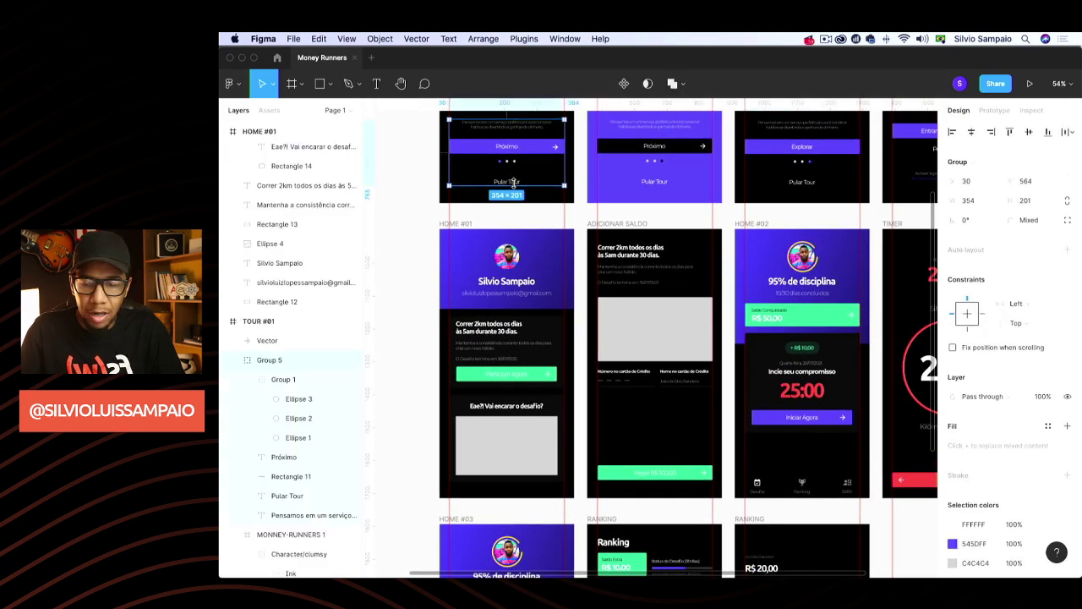
scroll(512, 181, "up", 5)
double_click(498, 179)
scroll(700, 312, "down", 5)
scroll(700, 312, "right", 3)
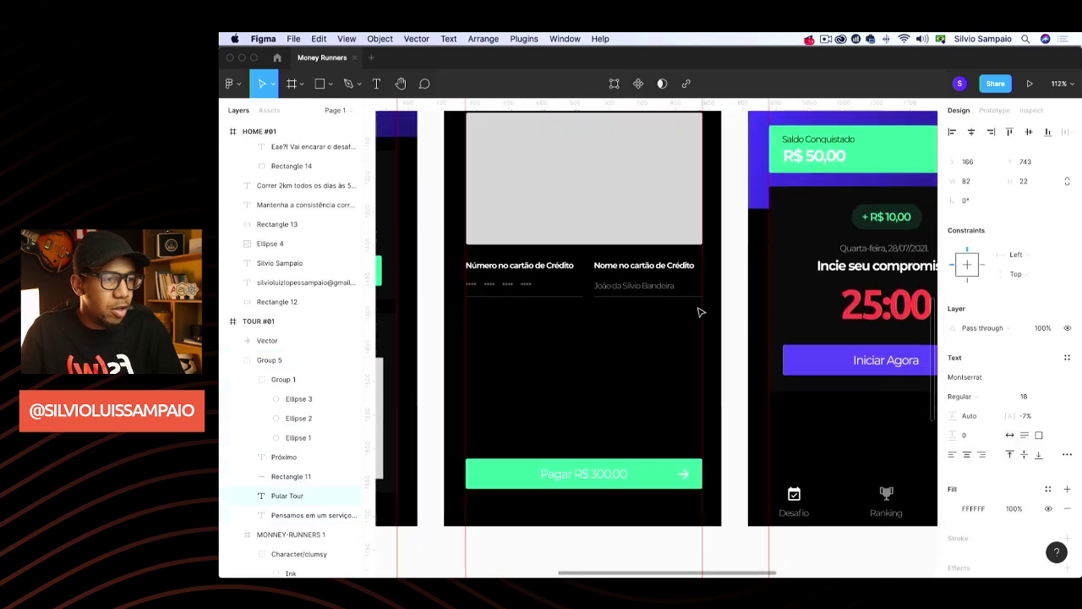
scroll(700, 312, "down", 5)
scroll(700, 312, "right", 3)
left_click(546, 265)
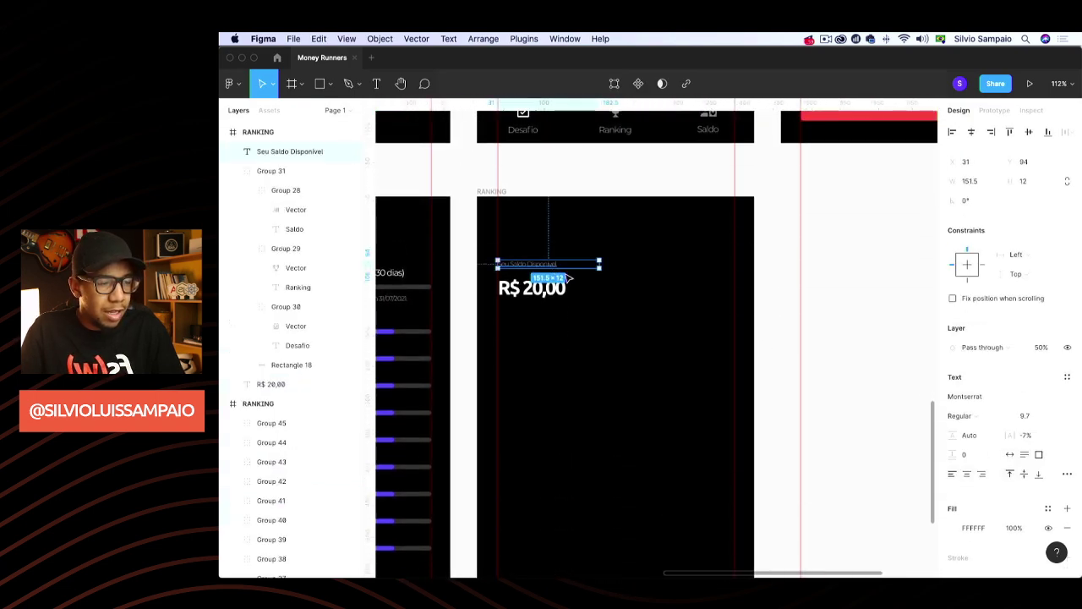
key("super+shift+r")
left_click_drag(641, 341, 521, 264)
Reword the pasted text to 'Seu Saldo Disponivel', set 50% opacity, and left-align it with R$ 20,00
double_click(522, 260)
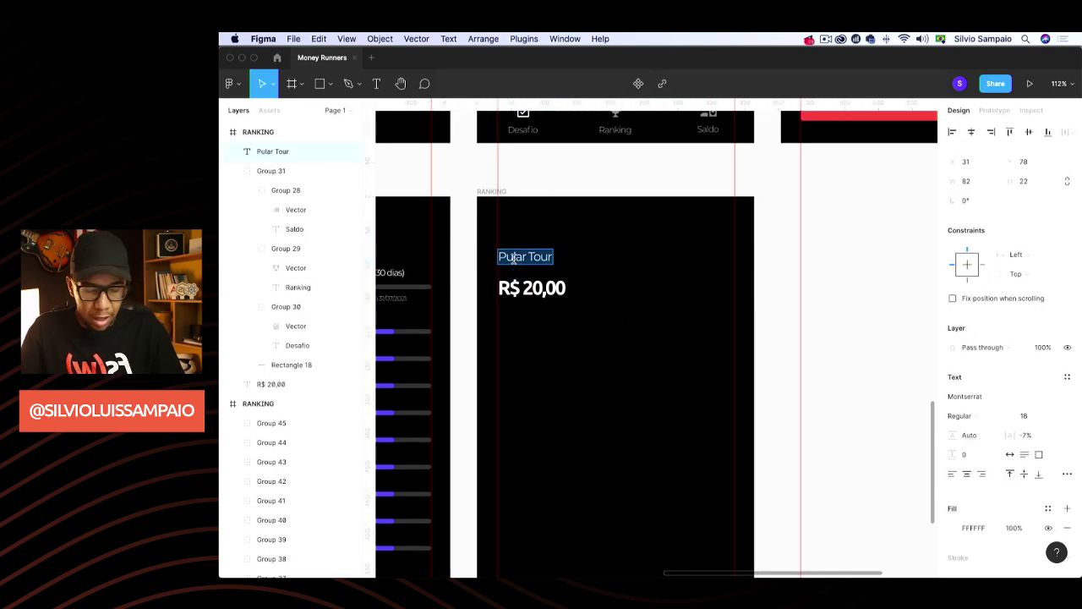
type("Seu Saldo Dis")
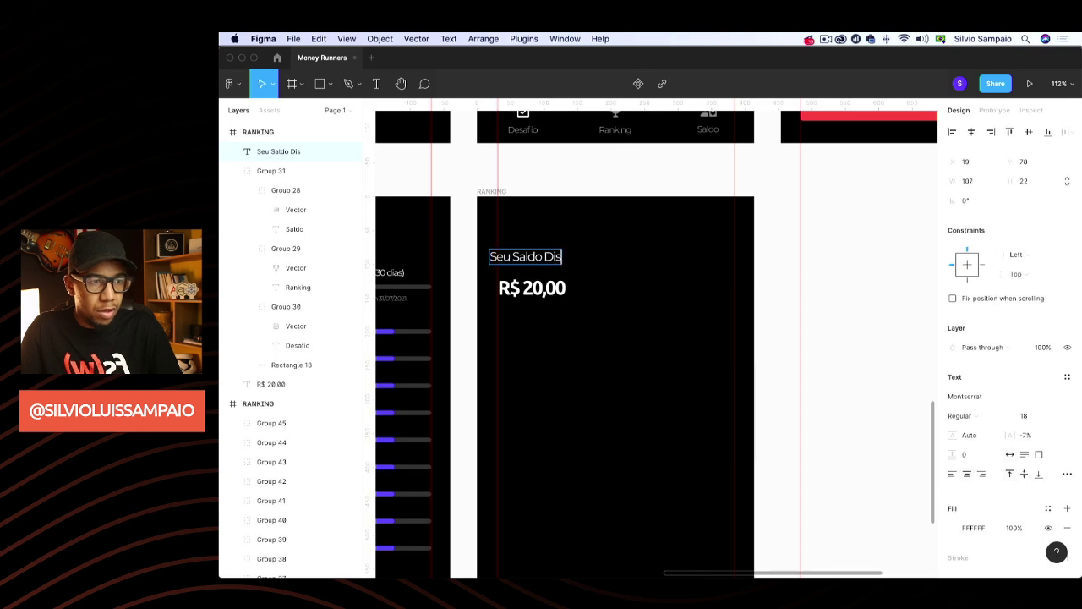
type("ponive")
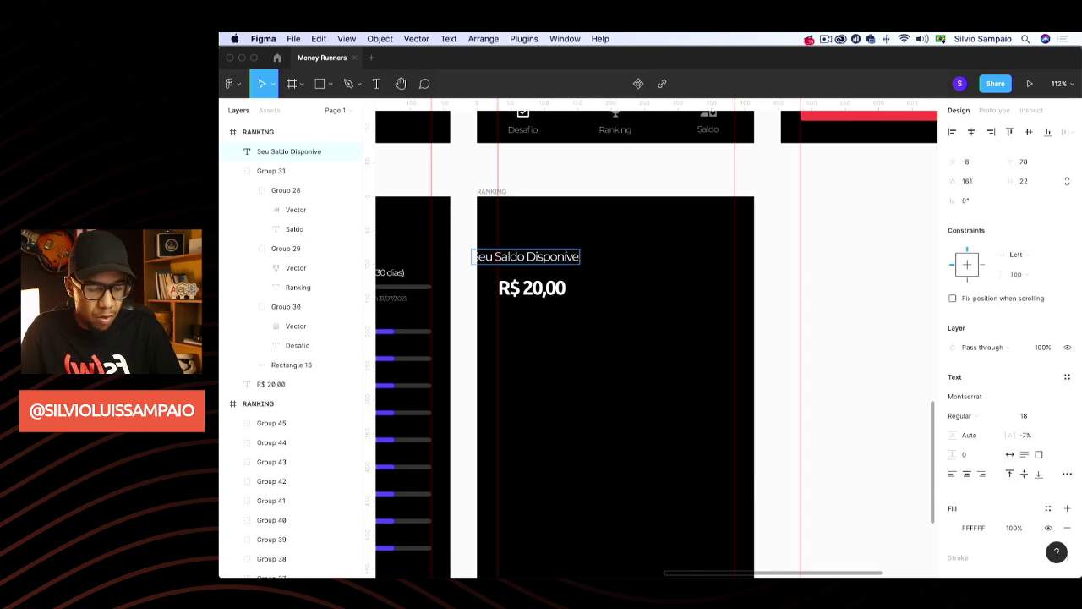
type("l")
key("Escape")
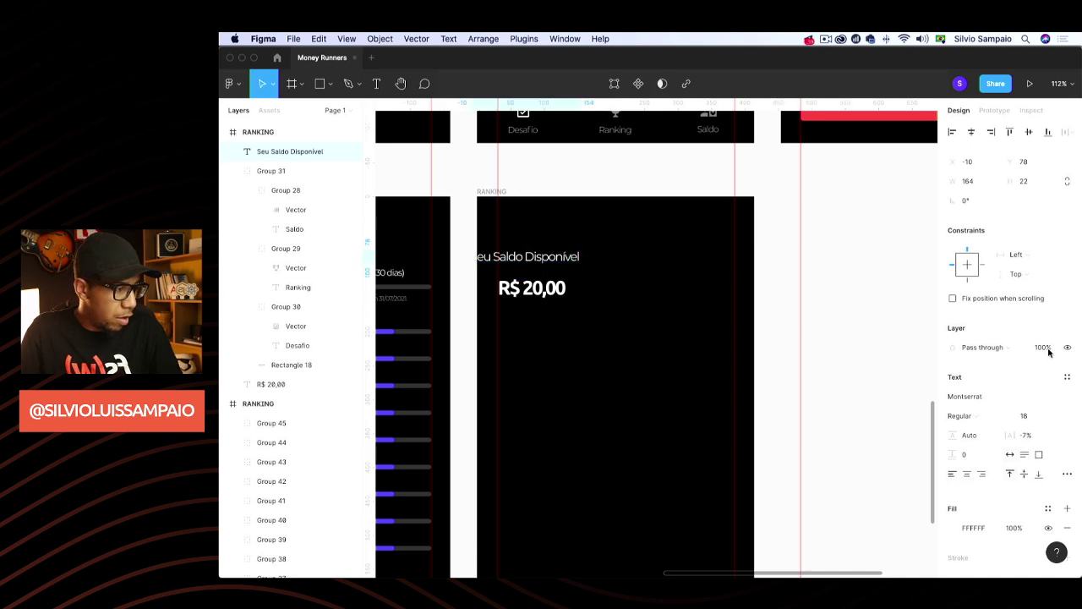
left_click(1046, 349)
type("50")
key("Return")
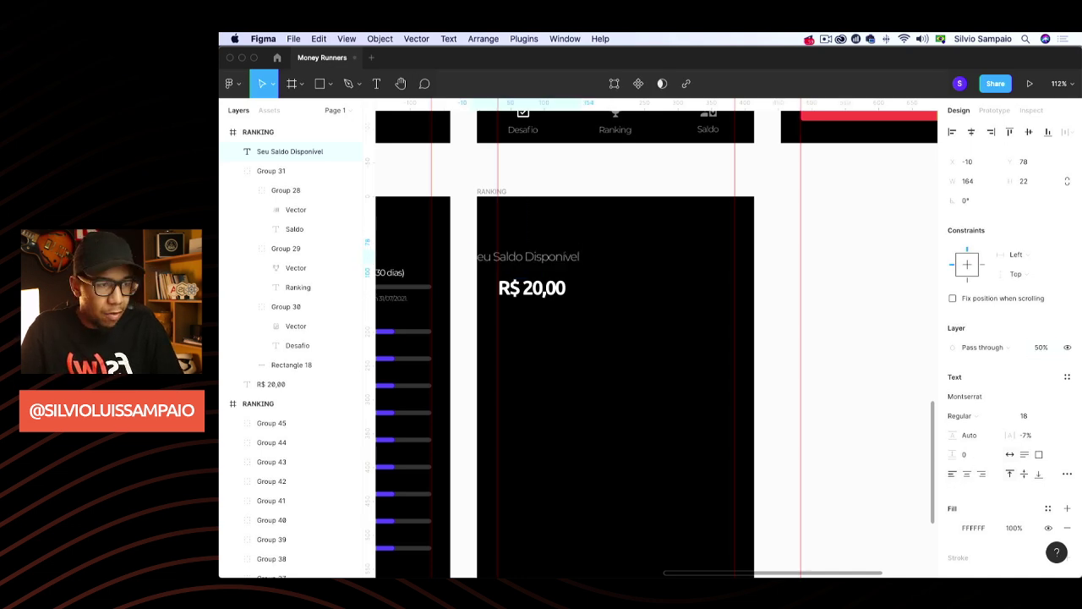
left_click_drag(548, 259, 624, 317)
Scale up R$ 20,00 and nudge it to x 28, y 112 below the caption
left_click(560, 291)
key("k")
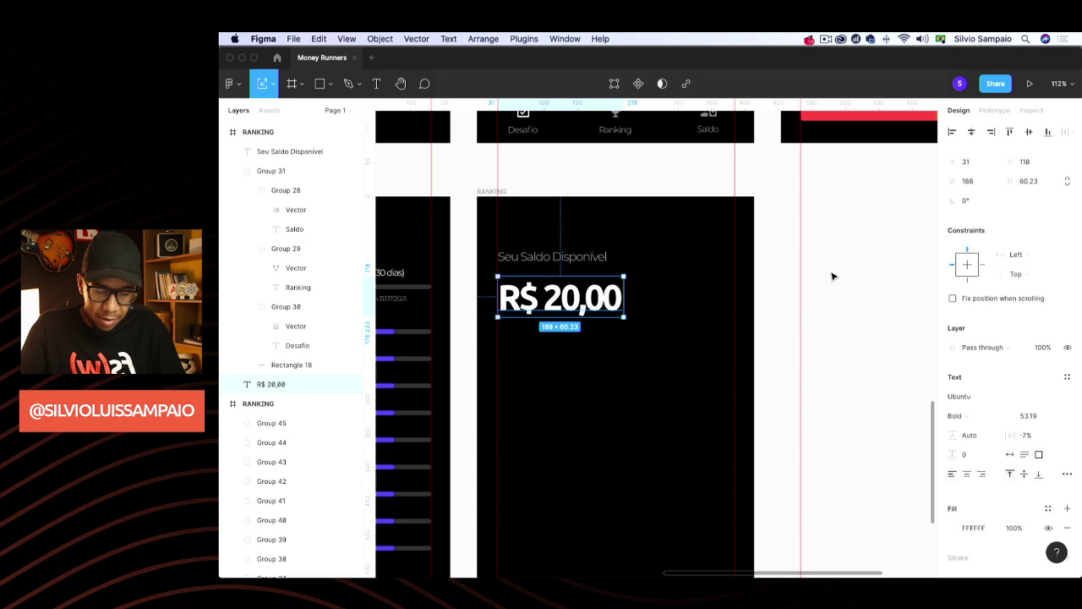
key("v")
left_click(833, 276)
left_click(546, 305)
left_click_drag(545, 305, 546, 293)
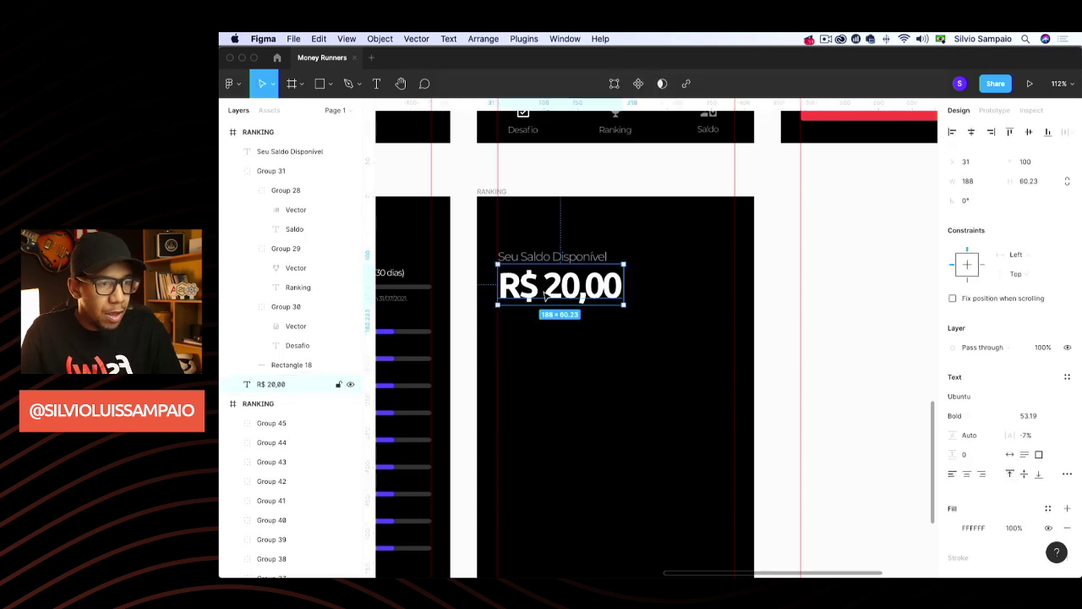
key("Left")
key("Left")
key("Down")
key("Left")
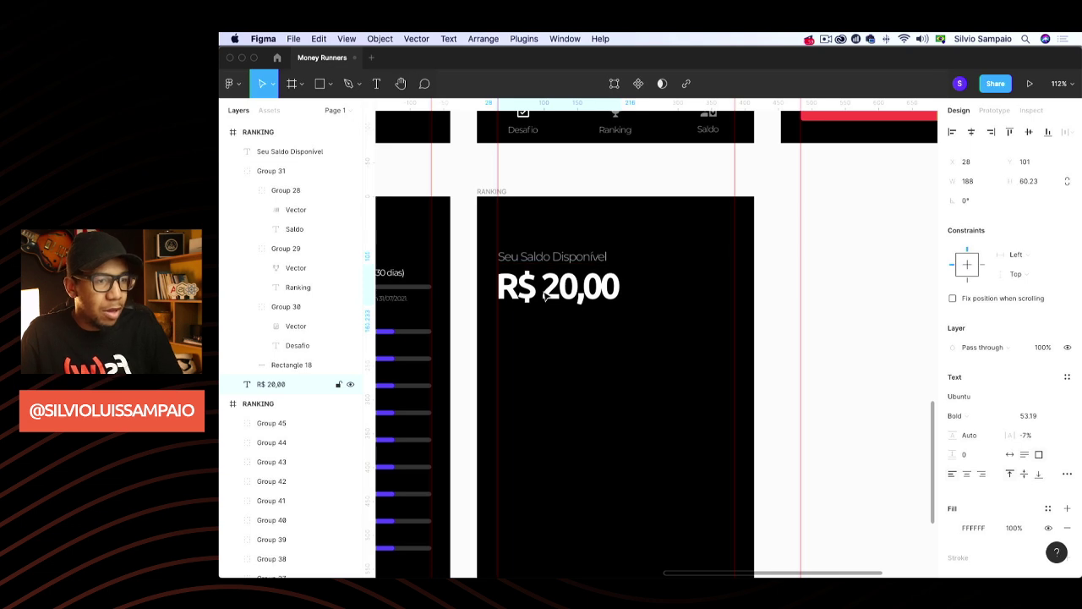
key("Down")
key("Down")
key("Down")
key("Down")
key("Down")
key("Down")
key("Down")
key("Down")
key("Down")
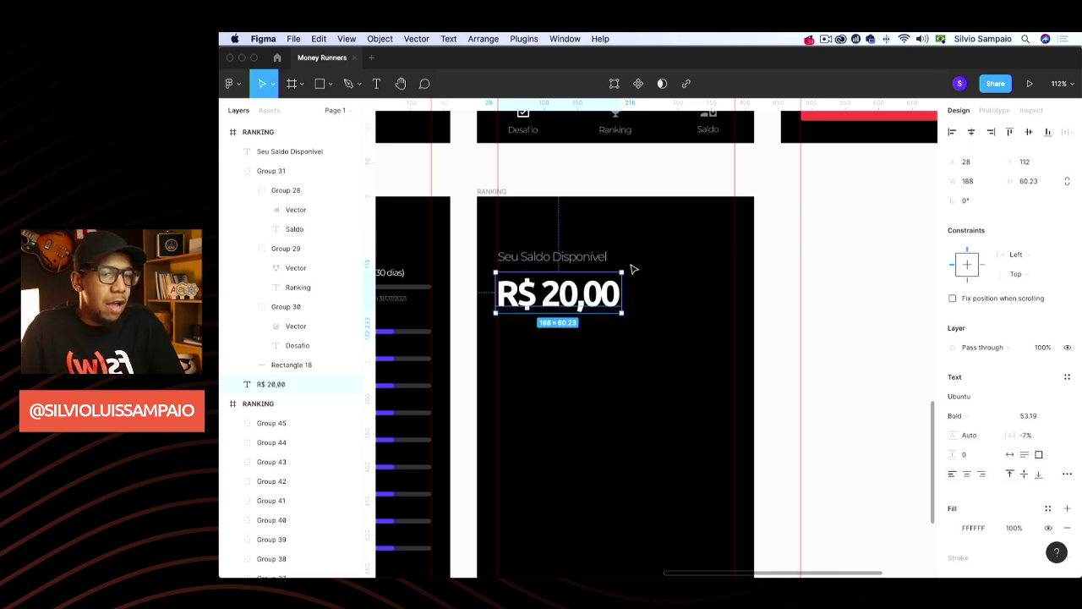
left_click(759, 309)
scroll(758, 309, "down", 5)
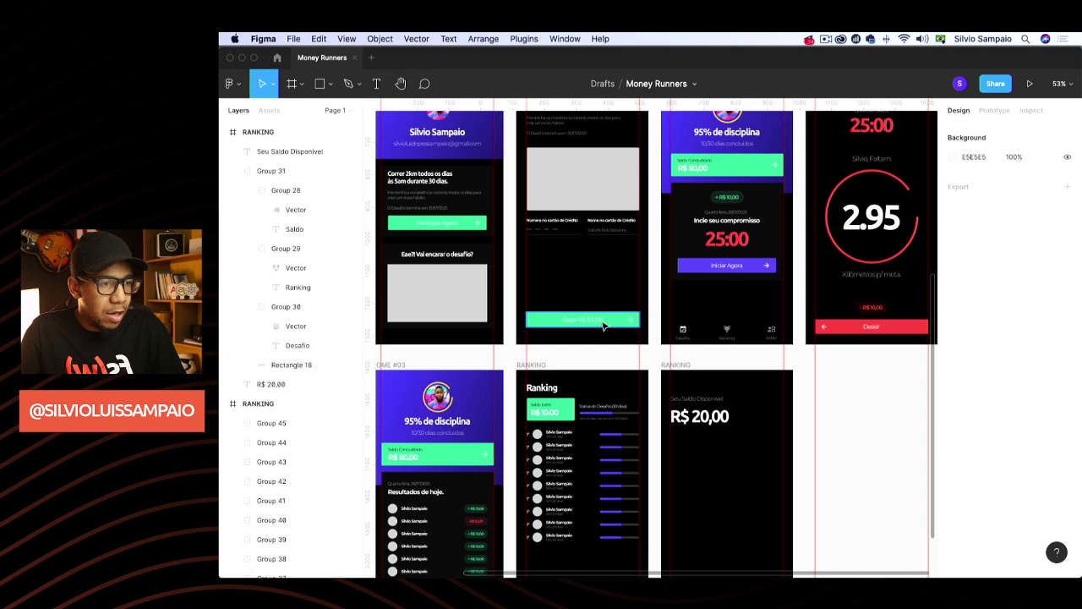
Copy the green button group into the balance screen, placed under R$ 20,00
left_click(604, 326)
key("super+c")
scroll(643, 338, "down", 2)
left_click(685, 279)
key("super+v")
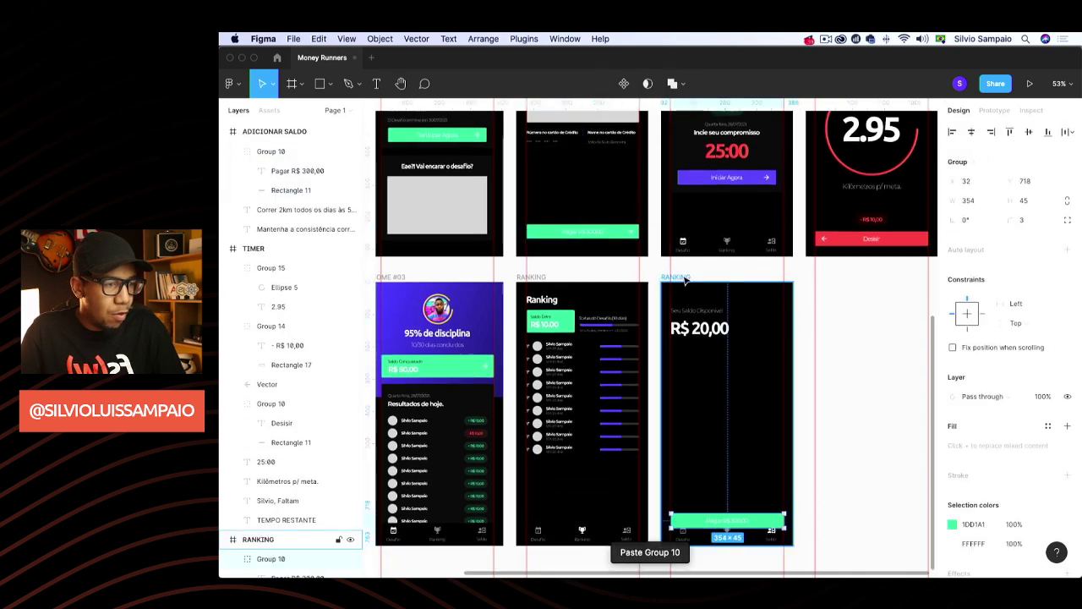
scroll(744, 406, "down", 2)
scroll(701, 459, "right", 1)
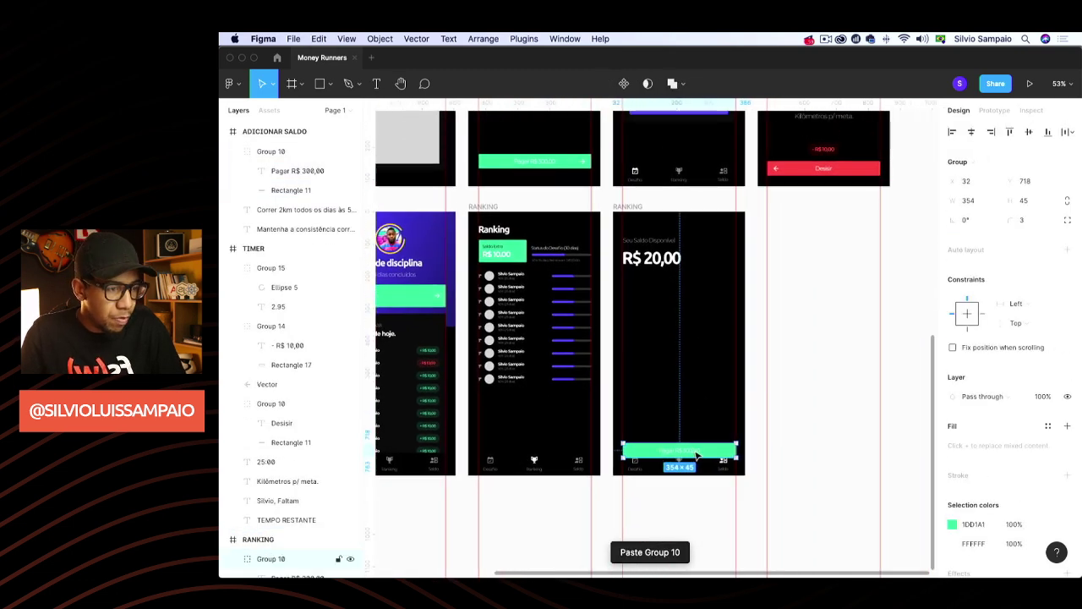
left_click_drag(695, 456, 675, 291)
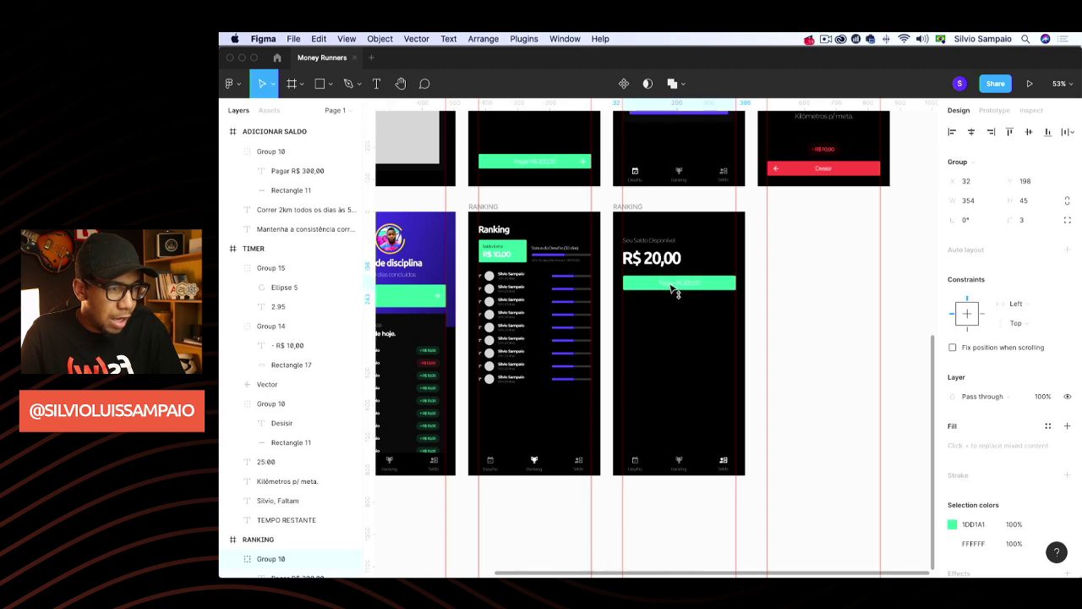
Relabel the button 'Sacar Saldo' with an auto-width label
double_click(675, 289)
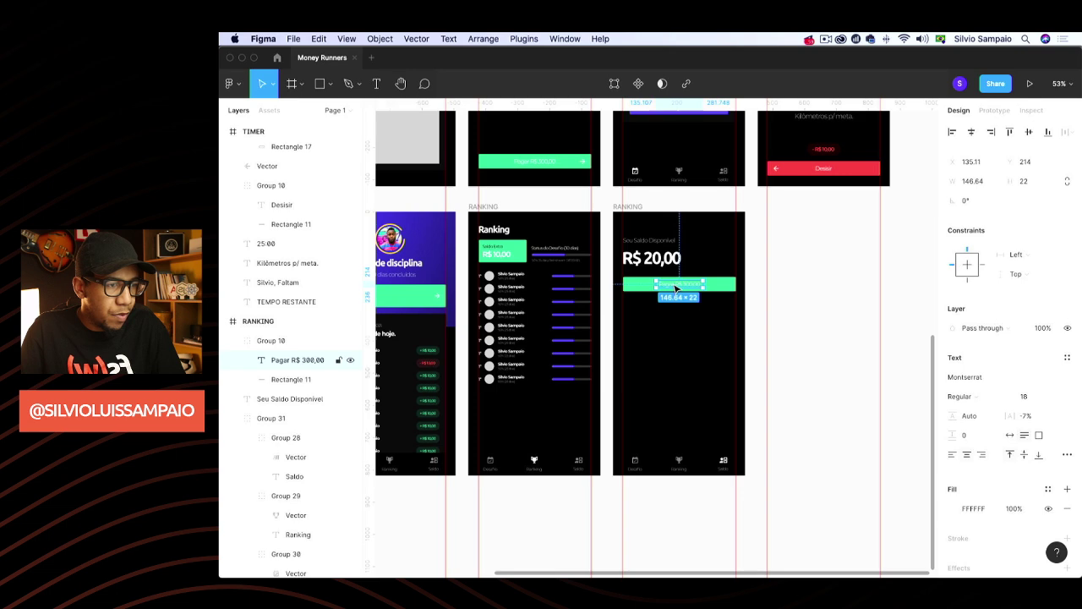
double_click(674, 286)
type("Sac")
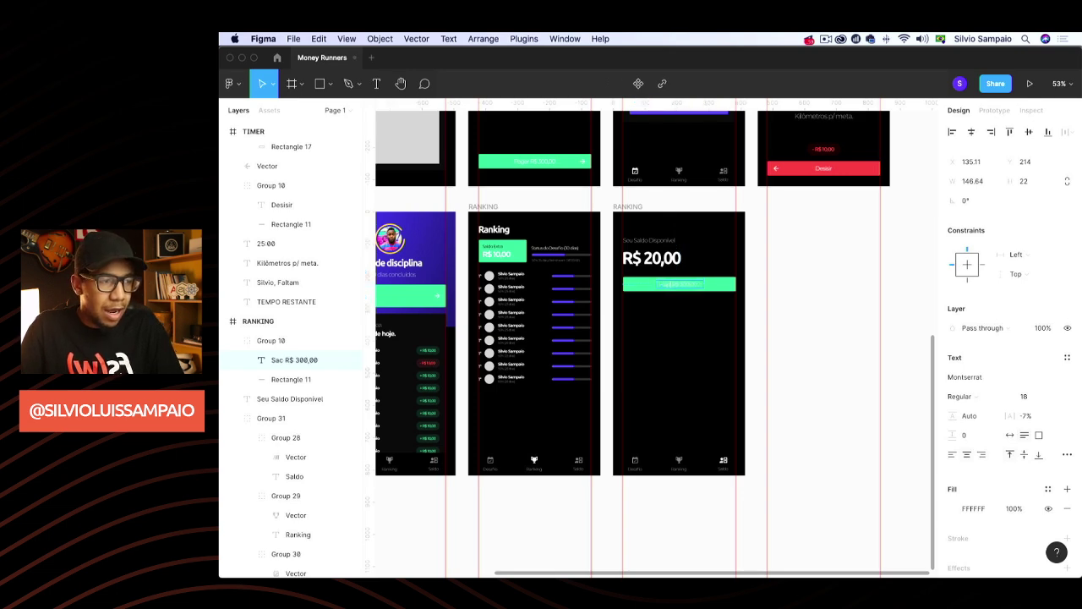
type("Sacar Saldo")
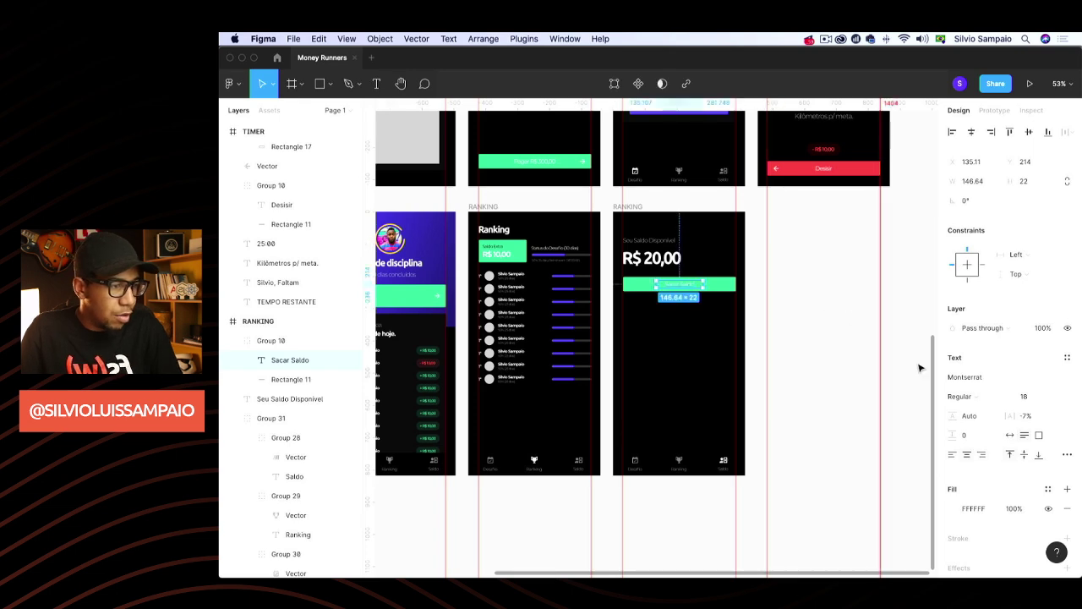
left_click(1010, 434)
Change the button's background fill to purple 545DFF
left_click(723, 286)
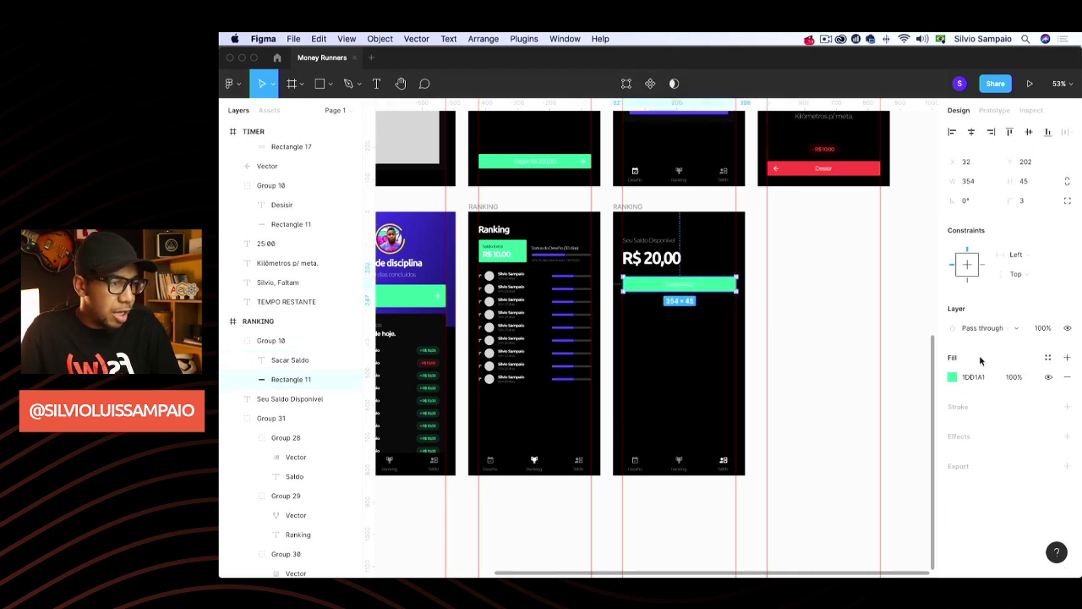
left_click(953, 377)
left_click(836, 519)
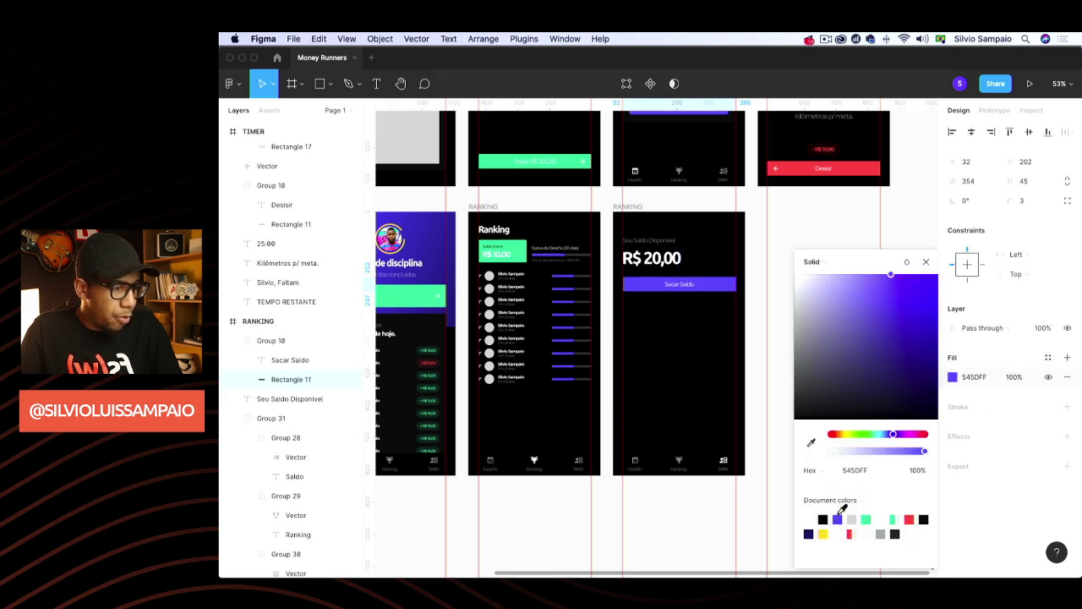
left_click(926, 262)
left_click(816, 312)
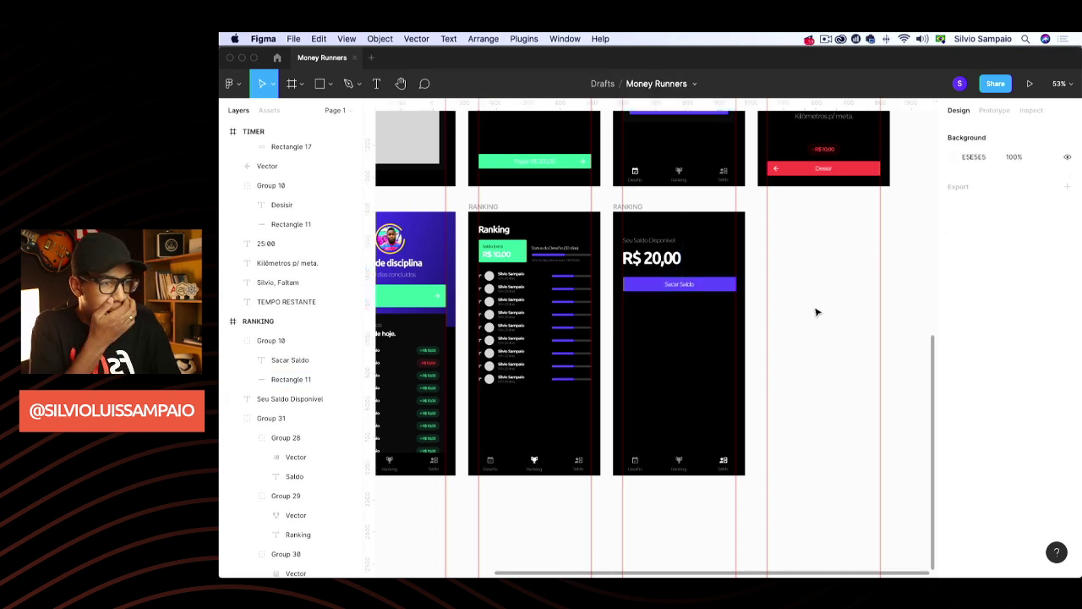
scroll(805, 333, "up", 3)
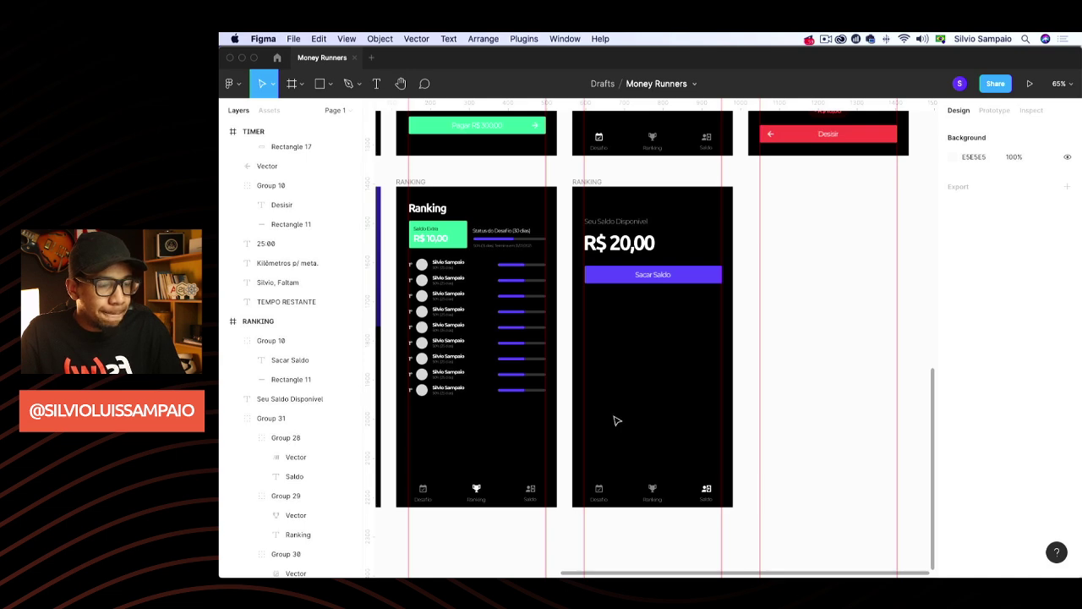
Paste a copied ranking list row into the balance screen below the Sacar Saldo button
scroll(544, 372, "down", 3)
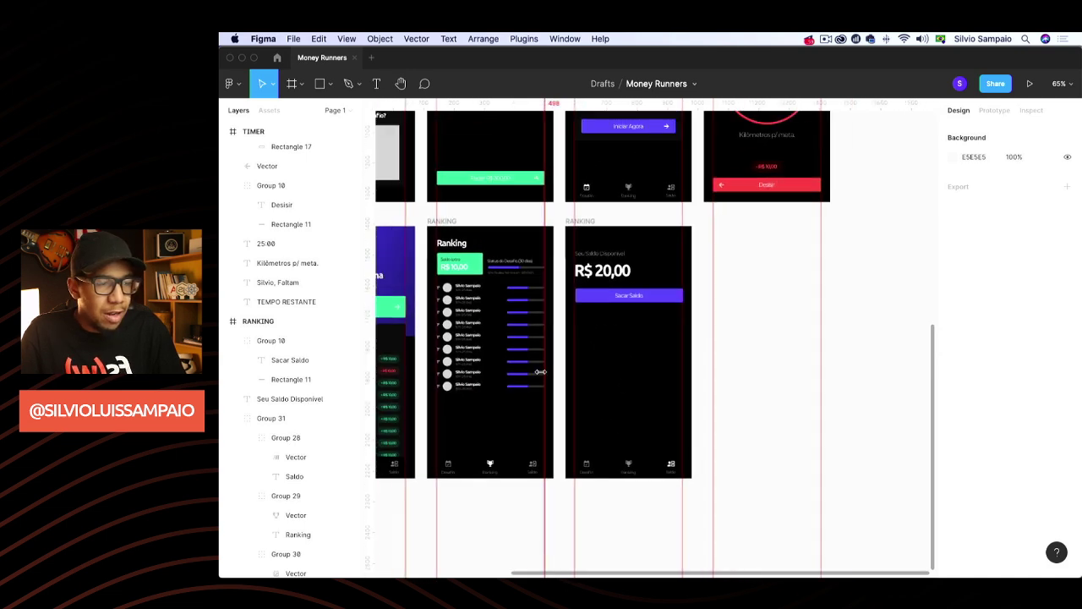
scroll(543, 364, "left", 4)
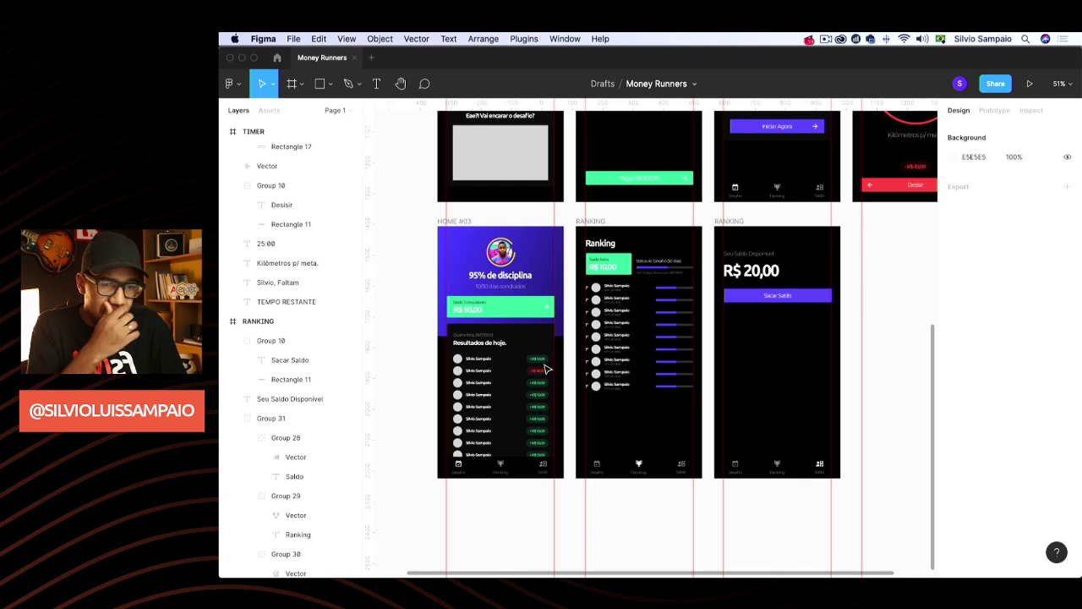
left_click(614, 290)
left_click(741, 222)
key("ctrl+v")
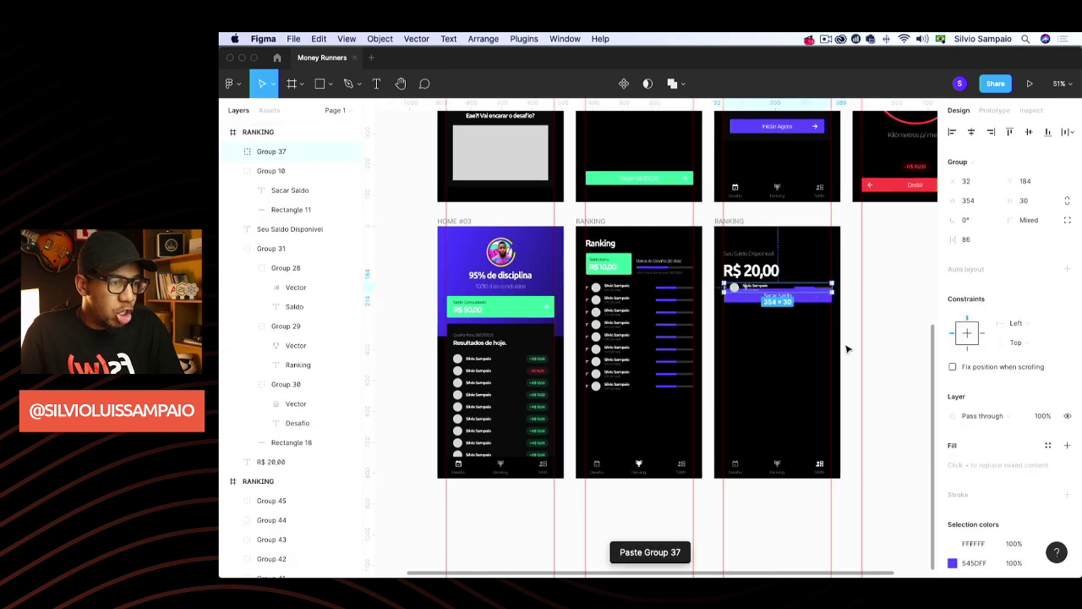
left_click_drag(760, 290, 761, 331)
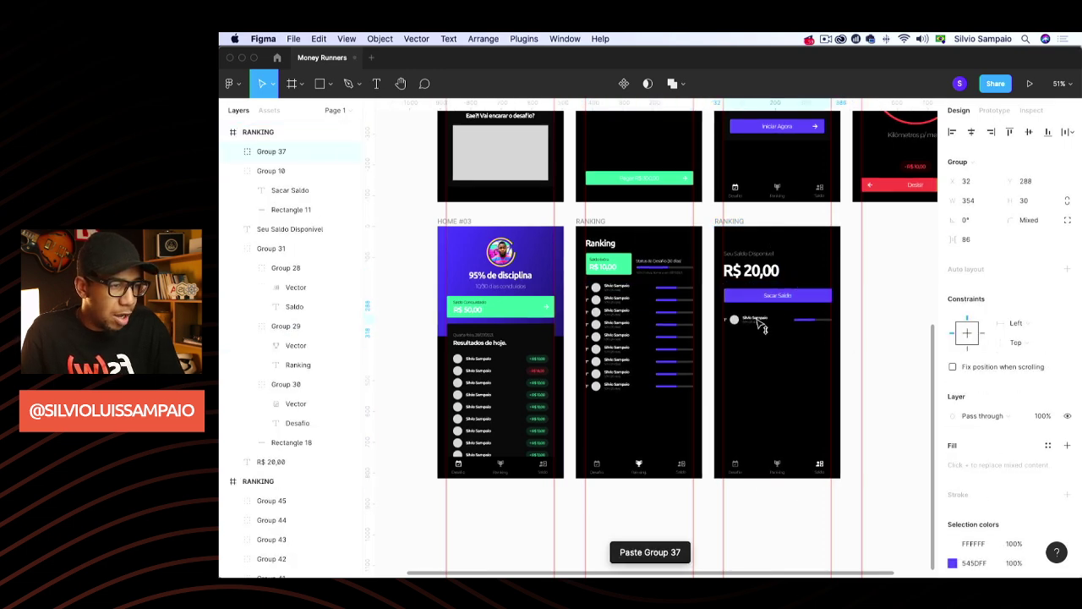
scroll(786, 355, "down", 2)
scroll(791, 365, "up", 5)
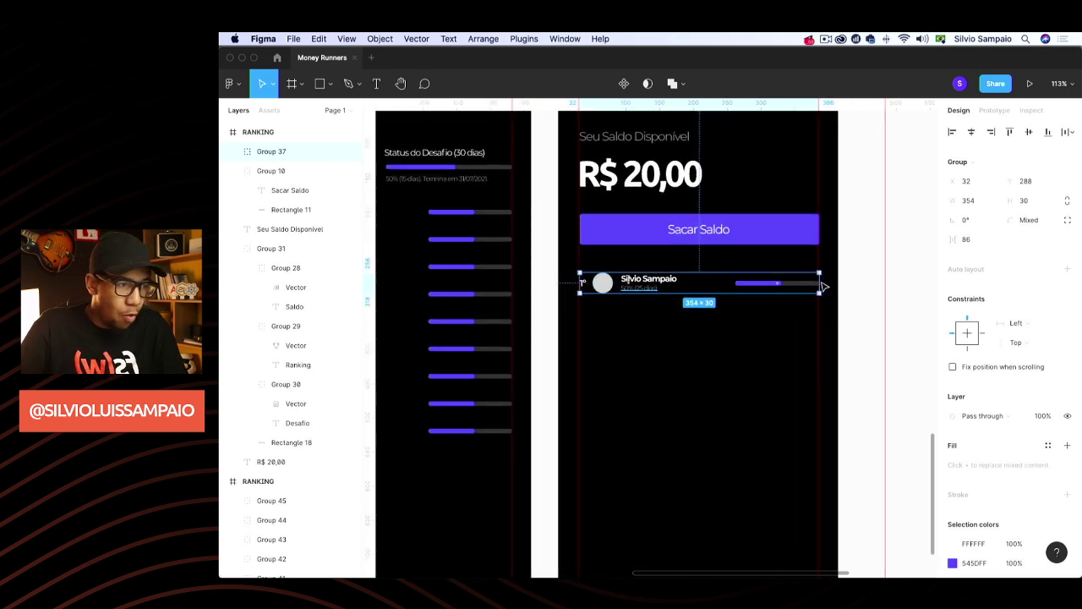
Ungroup the pasted row and delete its avatar circle and 1º rank number
key("ctrl+shift+g")
left_click(584, 282)
left_click(602, 287)
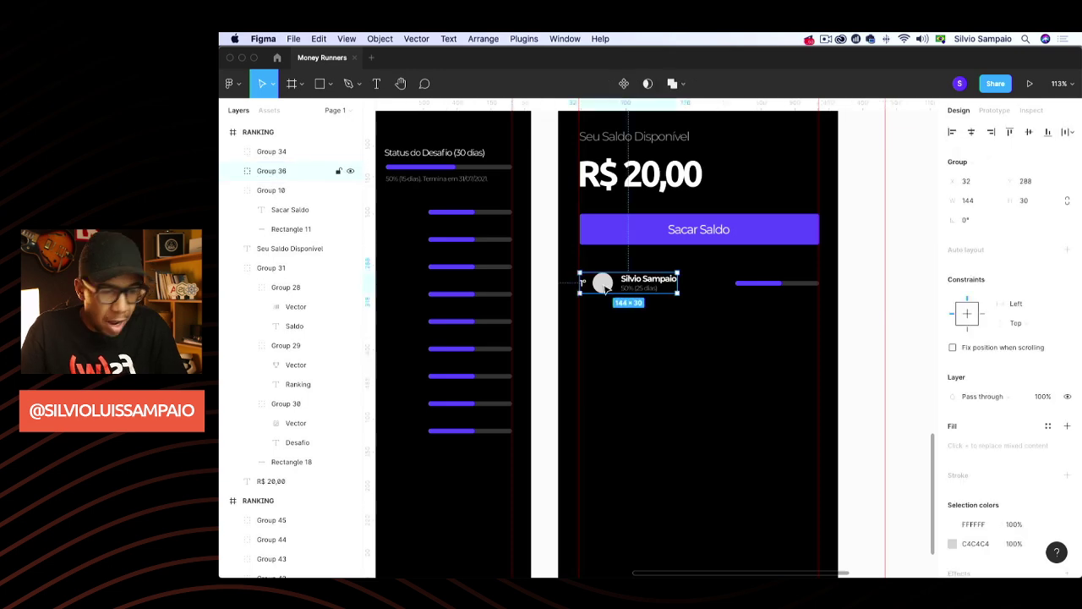
key("Return")
left_click(636, 292)
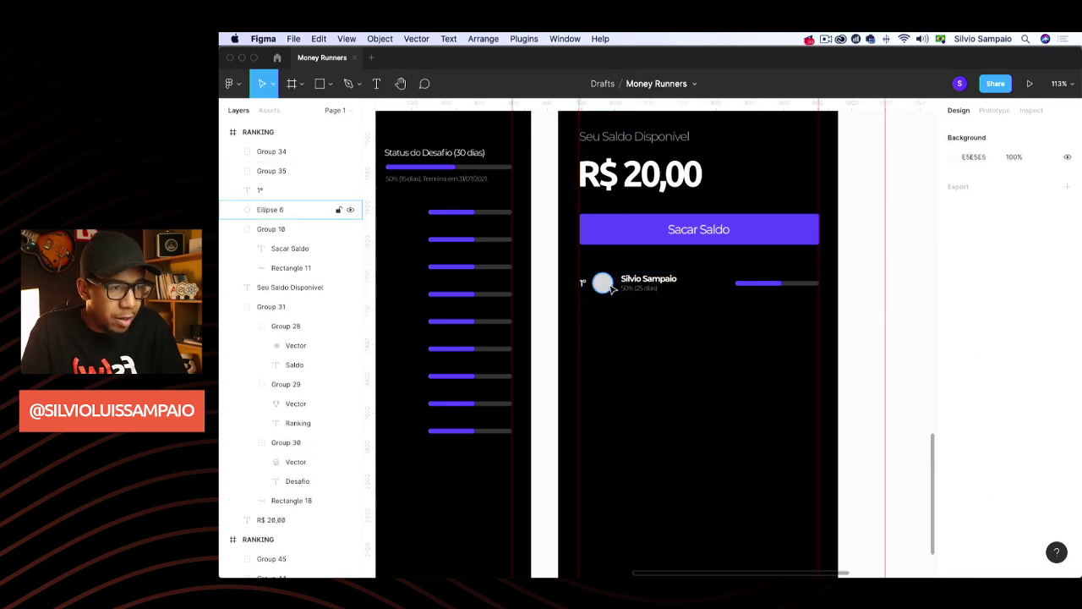
left_click(602, 284, "super")
scroll(584, 289, "up", 3)
scroll(557, 260, "down", 5)
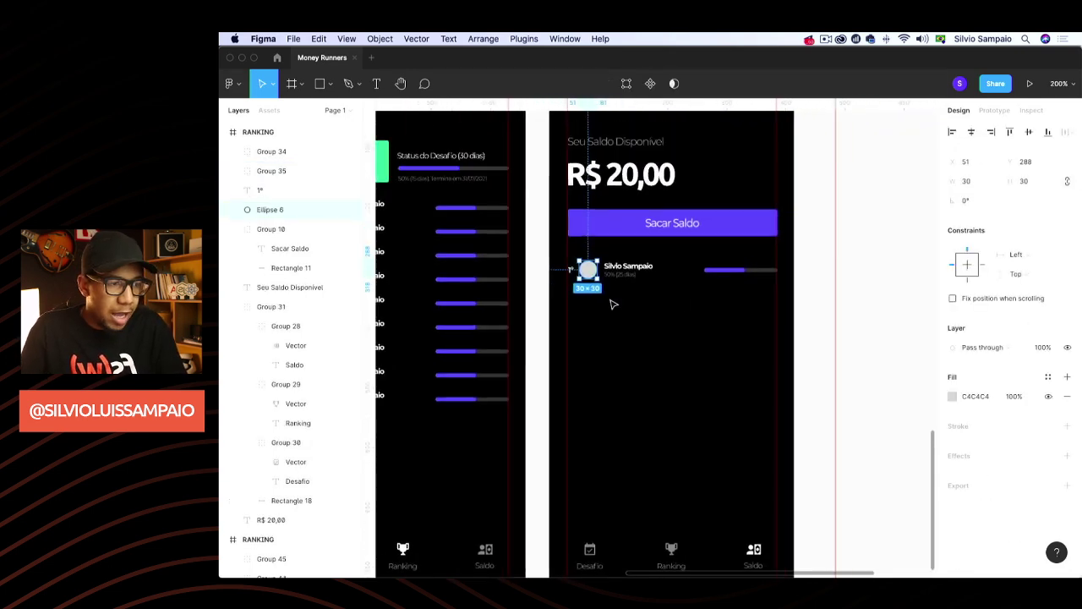
key("Delete")
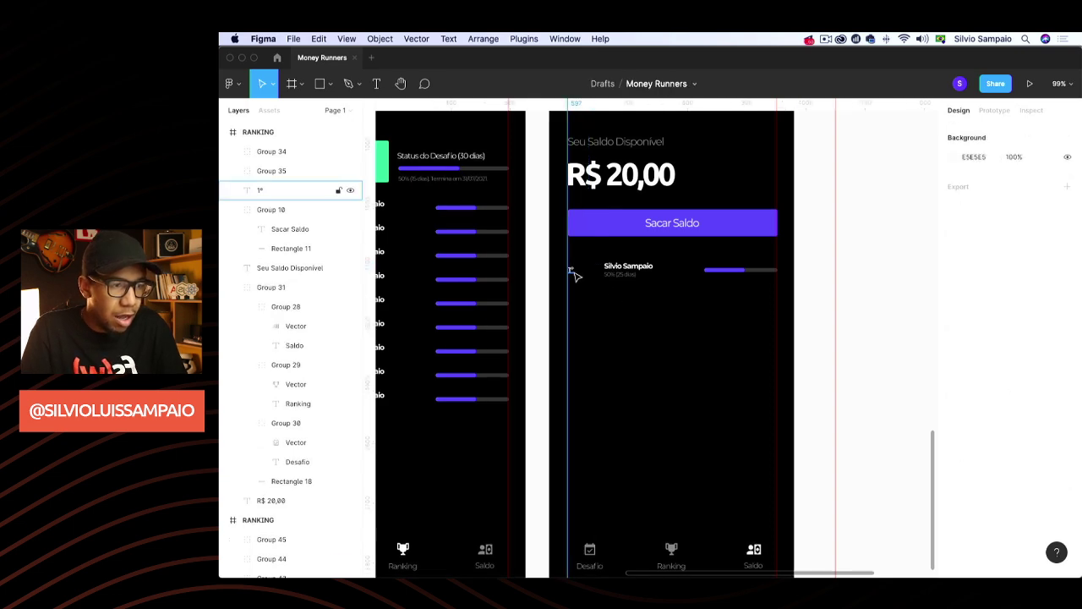
left_click(574, 273)
key("Delete")
Move the name texts to the left margin and retitle them 'Meta Concluida' on one line
left_click_drag(611, 268, 629, 288)
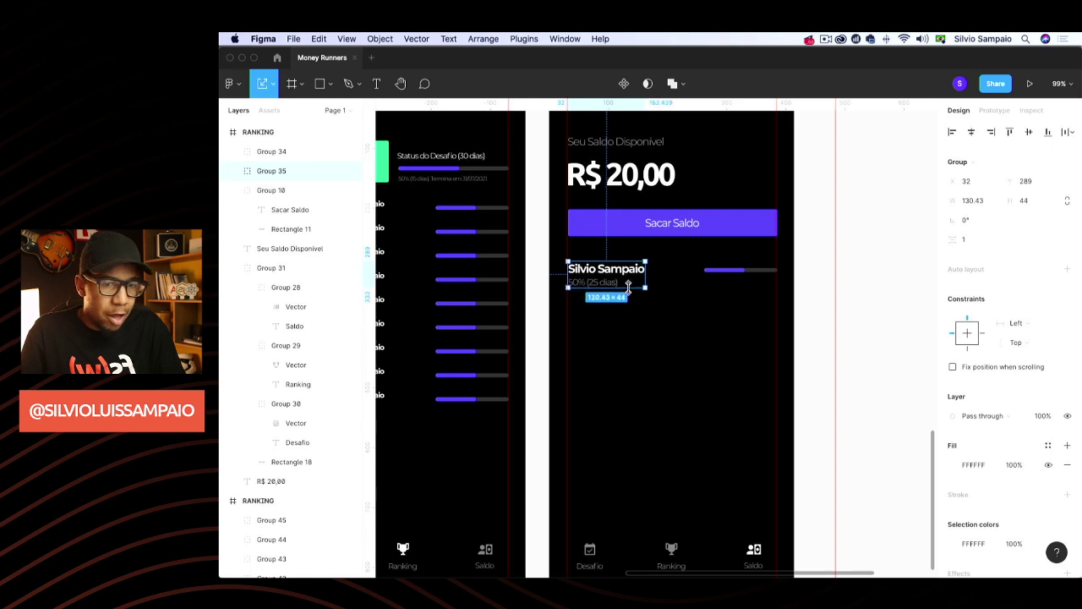
double_click(615, 274)
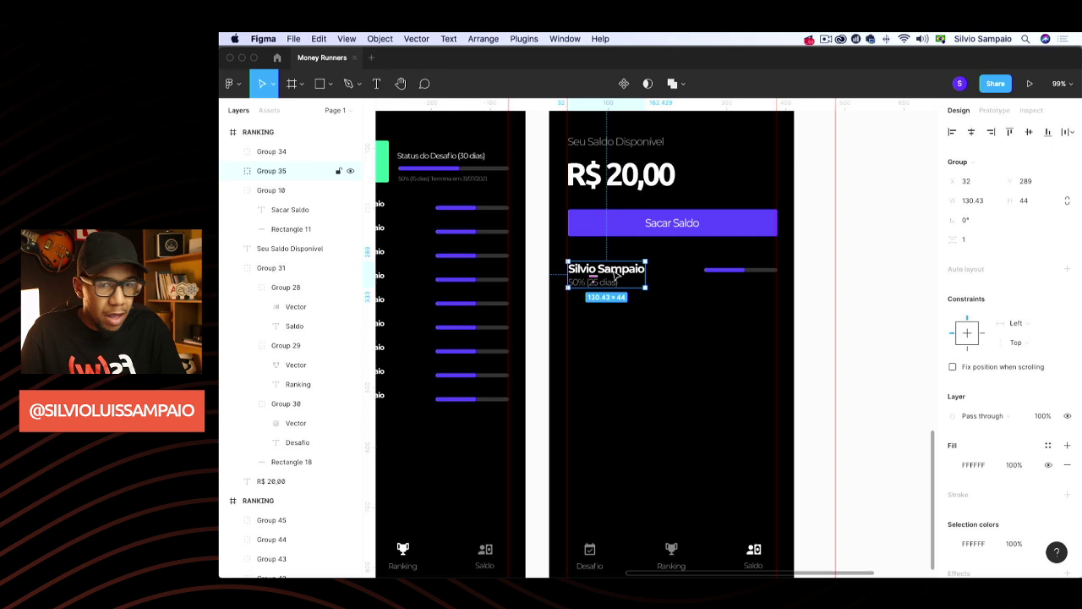
double_click(612, 269)
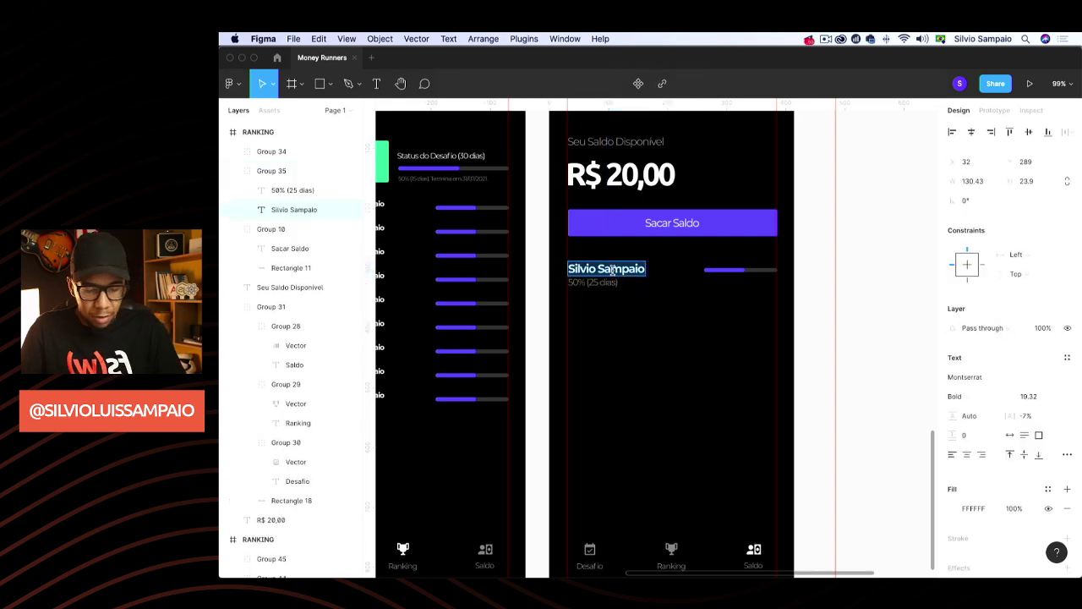
type("Meta Con")
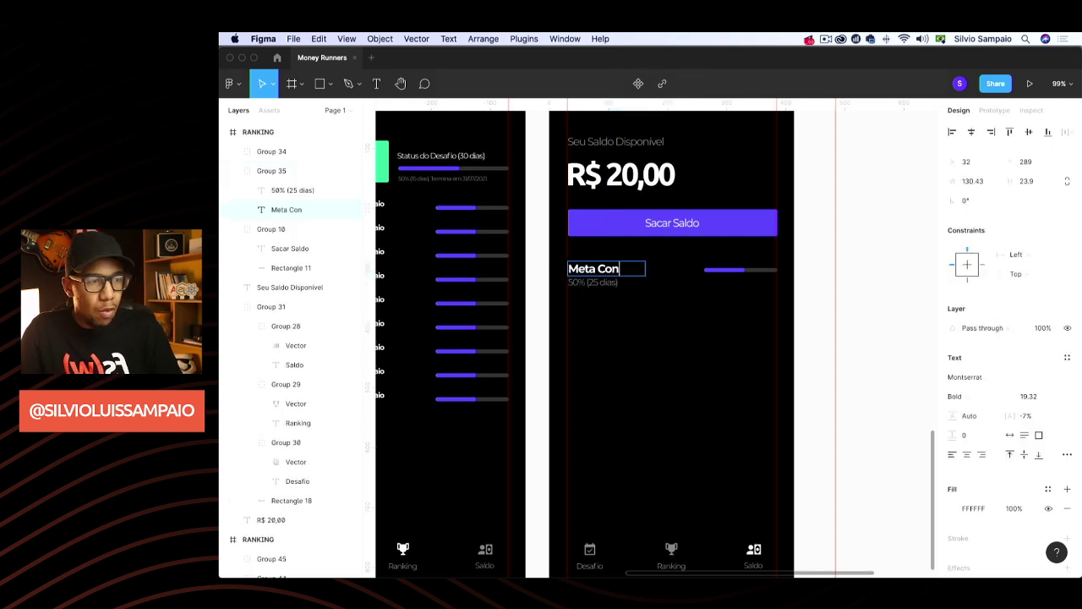
type("cluida")
key("Escape")
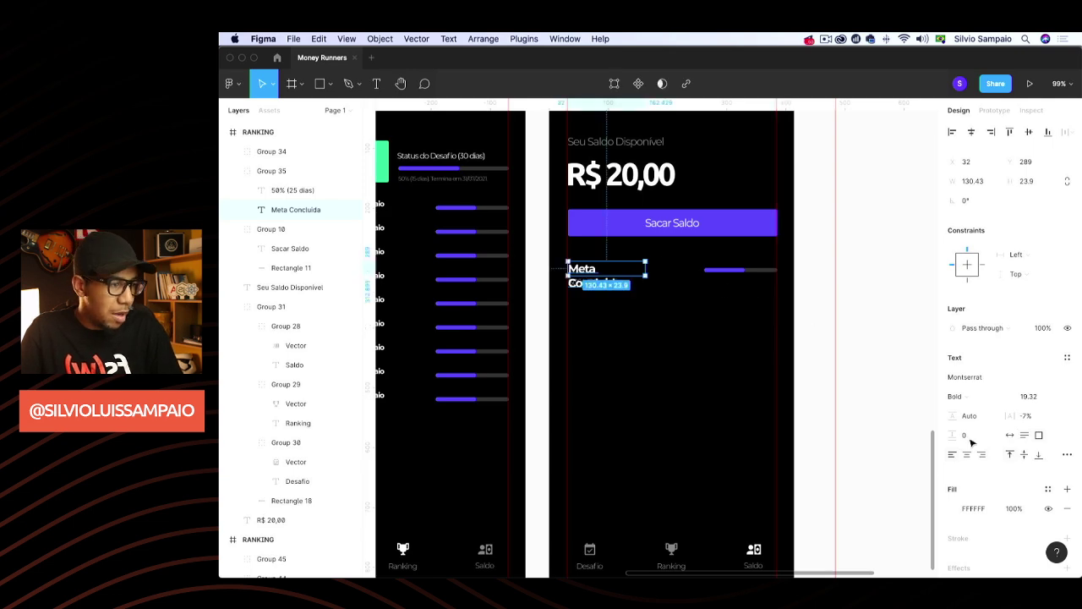
left_click(1010, 434)
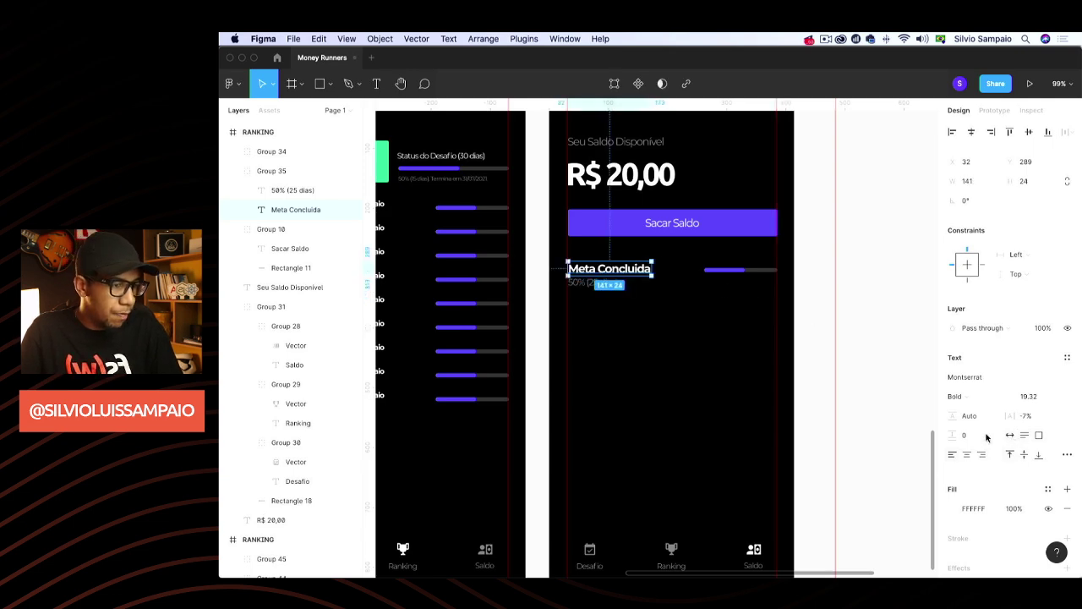
Scale the title and 50% (25 dias) subtitle down together to about 123 × 38
left_click(592, 284, "shift")
key("k")
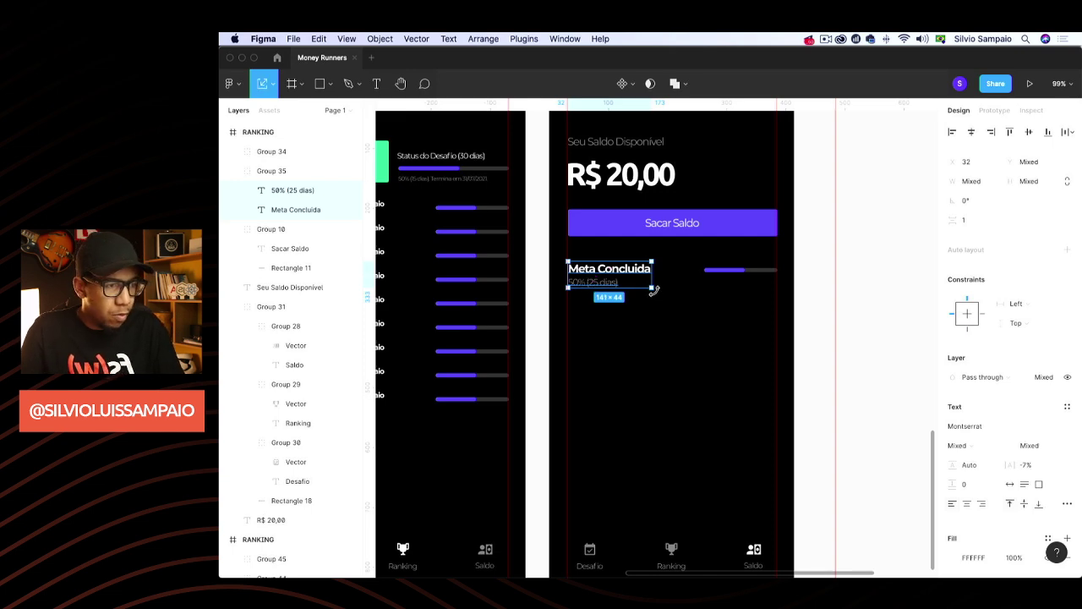
left_click_drag(651, 288, 642, 283)
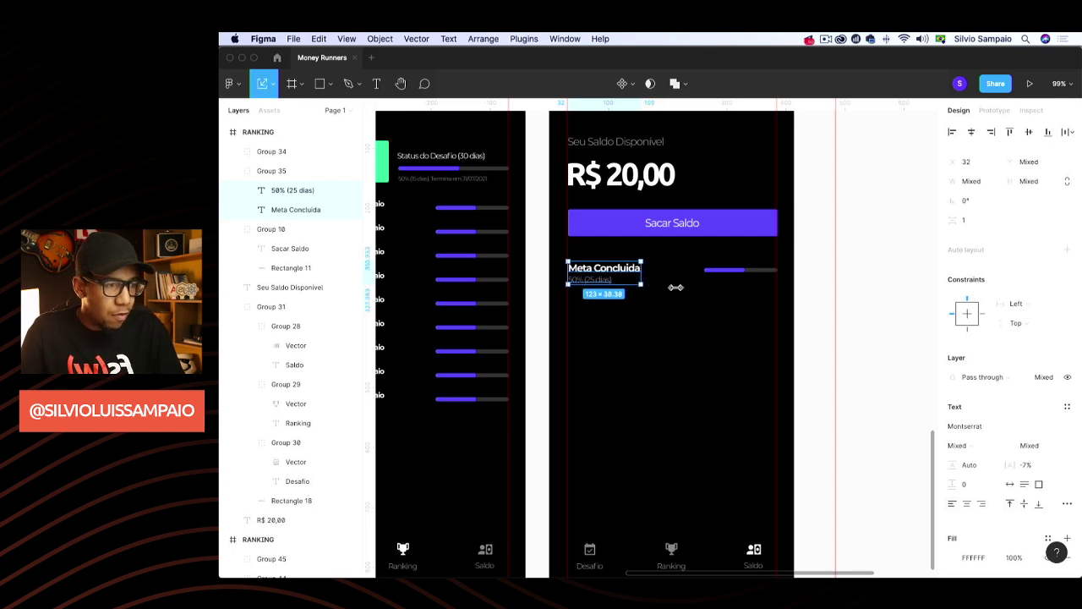
left_click(853, 311)
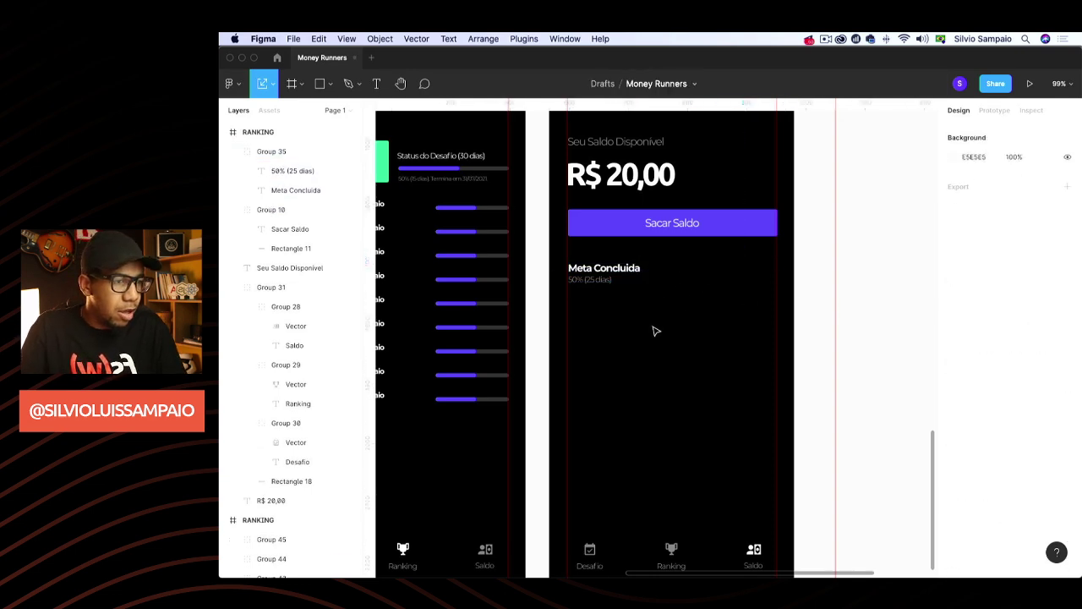
Paste the green + R$ 10,00 badge from Home #03 beside Meta Concluida
scroll(655, 331, "down", 5)
scroll(601, 353, "left", 5)
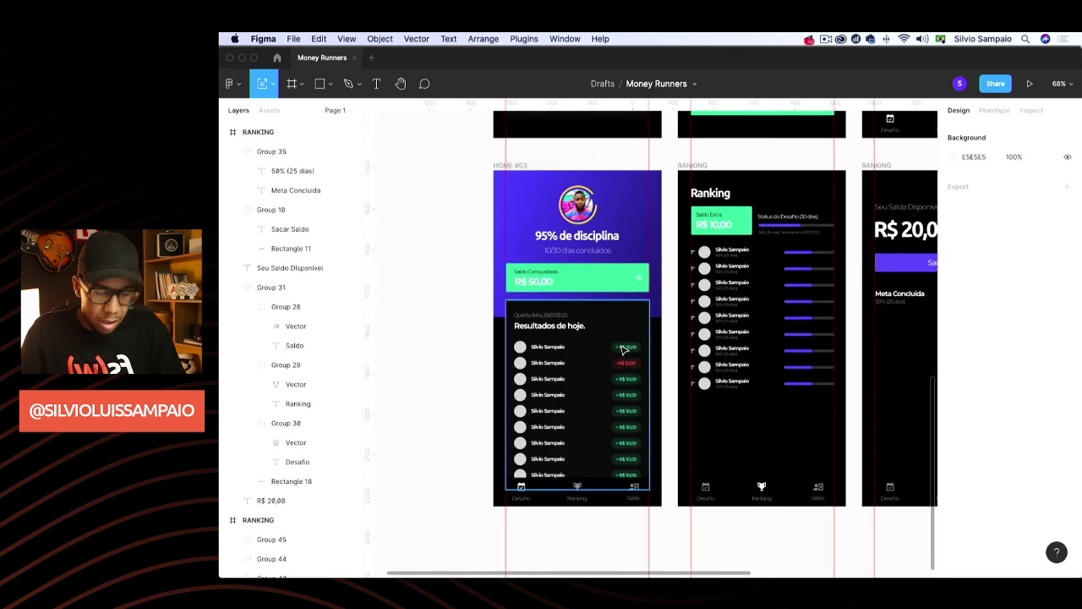
left_click(624, 349)
double_click(630, 350)
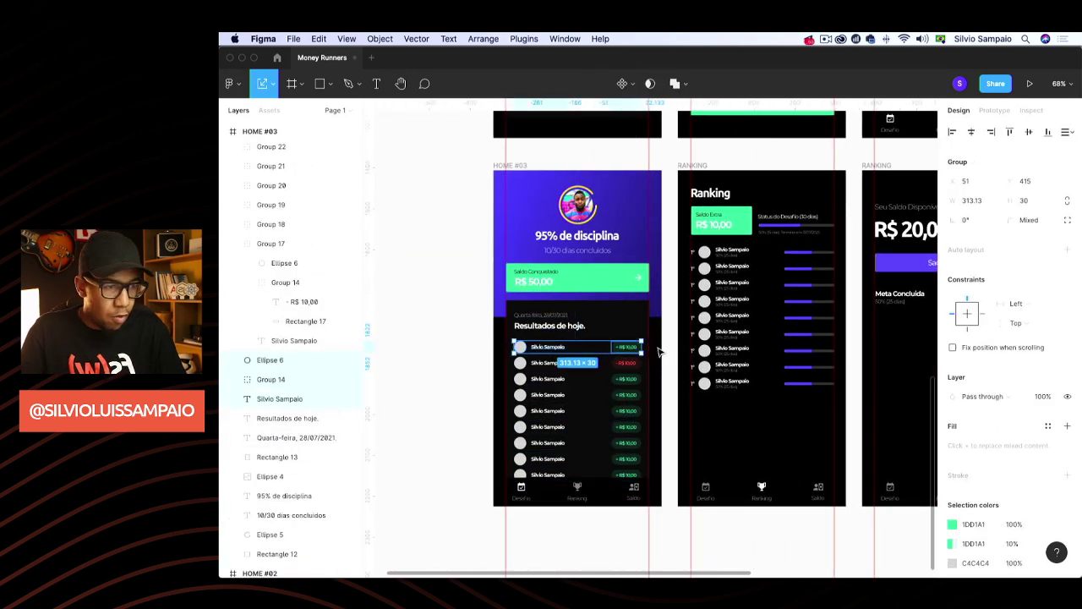
double_click(627, 346)
scroll(640, 355, "right", 8)
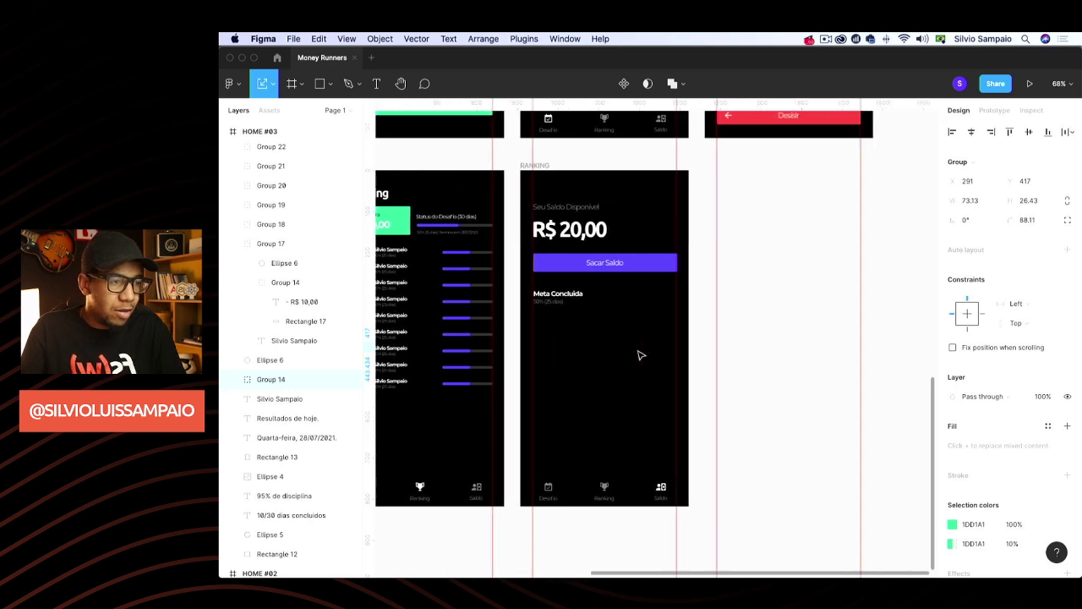
scroll(640, 355, "right", 3)
scroll(570, 355, "up", 5)
key("super+v")
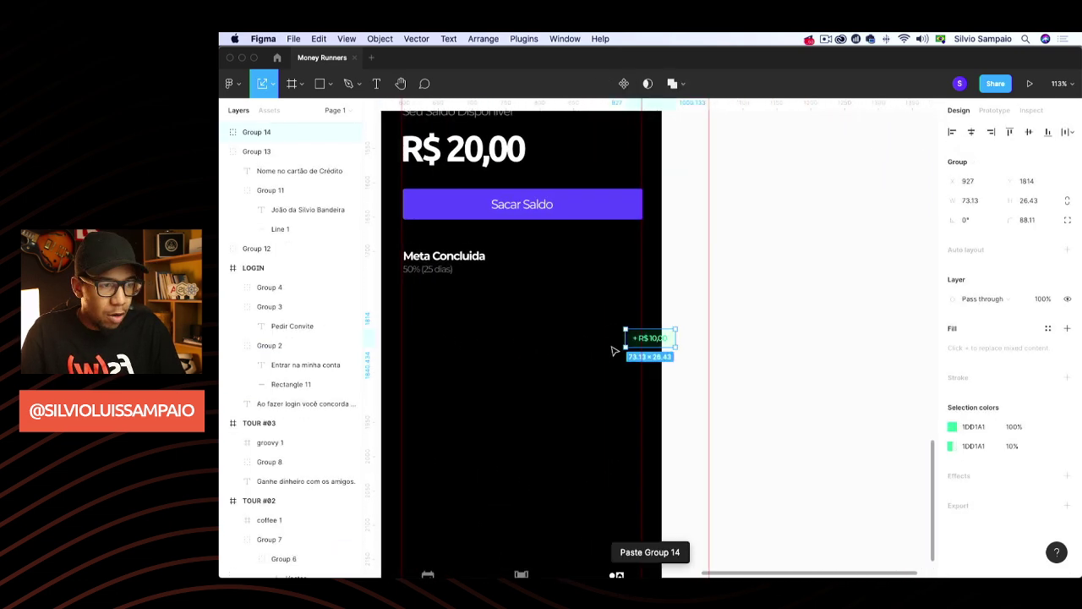
left_click_drag(638, 343, 606, 263)
Vertically centre the badge with the Meta Concluida group
left_click(476, 266, "shift")
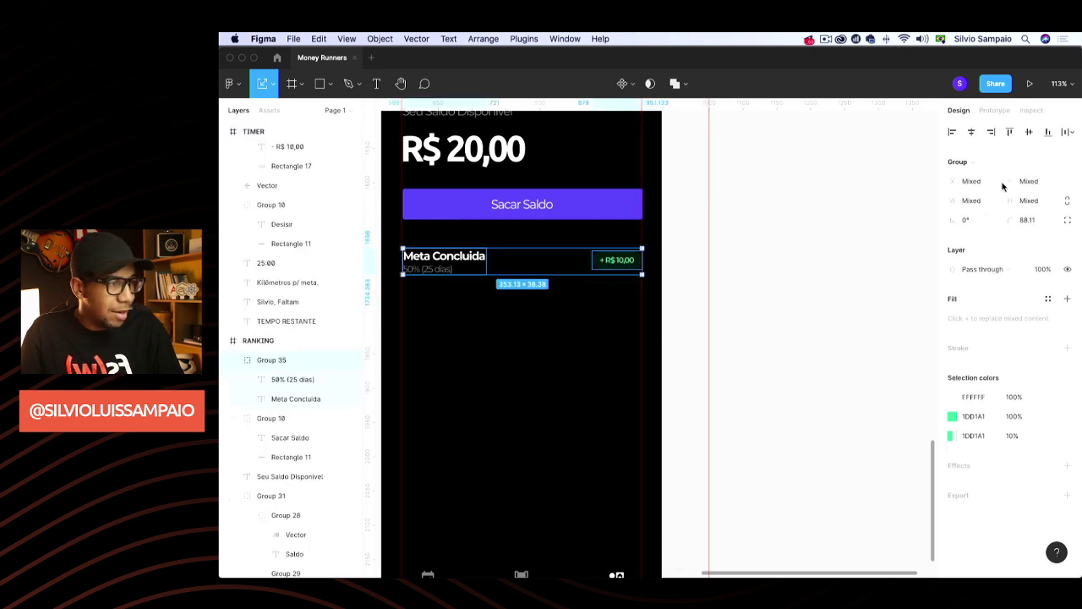
left_click(1029, 133)
scroll(649, 344, "left", 5)
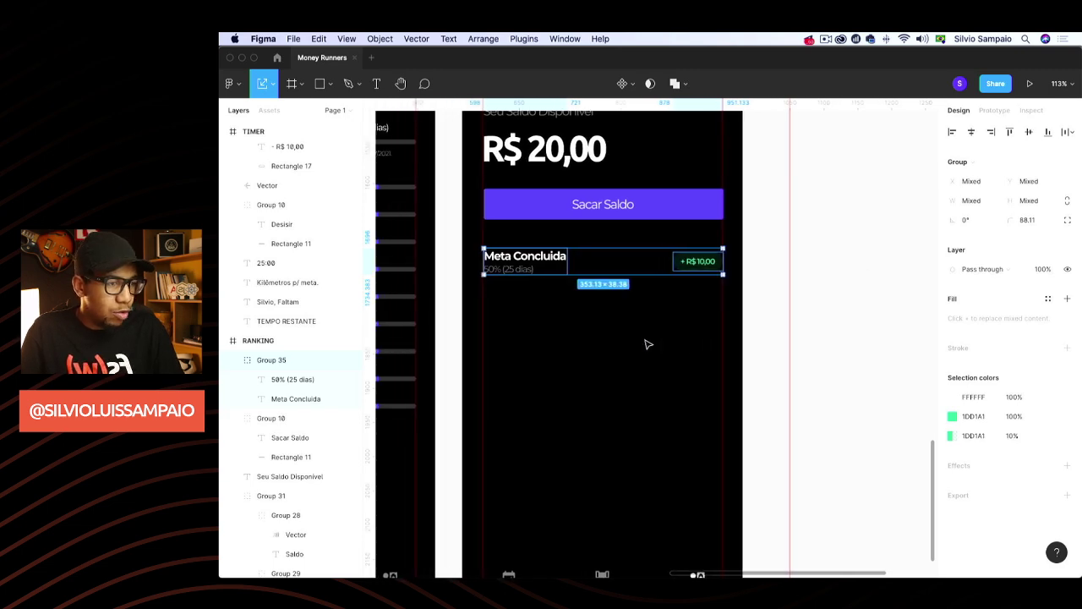
scroll(649, 344, "left", 1)
left_click(786, 318)
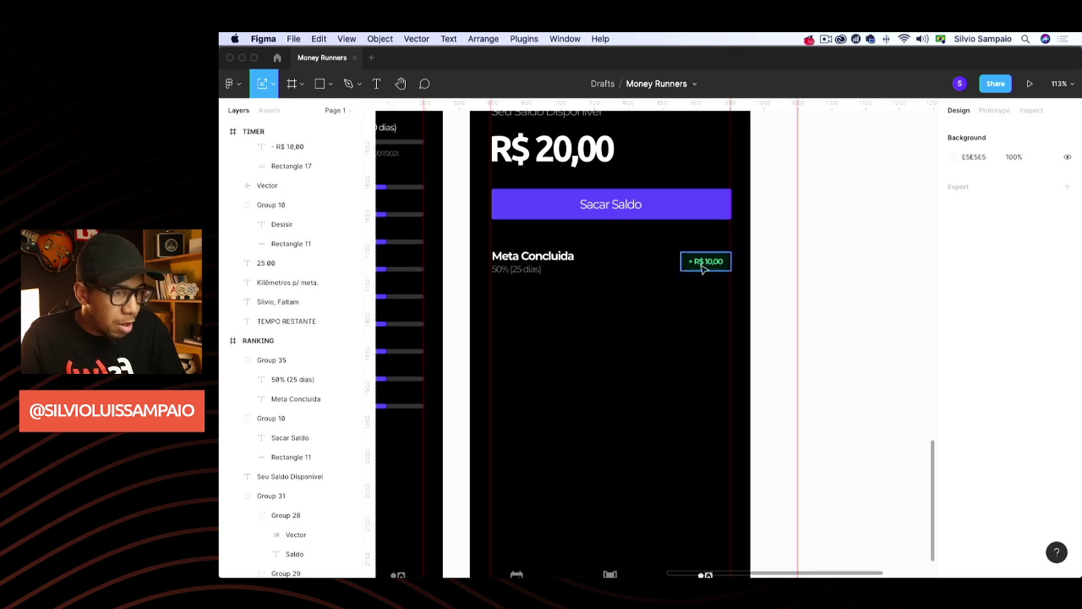
left_click(702, 265)
Nudge the badge, then rewrite the subtitle as '28/07/2021 às 22:00' with auto width
left_click_drag(704, 268, 703, 268)
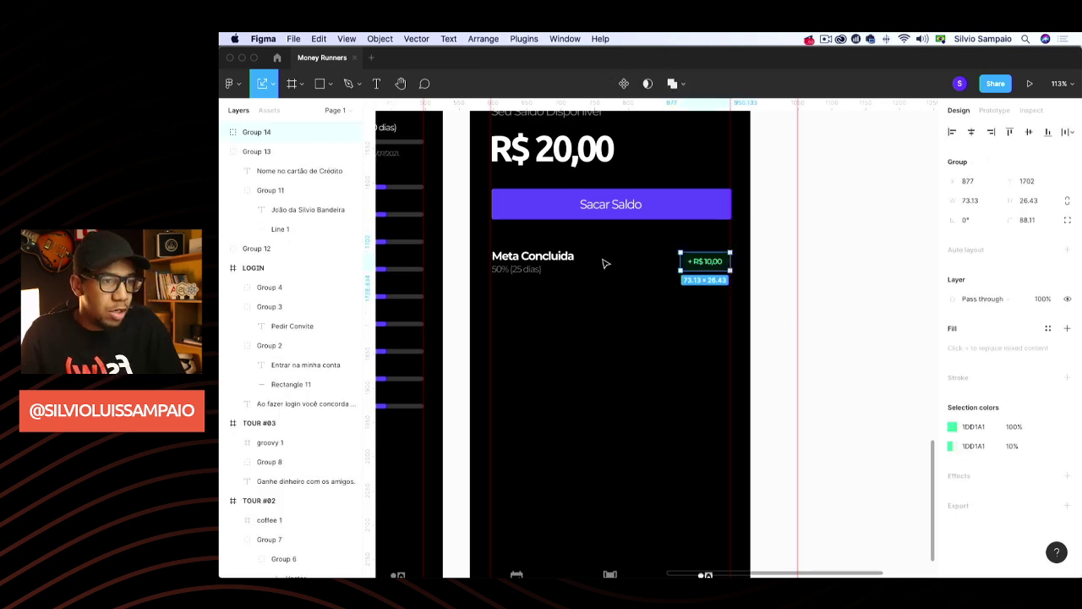
left_click(530, 250)
double_click(524, 267)
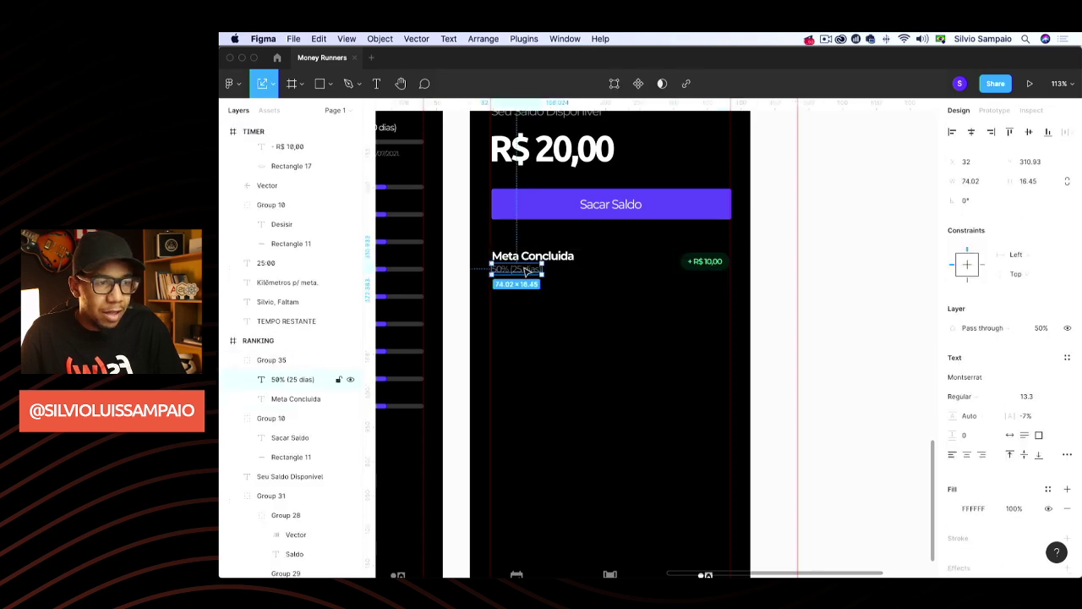
double_click(524, 267)
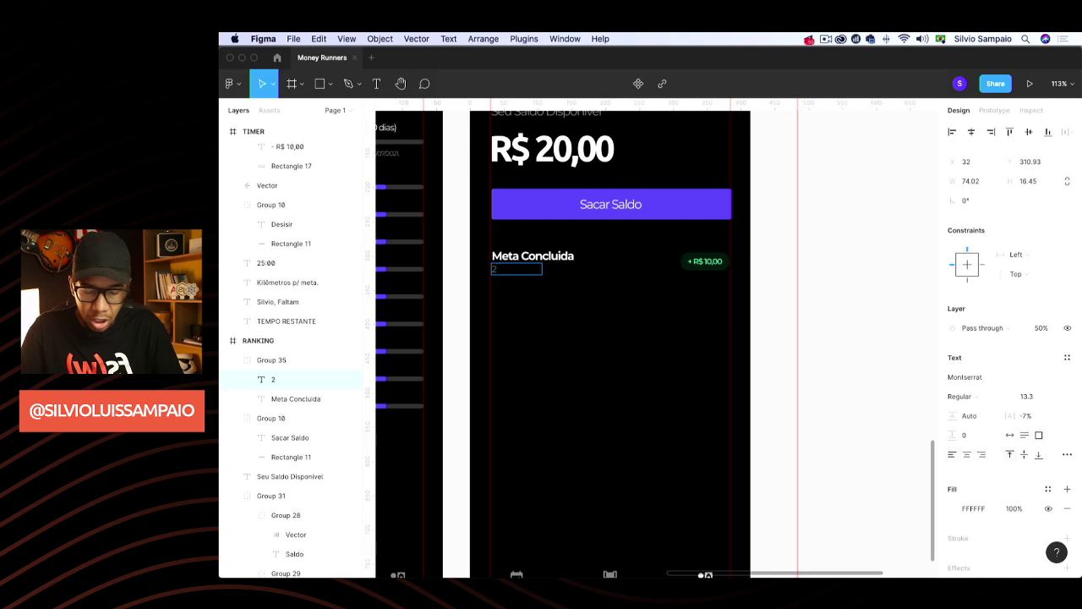
type("8/")
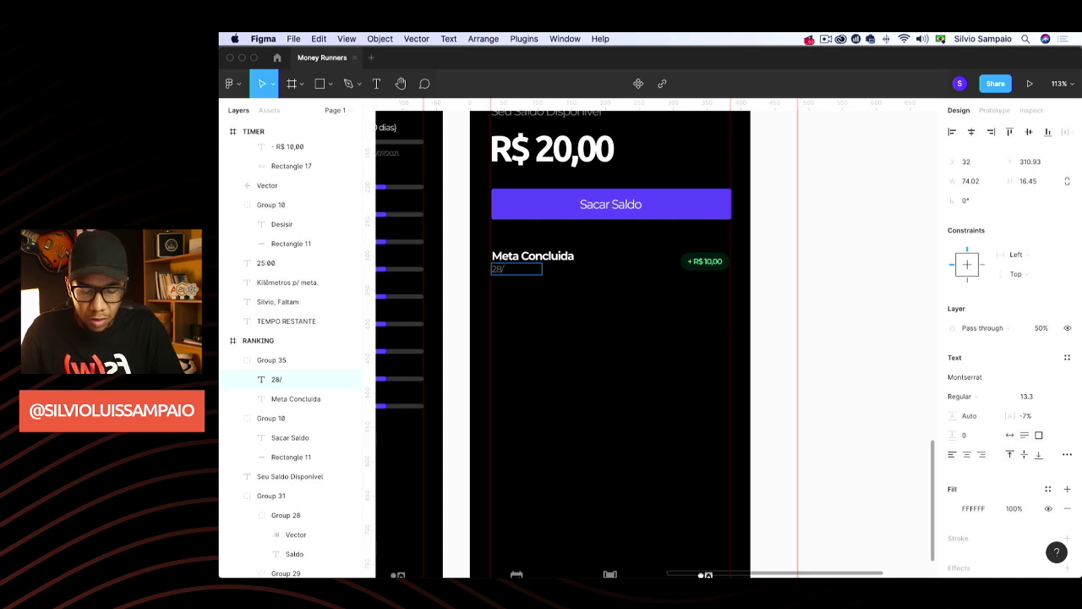
type("07/2021")
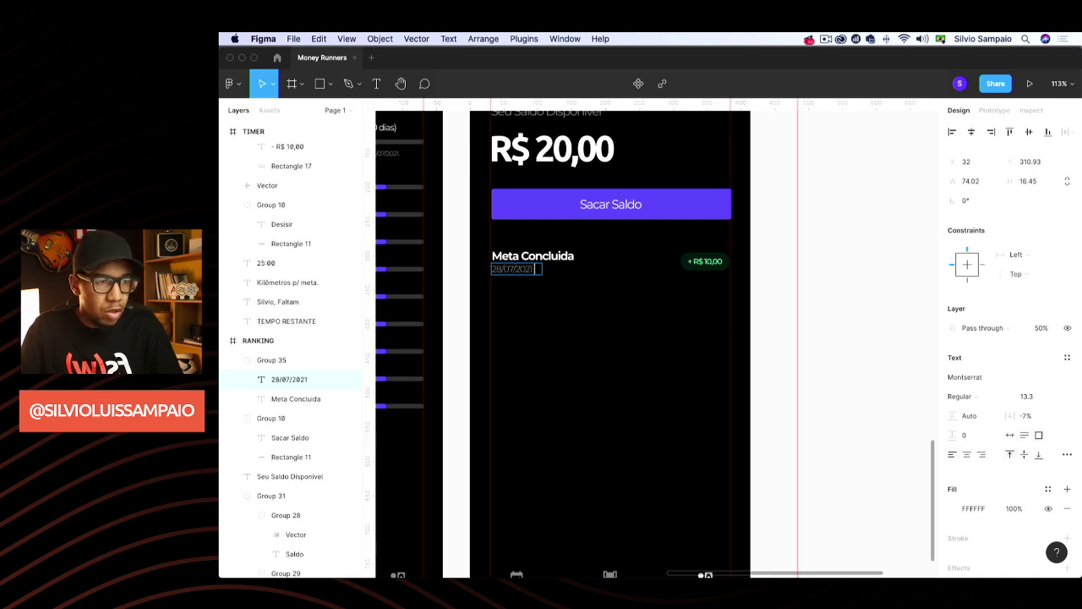
key("Return")
type("às")
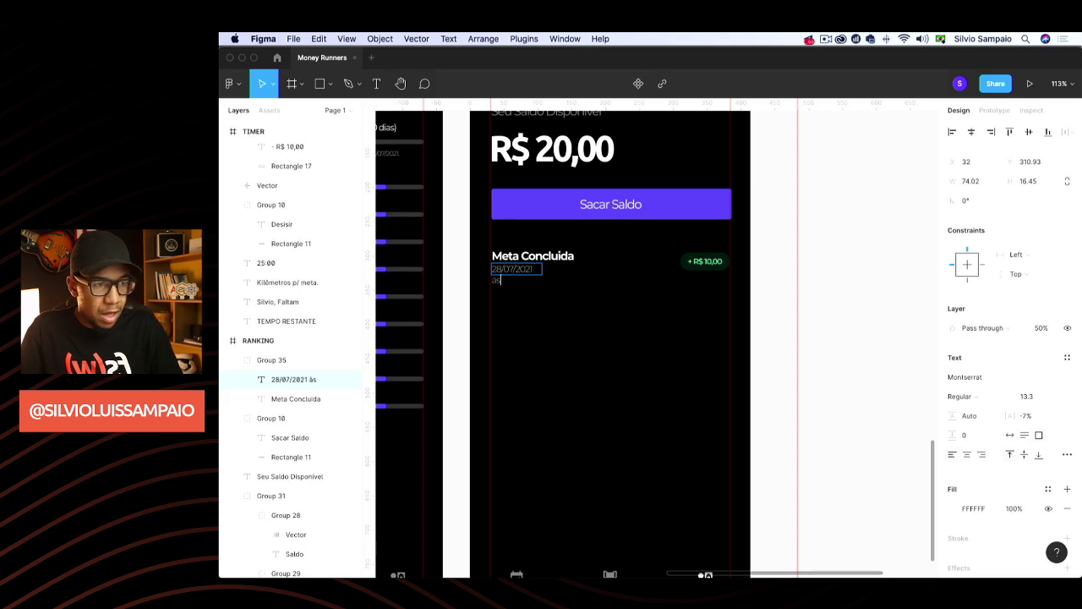
type(" 22:00")
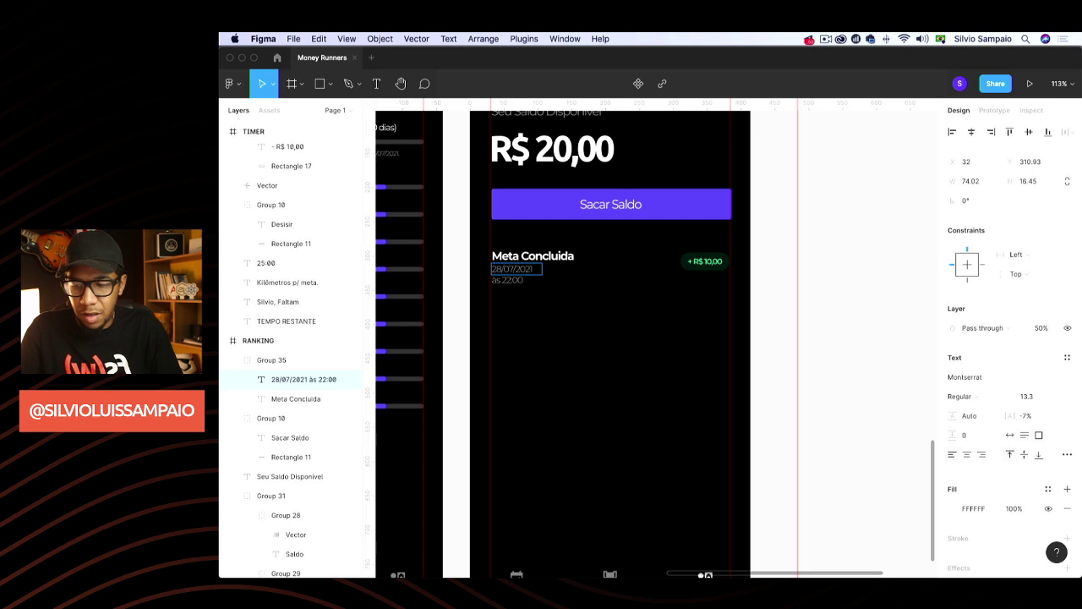
key("Escape")
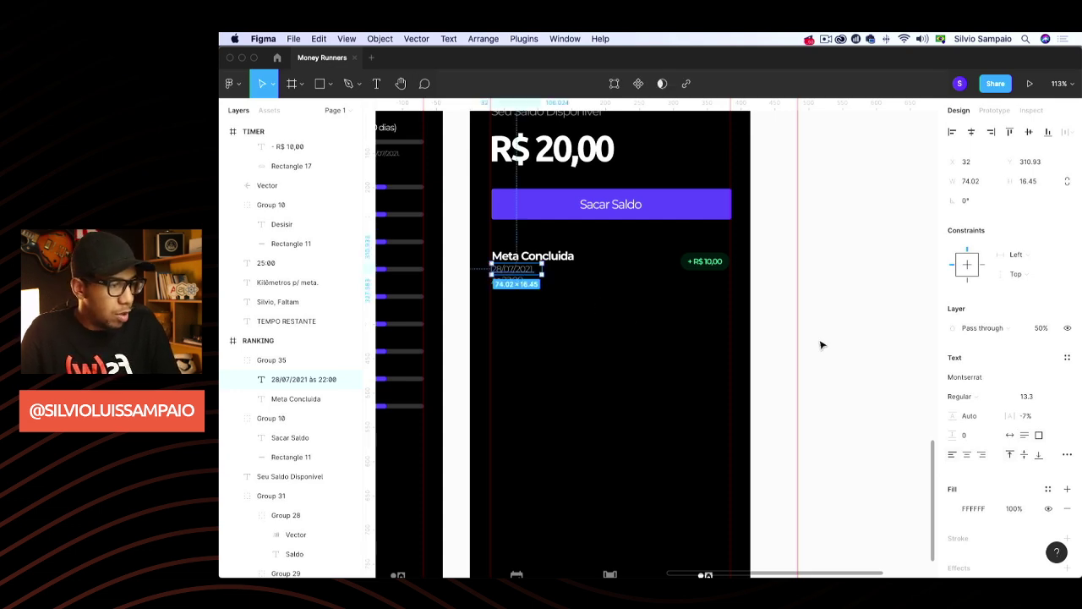
left_click(1009, 434)
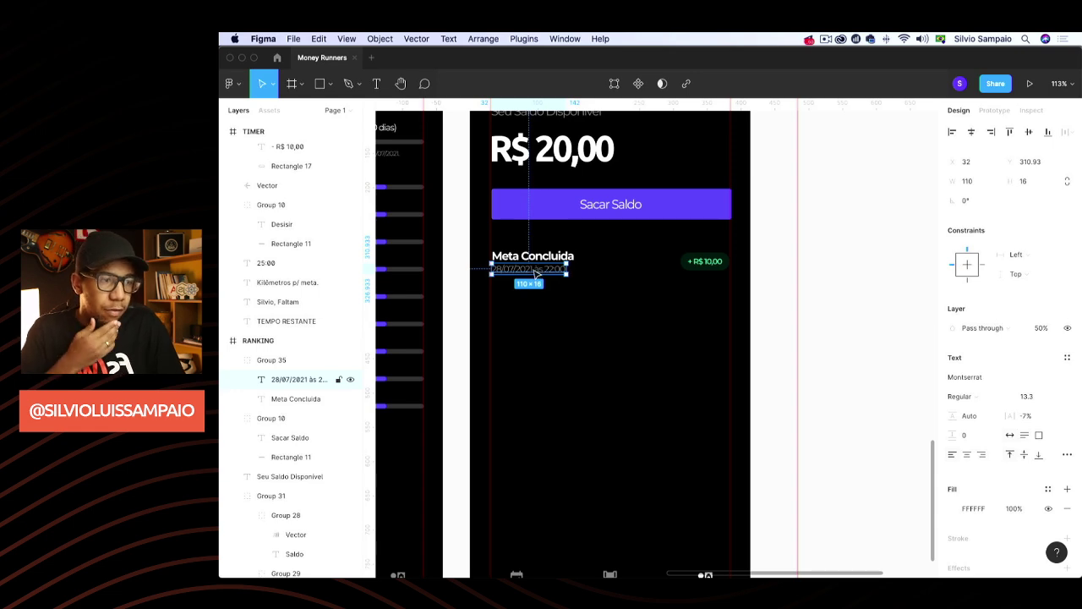
Group the Meta Concluida entry and its + R$ 10,00 badge into one row
left_click(793, 277)
left_click(703, 264)
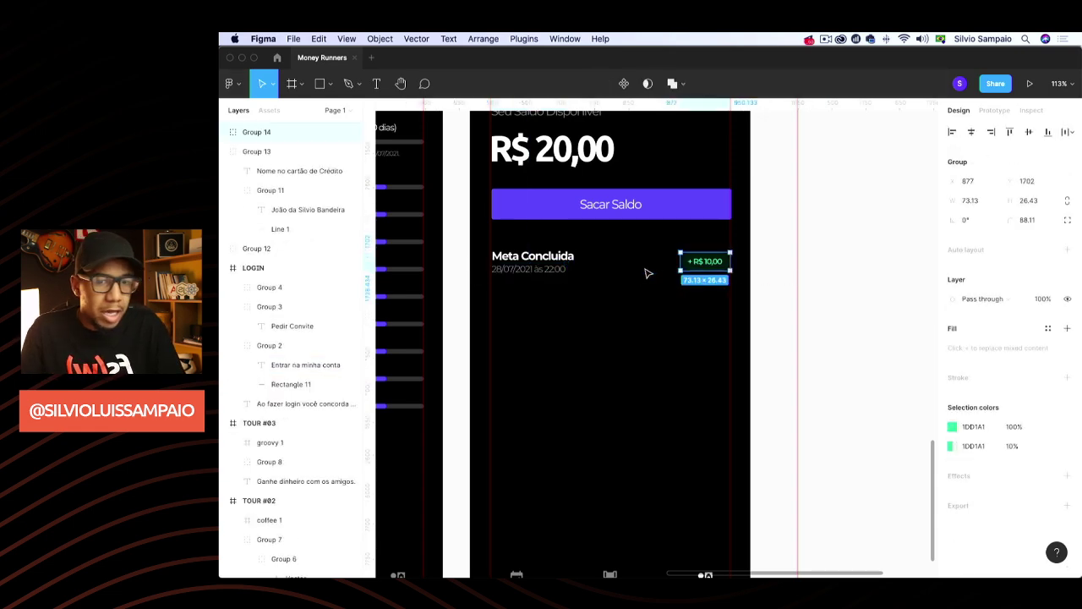
key("k")
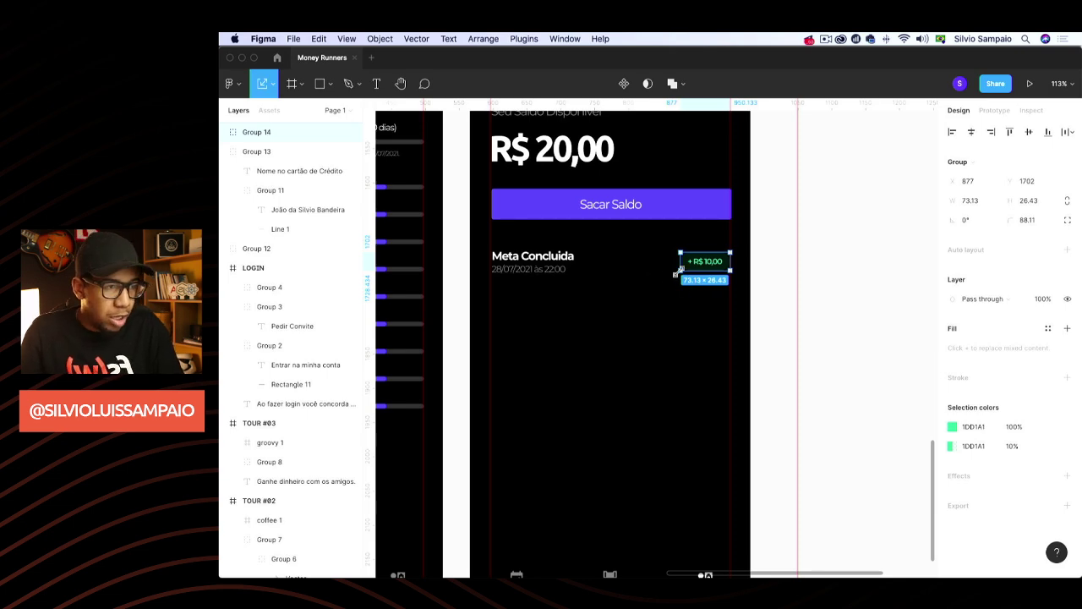
left_click(758, 258)
left_click(698, 264)
left_click(550, 265, "shift")
key("super+g")
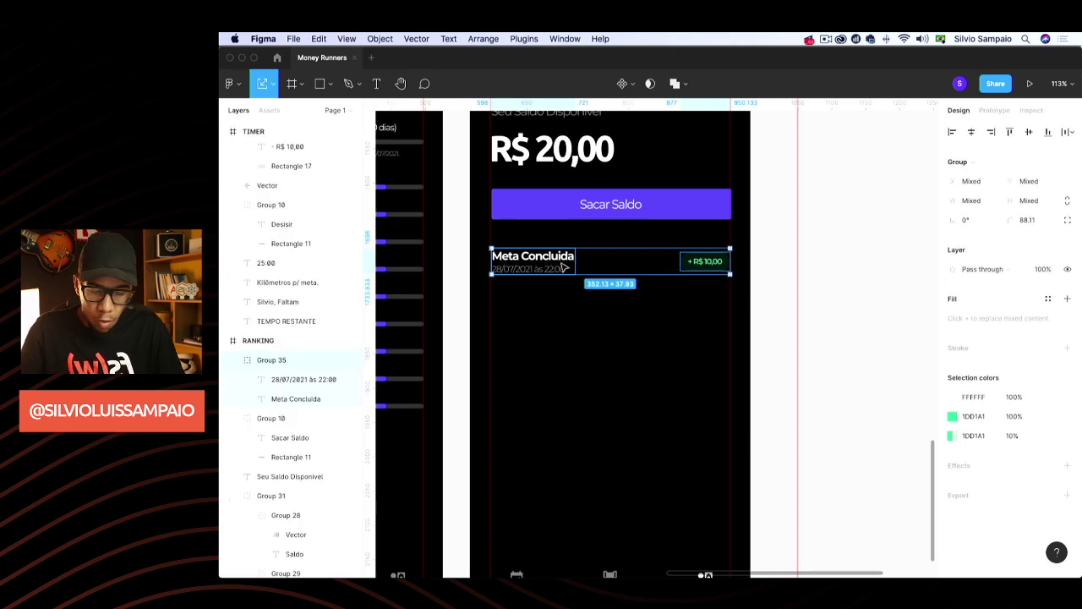
Duplicate the row three times to stack four transaction rows
key("super+d")
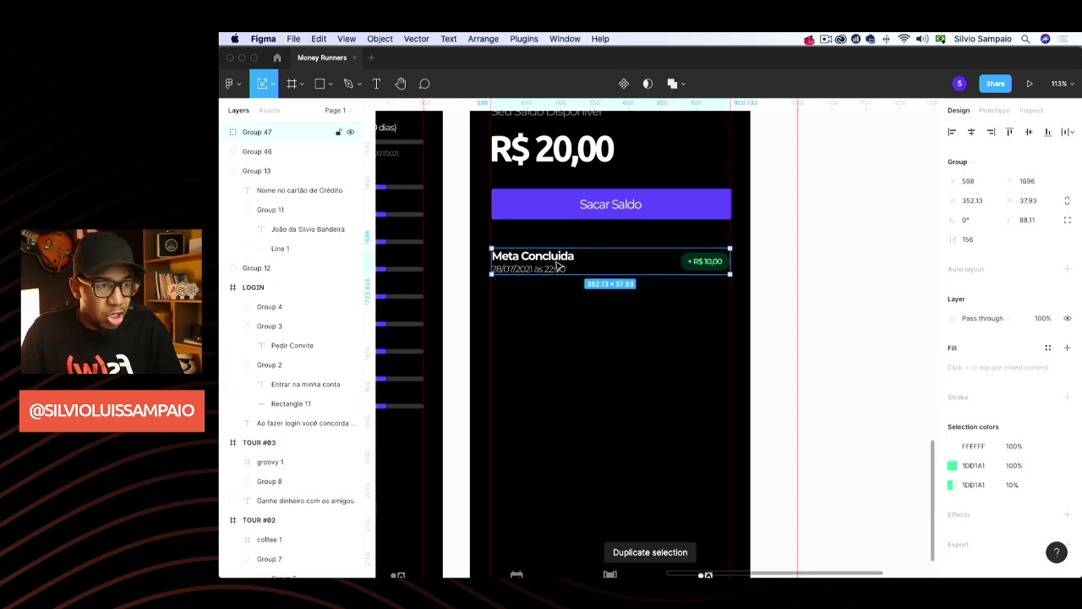
left_click_drag(552, 269, 565, 295)
key("super+d")
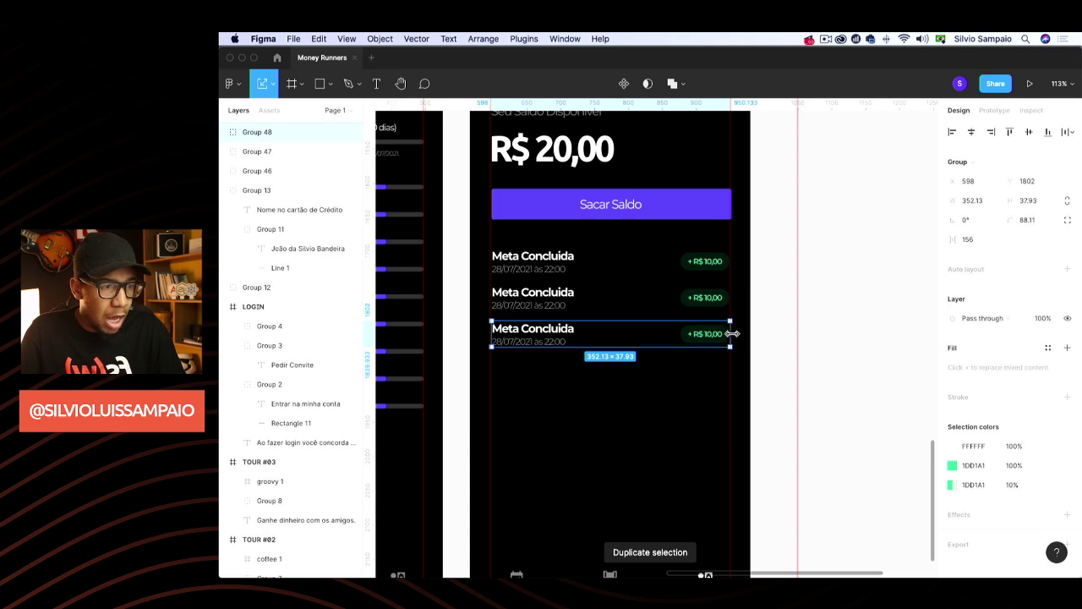
key("super+d")
left_click(620, 277)
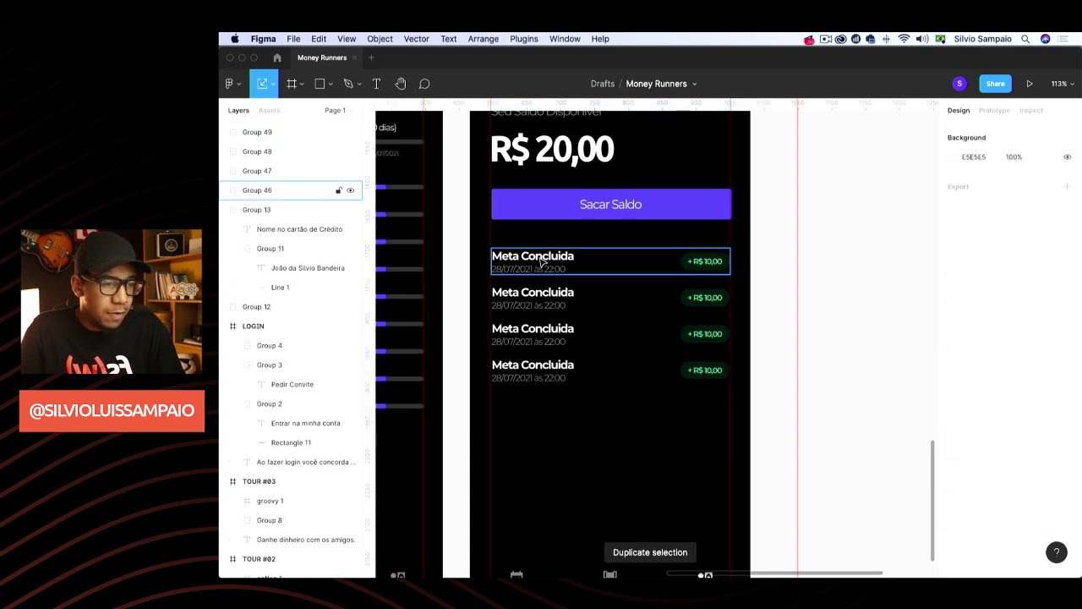
left_click(541, 290)
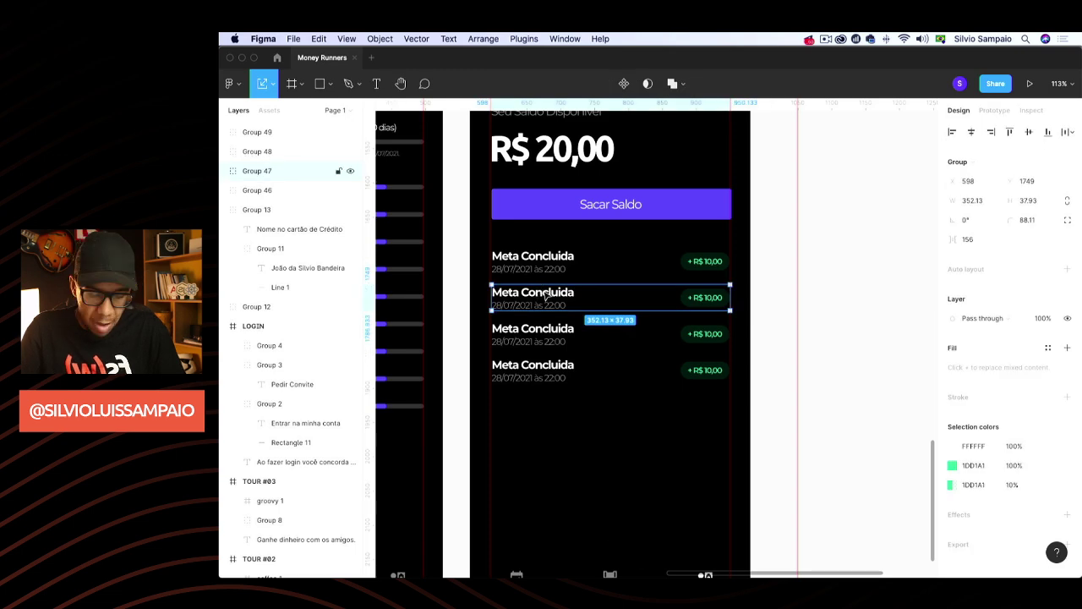
Rename the second row's title to 'Meta Incompleta'
key("v")
double_click(545, 293)
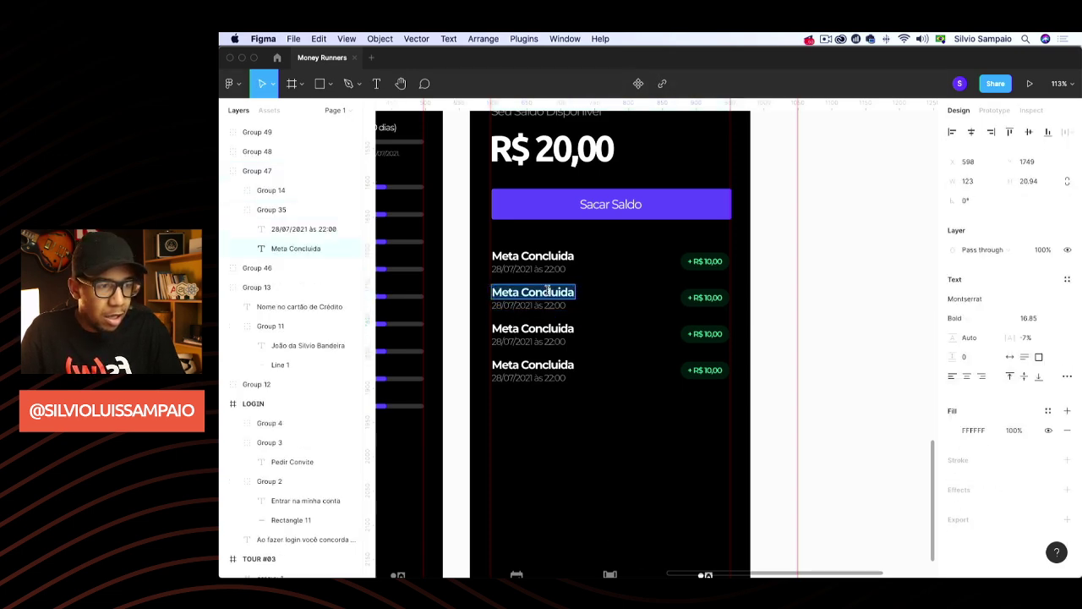
double_click(544, 293)
type("In")
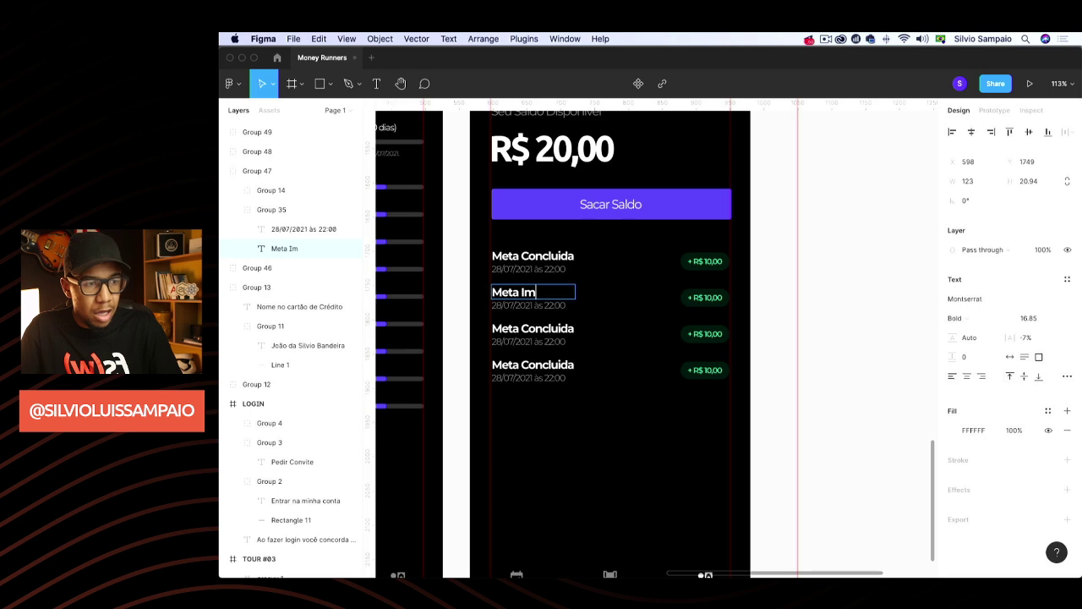
key("BackSpace")
key("BackSpace")
type("Incompleta")
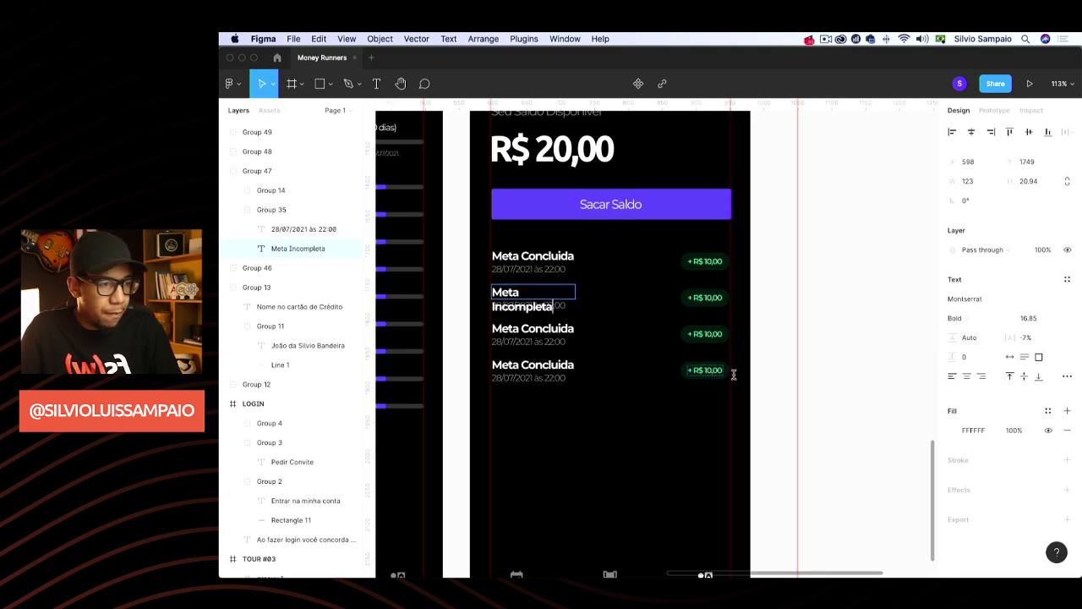
key("Escape")
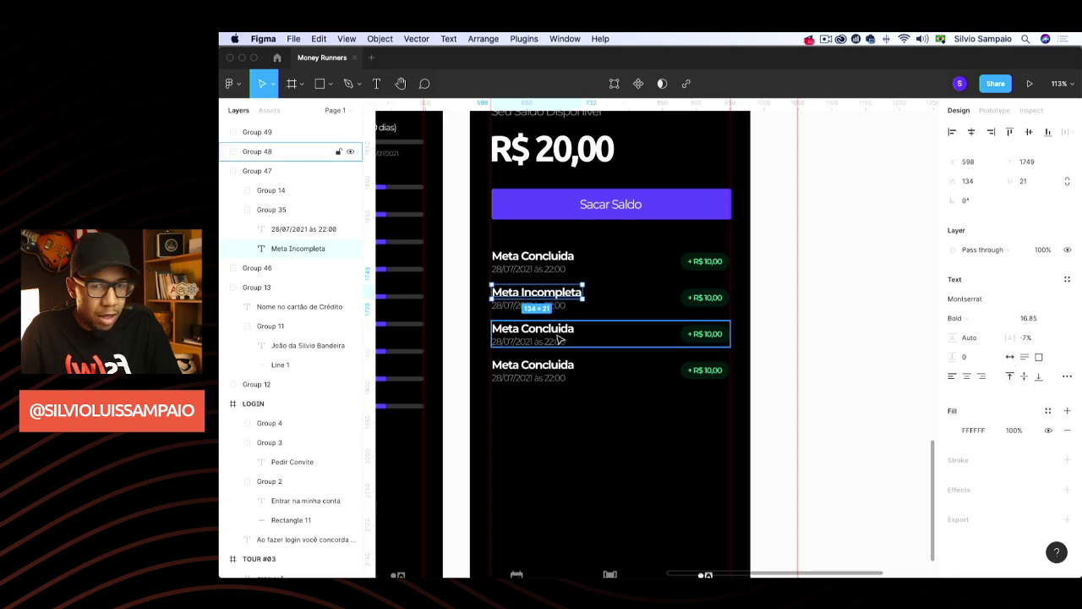
Rename the first row's title to 'Saque Integral'
left_click(558, 337)
double_click(554, 336)
left_click(554, 331)
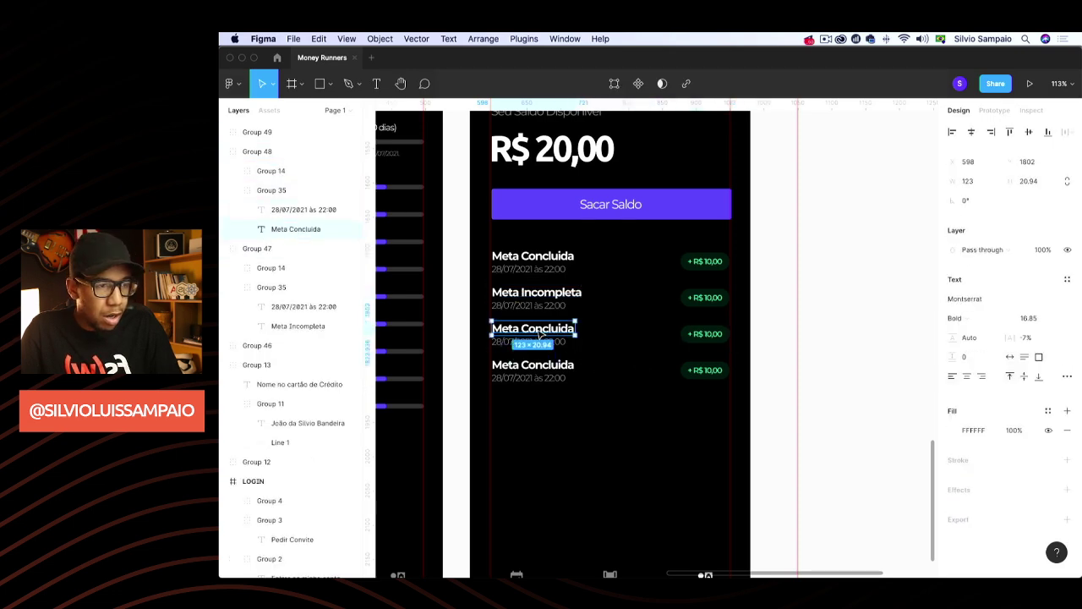
double_click(542, 329)
double_click(543, 258)
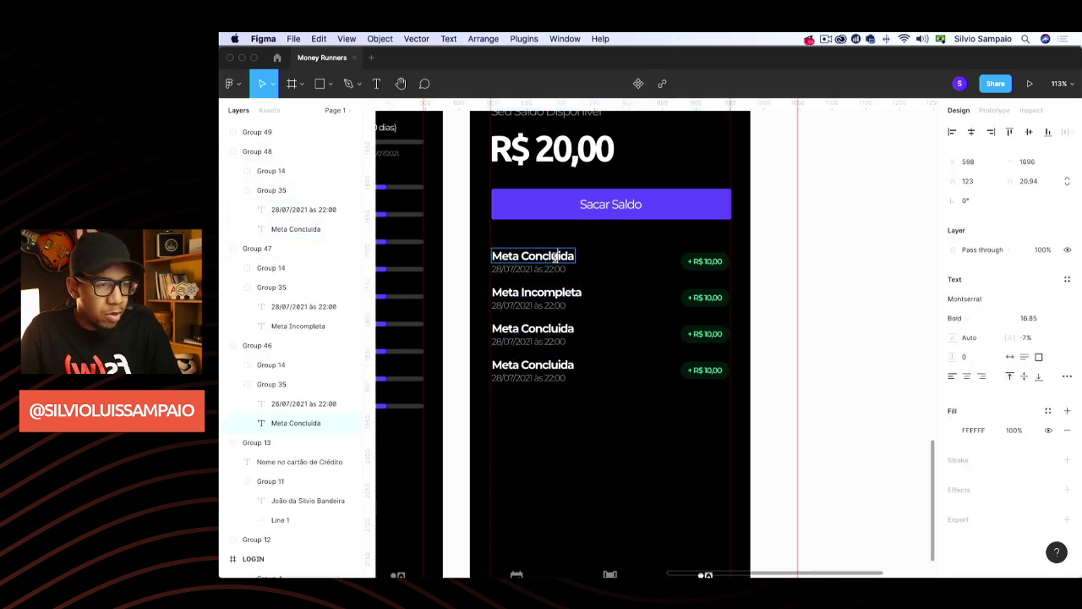
triple_click(554, 256)
type("Saque")
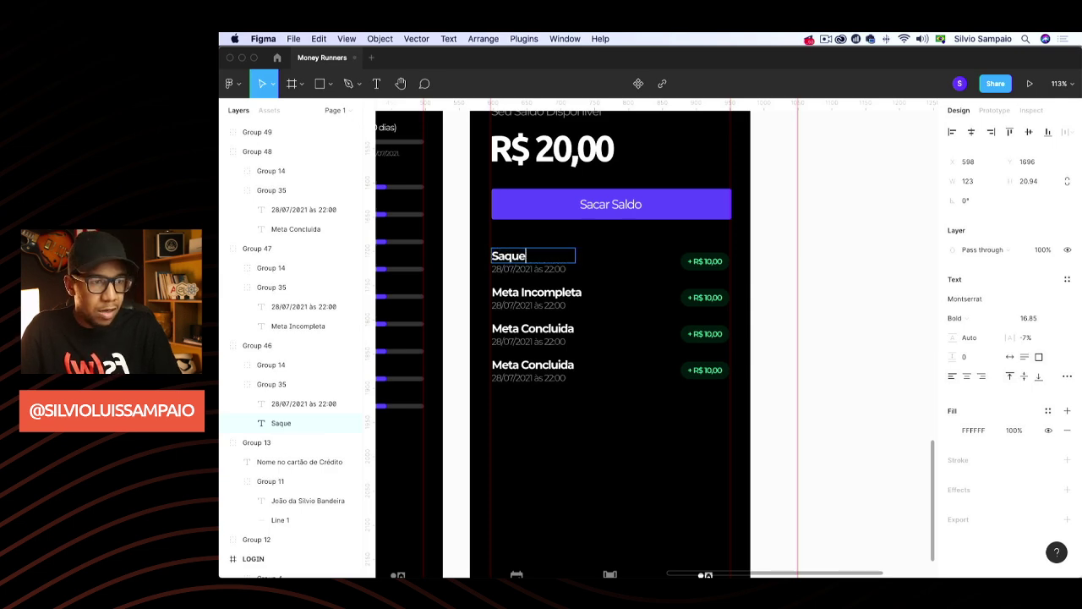
type(" Integram")
key("BackSpace")
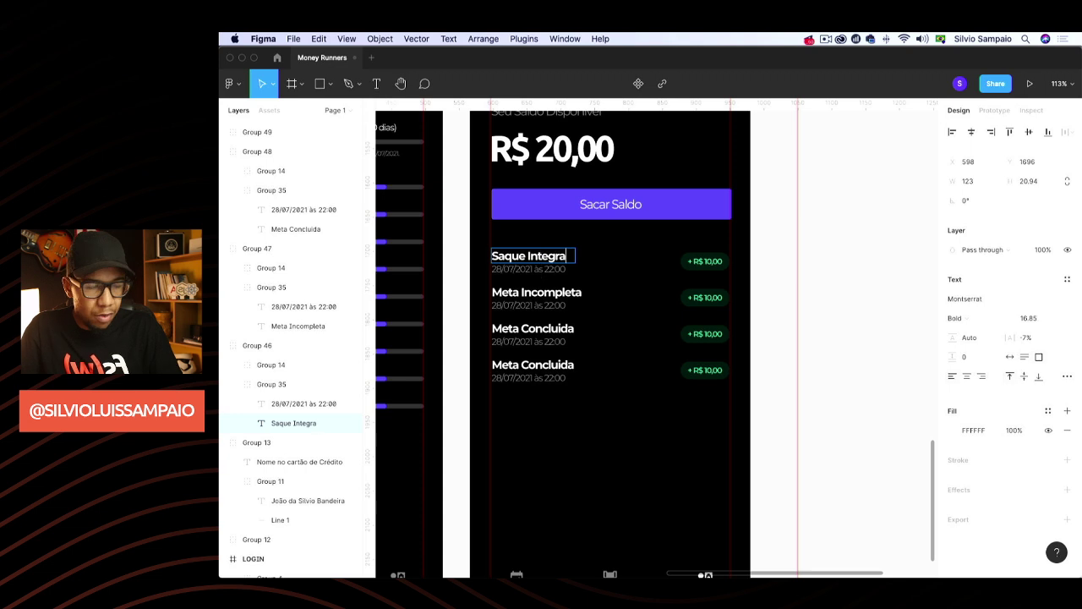
key("Escape")
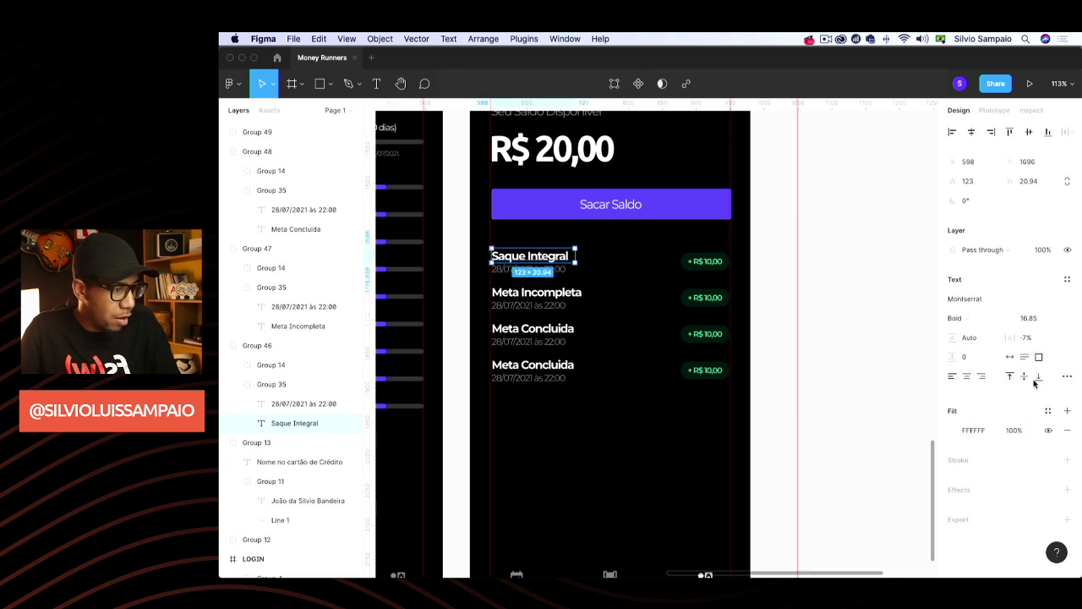
Rename the fourth row's title to 'Depósito Inicial'
left_click(547, 367)
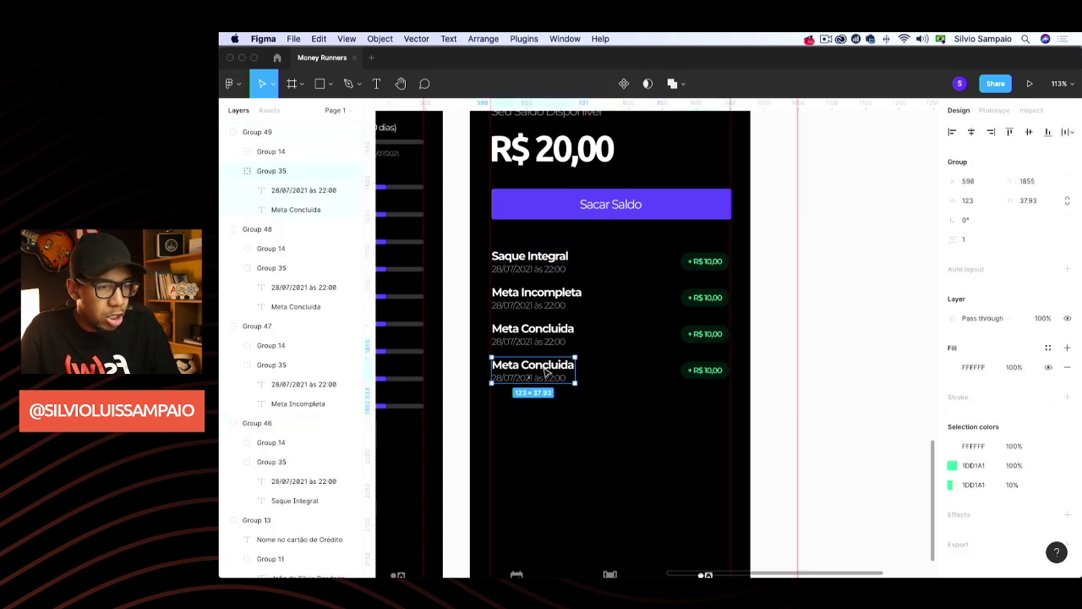
left_click(548, 366)
double_click(548, 366)
type("De")
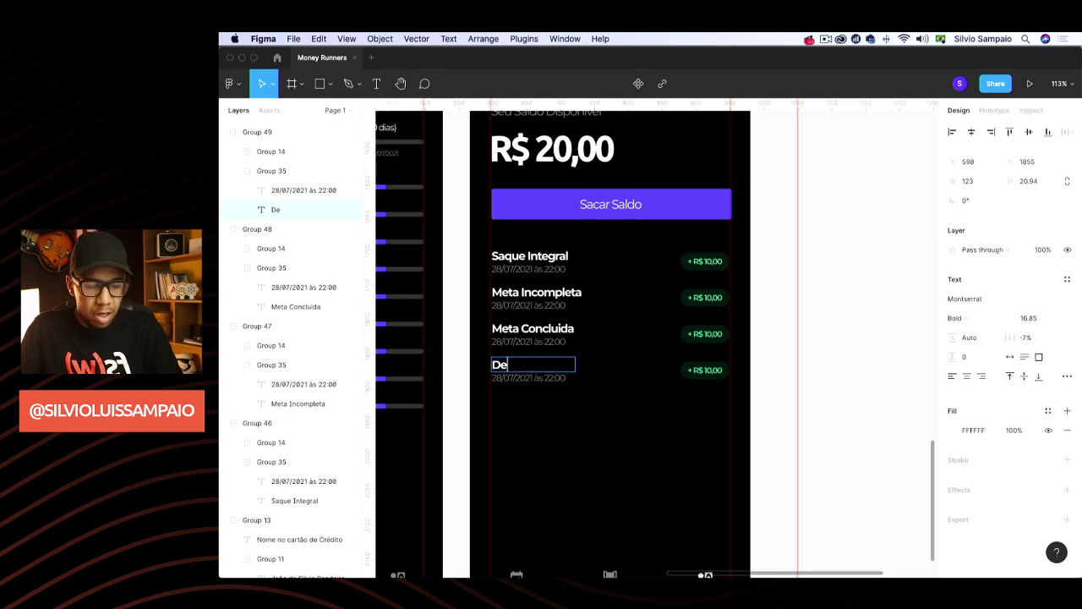
type("pó")
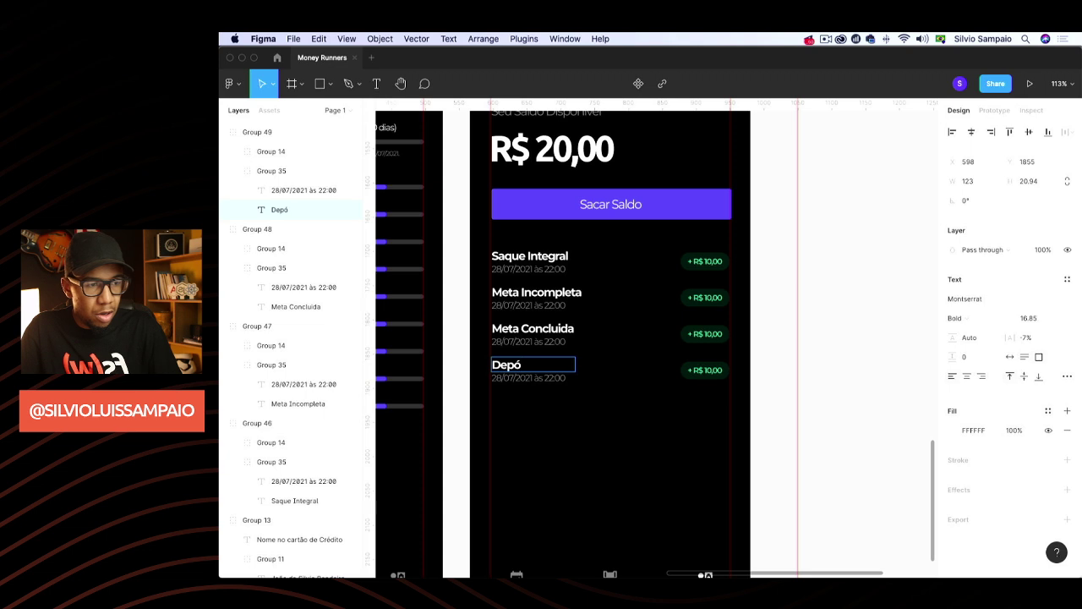
type("sito Inicial")
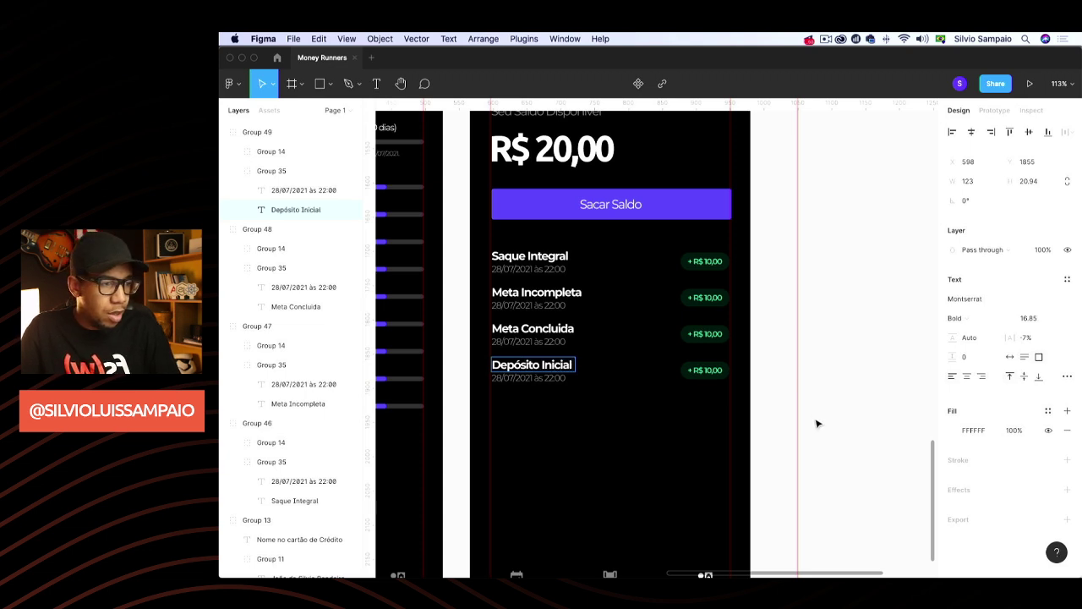
key("Escape")
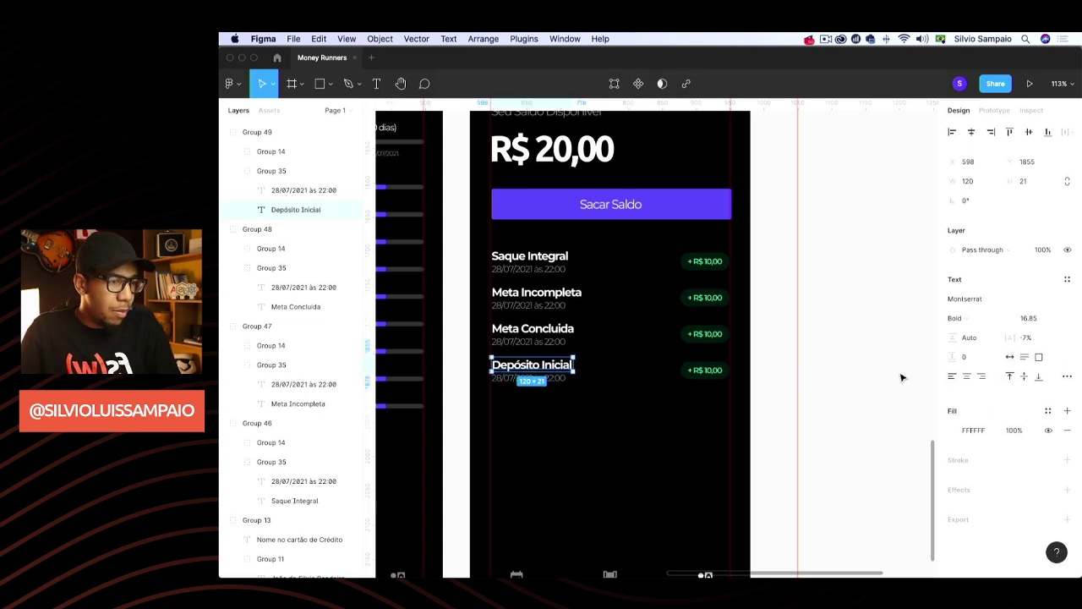
left_click(902, 377)
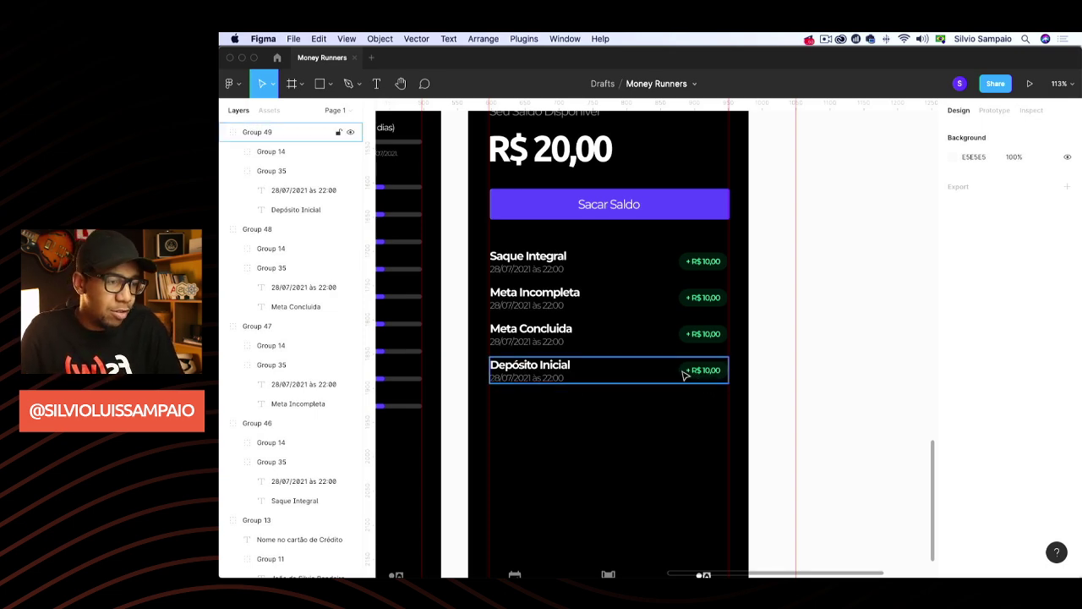
Change the Meta Incompleta amount to '- R$ 10,00' in red FF5050
left_click(694, 303)
double_click(695, 302)
double_click(695, 303)
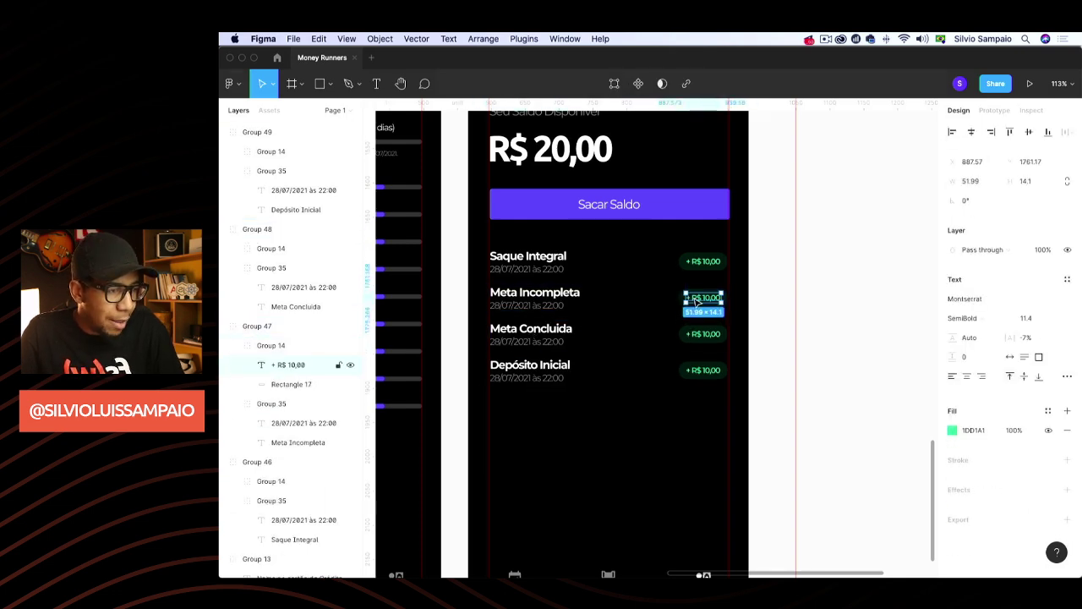
double_click(694, 301)
left_click(687, 298)
key("Delete")
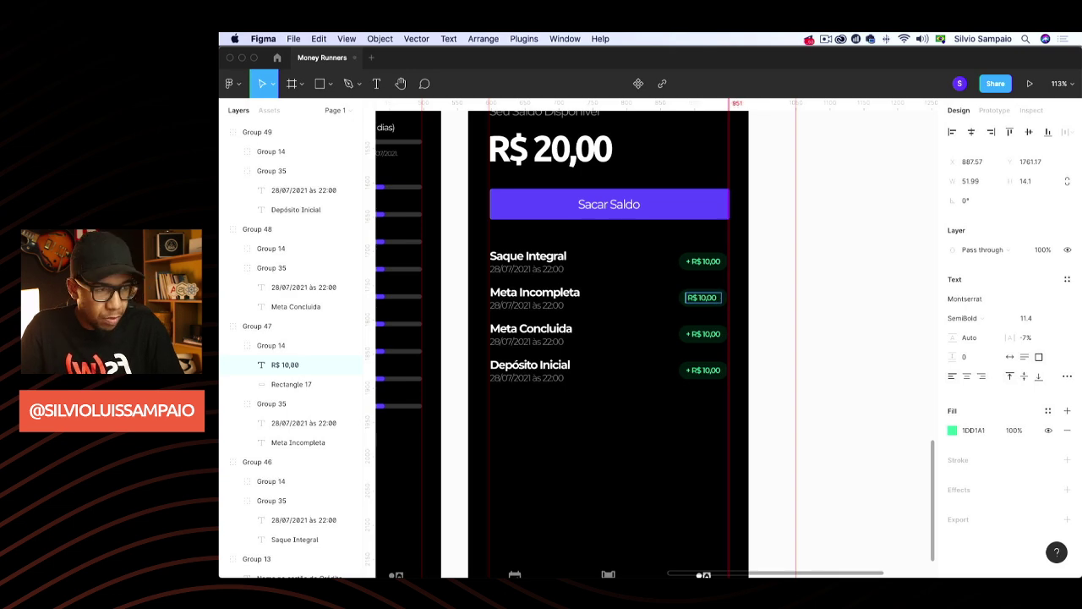
type("-")
key("Escape")
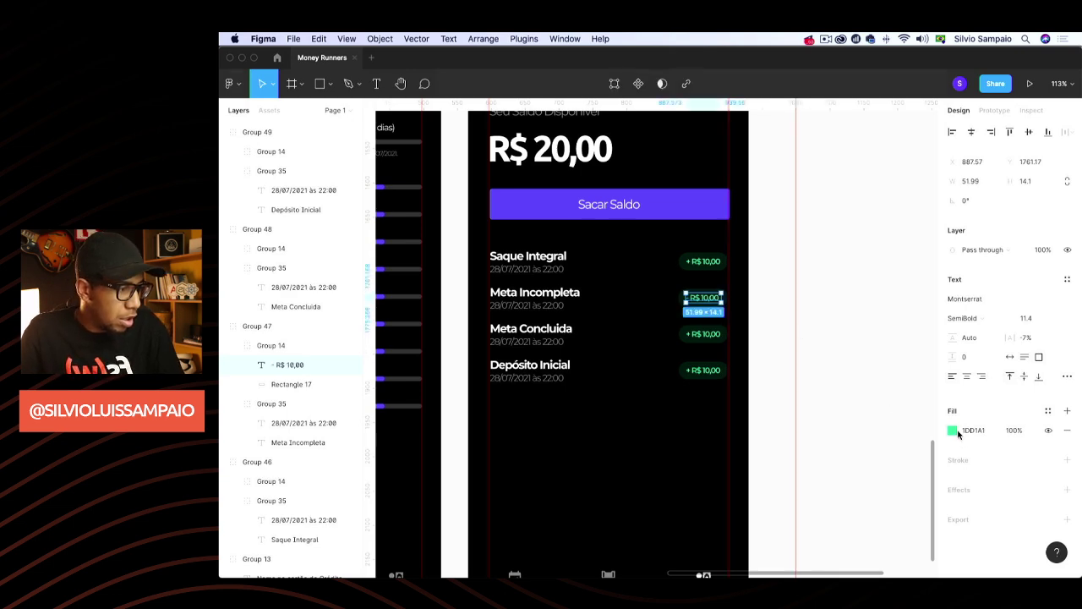
left_click(953, 430)
left_click(910, 519)
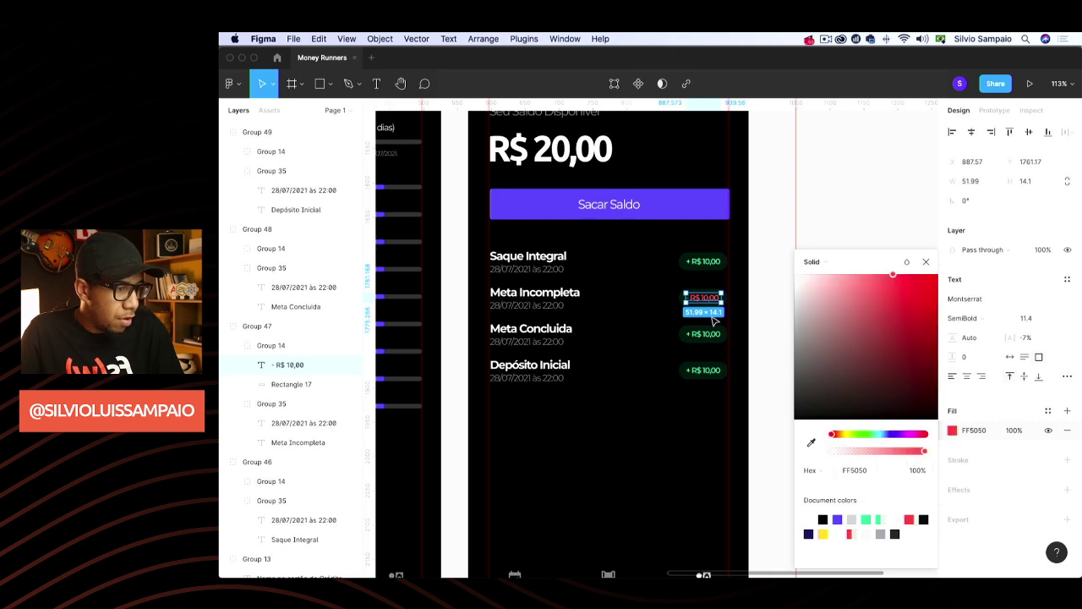
scroll(684, 301, "up", 5)
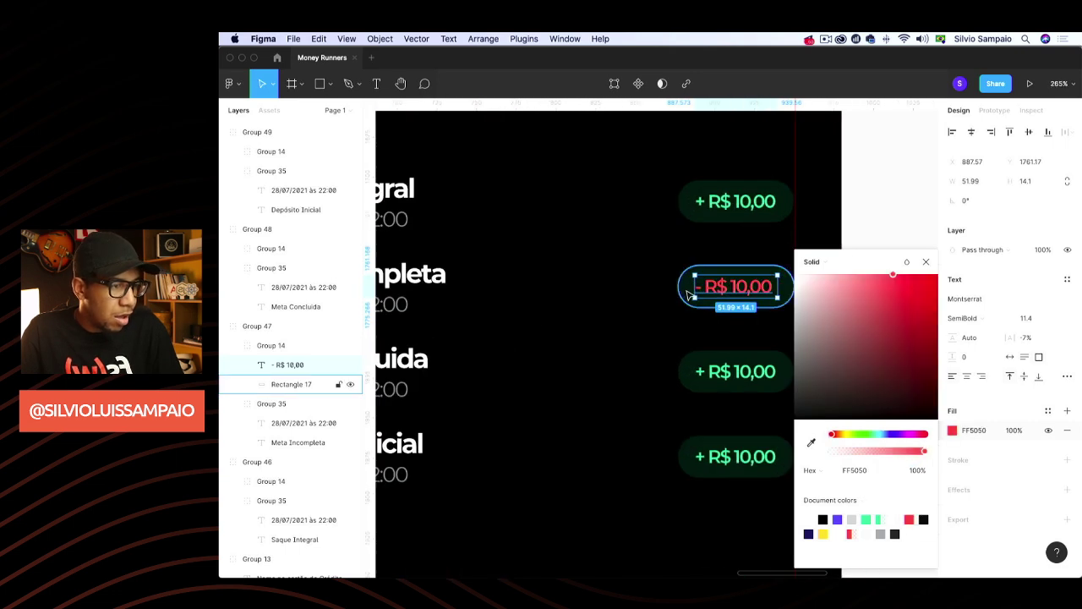
Fill the Meta Incompleta badge pill with FF5050 at 10% opacity
left_click(689, 303)
left_click(951, 298)
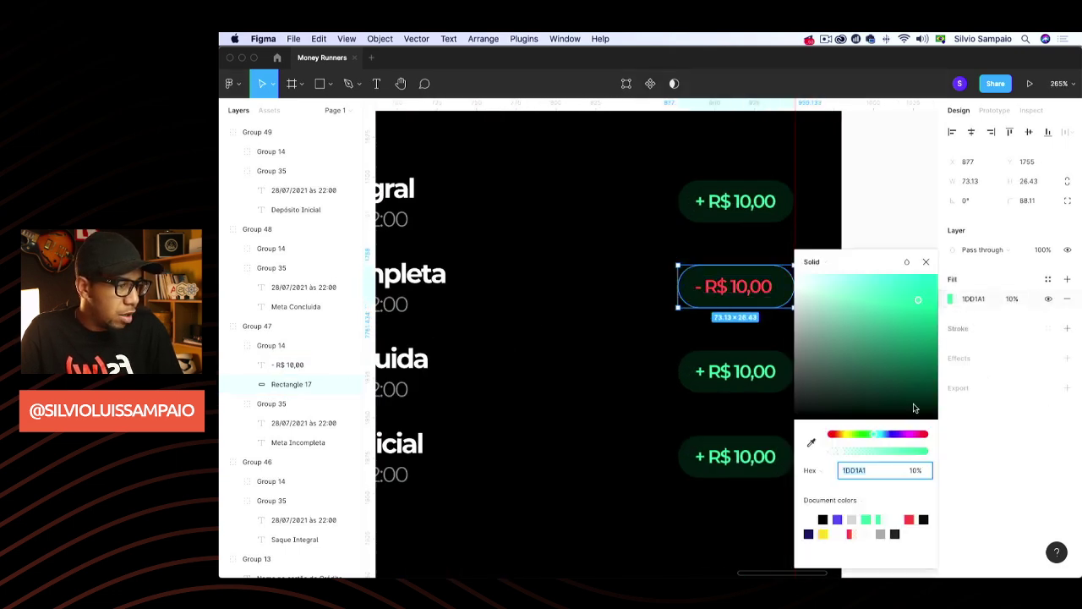
left_click(909, 519)
left_click(1014, 299)
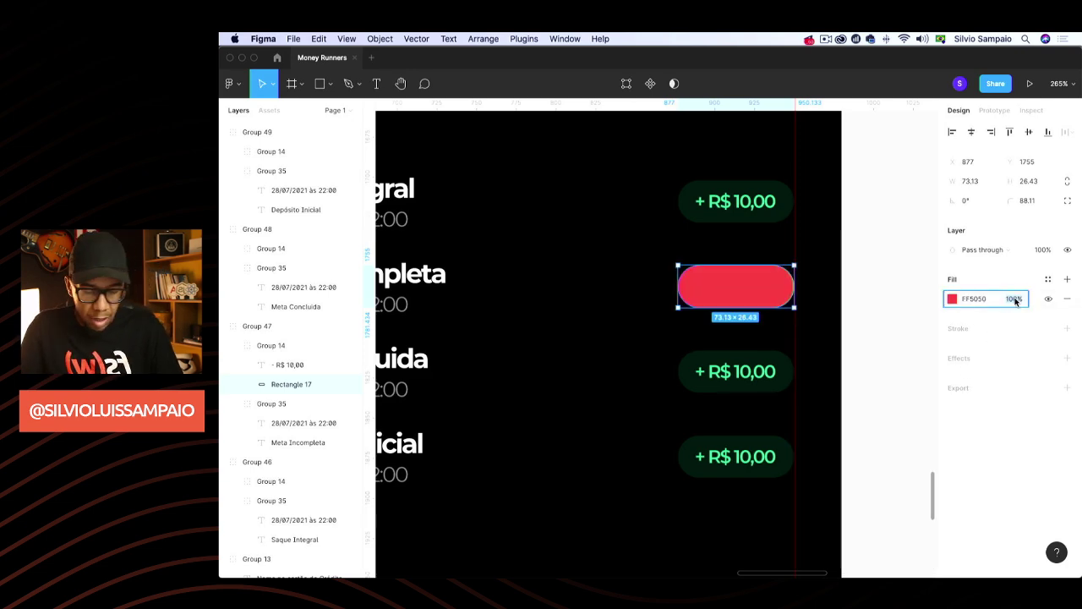
type("10")
key("Return")
Change the Saque Integral amount from '+' to '- R$ 10,00'
left_click(742, 210, "super")
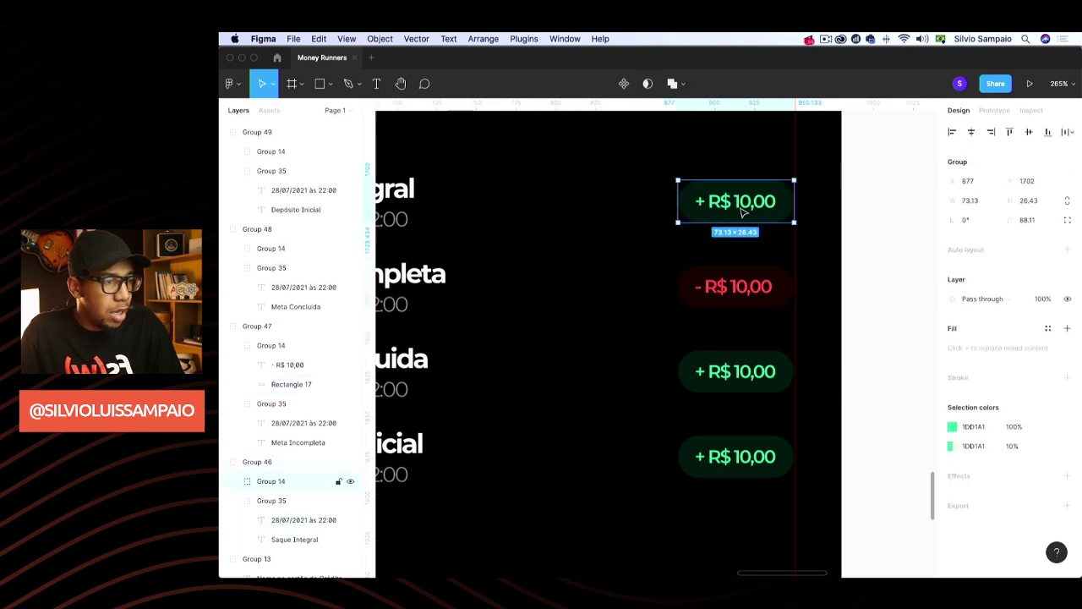
double_click(705, 203)
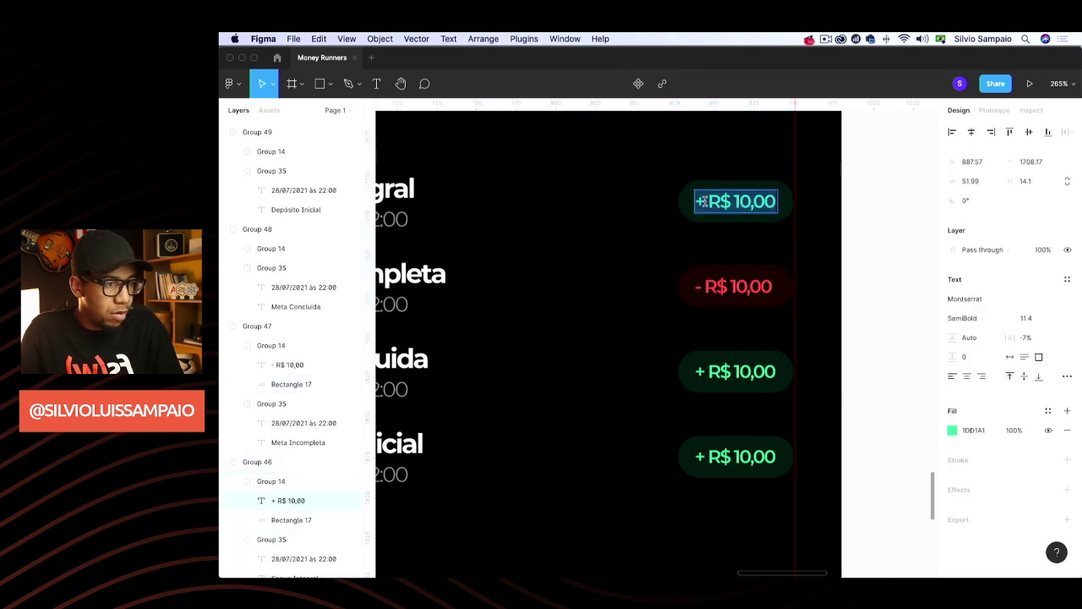
left_click(706, 201)
key("BackSpace")
type("-")
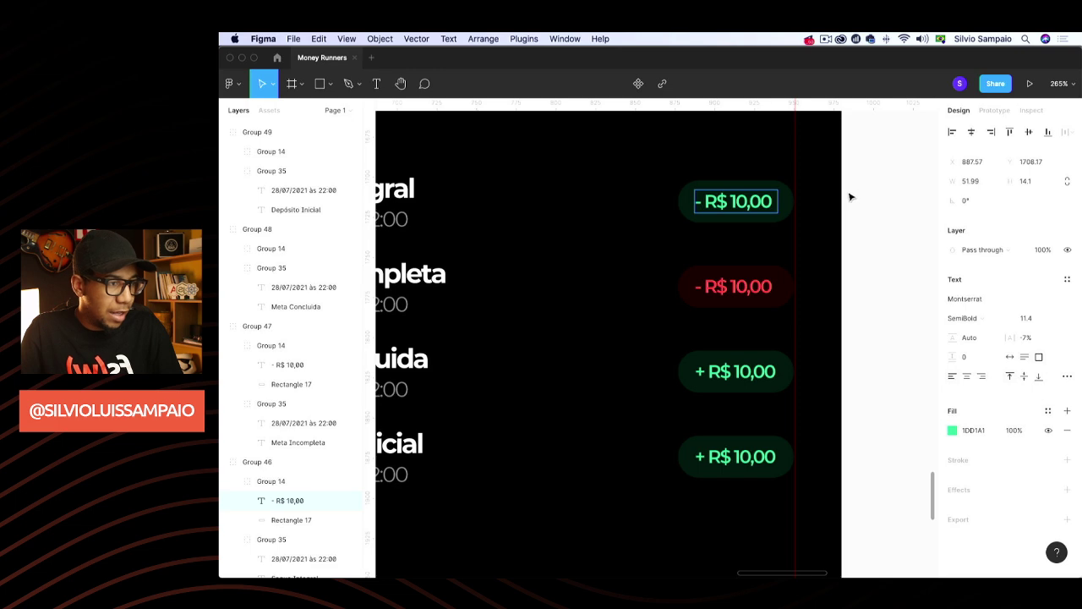
key("Escape")
Fill the Saque Integral badge pill with FF5050 at 10% opacity
left_click(685, 209)
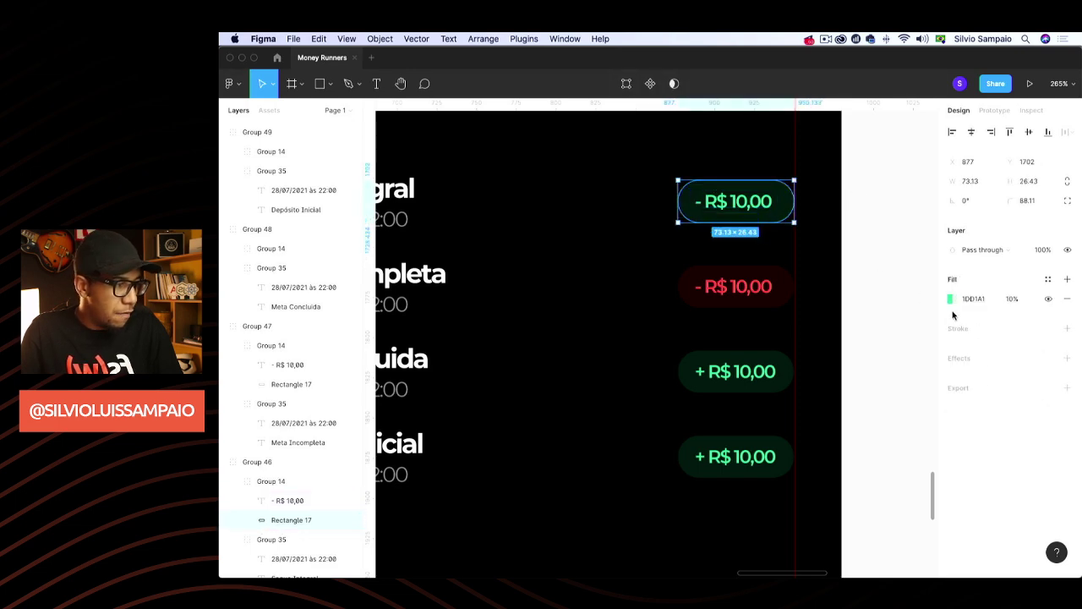
left_click(950, 299)
left_click(909, 520)
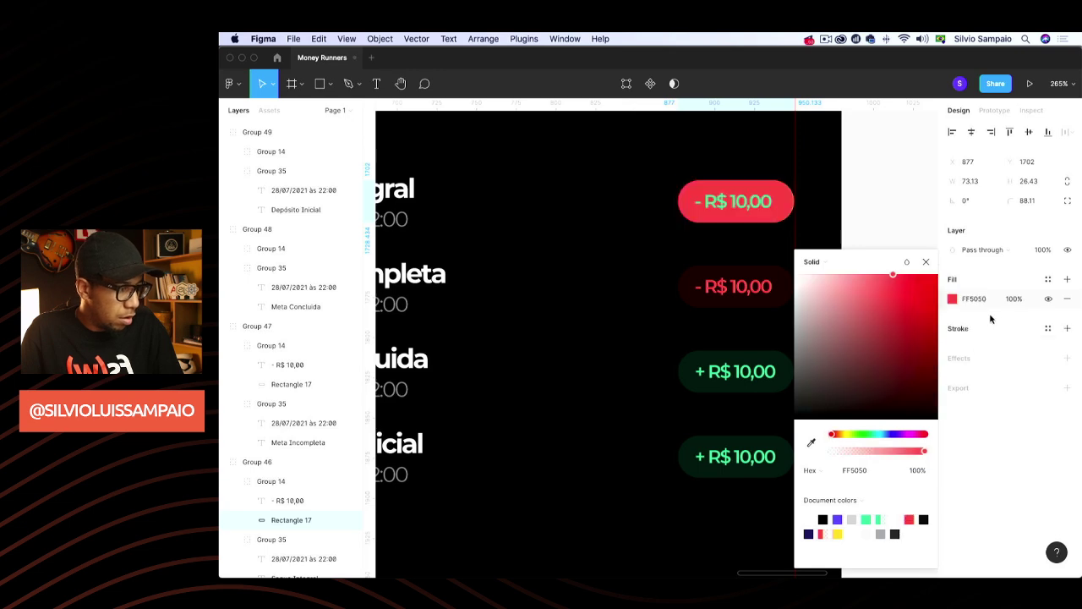
left_click(1003, 300)
type("10")
key("Return")
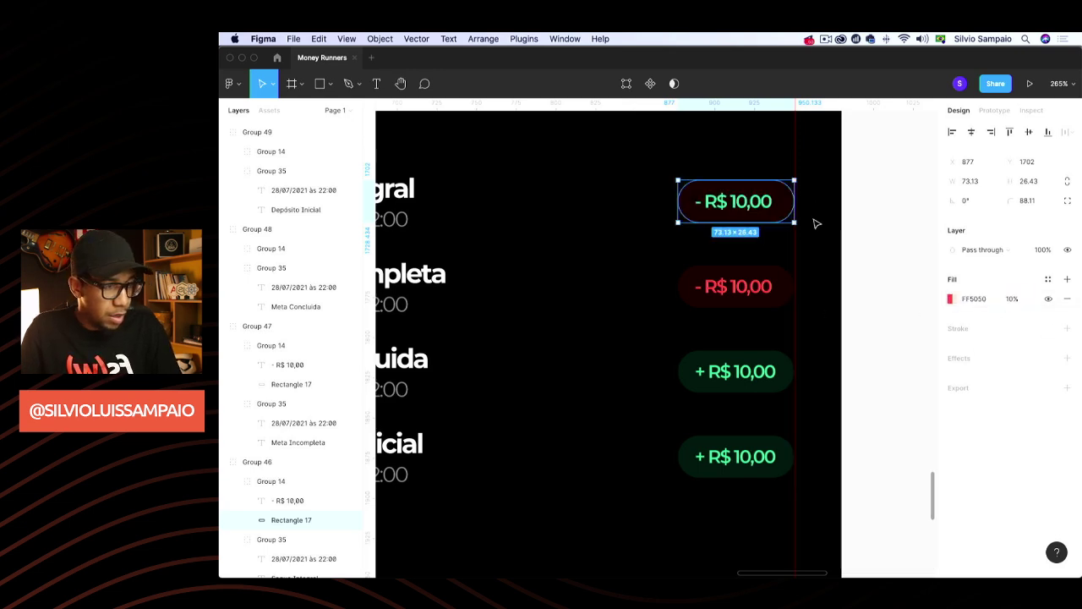
Make the Saque Integral amount text red FF5050
left_click(736, 203)
left_click(953, 430)
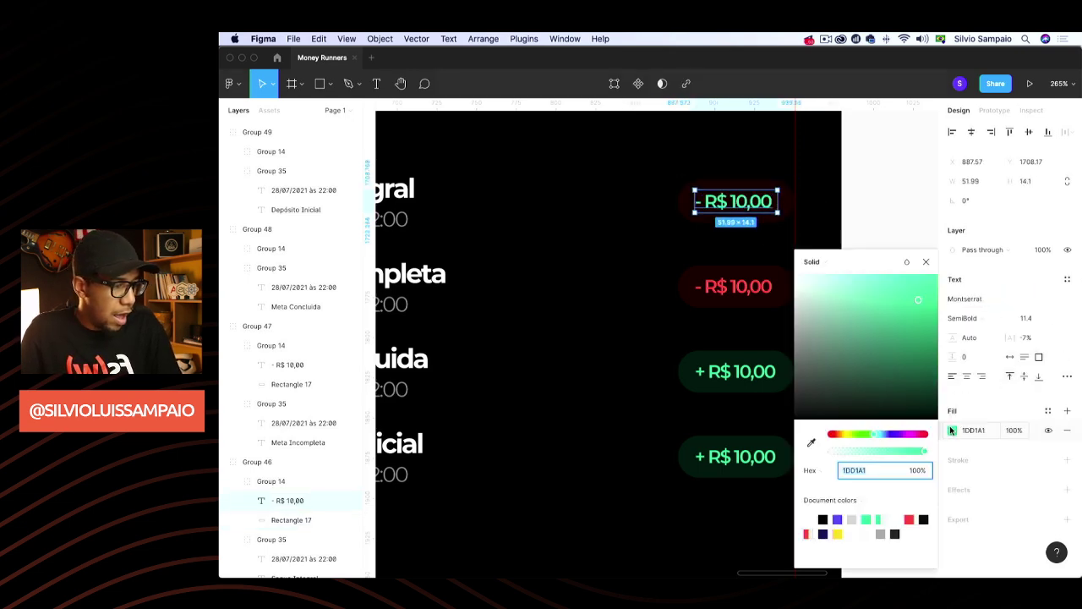
left_click(909, 519)
left_click(908, 237)
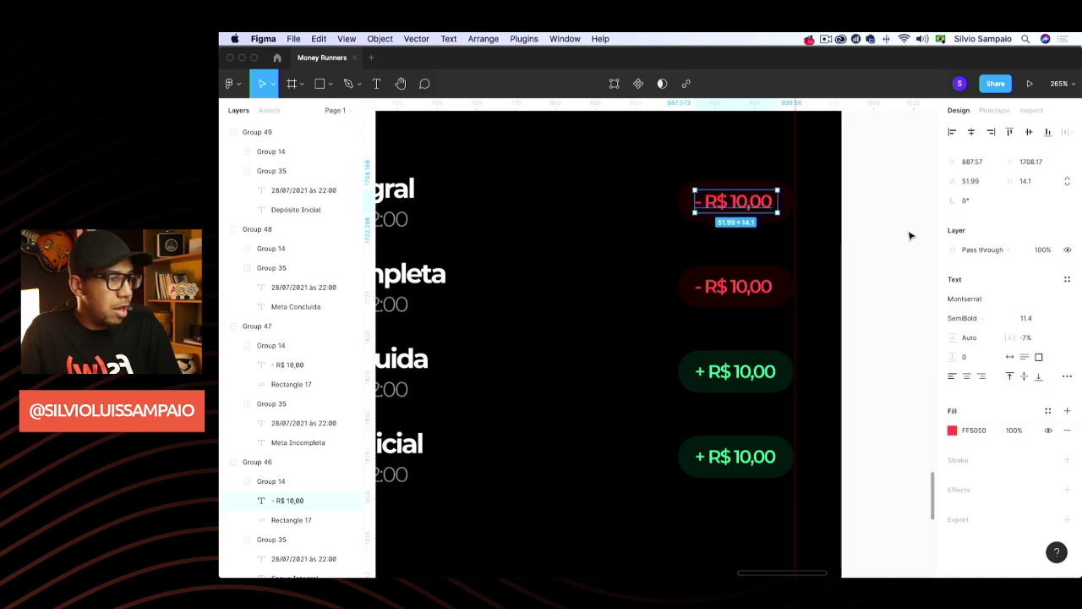
left_click(905, 253)
scroll(906, 256, "down", 5)
Zoom out to about 30% to view every Money Runners frame with the finished balance screen
scroll(913, 279, "down", 4)
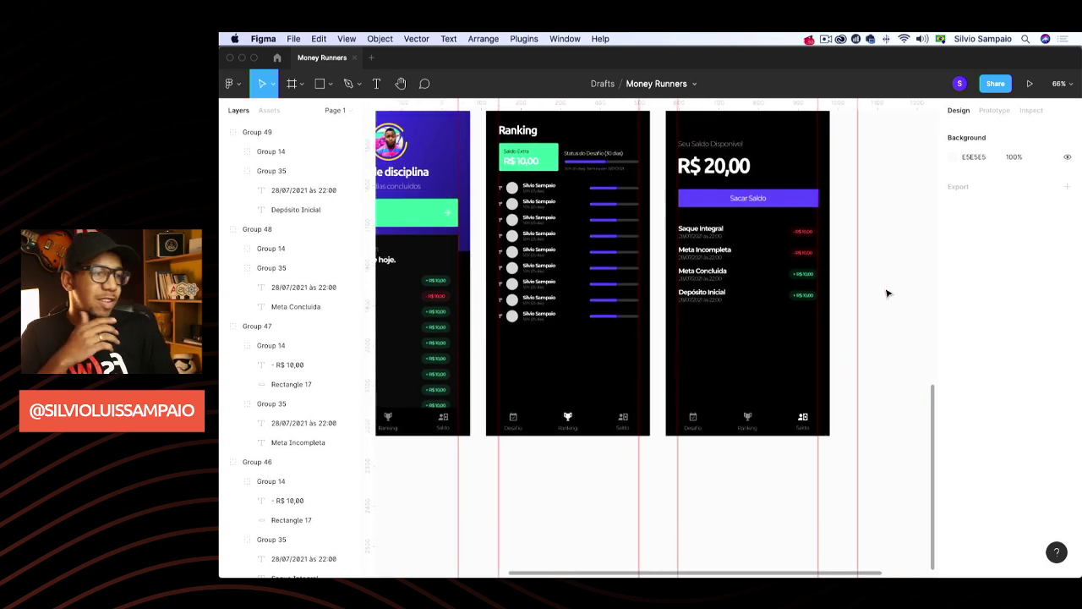
scroll(887, 294, "up", 2)
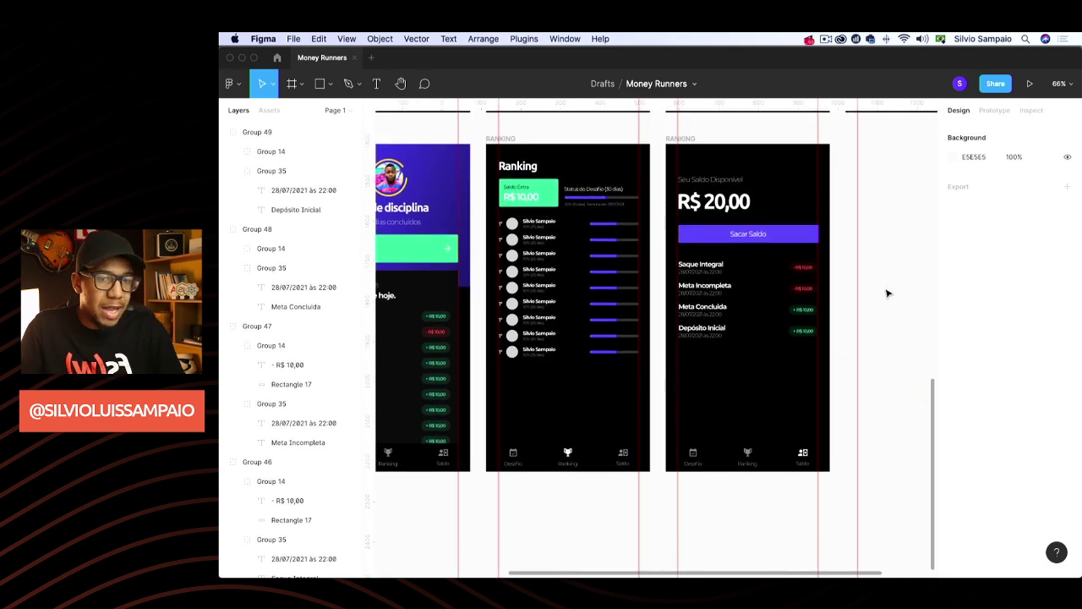
scroll(652, 350, "down", 5)
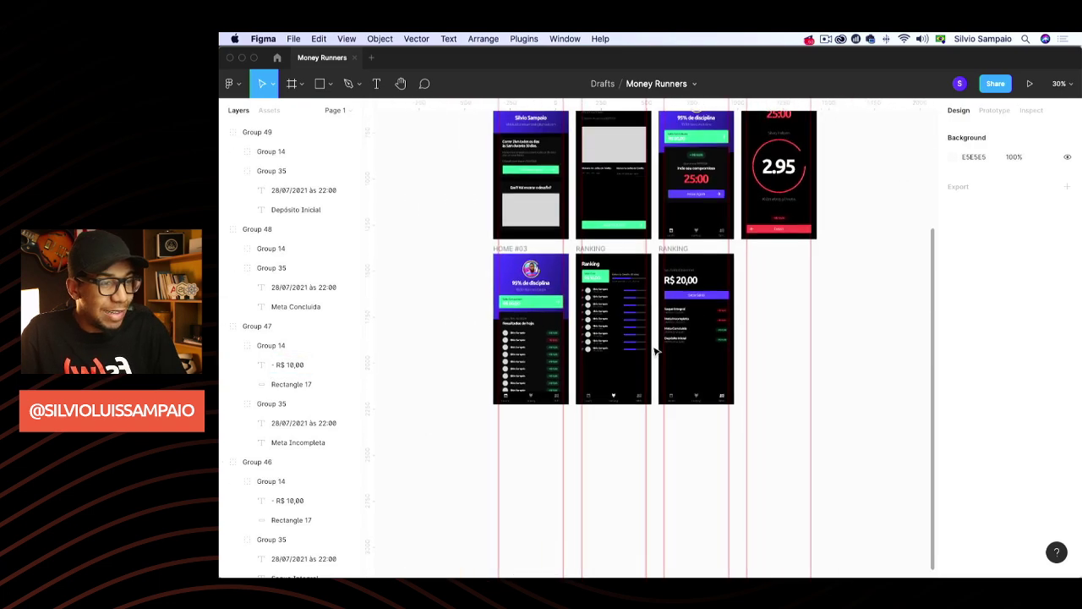
scroll(654, 350, "up", 5)
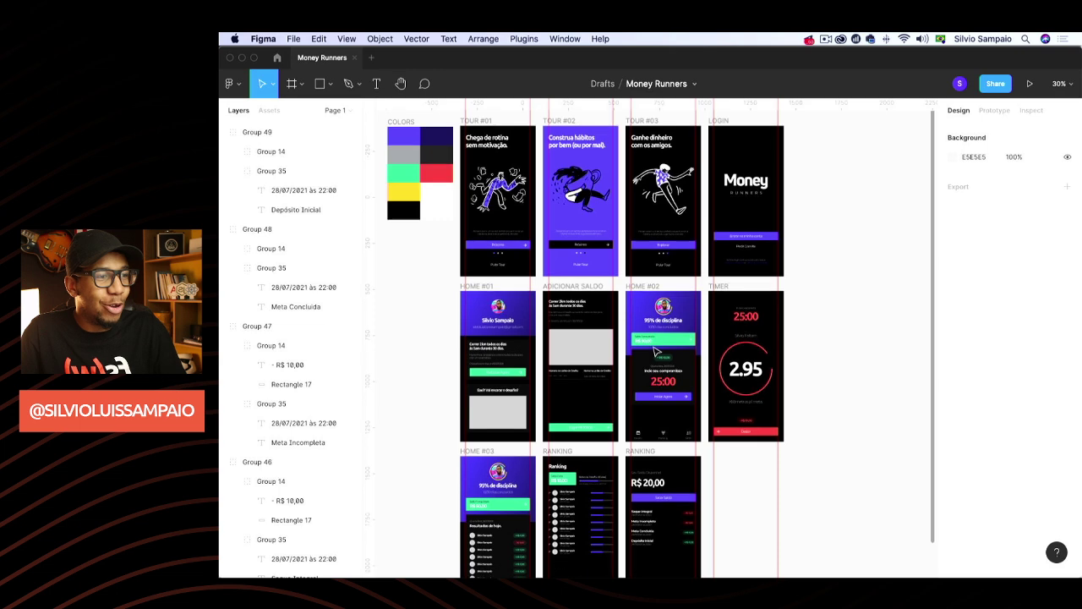
scroll(653, 350, "down", 3)
scroll(653, 350, "up", 2)
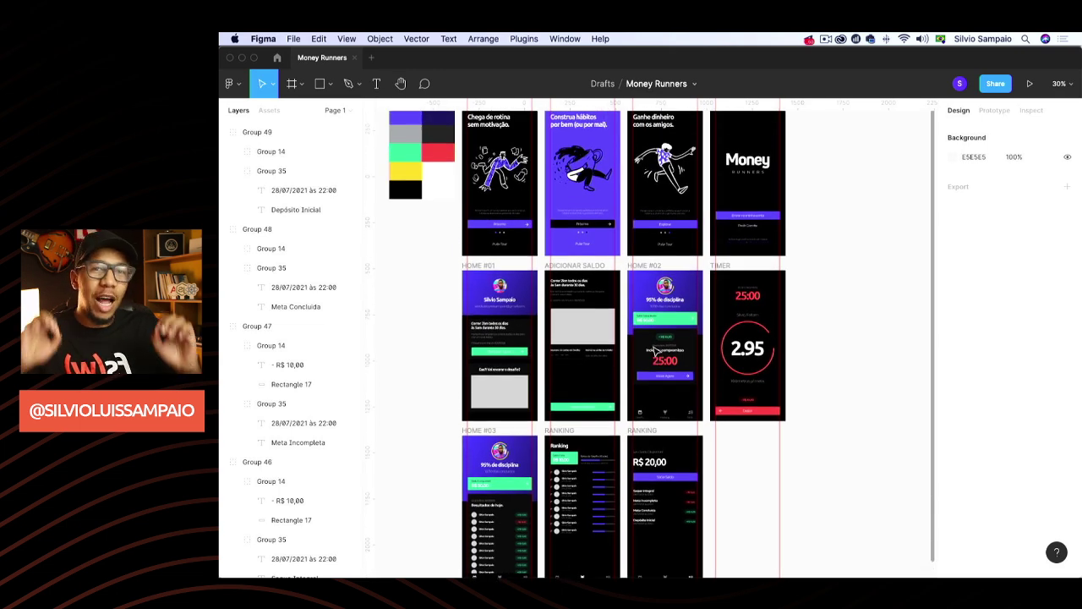